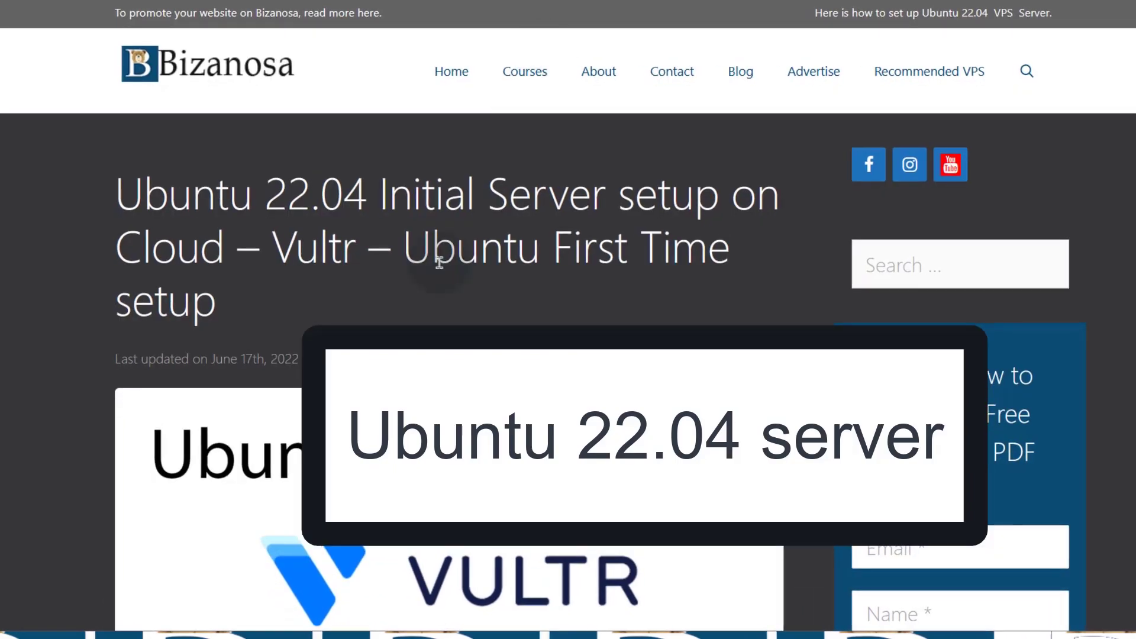
Scroll down through the article's step links
scroll(343, 324, "down", 9)
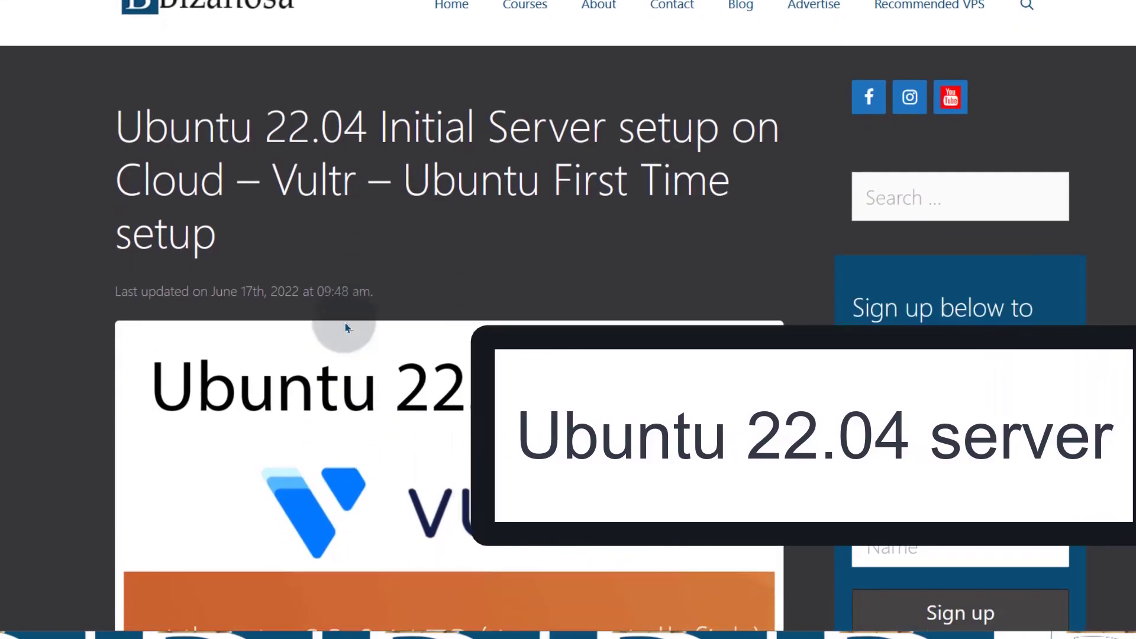
scroll(338, 318, "down", 18)
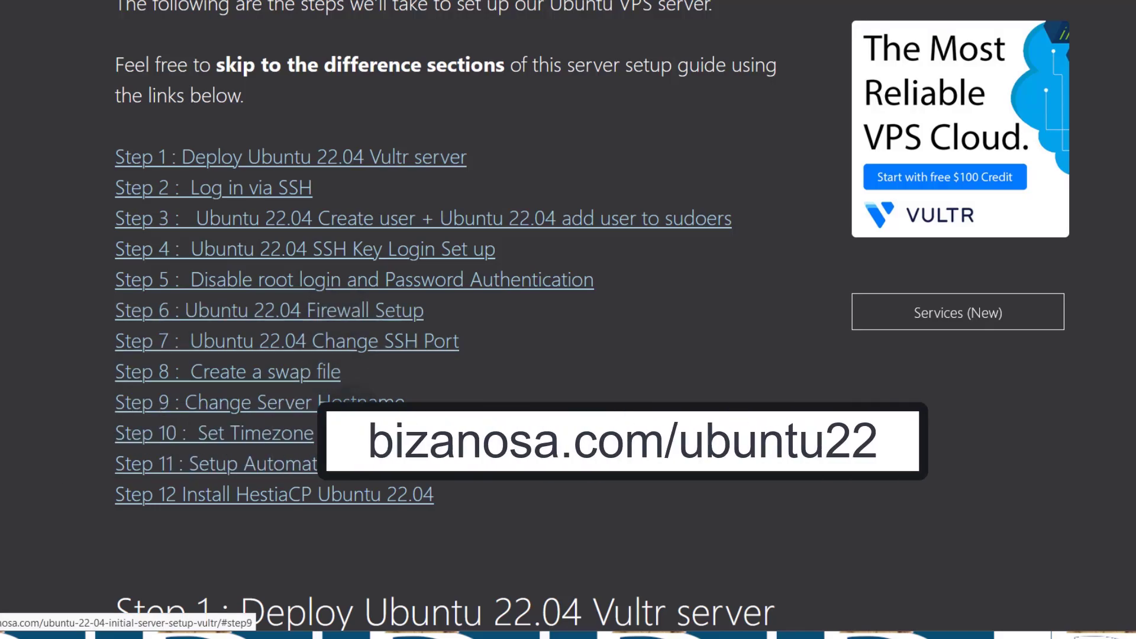
scroll(339, 317, "down", 8)
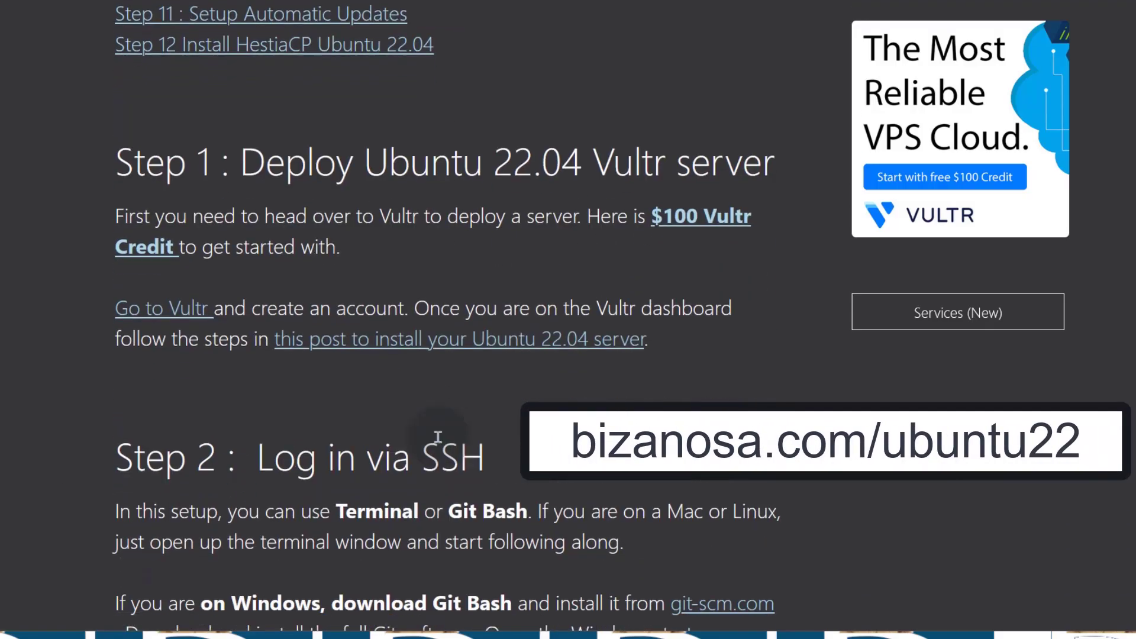
scroll(439, 442, "down", 10)
scroll(440, 439, "down", 8)
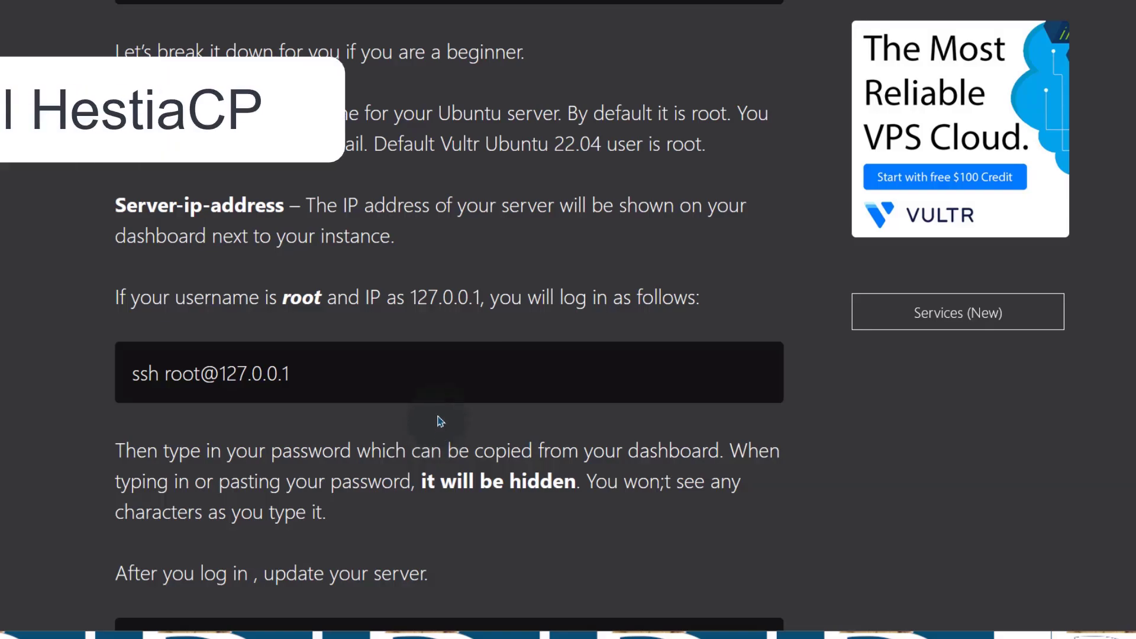
scroll(417, 370, "down", 2)
scroll(408, 367, "up", 20)
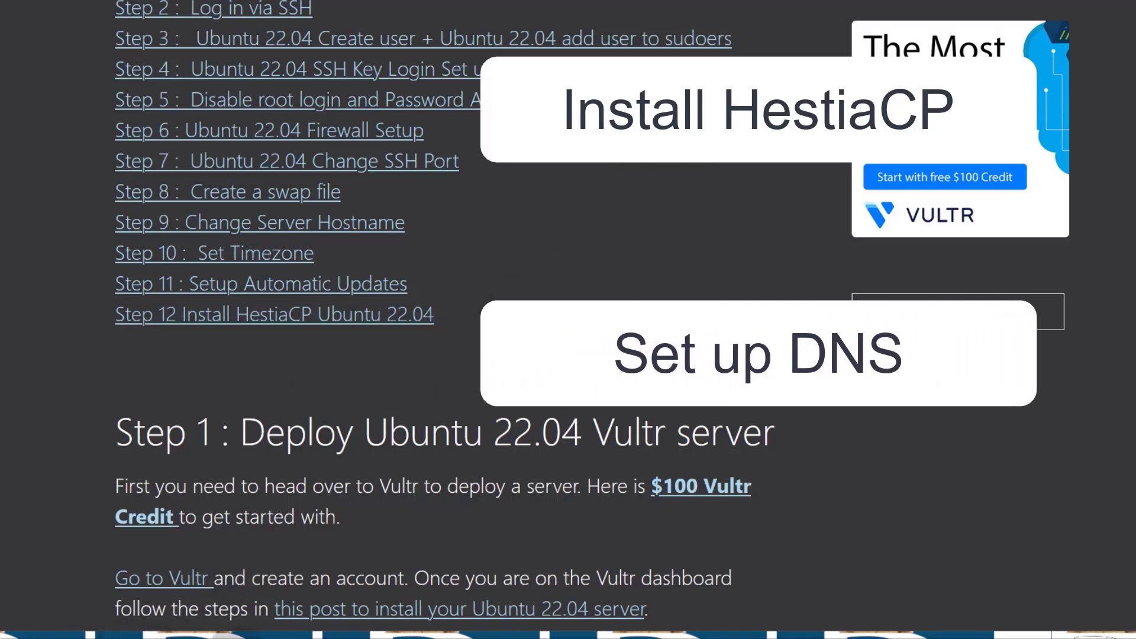
Switch to the Hestia control panel window and scroll through the page
mouse_move(278, 638)
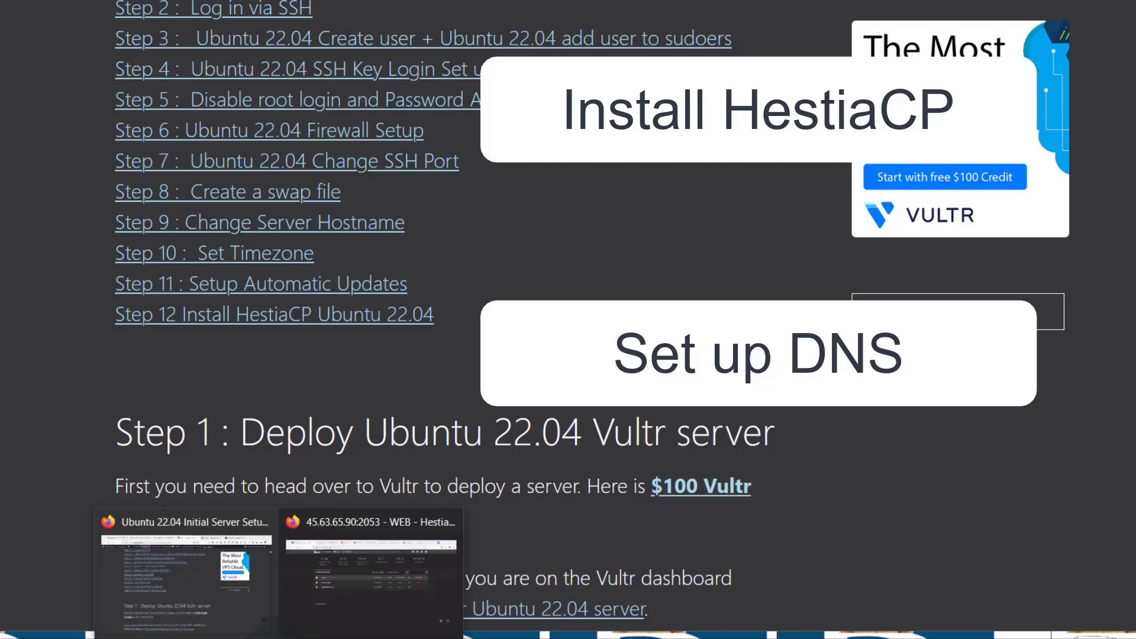
left_click(343, 599)
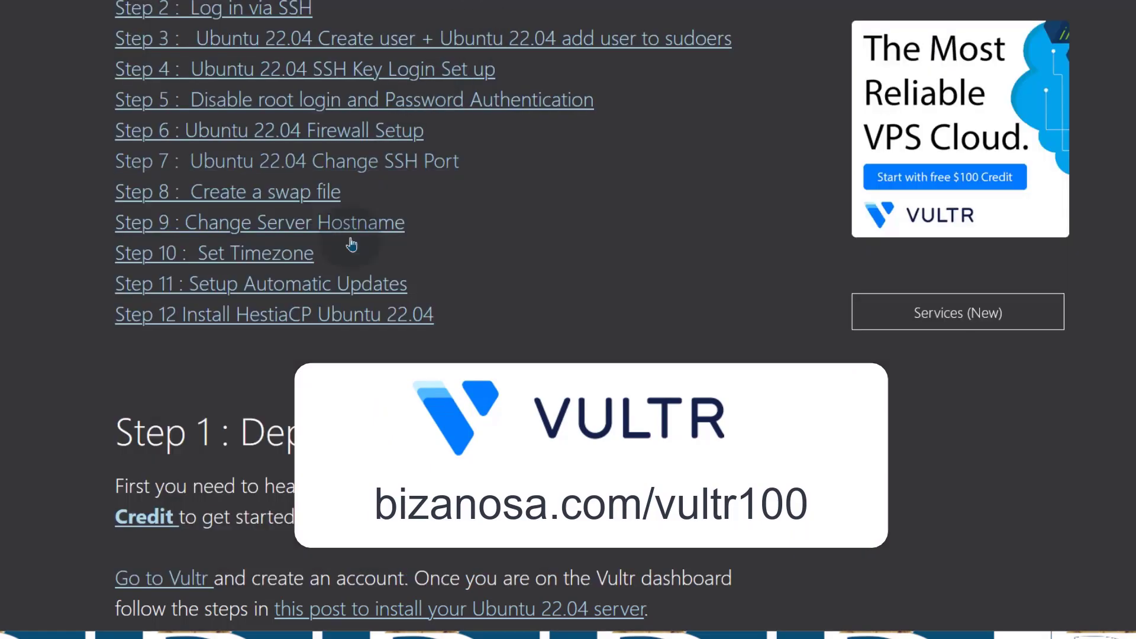
scroll(384, 204, "up", 10)
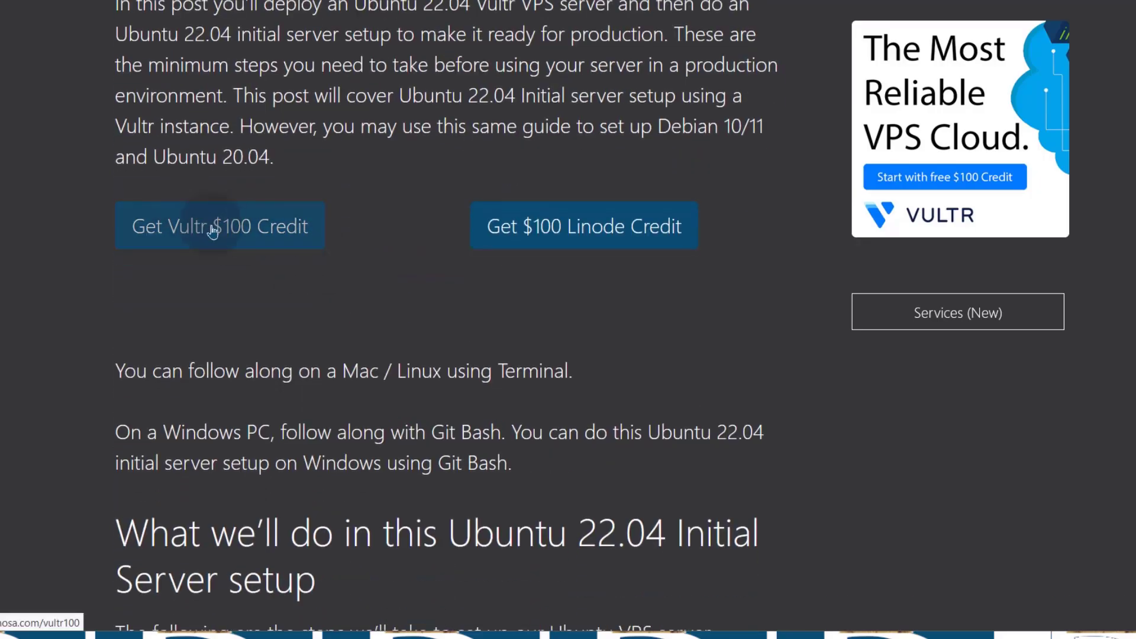
scroll(225, 249, "up", 3)
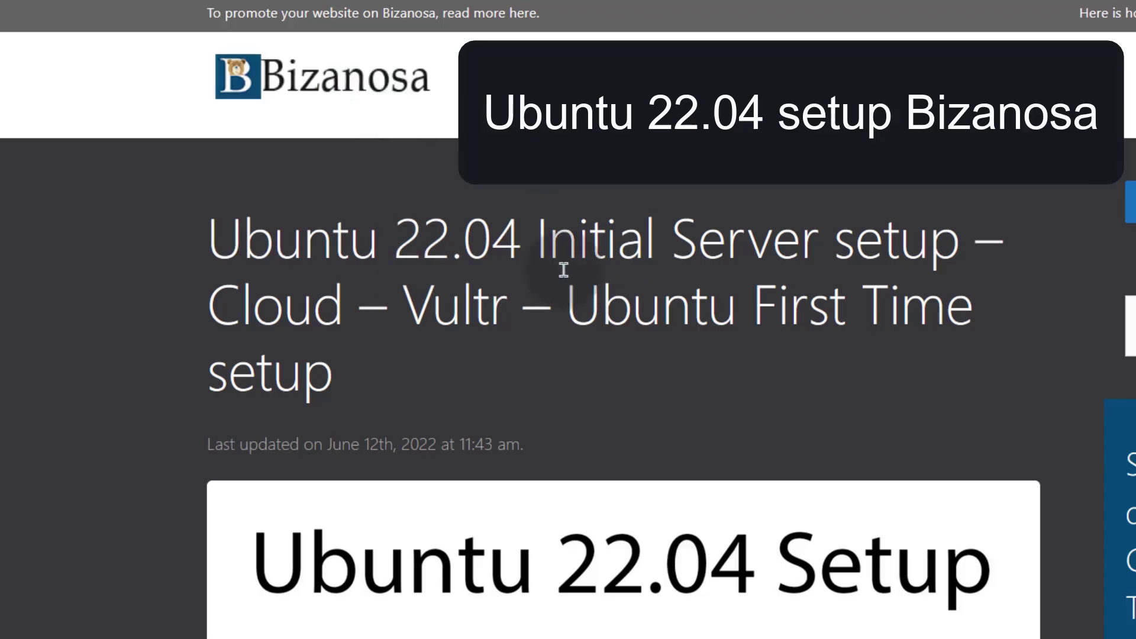
scroll(592, 275, "down", 20)
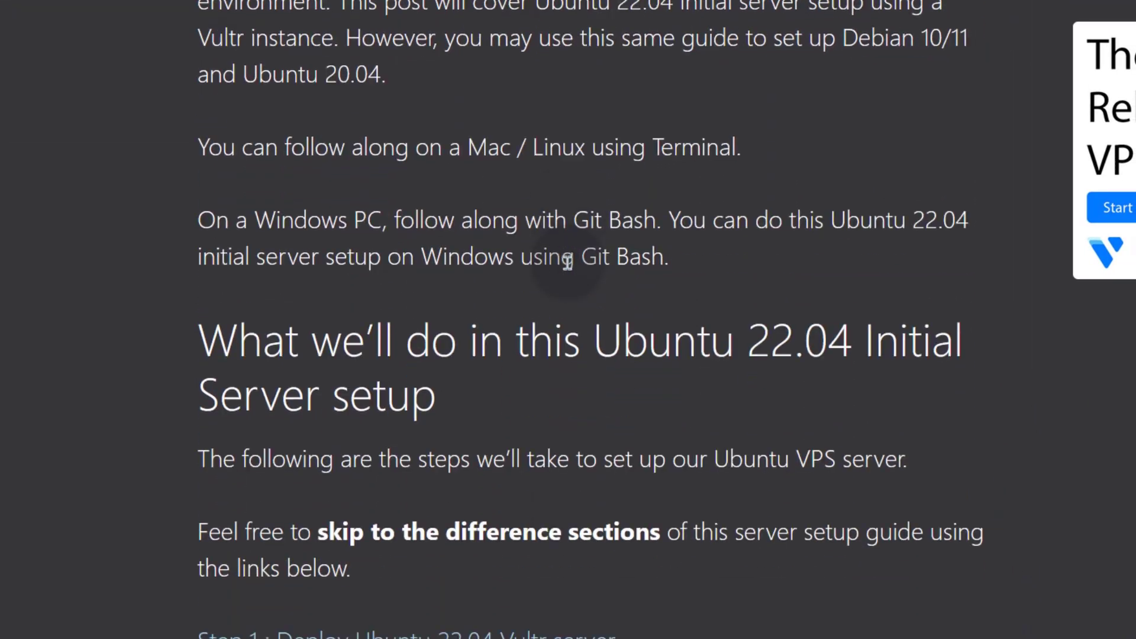
scroll(568, 266, "down", 3)
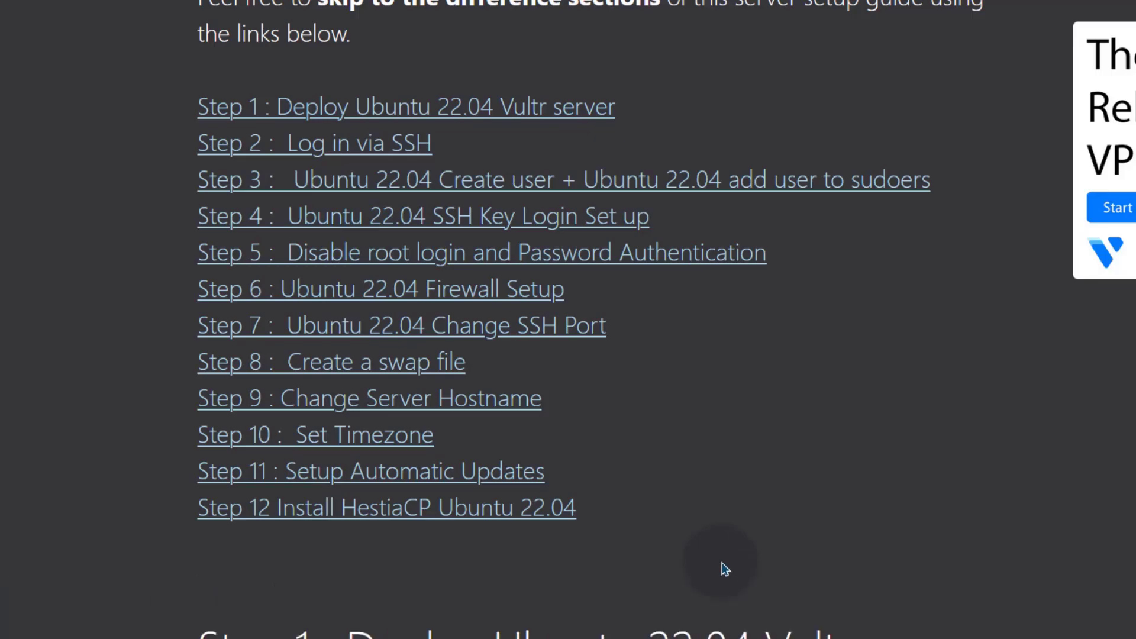
scroll(722, 583, "up", 1)
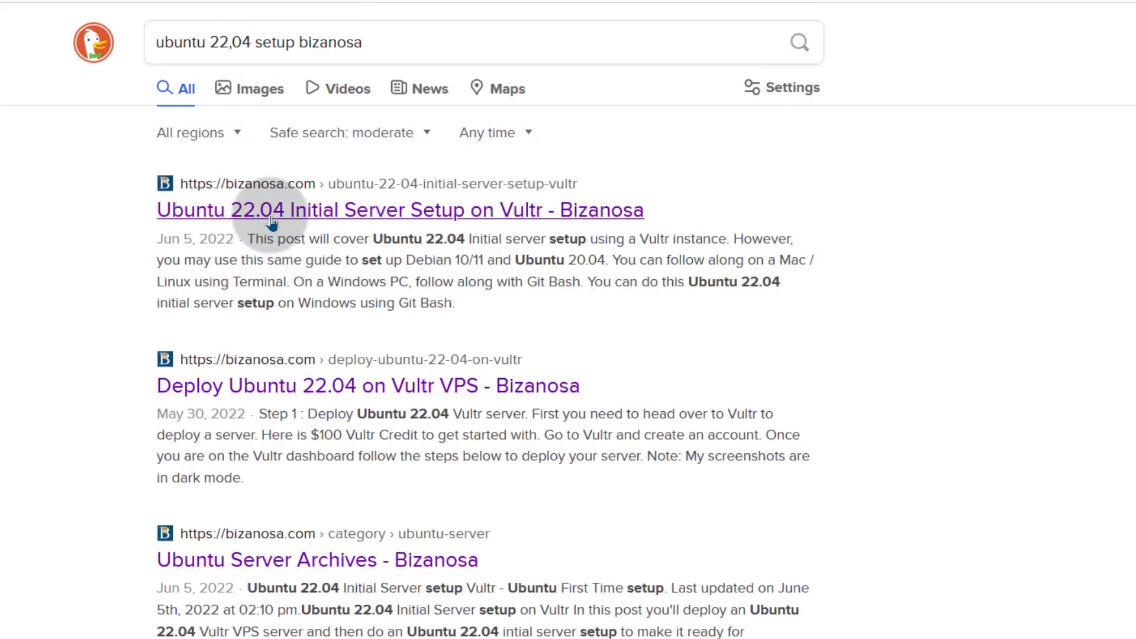
Open the Bizanosa Ubuntu 22.04 Initial Server Setup article and scroll through it
left_click(305, 213)
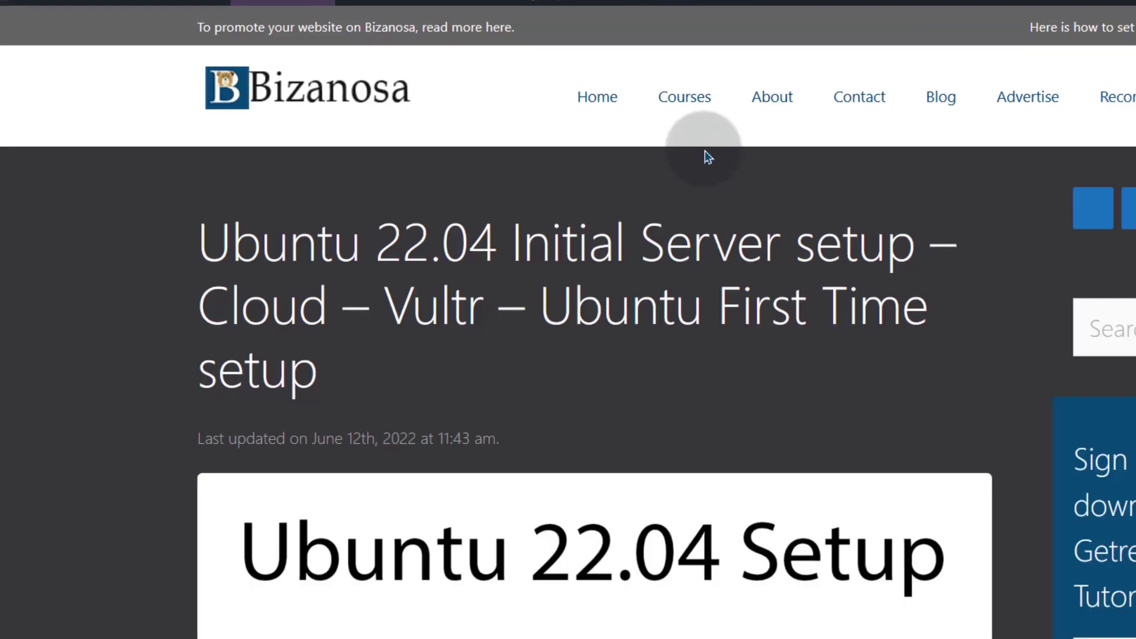
scroll(627, 262, "down", 8)
scroll(627, 262, "down", 20)
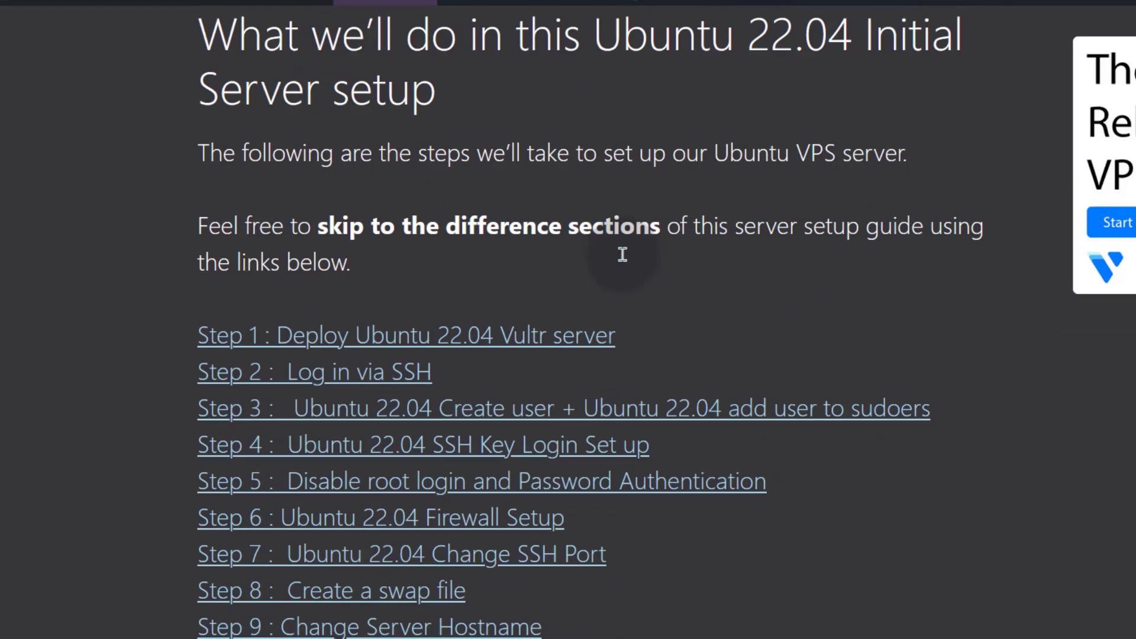
scroll(627, 262, "up", 6)
scroll(626, 260, "up", 15)
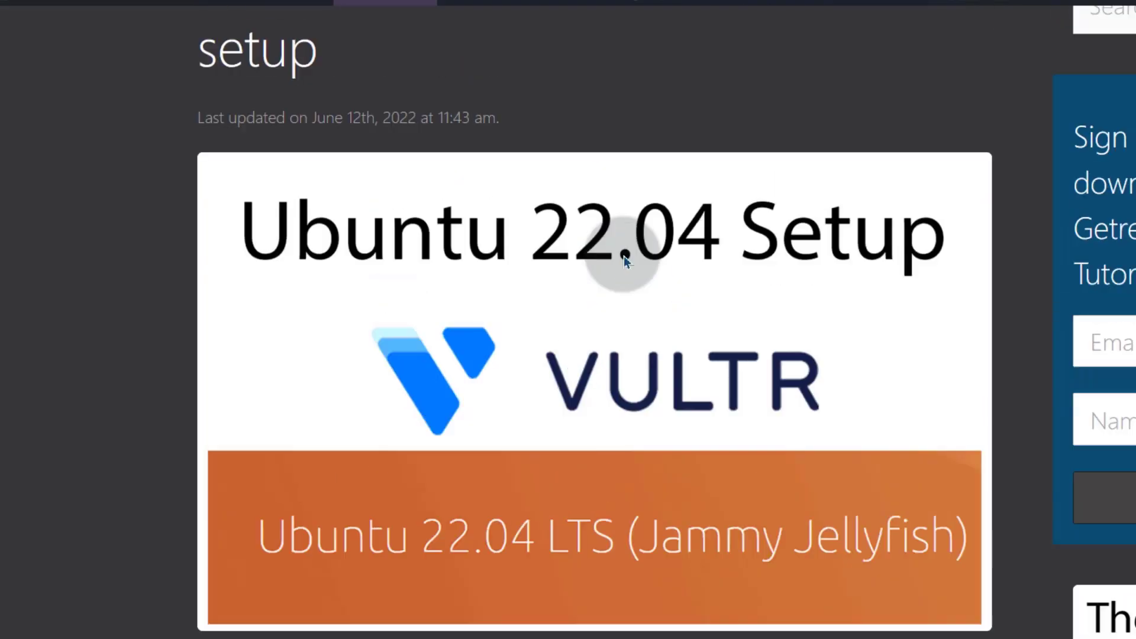
scroll(520, 269, "down", 8)
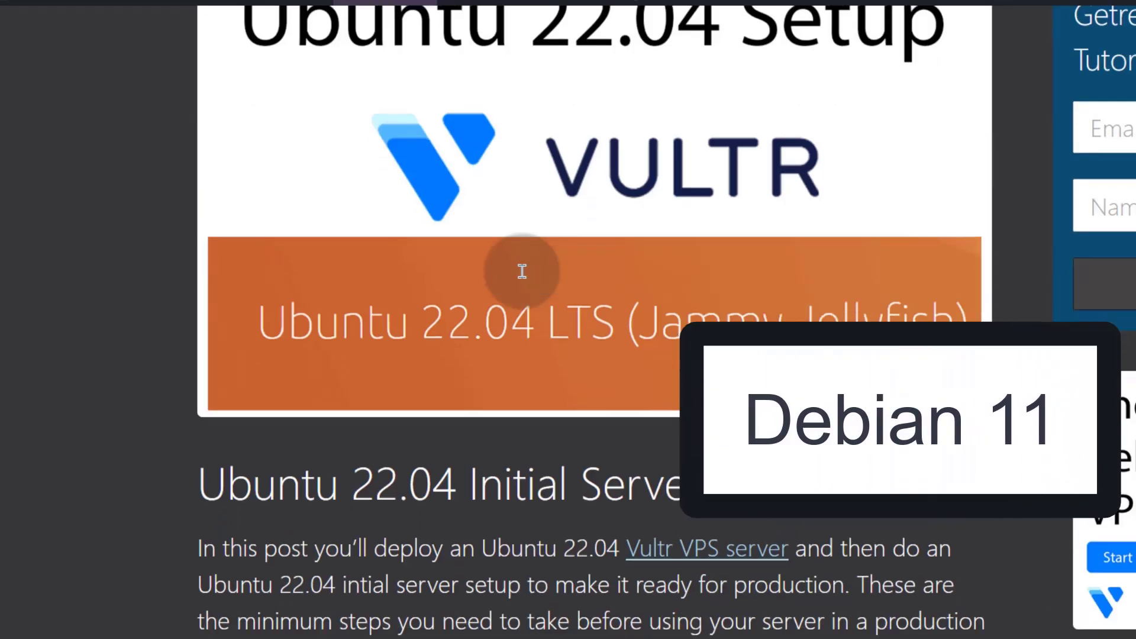
scroll(521, 273, "down", 7)
scroll(402, 293, "down", 9)
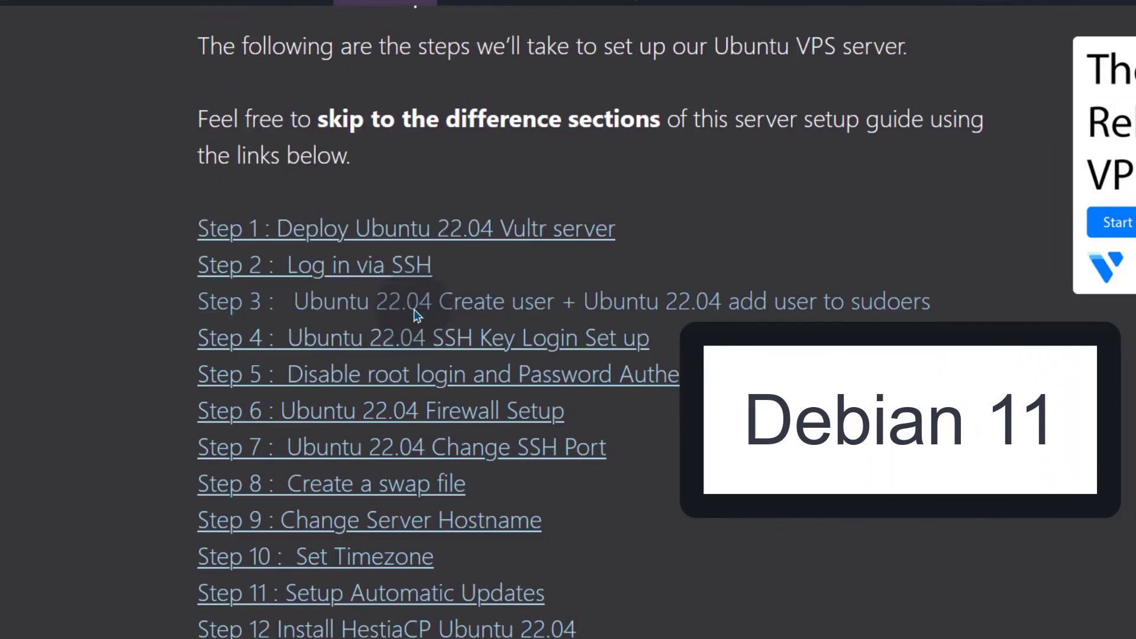
scroll(416, 315, "down", 5)
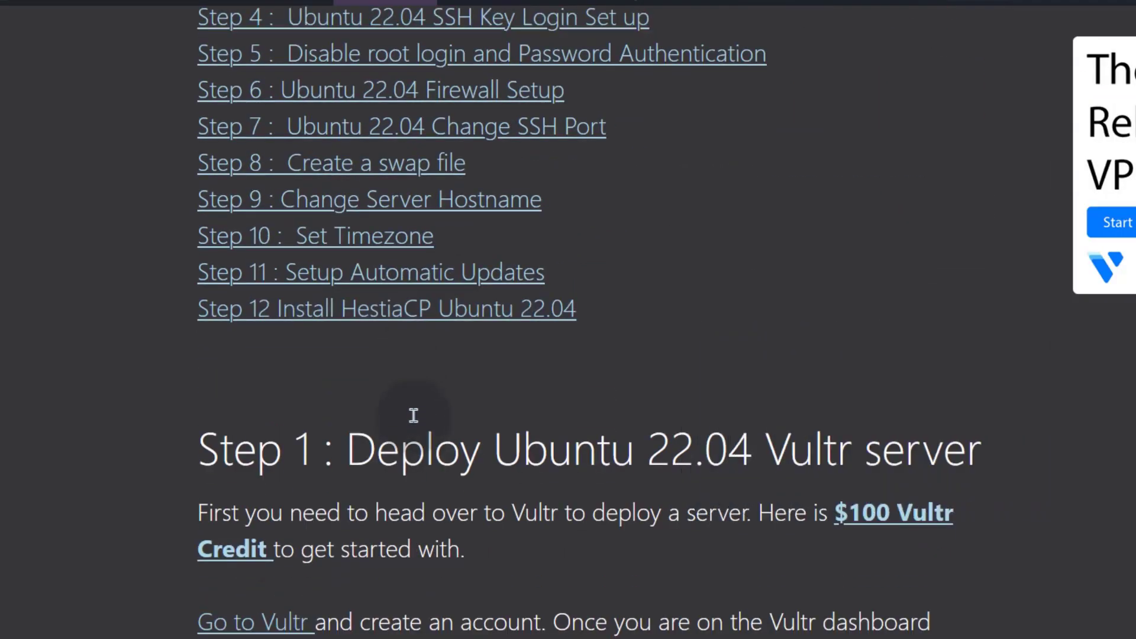
scroll(414, 415, "up", 5)
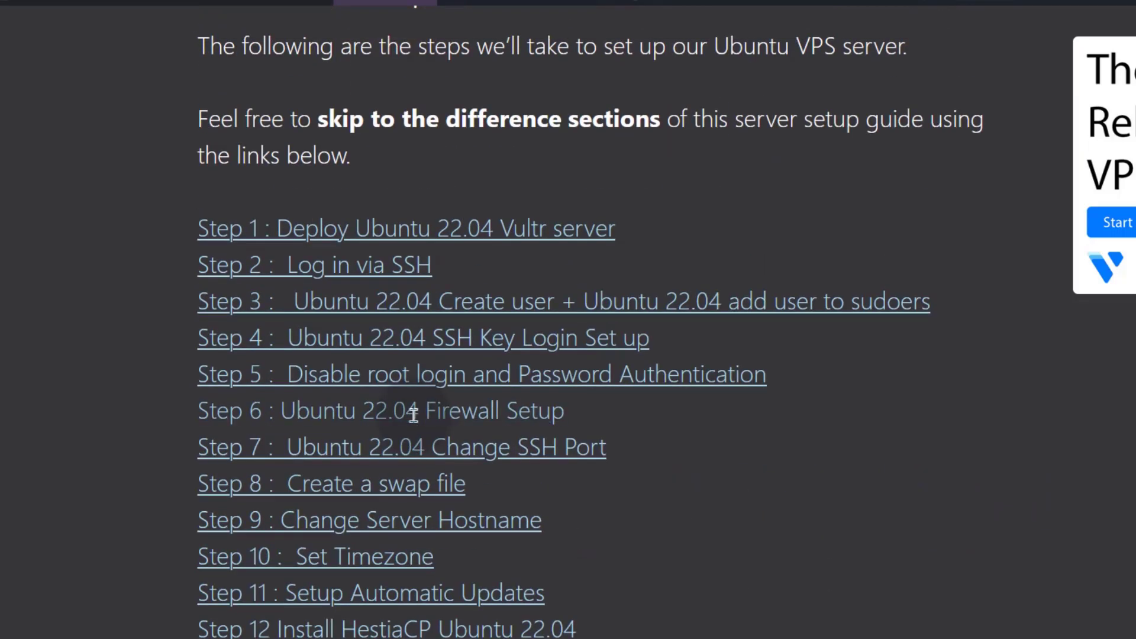
Jump to the article's Step 1 deploy server section, then scroll back up
left_click(354, 214)
scroll(591, 225, "up", 7)
scroll(500, 499, "up", 10)
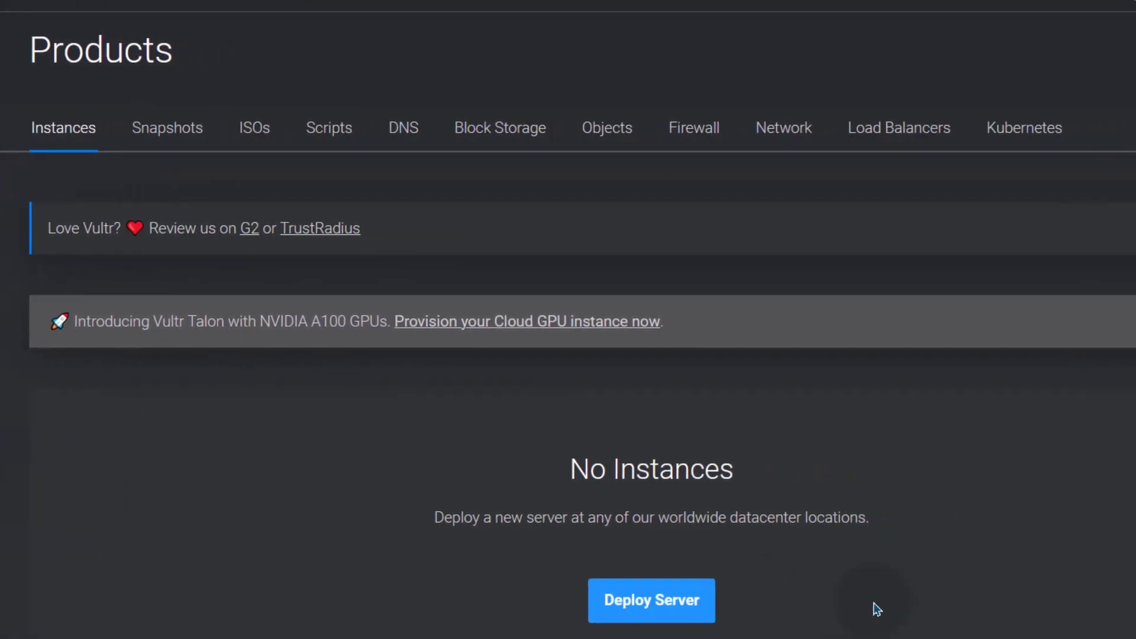
Start deploying a new server from the + menu, with Optimized Cloud Compute selected
left_click(1048, 152)
left_click(944, 216)
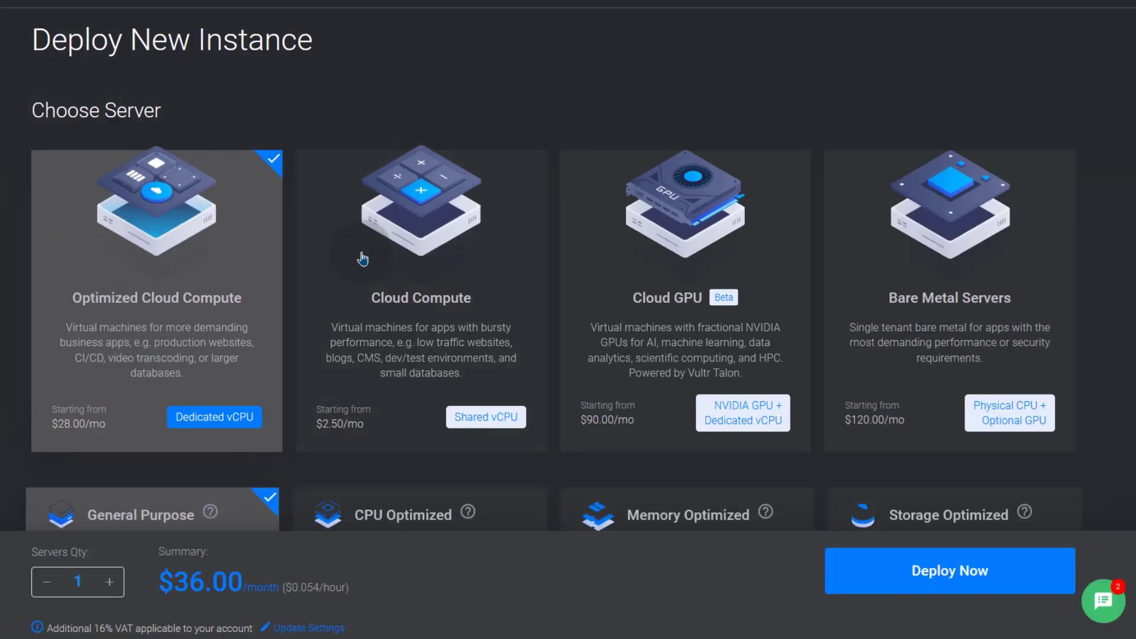
left_click(155, 256)
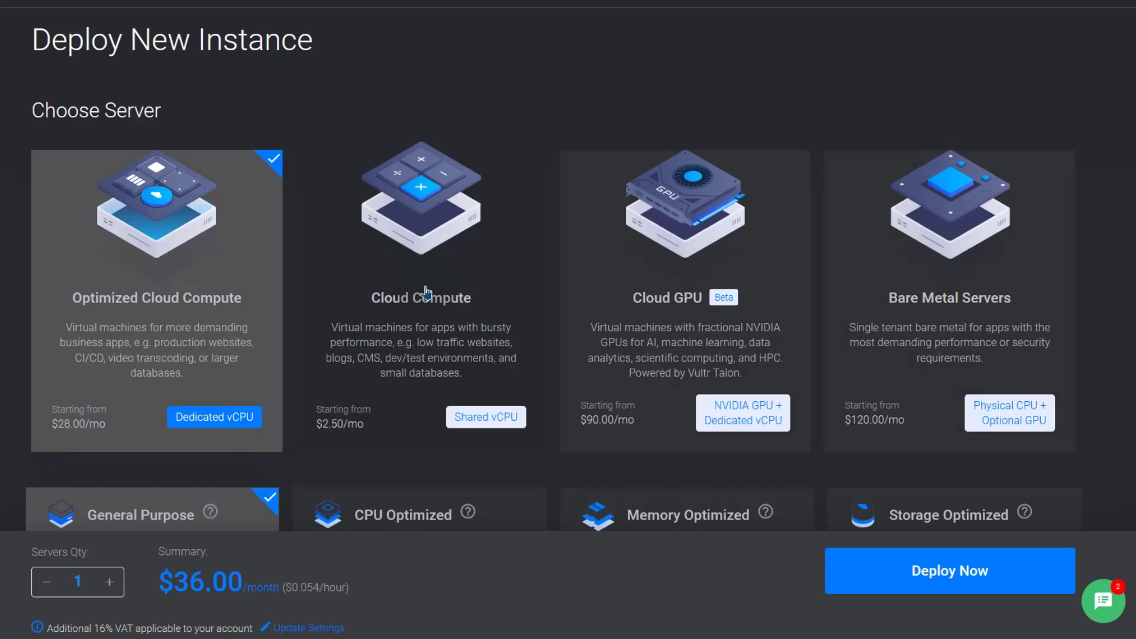
Choose the Cloud Compute server type with the AMD High Performance CPU
left_click(381, 274)
scroll(390, 263, "down", 3)
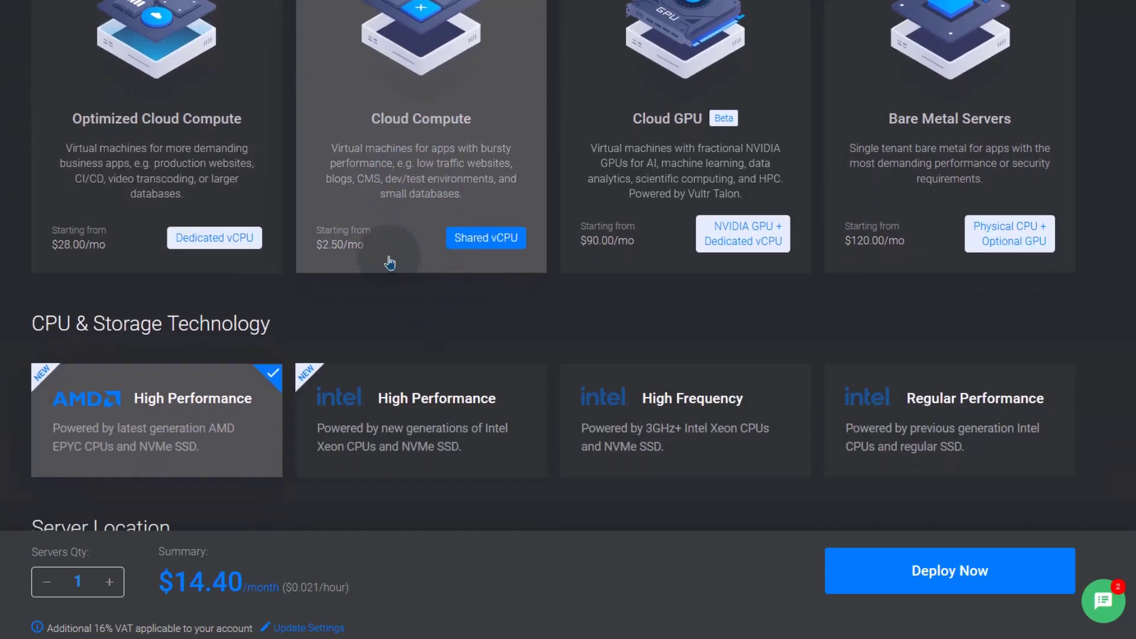
scroll(381, 267, "down", 2)
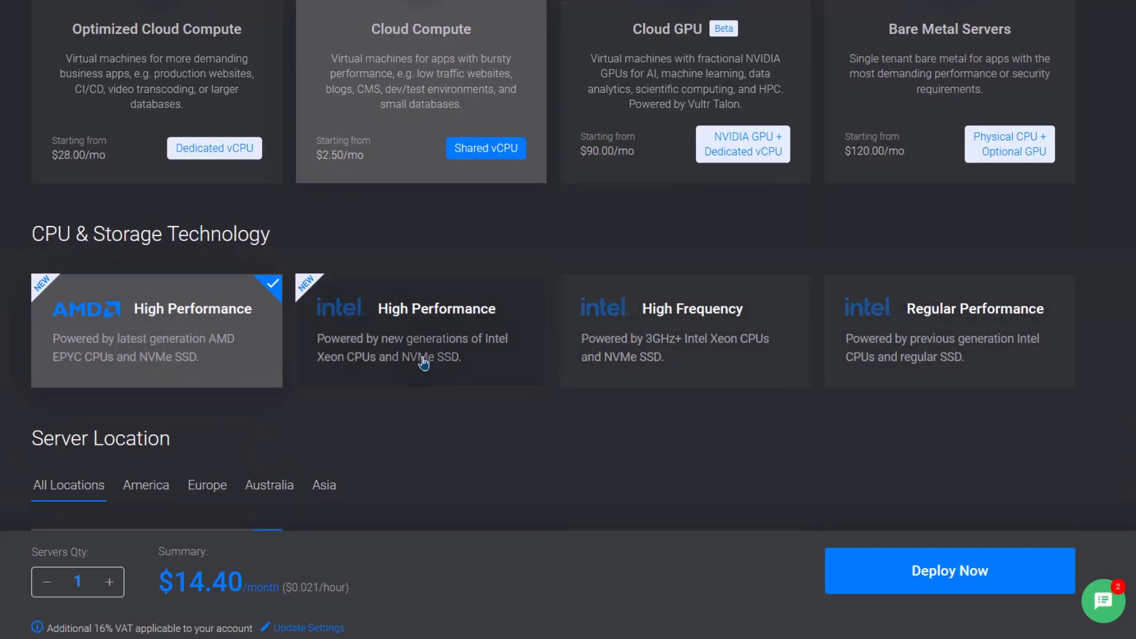
left_click(149, 325)
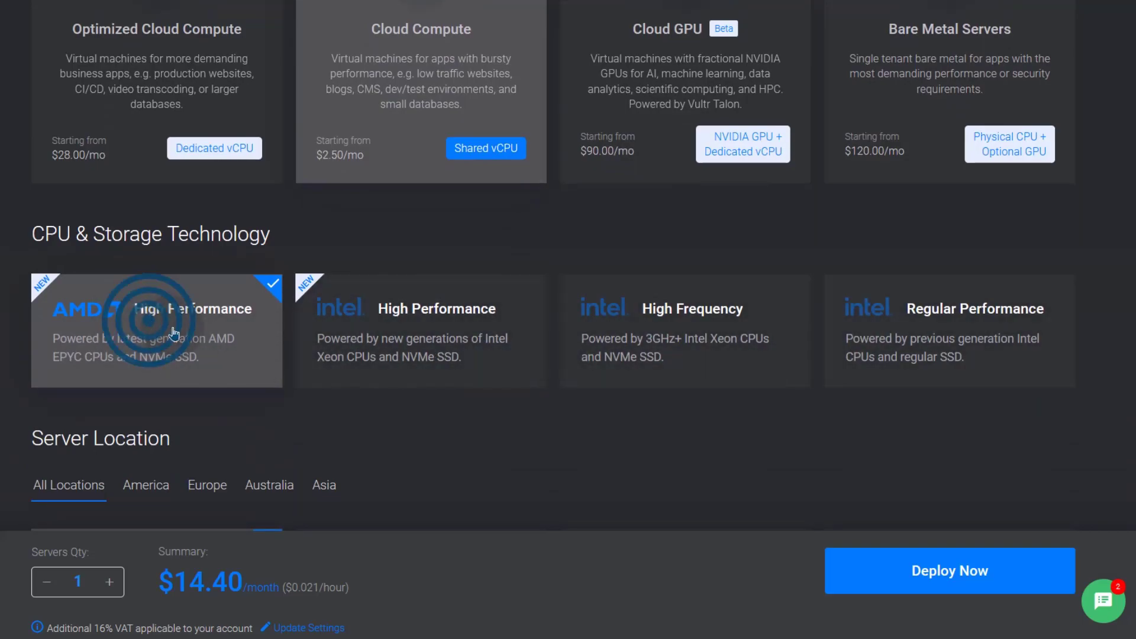
Place the server in Chicago from the America locations
scroll(177, 340, "down", 5)
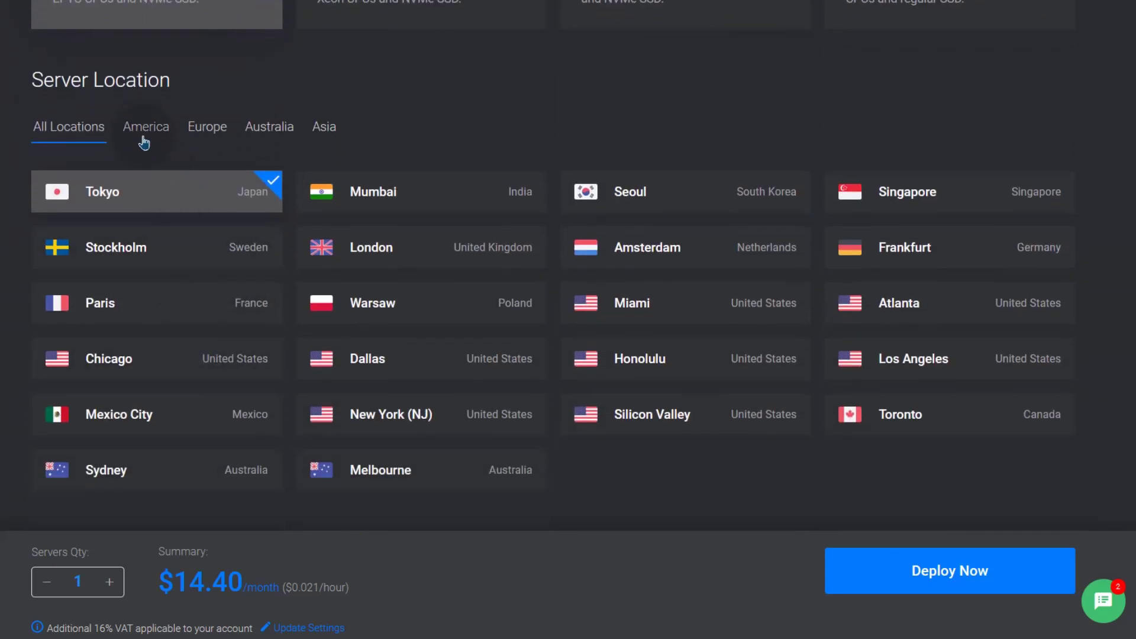
left_click(148, 128)
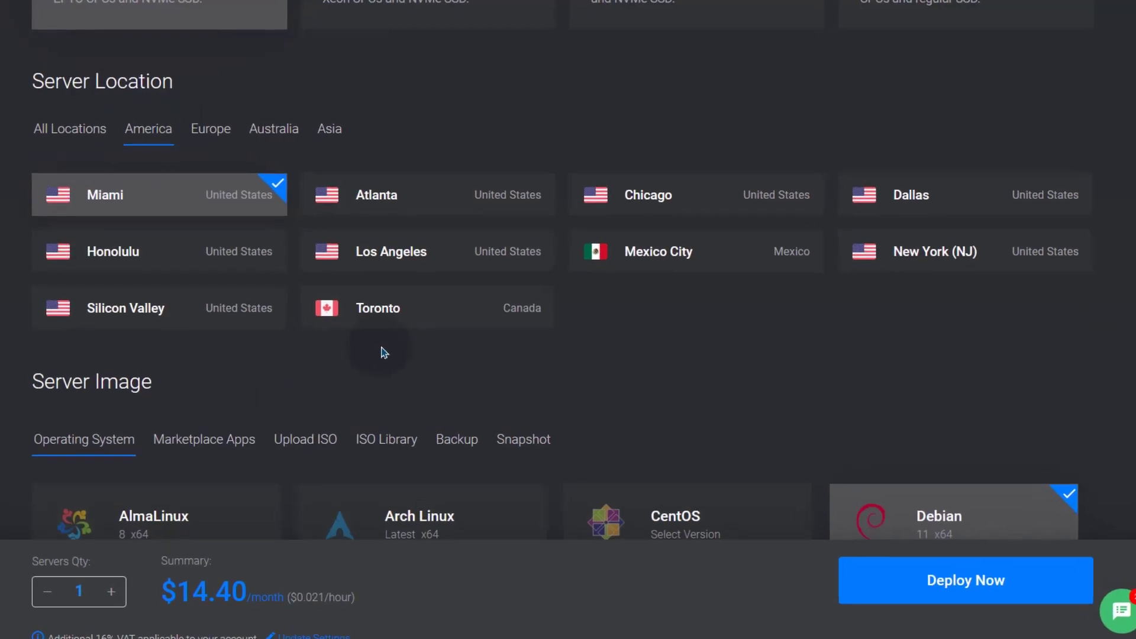
left_click(663, 197)
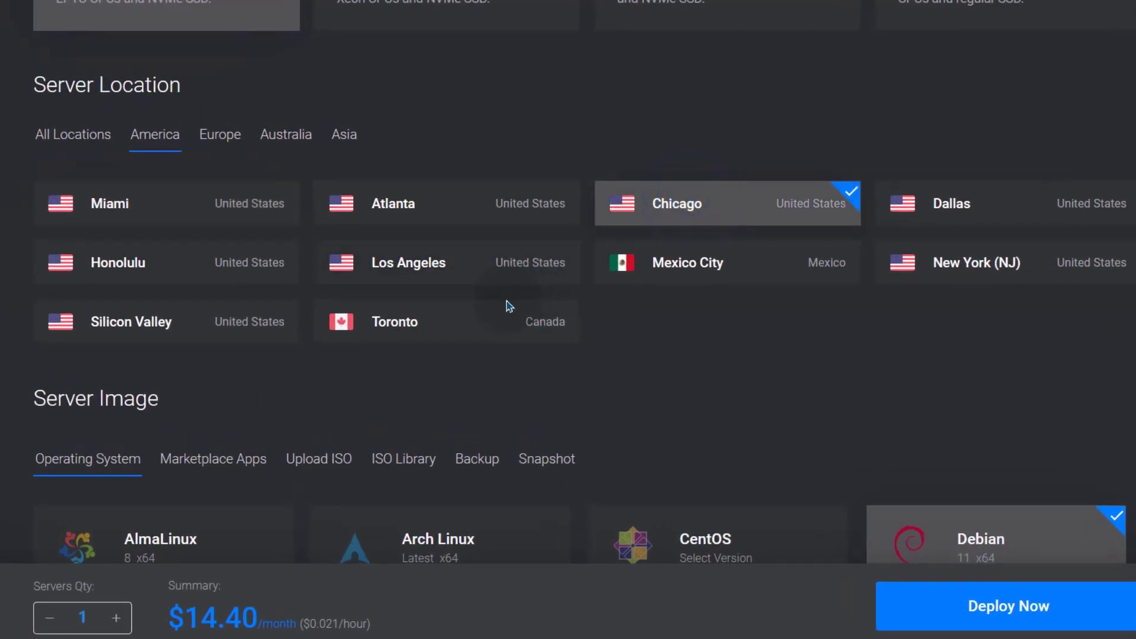
Choose Ubuntu 22.04 LTS x64 as the image and keep the 50 GB NVMe plan
scroll(521, 315, "down", 6)
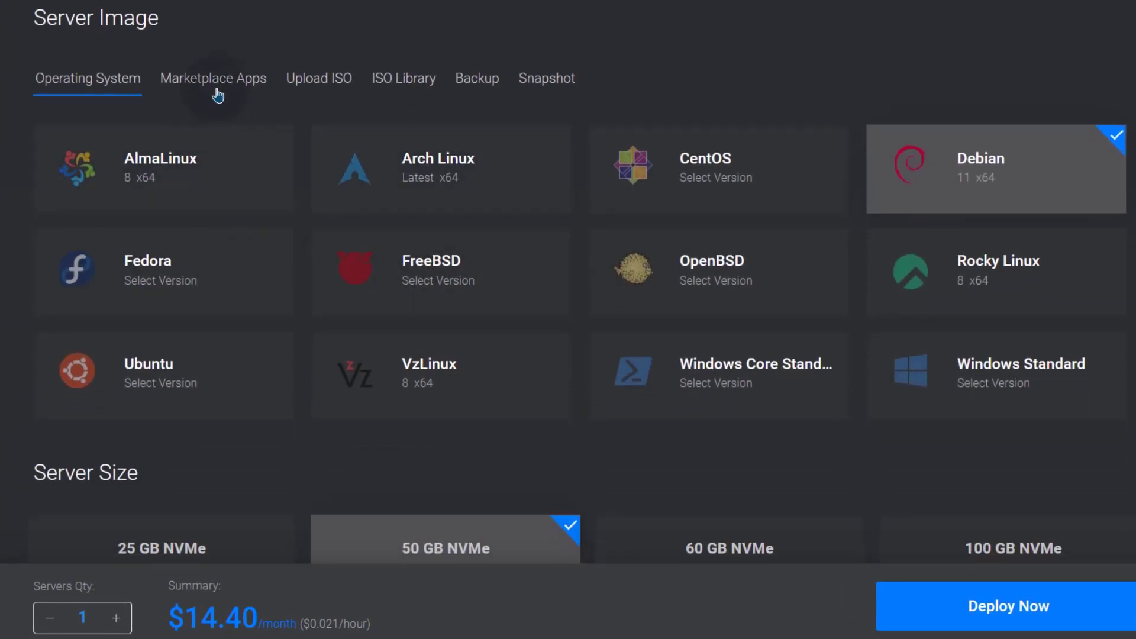
left_click(88, 78)
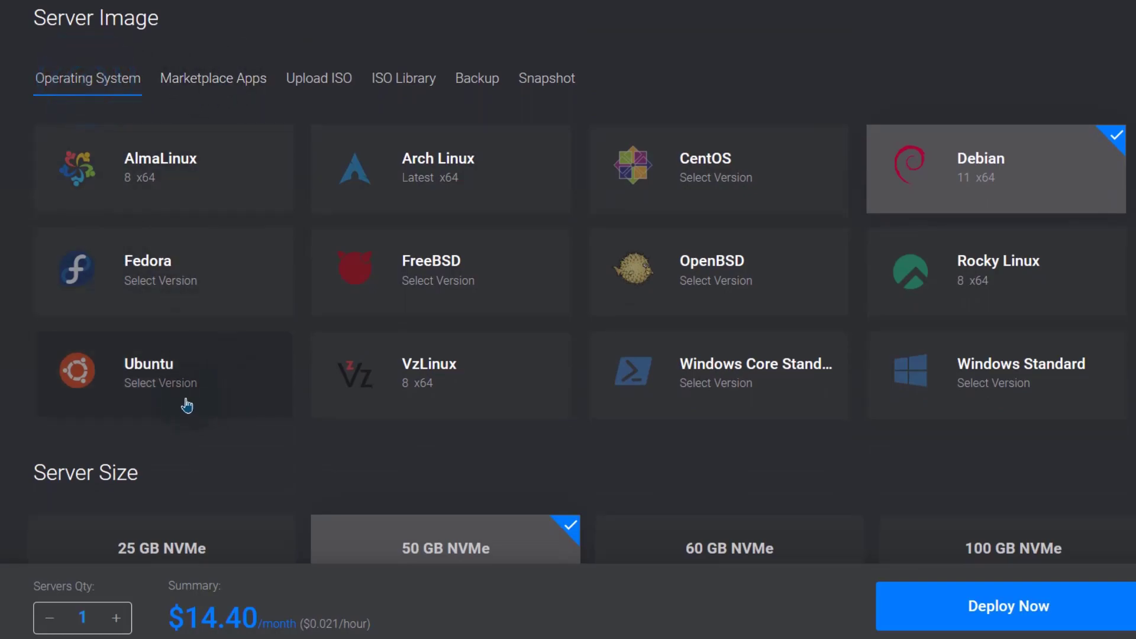
left_click(152, 362)
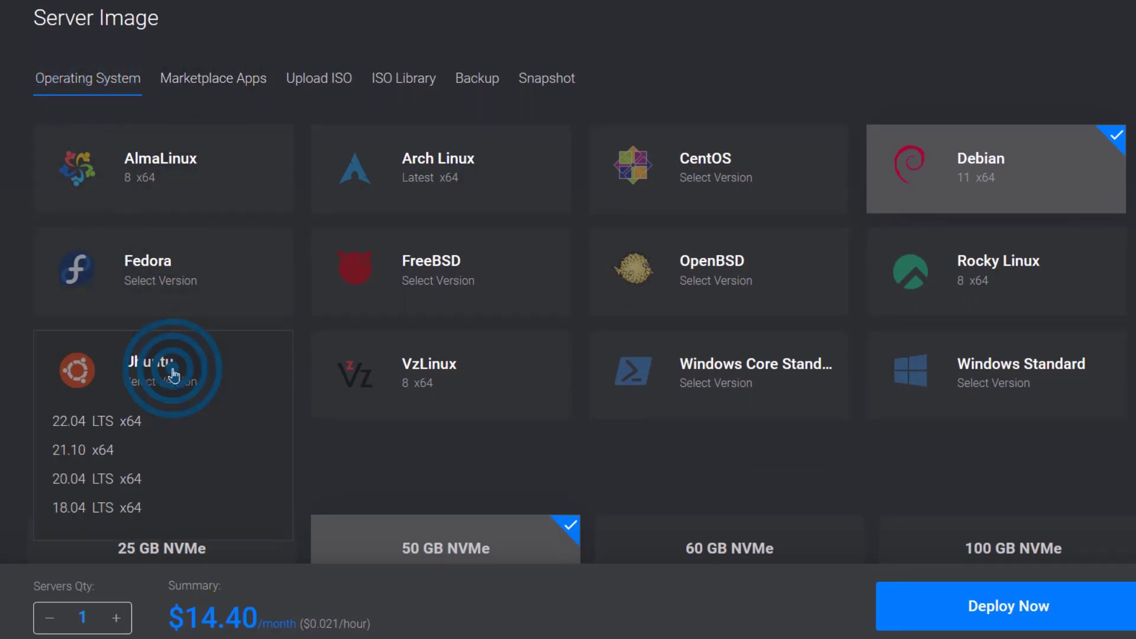
left_click(89, 422)
scroll(266, 450, "down", 2)
left_click(349, 462)
Keep the 50 GB NVMe plan and switch Auto Backups off, bringing the total to $12.00/month
scroll(348, 462, "down", 3)
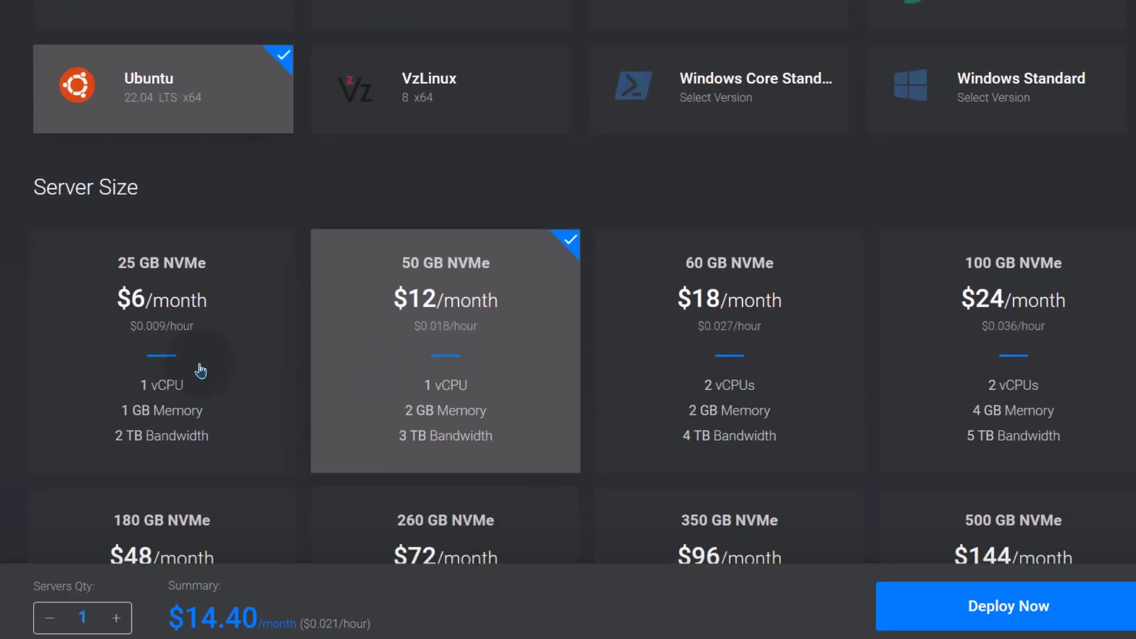
left_click(414, 250)
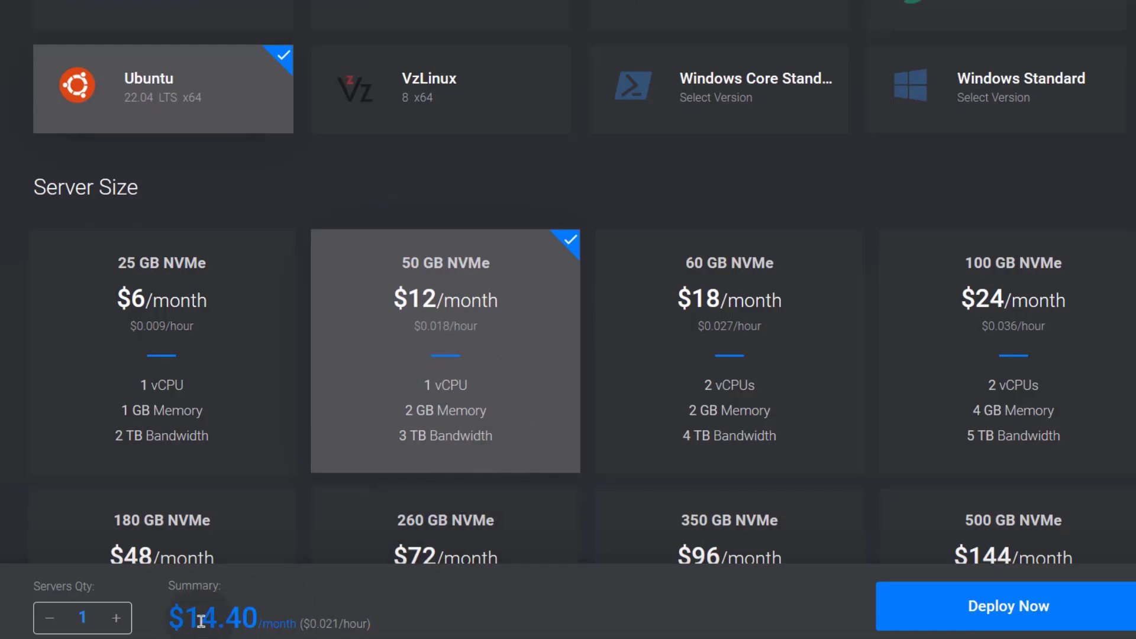
scroll(298, 423, "down", 10)
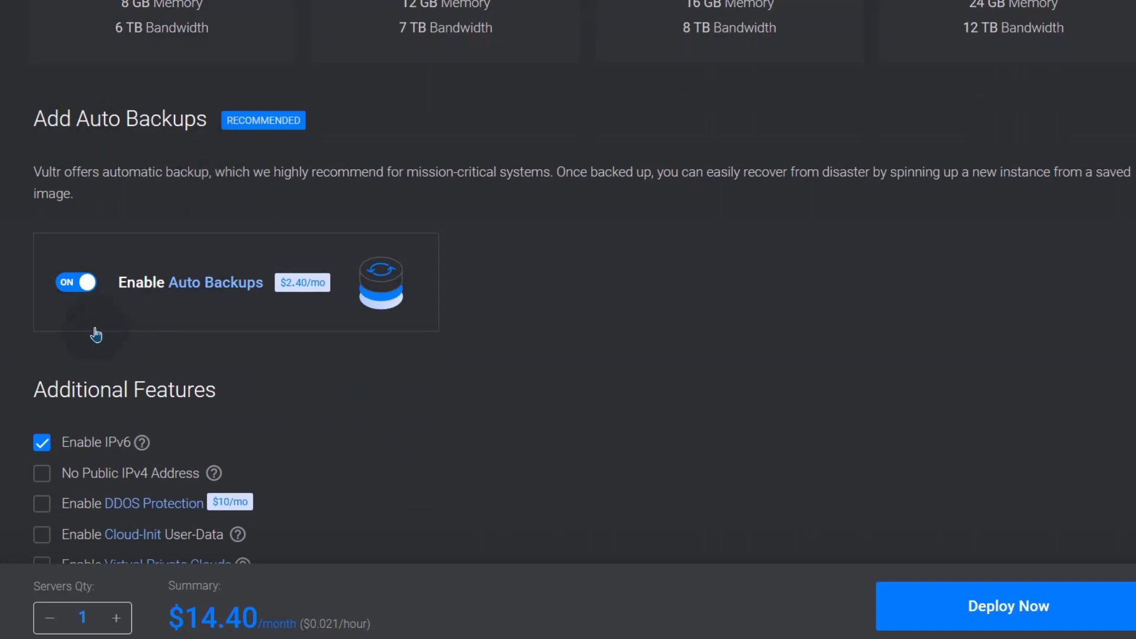
left_click(76, 285)
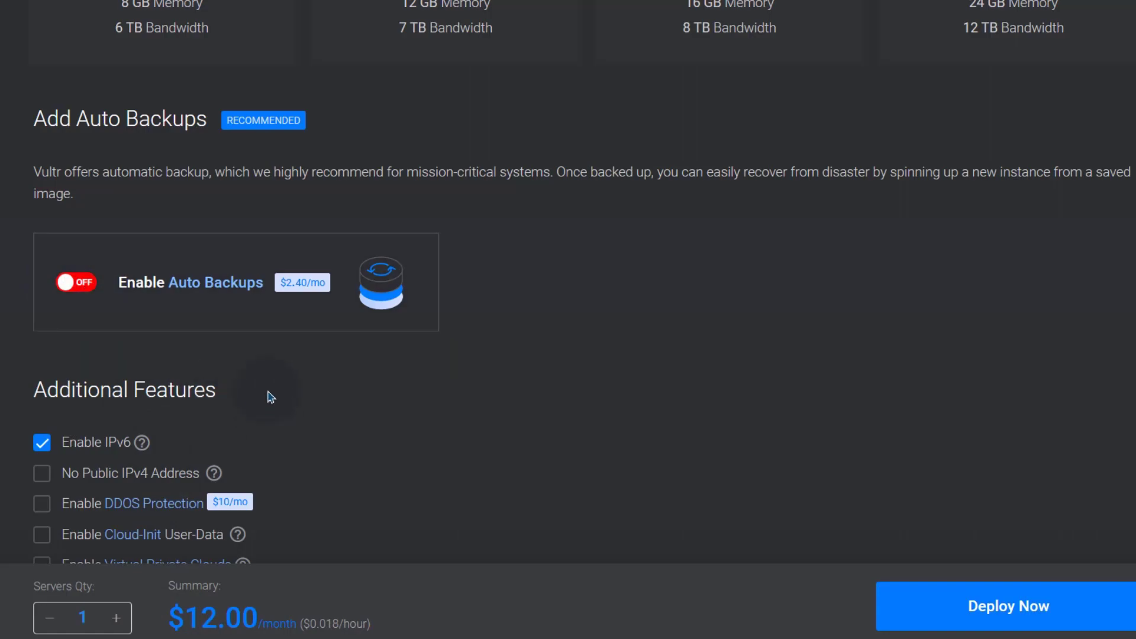
left_click(76, 283)
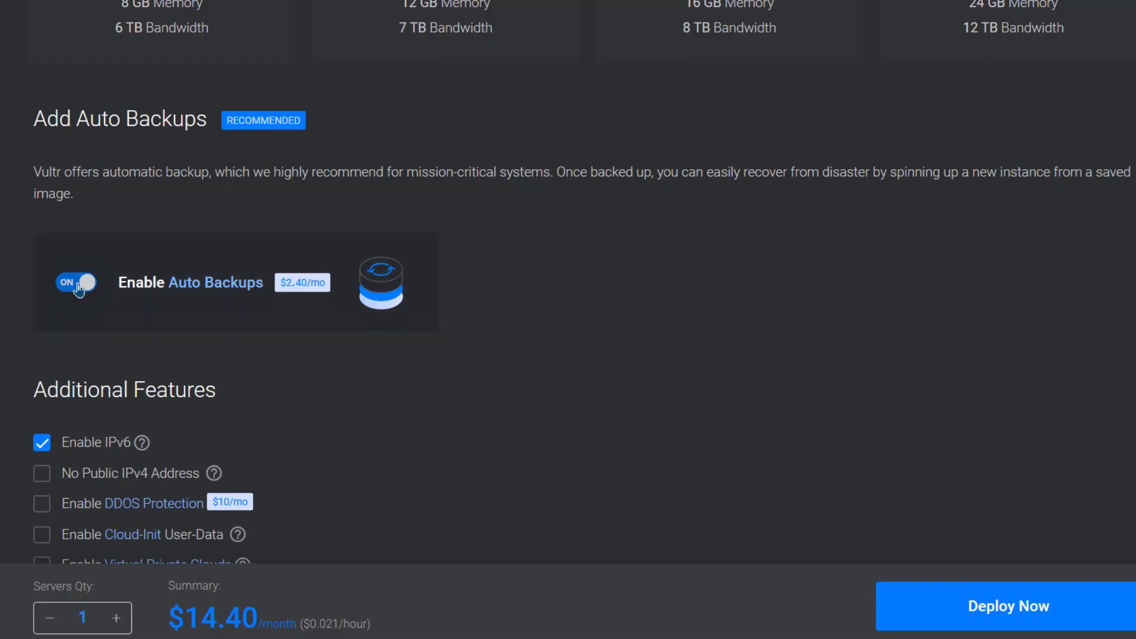
scroll(390, 421, "down", 3)
left_click(66, 92)
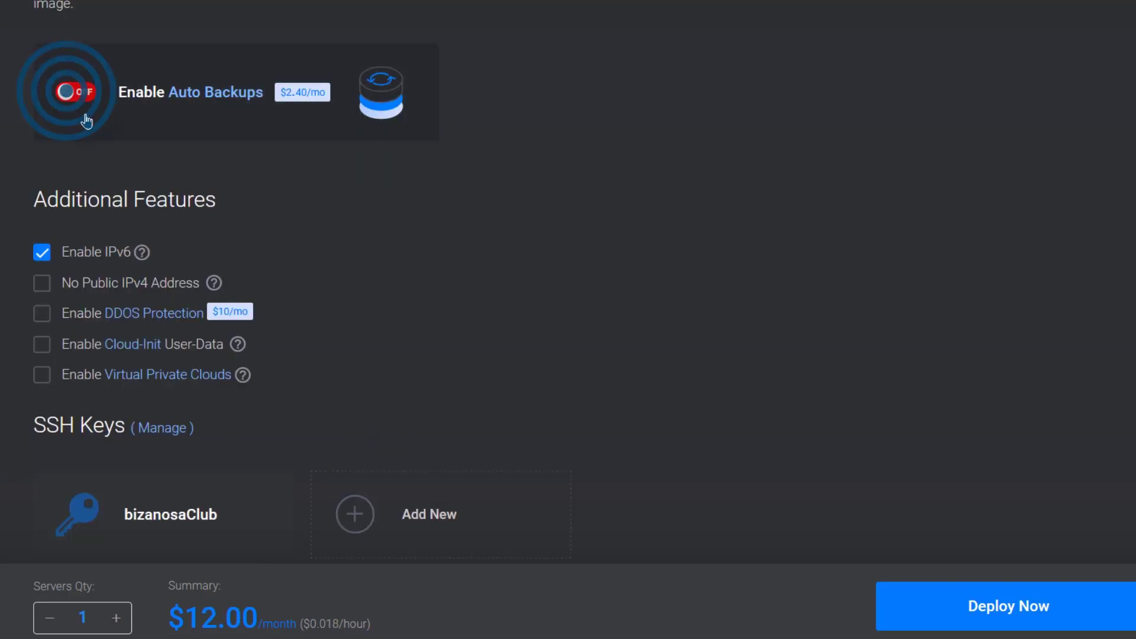
scroll(435, 300, "down", 2)
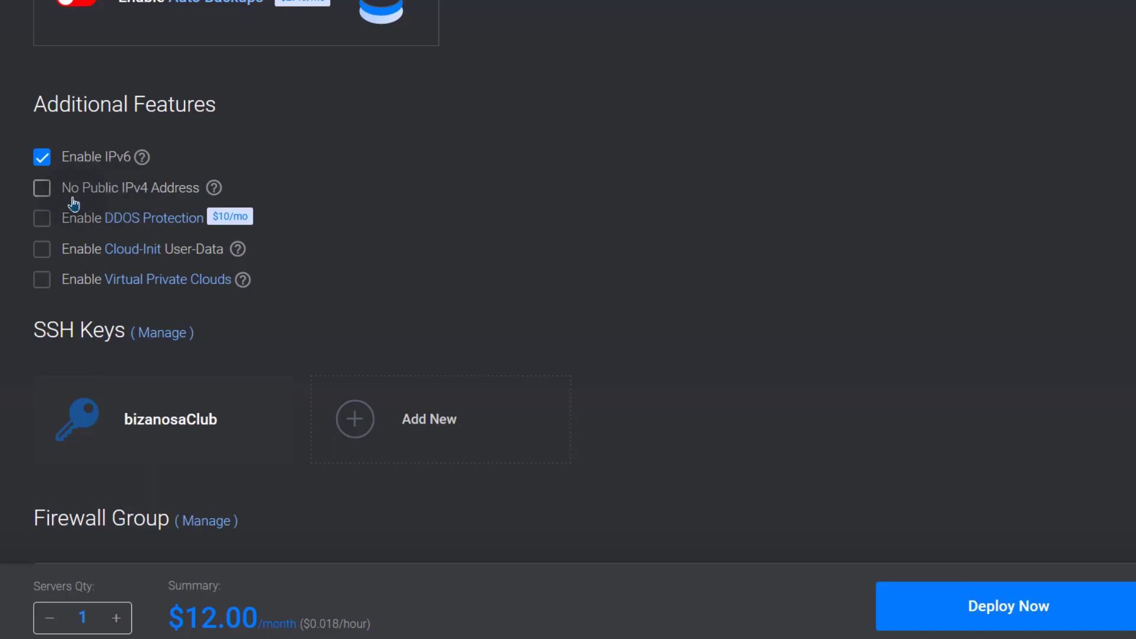
scroll(423, 241, "down", 2)
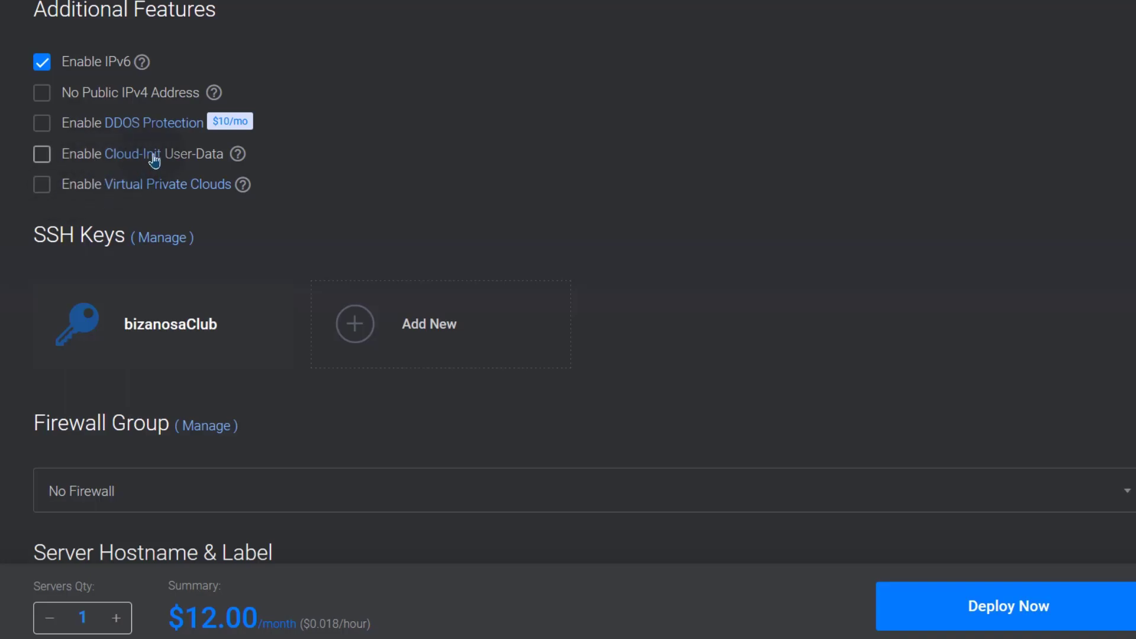
left_click(44, 154)
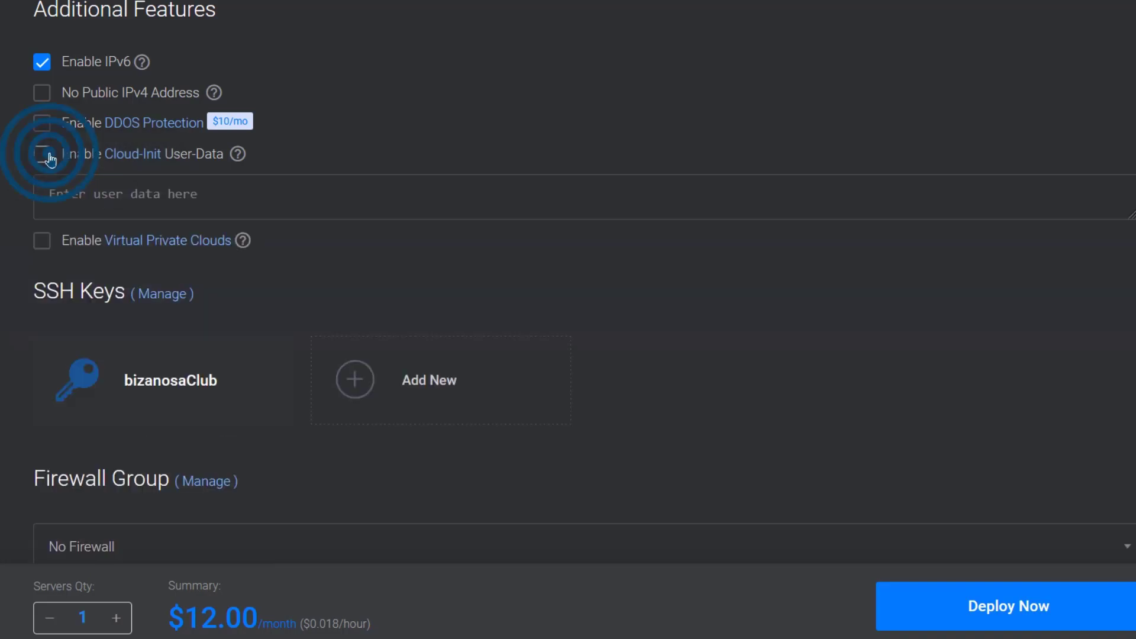
left_click(110, 196)
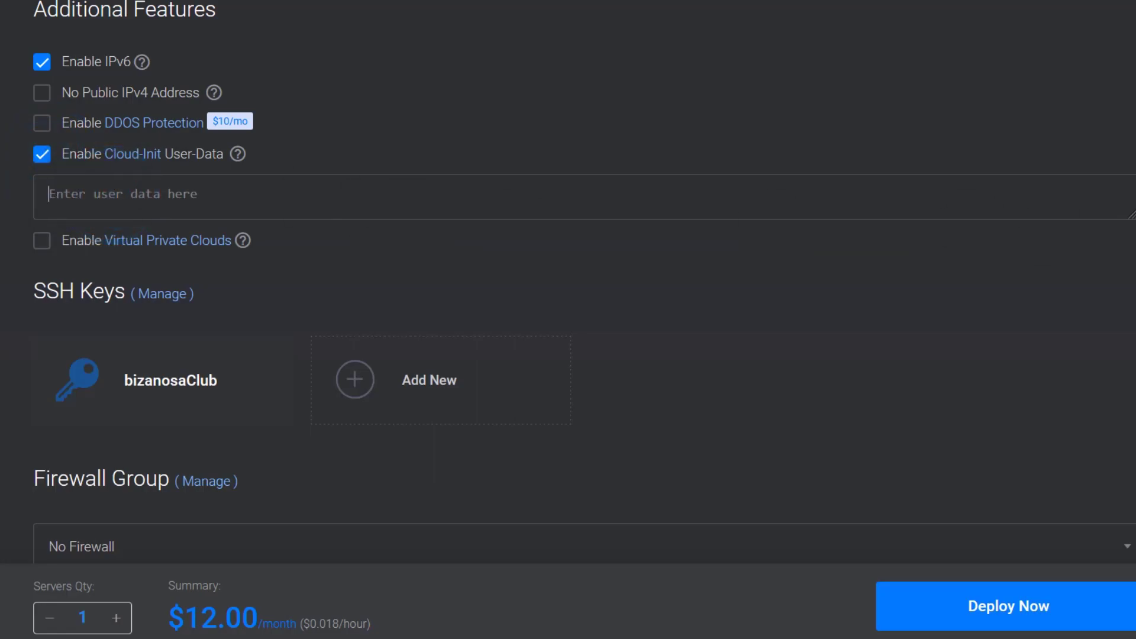
left_click_drag(1132, 214, 1078, 247)
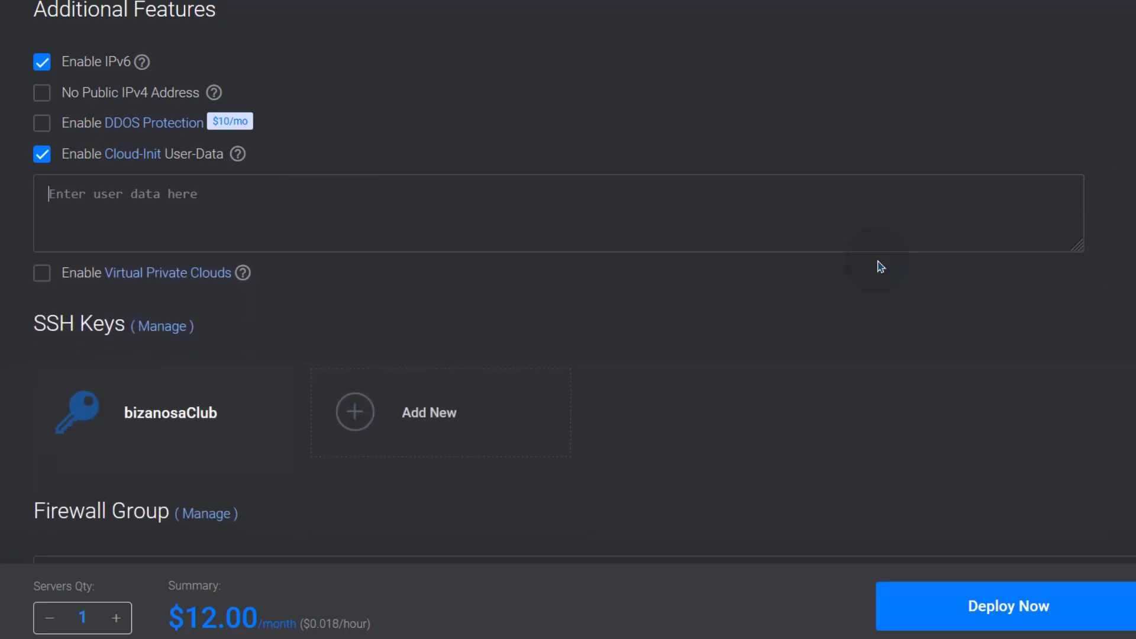
left_click(42, 154)
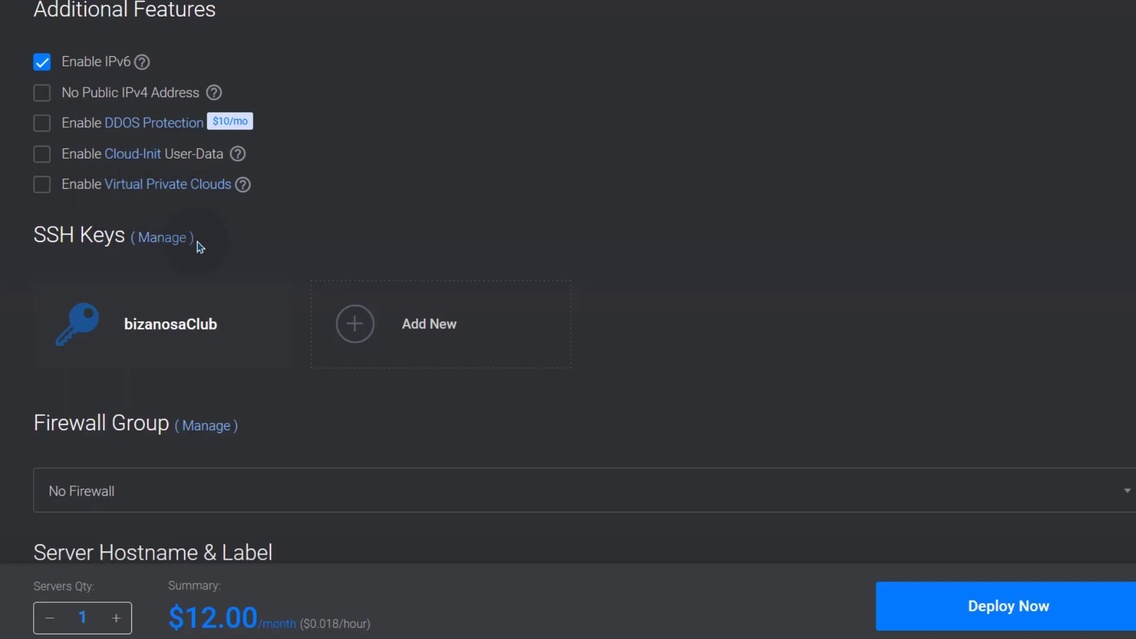
scroll(270, 251, "down", 2)
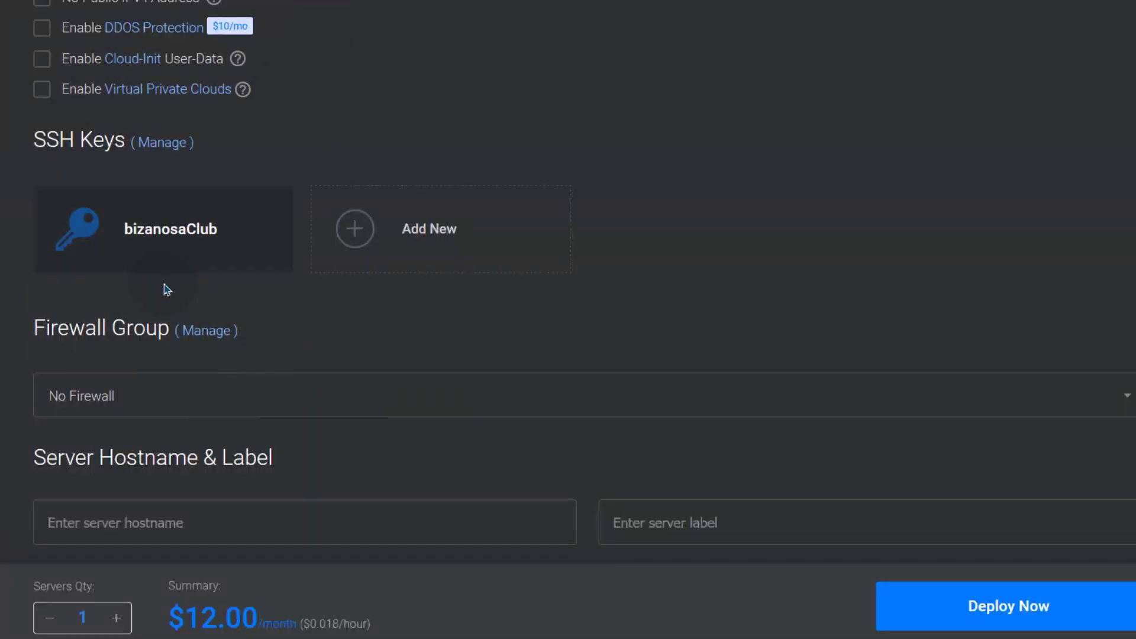
scroll(343, 325, "down", 1)
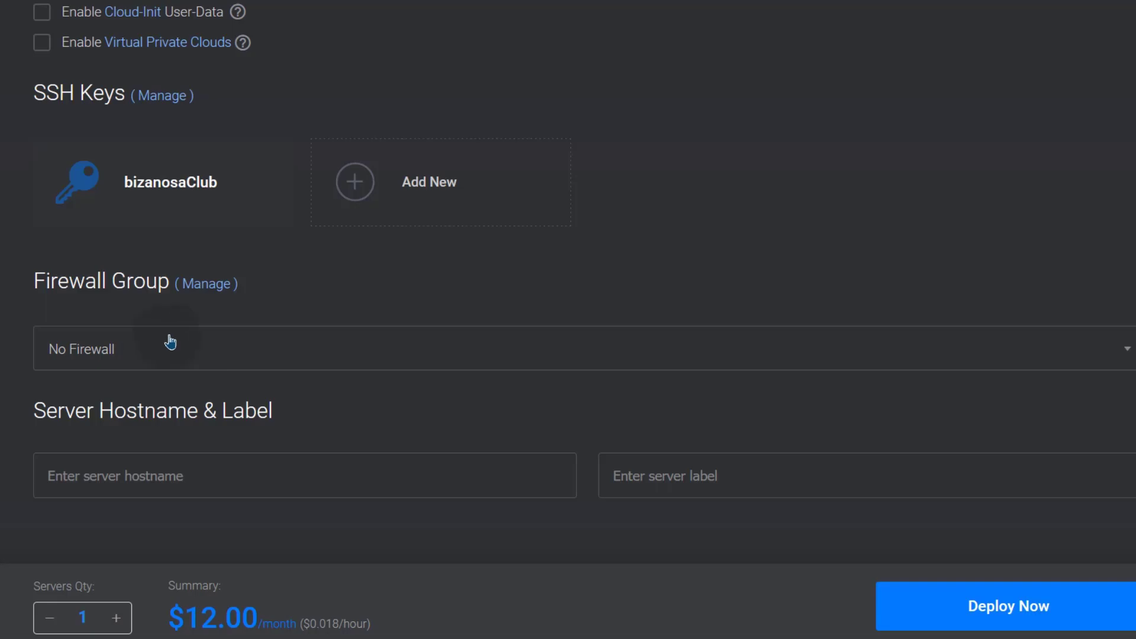
Open Firewall Group management in a new tab and switch to it
right_click(209, 285)
left_click(235, 305)
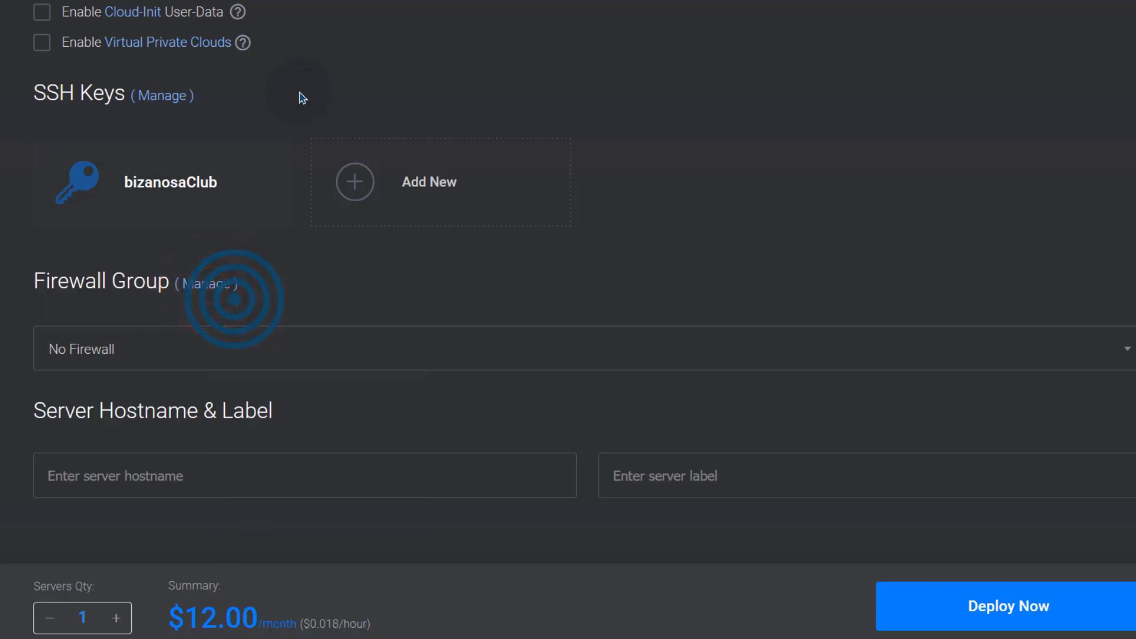
left_click(366, 1)
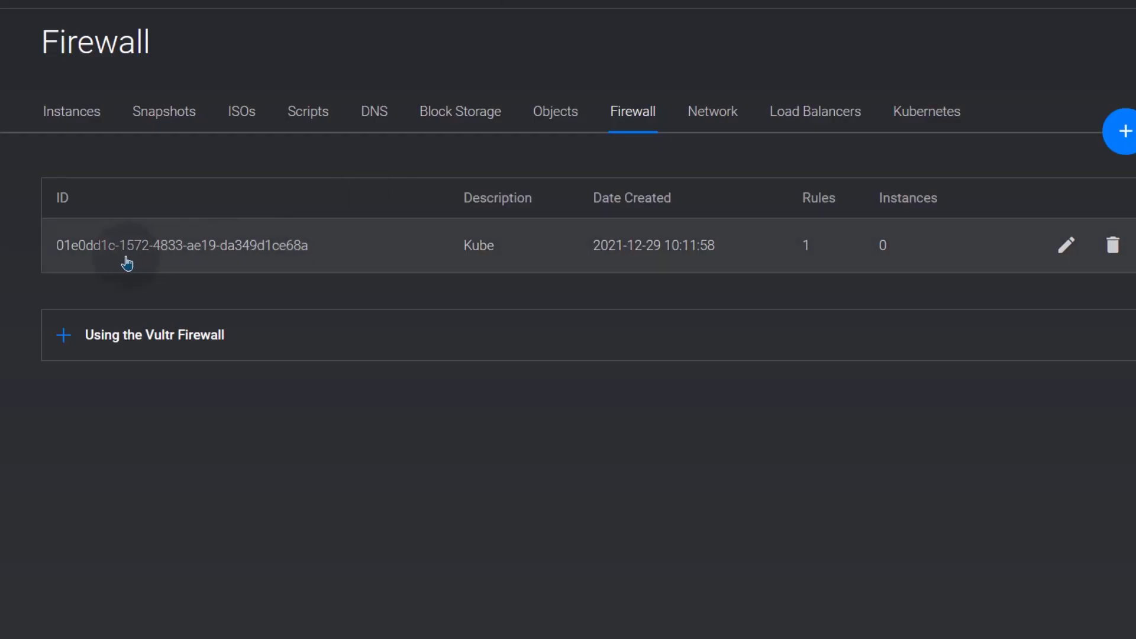
Add a new firewall group with the description 'wwwww'
left_click(1120, 131)
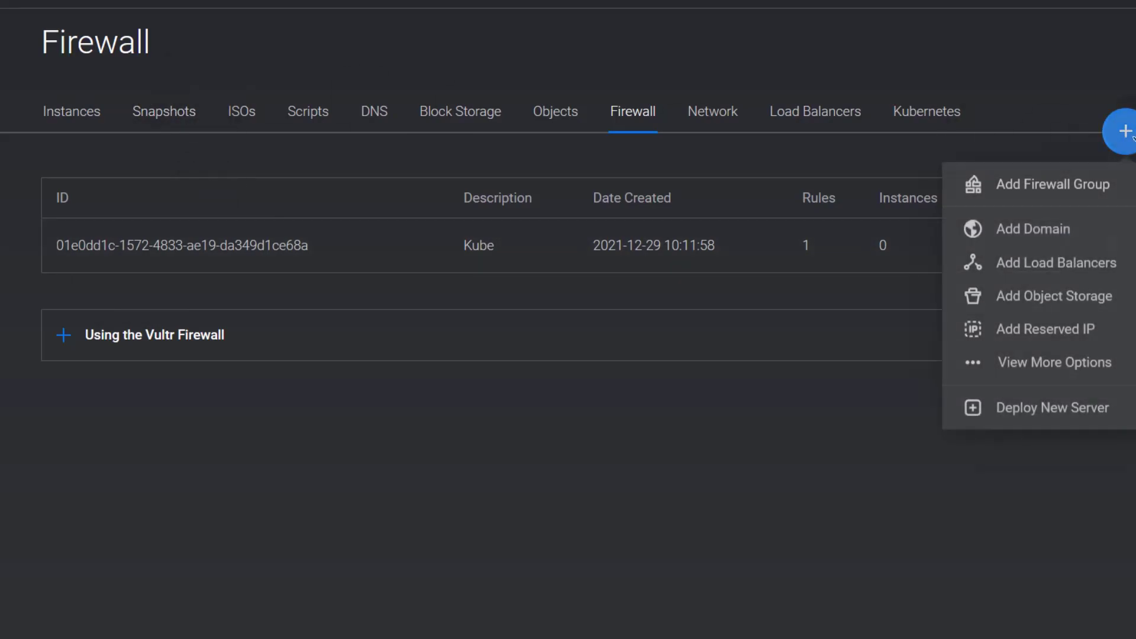
left_click(1060, 190)
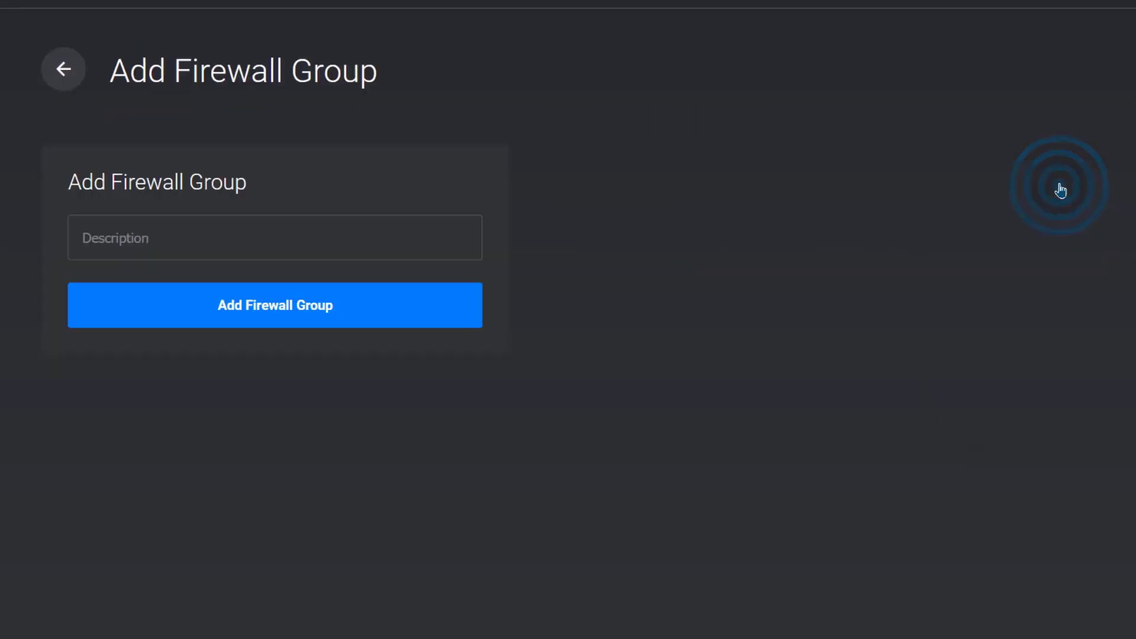
left_click(98, 240)
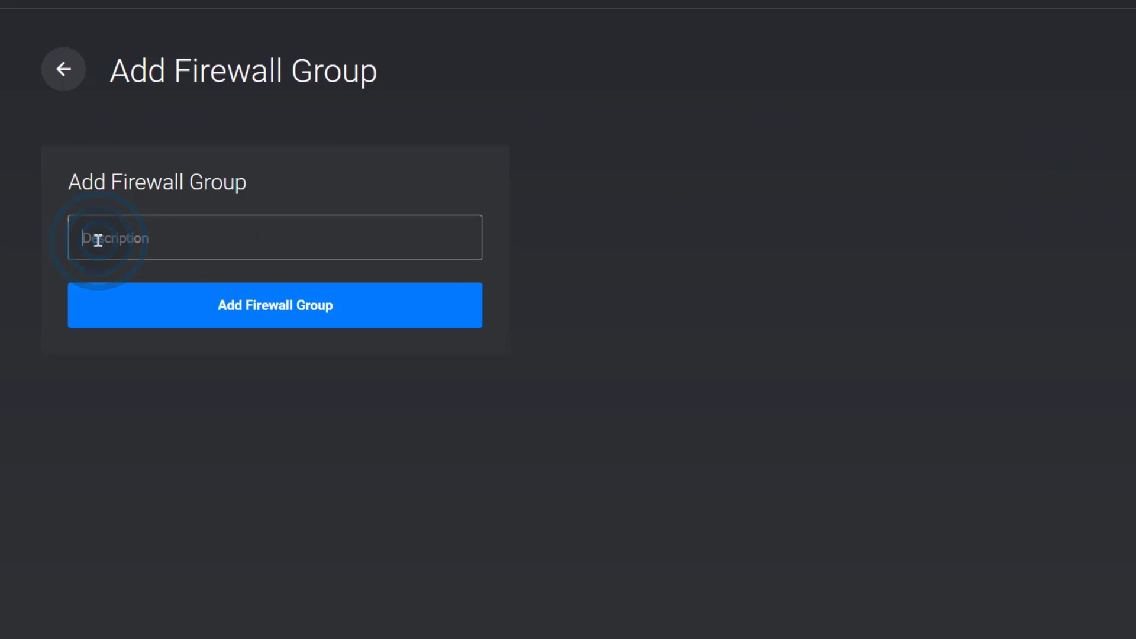
type("wwwww")
left_click(237, 329)
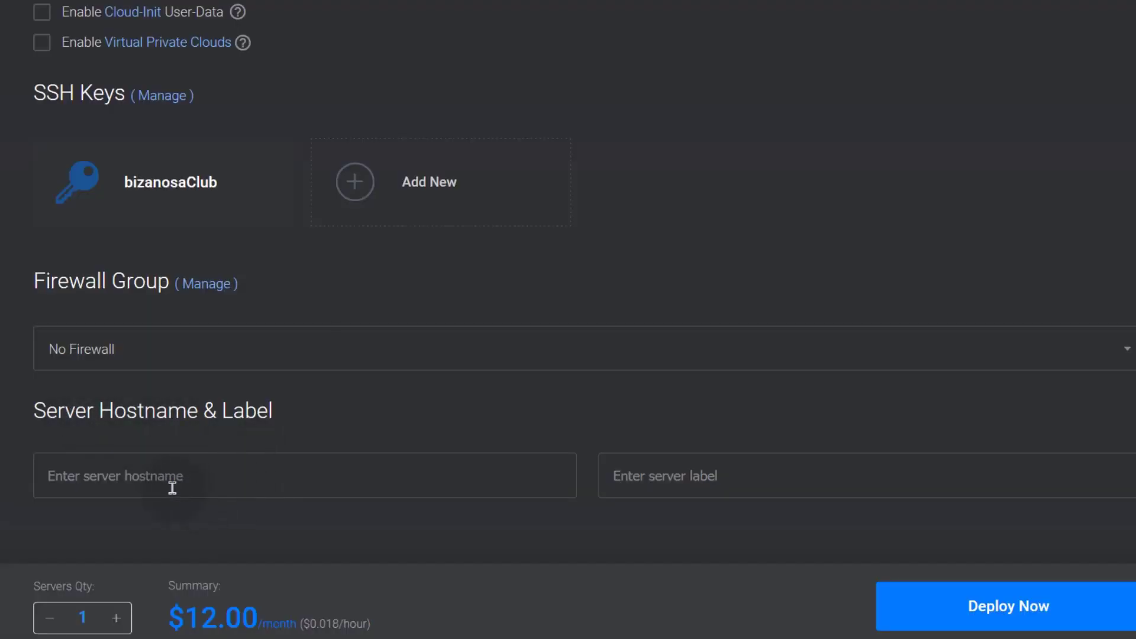
Enter cp3.bizanosa.com as the server hostname, letting the label auto-fill to match
left_click(153, 478)
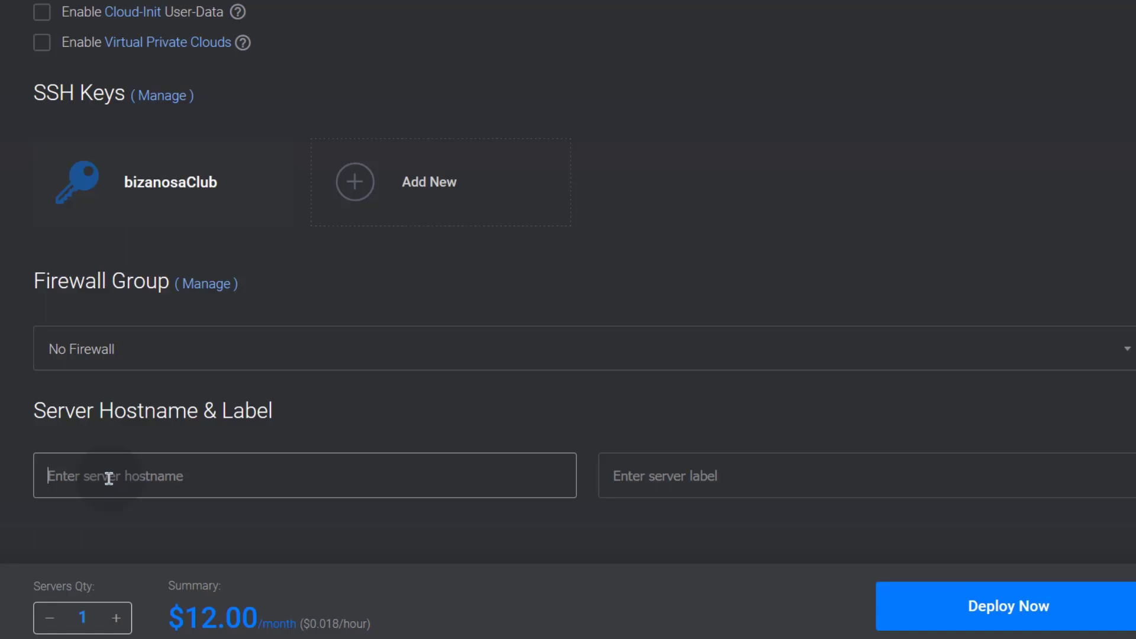
left_click(73, 477)
type("cp3.bizanosa.com")
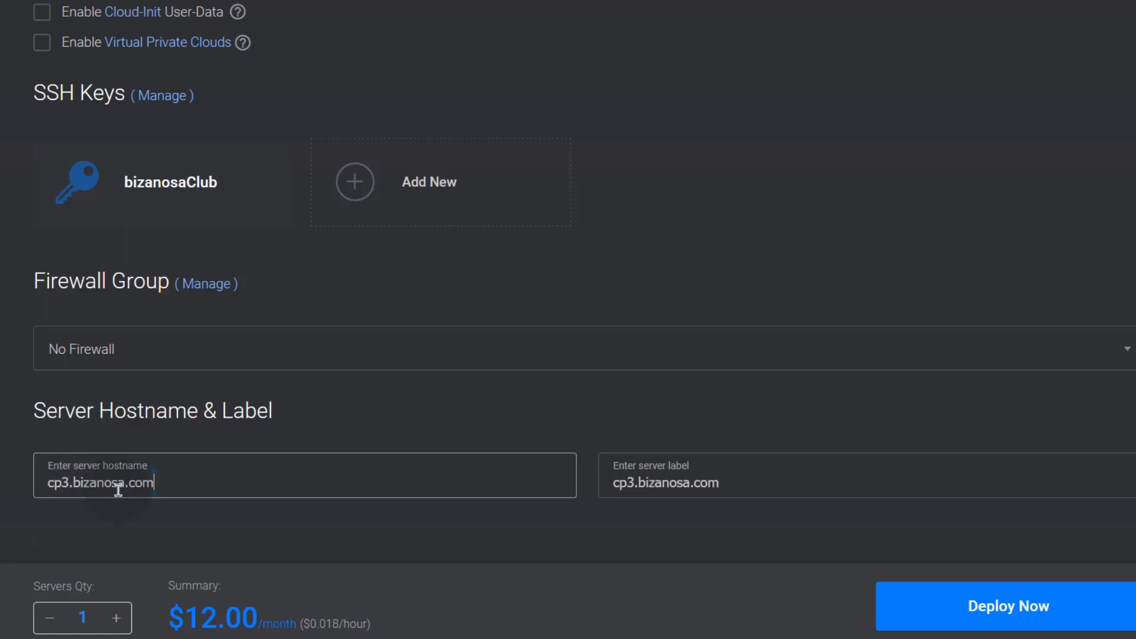
left_click_drag(168, 478, 48, 474)
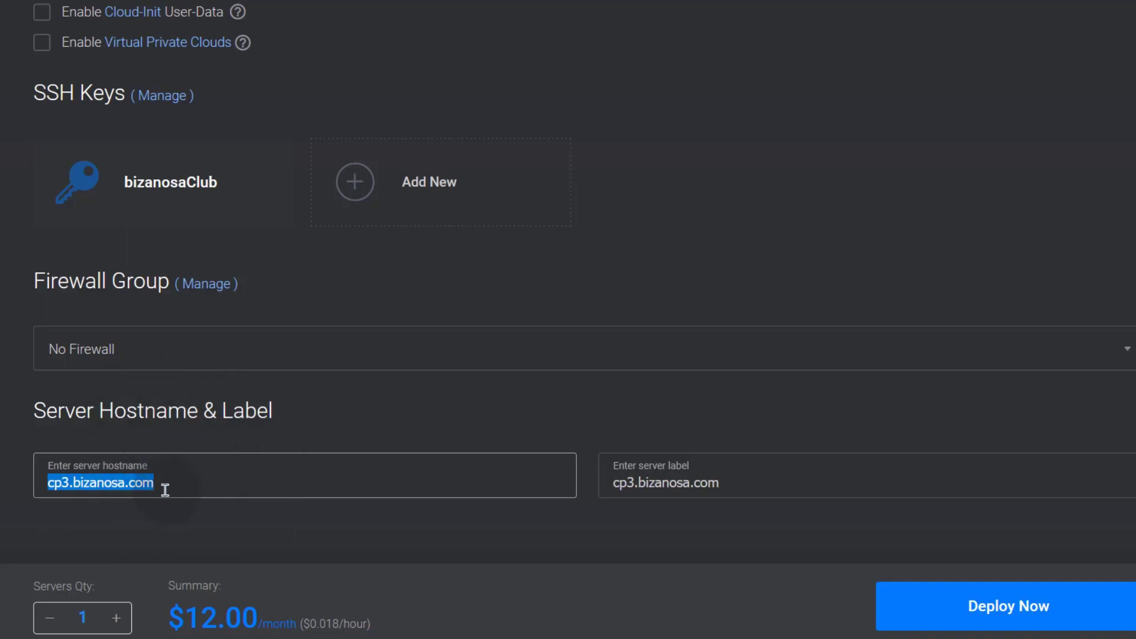
left_click(203, 479)
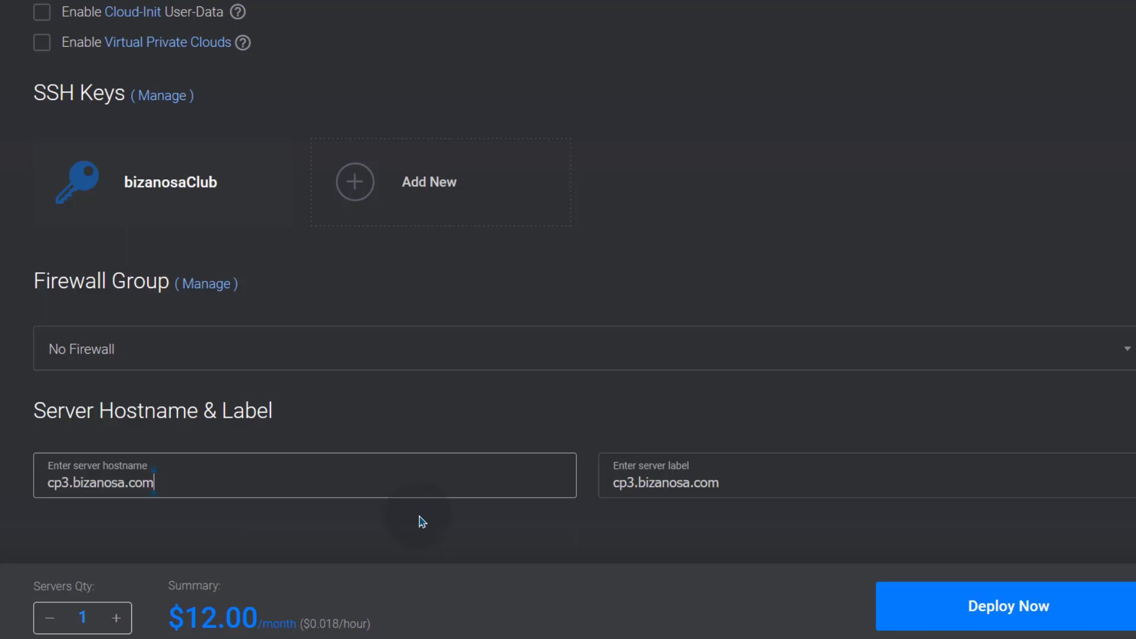
Confirm the $12/month 50 GB NVMe plan is selected and scroll to the deploy page's bottom
scroll(278, 489, "up", 5)
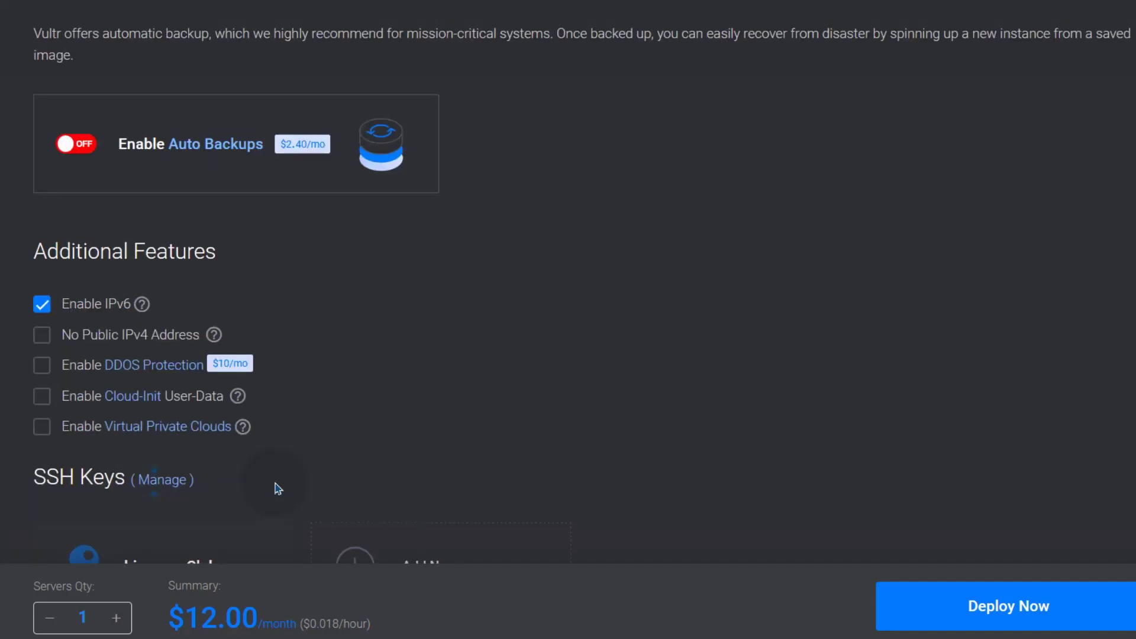
scroll(278, 488, "up", 10)
scroll(423, 439, "down", 8)
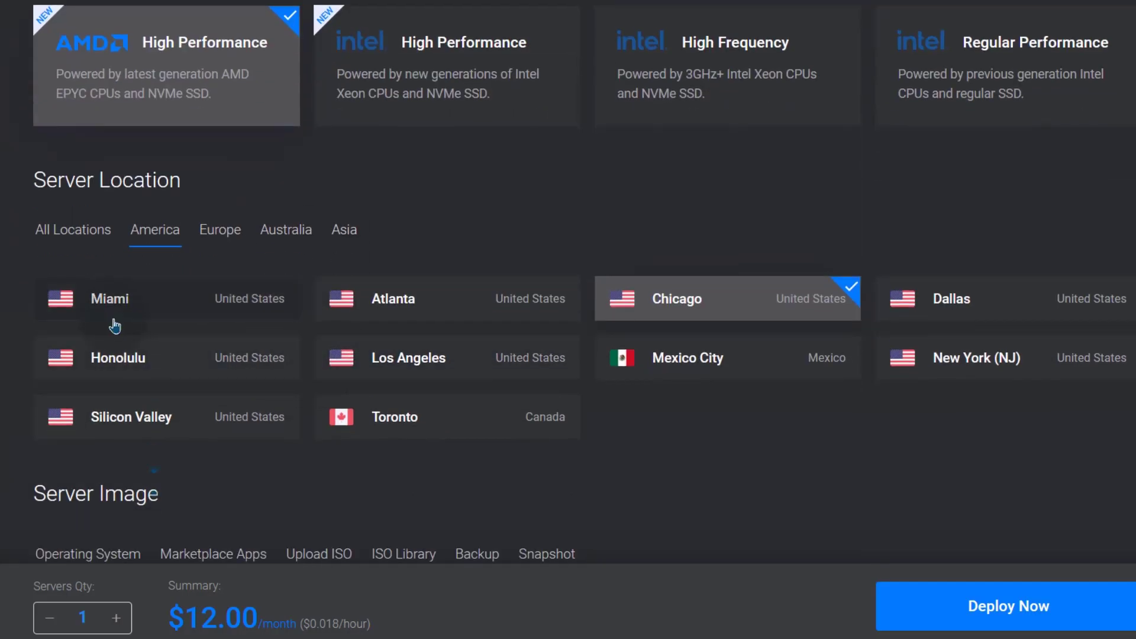
scroll(161, 257, "down", 4)
scroll(355, 363, "down", 3)
scroll(160, 390, "down", 5)
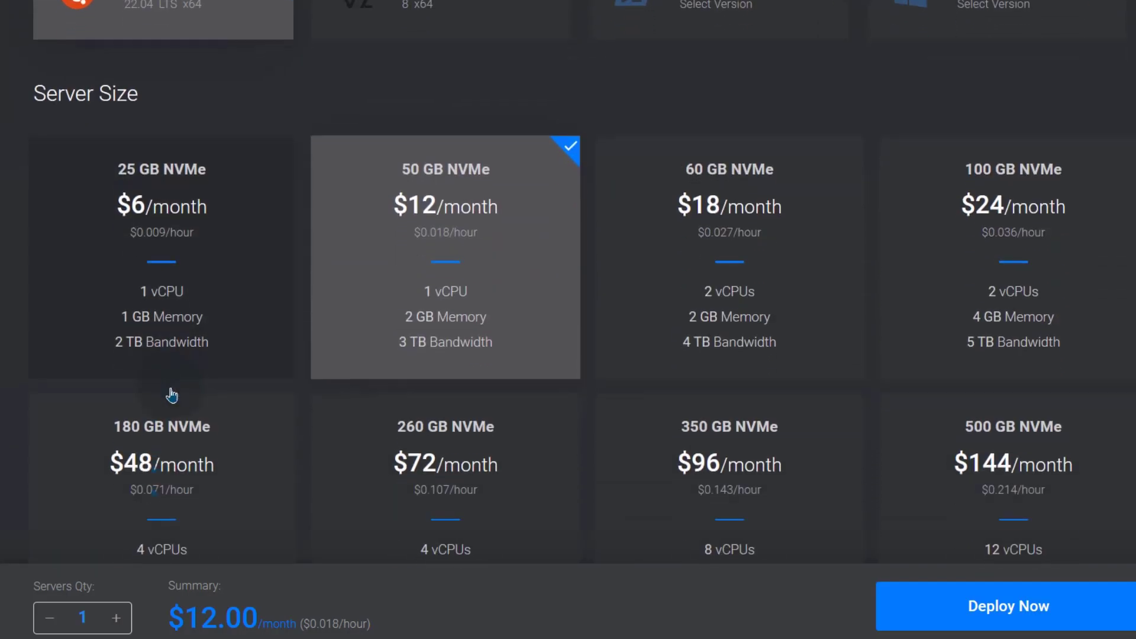
scroll(453, 269, "down", 3)
scroll(453, 272, "down", 2)
scroll(398, 165, "up", 3)
left_click(442, 189)
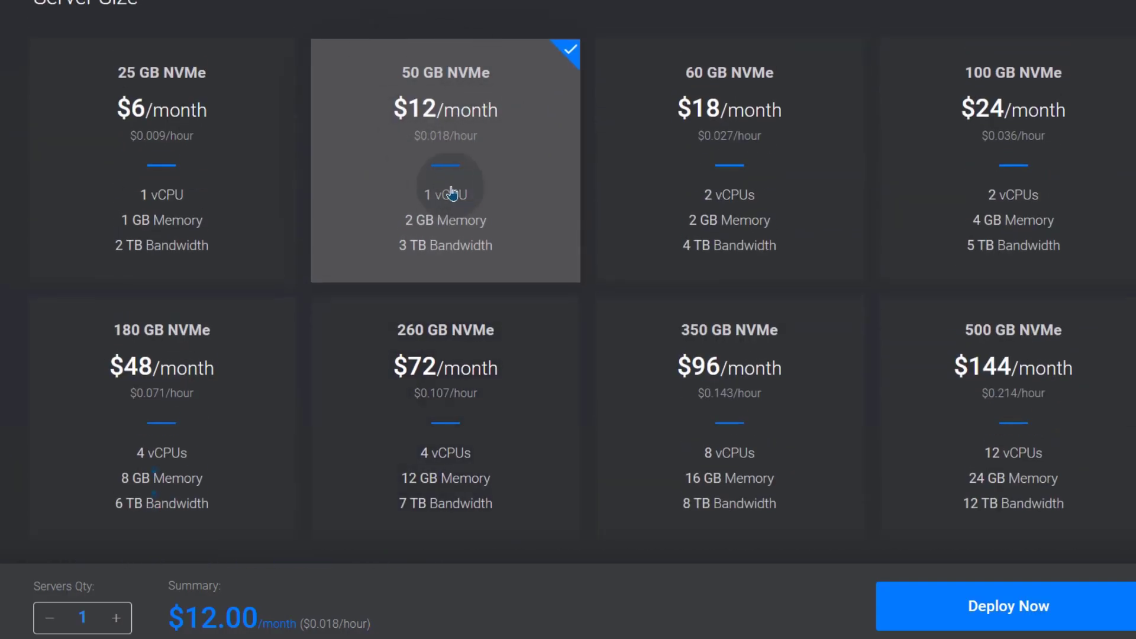
scroll(363, 254, "down", 5)
scroll(360, 258, "down", 11)
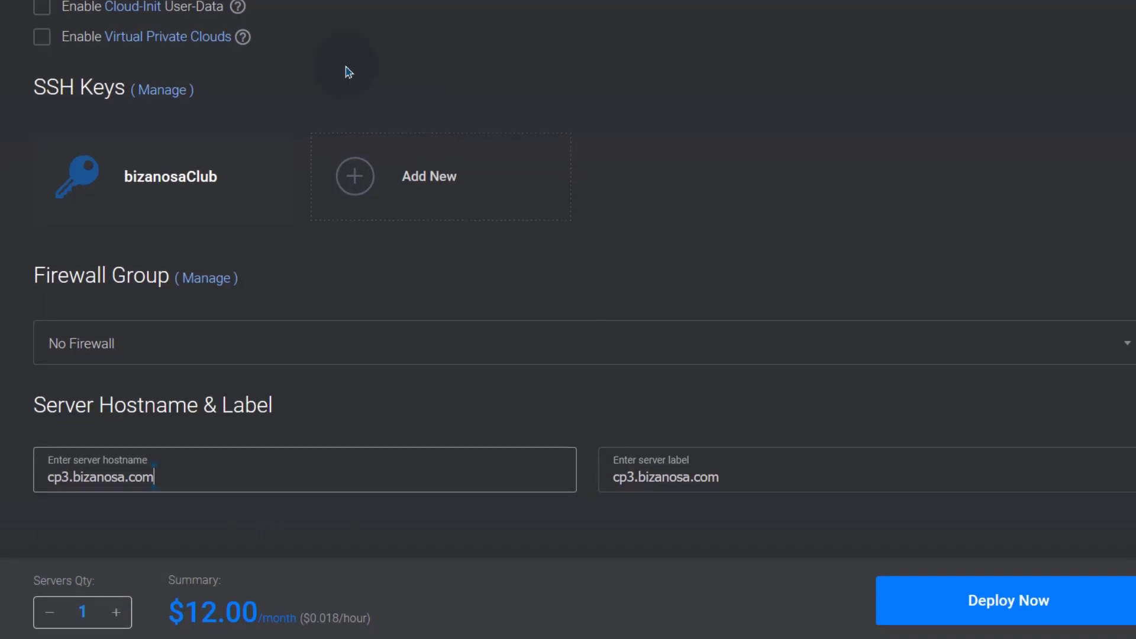
scroll(299, 185, "down", 1)
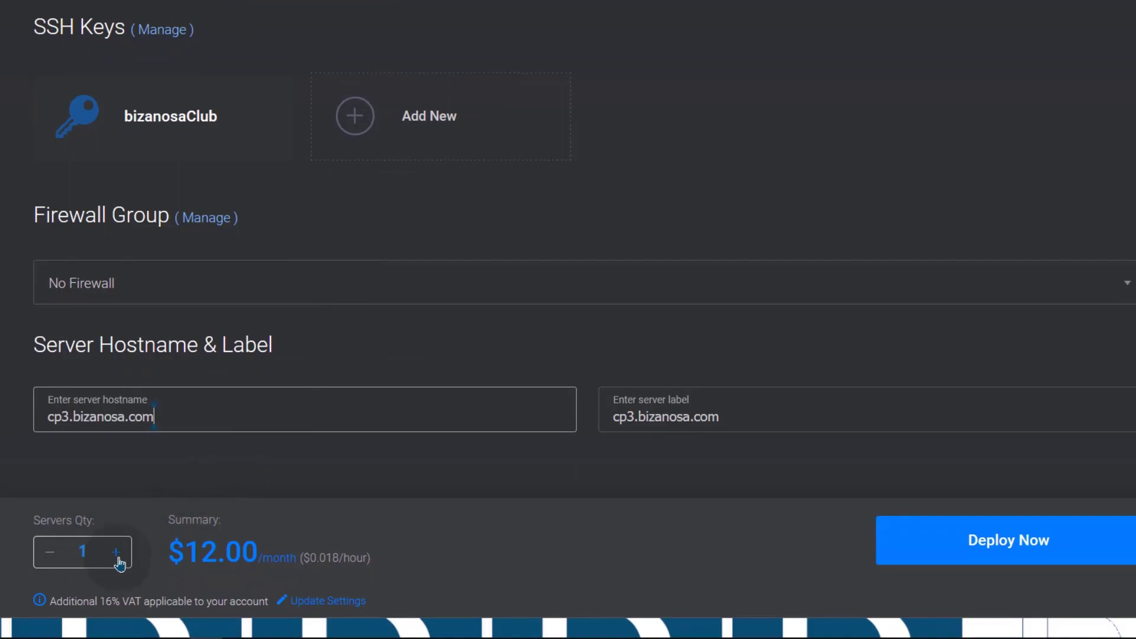
Set Servers Qty back to 1 after raising it to 3, then deploy cp3.bizanosa.com
left_click(116, 553)
left_click(116, 553)
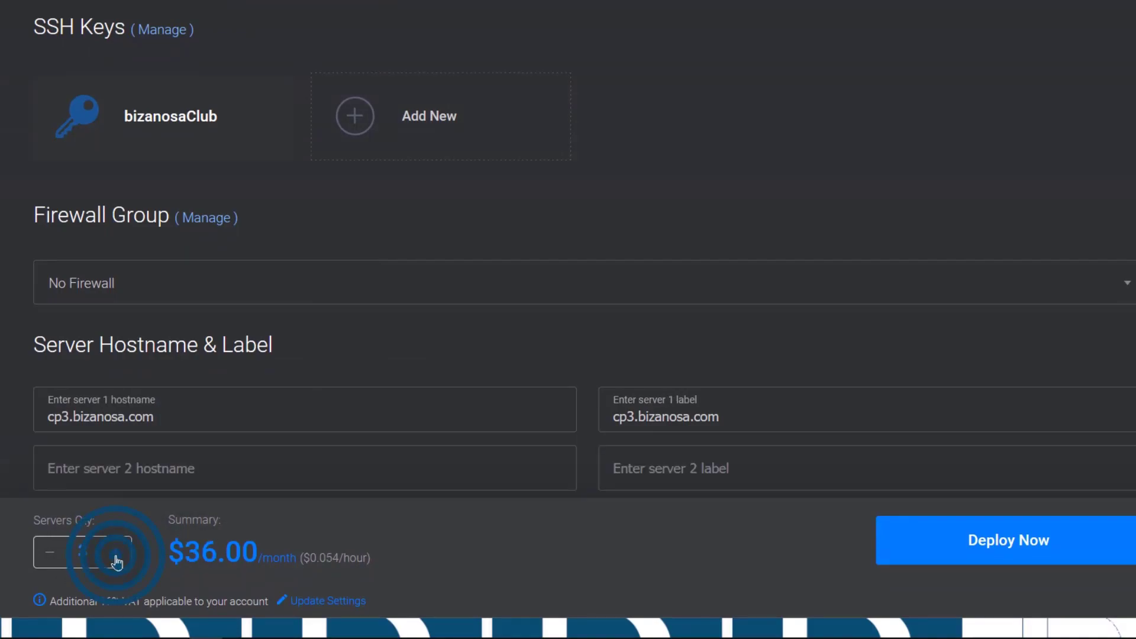
left_click(48, 555)
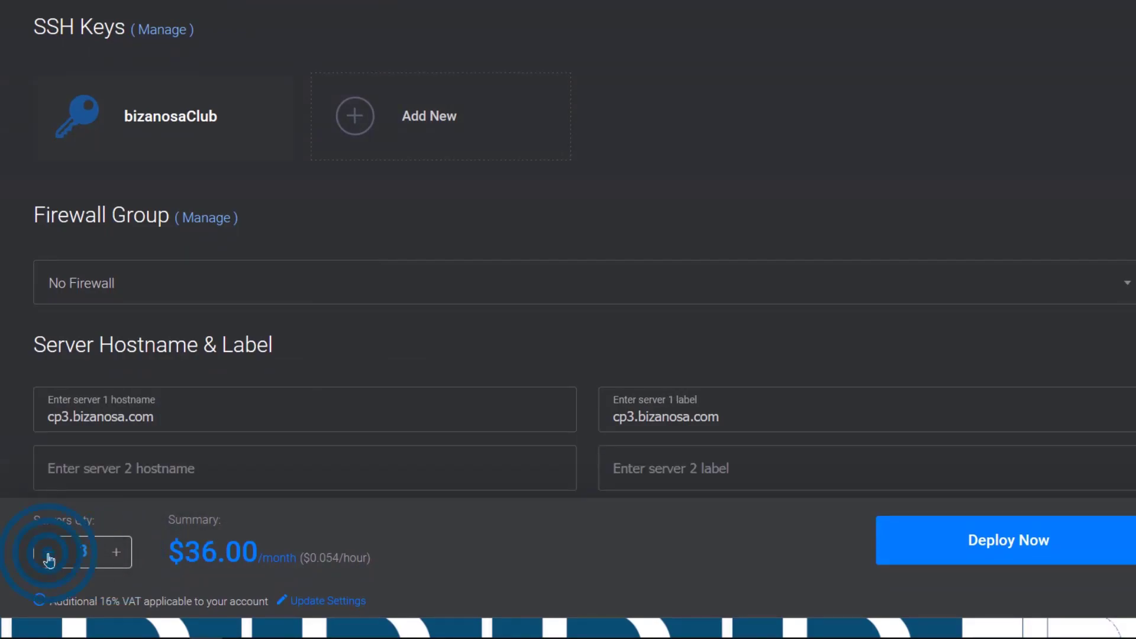
left_click(48, 555)
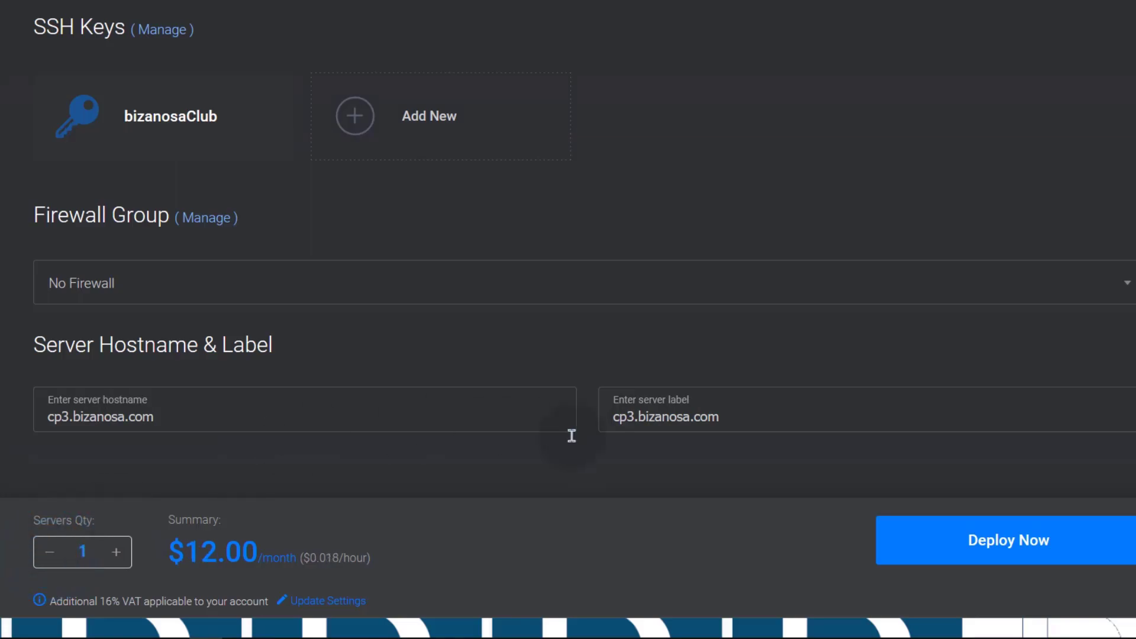
left_click(1022, 544)
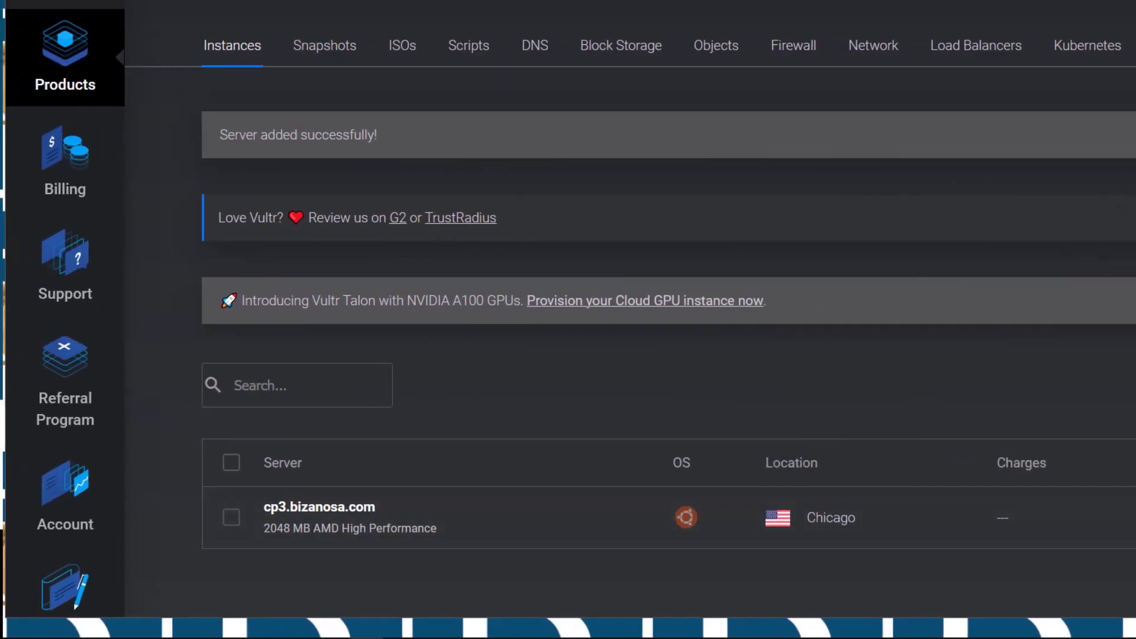
Search for 'git download' in a new Firefox tab
key("ctrl+t")
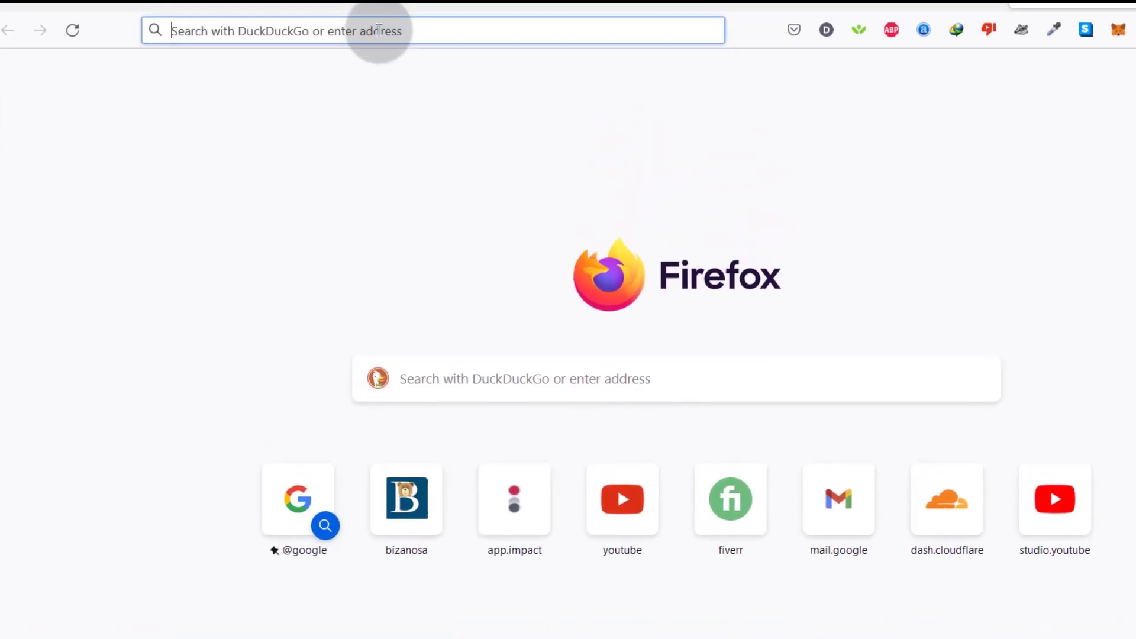
left_click(377, 46)
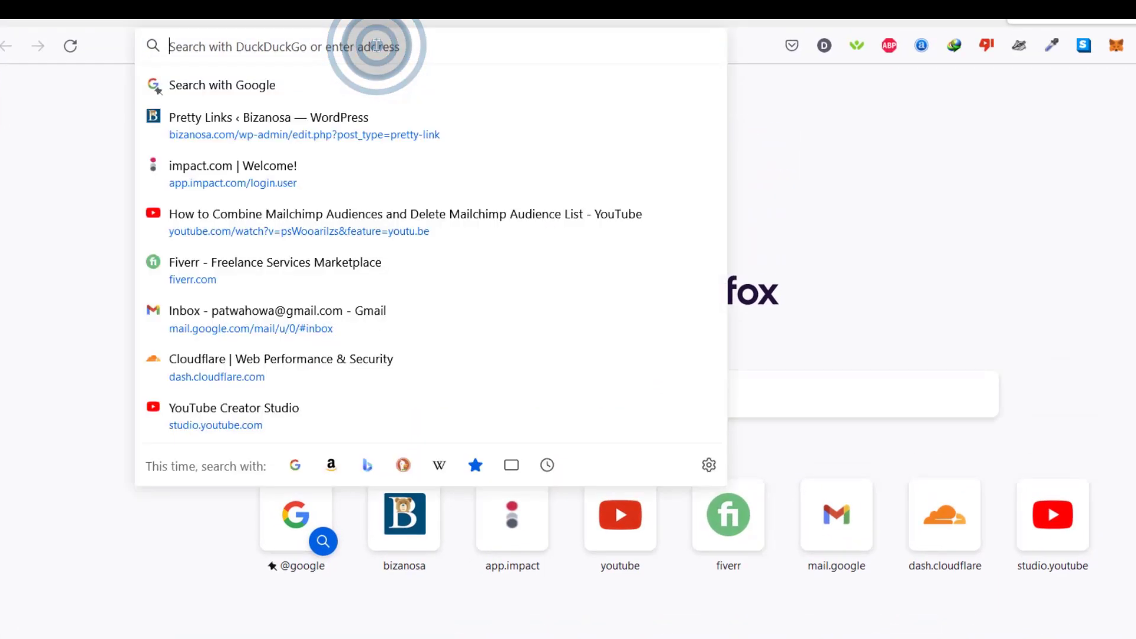
type("git download")
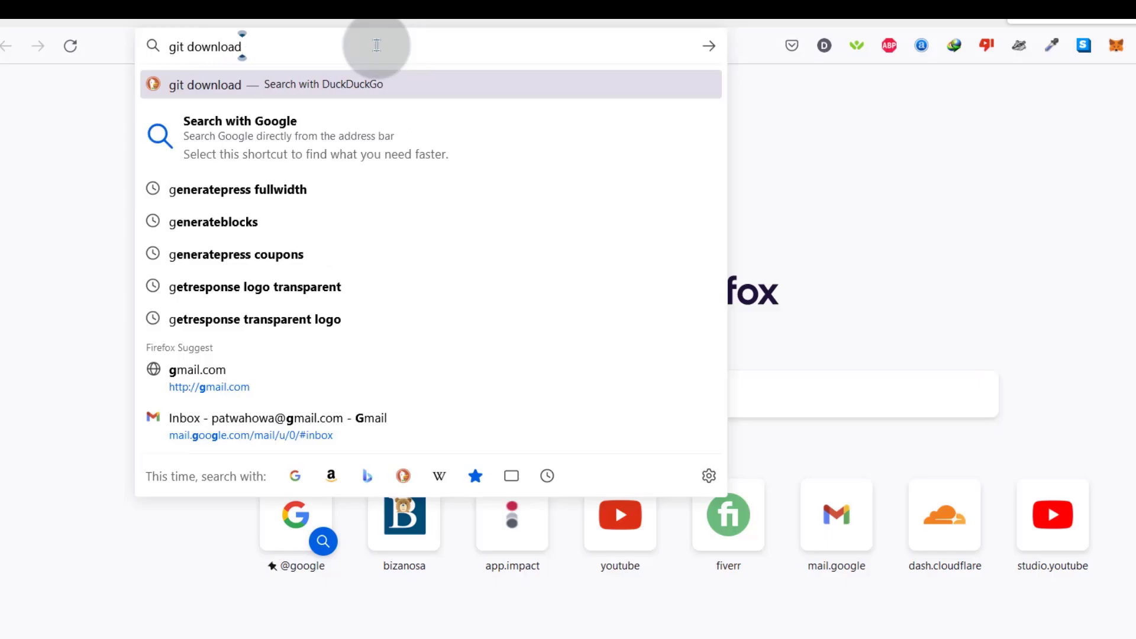
key("Return")
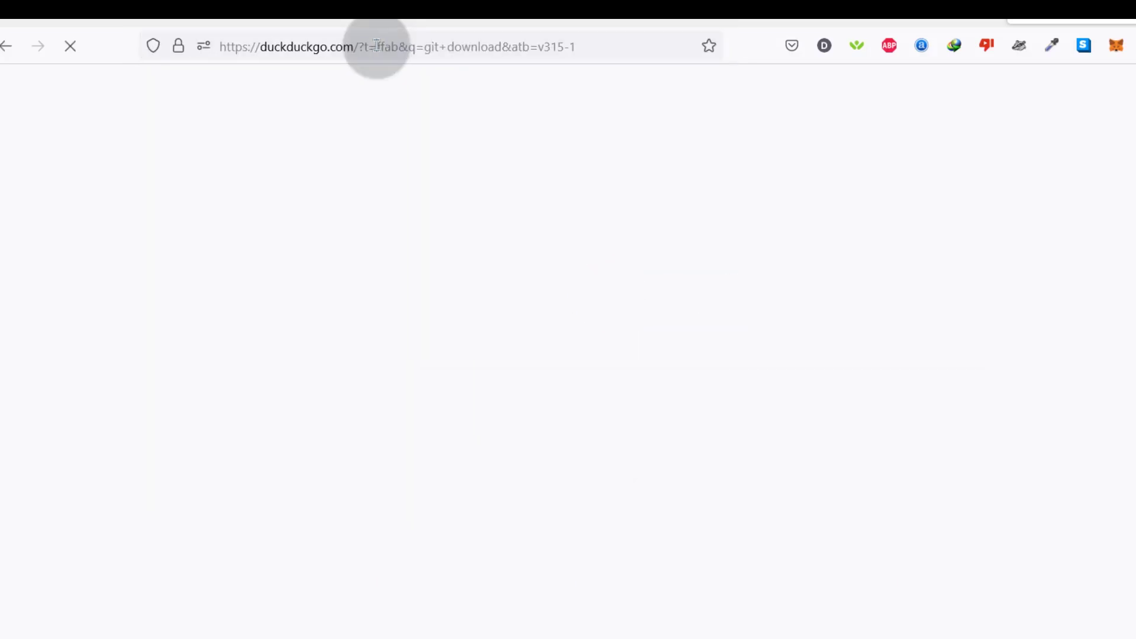
Open the Git - Downloads result's Download for Windows page
left_click(202, 259)
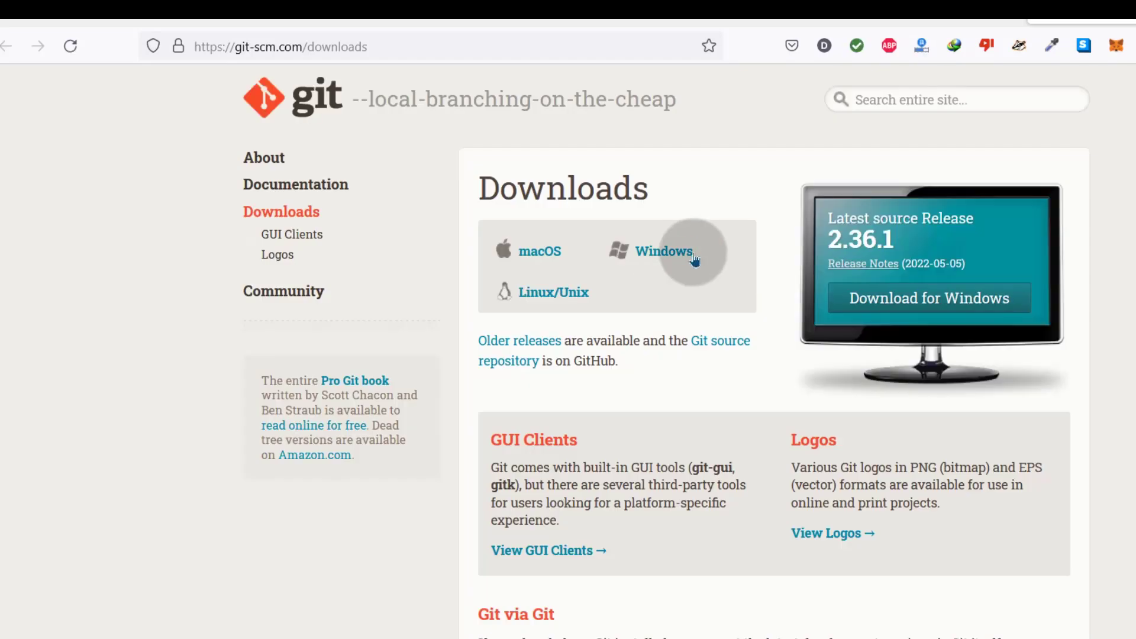
left_click(669, 252)
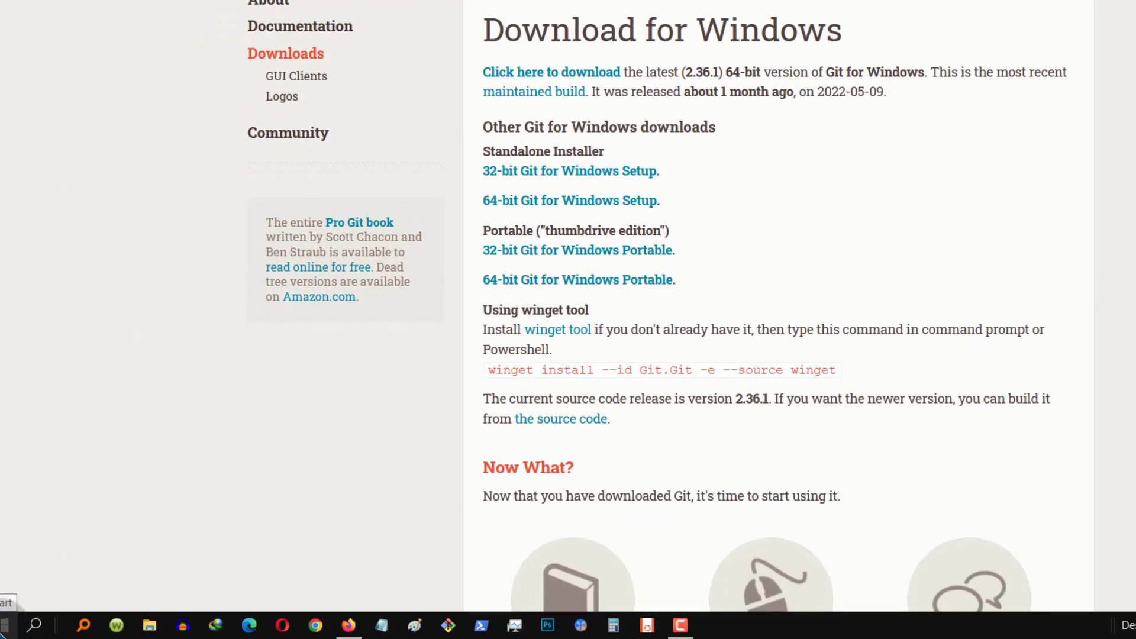
left_click(7, 625)
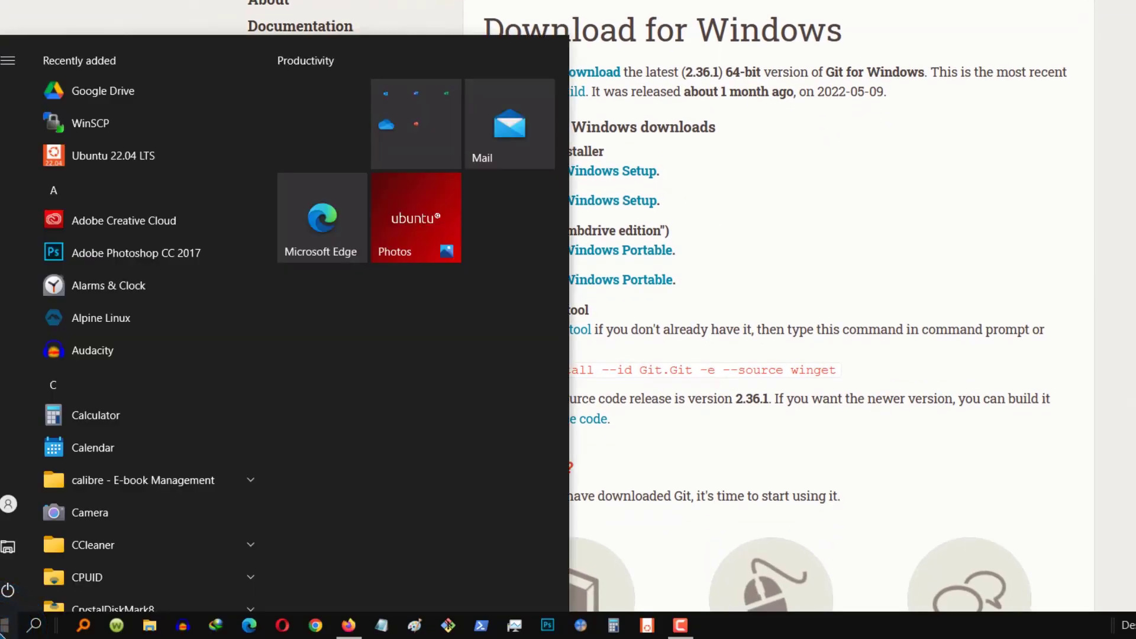
Launch Git Bash from the Start menu search and enlarge its terminal text
type("git")
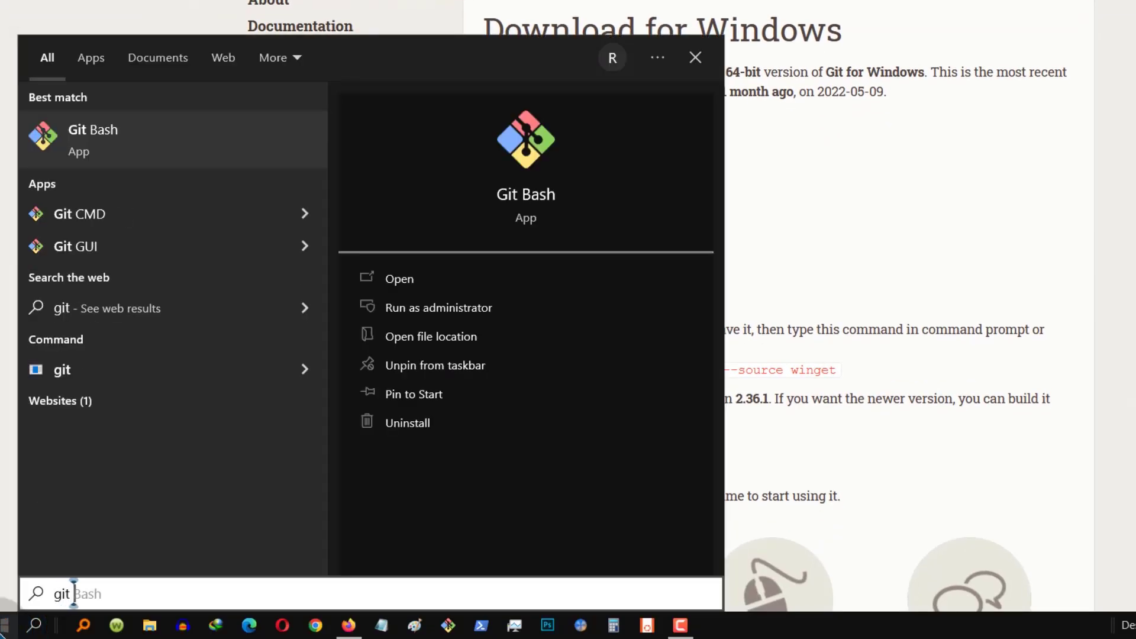
type(" ba")
left_click(140, 137)
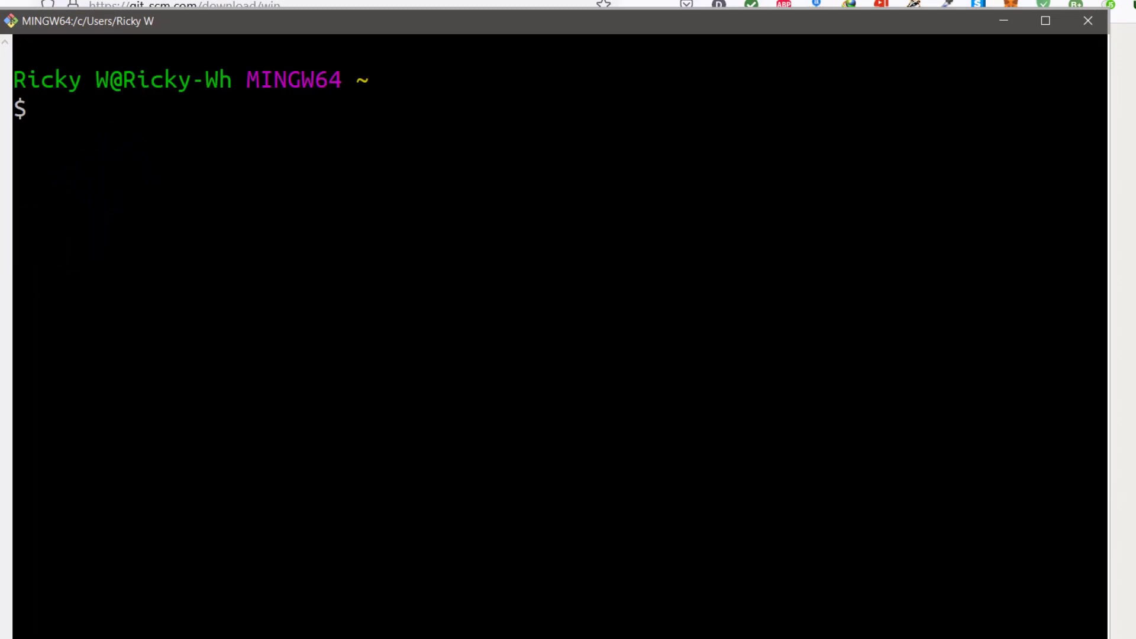
key("ctrl+plus")
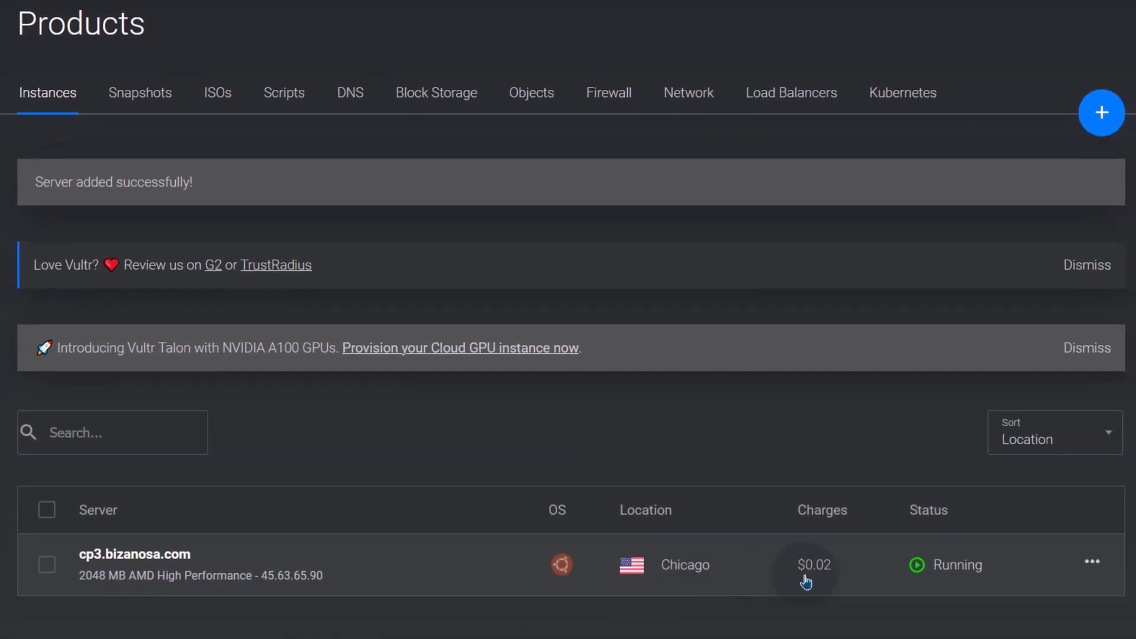
Copy IP 45.63.65.90 from the cp3.bizanosa.com overview page, then return to Git Bash
left_click(165, 557)
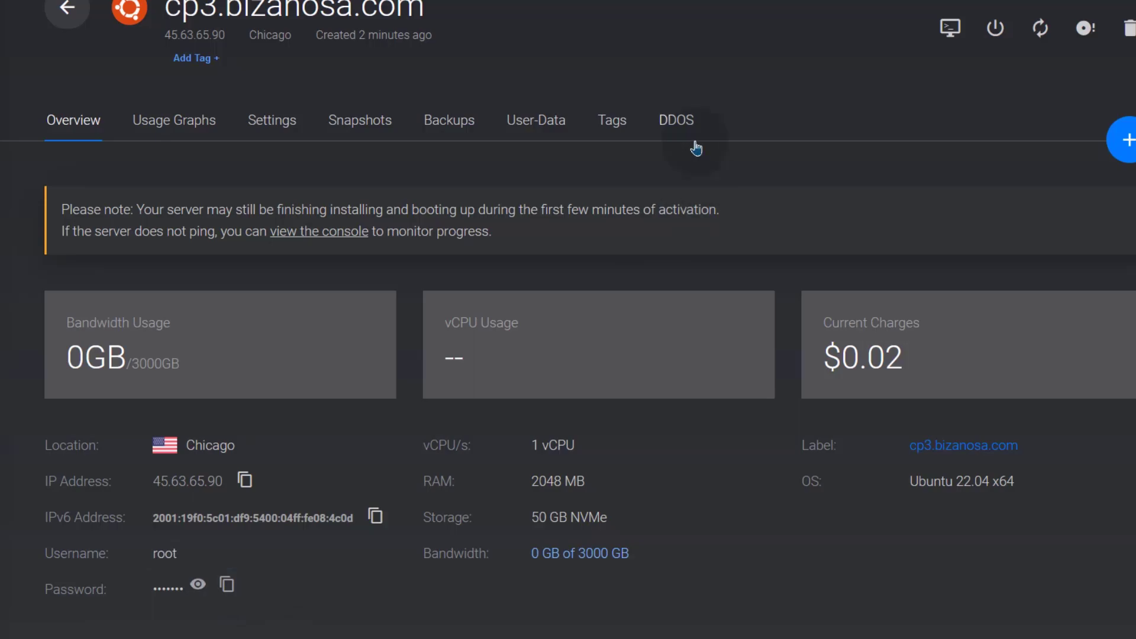
left_click(246, 481)
left_click(152, 634)
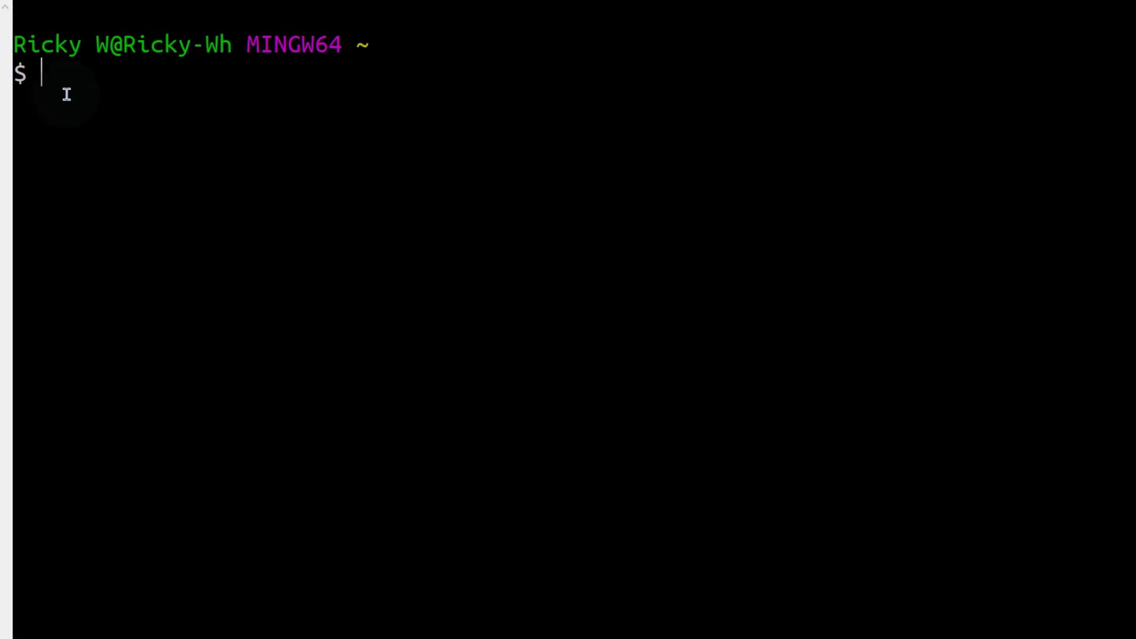
type("ssh root")
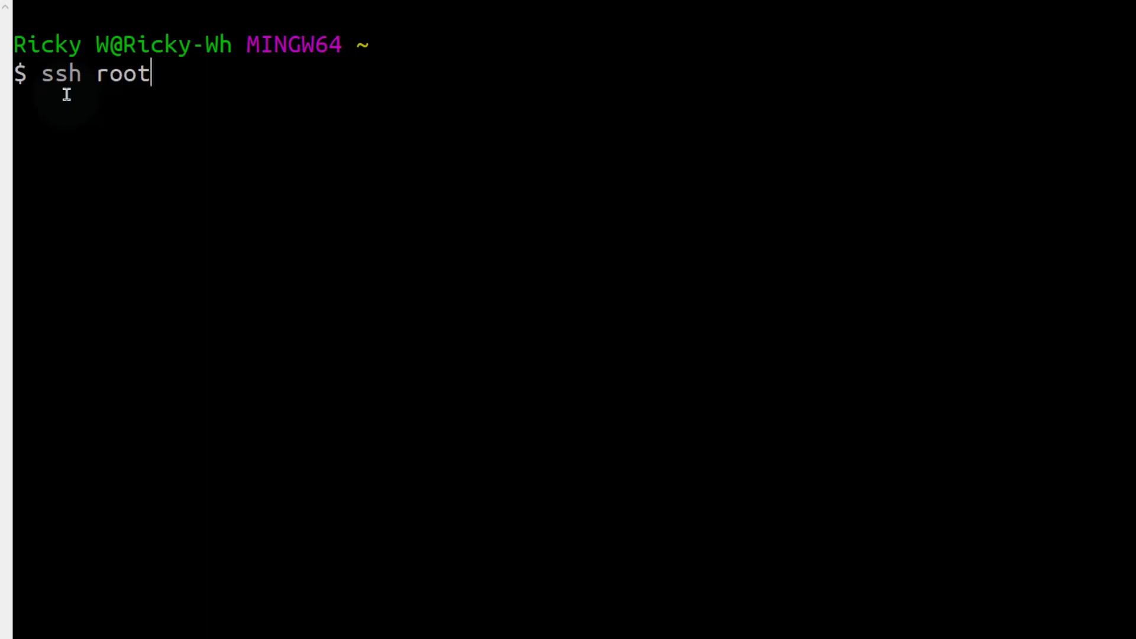
type("@")
right_click(175, 73)
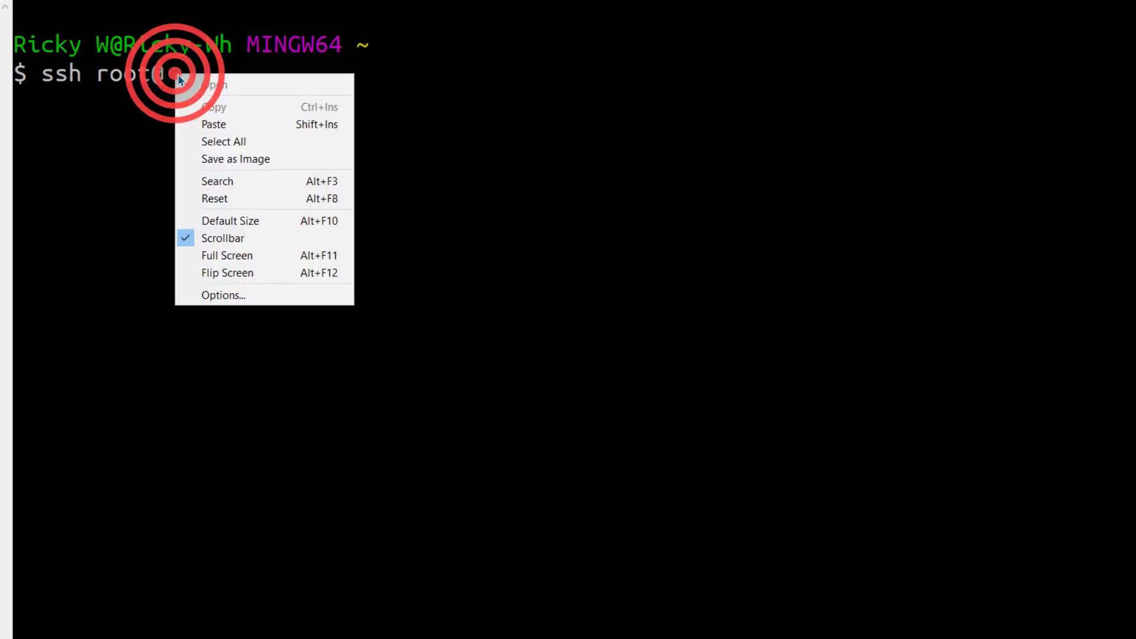
left_click(235, 121)
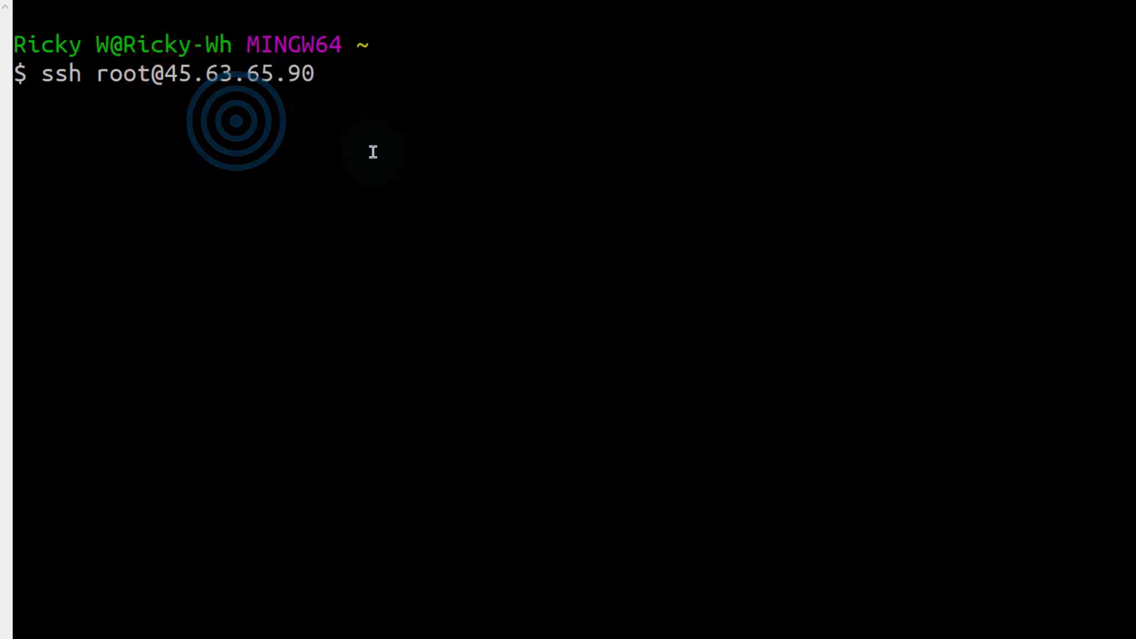
left_click(12, 6)
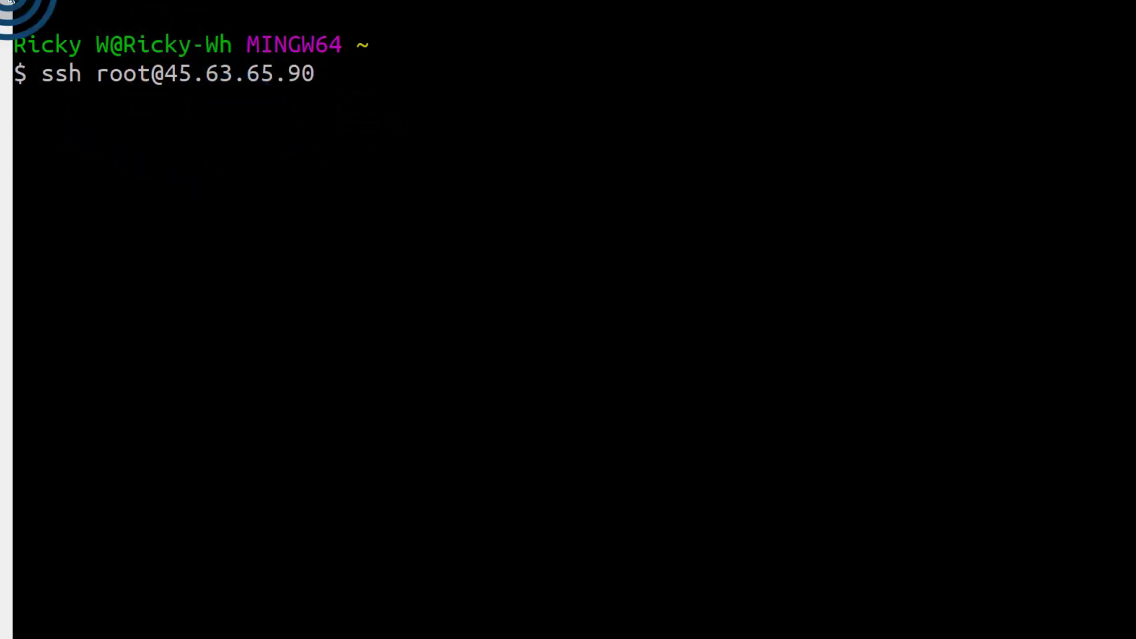
left_click(301, 175)
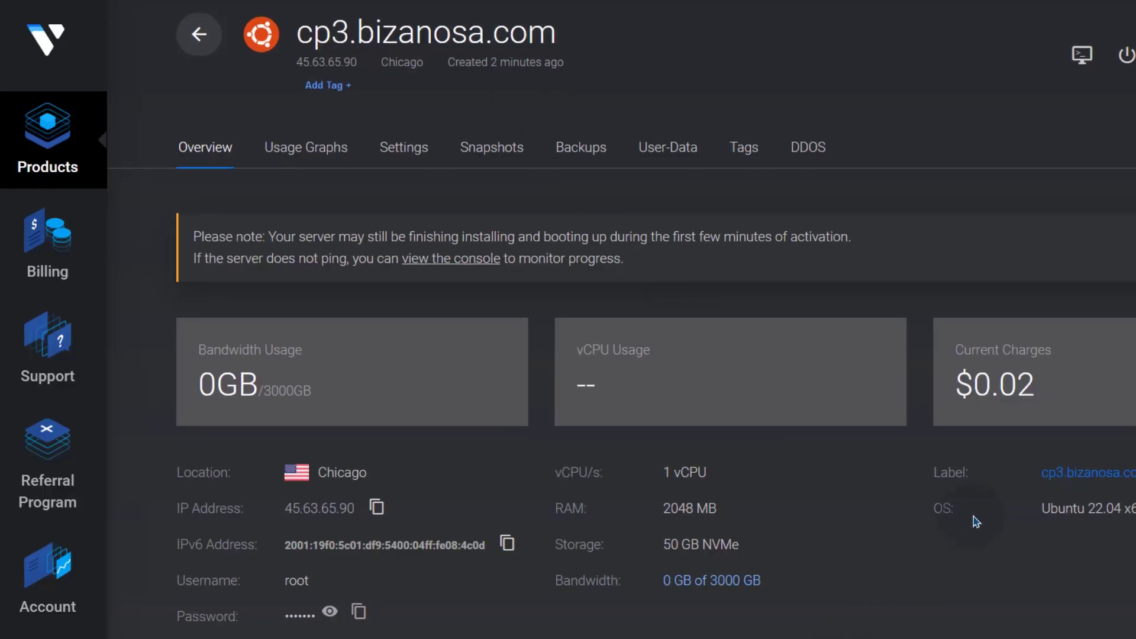
scroll(621, 311, "down", 1)
Hard-restart cp3.bizanosa.com from its server page and confirm the restart
scroll(621, 311, "up", 1)
left_click(1035, 58)
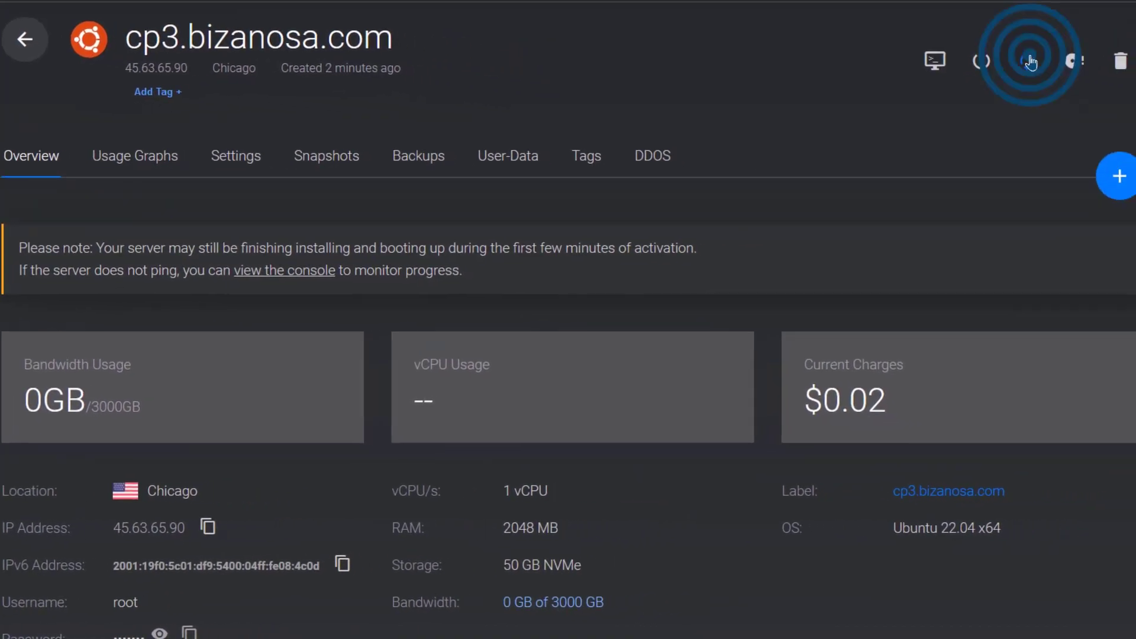
left_click(921, 248)
left_click(921, 249)
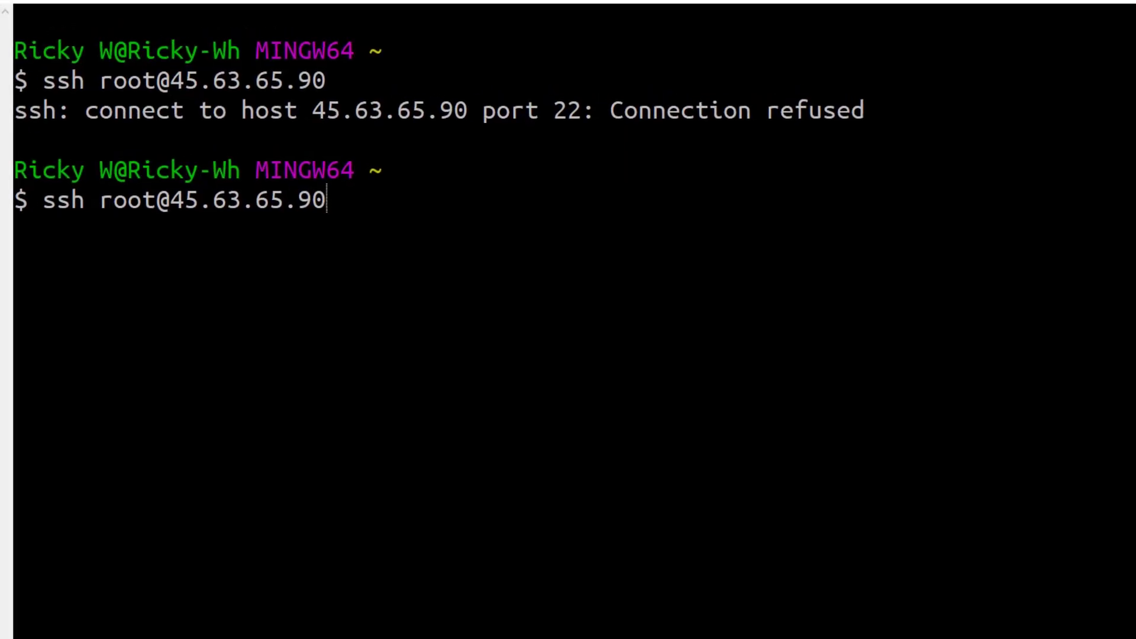
Connect to 45.63.65.90 over ssh, accept the host key, and paste the copied root password
left_click(327, 200)
key("Return")
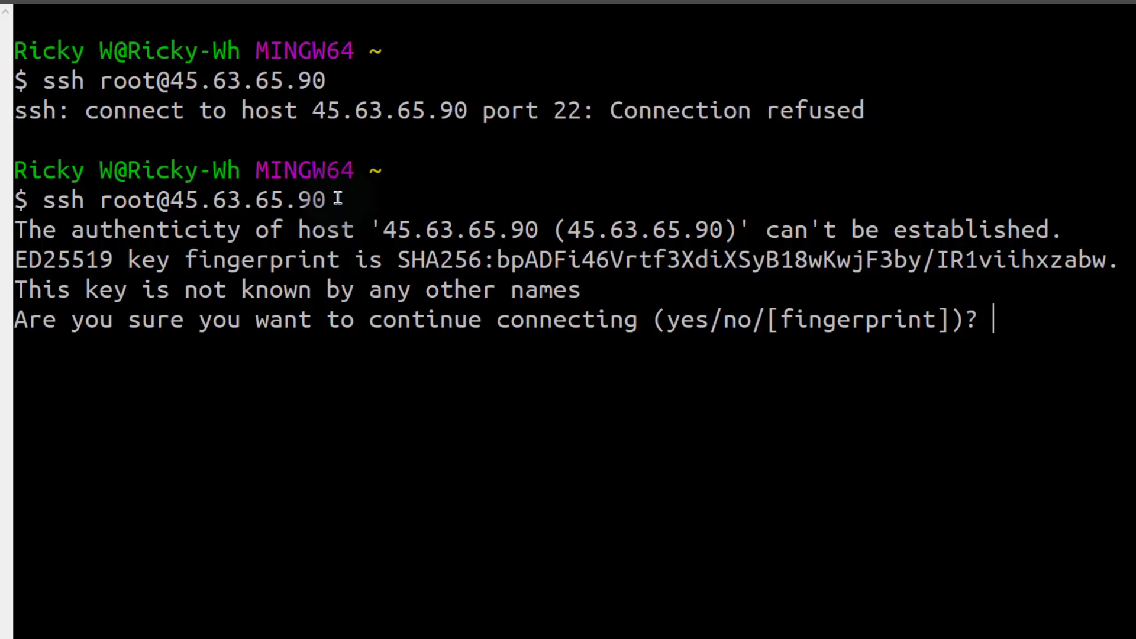
type("yes")
key("Return")
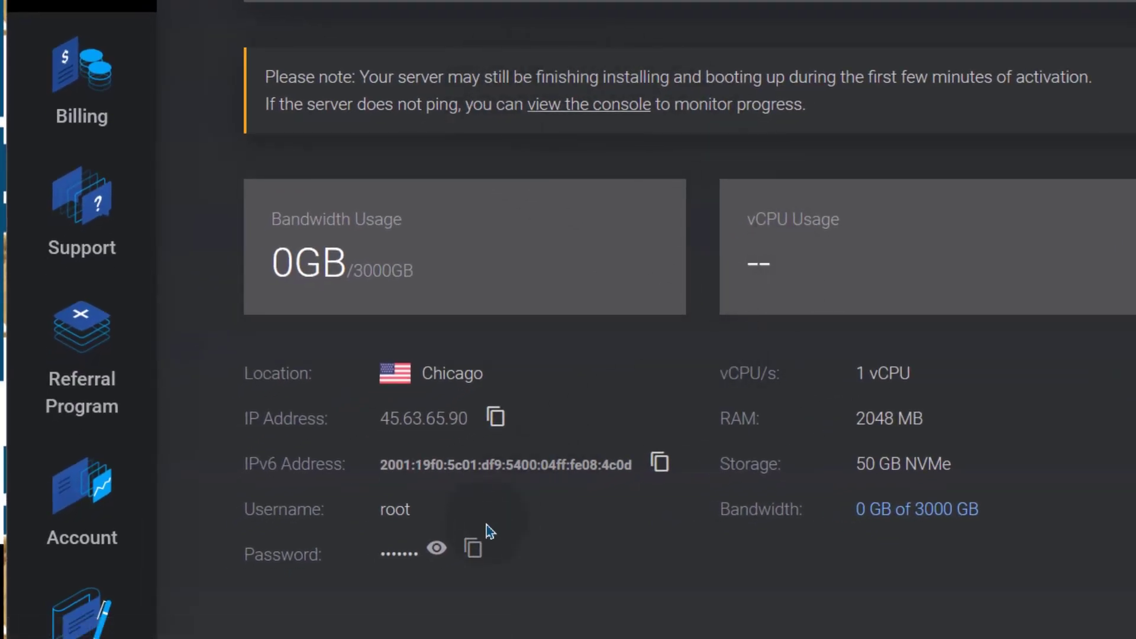
left_click(473, 550)
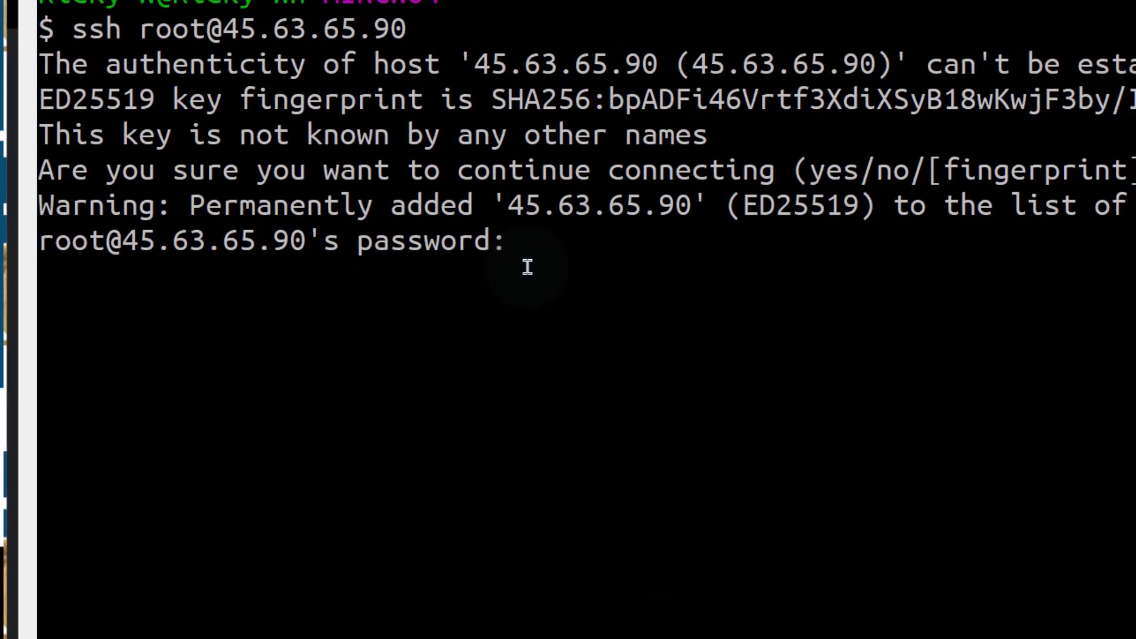
right_click(525, 240)
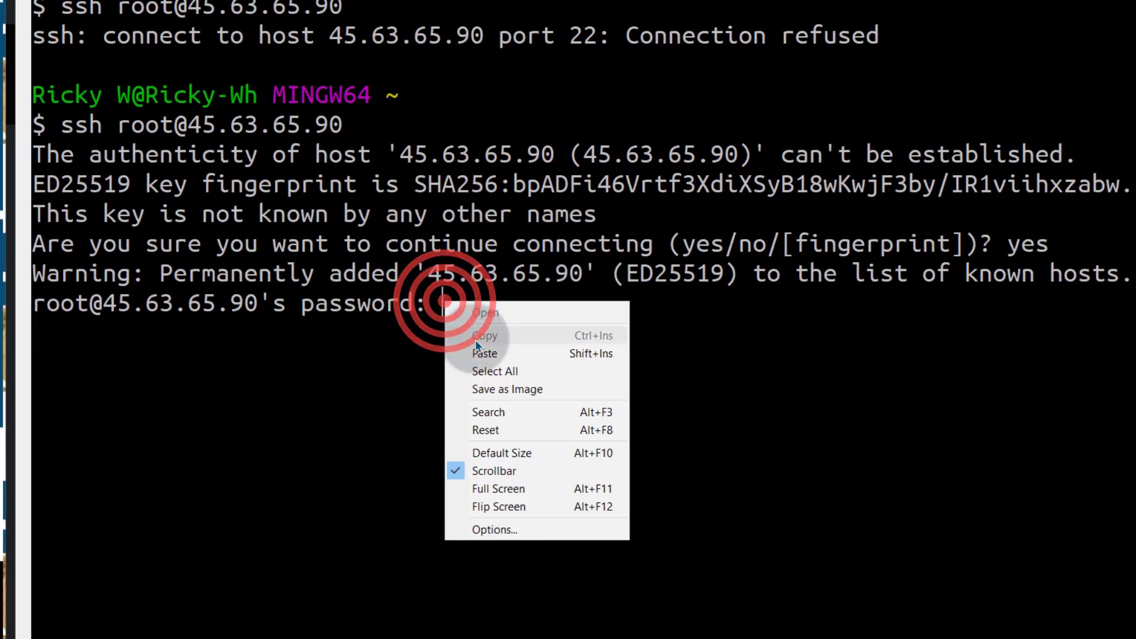
left_click(481, 353)
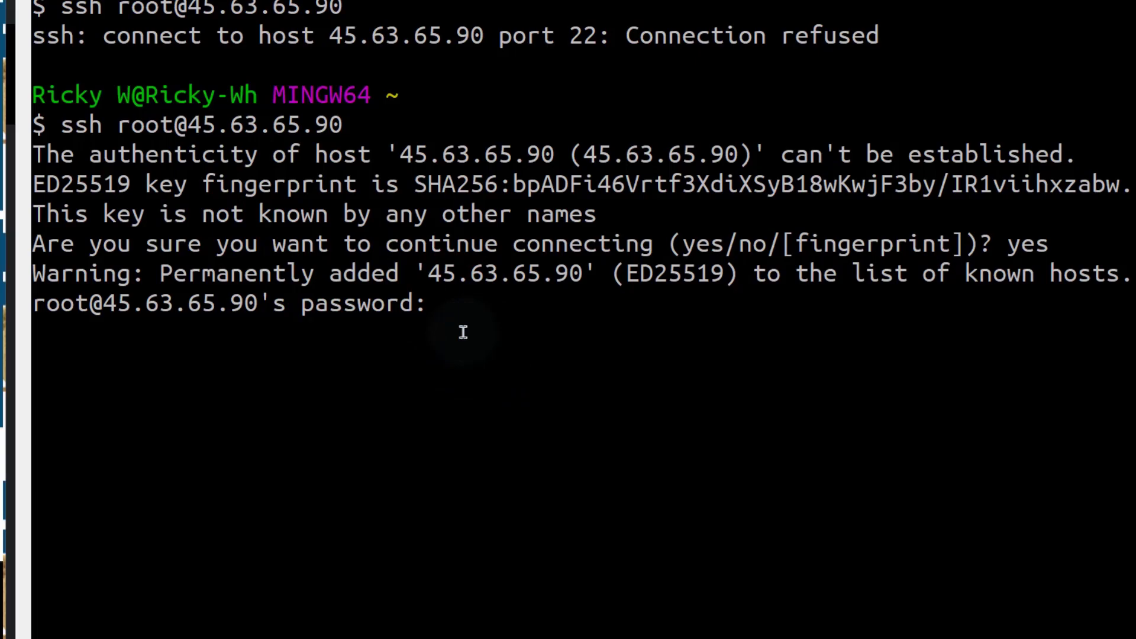
key("Return")
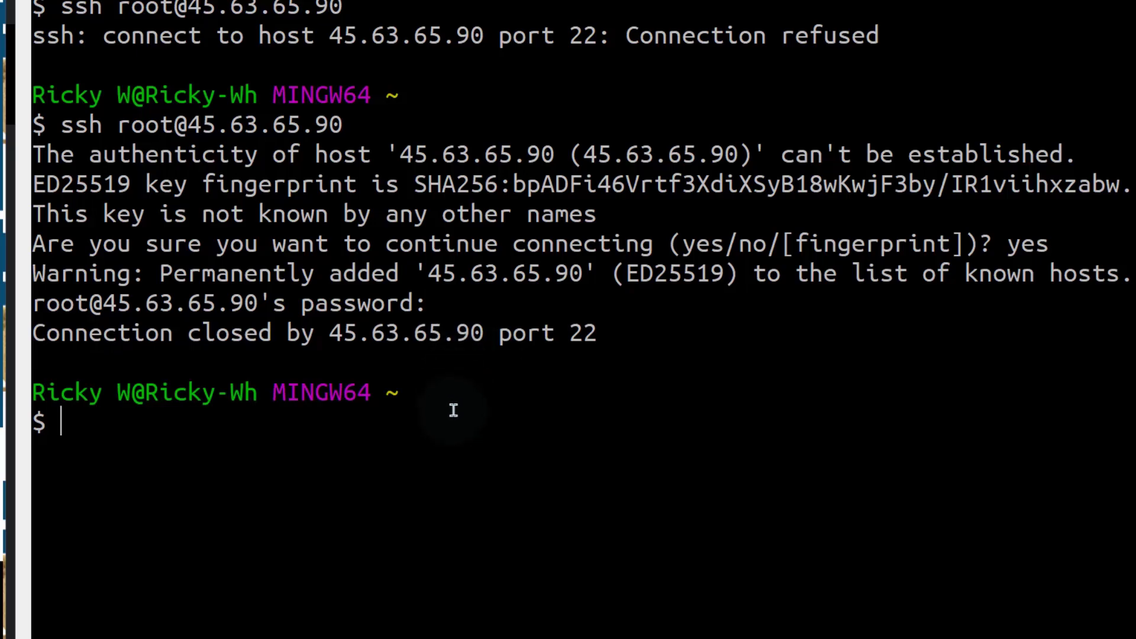
key("Up")
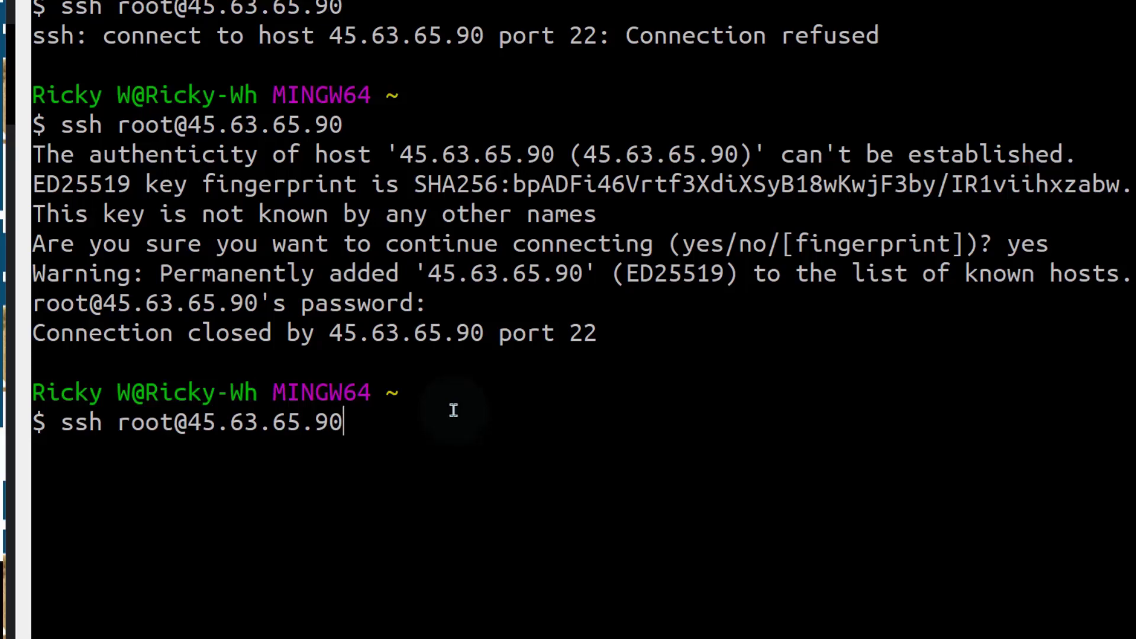
key("ctrl+l")
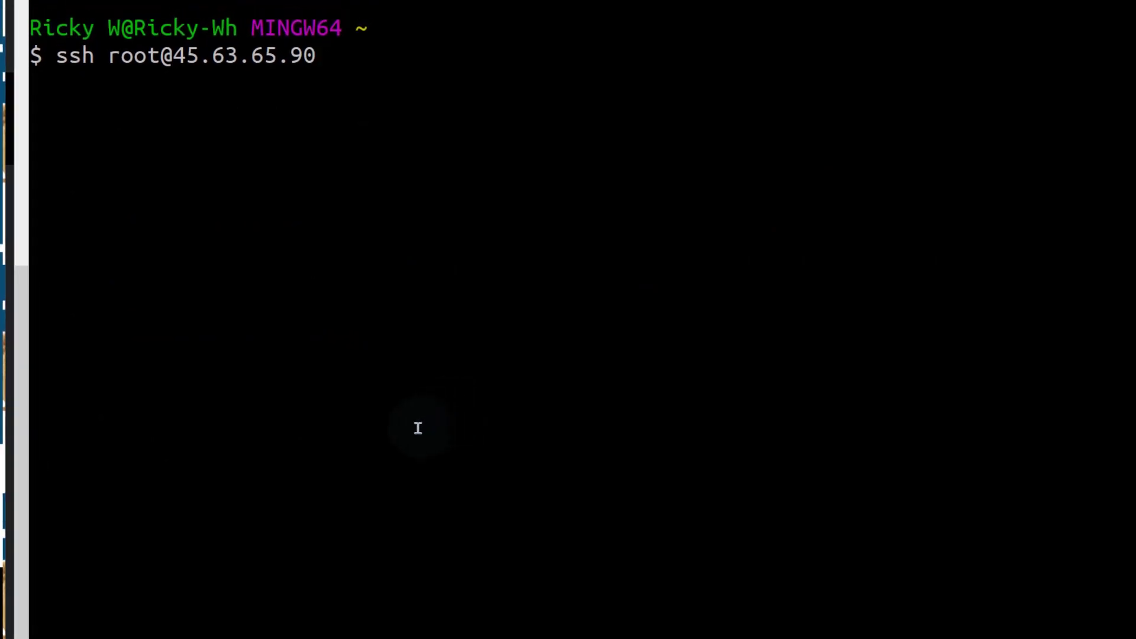
key("Return")
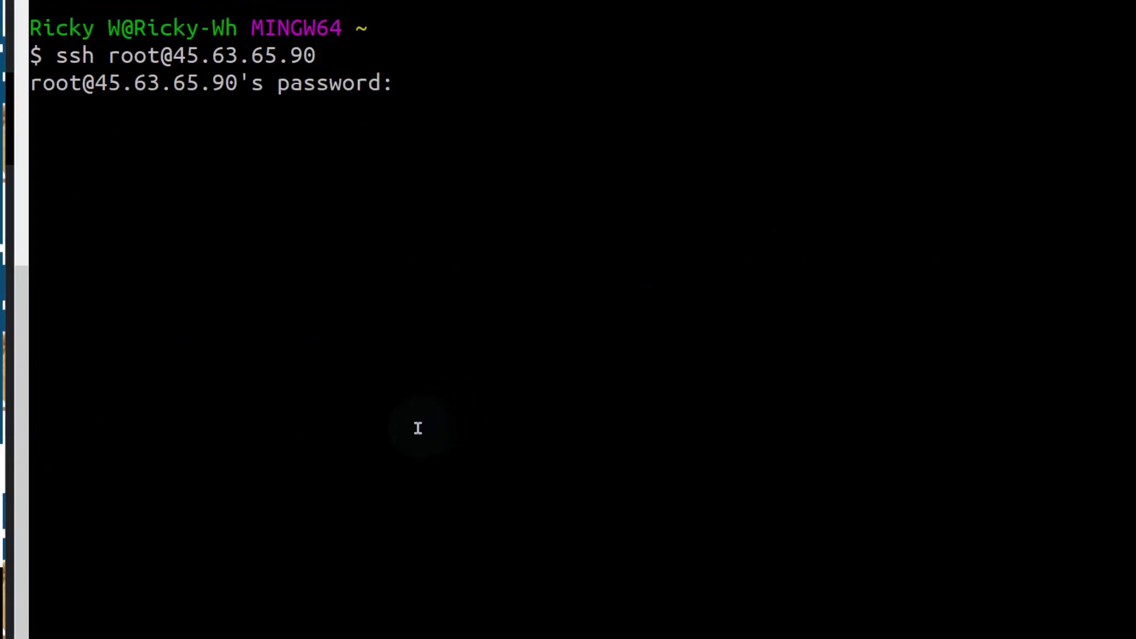
Paste the root password to log in, then clear the Ubuntu welcome banner
right_click(422, 88)
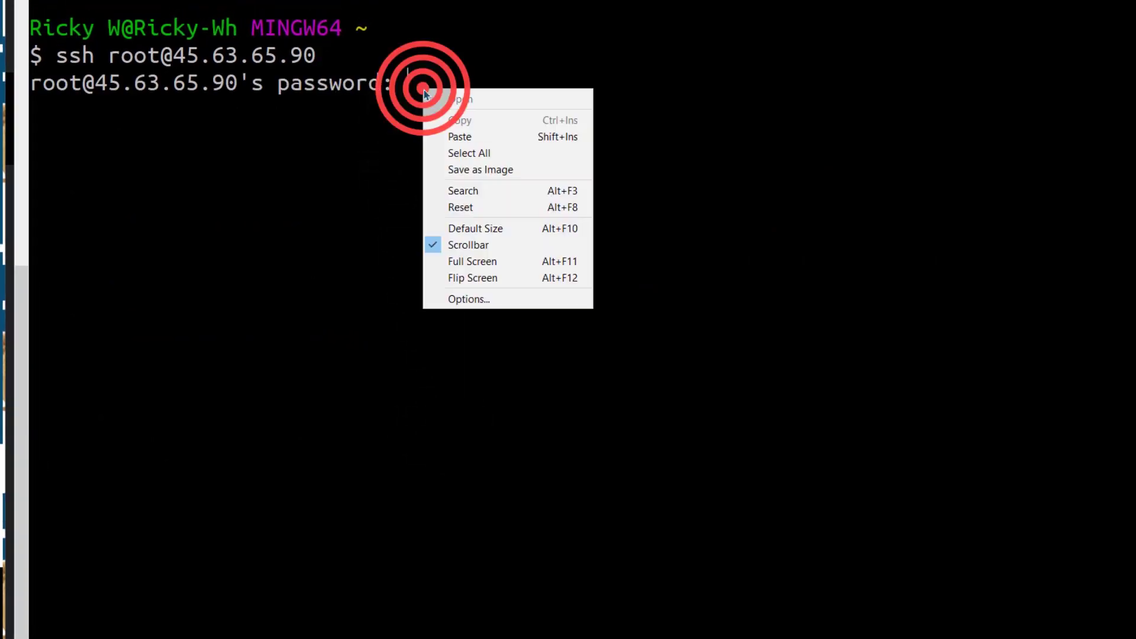
left_click(507, 142)
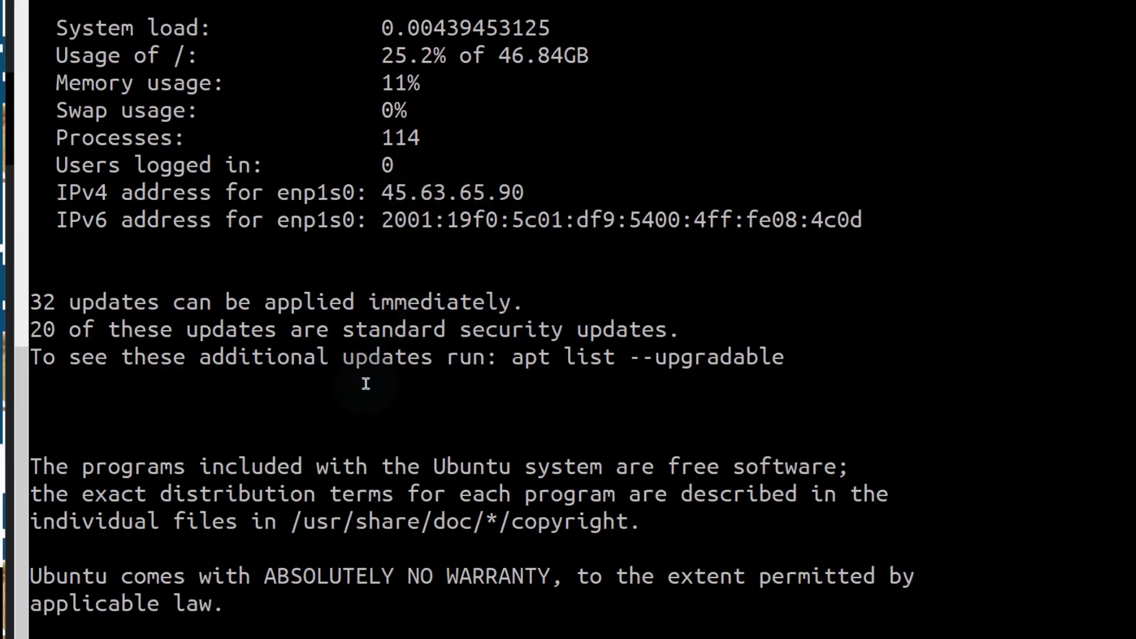
scroll(308, 429, "up", 6)
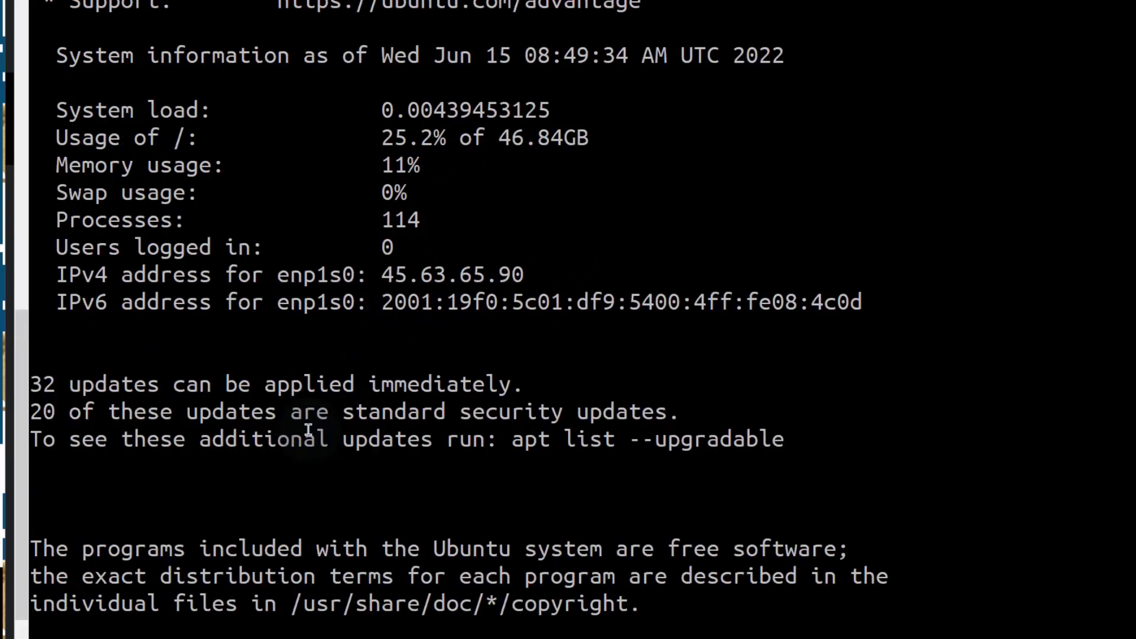
scroll(307, 429, "up", 3)
scroll(308, 430, "down", 9)
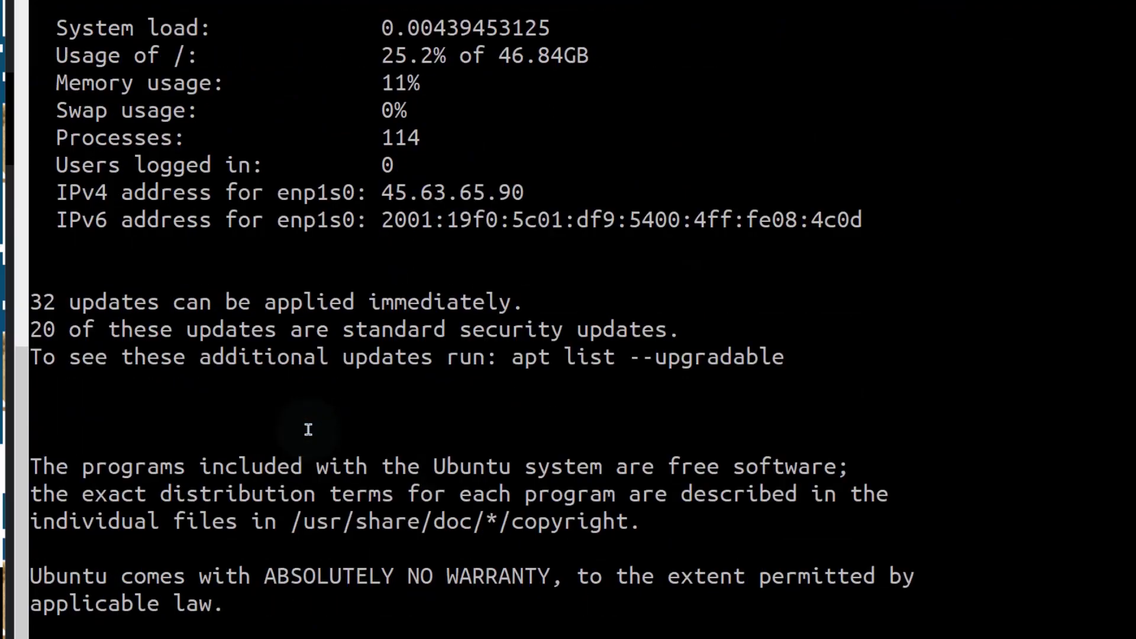
key("ctrl+l")
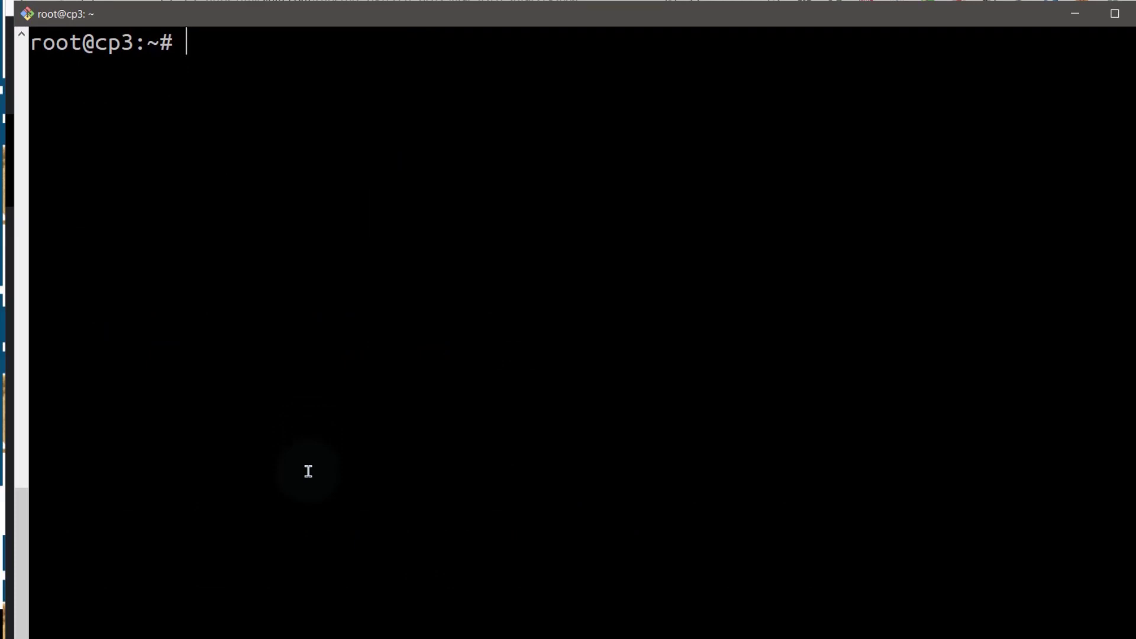
Run 'apt update && apt upgrade -y', then rerun plain 'apt update'
type("apt update ")
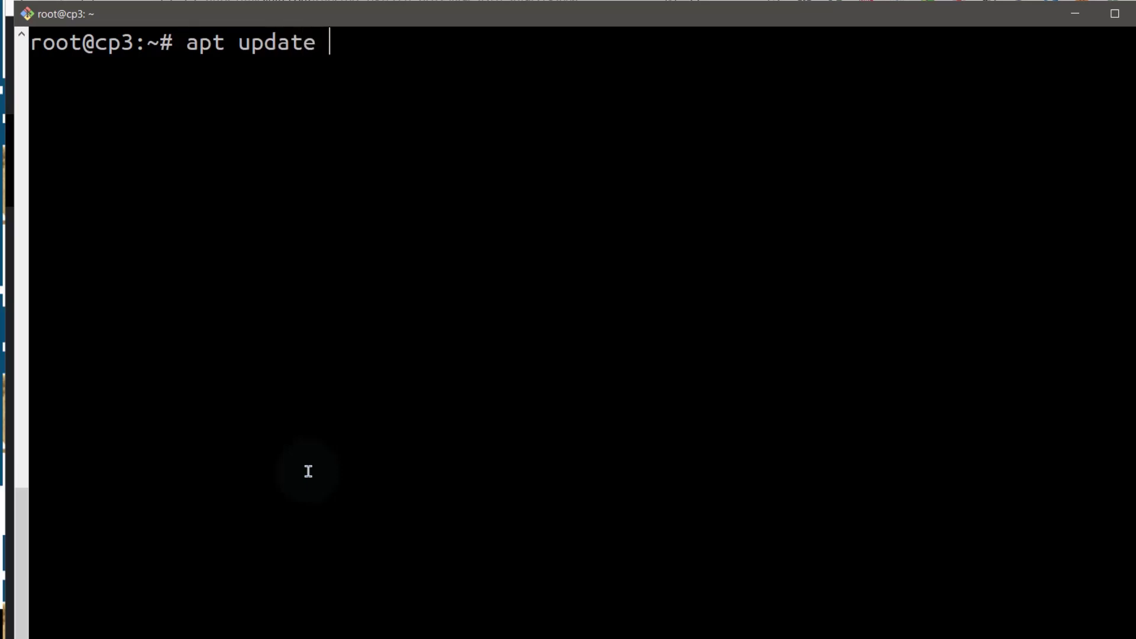
type("&& apt")
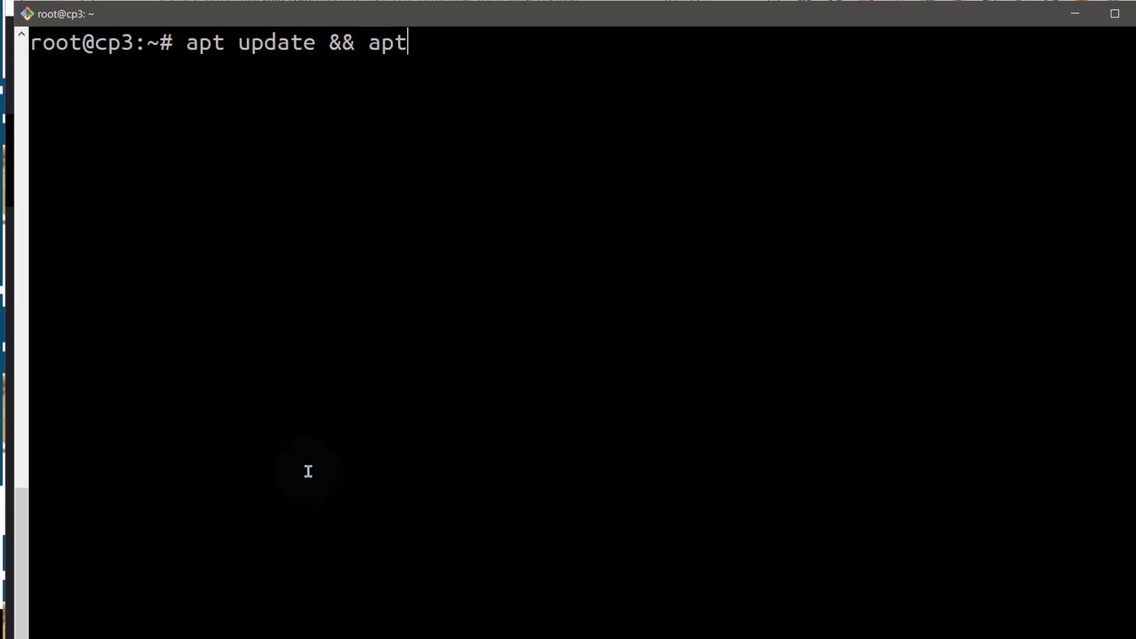
type(" upgrad")
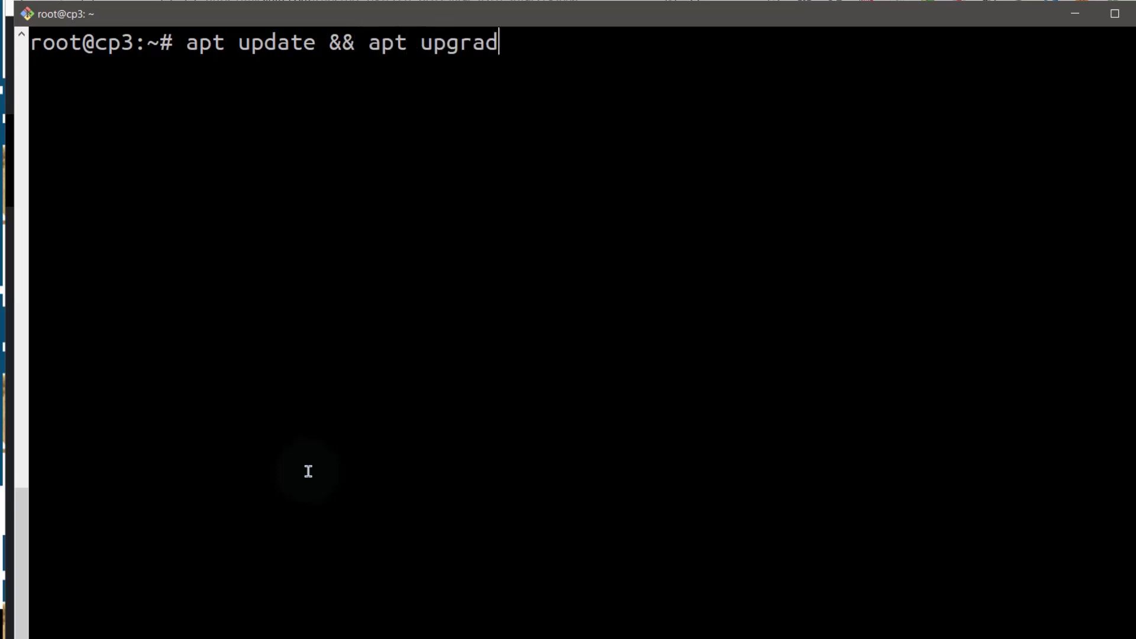
type("e -y")
key("Return")
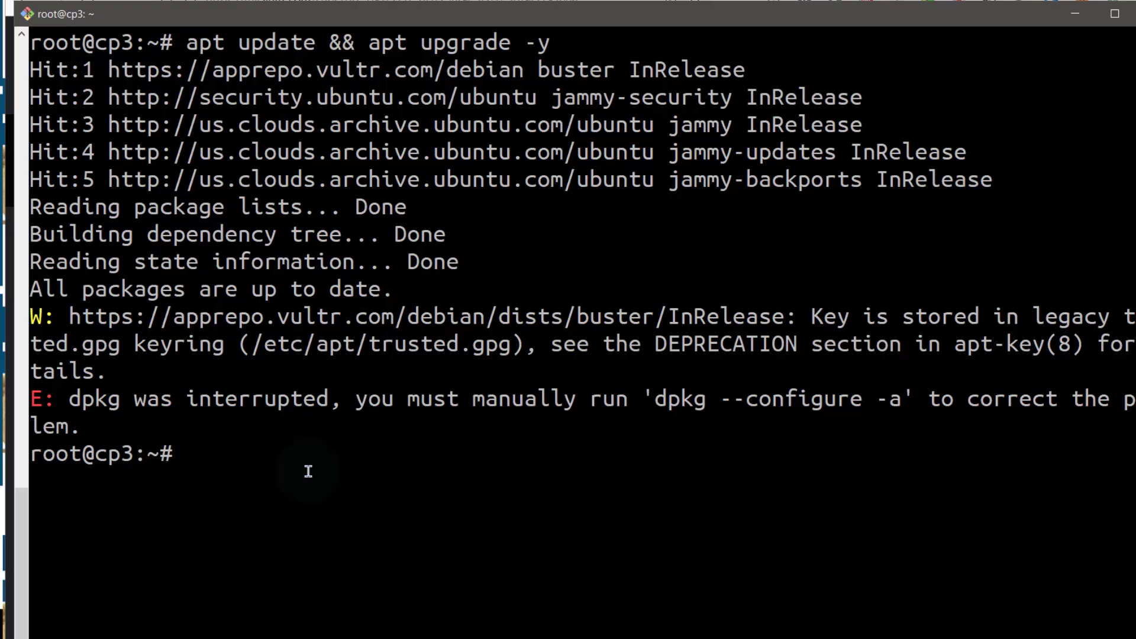
key("Up")
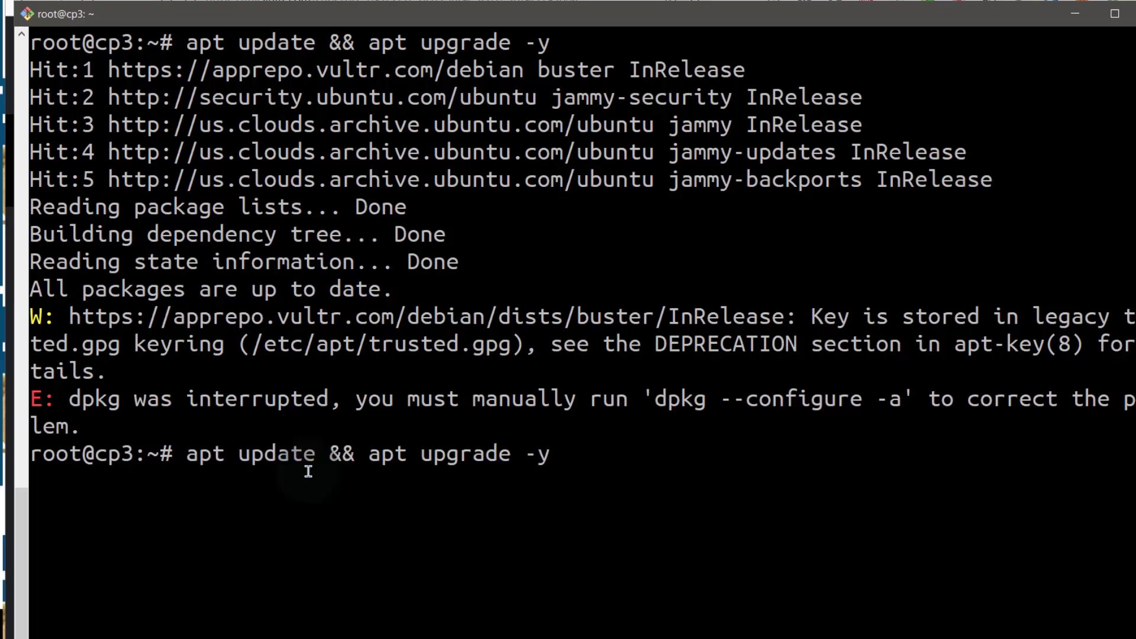
key("BackSpace")
key("BackSpace")
key("BackSpace")
key("BackSpace")
key("BackSpace")
key("BackSpace")
key("BackSpace")
key("BackSpace")
key("BackSpace")
key("BackSpace")
key("BackSpace")
key("BackSpace")
key("BackSpace")
key("BackSpace")
key("BackSpace")
key("BackSpace")
key("BackSpace")
key("BackSpace")
key("BackSpace")
key("BackSpace")
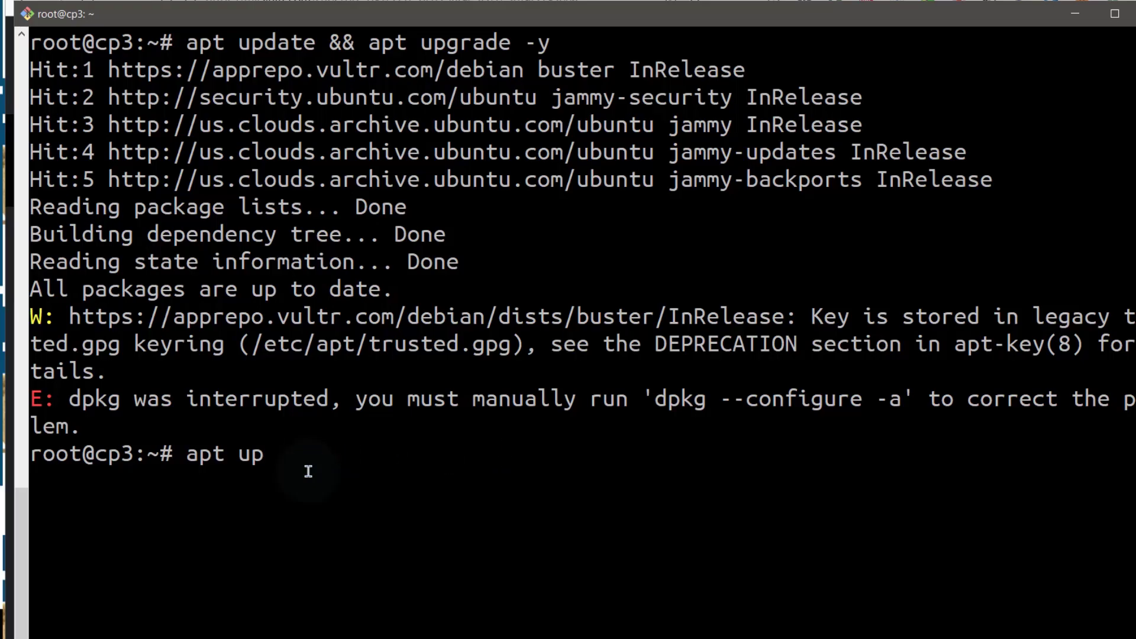
type("date")
key("Return")
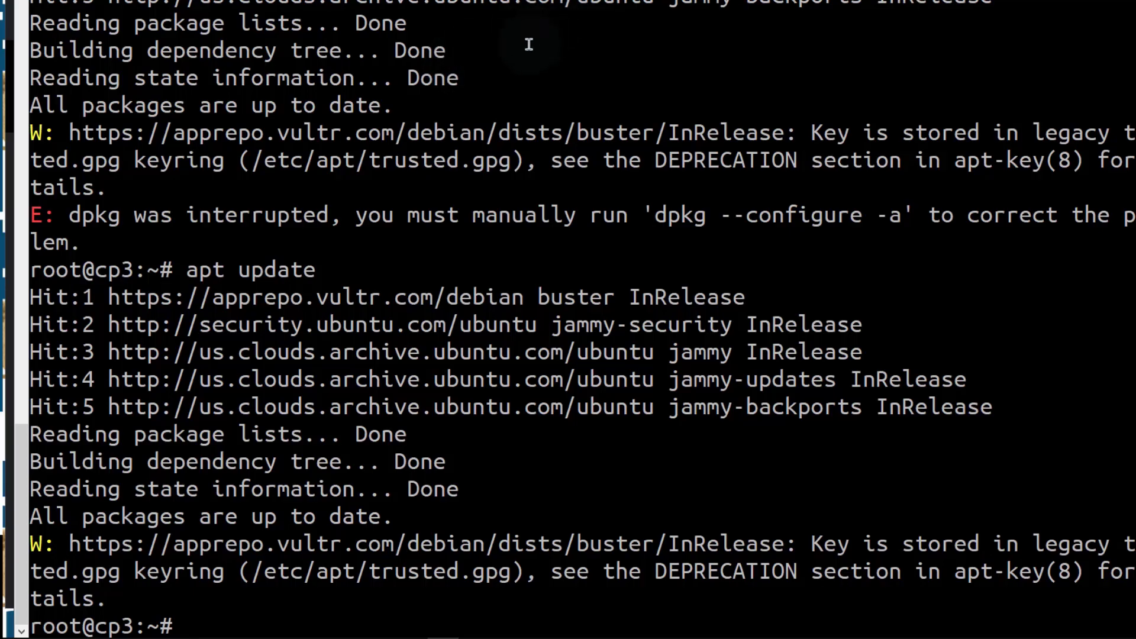
Look over the Vultr server overview, then switch to the bizanosa.com Ubuntu 22.04 guide
key("alt+Tab")
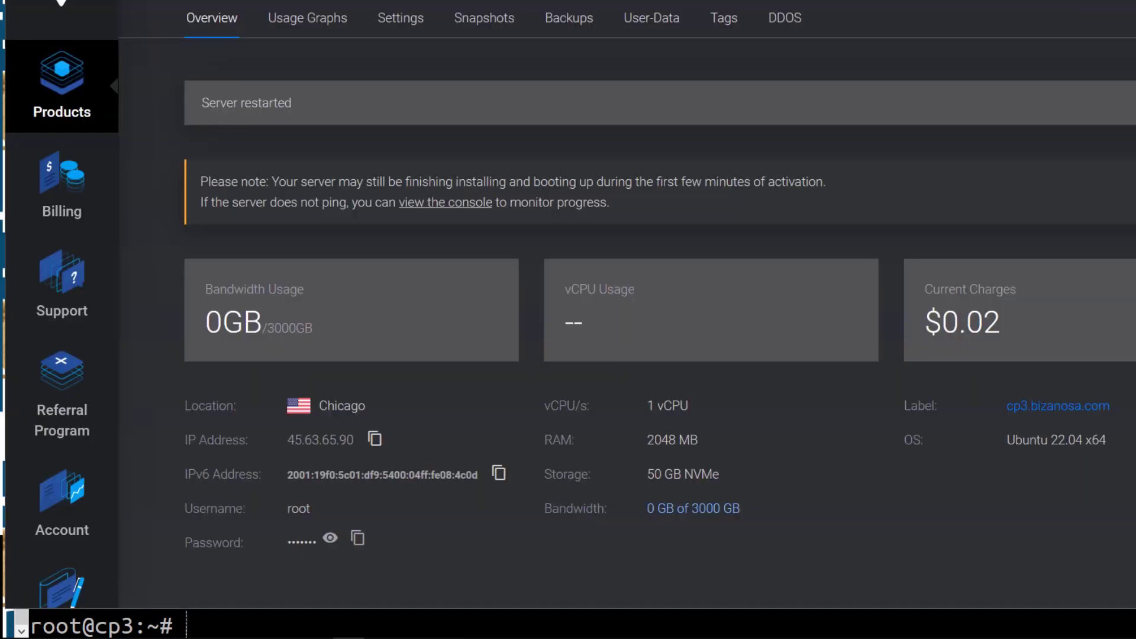
scroll(703, 414, "down", 1)
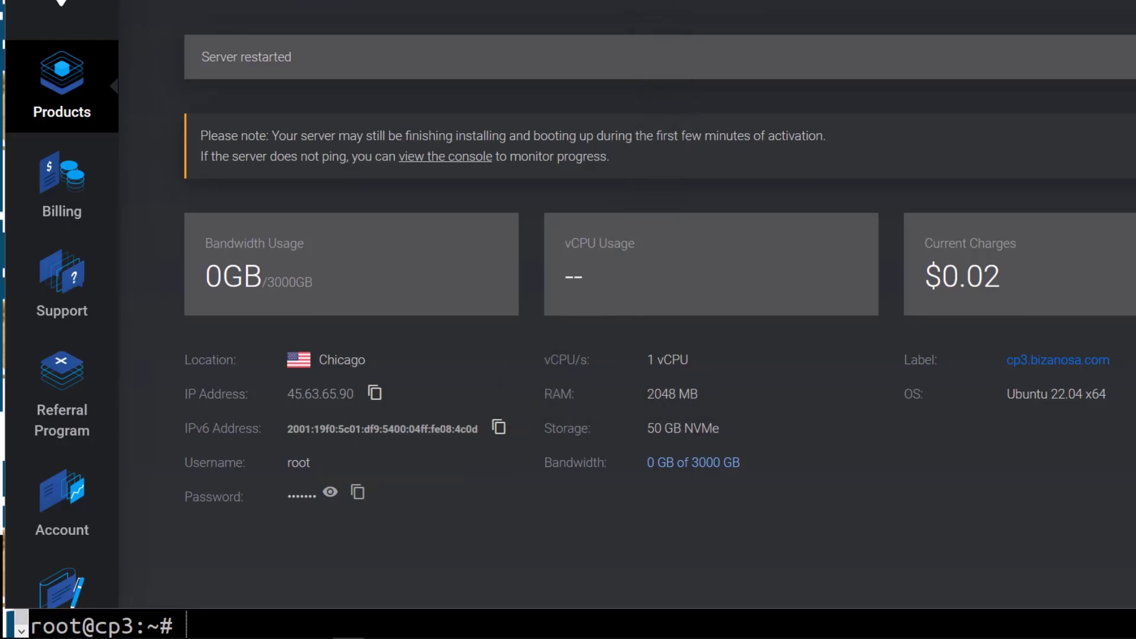
key("ctrl+Tab")
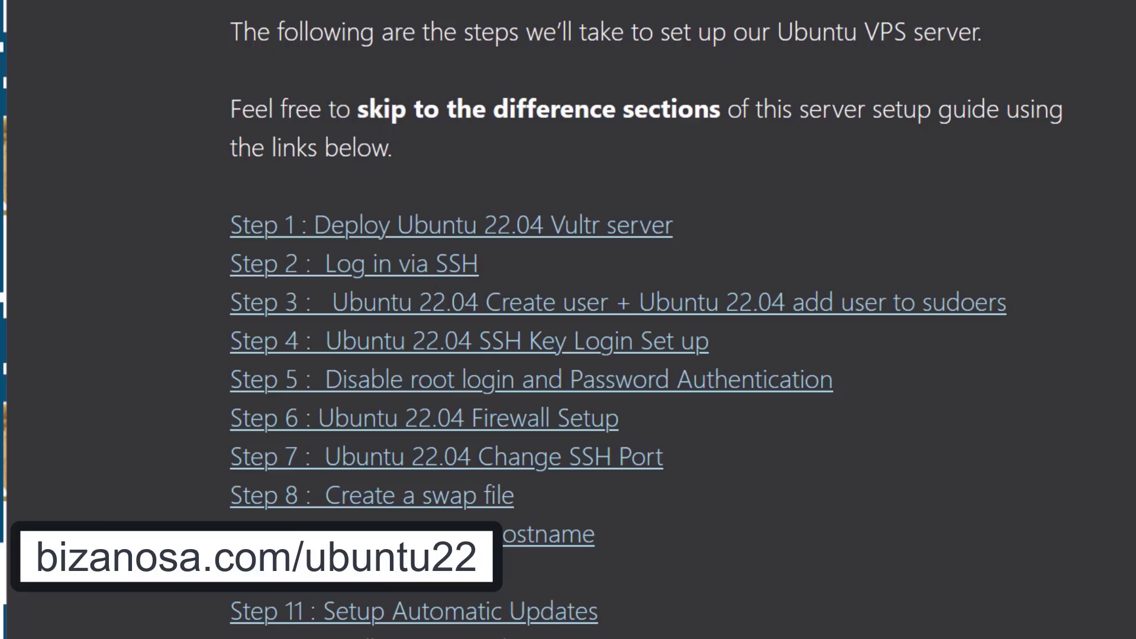
Jump to the guide's Step 3 on creating a sudo user and select parts of its commands
scroll(363, 114, "down", 4)
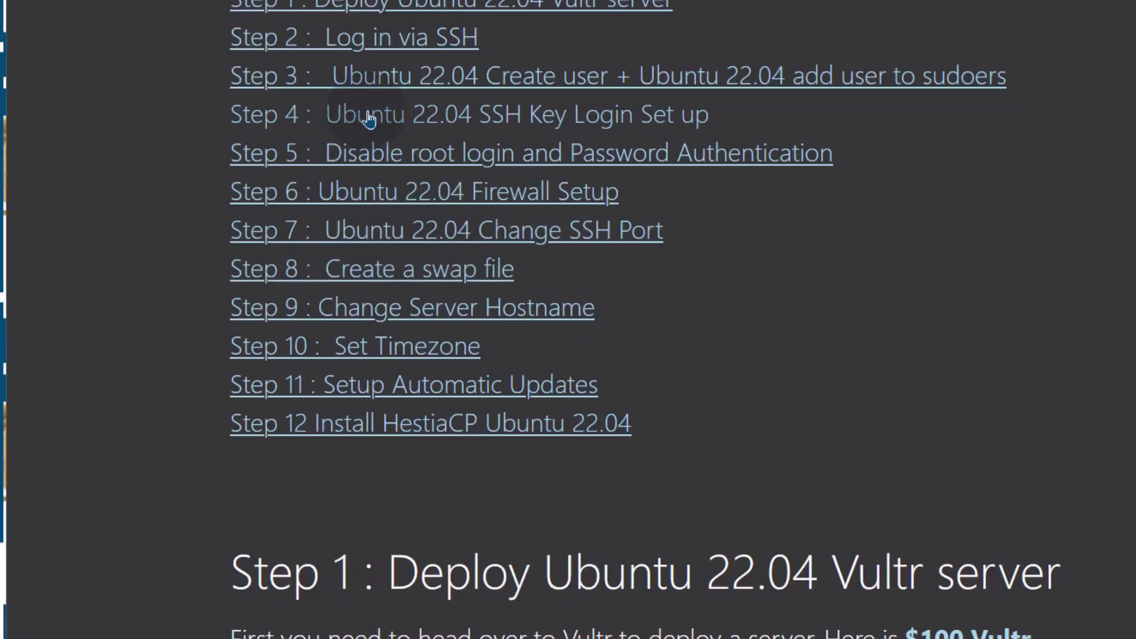
scroll(577, 302, "up", 2)
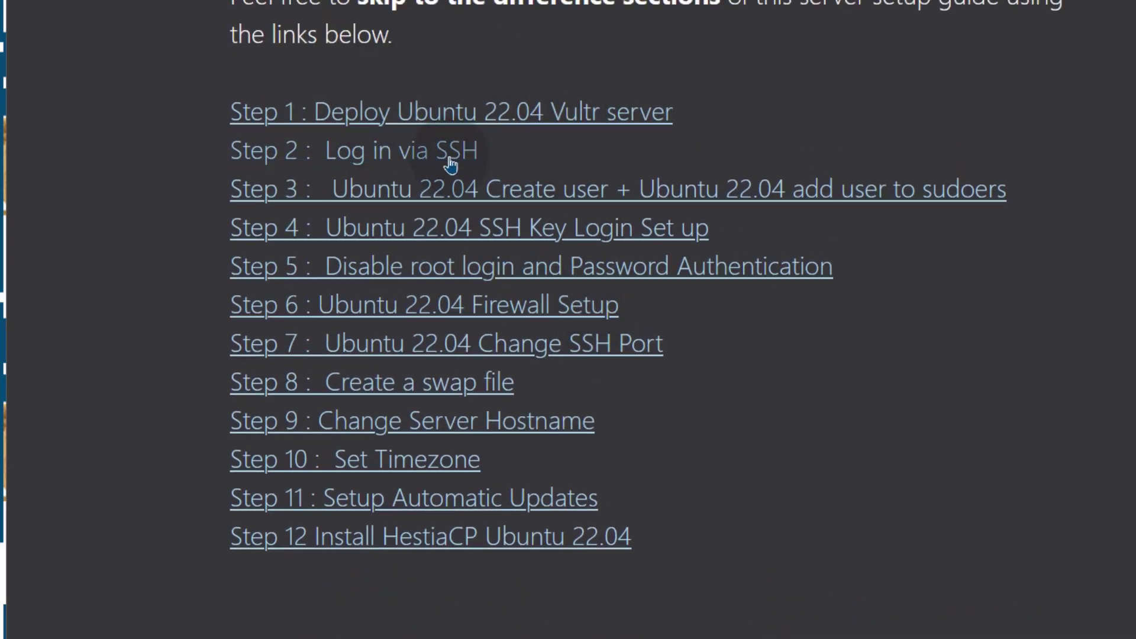
left_click(491, 191)
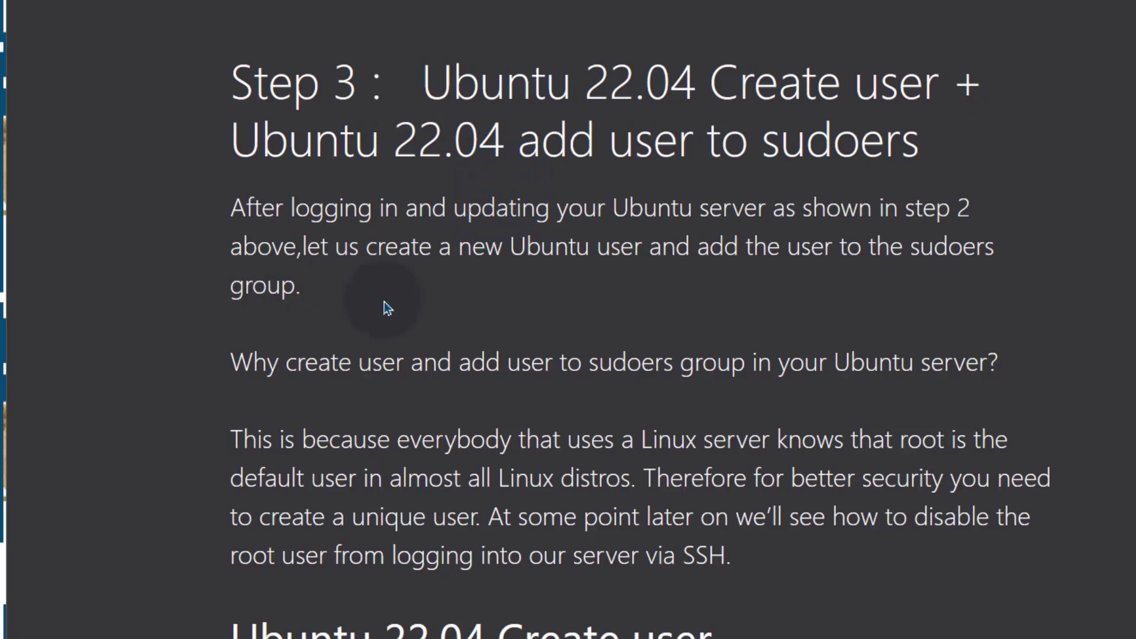
scroll(505, 391, "down", 8)
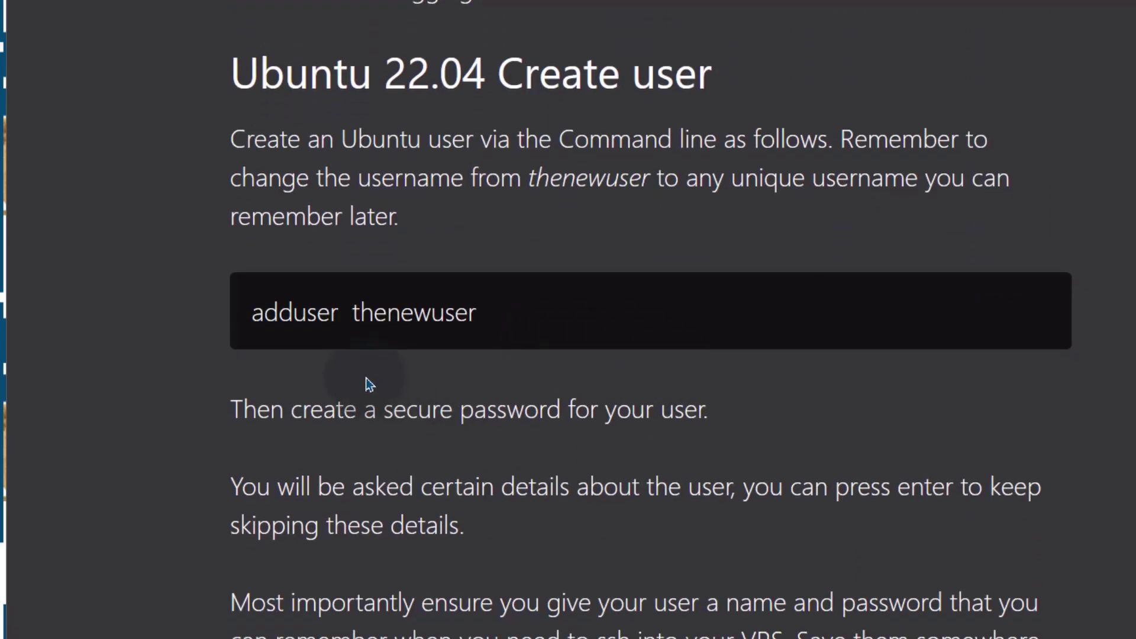
left_click(256, 313)
left_click_drag(261, 312, 347, 312)
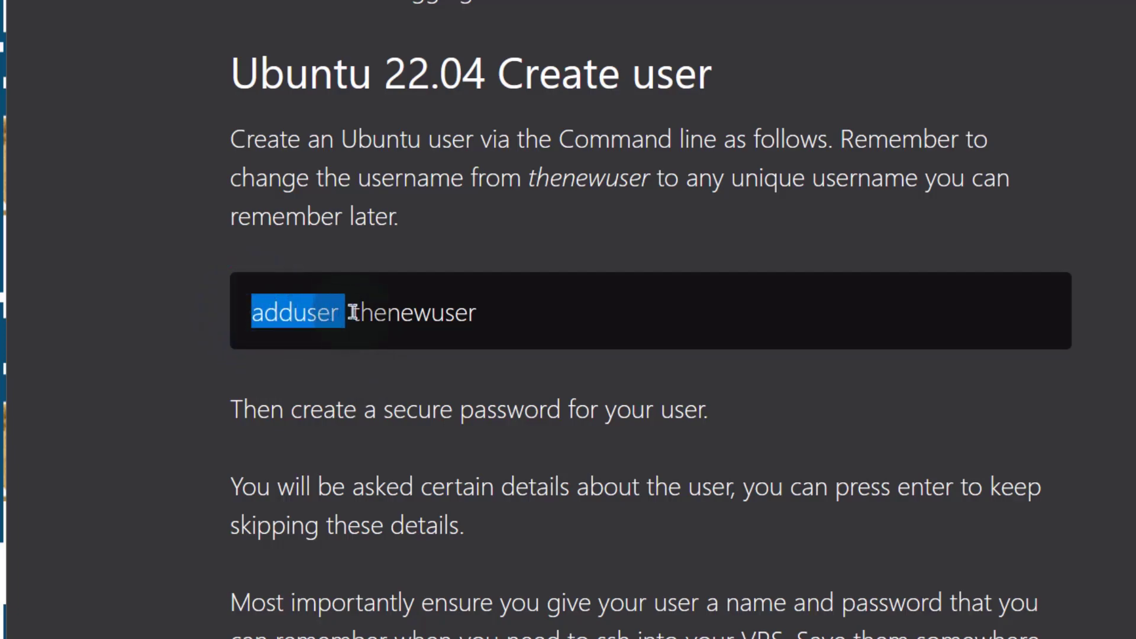
double_click(473, 313)
scroll(635, 380, "down", 15)
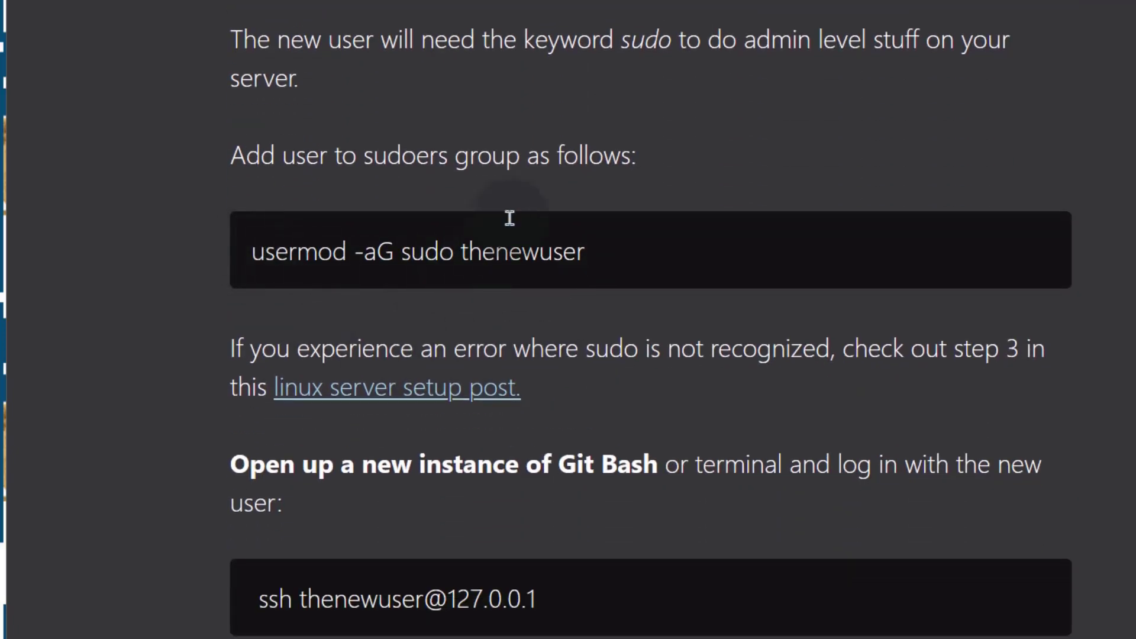
scroll(355, 231, "up", 4)
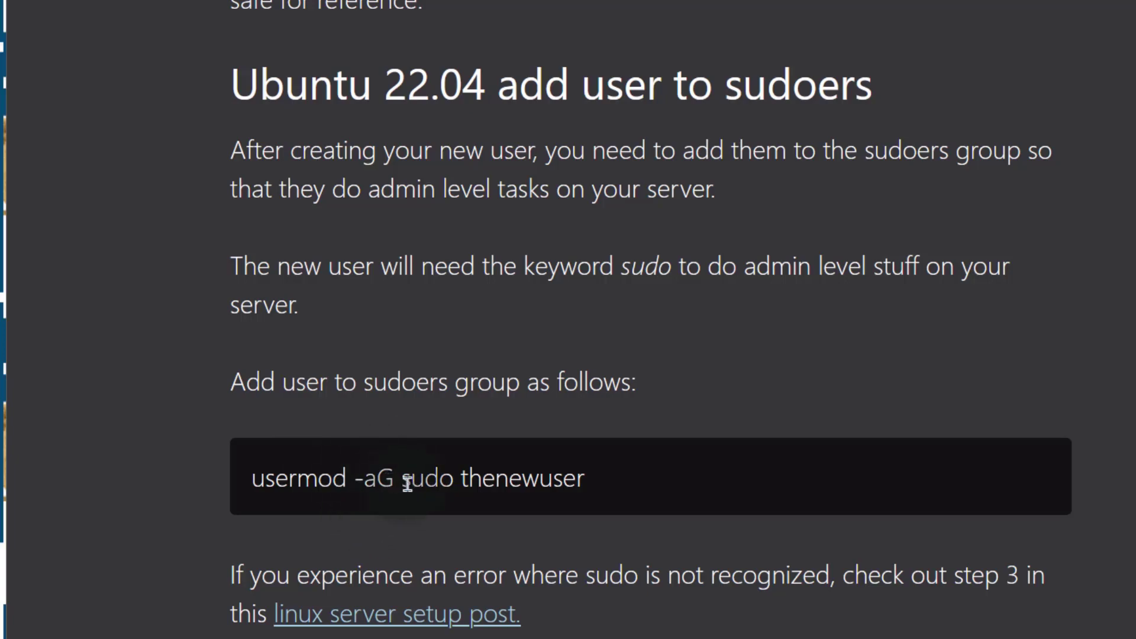
left_click(464, 477)
left_click_drag(463, 477, 596, 476)
Copy the full 'adduser thenewuser' command line and return to Git Bash
scroll(493, 351, "up", 5)
scroll(490, 296, "up", 3)
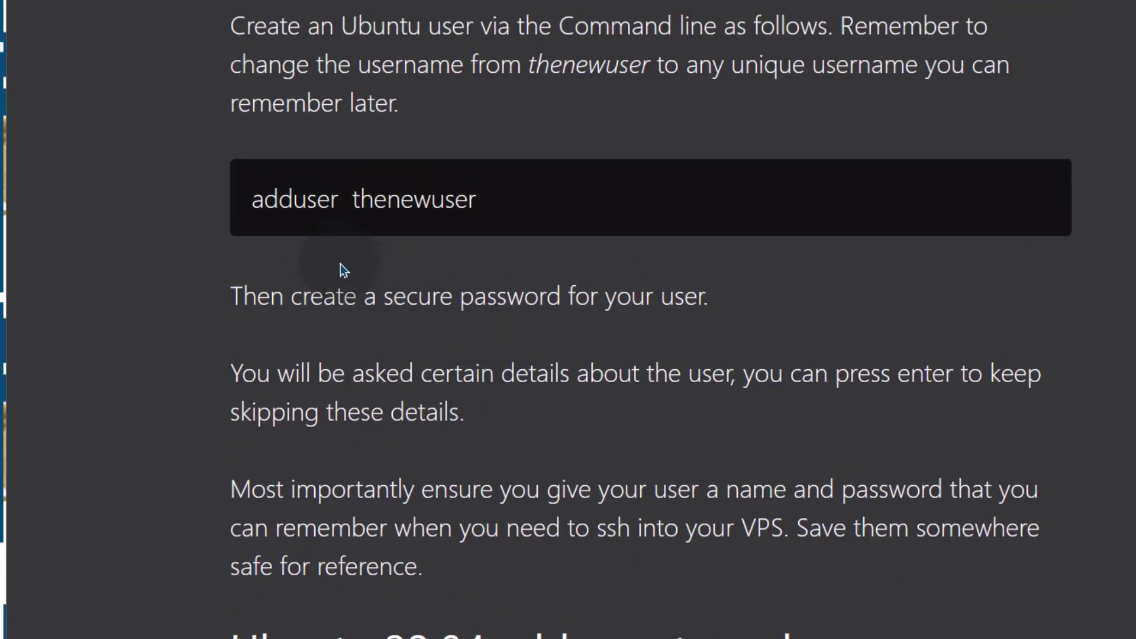
scroll(606, 355, "down", 2)
scroll(607, 355, "down", 2)
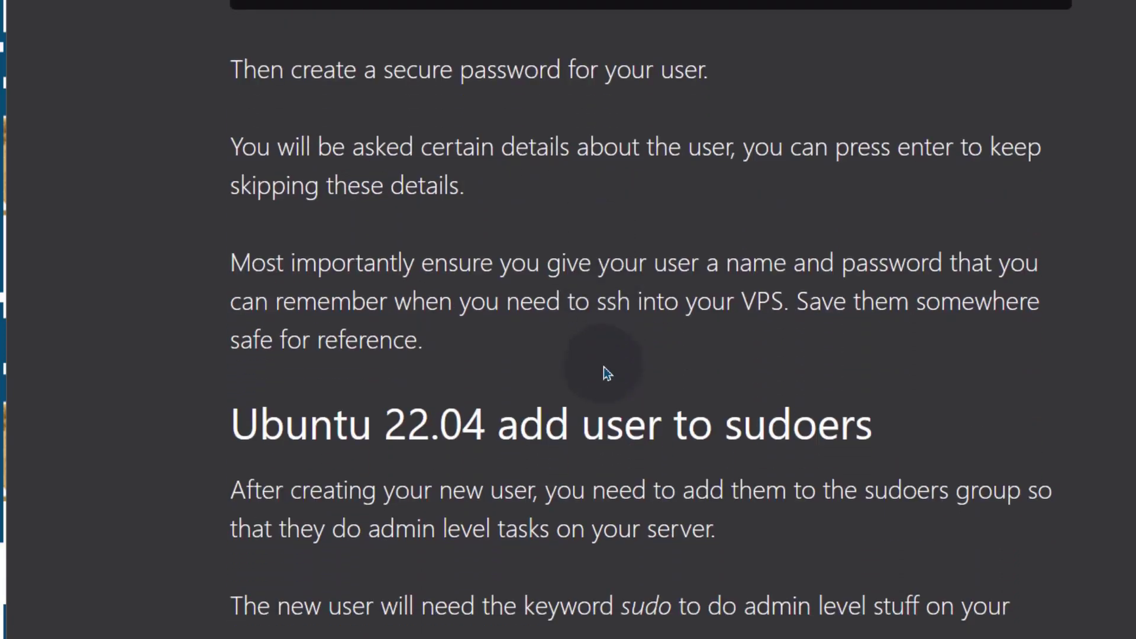
scroll(604, 367, "up", 3)
left_click_drag(482, 200, 249, 192)
right_click(290, 190)
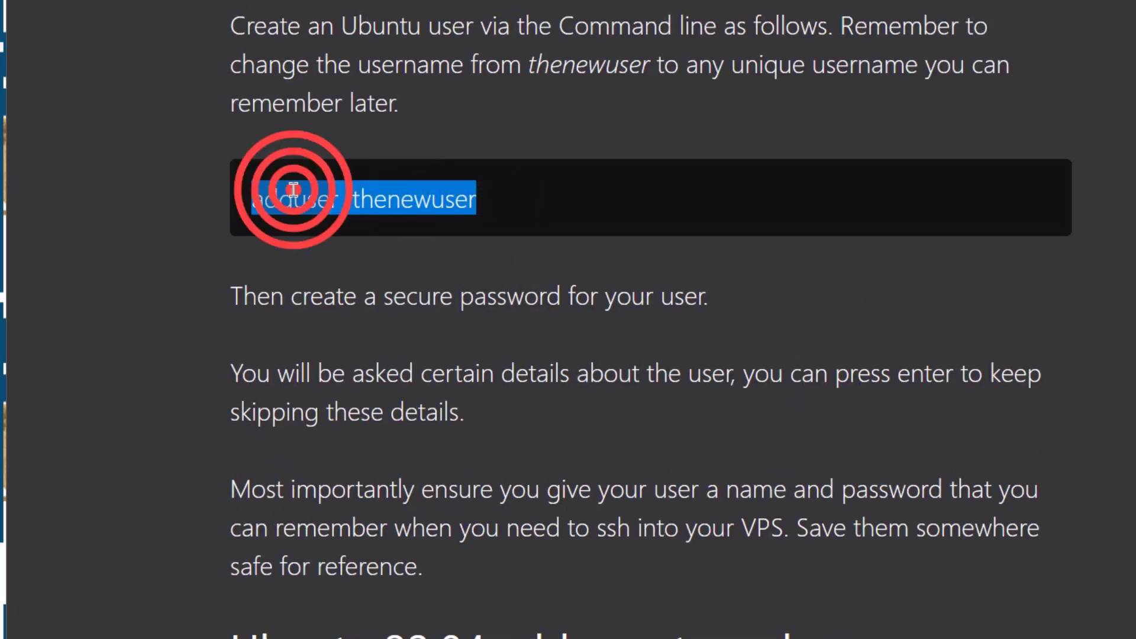
left_click(341, 212)
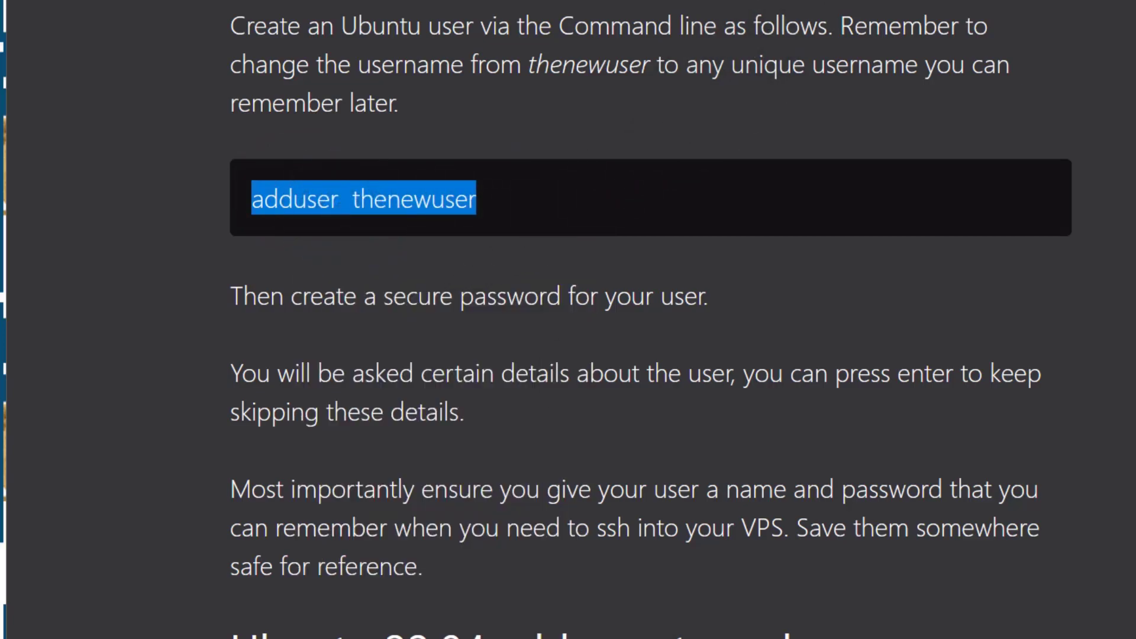
left_click(556, 638)
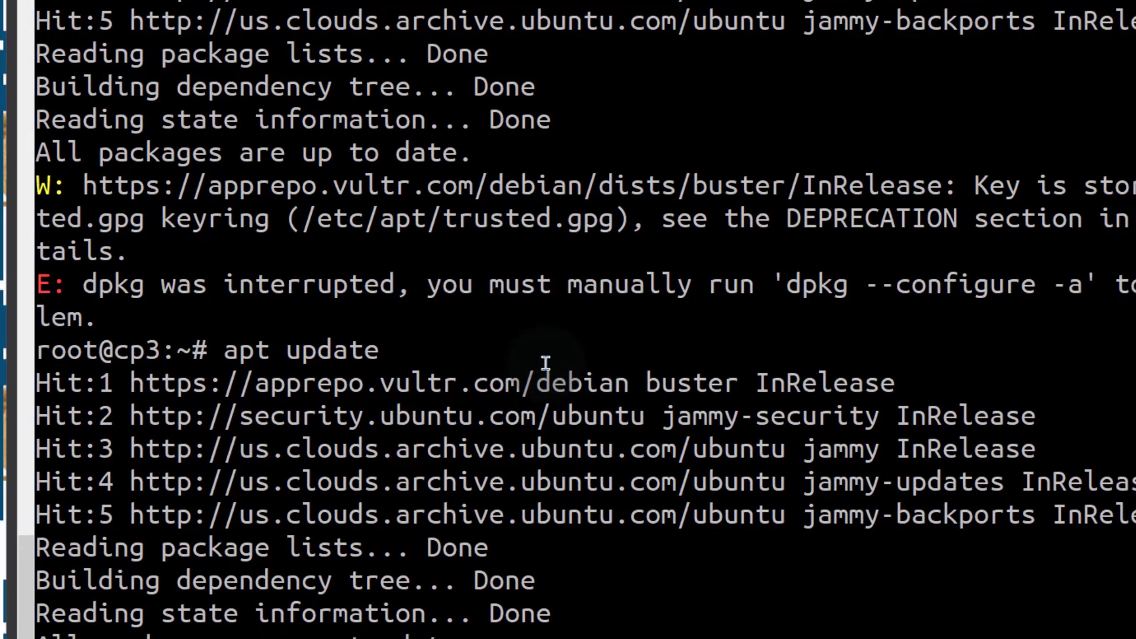
Paste 'adduser thenewuser', append 3, and run it to create thenewuser3
key("ctrl+l")
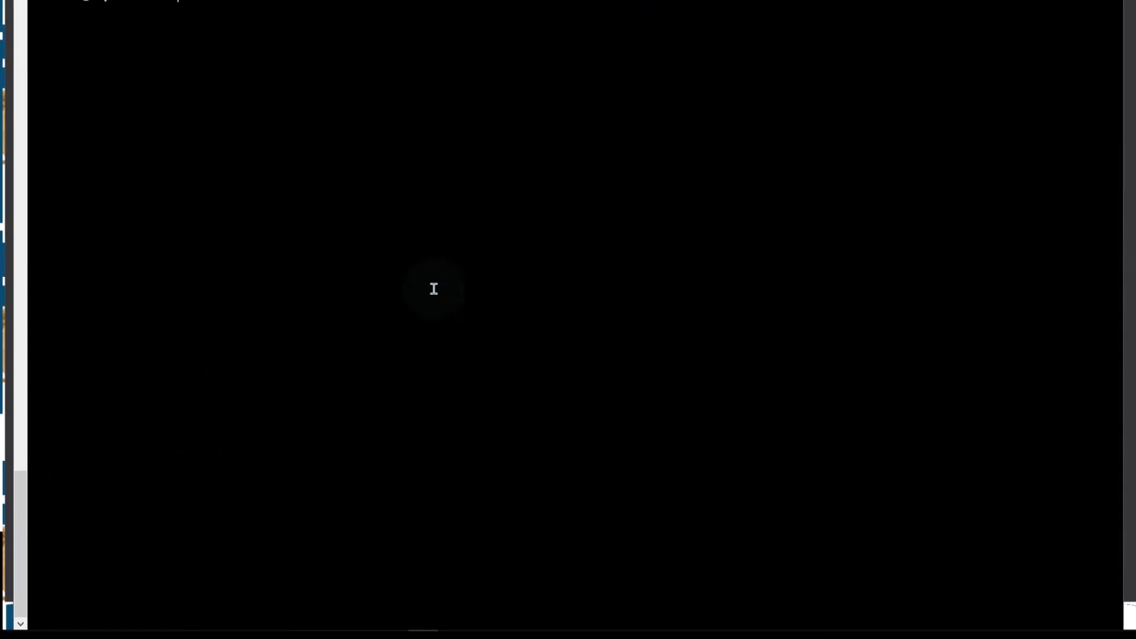
right_click(220, 6)
left_click(285, 59)
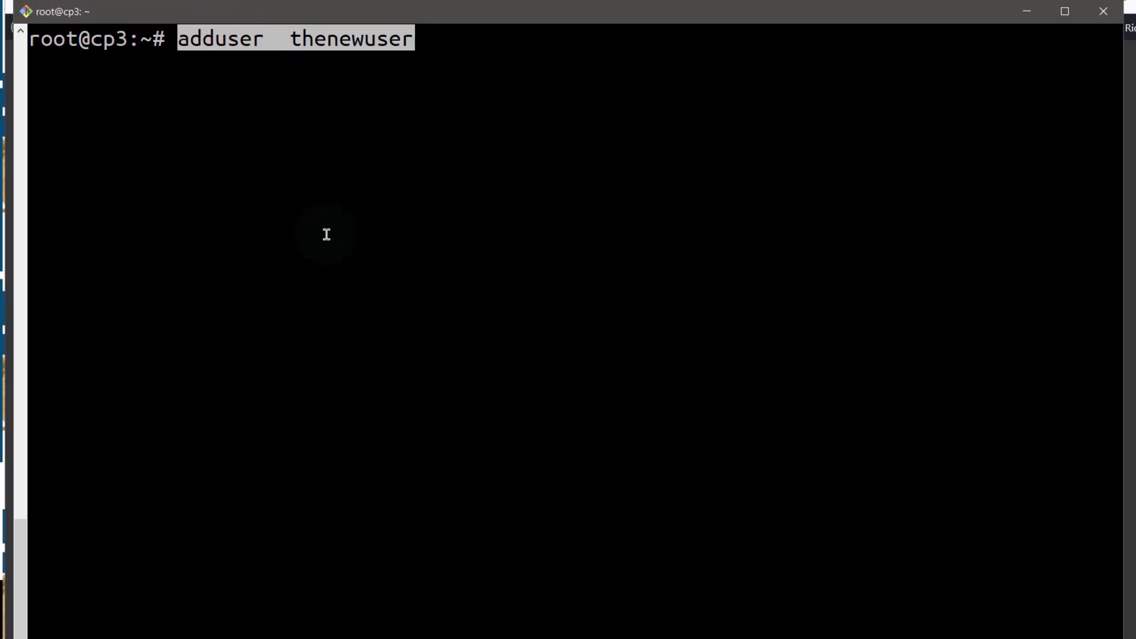
key("Right")
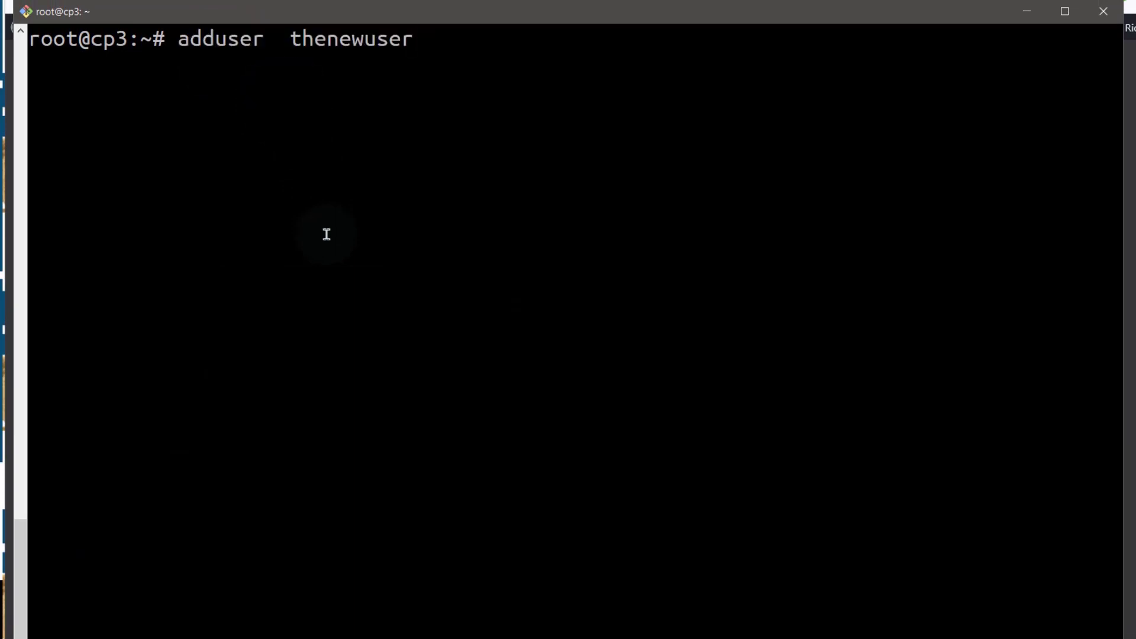
type("3")
key("Return")
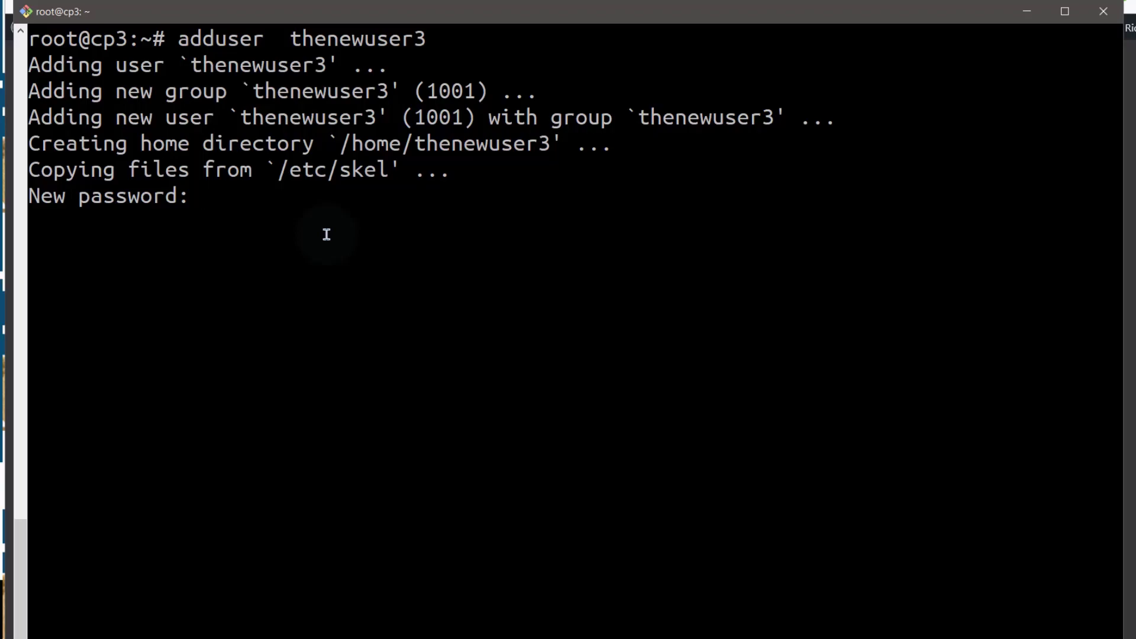
Set thenewuser3's password, leave the user details empty, and confirm them
key("Return")
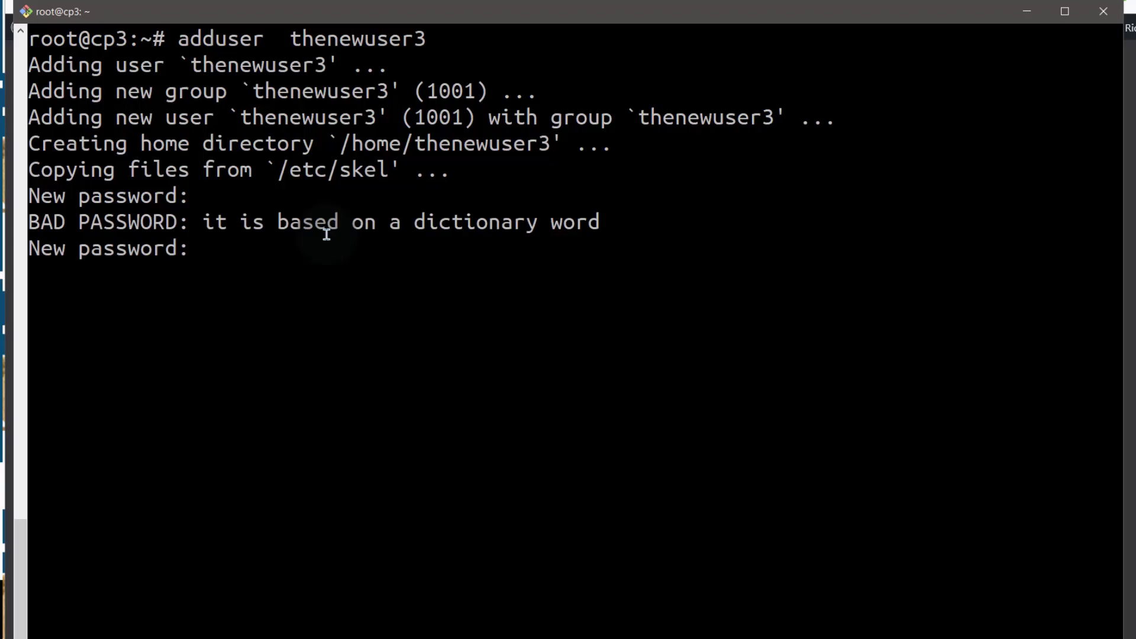
key("Return")
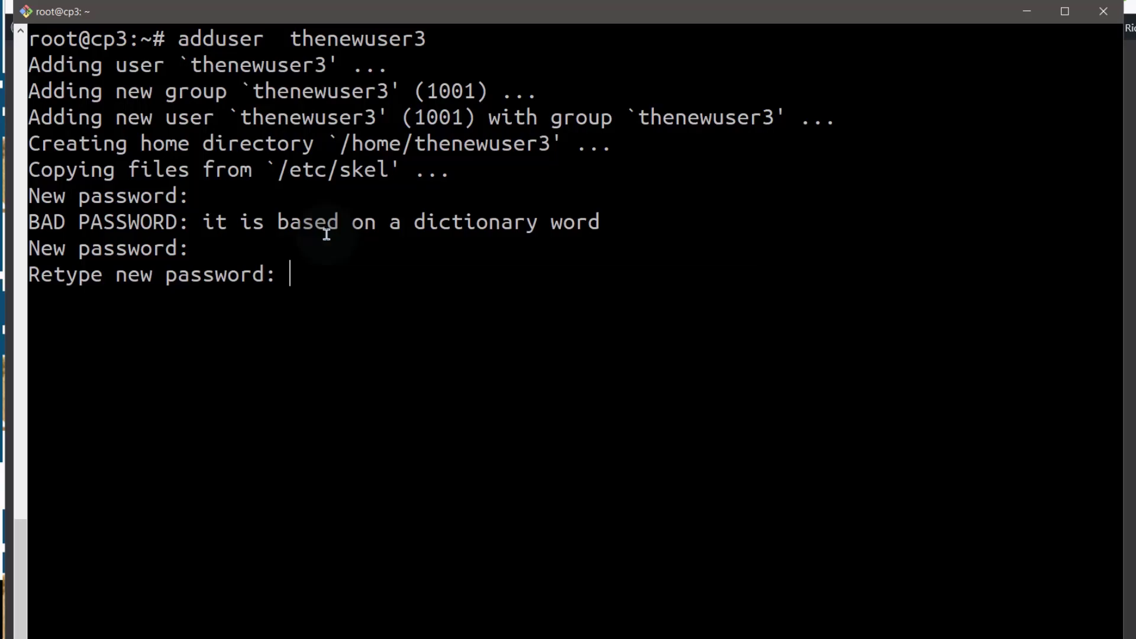
key("Return")
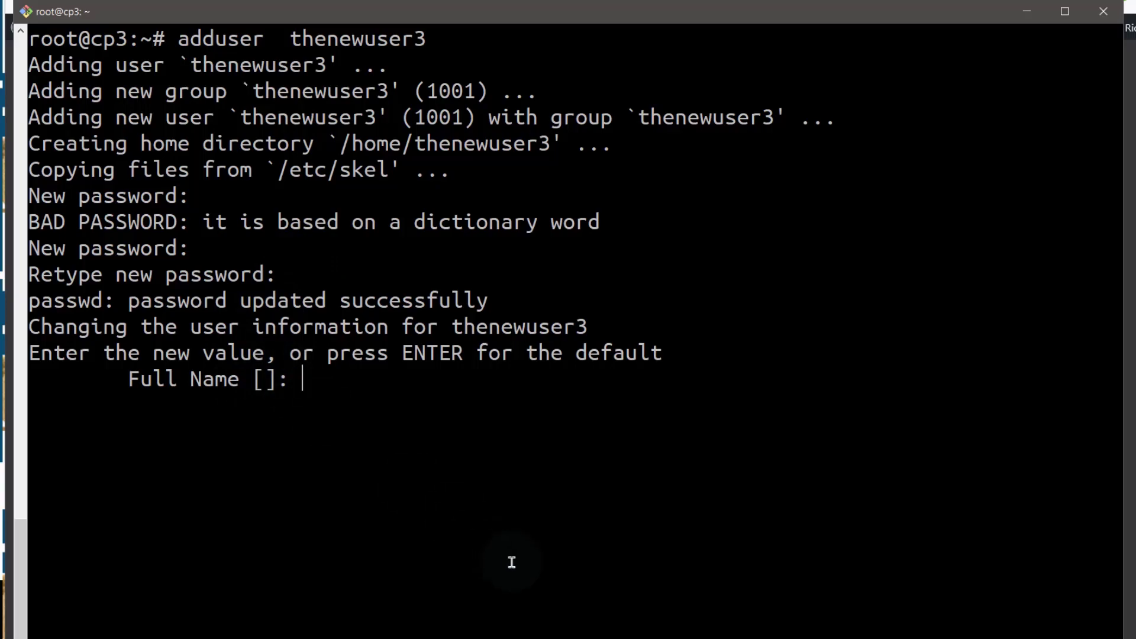
key("Return")
key("Return")
key("Return")
key("Return")
key("Return")
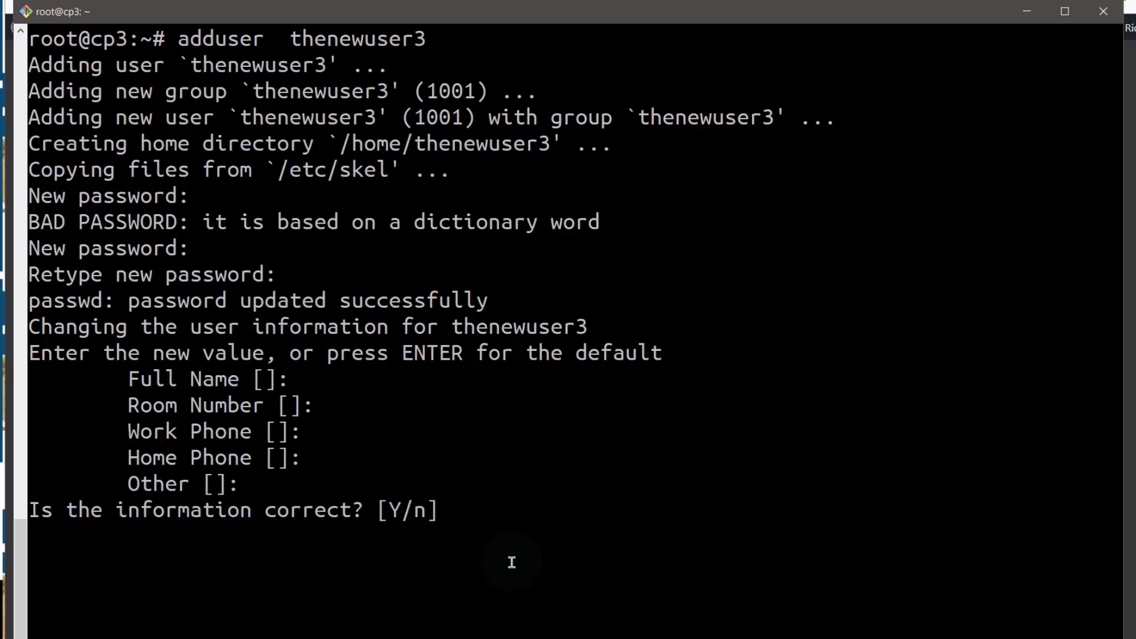
key("Return")
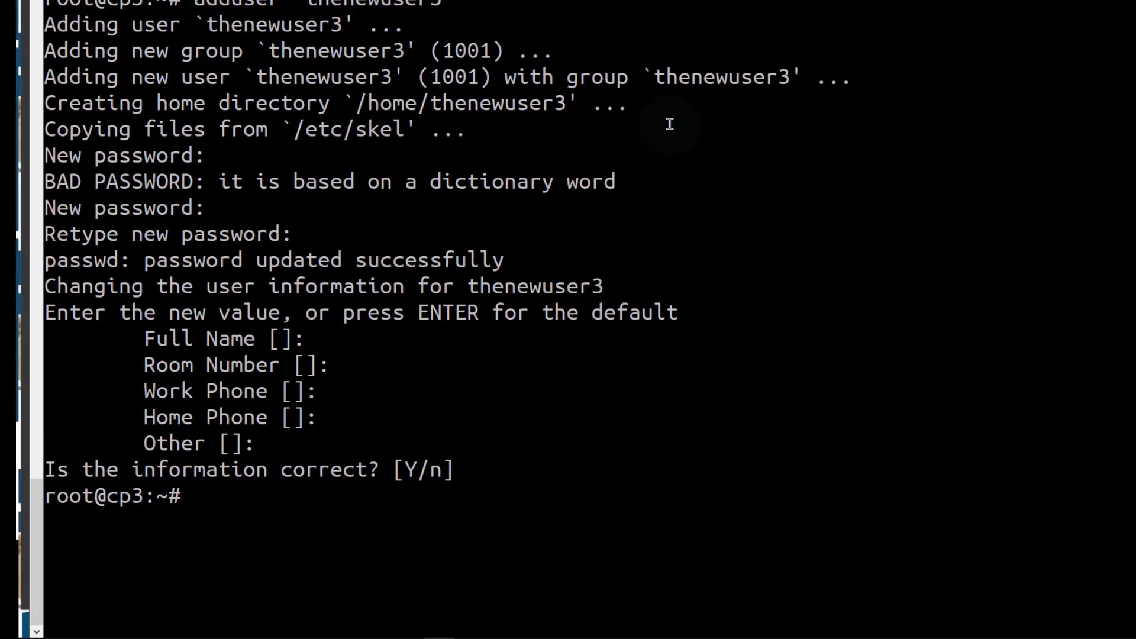
key("alt+Tab")
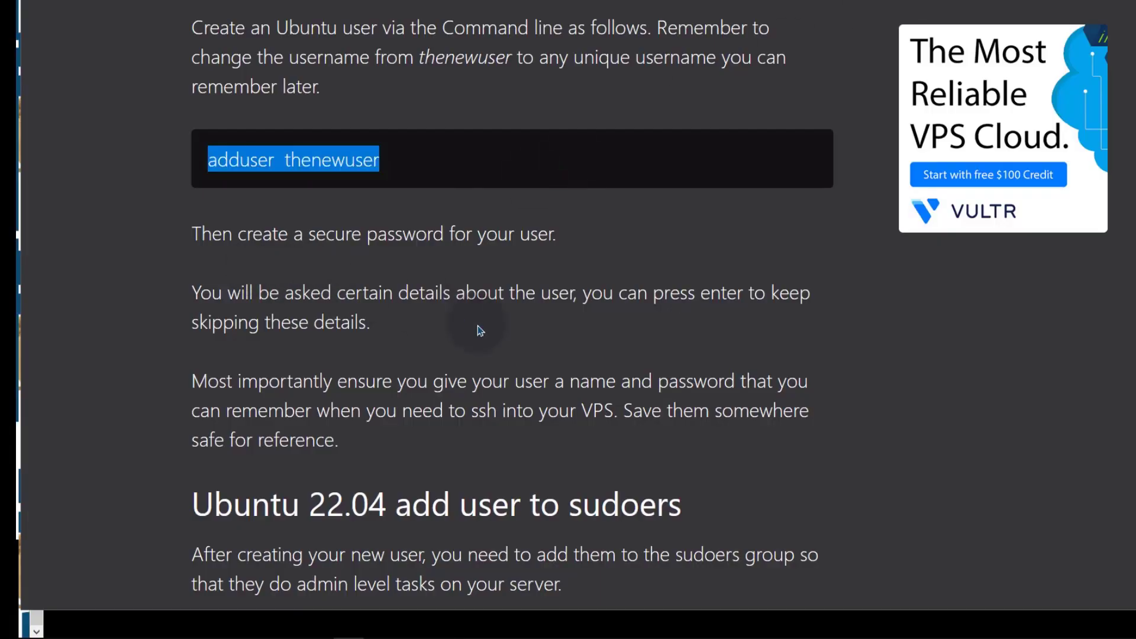
Paste the guide's usermod line and run 'usermod -aG sudo thenewuser3' on the server
scroll(451, 299, "down", 5)
left_click_drag(208, 287, 464, 286)
key("alt+Tab")
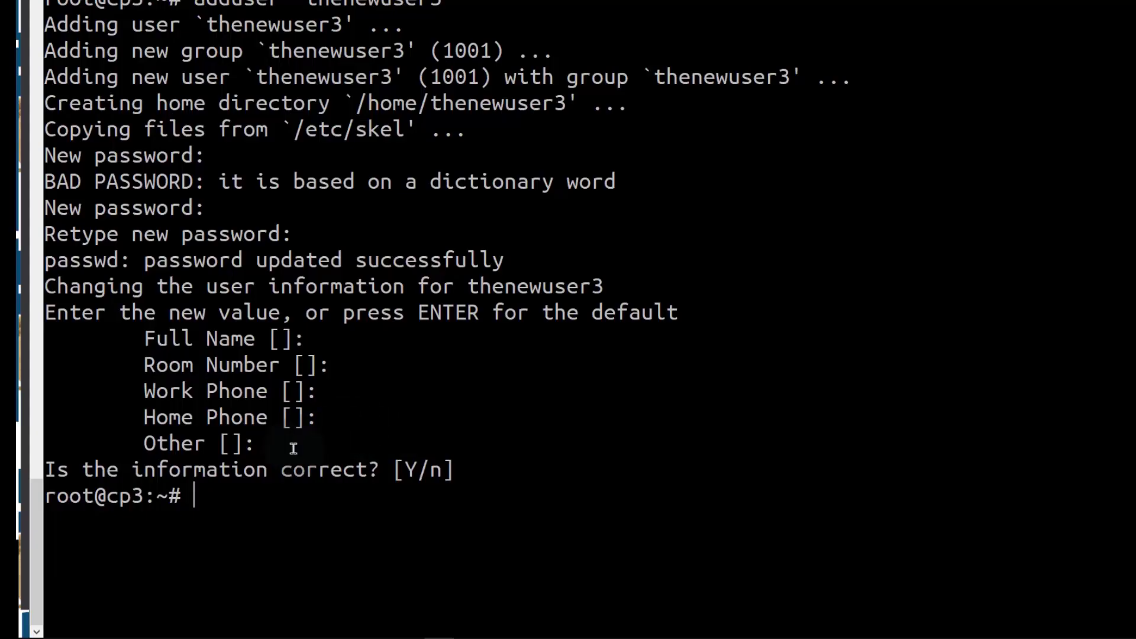
right_click(212, 501)
left_click(231, 336)
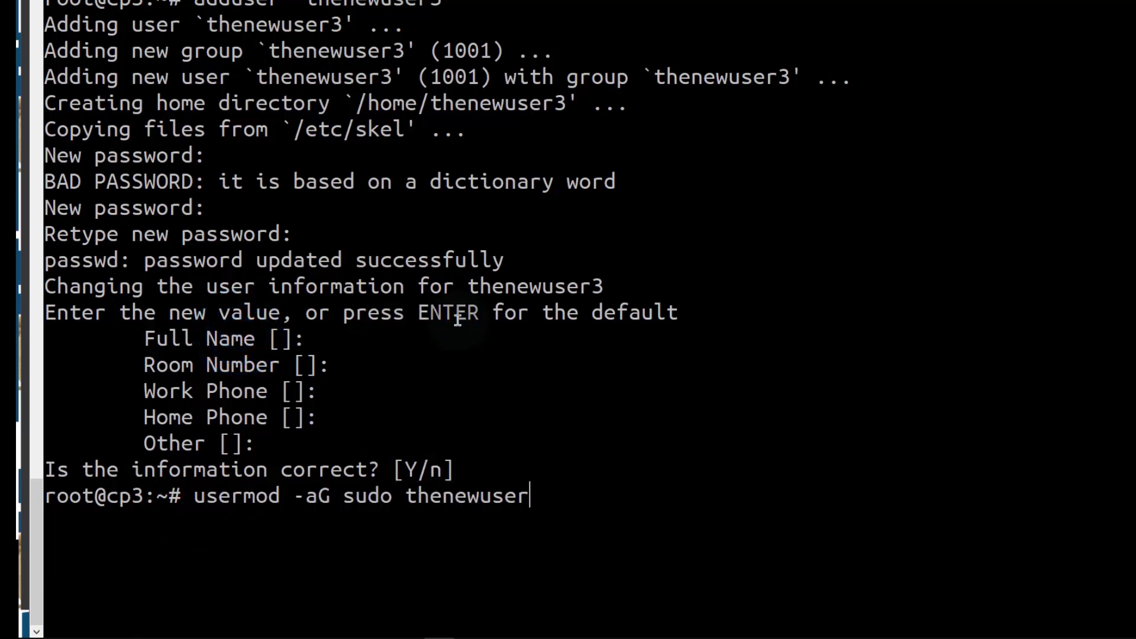
type("3")
key("Return")
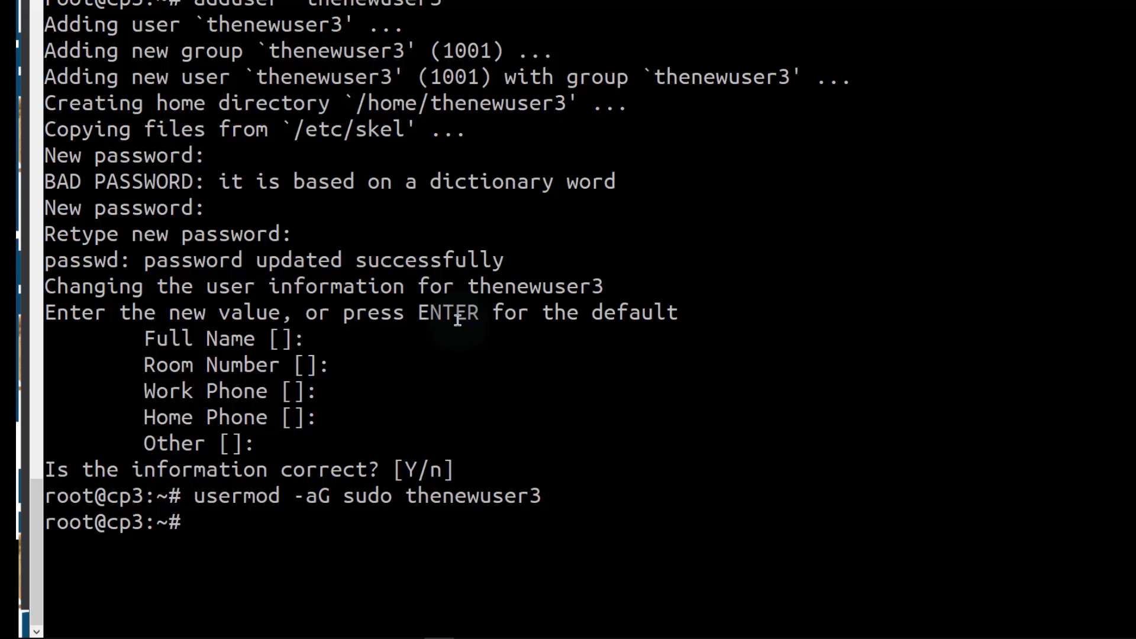
scroll(330, 354, "up", 1)
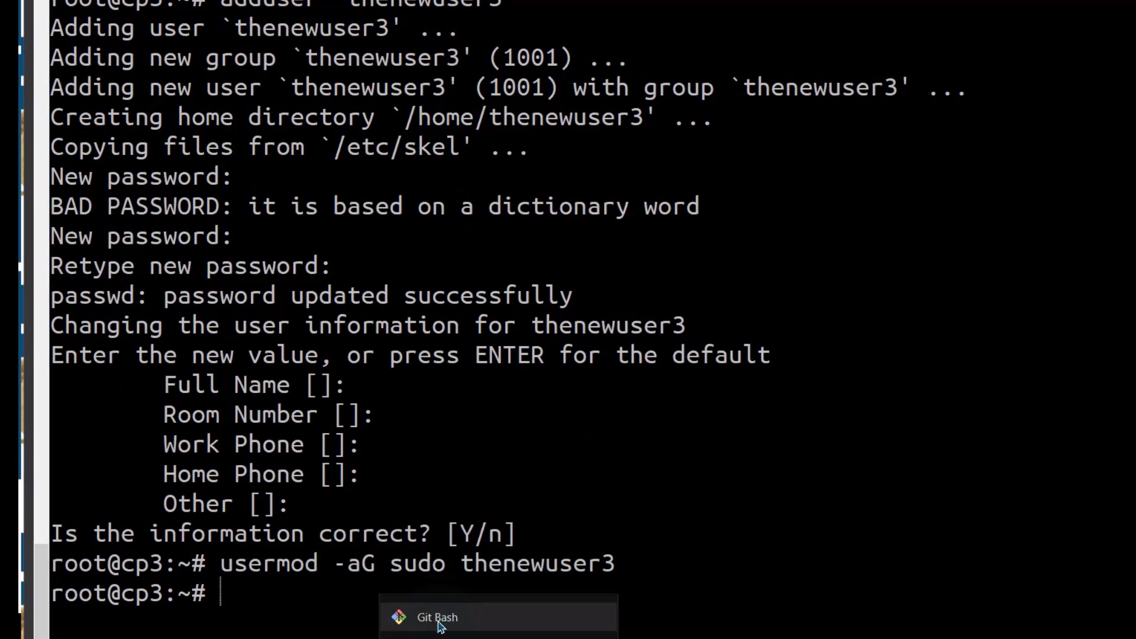
left_click(438, 618)
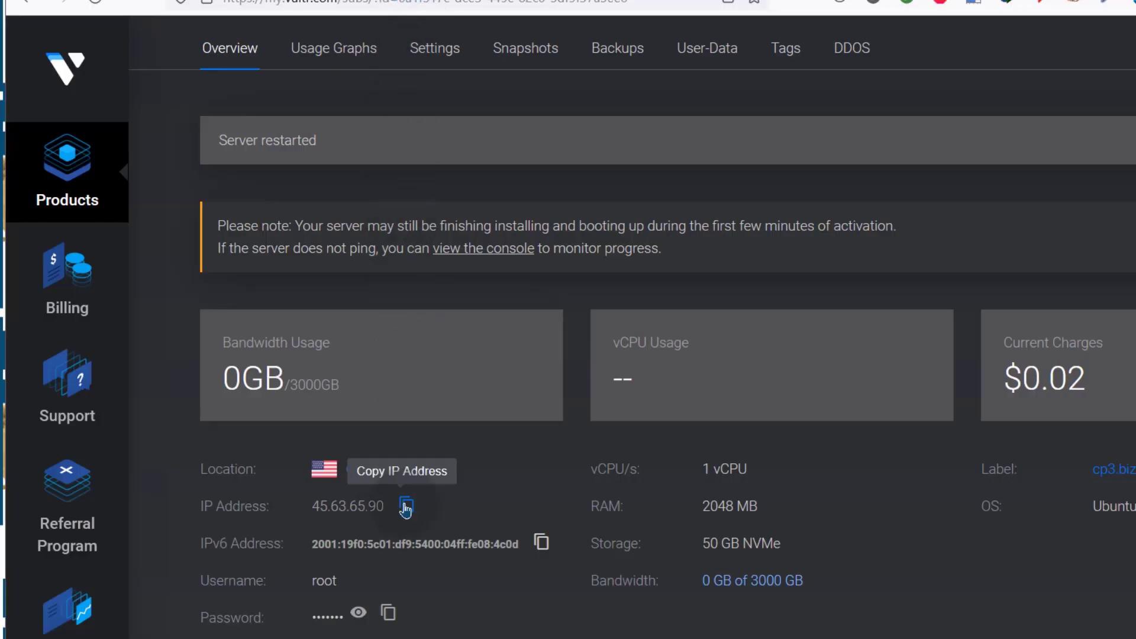
left_click(406, 508)
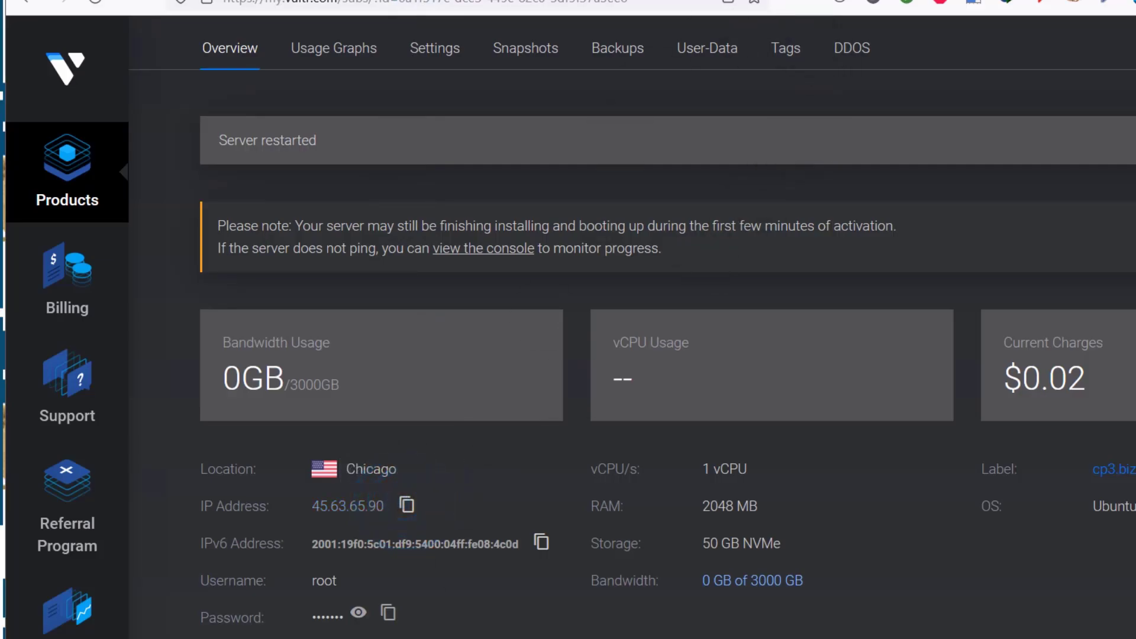
left_click(841, 624)
type("ssh")
type(" thenewuser")
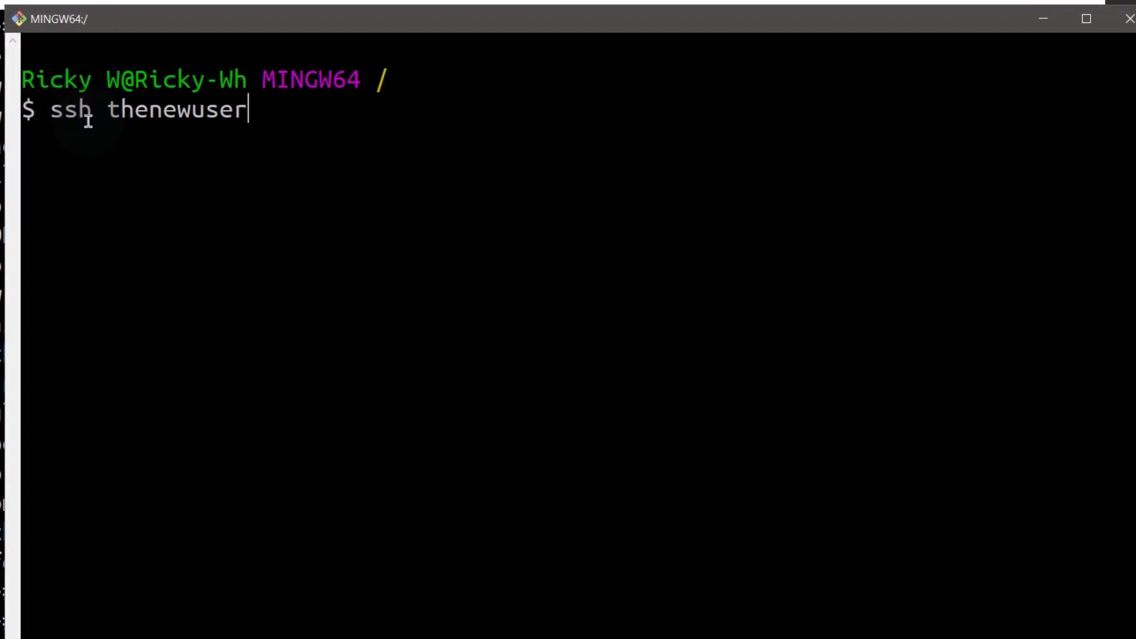
type("3@45.63.65.90")
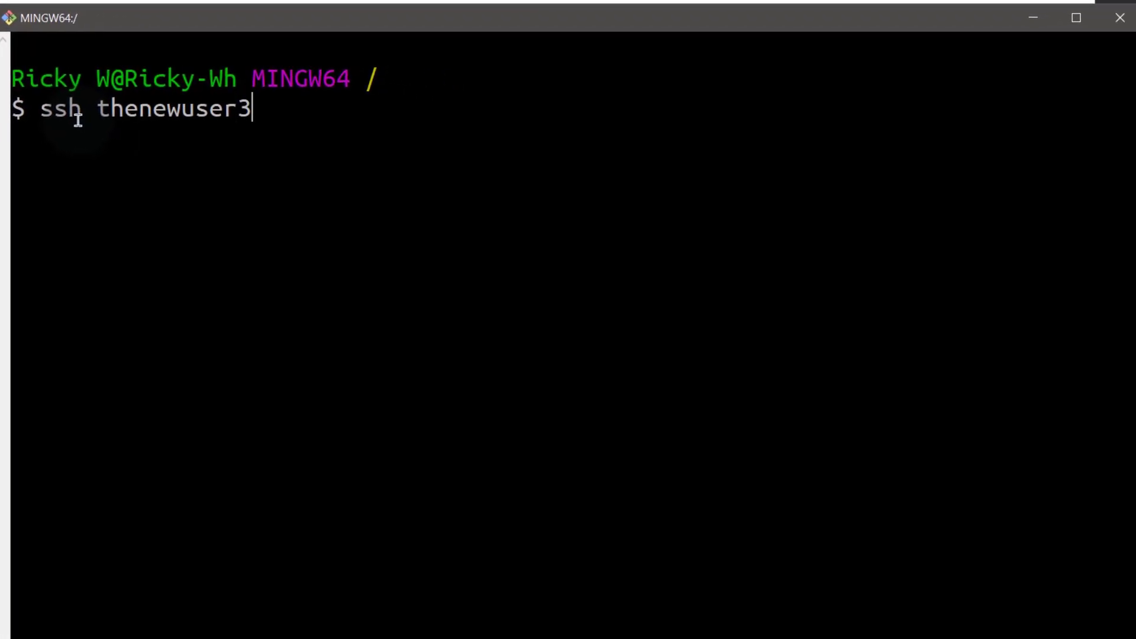
key("Return")
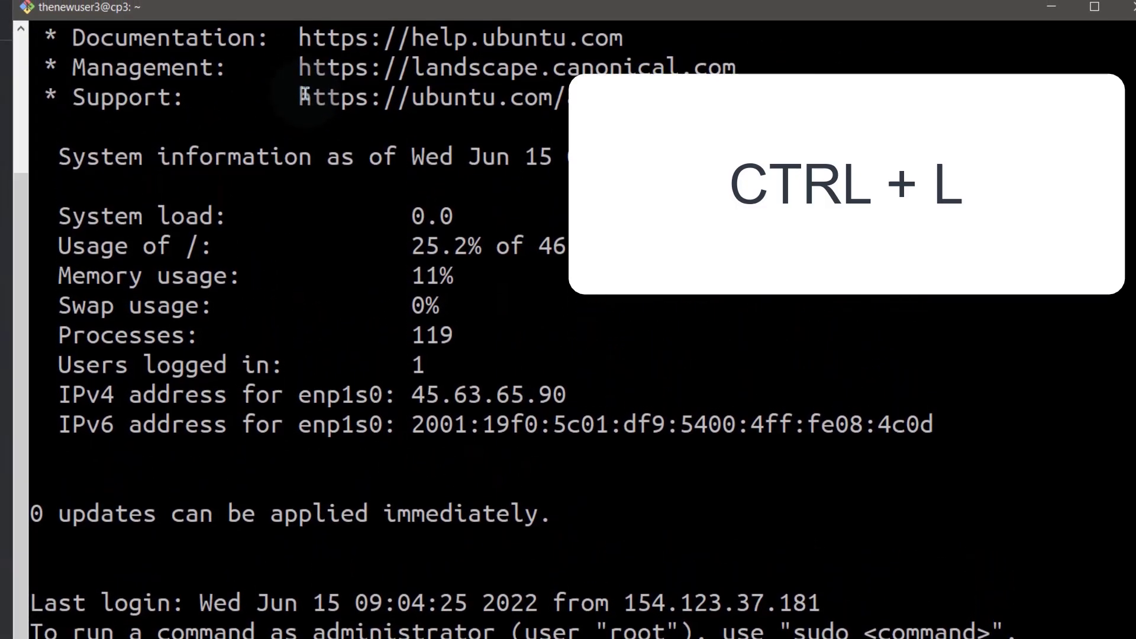
Run 'sudo top' with the user's password, quit it with Ctrl+C, and clear the screen
key("ctrl+l")
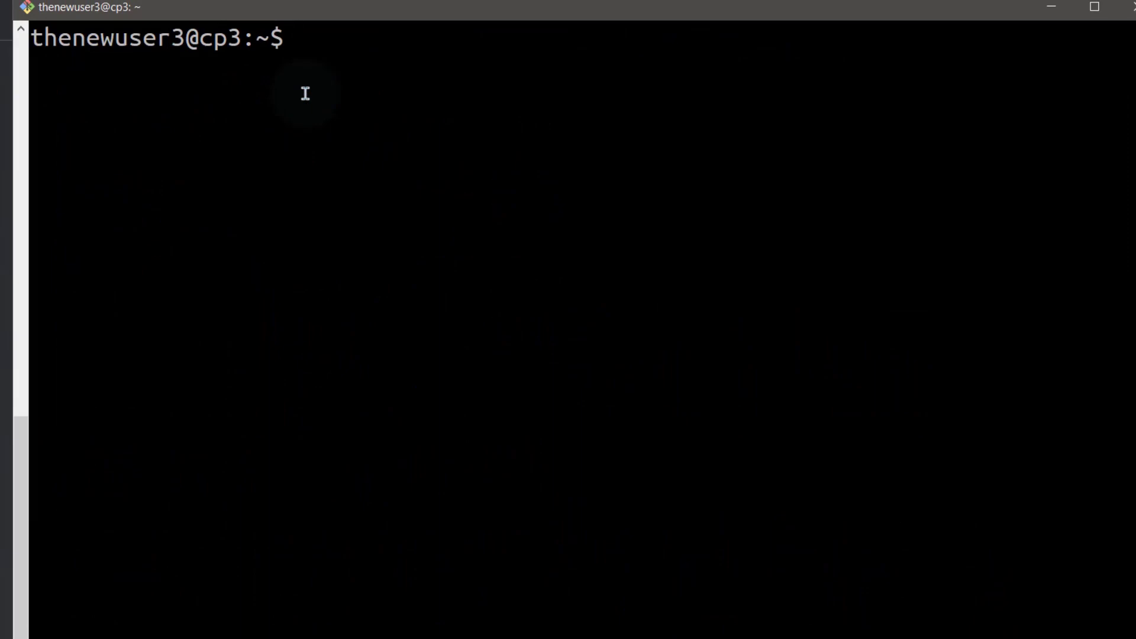
type("sudo top")
key("Return")
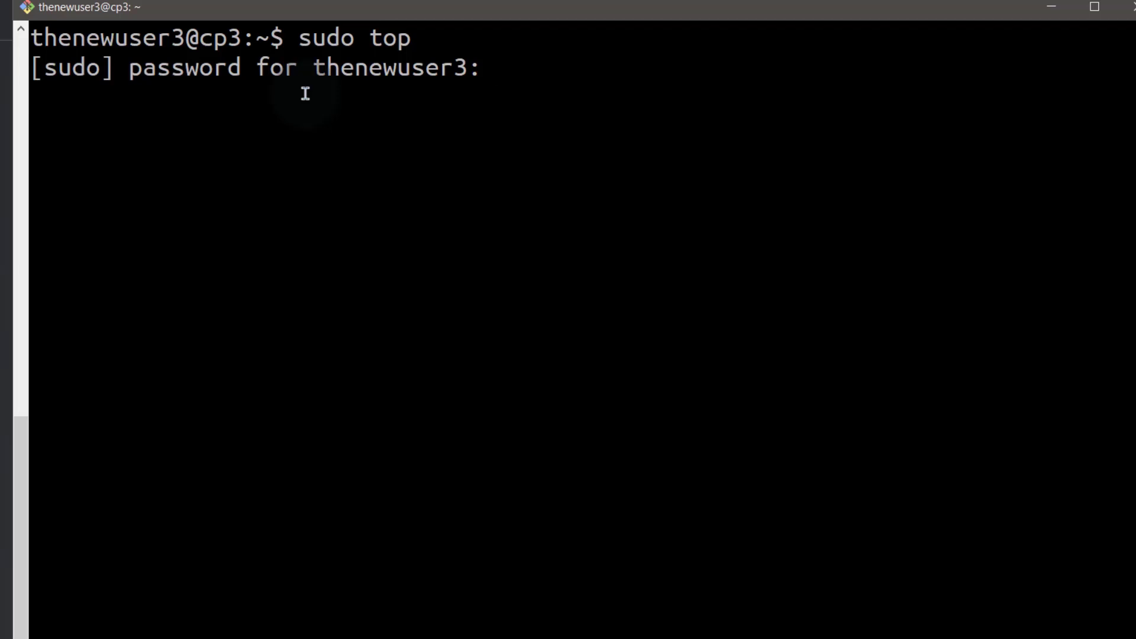
key("Return")
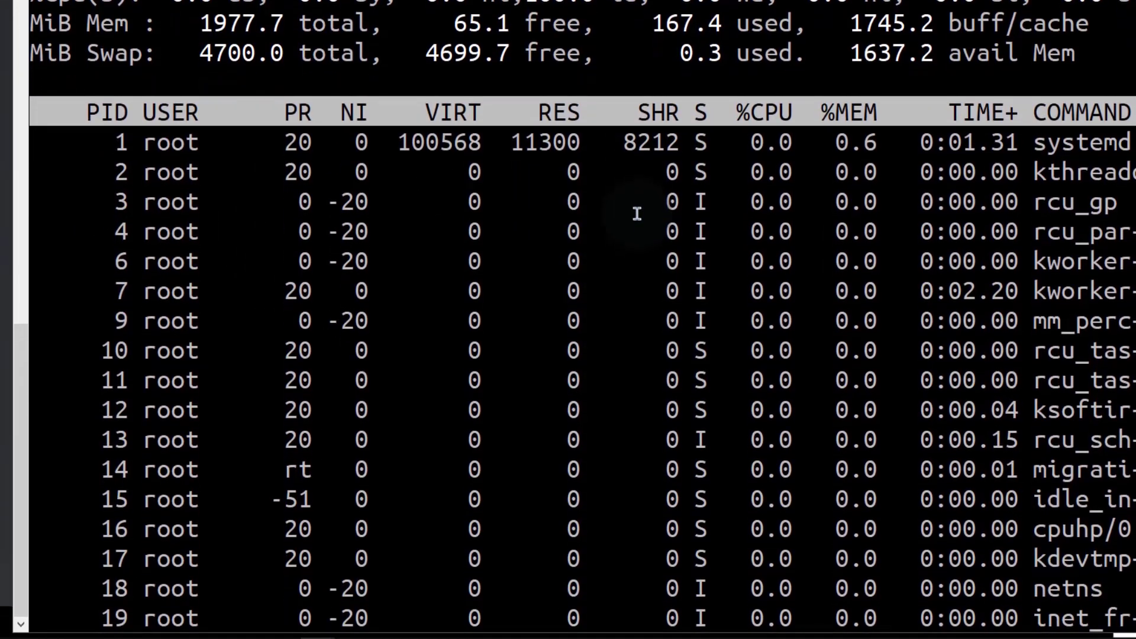
key("ctrl+c")
key("ctrl+c")
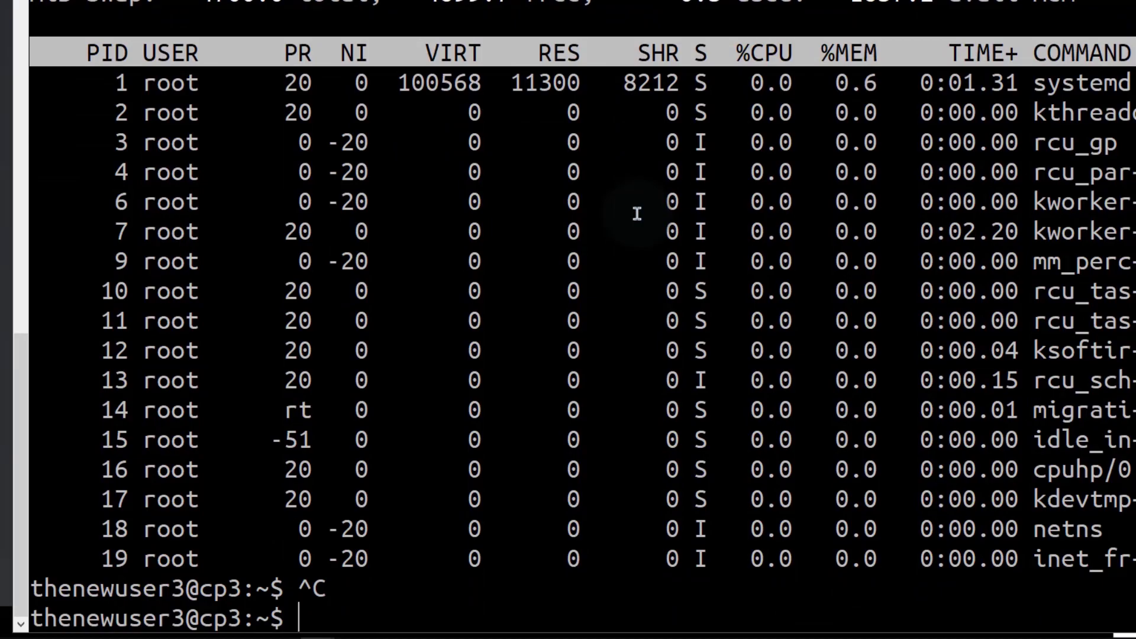
key("ctrl+l")
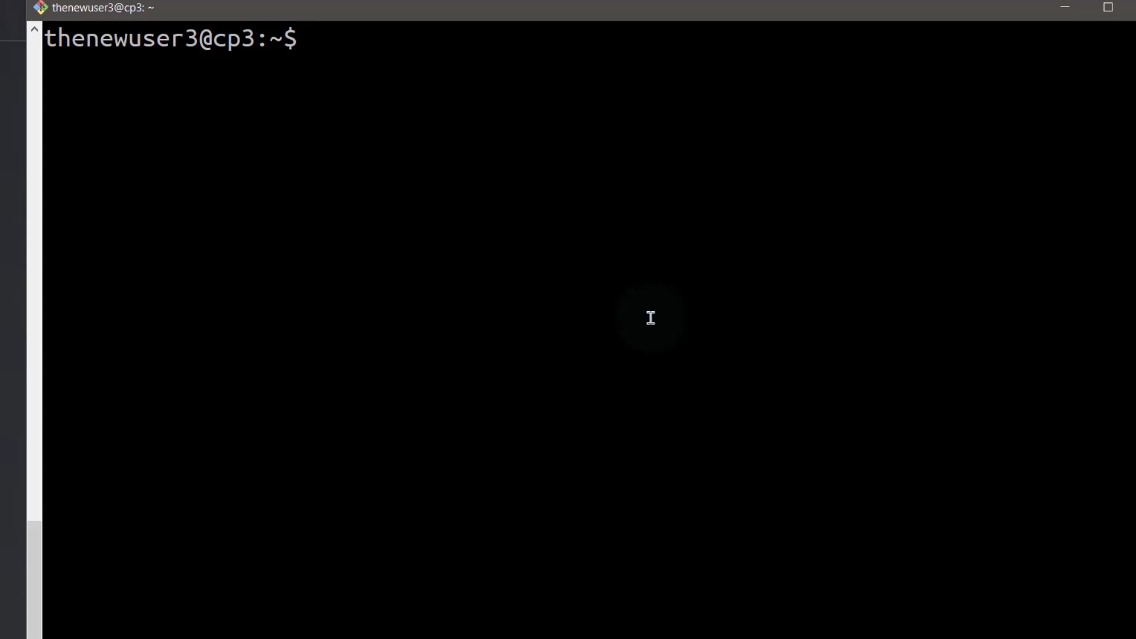
Run 'sudo apt update' on the server and scroll the guide to its Steps 1–12 list
type("sudo apt update")
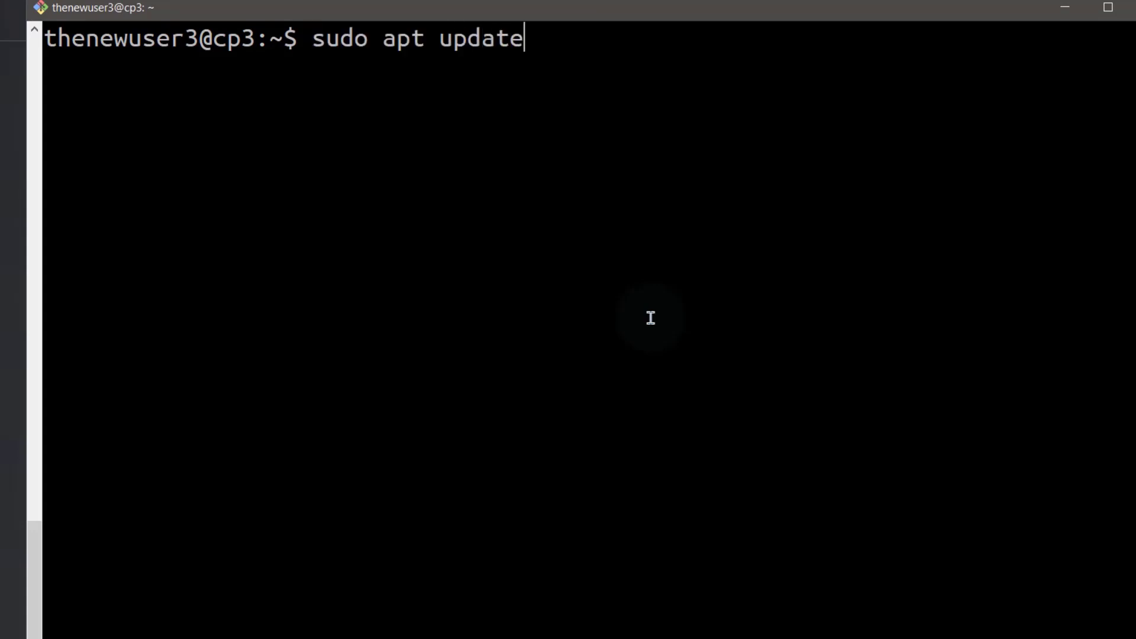
key("Return")
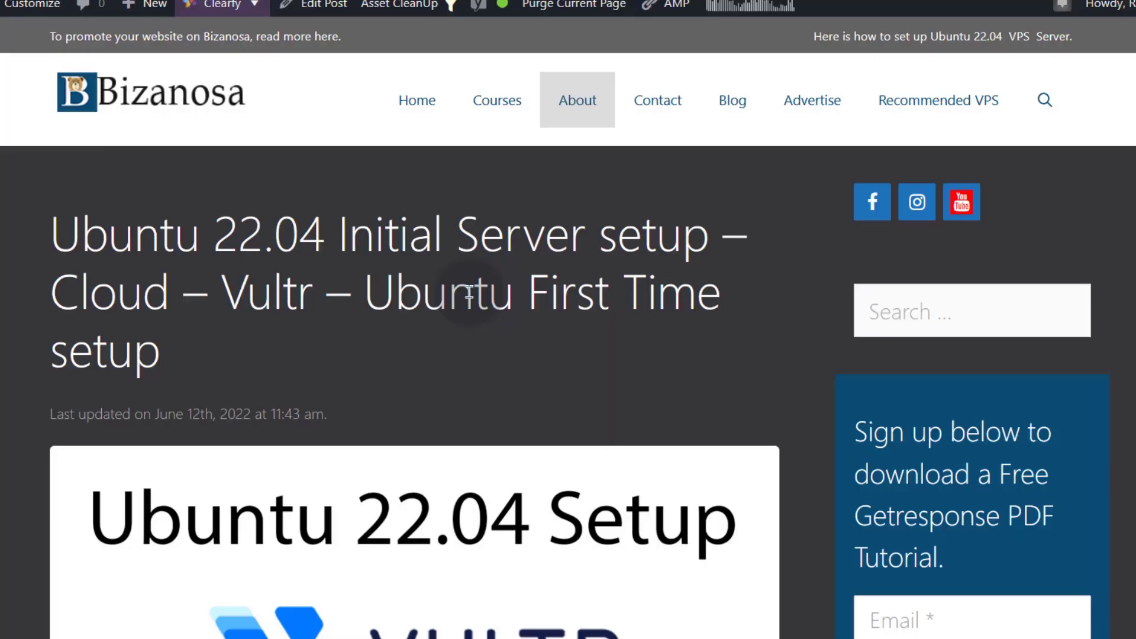
scroll(388, 342, "down", 20)
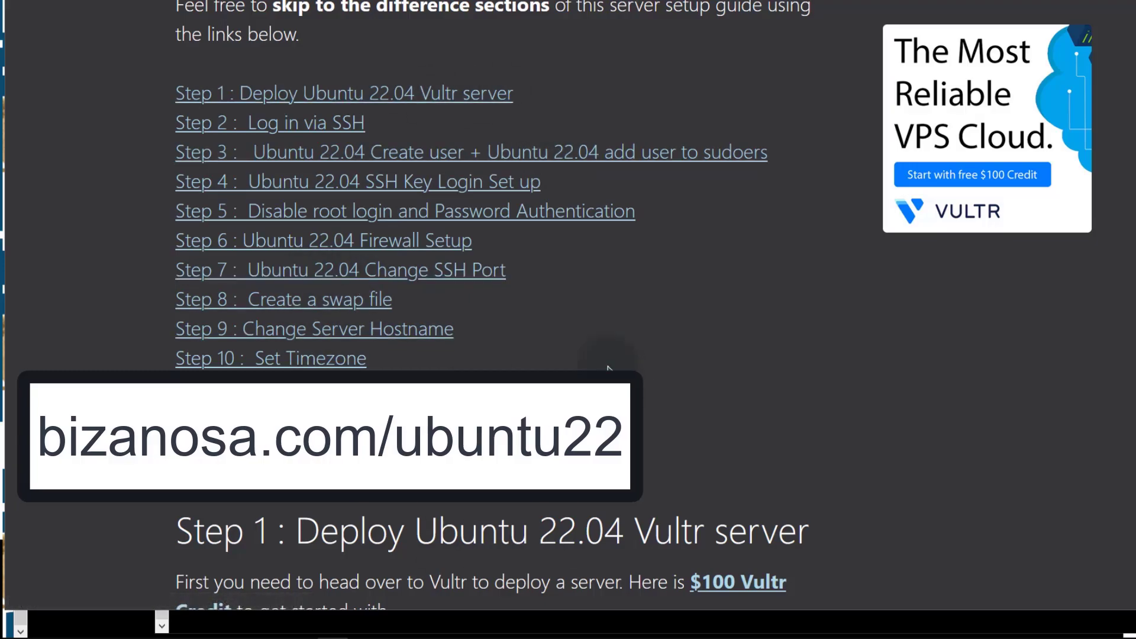
Jump to the guide's Step 4 SSH key login section and close the root session terminal
left_click(307, 184)
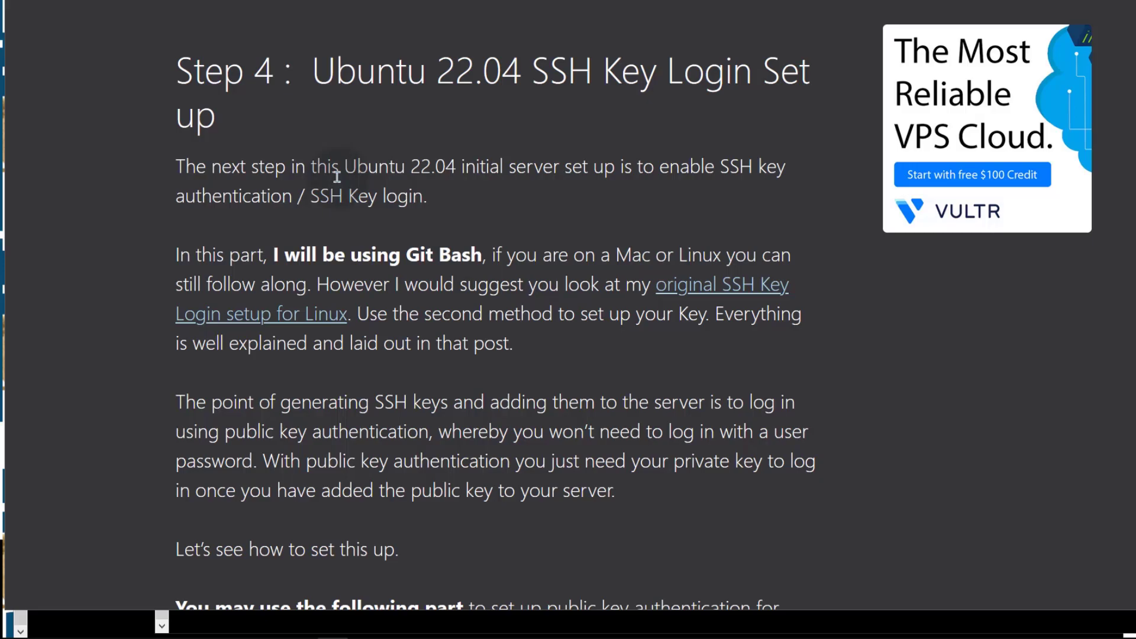
left_click(520, 550)
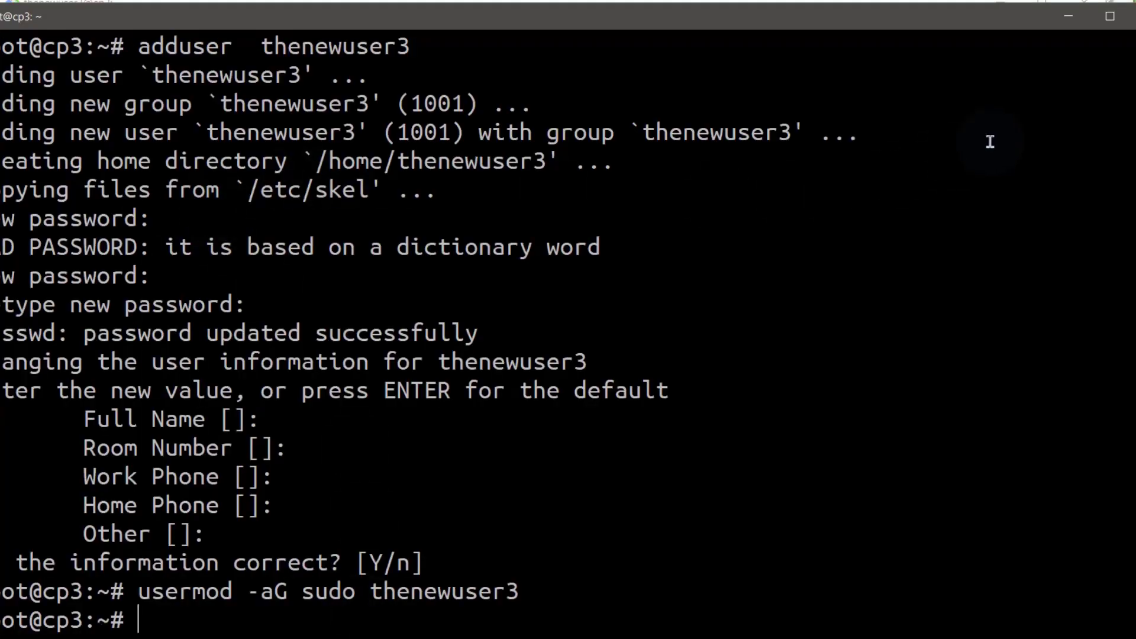
left_click(1130, 16)
left_click(615, 416)
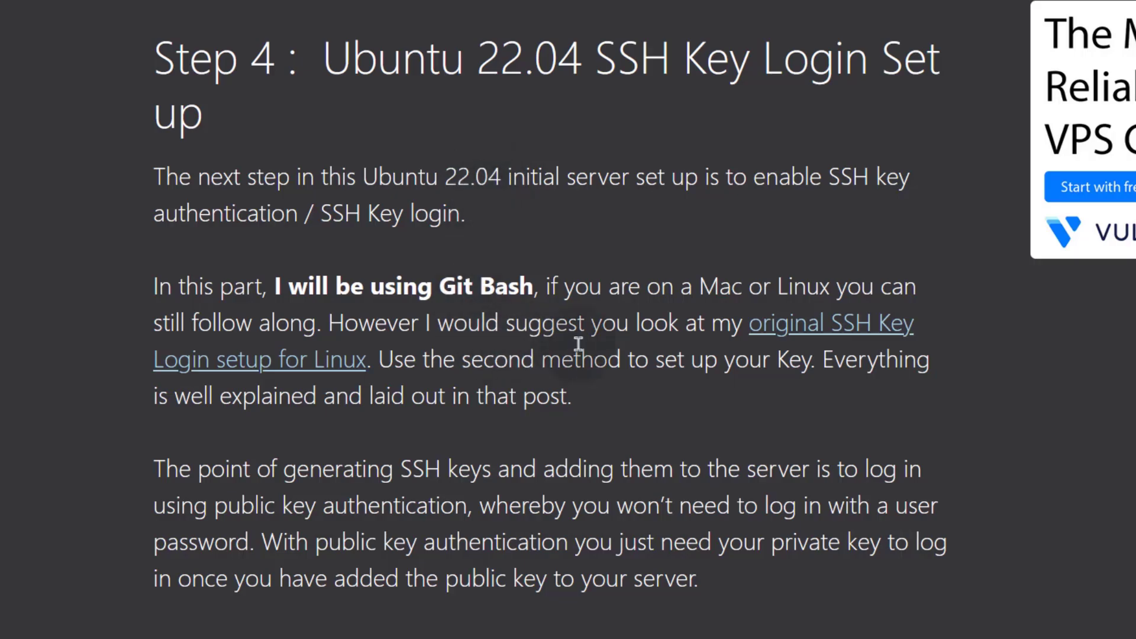
Scroll to 'Create a folder for your key pair' and highlight the example path C:\Users\username\.ssh\sshkeyfolder
scroll(581, 373, "down", 3)
scroll(504, 329, "down", 8)
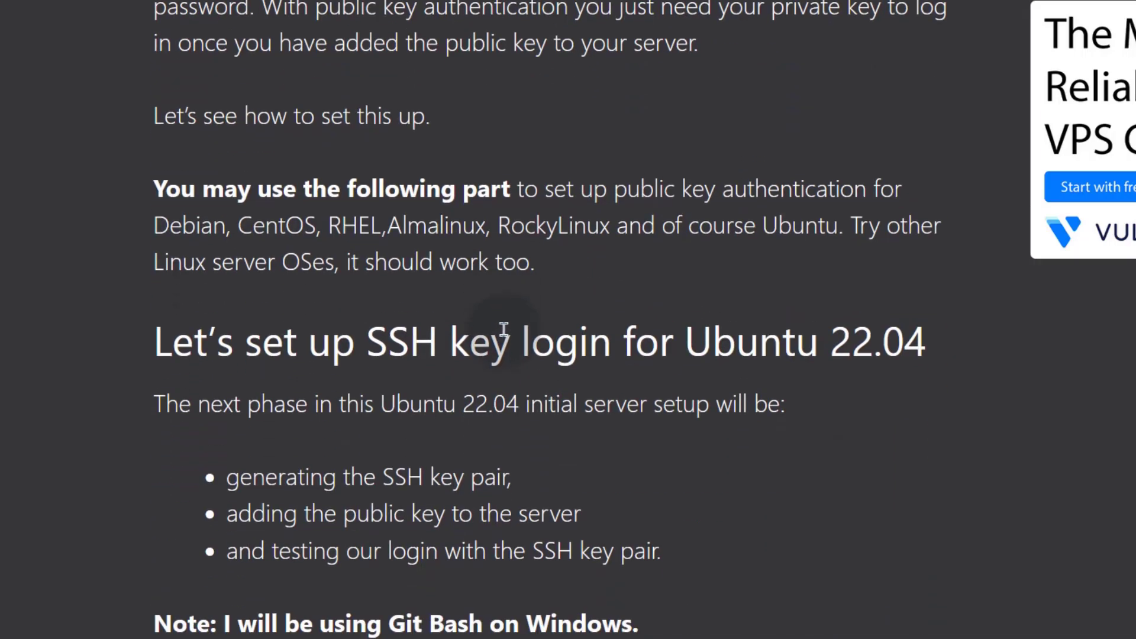
scroll(504, 330, "down", 6)
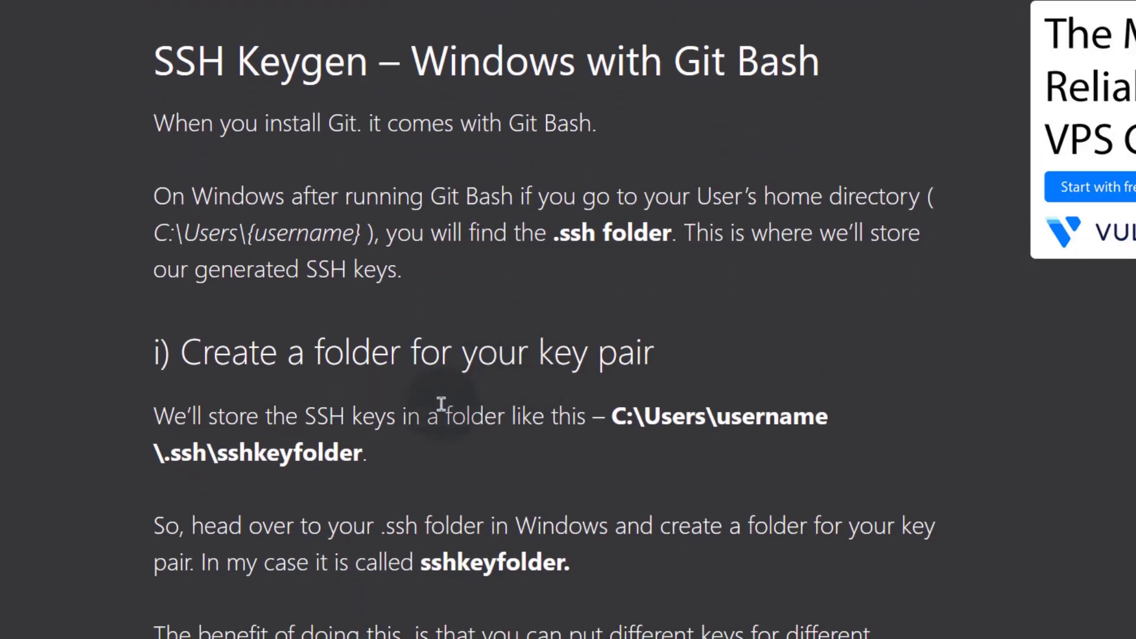
scroll(422, 400, "down", 1)
scroll(422, 400, "down", 2)
left_click_drag(181, 137, 664, 171)
left_click(413, 140)
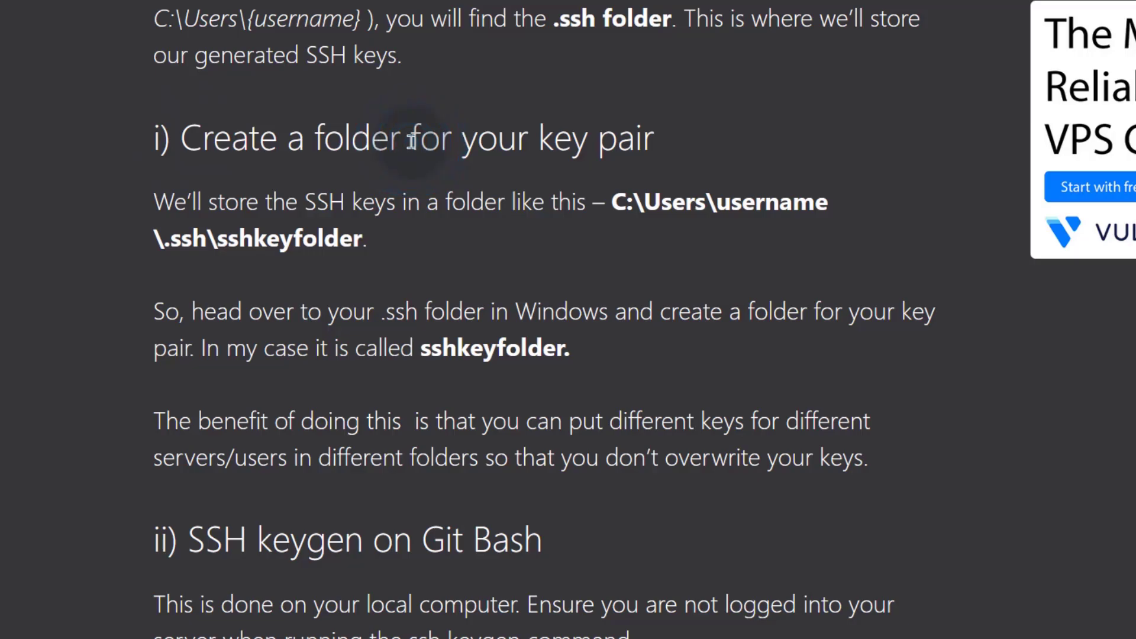
left_click_drag(613, 204, 358, 242)
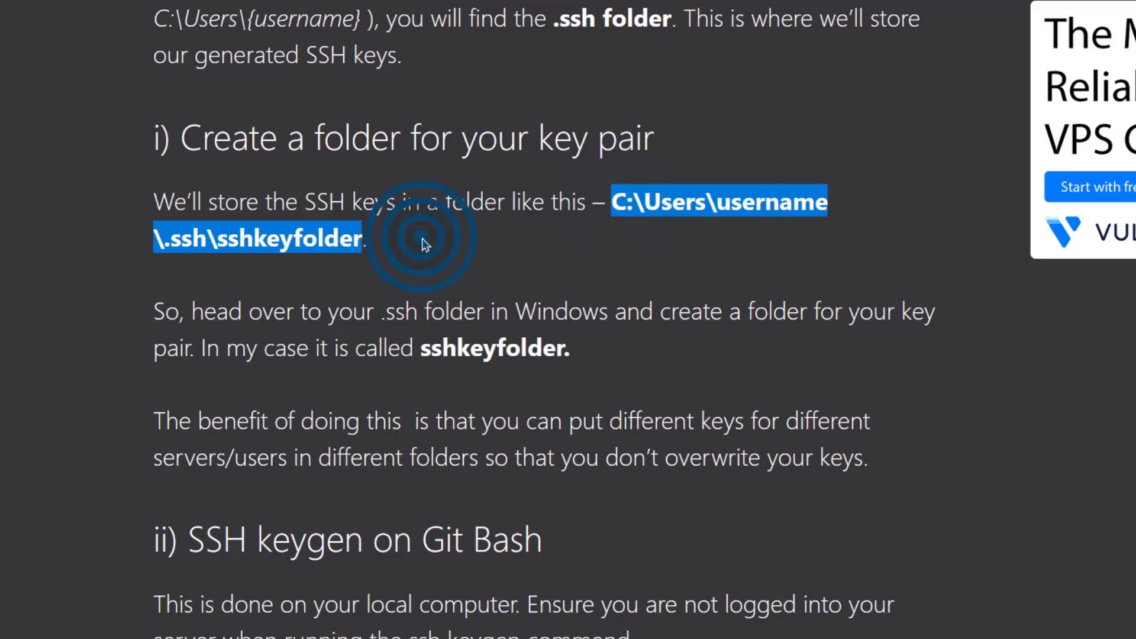
left_click(370, 236)
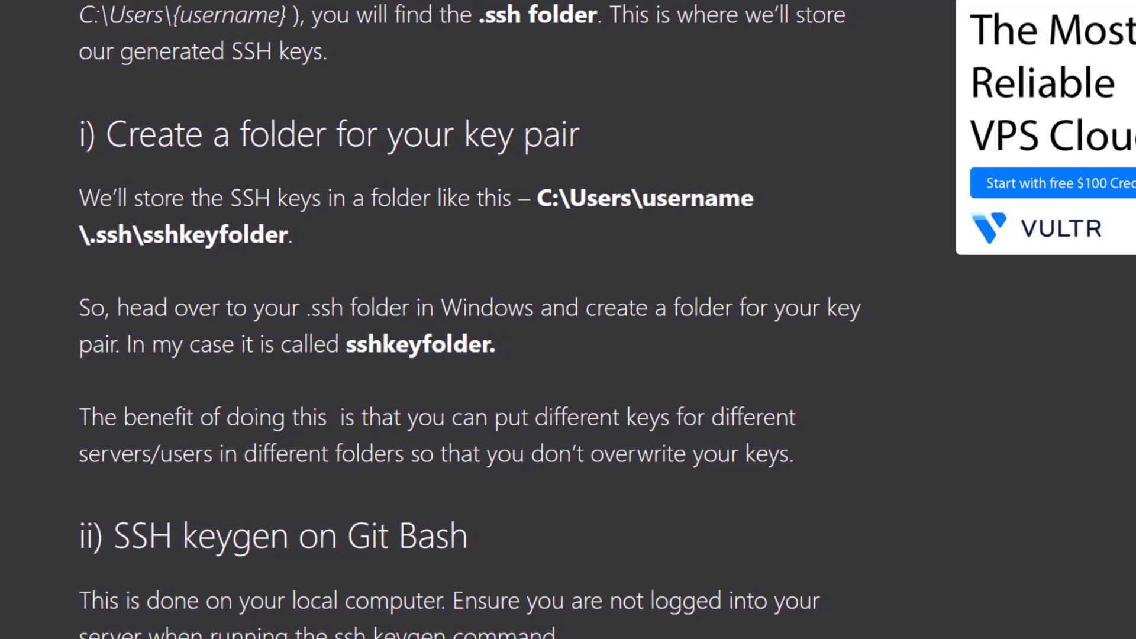
Navigate File Explorer through Local Disk (C:) and Users to the user's .ssh folder
left_click(48, 634)
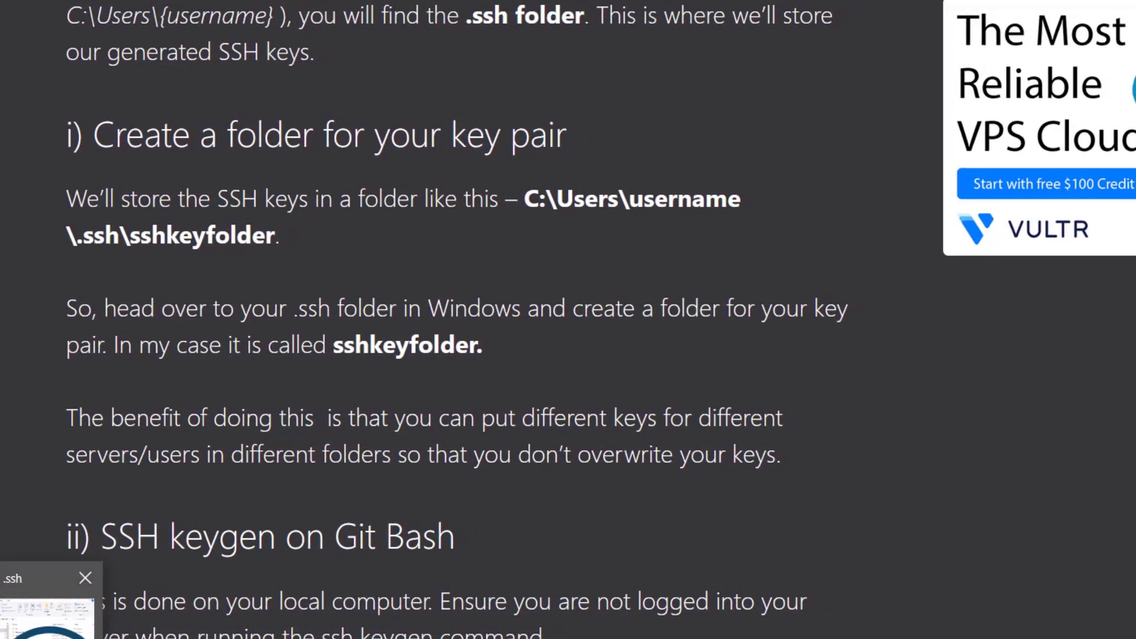
left_click(271, 48)
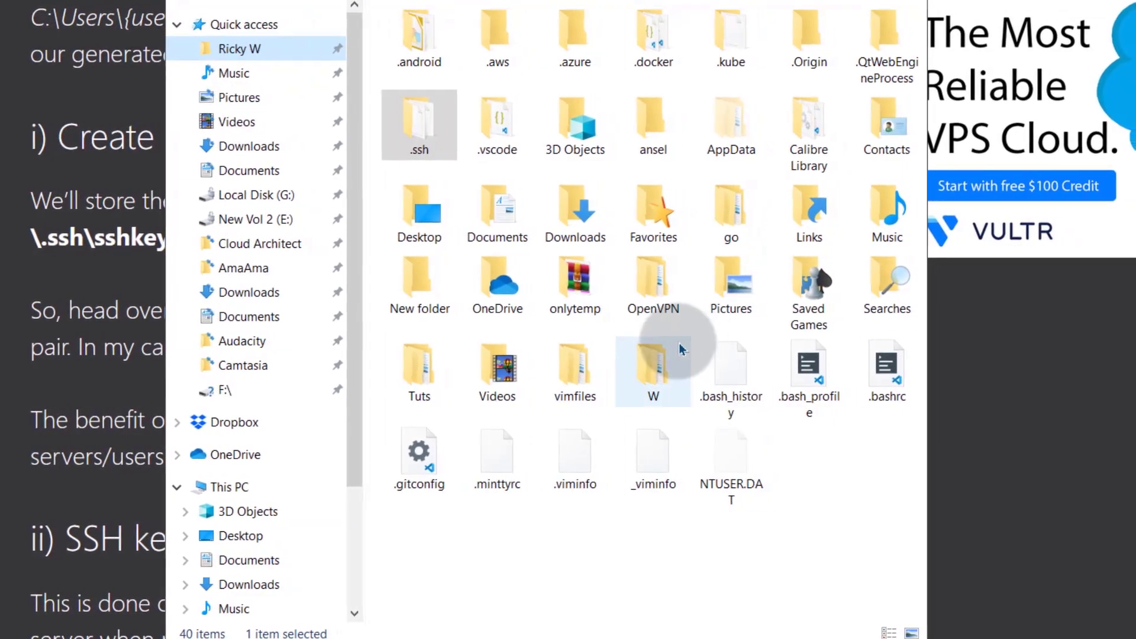
left_click_drag(349, 403, 287, 571)
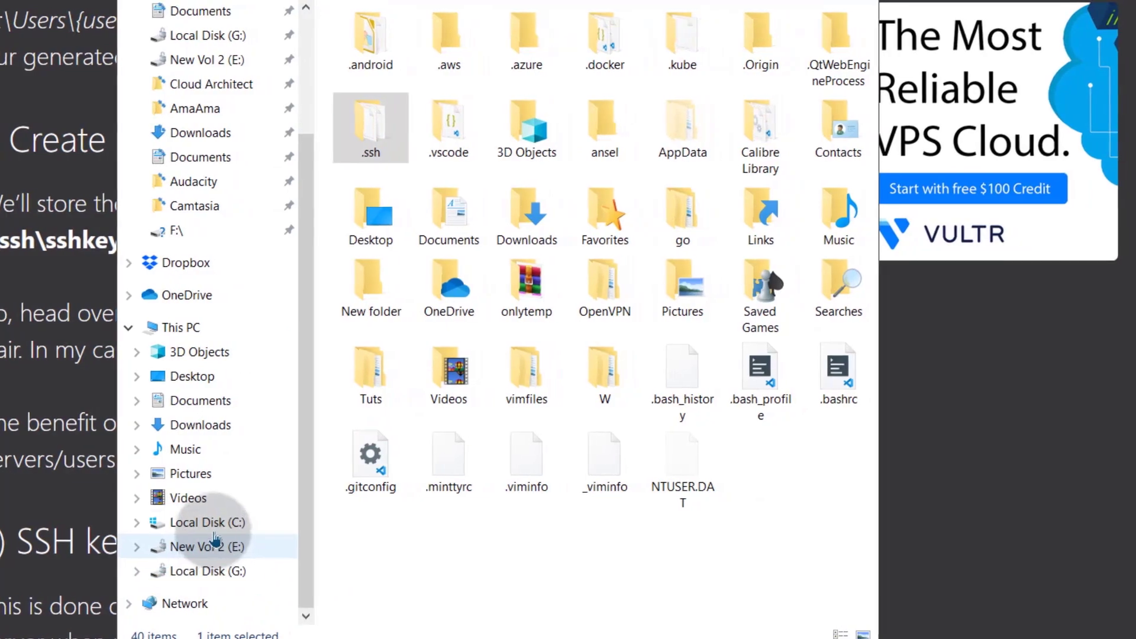
left_click(232, 529)
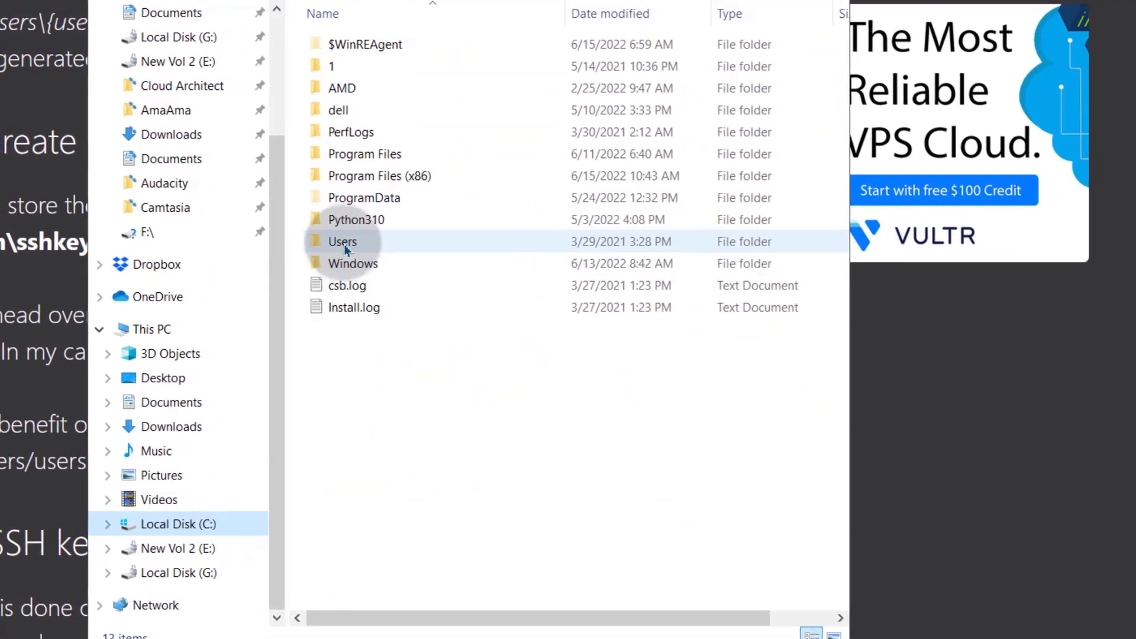
double_click(364, 240)
double_click(343, 90)
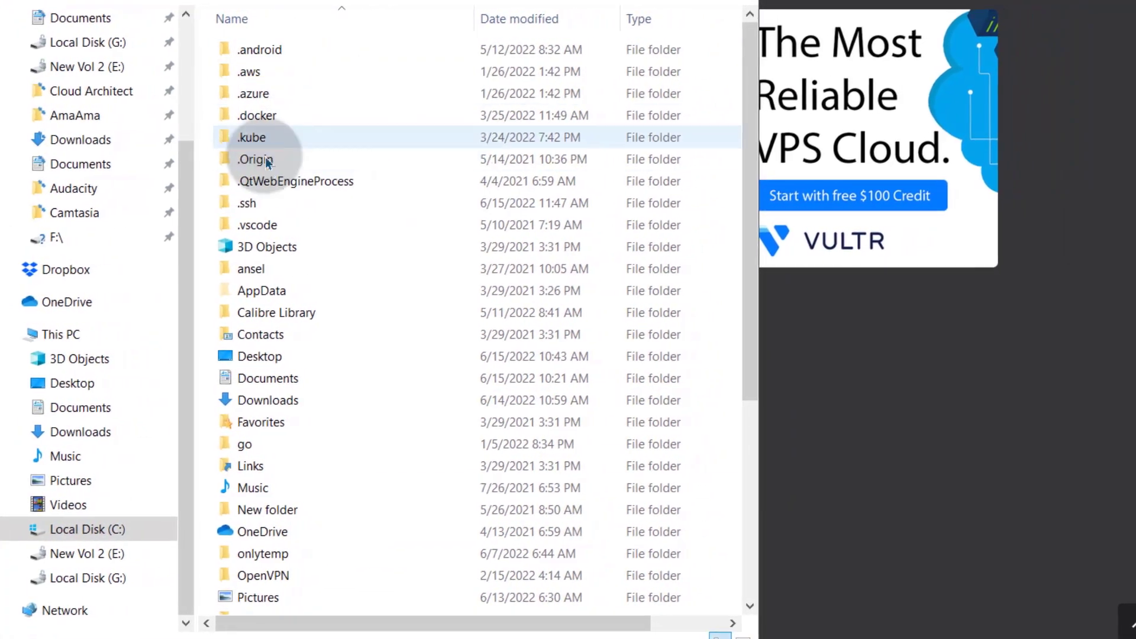
double_click(249, 203)
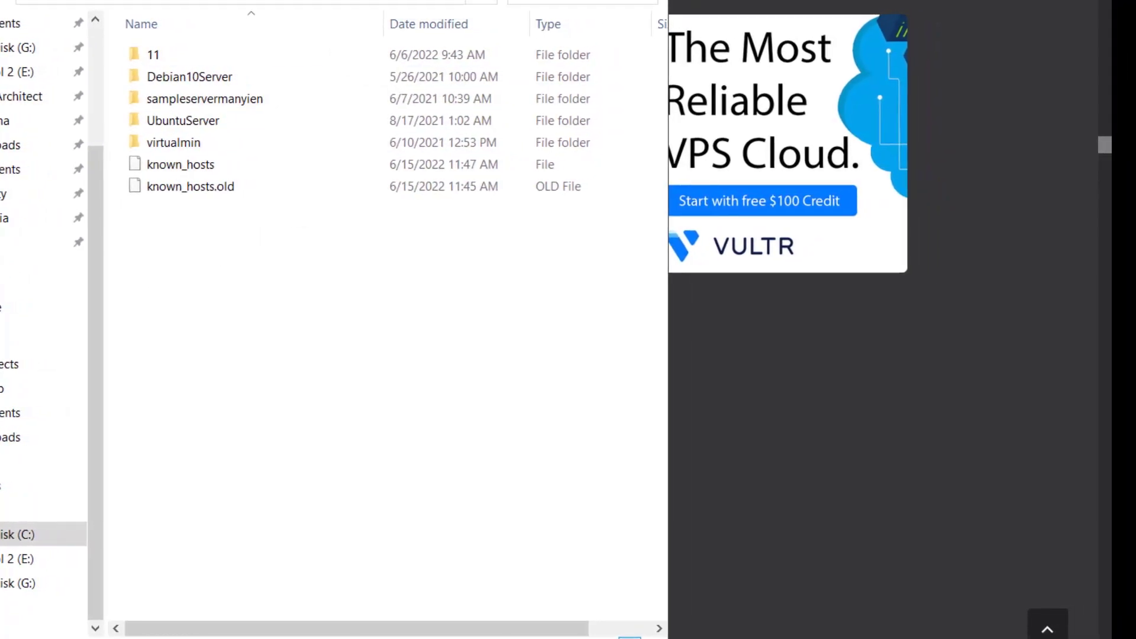
Create a Tutorials folder in .ssh with a ubu2204 folder inside it
key("ctrl+shift+n")
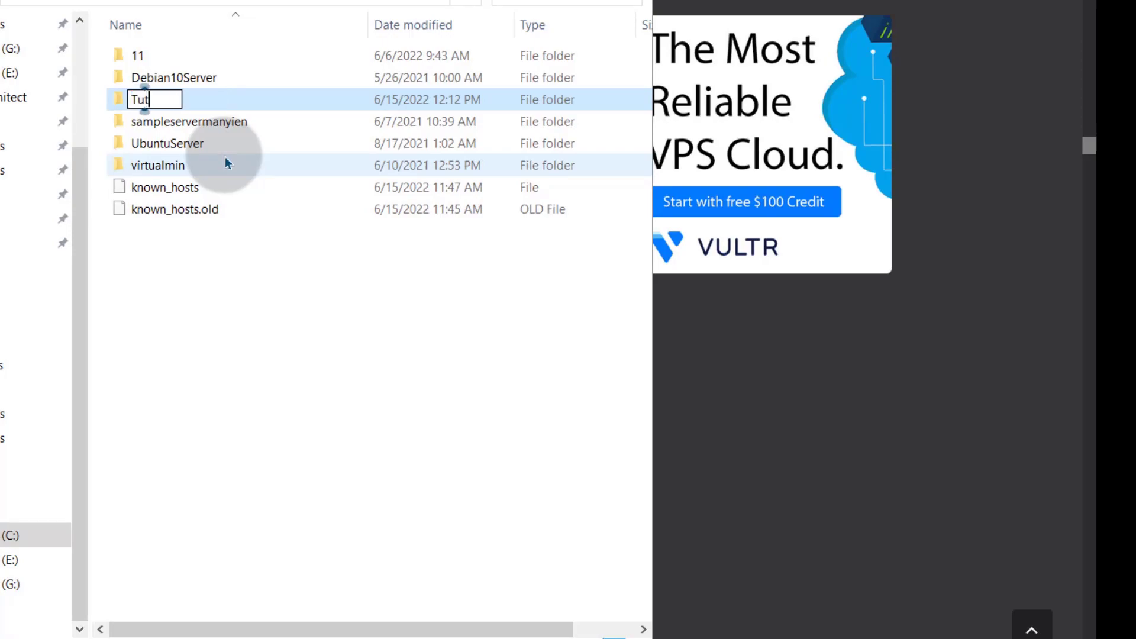
type("orials")
key("Return")
double_click(157, 119)
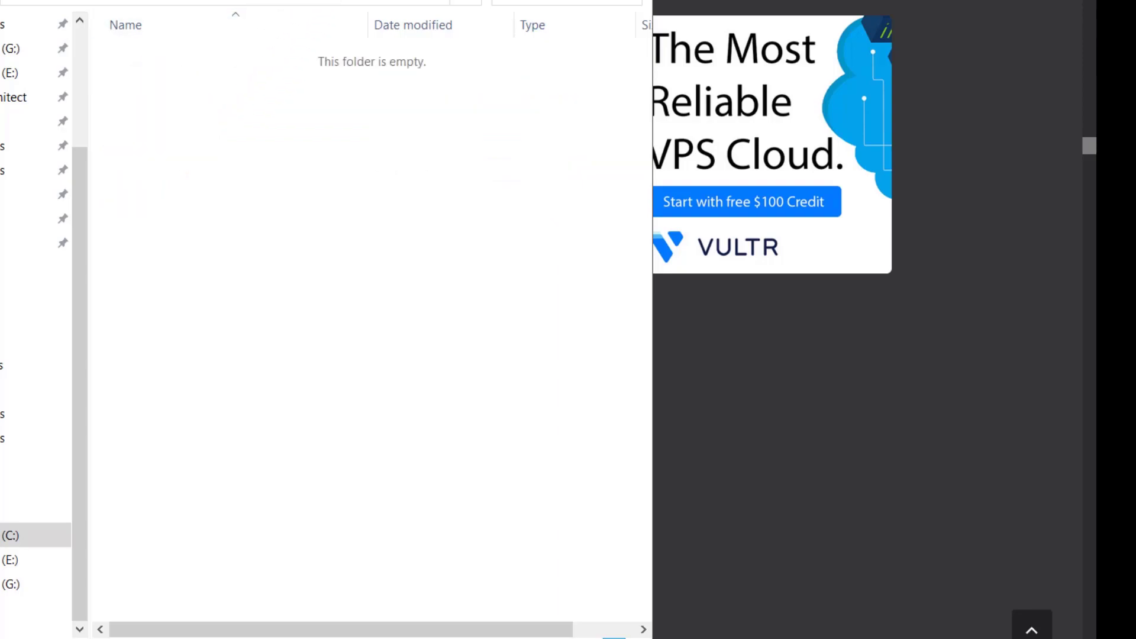
key("ctrl+shift+n")
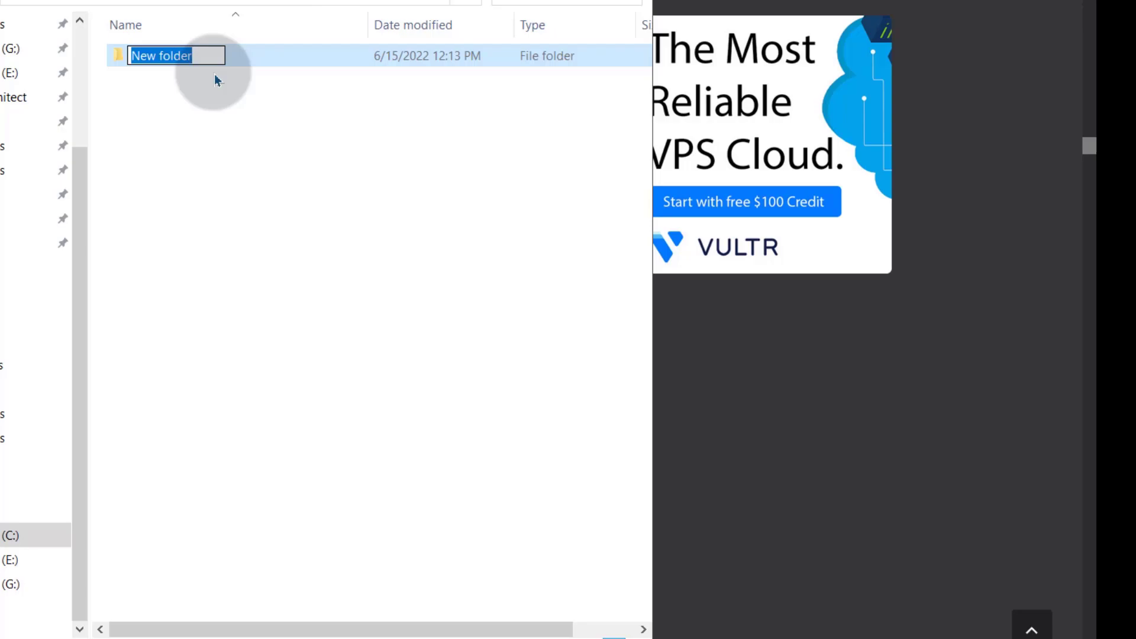
type("ubu2")
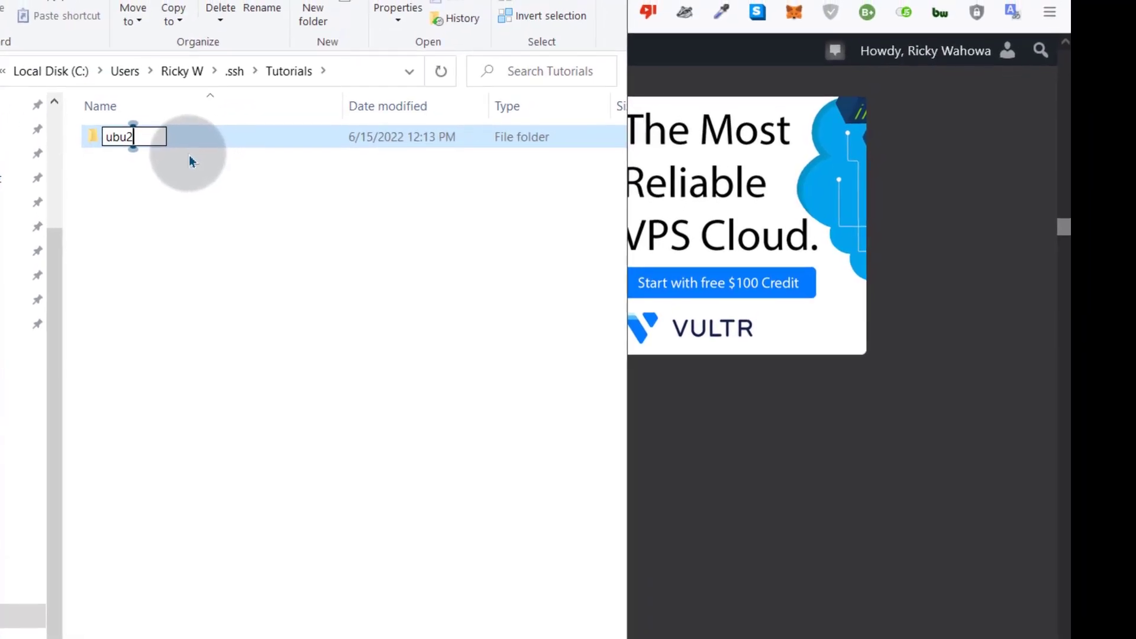
type("204")
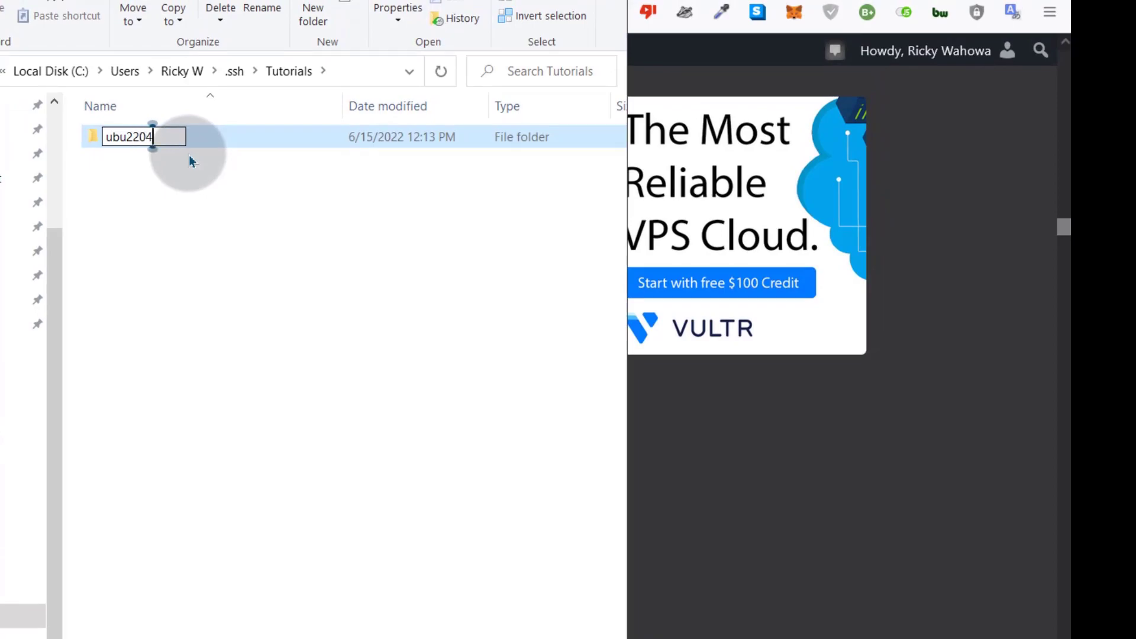
left_click(222, 349)
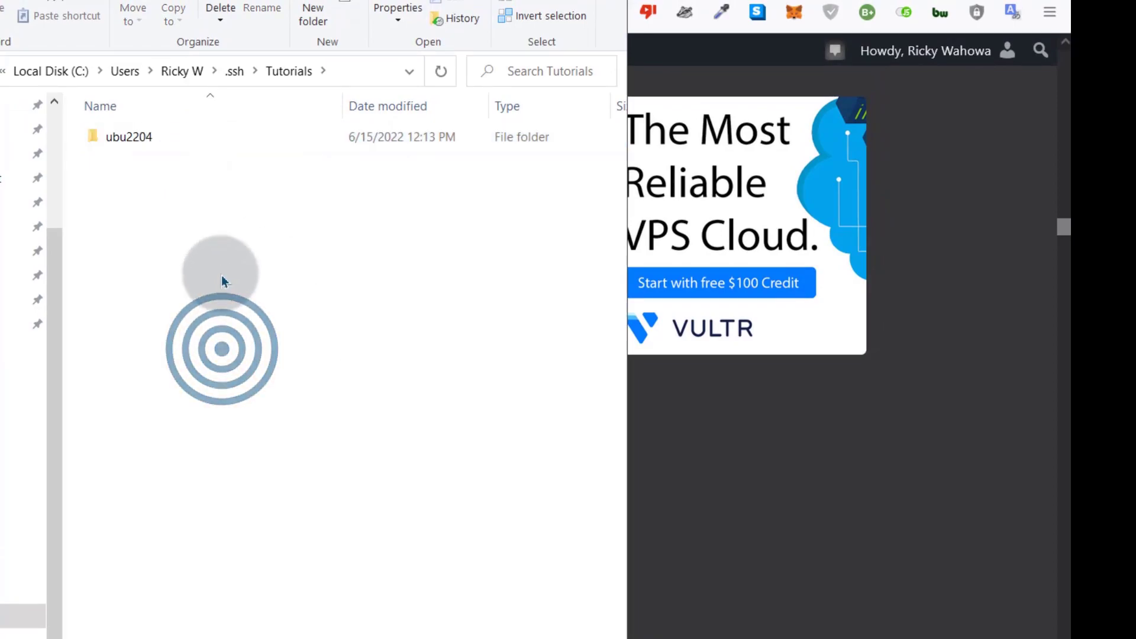
left_click(347, 74)
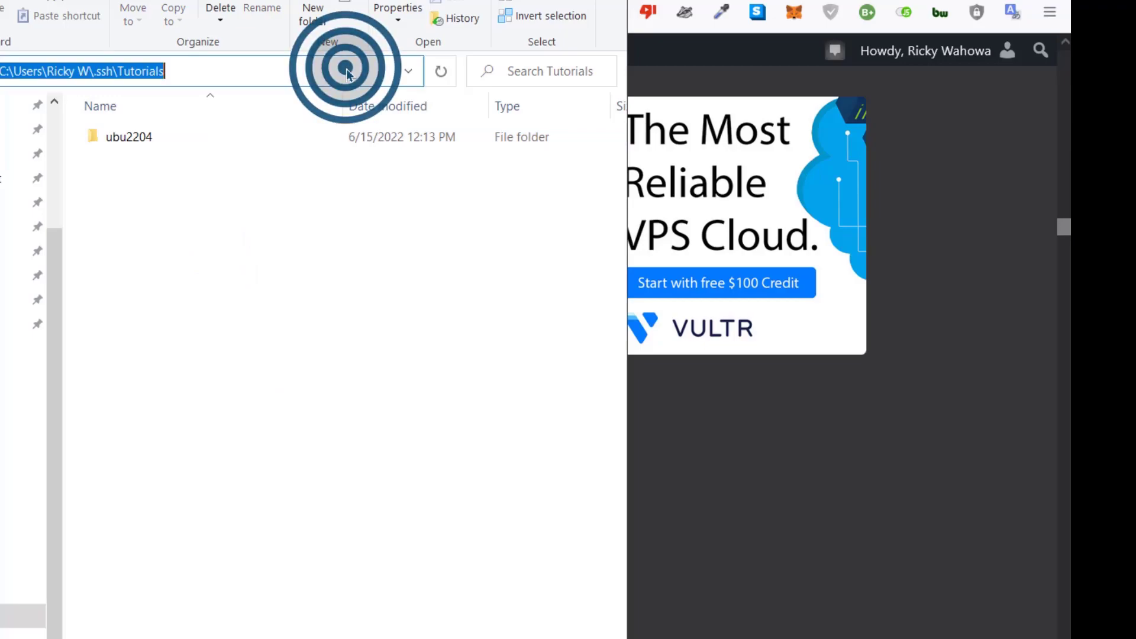
Open ubu2204 and copy its full folder path from the address bar
double_click(126, 139)
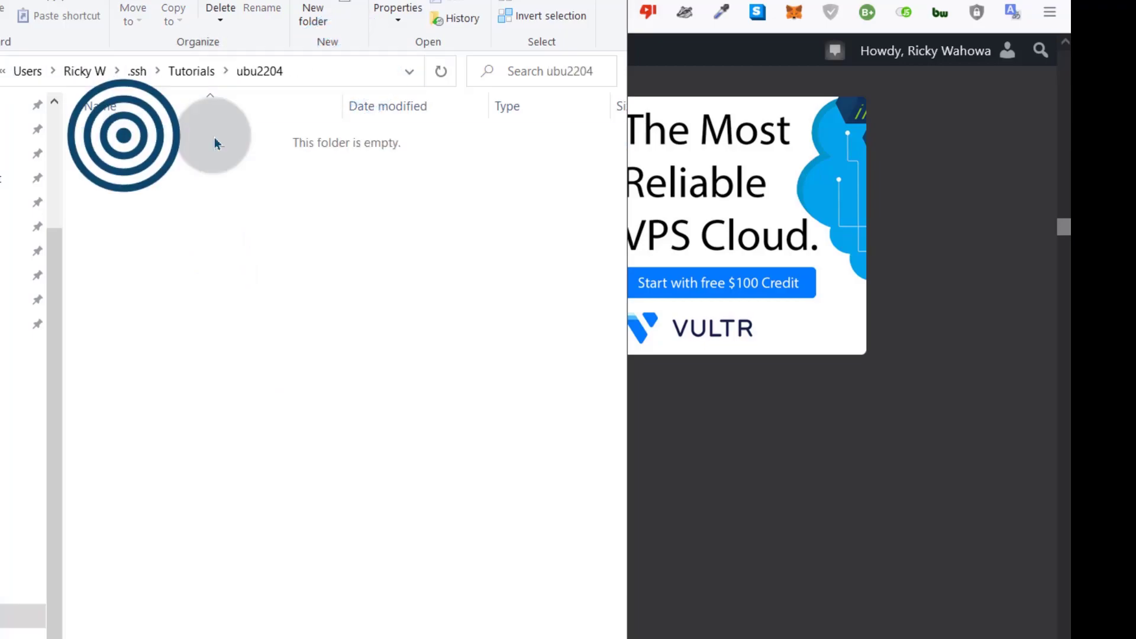
left_click(298, 65)
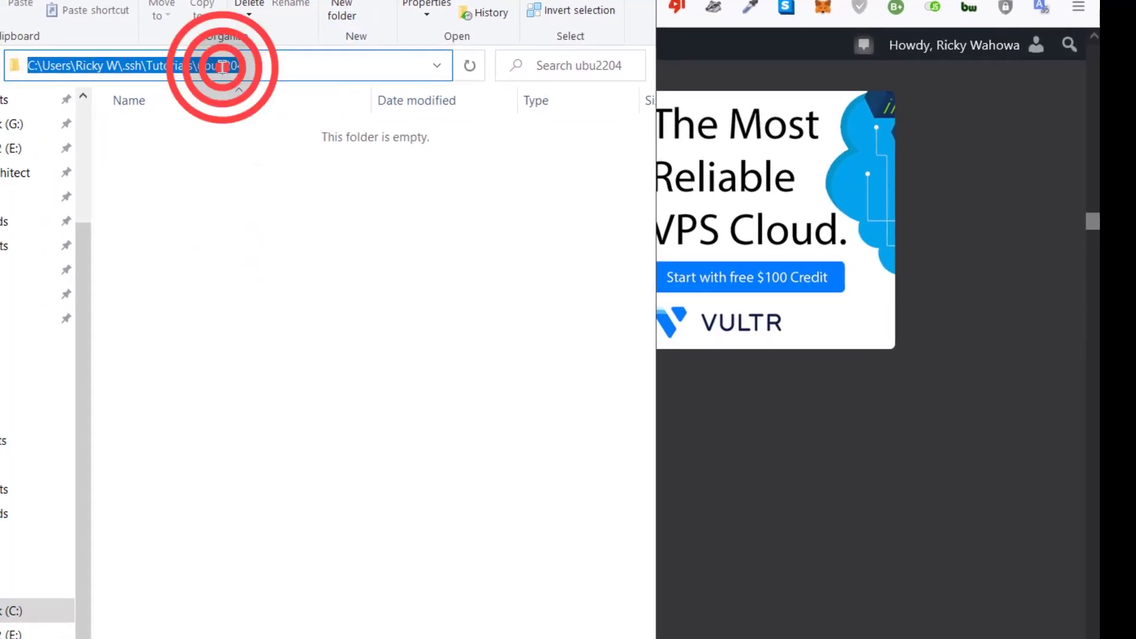
right_click(207, 72)
left_click(251, 127)
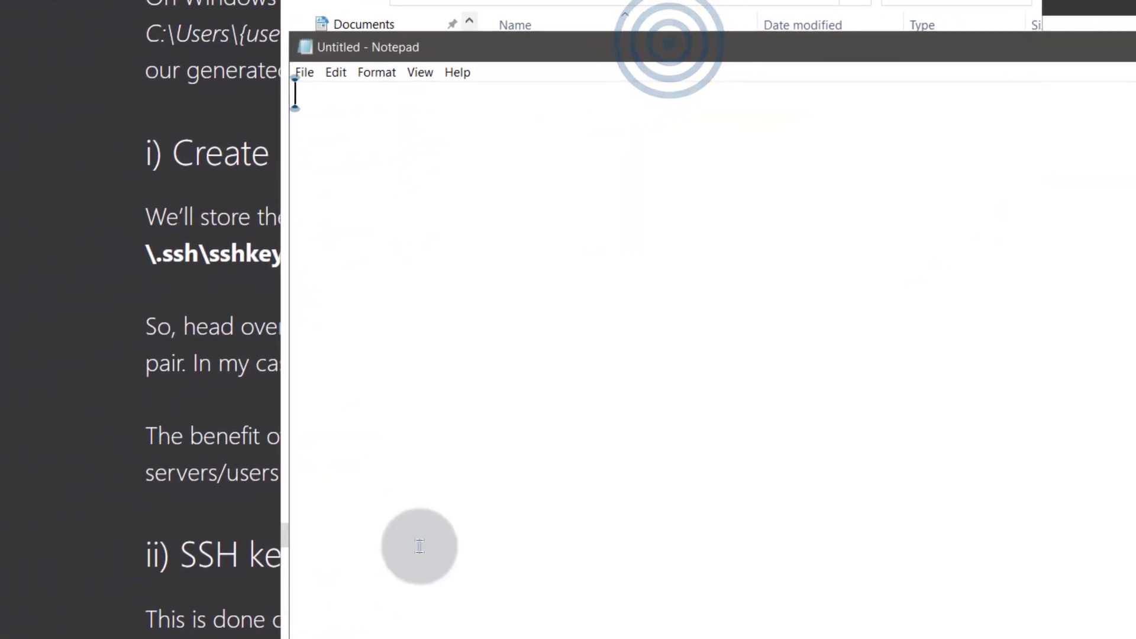
Paste the path into a new Notepad note and replace the drive and user part with ~
left_click(532, 33)
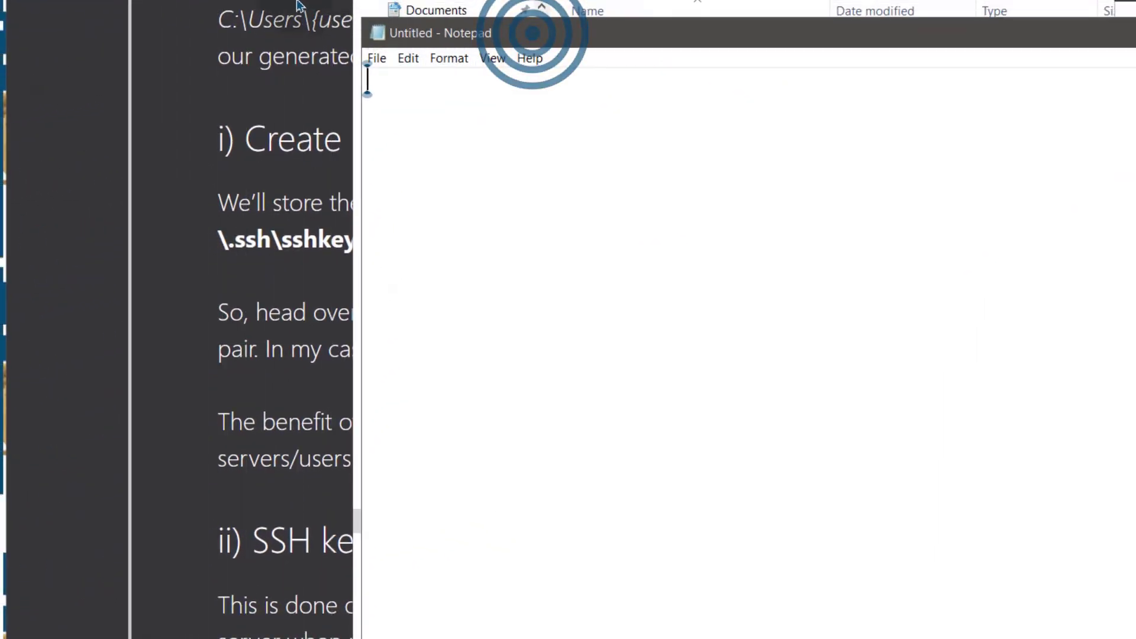
left_click_drag(533, 34, 218, 0)
right_click(74, 12)
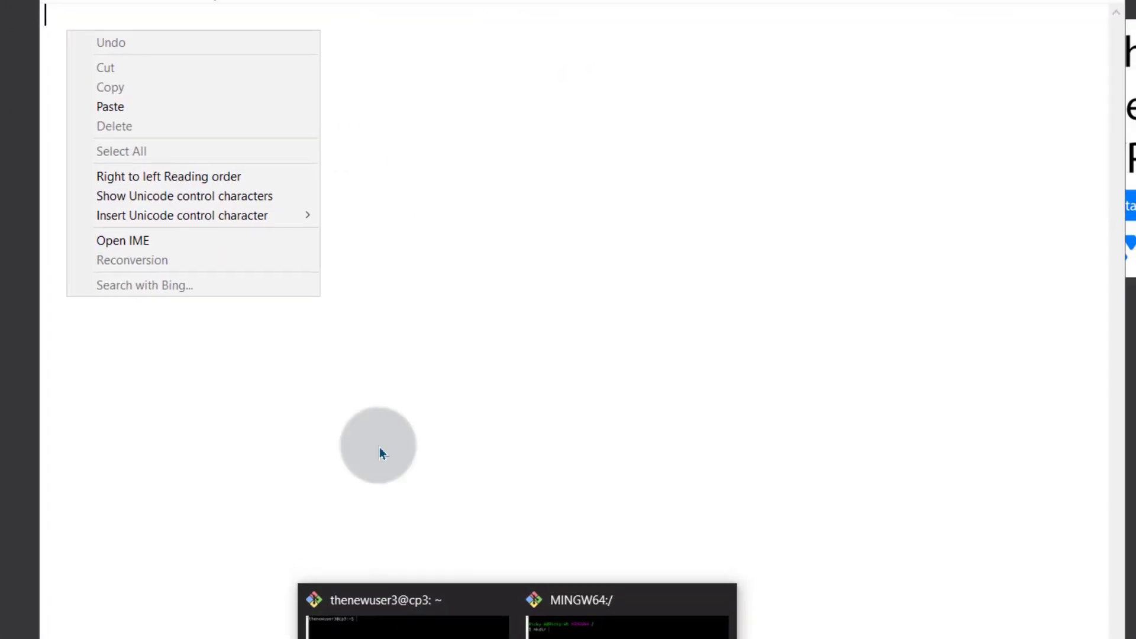
left_click(127, 144)
mouse_move(28, 56)
left_mouse_down()
mouse_move(197, 56)
mouse_move(14, 56)
left_mouse_up()
left_click(196, 56)
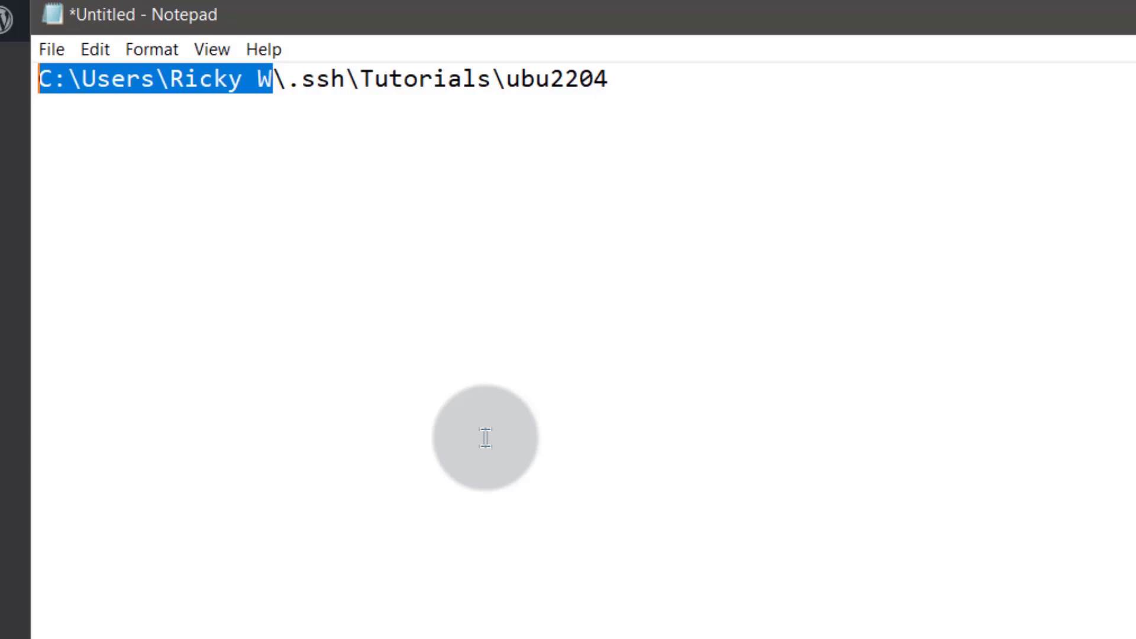
type("~")
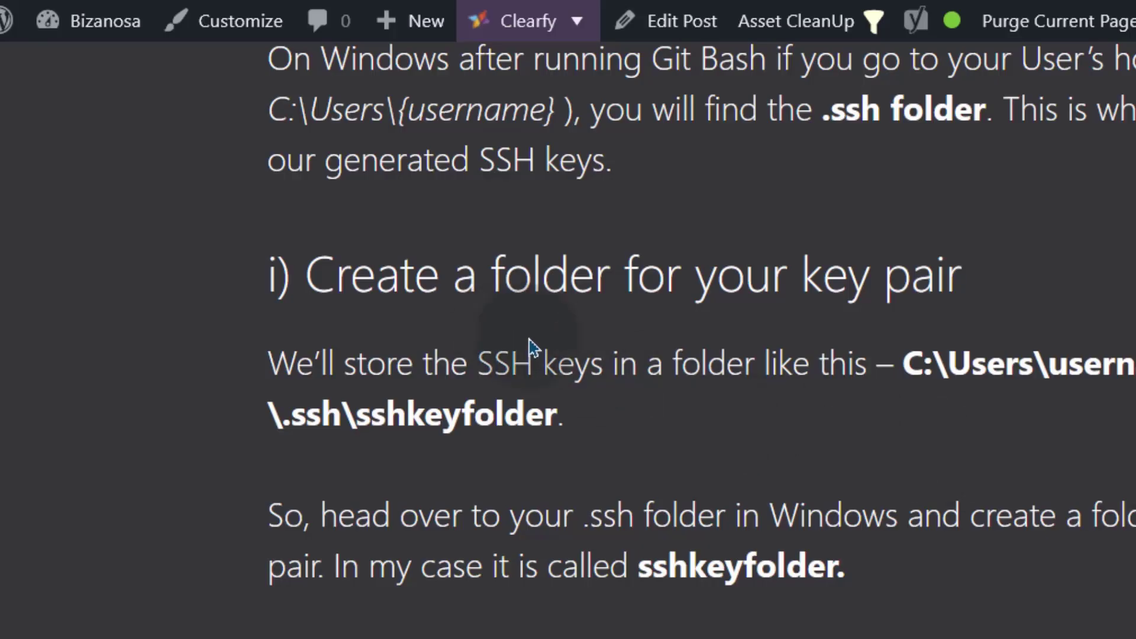
scroll(531, 346, "down", 4)
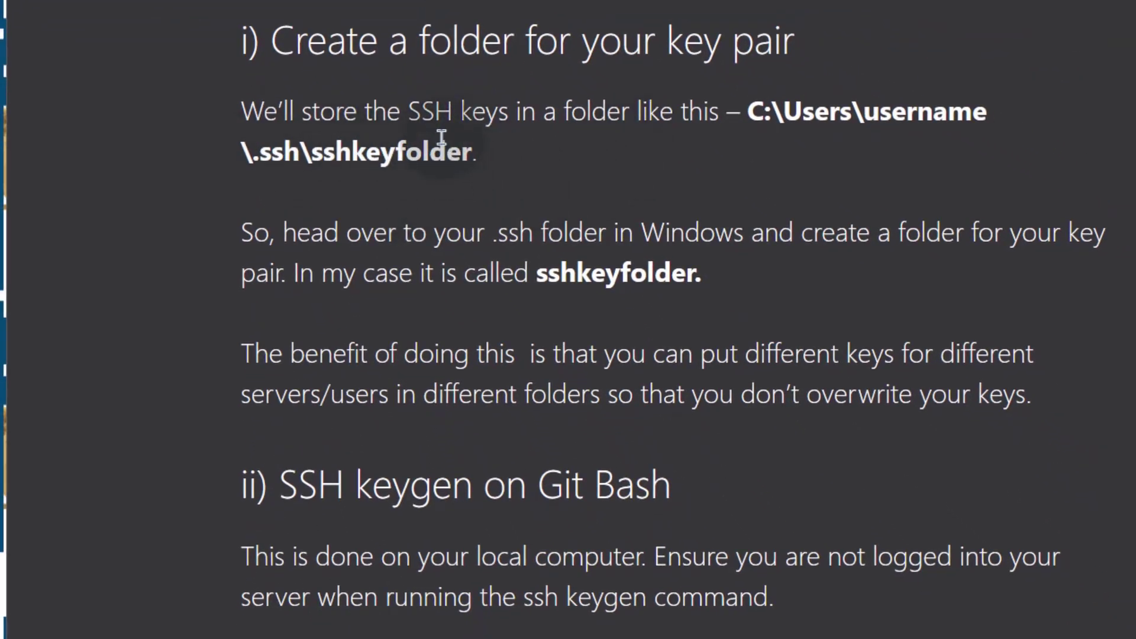
Scroll to the guide's ssh-keygen example and highlight its rsa, -b and -f parts
scroll(598, 198, "down", 8)
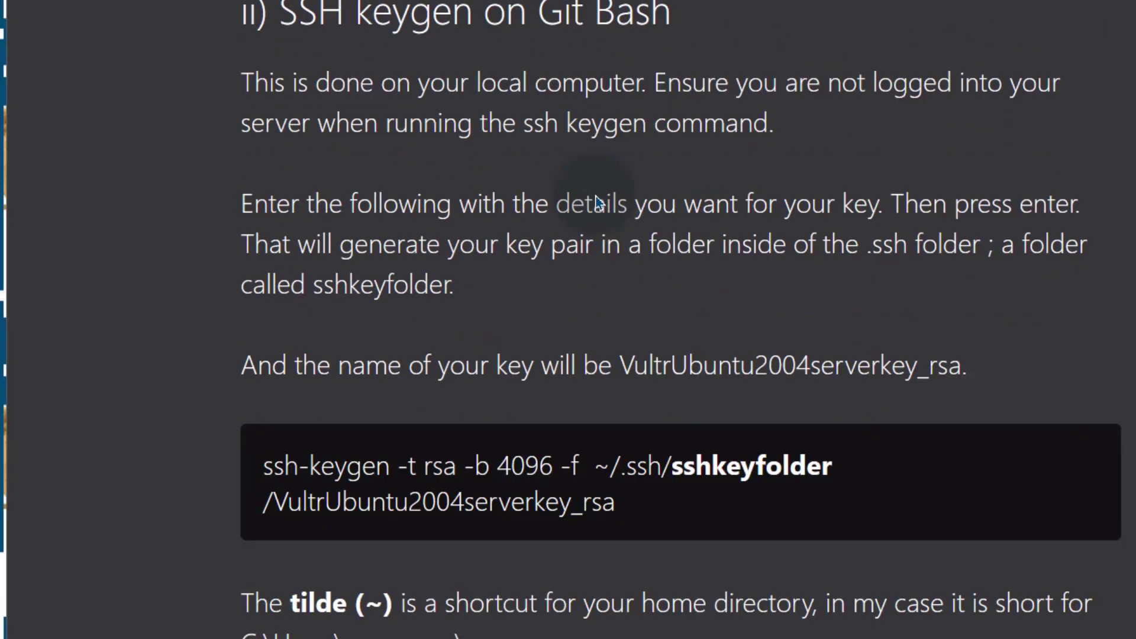
scroll(598, 202, "down", 1)
scroll(424, 200, "down", 3)
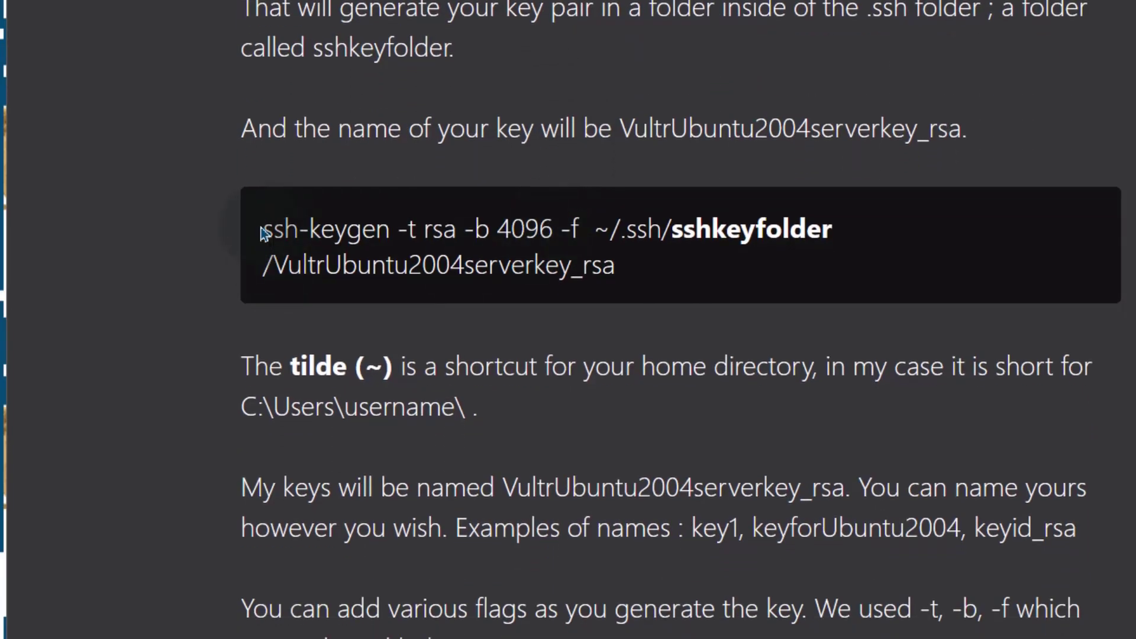
left_click_drag(269, 229, 375, 231)
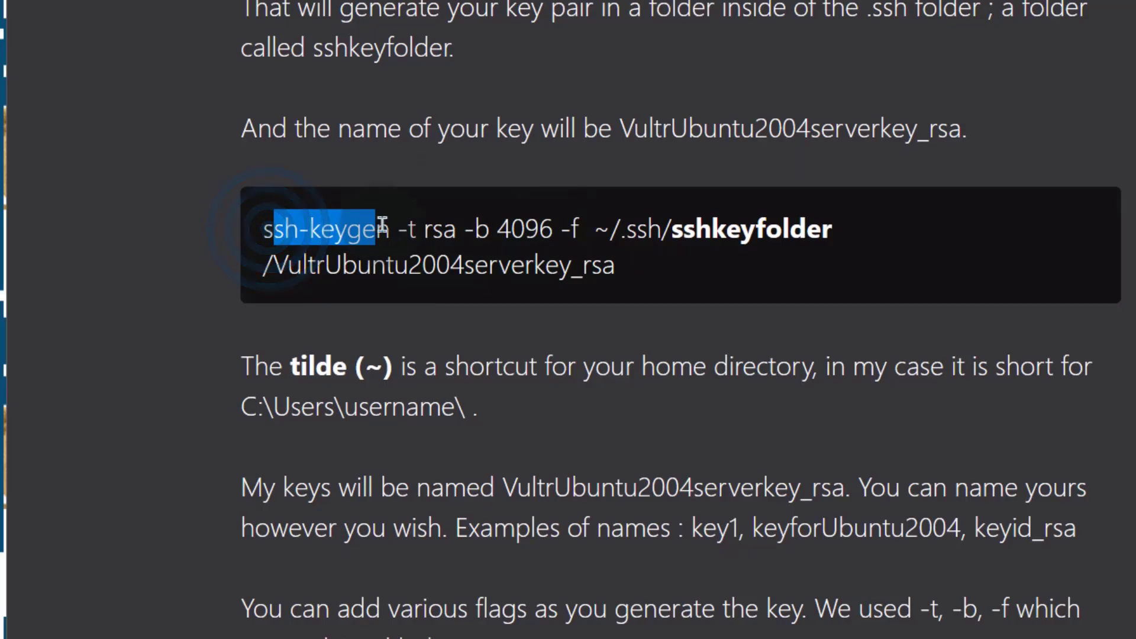
left_click_drag(264, 229, 384, 225)
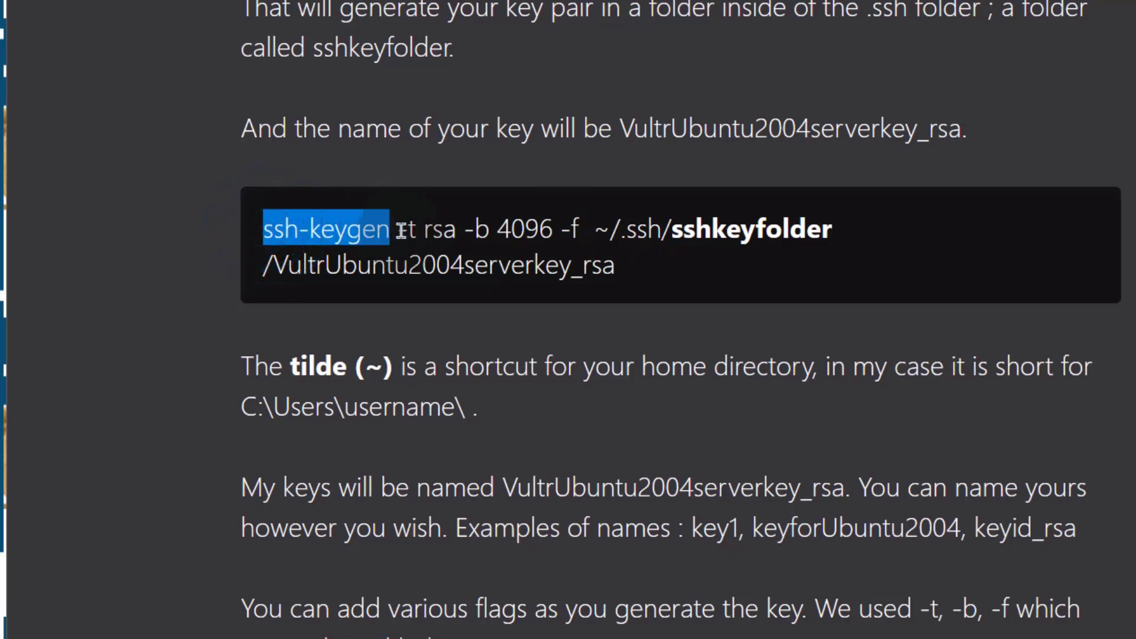
left_click(401, 230)
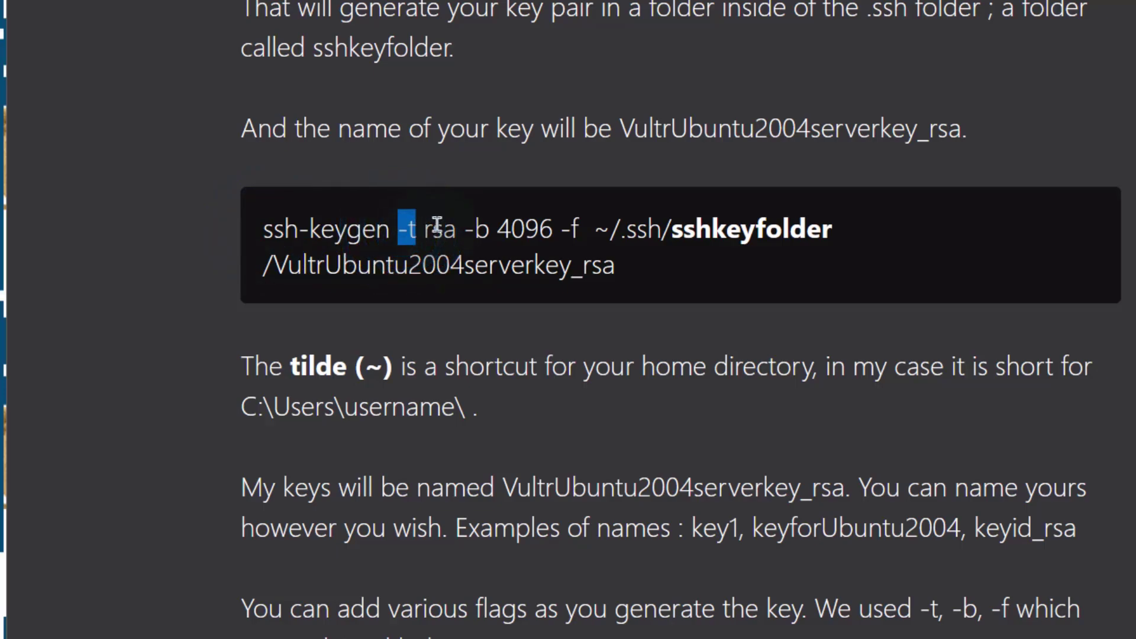
left_click(439, 234)
left_click(471, 228)
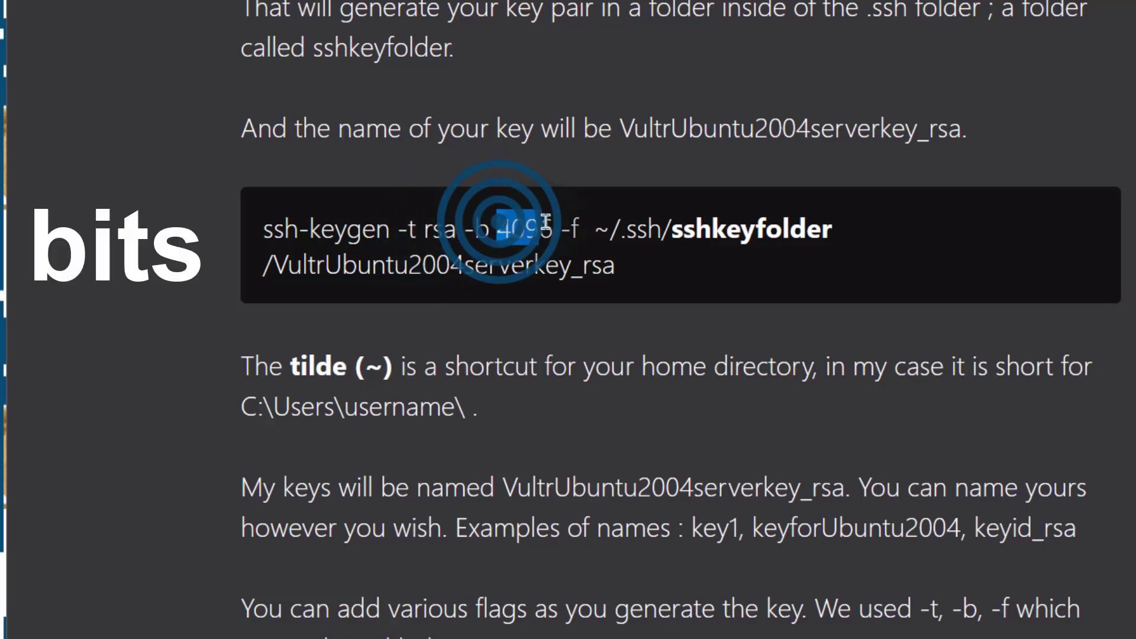
double_click(471, 230)
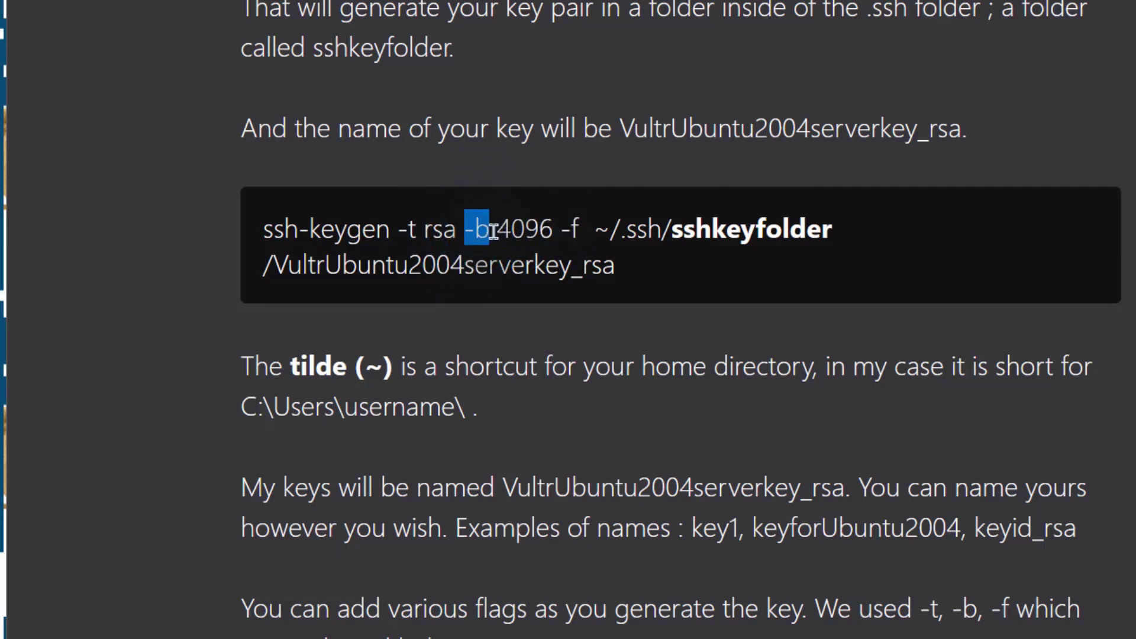
left_click(493, 230)
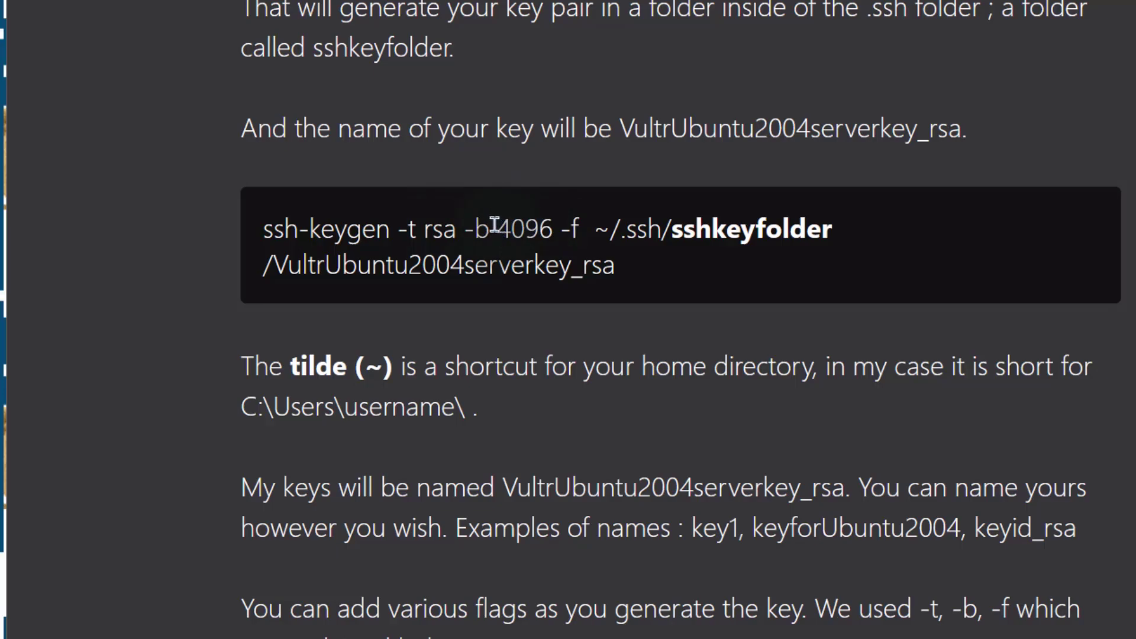
left_click(562, 225)
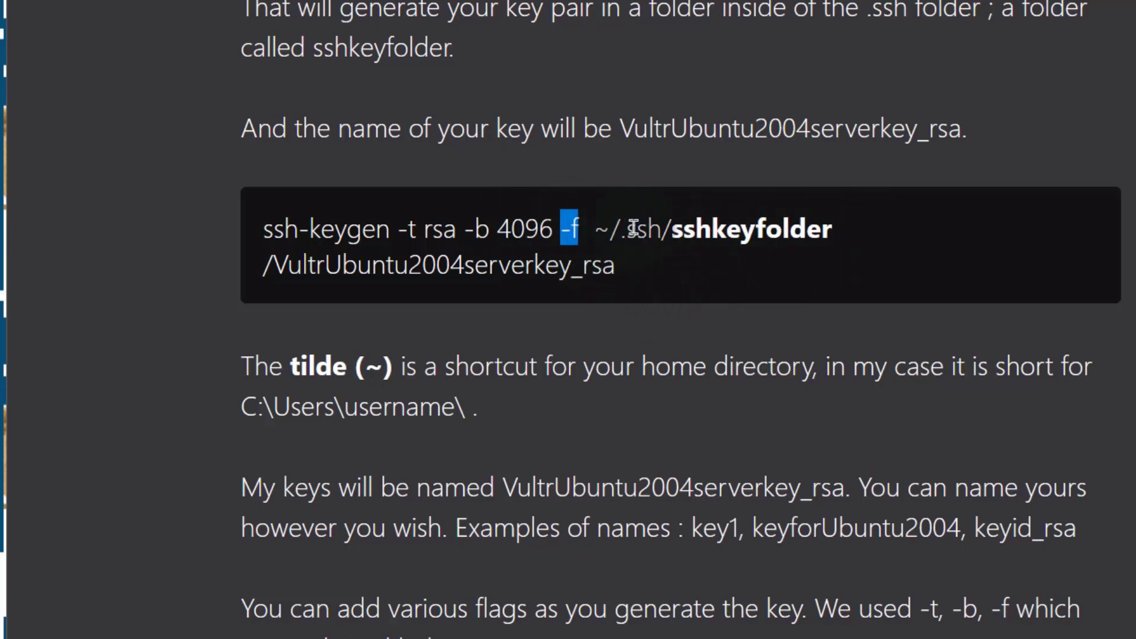
left_click(593, 220)
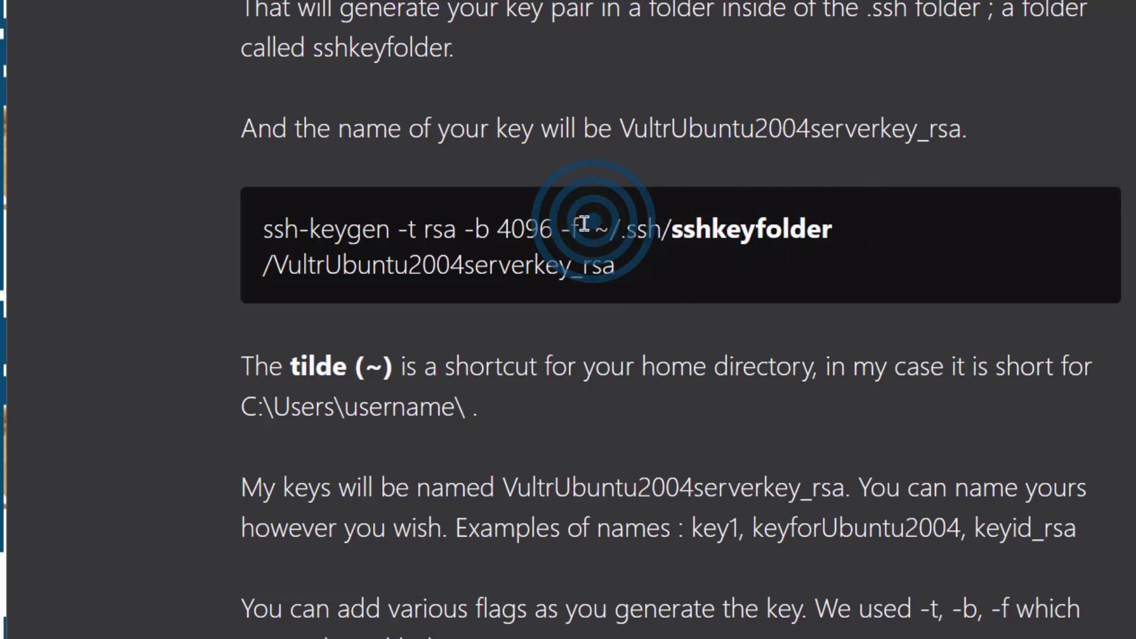
Copy 'ssh-keygen -t rsa -b 4096 -f ' from the guide's code block
left_click_drag(584, 226, 287, 228)
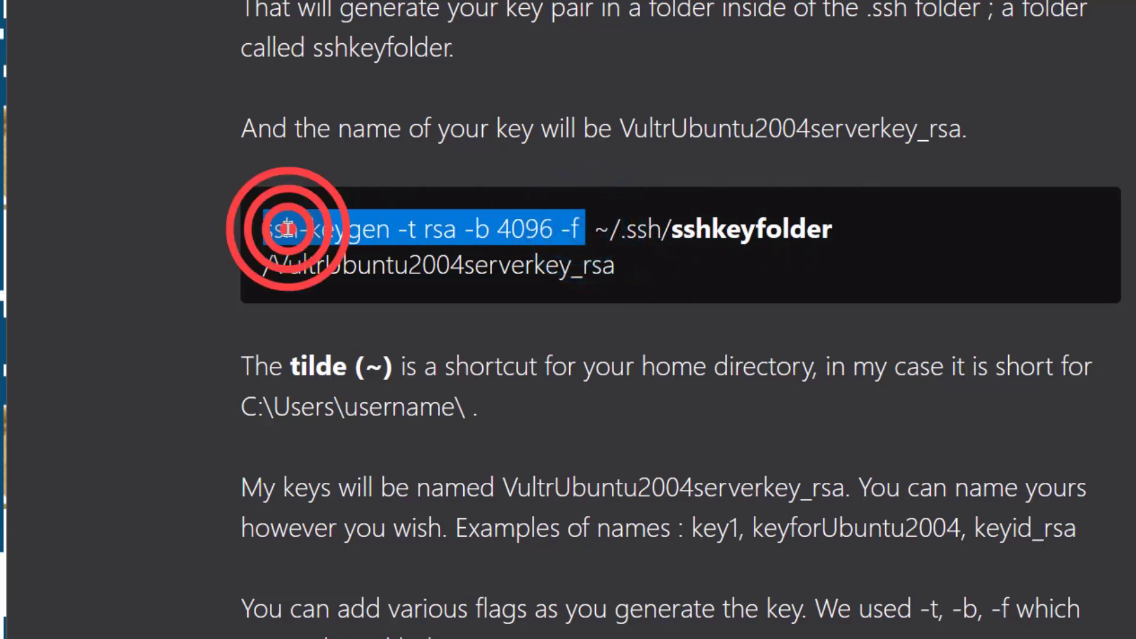
right_click(287, 228)
left_click(302, 244)
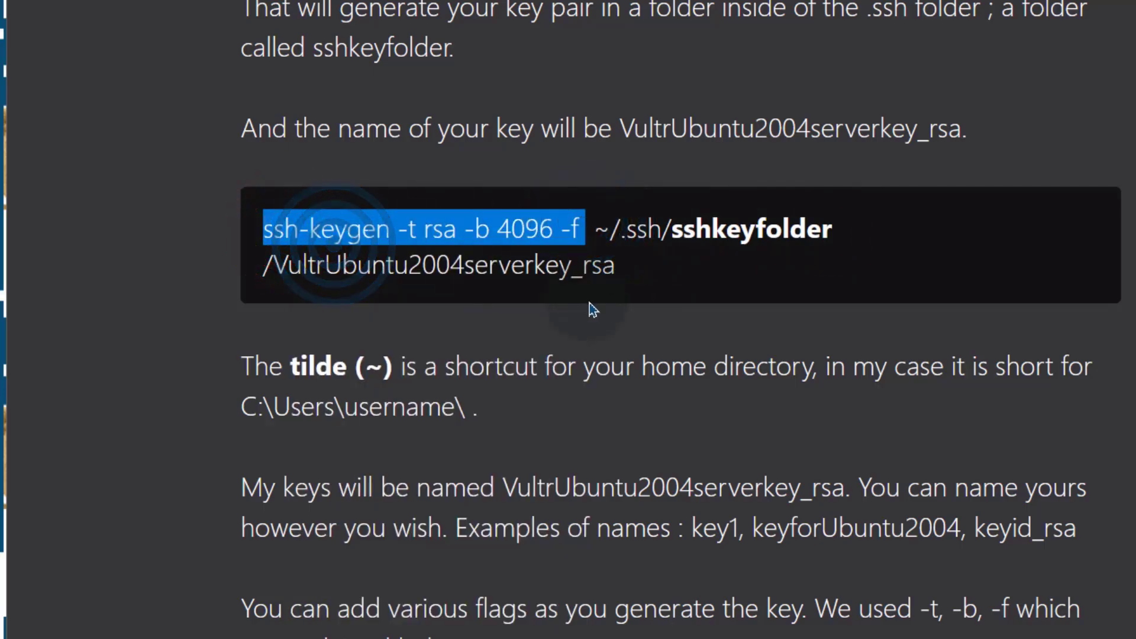
scroll(590, 303, "down", 4)
scroll(550, 325, "up", 2)
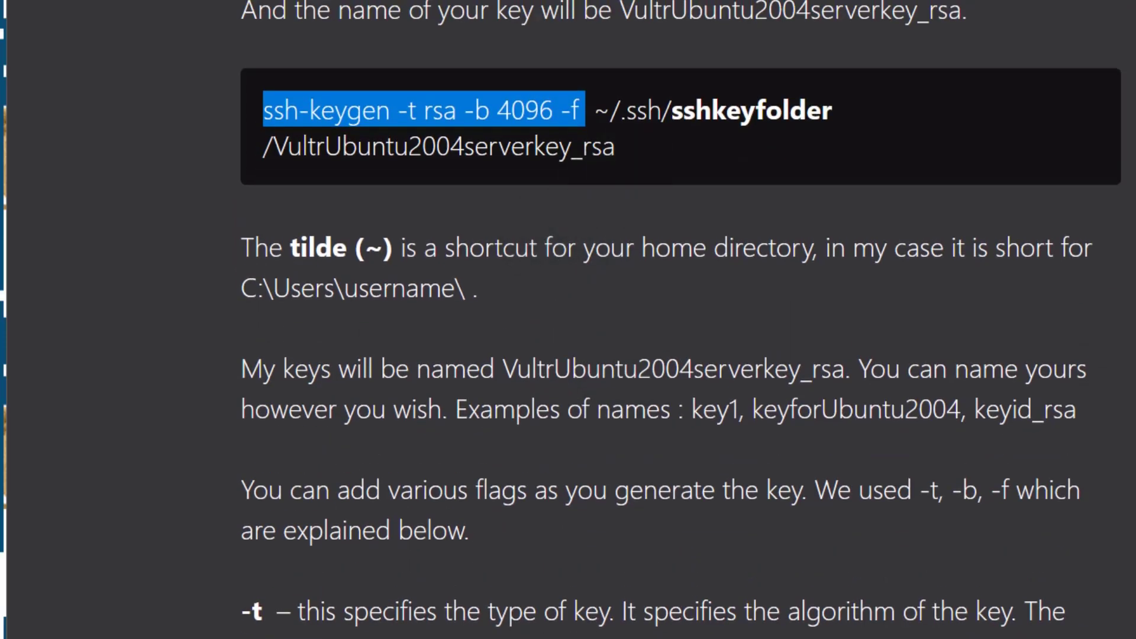
key("alt+Tab")
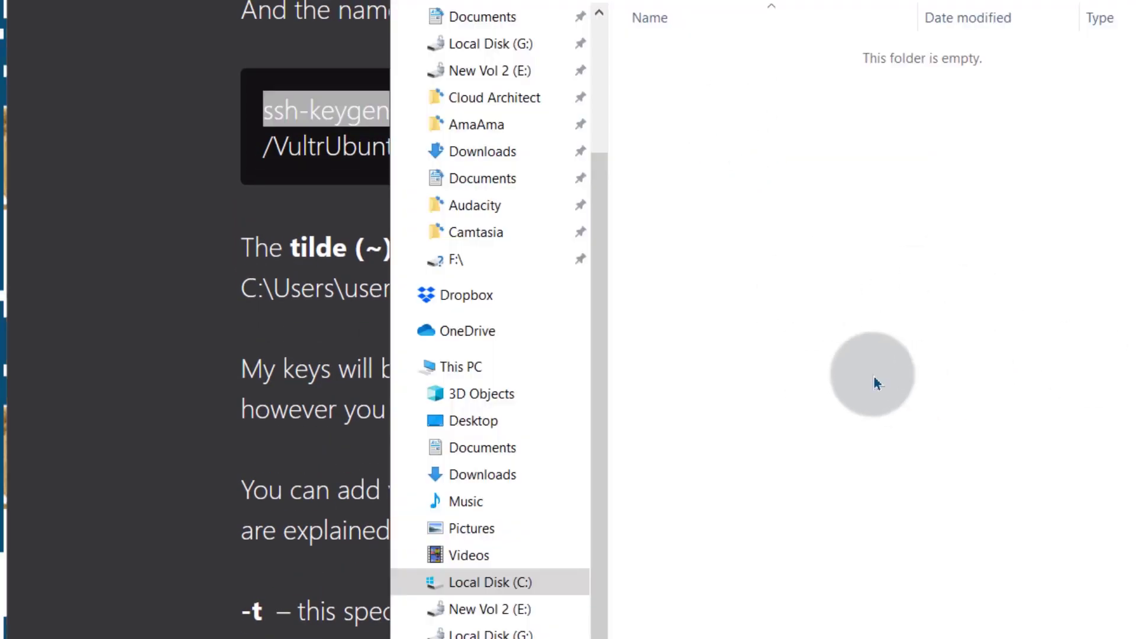
Paste the ssh-keygen command on a new line below the saved path and enlarge the note text
key("alt+Tab")
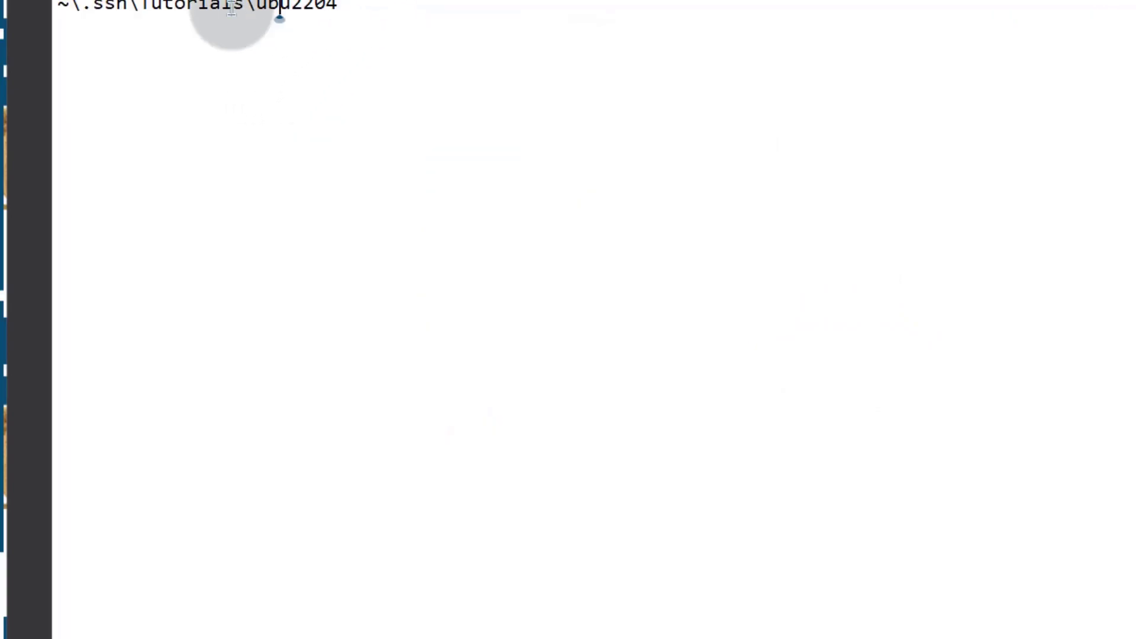
left_click(58, 9)
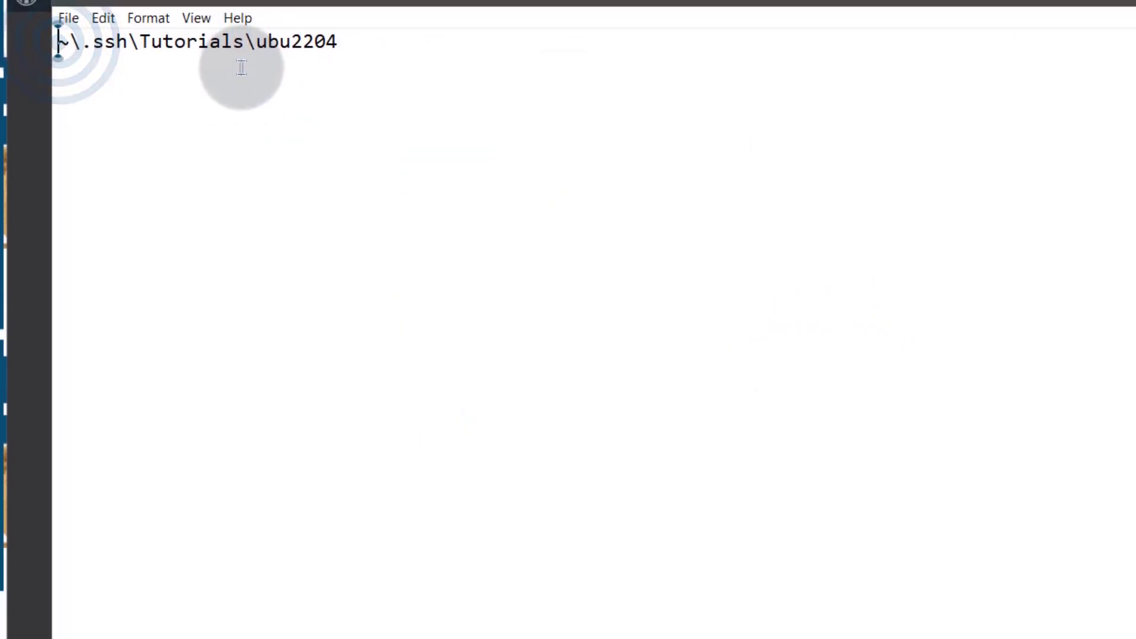
left_click(372, 3)
key("Return")
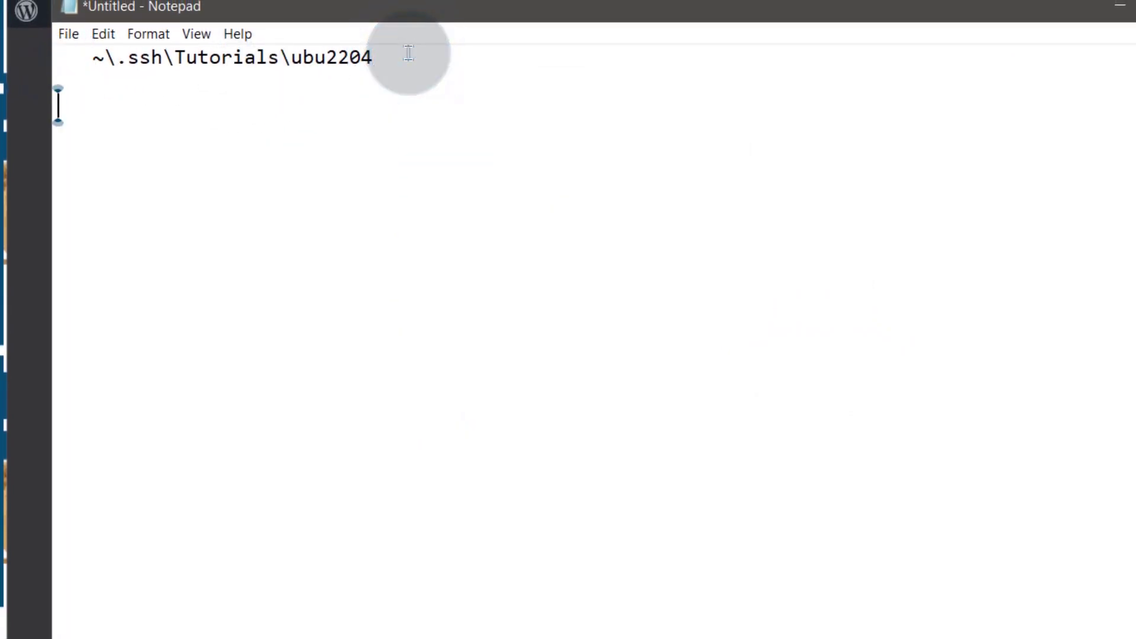
key("ctrl+v")
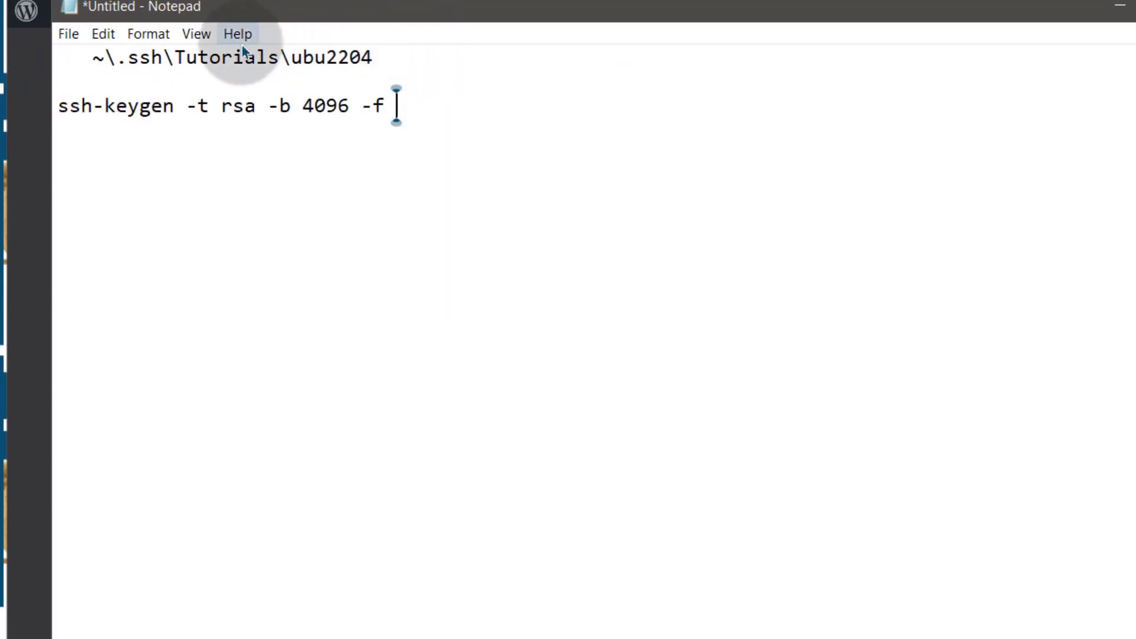
left_click(64, 34)
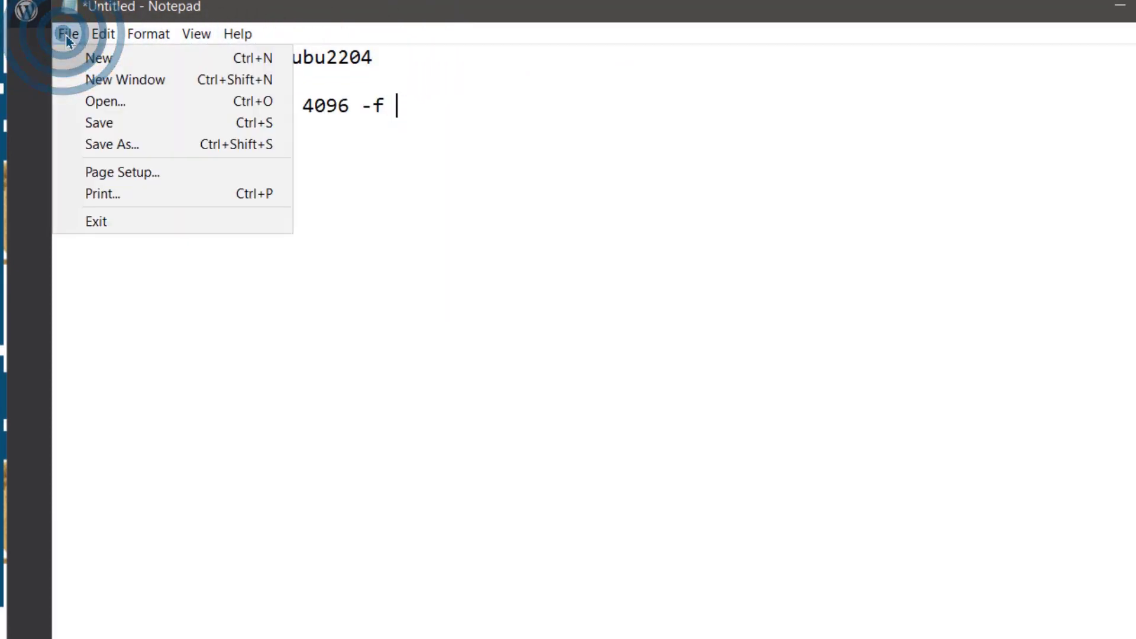
left_click(66, 35)
key("ctrl+plus")
key("ctrl+plus")
key("ctrl+plus")
key("ctrl+plus")
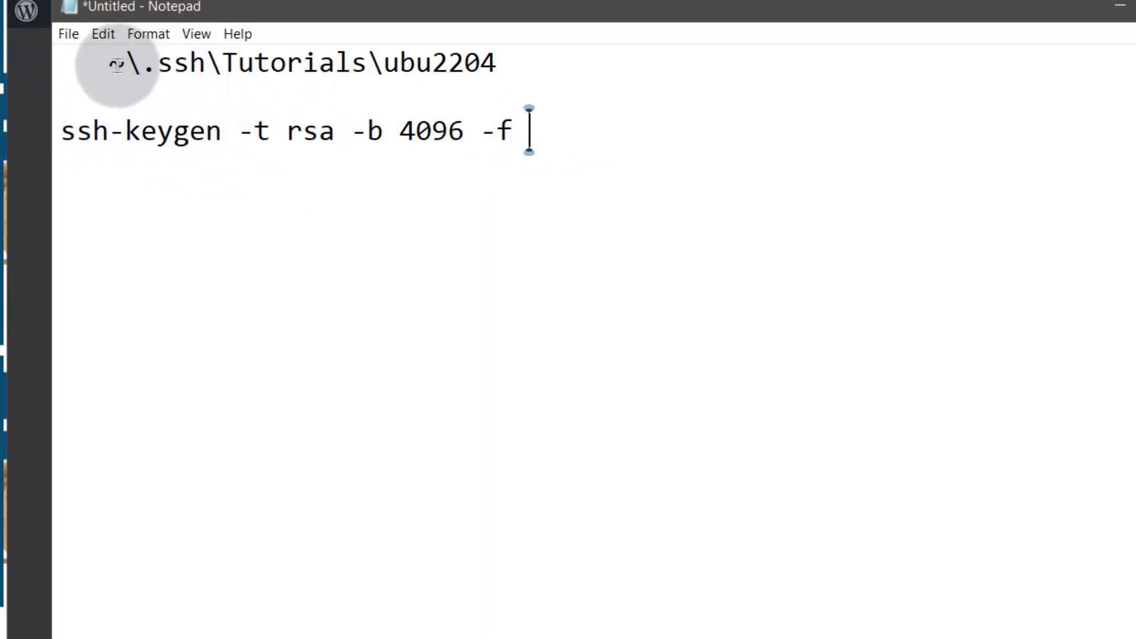
Append ~\.ssh\Tutorials\ubu2204\ubu22keys after the -f flag
left_click_drag(111, 59, 492, 57)
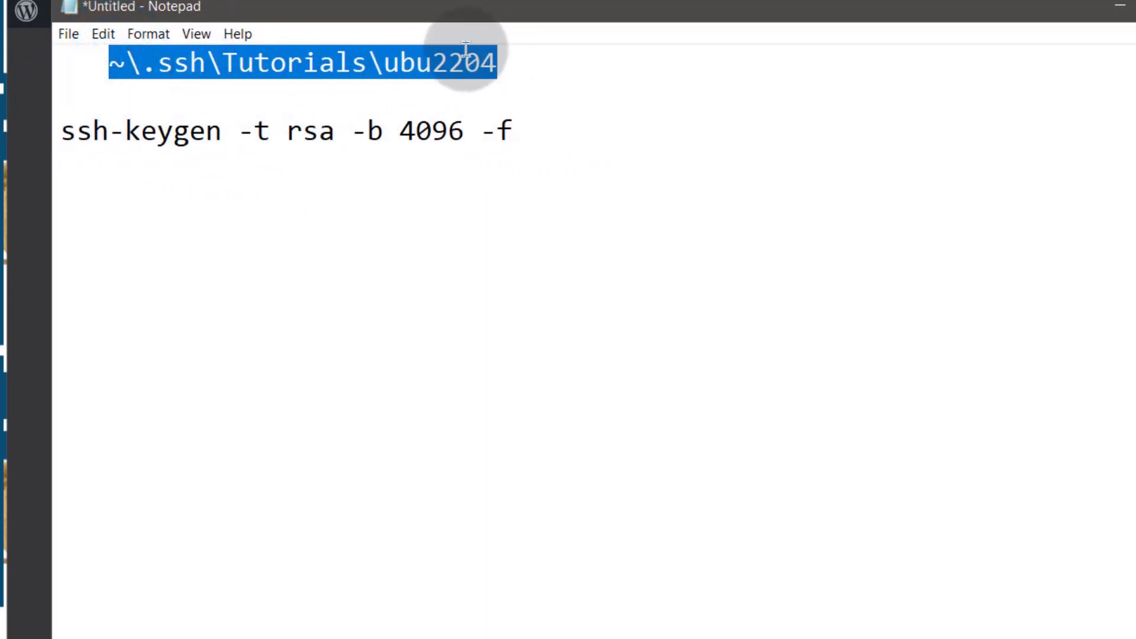
right_click(456, 57)
left_click(520, 119)
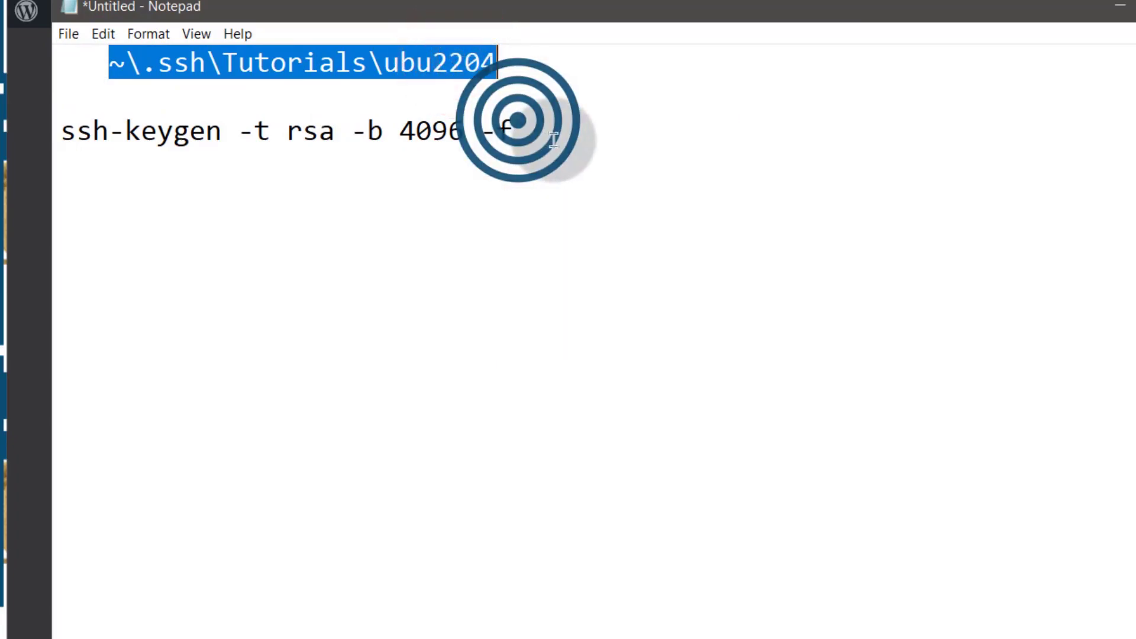
key("ctrl+End")
key("ctrl+v")
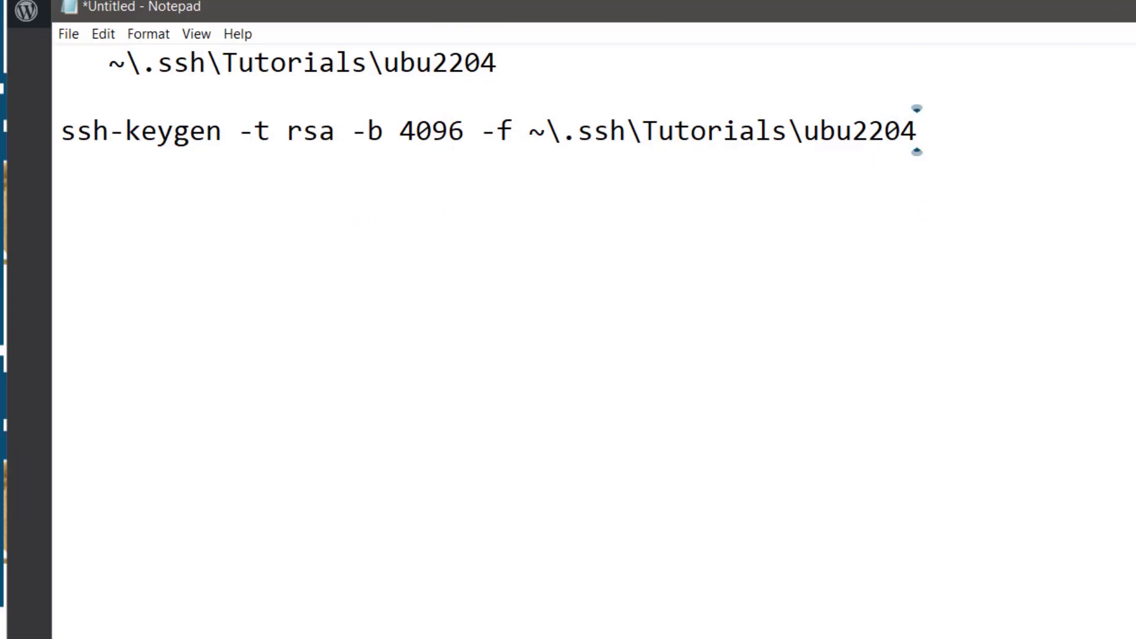
type("\\")
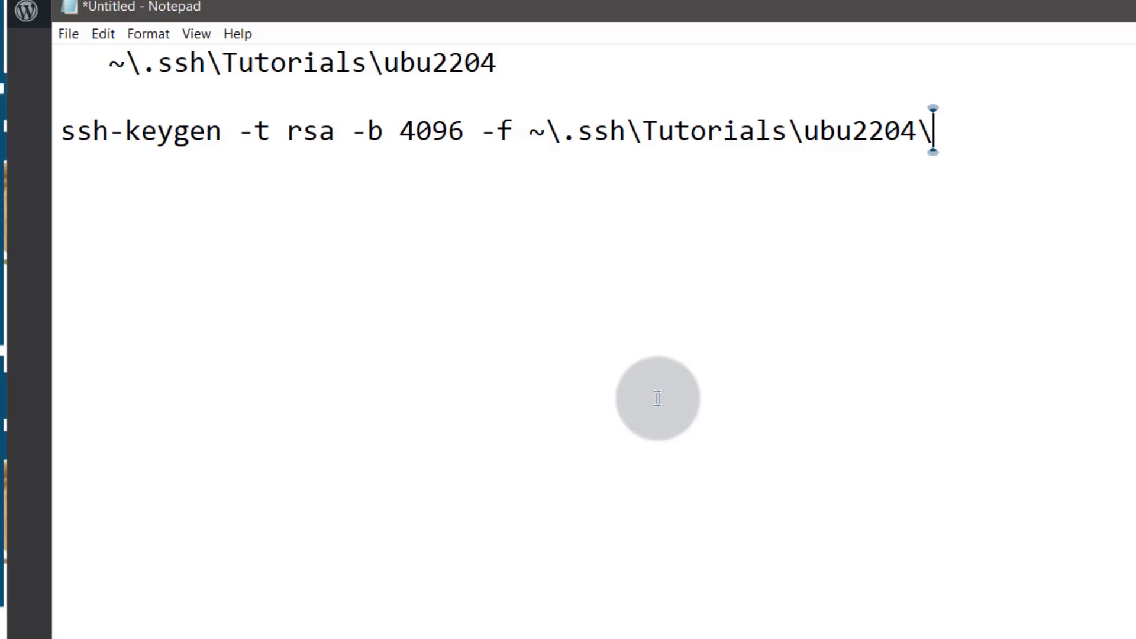
type("ubu22keys")
Copy the complete ssh-keygen command line
left_click_drag(936, 127, 1083, 135)
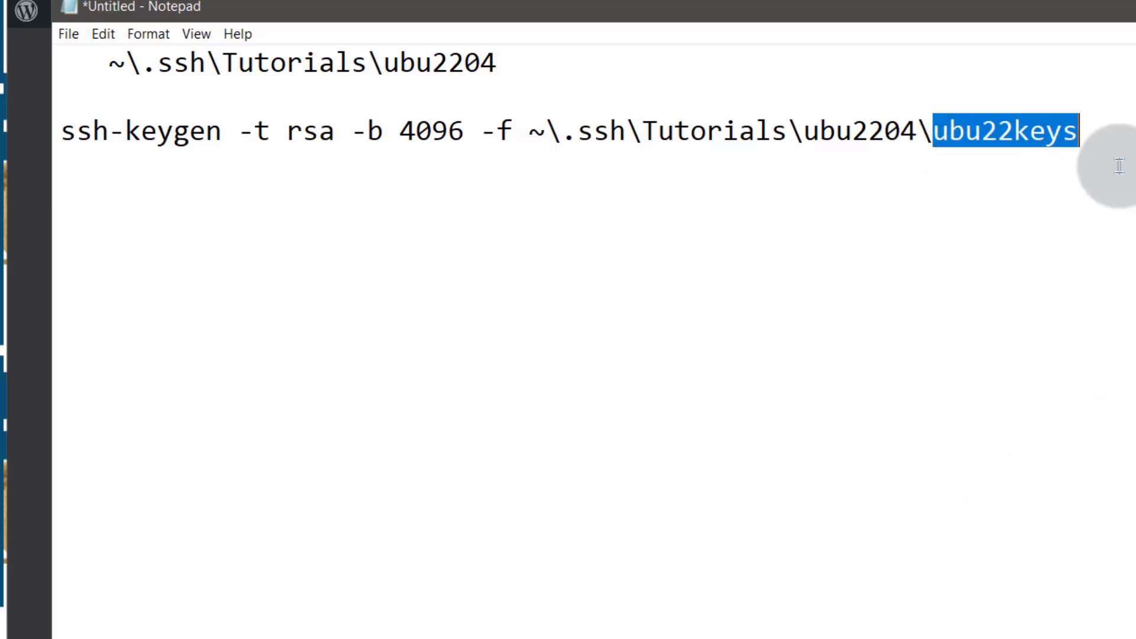
left_click_drag(61, 132, 1090, 133)
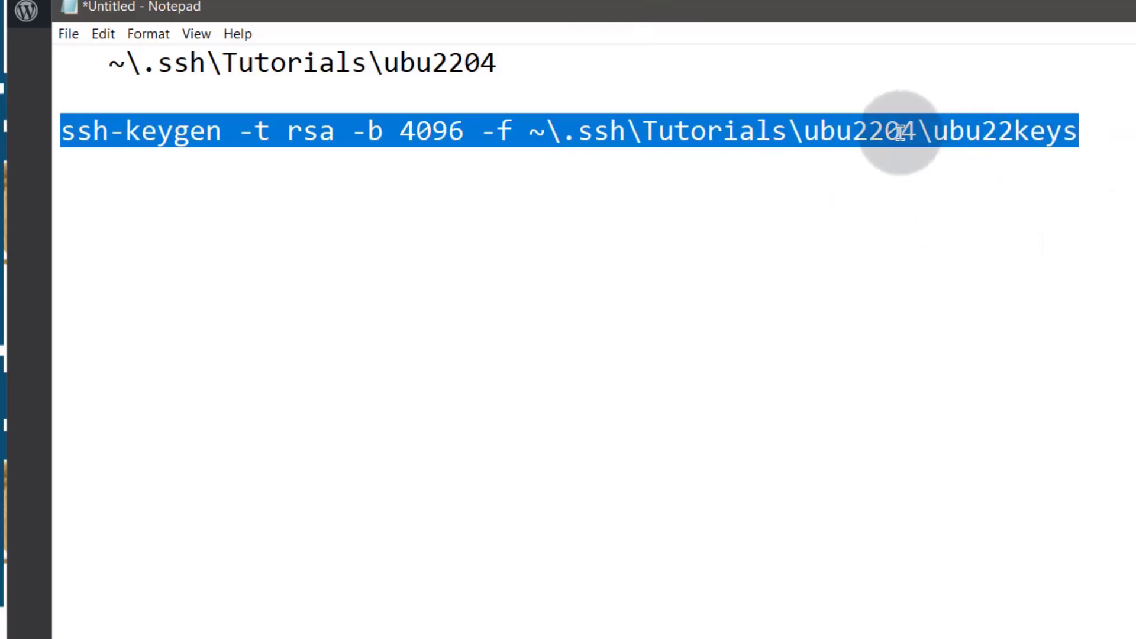
right_click(900, 133)
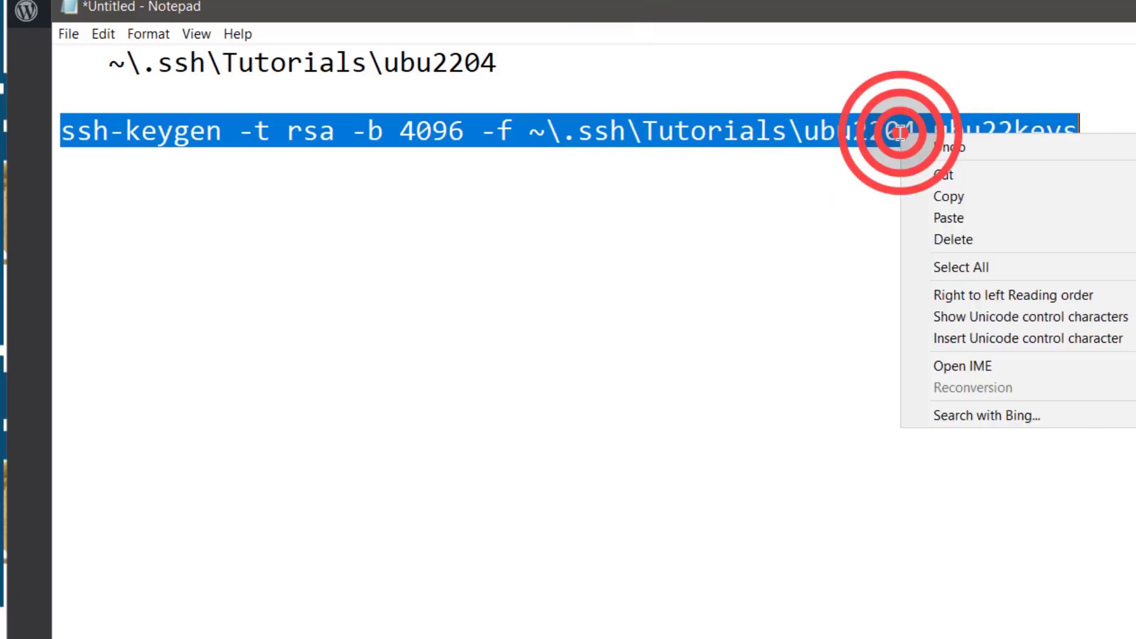
left_click(964, 193)
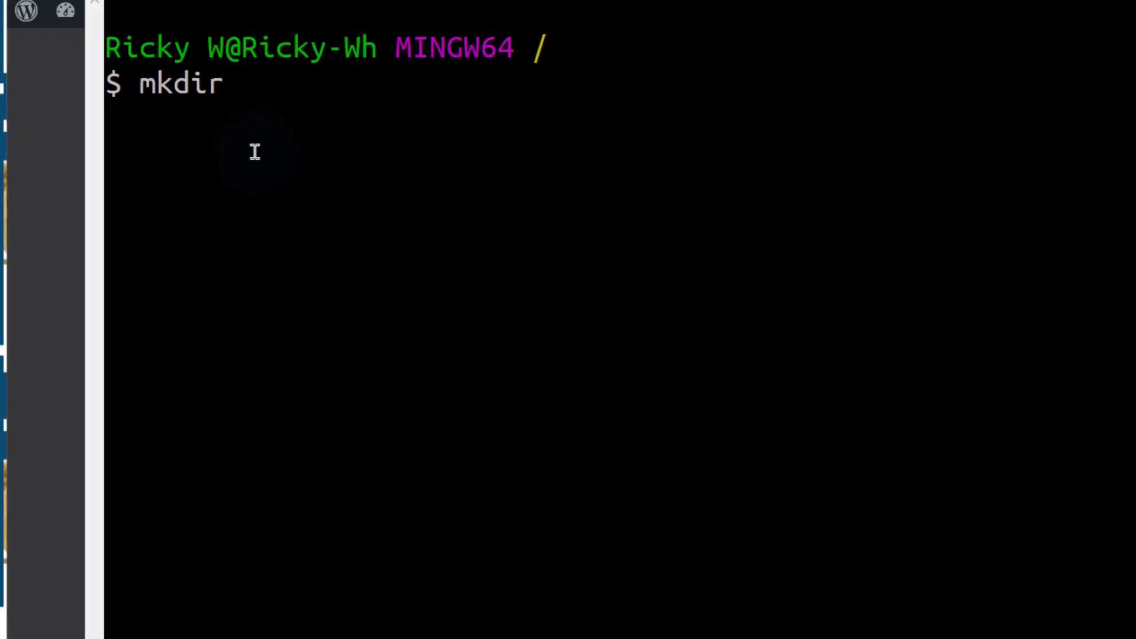
Exit the server session, clear the screen, and run the pasted ssh-keygen command locally
key("BackSpace")
key("BackSpace")
key("BackSpace")
key("BackSpace")
key("BackSpace")
key("BackSpace")
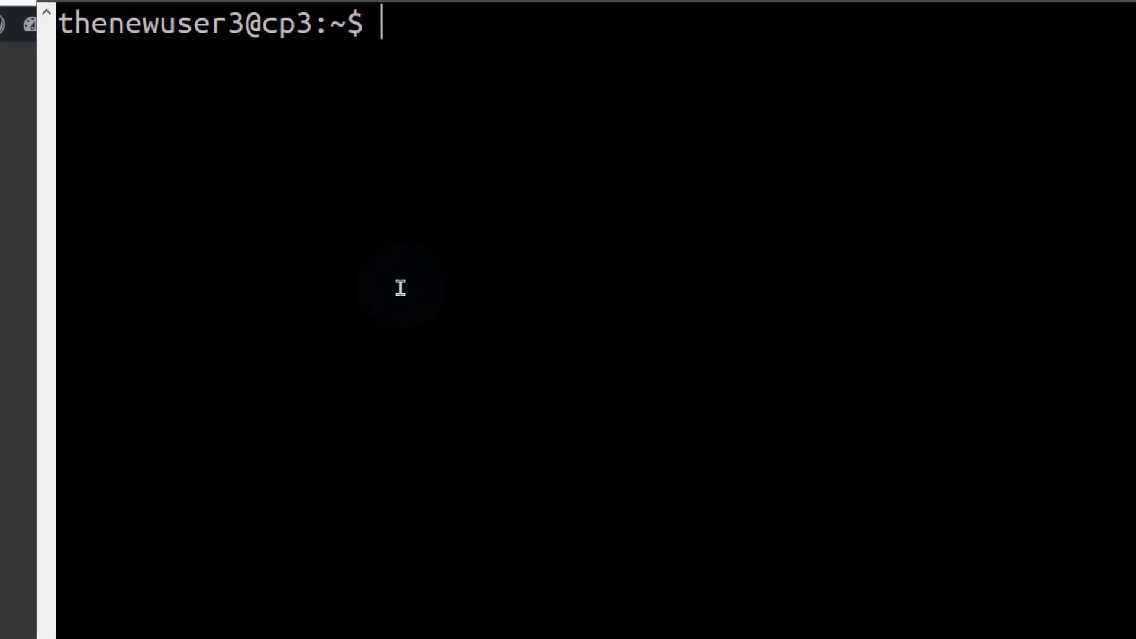
type("exit")
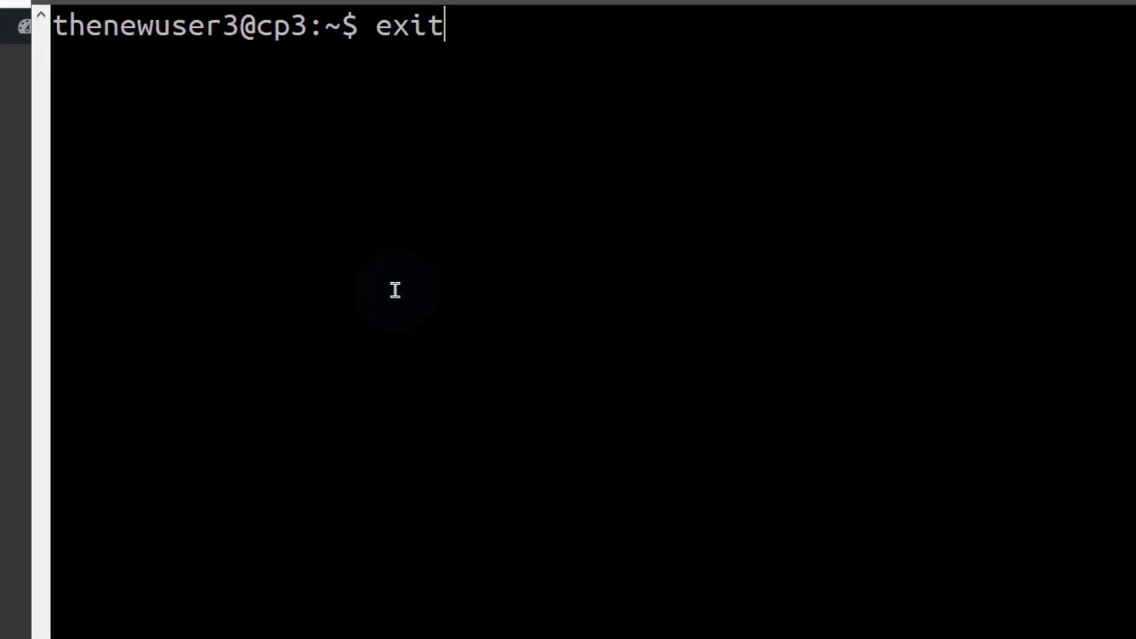
key("Return")
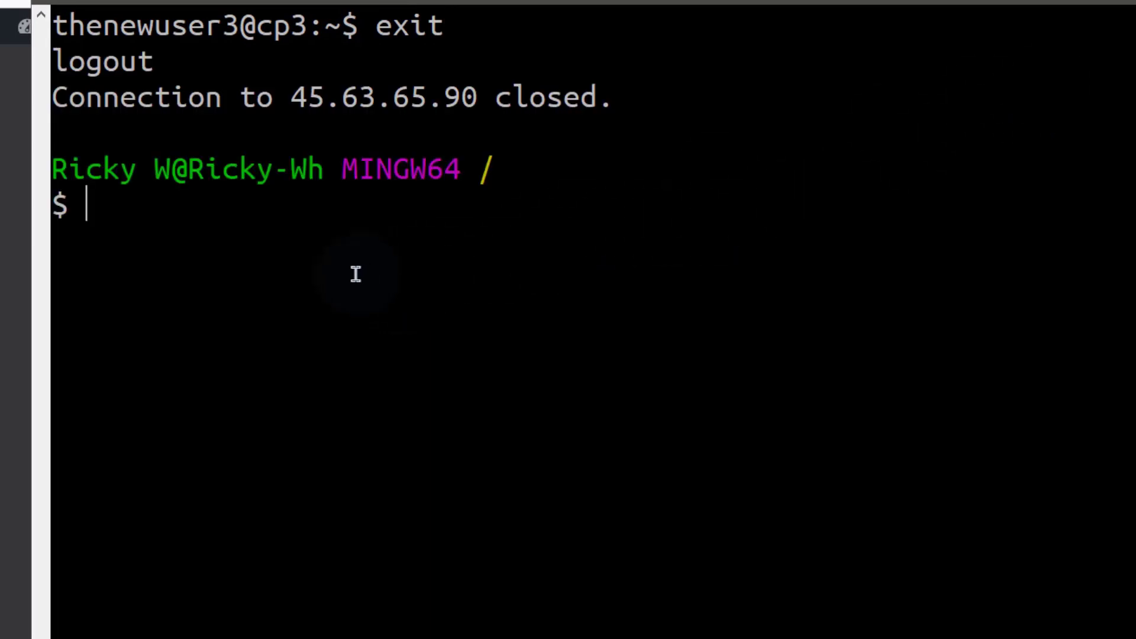
key("ctrl+l")
right_click(98, 98)
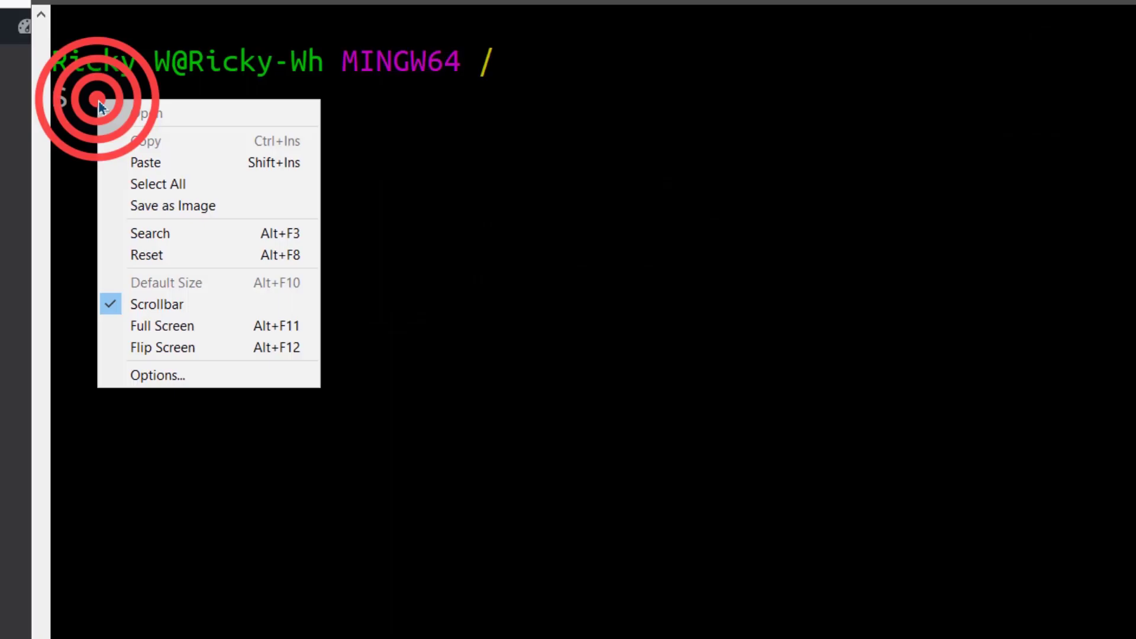
left_click(168, 168)
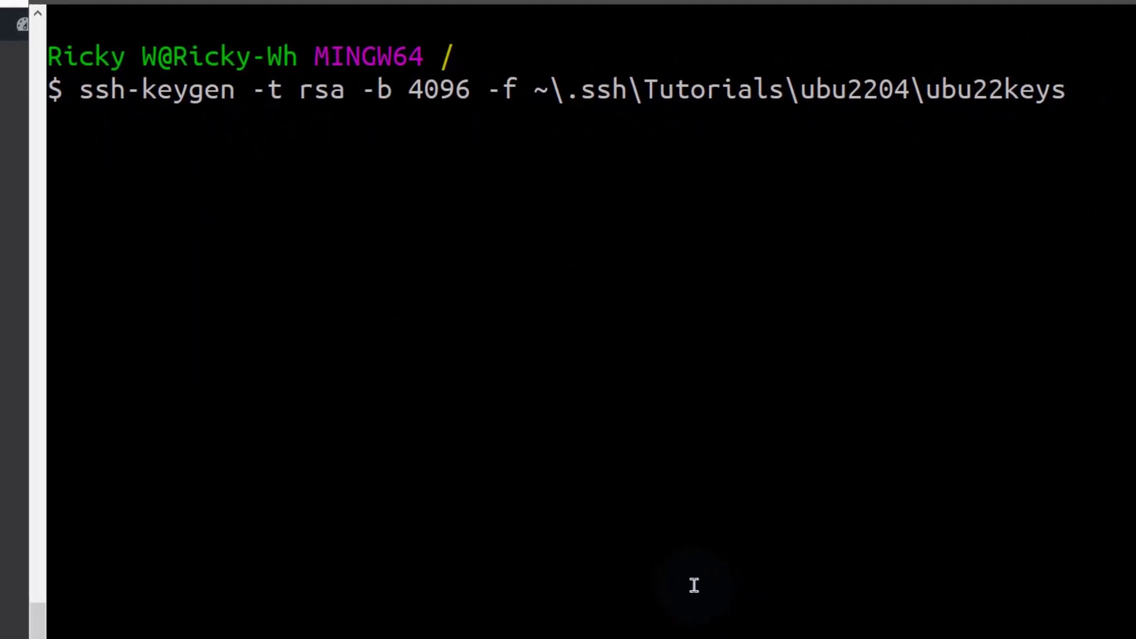
key("Return")
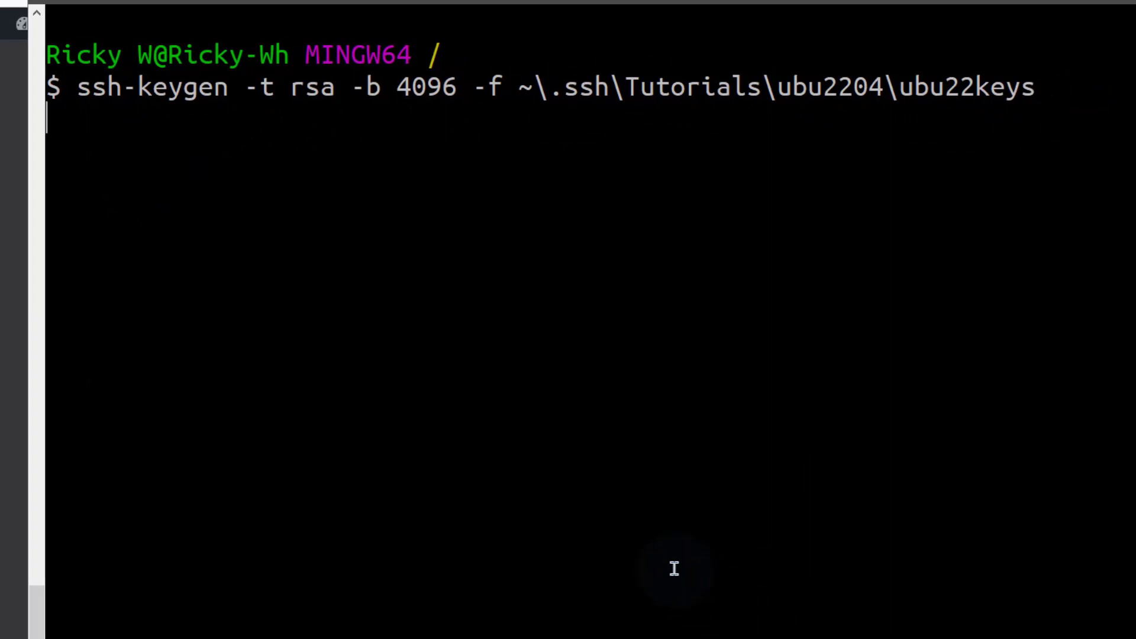
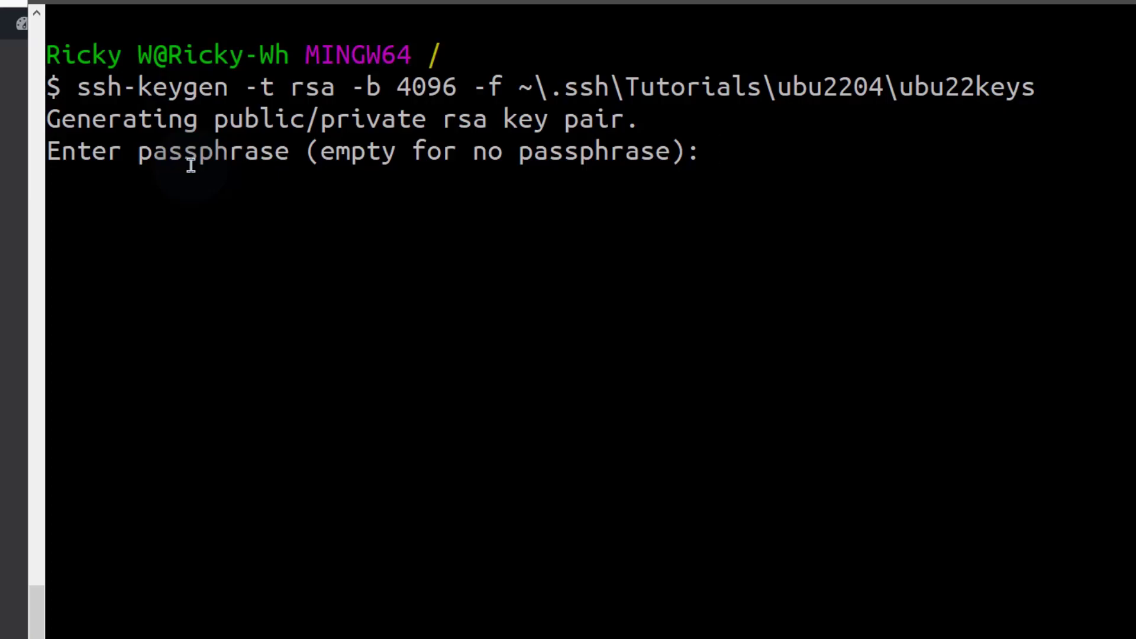
Leave the key passphrase empty; saving the key fails with 'Permission denied'
key("Return")
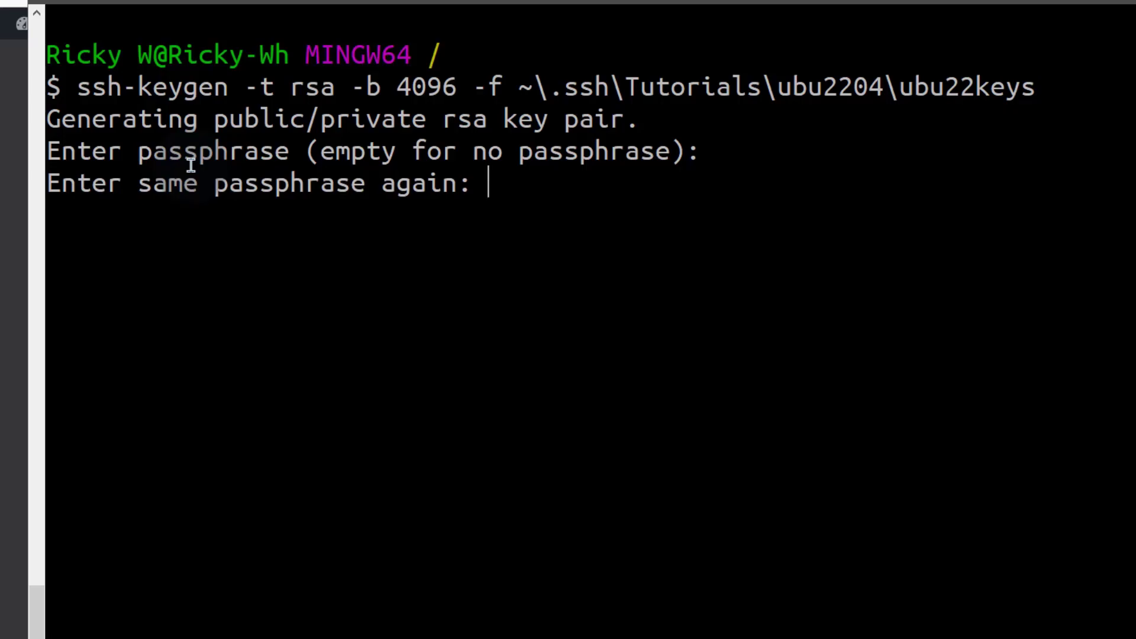
key("Return")
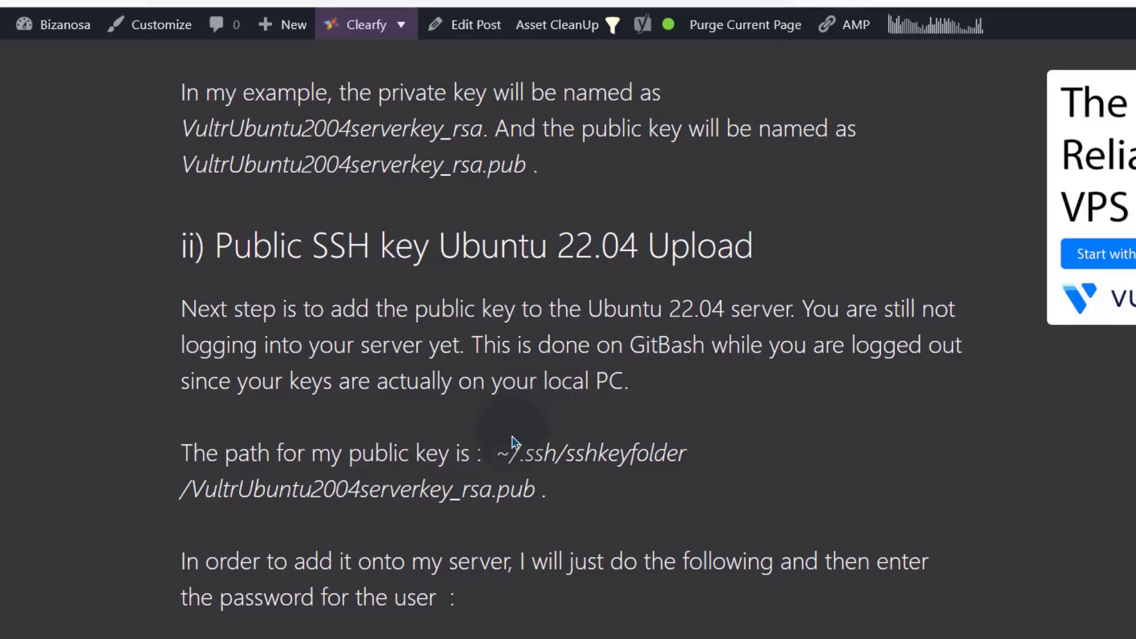
Scroll the tutorial back to its example ssh-keygen -t rsa -b 4096 -f ~/.ssh/sshkeyfolder command
scroll(512, 444, "down", 2)
scroll(510, 450, "up", 6)
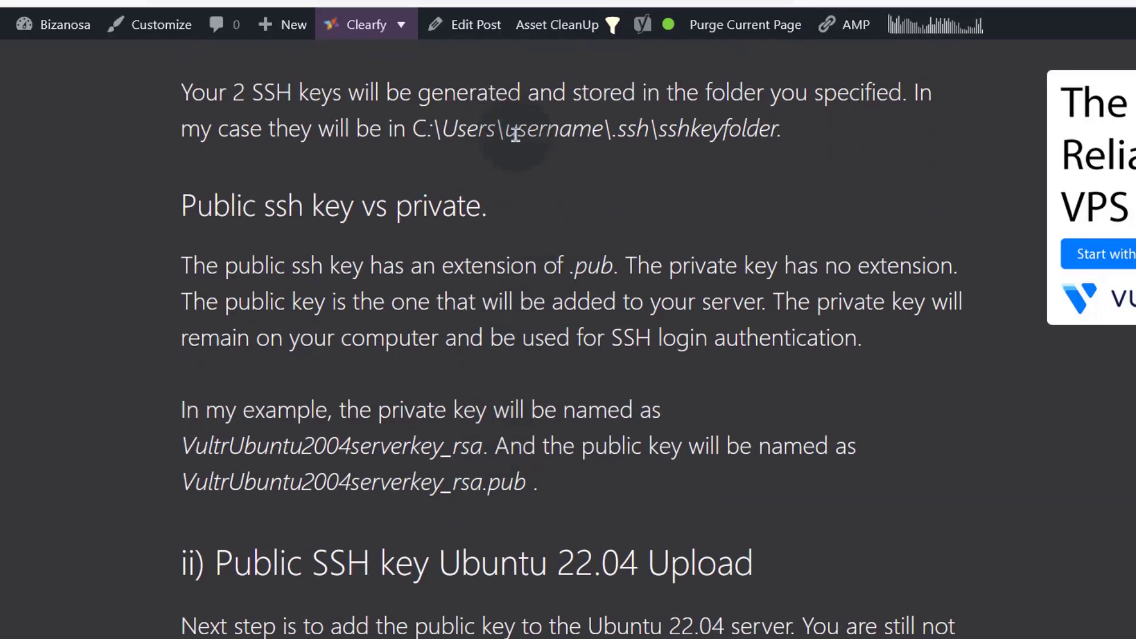
scroll(727, 393, "down", 3)
scroll(724, 402, "down", 3)
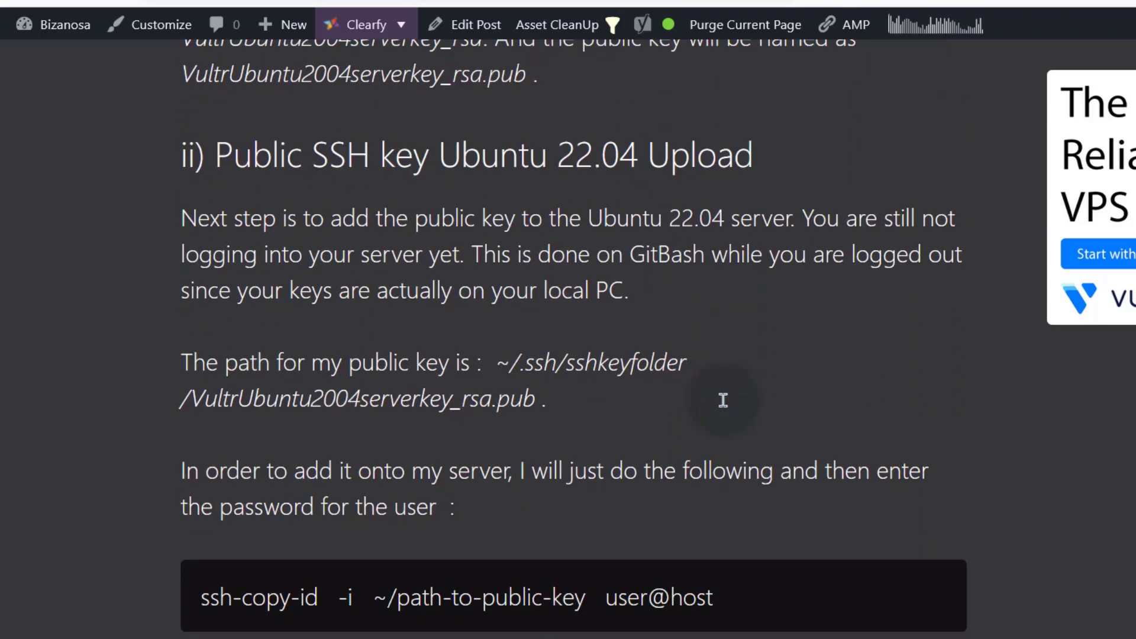
scroll(495, 431, "up", 2)
scroll(489, 436, "up", 18)
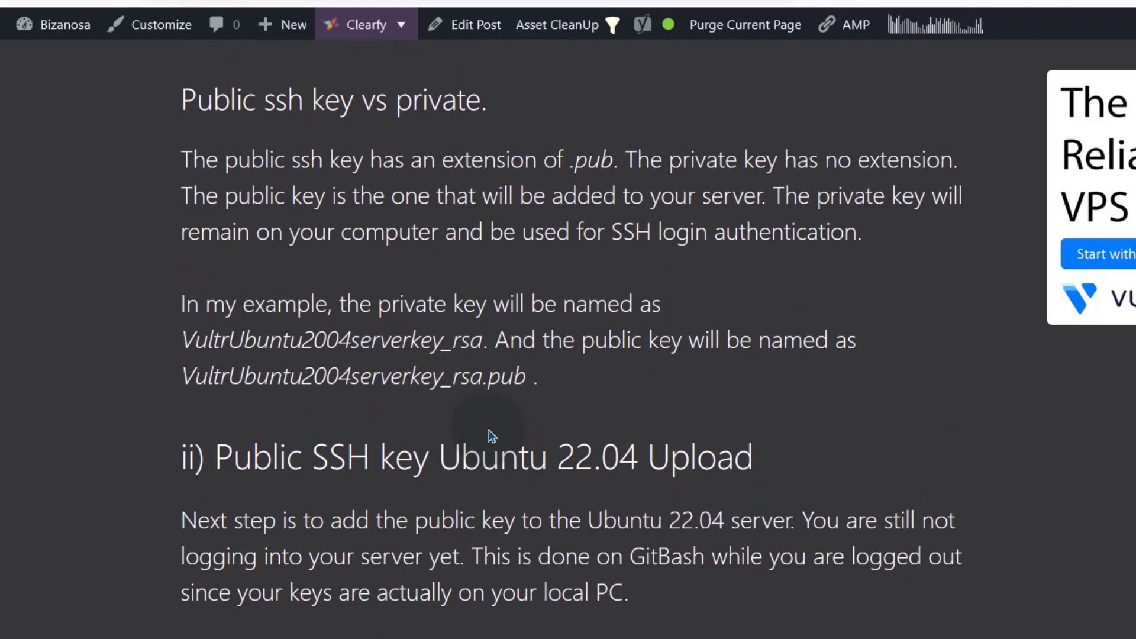
scroll(489, 436, "up", 6)
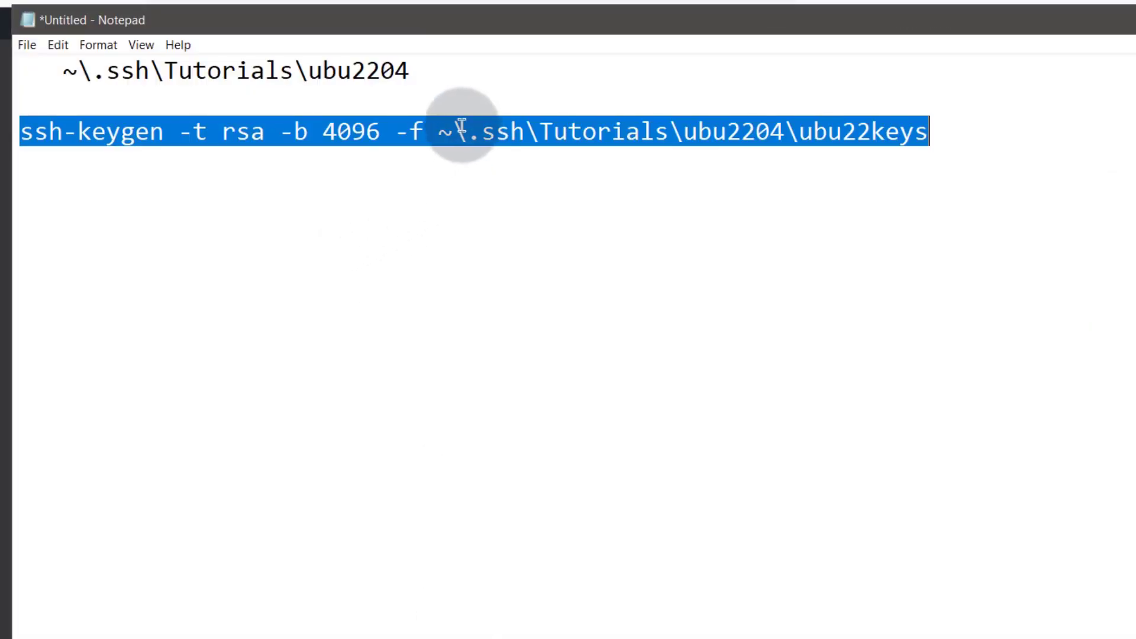
Change the key path to forward slashes: ~/.ssh/Tutorials/ubu2204/ubu22keys
left_click(462, 125)
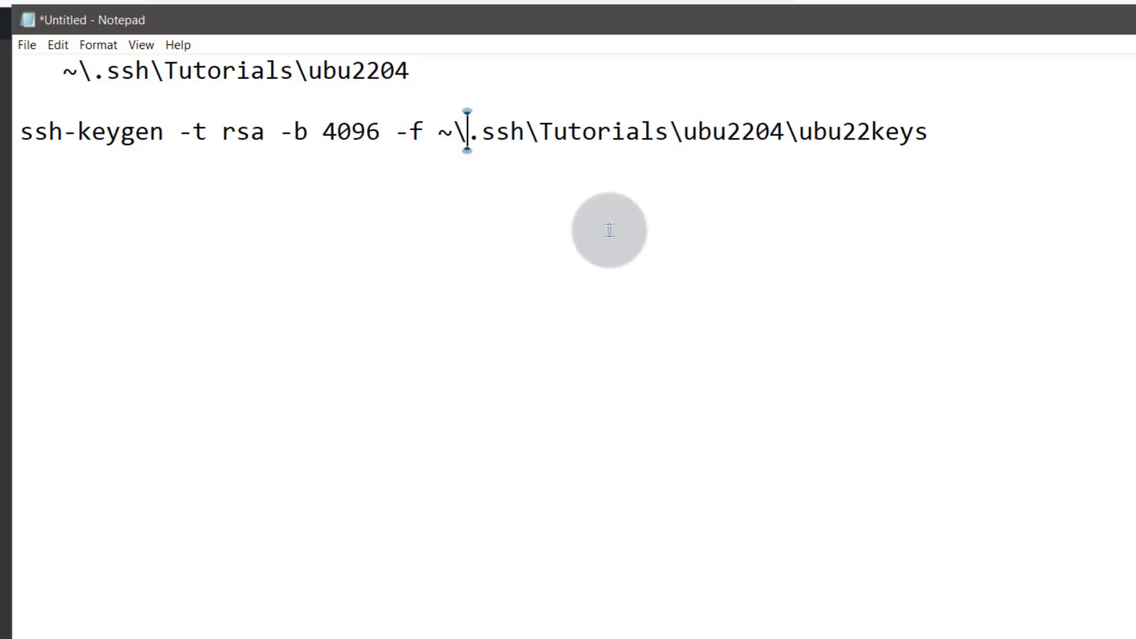
key("BackSpace")
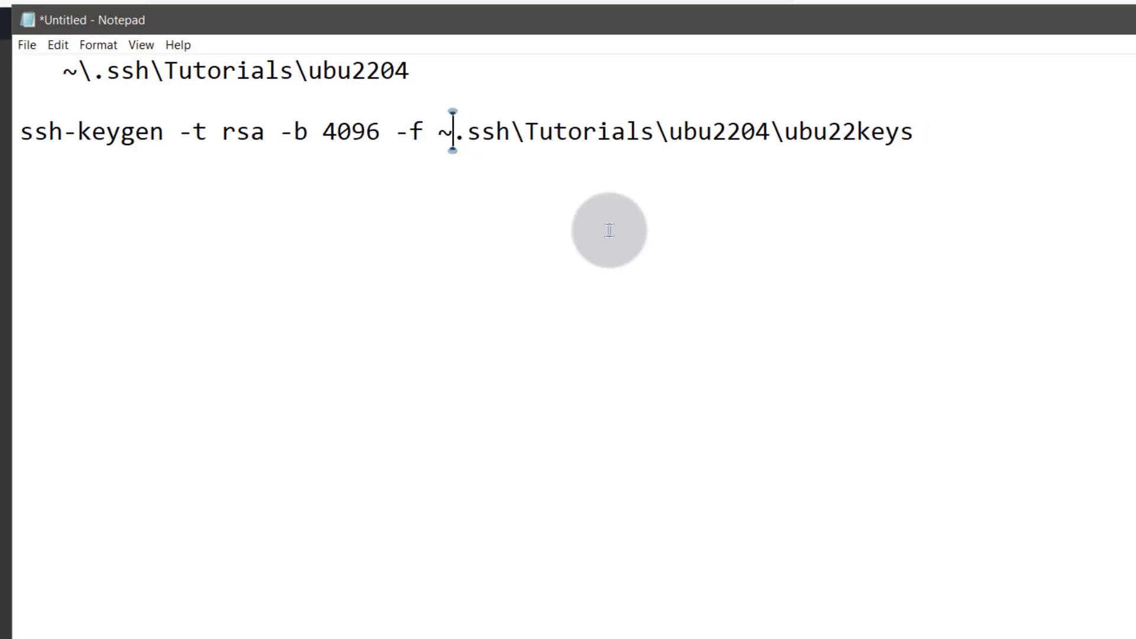
type("/")
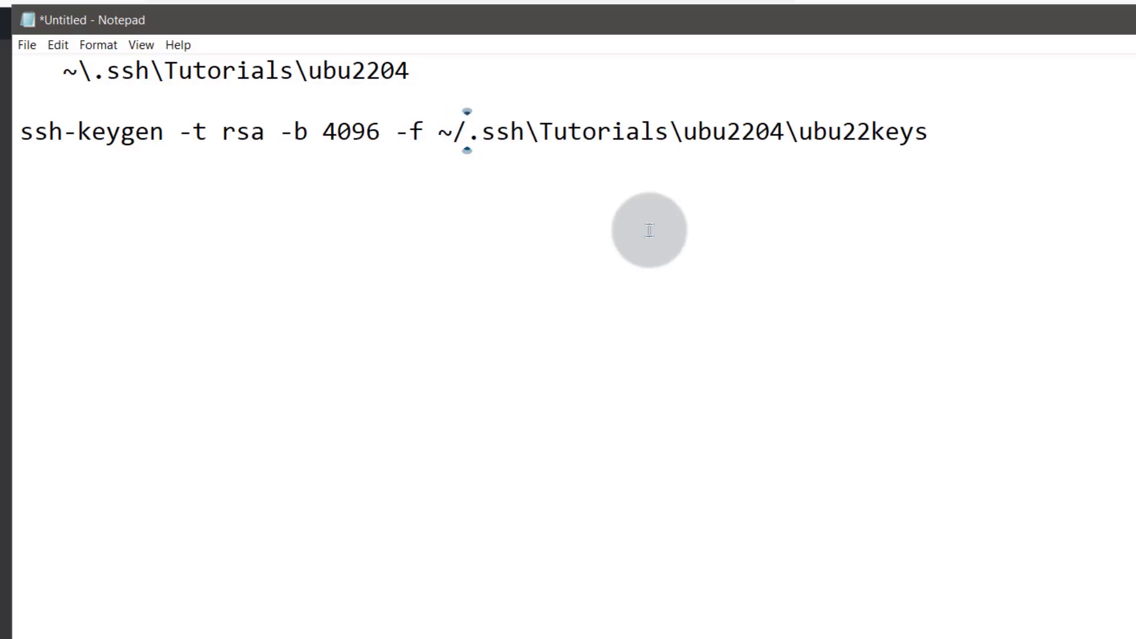
left_click(537, 130)
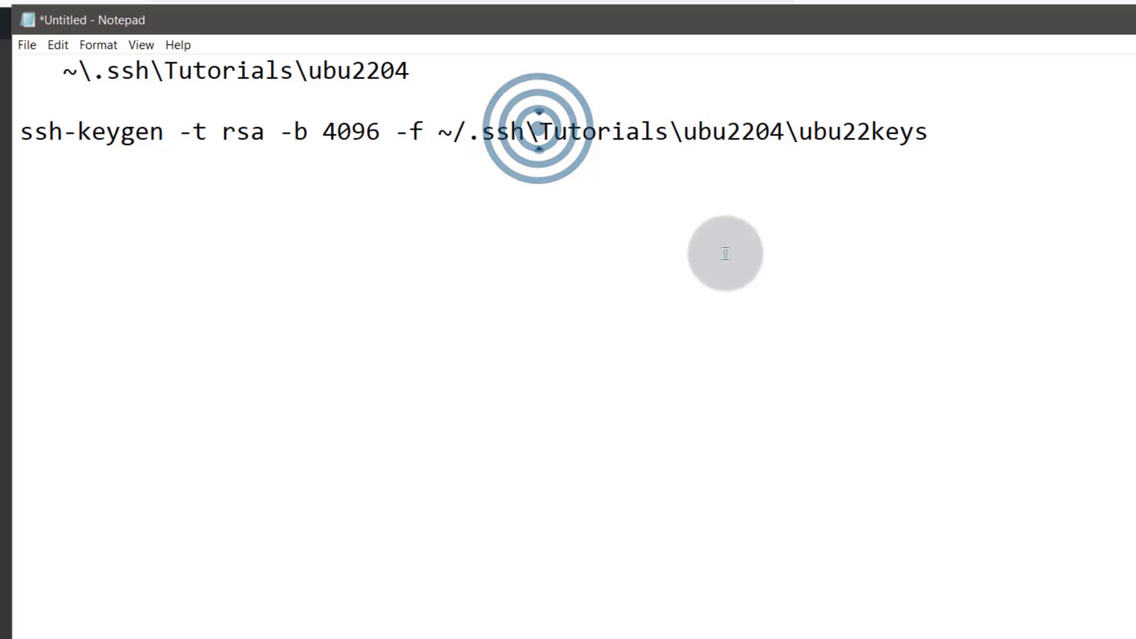
key("BackSpace")
type("/")
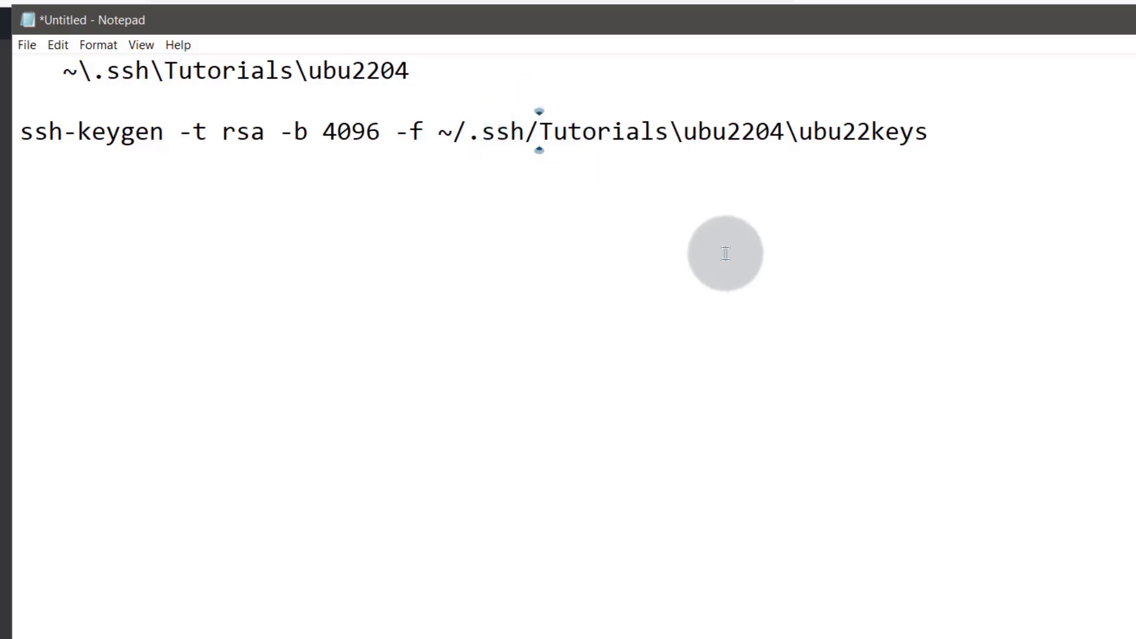
left_click_drag(686, 128, 668, 128)
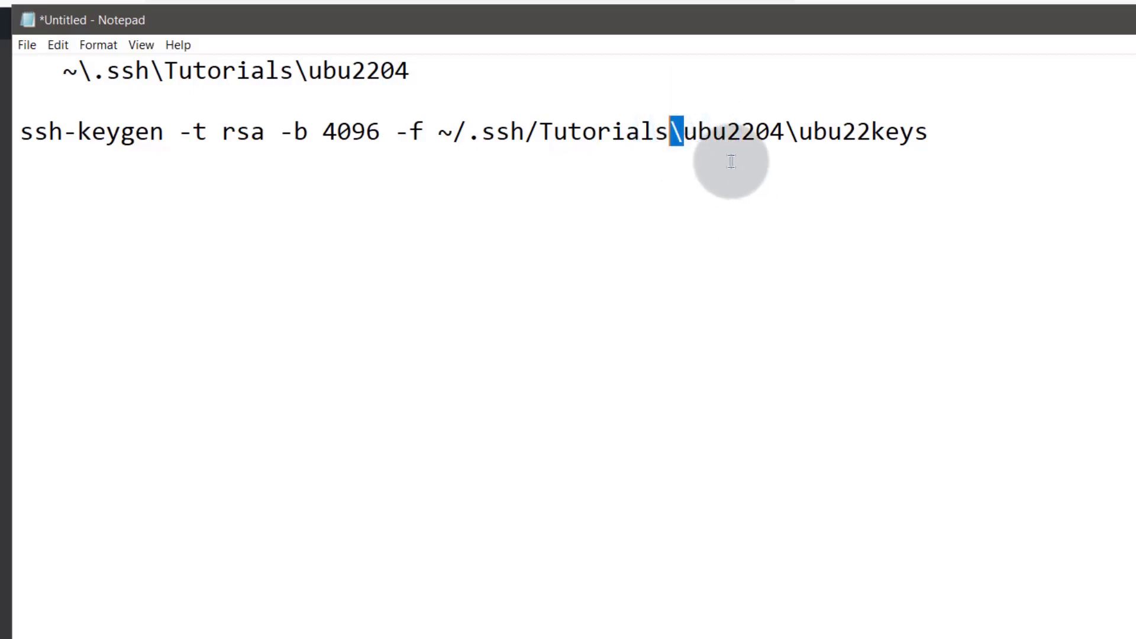
type("/")
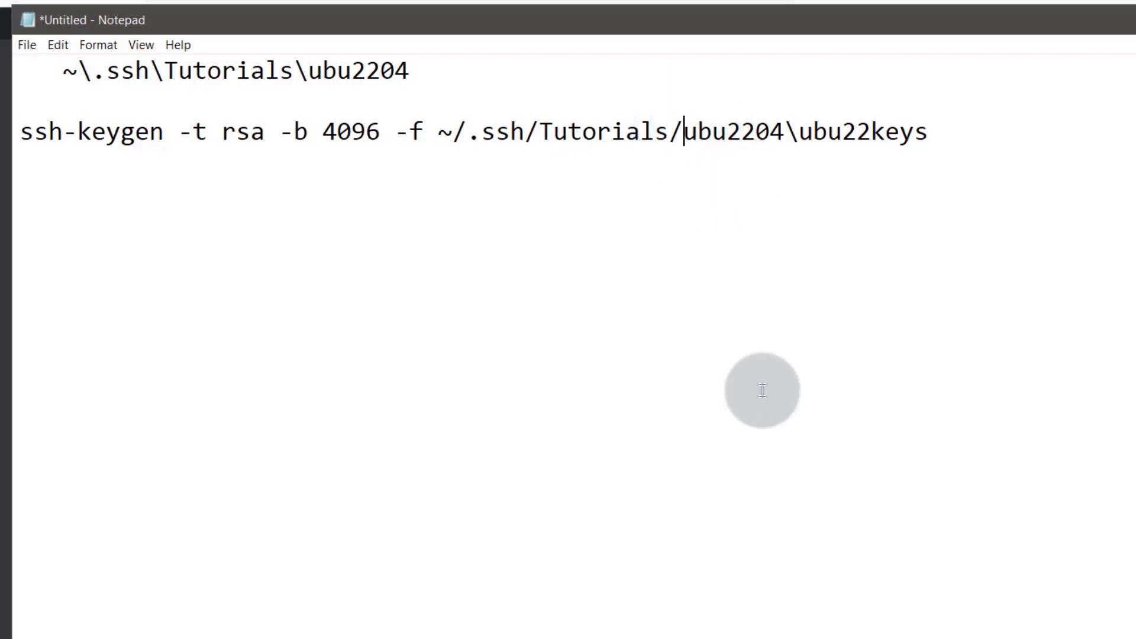
key("Right")
key("Right")
key("Right")
key("Right")
key("Right")
key("Right")
key("Right")
type("/")
key("Delete")
Copy the whole corrected ssh-keygen command line
left_click_drag(937, 127, 20, 131)
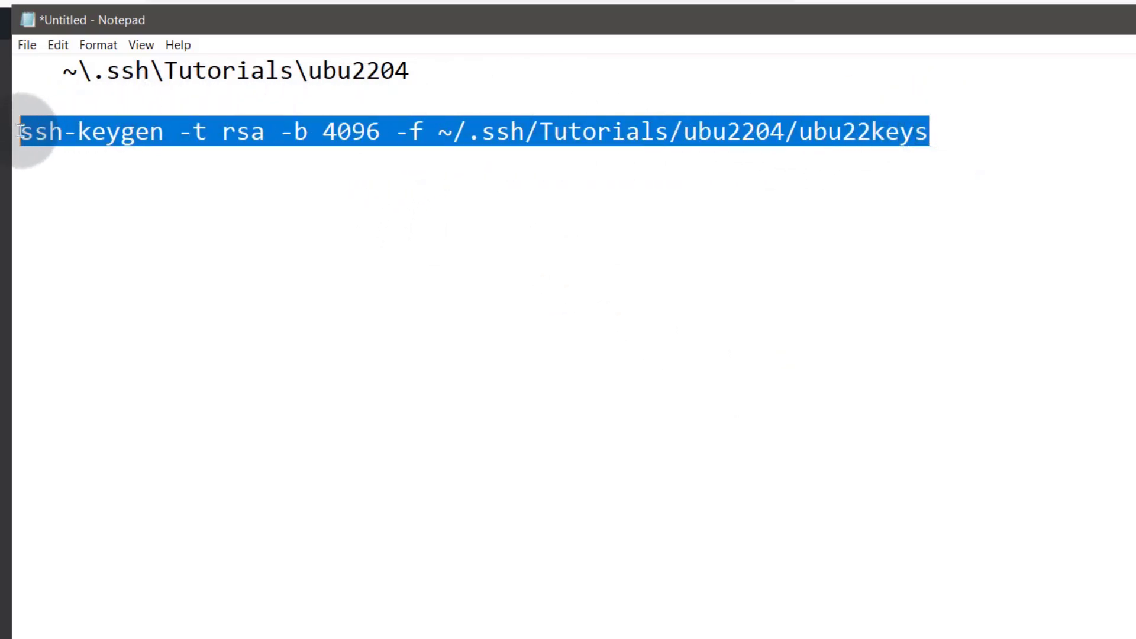
right_click(27, 132)
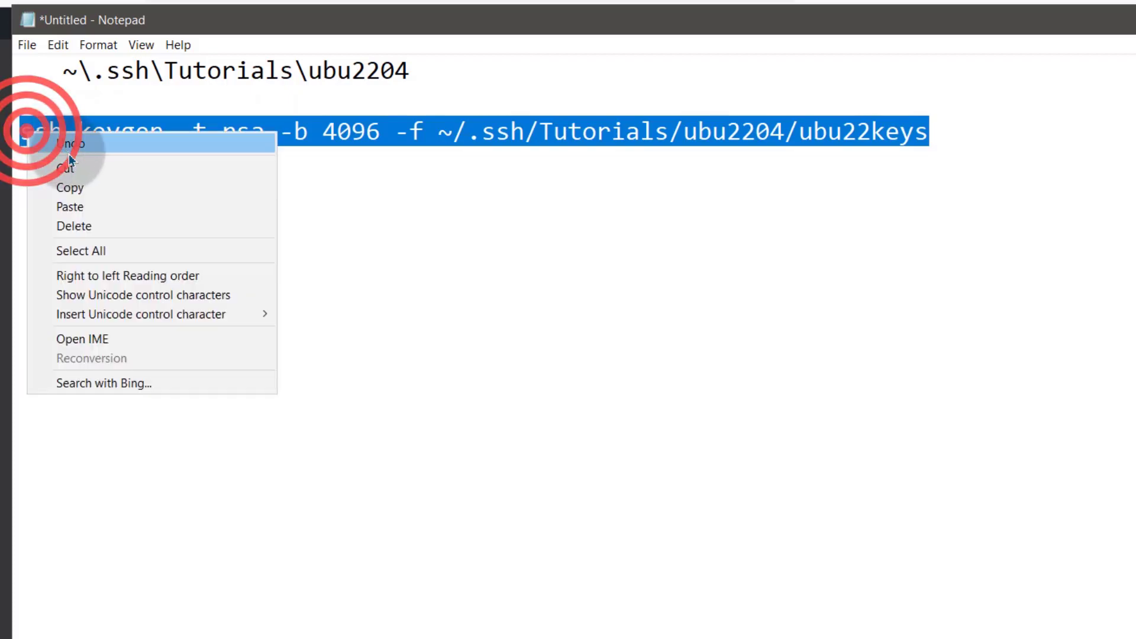
left_click(79, 187)
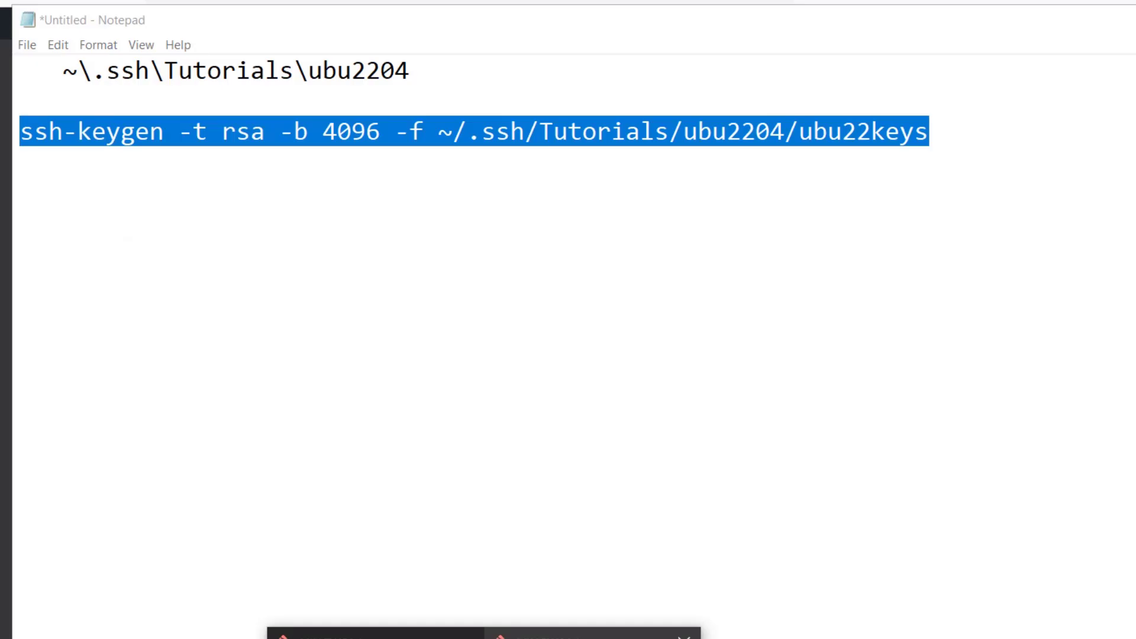
left_click(374, 631)
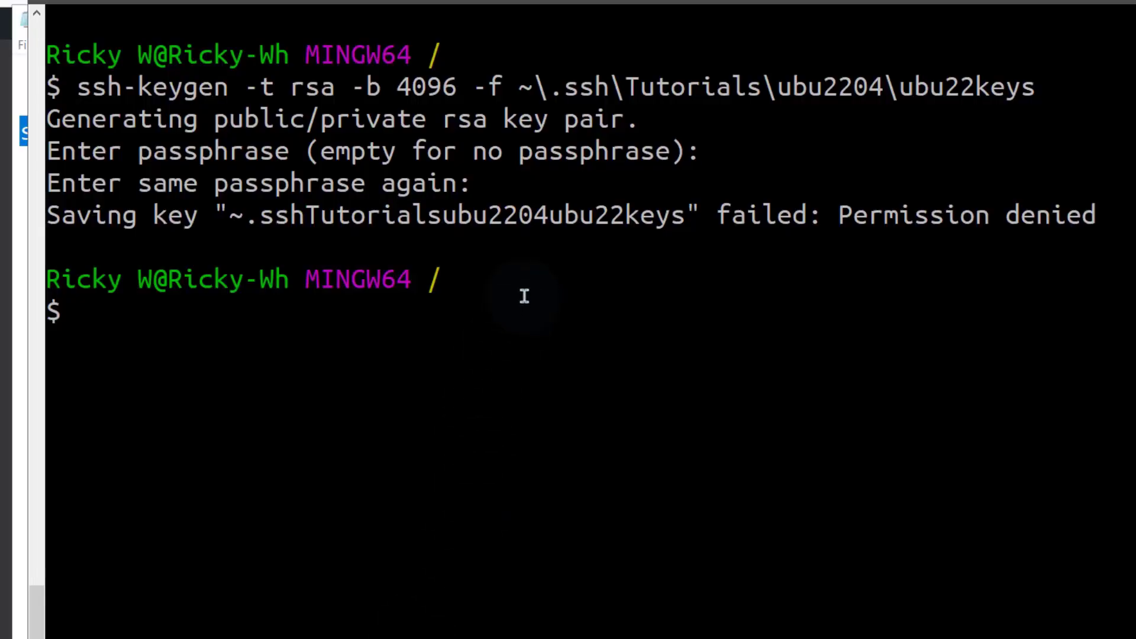
Clear the terminal and run ssh-keygen -t rsa -b 4096 -f ~/.ssh/Tutorials/ubu2204/ubu22keys with an empty passphrase
key("ctrl+l")
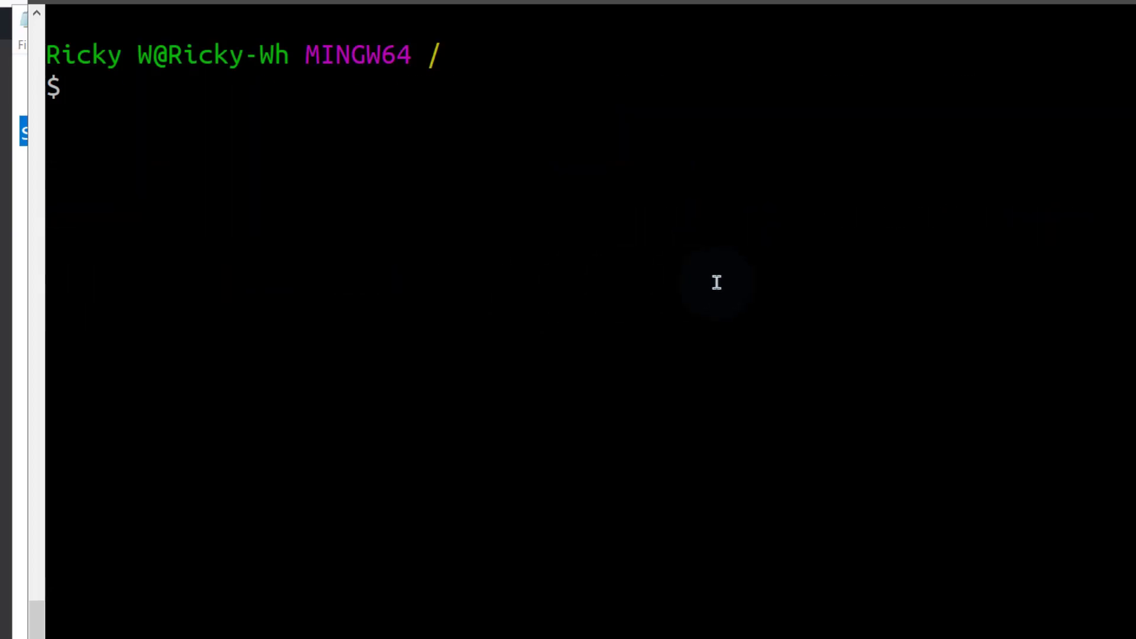
right_click(330, 101)
left_click(413, 157)
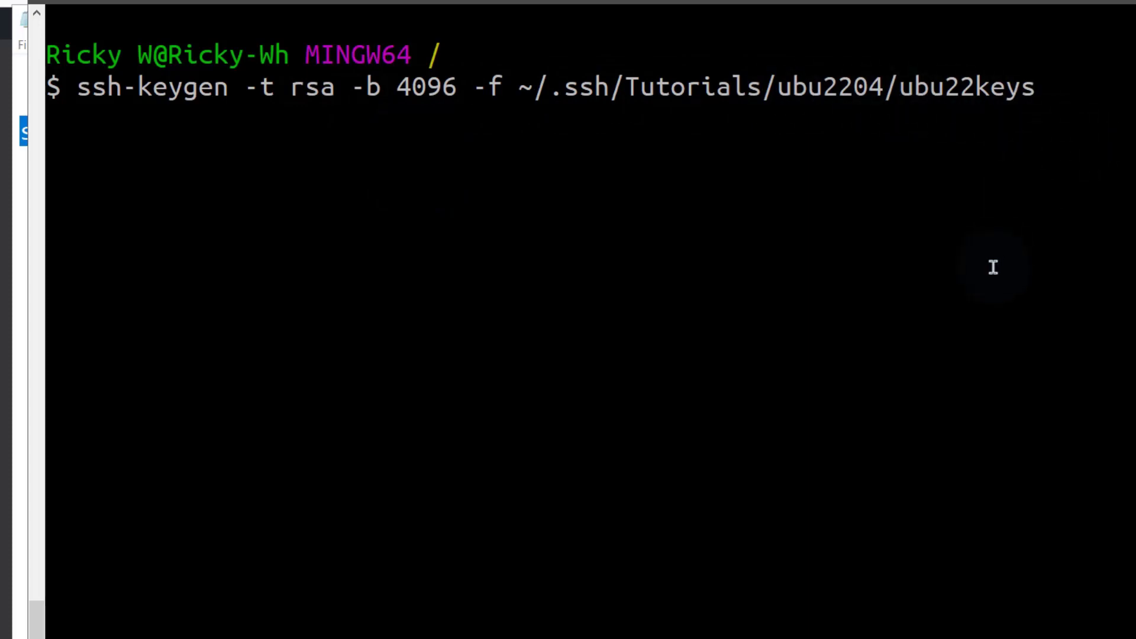
key("Return")
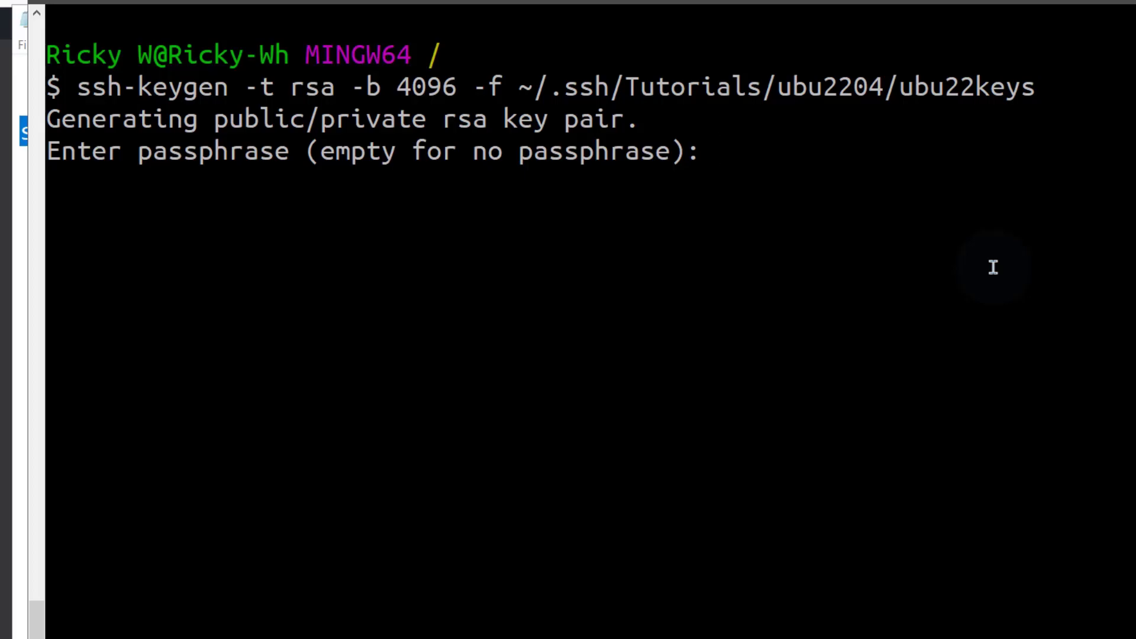
key("Return")
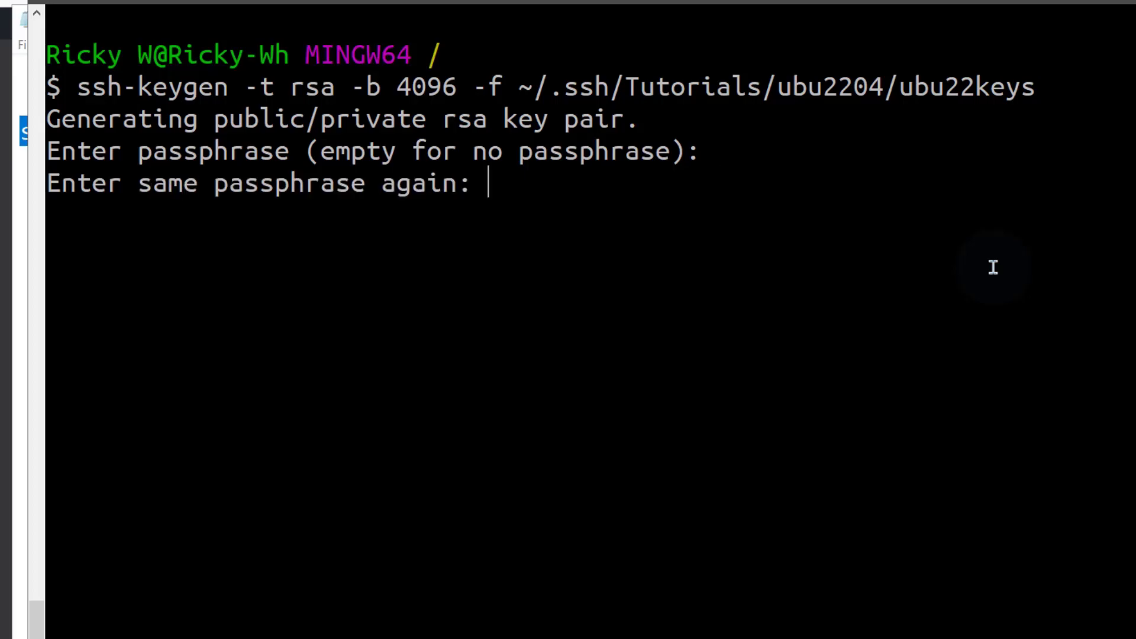
key("Return")
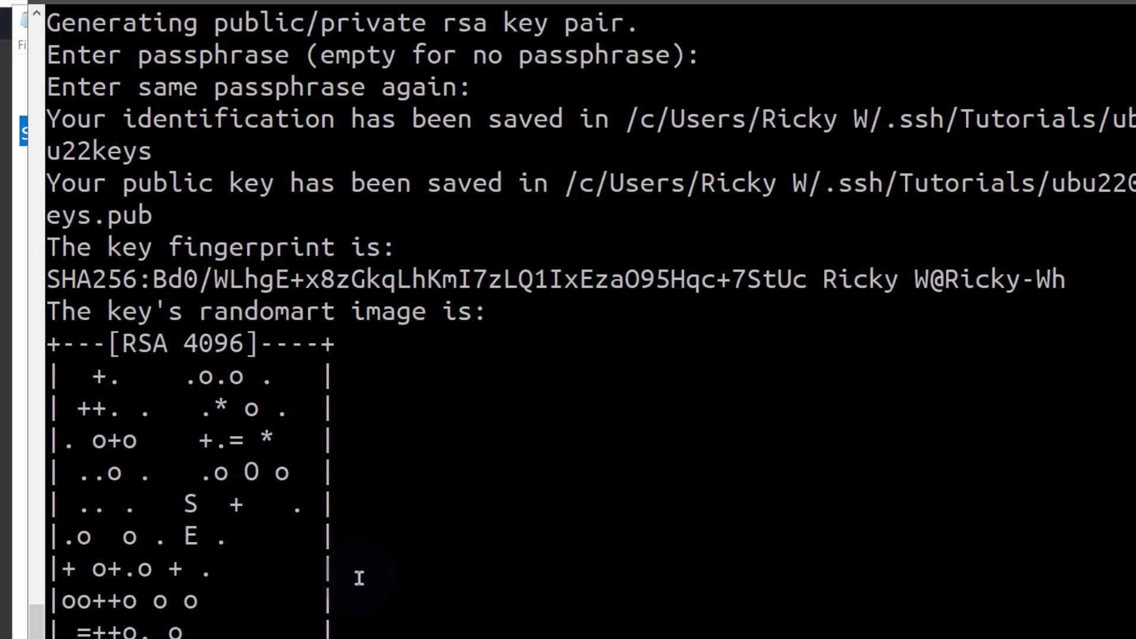
scroll(548, 449, "up", 2)
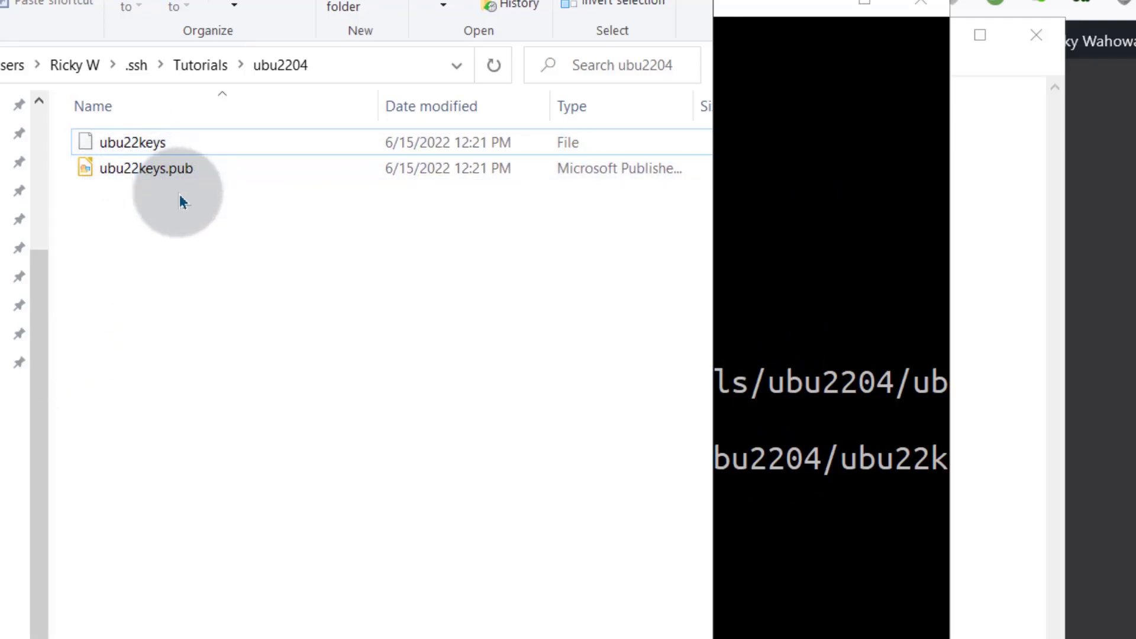
Inspect the new ubu22keys and ubu22keys.pub files in the ubu2204 folder
left_click(135, 141)
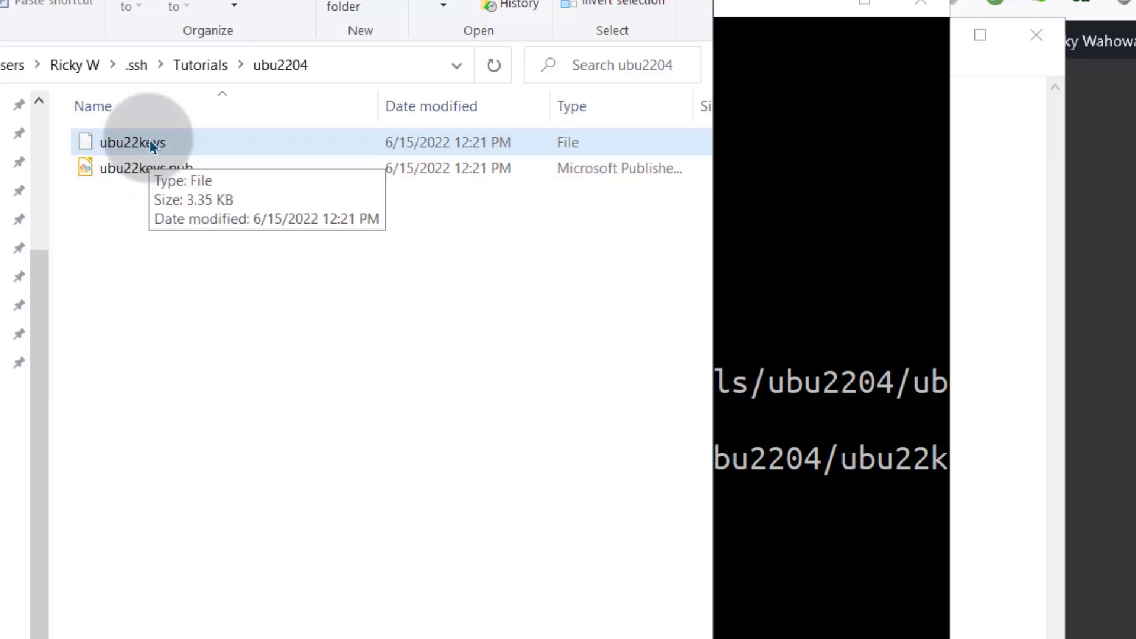
left_click(120, 175)
left_click(121, 220)
left_click(158, 178)
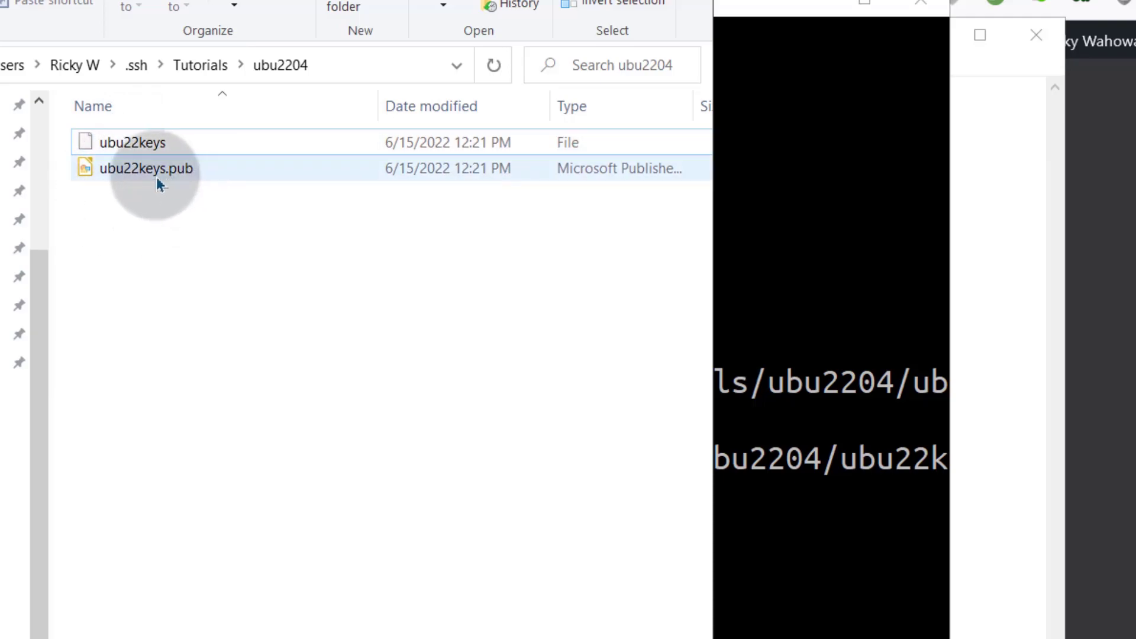
left_click(166, 191)
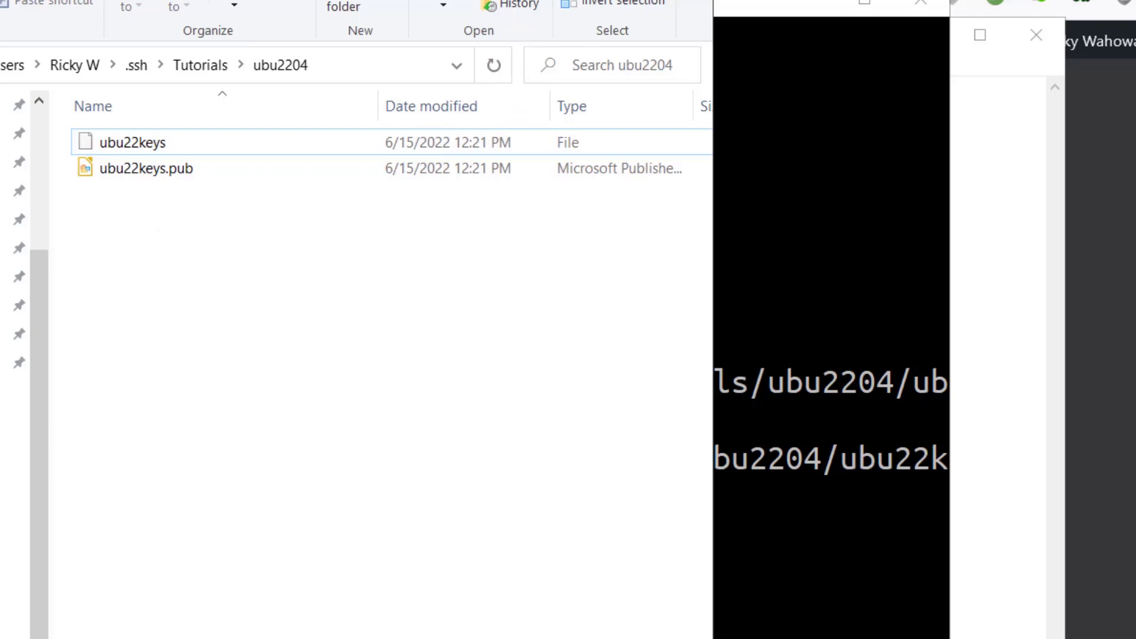
left_click(147, 170)
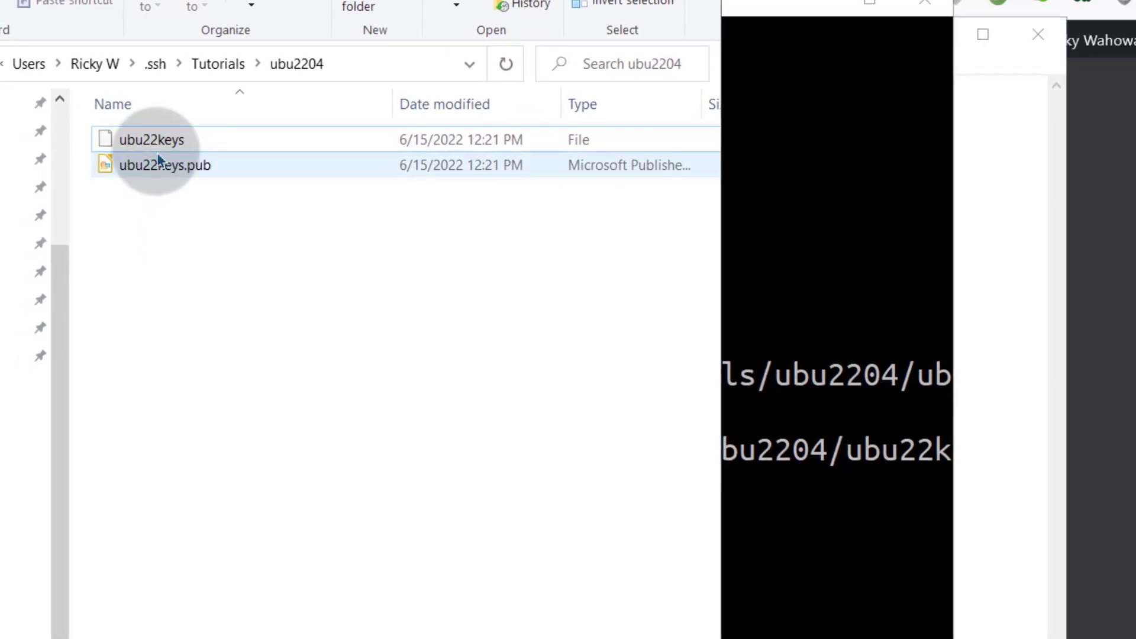
left_click(376, 328)
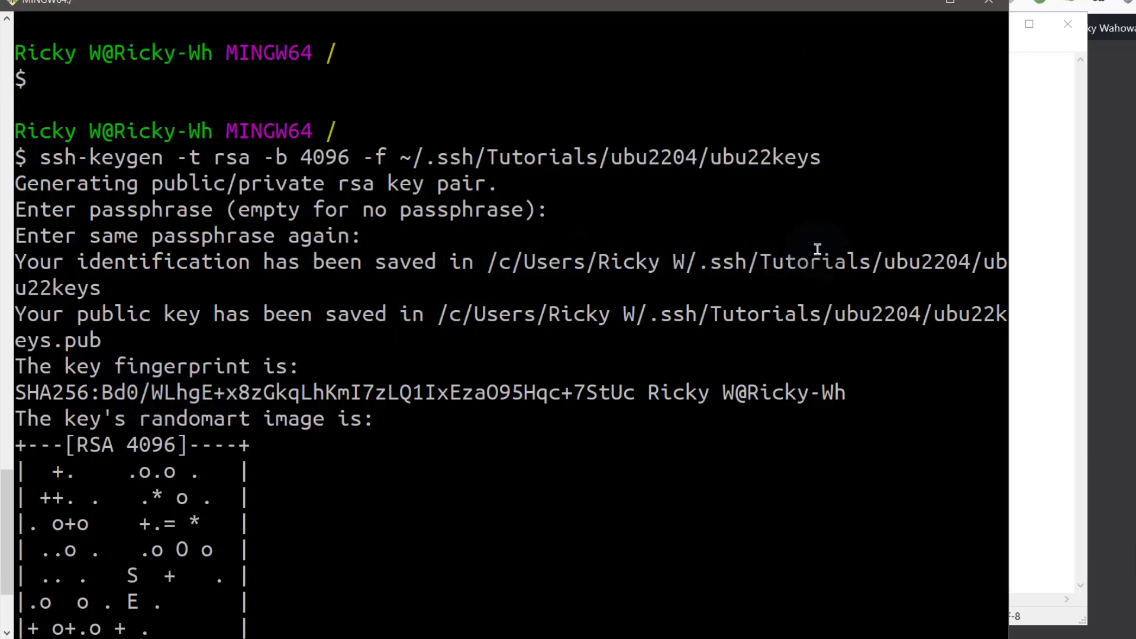
Highlight the saved ubu22keys.pub path in the output, then clear the terminal screen
left_click_drag(442, 313, 351, 341)
left_click(456, 329)
key("ctrl+l")
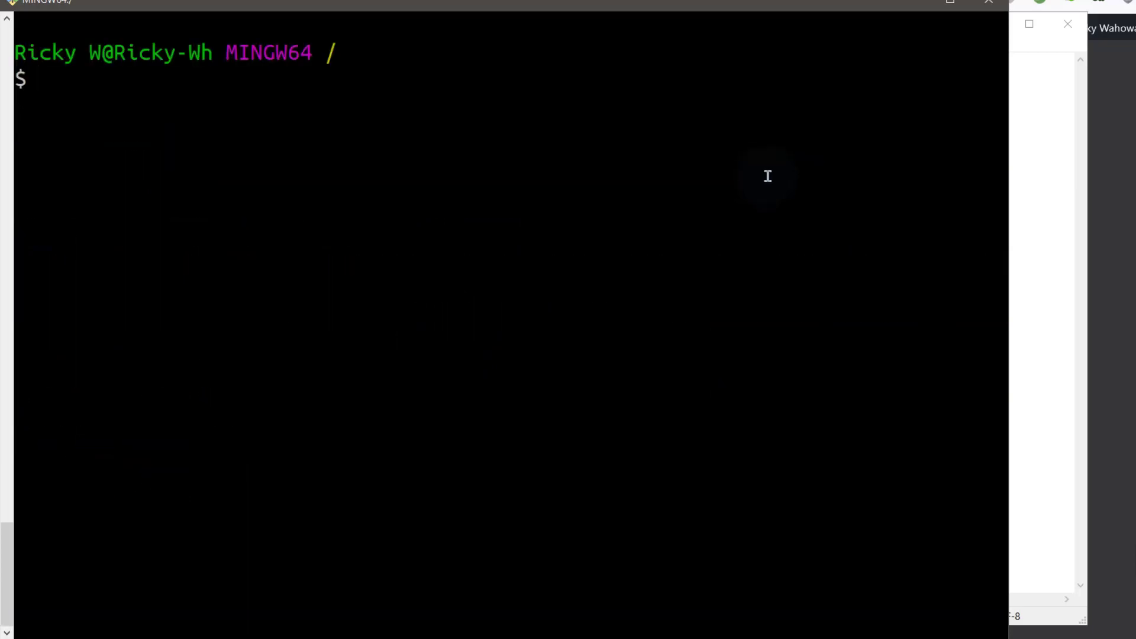
key("alt+Tab")
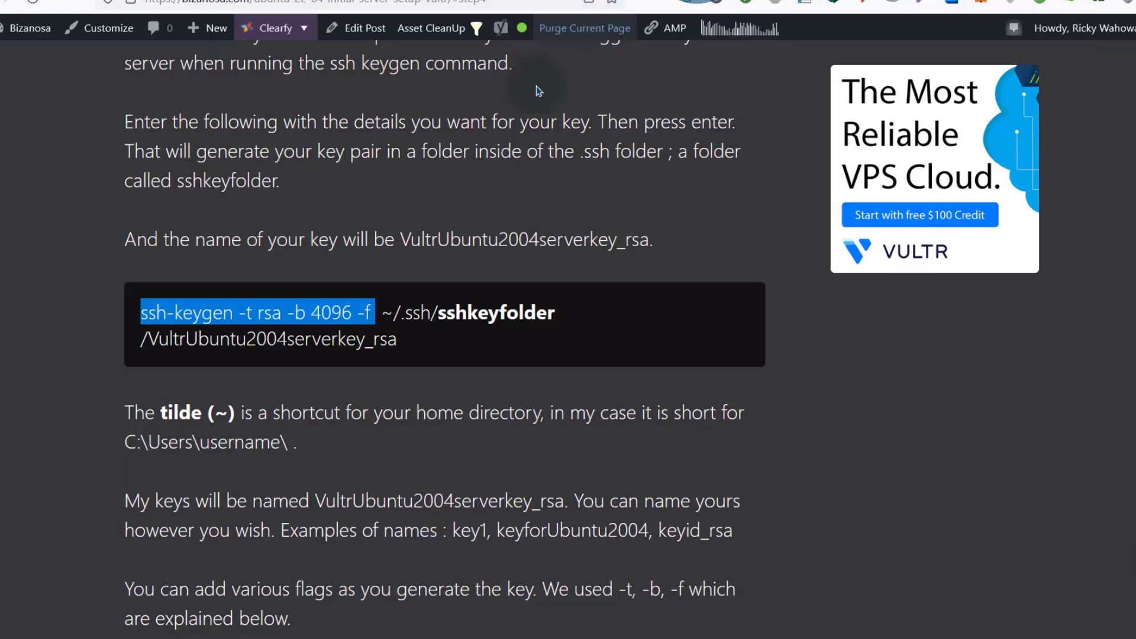
Scroll the tutorial down to the example ssh-copy-id command
scroll(255, 422, "down", 15)
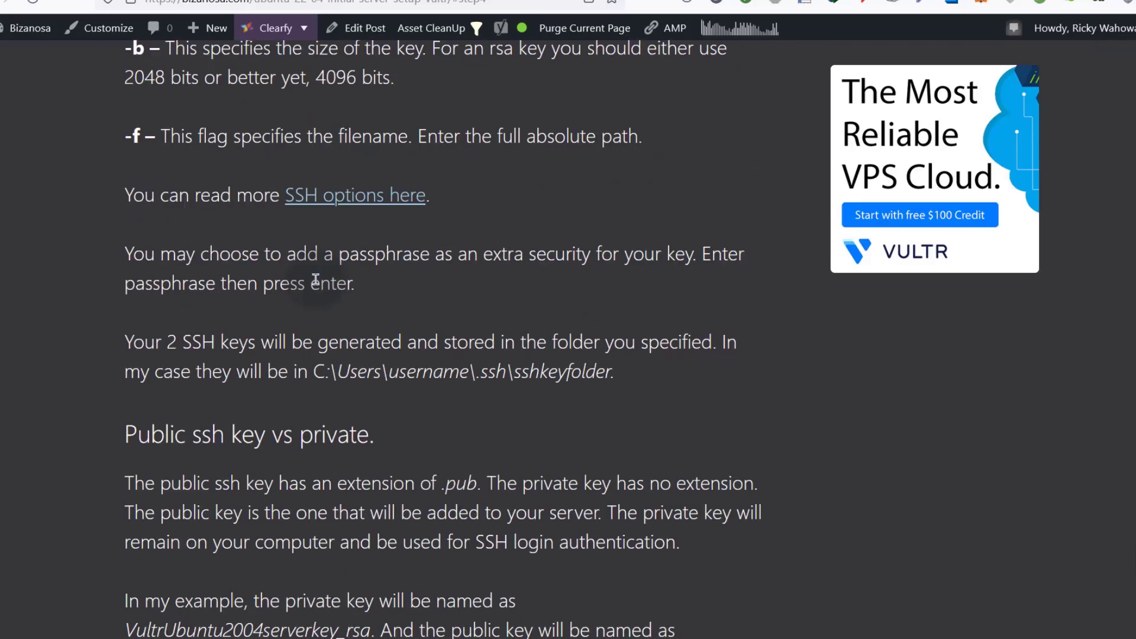
scroll(315, 279, "down", 7)
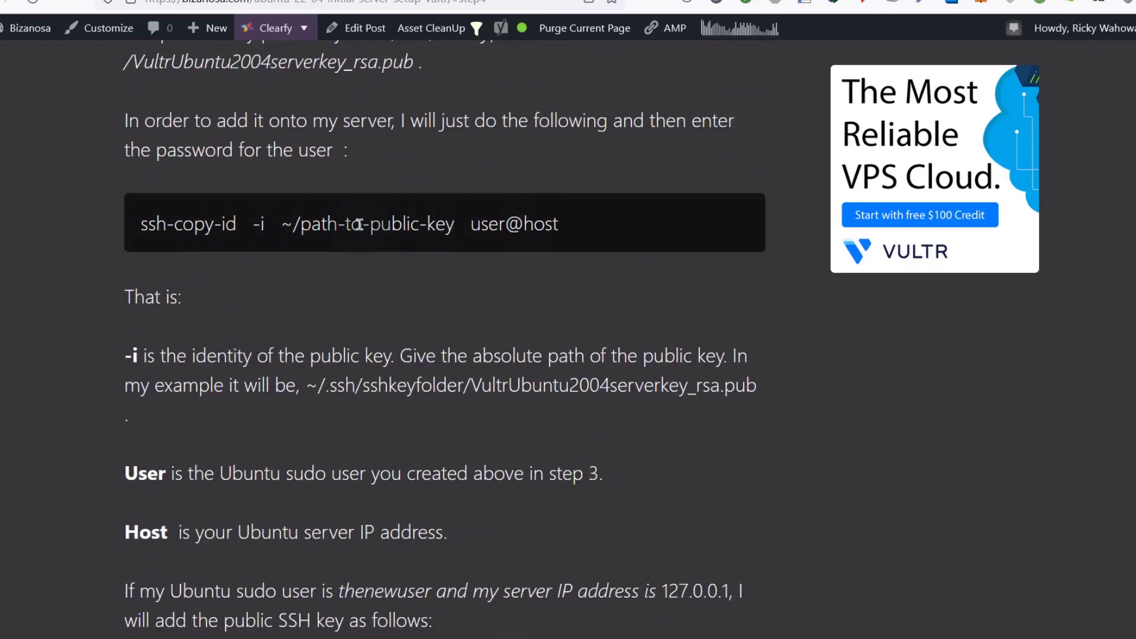
left_click_drag(142, 222, 239, 222)
left_click(216, 254)
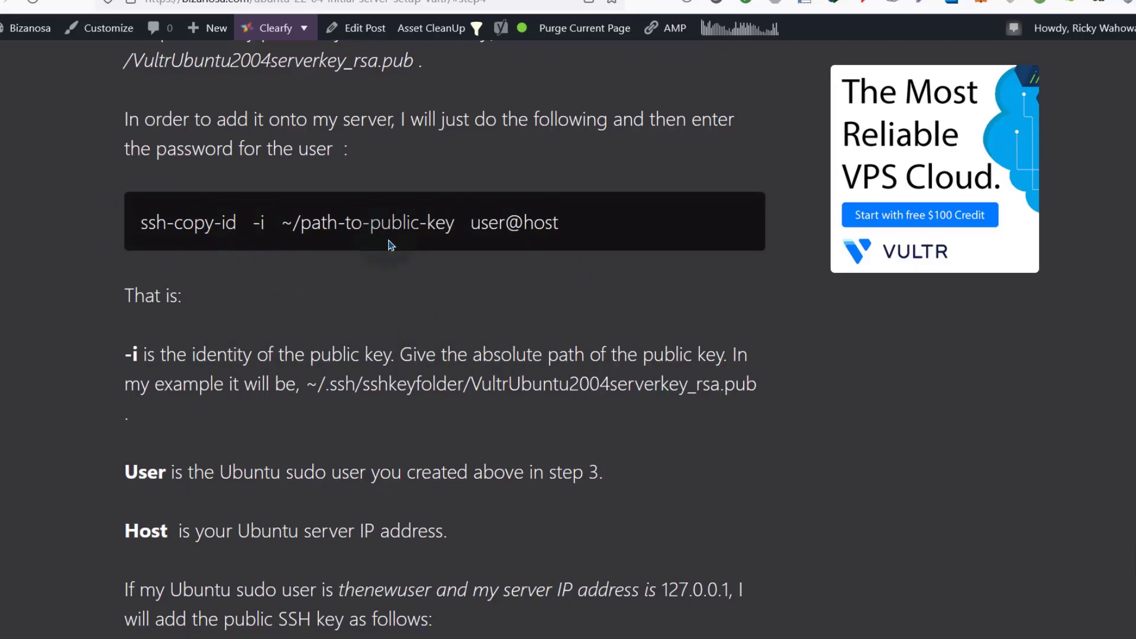
scroll(387, 245, "down", 10)
scroll(388, 245, "down", 5)
scroll(388, 245, "up", 15)
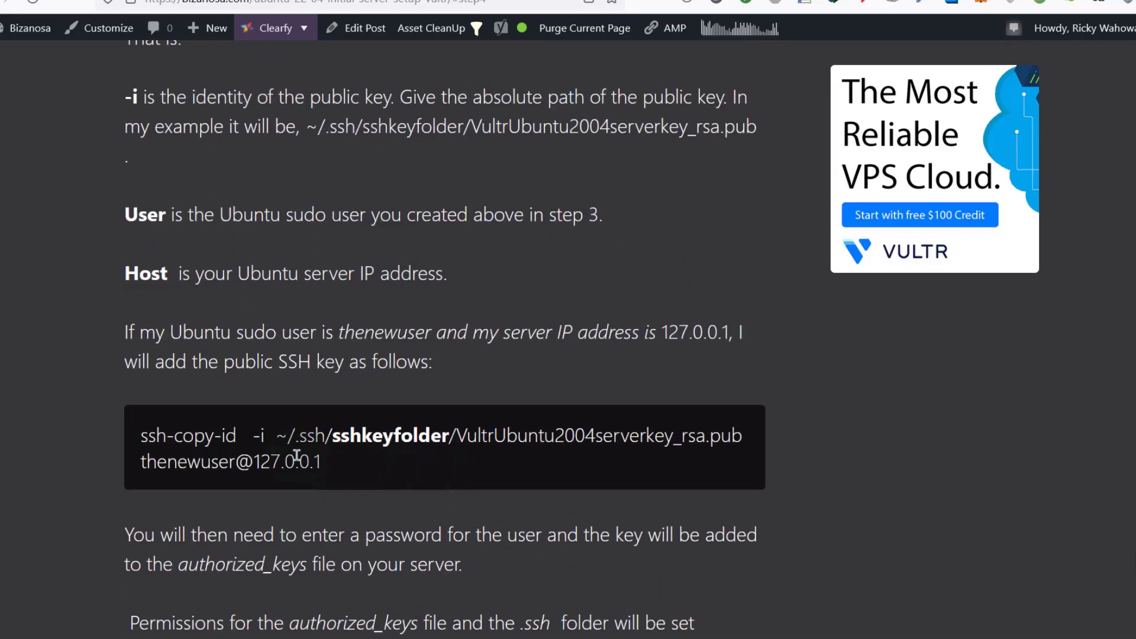
left_click(142, 434)
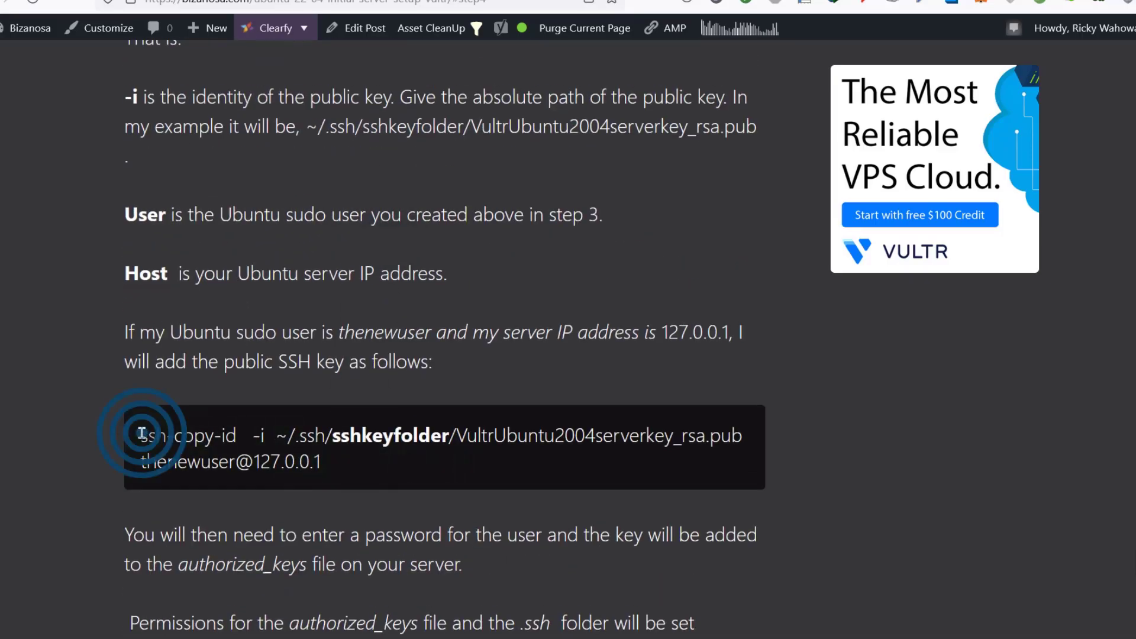
scroll(297, 412, "down", 1)
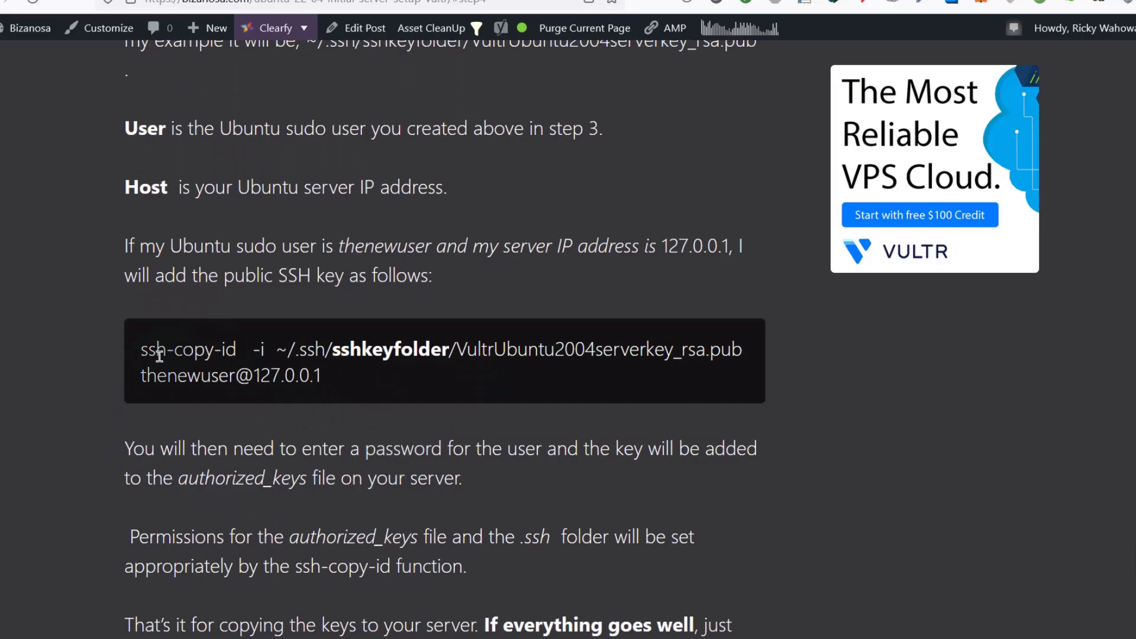
left_click_drag(142, 348, 740, 344)
left_click(256, 348)
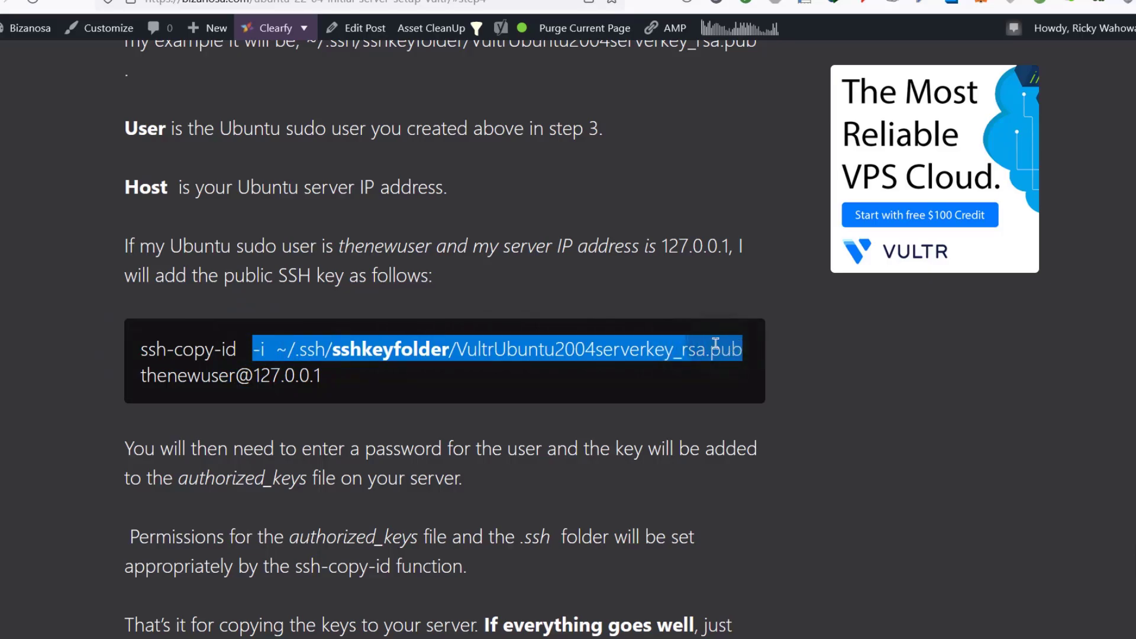
left_click_drag(143, 376, 316, 378)
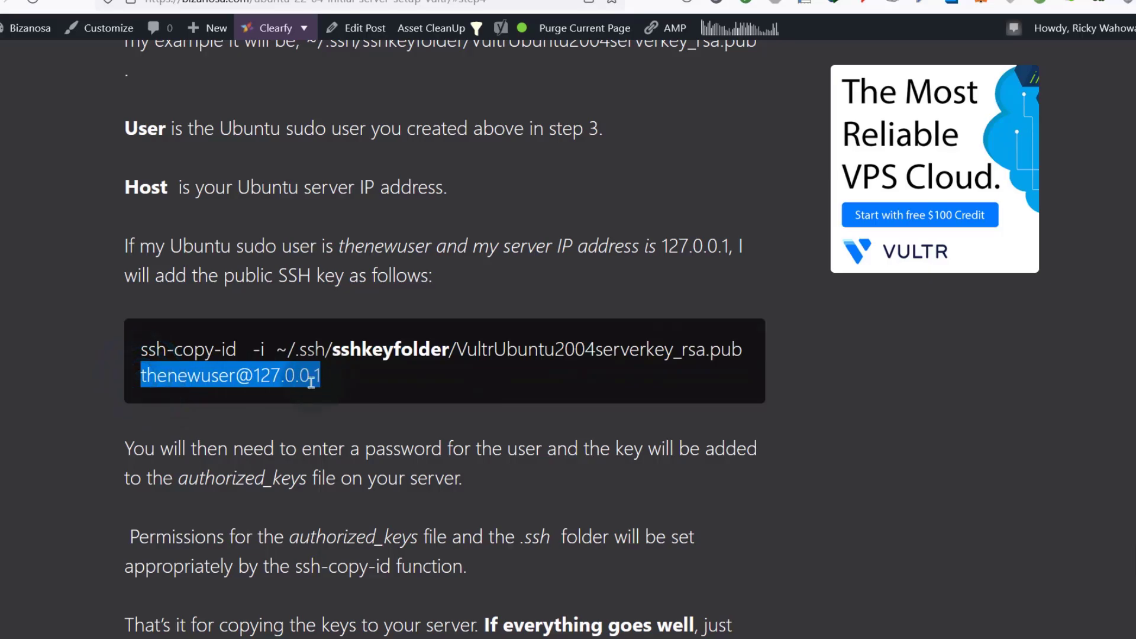
left_click_drag(143, 351, 320, 377)
right_click(288, 375)
left_click(308, 391)
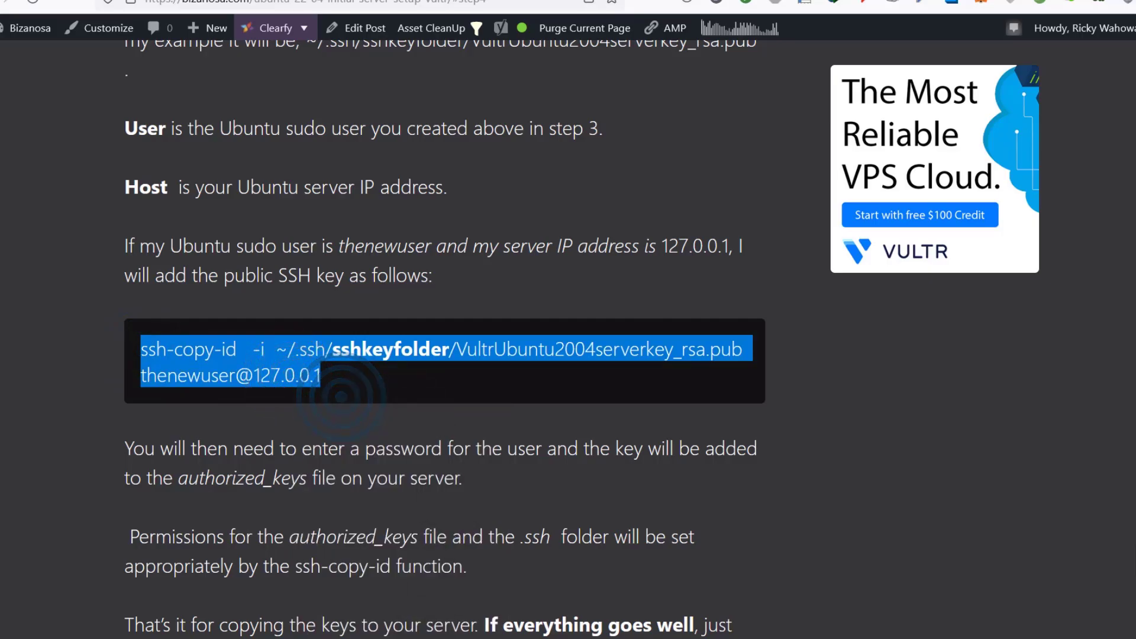
left_click(324, 635)
Paste the ssh-copy-id example and replace its key path with ~/.ssh/Tutorials/ubu2204/ubu22keys
left_click(790, 198)
key("ctrl+v")
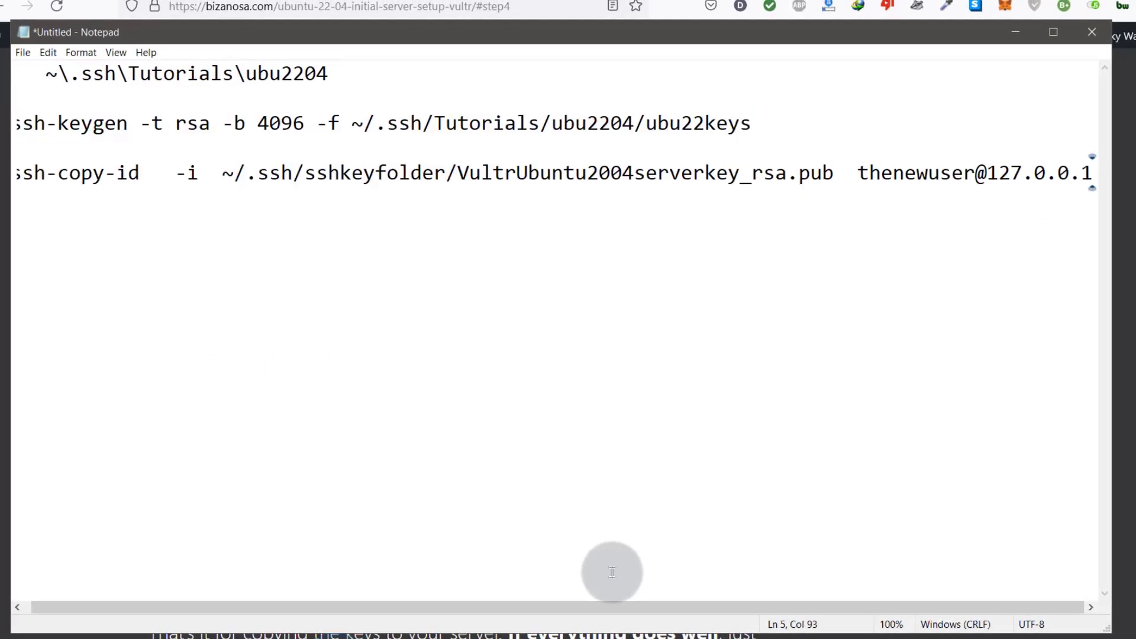
left_click_drag(581, 612, 451, 604)
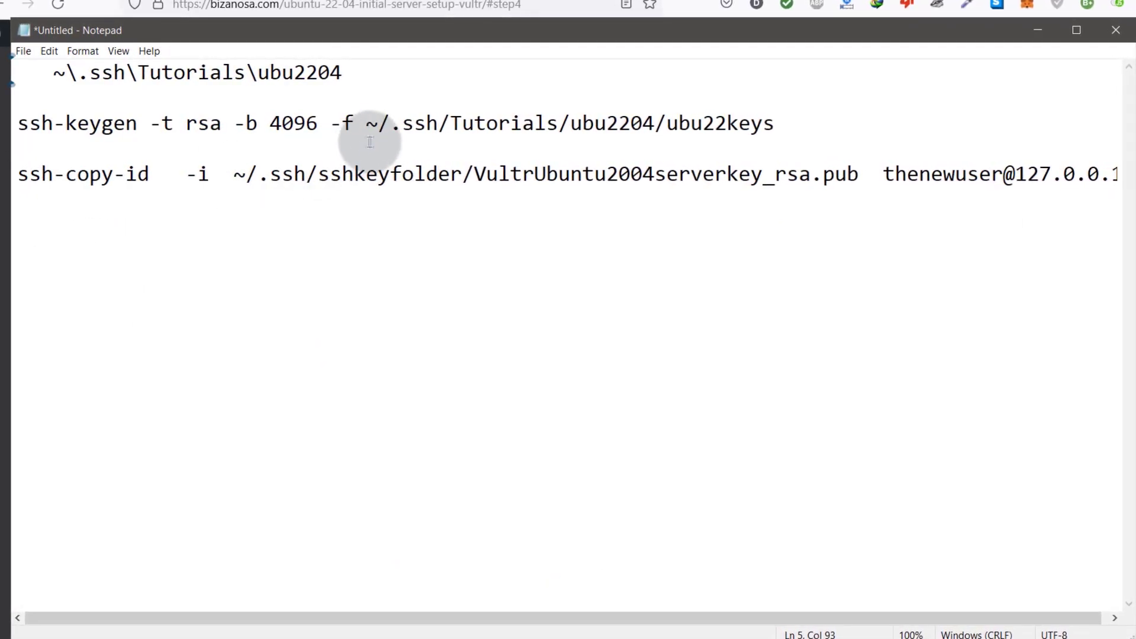
left_click_drag(368, 123, 778, 123)
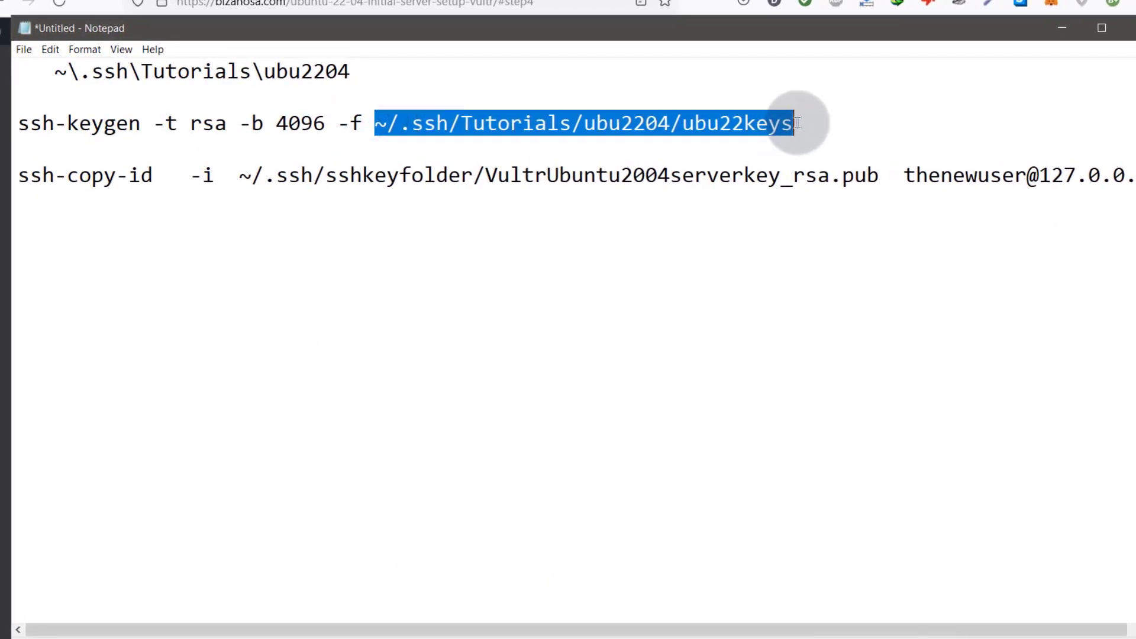
right_click(798, 113)
left_click(788, 159)
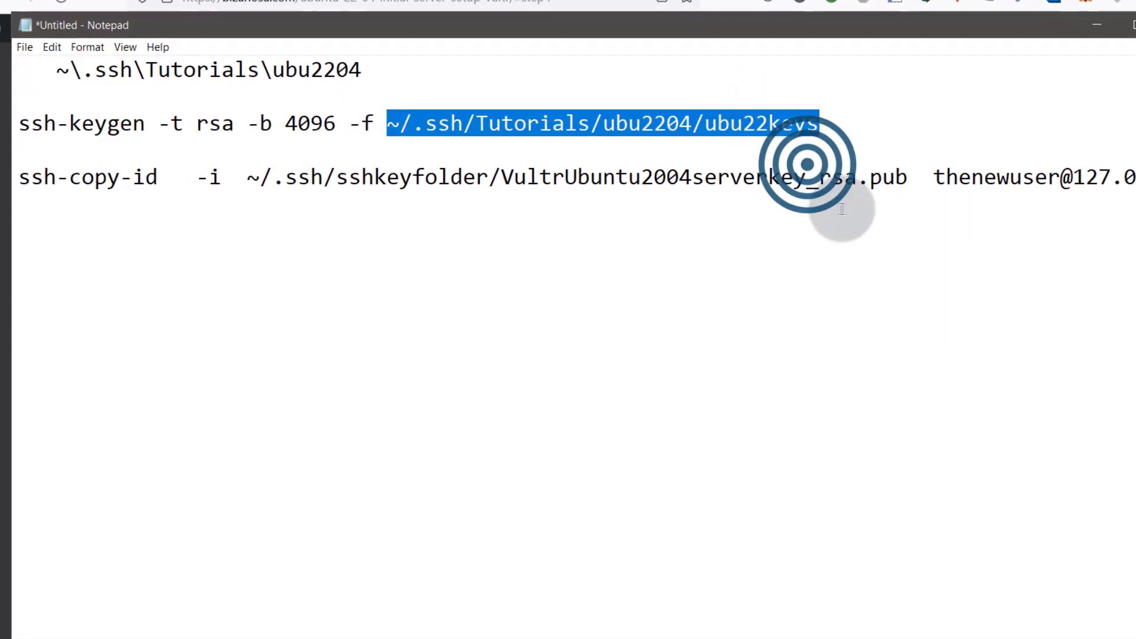
left_click_drag(856, 177, 244, 176)
right_click(267, 177)
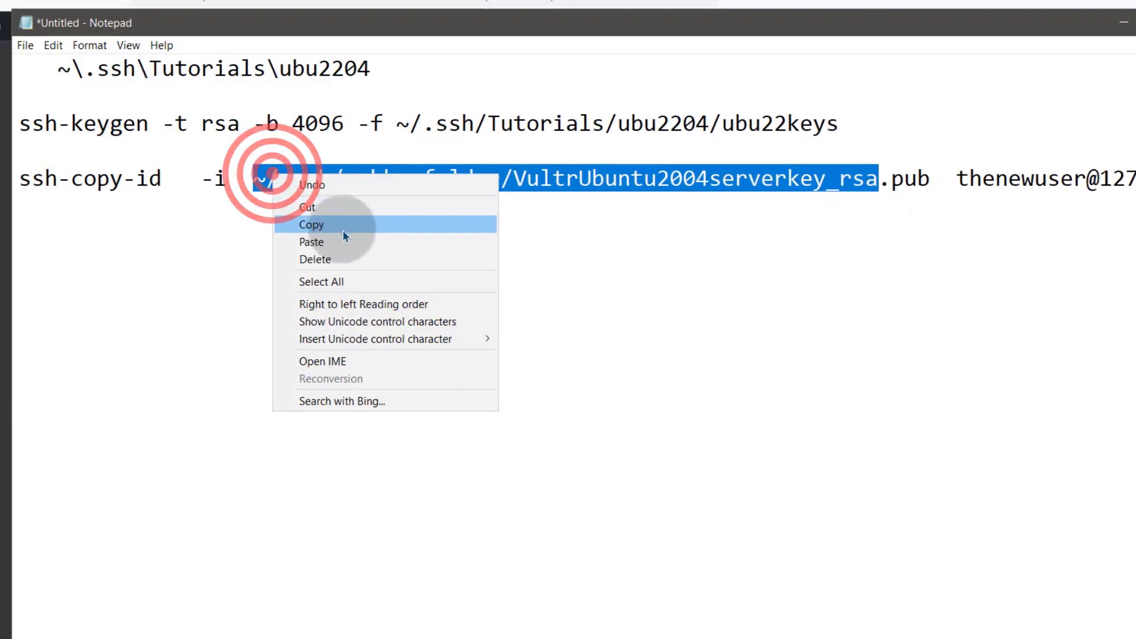
left_click(329, 243)
left_click_drag(750, 181, 714, 183)
left_click(698, 178)
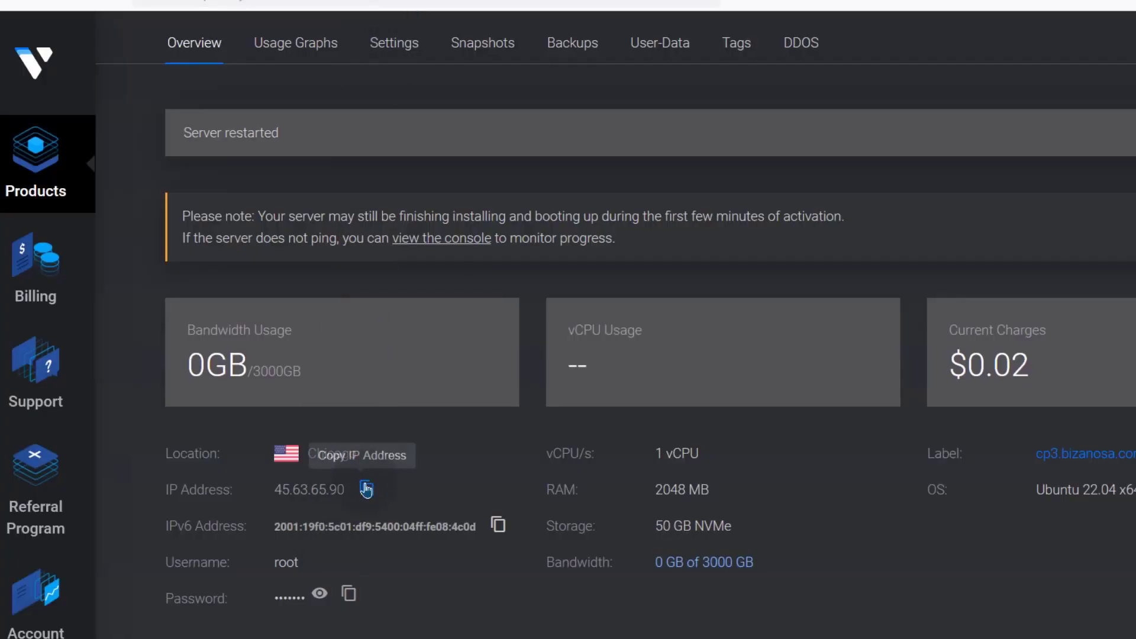
Replace 127.0.0.1 with the server IP 45.63.65.90 and append 3 to the username
left_click(366, 488)
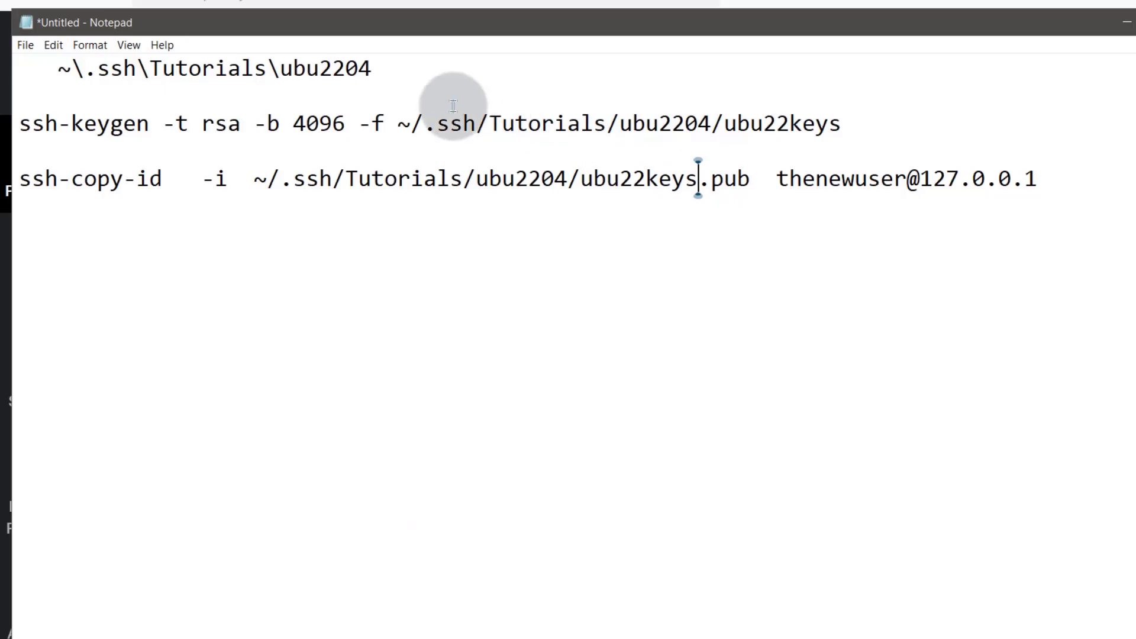
left_click_drag(921, 178, 1043, 188)
key("ctrl+v")
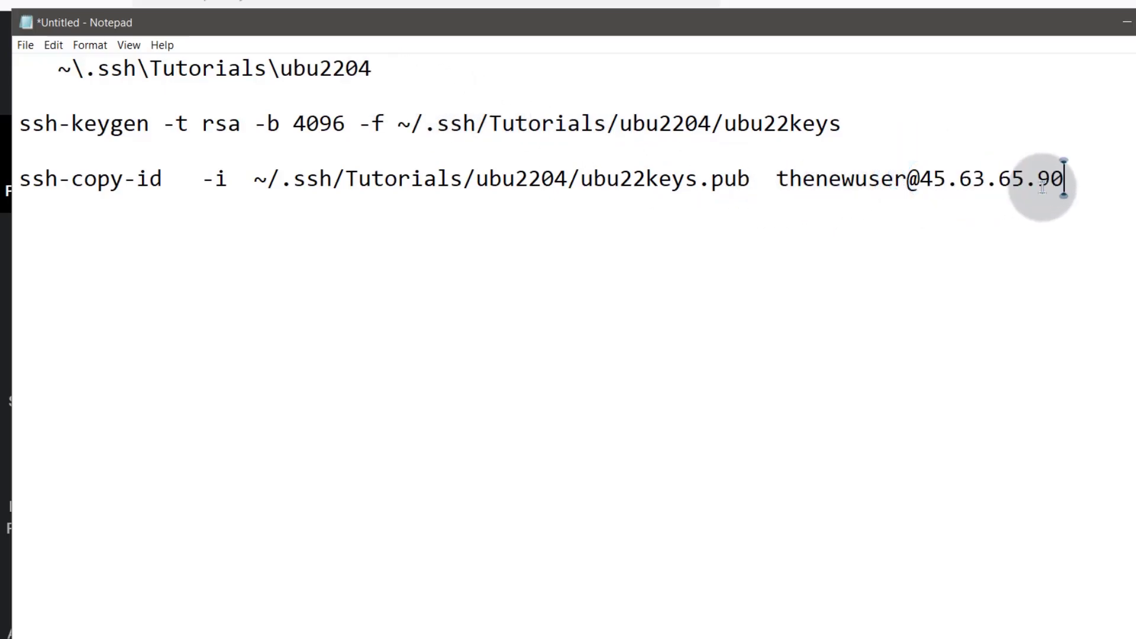
left_click(906, 176)
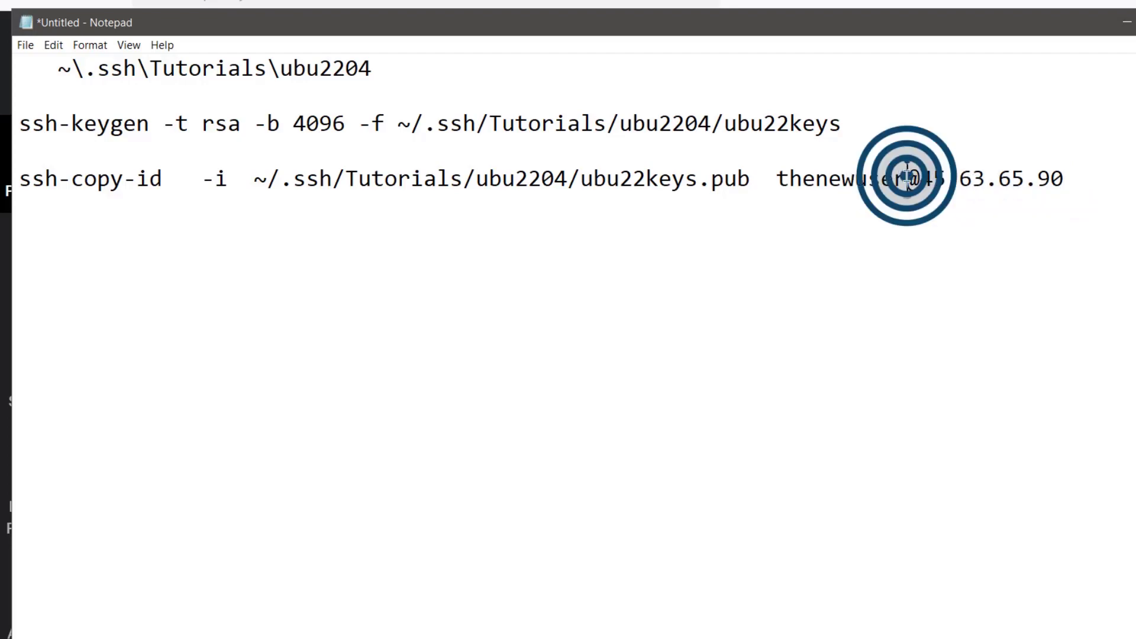
type("3")
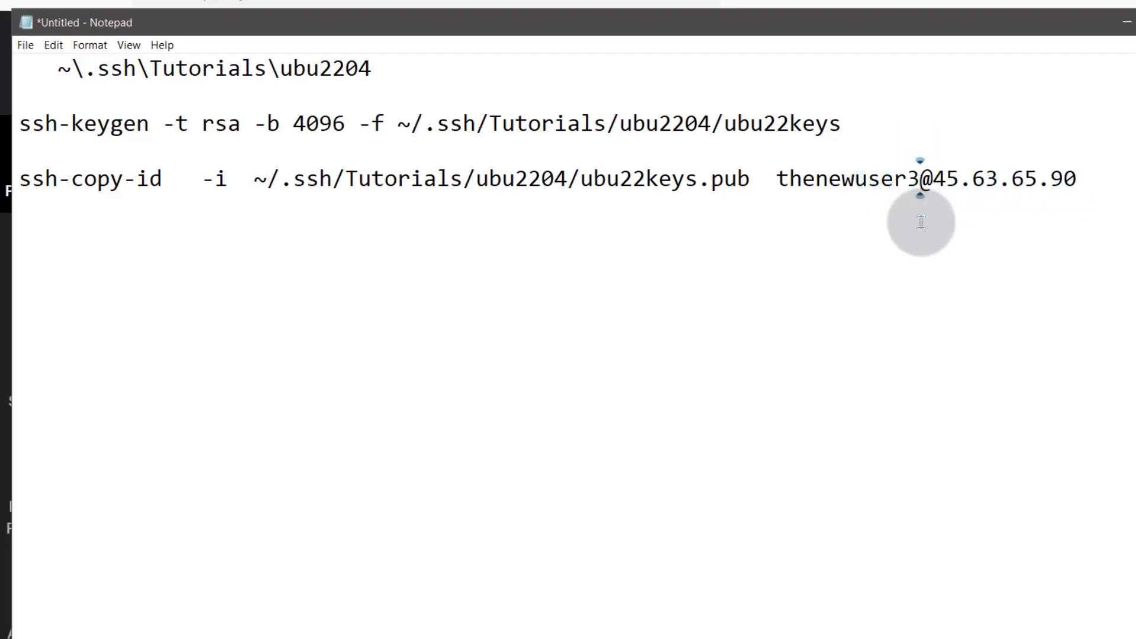
left_click_drag(1077, 178, 780, 170)
right_click(781, 178)
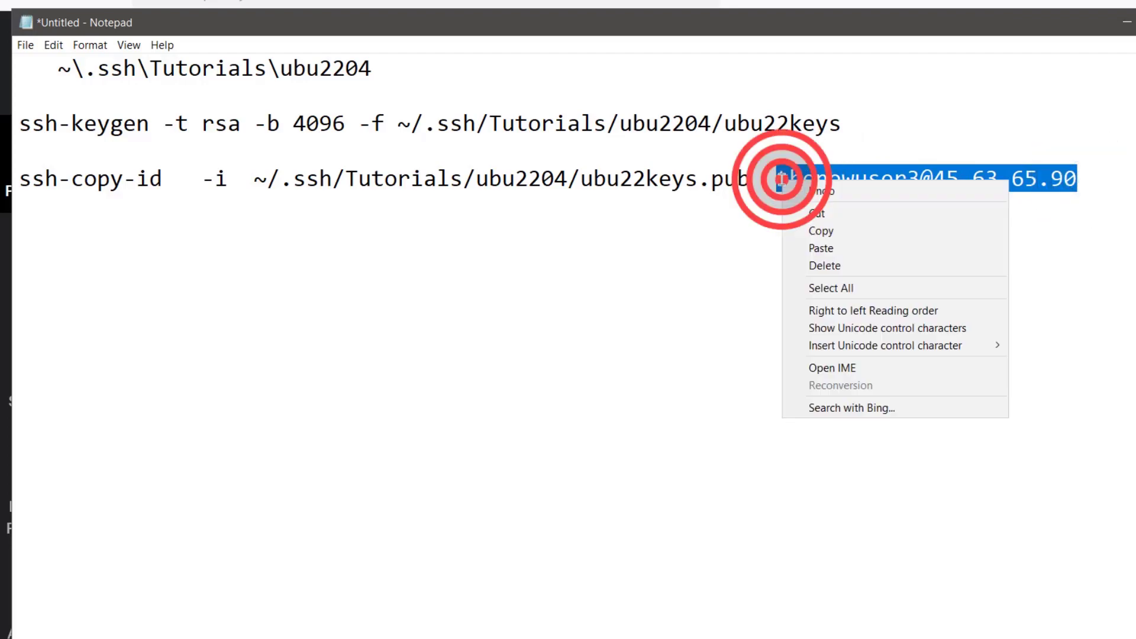
left_click(824, 224)
left_click(392, 60)
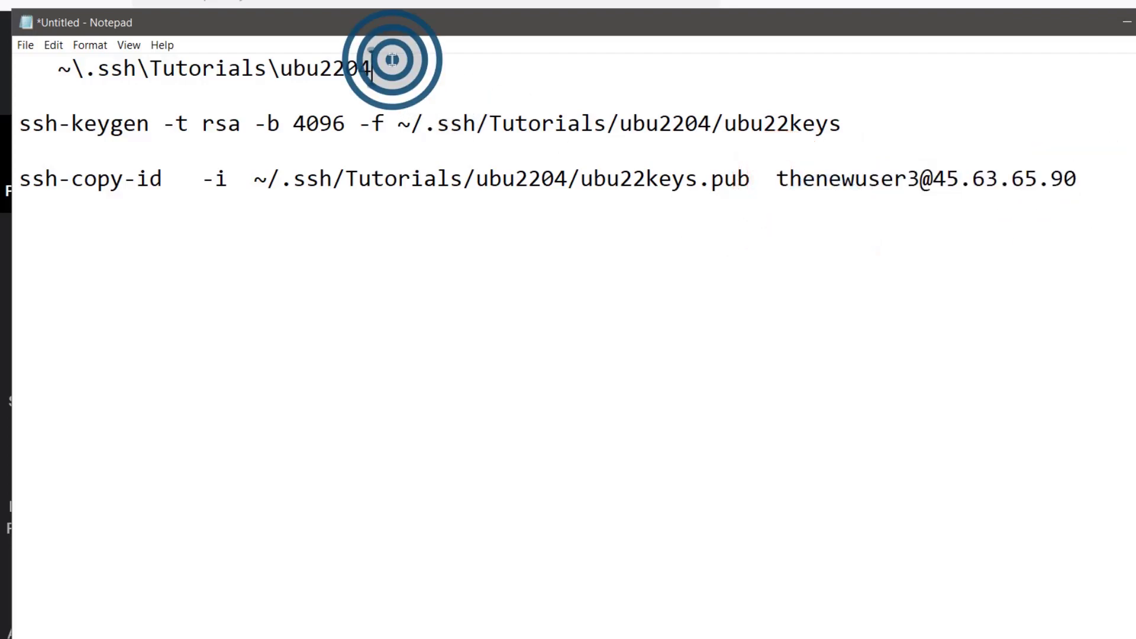
key("Return")
key("Return")
key("ctrl+v")
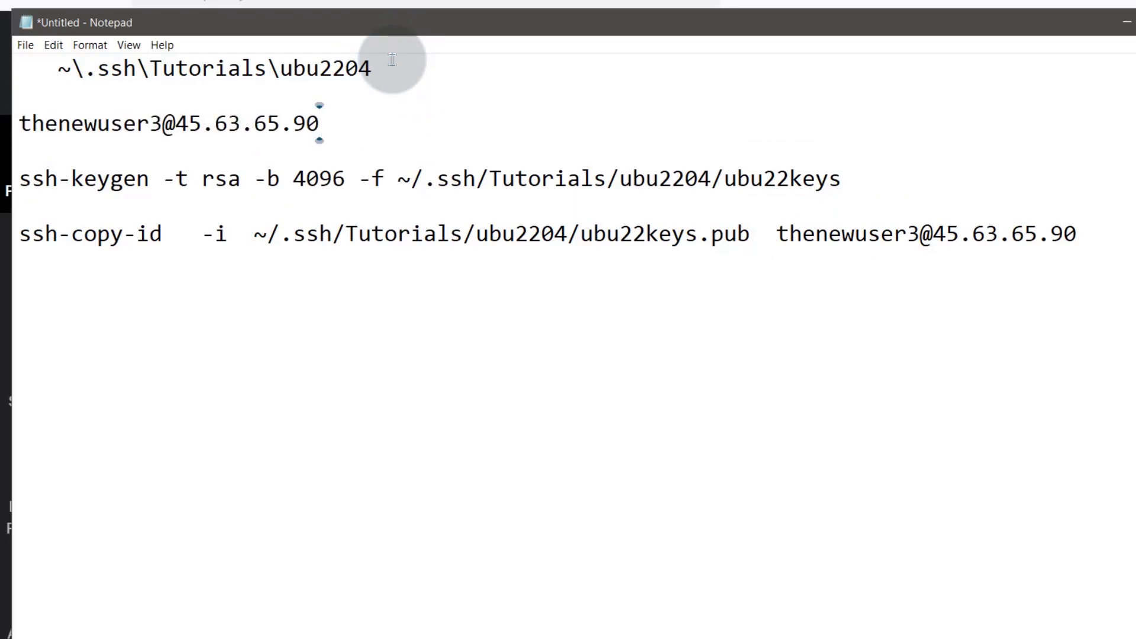
Copy the finished ssh-copy-id command with the ubu22keys.pub path
left_click(21, 232)
left_click_drag(21, 232, 1079, 234)
right_click(944, 231)
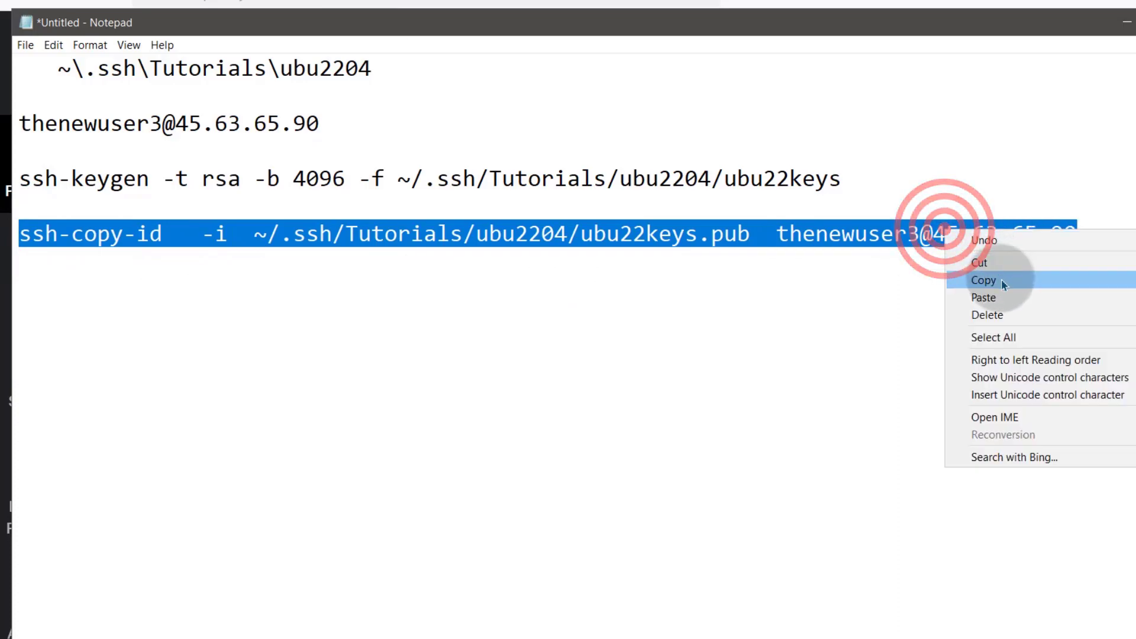
left_click(1004, 284)
left_click(53, 235)
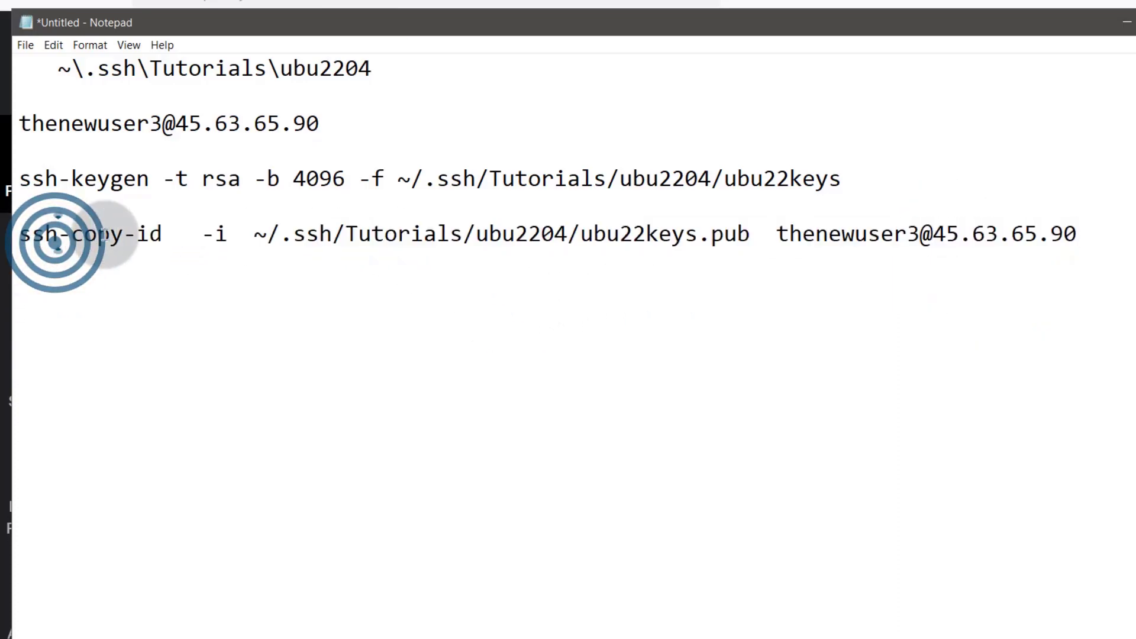
left_click_drag(259, 234, 751, 234)
left_click(710, 235)
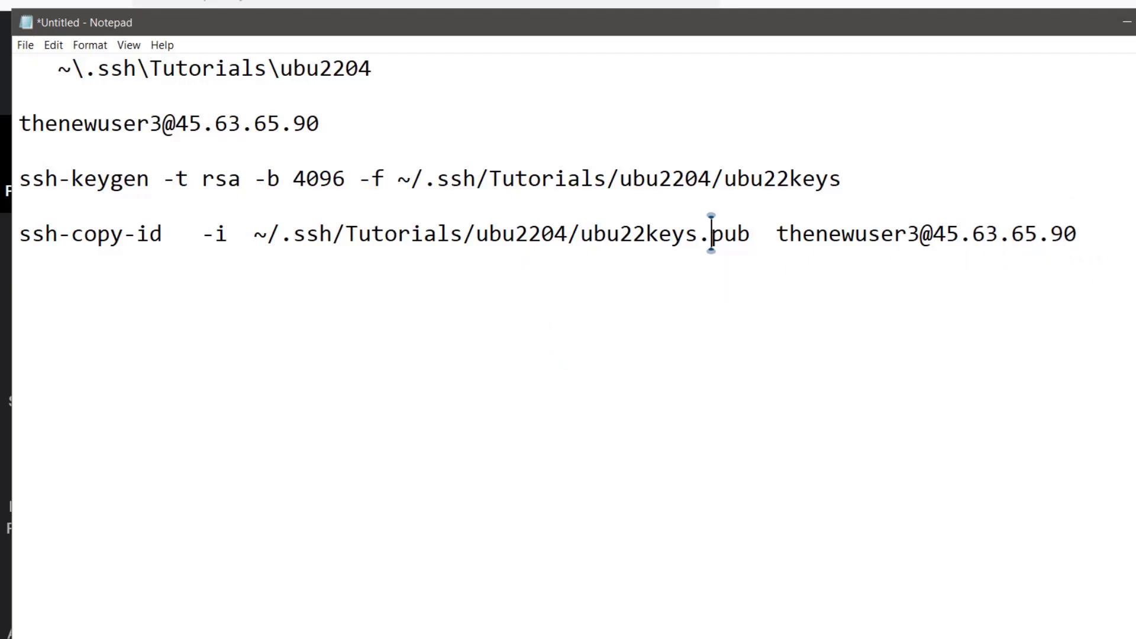
Paste and run the ssh-copy-id command in Git Bash, confirming 'Number of key(s) added: 1'
mouse_move(439, 638)
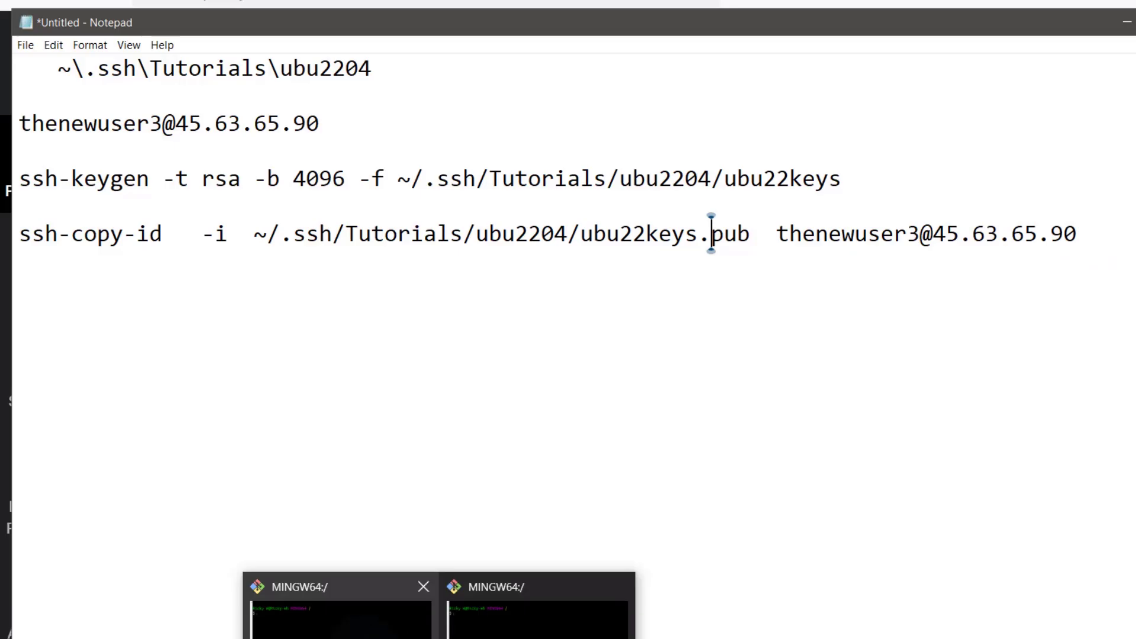
left_click(362, 621)
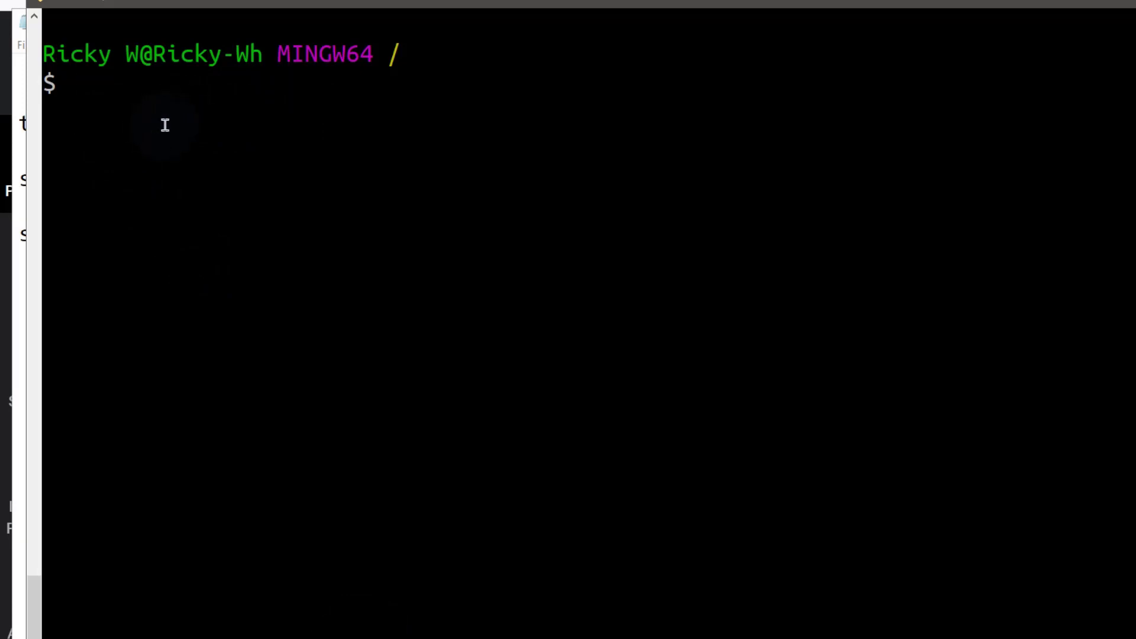
right_click(77, 81)
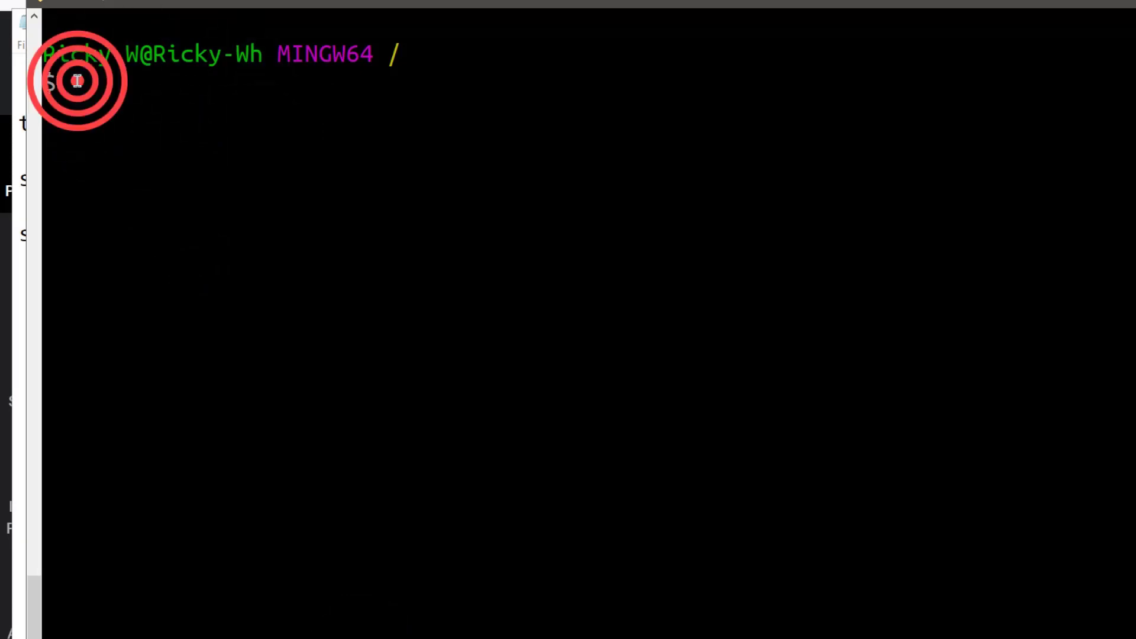
left_click(129, 132)
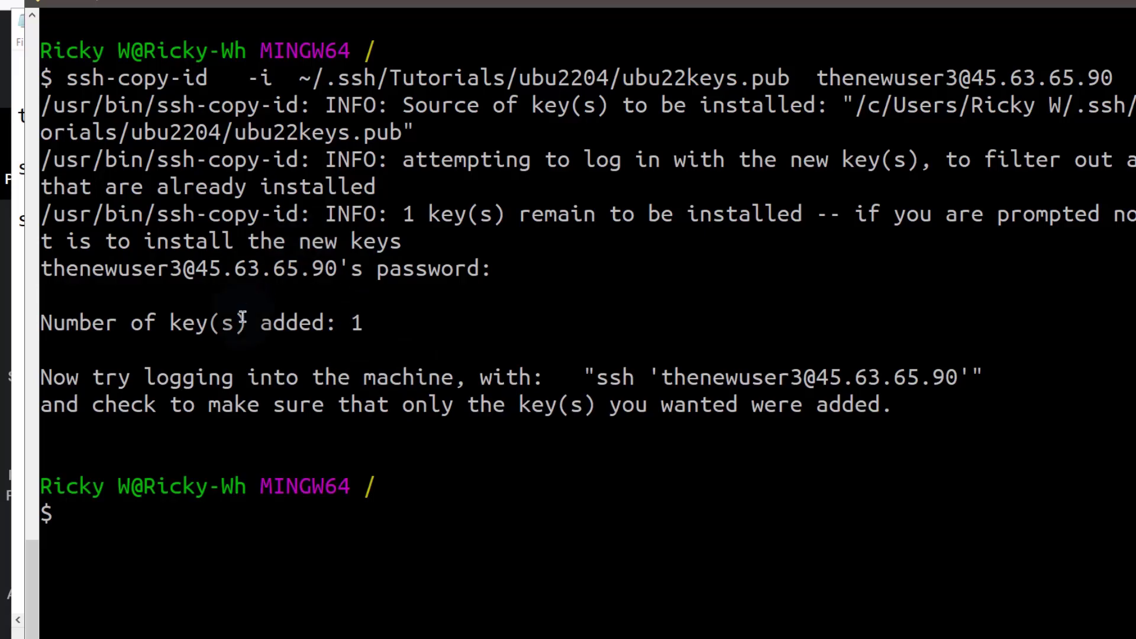
left_click_drag(259, 322, 253, 320)
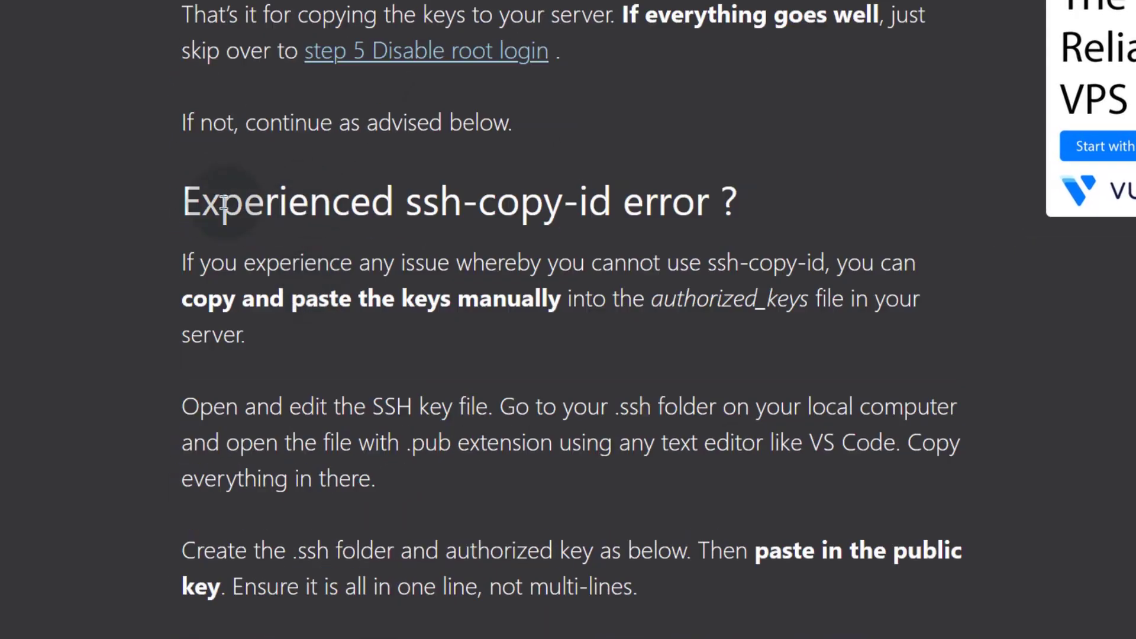
Scroll past the 'Experienced ssh-copy-id error ?' heading to the sudo mkdir and chmod authorized_keys commands
left_click_drag(184, 192, 740, 201)
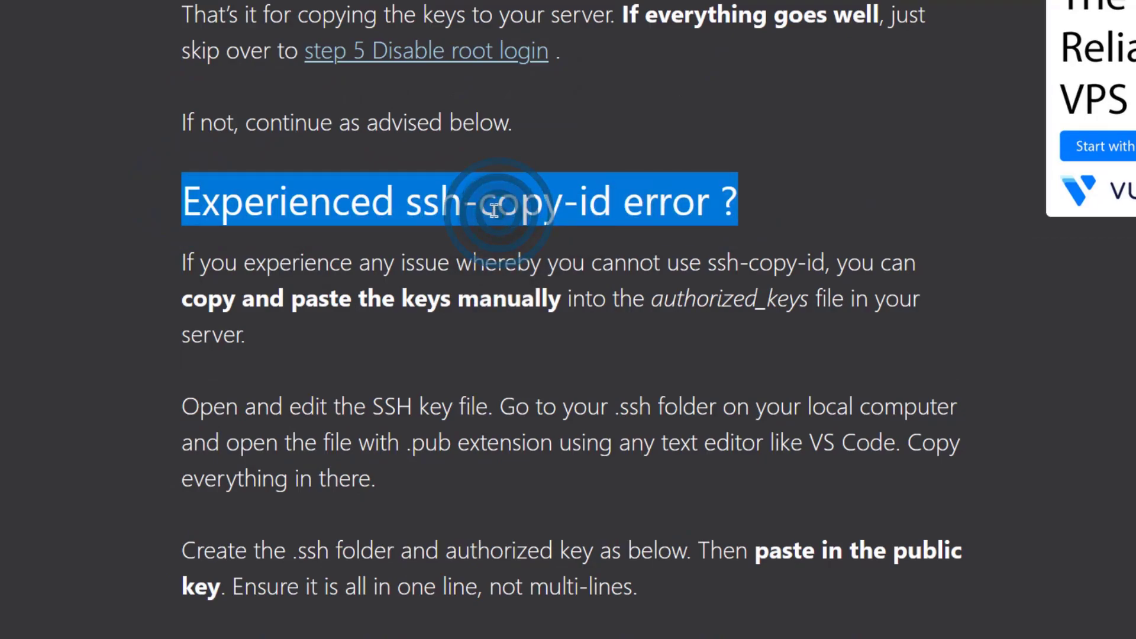
left_click(481, 195)
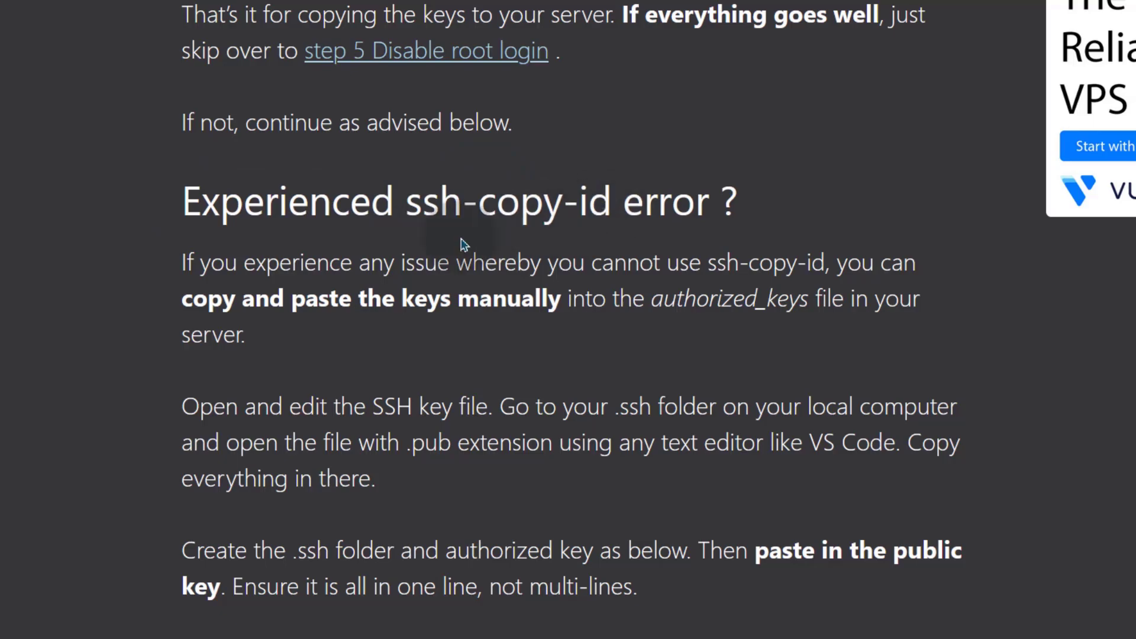
scroll(306, 329, "up", 3)
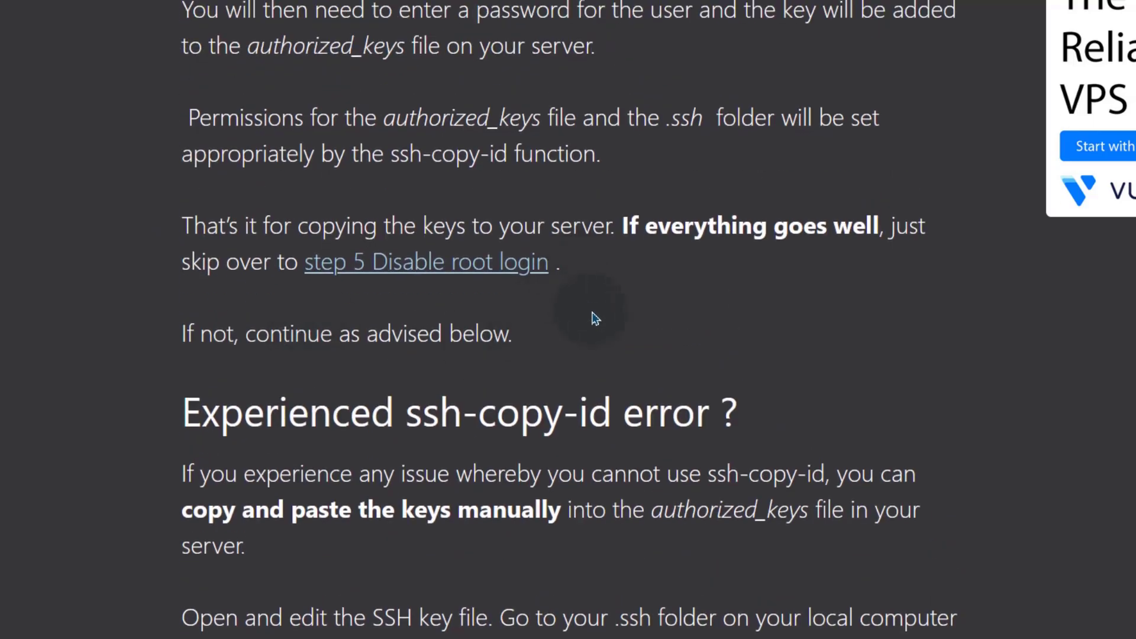
scroll(594, 318, "down", 3)
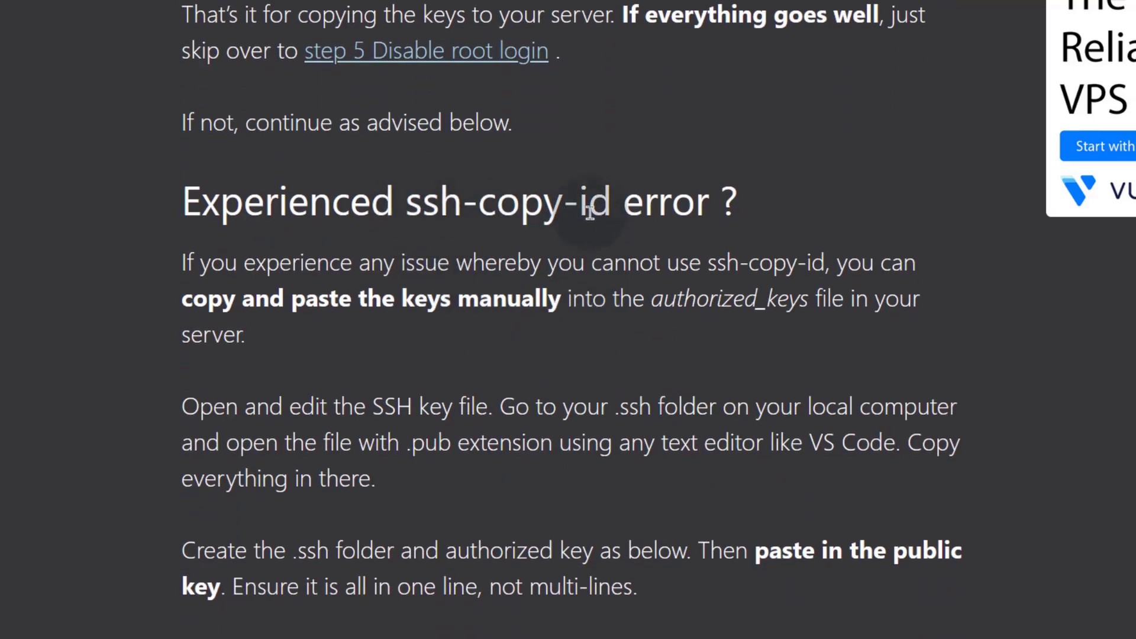
scroll(376, 394, "down", 3)
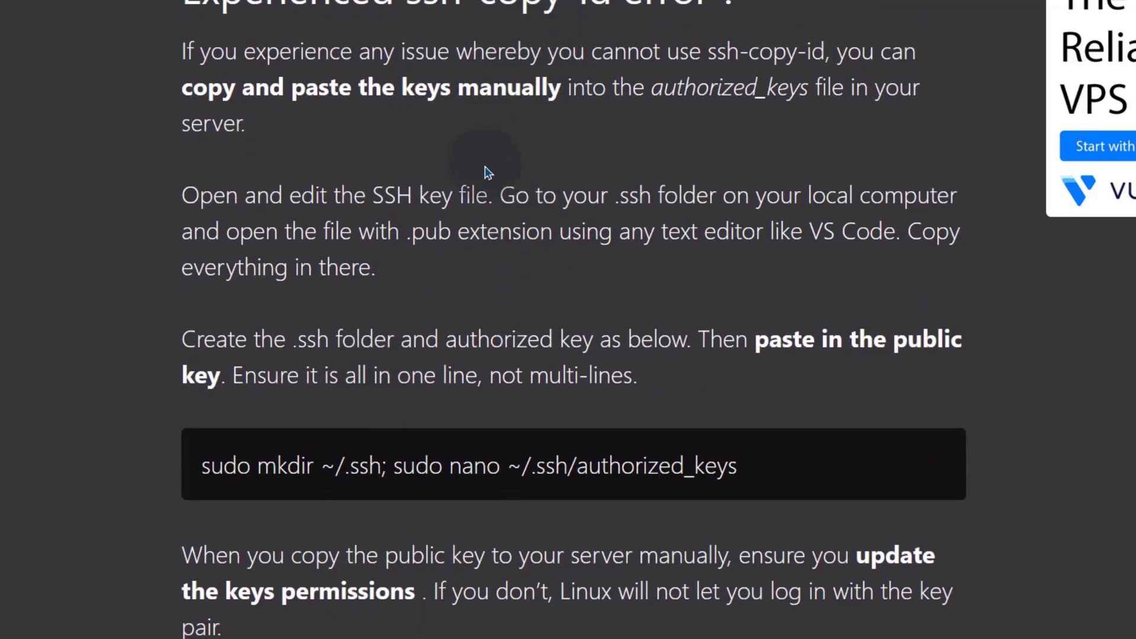
scroll(449, 189, "down", 3)
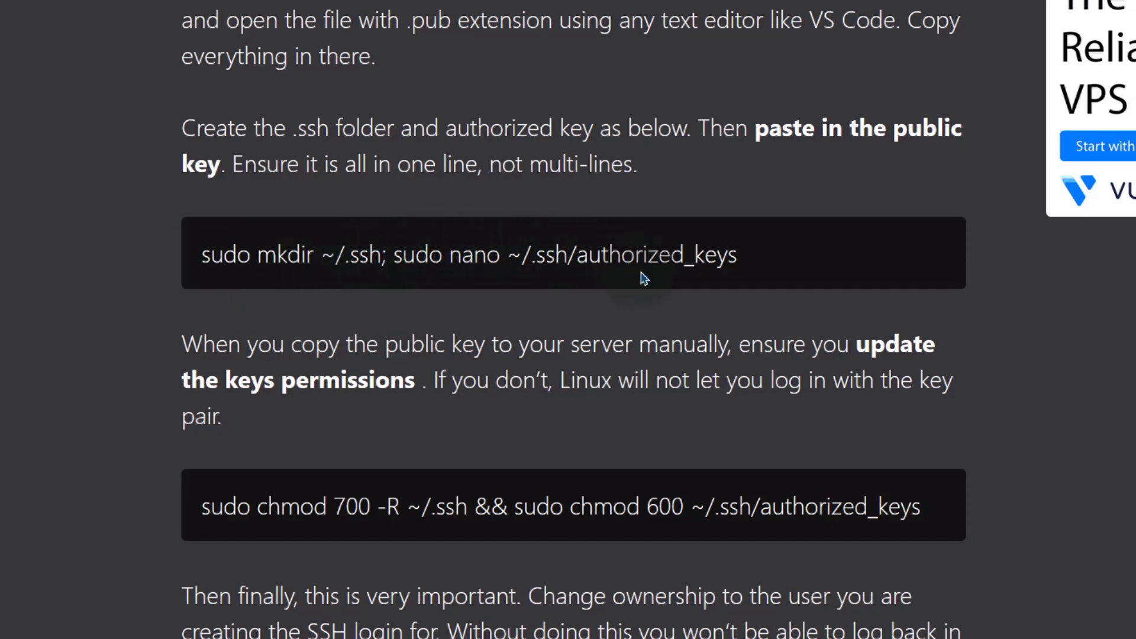
left_click_drag(745, 253, 236, 287)
left_click(357, 254)
Open ubu22keys.pub in Visual Studio Code and copy its full ssh-rsa key line
left_click(161, 607)
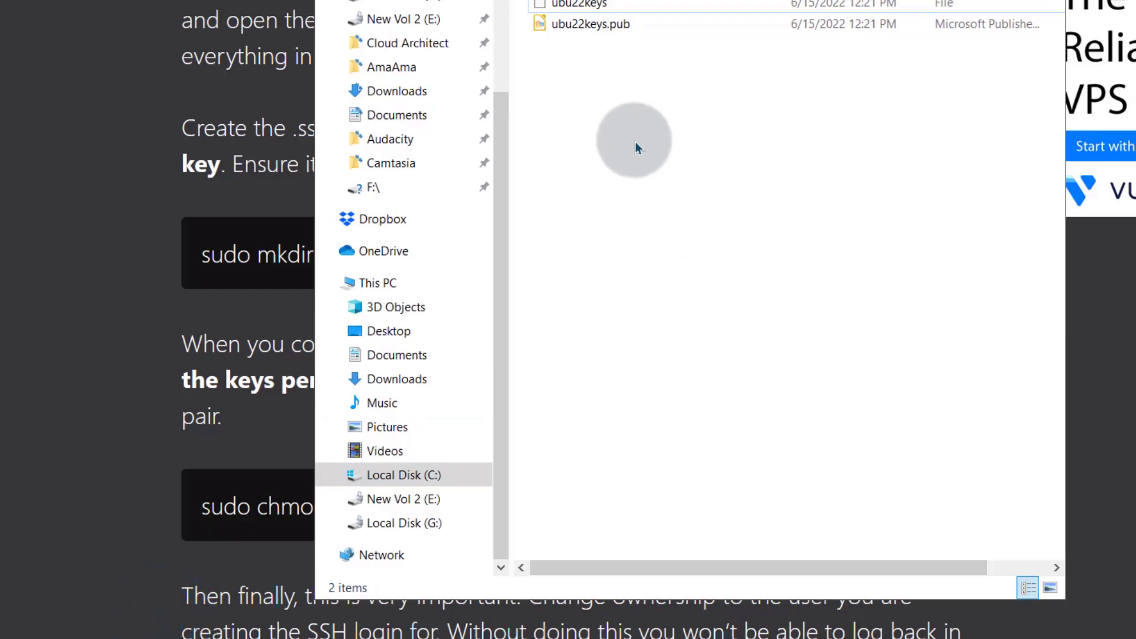
right_click(578, 24)
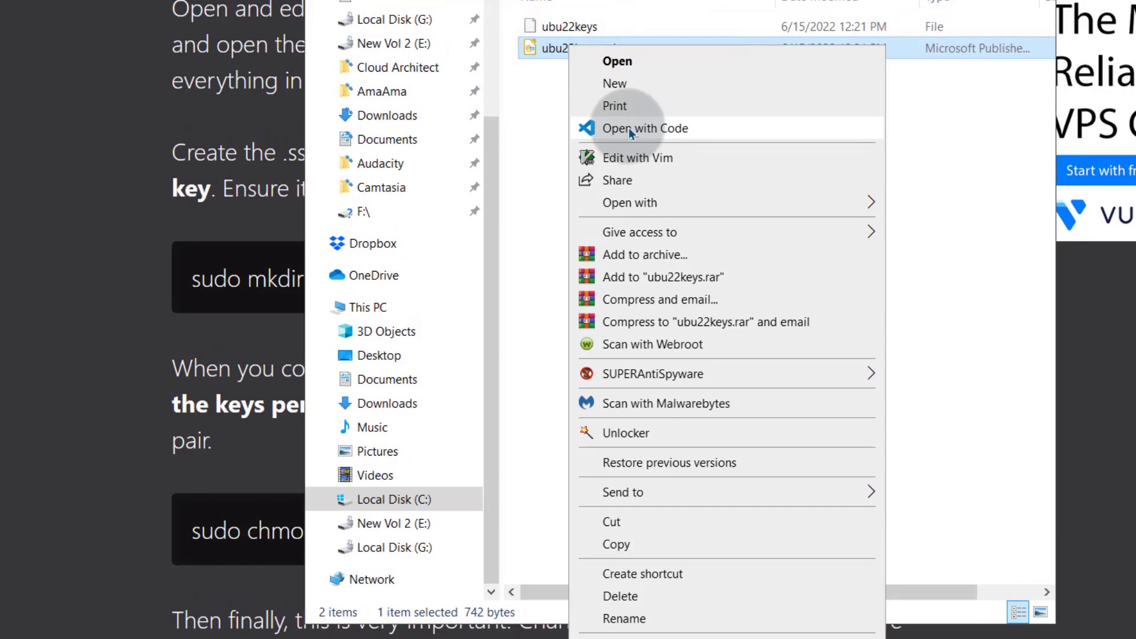
left_click(629, 127)
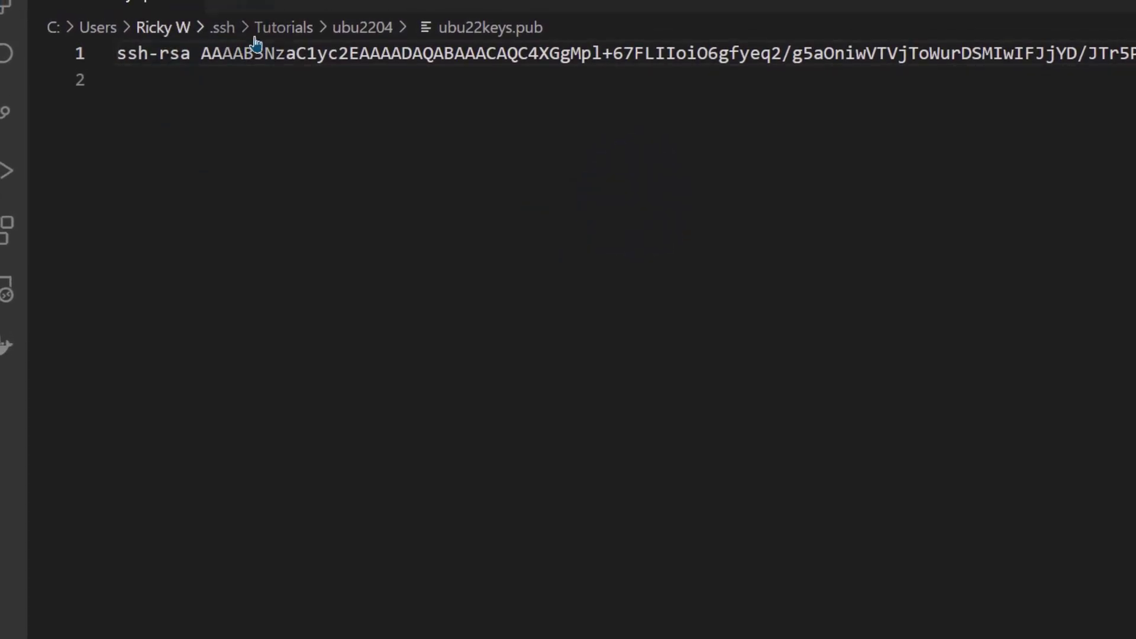
triple_click(458, 53)
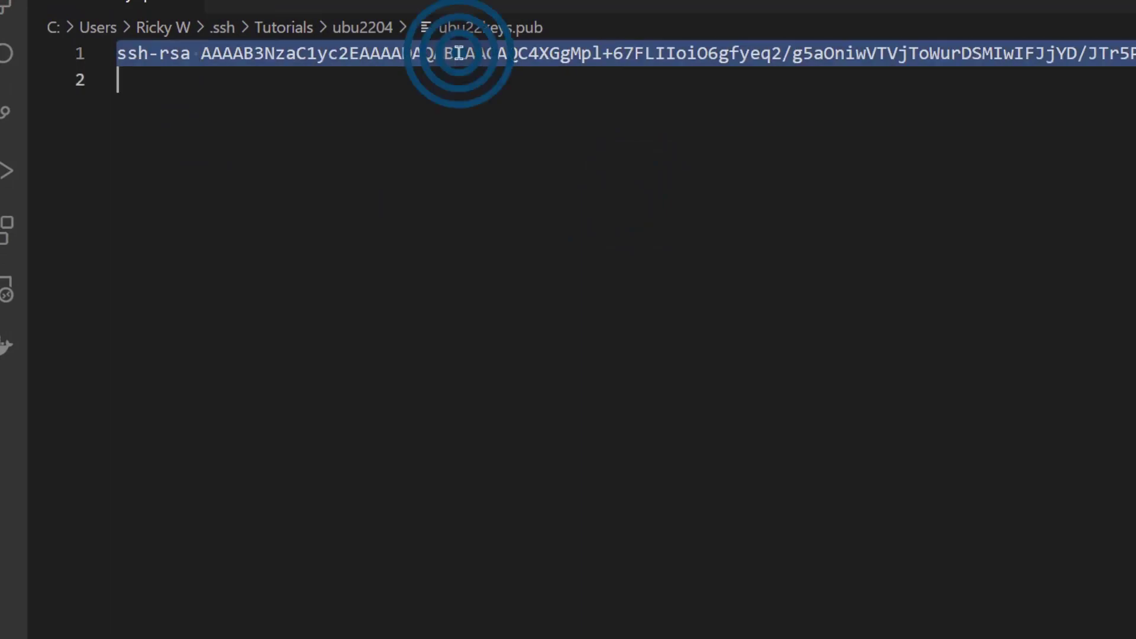
right_click(459, 53)
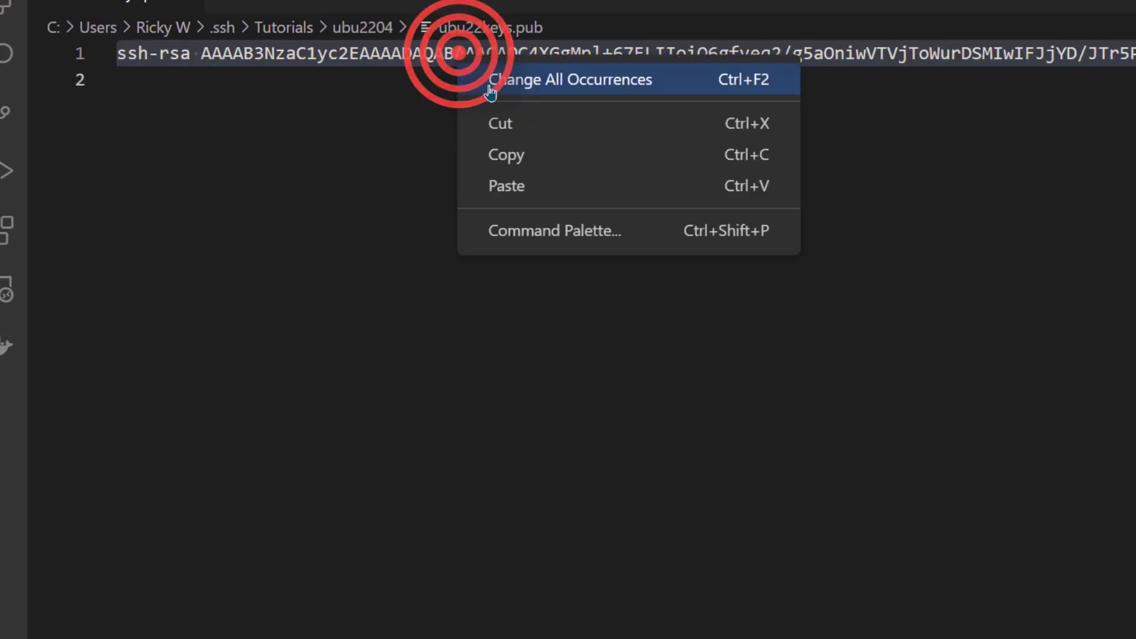
left_click(519, 152)
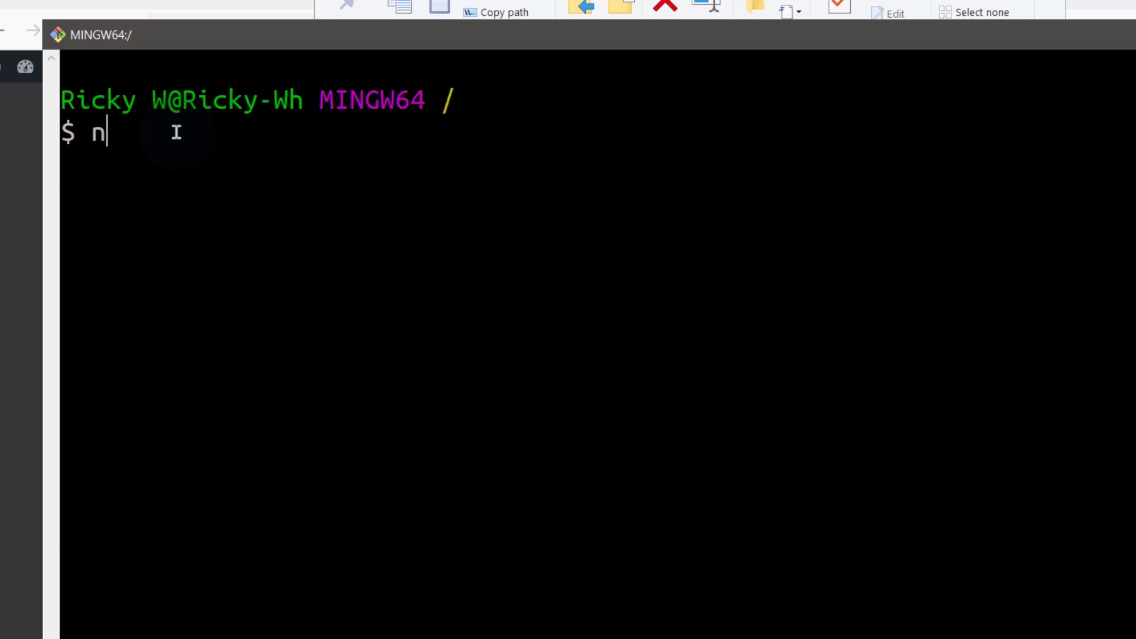
Open file.txt in nano and paste the ssh-rsa public key into it
type("ano")
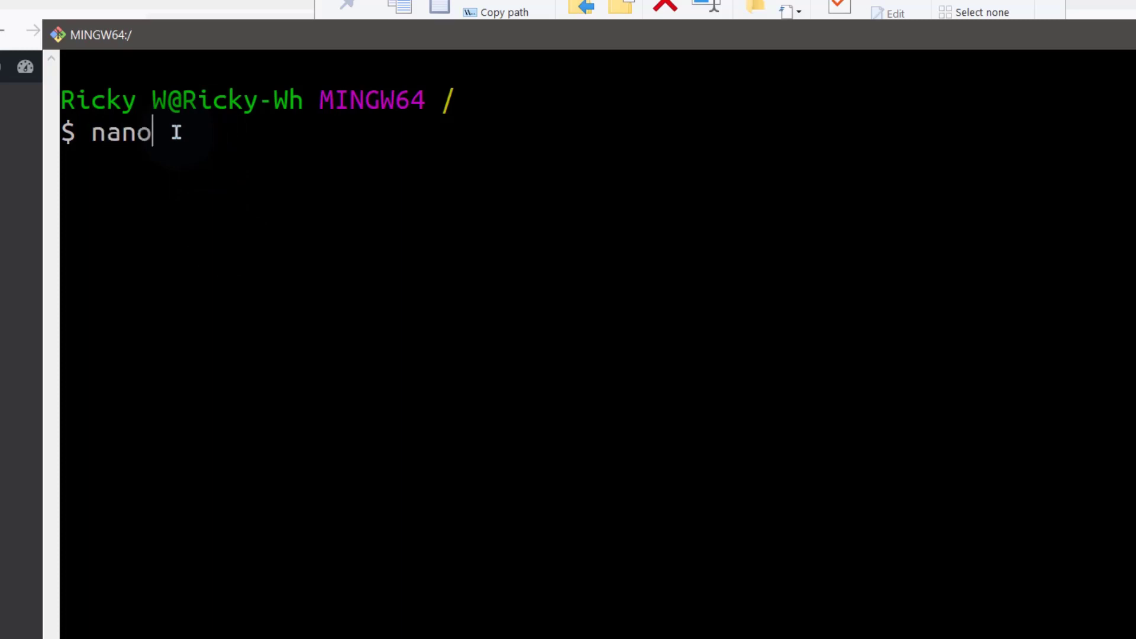
type(" file.txt")
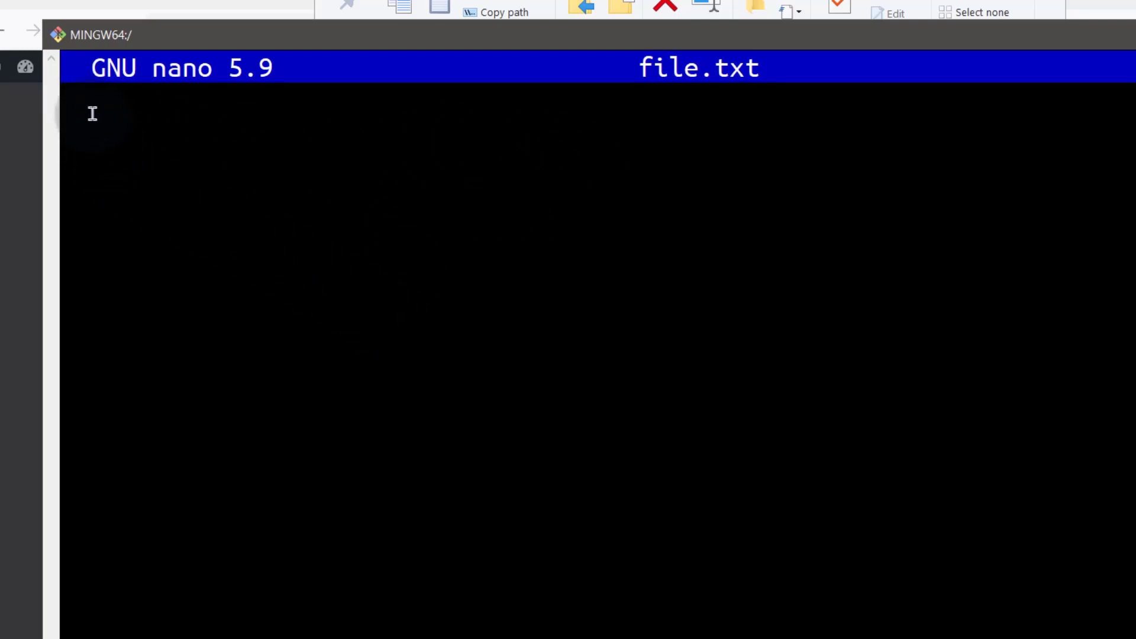
right_click(69, 95)
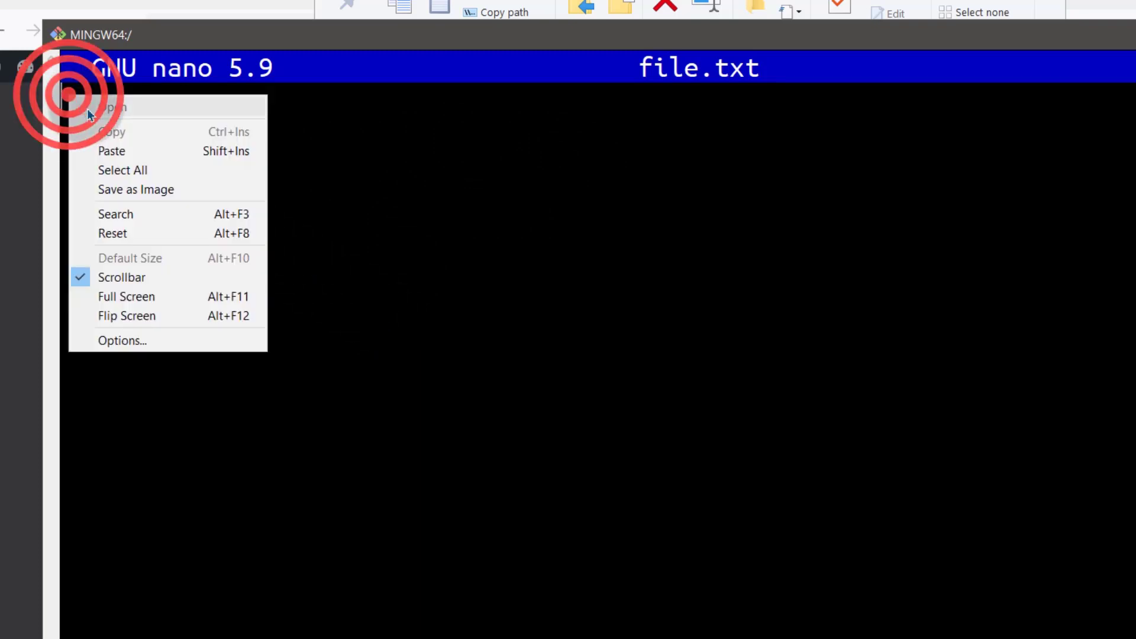
left_click(140, 152)
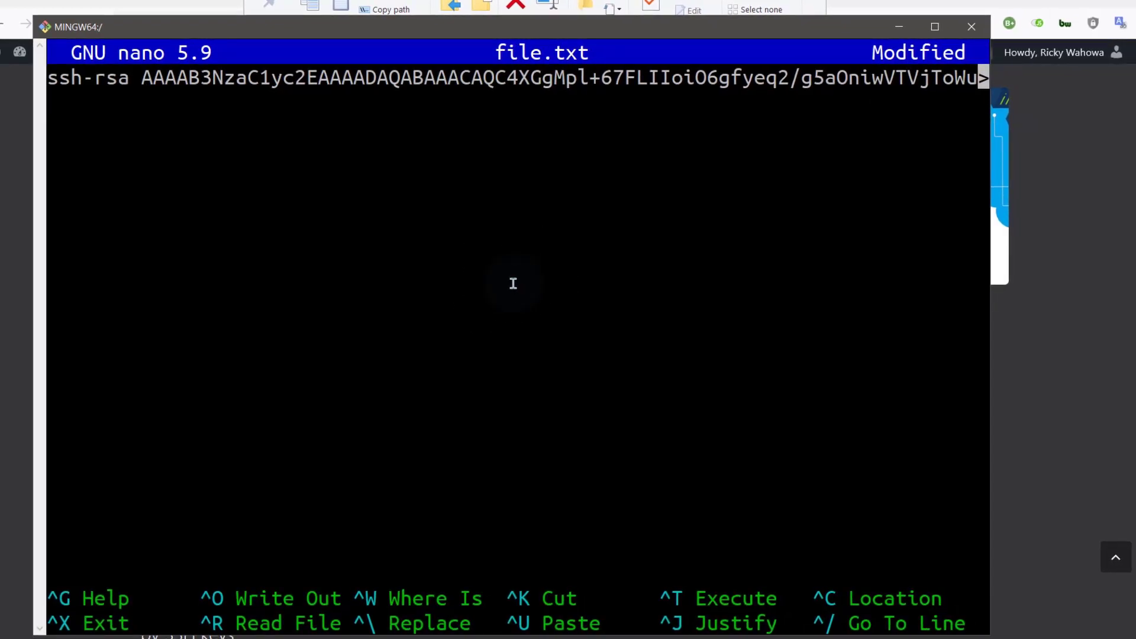
Try saving file.txt, then exit nano without saving after the Permission denied error
key("ctrl+x")
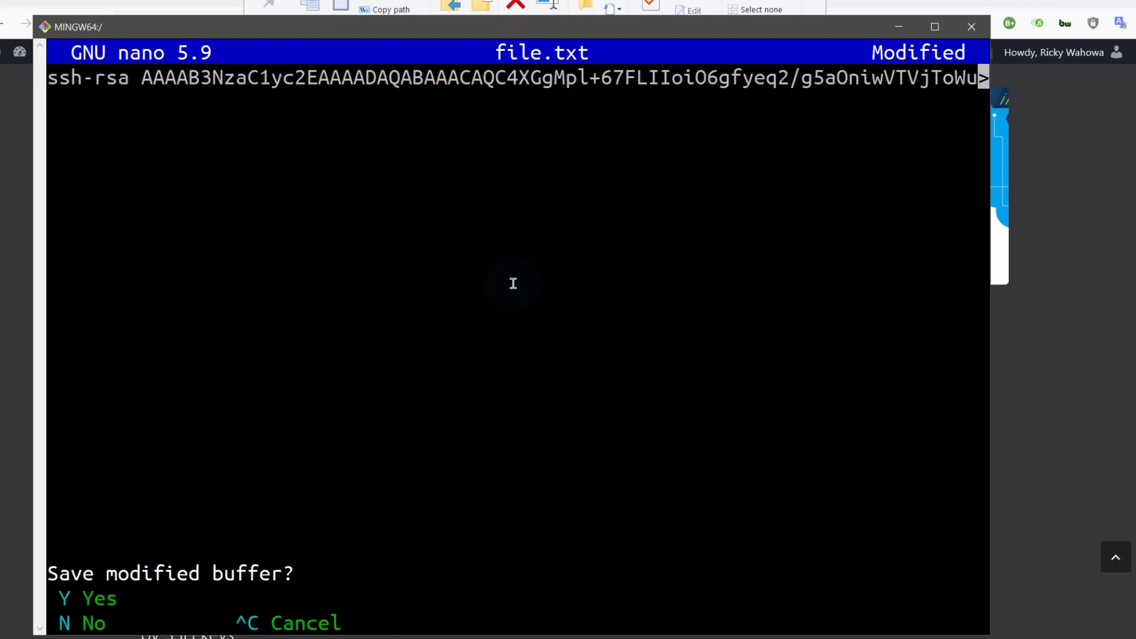
key("y")
key("Return")
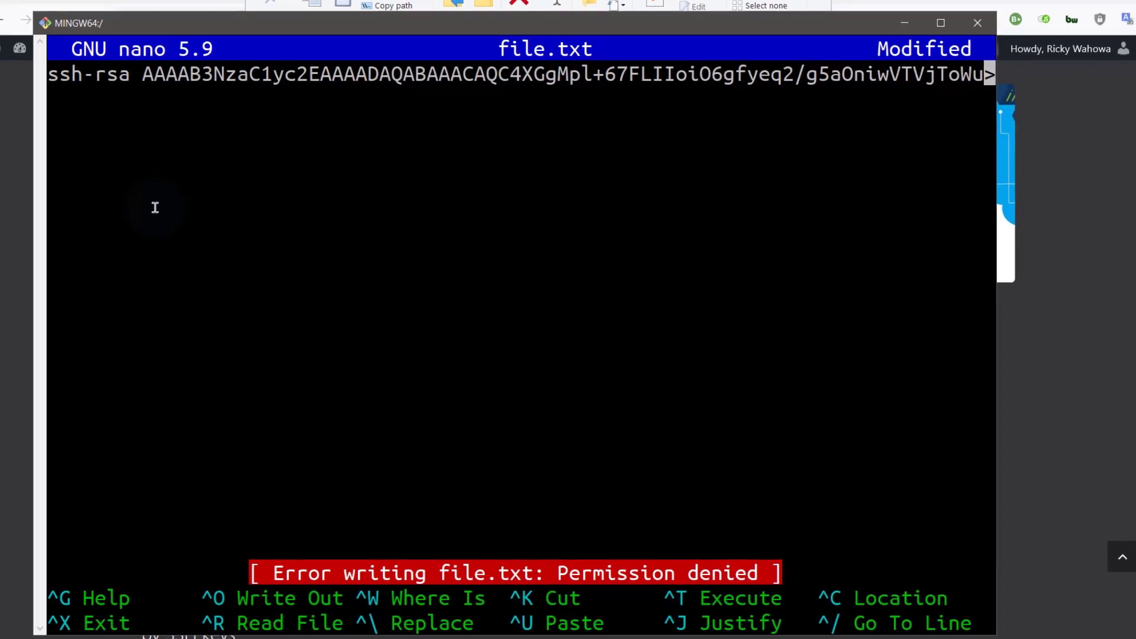
key("ctrl+x")
key("n")
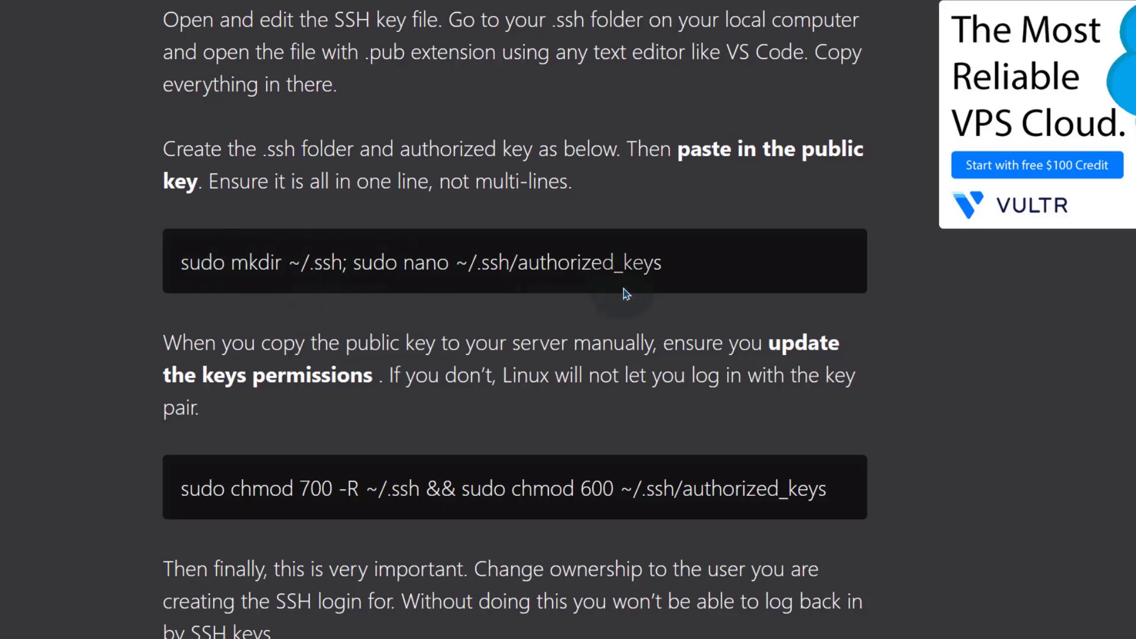
Scroll the tutorial to the 'Ubuntu login with SSH Key' section and its ssh -i command
scroll(441, 516, "down", 3)
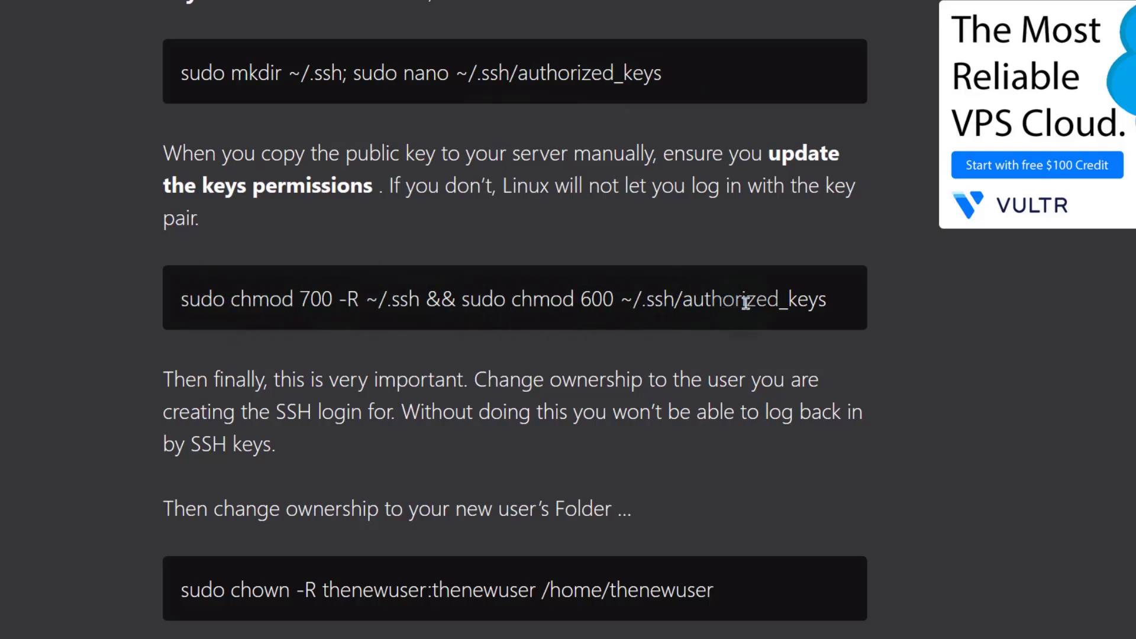
scroll(710, 284, "down", 2)
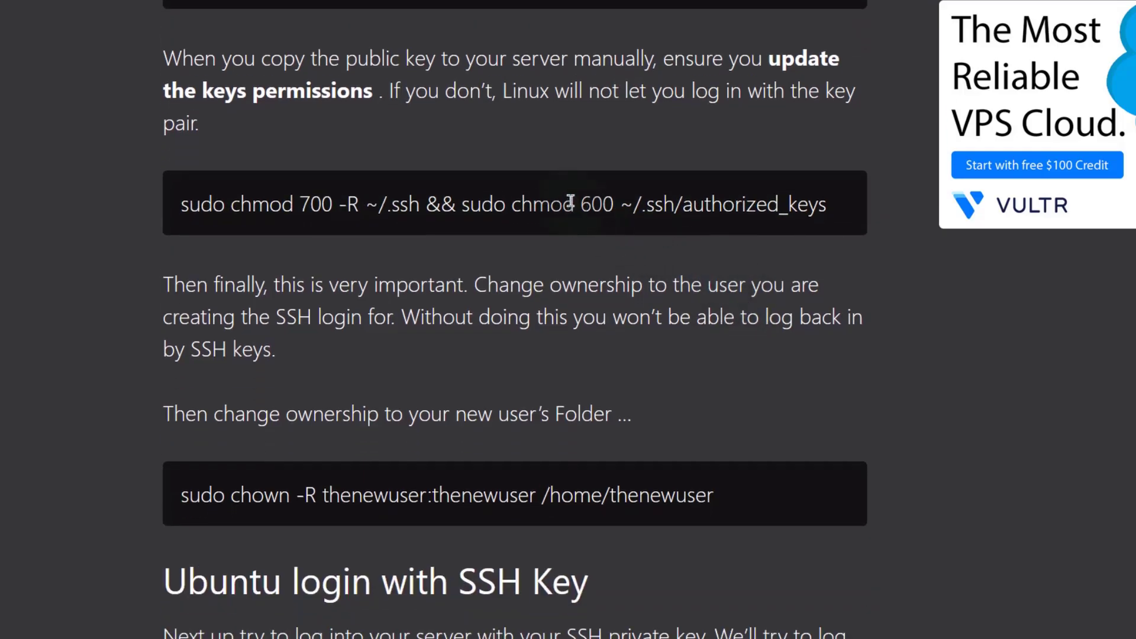
scroll(568, 200, "down", 4)
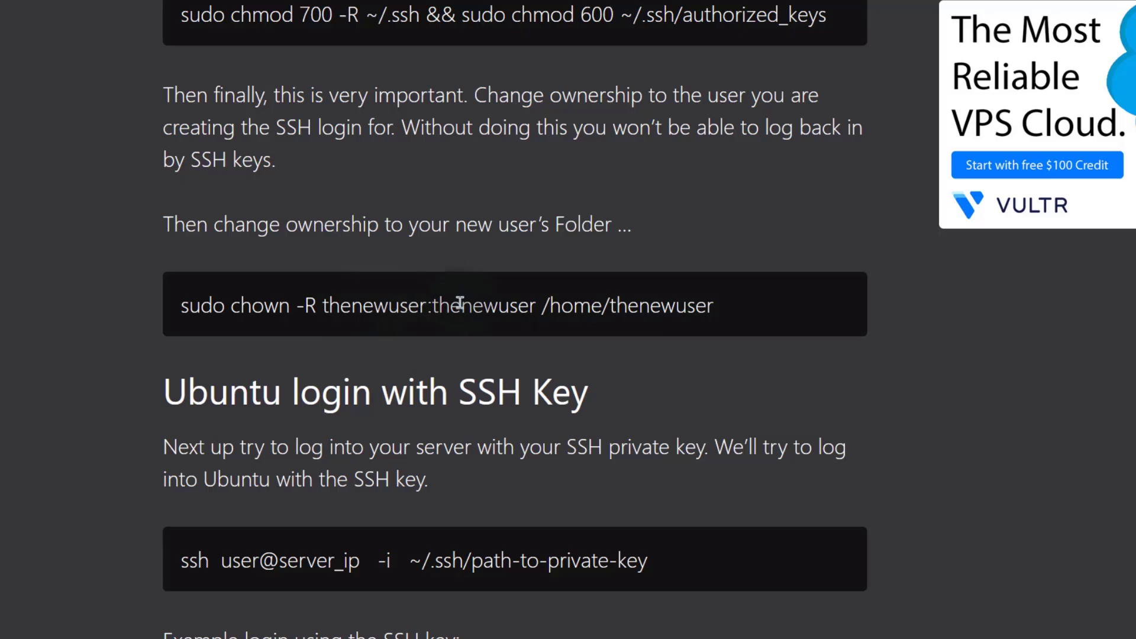
scroll(494, 296, "up", 4)
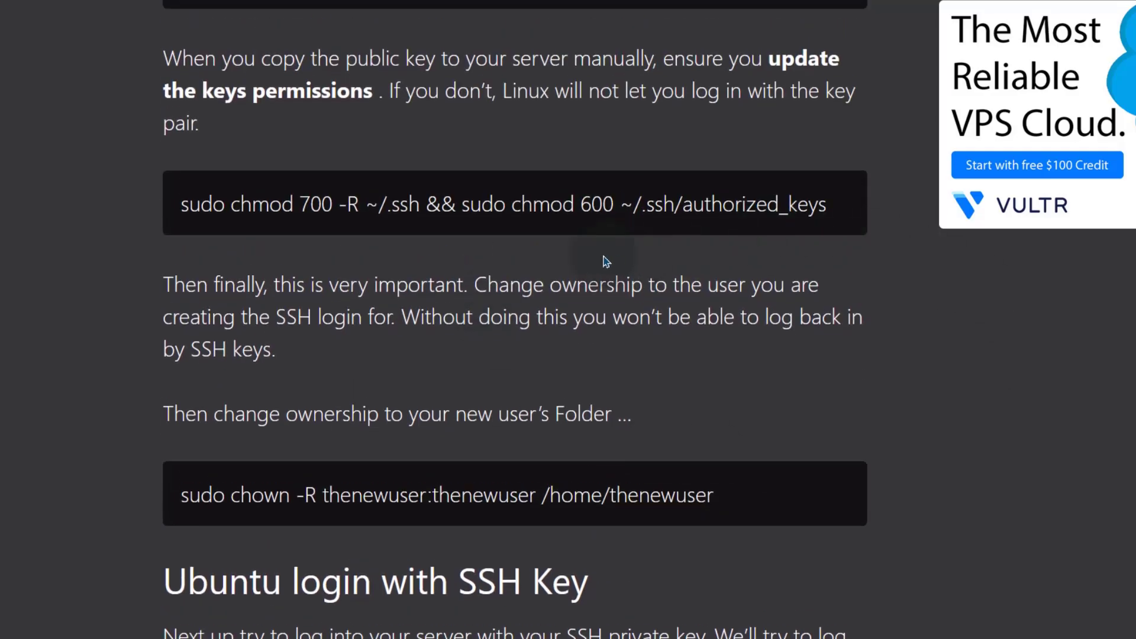
scroll(561, 239, "down", 10)
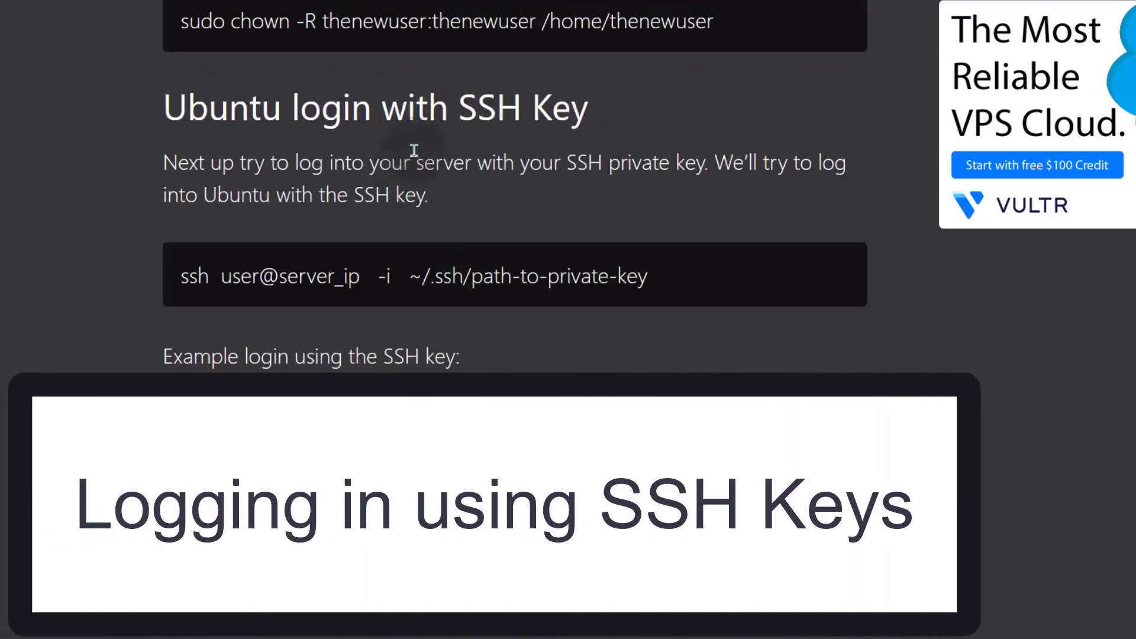
Copy 'ssh user@server_ip -i' from the tutorial onto a new Notepad line
scroll(401, 158, "down", 4)
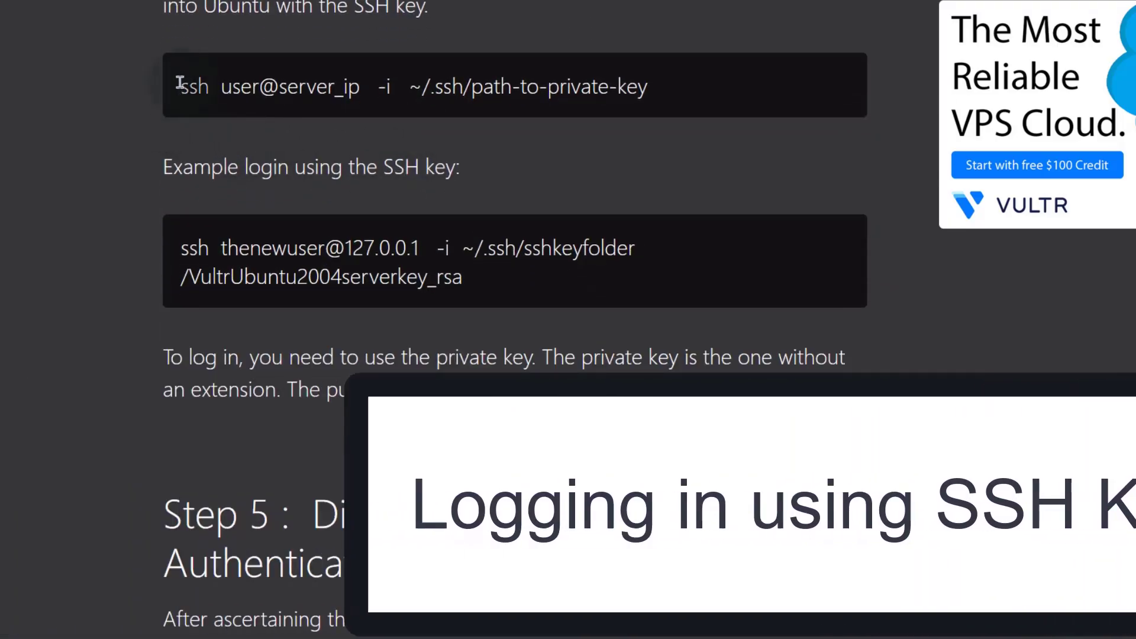
left_click_drag(218, 86, 660, 101)
left_click(369, 88)
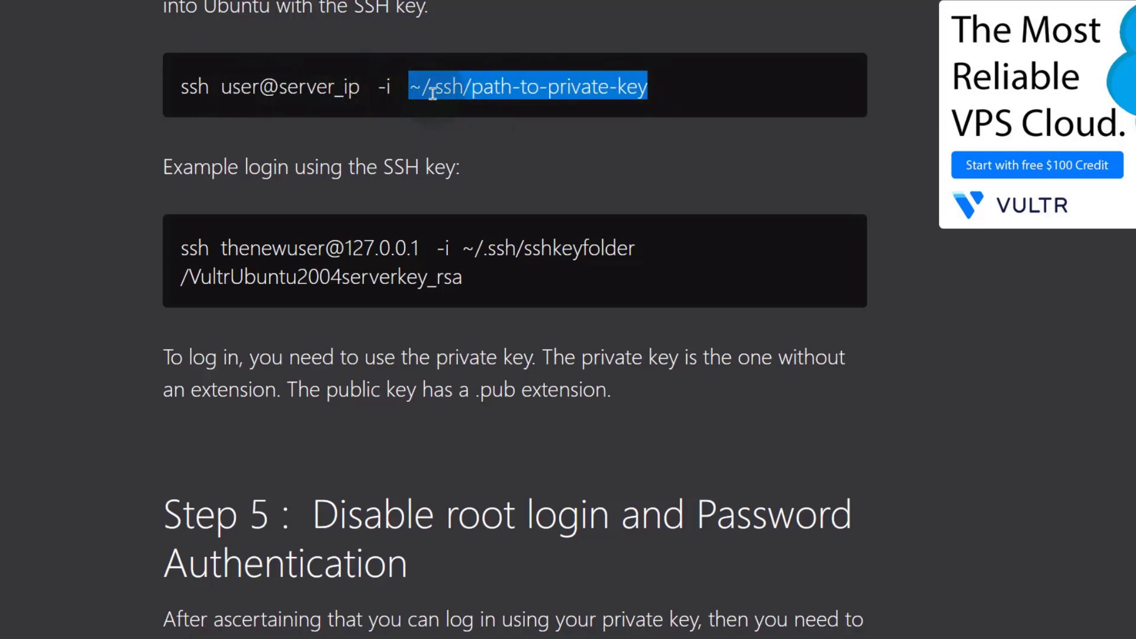
left_click_drag(177, 88, 392, 88)
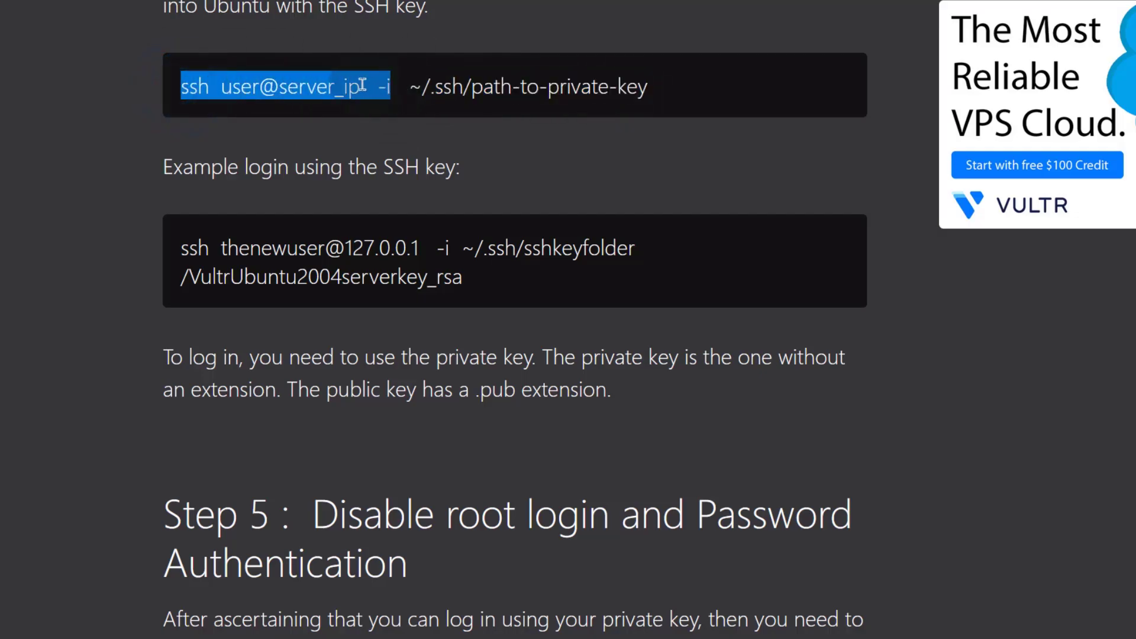
right_click(364, 87)
left_click(385, 113)
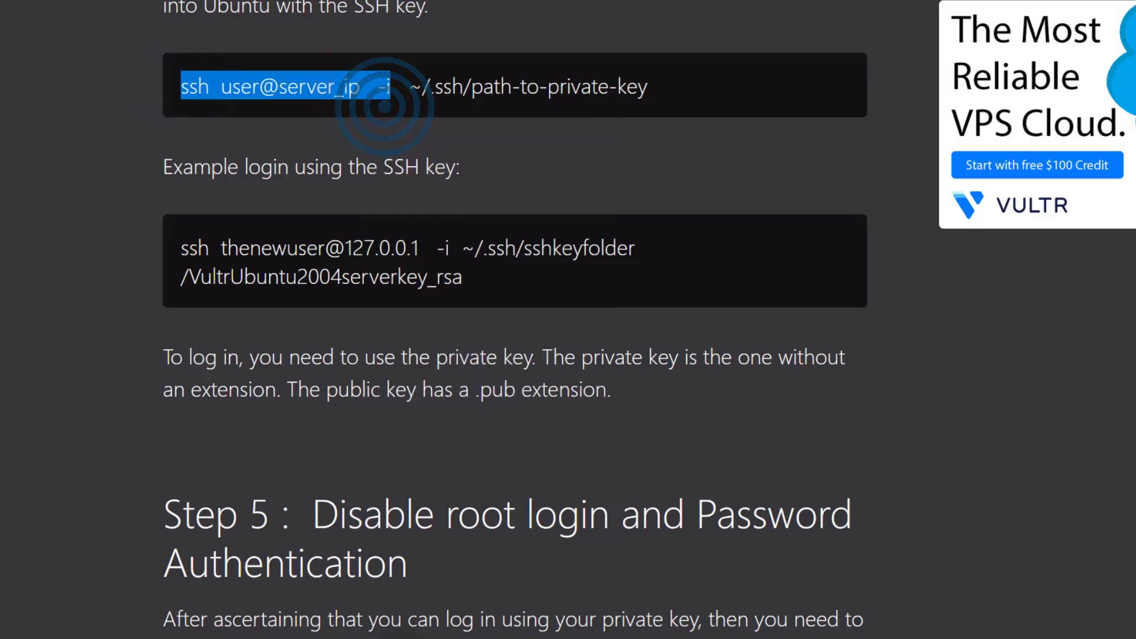
key("alt+Tab")
left_click(1095, 160)
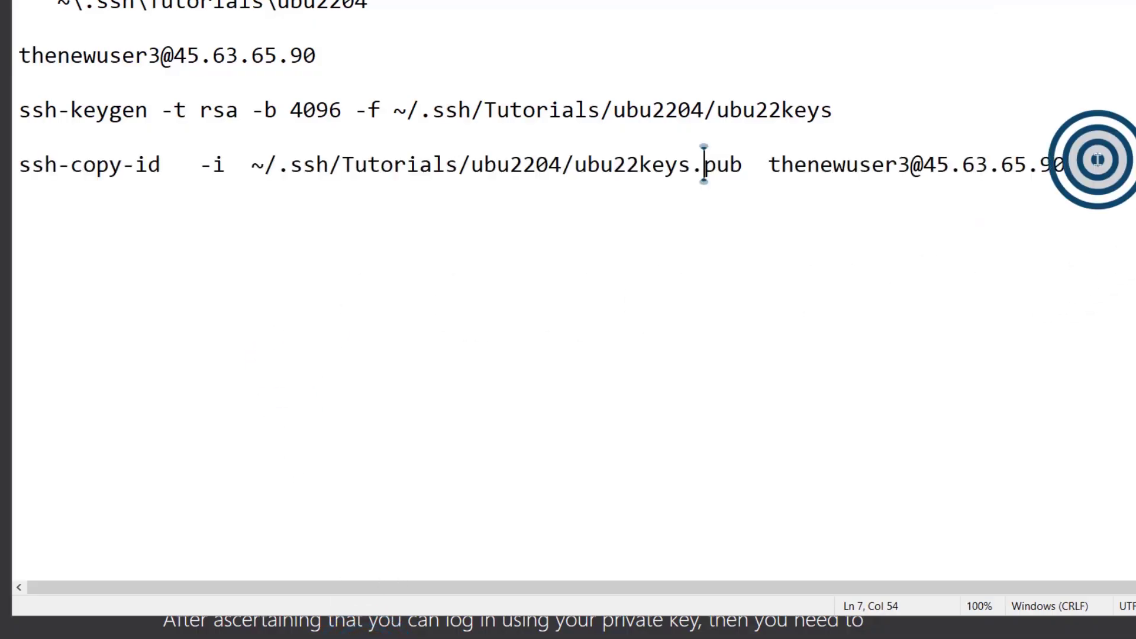
key("Return")
key("Return")
key("ctrl+v")
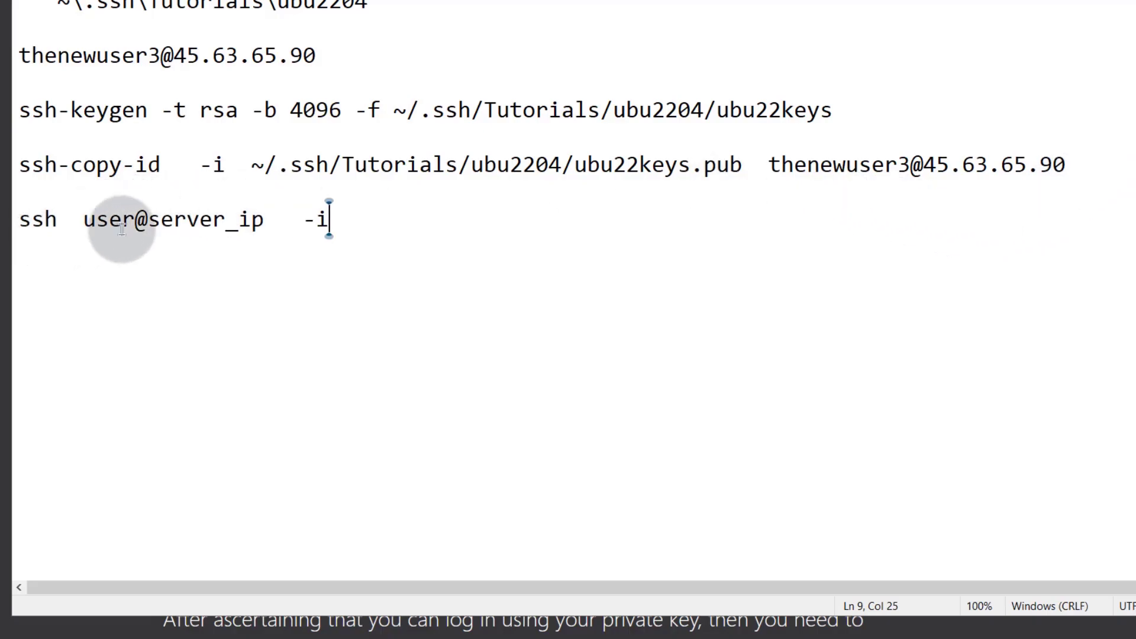
Replace the user@server_ip placeholder with the new user's server login
left_click(21, 53)
left_click_drag(22, 54, 316, 53)
right_click(302, 56)
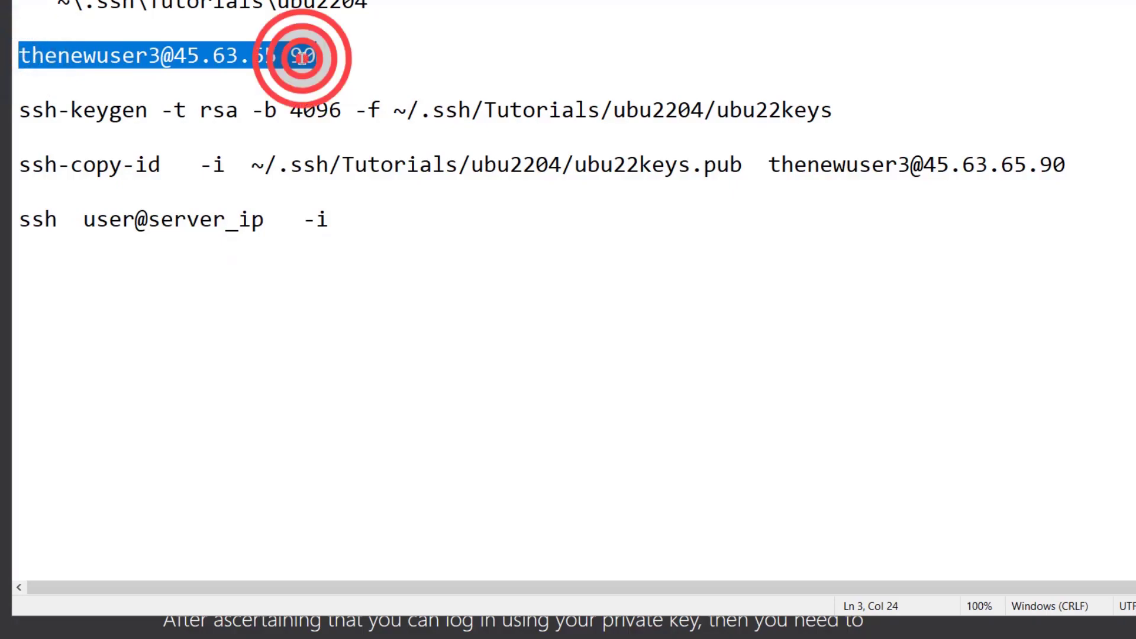
left_click(393, 113)
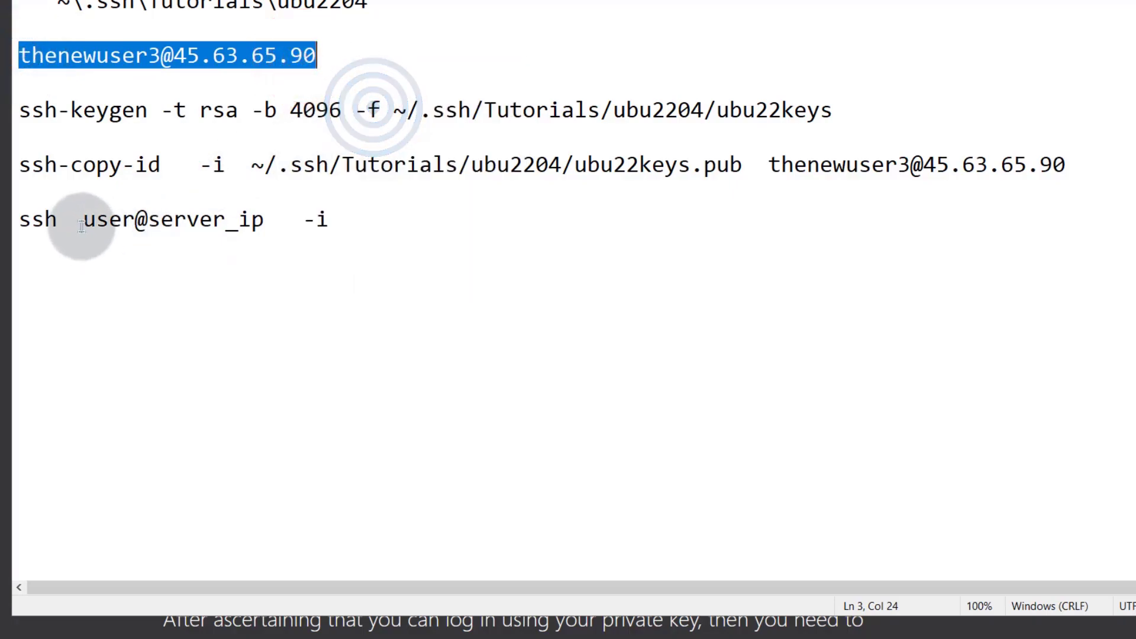
left_click_drag(83, 218, 242, 220)
right_click(243, 220)
left_click(284, 286)
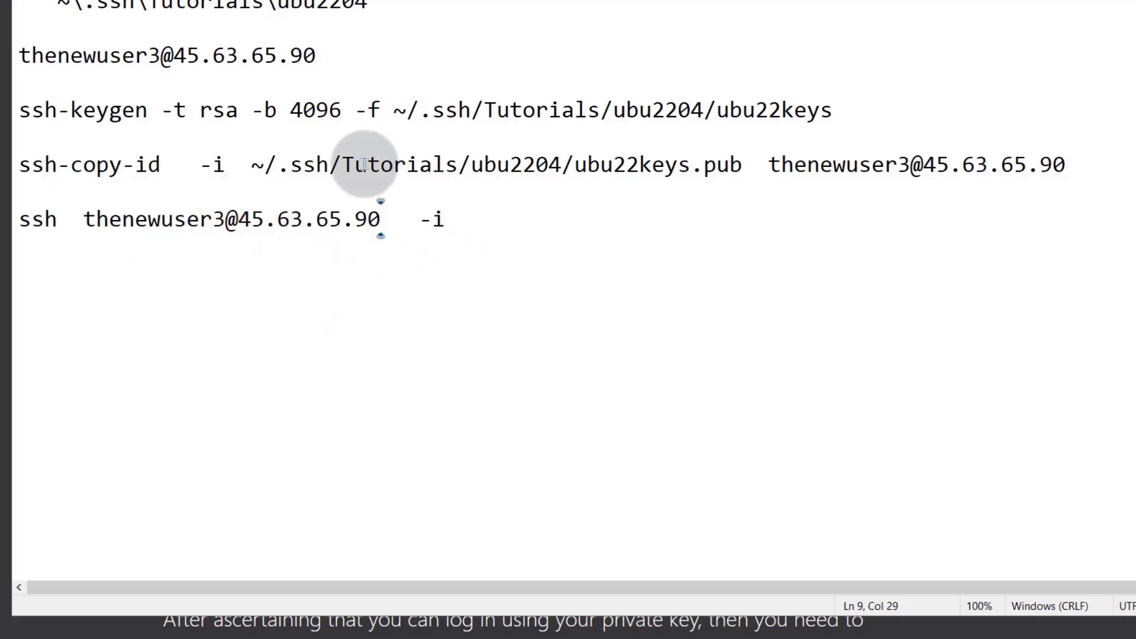
Insert the private key path ~/.ssh/Tutorials/ubu2204/ubu22keys after -i
left_click_drag(251, 165, 687, 171)
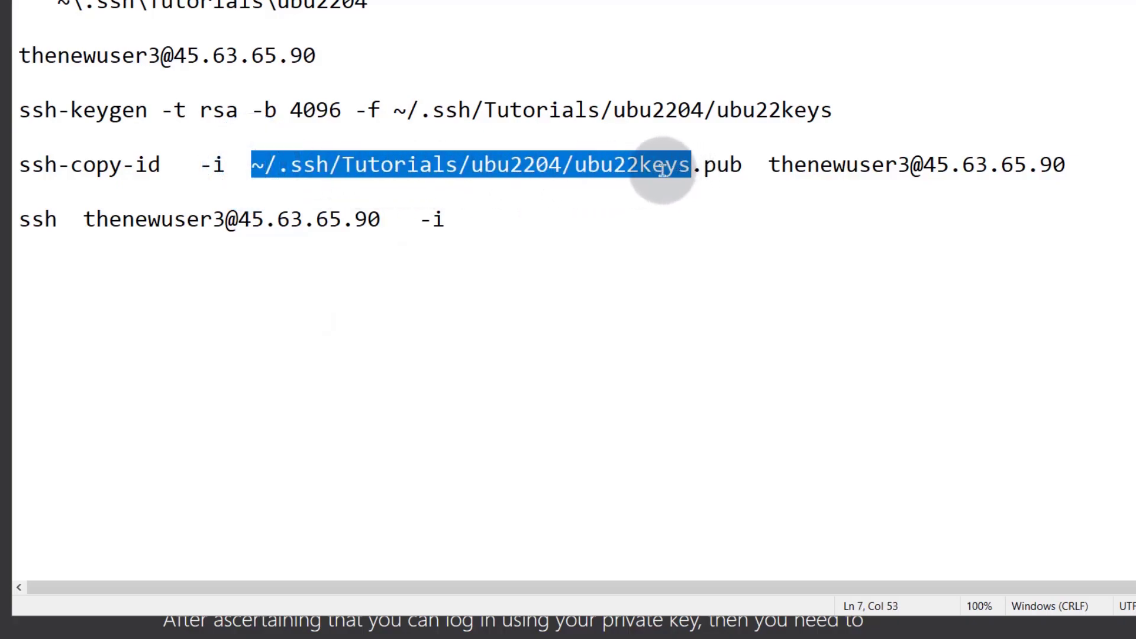
right_click(655, 169)
left_click(705, 222)
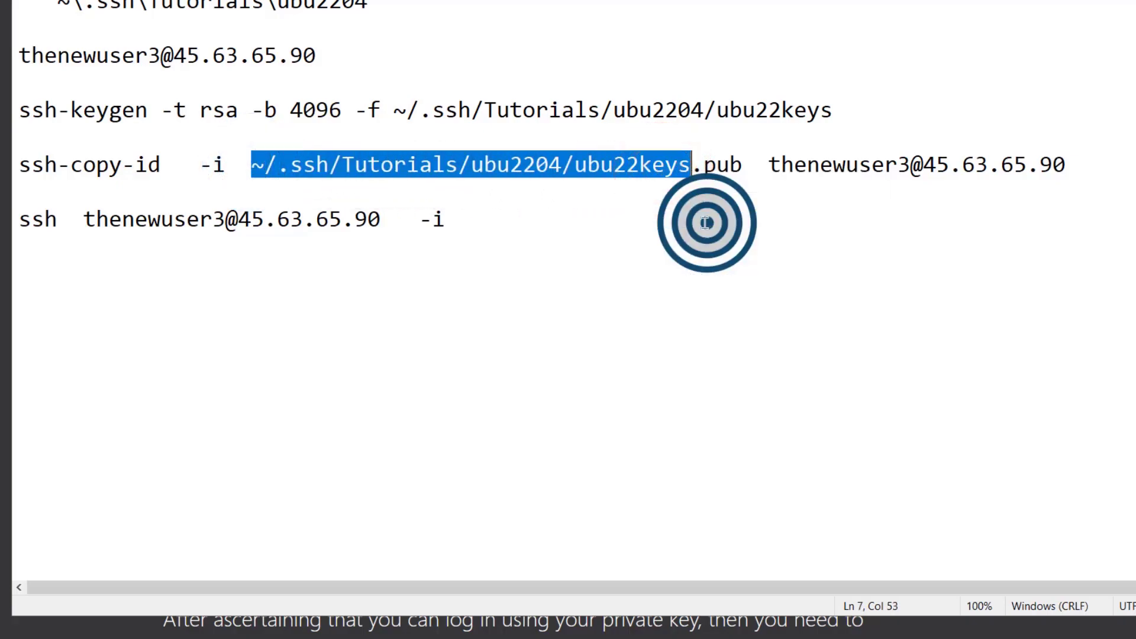
left_click(495, 218)
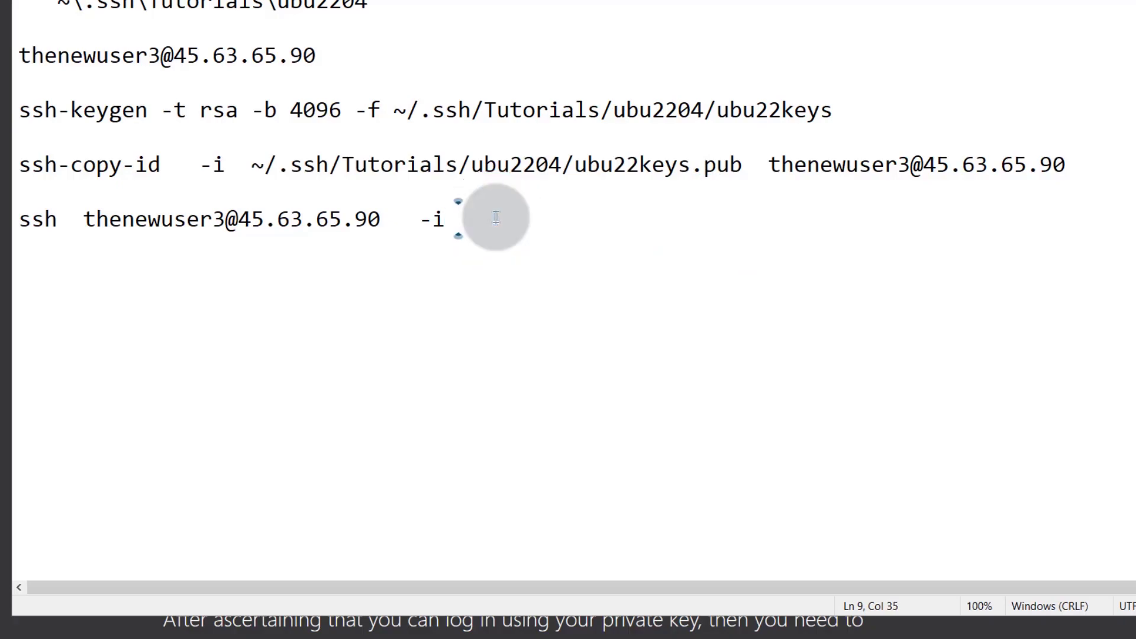
right_click(504, 219)
left_click(552, 285)
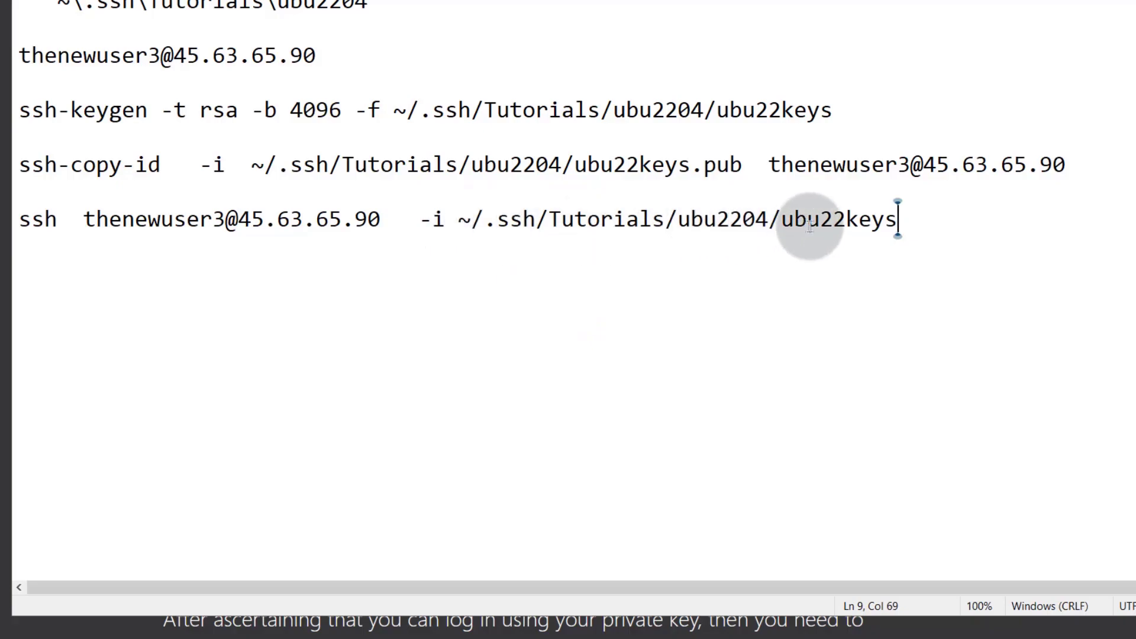
Add then remove a -p 3434 port option, leaving the line without a port
type("-p 3434")
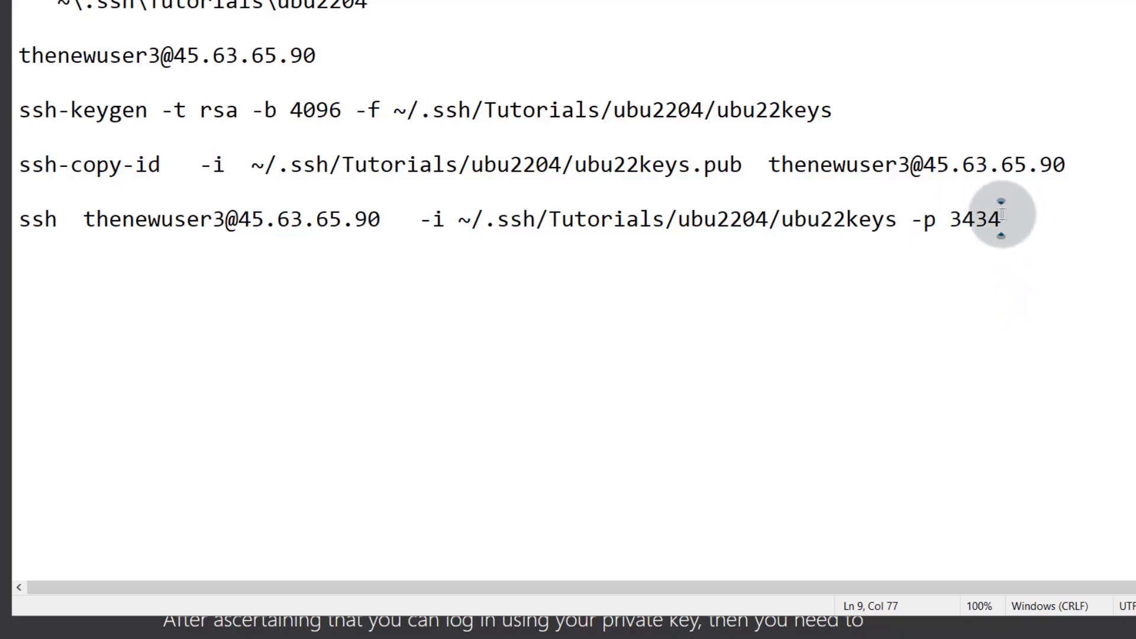
left_click_drag(1005, 222, 911, 220)
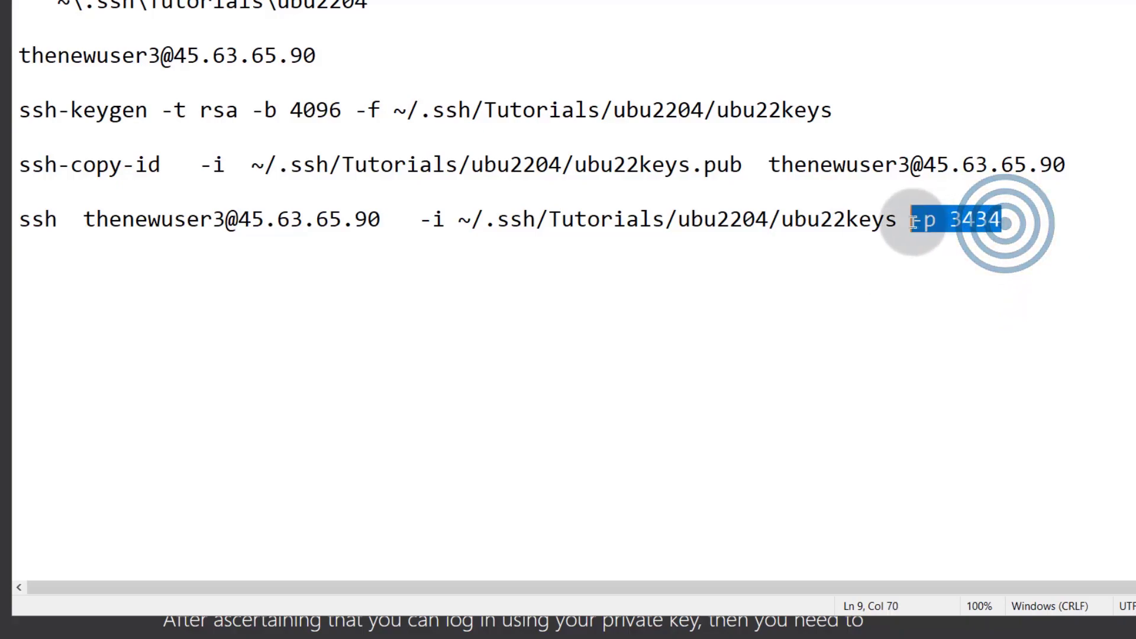
key("BackSpace")
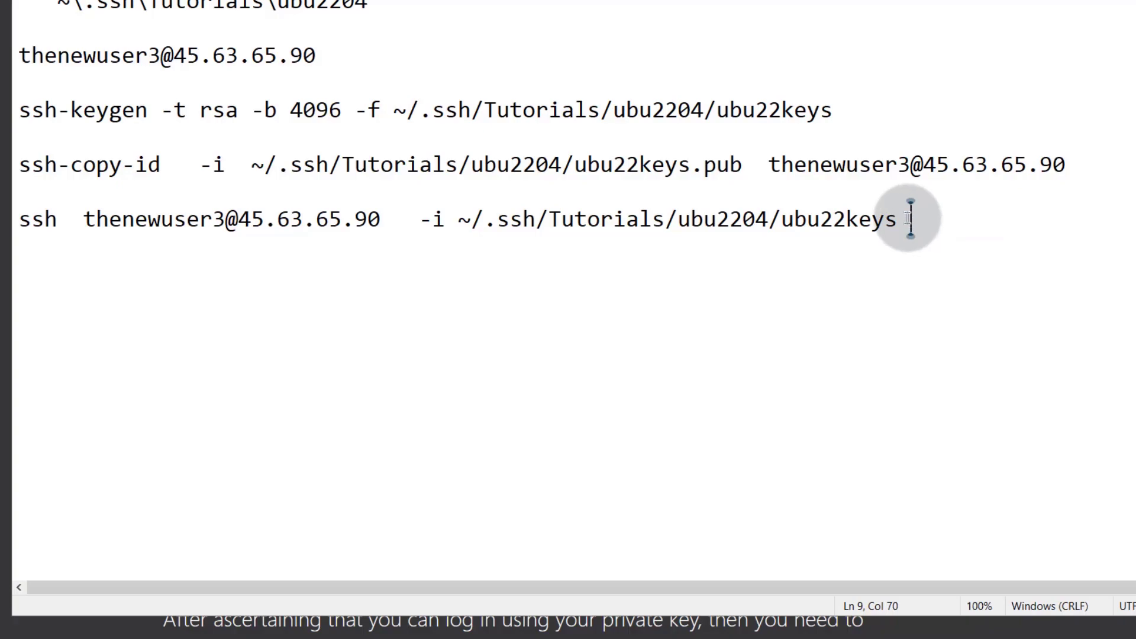
Copy the finished ssh login line
left_click_drag(899, 221, 23, 228)
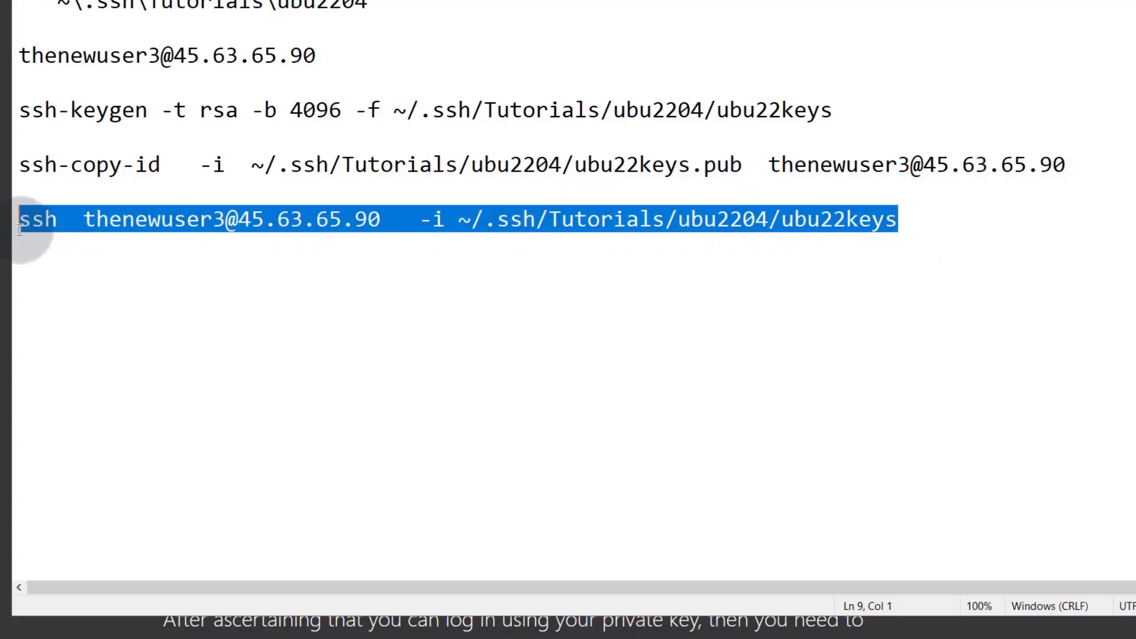
right_click(22, 225)
left_click(78, 281)
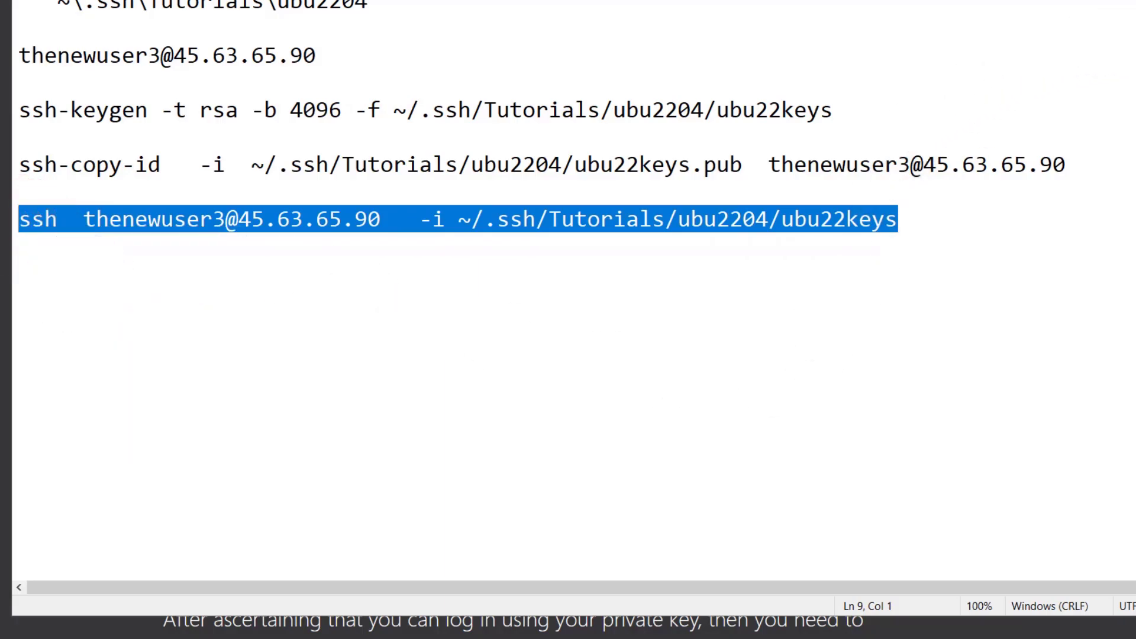
key("alt+Tab")
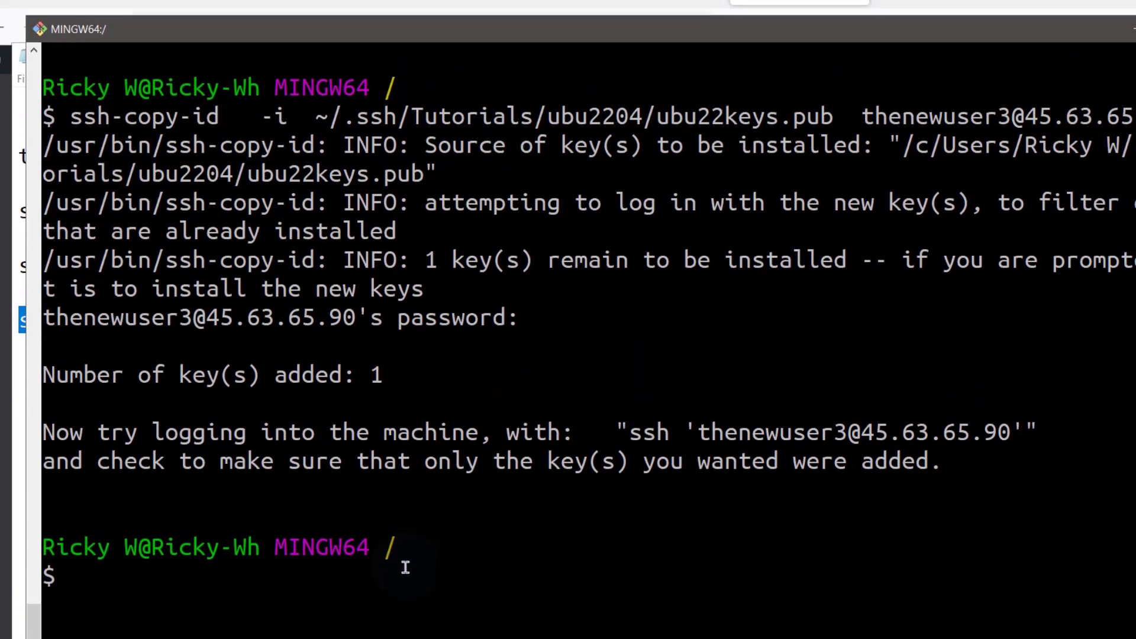
Run the ssh login command with the ubu22keys key, enter the passphrase, and clear the screen
key("ctrl+l")
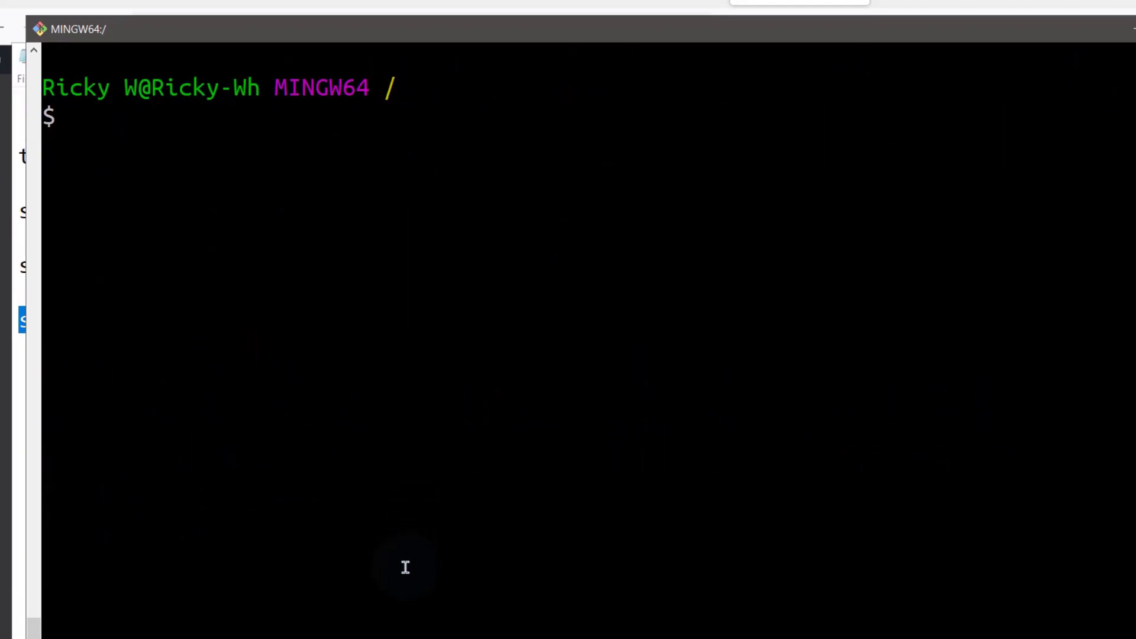
right_click(98, 116)
left_click(185, 172)
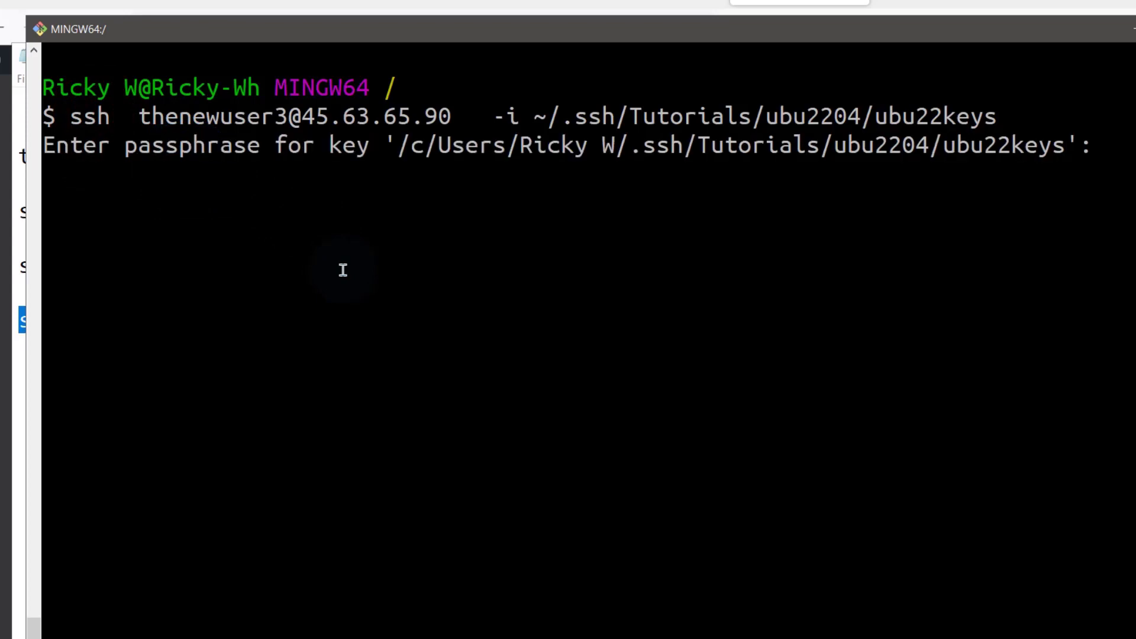
key("Return")
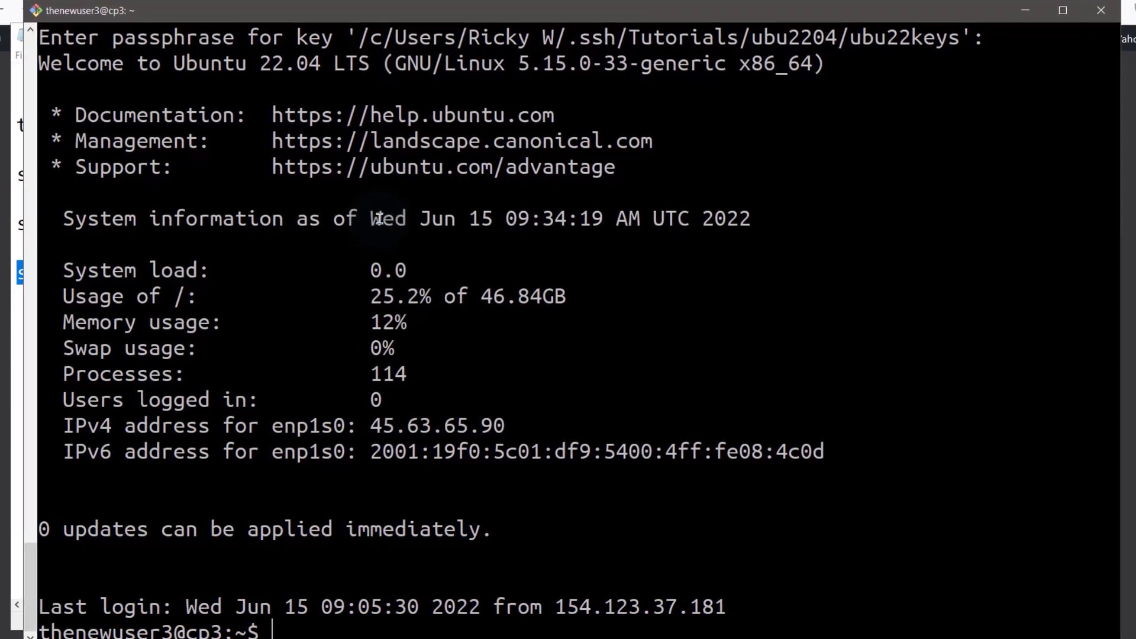
key("ctrl+l")
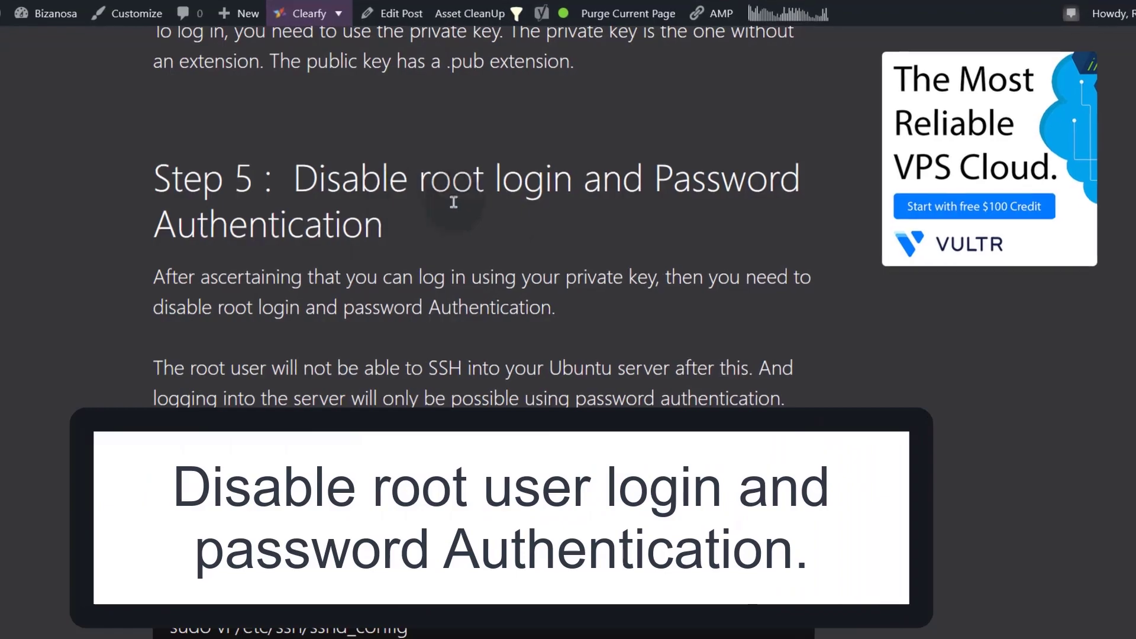
Open the blog's vim tutorial link in a new tab and switch to it
scroll(453, 202, "down", 6)
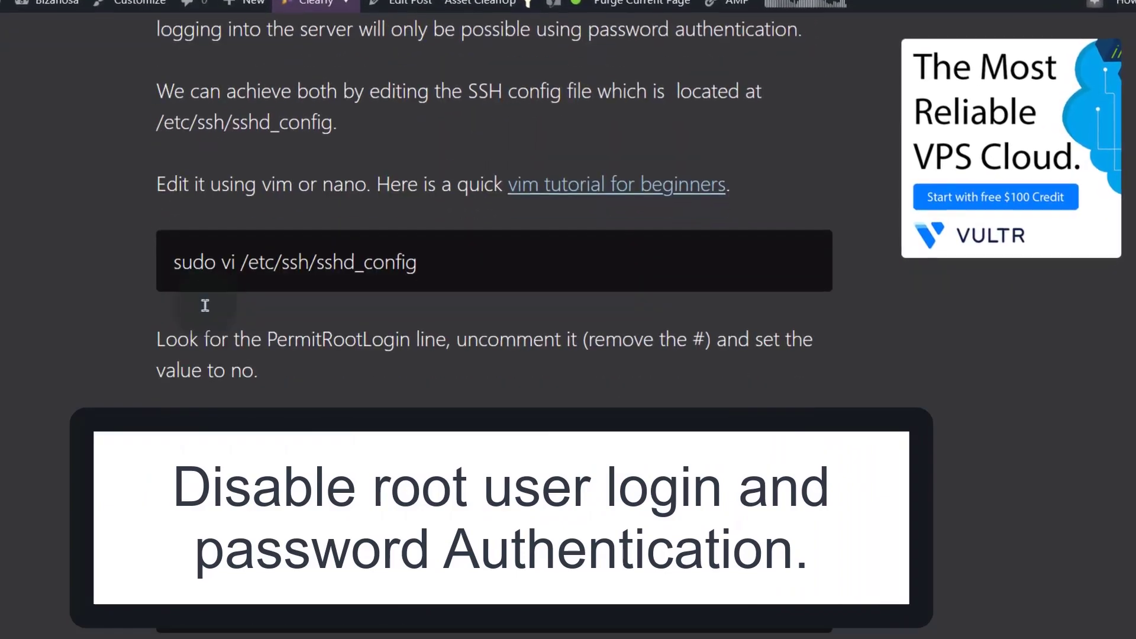
left_click_drag(175, 260, 234, 255)
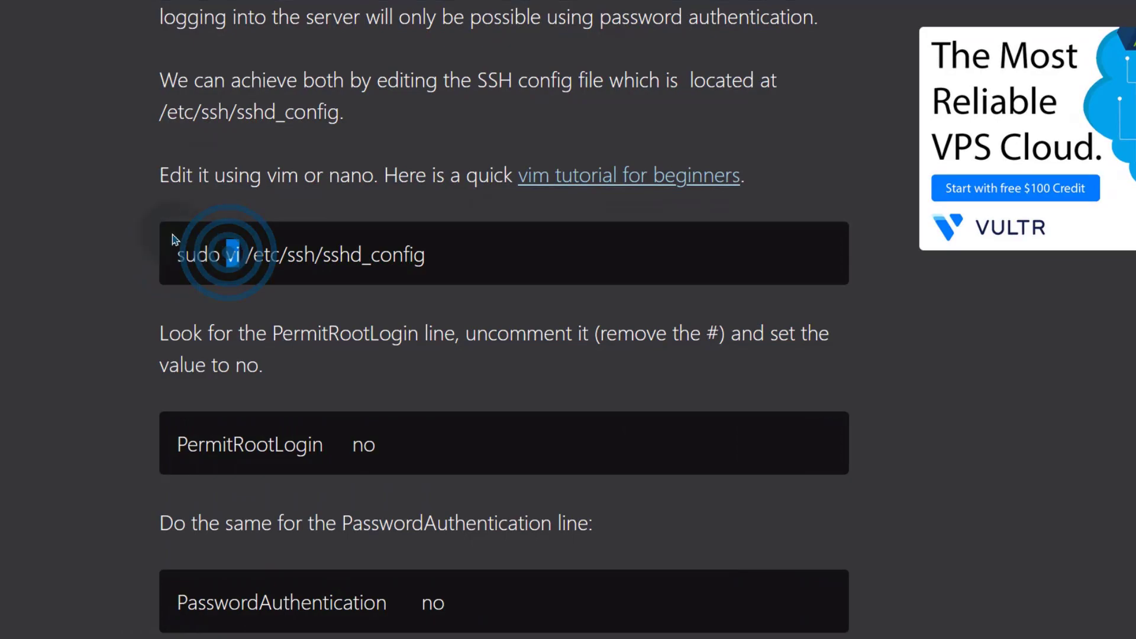
right_click(580, 176)
left_click(611, 188)
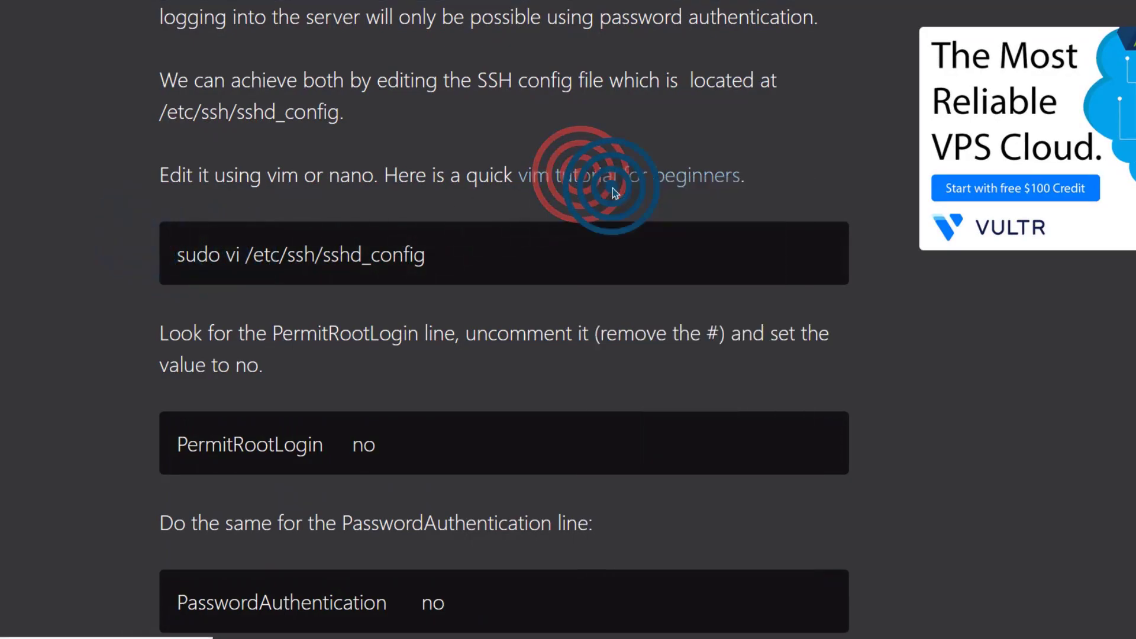
left_click(727, 1)
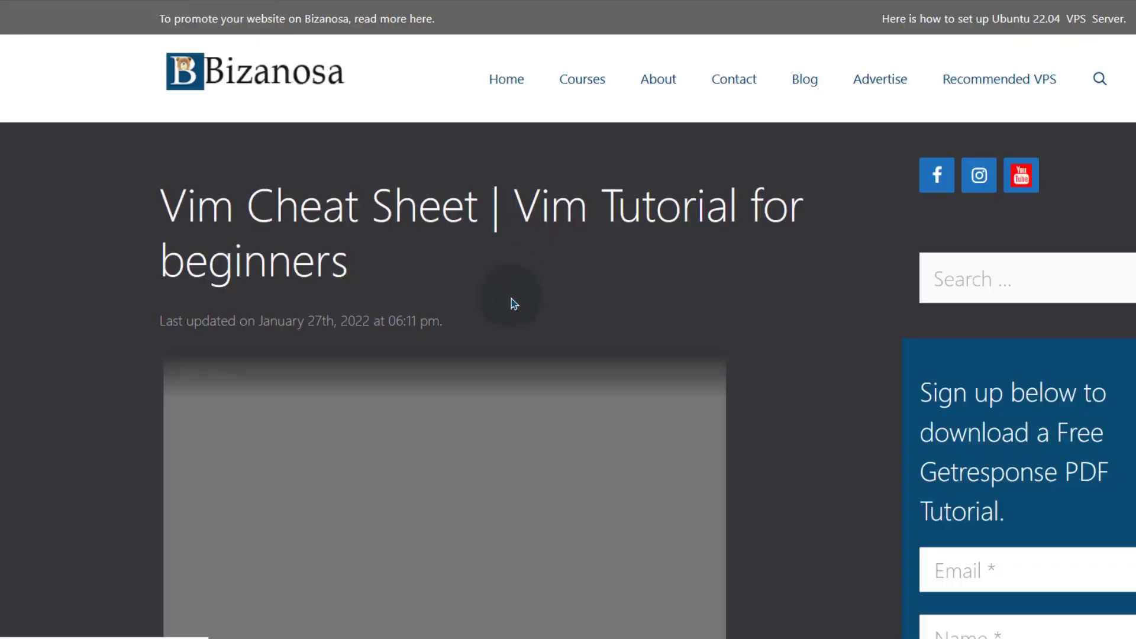
Copy the 'sudo vi /etc/ssh/sshd_config' command and return to the Git Bash server terminal
scroll(414, 305, "down", 5)
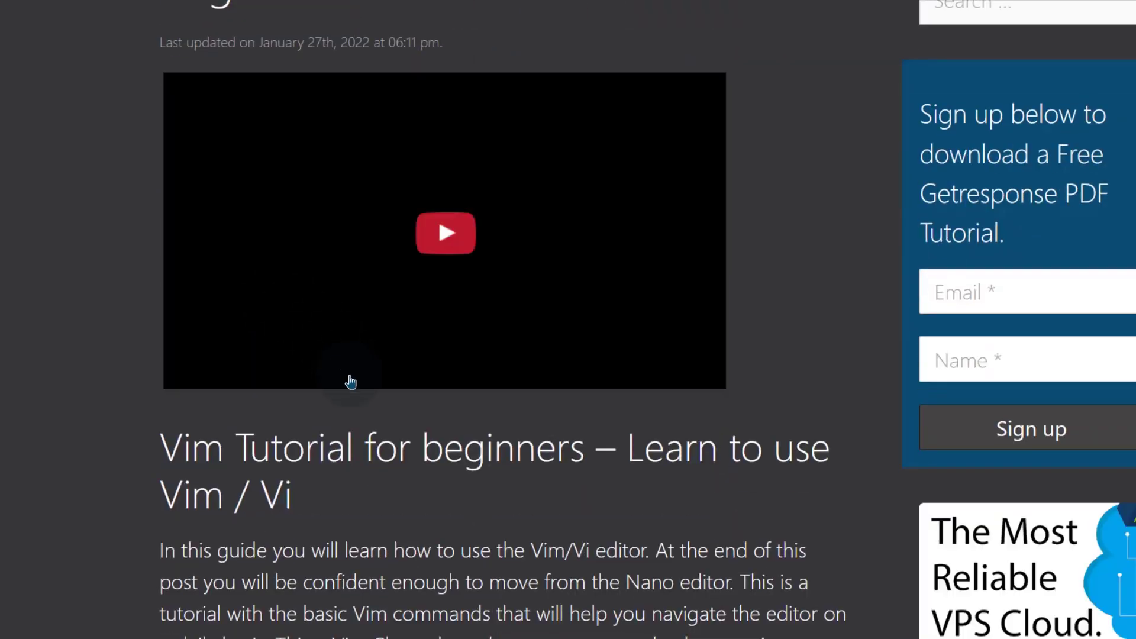
scroll(348, 391, "up", 1)
scroll(347, 408, "up", 2)
scroll(393, 459, "down", 9)
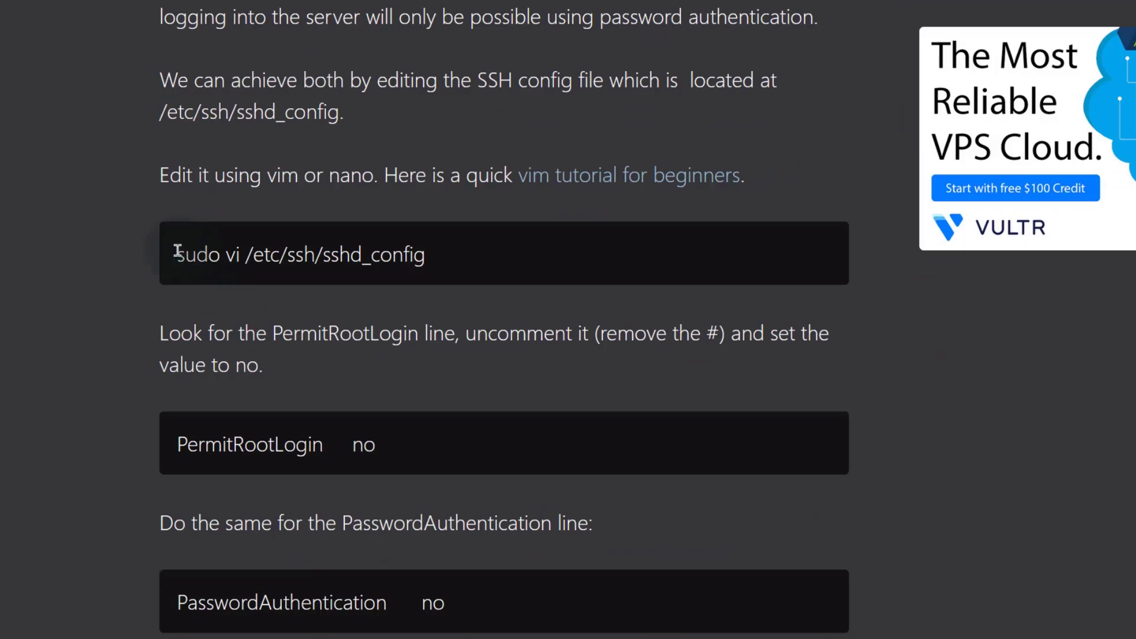
left_click_drag(173, 247, 425, 254)
right_click(319, 252)
left_click(364, 274)
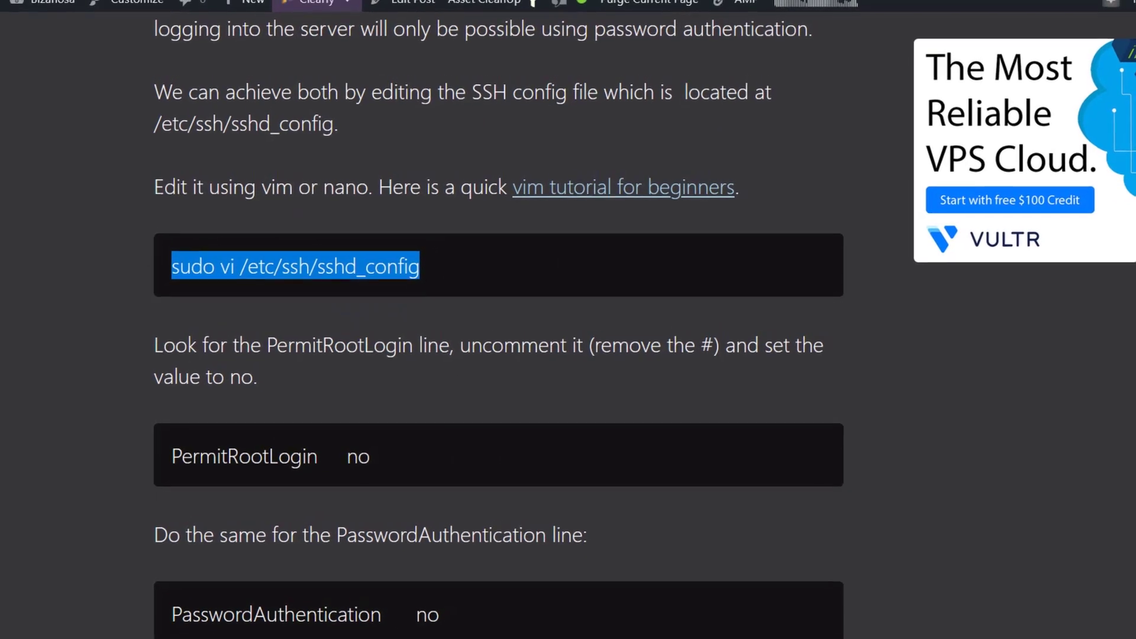
mouse_move(424, 638)
left_click(304, 616)
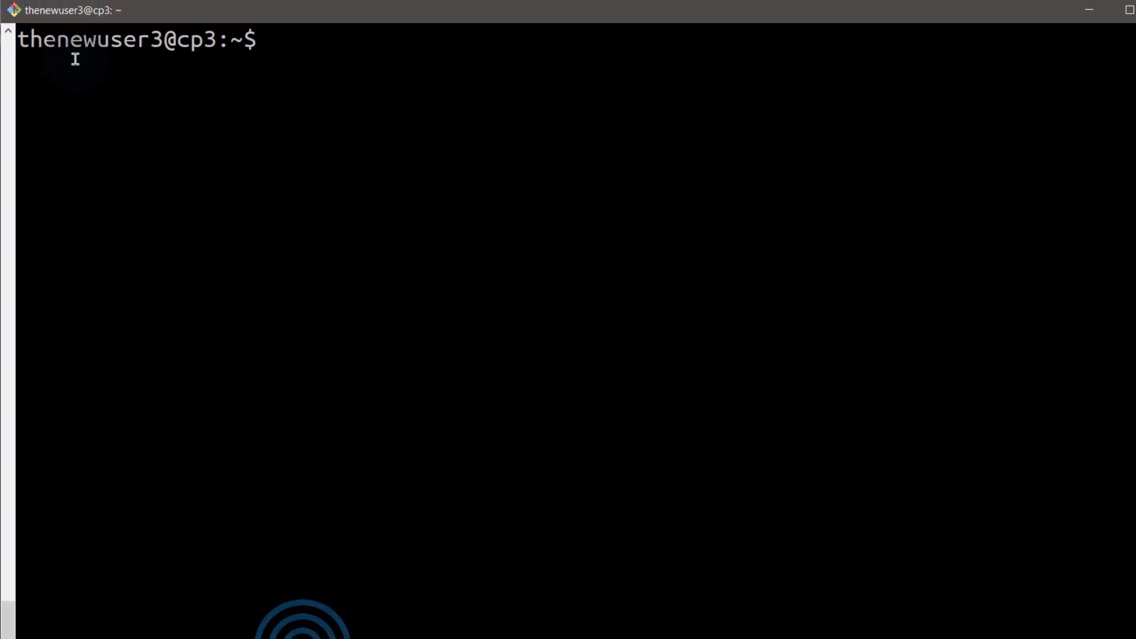
Run sudo vi /etc/ssh/sshd_config on the server, entering the sudo password
right_click(272, 38)
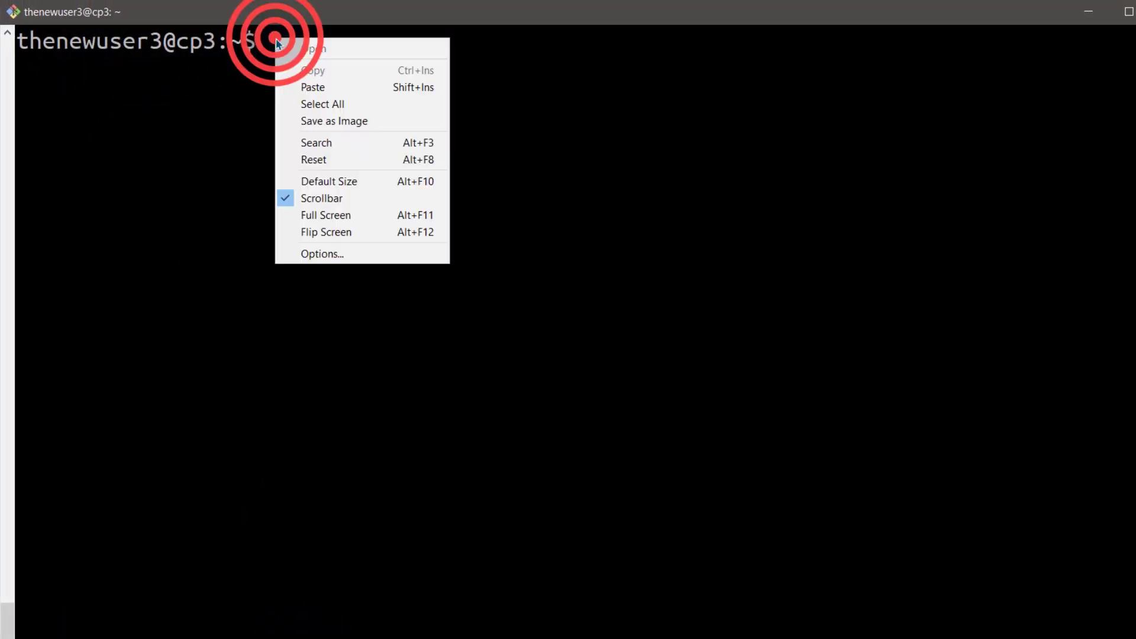
left_click(328, 88)
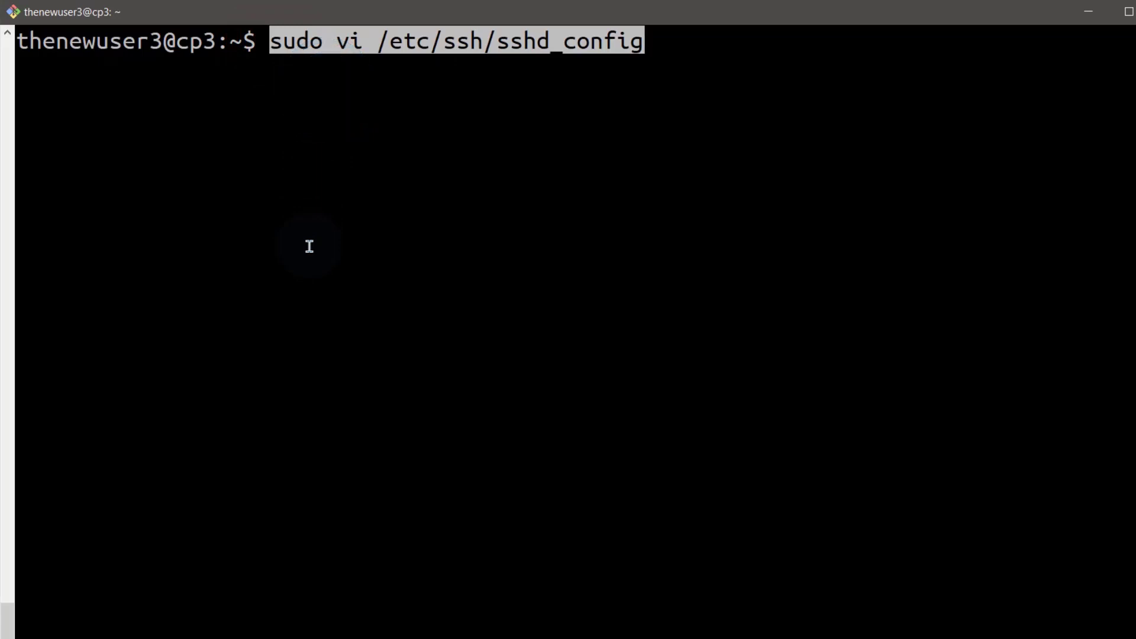
key("Return")
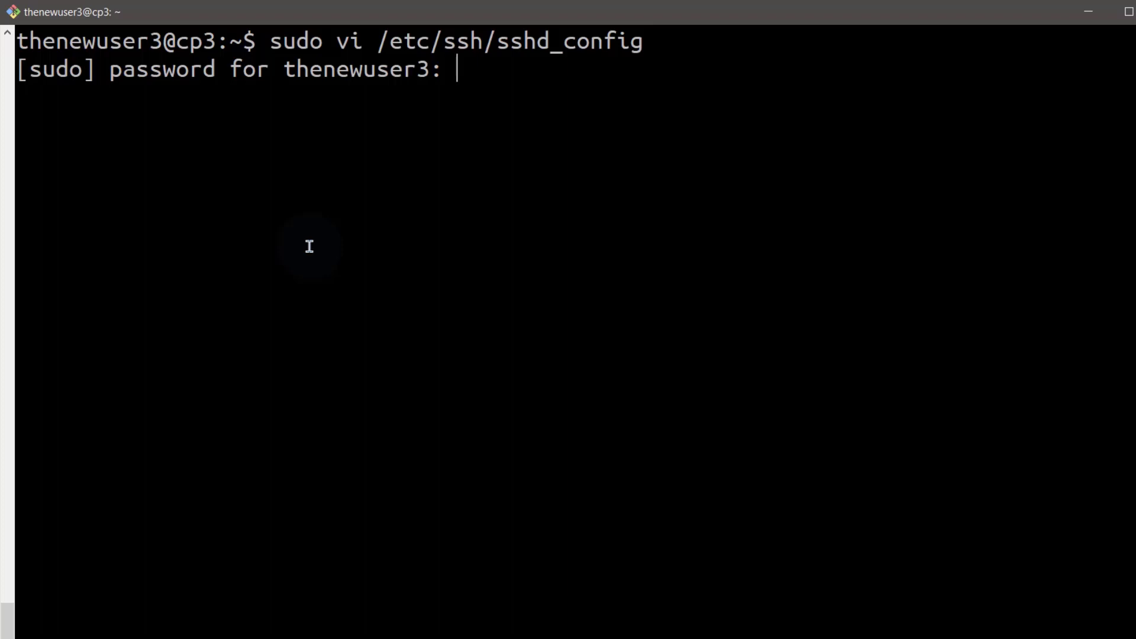
key("Return")
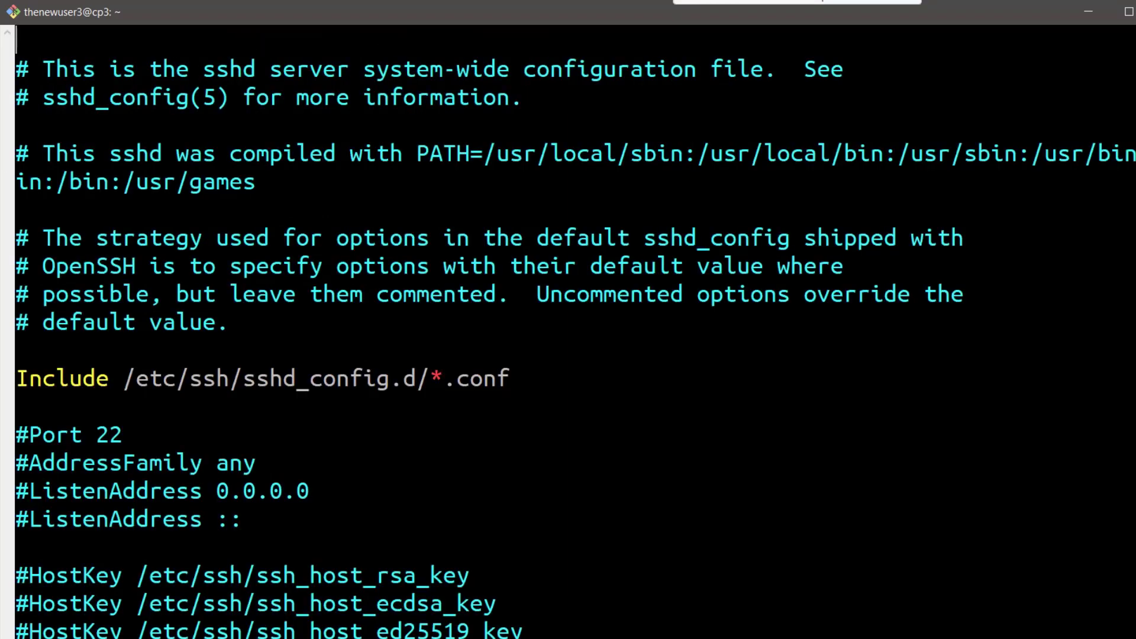
Copy the PermitRootLogin setting name from the guide and review the Vim tutorial's search section
left_click(673, 1)
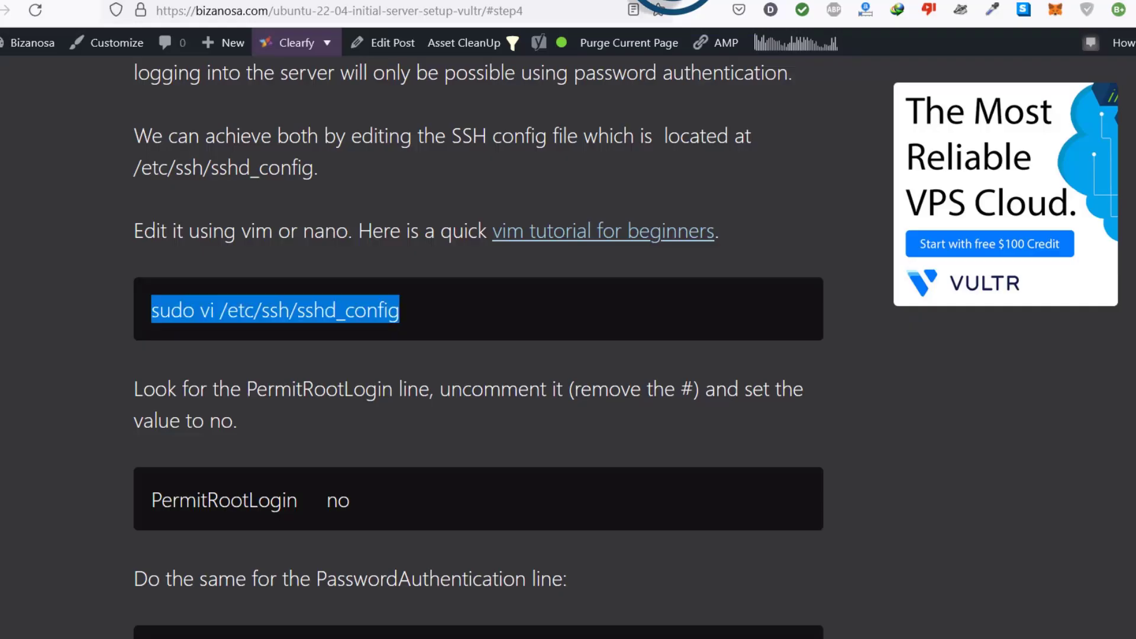
scroll(337, 456, "down", 3)
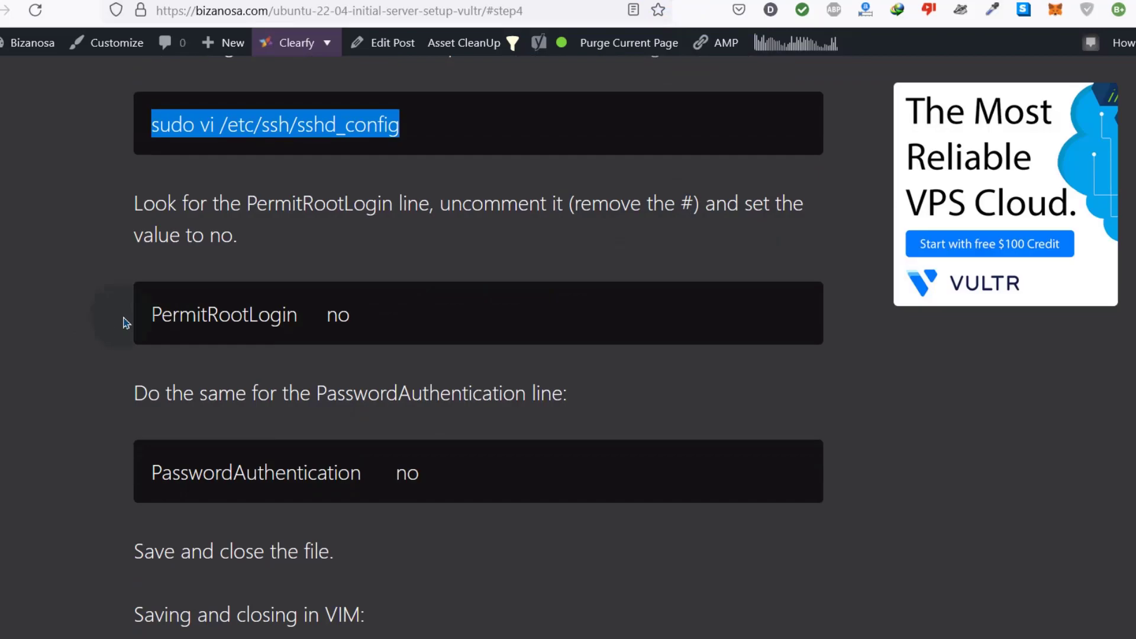
left_click_drag(152, 315, 262, 315)
right_click(262, 315)
left_click(284, 327)
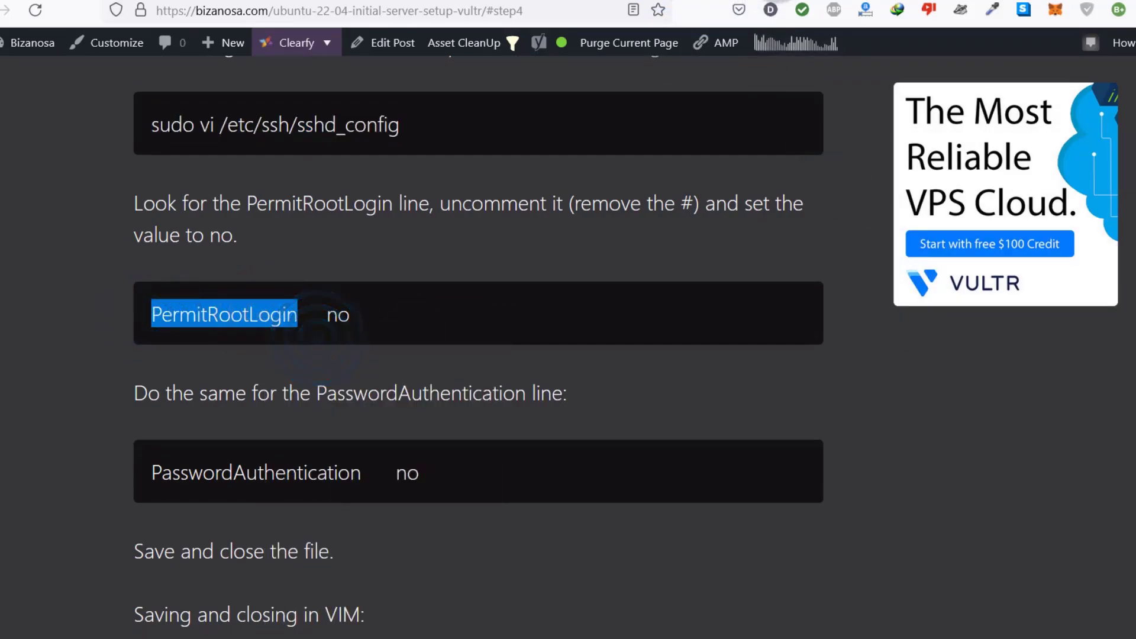
left_click(775, 1)
scroll(286, 275, "down", 20)
scroll(284, 434, "up", 2)
left_click_drag(142, 316, 200, 320)
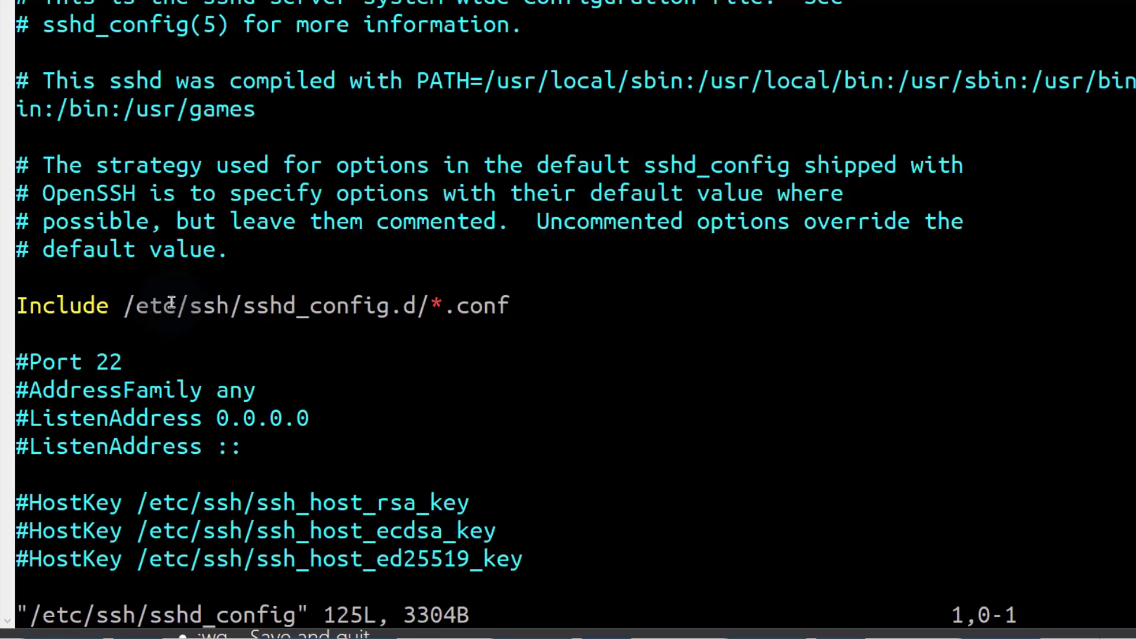
Search sshd_config for PermitRootLogin and land on the active 'PermitRootLogin yes' line
key("slash")
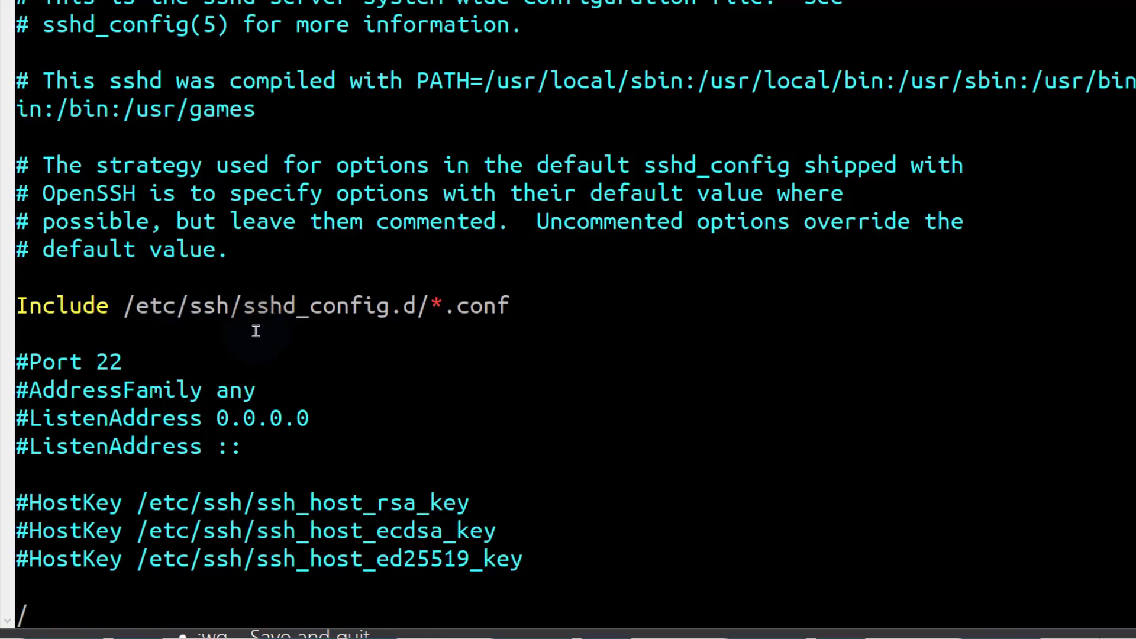
right_click(56, 606)
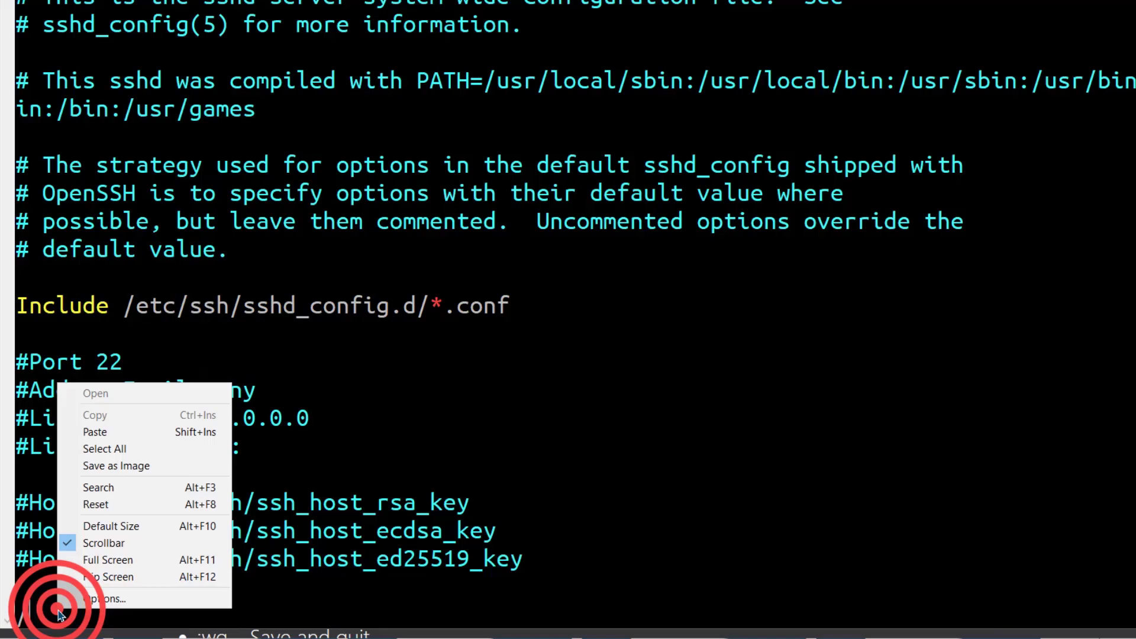
left_click(94, 431)
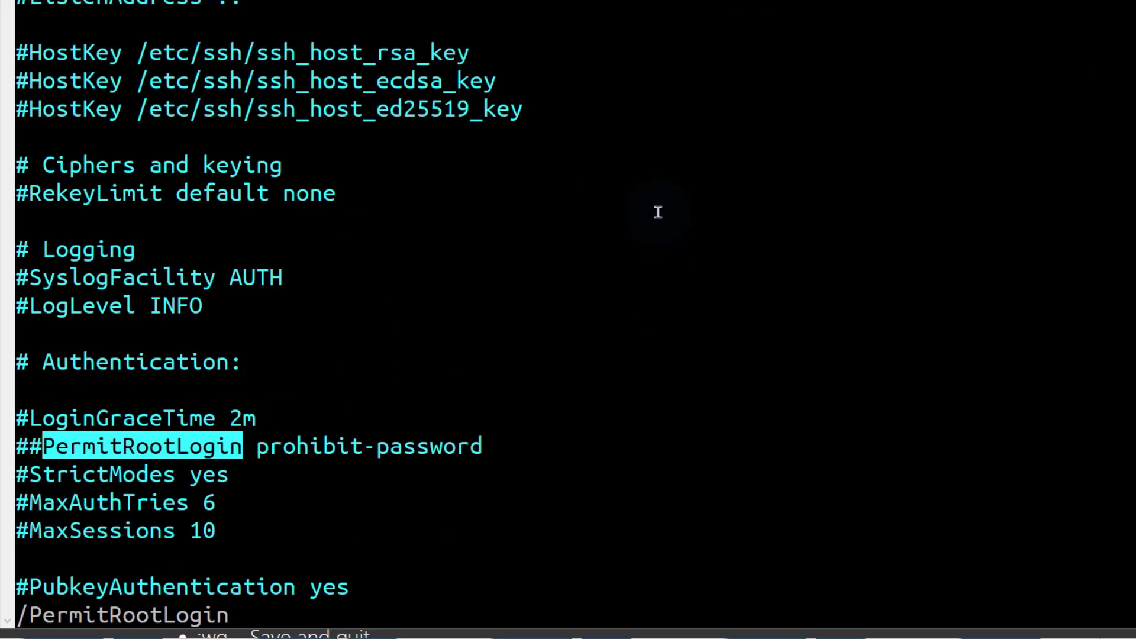
key("Return")
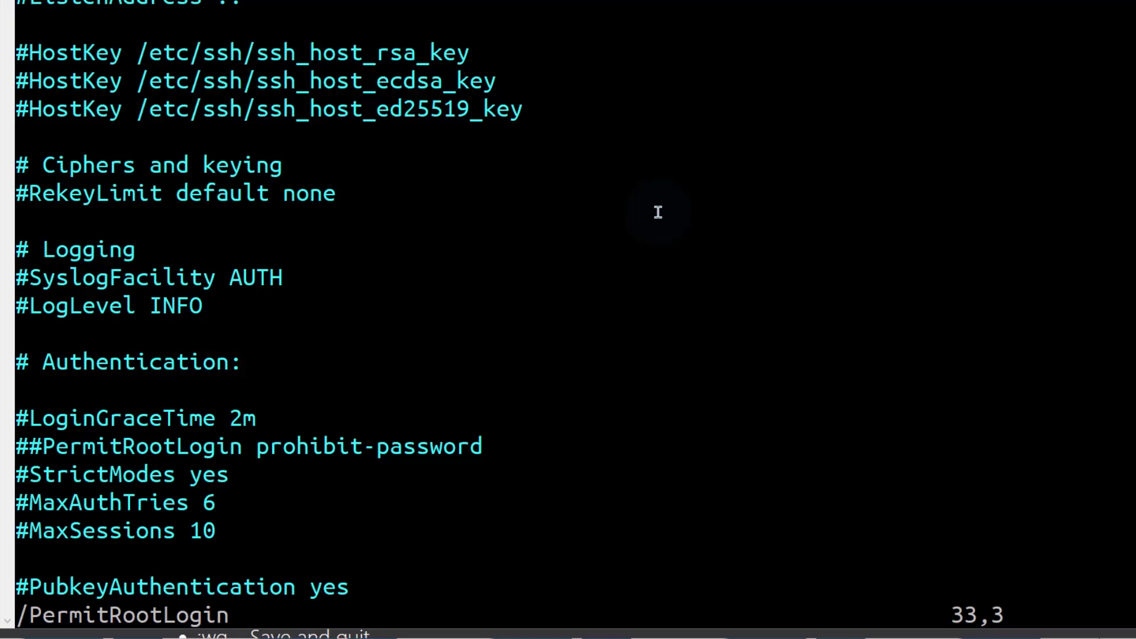
key("n")
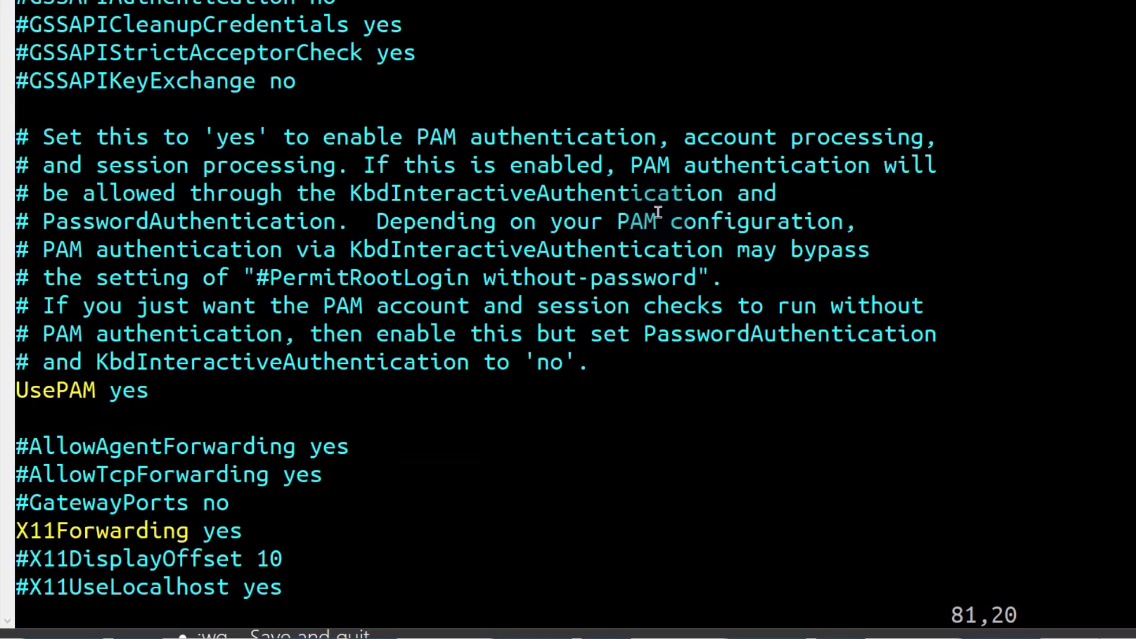
key("n")
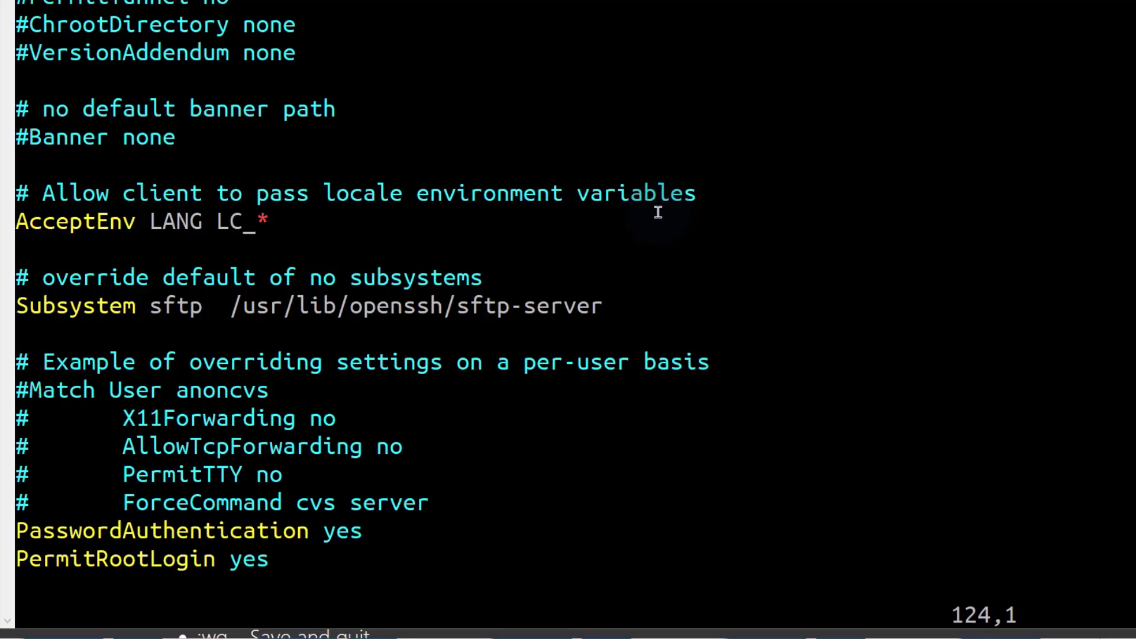
key("n")
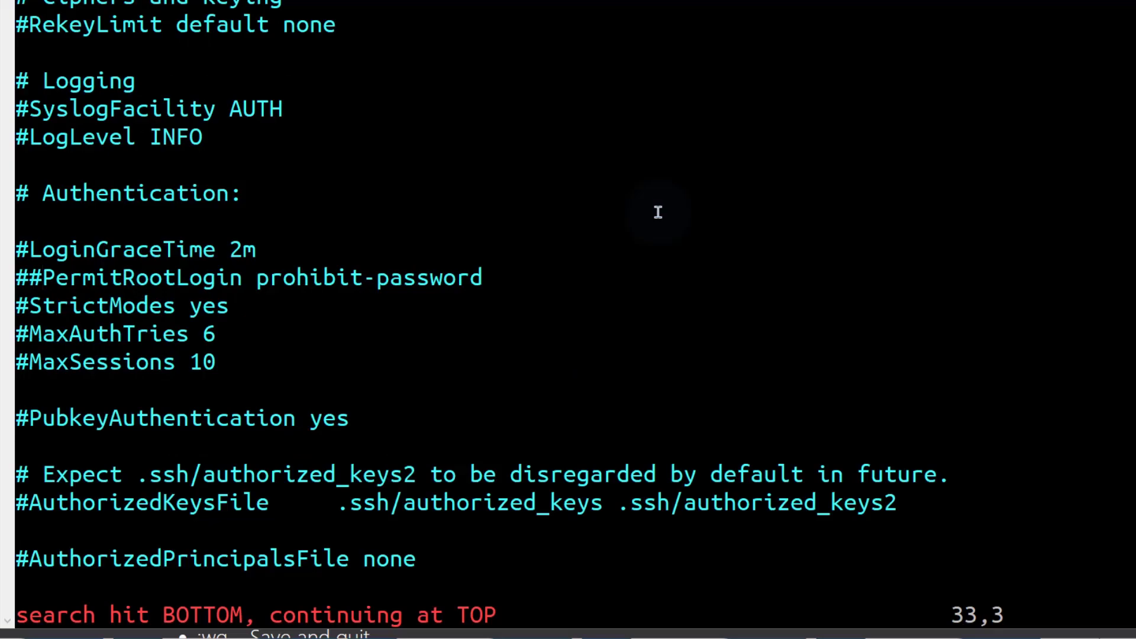
key("n")
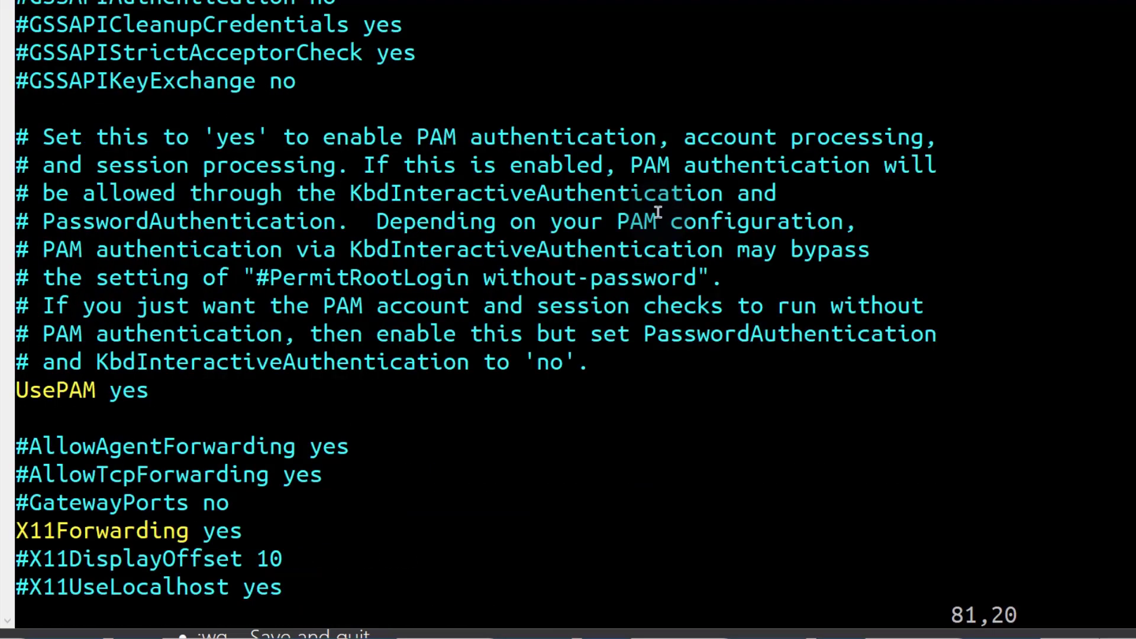
key("n")
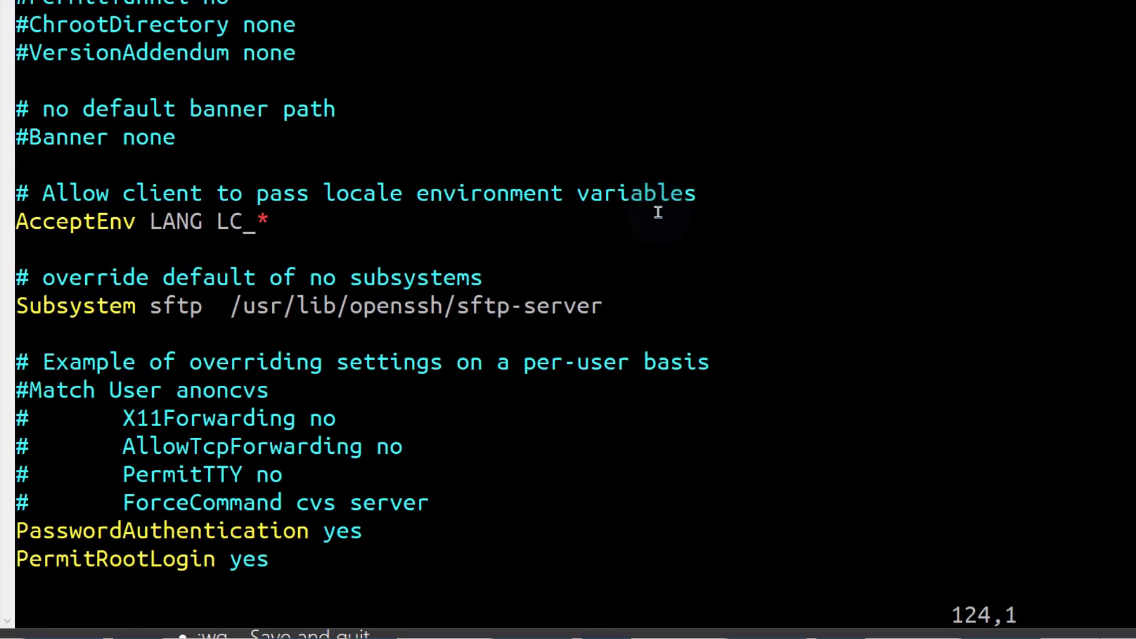
Change the PermitRootLogin value from yes to no
left_click(178, 562)
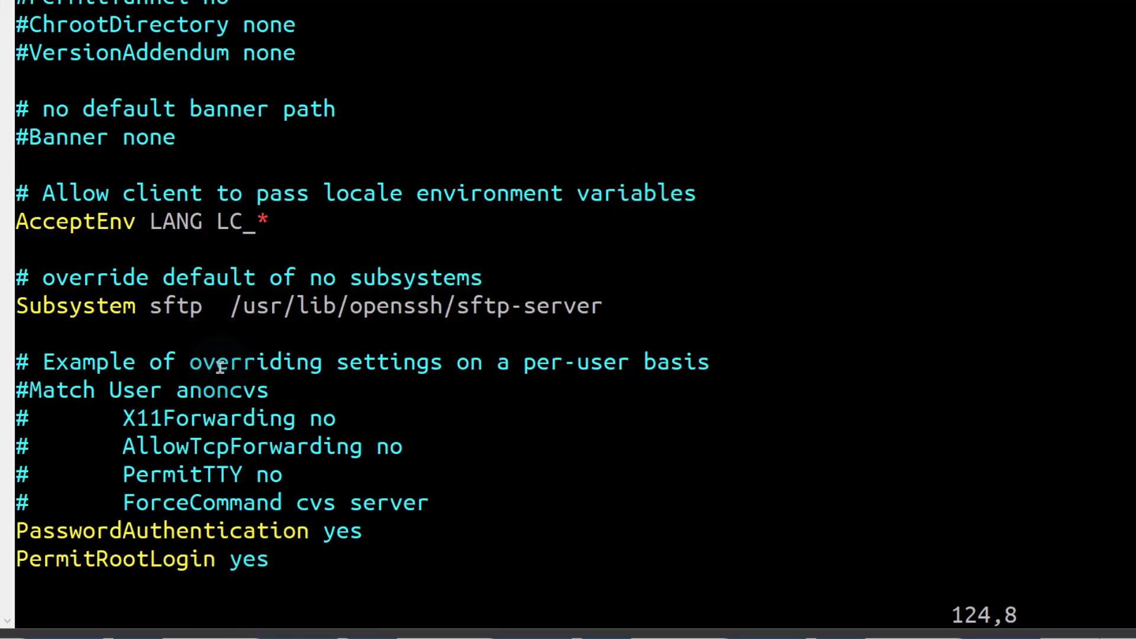
key("End")
key("x")
key("x")
key("x")
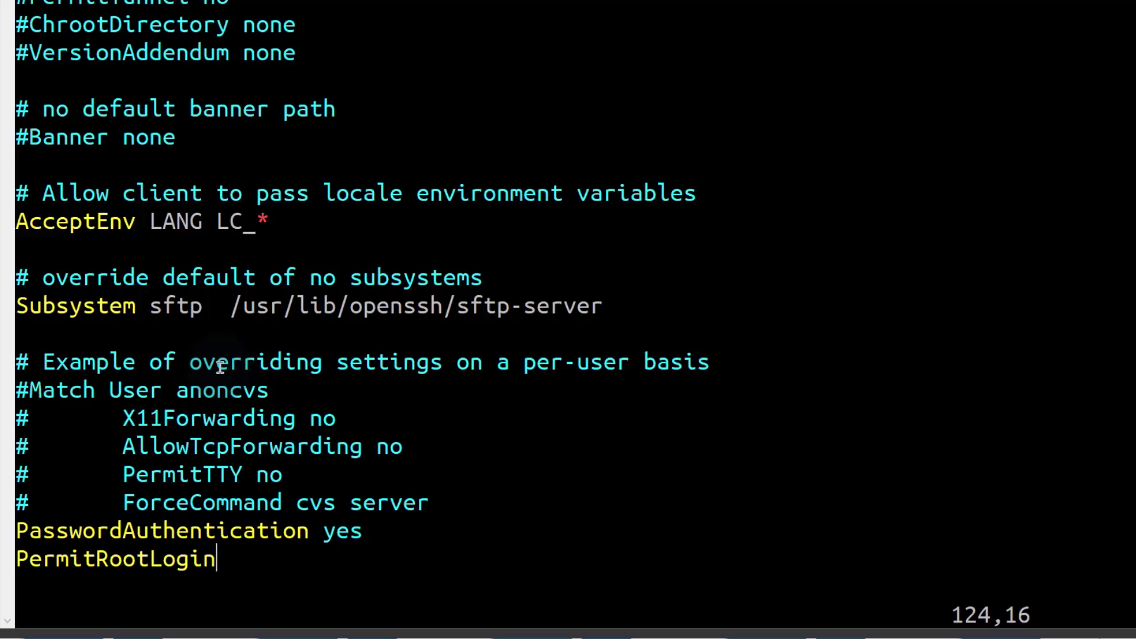
key("u")
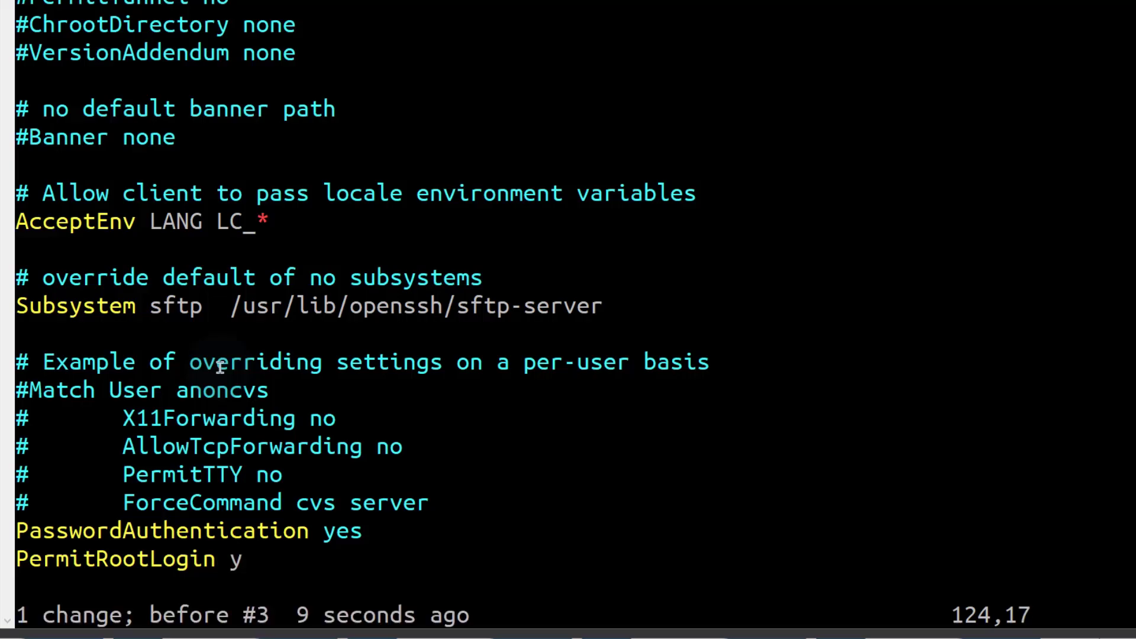
key("u")
key("u")
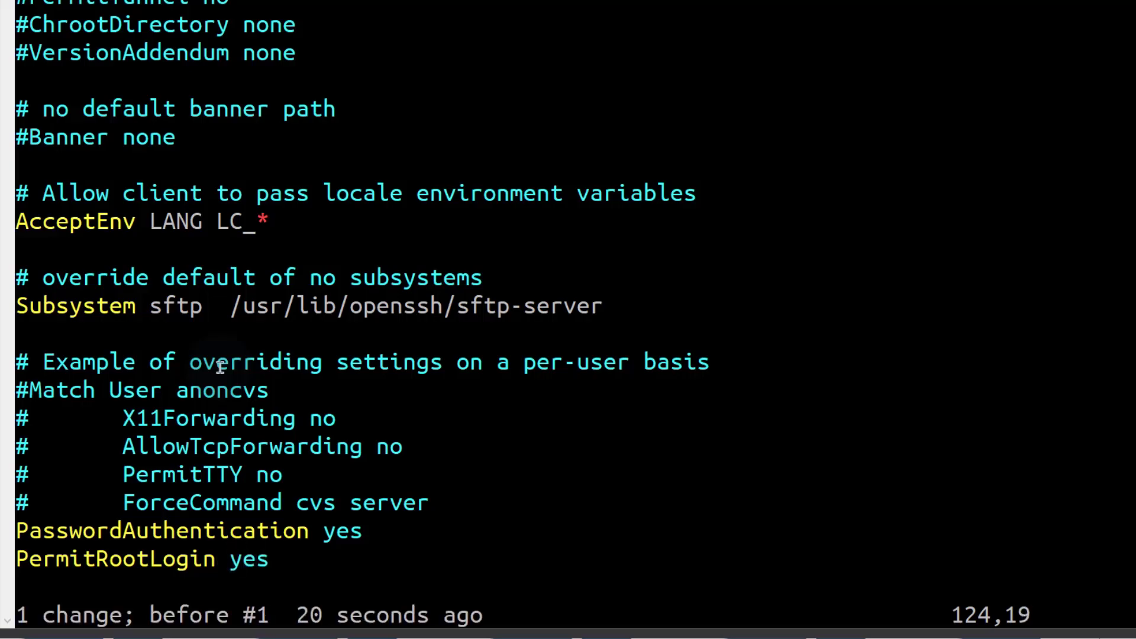
key("u")
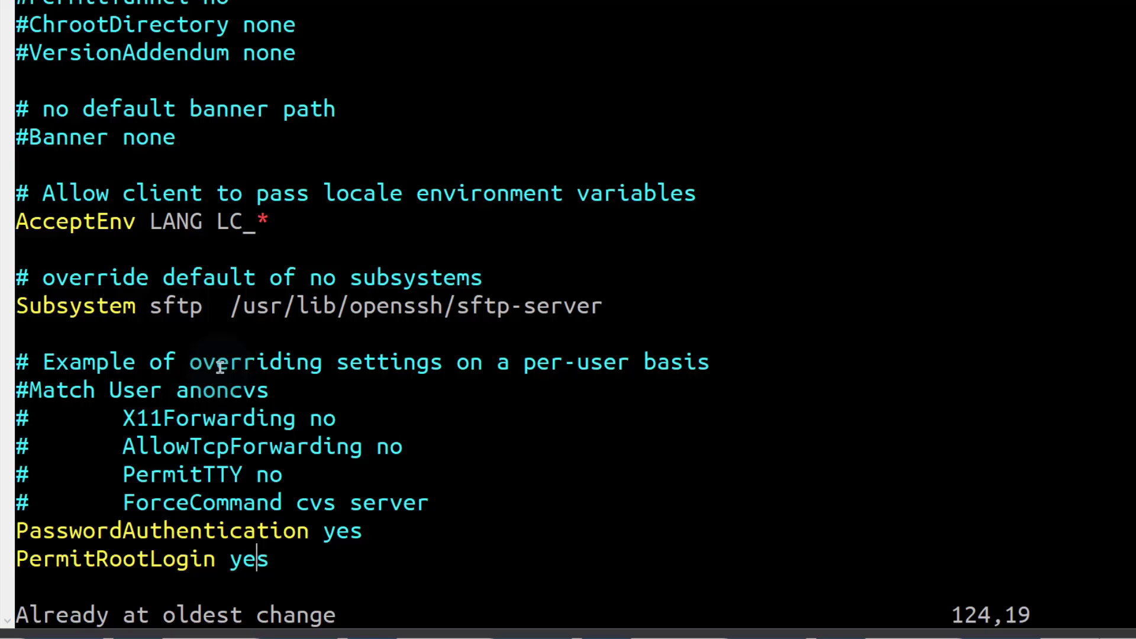
key("i")
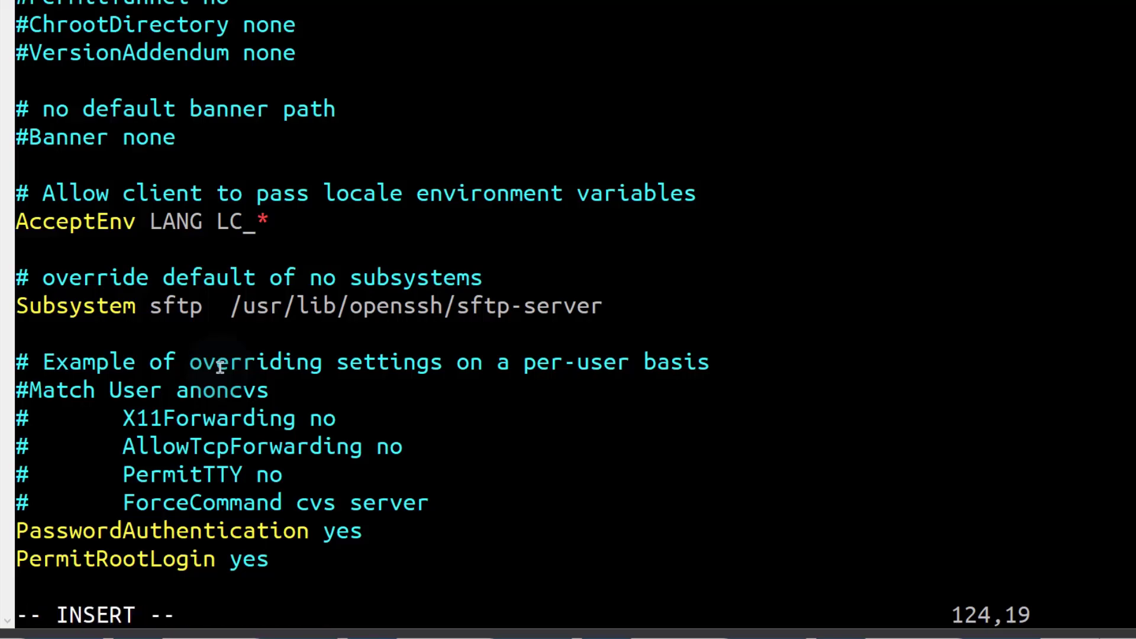
key("Delete")
key("BackSpace")
key("BackSpace")
type("no")
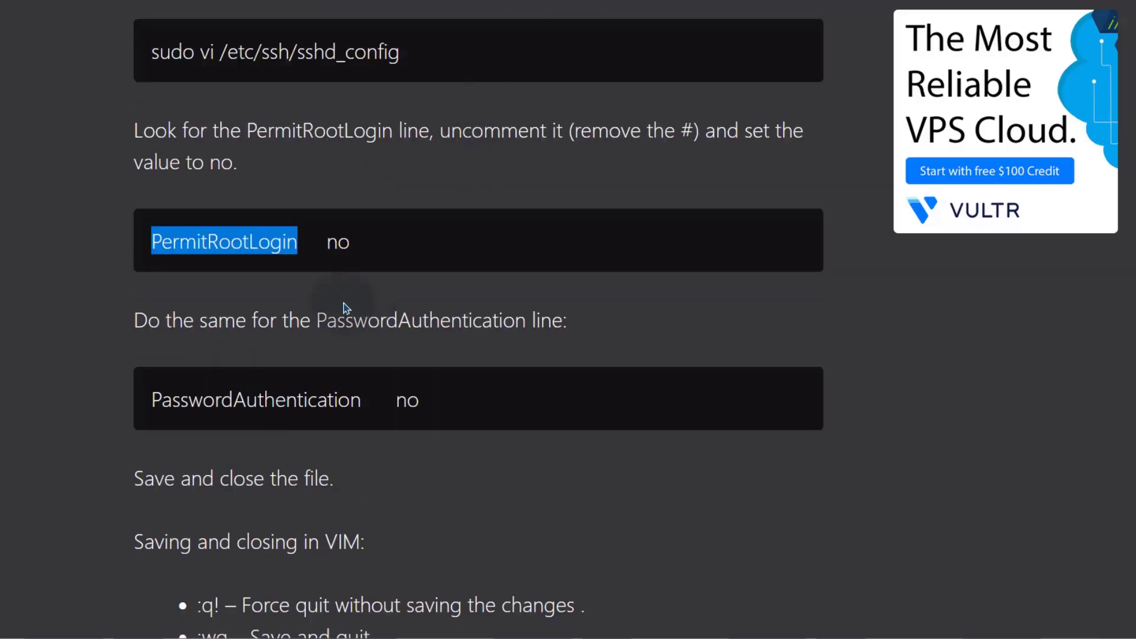
Copy PasswordAuthentication from the guide, leave insert mode, and start a /PasswordAuthentication search
scroll(345, 307, "down", 1)
scroll(346, 307, "down", 3)
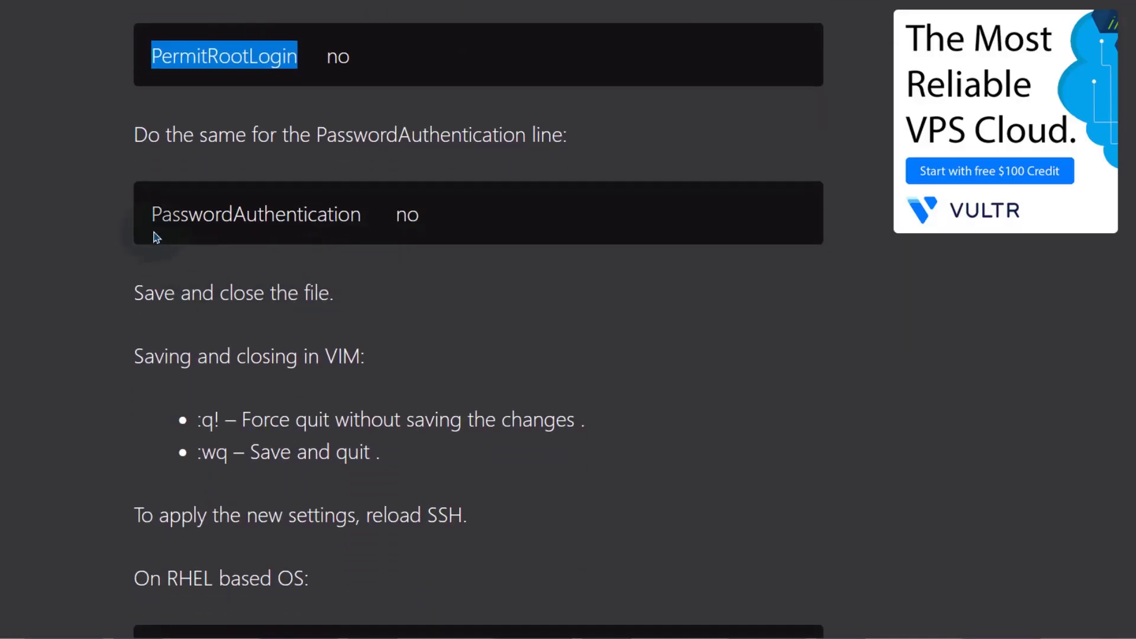
double_click(157, 210)
right_click(312, 219)
left_click(354, 227)
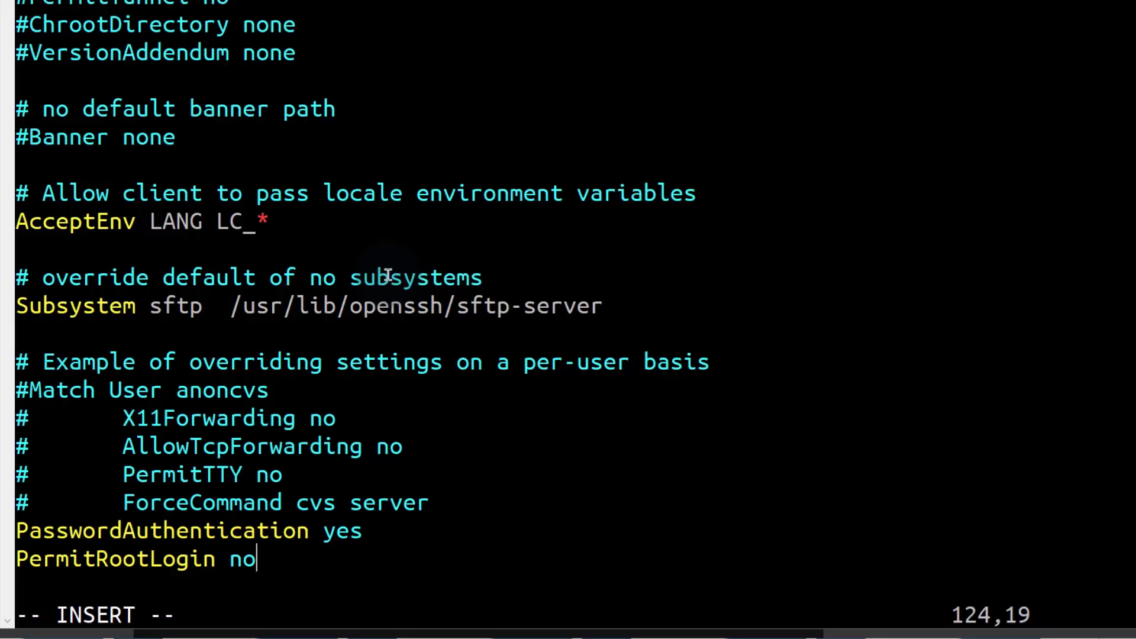
key("Escape")
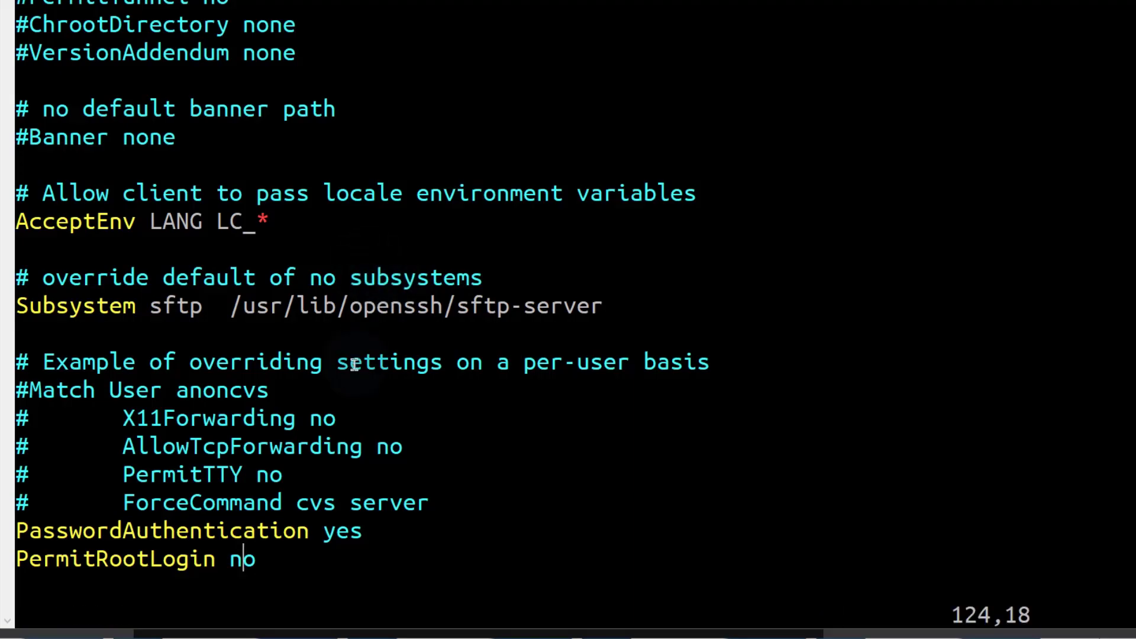
type("/")
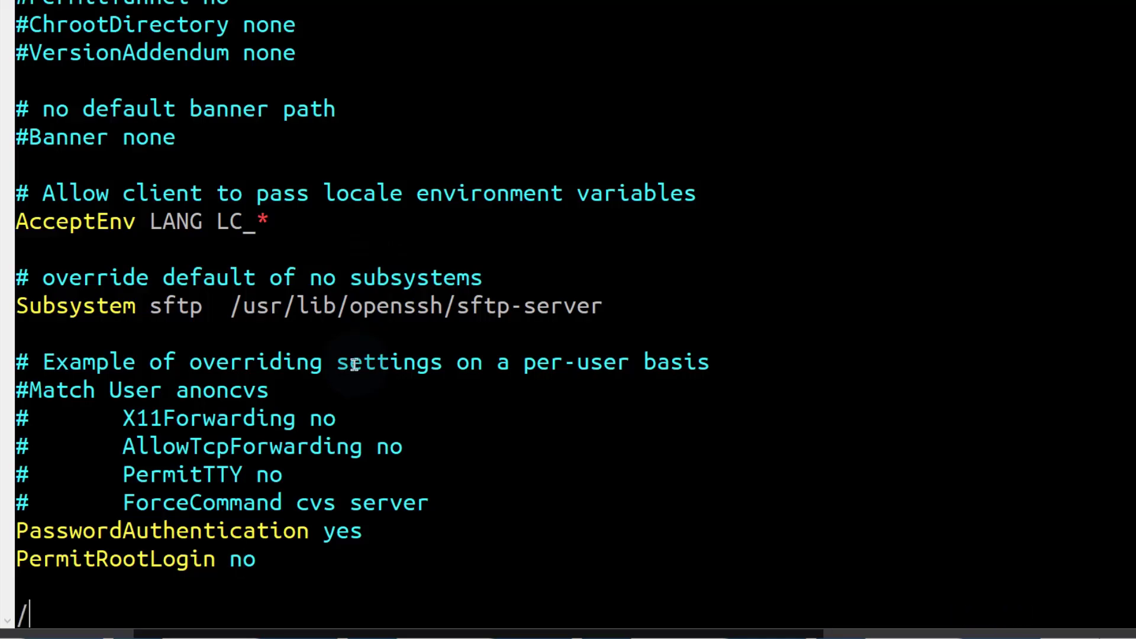
type("PasswordAuthentication")
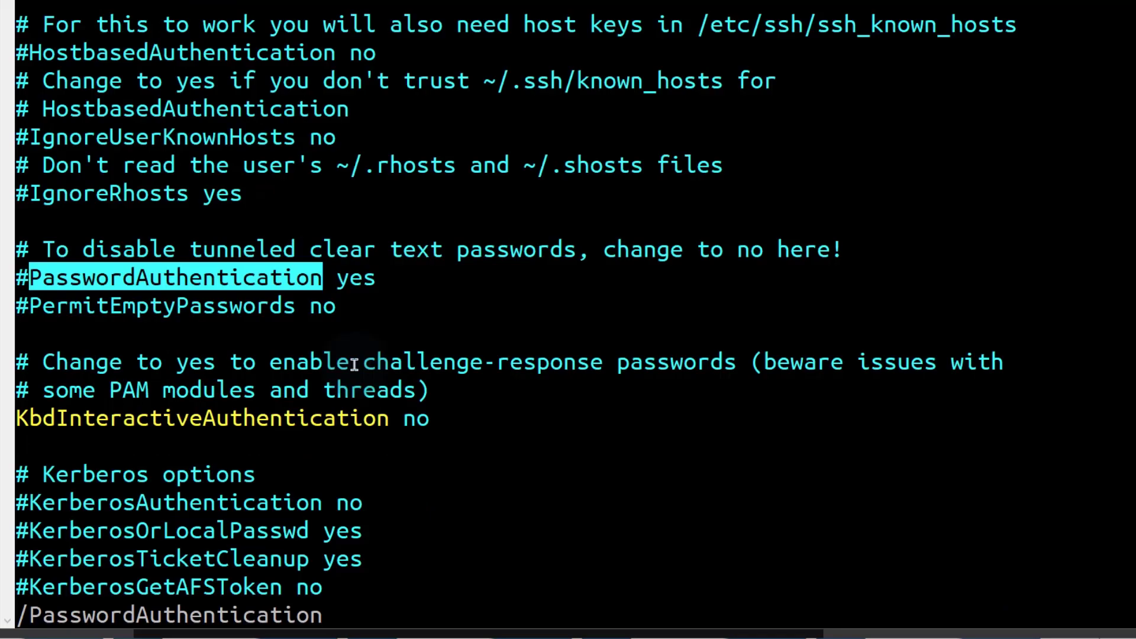
Cycle through PasswordAuthentication matches to the active 'PasswordAuthentication yes' line
key("Return")
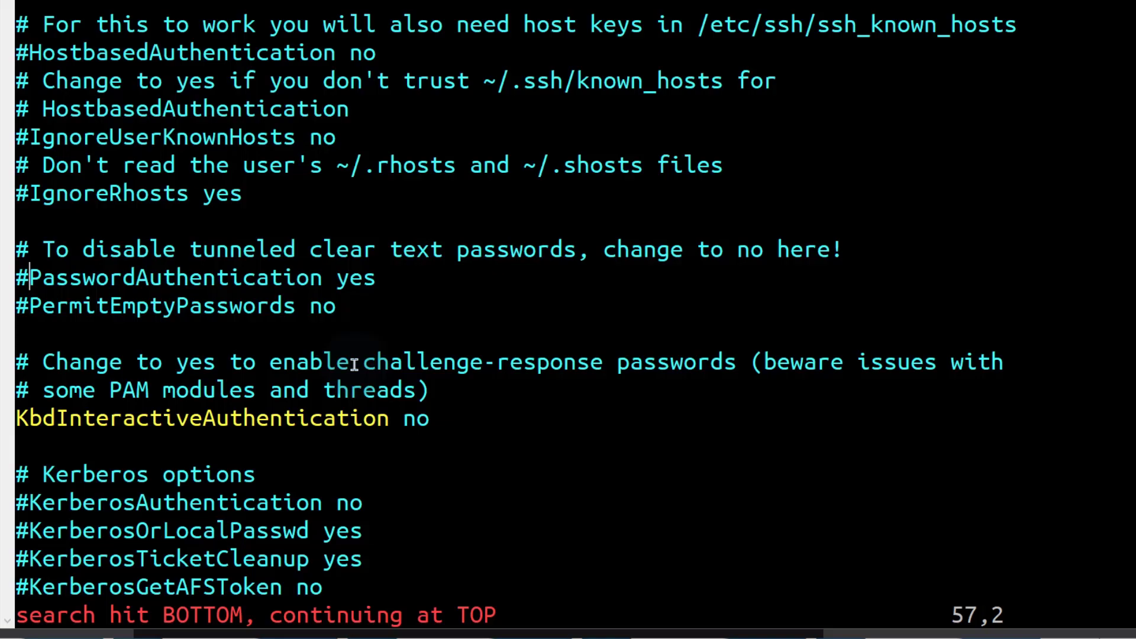
key("n")
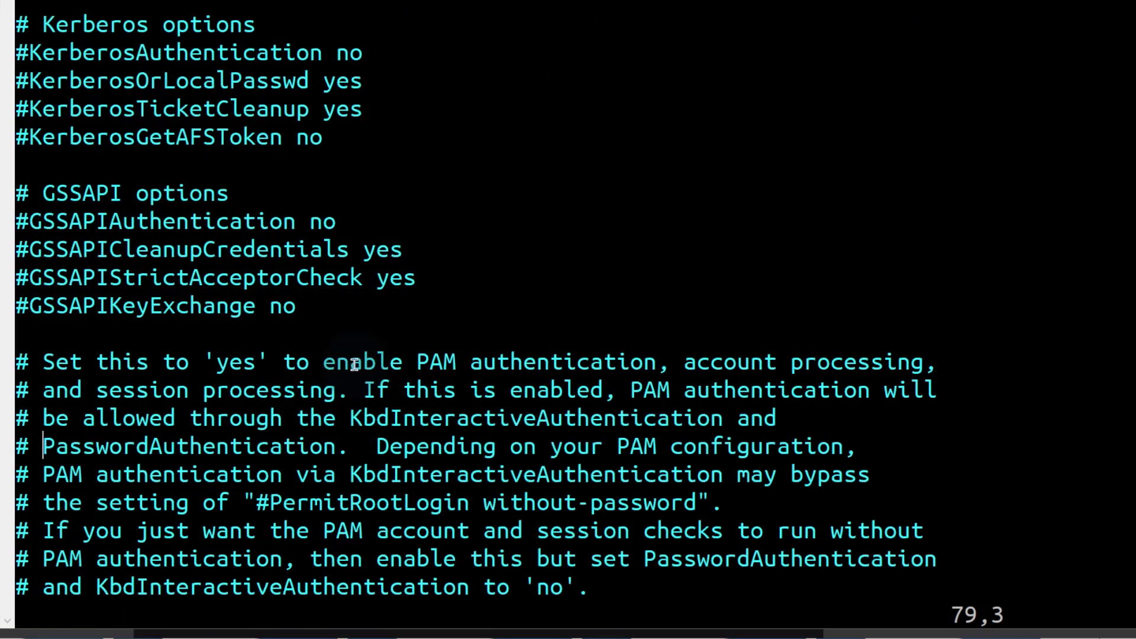
key("n")
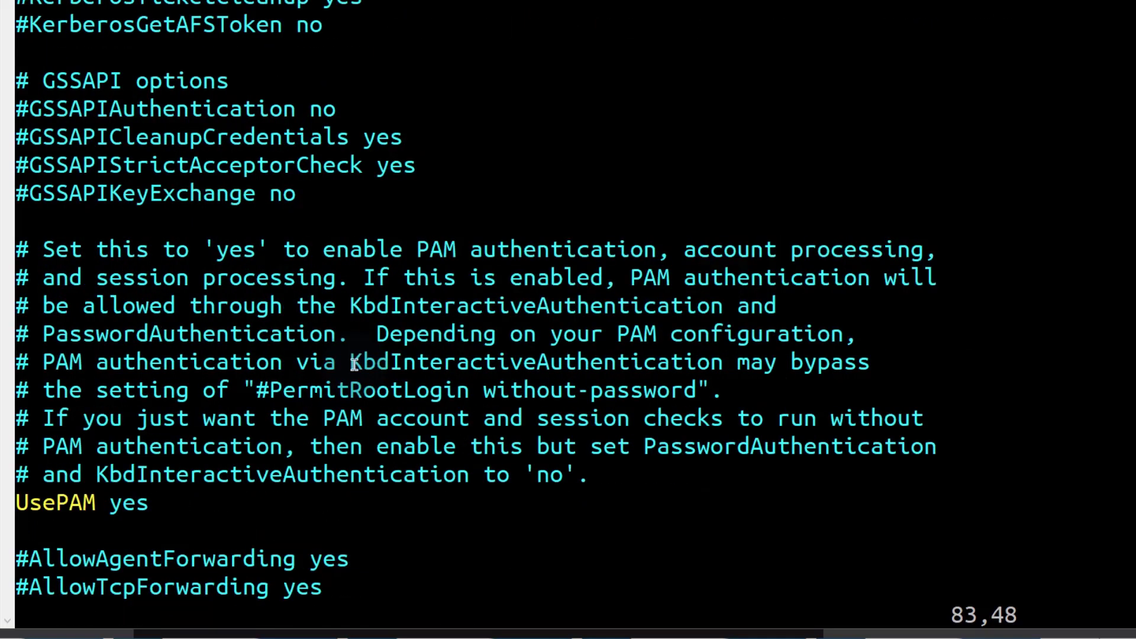
key("n")
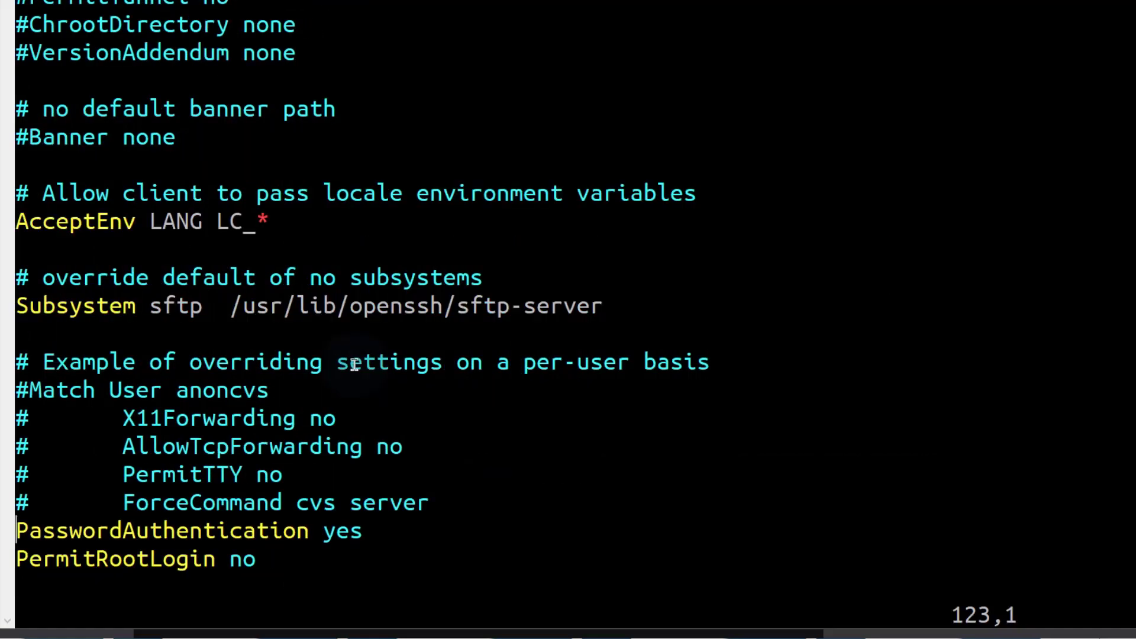
key("n")
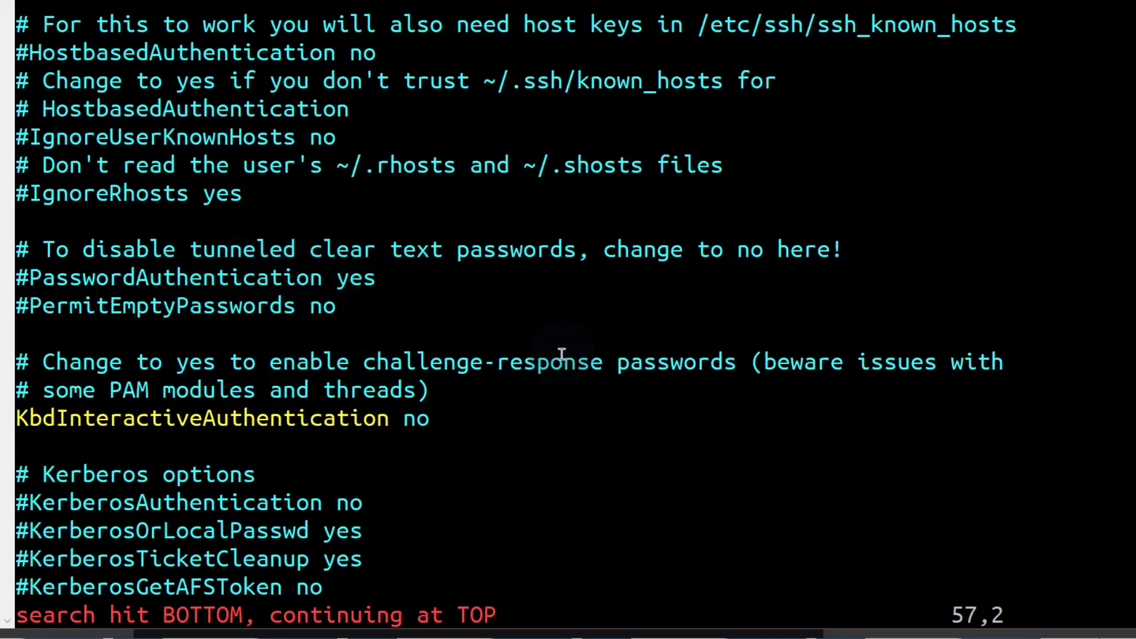
key("n")
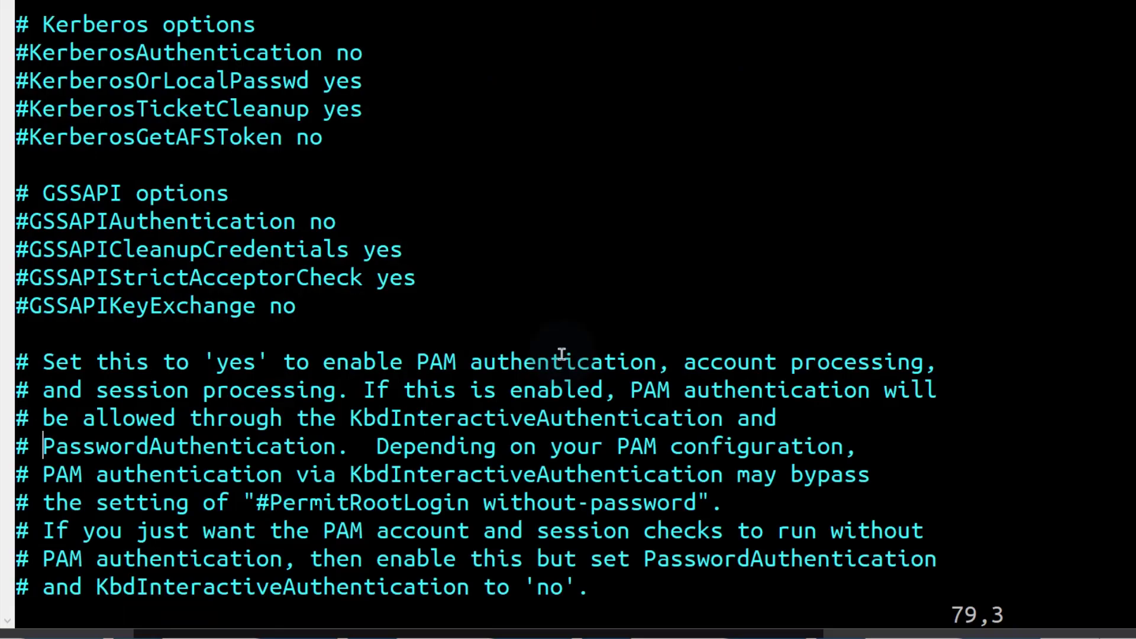
key("n")
key("n")
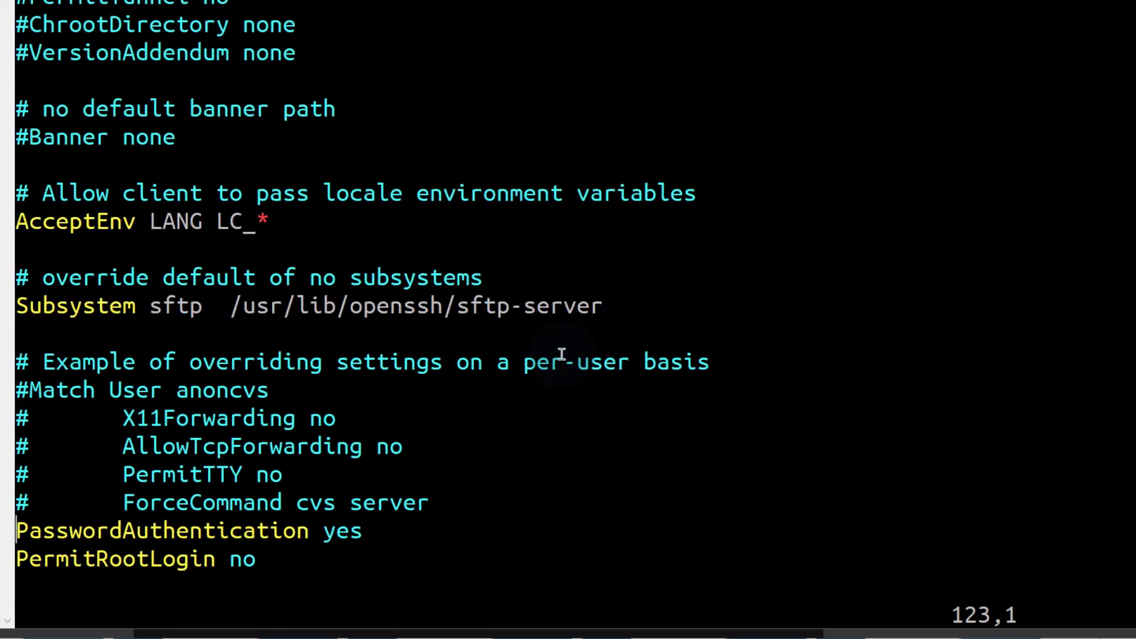
Replace yes with no on the PasswordAuthentication line and save with :wq
key("l")
key("l")
key("l")
key("l")
key("l")
key("l")
key("l")
key("l")
key("l")
key("l")
key("l")
key("l")
key("l")
key("l")
key("l")
key("l")
key("l")
key("l")
key("l")
key("l")
key("l")
key("l")
key("l")
key("i")
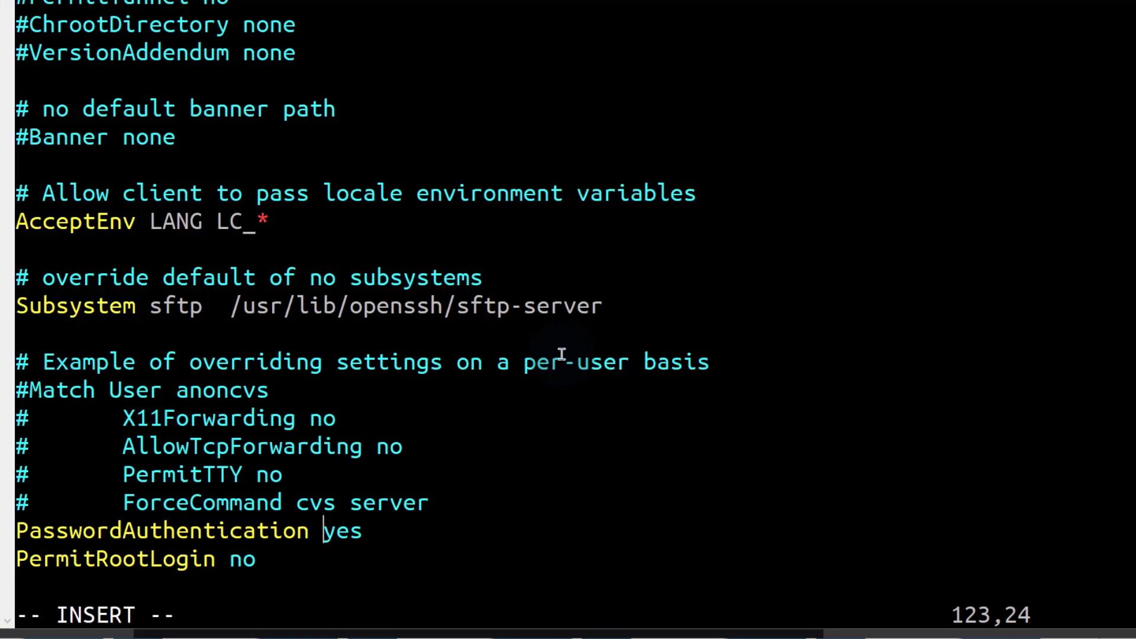
key("Delete")
key("Delete")
key("Delete")
type("no")
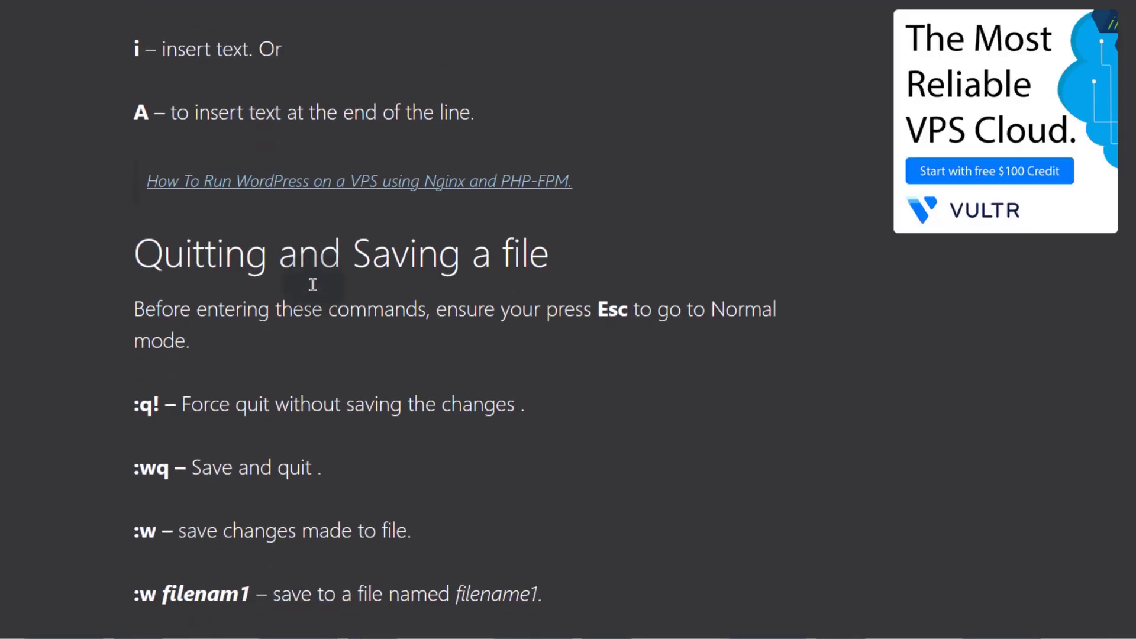
scroll(313, 284, "down", 4)
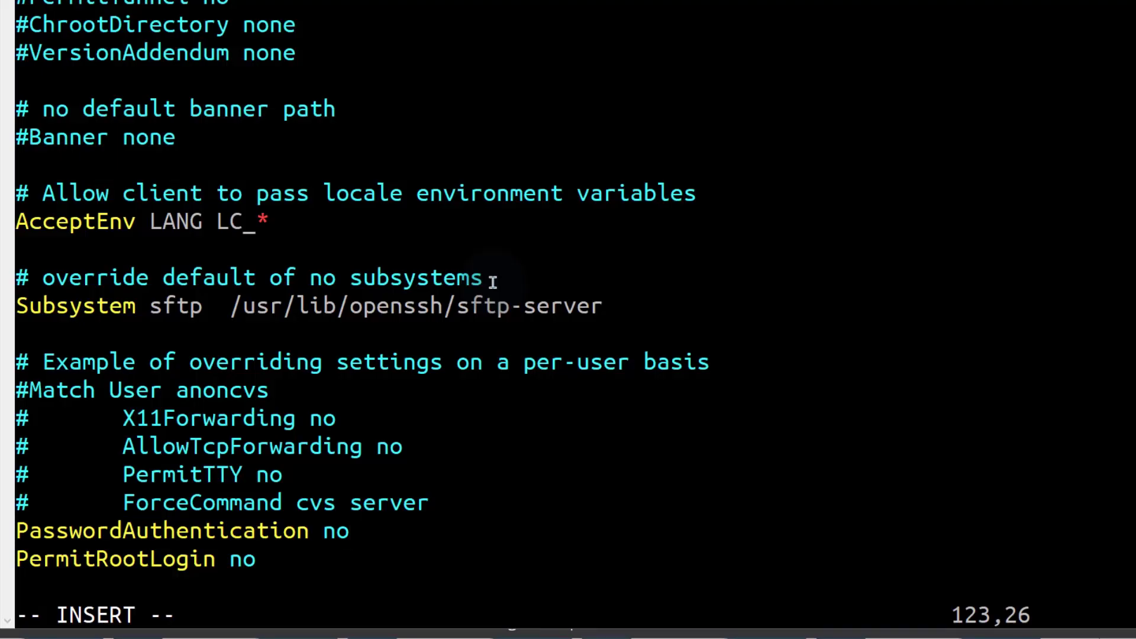
key("Escape")
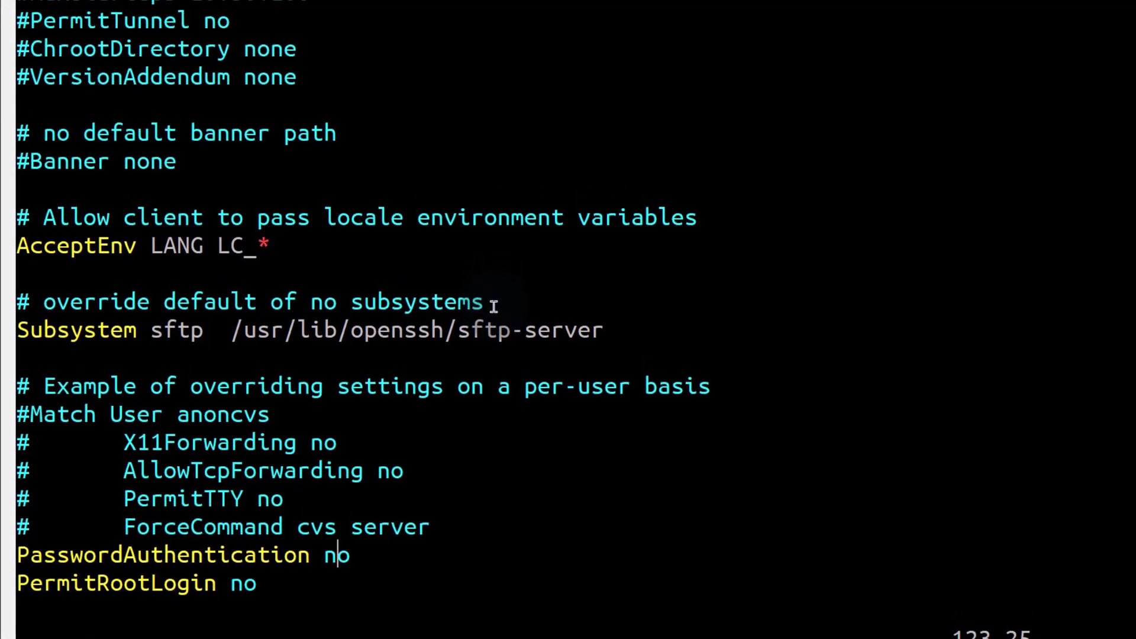
type(":wq")
key("Return")
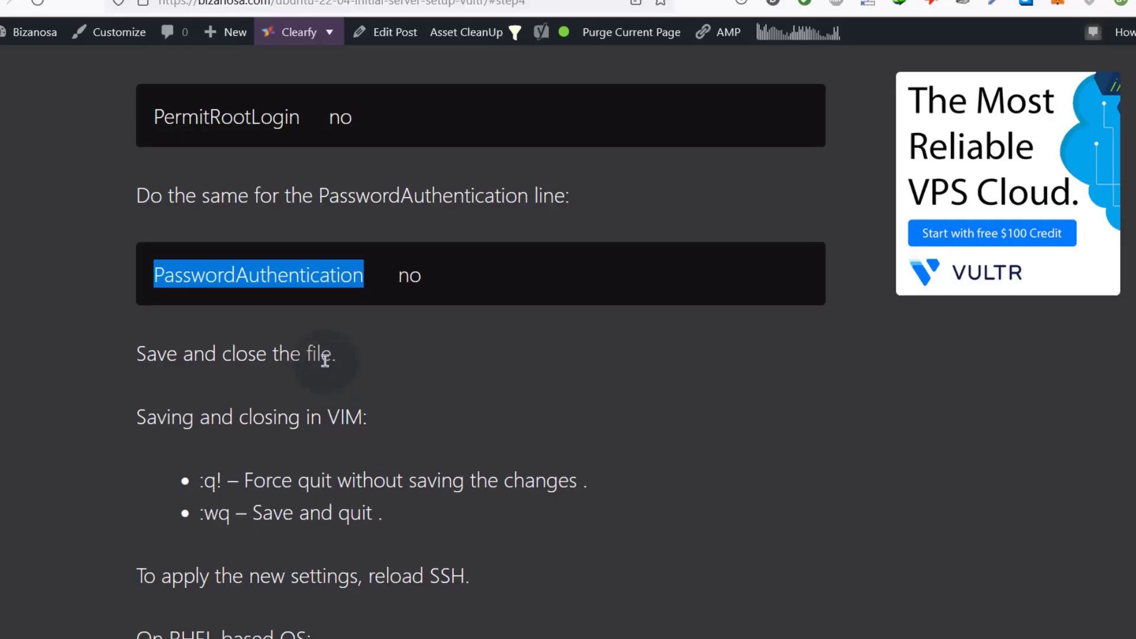
Run 'sudo service ssh restart', then bring Notepad's connection notes forward
scroll(322, 355, "down", 2)
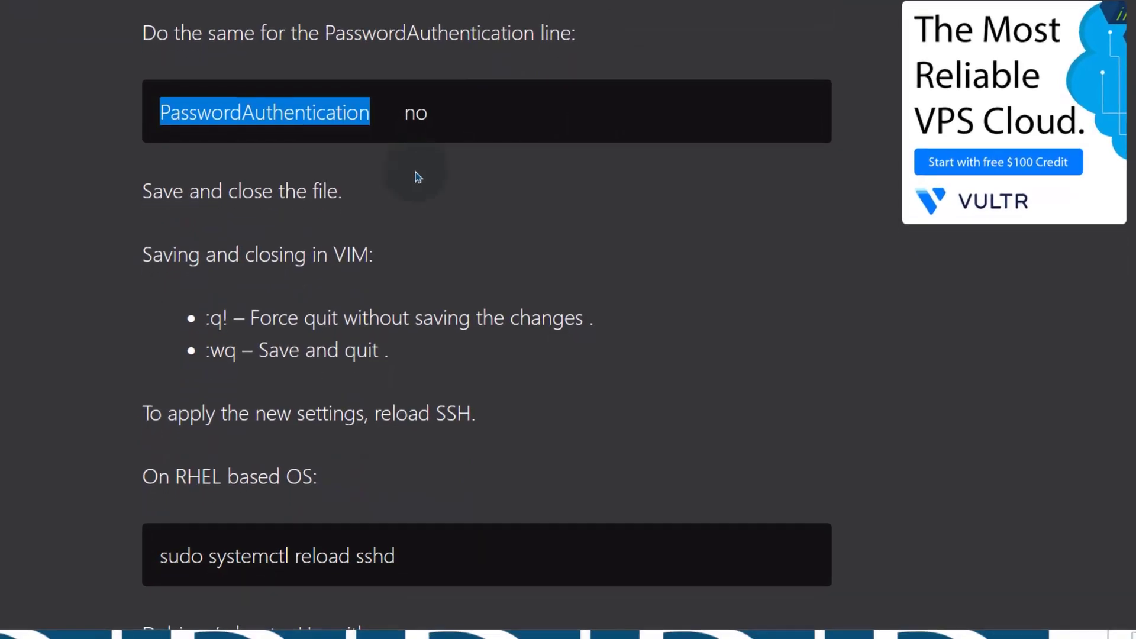
scroll(344, 157, "down", 2)
scroll(489, 160, "down", 5)
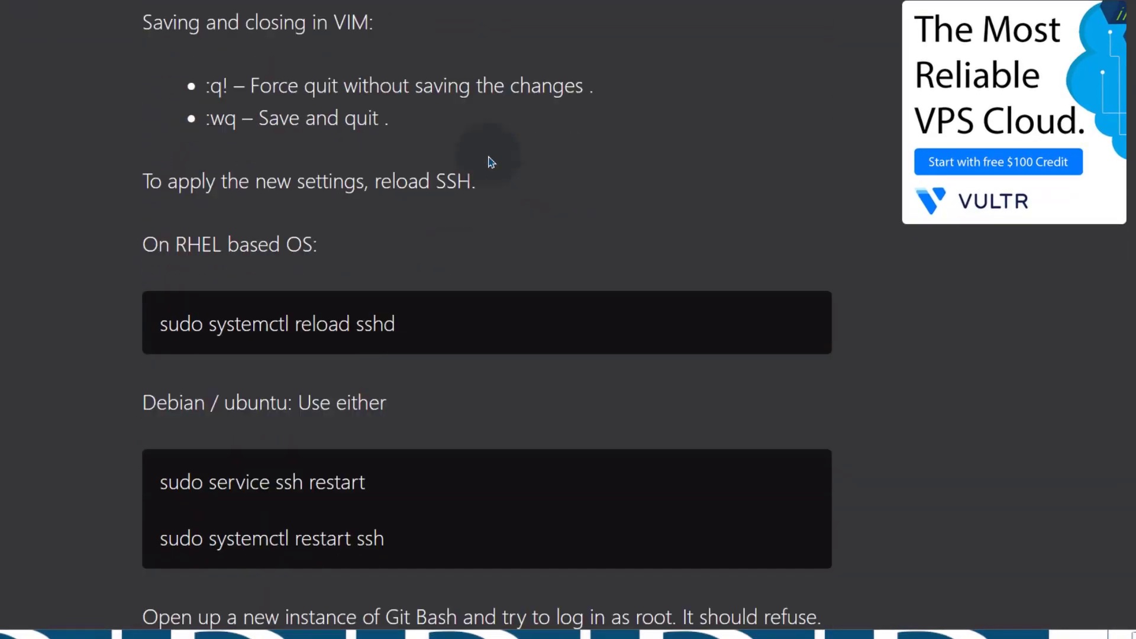
scroll(257, 300, "up", 3)
scroll(258, 300, "down", 3)
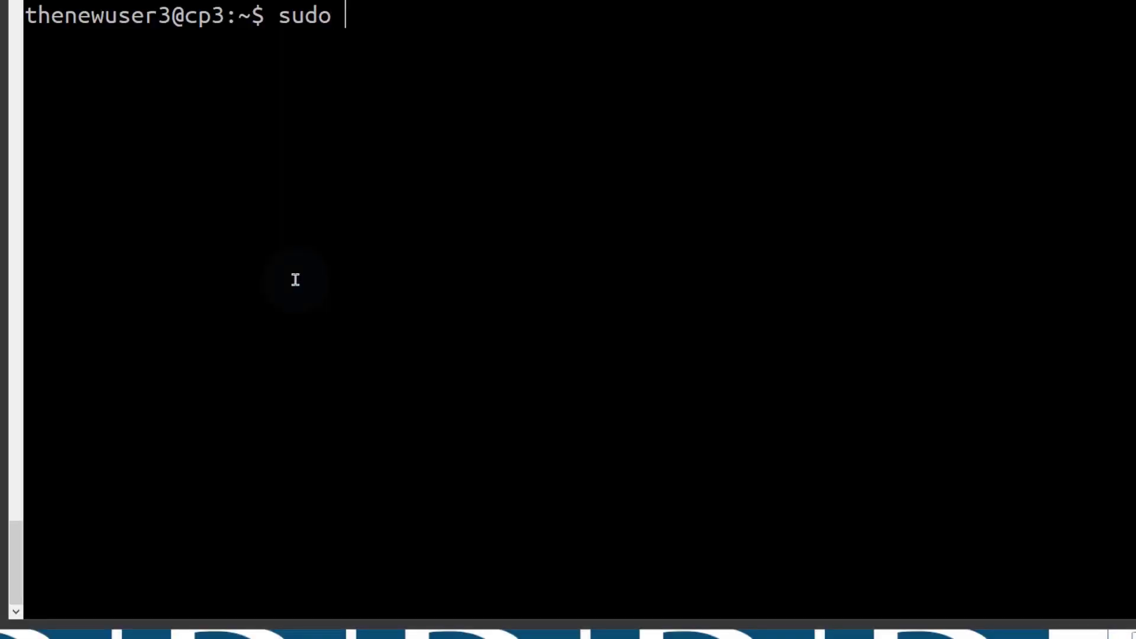
type("service ssh restart")
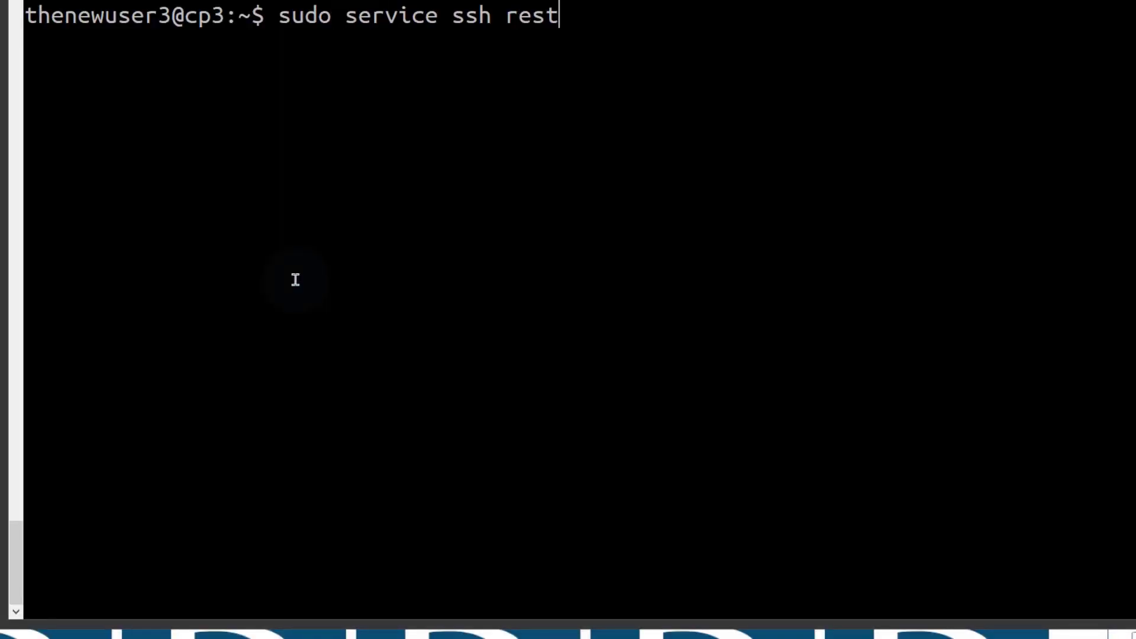
key("Return")
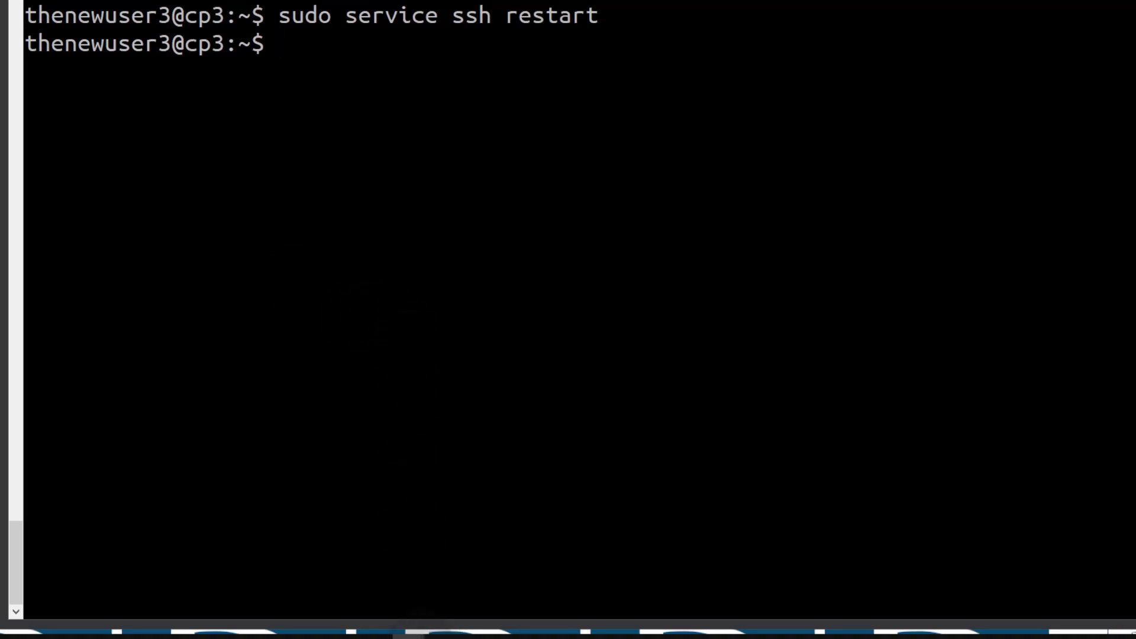
mouse_move(343, 635)
left_click(336, 577)
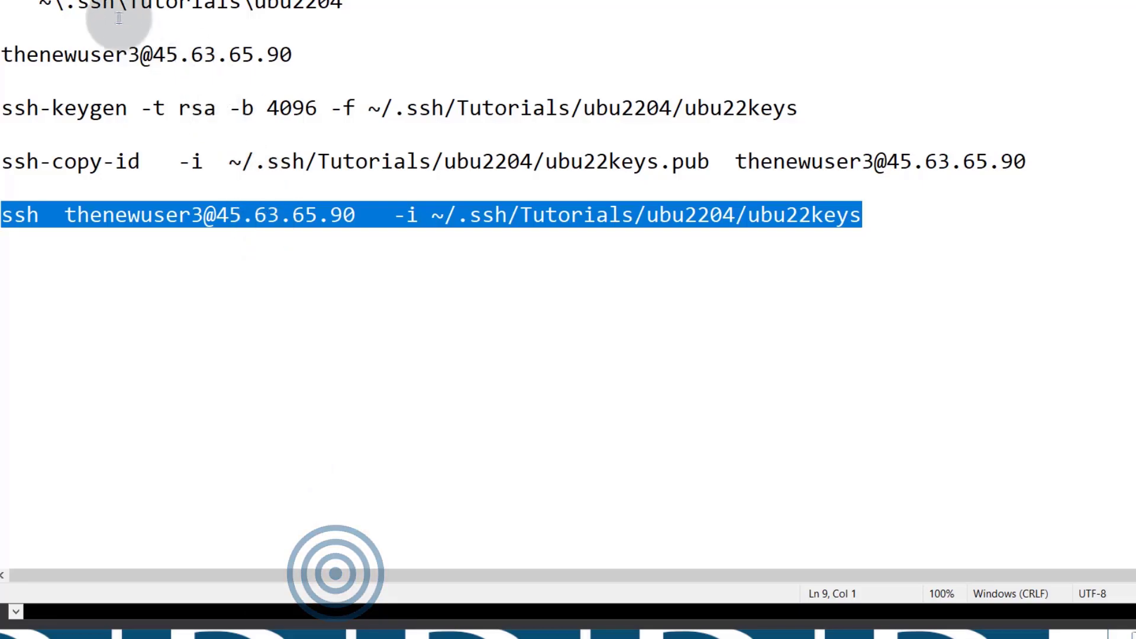
left_click_drag(140, 55, 2, 65)
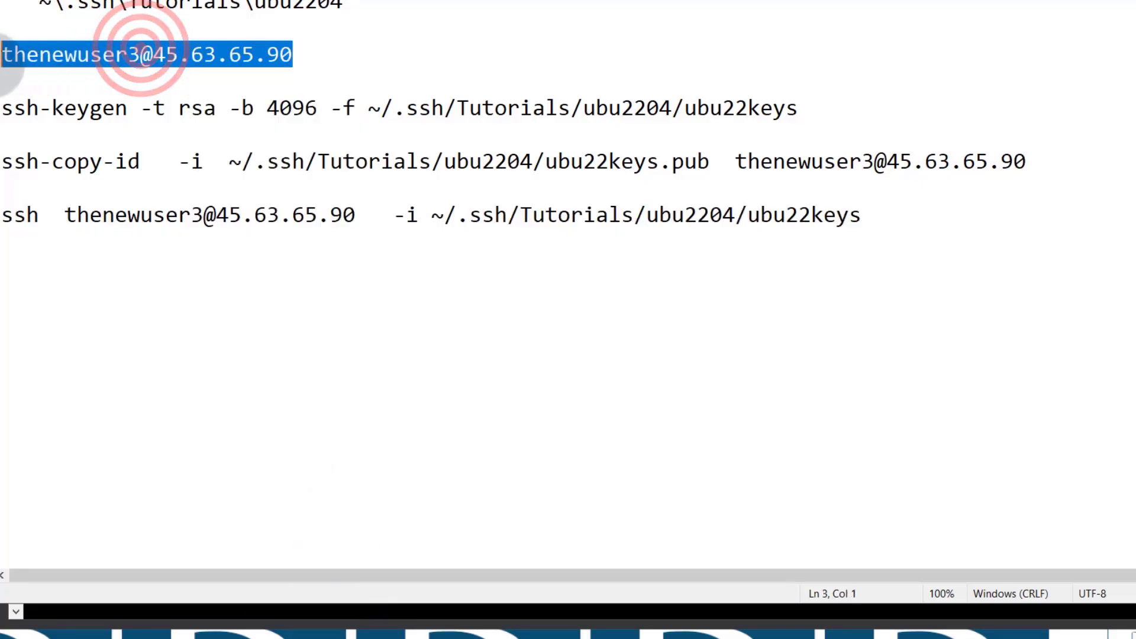
right_click(73, 52)
left_click(134, 102)
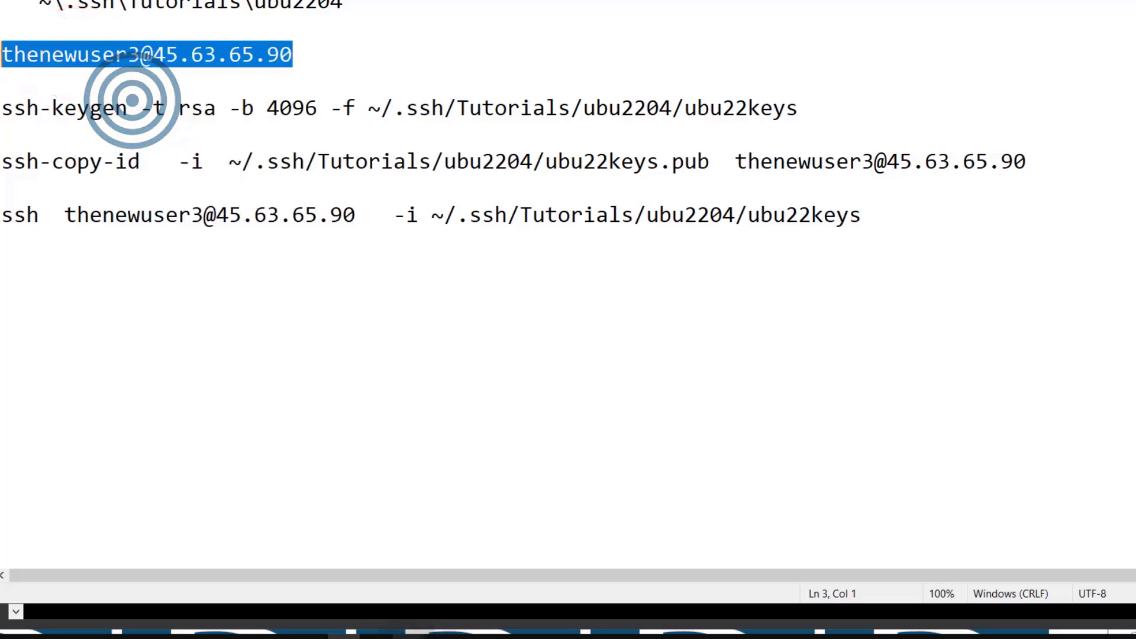
mouse_move(408, 631)
left_click(479, 551)
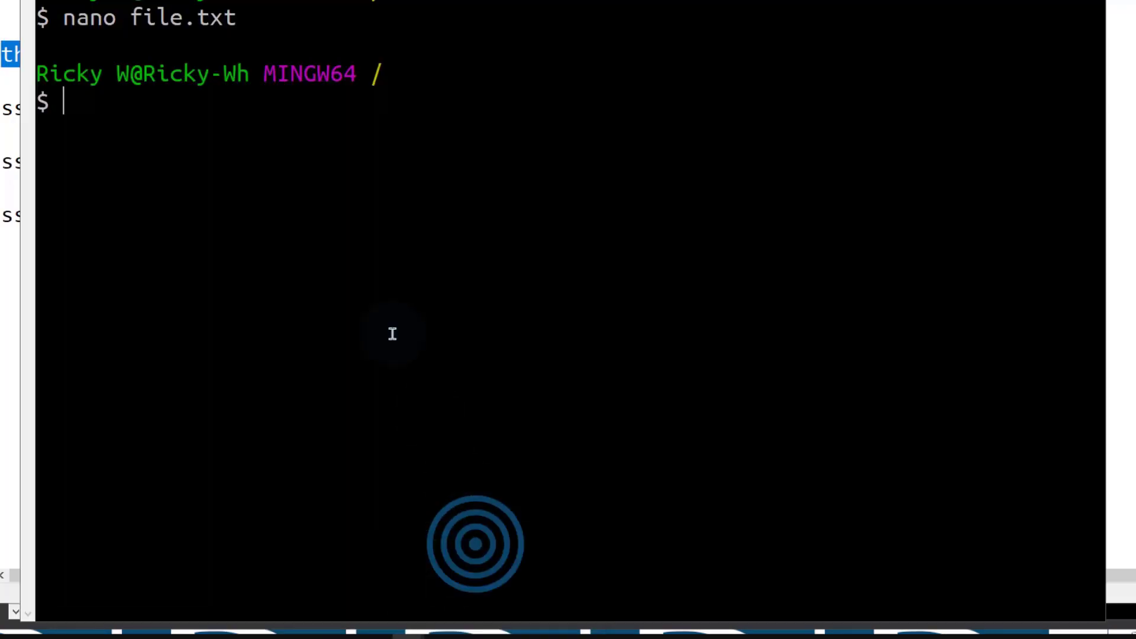
right_click(122, 127)
left_click(174, 176)
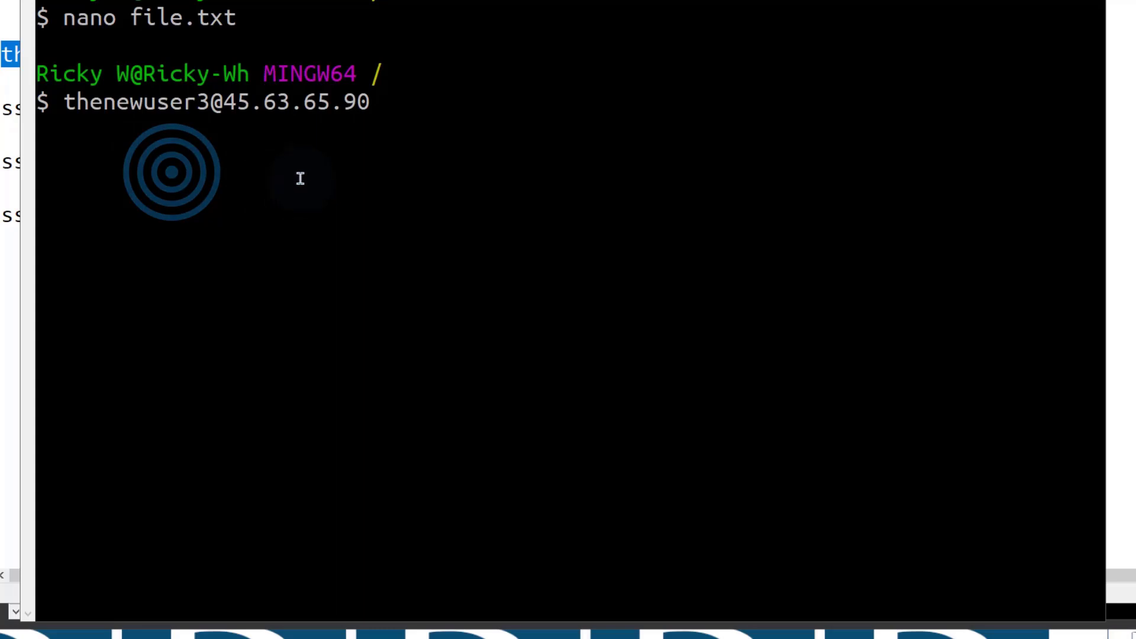
key("Left")
key("Left")
key("Left")
key("Left")
key("Left")
key("Left")
key("Left")
key("Left")
key("Left")
key("Left")
key("Left")
key("Left")
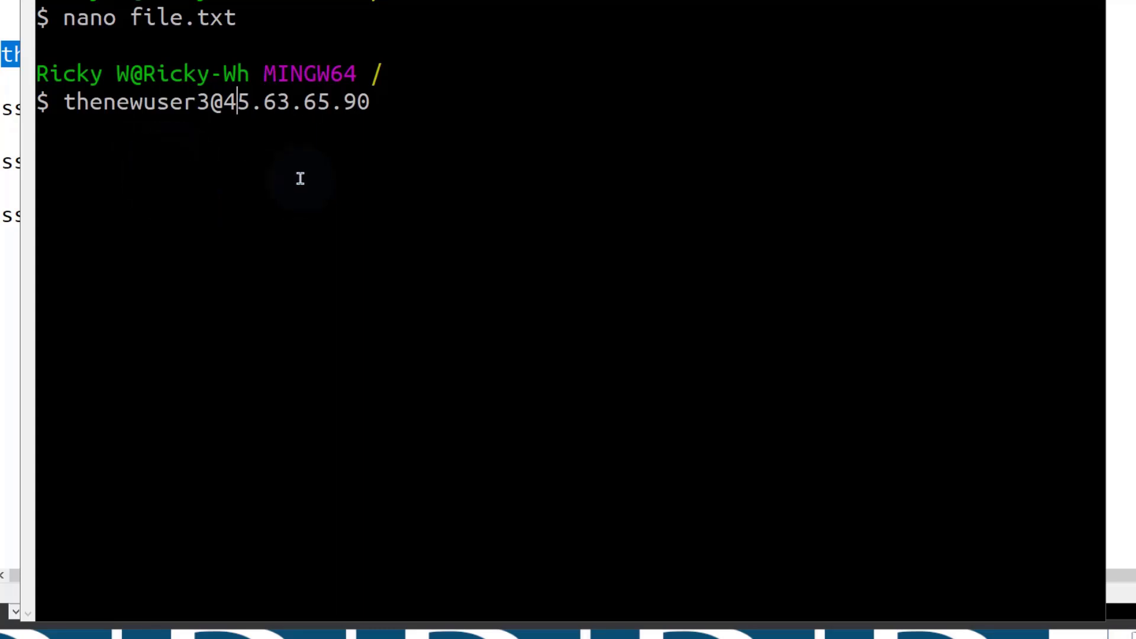
key("BackSpace")
key("BackSpace")
key("BackSpace")
key("BackSpace")
key("BackSpace")
key("BackSpace")
key("BackSpace")
key("BackSpace")
key("BackSpace")
key("BackSpace")
key("BackSpace")
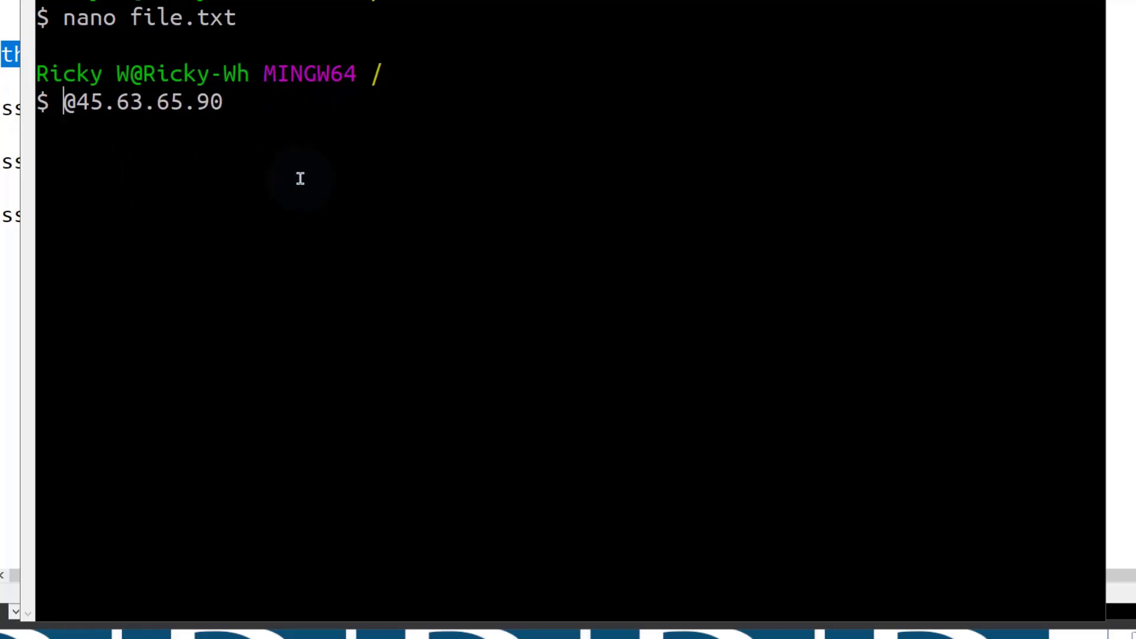
type("ssh")
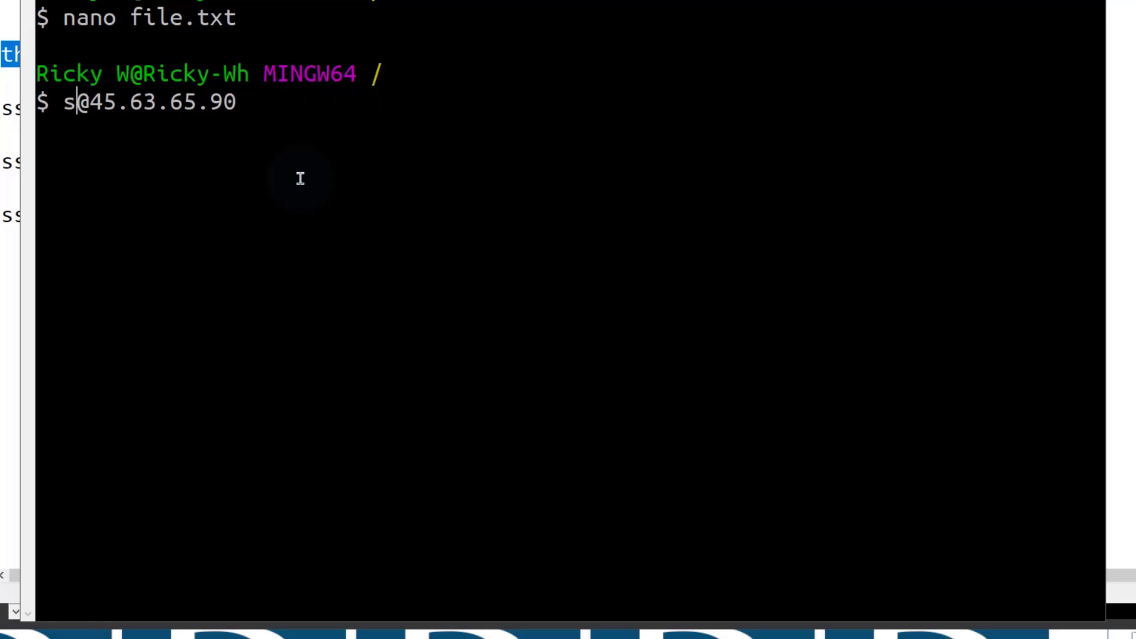
type(" root")
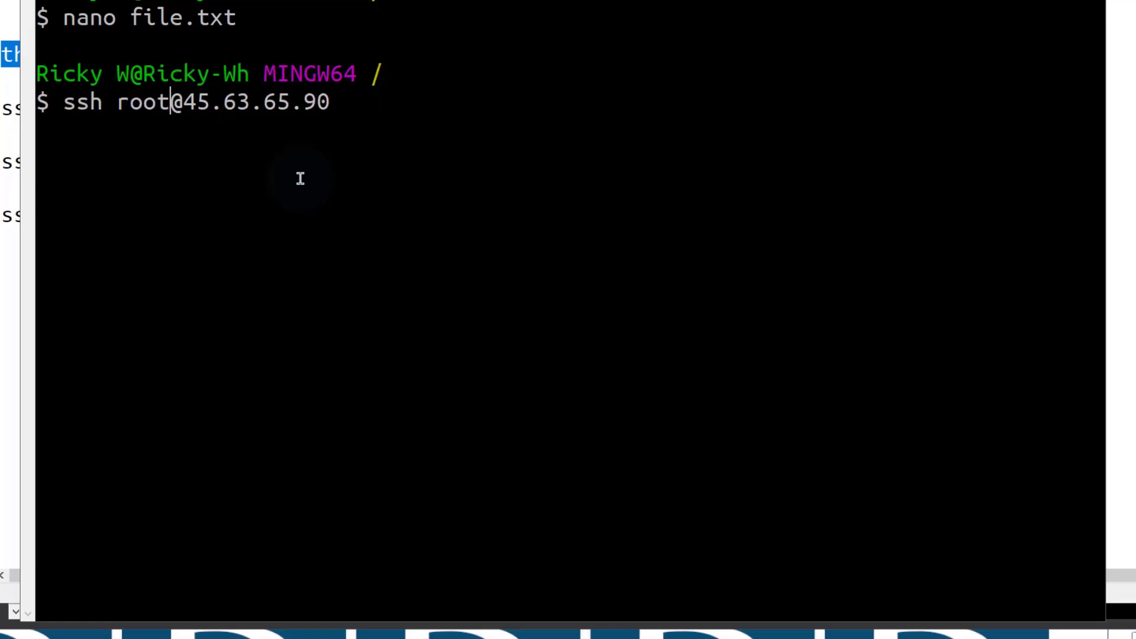
key("Return")
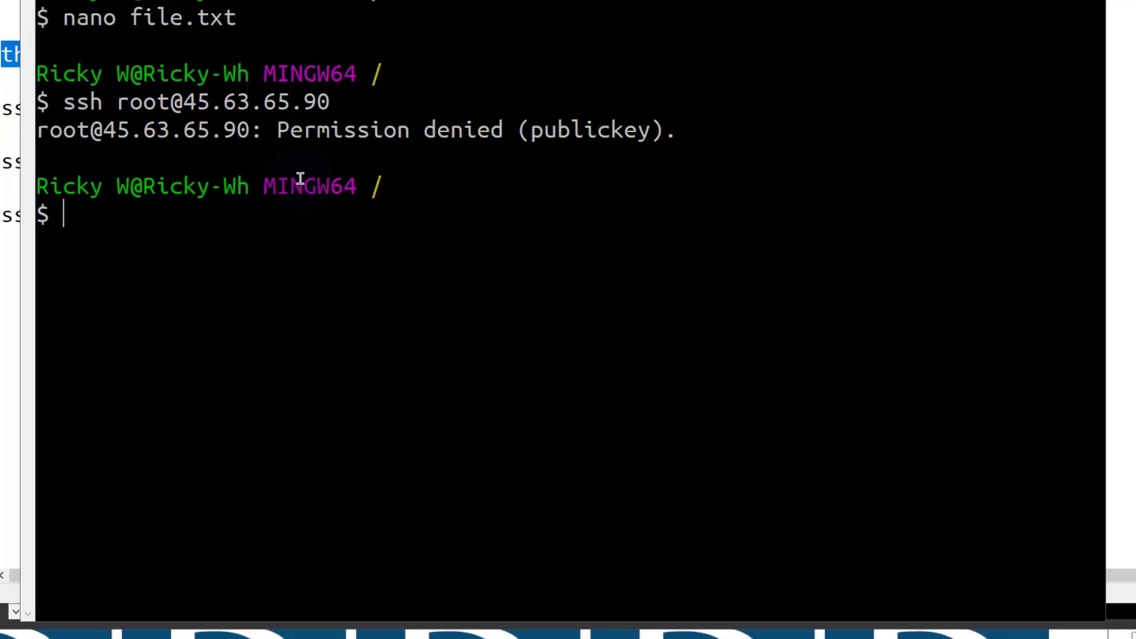
type("ssh")
Run ssh as the new user at 45.63.65.90 without a key; it is denied
right_click(167, 206)
left_click(208, 259)
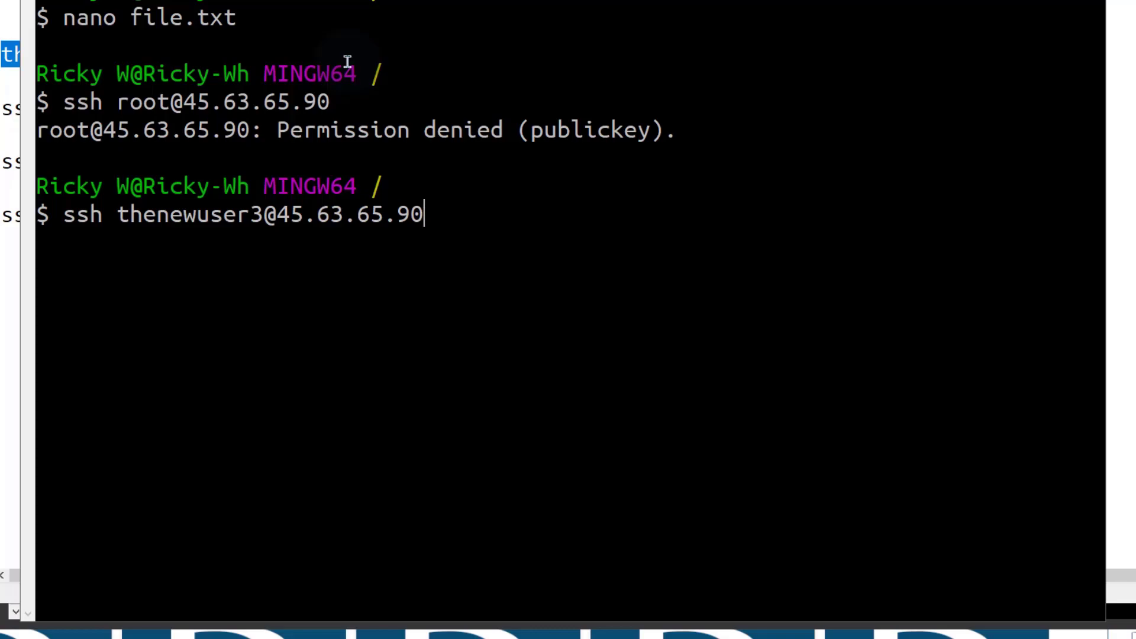
key("Return")
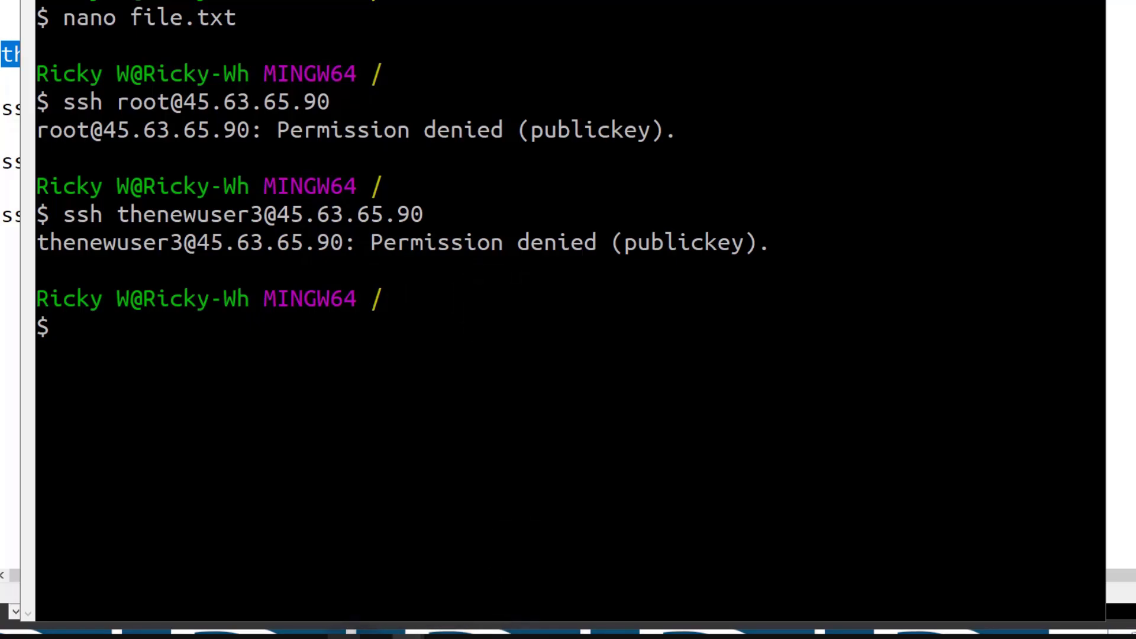
Copy the ssh -i ubu22keys command from the notes, run it in Git Bash, and submit the passphrase
left_click(349, 618)
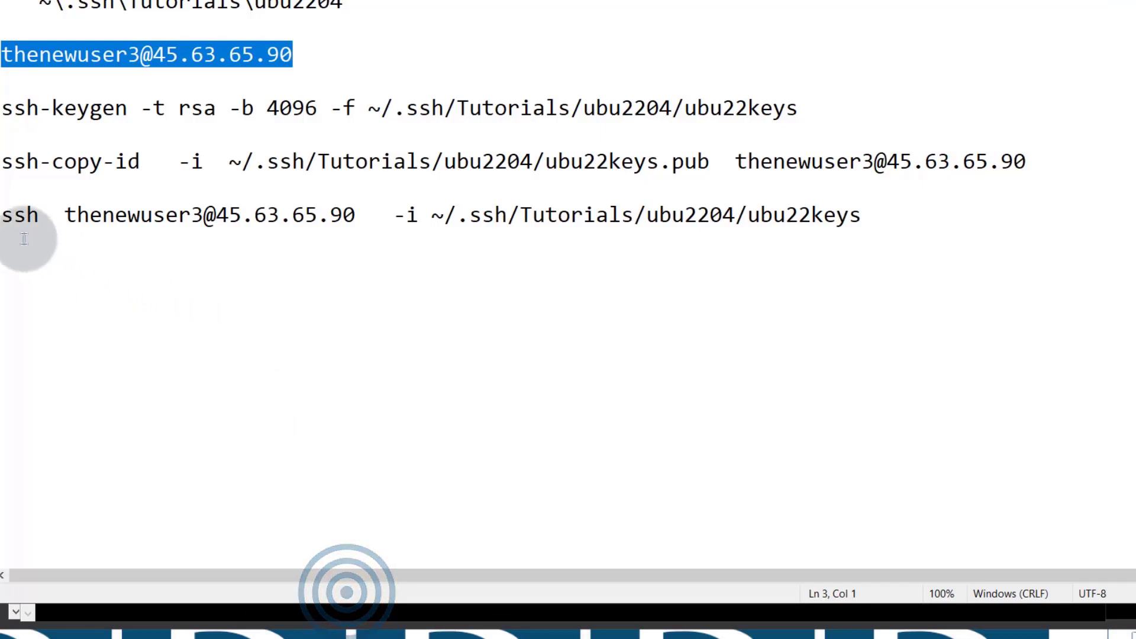
left_click_drag(5, 214, 870, 214)
right_click(680, 215)
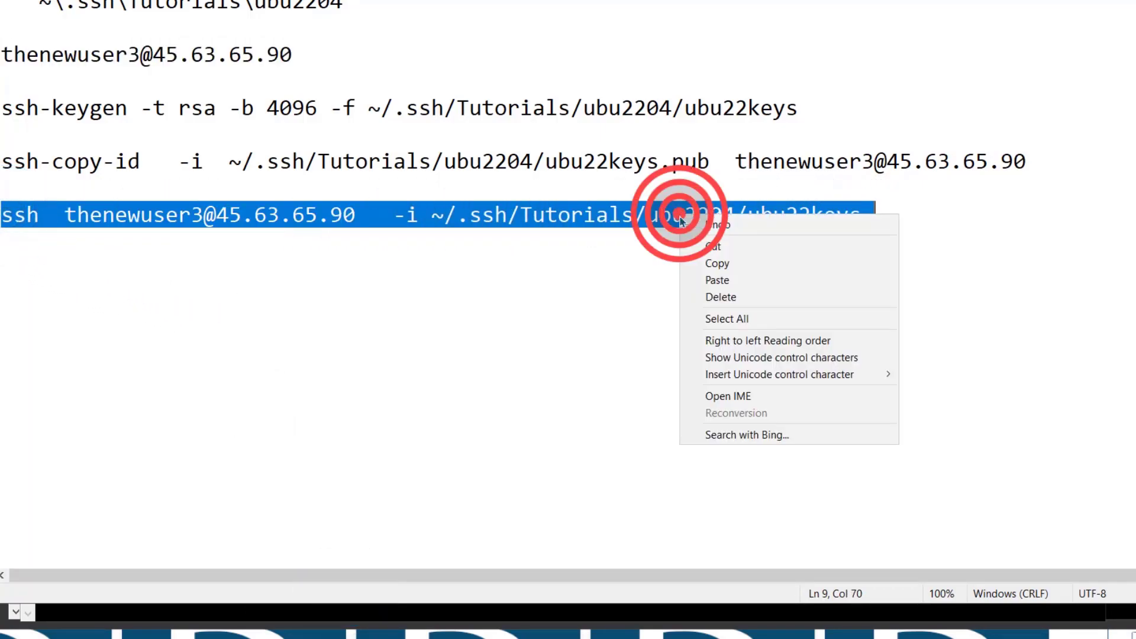
left_click(732, 266)
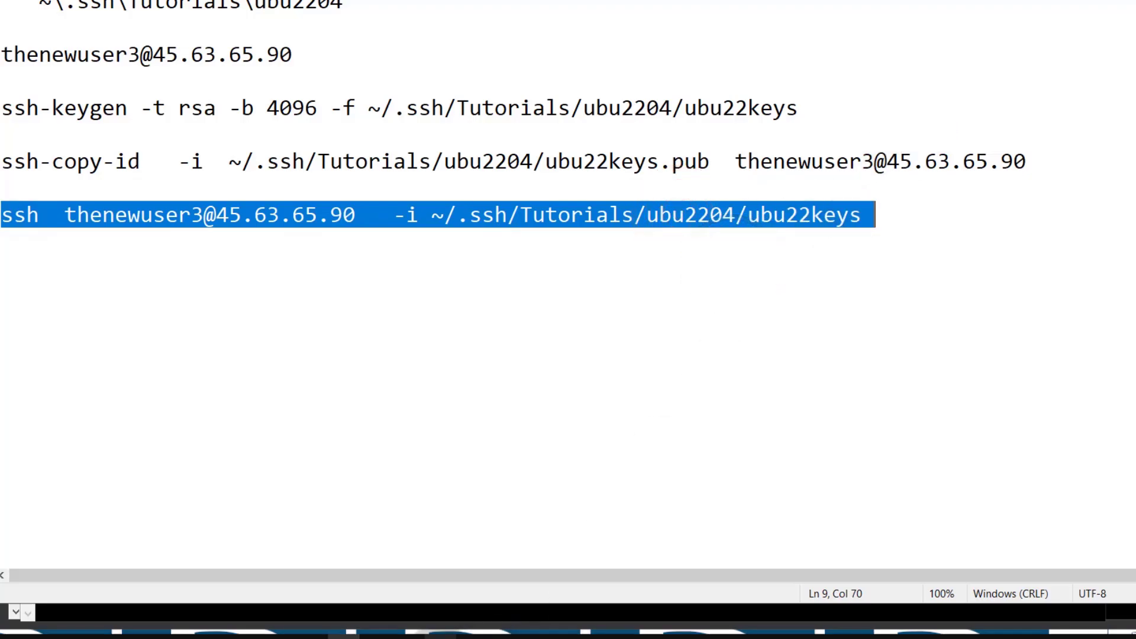
mouse_move(414, 630)
left_click(463, 588)
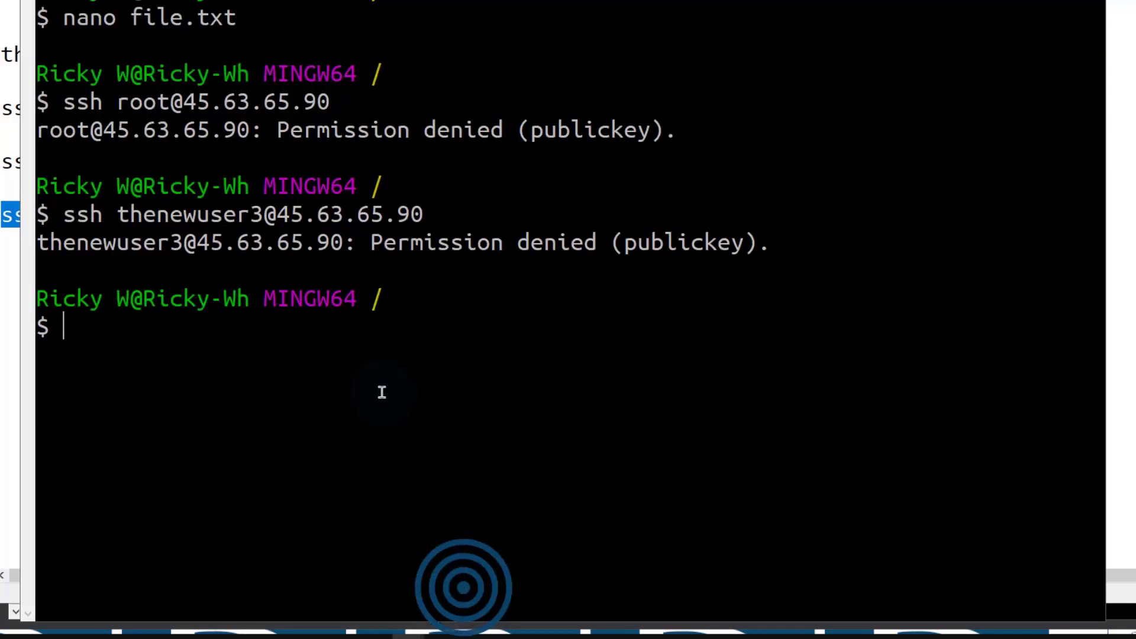
right_click(122, 330)
left_click(185, 378)
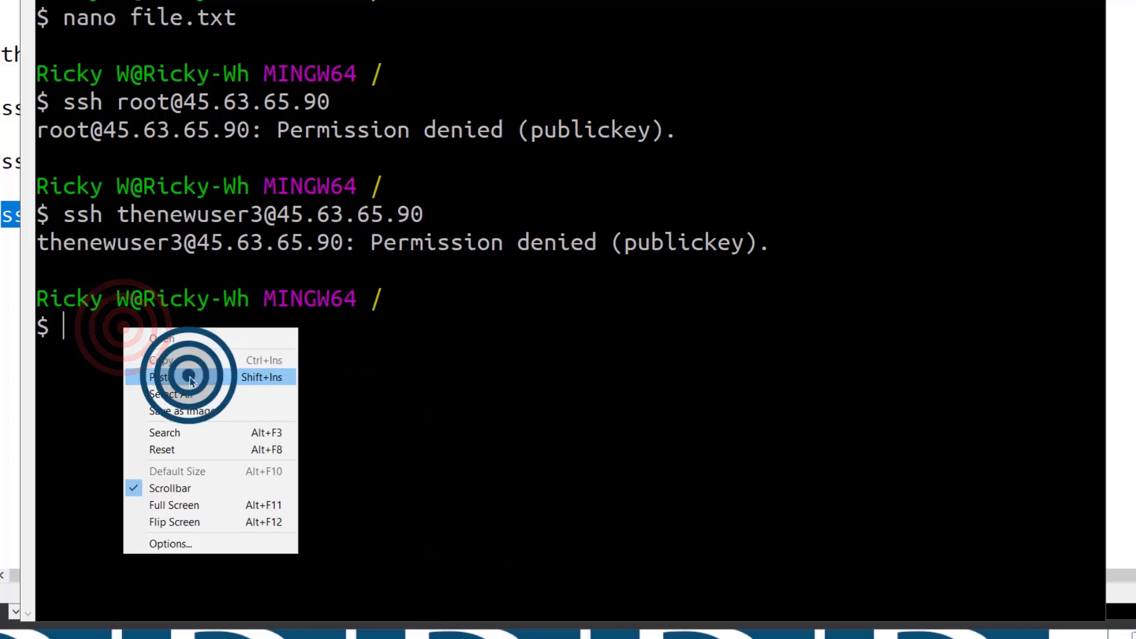
key("Return")
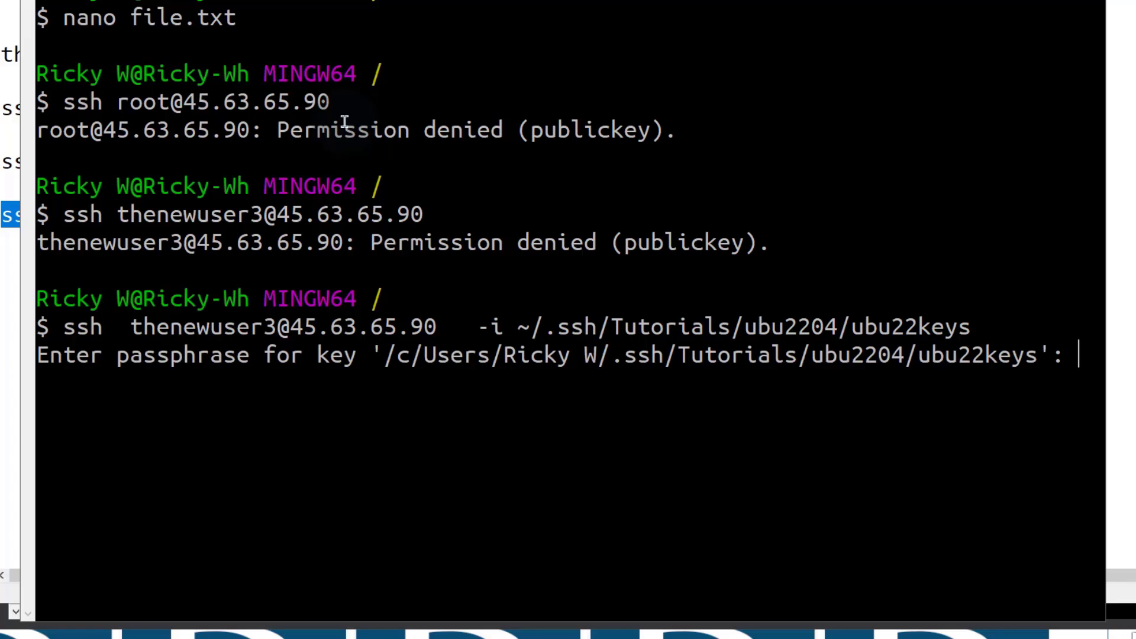
key("Return")
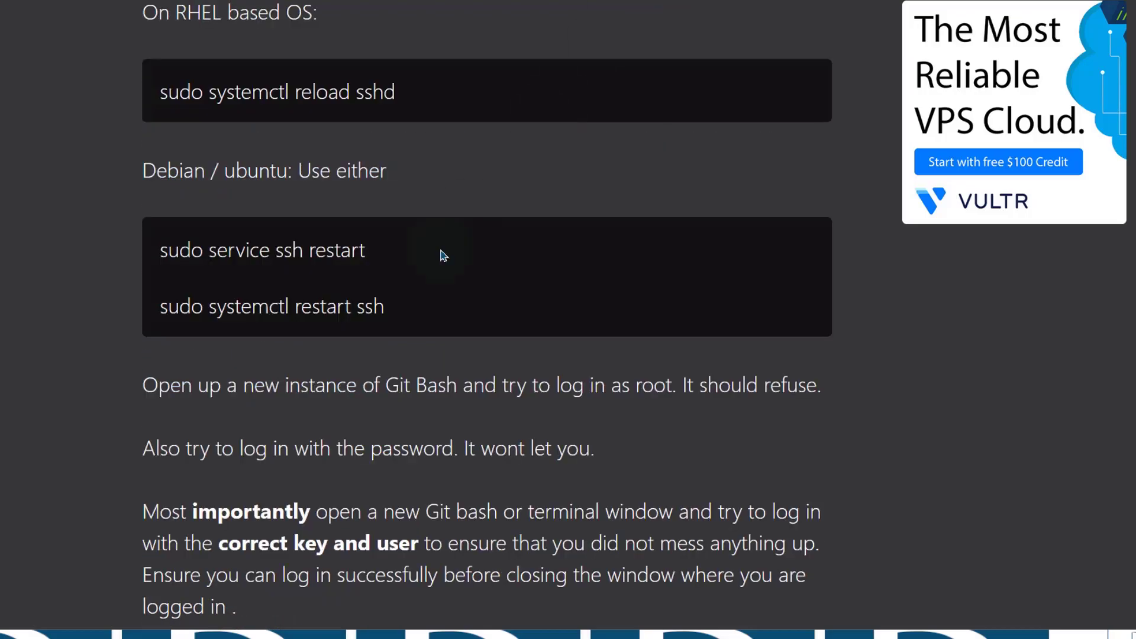
Scroll the Bizanosa guide to Step 6 showing sudo apt install ufw and sudo ufw enable
scroll(414, 311, "up", 6)
scroll(371, 319, "down", 9)
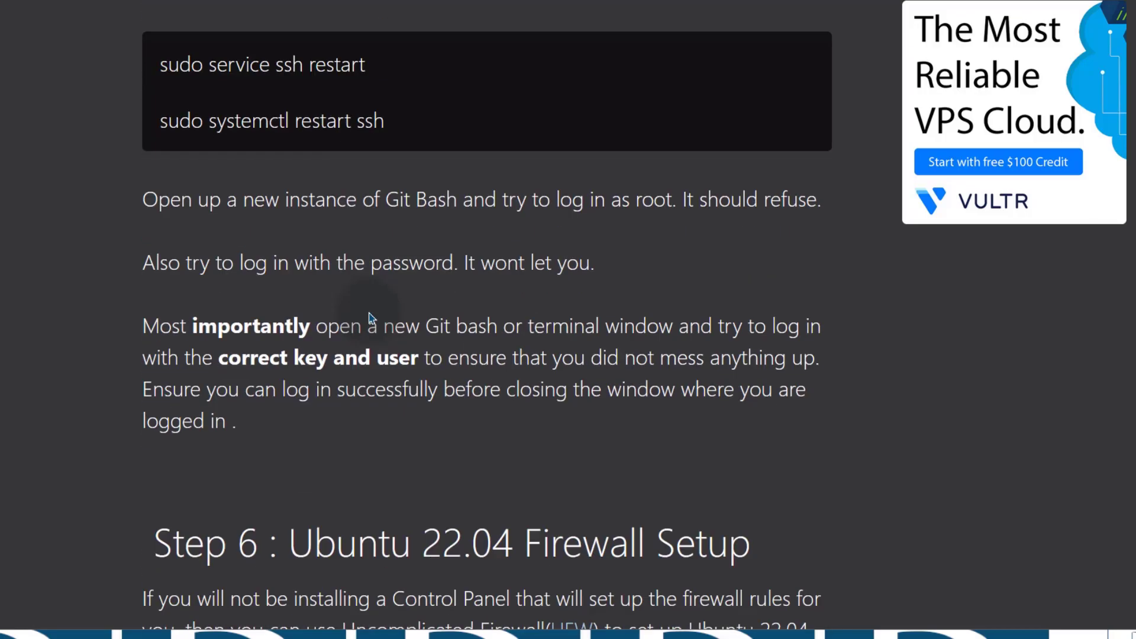
scroll(371, 319, "down", 8)
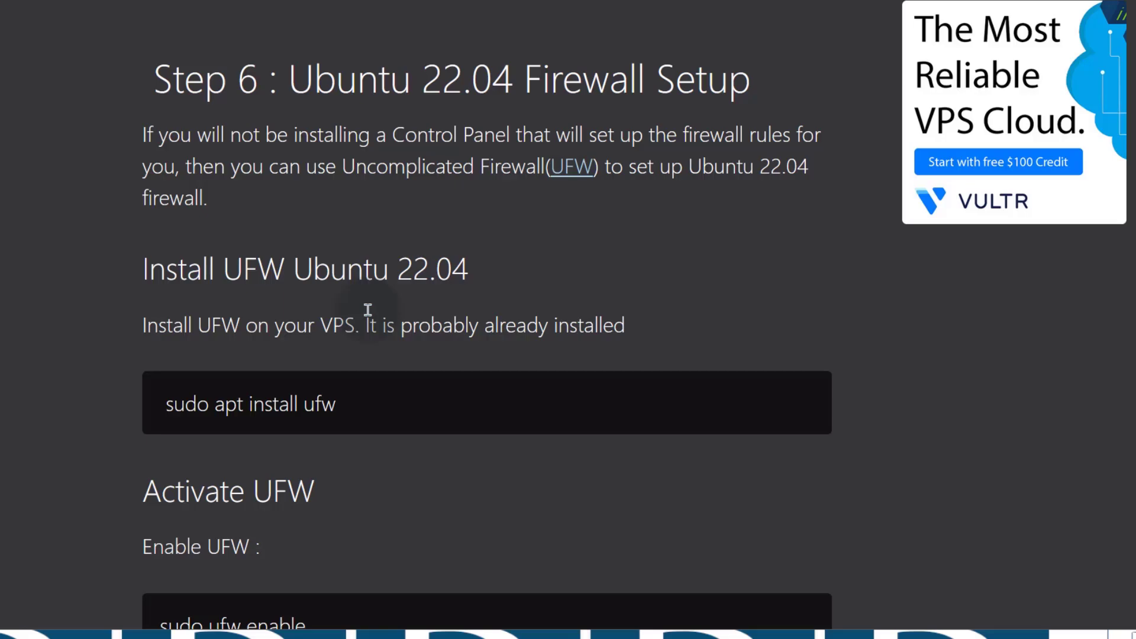
scroll(390, 402, "down", 3)
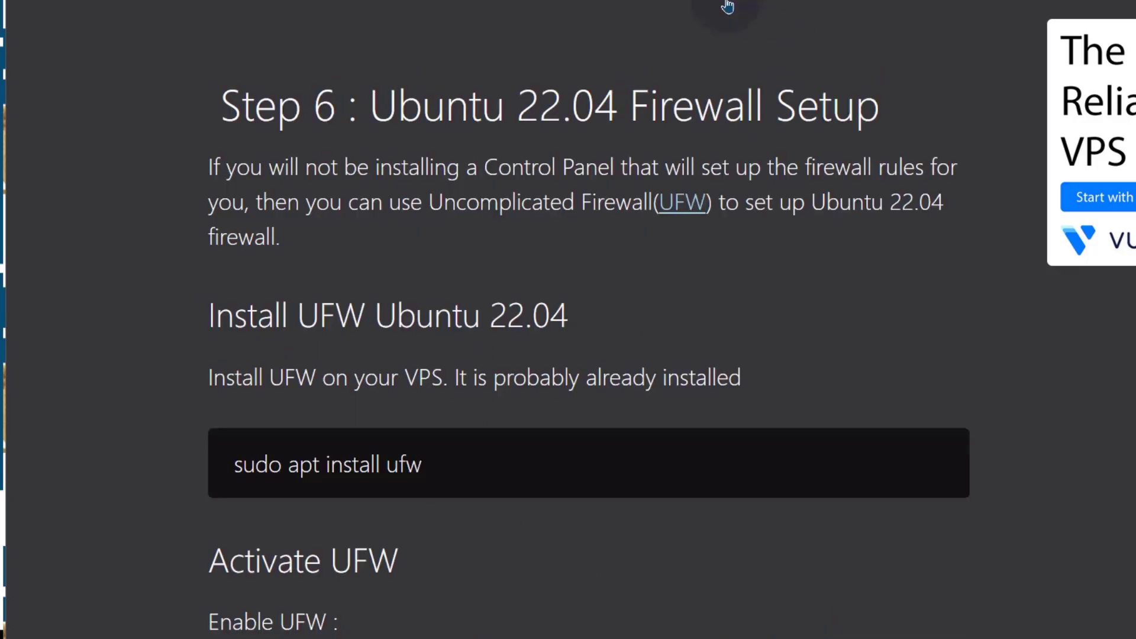
scroll(508, 433, "down", 2)
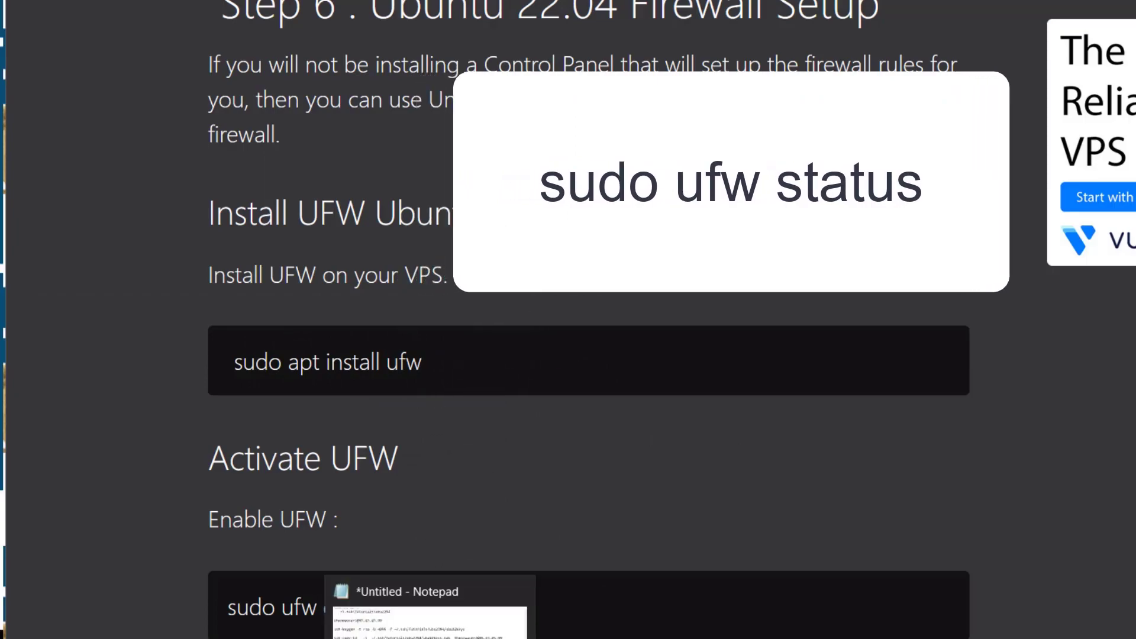
Run 'sudo ufw status' on the server, showing the firewall active with port 22 allowed
mouse_move(501, 638)
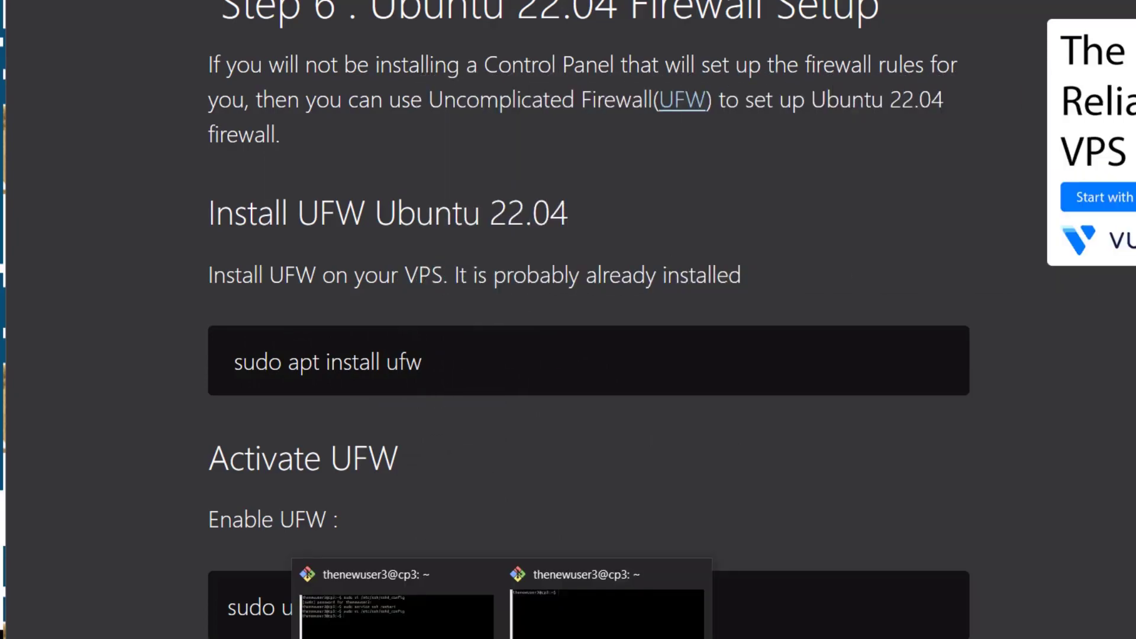
left_click(396, 615)
type("sudo ufw stat")
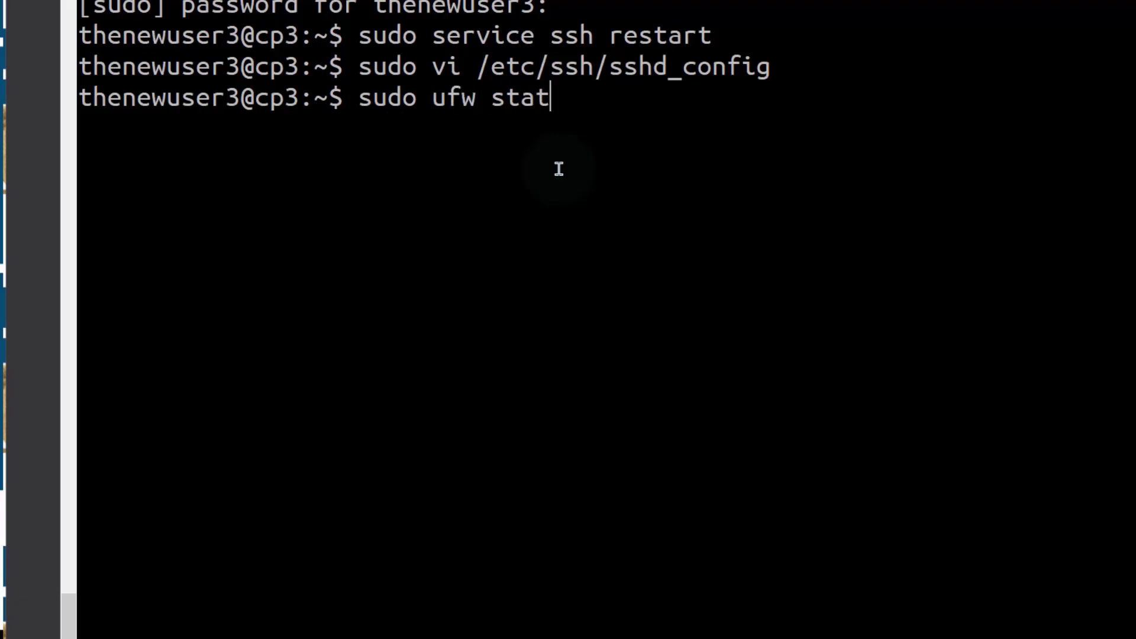
type("us")
key("Return")
key("Return")
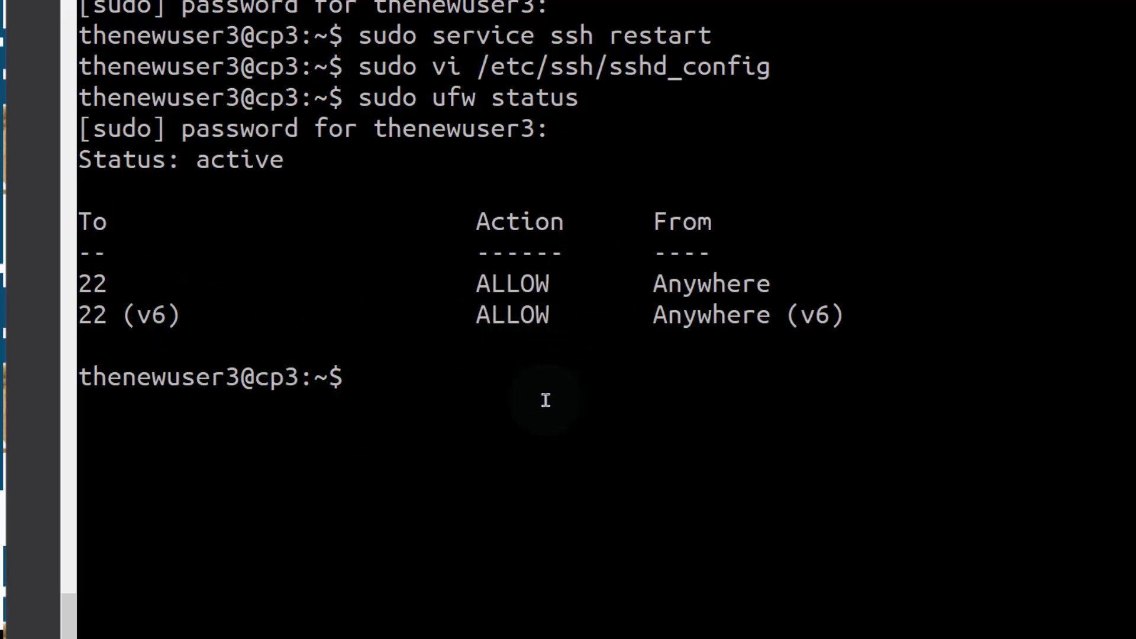
Scroll the guide down to the ufw default policy commands
key("alt+Tab")
scroll(356, 360, "down", 2)
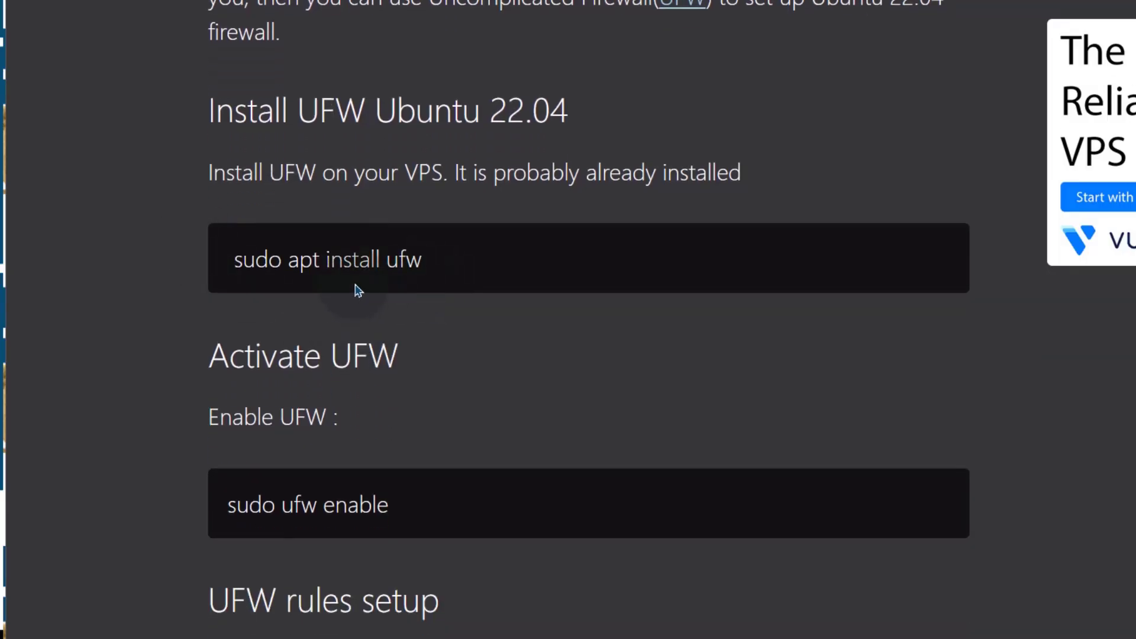
scroll(579, 329, "down", 2)
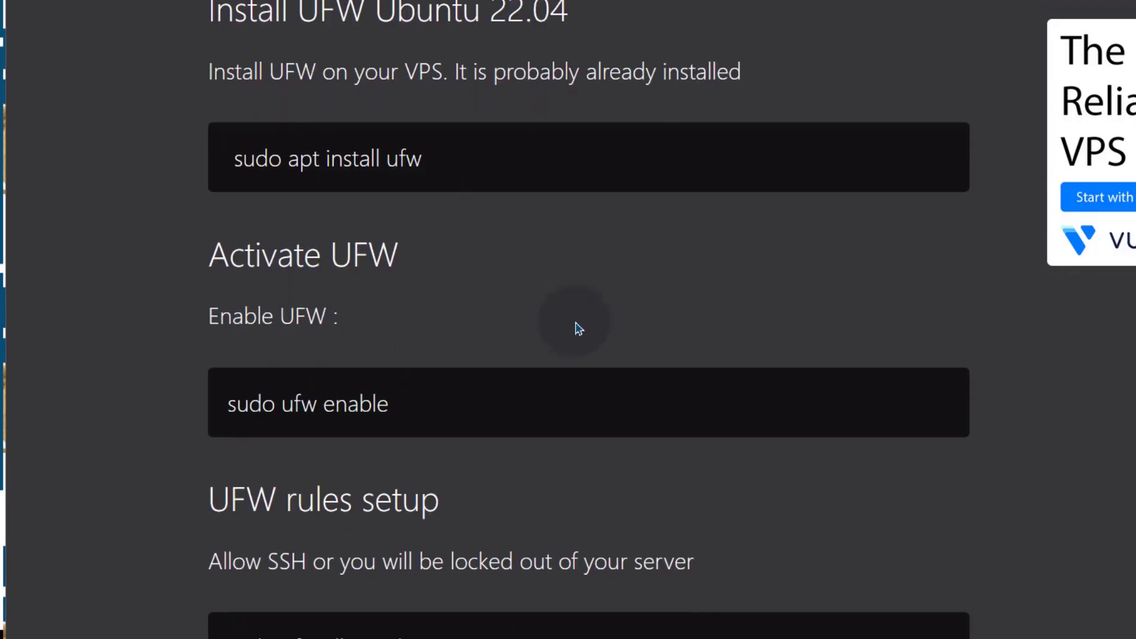
scroll(509, 329, "down", 10)
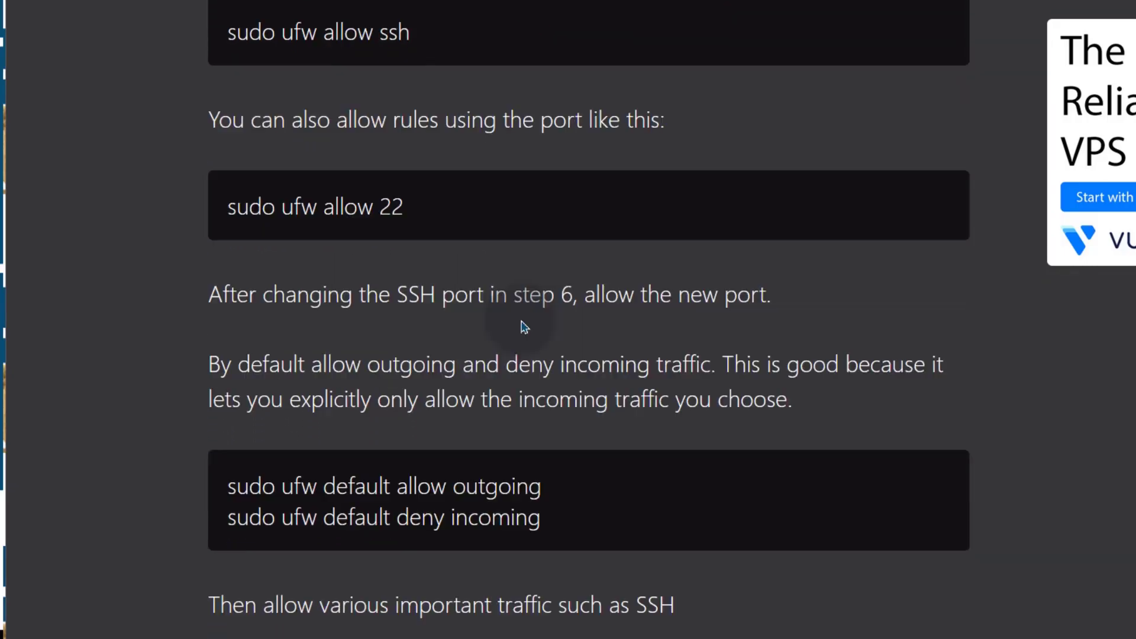
scroll(524, 327, "down", 2)
scroll(568, 395, "down", 3)
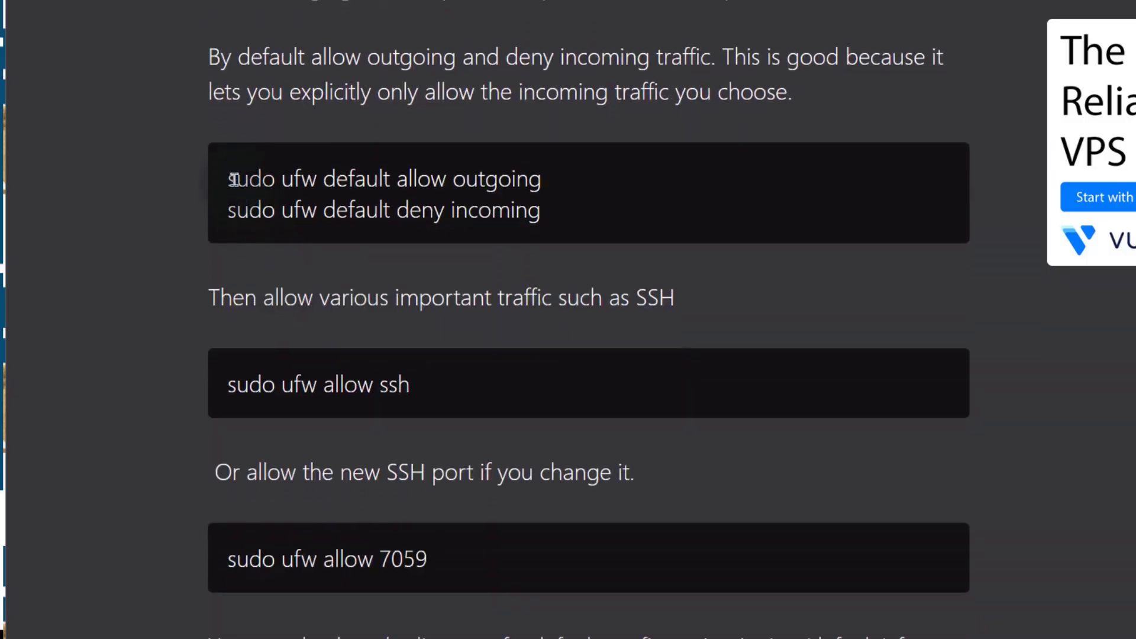
Copy the guide's 'sudo ufw default allow outgoing' command and run it on the server
left_click_drag(229, 178, 545, 167)
right_click(472, 179)
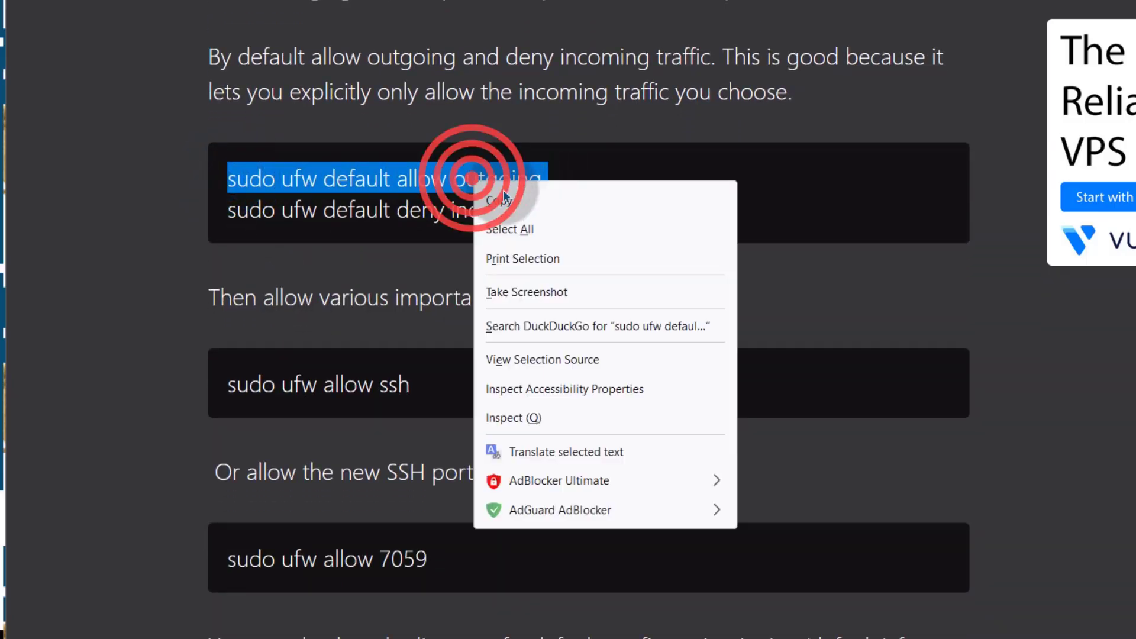
left_click(497, 195)
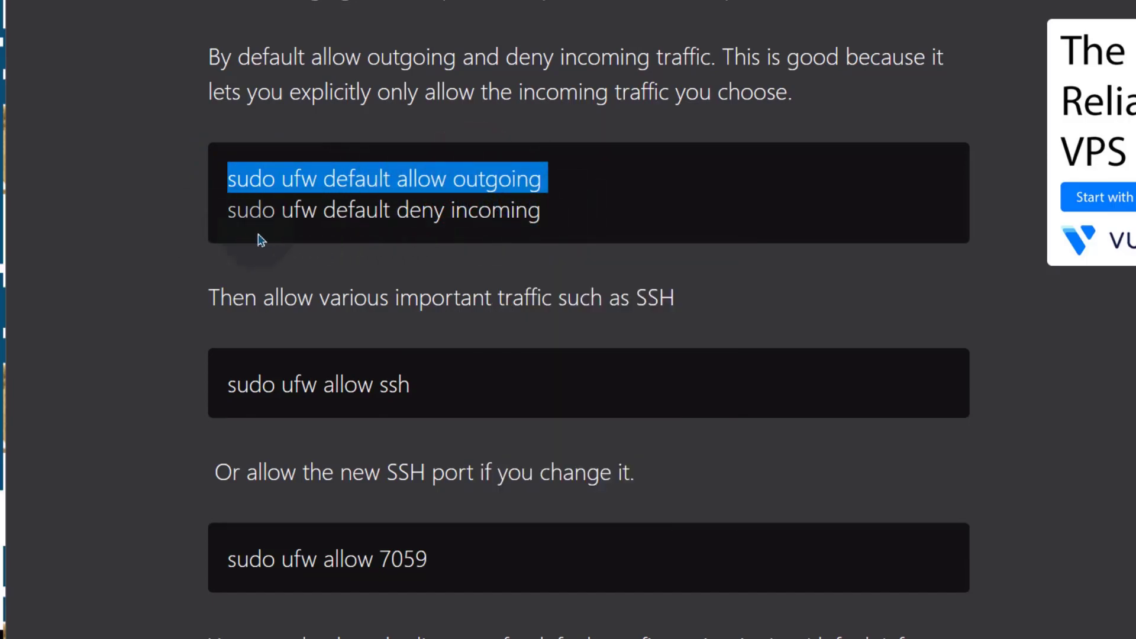
key("alt+Tab")
right_click(398, 379)
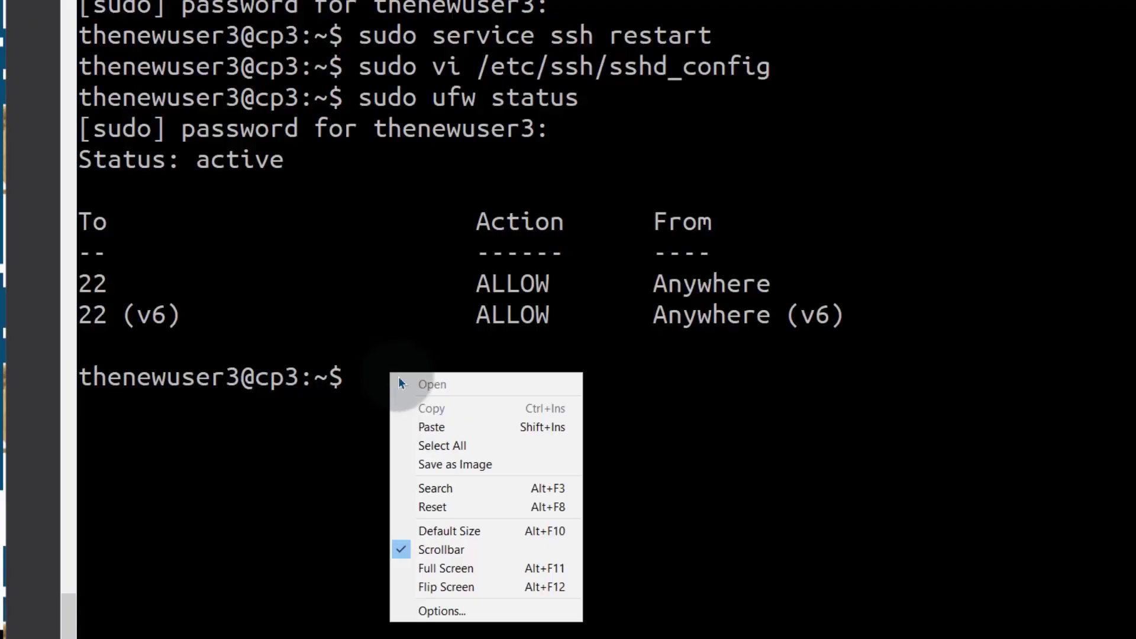
left_click(435, 425)
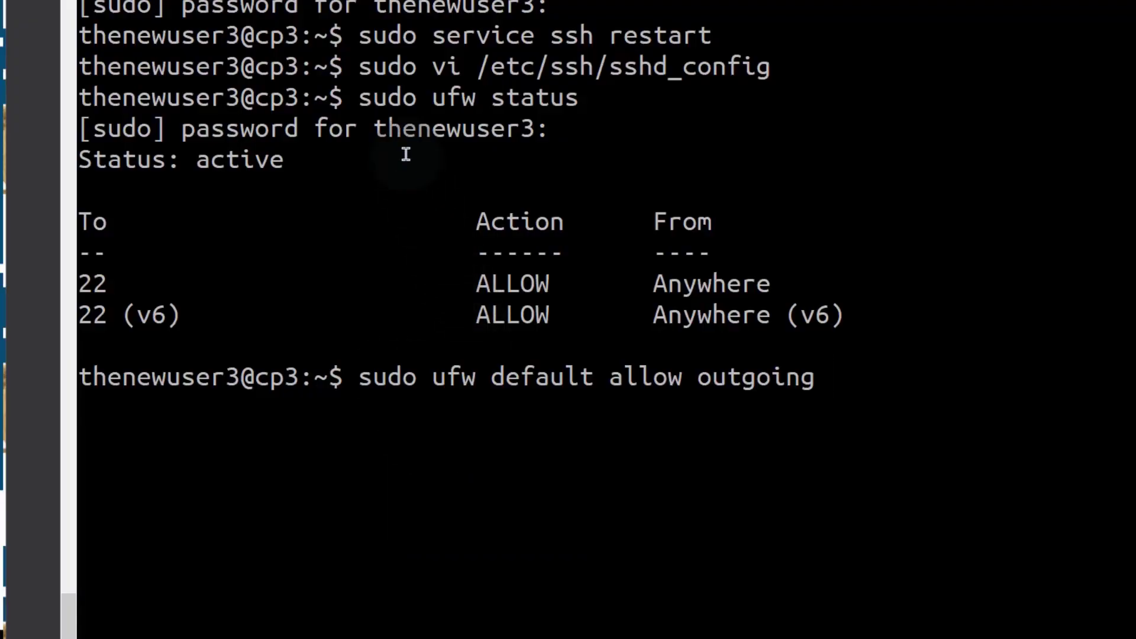
key("Return")
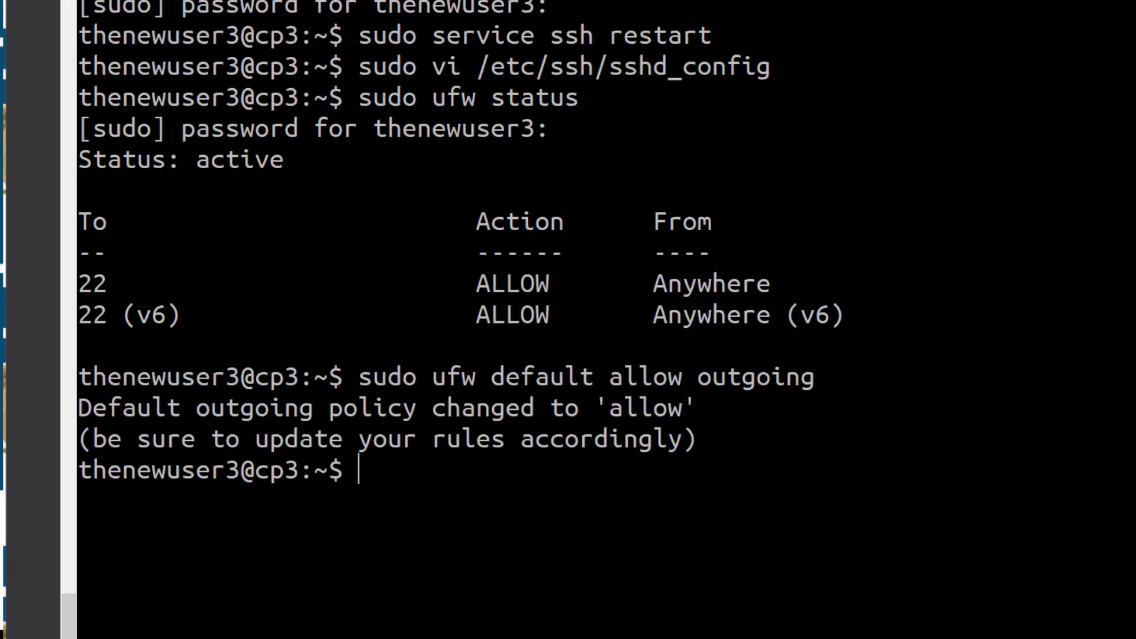
Copy and run 'sudo ufw default deny incoming', then return to the guide
left_click(396, 615)
left_click_drag(227, 210, 536, 214)
right_click(533, 212)
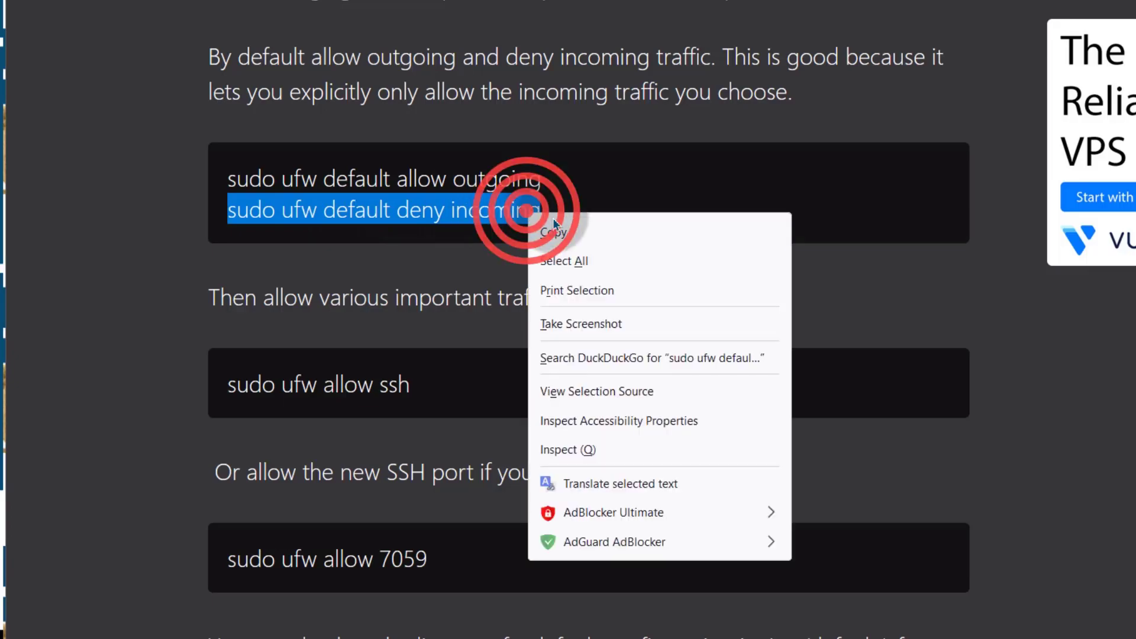
left_click(565, 225)
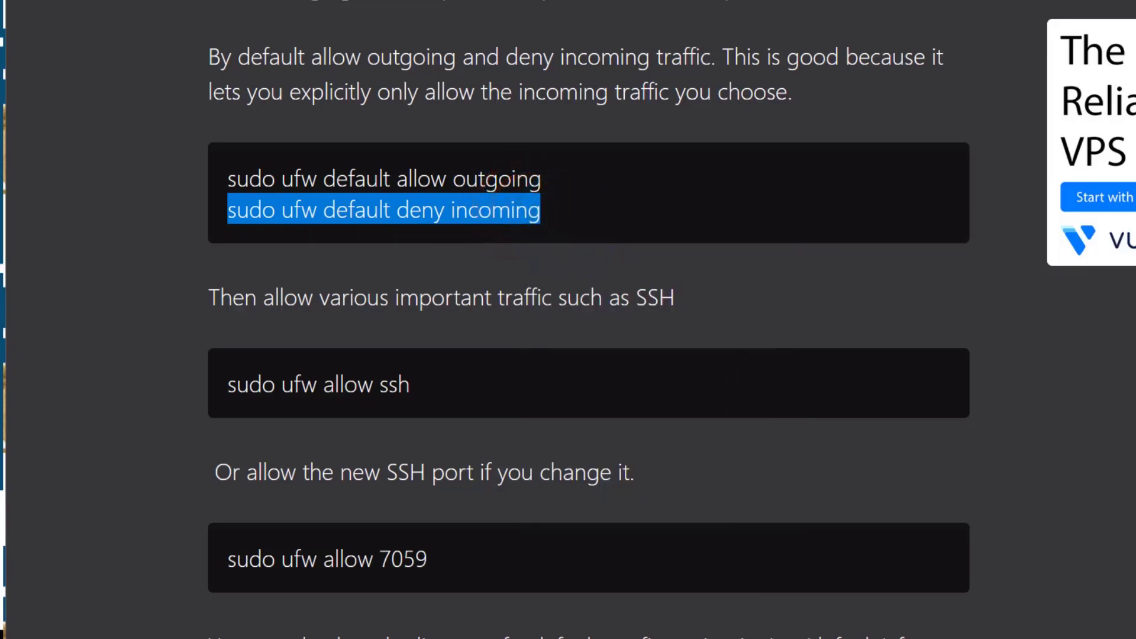
left_click(367, 608)
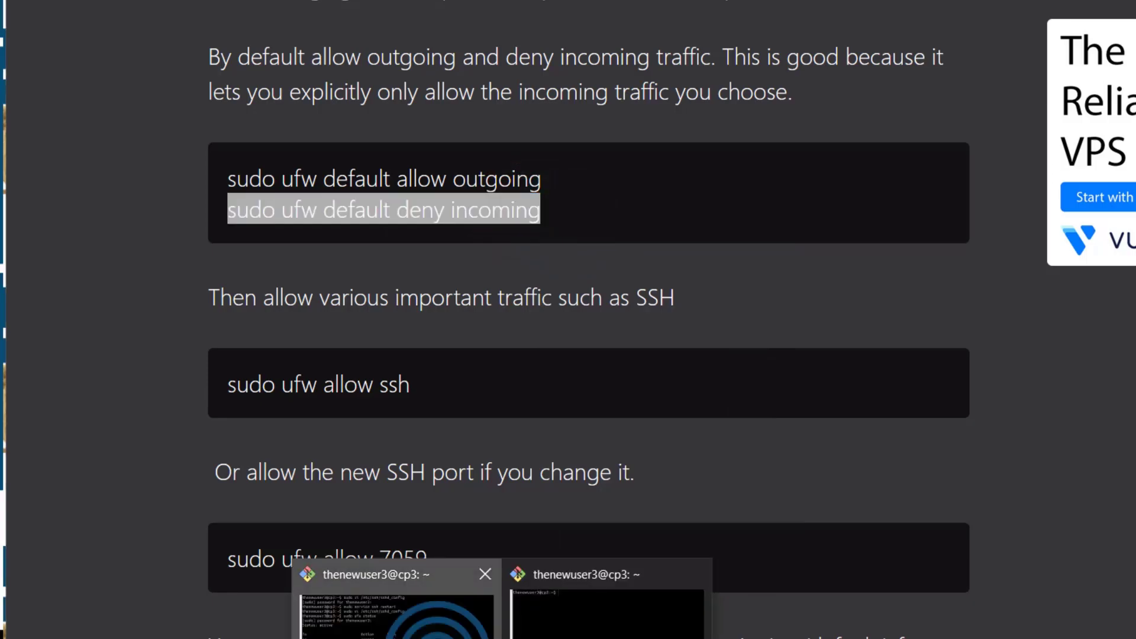
right_click(419, 474)
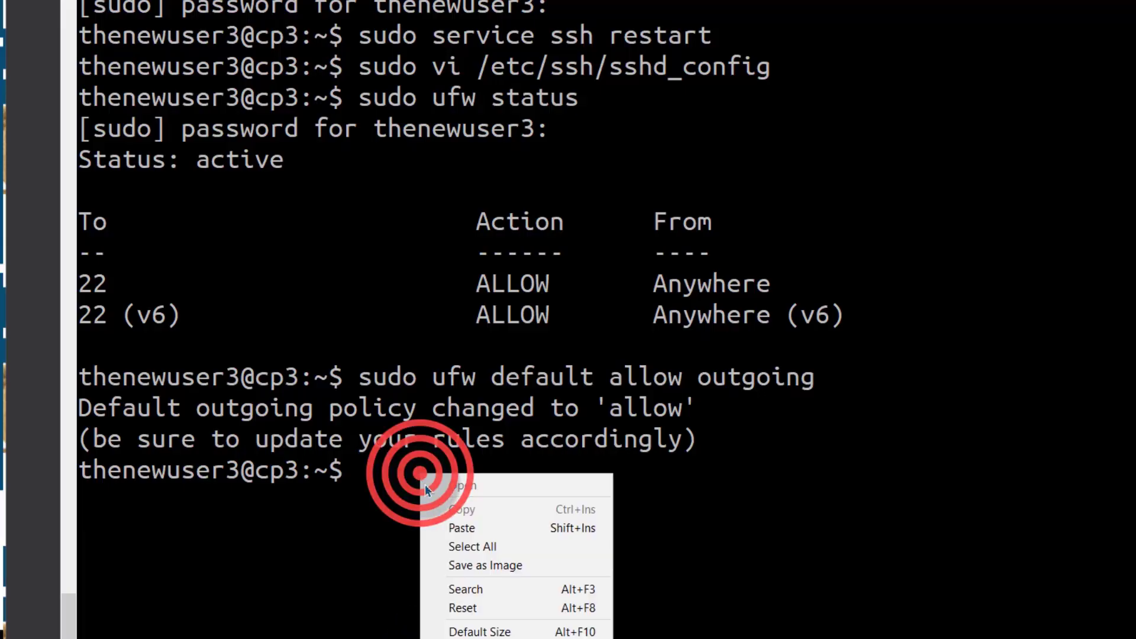
left_click(462, 526)
key("Return")
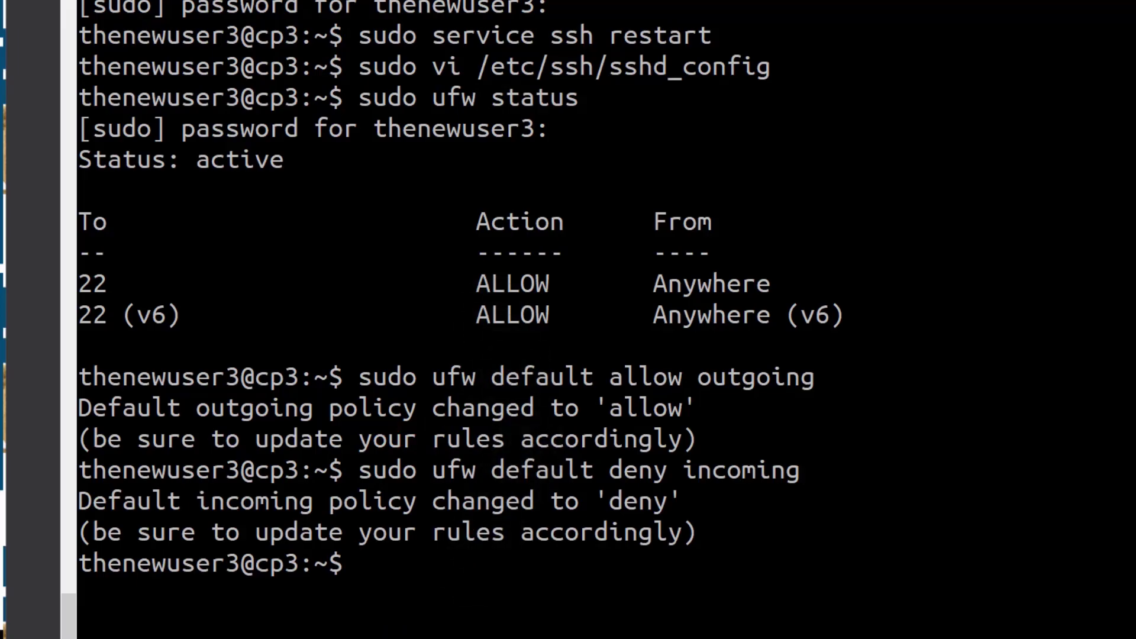
mouse_move(502, 638)
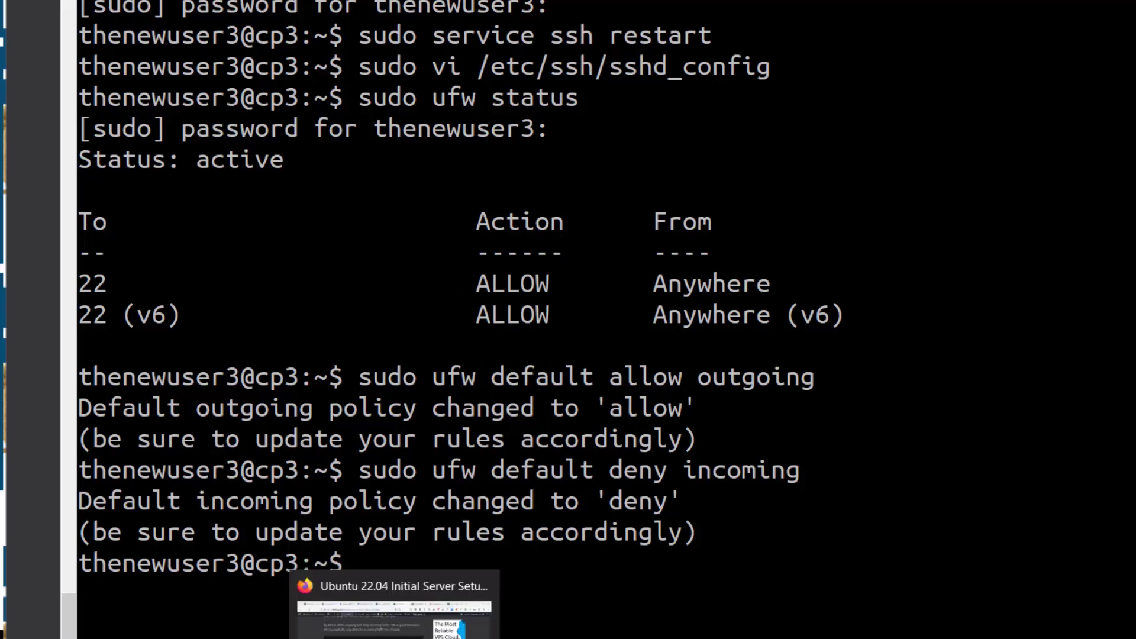
left_click(389, 628)
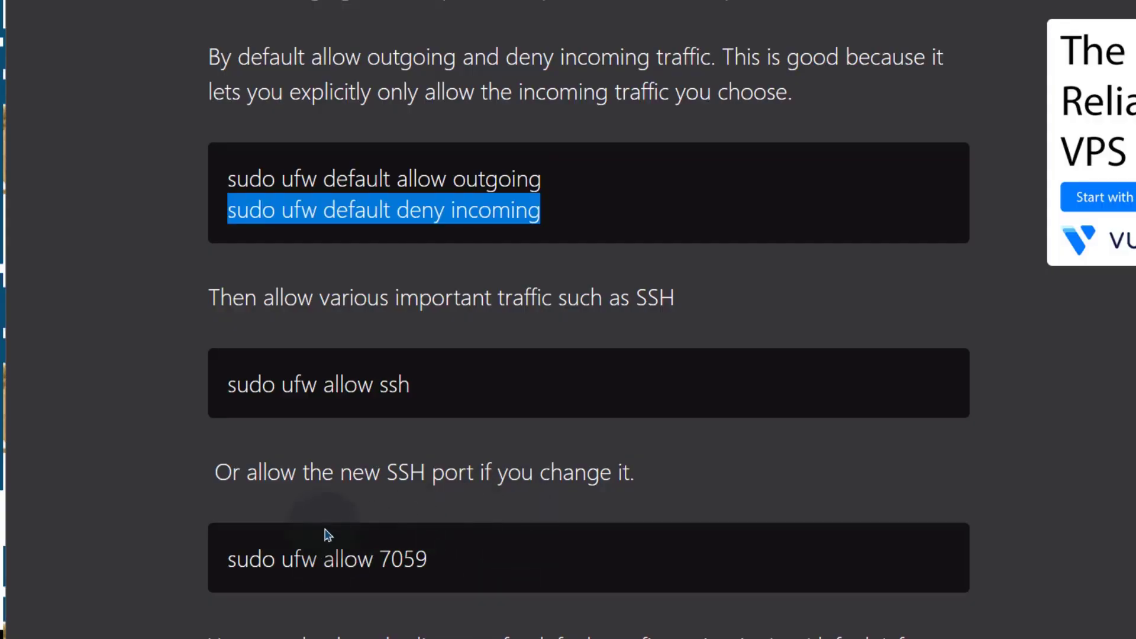
scroll(378, 467, "down", 2)
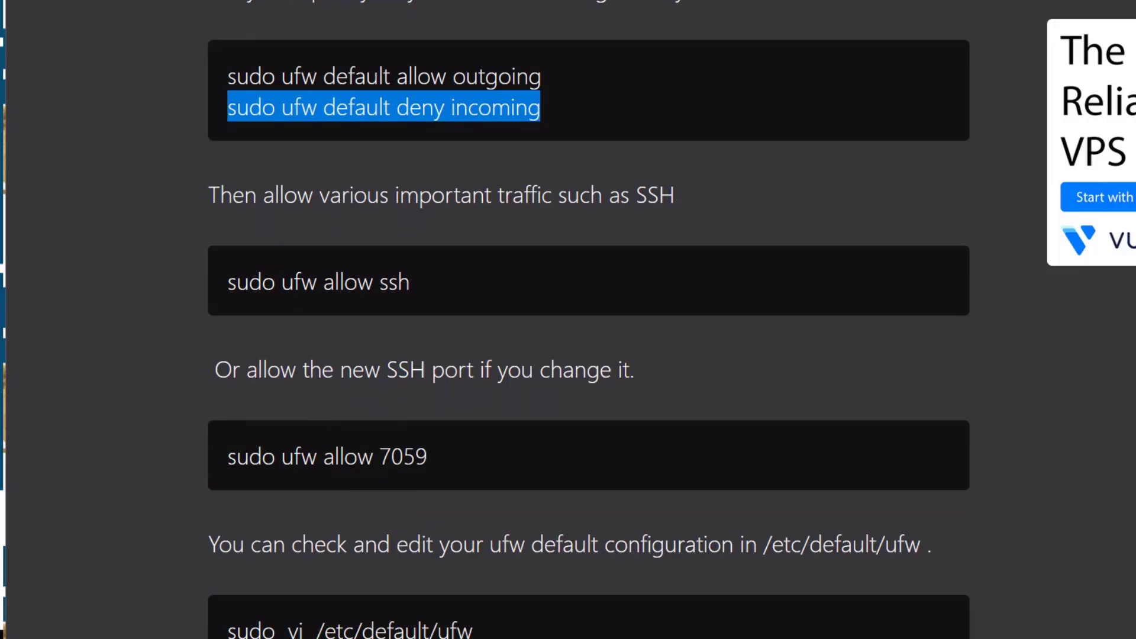
Rerun 'sudo ufw status' to confirm the firewall is still active with port 22 allowed
left_click(408, 615)
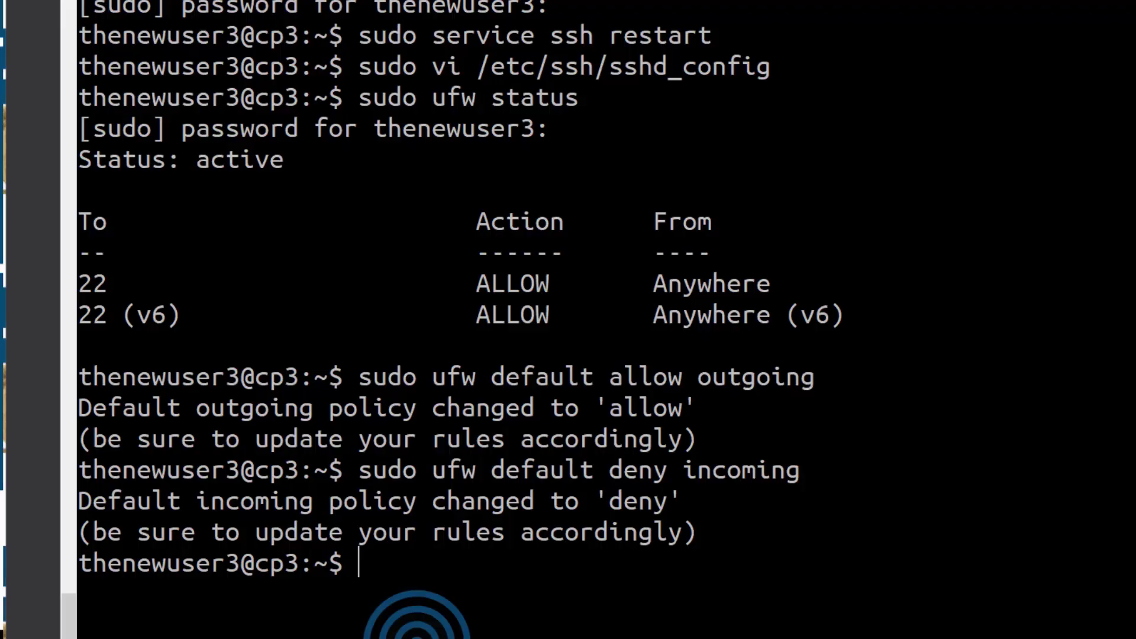
key("Up")
key("Up")
key("Up")
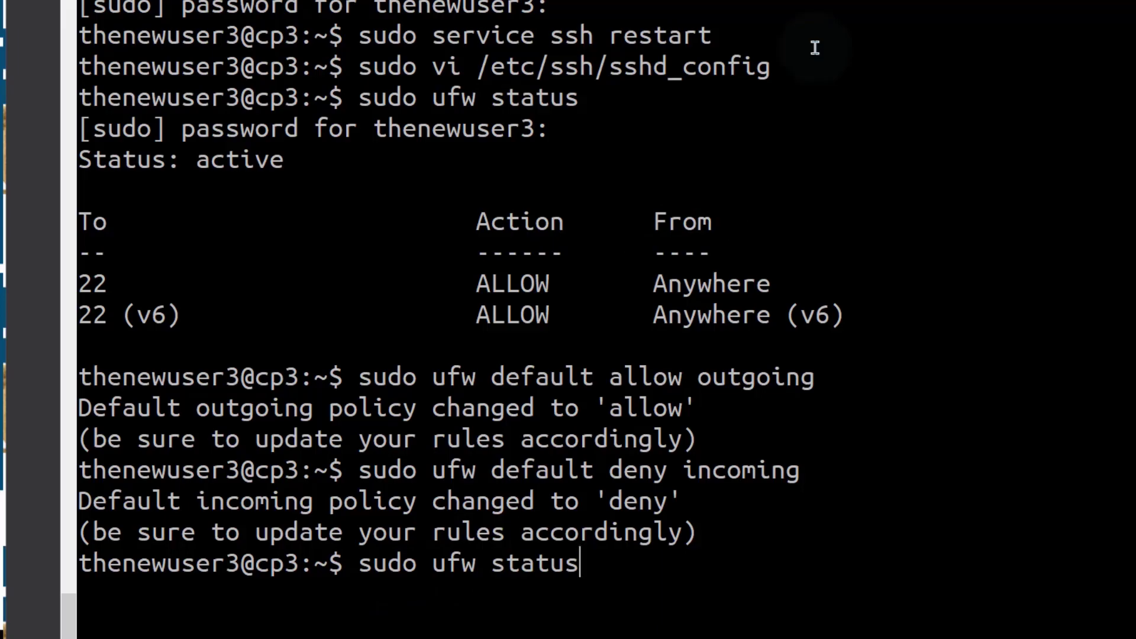
key("Return")
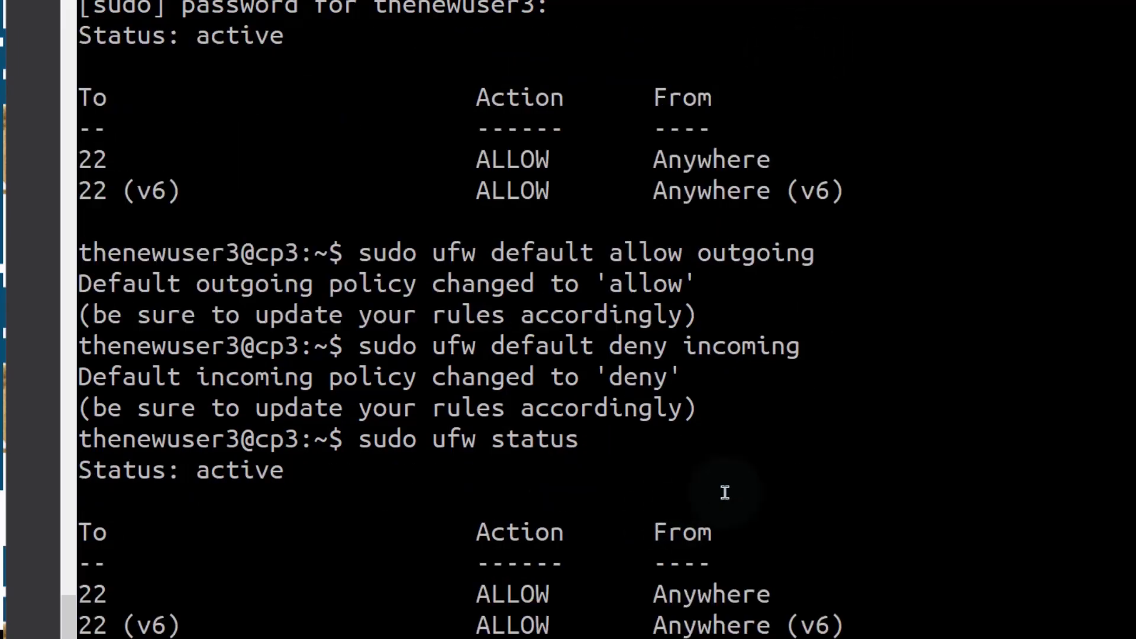
Copy 'sudo ufw allow ssh' from the guide and clear the Git Bash screen
key("alt+Tab")
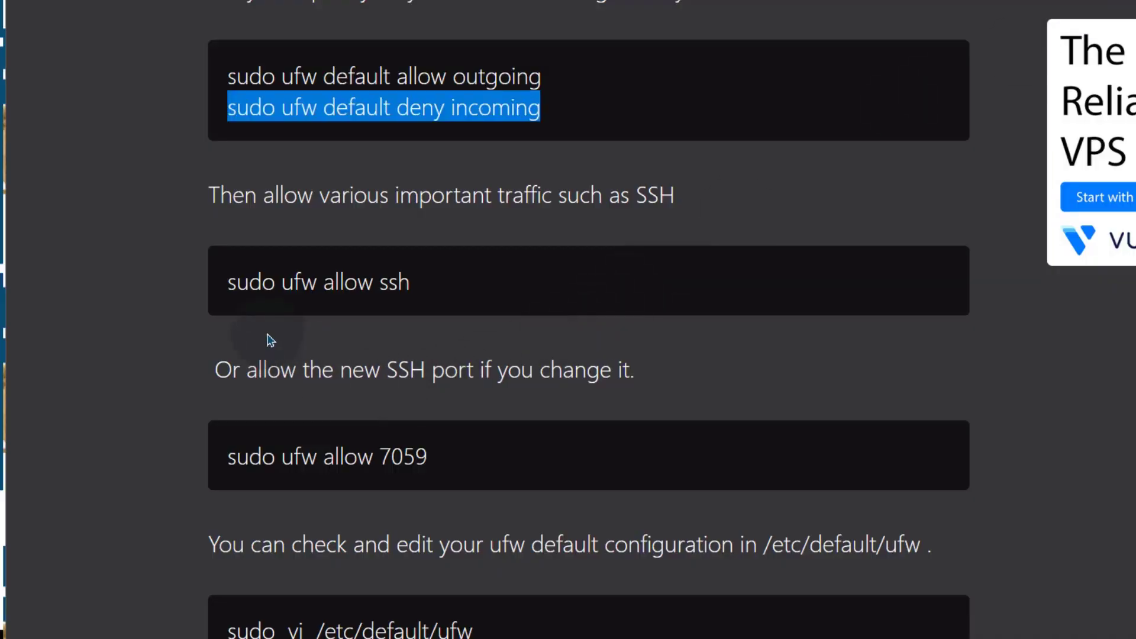
left_click_drag(231, 285, 399, 279)
key("super+c")
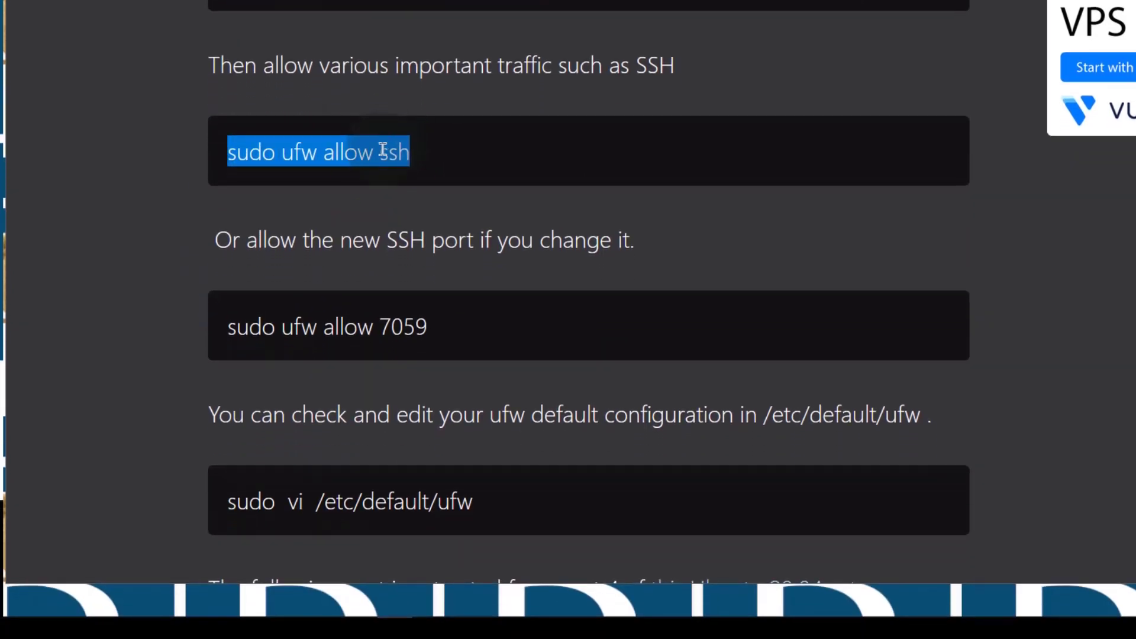
right_click(378, 152)
left_click(412, 172)
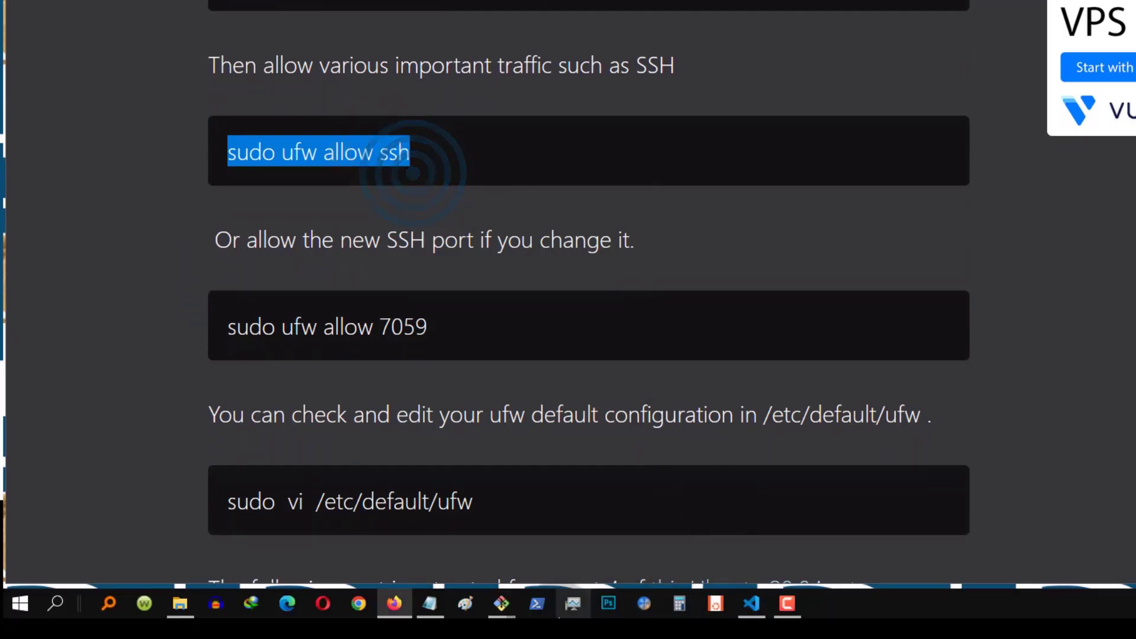
mouse_move(490, 584)
left_click(431, 521)
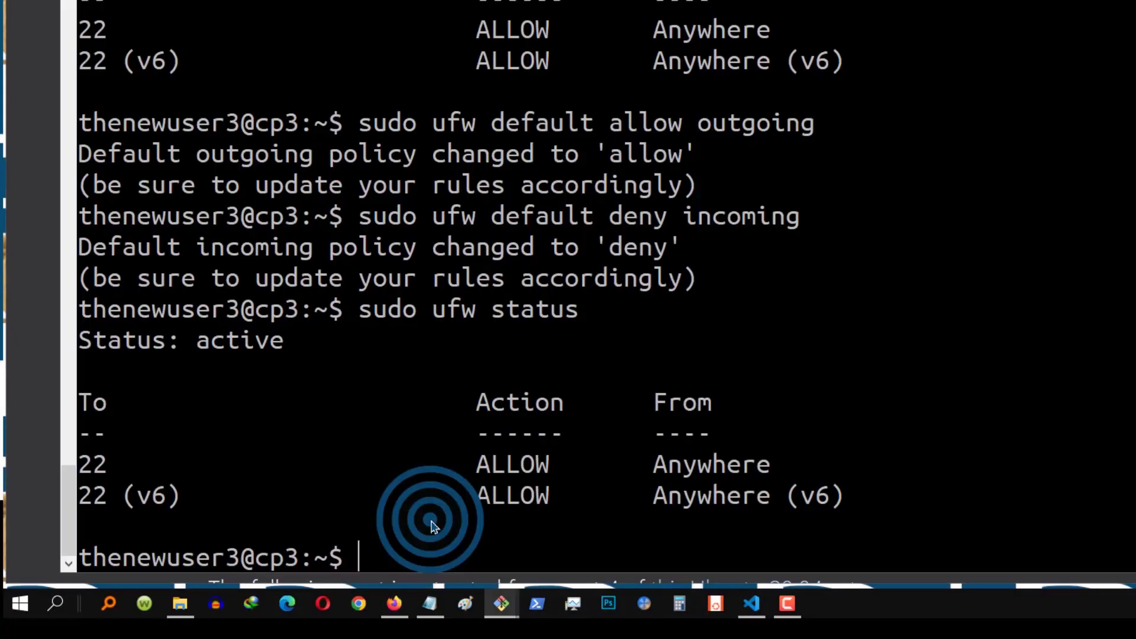
right_click(390, 559)
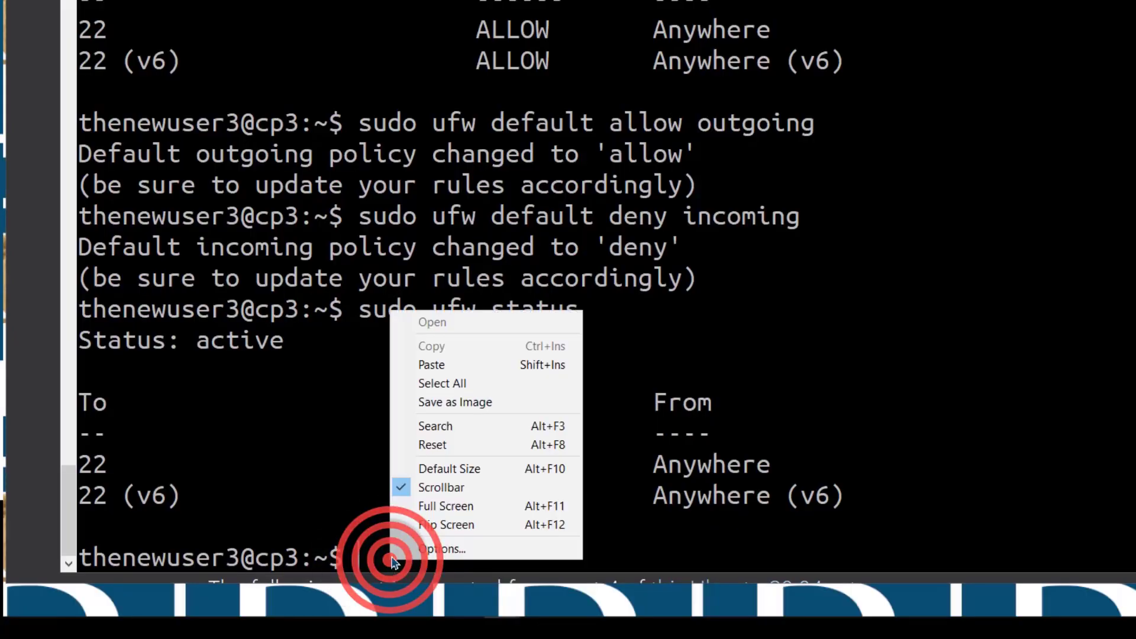
left_click(781, 289)
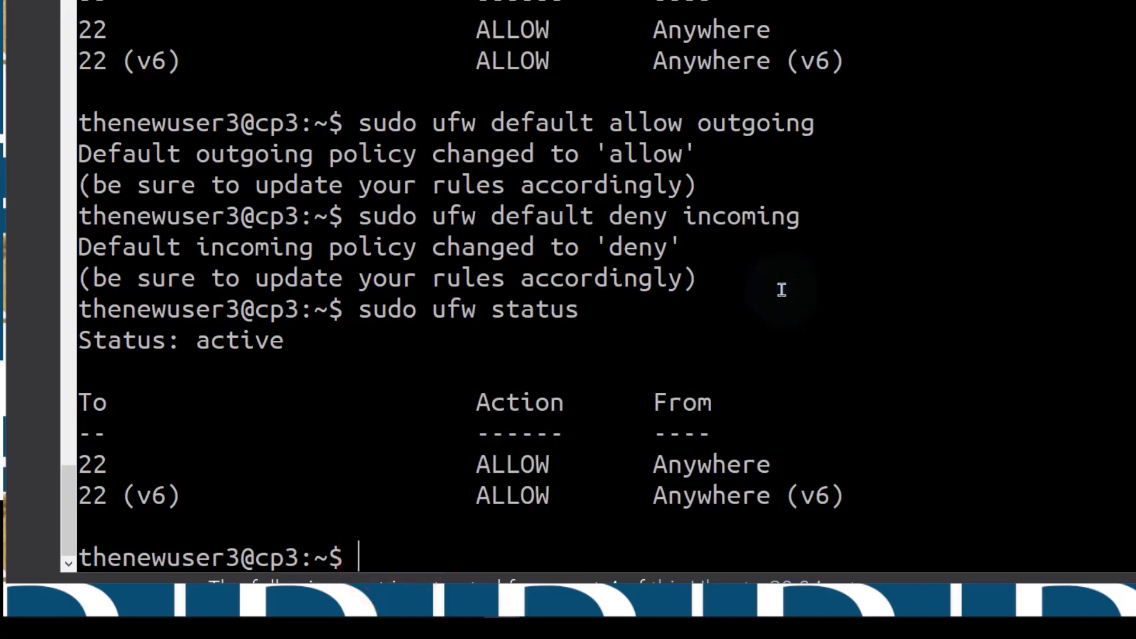
key("ctrl+l")
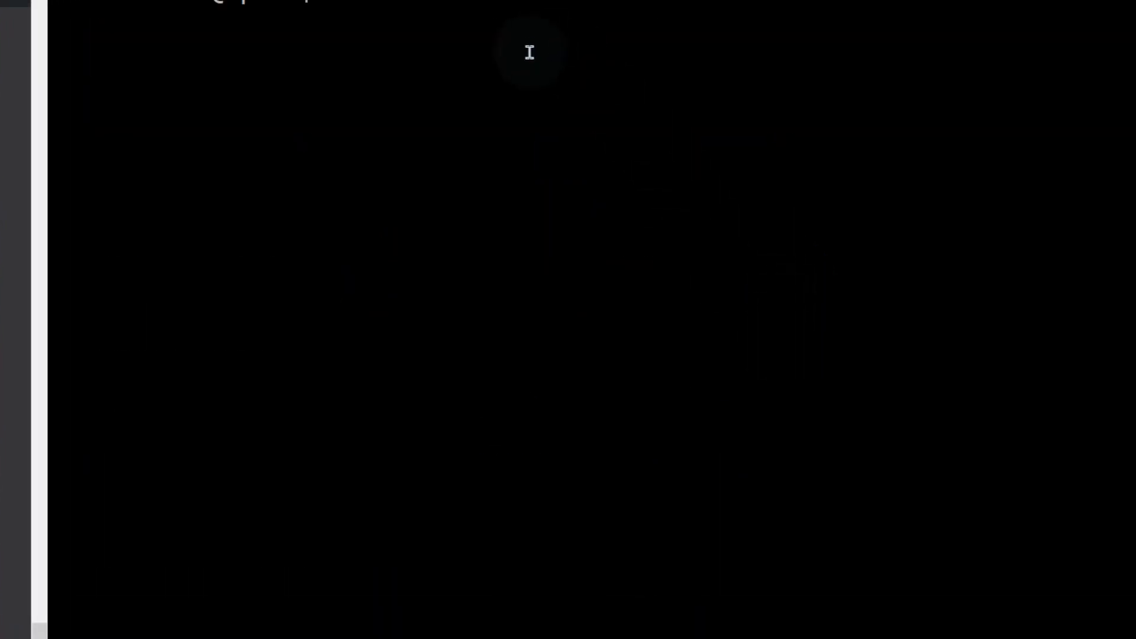
Paste and run 'sudo ufw allow ssh' on the server
right_click(348, 84)
left_click(400, 142)
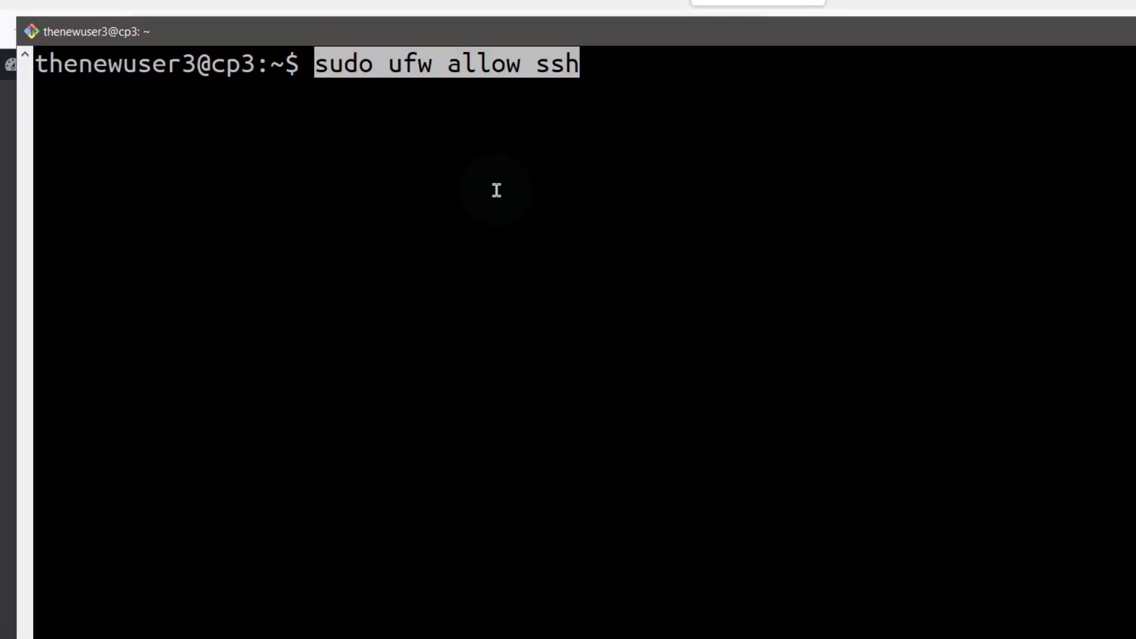
key("Return")
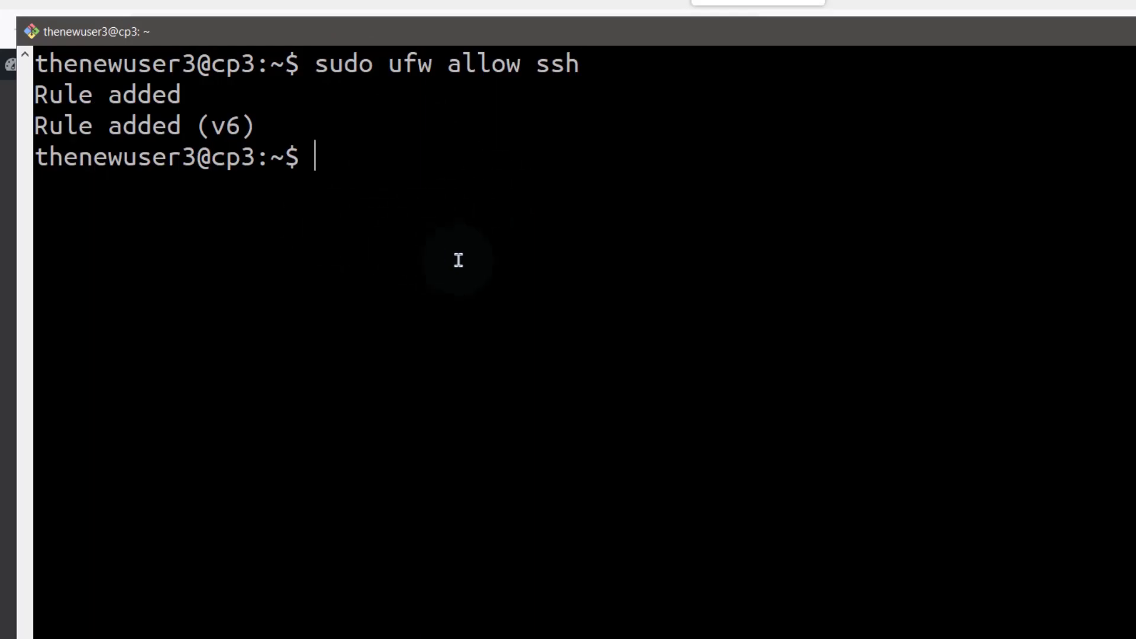
Rerun 'sudo ufw status', showing both 22 and 22/tcp rules with v6 copies
key("Up")
key("Up")
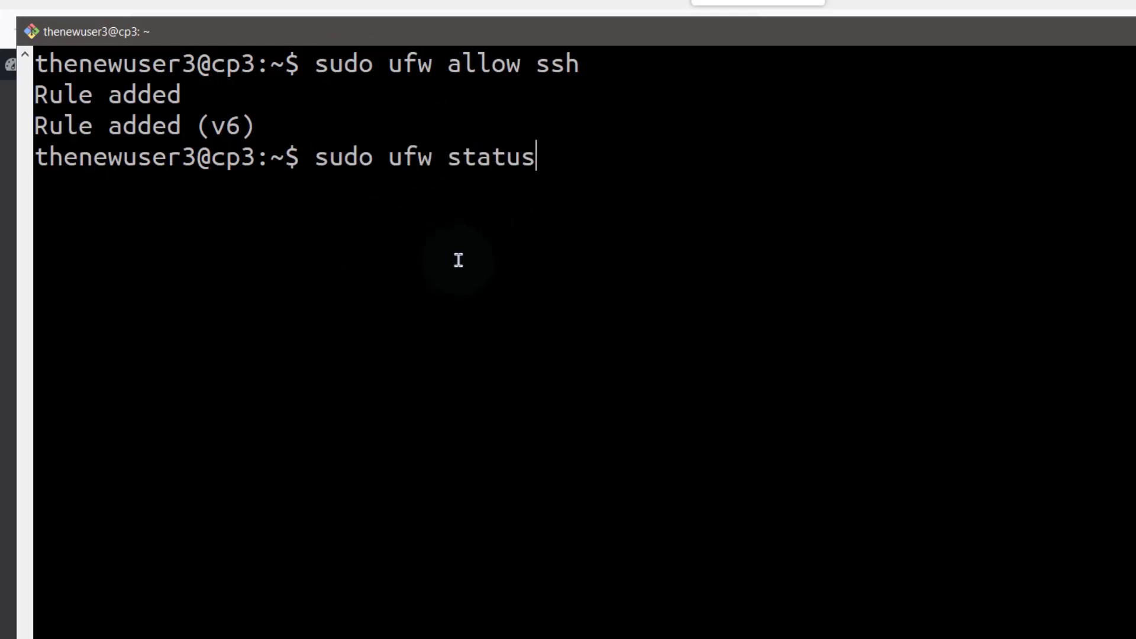
key("Return")
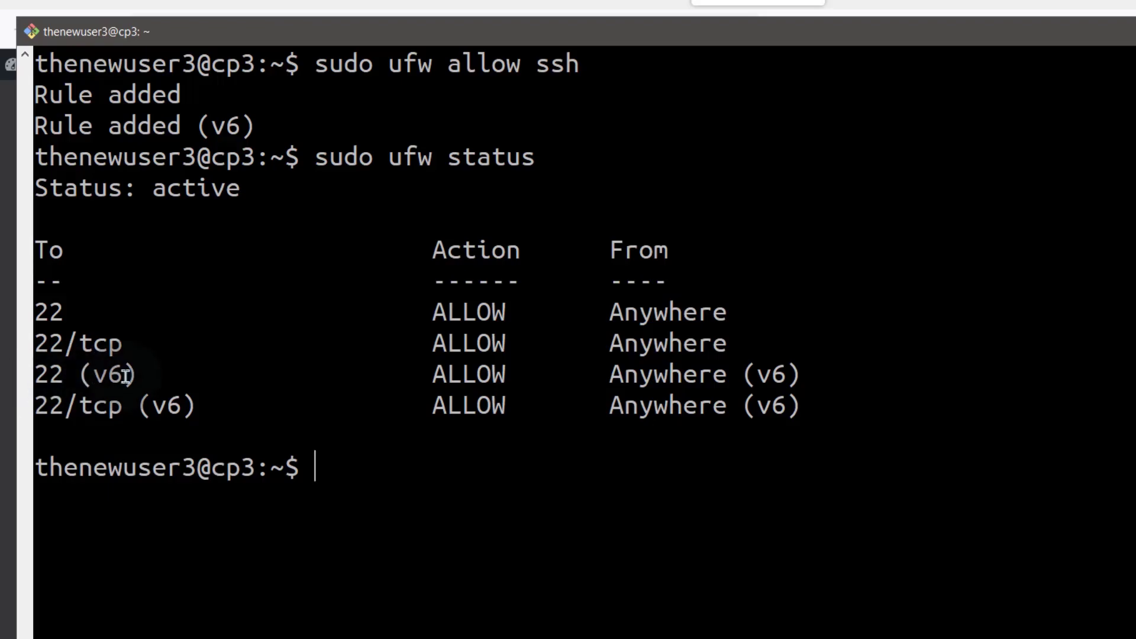
scroll(263, 426, "up", 5)
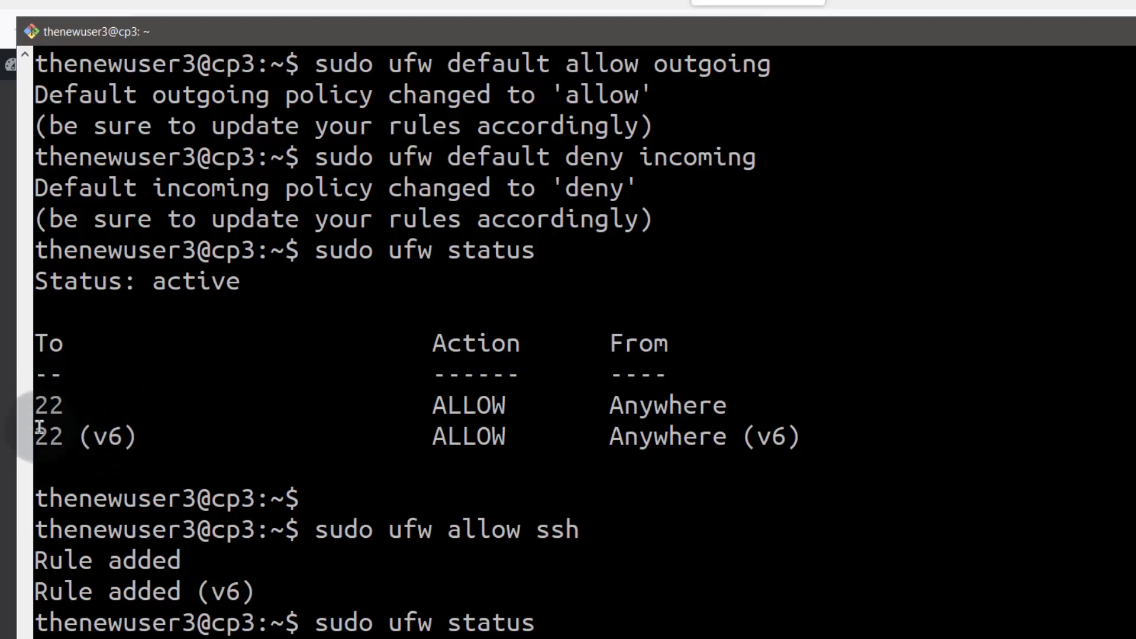
scroll(426, 436, "down", 5)
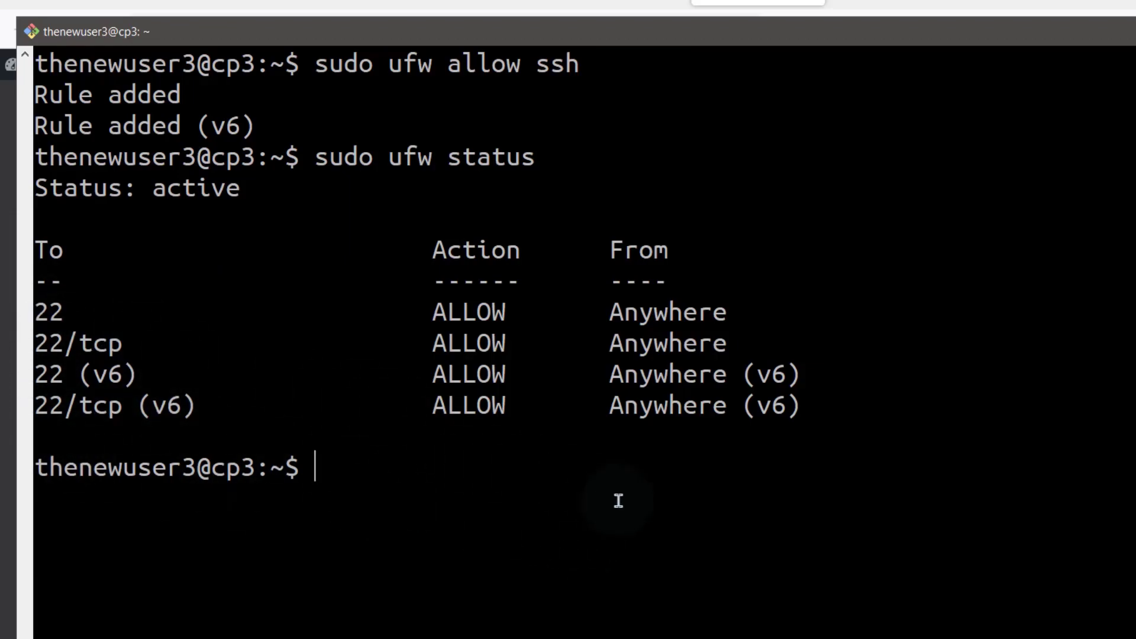
type("sudo ufw status")
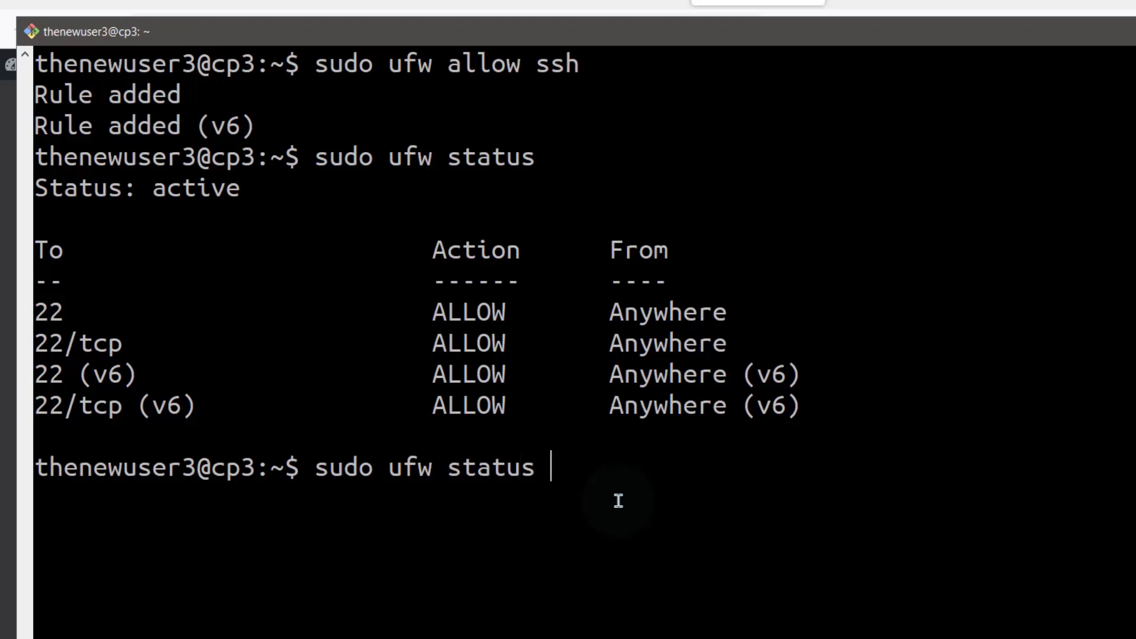
type(" numbered")
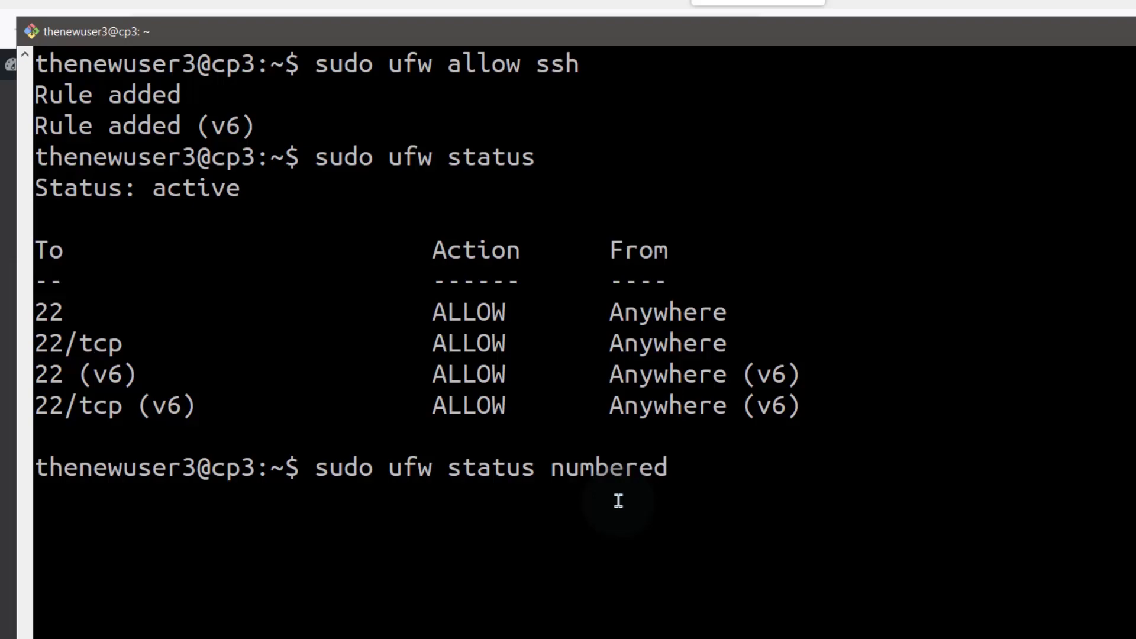
List rules 1–4 with 'sudo ufw status numbered', then scroll the guide to deleting rules by number
key("Return")
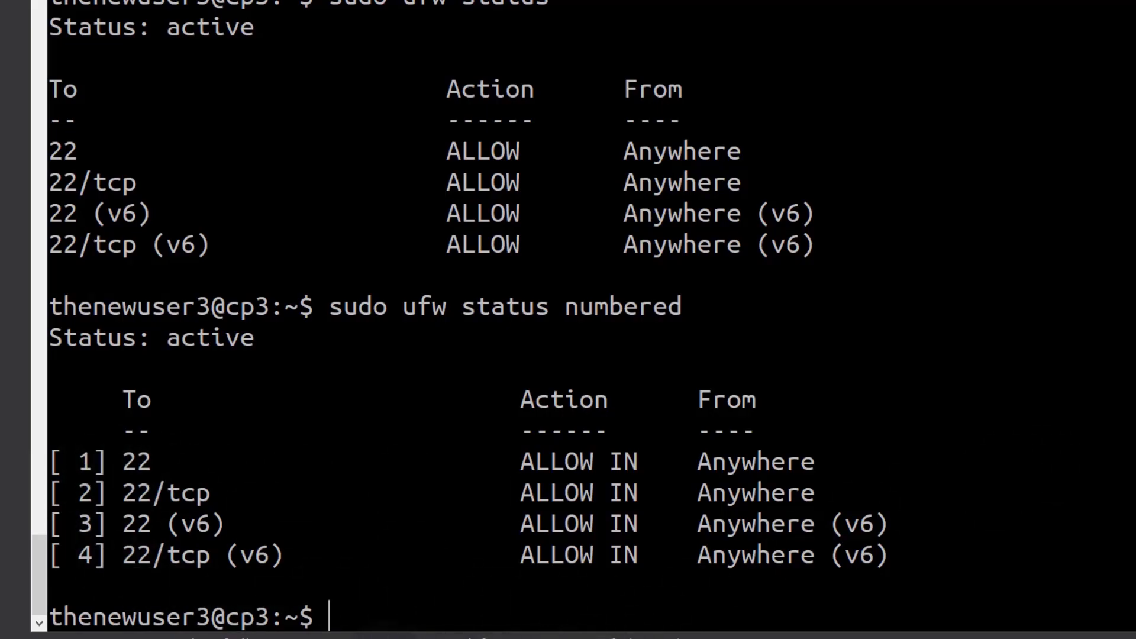
left_click(373, 637)
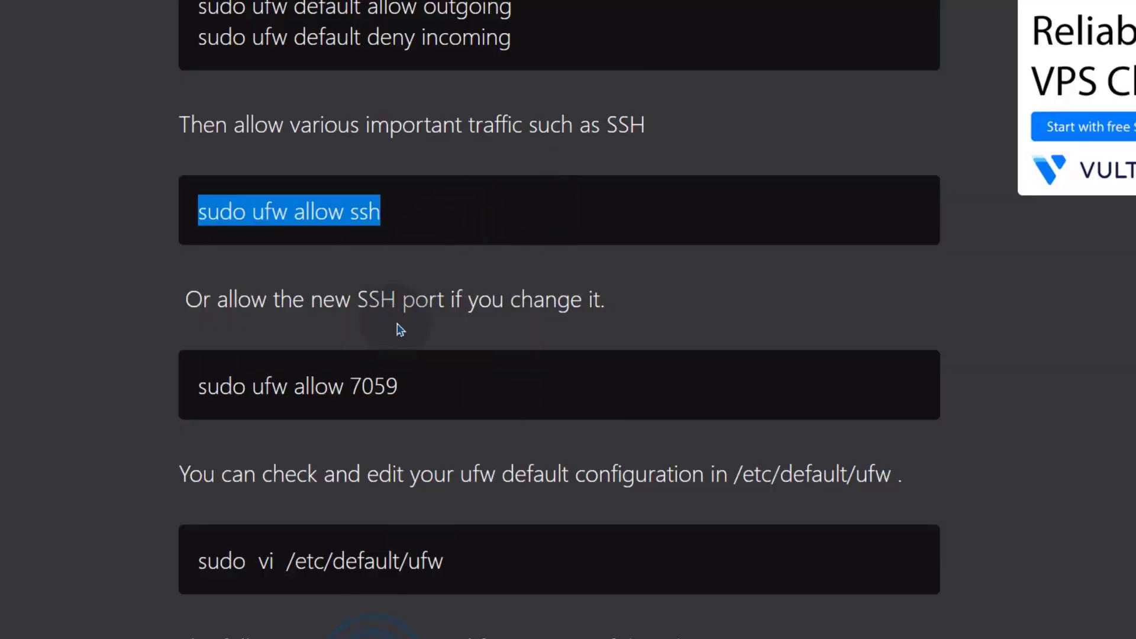
scroll(398, 334, "down", 2)
scroll(404, 345, "down", 2)
left_click(120, 491)
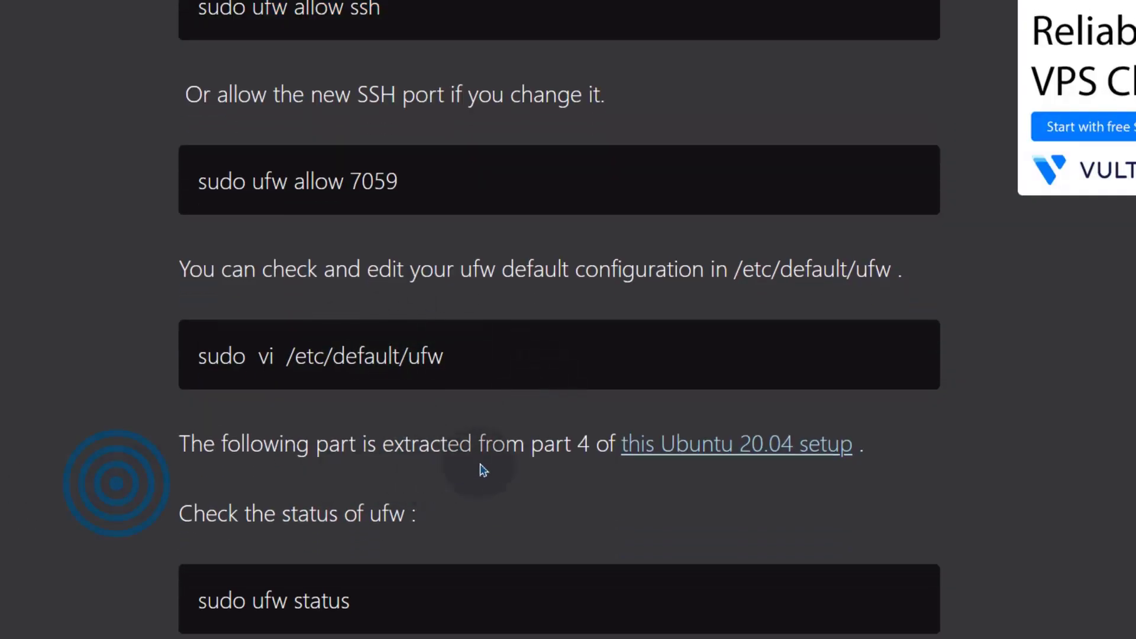
scroll(541, 469, "down", 15)
scroll(456, 386, "down", 12)
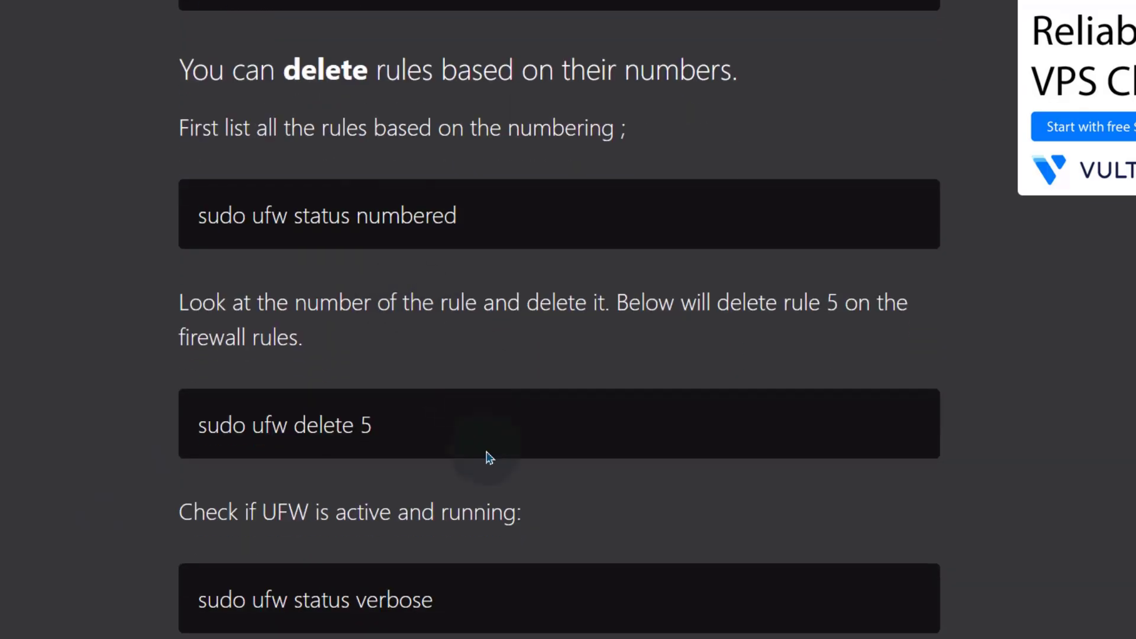
scroll(487, 457, "down", 2)
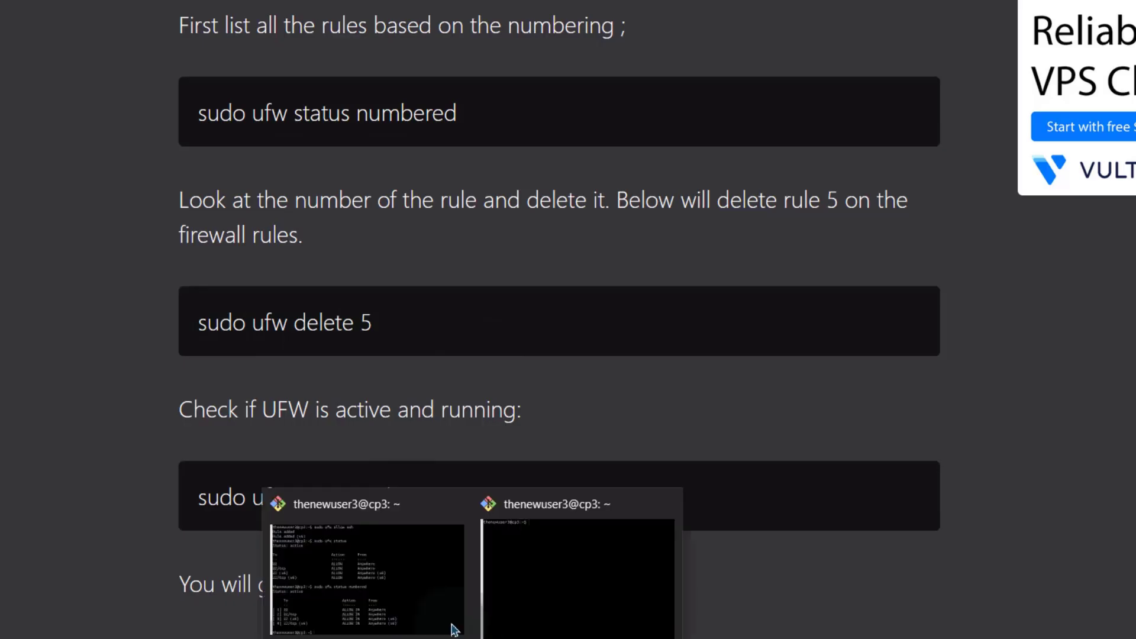
Delete firewall rule 1 (allow 22) and confirm with y
left_click(410, 562)
type("u")
type("f")
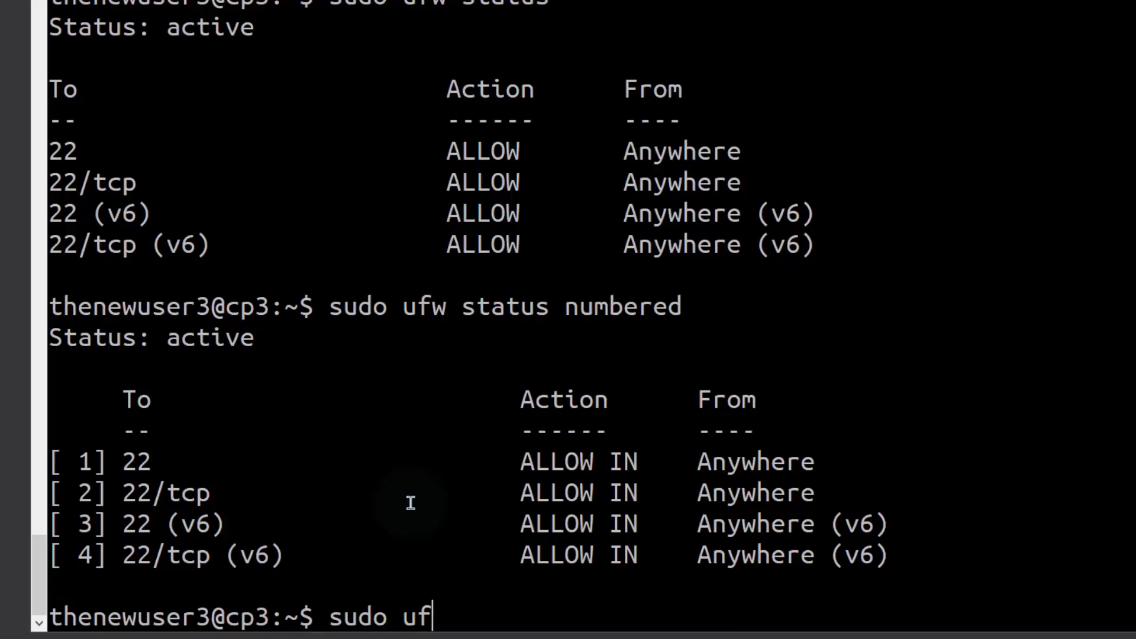
type("w delete 1")
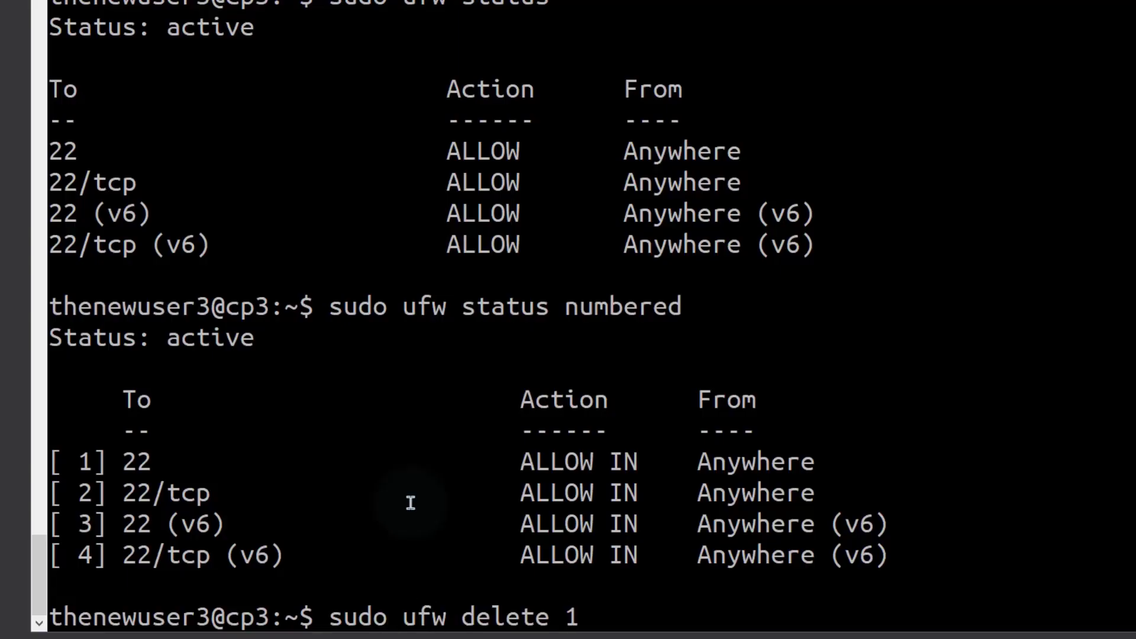
key("Return")
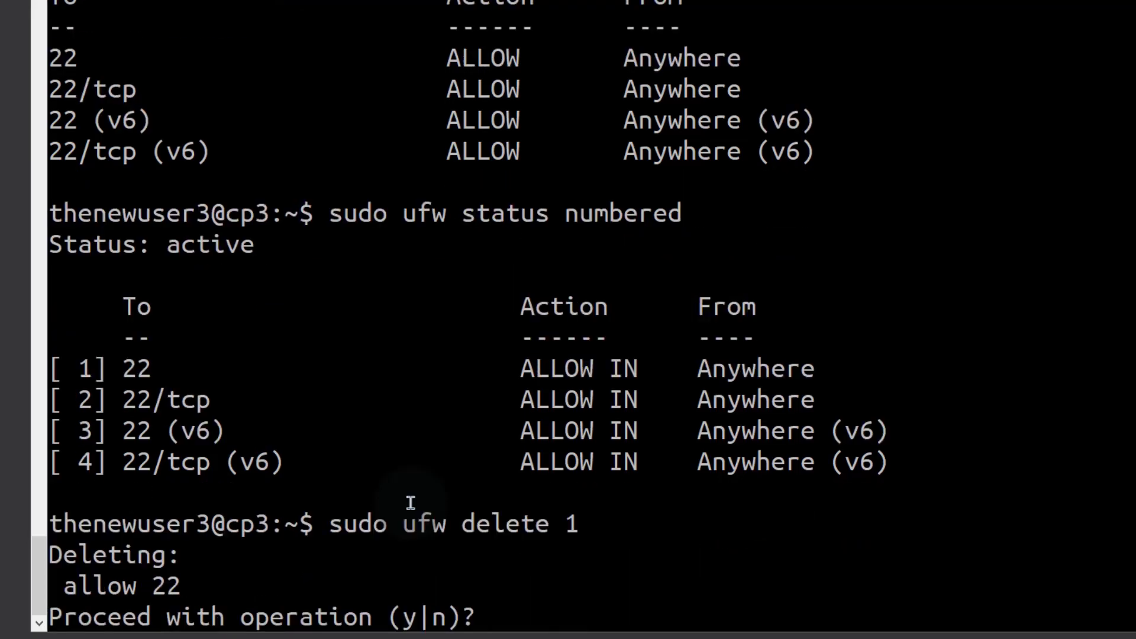
left_click_drag(55, 590, 187, 594)
left_click(497, 636)
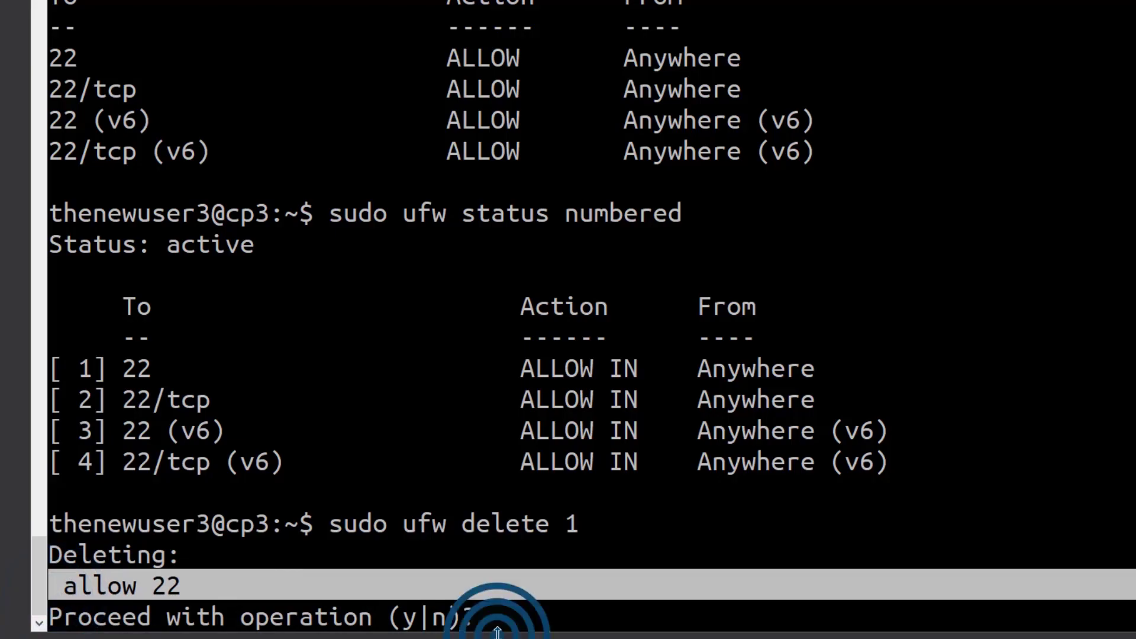
type("y")
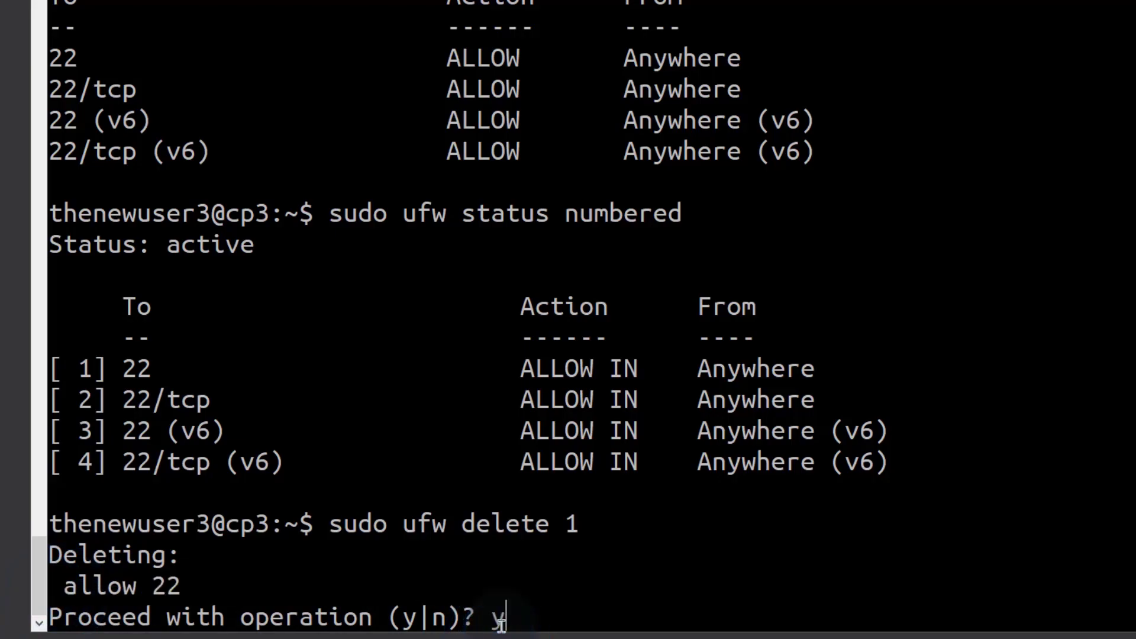
key("Return")
Relist numbered rules, then decline deleting the new rule 1 (22/tcp) with n
key("Up")
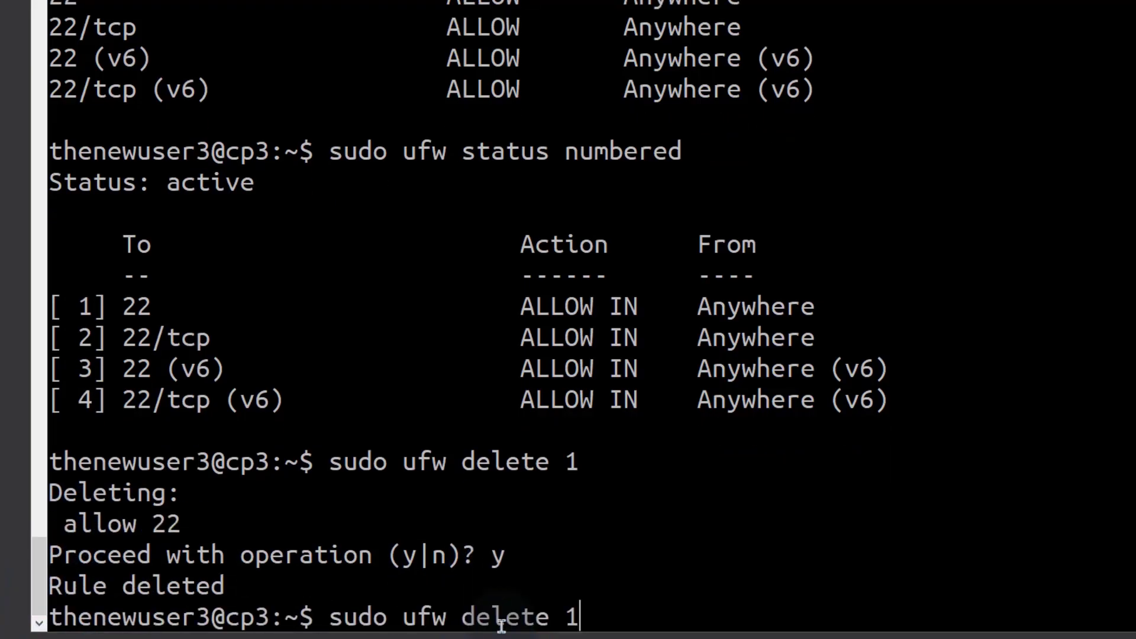
key("Up")
key("Return")
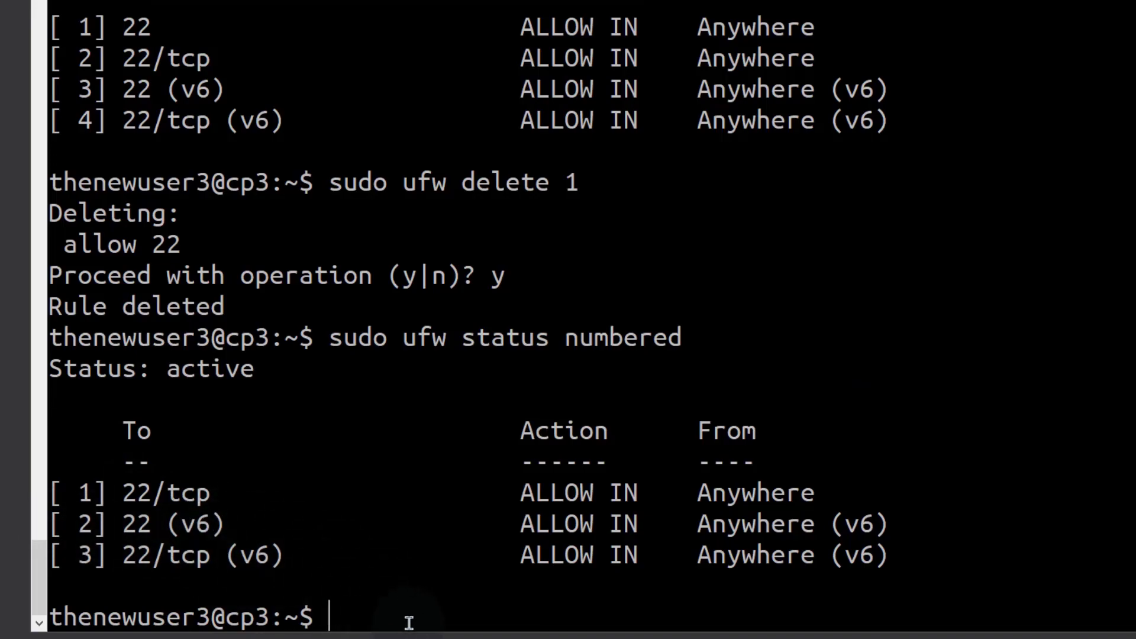
key("Up")
key("Up")
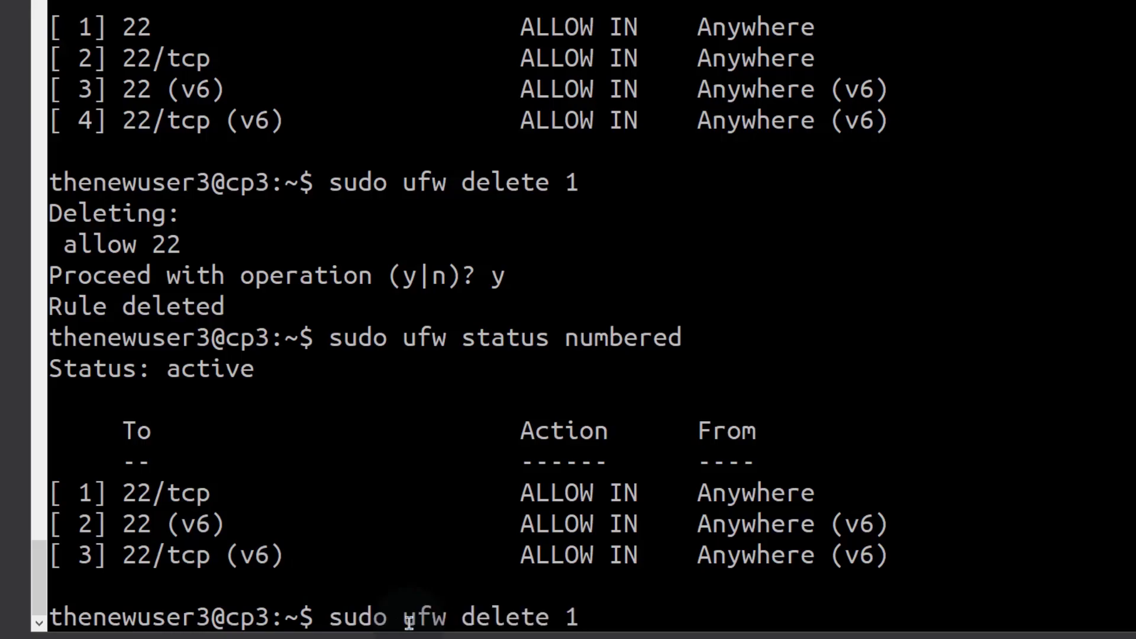
key("Return")
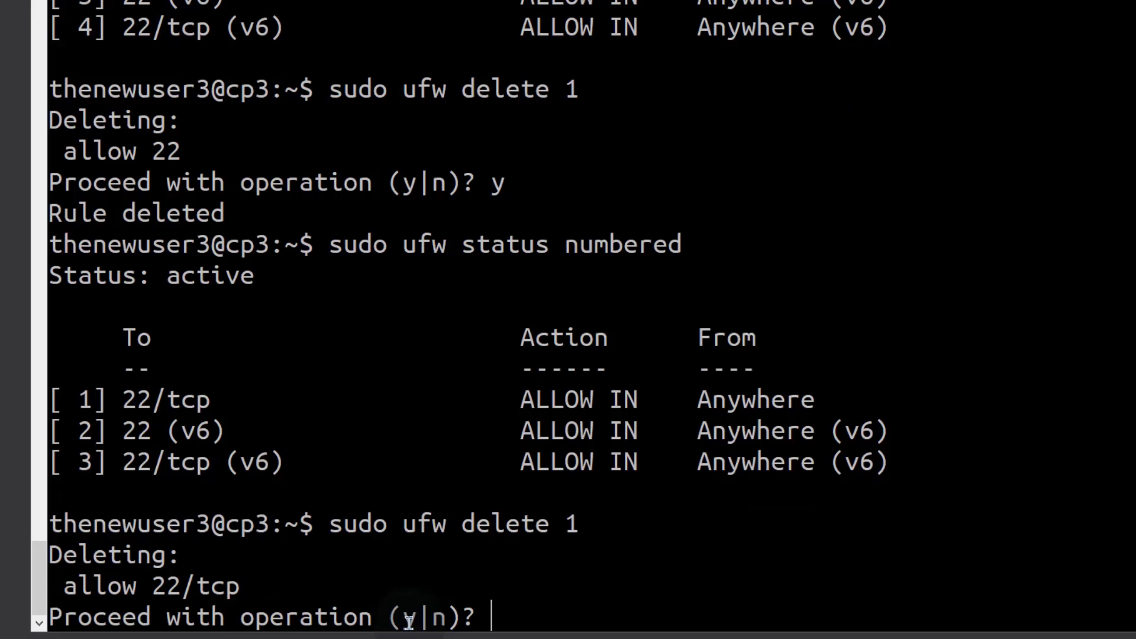
type("n")
key("Return")
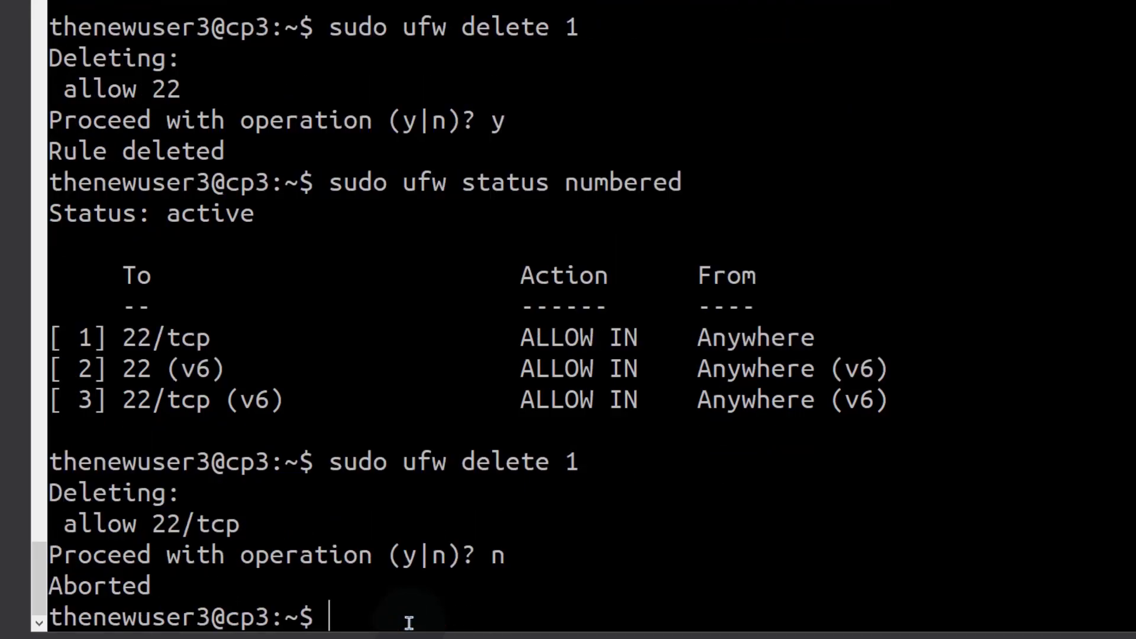
key("Return")
key("Return")
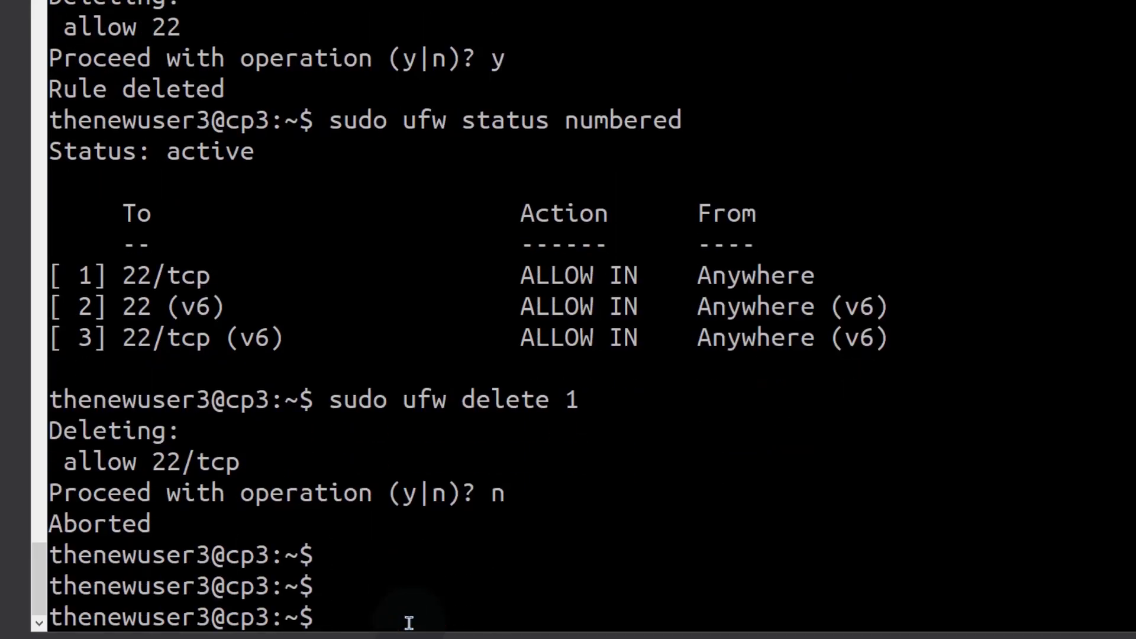
Delete rule 2, the duplicate 22 (v6) rule, and confirm with y
key("Up")
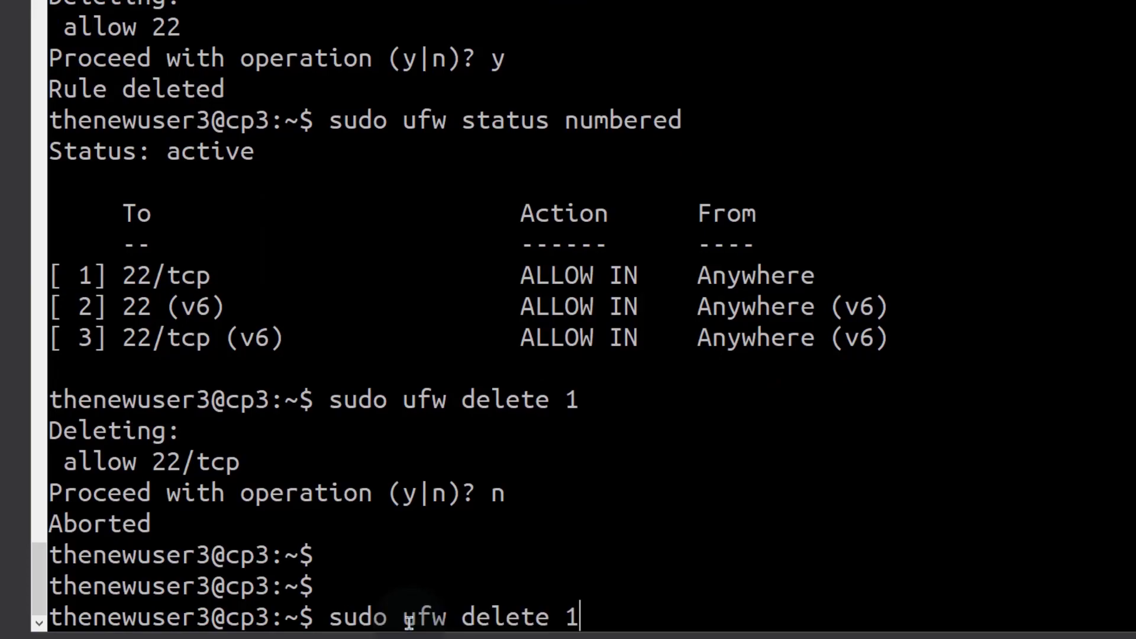
key("Up")
key("Down")
key("BackSpace")
type("2")
key("Return")
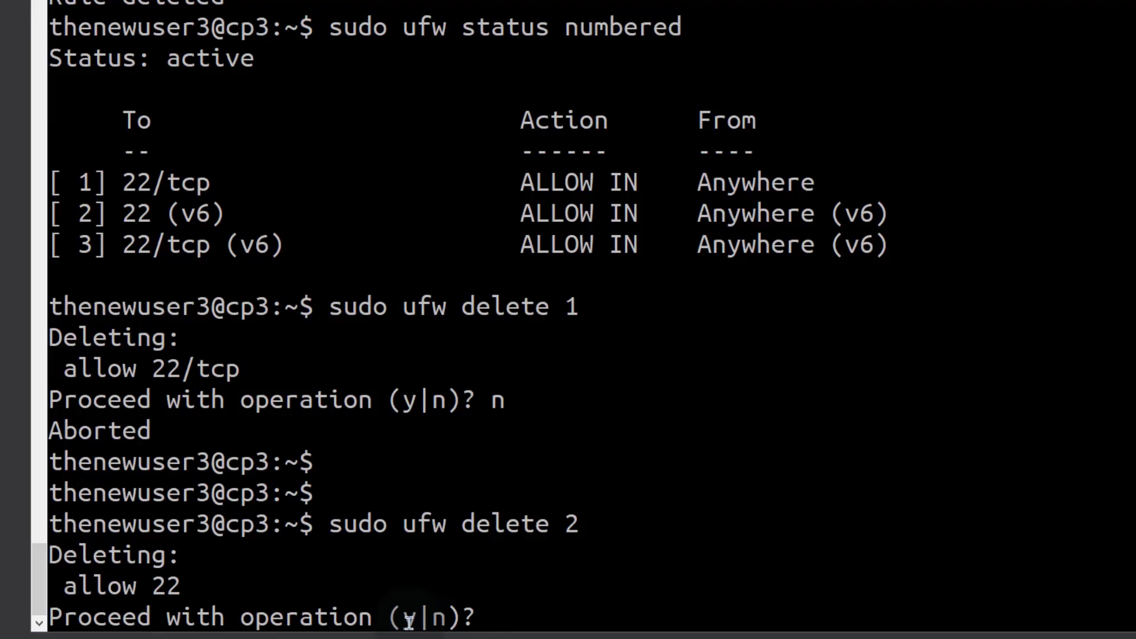
type("y")
key("Return")
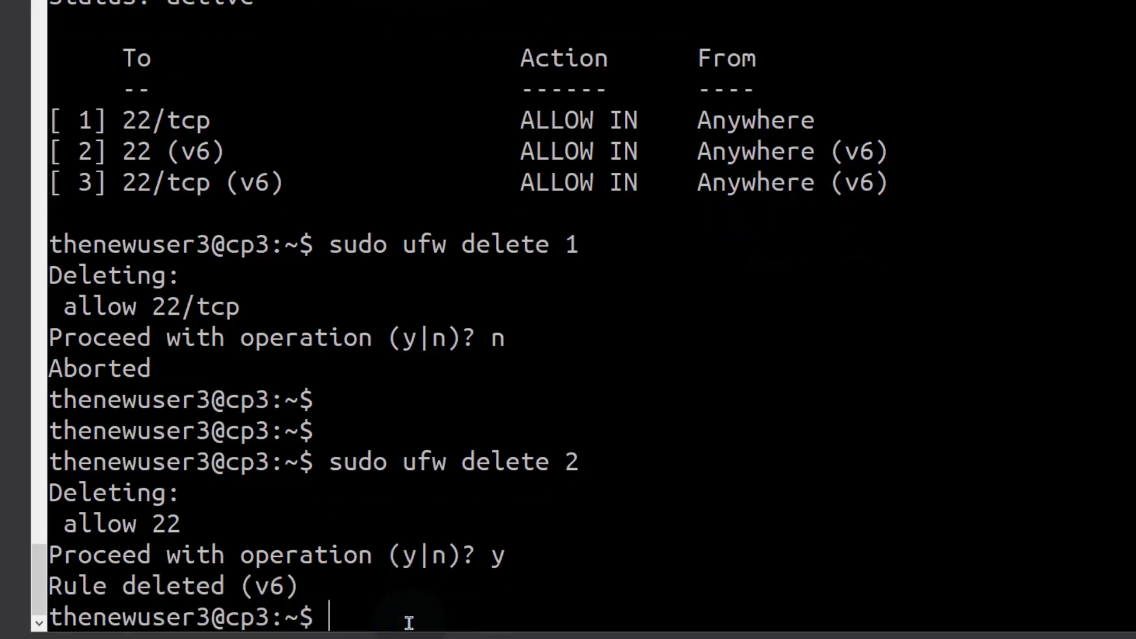
Clear the terminal and rerun 'sudo ufw status', showing only 22/tcp allowed for IPv4 and IPv6
key("ctrl+l")
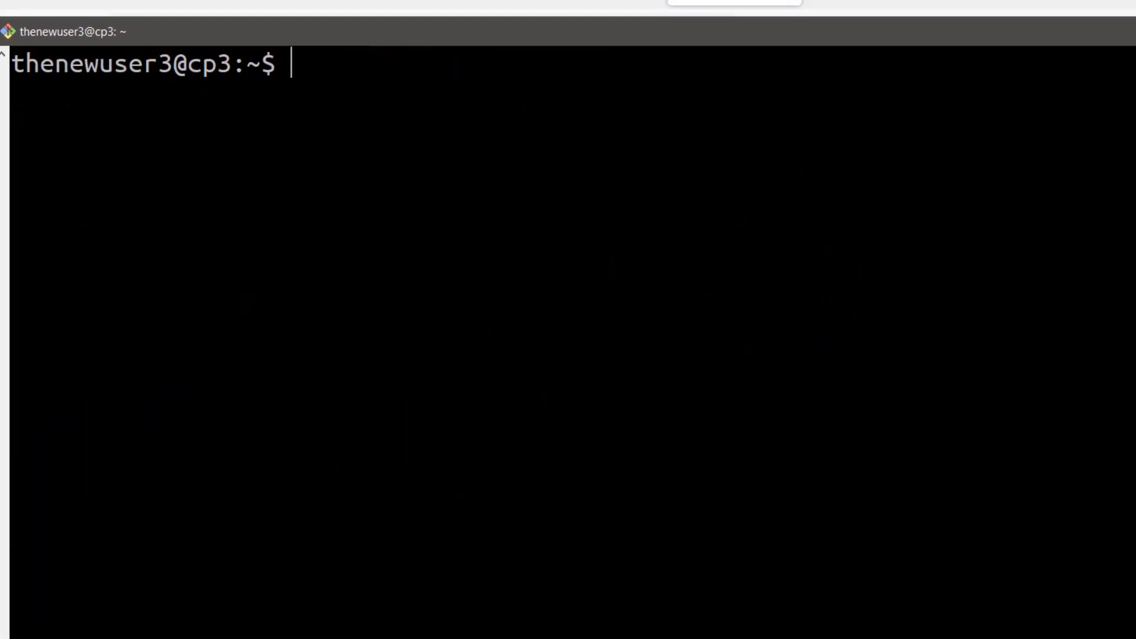
key("Up")
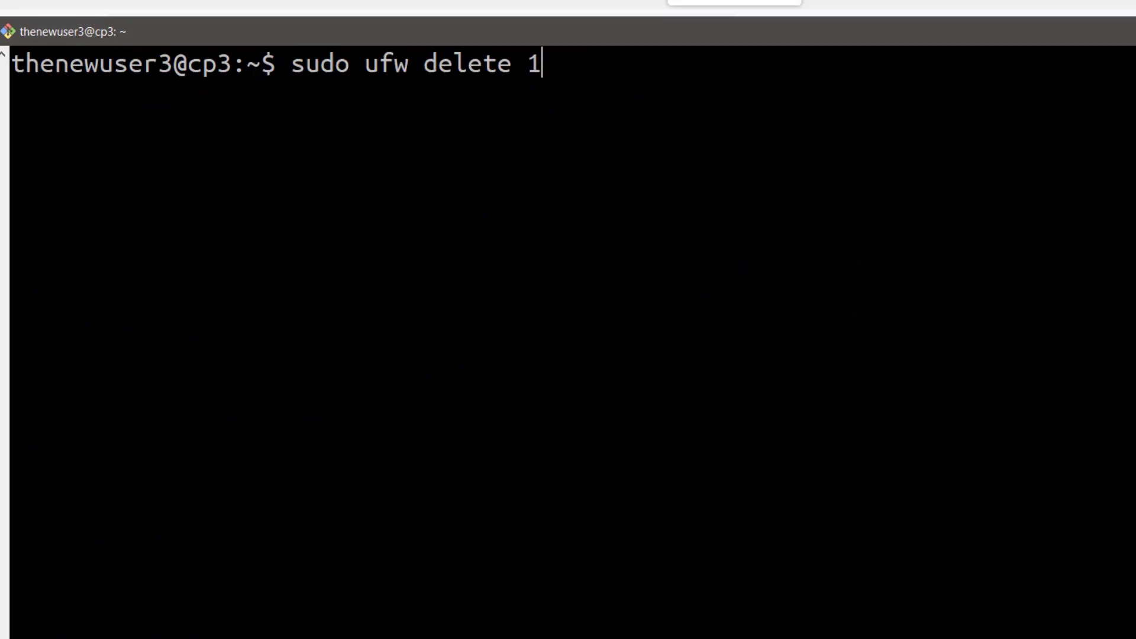
key("Up")
key("Down")
key("Up")
key("BackSpace")
key("BackSpace")
key("BackSpace")
key("BackSpace")
key("BackSpace")
key("BackSpace")
key("BackSpace")
key("BackSpace")
key("BackSpace")
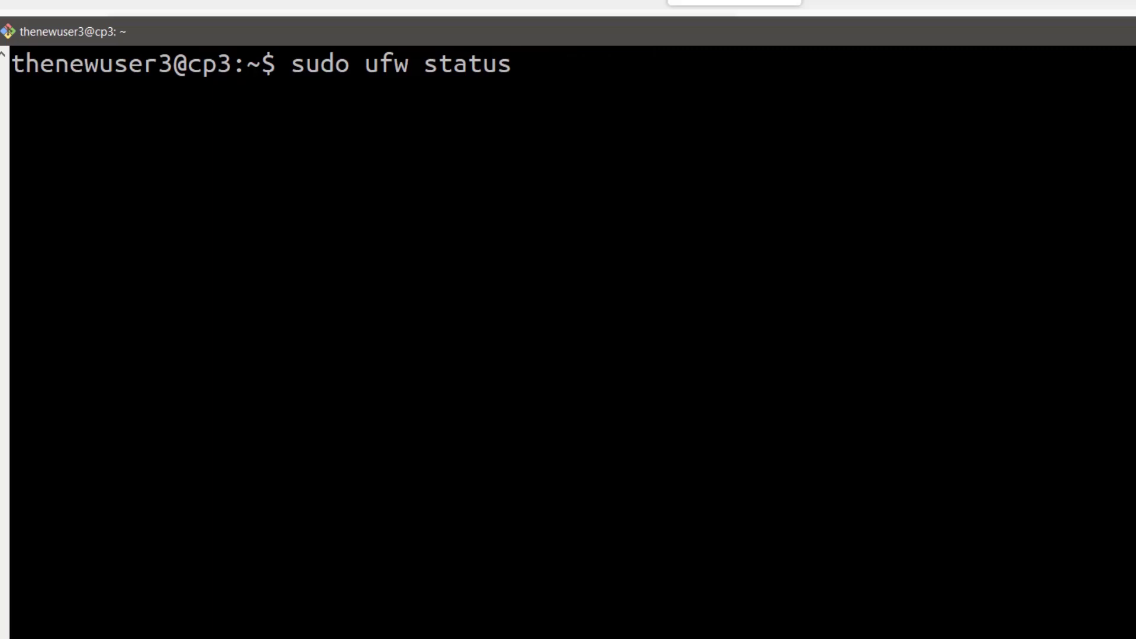
key("Return")
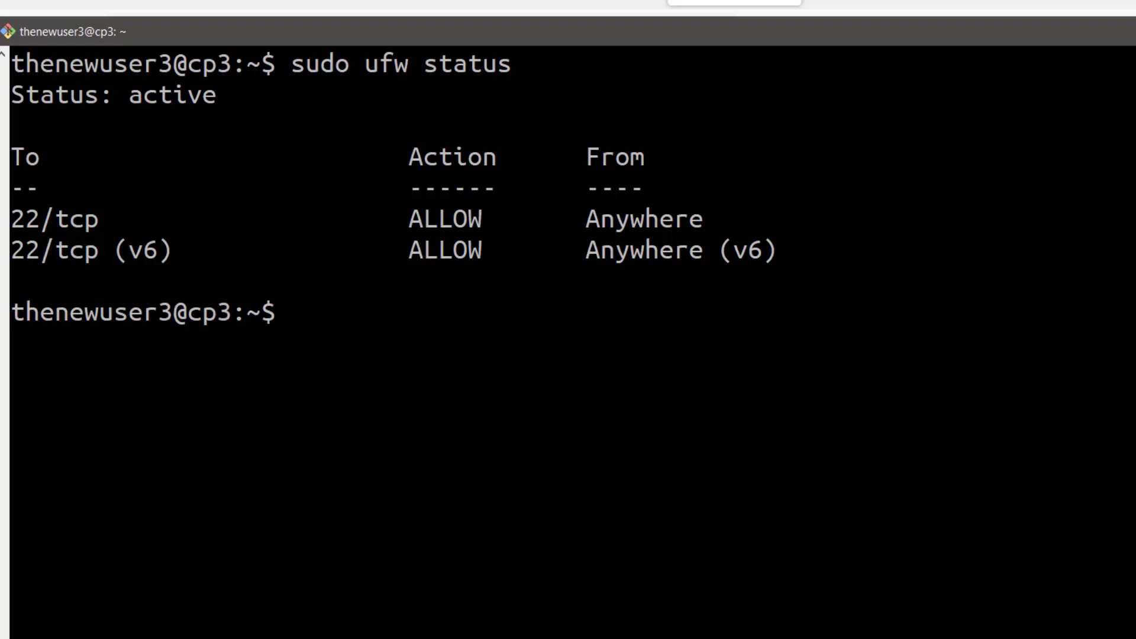
key("alt+Tab")
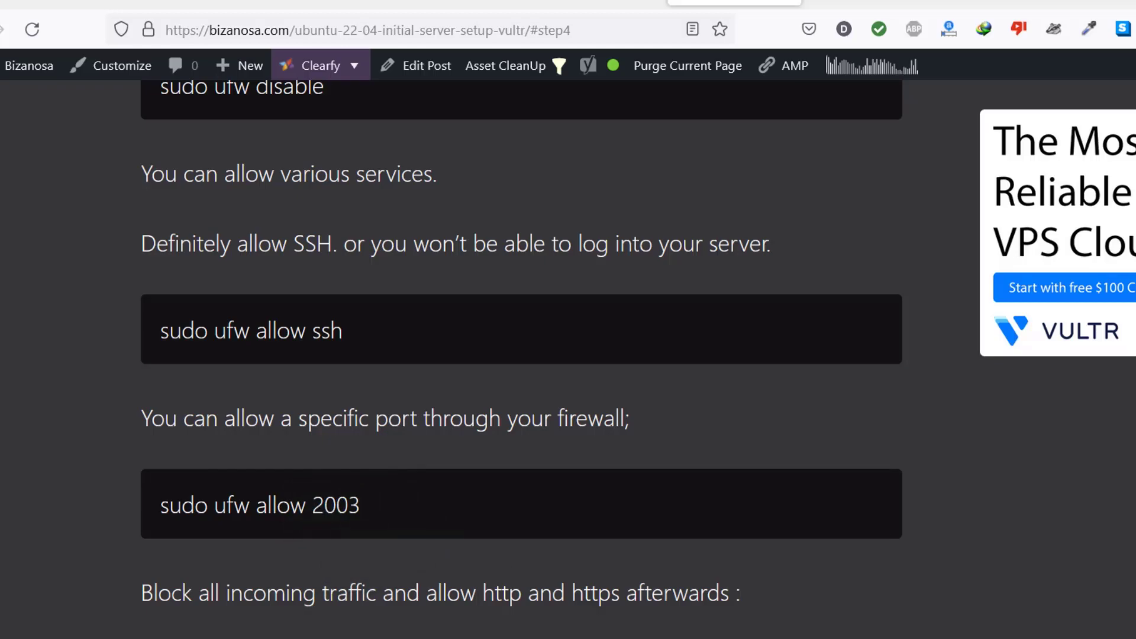
Scroll the guide down to locate the sudo ufw enable command
key("alt+Tab")
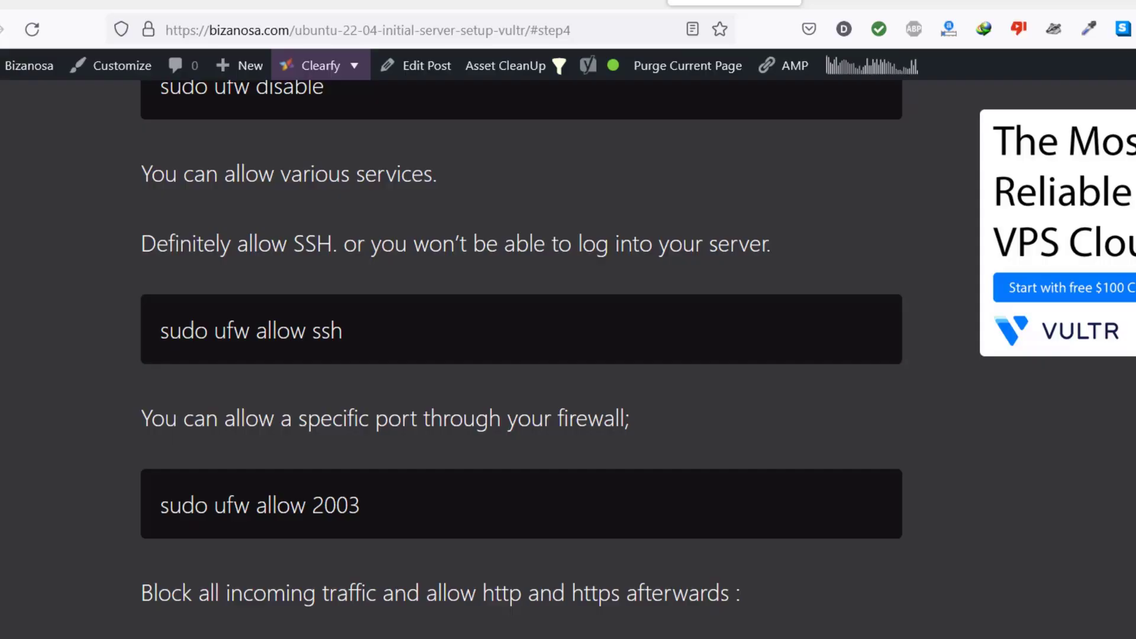
key("alt+Tab")
left_click_drag(203, 496, 398, 507)
left_click(398, 507)
scroll(579, 504, "down", 5)
left_click_drag(307, 445, 372, 488)
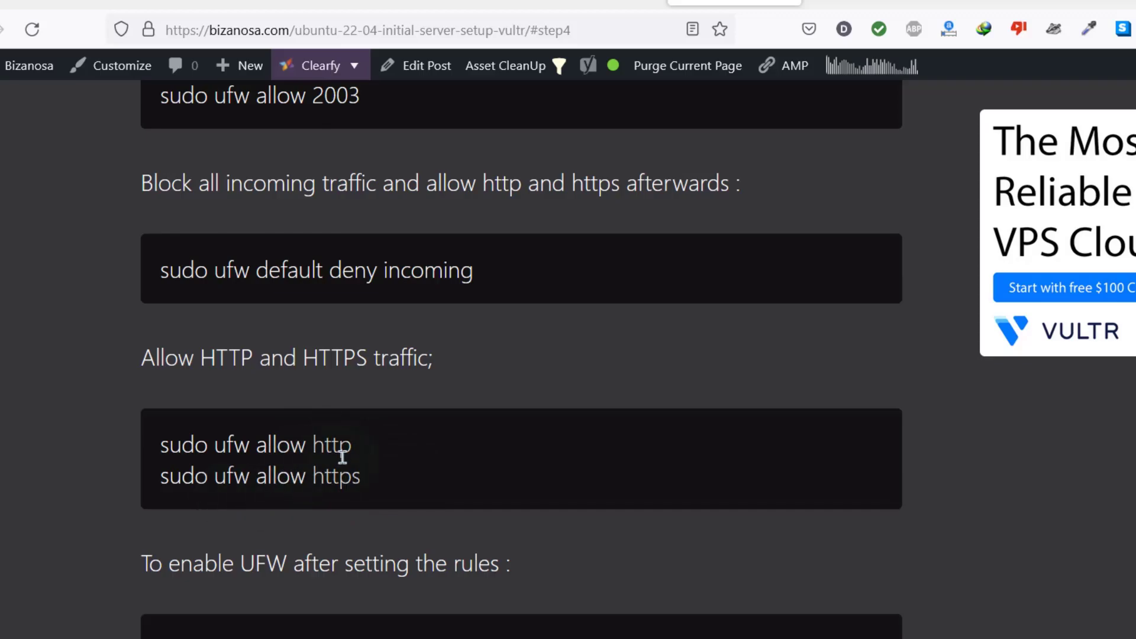
scroll(393, 574, "down", 5)
scroll(393, 569, "up", 2)
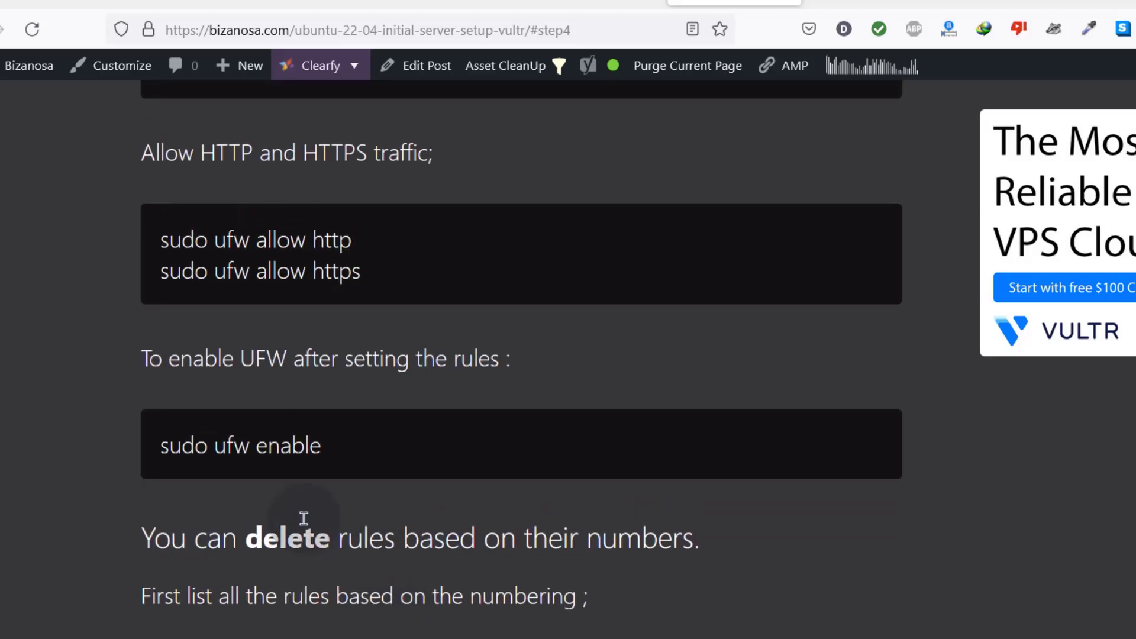
Copy 'sudo ufw enable' from the guide and paste it at the Git Bash prompt
left_click_drag(318, 448, 157, 446)
right_click(183, 450)
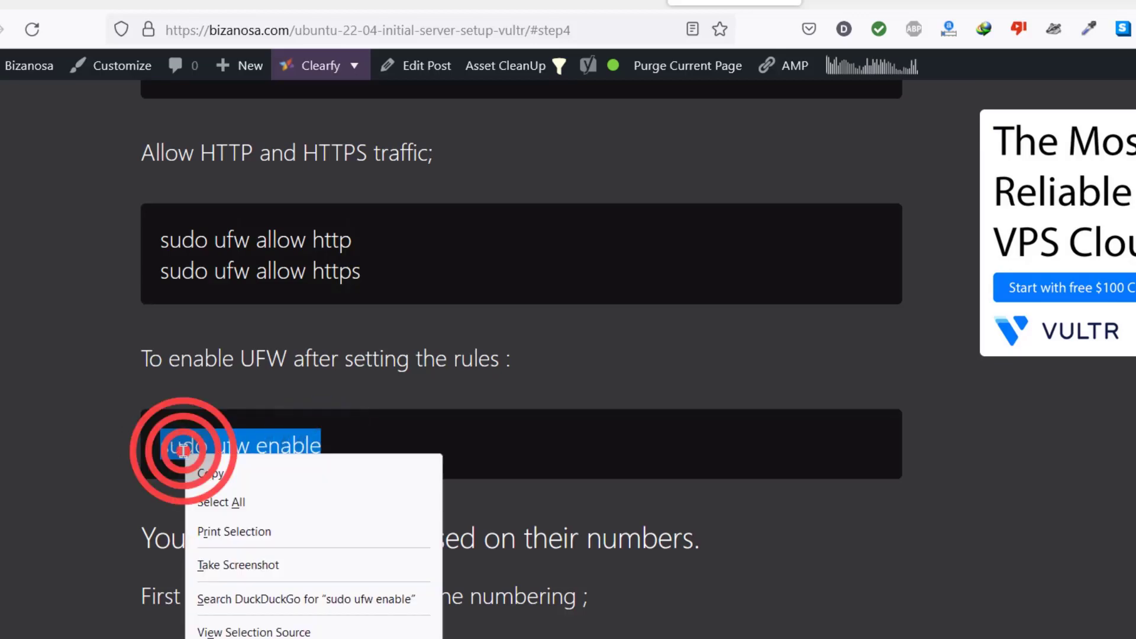
left_click(213, 474)
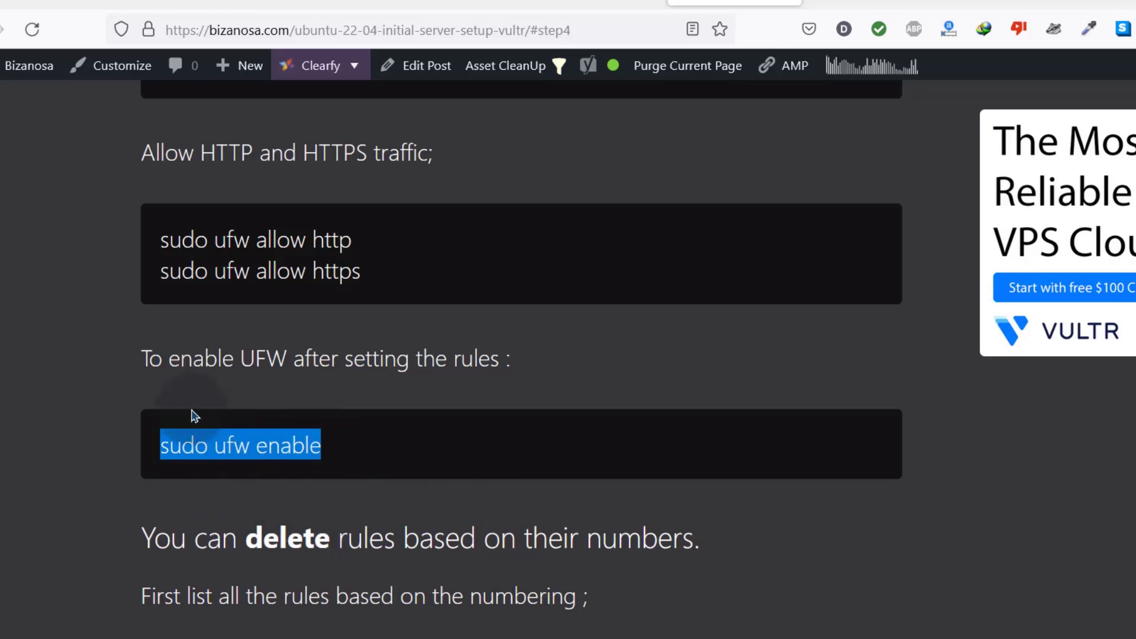
key("alt+Tab")
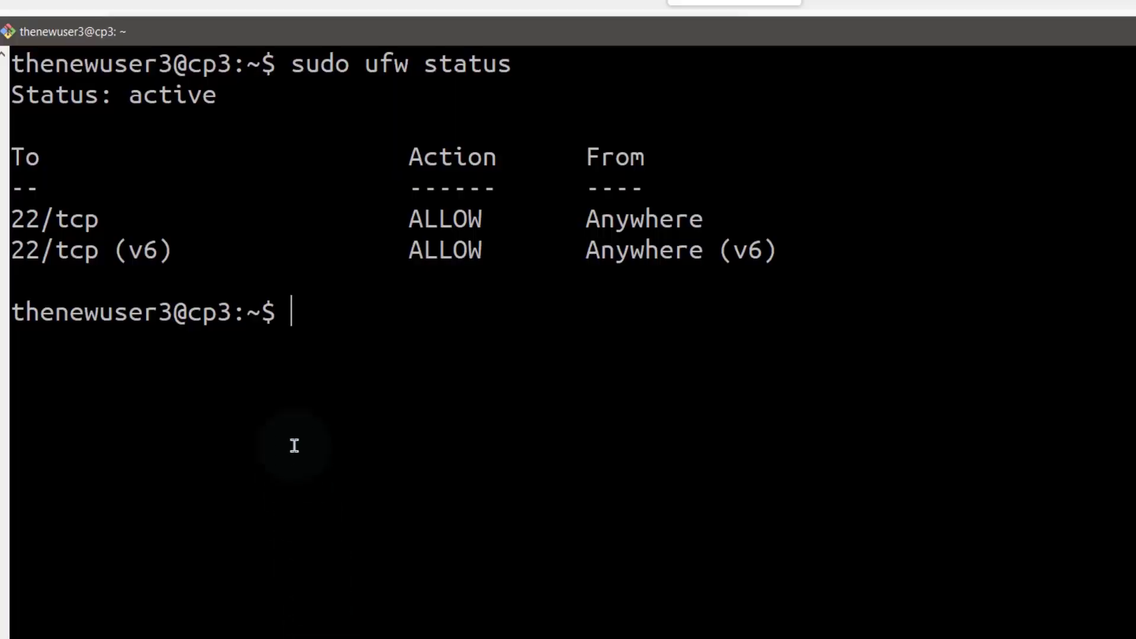
right_click(311, 302)
left_click(341, 355)
Run sudo ufw enable, answer y to the ssh warning, then rerun sudo ufw status
key("Return")
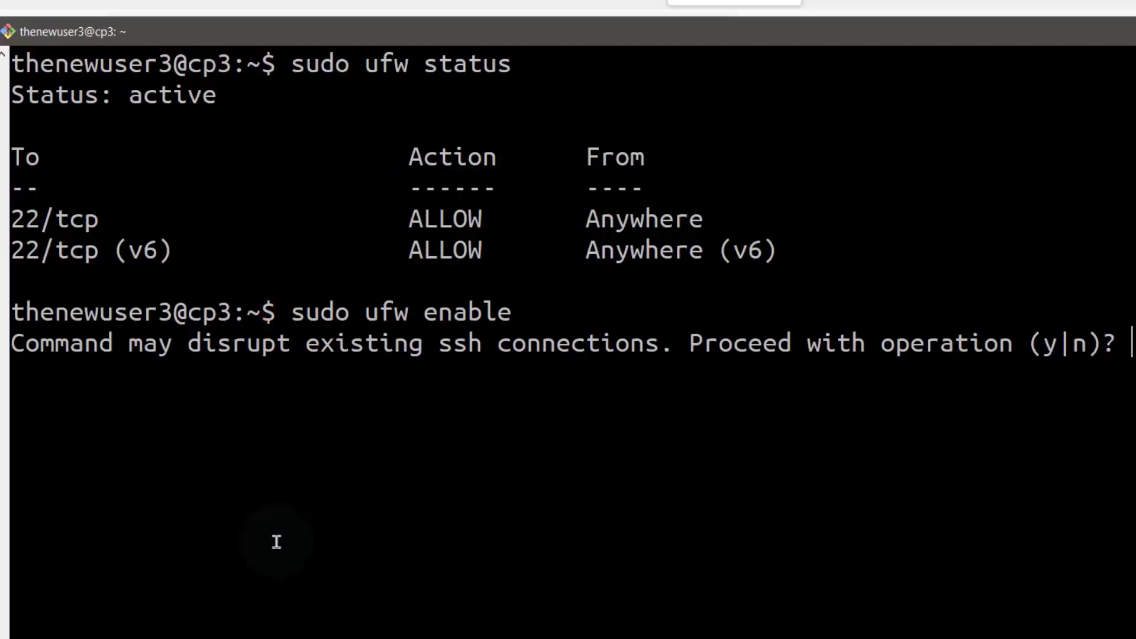
type("y")
key("Return")
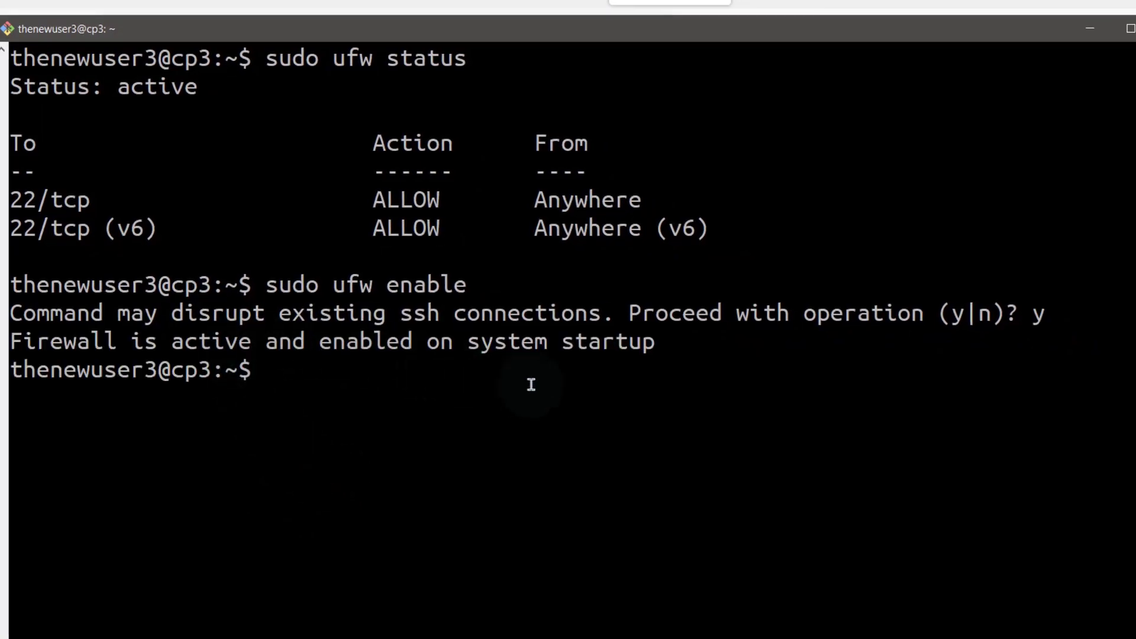
key("Up")
key("Up")
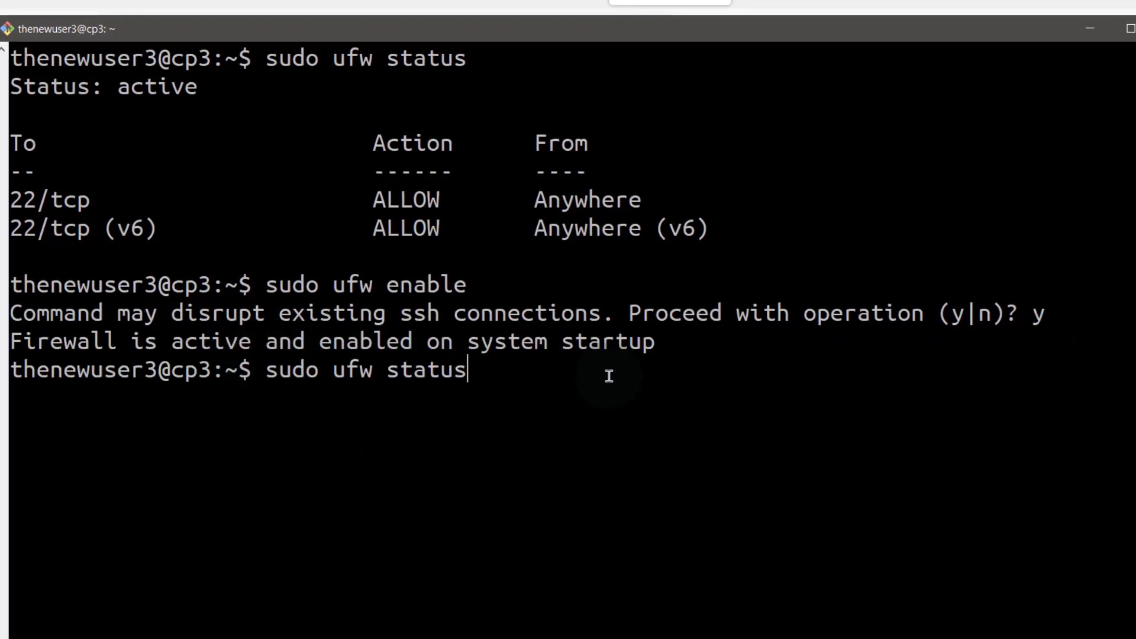
key("Return")
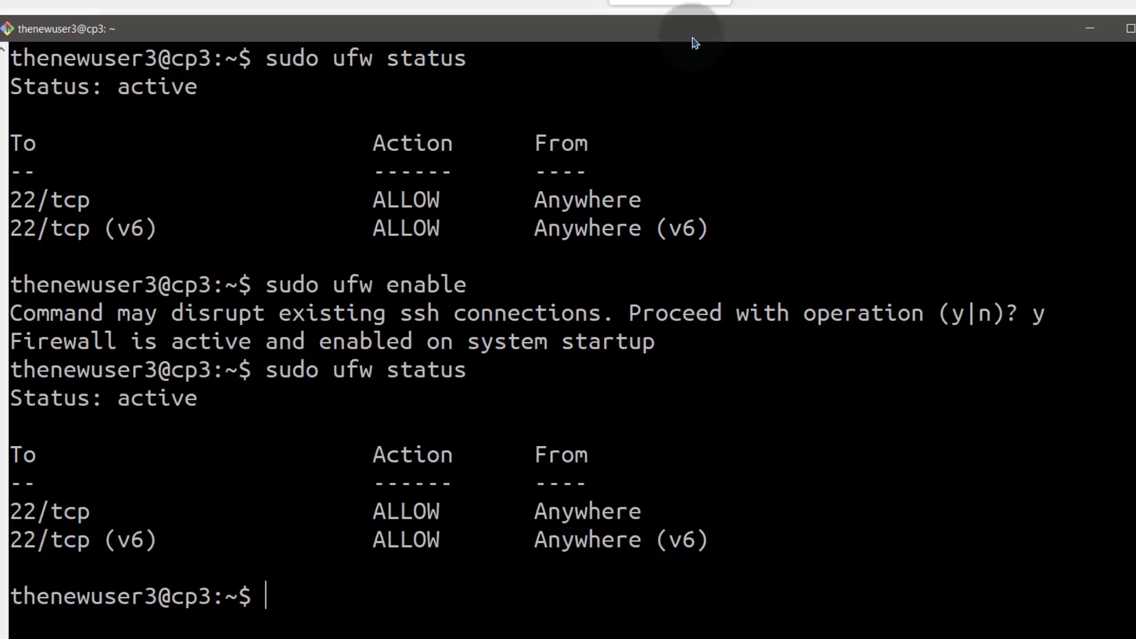
Scroll the guide to the sudo ufw reset notes just above Step 7, Change SSH Port
left_click(668, 3)
scroll(305, 442, "up", 3)
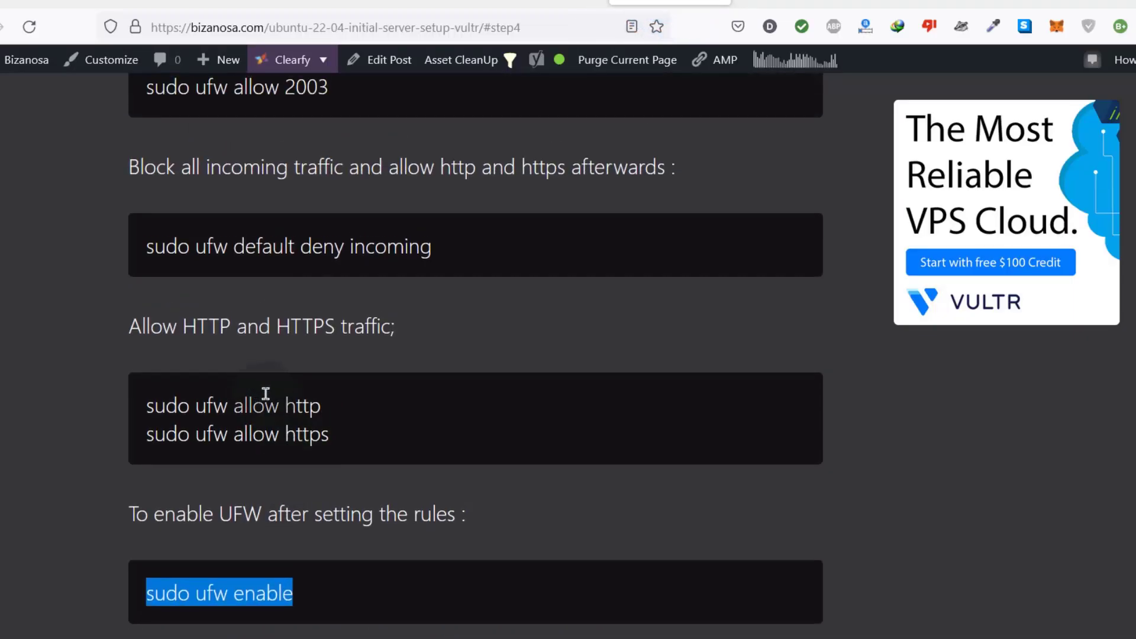
left_click(236, 403)
double_click(290, 405)
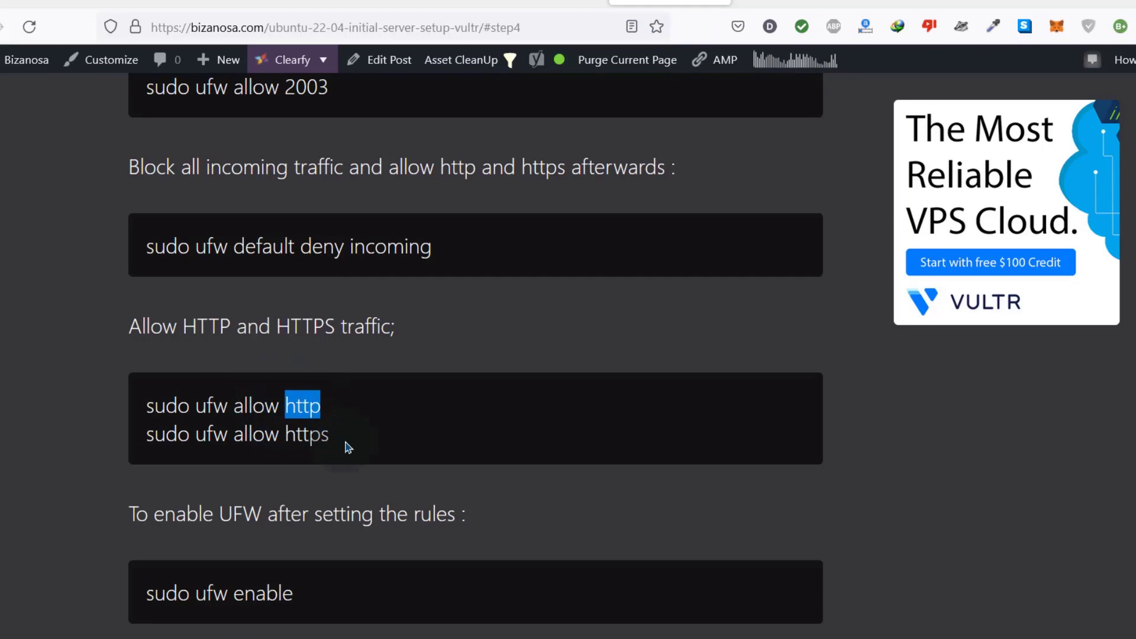
left_click(542, 492)
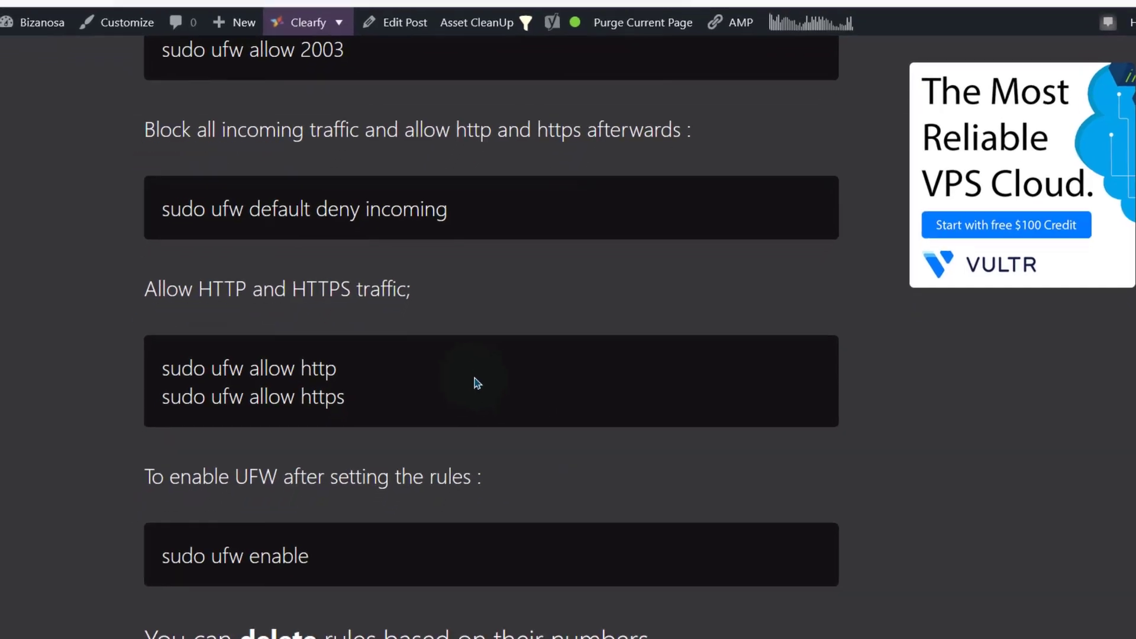
scroll(458, 422, "up", 5)
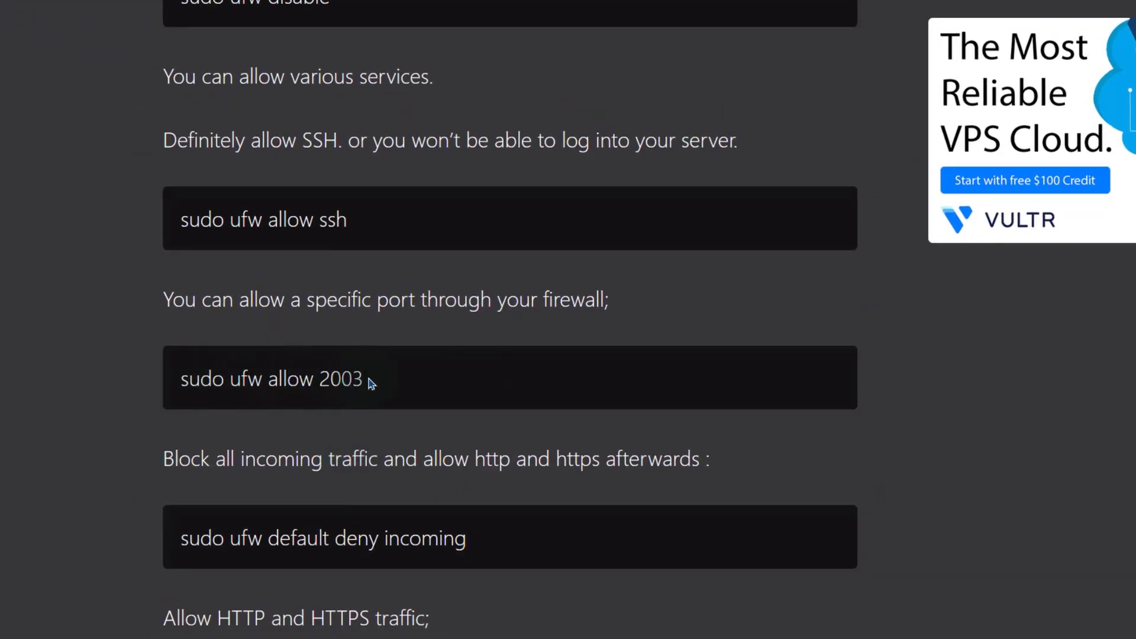
scroll(799, 411, "down", 20)
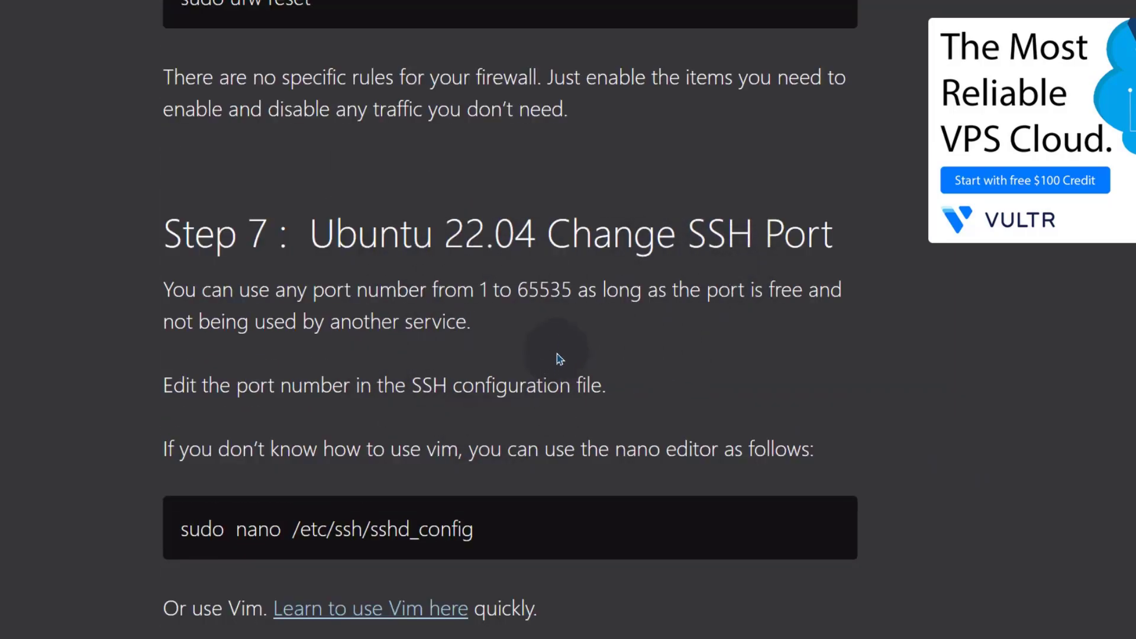
scroll(486, 398, "down", 3)
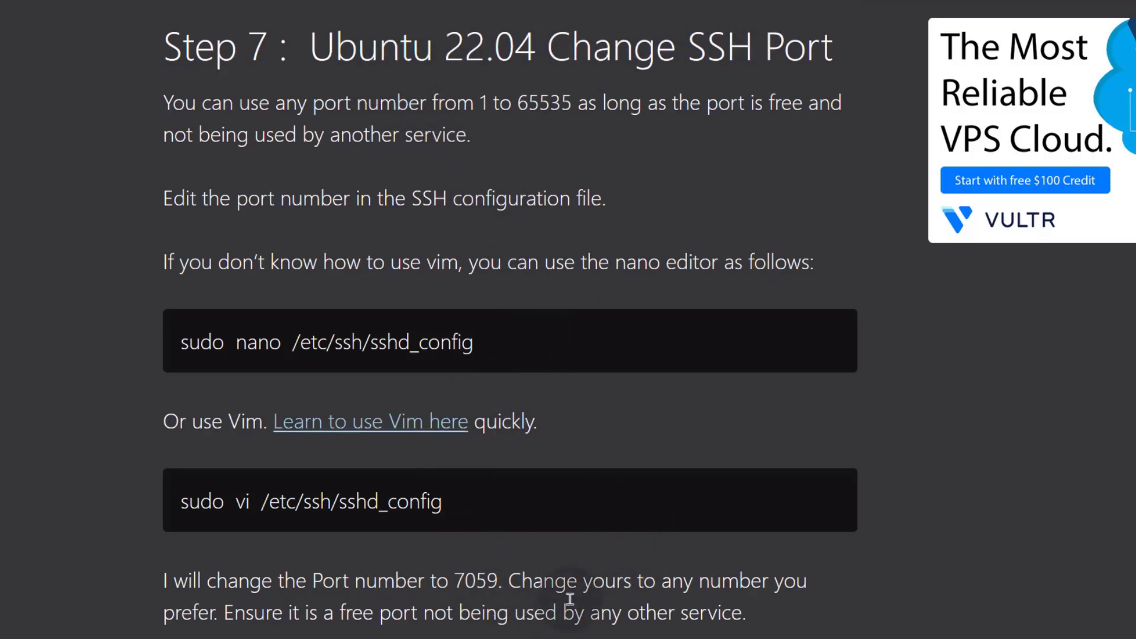
scroll(427, 199, "up", 8)
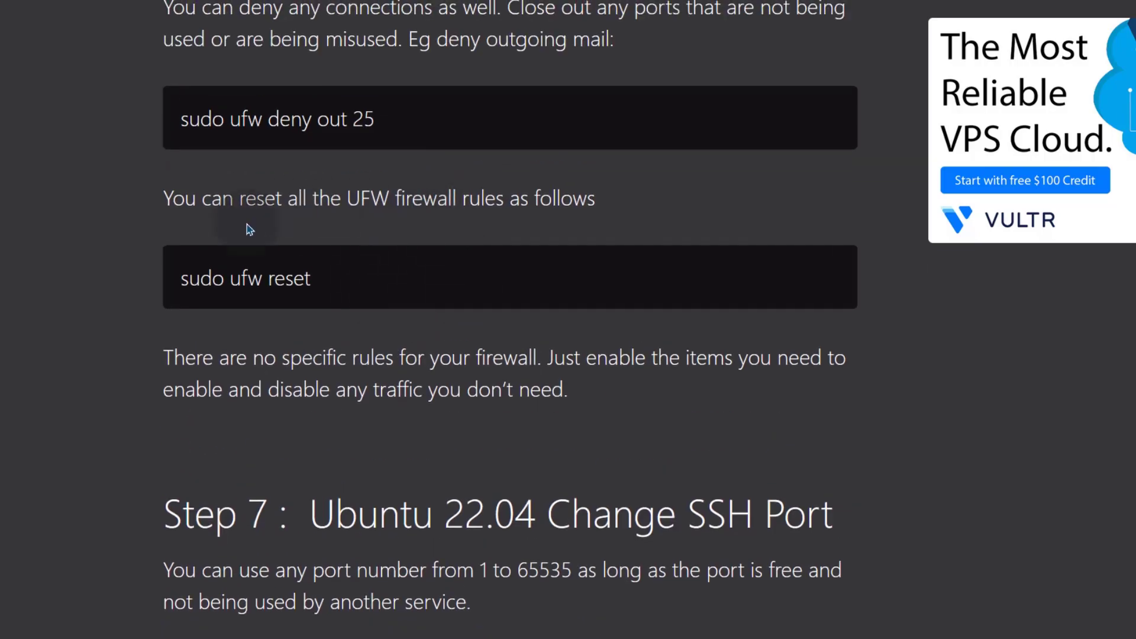
scroll(335, 380, "up", 5)
scroll(332, 380, "down", 5)
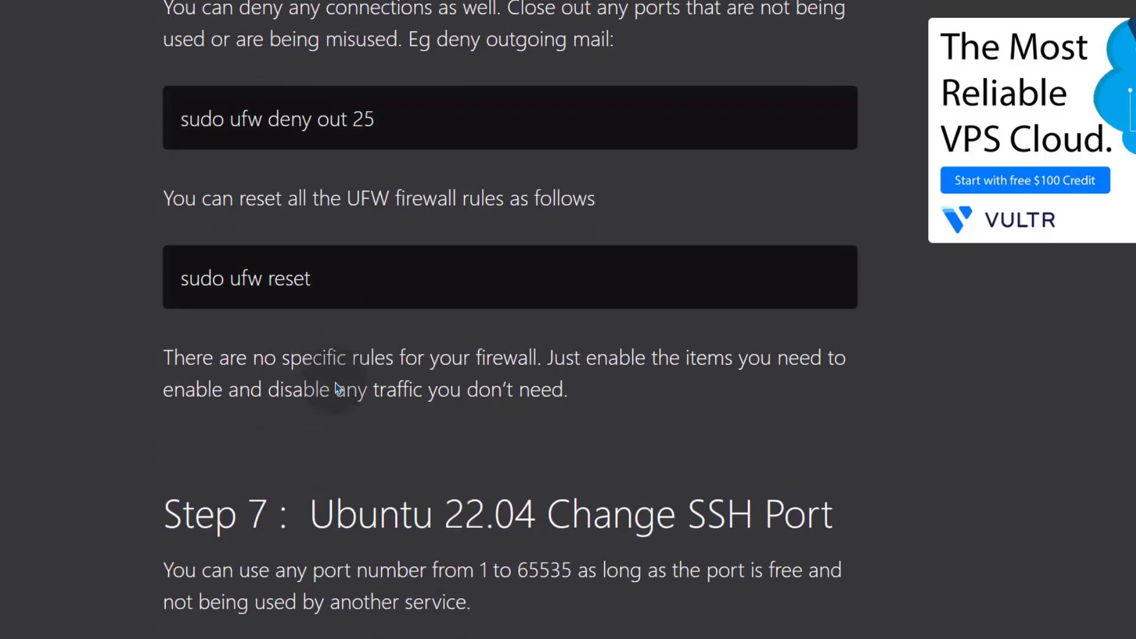
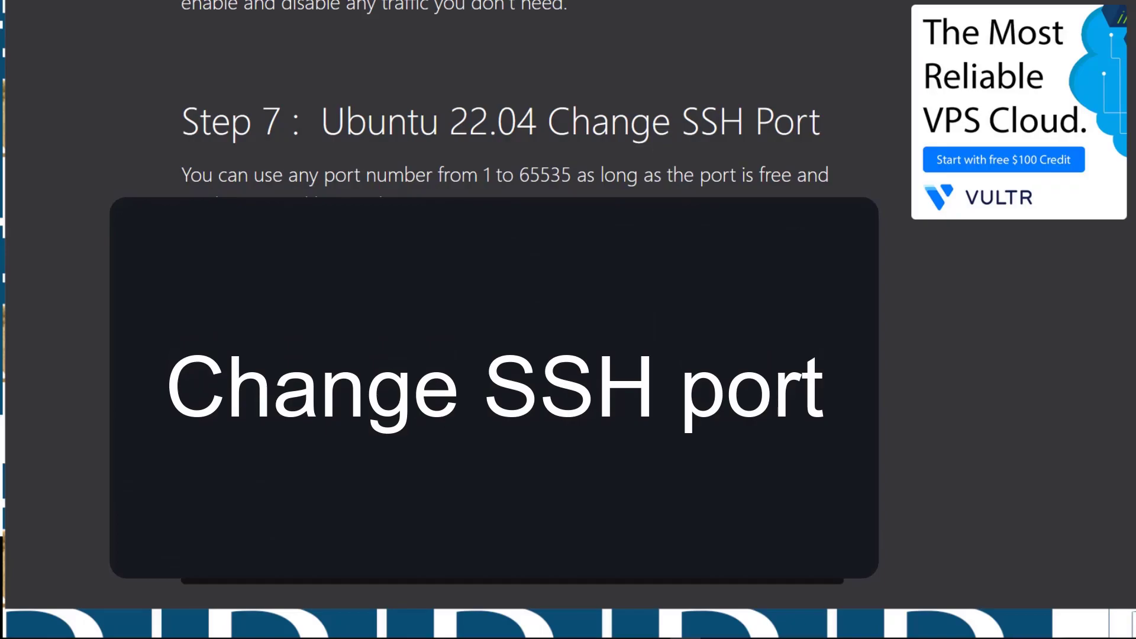
Copy the 'ufw allow 7059' command from the guide's Step 7, Change SSH Port
scroll(609, 314, "down", 4)
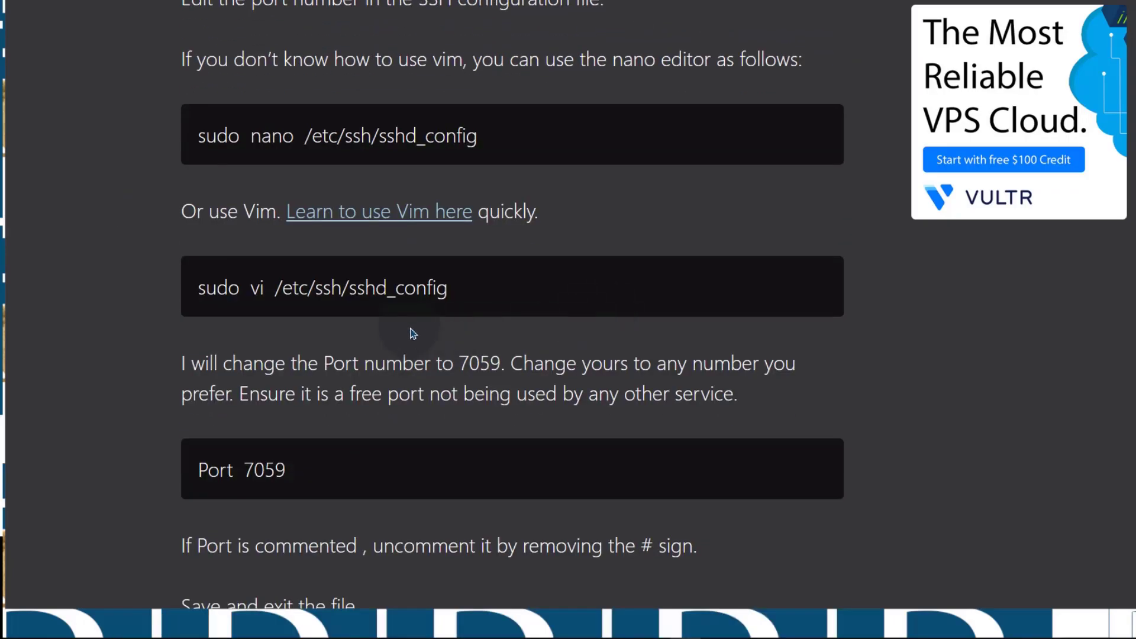
scroll(446, 375, "down", 2)
scroll(366, 385, "up", 4)
scroll(379, 379, "down", 10)
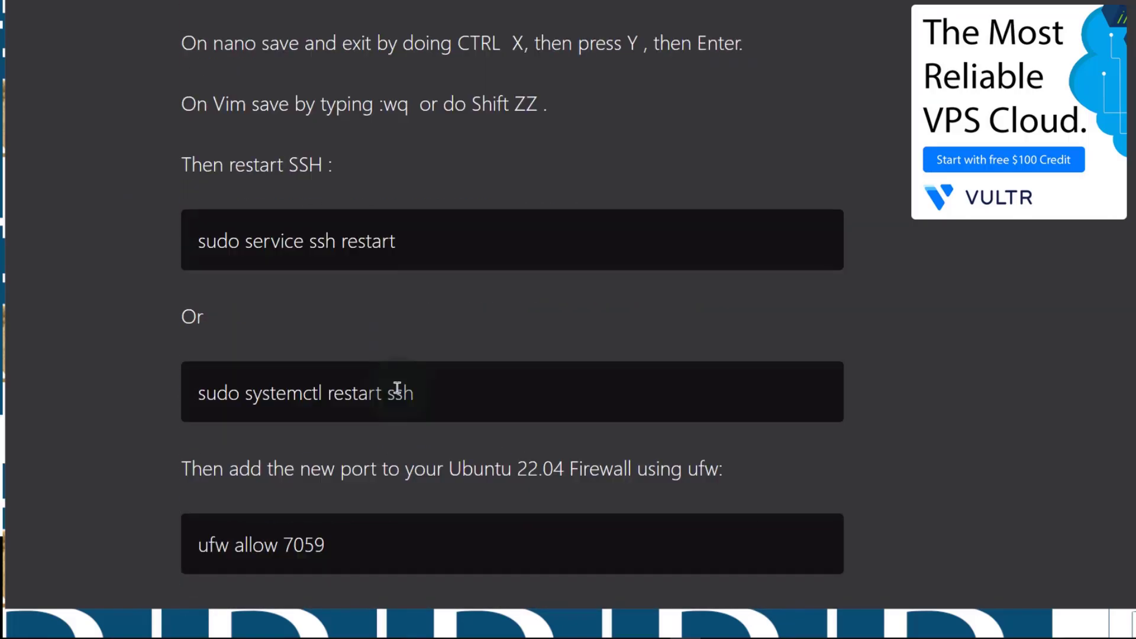
scroll(396, 387, "up", 3)
scroll(401, 363, "down", 9)
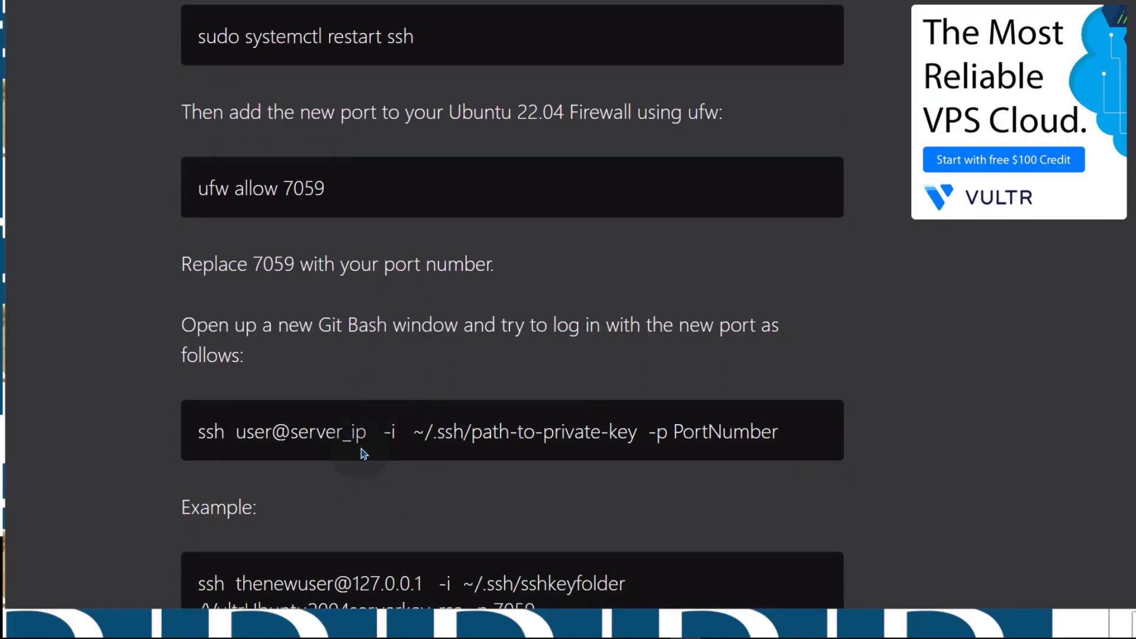
left_click_drag(200, 186, 325, 187)
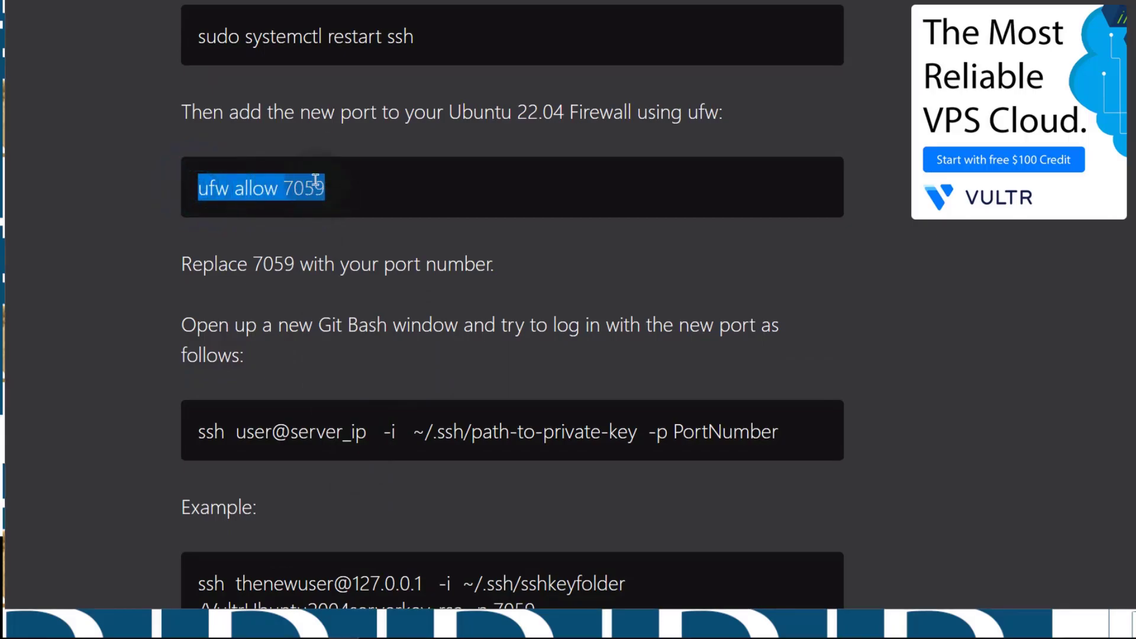
right_click(319, 186)
left_click(358, 206)
key("alt+Tab")
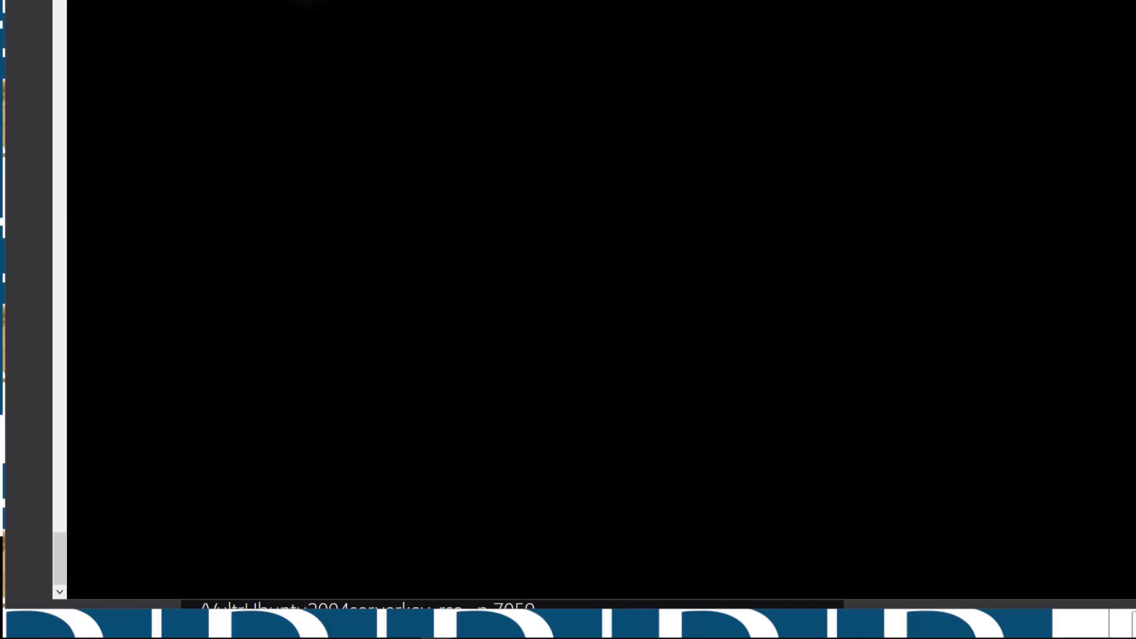
Run 'sudo ufw allow 7059' on the server after the paste without sudo fails
right_click(308, 0)
left_click(368, 20)
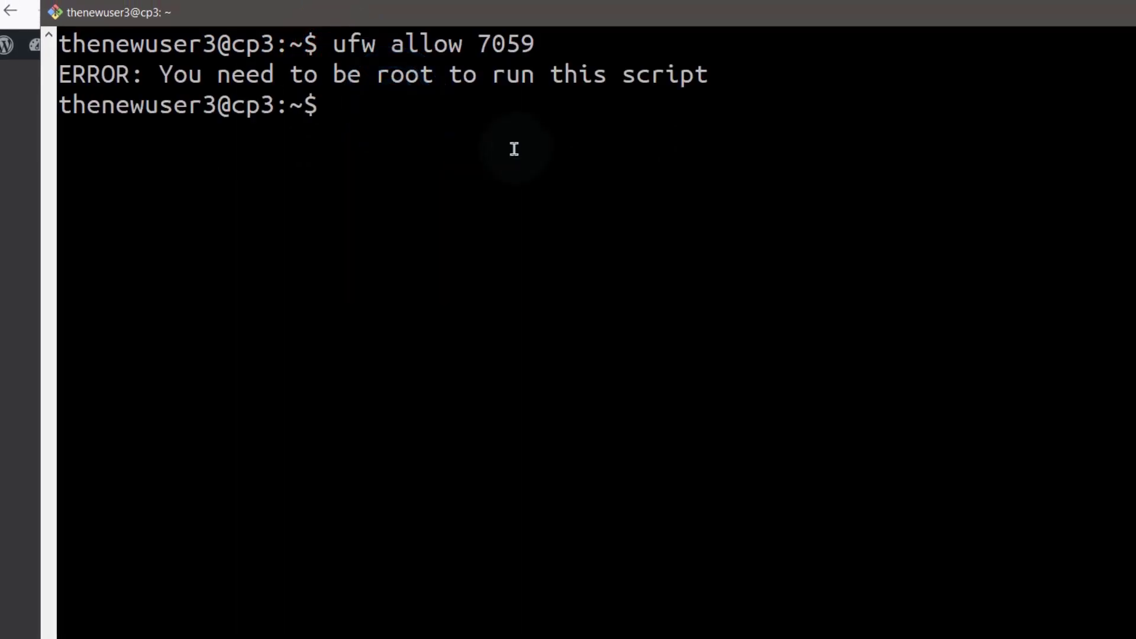
right_click(479, 182)
key("Left")
key("Left")
key("Left")
key("Left")
key("Left")
key("Left")
key("Left")
key("Left")
key("Left")
key("Left")
key("Left")
key("Left")
key("Left")
type("sudo")
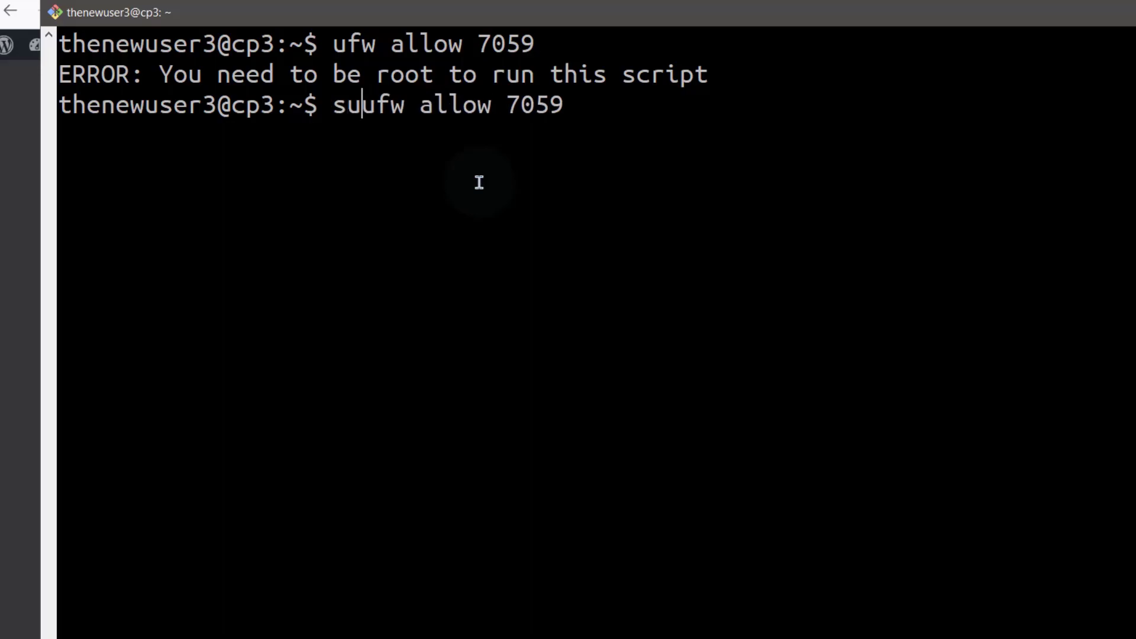
key("Return")
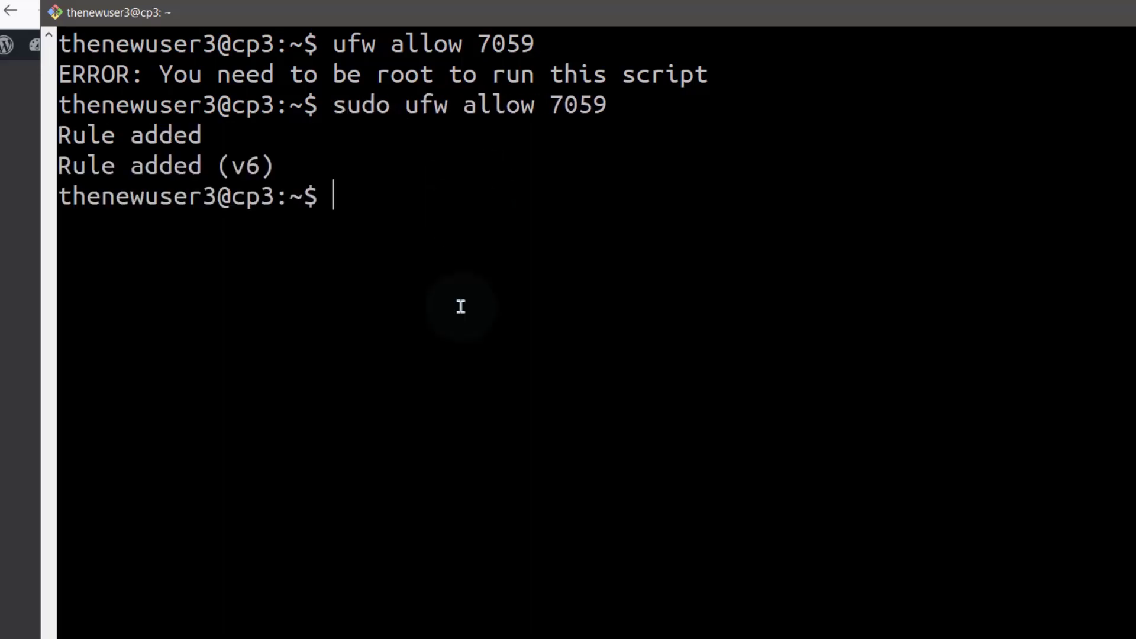
Run 'sudo ufw status' to confirm port 7059 is now allowed
type("sudo ufw")
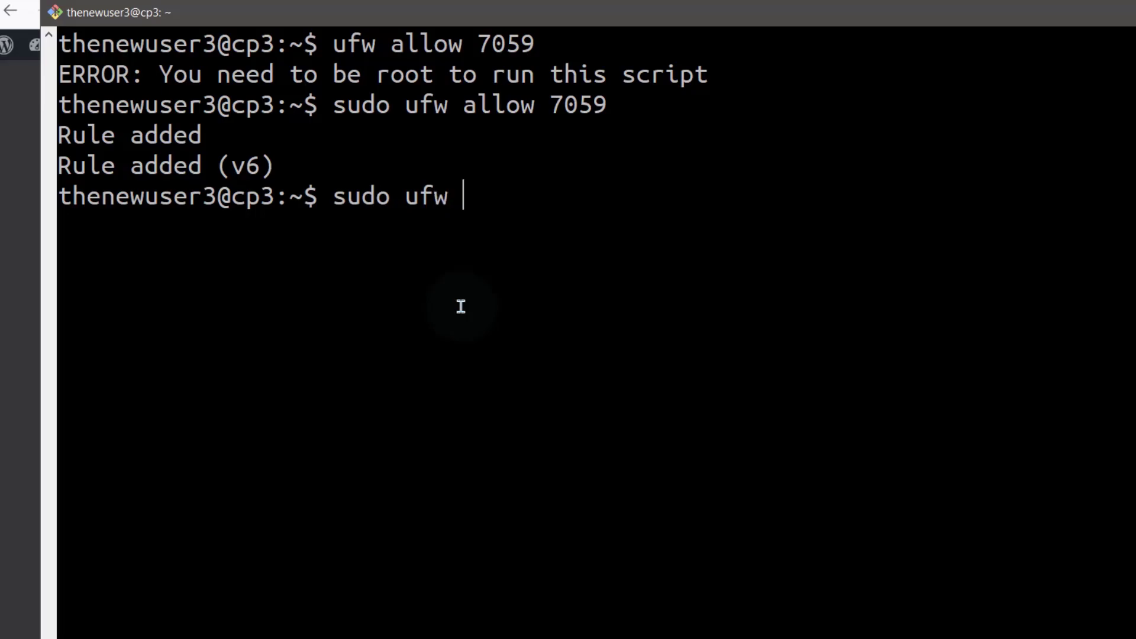
type(" status")
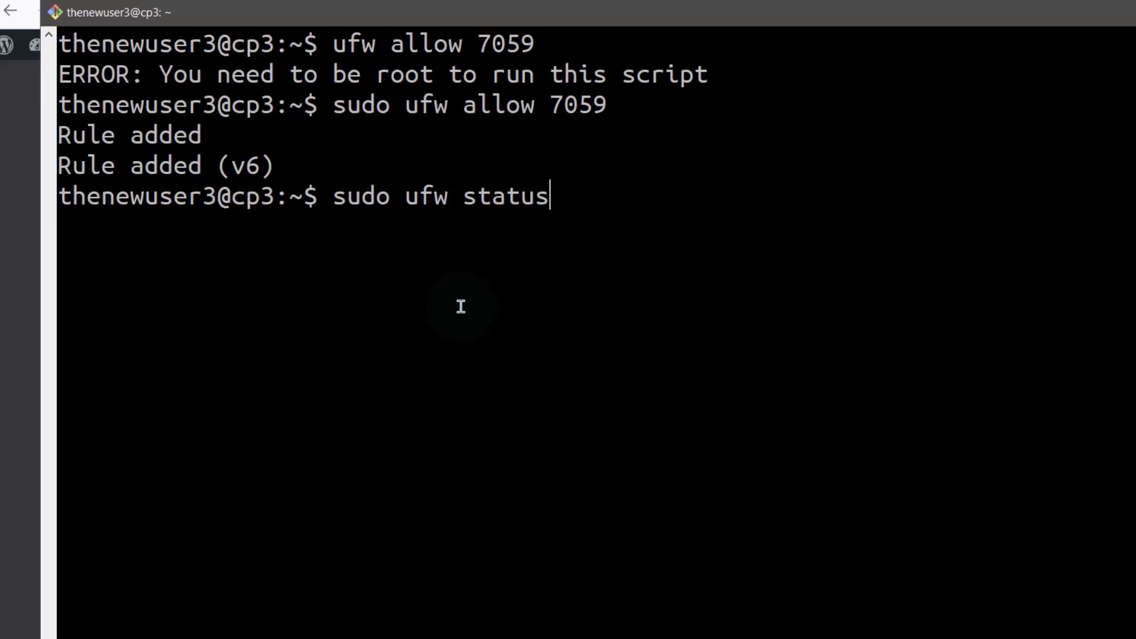
key("Return")
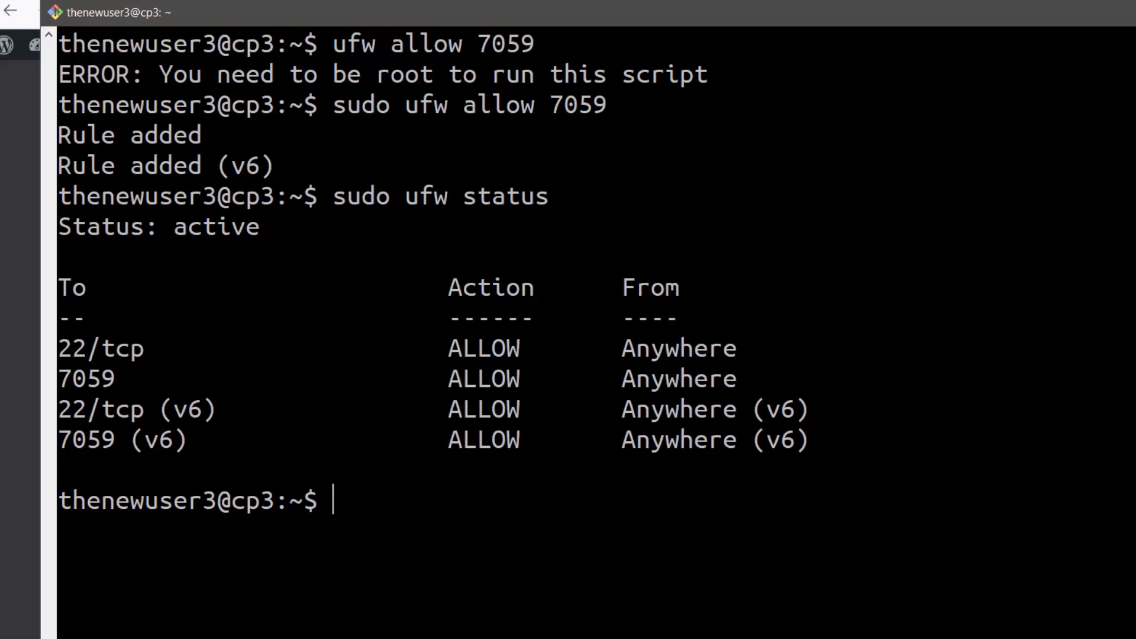
key("alt+Tab")
Copy 'sudo nano /etc/ssh/sshd_config' from the guide for use in the terminal
scroll(398, 379, "down", 3)
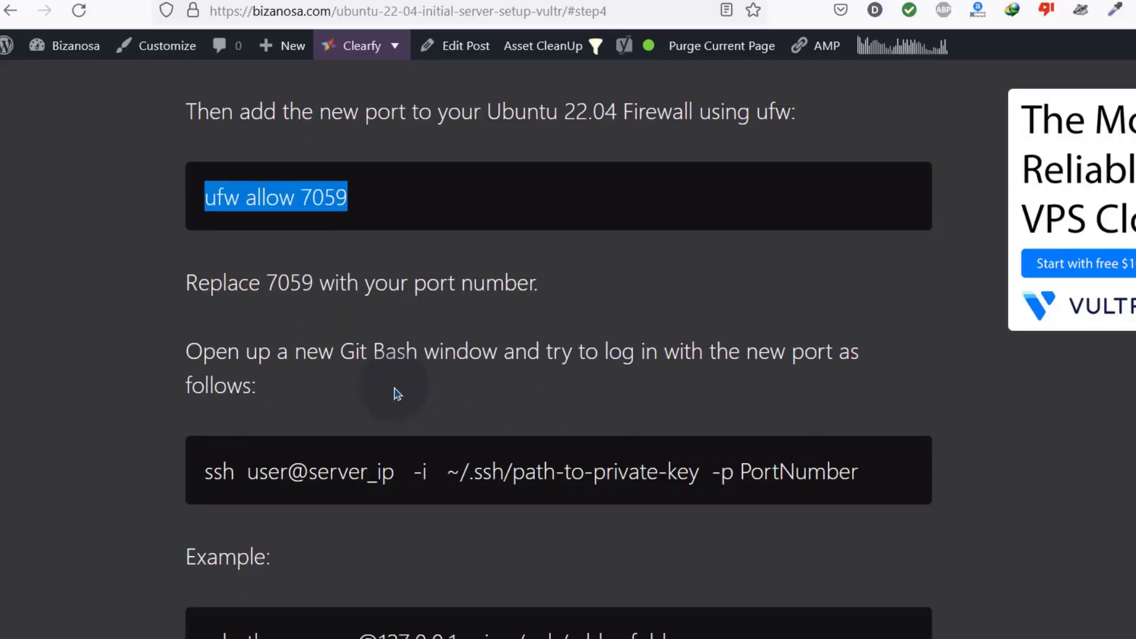
scroll(397, 394, "down", 3)
scroll(384, 427, "up", 10)
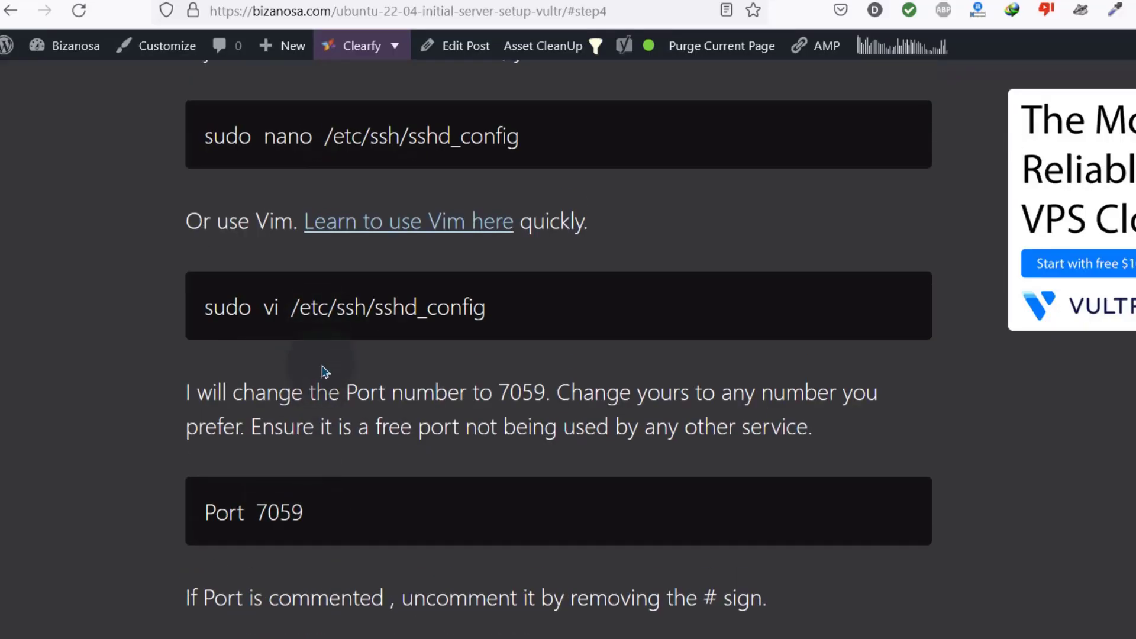
scroll(322, 355, "up", 3)
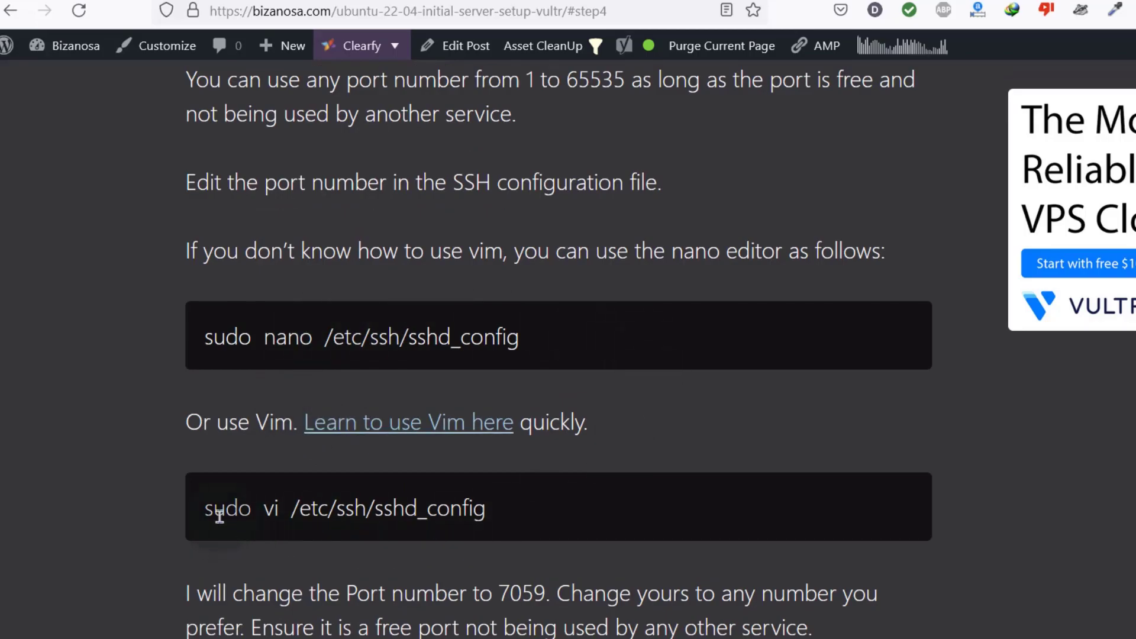
left_click_drag(204, 336, 574, 345)
right_click(499, 339)
left_click(501, 356)
scroll(585, 467, "up", 3)
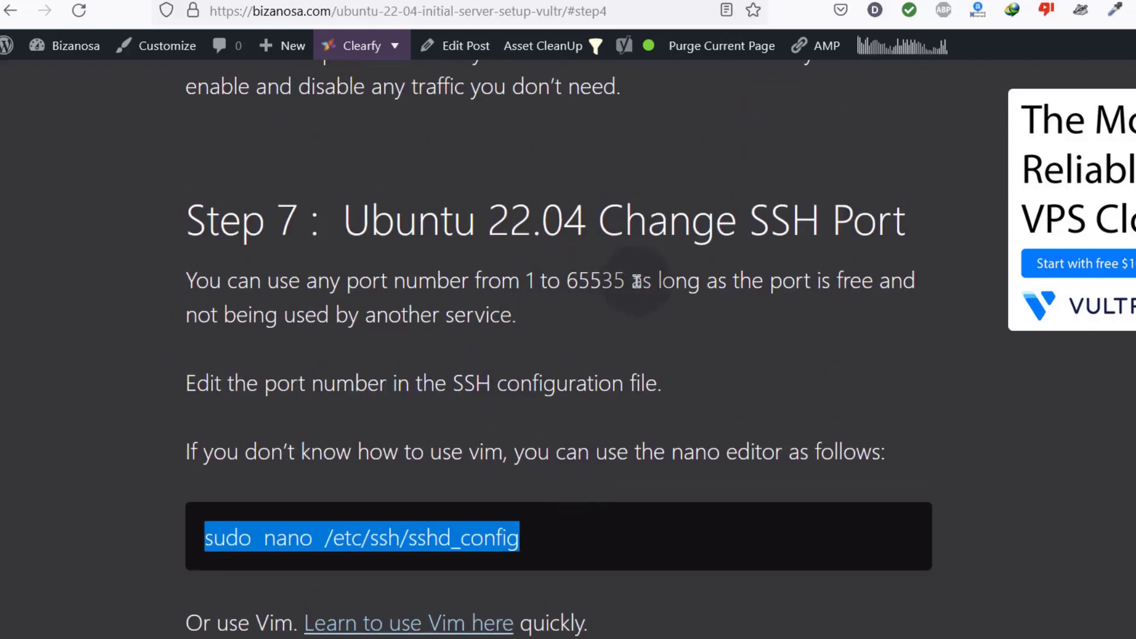
scroll(462, 497, "down", 6)
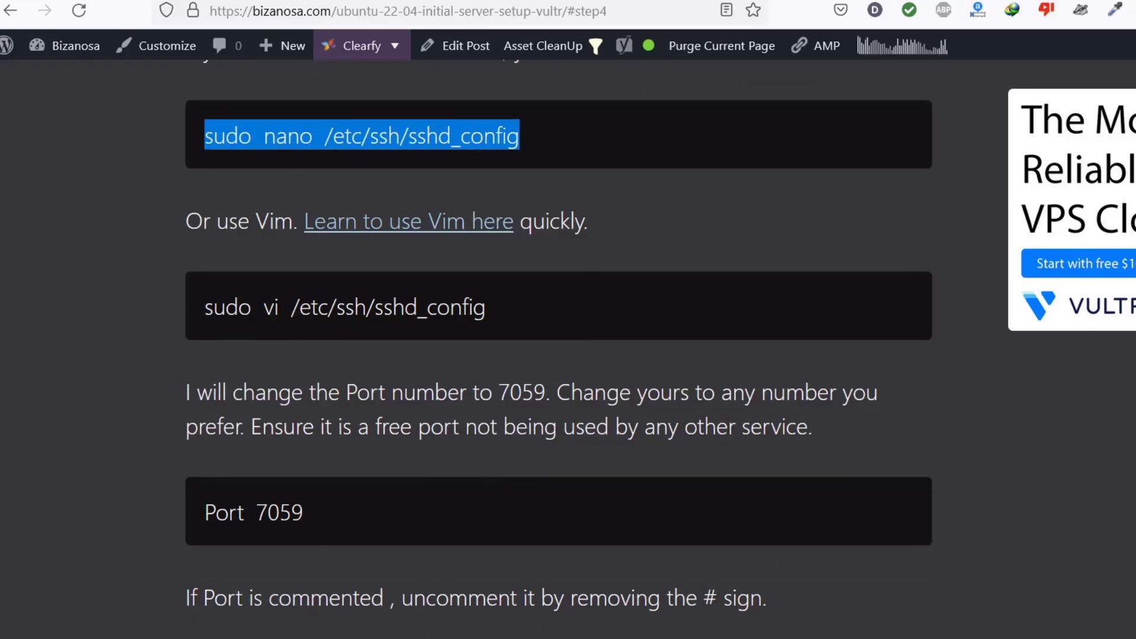
left_click(303, 622)
Open /etc/ssh/sshd_config in nano on the server
right_click(358, 499)
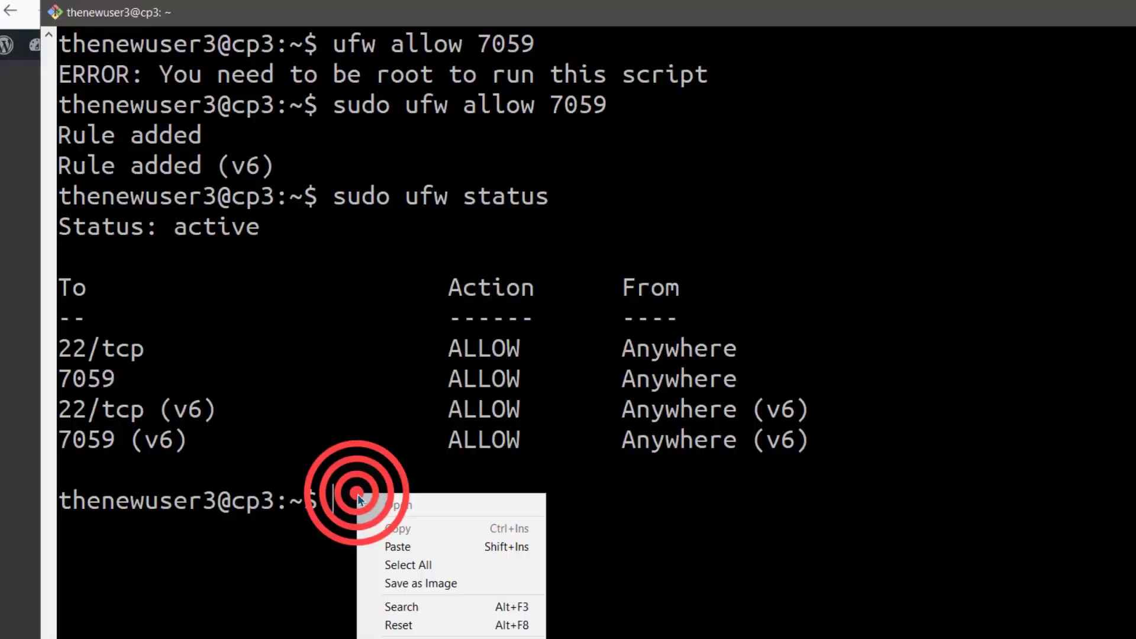
left_click(398, 546)
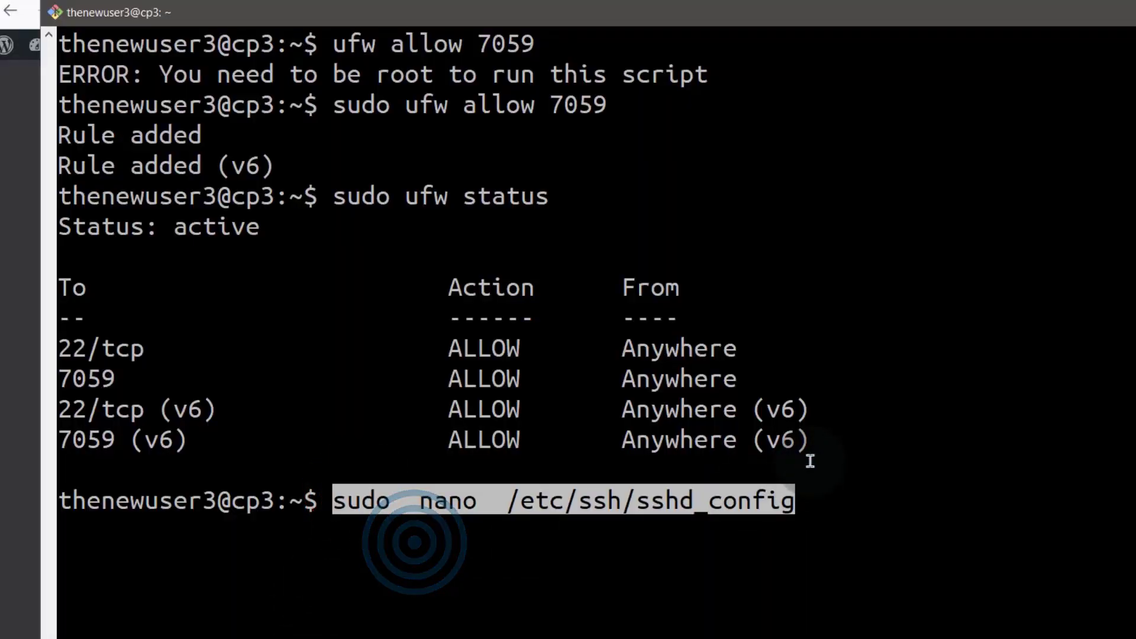
key("Return")
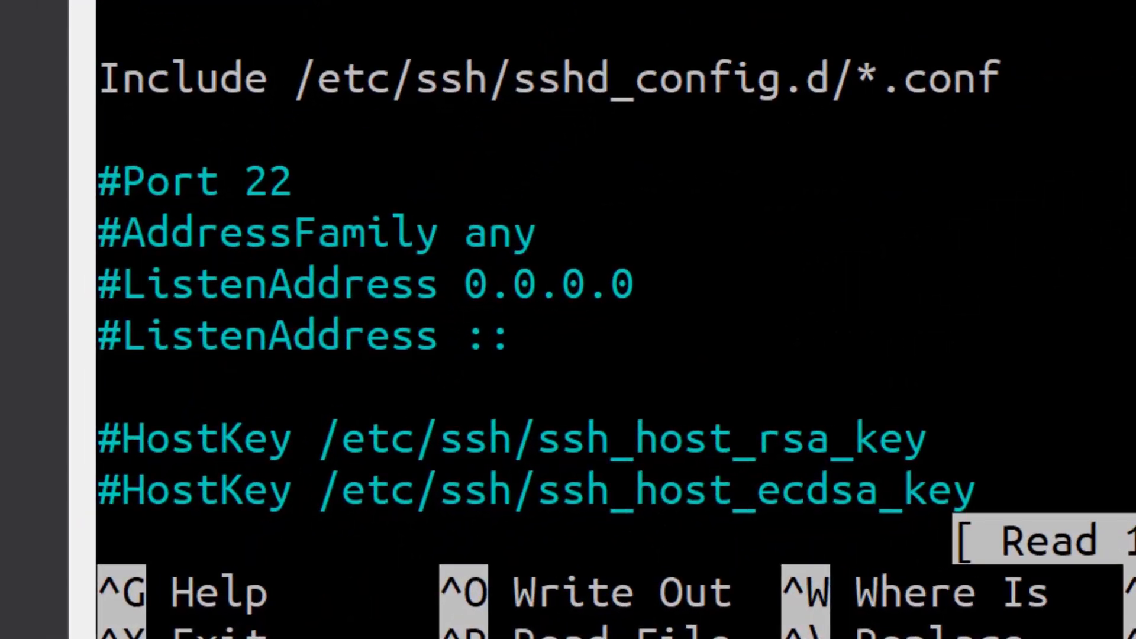
Uncomment the Port line, change 22 to 7059, and save the file
key("Down")
key("Down")
key("Down")
key("Up")
key("Delete")
key("Right")
key("Right")
key("Right")
key("Right")
key("Right")
key("Right")
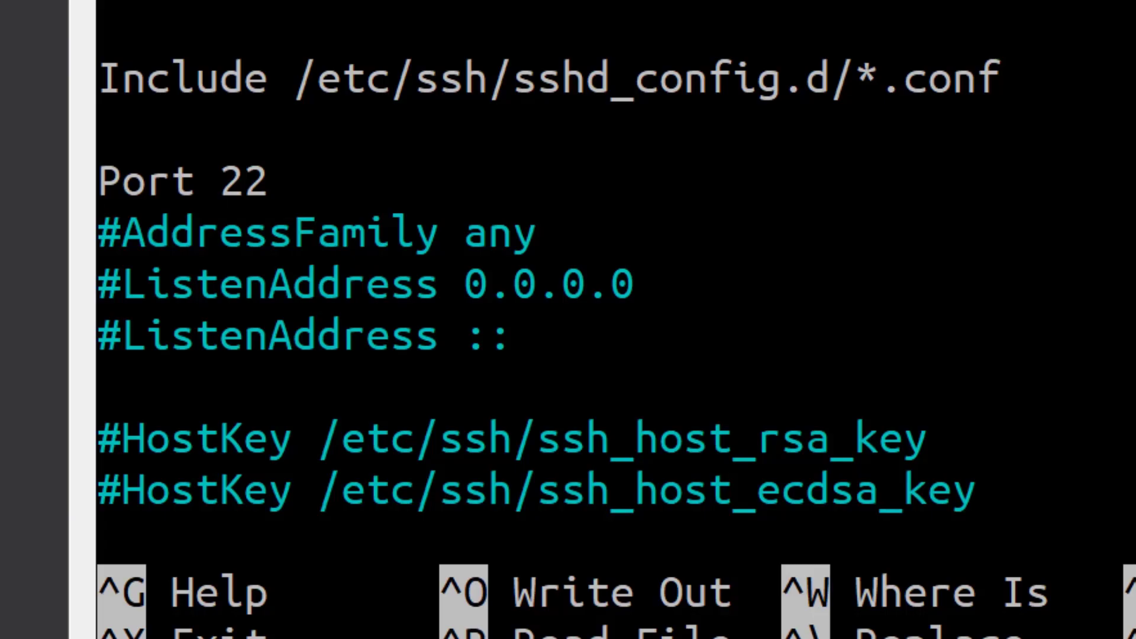
key("BackSpace")
type("7059")
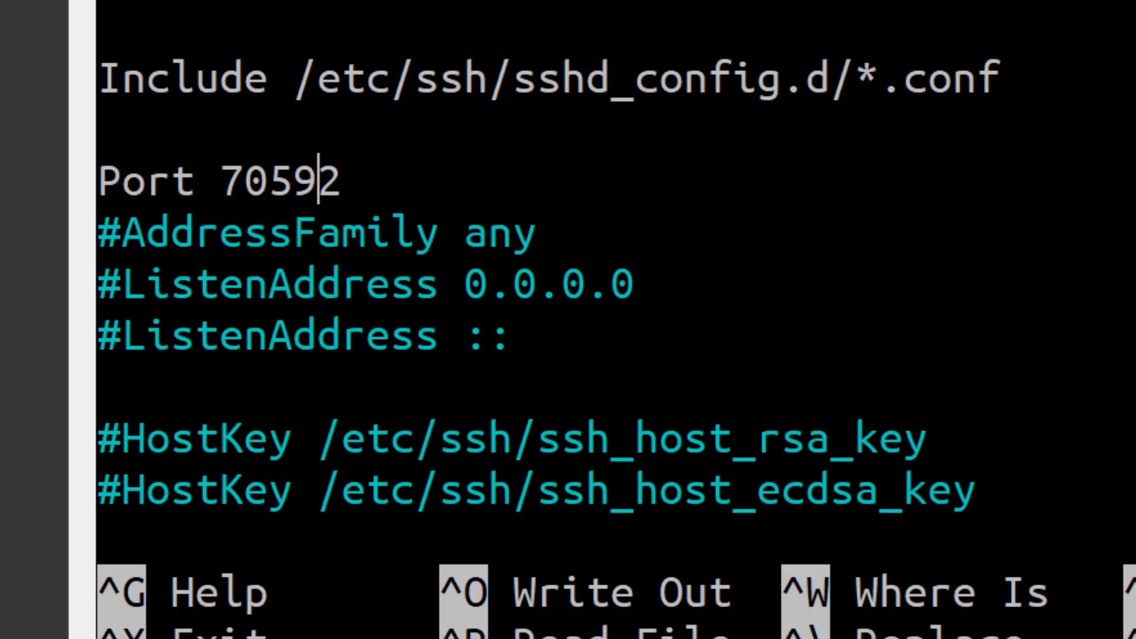
key("Delete")
key("ctrl+x")
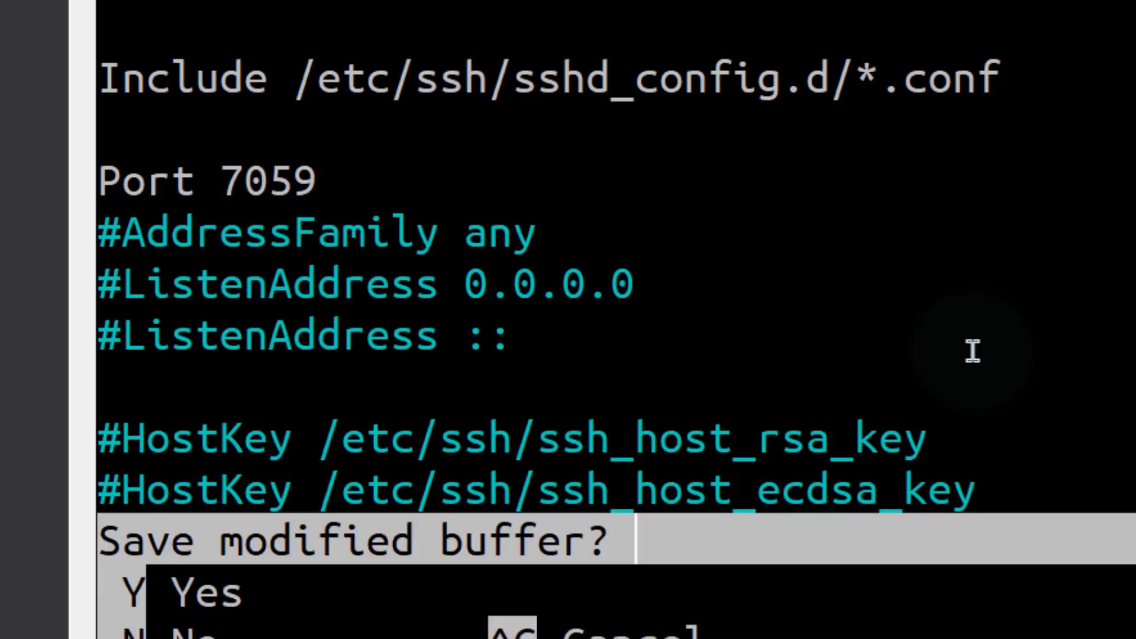
key("y")
key("Return")
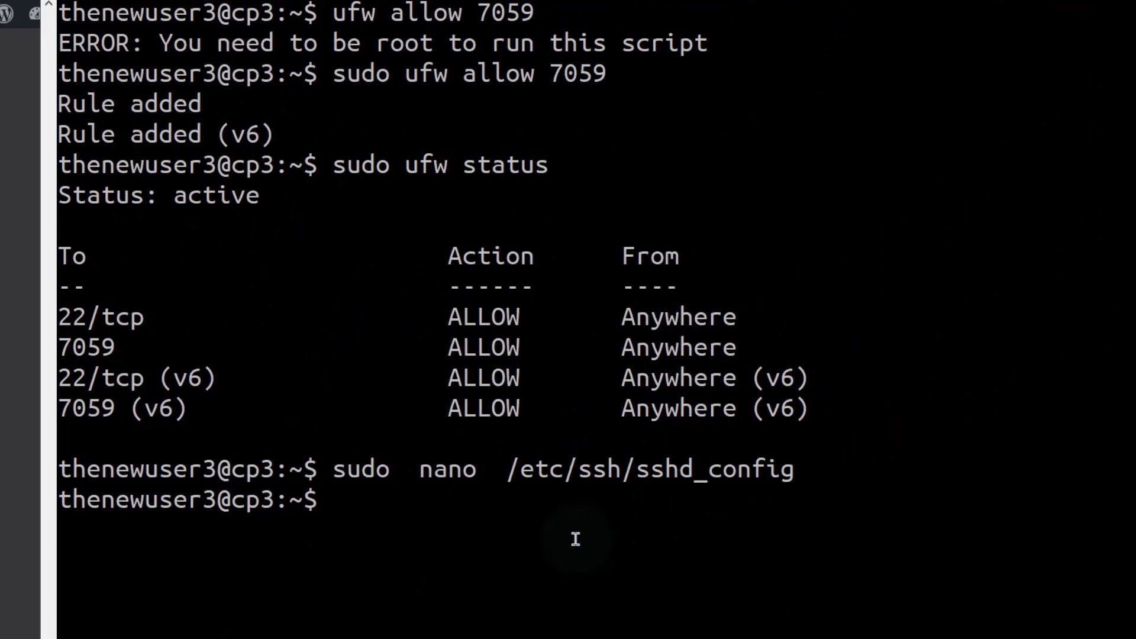
Run 'sudo service ssh restart', which drops the current SSH session
type("ssh")
key("BackSpace")
key("BackSpace")
key("BackSpace")
type("sudo")
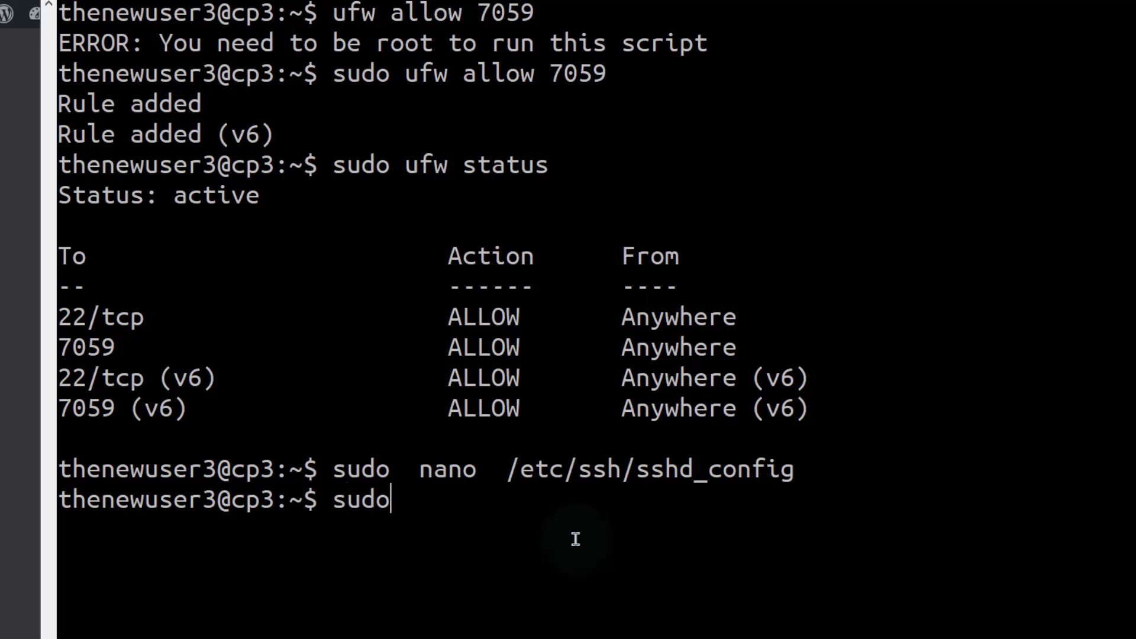
type(" service")
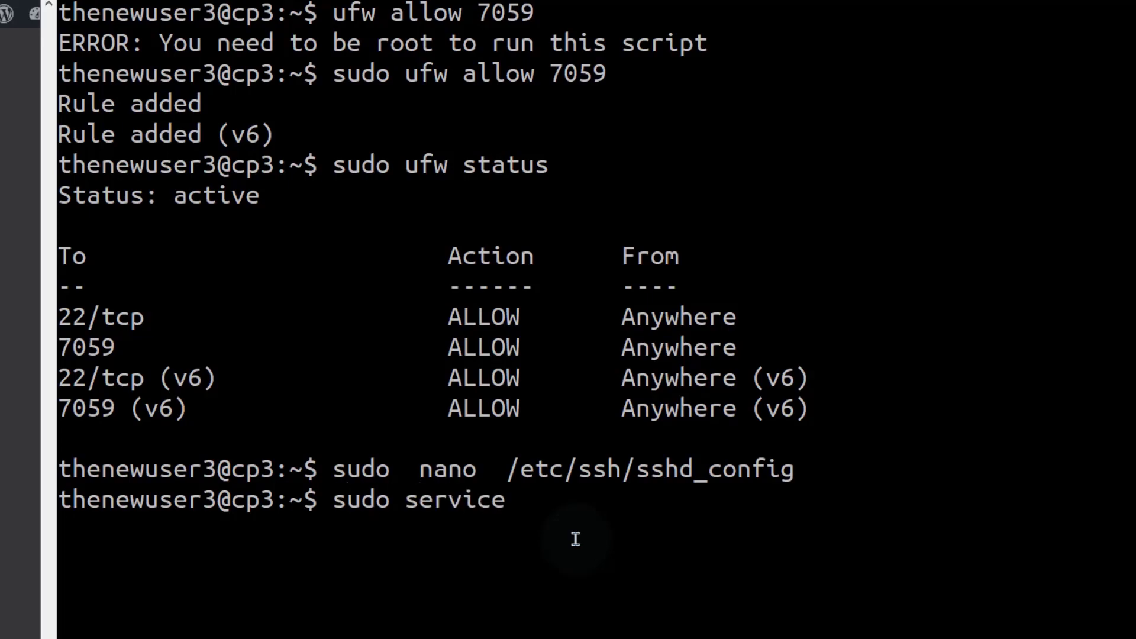
type(" ssh restart")
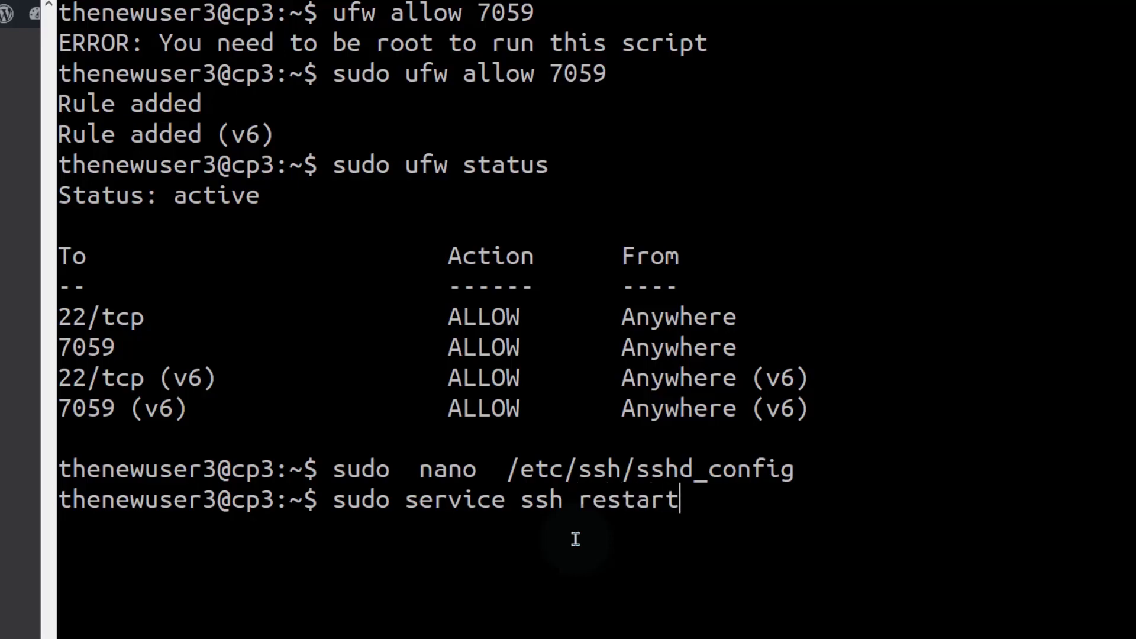
key("Return")
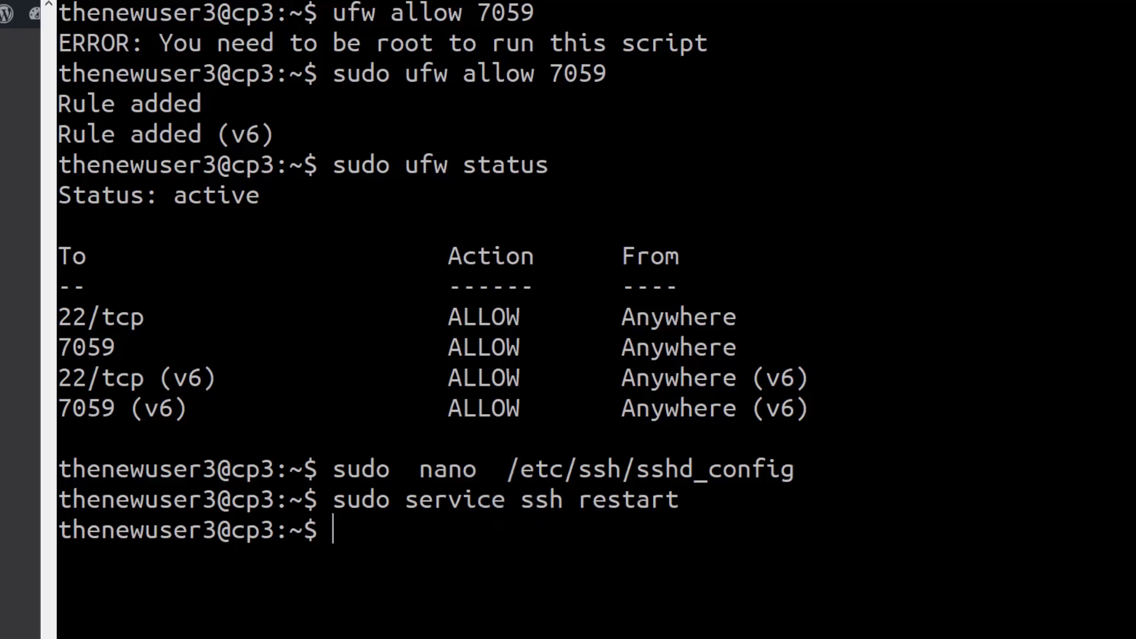
Bring the second Git Bash window forward and focus it
mouse_move(473, 638)
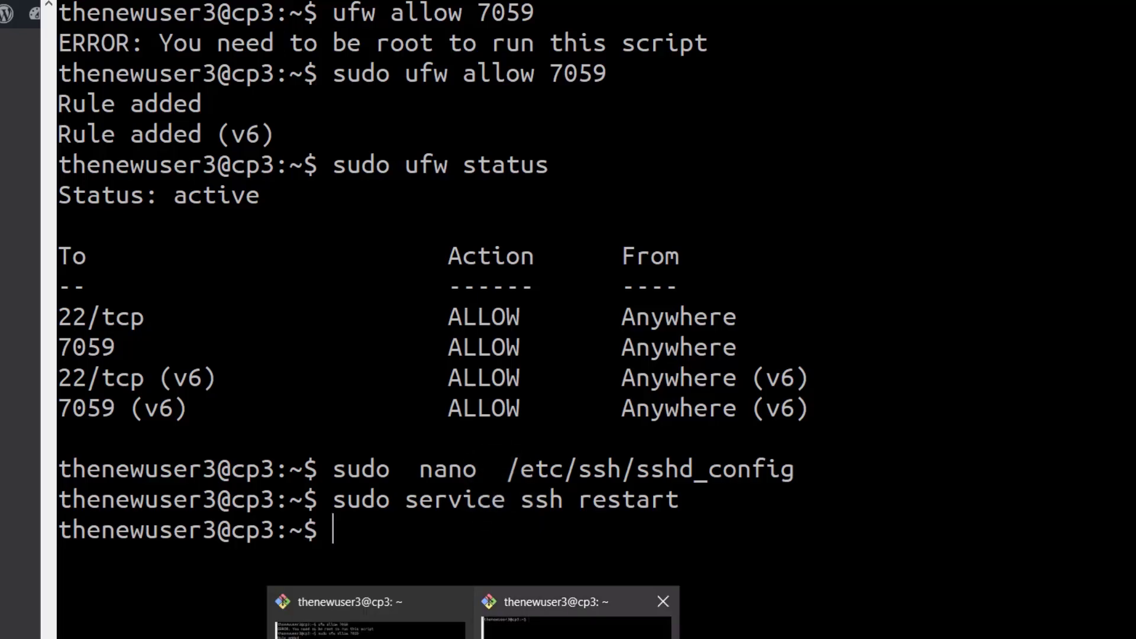
left_click(541, 621)
left_click(365, 72)
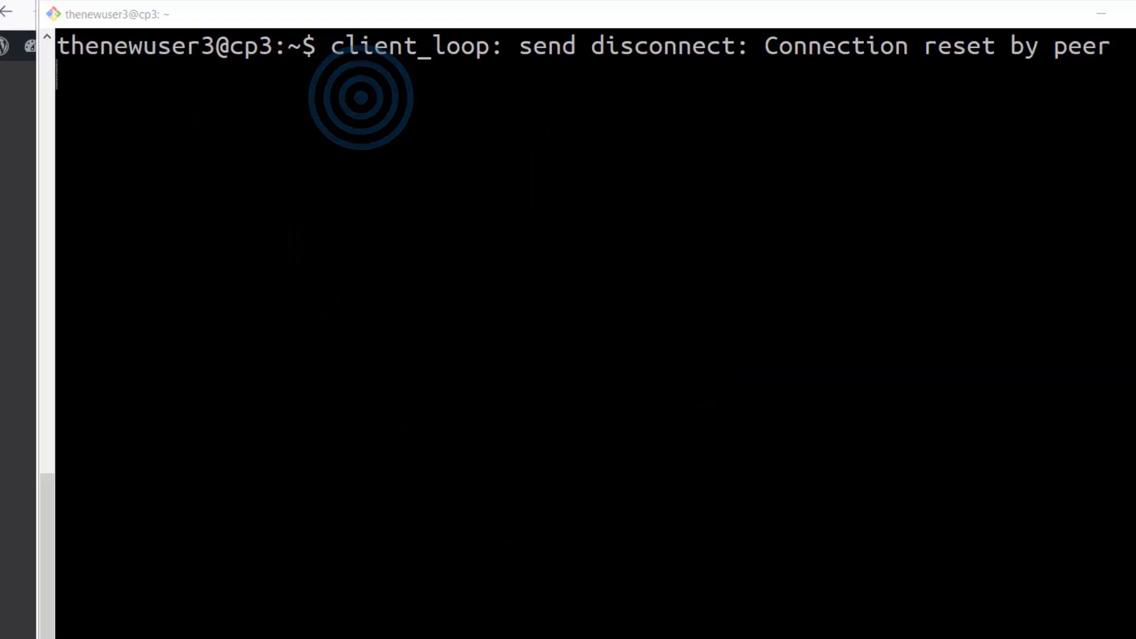
Rerun the previous ssh login command on the default port, which is refused
left_click(128, 143)
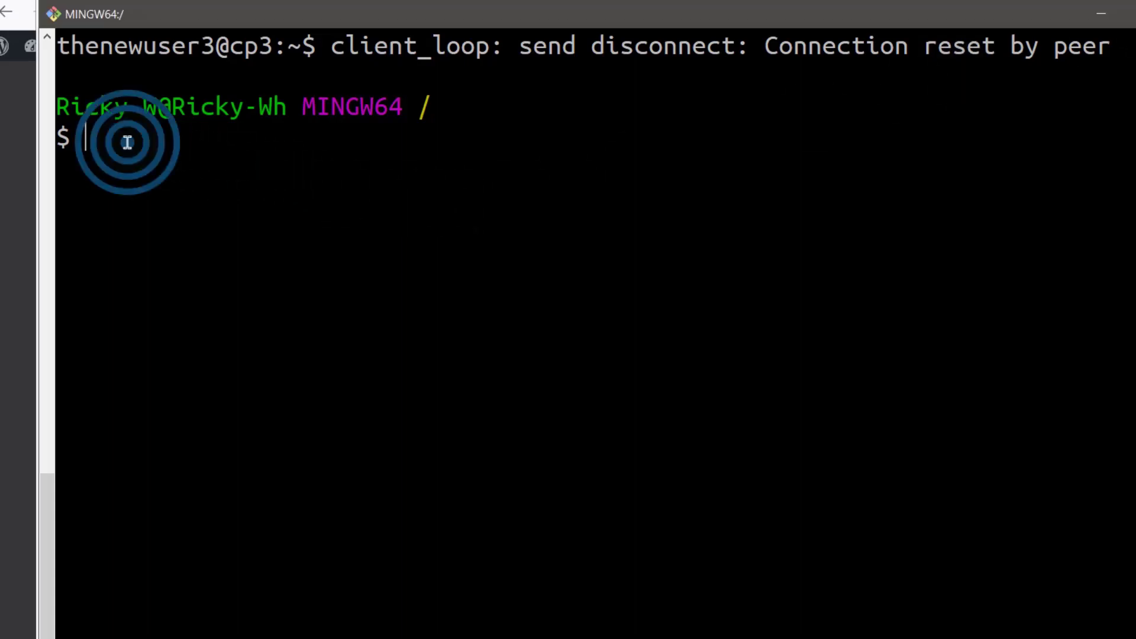
key("Up")
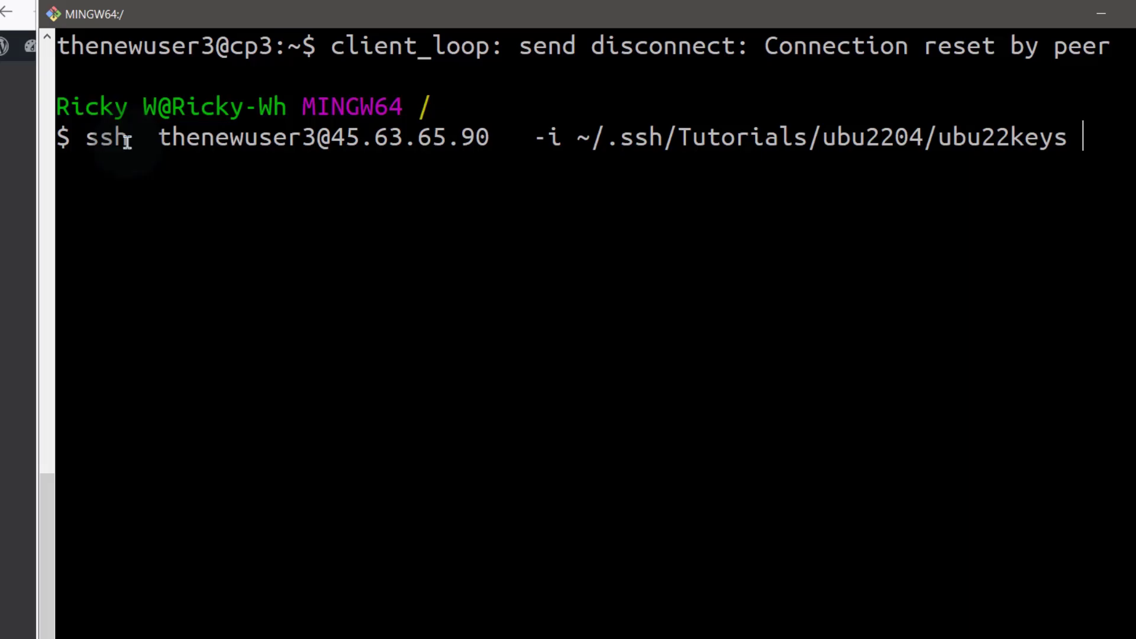
key("Return")
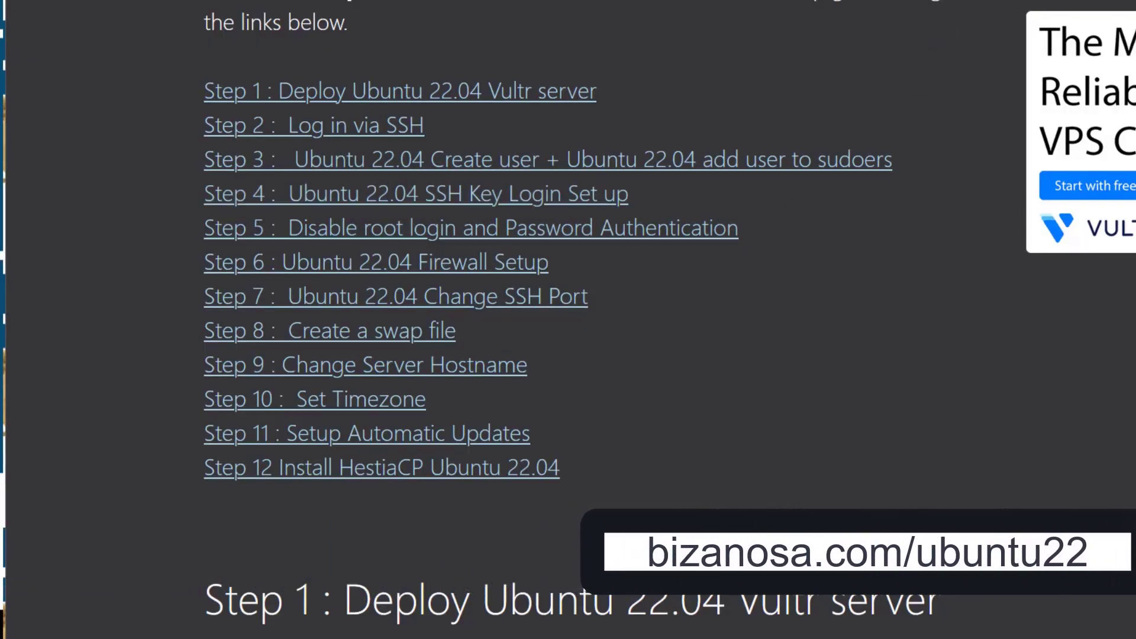
Log in with the ssh command plus '-p 7059', enter the key passphrase, and clear the screen
mouse_move(488, 638)
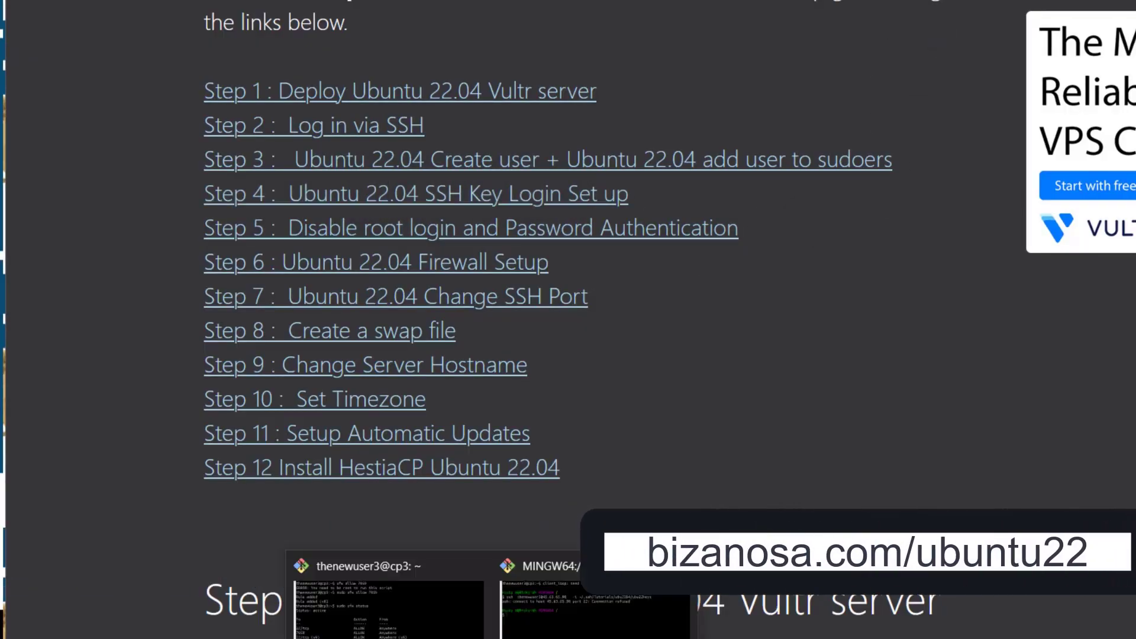
left_click(570, 609)
left_click(183, 183)
key("Up")
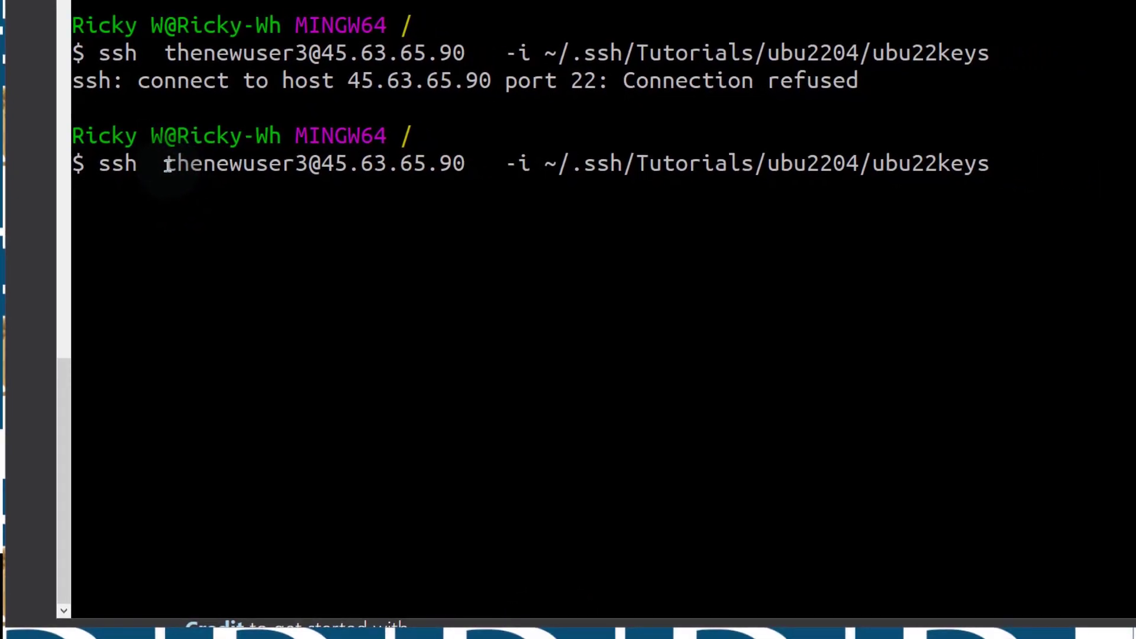
type("-p 7059")
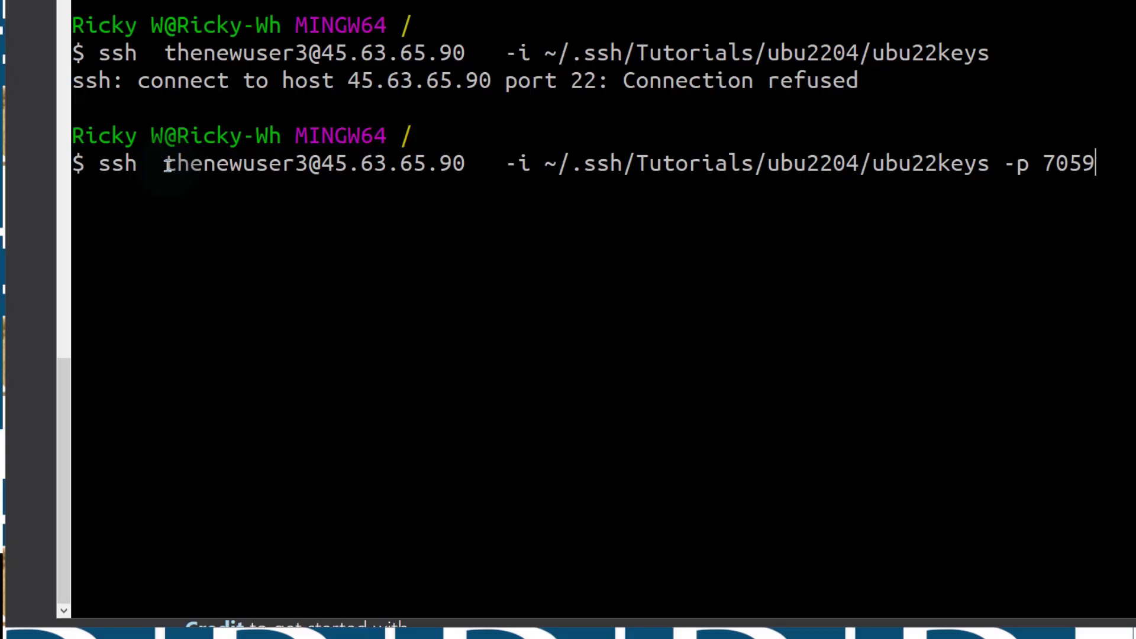
key("Return")
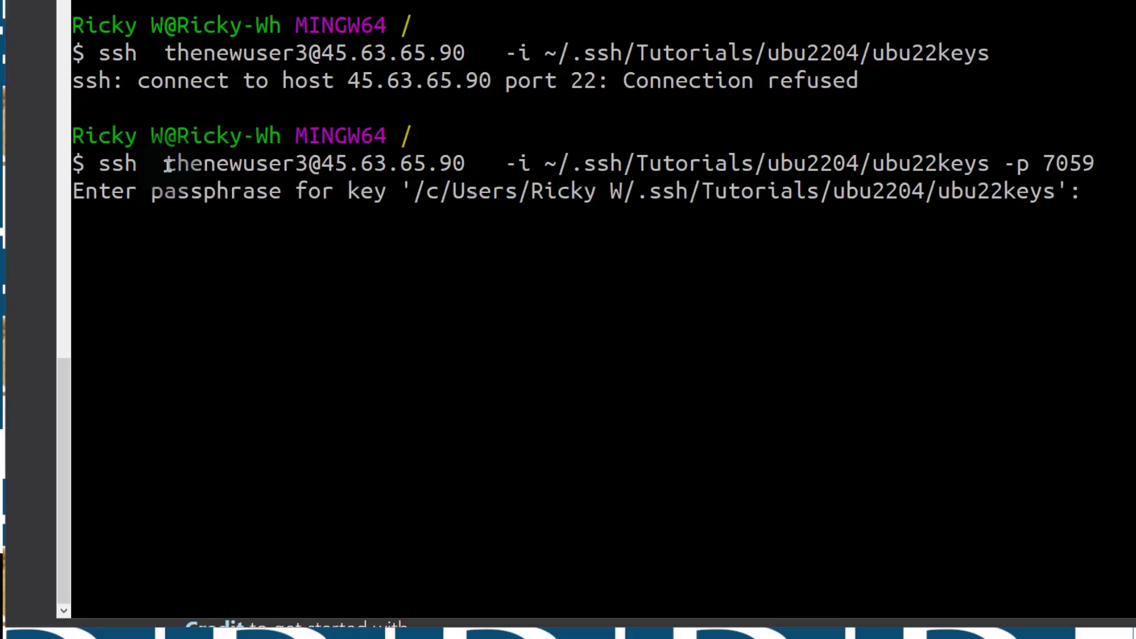
key("Return")
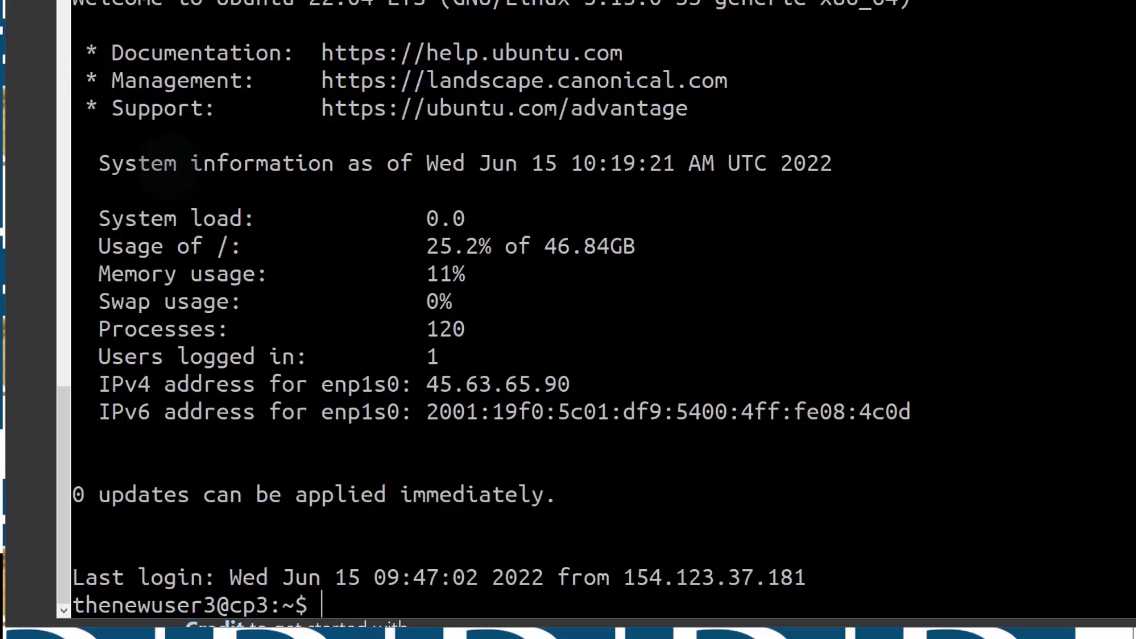
key("ctrl+l")
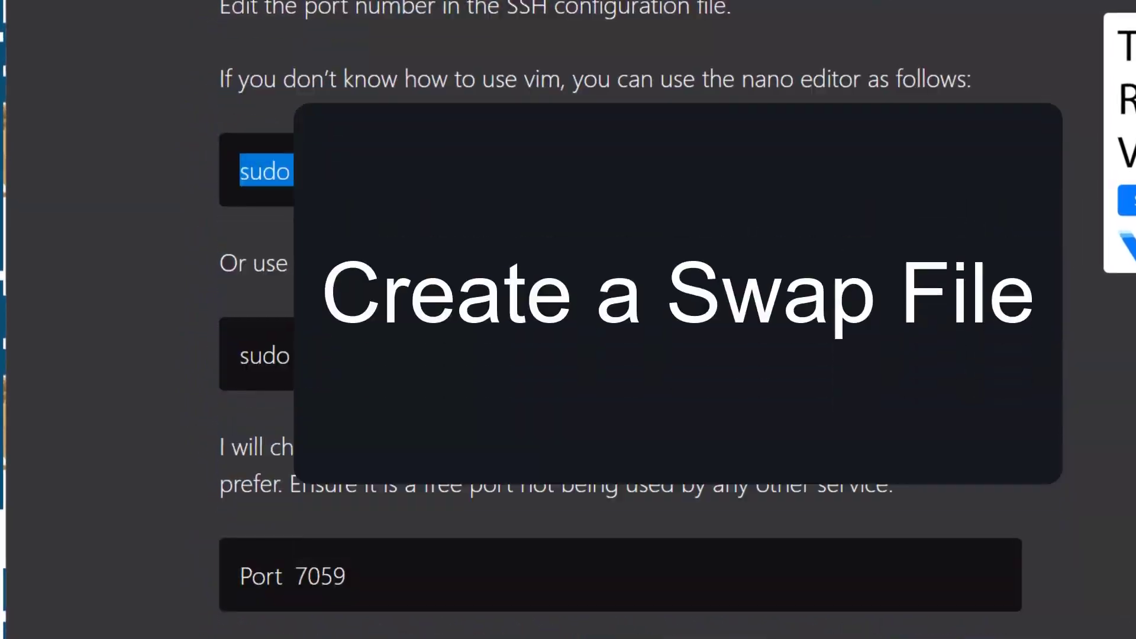
Scroll to Step 8 and highlight the 2G size and /myUbuntuSwapfile name in the fallocate command
scroll(627, 355, "down", 10)
scroll(627, 355, "down", 5)
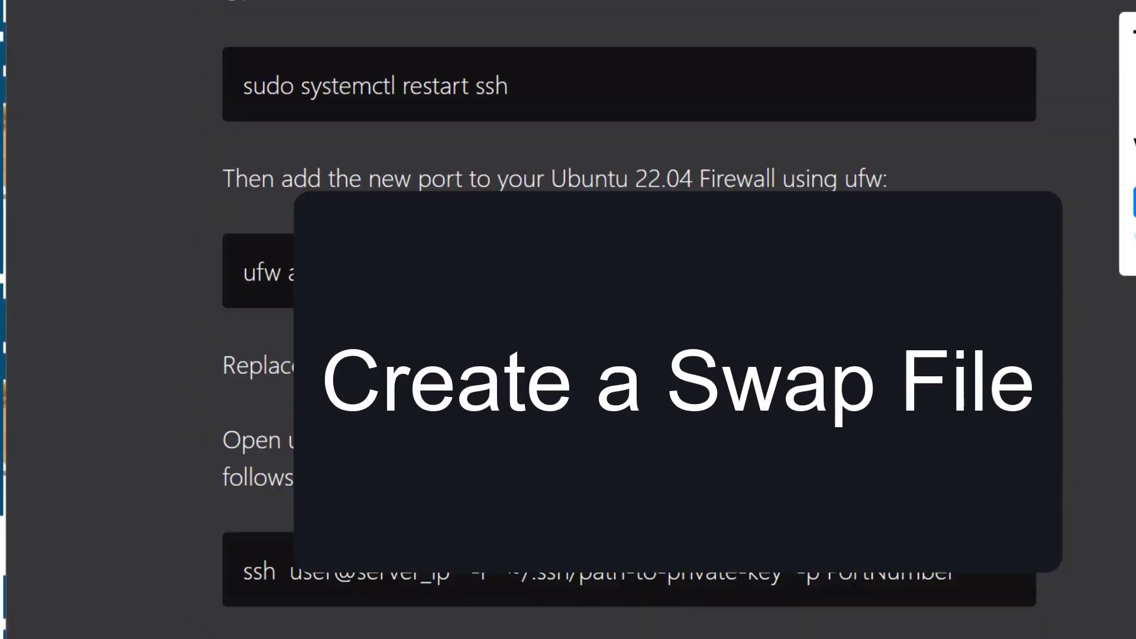
scroll(330, 96, "up", 3)
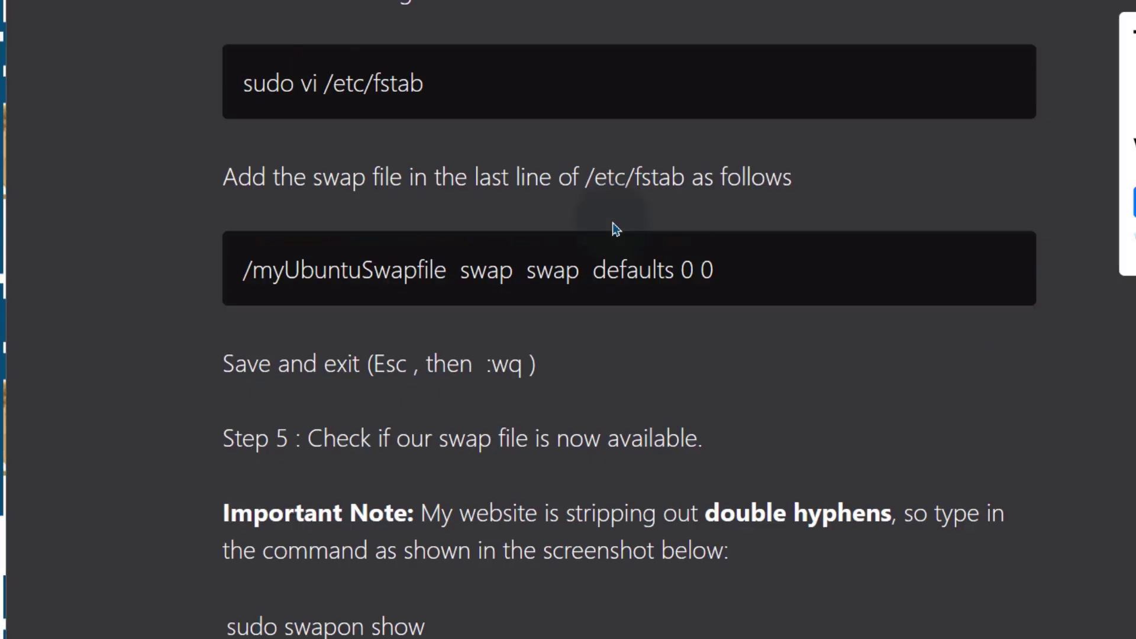
scroll(615, 229, "up", 20)
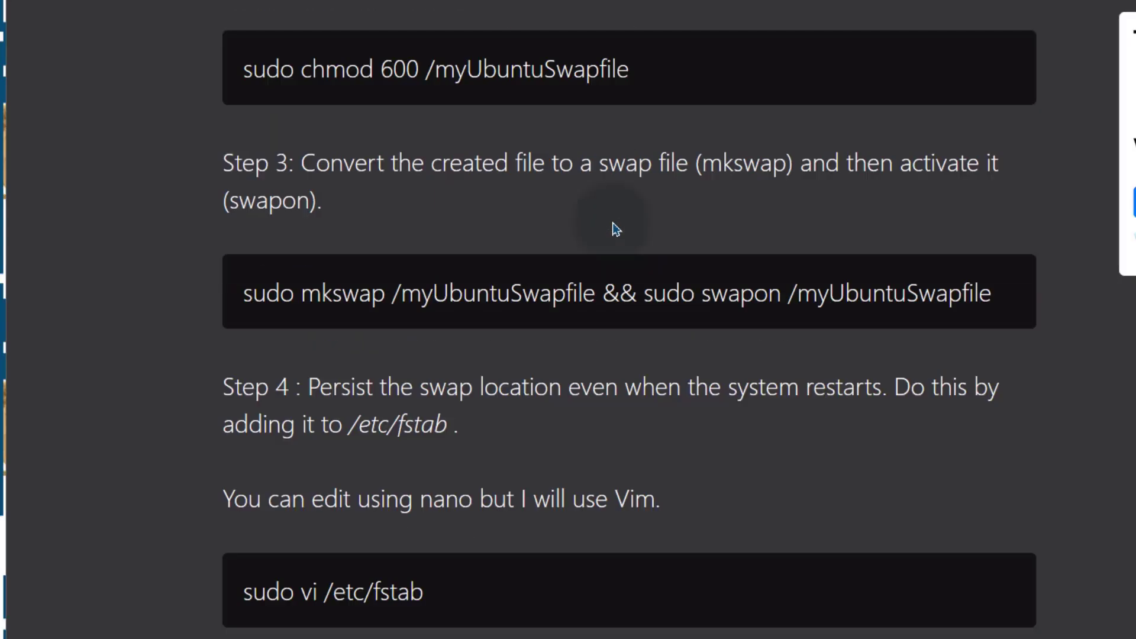
scroll(613, 223, "down", 3)
scroll(612, 223, "down", 2)
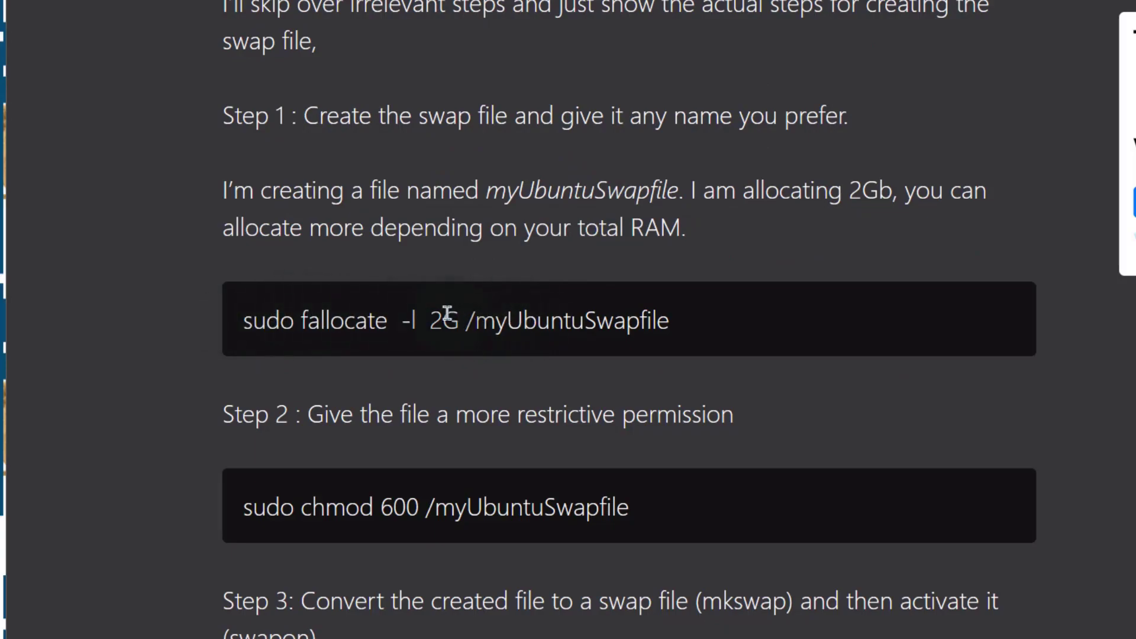
double_click(435, 317)
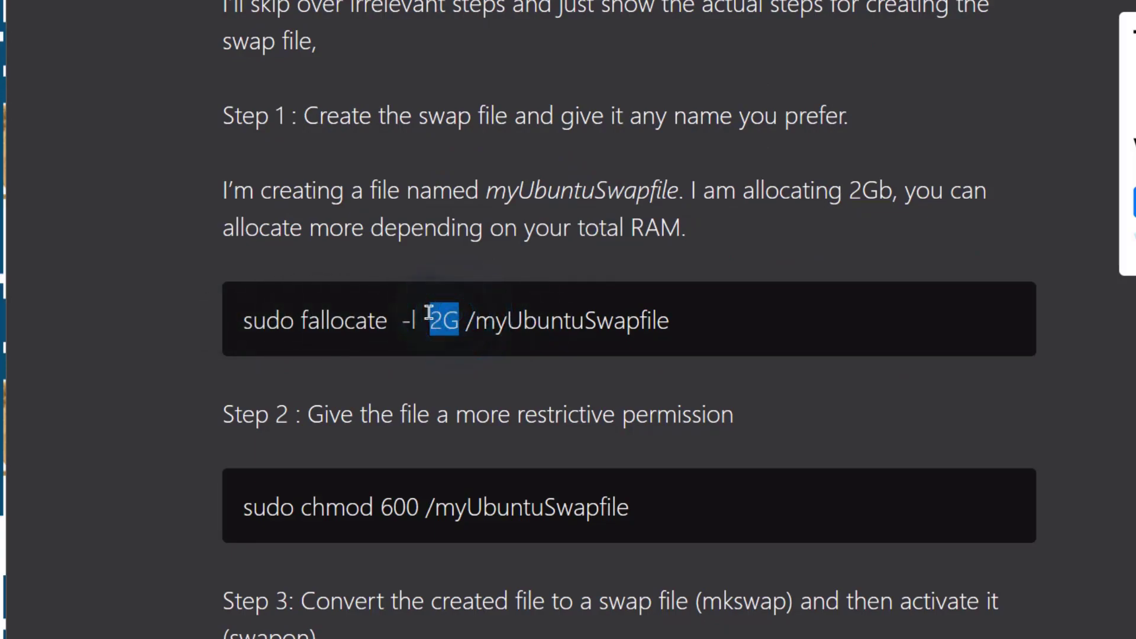
left_click_drag(477, 318, 663, 320)
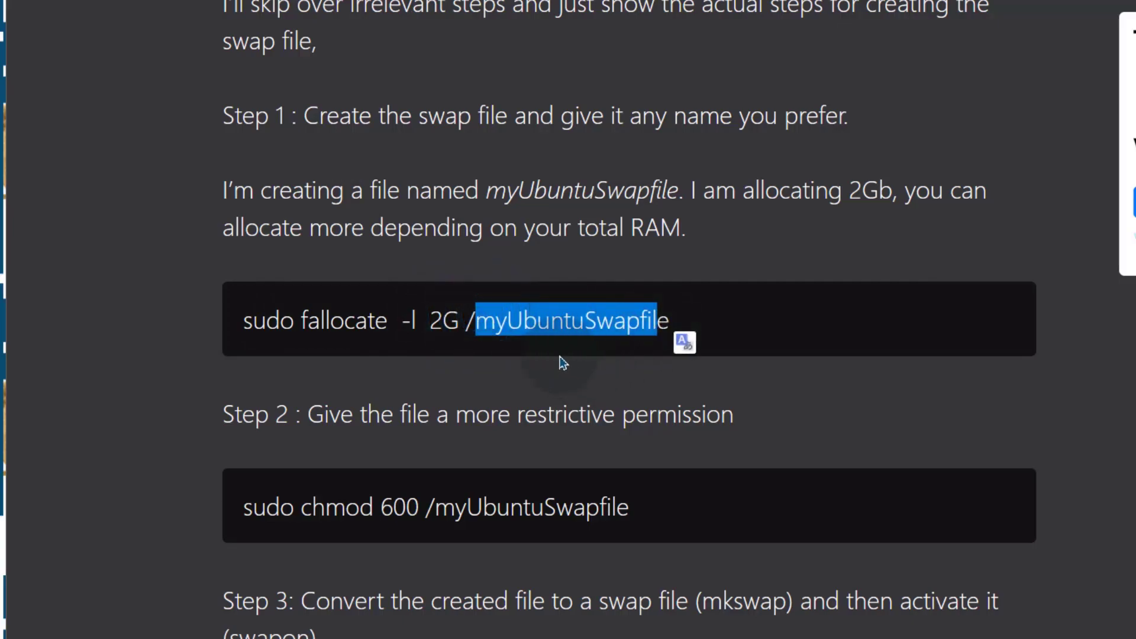
left_click(658, 319)
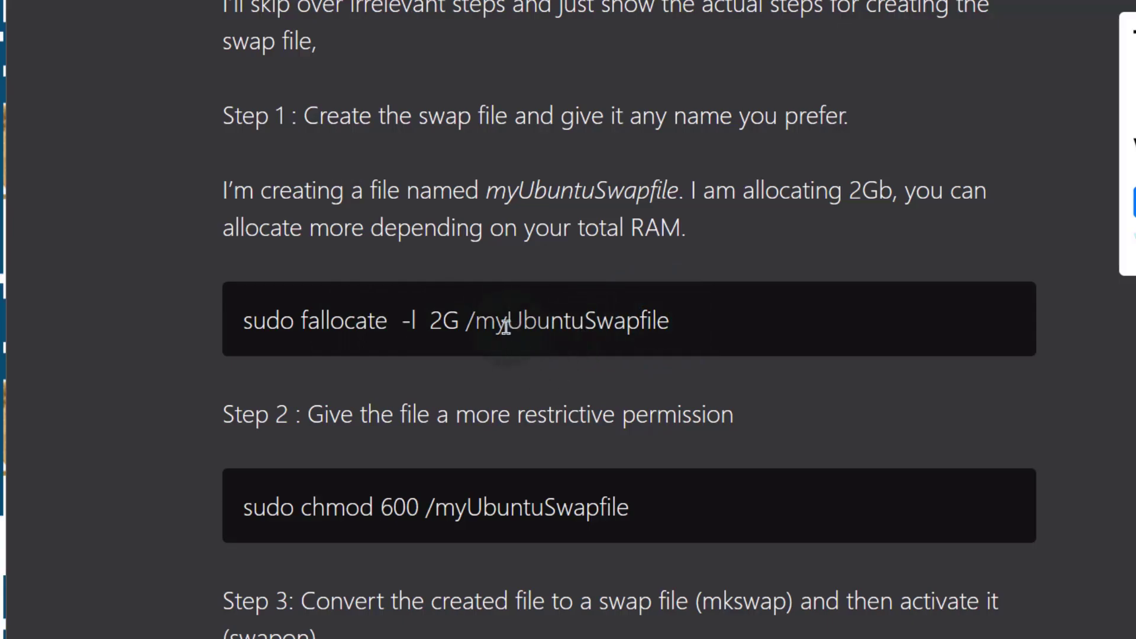
left_click(477, 318)
left_click_drag(469, 314, 537, 317)
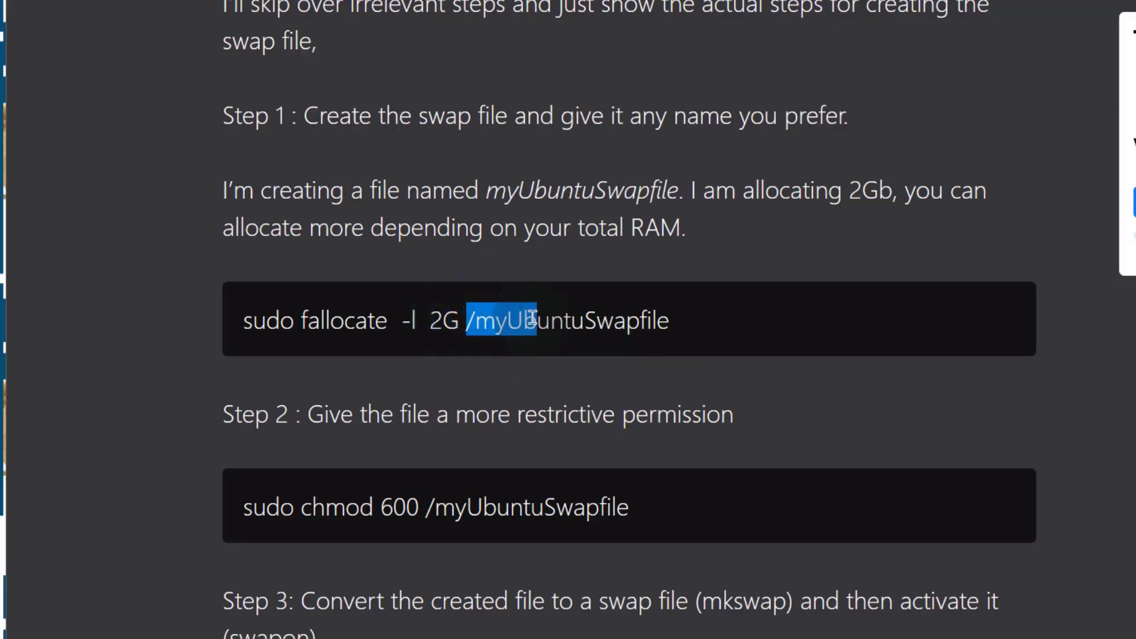
left_click(435, 320)
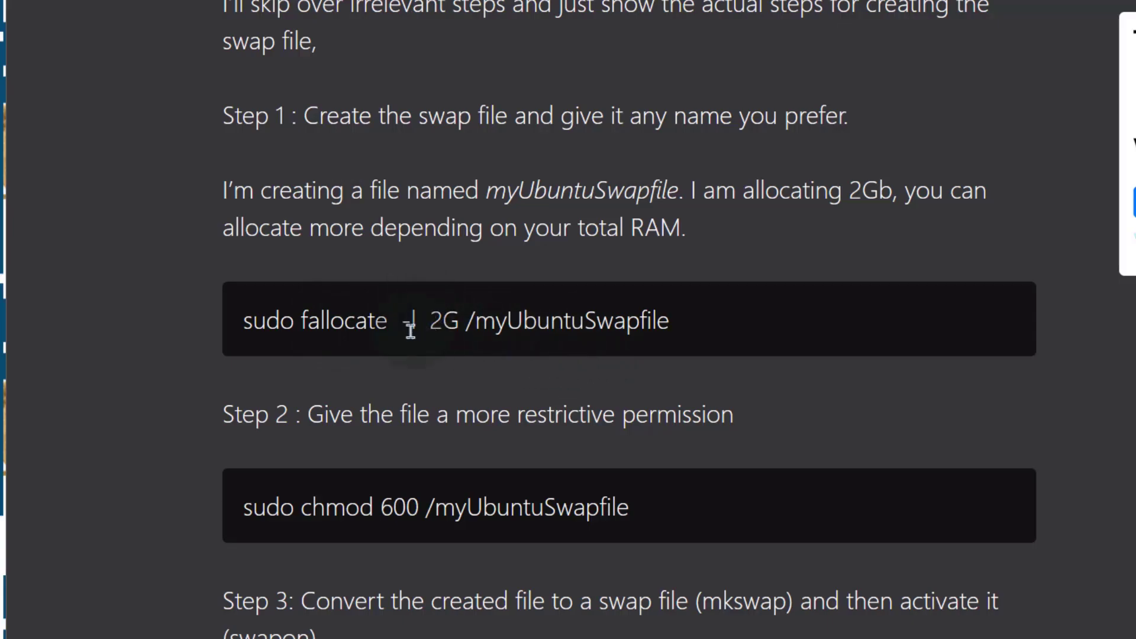
Paste the guide's fallocate command, change 2G to 4G, and run 'sudo fallocate -l 4G /myUbuntuSwapfile'
left_click_drag(245, 320, 677, 342)
right_click(481, 322)
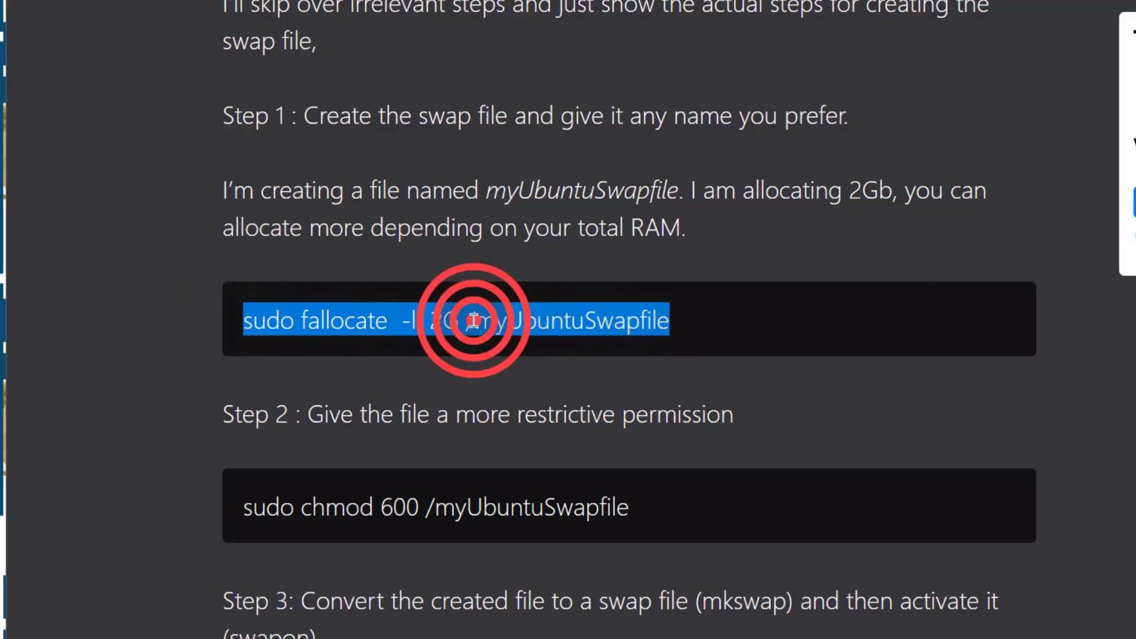
left_click(517, 345)
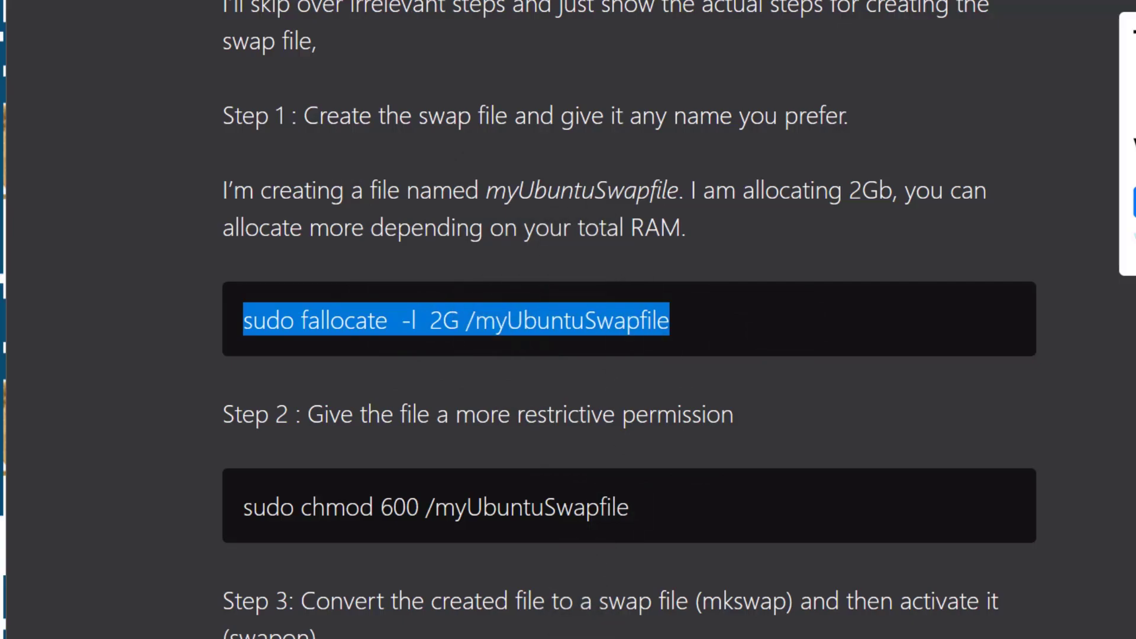
mouse_move(537, 638)
left_click(424, 633)
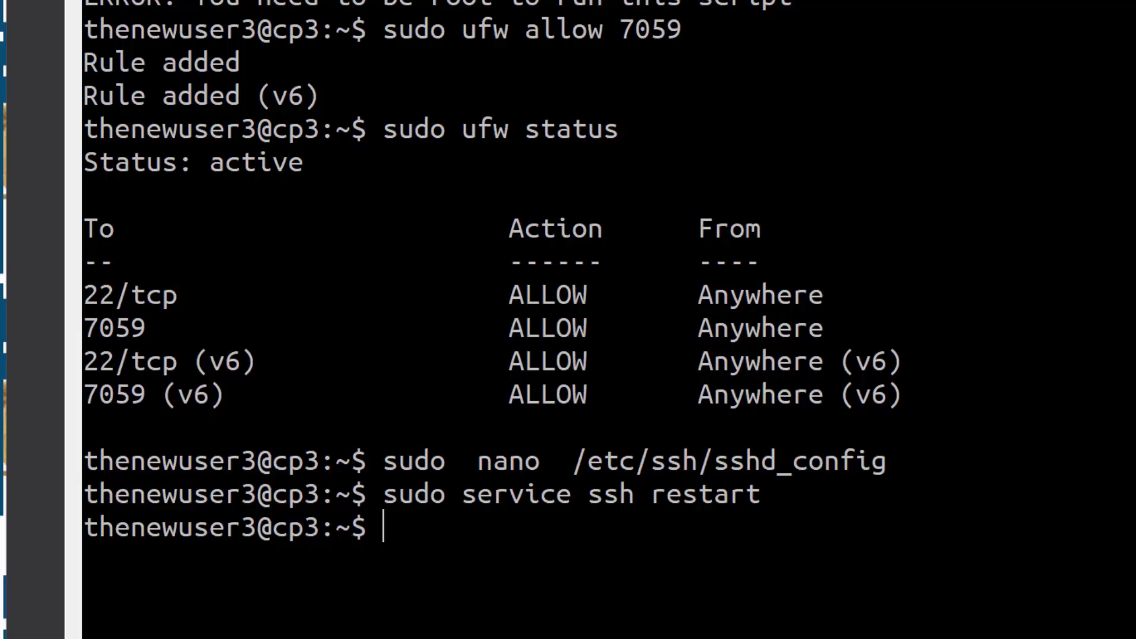
right_click(402, 533)
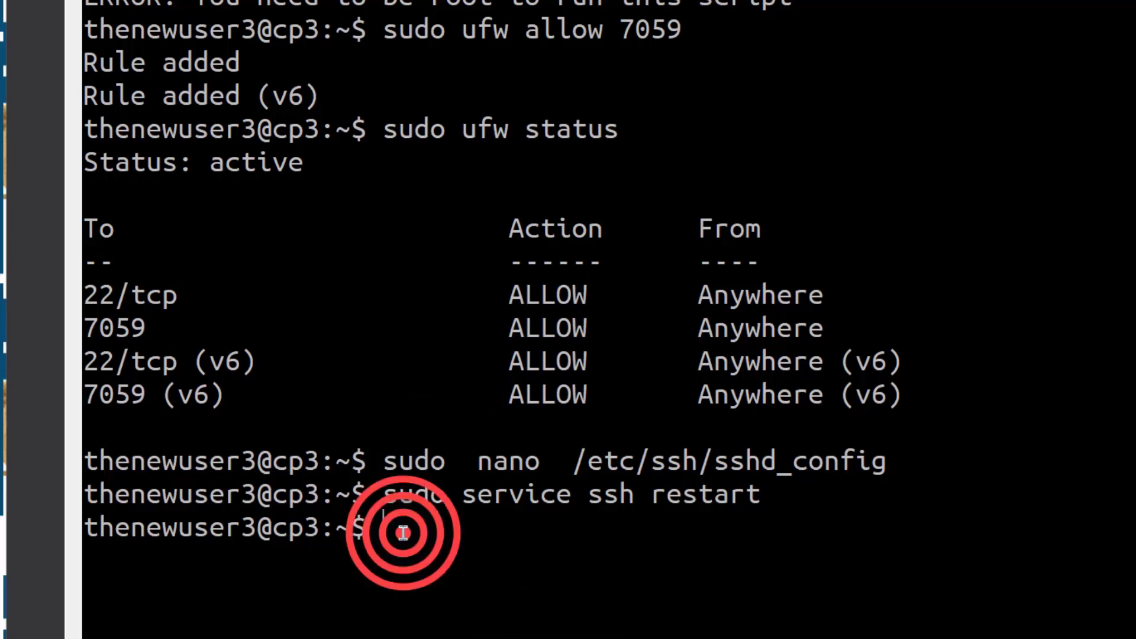
left_click(452, 328)
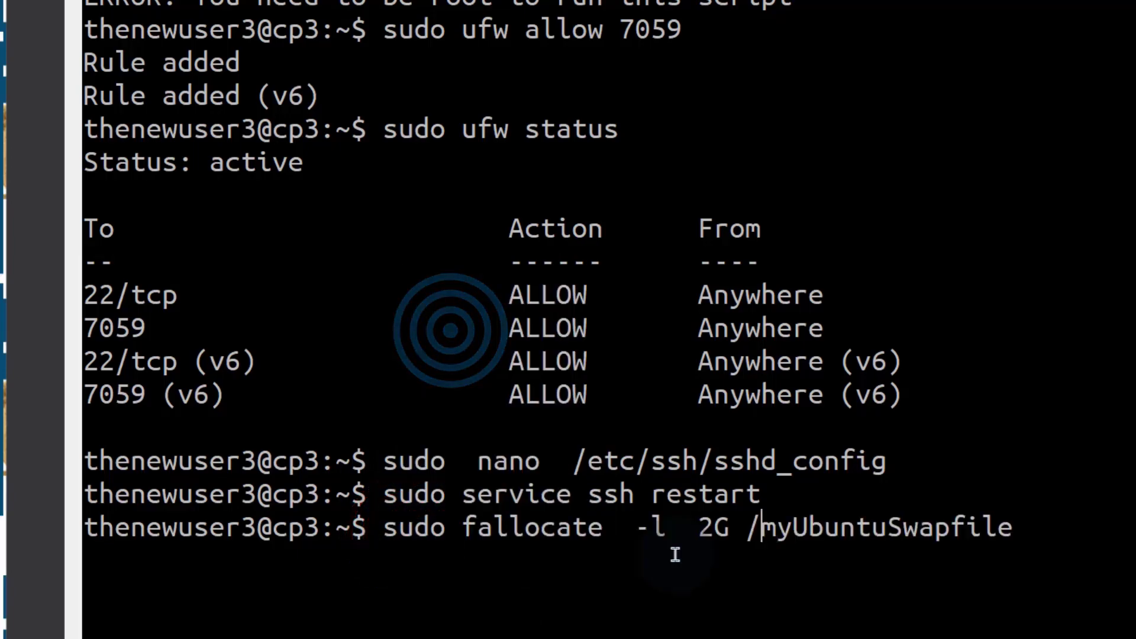
key("BackSpace")
type("4")
key("Return")
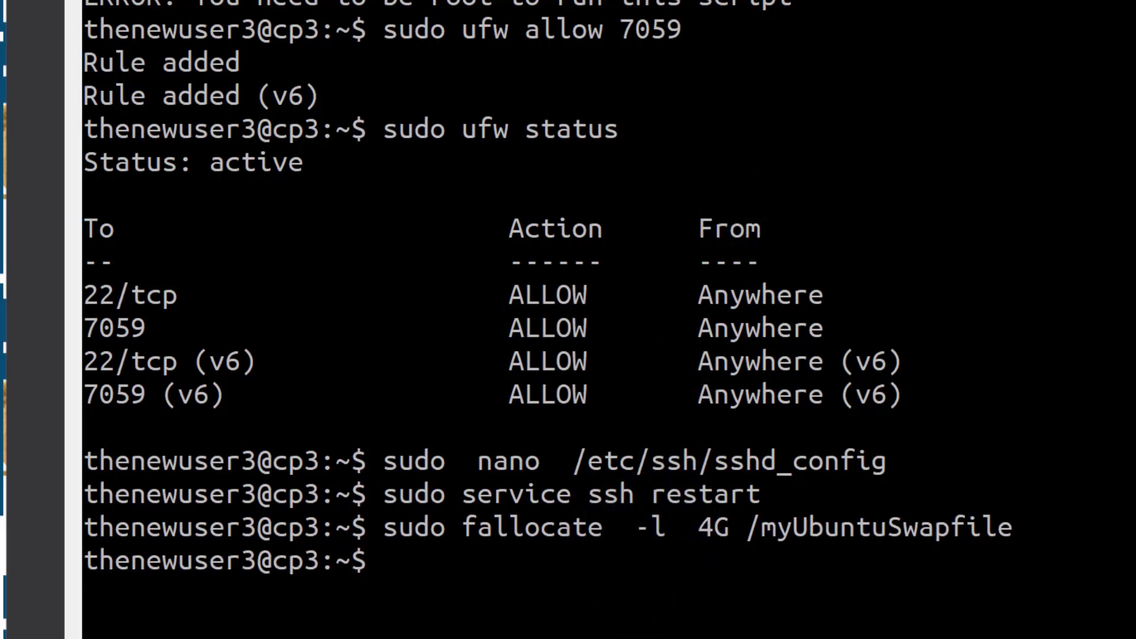
Find the guide's 'sudo chmod 600' step and clear the server terminal
key("alt+Tab")
scroll(558, 405, "down", 3)
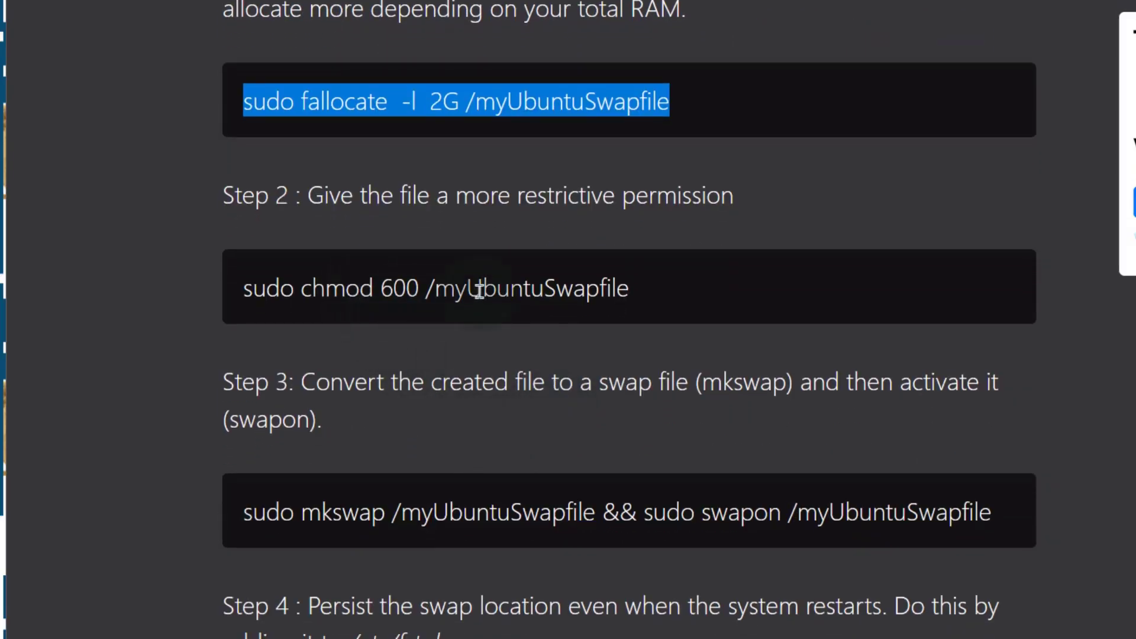
left_click_drag(246, 290, 339, 282)
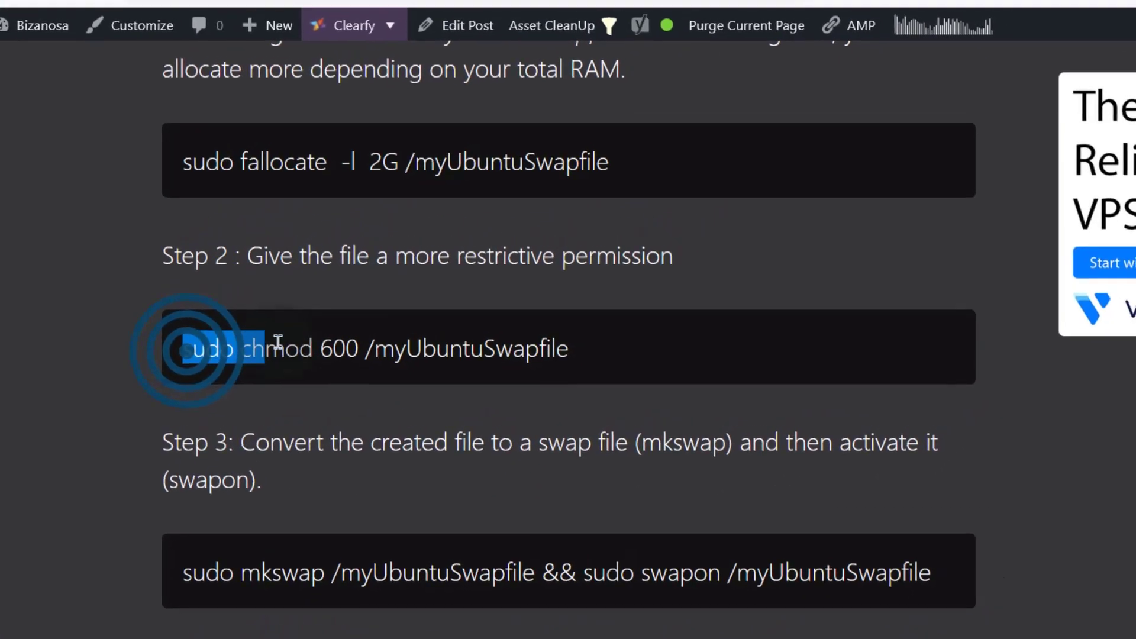
key("alt+Tab")
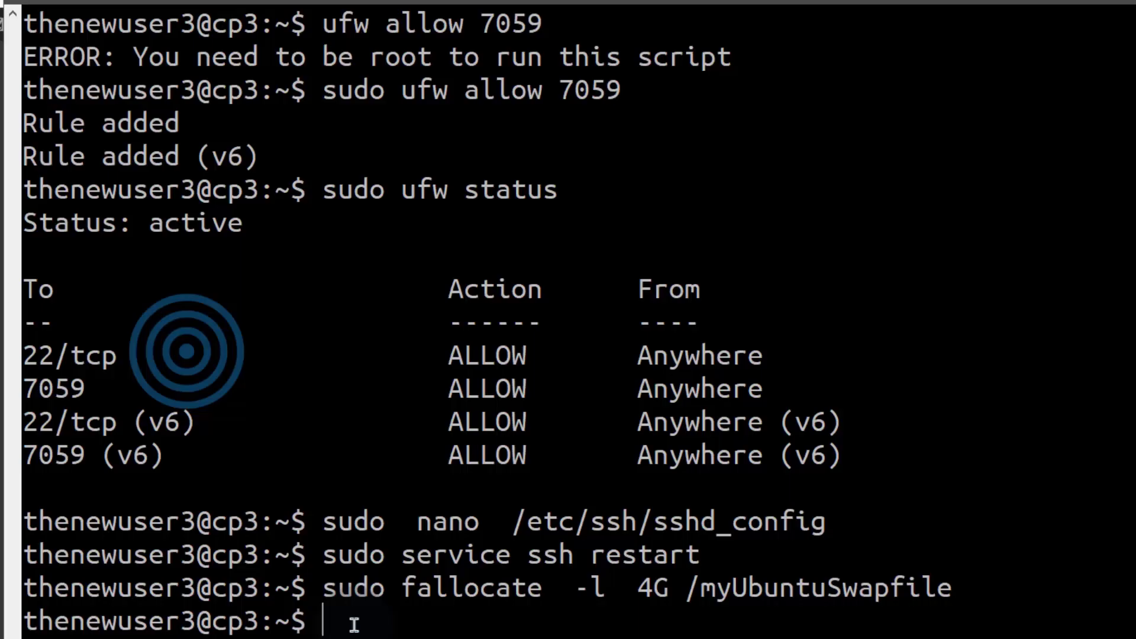
key("ctrl+l")
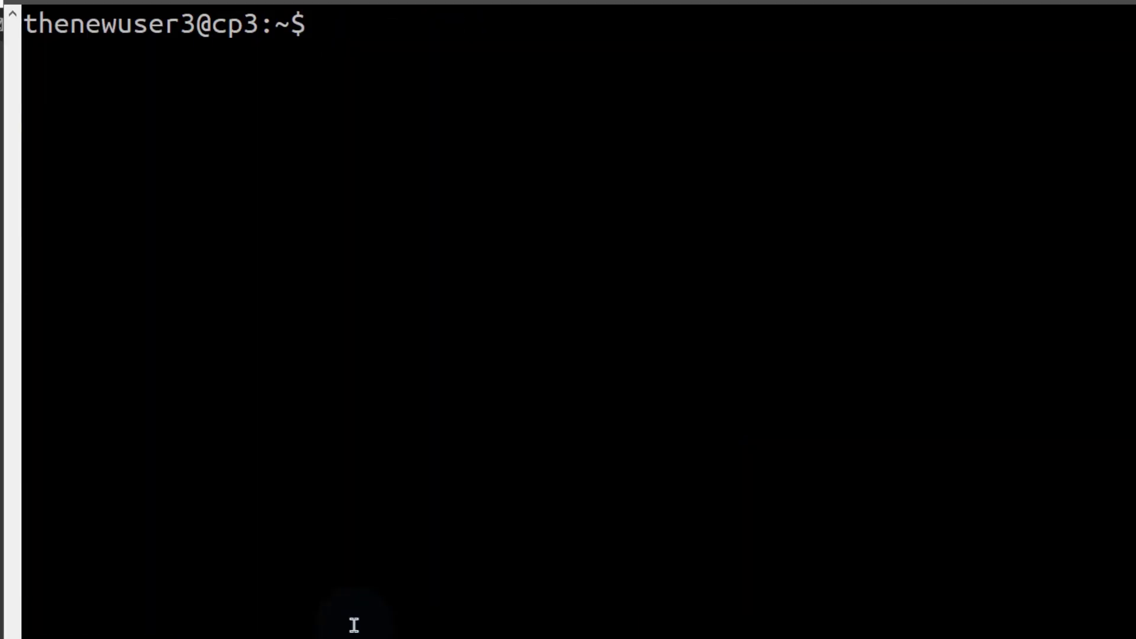
scroll(275, 168, "up", 5)
scroll(277, 168, "up", 1)
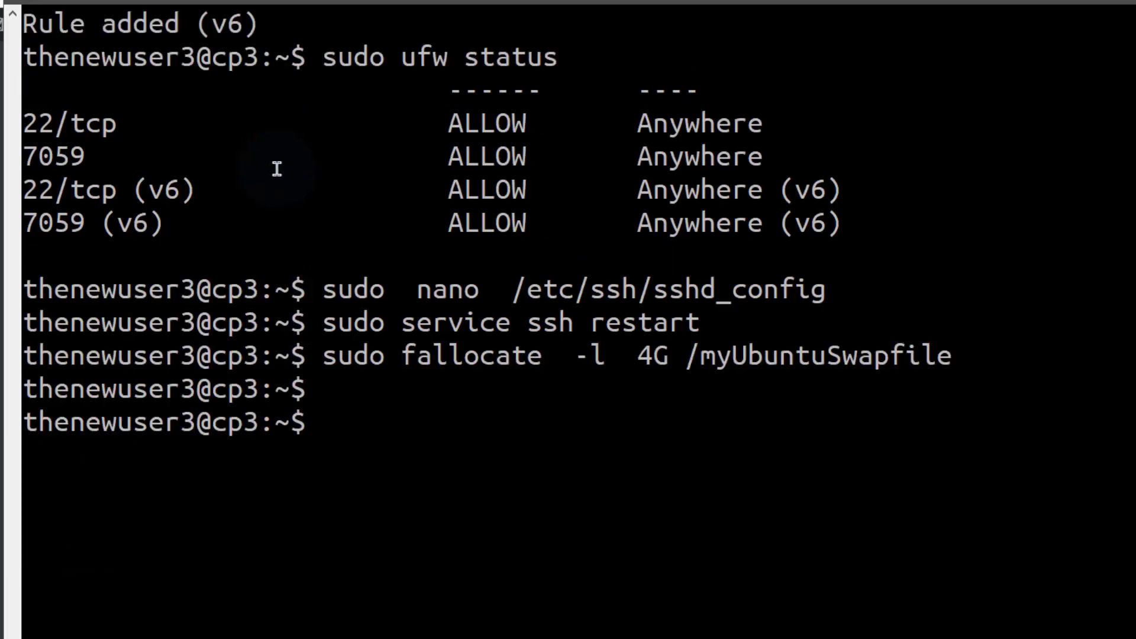
scroll(277, 168, "down", 4)
scroll(277, 168, "up", 7)
scroll(278, 169, "down", 6)
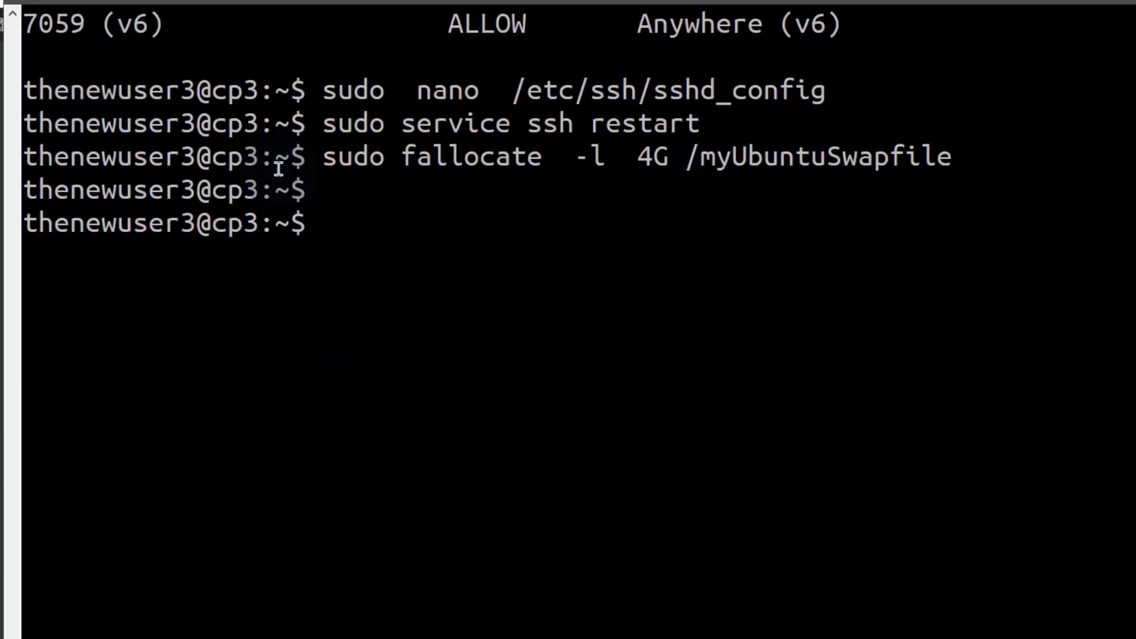
scroll(278, 169, "down", 2)
Run 'sudo chmod 600 /myUbuntuSwapfile' on the server
right_click(346, 33)
left_click(452, 101)
key("Return")
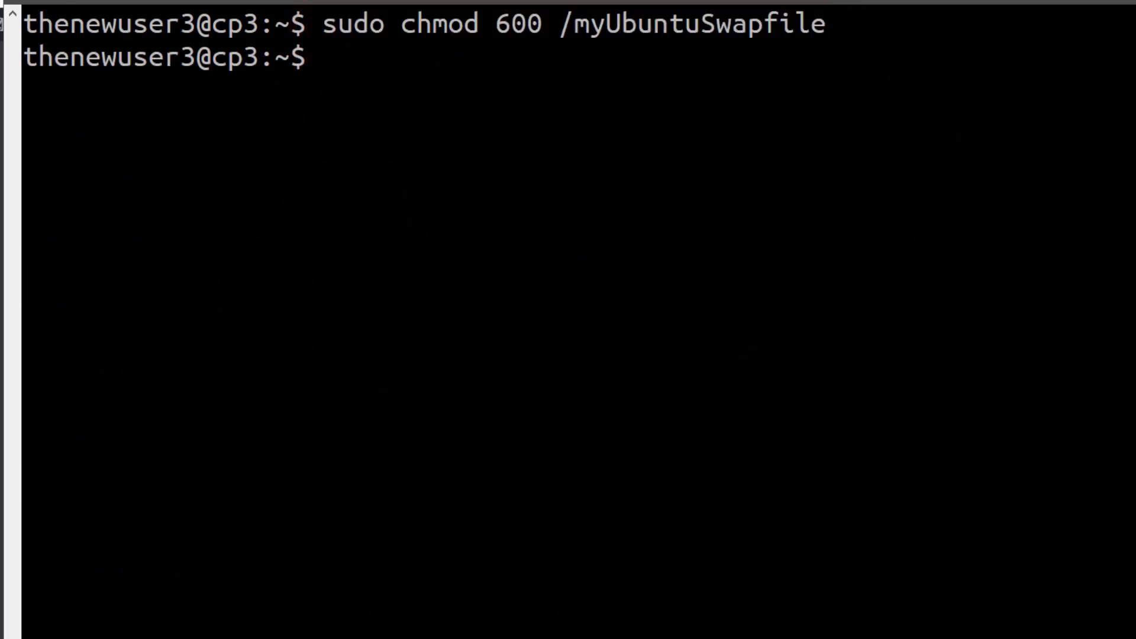
Copy the guide's mkswap && swapon command and run it on /myUbuntuSwapfile
left_click(893, 2)
scroll(473, 600, "down", 3)
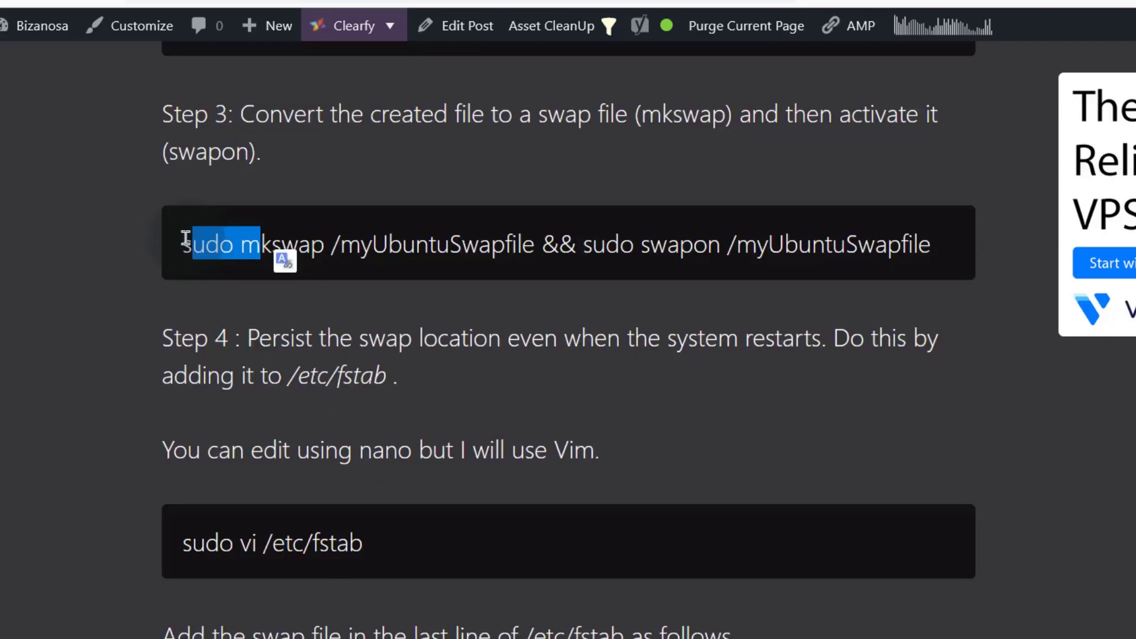
left_click(190, 235)
triple_click(196, 238)
right_click(200, 239)
left_click(239, 256)
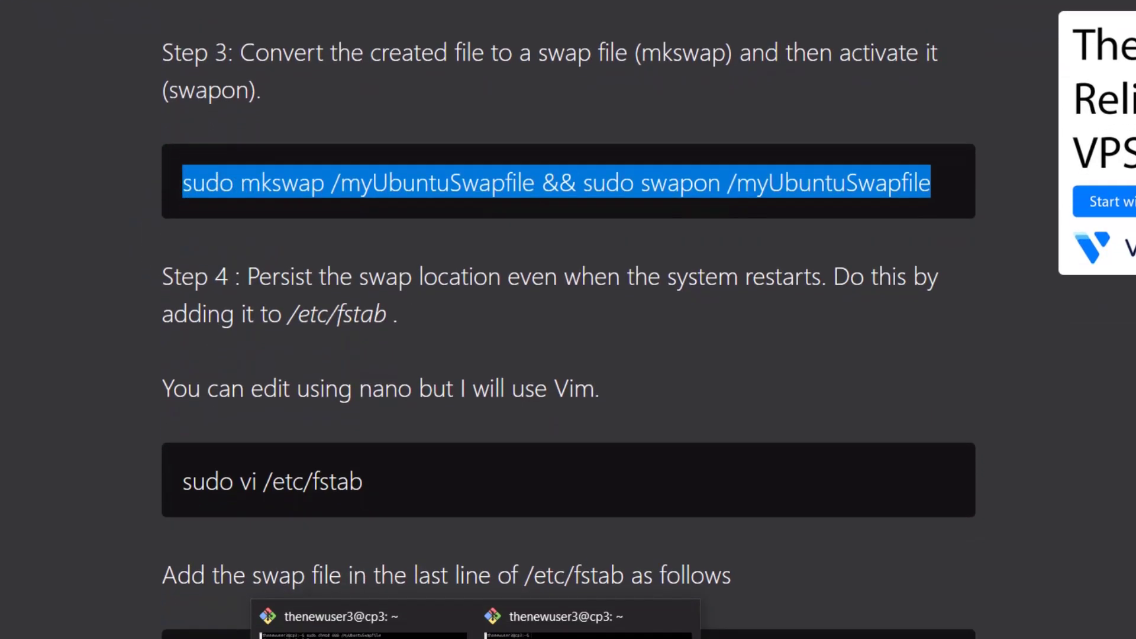
left_click(349, 592)
right_click(164, 283)
key("Return")
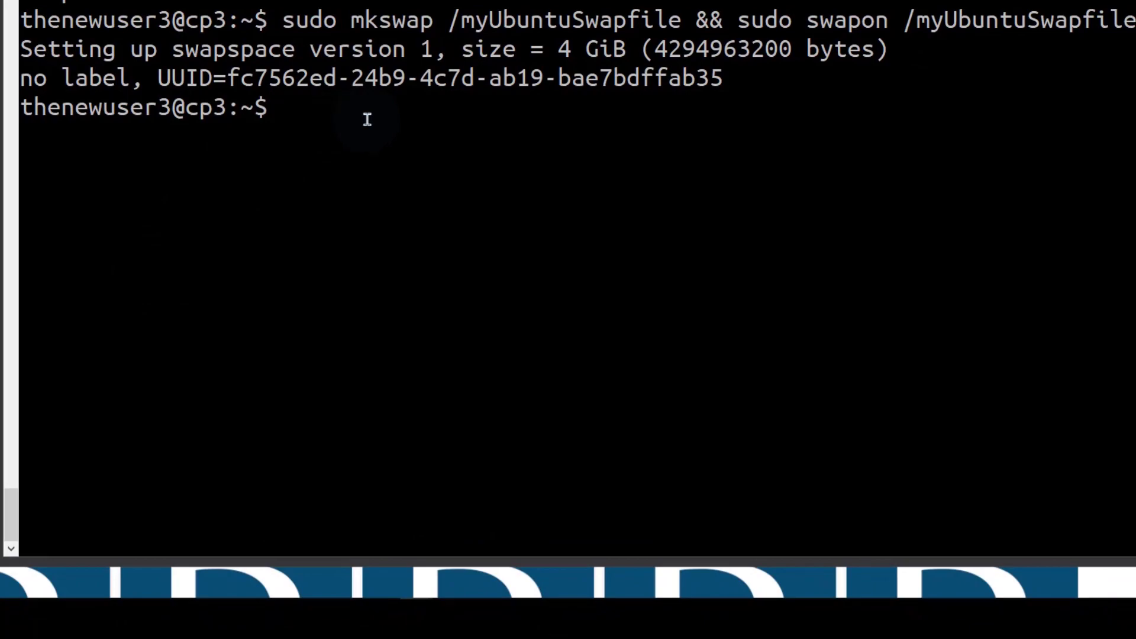
Rerun free -h to confirm swap now totals 8.6Gi
key("Up")
key("Up")
key("Return")
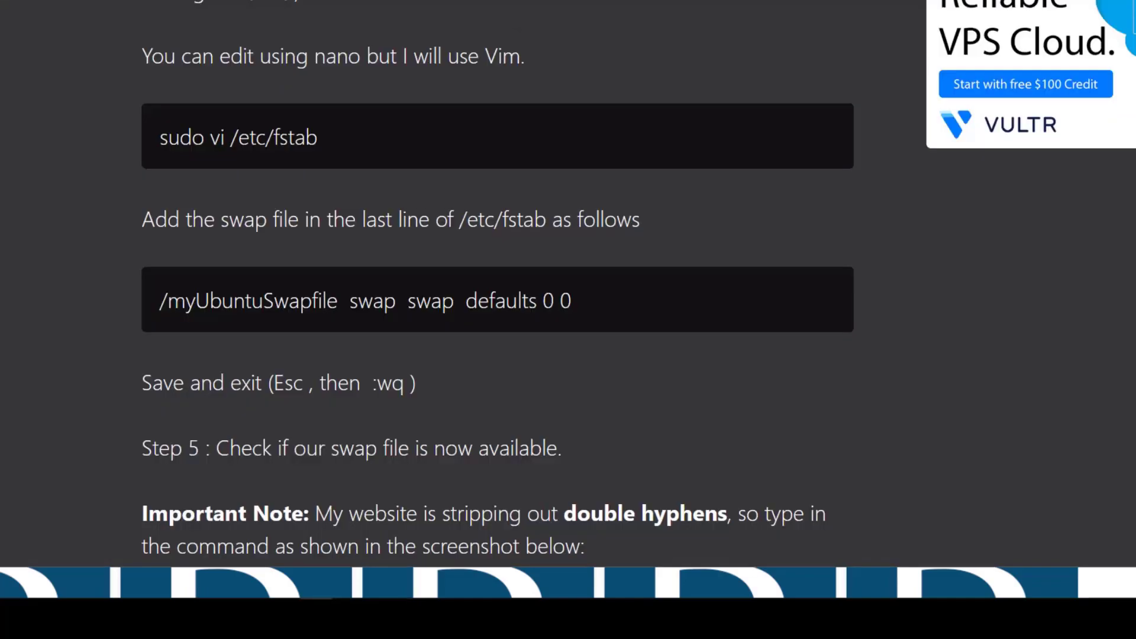
scroll(338, 174, "up", 15)
scroll(336, 178, "down", 10)
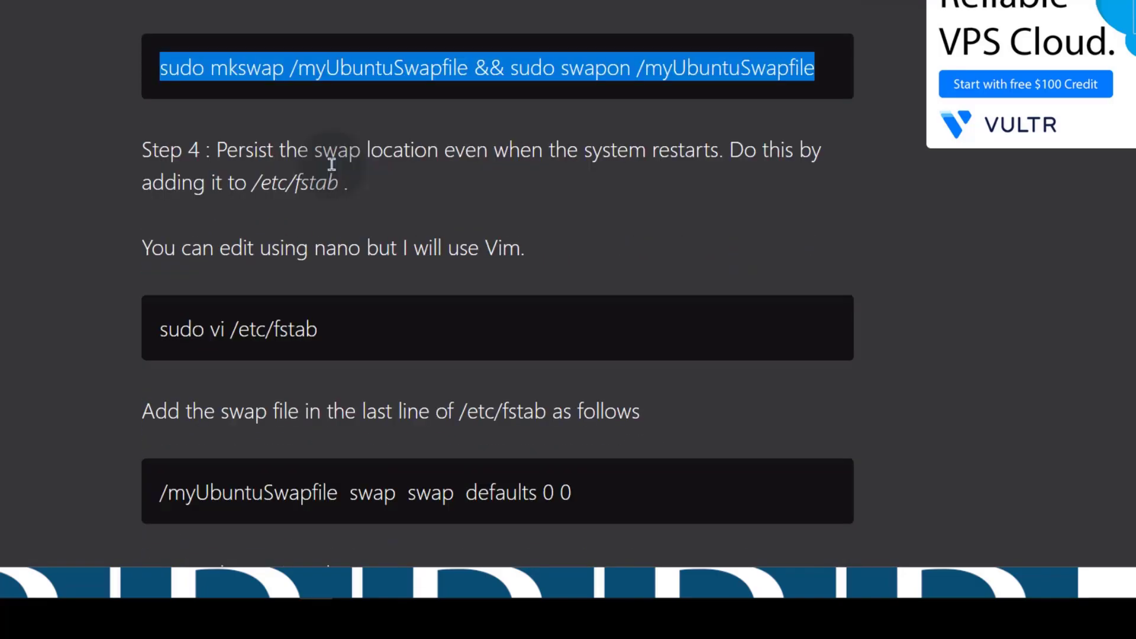
scroll(329, 165, "up", 2)
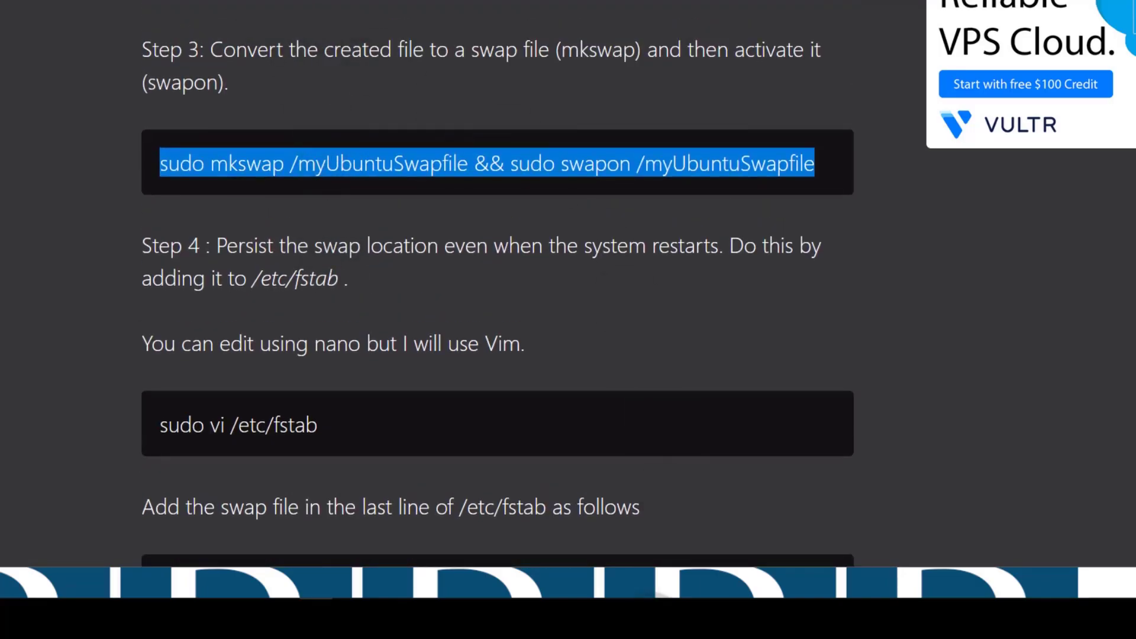
Copy 'sudo vi /etc/fstab' from the guide
mouse_move(550, 592)
mouse_move(425, 593)
left_click(343, 532)
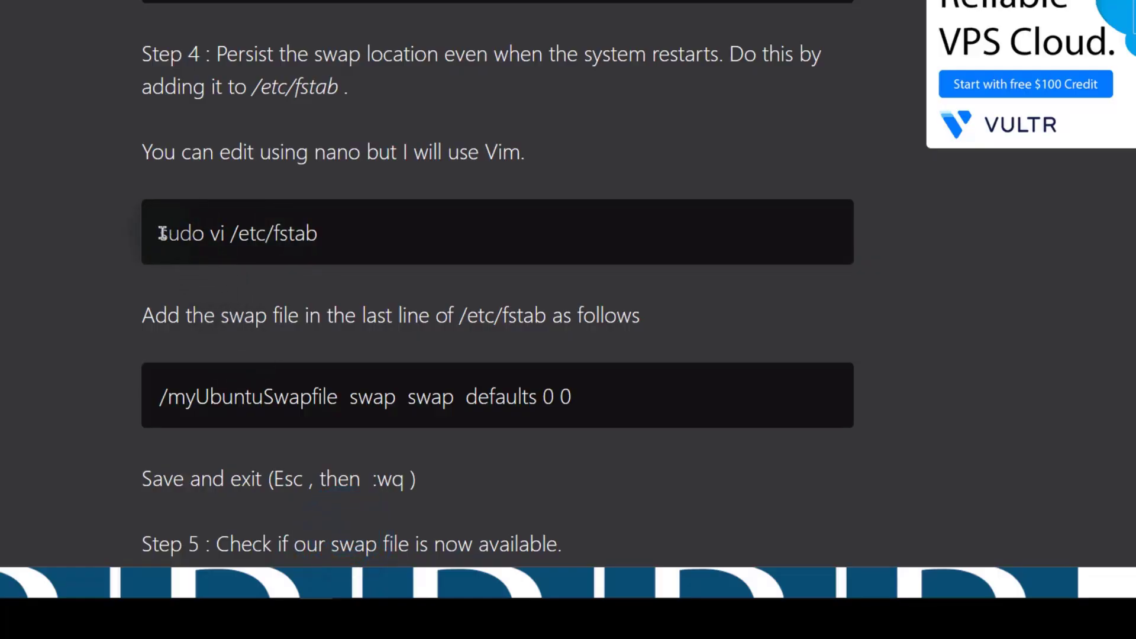
left_click_drag(162, 232, 320, 233)
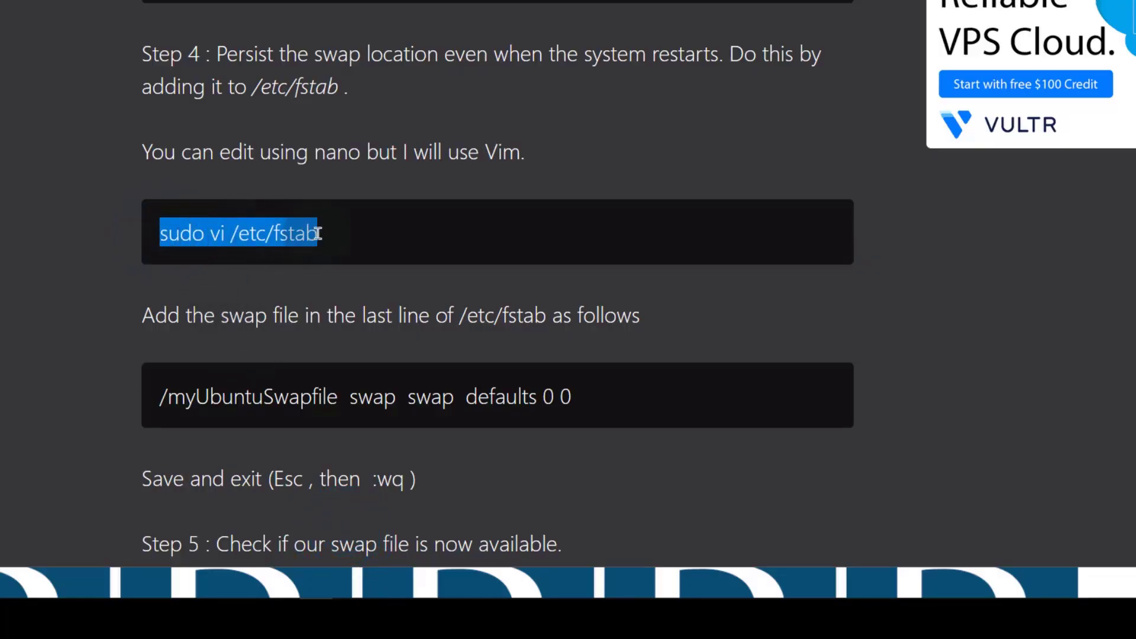
right_click(307, 232)
left_click(340, 257)
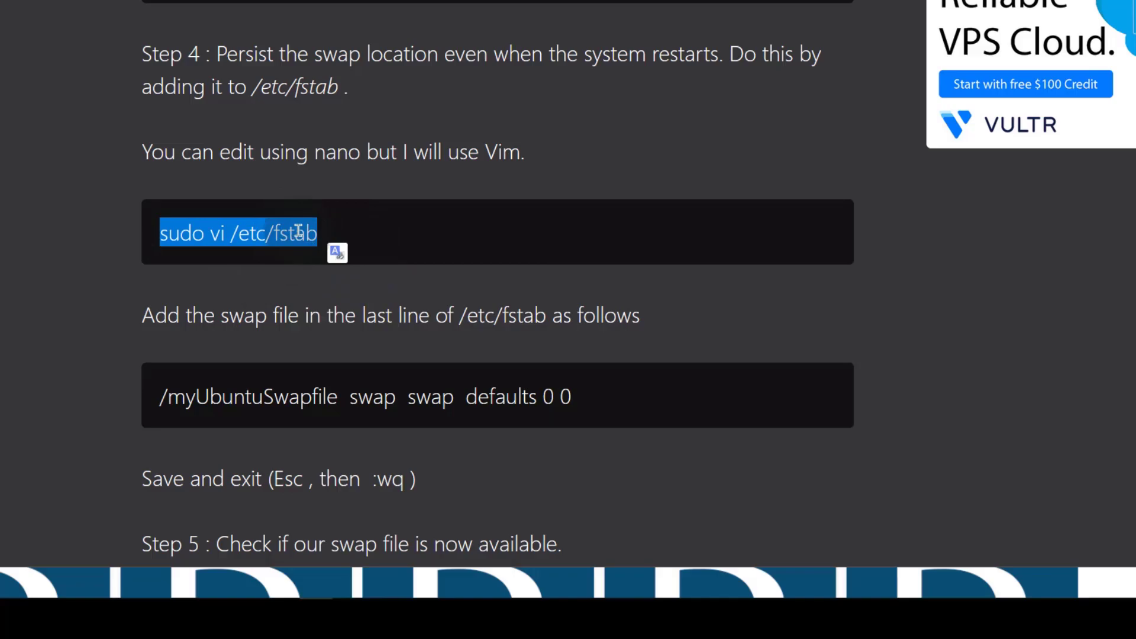
right_click(298, 230)
left_click(324, 246)
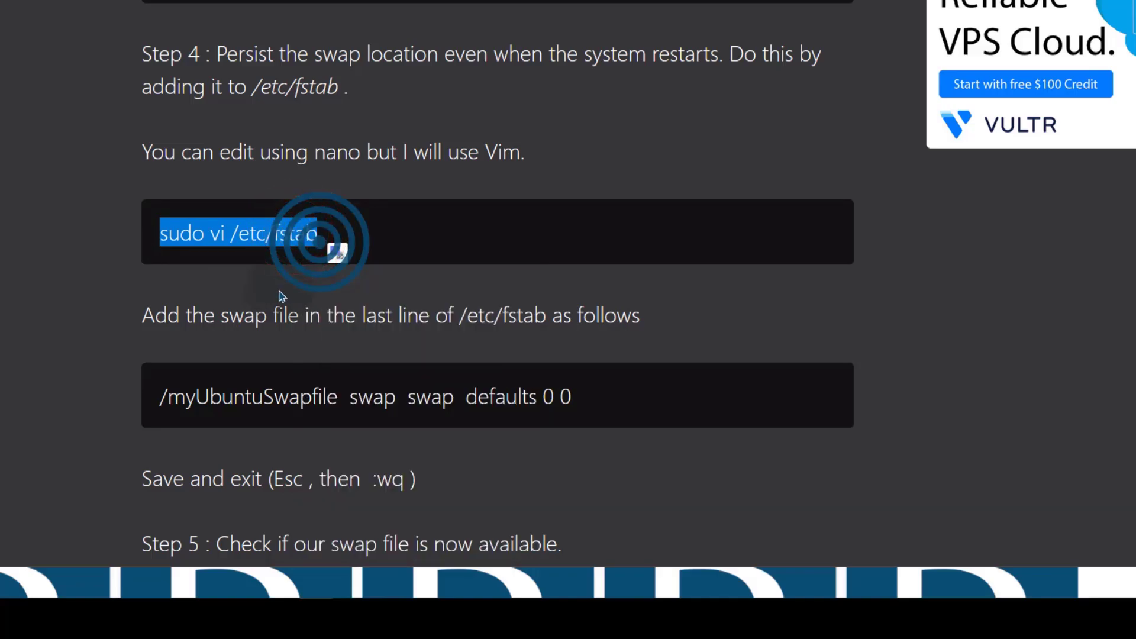
left_click(281, 291)
scroll(280, 291, "down", 3)
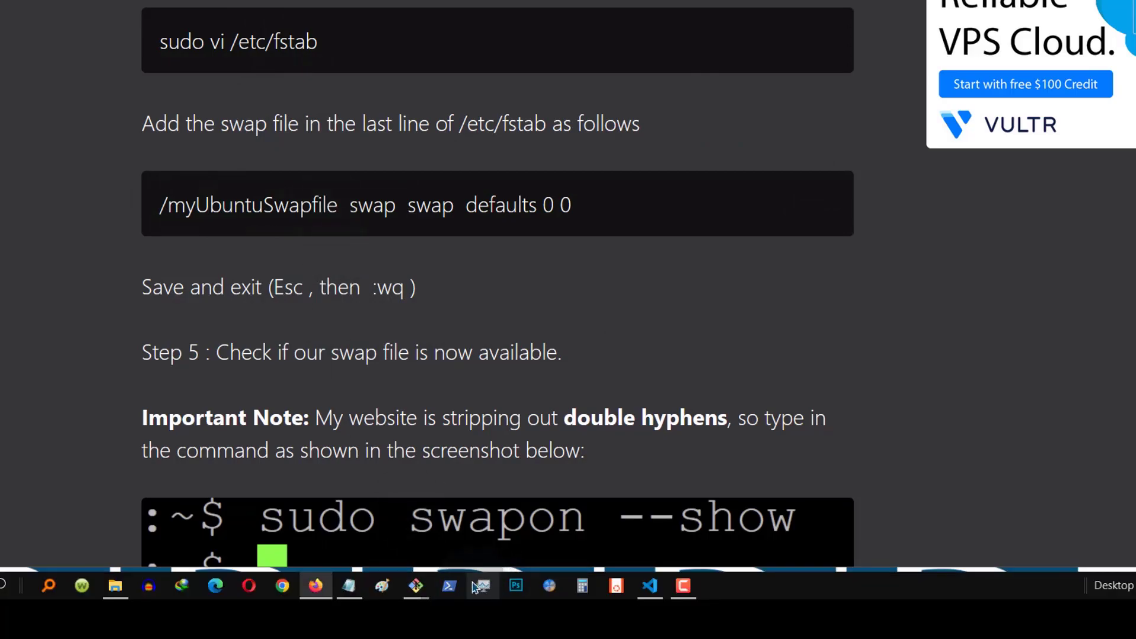
Paste and run 'sudo vi /etc/fstab' in the SSH session
left_click(415, 584)
left_click(341, 507)
right_click(293, 220)
left_click(330, 269)
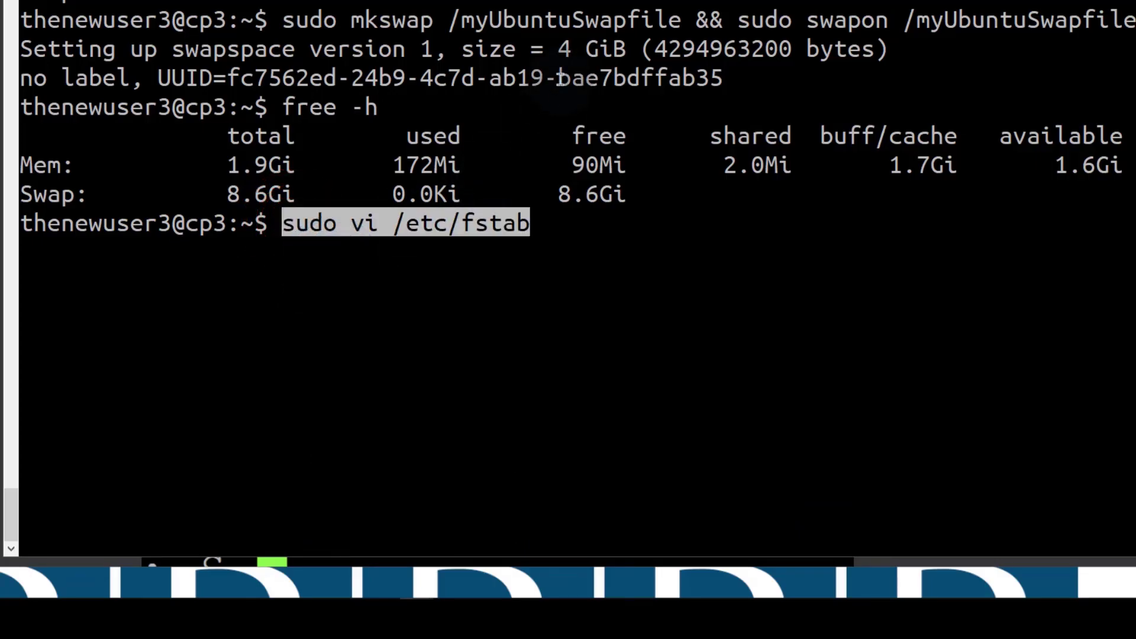
key("Return")
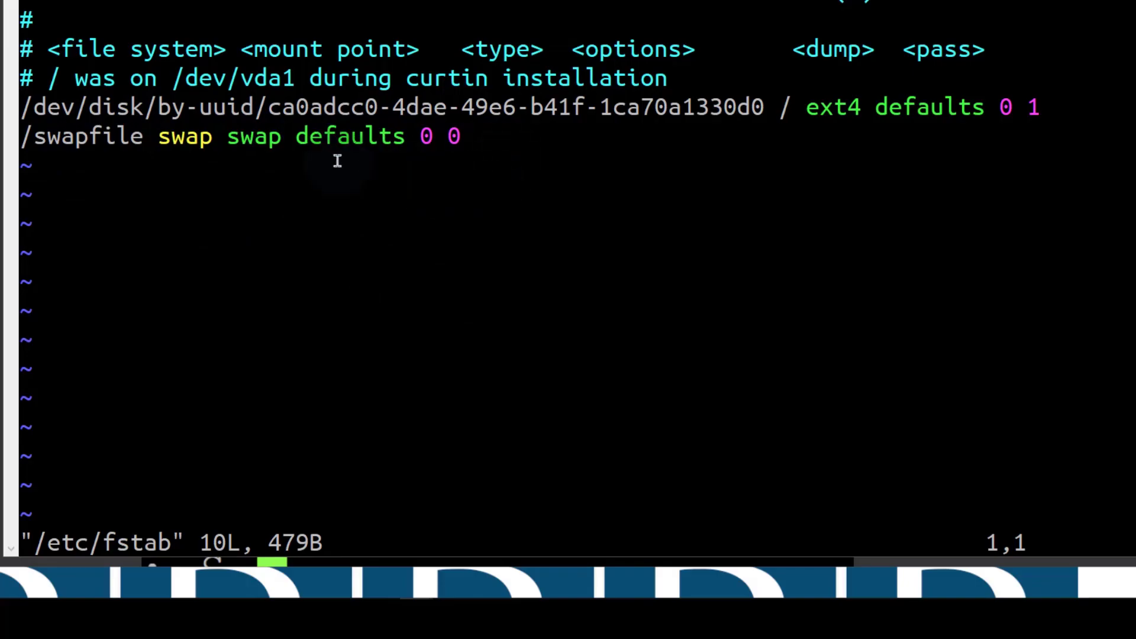
Copy the '/myUbuntuSwapfile swap swap defaults 0 0' line from the tutorial
mouse_move(316, 585)
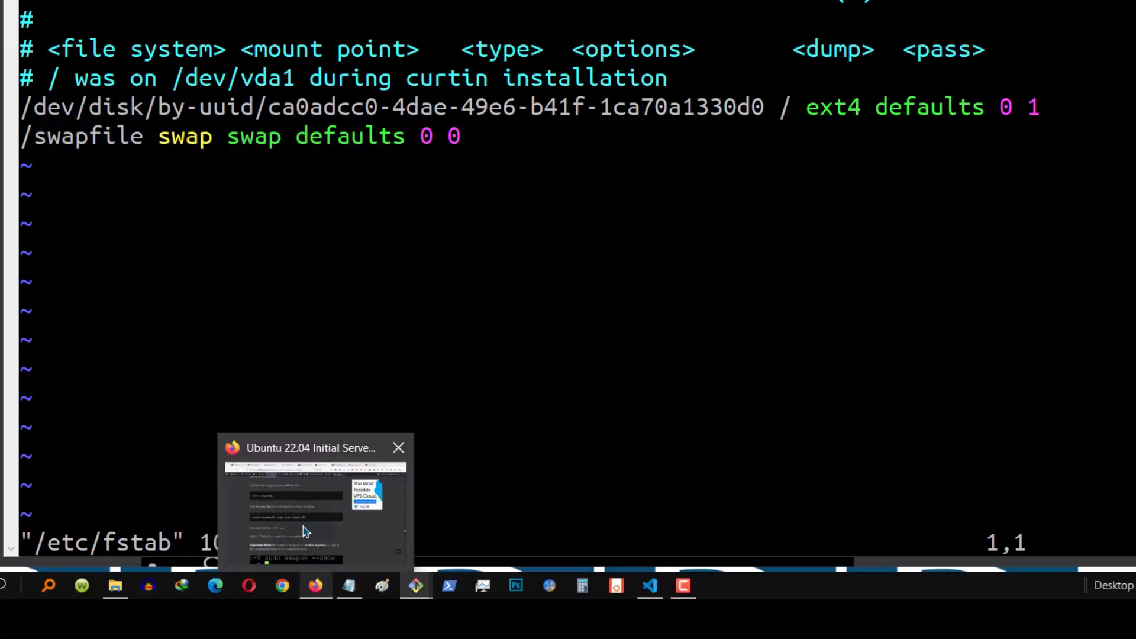
left_click(305, 531)
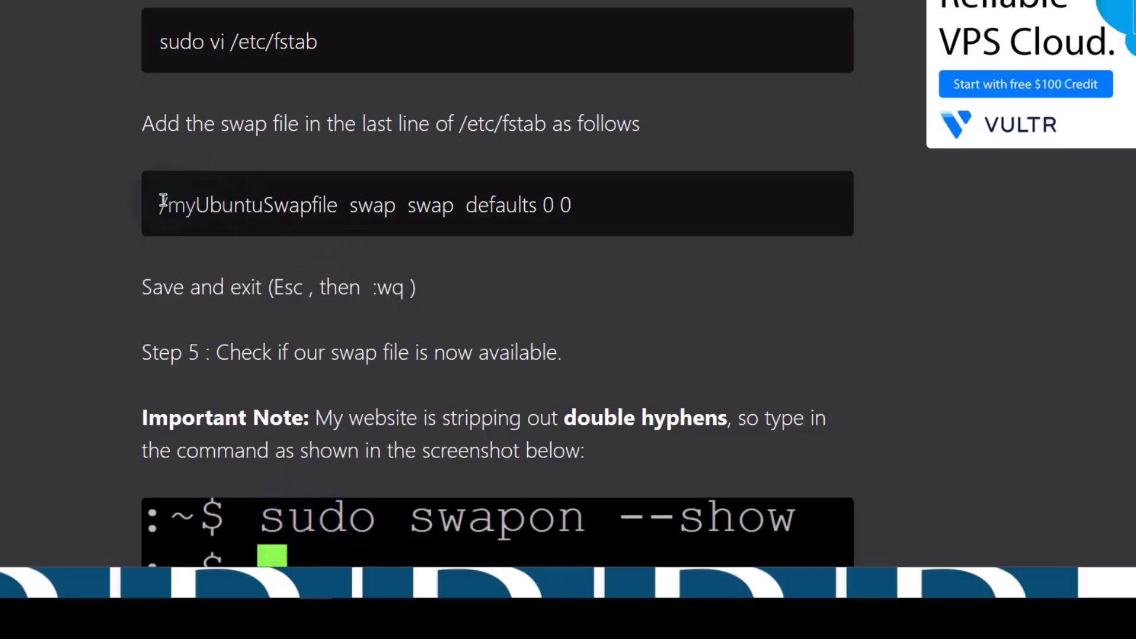
left_click_drag(163, 211, 579, 239)
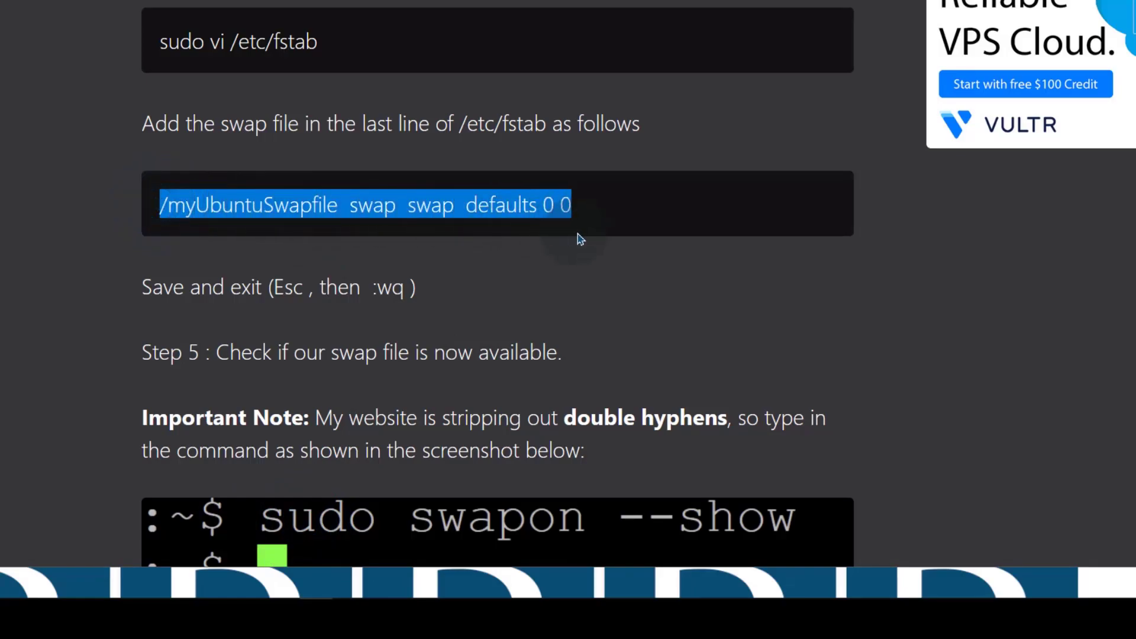
right_click(459, 199)
left_click(484, 204)
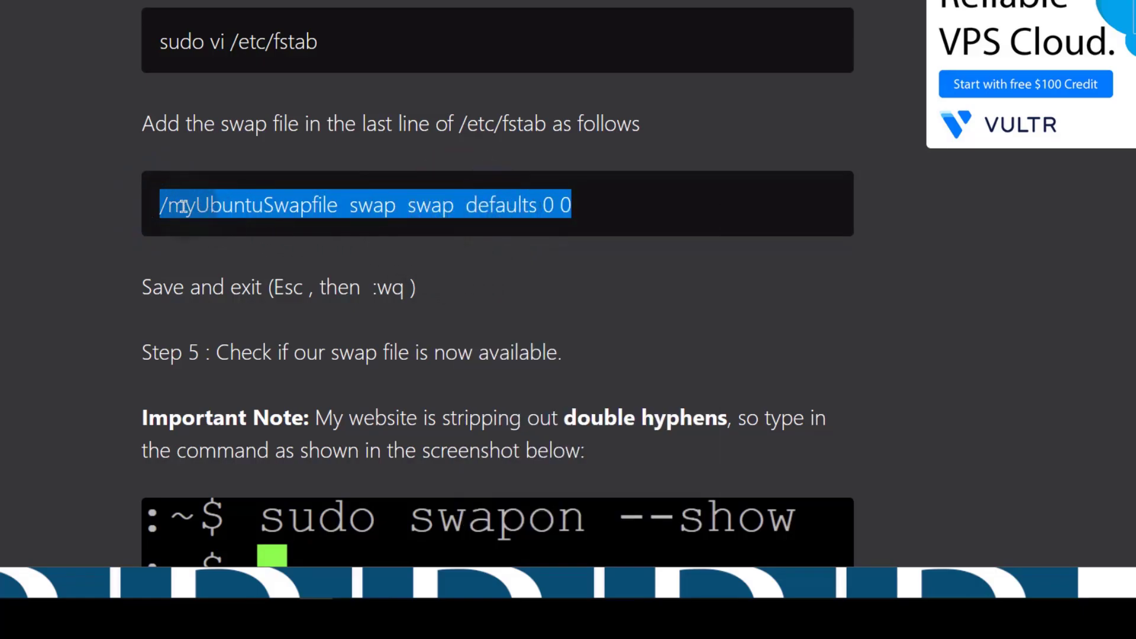
In vi, add a new empty line after the last /etc/fstab entry
mouse_move(517, 597)
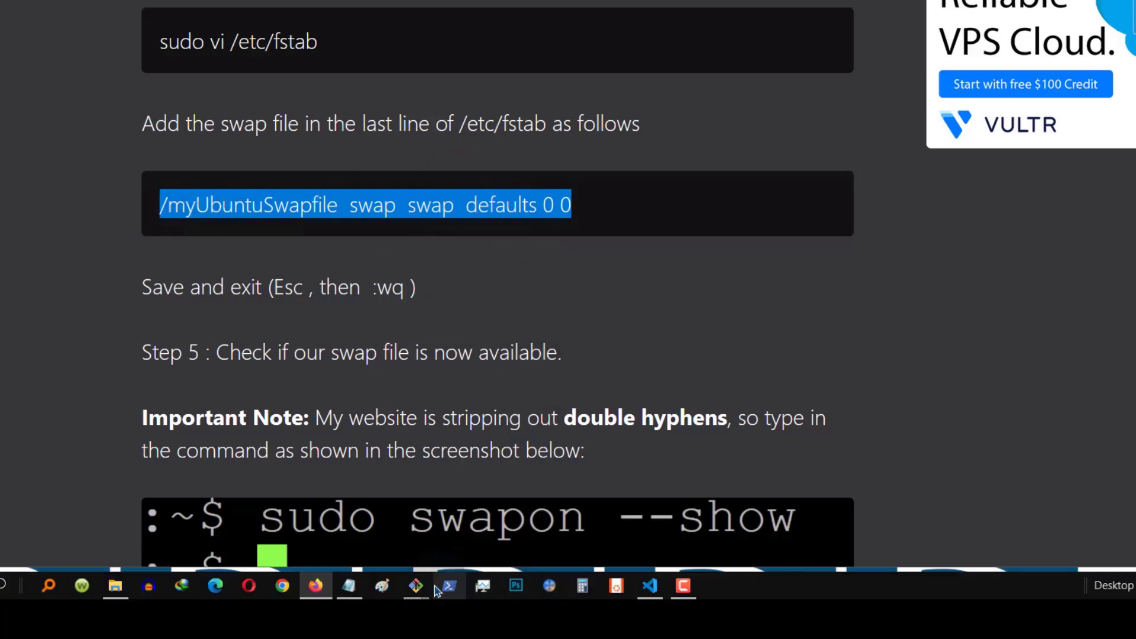
mouse_move(417, 586)
left_click(352, 515)
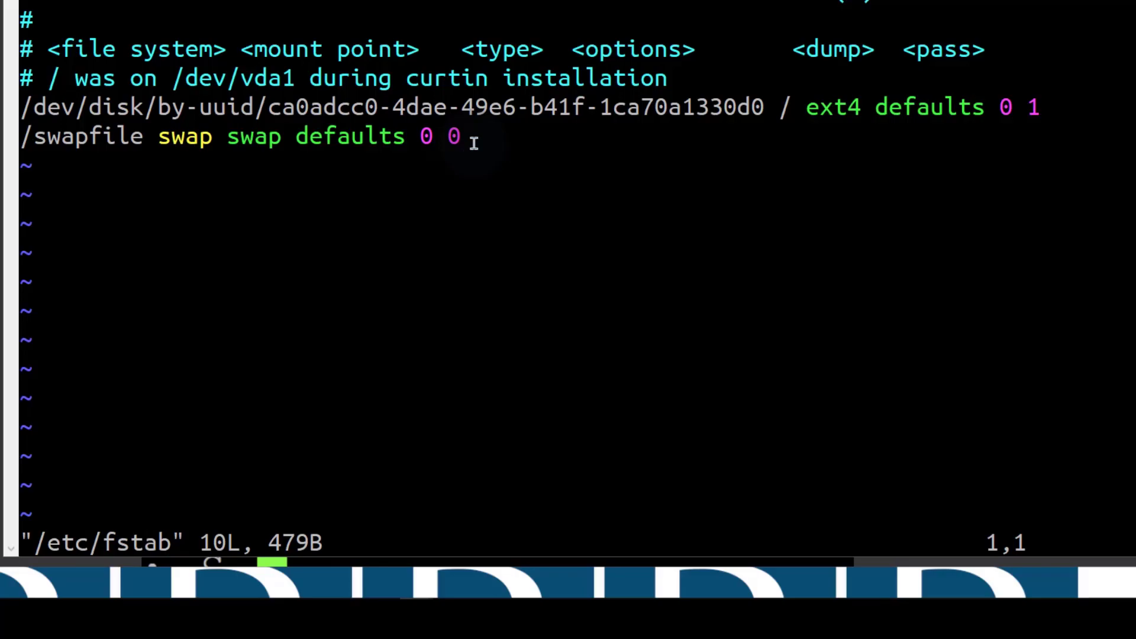
key("Down")
key("Down")
key("Down")
key("Down")
key("Down")
key("Down")
key("Down")
key("Down")
key("dollar")
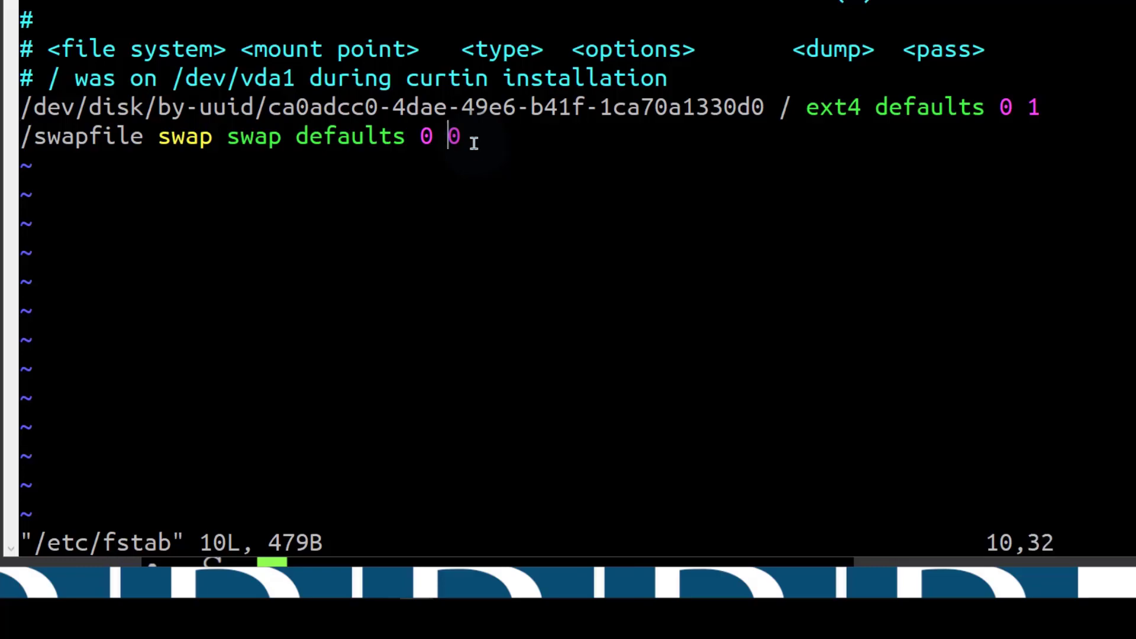
key("i")
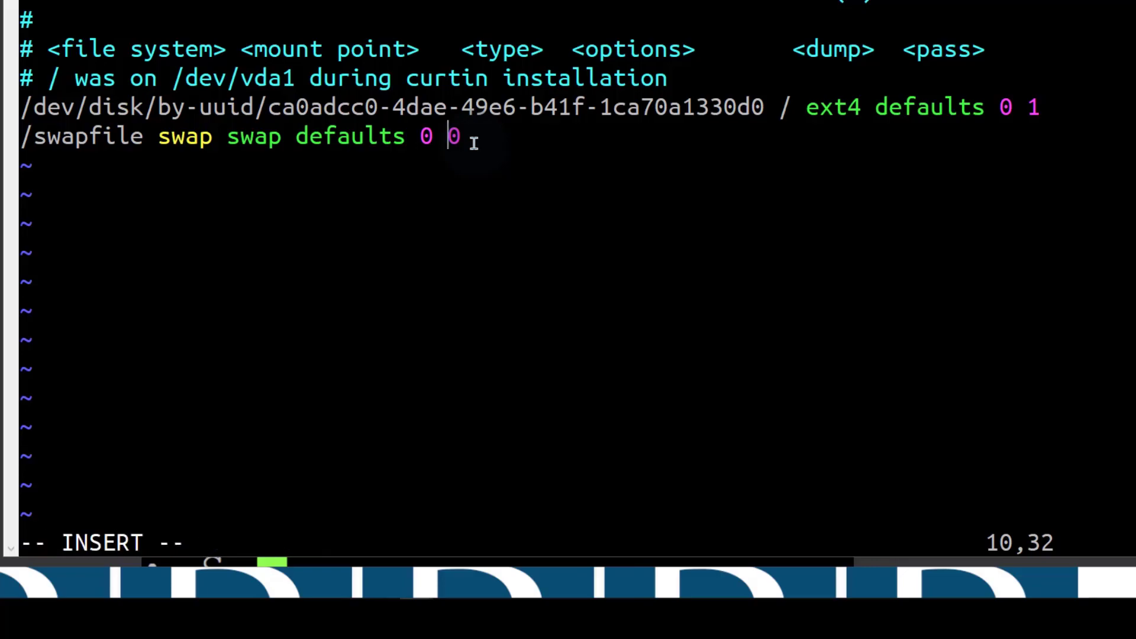
key("Right")
key("Return")
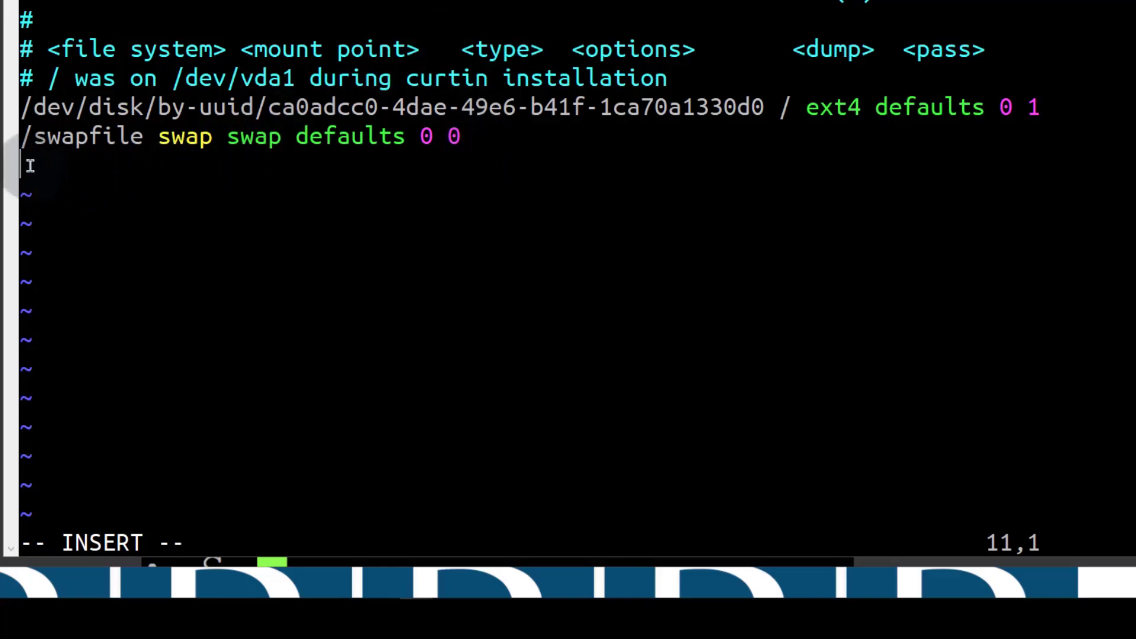
Paste '/myUbuntuSwapfile swap swap defaults 0 0' on the new line and save /etc/fstab
key("alt+Tab")
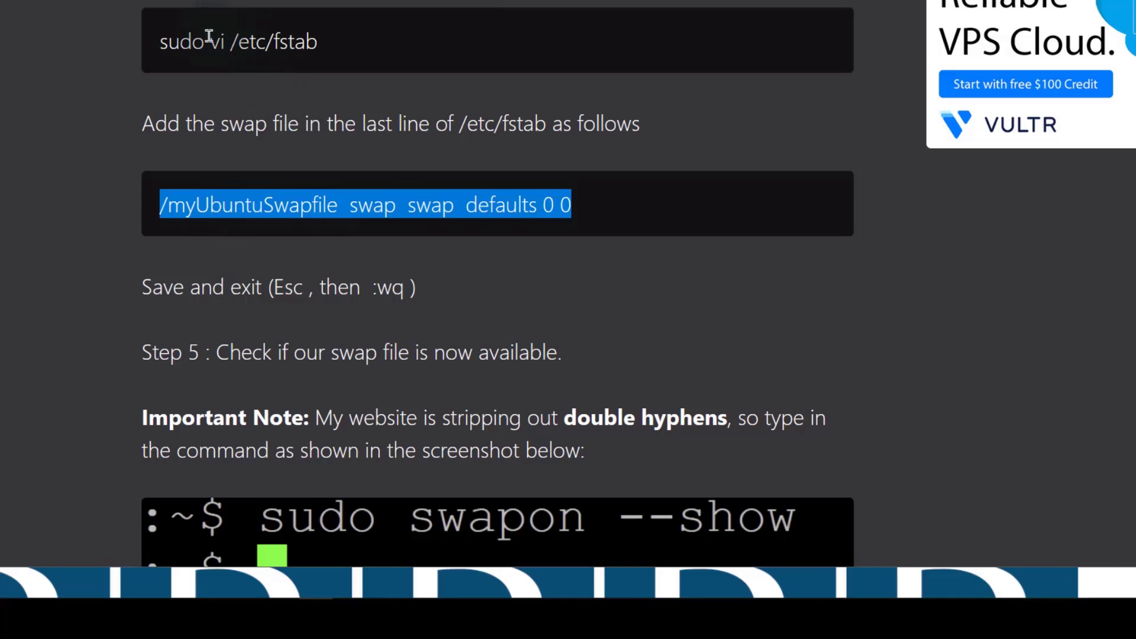
mouse_move(359, 596)
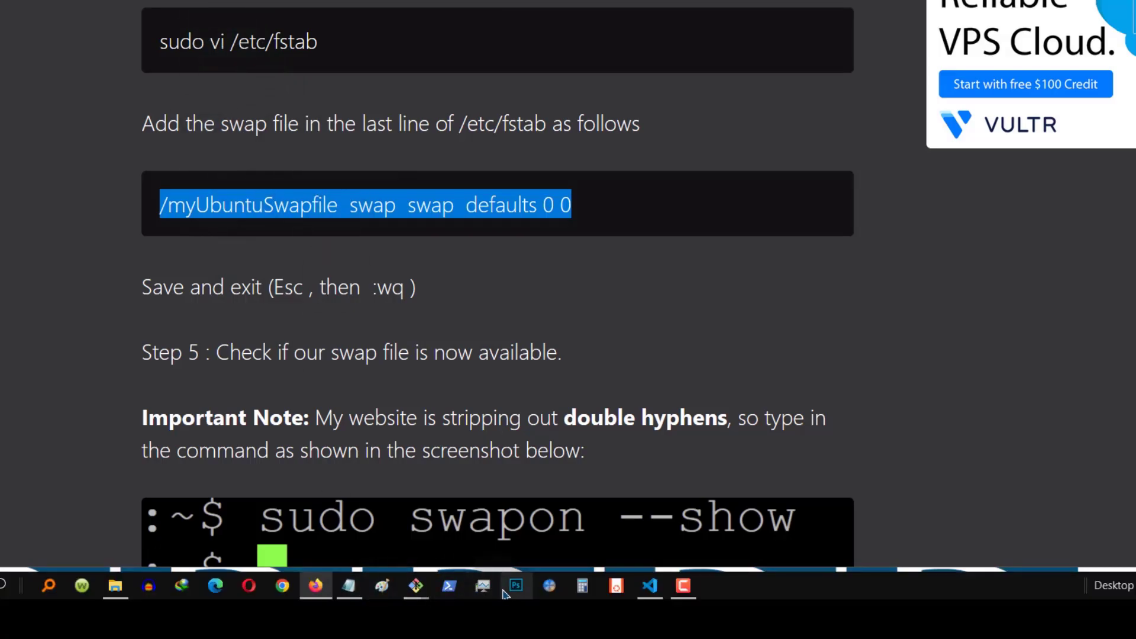
mouse_move(416, 585)
left_click(345, 513)
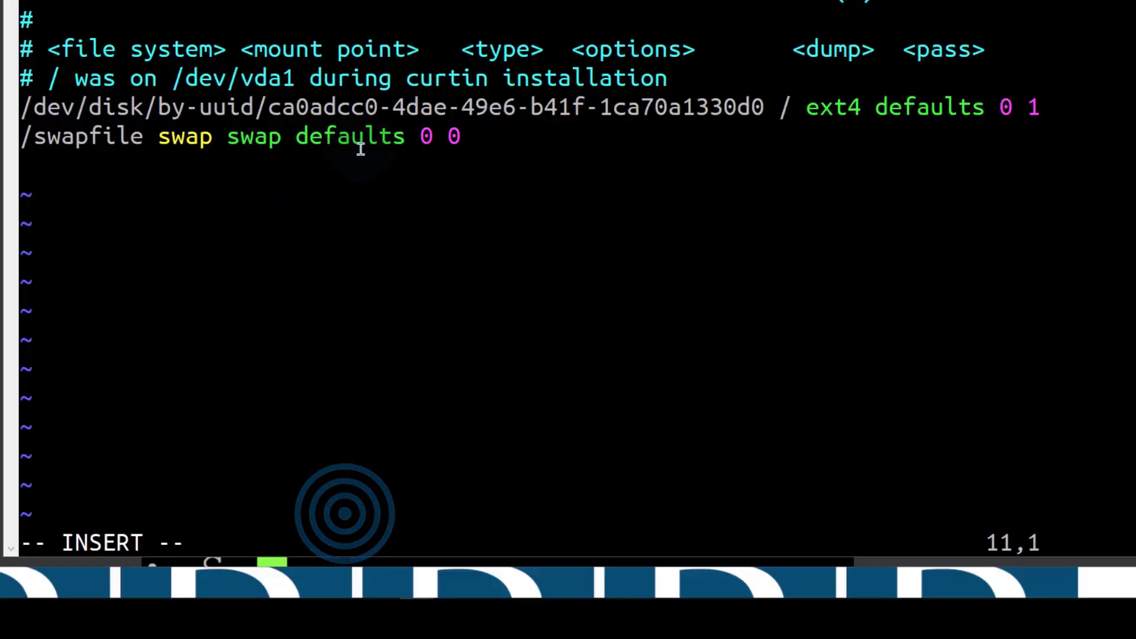
right_click(40, 161)
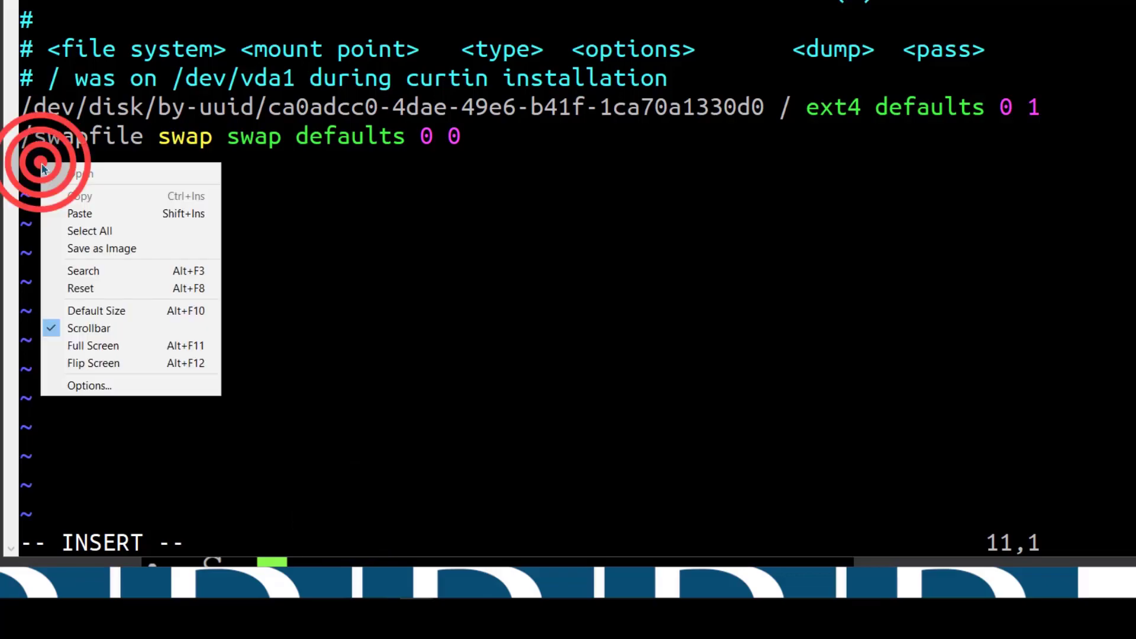
left_click(77, 213)
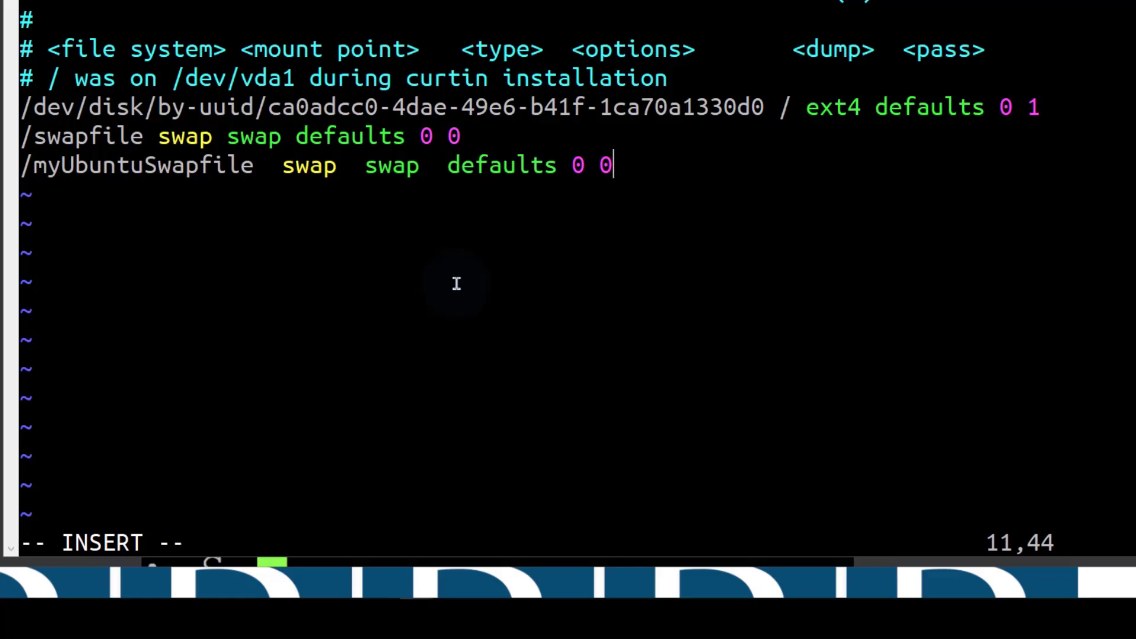
type("ZZ")
key("BackSpace")
key("BackSpace")
key("Escape")
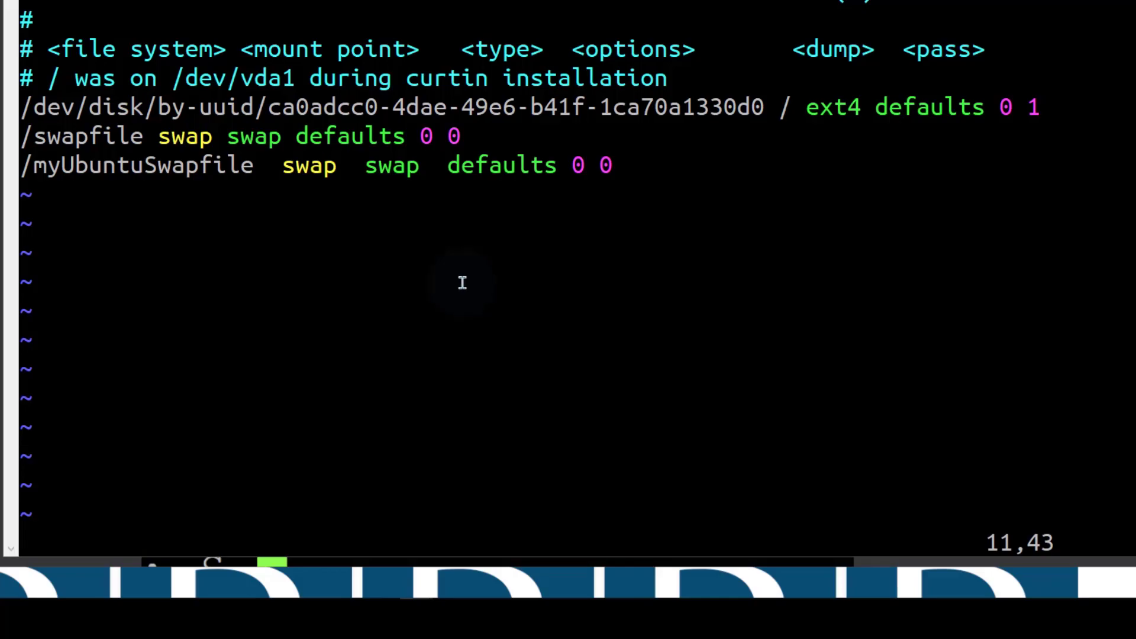
key("shift+z")
key("shift+z")
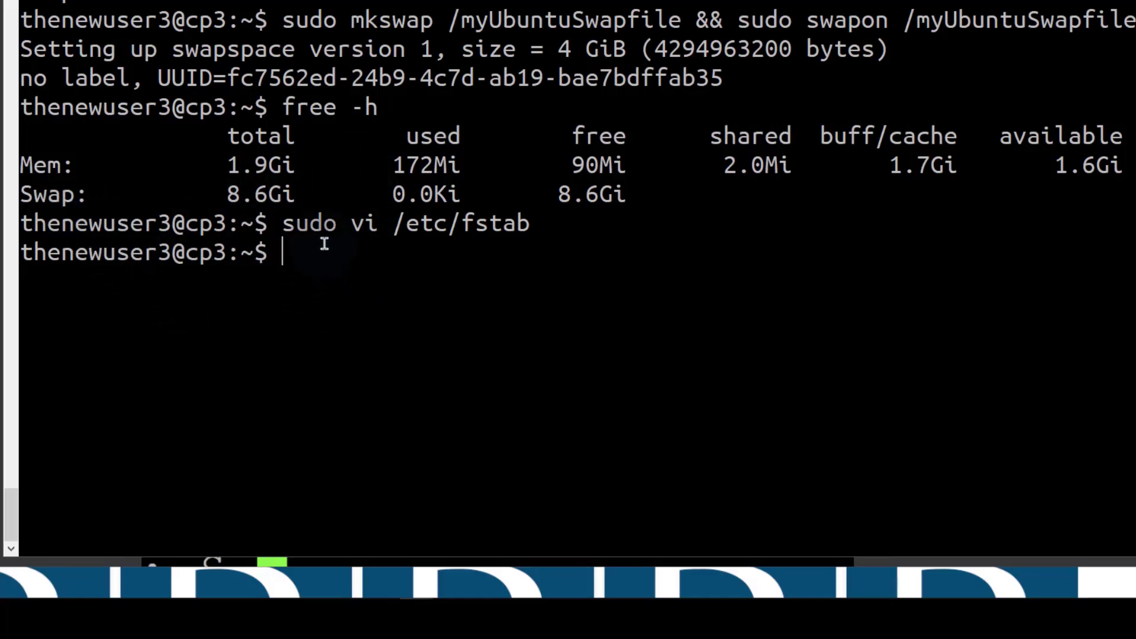
Run sudo swapon to confirm /myUbuntuSwapfile (4G) is active alongside /swapfile
type("sudo w")
type("wapon")
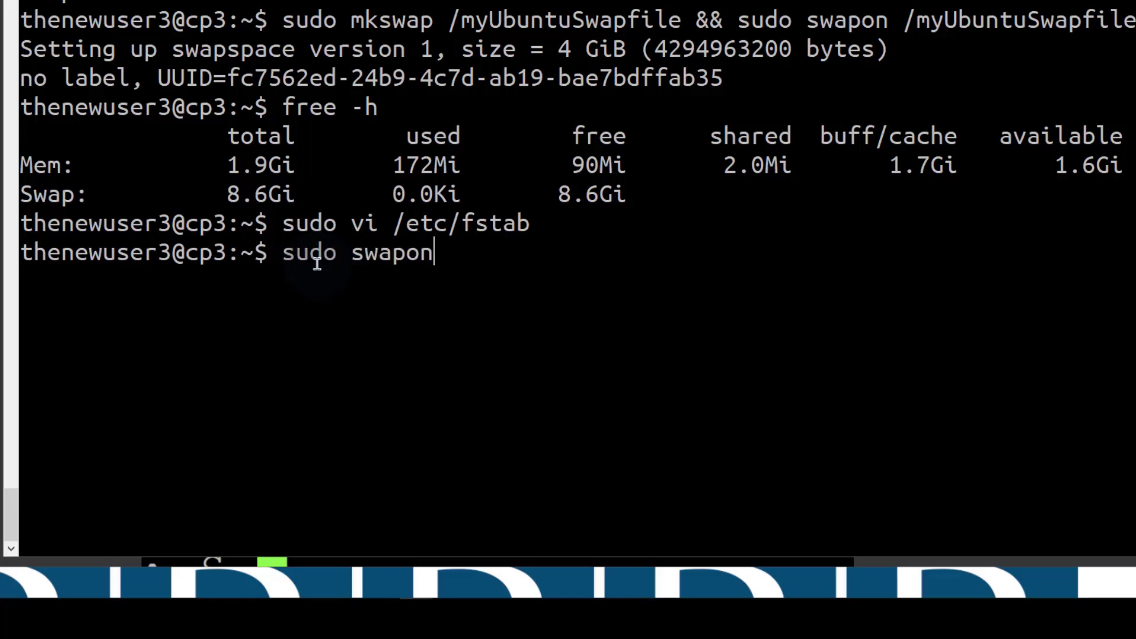
key("Return")
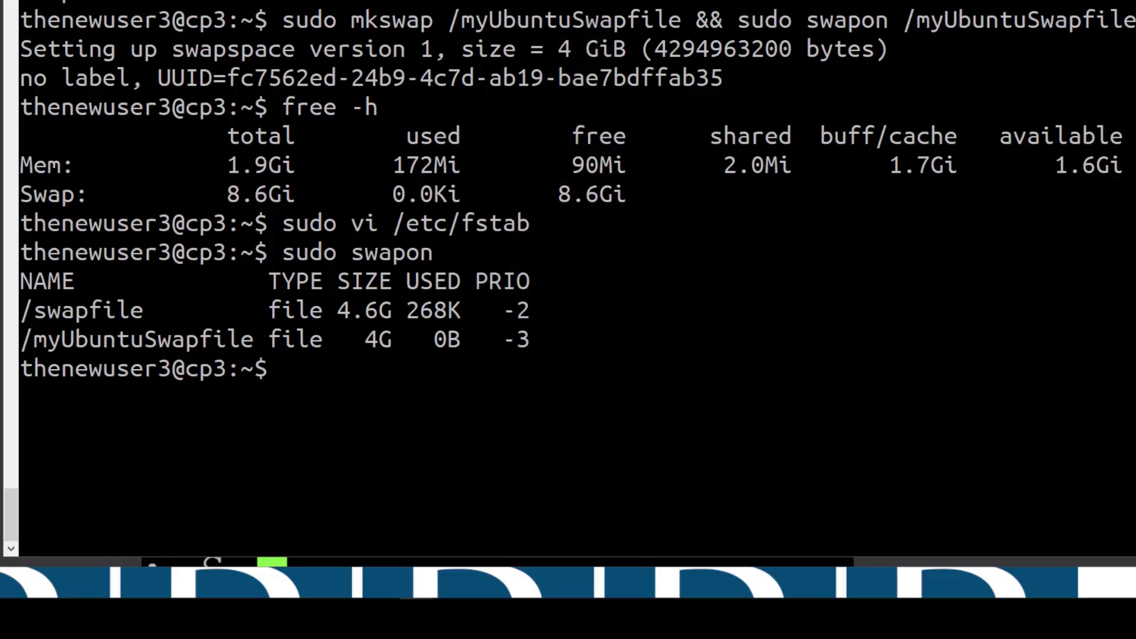
key("alt+Tab")
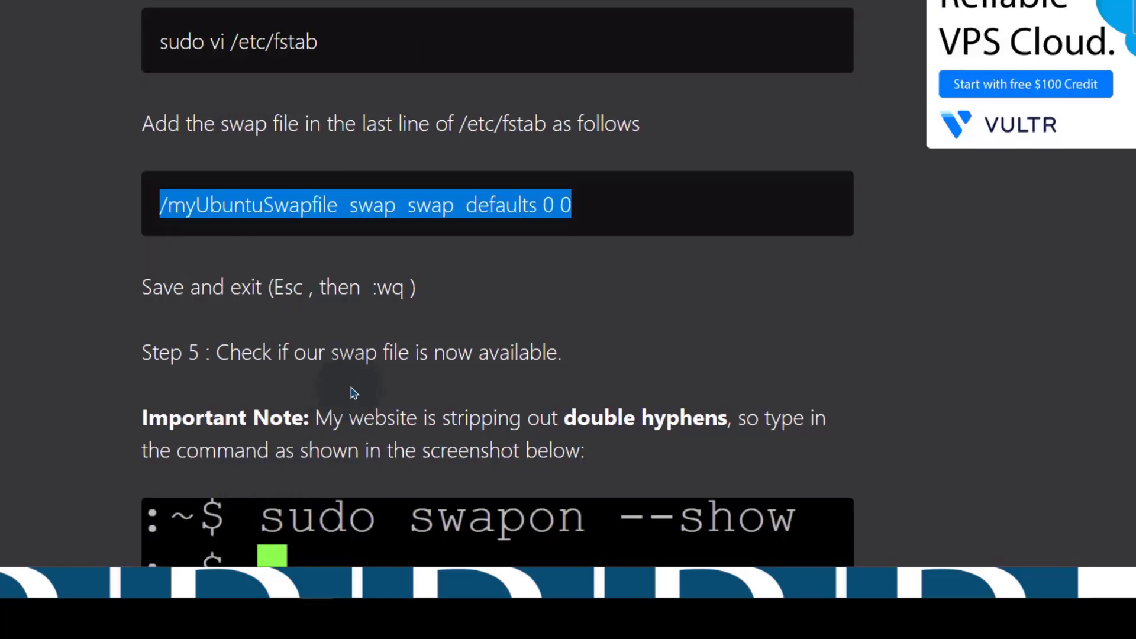
Jump to the guide's 'Step 9 : Change Server Hostname' section
scroll(352, 392, "down", 3)
scroll(350, 392, "up", 3)
scroll(350, 392, "down", 5)
scroll(349, 392, "down", 6)
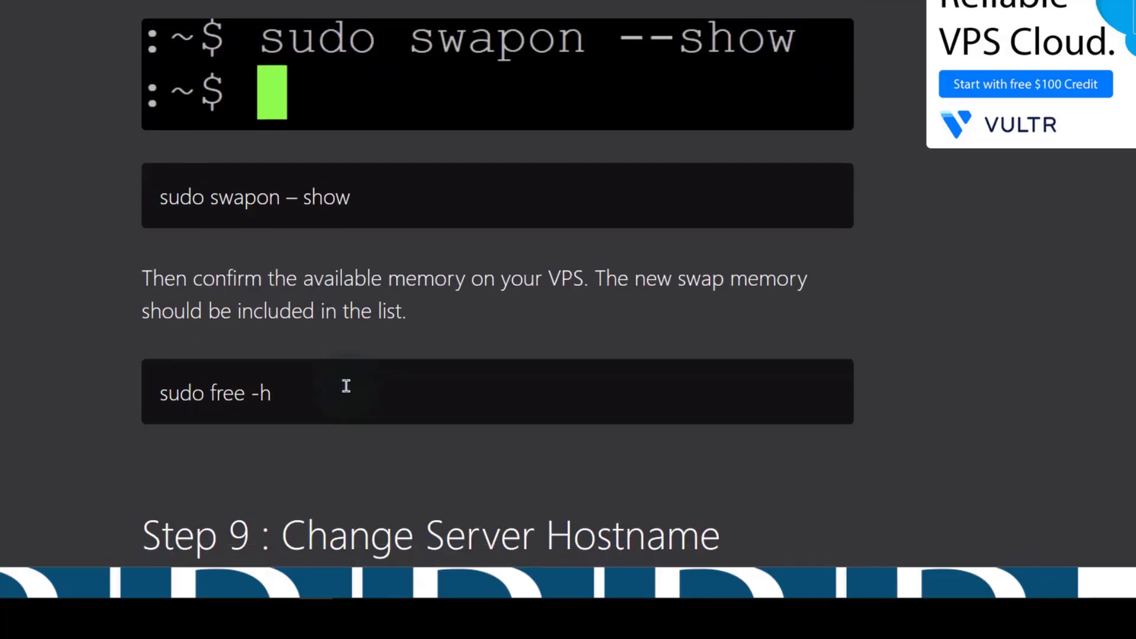
scroll(343, 388, "down", 8)
scroll(464, 304, "up", 5)
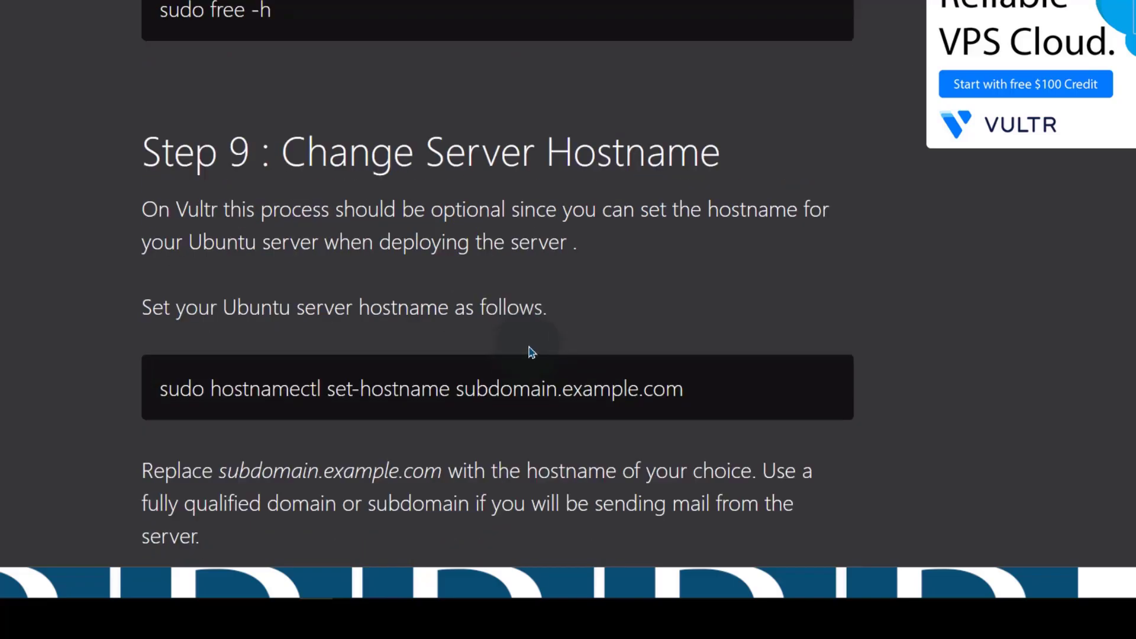
scroll(531, 352, "down", 3)
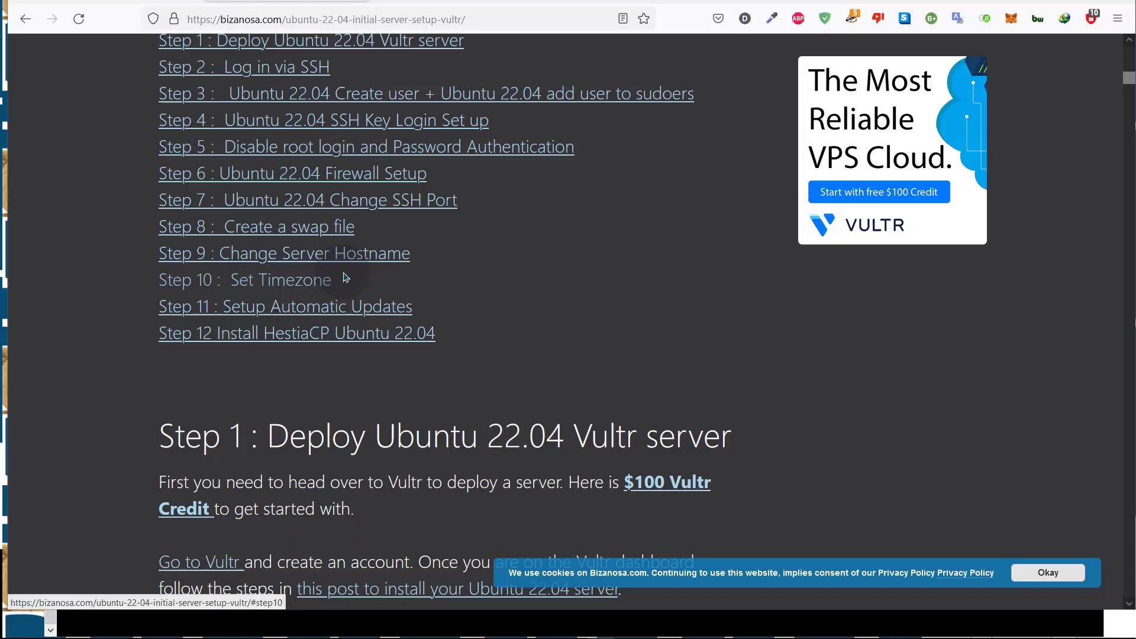
right_click(292, 253)
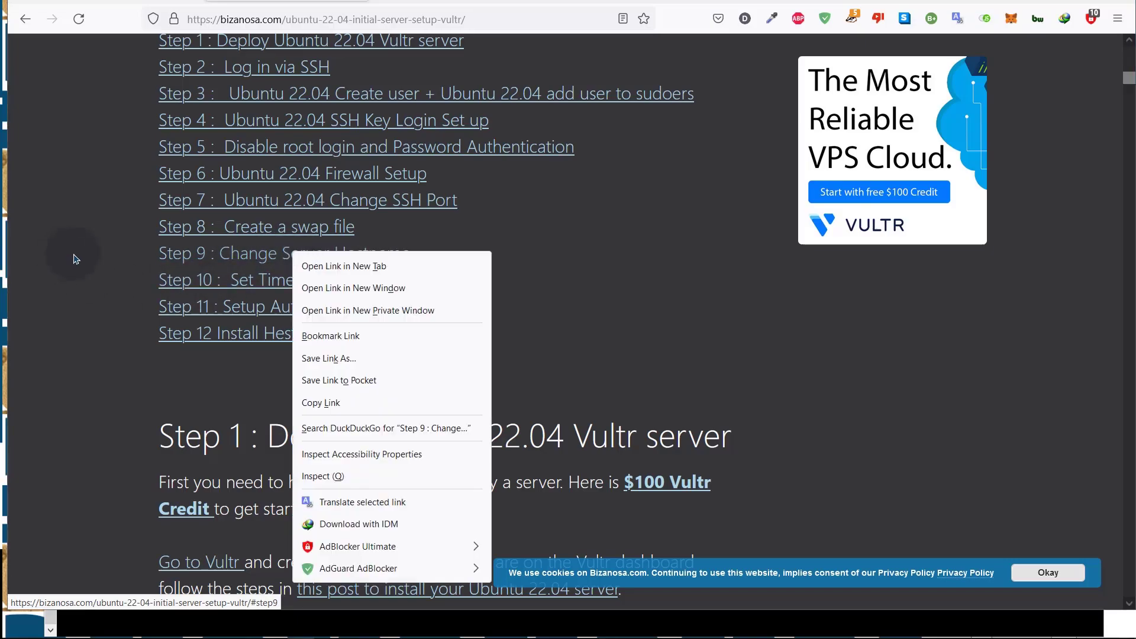
left_click(106, 331)
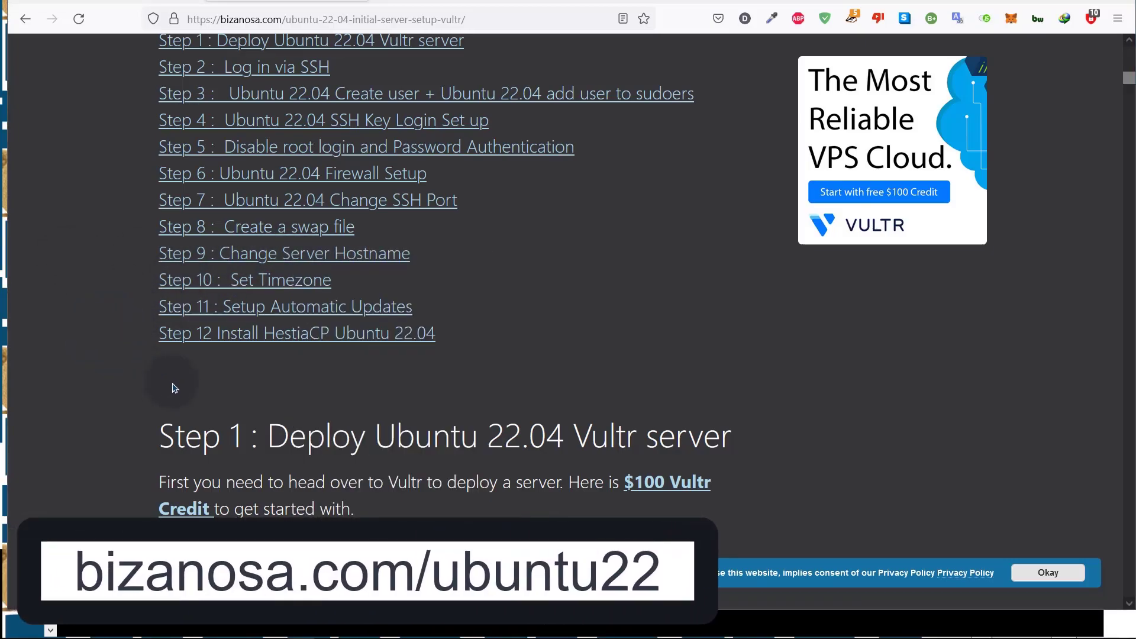
right_click(283, 254)
key("Escape")
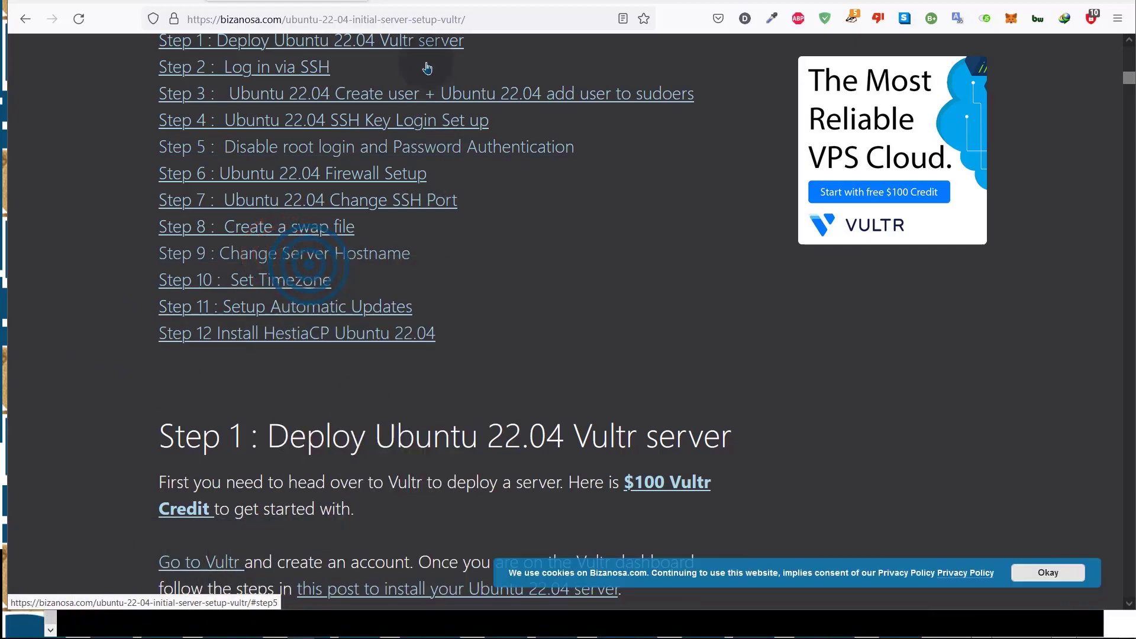
left_click(284, 254)
Copy the 'sudo hostnamectl set-hostname subdomain.example.com' command from the guide
scroll(290, 127, "down", 3)
left_click_drag(214, 183, 297, 183)
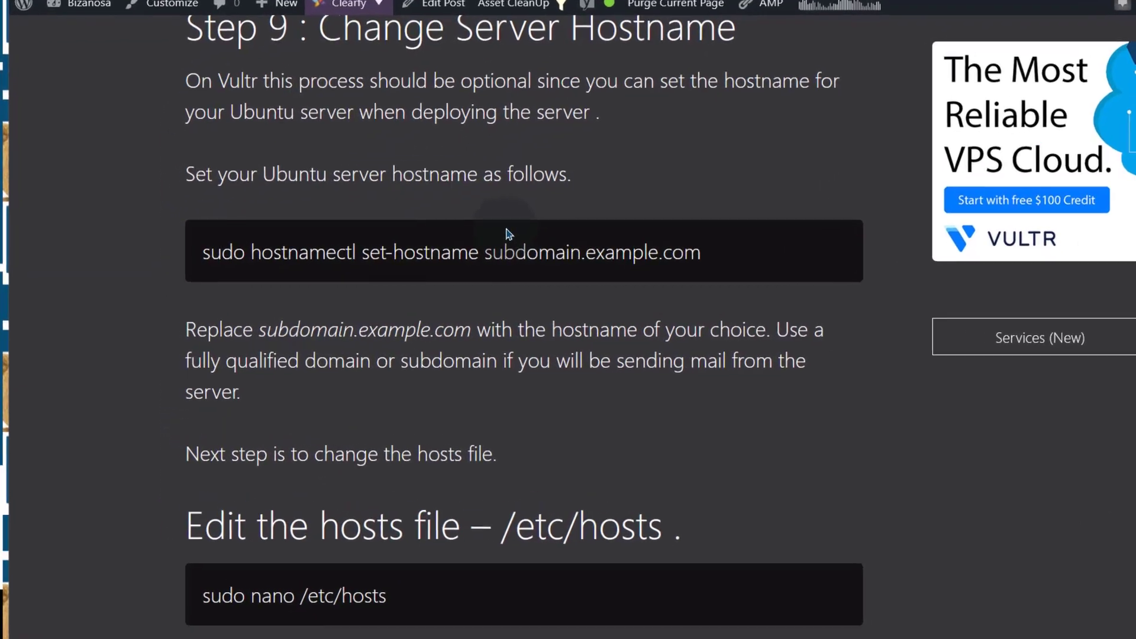
left_click_drag(354, 152, 494, 147)
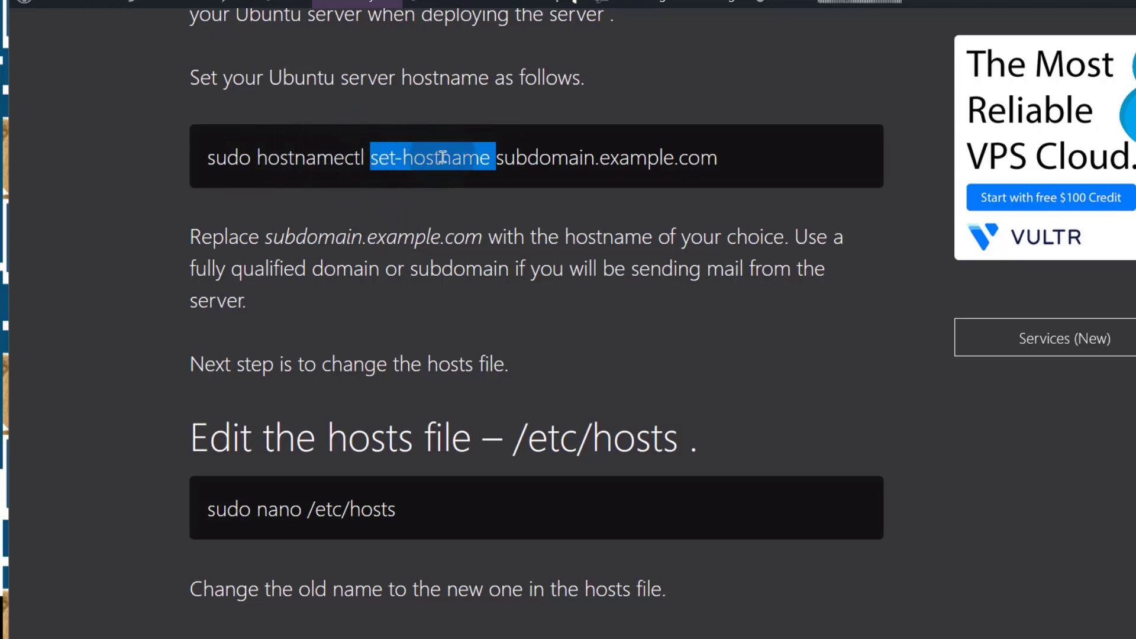
left_click(499, 155)
left_click_drag(499, 155, 725, 159)
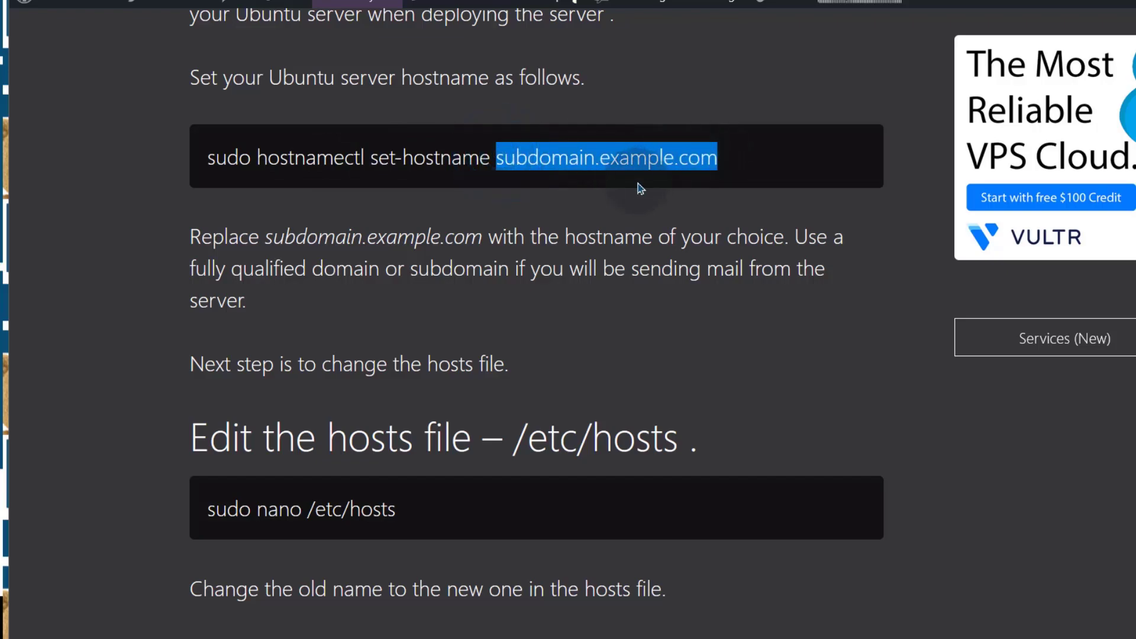
left_click(585, 156)
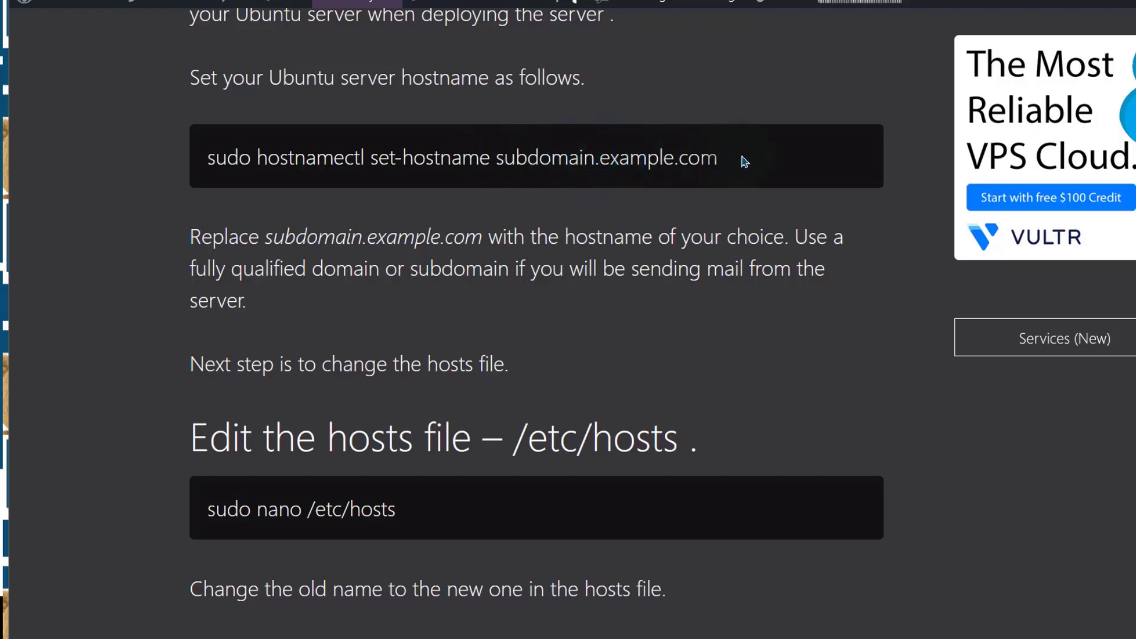
left_click(210, 155)
left_click_drag(210, 155, 717, 157)
right_click(626, 160)
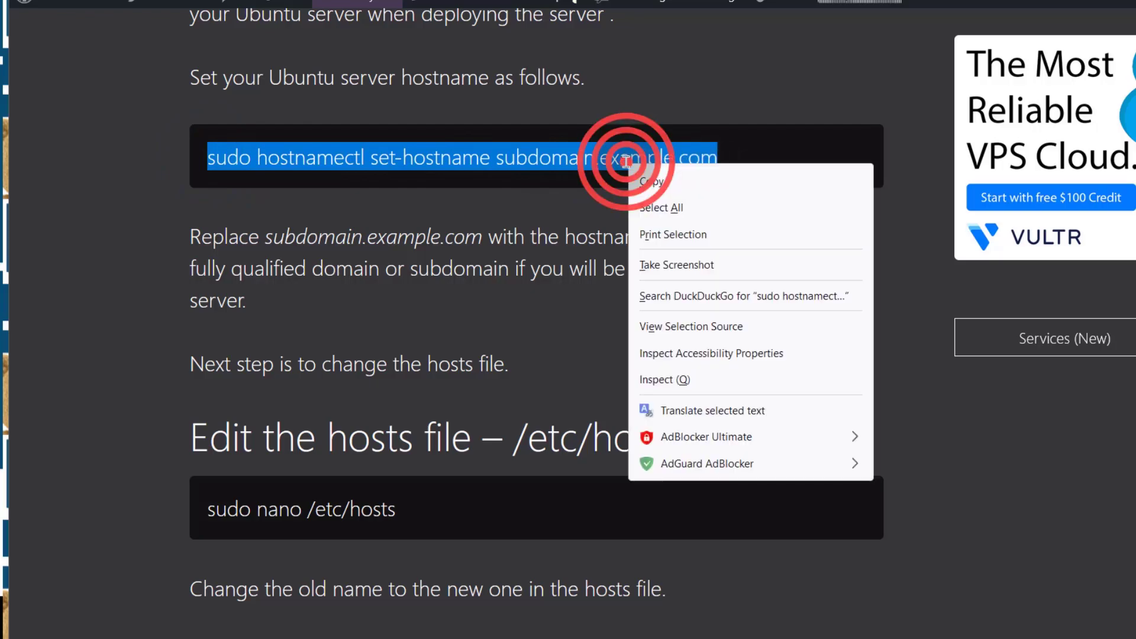
left_click(663, 183)
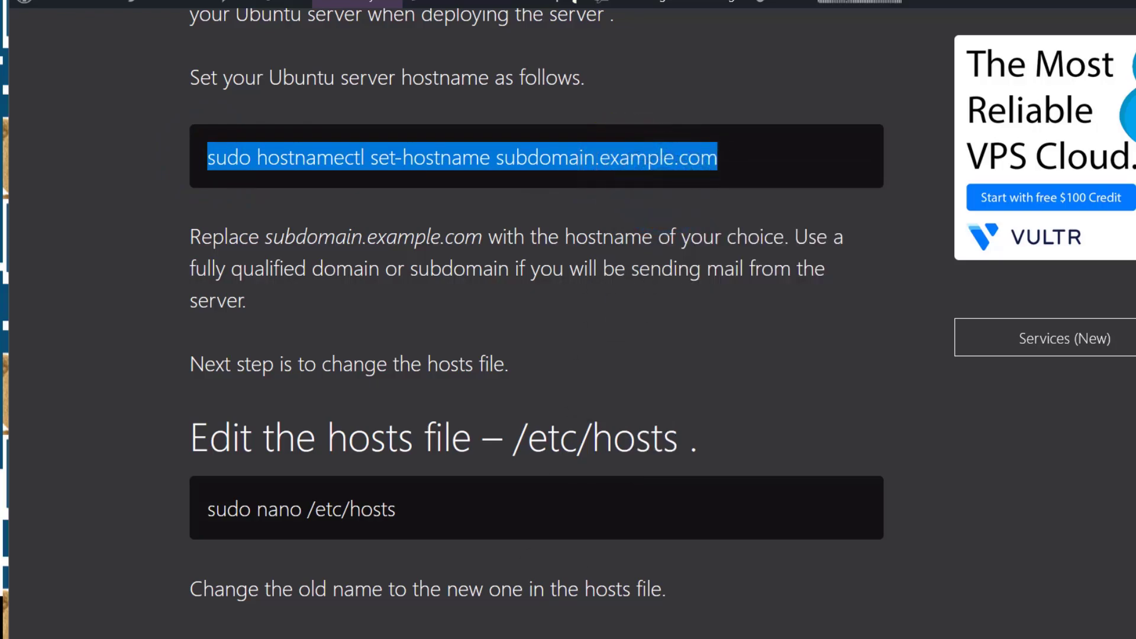
left_click(449, 621)
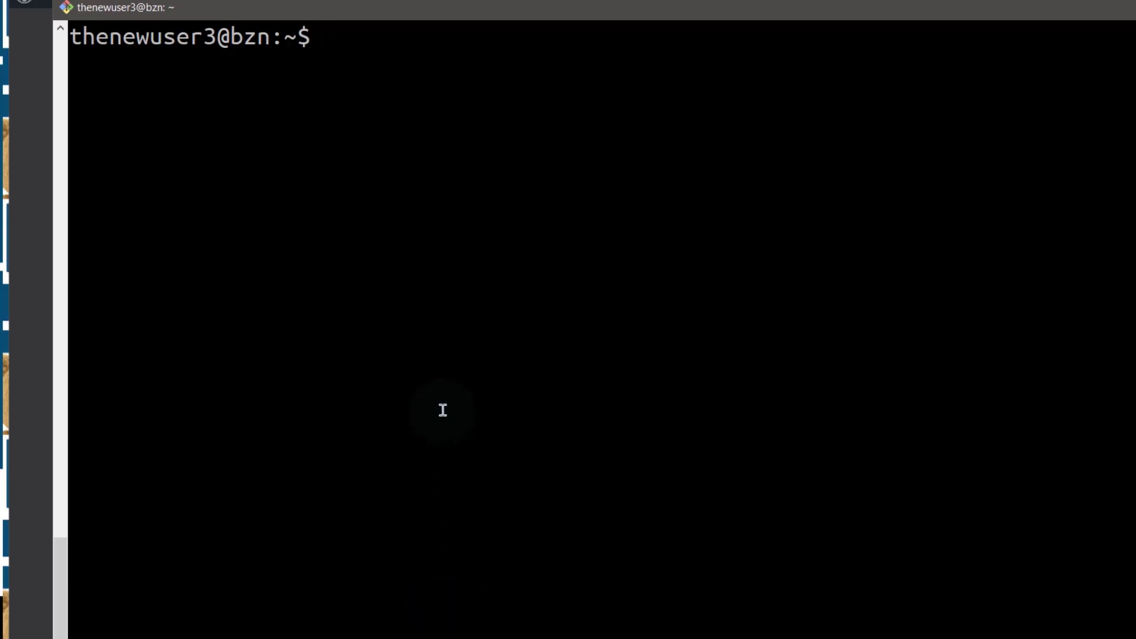
Check the current hostname and paste the hostnamectl set-hostname command at the prompt
type("hostname")
key("Return")
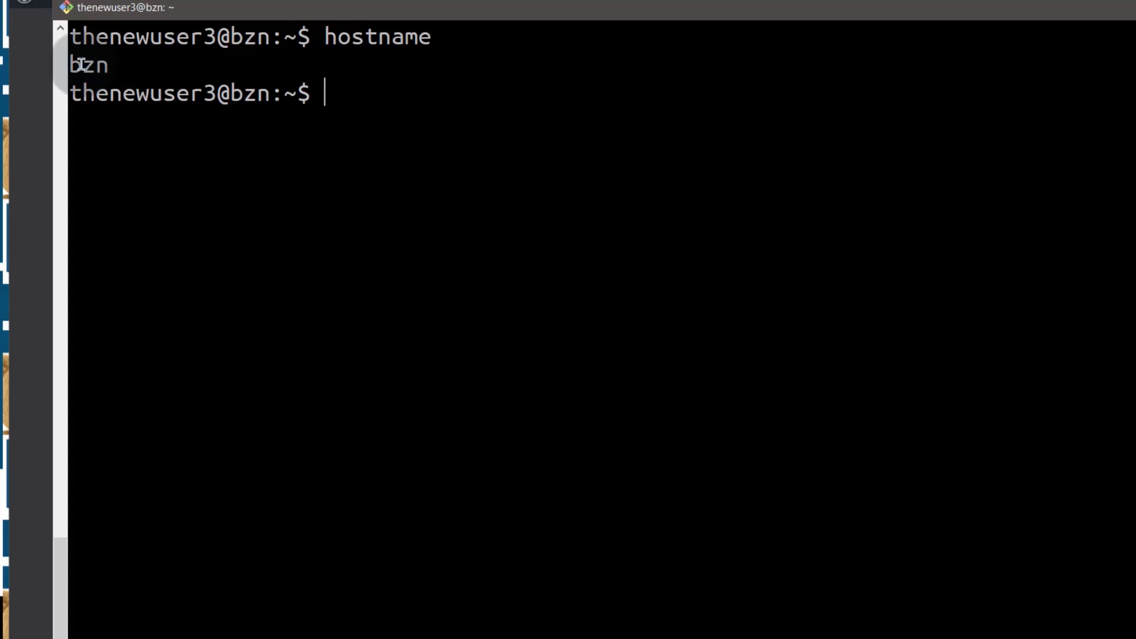
right_click(342, 91)
left_click(381, 141)
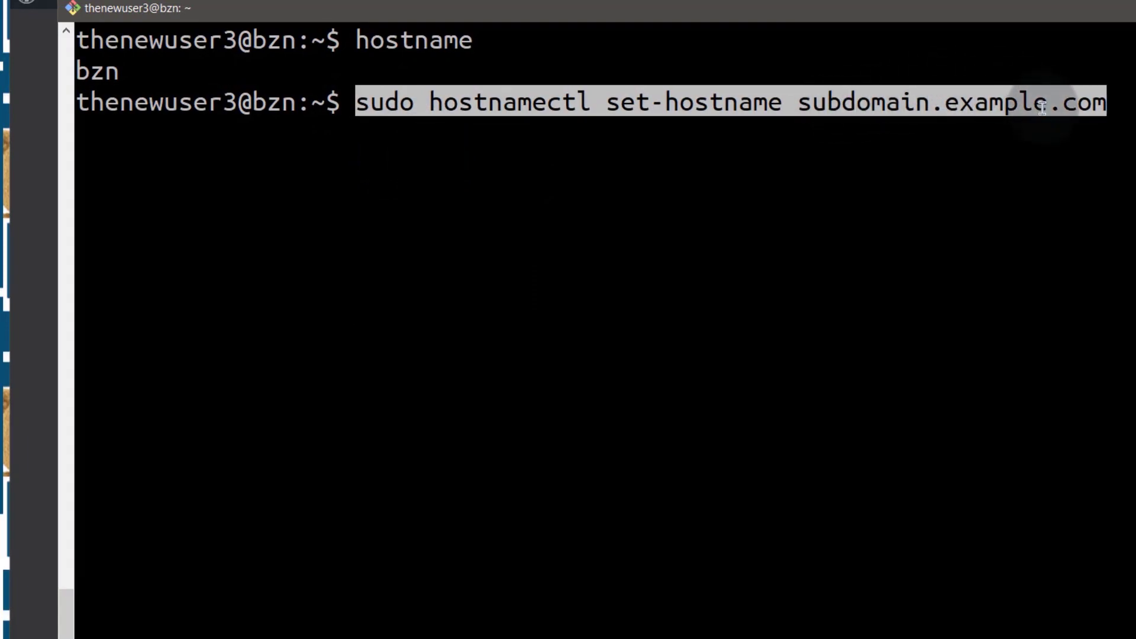
left_click(924, 114)
double_click(793, 94)
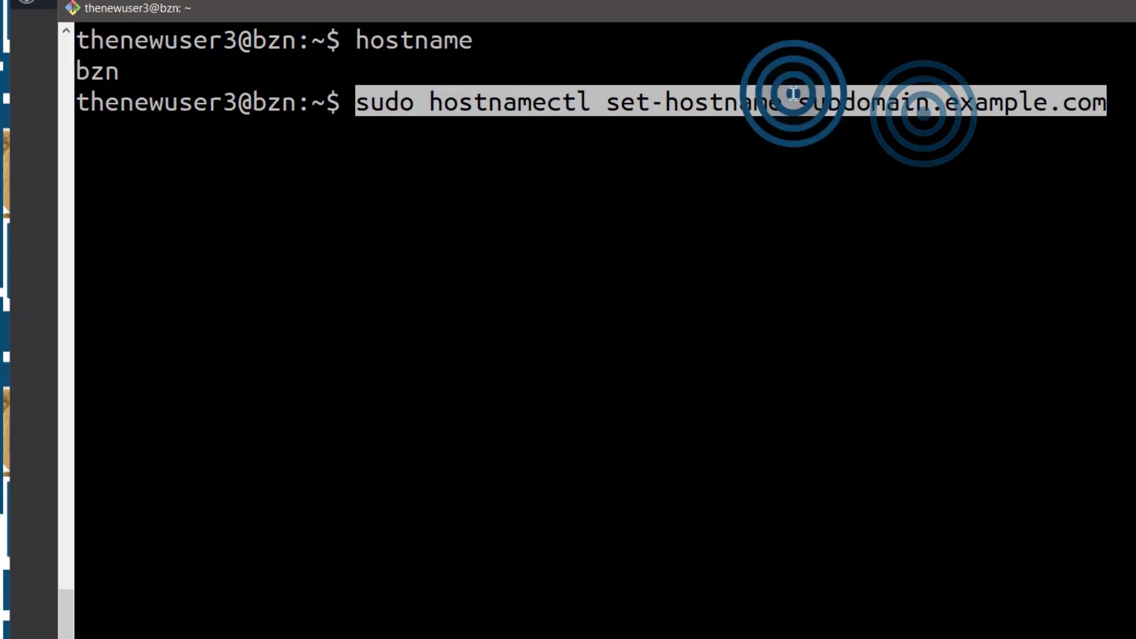
left_click(1131, 102)
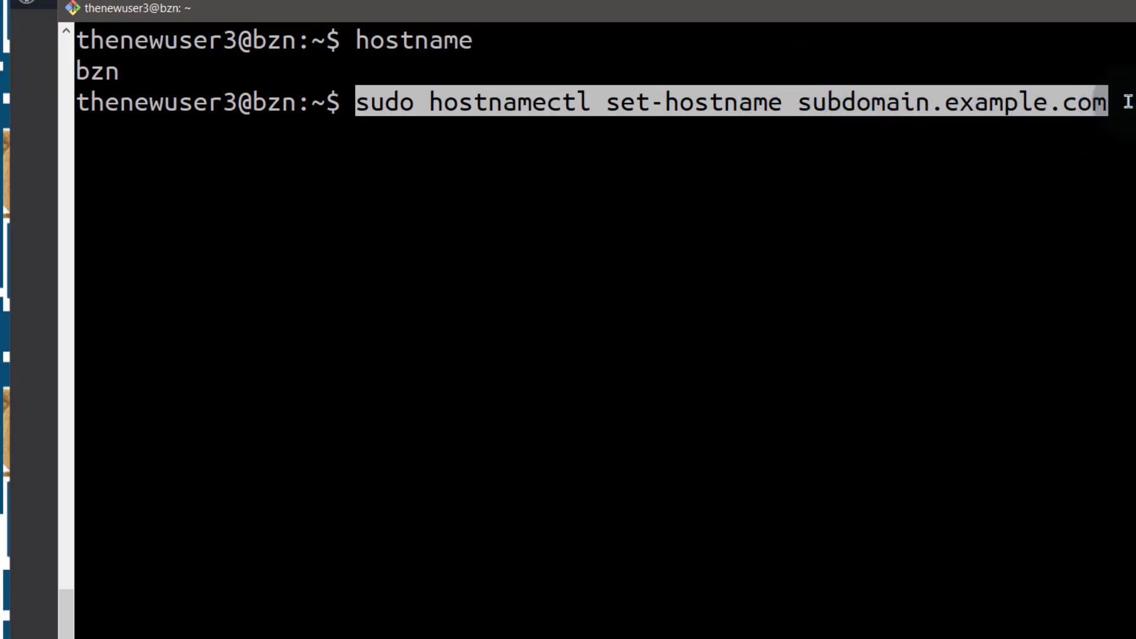
key("Right")
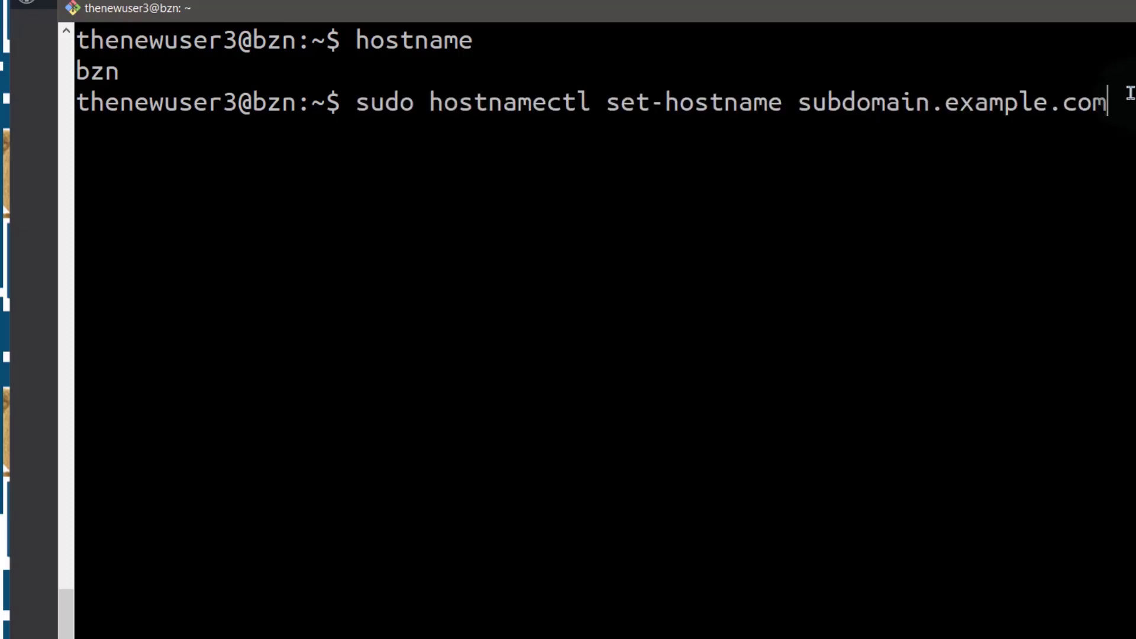
Change the command's hostname to subdomain.bizanosa.com and run it with the sudo password
left_click_drag(1108, 102, 805, 109)
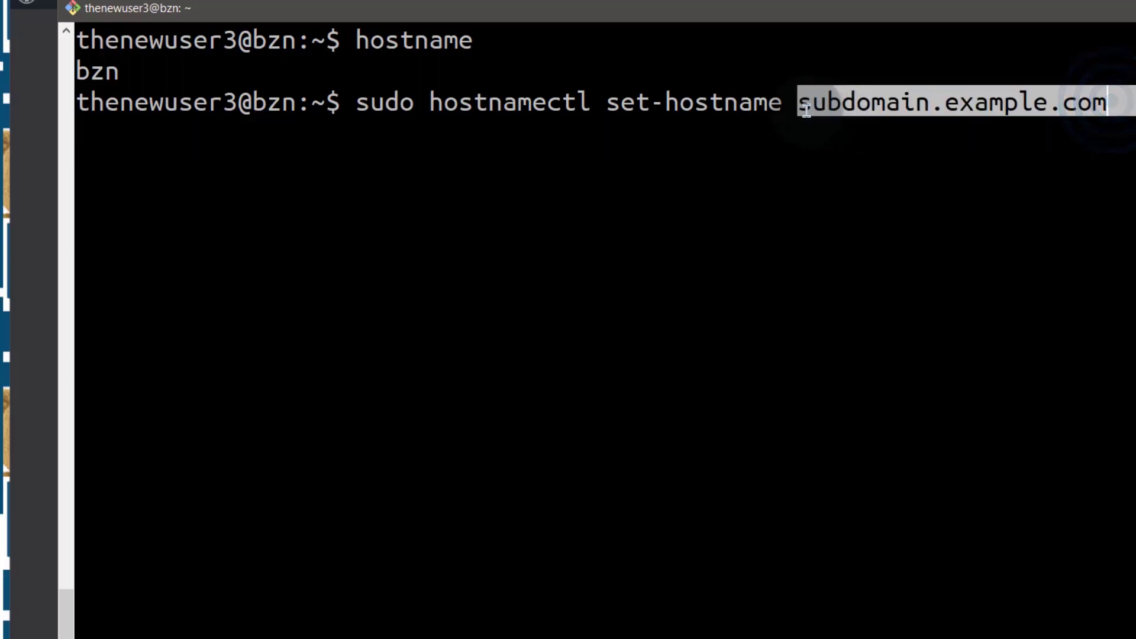
left_click(934, 96)
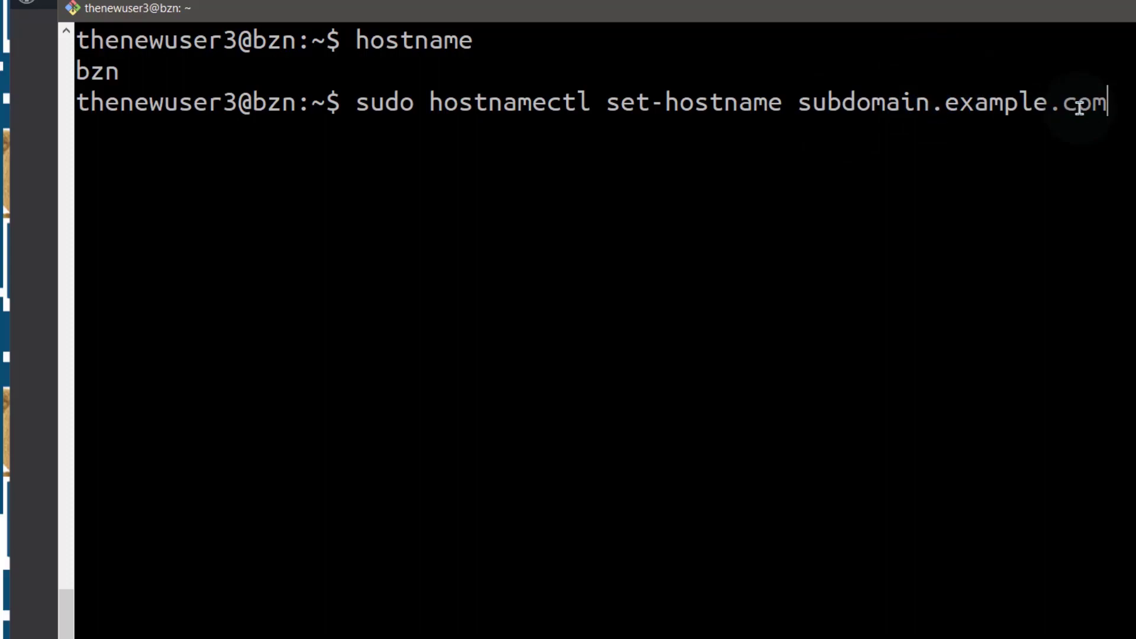
key("Left")
key("Left")
key("Left")
key("Delete")
key("BackSpace")
key("BackSpace")
key("BackSpace")
key("BackSpace")
key("BackSpace")
key("BackSpace")
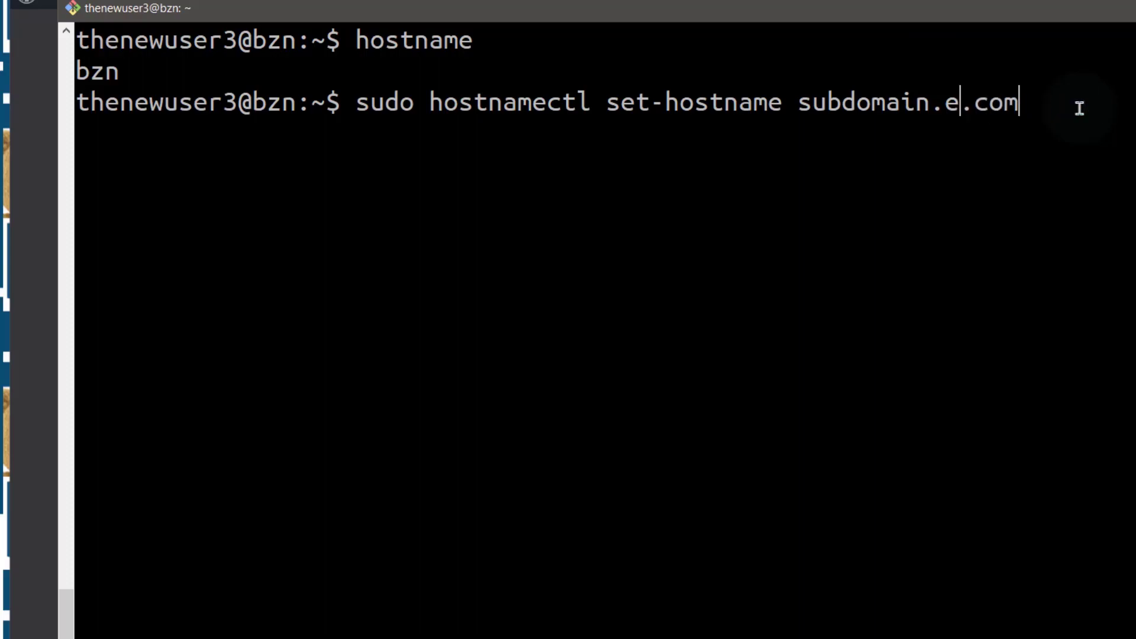
type("bizanosa")
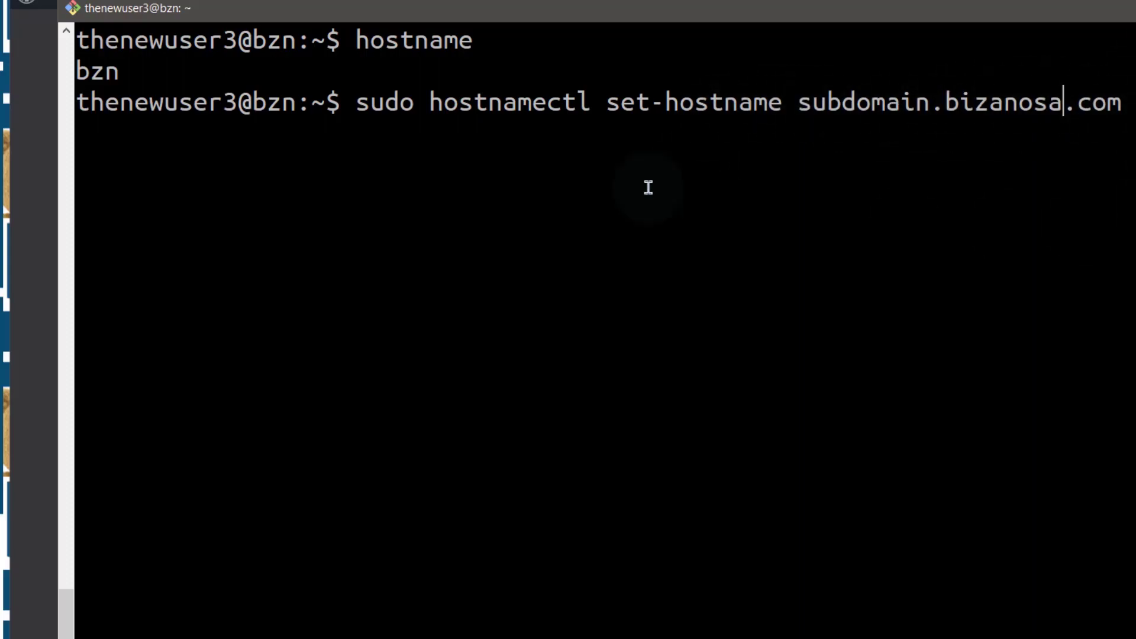
key("Return")
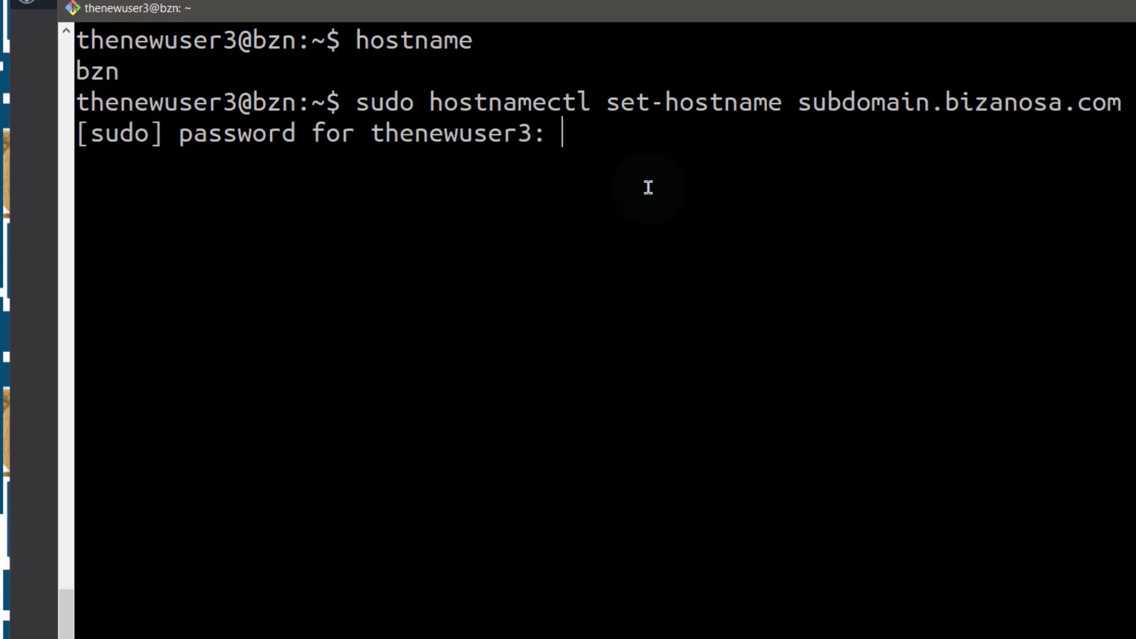
key("Return")
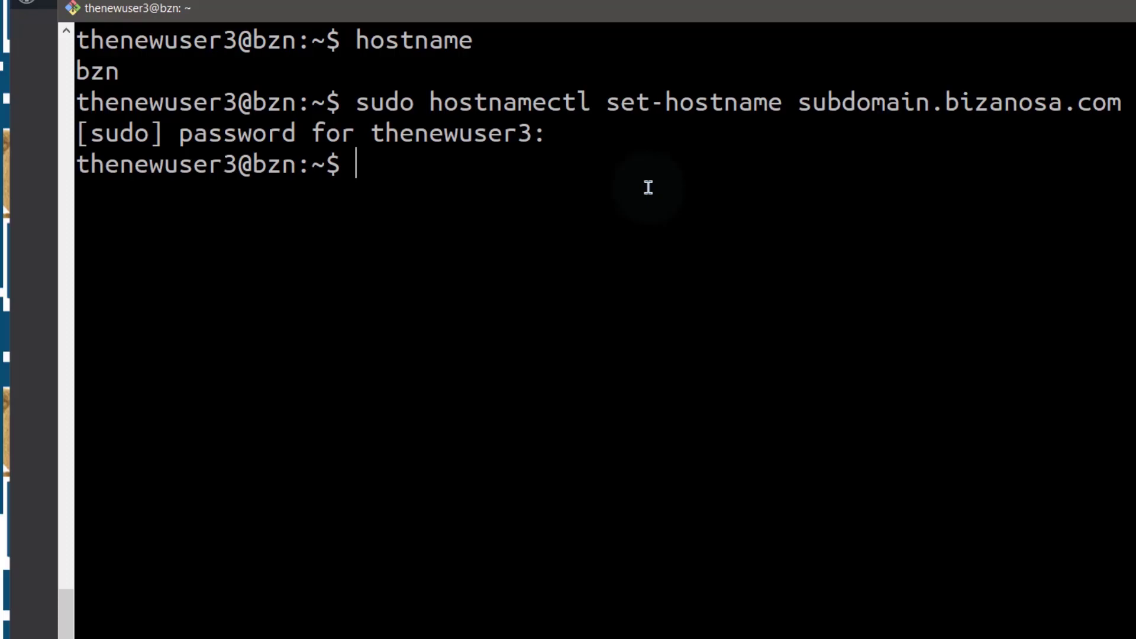
Rerun hostname to confirm it now reports subdomain.bizanosa.com
key("Up")
key("Up")
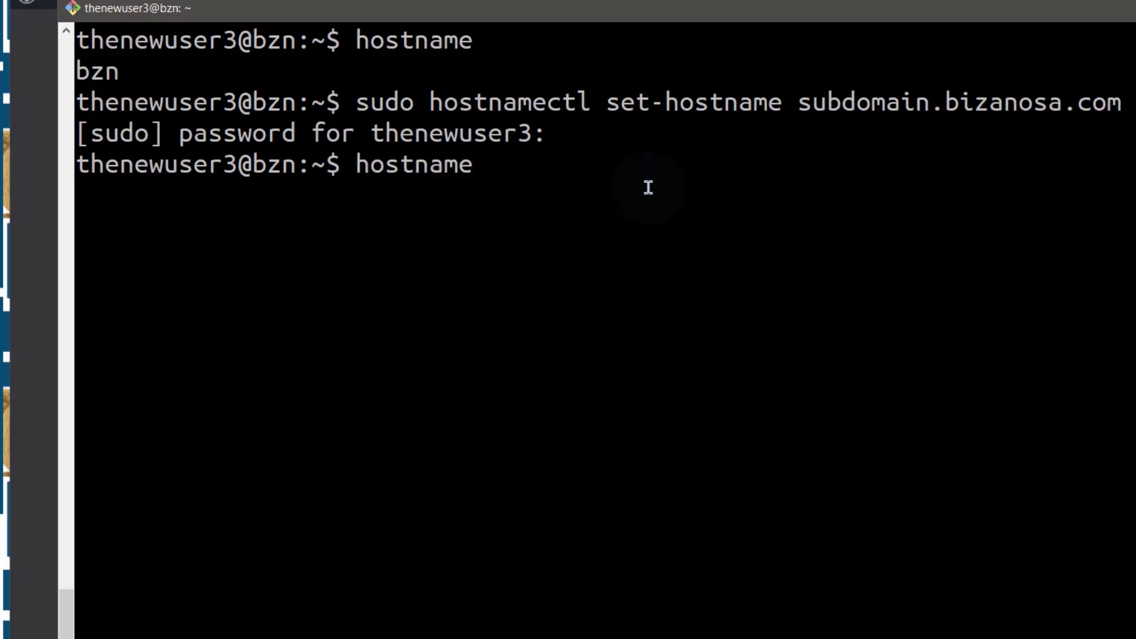
key("Return")
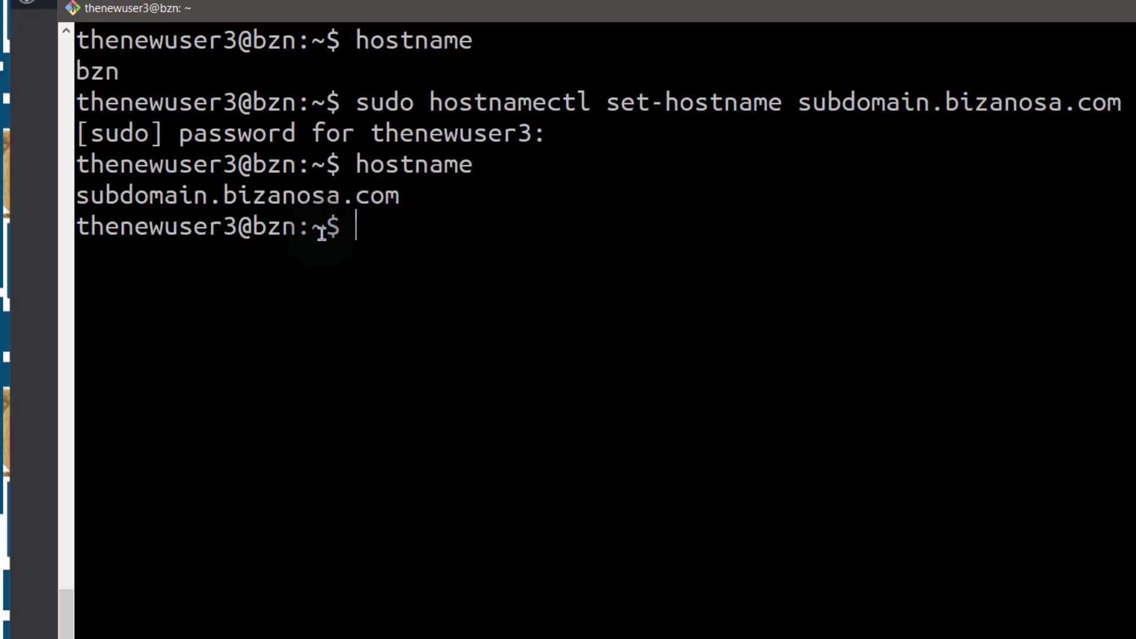
left_click_drag(82, 197, 400, 197)
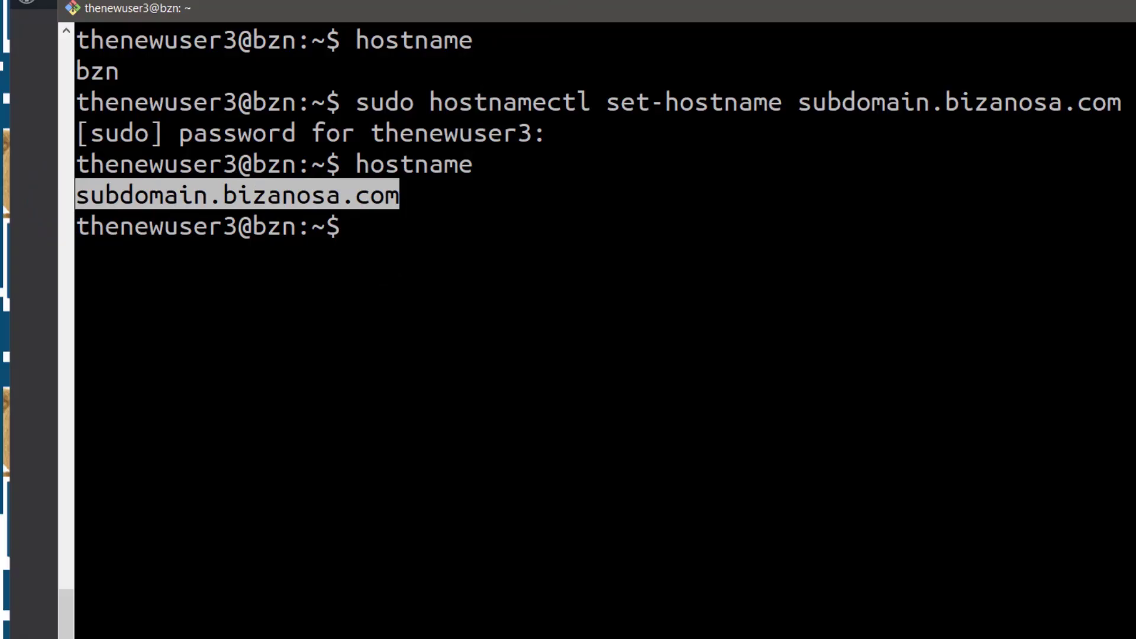
left_click(541, 1)
scroll(458, 515, "down", 3)
Copy 'sudo nano /etc/hosts' from the guide's hosts-file step and paste it at the server prompt
left_click_drag(363, 273, 449, 270)
left_click_drag(567, 275, 740, 274)
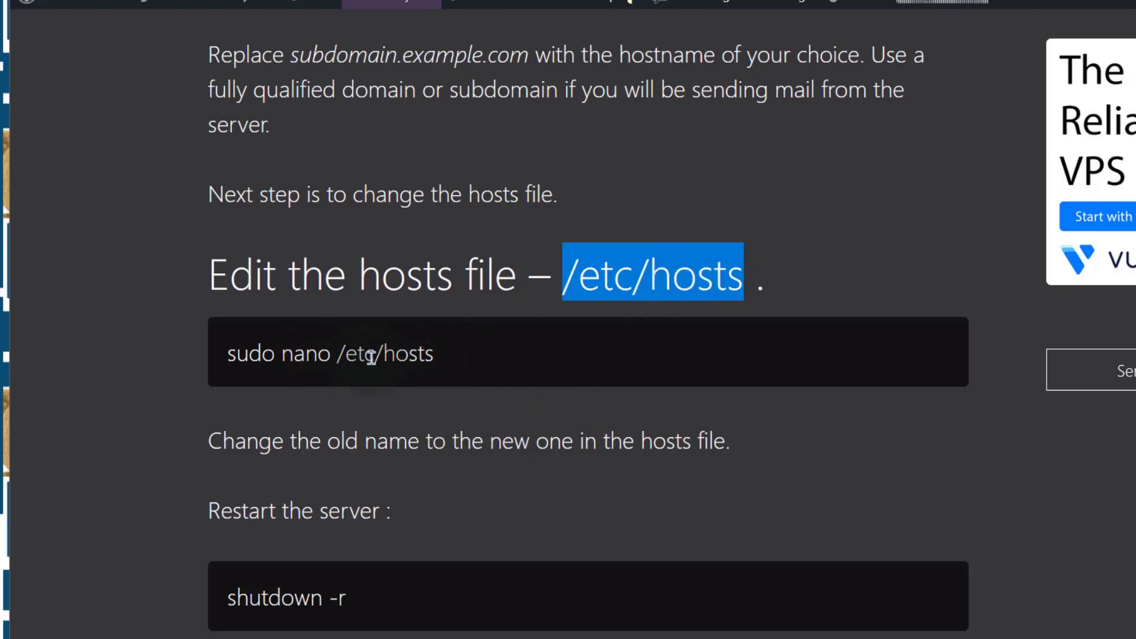
left_click_drag(231, 360, 427, 355)
key("super+c")
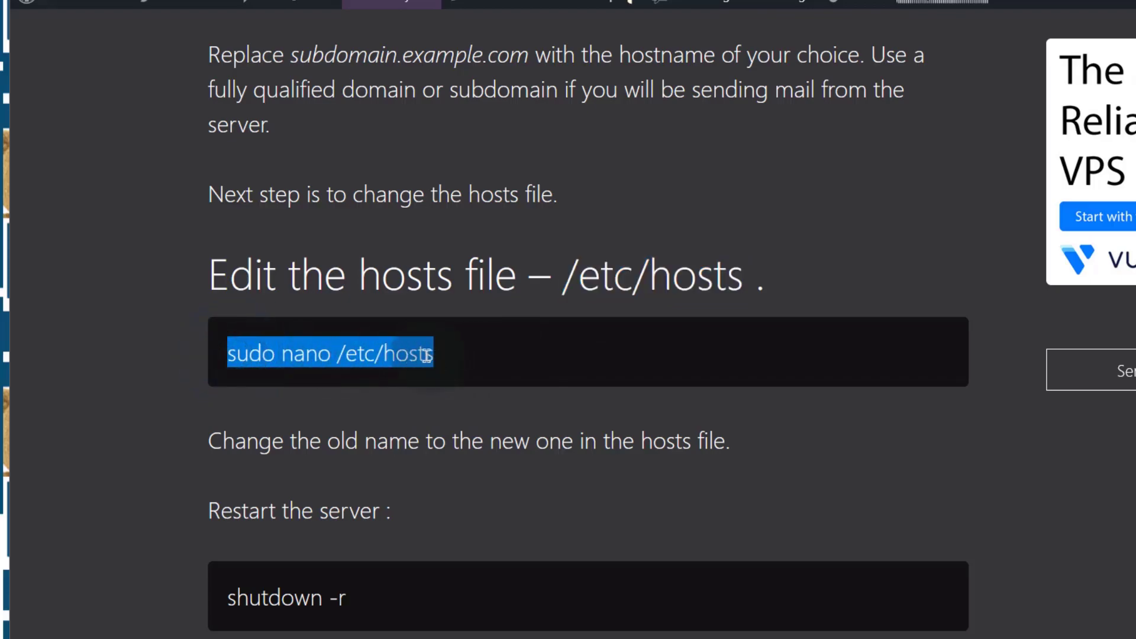
right_click(426, 355)
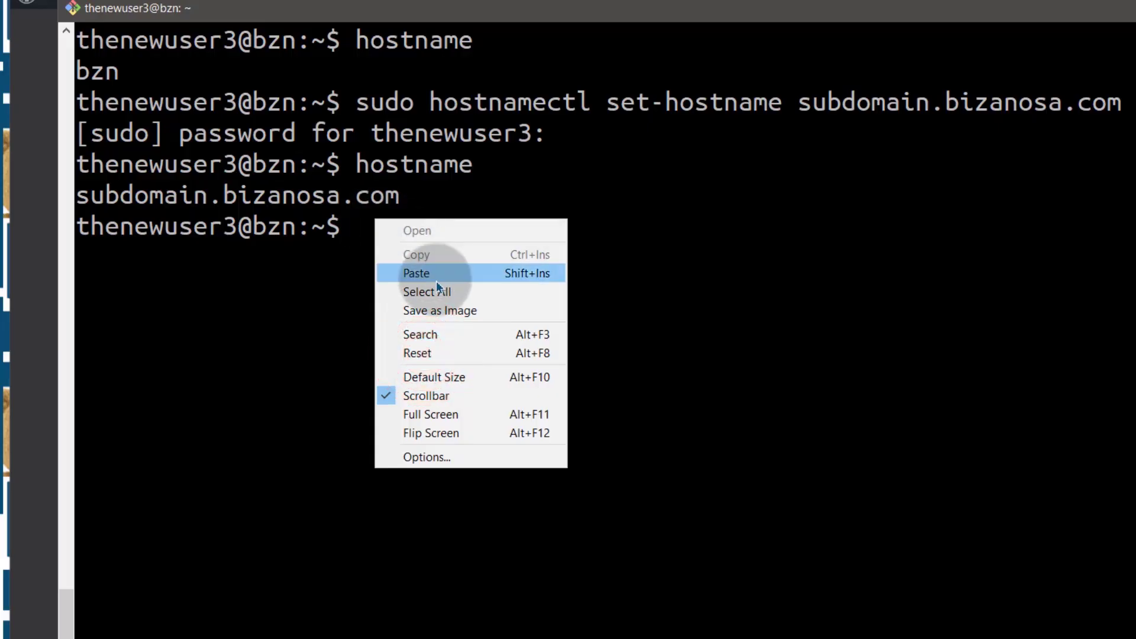
left_click(437, 278)
Open /etc/hosts in nano and inspect the cp3.bizanosa.com cp3 names on the 127.0.1.1 and 45.63.65.90 lines
key("Return")
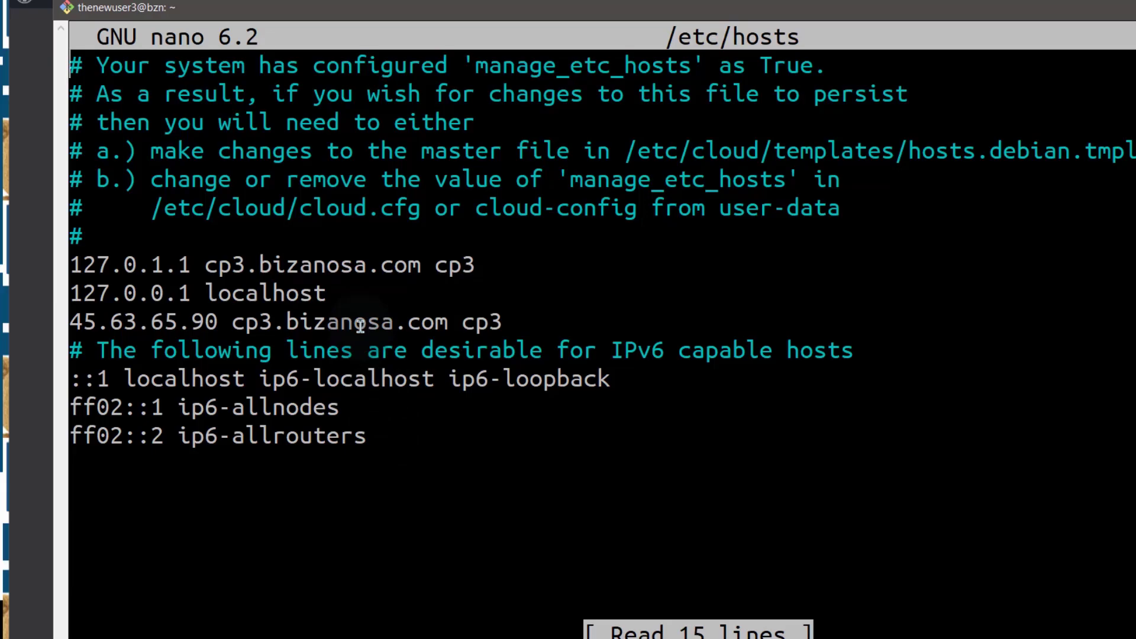
key("Down")
key("Down")
key("Down")
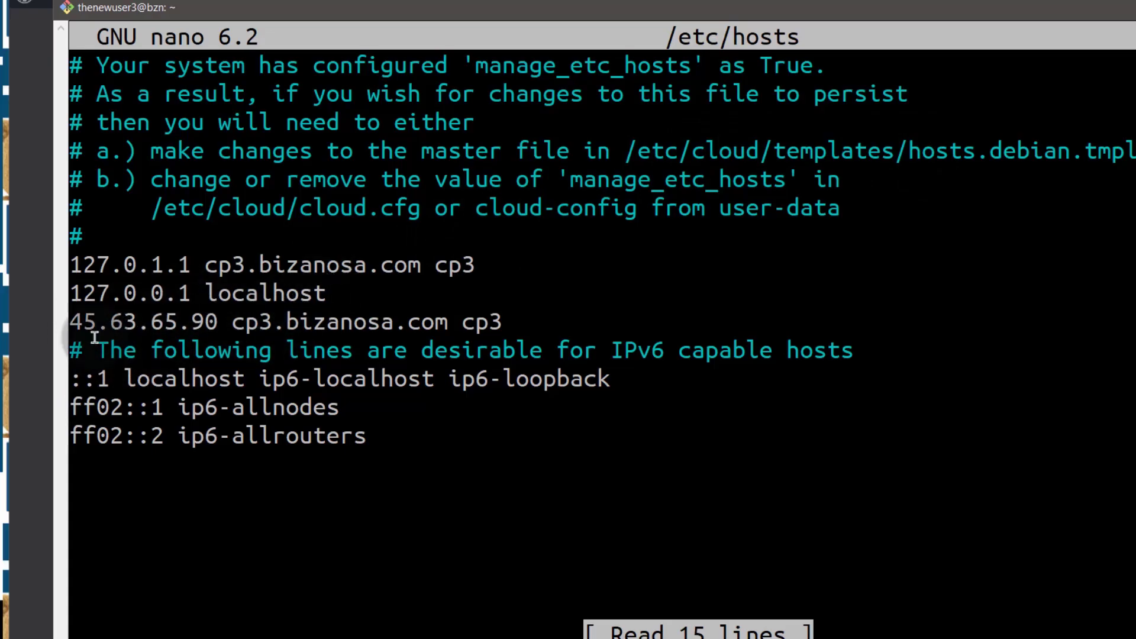
left_click_drag(71, 321, 502, 319)
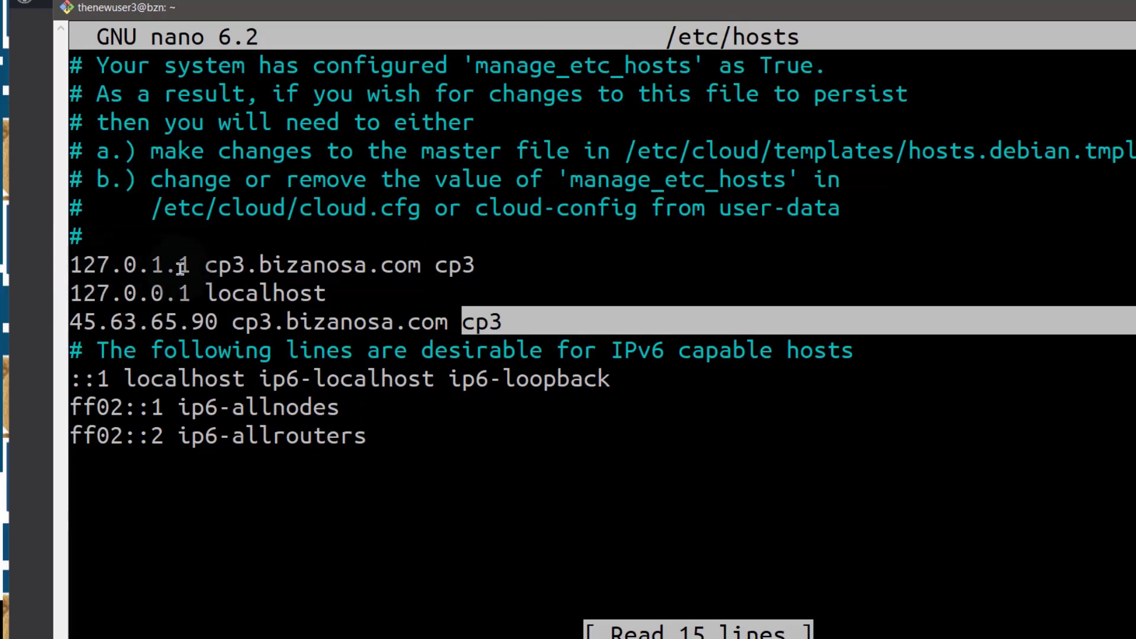
left_click_drag(203, 264, 412, 249)
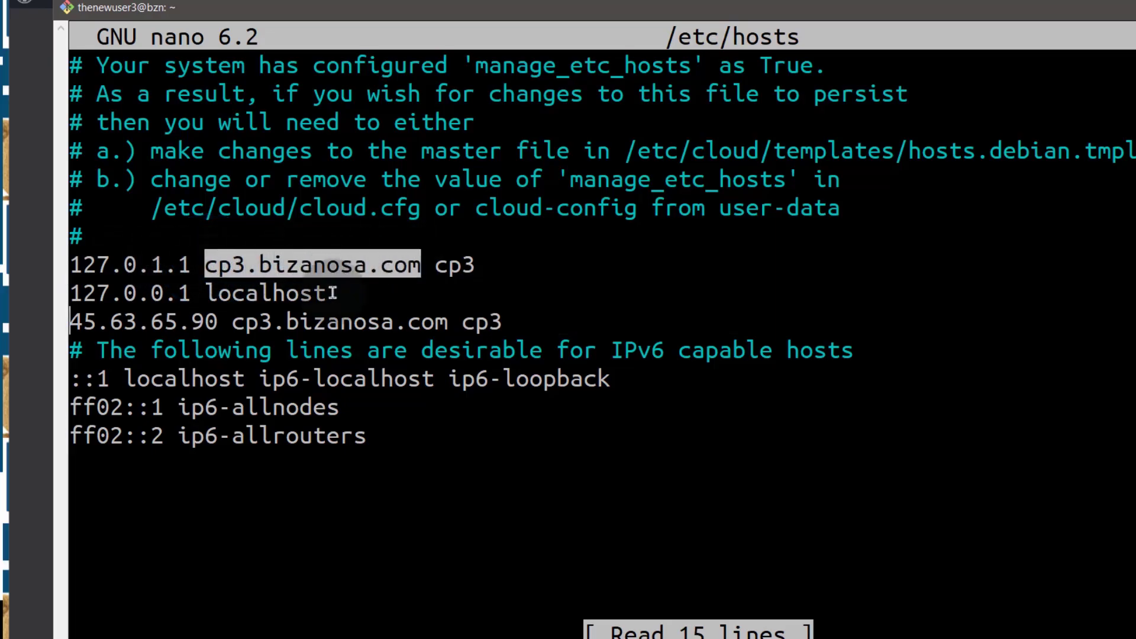
left_click(435, 257)
double_click(448, 258)
left_click_drag(277, 322, 75, 320)
left_click(211, 322)
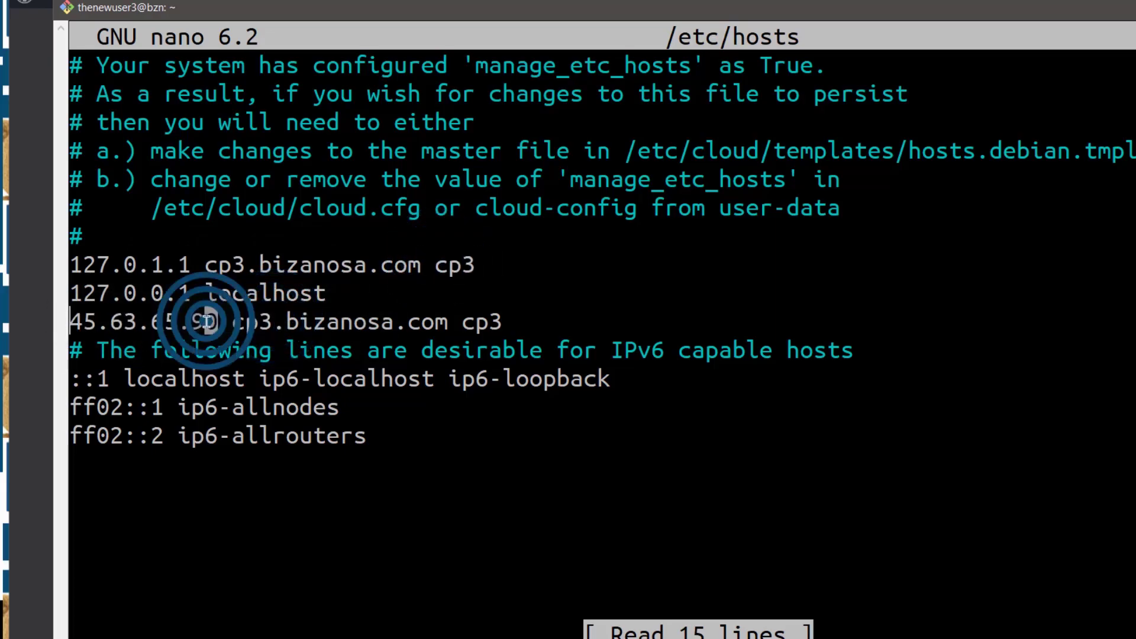
left_click_drag(232, 321, 448, 319)
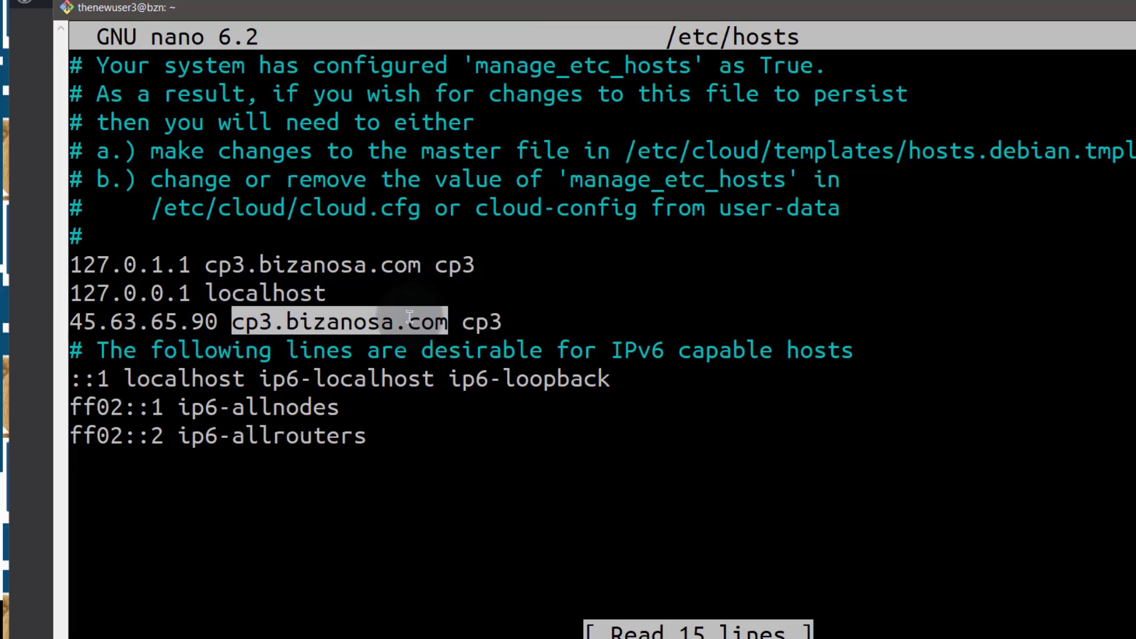
left_click_drag(462, 321, 499, 321)
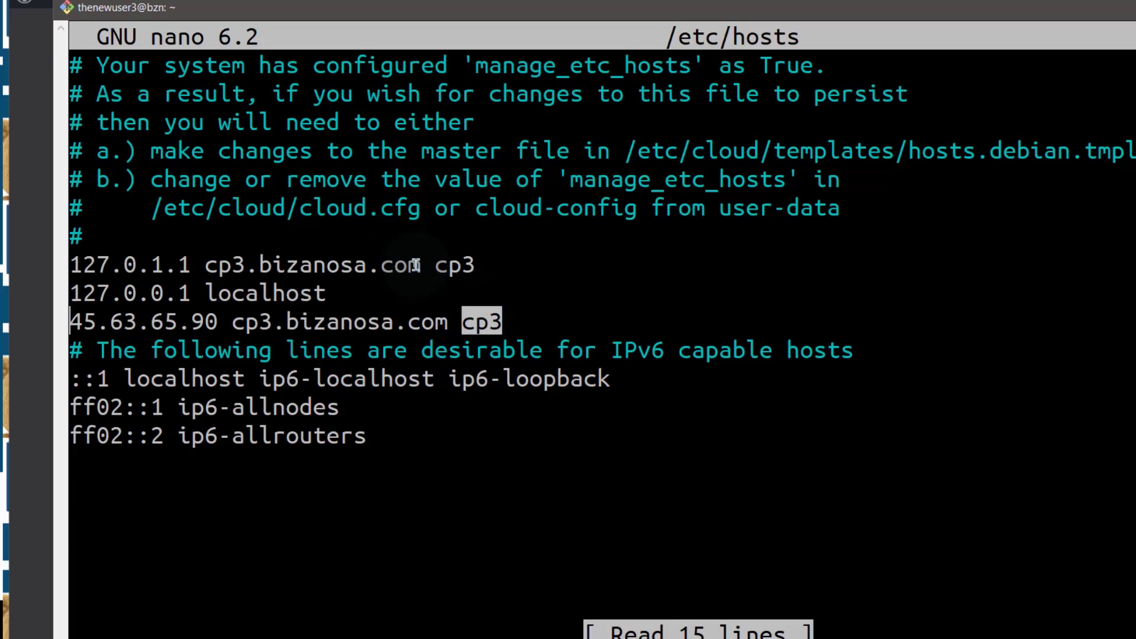
Exit nano, copy the new hostname subdomain.bizanosa.com, and reopen /etc/hosts
key("ctrl+x")
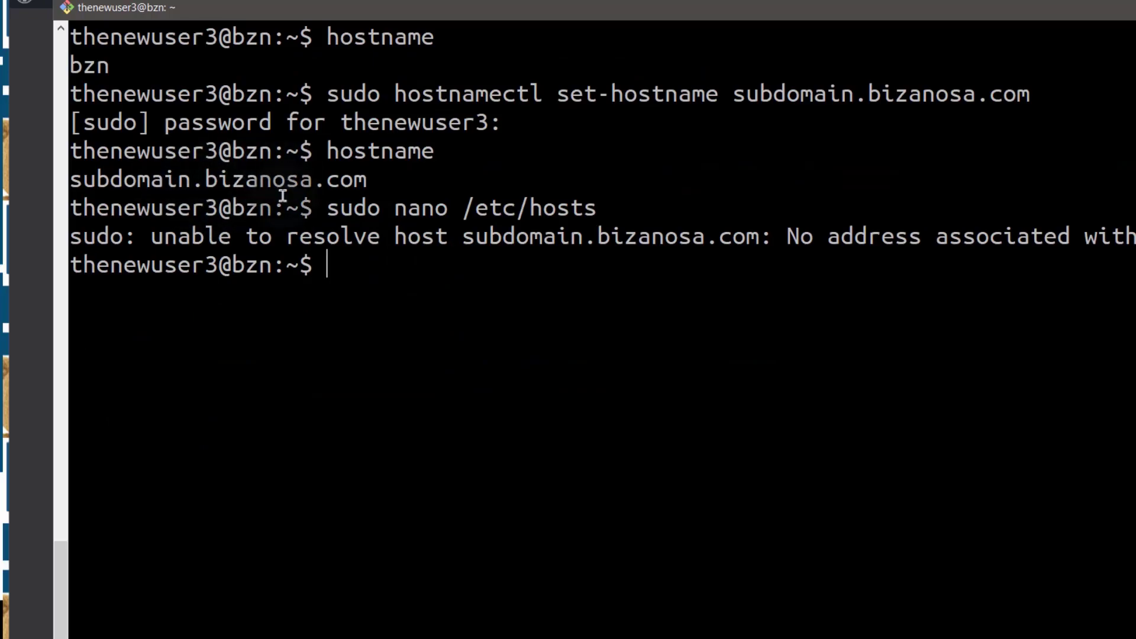
left_click_drag(71, 180, 357, 187)
right_click(357, 187)
left_click(395, 212)
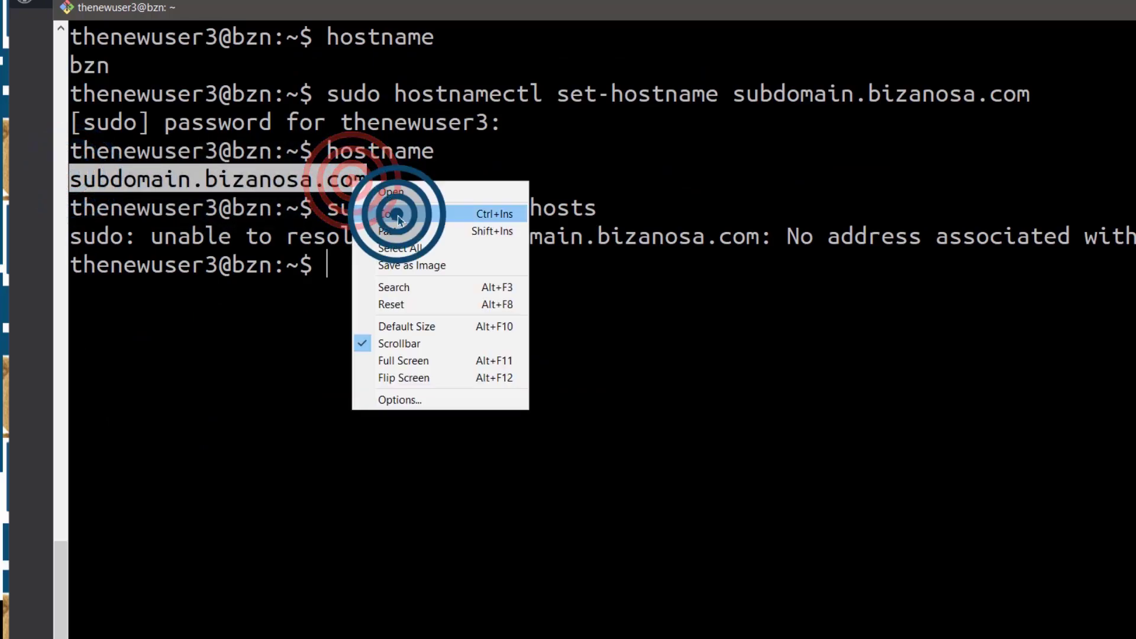
key("Up")
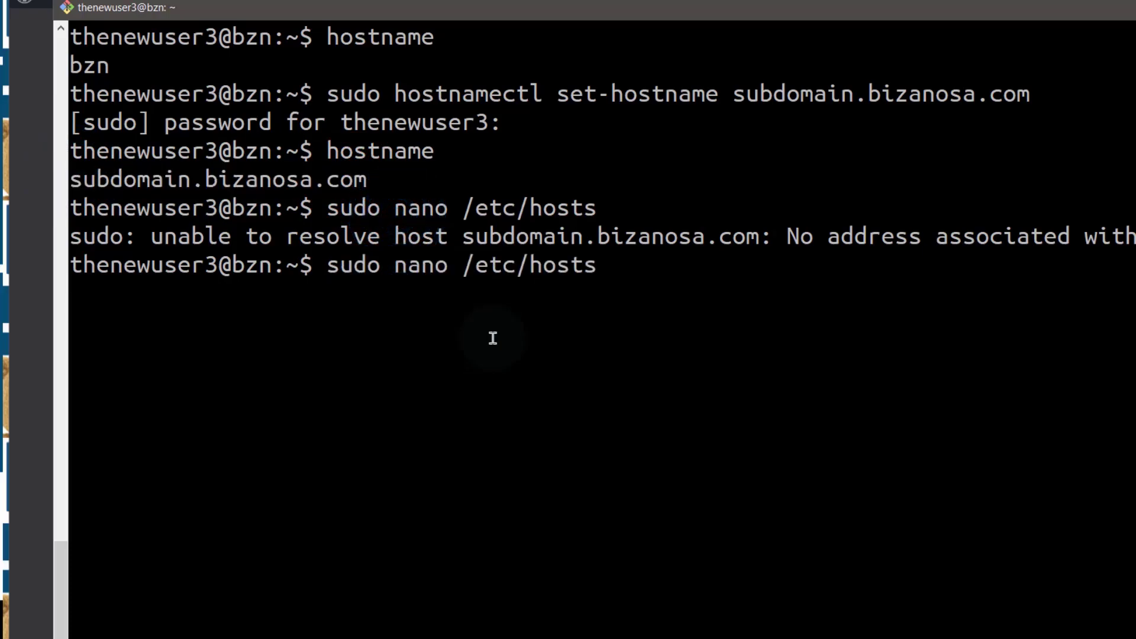
key("Return")
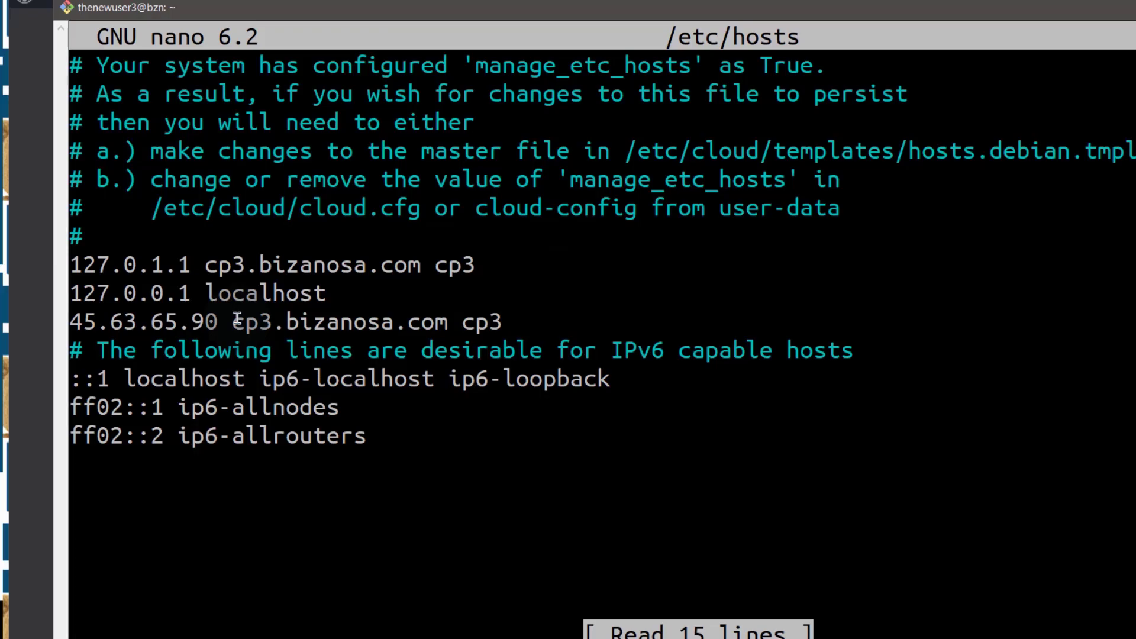
Replace the 45.63.65.90 names with 'subdomain.bizanosa.com subdomain', save, and type sudo reboot
key("Down")
key("Down")
key("Down")
key("Right")
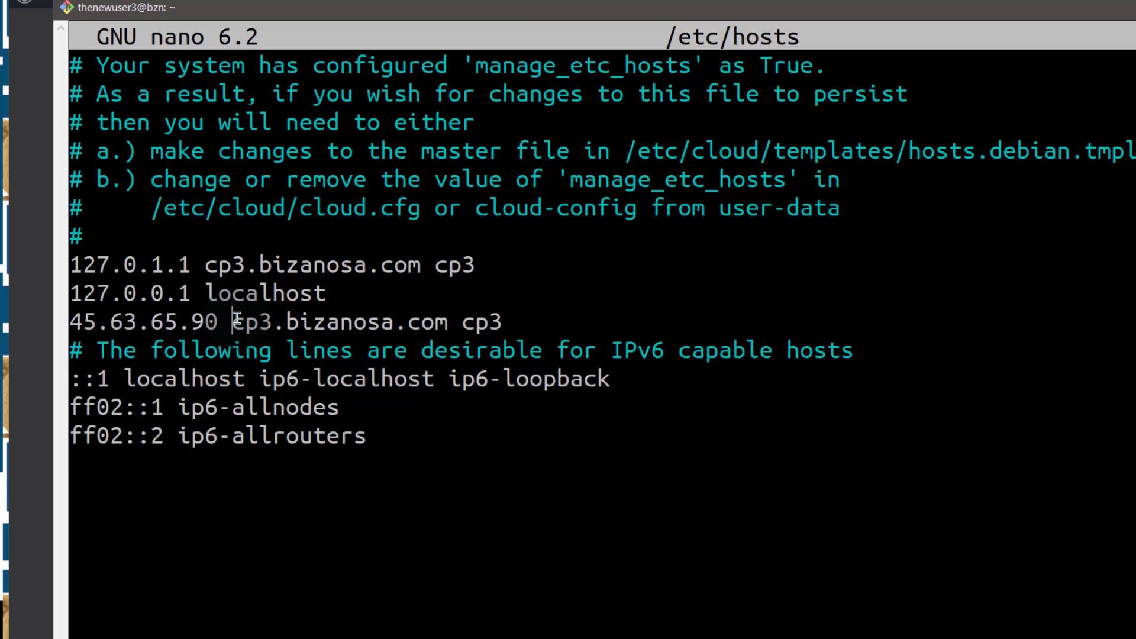
key("Delete")
key("Delete")
key("Delete")
key("Delete")
key("Delete")
key("Delete")
key("Delete")
key("Delete")
key("Delete")
key("Delete")
key("Delete")
key("Delete")
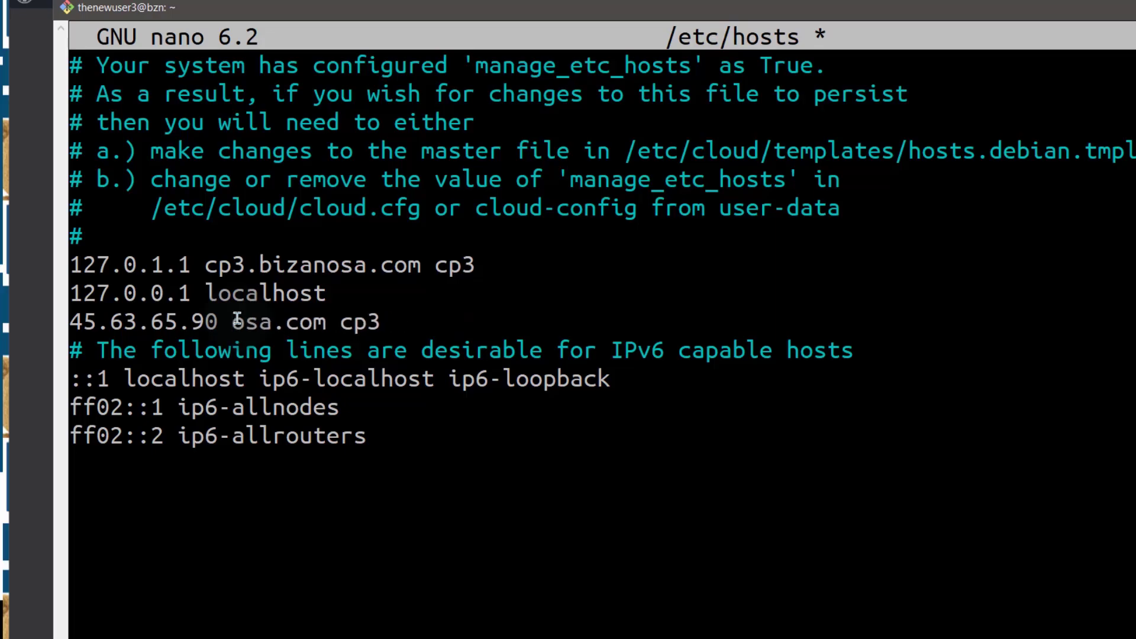
key("Delete")
key("Delete")
key("Delete")
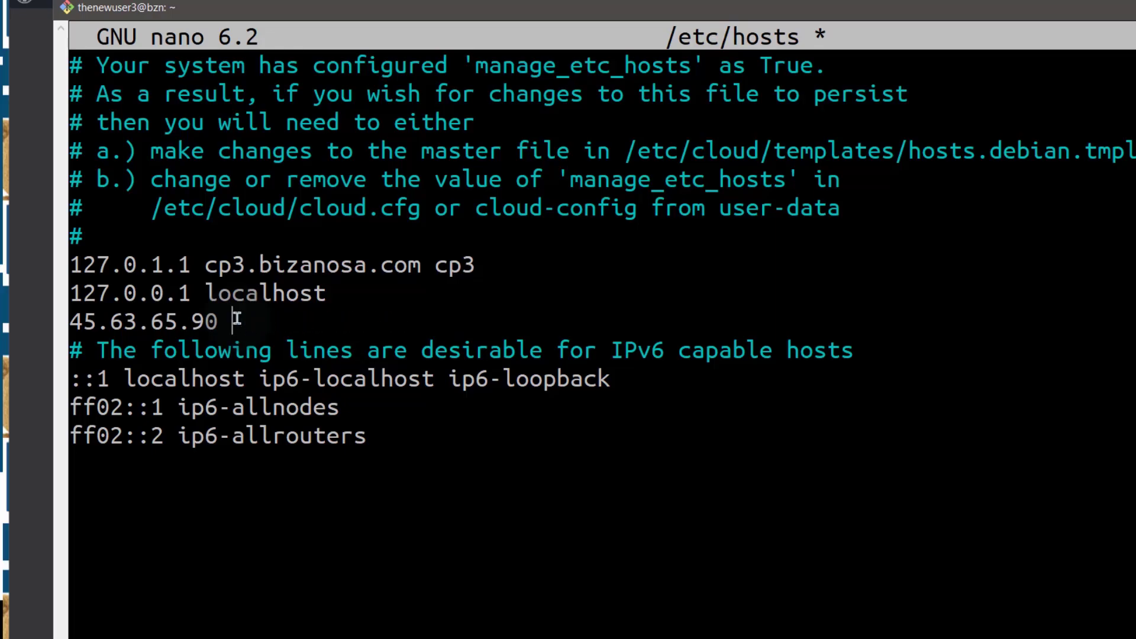
key("shift+Insert")
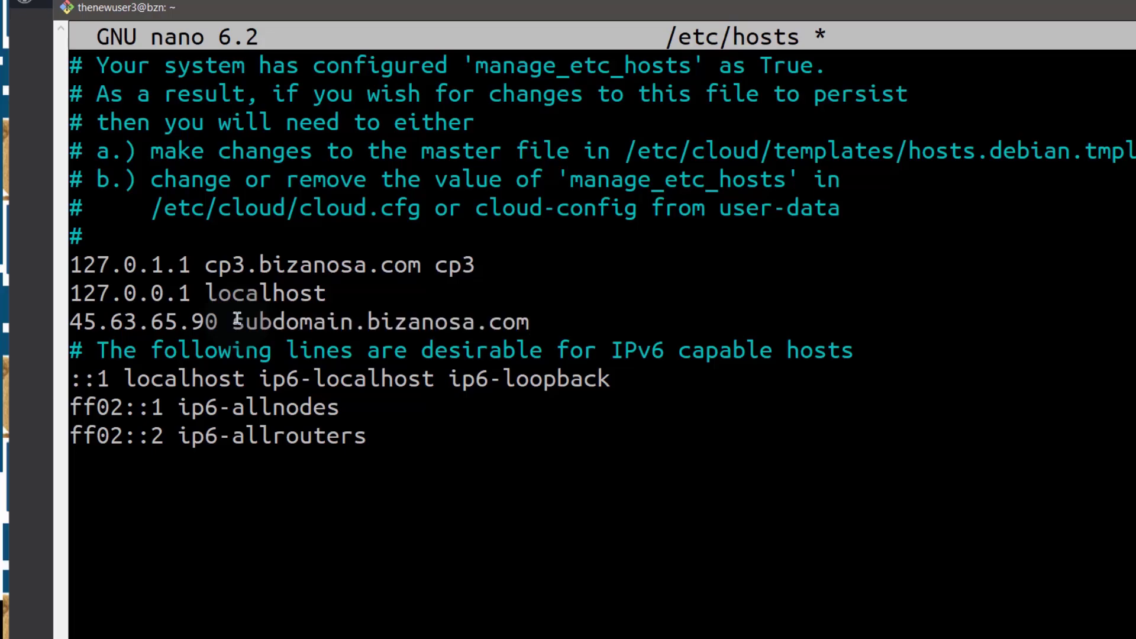
double_click(278, 321)
right_click(268, 320)
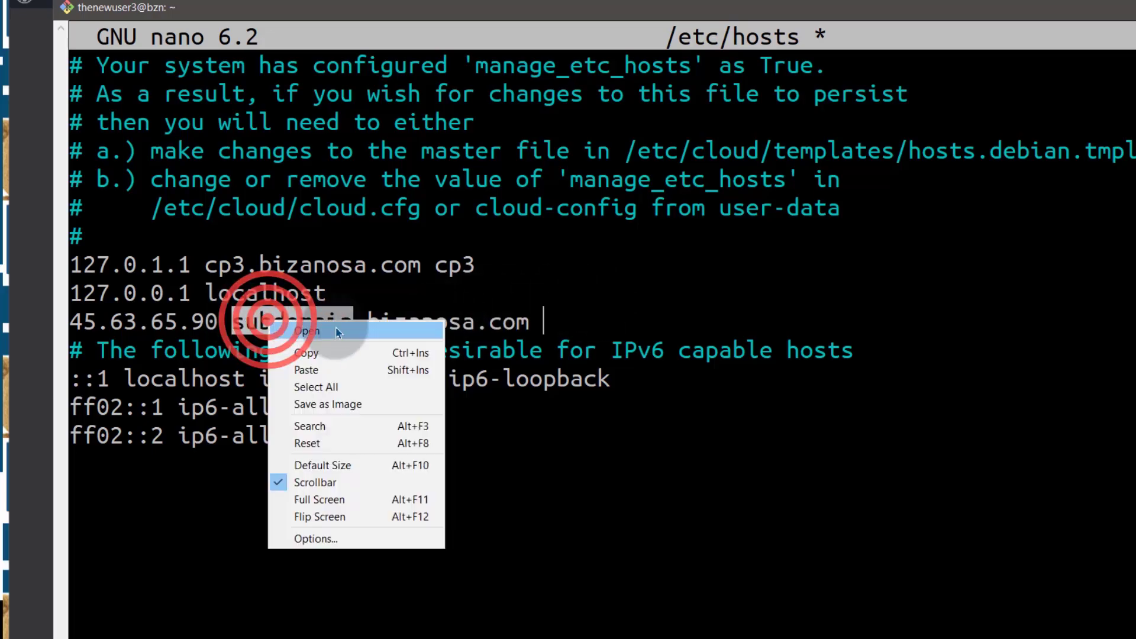
left_click(306, 369)
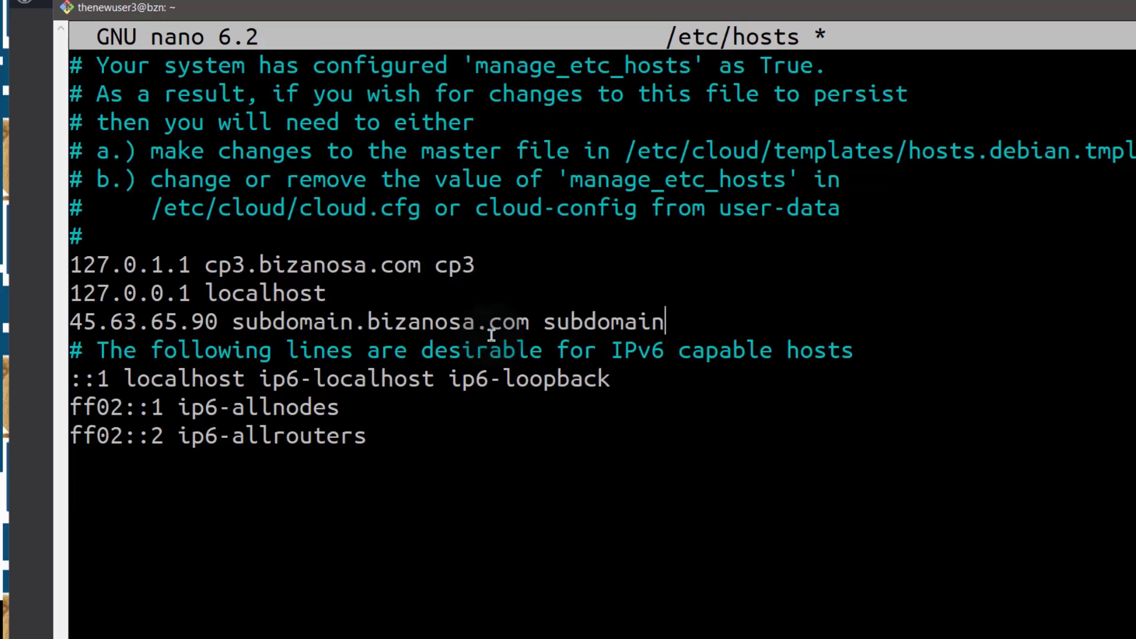
key("ctrl+x")
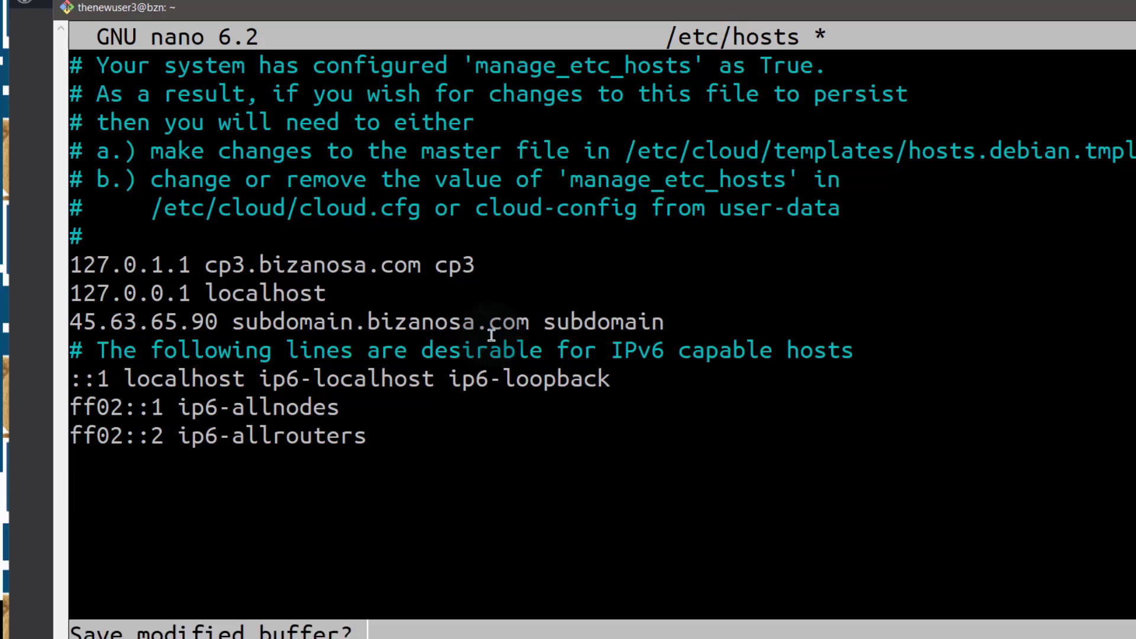
key("y")
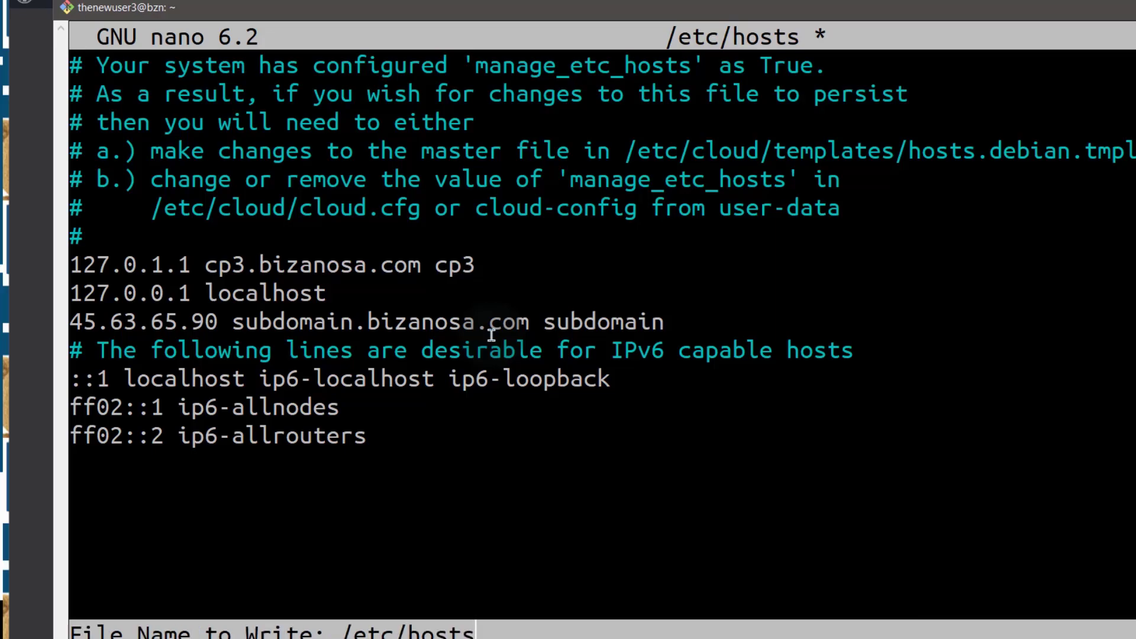
key("Return")
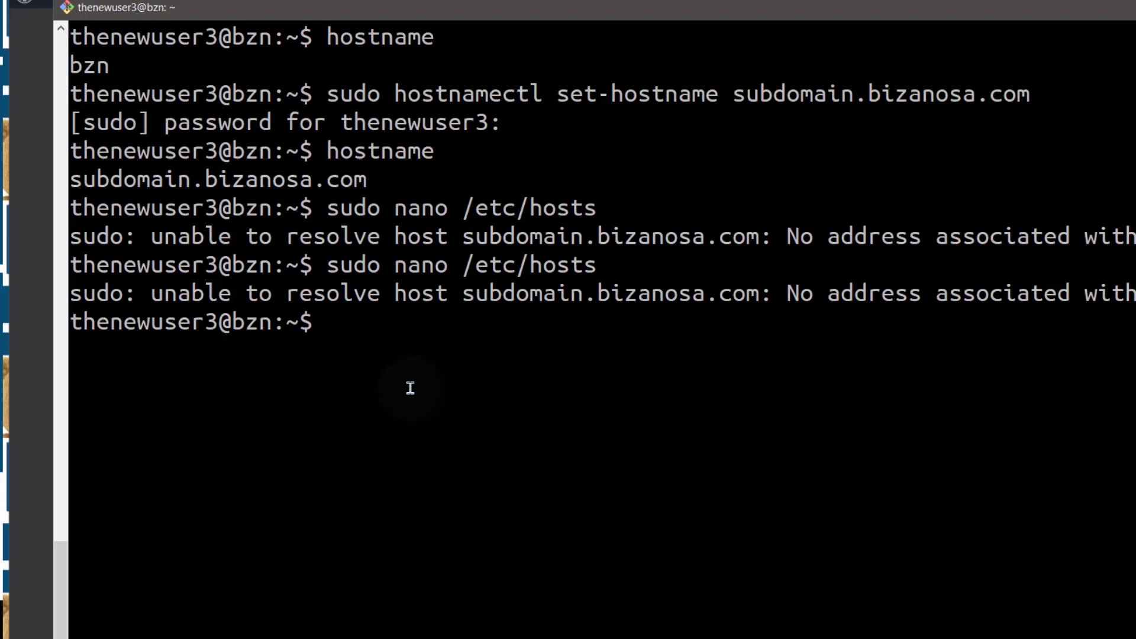
type("sudo reboot")
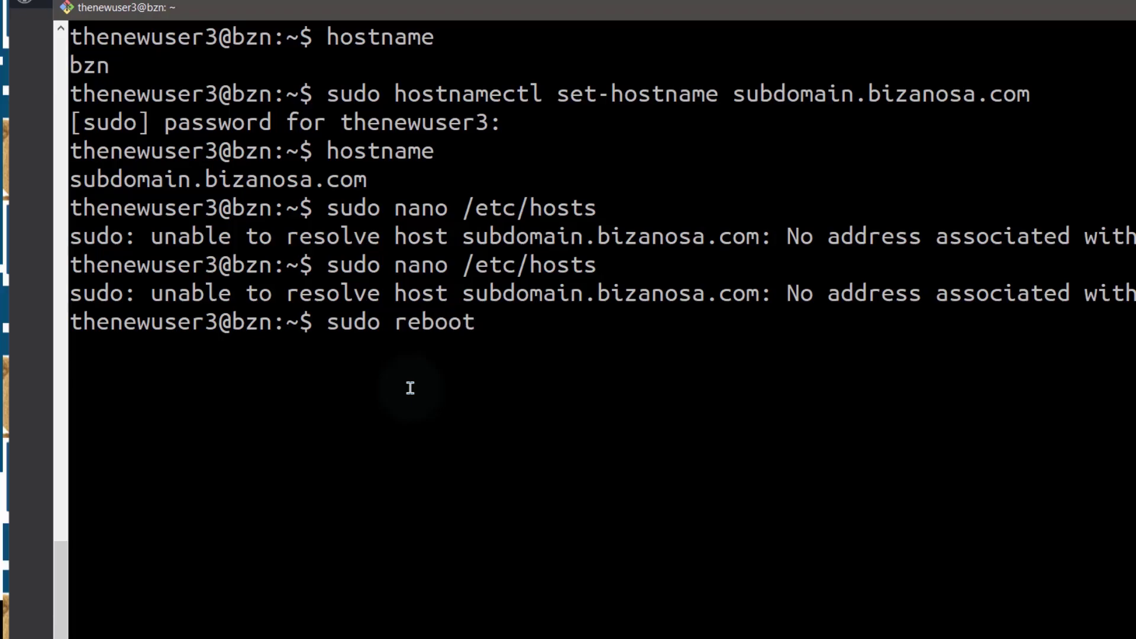
Reboot the server, log back in over SSH on port 7059, and clear the screen
key("Return")
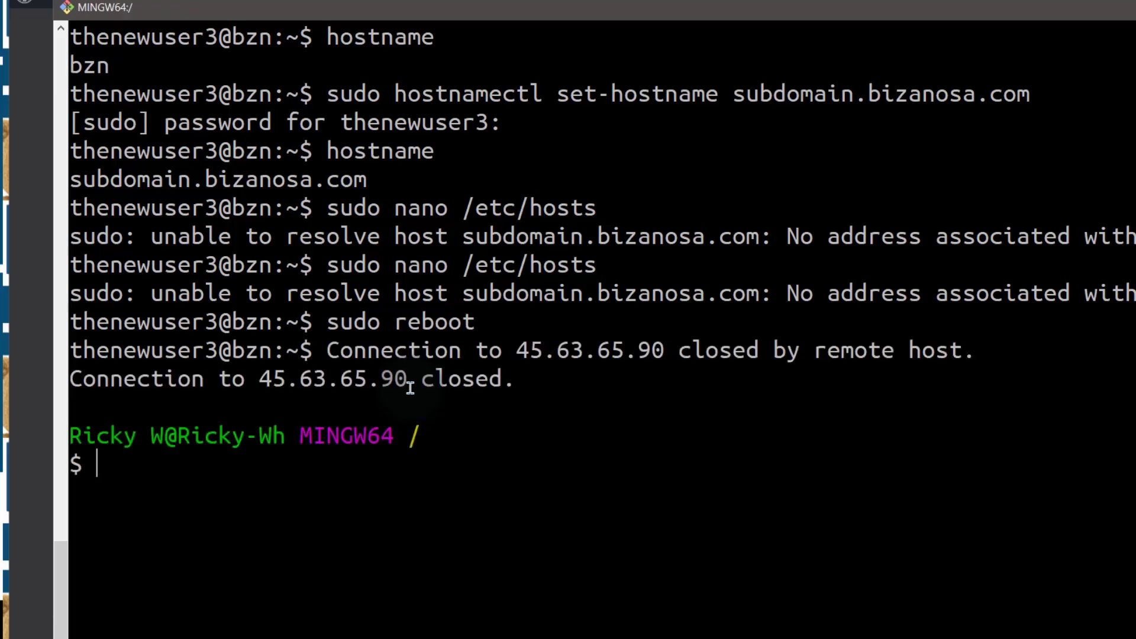
right_click(323, 462)
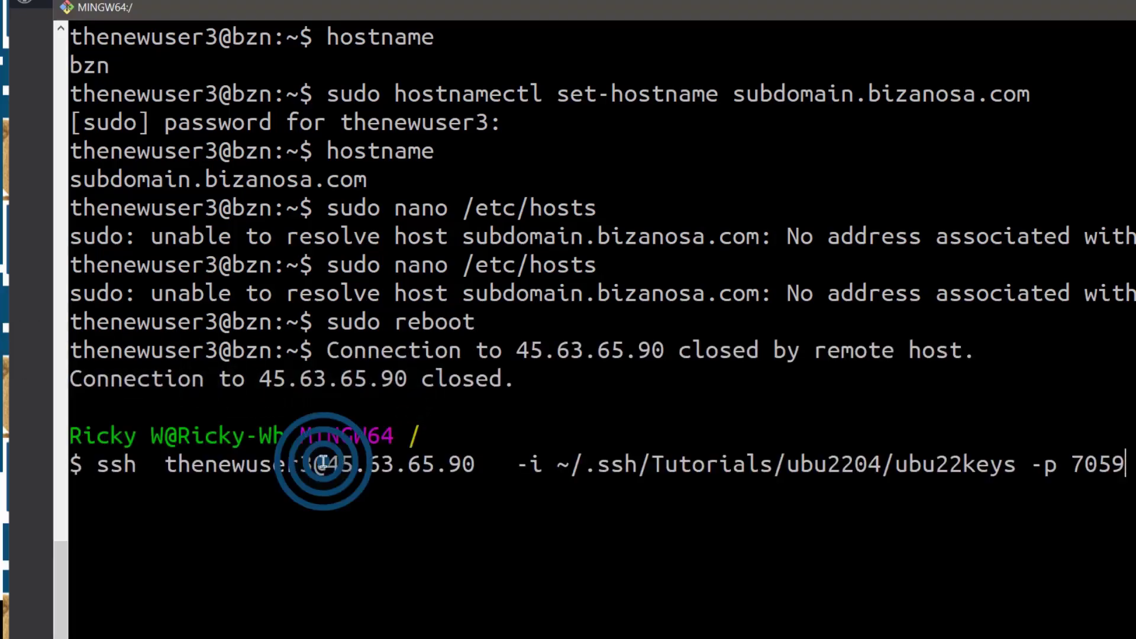
key("Down")
key("Up")
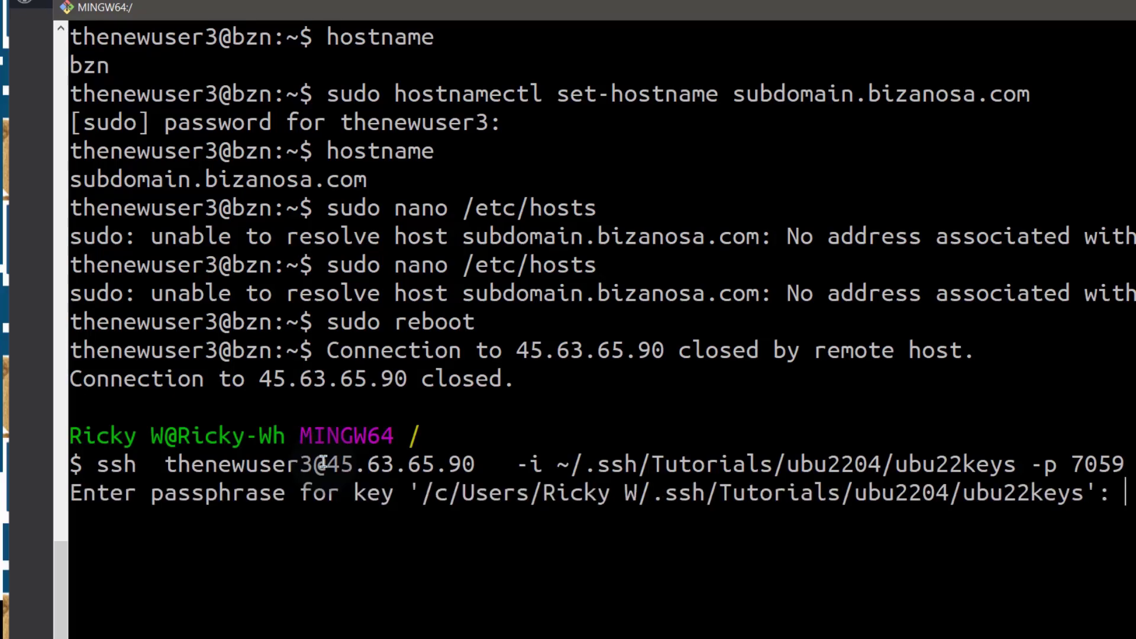
key("Return")
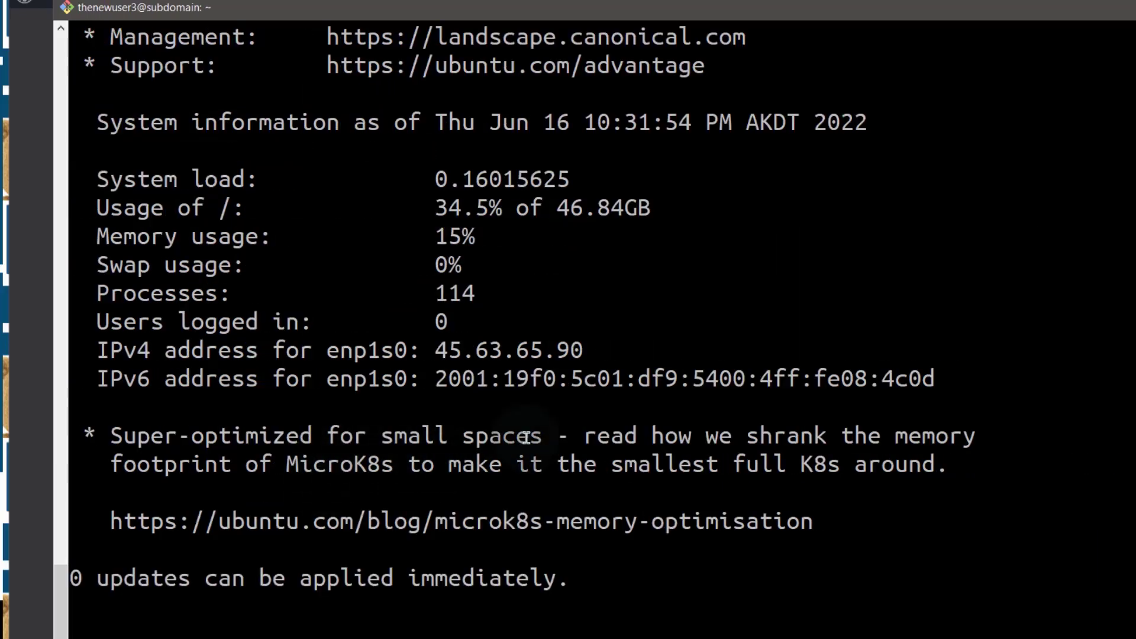
key("ctrl+l")
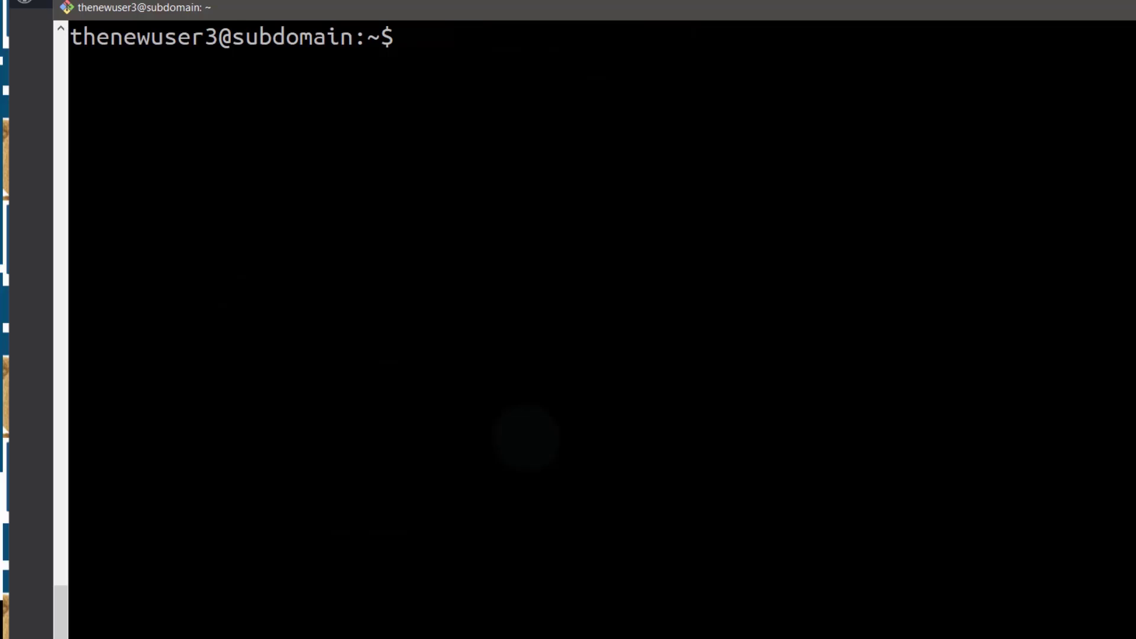
Reopen /etc/hosts after the reboot and copy the cloud-init template path from its header
type("sudo reboot")
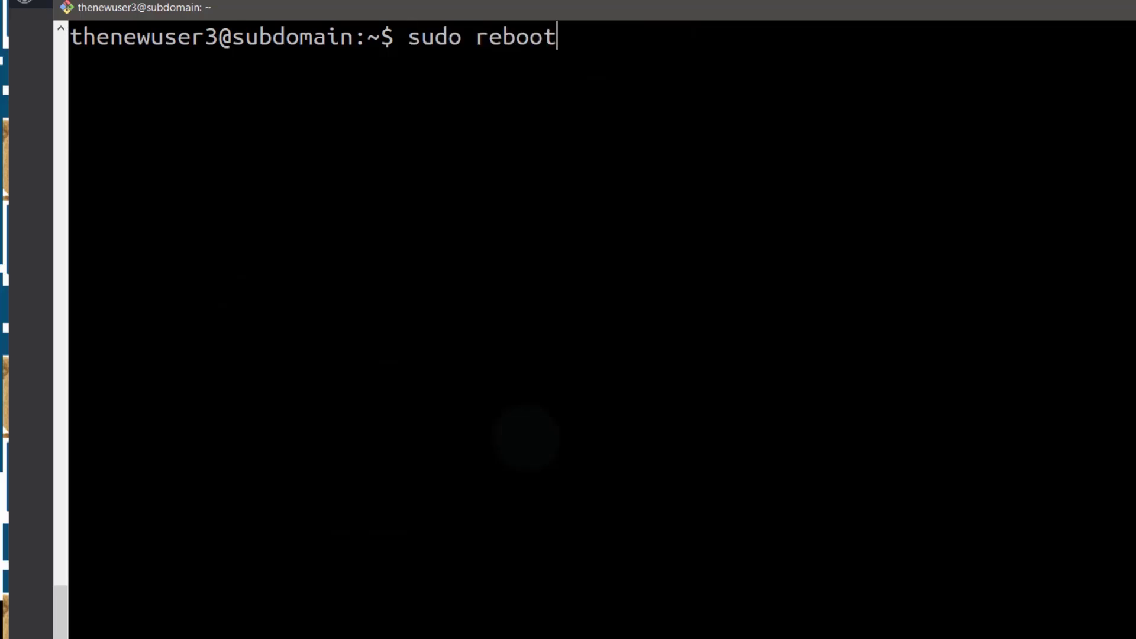
key("Up")
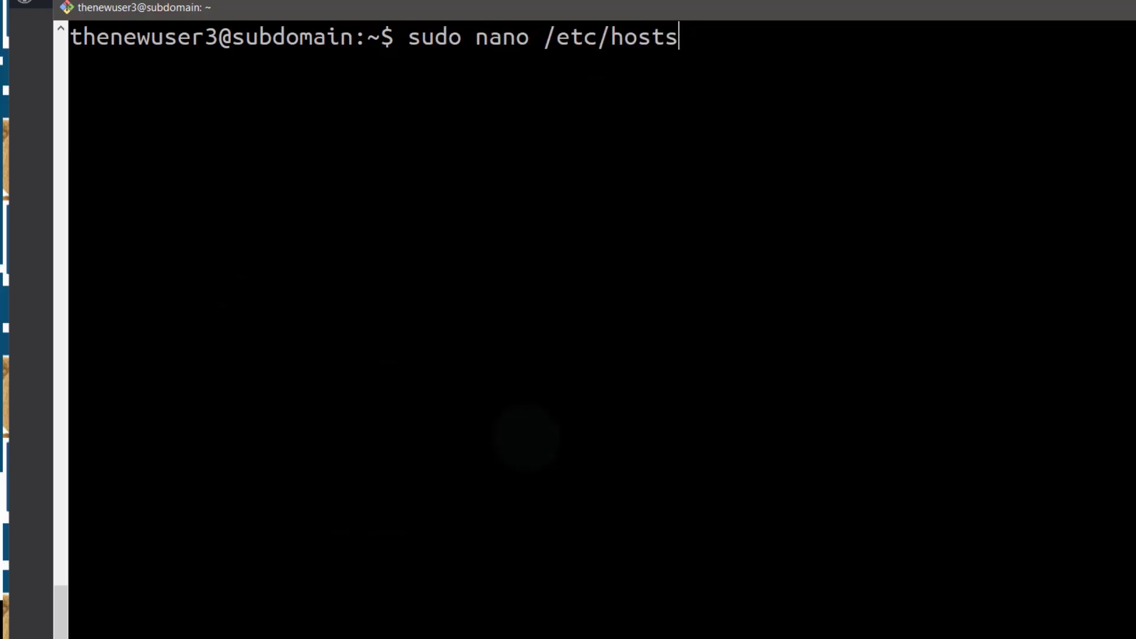
key("Return")
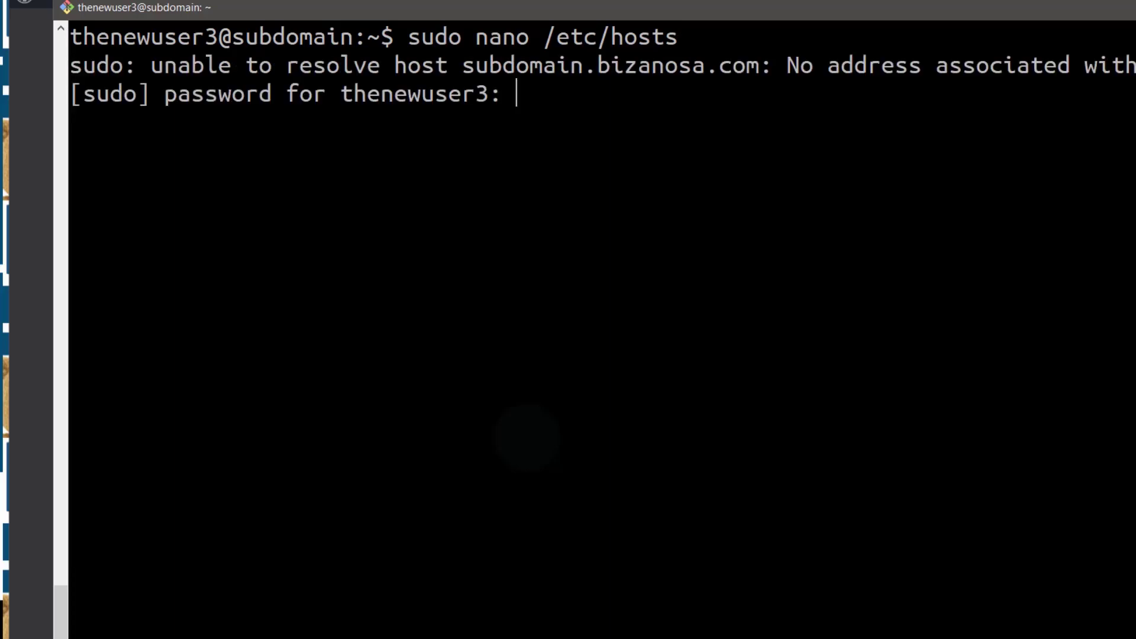
key("Return")
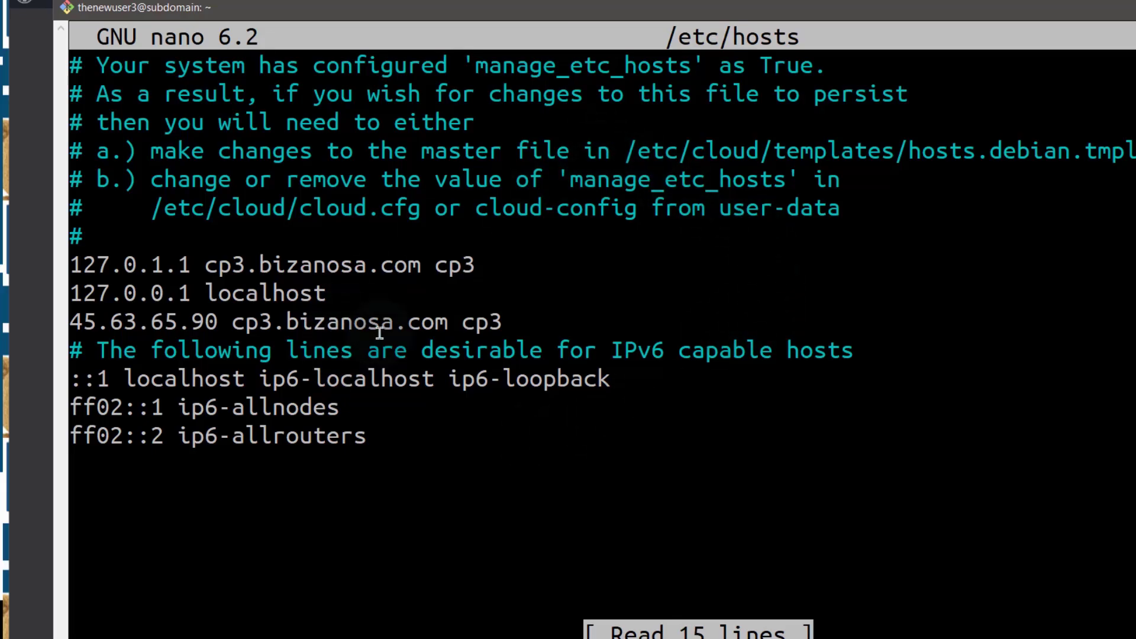
left_click_drag(626, 151, 1127, 153)
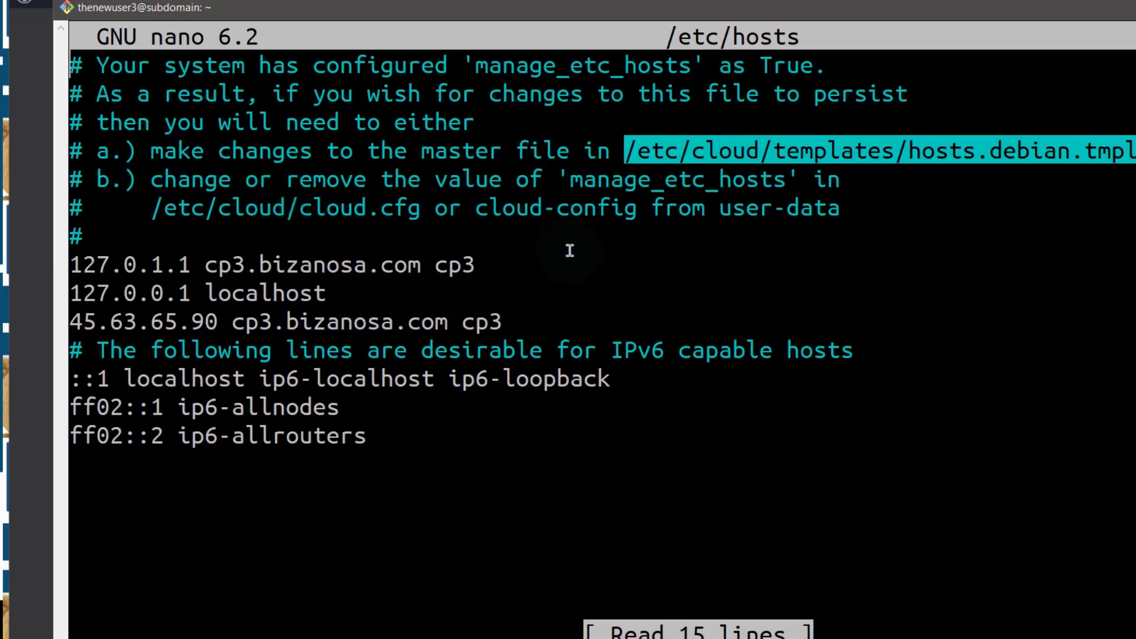
right_click(645, 149)
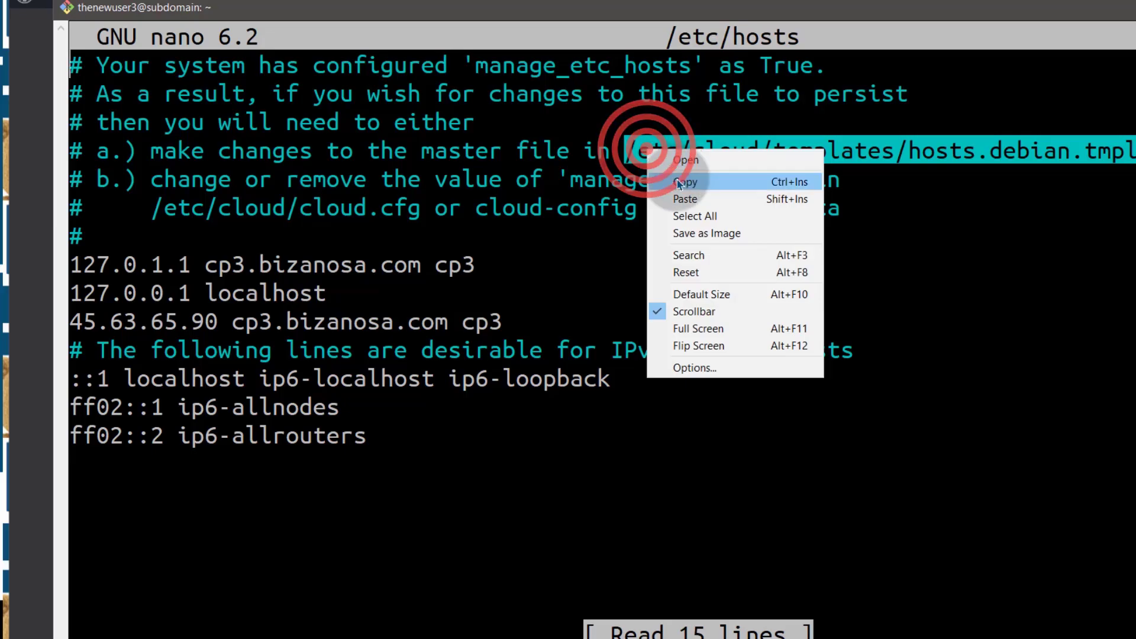
left_click(680, 185)
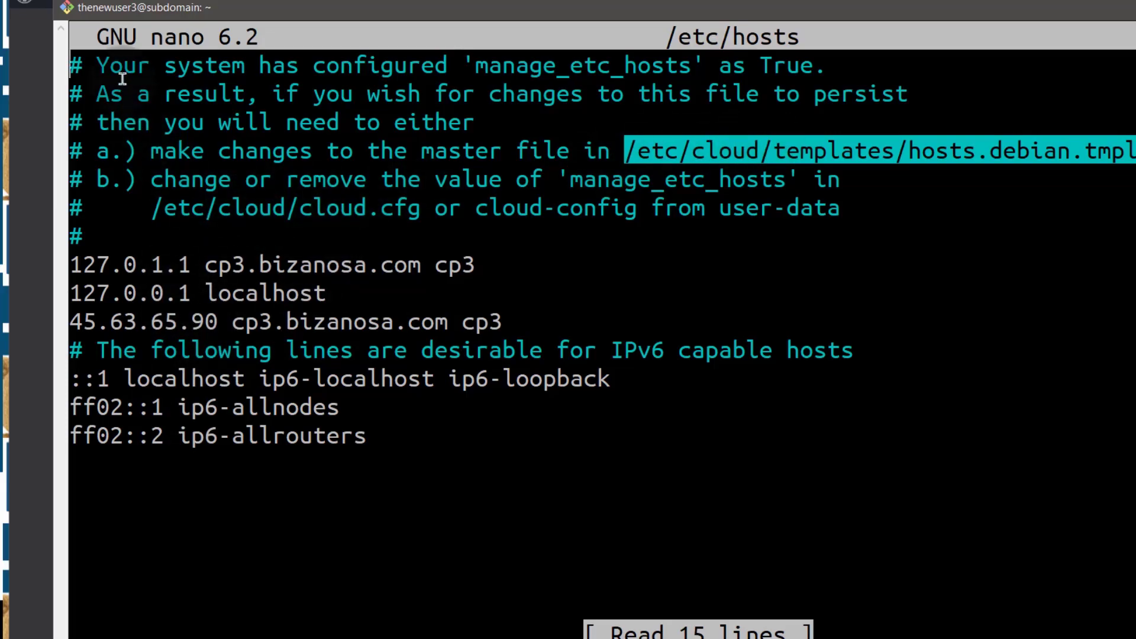
key("ctrl+x")
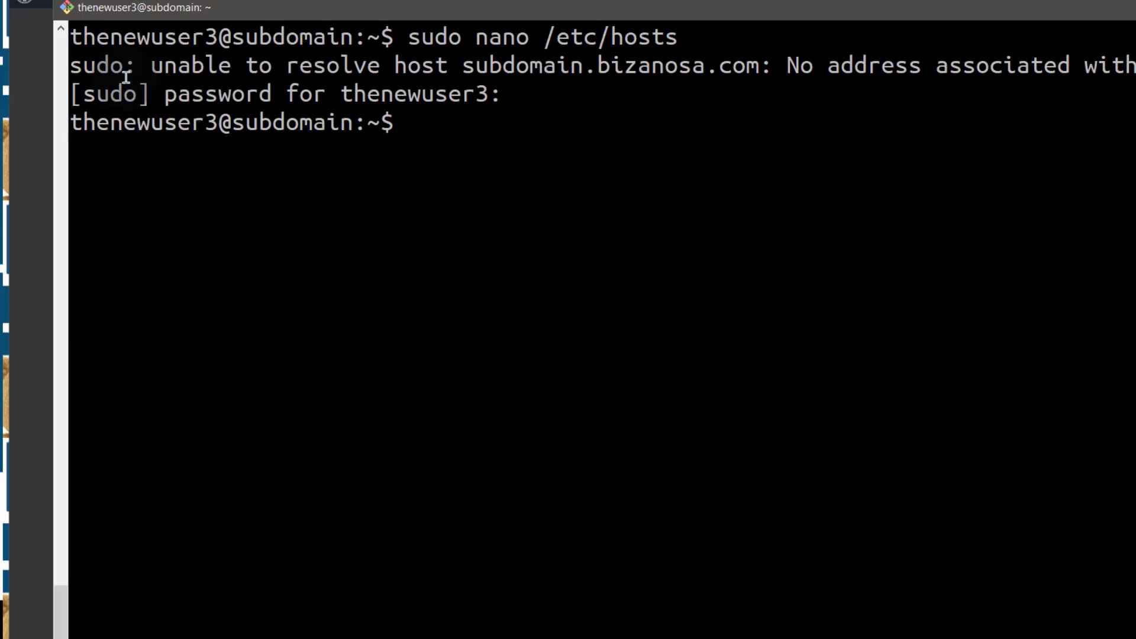
Open /etc/cloud/templates/hosts.debian.tmpl with sudo nano and move to the 127.0.1.1 line
type("sudo nan")
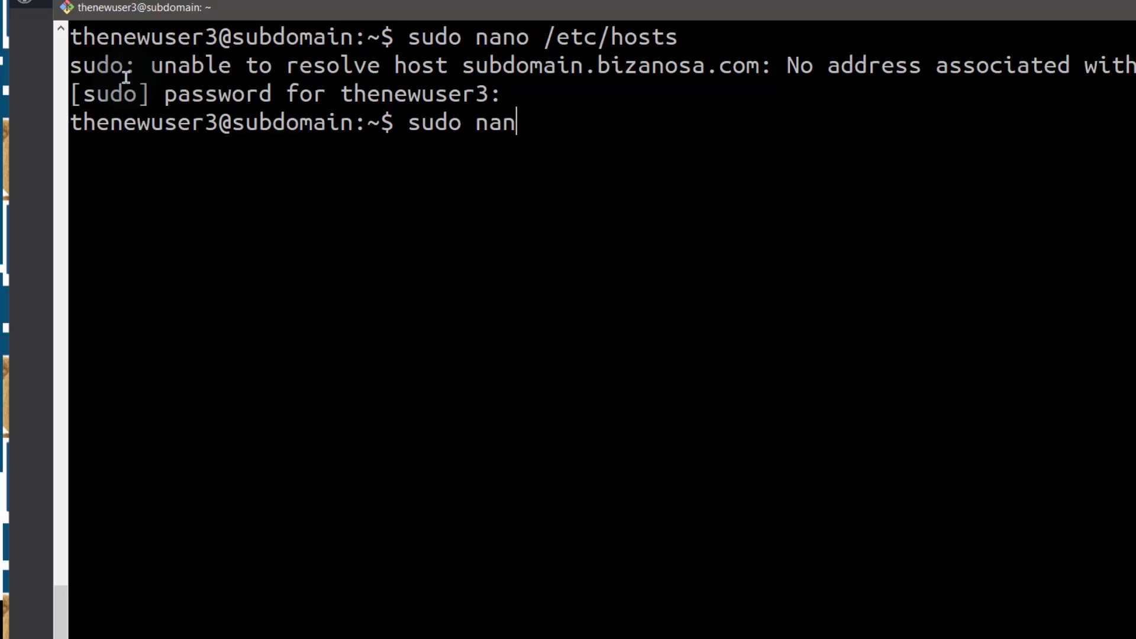
type("o")
right_click(126, 77)
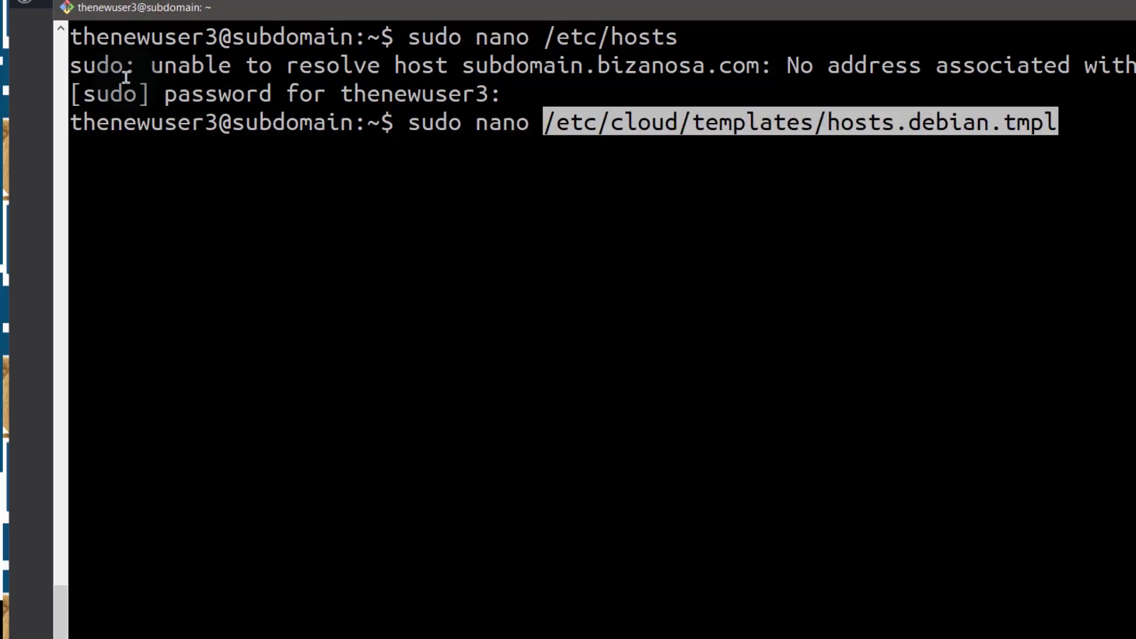
key("Return")
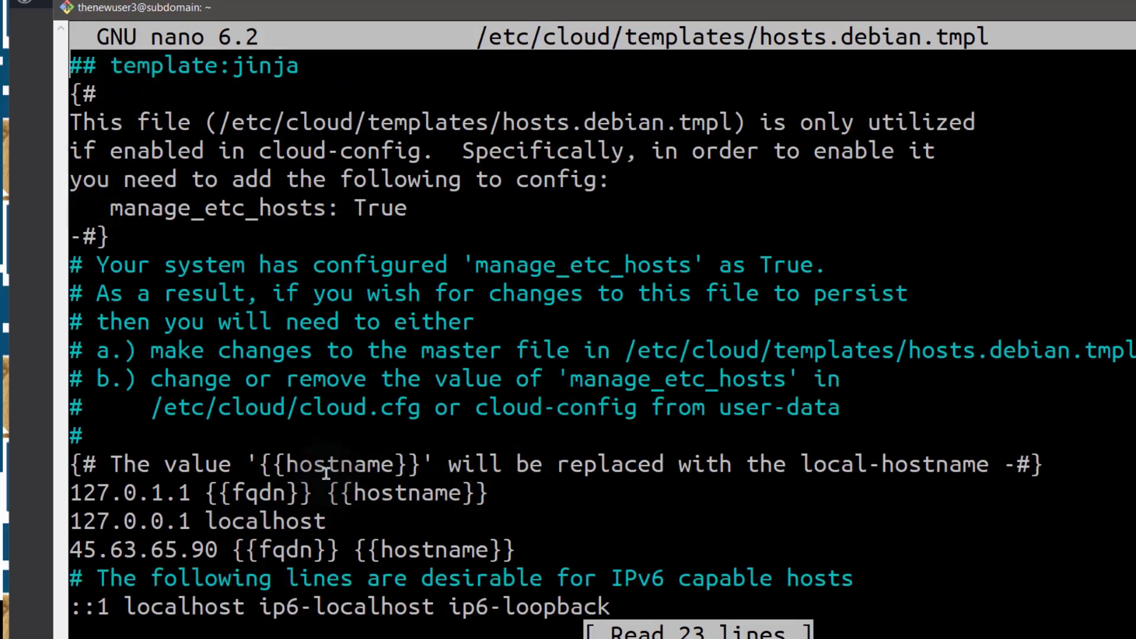
key("Down")
key("Down")
key("Down")
key("Down")
key("Down")
key("Down")
key("Down")
key("Down")
key("Down")
key("Down")
key("Down")
key("Down")
key("Down")
key("Down")
key("Down")
key("Down")
key("Up")
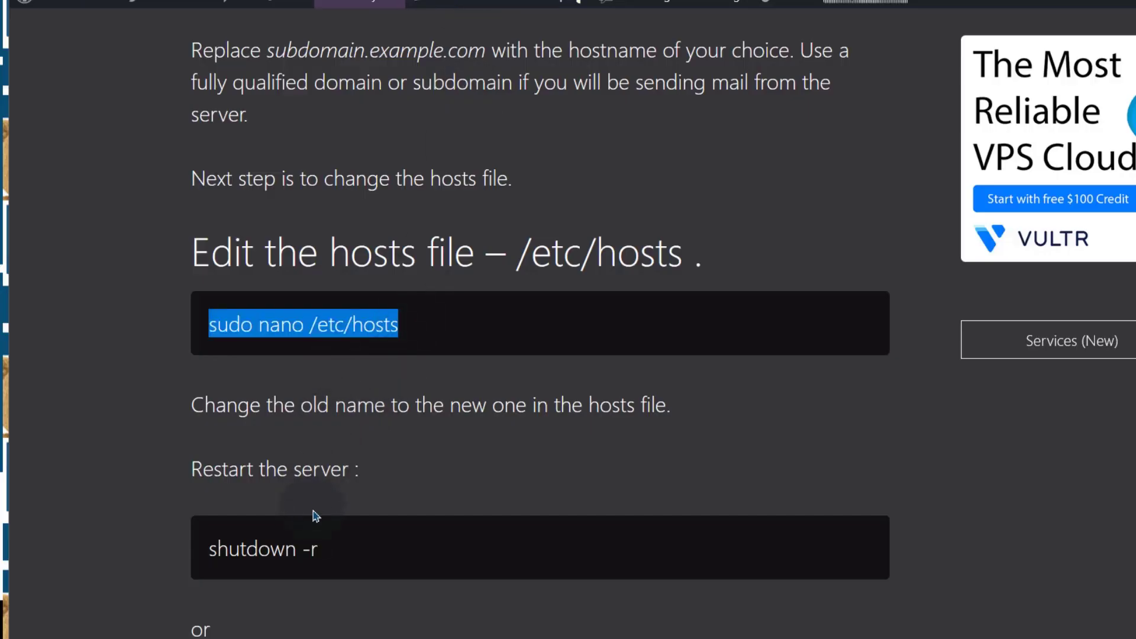
Copy subdomain.example.com from the guide's hostnamectl command and switch to an empty Notepad document
scroll(314, 515, "up", 4)
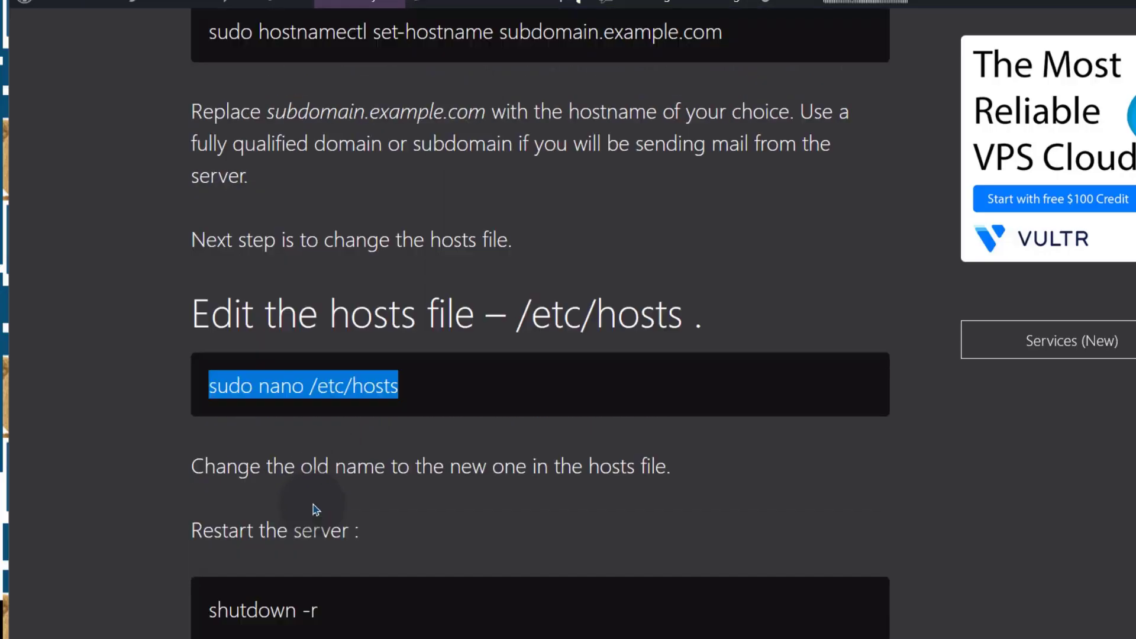
scroll(317, 497, "down", 6)
scroll(329, 485, "up", 3)
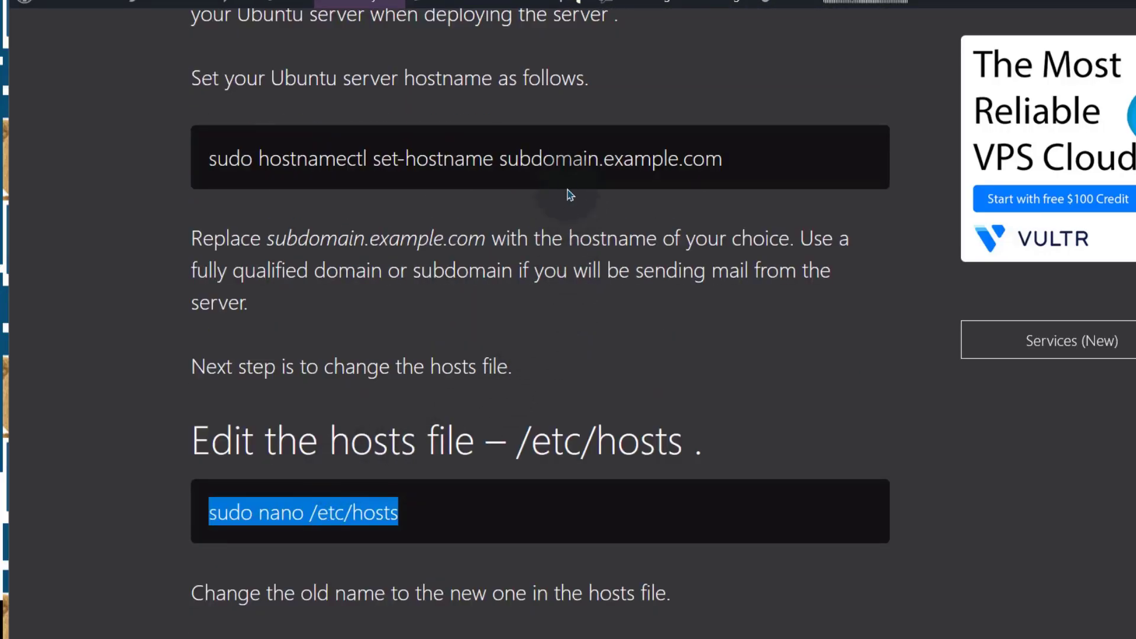
left_click_drag(503, 154, 723, 154)
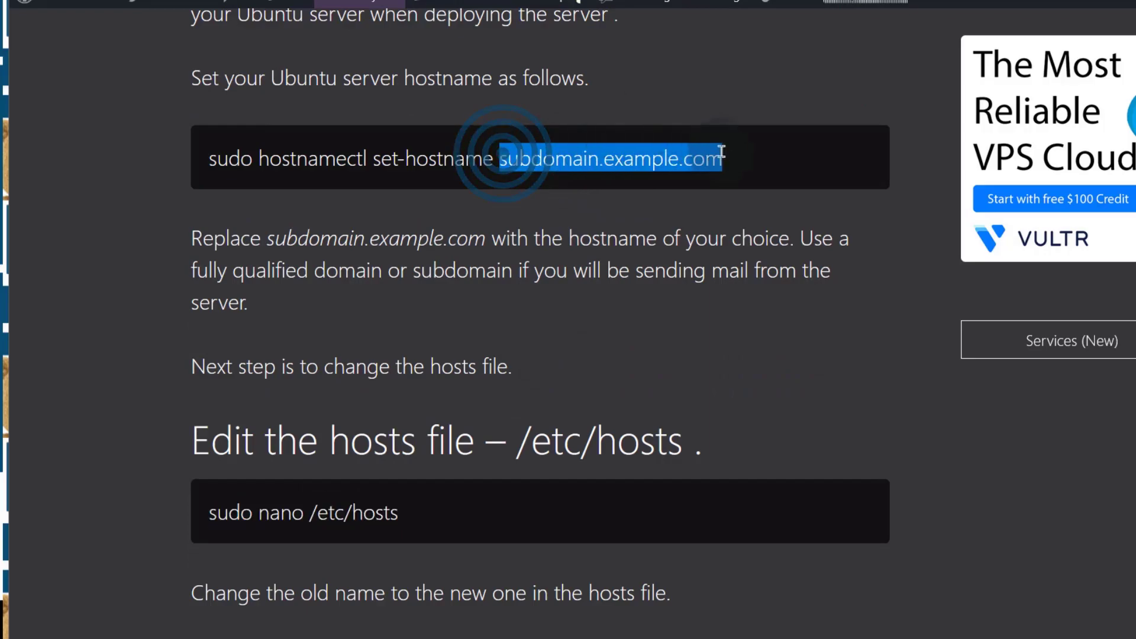
right_click(706, 153)
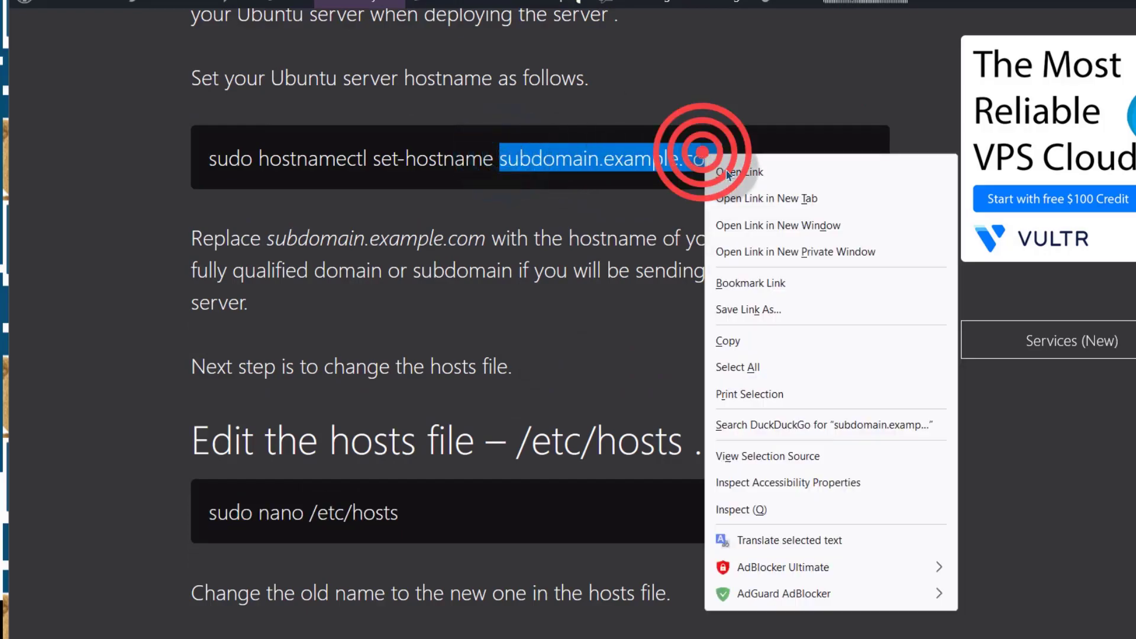
left_click(750, 347)
left_click(388, 636)
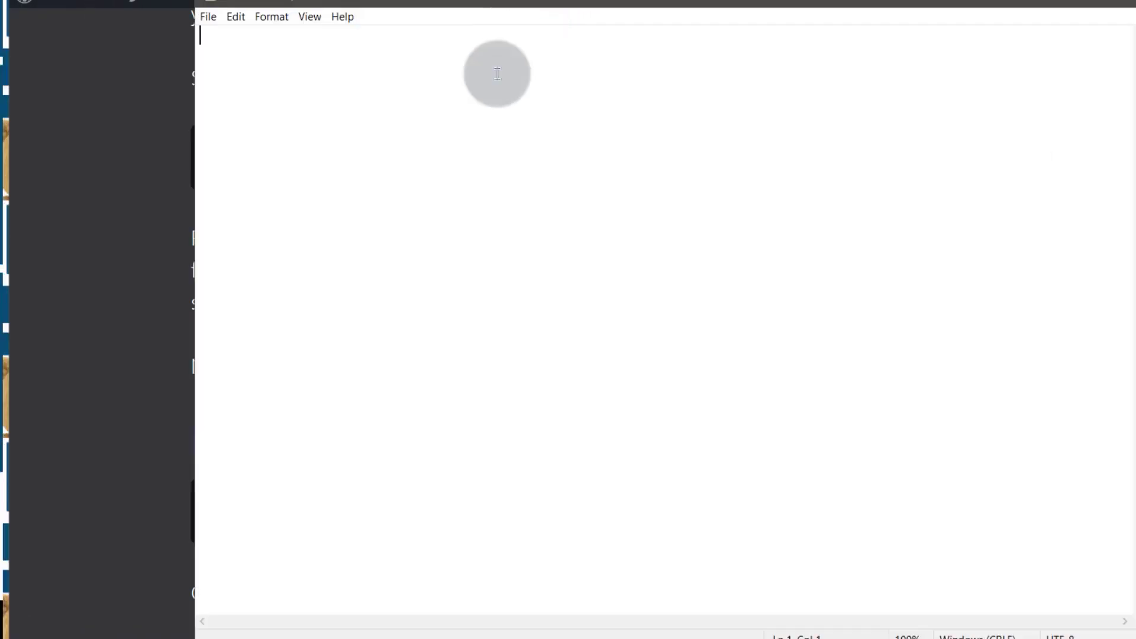
left_click(352, 103)
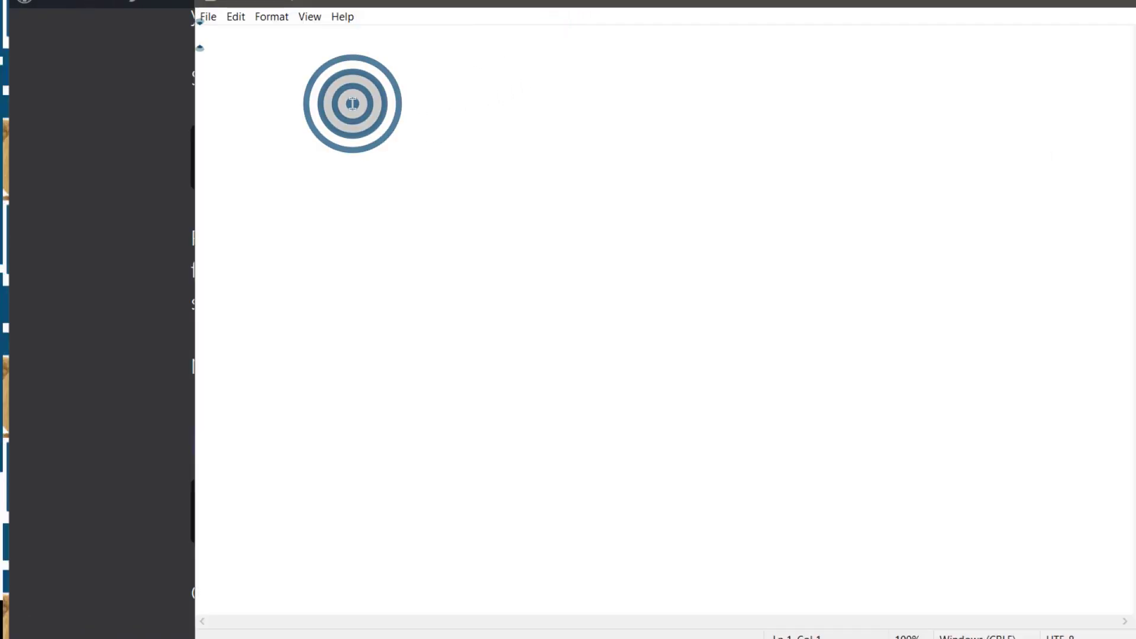
Paste subdomain.example.com into Notepad and append the word subdomain after it
key("ctrl+v")
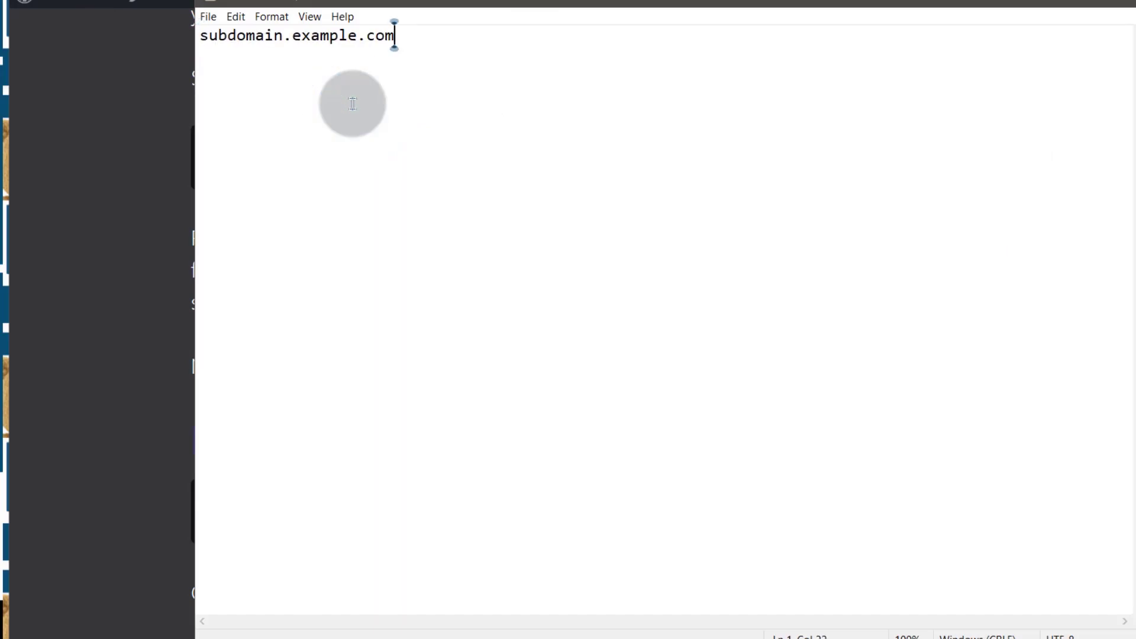
left_click_drag(282, 36, 199, 37)
right_click(220, 36)
left_click(267, 89)
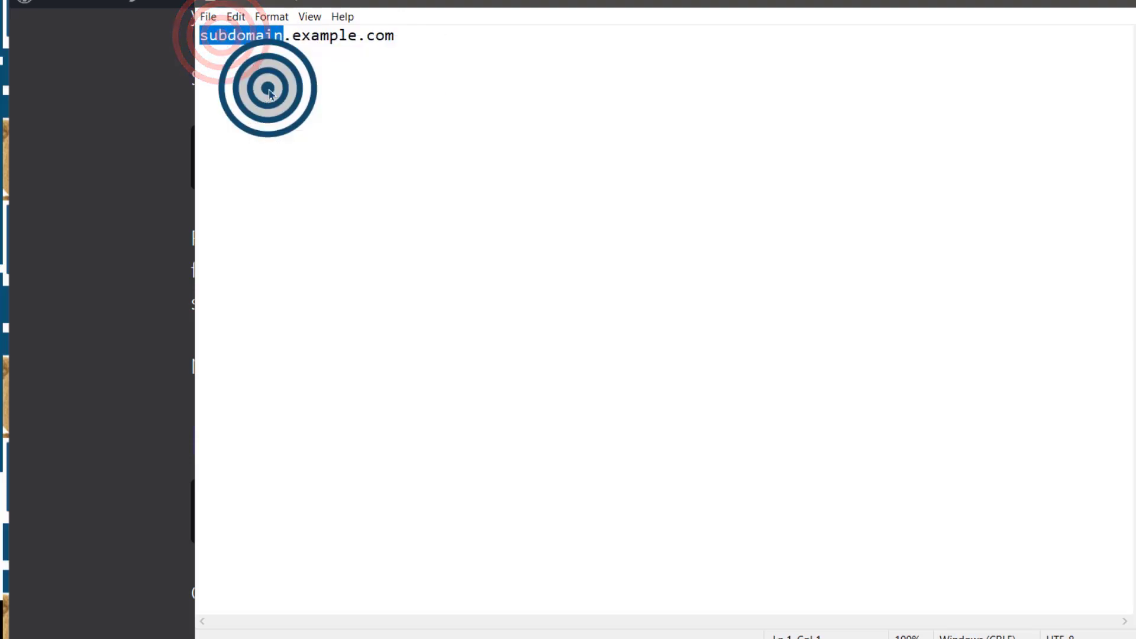
left_click(451, 37)
key("ctrl+v")
Copy the full line 'subdomain.example.com subdomain' and return to the terminal
left_click_drag(486, 36, 199, 36)
right_click(253, 43)
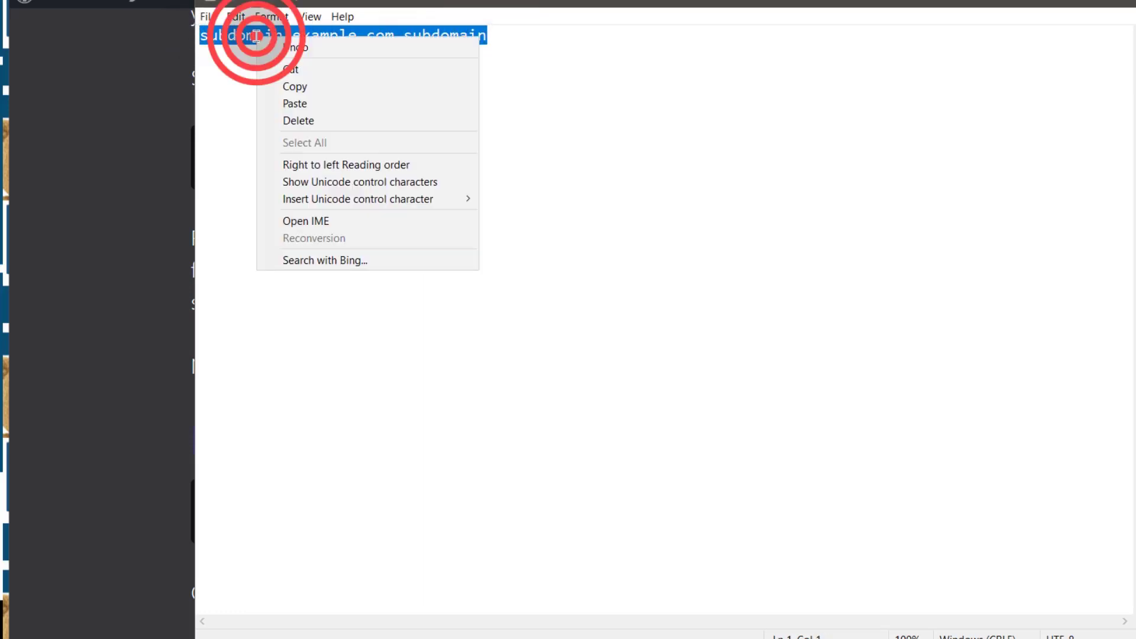
left_click(313, 90)
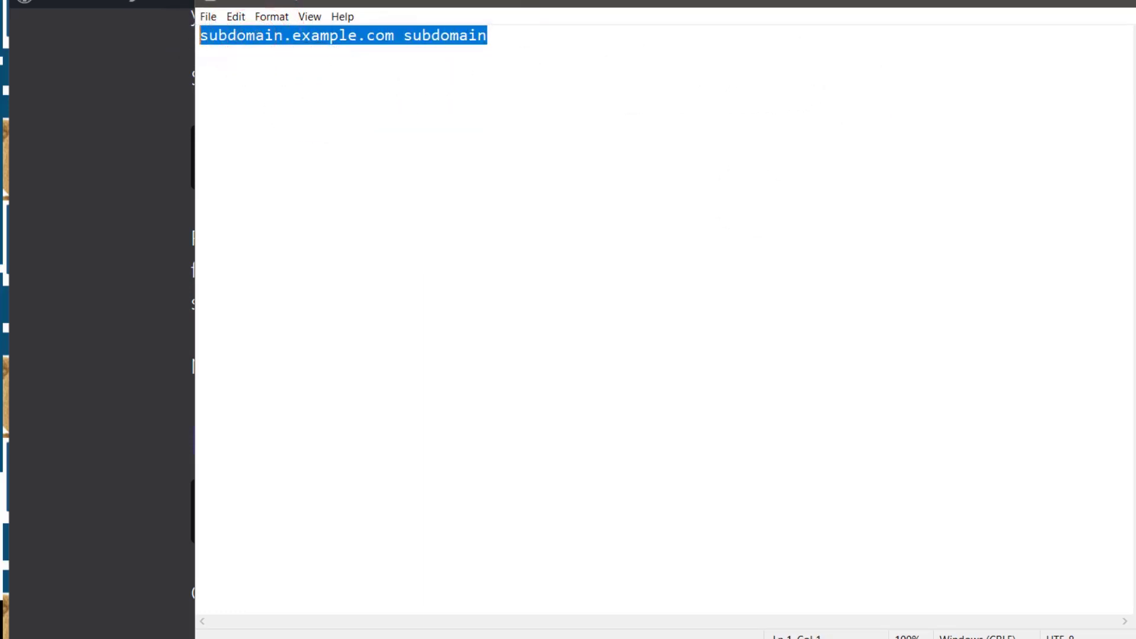
key("alt+Tab")
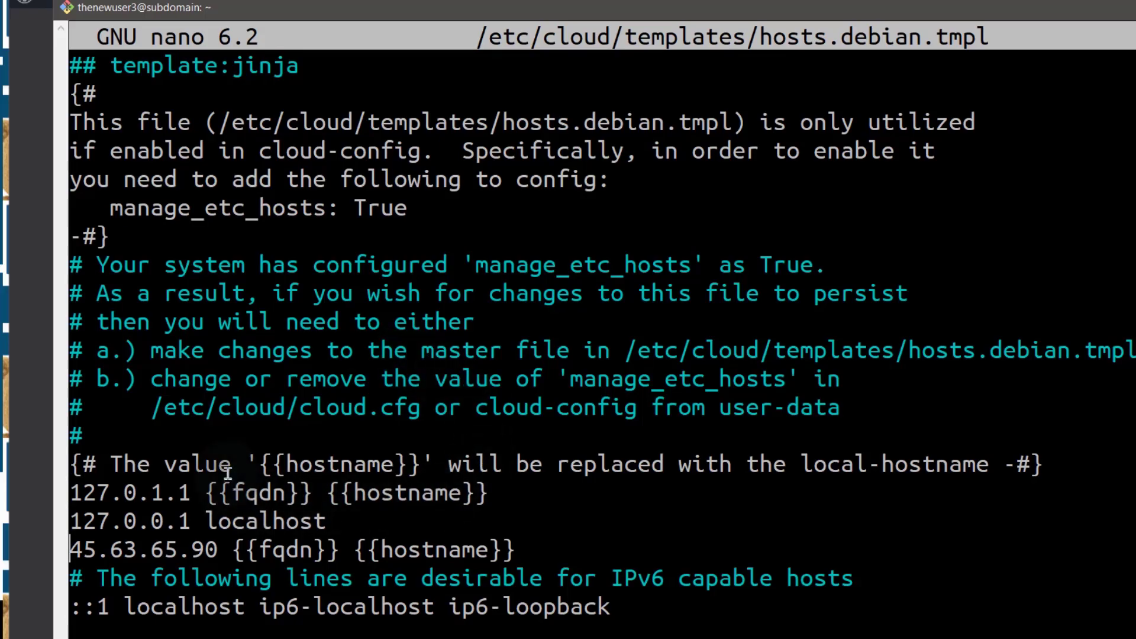
Replace the {{fqdn}} {{hostname}} placeholders on the 127.0.1.1 line with subdomain.example.com subdomain
key("Right")
key("Right")
key("Right")
key("Right")
key("Right")
key("Right")
key("Right")
key("Right")
key("Right")
key("Right")
key("Delete")
key("Delete")
key("Delete")
key("Delete")
key("Delete")
key("Delete")
key("Delete")
key("Delete")
key("Delete")
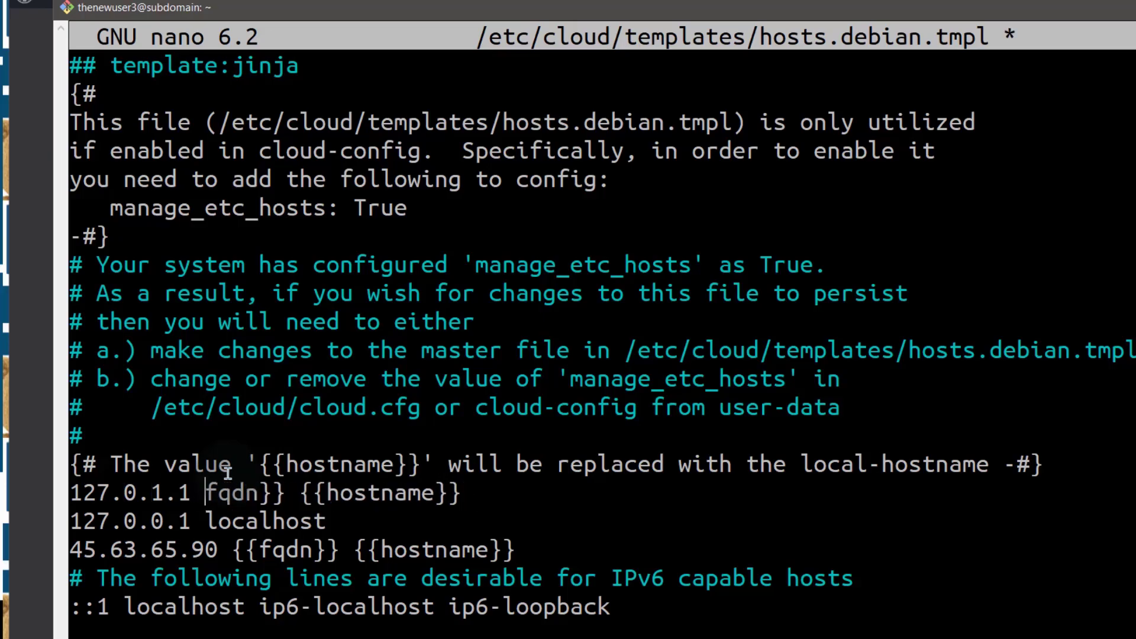
key("Delete")
key("Delete")
key("Delete")
key("Delete")
key("Delete")
key("Delete")
key("Delete")
key("Delete")
key("Delete")
key("Delete")
key("Delete")
key("Delete")
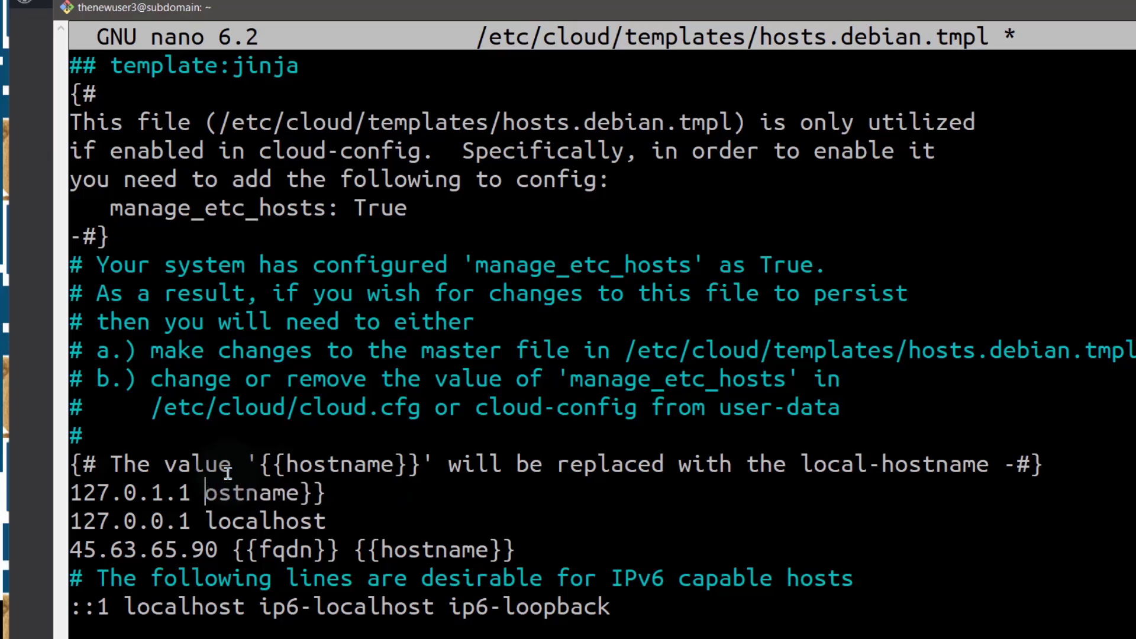
key("Delete")
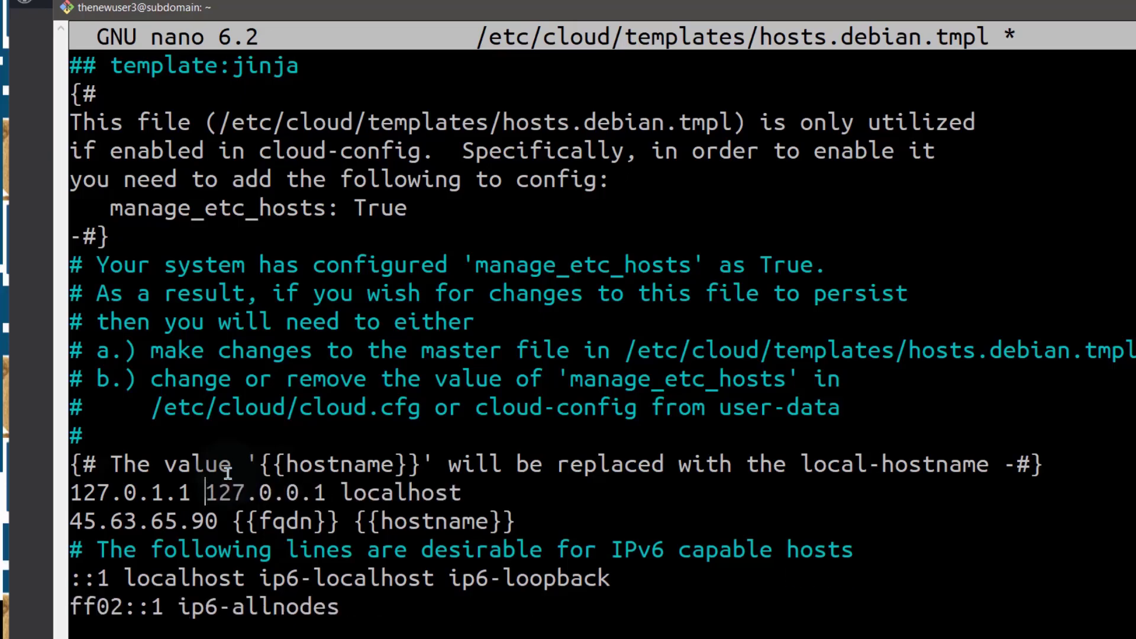
key("Return")
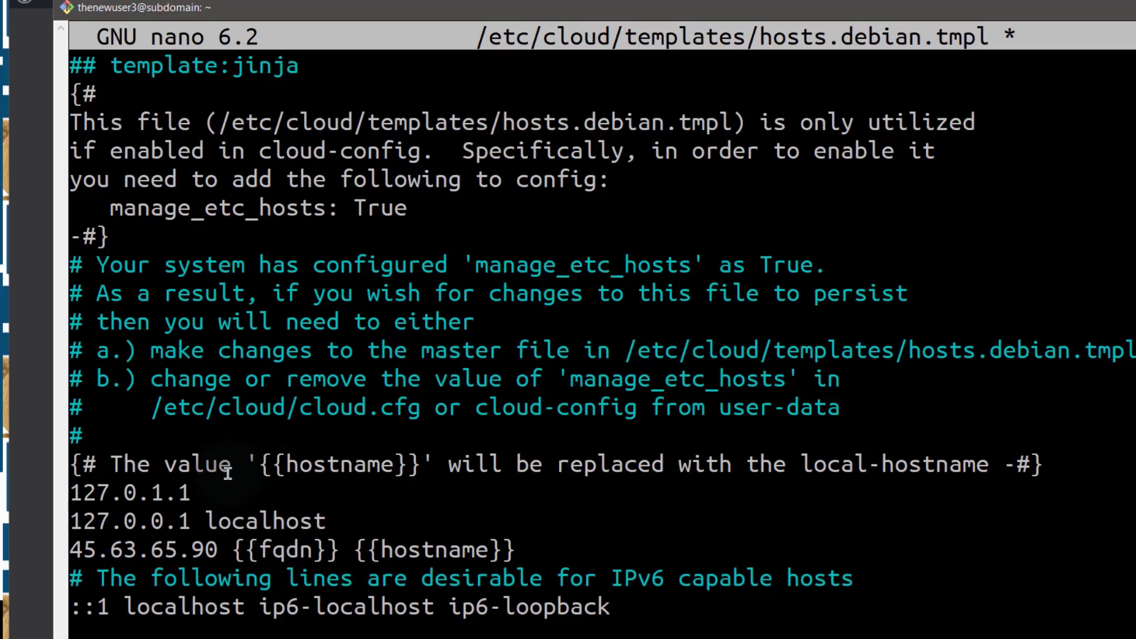
key("Left")
right_click(228, 473)
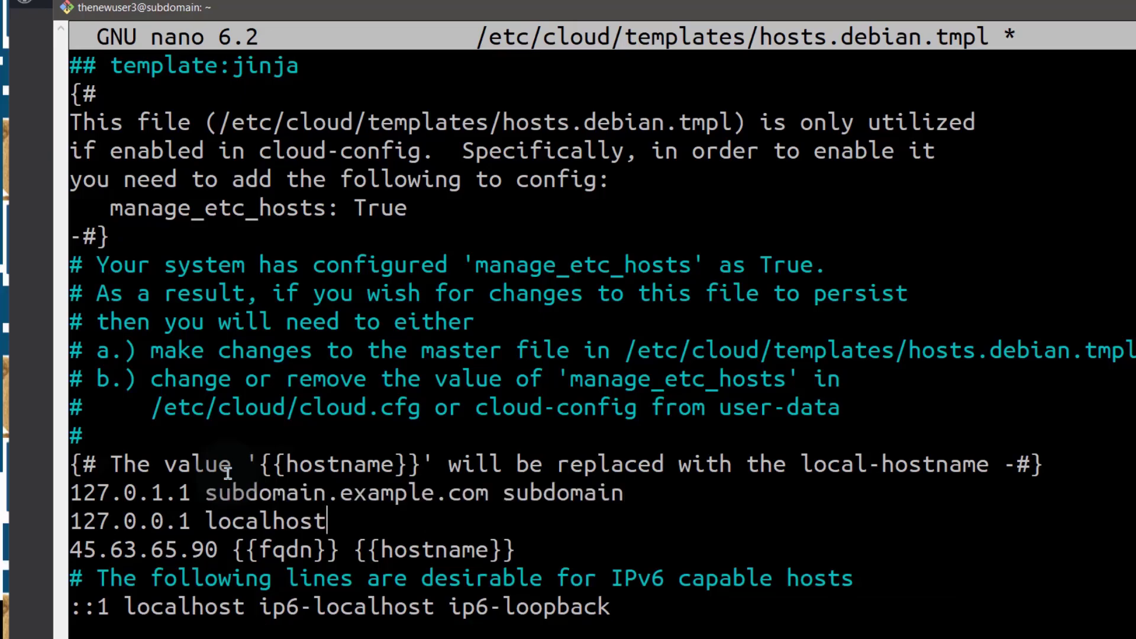
Put subdomain.example.com subdomain on the 45.63.65.90 line and save hosts.debian.tmpl
key("Down")
key("End")
key("BackSpace")
key("BackSpace")
key("BackSpace")
key("BackSpace")
key("BackSpace")
key("BackSpace")
key("BackSpace")
key("BackSpace")
key("BackSpace")
key("BackSpace")
key("BackSpace")
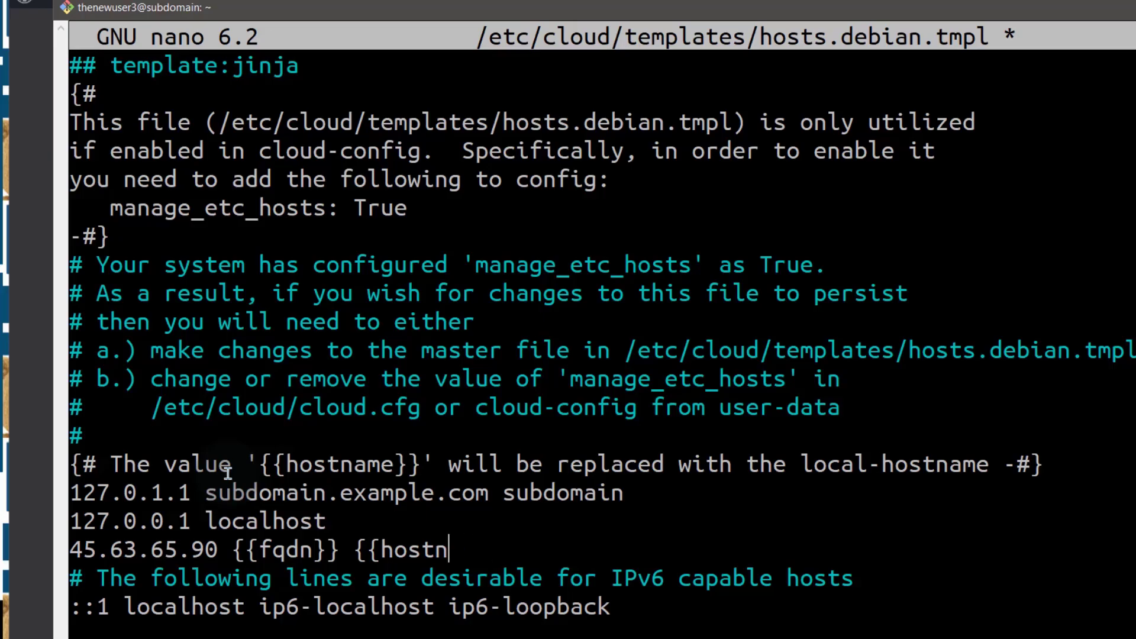
key("BackSpace")
key("BackSpace")
key("BackSpace")
key("BackSpace")
key("BackSpace")
key("BackSpace")
key("BackSpace")
key("BackSpace")
key("BackSpace")
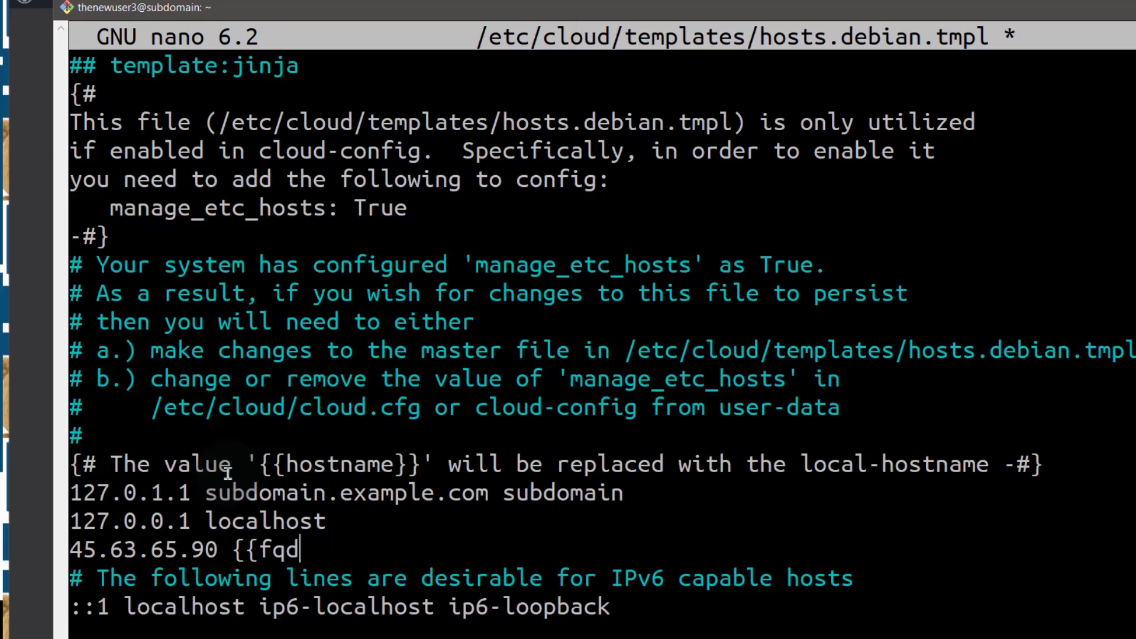
key("BackSpace")
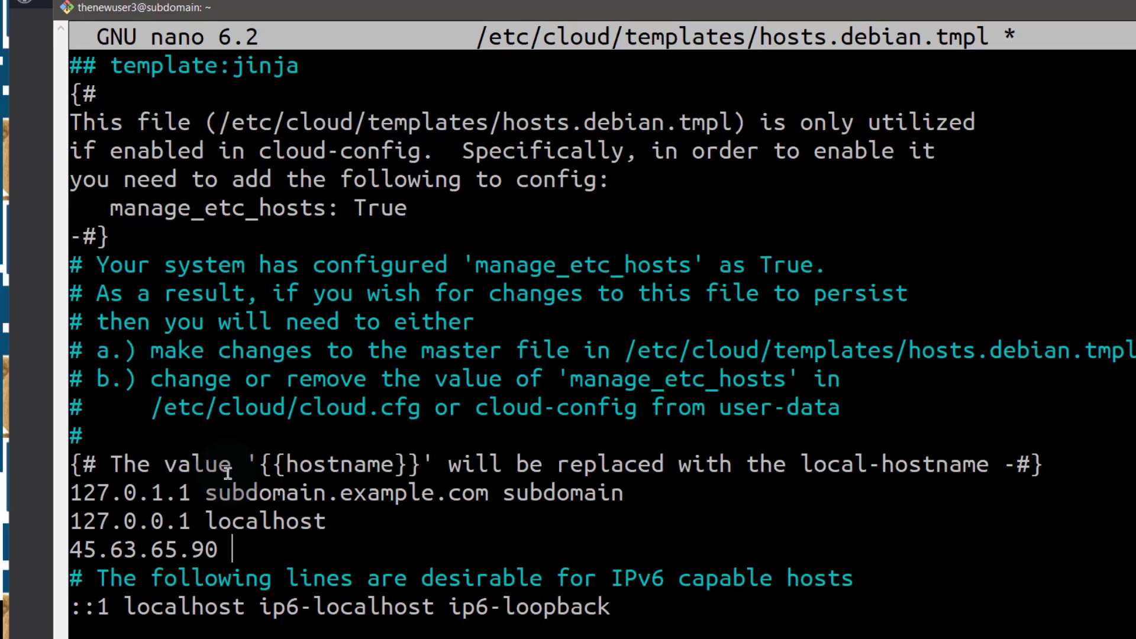
right_click(227, 472)
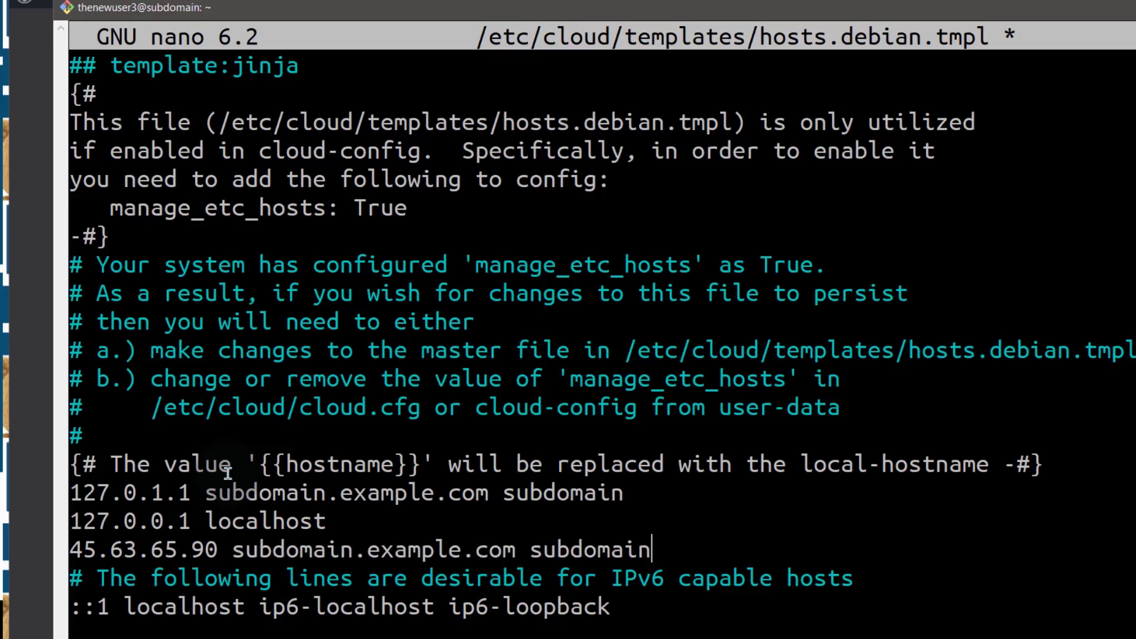
key("Down")
key("Down")
key("Down")
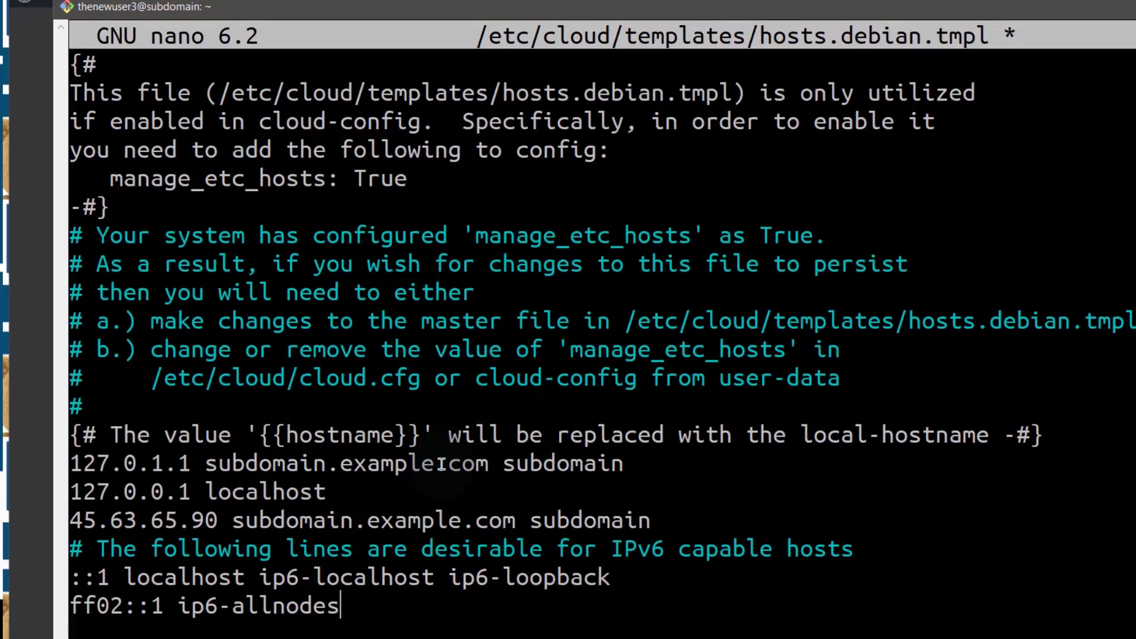
key("ctrl+x")
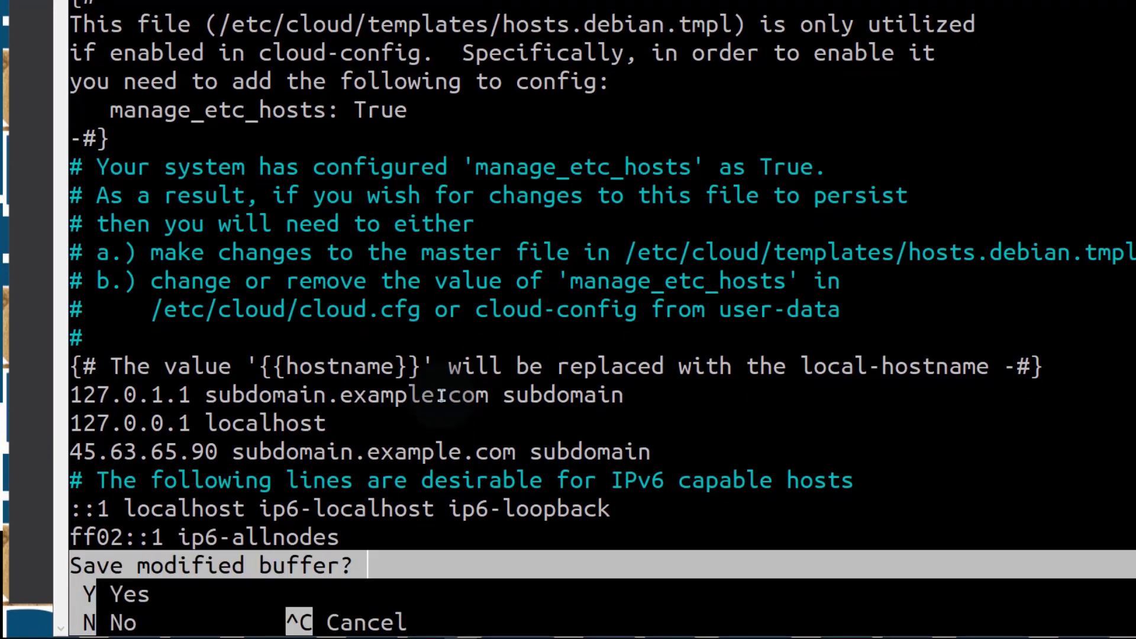
key("y")
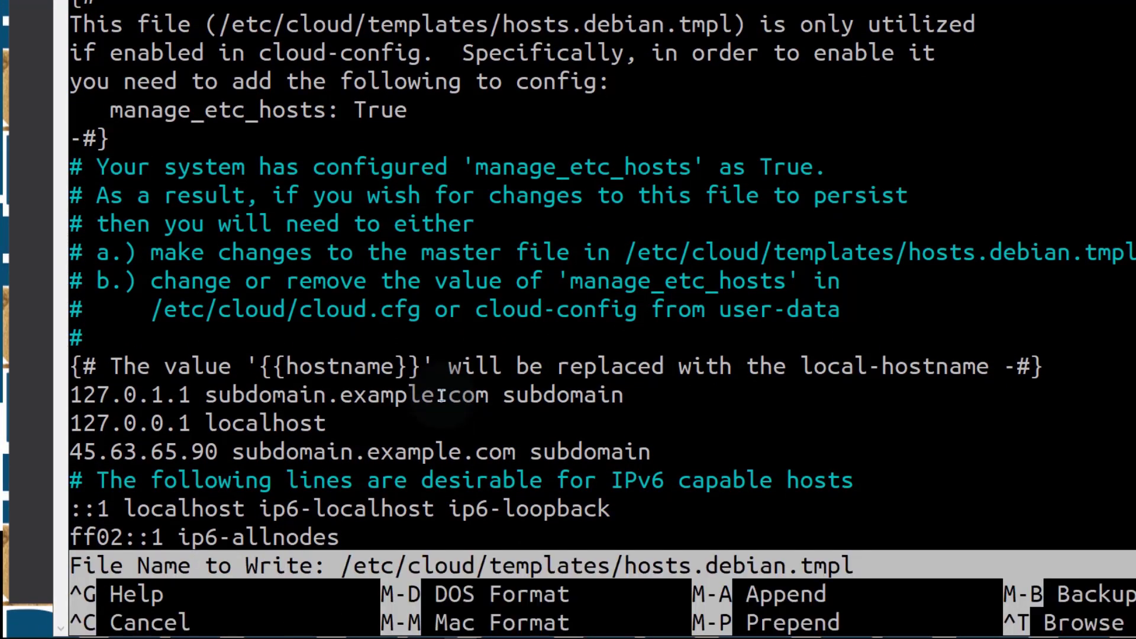
key("Return")
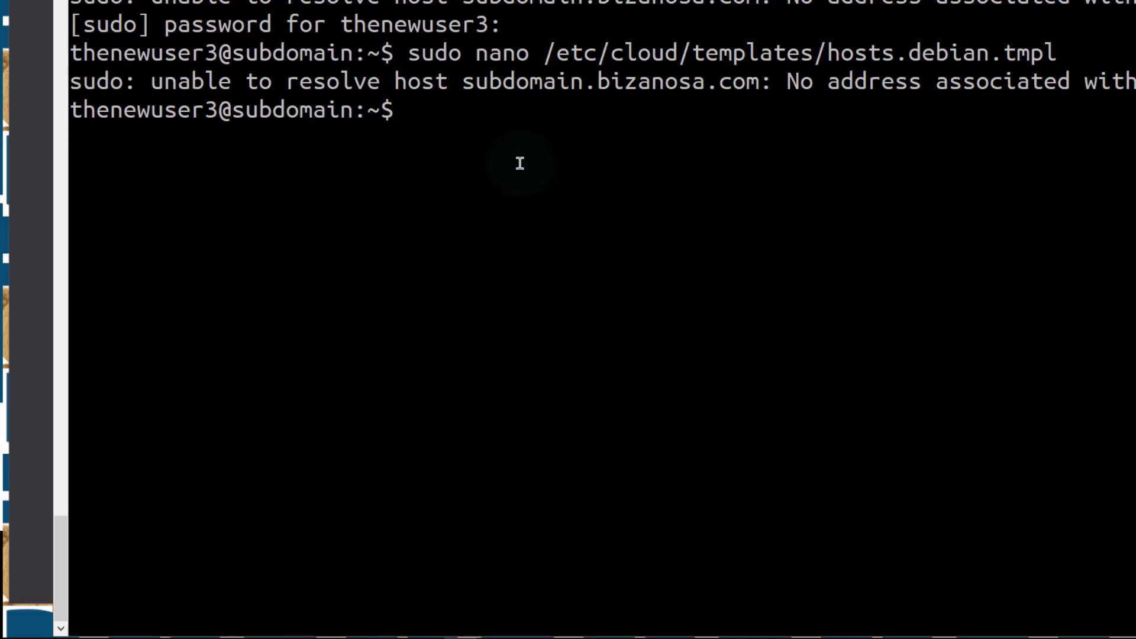
Review /etc/hosts without changes, then reboot the server with sudo reboot
key("Up")
key("Up")
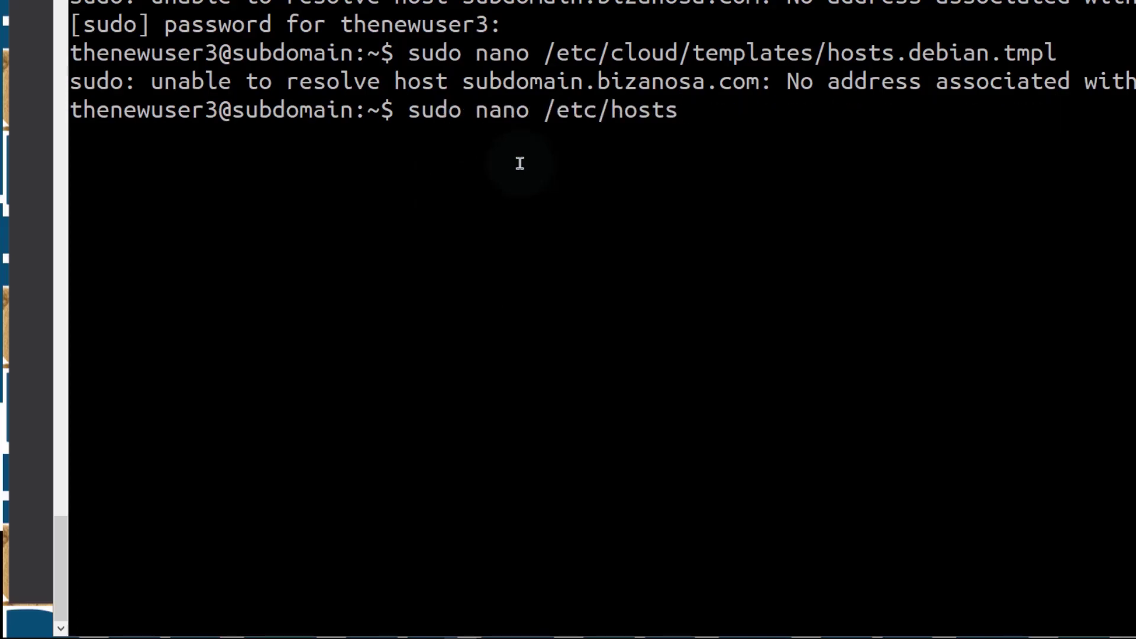
key("Return")
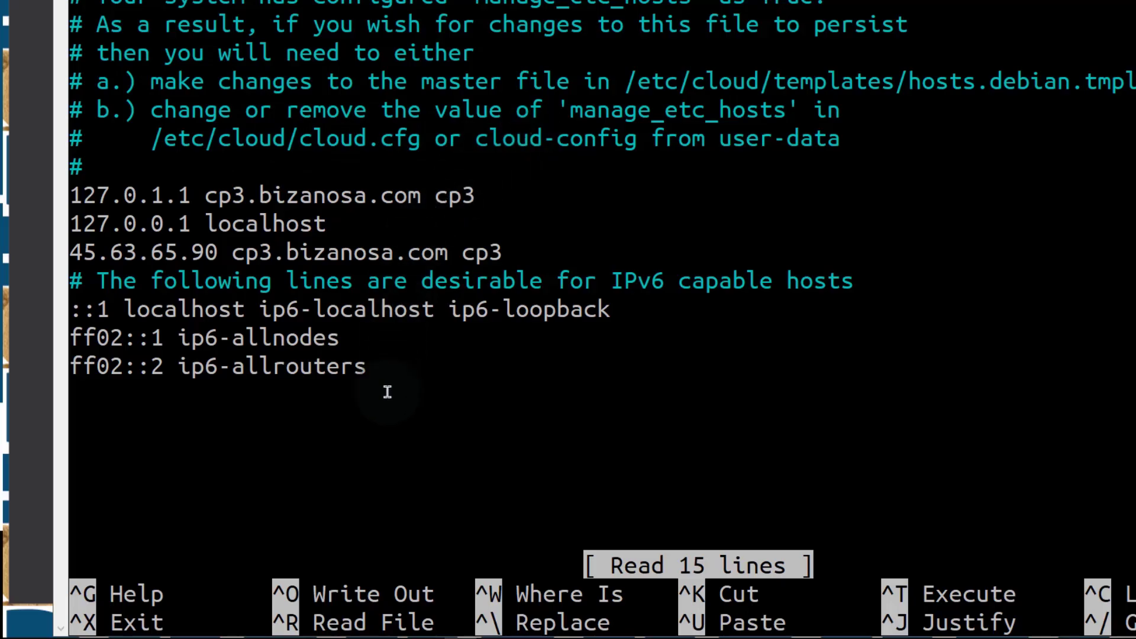
key("ctrl+x")
key("Up")
key("Up")
key("Down")
key("Down")
type("sudo reboot")
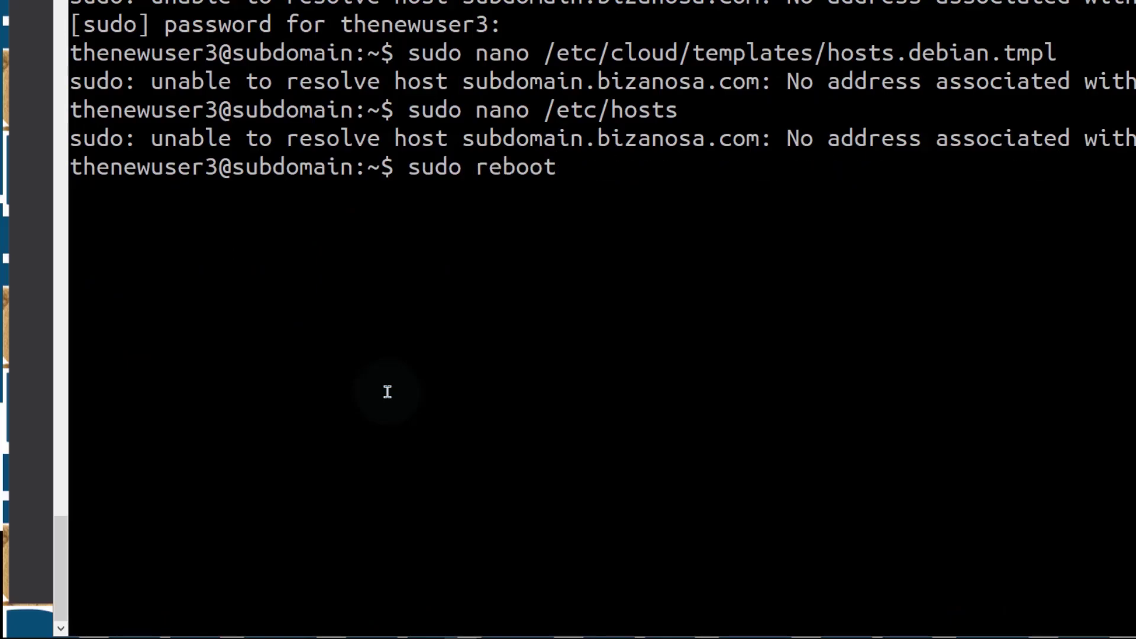
key("Return")
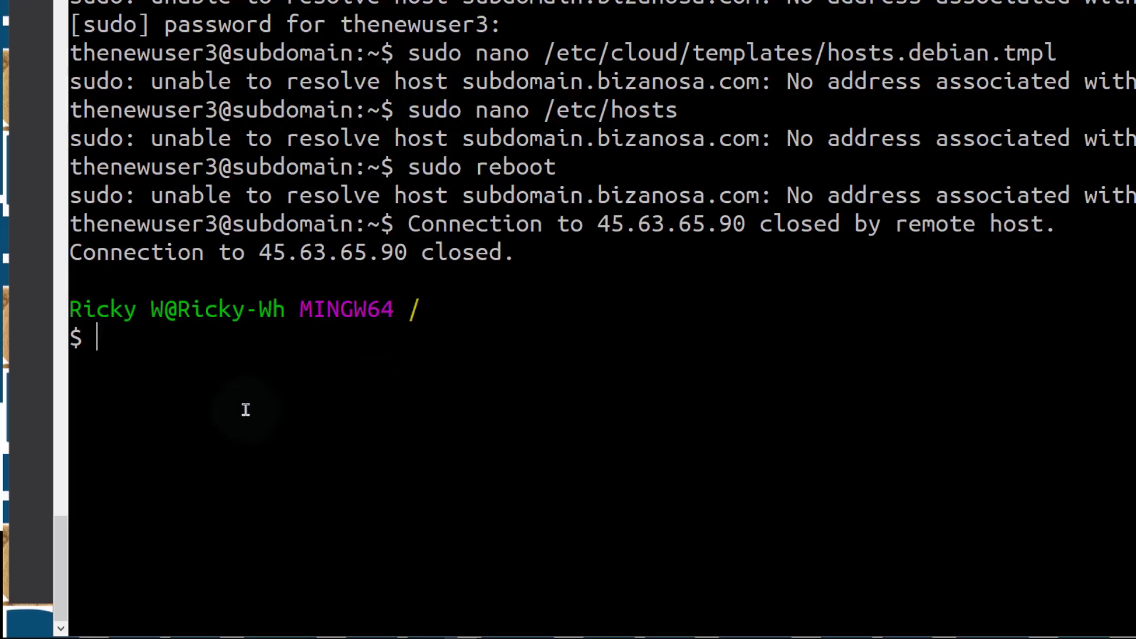
Reconnect to the server over SSH and run sudo nano /etc/hosts
left_click(142, 331)
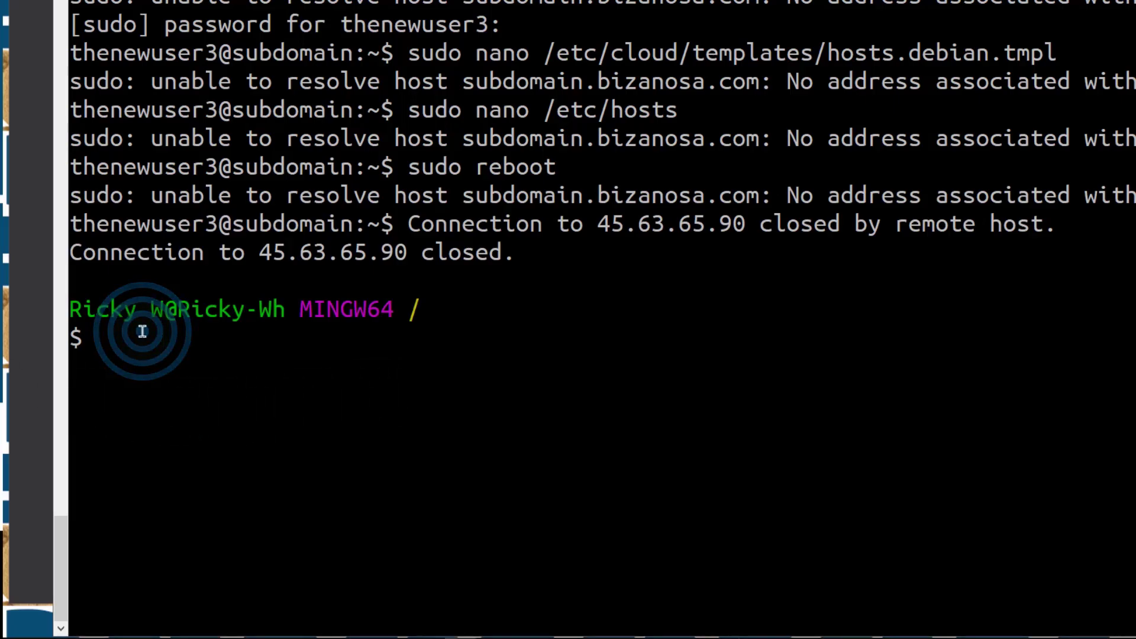
key("Up")
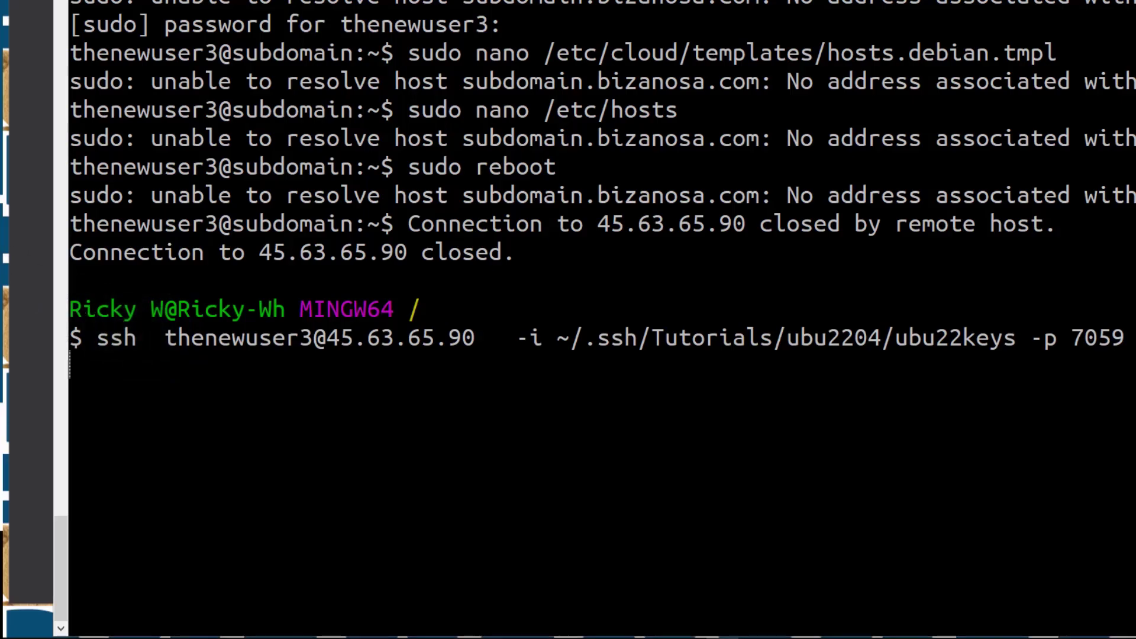
key("Return")
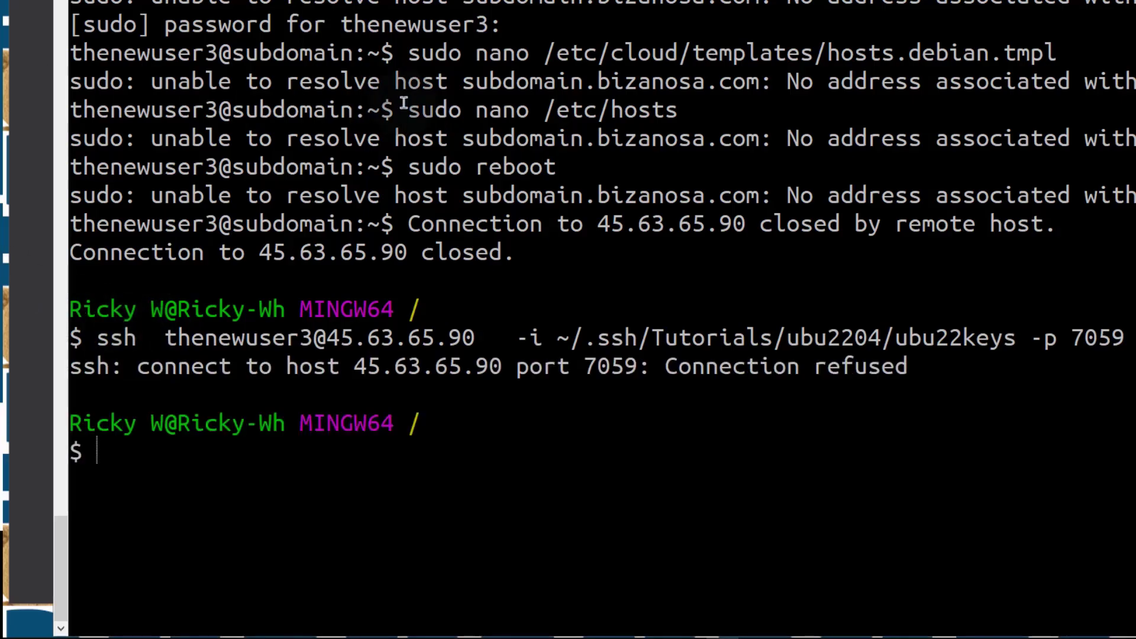
left_click(197, 453)
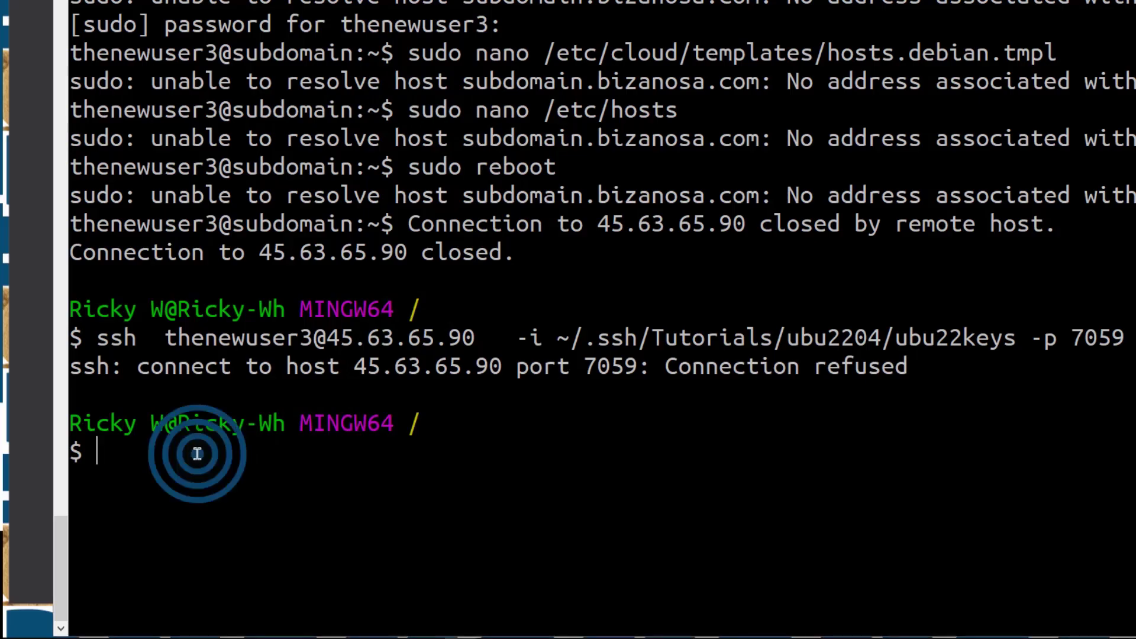
key("Up")
key("Return")
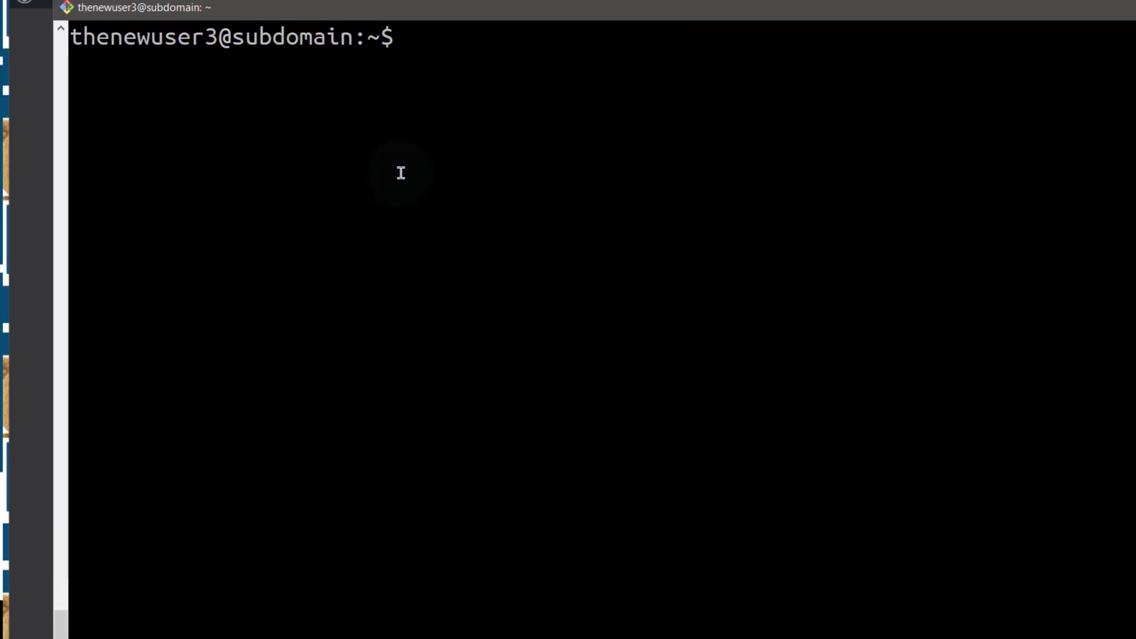
type("sudo reboot")
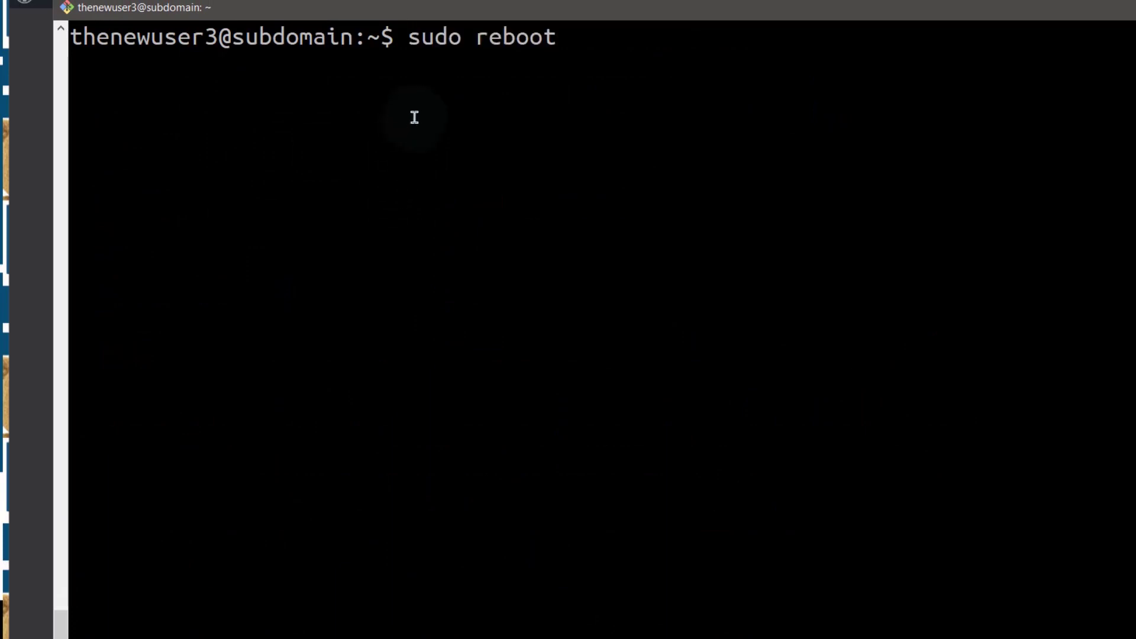
key("Up")
key("Return")
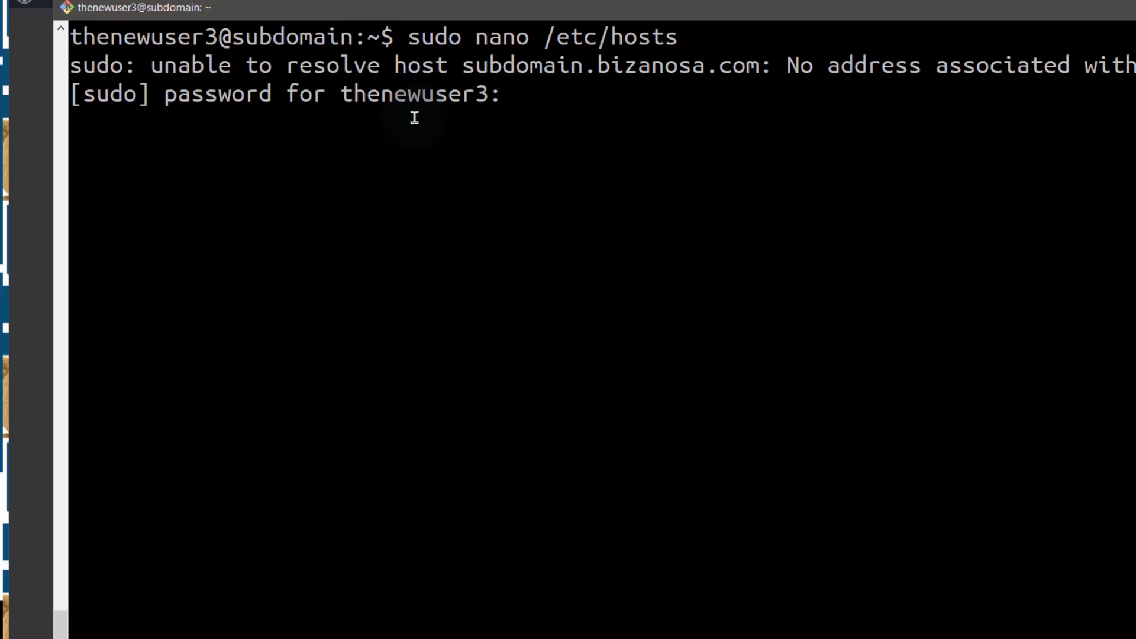
Enter the sudo password, review /etc/hosts, and run hostname to confirm subdomain.bizanosa.com
key("Return")
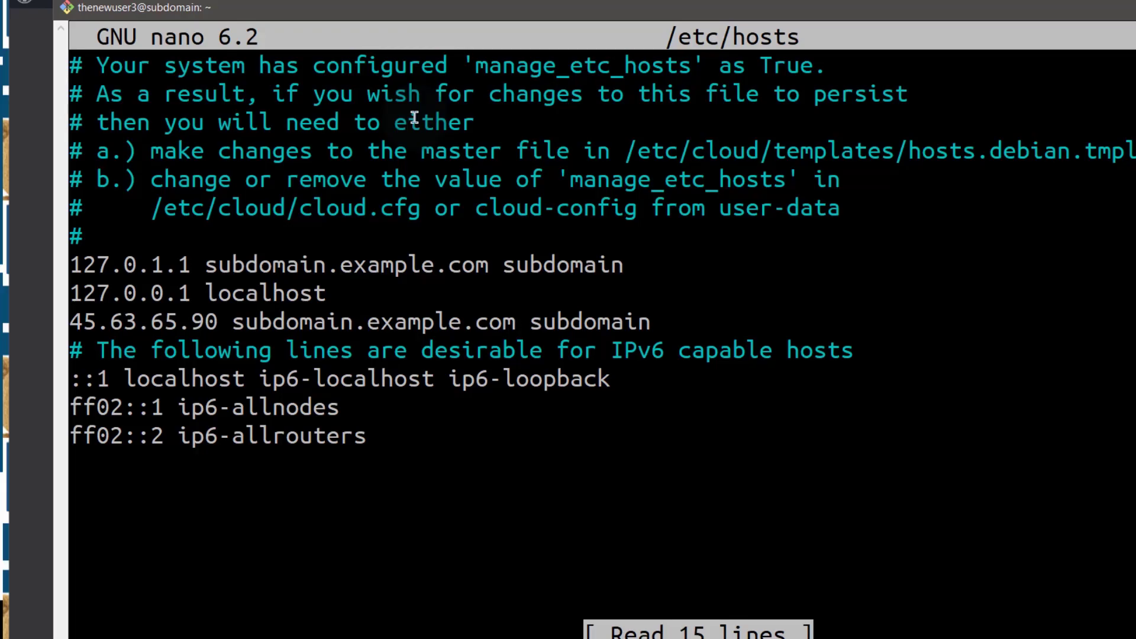
key("ctrl+x")
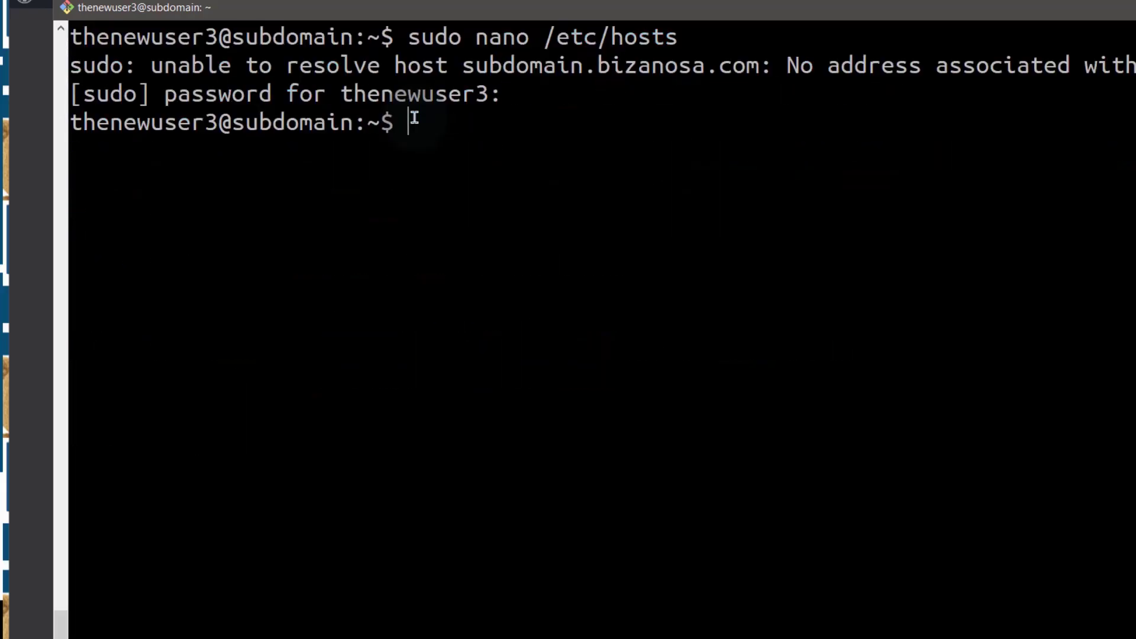
type("hostname")
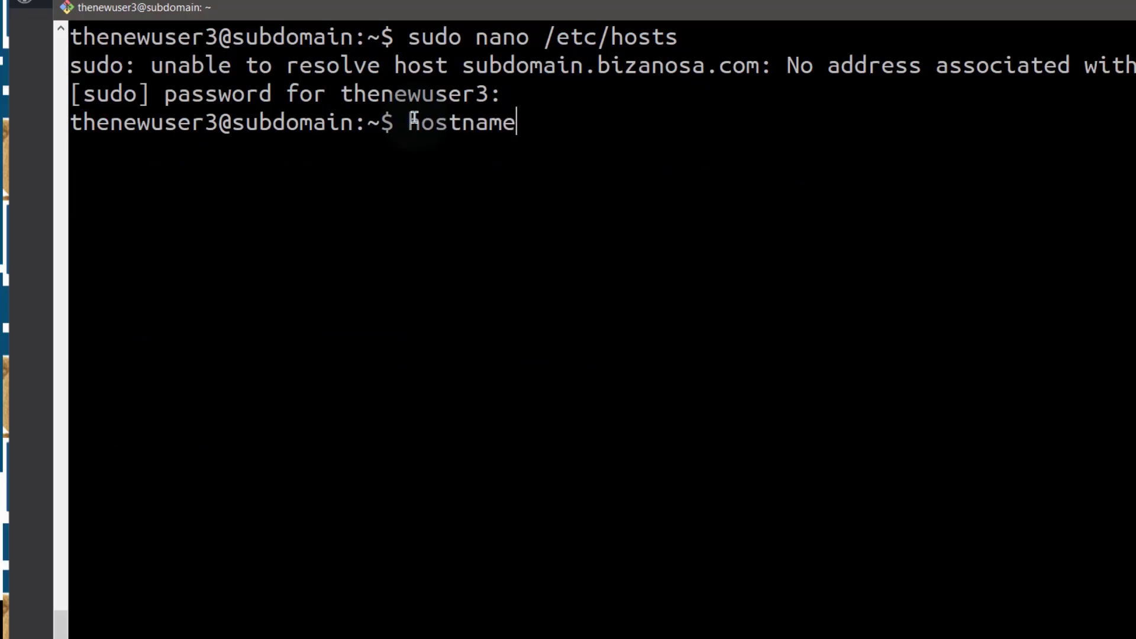
key("Return")
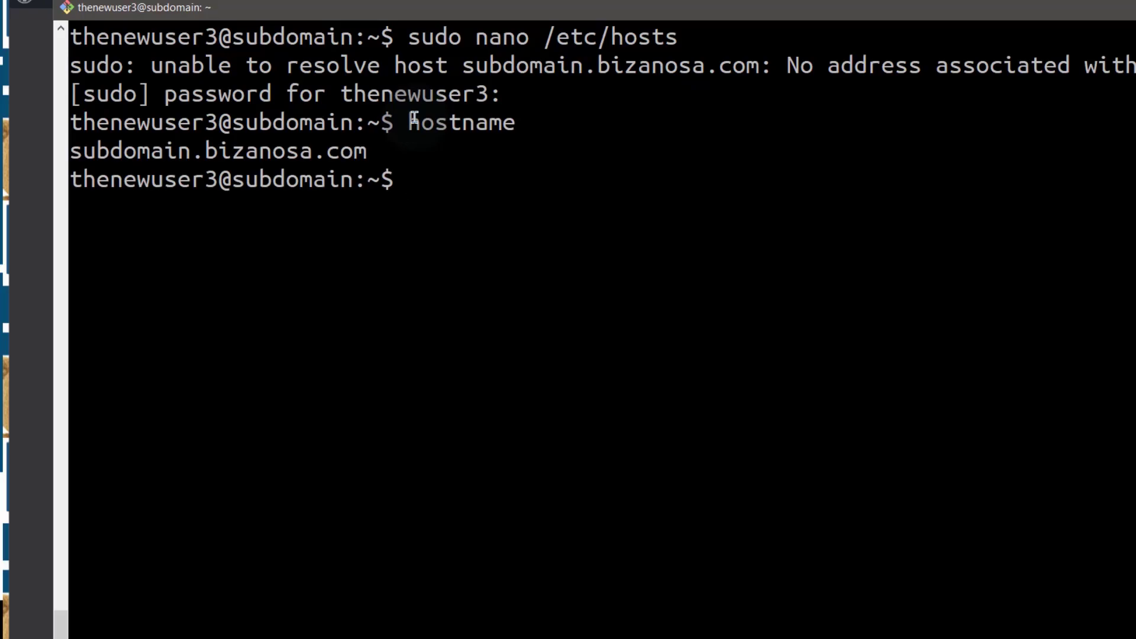
Copy the hostname output subdomain.bizanosa.com
left_click_drag(367, 150, 204, 152)
left_click(276, 149)
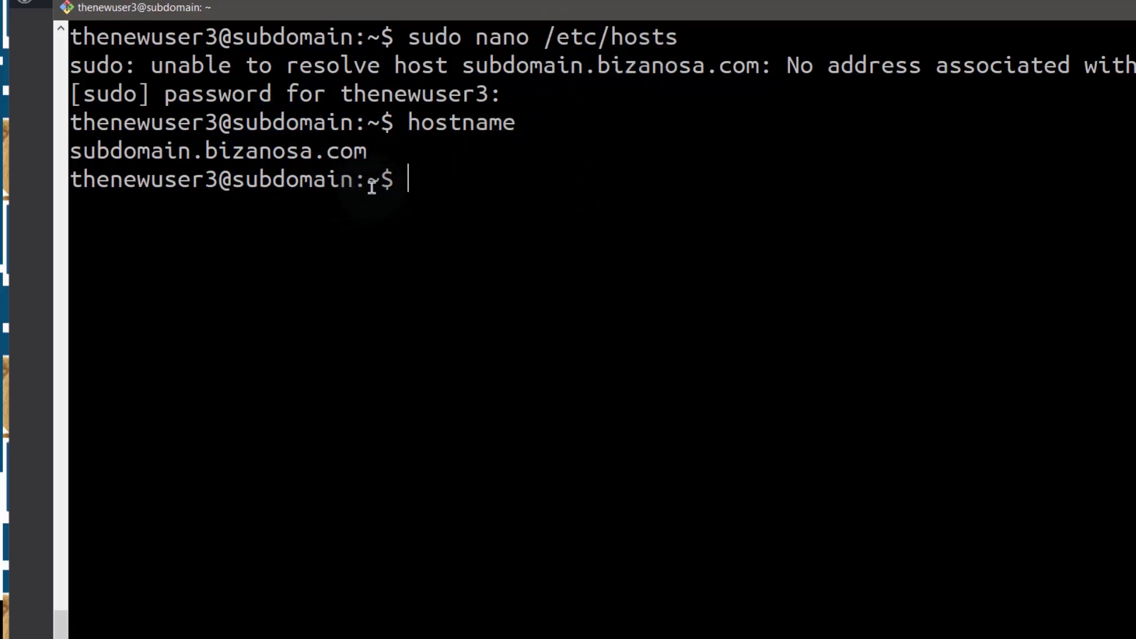
left_click_drag(381, 153, 75, 153)
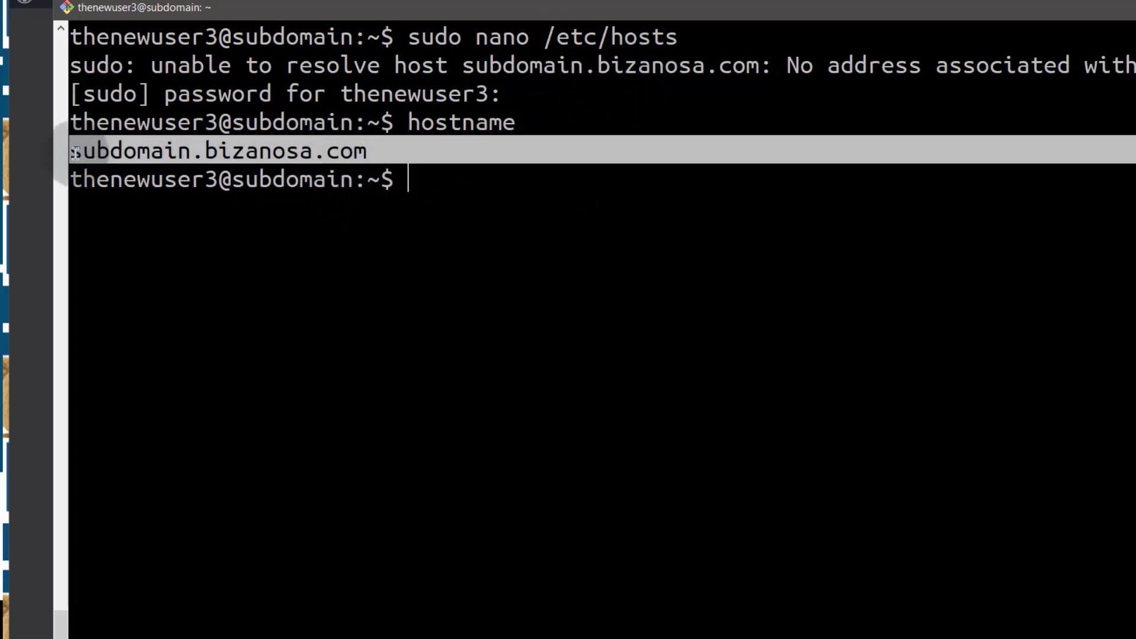
right_click(94, 155)
left_click(172, 190)
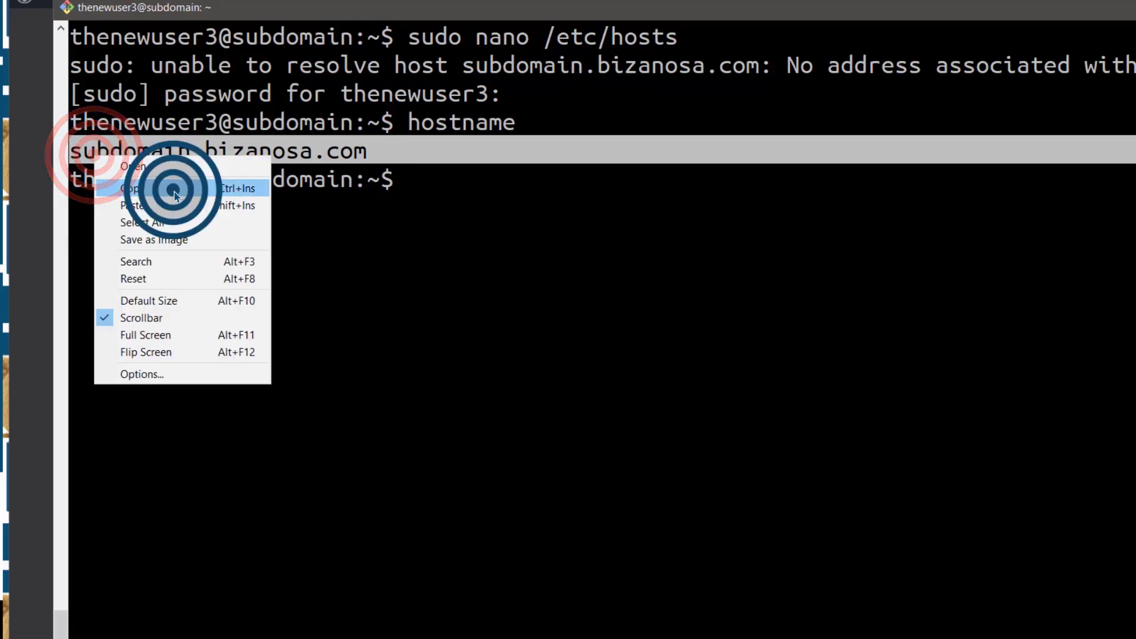
Reopen the hosts.debian.tmpl template in nano
left_click(408, 179)
key("Up")
key("Up")
key("Up")
key("Down")
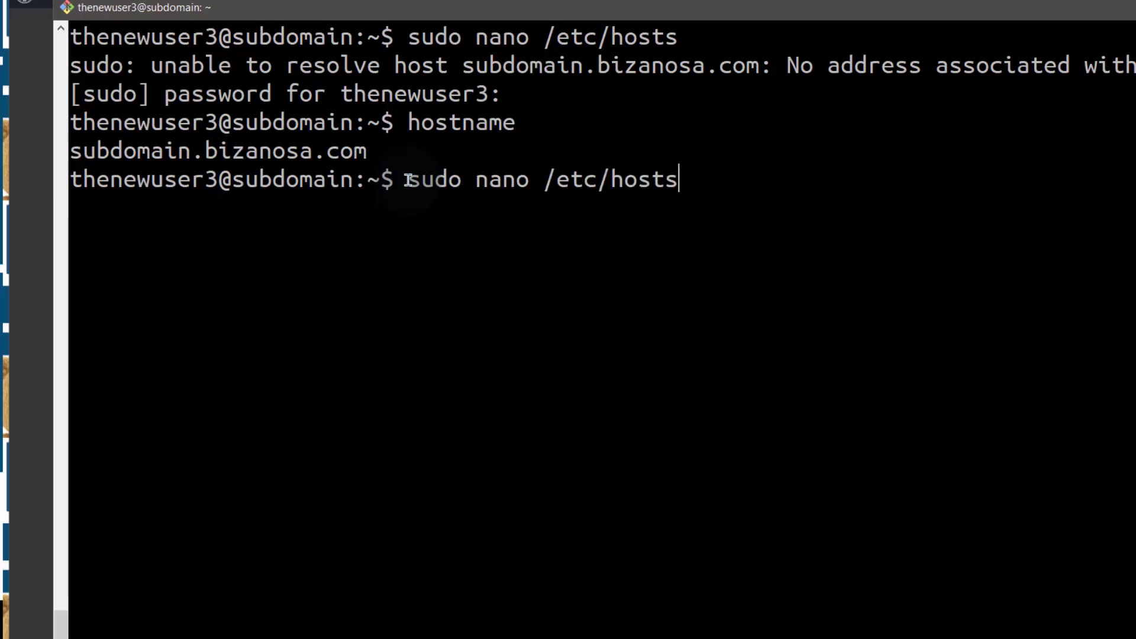
key("Up")
key("Up")
key("Up")
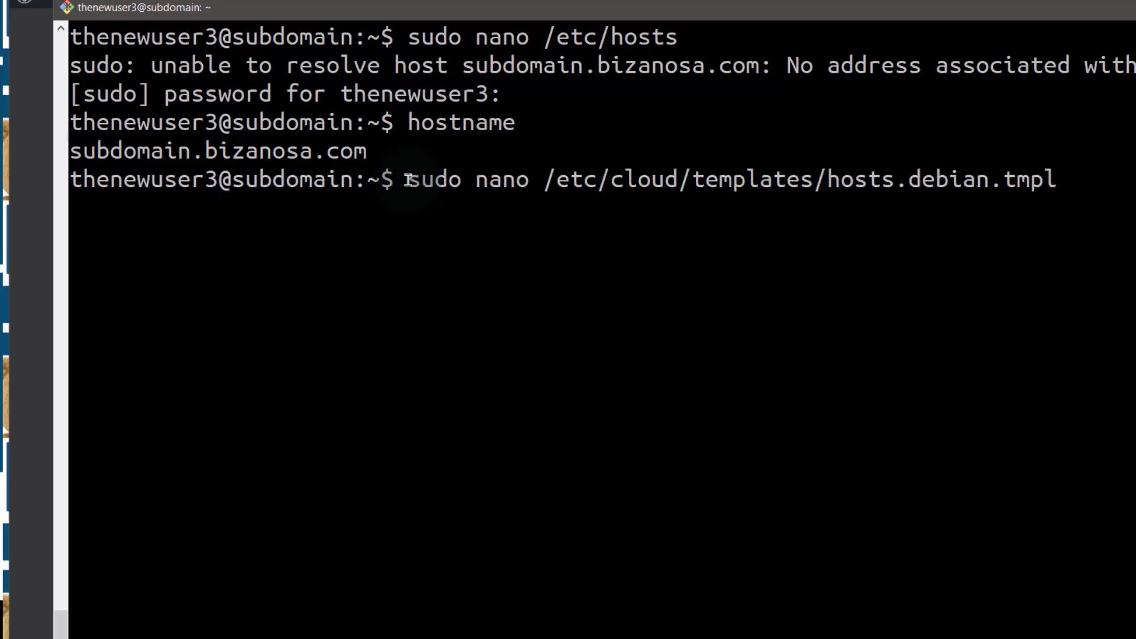
key("Return")
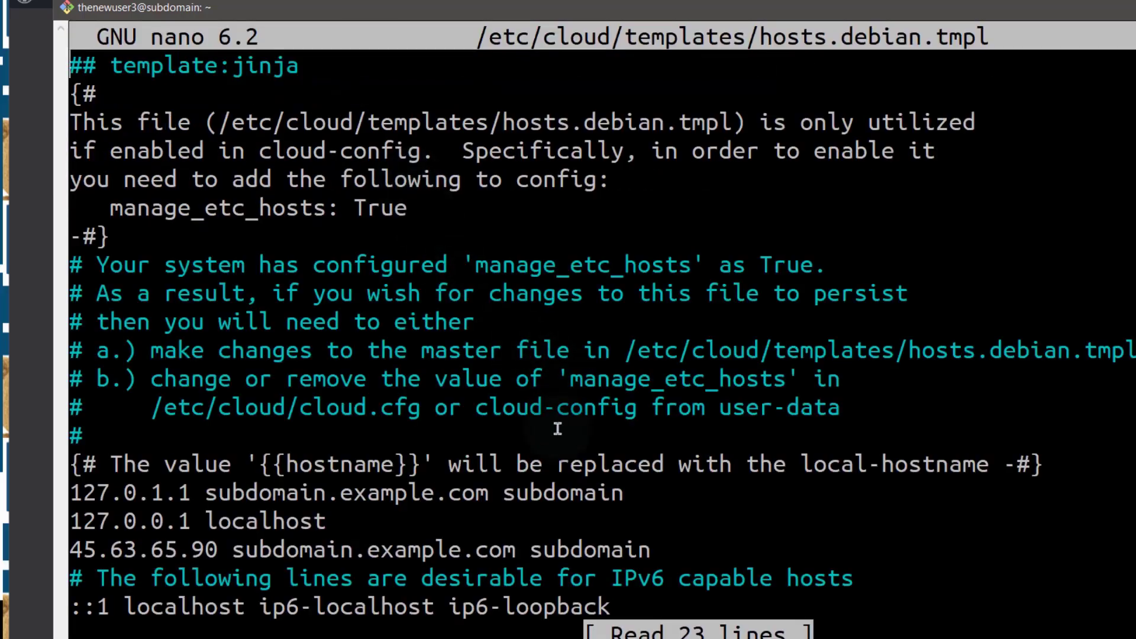
Change subdomain.example.com to subdomain.bizanosa.com on the 127.0.1.1 line
key("Down")
key("Down")
key("Down")
key("Down")
key("Down")
key("Down")
key("Down")
key("Down")
key("Down")
key("Down")
key("Down")
key("Up")
key("Right")
key("Right")
key("Right")
key("Right")
key("Right")
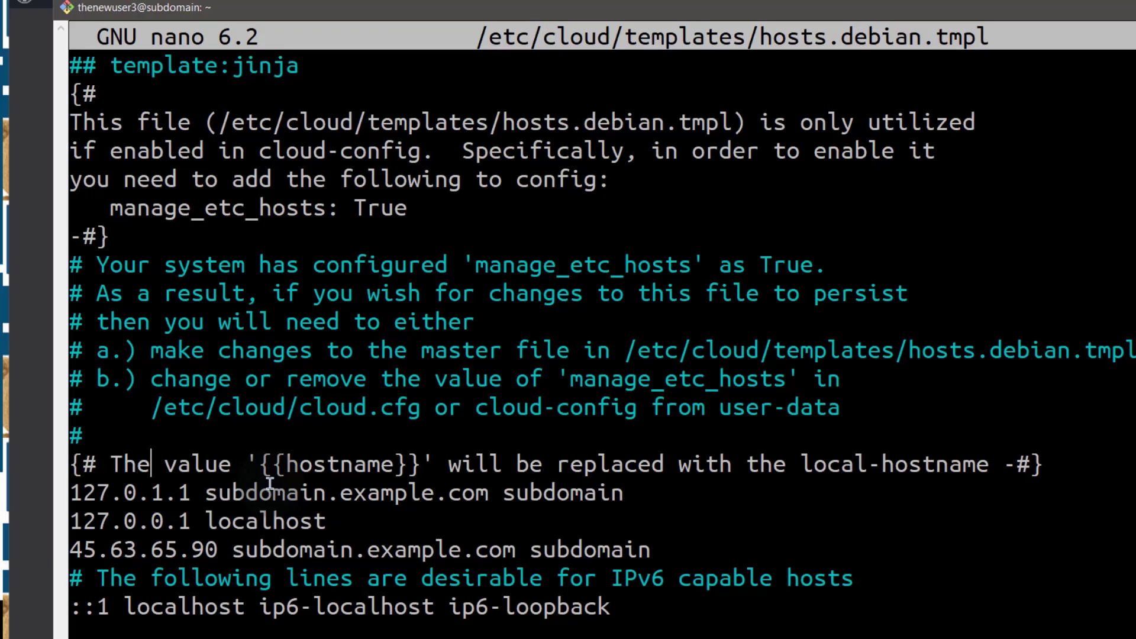
key("Right")
key("Right")
key("Right")
key("Down")
key("Right")
key("Right")
key("Right")
key("Right")
key("Right")
key("Right")
key("Right")
key("Right")
key("Right")
key("Right")
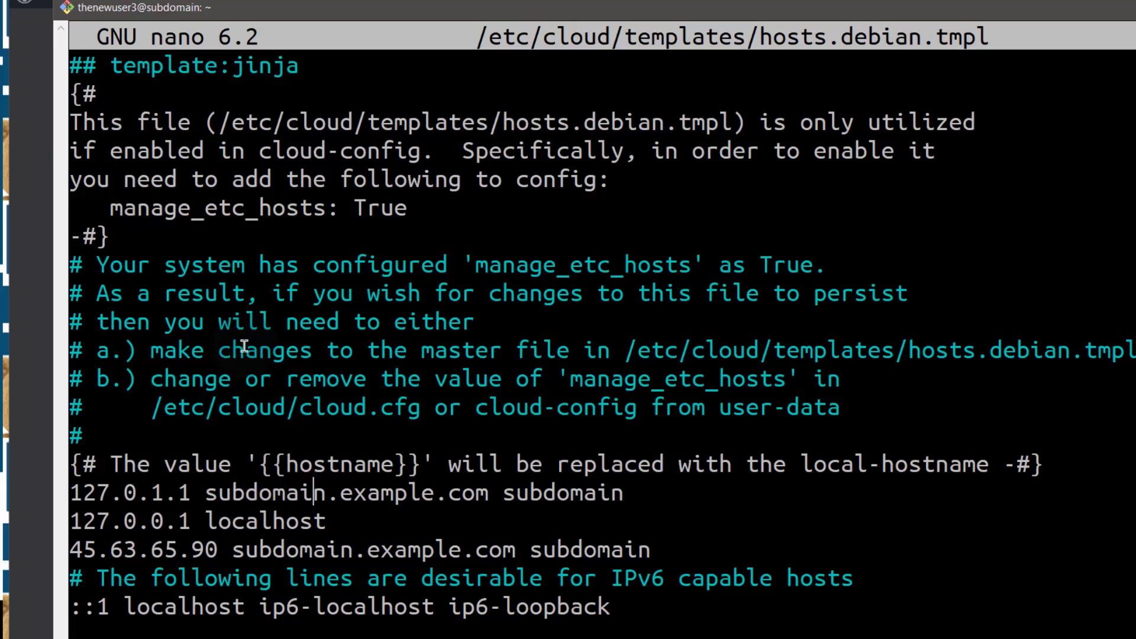
key("Right")
type("bizanosa")
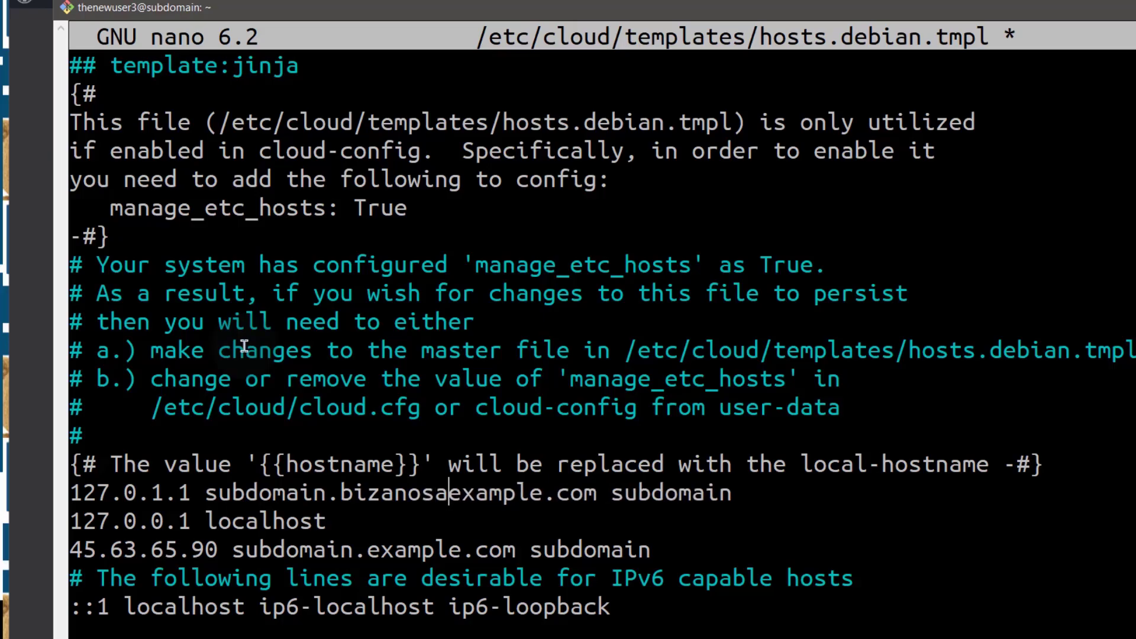
key("Delete")
key("Delete")
key("Delete")
key("Delete")
key("Delete")
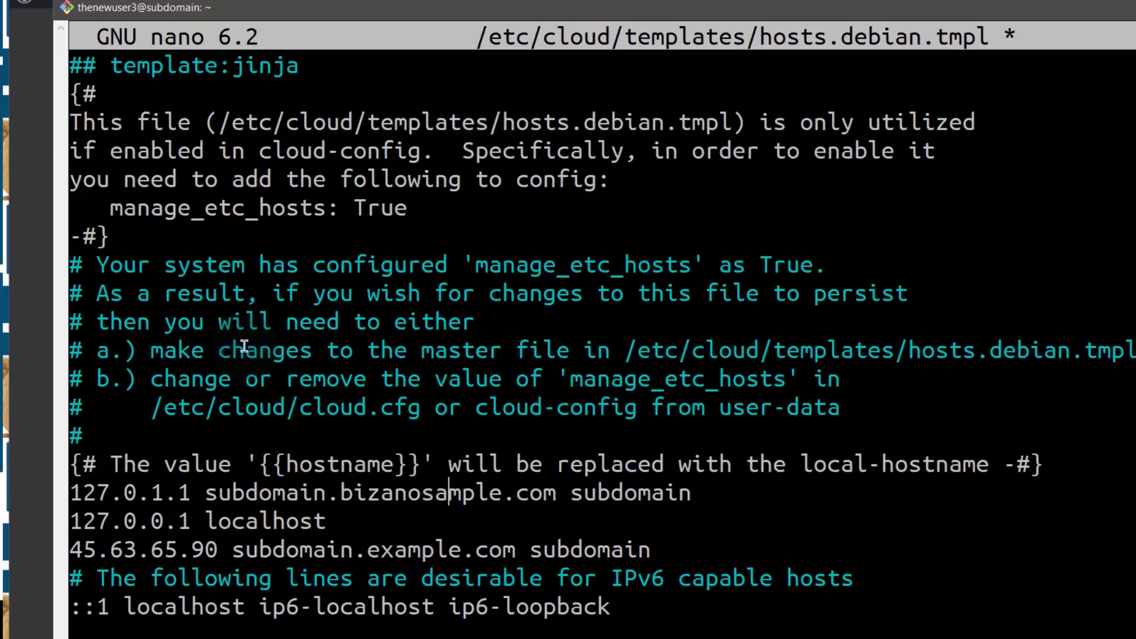
key("Delete")
key("Delete")
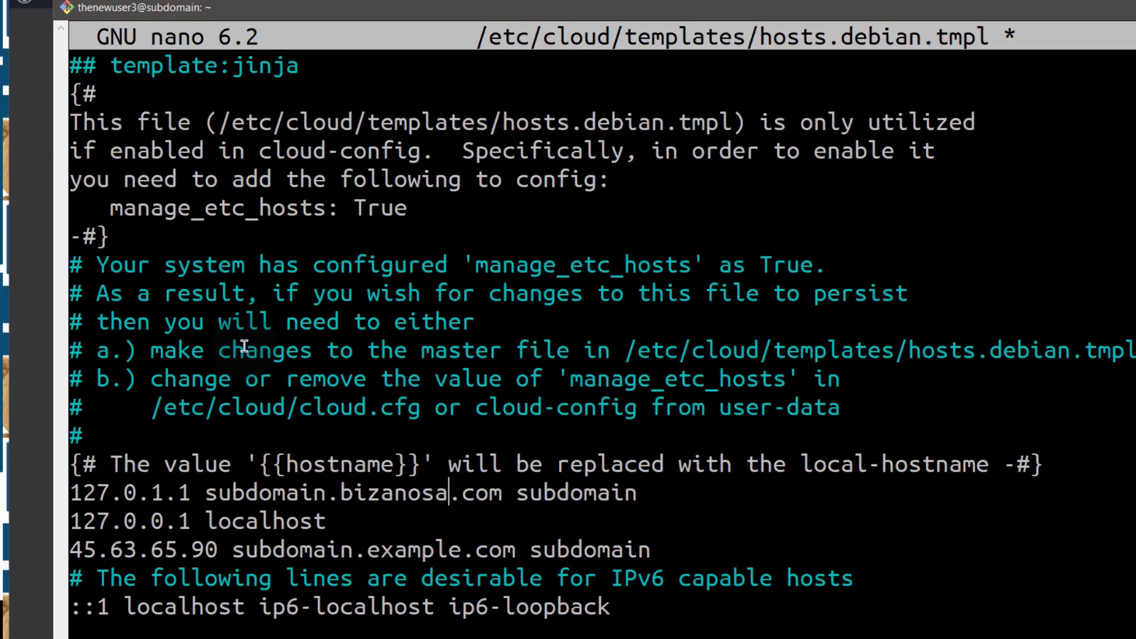
Change the 45.63.65.90 entry to subdomain.bizanosa.com and save the template
key("Down")
key("Down")
key("Right")
key("BackSpace")
key("BackSpace")
key("BackSpace")
key("BackSpace")
key("BackSpace")
key("BackSpace")
key("BackSpace")
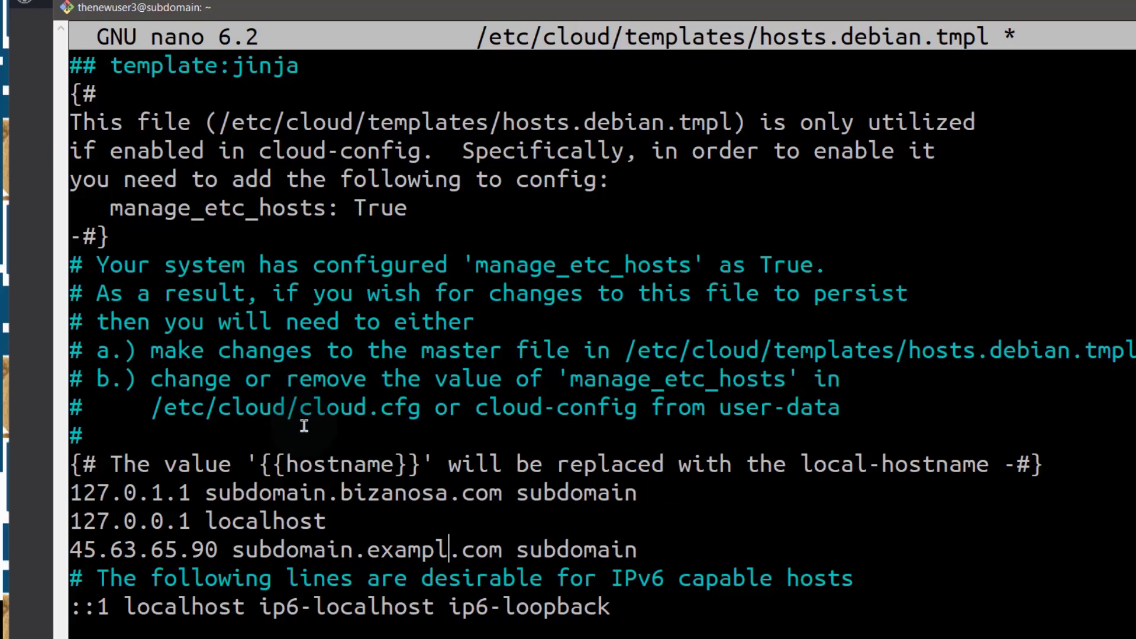
type("bizanosa")
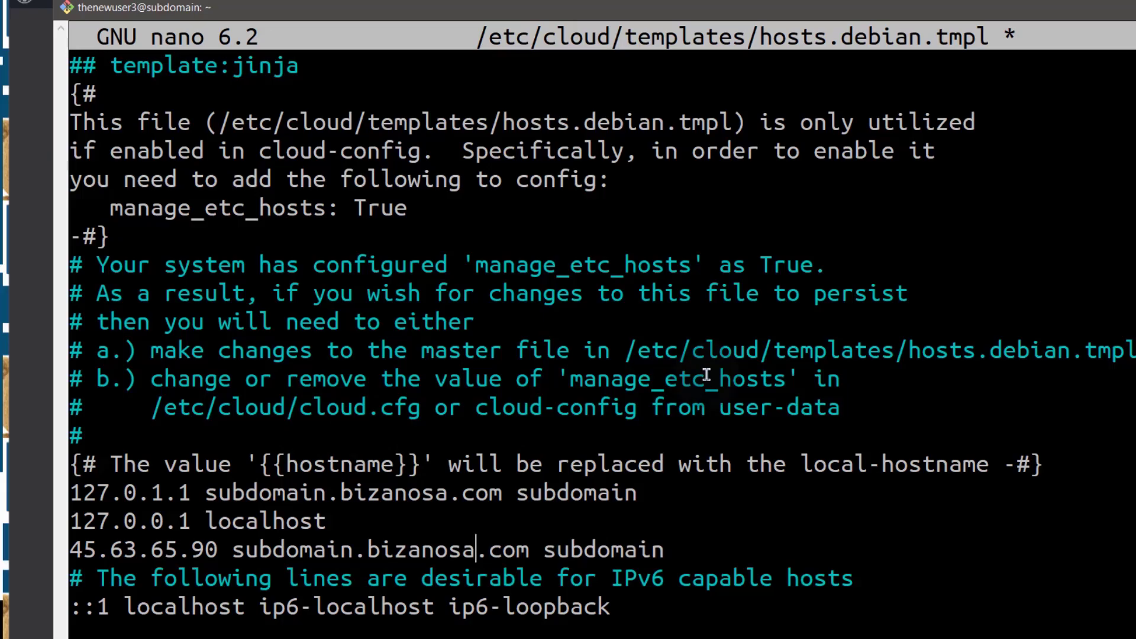
key("ctrl+x")
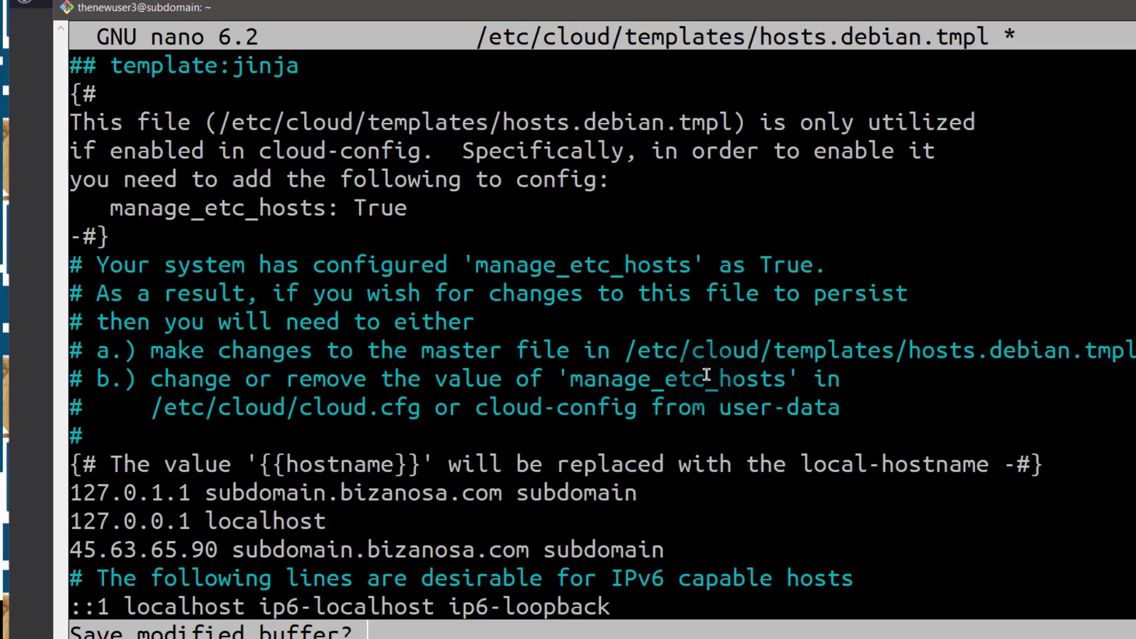
key("y")
key("Return")
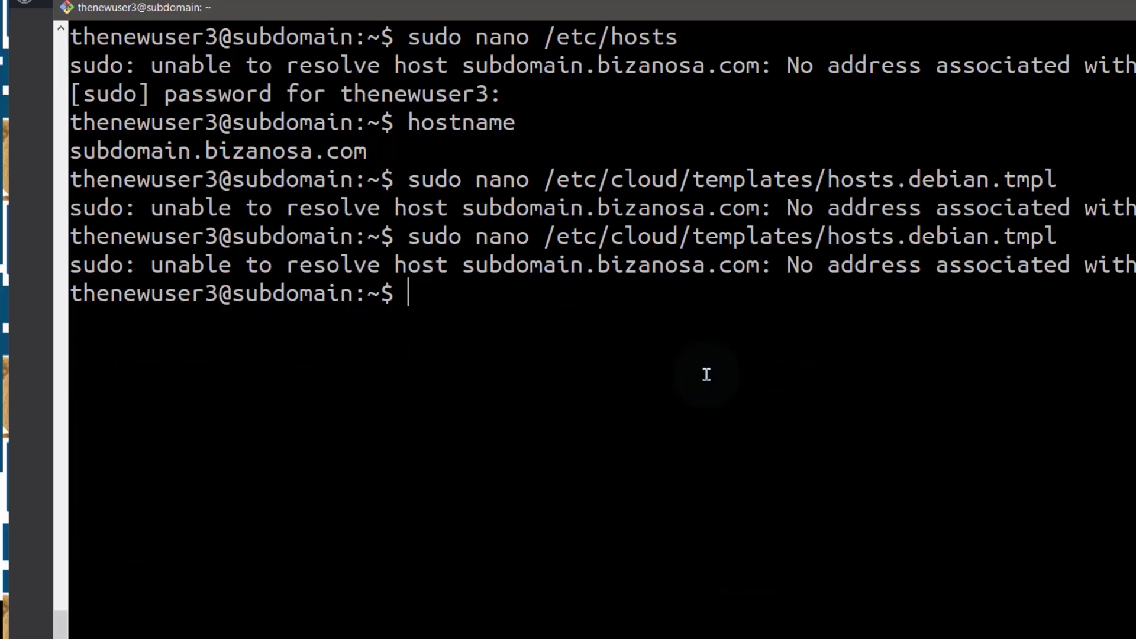
Run sudo reboot, reconnect, and open /etc/hosts with sudo nano after entering the password
type("sudo re")
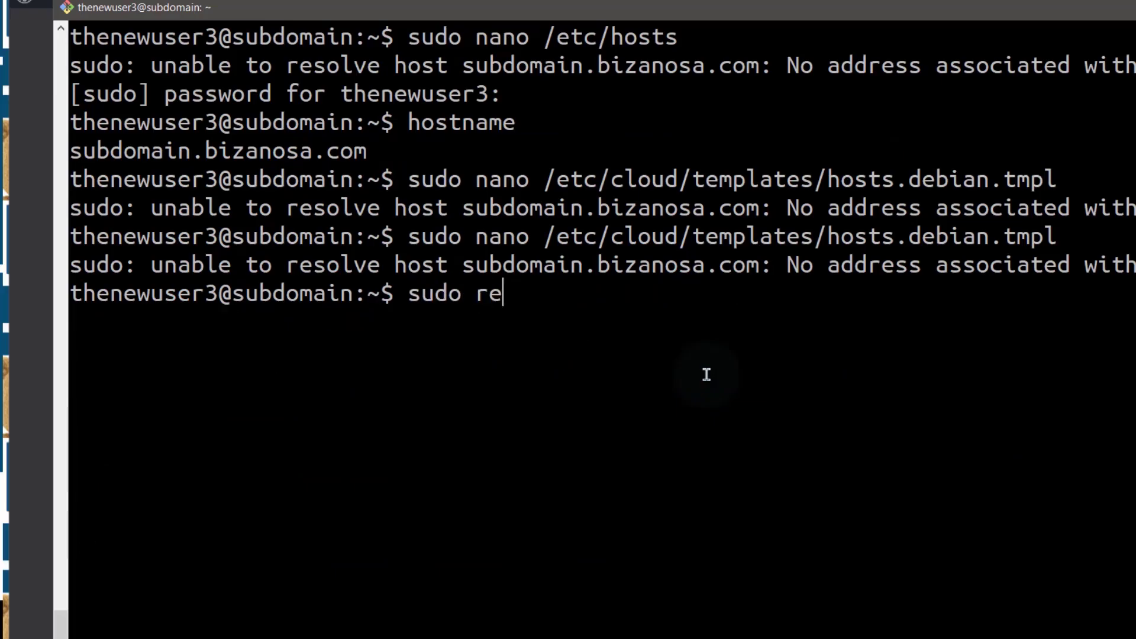
type("boot")
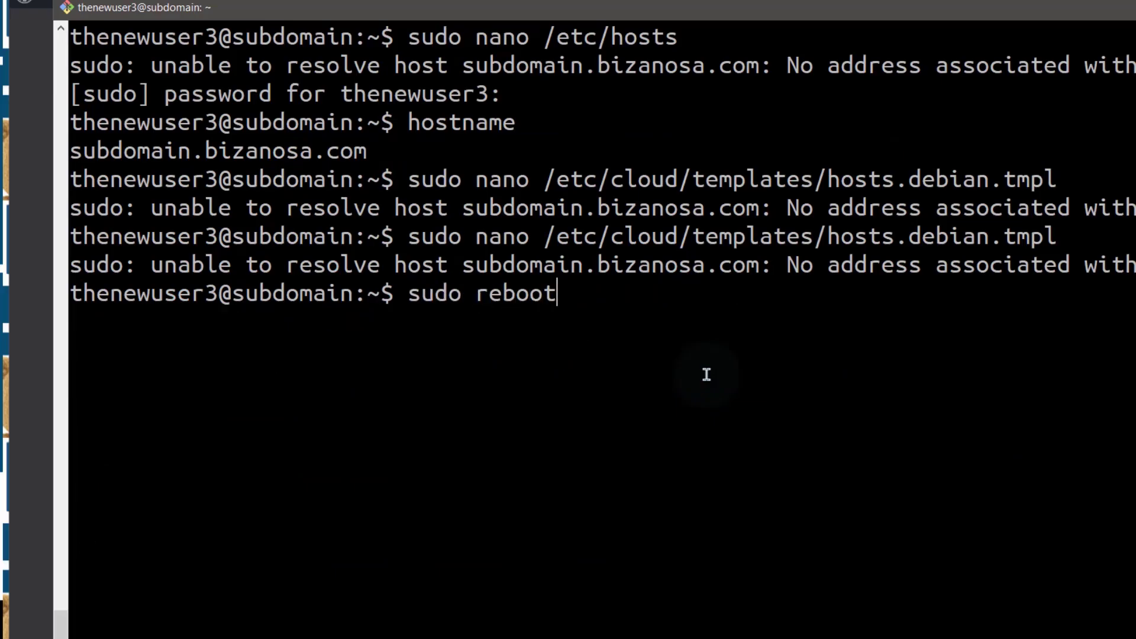
key("Return")
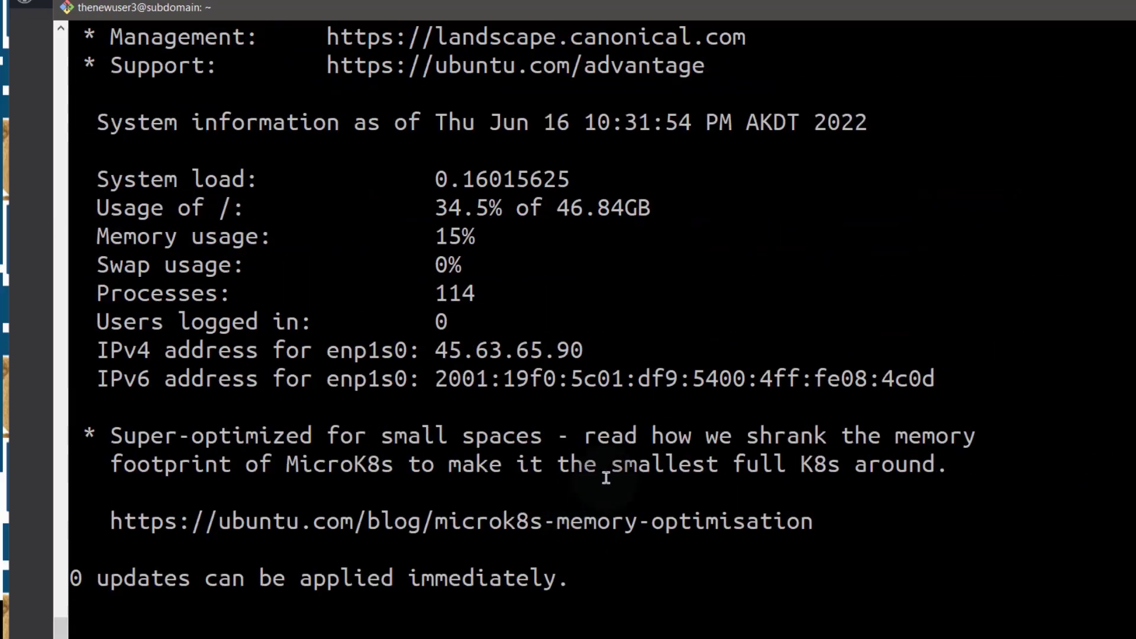
key("ctrl+l")
key("Up")
key("Up")
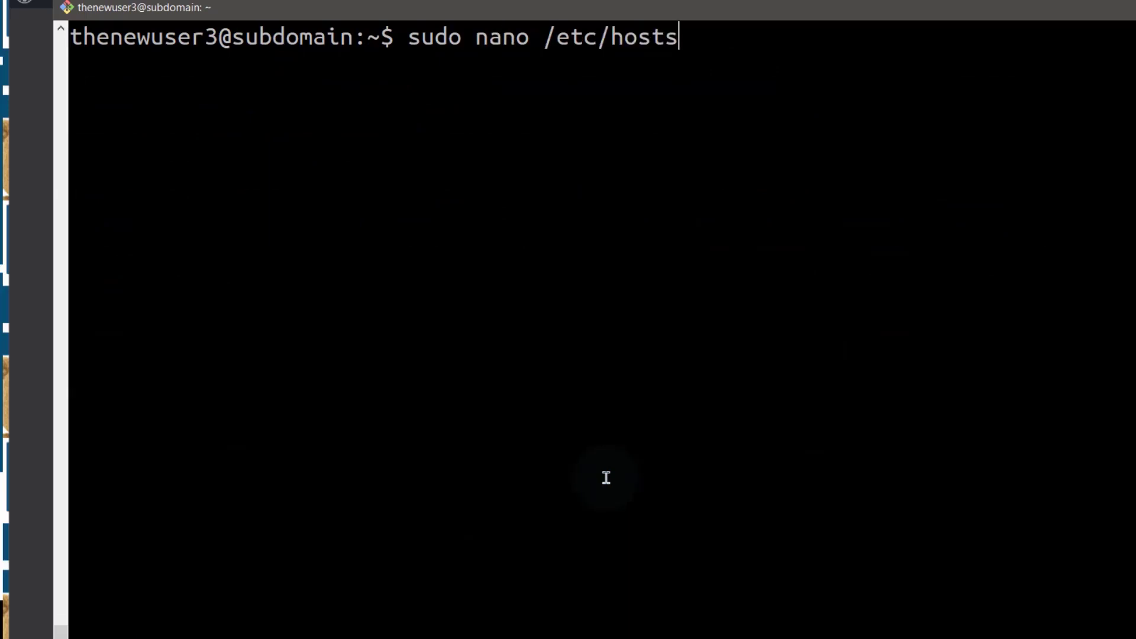
key("Return")
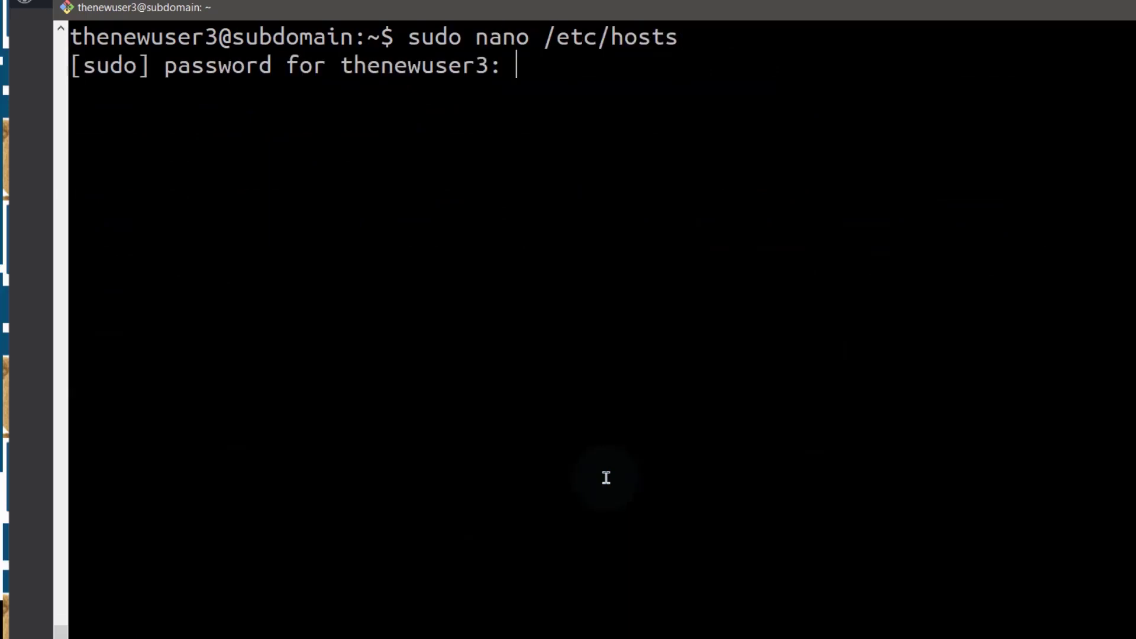
key("Return")
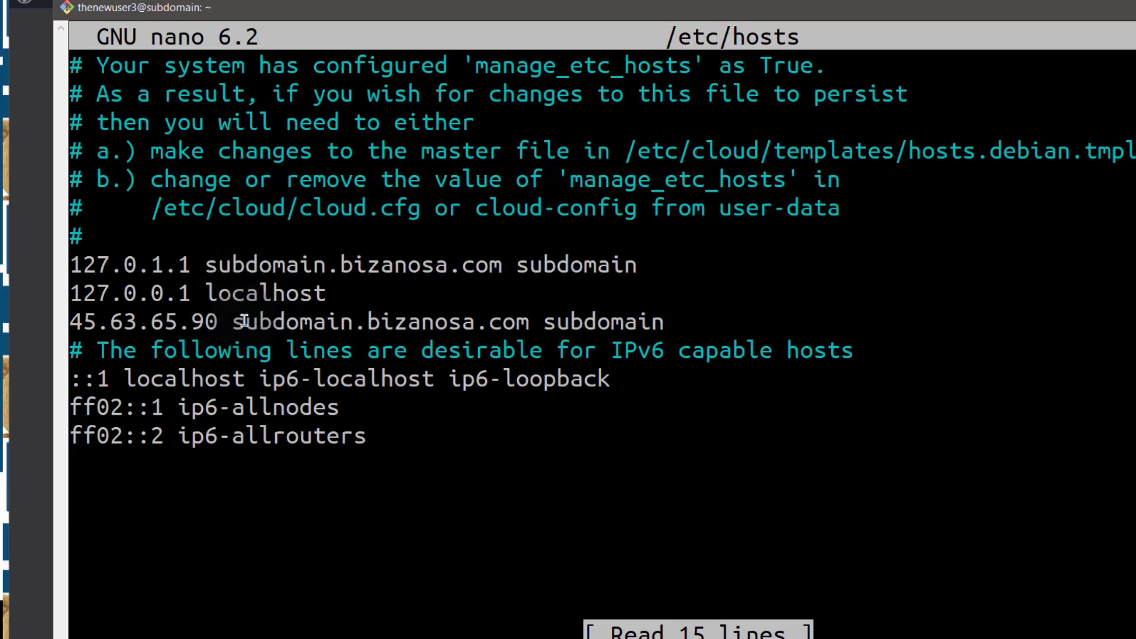
Copy the /etc/cloud/cloud.cfg path from the hosts file comment and close /etc/hosts
left_click_drag(152, 209, 422, 207)
right_click(368, 201)
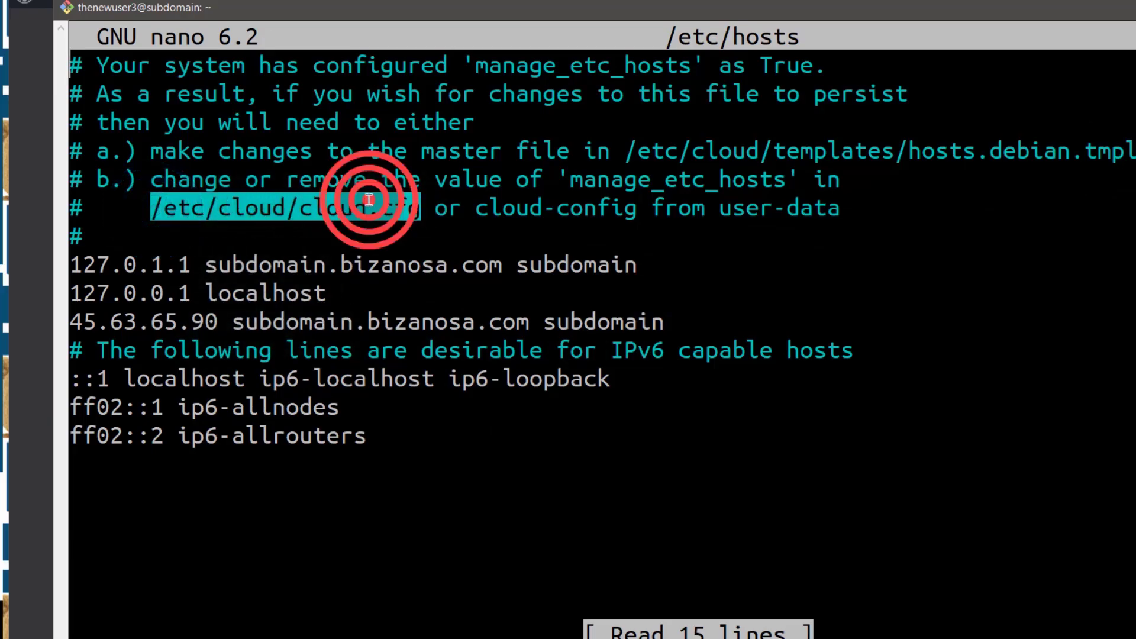
left_click(404, 232)
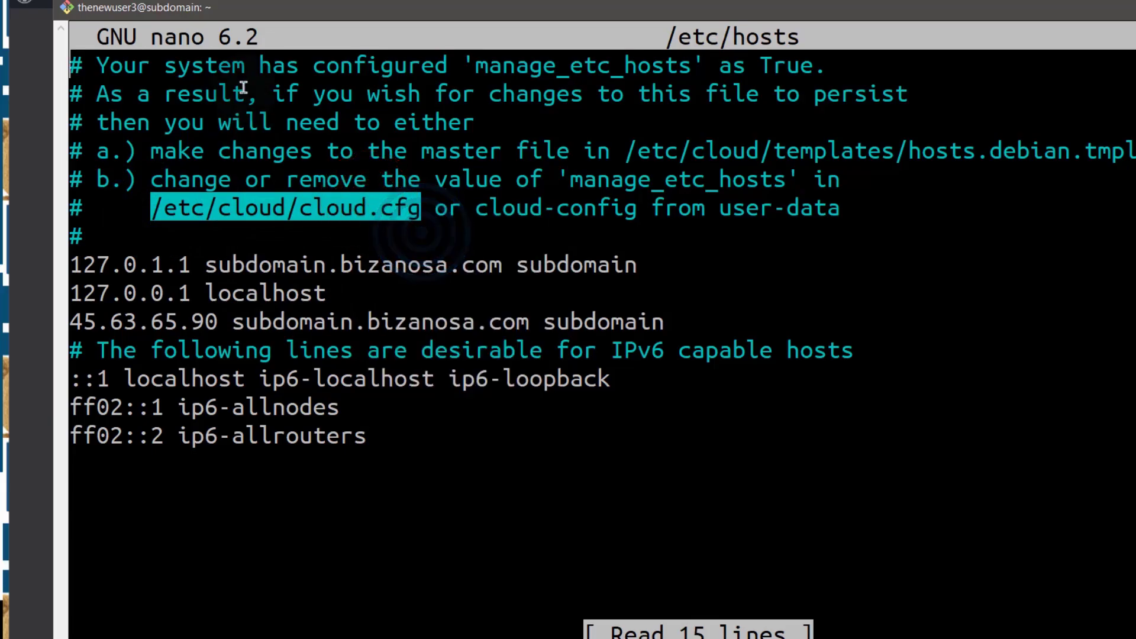
key("ctrl+x")
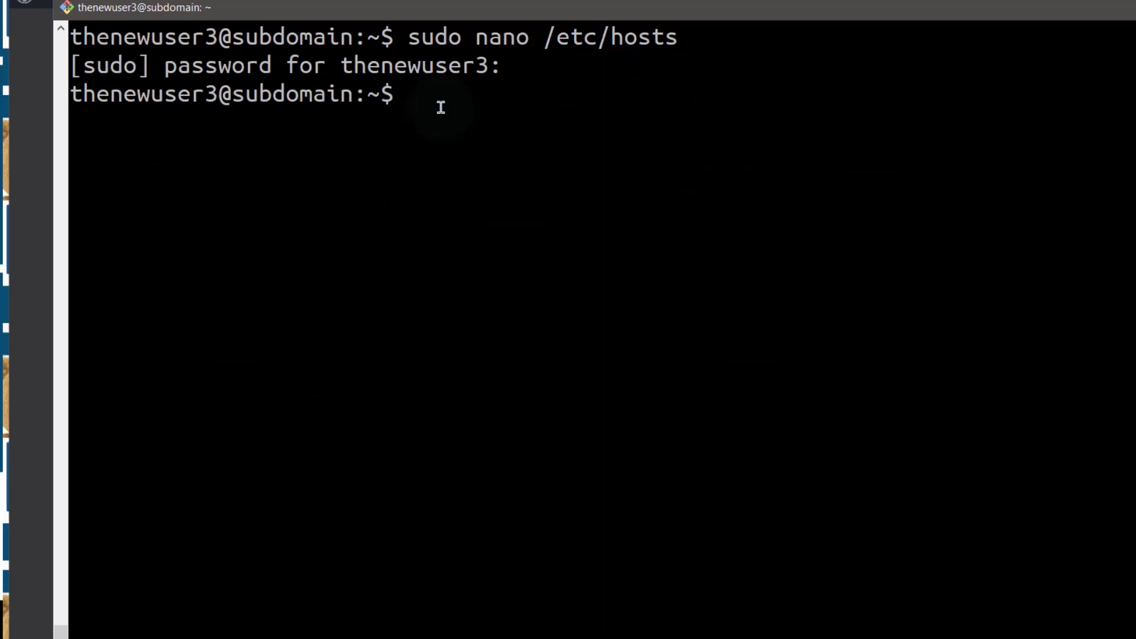
Open /etc/cloud/cloud.cfg with sudo nano and move to the preserve_hostname: true value
type("sudo nano")
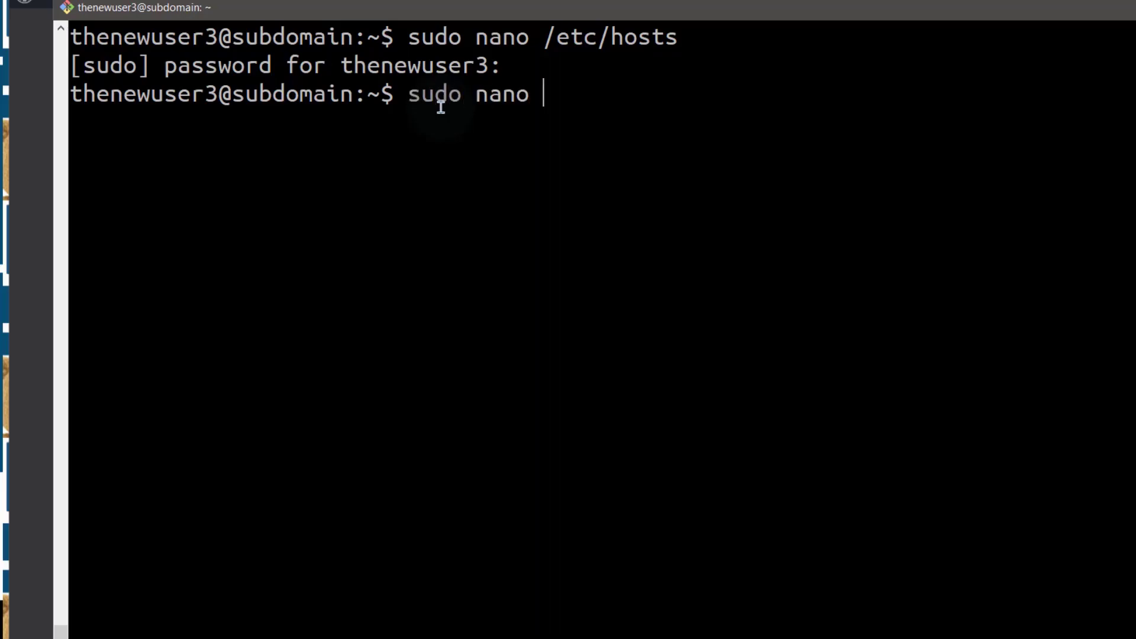
right_click(441, 107)
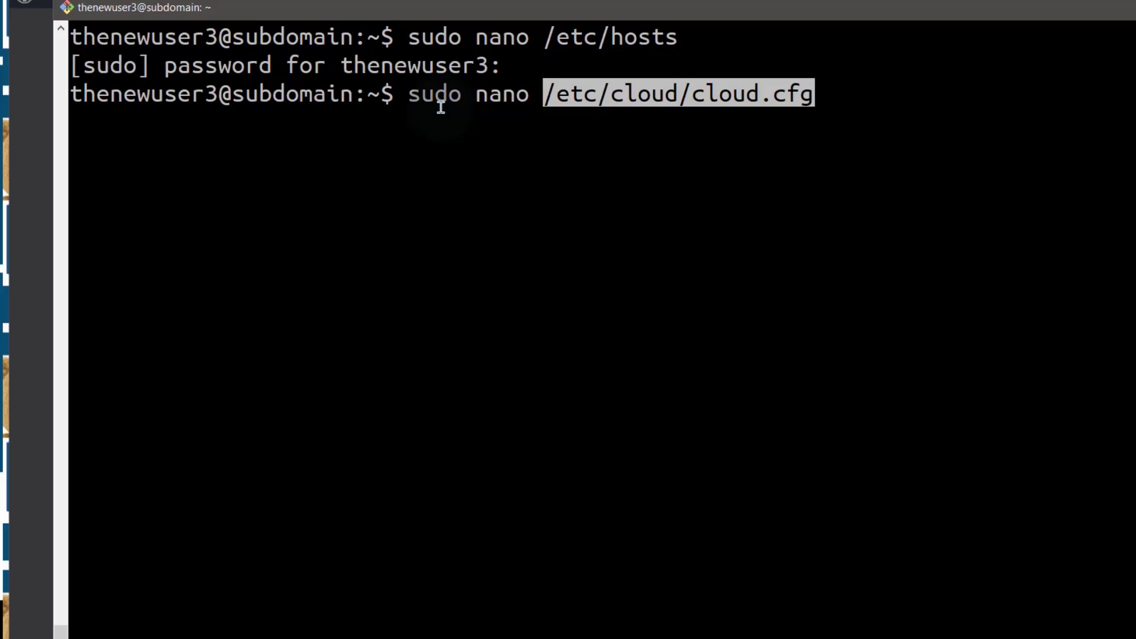
key("Return")
key("Down")
key("Down")
key("Down")
key("Right")
key("Right")
key("Right")
key("Right")
key("Right")
key("Right")
key("Right")
key("Right")
key("Right")
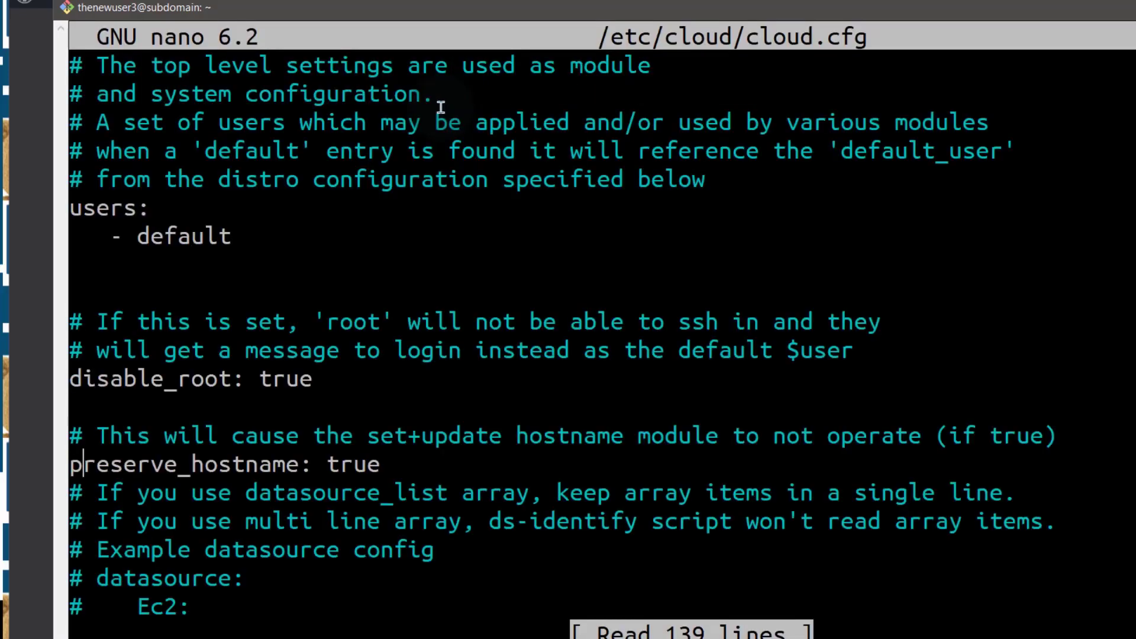
key("Right")
key("Right")
key("Right")
key("Right")
key("Right")
key("Right")
key("Right")
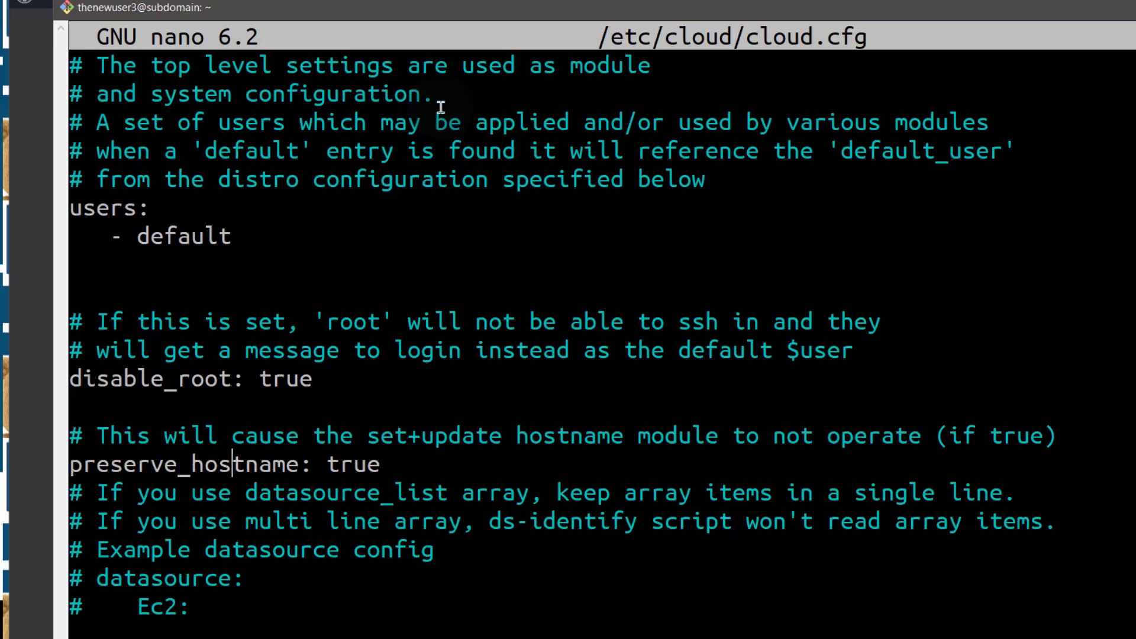
key("Right")
key("Right")
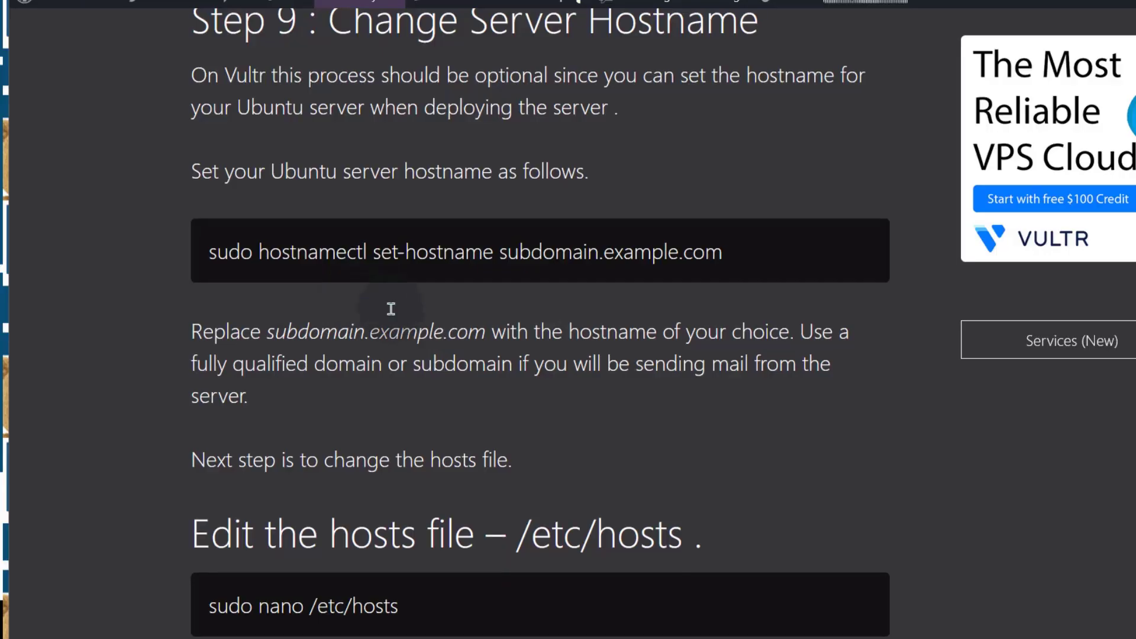
Scroll the bizanosa.com tutorial down to Step 10: Set Timezone
scroll(406, 284, "down", 4)
scroll(411, 355, "down", 2)
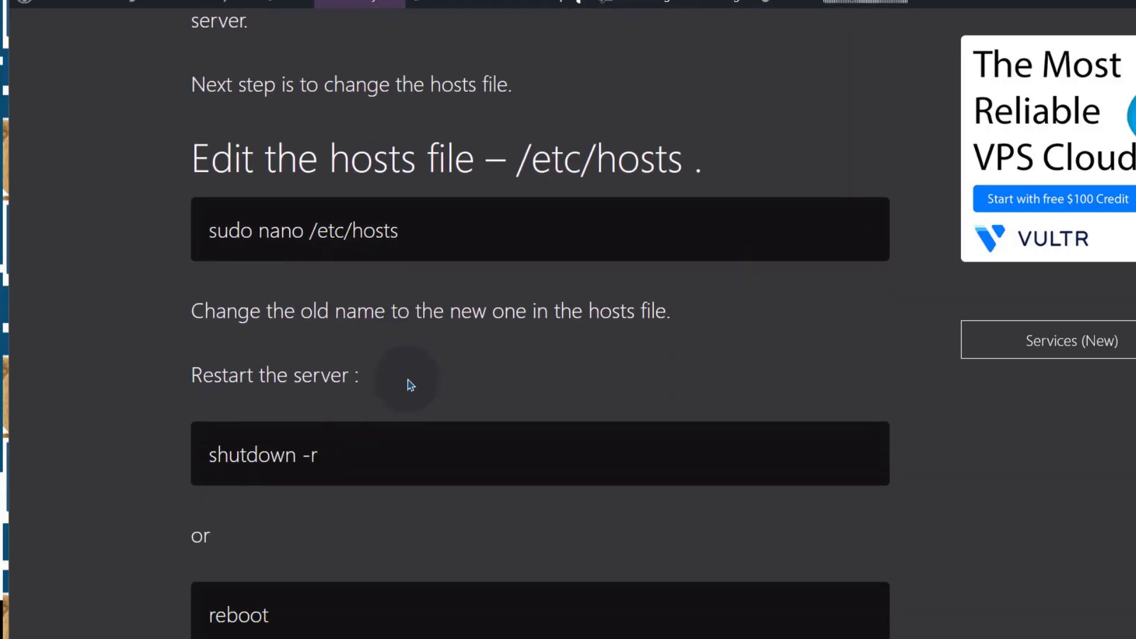
scroll(411, 384, "down", 5)
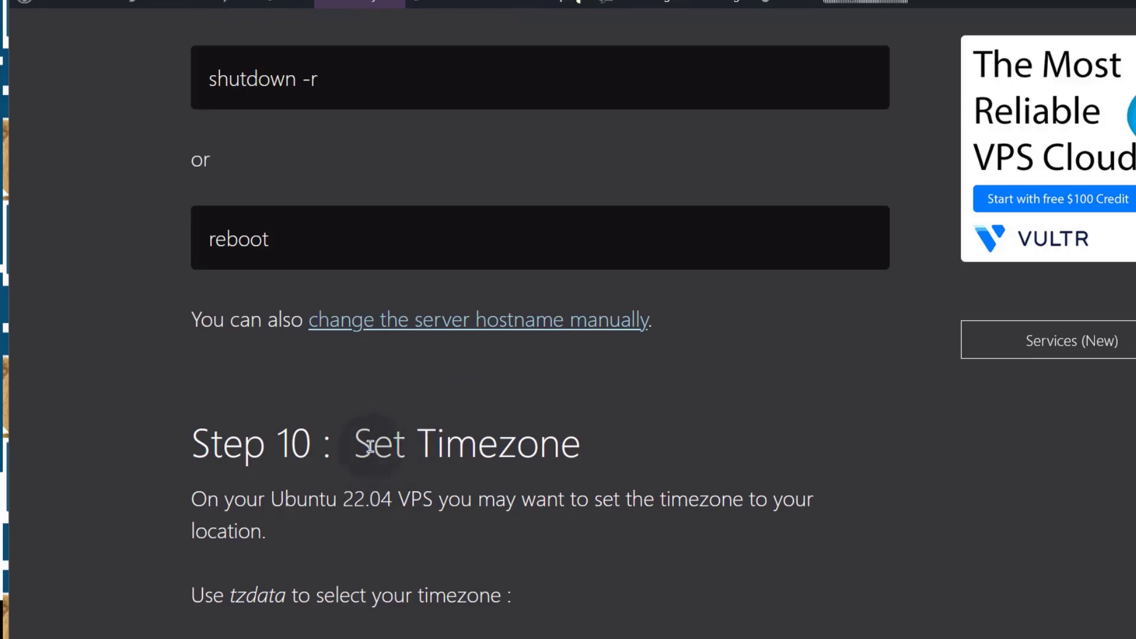
scroll(570, 446, "down", 3)
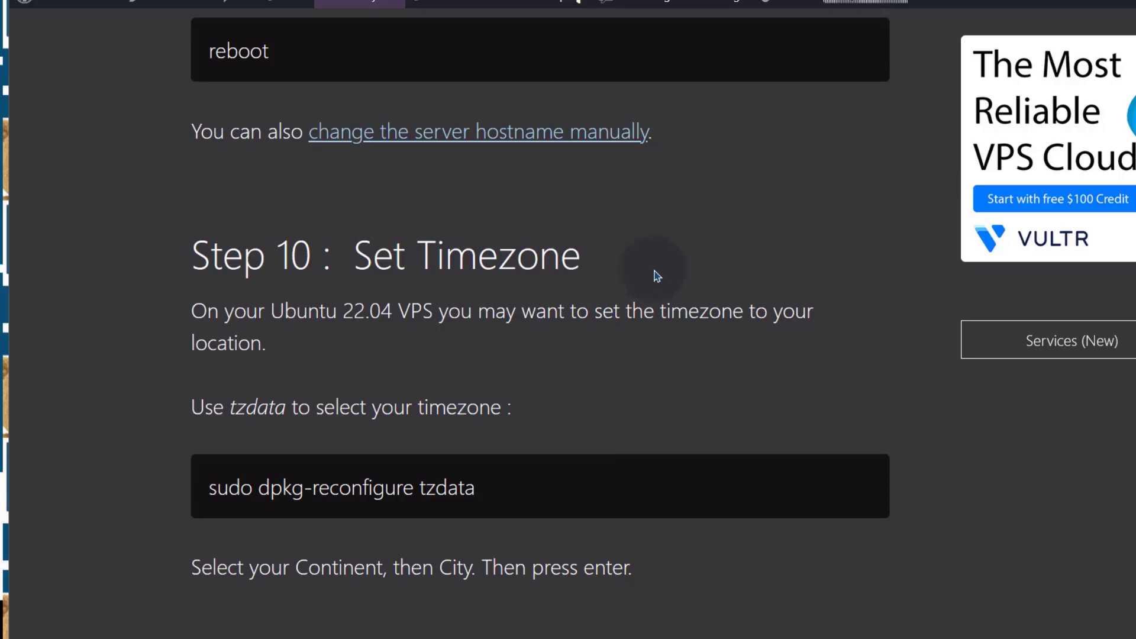
scroll(542, 305, "down", 3)
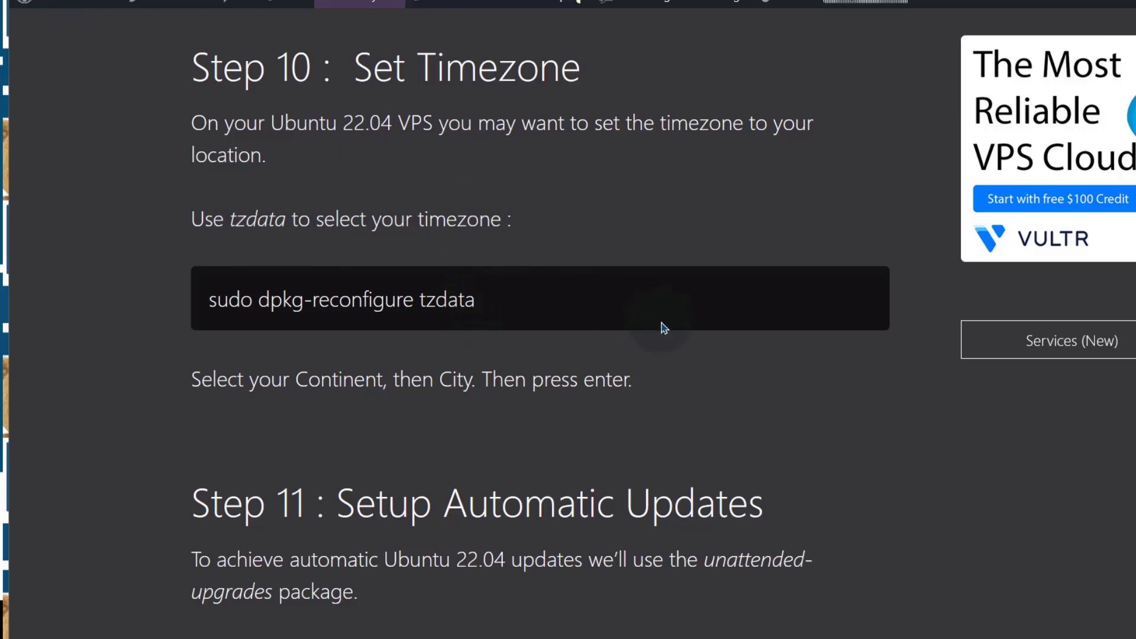
scroll(662, 325, "down", 6)
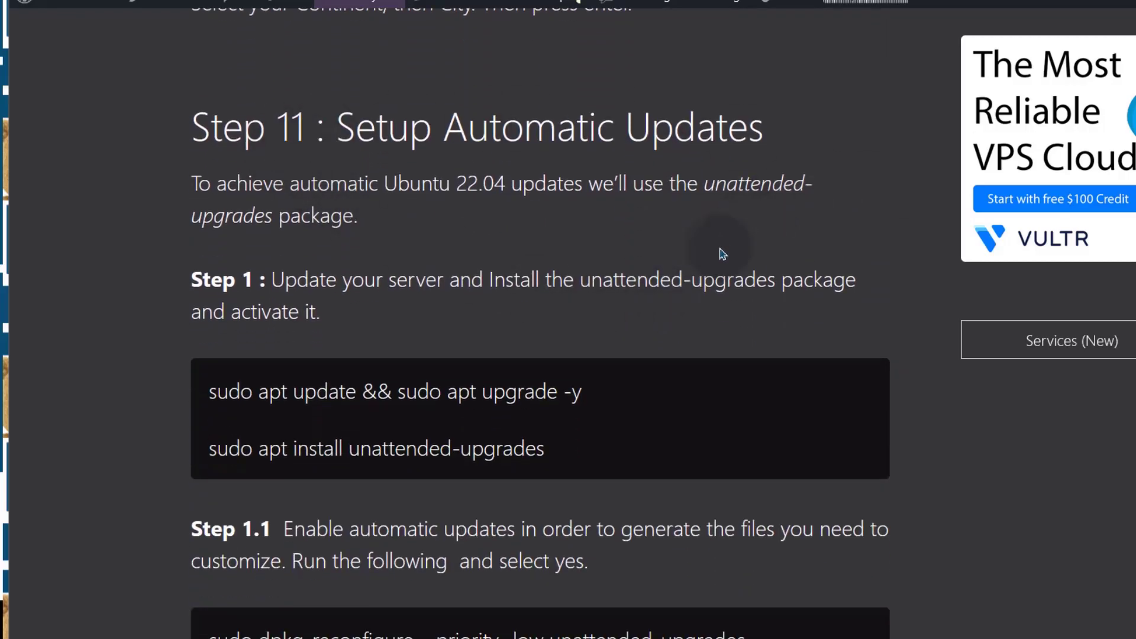
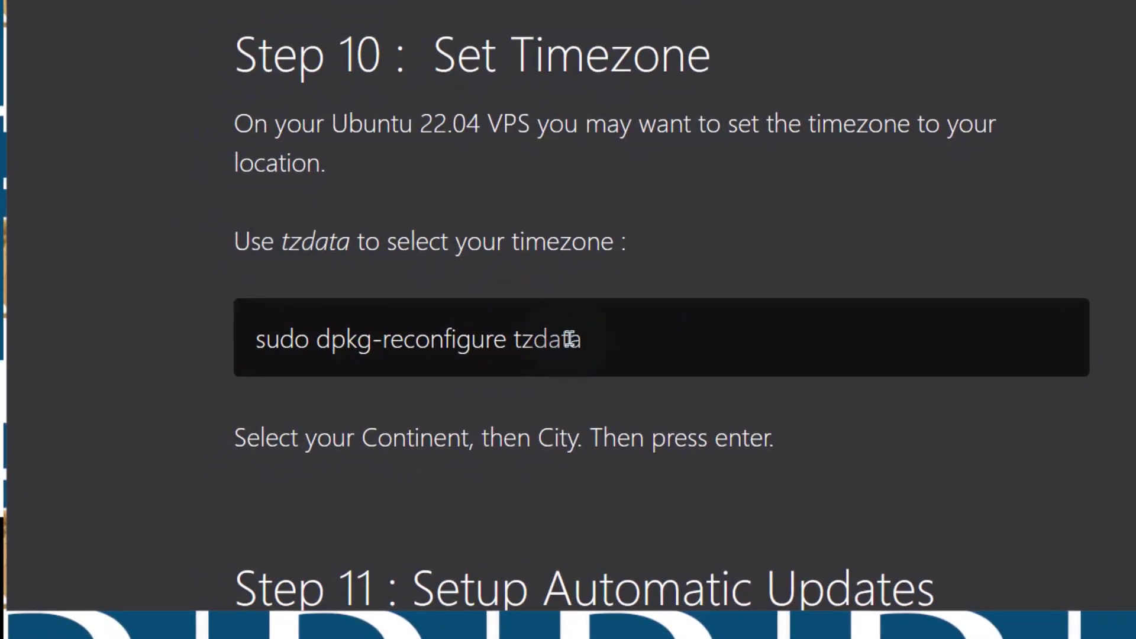
Copy 'sudo dpkg-reconfigure tzdata' from the tutorial's Step 10 and bring up the SSH terminal
left_click_drag(577, 339, 240, 337)
key("super+c")
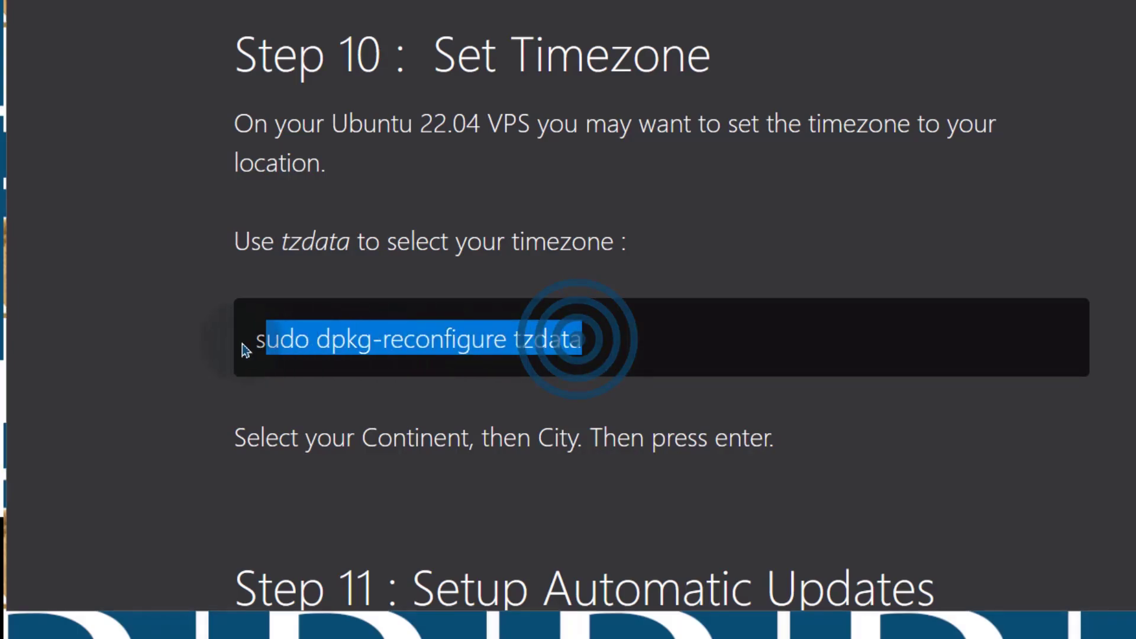
right_click(271, 333)
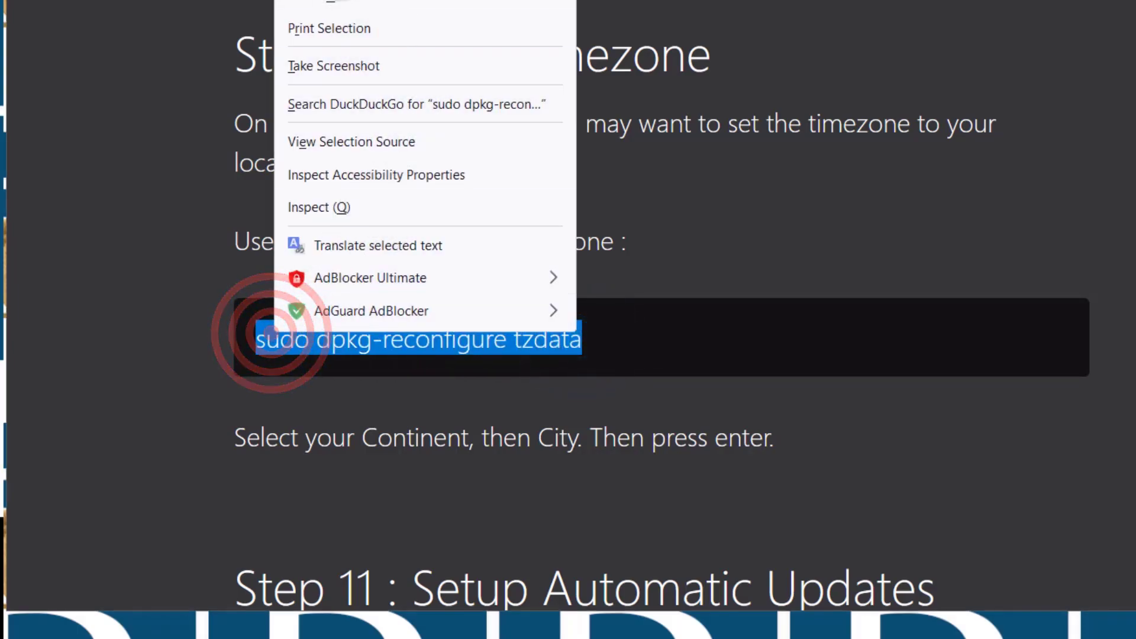
left_click(339, 0)
scroll(671, 197, "down", 1)
scroll(673, 203, "down", 5)
scroll(673, 203, "up", 4)
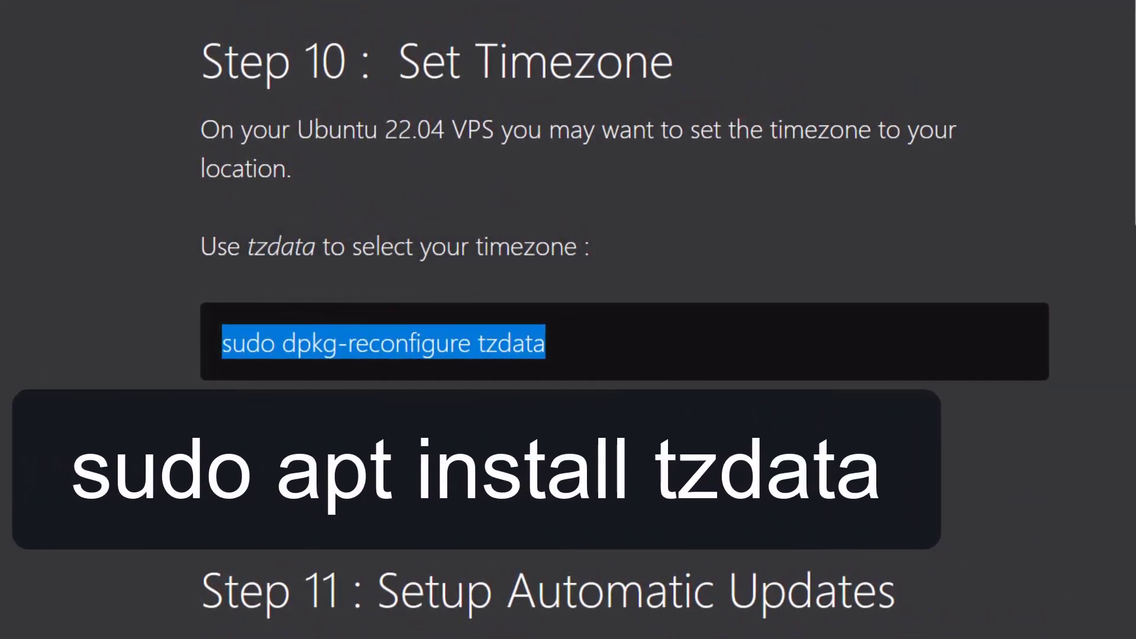
left_click(494, 638)
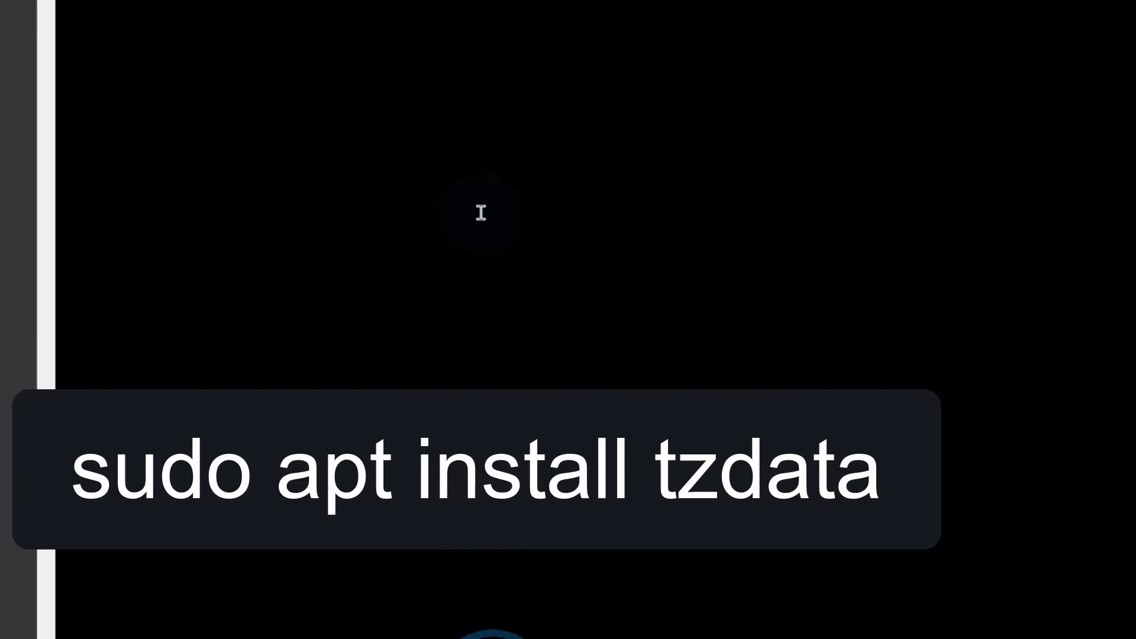
Paste and run sudo dpkg-reconfigure tzdata, entering the sudo password
right_click(371, 68)
left_click(423, 123)
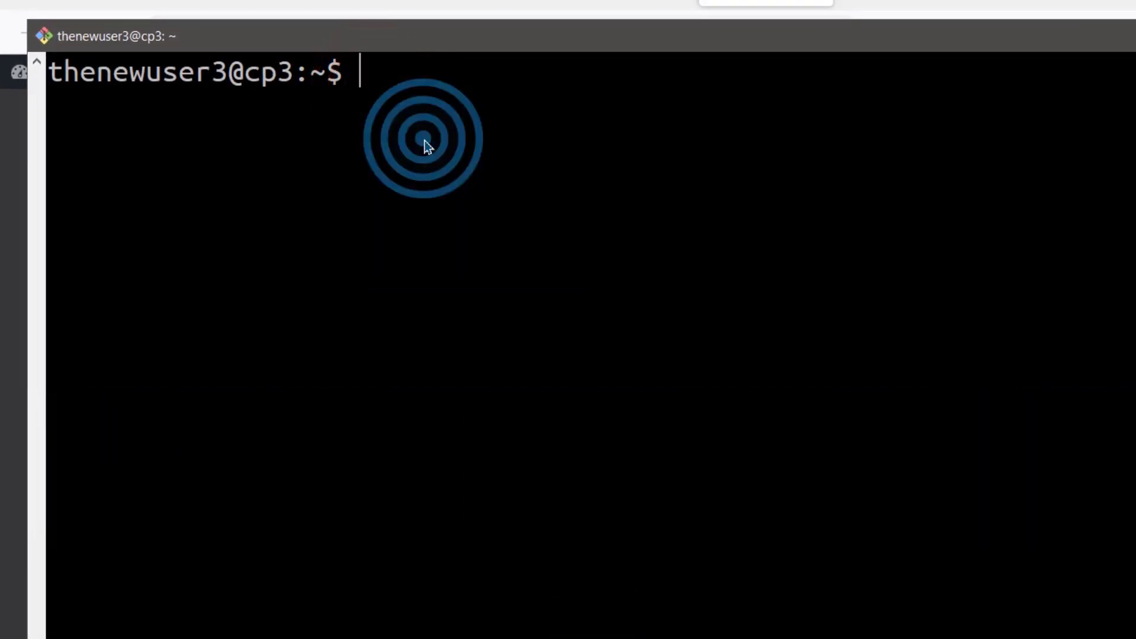
key("Return")
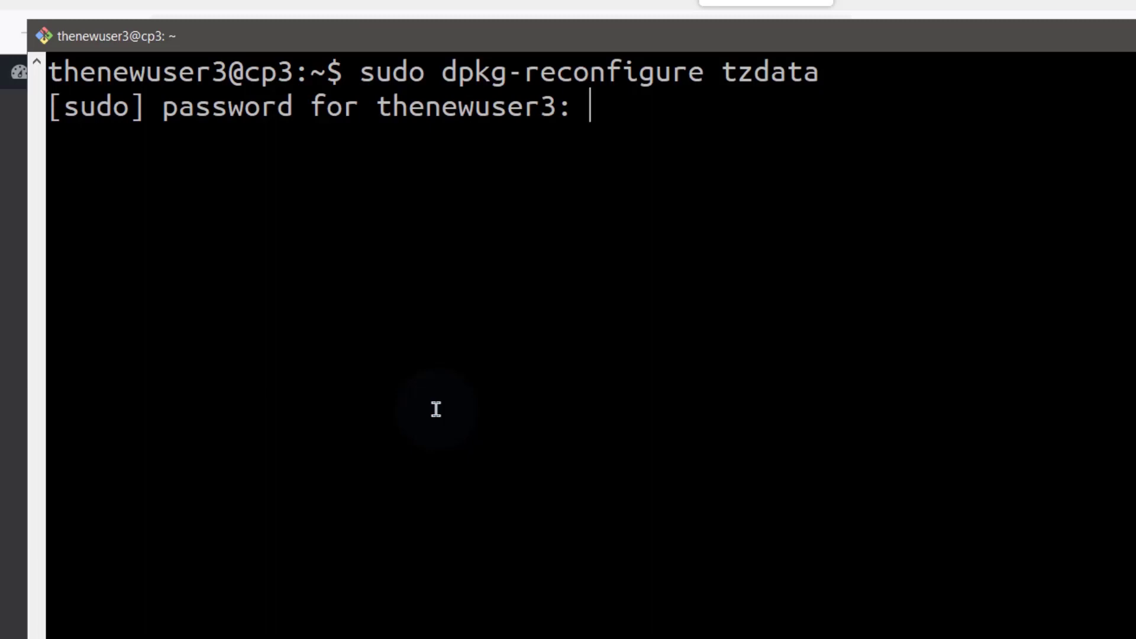
key("Return")
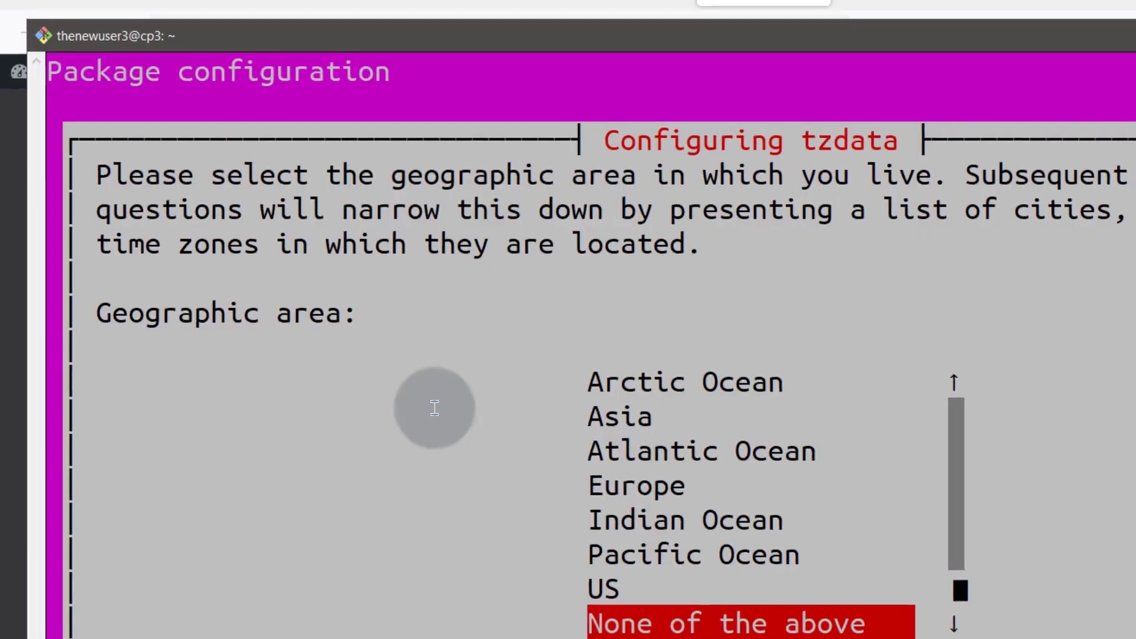
Choose Africa as the geographic area and Nairobi as the time zone
key("Up")
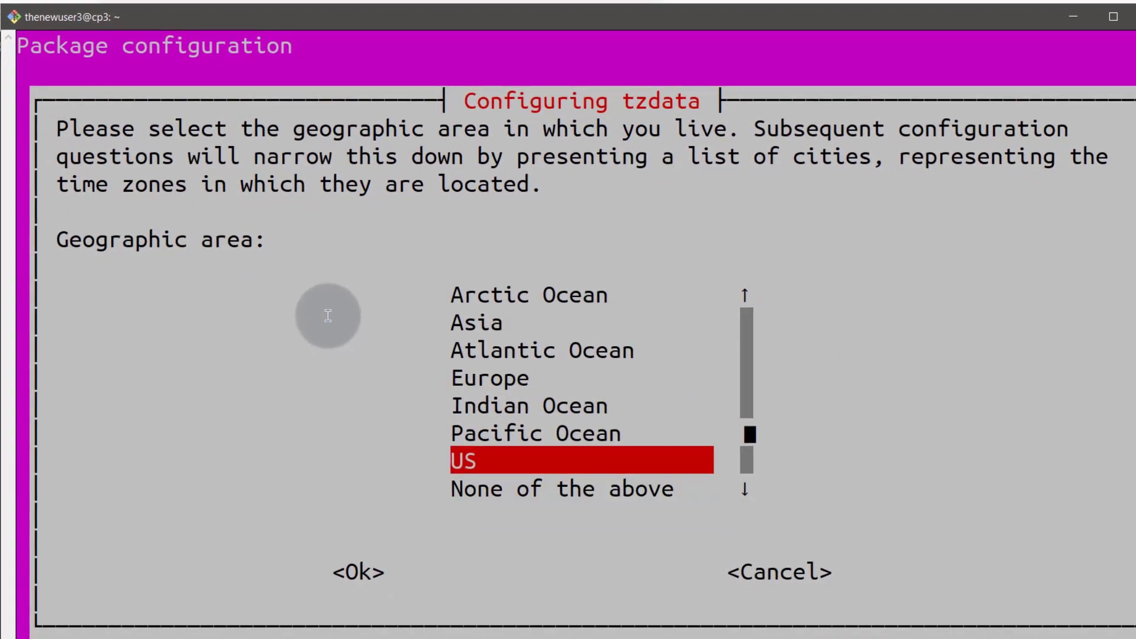
key("Up")
key("Up")
key("Up")
key("Up")
key("Up")
key("Up")
key("Up")
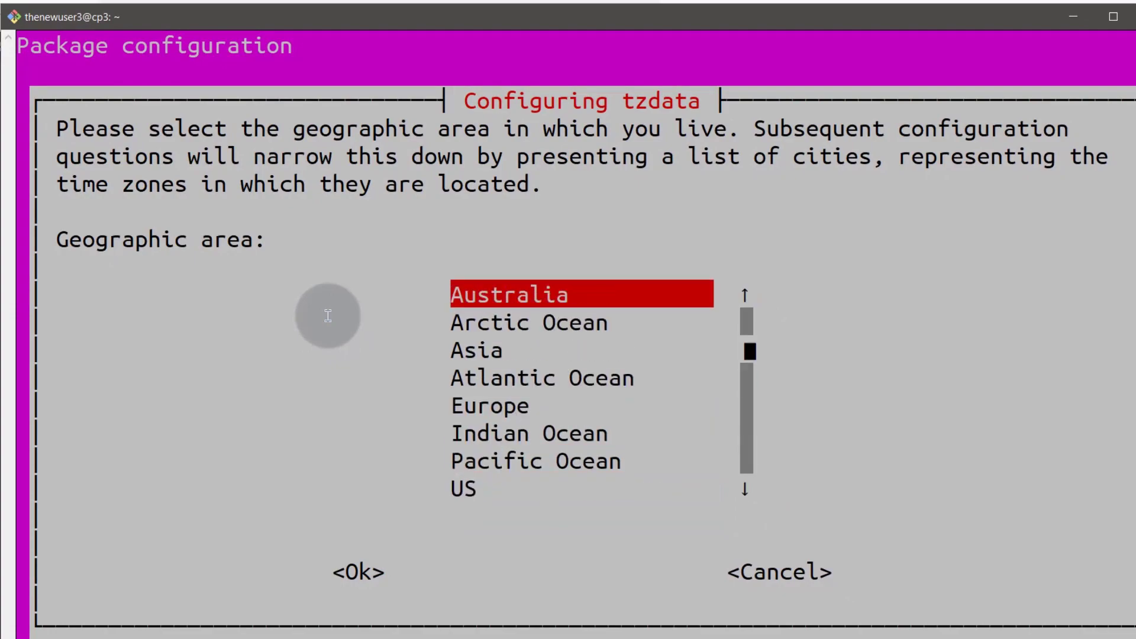
key("Up")
key("Up")
key("Up")
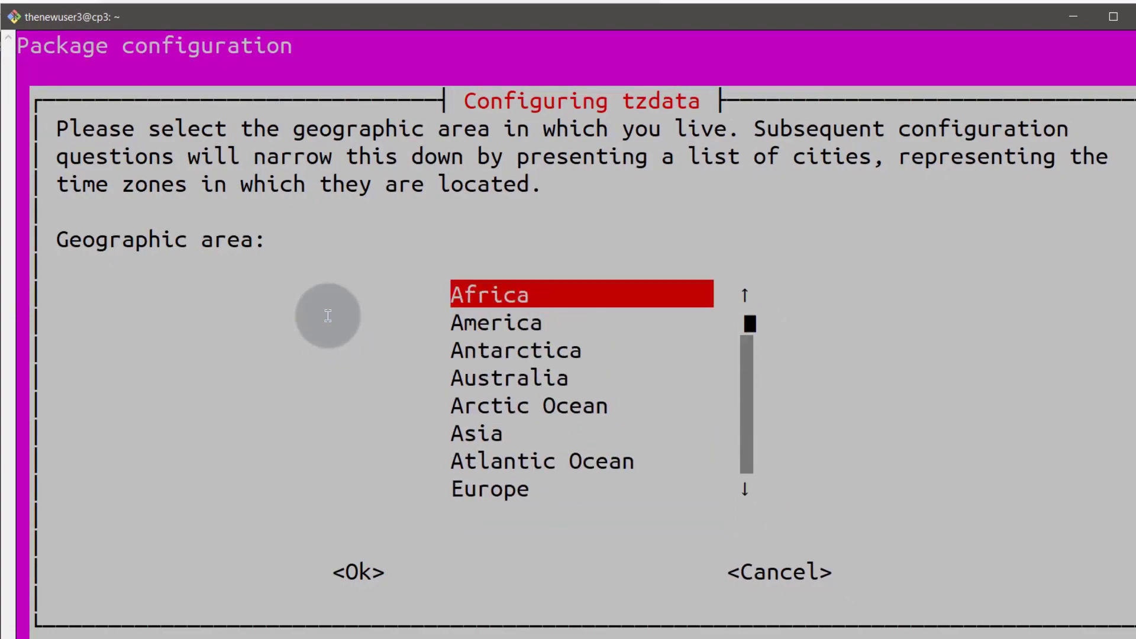
key("Return")
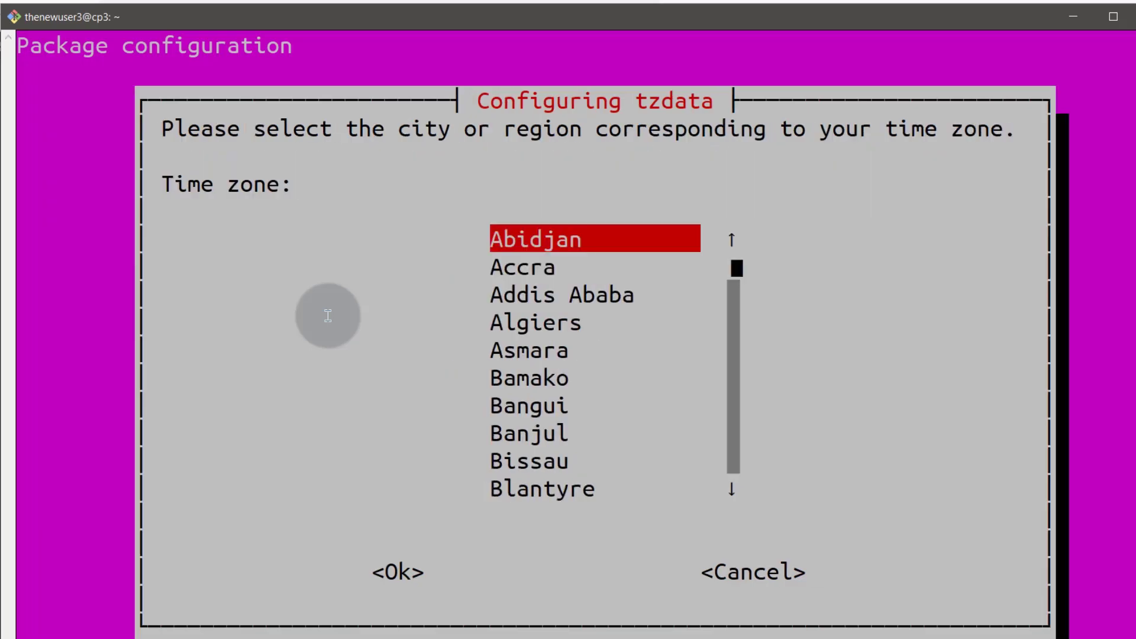
key("Down")
key("Down")
key("Down")
key("Down")
key("Down")
key("Down")
key("Down")
key("Down")
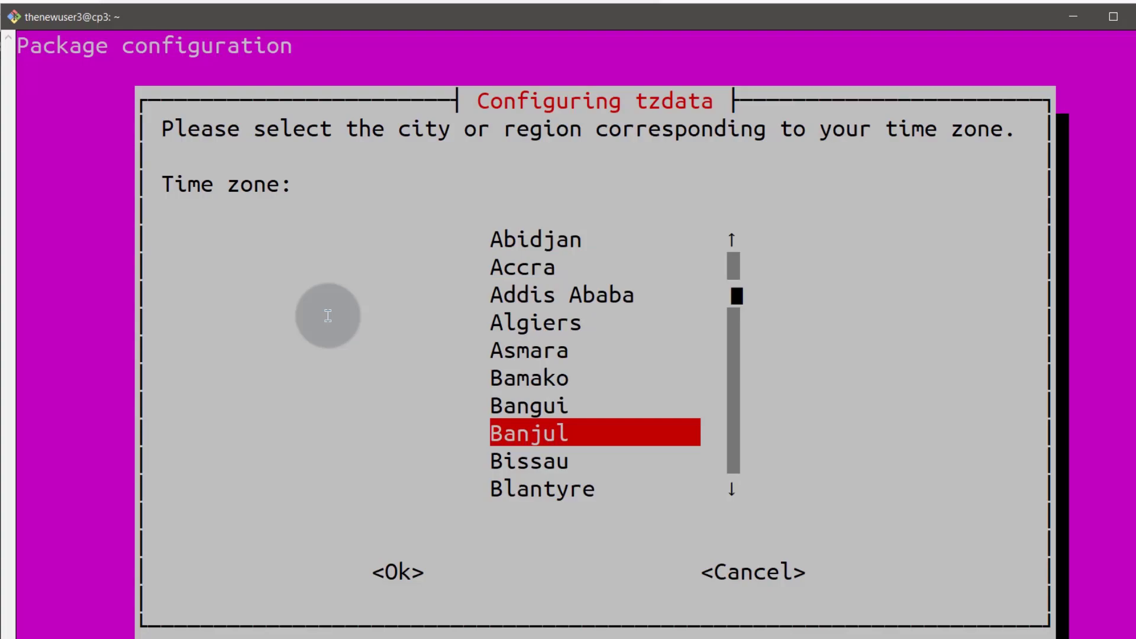
key("n")
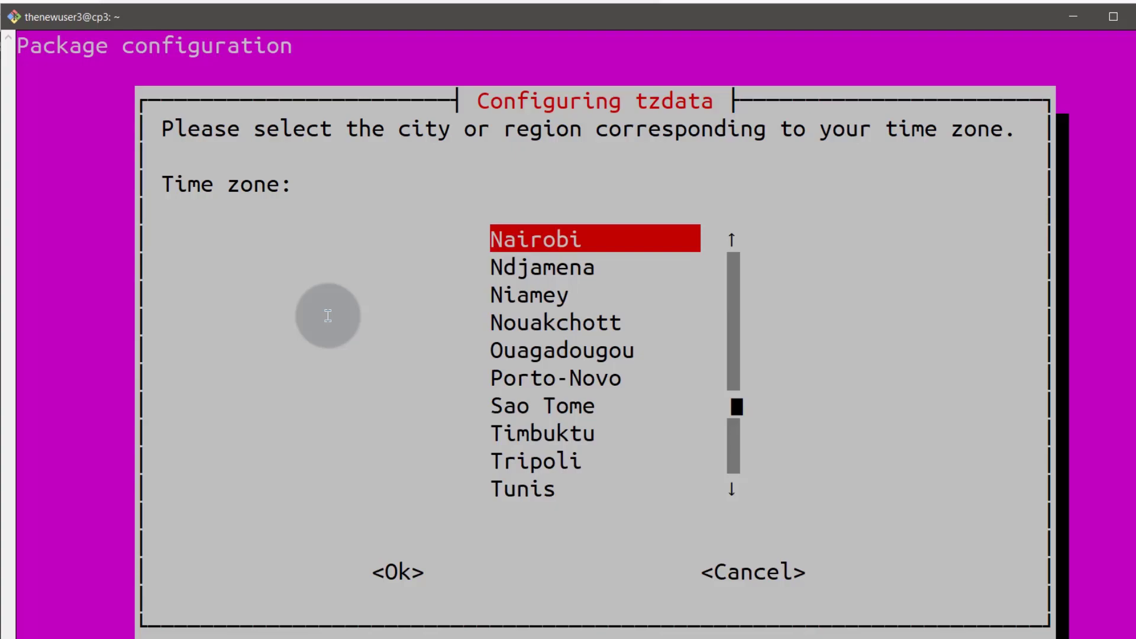
key("n")
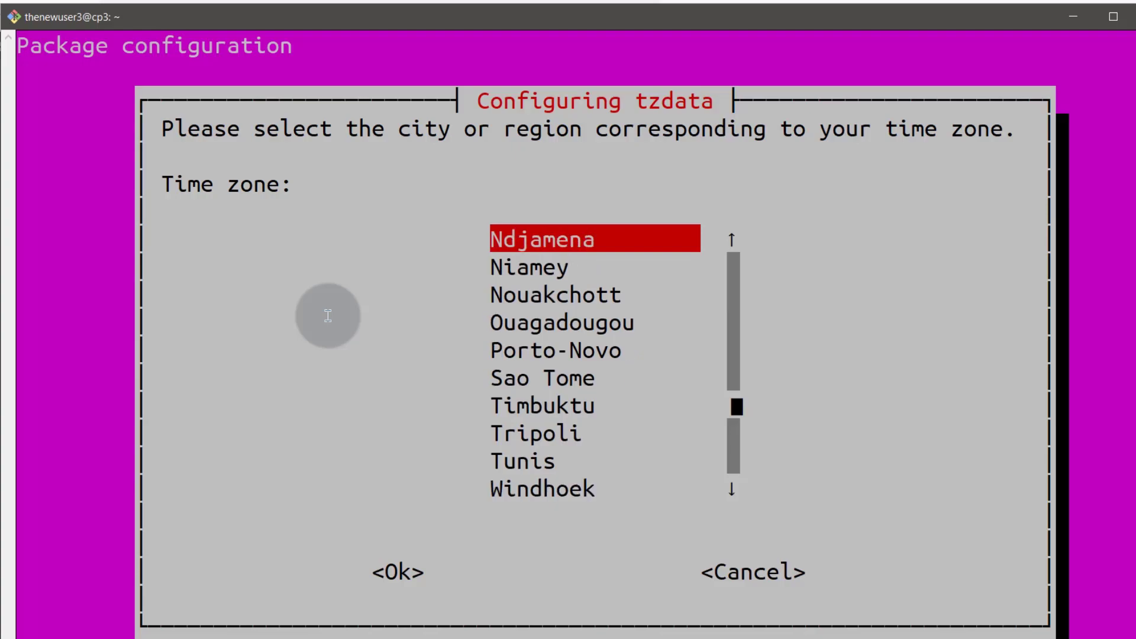
key("n")
key("n")
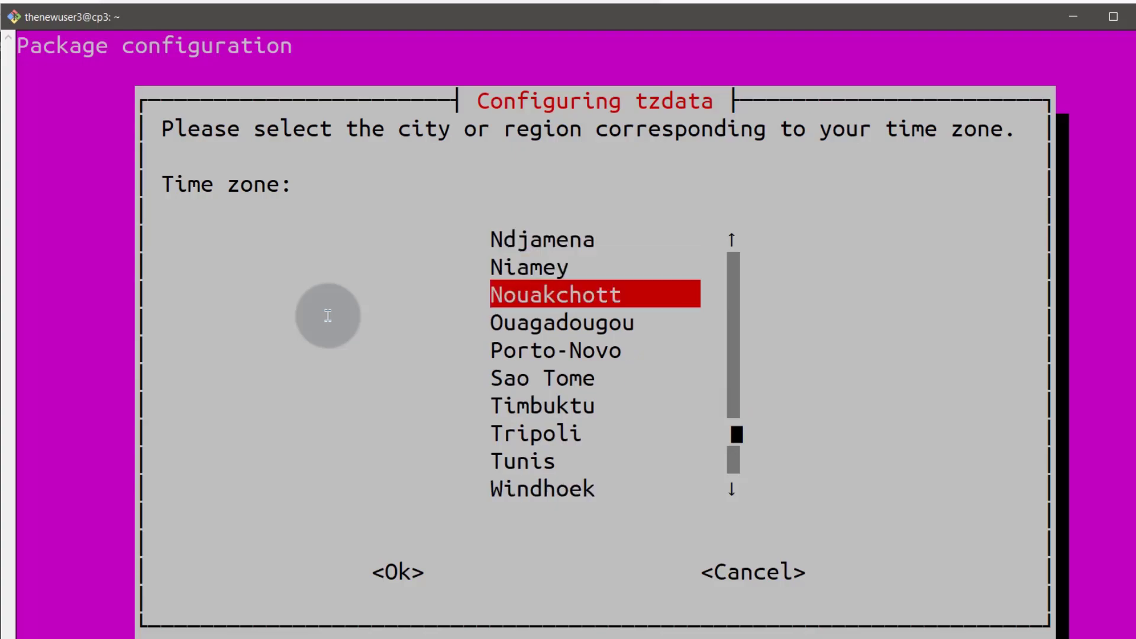
key("l")
key("n")
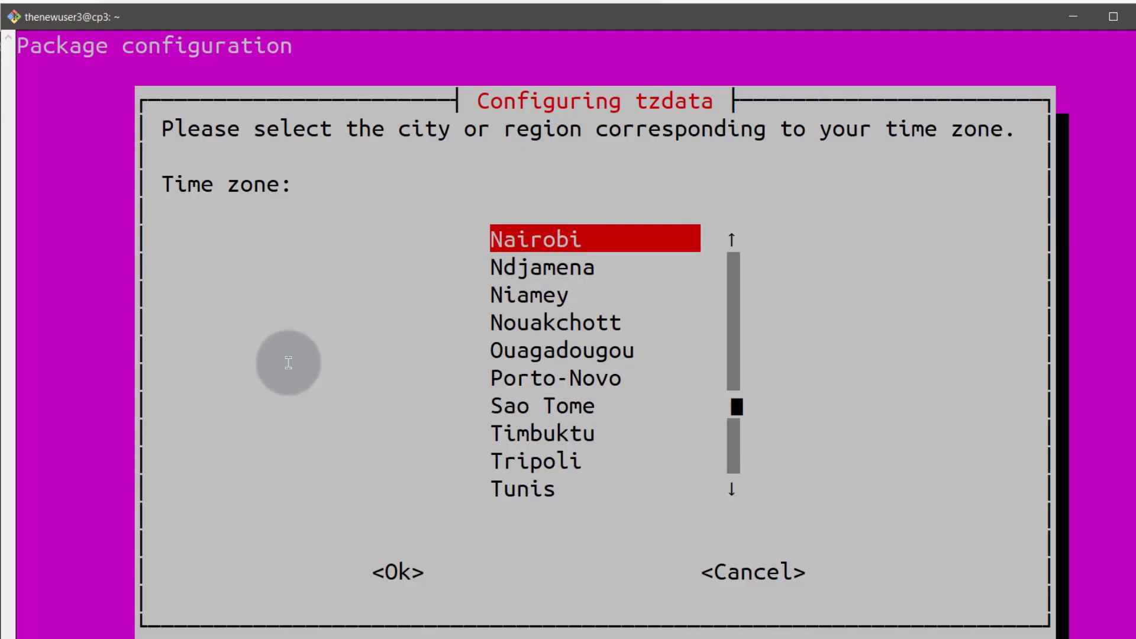
key("Tab")
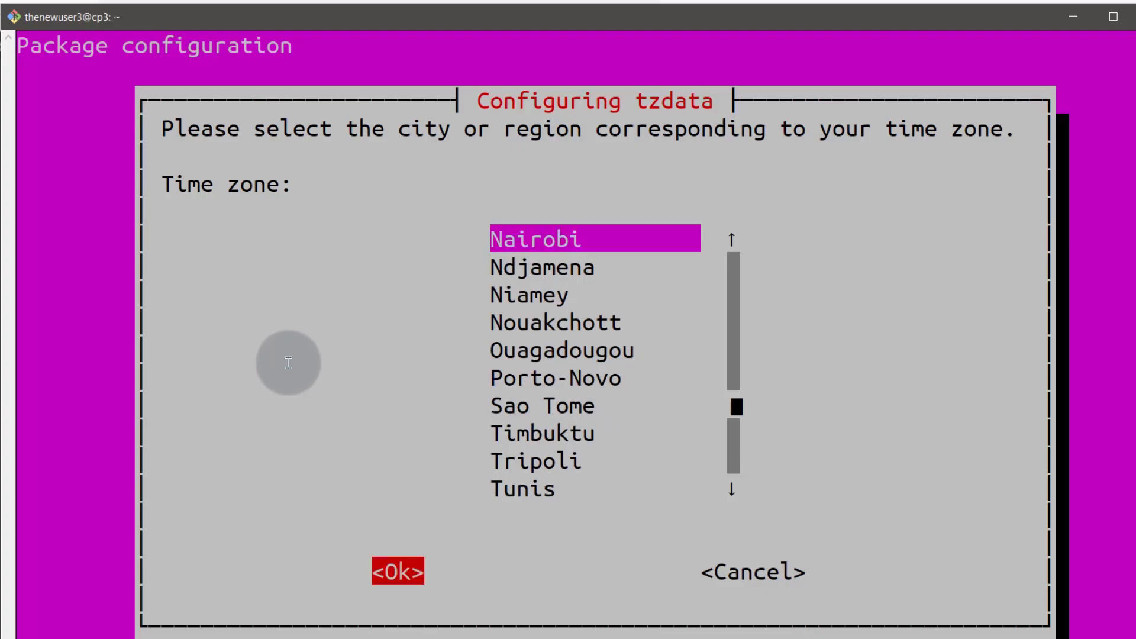
key("Return")
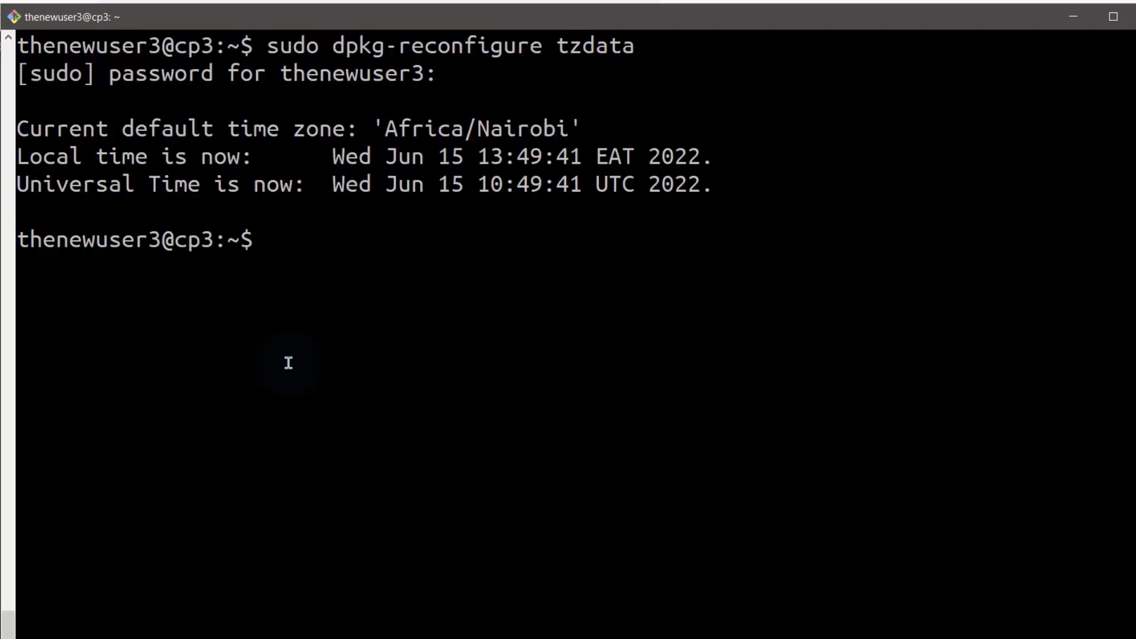
Run time and date to confirm the server now reports EAT
type("time")
key("Return")
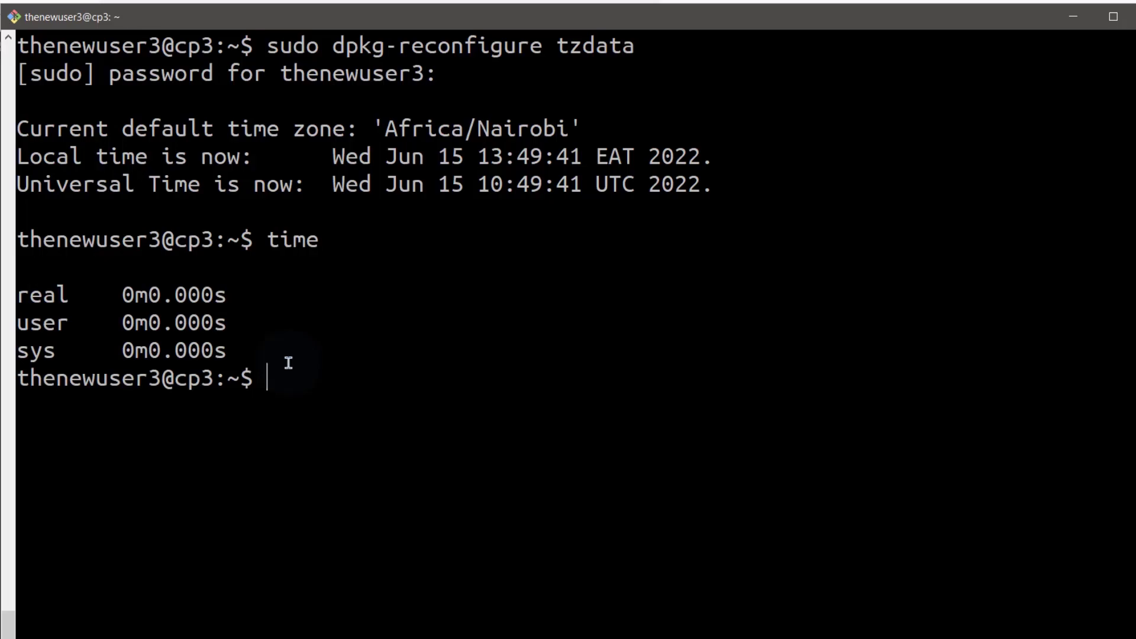
left_click(304, 371)
type("date")
key("Return")
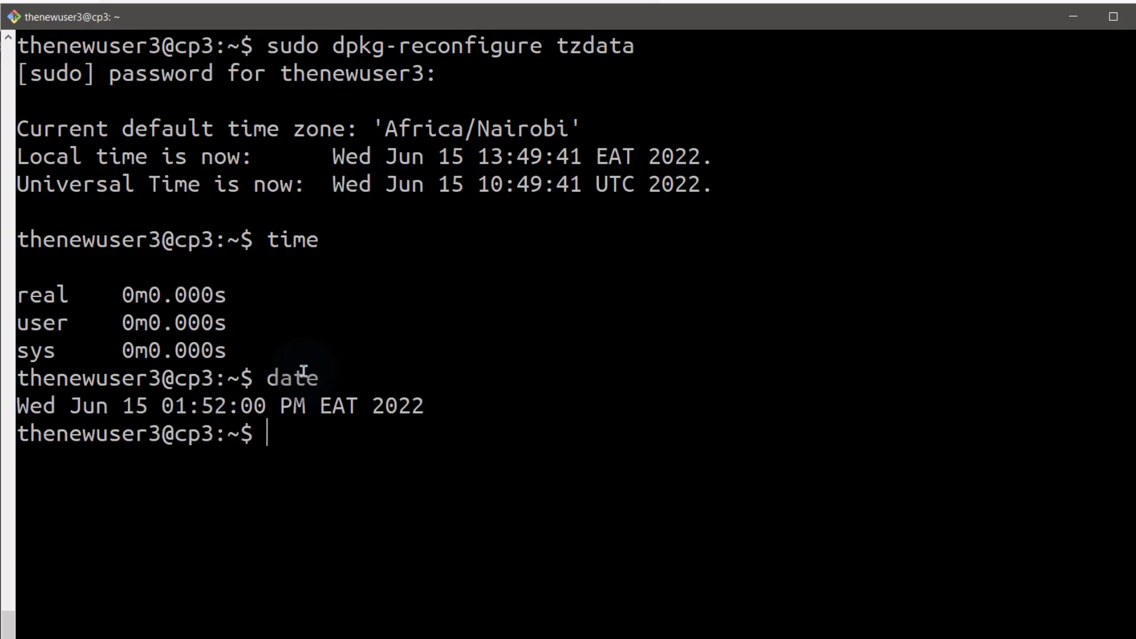
left_click_drag(320, 405, 354, 407)
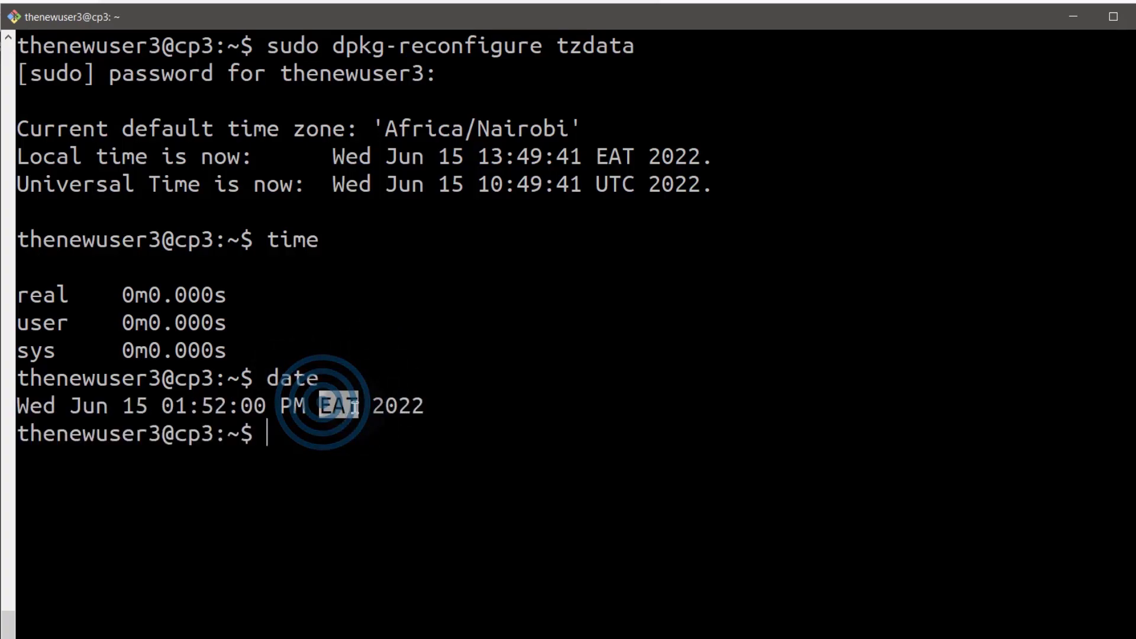
left_click(282, 450)
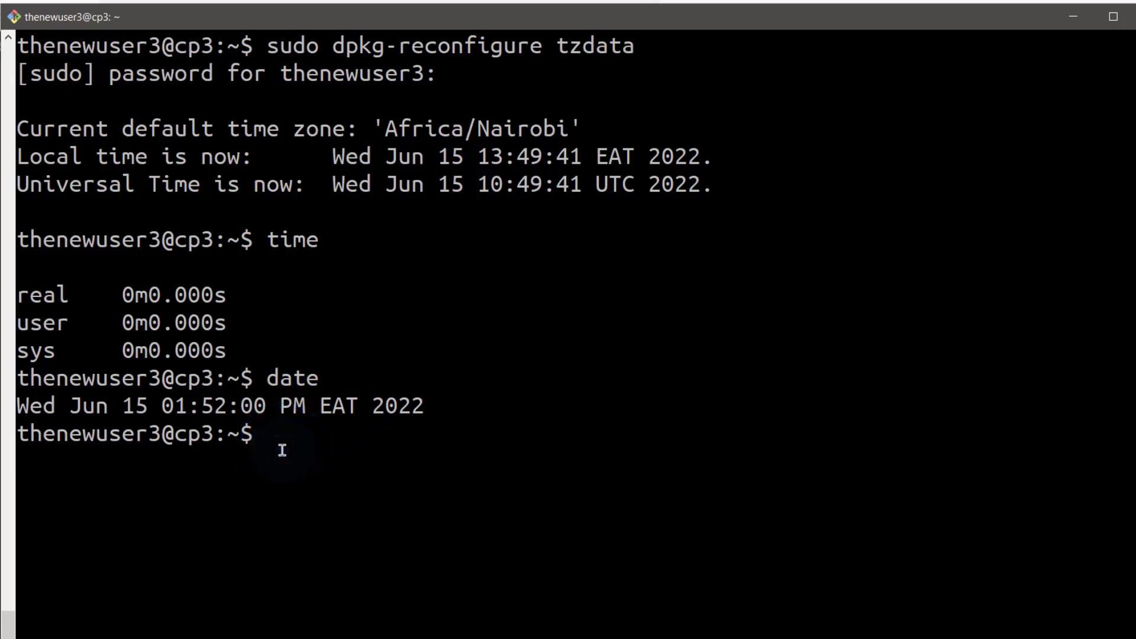
key("Up")
key("Up")
key("Up")
Rerun the tzdata reconfigure, select America/Anchorage, and confirm date now shows AKDT
key("Return")
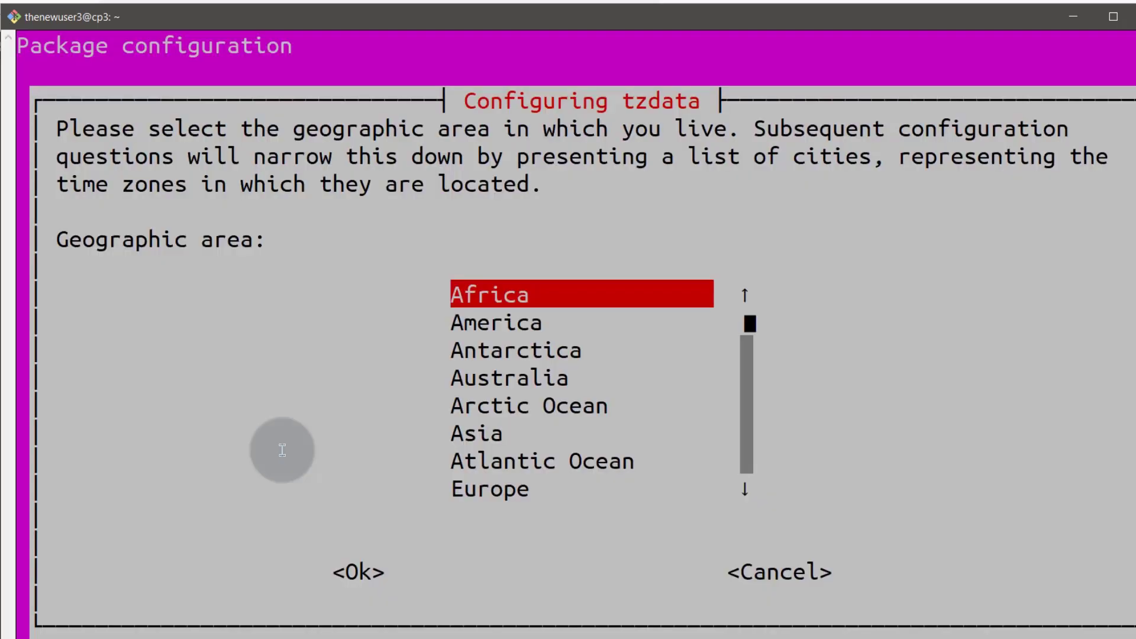
key("Down")
key("Return")
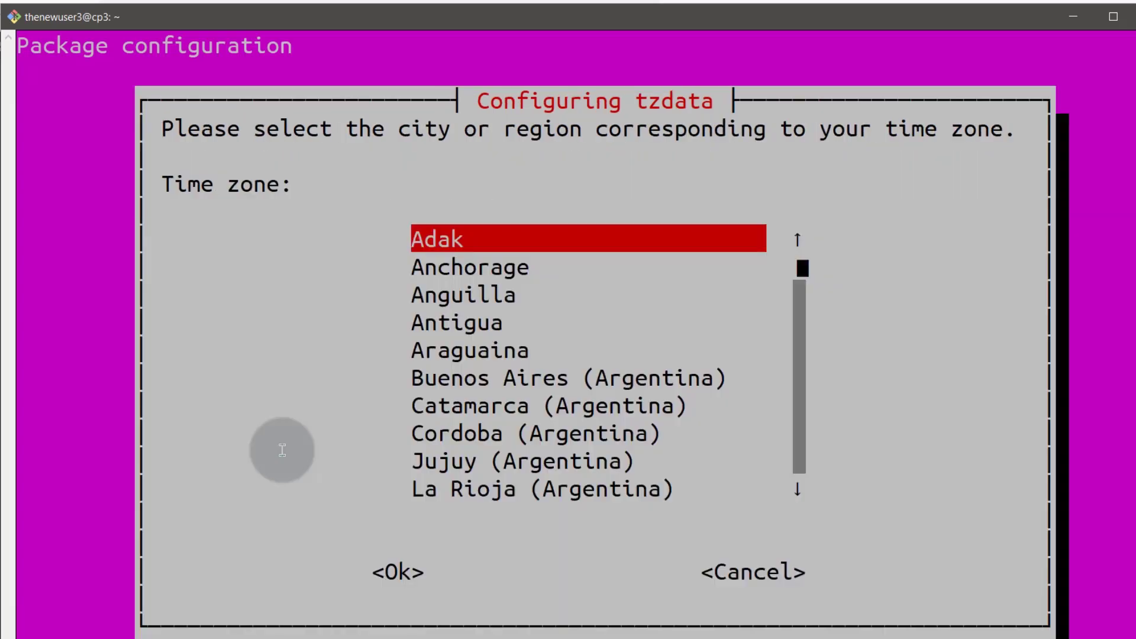
key("Down")
key("Return")
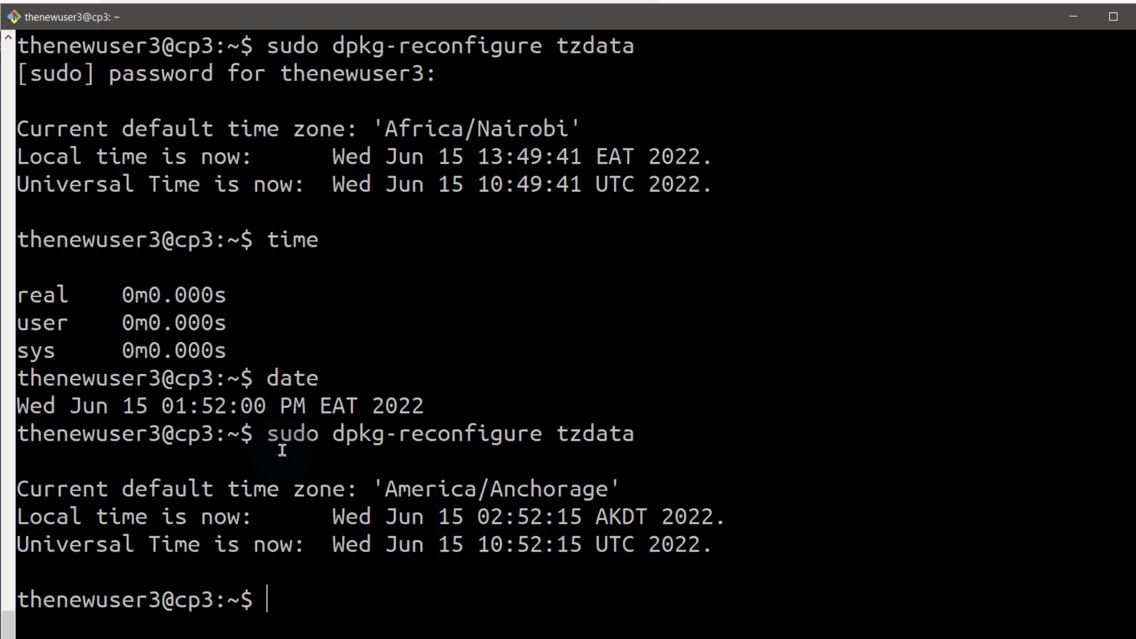
key("Up")
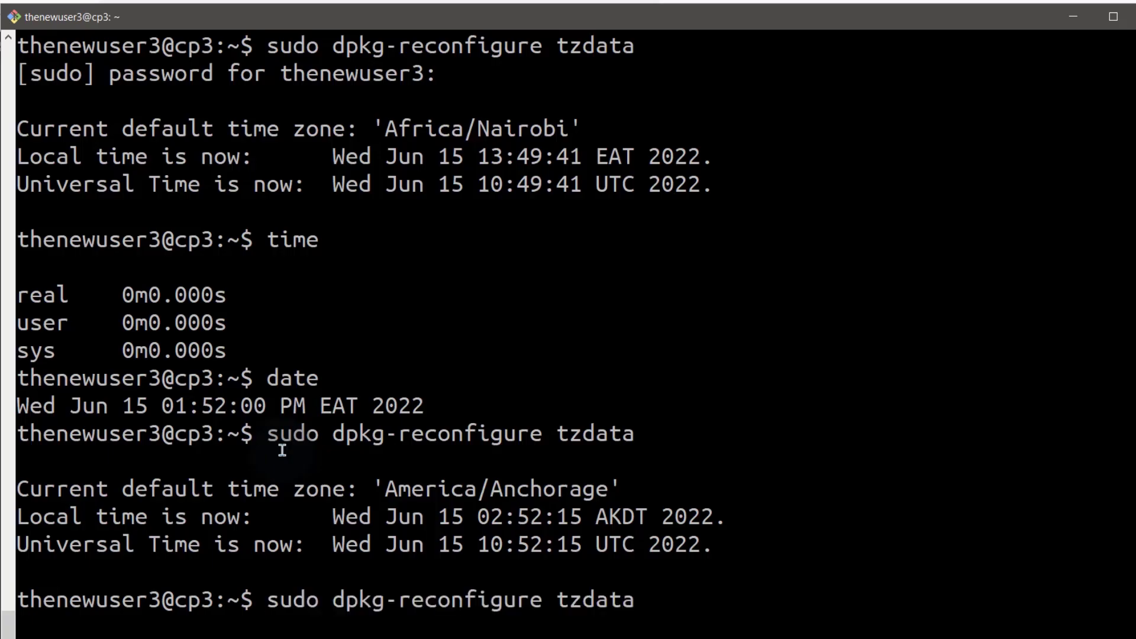
key("Up")
key("Return")
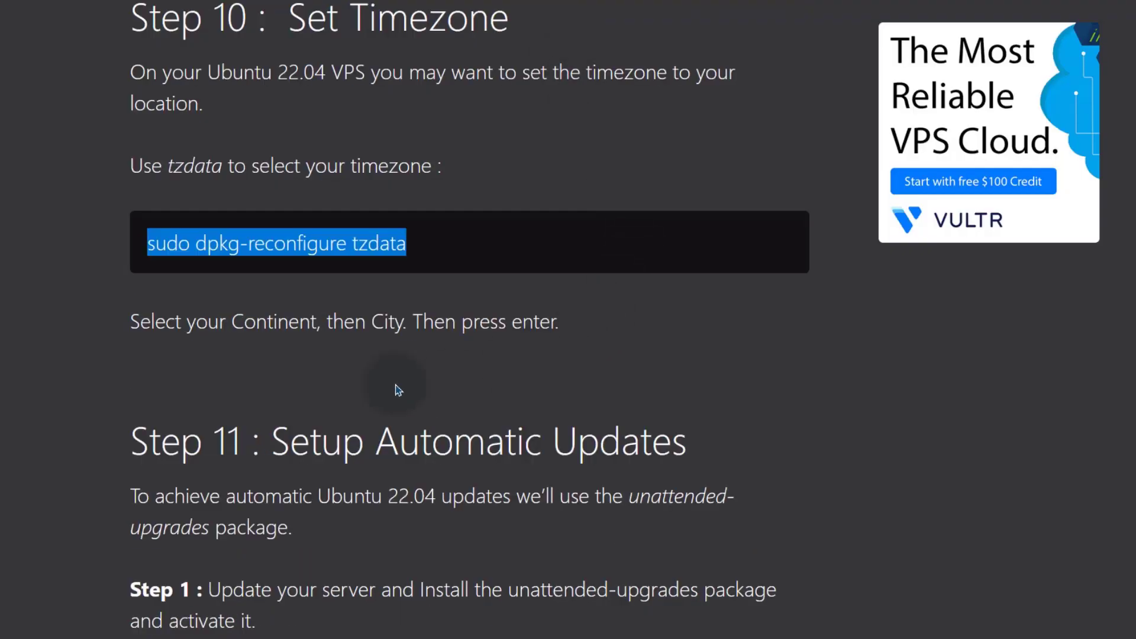
Scroll the tutorial back to Step 10, Set Timezone, and its tzdata command
scroll(397, 389, "down", 5)
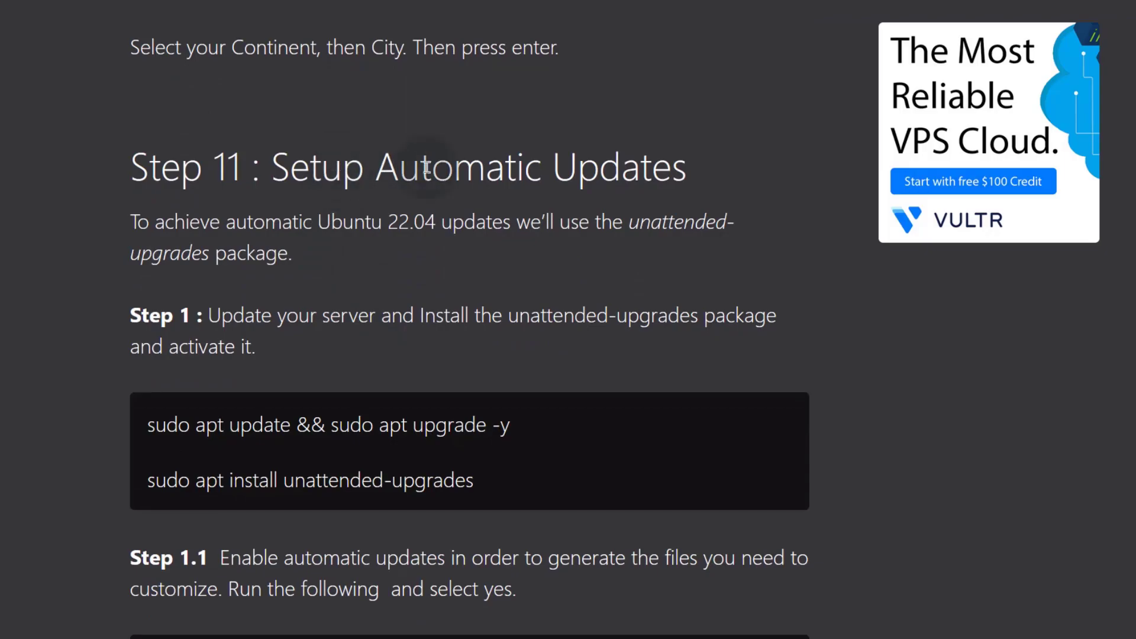
scroll(536, 216, "down", 10)
scroll(526, 217, "down", 20)
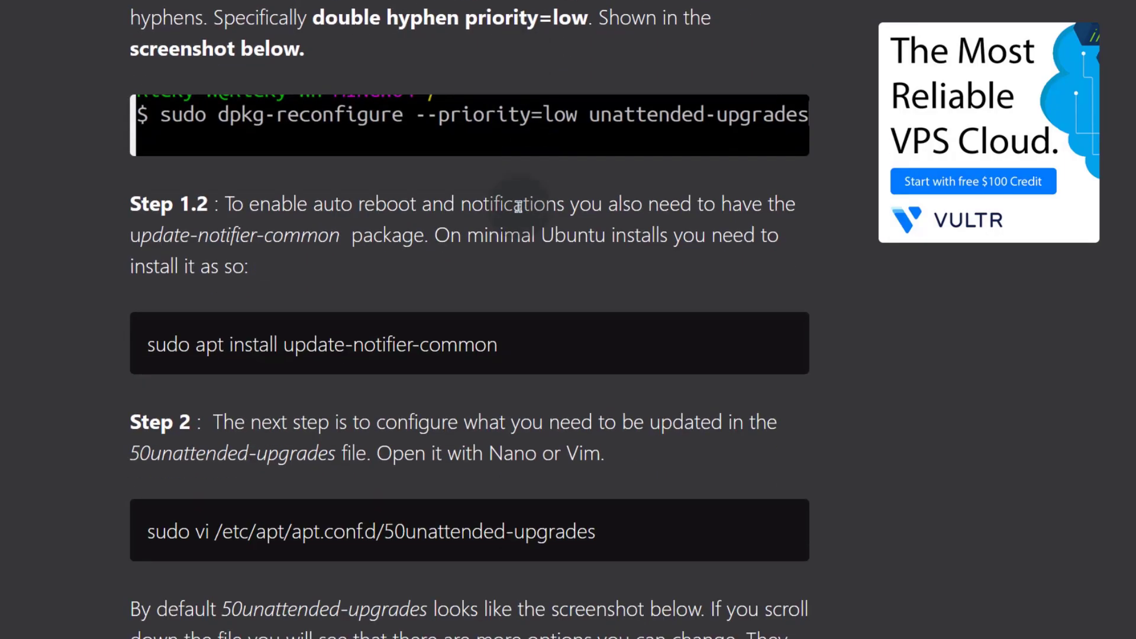
scroll(514, 192, "down", 20)
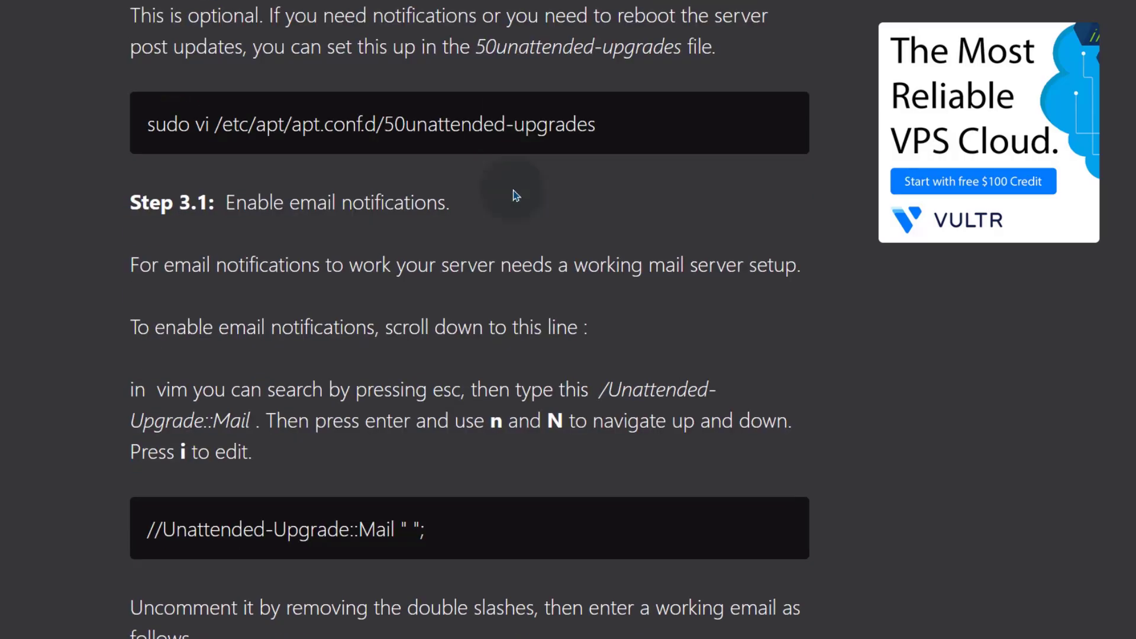
scroll(516, 196, "up", 5)
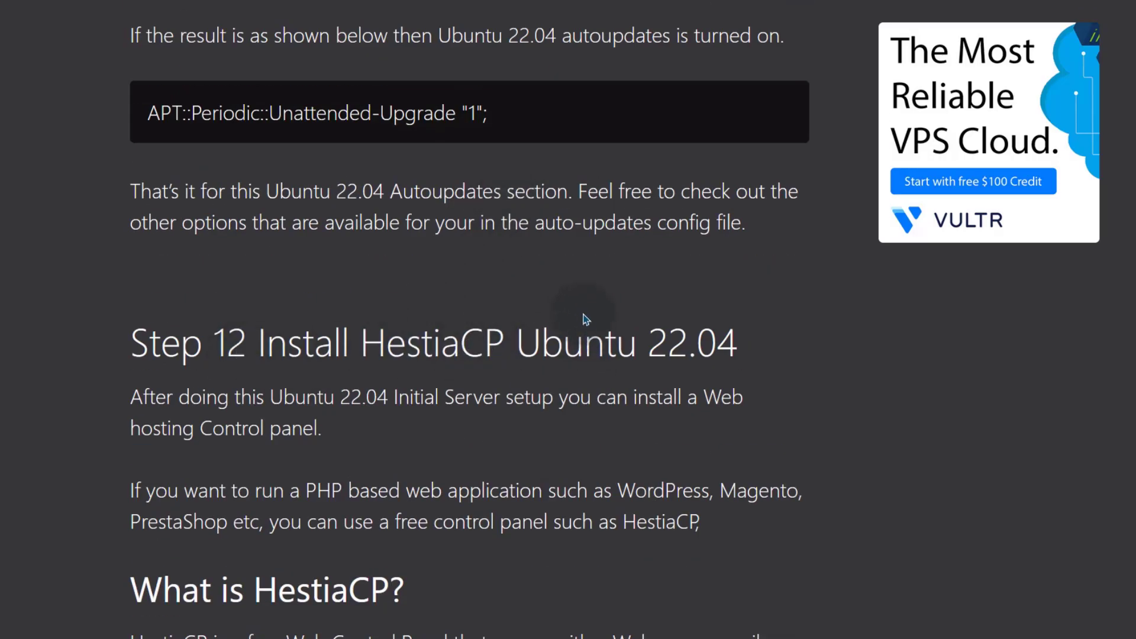
scroll(583, 313, "up", 20)
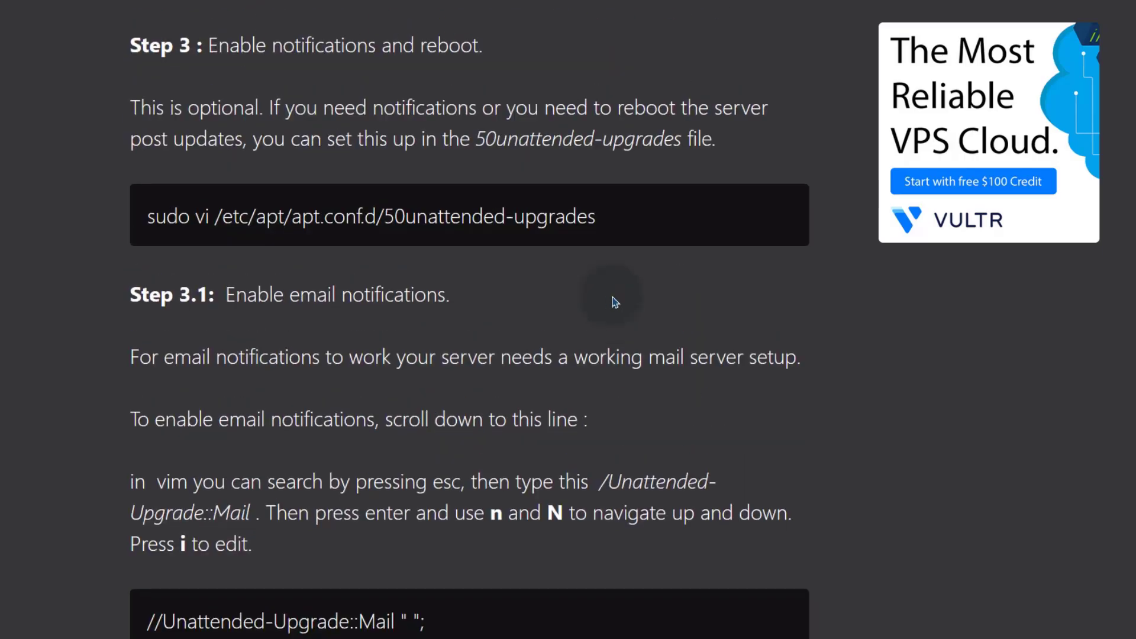
scroll(612, 302, "up", 15)
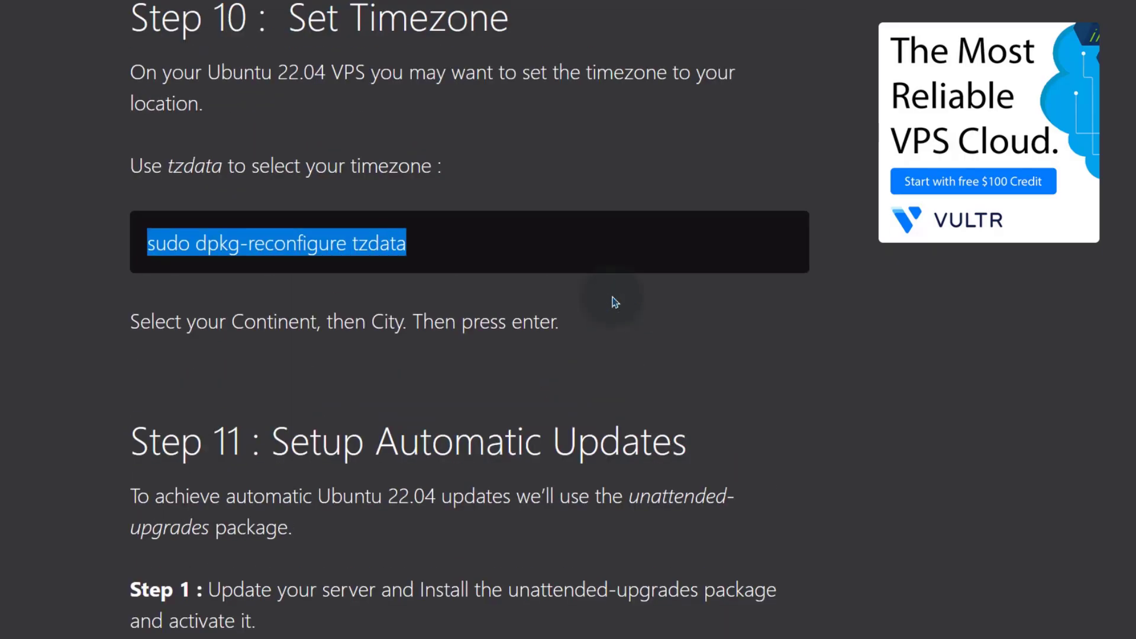
scroll(614, 302, "down", 3)
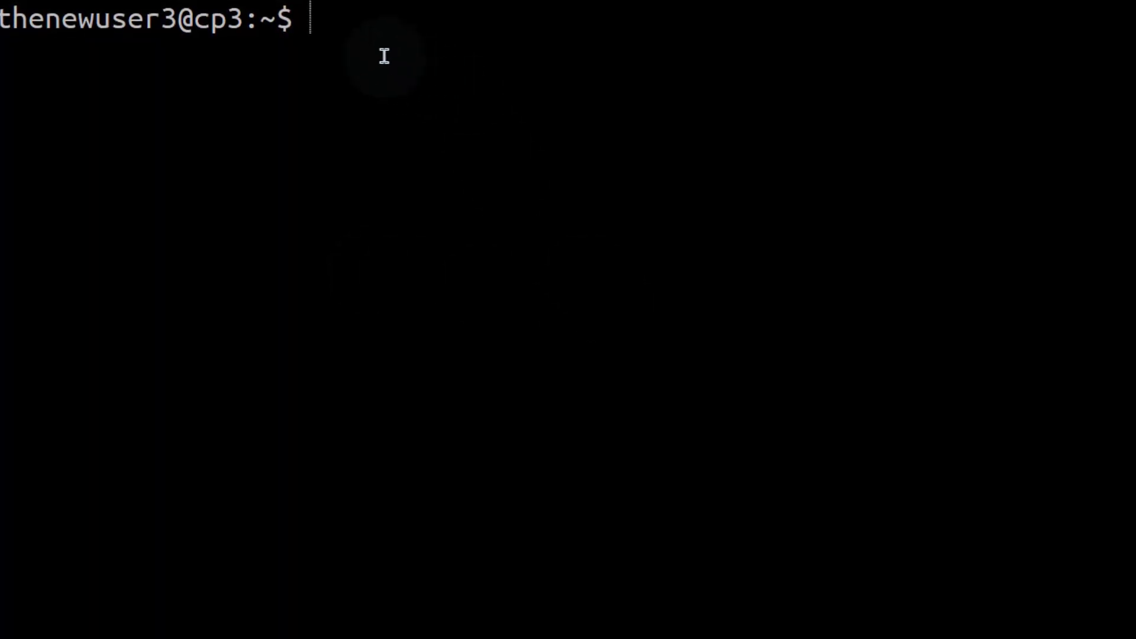
Paste and run sudo apt install tzdata at the shell prompt
left_click(328, 33)
type("sudo apt install tzdata")
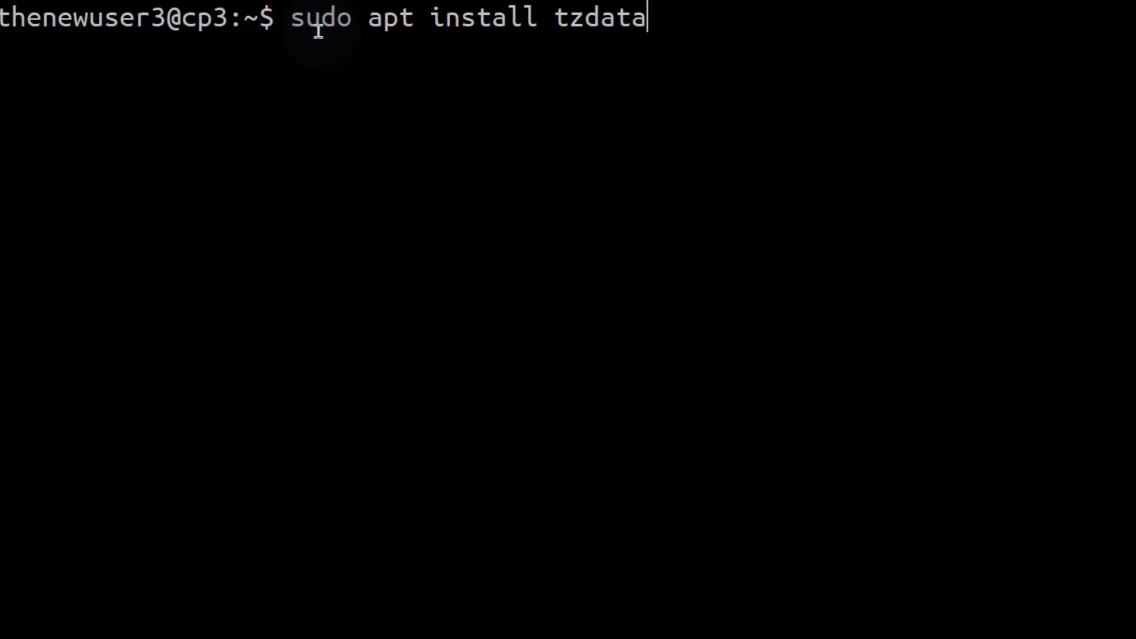
key("Return")
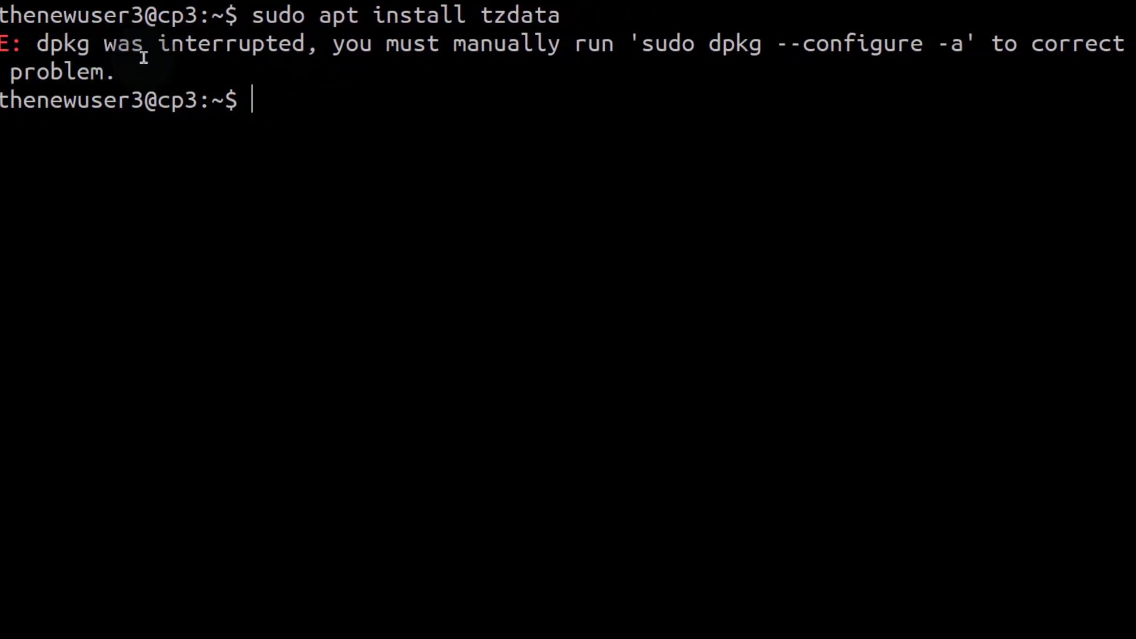
Copy 'sudo dpkg --configure -a' from the error message and run it
left_click_drag(636, 43, 930, 41)
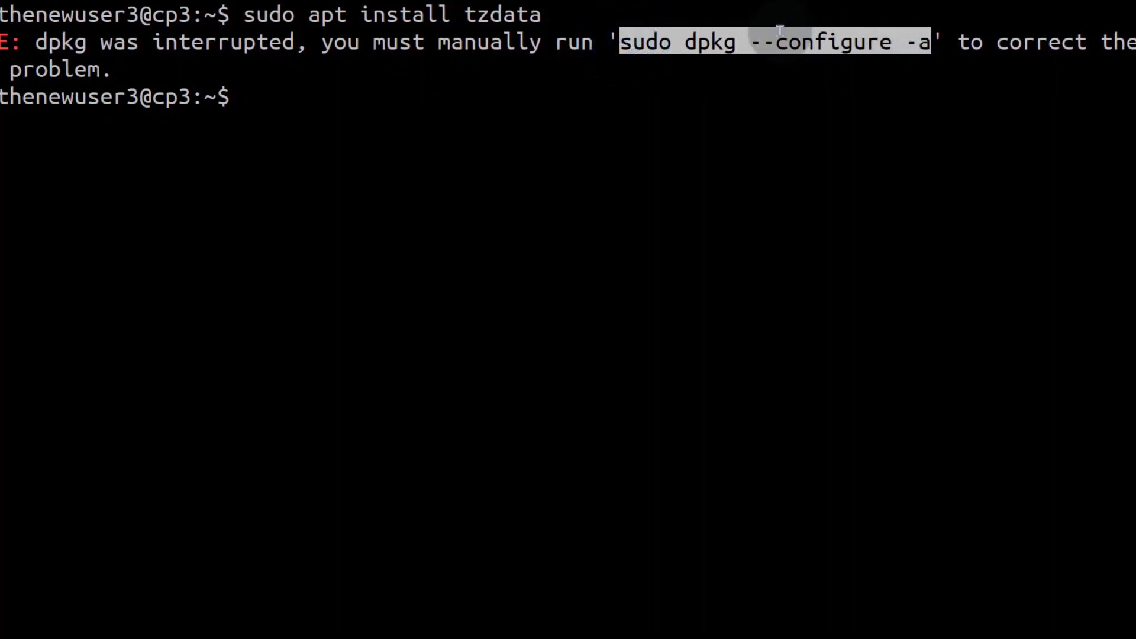
right_click(779, 36)
left_click(814, 62)
right_click(261, 104)
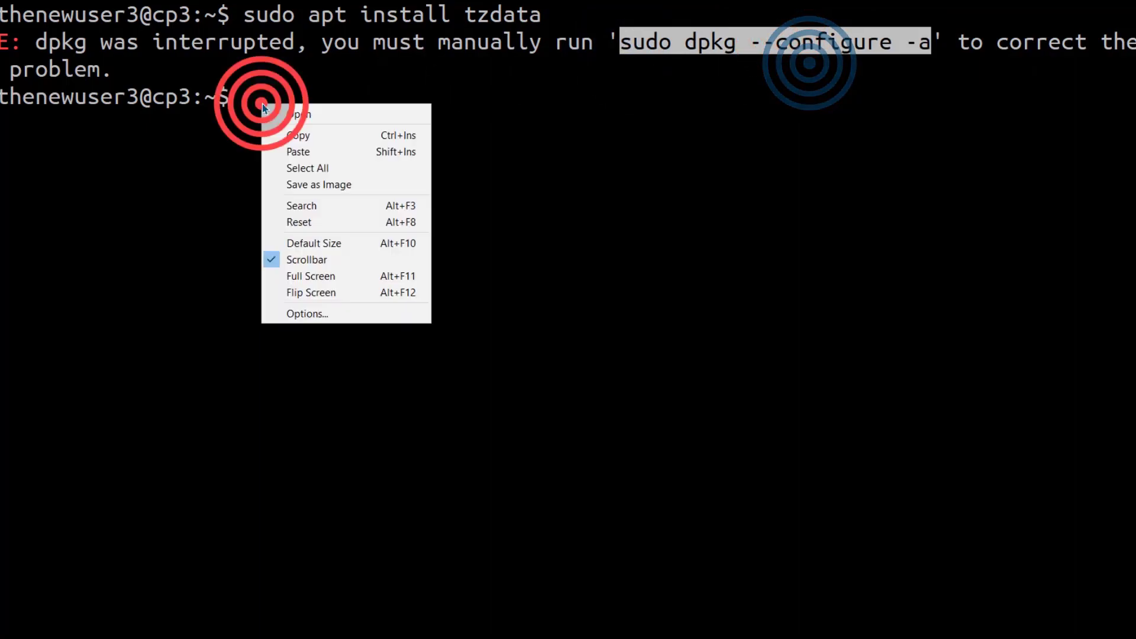
left_click(309, 152)
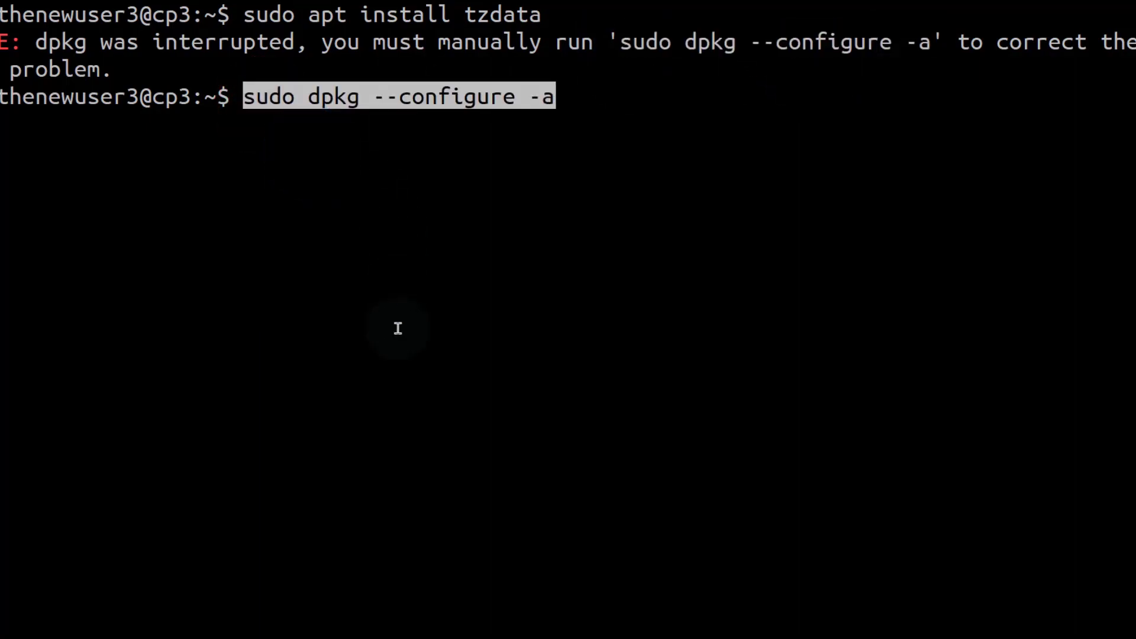
key("Return")
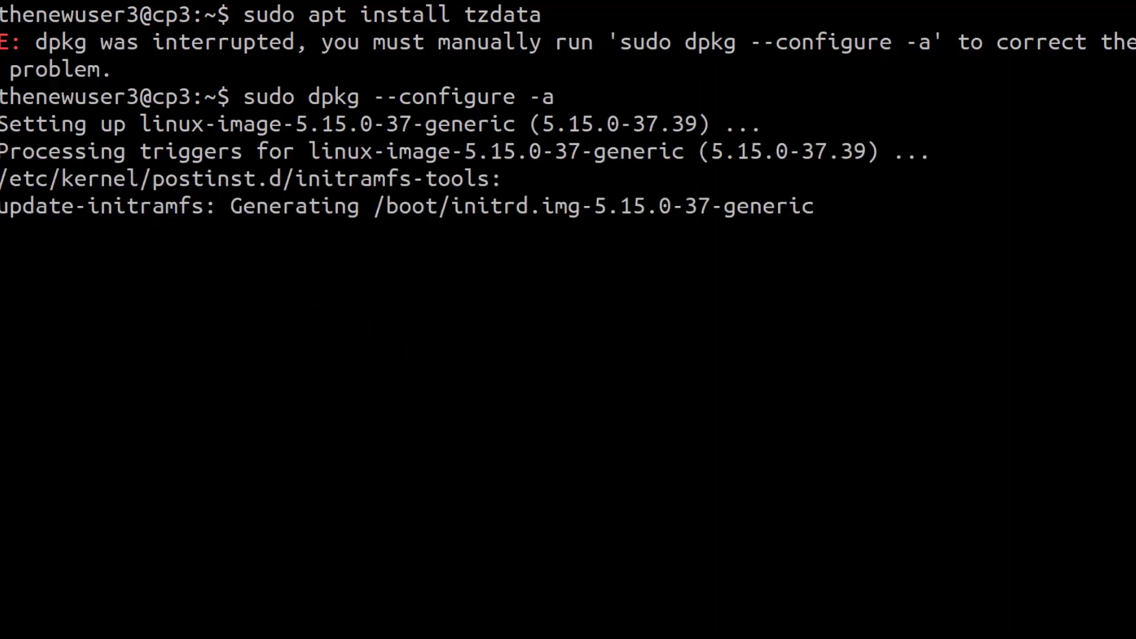
Rerun sudo apt install tzdata, which reports tzdata is already the newest version
key("Up")
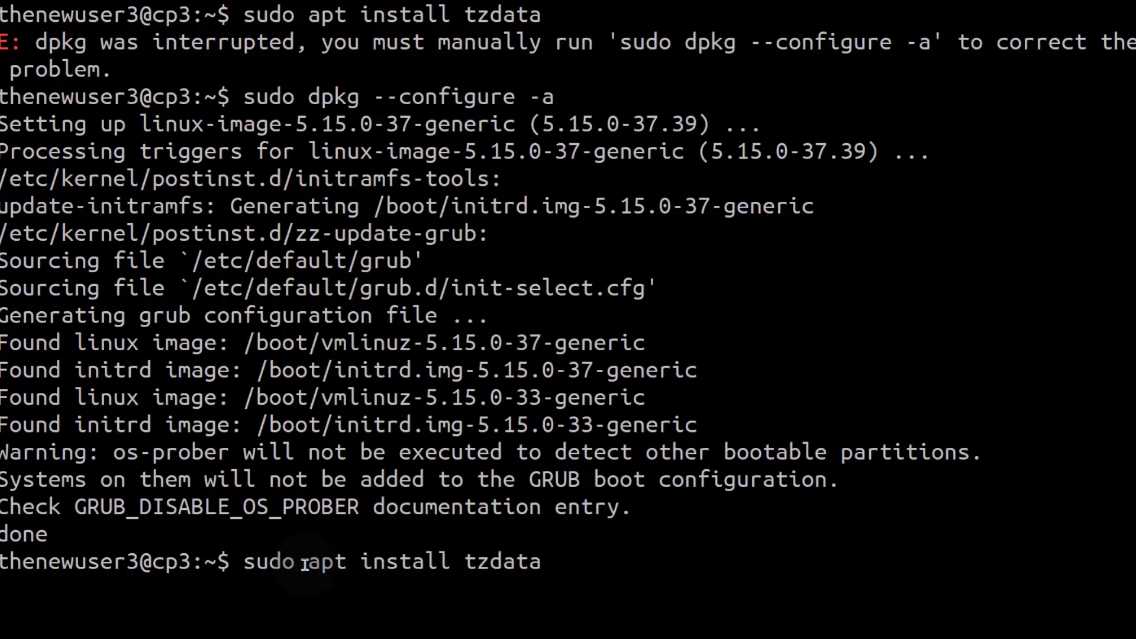
key("Return")
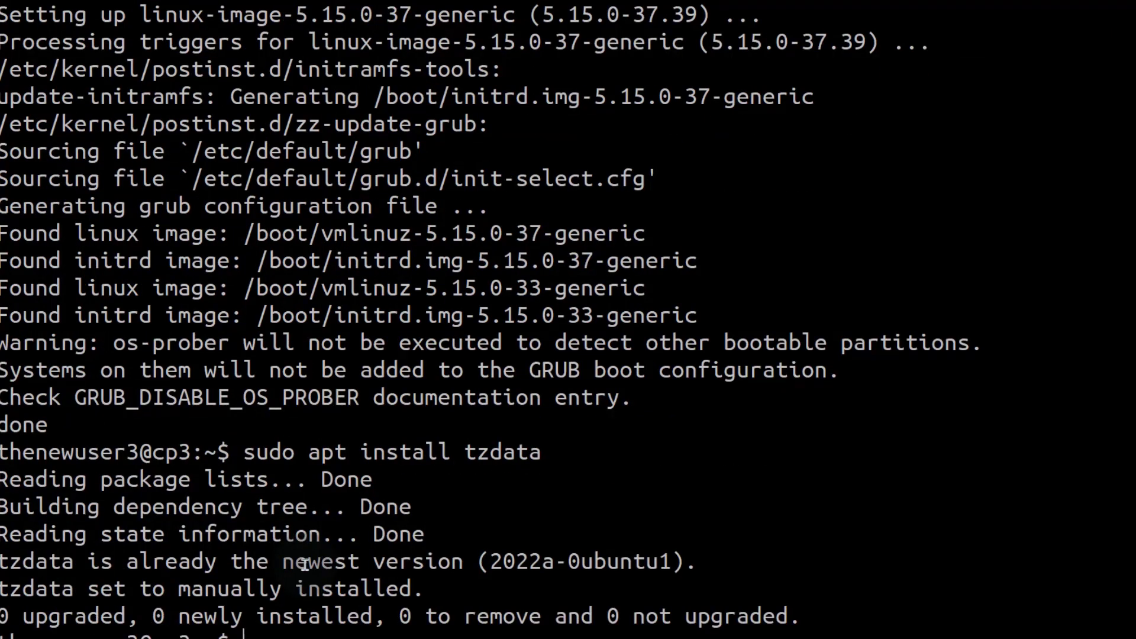
scroll(264, 495, "up", 9)
scroll(264, 574, "down", 2)
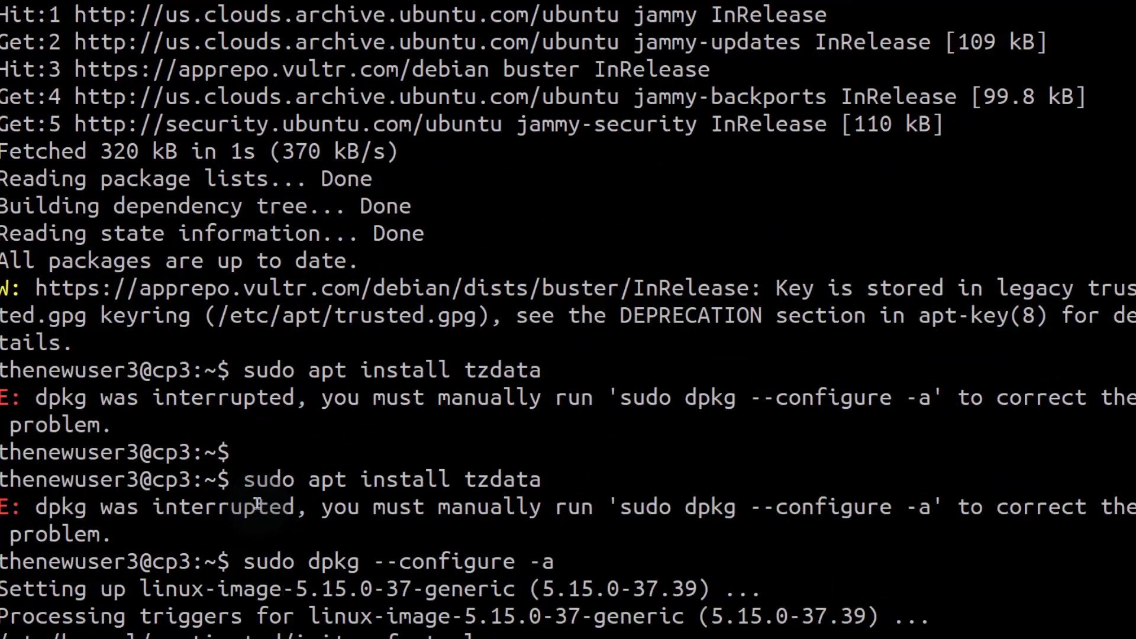
scroll(258, 503, "down", 2)
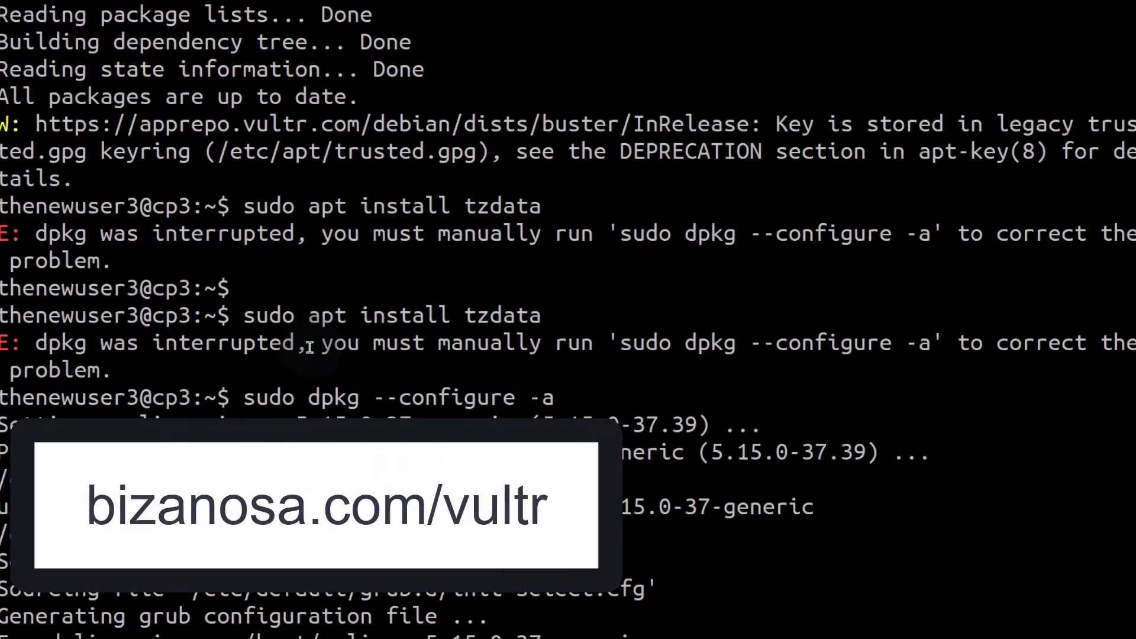
scroll(309, 347, "down", 3)
left_click_drag(623, 98, 932, 97)
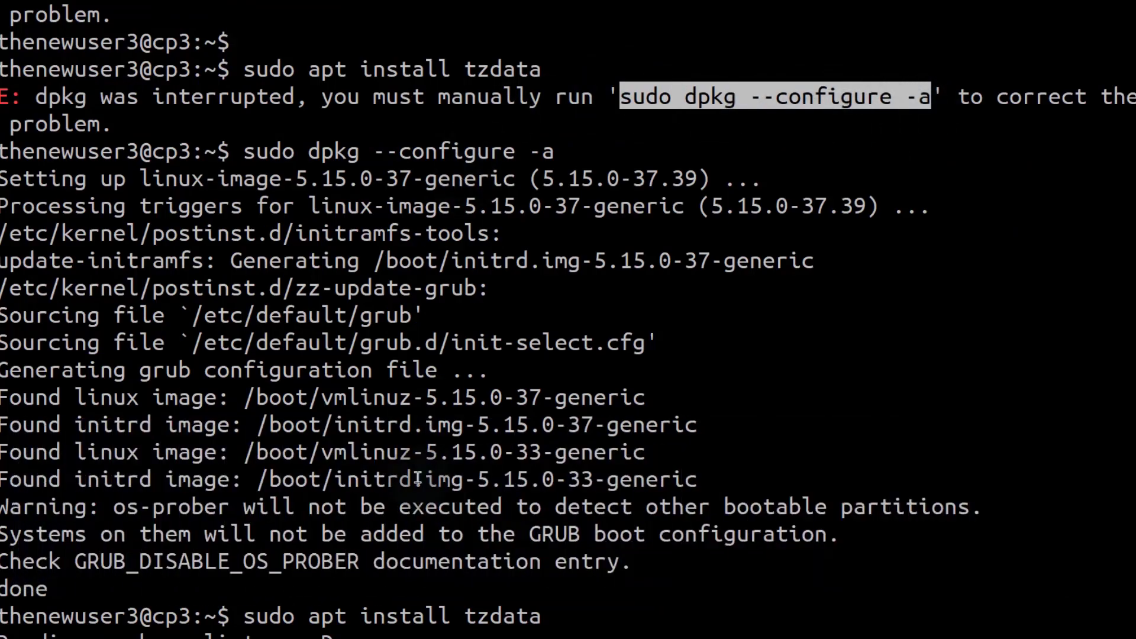
left_click(608, 382)
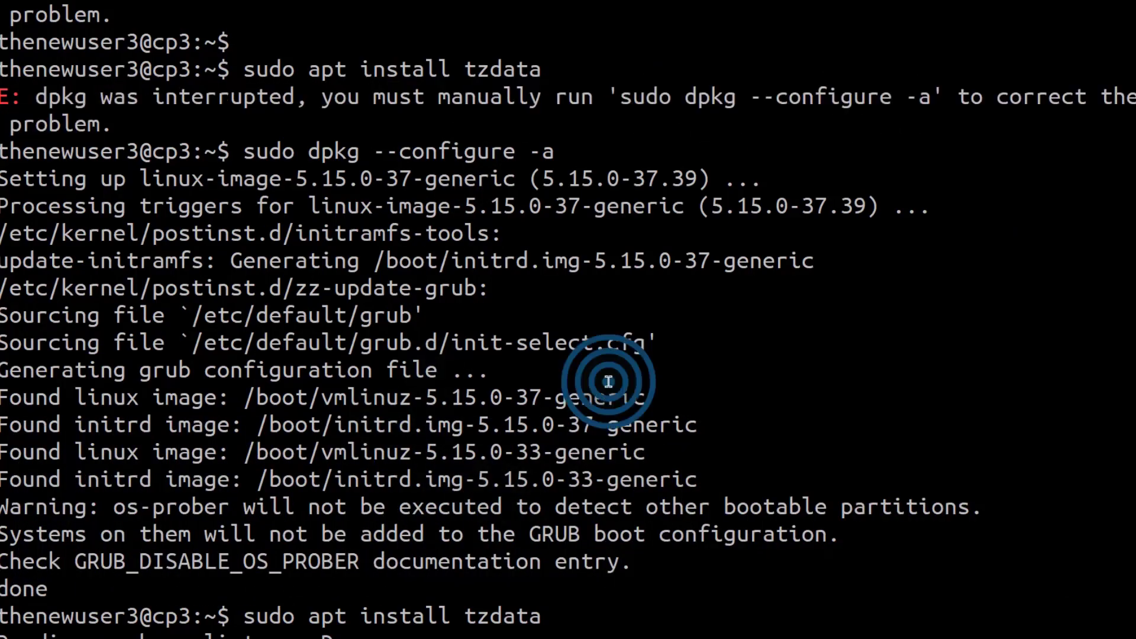
left_click_drag(621, 97, 930, 101)
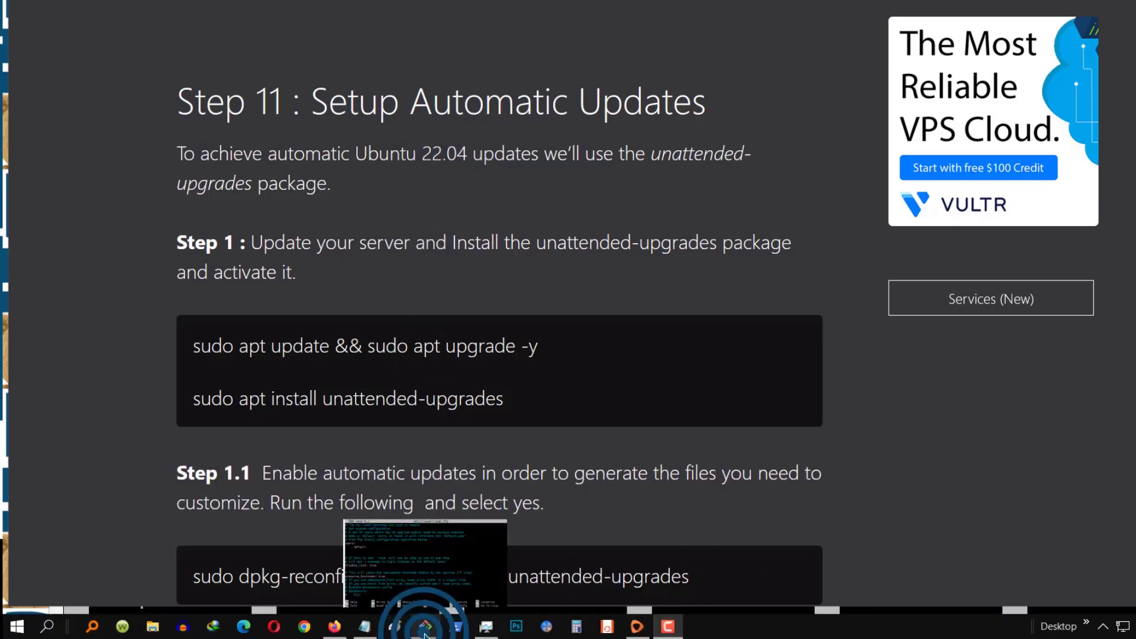
Close cloud.cfg in nano and clear the terminal screen
left_click(423, 626)
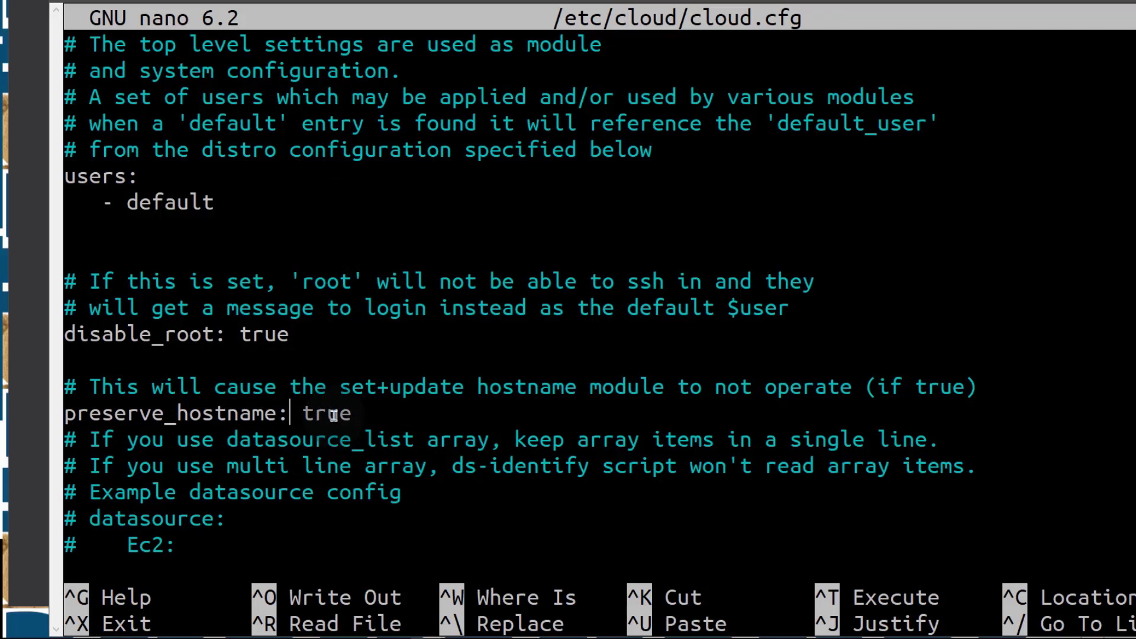
key("ctrl+x")
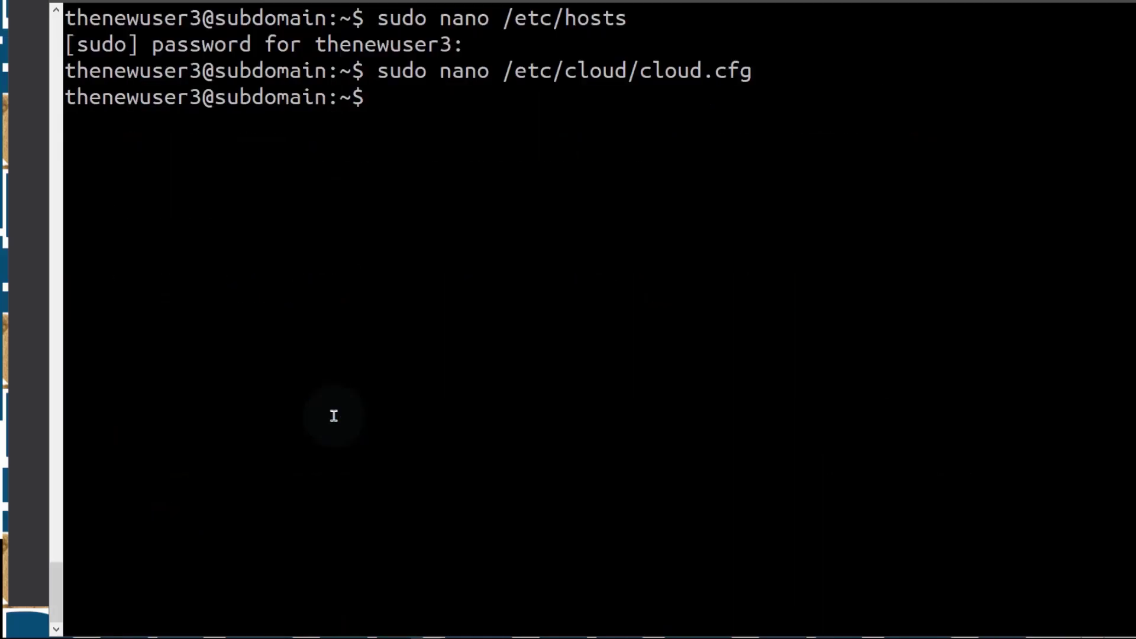
key("ctrl+l")
Copy and run 'sudo apt update && sudo apt upgrade -y'; everything is already current
key("alt+Tab")
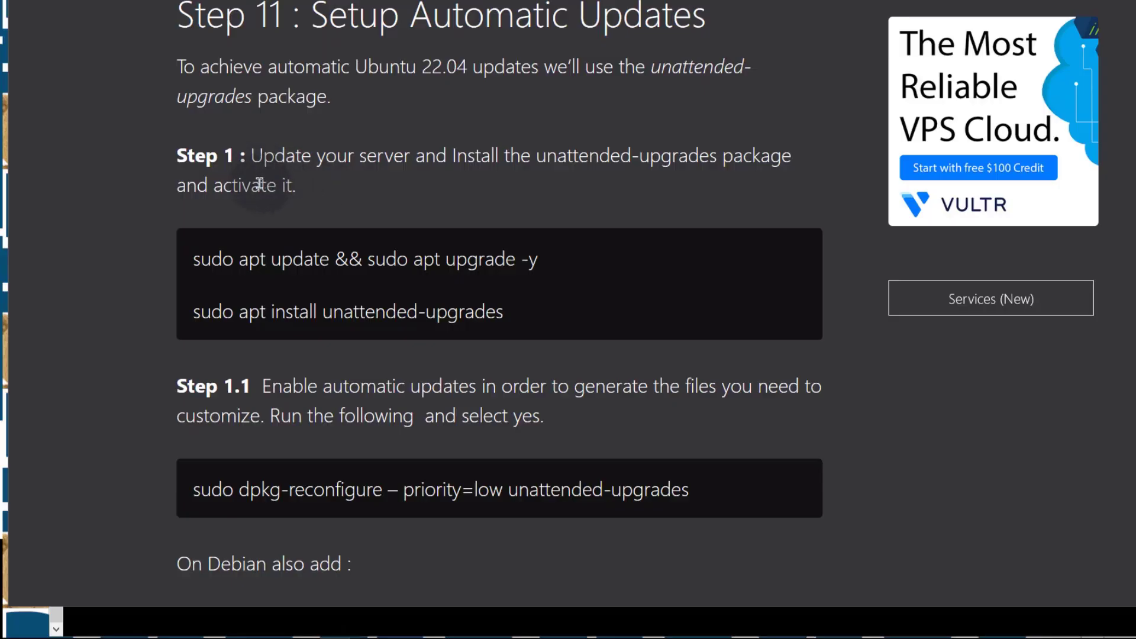
scroll(251, 244, "down", 2)
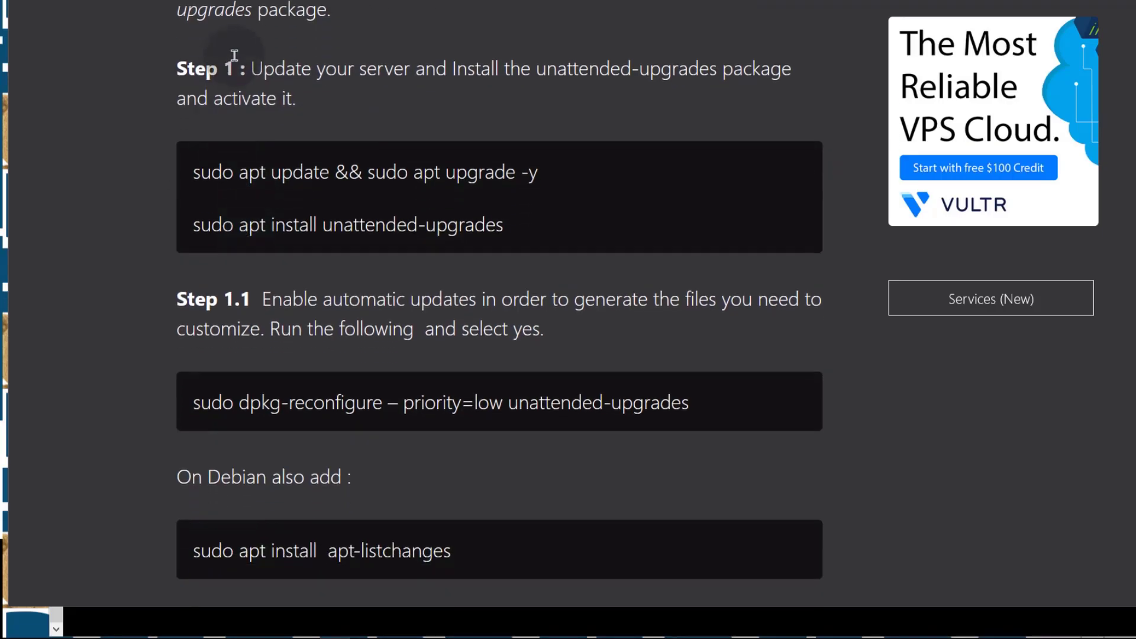
left_click_drag(201, 179, 535, 174)
right_click(483, 170)
left_click(515, 181)
left_click(487, 627)
right_click(392, 36)
left_click(438, 83)
key("Return")
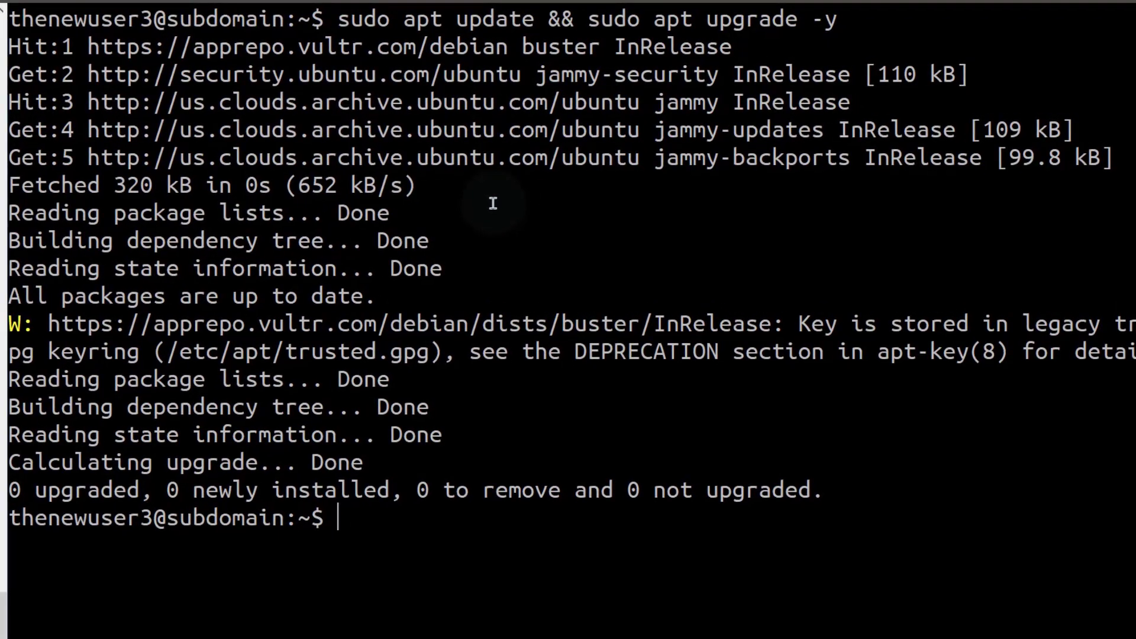
key("ctrl+l")
Copy the 'sudo apt install unattended-upgrades' command from the tutorial
key("alt+Tab")
scroll(284, 193, "down", 3)
scroll(362, 210, "up", 3)
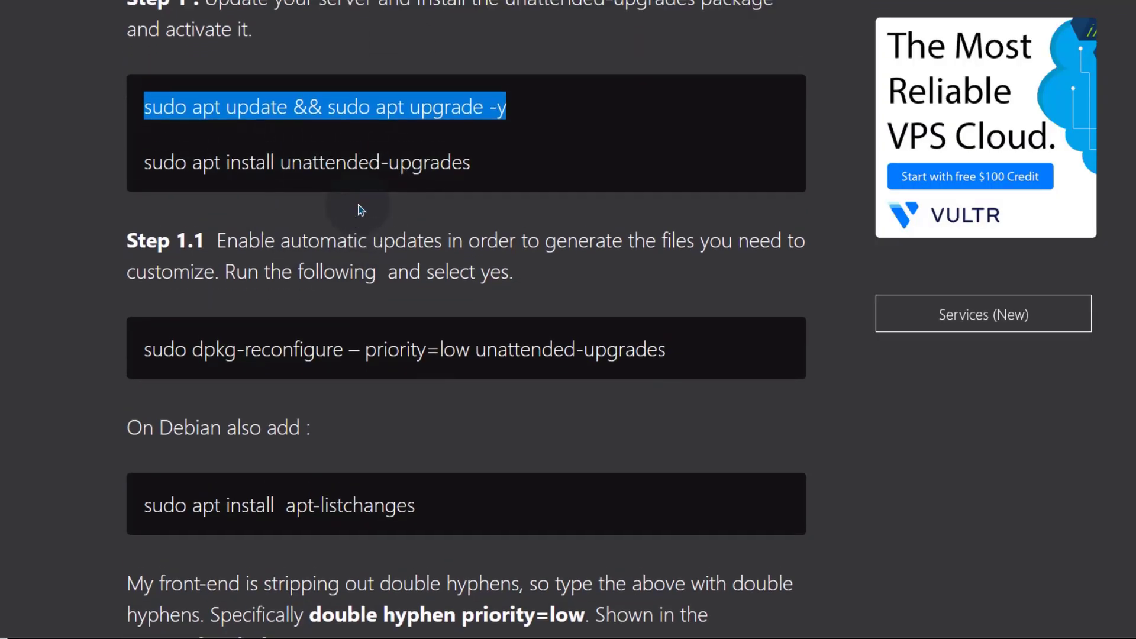
left_click_drag(470, 235, 147, 242)
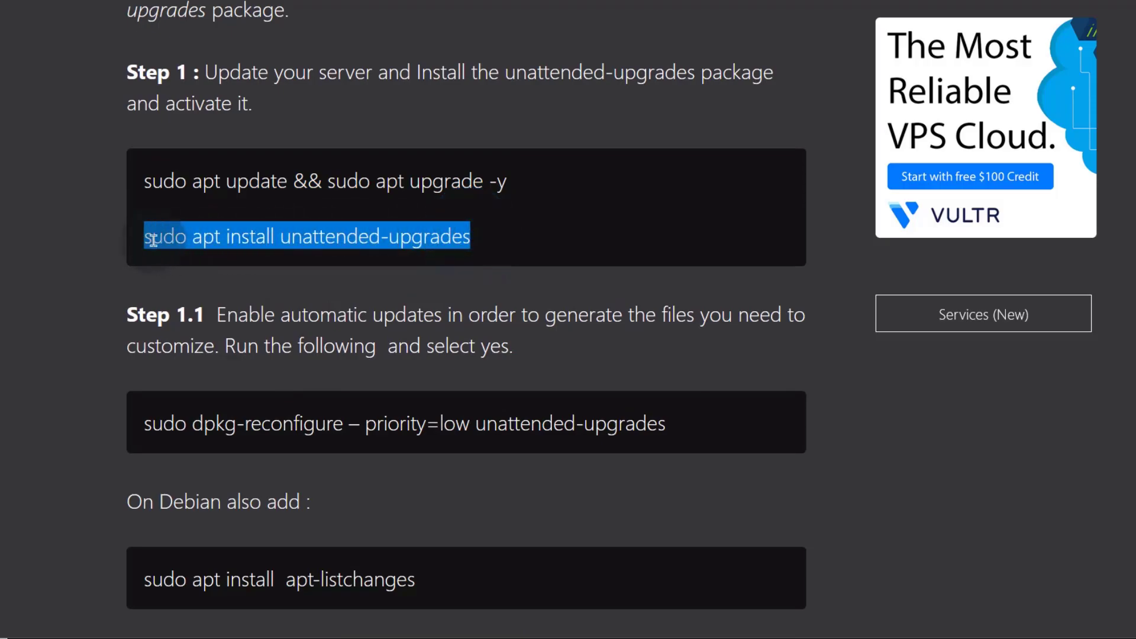
right_click(160, 237)
left_click(200, 254)
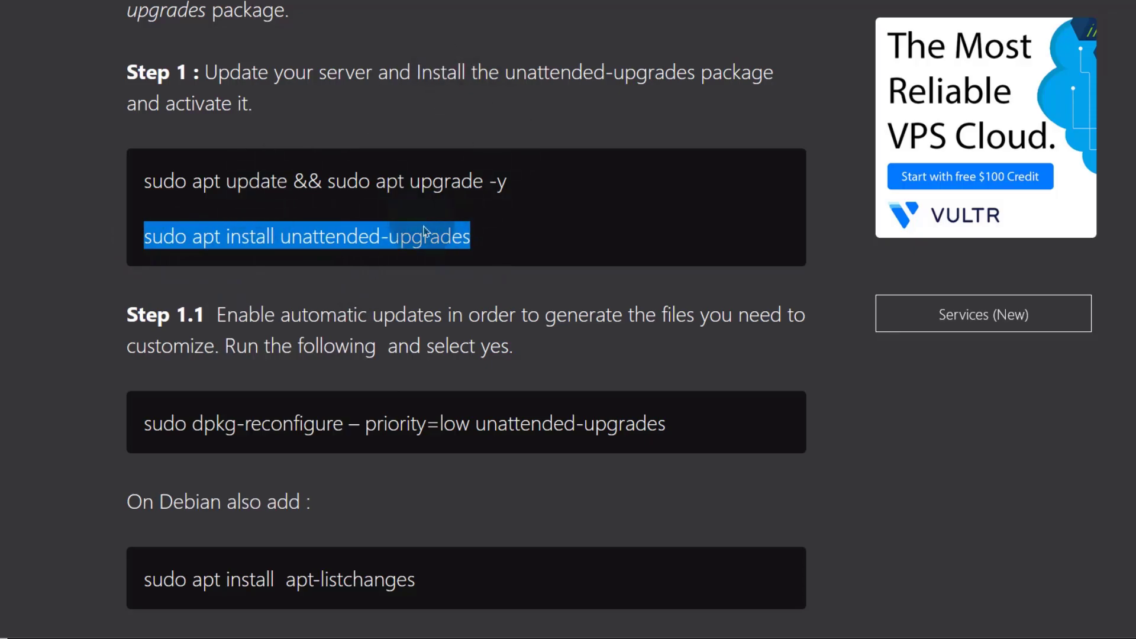
scroll(355, 321, "down", 2)
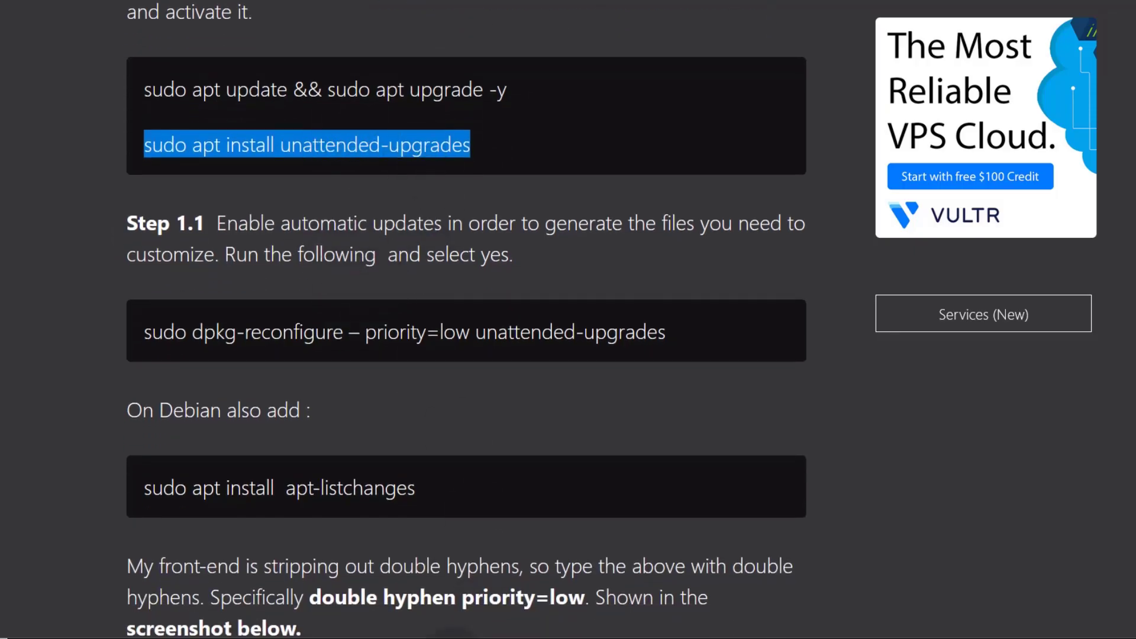
Paste and run sudo apt install unattended-upgrades on the server
left_click(385, 629)
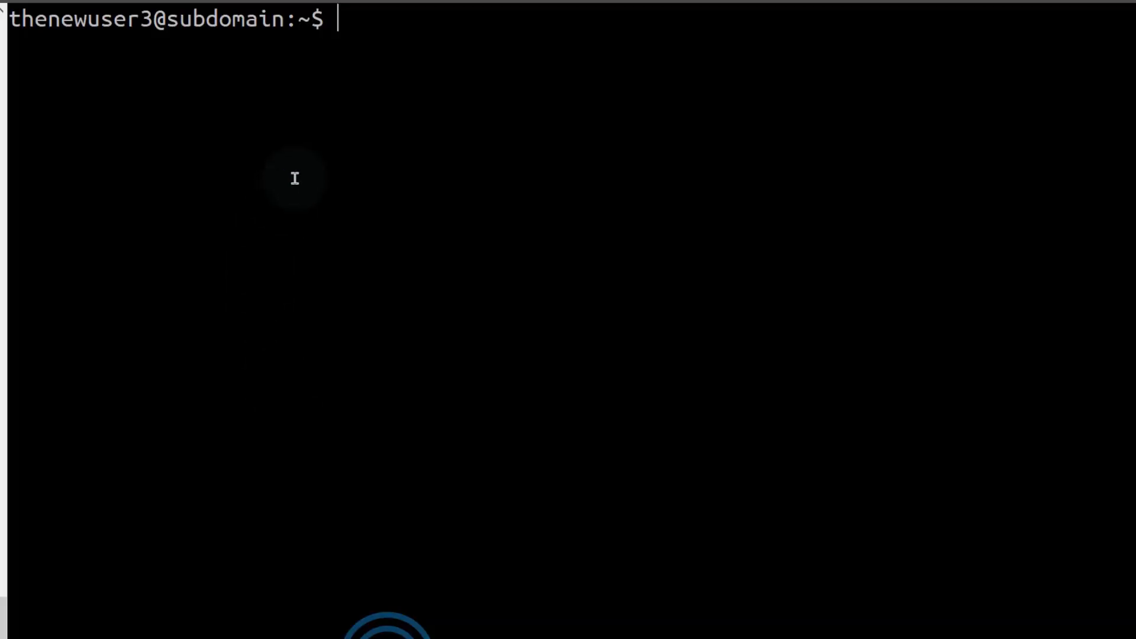
right_click(361, 16)
left_click(430, 70)
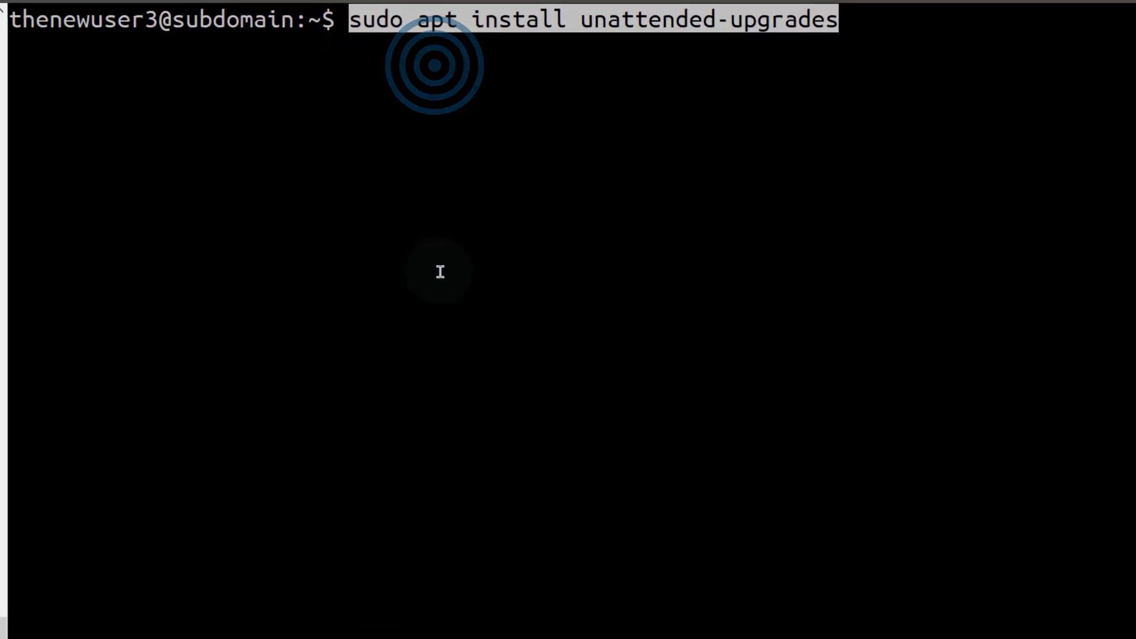
key("Return")
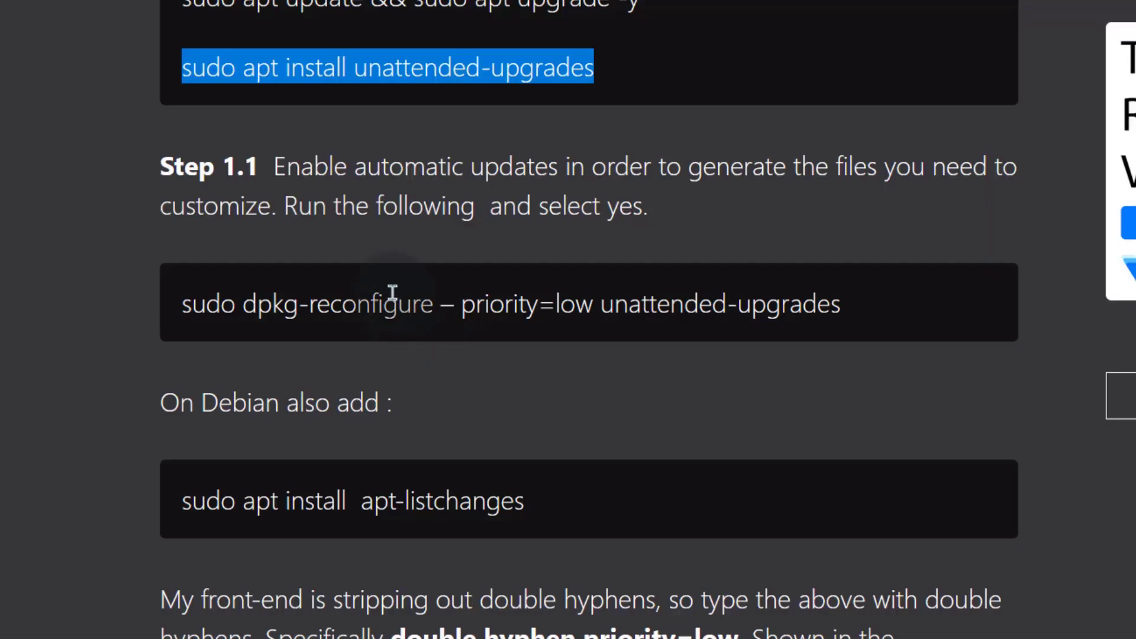
Copy the Step 1.1 dpkg-reconfigure unattended-upgrades command and paste it at the server prompt
left_click_drag(315, 304, 539, 303)
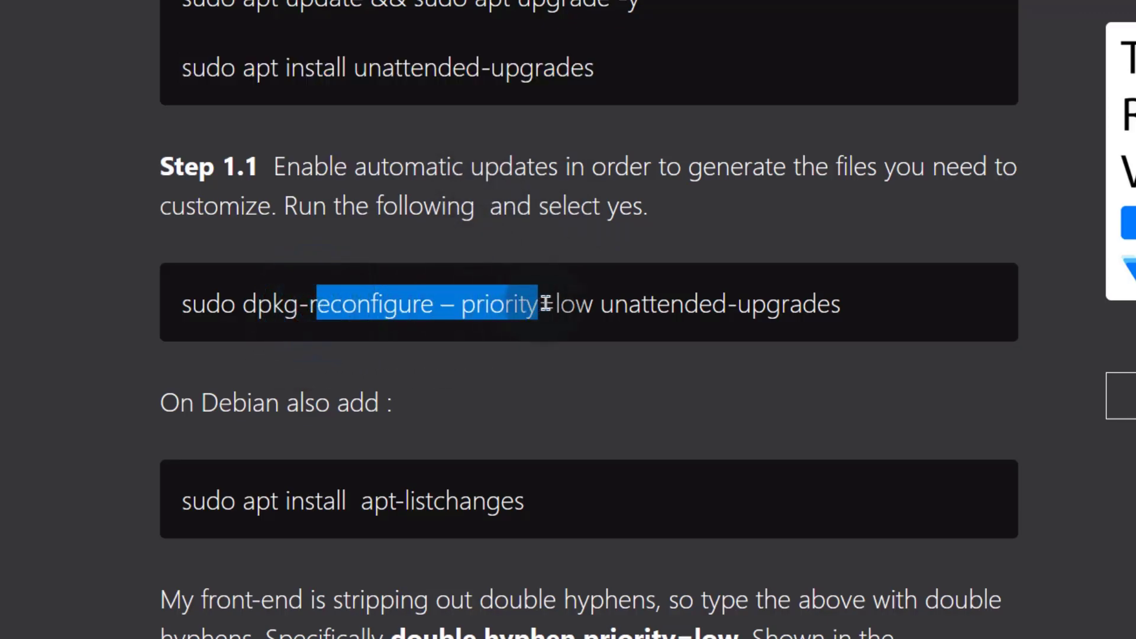
left_click(550, 303)
scroll(296, 426, "up", 2)
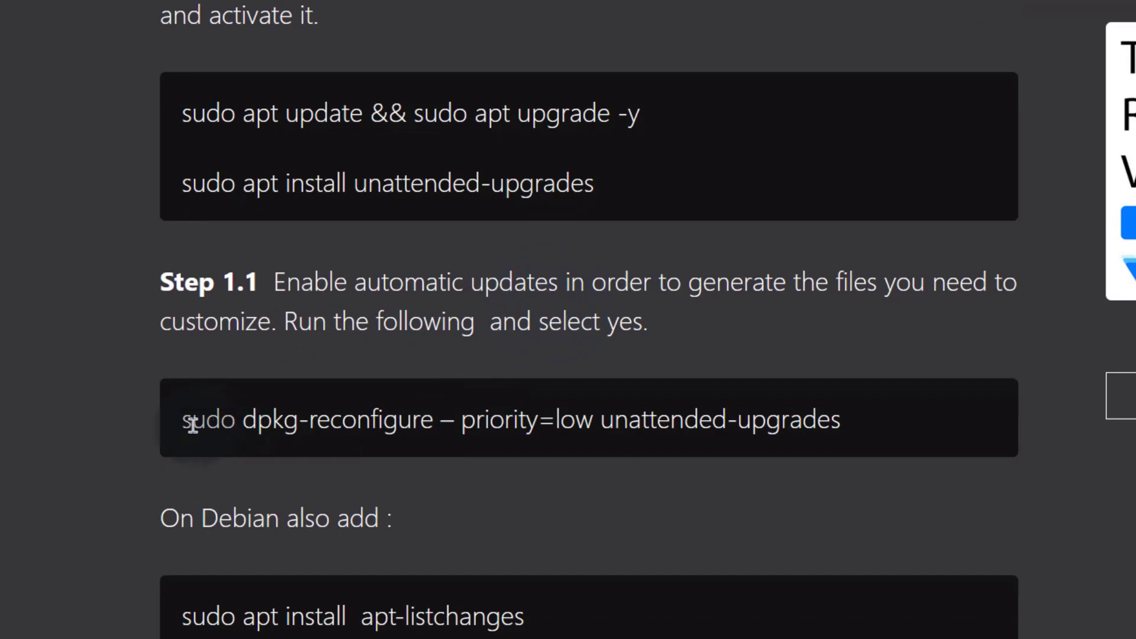
left_click_drag(182, 421, 857, 426)
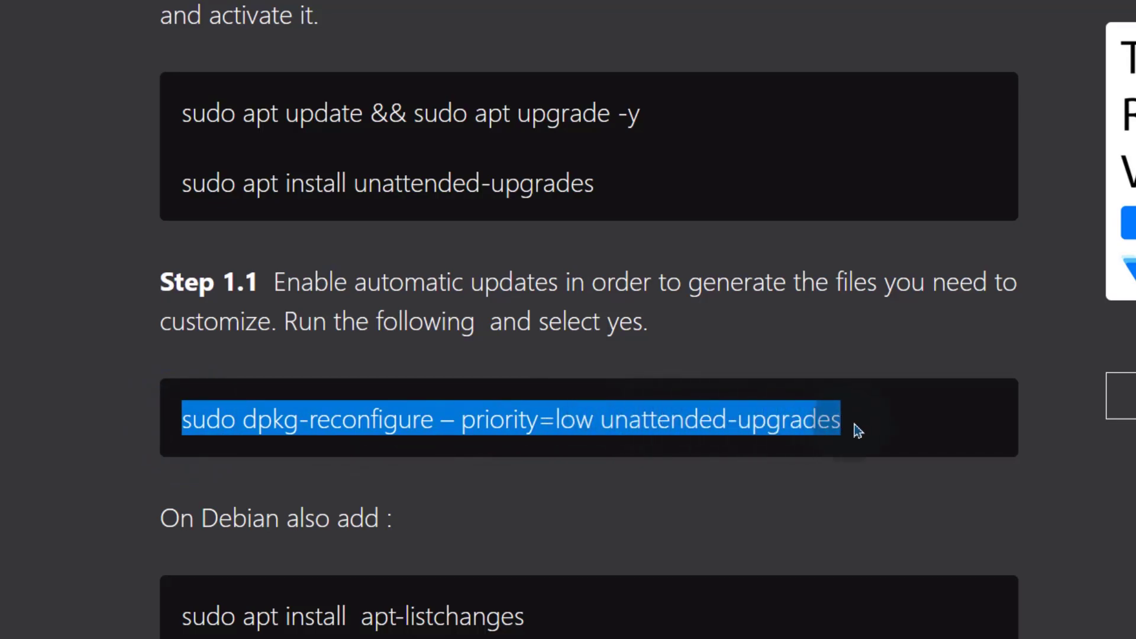
right_click(616, 421)
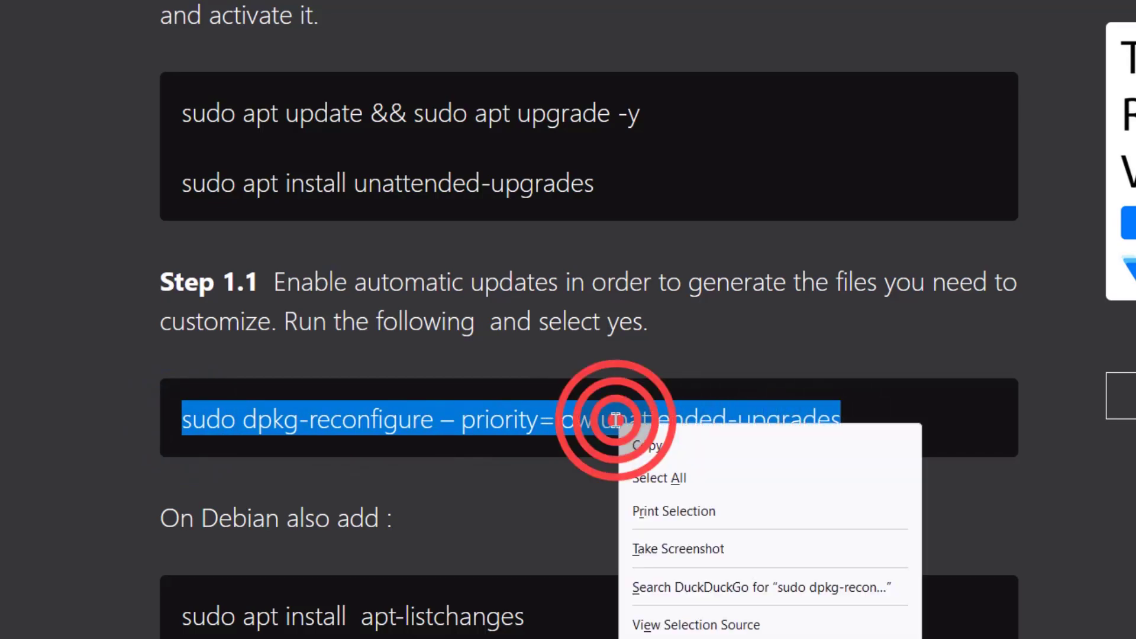
left_click(651, 441)
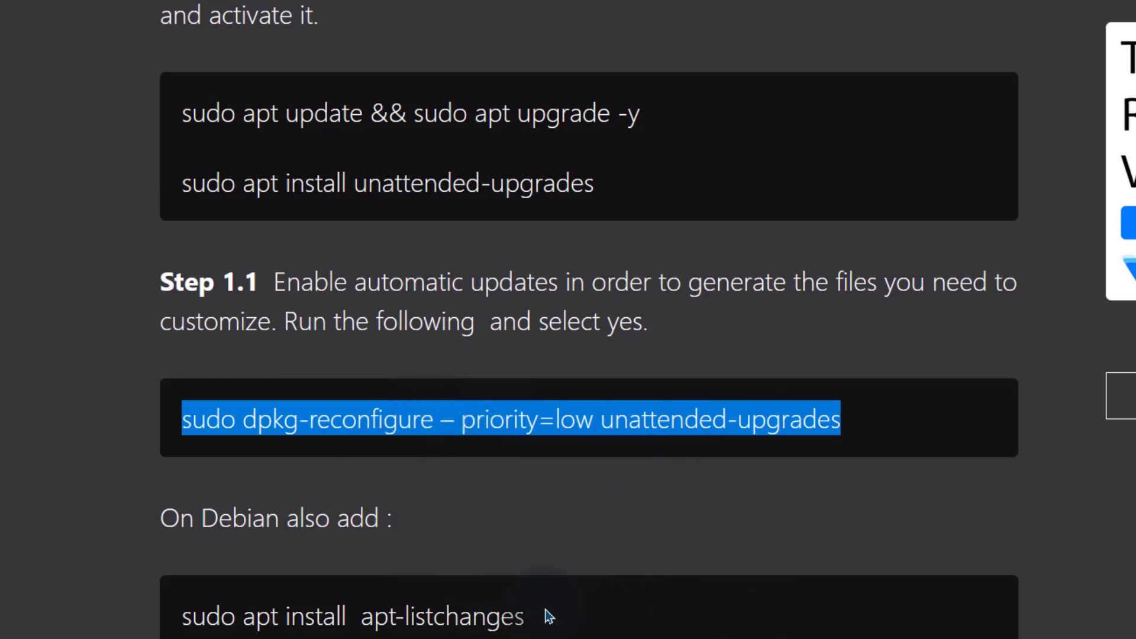
scroll(538, 459, "down", 3)
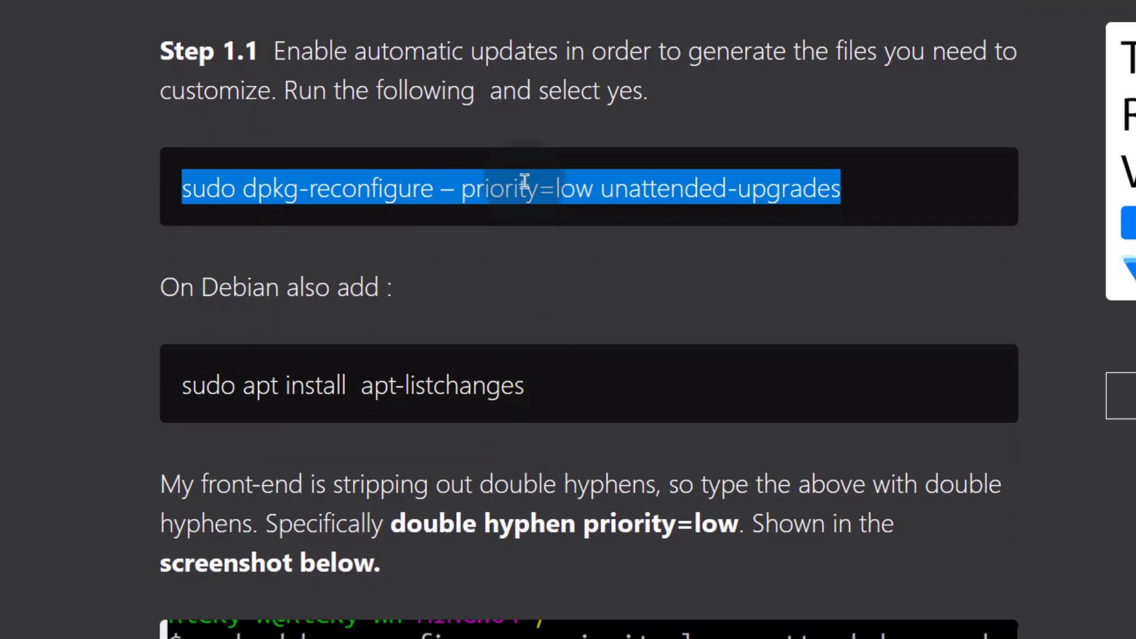
scroll(505, 451, "down", 2)
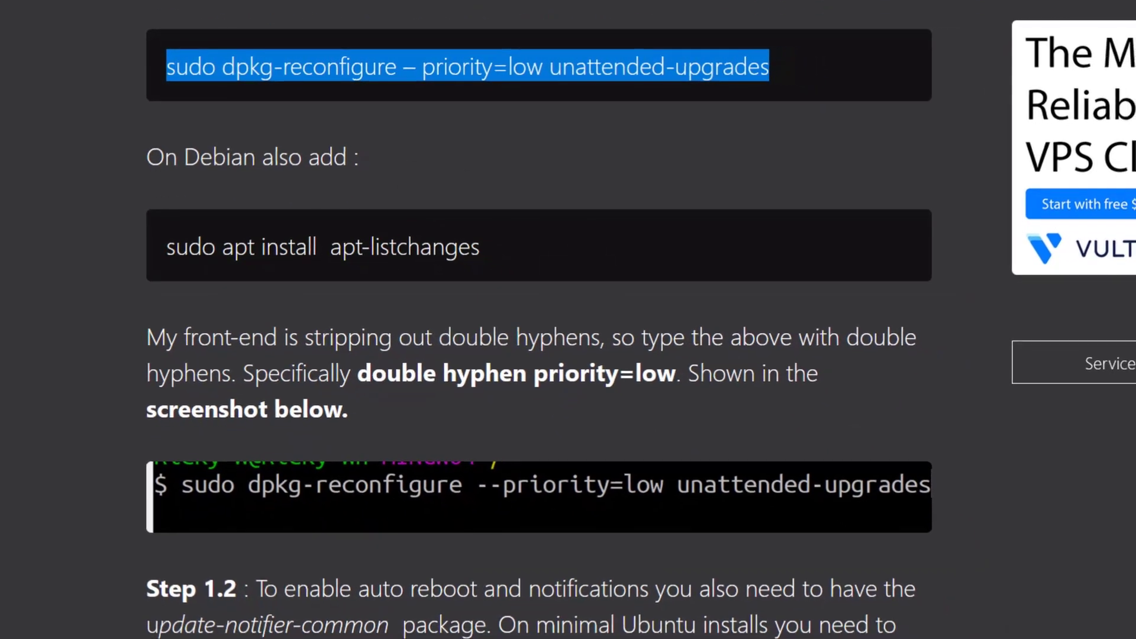
mouse_move(418, 638)
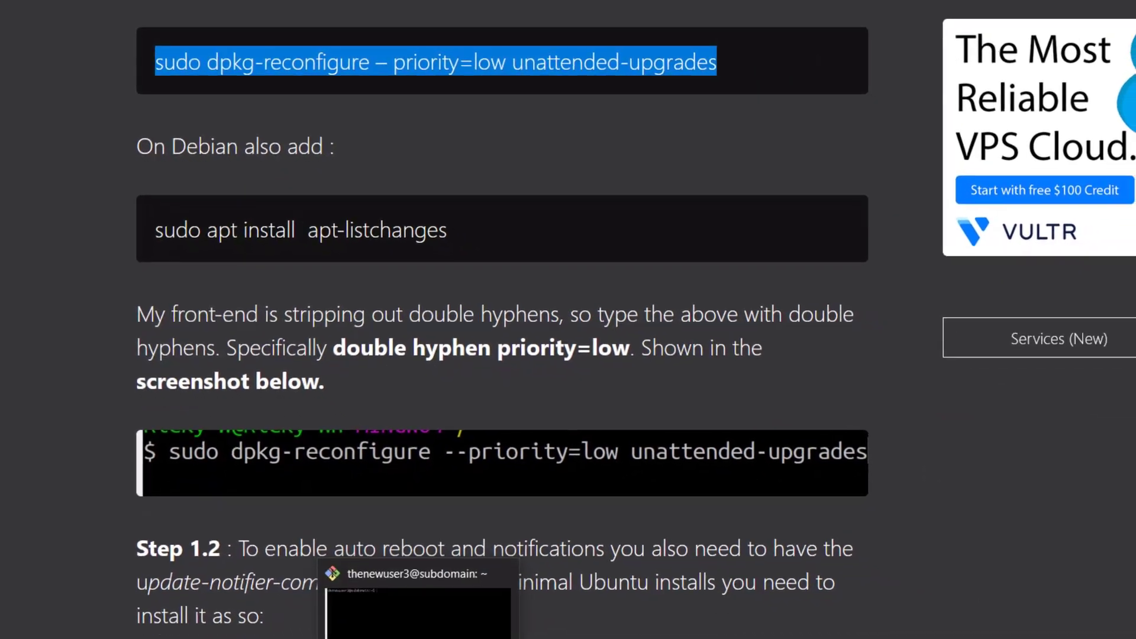
left_click(418, 615)
right_click(392, 26)
left_click(463, 76)
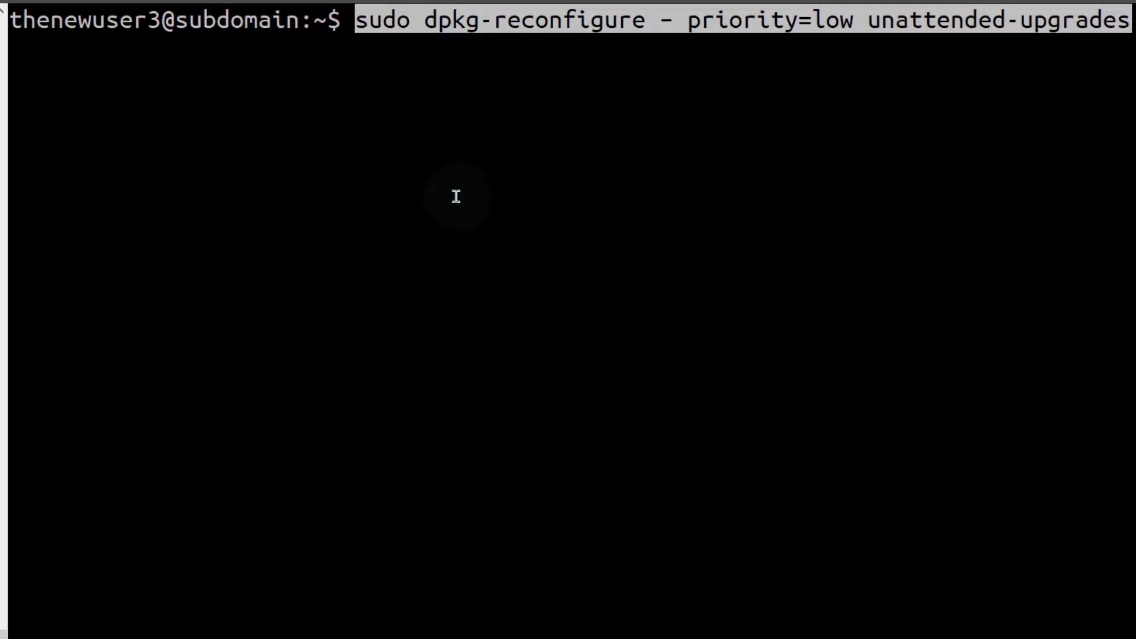
Correct the option to --priority=low after the error, rerun, and accept automatic stable updates
key("Return")
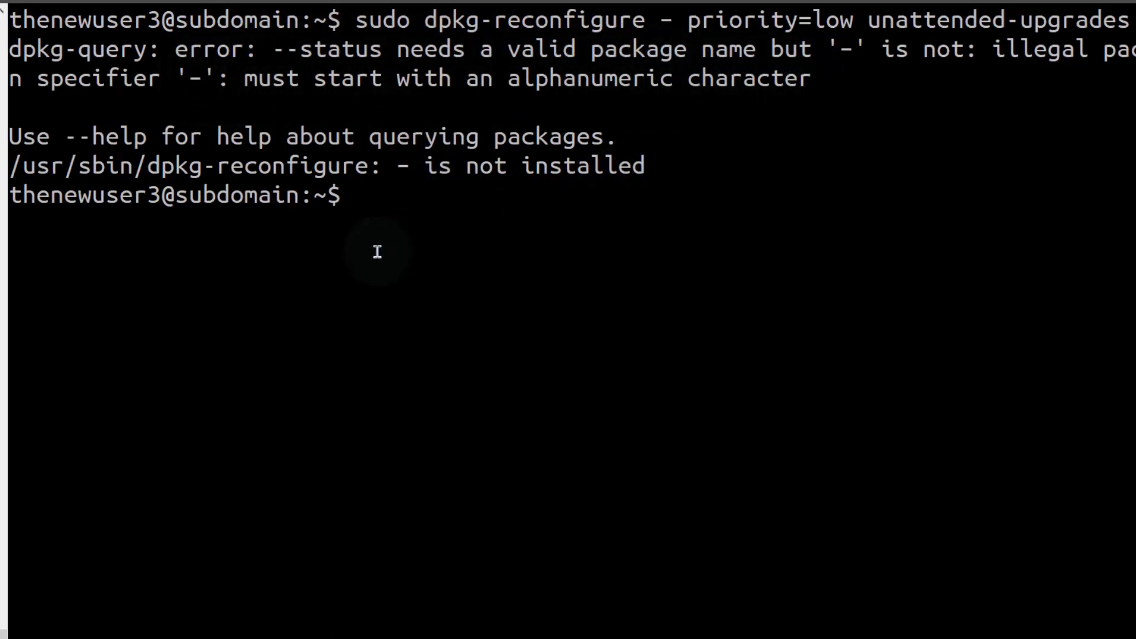
key("Up")
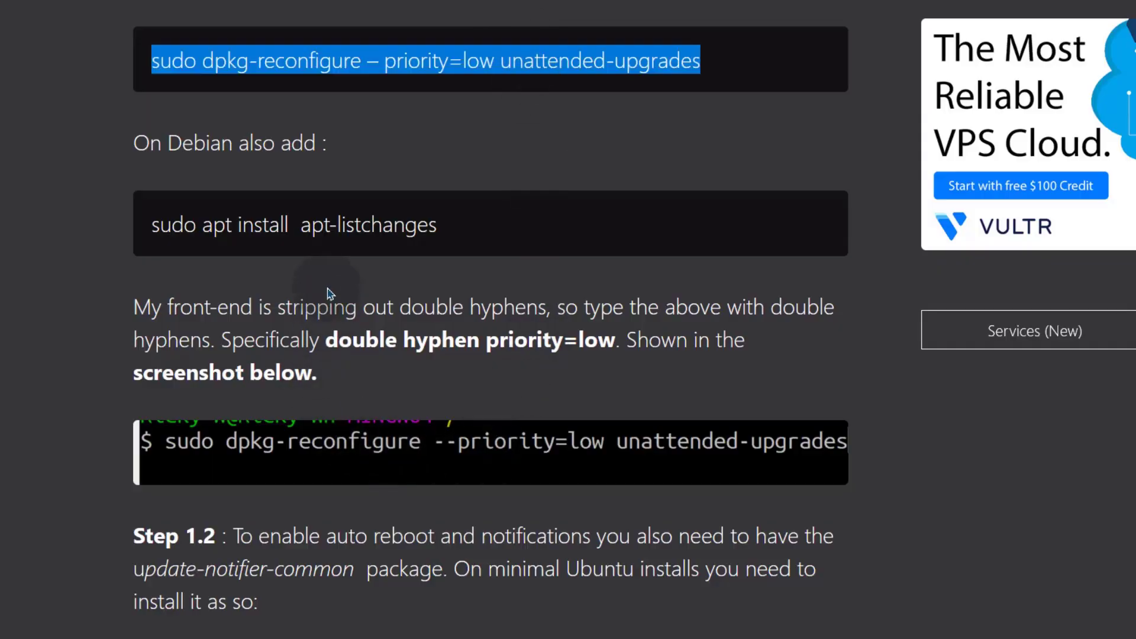
scroll(355, 267, "up", 2)
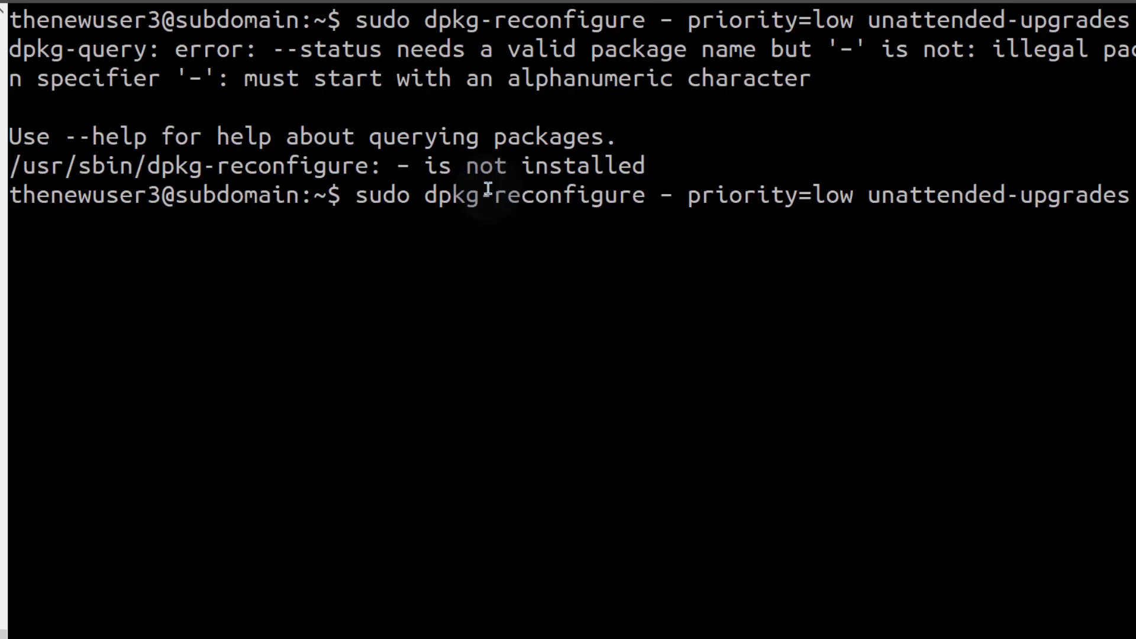
key("BackSpace")
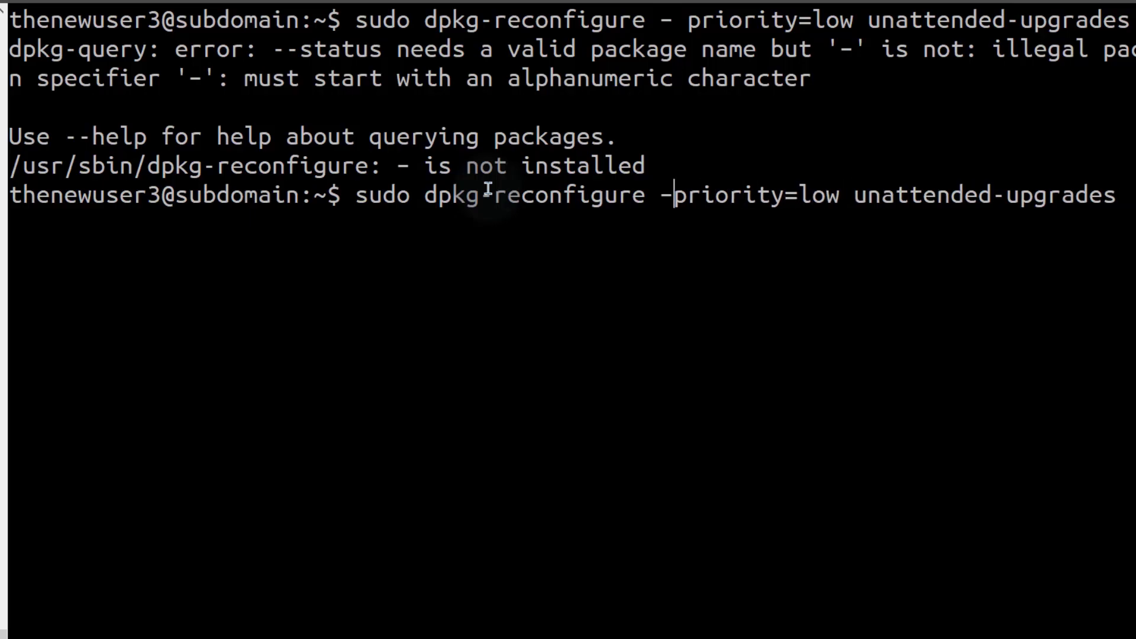
key("BackSpace")
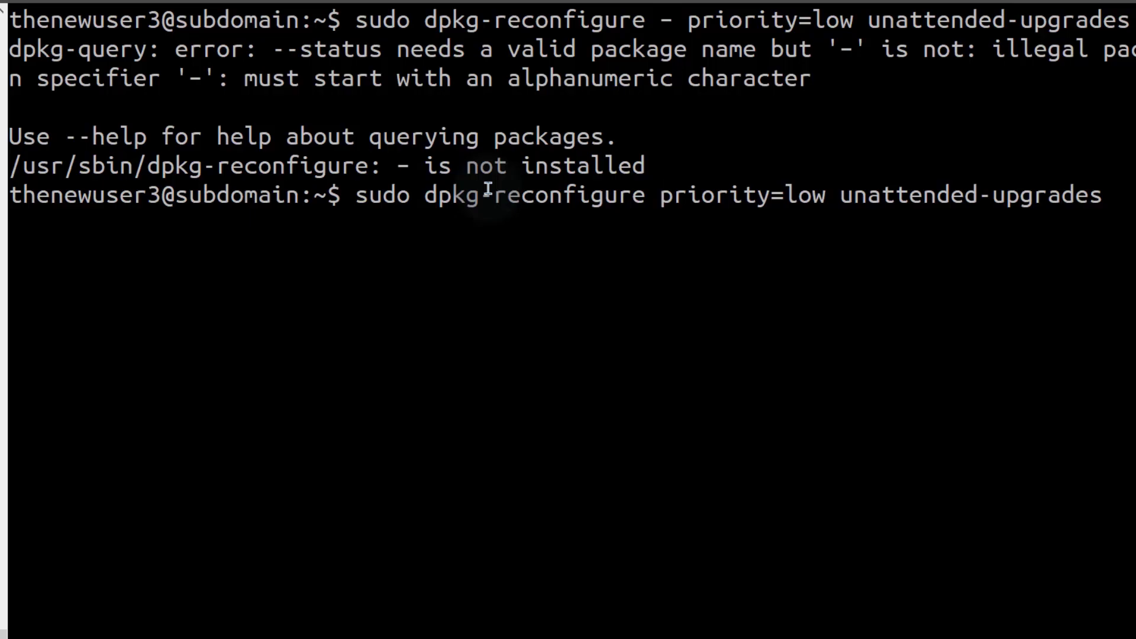
type("--")
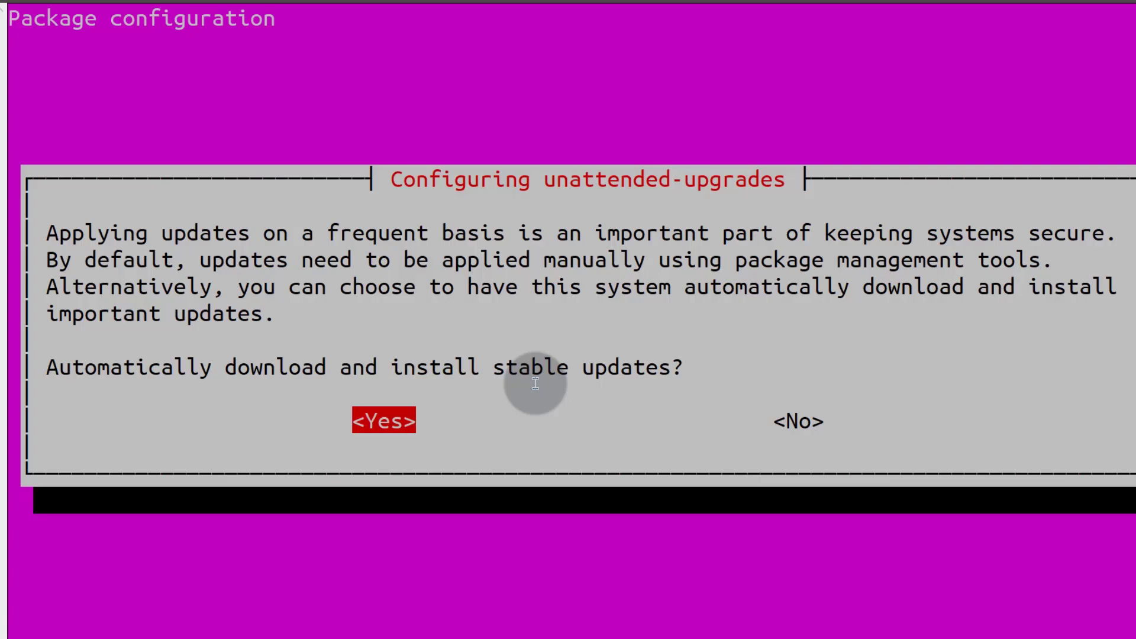
key("Return")
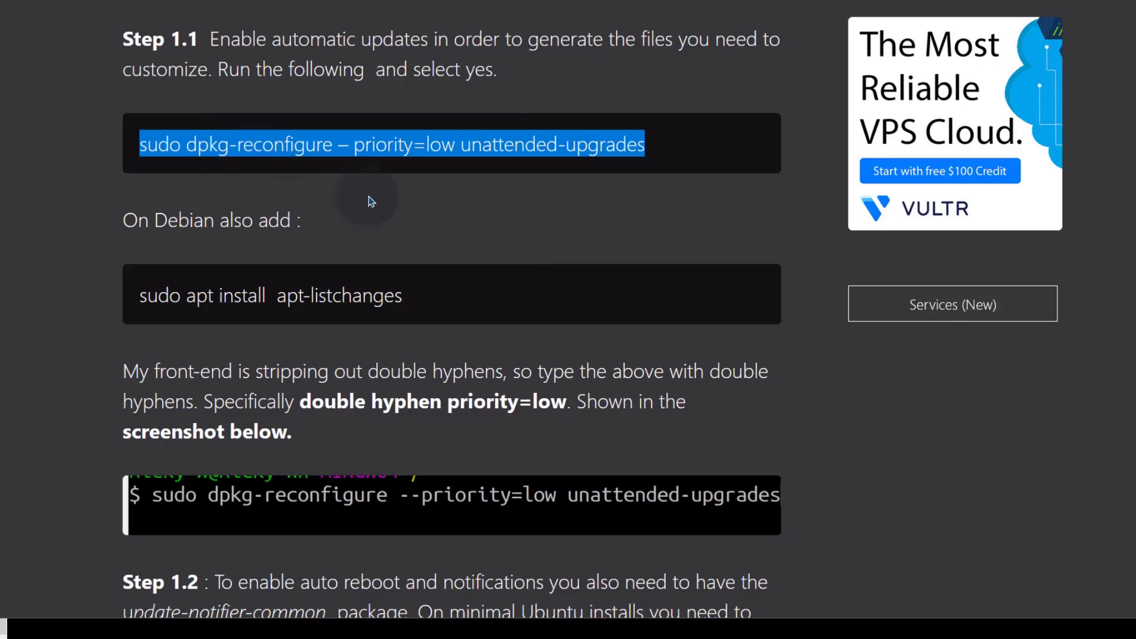
Clear leftover text selections in the tutorial and scroll down to the update-notifier-common step
scroll(371, 202, "down", 2)
scroll(355, 183, "up", 3)
left_click(347, 232)
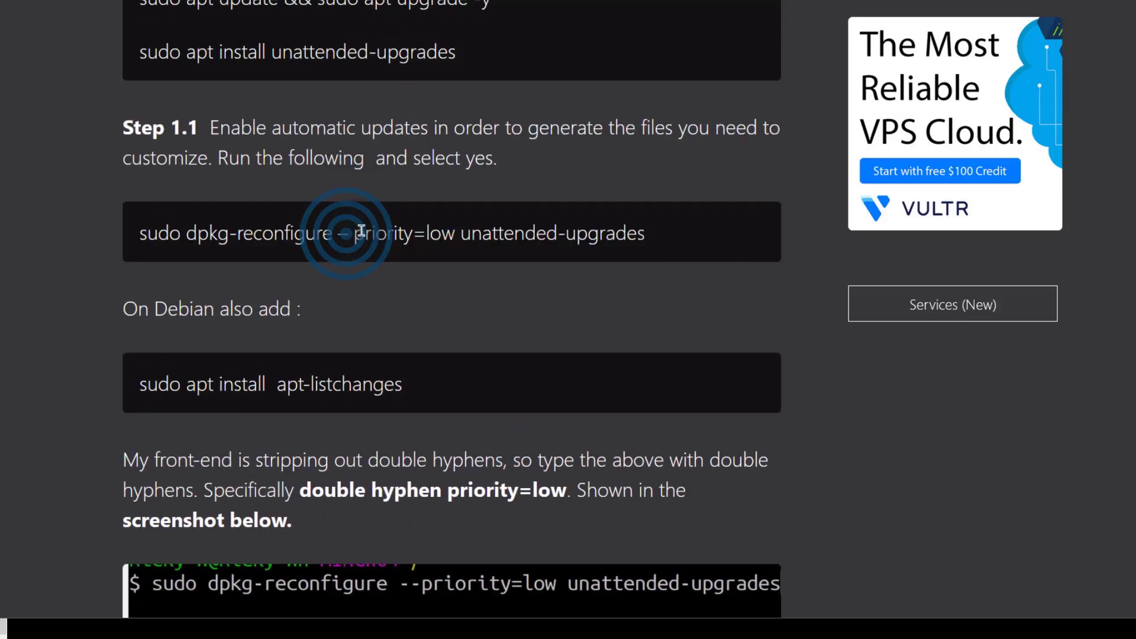
left_click(354, 232)
scroll(342, 232, "down", 2)
left_click(353, 282)
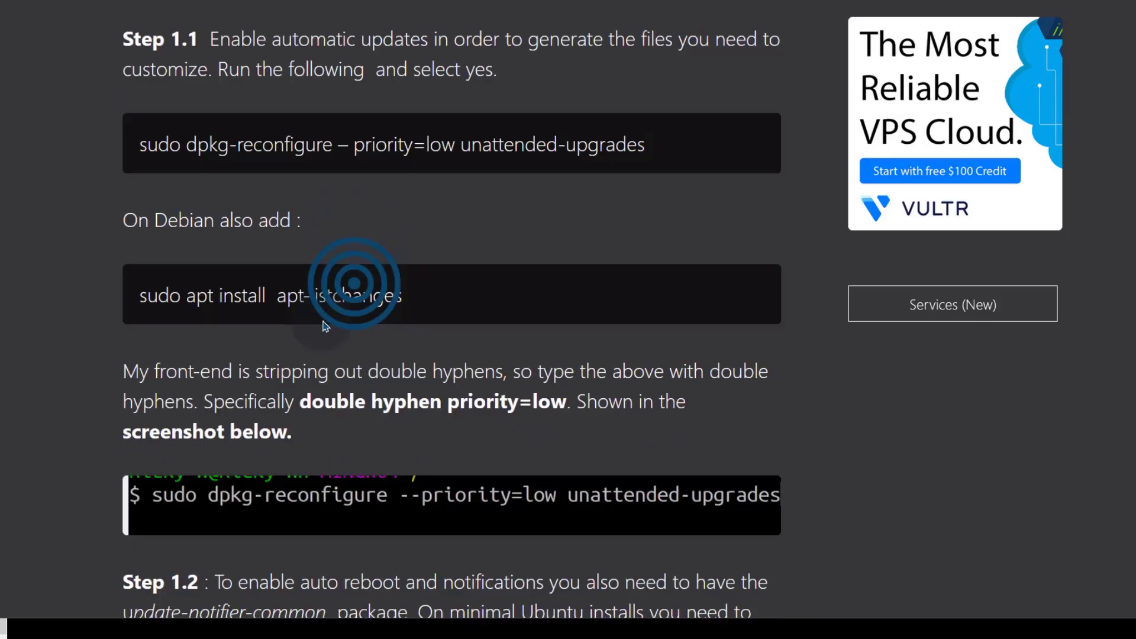
scroll(206, 319, "up", 2)
left_click(173, 384)
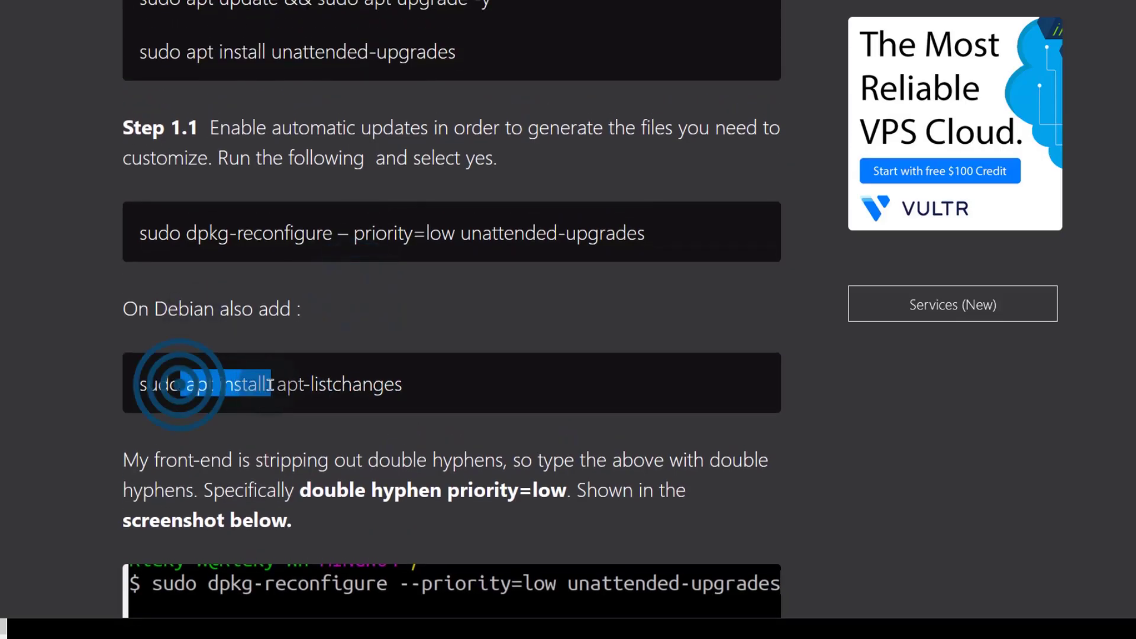
scroll(394, 408, "up", 1)
scroll(394, 408, "up", 1)
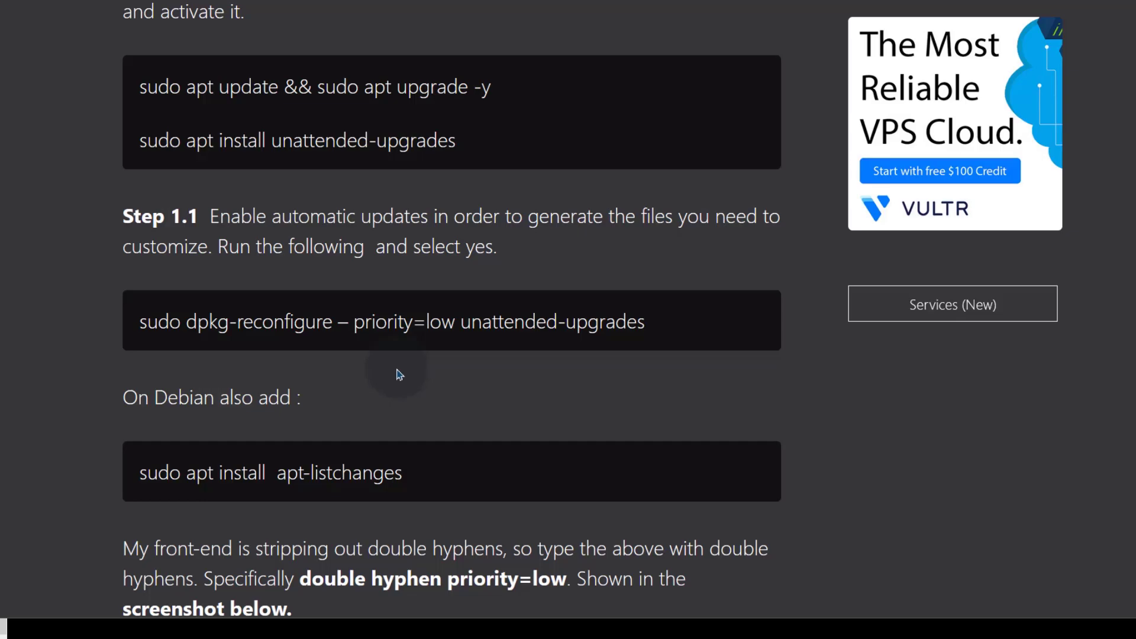
scroll(399, 374, "down", 2)
scroll(361, 166, "up", 2)
scroll(402, 255, "down", 3)
left_click_drag(220, 283, 366, 322)
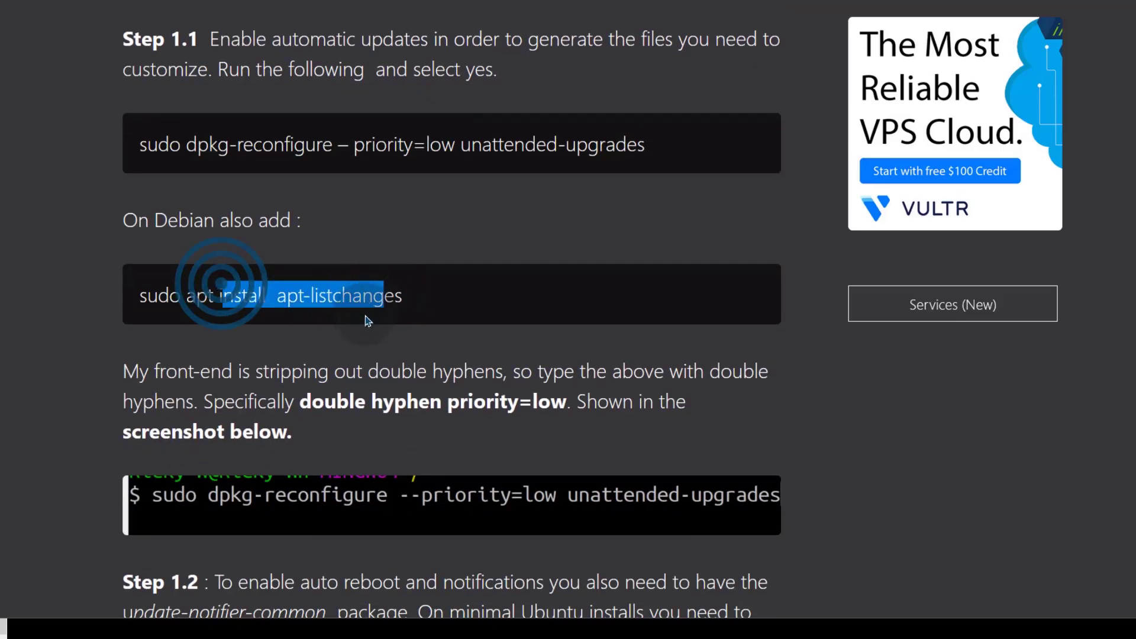
left_click(299, 295)
scroll(269, 251, "down", 3)
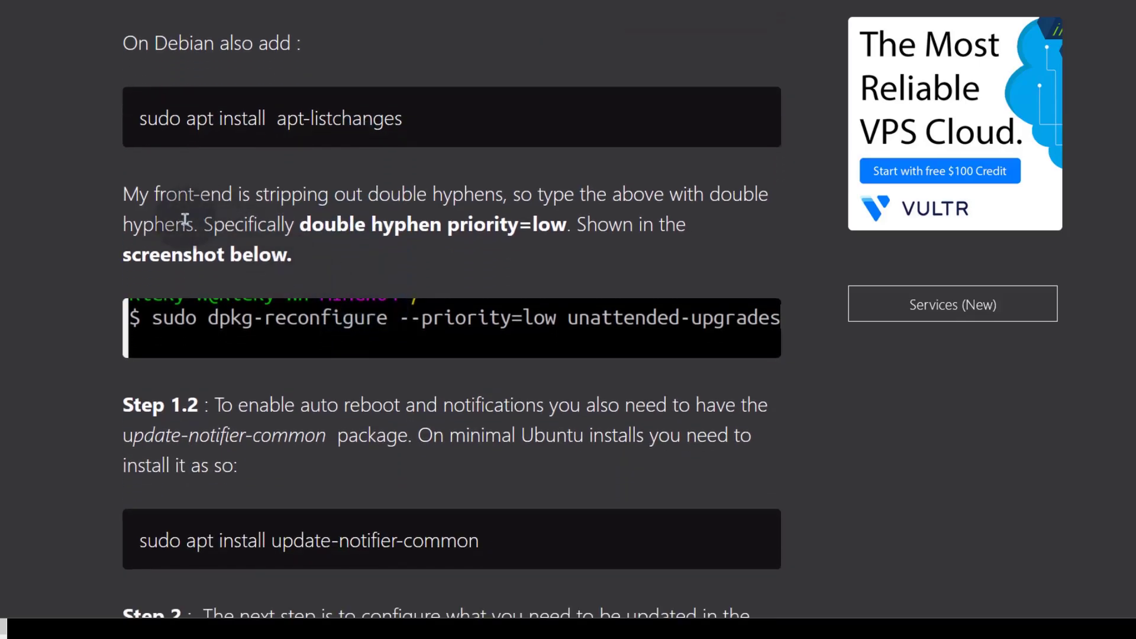
scroll(192, 214, "down", 6)
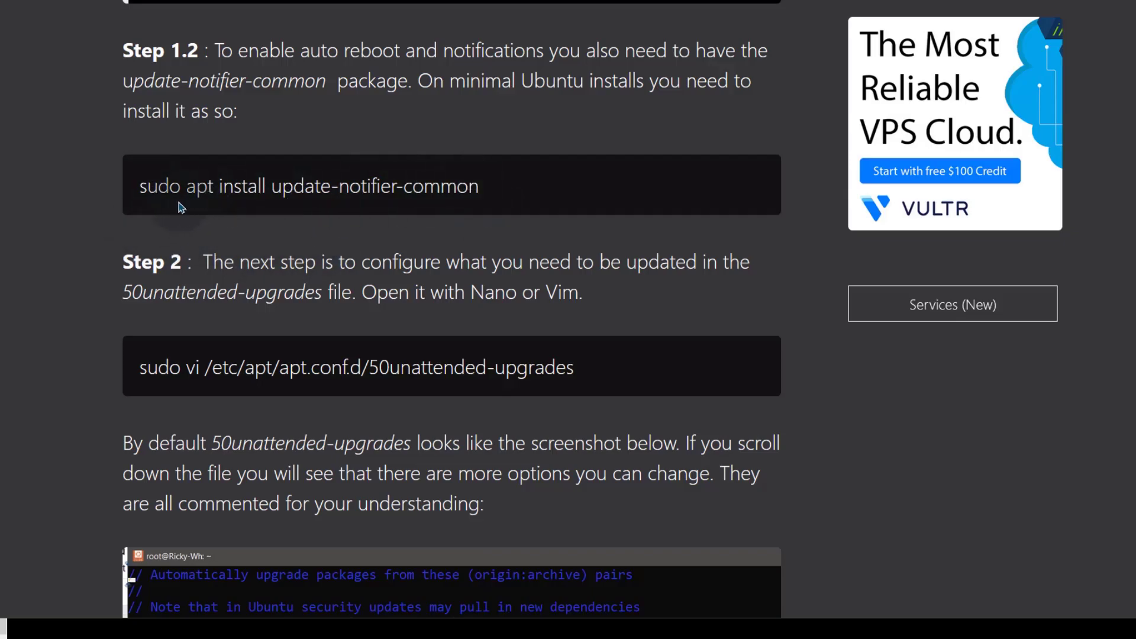
Copy the update-notifier-common install command from the tutorial and run it on the server
left_click_drag(141, 184, 468, 183)
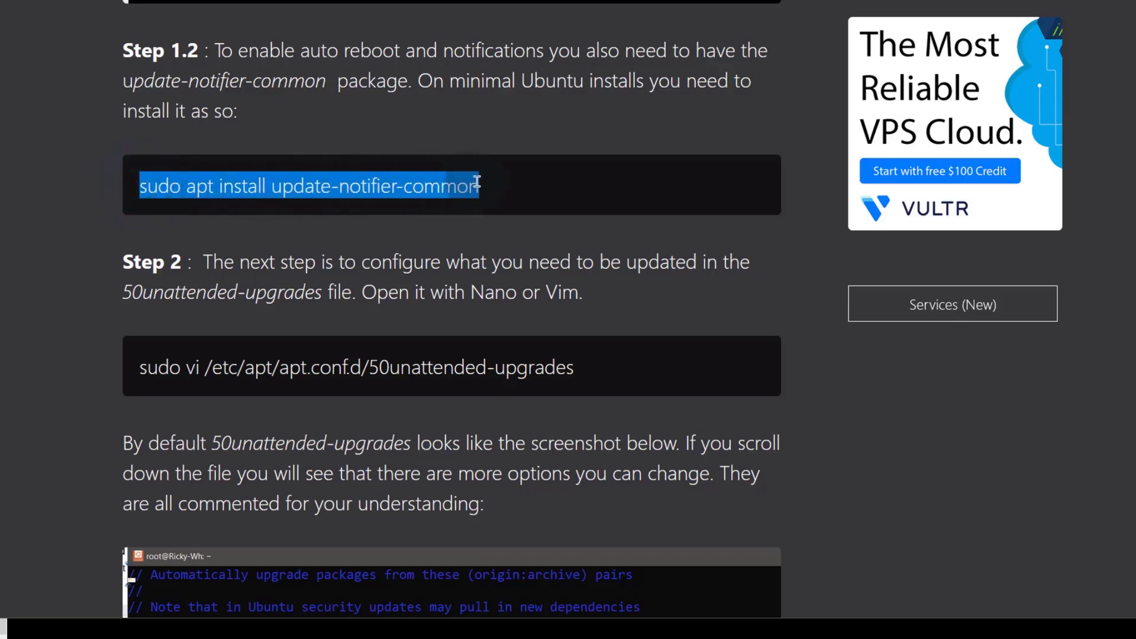
right_click(453, 185)
left_click(479, 207)
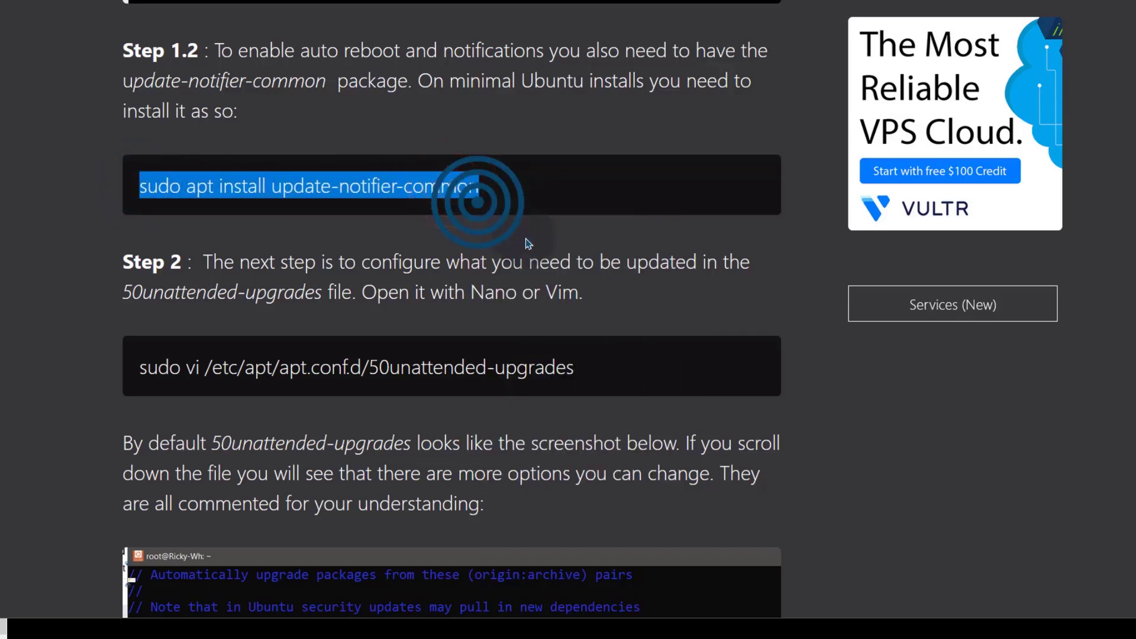
scroll(584, 294, "down", 2)
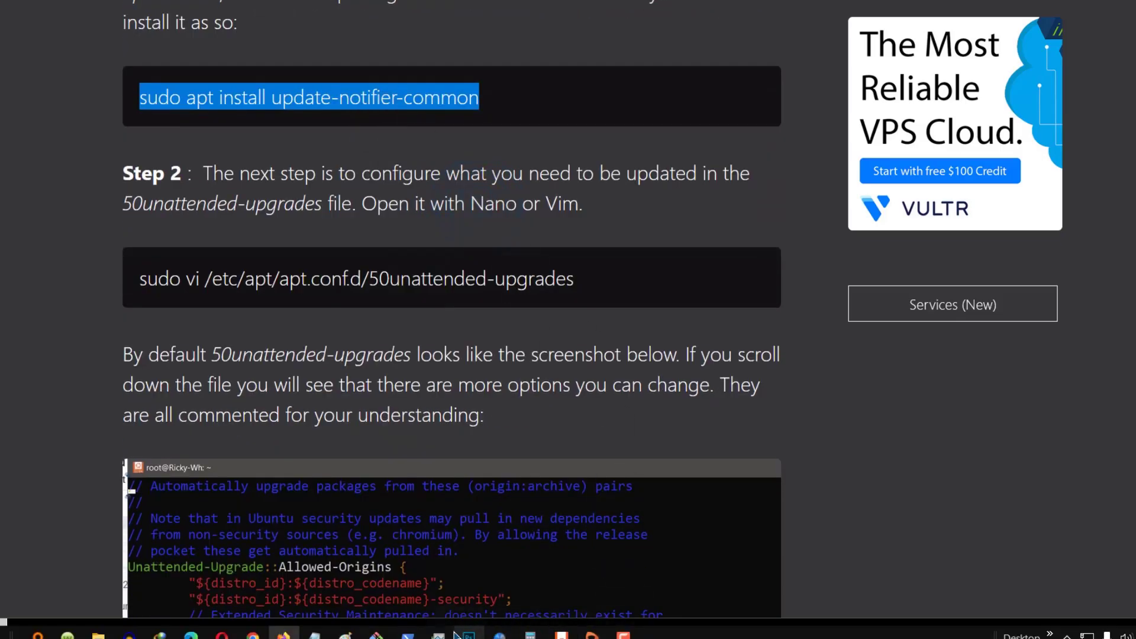
left_click(376, 635)
right_click(339, 206)
key("Return")
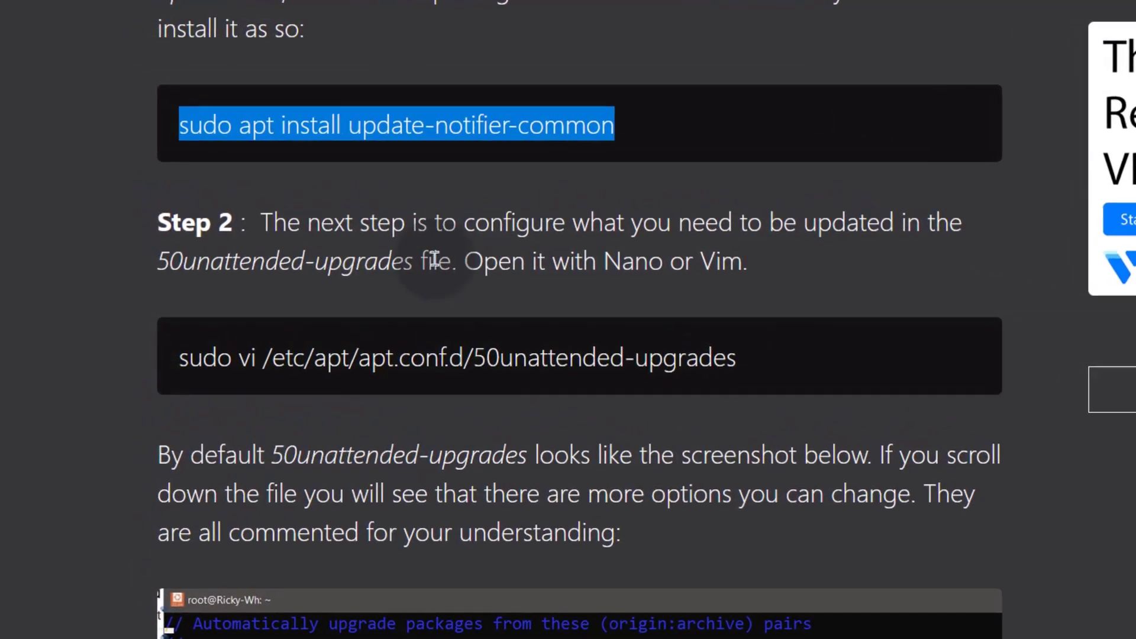
Copy Step 2's 'sudo vi' 50unattended-upgrades command and paste it at the server prompt
scroll(502, 322, "down", 1)
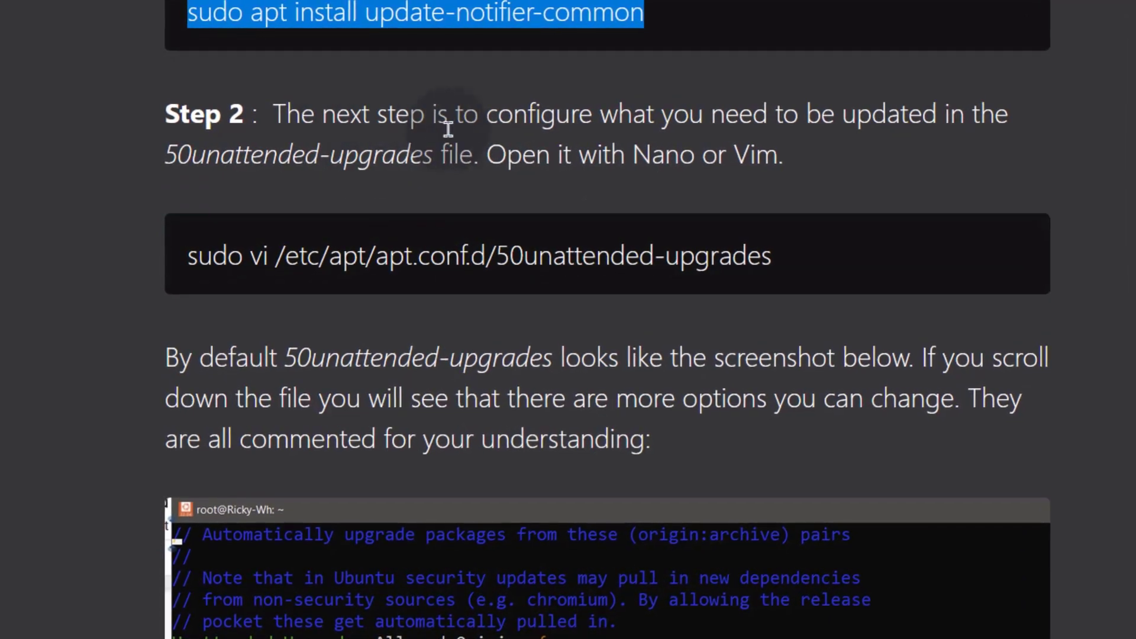
scroll(884, 167, "down", 1)
scroll(884, 172, "down", 2)
left_click_drag(501, 137, 778, 137)
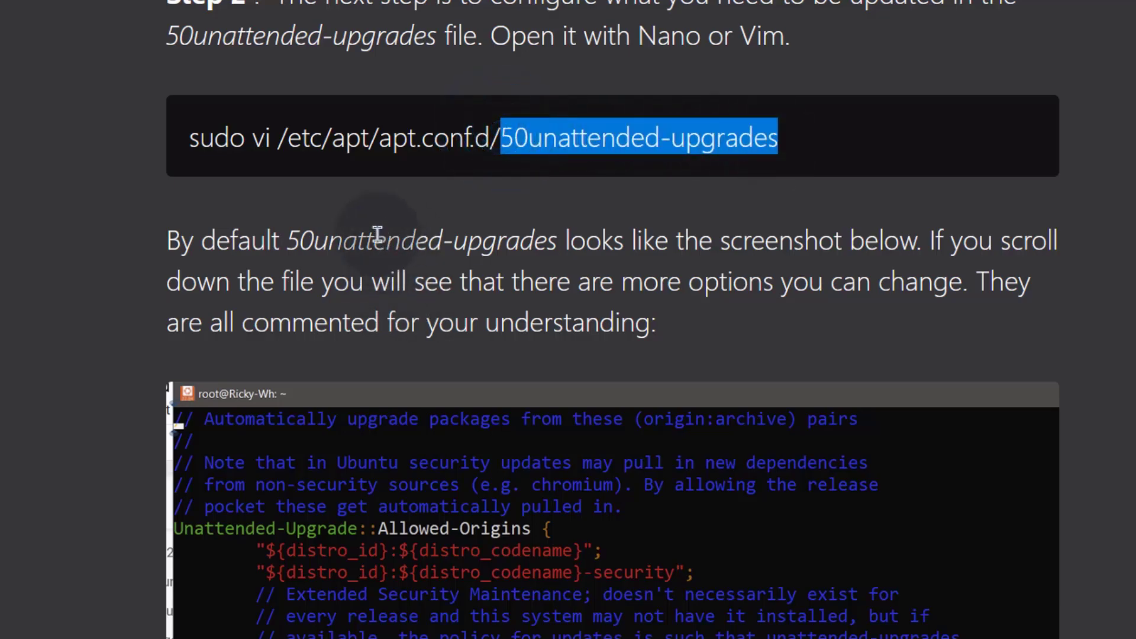
left_click_drag(189, 135, 793, 142)
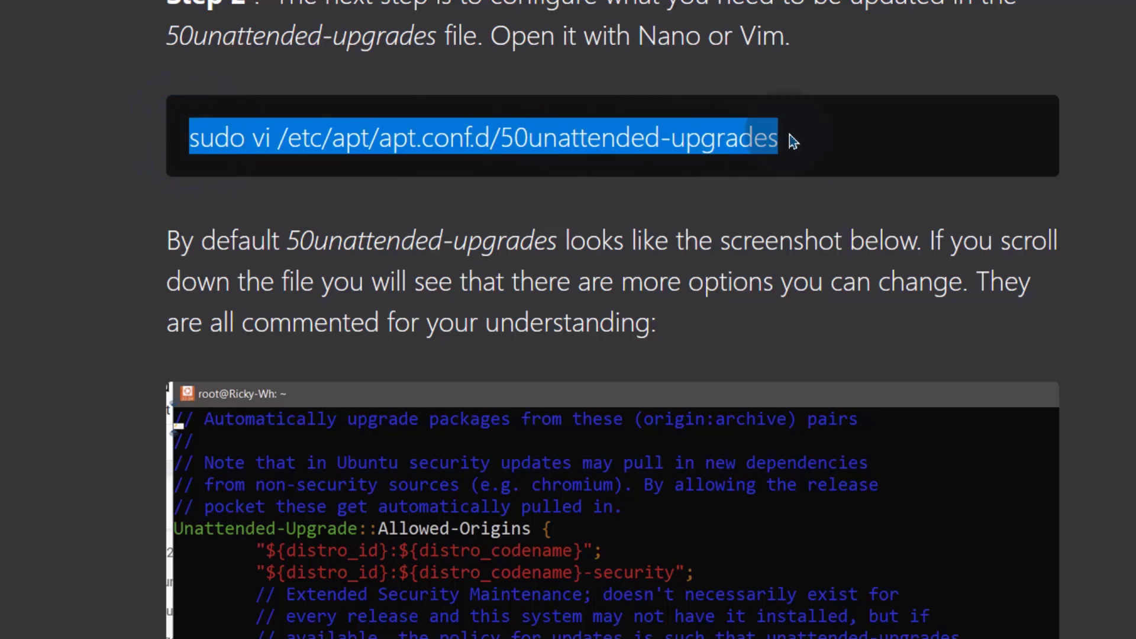
right_click(678, 129)
left_click(704, 150)
left_click(256, 148)
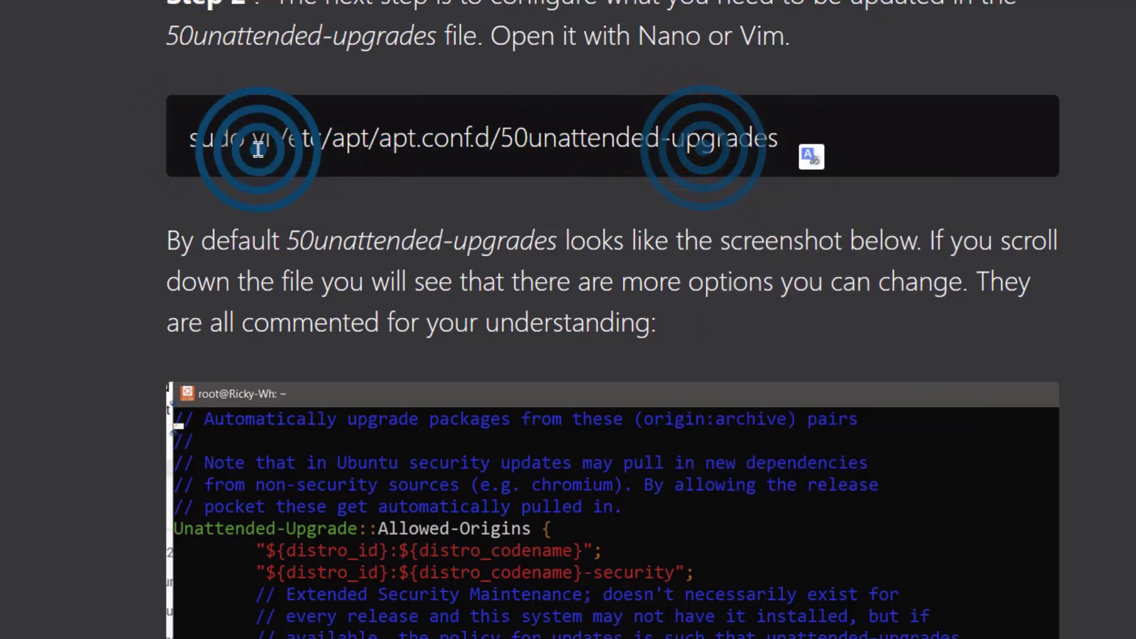
mouse_move(252, 139)
left_mouse_down()
mouse_move(282, 140)
mouse_move(273, 134)
left_mouse_up()
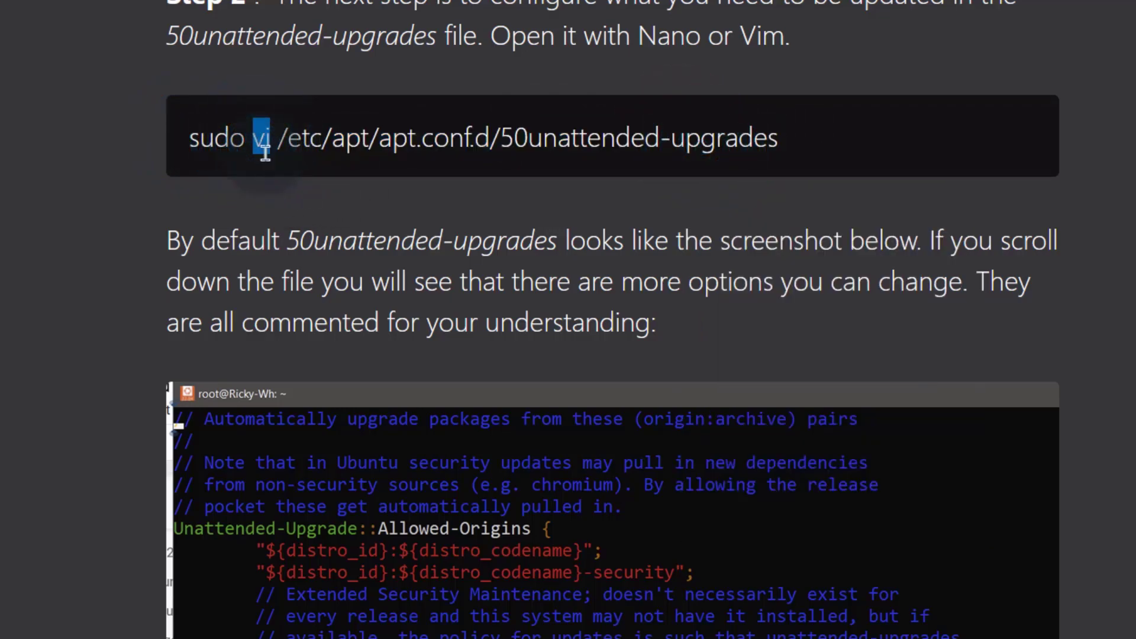
left_click_drag(778, 137, 191, 138)
right_click(220, 135)
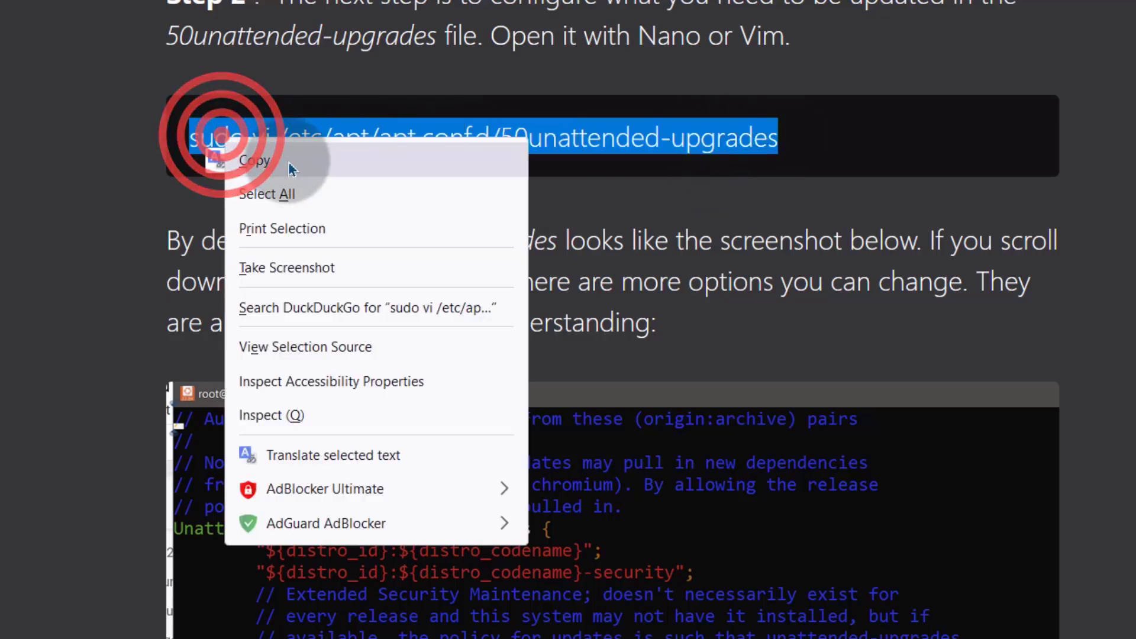
left_click(248, 159)
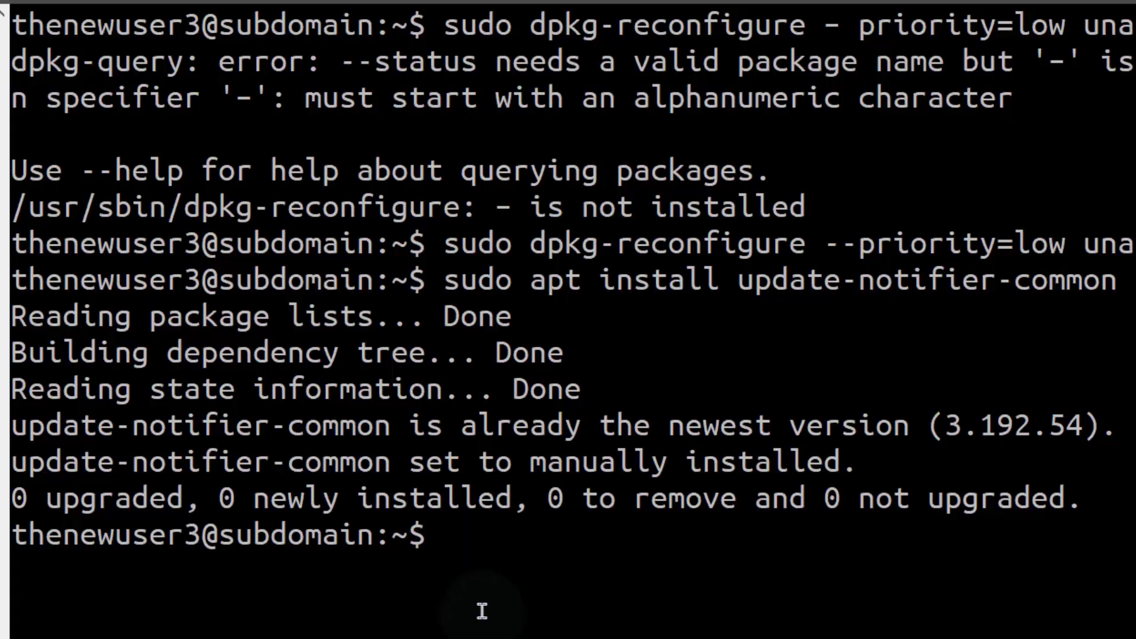
right_click(460, 532)
left_click(523, 595)
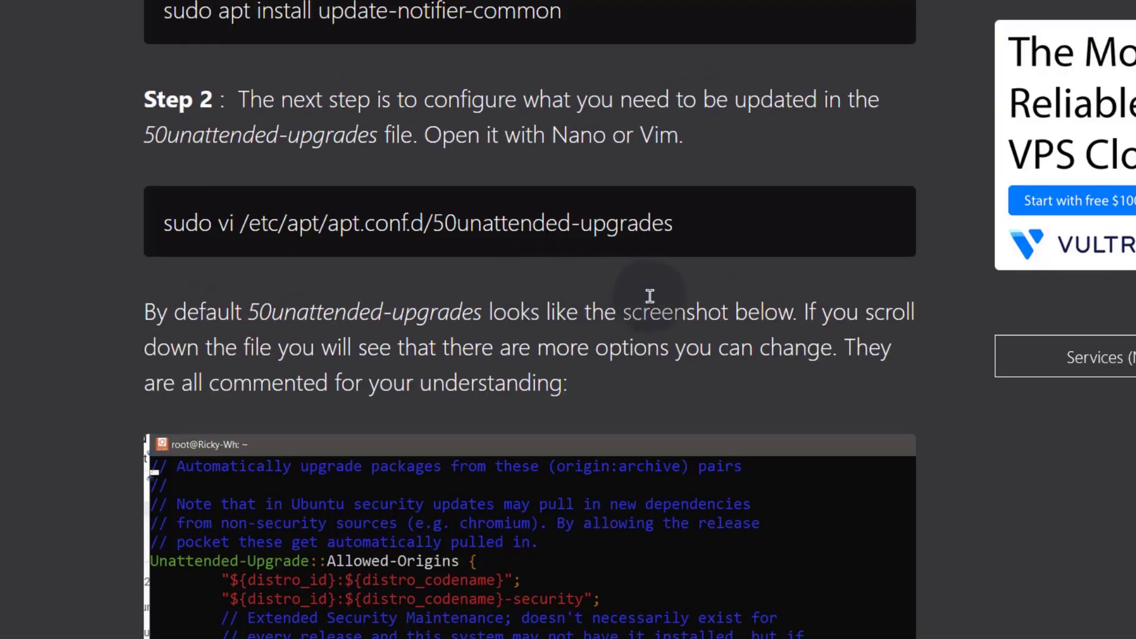
scroll(1048, 434, "down", 2)
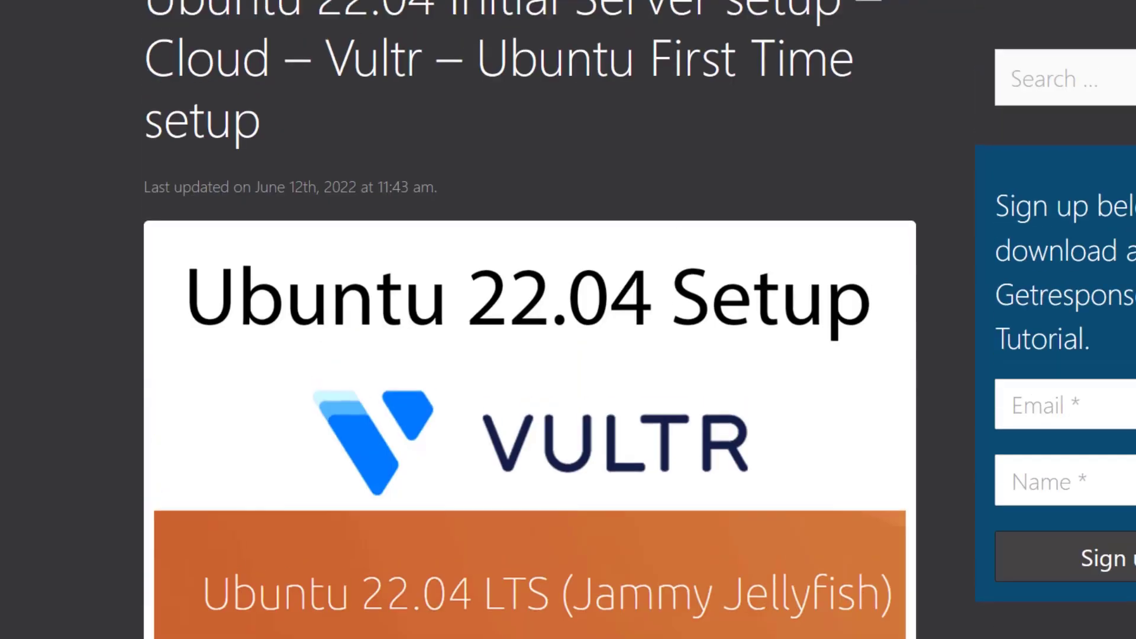
Search the Bizanosa site for 'vim' and read the 'Vim Cheat Sheet | Vim Tutorial for beginners' article
left_click(1057, 272)
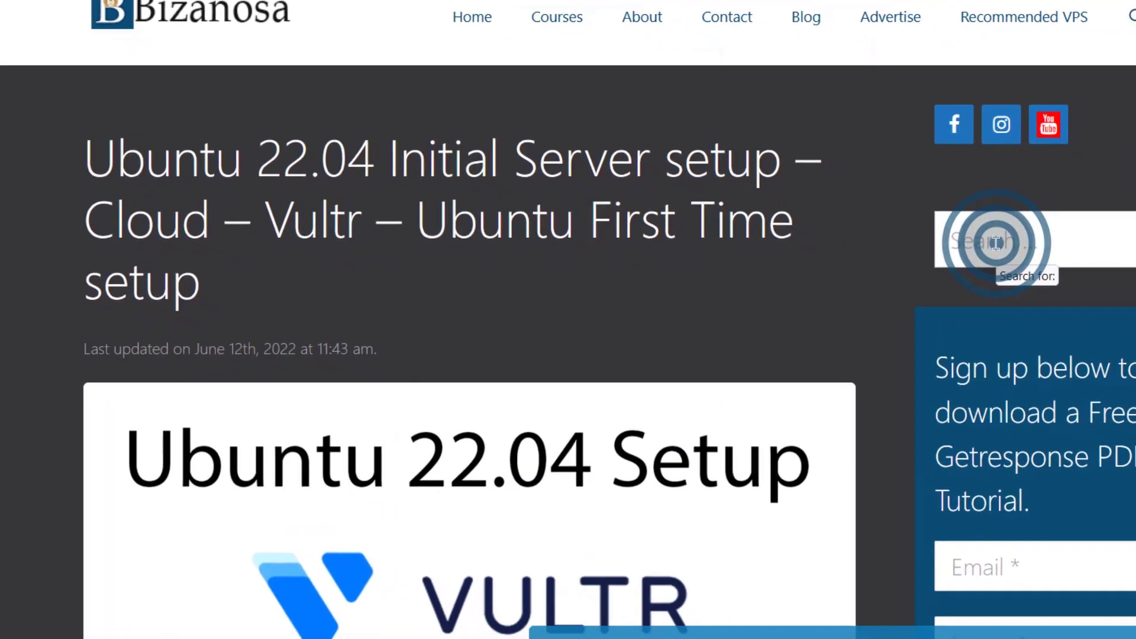
type("vim")
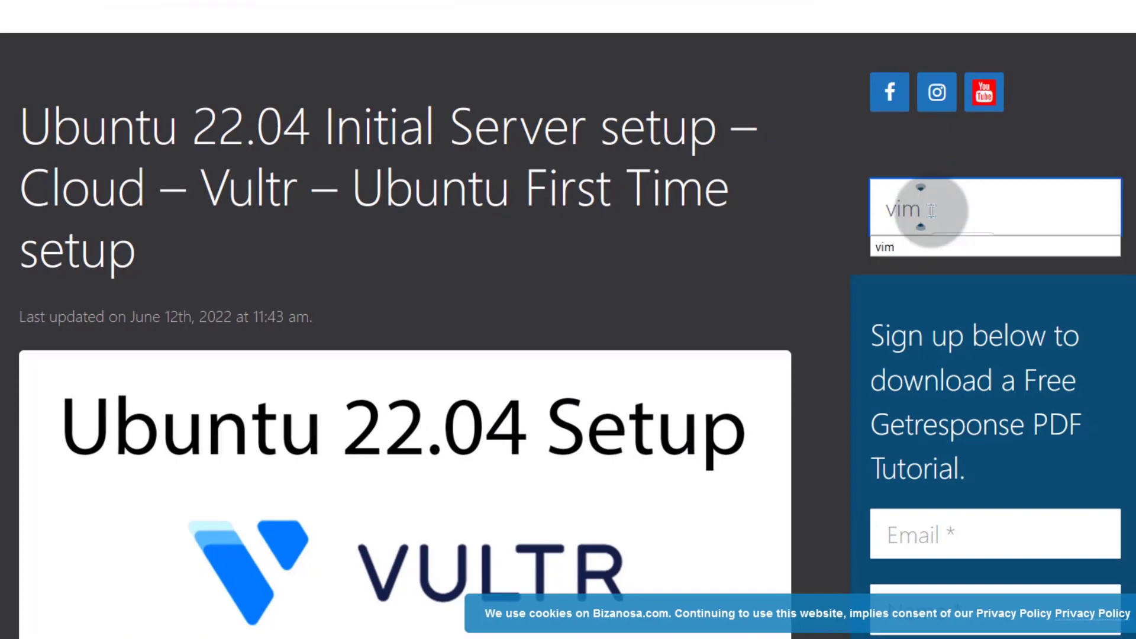
key("Return")
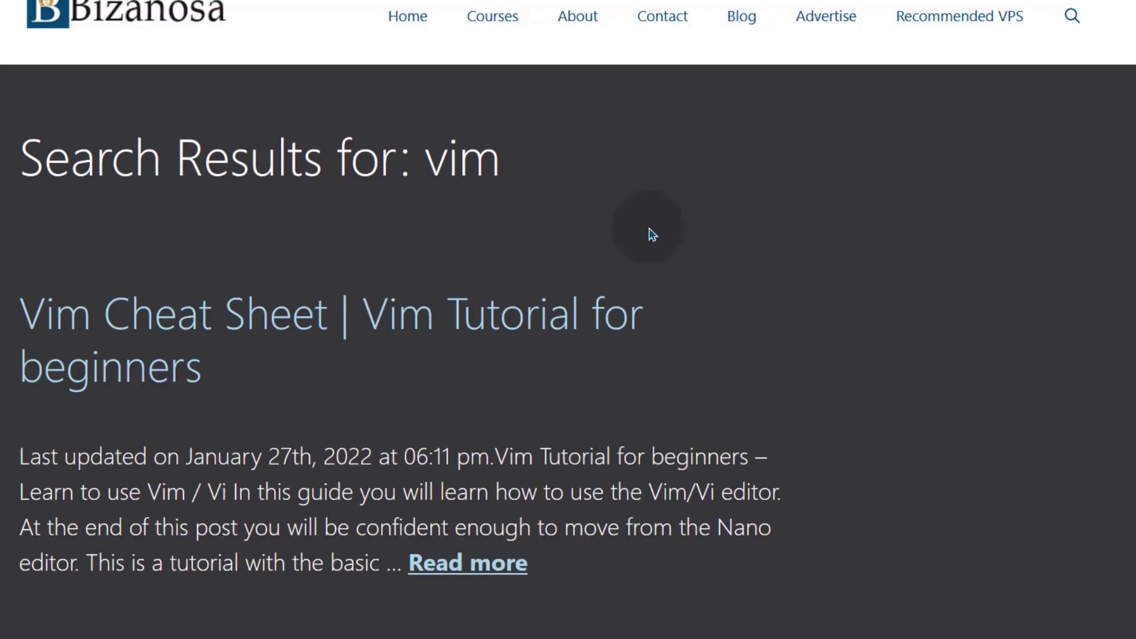
scroll(304, 320, "down", 3)
left_click(110, 167)
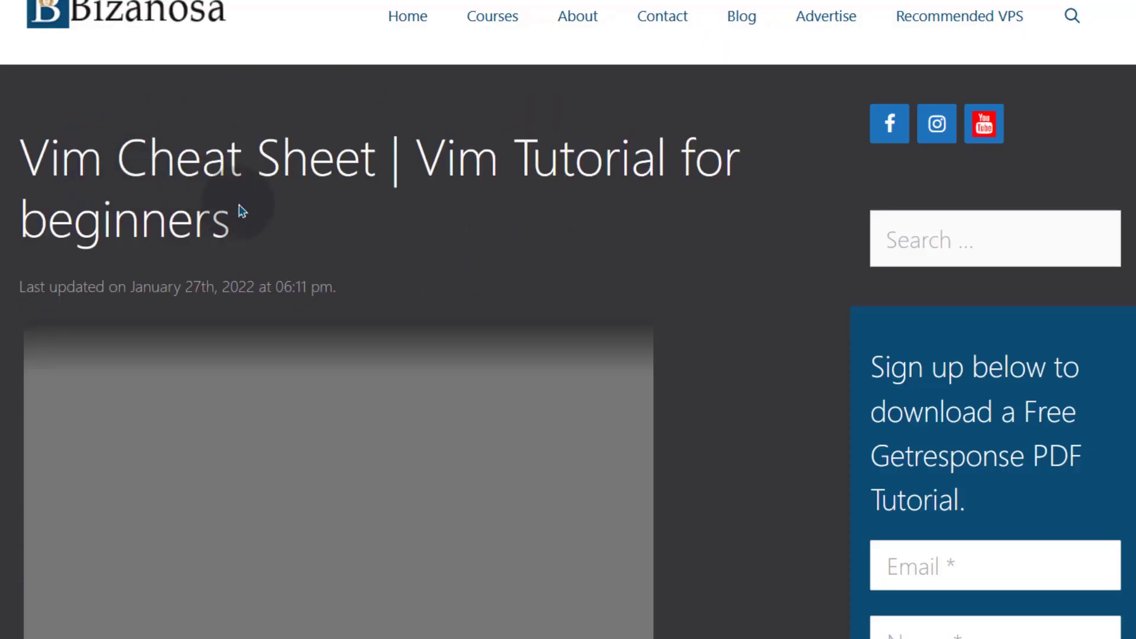
scroll(330, 248, "down", 3)
scroll(334, 255, "down", 12)
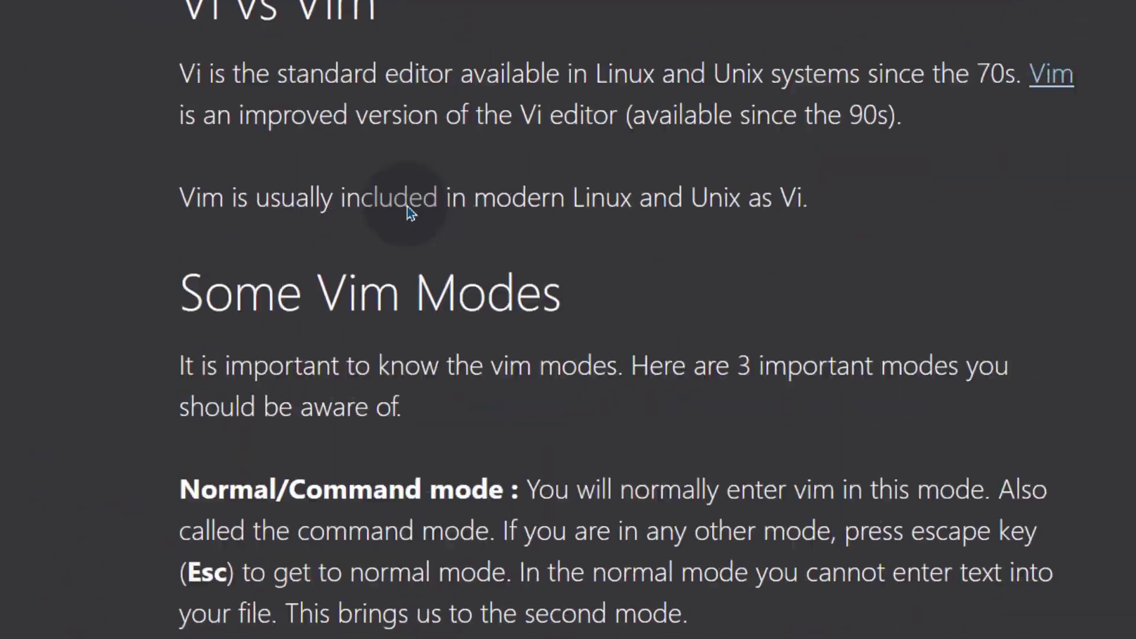
scroll(406, 203, "down", 5)
scroll(535, 155, "down", 7)
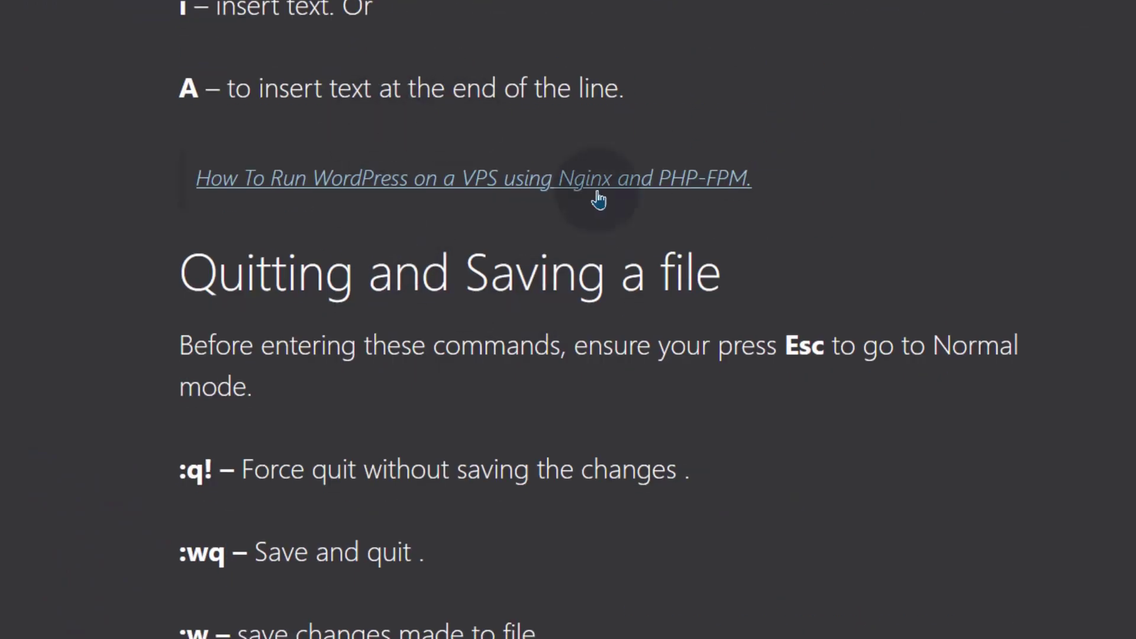
scroll(424, 447, "down", 4)
scroll(431, 435, "up", 9)
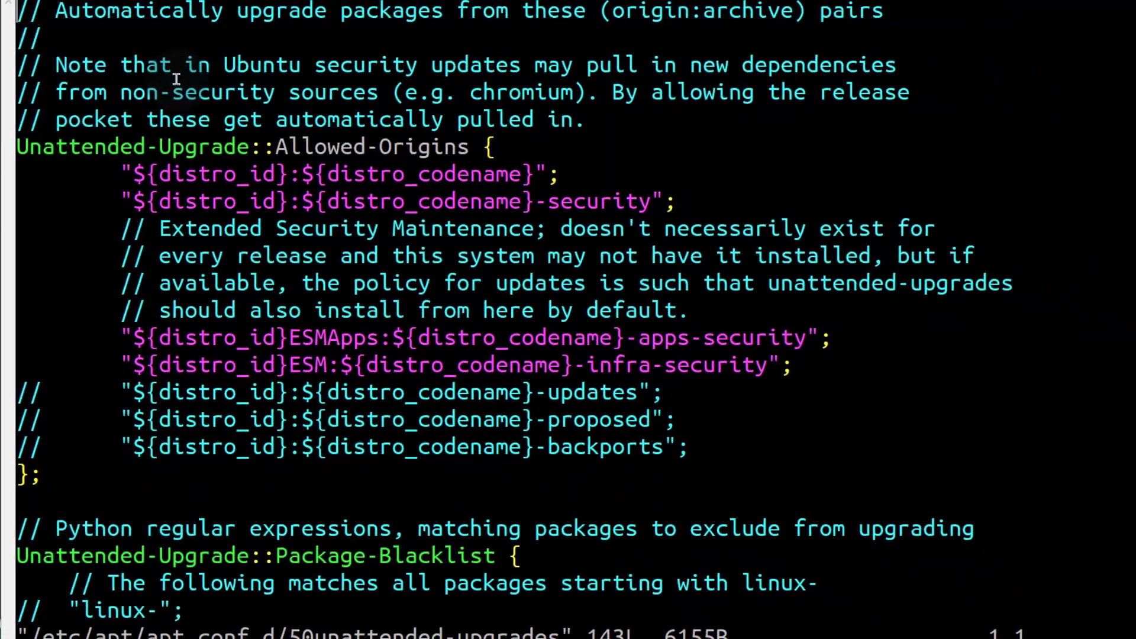
Remove the // before the ${distro_id}:${distro_codename}-updates origin, leaving -proposed and -backports commented
key("j")
key("j")
key("j")
key("j")
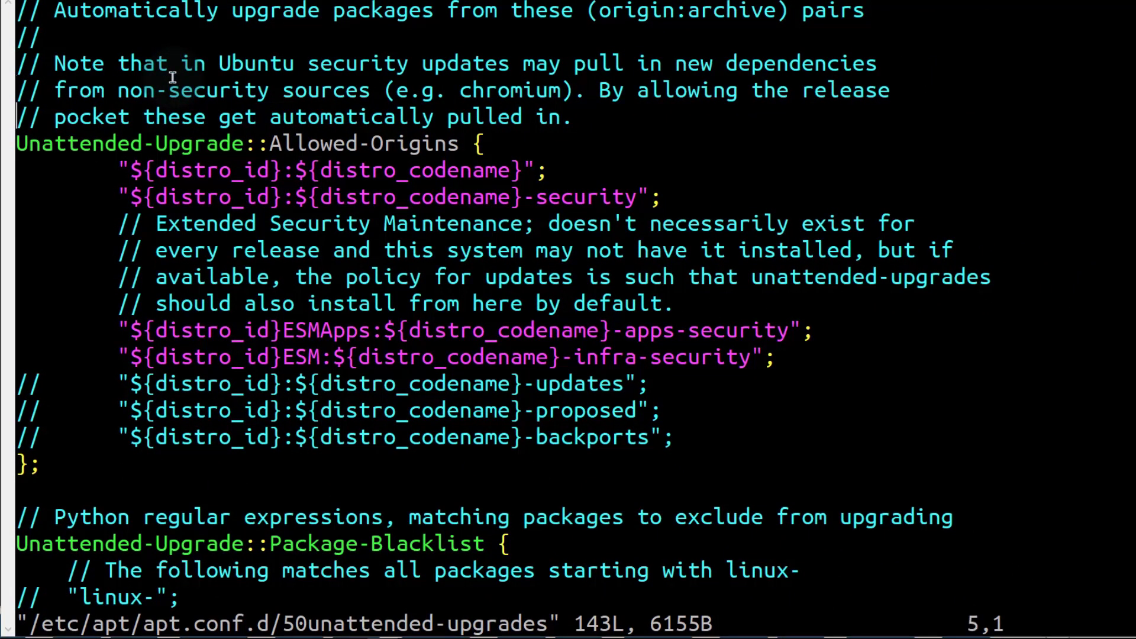
key("j")
key("j")
key("j")
key("j")
key("j")
key("j")
key("j")
key("j")
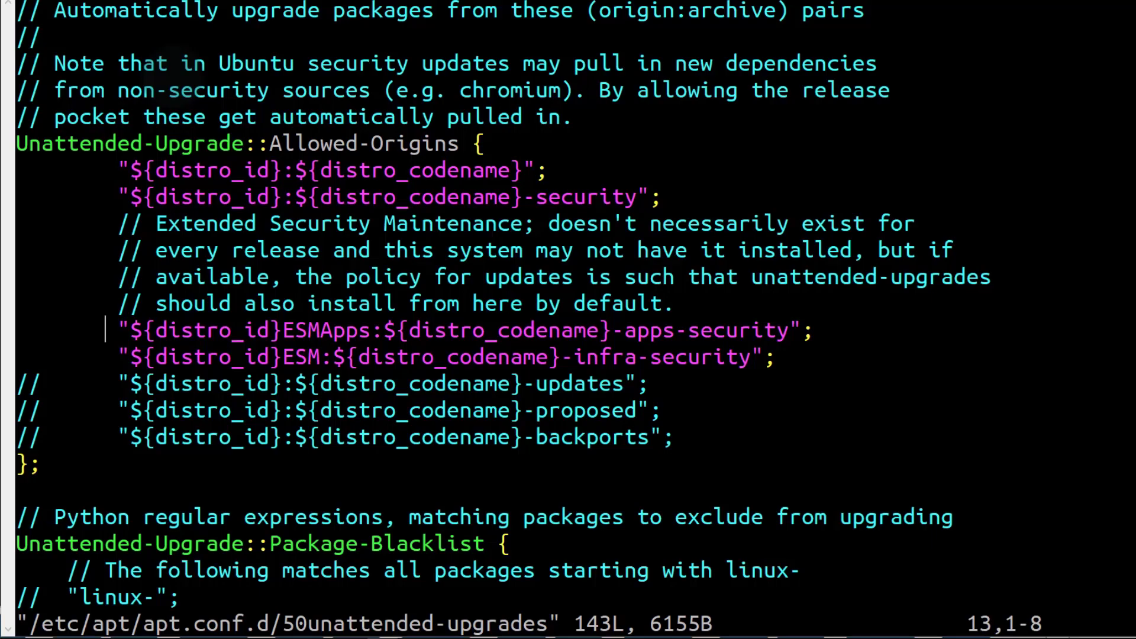
key("j")
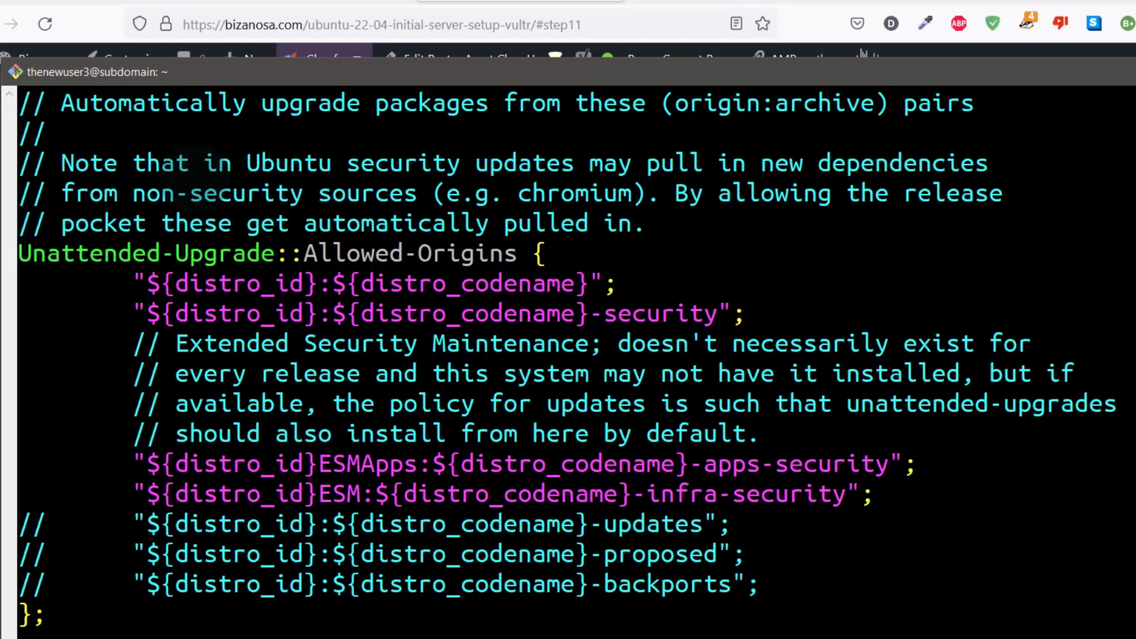
key("Down")
key("x")
key("x")
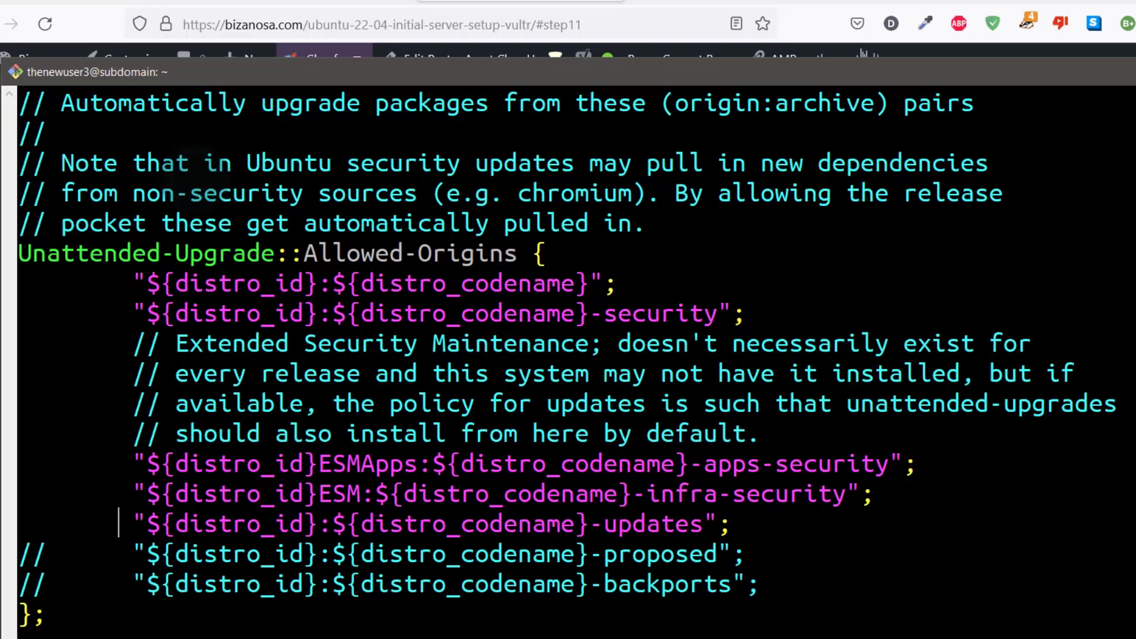
key("Down")
key("Down")
key("Down")
key("Up")
key("Up")
key("Down")
key("Down")
key("Down")
key("Down")
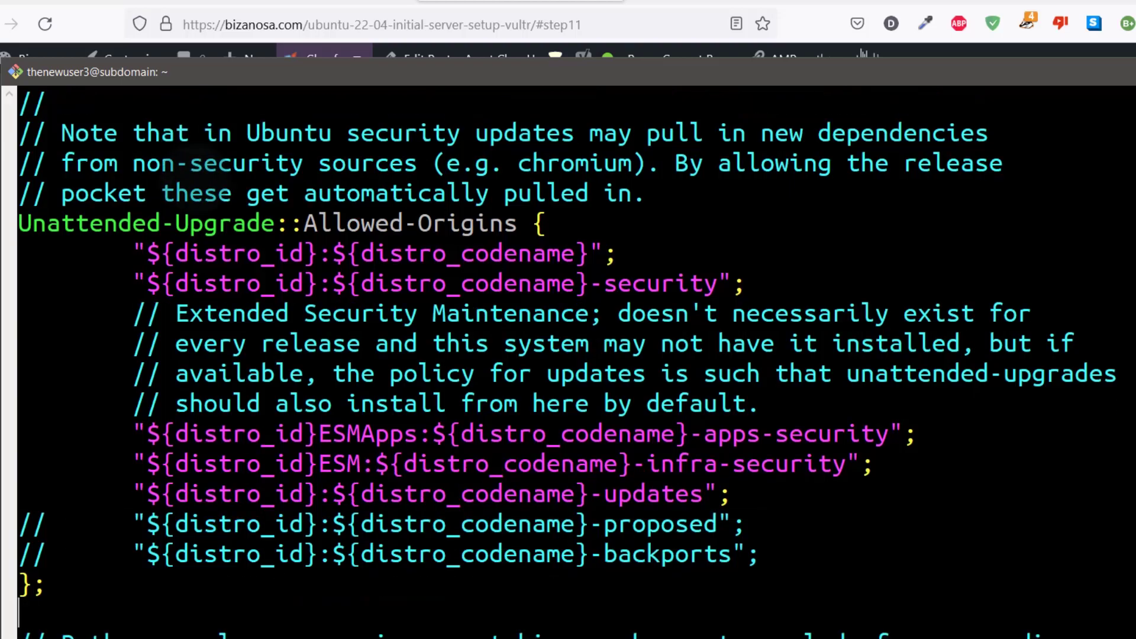
key("Down")
key("Down")
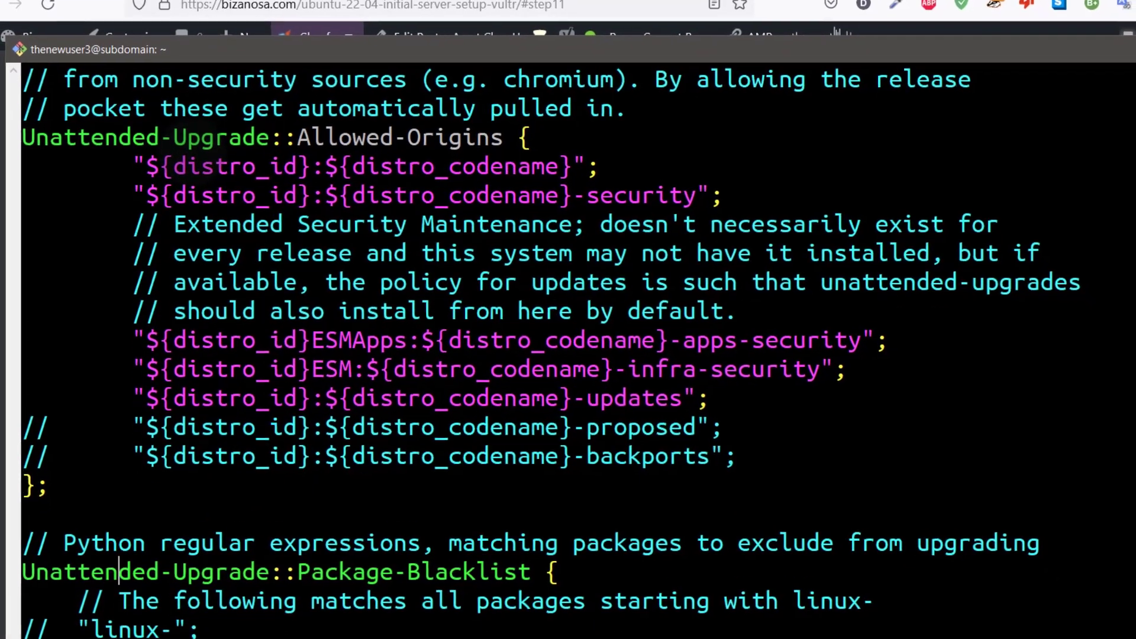
key("Down")
key("Down")
key("Down")
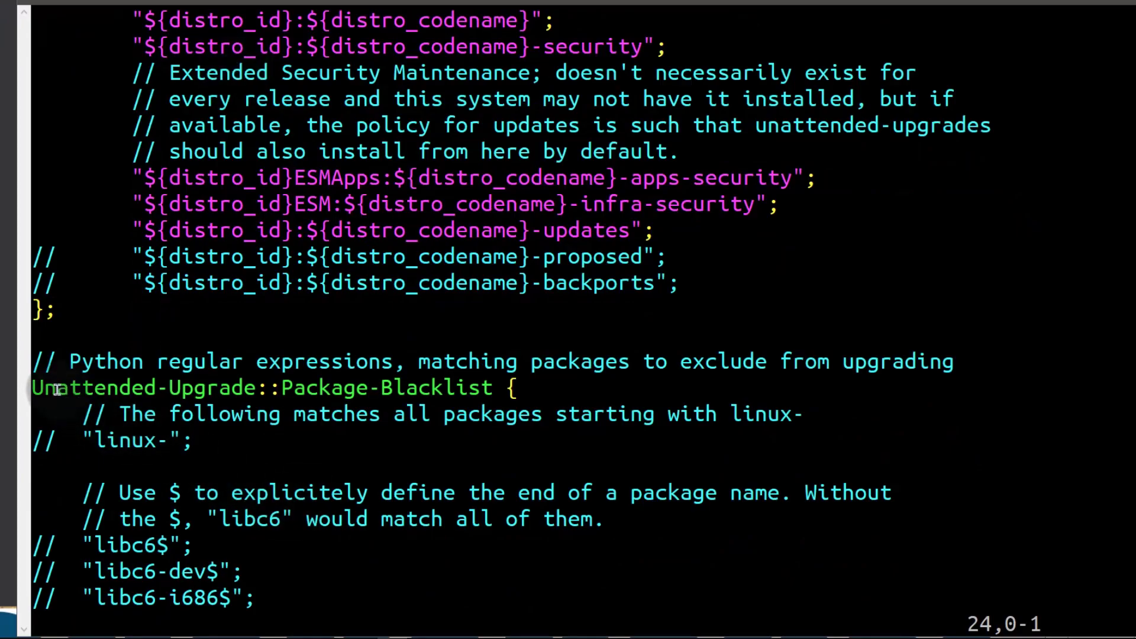
mouse_move(47, 385)
left_mouse_down()
mouse_move(469, 402)
mouse_move(478, 385)
left_mouse_up()
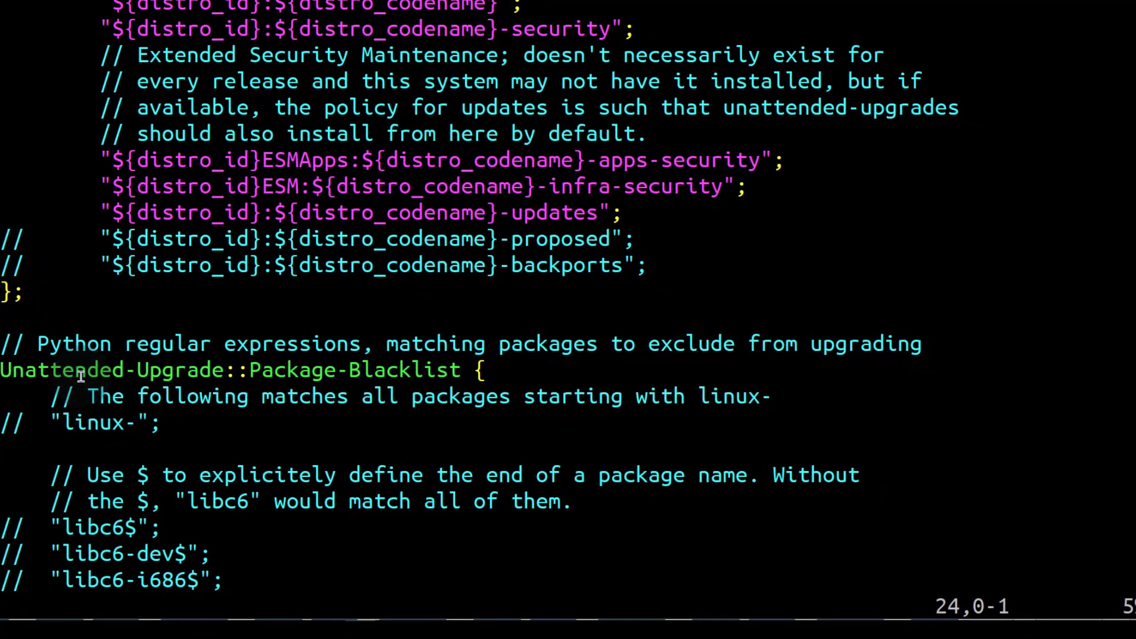
Insert new "mariadb", "php" and "ngi" entries under the Package-Blacklist header
key("i")
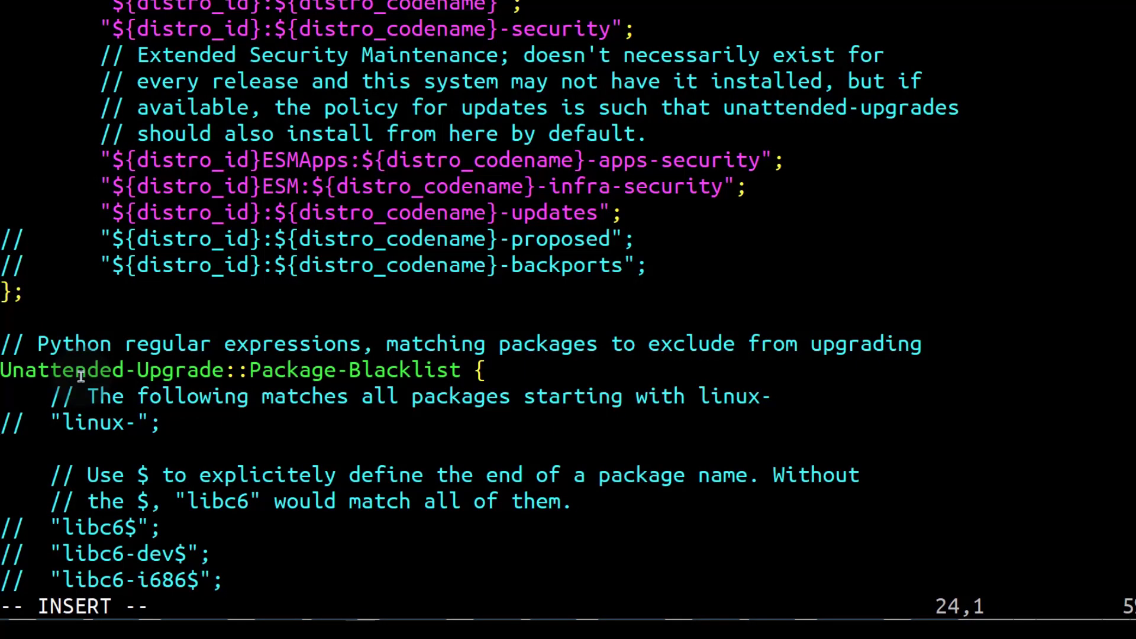
key("Up")
key("Up")
key("Return")
key("Up")
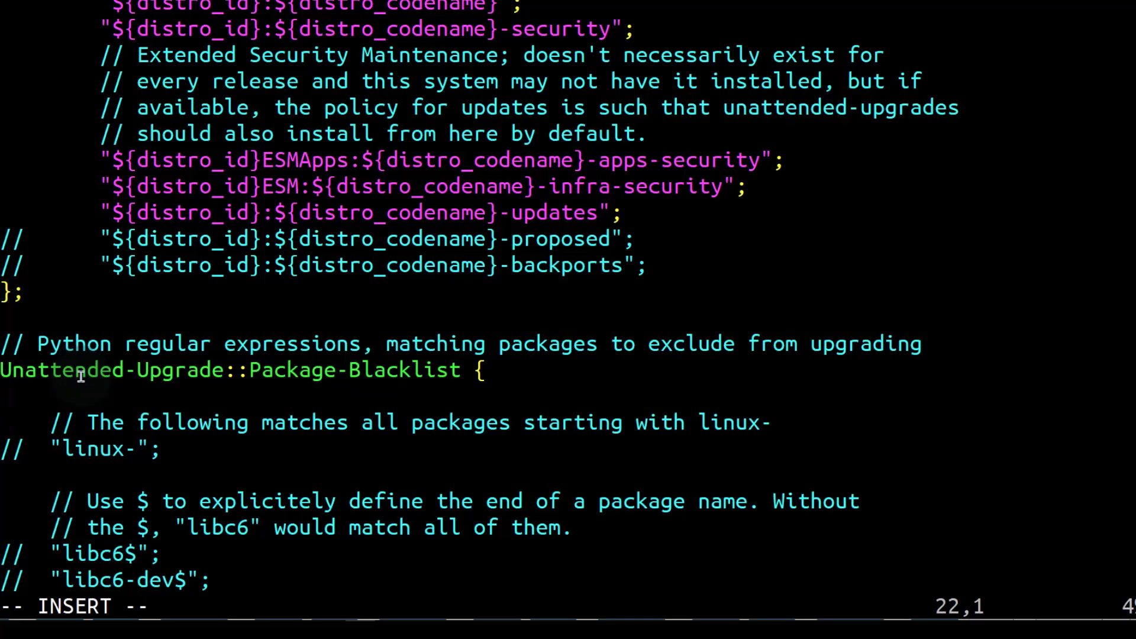
type("mariadb")
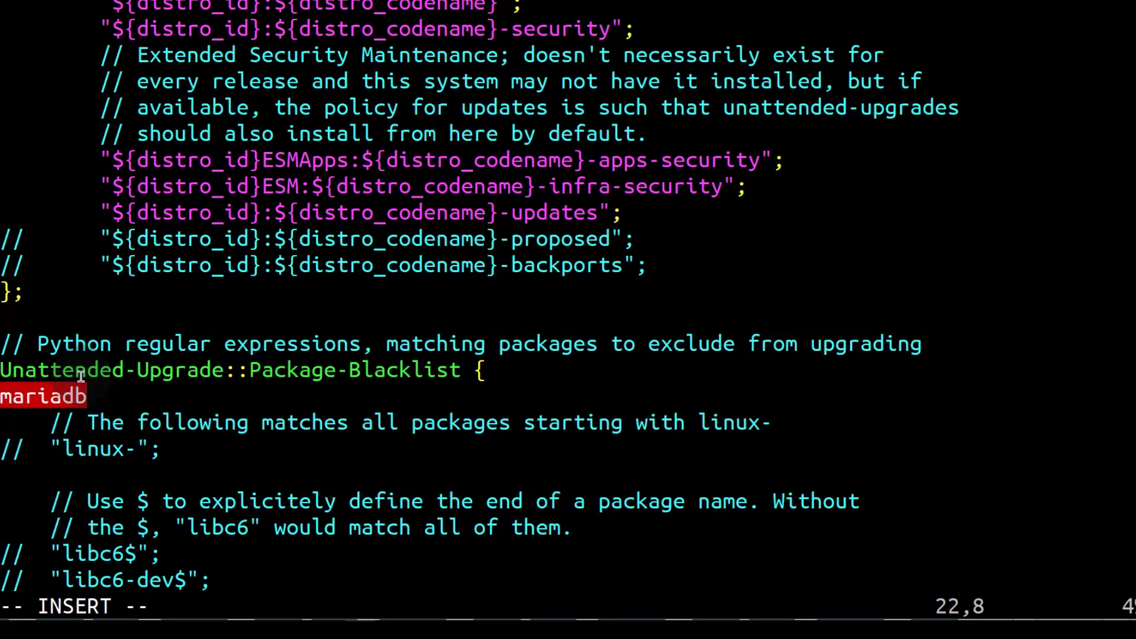
scroll(79, 376, "down", 2)
key("Left")
key("Left")
key("Left")
key("Left")
key("Left")
key("Left")
key("Left")
type("\"")
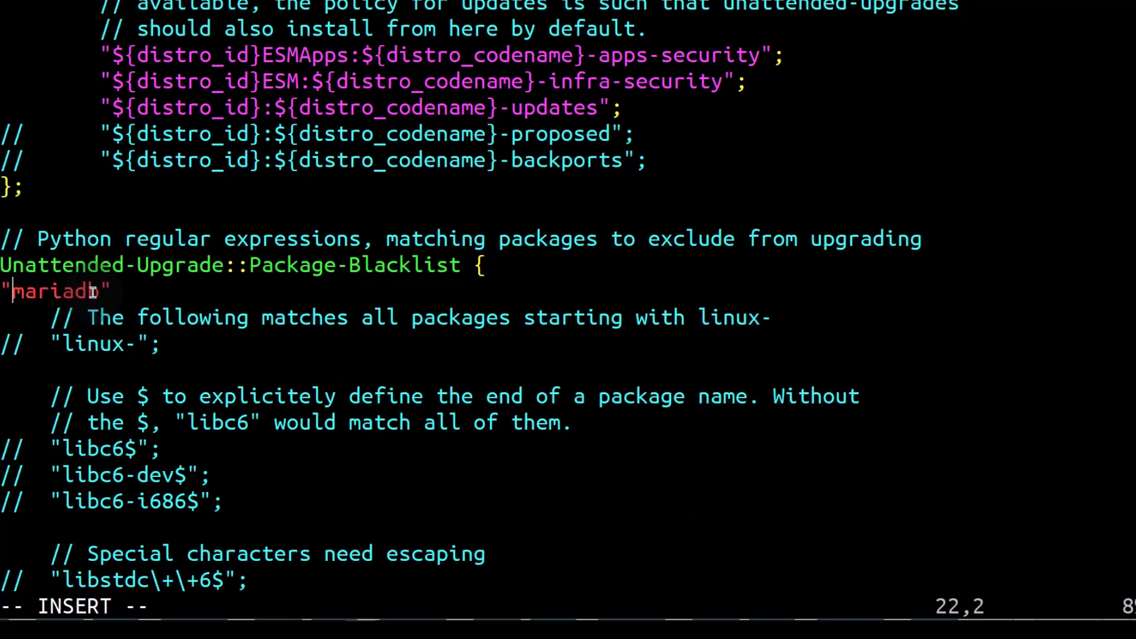
key("Right")
key("Right")
key("Right")
key("Right")
key("Right")
key("Right")
key("Right")
key("Right")
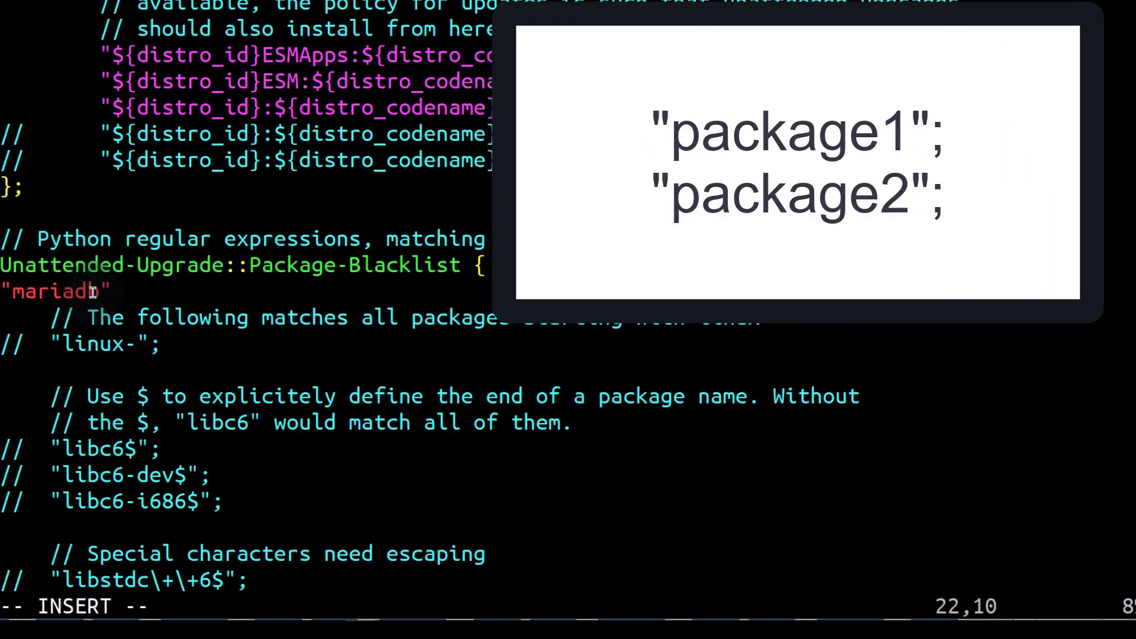
key("Return")
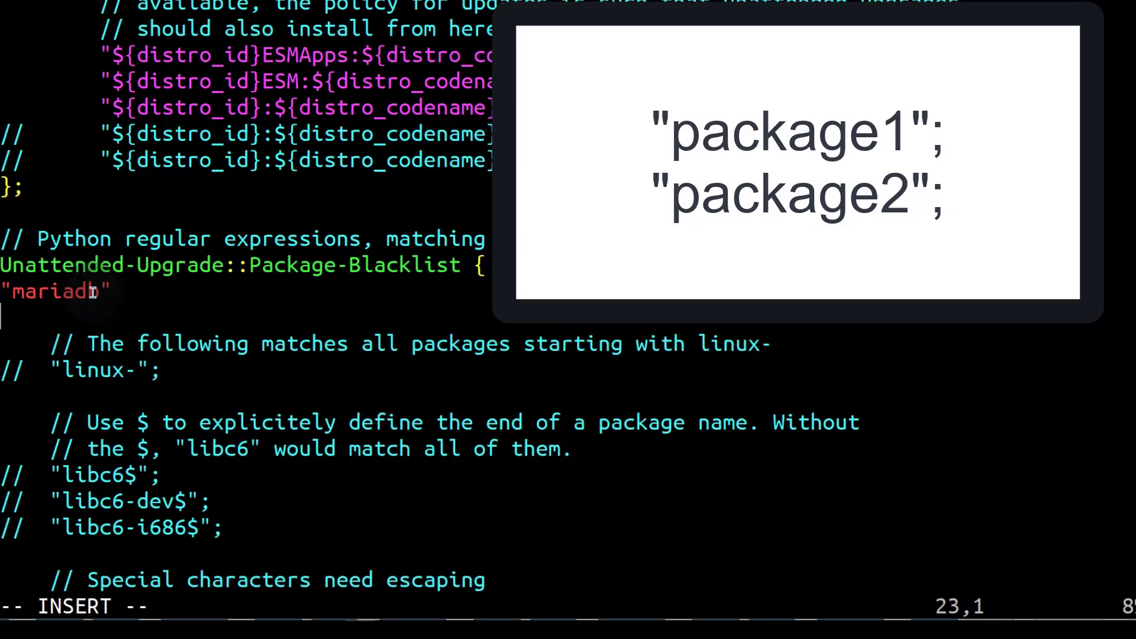
type("\"\"")
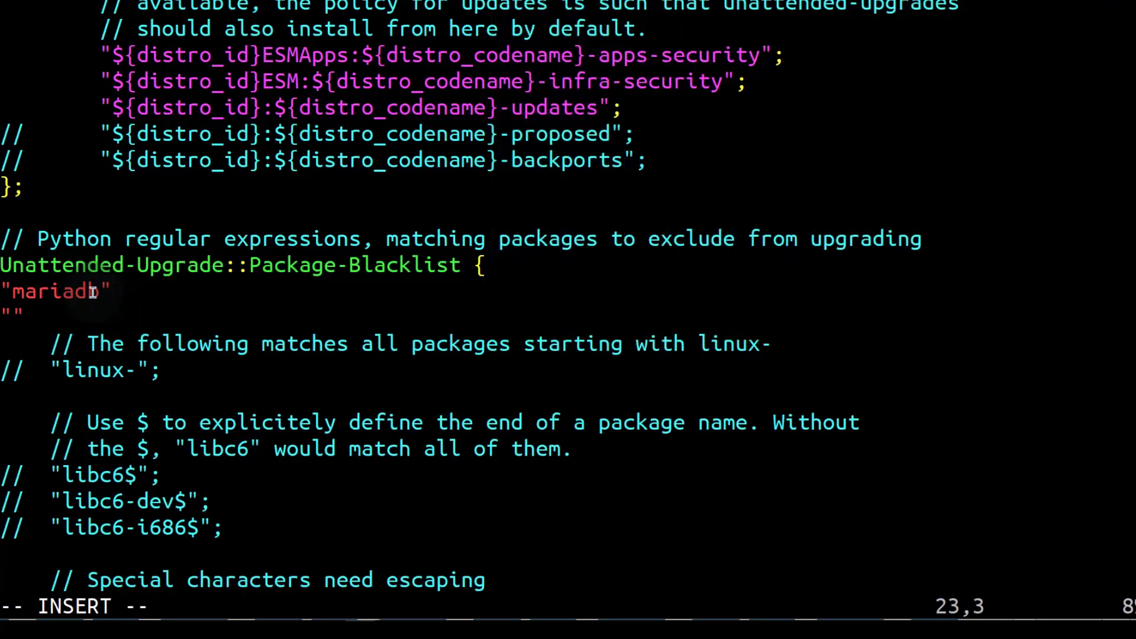
key("Left")
type("php")
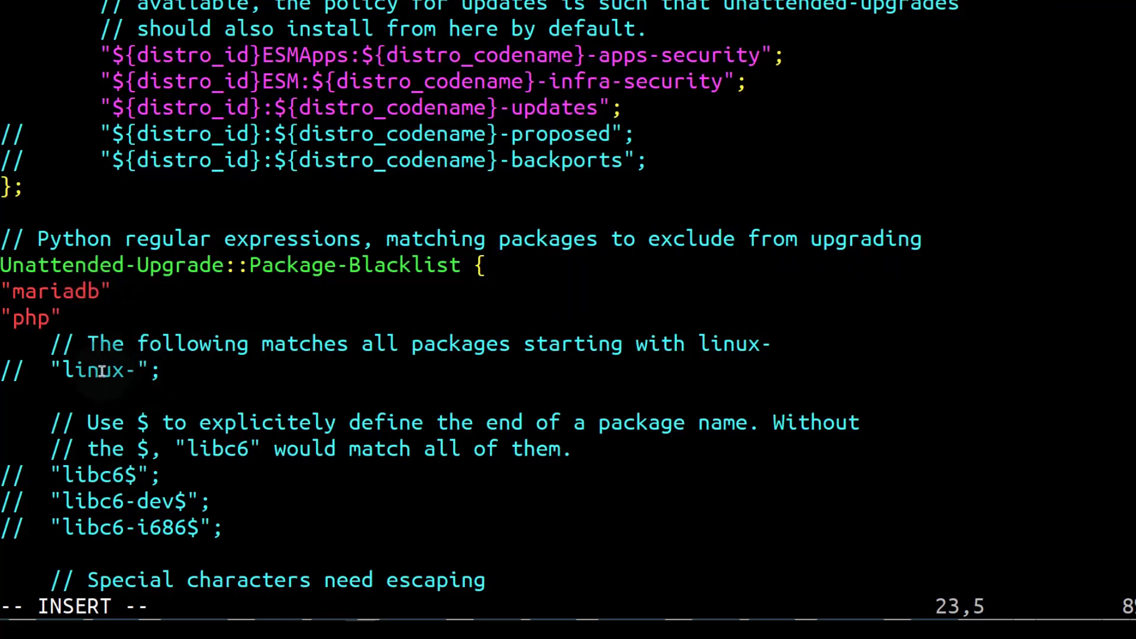
key("Right")
key("Return")
type("\"\"")
key("Left")
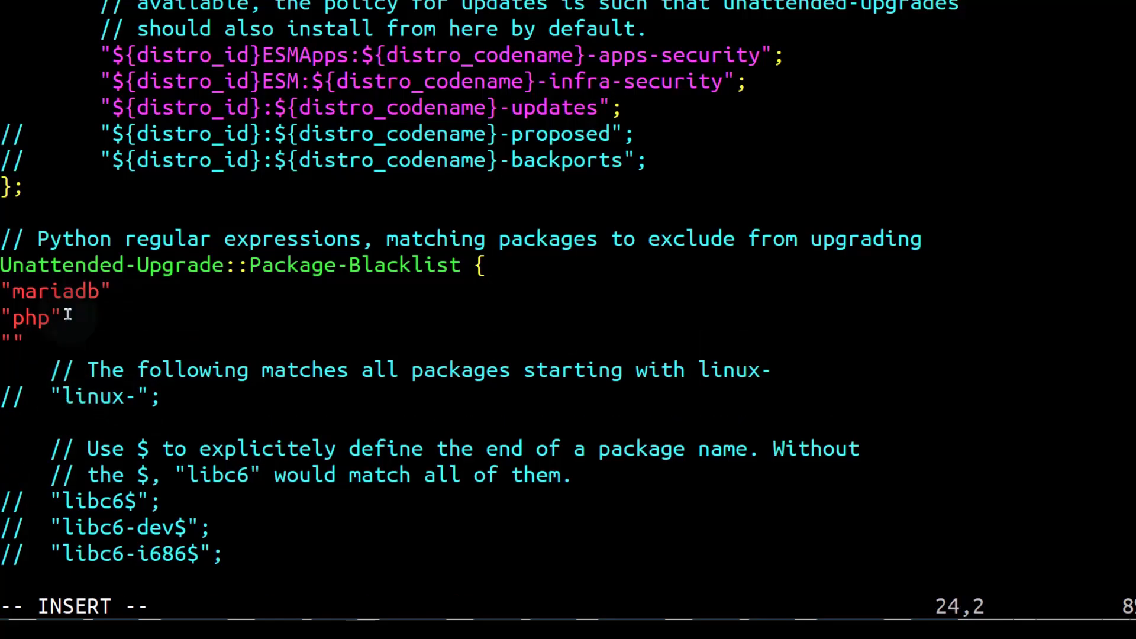
type("ngi-")
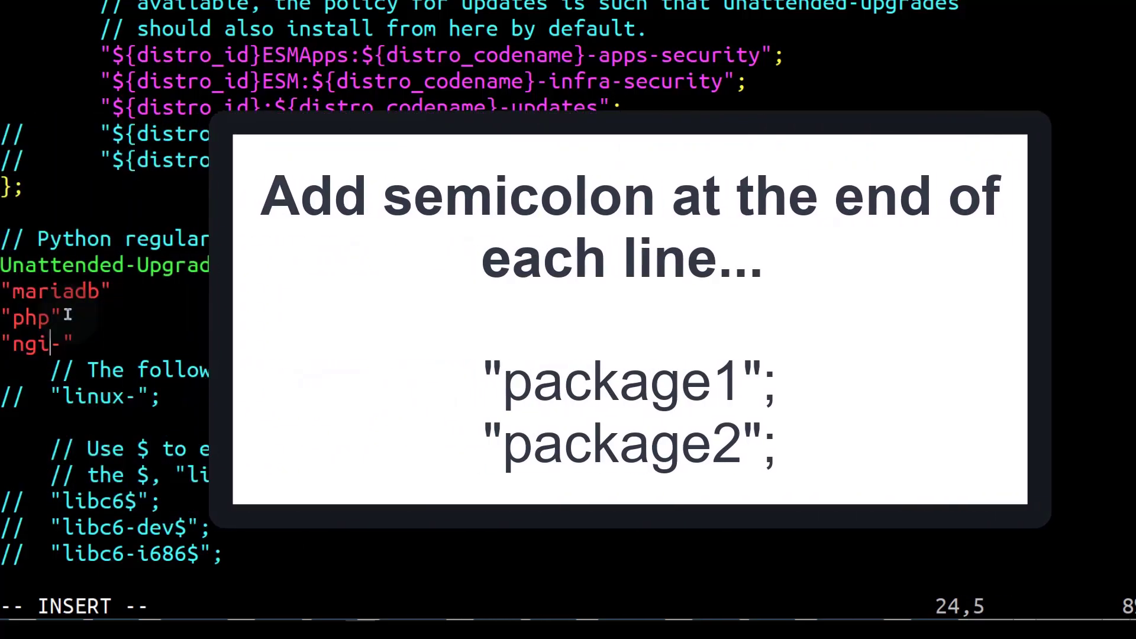
Adjust the entries with a - and $ suffix, and uncomment the "linux-" blacklist entry
key("Up")
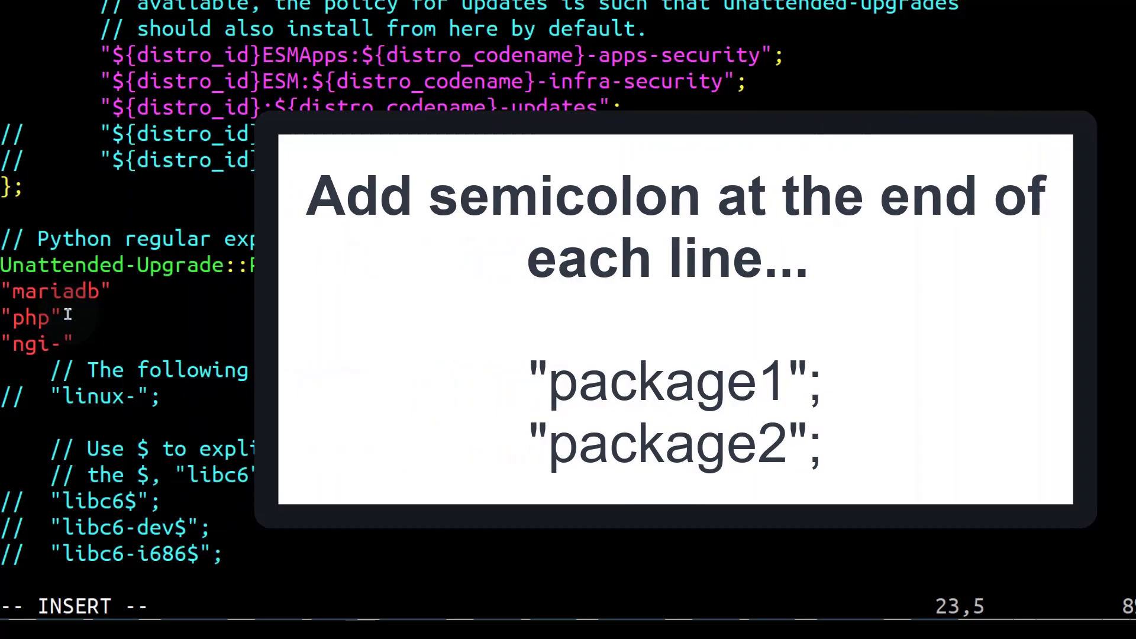
type("-")
key("Down")
key("Down")
key("Down")
key("Down")
key("Down")
key("Down")
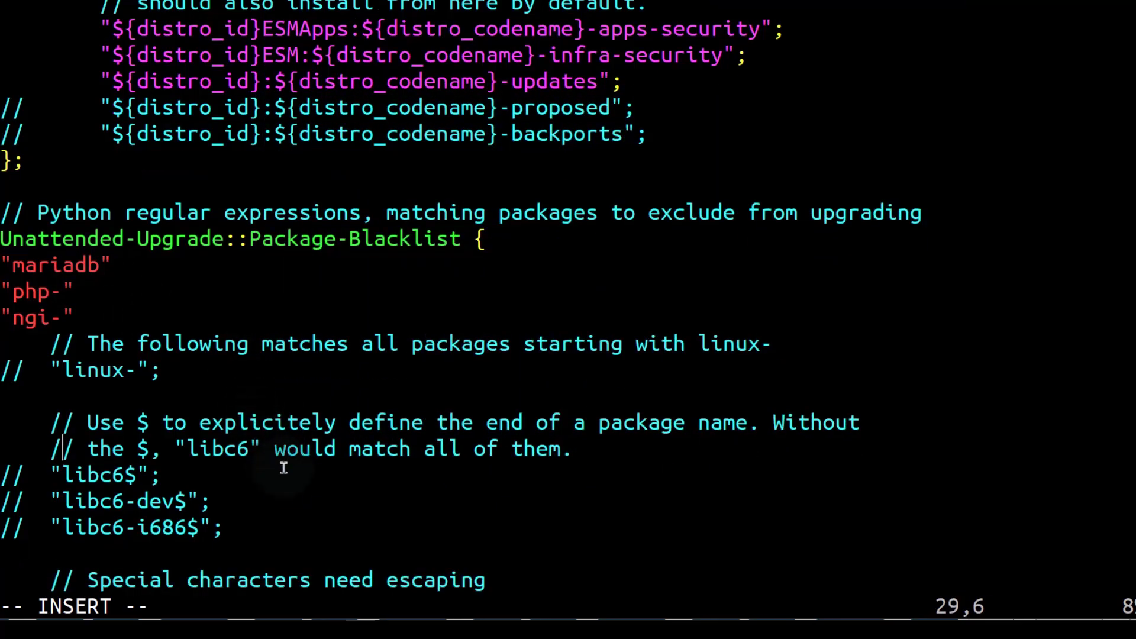
key("Down")
key("Down")
key("Down")
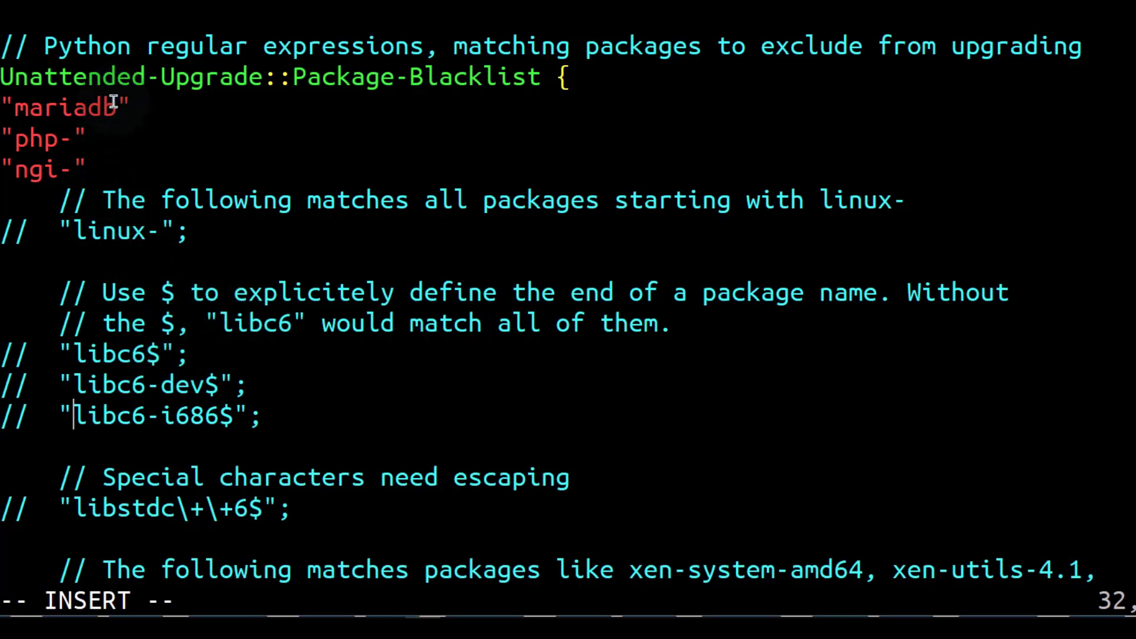
key("Up")
key("Up")
key("Up")
key("Up")
key("Up")
key("Up")
key("Up")
key("Up")
key("Up")
key("Up")
type("$")
key("Down")
key("Down")
key("Down")
key("Down")
key("Down")
key("Down")
key("Down")
key("Down")
key("Down")
key("Down")
key("Down")
key("Down")
key("Down")
key("Down")
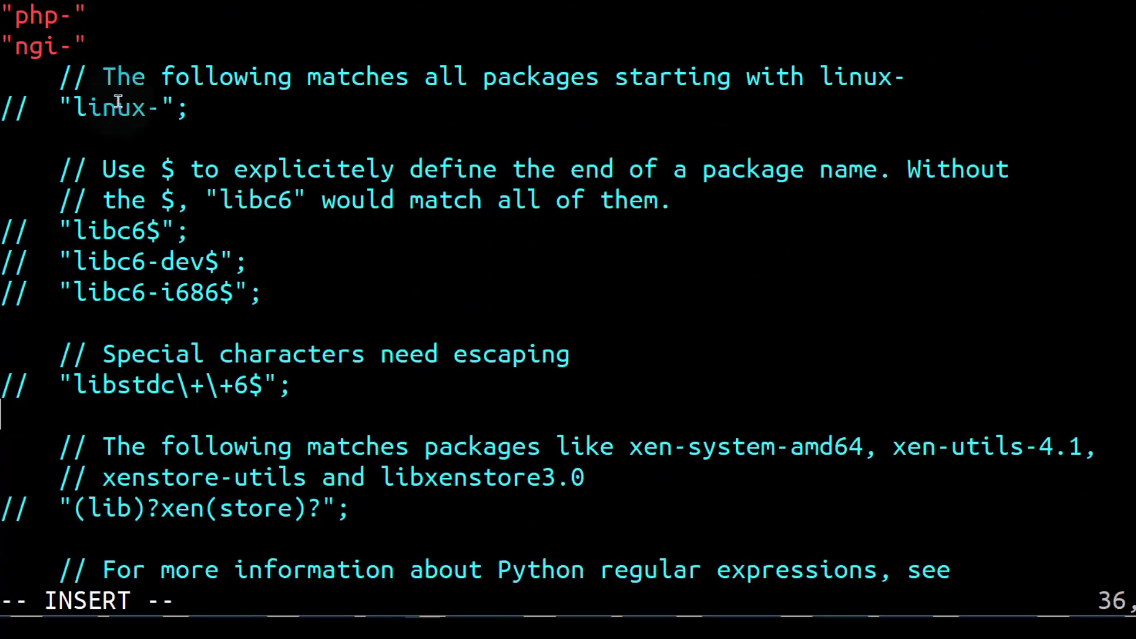
scroll(118, 101, "down", 1)
key("Up")
key("Up")
key("Up")
key("Up")
key("Up")
key("Up")
key("Up")
key("Up")
key("Up")
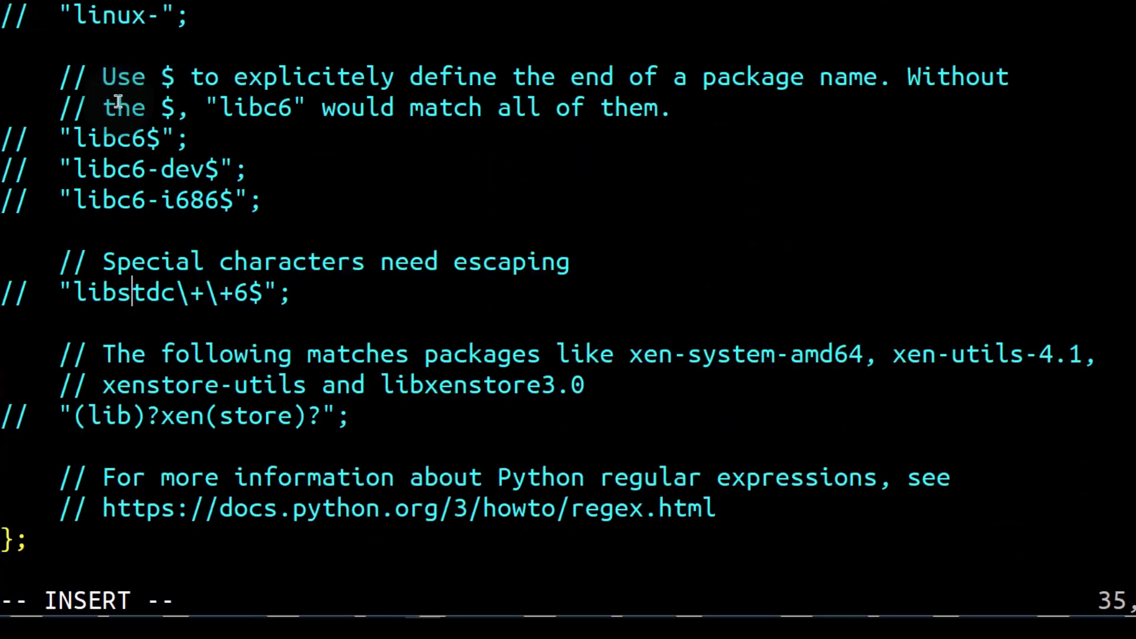
key("Up")
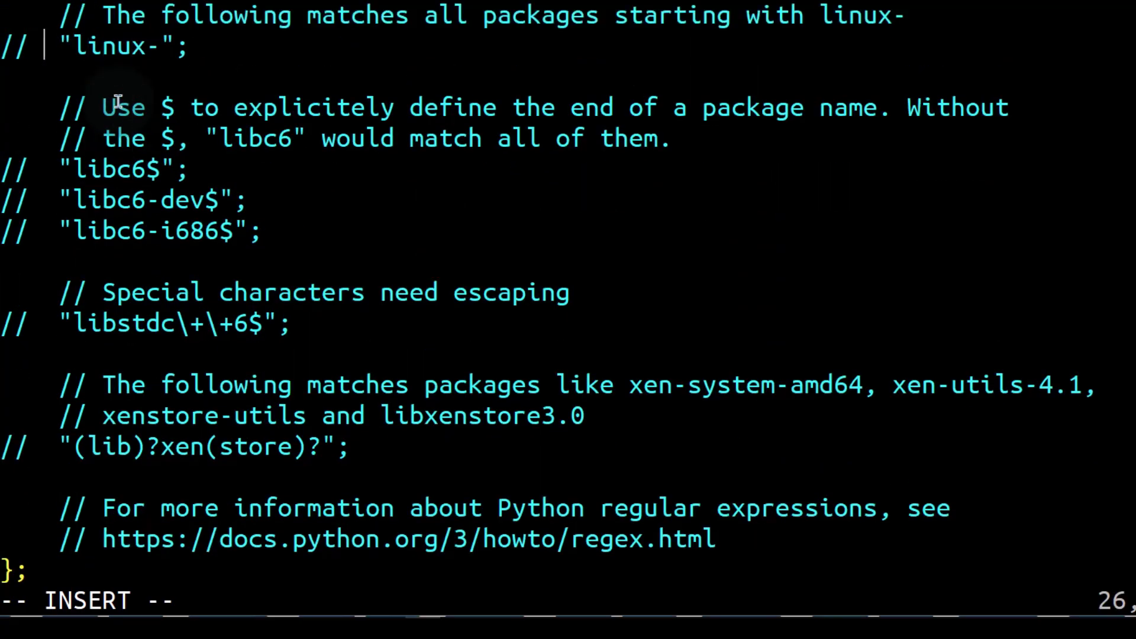
key("BackSpace")
key("BackSpace")
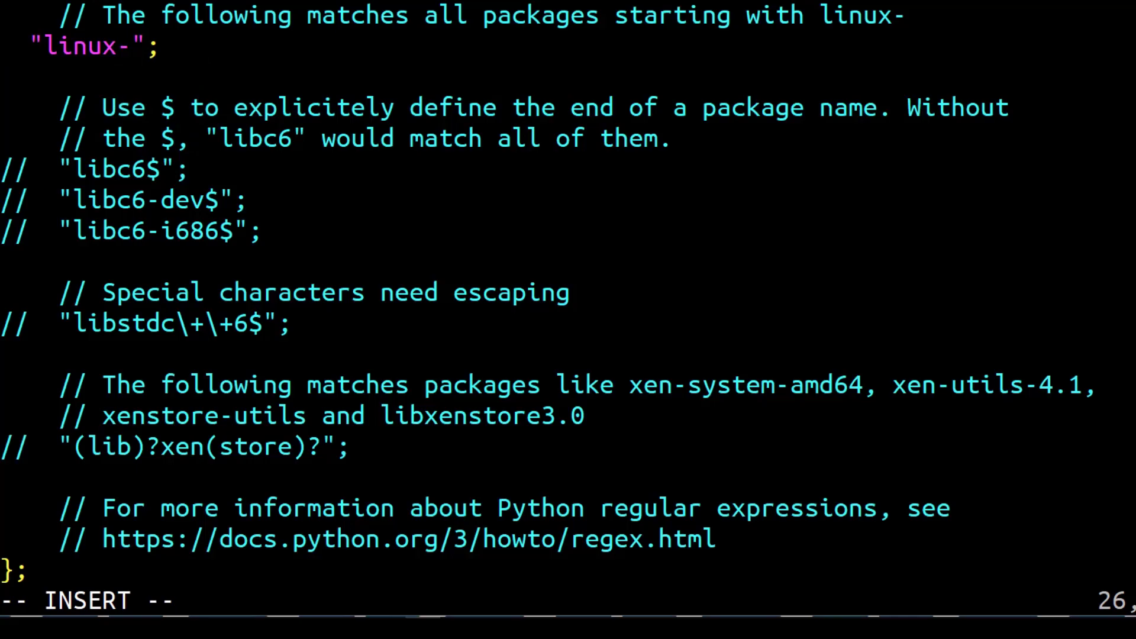
End the "mariadb$", "php-" and "ngi-" entries with semicolons
key("Up")
key("Up")
key("Up")
key("Up")
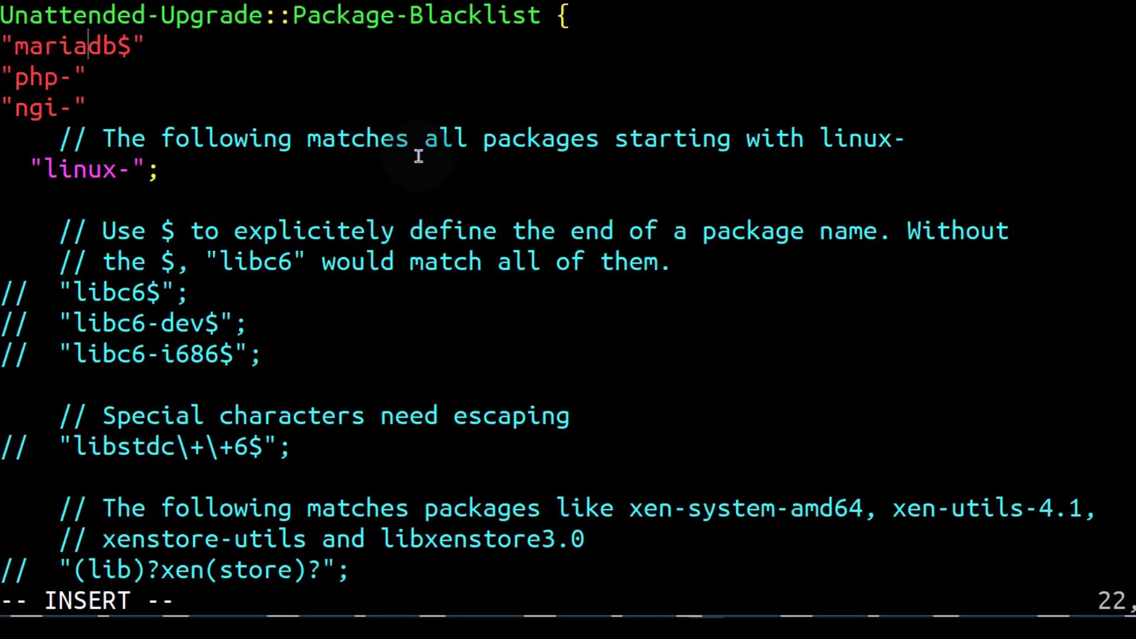
left_click(161, 44)
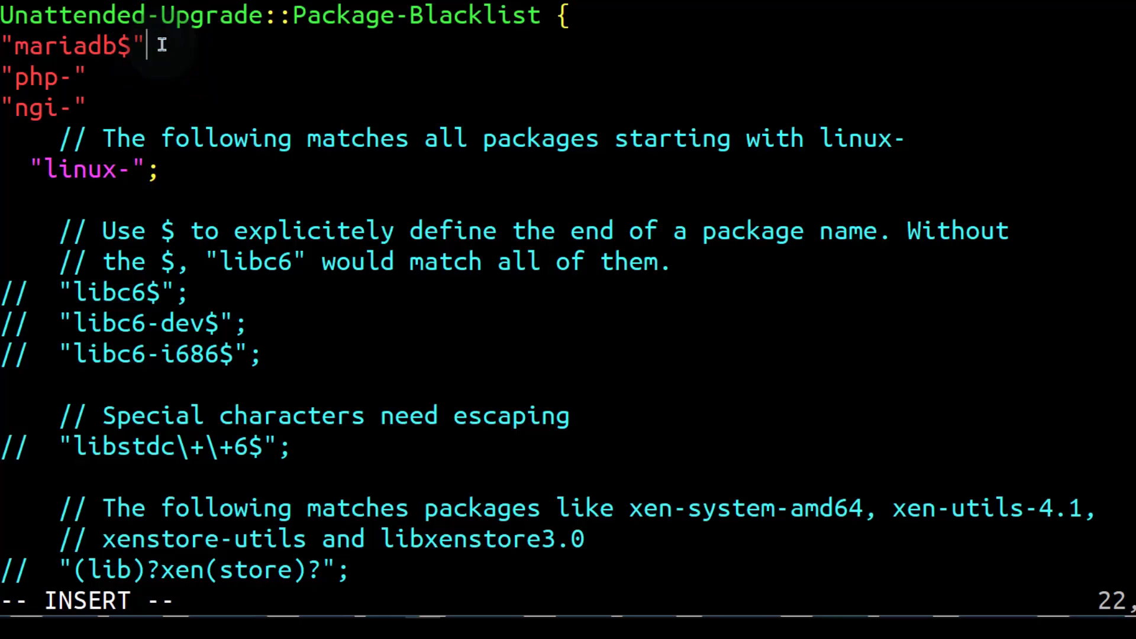
type(";")
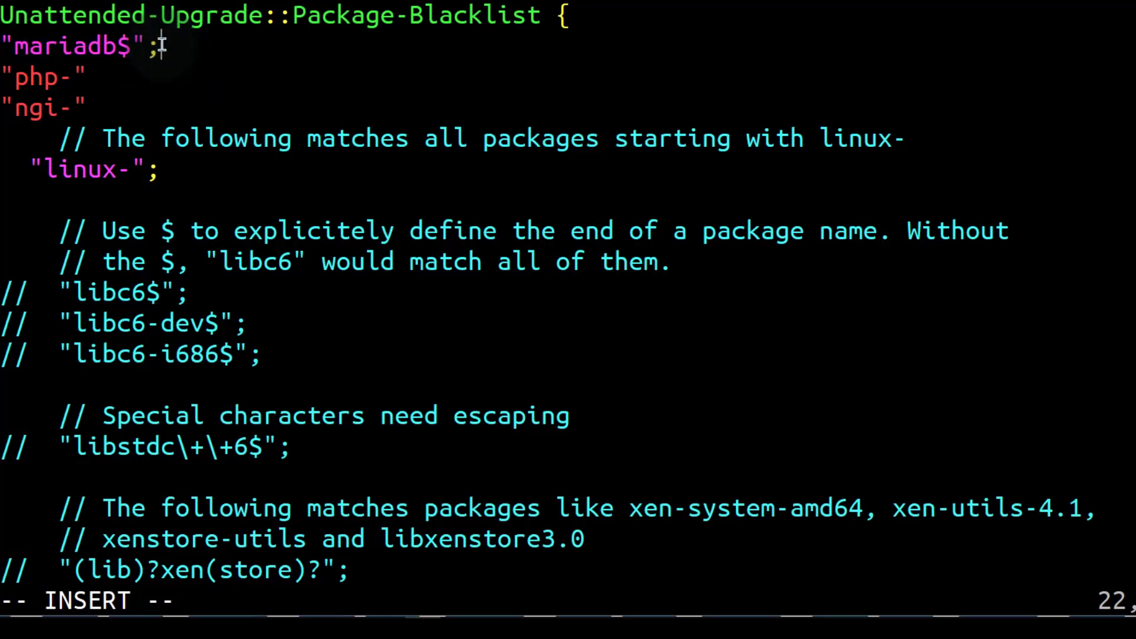
key("Down")
type(";")
key("Down")
type(";")
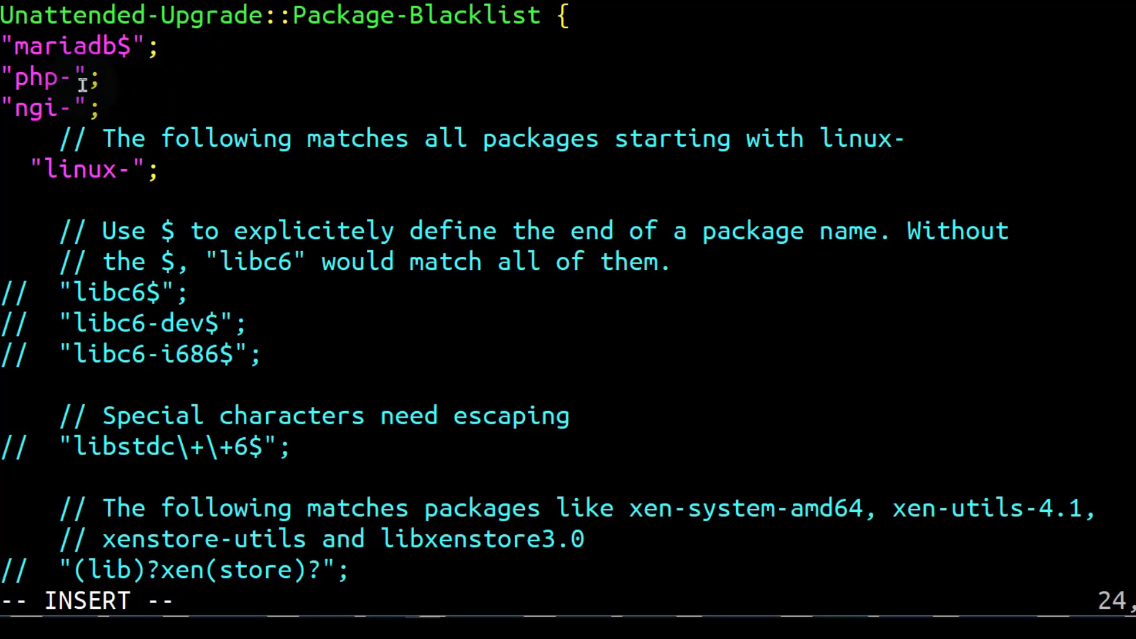
key("Down")
key("Down")
key("Down")
key("Down")
key("Down")
key("Down")
key("Down")
key("Down")
key("Down")
key("Down")
key("Down")
key("Down")
key("Down")
key("Down")
key("Down")
key("Down")
key("Down")
key("Down")
key("Down")
key("Down")
key("Down")
key("Down")
key("Down")
key("Down")
key("Down")
key("Down")
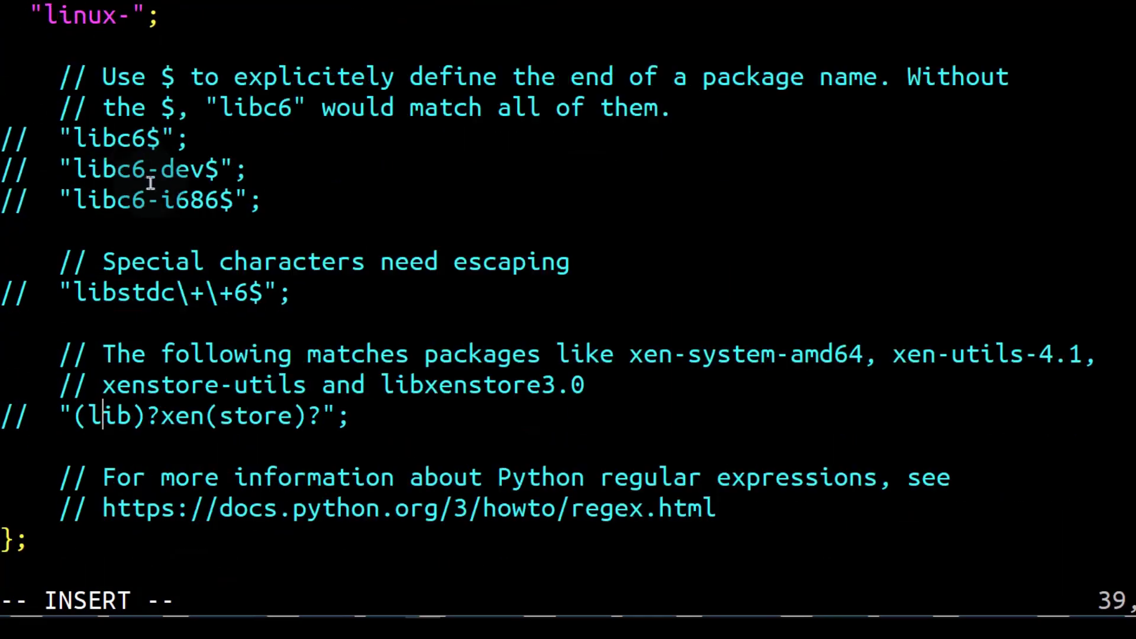
key("Down")
key("Down")
key("Down")
key("Down")
key("Down")
key("Down")
key("Down")
key("Down")
key("Down")
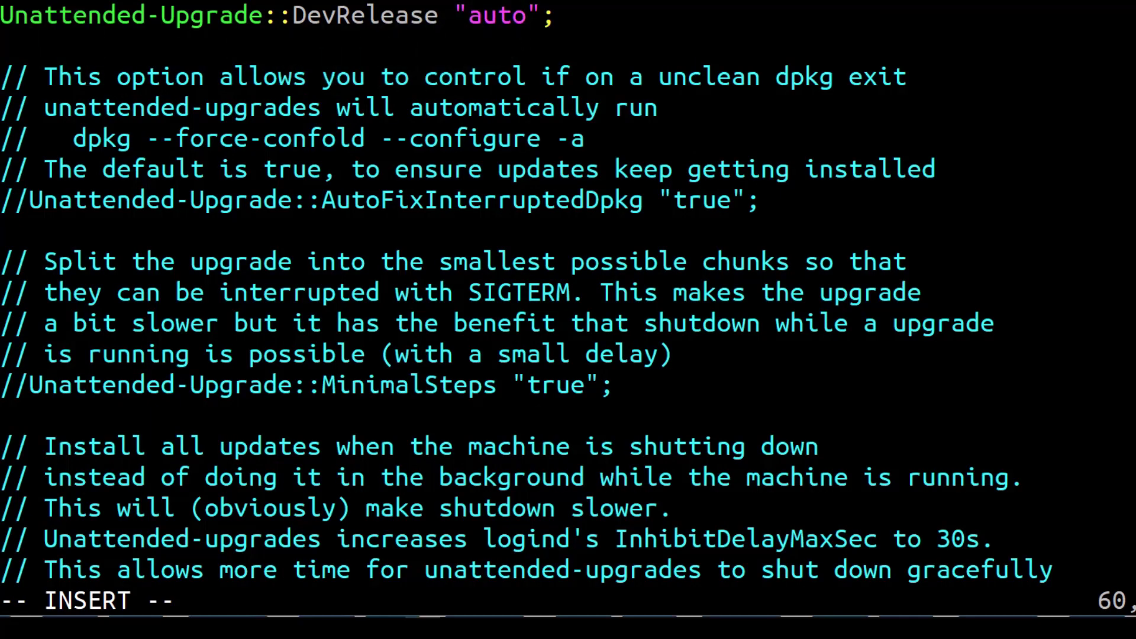
left_click(332, 37)
scroll(287, 84, "down", 9)
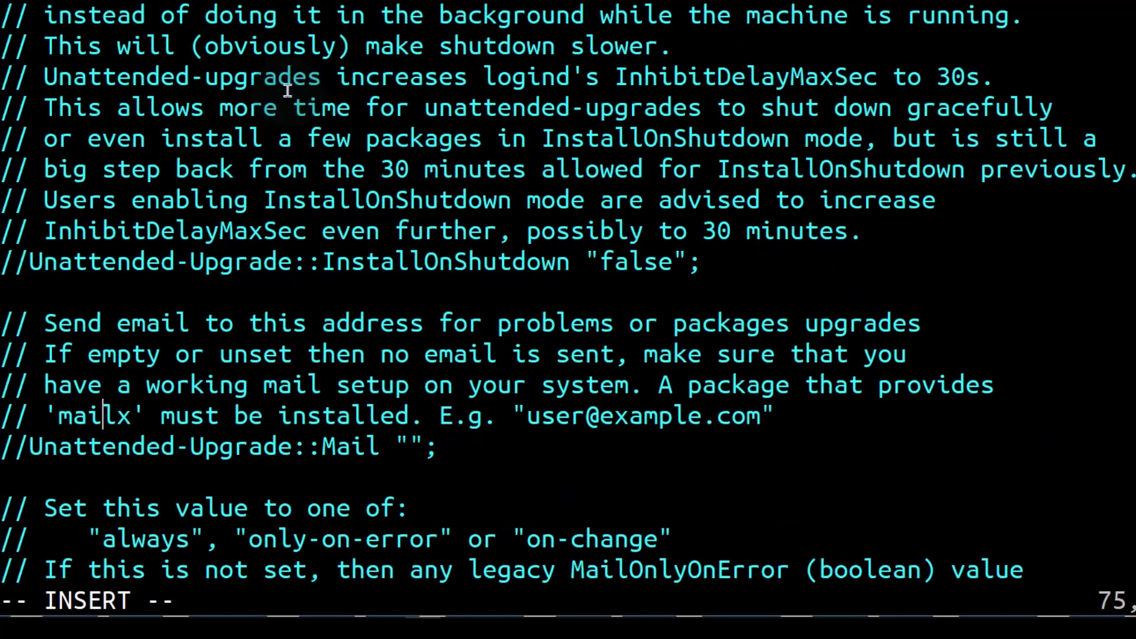
scroll(287, 84, "down", 9)
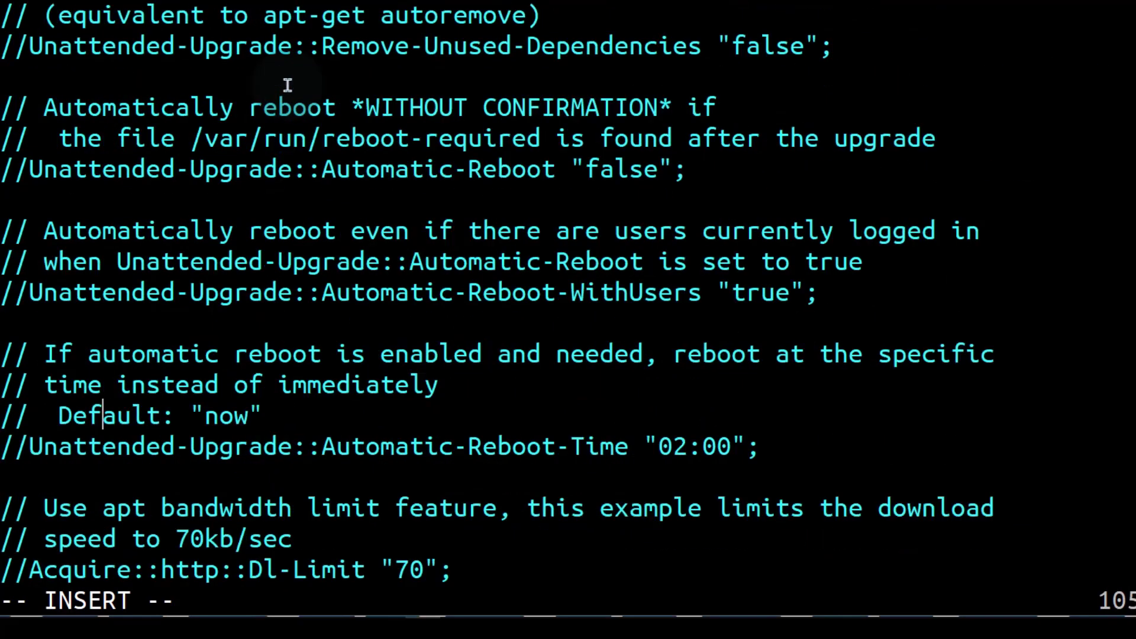
scroll(300, 93, "down", 5)
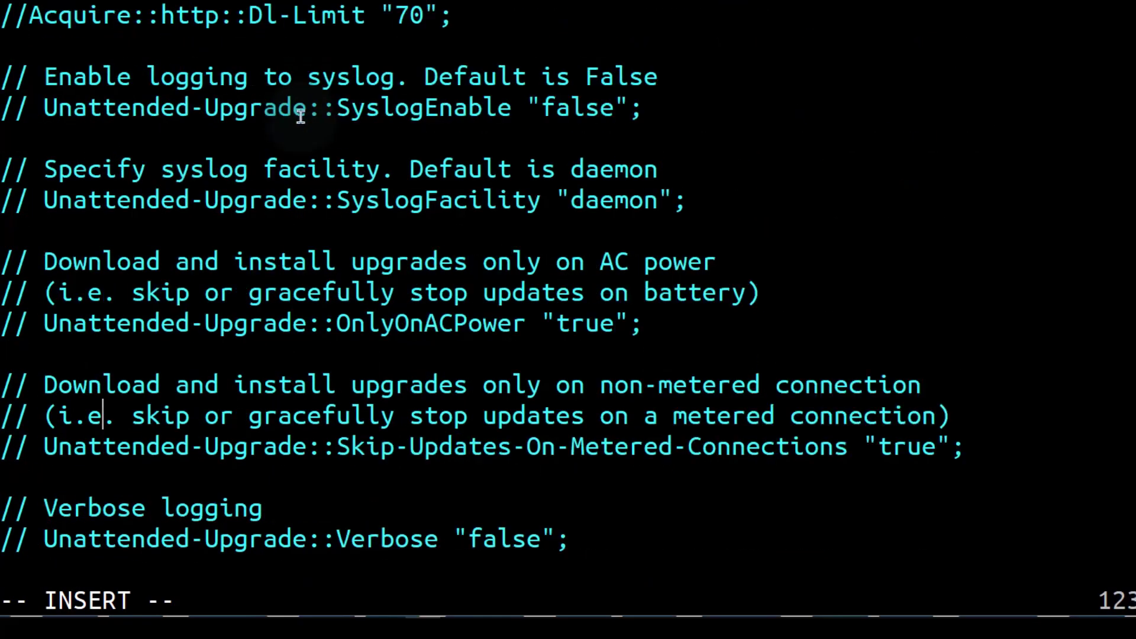
scroll(300, 116, "down", 4)
key("Up")
key("Up")
key("Up")
key("Up")
key("Up")
key("Up")
key("Up")
key("Up")
key("Up")
key("Up")
key("Up")
key("Up")
key("Up")
key("Up")
key("Up")
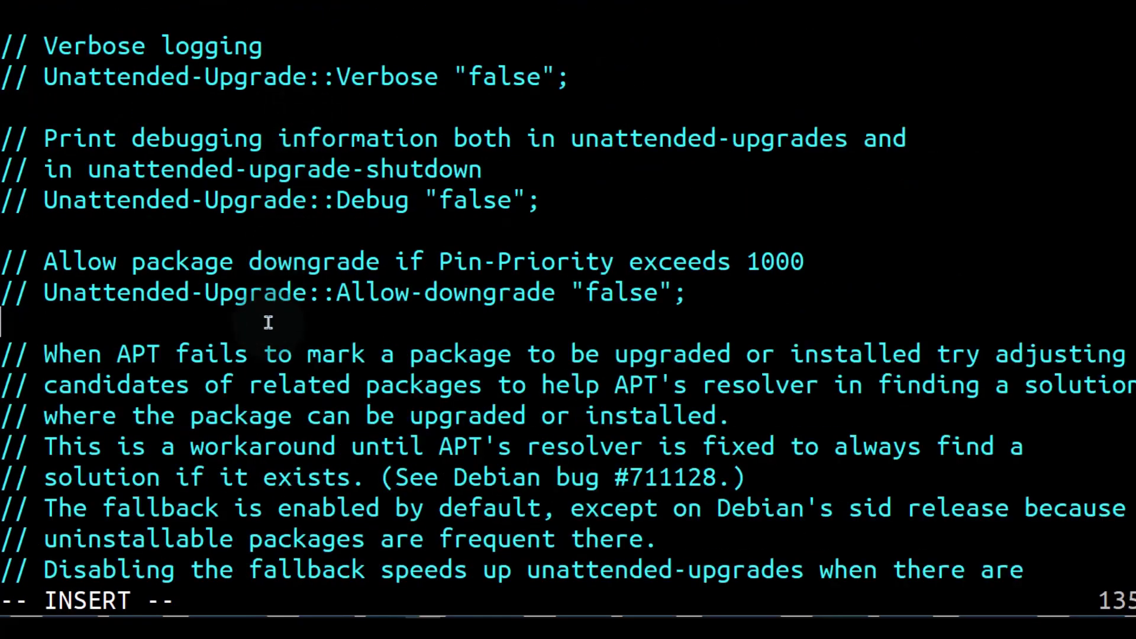
key("Up")
key("Up")
key("Up")
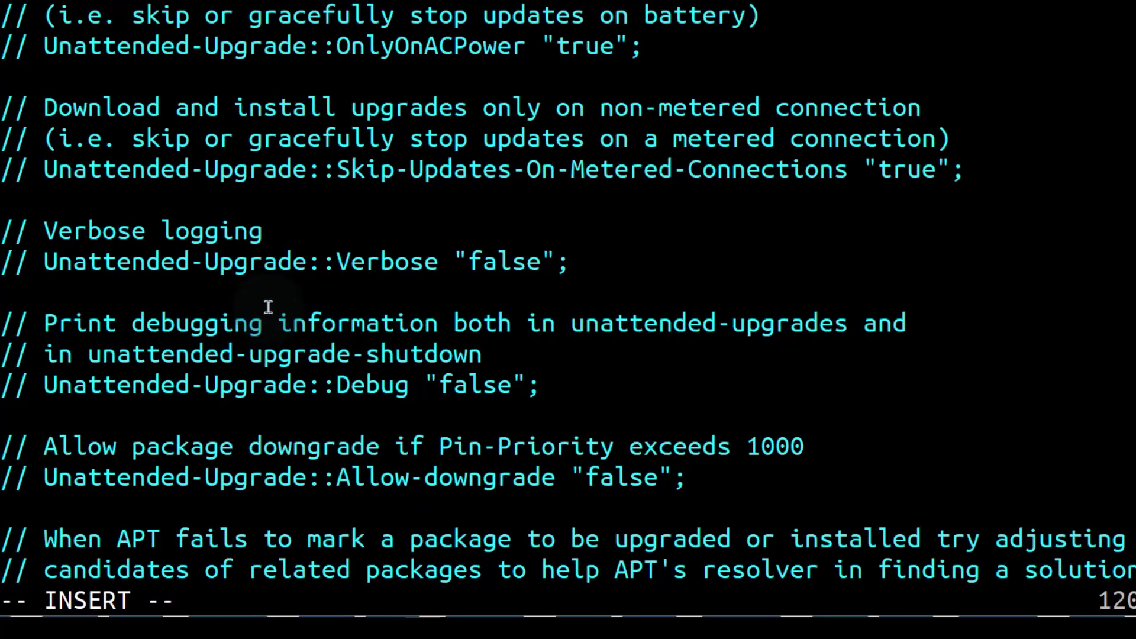
key("Up")
key("Up")
key("Up")
key("Up")
key("Up")
key("Up")
key("Up")
key("Up")
key("Up")
key("Up")
key("Up")
key("Up")
key("Up")
key("Up")
key("Up")
key("Up")
key("Up")
key("Up")
key("Up")
key("Up")
key("Up")
key("Up")
key("Up")
key("Up")
key("Up")
key("Up")
key("Up")
key("Up")
key("Up")
key("Up")
key("Up")
key("Up")
key("Up")
key("Up")
key("Up")
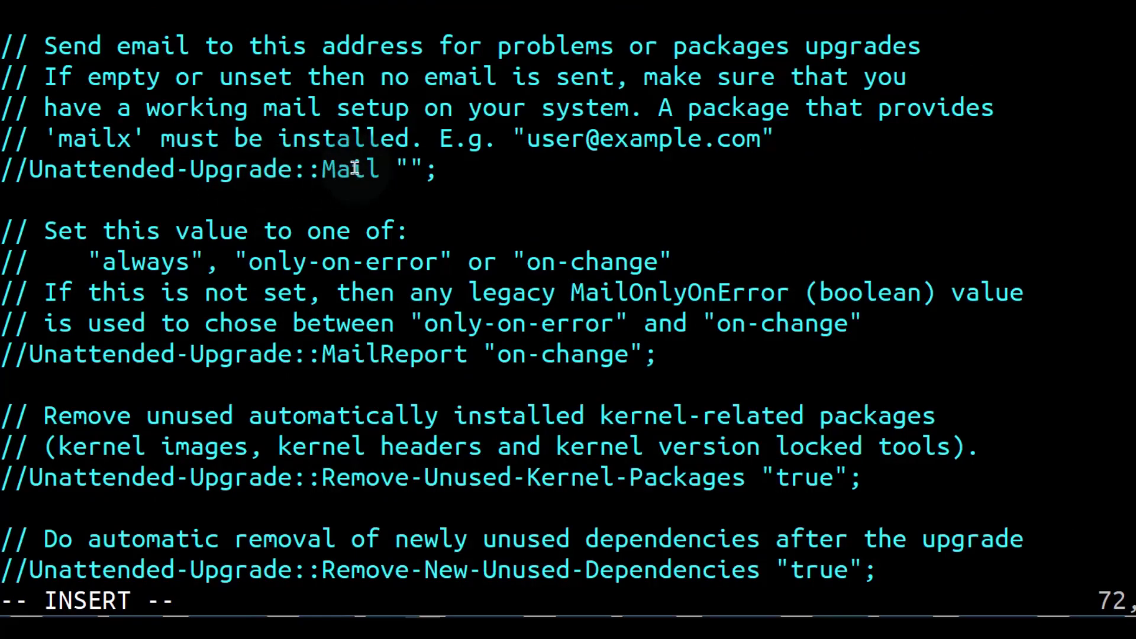
key("Up")
key("Up")
key("Up")
key("Up")
key("Up")
key("Up")
key("Up")
key("Up")
key("Up")
key("Up")
key("Up")
key("Up")
key("Up")
key("Up")
key("Up")
key("Up")
key("Up")
key("Up")
key("Up")
key("Up")
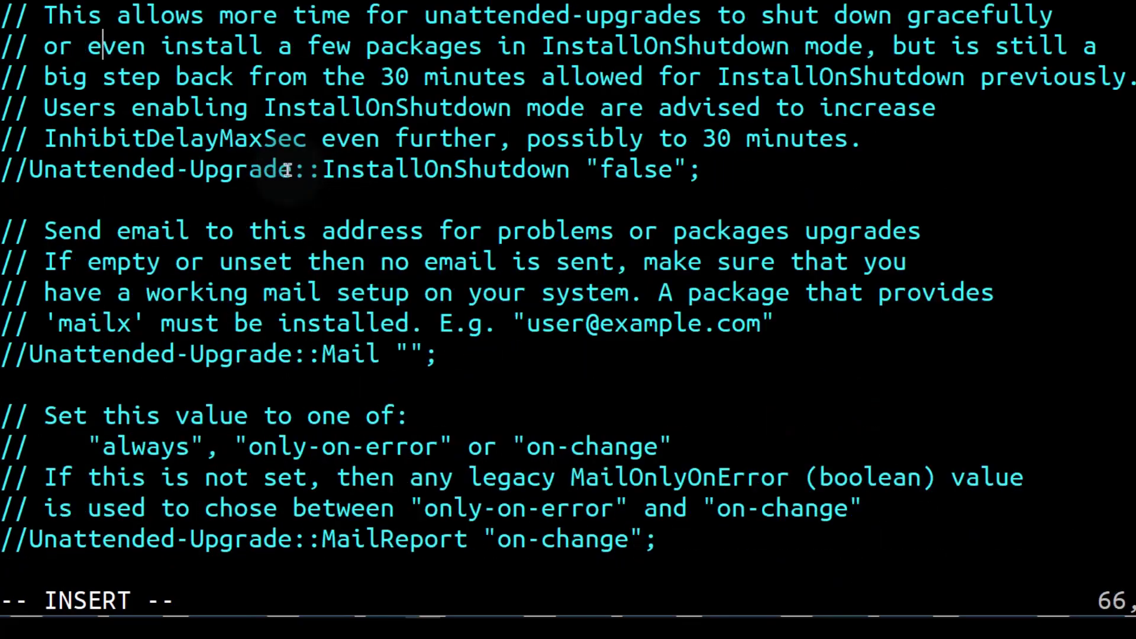
key("Up")
key("Up")
key("Up")
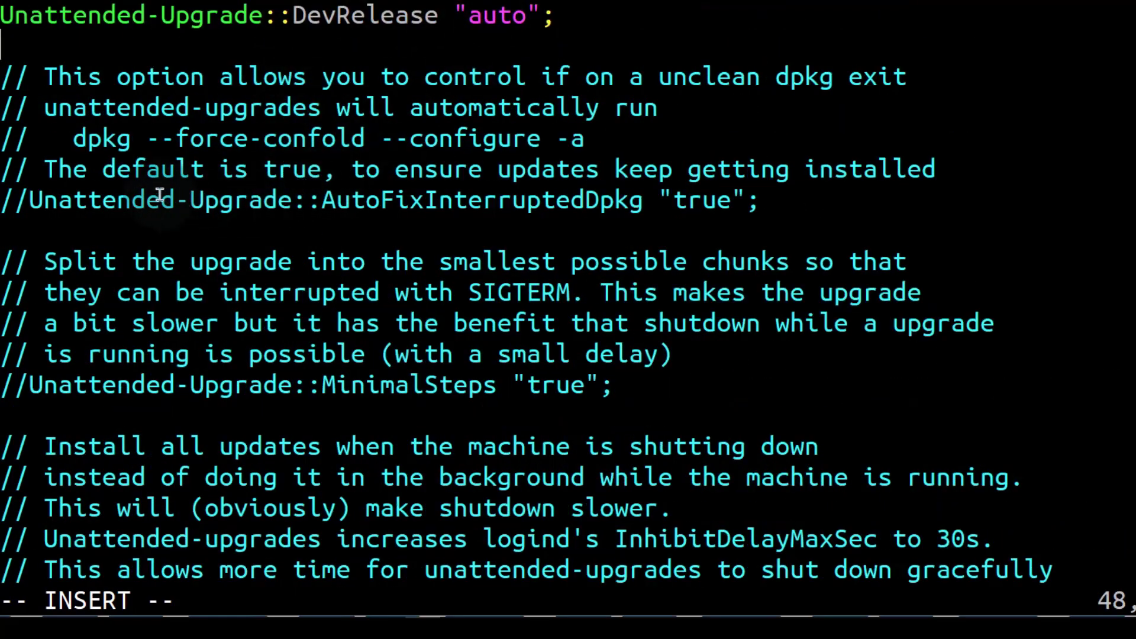
key("Down")
key("Down")
key("Down")
key("Down")
key("Down")
key("Down")
key("Down")
key("Down")
key("Down")
key("Down")
key("Down")
key("Down")
key("Down")
key("Down")
key("Down")
key("Down")
key("Down")
key("Down")
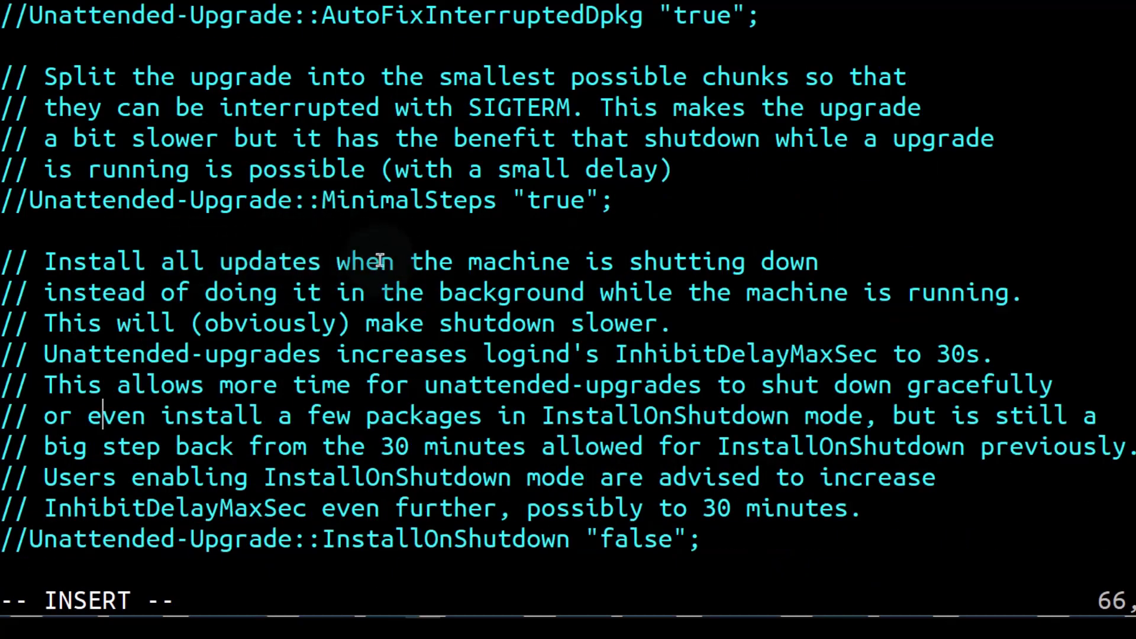
key("Down")
key("Down")
key("Down")
key("Down")
key("Down")
key("Down")
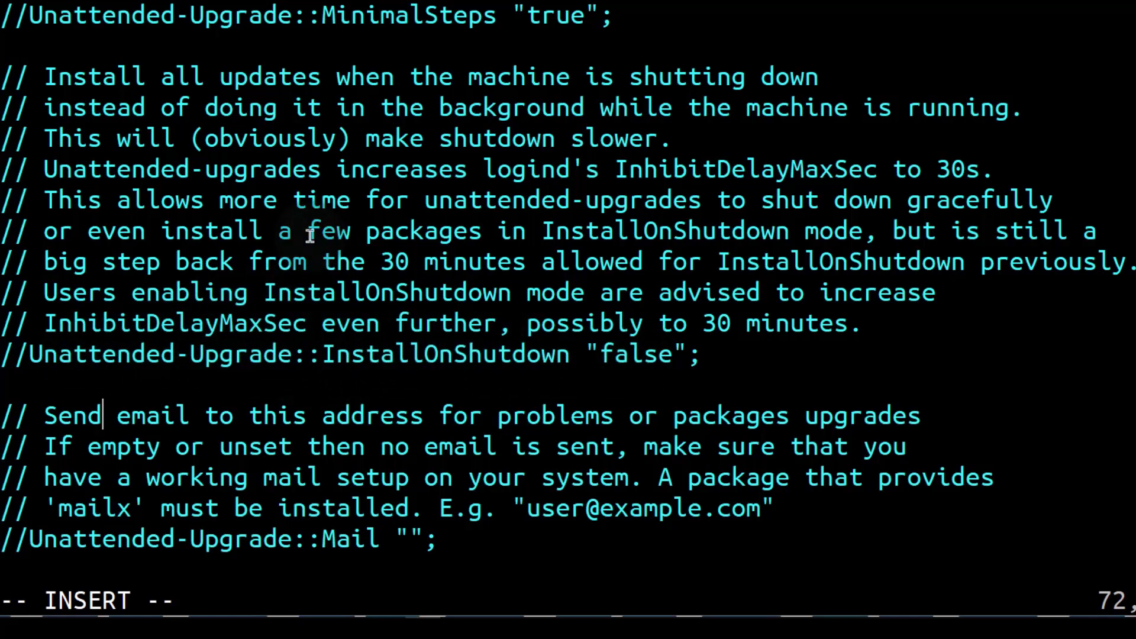
key("Down")
key("Down")
key("Down")
key("Down")
key("Down")
key("Down")
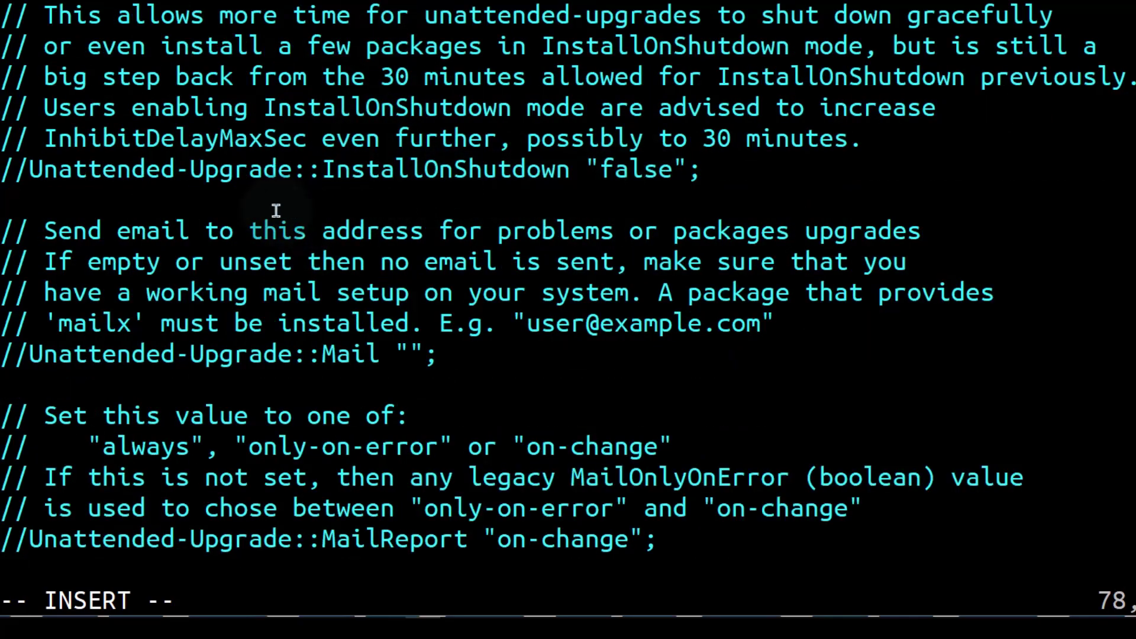
key("Down")
key("Down")
key("Down")
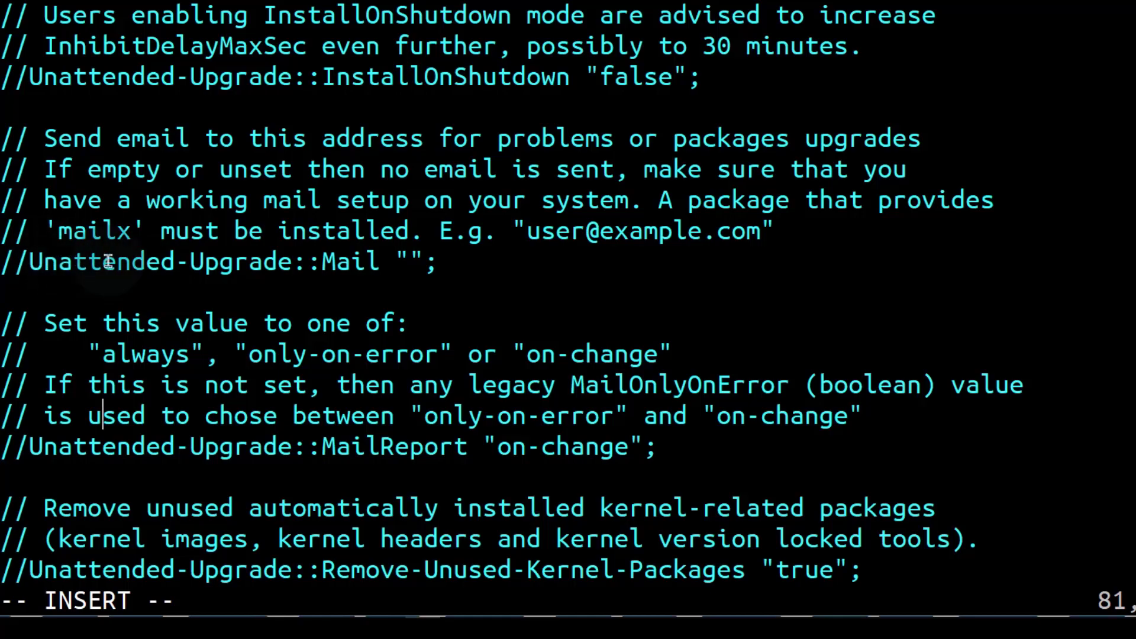
Copy the example e-mail address from Vultr Docs Step 3.1 and return to the vim terminal
left_click(404, 256)
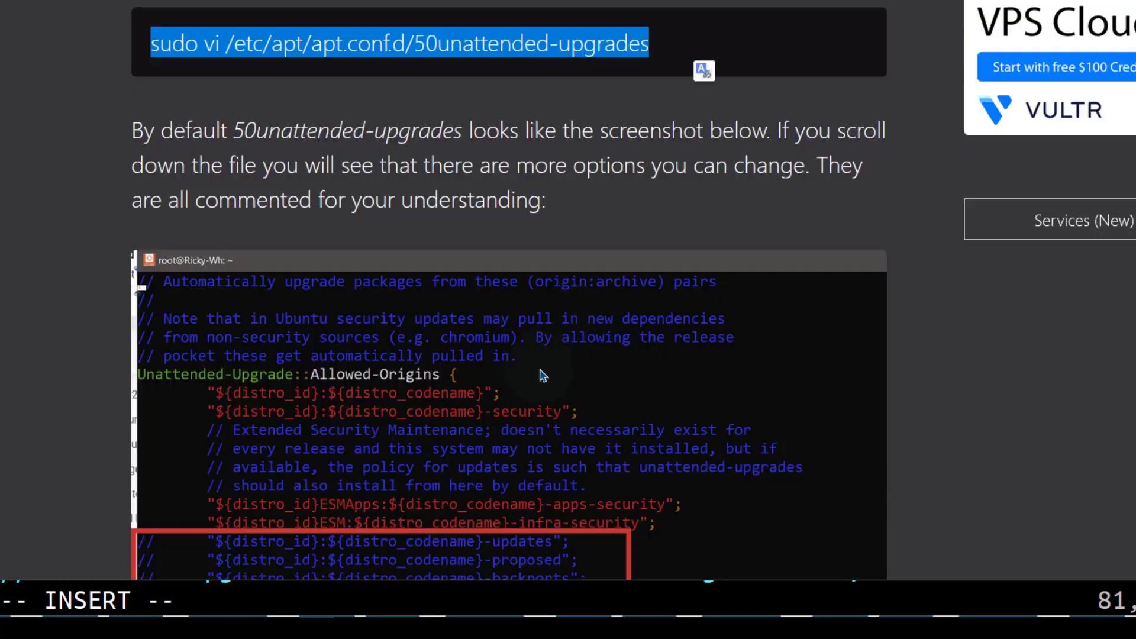
scroll(482, 358, "down", 4)
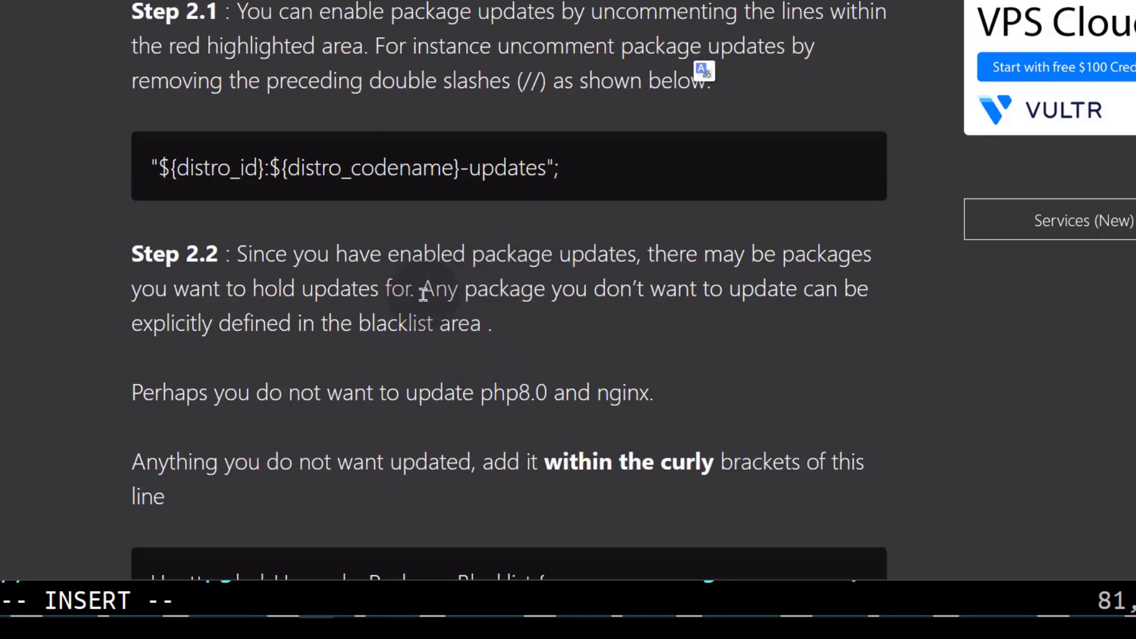
scroll(515, 310, "down", 6)
scroll(423, 303, "down", 8)
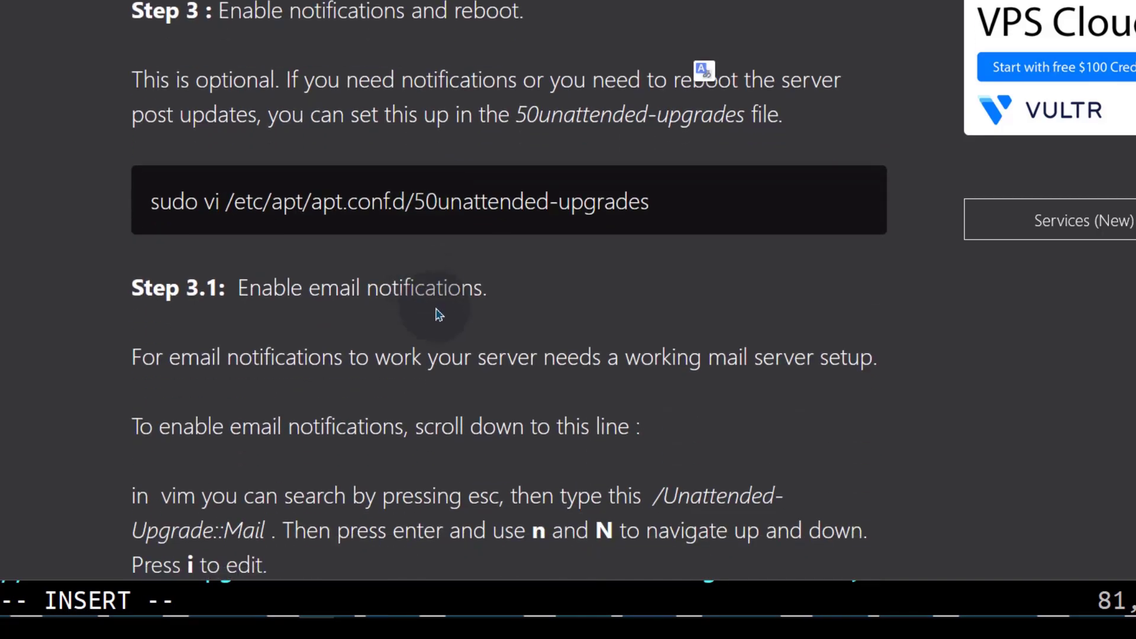
left_click(388, 431)
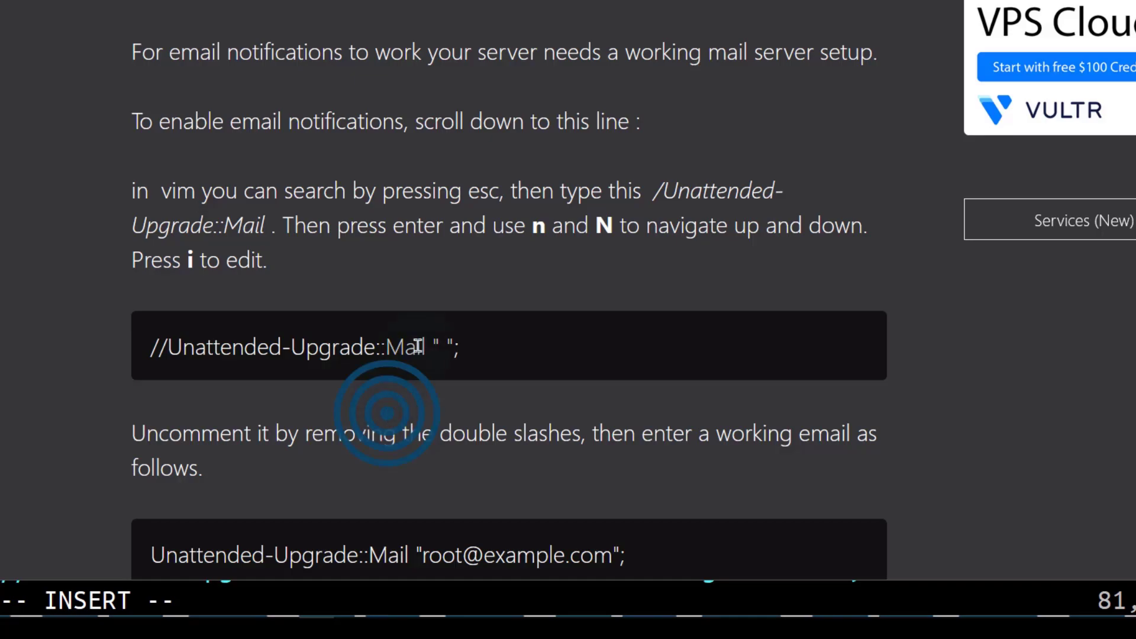
scroll(402, 385, "down", 5)
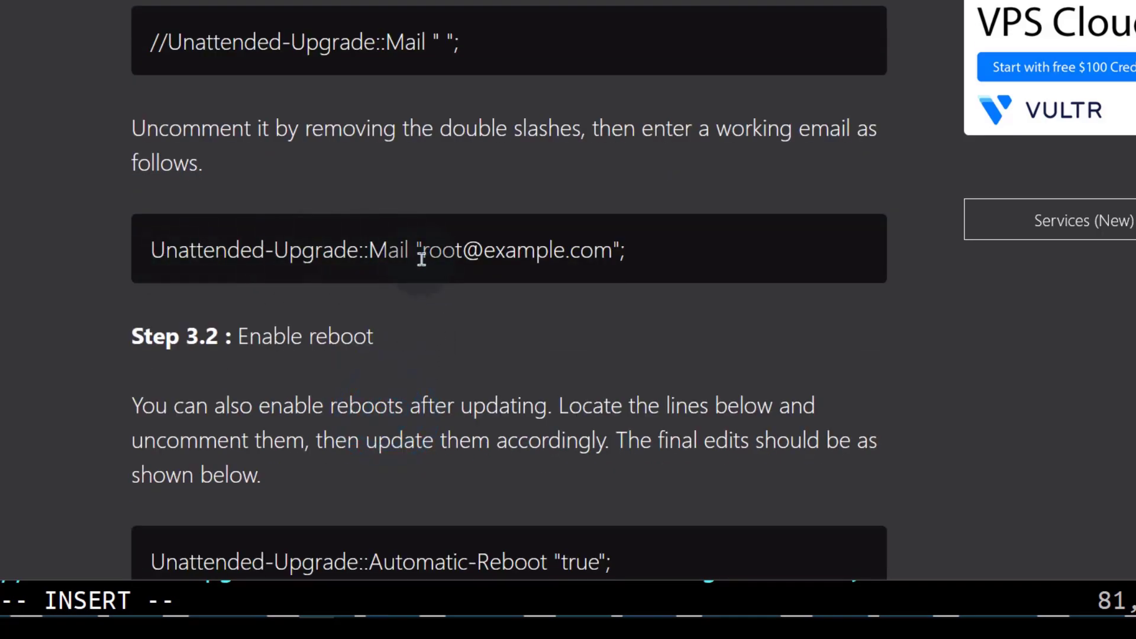
left_click_drag(427, 247, 614, 249)
key("super+c")
right_click(570, 250)
left_click(606, 269)
scroll(491, 311, "up", 10)
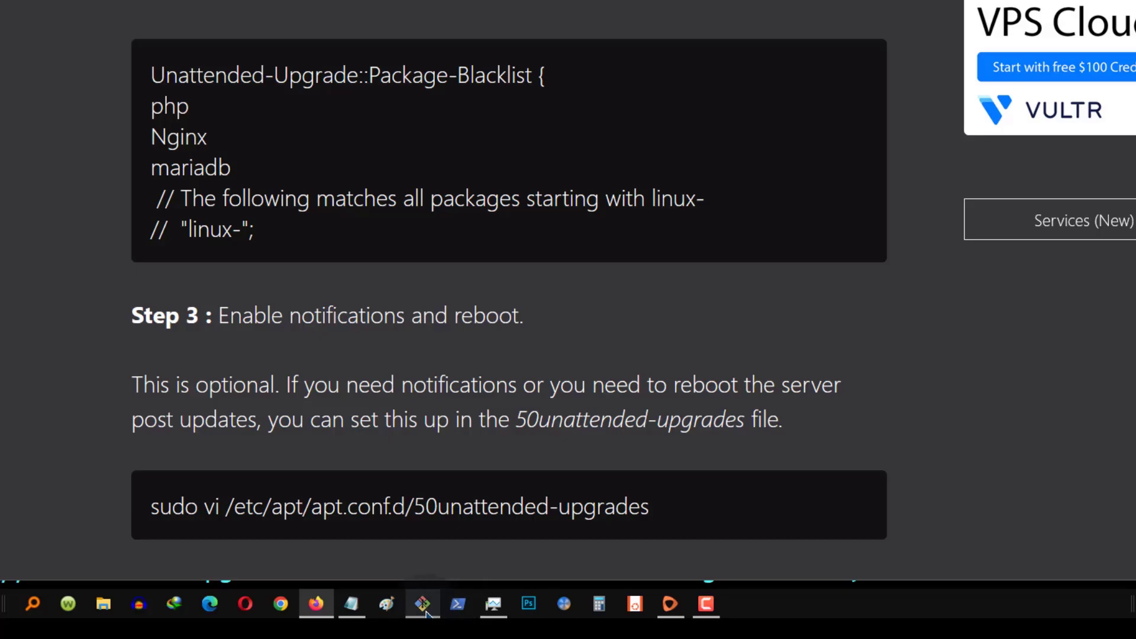
mouse_move(422, 603)
left_click(425, 526)
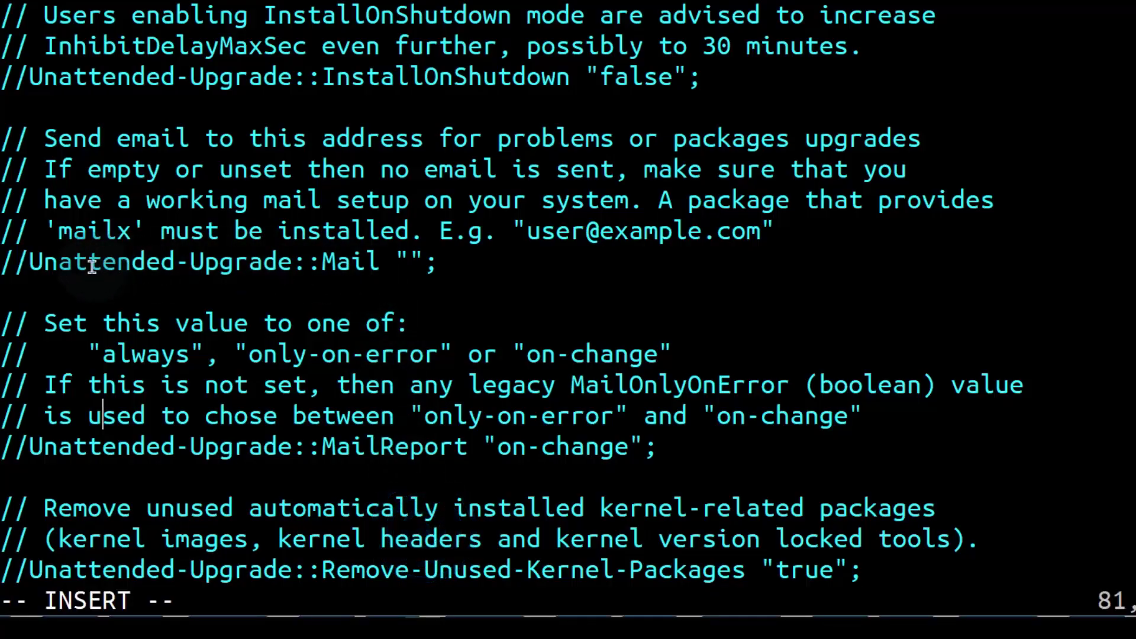
left_click(43, 256)
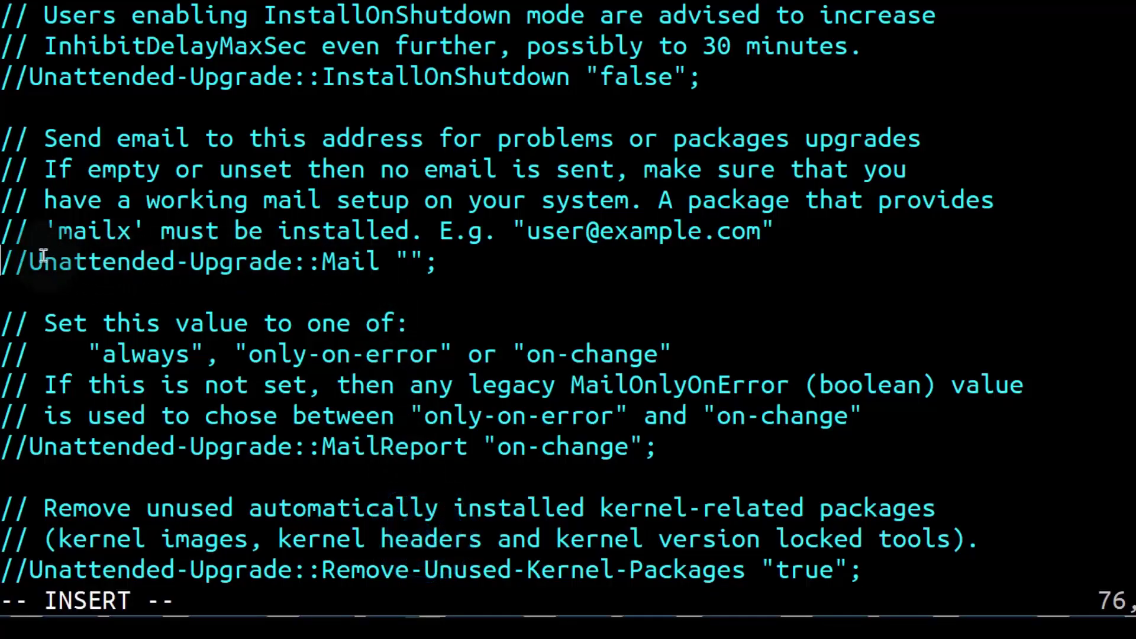
key("BackSpace")
key("BackSpace")
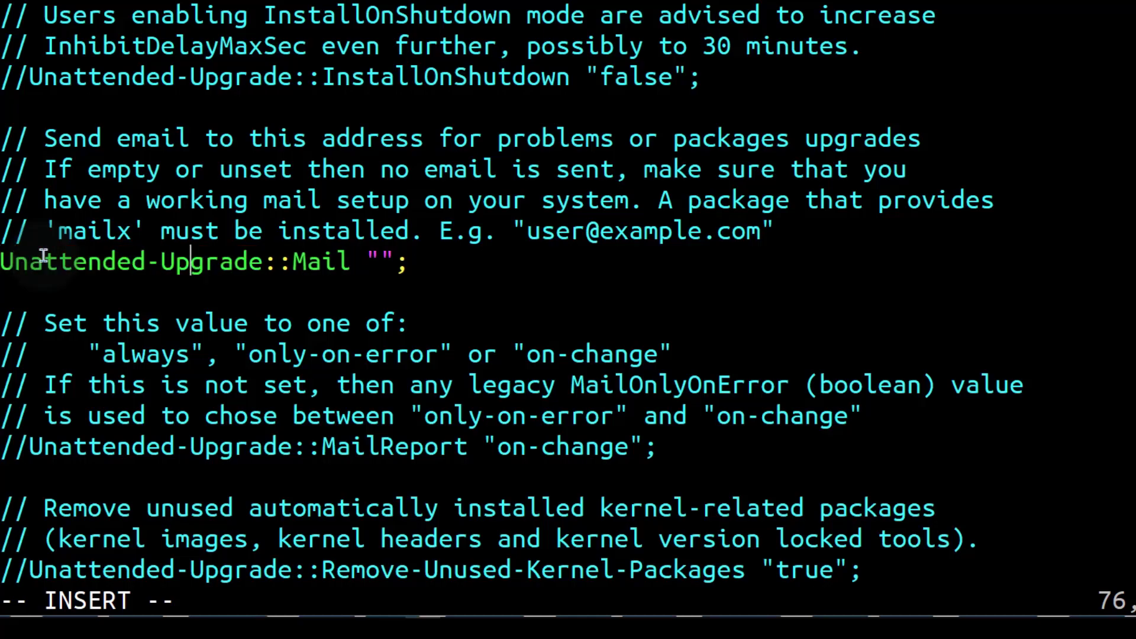
key("Right")
key("Right")
key("Right")
key("Right")
key("Right")
right_click(383, 261)
left_click(429, 310)
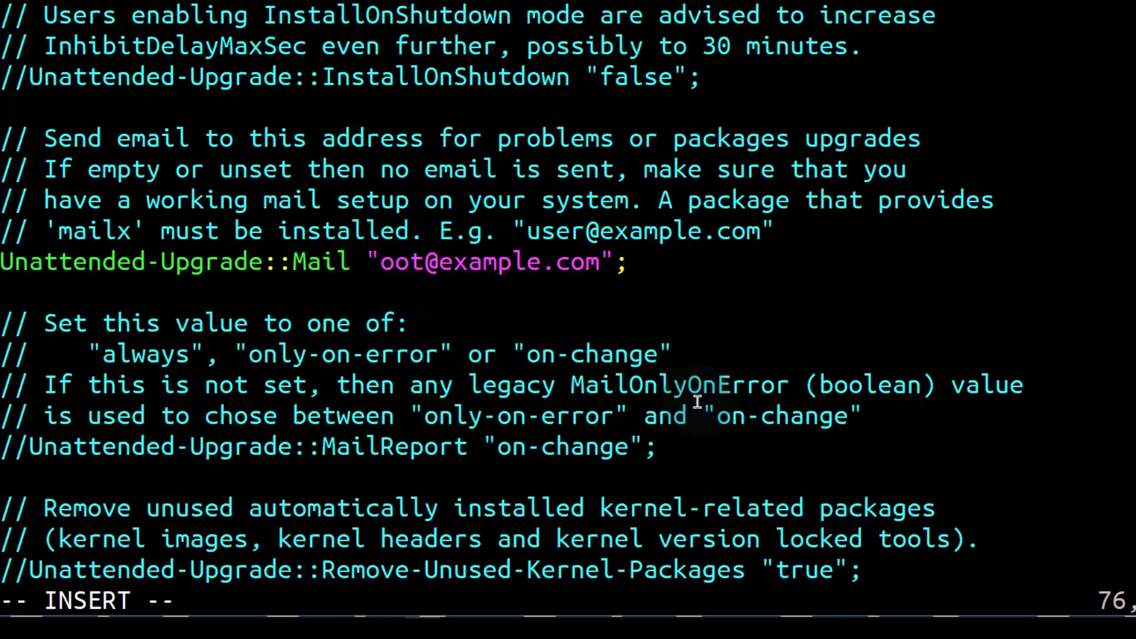
key("Left")
key("Left")
key("Left")
type("r")
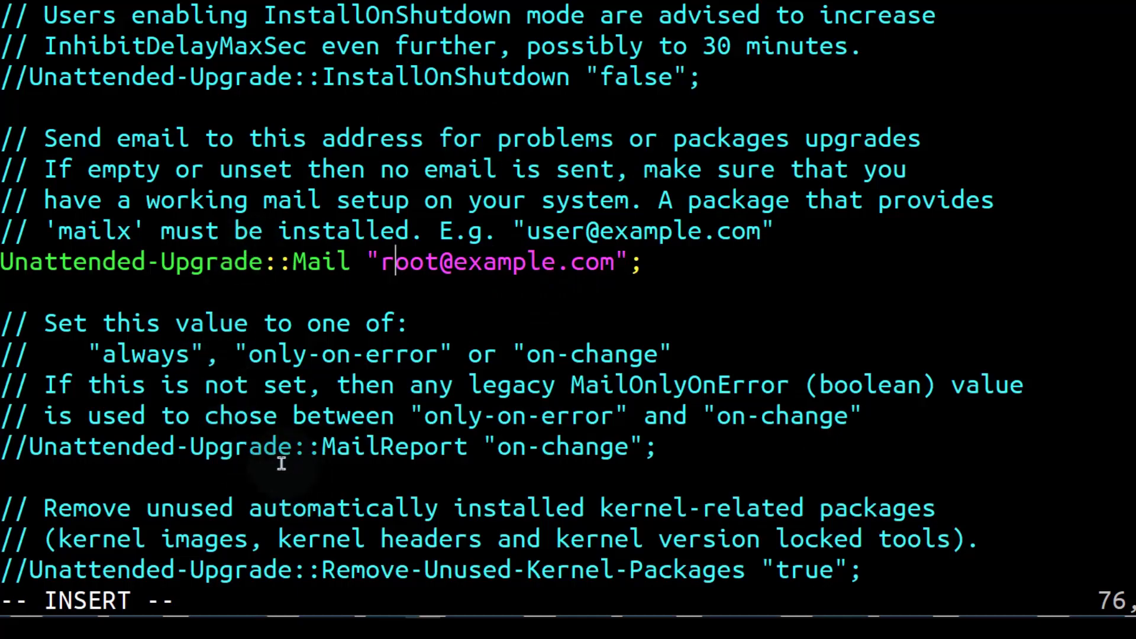
key("Down")
key("Down")
key("Down")
key("Down")
key("Down")
key("Down")
key("Down")
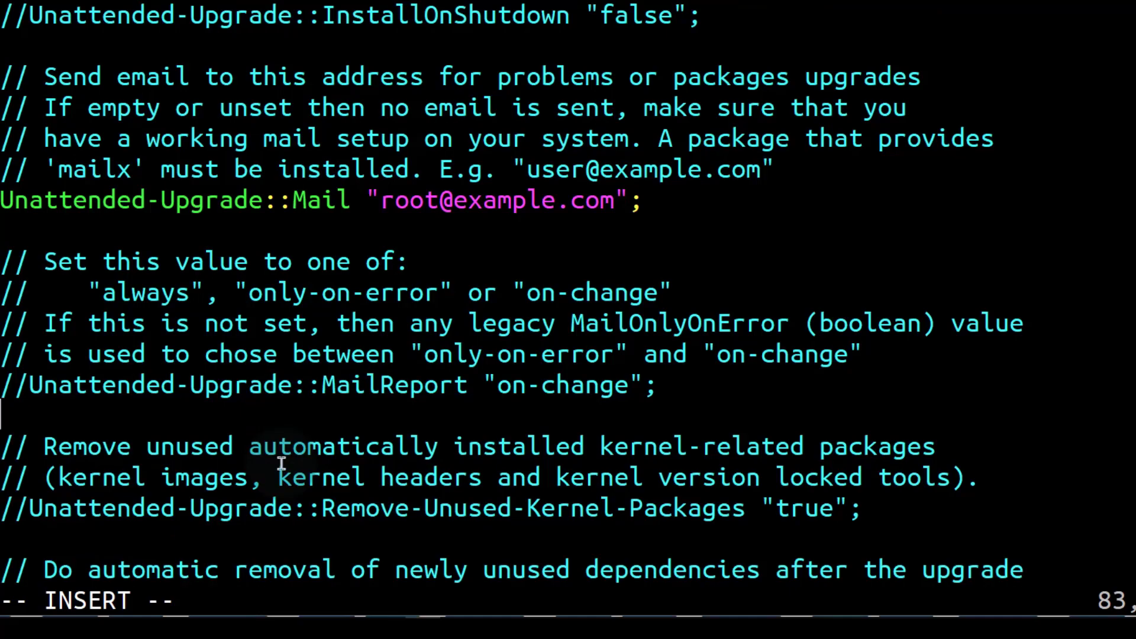
Uncomment Automatic-Reboot and change its value from false to "true"
key("Up")
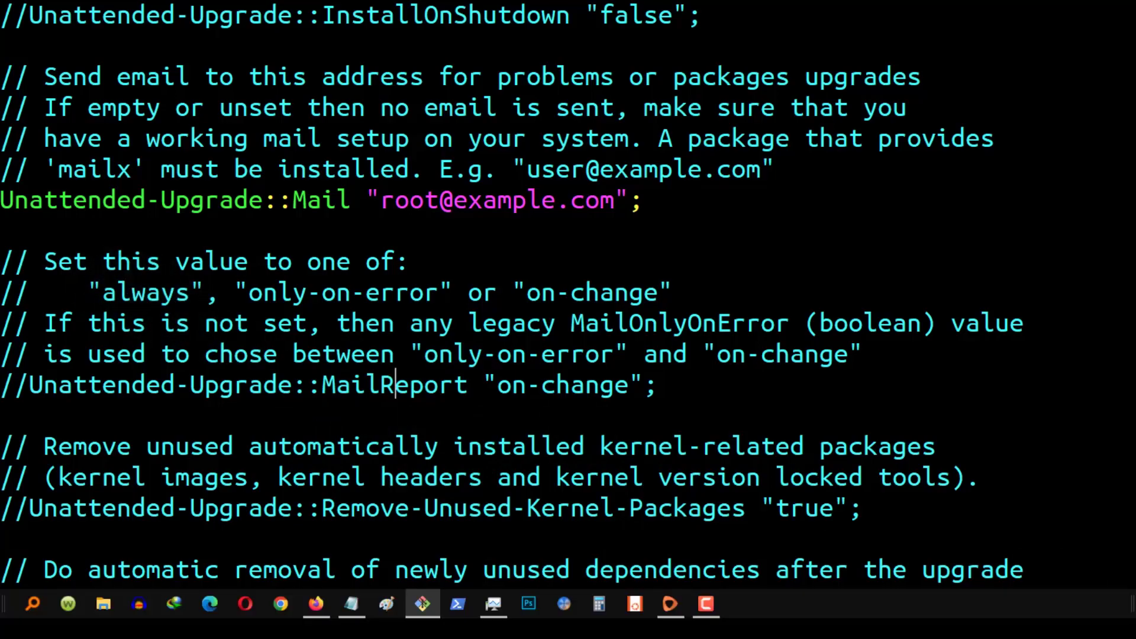
key("Down")
key("Down")
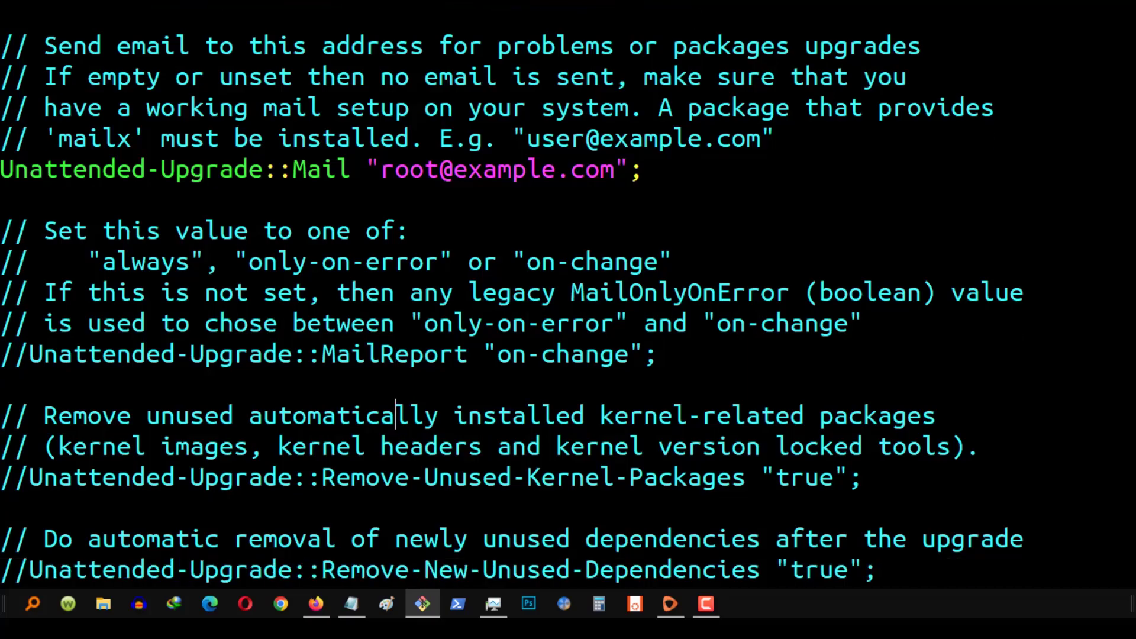
key("Down")
key("Down")
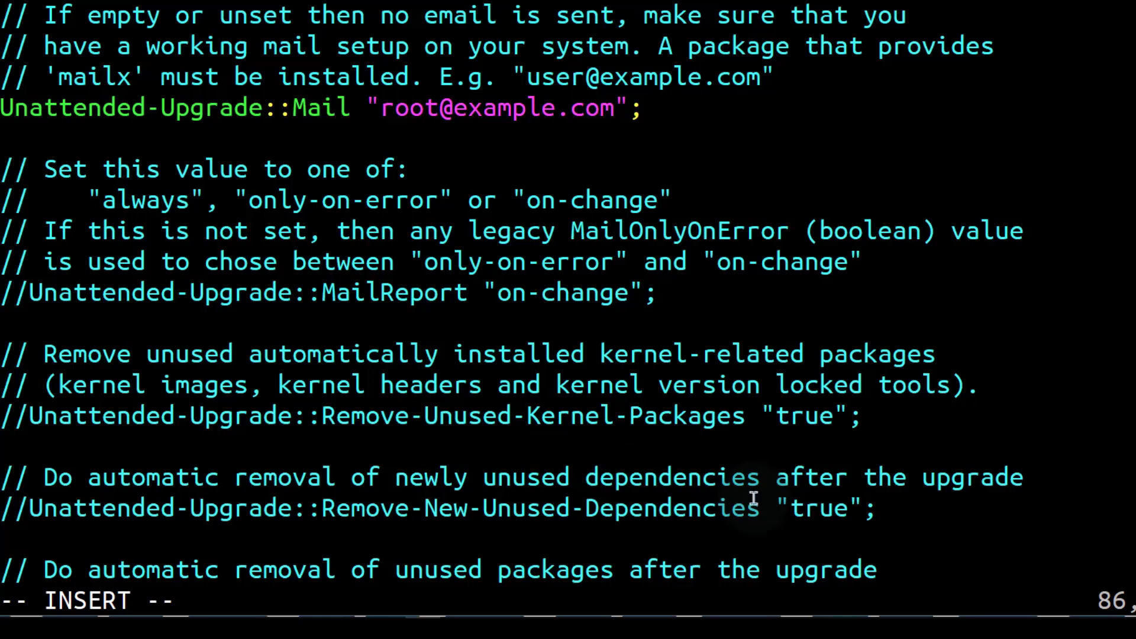
key("Down")
key("Down")
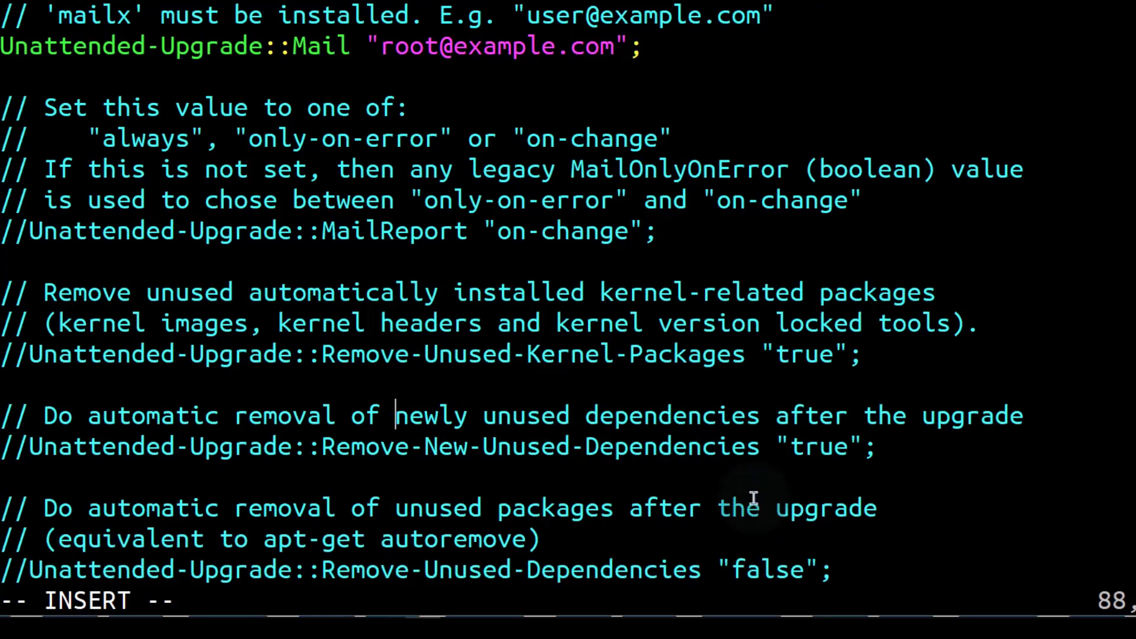
key("Down")
key("Down")
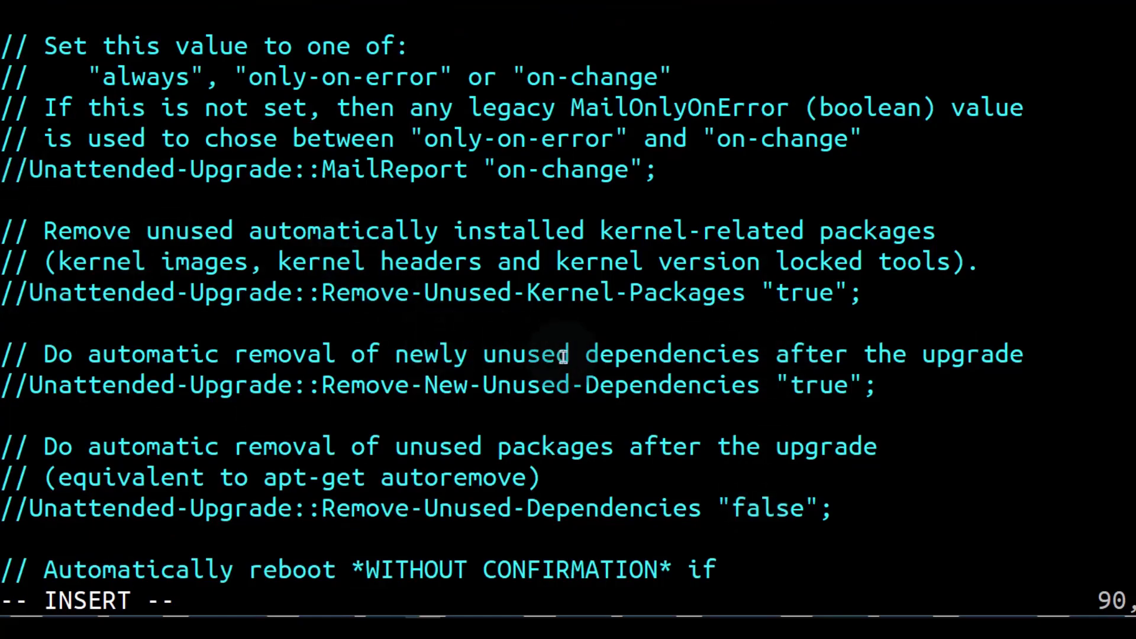
key("Down")
key("Down")
key("Down")
key("Down")
key("Down")
key("Down")
key("Down")
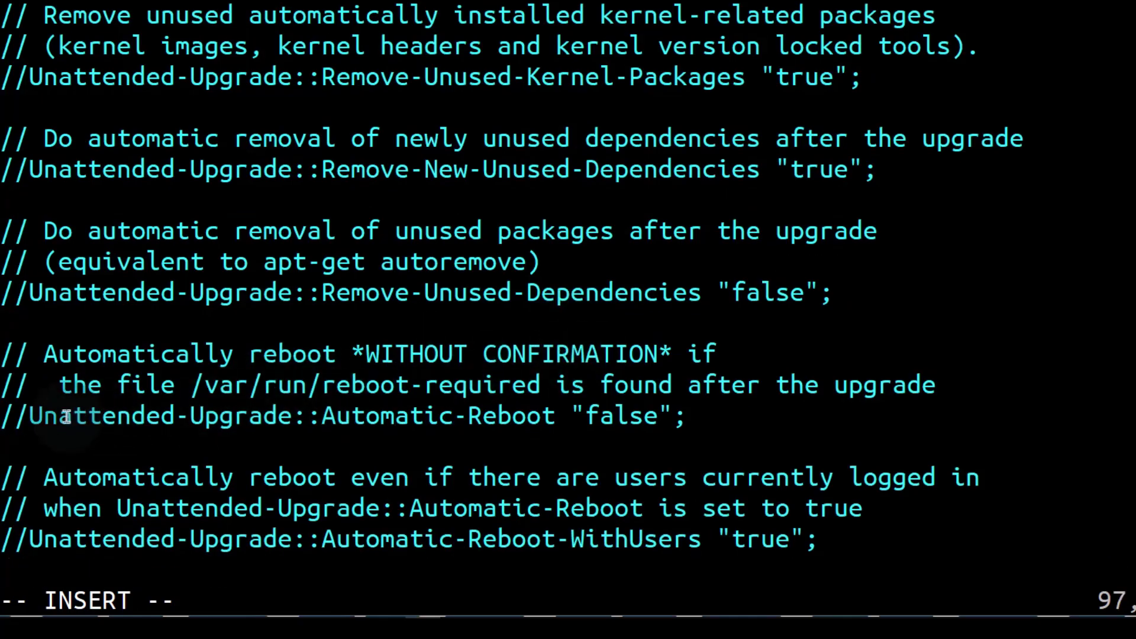
key("Left")
key("Left")
key("Left")
key("Left")
key("Left")
key("Left")
key("Left")
key("Left")
key("Left")
key("Left")
key("Left")
key("Left")
key("Left")
key("Left")
key("BackSpace")
key("BackSpace")
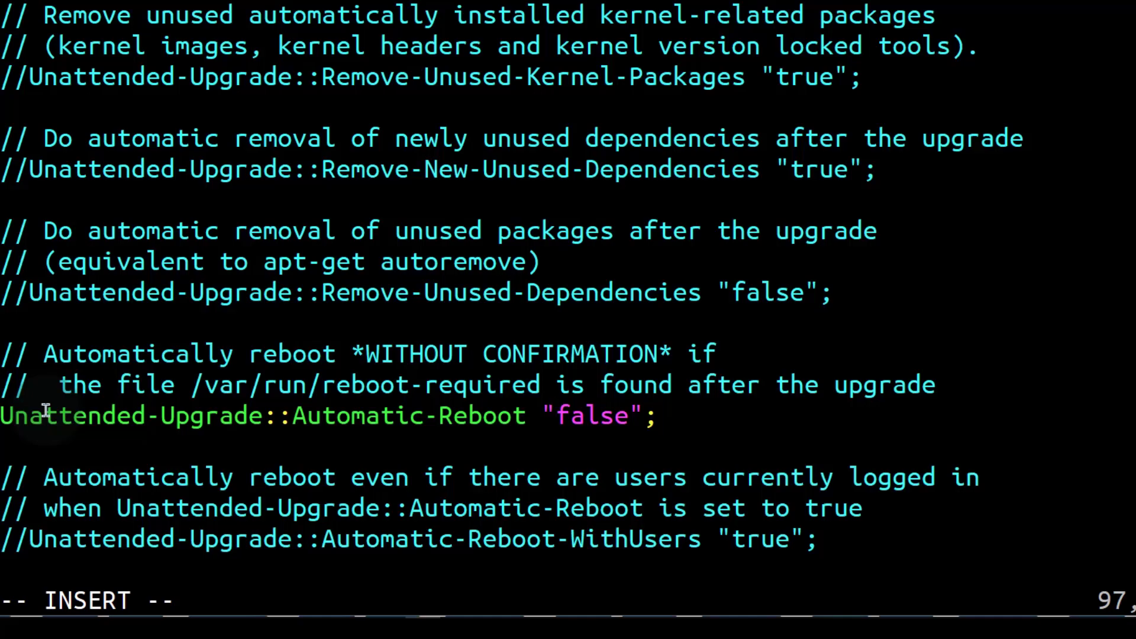
key("Delete")
key("Delete")
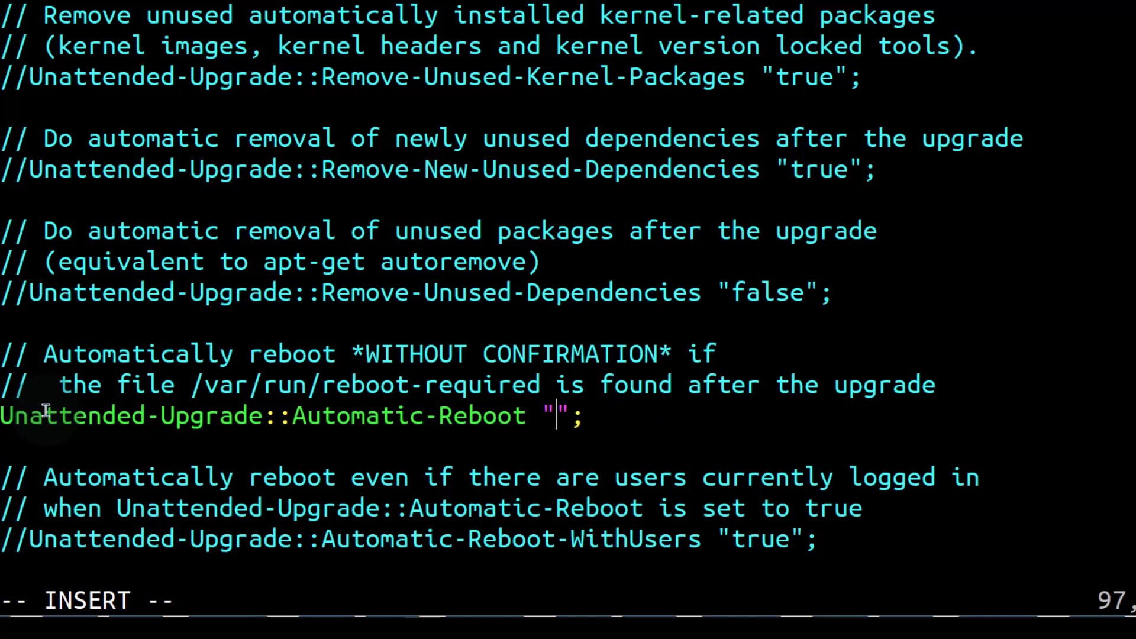
type("tru")
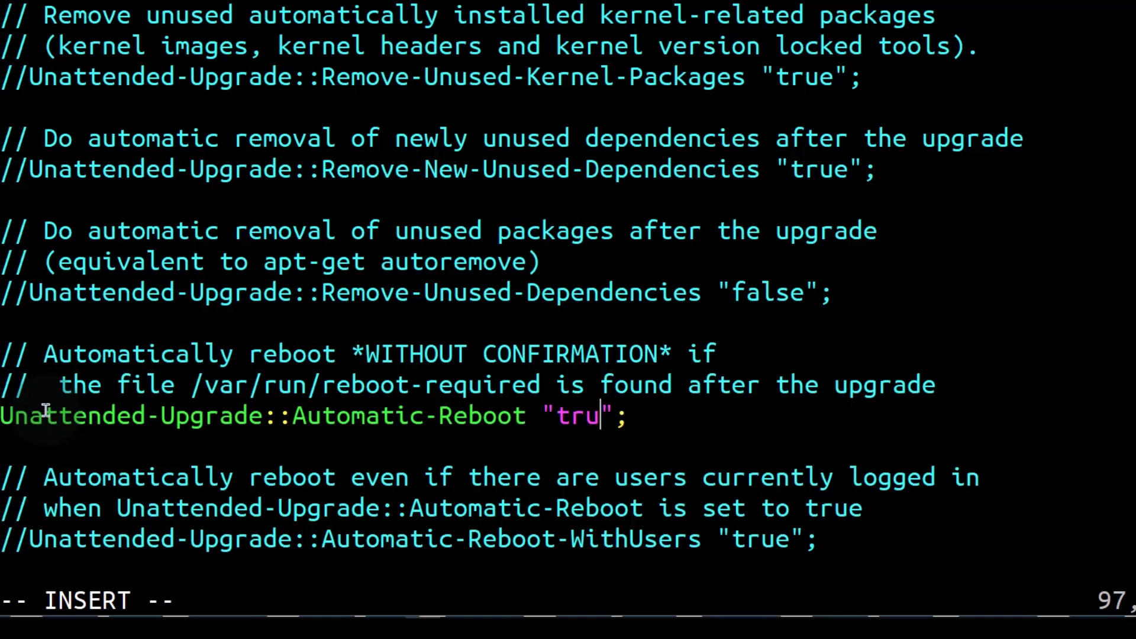
type("e")
key("alt+Tab")
Back in vim, leave insert mode and save and quit the file with ZZ
scroll(307, 285, "up", 3)
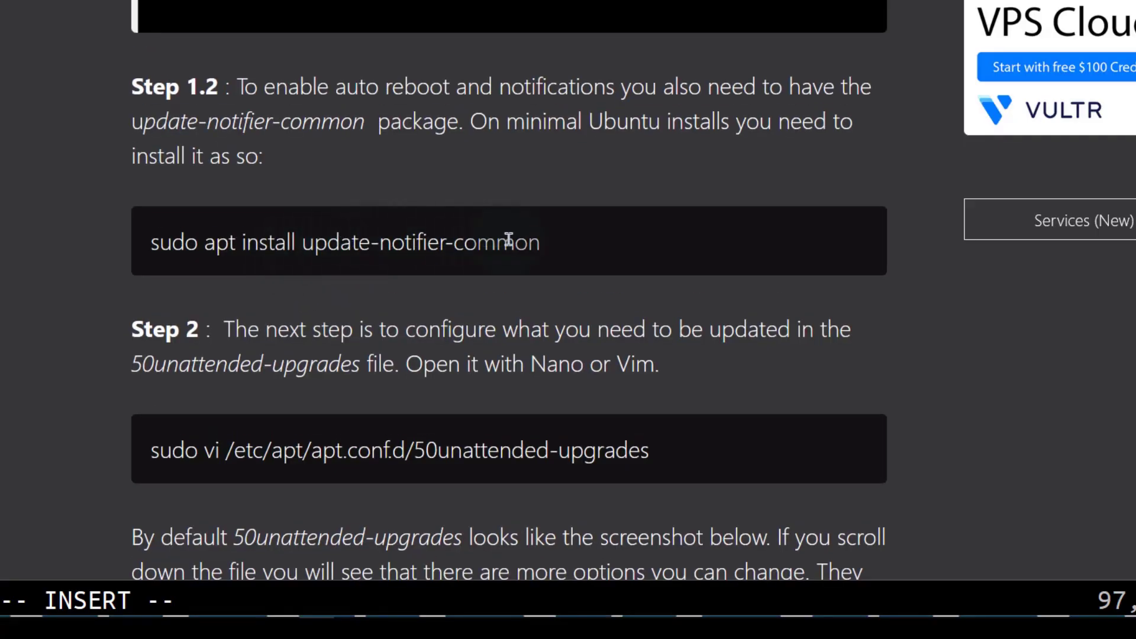
left_click_drag(542, 245, 150, 242)
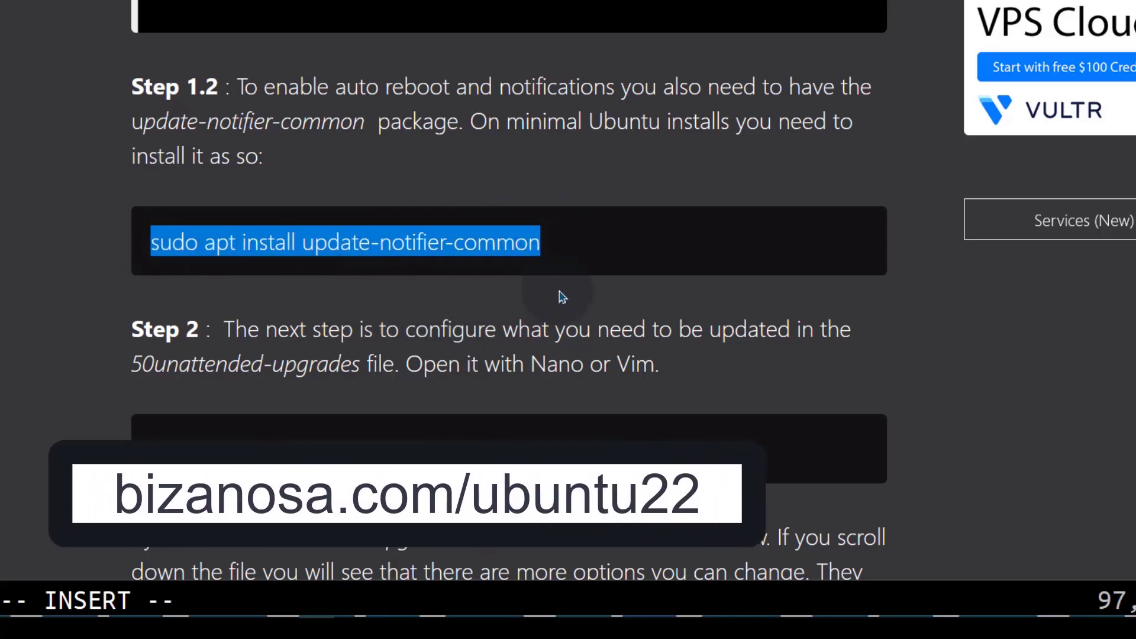
scroll(553, 320, "down", 5)
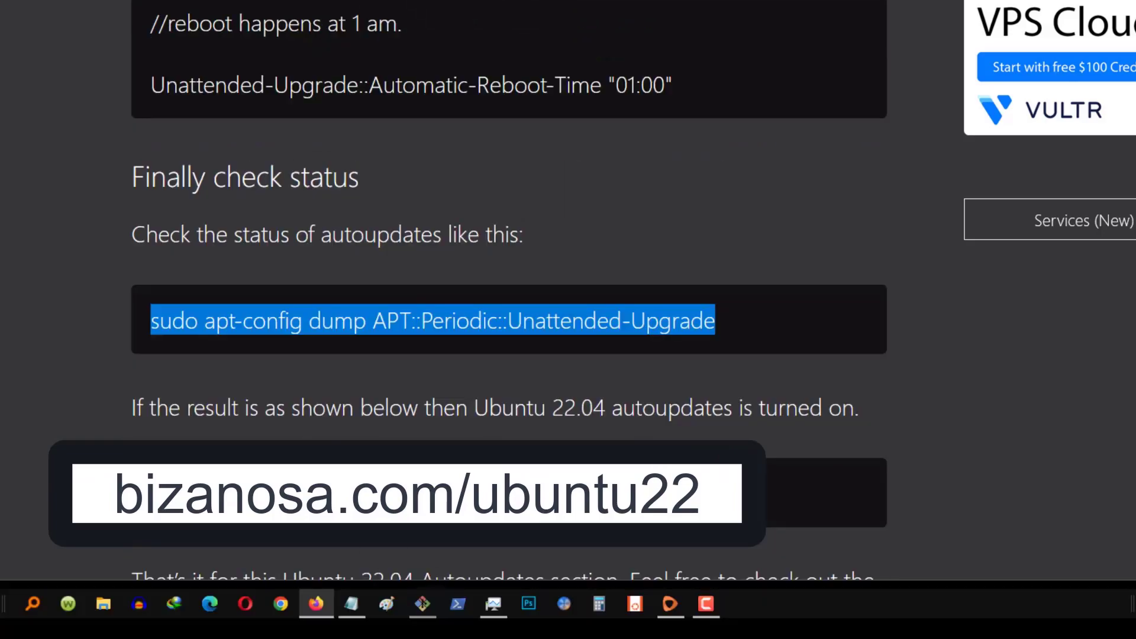
left_click(424, 603)
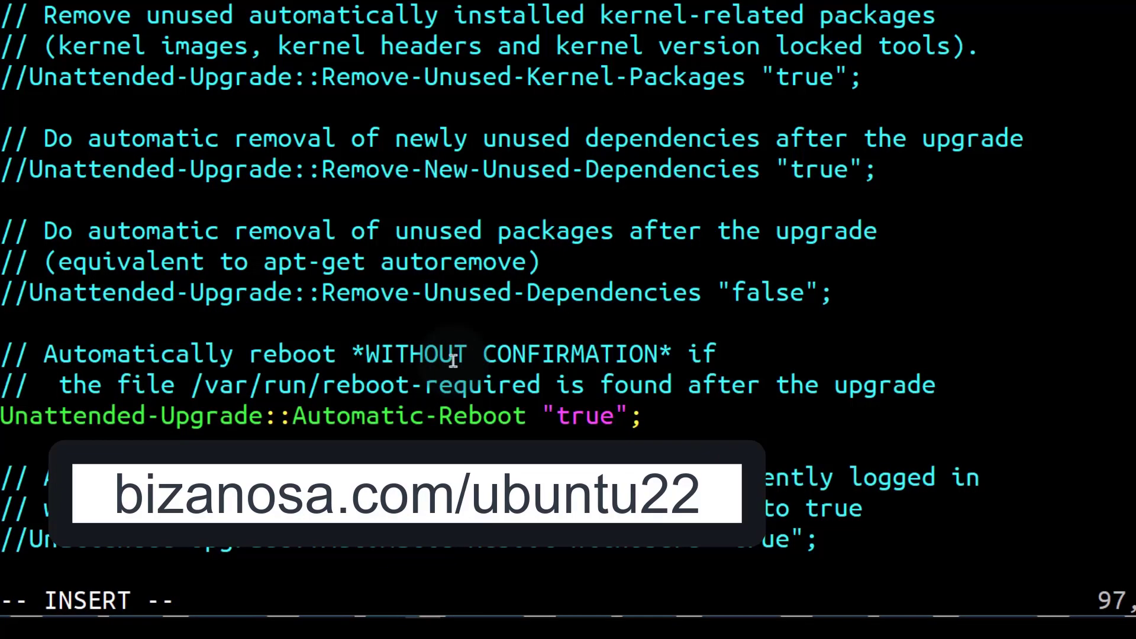
key("ctrl+x")
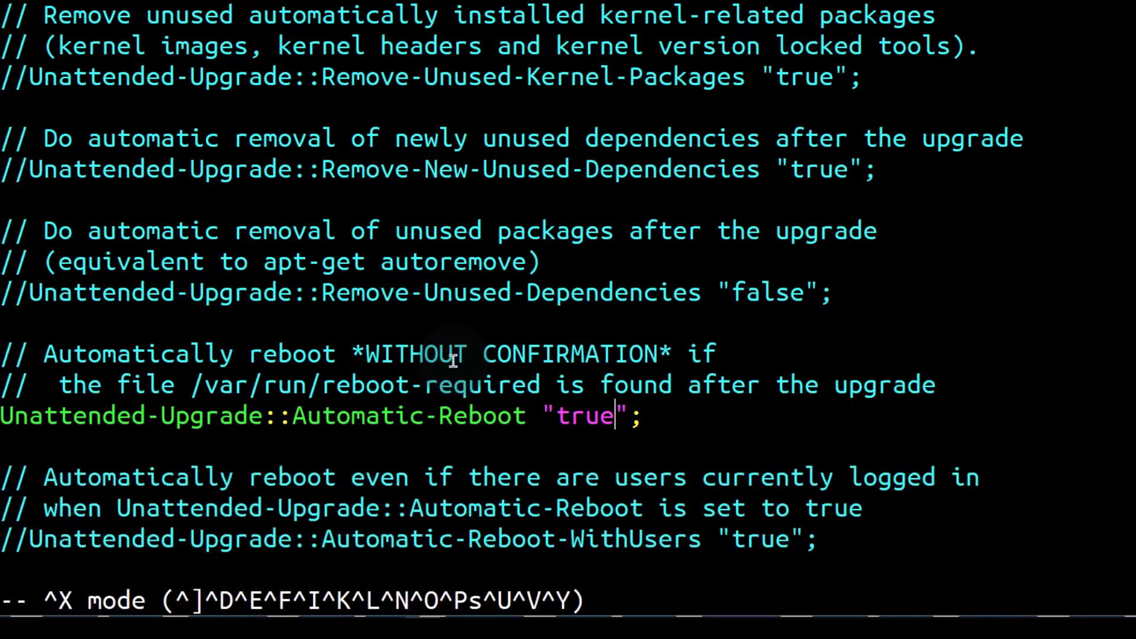
key("ctrl+e")
key("ctrl+e")
key("ctrl+e")
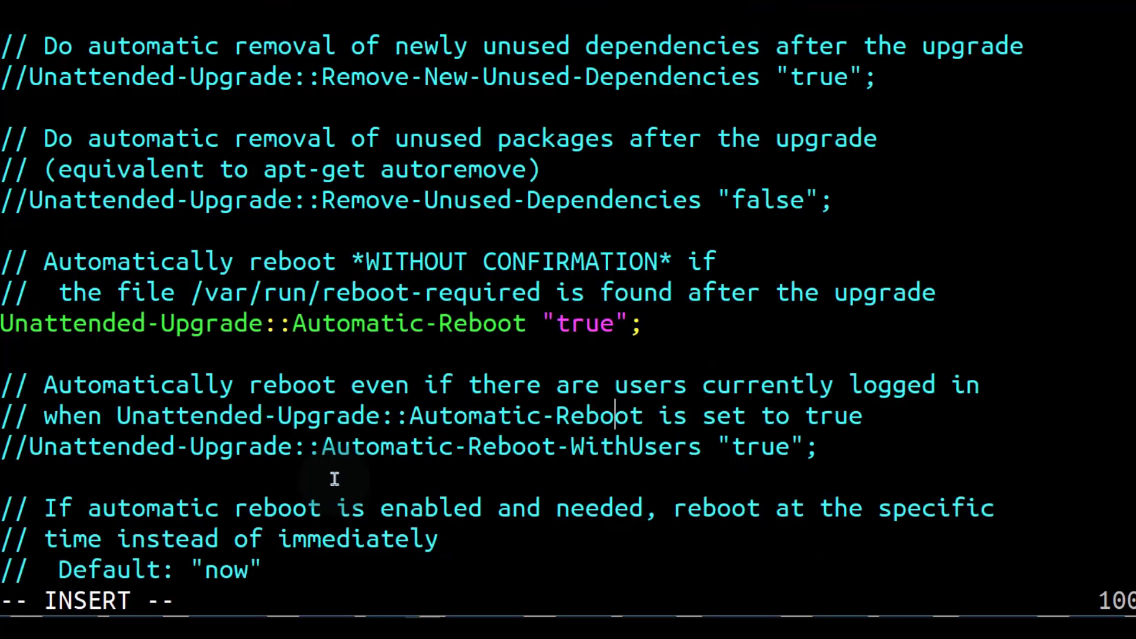
key("Escape")
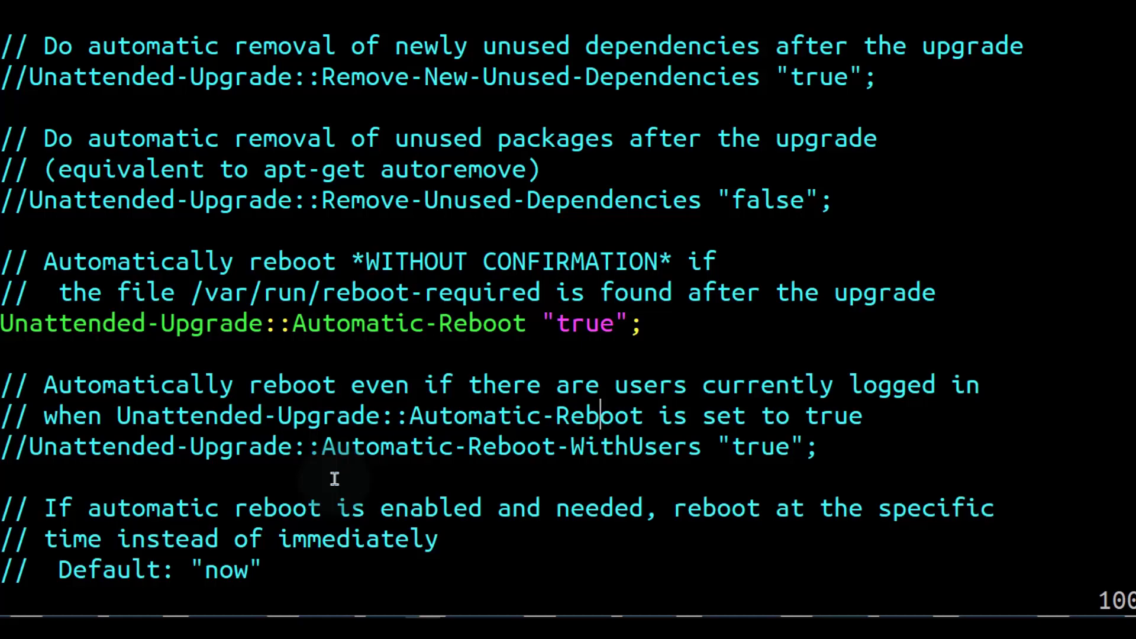
key("shift+z")
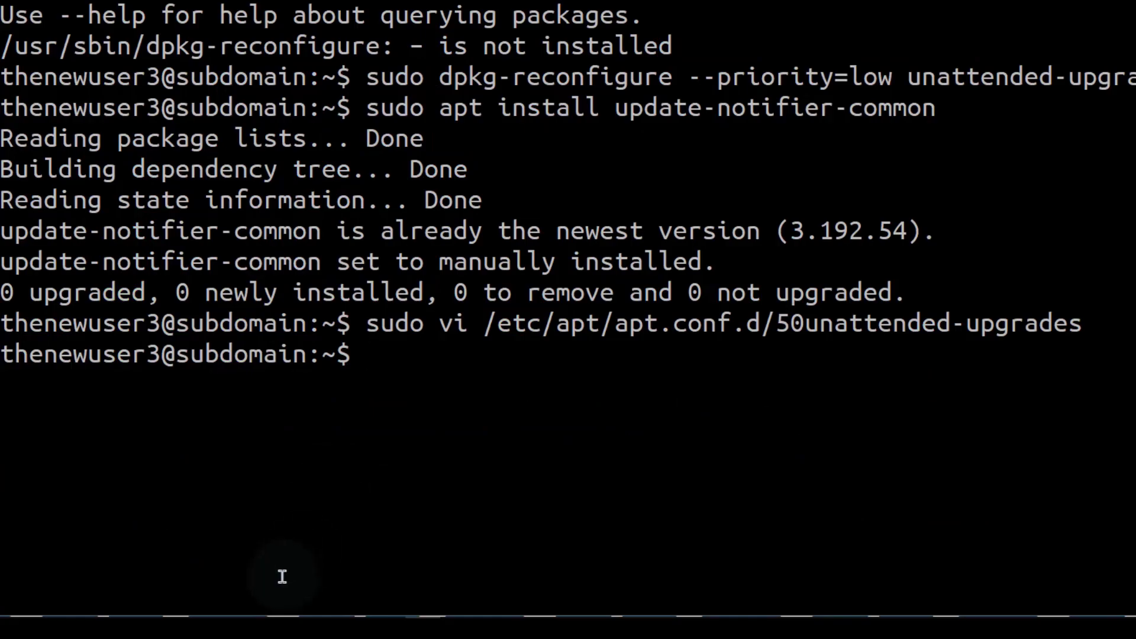
Run sudo apt-config dump APT::Periodic::Unattended-Upgrade and enter the sudo password
key("ctrl+shift+v")
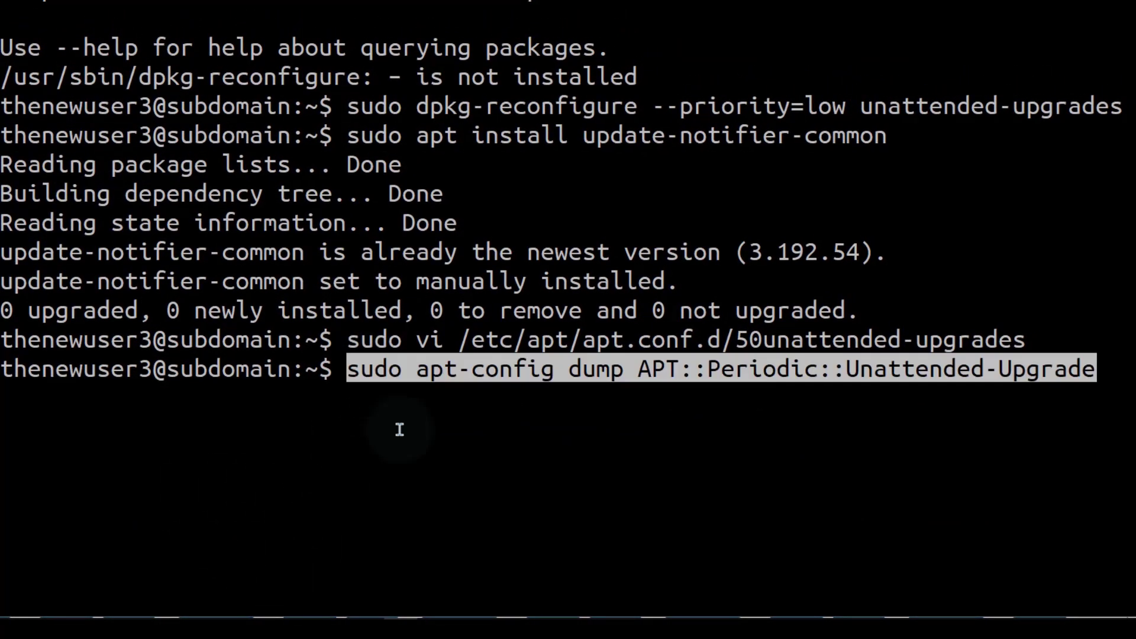
key("Return")
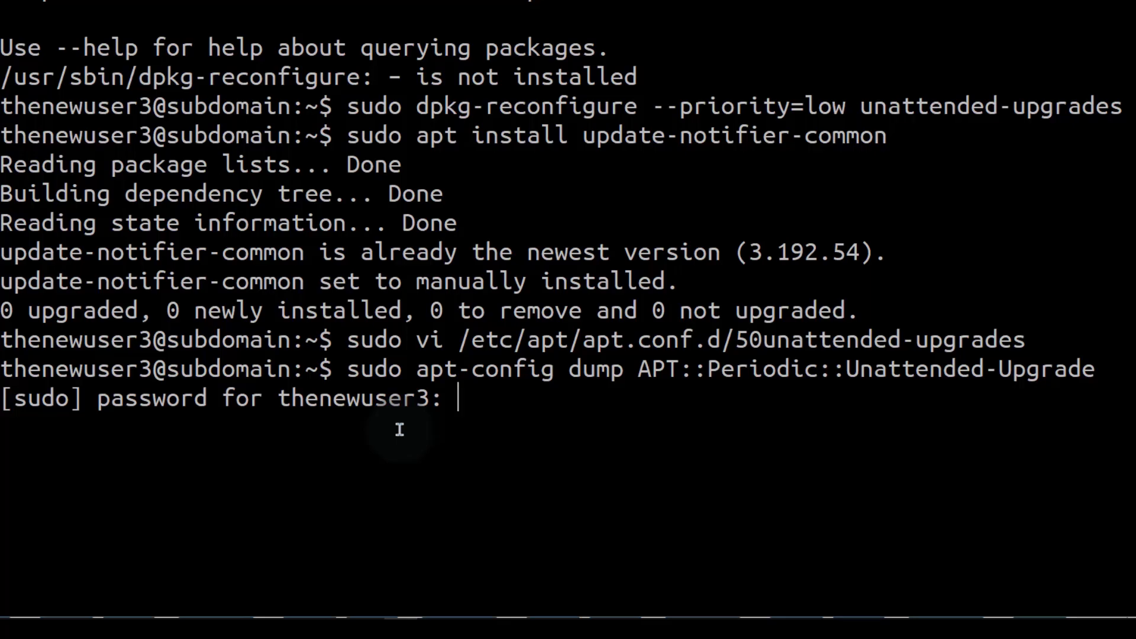
key("Return")
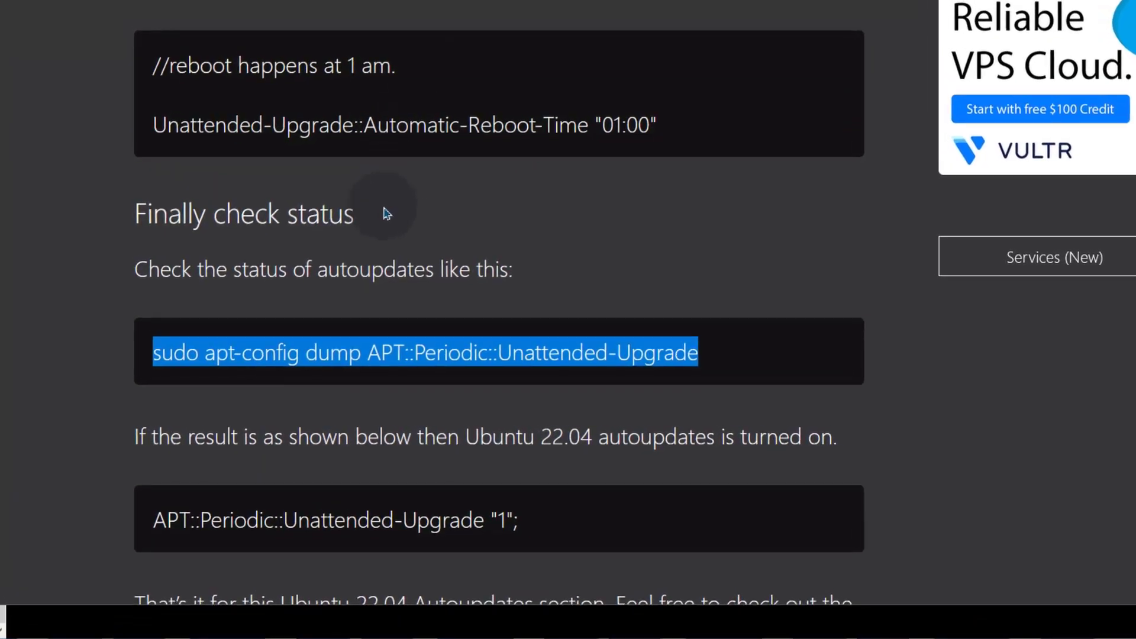
Scroll the Bizanosa article past the autoupdates and SSH sections back to its title
scroll(386, 210, "down", 4)
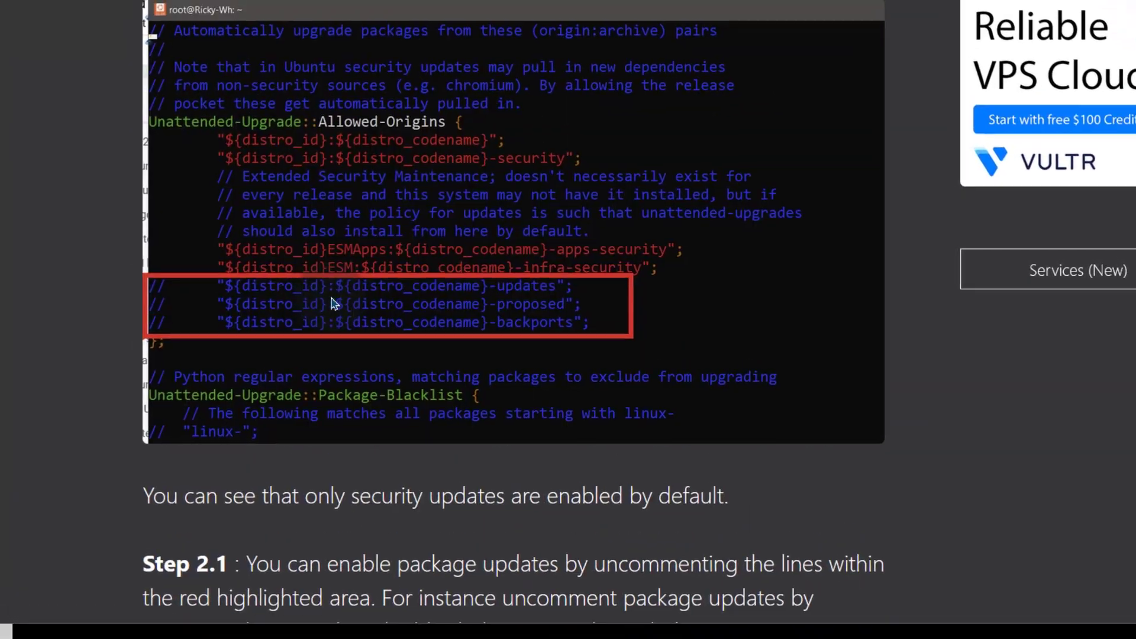
scroll(333, 304, "up", 10)
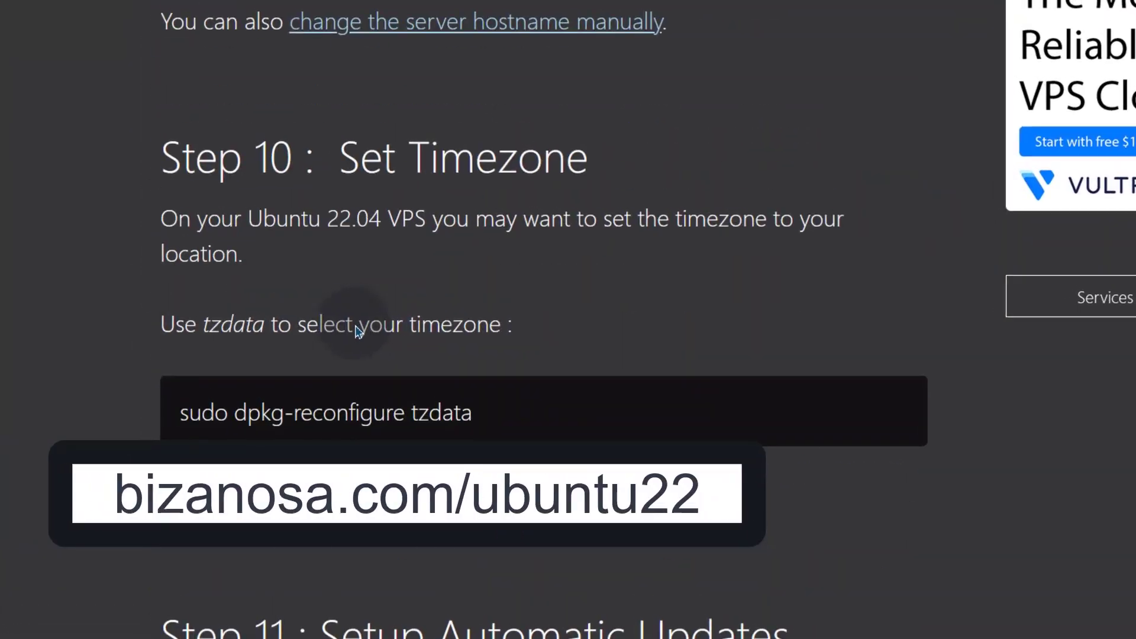
scroll(480, 341, "down", 15)
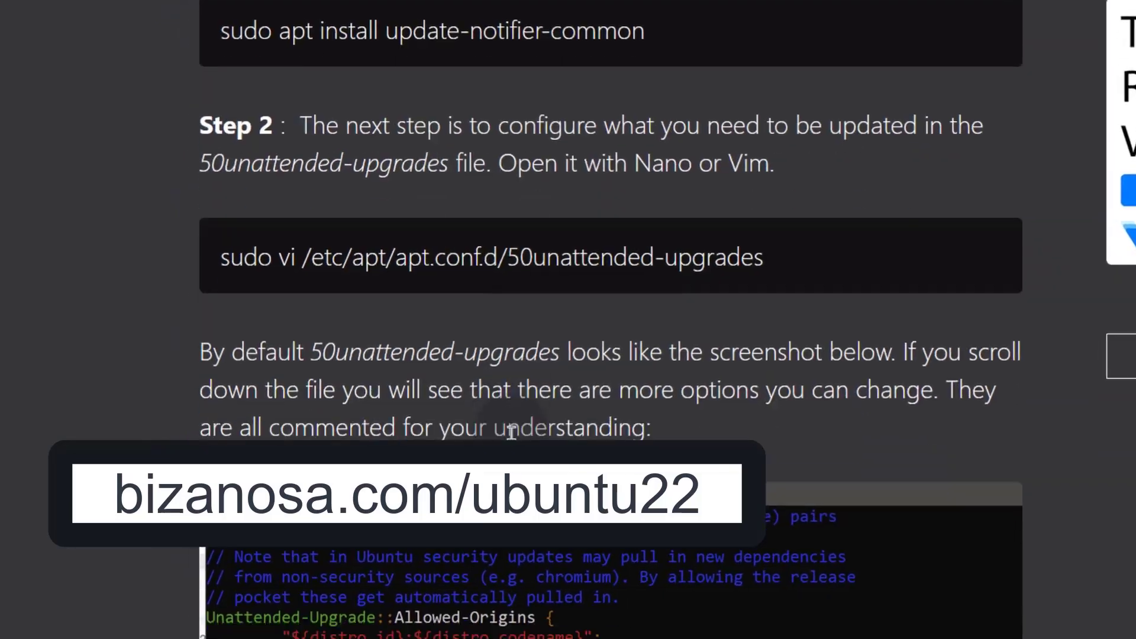
scroll(512, 431, "down", 20)
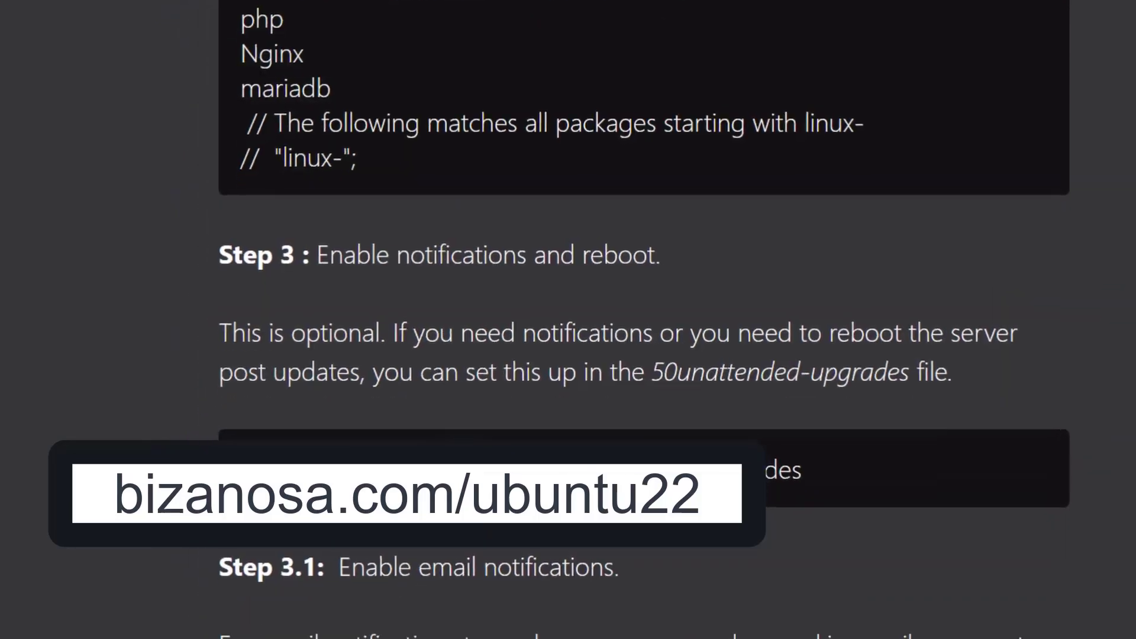
scroll(568, 319, "down", 20)
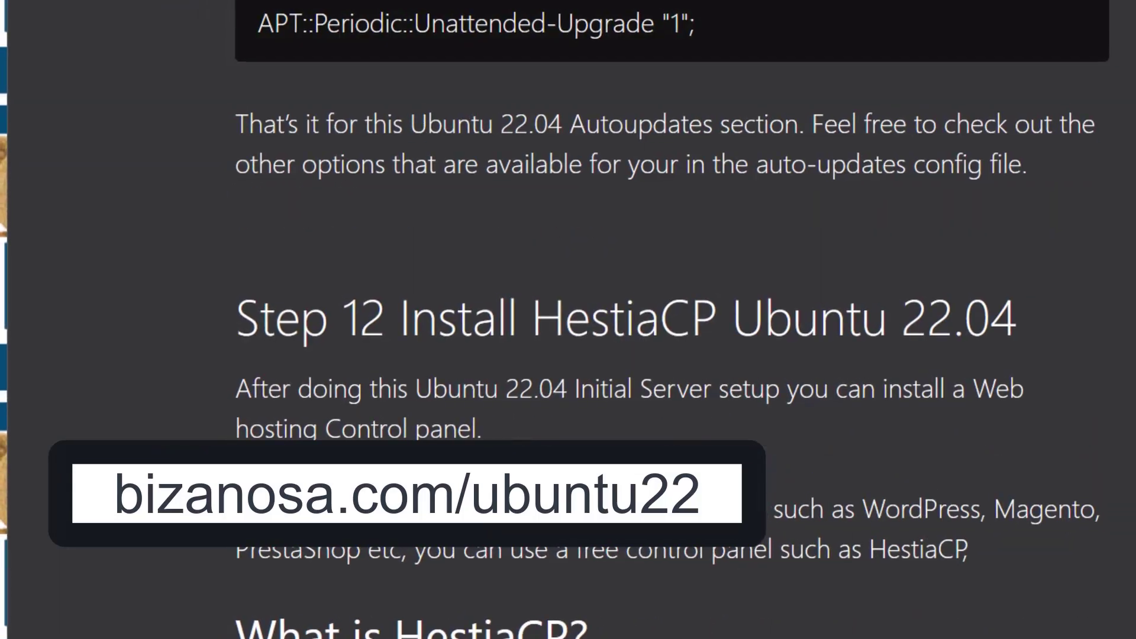
scroll(608, 464, "up", 5)
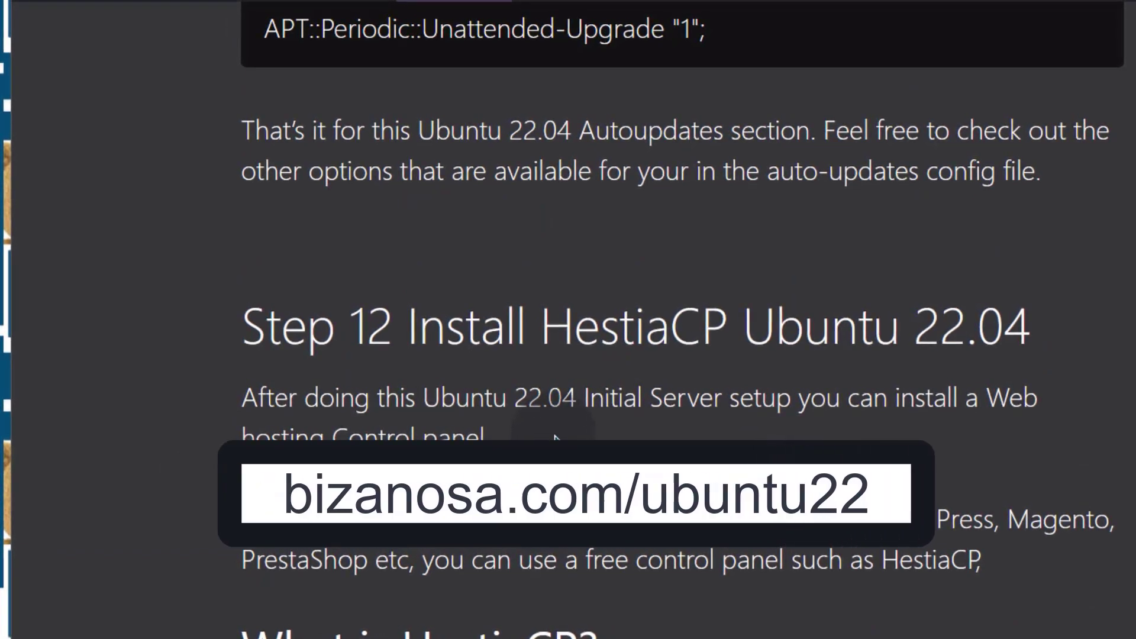
scroll(609, 465, "down", 4)
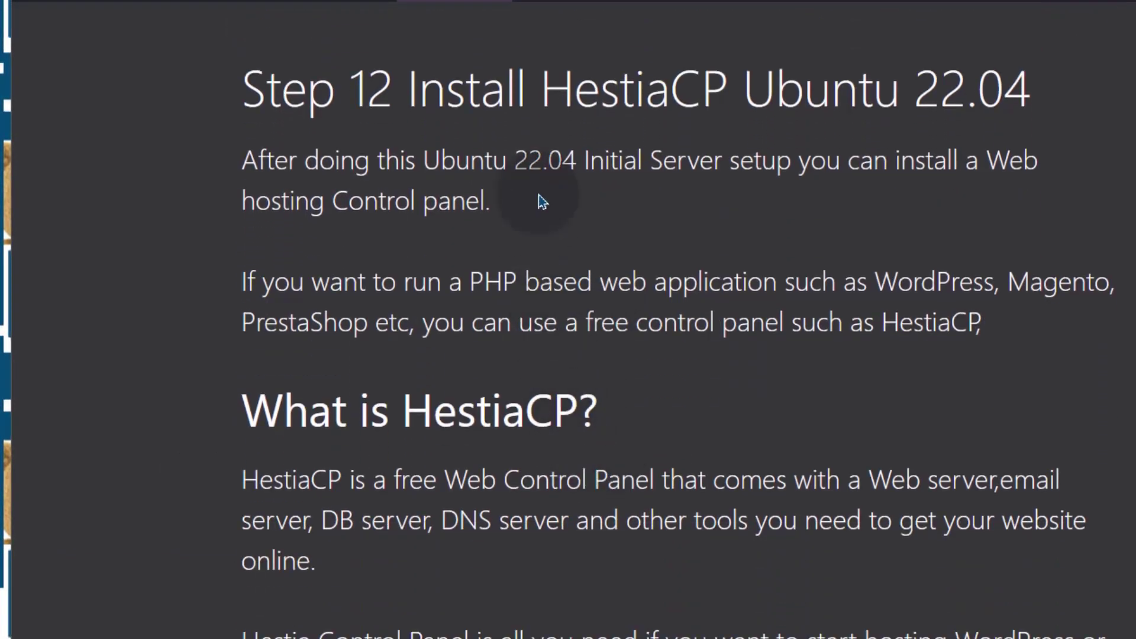
scroll(555, 115, "down", 1)
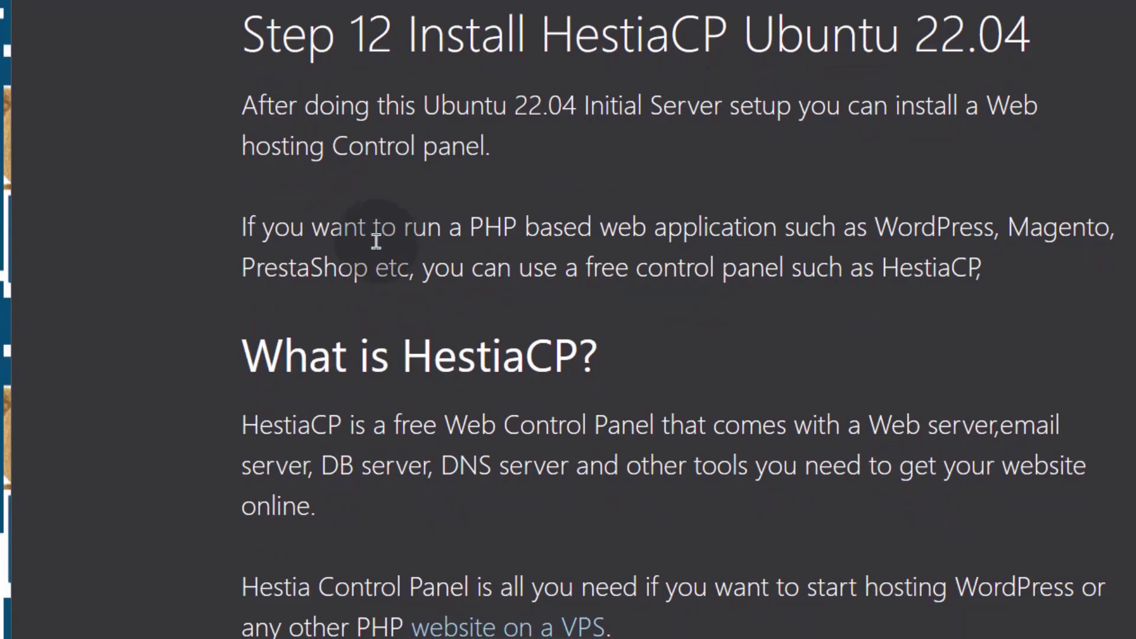
scroll(556, 340, "down", 3)
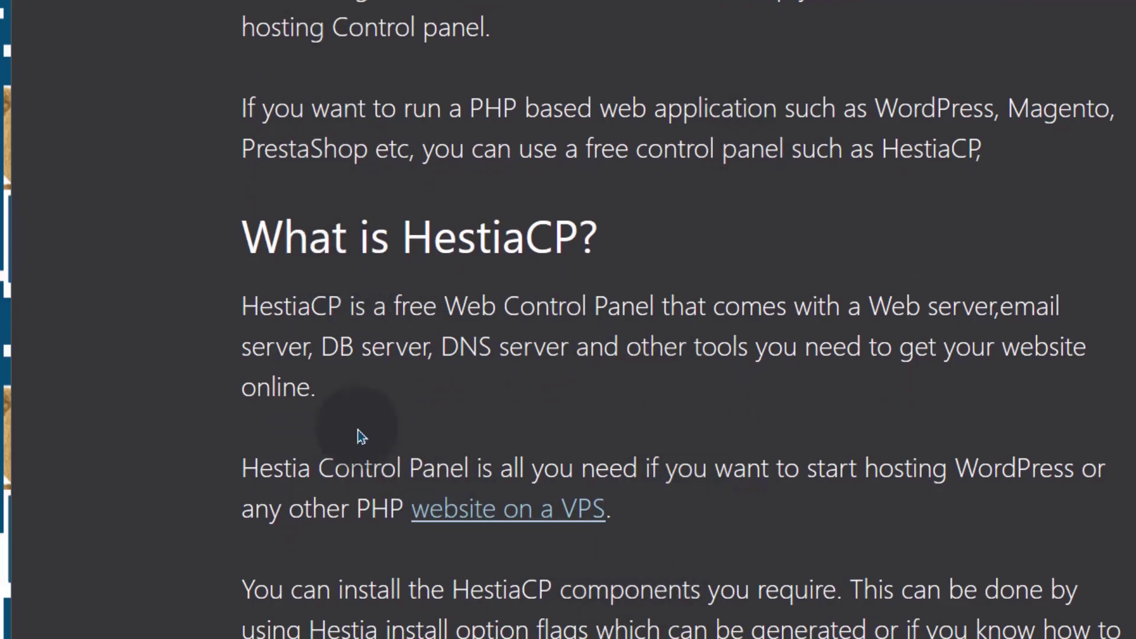
scroll(666, 443, "down", 6)
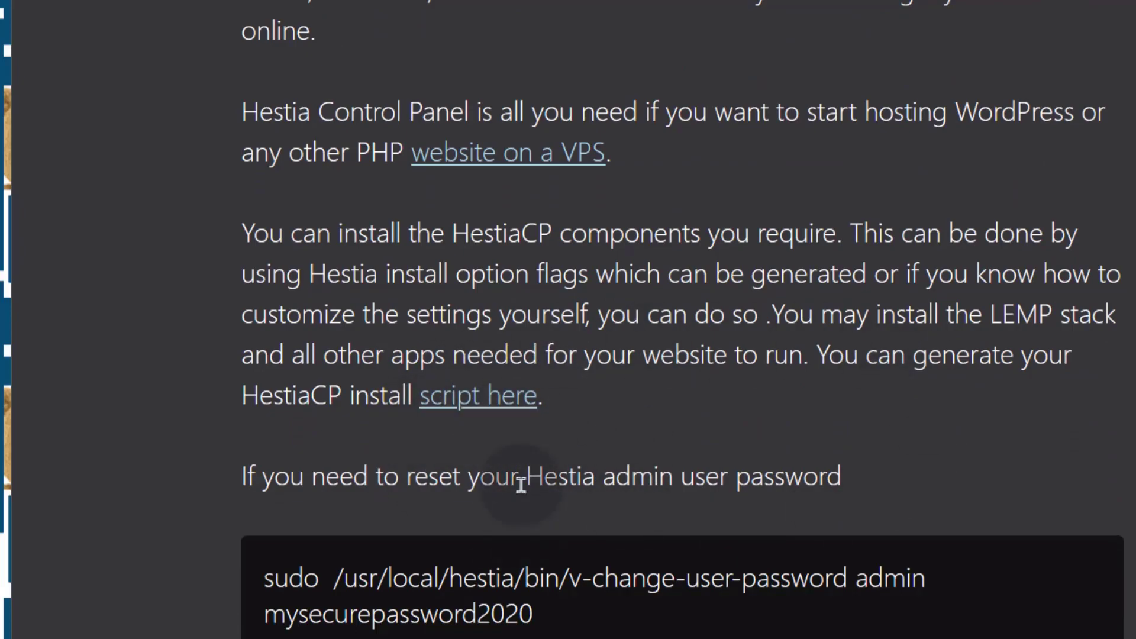
scroll(520, 481, "down", 2)
scroll(568, 532, "down", 4)
scroll(555, 524, "up", 4)
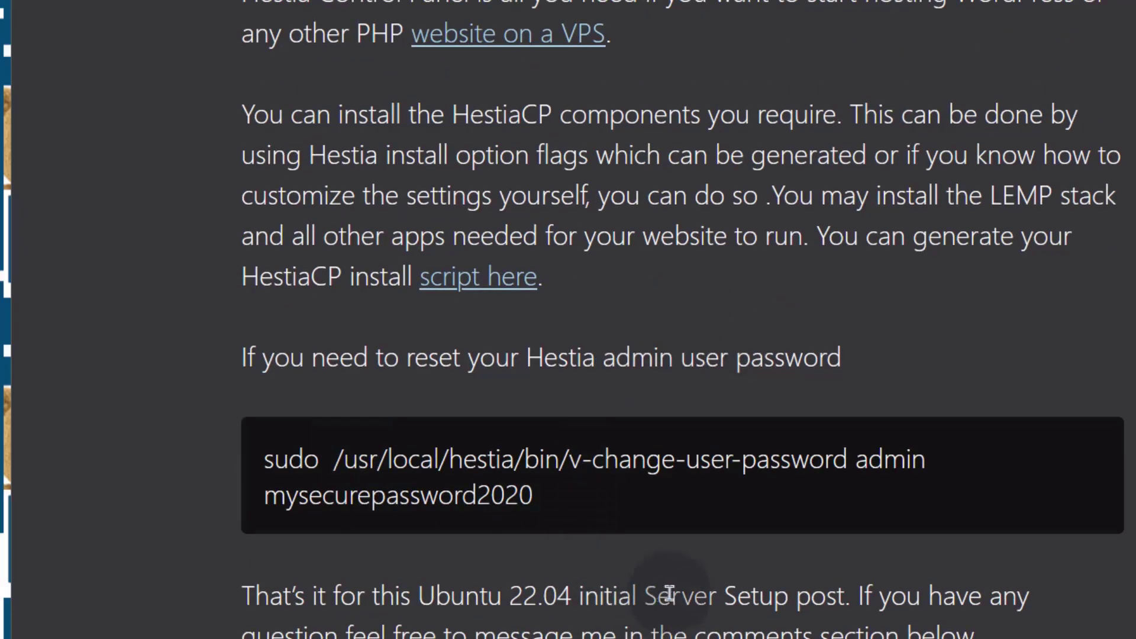
scroll(584, 597, "up", 4)
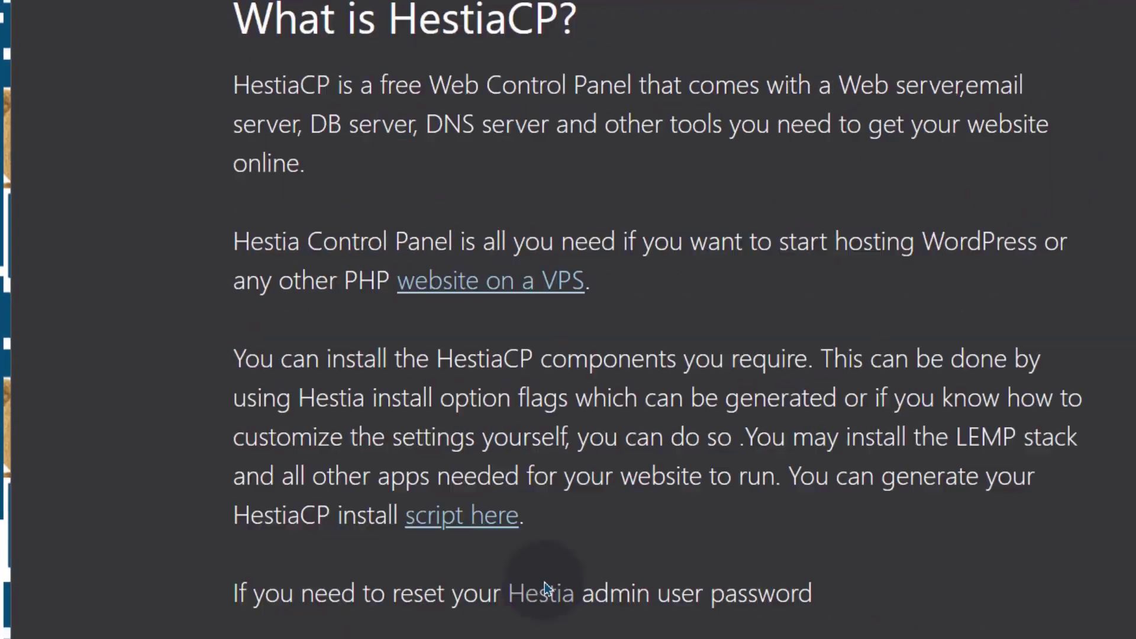
scroll(545, 582, "up", 10)
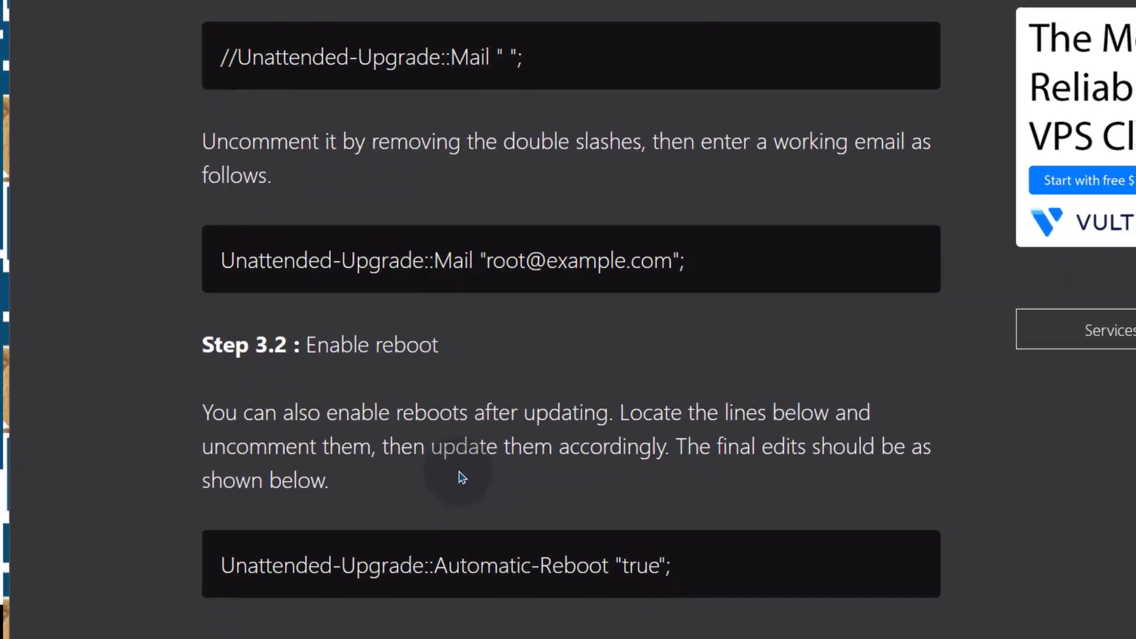
scroll(462, 477, "up", 10)
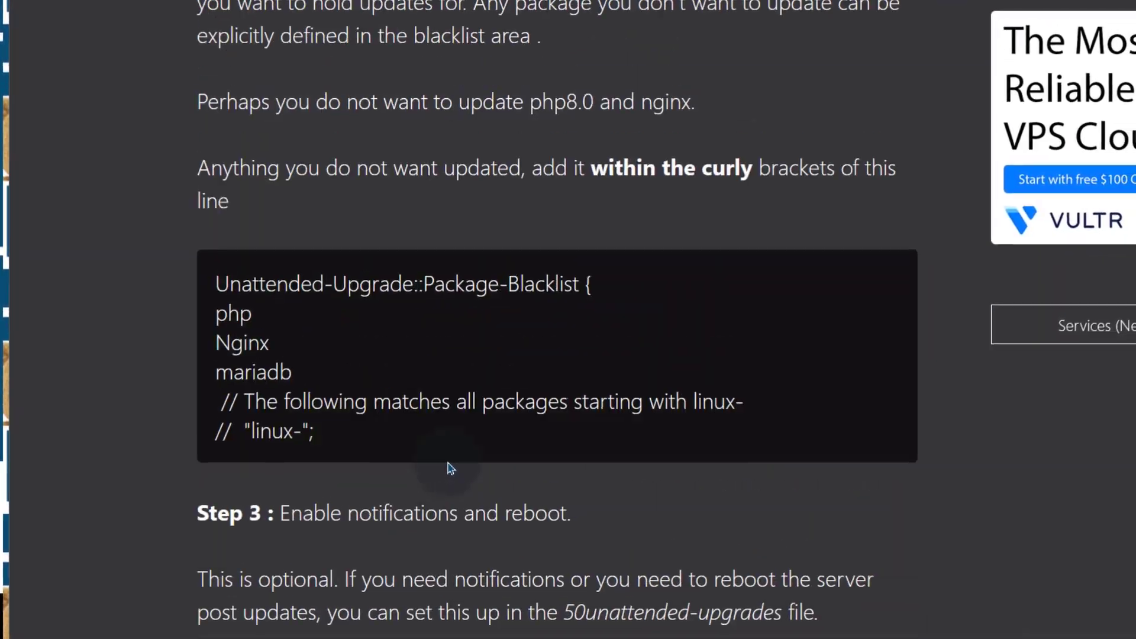
scroll(547, 319, "up", 15)
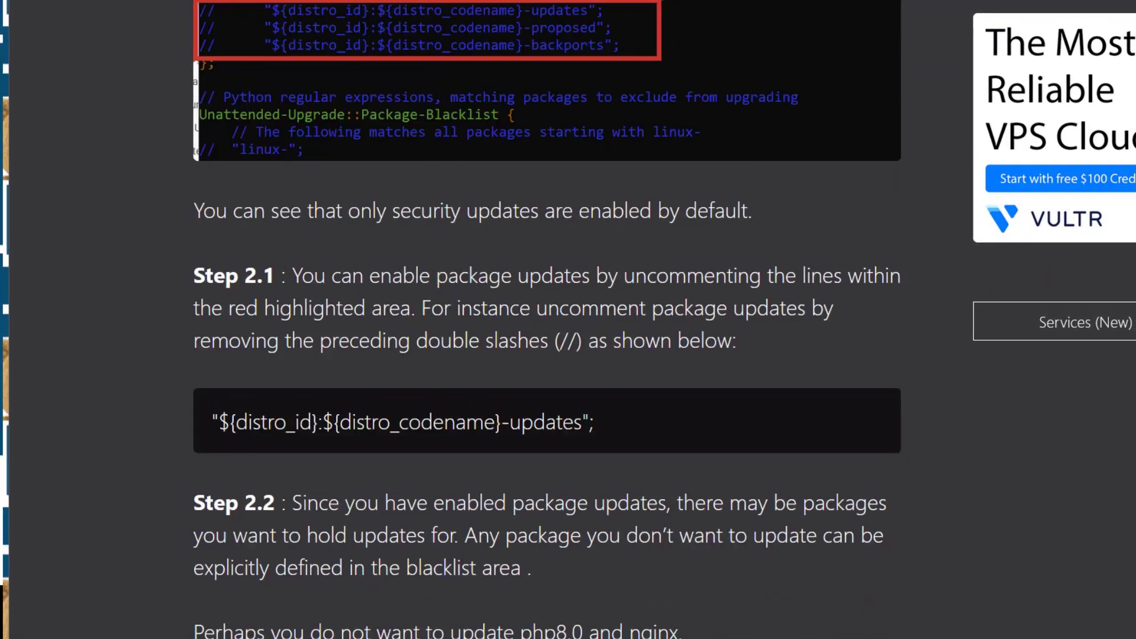
scroll(261, 202, "up", 20)
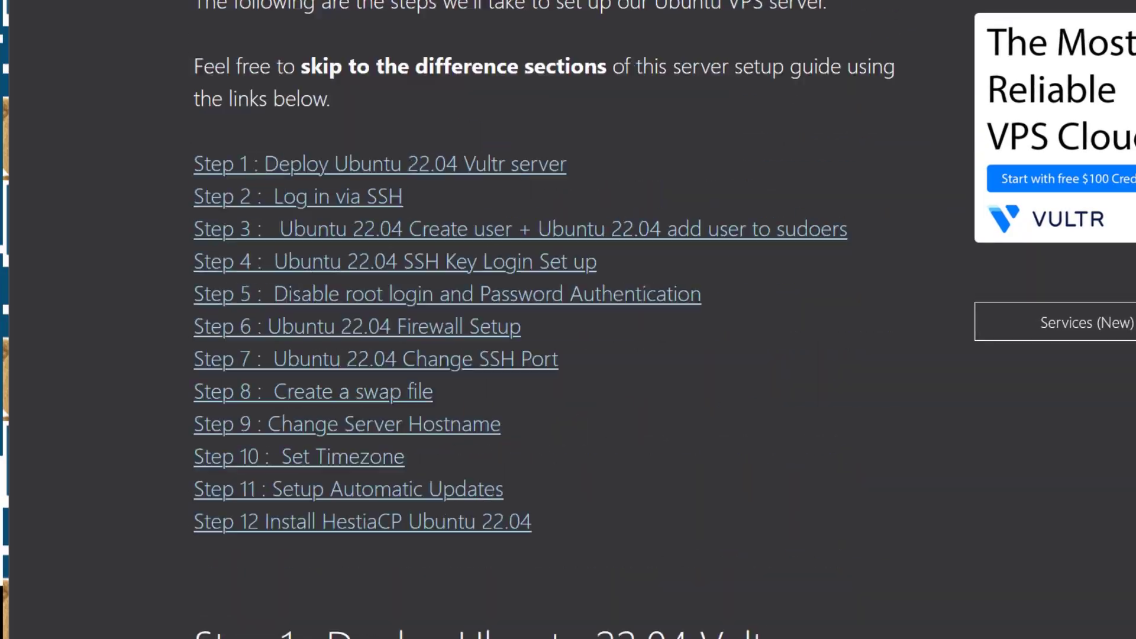
scroll(444, 302, "down", 15)
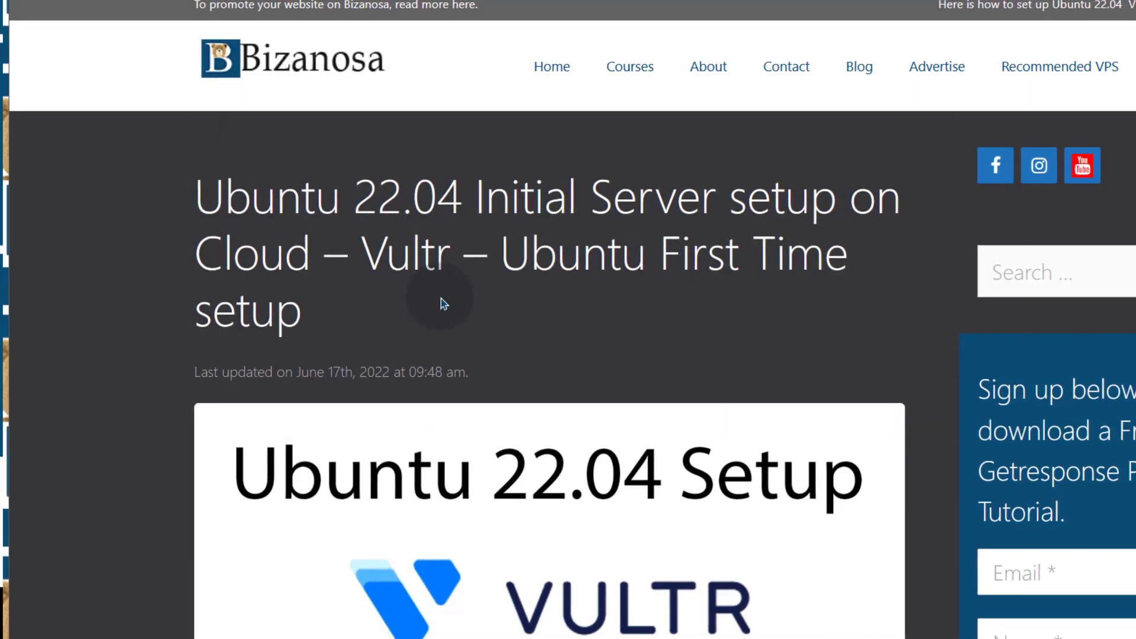
scroll(279, 436, "down", 2)
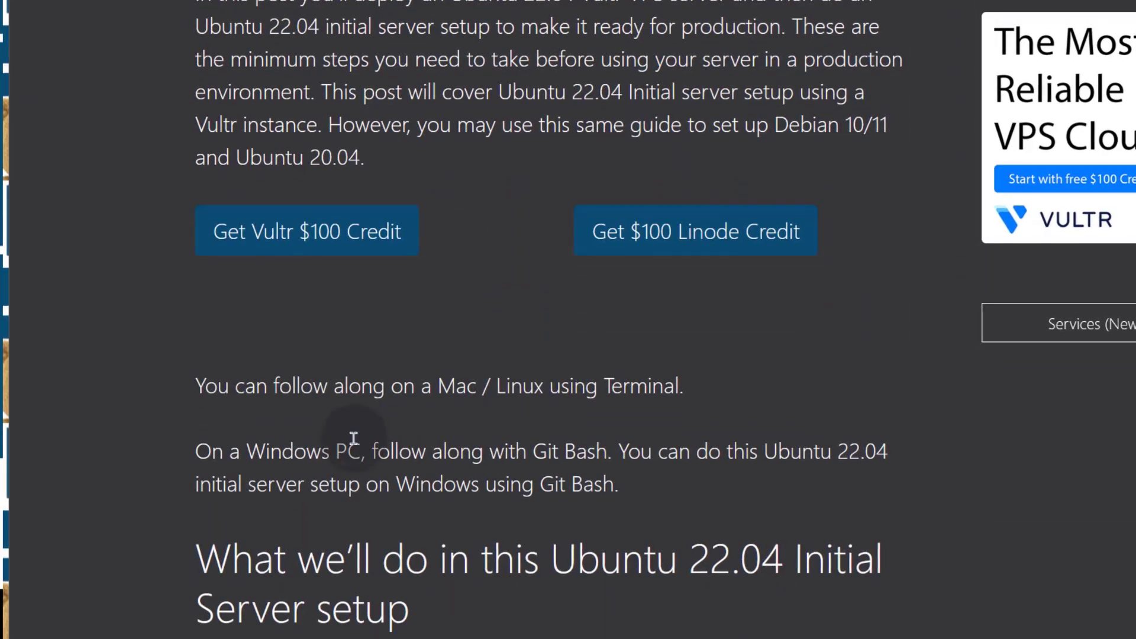
scroll(376, 445, "up", 5)
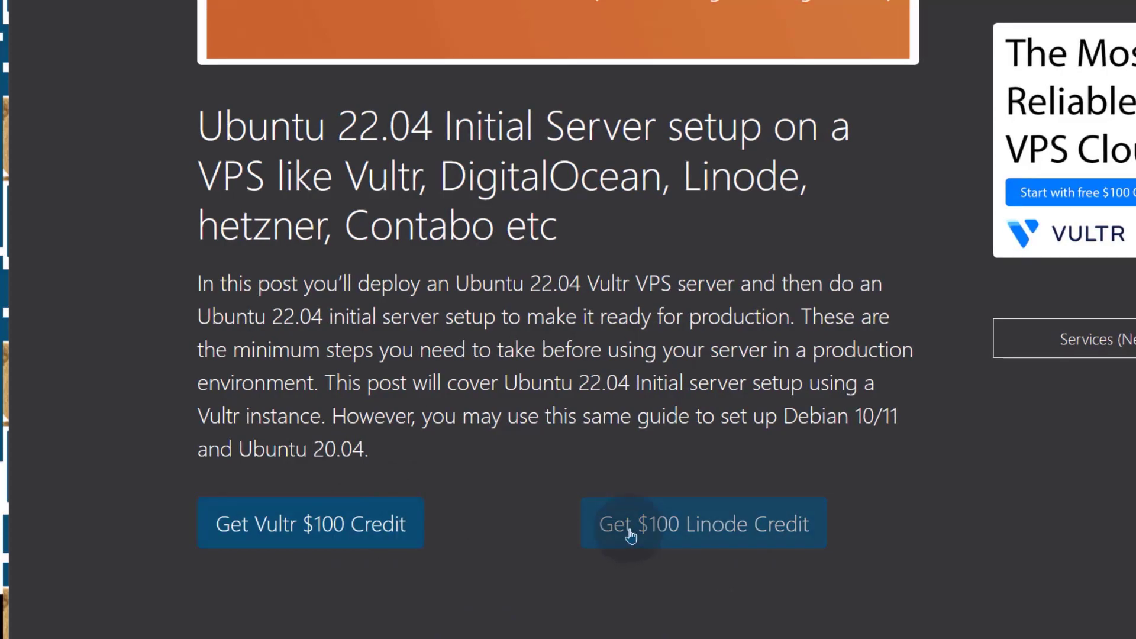
scroll(537, 482, "up", 8)
scroll(532, 515, "down", 6)
scroll(532, 518, "down", 3)
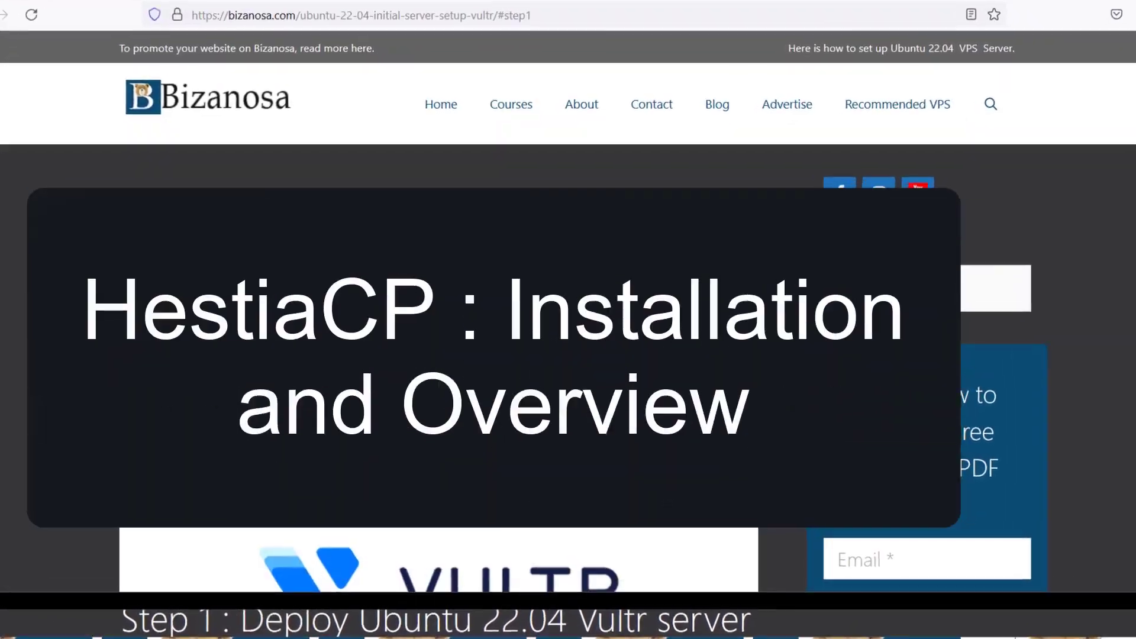
Scroll to the article's table of contents listing Steps 1 to 12 and highlight it
left_click(207, 278)
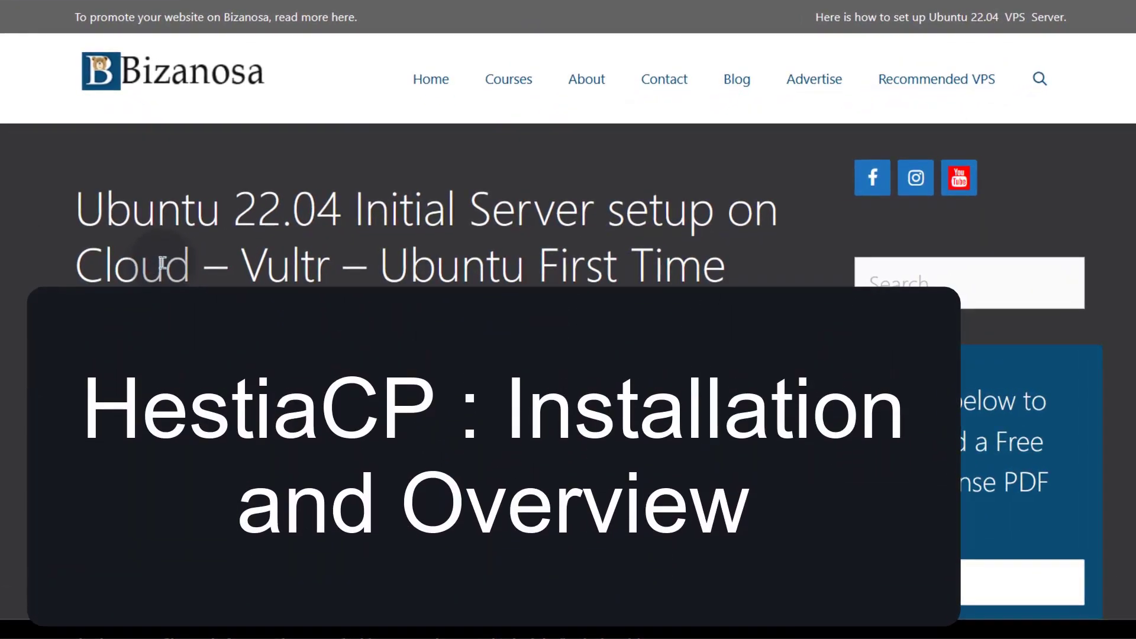
scroll(161, 263, "down", 10)
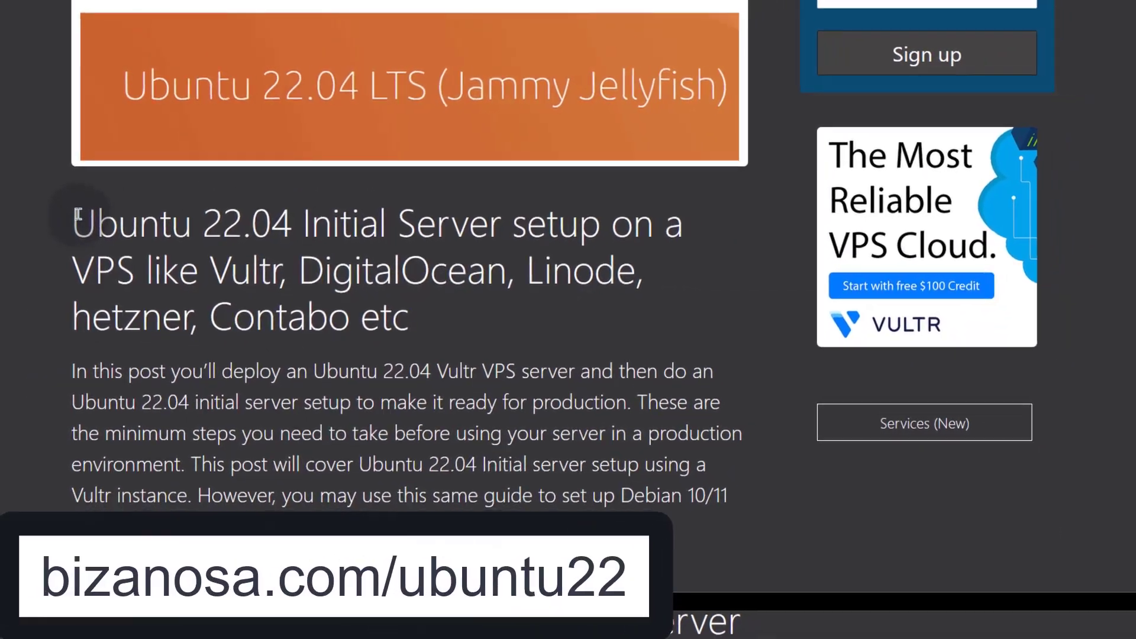
scroll(78, 214, "down", 2)
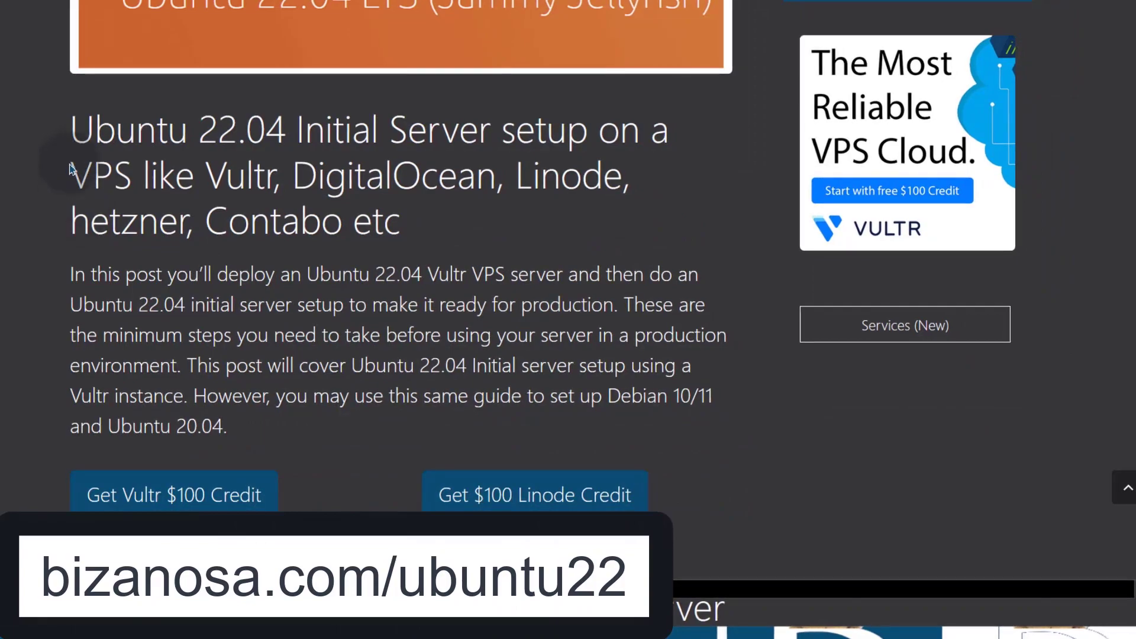
left_click_drag(69, 129, 354, 221)
scroll(369, 343, "down", 6)
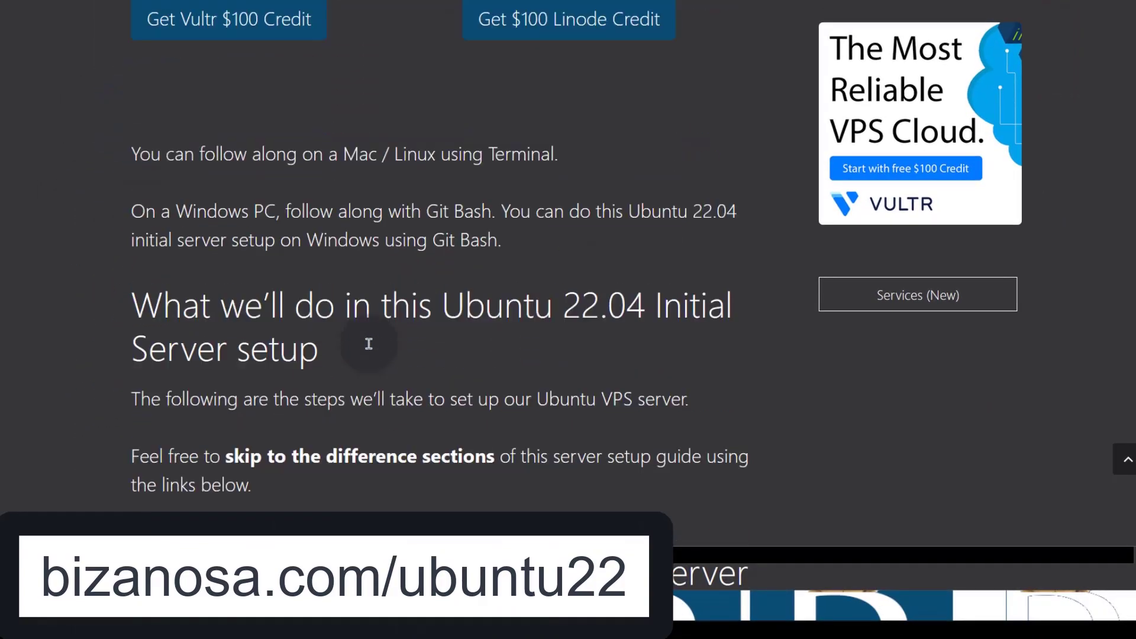
scroll(369, 343, "down", 6)
left_click_drag(117, 143, 479, 469)
left_click(480, 470)
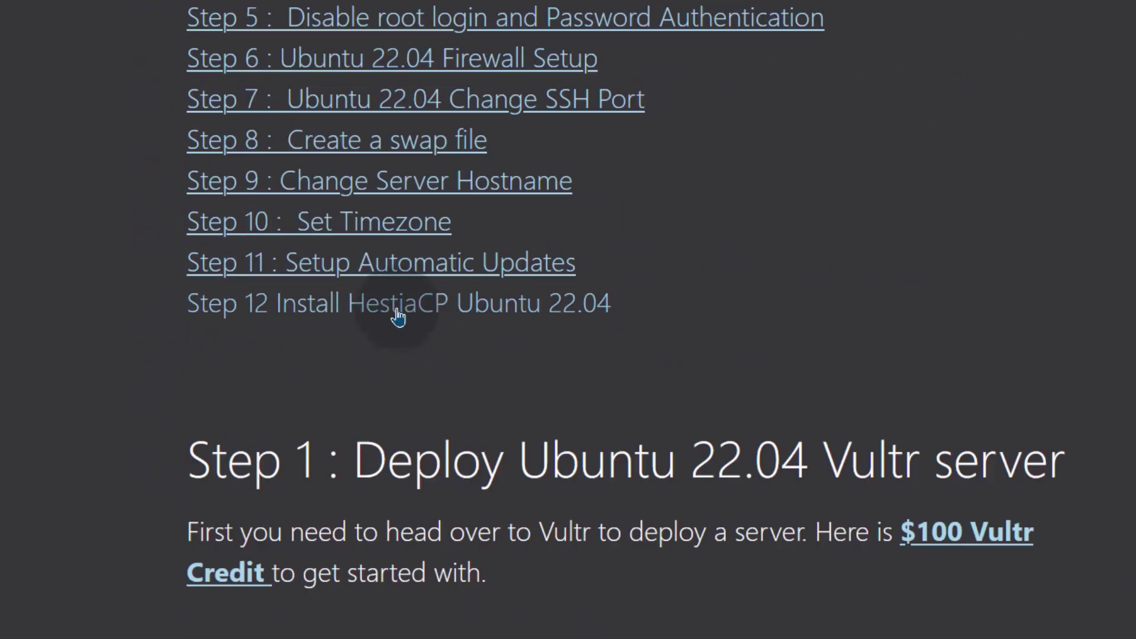
Jump to Step 12 Install HestiaCP and open the HestiaCP install script generator
left_click(398, 316)
scroll(631, 459, "down", 8)
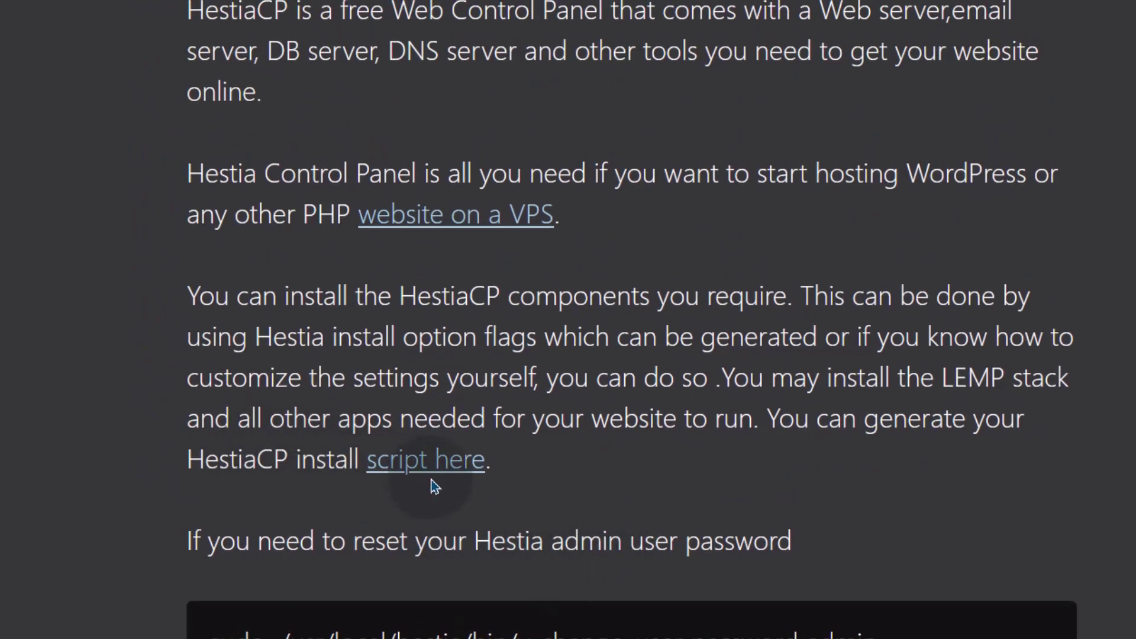
left_click(423, 463)
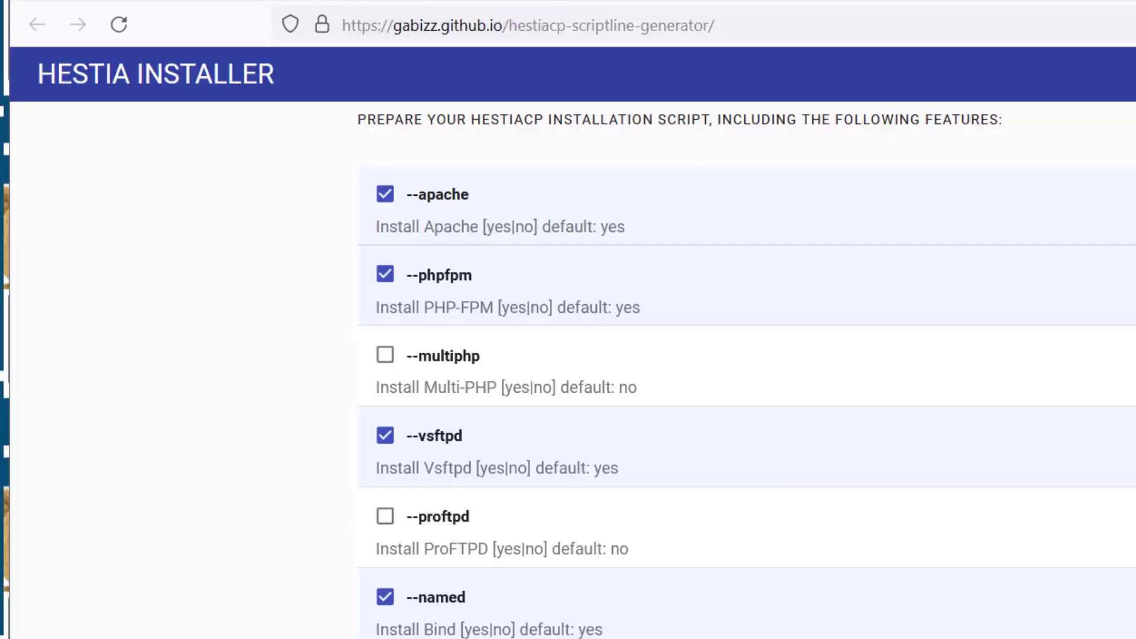
Run sudo reboot on the server, then open the Chicago server's actions in Vultr Instances
key("alt+Tab")
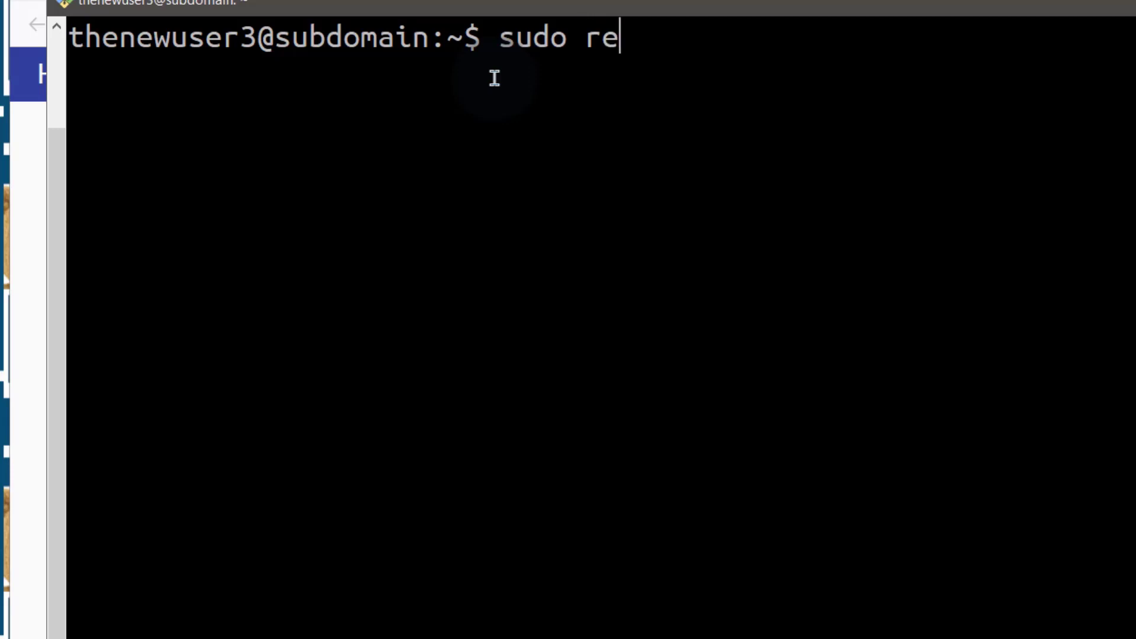
key("Return")
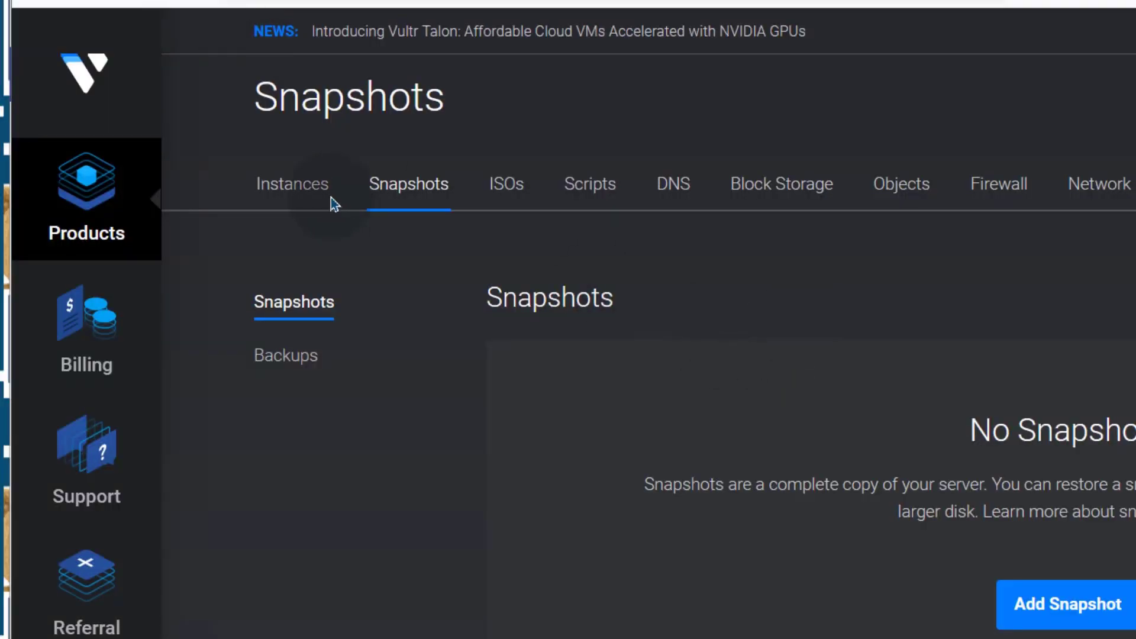
left_click(292, 184)
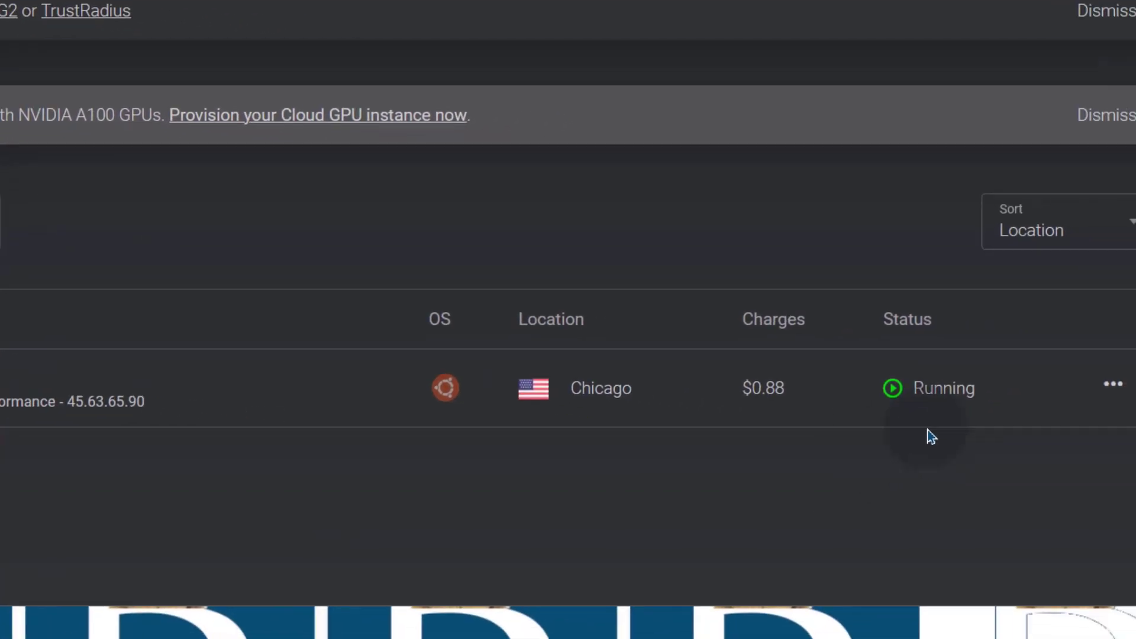
left_click(1000, 372)
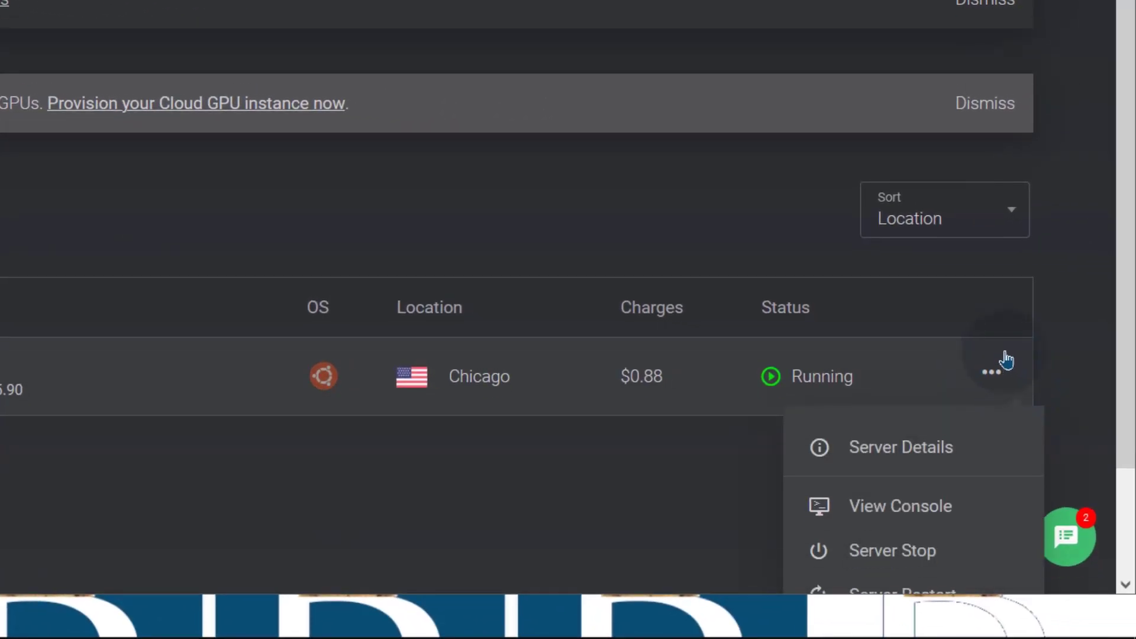
Choose Server Restart for the Chicago server, confirm the hard restart, and check it restarted
scroll(1026, 360, "down", 2)
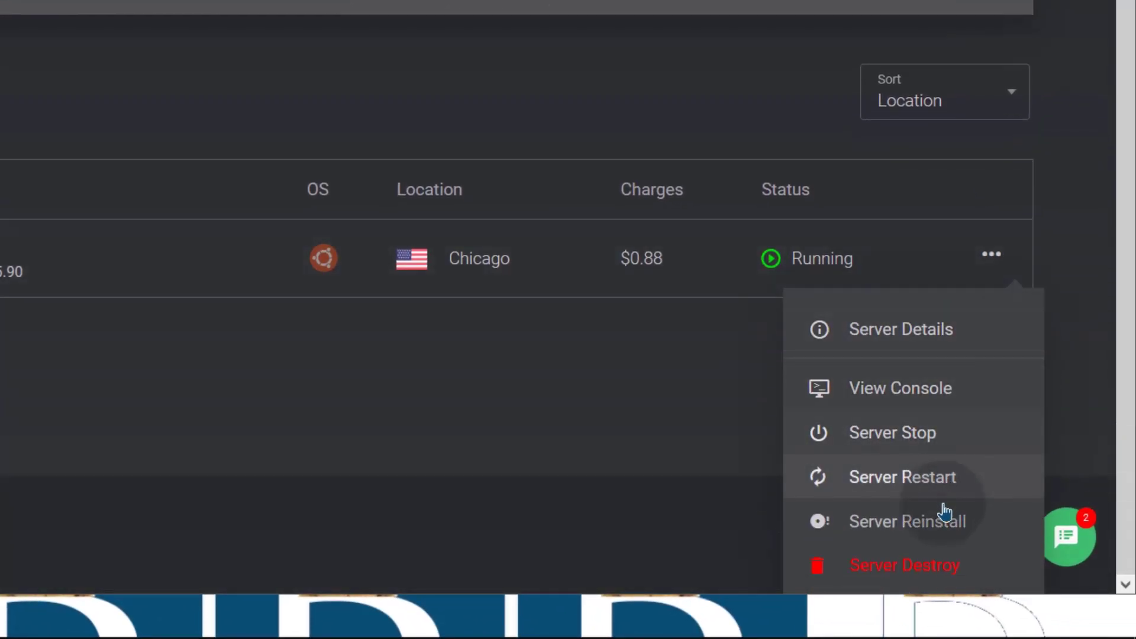
left_click(904, 478)
left_click(919, 518)
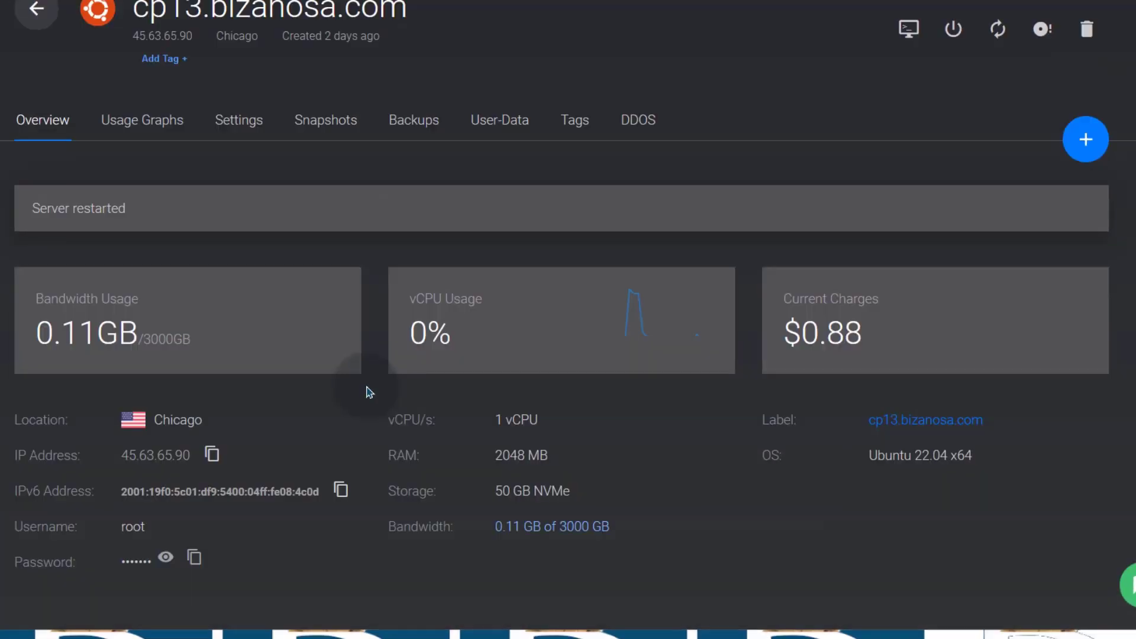
left_click(796, 319)
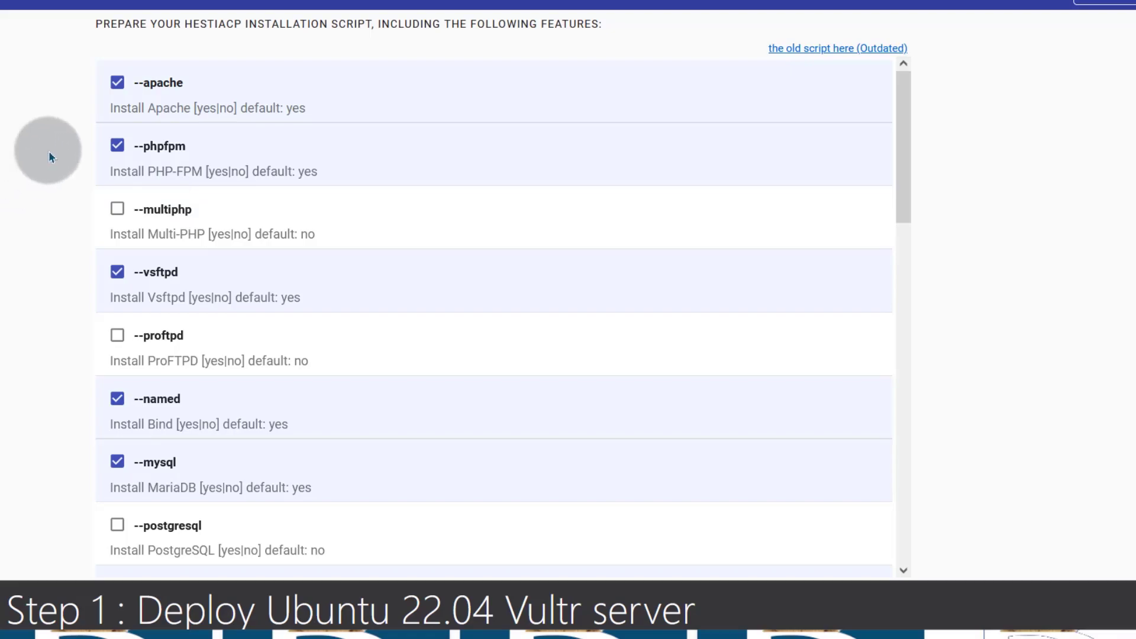
Exclude Apache and Vsftpd, and include Multi-PHP and ProFTPD in the install features
left_click(117, 86)
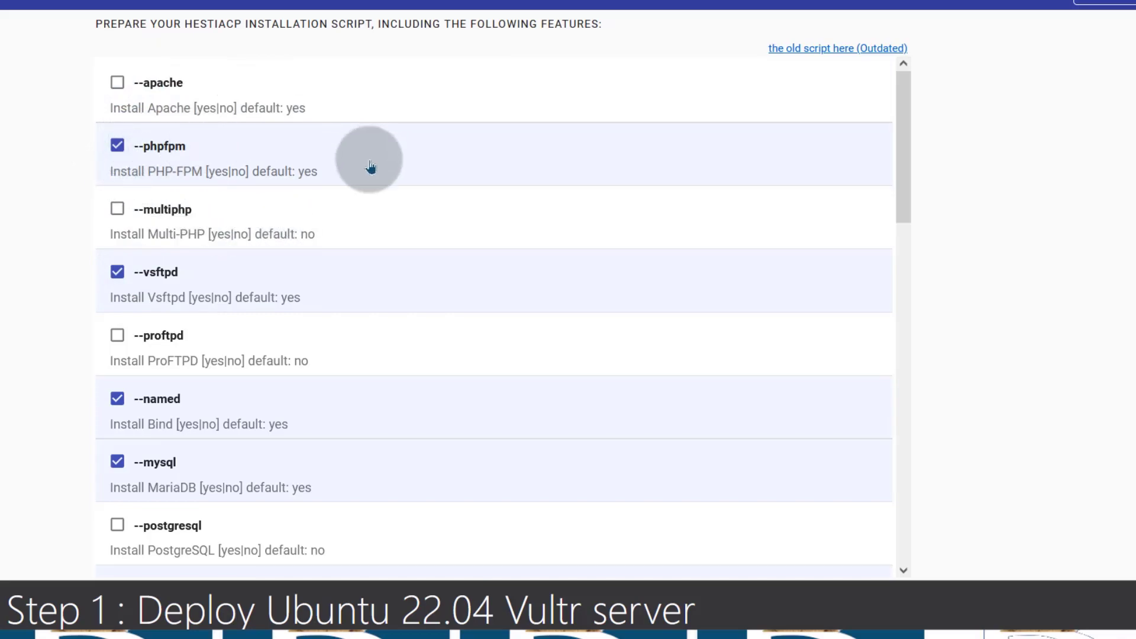
scroll(349, 221, "down", 2)
left_click(116, 119)
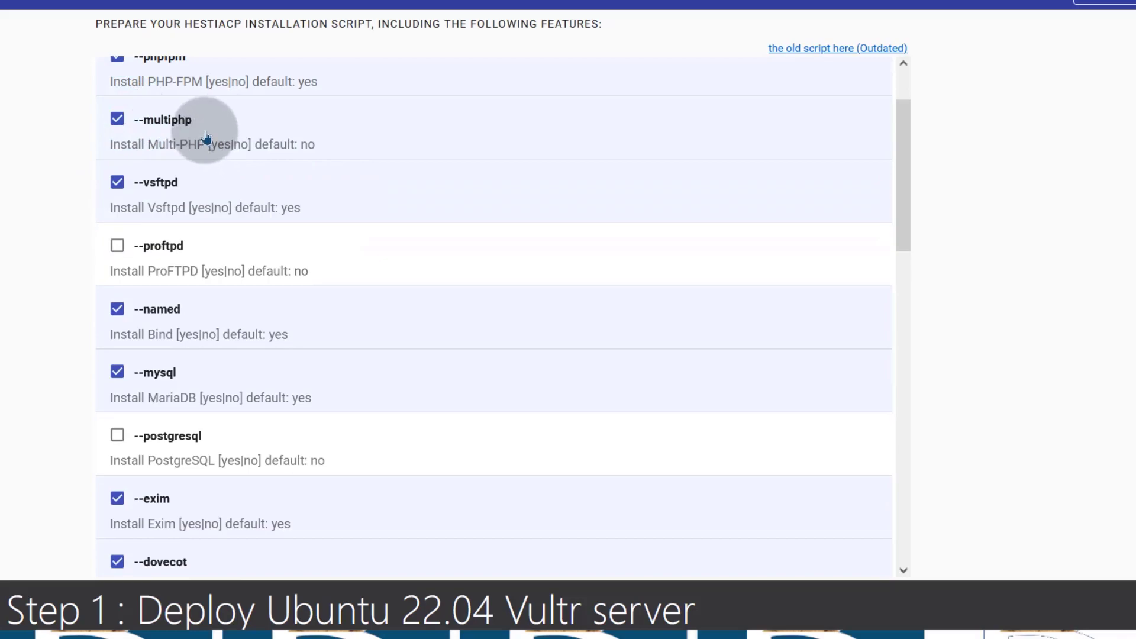
scroll(178, 231, "down", 2)
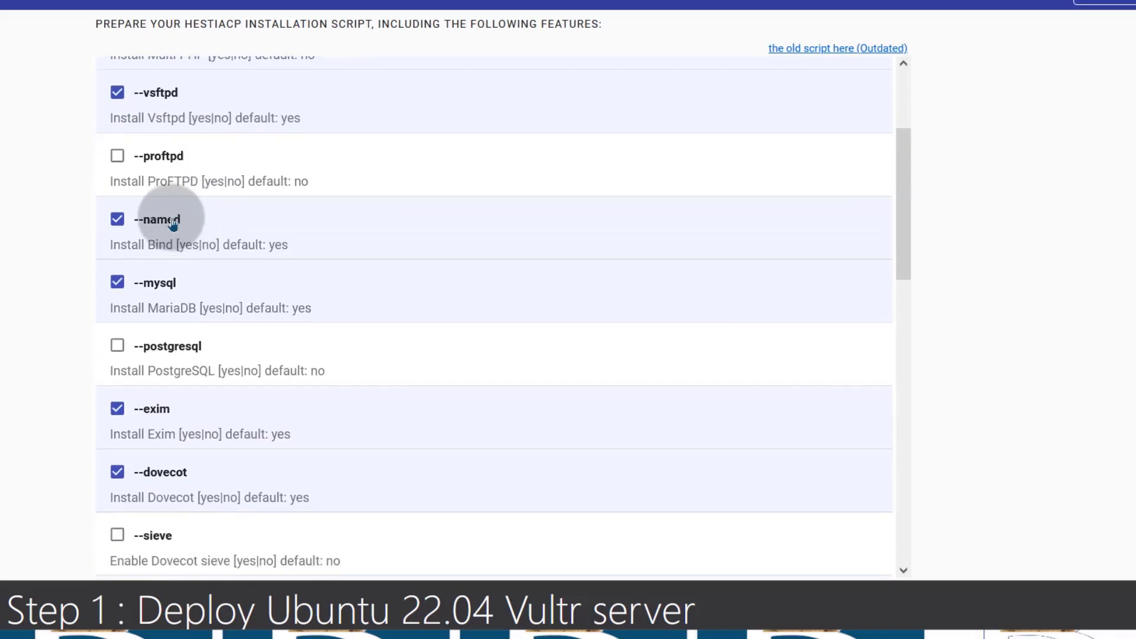
left_click(117, 156)
left_click(117, 93)
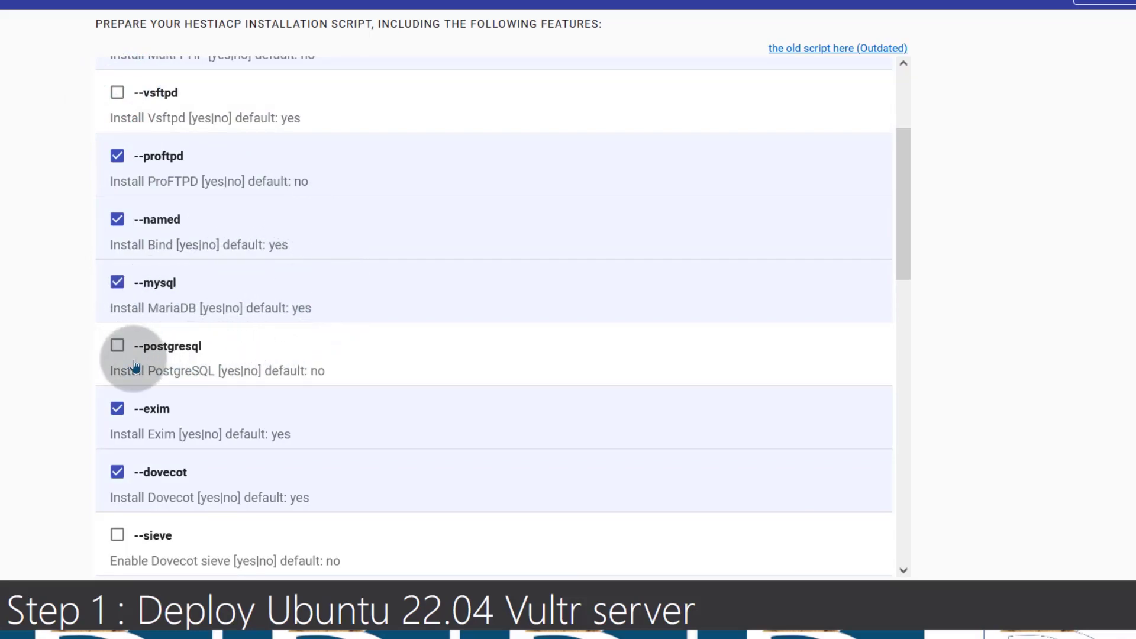
Uncheck --api and check --force further down the feature list
scroll(141, 365, "down", 3)
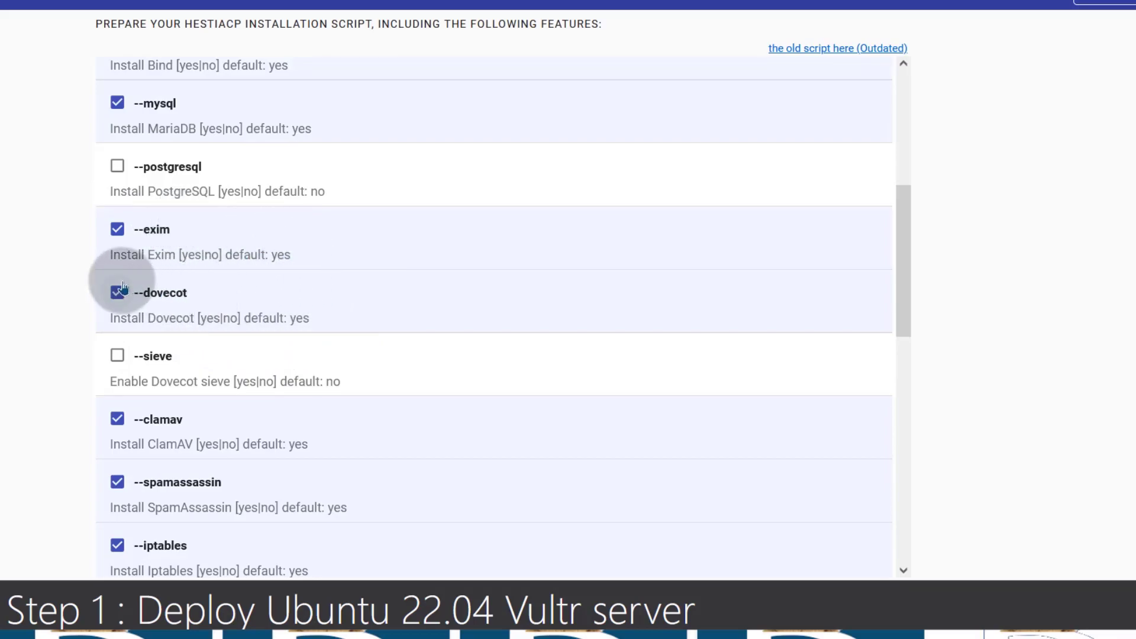
scroll(115, 278, "down", 2)
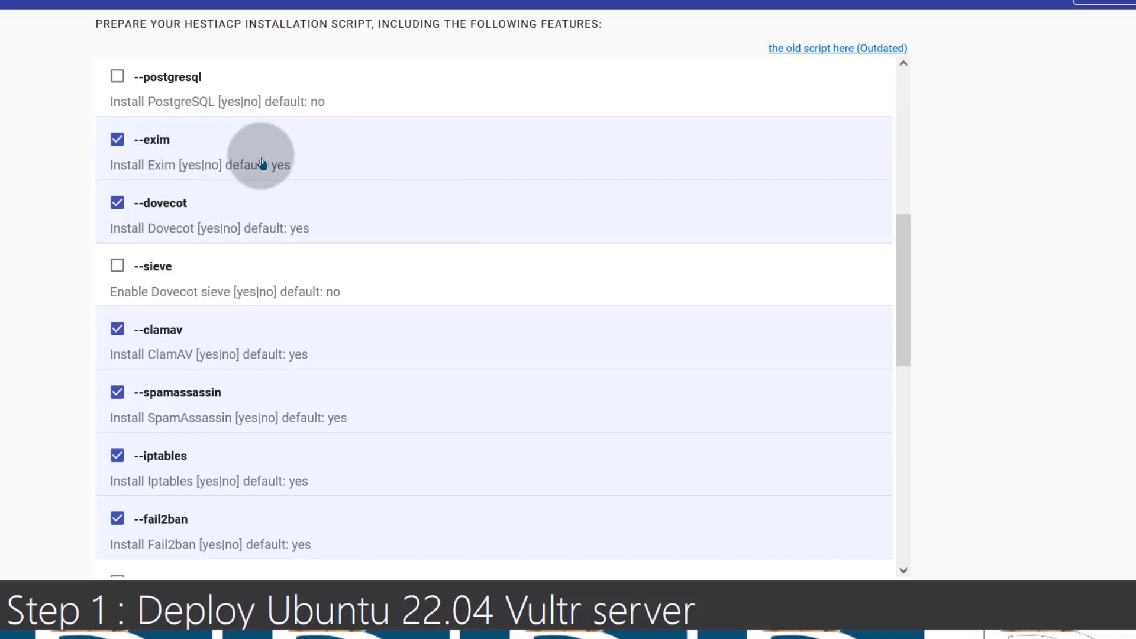
scroll(262, 165, "down", 2)
scroll(281, 161, "down", 1)
scroll(177, 168, "up", 1)
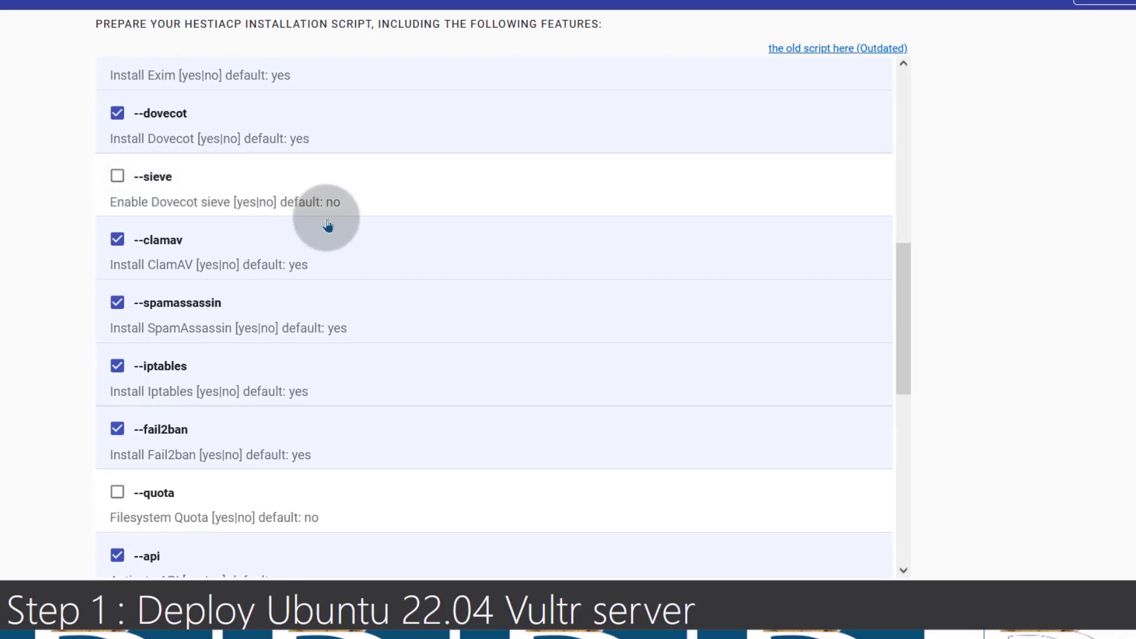
scroll(262, 267, "down", 2)
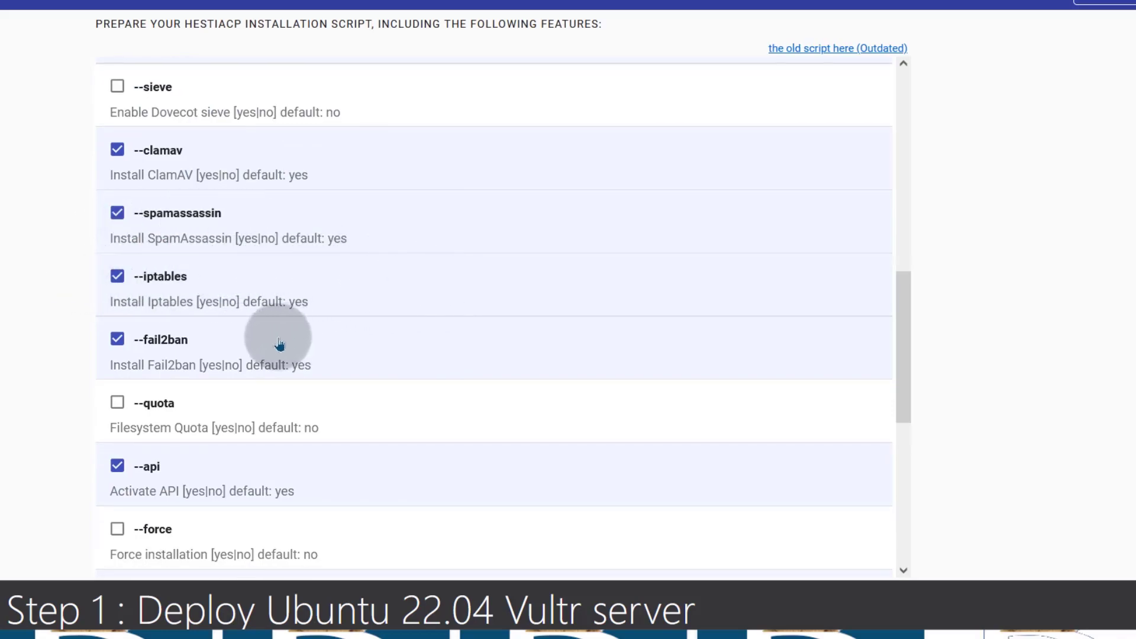
scroll(278, 344, "down", 3)
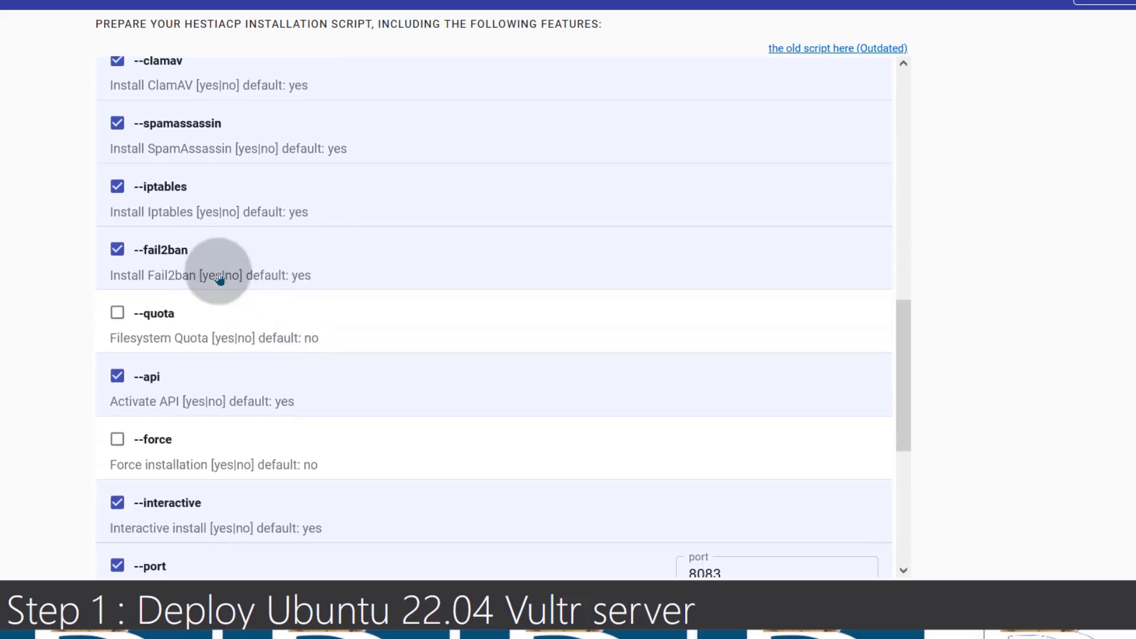
scroll(248, 266, "down", 1)
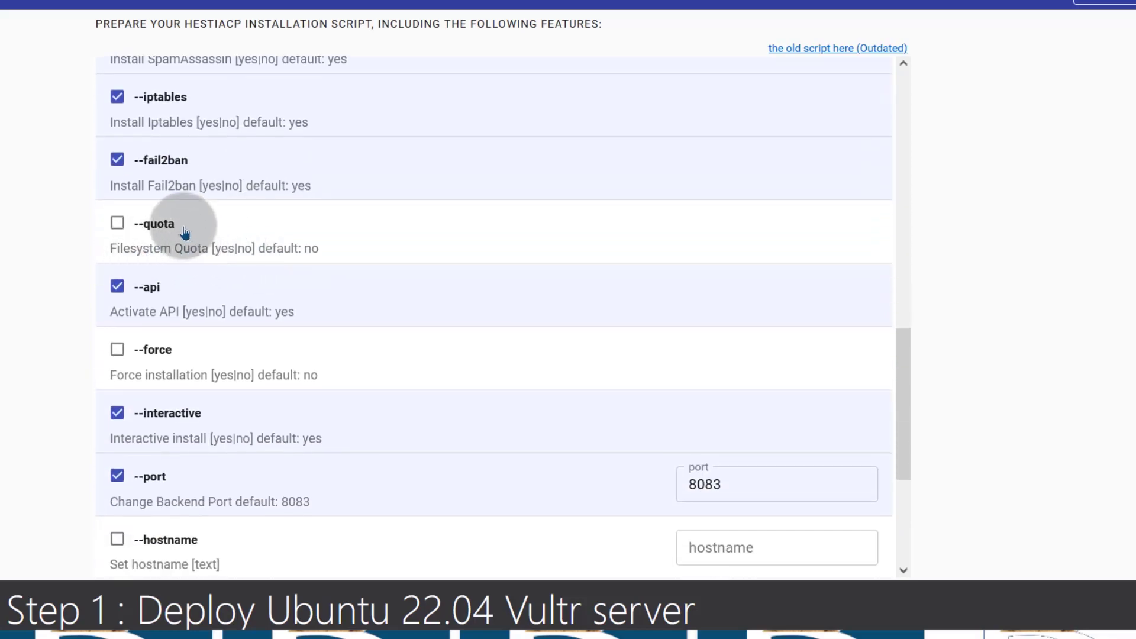
scroll(258, 238, "down", 1)
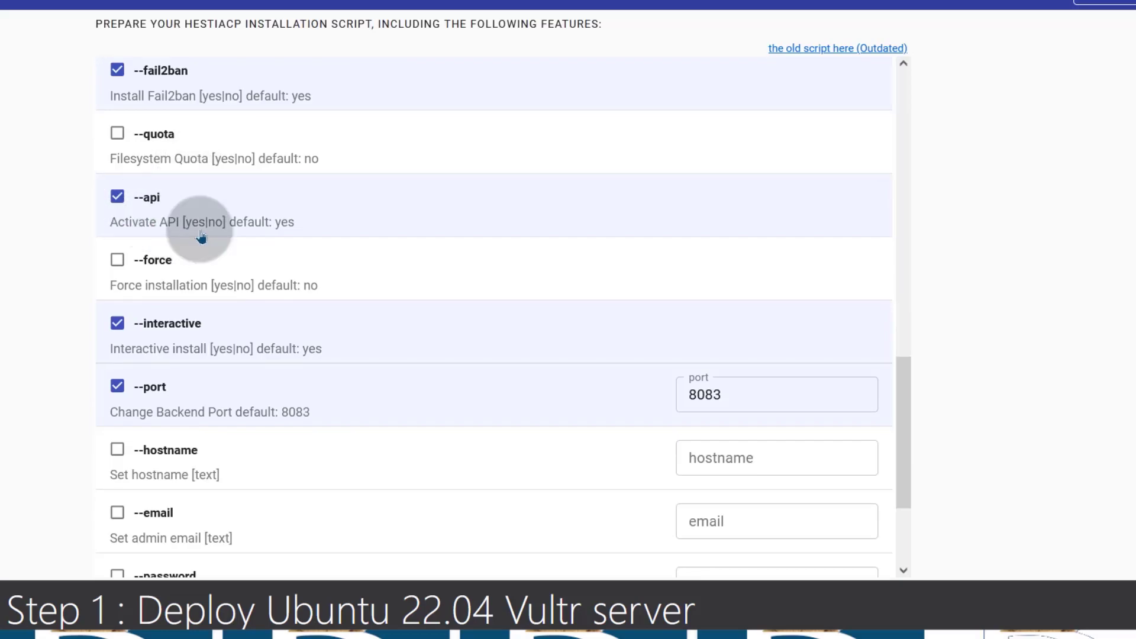
left_click(117, 198)
scroll(325, 215, "down", 1)
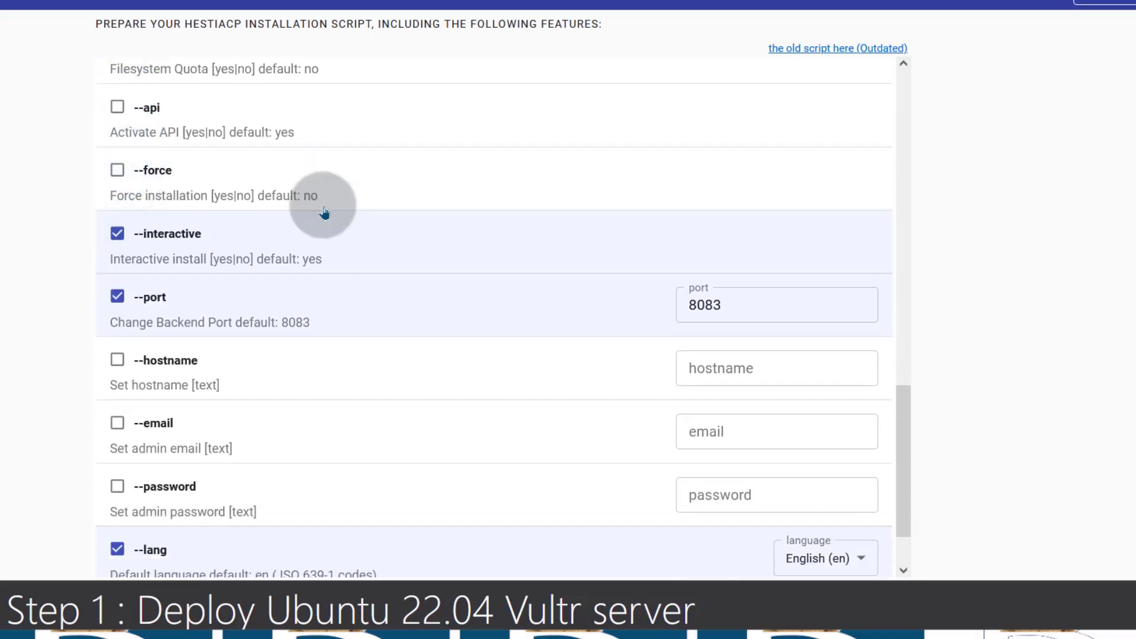
left_click(118, 176)
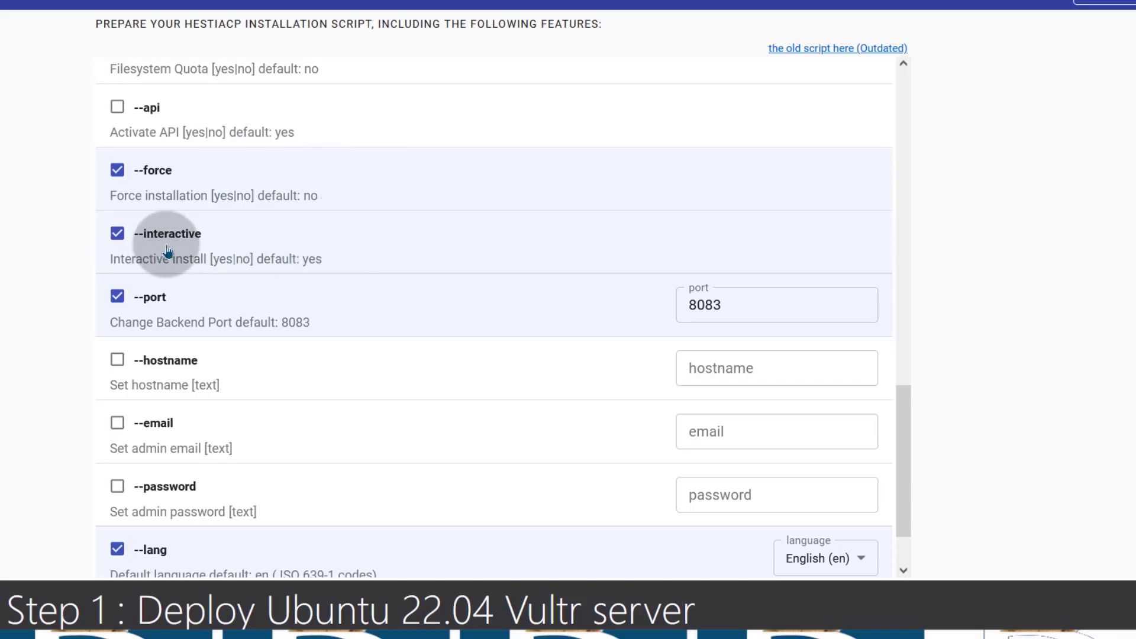
scroll(163, 252, "down", 2)
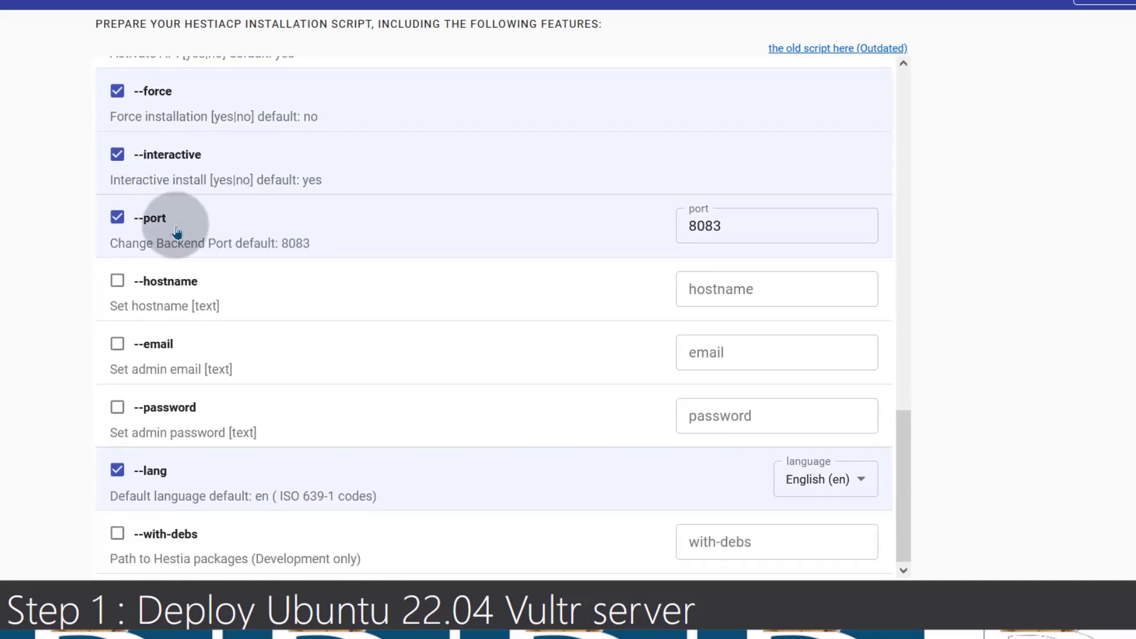
Change the port from 8083 to 2053 and tick the --hostname option
left_click(696, 224)
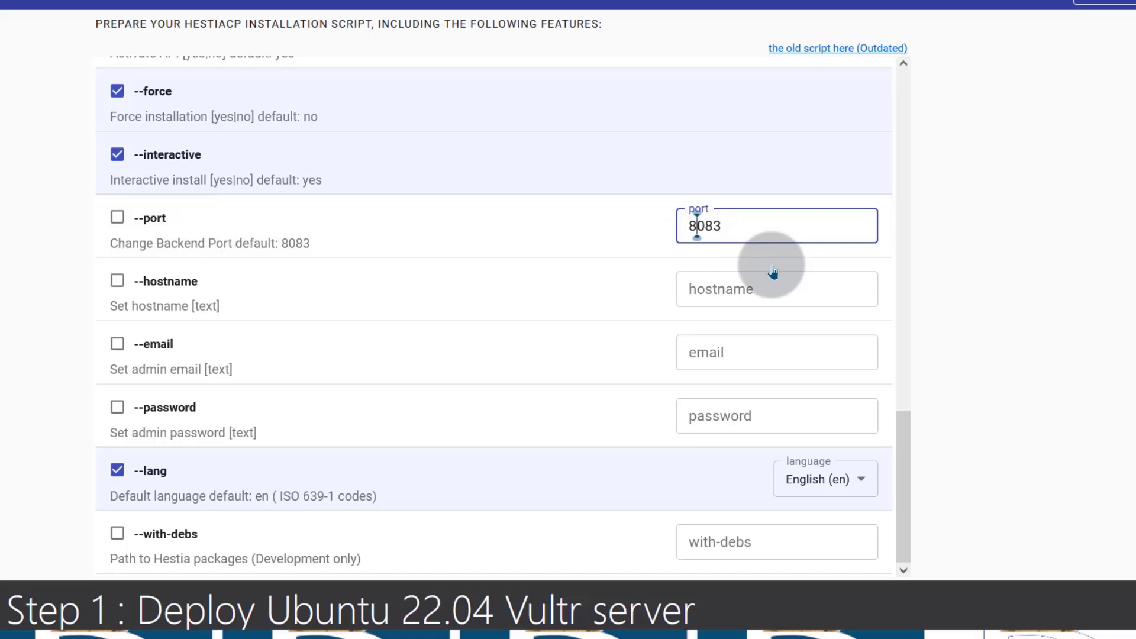
key("BackSpace")
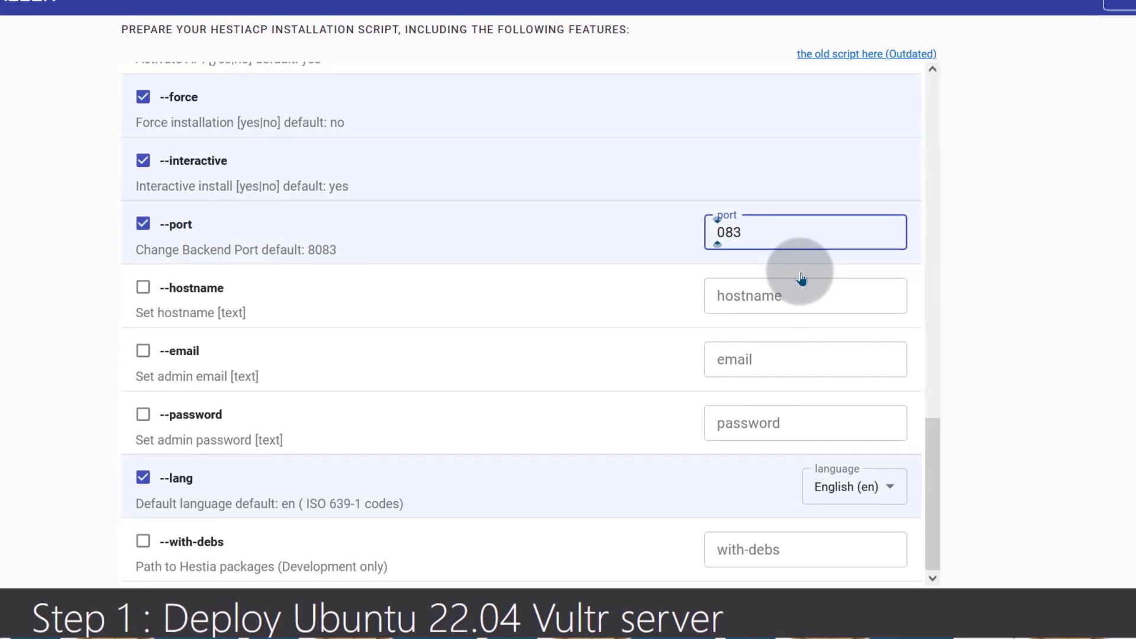
type("2")
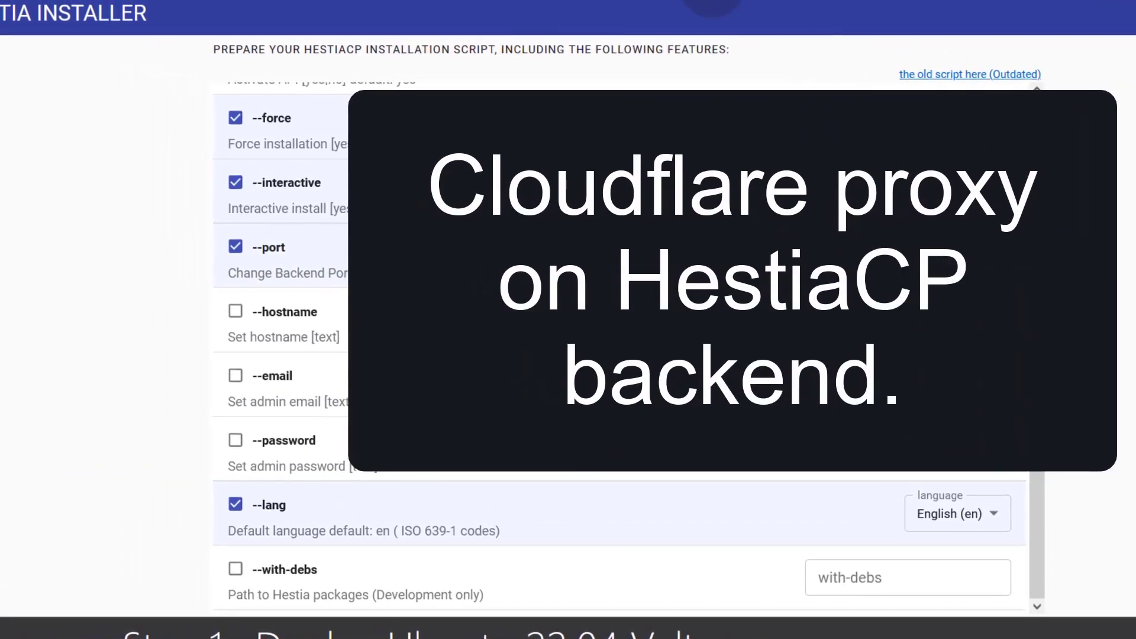
key("BackSpace")
type("53")
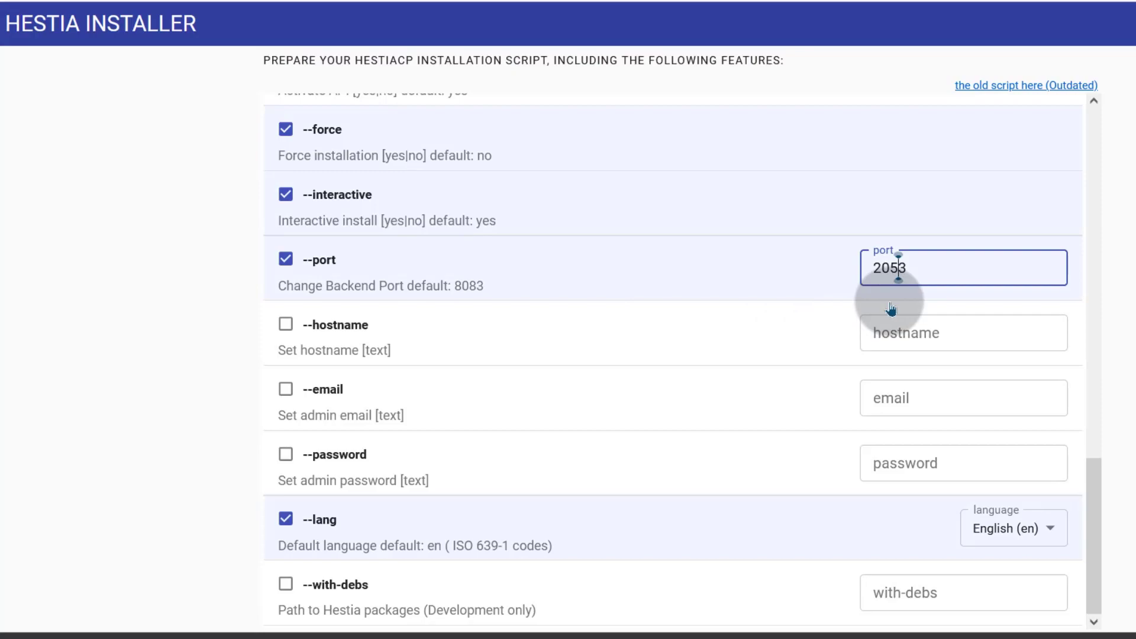
left_click(285, 325)
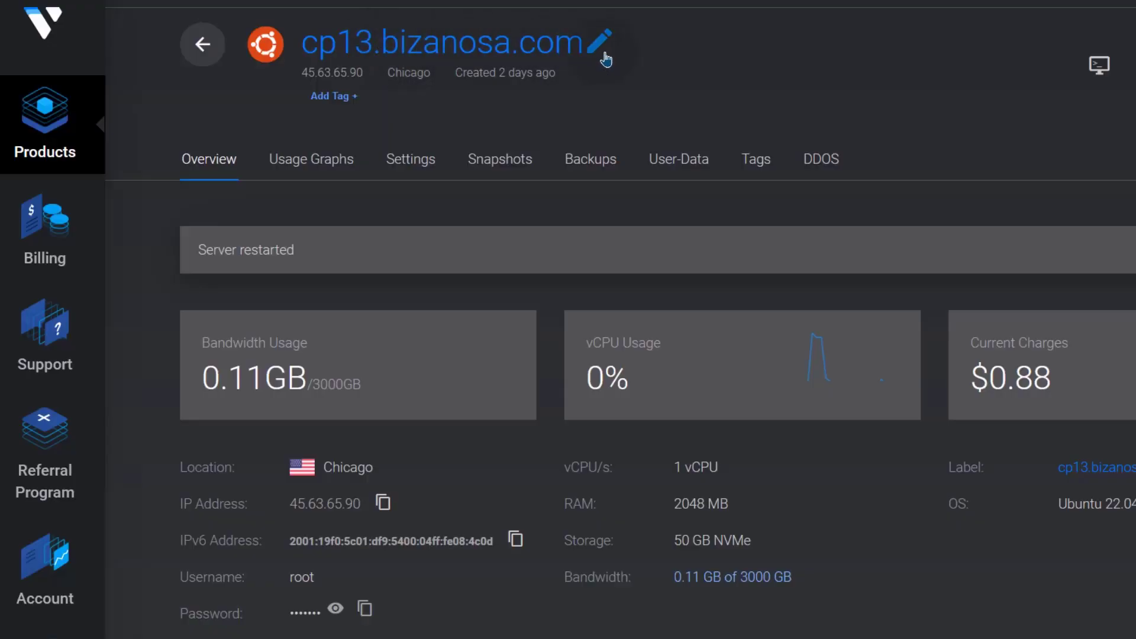
left_click(603, 55)
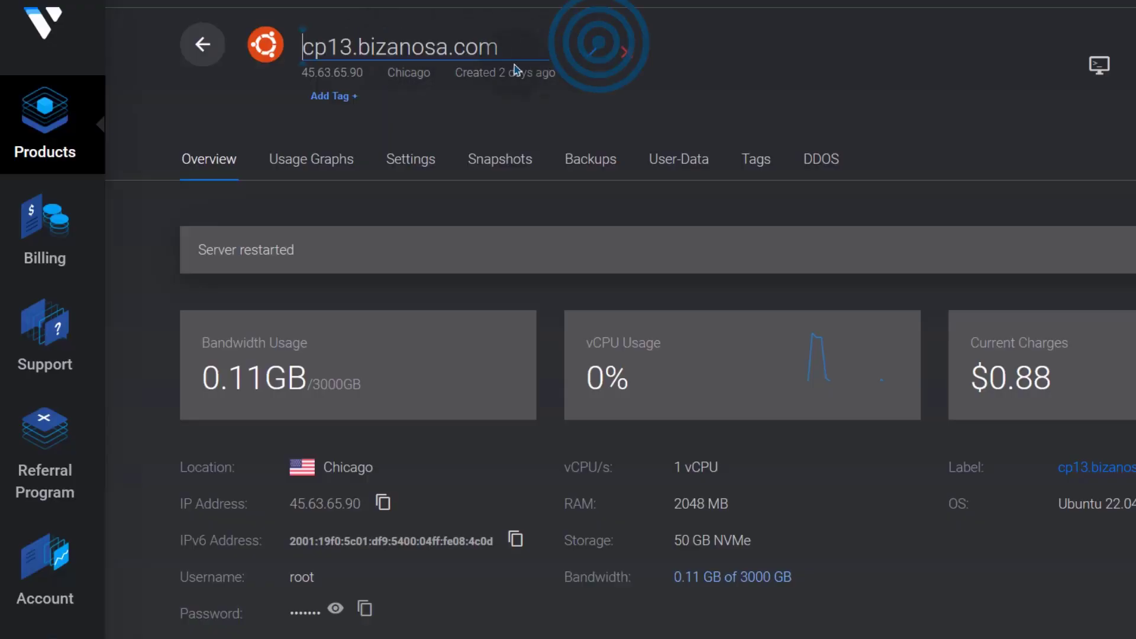
Rename the server label from .com to cp13.bizanosa.club and copy the name
left_click(464, 45)
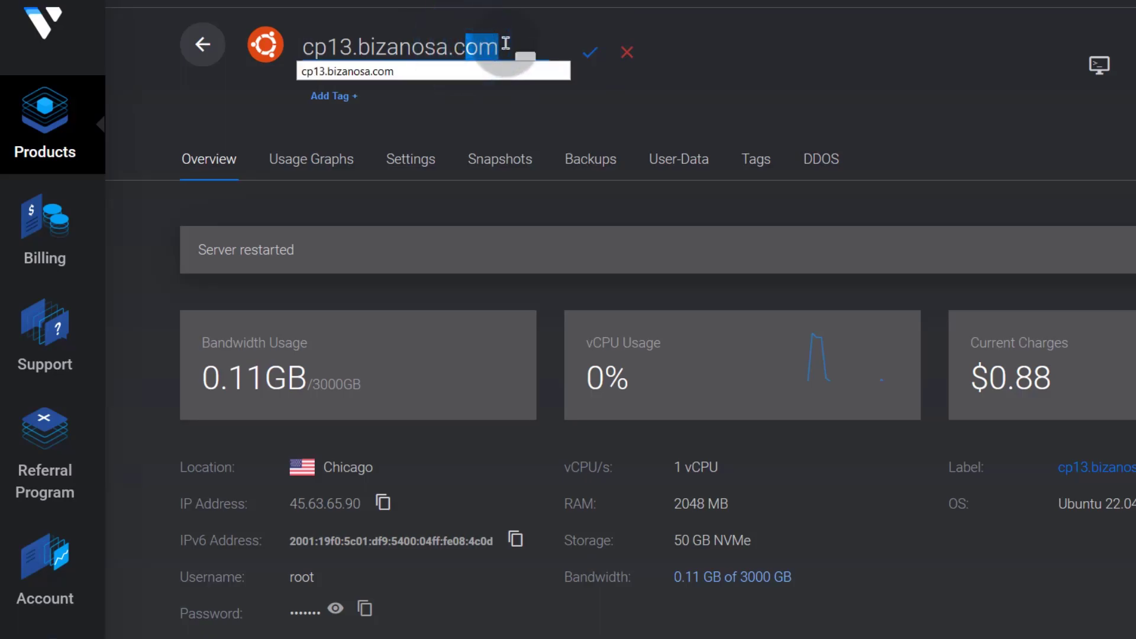
type("lub")
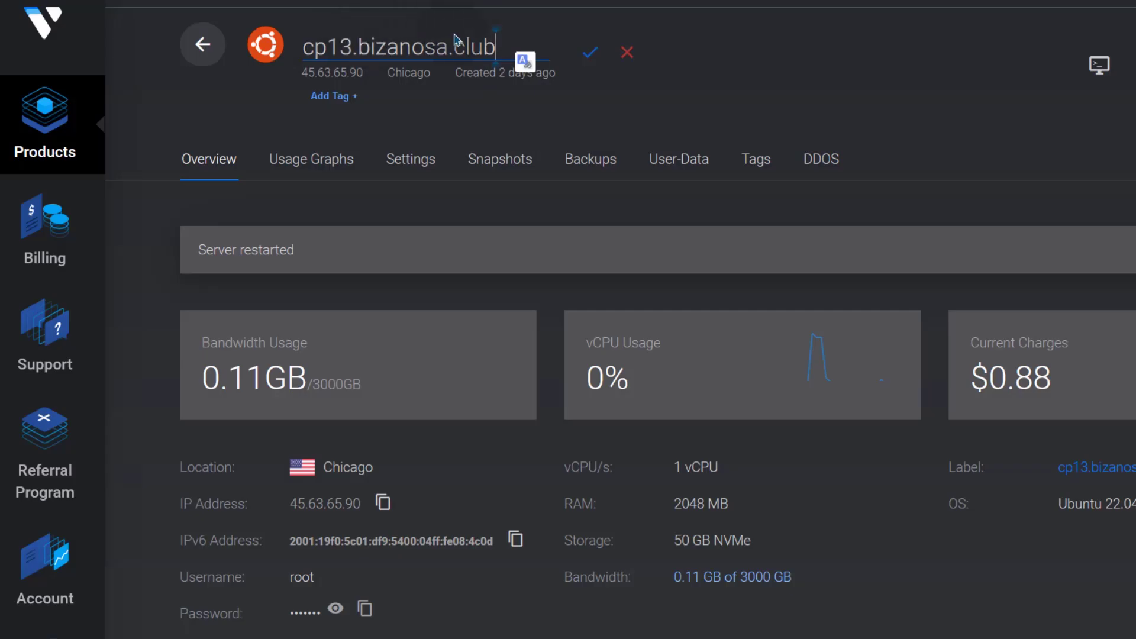
left_click_drag(492, 39, 317, 39)
right_click(318, 41)
left_click(384, 322)
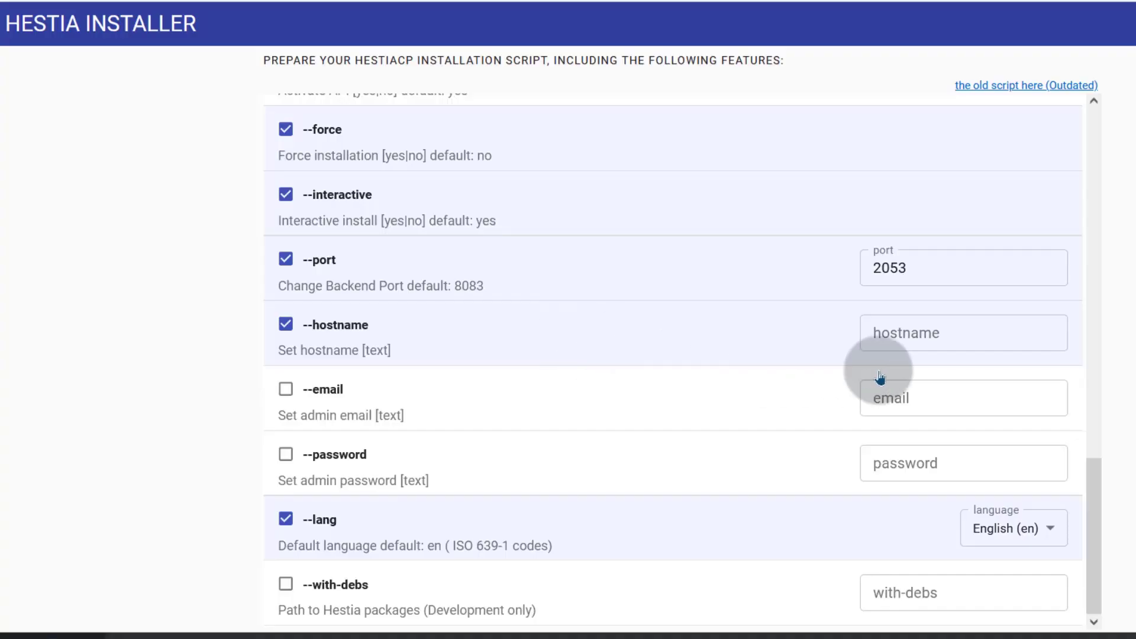
Paste cp13.bizanosa.club into the hostname field
left_click(893, 333)
right_click(893, 333)
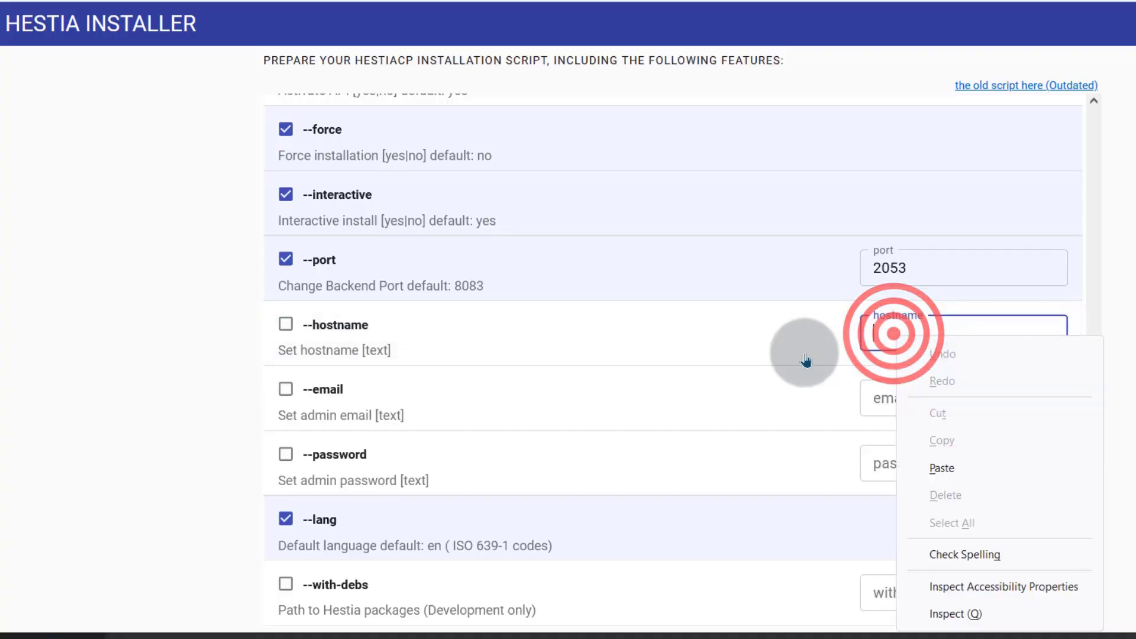
left_click(967, 468)
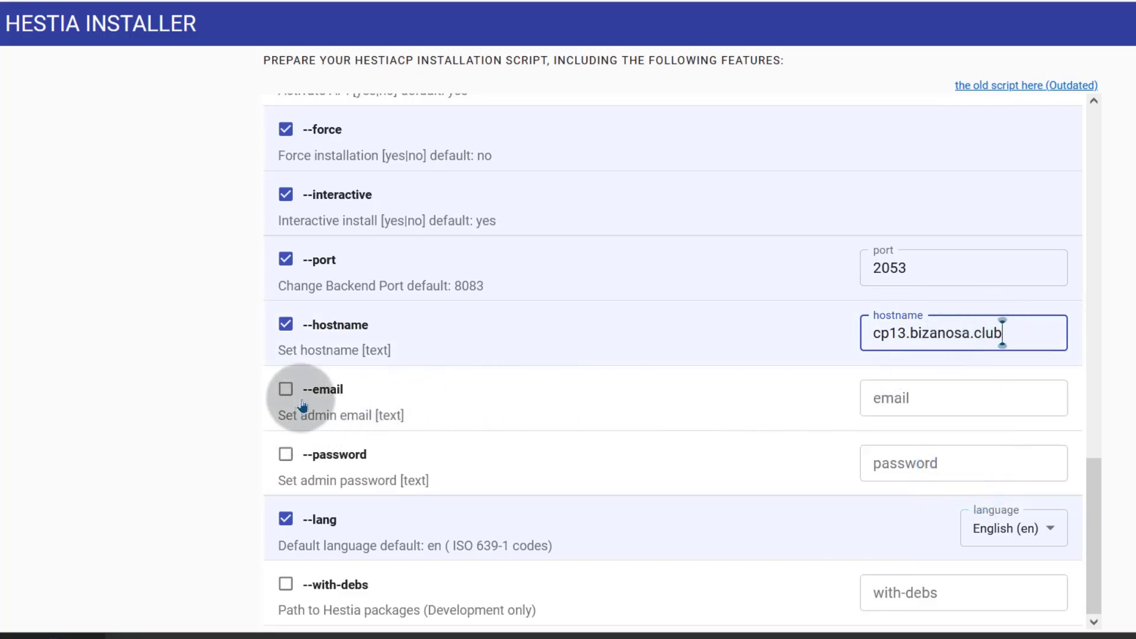
Enable --email and enter the admin e-mail address
left_click(285, 389)
left_click(933, 396)
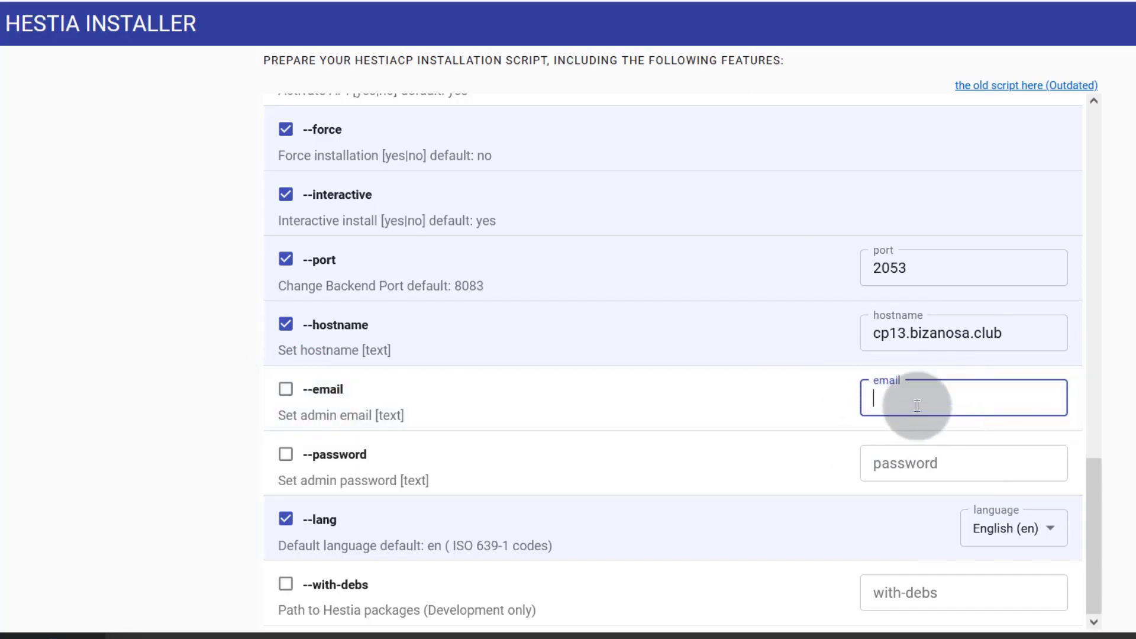
left_click(915, 394)
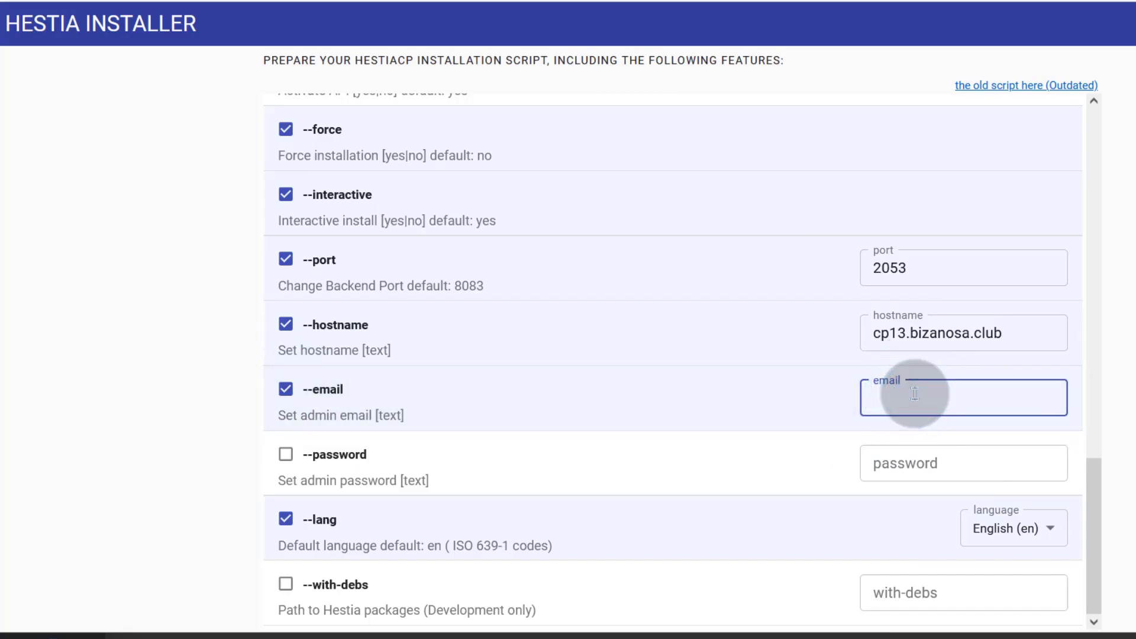
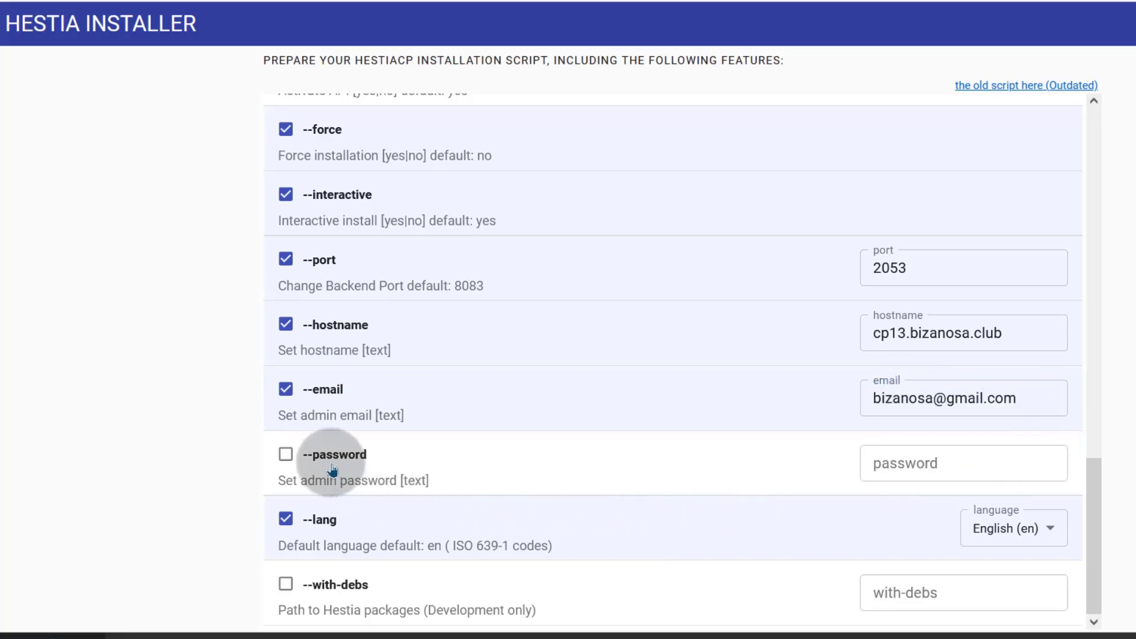
Enable --password and type the admin password
left_click(287, 456)
left_click(946, 463)
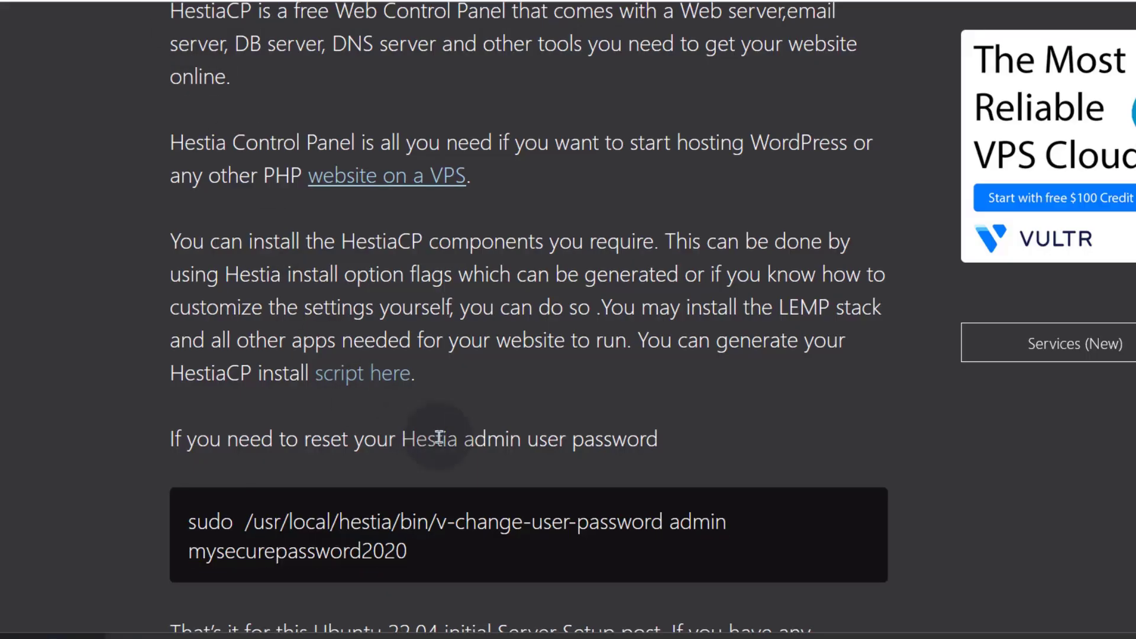
scroll(441, 506, "down", 4)
left_click_drag(251, 325, 430, 353)
left_click(430, 353)
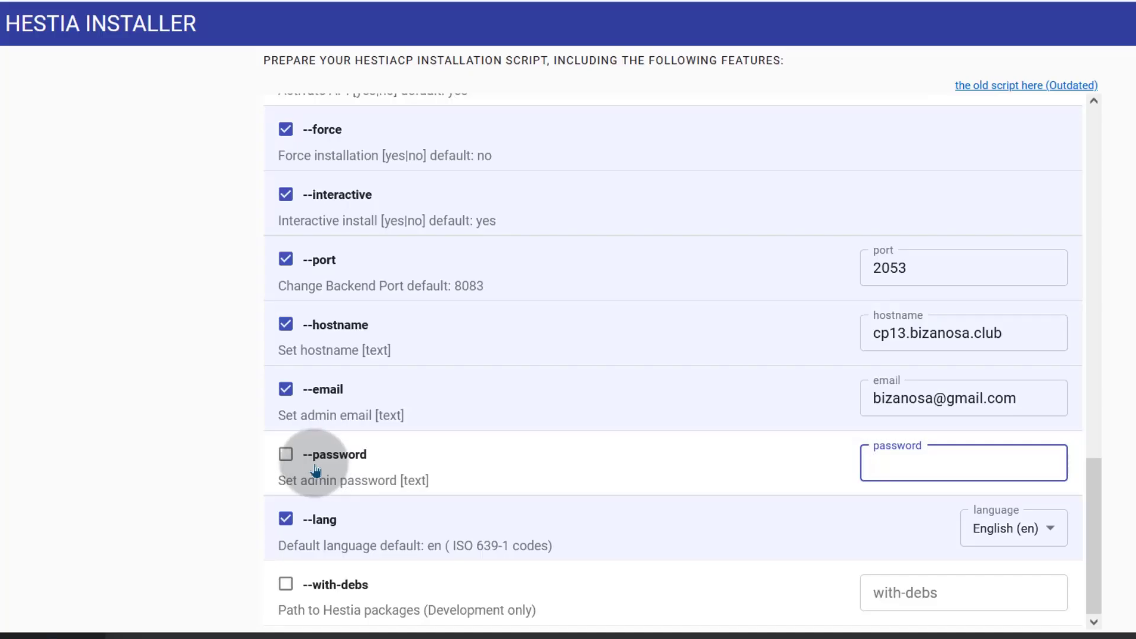
left_click(285, 454)
left_click(914, 457)
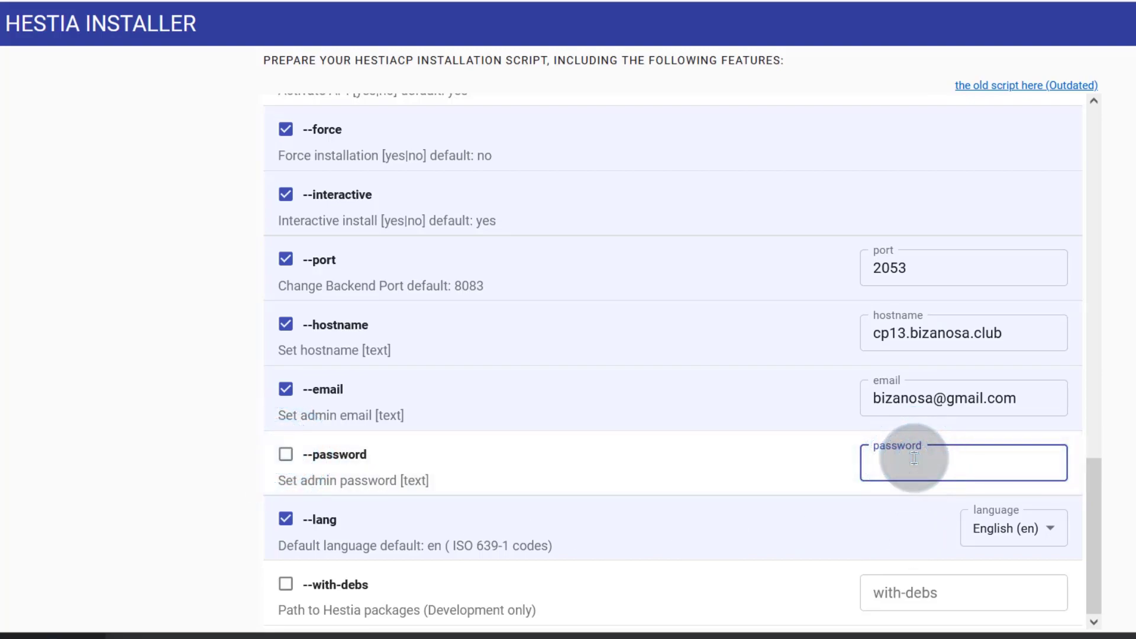
double_click(914, 458)
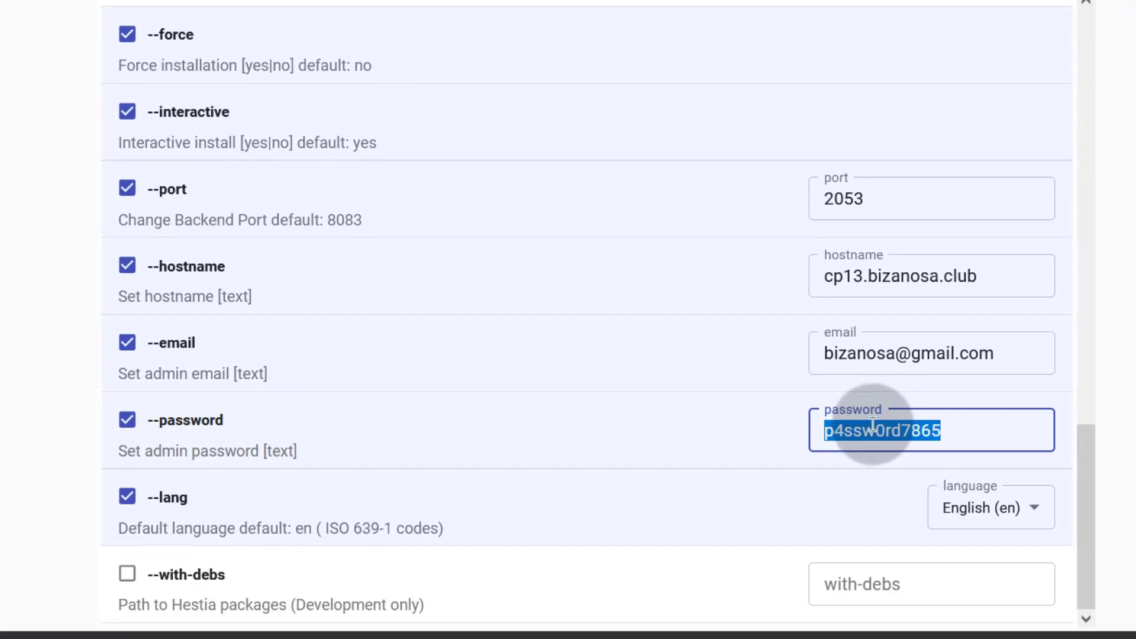
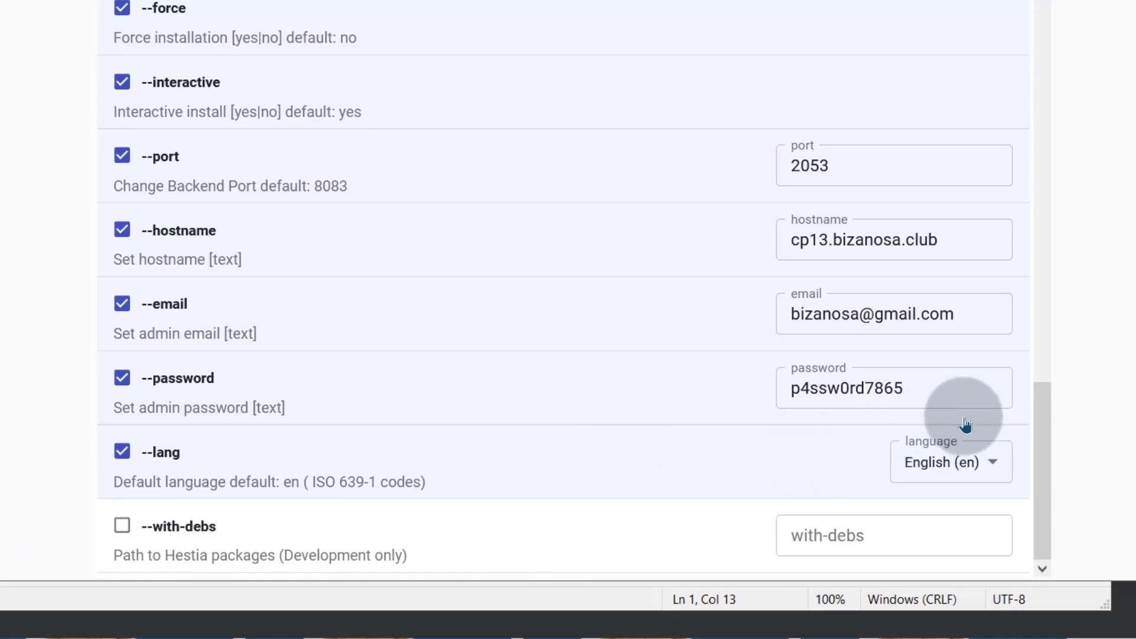
Proceed to the generated install instructions and copy the wget hst-install.sh download command
left_click(1021, 40)
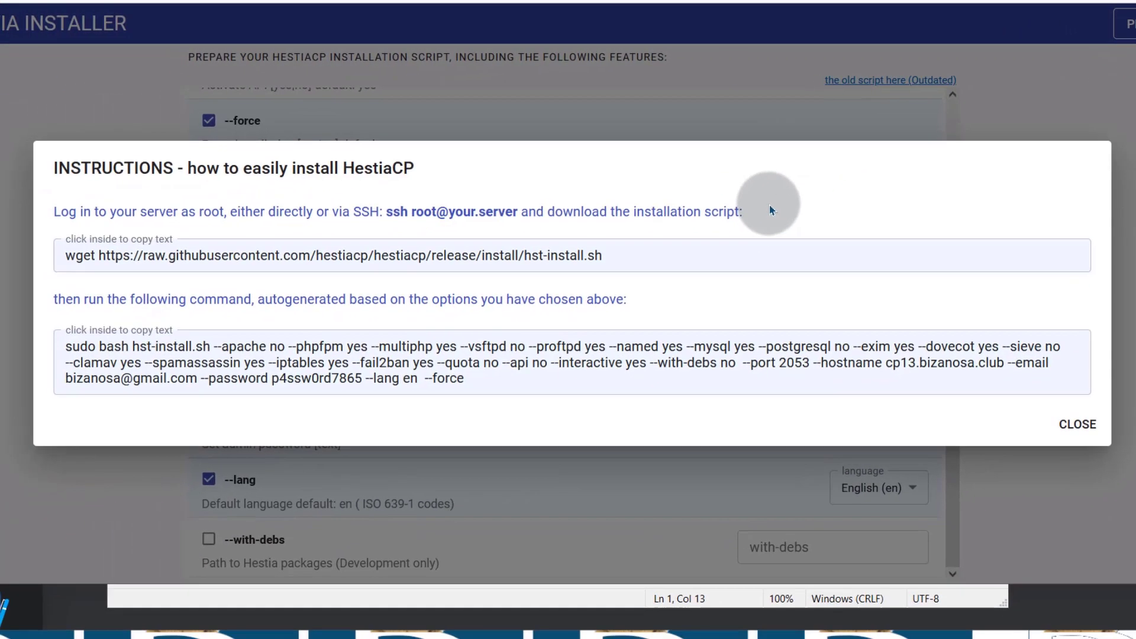
left_click(249, 255)
left_click(256, 319)
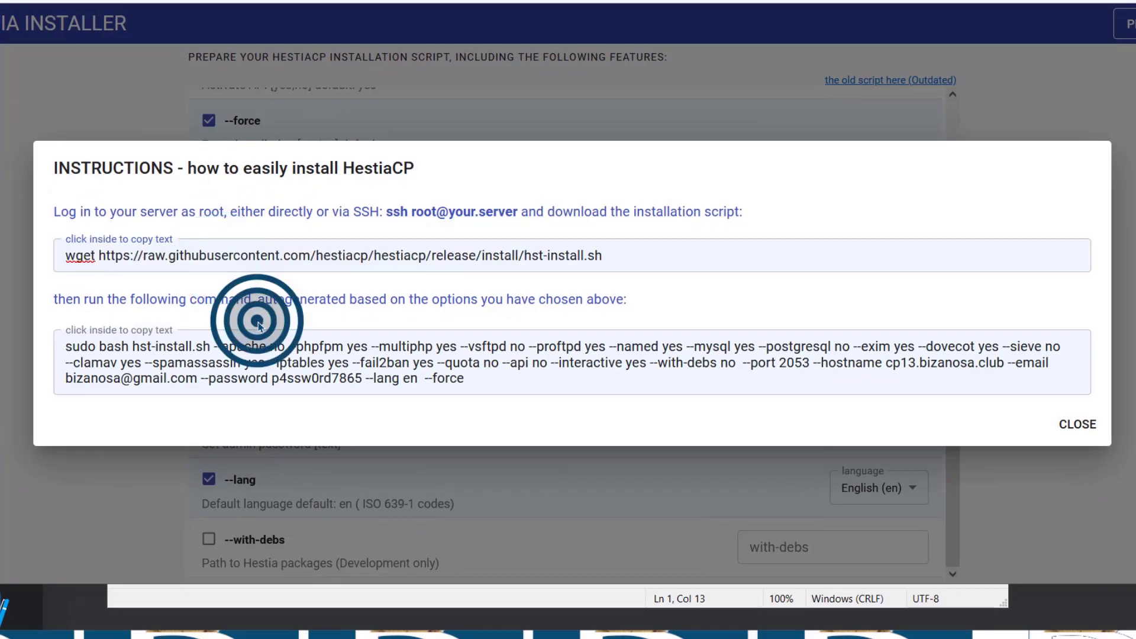
left_click(256, 259)
right_click(257, 259)
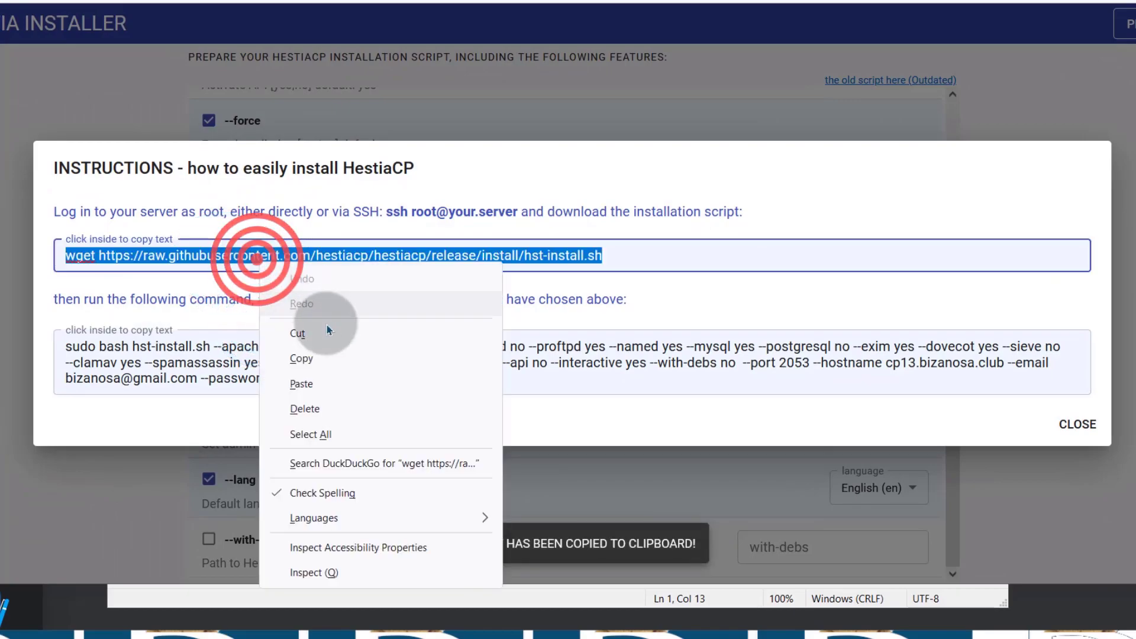
left_click(316, 359)
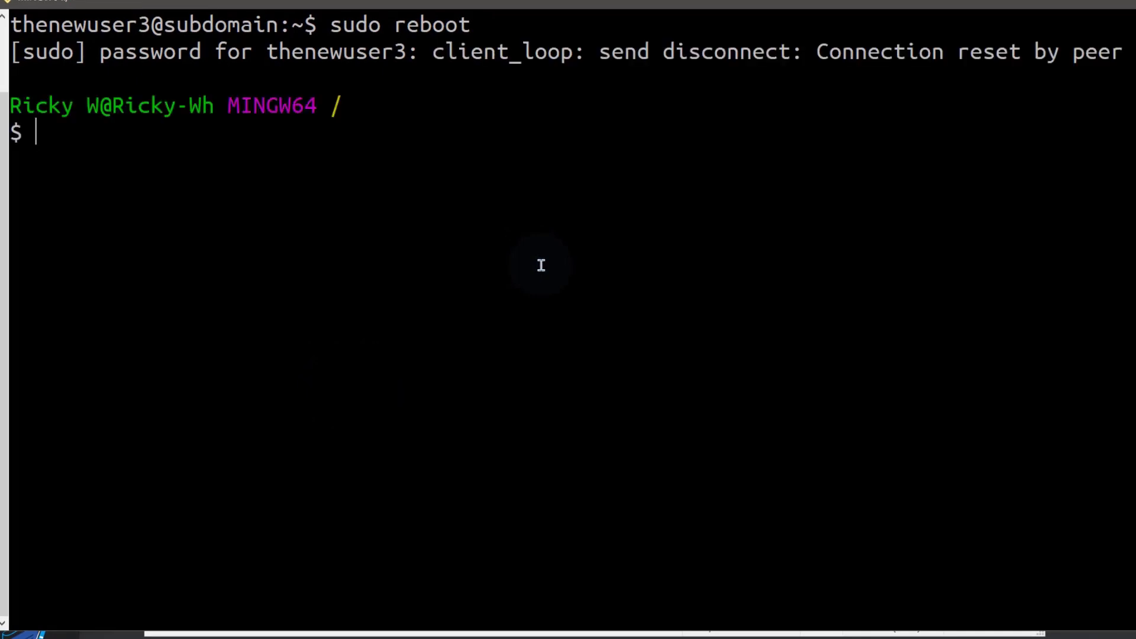
Clear the terminal and reconnect to the server with the recalled ssh command on port 7059
key("ctrl+l")
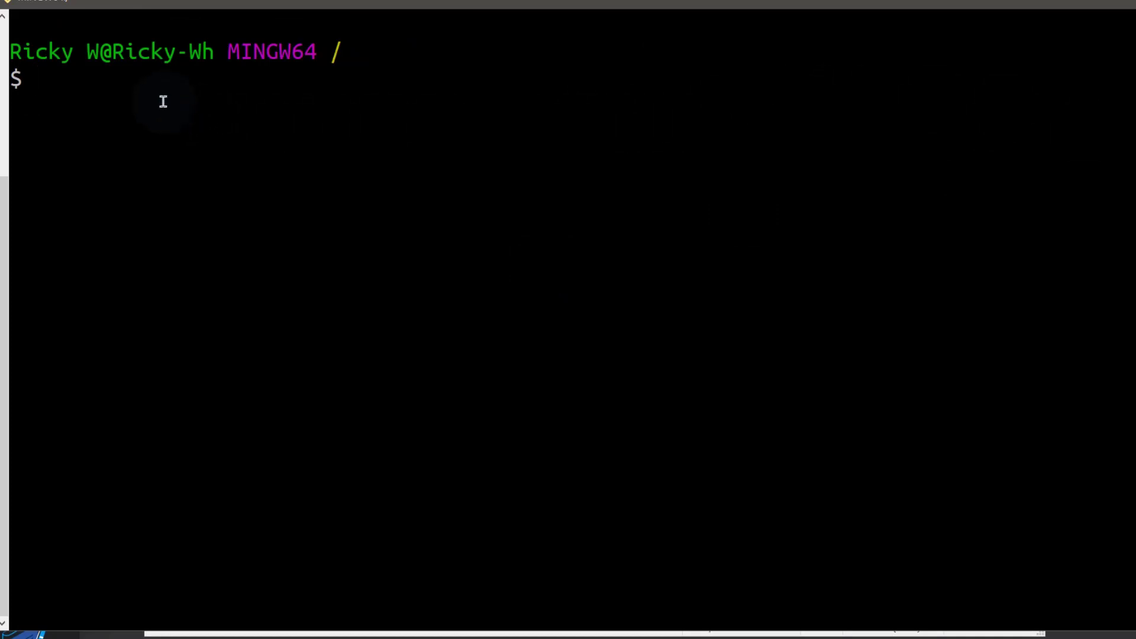
key("Up")
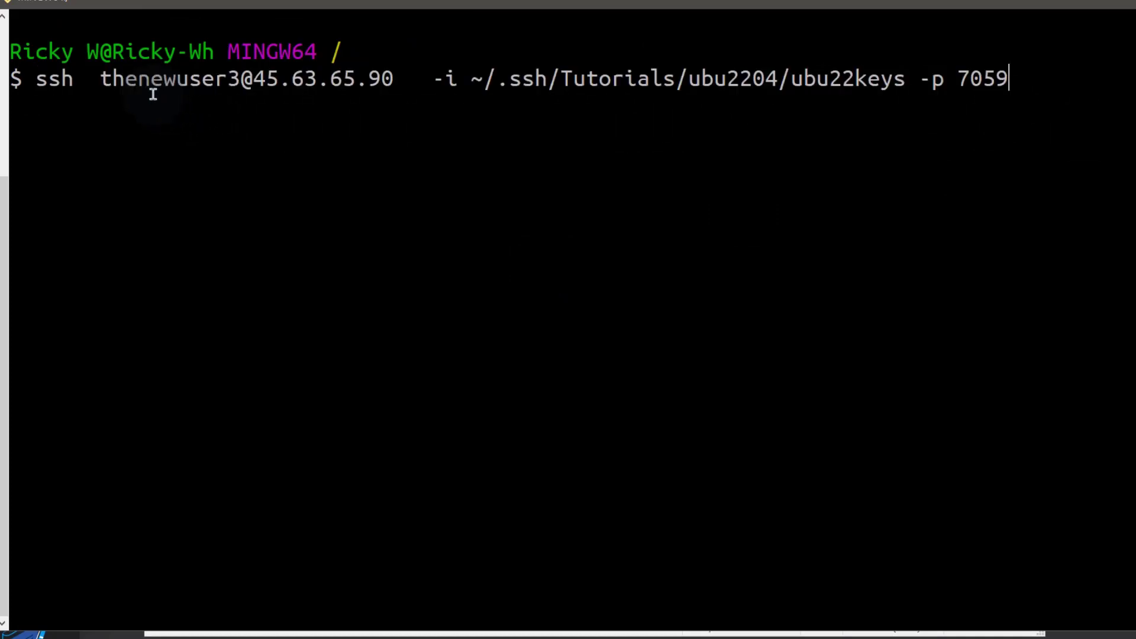
key("Return")
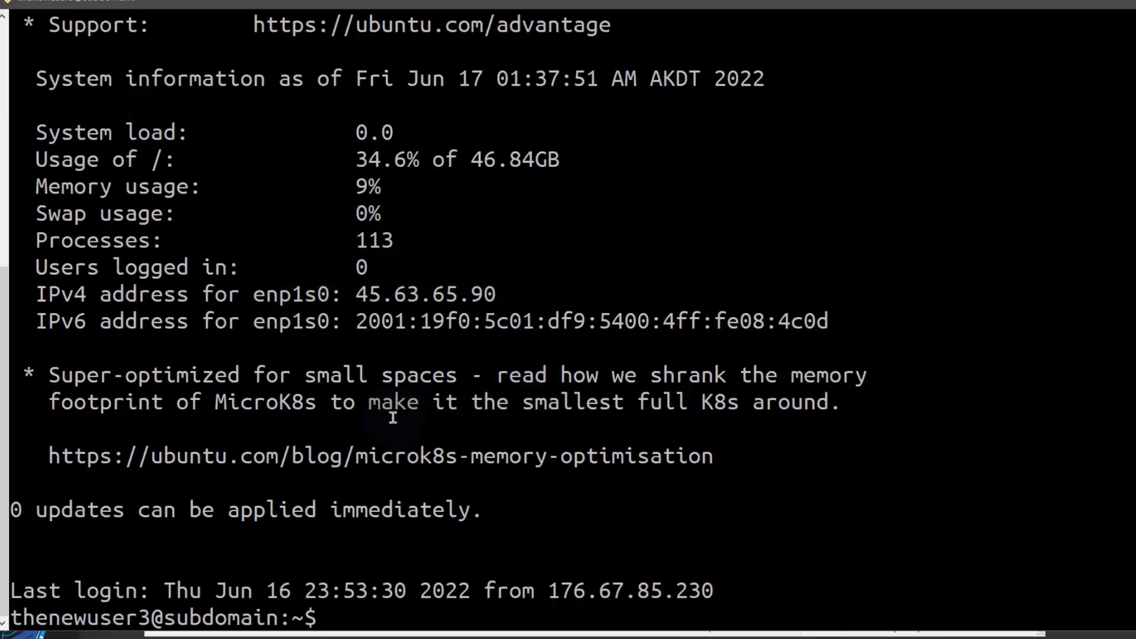
Paste and run the wget command to download hst-install.sh onto the server
key("ctrl+l")
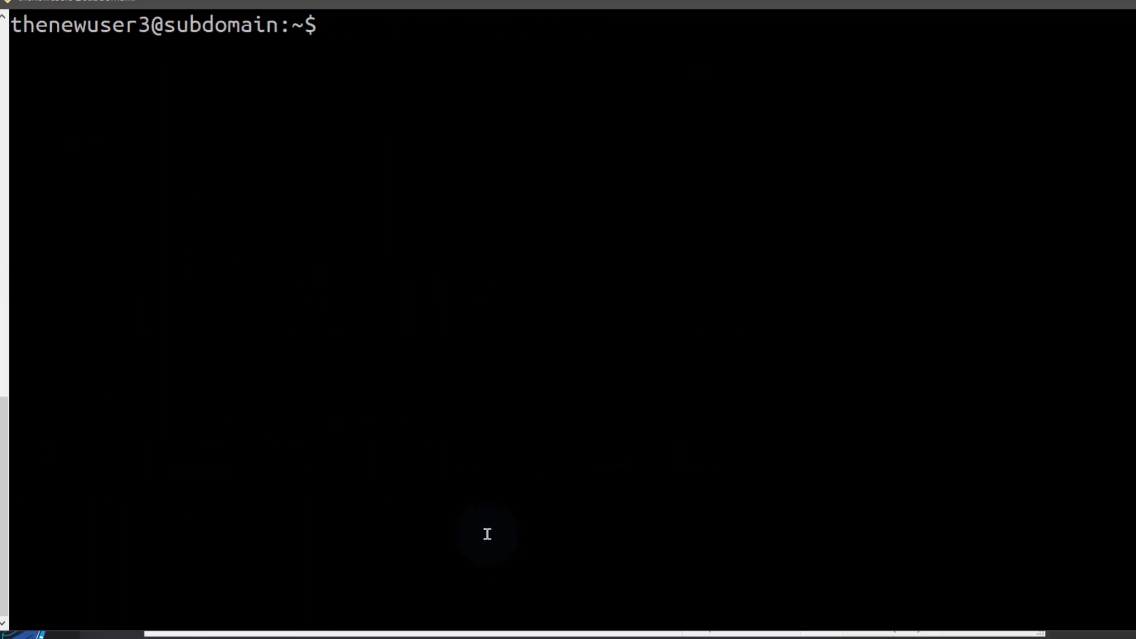
right_click(362, 52)
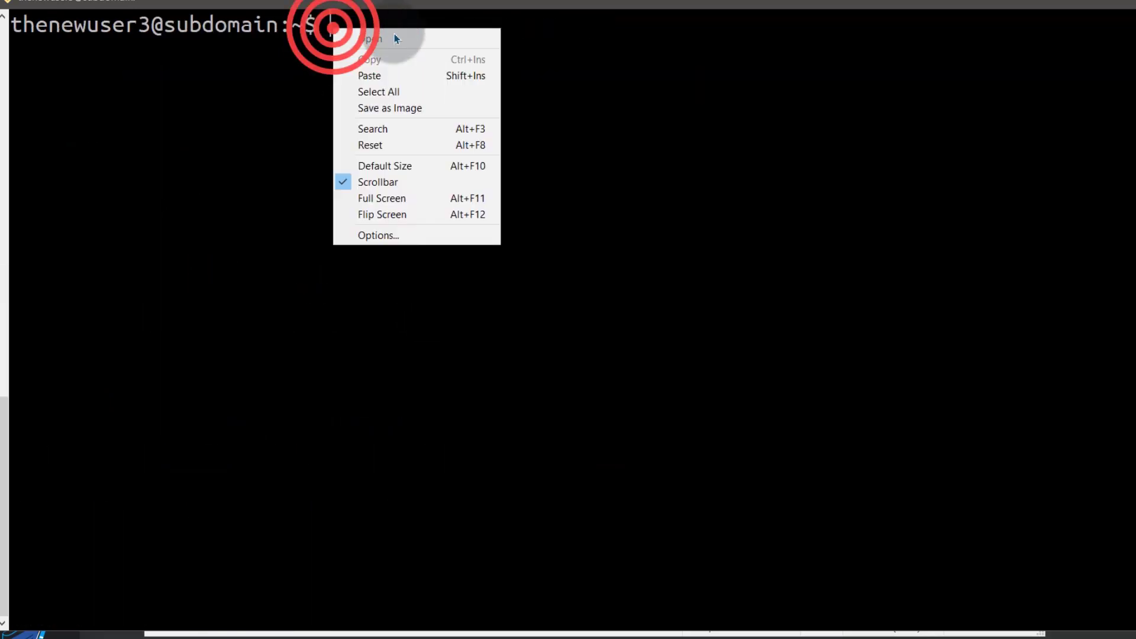
left_click(395, 83)
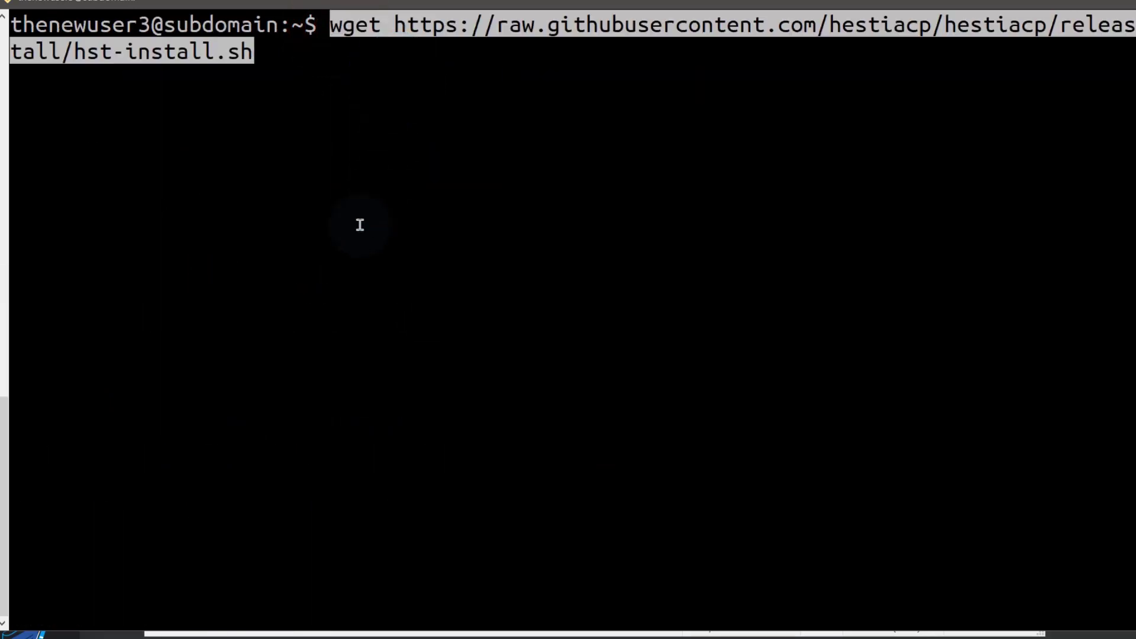
key("Return")
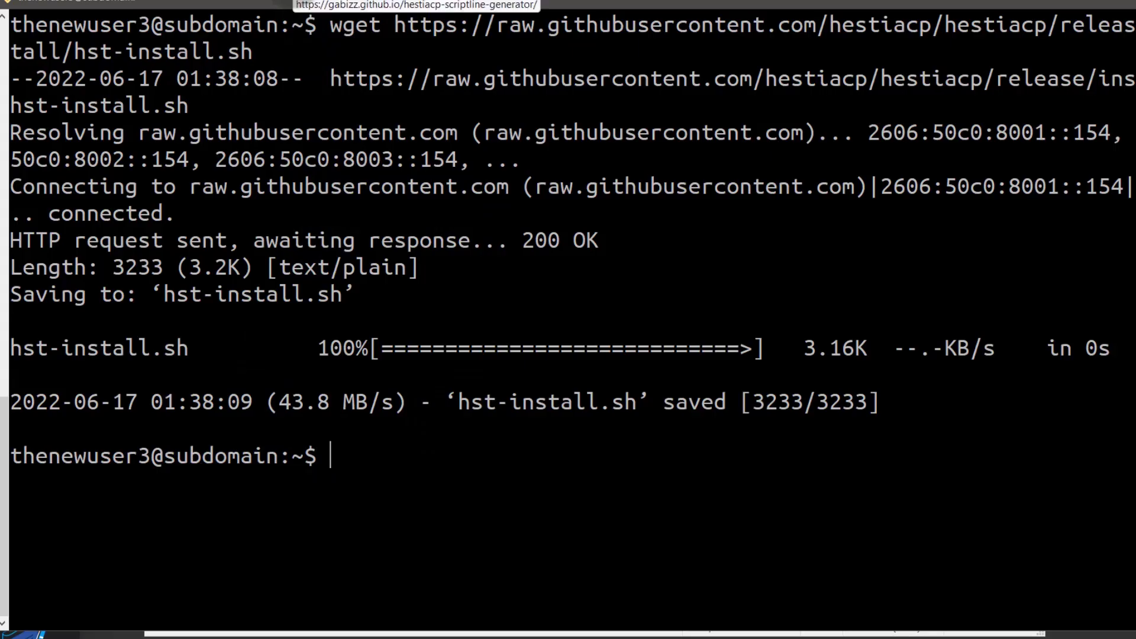
left_click(299, 8)
Copy the generated sudo bash hst-install.sh command and run it at the server prompt
left_click(213, 390)
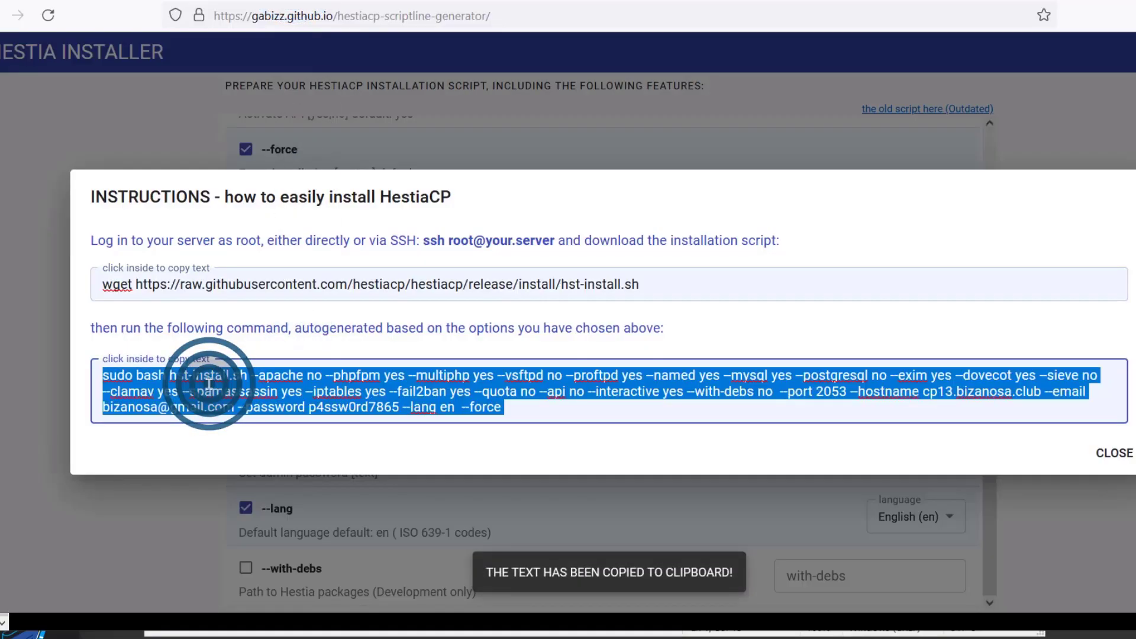
right_click(209, 383)
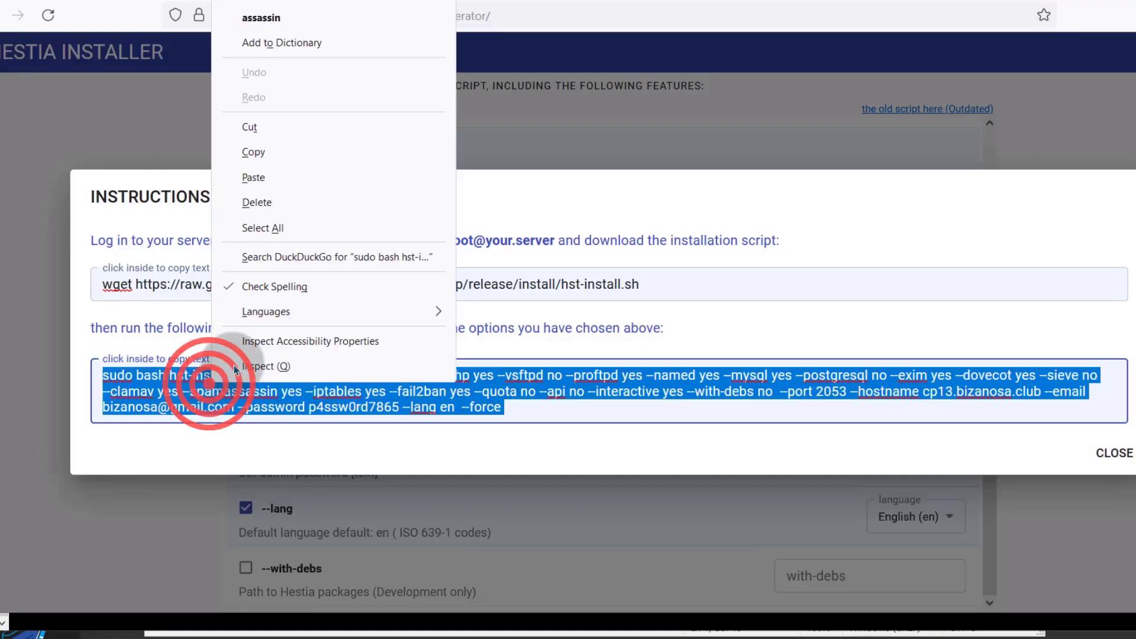
left_click(264, 156)
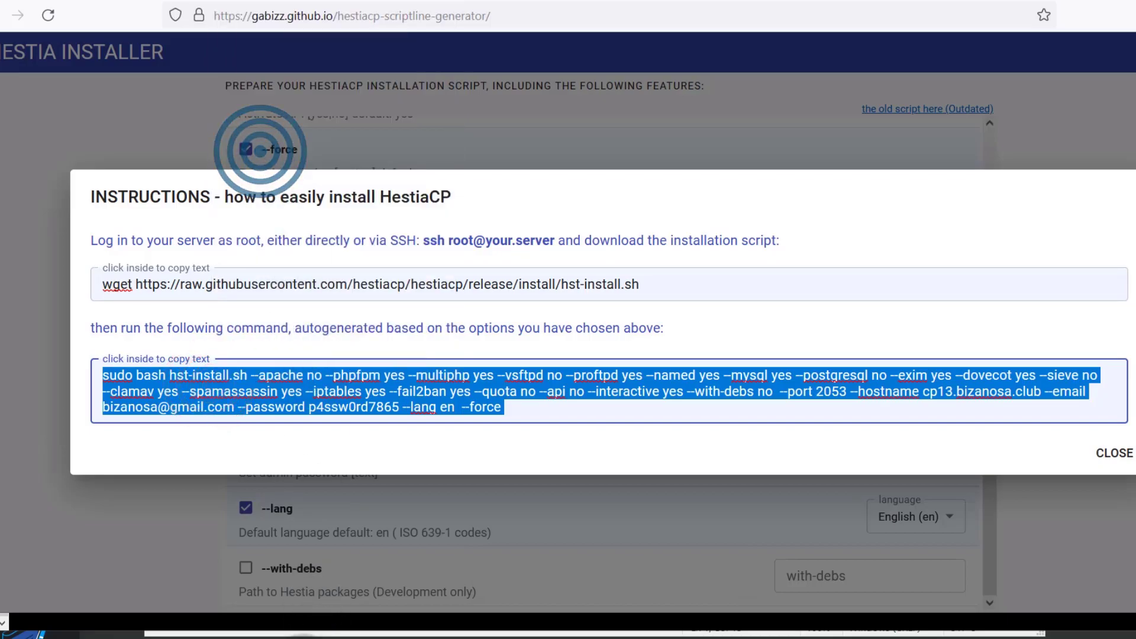
left_click(269, 388)
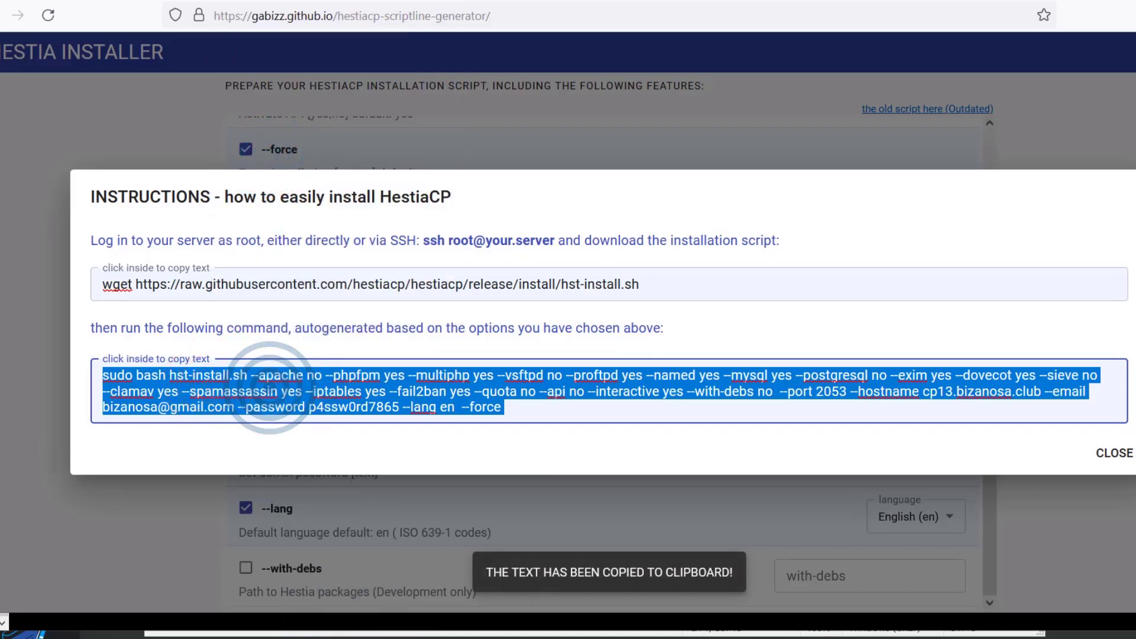
mouse_move(457, 638)
left_click(391, 619)
right_click(326, 452)
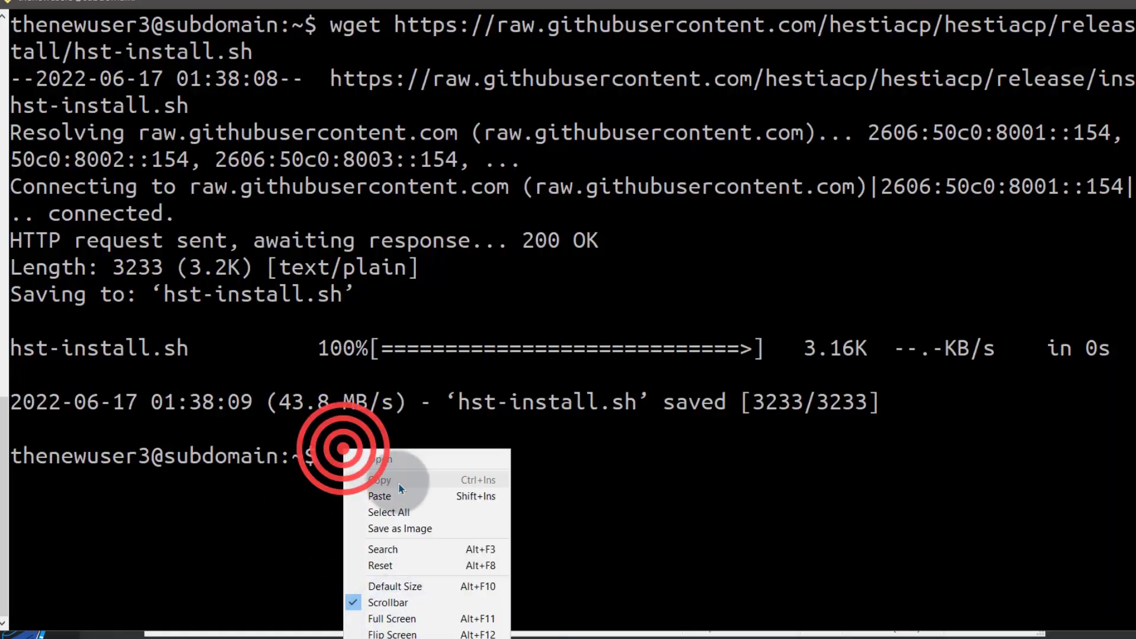
left_click(392, 492)
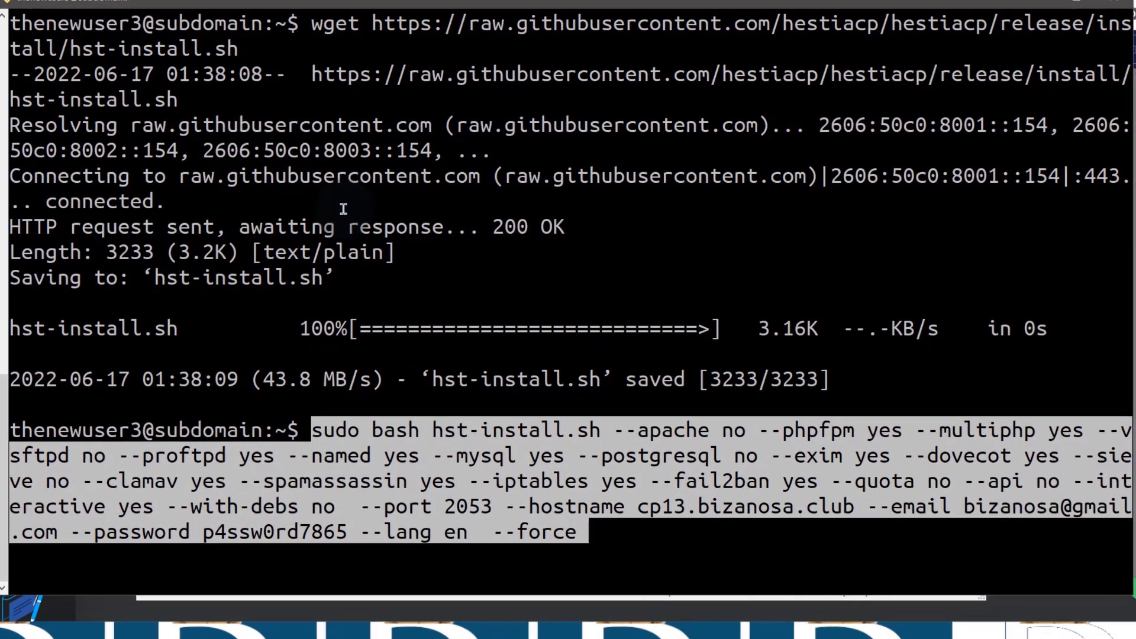
key("Return")
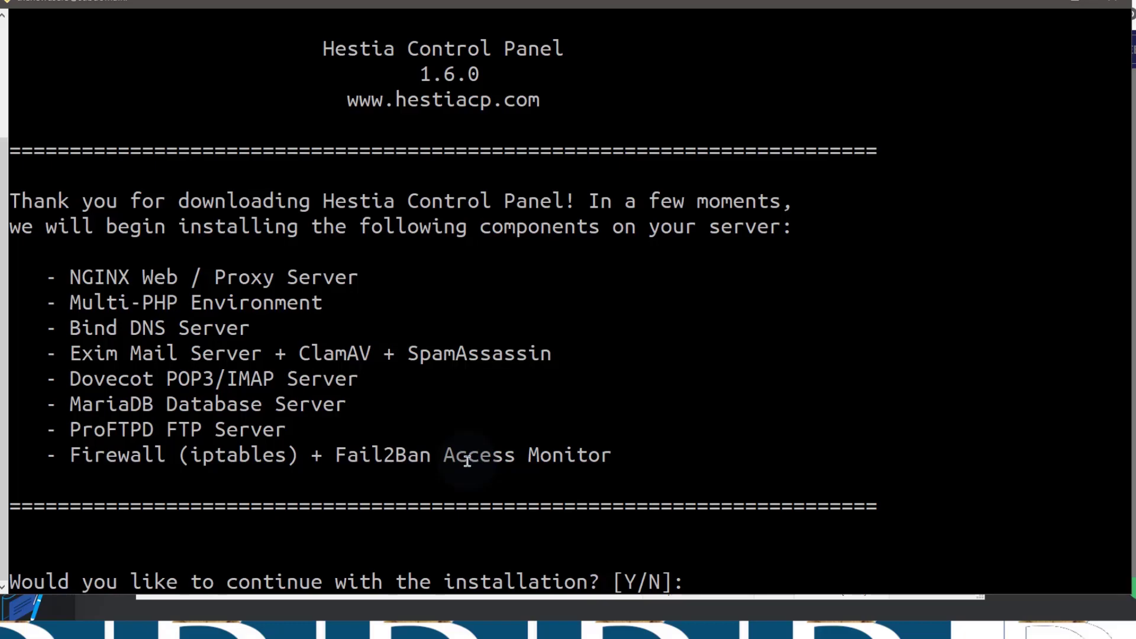
Answer Y to continue the install, then scroll back to the admin URL and login credentials
type("Y")
key("Return")
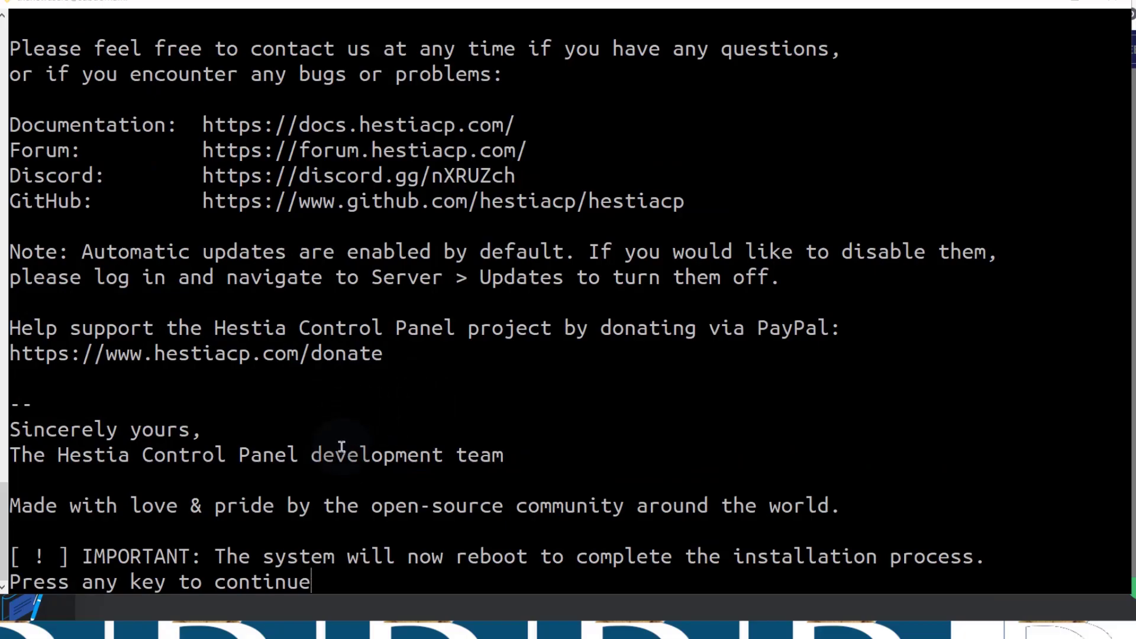
scroll(349, 488, "up", 10)
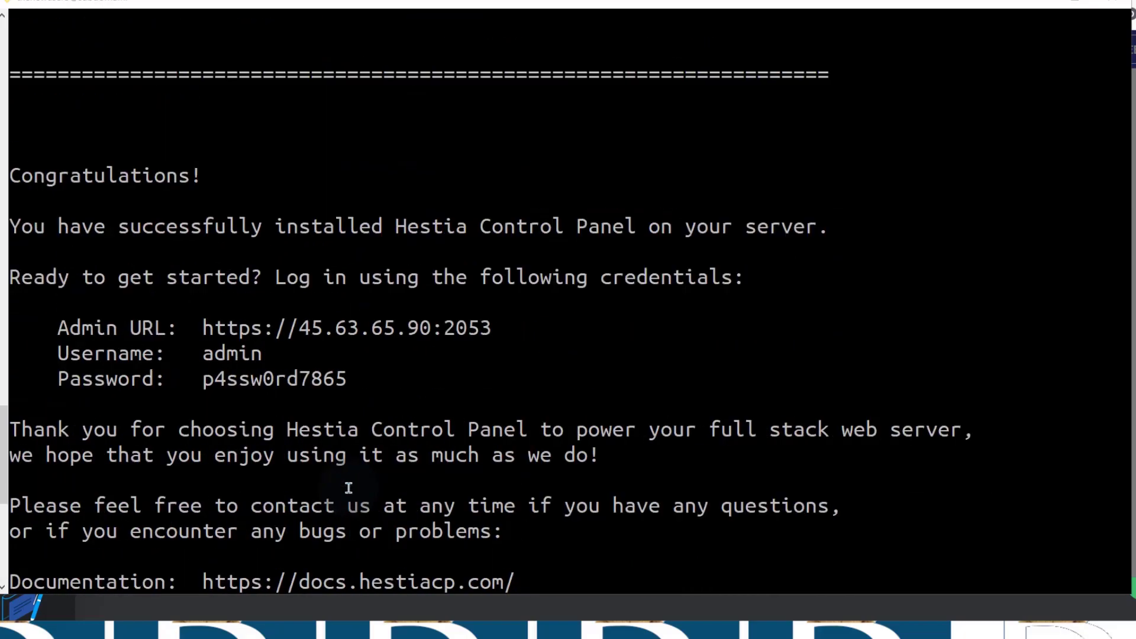
scroll(222, 481, "up", 5)
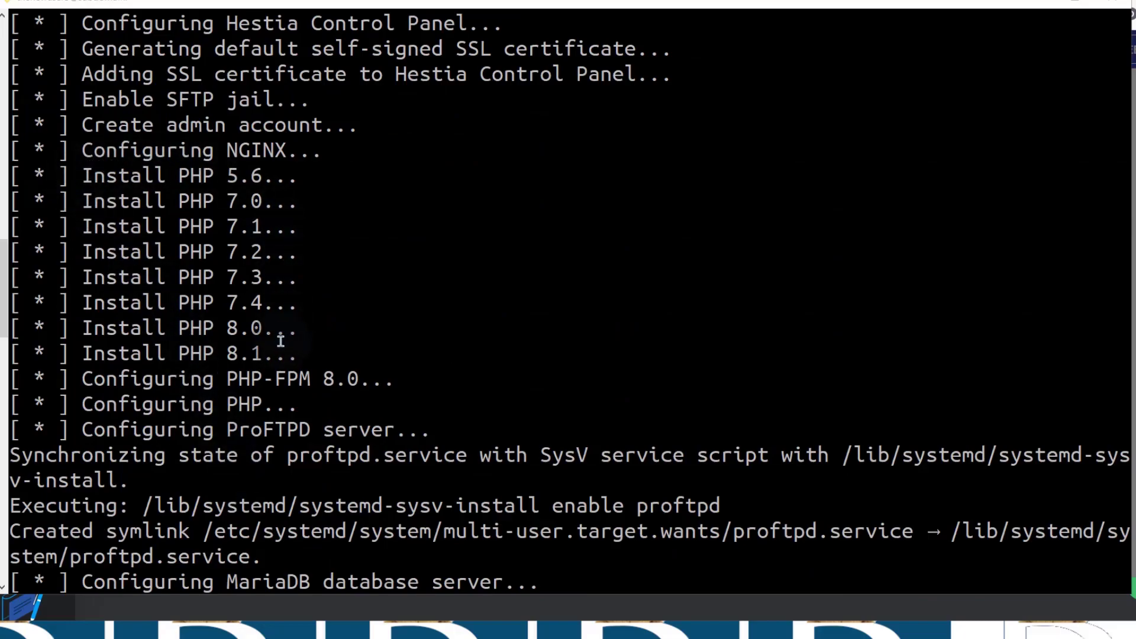
scroll(272, 371, "up", 3)
scroll(268, 373, "down", 7)
scroll(268, 373, "down", 12)
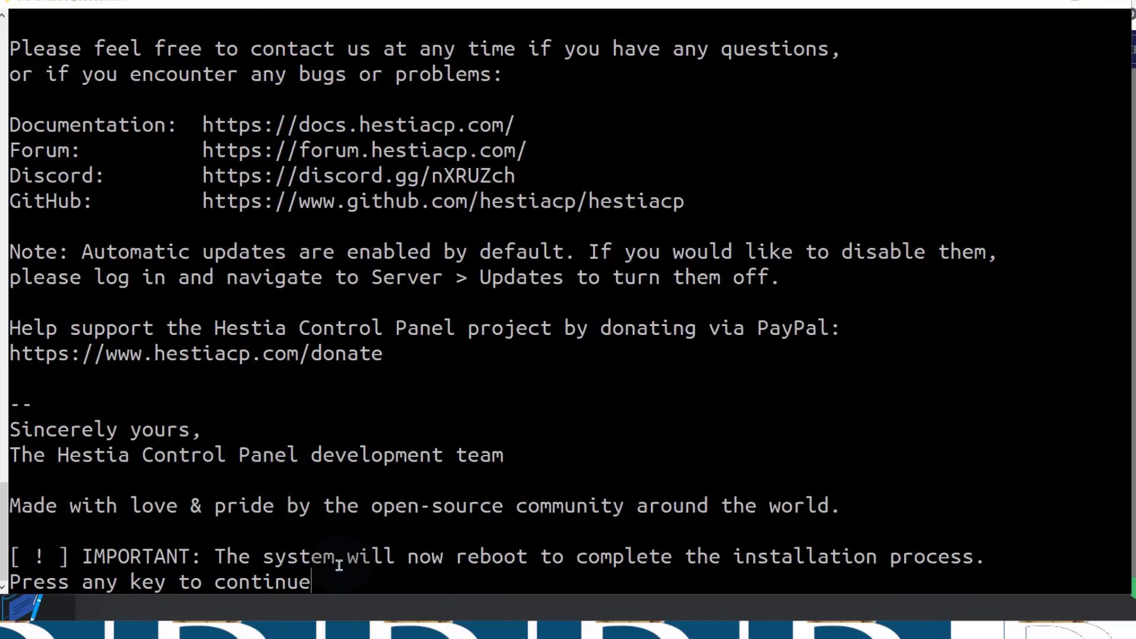
scroll(313, 459, "up", 2)
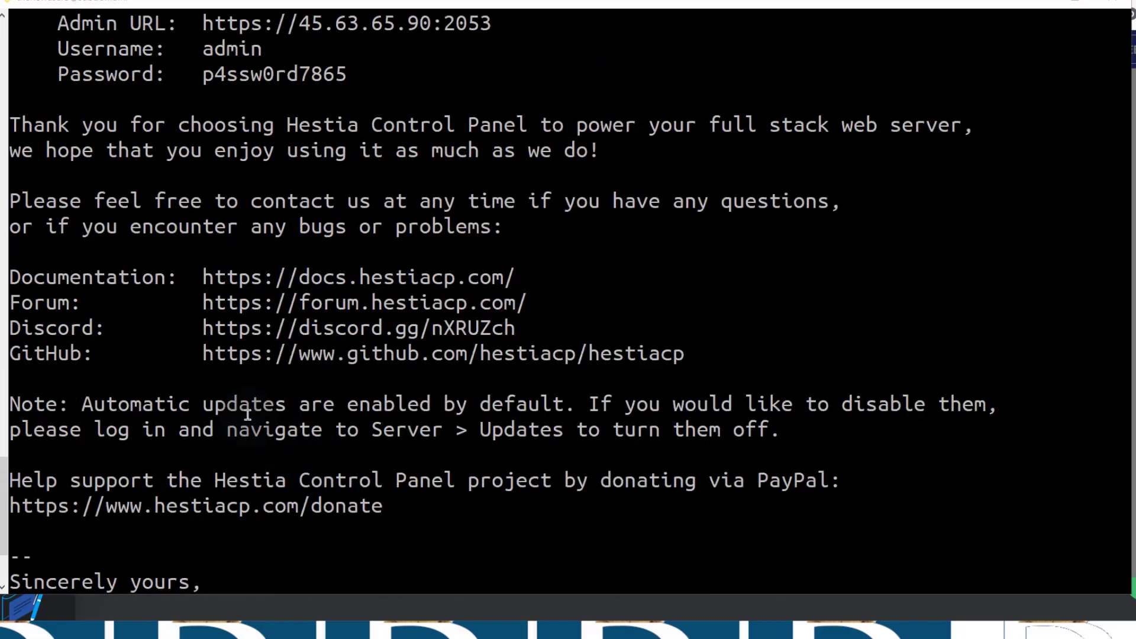
scroll(242, 408, "down", 2)
scroll(343, 466, "up", 6)
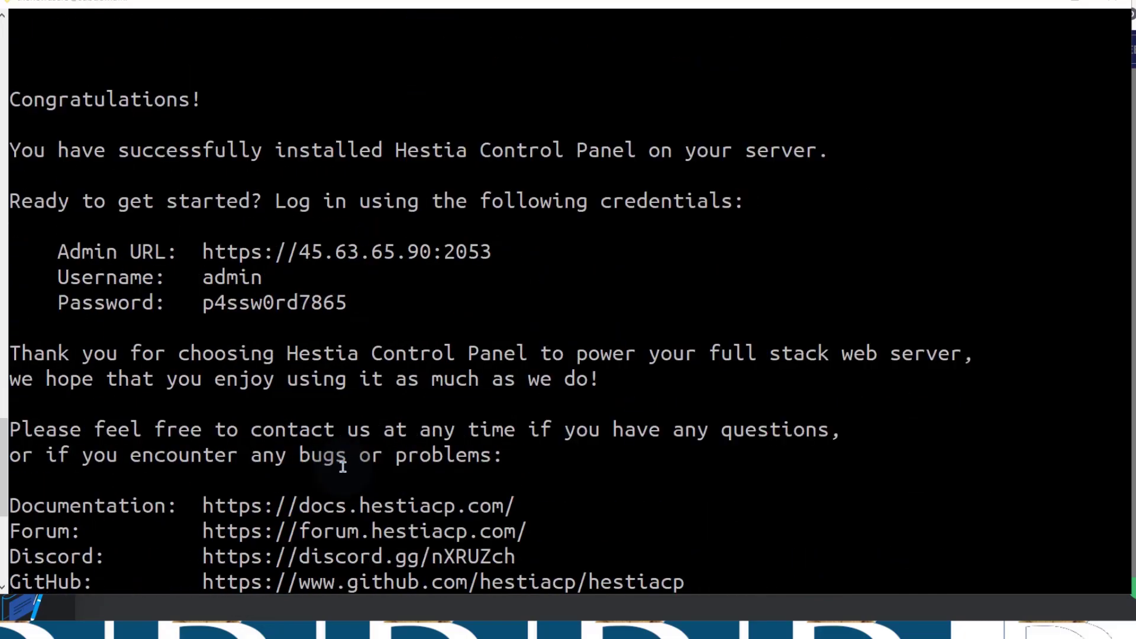
Copy the admin URL, username and password lines, and check the reset-password command page
left_click_drag(53, 328, 358, 370)
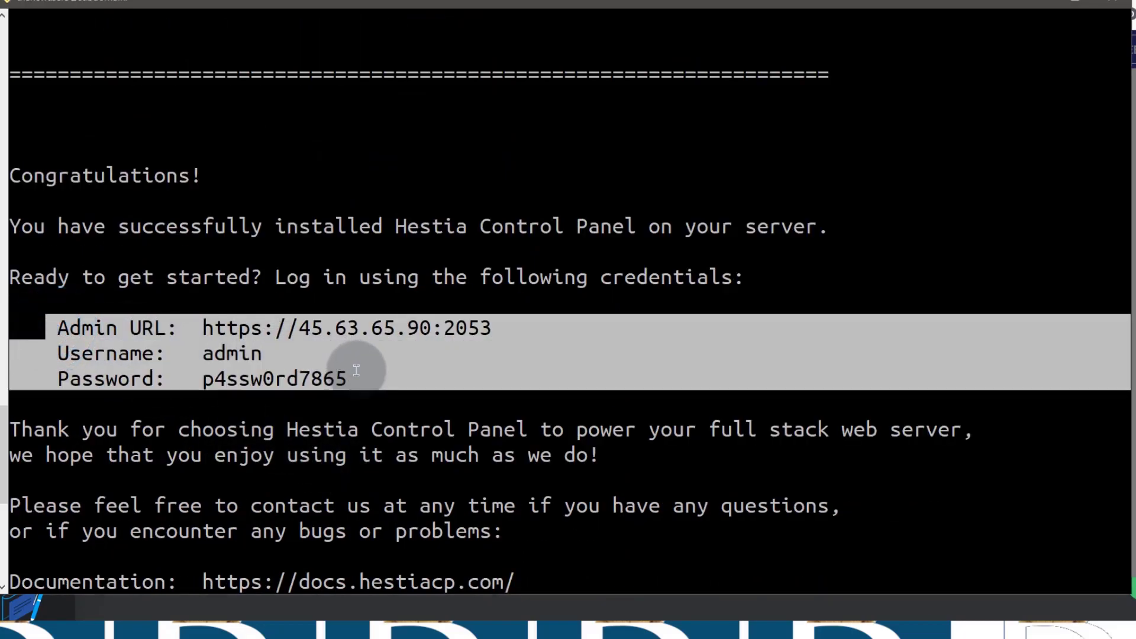
right_click(310, 379)
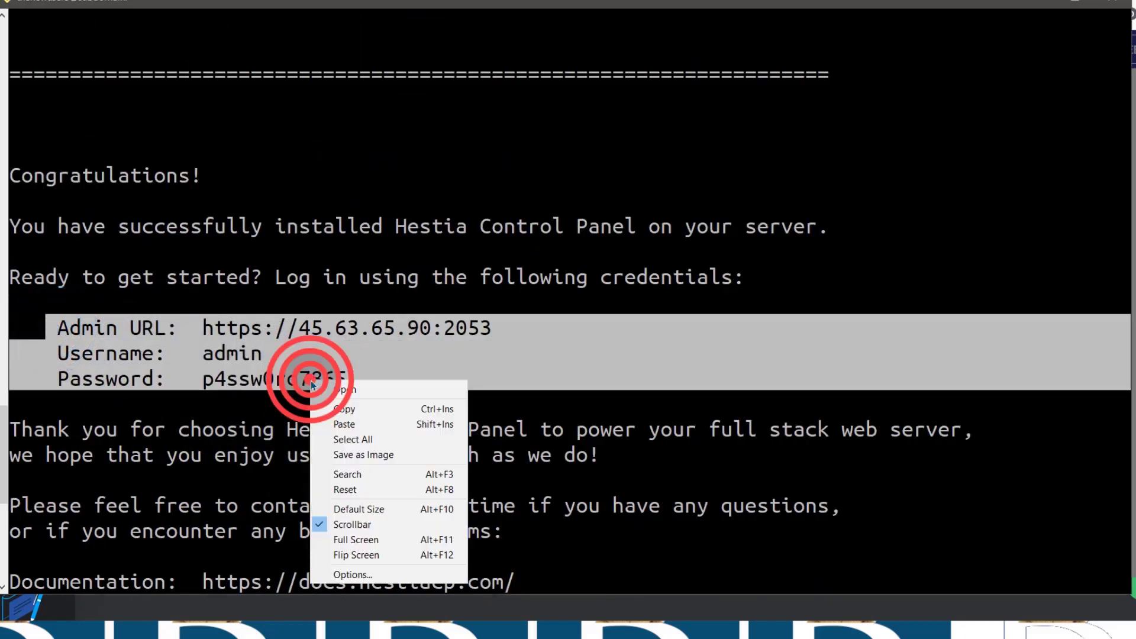
left_click(358, 410)
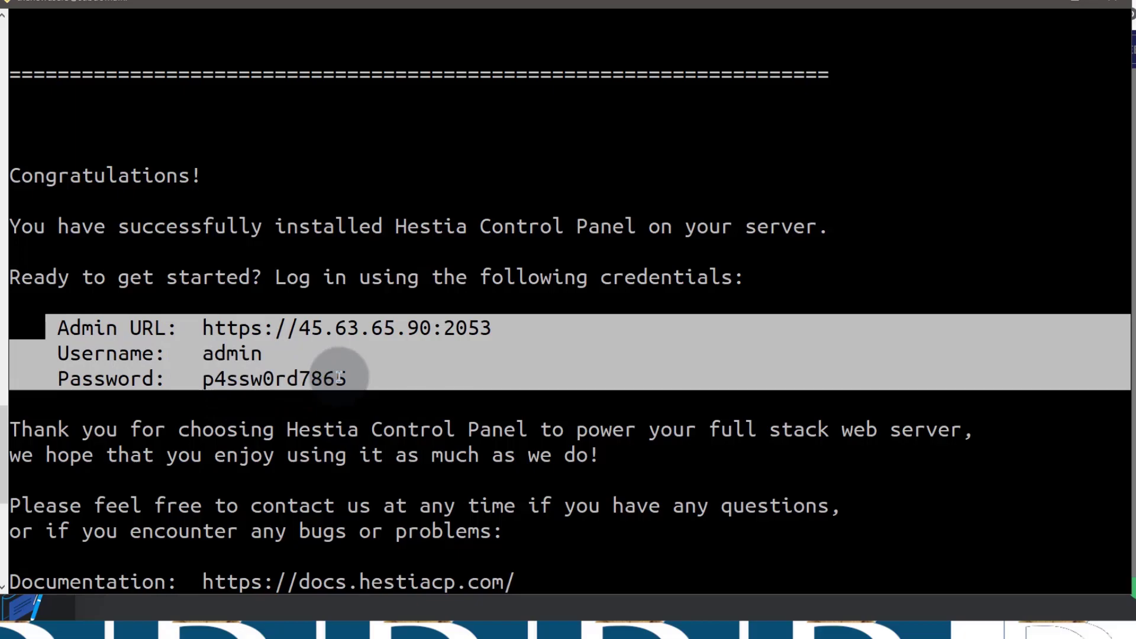
key("alt+Tab")
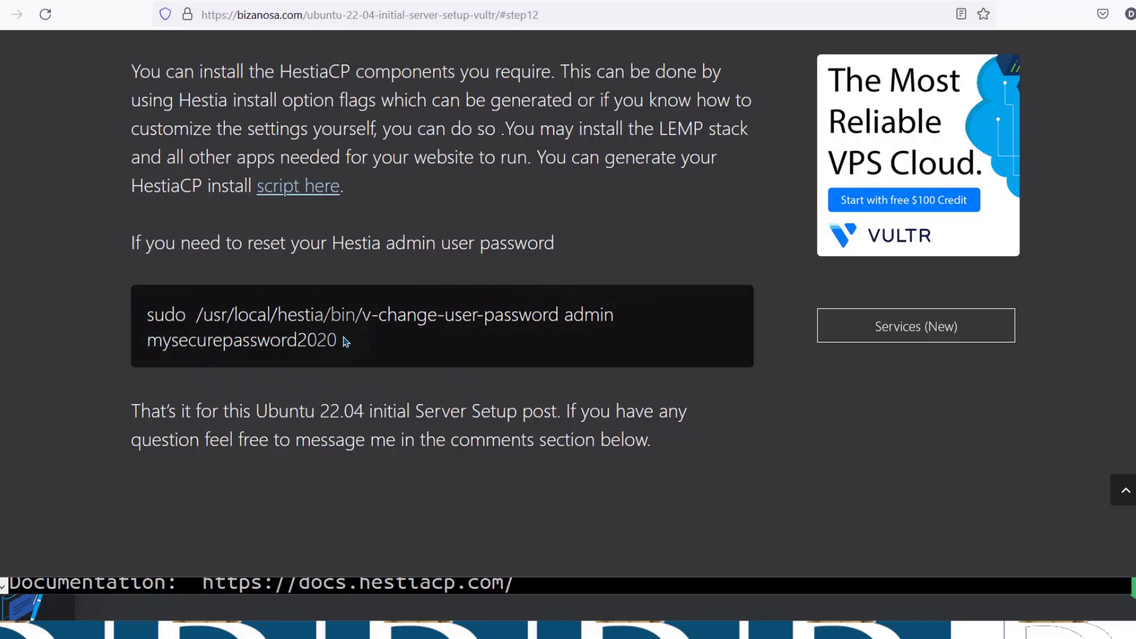
triple_click(317, 340)
left_click_drag(337, 342, 146, 338)
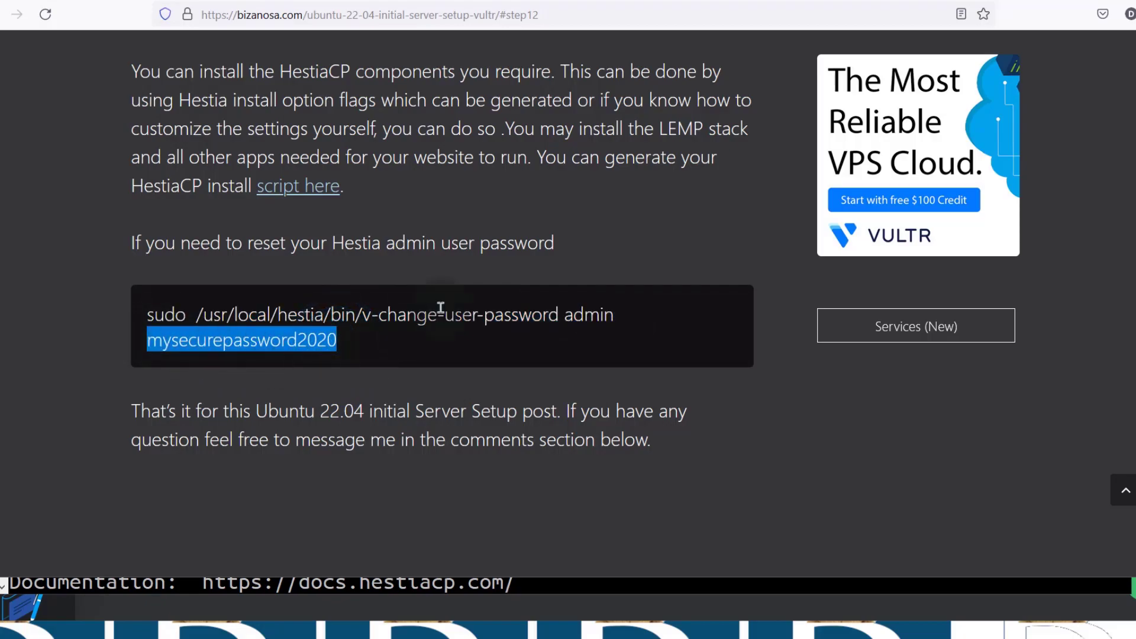
Paste the admin credentials on a new line in hestiacp tutorial 22.txt
key("alt+Tab")
right_click(364, 359)
left_click(398, 387)
left_click(318, 632)
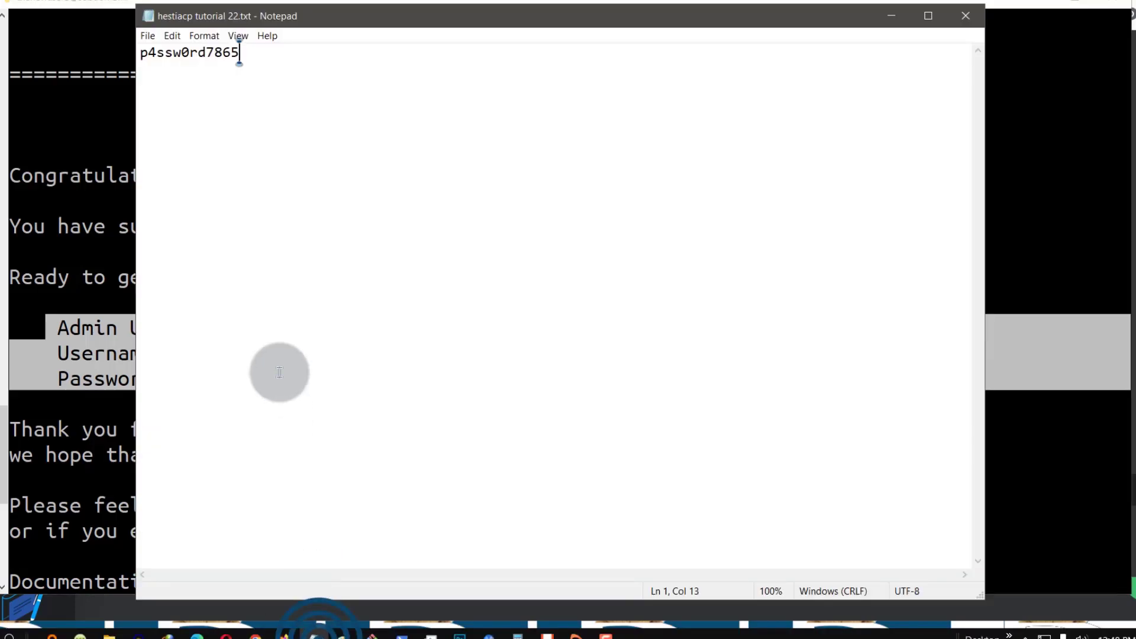
key("Return")
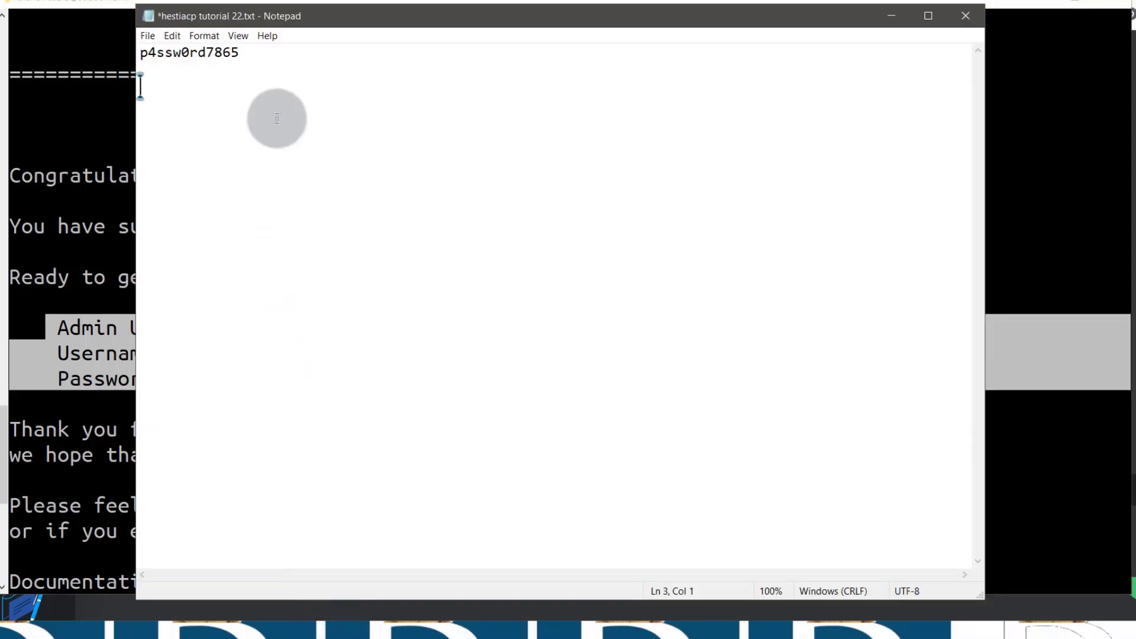
right_click(215, 114)
left_click(264, 173)
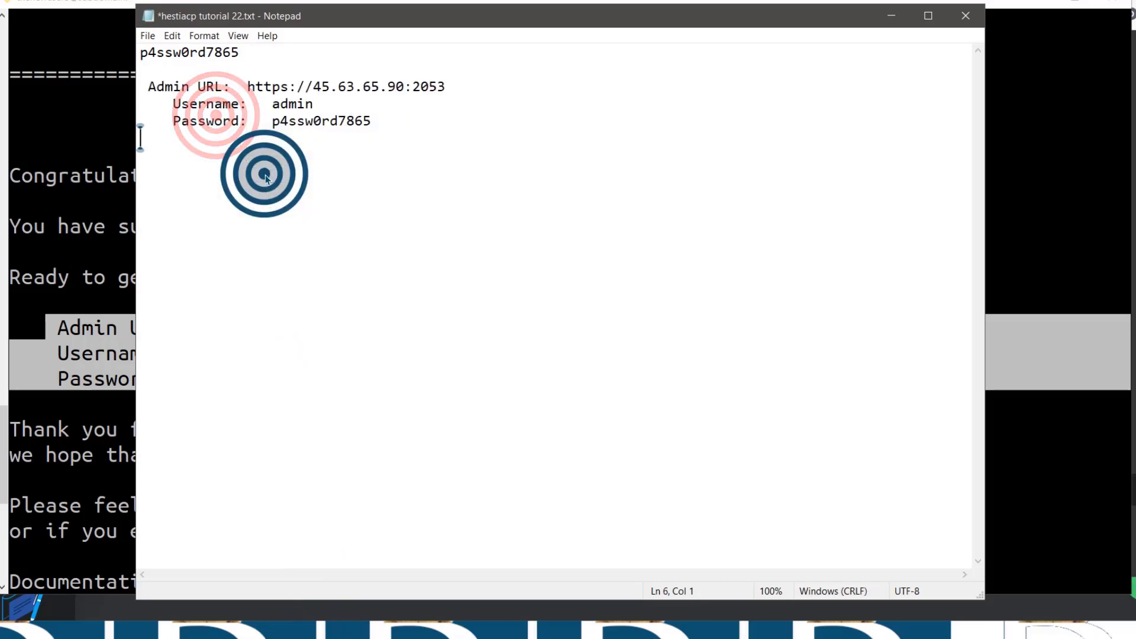
Bring Git Bash back in front and scroll down to the 'Press any key to continue' line
left_click(132, 149)
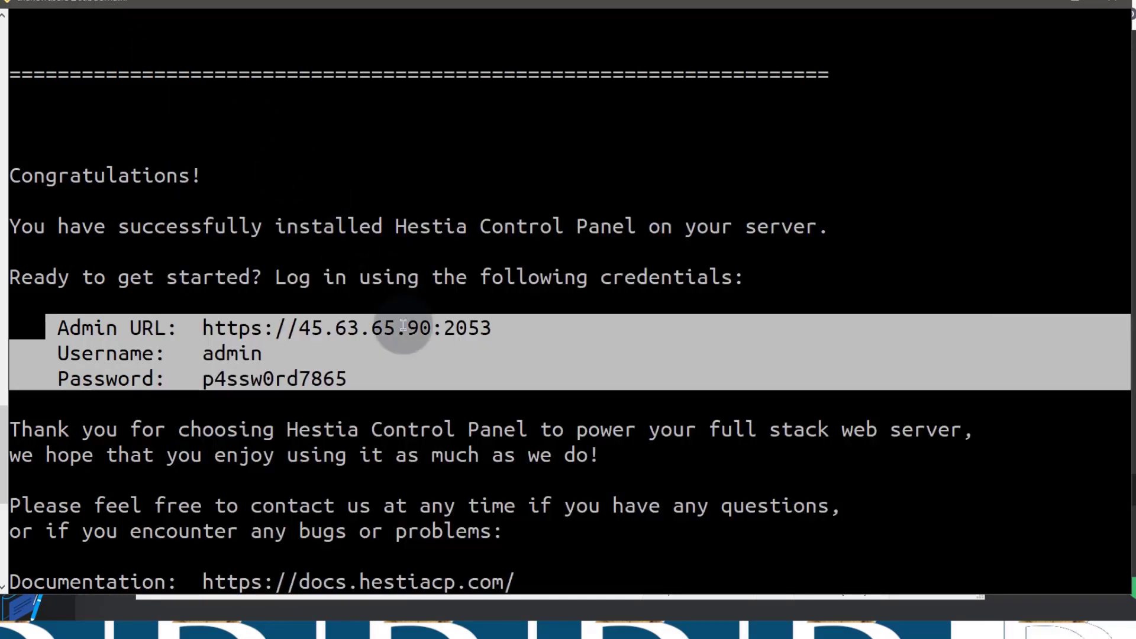
scroll(492, 574, "down", 1)
scroll(492, 574, "down", 6)
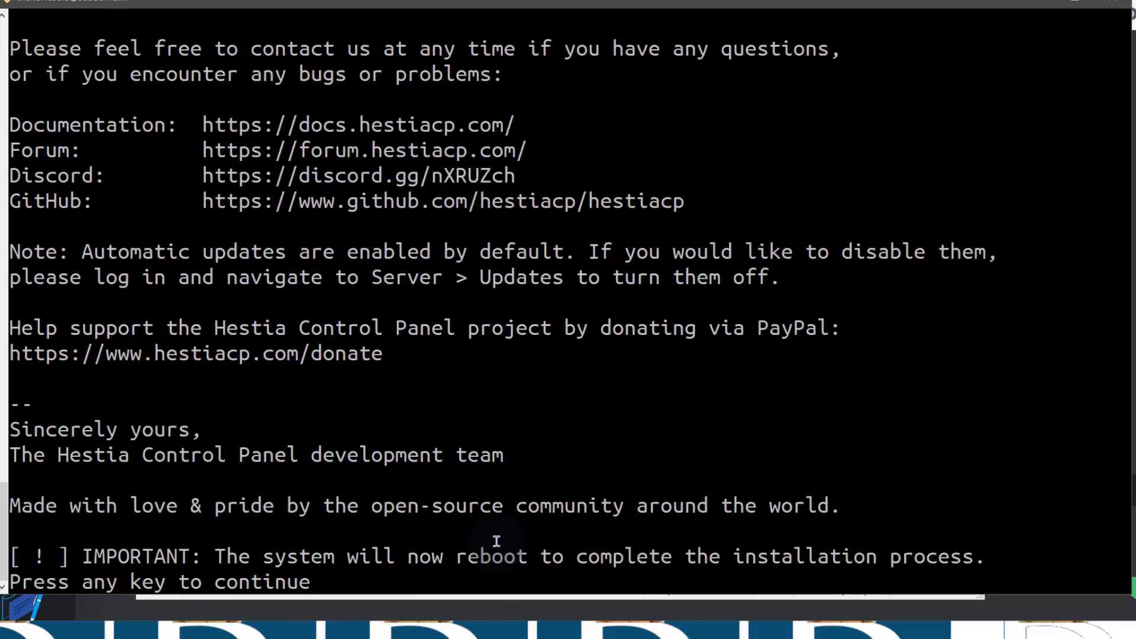
Let the server reboot, select the donate link, then clear the screen and recall the ssh command
key("Return")
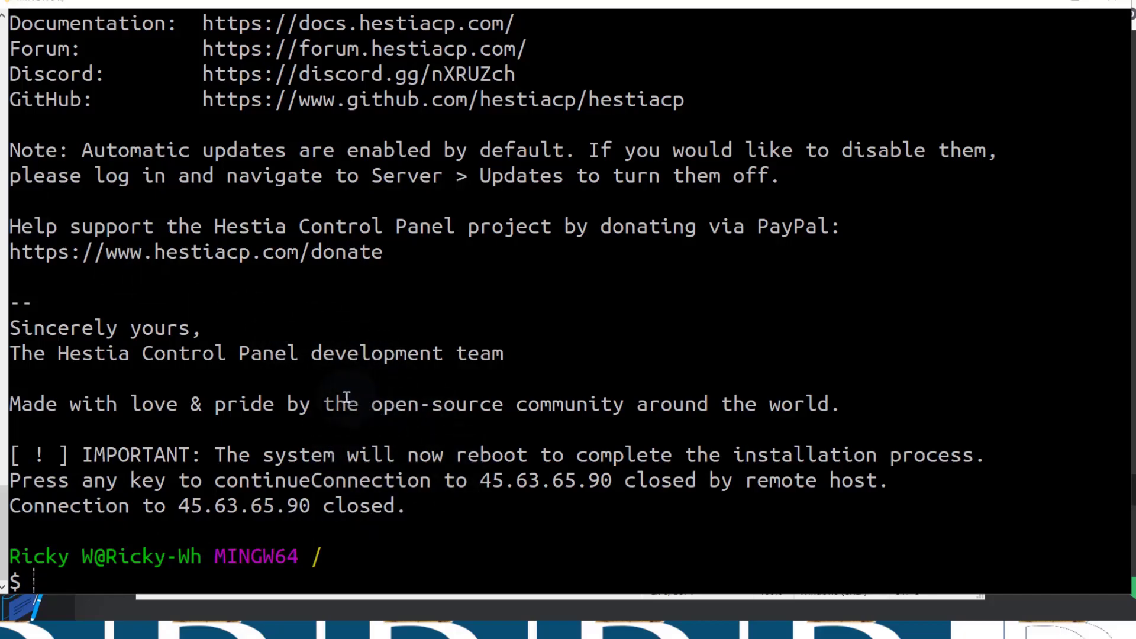
left_click_drag(8, 252, 259, 254)
left_click_drag(325, 253, 381, 250)
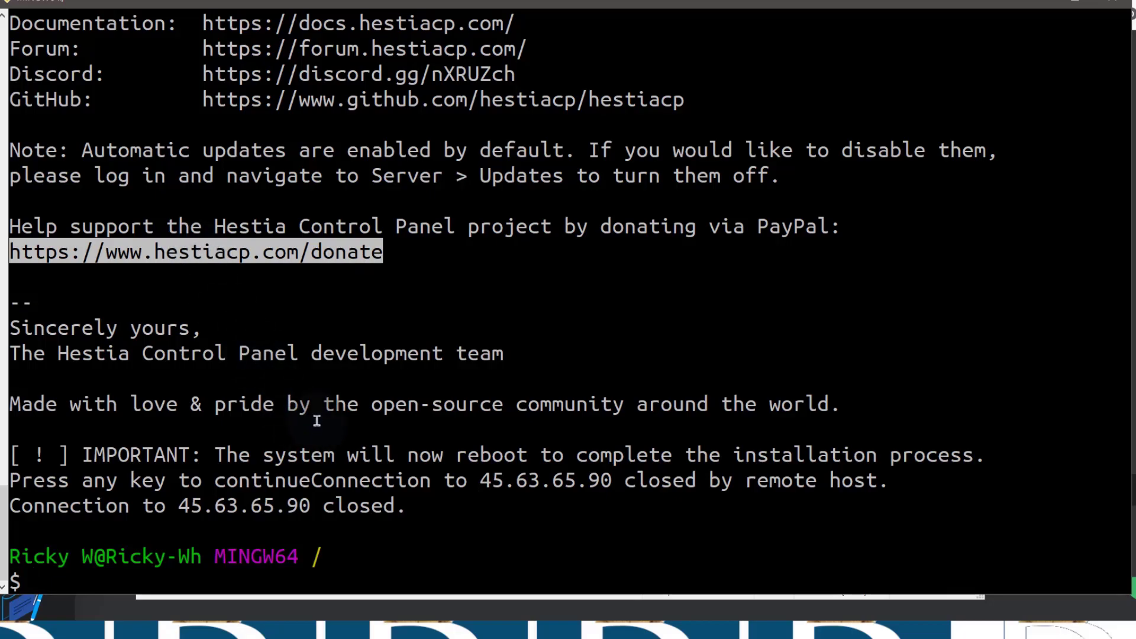
key("ctrl+l")
key("Up")
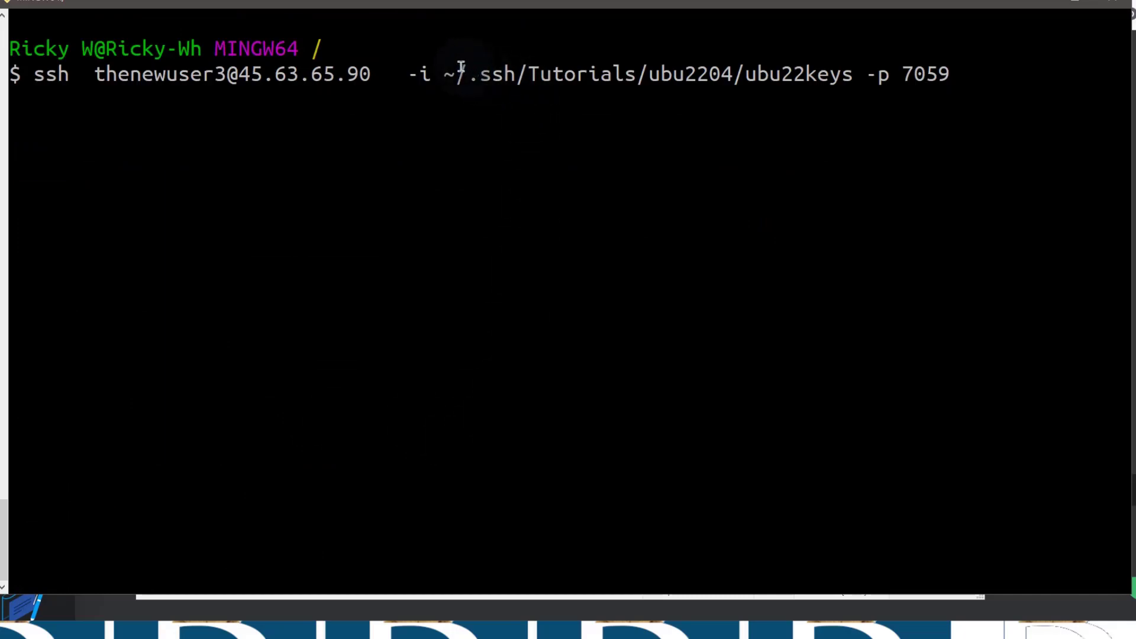
Reconnect to the rebooted server over SSH and clear the login banner
left_click_drag(440, 73, 1125, 73)
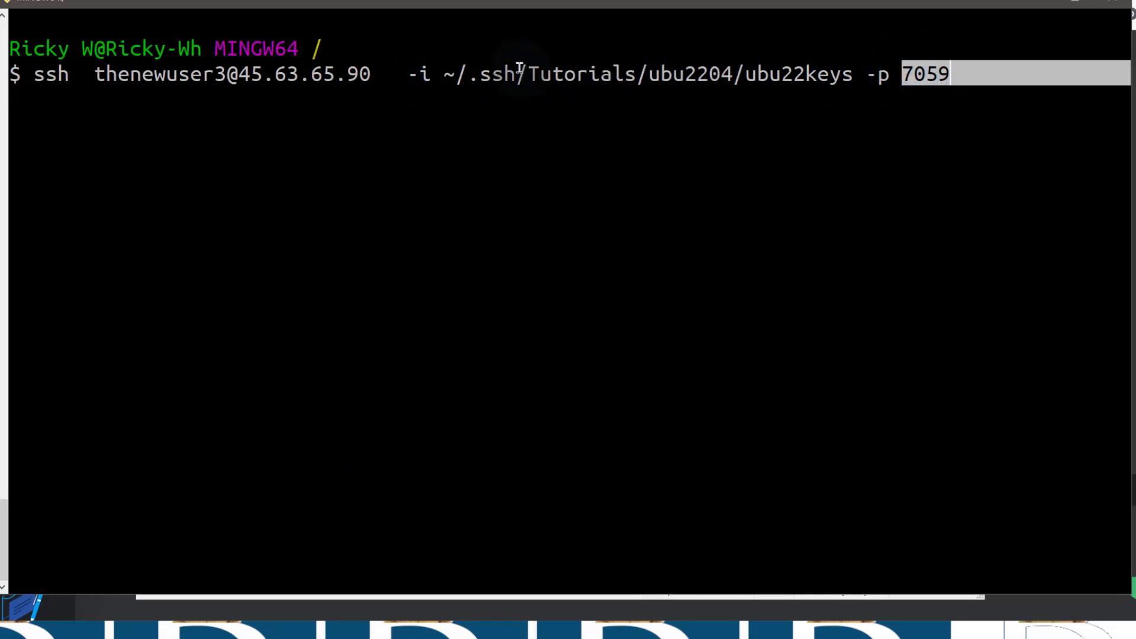
key("Return")
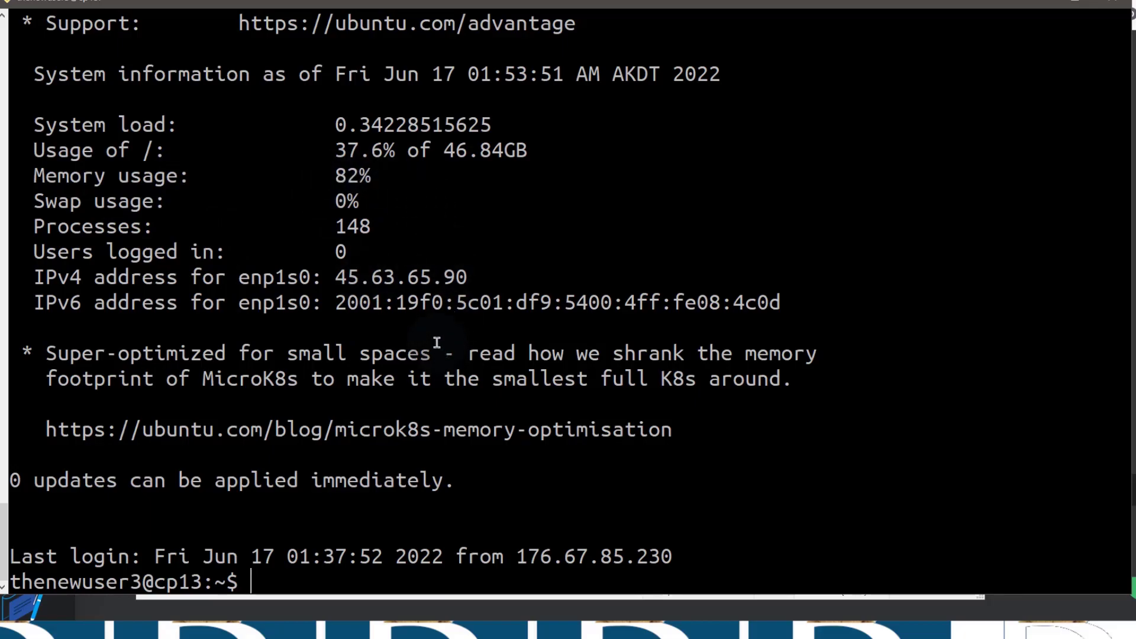
key("ctrl+l")
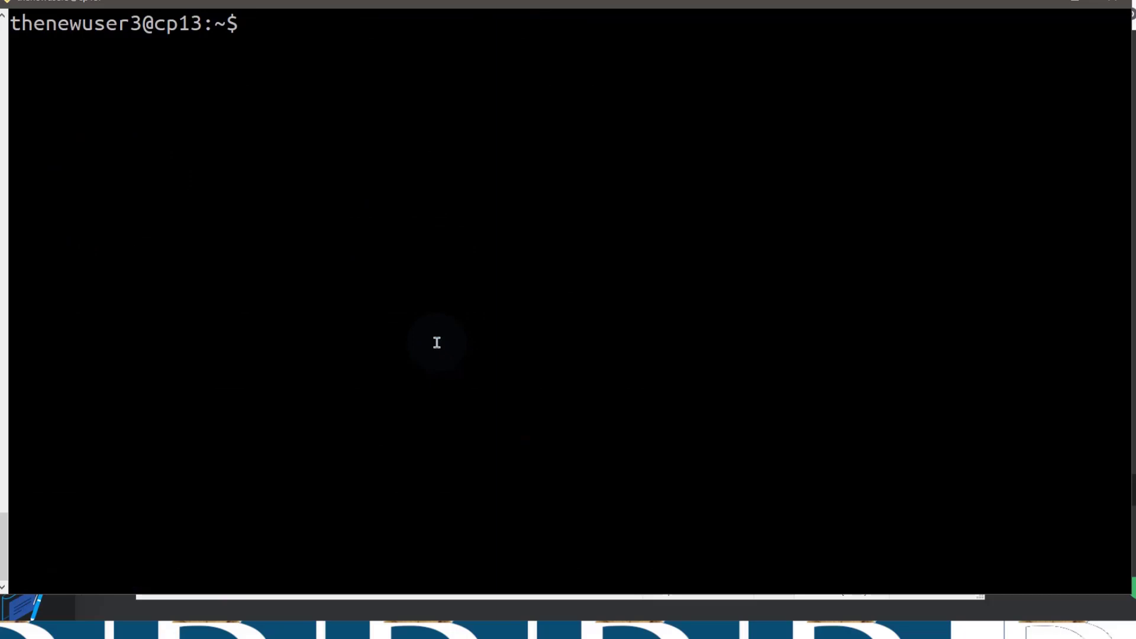
Run top, then sudo top with the user's password, quit each, and clear the terminal
type("top")
key("Return")
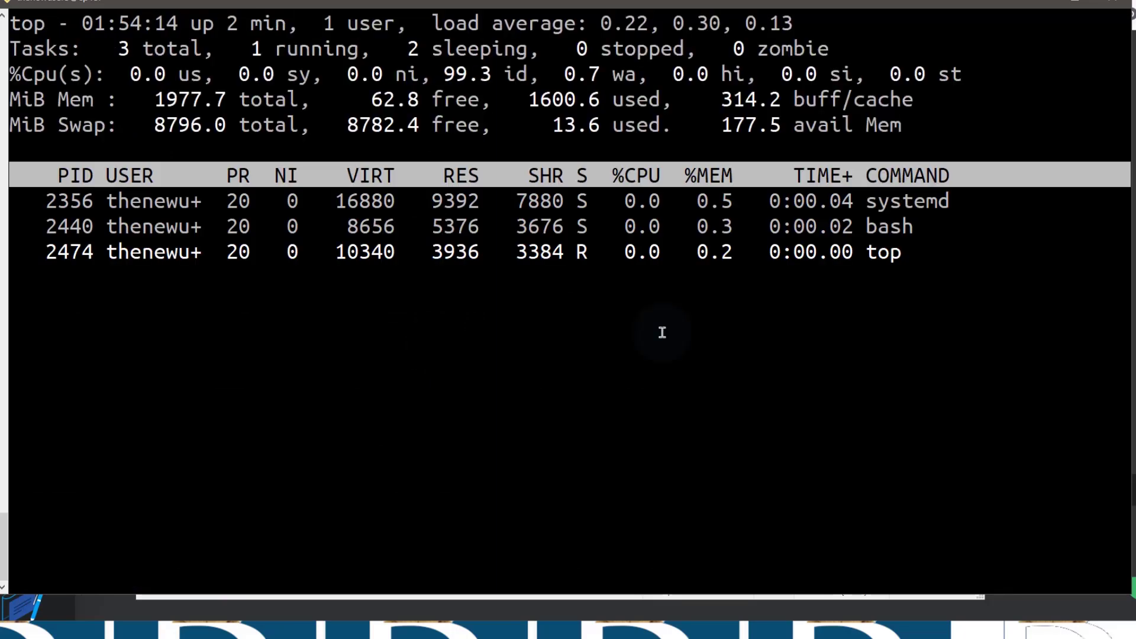
key("q")
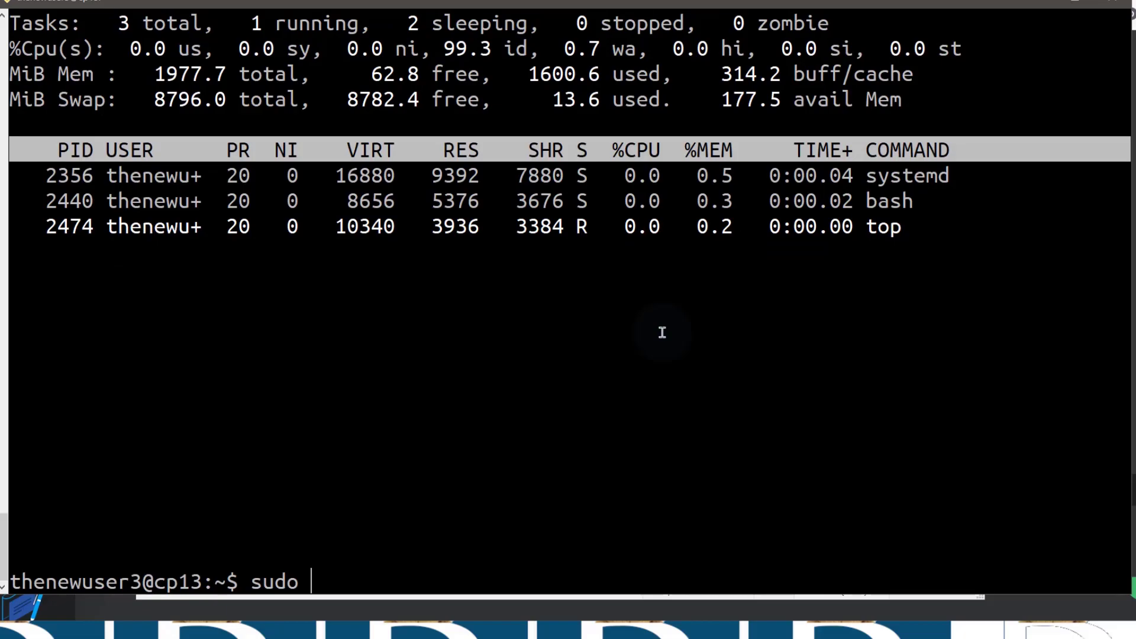
type("sudo top")
key("Return")
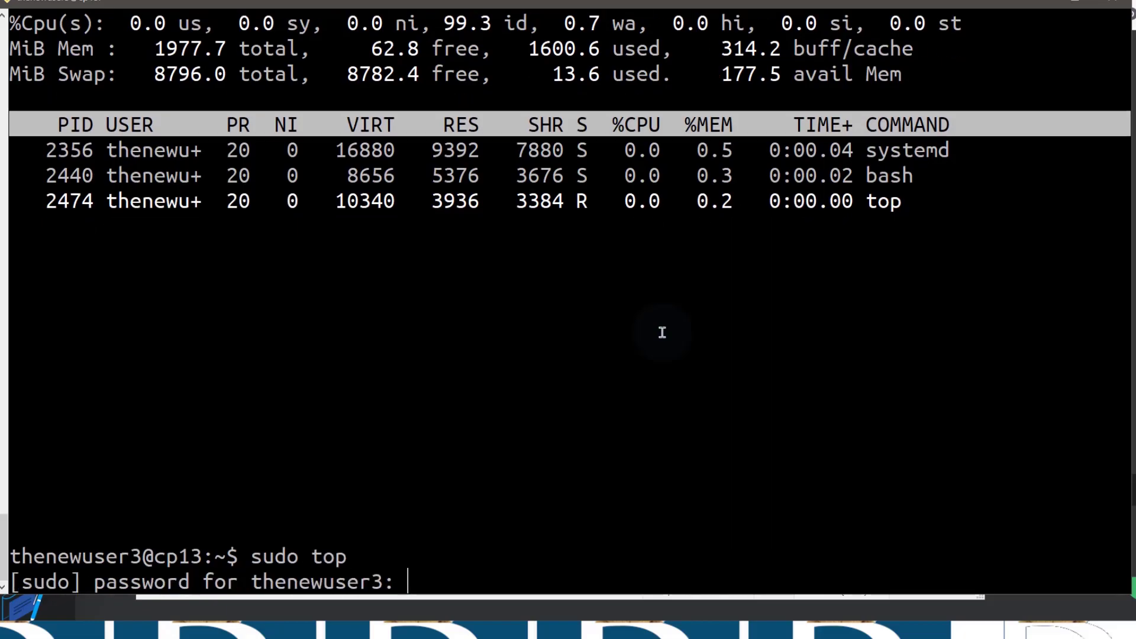
key("Return")
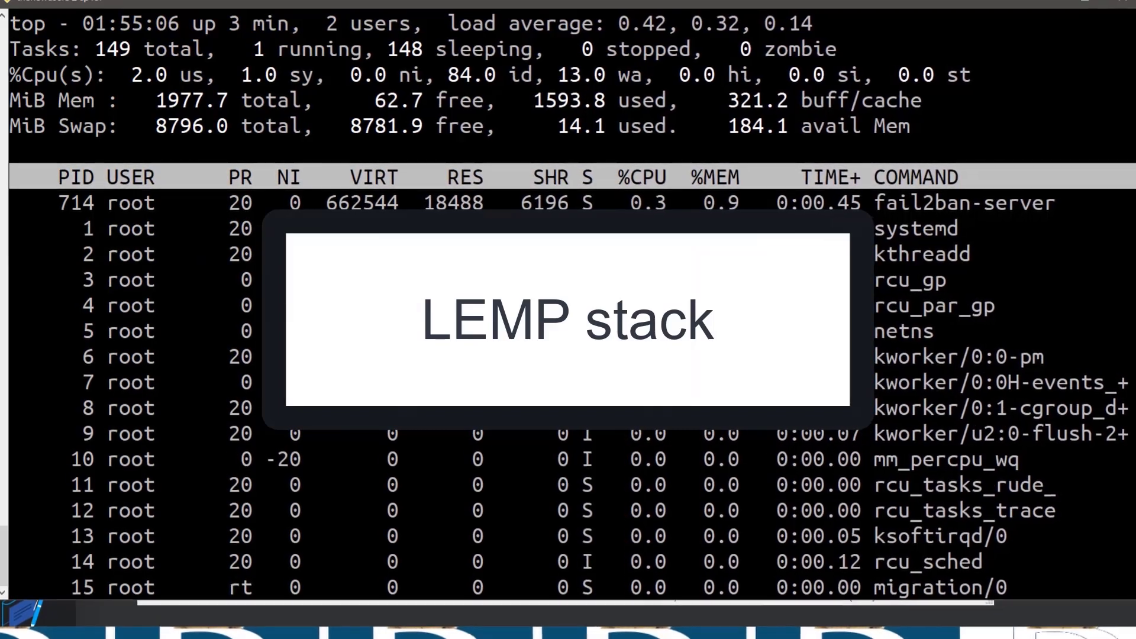
key("q")
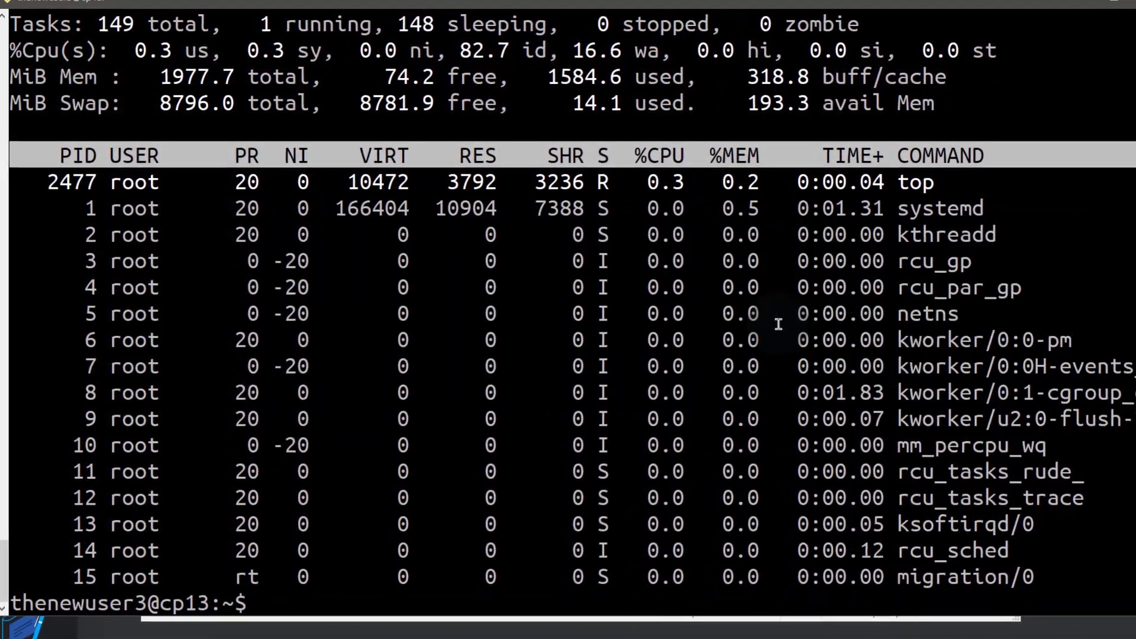
key("ctrl+l")
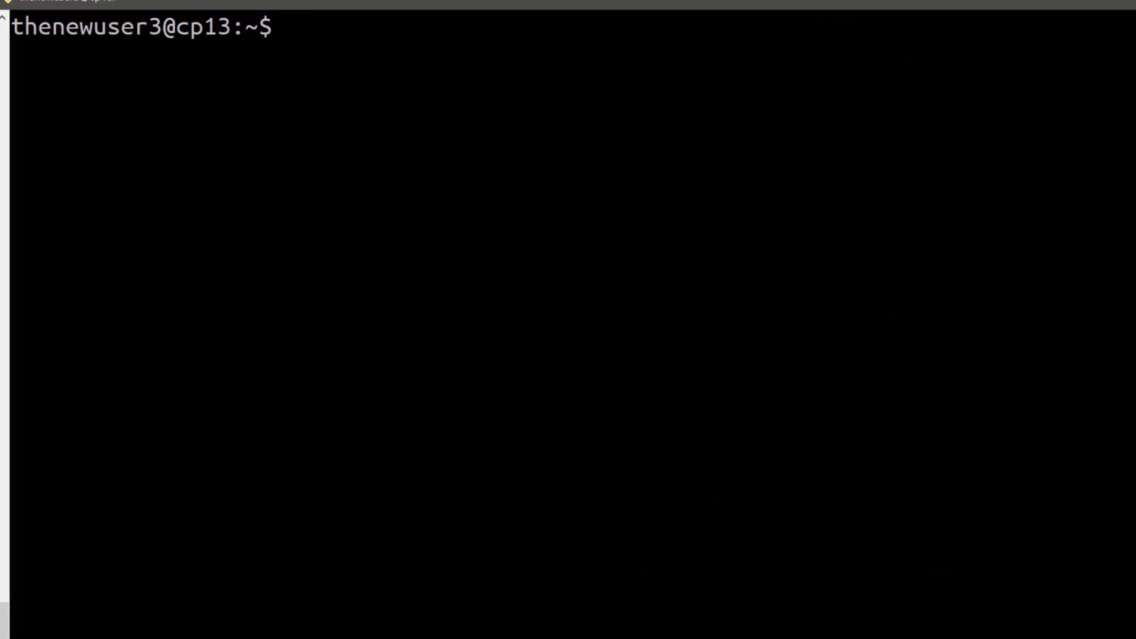
Copy the Admin URL from Notepad and Paste and Go it in Firefox's address bar
left_click(284, 636)
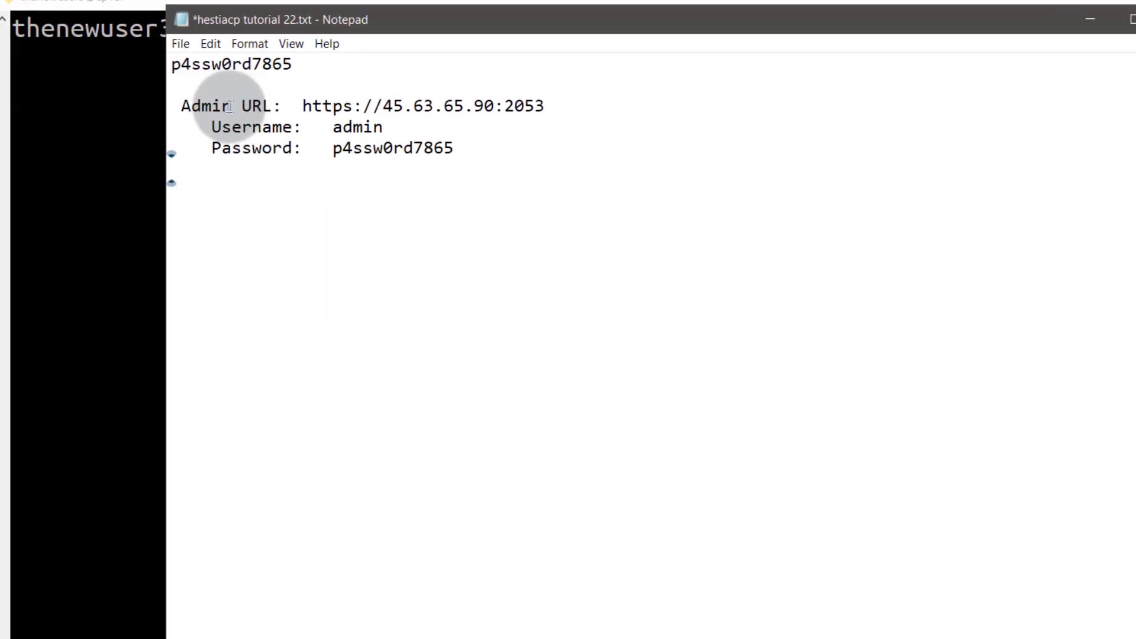
left_click_drag(307, 109, 588, 114)
left_click(584, 121)
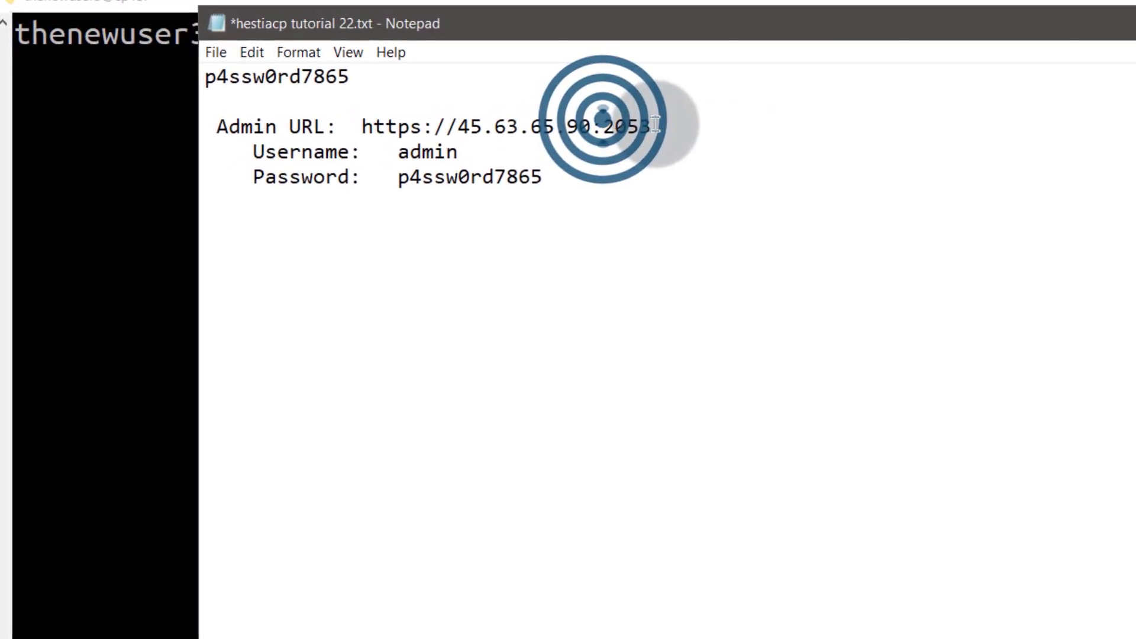
left_click_drag(657, 127, 378, 126)
right_click(395, 127)
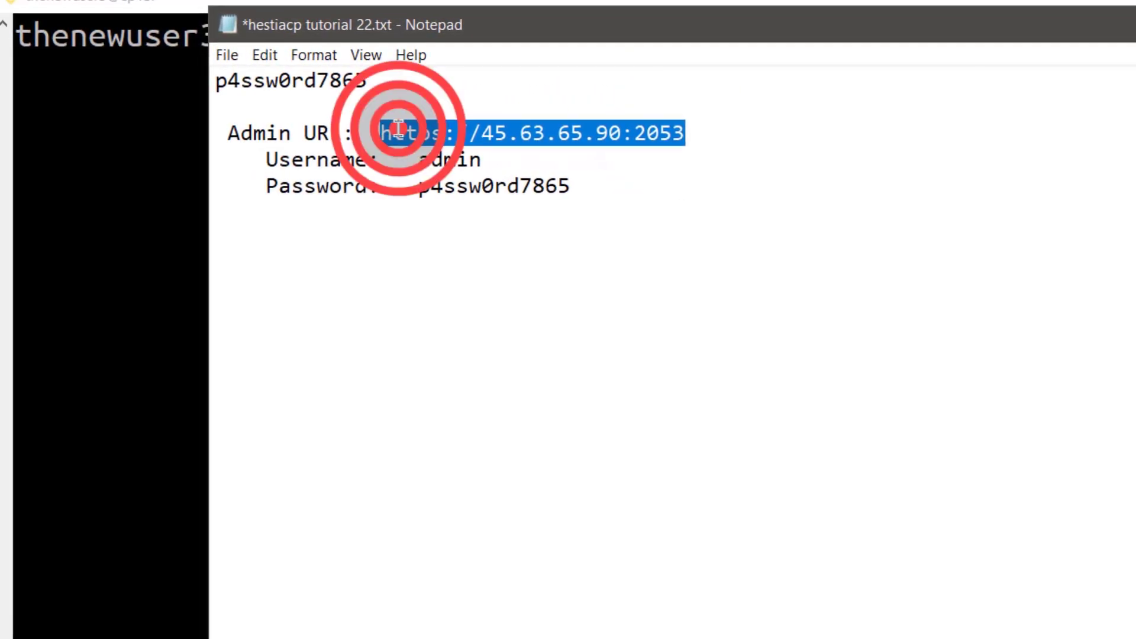
left_click(471, 195)
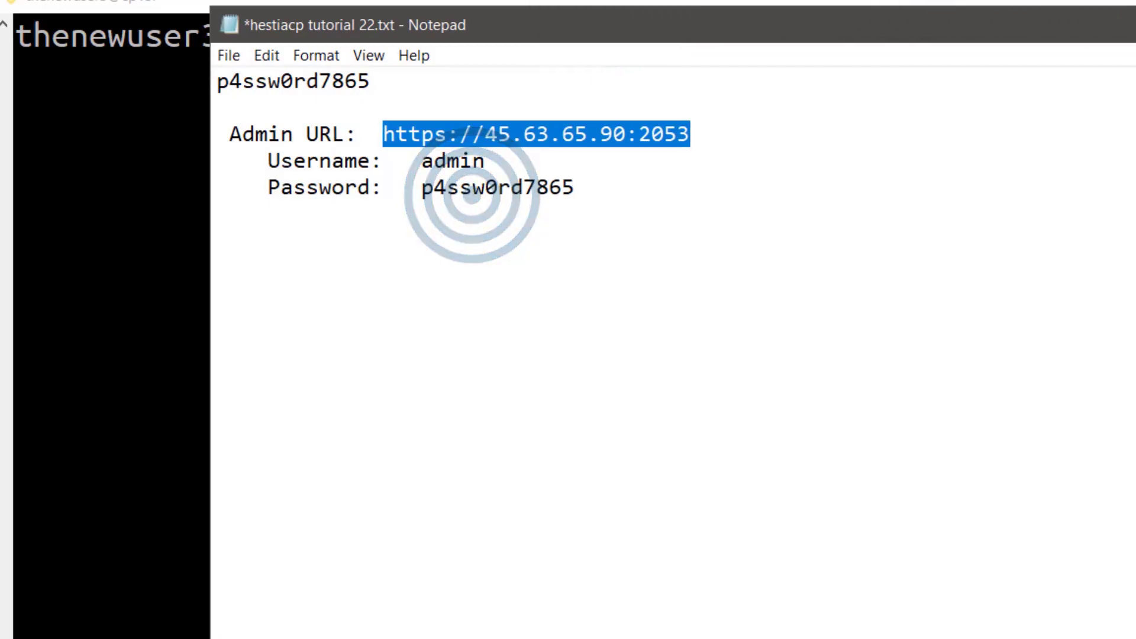
left_click(417, 17)
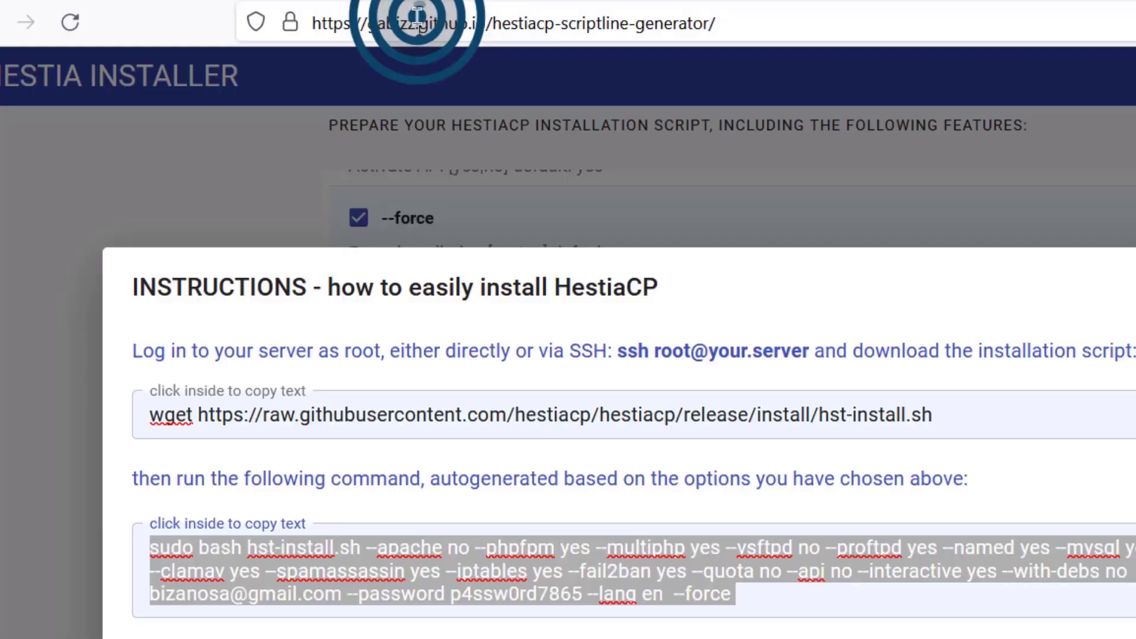
right_click(417, 18)
left_click(477, 233)
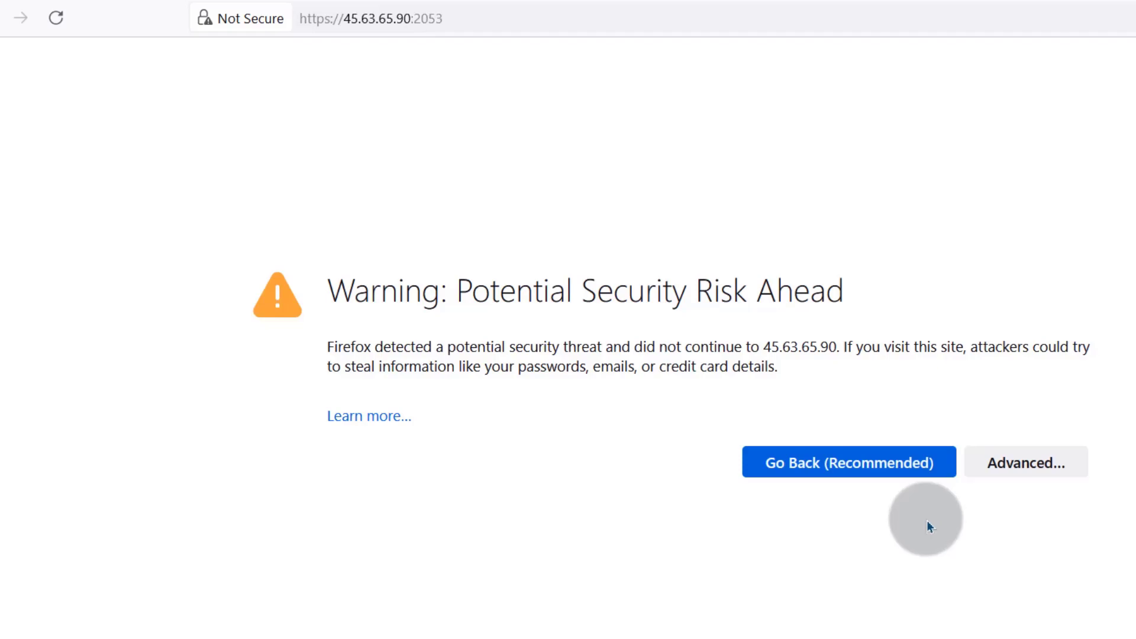
Accept the certificate risk and continue to the HestiaCP login page
left_click(1023, 464)
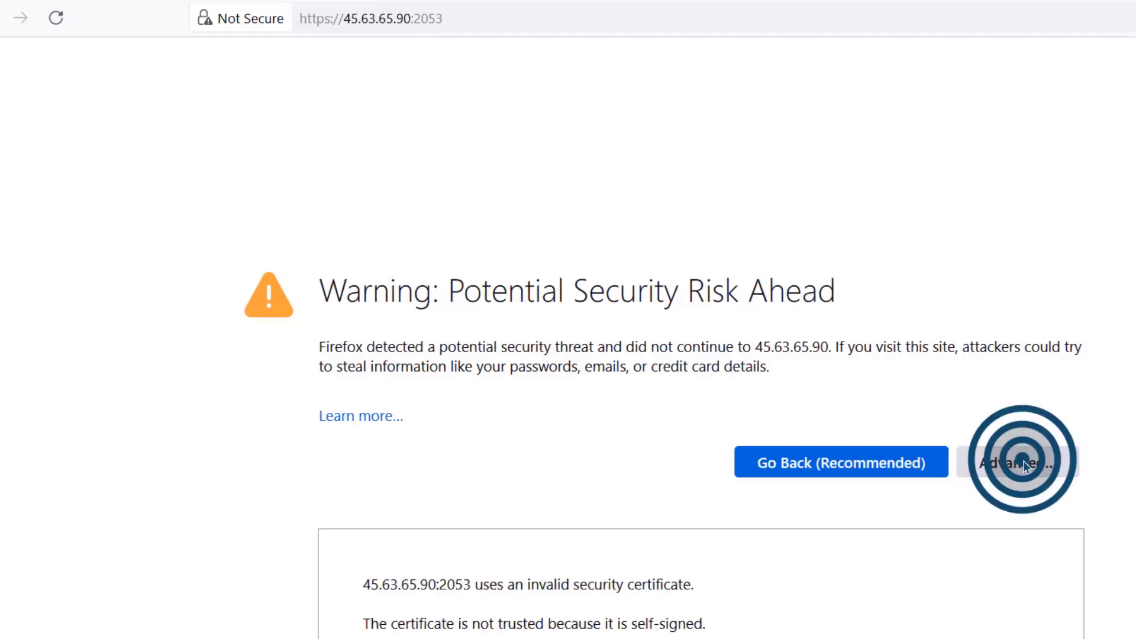
scroll(1120, 478, "down", 1)
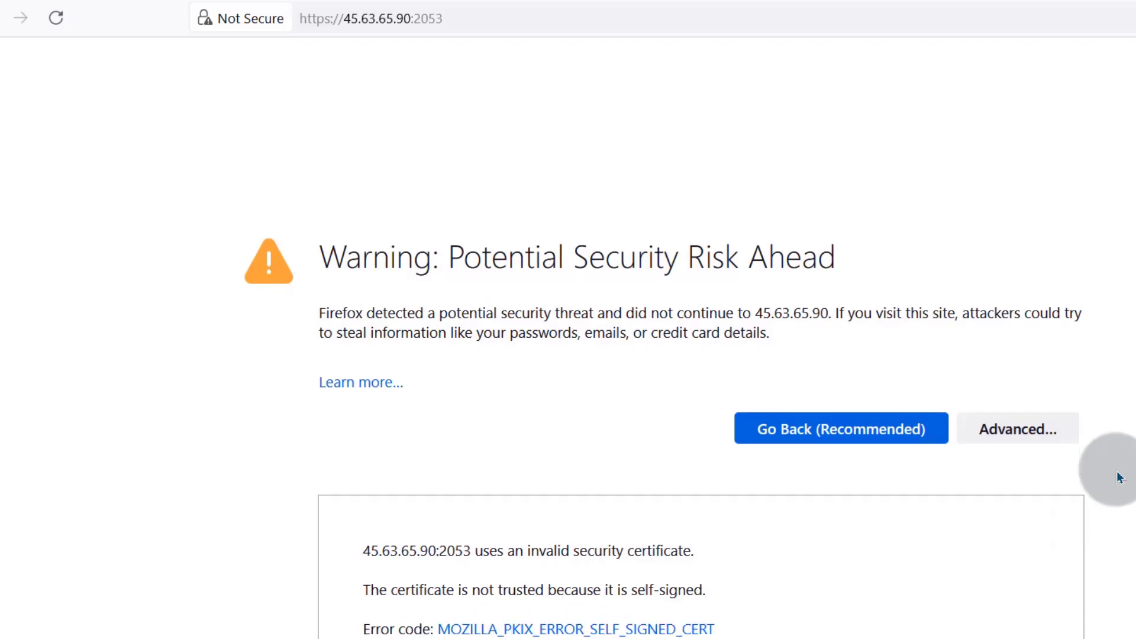
scroll(1120, 478, "down", 2)
left_click(913, 616)
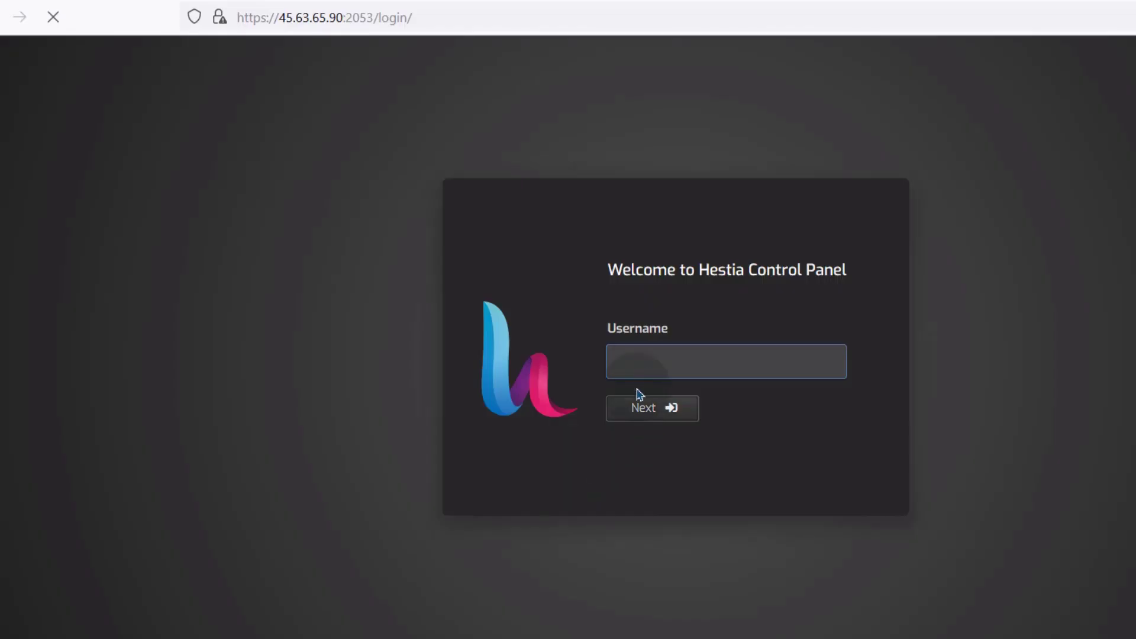
Log in as admin using the password copied from the notes file
type("admin")
left_click(642, 416)
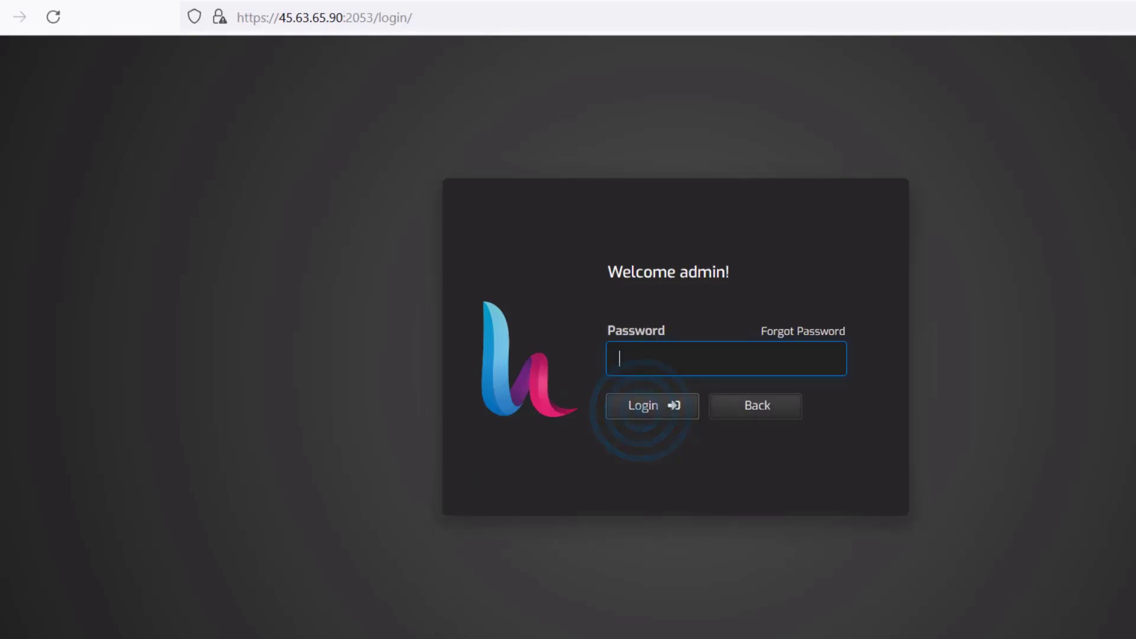
key("alt+Tab")
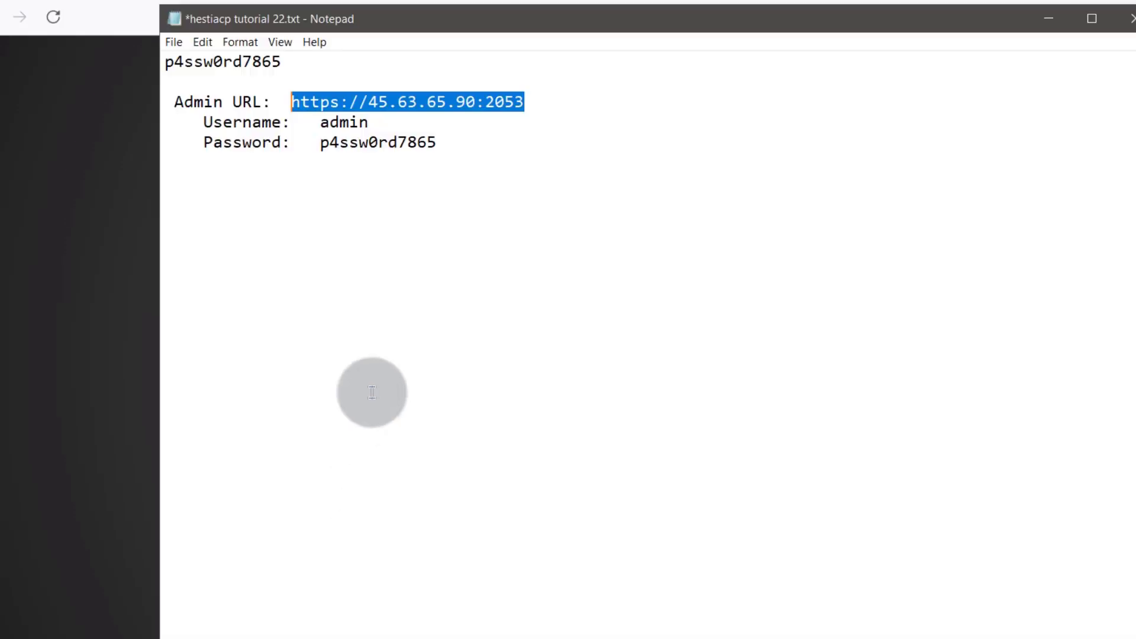
double_click(345, 142)
right_click(345, 142)
left_click(393, 195)
left_click(104, 309)
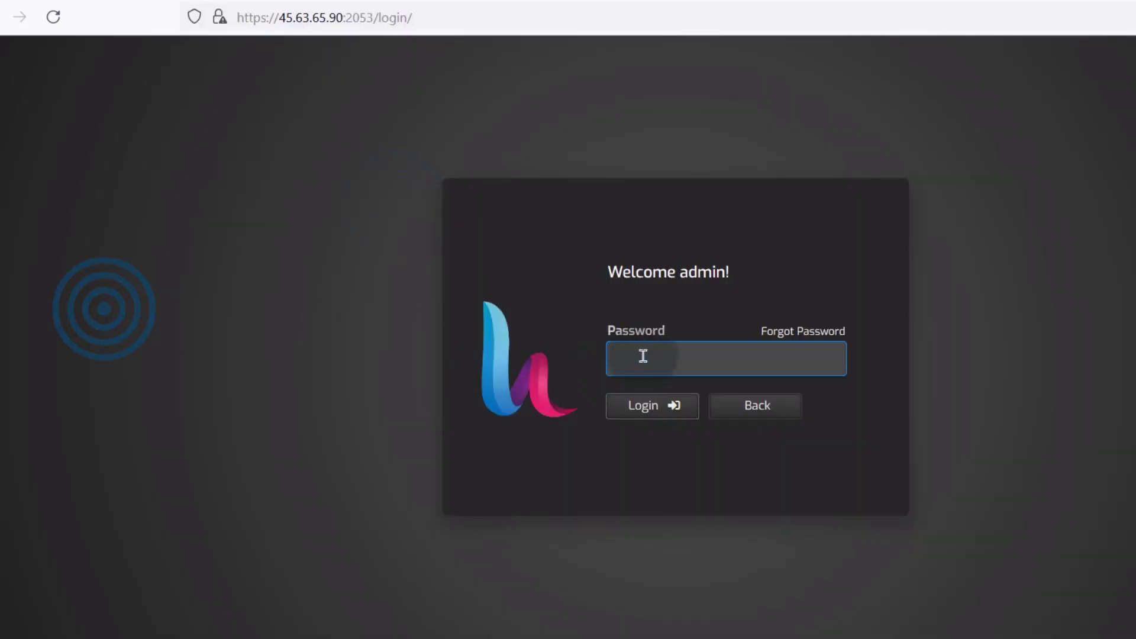
right_click(644, 356)
left_click(688, 553)
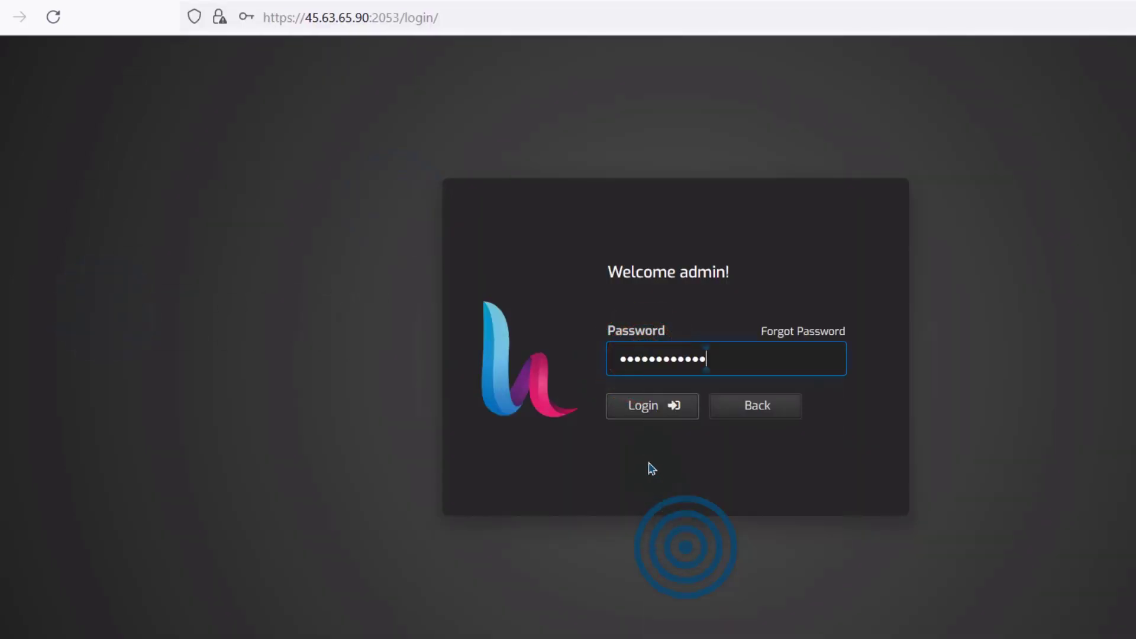
left_click(643, 407)
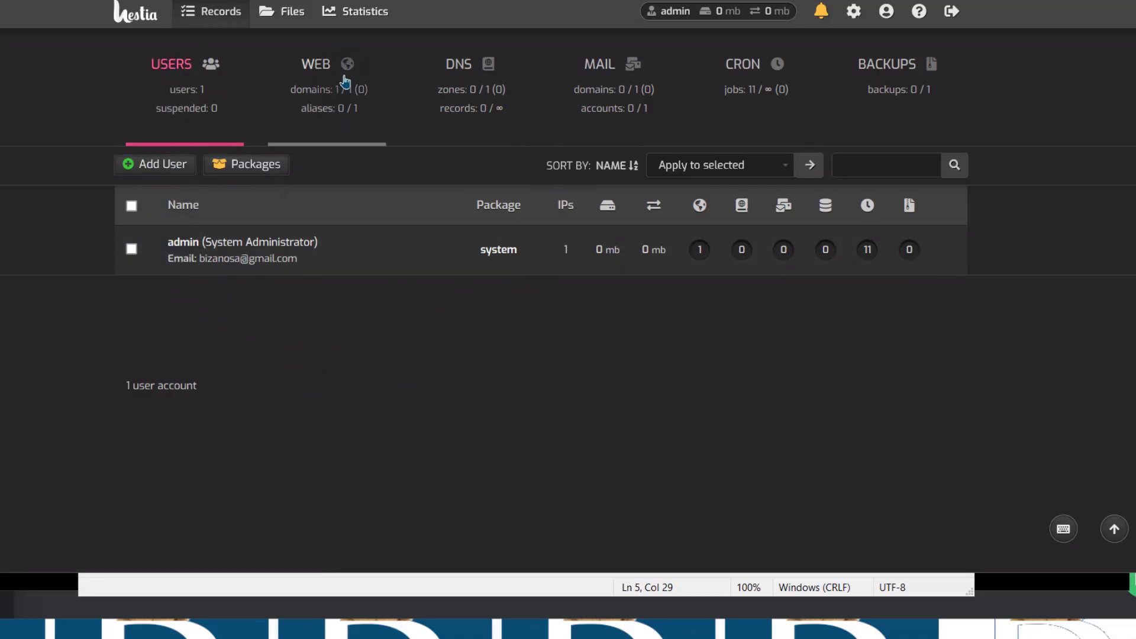
Look at the Web tab's add-domain form, then the Users tab's new-user form
left_click(317, 73)
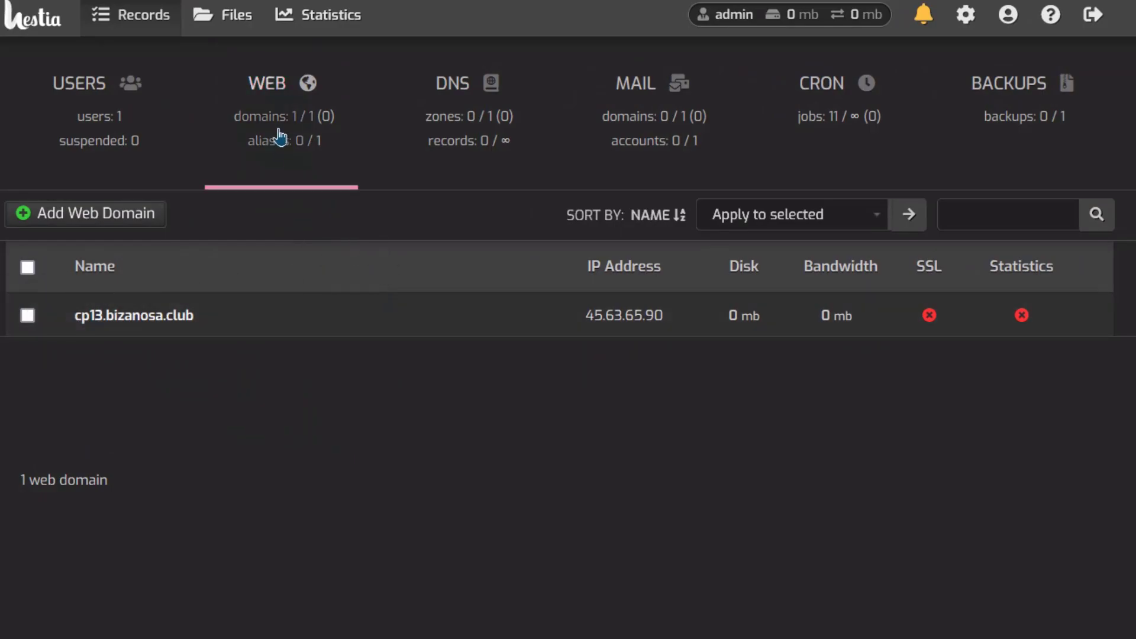
left_click(79, 218)
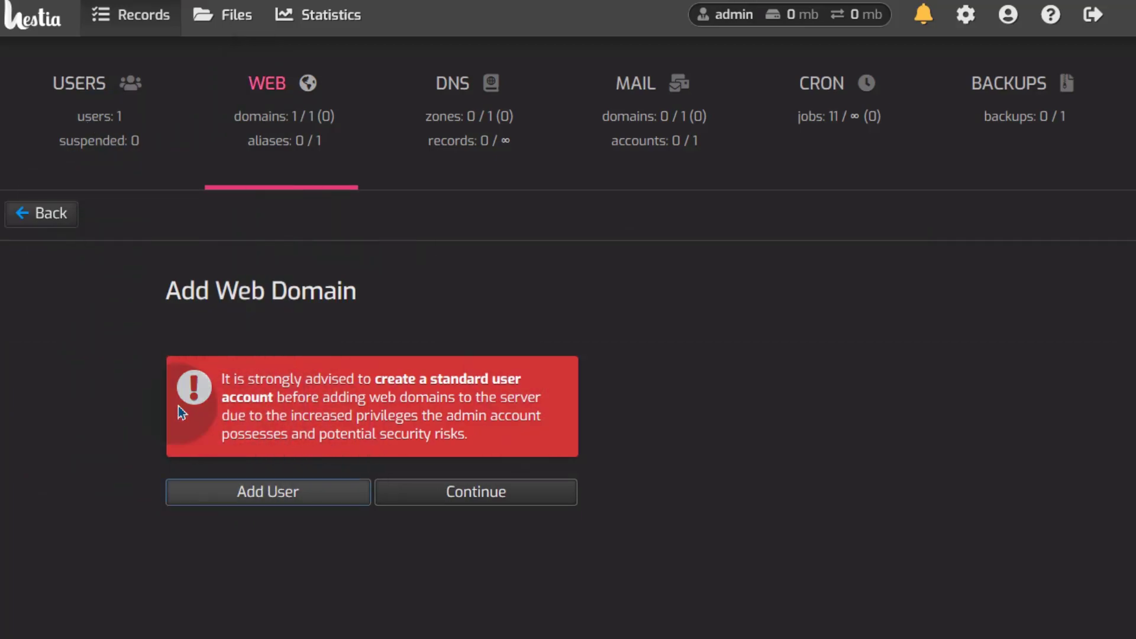
left_click(75, 84)
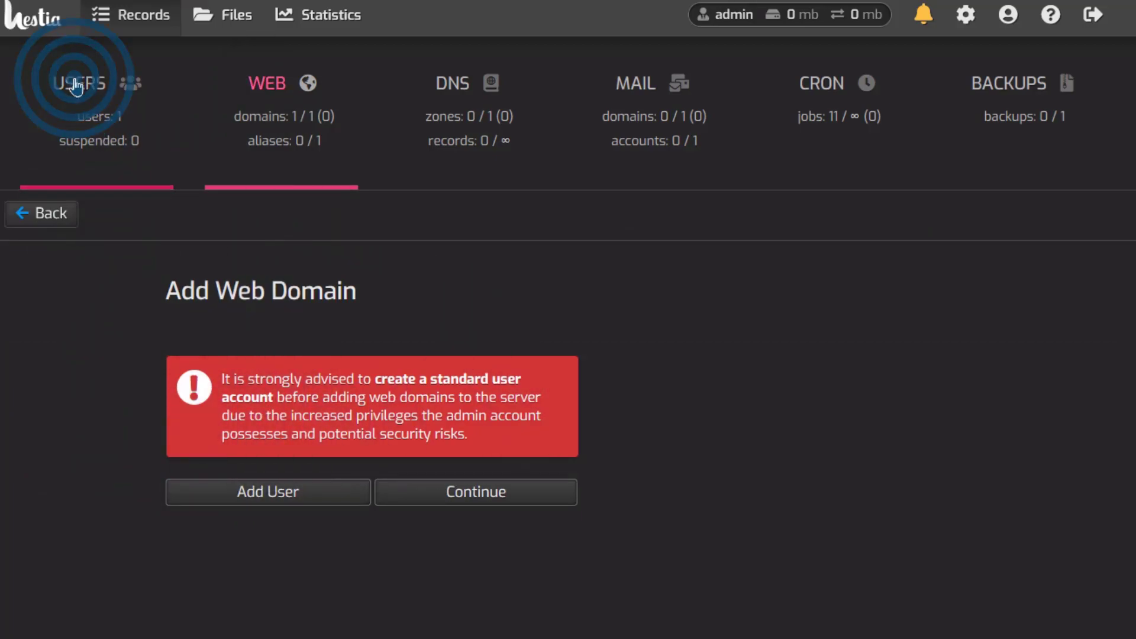
left_click(52, 216)
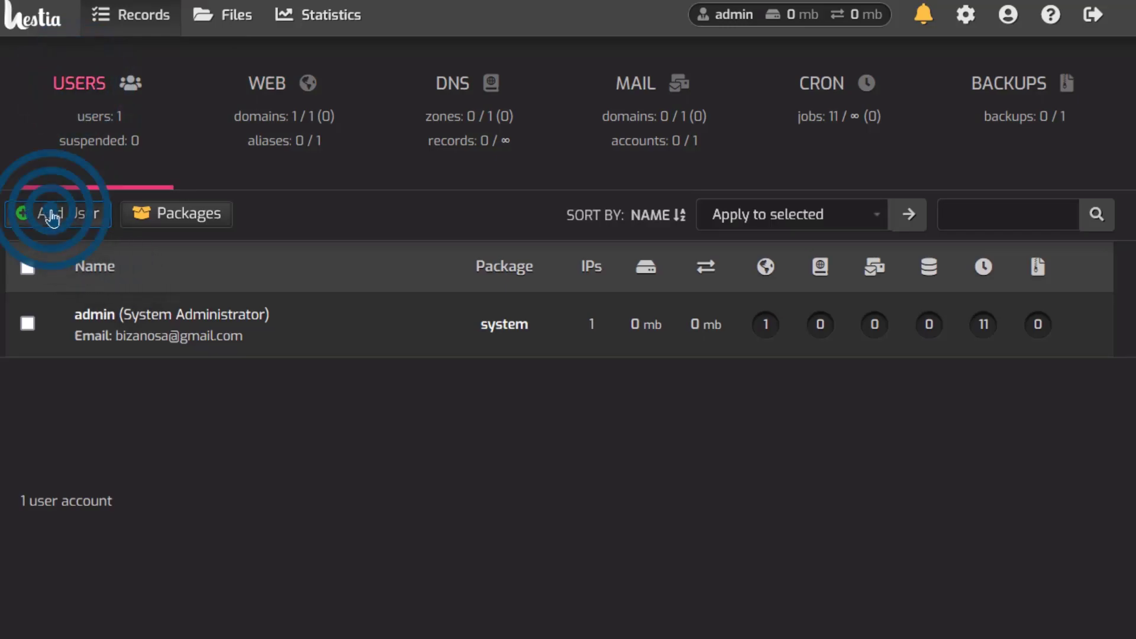
left_click(325, 390)
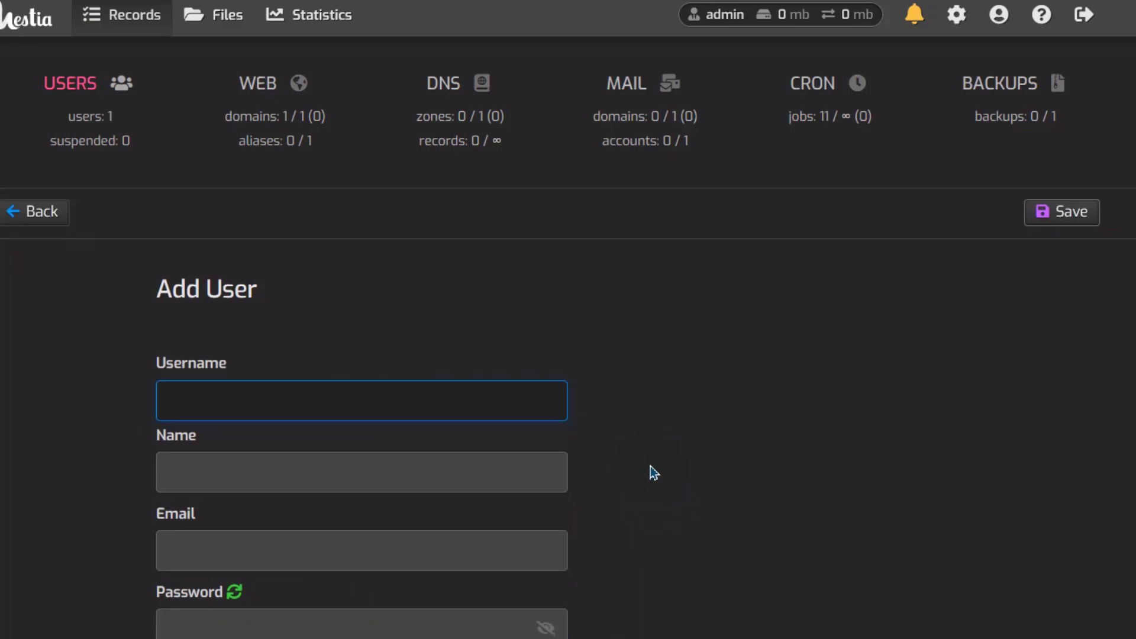
scroll(637, 466, "down", 4)
scroll(637, 466, "up", 4)
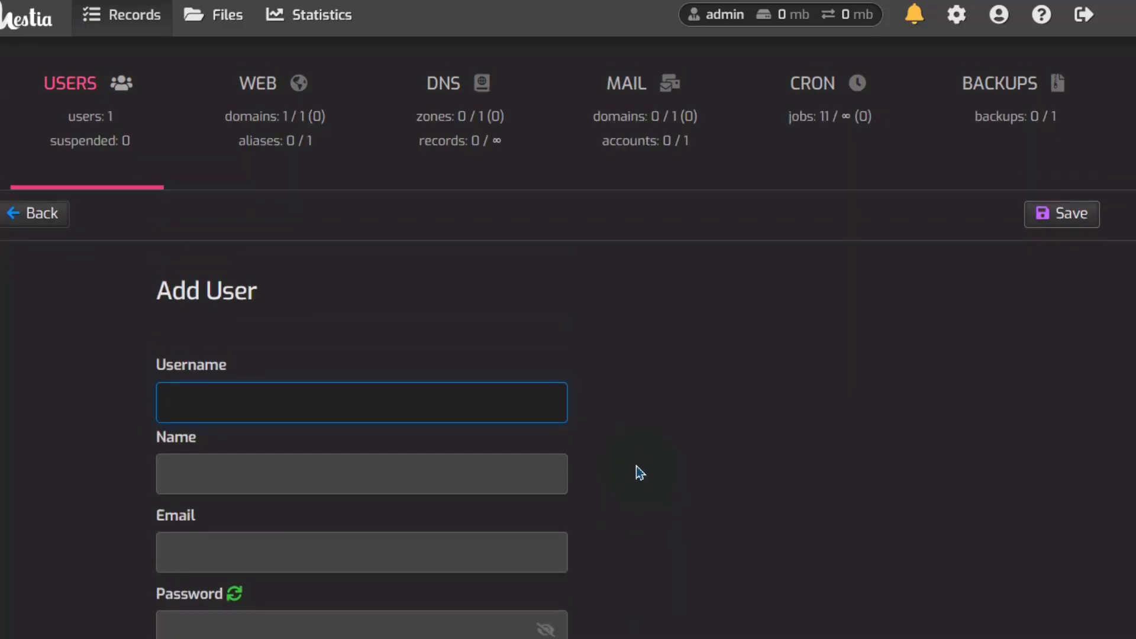
left_click(37, 432)
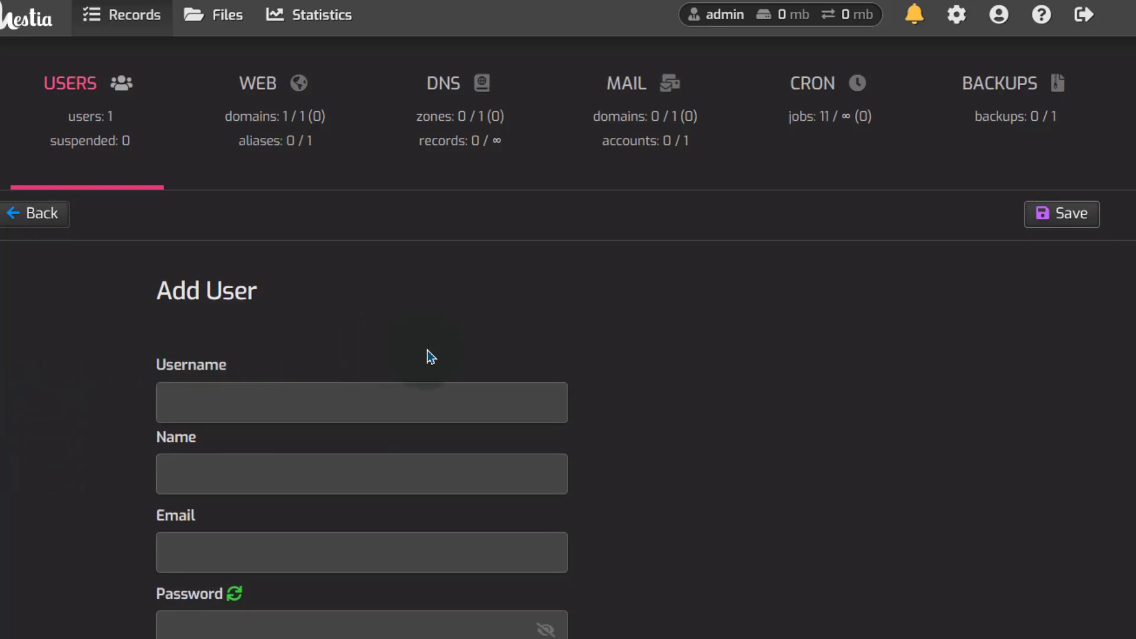
Browse the DNS, Mail, Cron and Backups lists, then the server settings gear
left_click(451, 96)
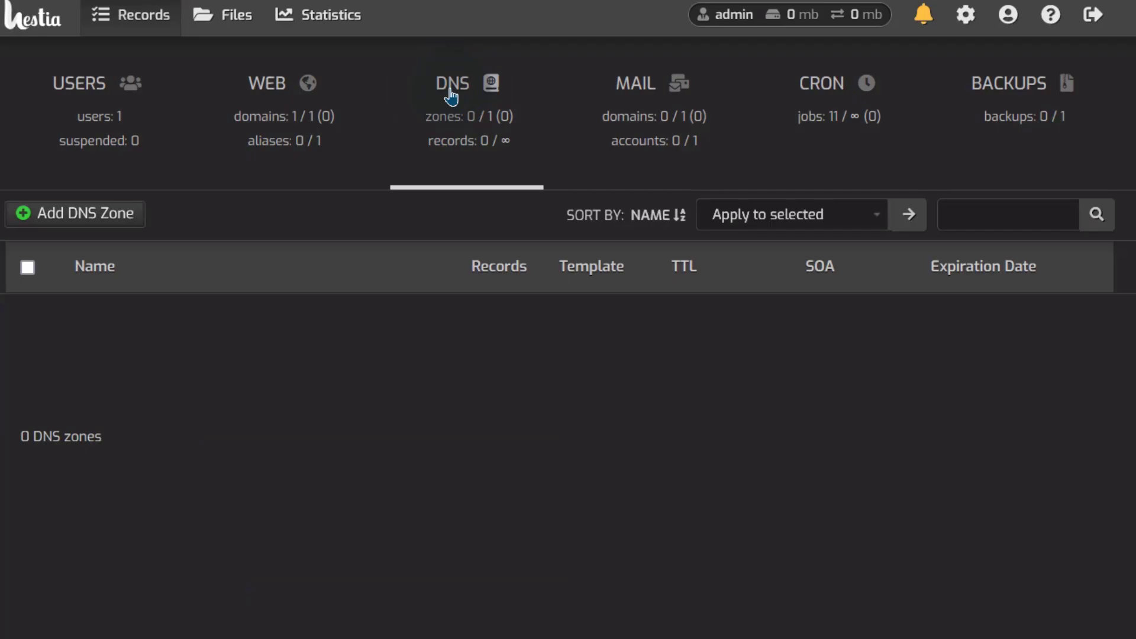
left_click(487, 214)
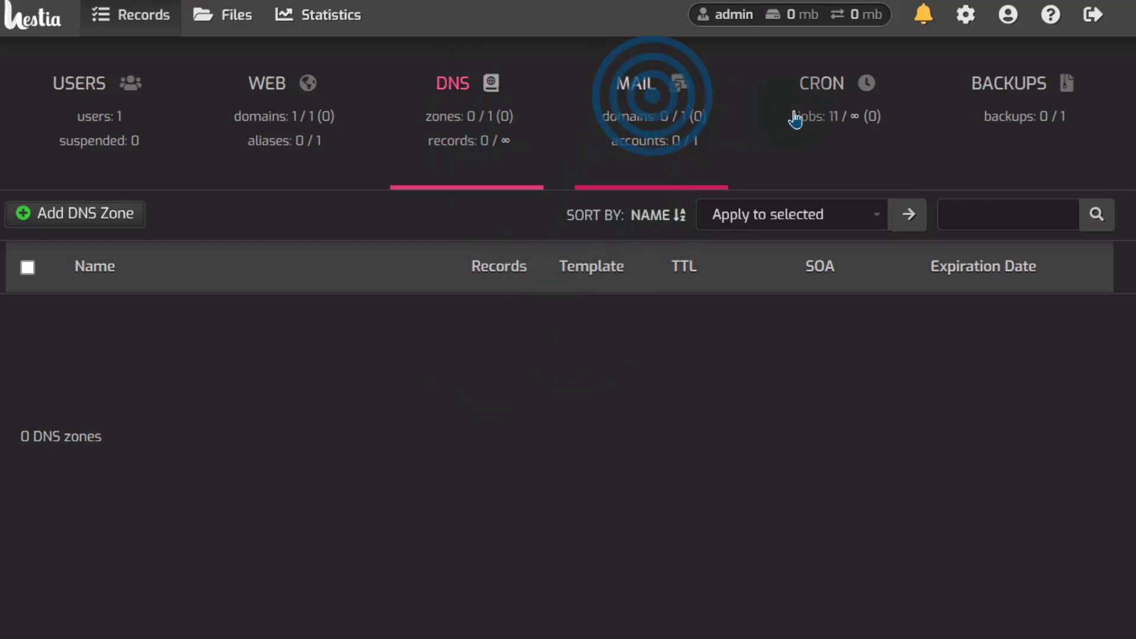
left_click(840, 102)
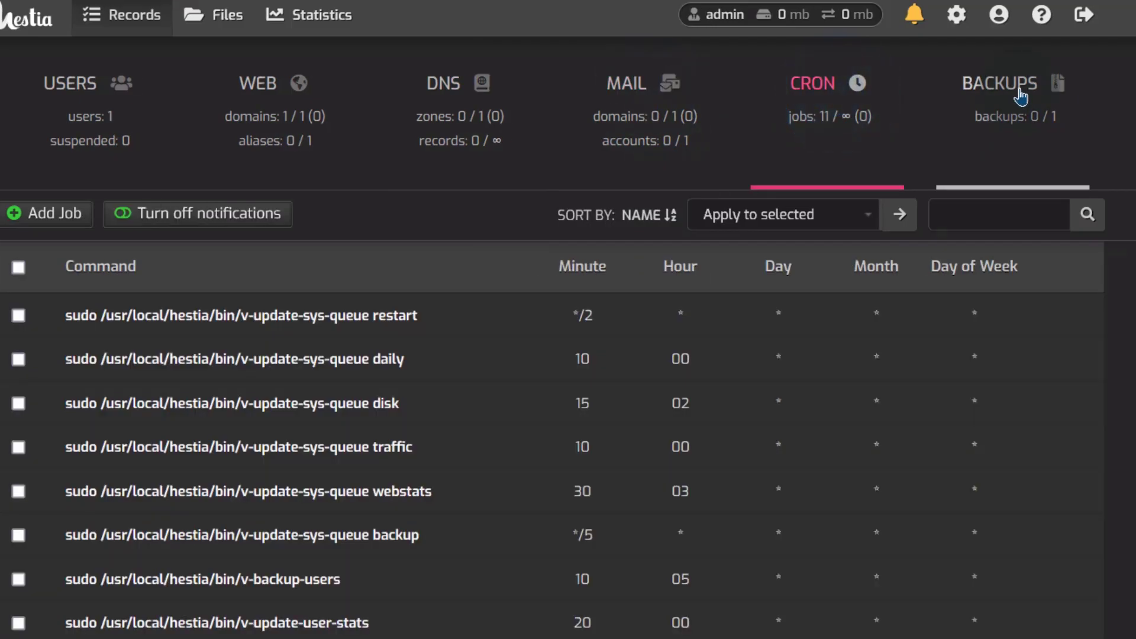
left_click(1021, 94)
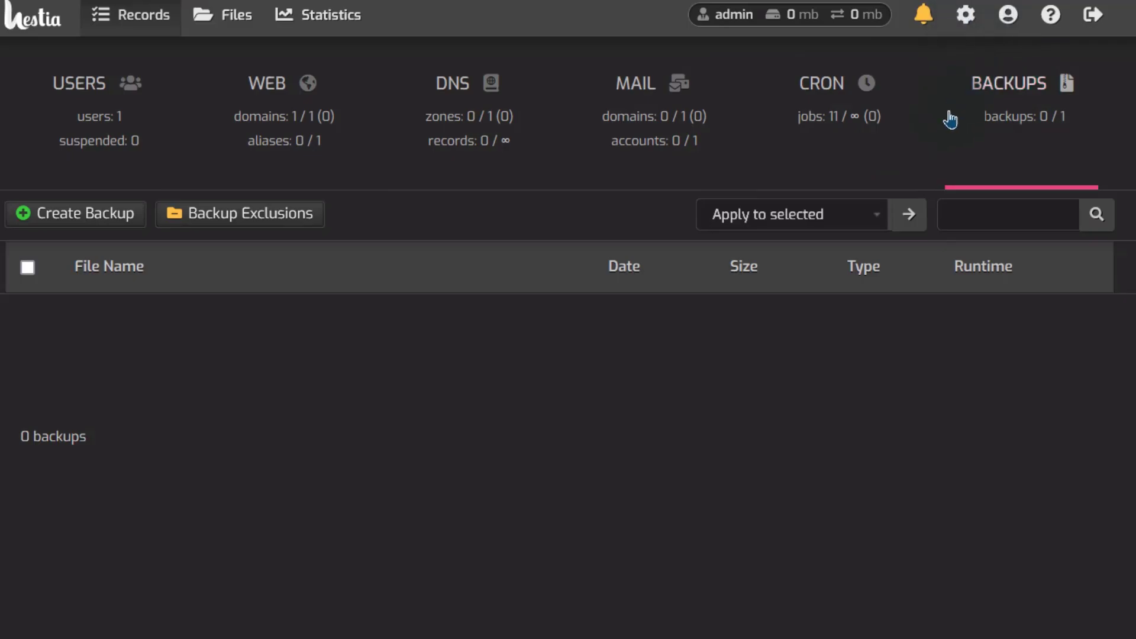
left_click(966, 18)
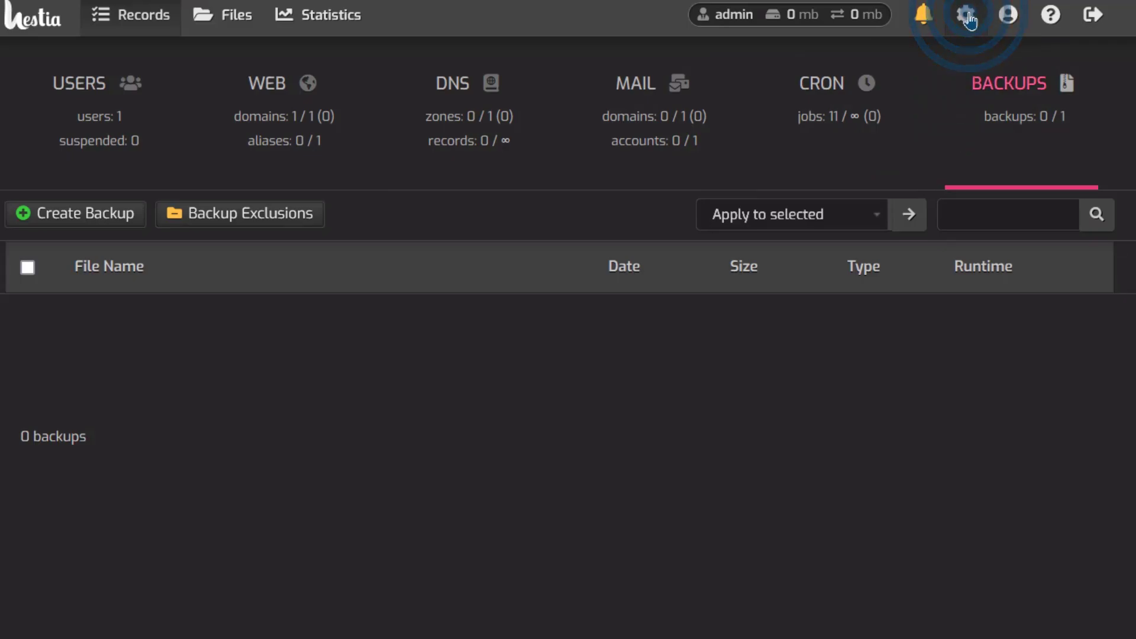
Restart the bind9 DNS service from the services list and confirm, resetting its uptime to 0 minutes
scroll(117, 291, "down", 5)
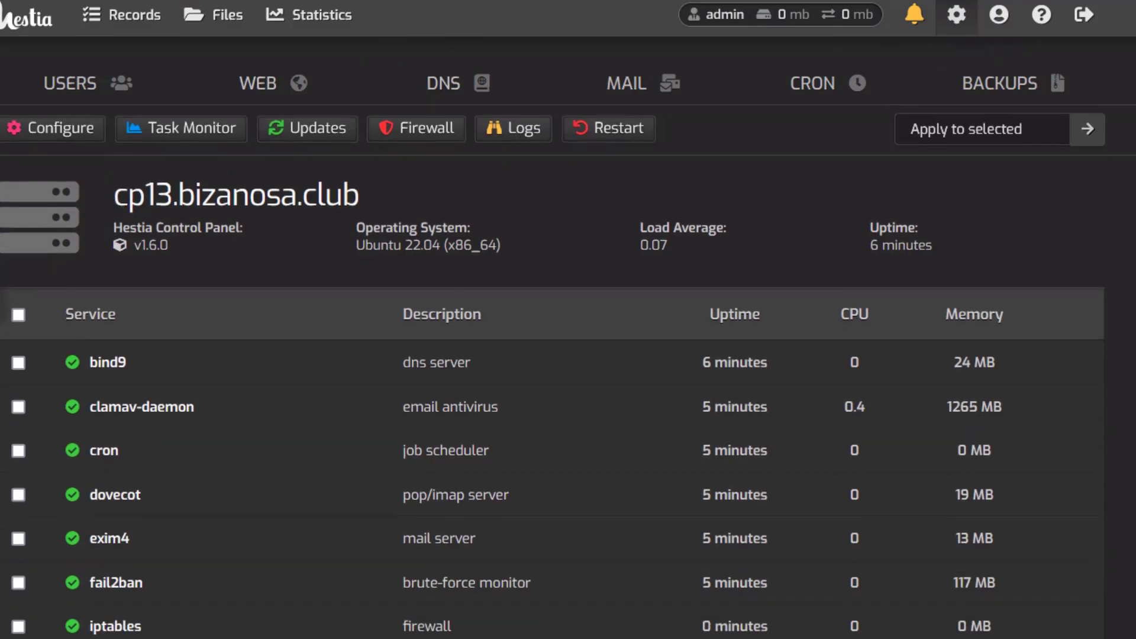
scroll(482, 398, "up", 5)
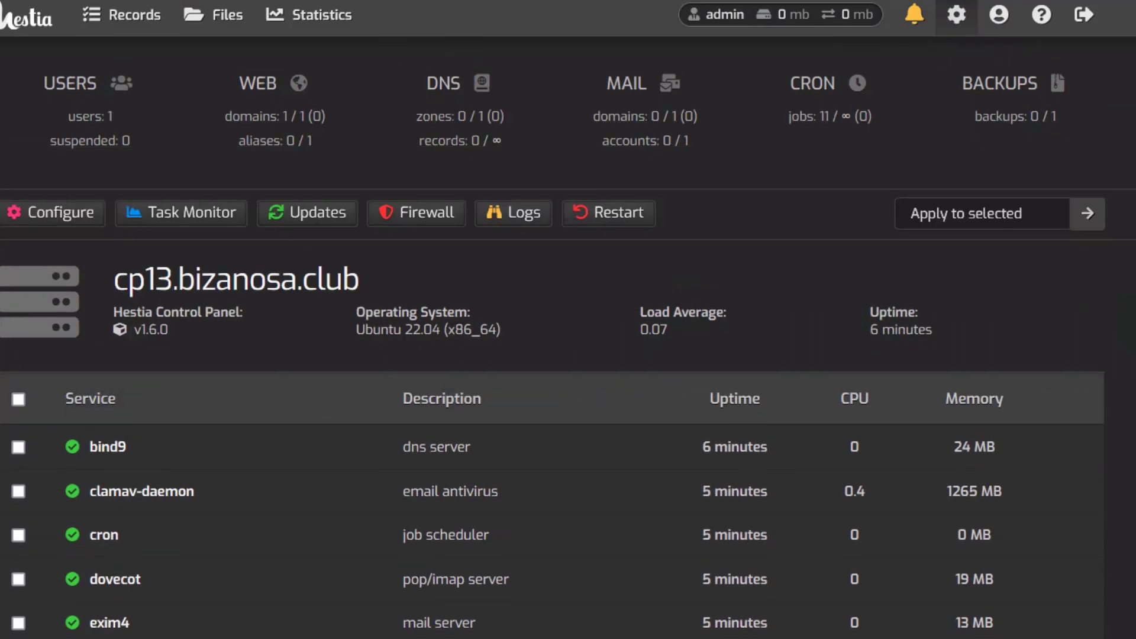
scroll(392, 393, "down", 3)
scroll(96, 432, "up", 3)
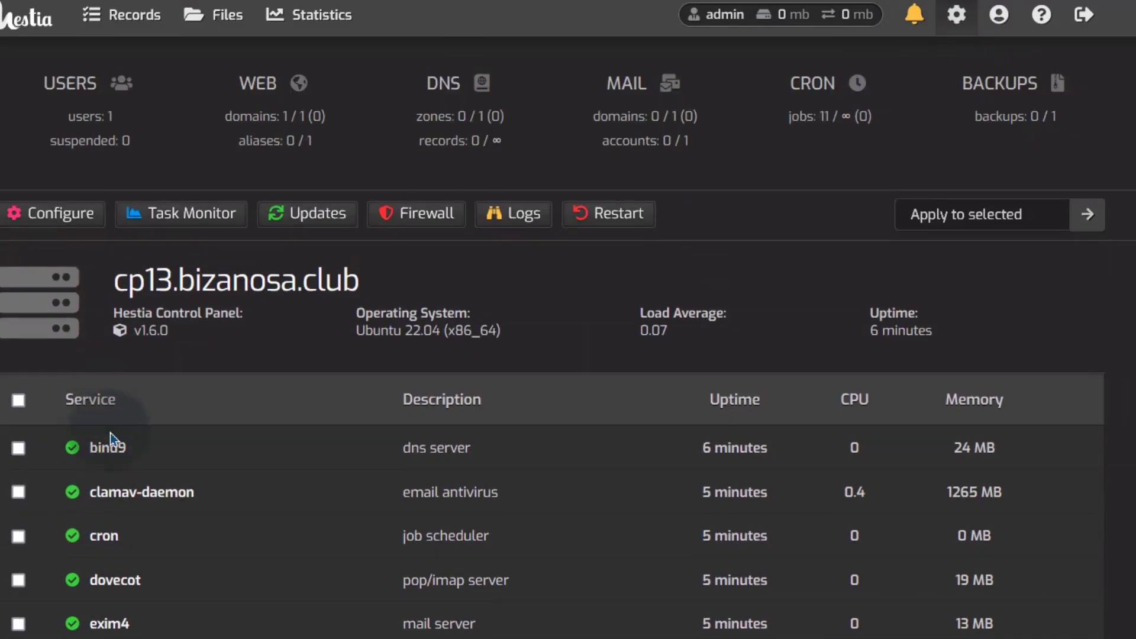
left_click(19, 448)
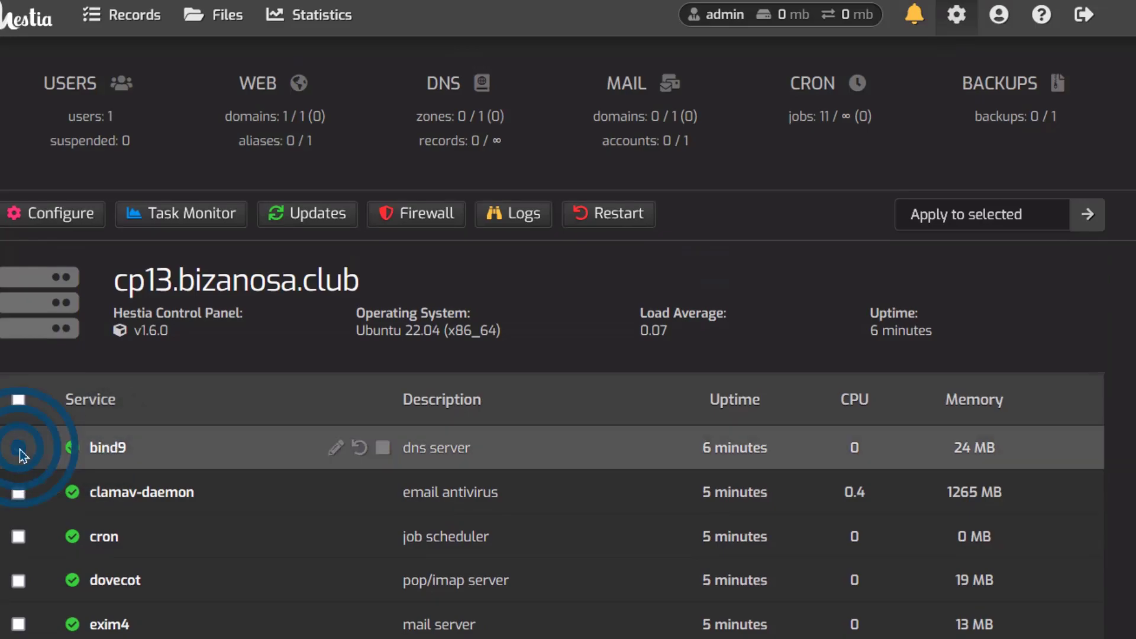
left_click(359, 449)
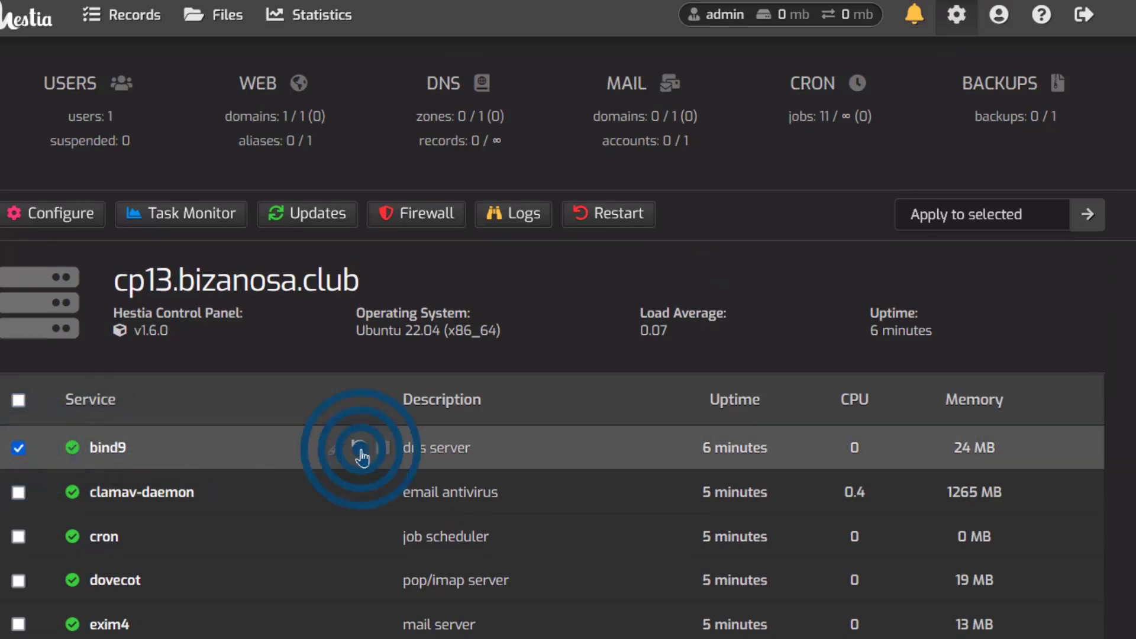
left_click(569, 435)
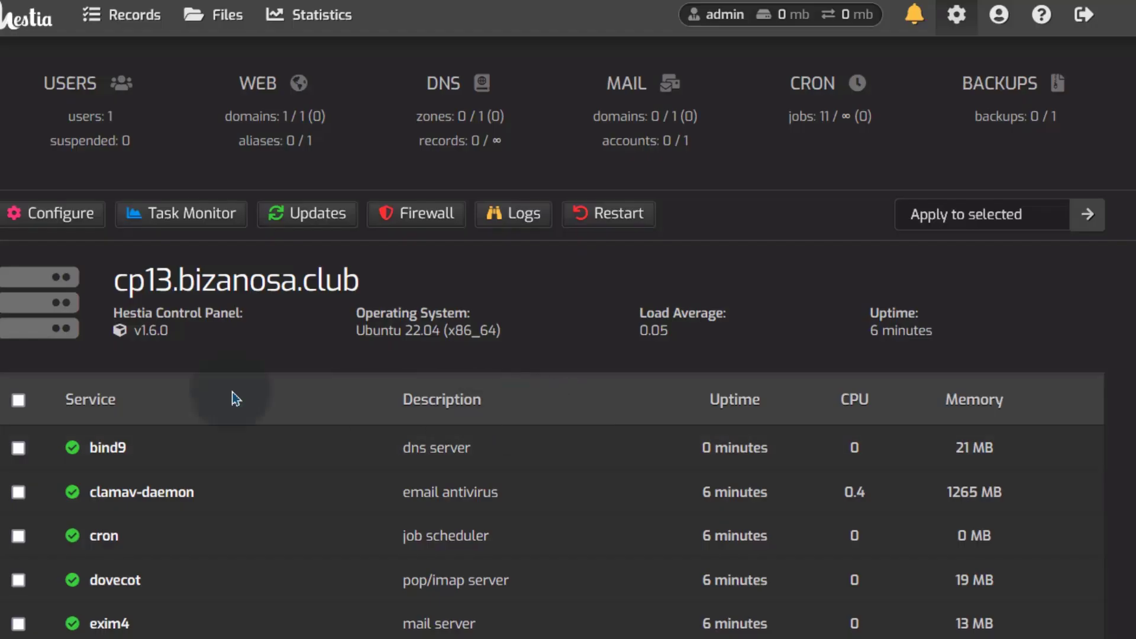
scroll(199, 516, "down", 4)
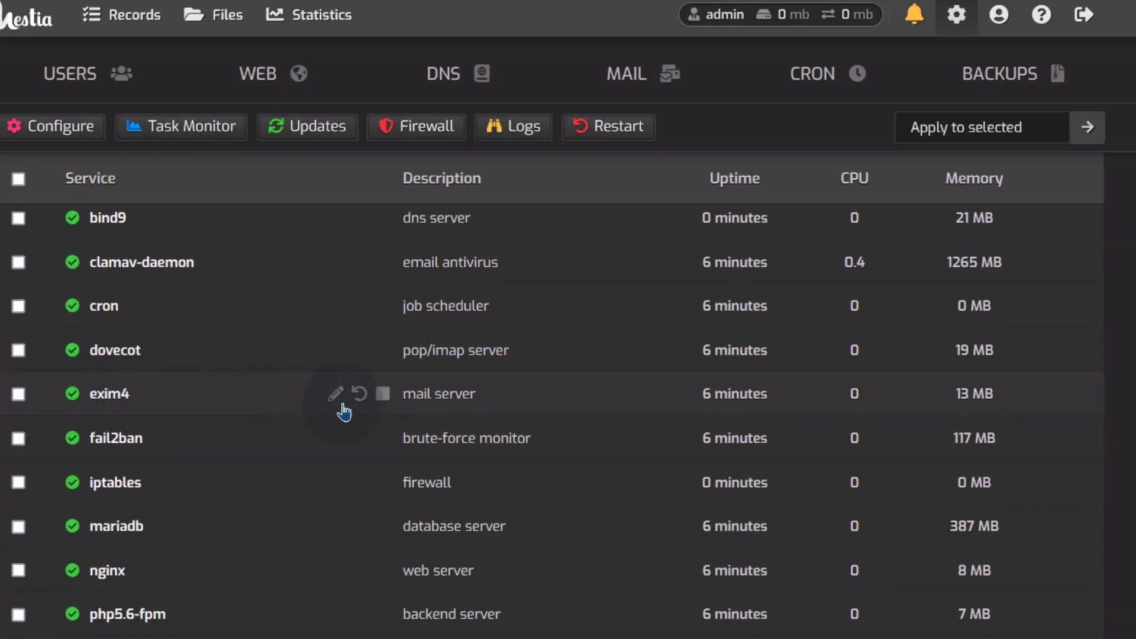
scroll(54, 216, "up", 4)
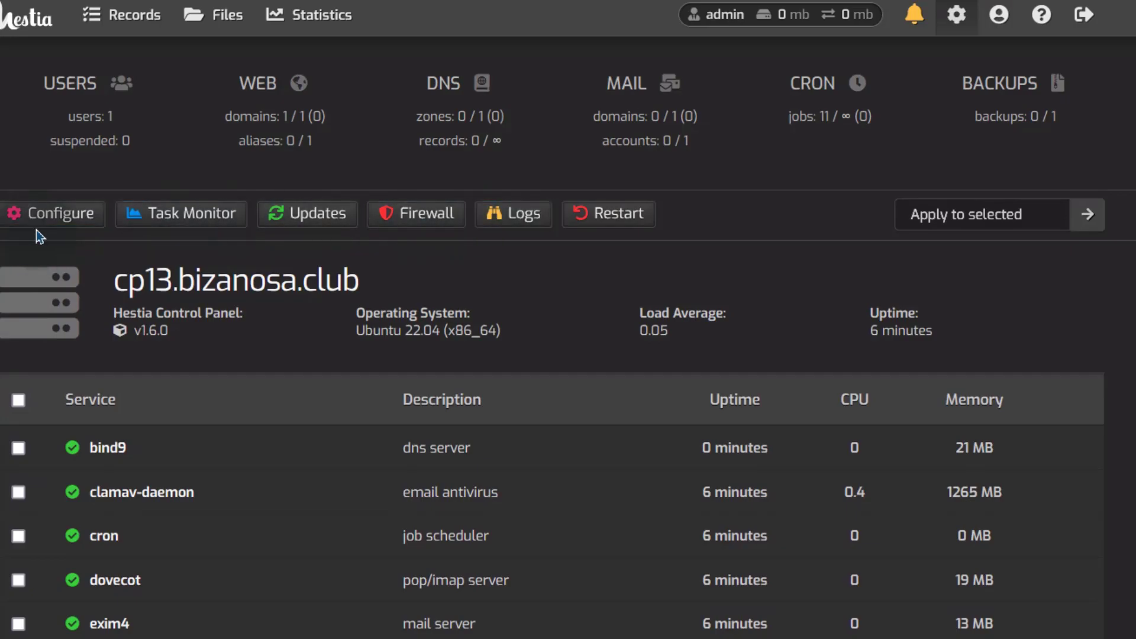
Open Configure Server and expand the Web Server section
left_click(61, 221)
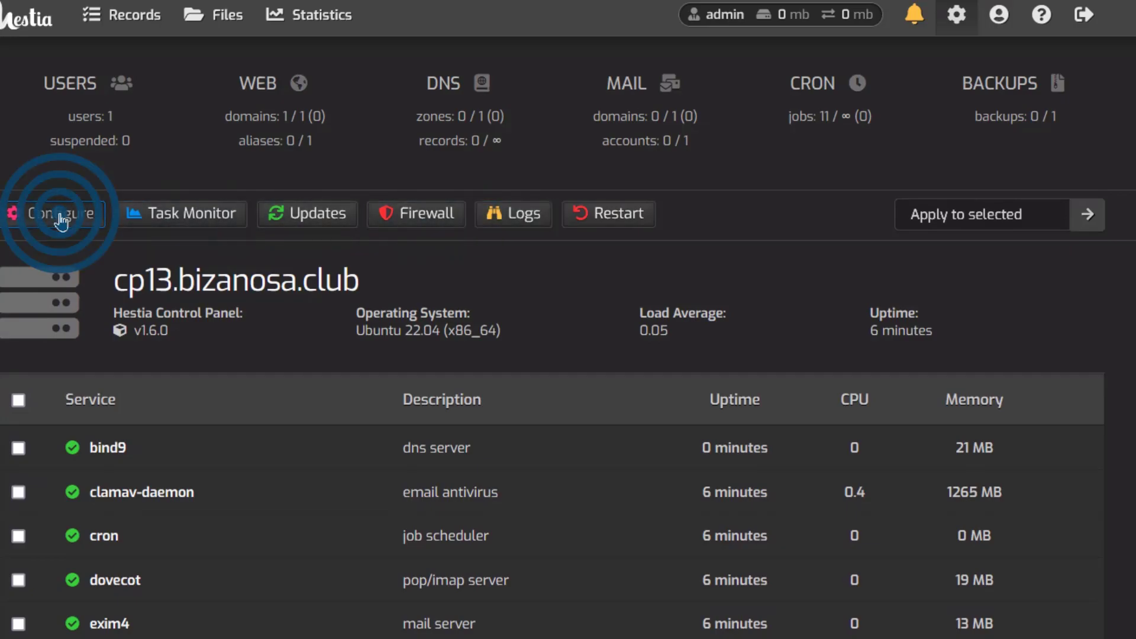
scroll(378, 355, "down", 5)
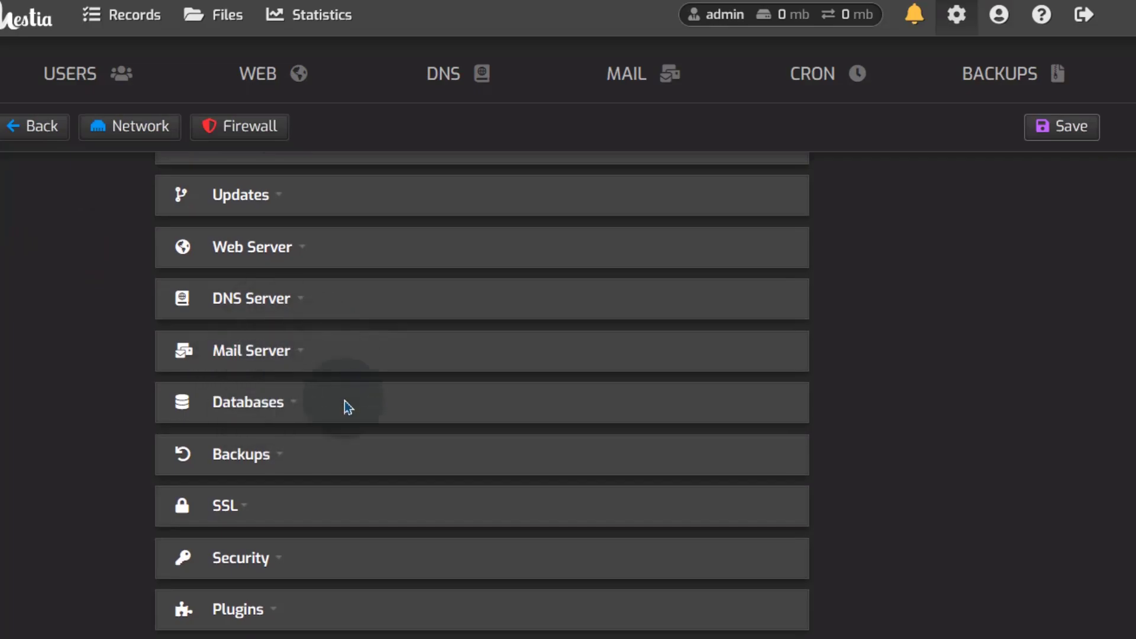
scroll(278, 414, "up", 2)
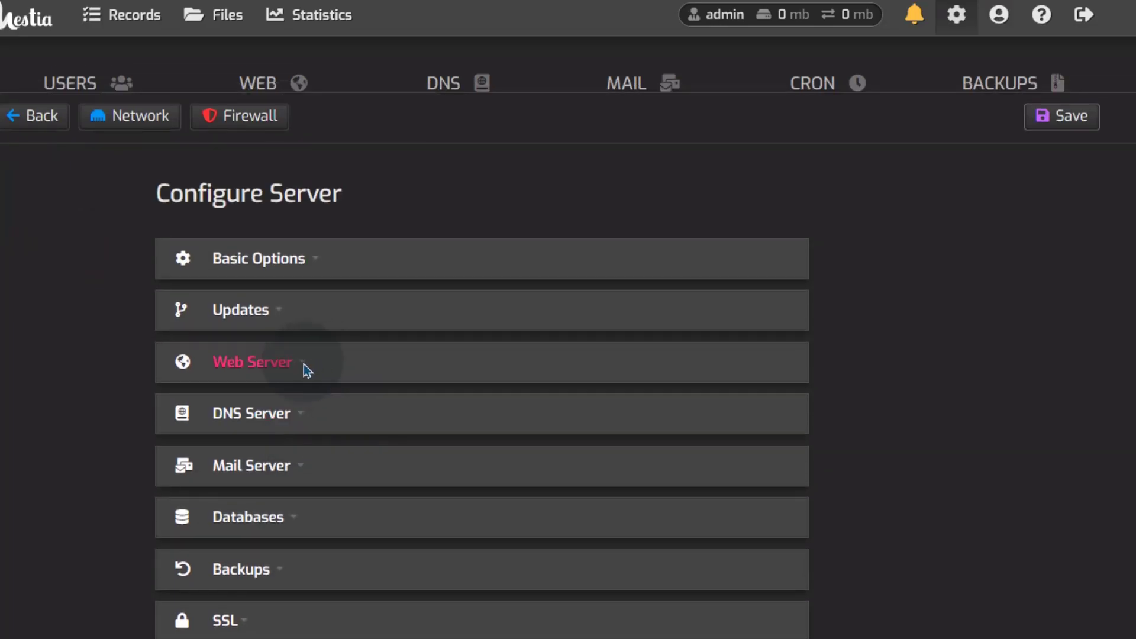
left_click(306, 370)
scroll(690, 525, "down", 5)
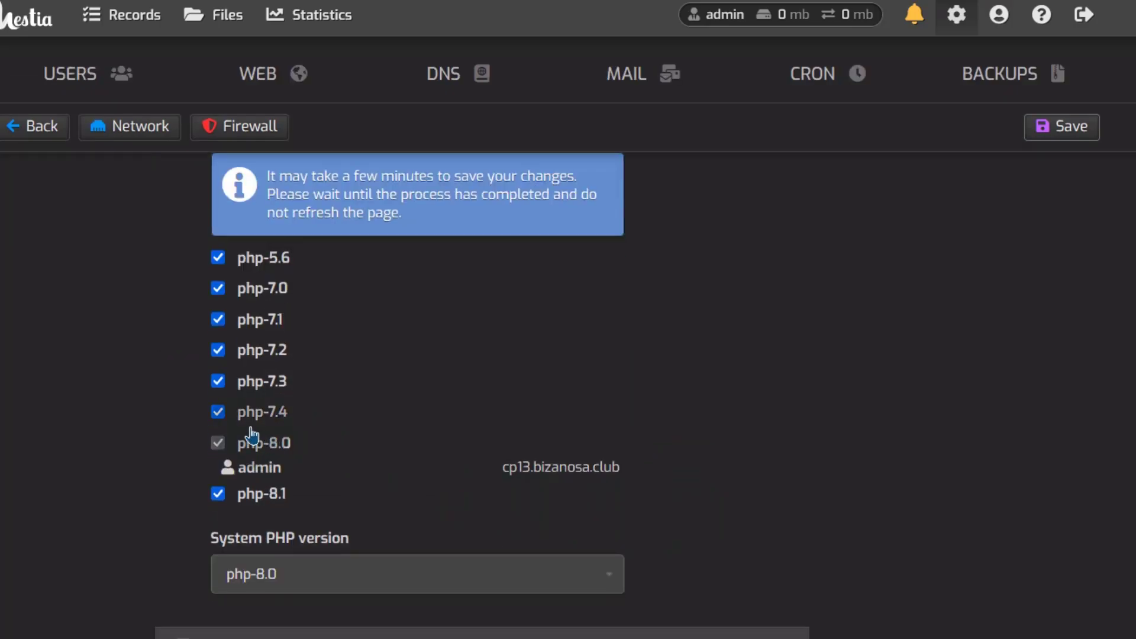
scroll(361, 468, "up", 2)
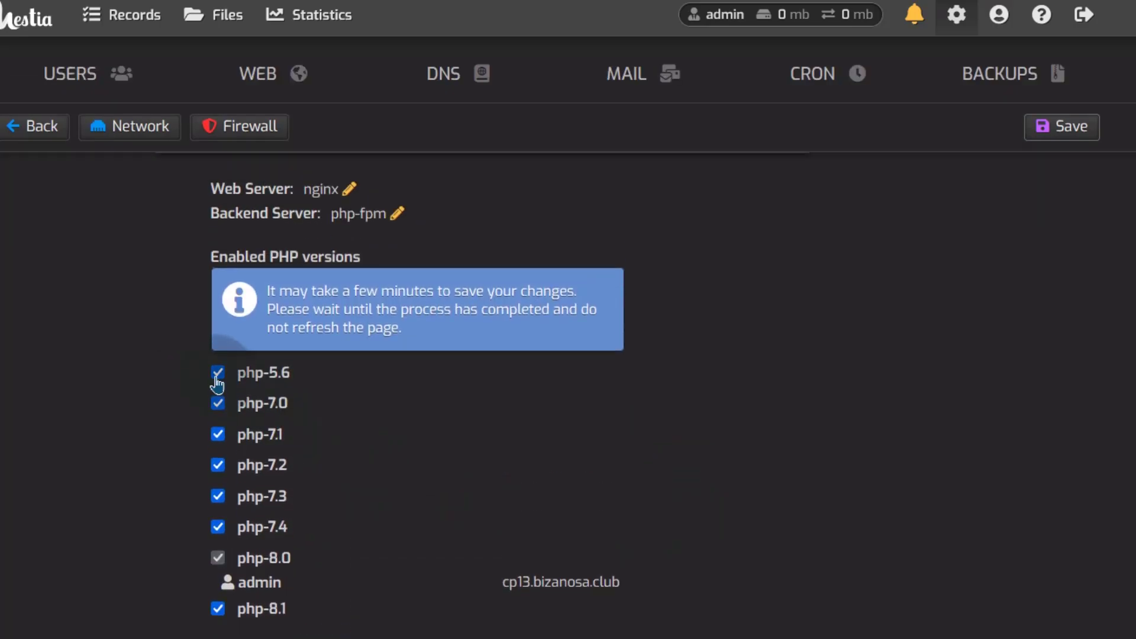
Disable php-5.6, 7.0, 7.1, 7.2 and 7.3 and save the server configuration
left_click(219, 374)
left_click(217, 403)
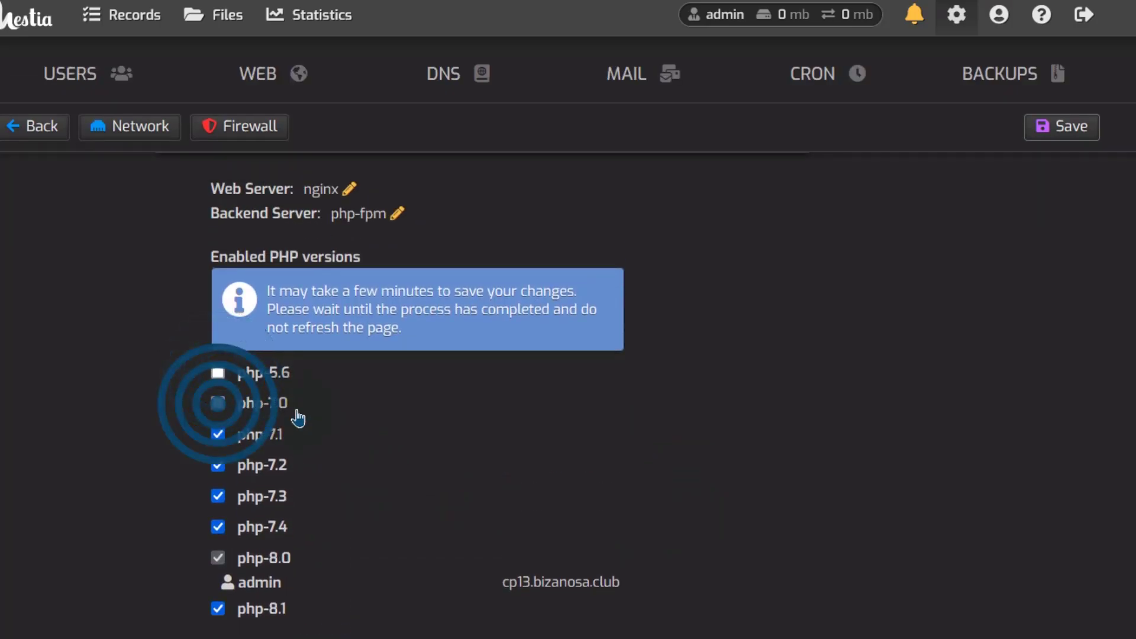
left_click(219, 435)
left_click(219, 466)
left_click(216, 498)
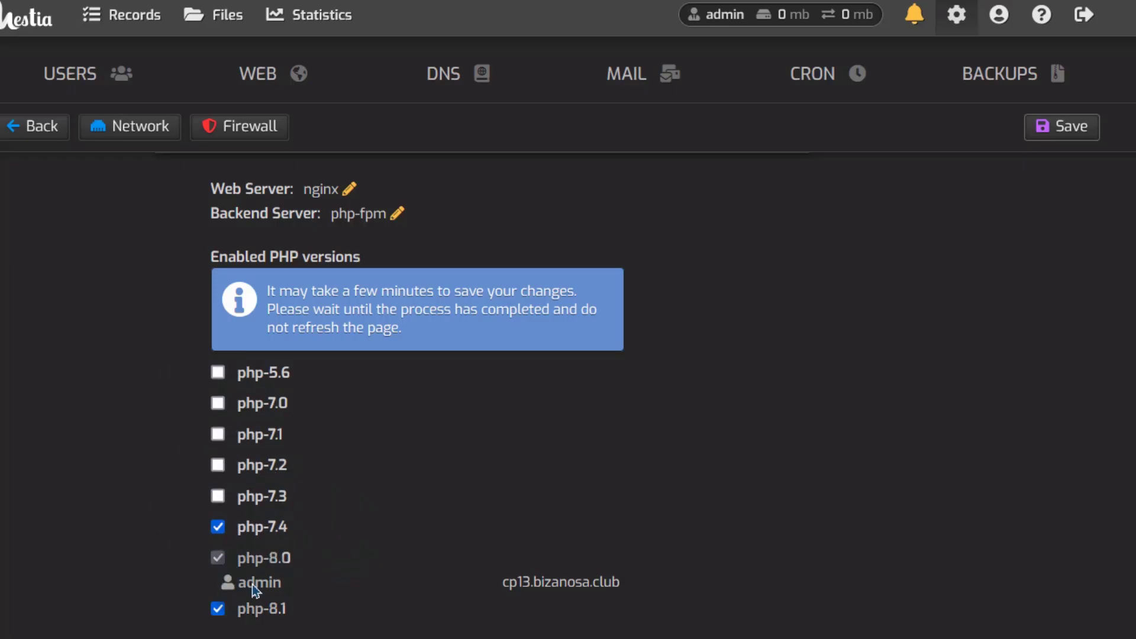
scroll(494, 501, "down", 5)
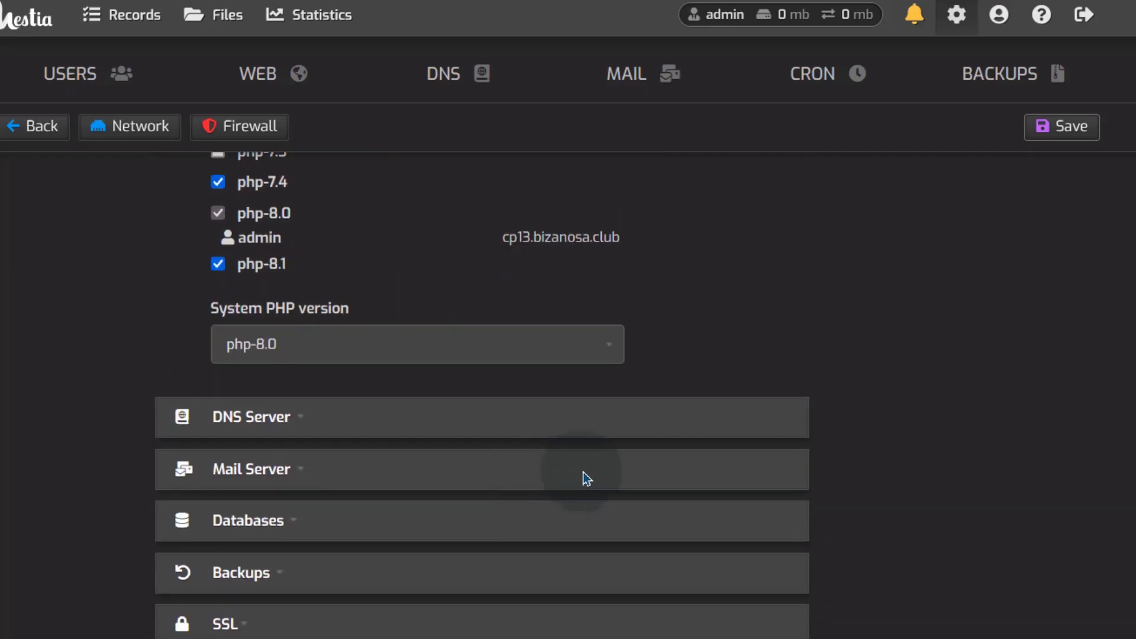
scroll(583, 472, "up", 3)
left_click(1073, 142)
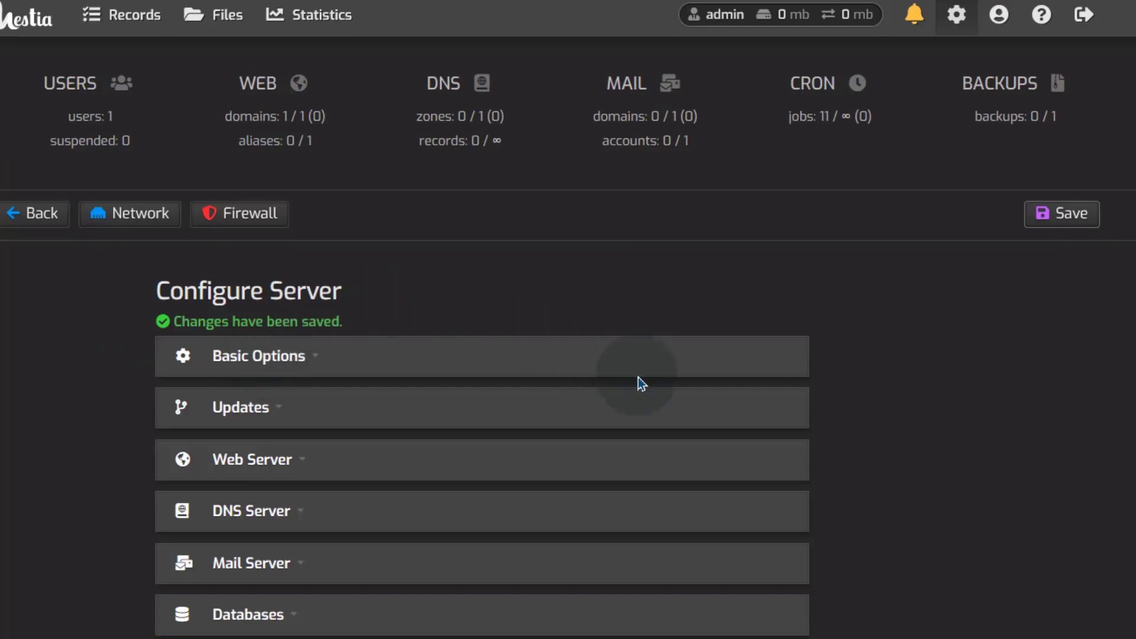
Reopen Web Server settings to verify only PHP 7.4, 8.0 and 8.1 remain enabled
scroll(926, 469, "down", 2)
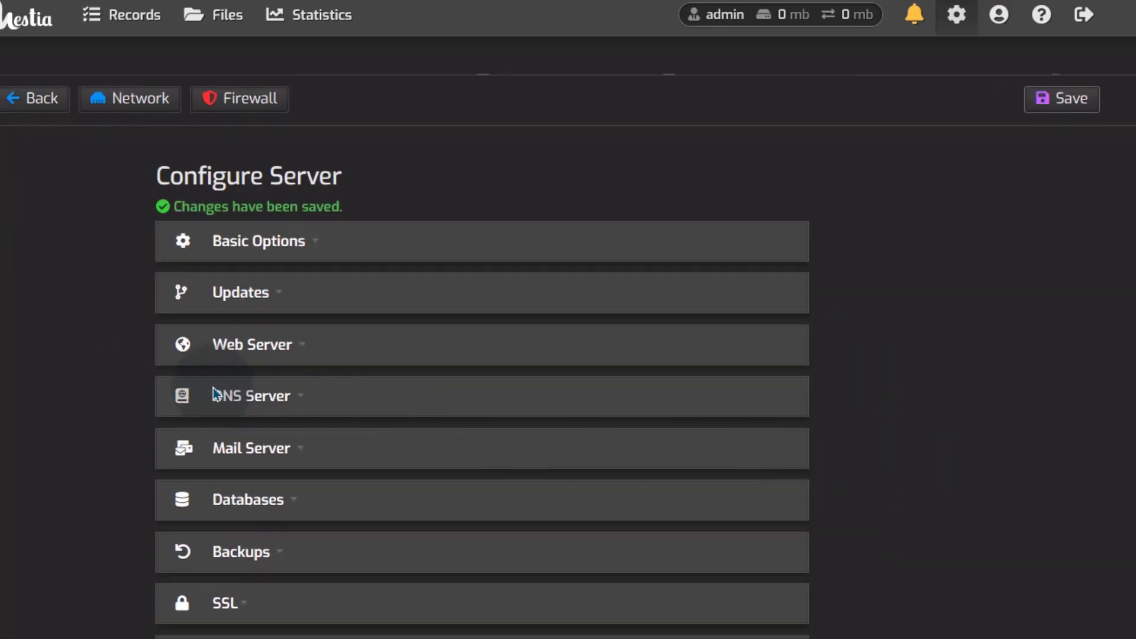
left_click(305, 350)
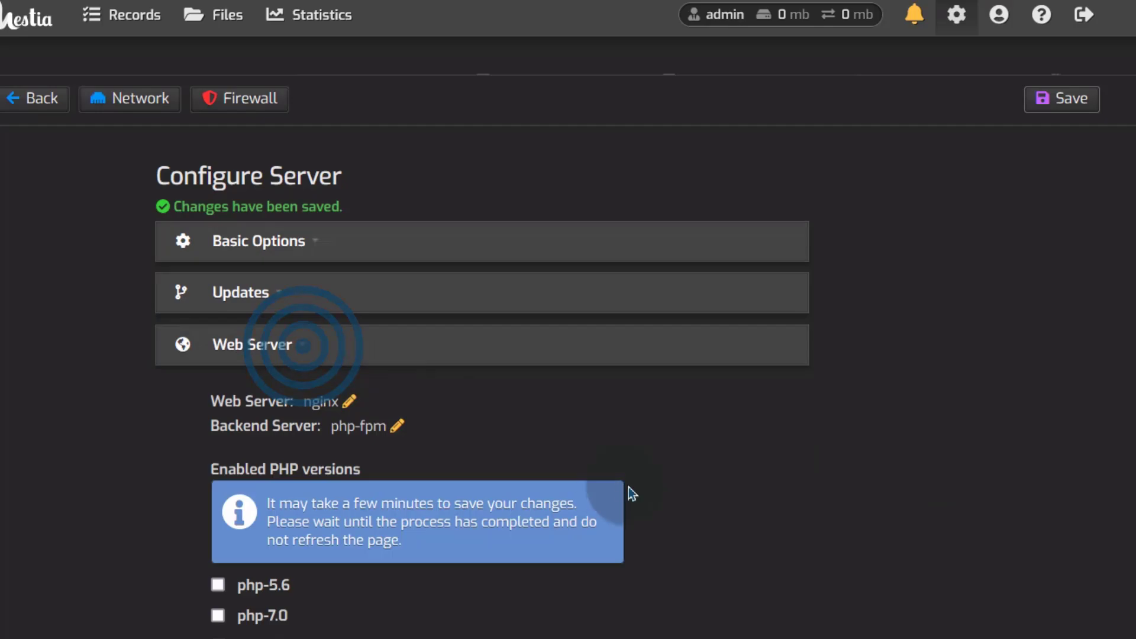
scroll(345, 406, "down", 5)
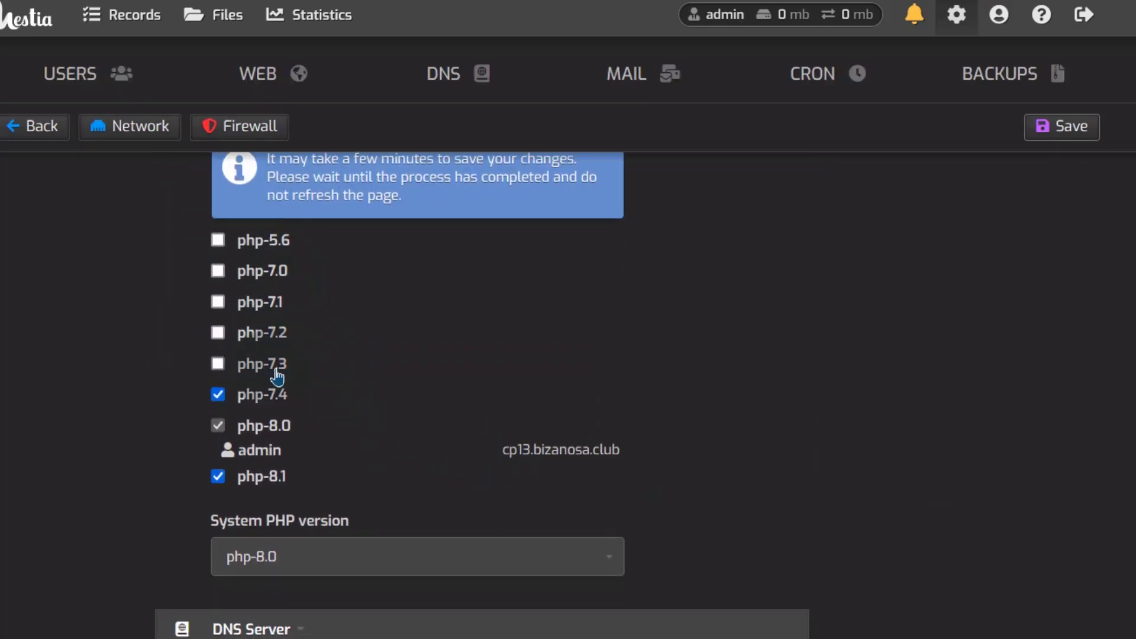
scroll(782, 434, "down", 10)
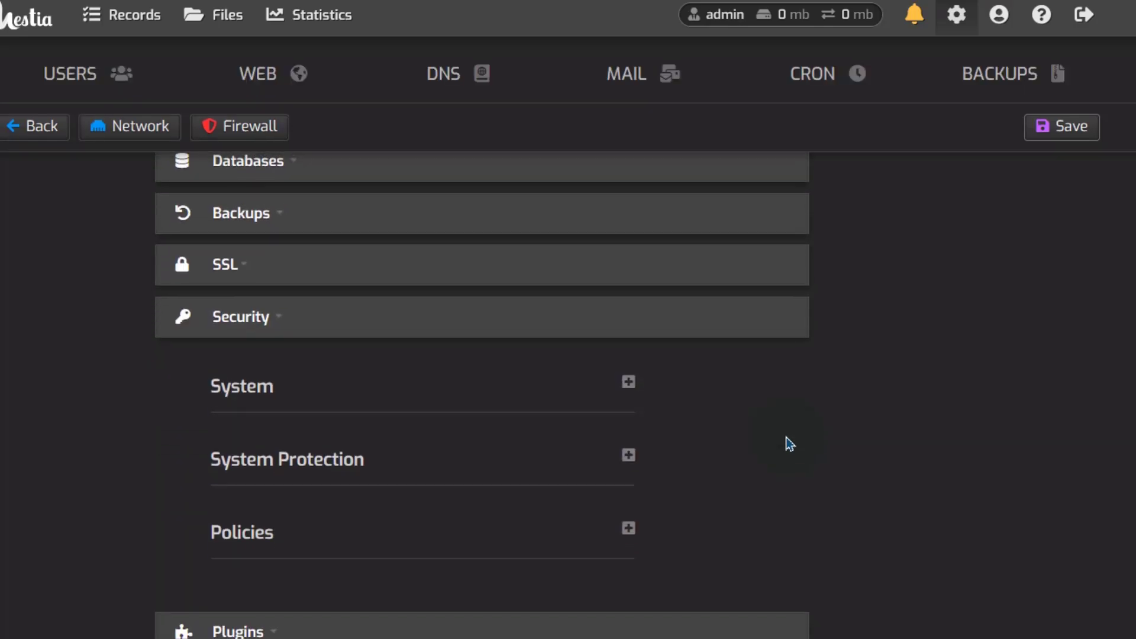
scroll(784, 439, "up", 13)
scroll(777, 446, "up", 3)
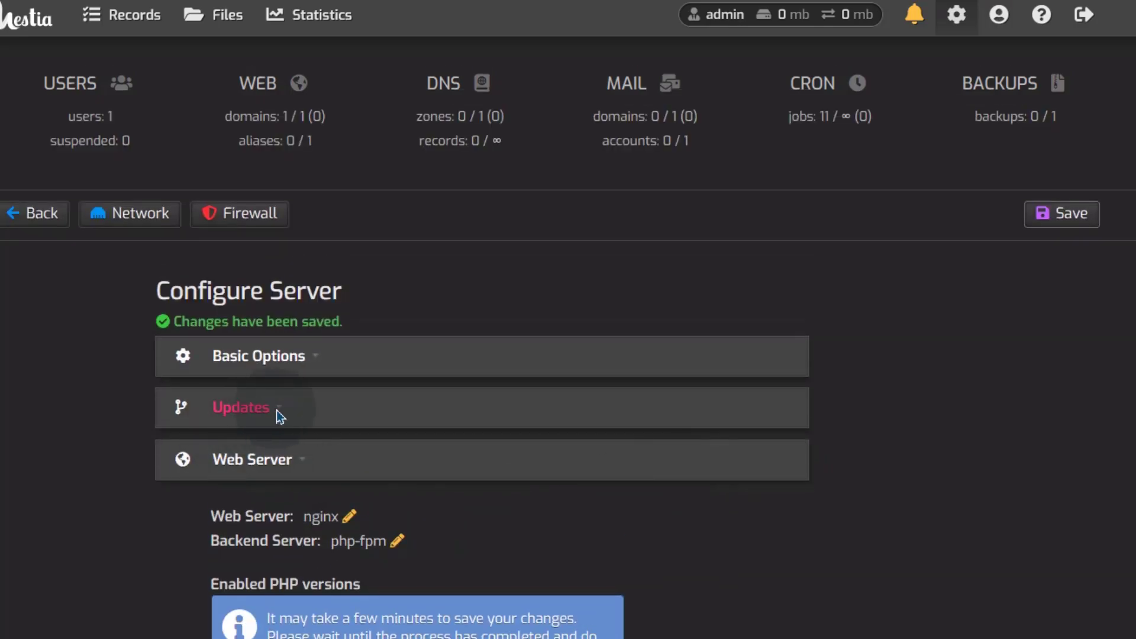
Expand the Updates and Basic Options sections of the server configuration
left_click(273, 412)
scroll(438, 453, "down", 2)
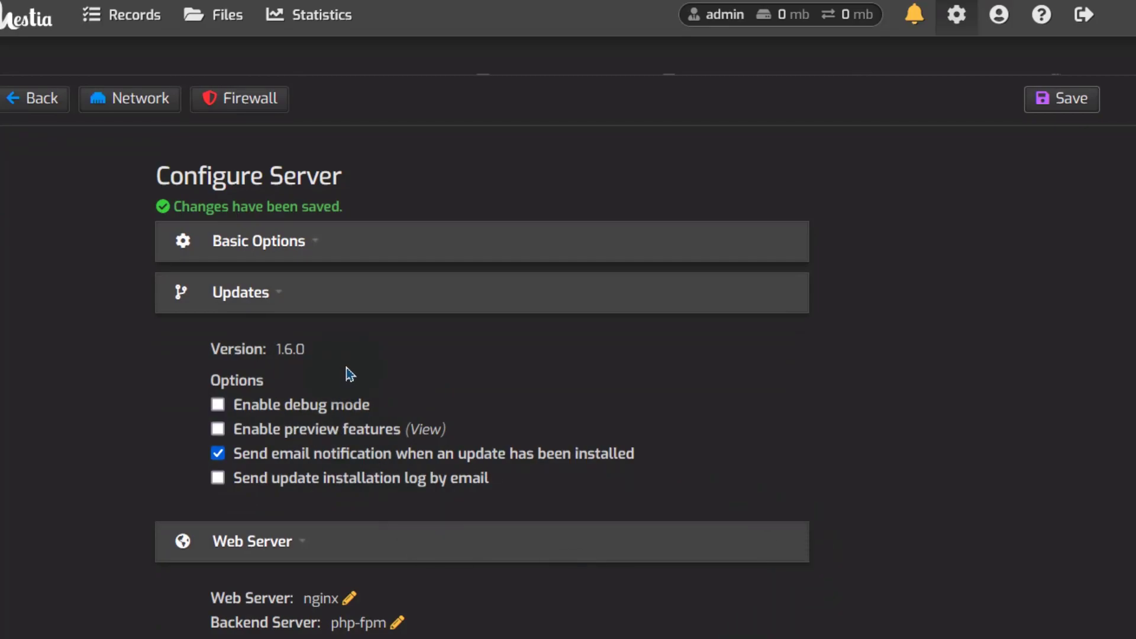
left_click(86, 506)
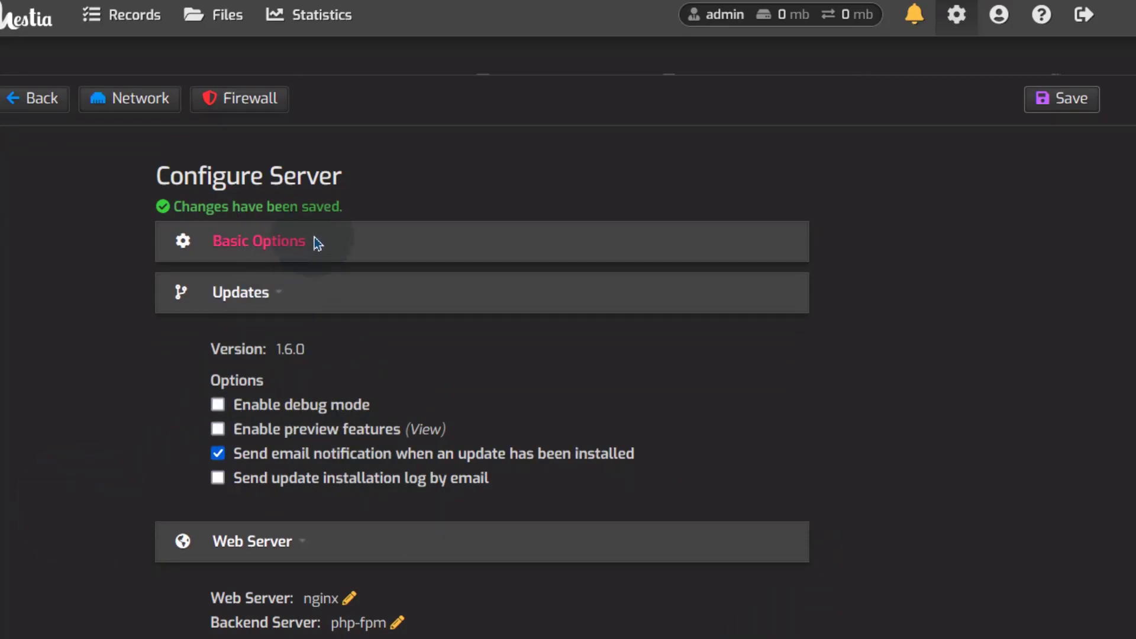
left_click(316, 240)
Set the server time zone to Africa/Nairobi
left_click(309, 342)
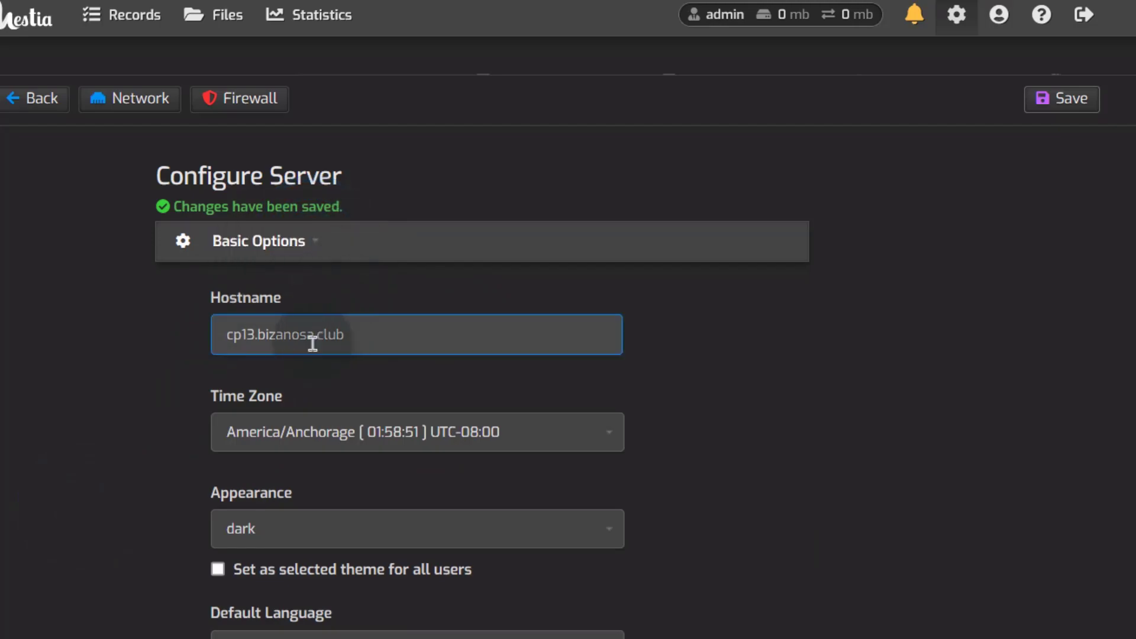
scroll(313, 345, "down", 2)
left_click(360, 328)
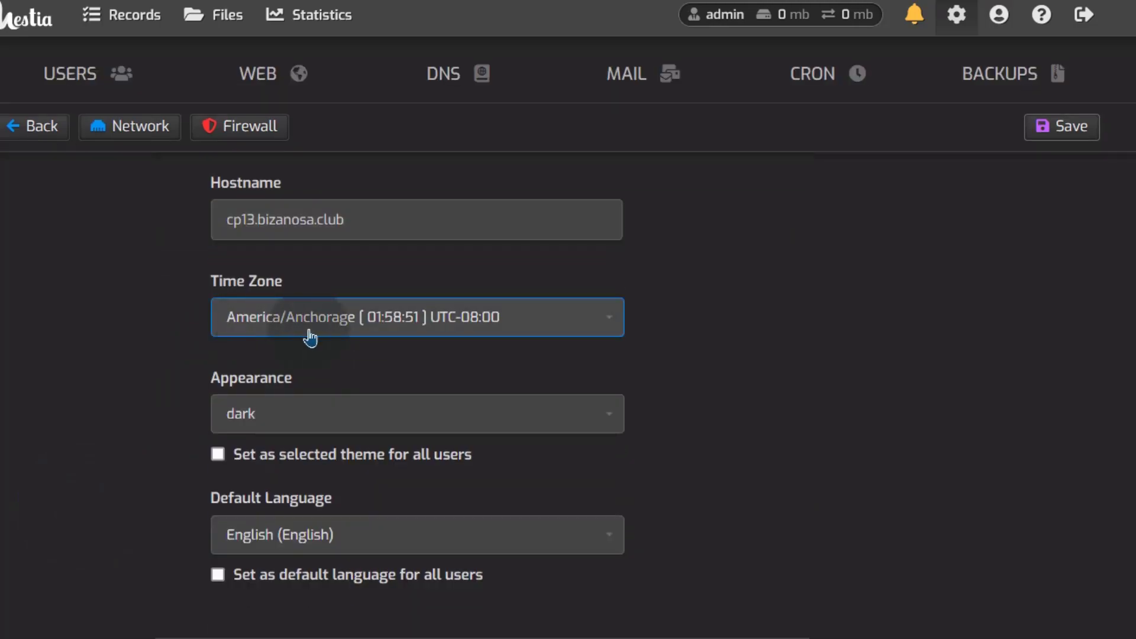
left_click(345, 329)
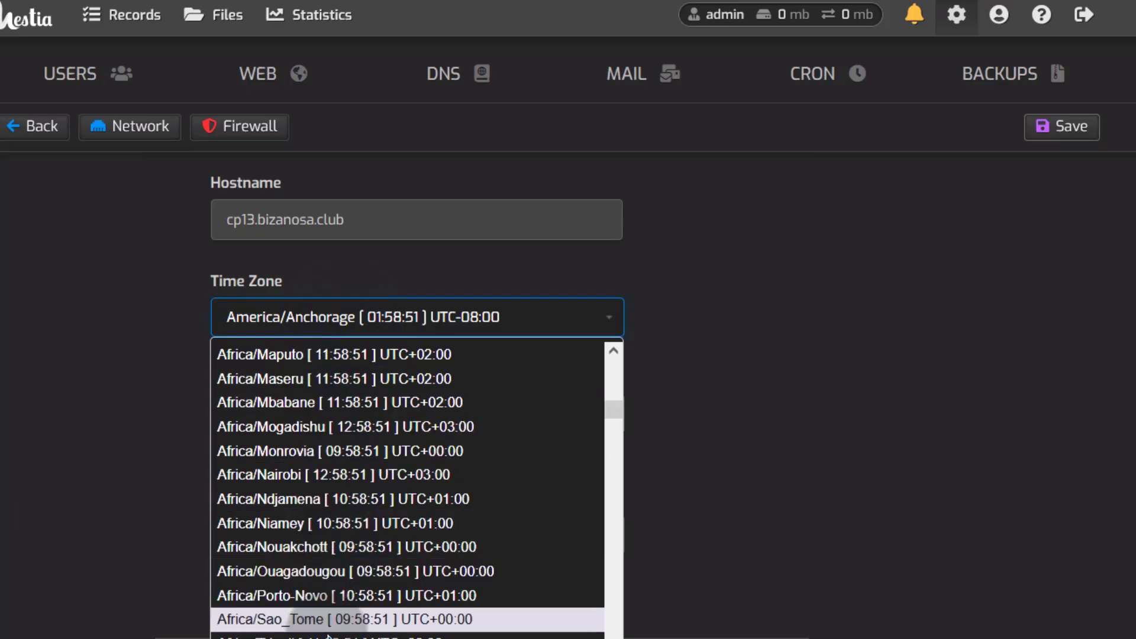
scroll(325, 477, "up", 5)
scroll(329, 480, "down", 5)
left_click(283, 470)
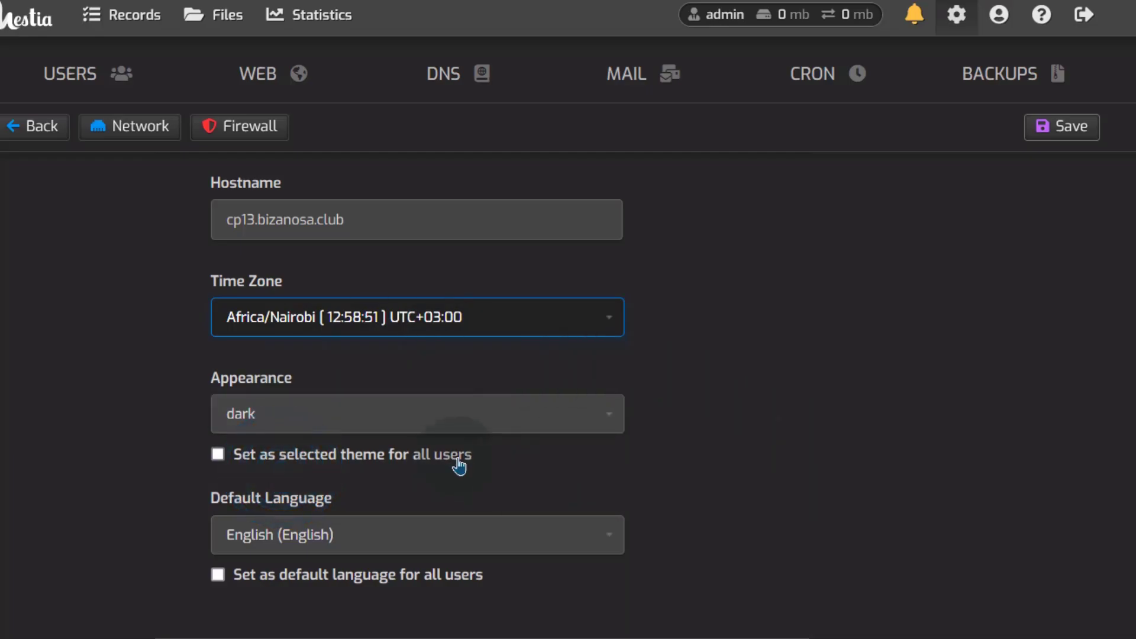
Switch the appearance theme to flat and save the server settings
left_click(254, 417)
left_click(239, 498)
scroll(731, 494, "up", 3)
scroll(732, 492, "down", 2)
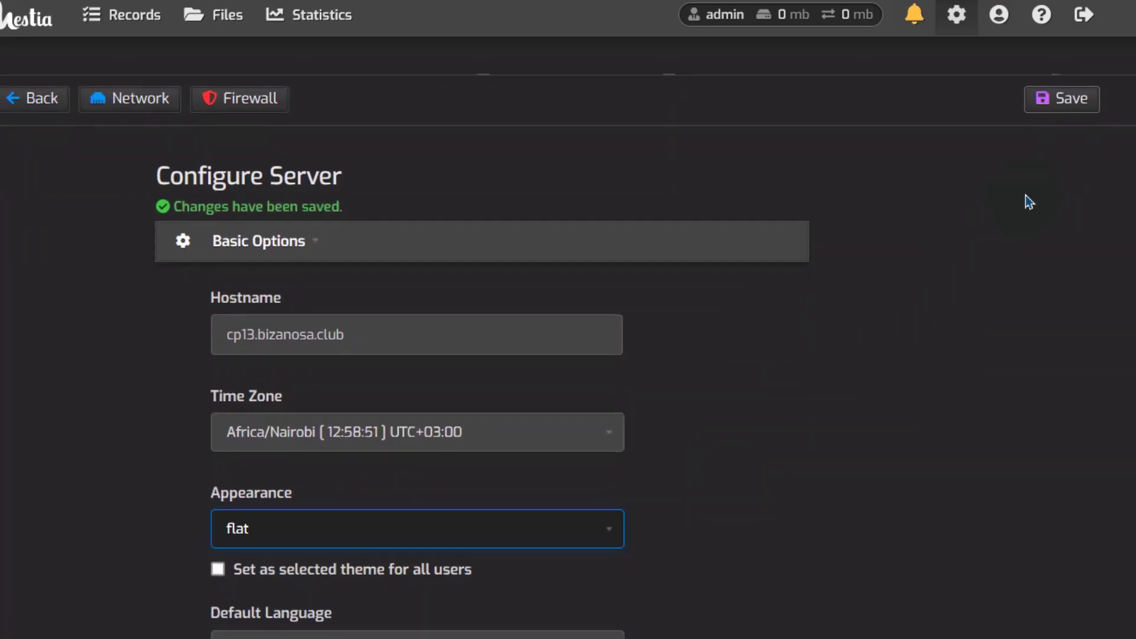
left_click(1070, 102)
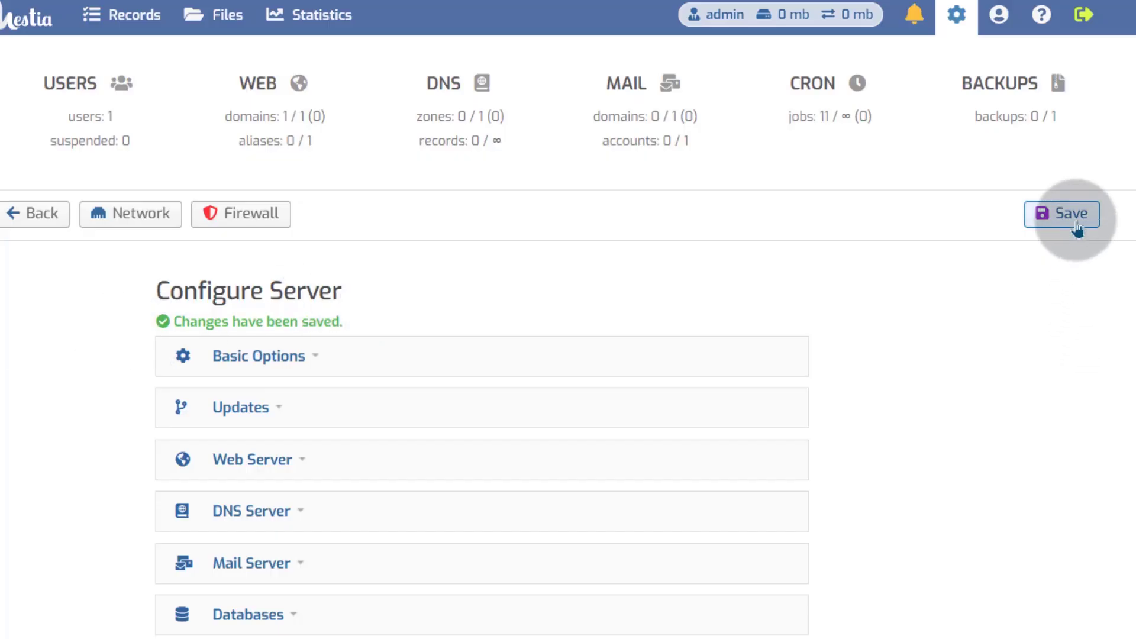
Set the appearance theme back to dark and save
left_click(299, 358)
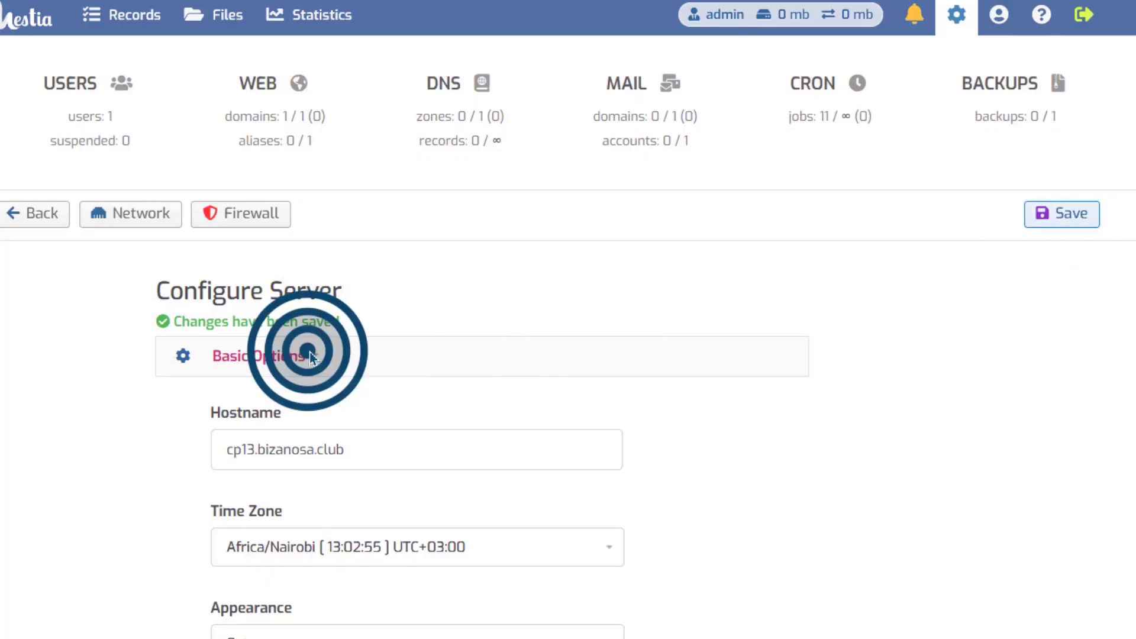
scroll(267, 415, "down", 3)
left_click(266, 416)
left_click(253, 448)
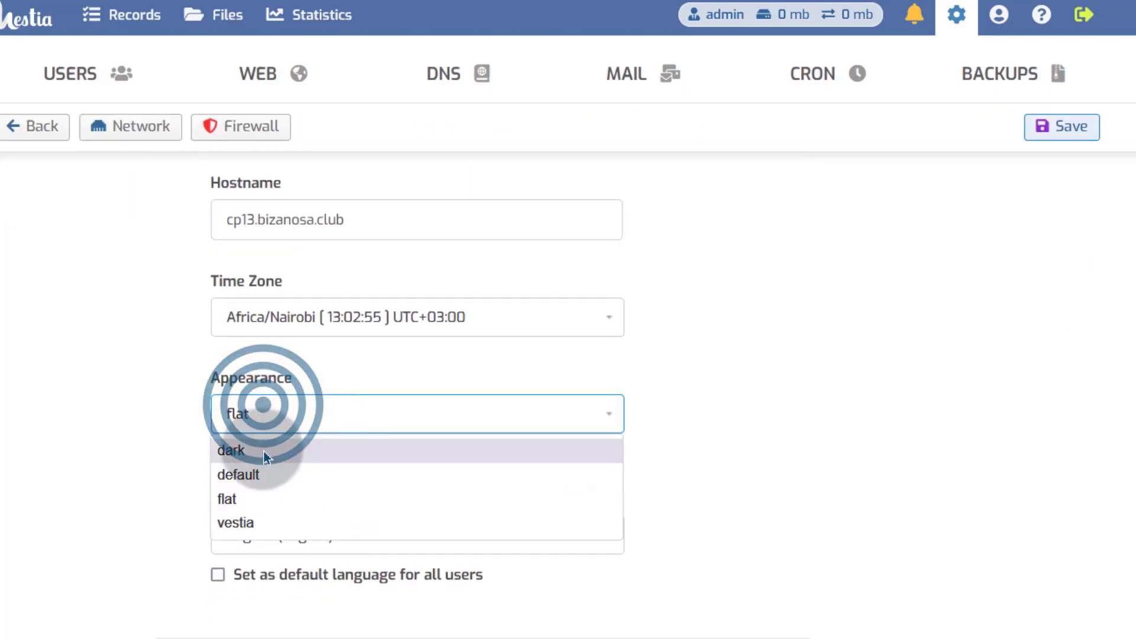
left_click(1076, 124)
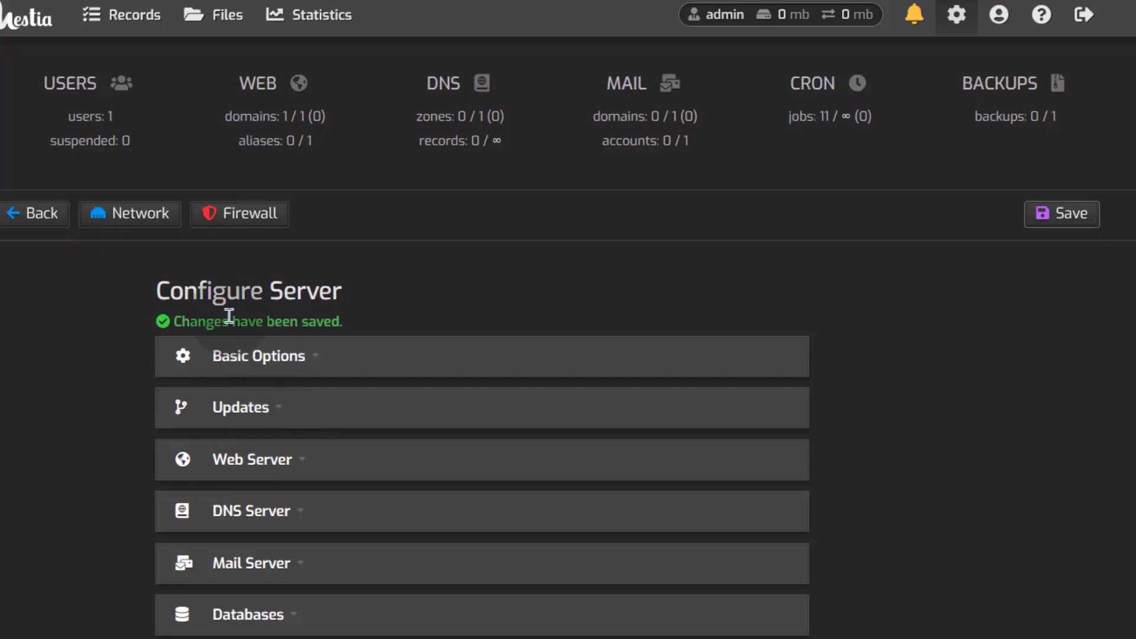
Expand the Databases section to review MySQL support and its 500-database limit
scroll(44, 464, "down", 3)
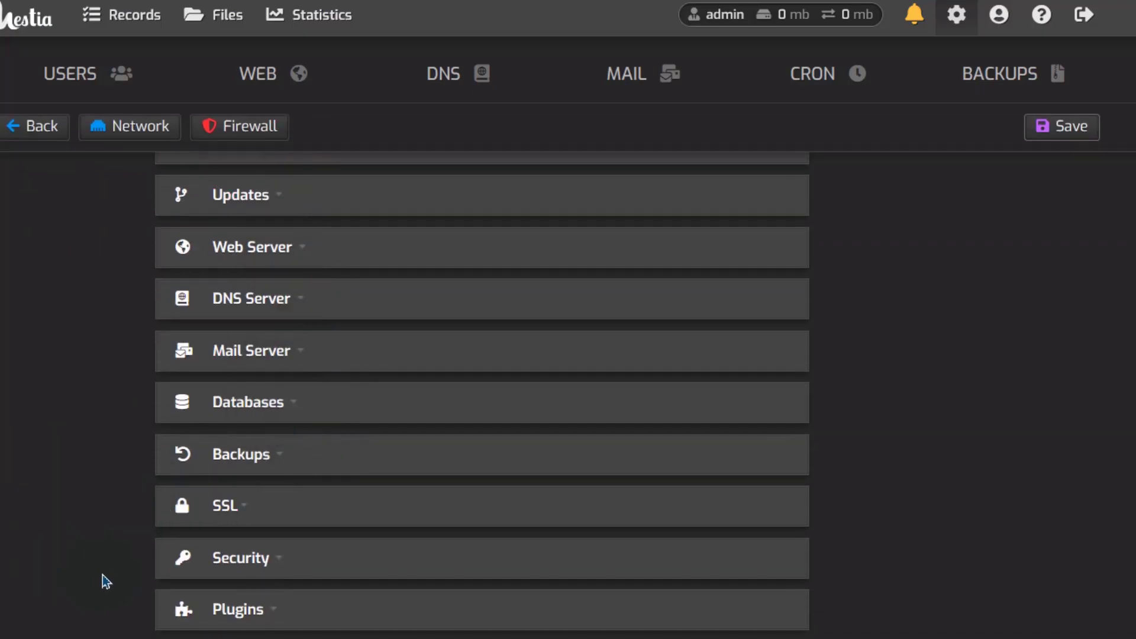
scroll(101, 580, "up", 3)
scroll(63, 418, "down", 3)
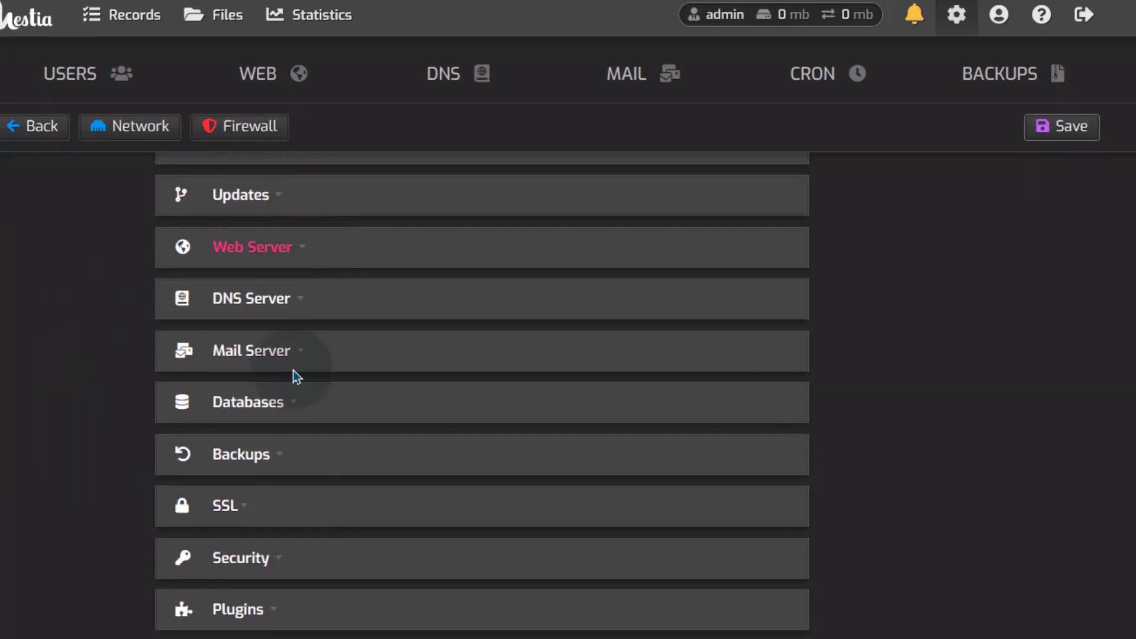
left_click(286, 408)
scroll(119, 562, "down", 4)
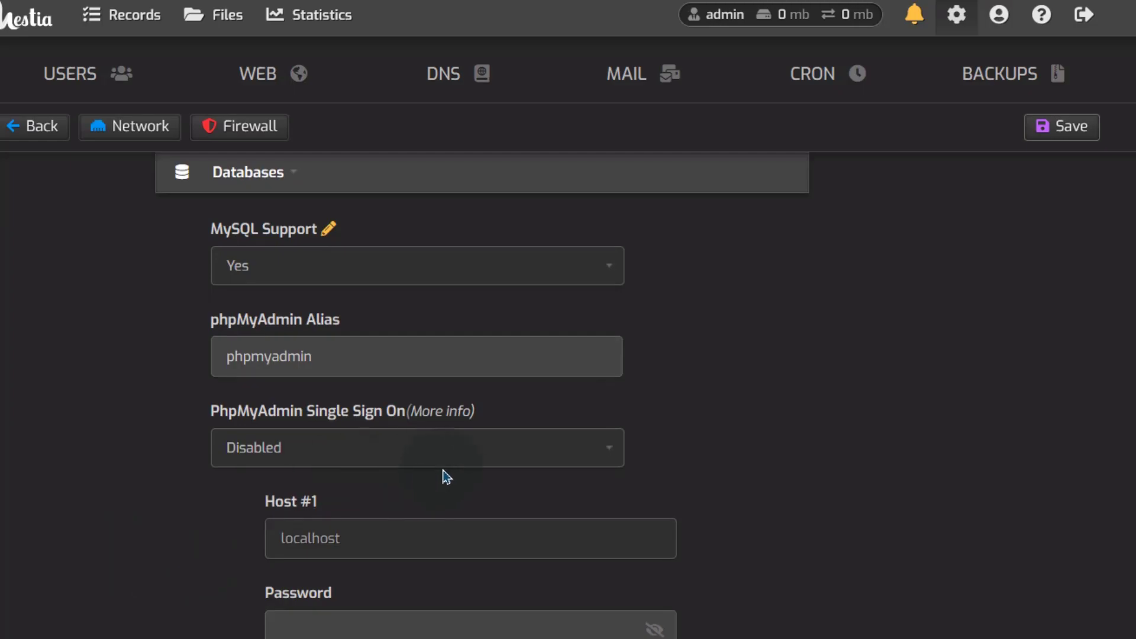
scroll(443, 474, "down", 8)
scroll(152, 398, "up", 4)
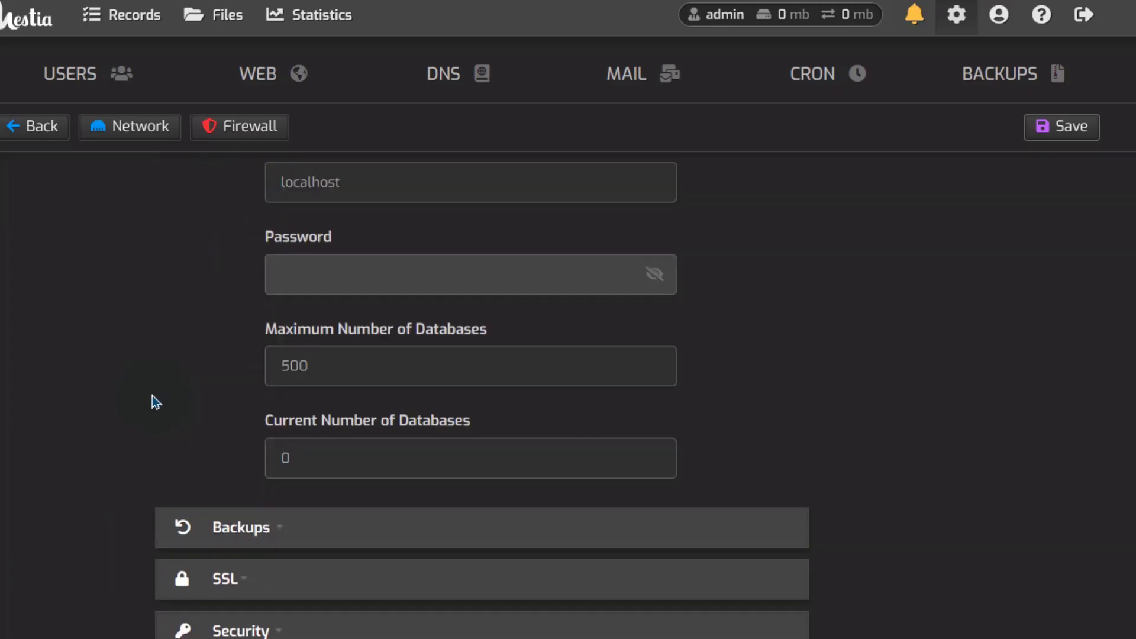
scroll(139, 514, "up", 6)
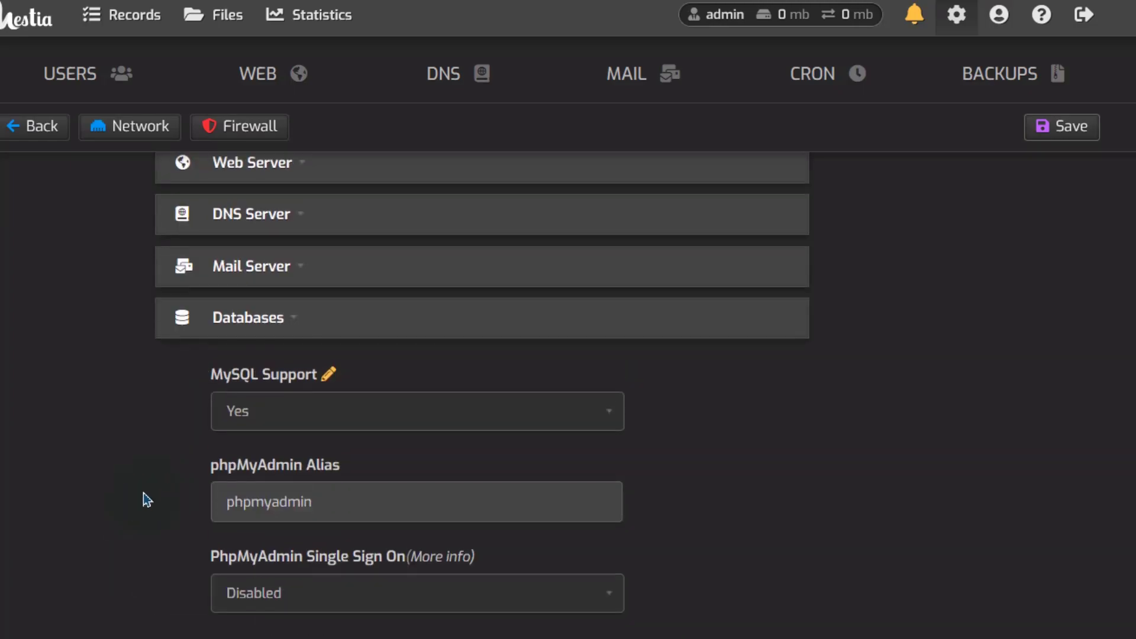
scroll(146, 500, "down", 10)
scroll(278, 464, "up", 10)
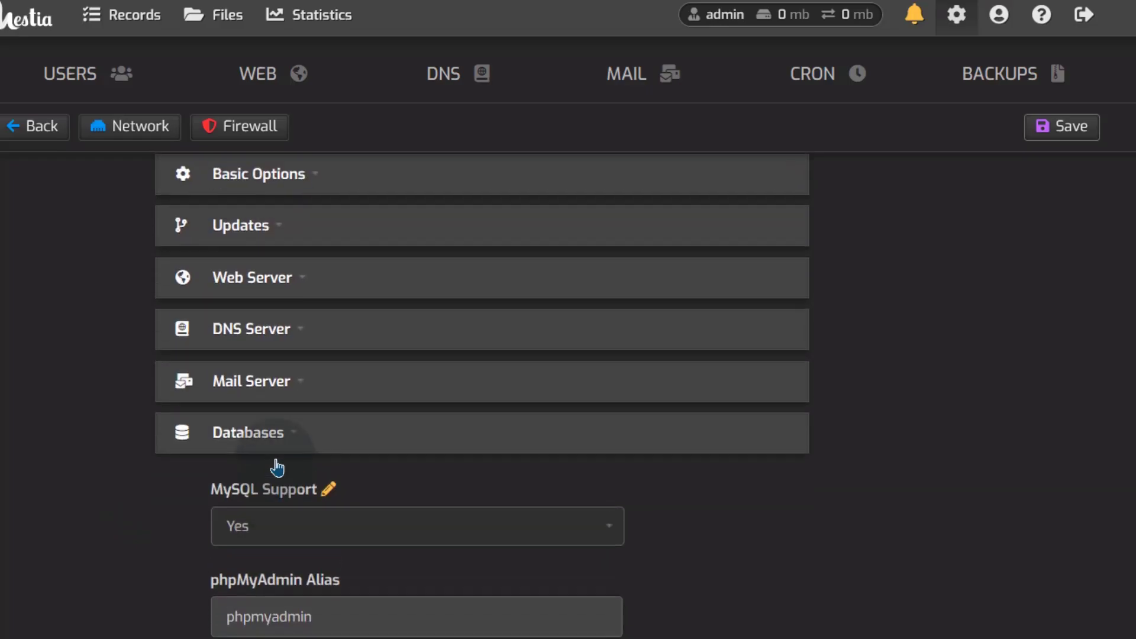
Expand the Web Server section to view nginx, php-fpm and the PHP version checkboxes
left_click(296, 282)
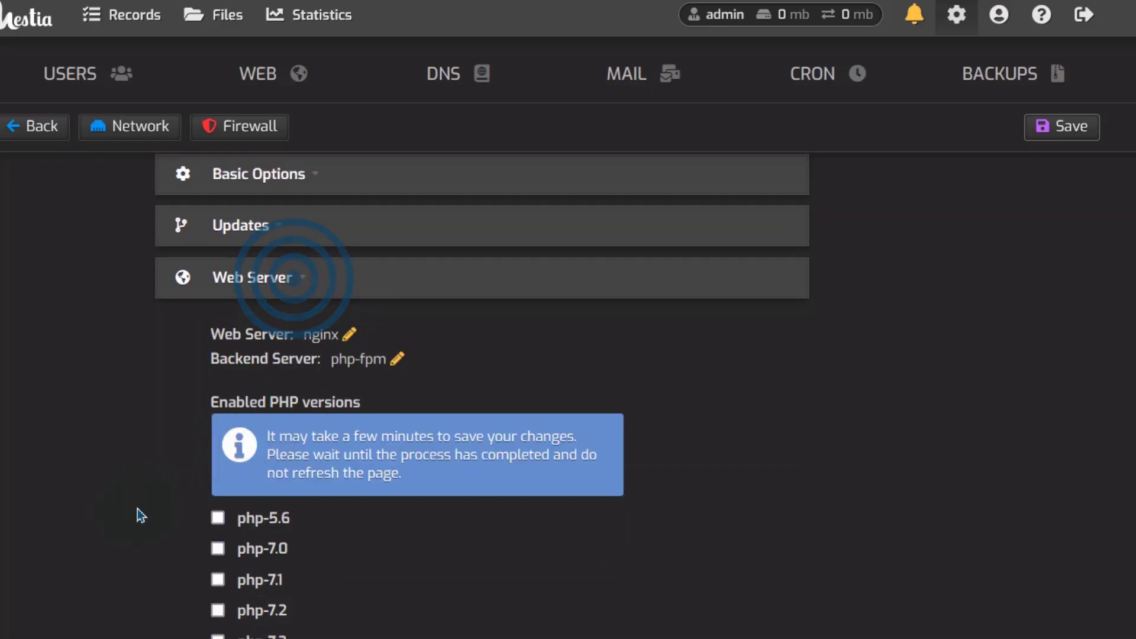
scroll(121, 519, "down", 8)
scroll(210, 358, "up", 8)
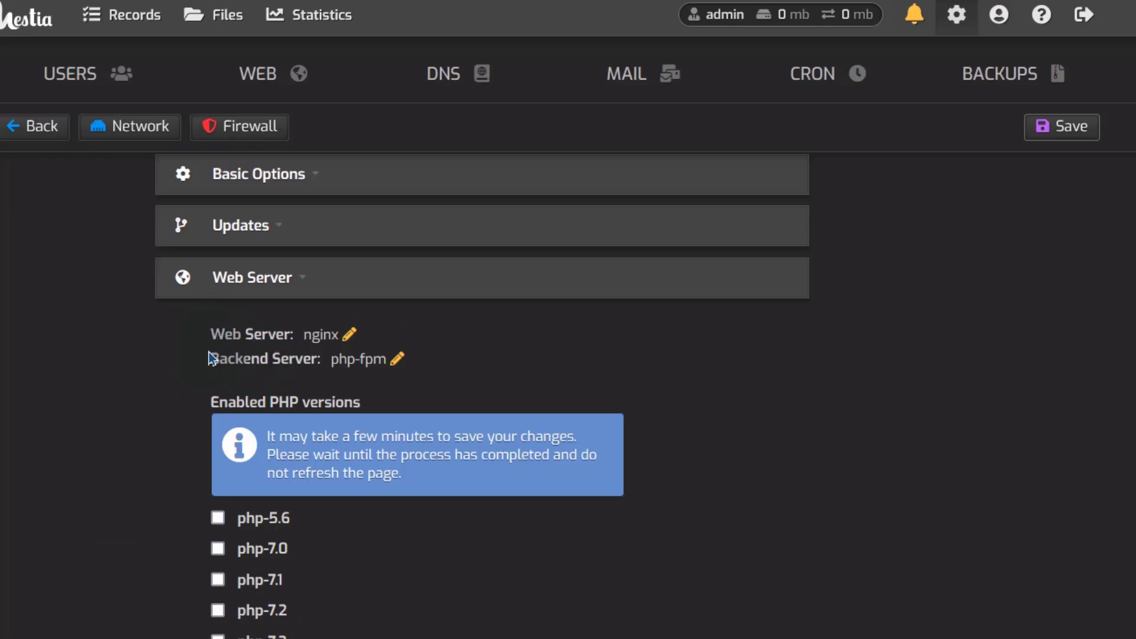
scroll(514, 488, "down", 4)
scroll(477, 482, "up", 4)
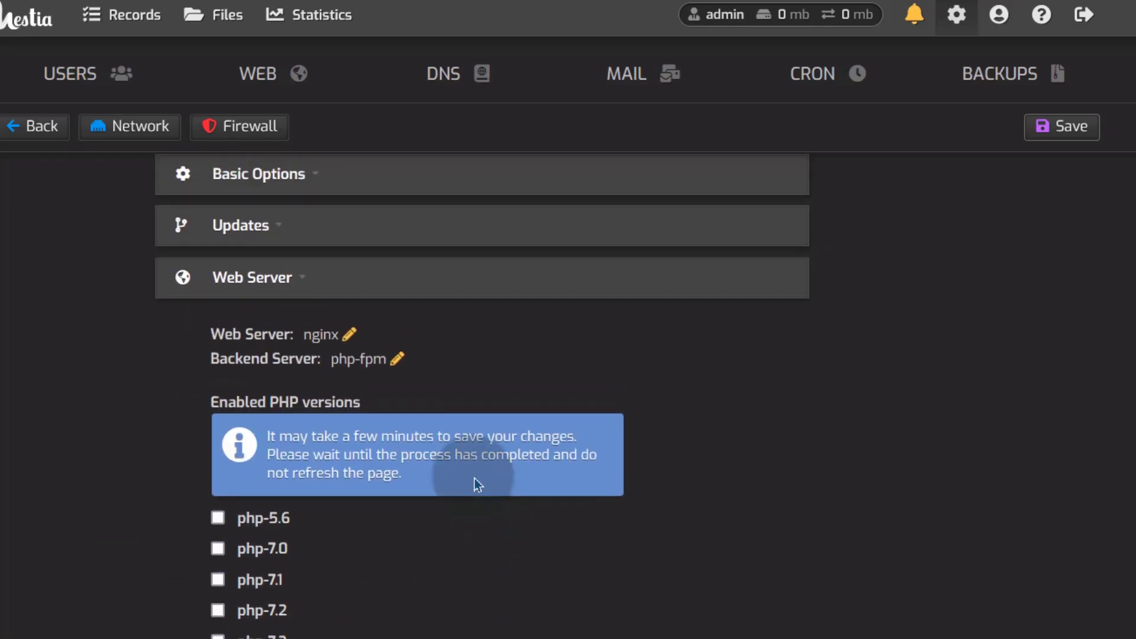
right_click(396, 362)
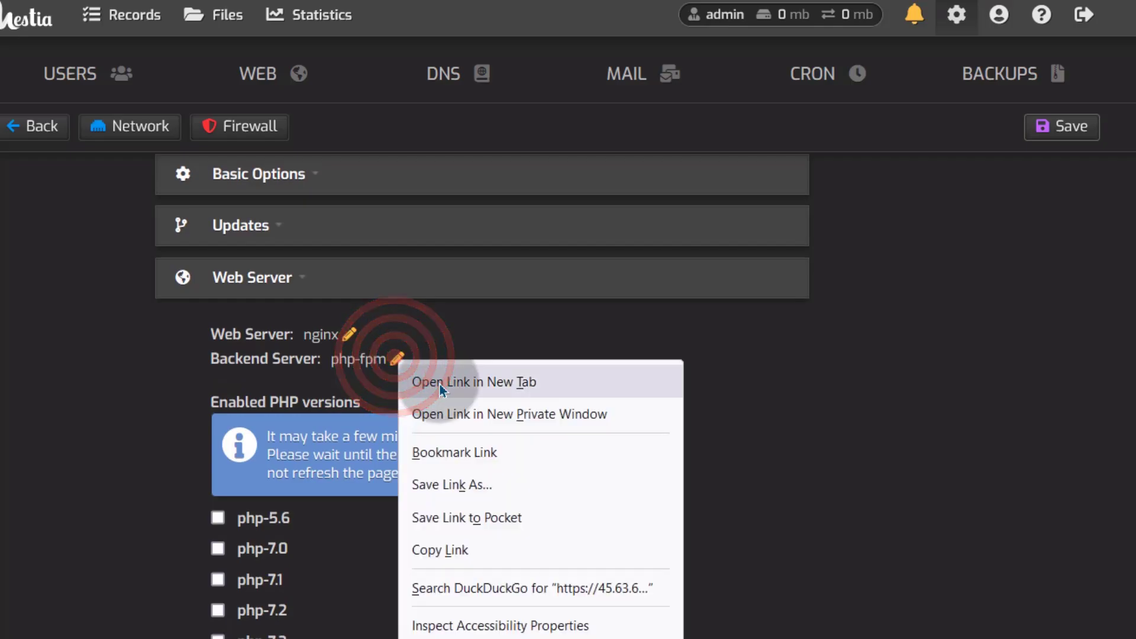
left_click(438, 382)
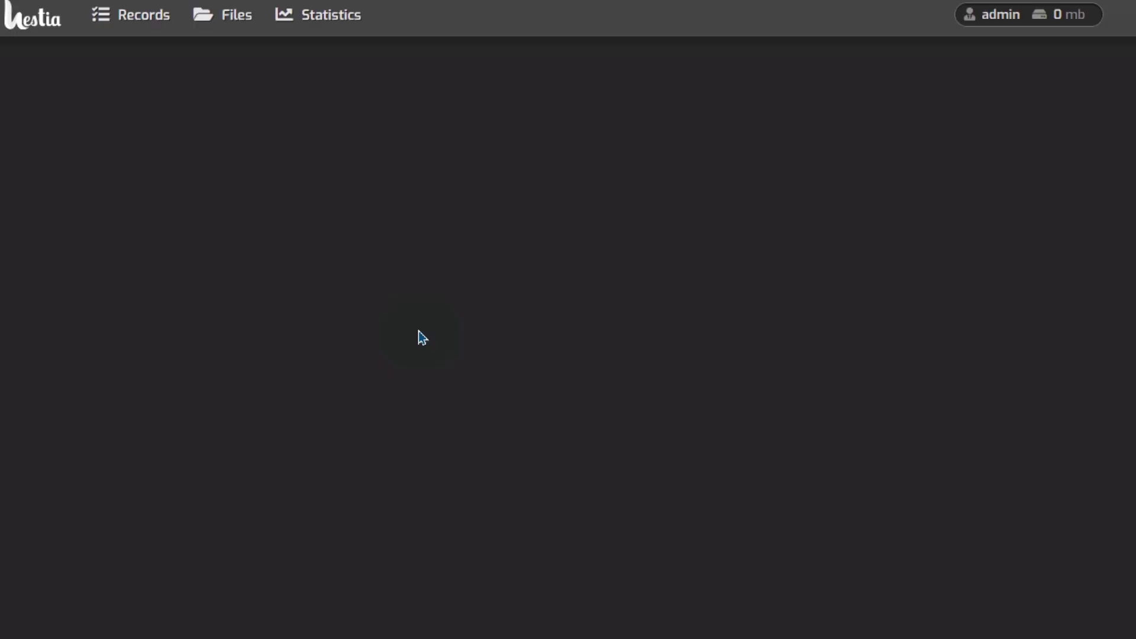
scroll(592, 362, "down", 2)
scroll(551, 365, "up", 2)
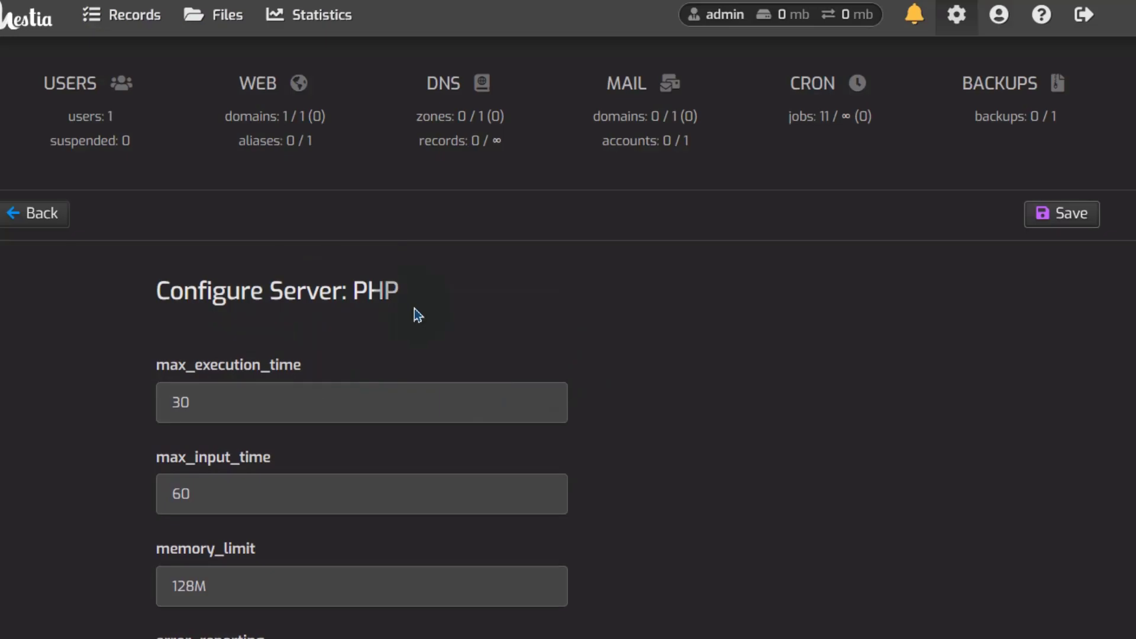
left_click(246, 398)
scroll(239, 422, "down", 3)
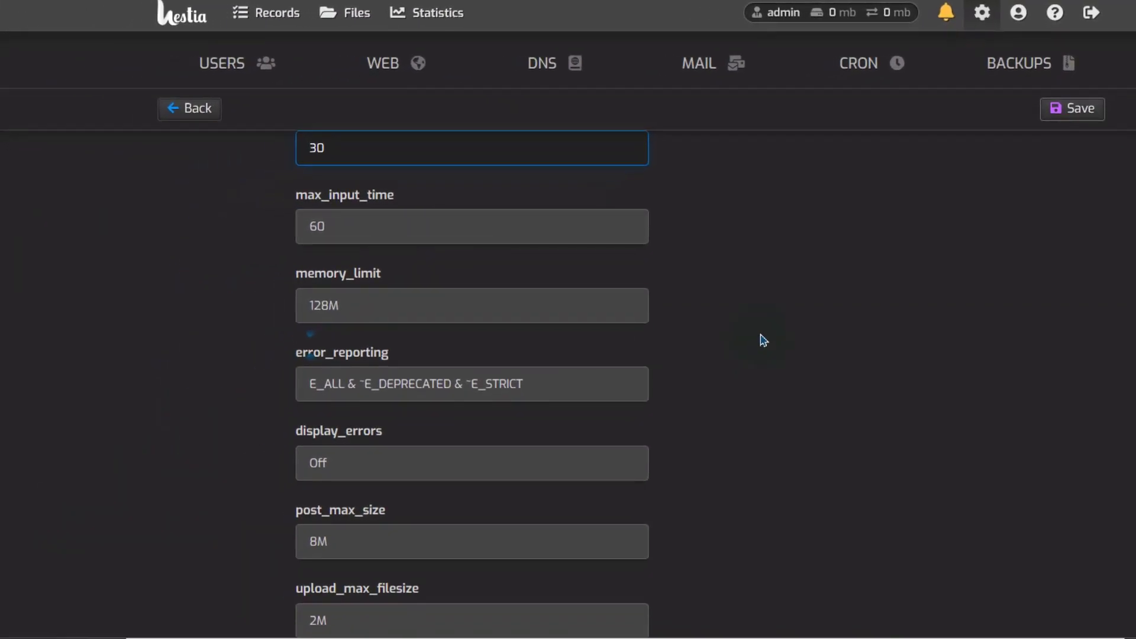
scroll(699, 432, "down", 3)
left_click(382, 539)
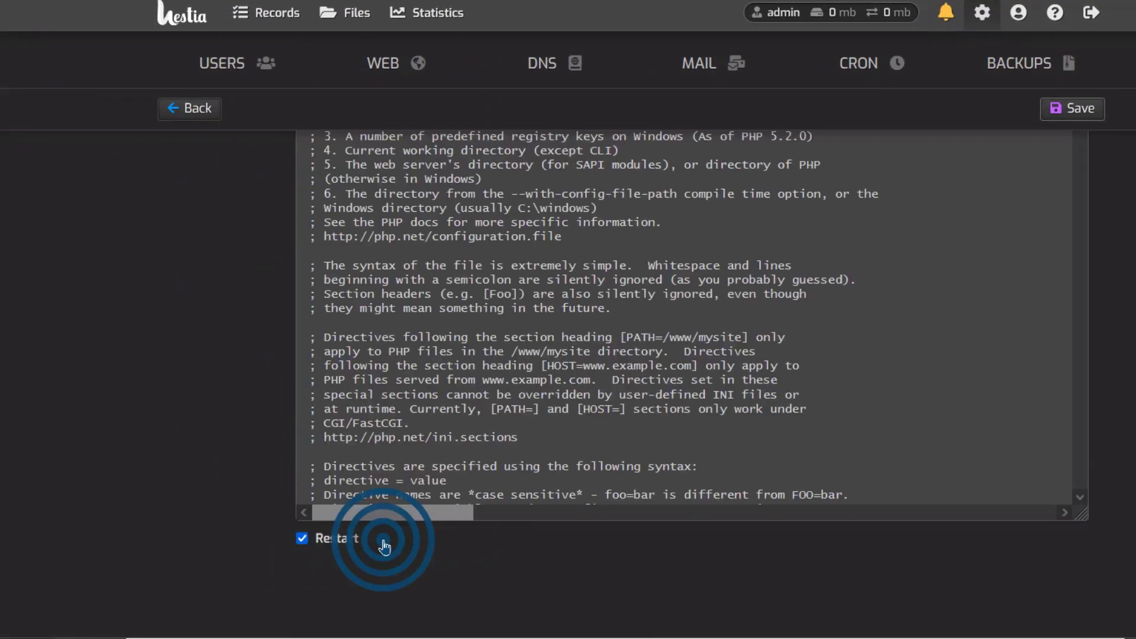
scroll(654, 533, "up", 6)
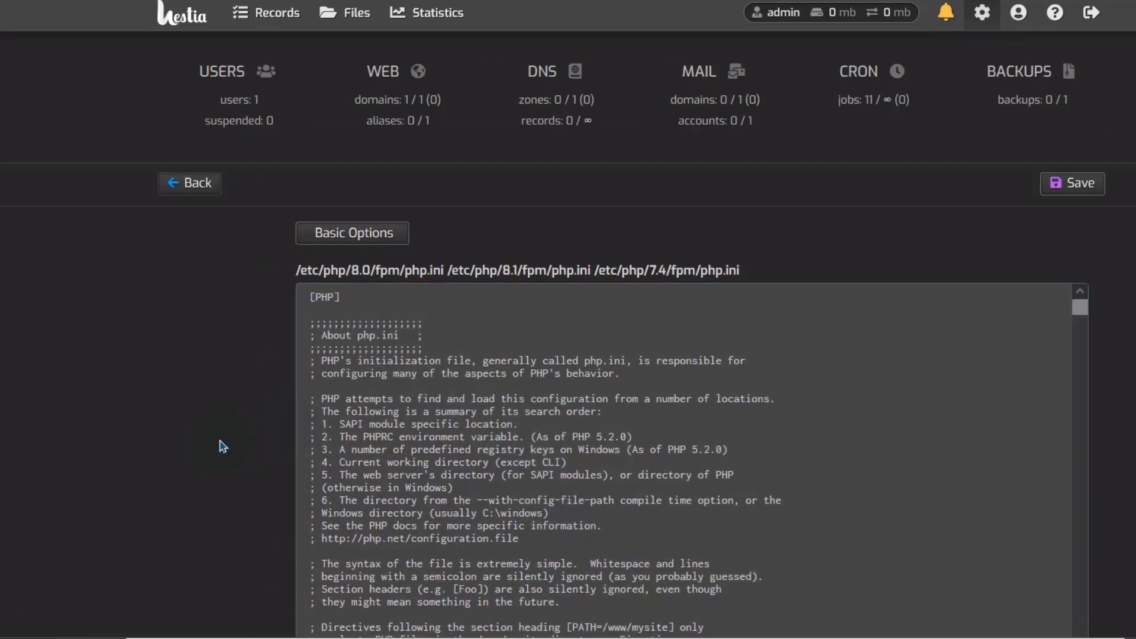
scroll(233, 445, "down", 4)
scroll(218, 435, "up", 4)
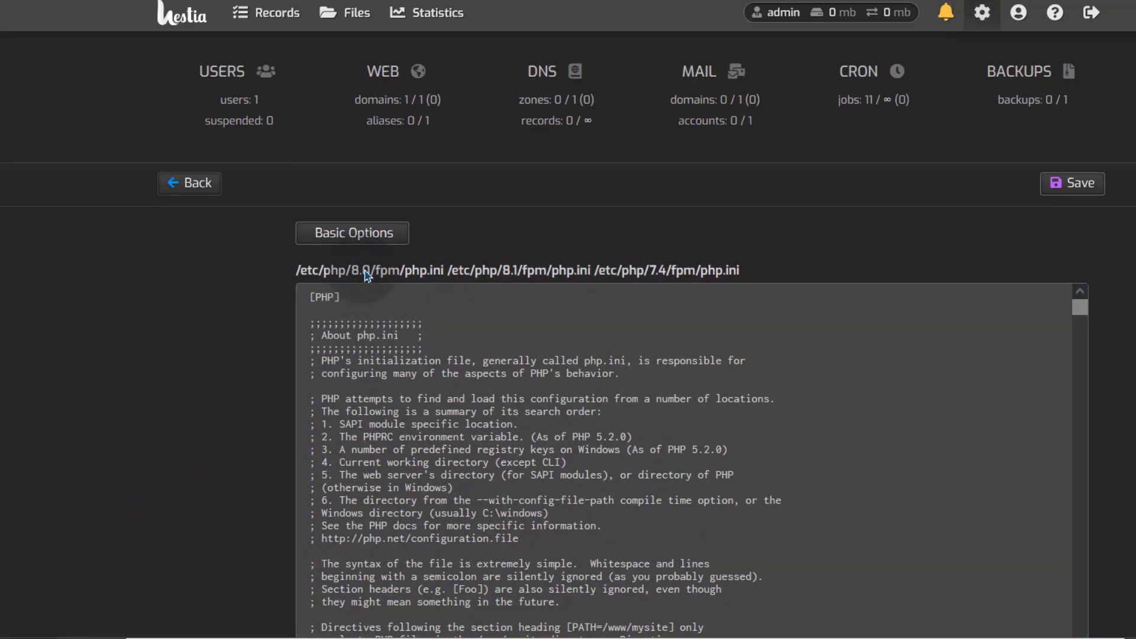
left_click(538, 372)
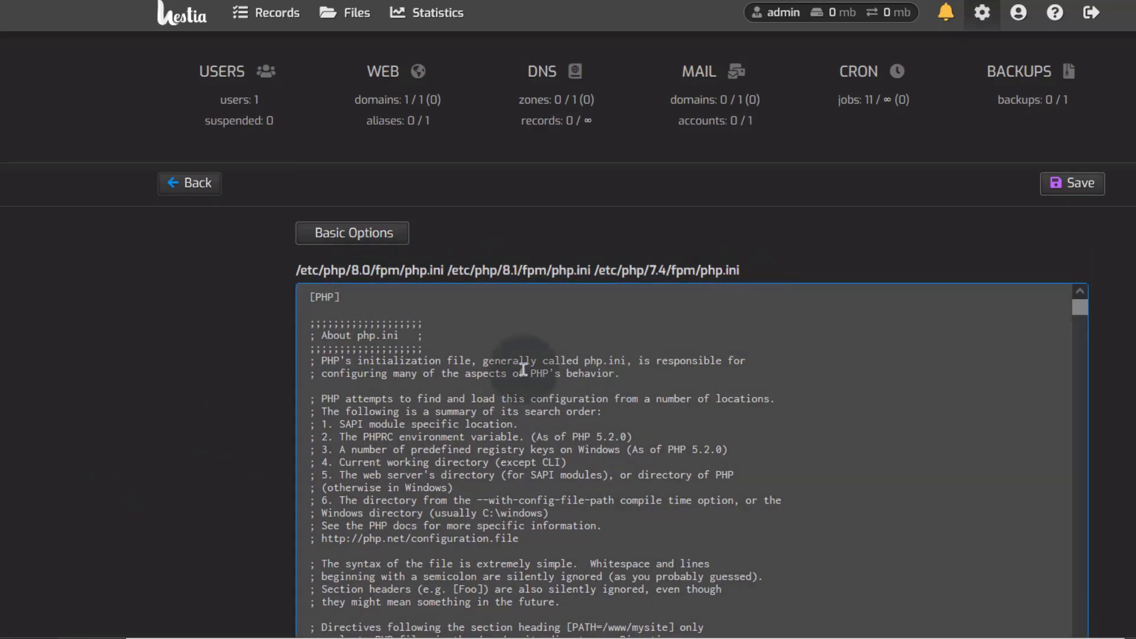
scroll(481, 376, "down", 20)
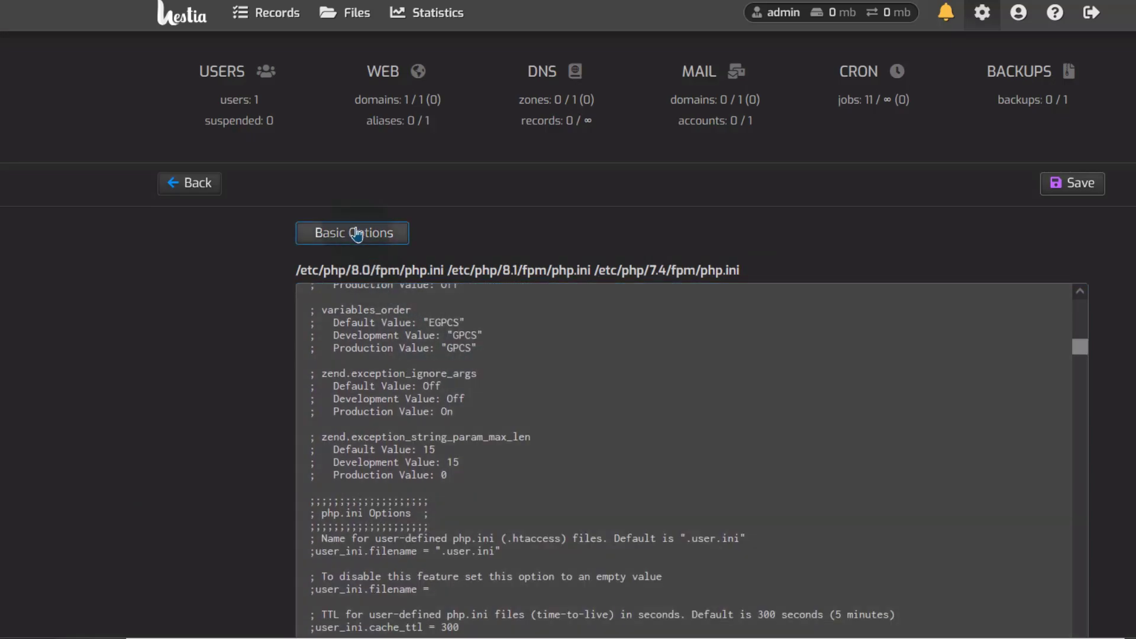
left_click(356, 235)
scroll(796, 450, "down", 5)
left_click(793, 420)
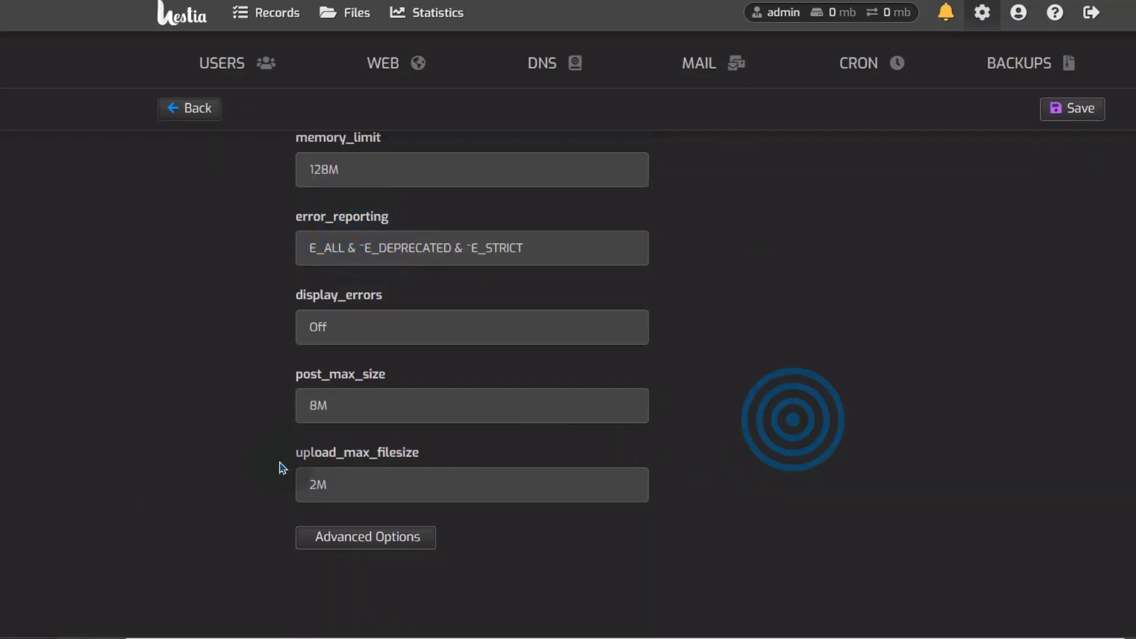
scroll(420, 305, "up", 2)
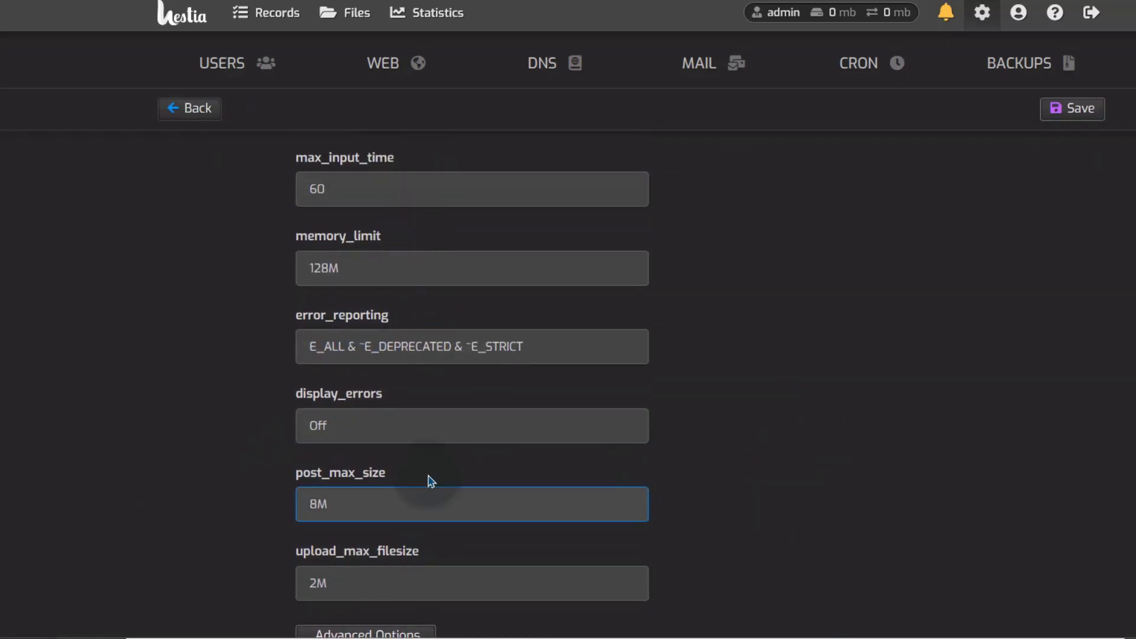
scroll(505, 501, "up", 5)
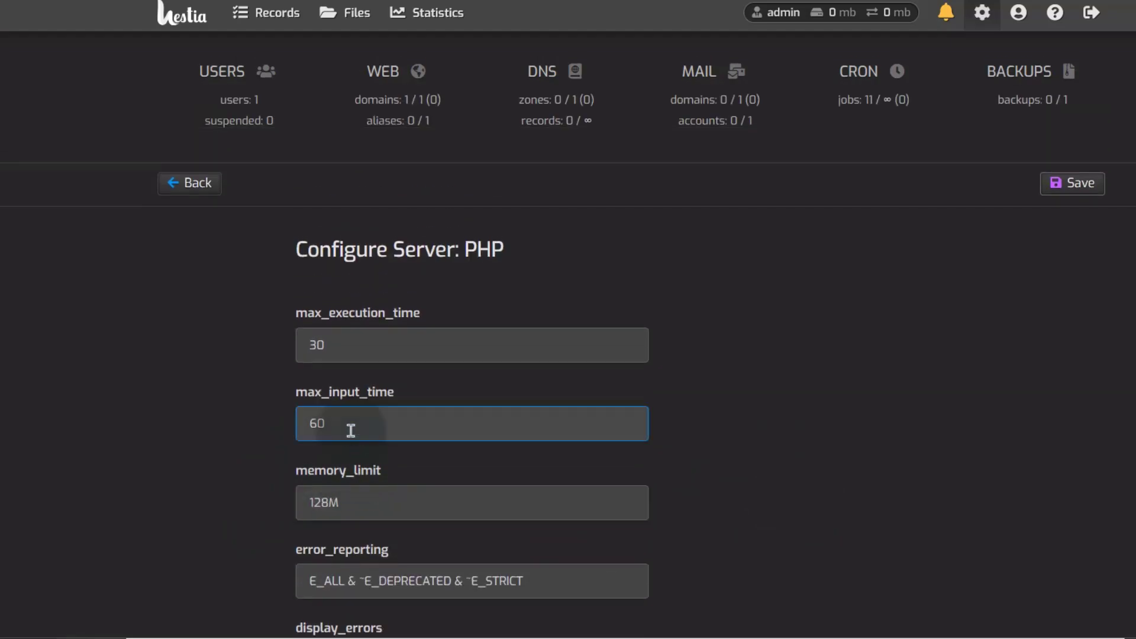
left_click(190, 184)
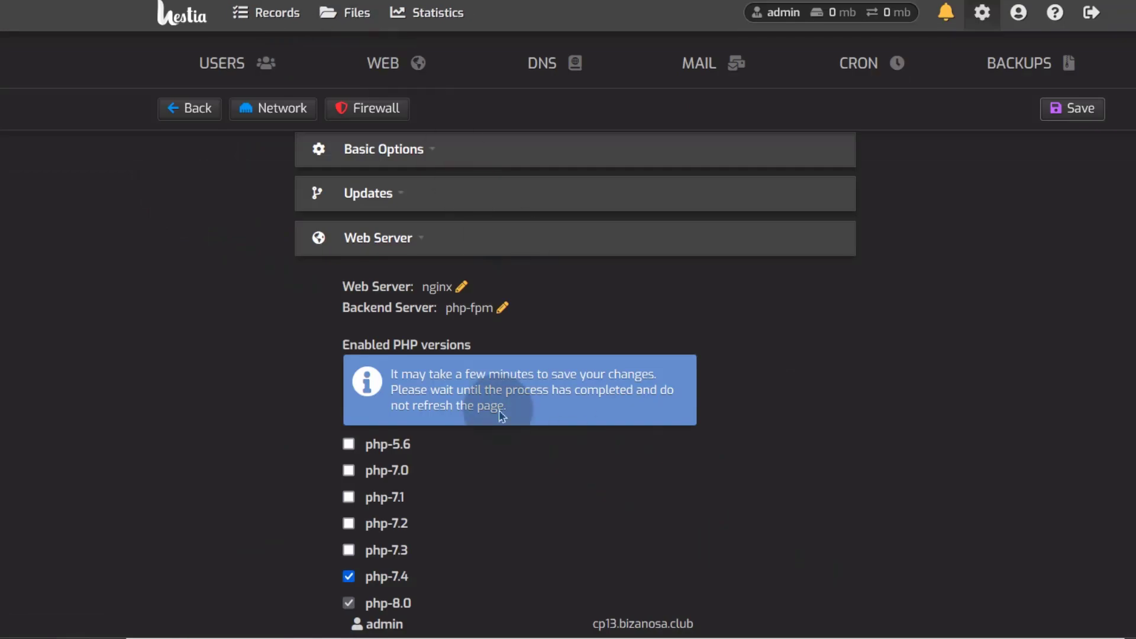
Open the nginx configuration page and browse its timeout and charset fields
left_click(418, 237)
left_click(460, 287)
scroll(675, 408, "down", 3)
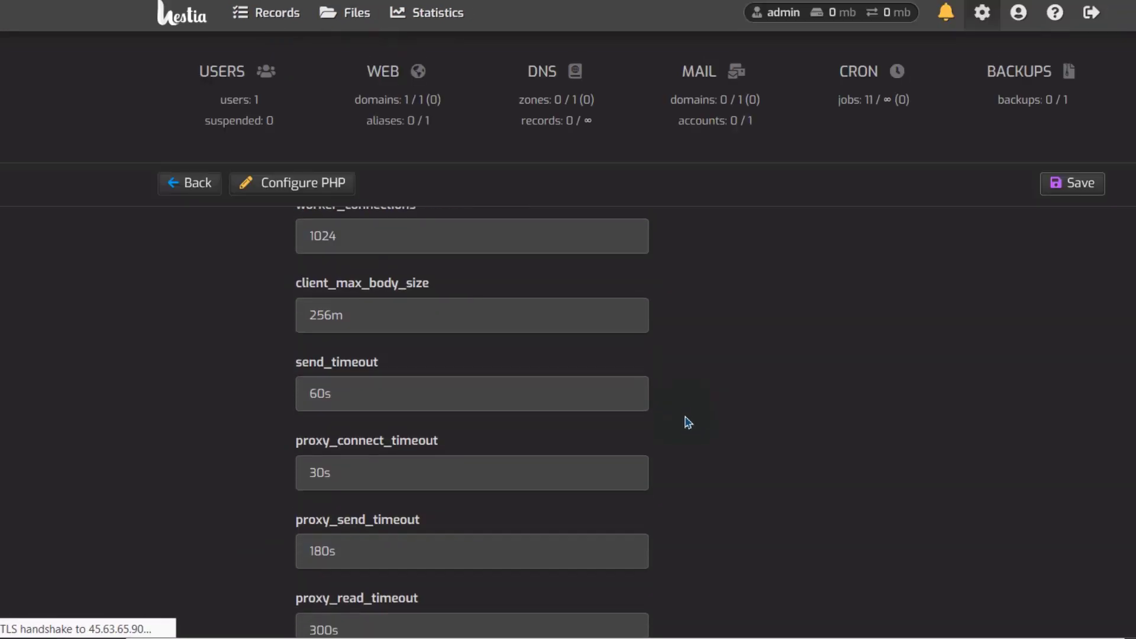
scroll(332, 322, "down", 3)
left_click(332, 375)
left_click(446, 378)
left_click(334, 446)
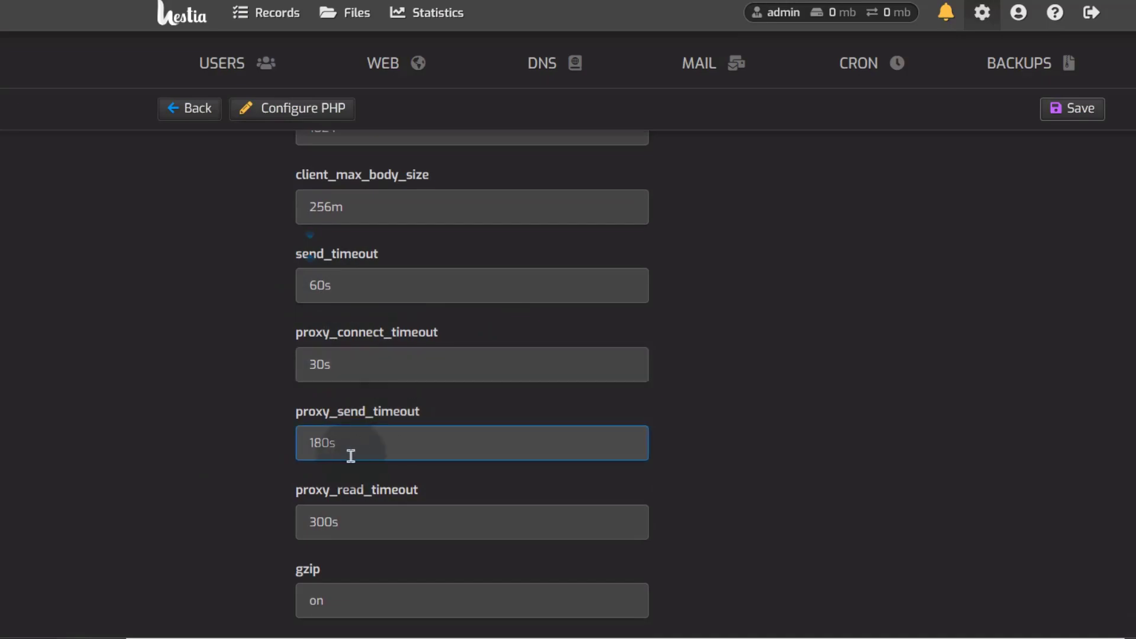
left_click(349, 524)
scroll(349, 532, "down", 3)
left_click(327, 547)
scroll(325, 540, "down", 1)
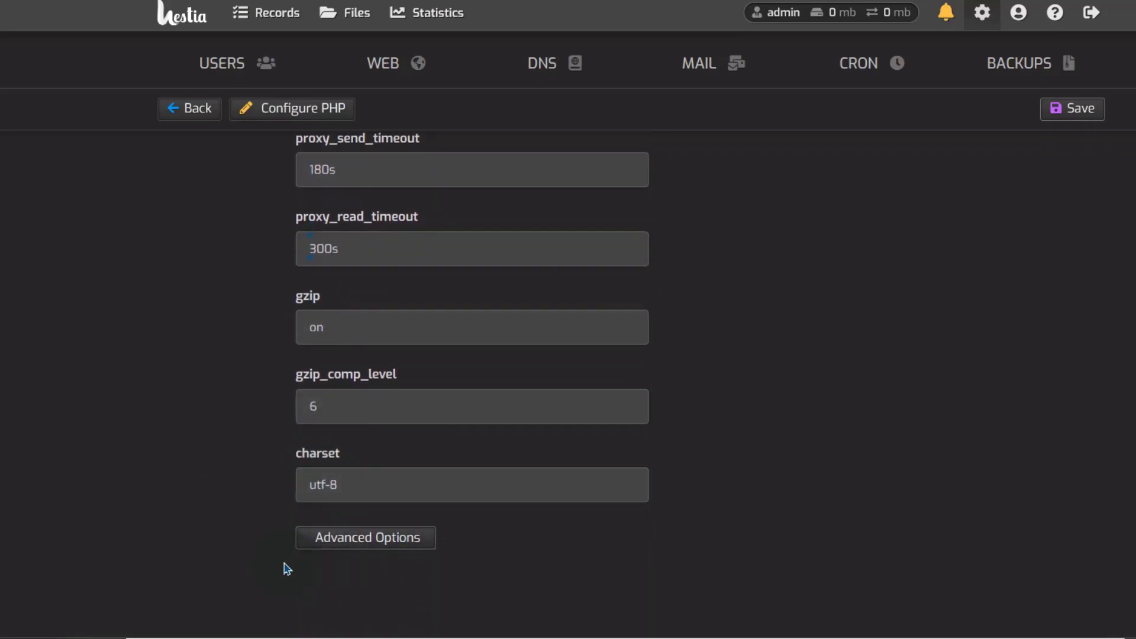
Show the raw /etc/nginx/nginx.conf via Advanced Options and scroll through it to the top
left_click(368, 537)
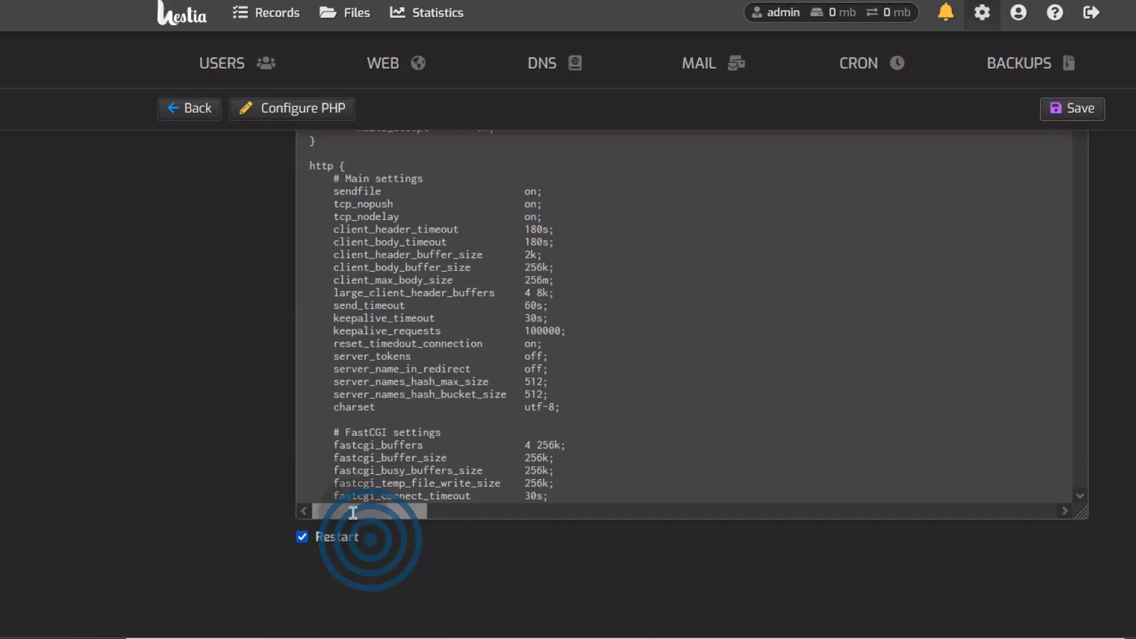
scroll(509, 355, "down", 15)
left_click(493, 390)
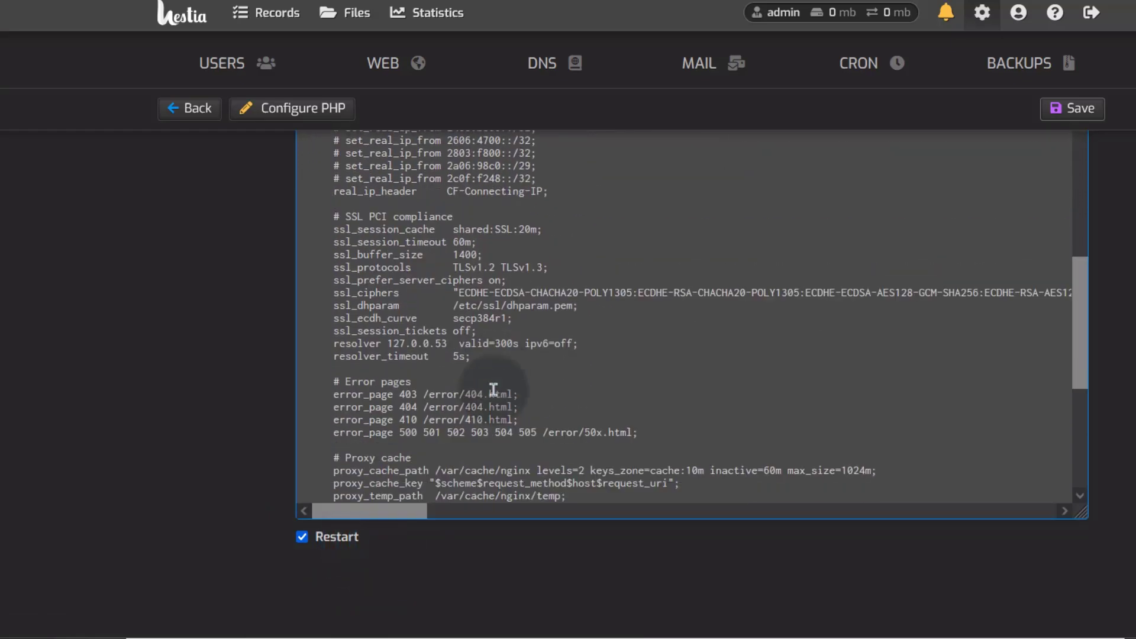
scroll(493, 389, "down", 10)
left_click(350, 345)
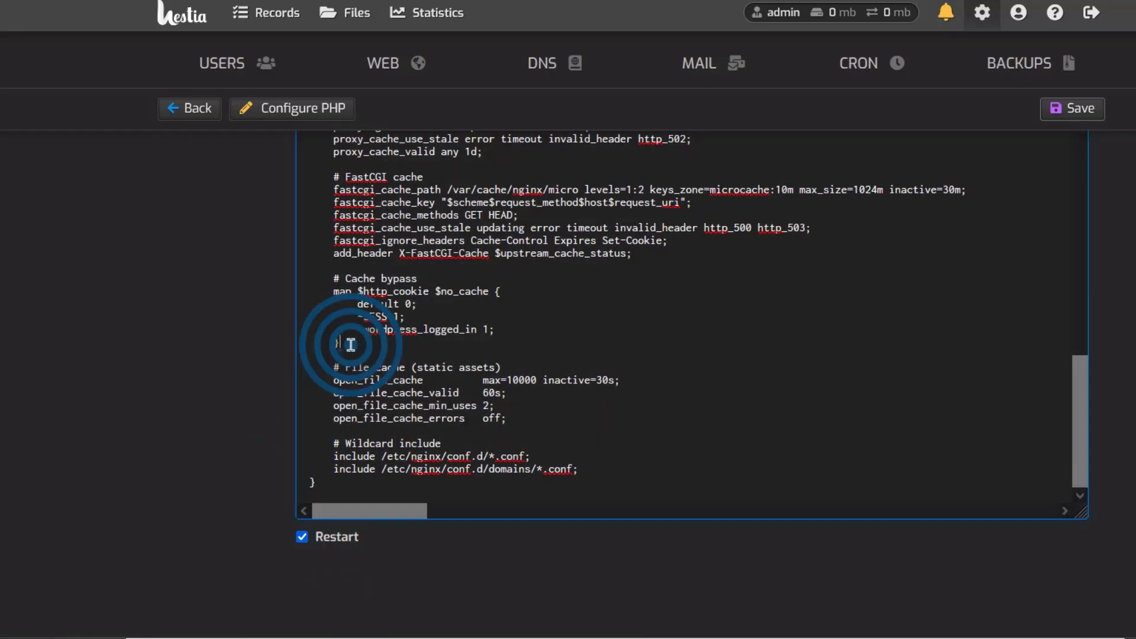
scroll(417, 348, "up", 20)
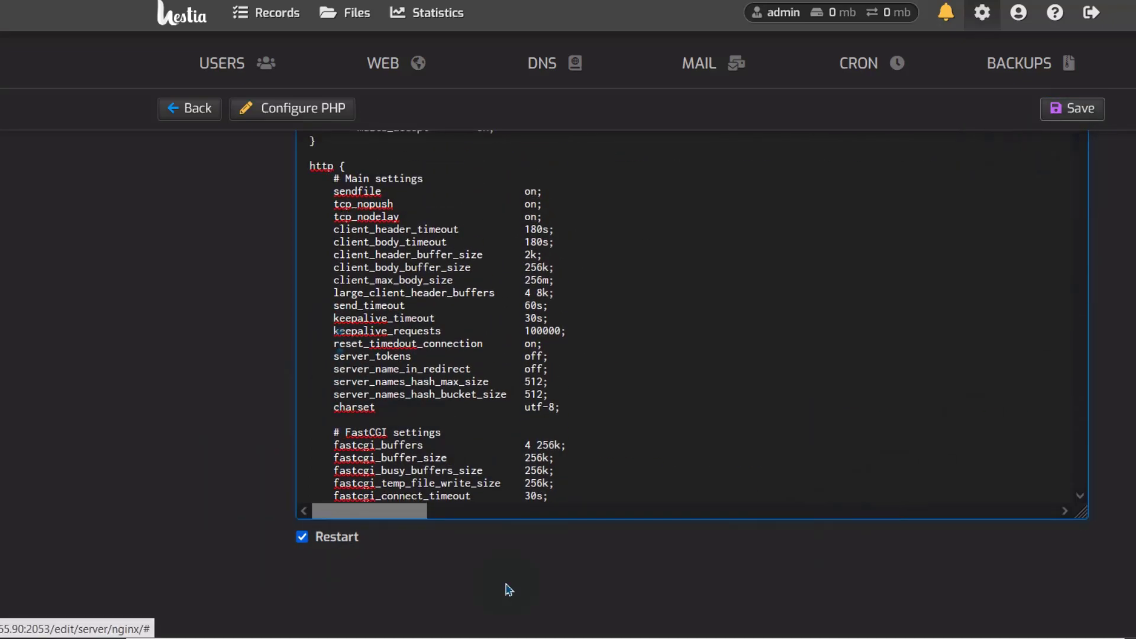
scroll(242, 446, "up", 5)
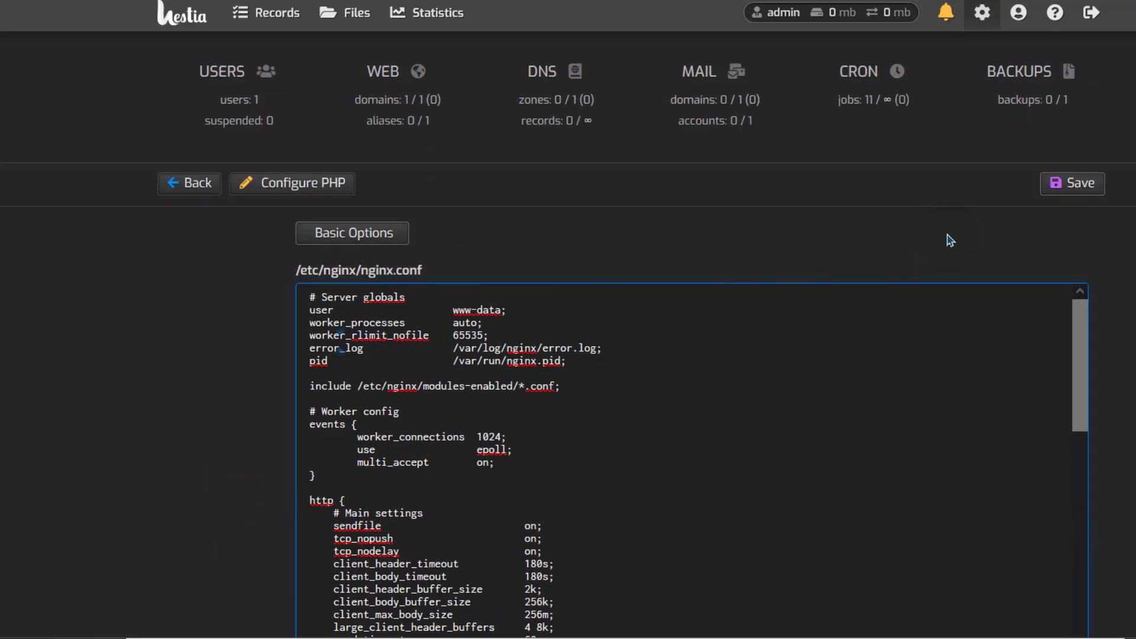
Open the Task Monitor resource usage statistics and scroll through the graphs
left_click(985, 17)
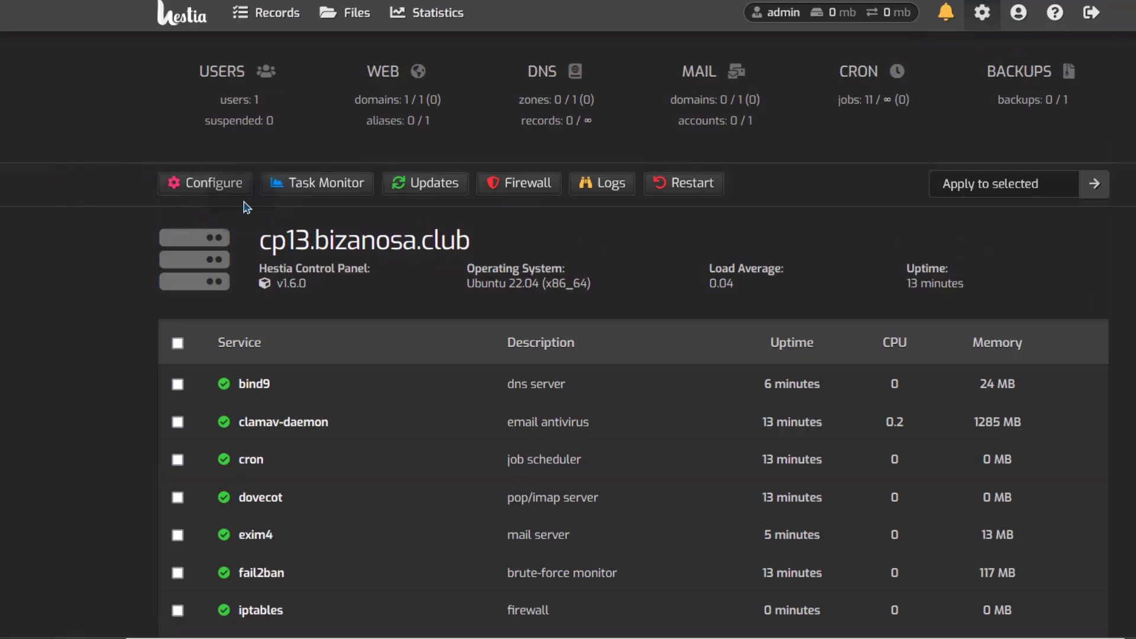
left_click(319, 185)
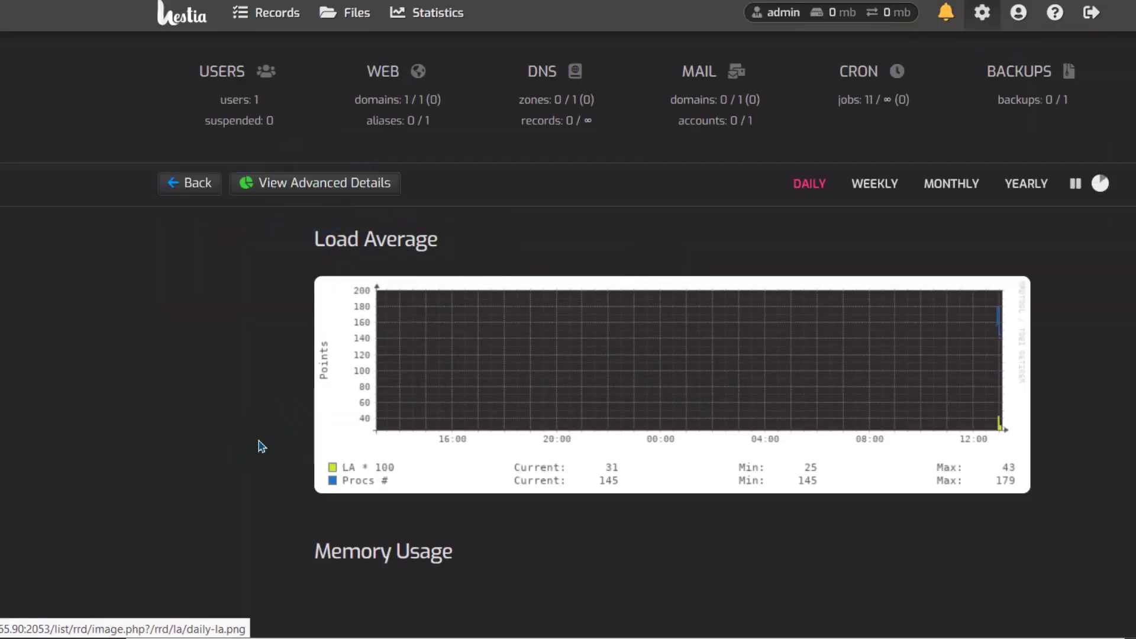
scroll(267, 442, "down", 20)
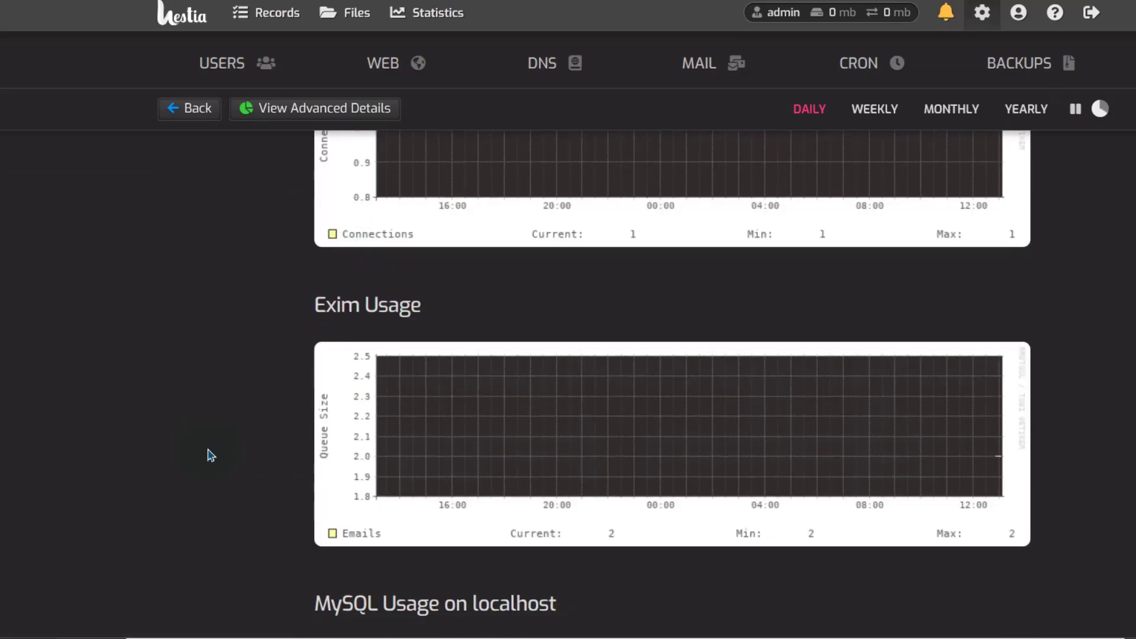
left_click(686, 422)
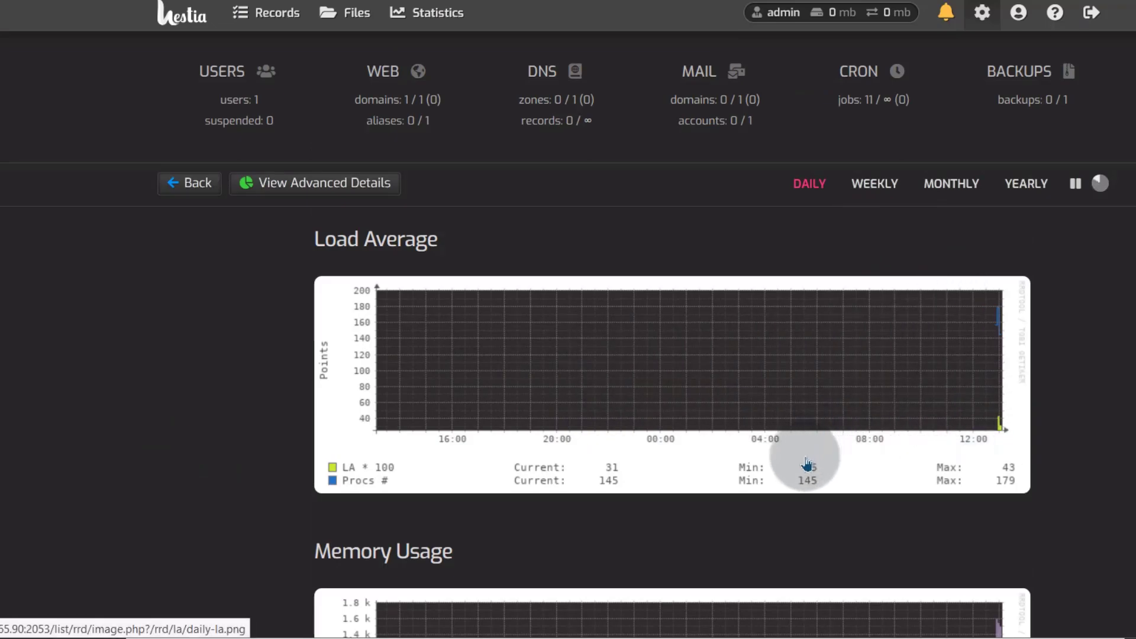
scroll(808, 462, "down", 5)
scroll(985, 544, "down", 10)
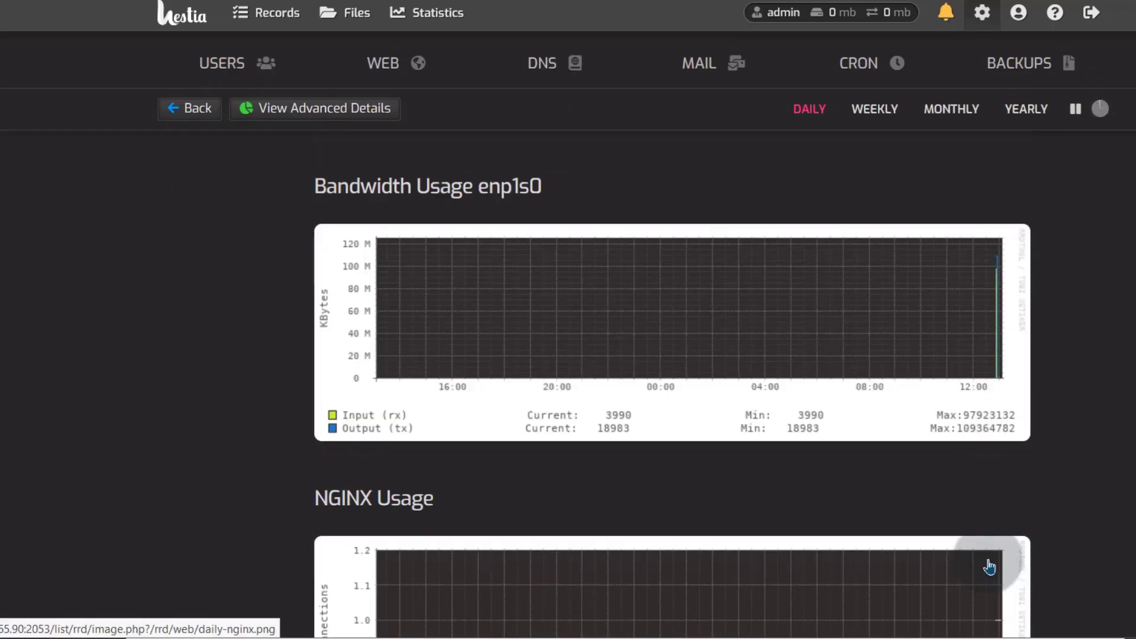
scroll(229, 401, "up", 7)
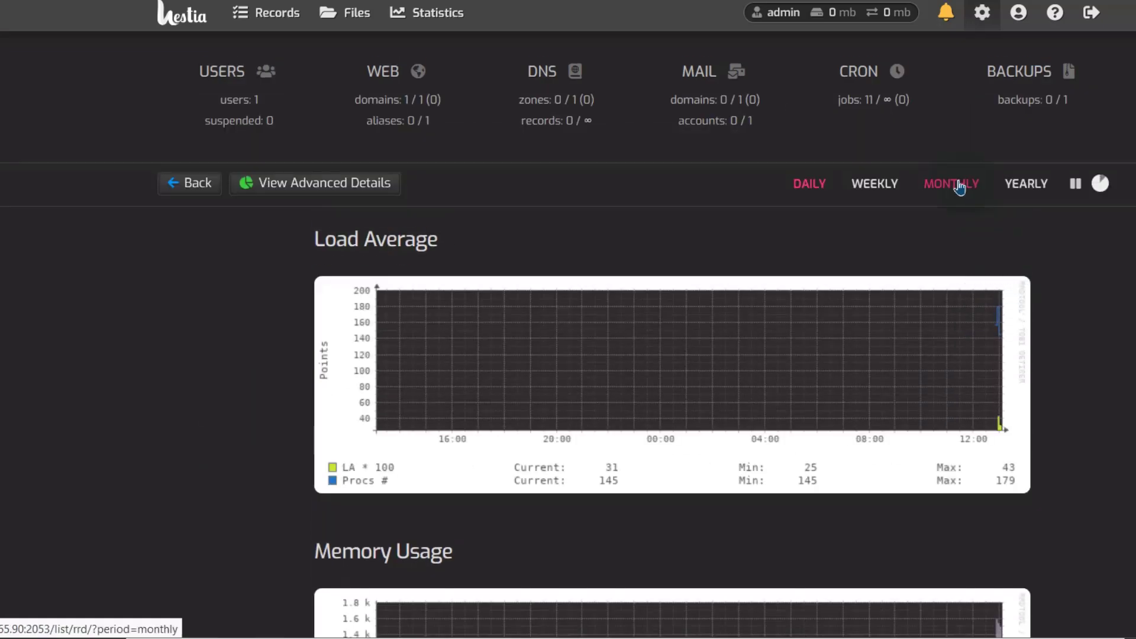
Switch the graphs to the weekly period and pause automatic refreshing
left_click(875, 185)
left_click(1075, 185)
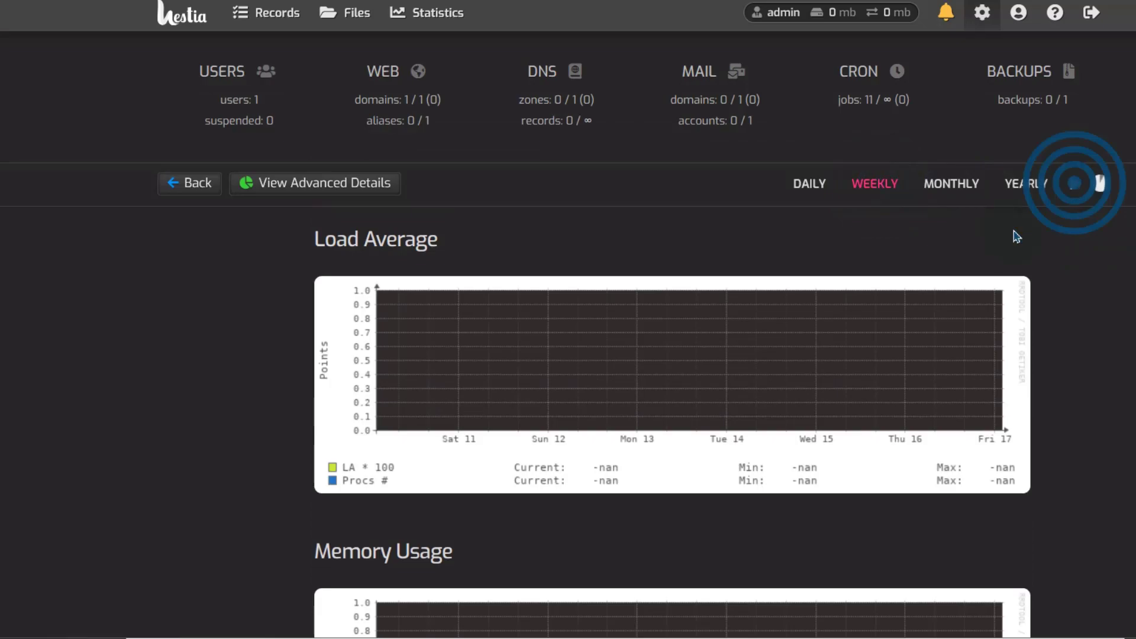
scroll(317, 406, "down", 8)
scroll(297, 411, "up", 6)
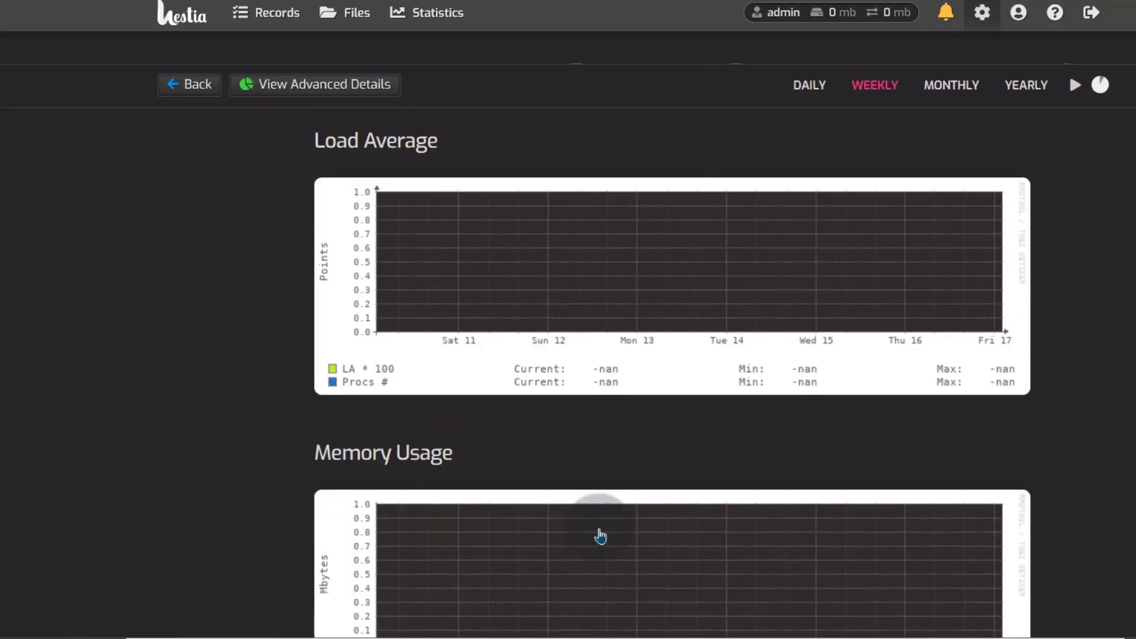
scroll(683, 434, "down", 15)
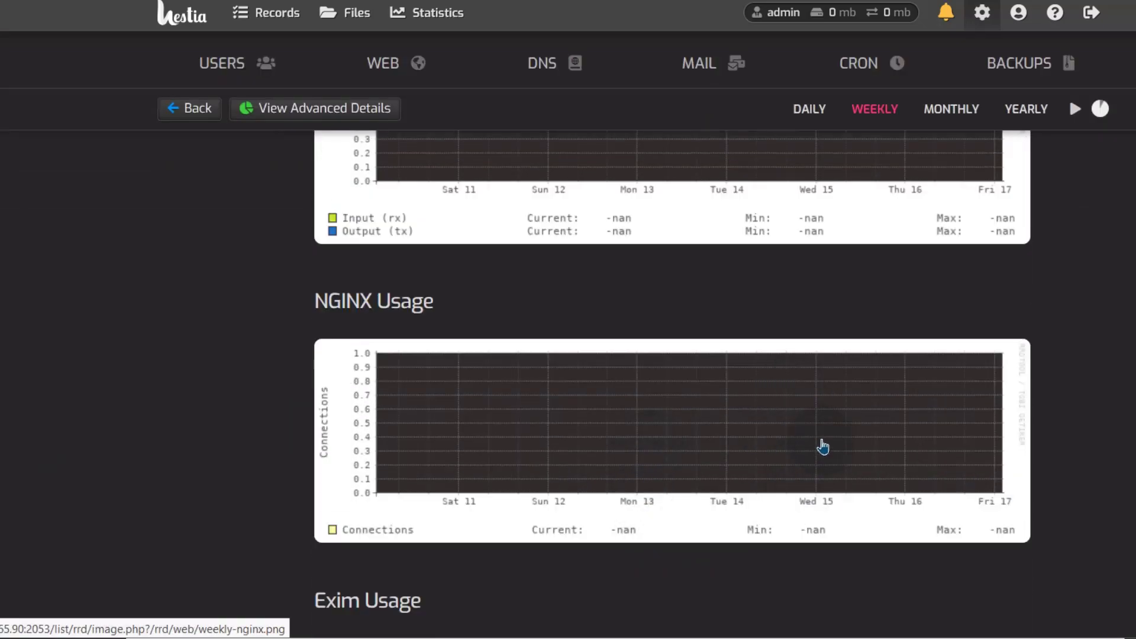
scroll(739, 562, "down", 4)
scroll(641, 509, "up", 18)
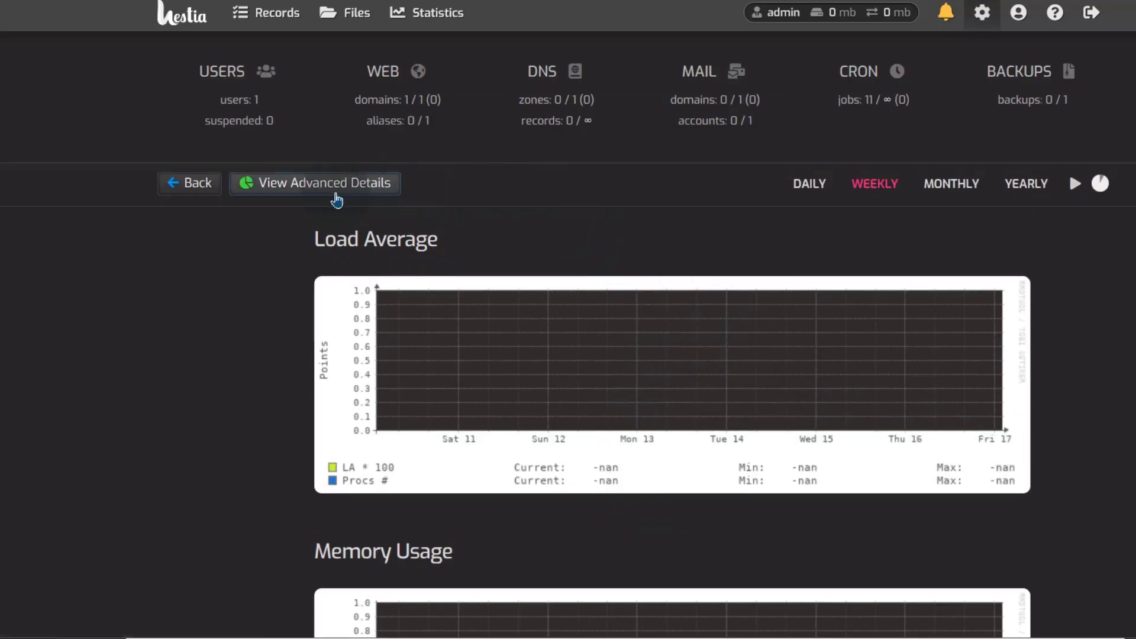
View the advanced CPU process details, then return to the server services list
left_click(316, 189)
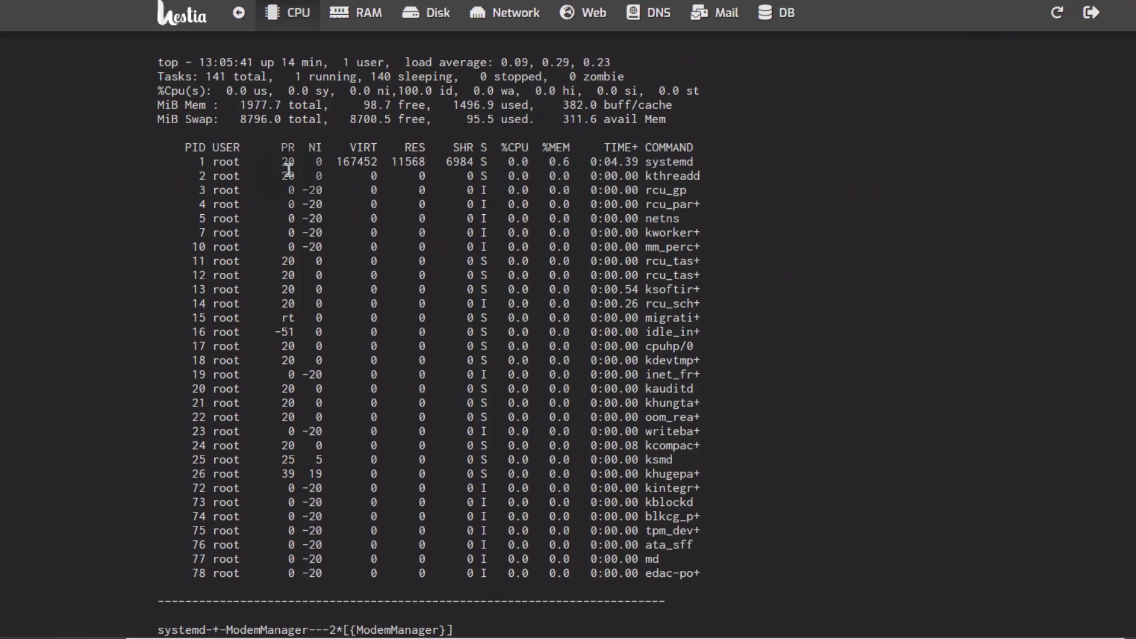
key("alt+Left")
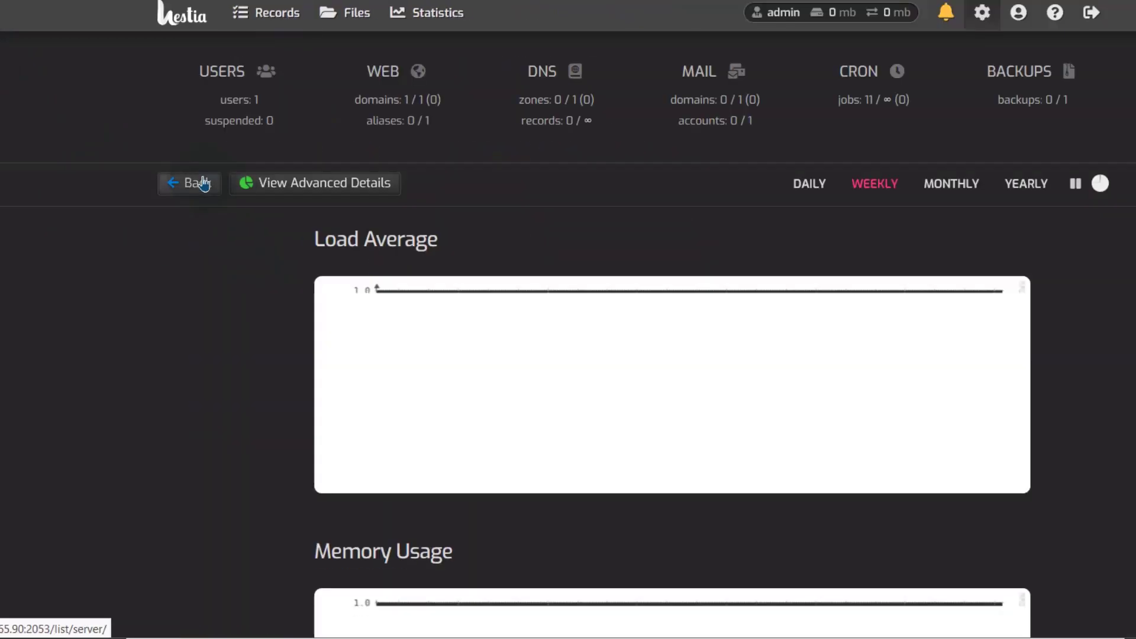
left_click(186, 186)
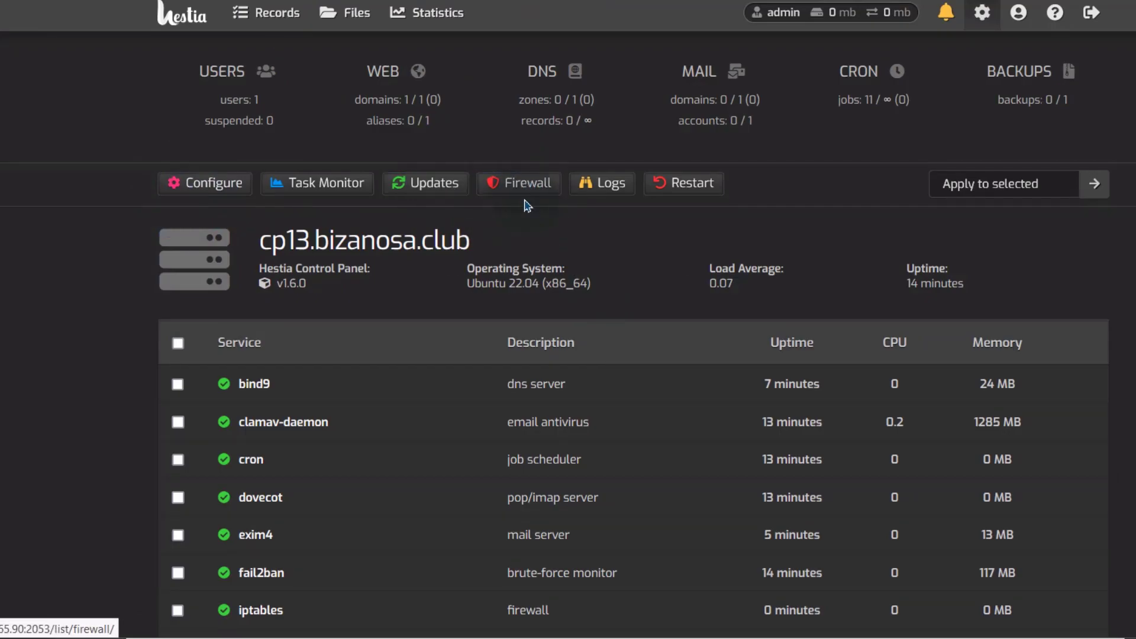
left_click(531, 184)
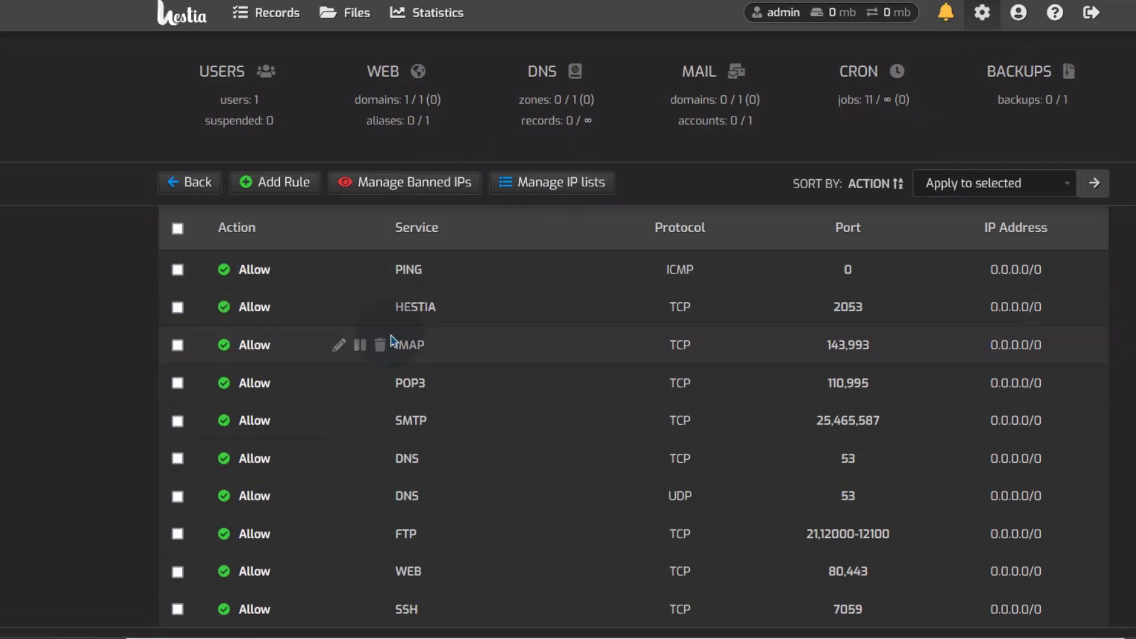
scroll(334, 337, "down", 3)
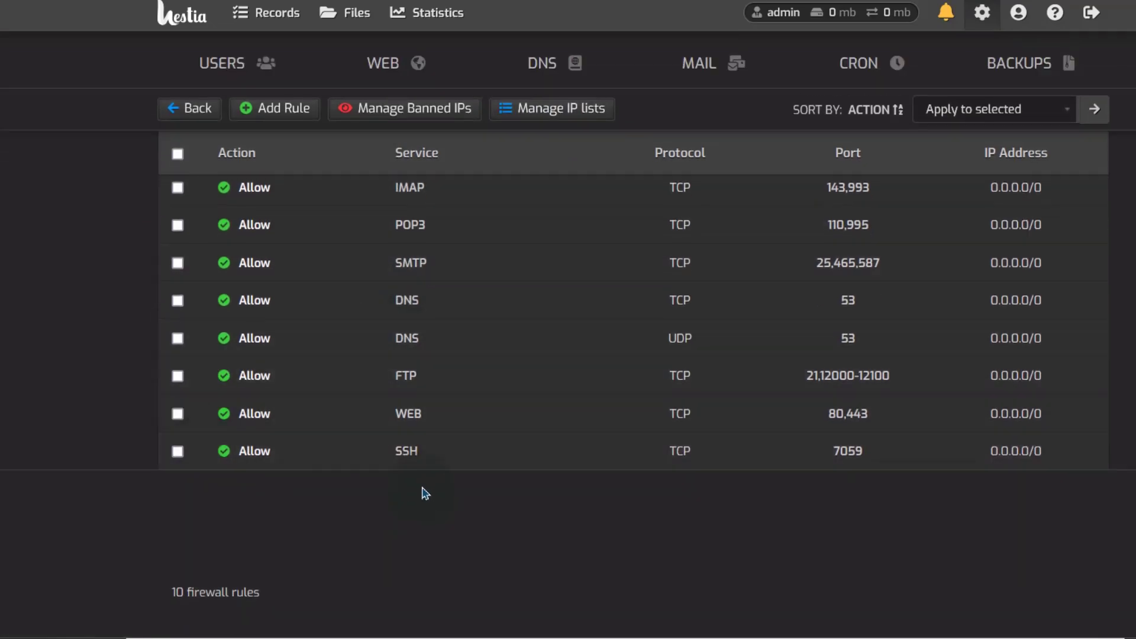
scroll(669, 550, "up", 2)
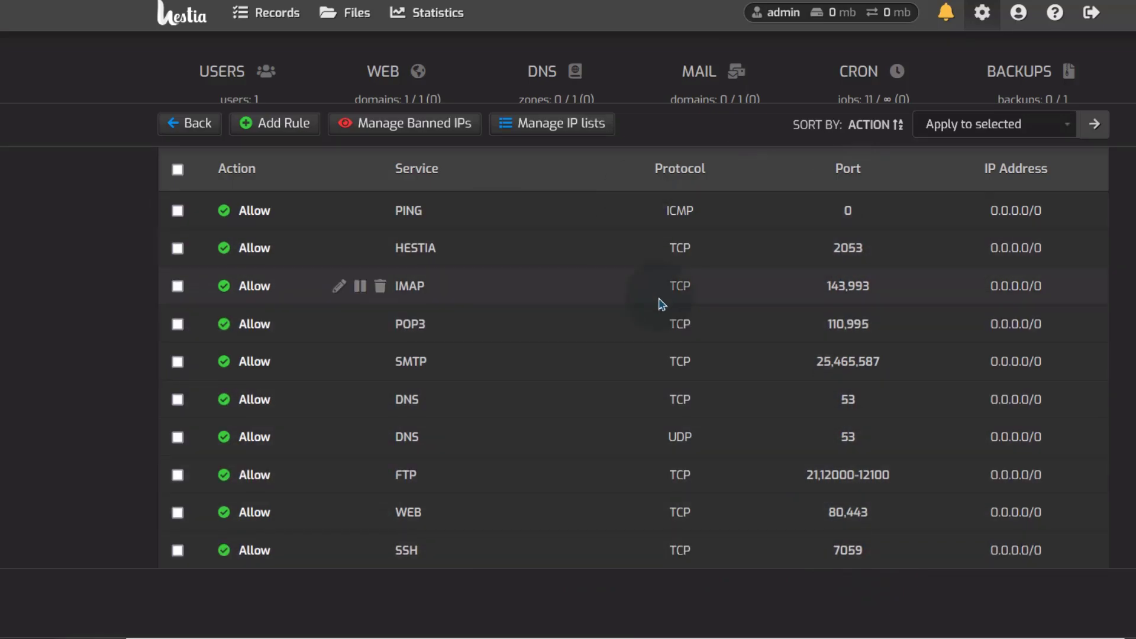
scroll(621, 497, "down", 2)
scroll(618, 503, "up", 2)
scroll(619, 505, "down", 2)
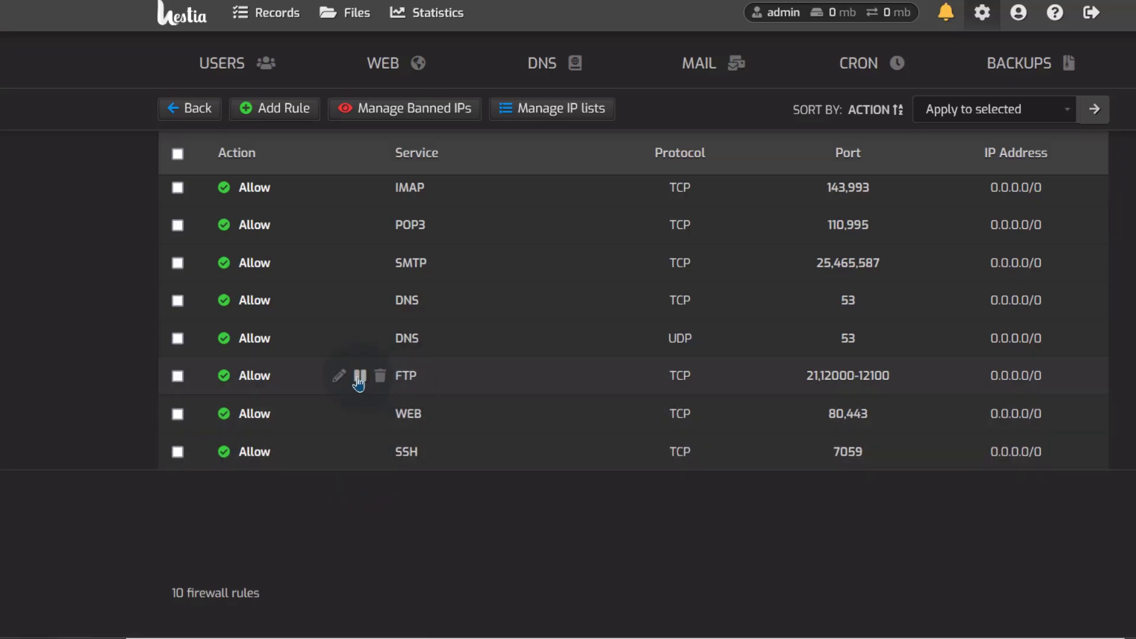
left_click(359, 380)
left_click(625, 373)
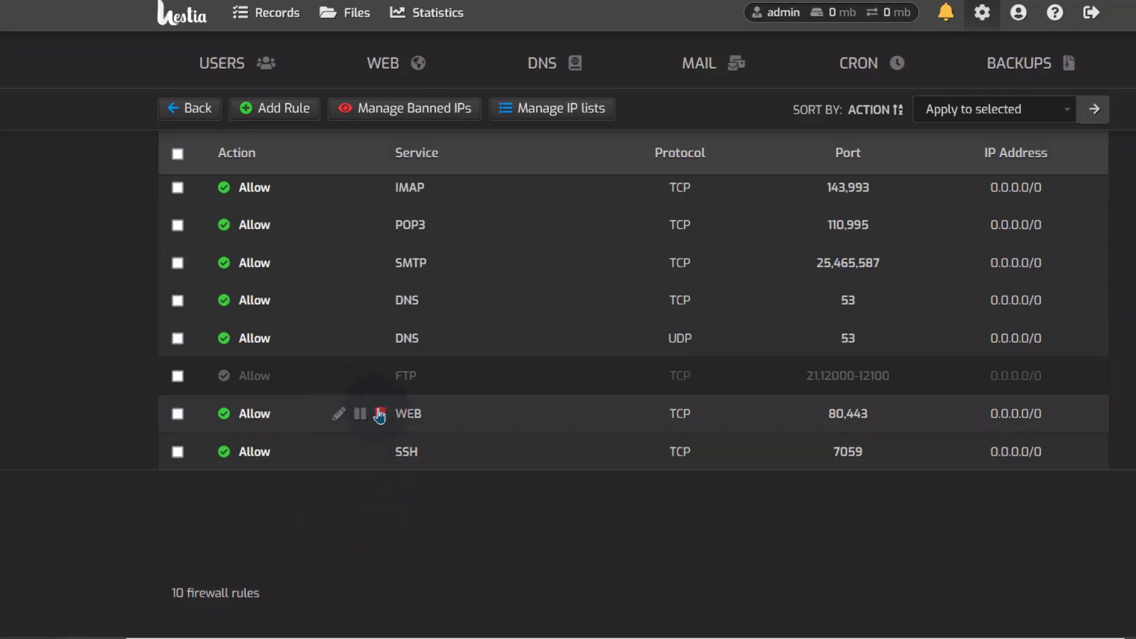
Review the 10 firewall rules with FTP greyed out, then begin adding a new rule
scroll(380, 416, "up", 3)
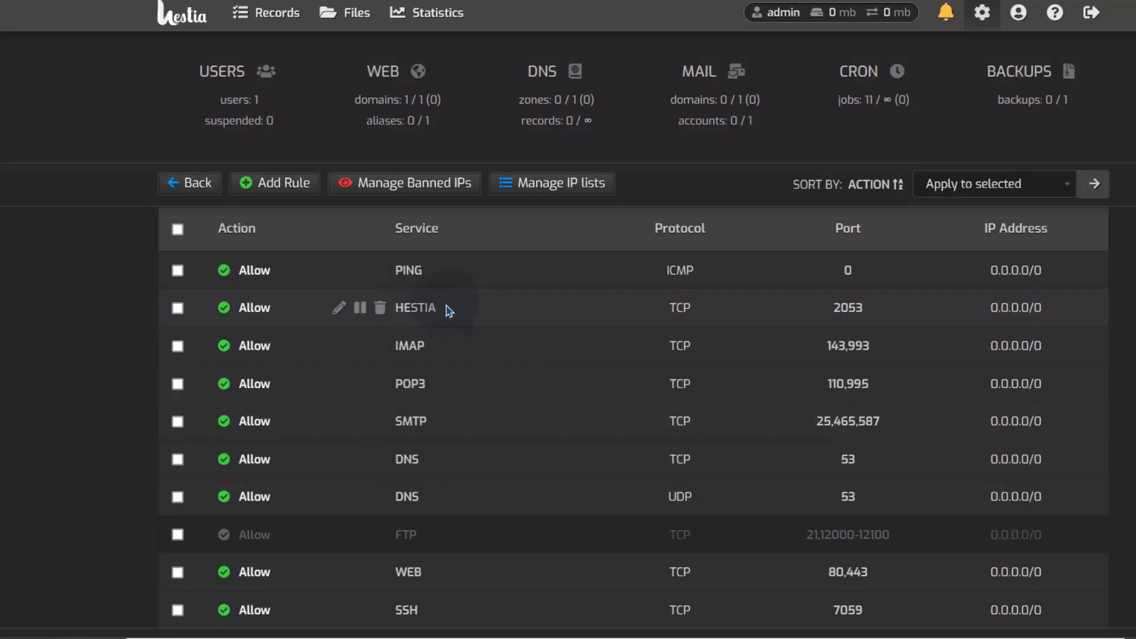
scroll(440, 311, "down", 3)
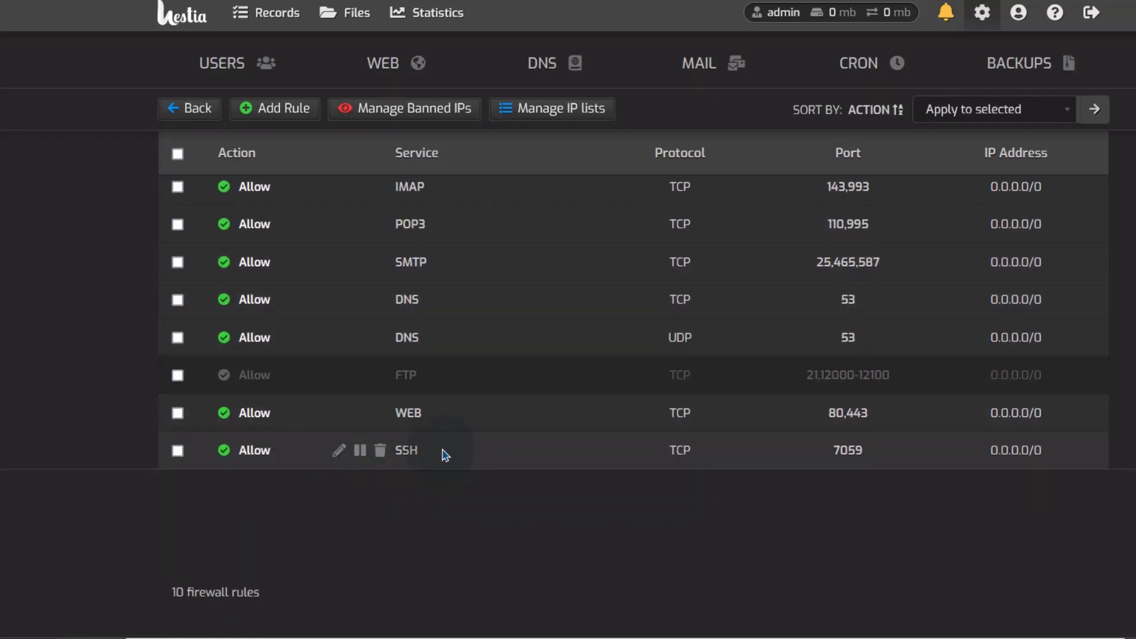
scroll(445, 454, "up", 3)
scroll(444, 355, "down", 3)
scroll(452, 426, "up", 3)
left_click(284, 186)
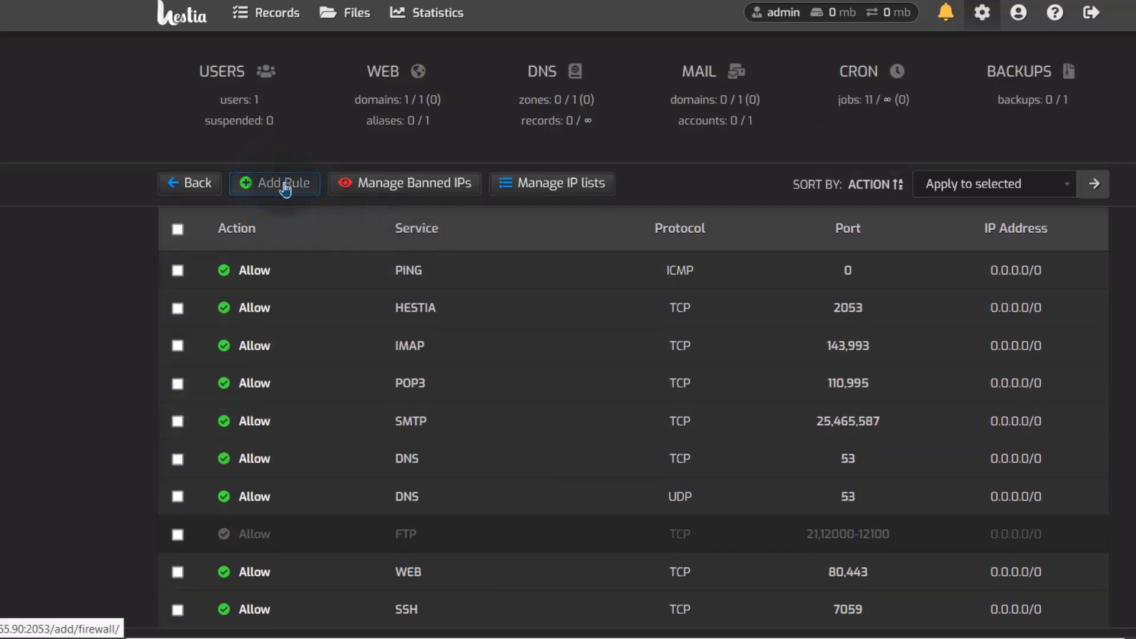
Enter the port range 3000-3400 for the new TCP firewall rule
scroll(440, 311, "down", 3)
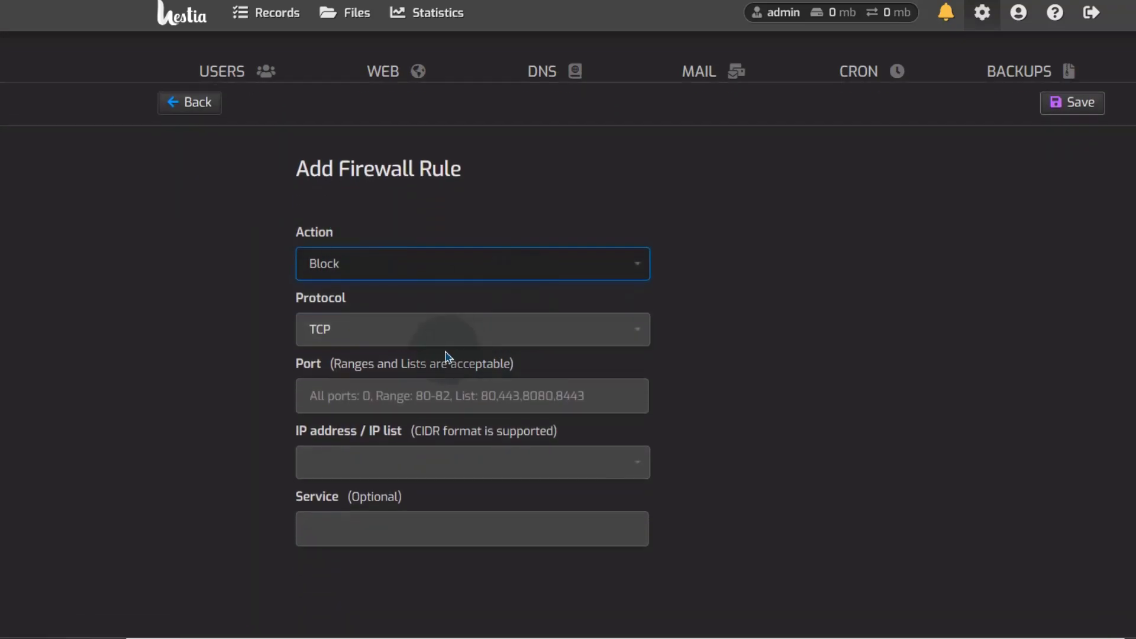
left_click(352, 406)
left_click(352, 406)
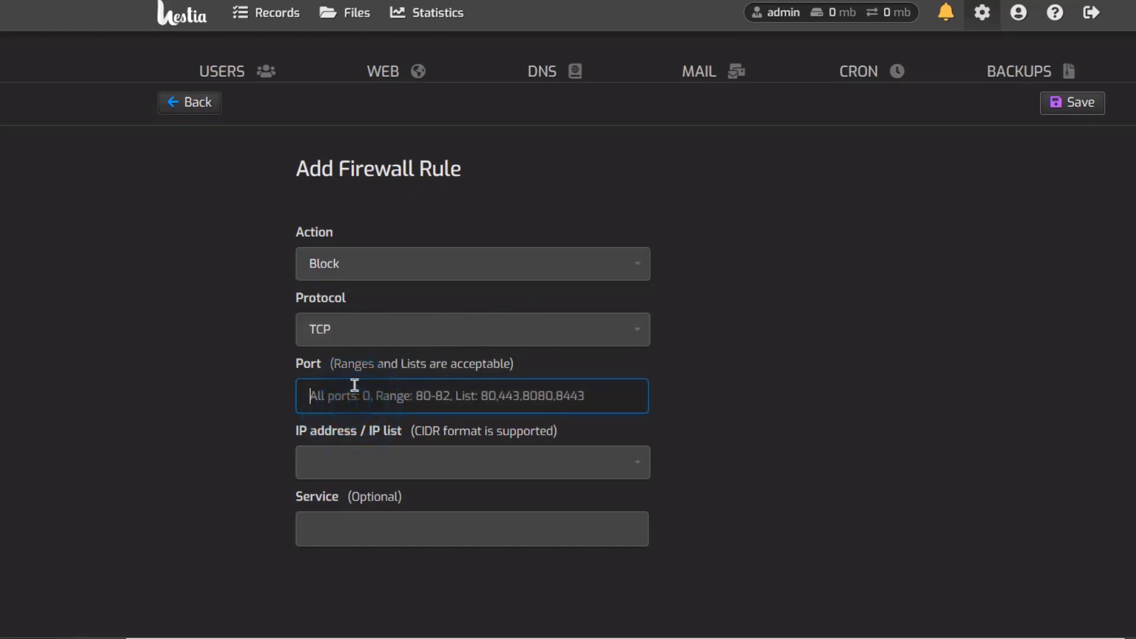
type("3000-3400")
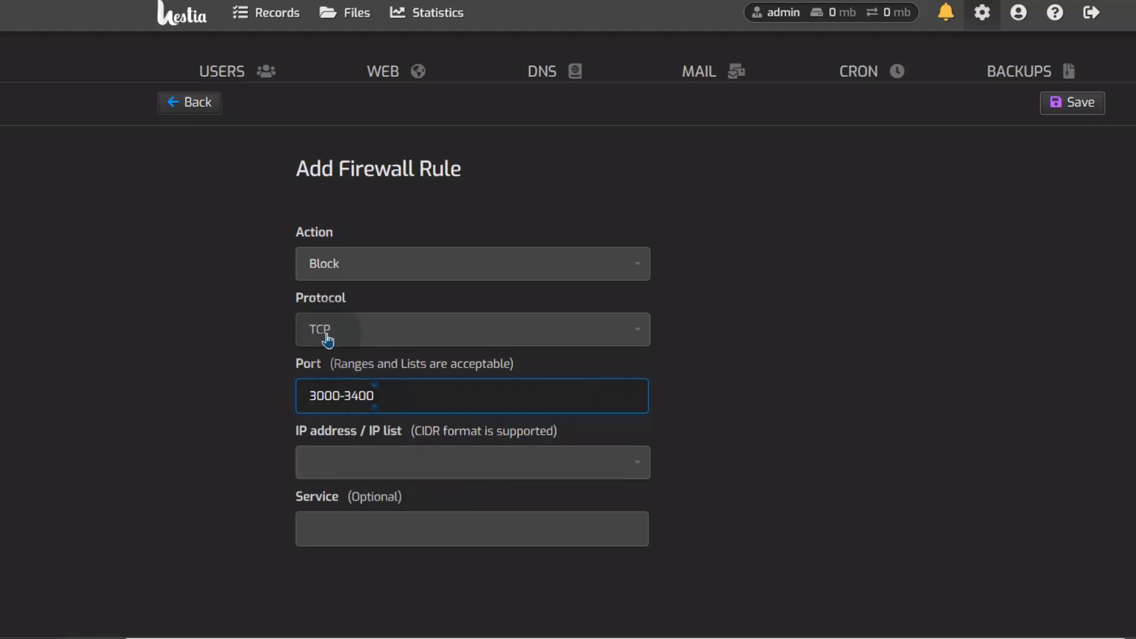
left_click(343, 454)
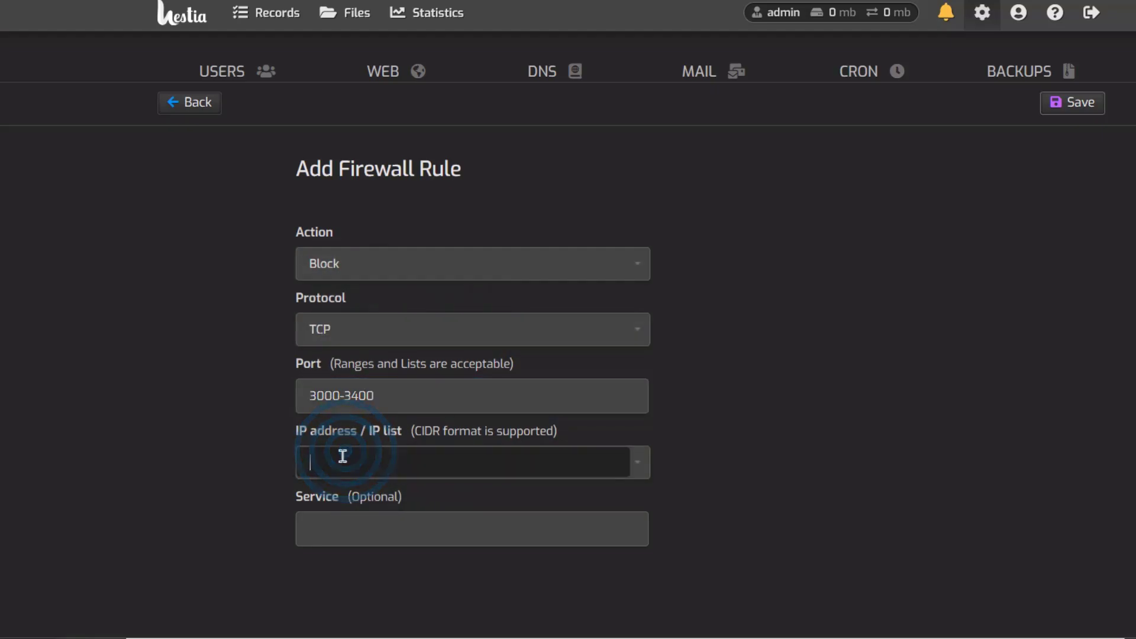
left_click(640, 465)
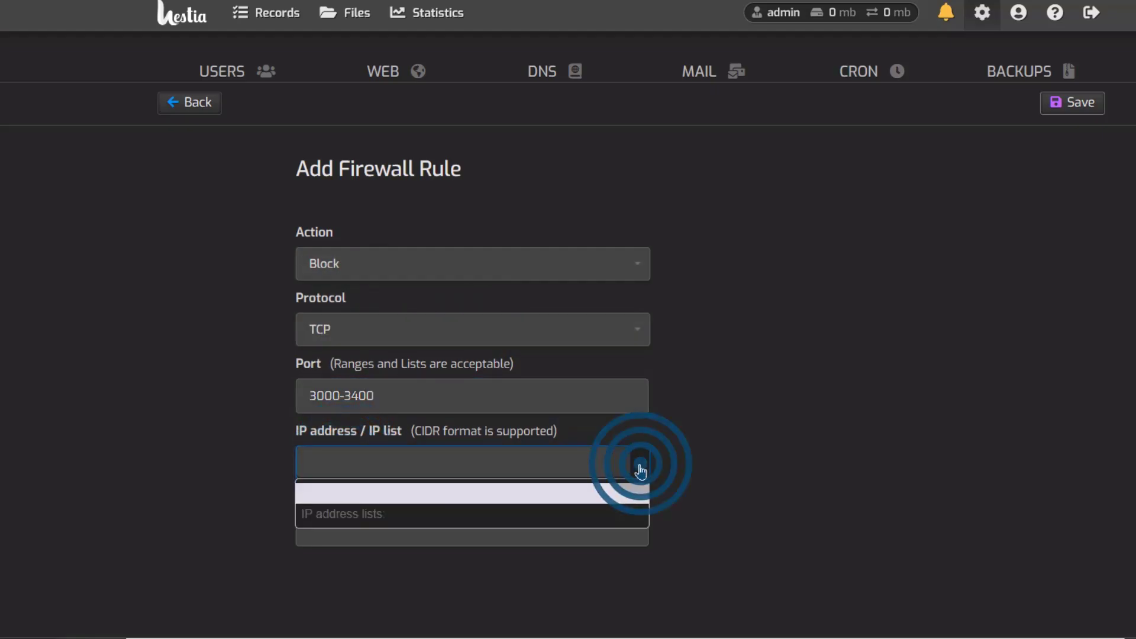
left_click(162, 499)
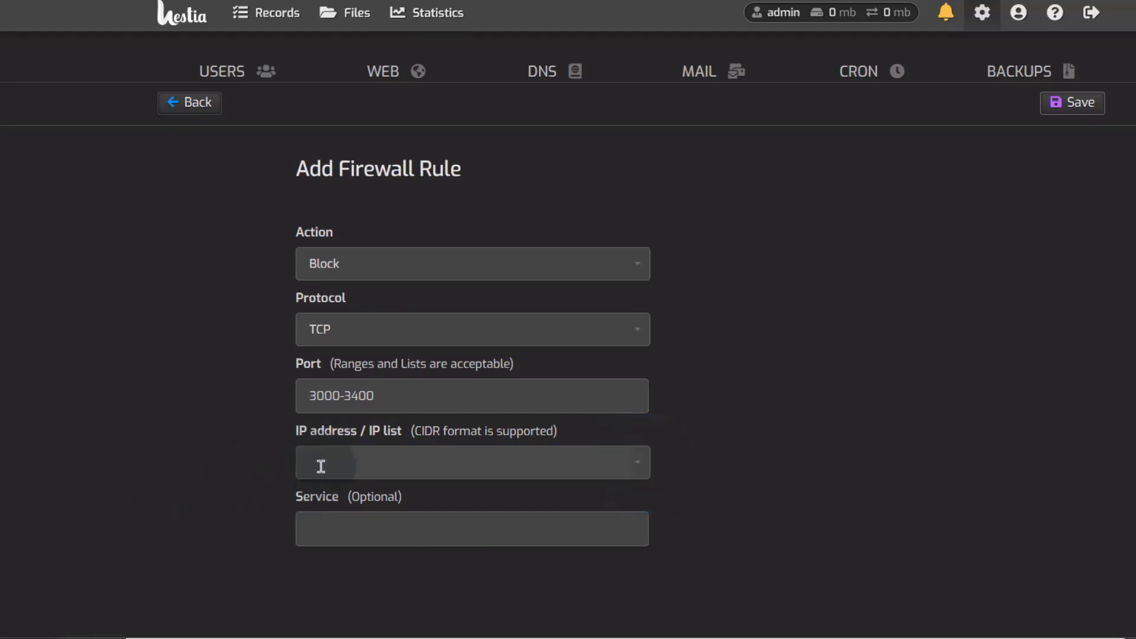
Set the firewall rule action to Allow
left_click(403, 395)
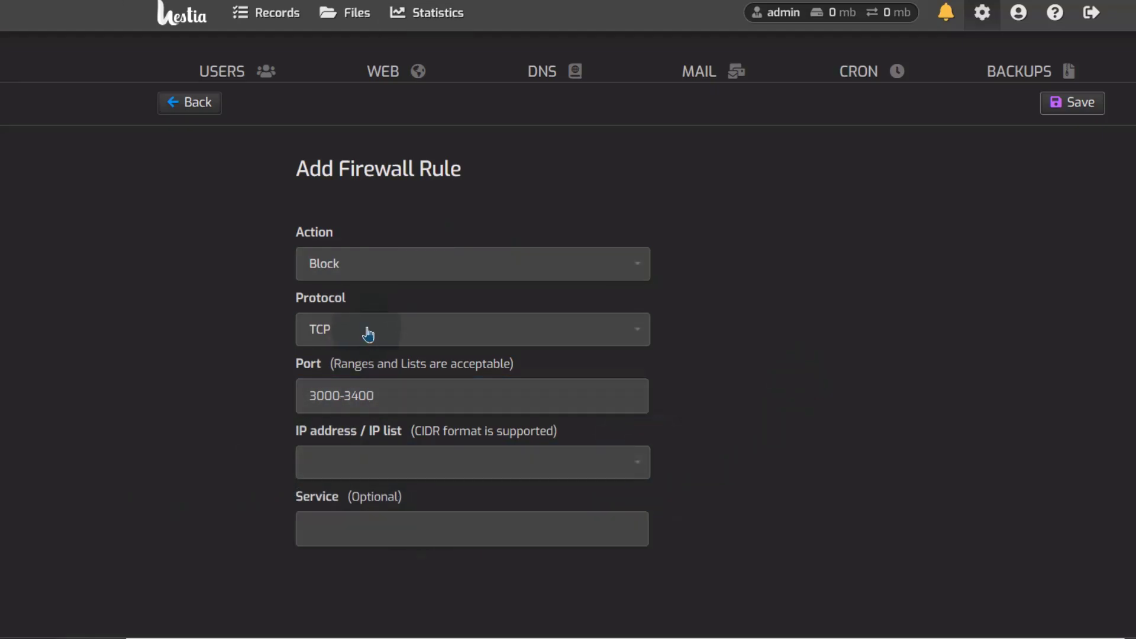
left_click(375, 261)
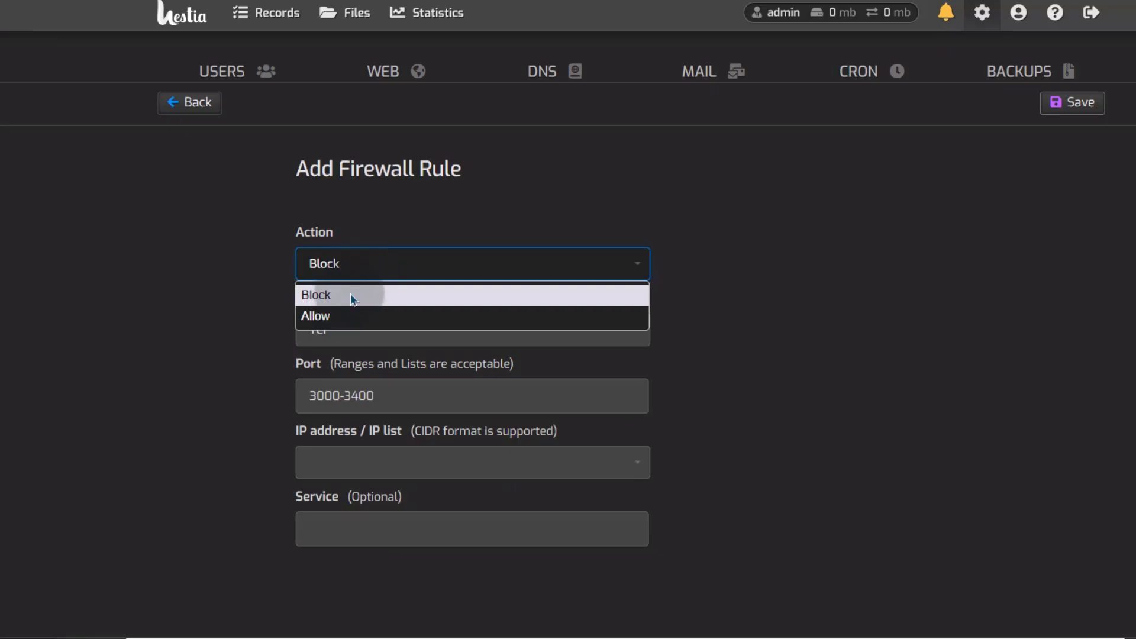
left_click(352, 295)
left_click(368, 267)
left_click(375, 315)
left_click(406, 392)
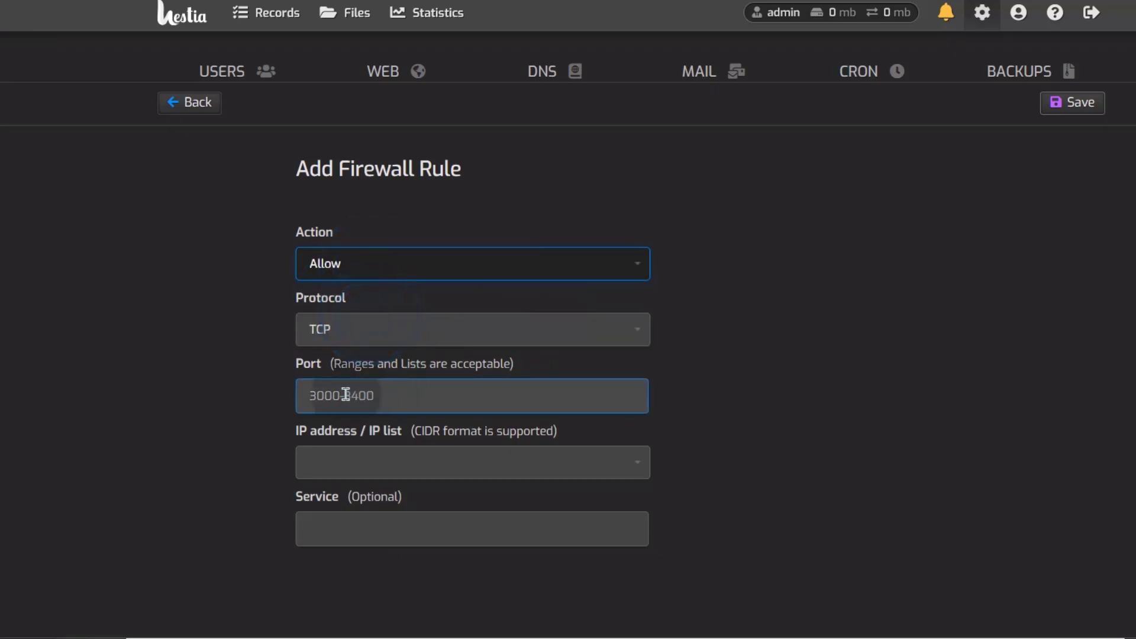
Leave the service field empty, attempt to save, and dismiss the blank IP warning
left_click(388, 533)
left_click(806, 527)
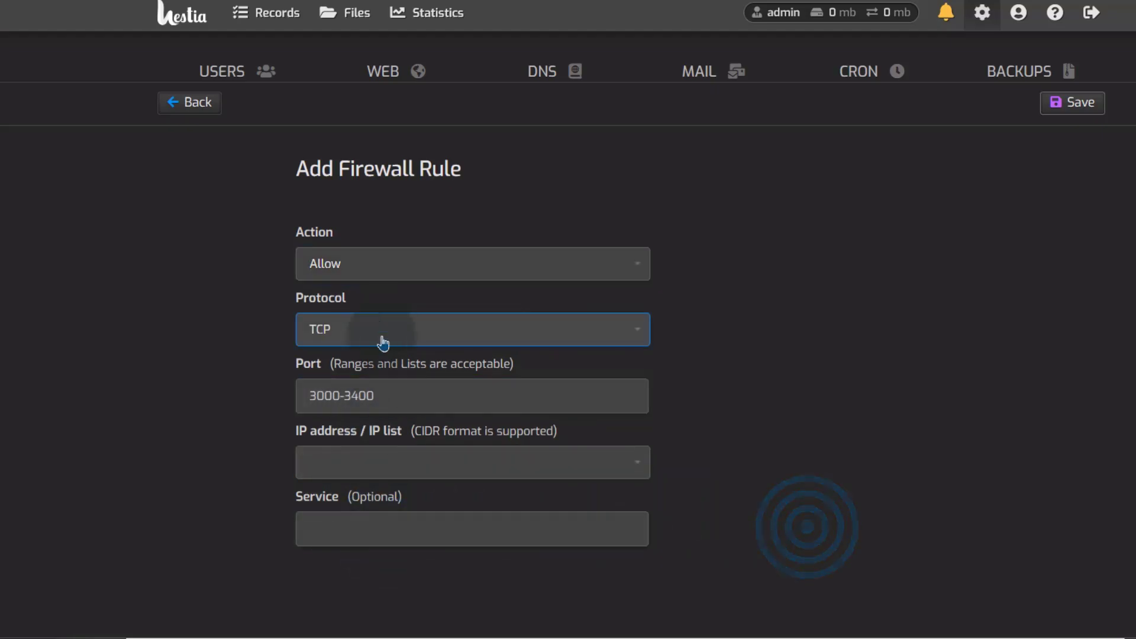
left_click(349, 462)
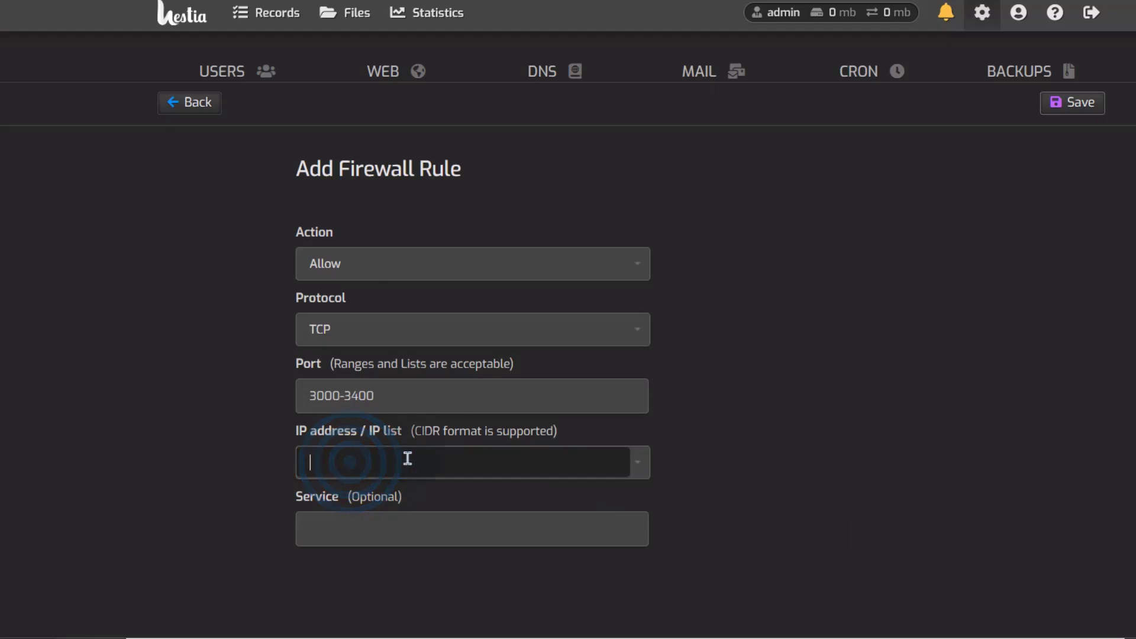
left_click(1074, 103)
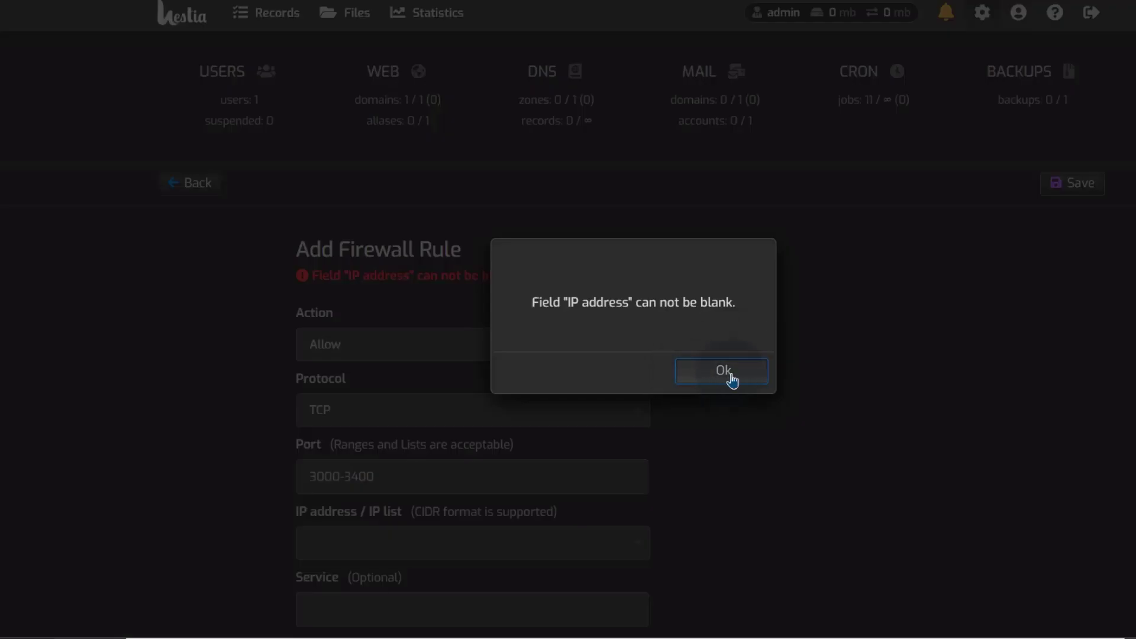
left_click(725, 370)
Enter 0.0.0.0/0 as the IP, save the rule, and return to the rules list
scroll(718, 442, "down", 2)
left_click(300, 459)
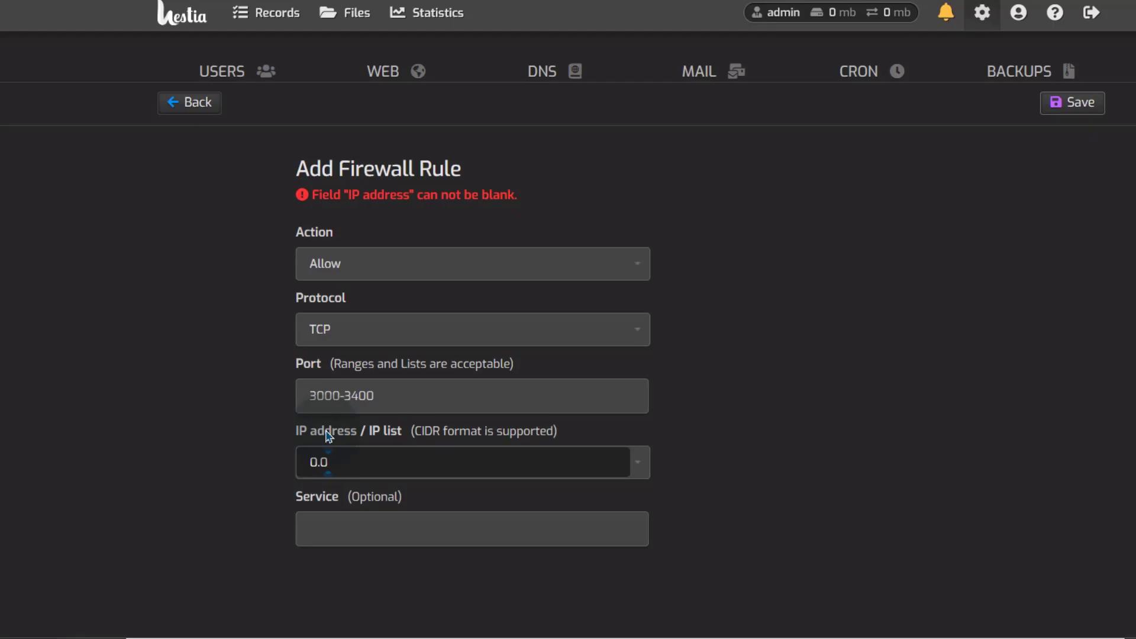
type("0.0.0.0/0")
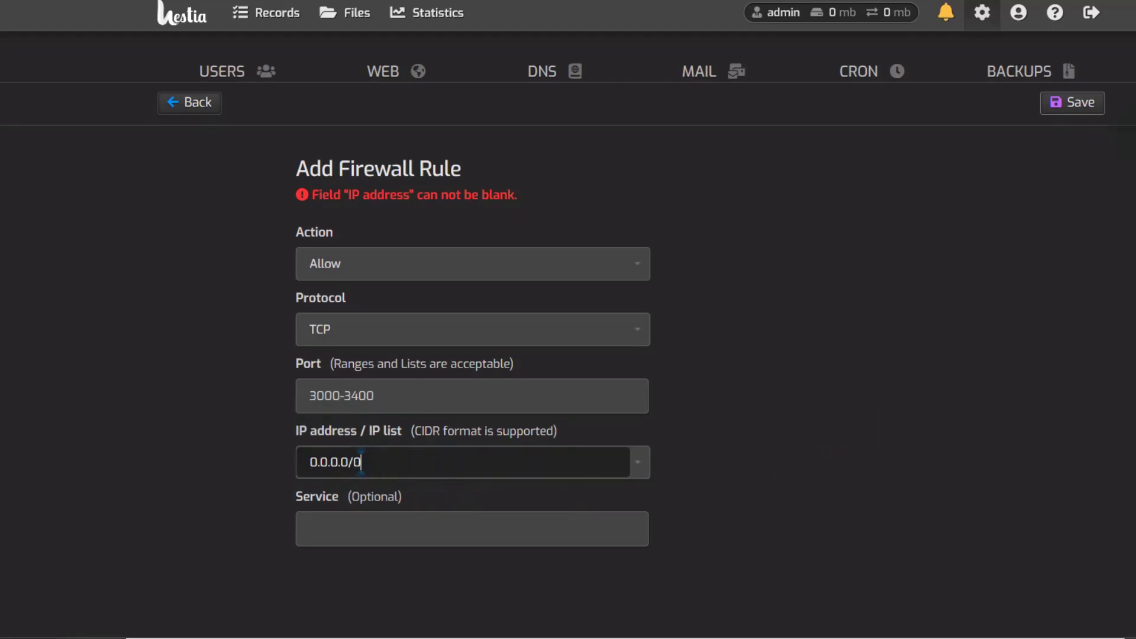
left_click(1082, 102)
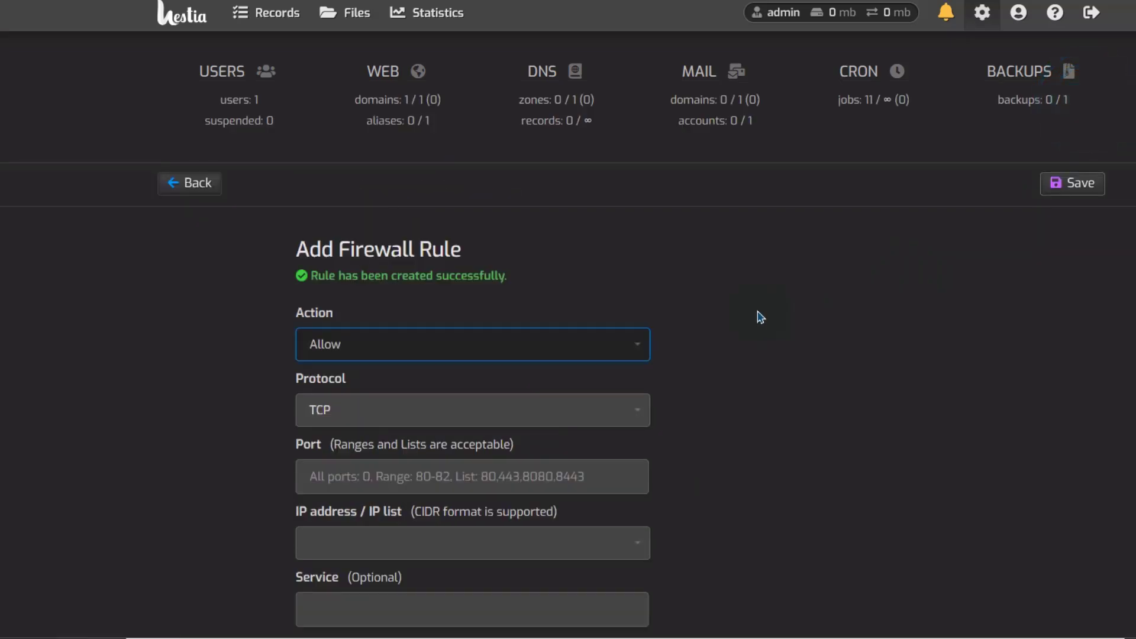
left_click(203, 189)
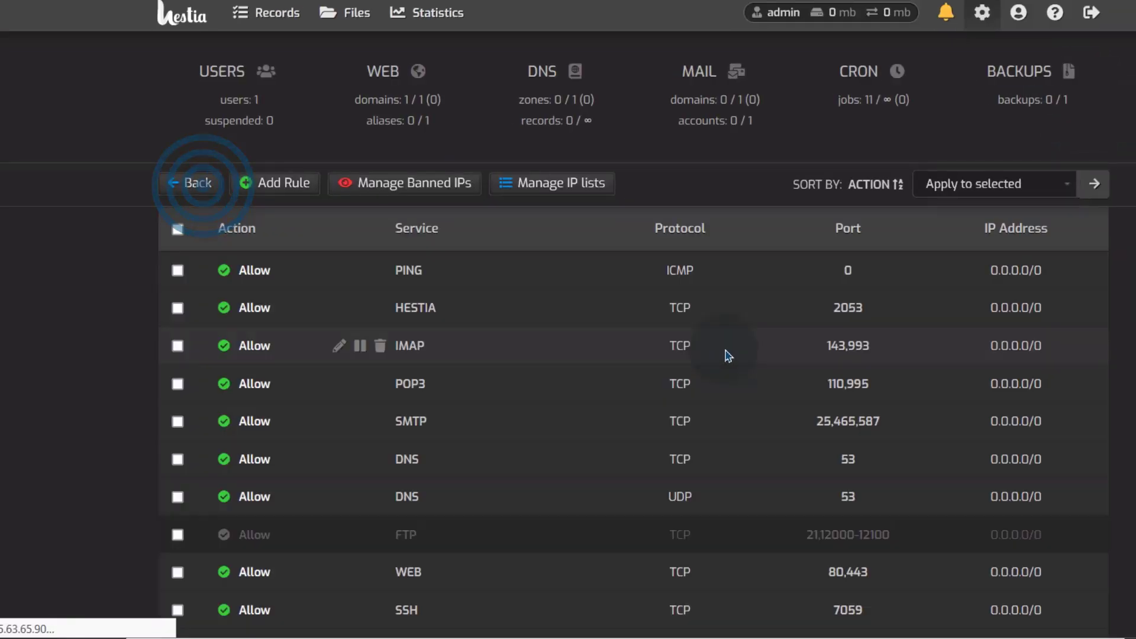
Delete firewall rule #11 for ports 3000-3400 and open the banned IP list
scroll(515, 331, "down", 2)
scroll(491, 344, "up", 2)
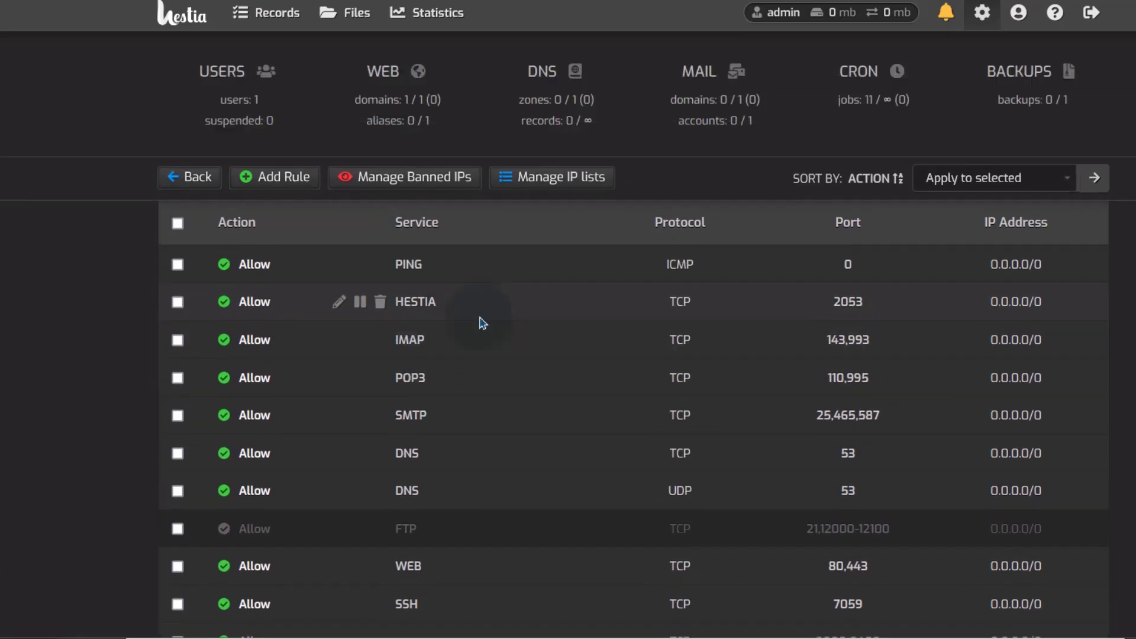
scroll(423, 337, "down", 3)
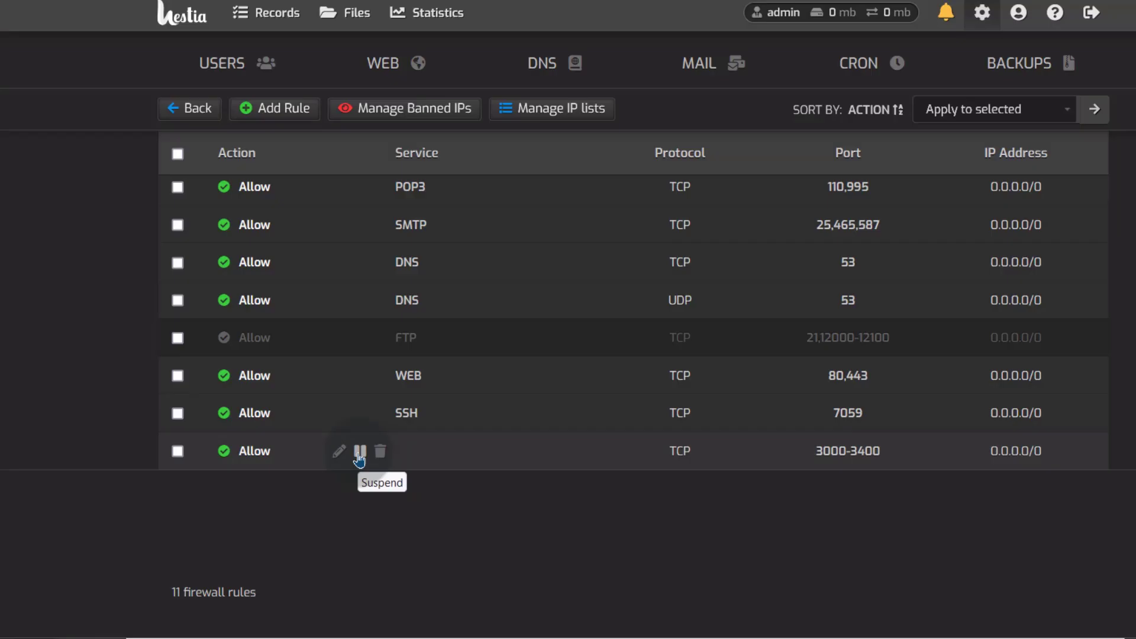
left_click(359, 452)
left_click(748, 373)
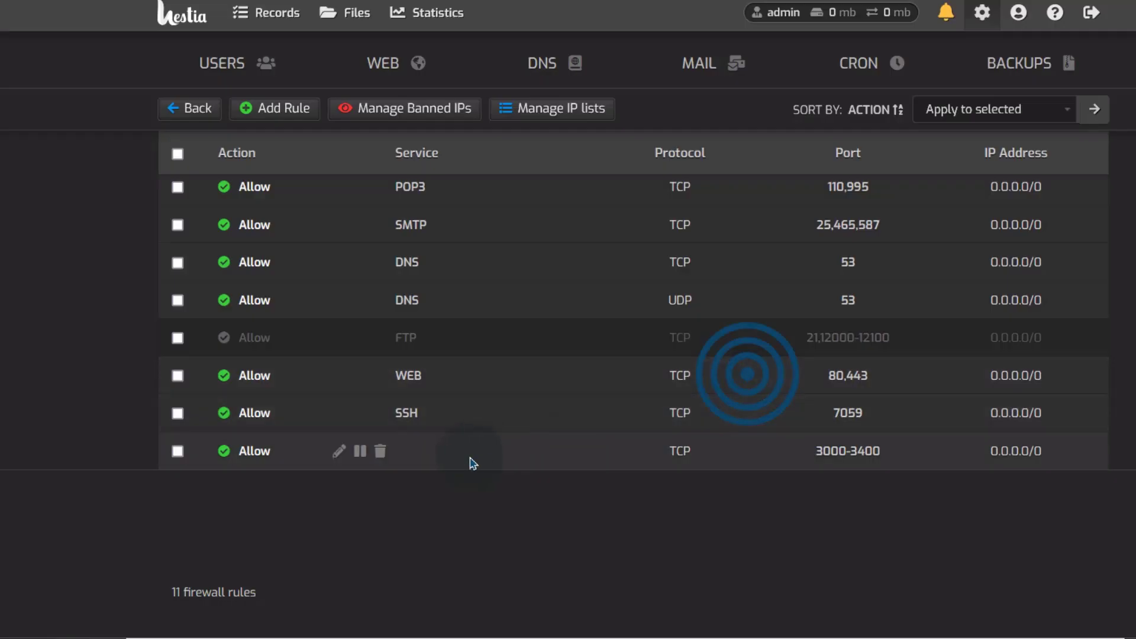
left_click(381, 453)
left_click(649, 373)
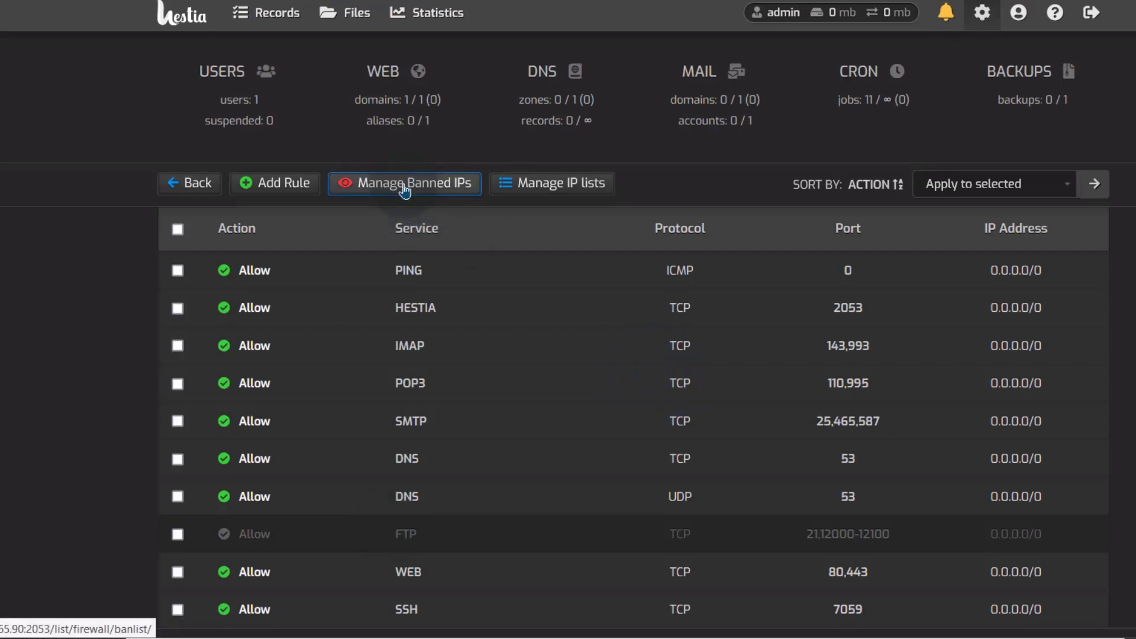
left_click(404, 186)
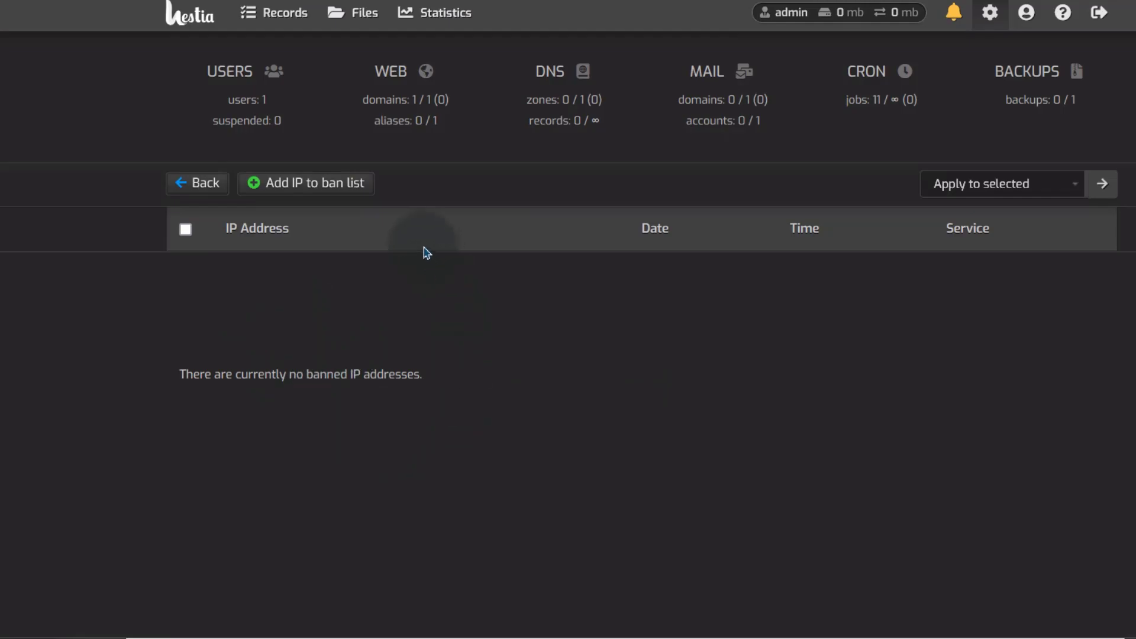
Check the Service options on the Ban IP Address form, then go back to firewall rules without banning
left_click(314, 188)
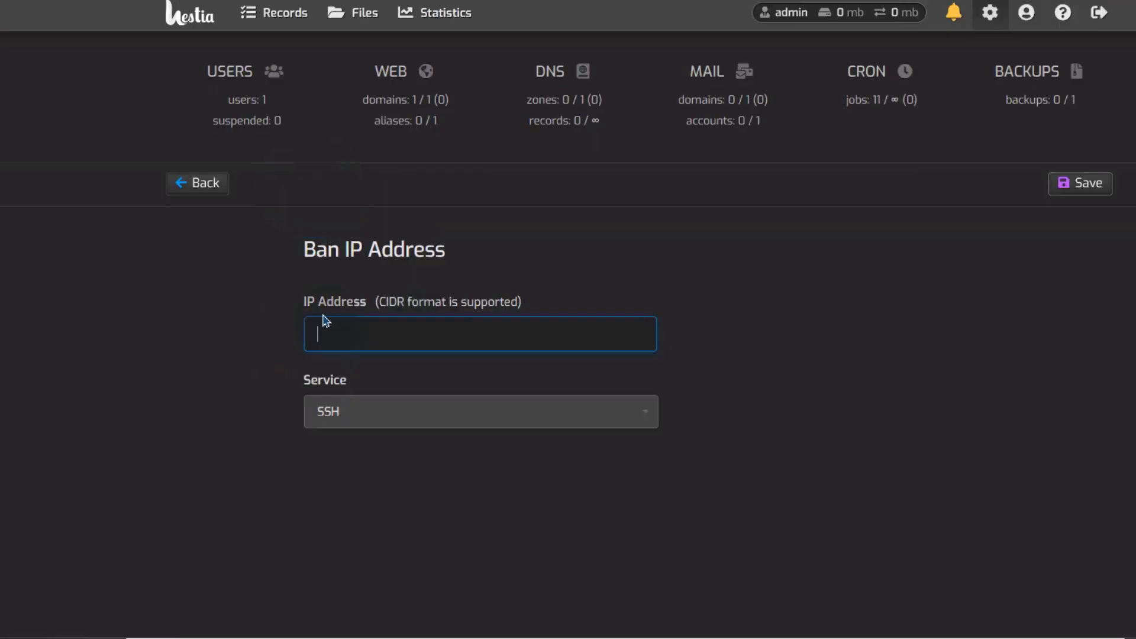
left_click(373, 409)
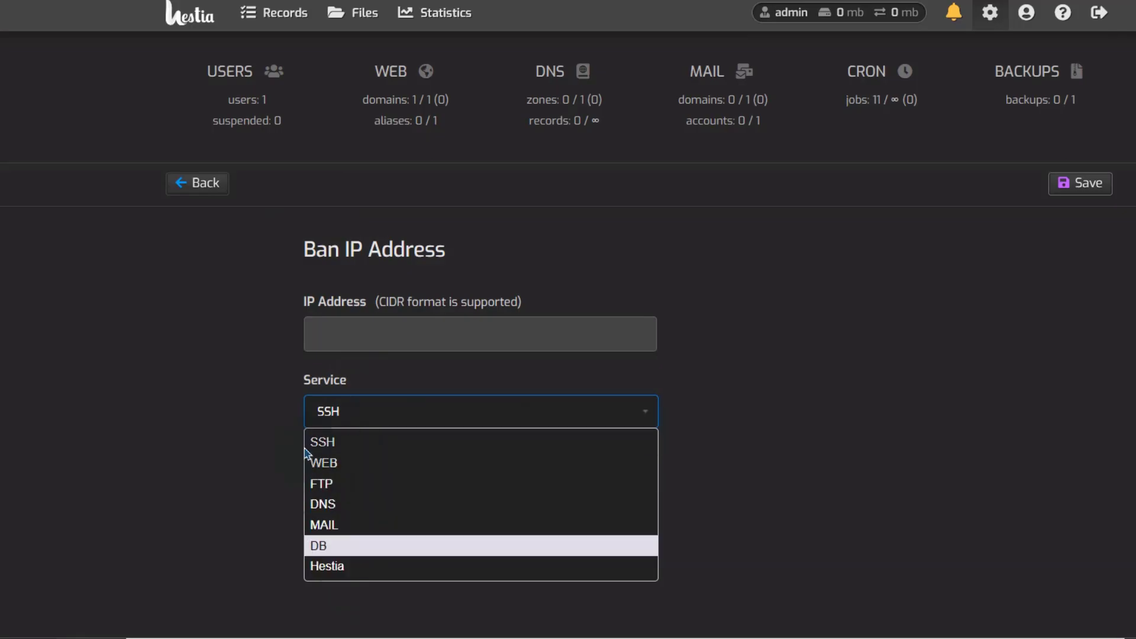
left_click(204, 182)
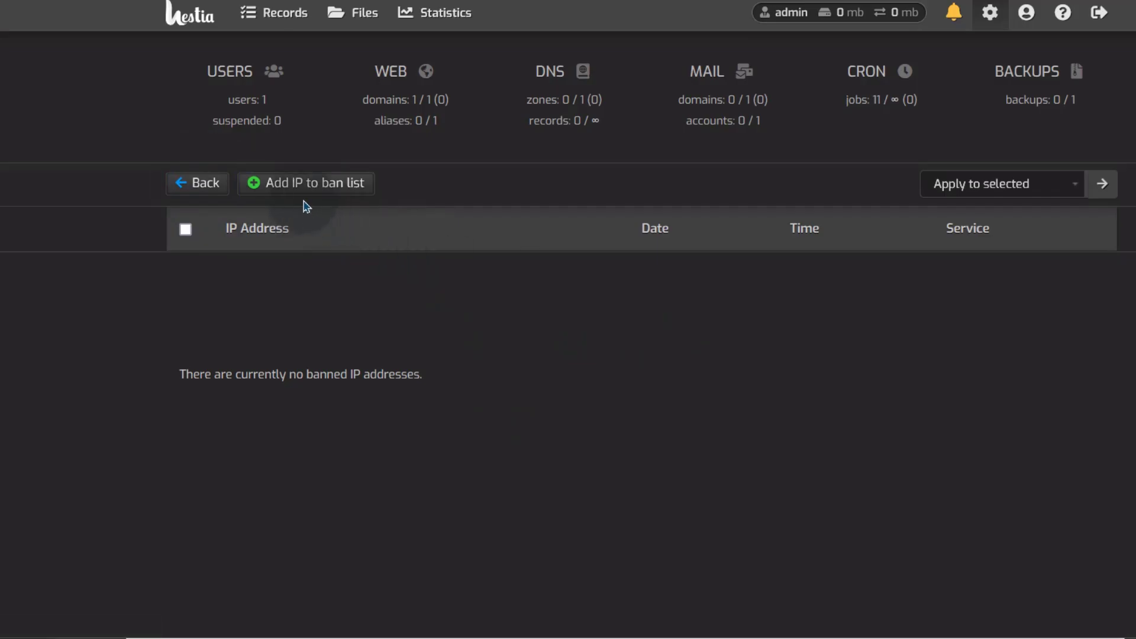
left_click(202, 196)
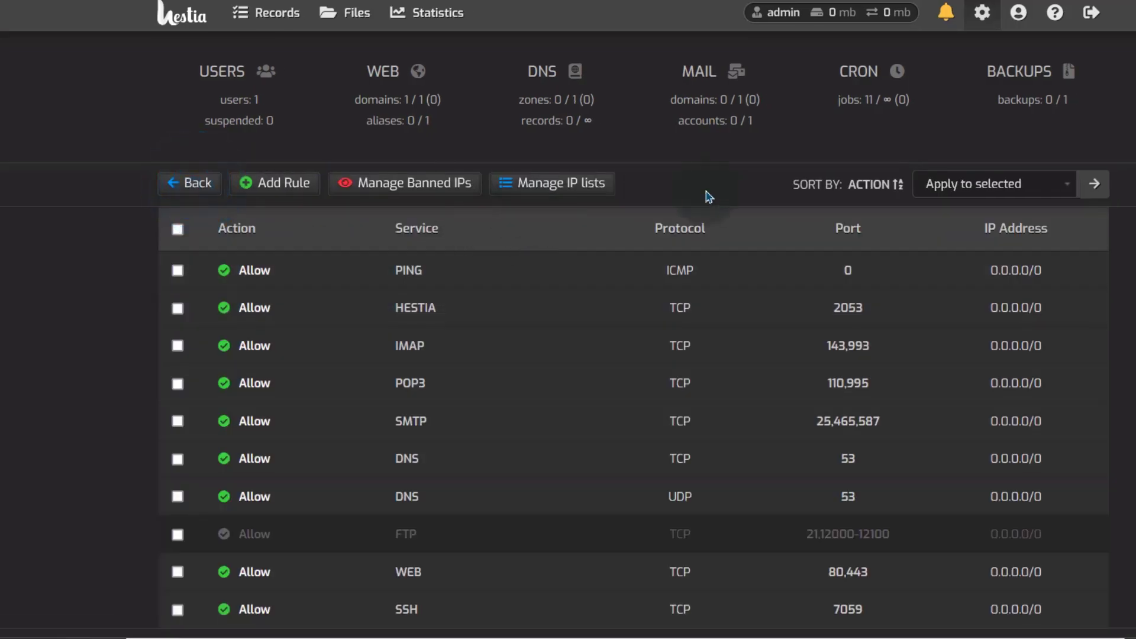
Browse the admin Home folder in File Manager, with its conf, mail, tmp and web items
left_click(1030, 75)
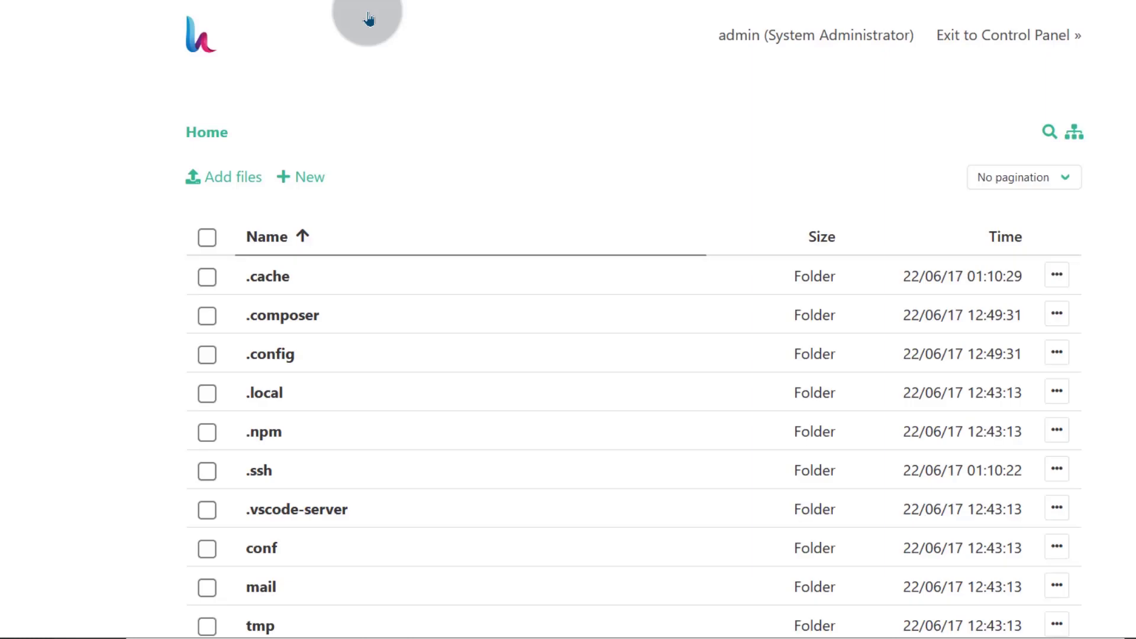
scroll(358, 329, "down", 5)
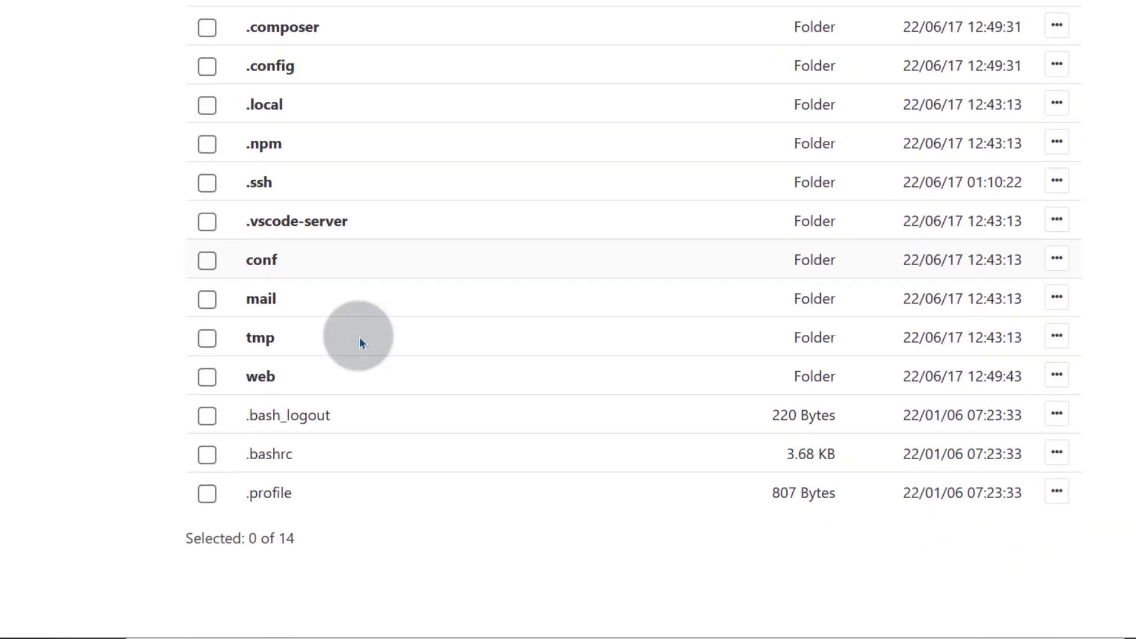
scroll(356, 325, "up", 5)
scroll(355, 323, "down", 5)
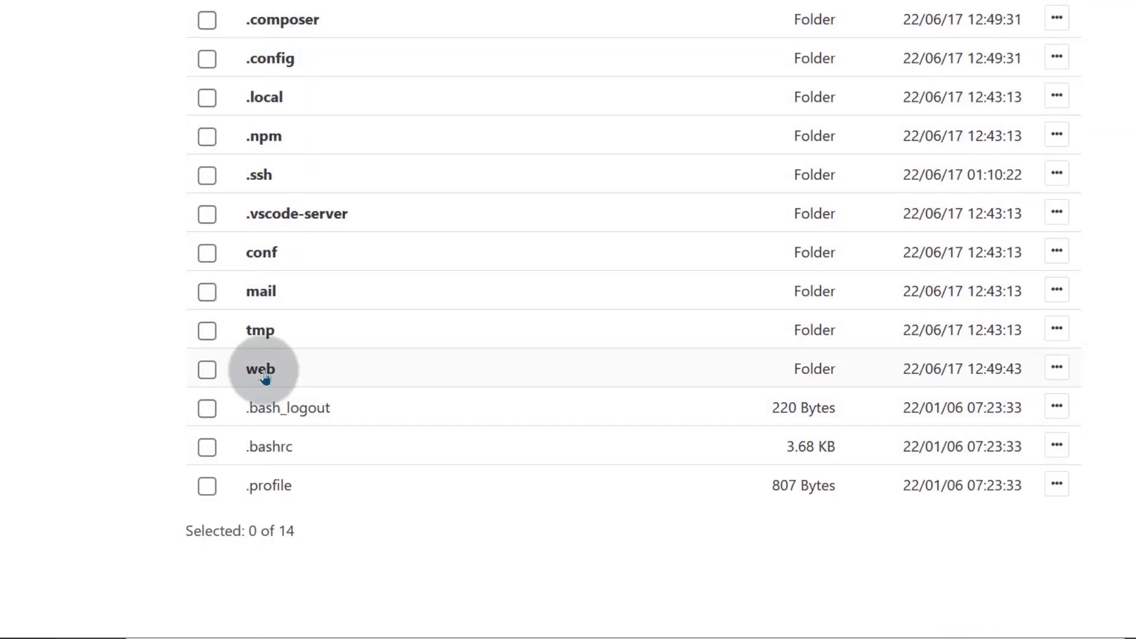
scroll(283, 373, "up", 2)
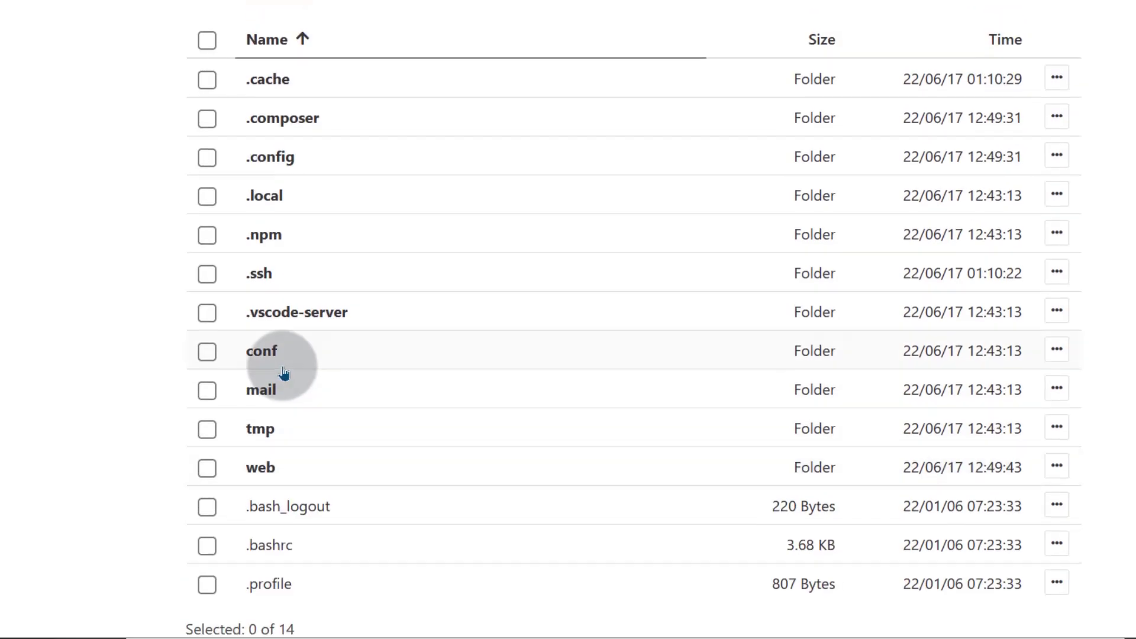
Zip all files in web/cp13.bizanosa.club/public_html into archive.zip
left_click(271, 466)
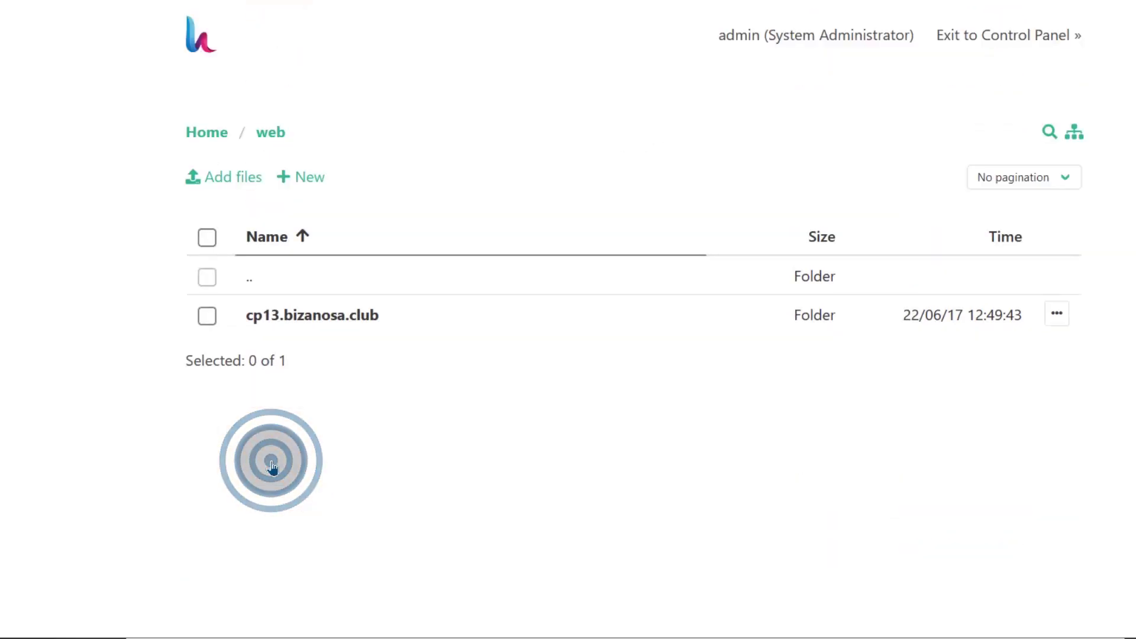
left_click(330, 315)
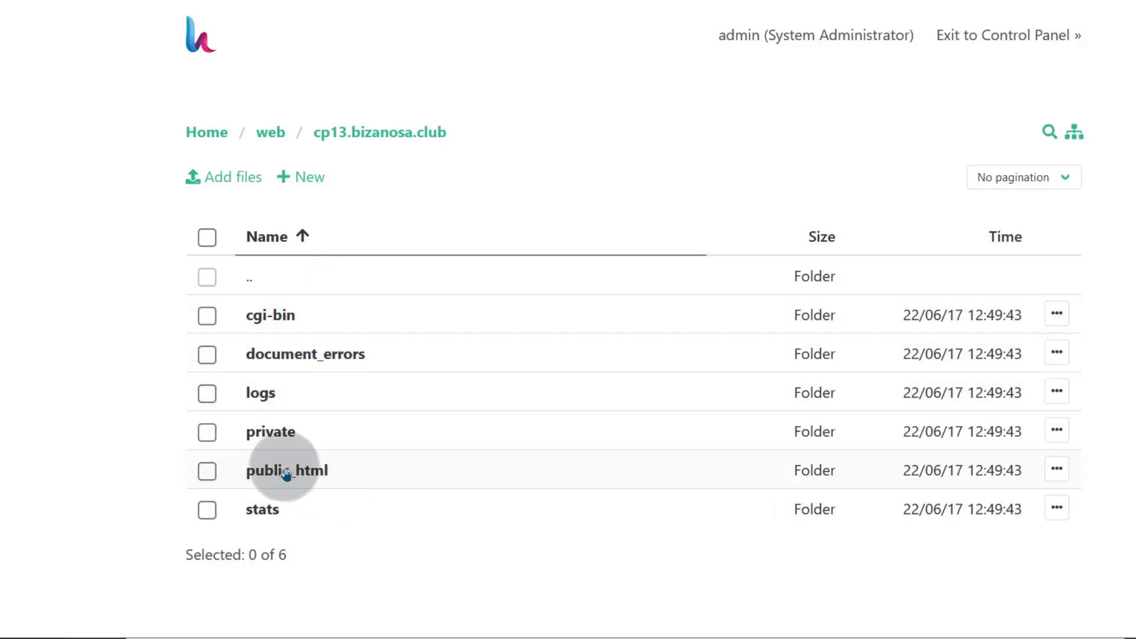
left_click(280, 473)
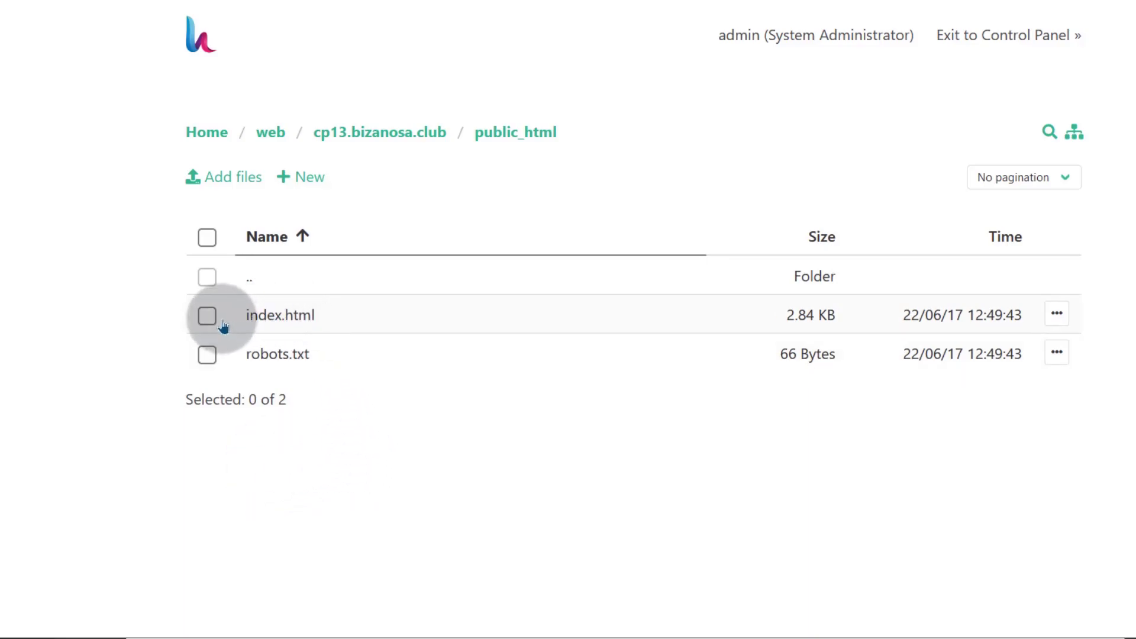
left_click(206, 239)
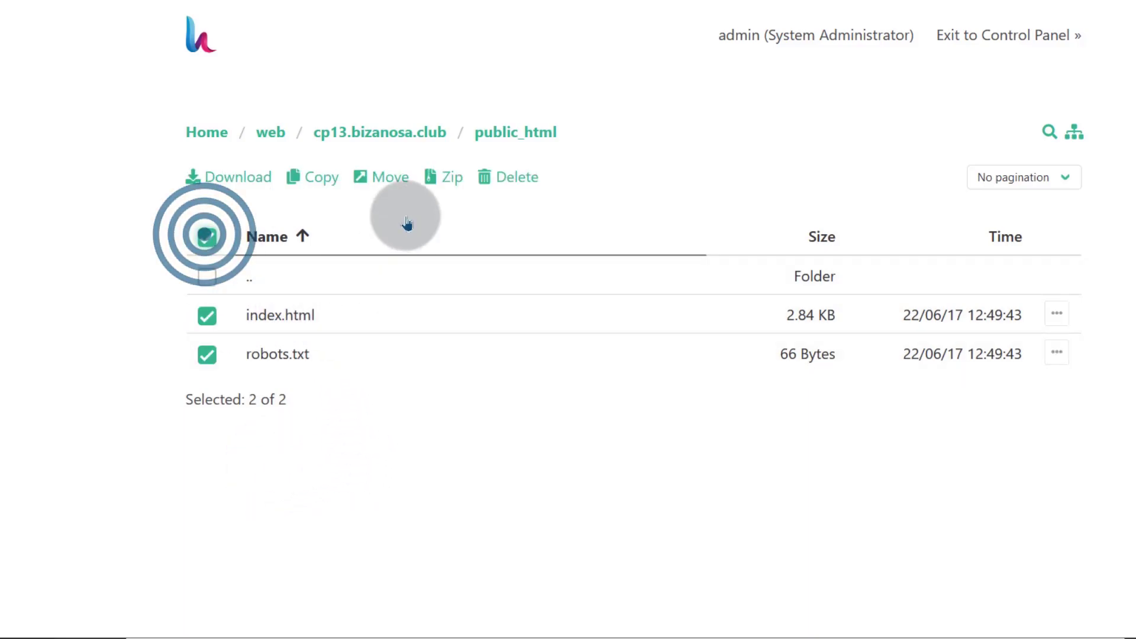
left_click(453, 184)
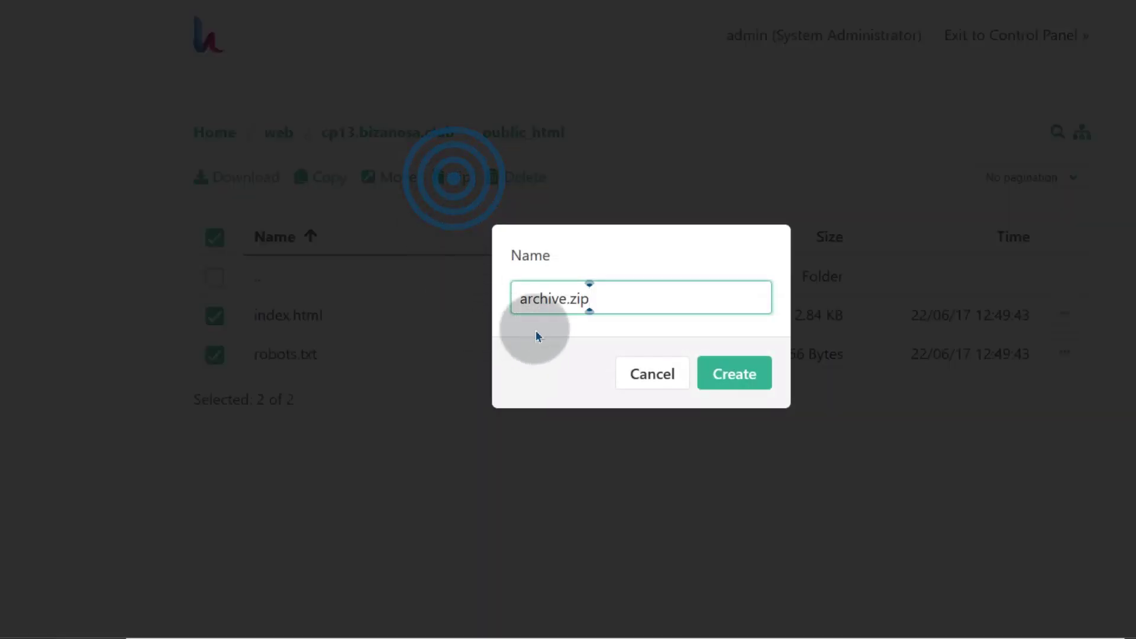
left_click(733, 374)
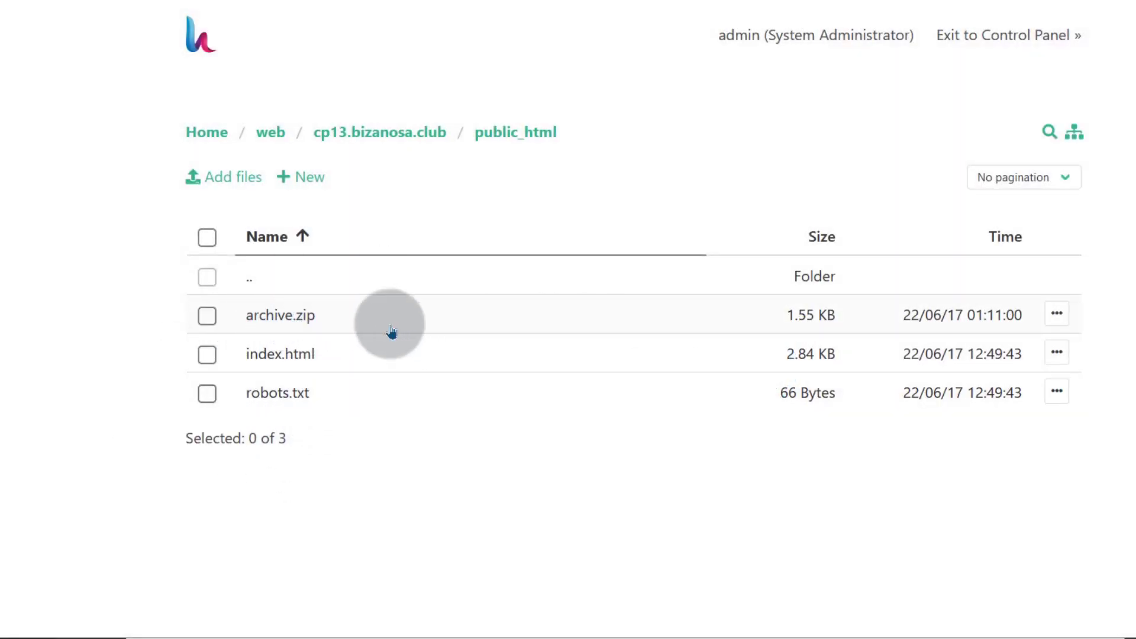
Download archive.zip to the computer
left_click(1057, 313)
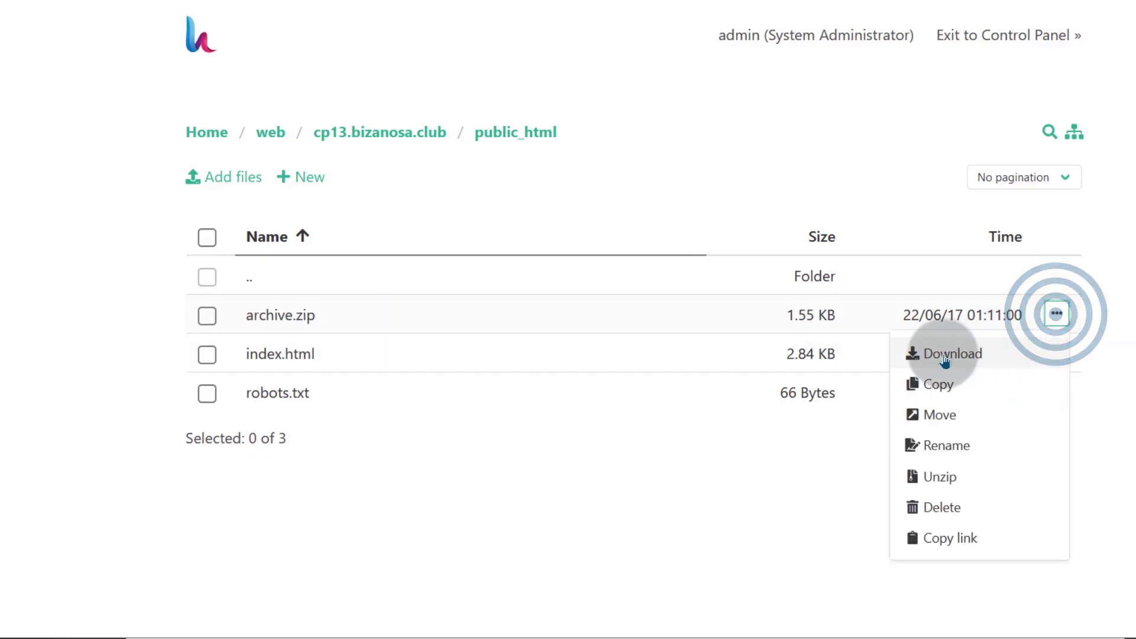
left_click(945, 355)
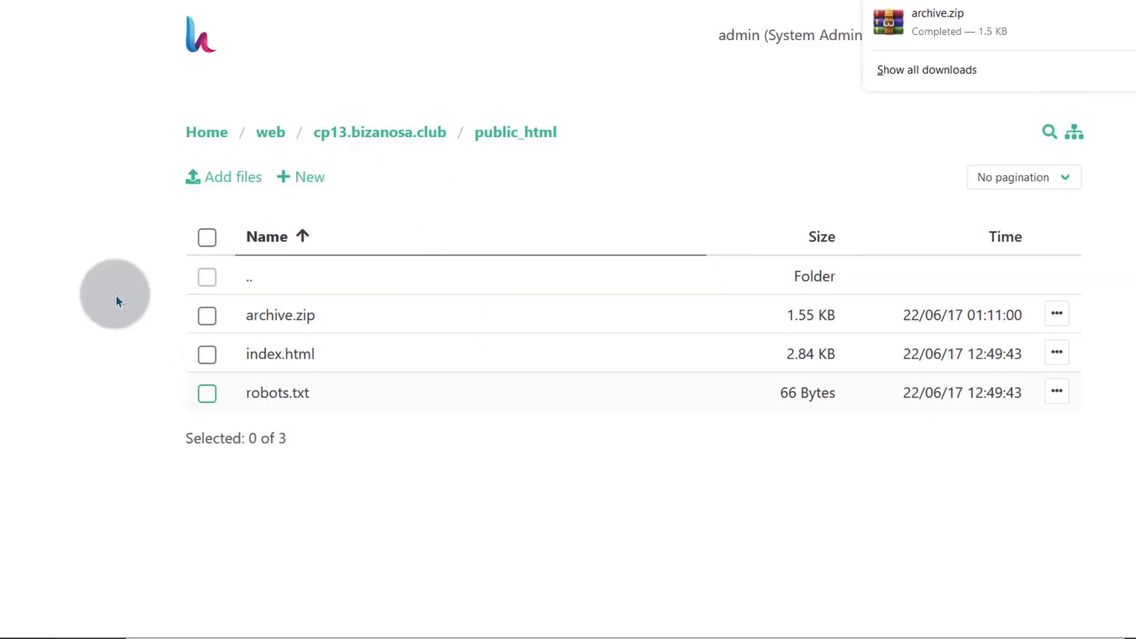
left_click(335, 525)
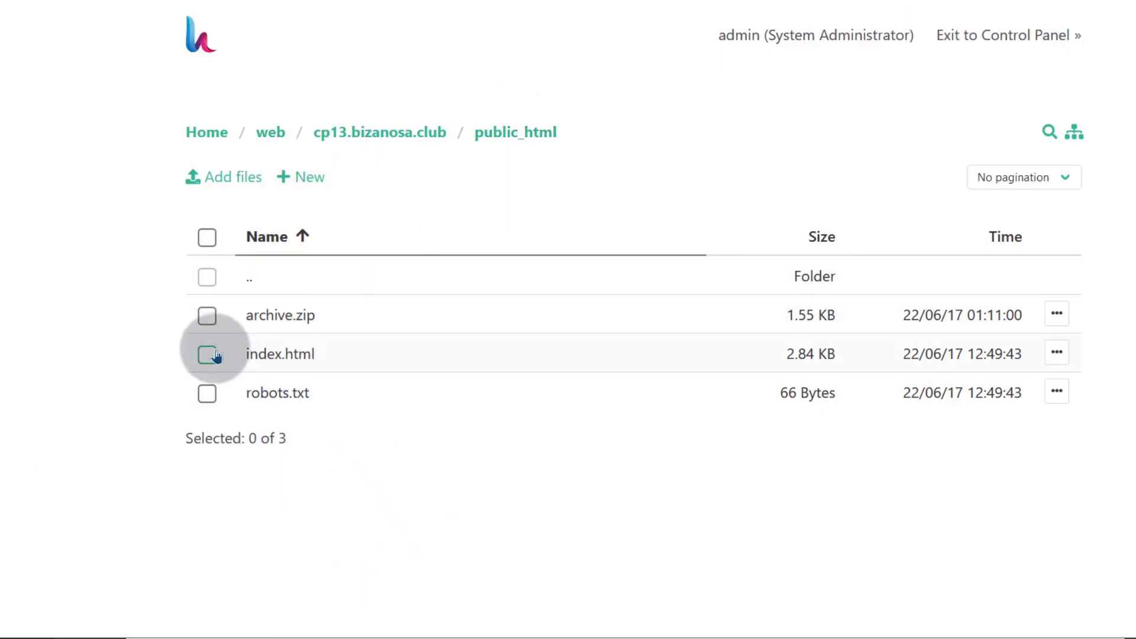
Change index.html's line 10 background colour to #f5f5f4 and save, then view robots.txt
double_click(266, 354)
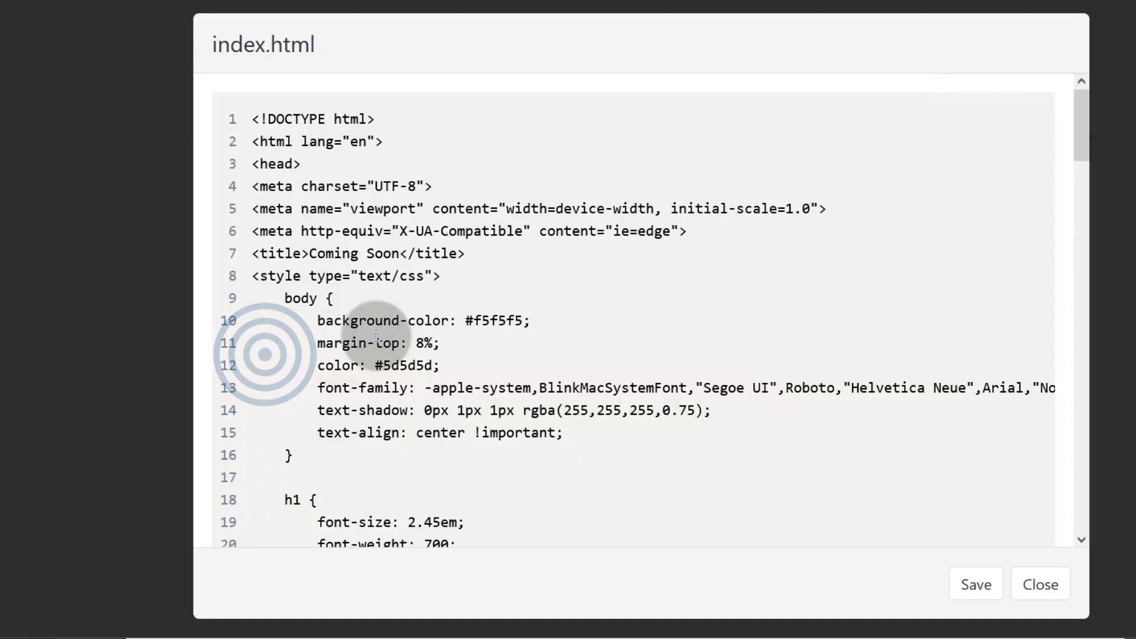
scroll(359, 278, "down", 2)
scroll(355, 263, "up", 2)
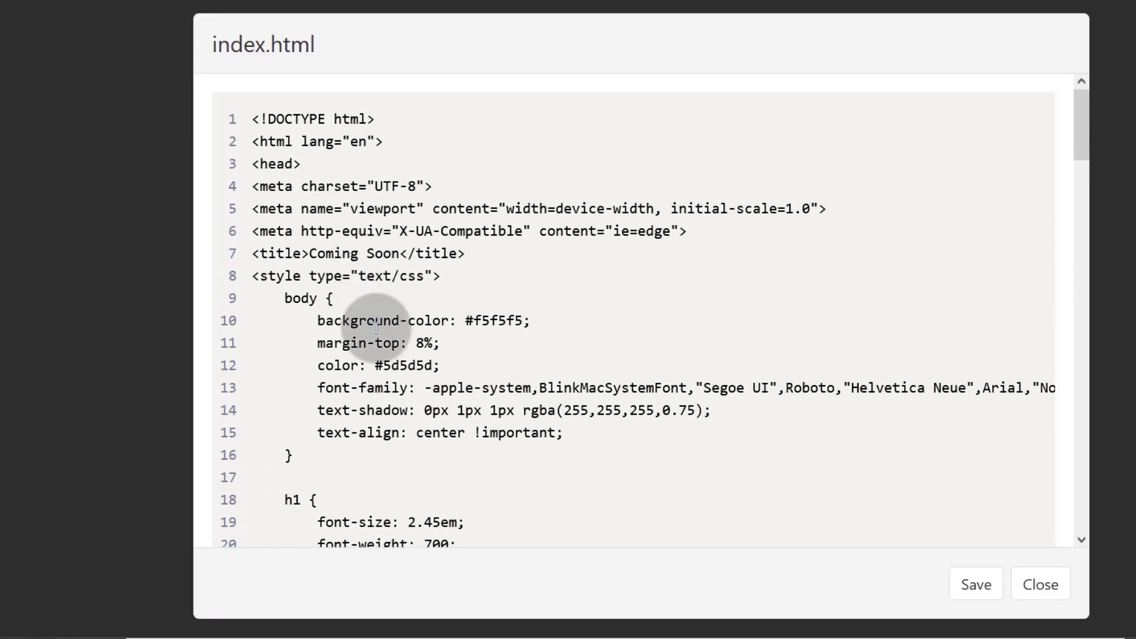
scroll(375, 320, "down", 2)
left_click(525, 200)
key("BackSpace")
type("4")
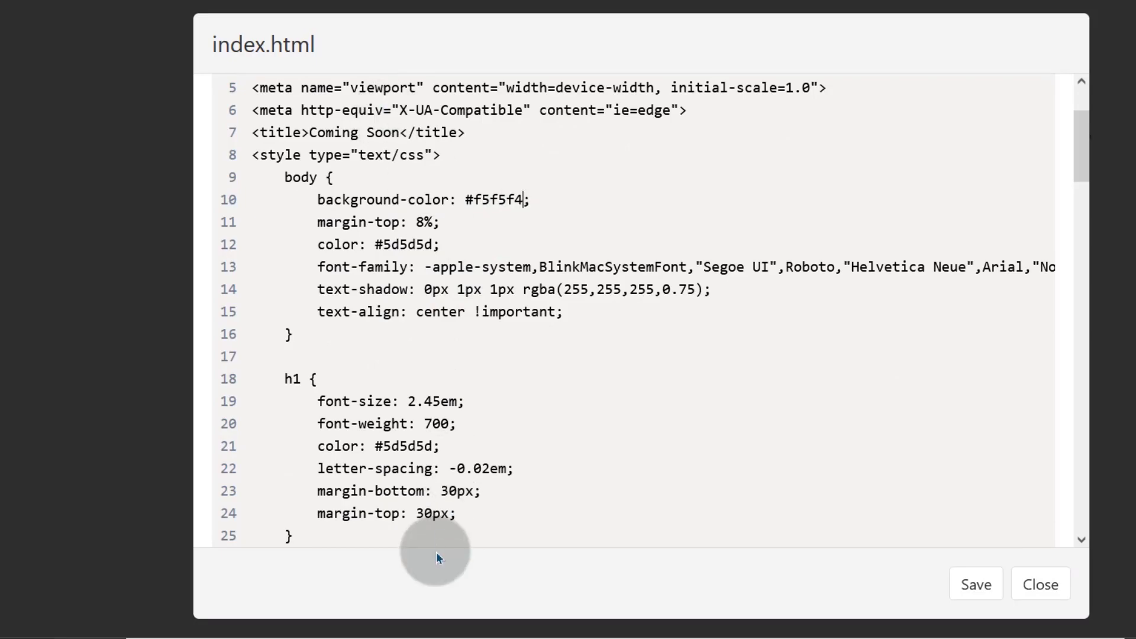
left_click(975, 585)
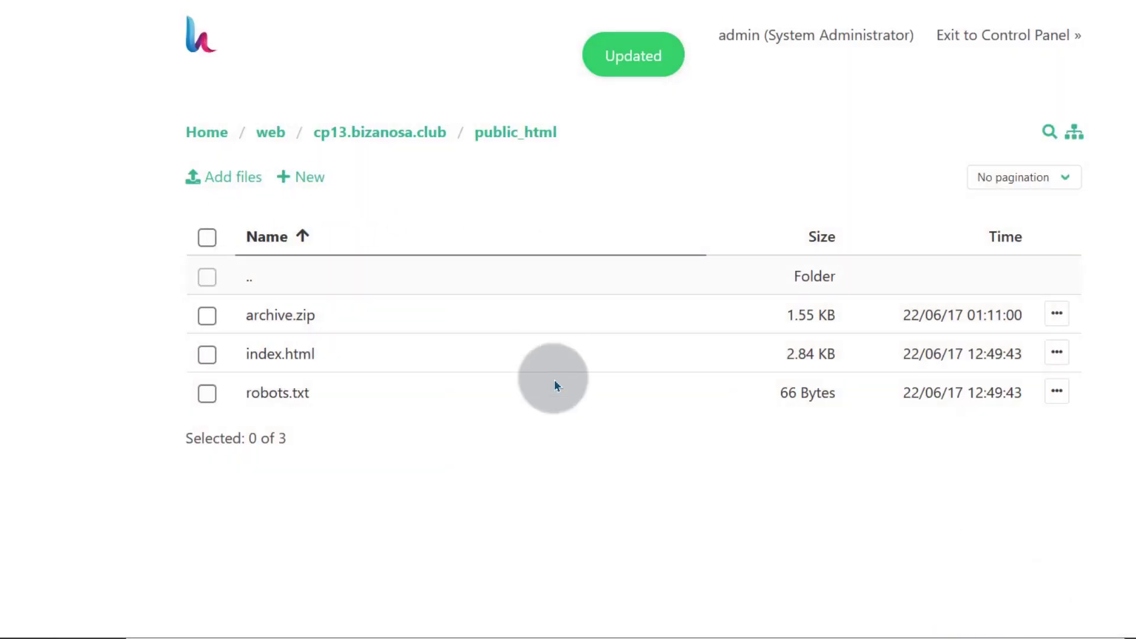
left_click(278, 400)
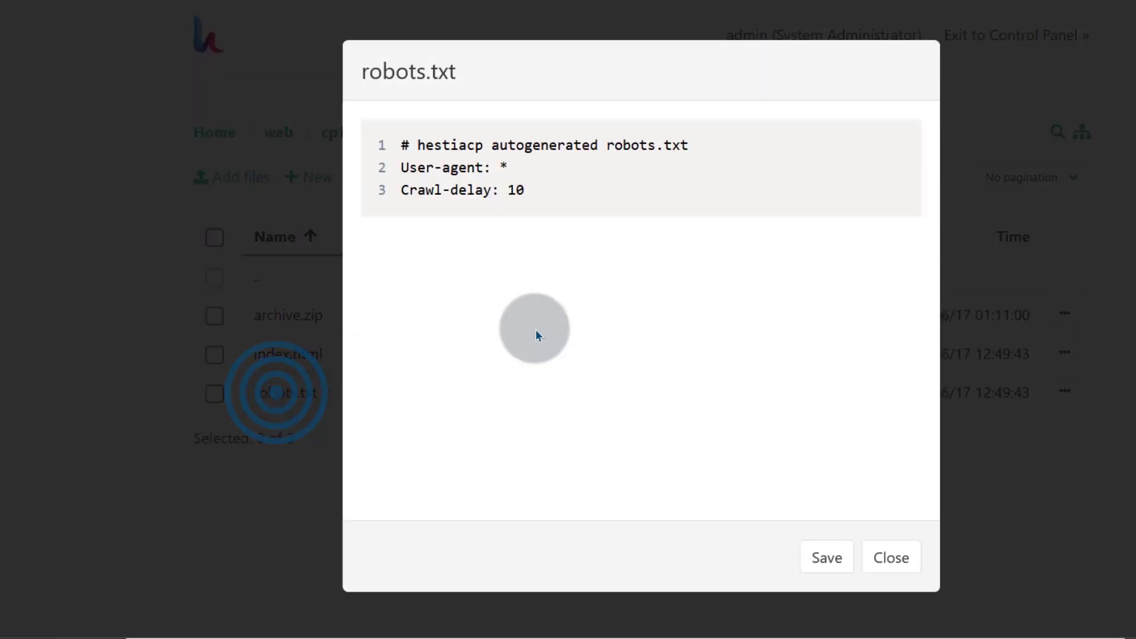
left_click(905, 569)
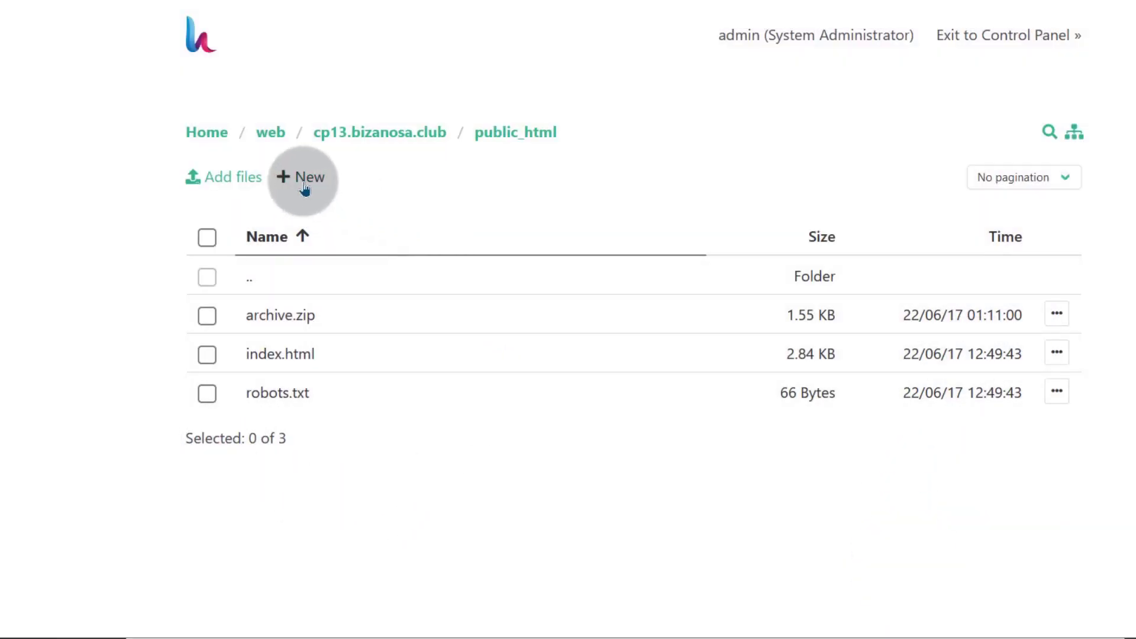
Create a new folder named base in public_html
left_click(307, 187)
left_click(319, 256)
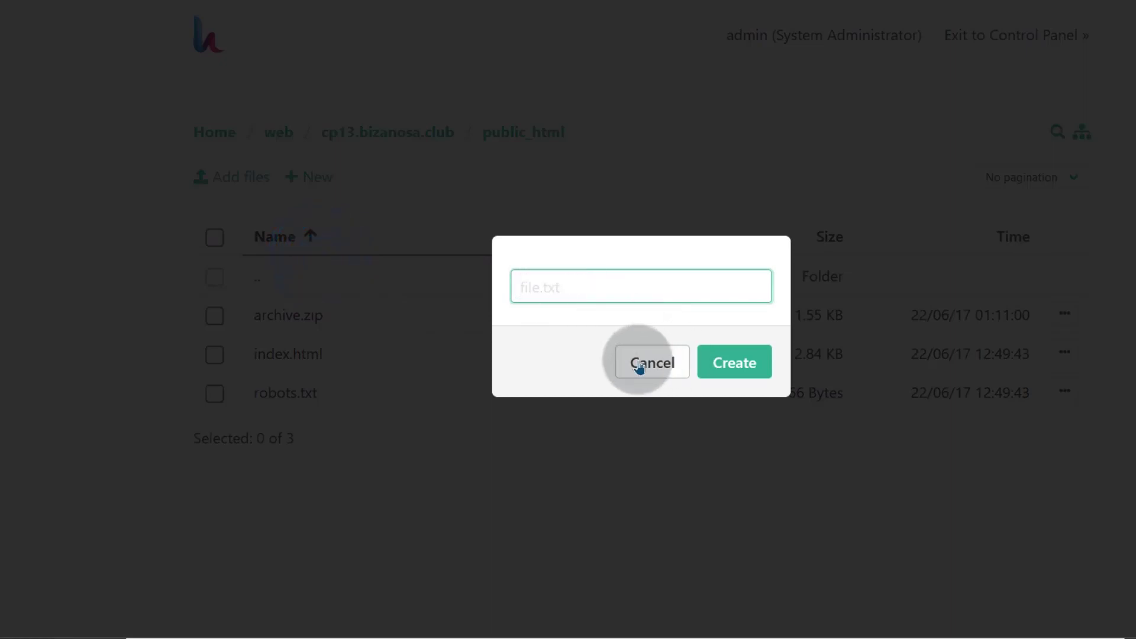
left_click(639, 364)
left_click(307, 177)
left_click(323, 218)
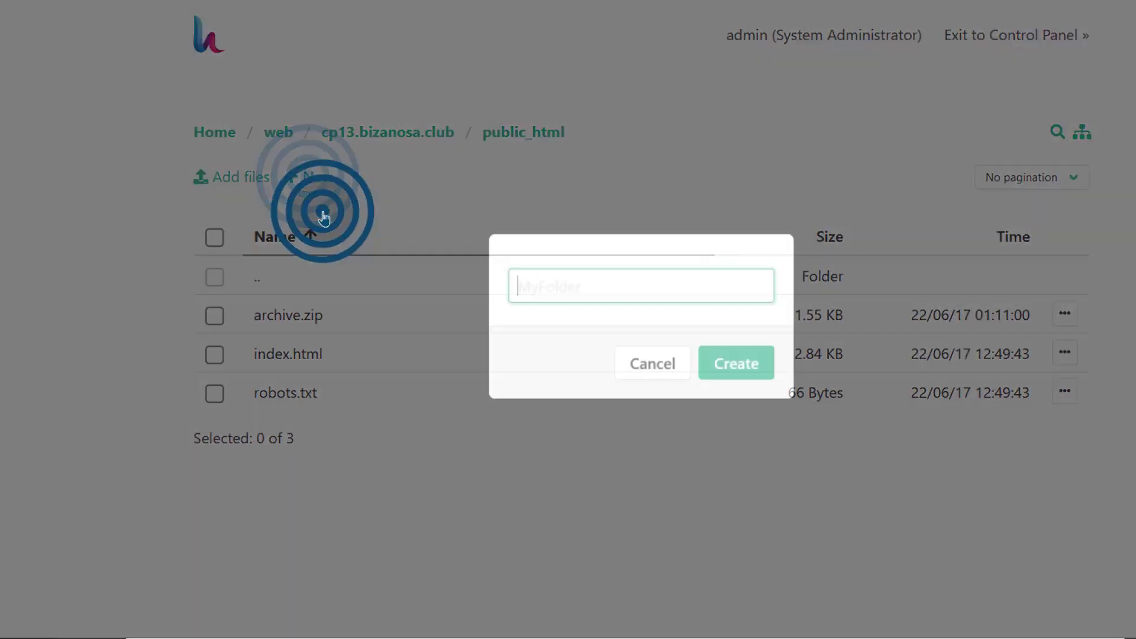
left_click(539, 287)
type("base")
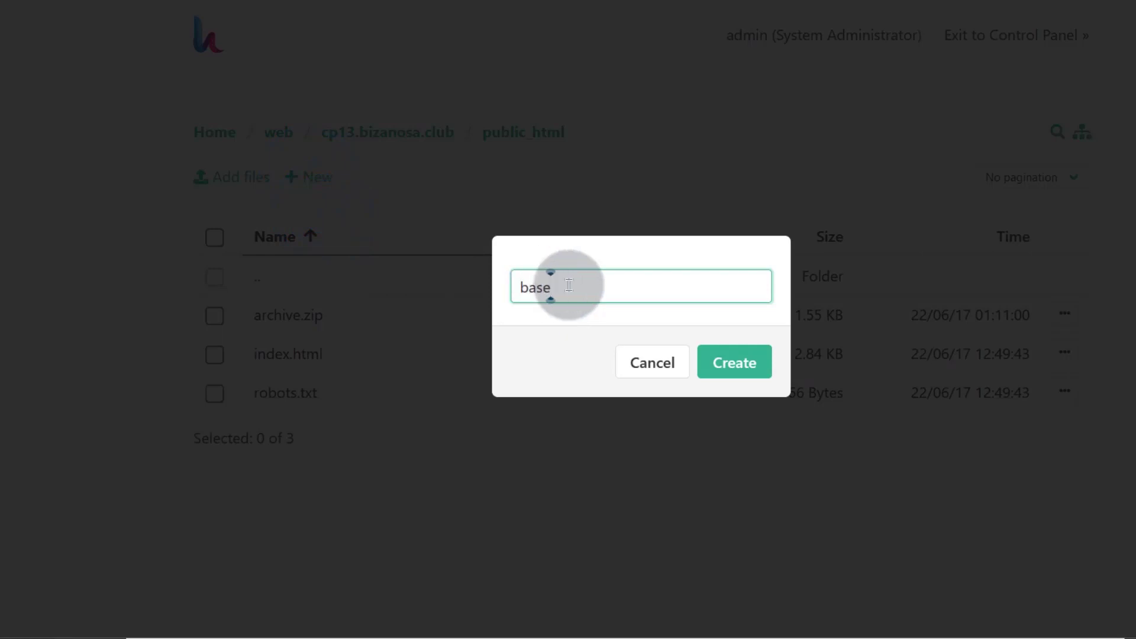
left_click(739, 358)
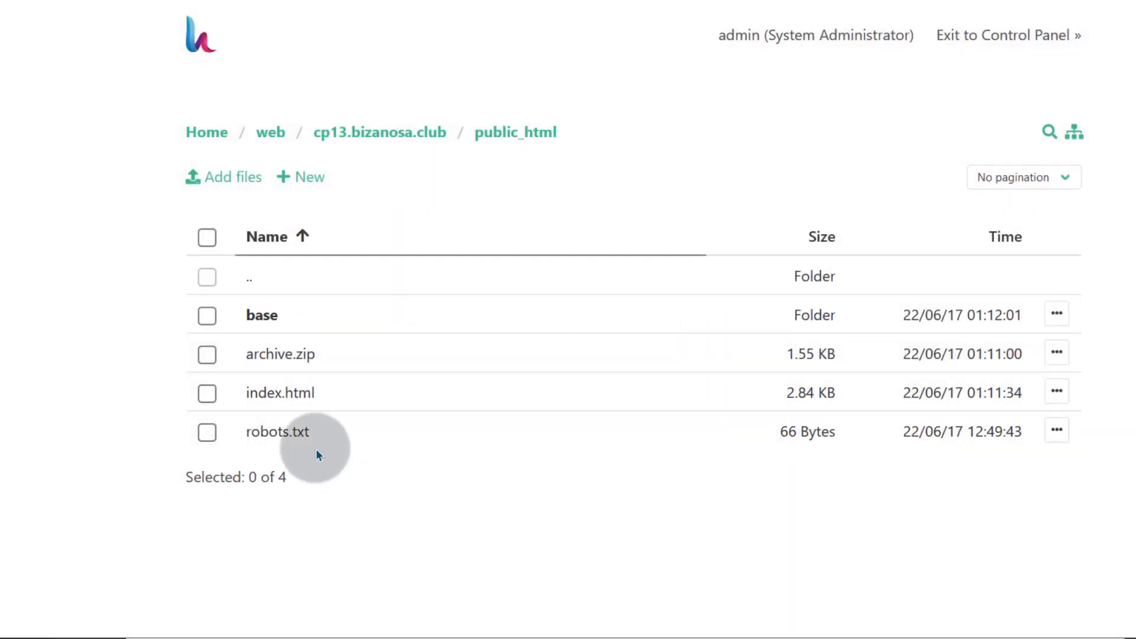
Create an empty index.php file inside the base folder
left_click(266, 316)
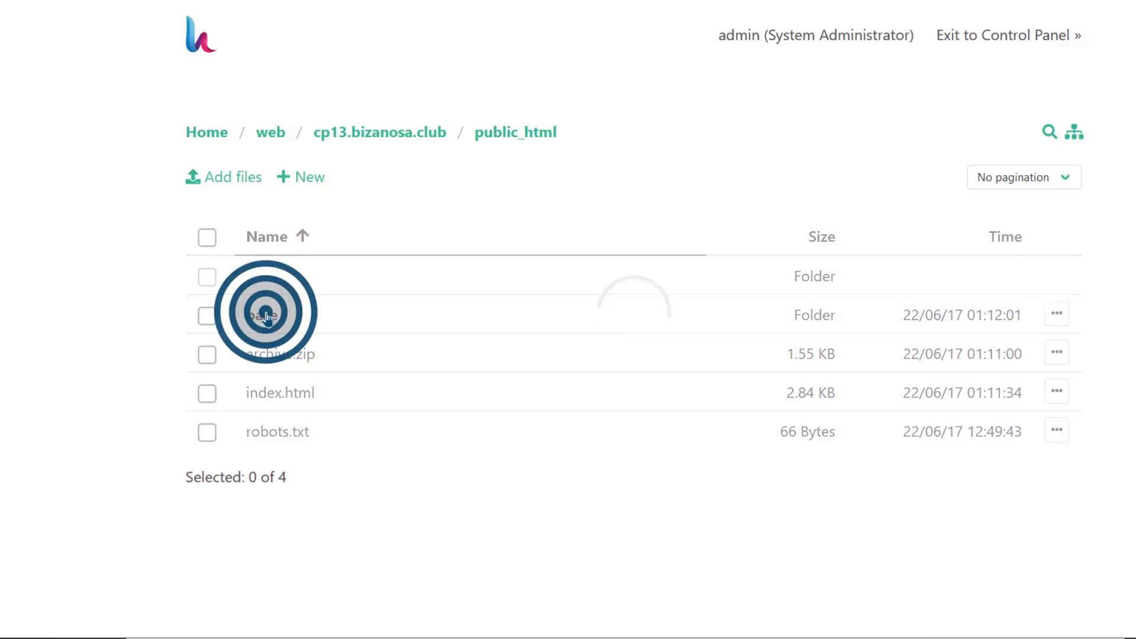
left_click(302, 177)
left_click(325, 257)
left_click(530, 287)
type("index.php")
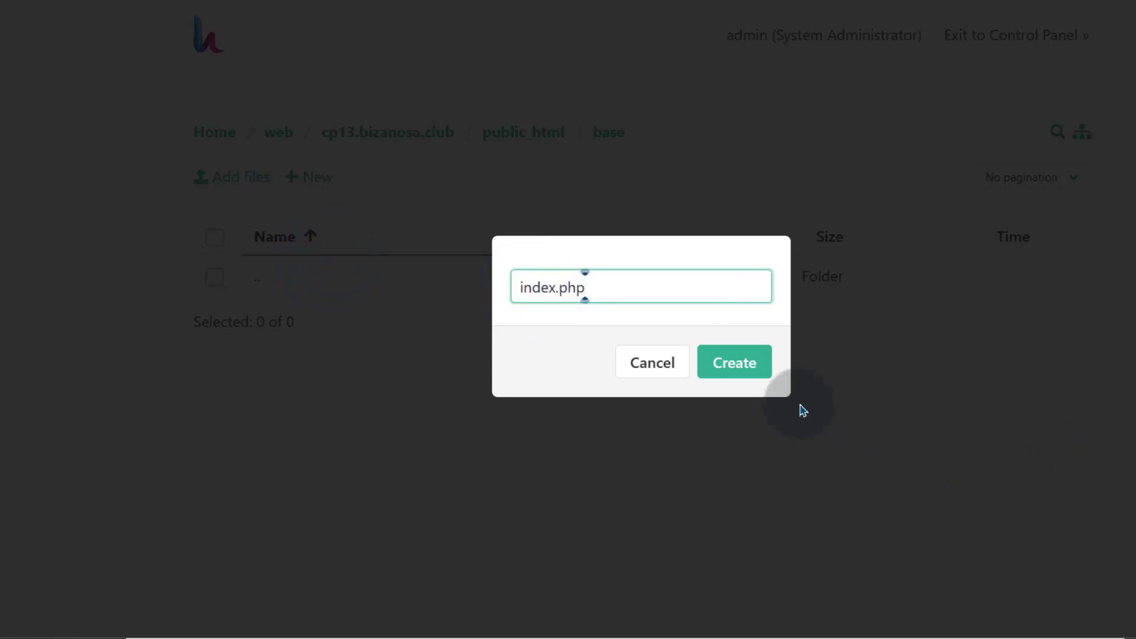
left_click(739, 364)
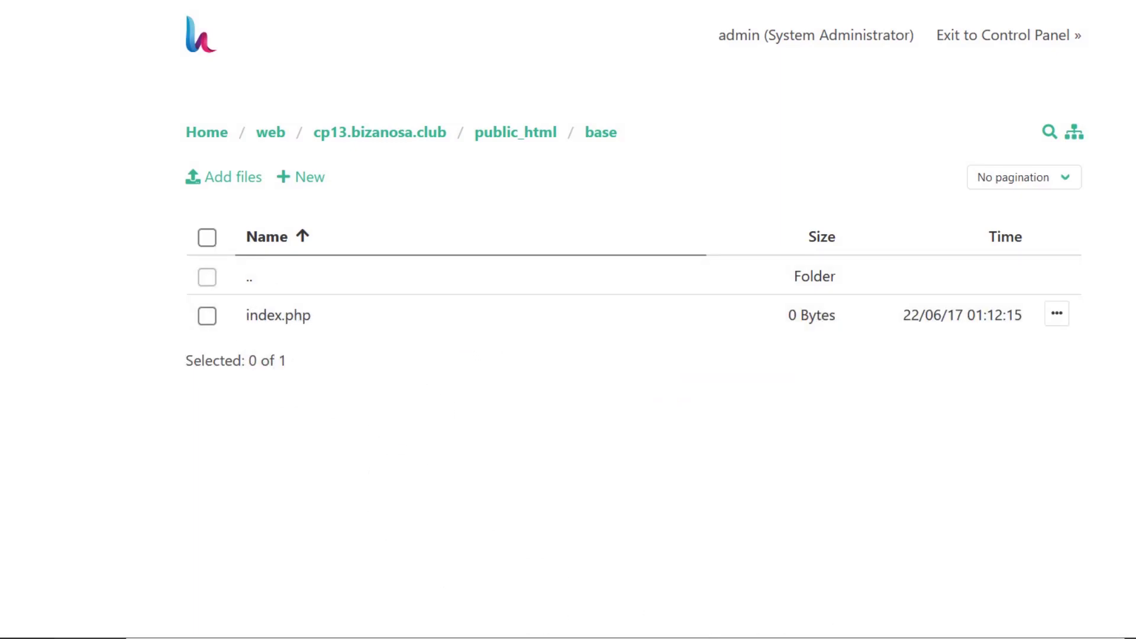
Upload contabo vps root.txt into the base folder
left_click(232, 176)
left_click(197, 352)
double_click(197, 351)
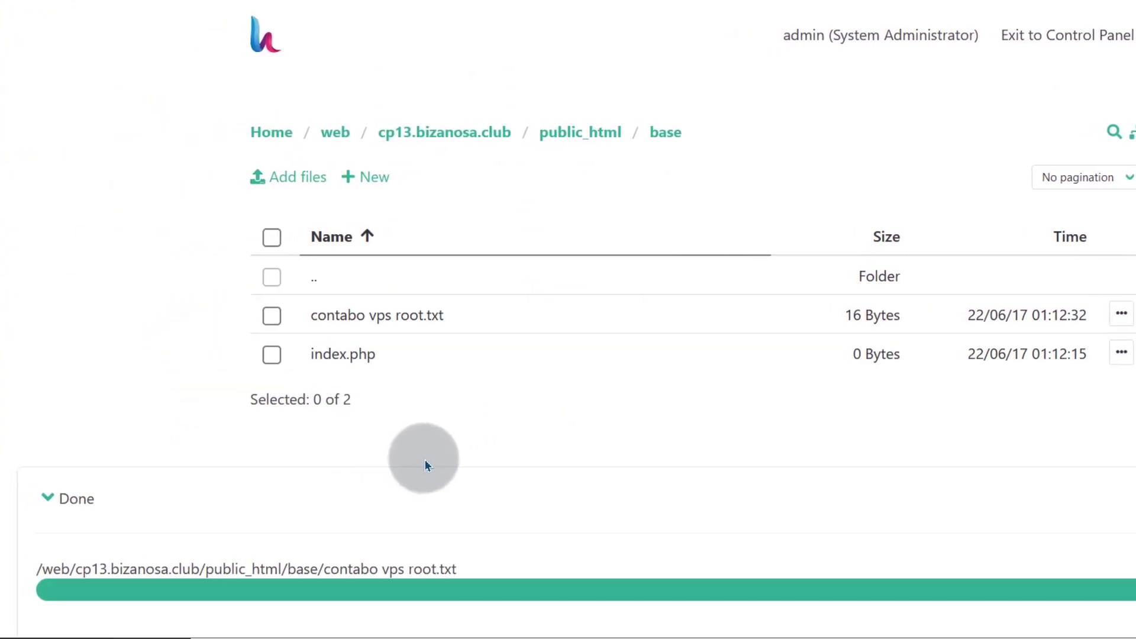
left_click(311, 484)
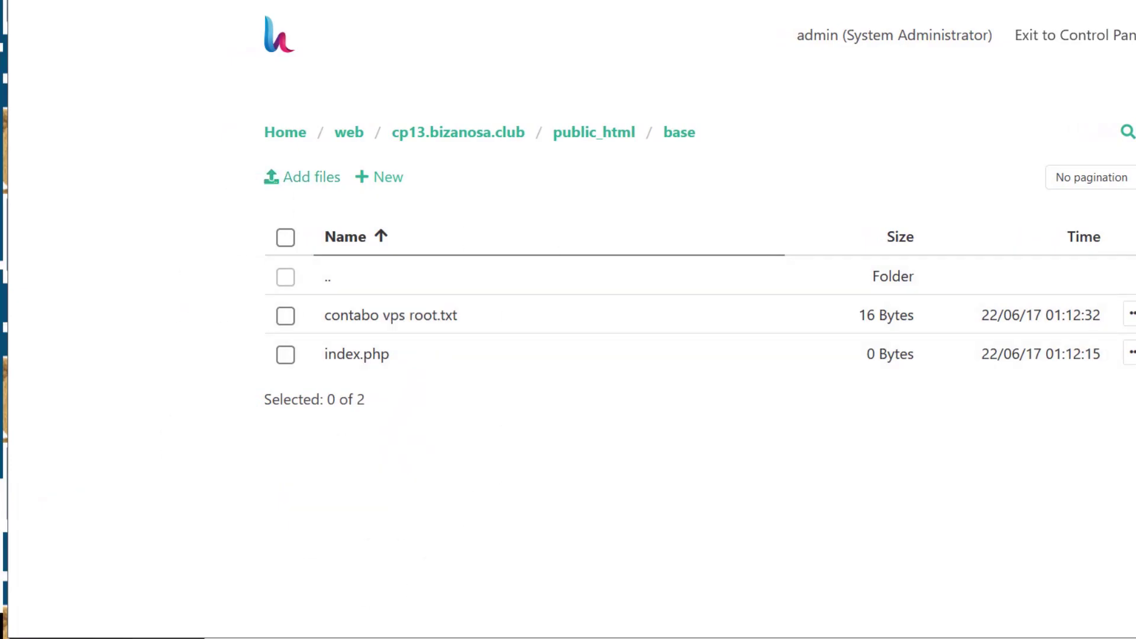
Drag the Batman™ Arkham Knight.url shortcut from the Desktop into base, then go Home
key("super+e")
left_click(163, 413)
left_click_drag(377, 505, 963, 471)
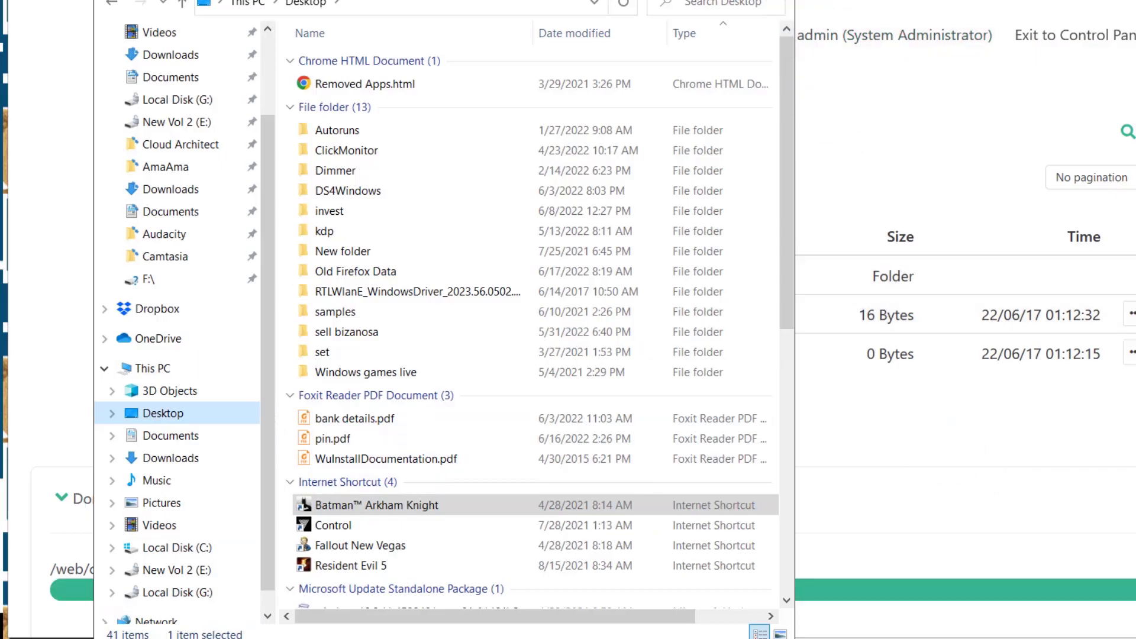
key("alt+Tab")
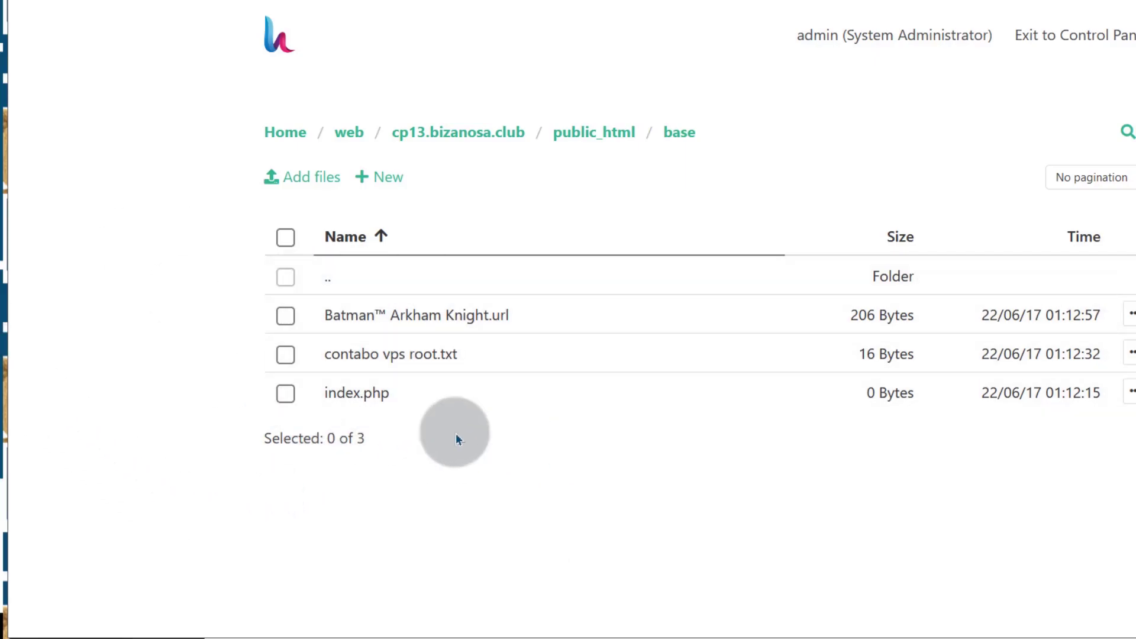
left_click(287, 133)
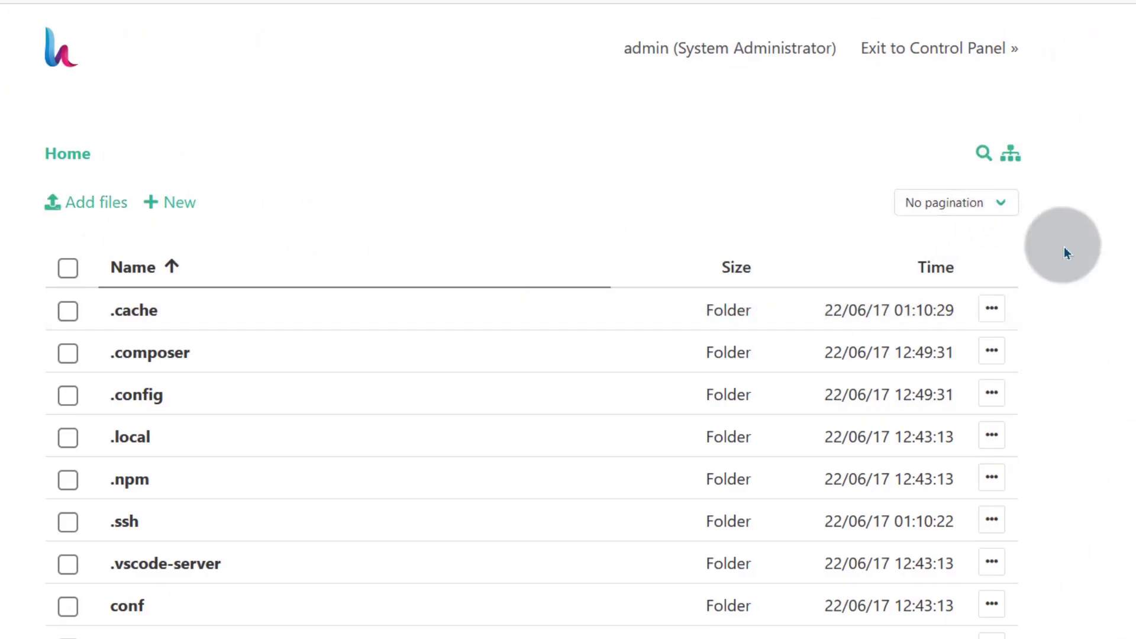
Expand web and cp13.bizanosa.club in the folder tree, then exit to the control panel
left_click(1011, 153)
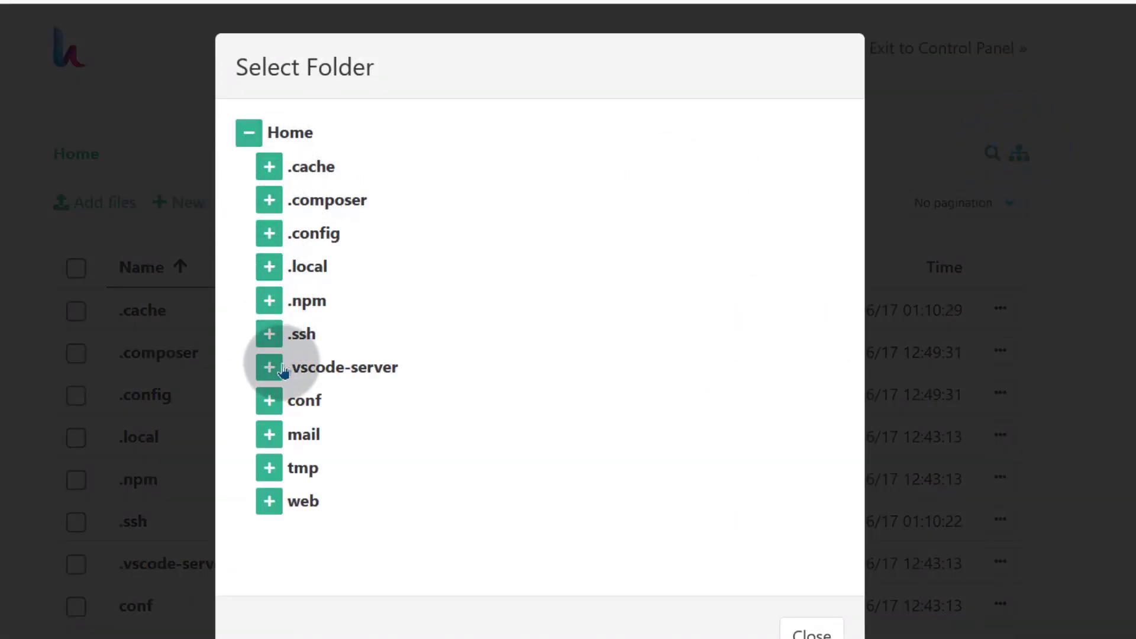
left_click(270, 502)
left_click(289, 534)
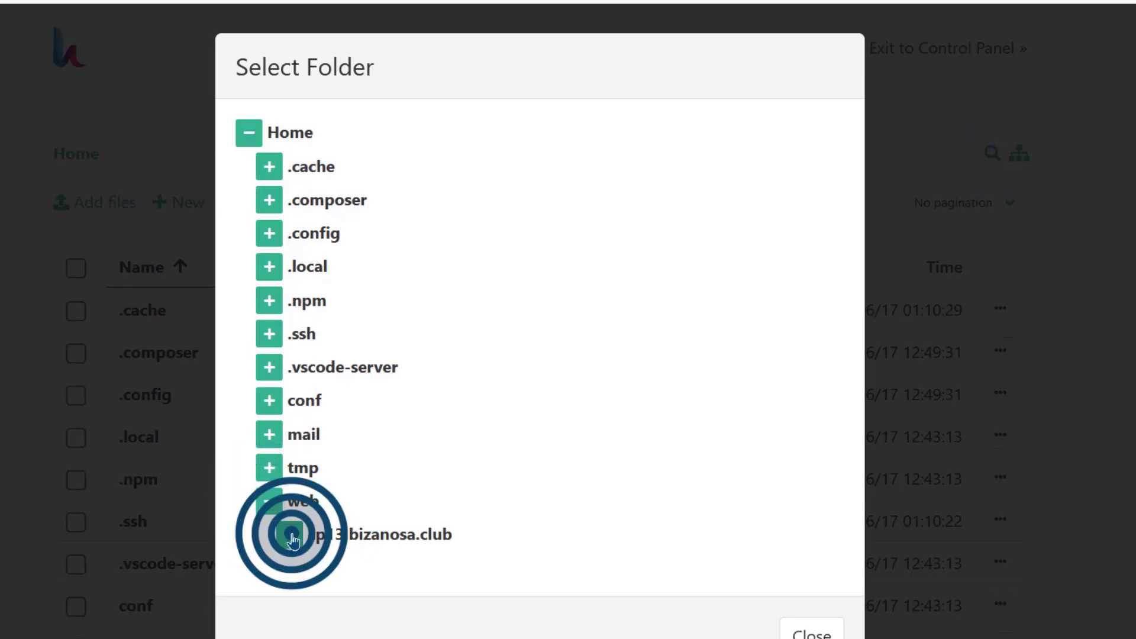
scroll(449, 502, "down", 3)
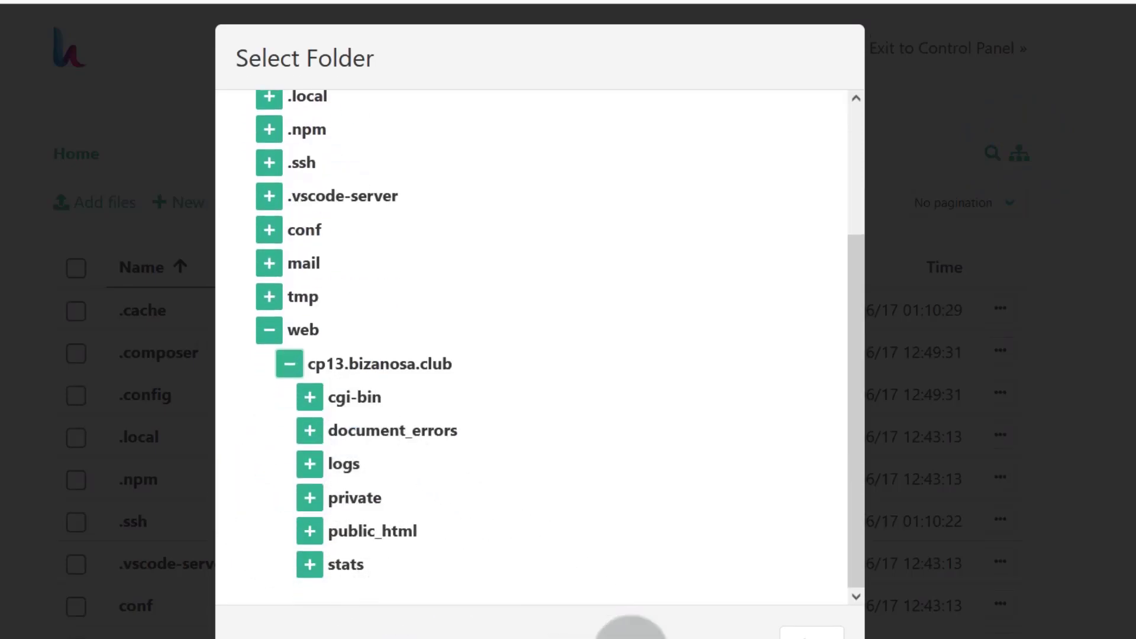
left_click(804, 630)
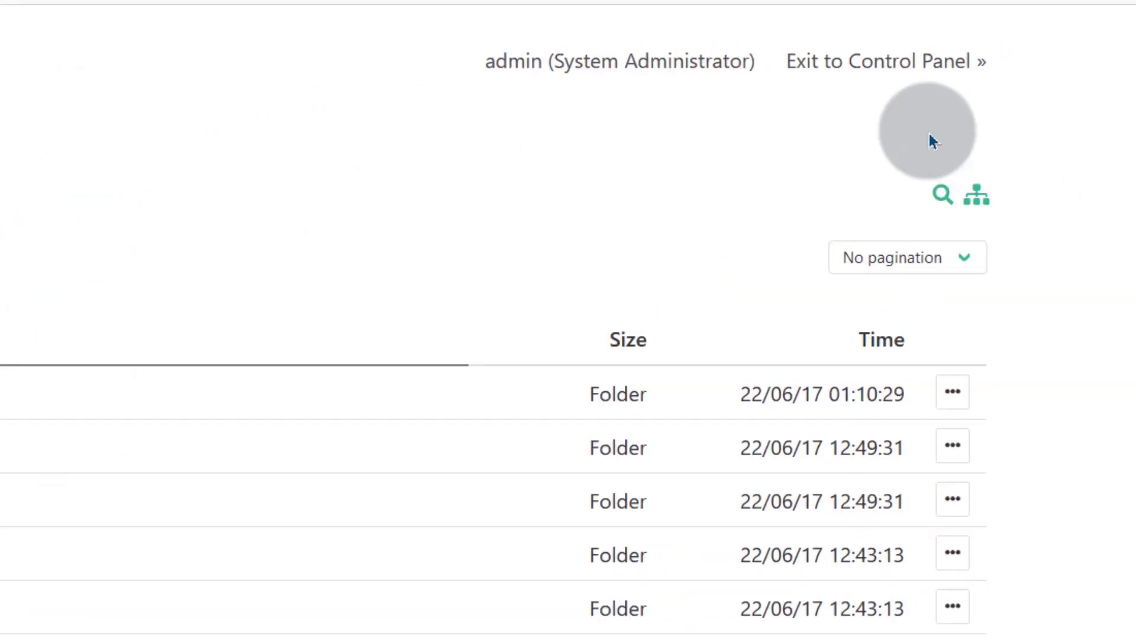
left_click(833, 74)
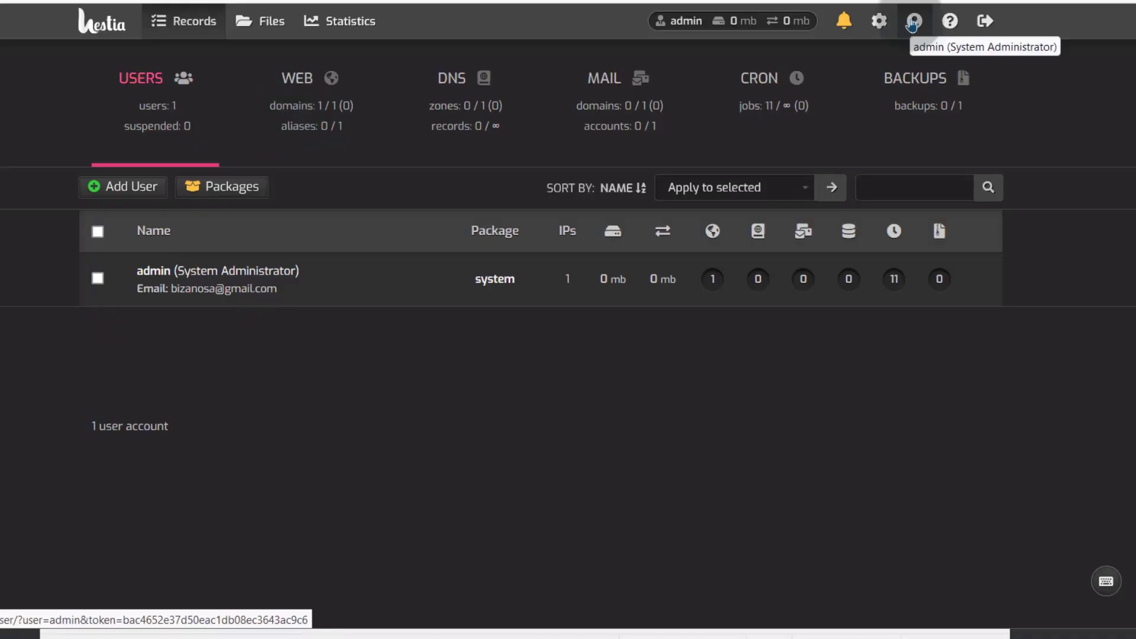
left_click(913, 23)
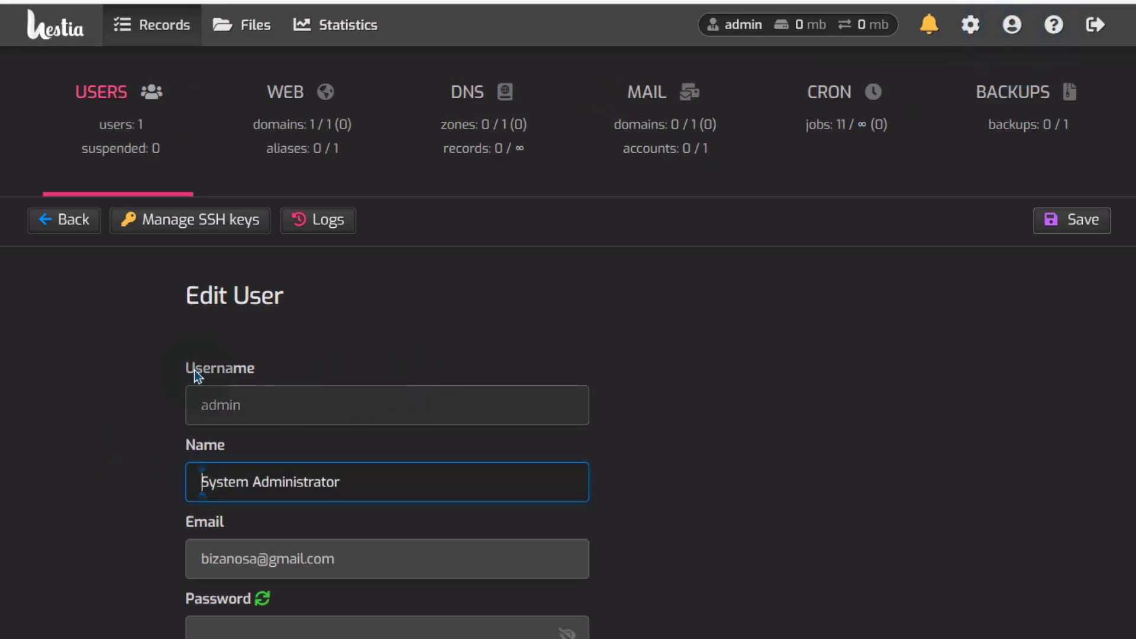
On the admin Edit User form, try the Email and Password fields and toggle login blocking back off
scroll(314, 373, "down", 4)
scroll(278, 385, "up", 4)
scroll(706, 414, "down", 3)
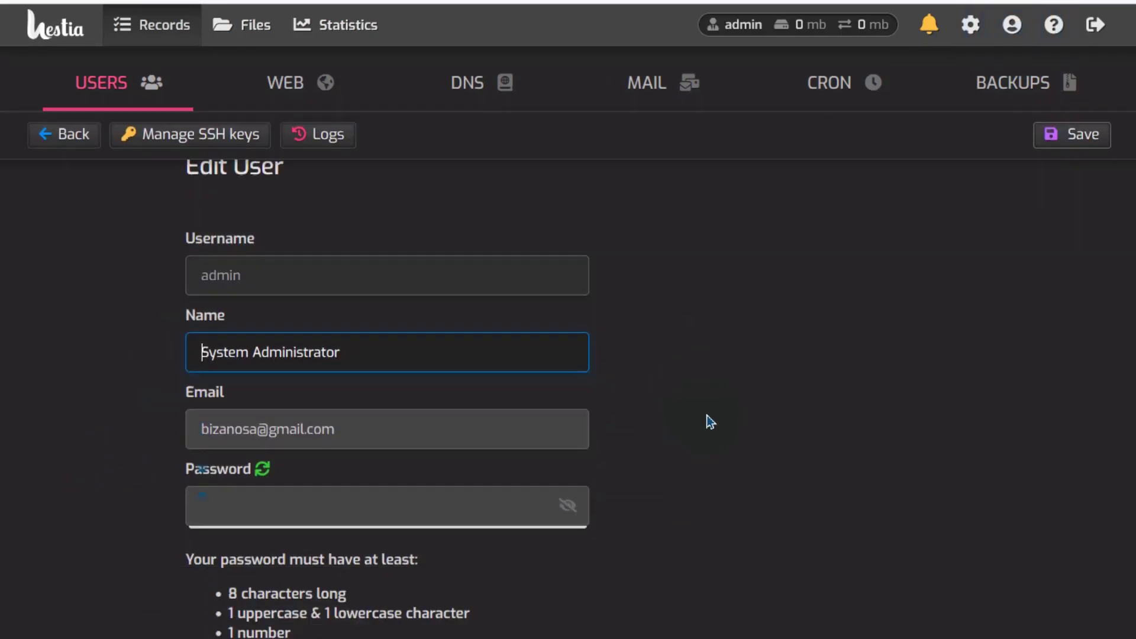
left_click(256, 335)
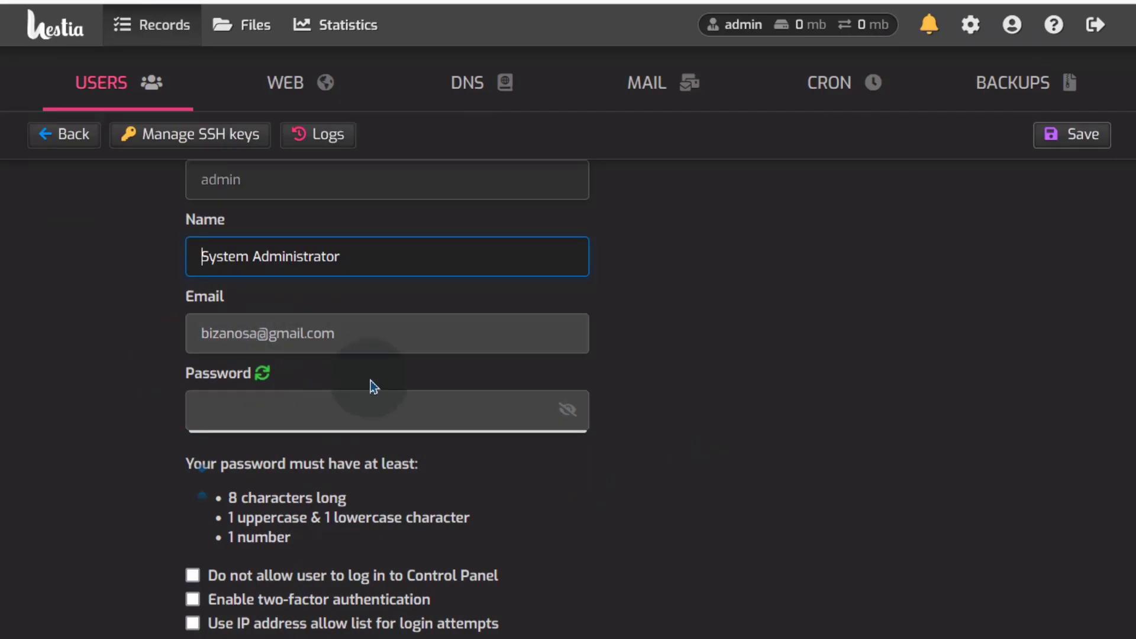
left_click(274, 406)
scroll(750, 421, "down", 3)
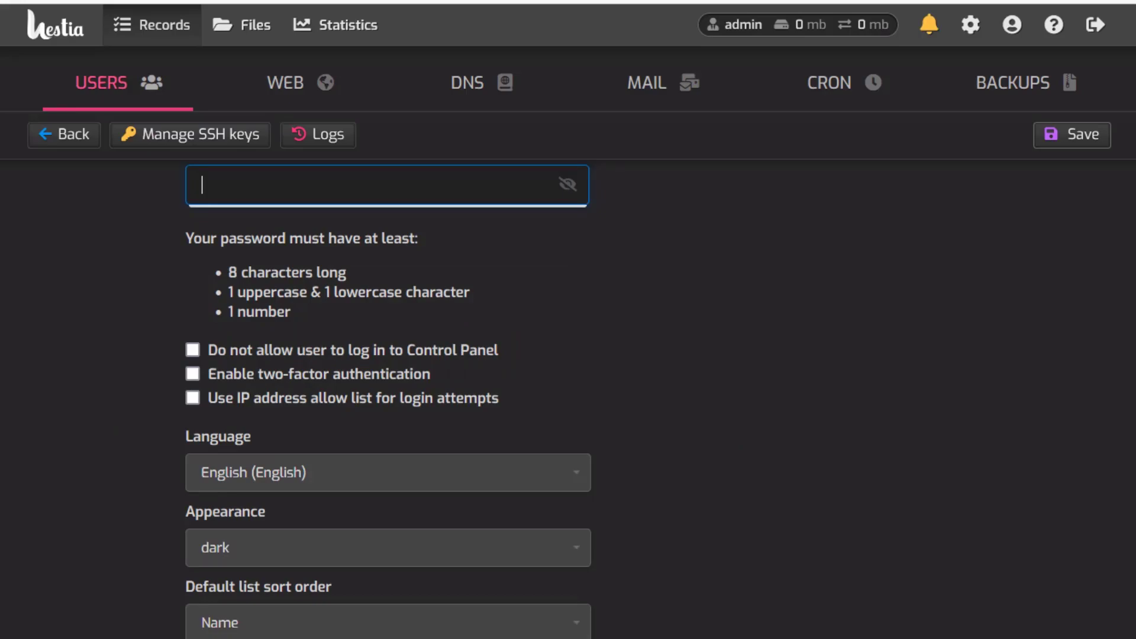
left_click(195, 355)
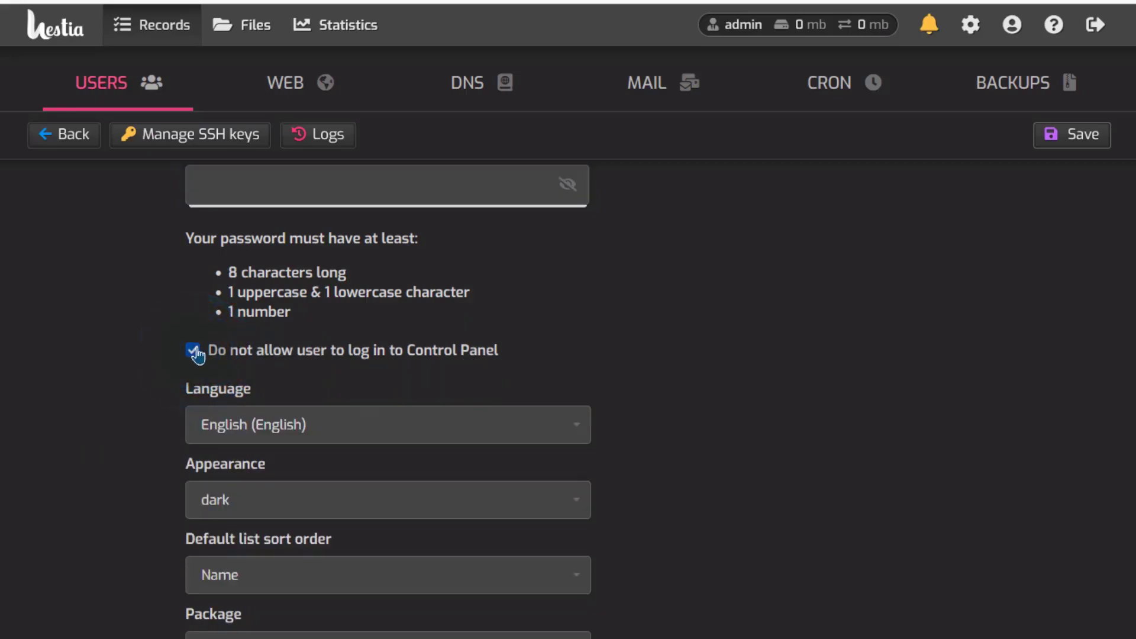
left_click(194, 352)
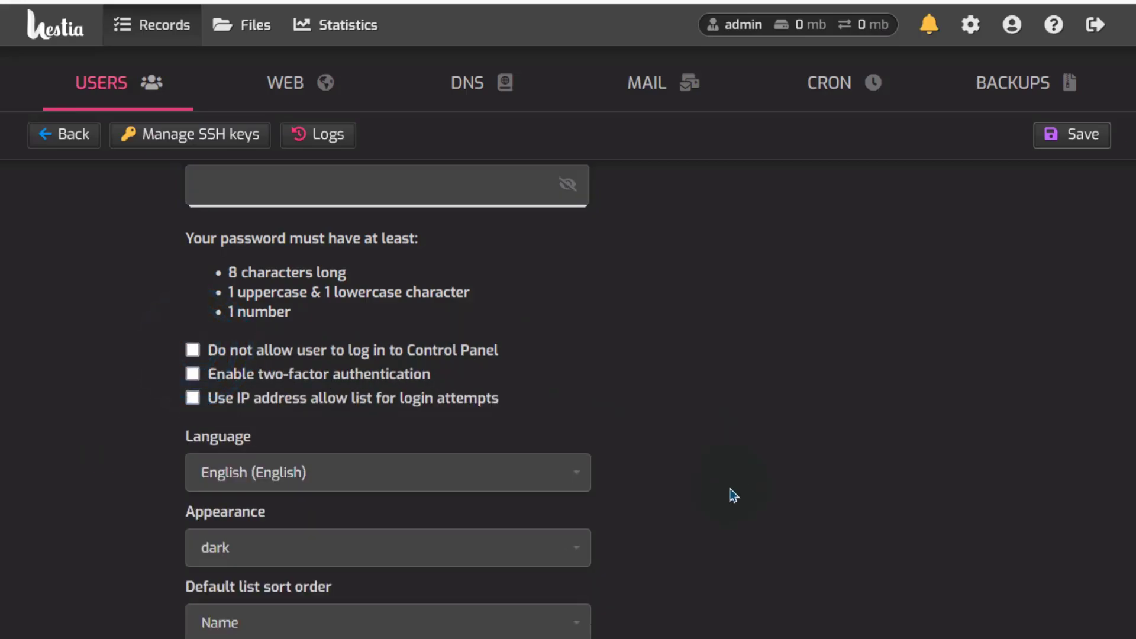
Toggle two-factor authentication on and back off, then reach the Language and Appearance options
scroll(734, 495, "down", 2)
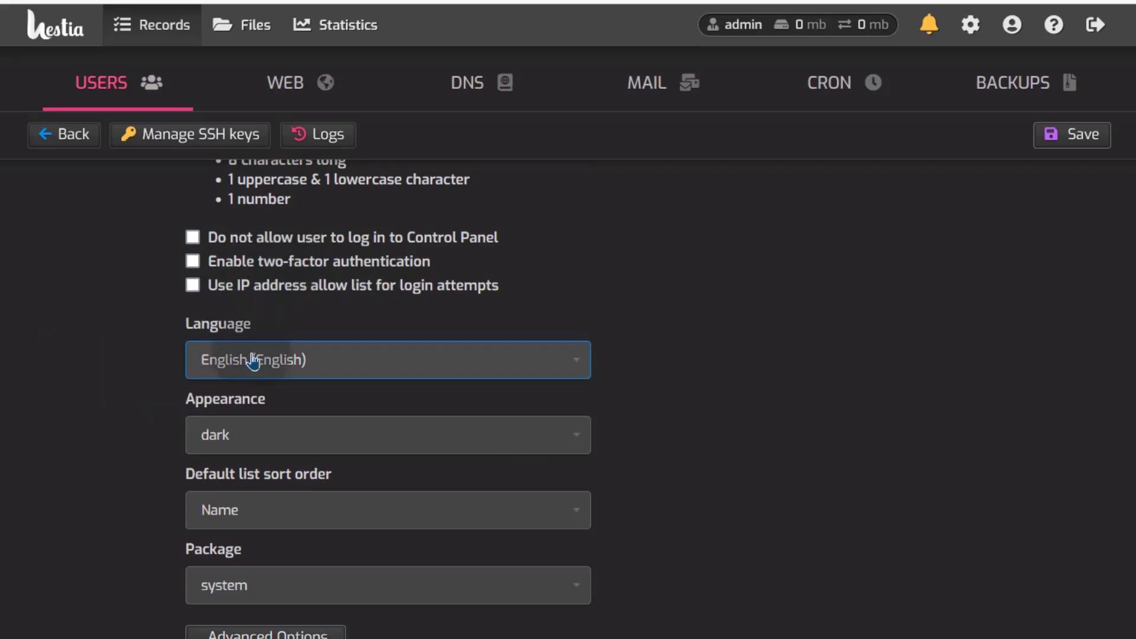
left_click(273, 274)
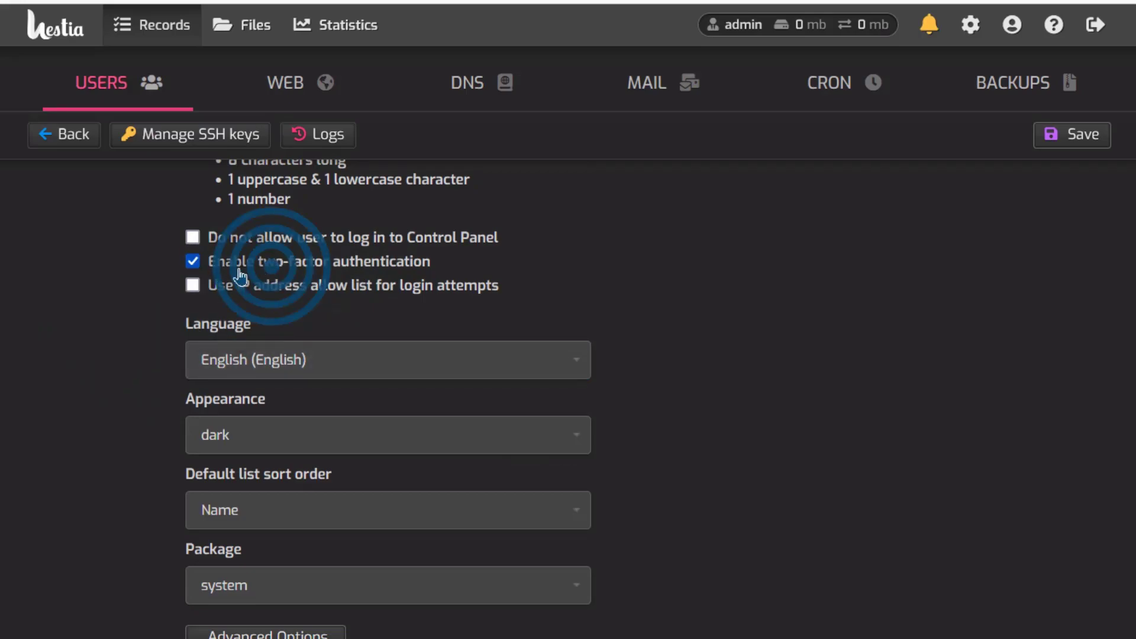
left_click(193, 261)
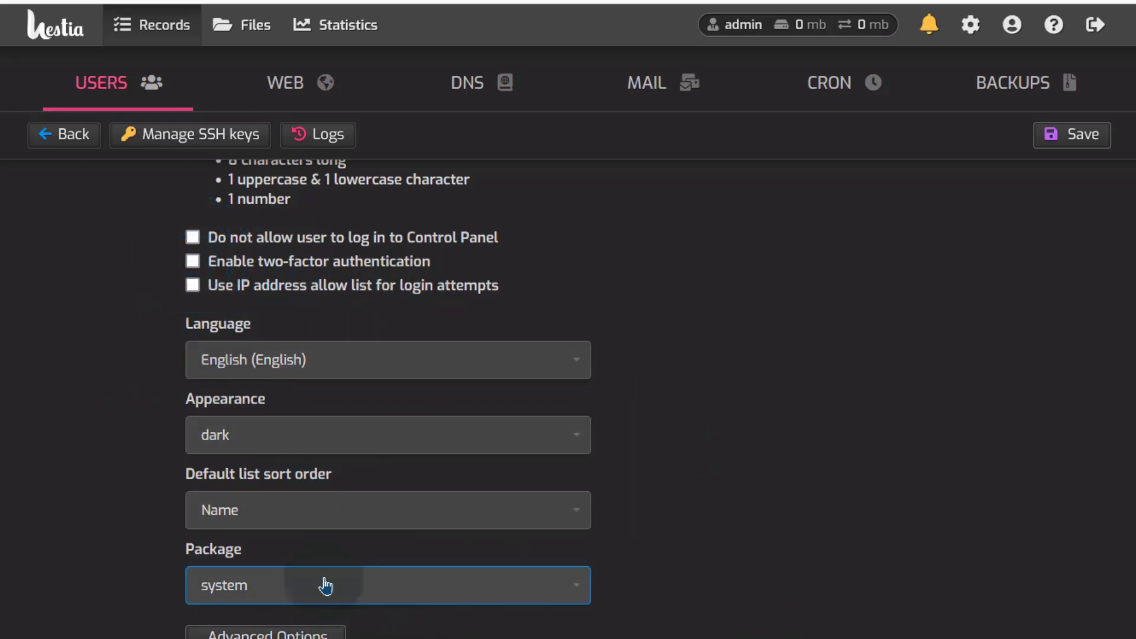
scroll(325, 585, "up", 5)
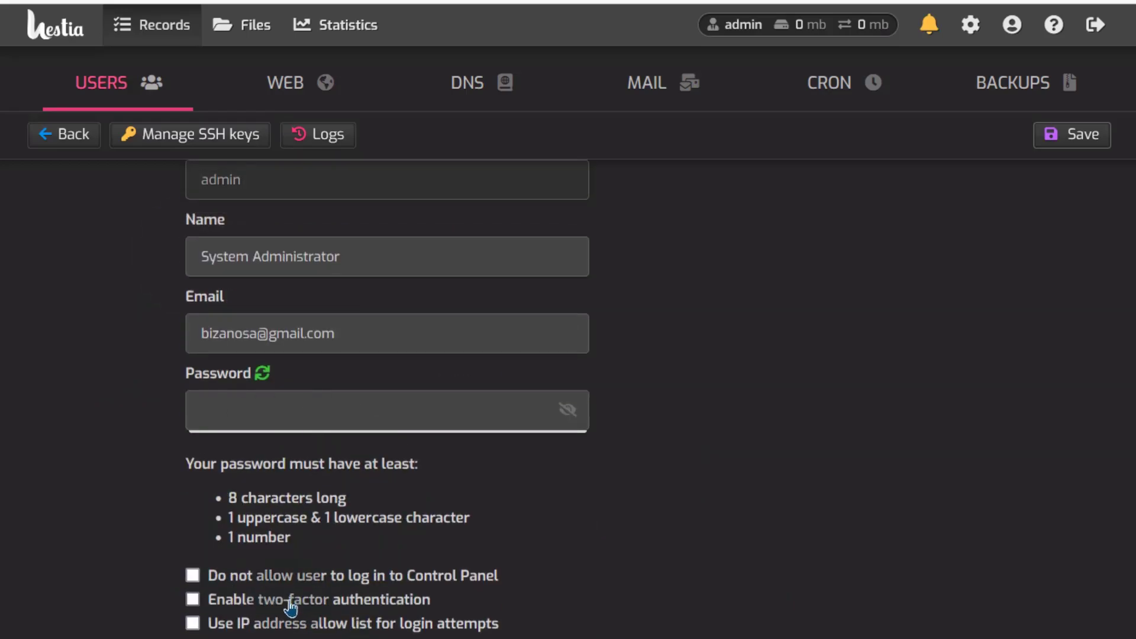
scroll(530, 565, "down", 5)
scroll(539, 549, "down", 1)
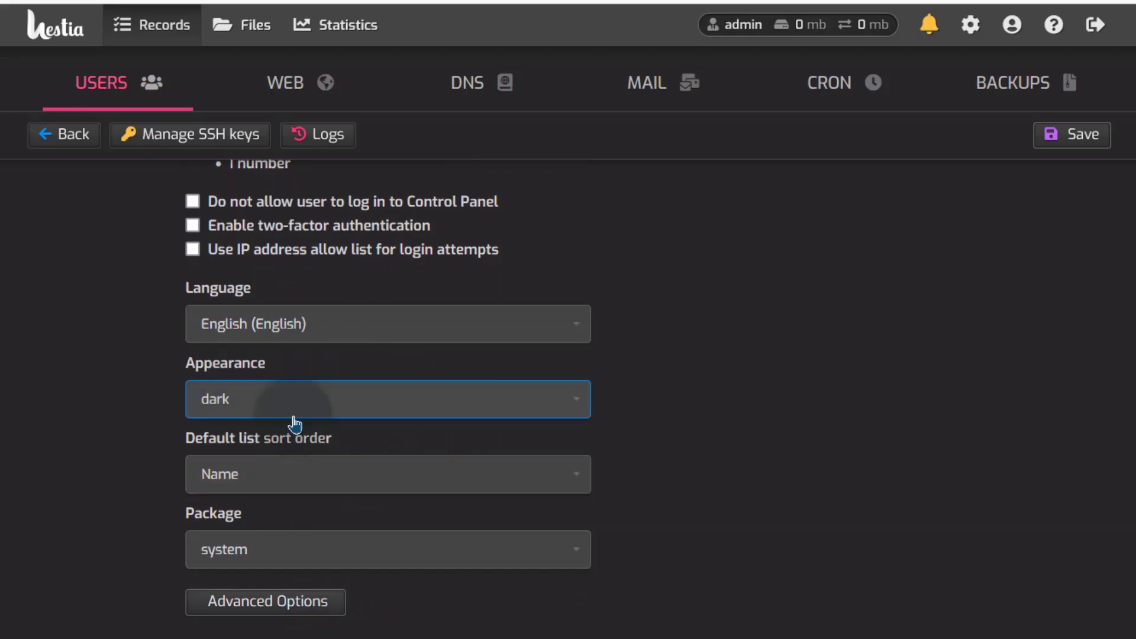
Set the admin profile's appearance to flat and save to preview it
left_click(287, 398)
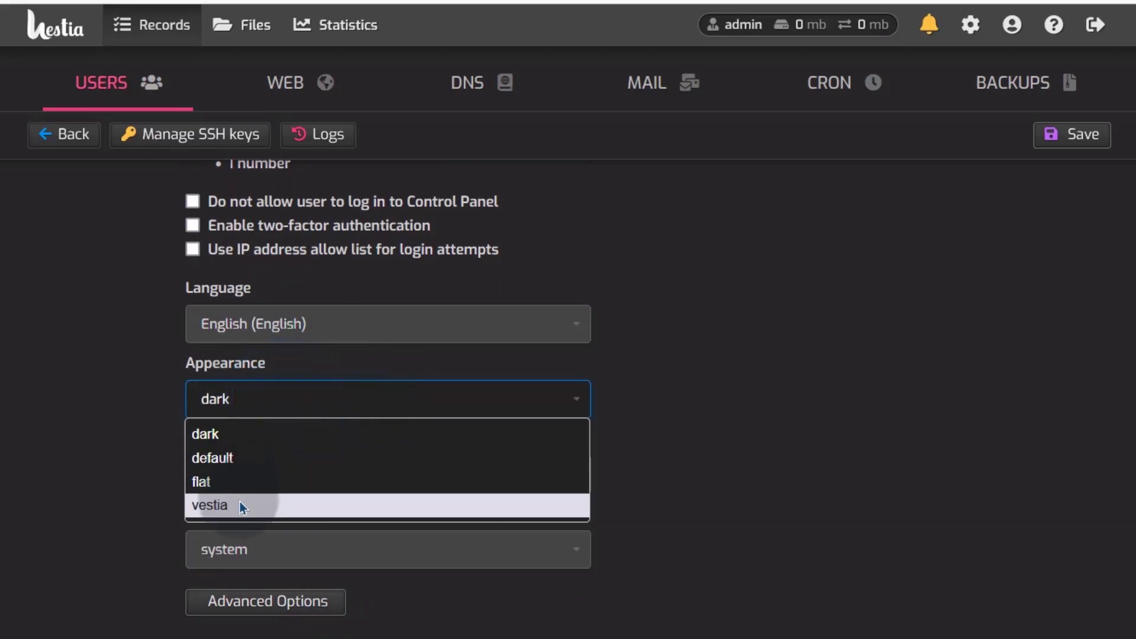
left_click(227, 480)
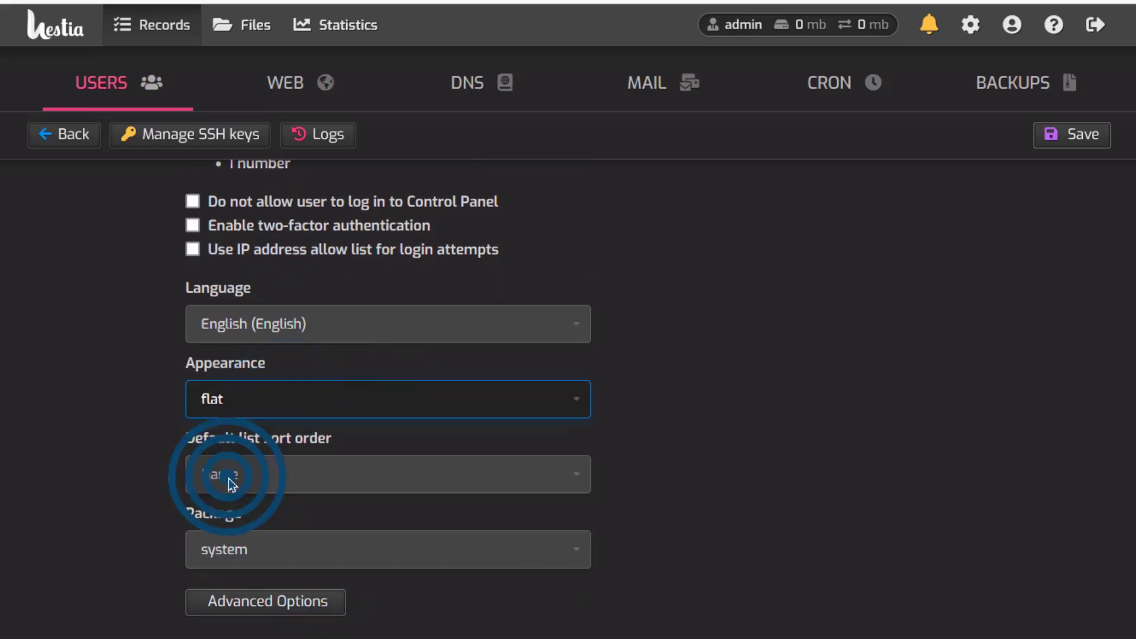
left_click(1060, 135)
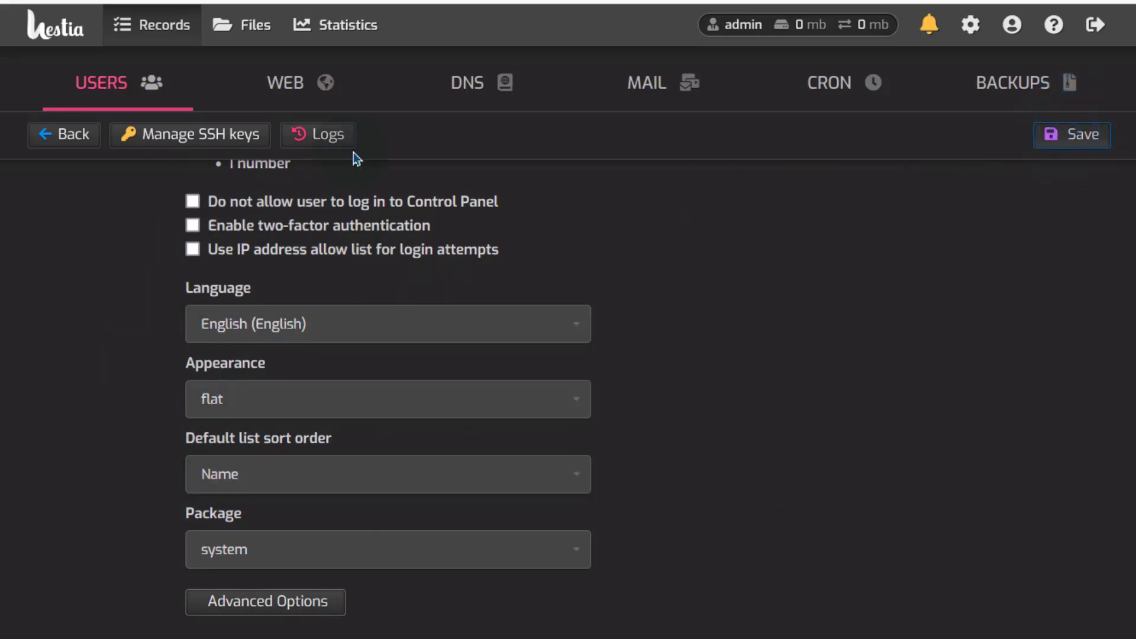
Switch the appearance back to dark and save the profile
scroll(503, 521, "down", 5)
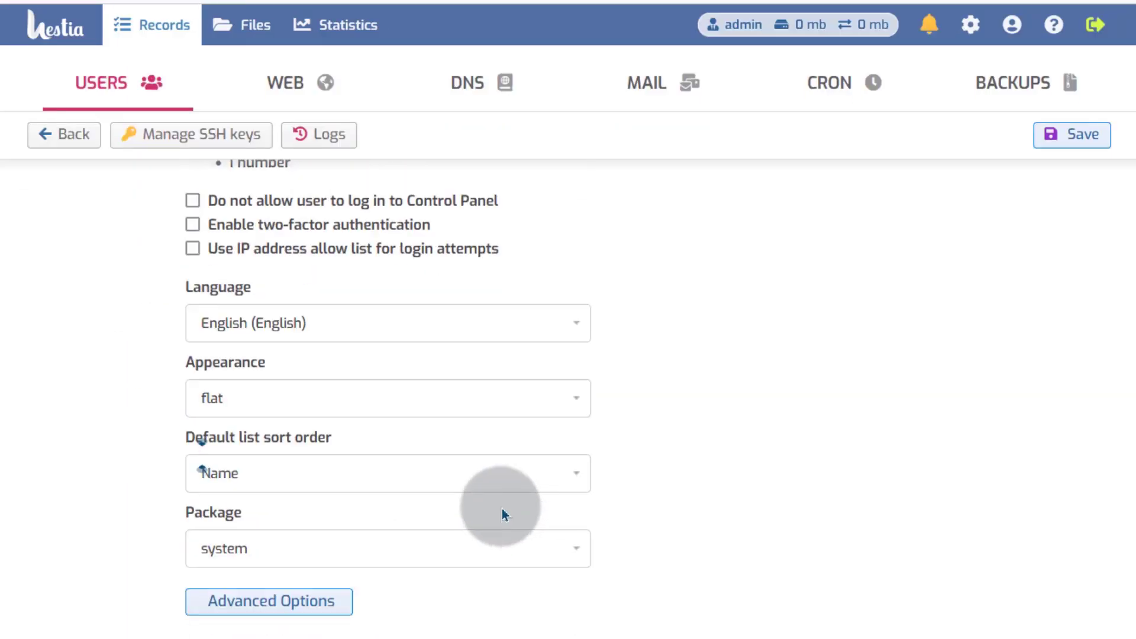
left_click(261, 387)
left_click(210, 434)
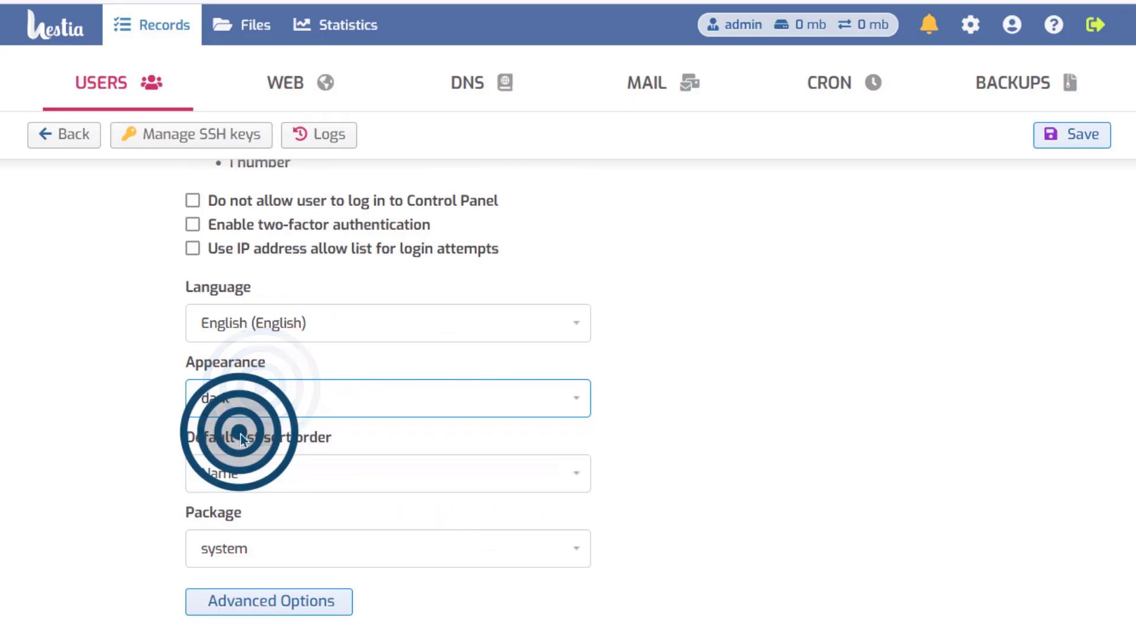
left_click(1069, 136)
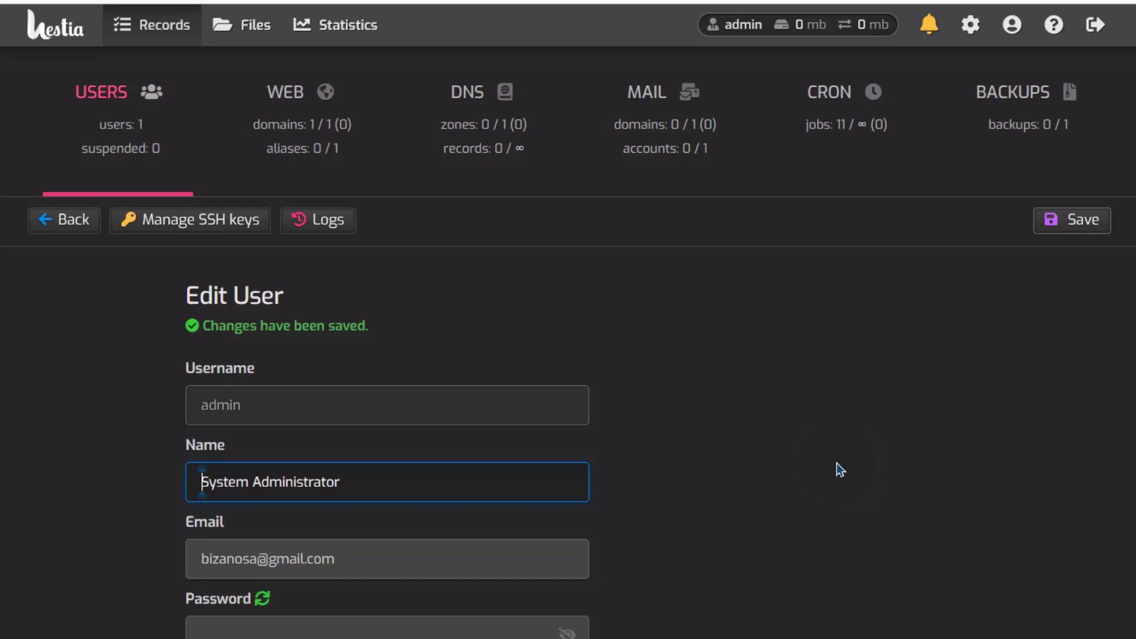
scroll(713, 436, "down", 8)
scroll(719, 436, "up", 8)
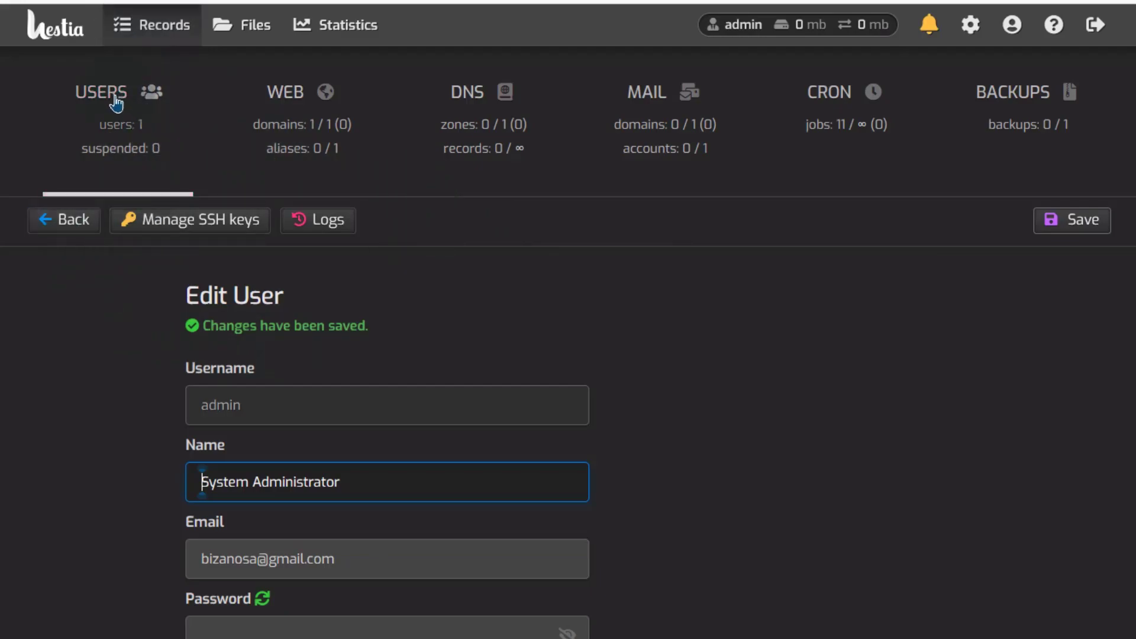
scroll(832, 310, "down", 10)
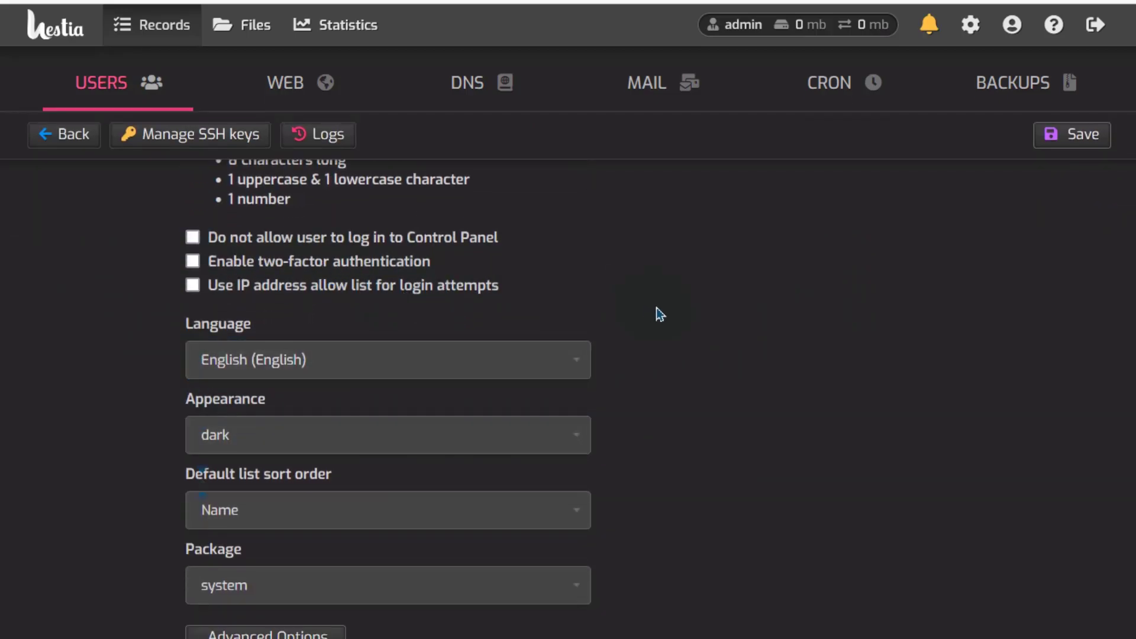
scroll(684, 334, "up", 8)
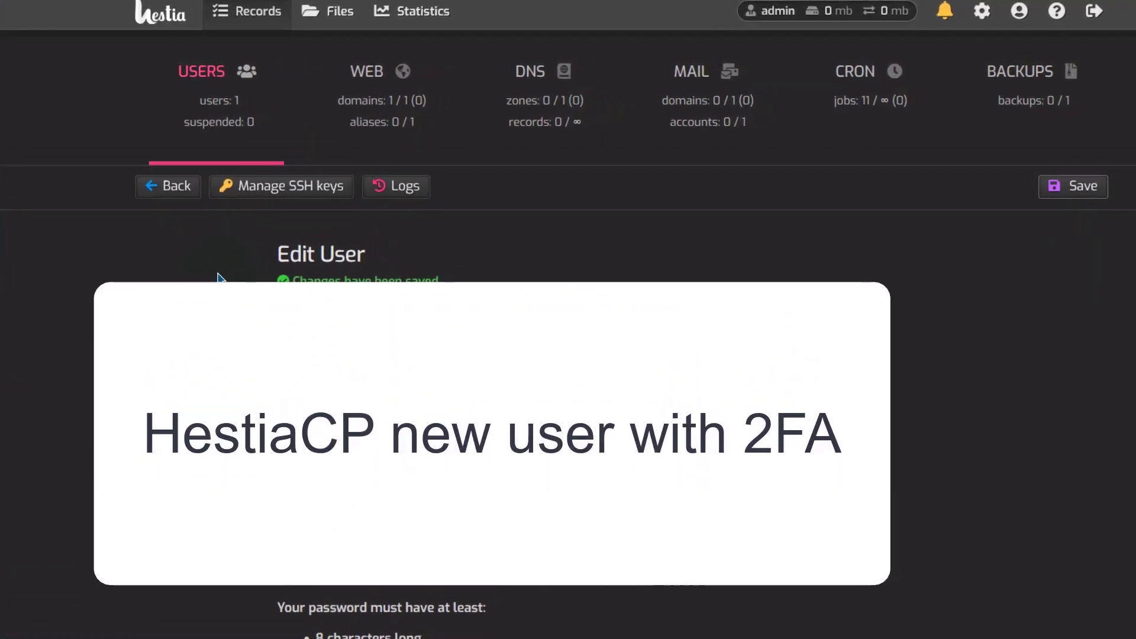
Start a new user account with the username admin2
left_click(160, 75)
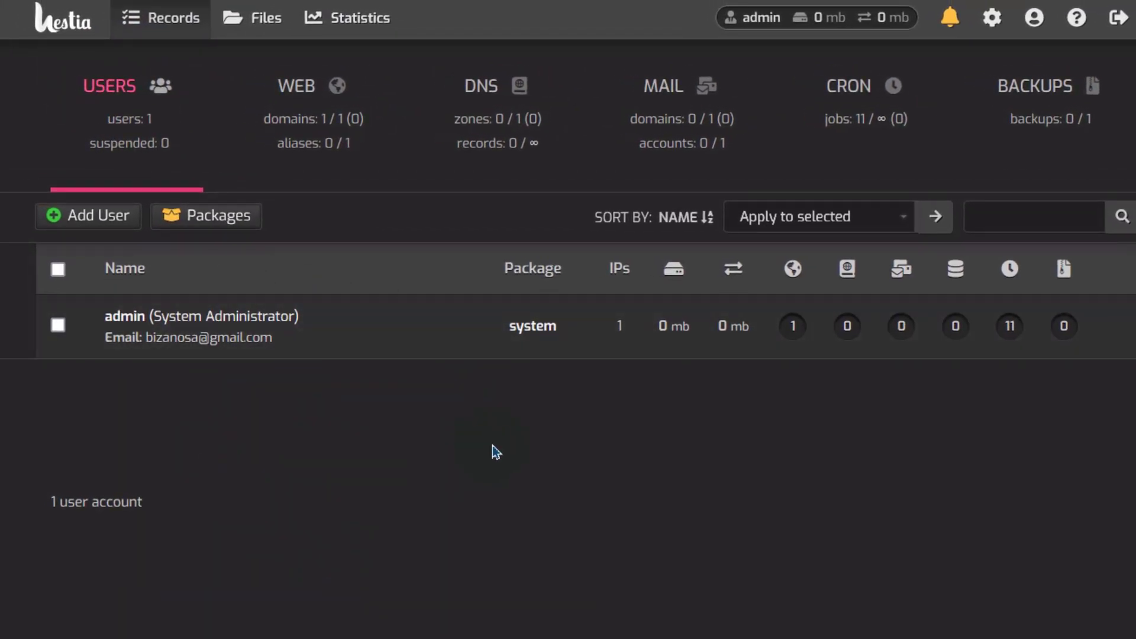
left_click(97, 218)
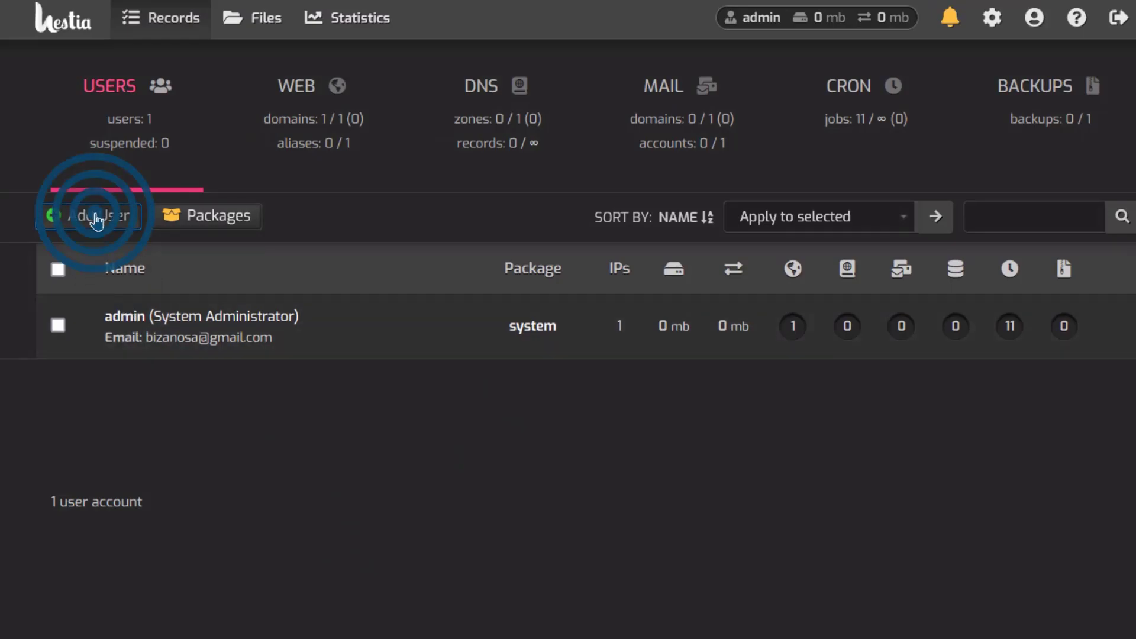
scroll(99, 364, "down", 1)
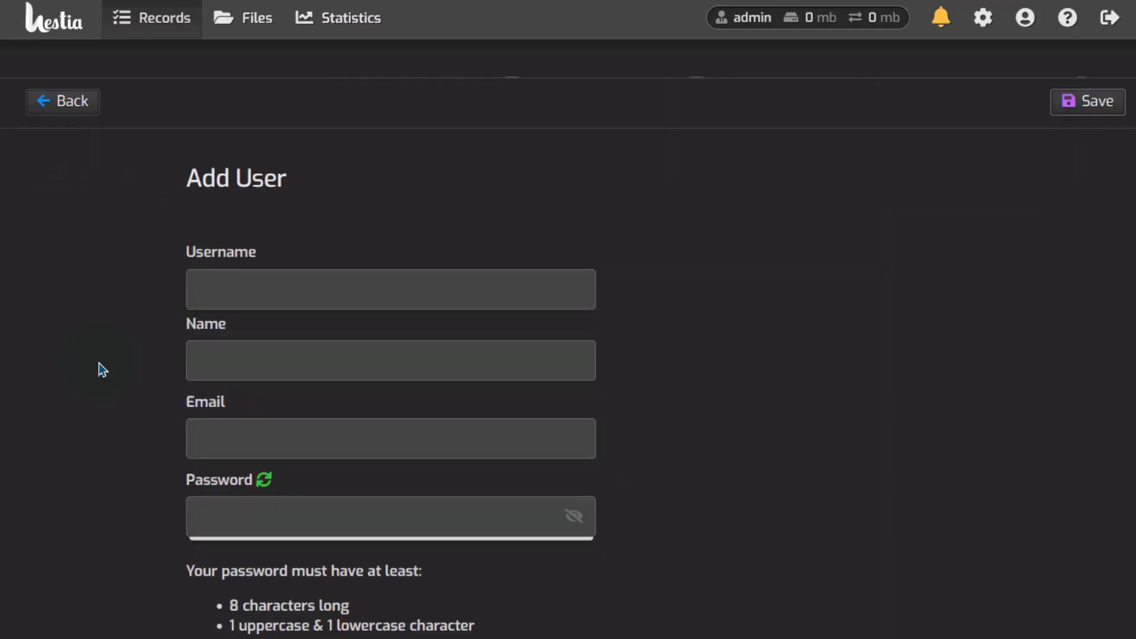
left_click(238, 287)
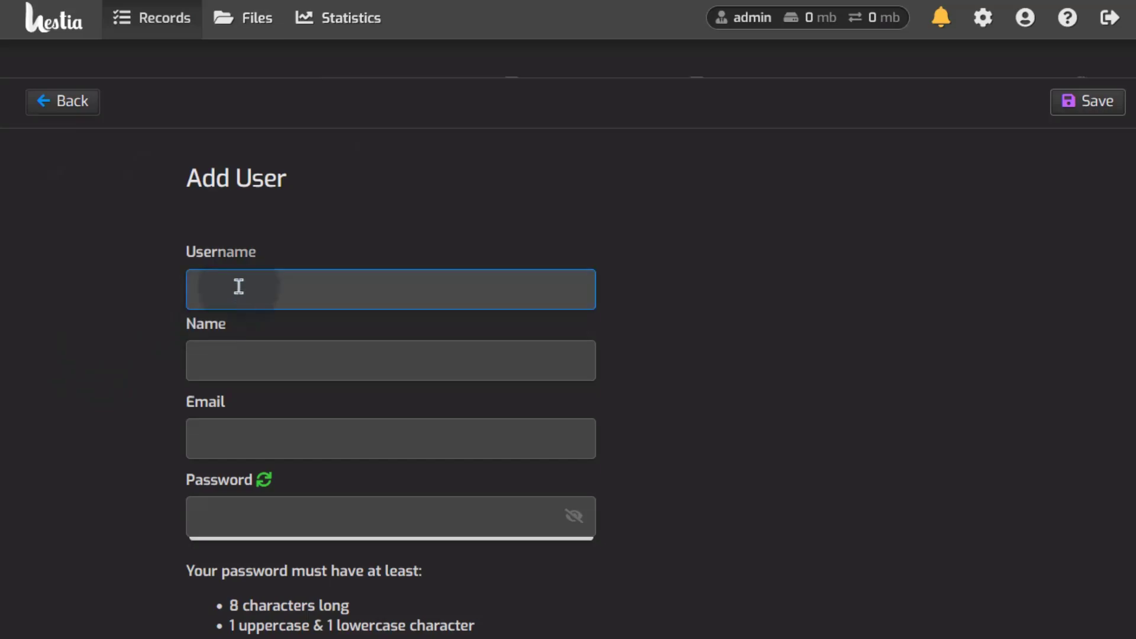
type("admin2")
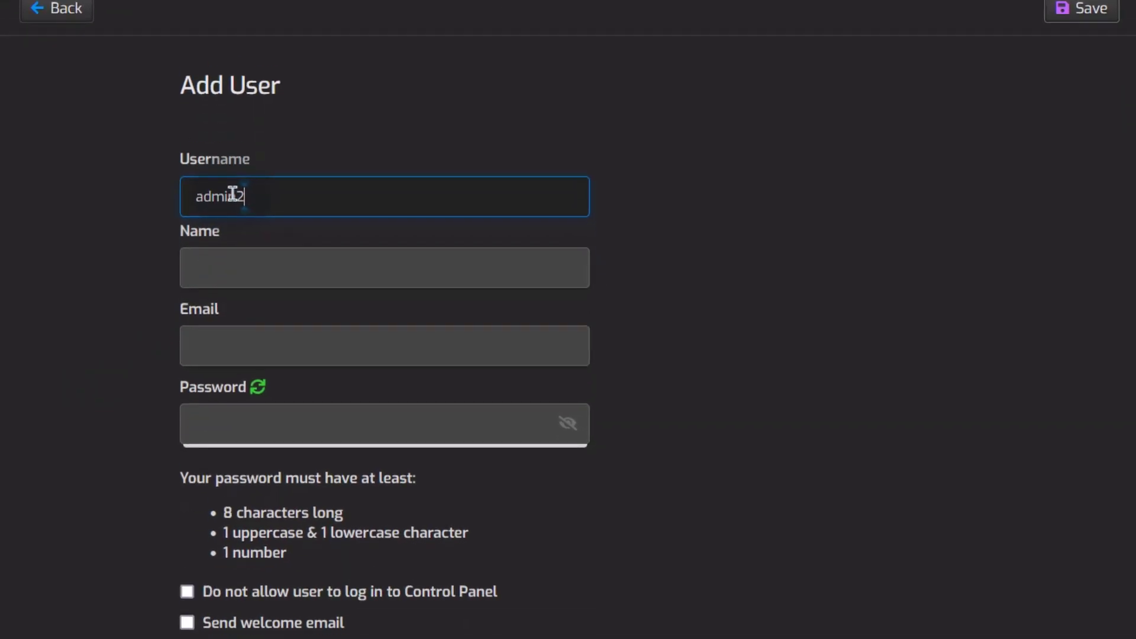
Enter Sys Admin as the new user's full name
left_click(266, 368)
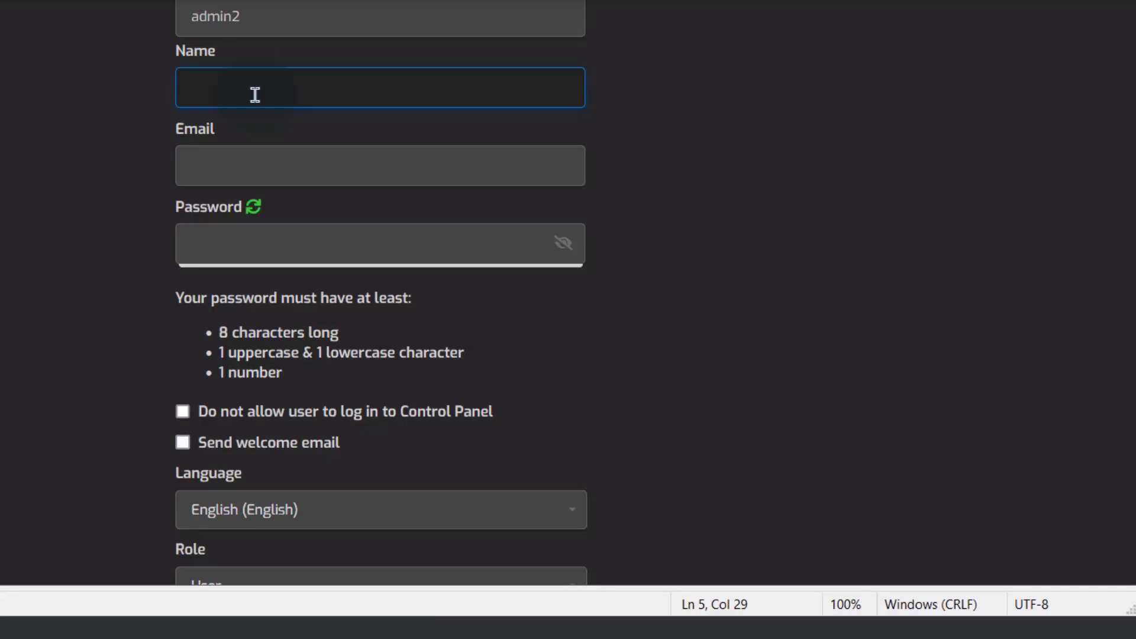
type("Sys ")
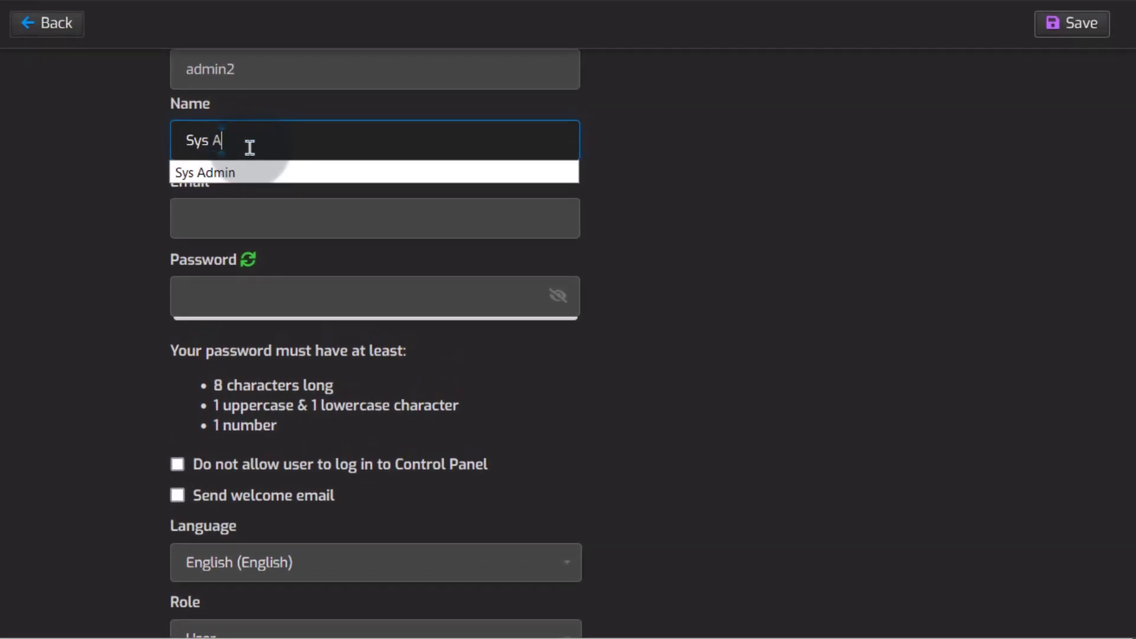
type("Admin")
left_click(702, 201)
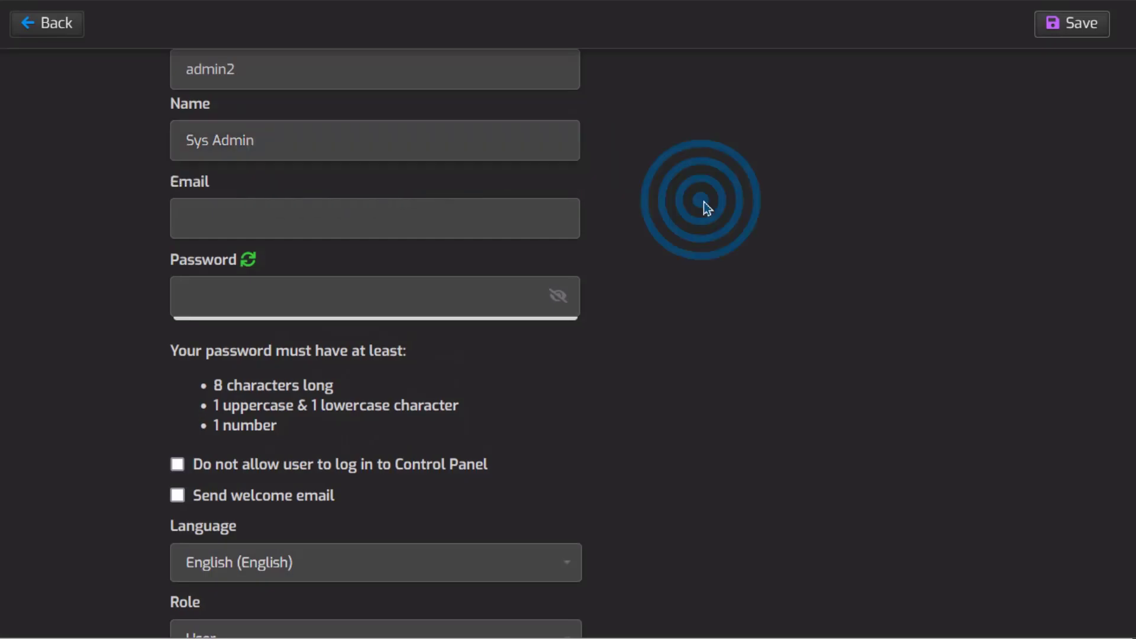
scroll(693, 239, "down", 4)
scroll(692, 239, "up", 4)
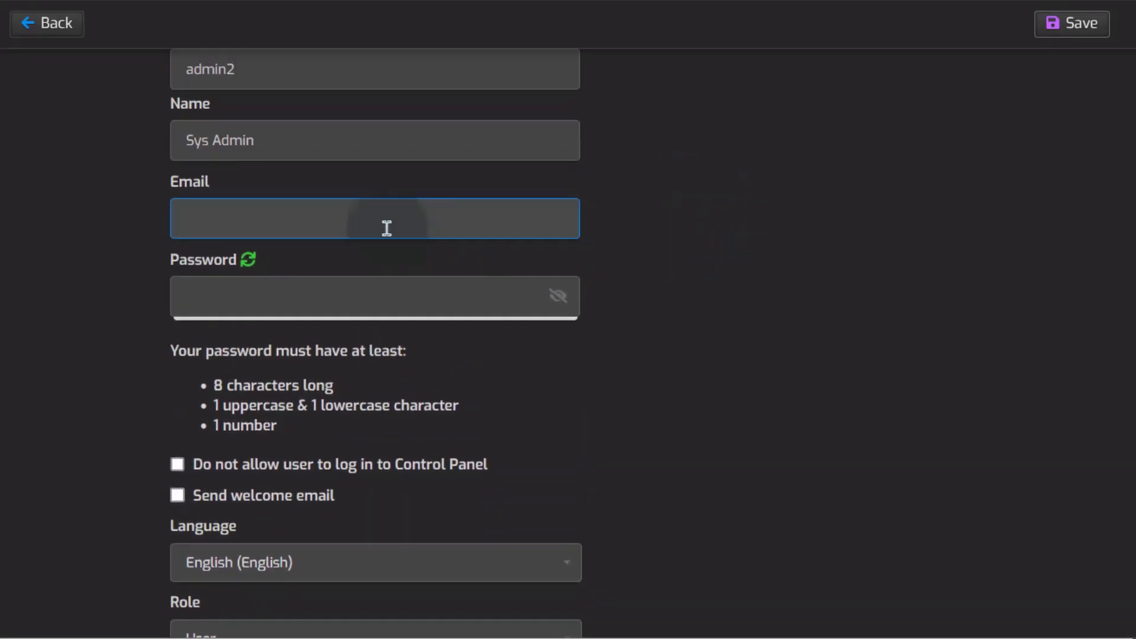
Fill in the new user's contact e-mail address
left_click(250, 214)
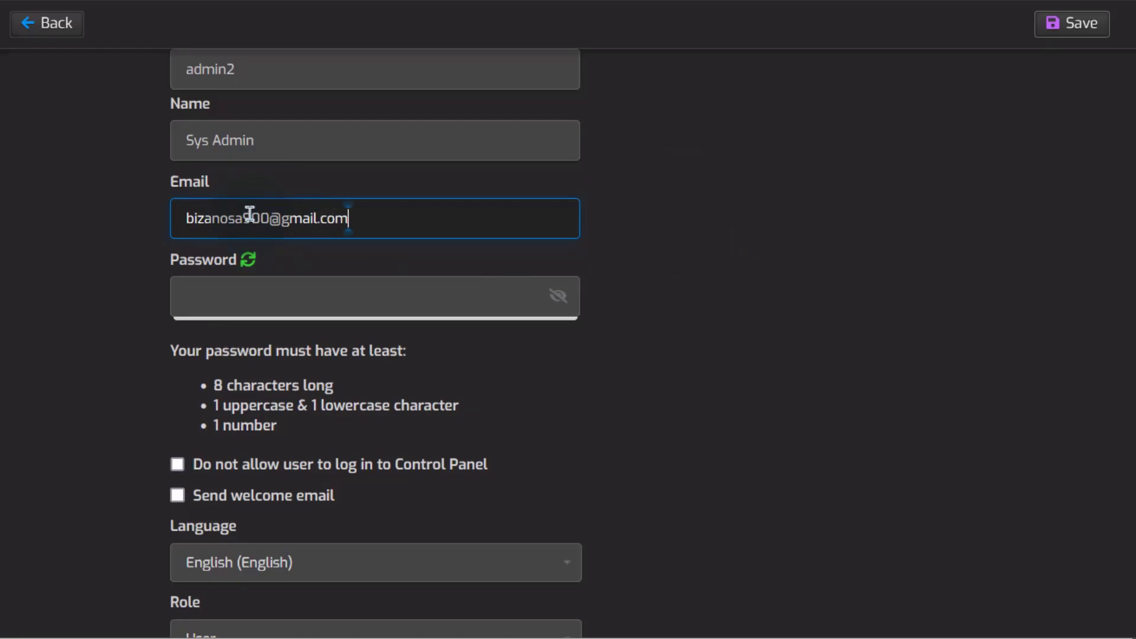
left_click(806, 282)
left_click(288, 296)
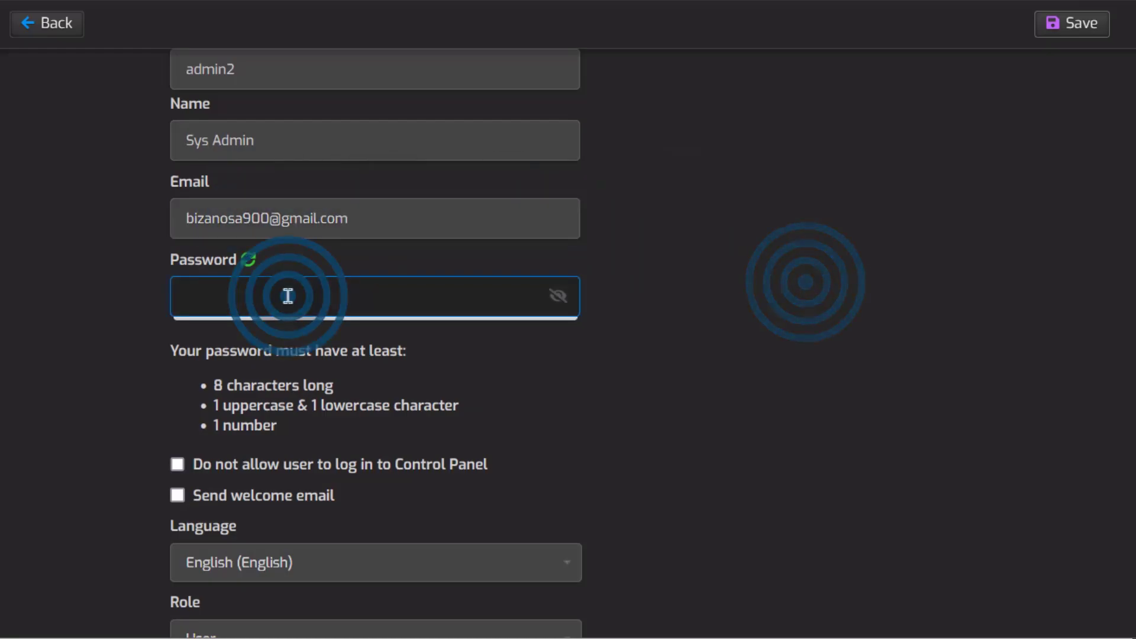
left_click(516, 288)
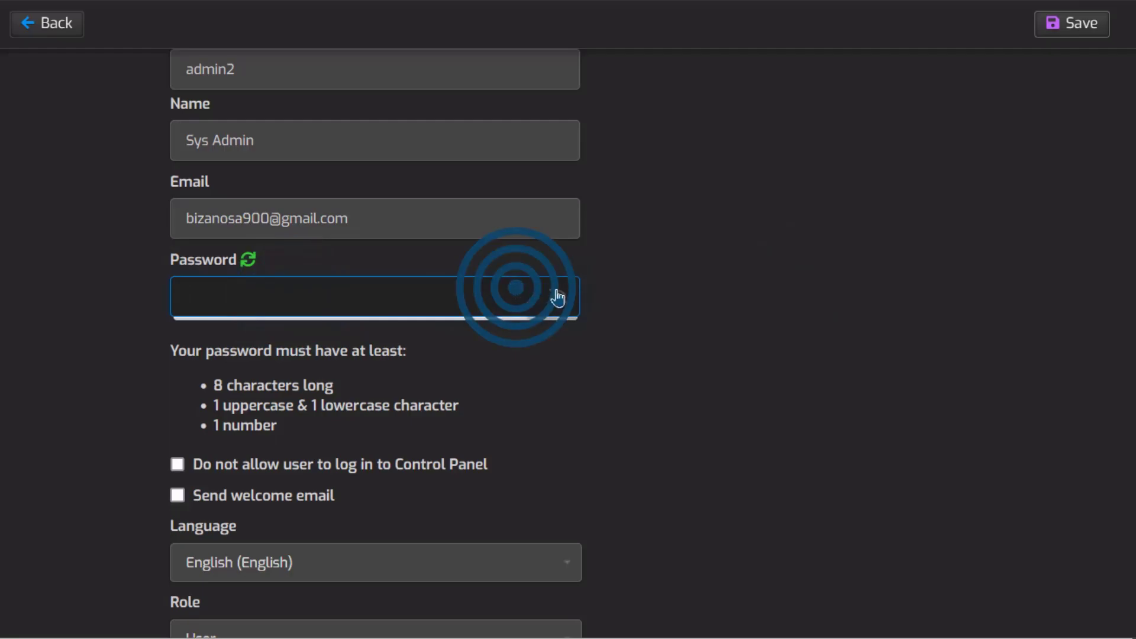
left_click(254, 294)
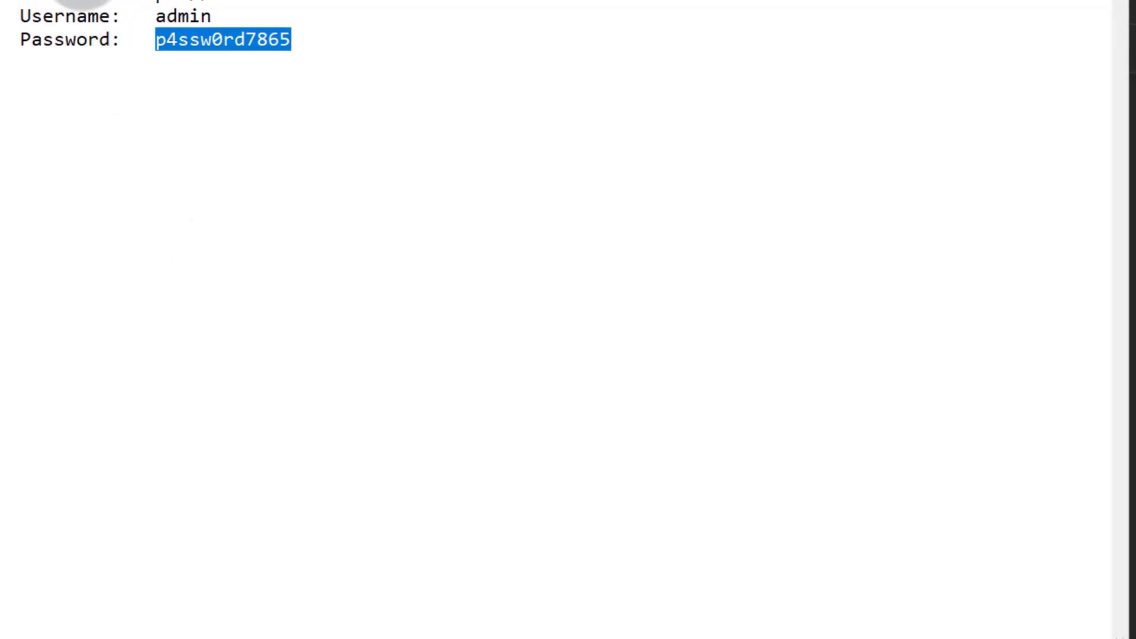
Paste the saved admin password from Notepad into the new user's password field
left_click(74, 5)
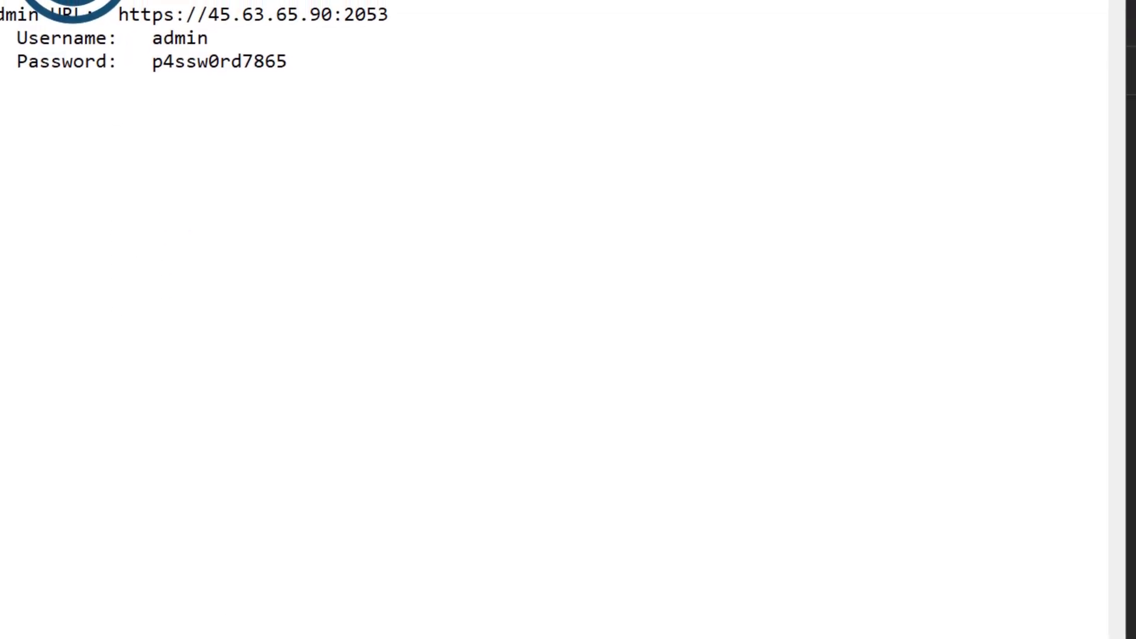
right_click(73, 3)
left_click(118, 20)
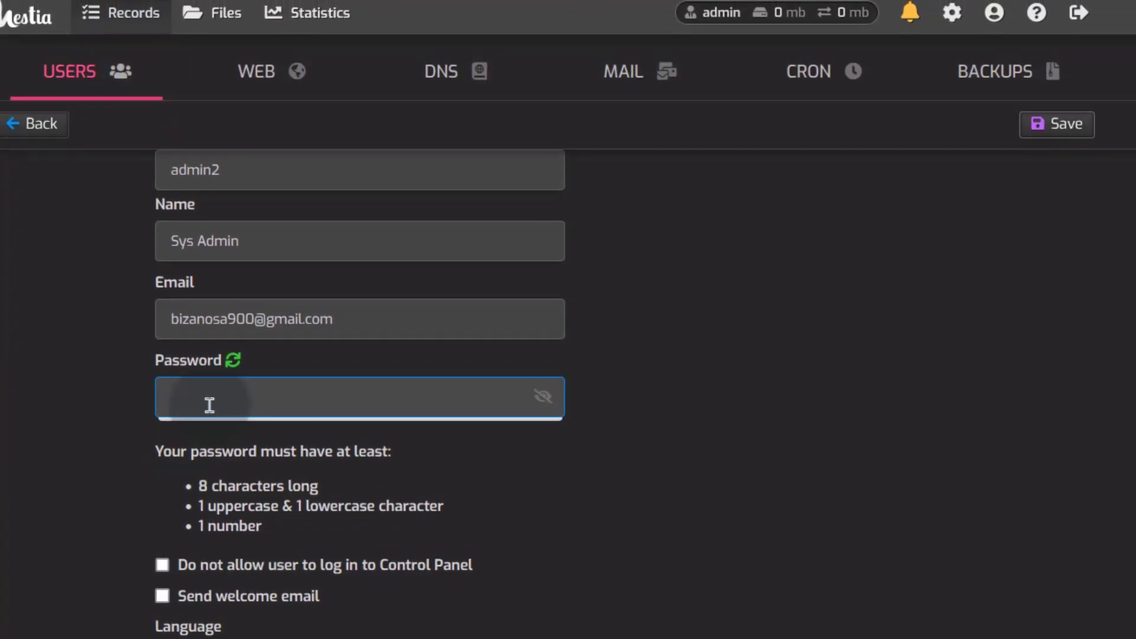
right_click(207, 399)
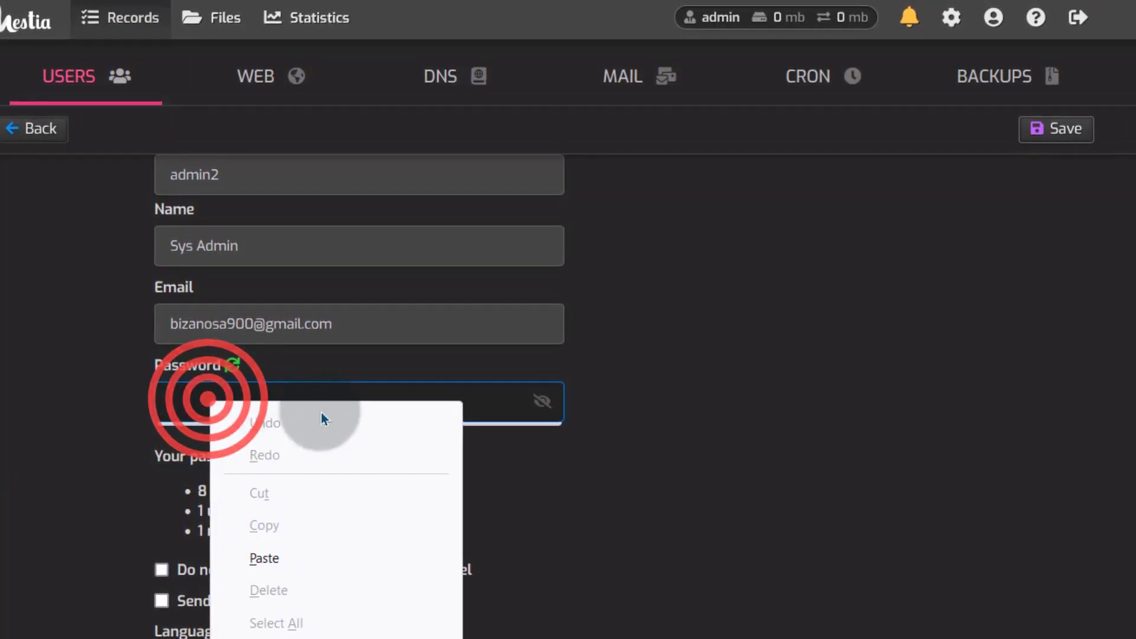
left_click(263, 558)
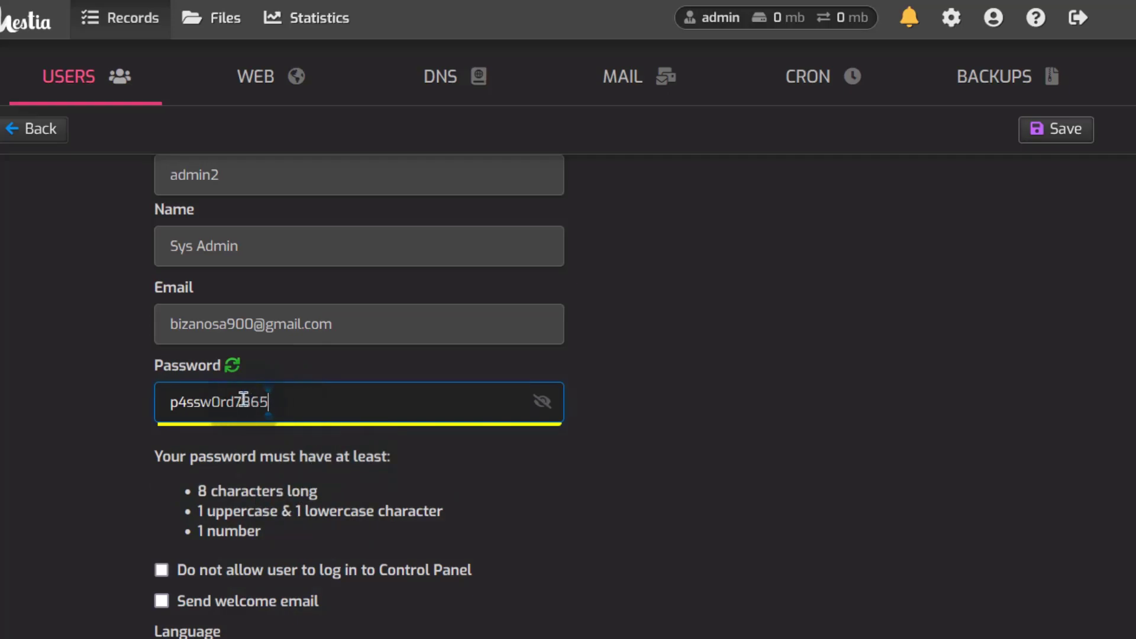
Capitalise the password's first letter to P and select the whole password
left_click(177, 397)
key("BackSpace")
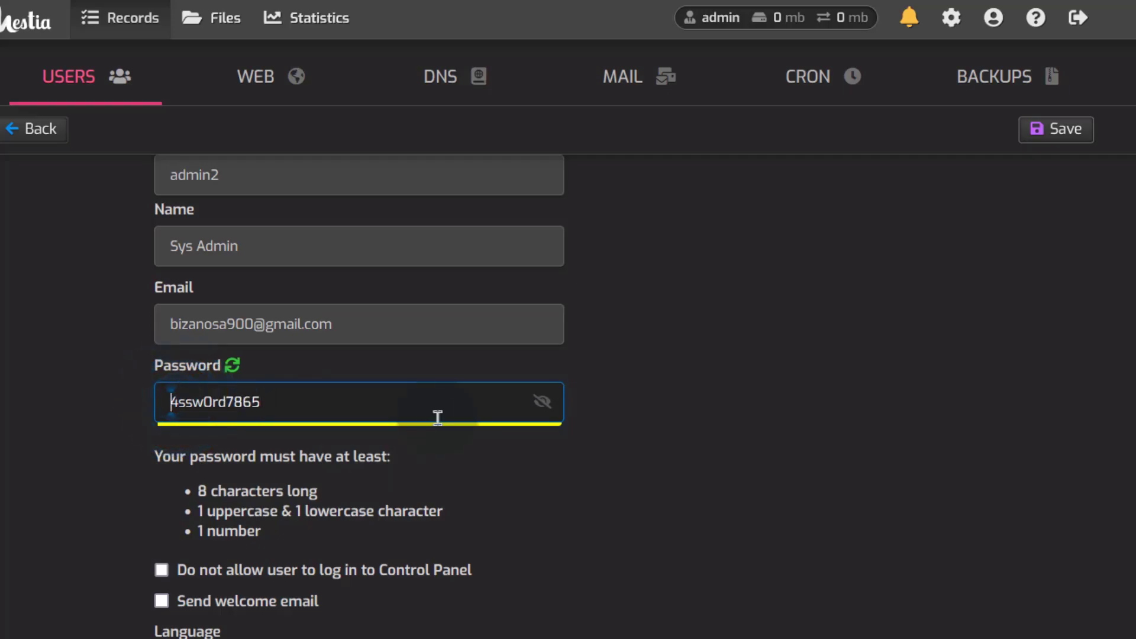
type("P")
key("ctrl+a")
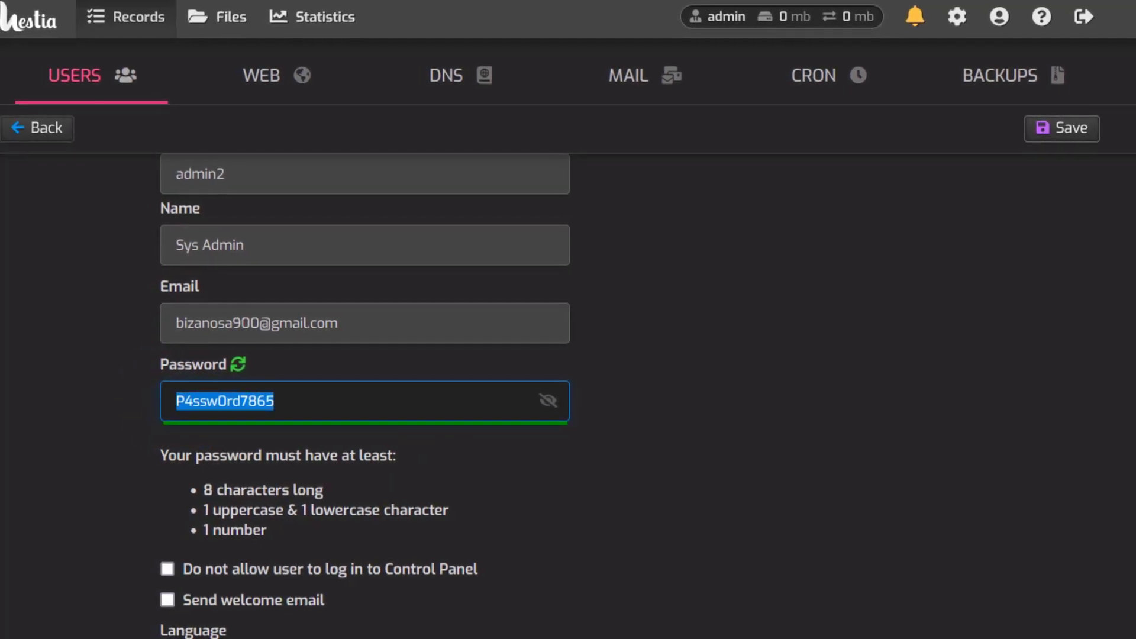
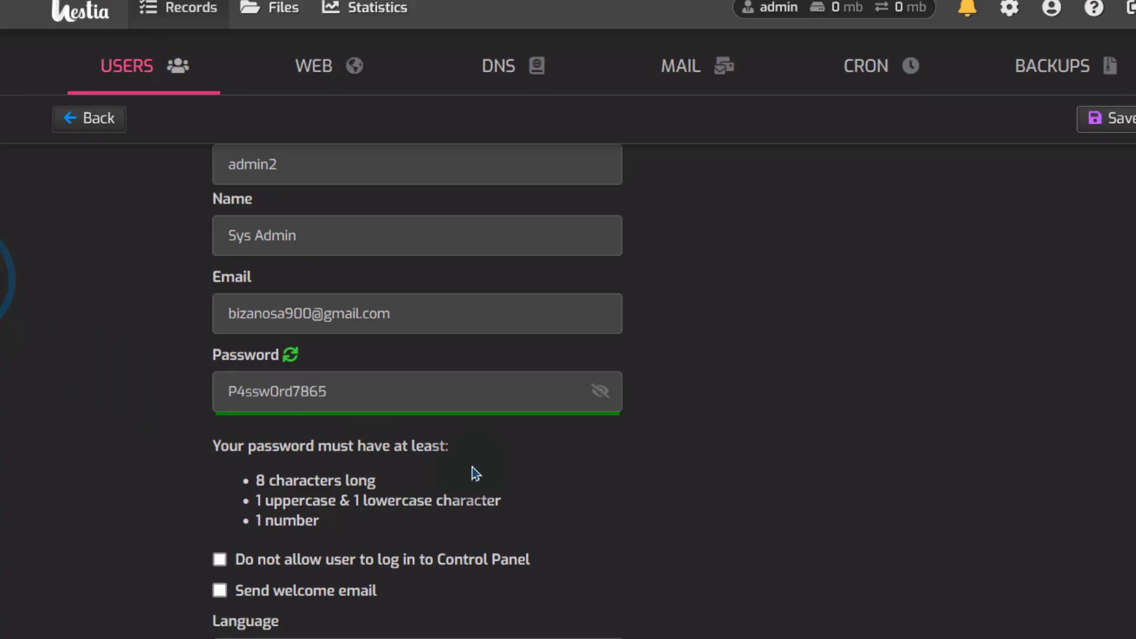
Scroll the admin2 Add User form past the password to the 'Email login credentials to' field
scroll(477, 473, "down", 4)
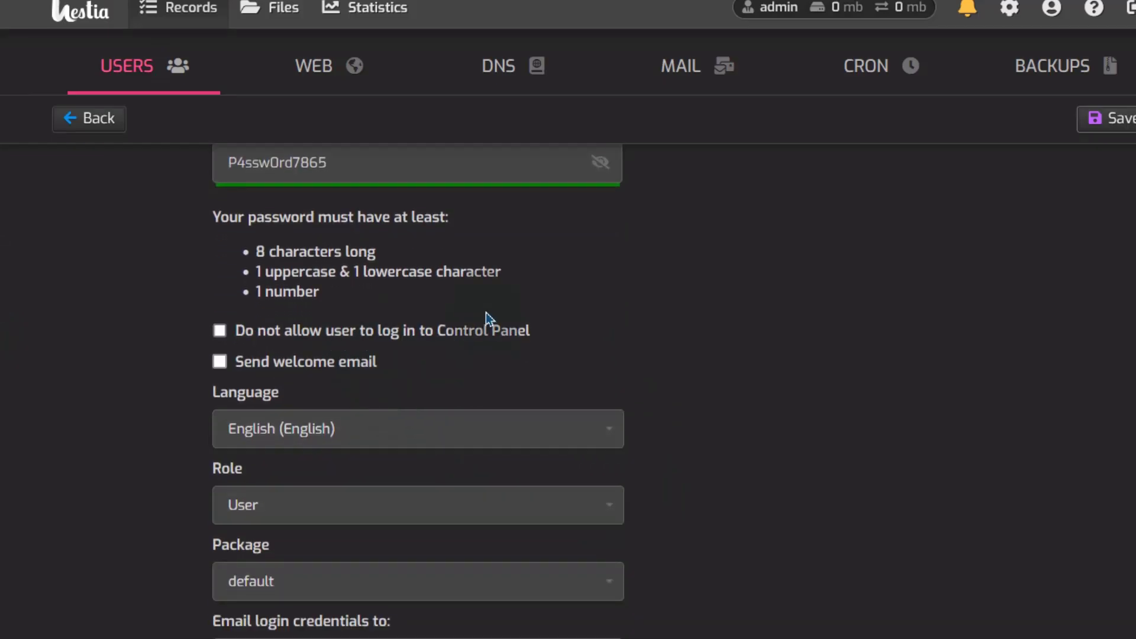
scroll(497, 431, "up", 8)
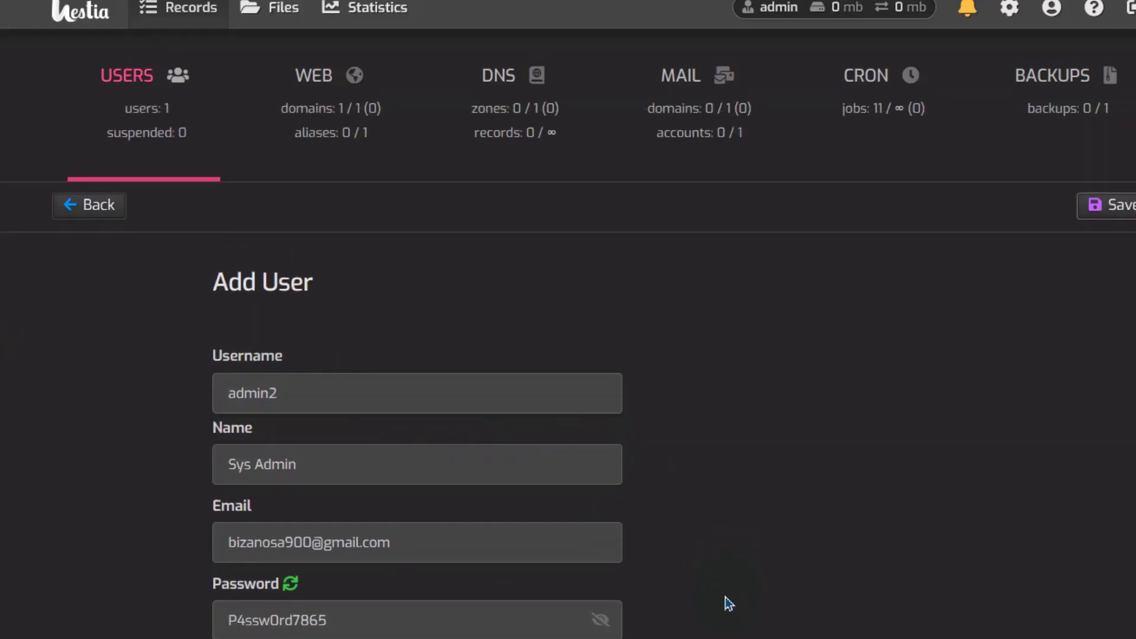
scroll(428, 406, "down", 8)
left_click(338, 611)
left_click(426, 603)
left_click(378, 552)
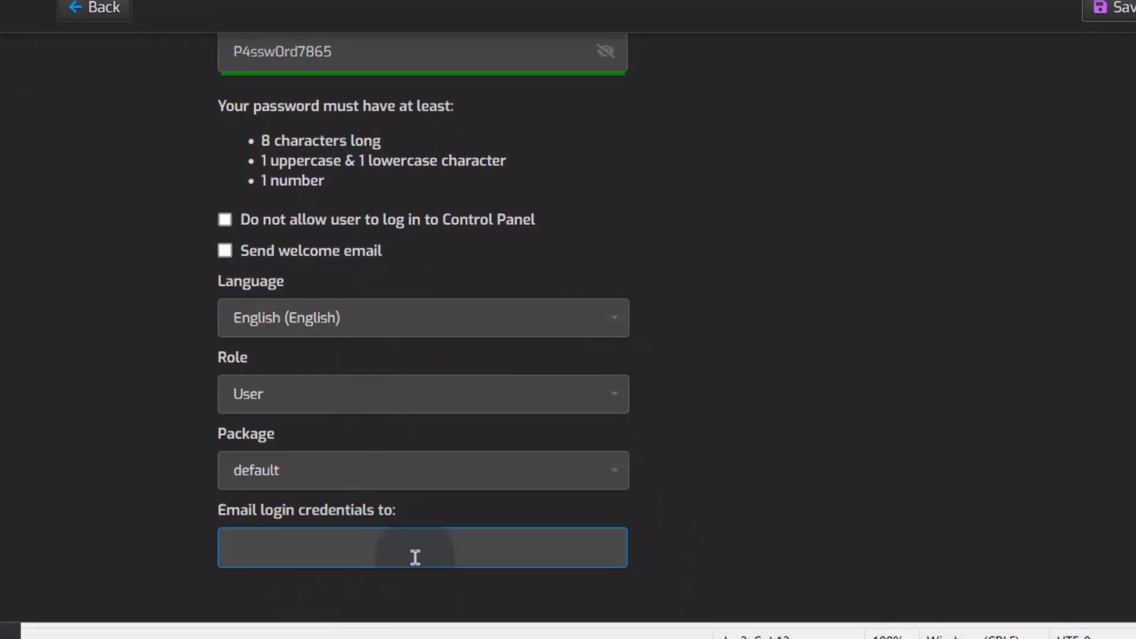
Return to the 'Email login credentials to' field below the password
left_click(573, 332)
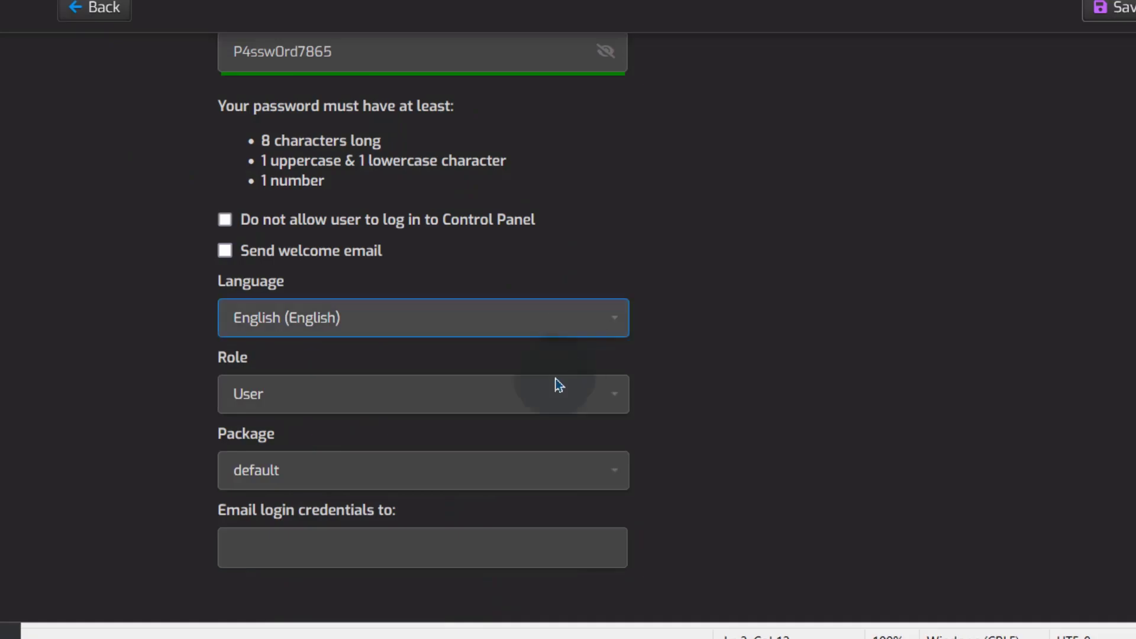
left_click(327, 541)
left_click(416, 589)
left_click(313, 556)
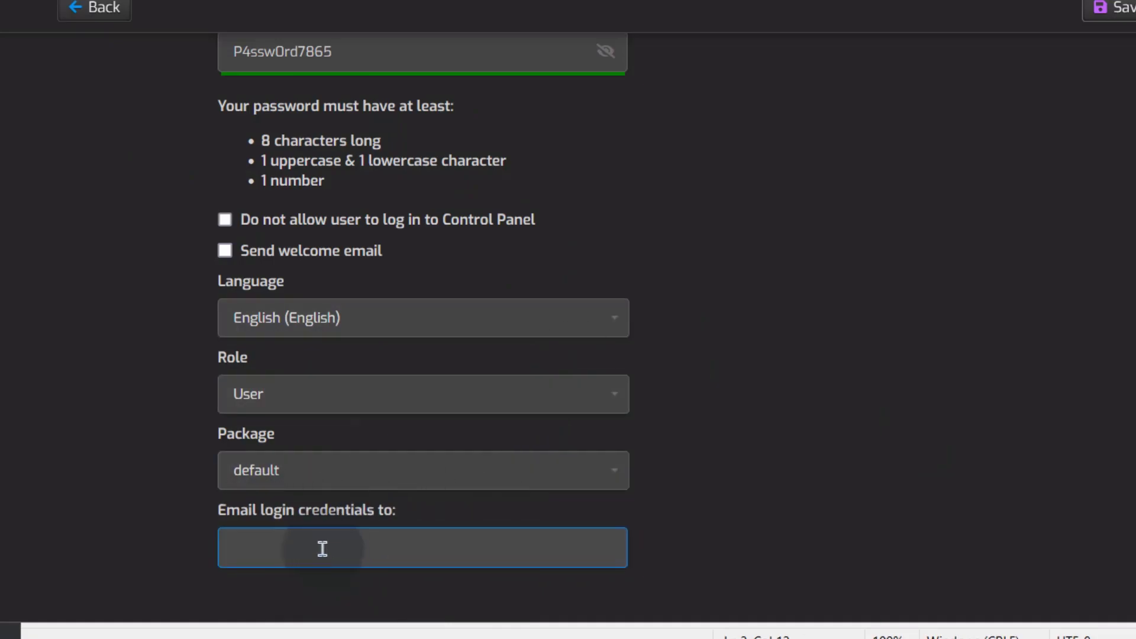
Choose the Administrator role for admin2 and save the new user account
left_click(288, 402)
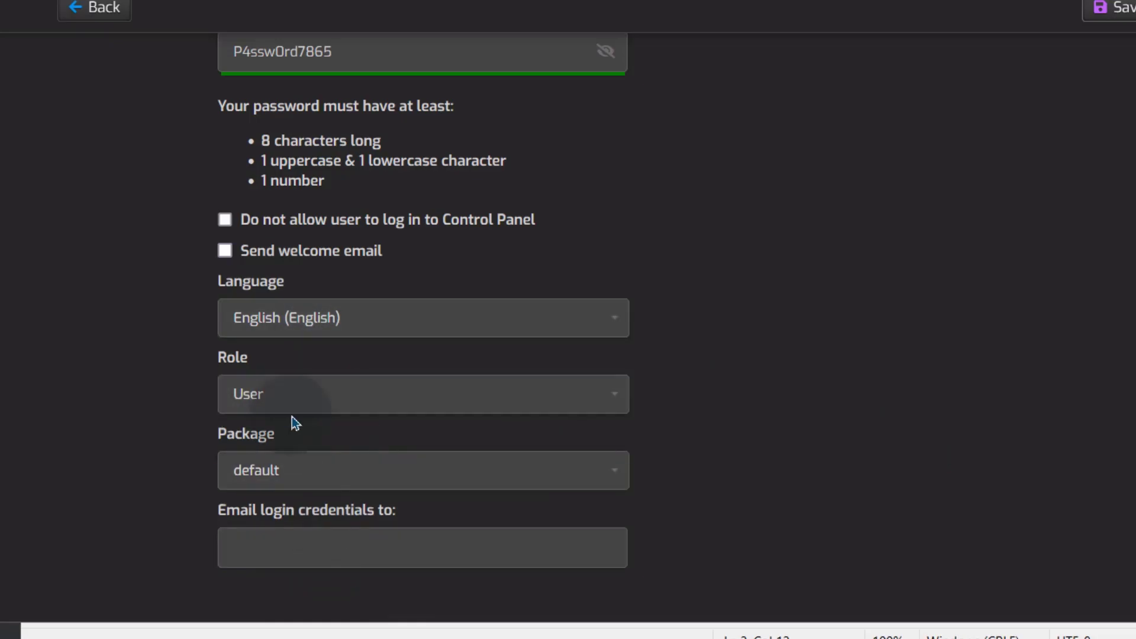
left_click(292, 402)
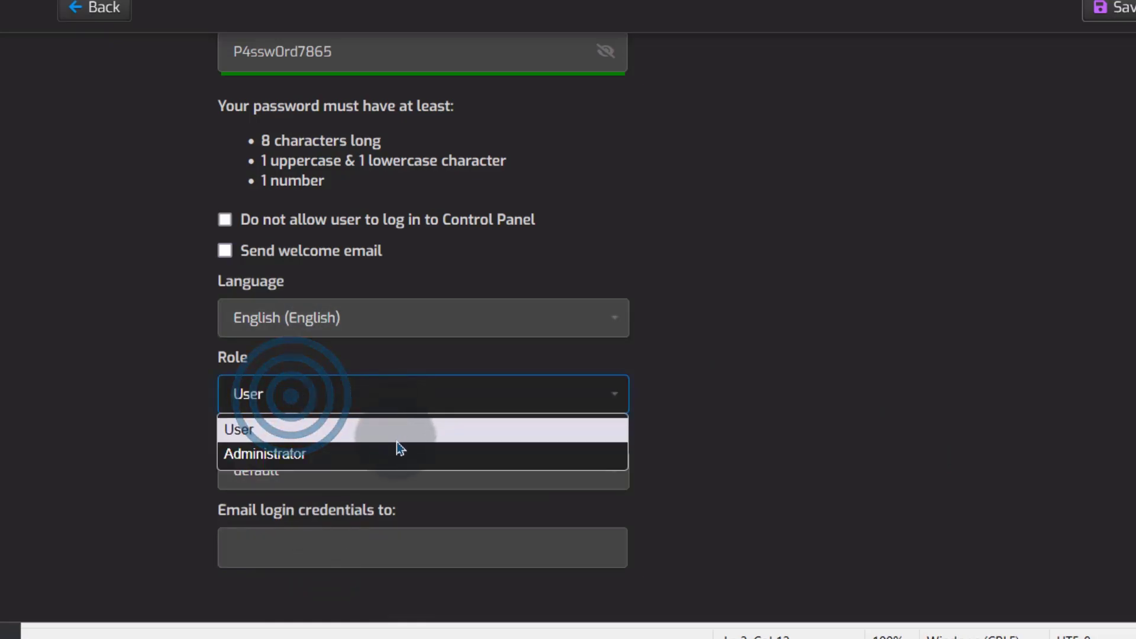
left_click(304, 451)
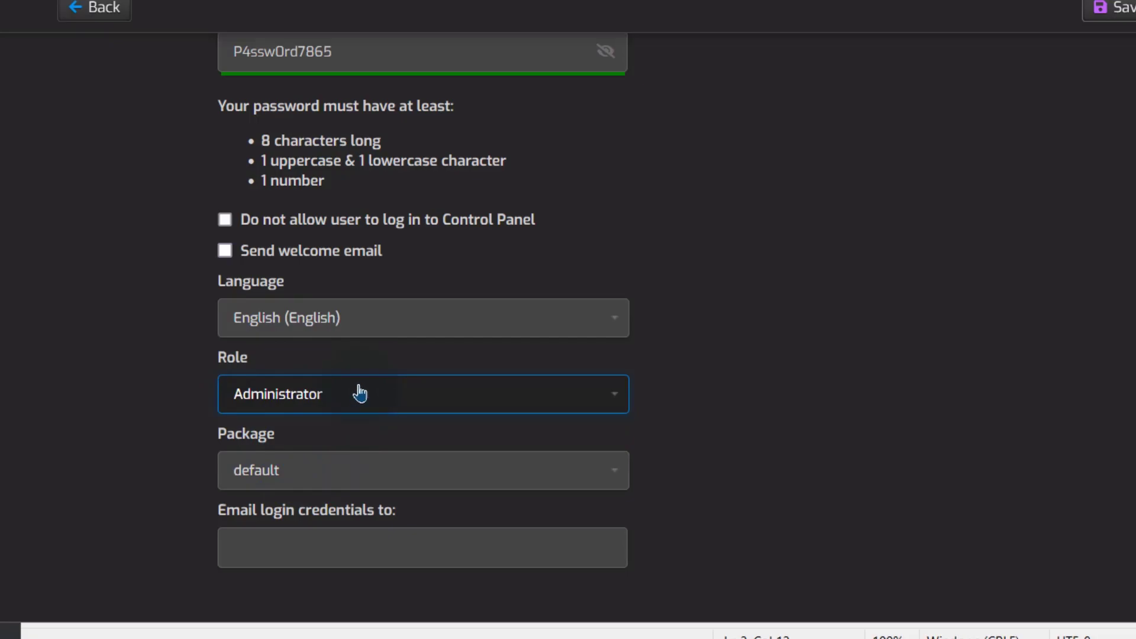
left_click(291, 397)
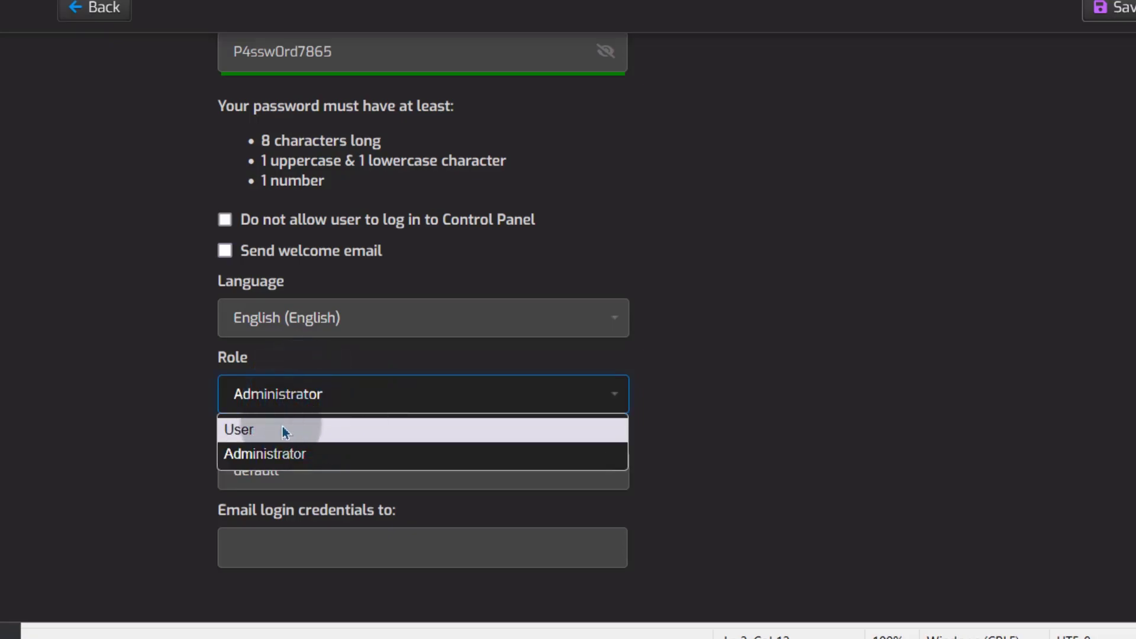
left_click(740, 396)
left_click(461, 528)
scroll(938, 312, "up", 8)
left_click(1113, 89)
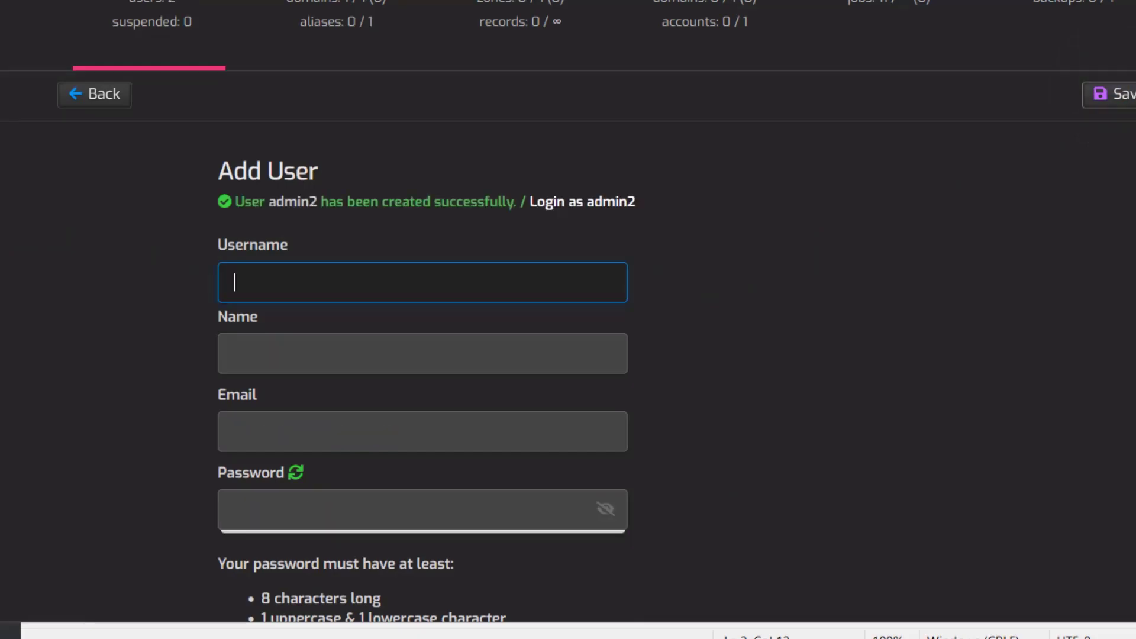
From the Users list, log in as admin2 to reach its empty web domains list
scroll(710, 233, "down", 7)
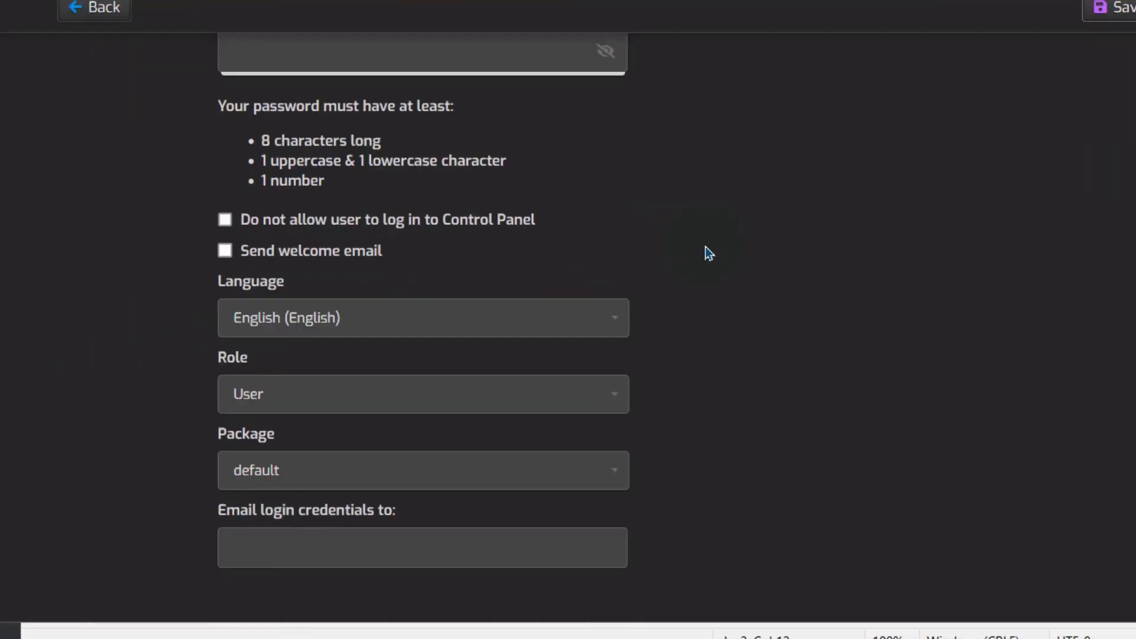
scroll(695, 266, "up", 8)
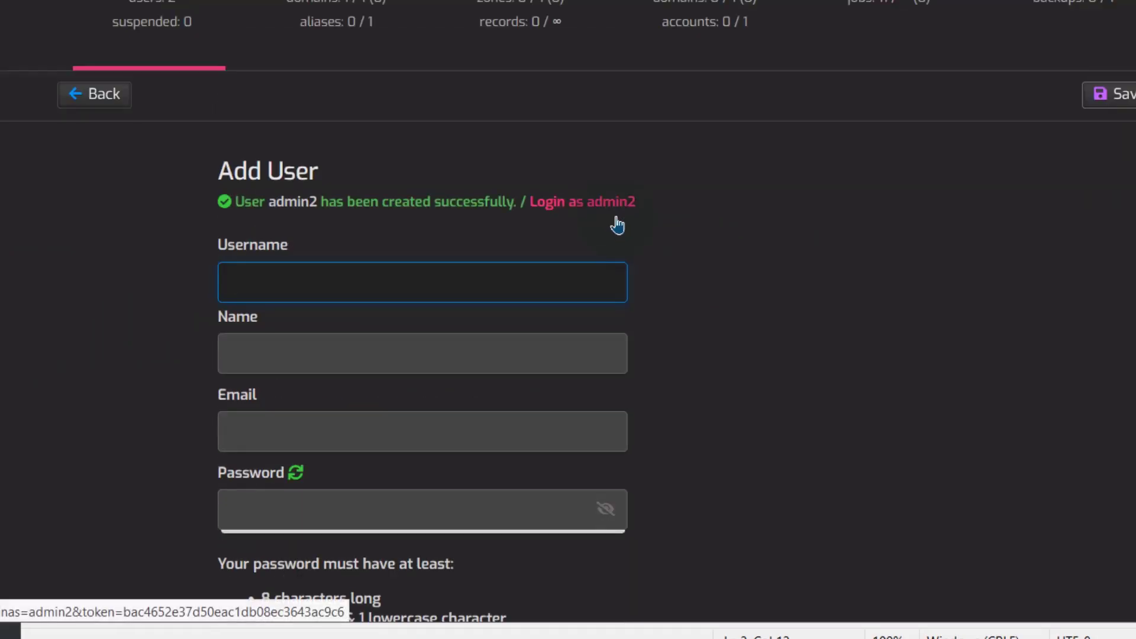
left_click(138, 3)
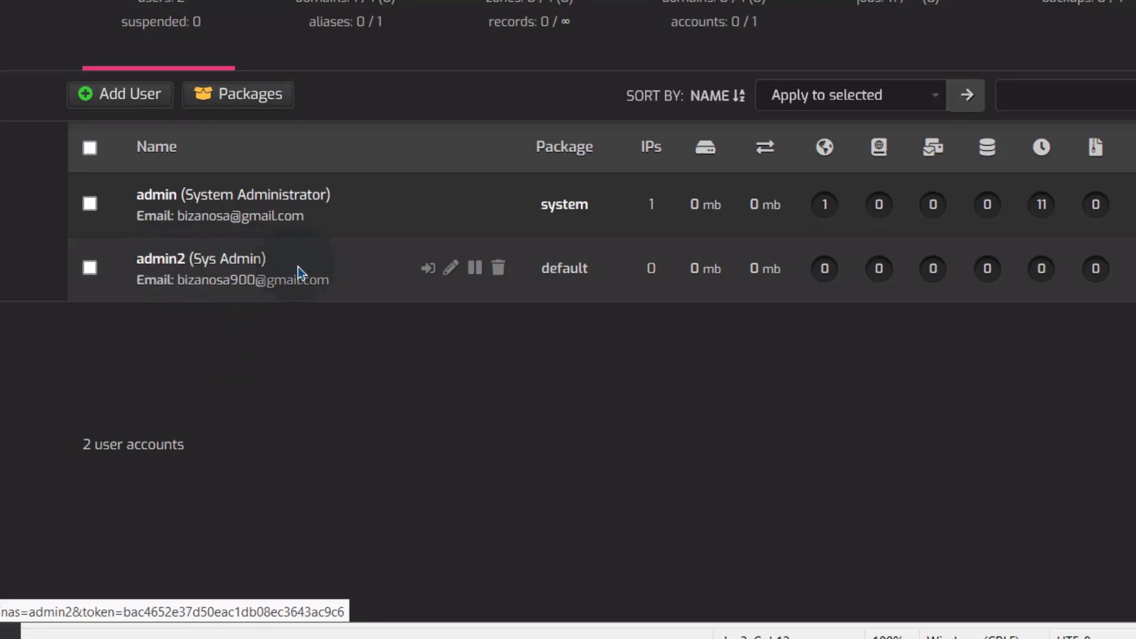
left_click(428, 269)
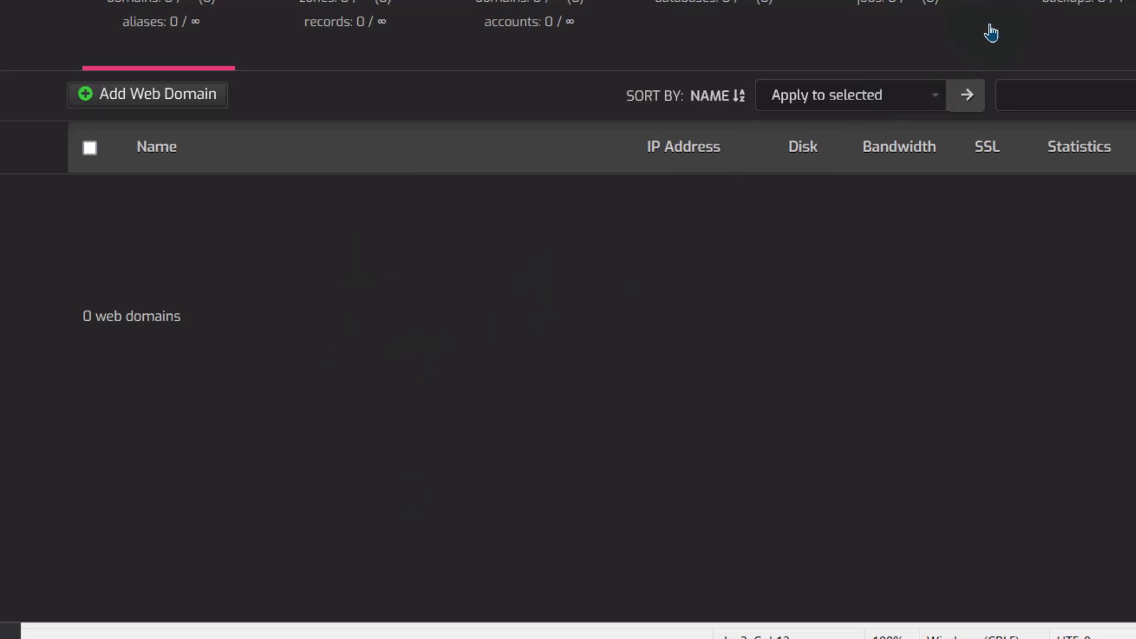
Tick 'Enable two-factor authentication' in admin2's account settings and save the changes
left_click(1029, 23)
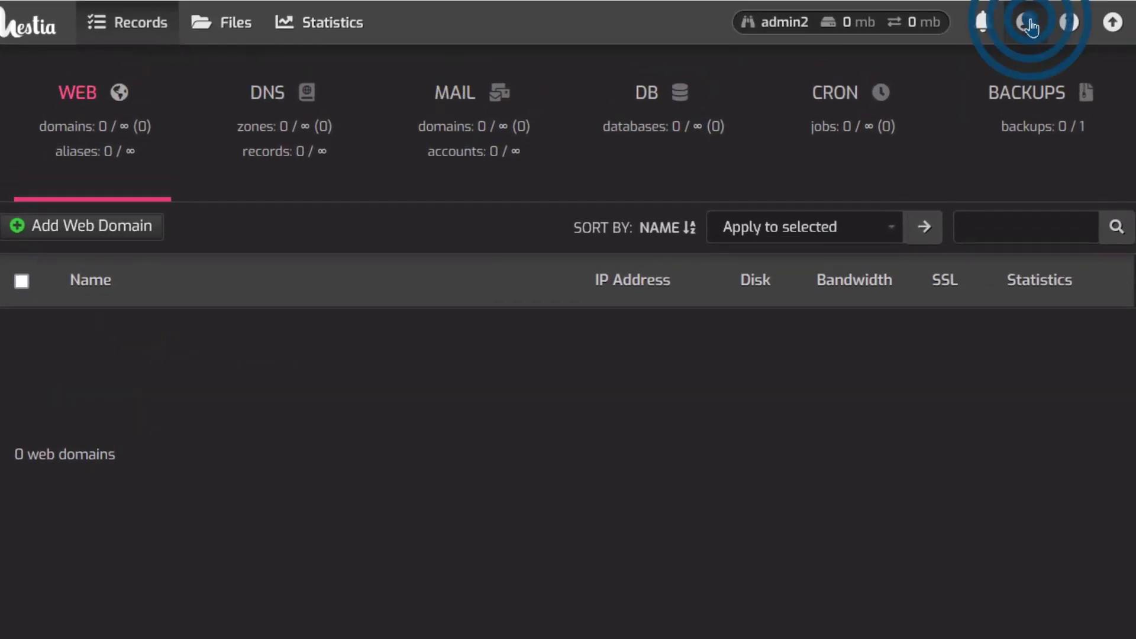
scroll(703, 335, "down", 5)
scroll(182, 329, "up", 5)
scroll(743, 487, "down", 5)
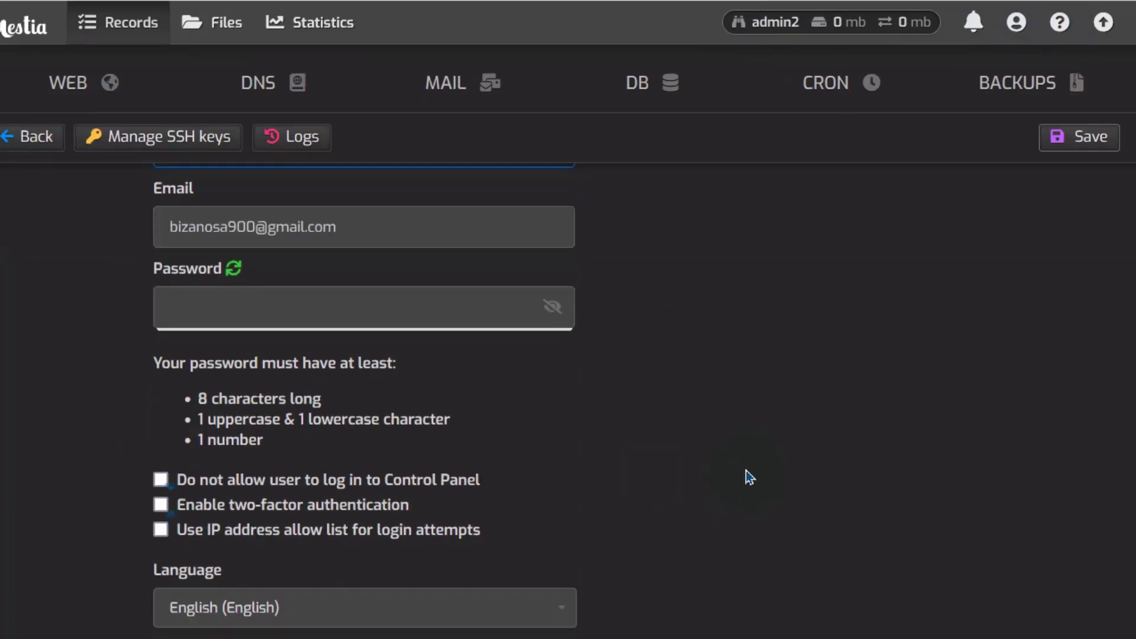
scroll(750, 477, "down", 4)
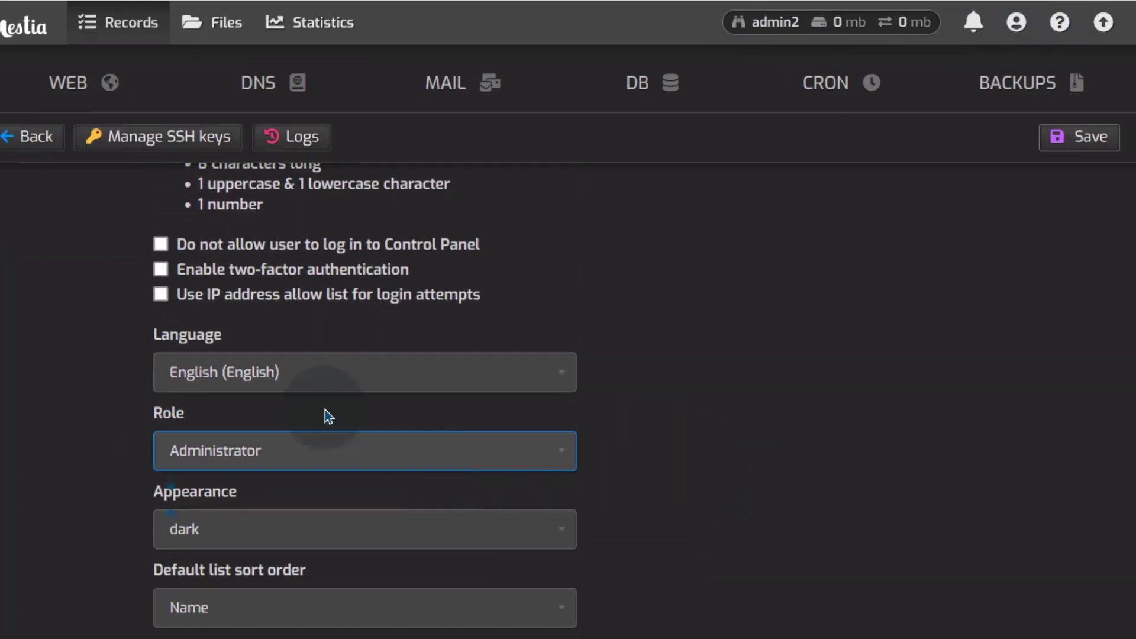
left_click(160, 274)
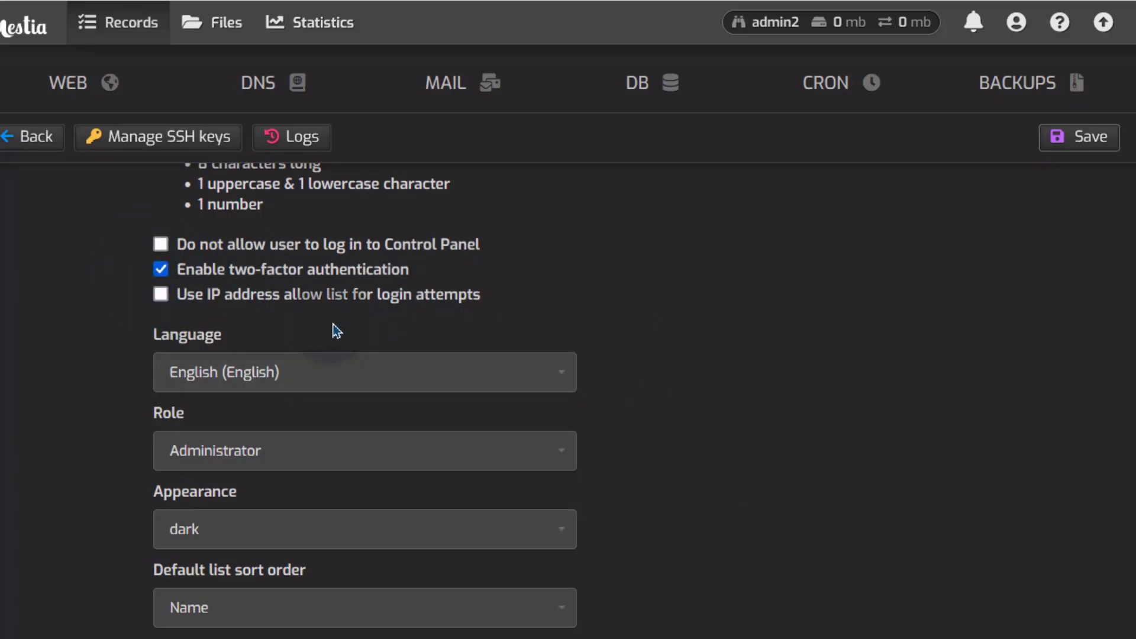
left_click(234, 272)
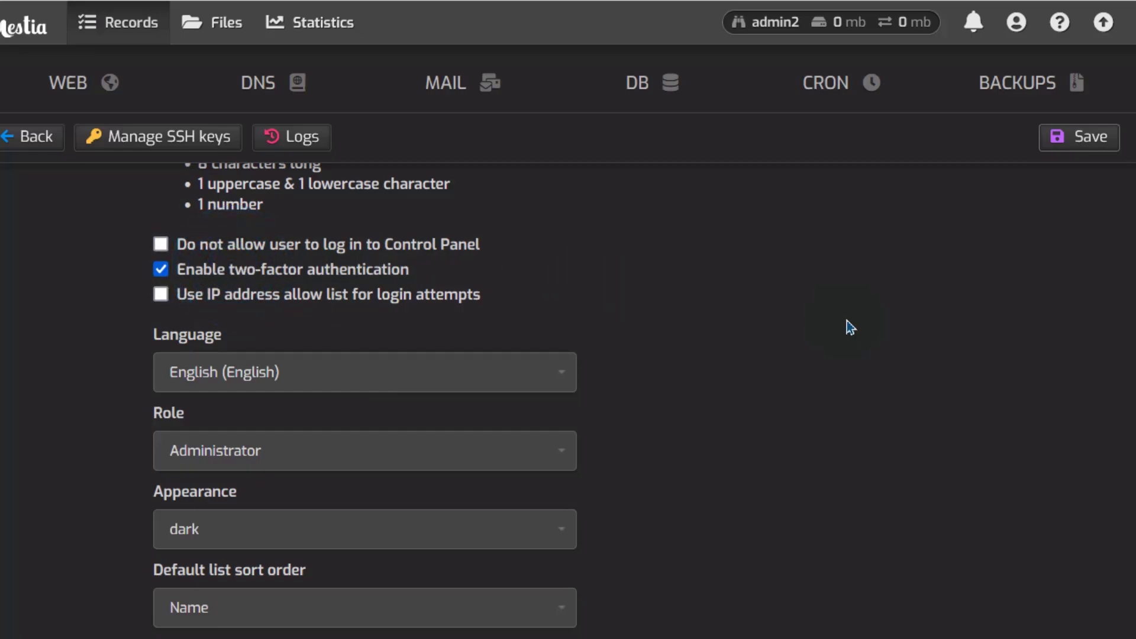
scroll(899, 317, "up", 2)
left_click(1088, 140)
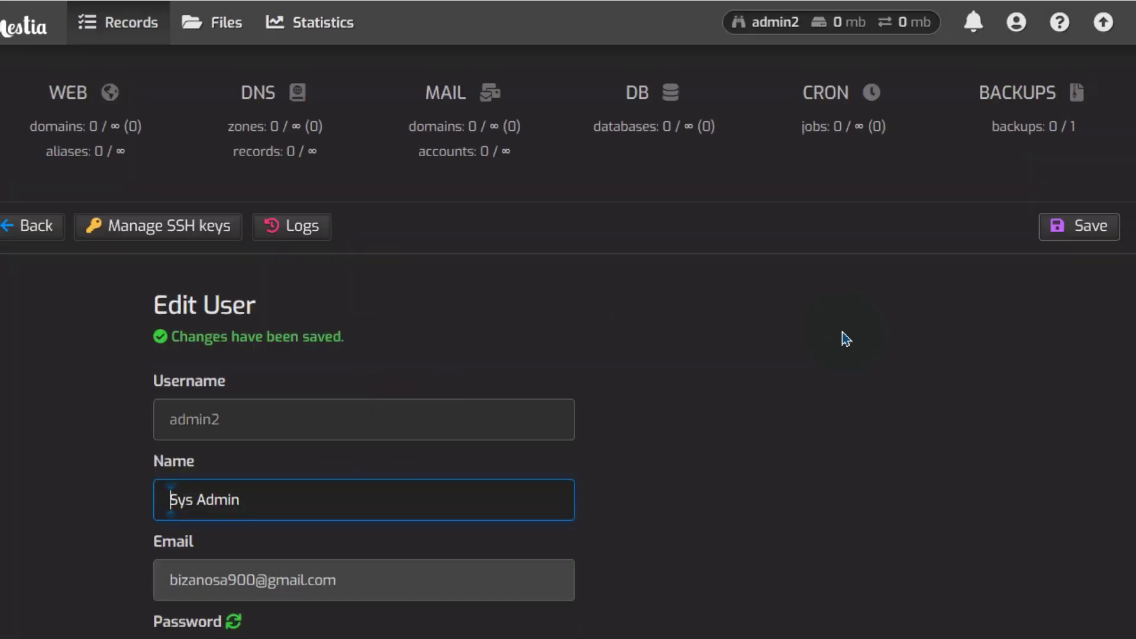
Save admin2's account settings again
scroll(622, 390, "down", 10)
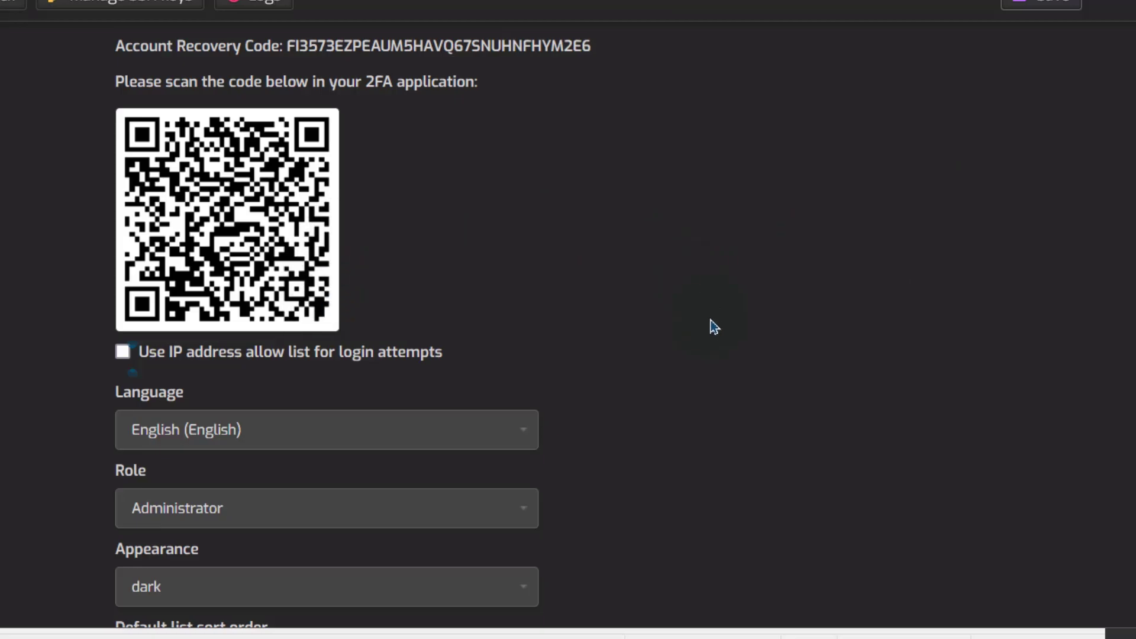
scroll(712, 329, "down", 5)
scroll(691, 319, "up", 8)
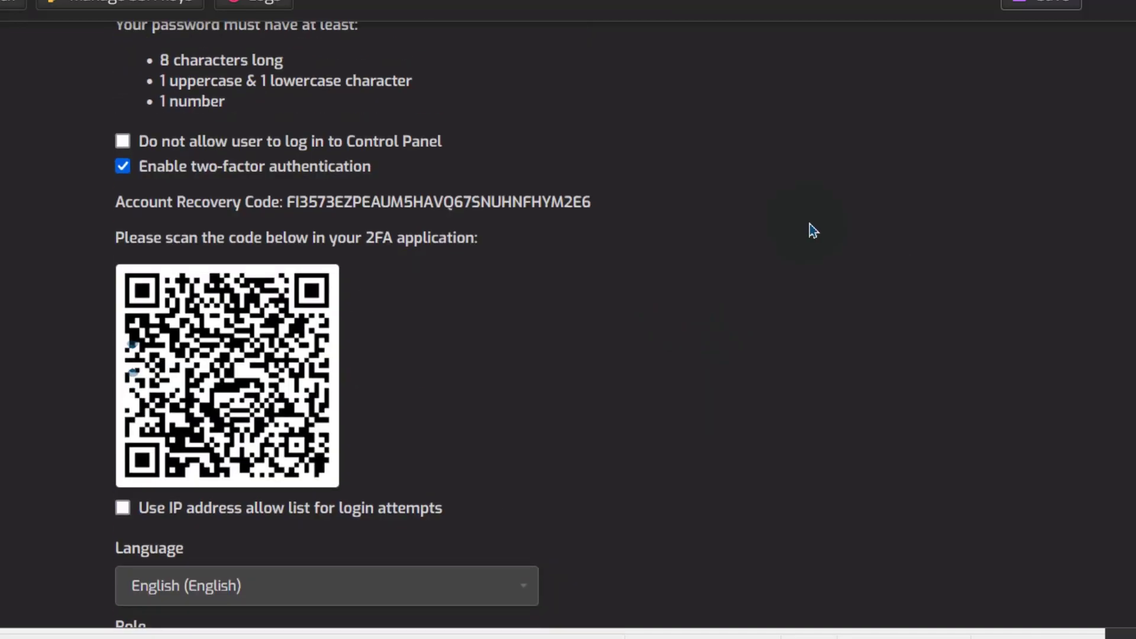
scroll(530, 290, "down", 8)
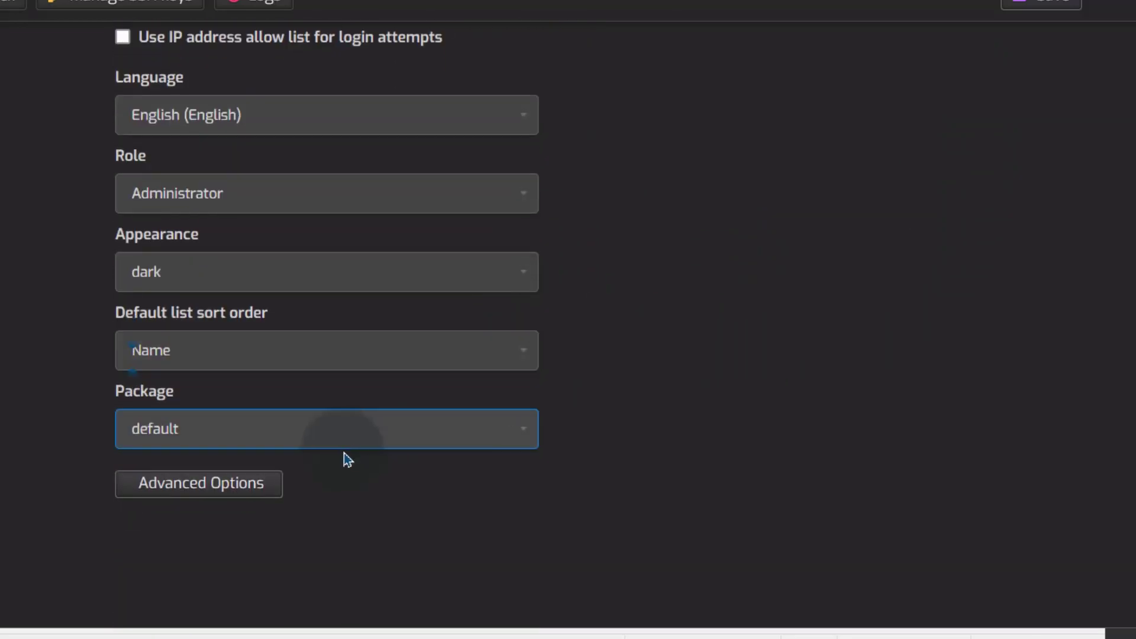
scroll(819, 283, "up", 5)
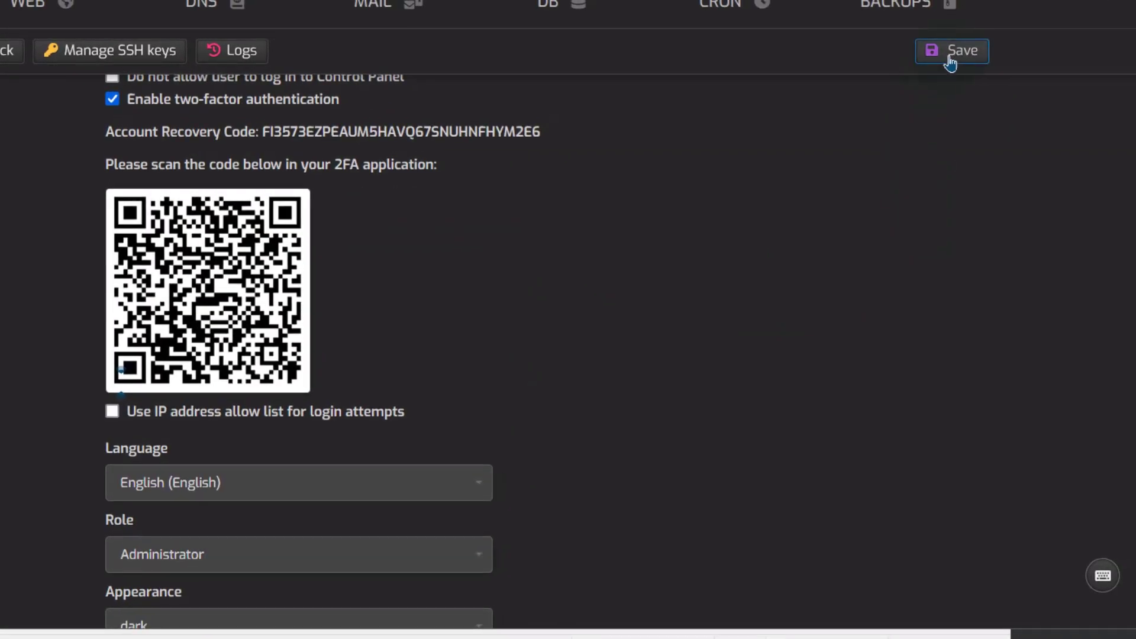
left_click(980, 35)
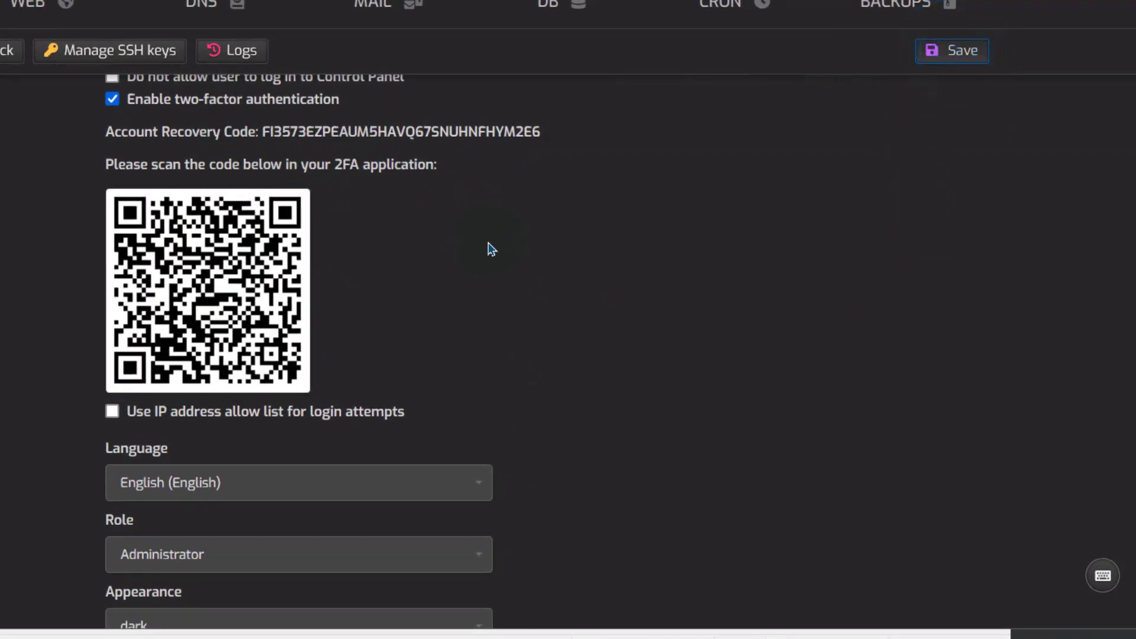
Select the two-factor Account Recovery Code shown above the QR code
scroll(608, 449, "down", 9)
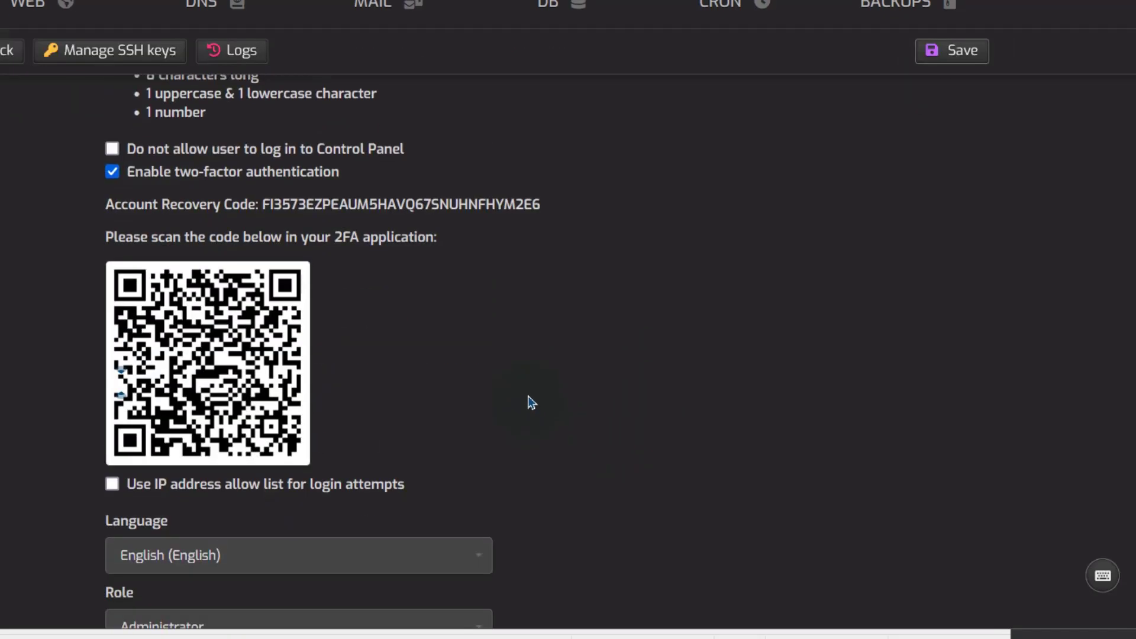
left_click_drag(262, 204, 547, 203)
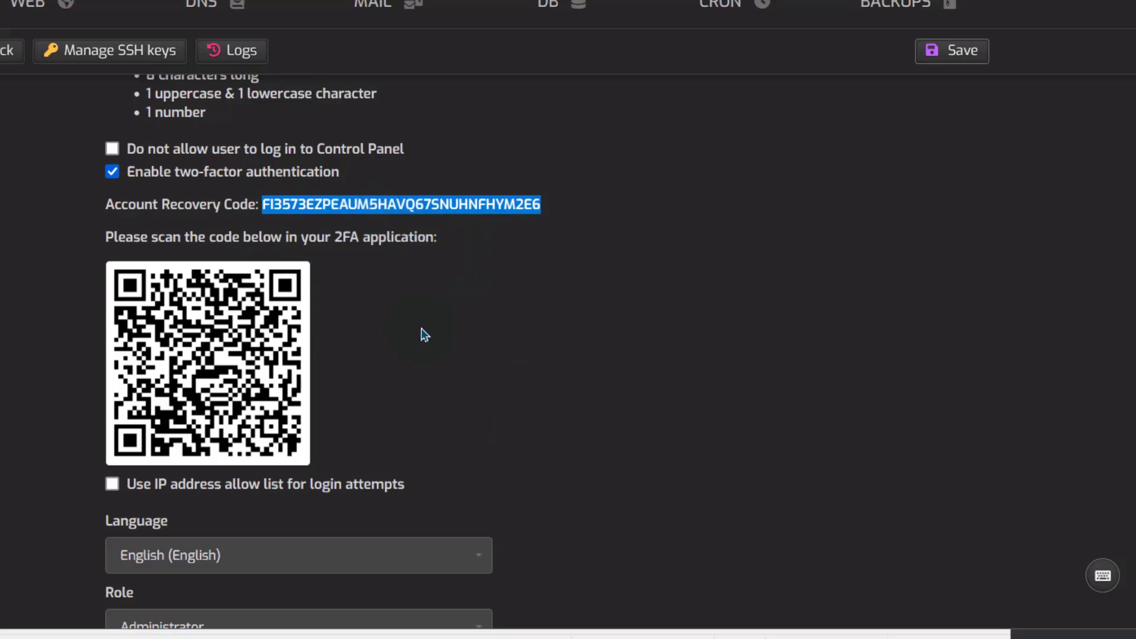
scroll(436, 332, "down", 6)
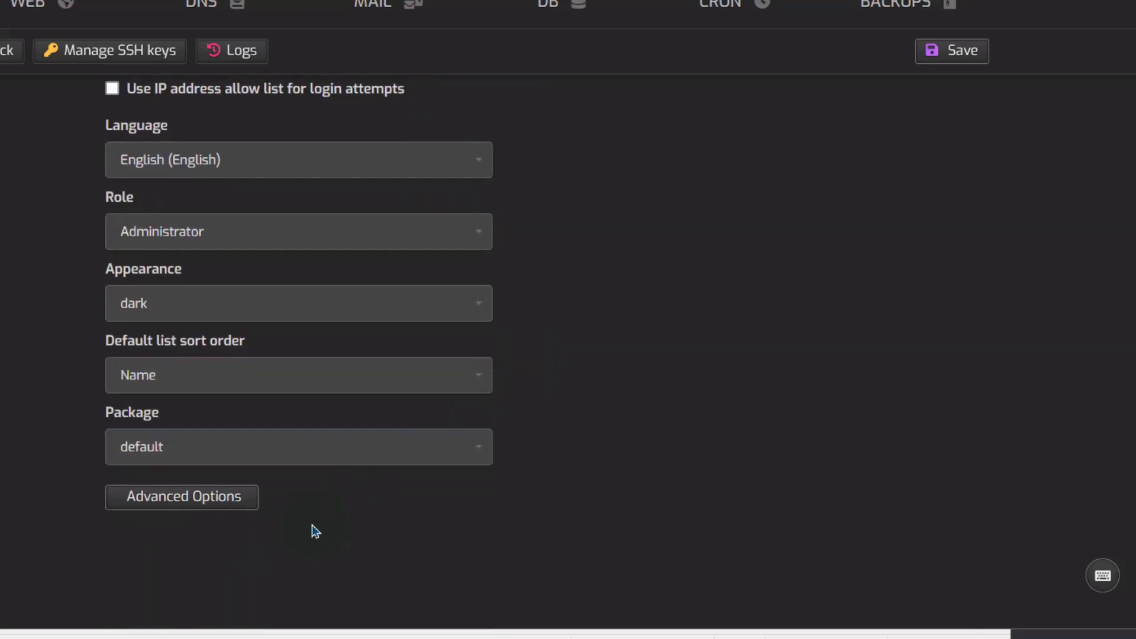
left_click(203, 496)
scroll(230, 284, "down", 5)
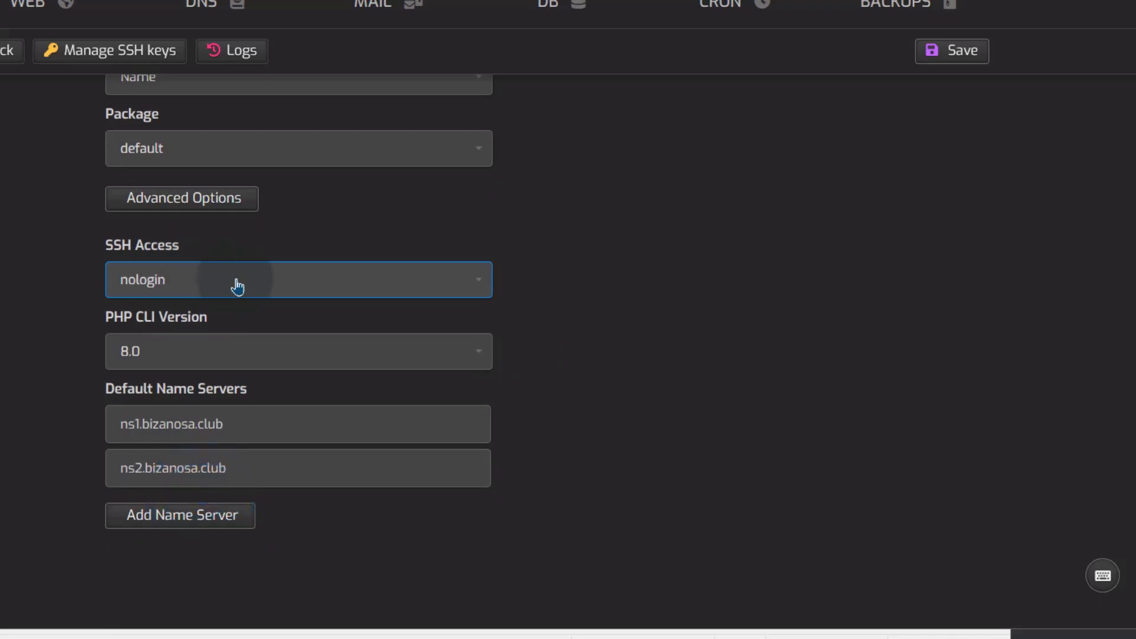
left_click(185, 284)
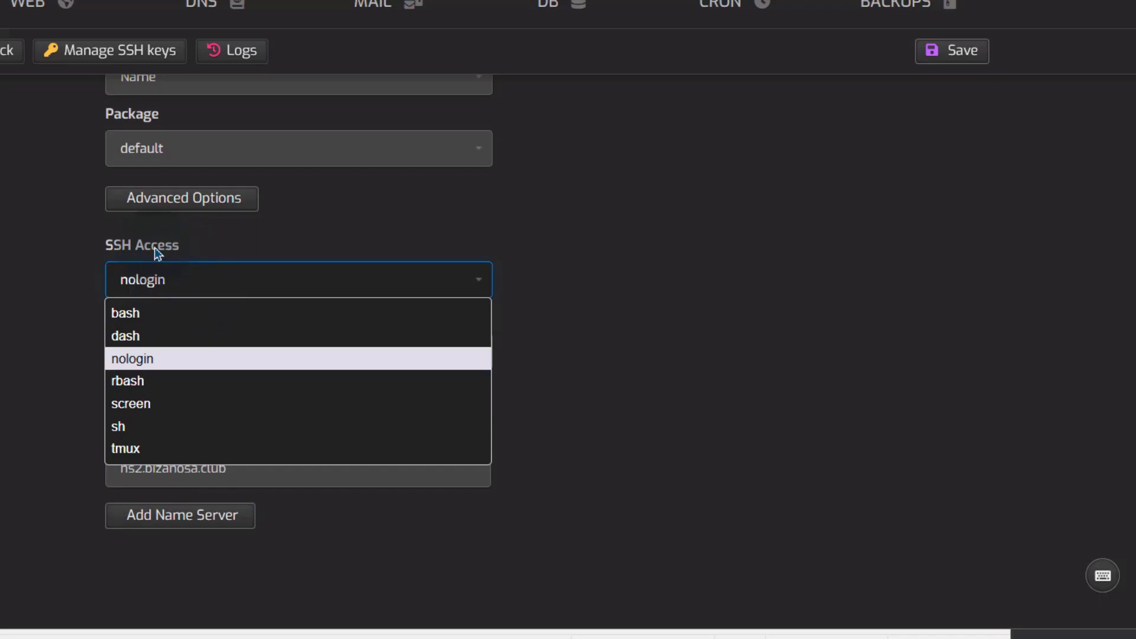
left_click(145, 311)
left_click(185, 279)
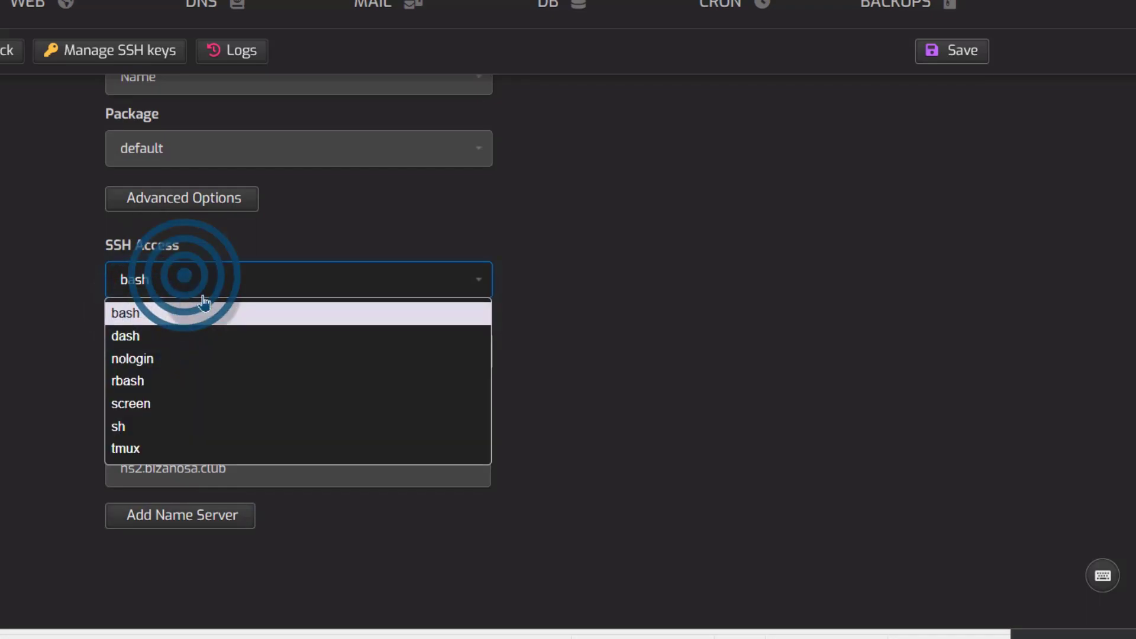
left_click(161, 363)
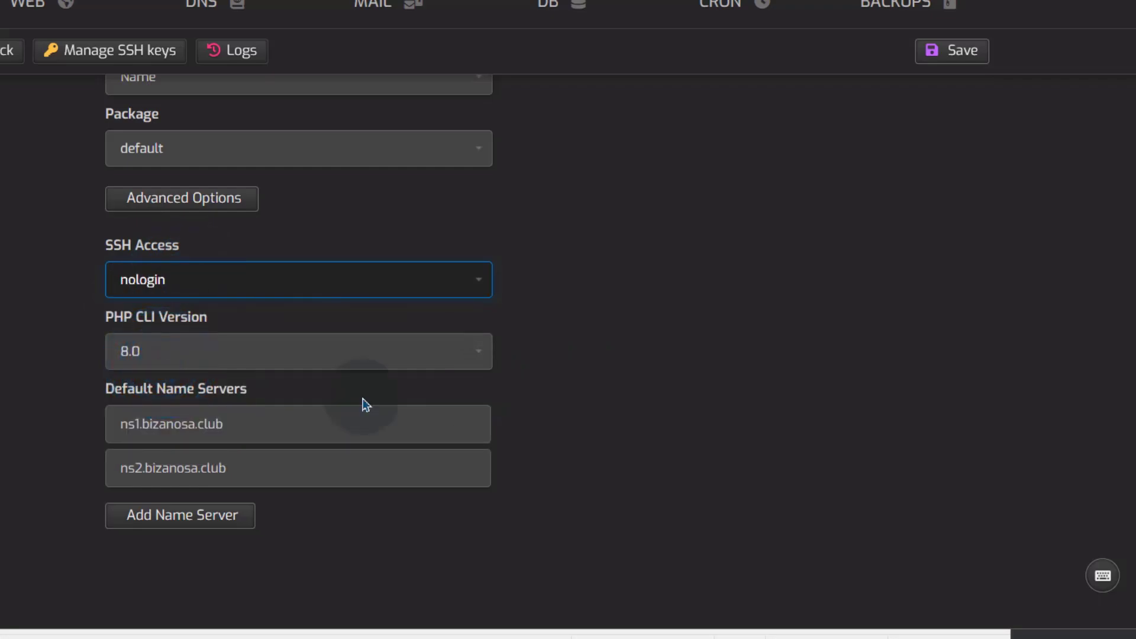
left_click(206, 356)
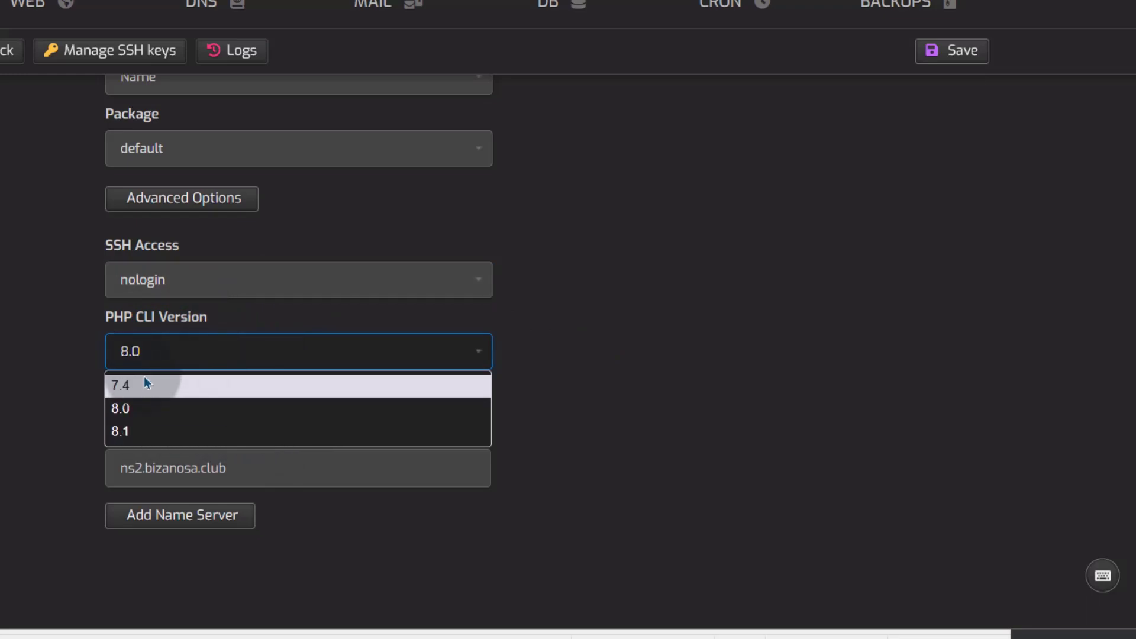
left_click(616, 368)
left_click(255, 454)
left_click_drag(238, 414, 69, 416)
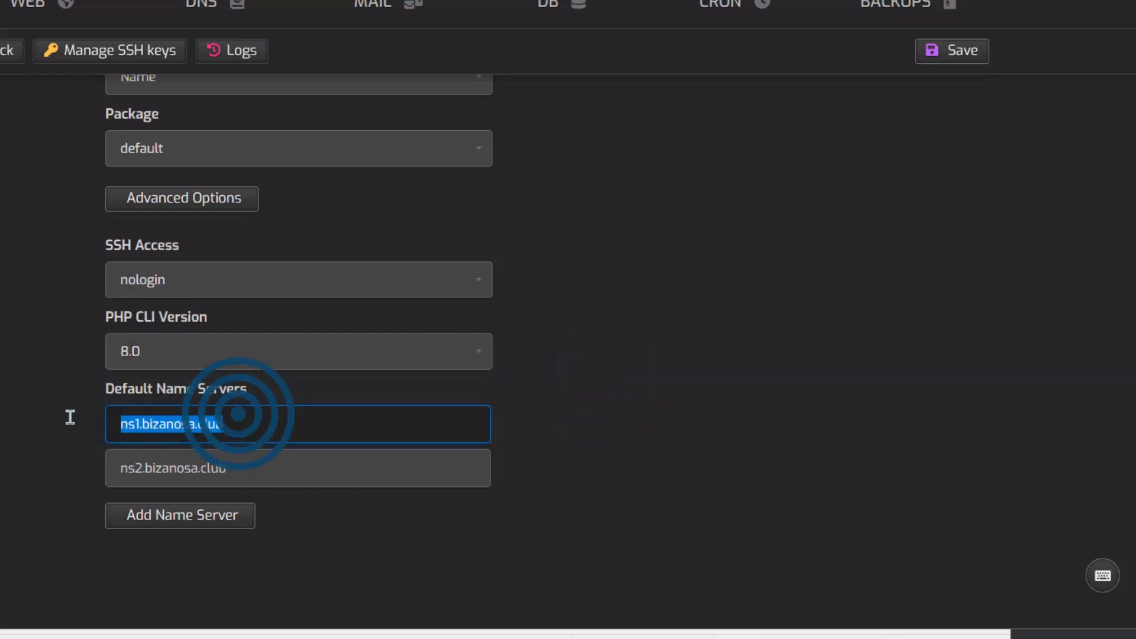
left_click_drag(236, 461, 48, 445)
scroll(656, 383, "up", 8)
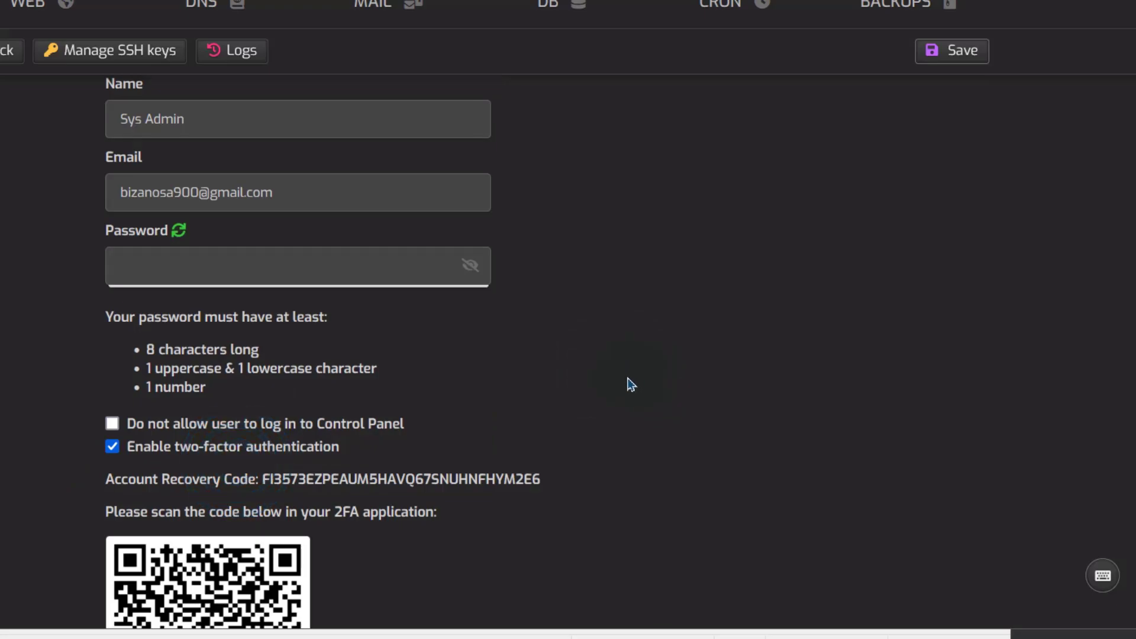
scroll(513, 415, "down", 2)
scroll(513, 421, "down", 12)
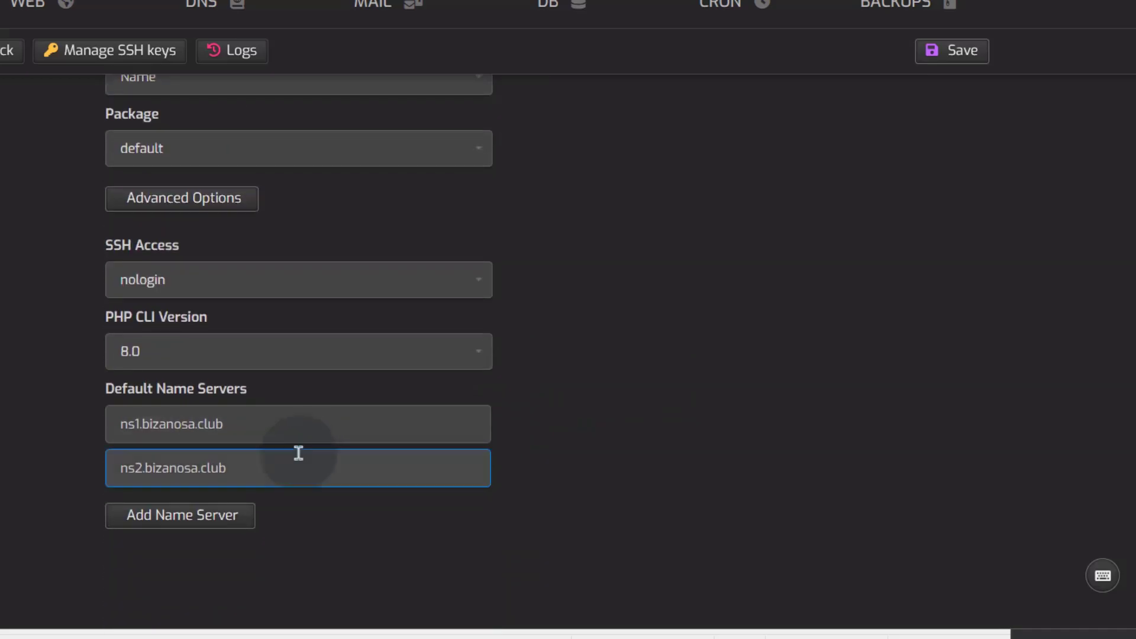
left_click_drag(236, 424, 148, 419)
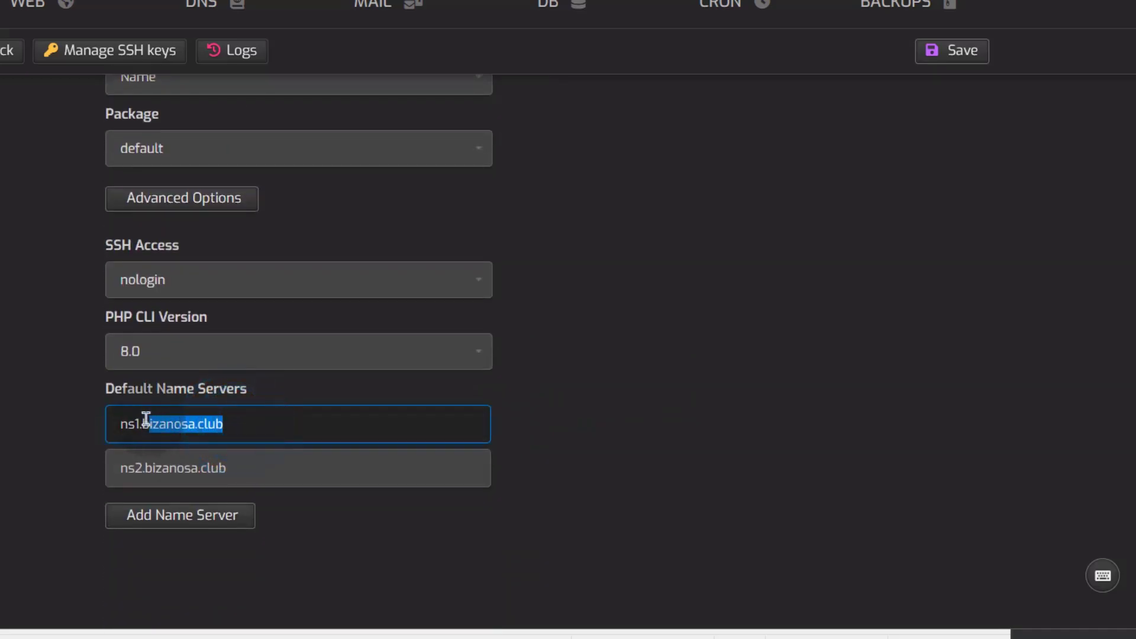
left_click(713, 371)
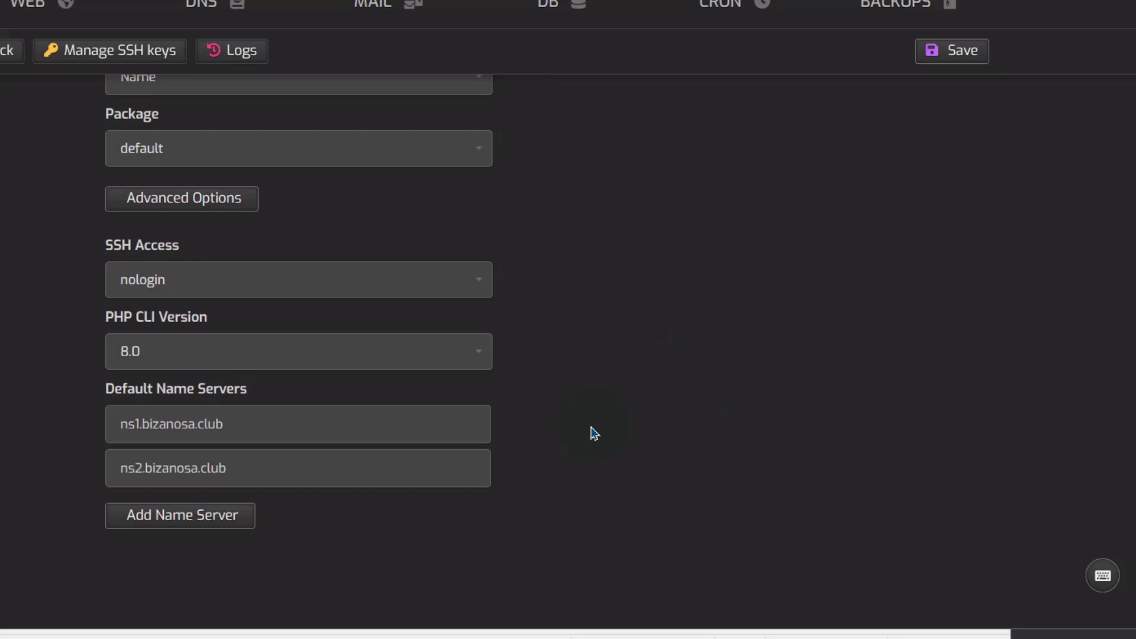
left_click(229, 420)
left_click_drag(229, 421, 139, 421)
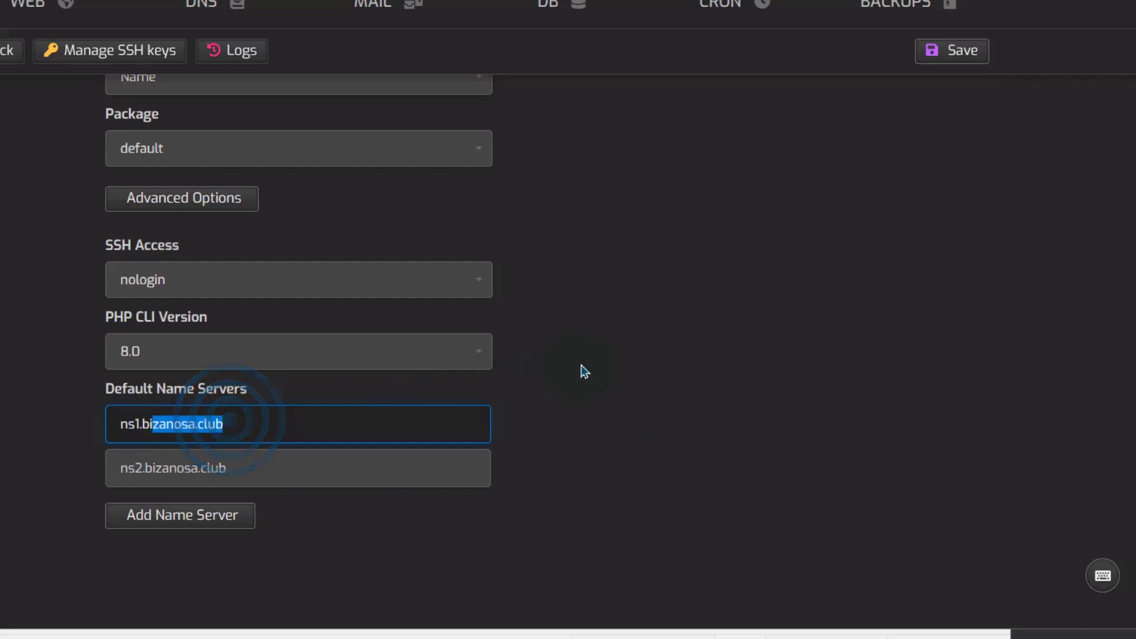
left_click(611, 365)
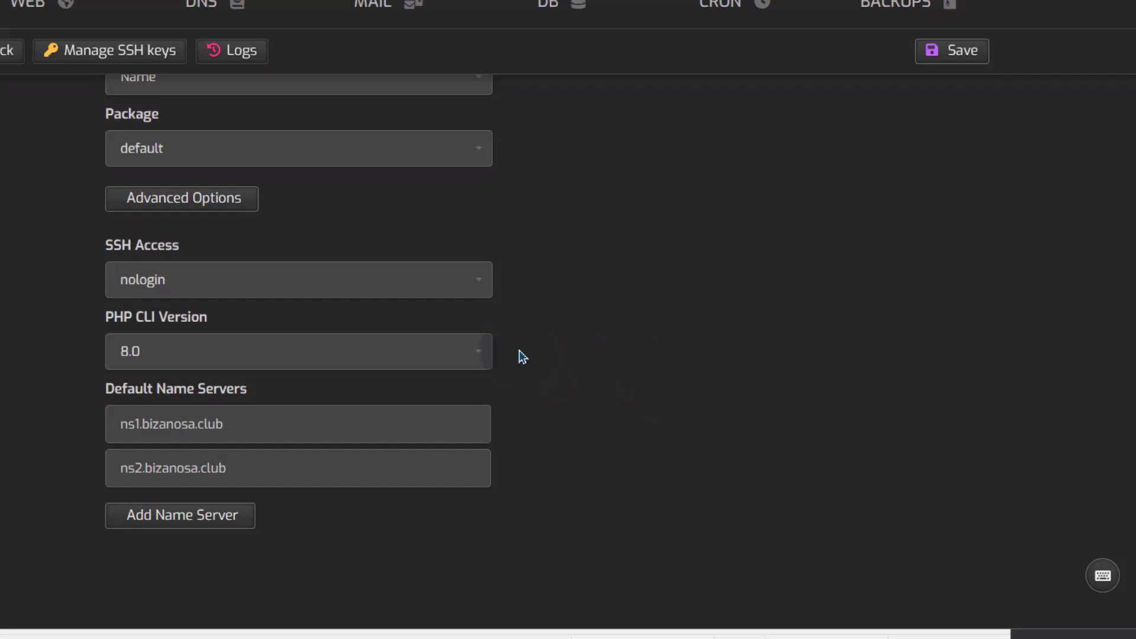
left_click(228, 423)
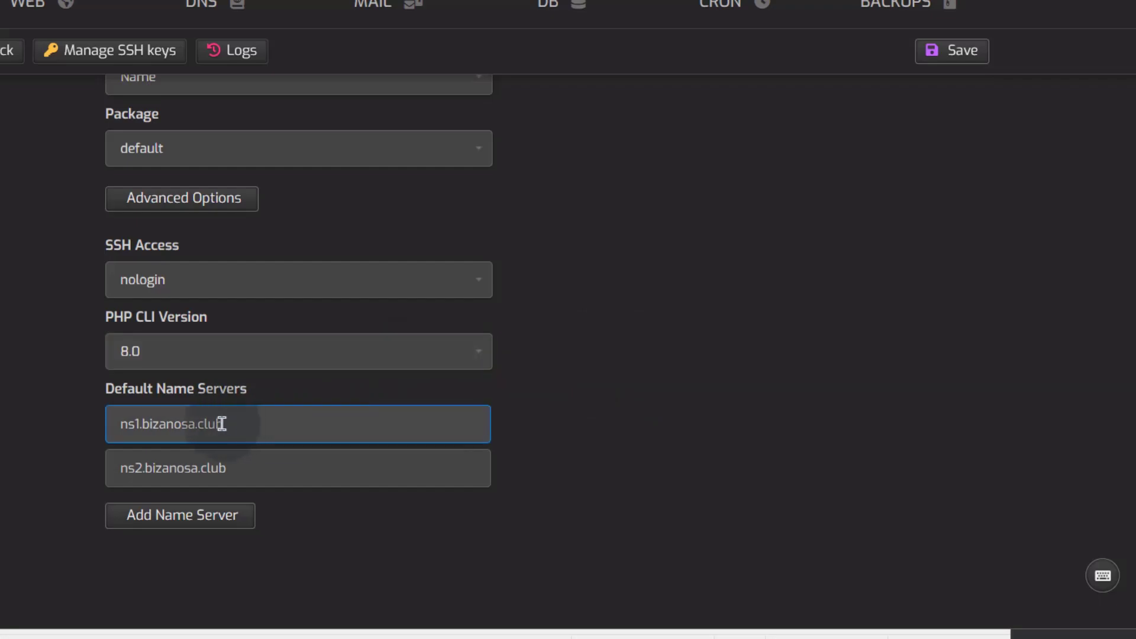
left_click_drag(229, 418, 145, 413)
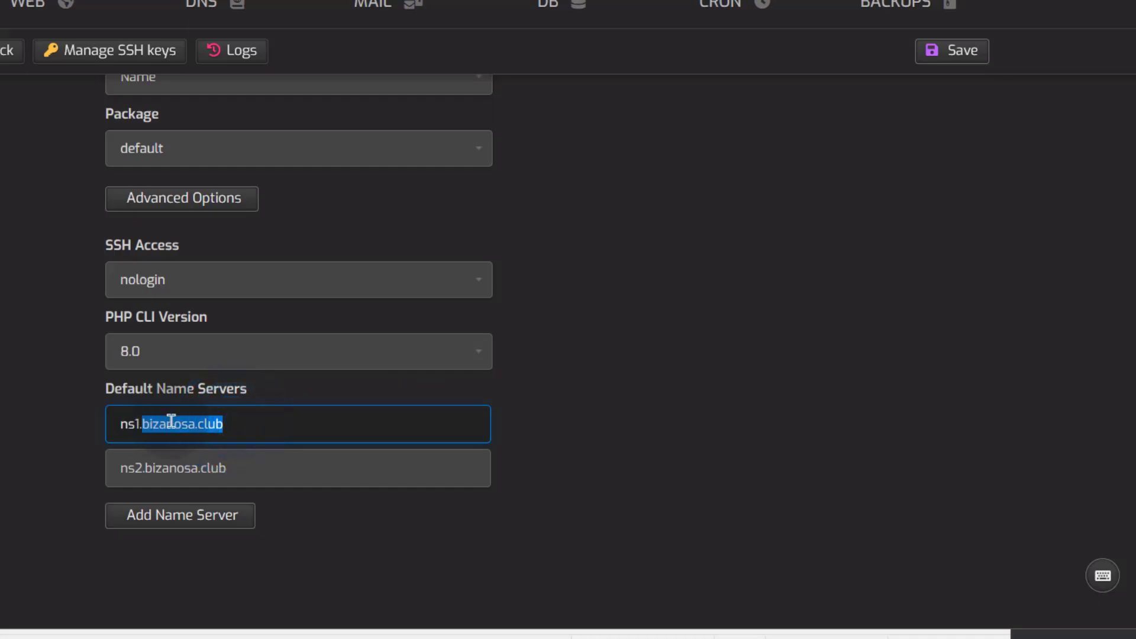
left_click(288, 469)
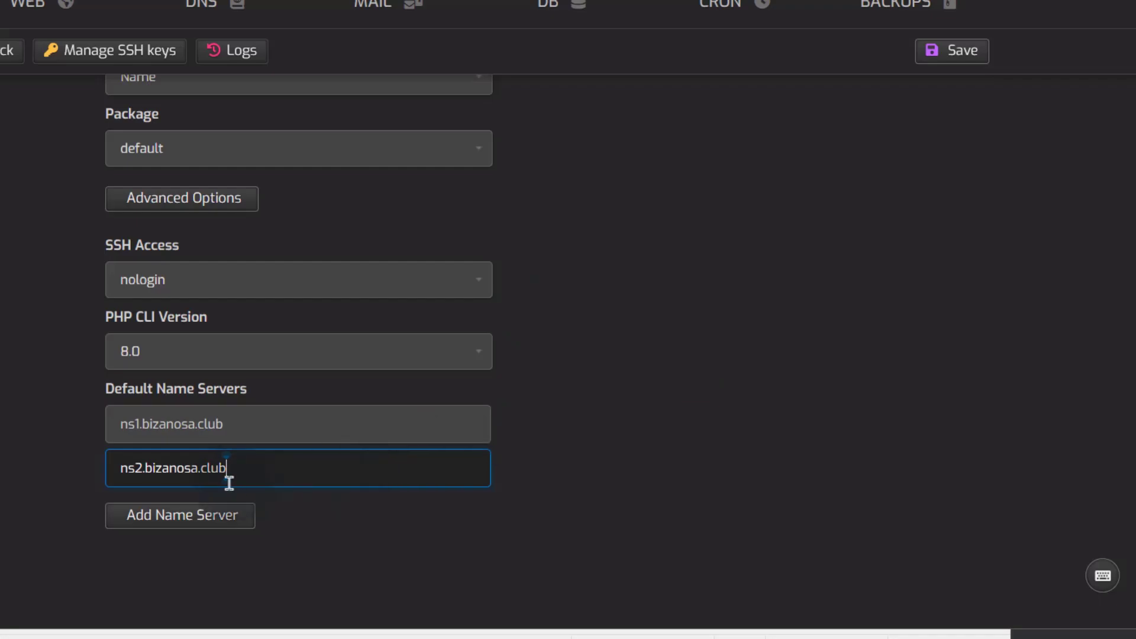
left_click_drag(225, 468, 113, 475)
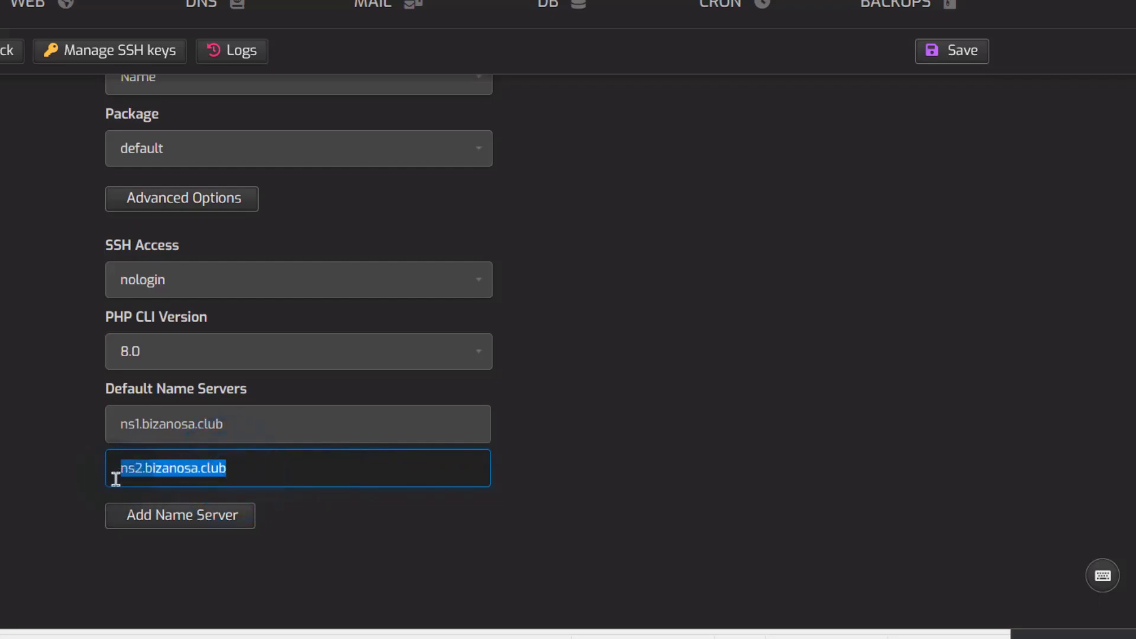
left_click_drag(237, 424, 111, 432)
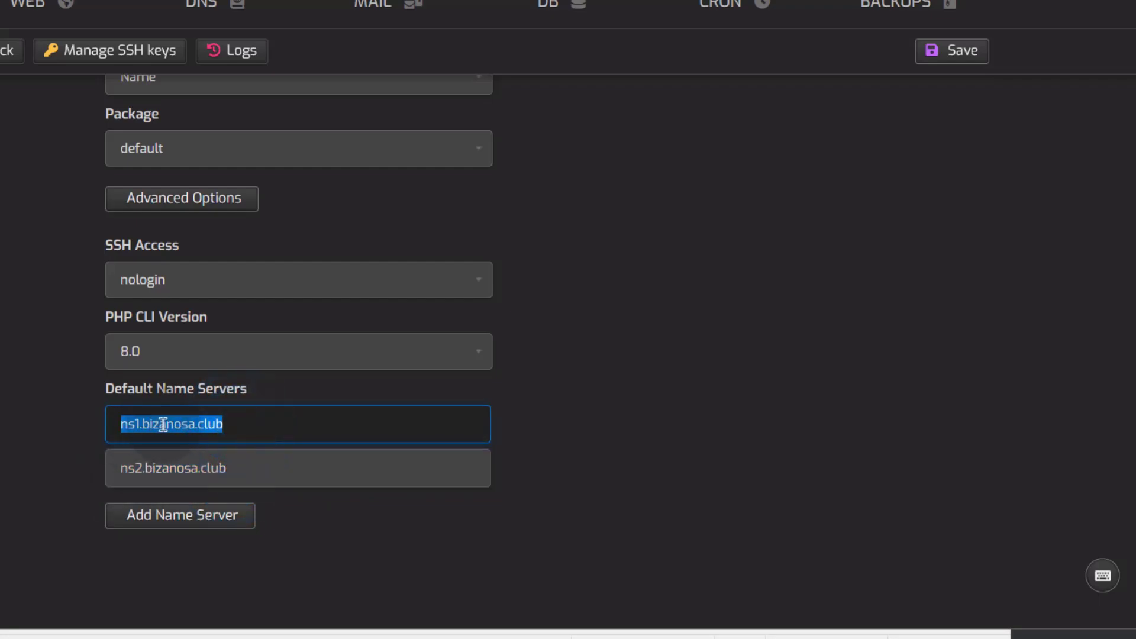
left_click(569, 413)
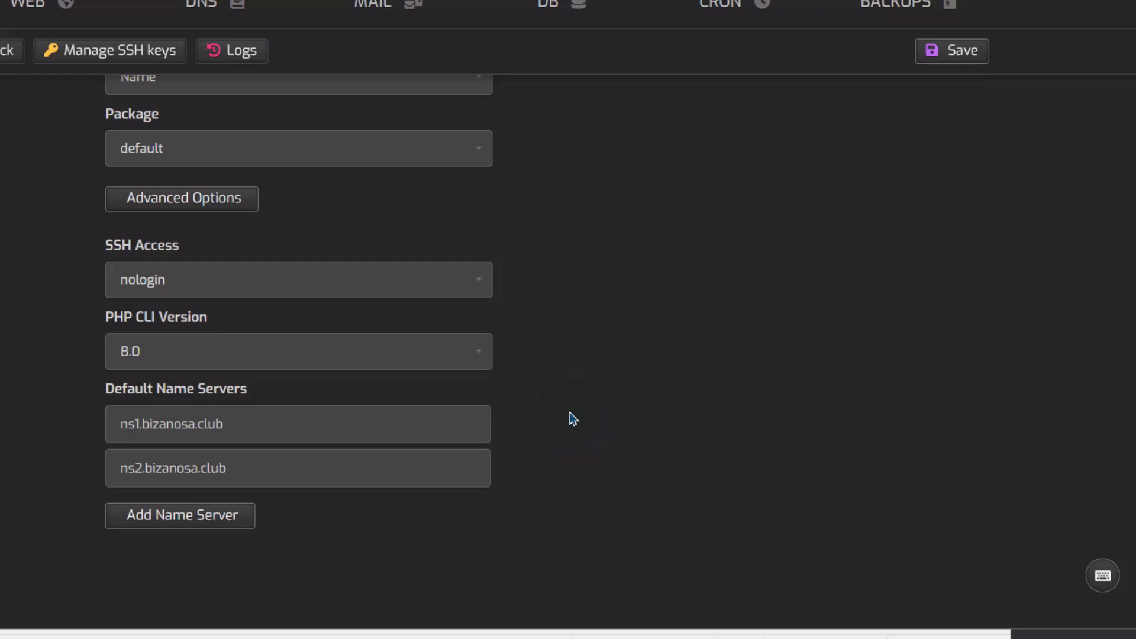
scroll(668, 423, "up", 8)
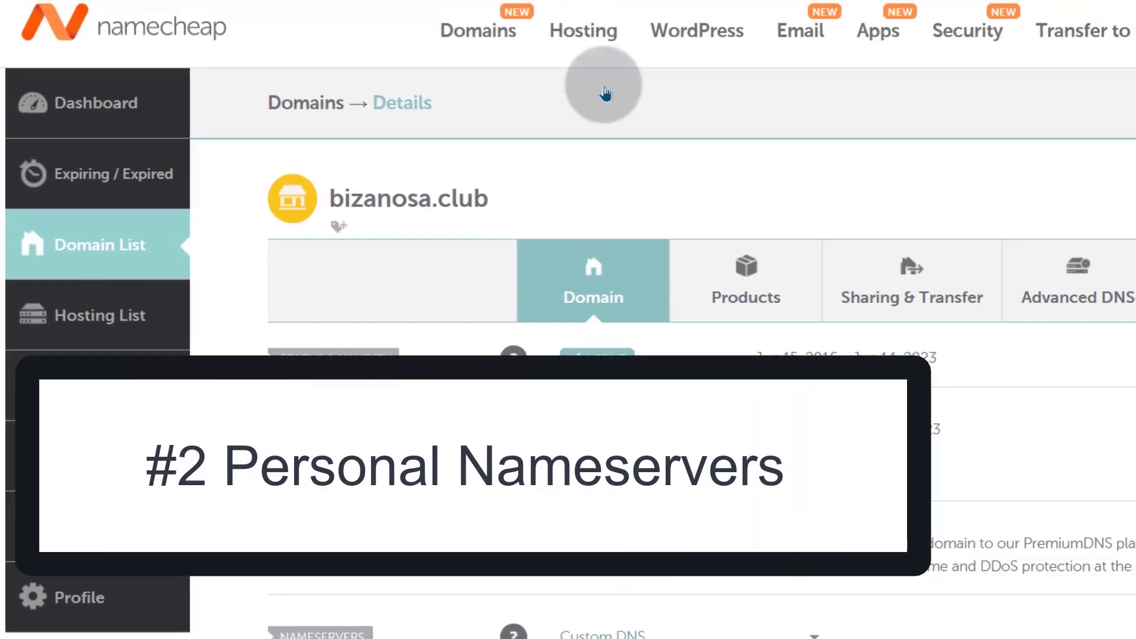
left_click_drag(491, 203, 306, 203)
left_click(509, 207)
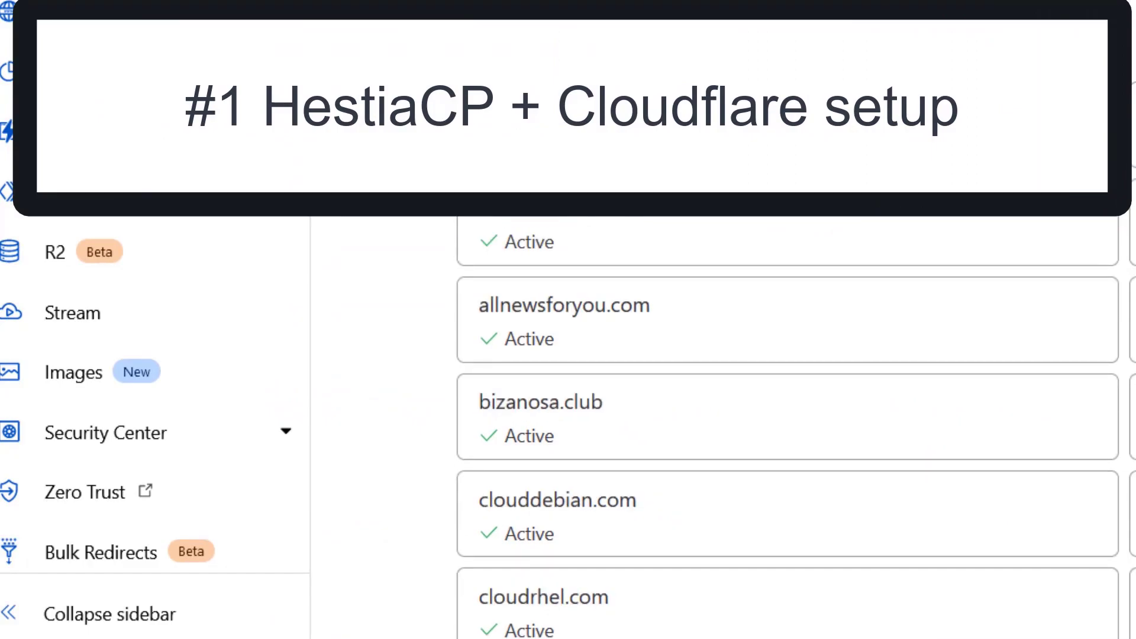
Try adding example.com, then examplrre.com, as a new Cloudflare site
scroll(541, 261, "down", 2)
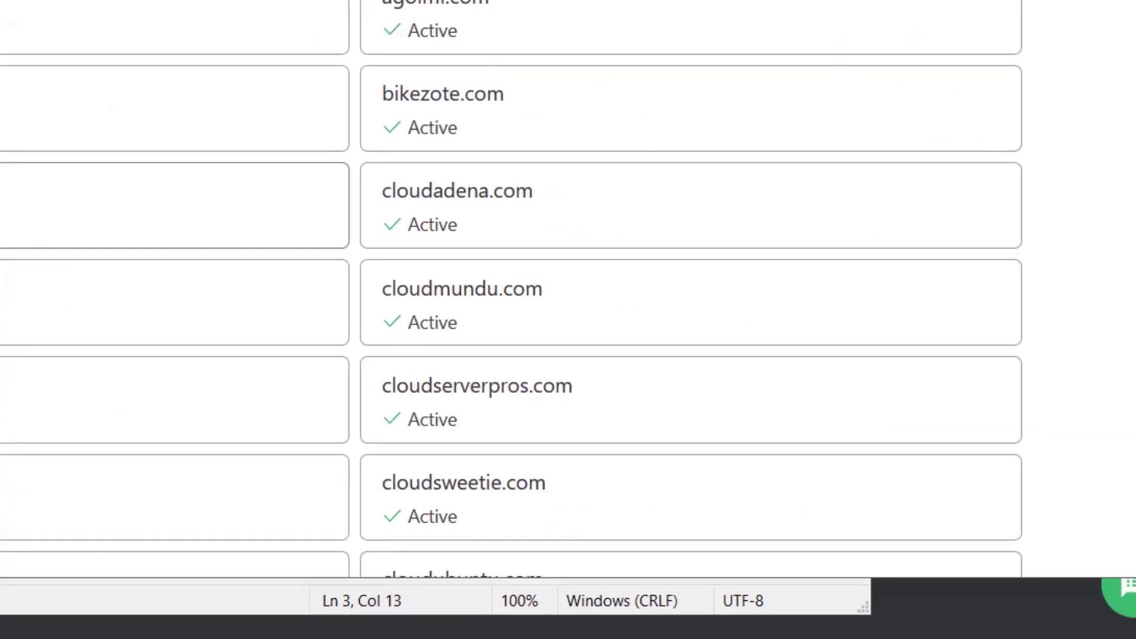
scroll(596, 76, "up", 5)
left_click(664, 30)
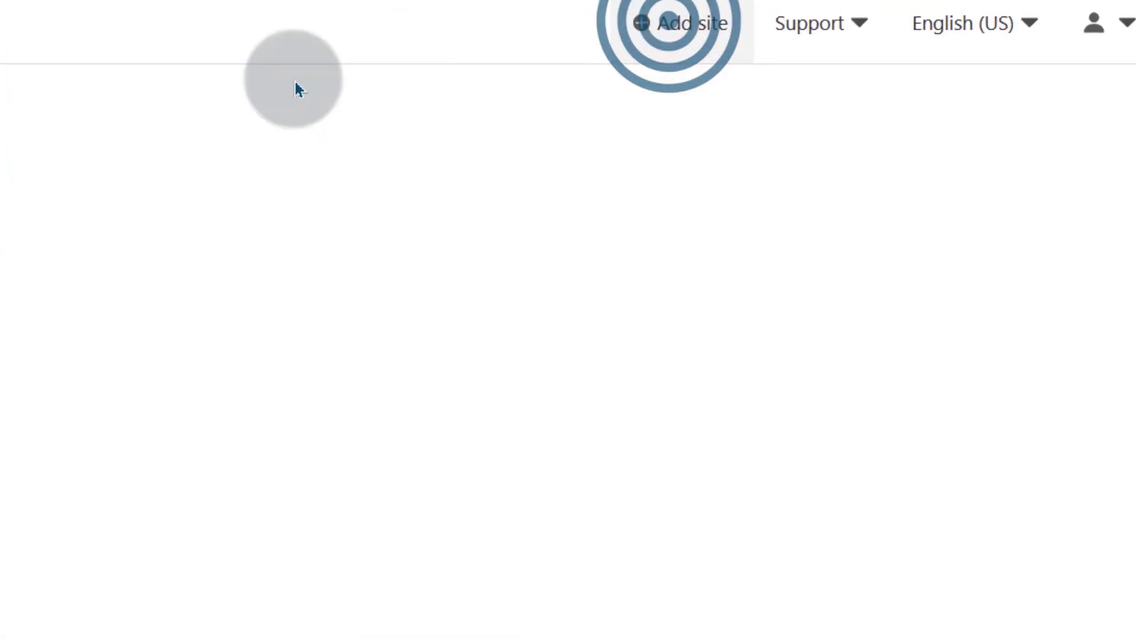
left_click(171, 245)
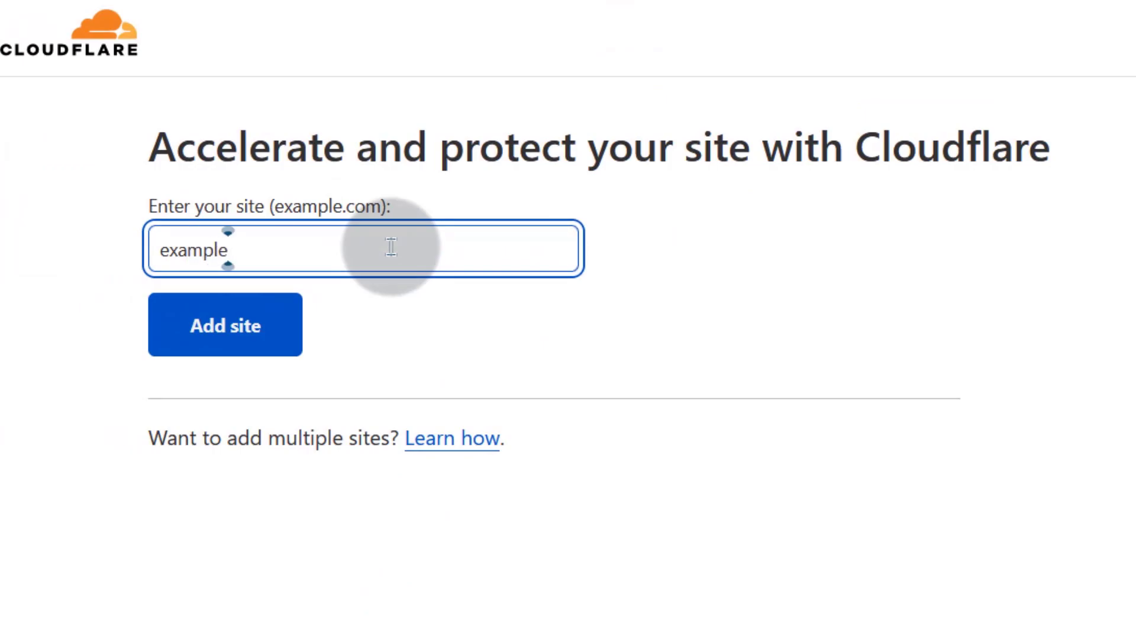
type("example.com")
left_click(228, 343)
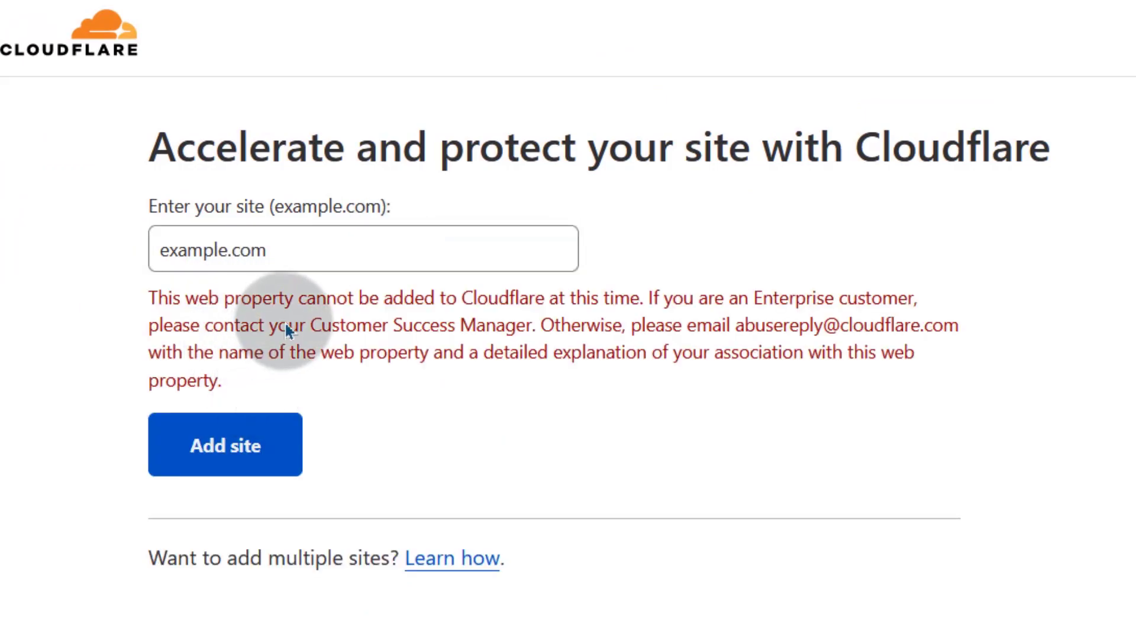
left_click(224, 243)
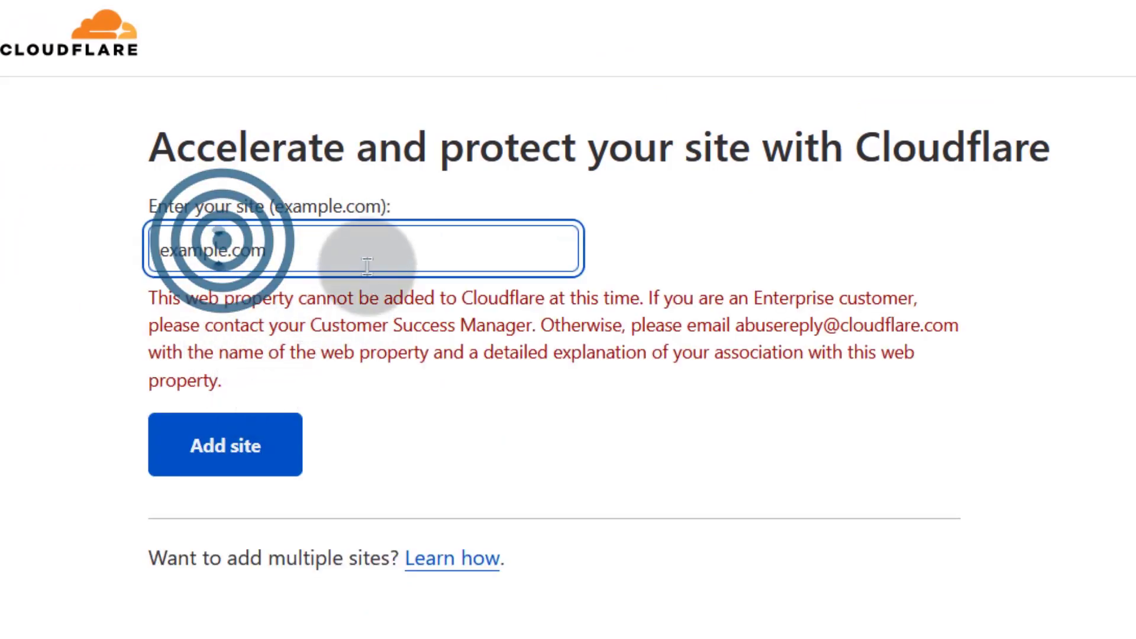
type("rr")
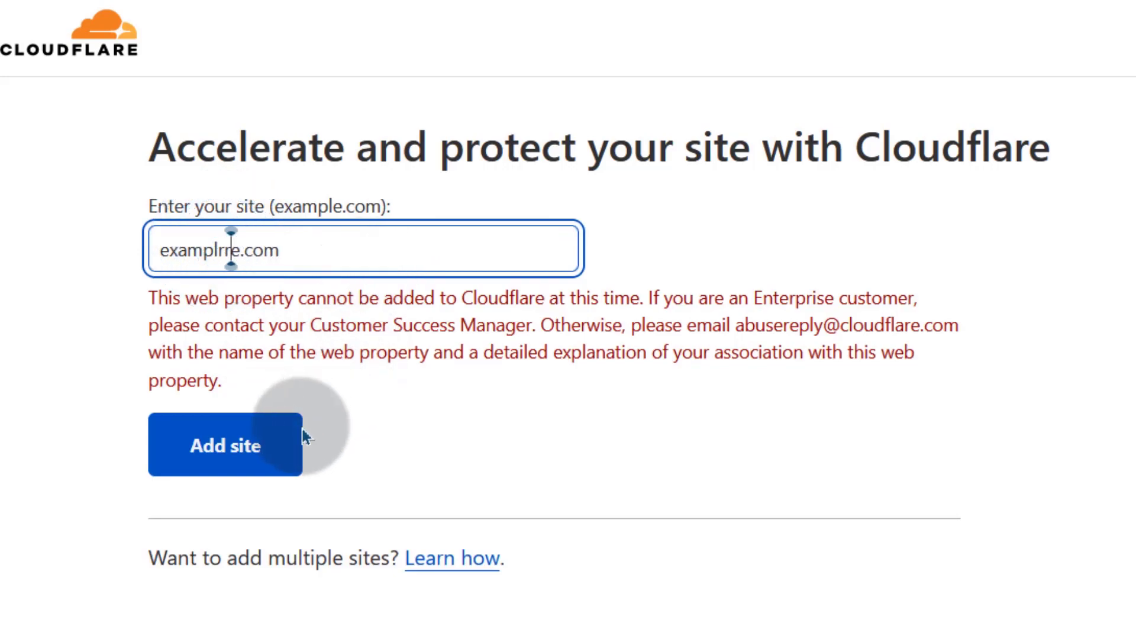
left_click(221, 462)
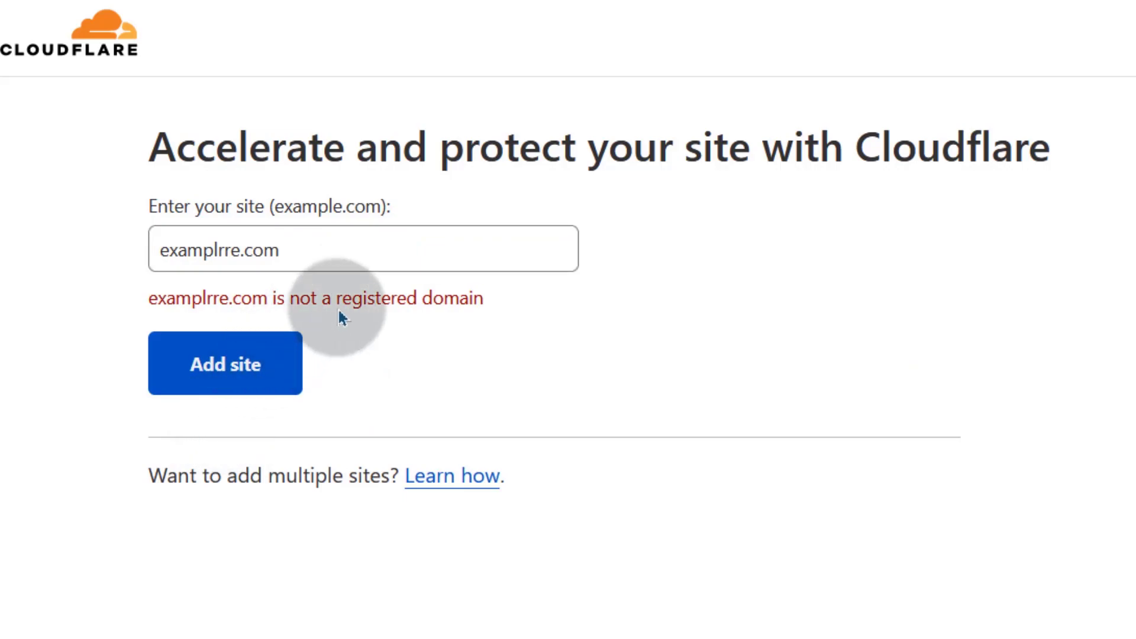
Retry with rwahowa.com, then bizanosa.com, until the plan selection page appears
left_click(238, 244)
left_click_drag(238, 245, 148, 240)
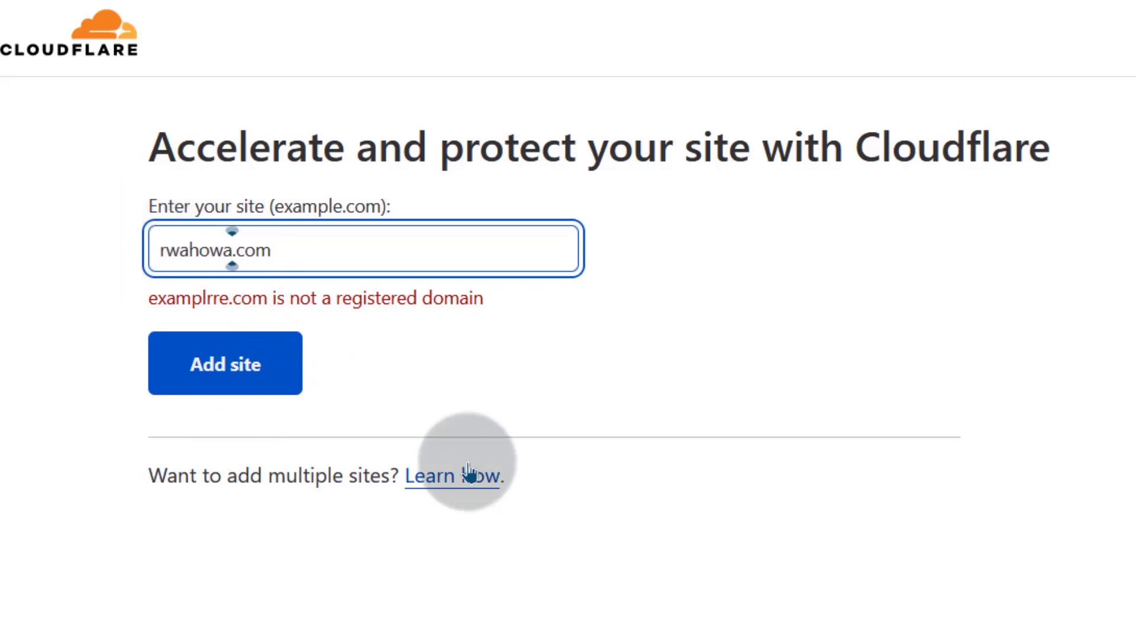
left_click(249, 360)
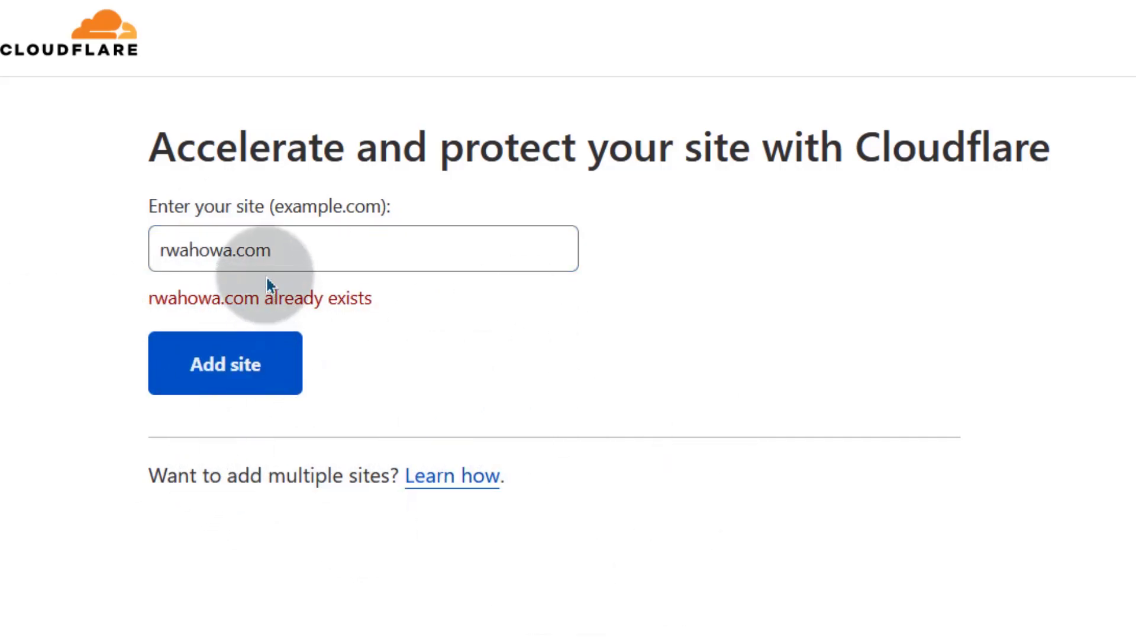
left_click(230, 247)
left_click_drag(231, 247, 143, 228)
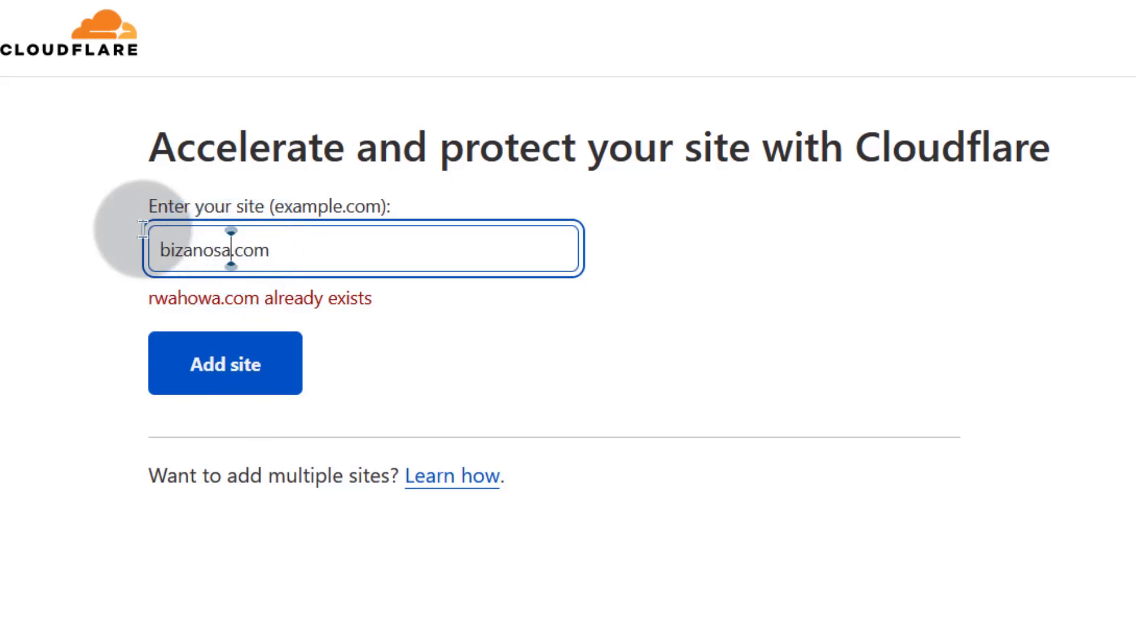
left_click(252, 360)
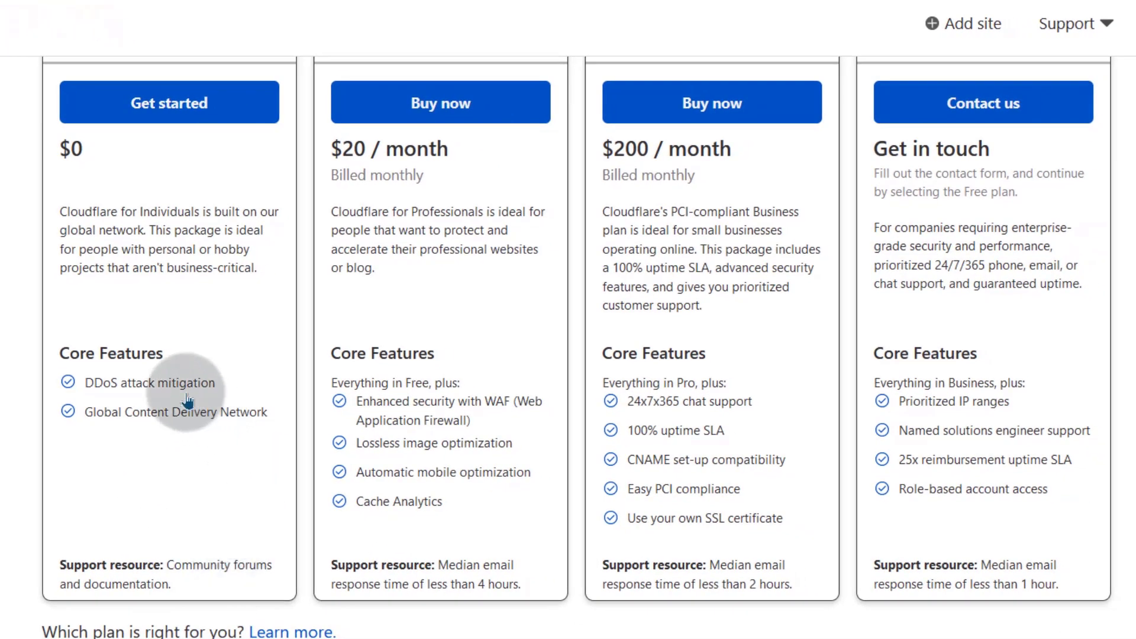
Choose the Free plan for bizanosa.com, review the 34 imported DNS records, and return Home
left_click(152, 223)
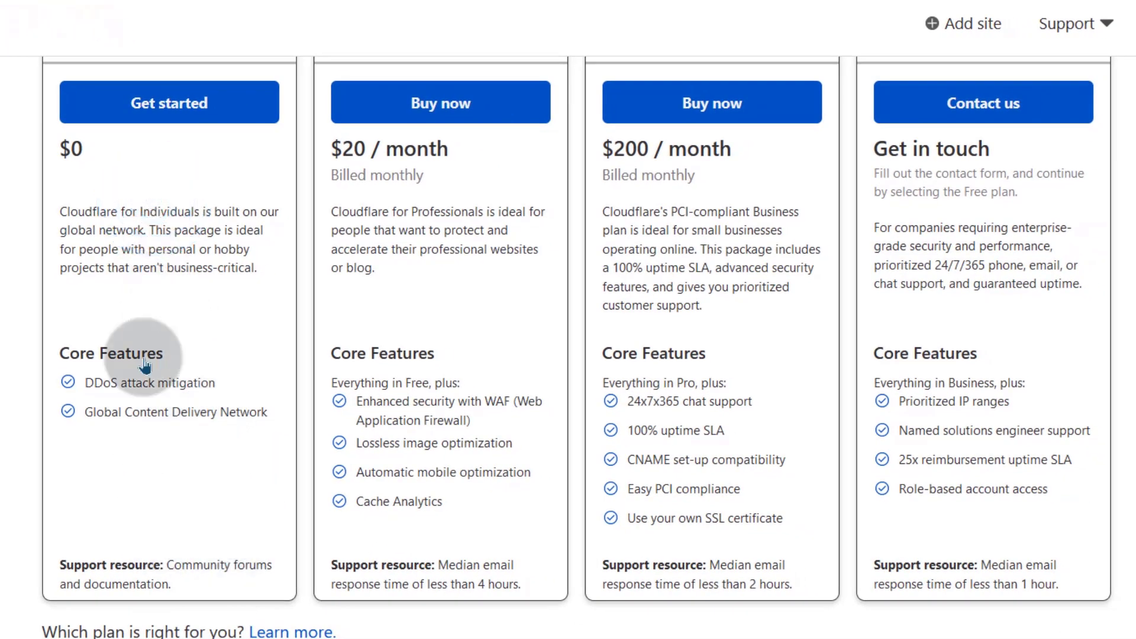
scroll(165, 237, "up", 2)
left_click(168, 213)
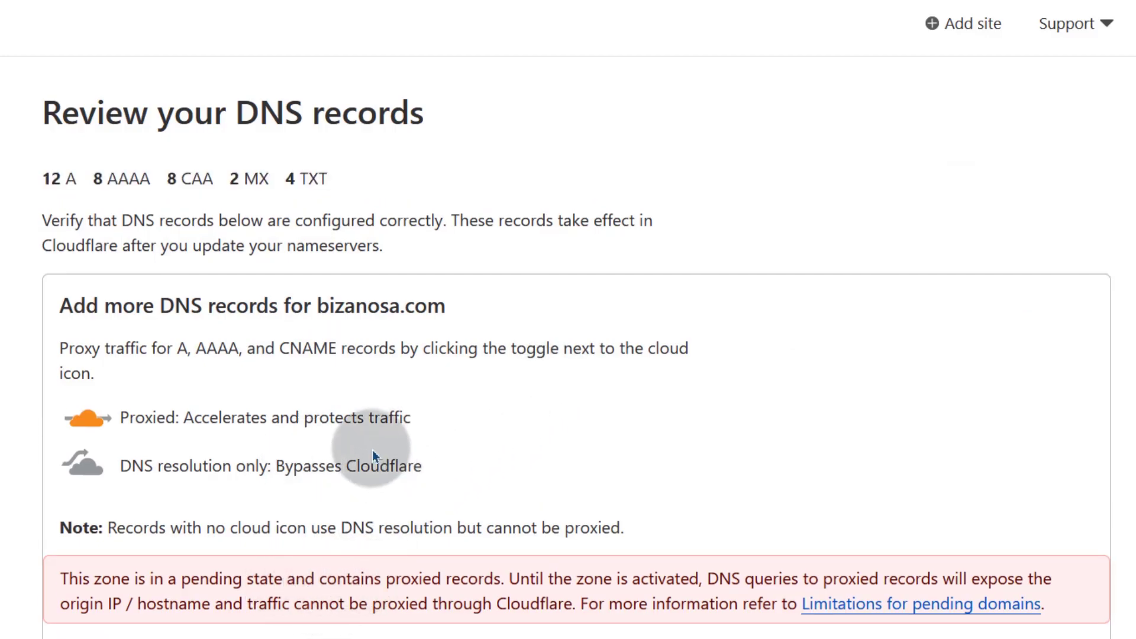
scroll(373, 494, "down", 20)
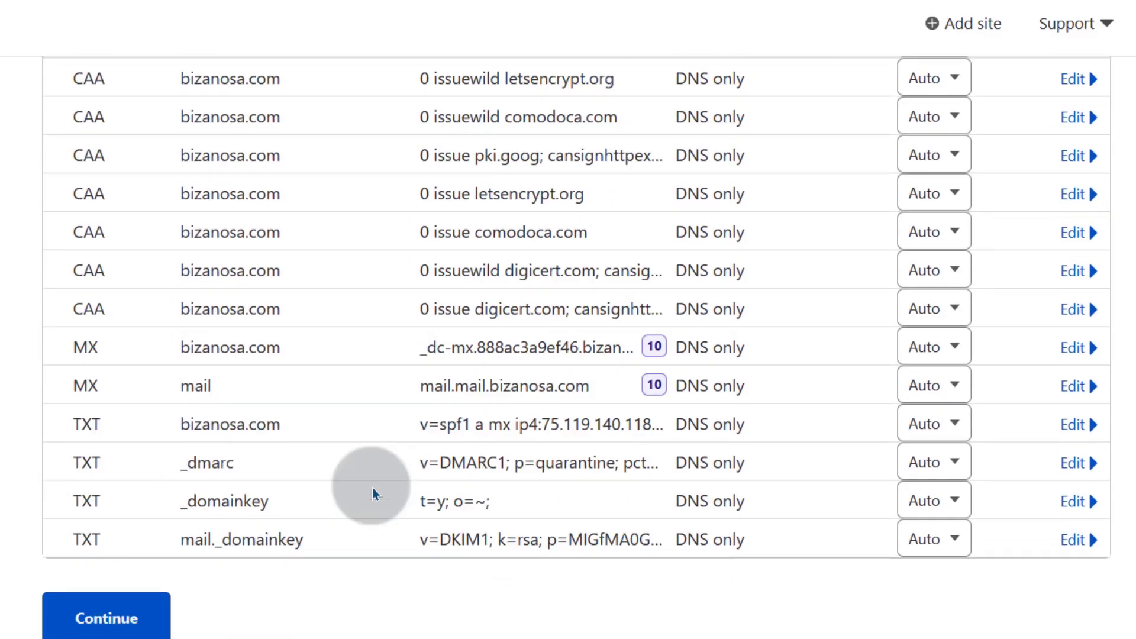
scroll(378, 619, "up", 20)
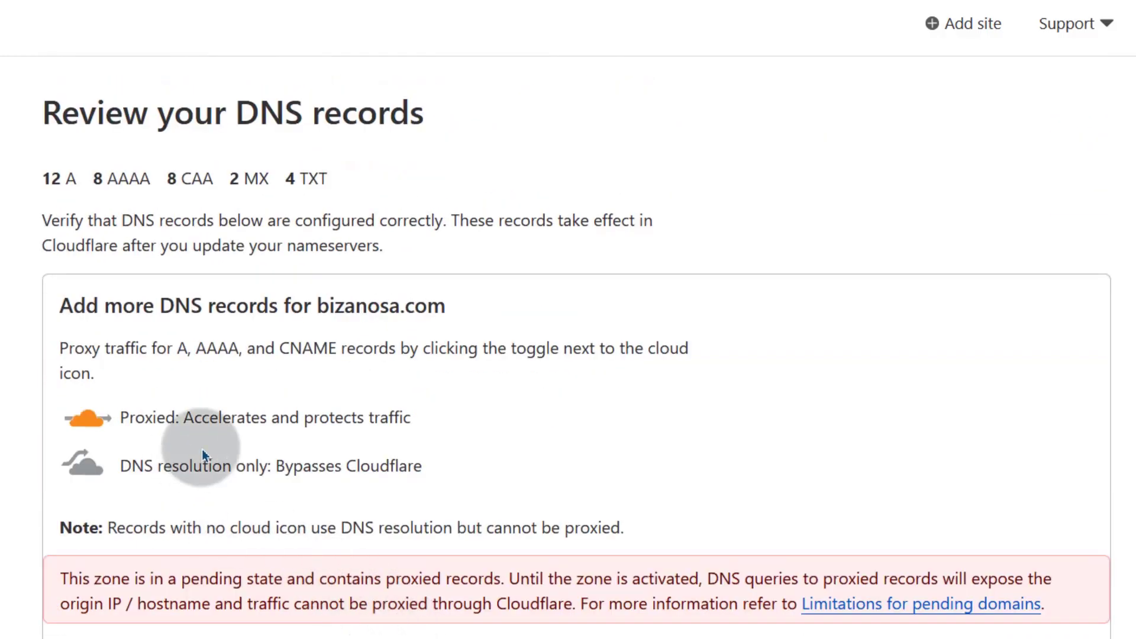
left_click(2, 25)
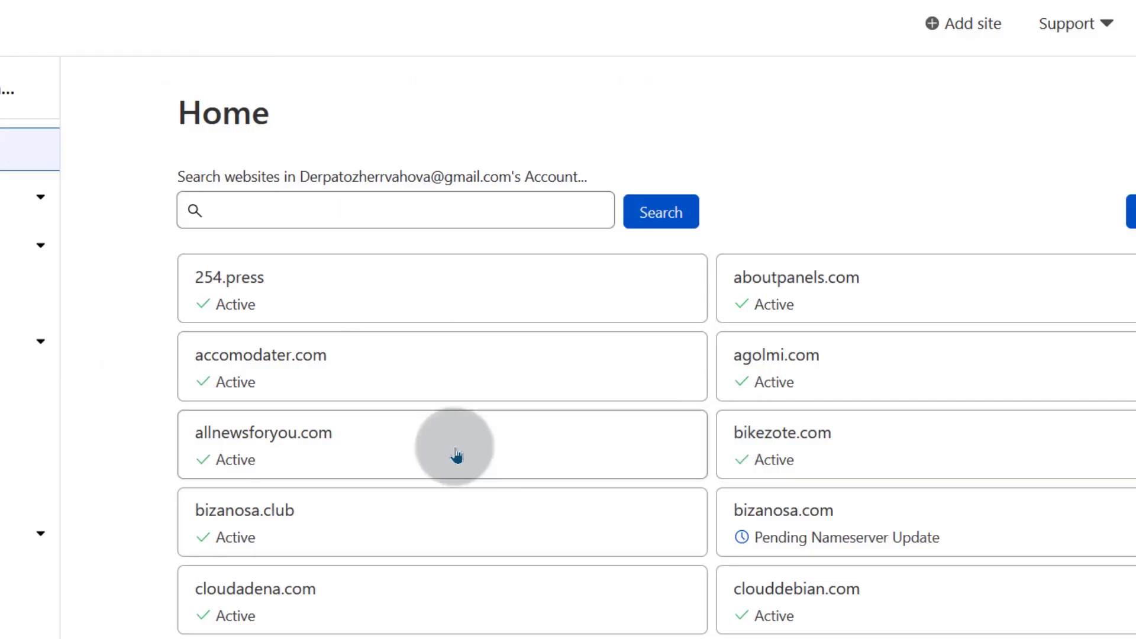
Open bizanosa.com and select the old nameservers and the coco.ns.cloudflare.com name
left_click(954, 506)
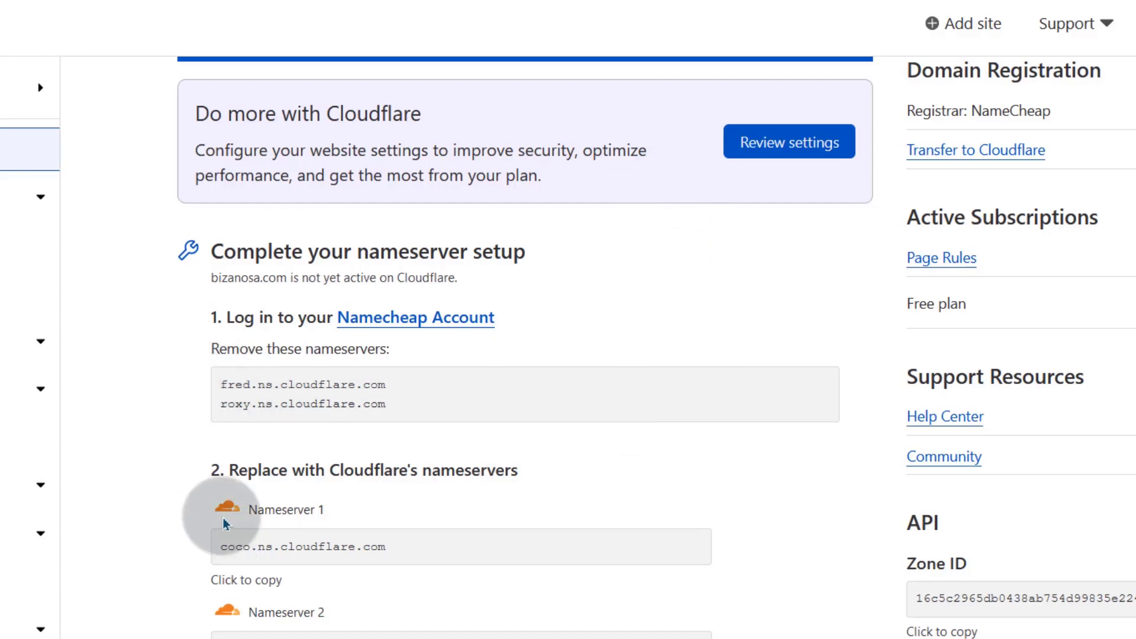
scroll(227, 384, "down", 4)
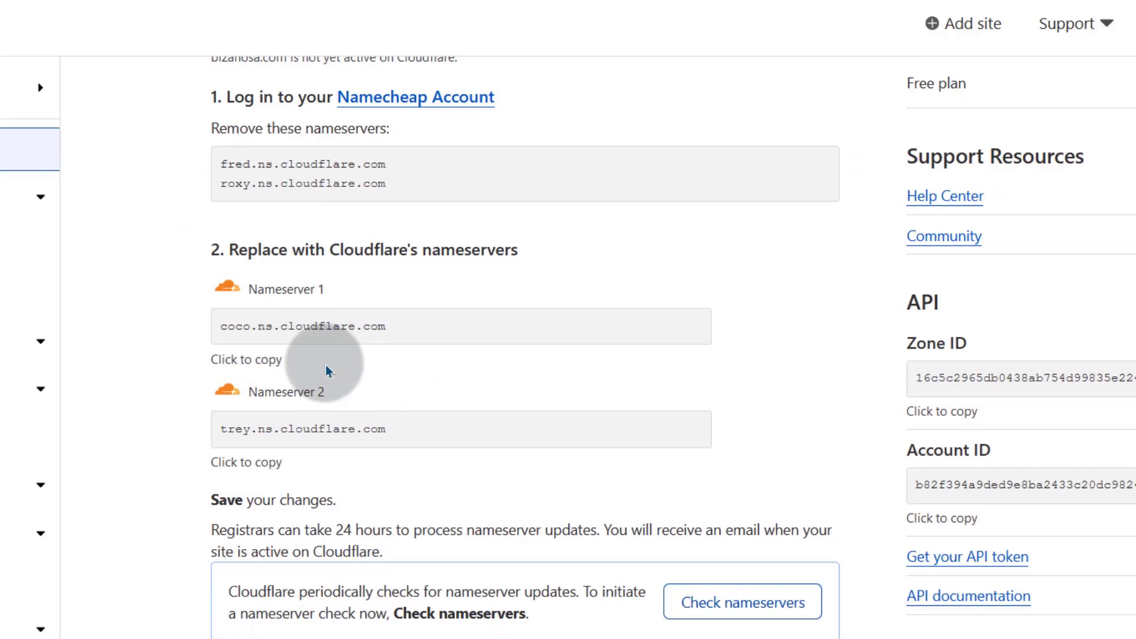
left_click_drag(221, 169, 436, 177)
scroll(223, 241, "down", 2)
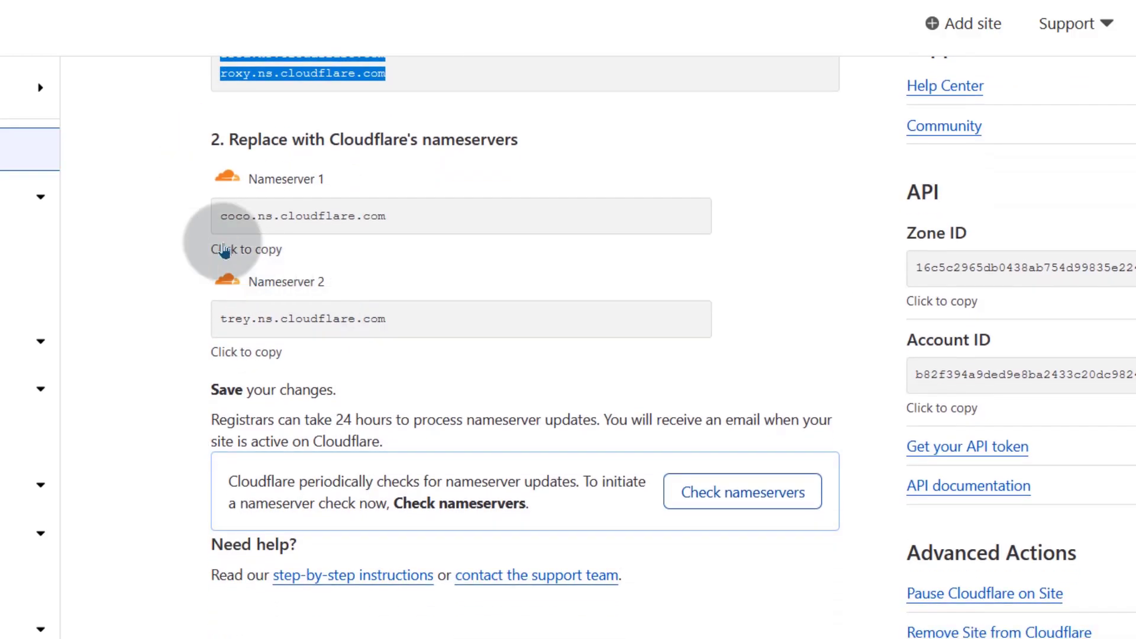
scroll(225, 183, "down", 2)
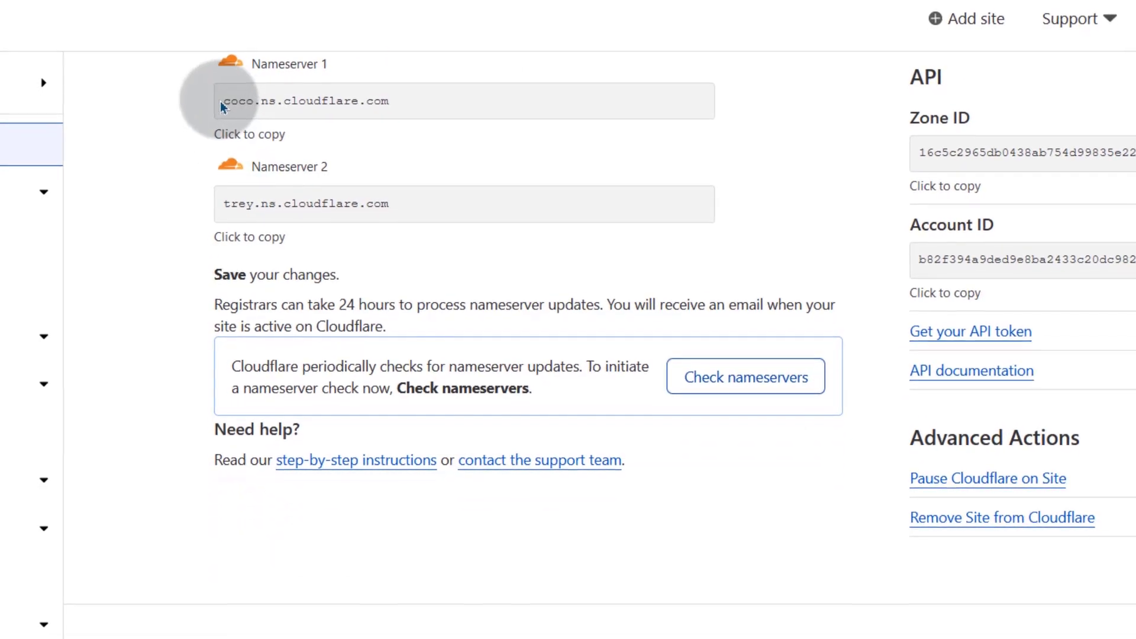
left_click_drag(219, 103, 402, 84)
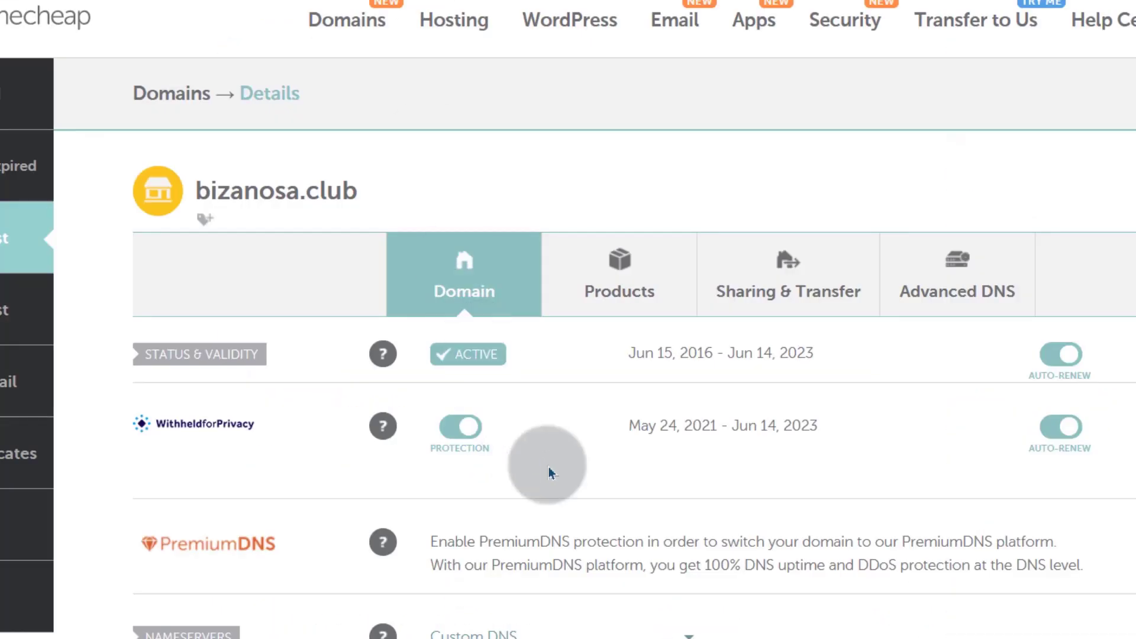
Set bizanosa.club's Namecheap nameservers to Custom DNS with coco.ns and trey.ns.cloudflare.com
scroll(519, 456, "down", 5)
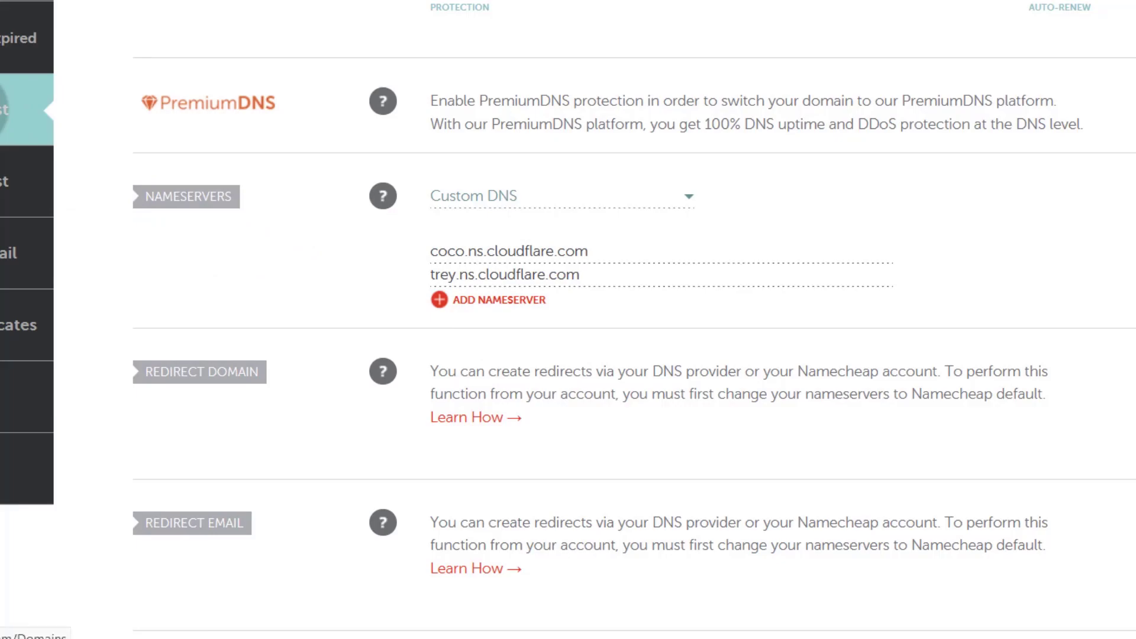
left_click(618, 196)
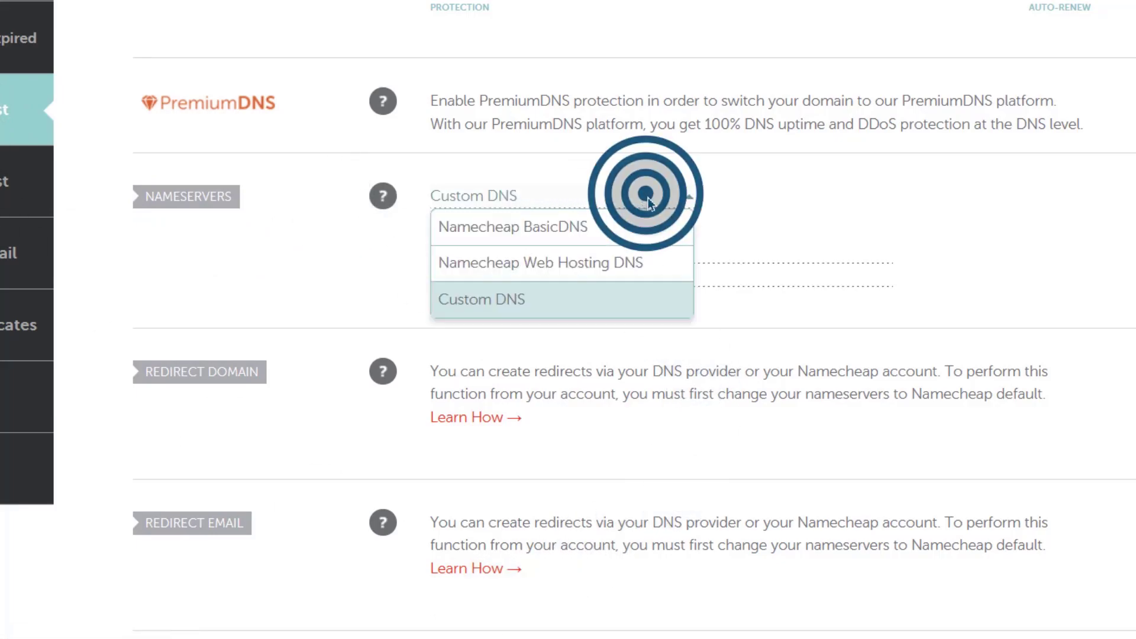
left_click(482, 302)
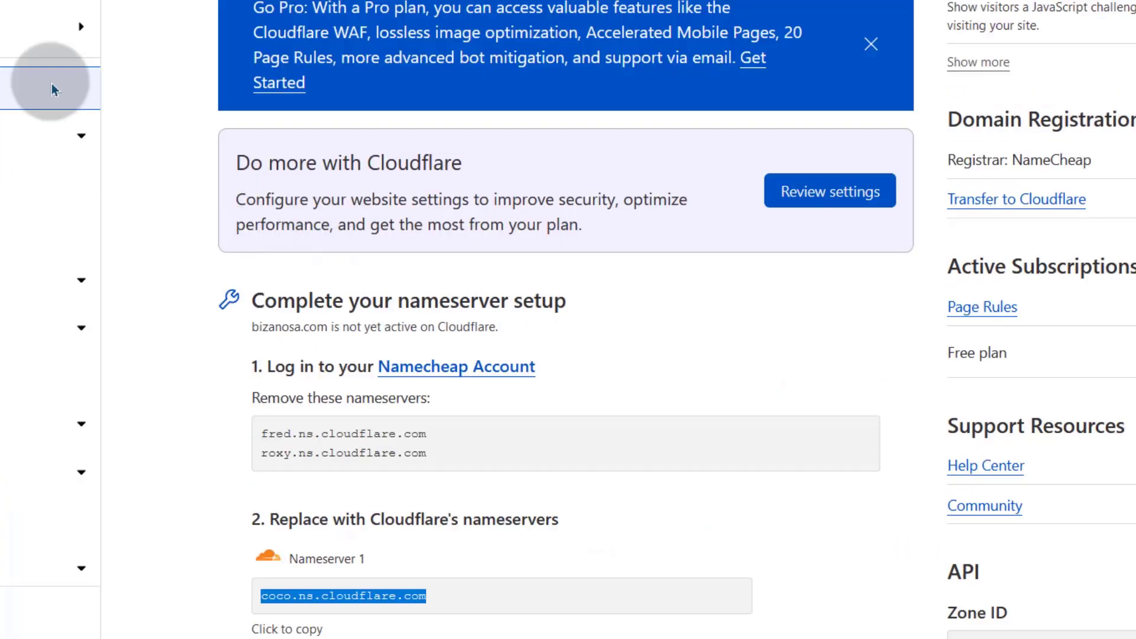
Remove the bizanosa.com site from Cloudflare and confirm the removal
scroll(634, 284, "up", 2)
scroll(791, 401, "down", 12)
scroll(787, 384, "up", 3)
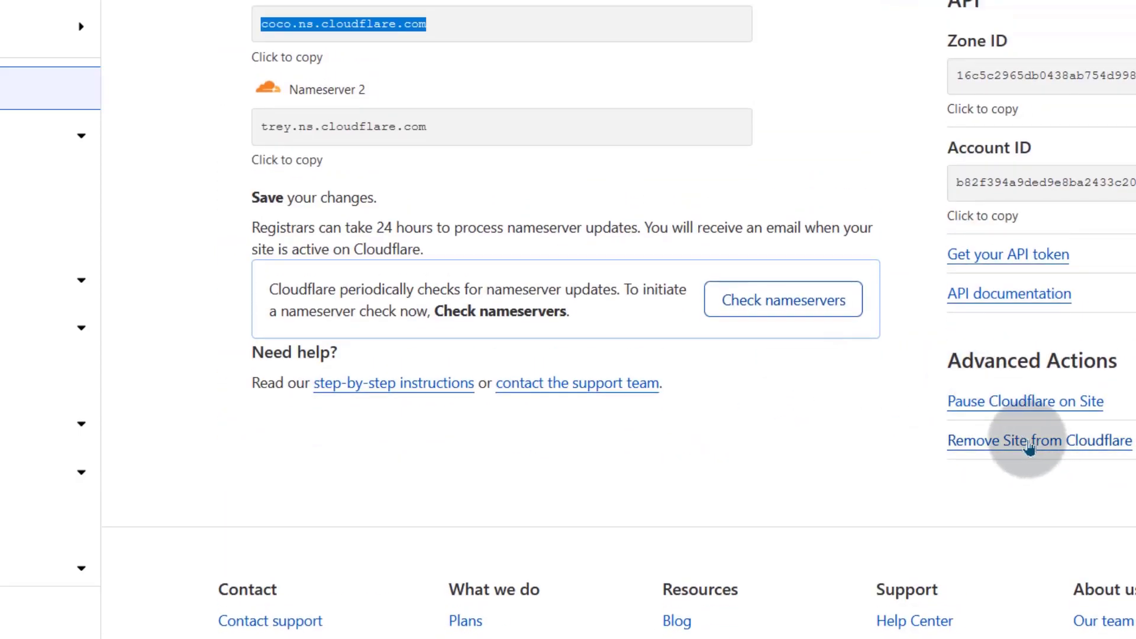
left_click(1027, 448)
left_click(782, 410)
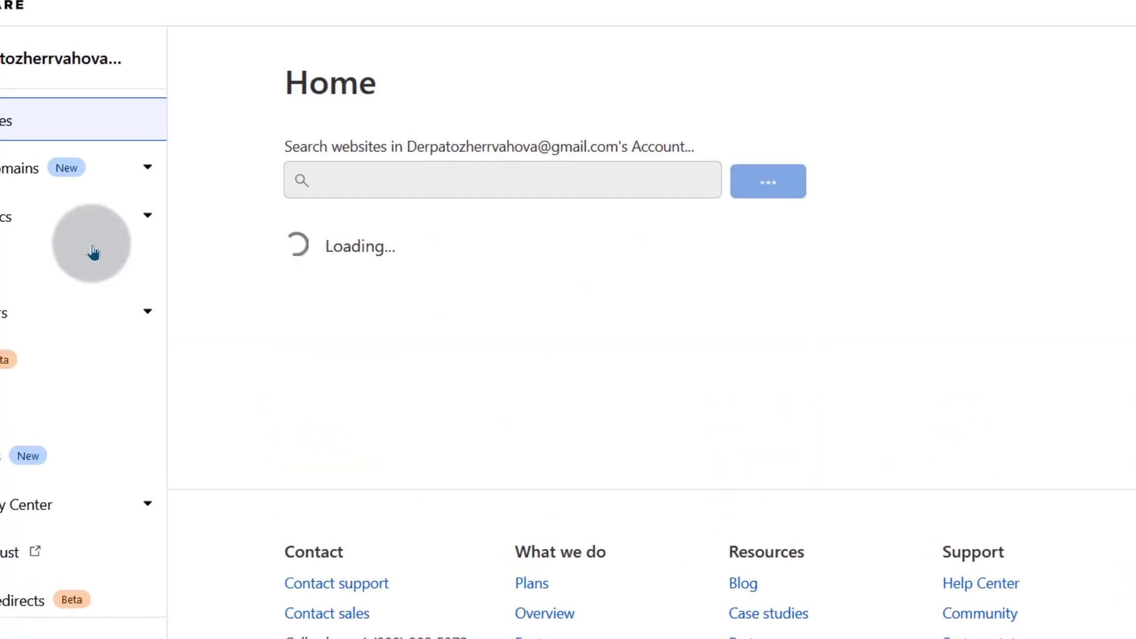
Open the bizanosa.club site and show its DNS records
scroll(414, 355, "down", 3)
left_click(471, 287)
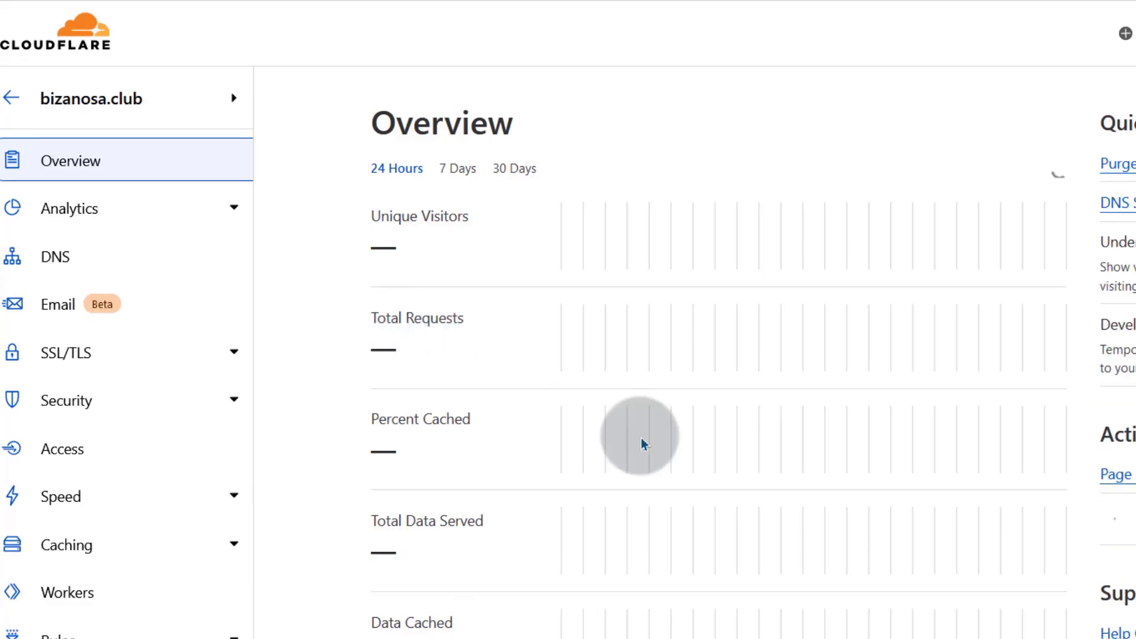
scroll(642, 455, "down", 3)
scroll(643, 482, "down", 2)
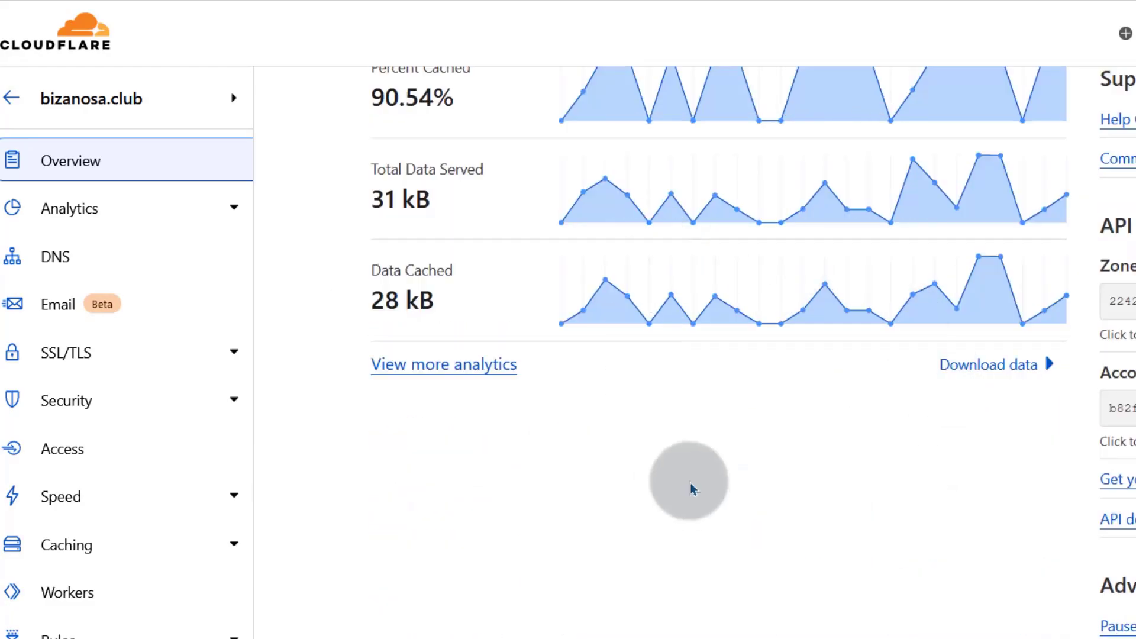
scroll(674, 470, "up", 3)
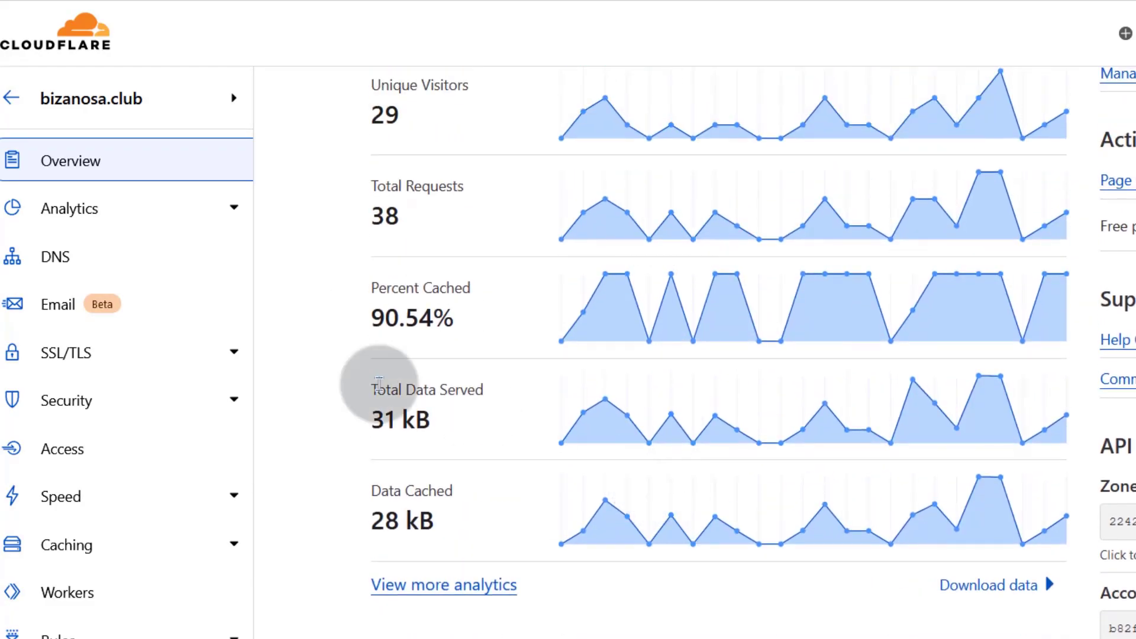
left_click(56, 259)
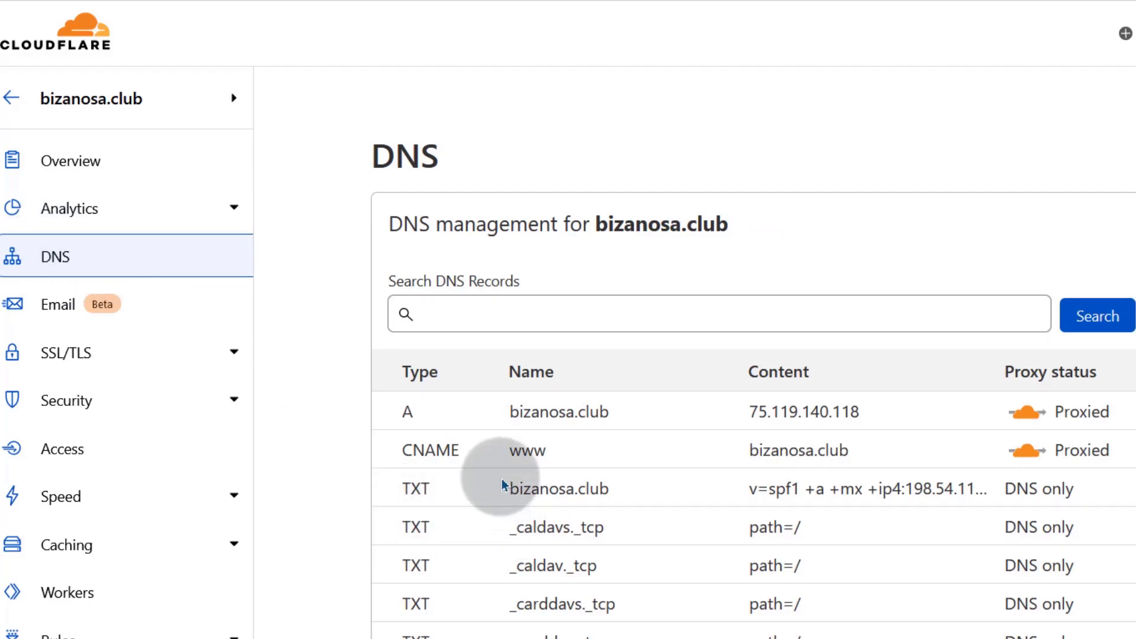
Select the domain title bizanosa.club and copy it
scroll(509, 479, "down", 2)
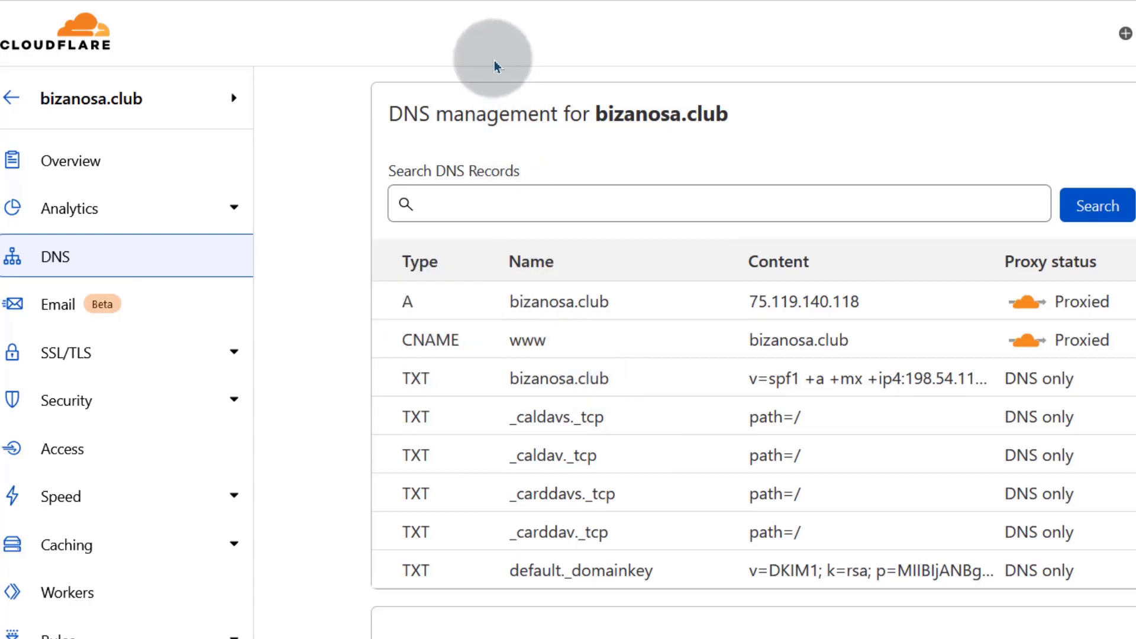
scroll(482, 172, "up", 2)
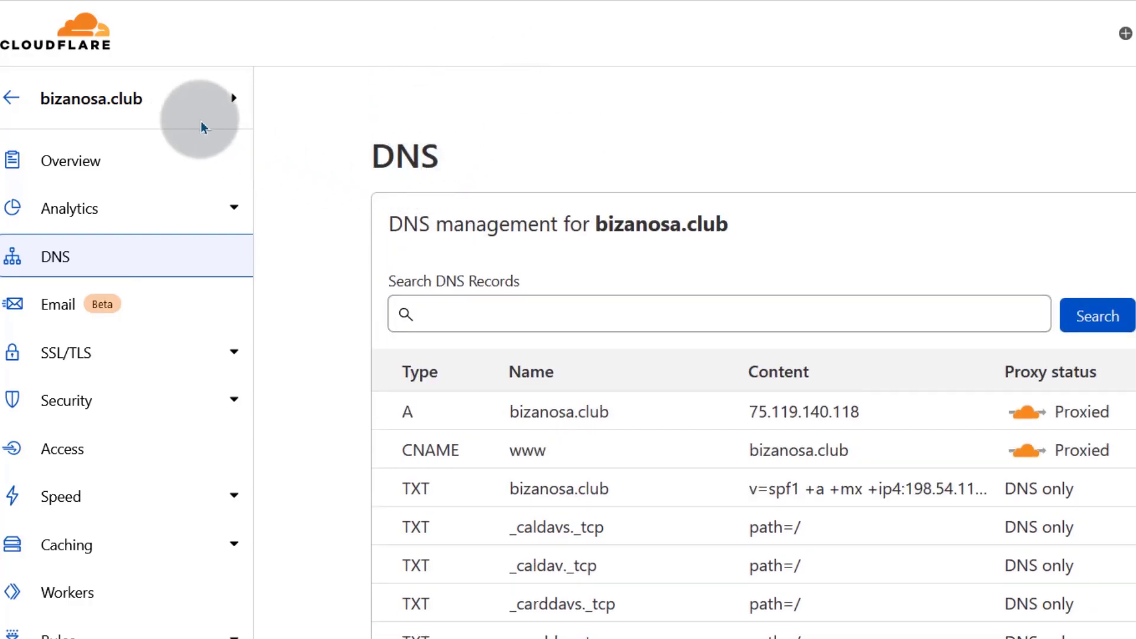
left_click_drag(724, 217, 598, 212)
right_click(608, 216)
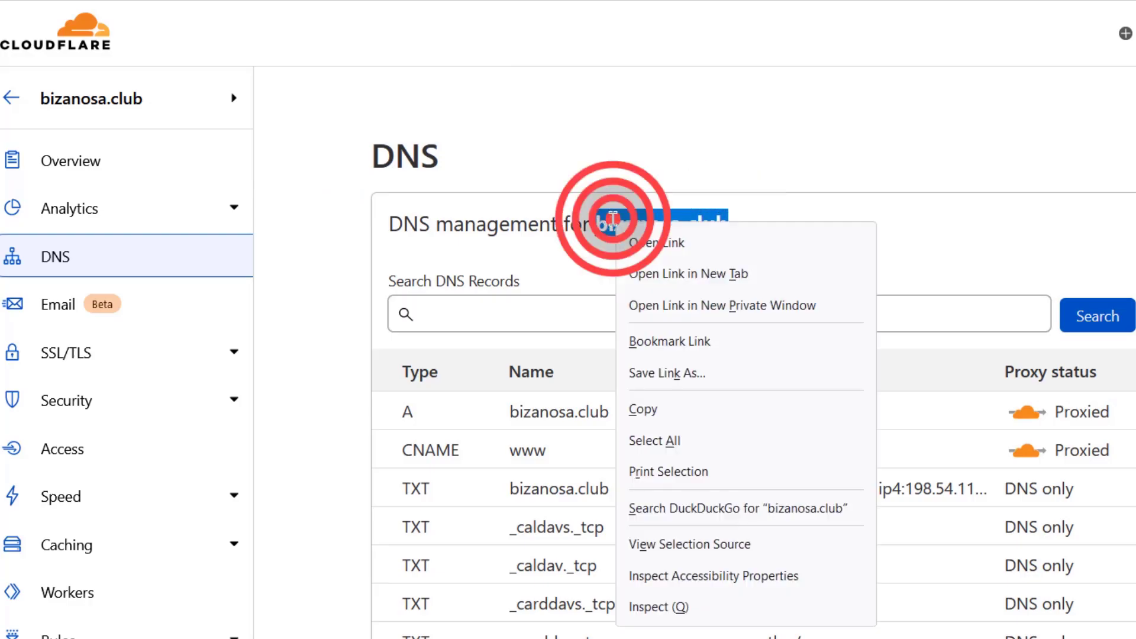
left_click(684, 407)
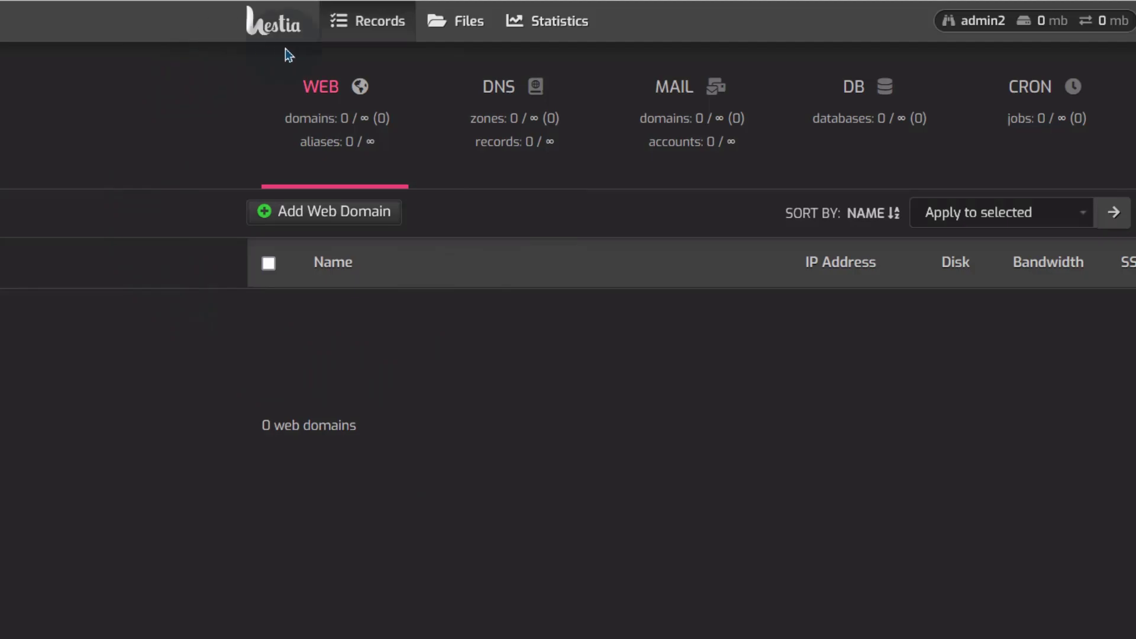
Create web domain bizanosa.club on IP 45.63.65.90 with Create DNS zone ticked, and save it
left_click(323, 216)
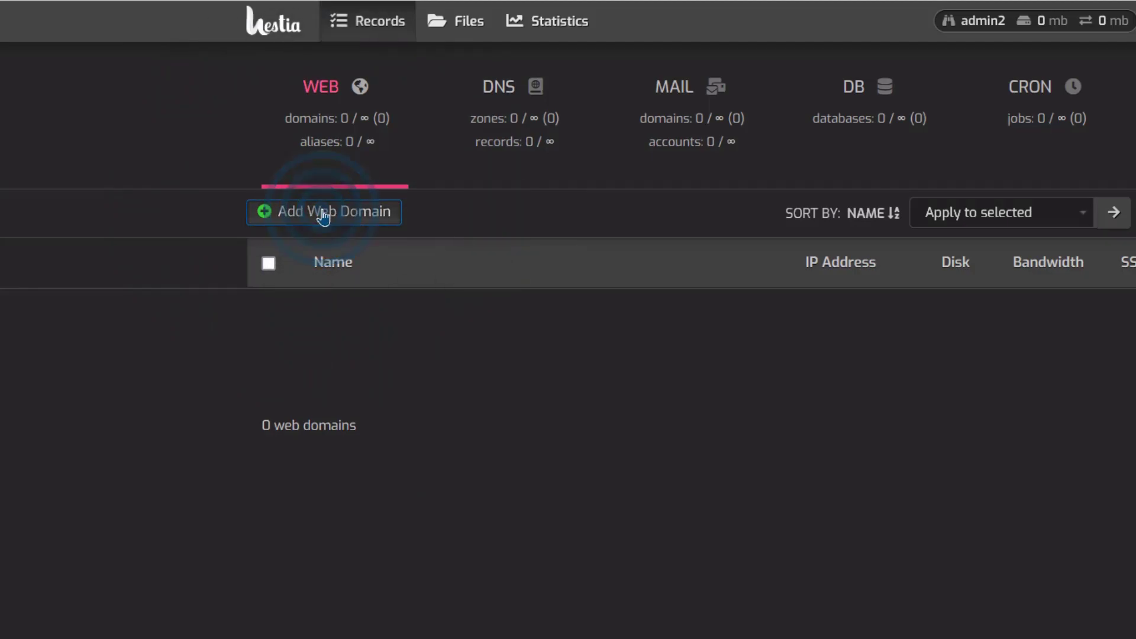
right_click(452, 387)
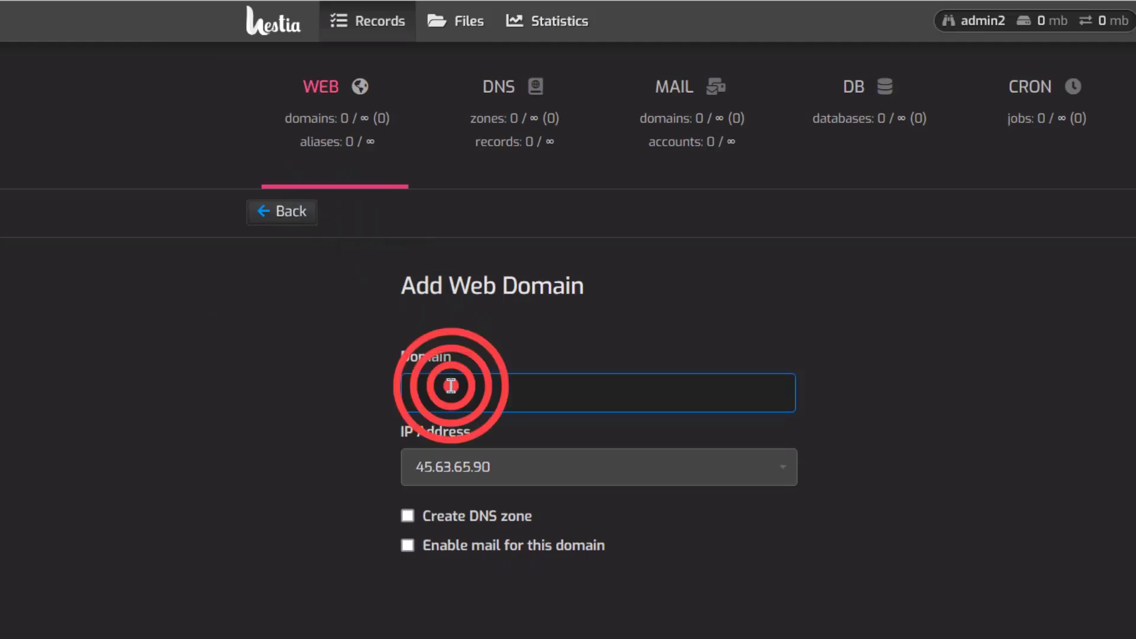
left_click(551, 529)
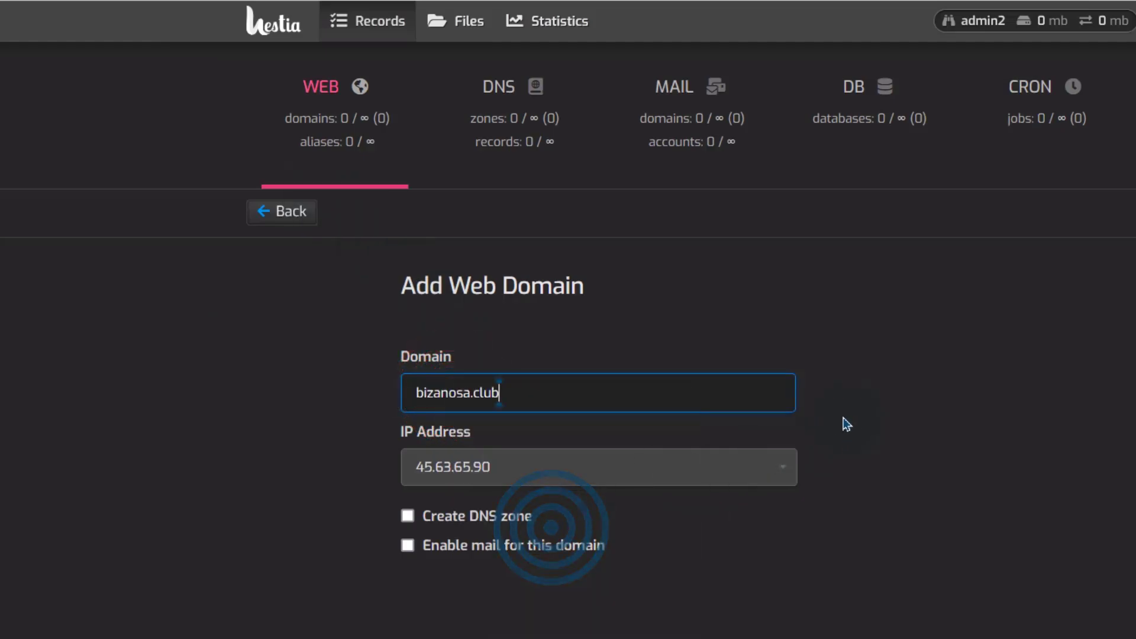
left_click(513, 468)
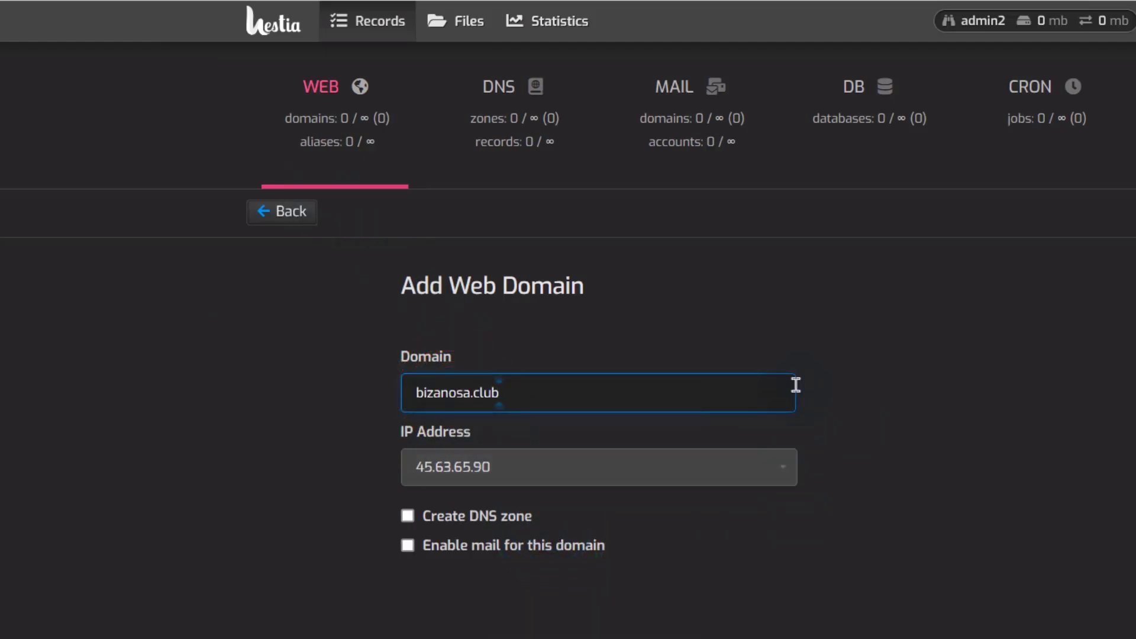
left_click(409, 518)
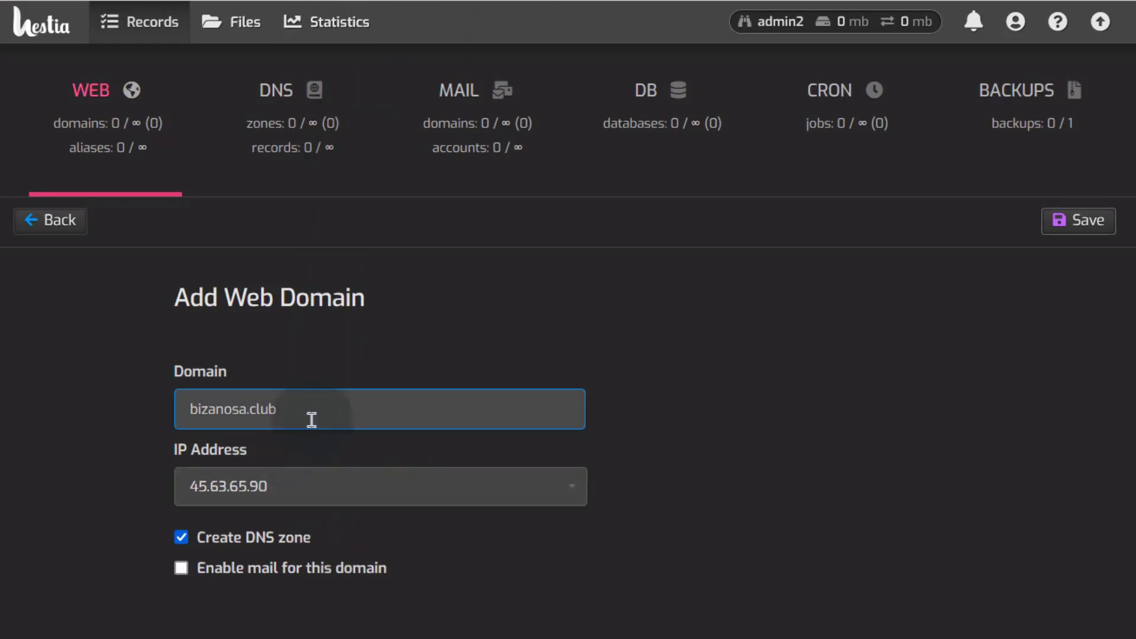
left_click(248, 406)
left_click(332, 577)
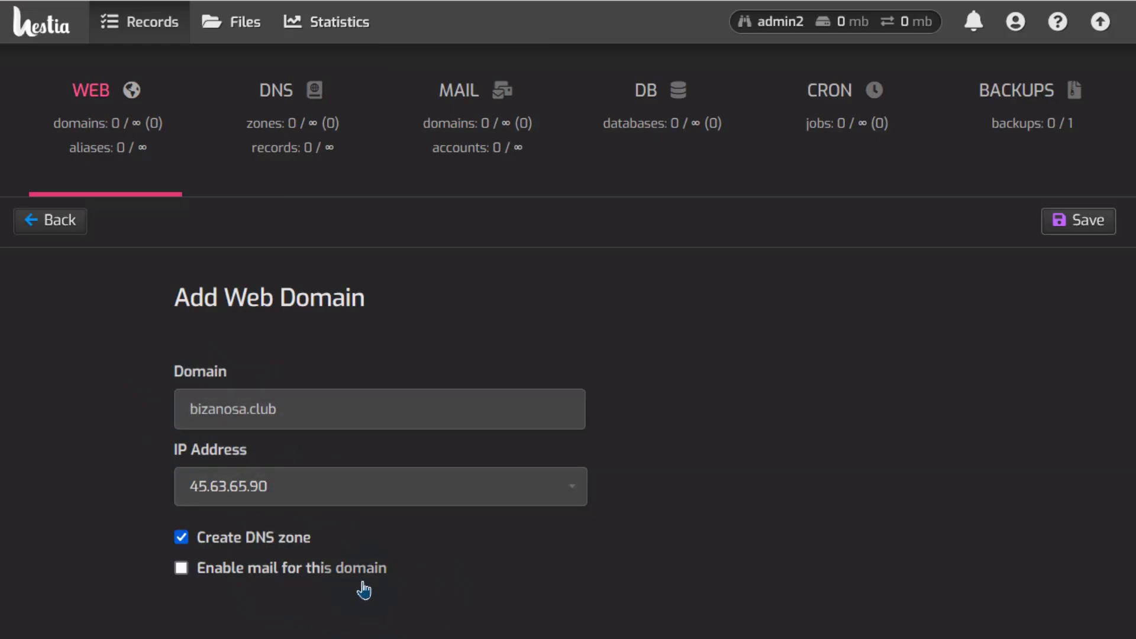
left_click(1087, 233)
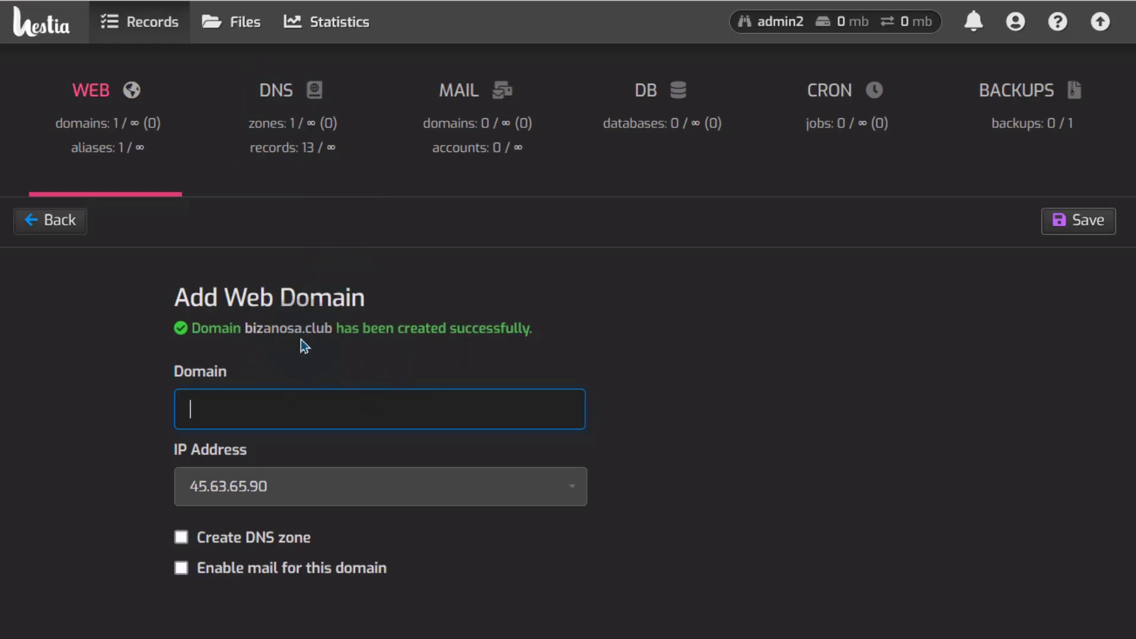
left_click(278, 94)
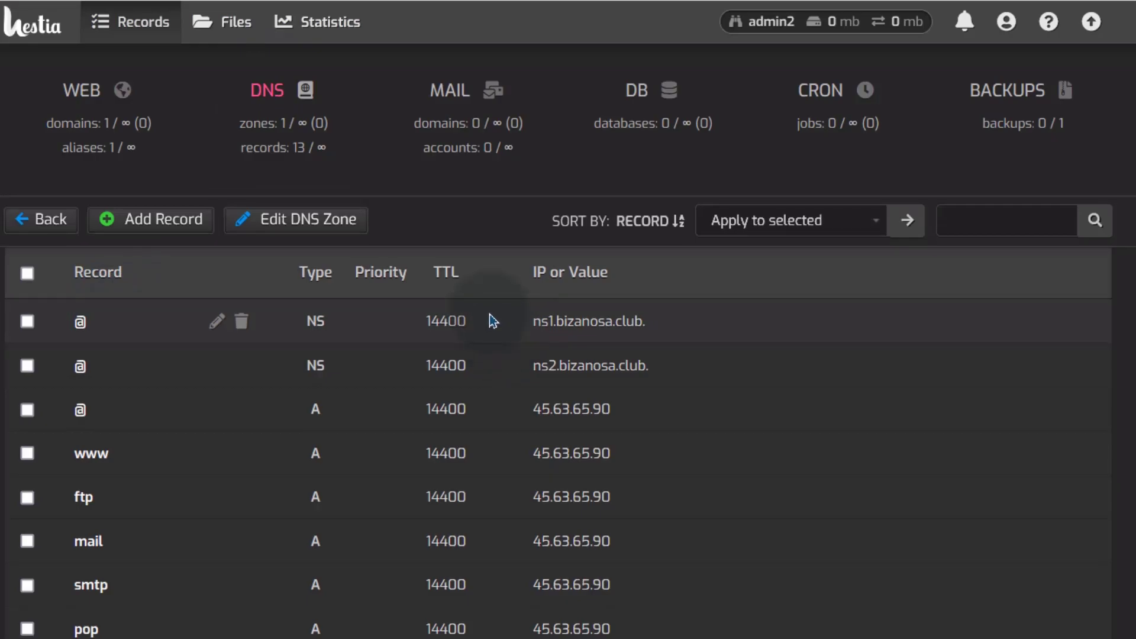
scroll(491, 323, "down", 5)
scroll(369, 467, "up", 5)
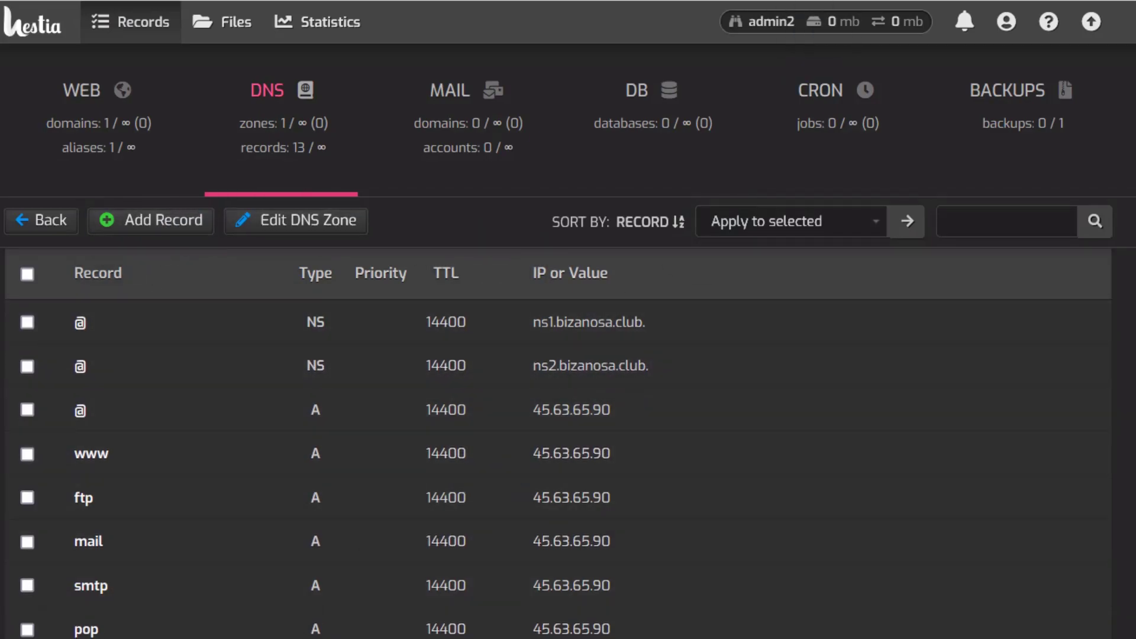
scroll(858, 426, "down", 5)
scroll(821, 439, "up", 5)
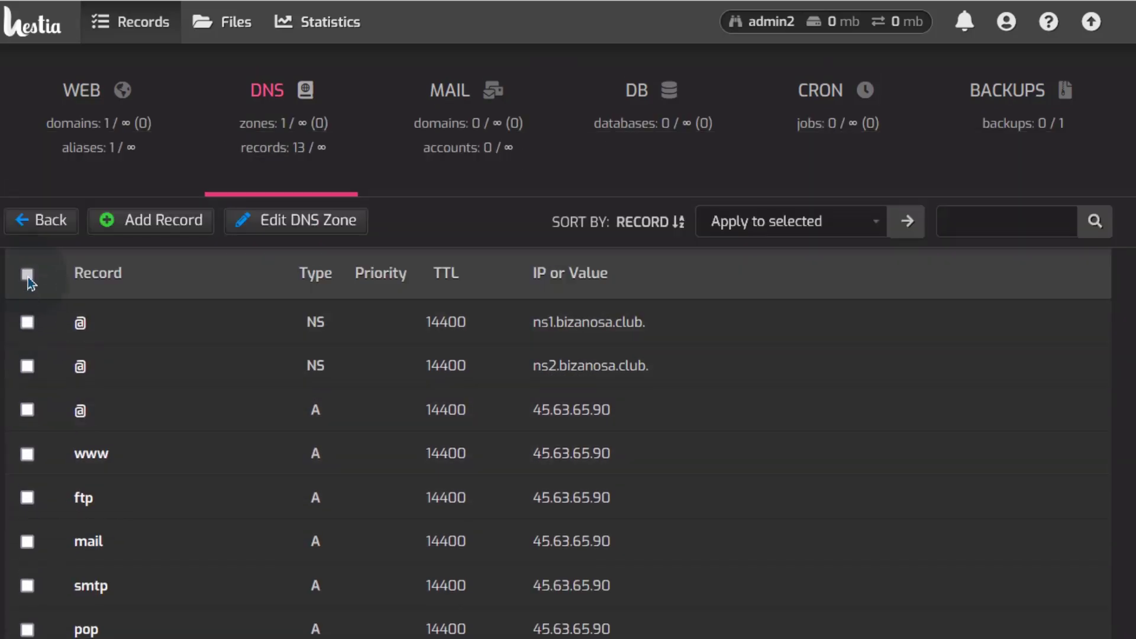
left_click(27, 273)
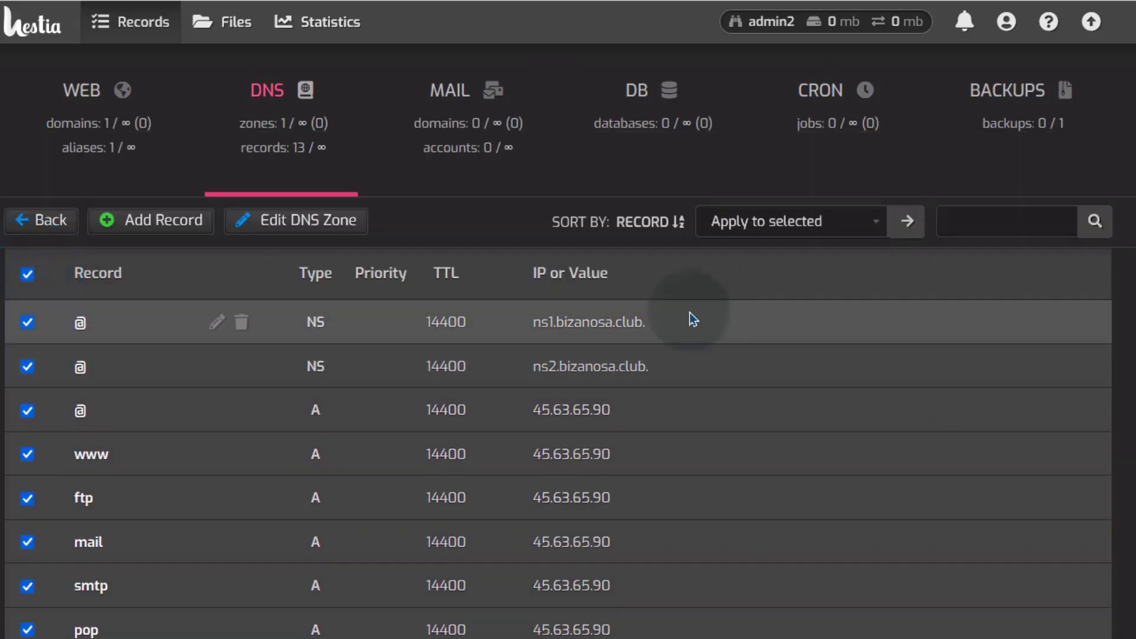
left_click(286, 228)
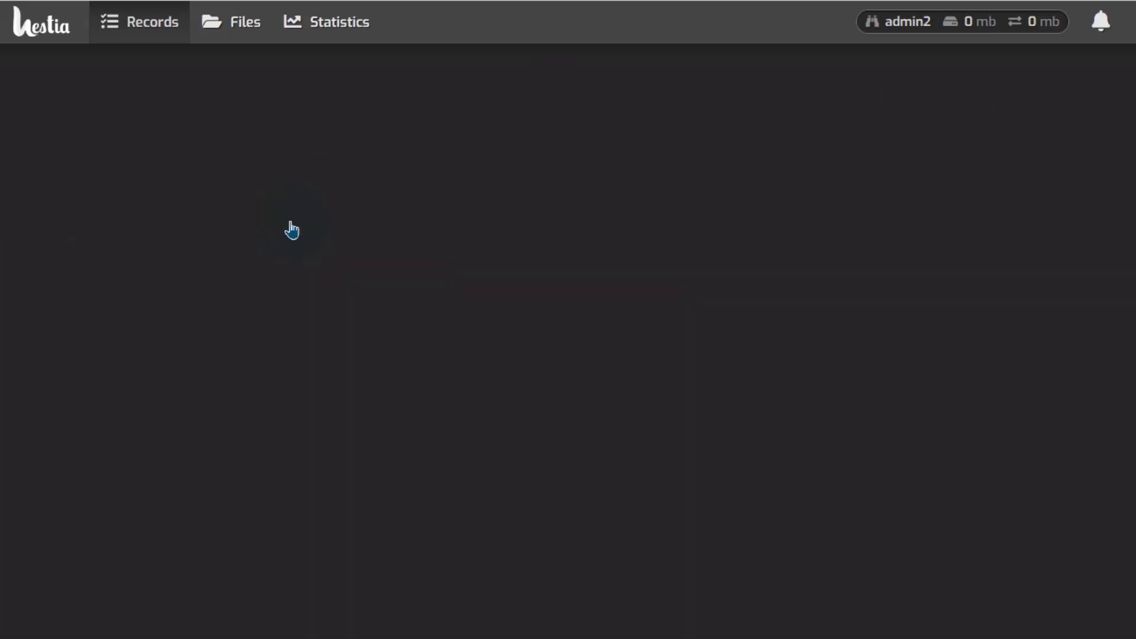
scroll(766, 450, "down", 3)
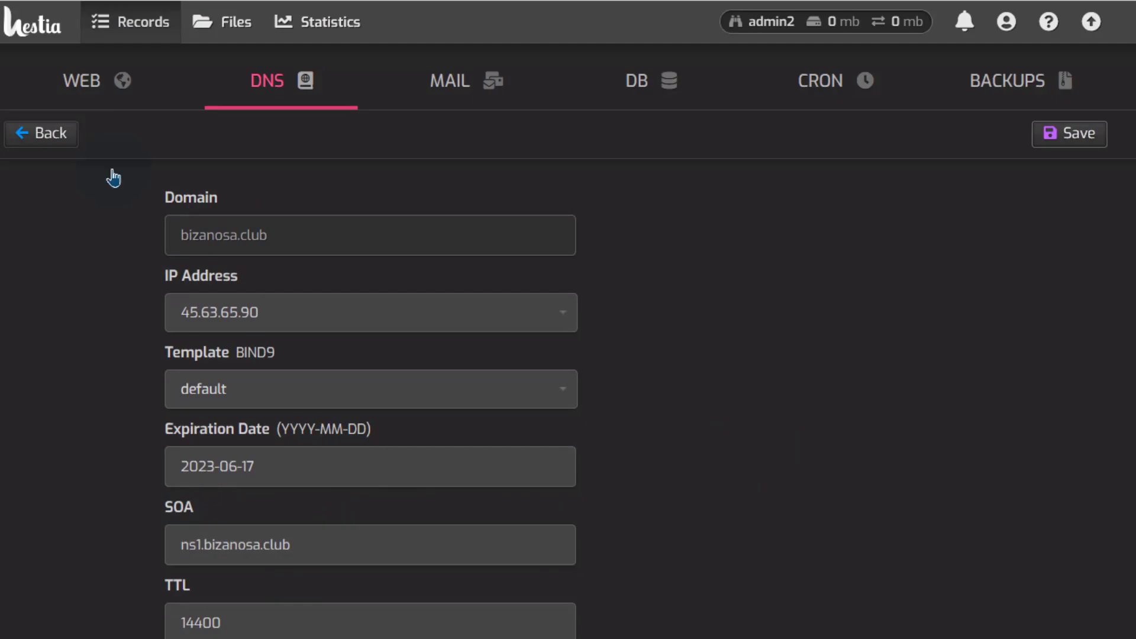
key("alt+Left")
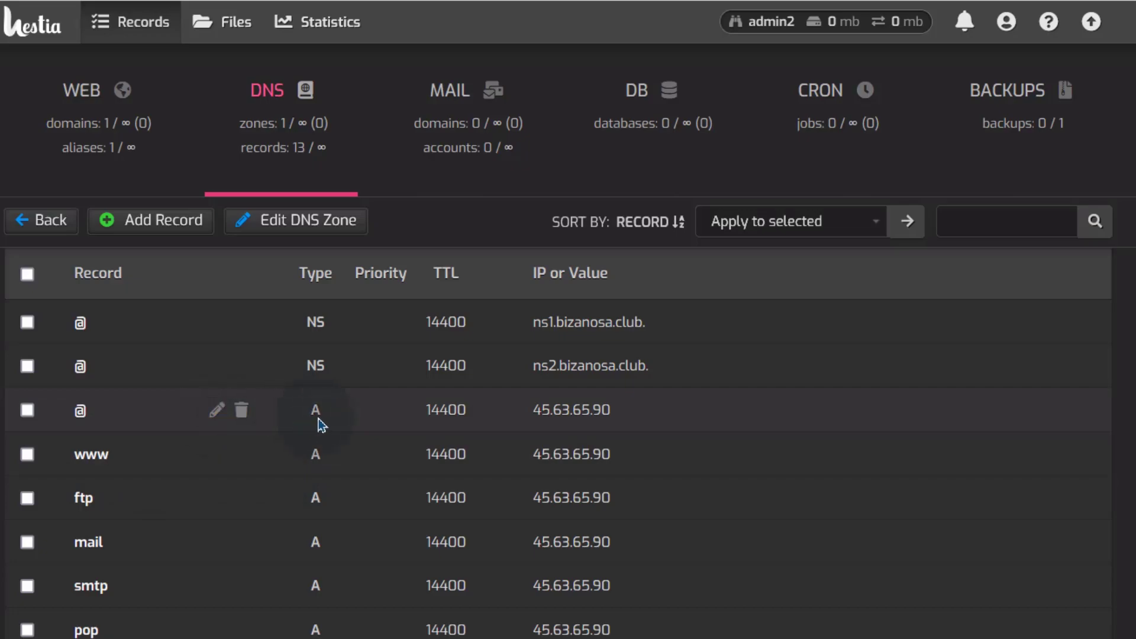
Copy the server IP 45.63.65.90 from Hestia and open Cloudflare's bizanosa.club A record for editing
right_click(539, 413)
left_click(585, 428)
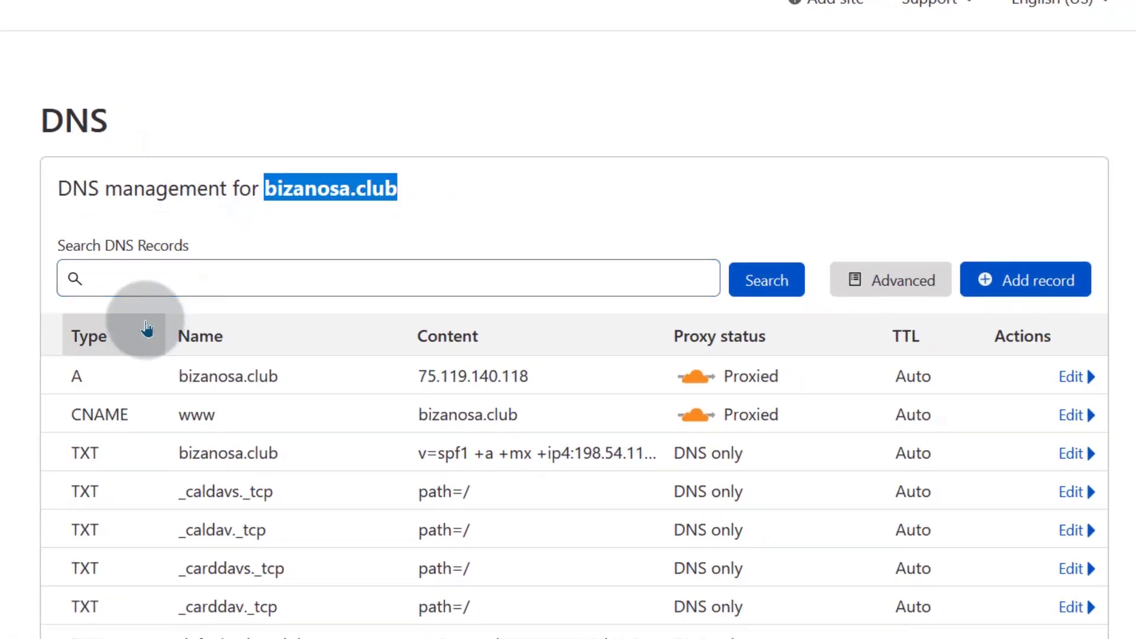
scroll(240, 281, "down", 2)
scroll(241, 281, "up", 2)
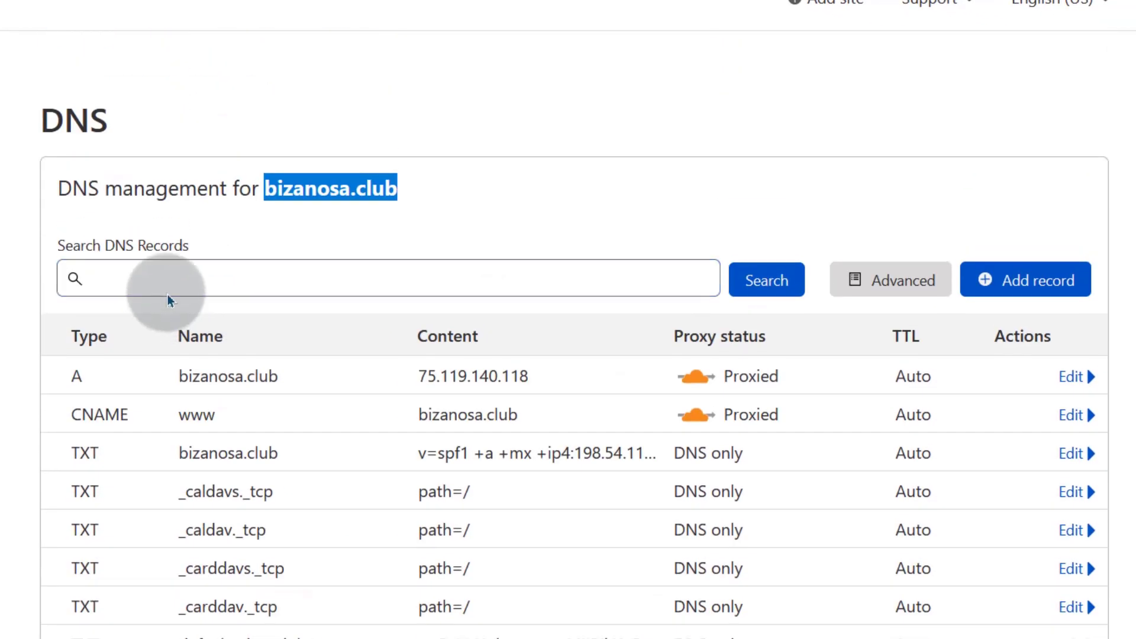
left_click(1019, 276)
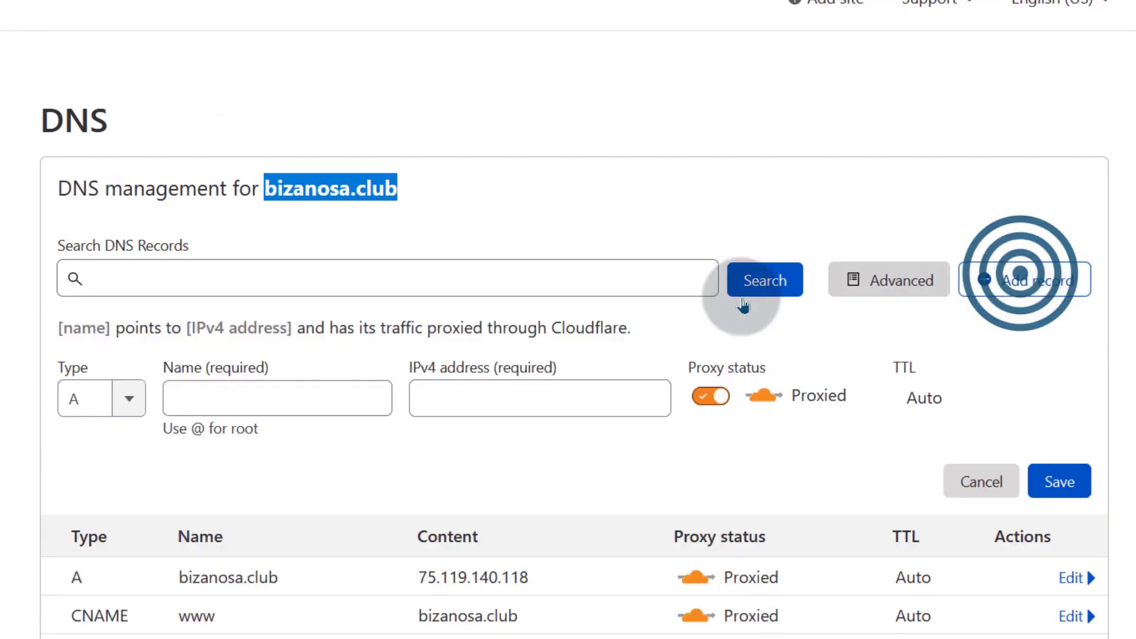
scroll(309, 470, "down", 4)
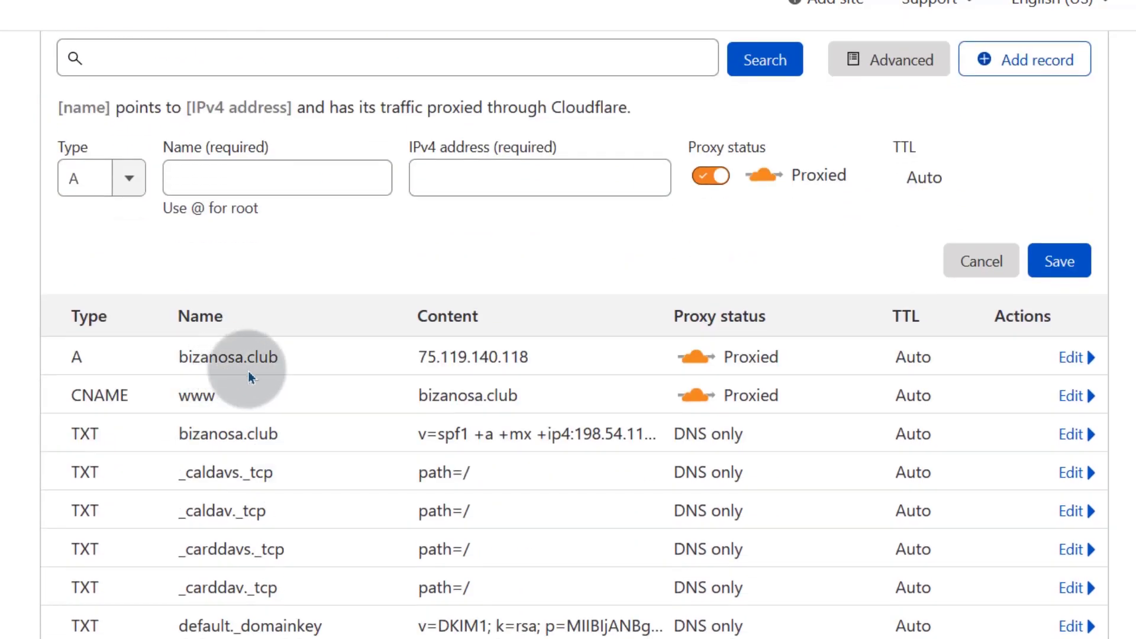
left_click(473, 355)
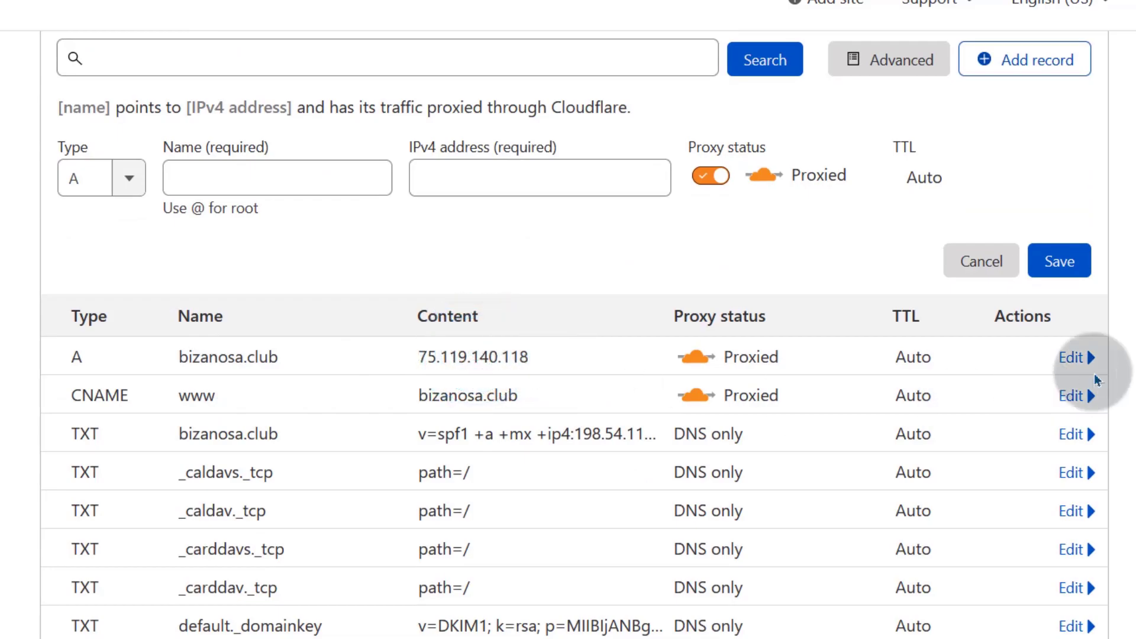
left_click(1072, 357)
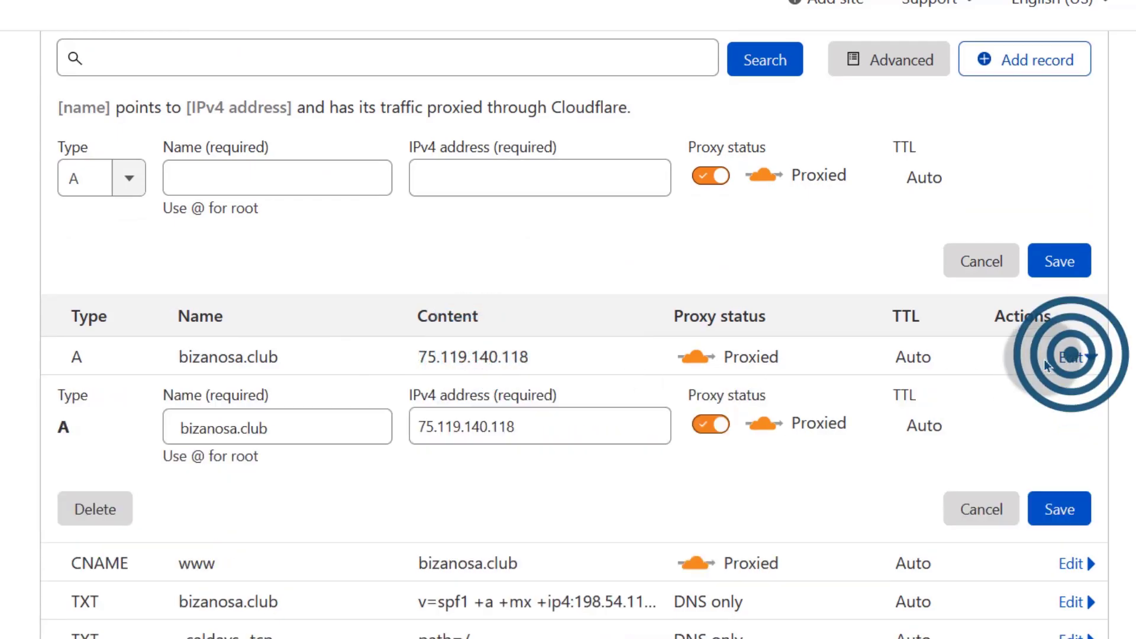
Replace the A record's 75.119.140.118 with 45.63.65.90, save it, and return to Hestia's DNS records
triple_click(561, 425)
right_click(441, 428)
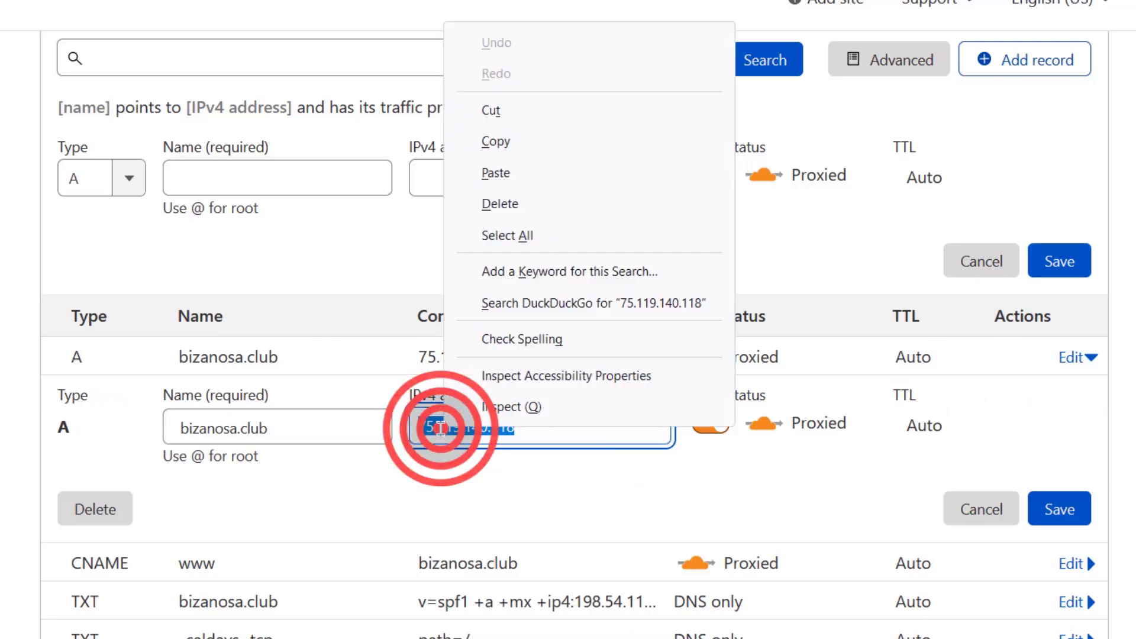
left_click(485, 173)
left_click(1054, 513)
left_click(1054, 513)
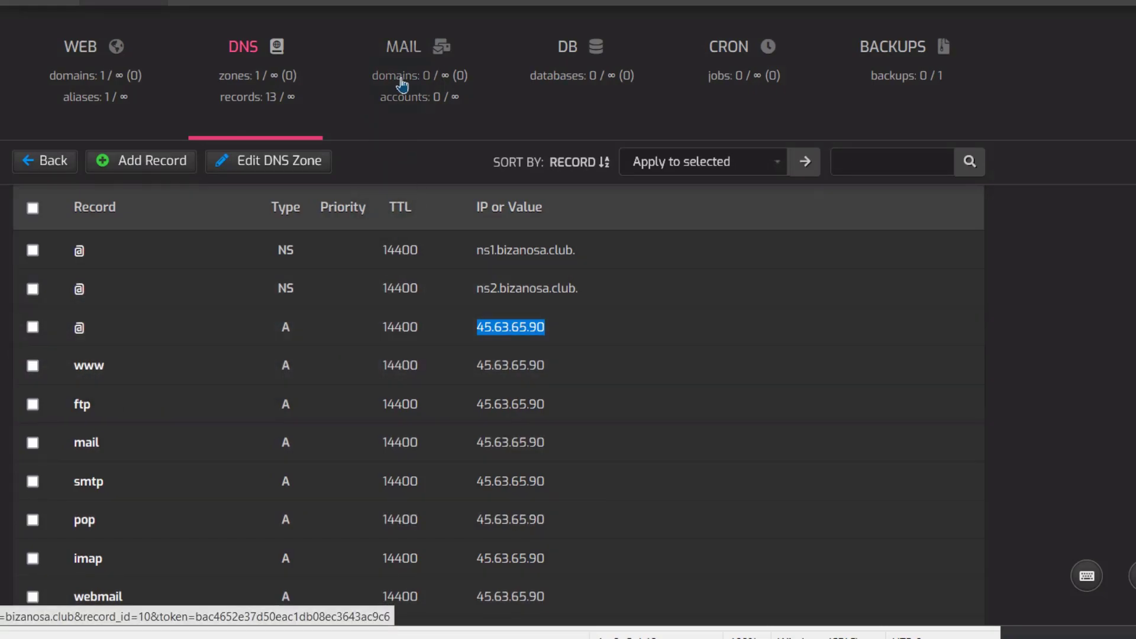
key("ctrl+Tab")
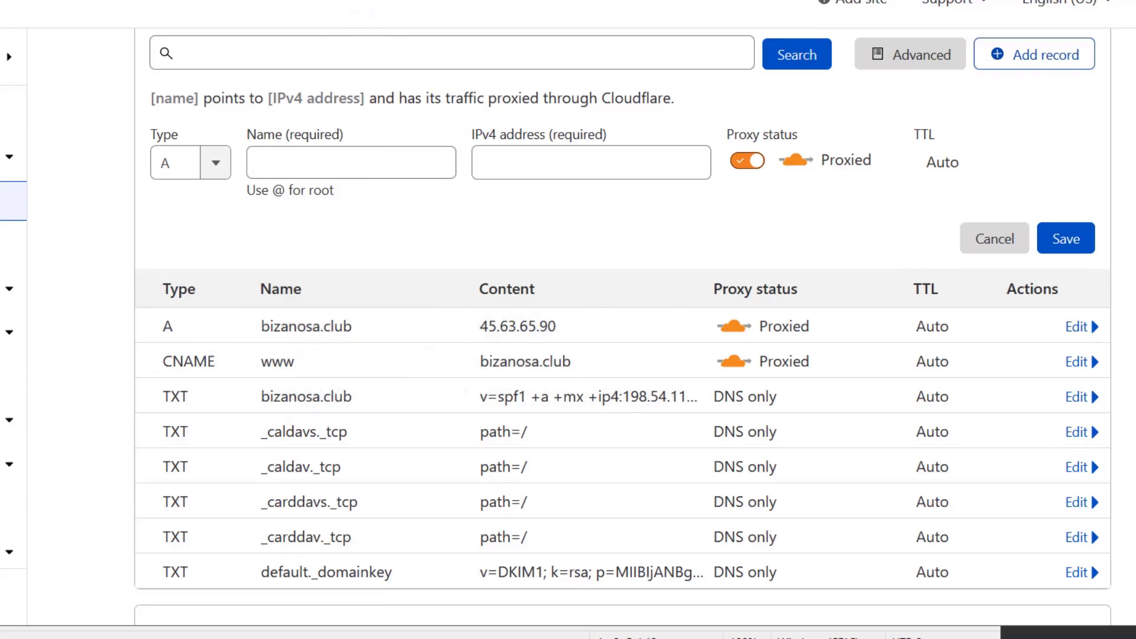
key("ctrl+Tab")
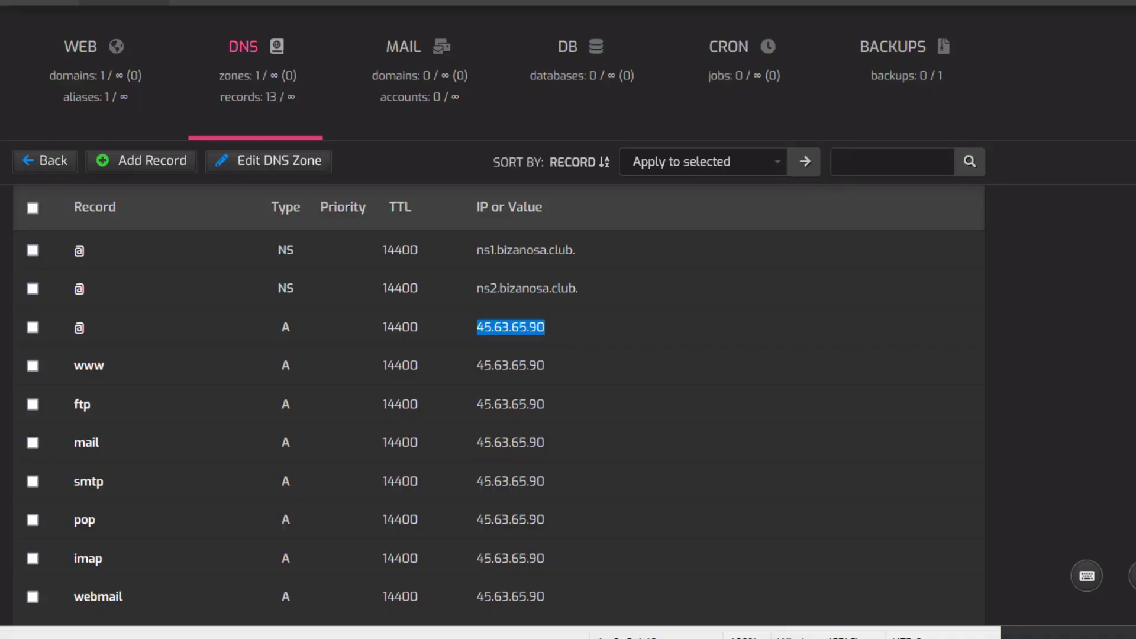
Start a new Cloudflare DNS record with type A
scroll(197, 400, "down", 2)
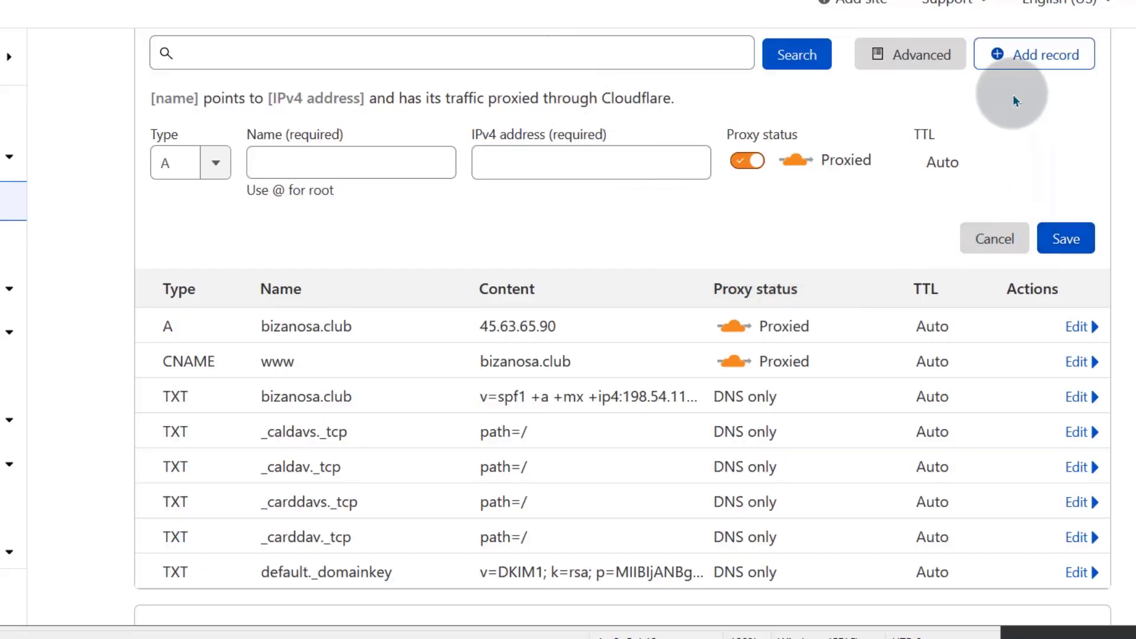
left_click(214, 161)
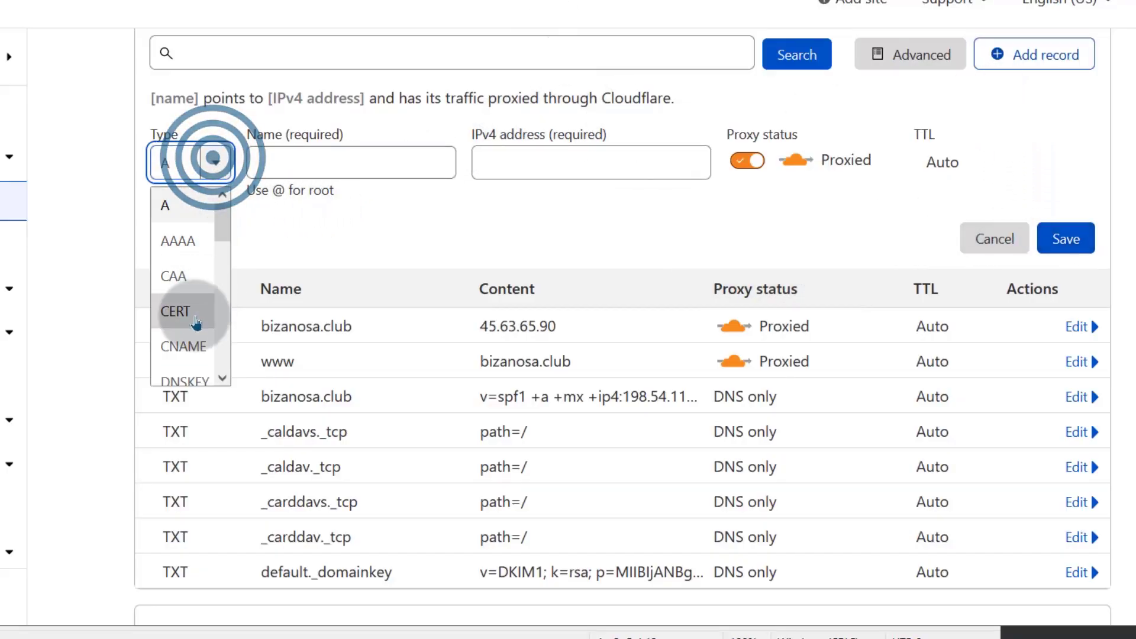
scroll(195, 323, "up", 3)
scroll(189, 473, "down", 4)
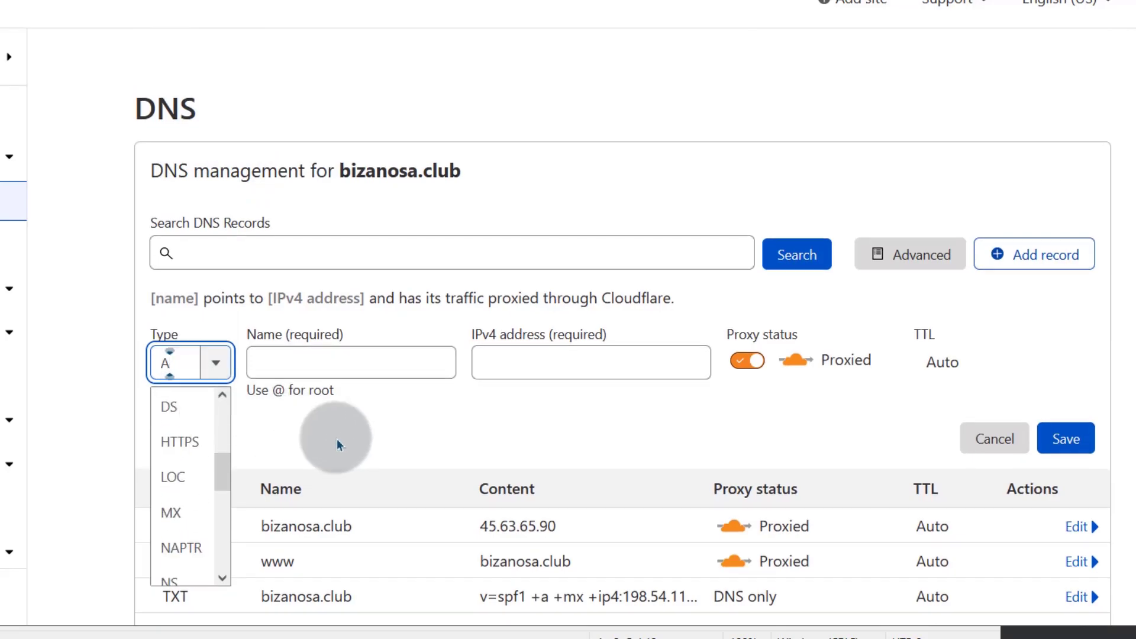
scroll(336, 439, "down", 2)
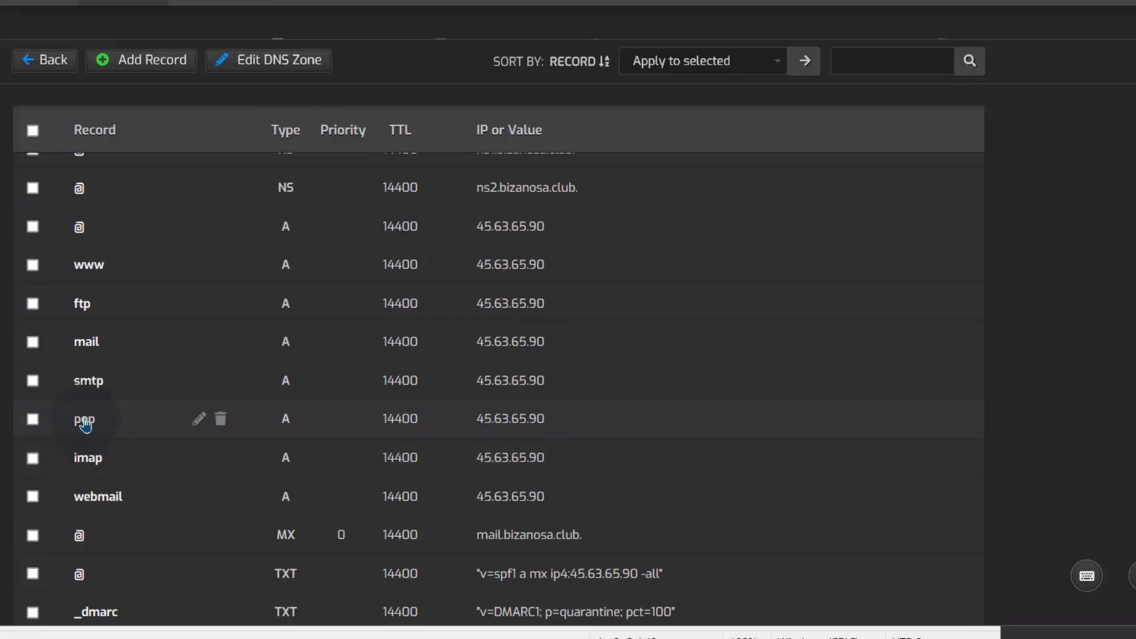
scroll(114, 488, "down", 2)
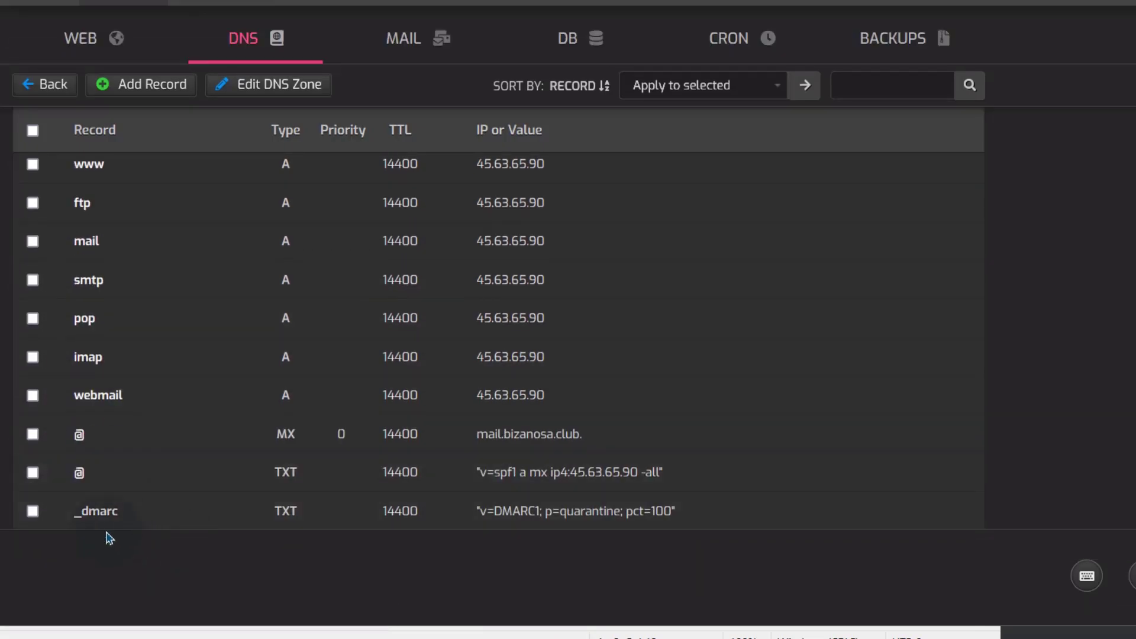
scroll(104, 464, "up", 2)
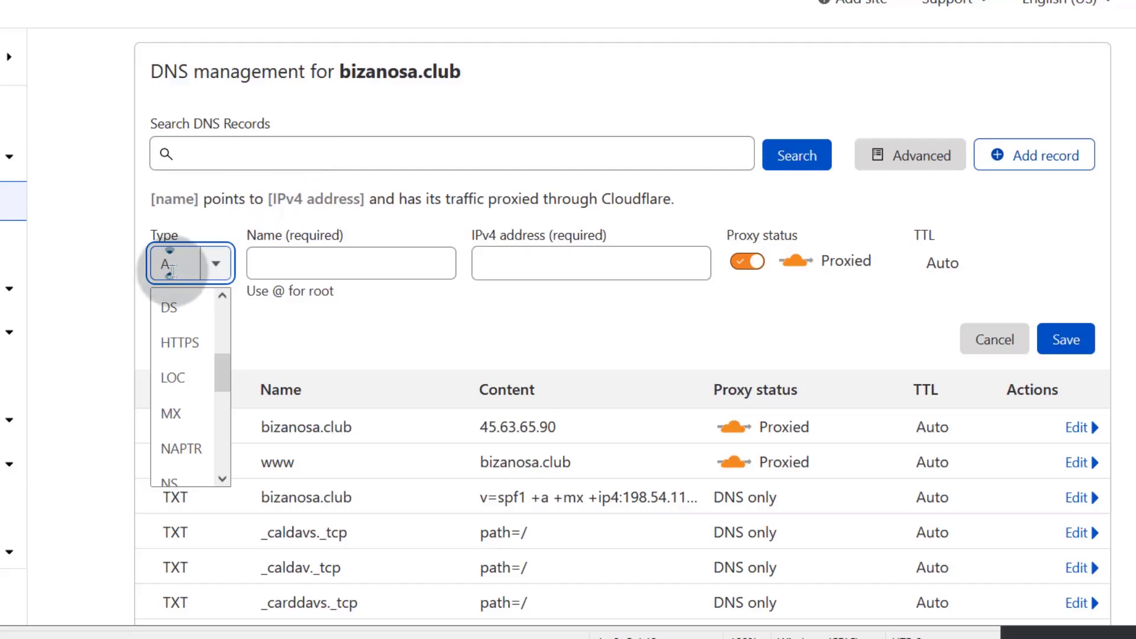
left_click(171, 268)
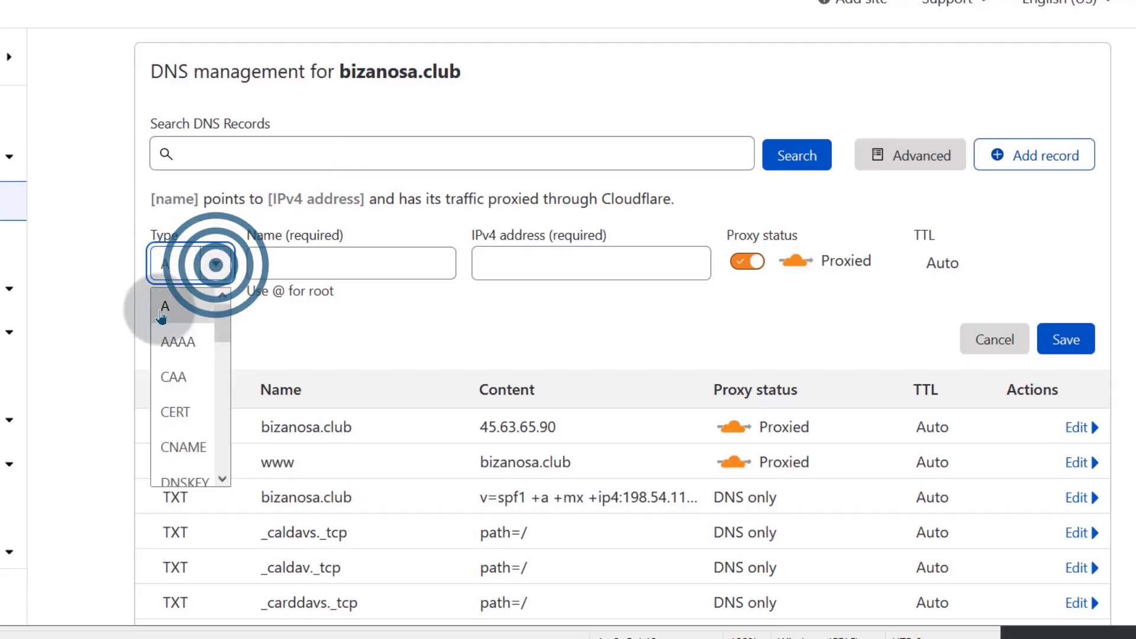
left_click(169, 302)
Name the record ftp, paste 45.63.65.90 as its IPv4 address, and save it
left_click(267, 262)
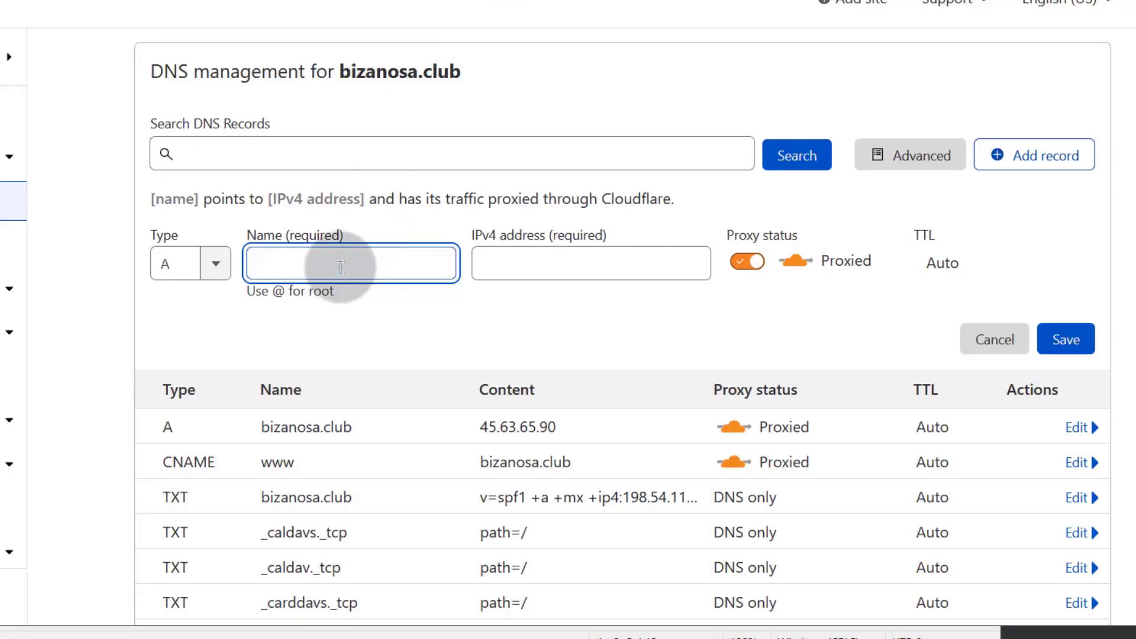
left_click(296, 272)
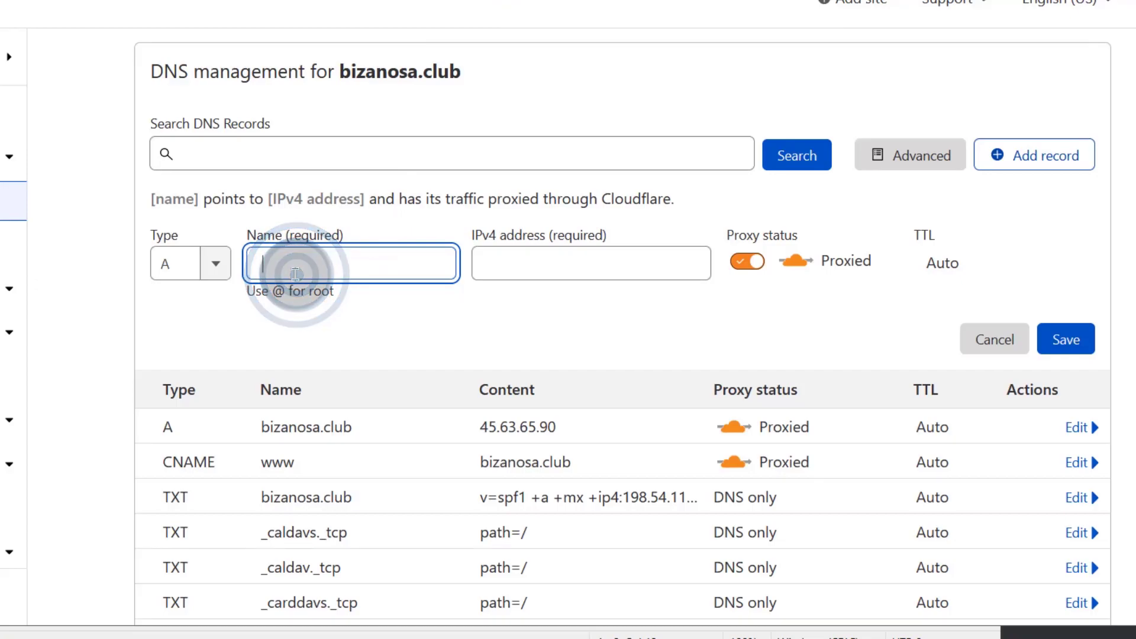
type("ftp")
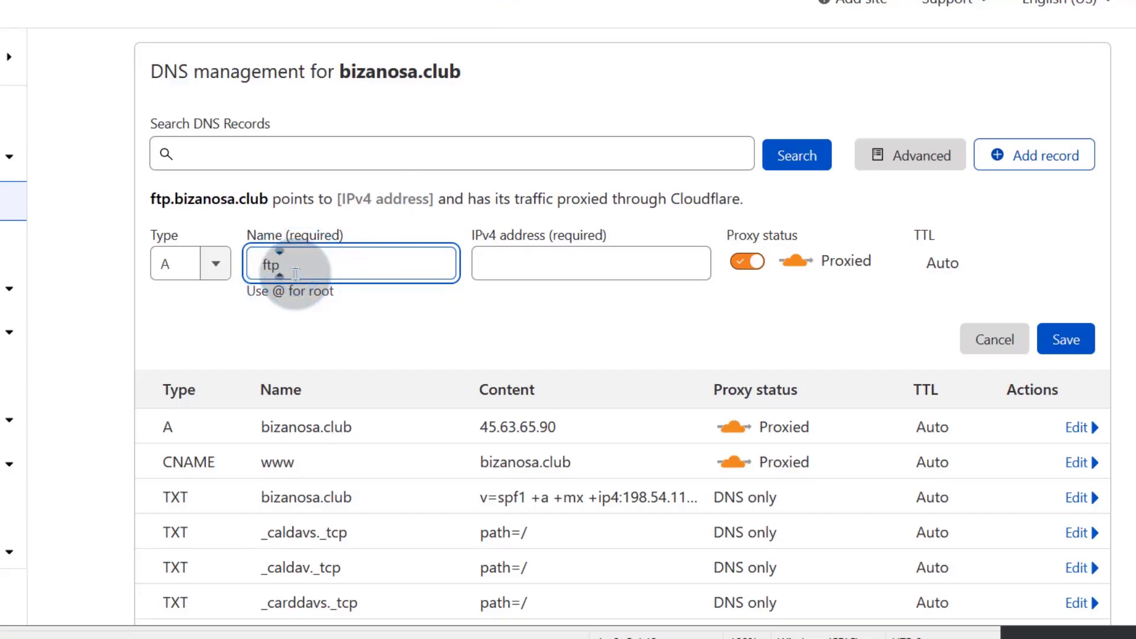
left_click(507, 262)
right_click(510, 265)
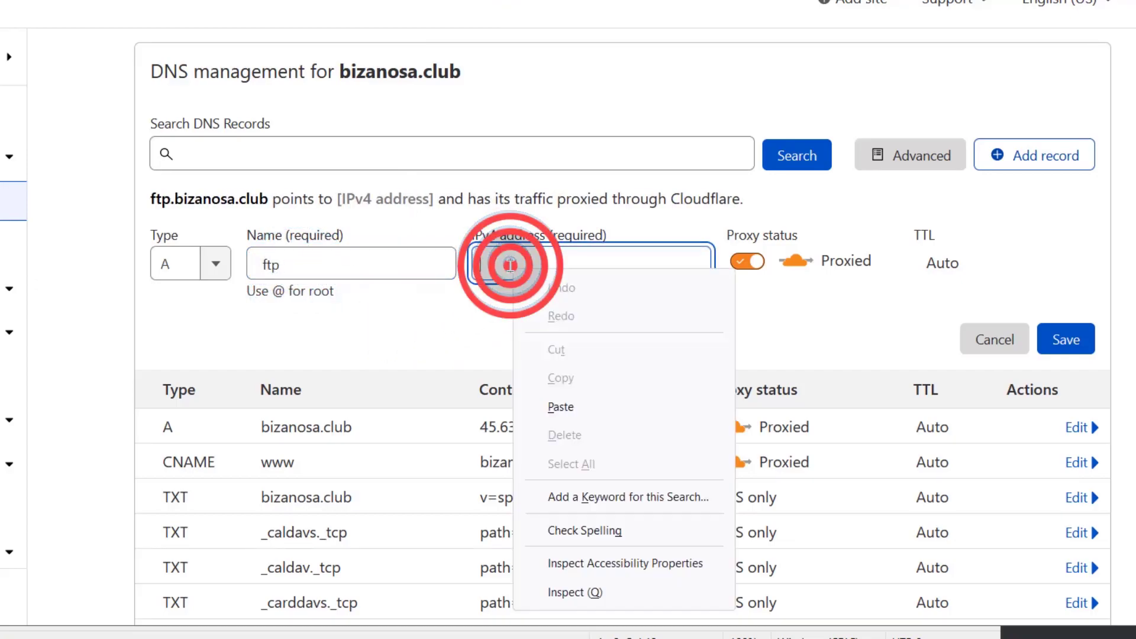
left_click(585, 407)
left_click(1045, 340)
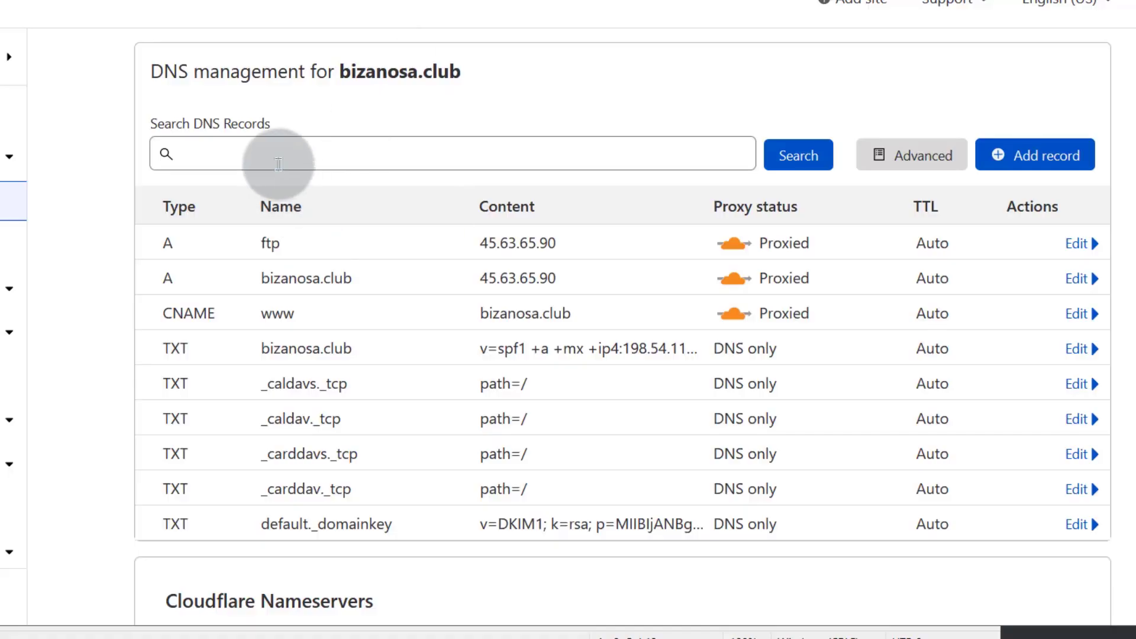
scroll(929, 257, "up", 2)
Add a Cloudflare A record named mail pointing to 45.63.65.90
left_click(1024, 255)
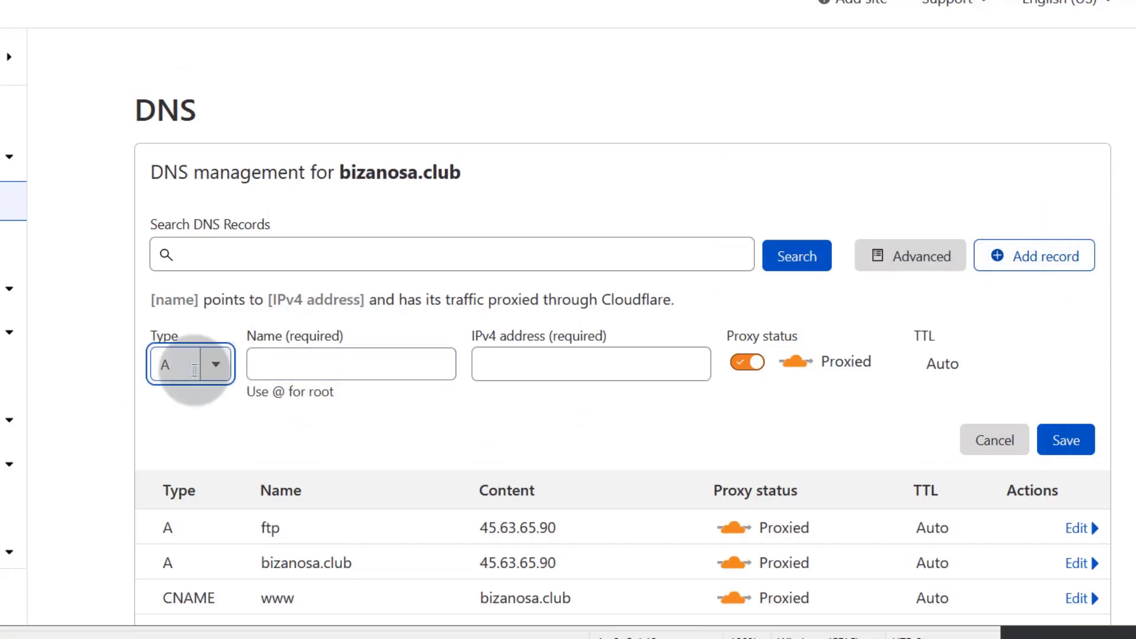
left_click(327, 357)
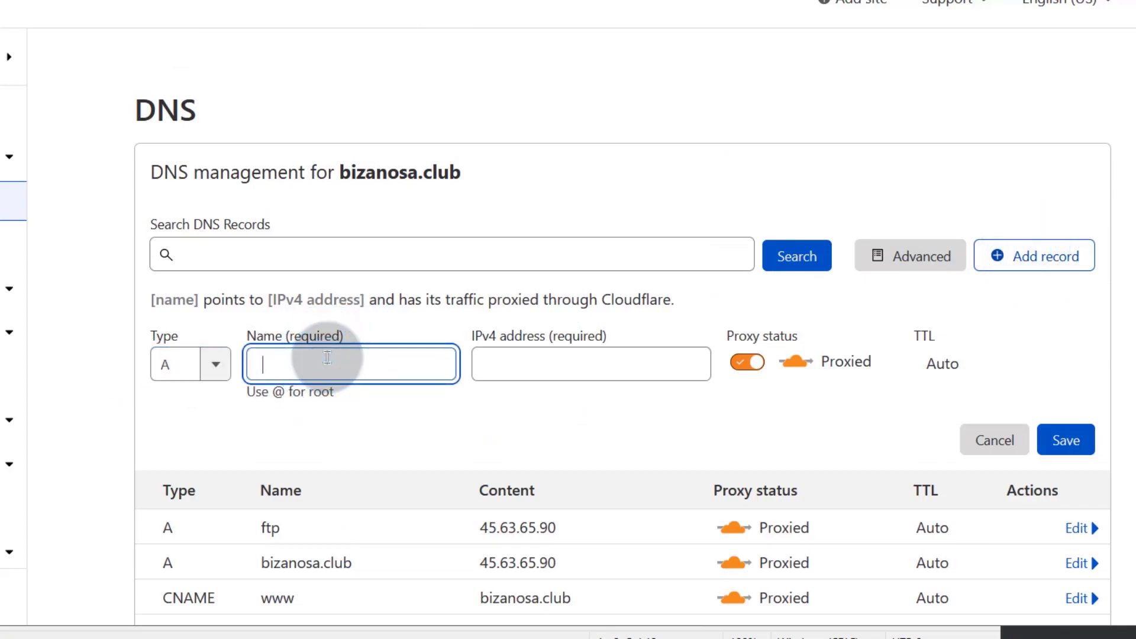
type("ail")
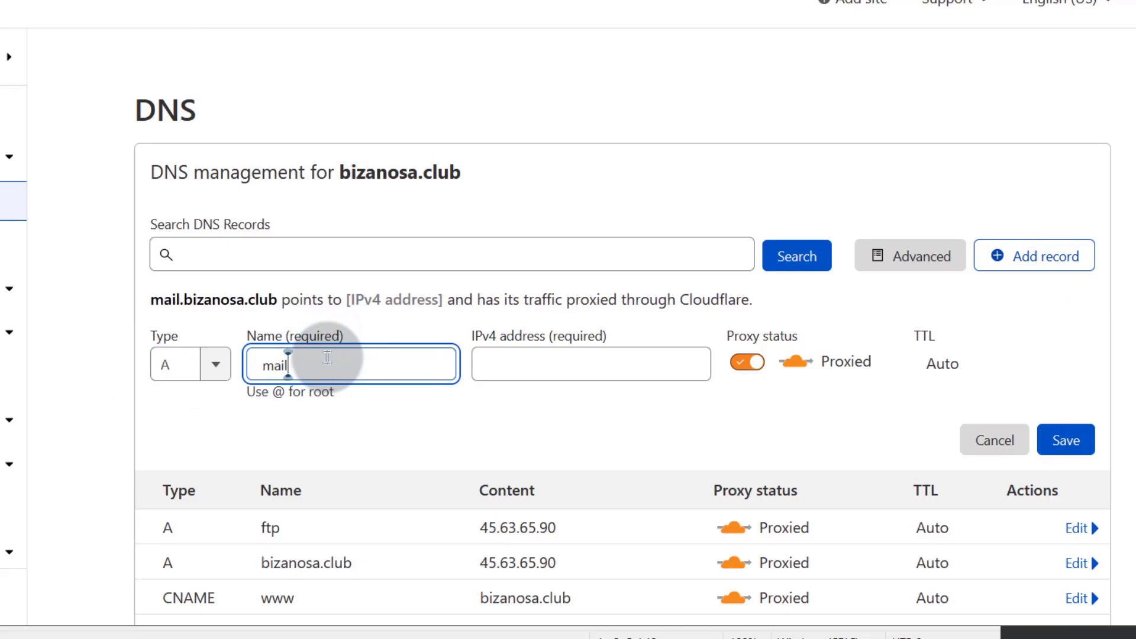
right_click(507, 364)
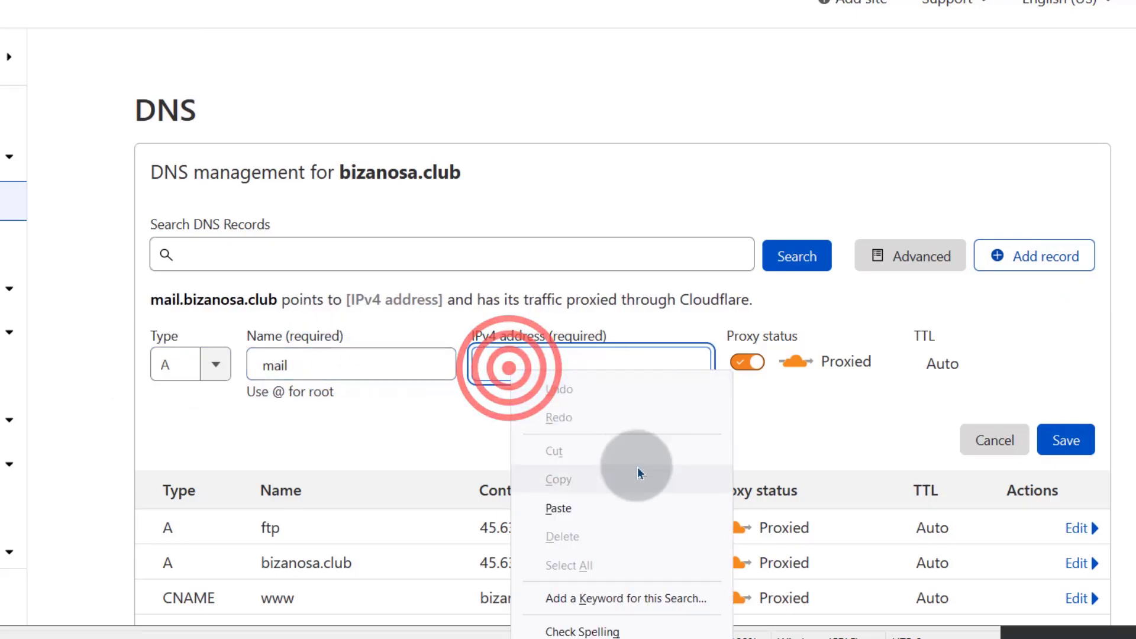
left_click(596, 518)
left_click(1066, 440)
scroll(601, 286, "down", 3)
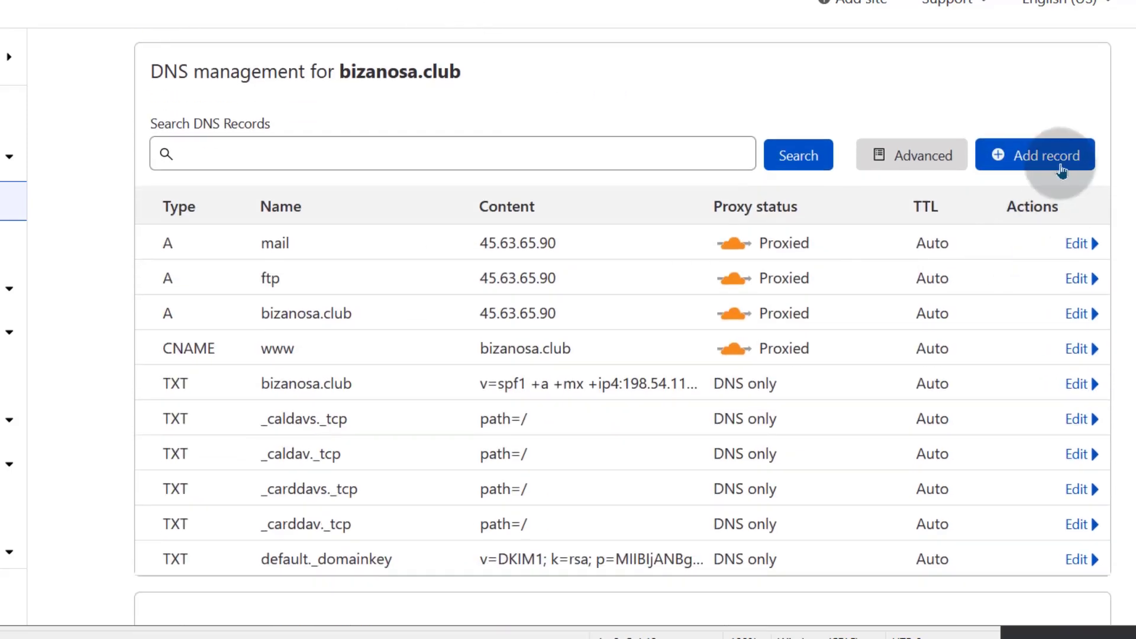
Copy mail.bizanosa.club. from Hestia's MX record and start a new MX record in Cloudflare
left_click(1053, 157)
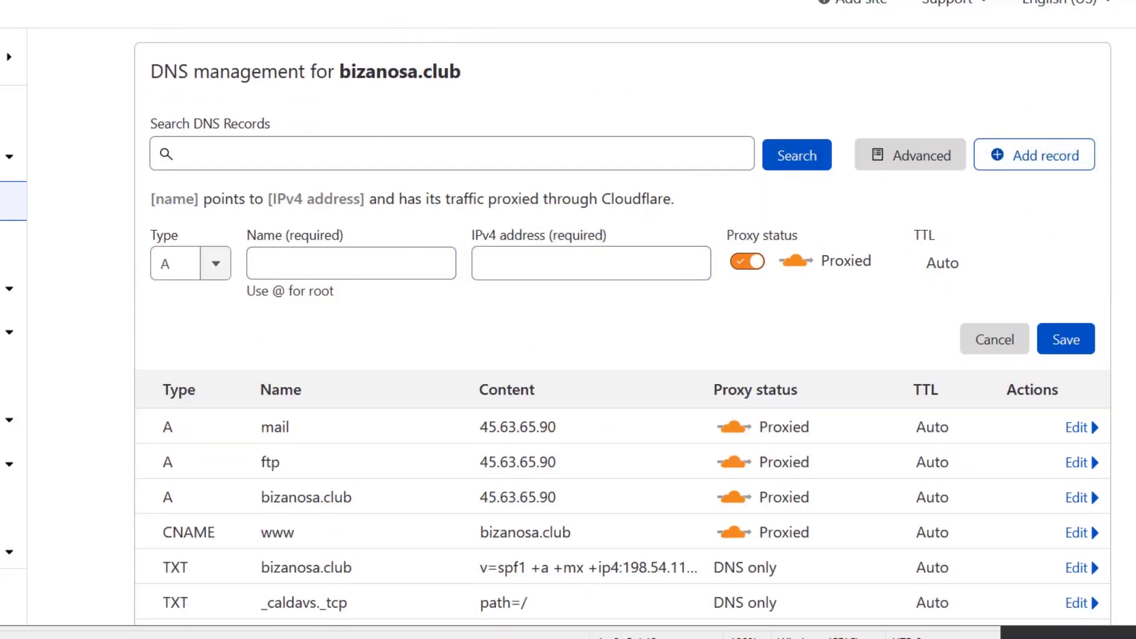
left_click(367, 1)
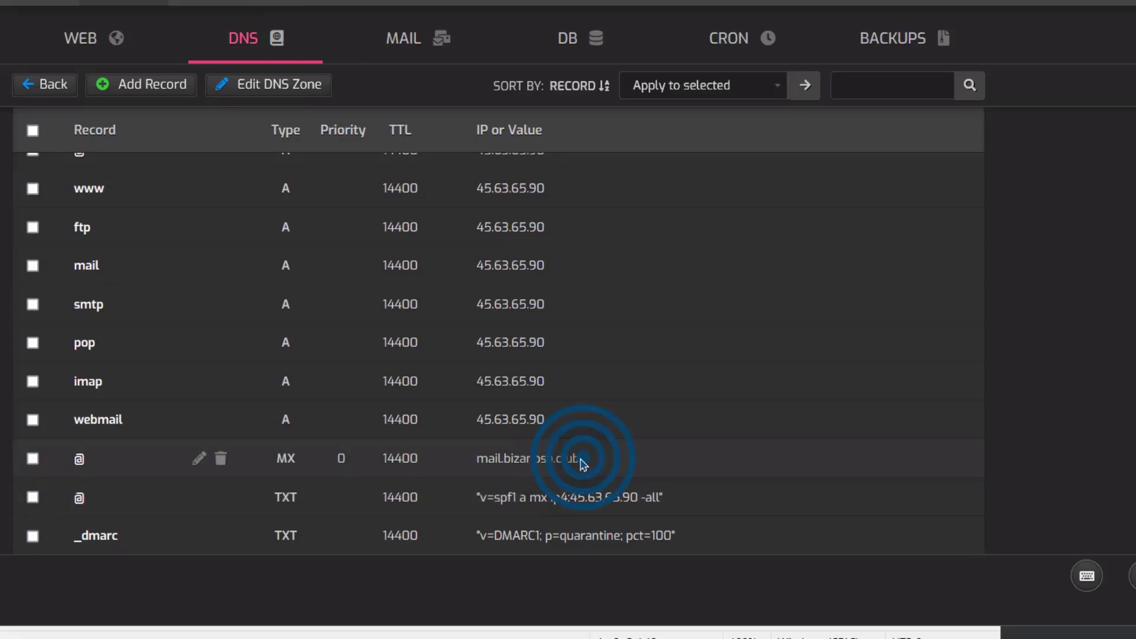
right_click(515, 463)
left_click(553, 472)
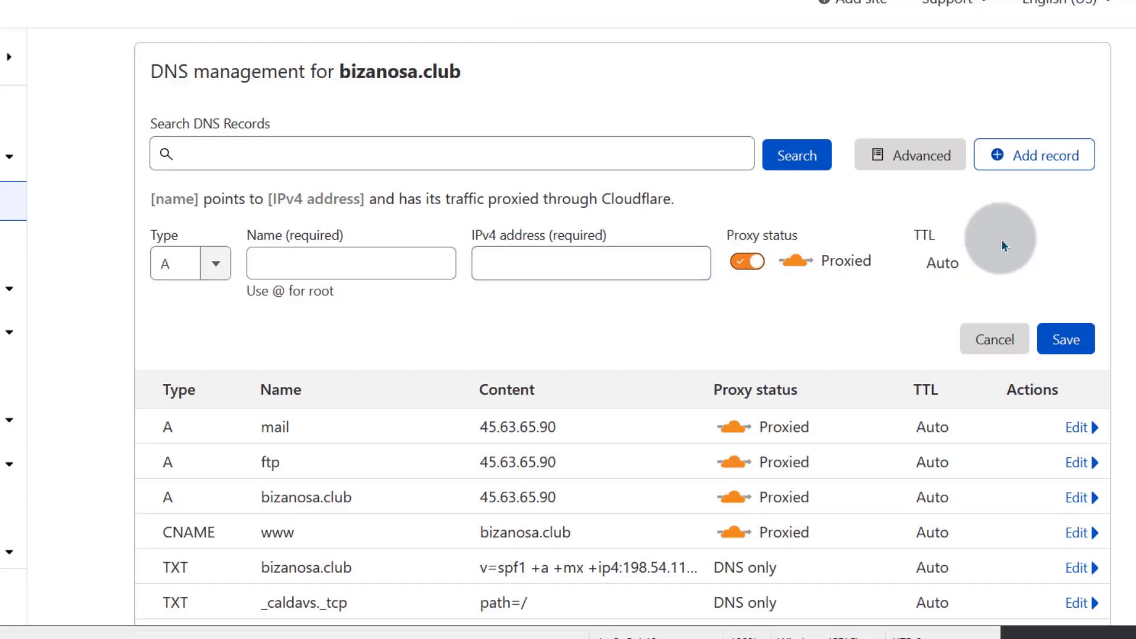
left_click(213, 261)
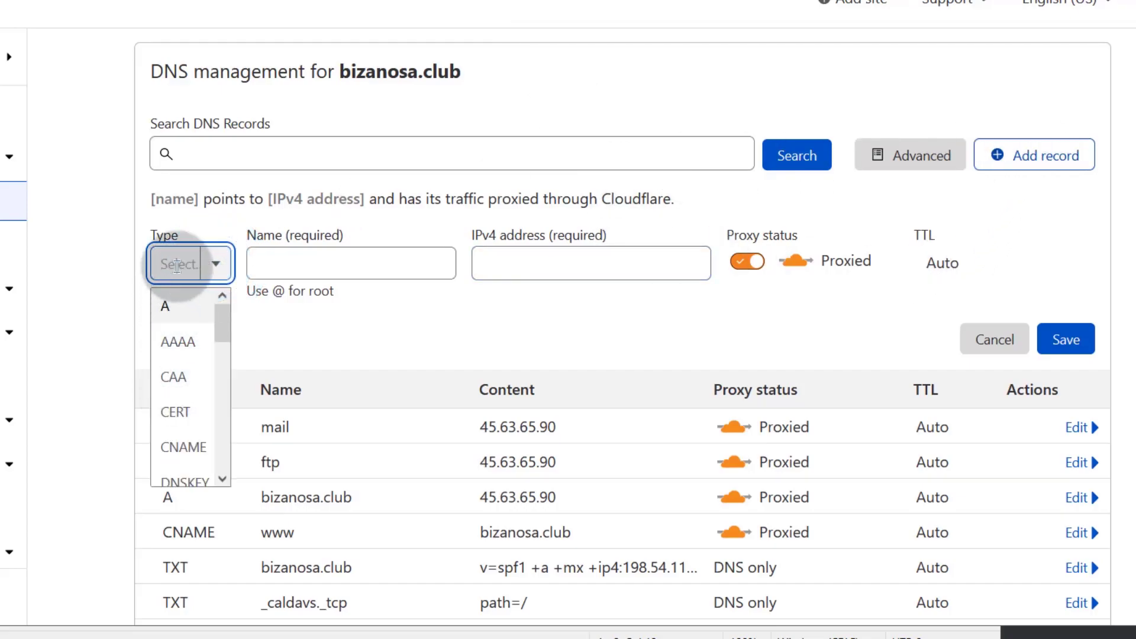
type("mx")
left_click(155, 302)
Set the MX record name to @ and its mail server to mail.bizanosa.club
left_click(298, 264)
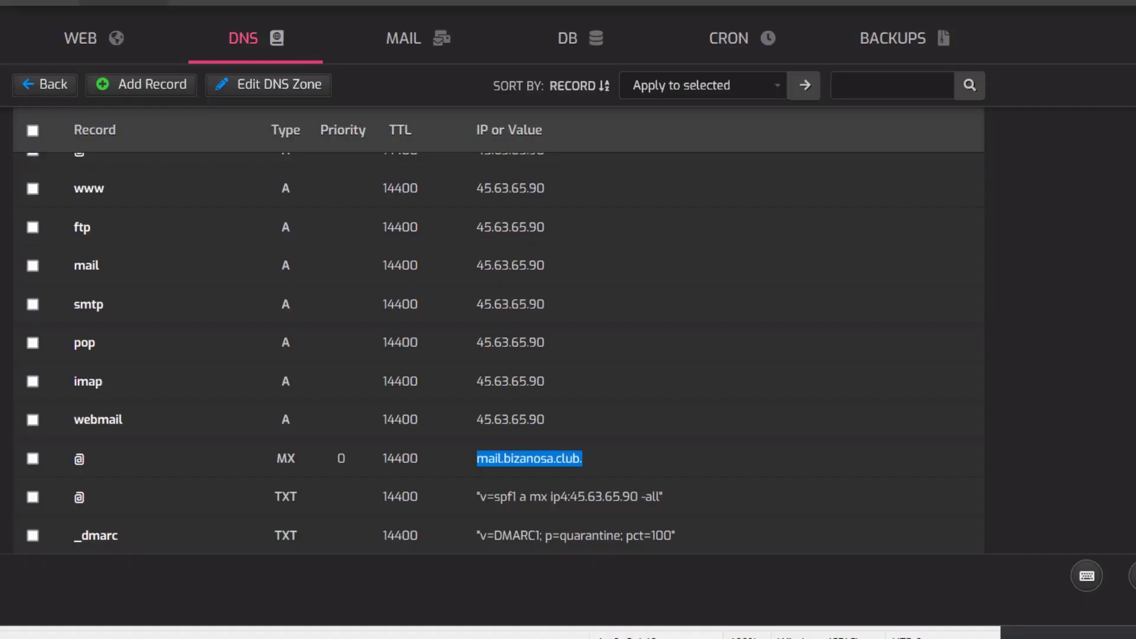
mouse_move(198, 478)
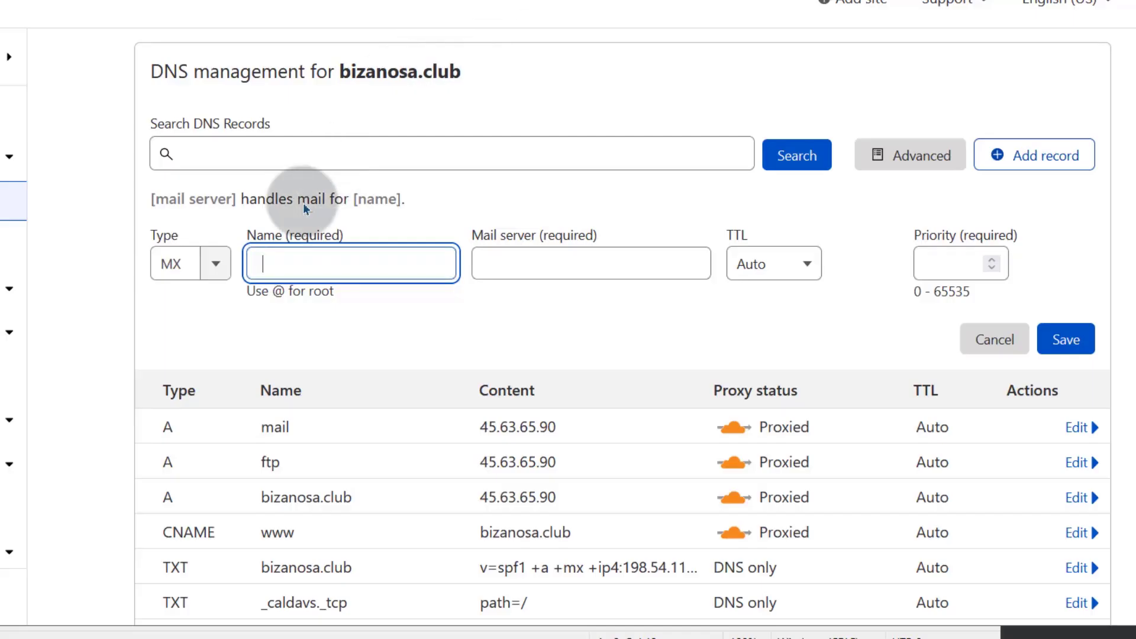
left_click(300, 258)
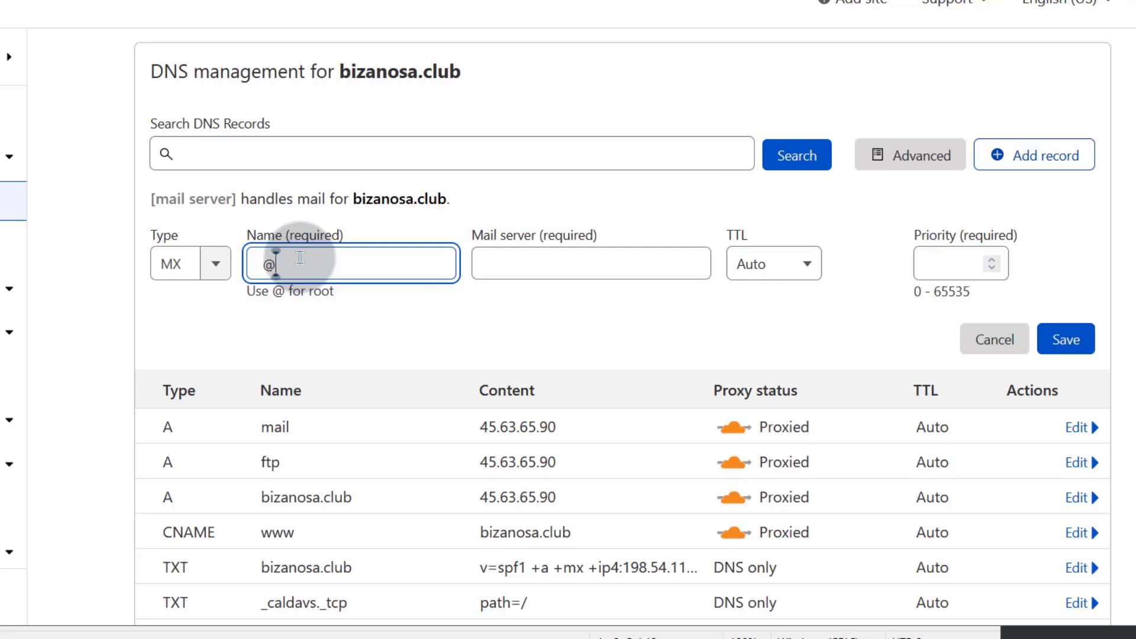
left_click(518, 262)
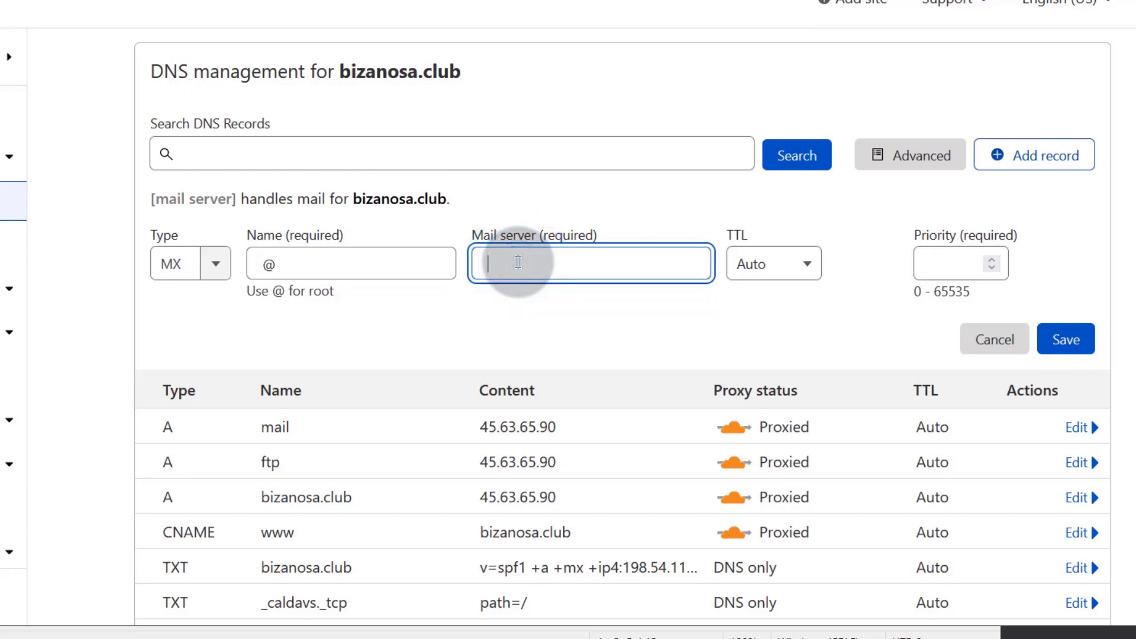
right_click(517, 262)
left_click(604, 399)
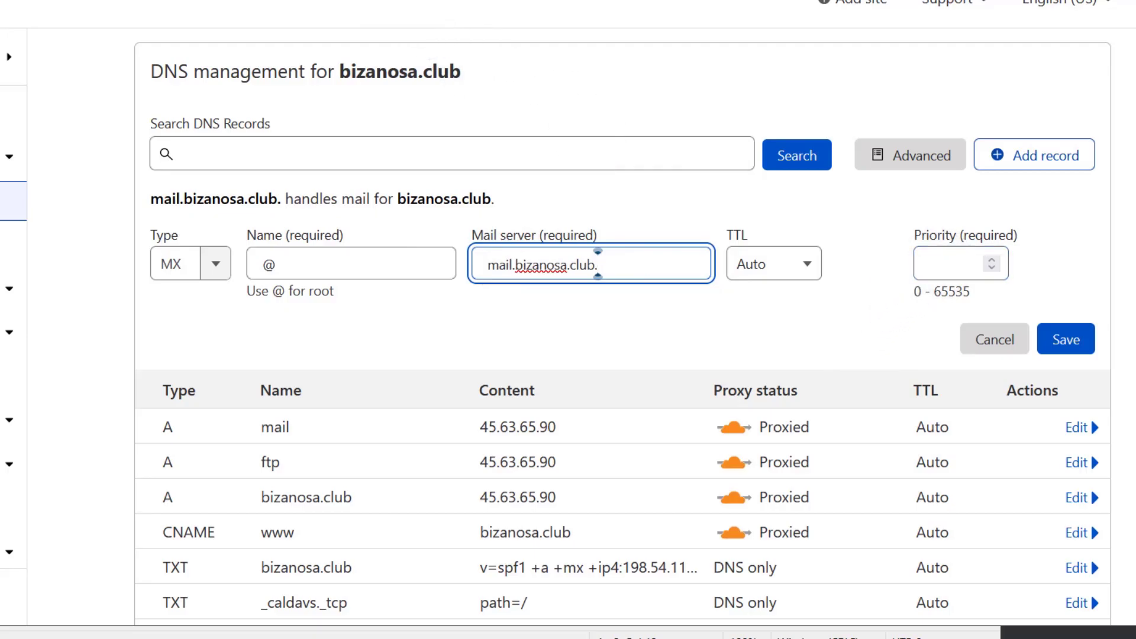
Set the MX priority to 0, matching Hestia's records
left_click(254, 1)
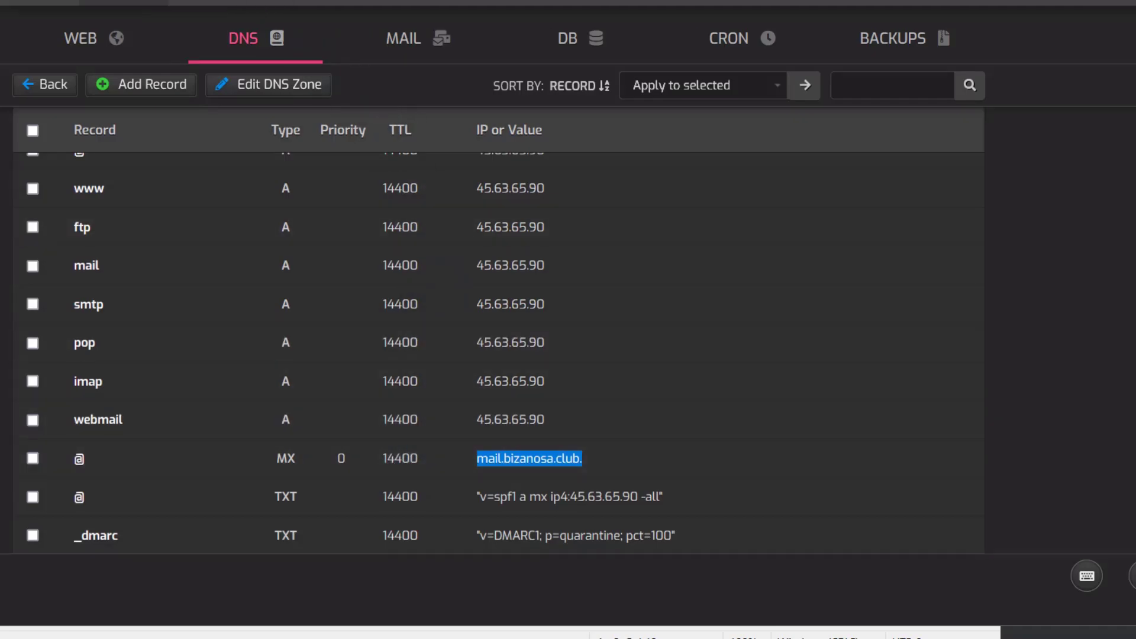
left_click(125, 1)
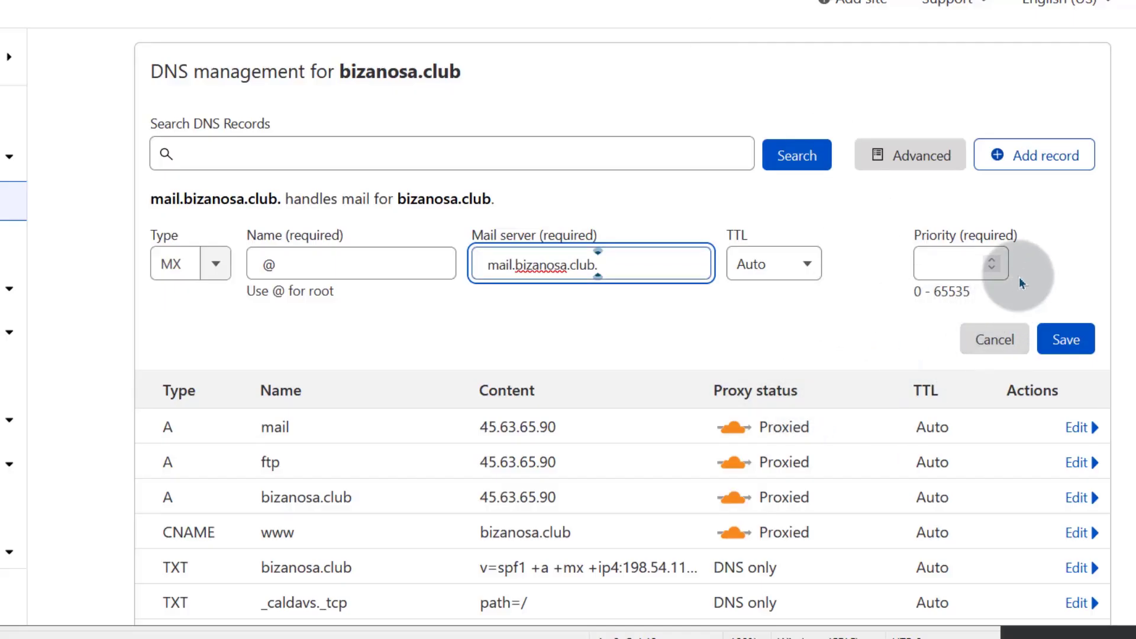
left_click(993, 271)
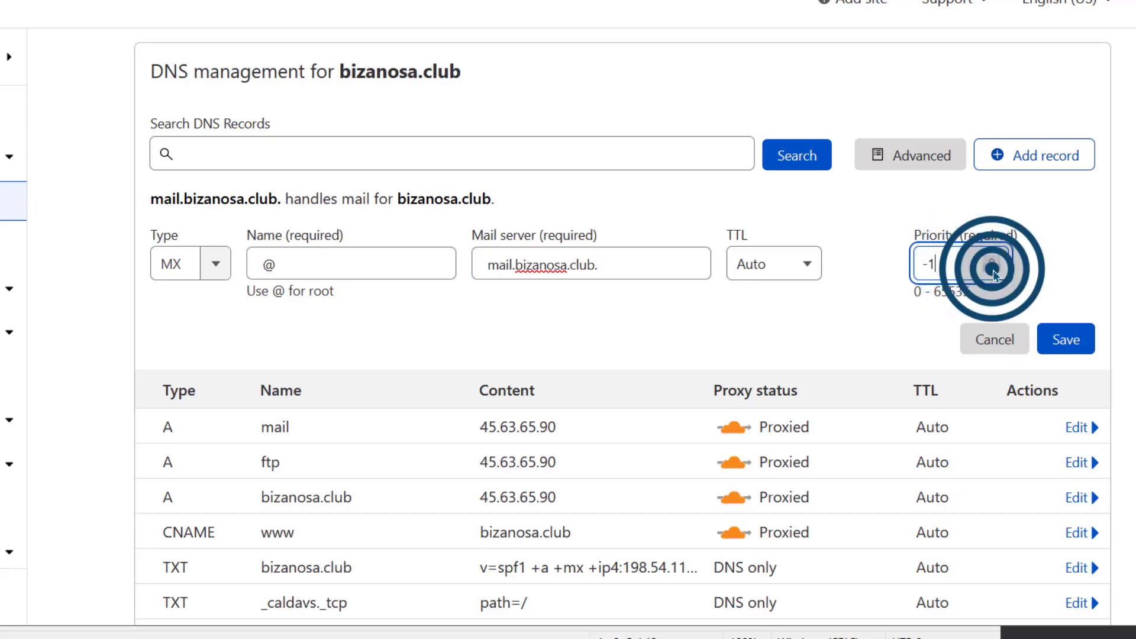
left_click(944, 255)
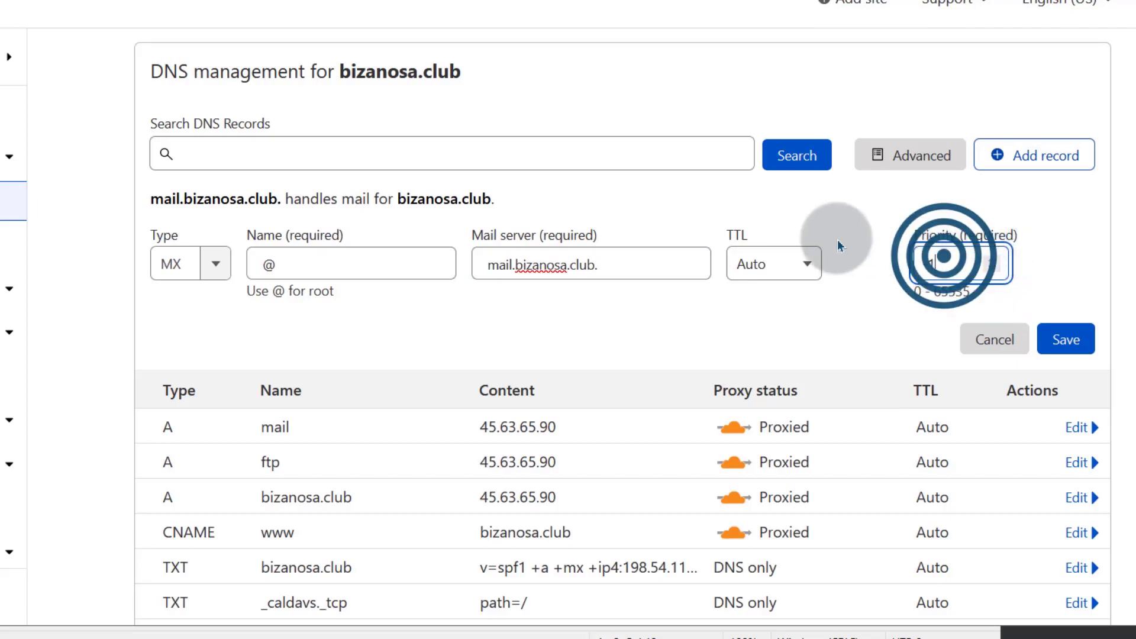
left_click(796, 260)
left_click(946, 268)
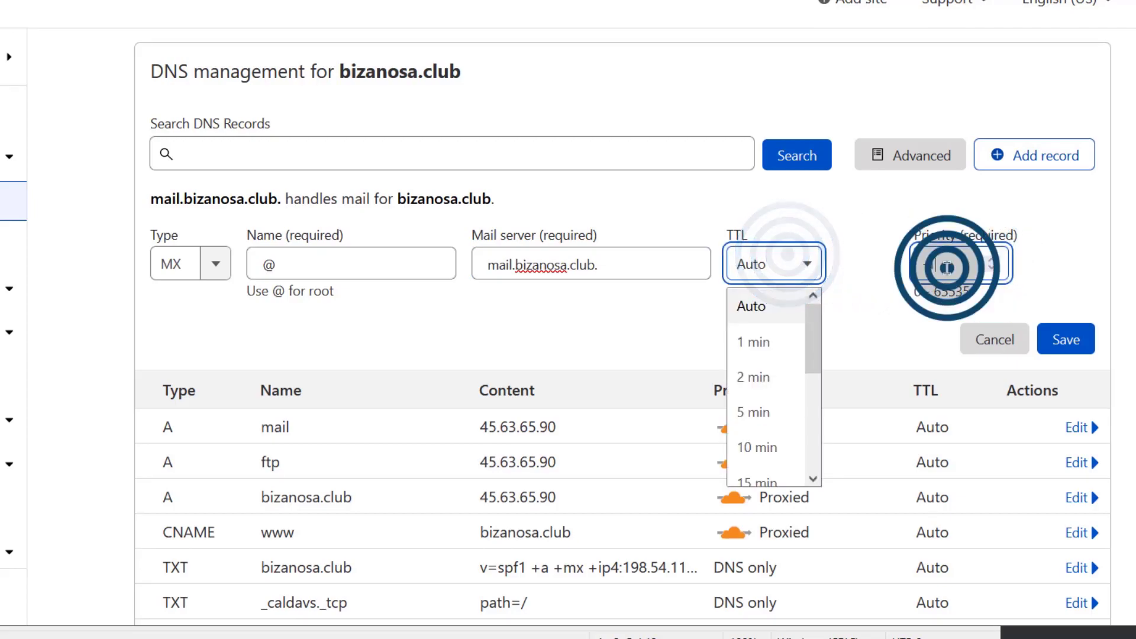
left_click(990, 258)
Leave the MX record's TTL at Auto and save the record
left_click(713, 222)
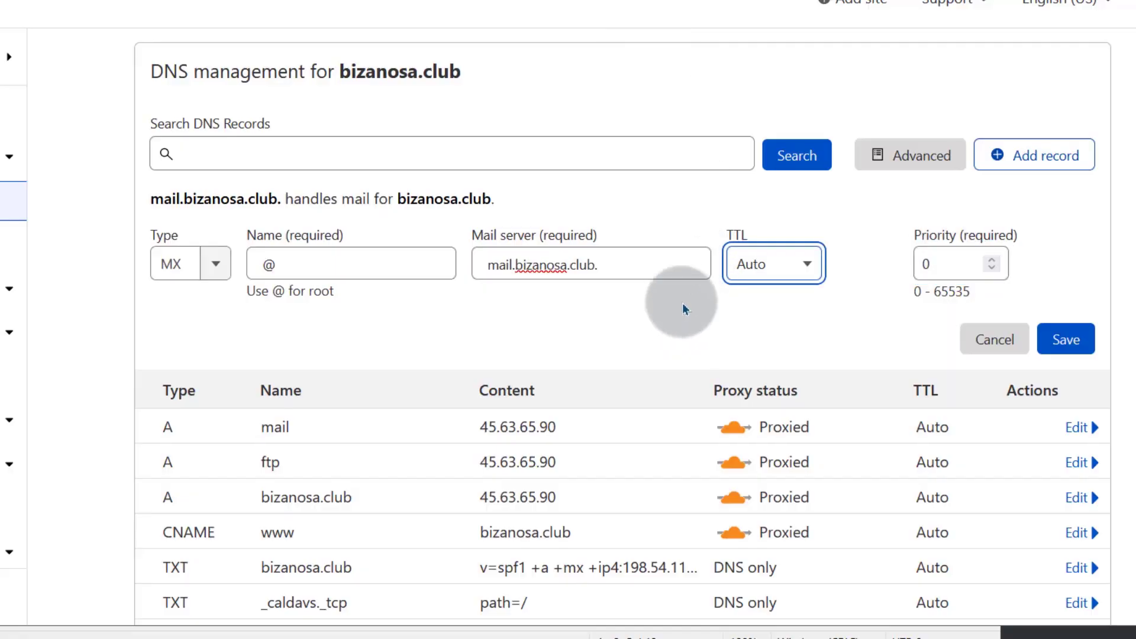
left_click(806, 263)
left_click(807, 265)
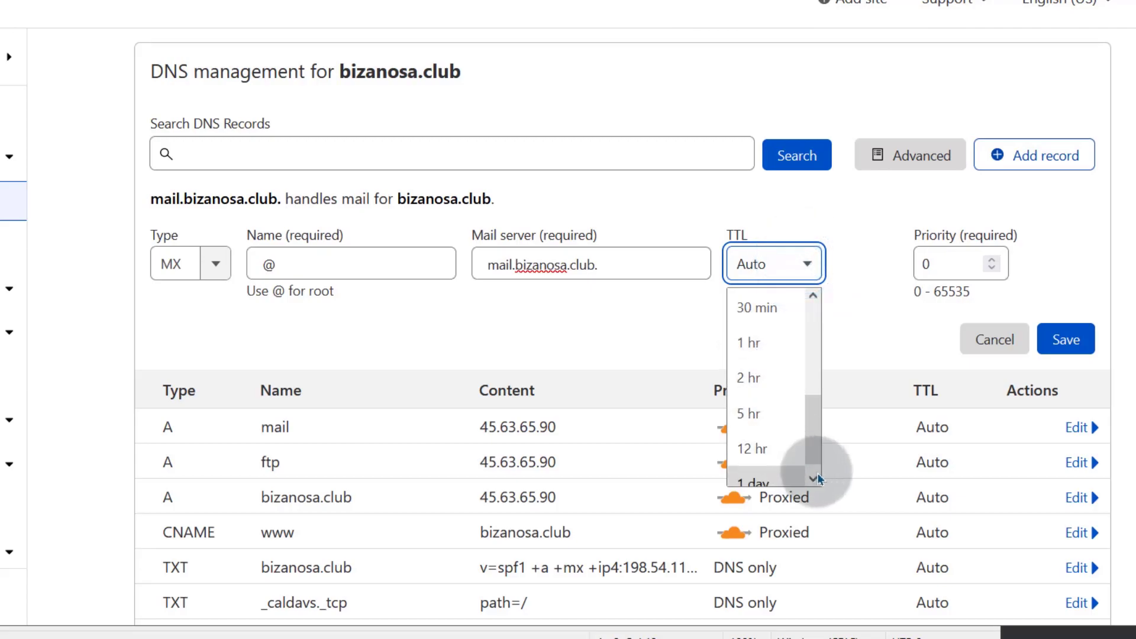
scroll(796, 426, "down", 1)
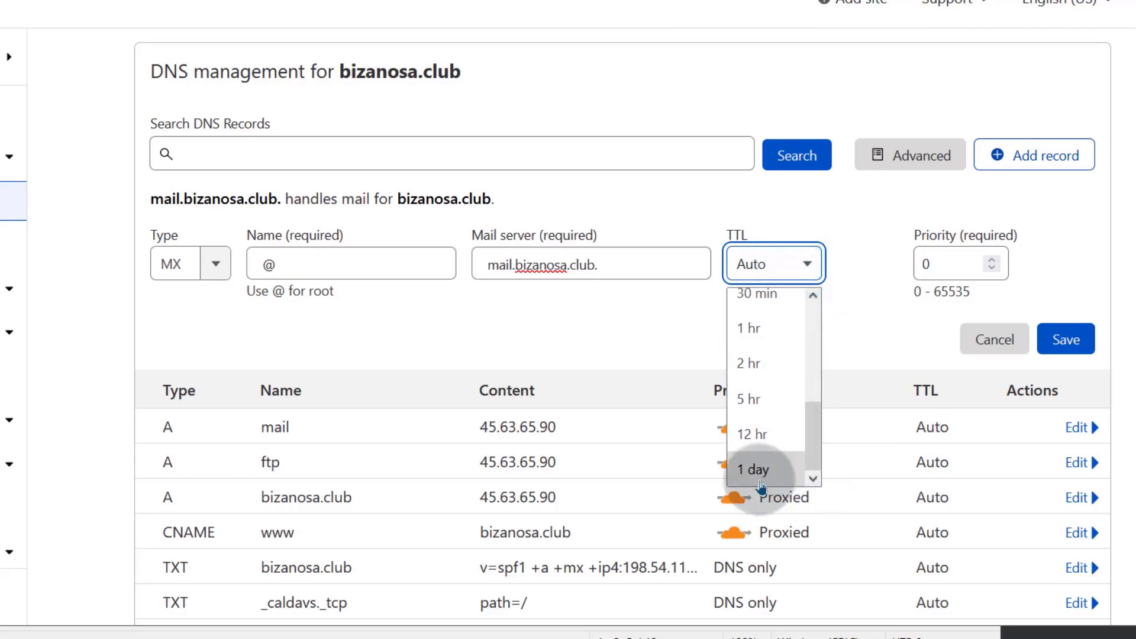
left_click(757, 469)
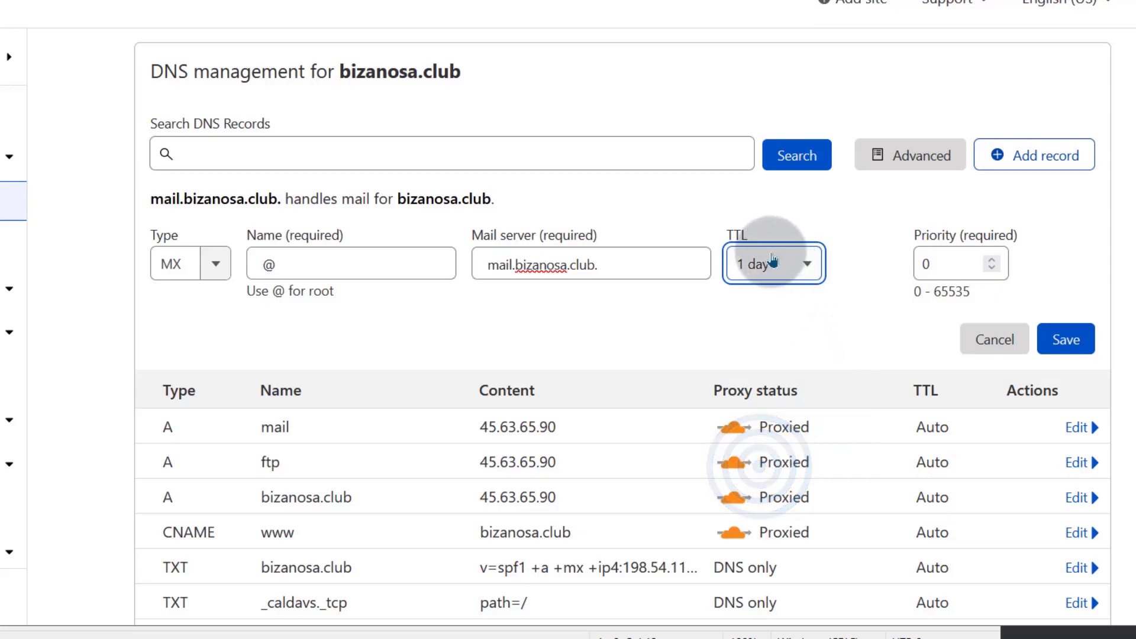
left_click(769, 262)
scroll(763, 367, "up", 5)
left_click(753, 305)
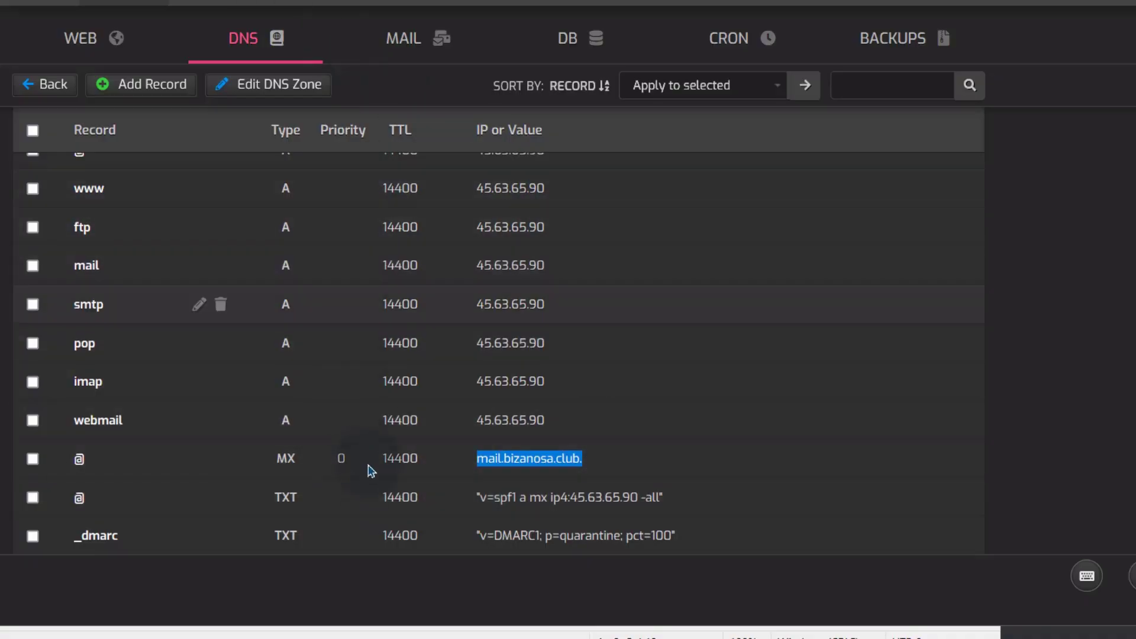
scroll(367, 471, "up", 3)
scroll(357, 444, "down", 4)
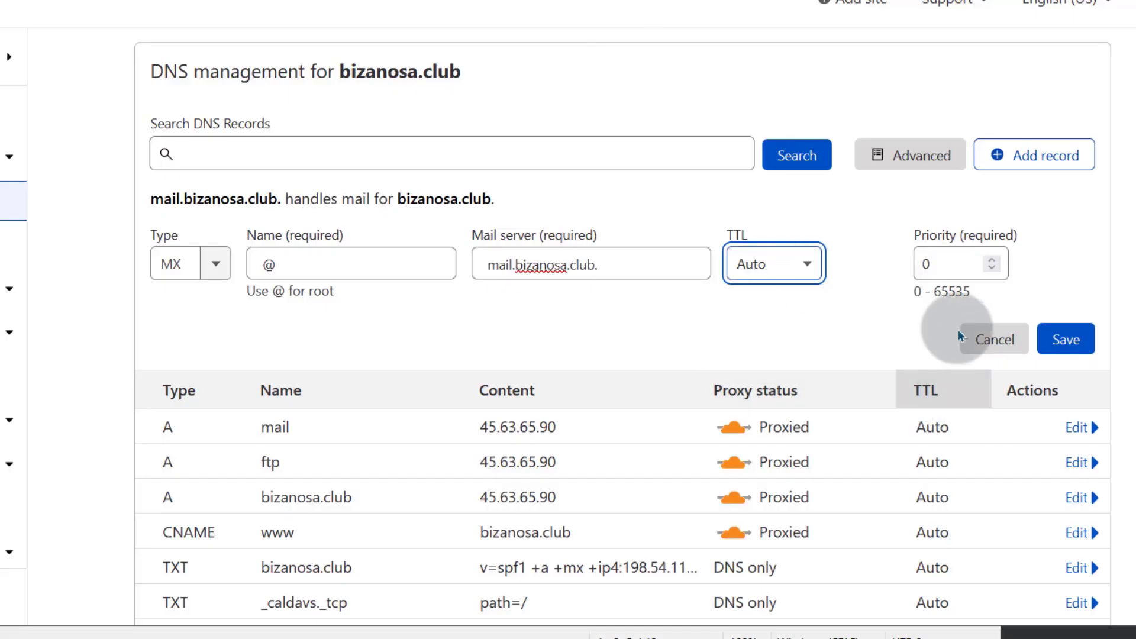
left_click(1066, 336)
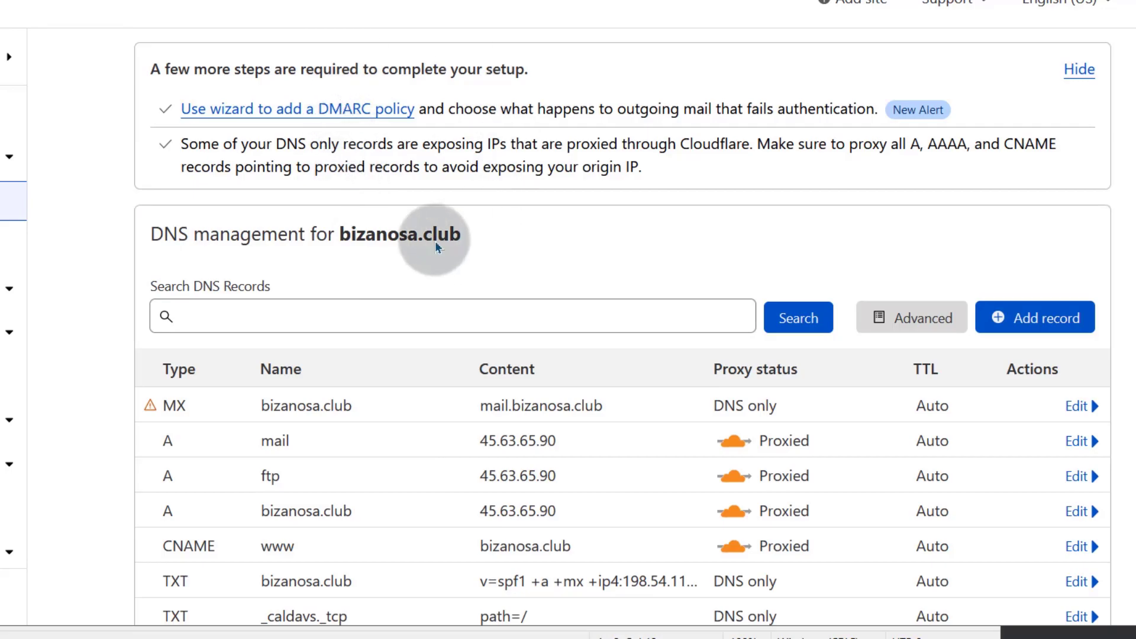
Confirm the new MX record appears in Cloudflare's DNS list, comparing it with Hestia's records
scroll(499, 432, "down", 2)
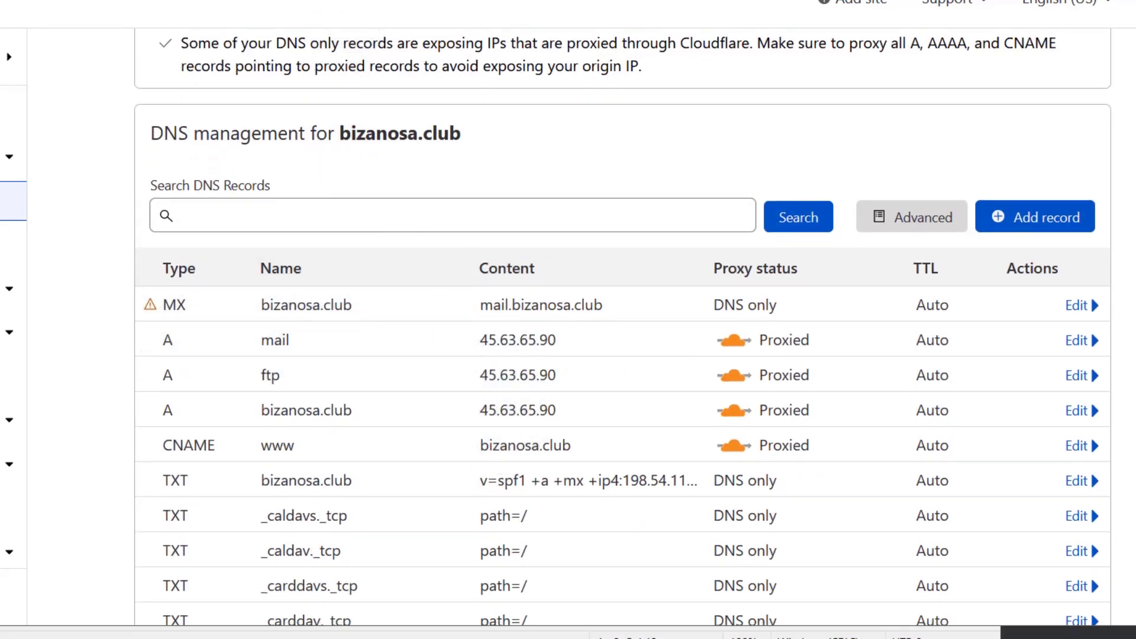
left_click(225, 1)
scroll(155, 177, "up", 2)
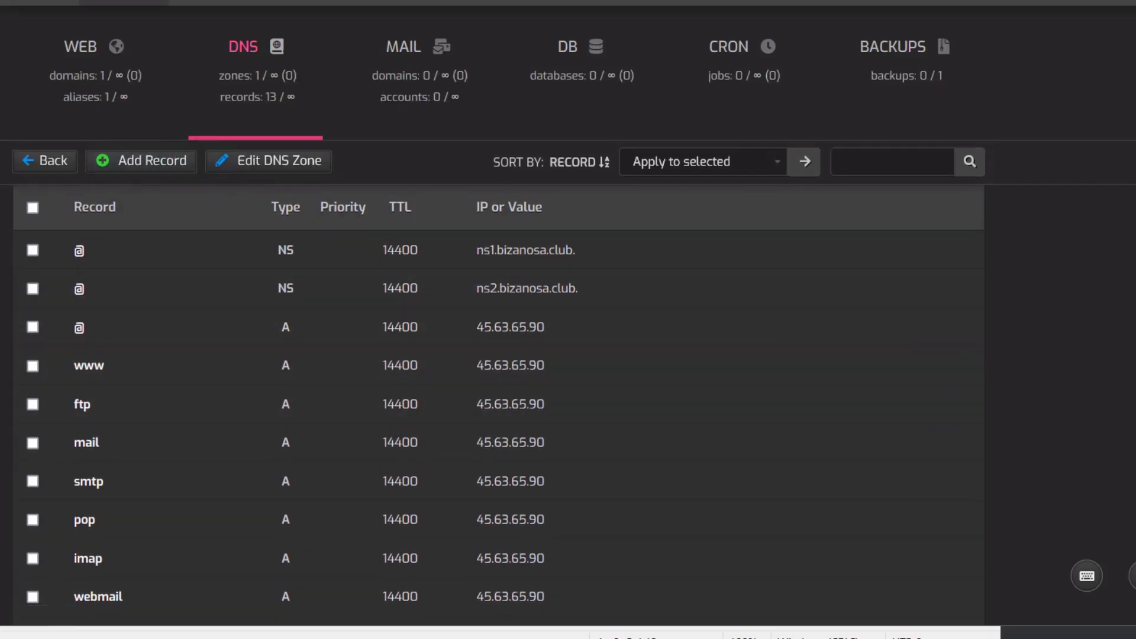
left_click(332, 1)
Copy the domain name bizanosa.club and load it in a new private browsing window
left_click_drag(339, 134, 461, 134)
right_click(427, 134)
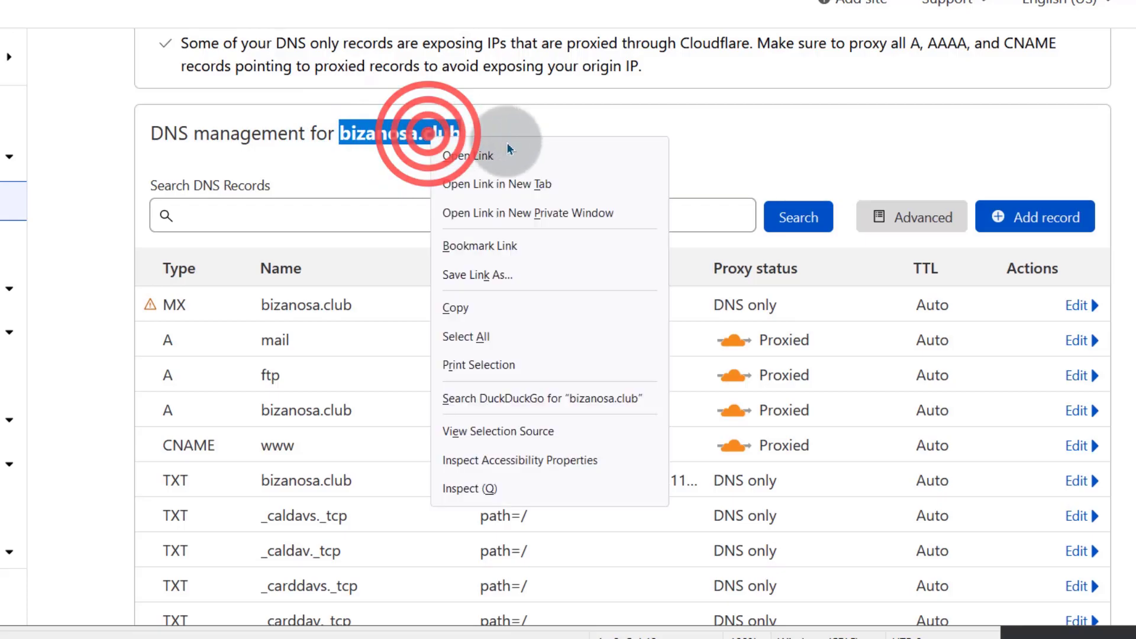
left_click(479, 308)
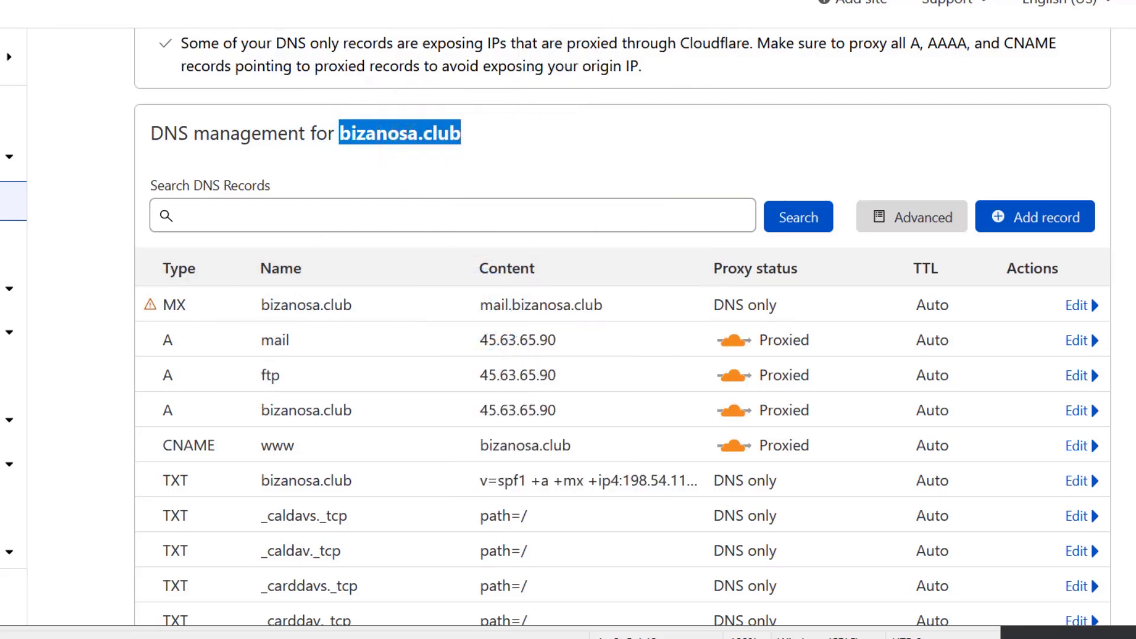
key("ctrl+t")
right_click(284, 1)
left_click(339, 108)
left_click(444, 206)
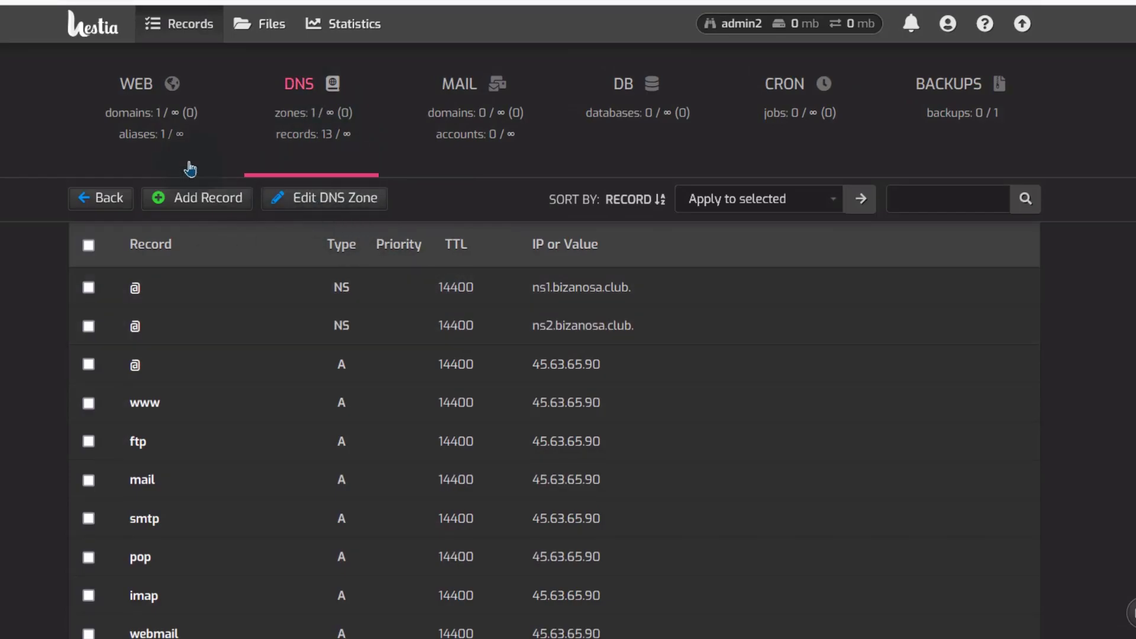
Open the bizanosa.club web domain for editing in Hestia
left_click(142, 90)
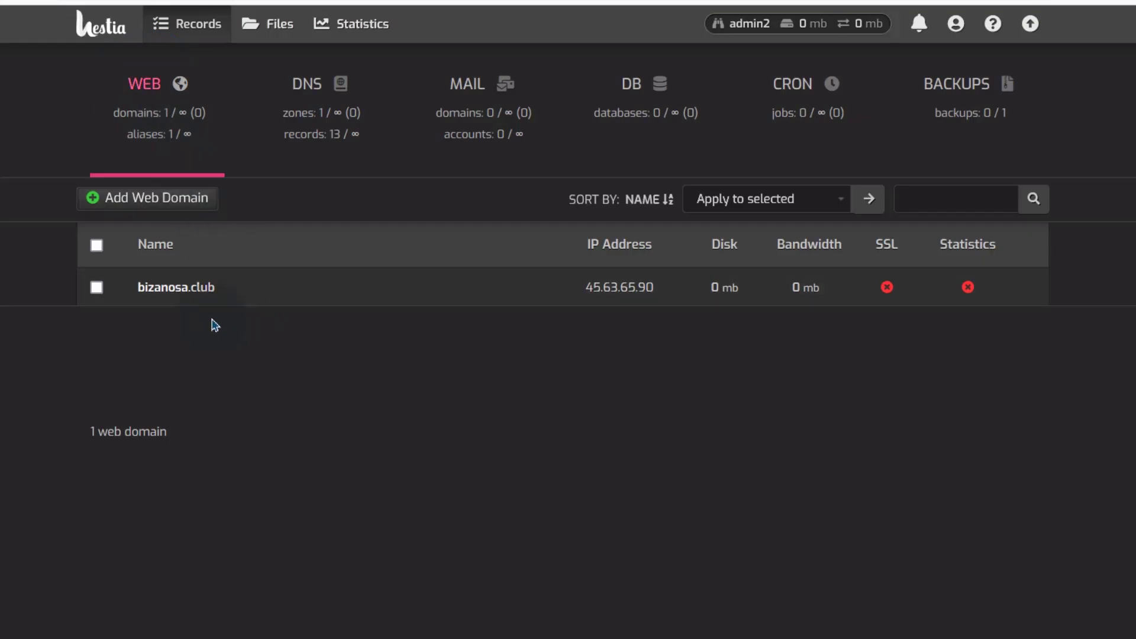
left_click(180, 288)
left_click(188, 290)
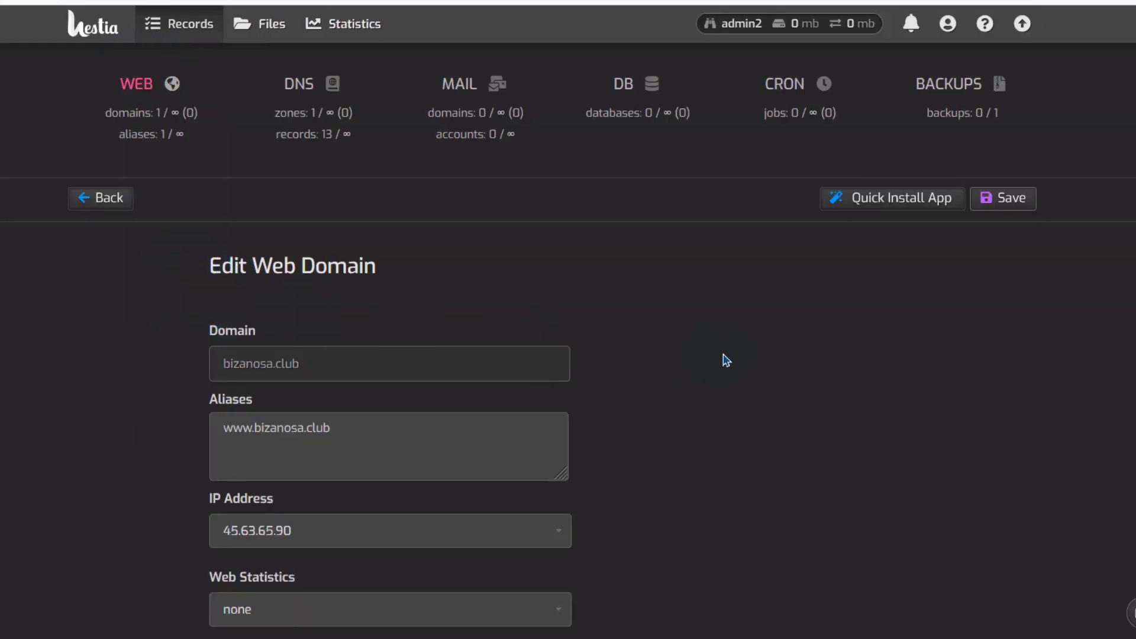
scroll(722, 355, "down", 3)
scroll(618, 368, "up", 3)
scroll(617, 368, "down", 3)
Enable SSL with Let's Encrypt and HTTPS redirection, save, and dismiss the 400 validation error
left_click(217, 498)
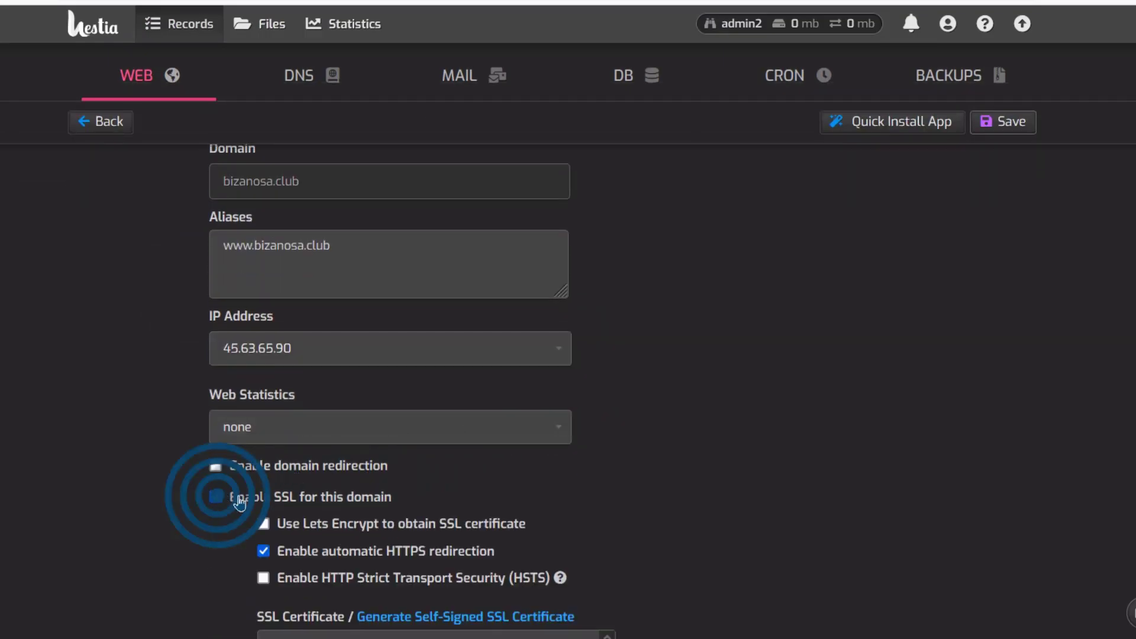
scroll(806, 337, "down", 5)
left_click(263, 222)
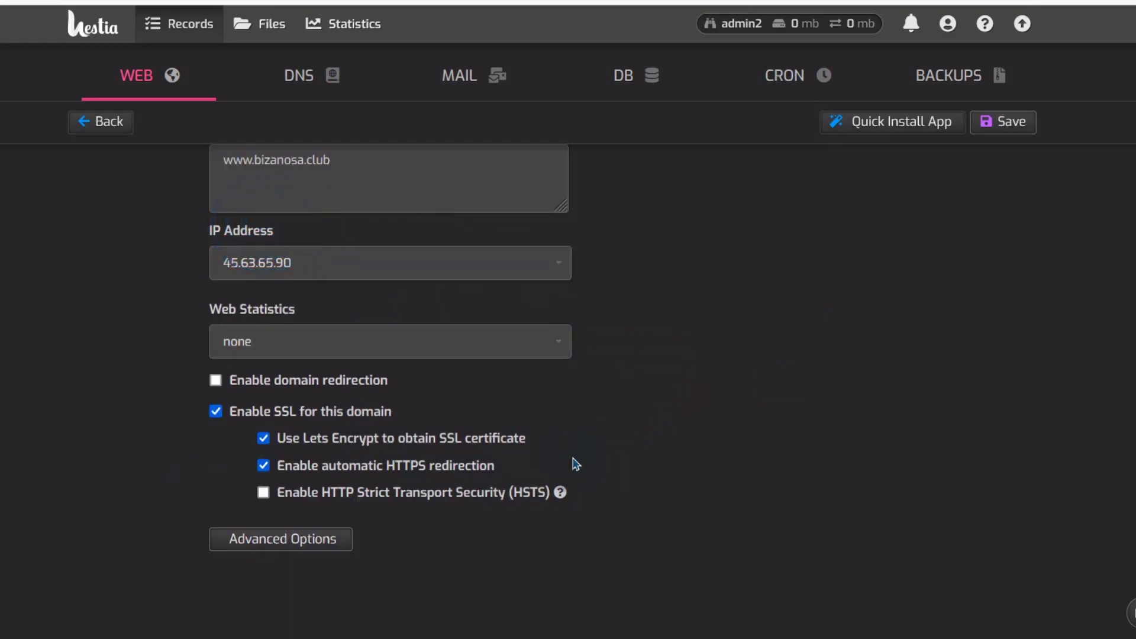
left_click(514, 354)
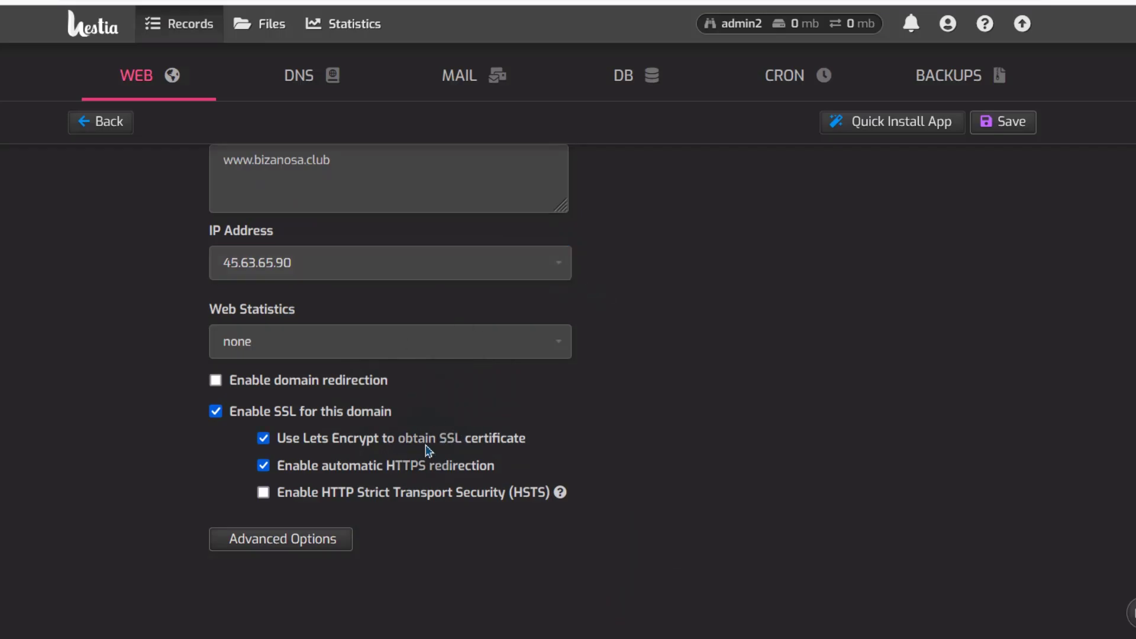
scroll(710, 418, "up", 5)
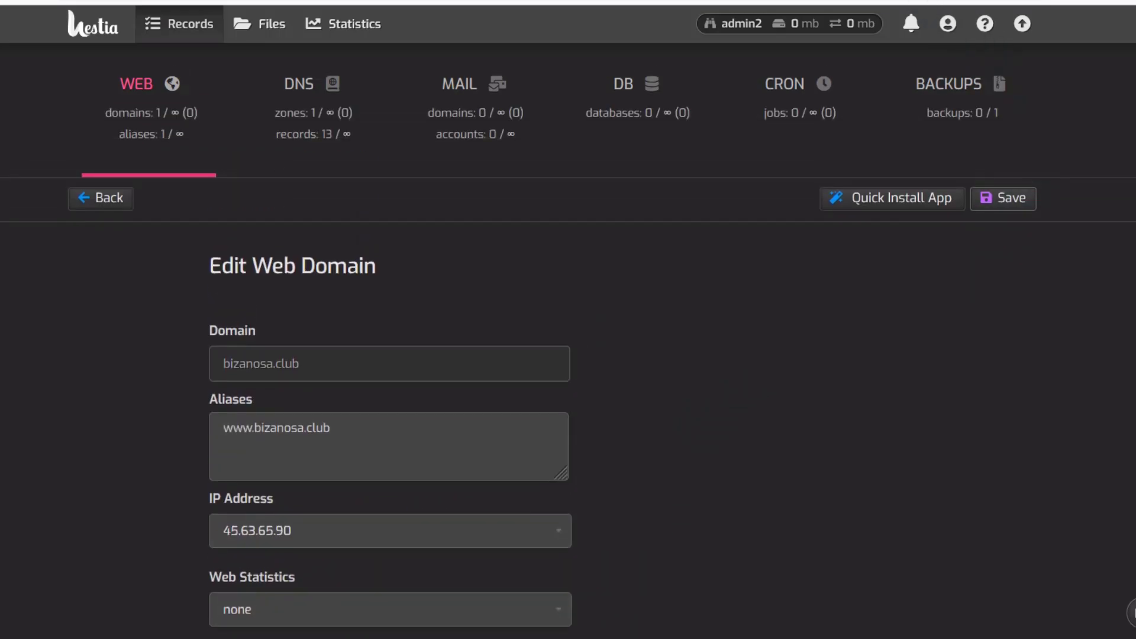
left_click(1059, 29)
left_click(1011, 207)
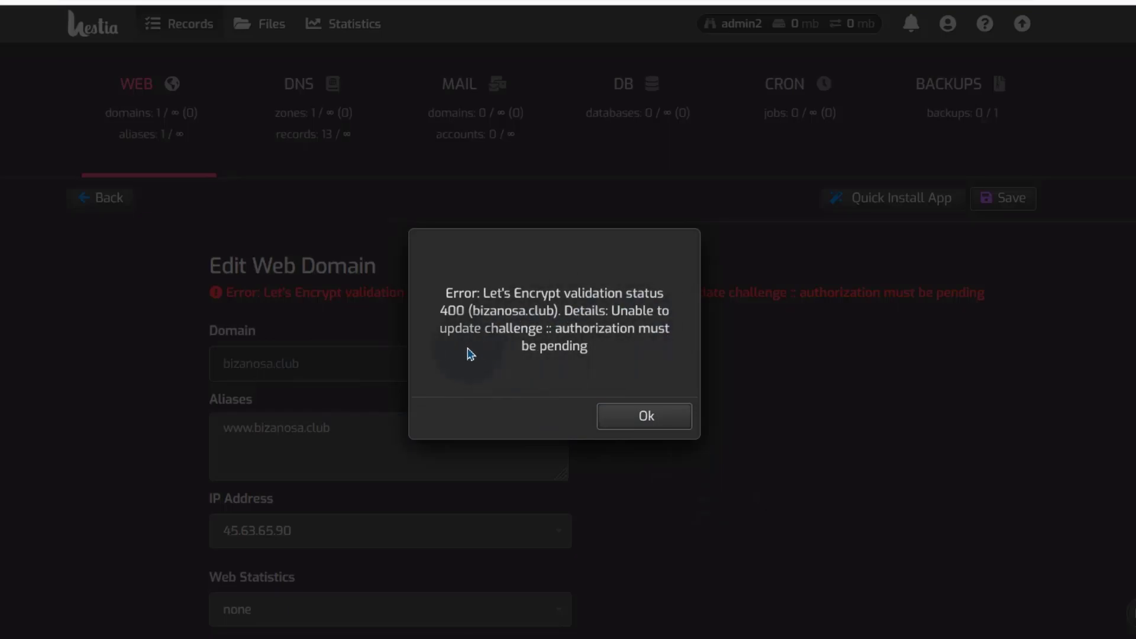
key("Escape")
left_click_drag(453, 287, 501, 285)
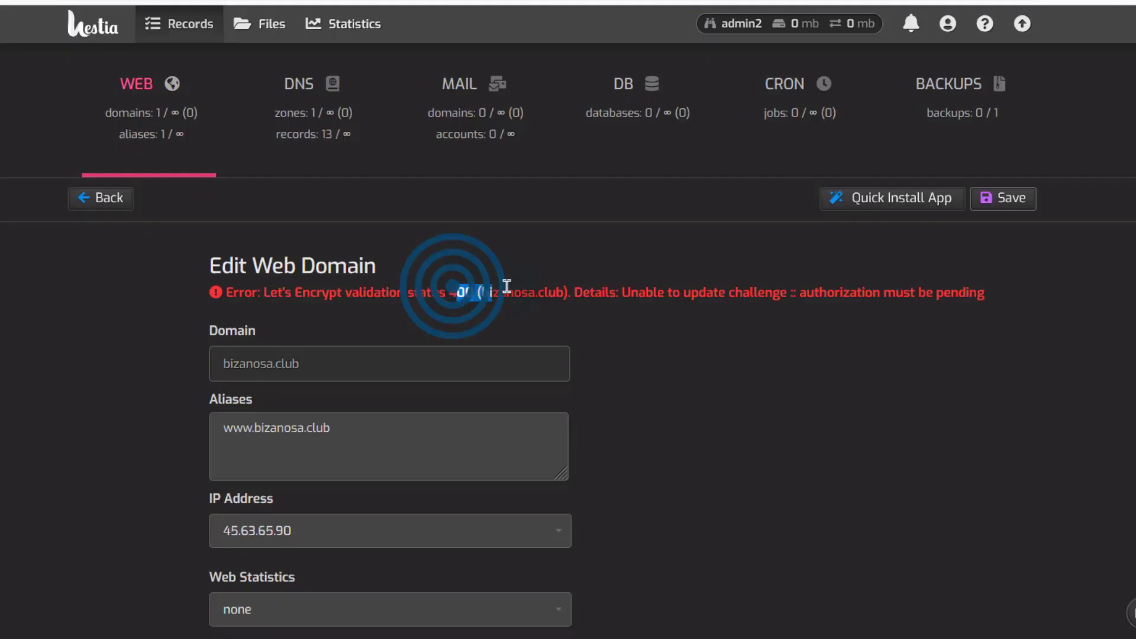
left_click(463, 296)
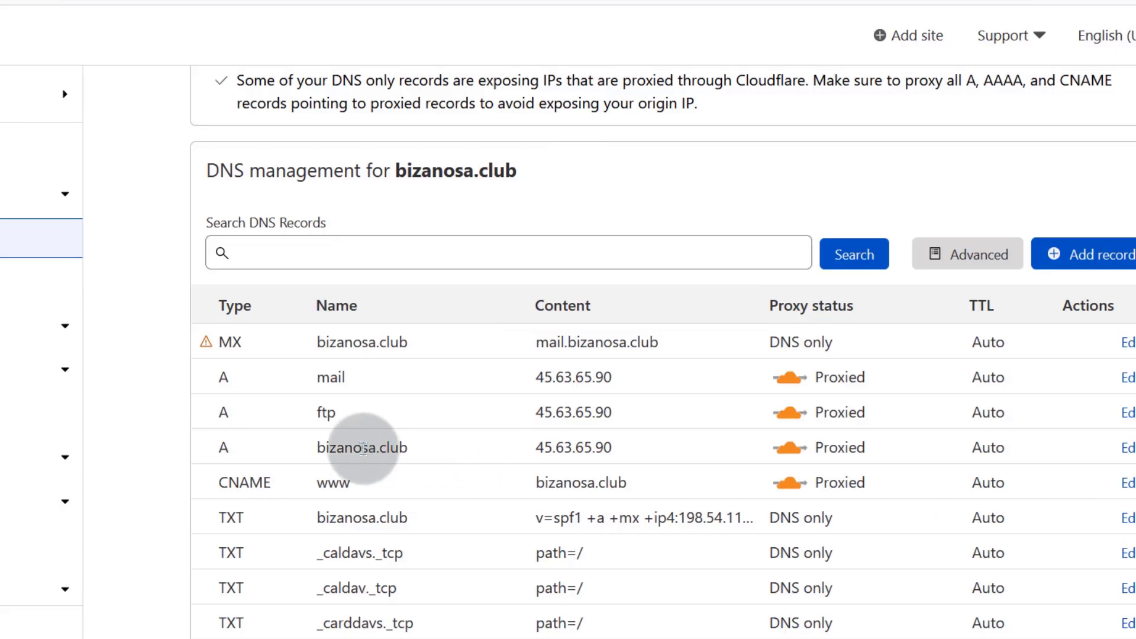
Check the root A record and www CNAME in Cloudflare, then return to Hestia's web domain list
scroll(363, 443, "down", 2)
double_click(316, 346)
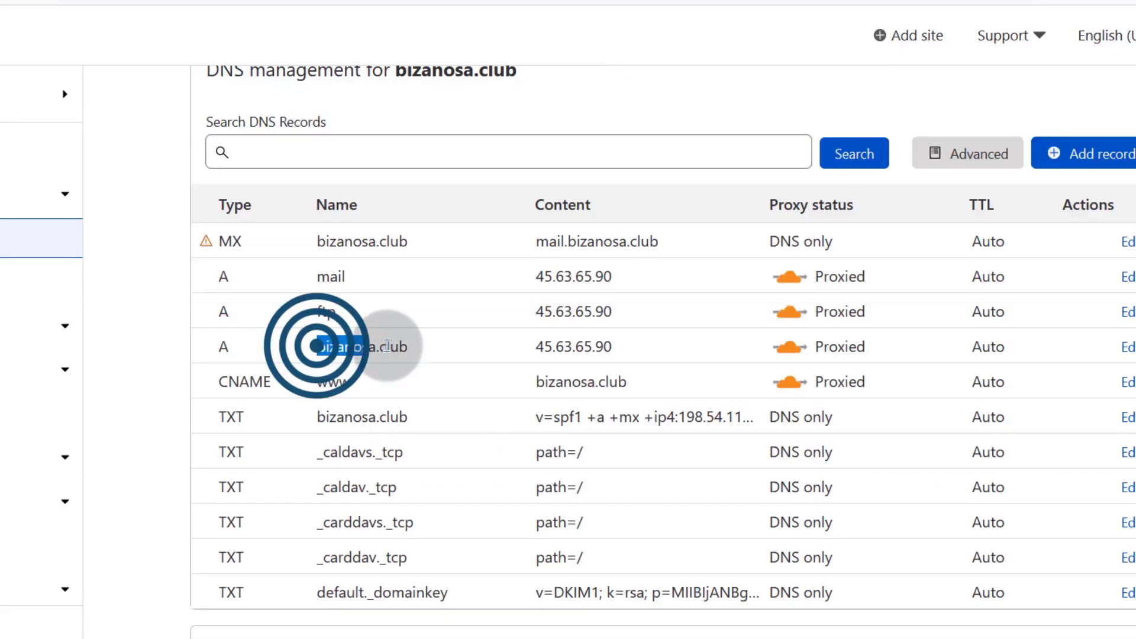
double_click(322, 382)
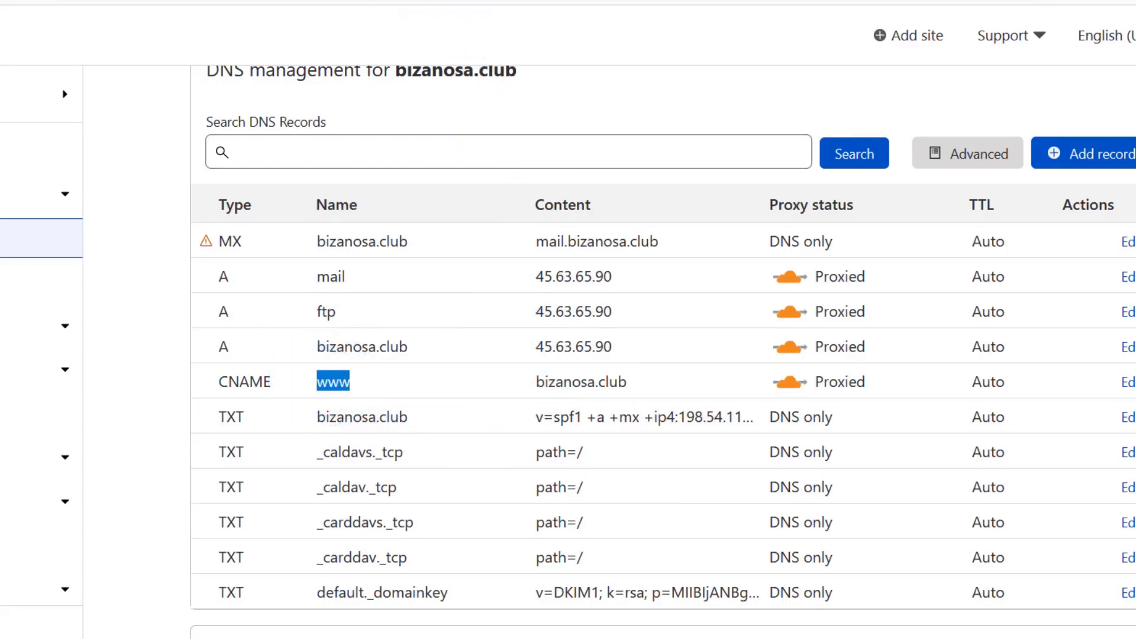
left_click(374, 0)
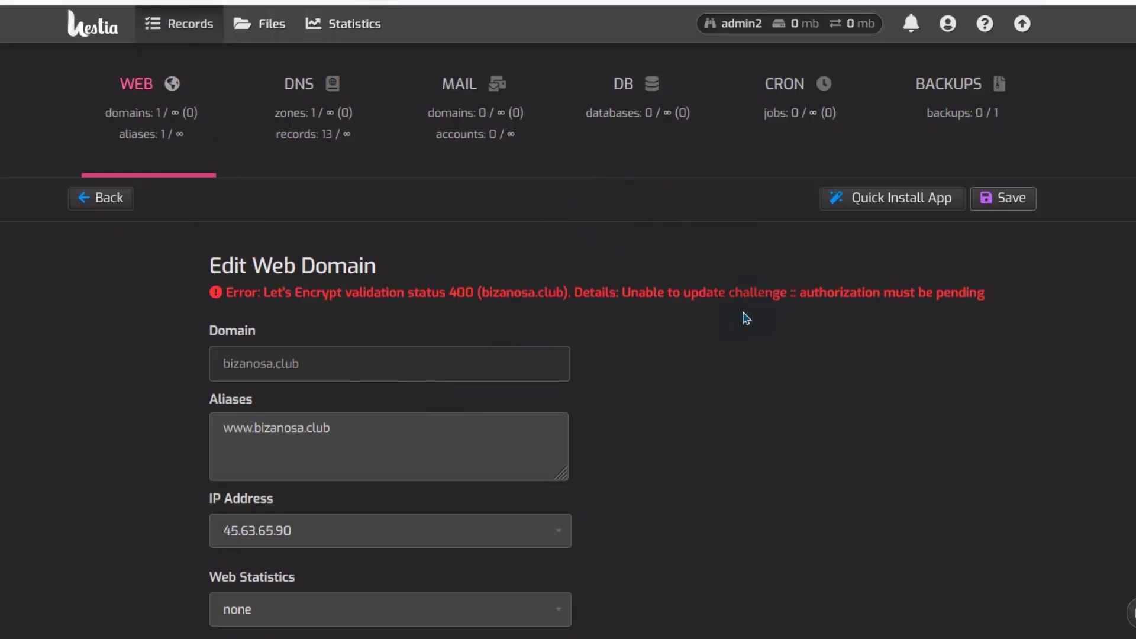
scroll(790, 350, "down", 5)
scroll(790, 350, "up", 3)
left_click(102, 122)
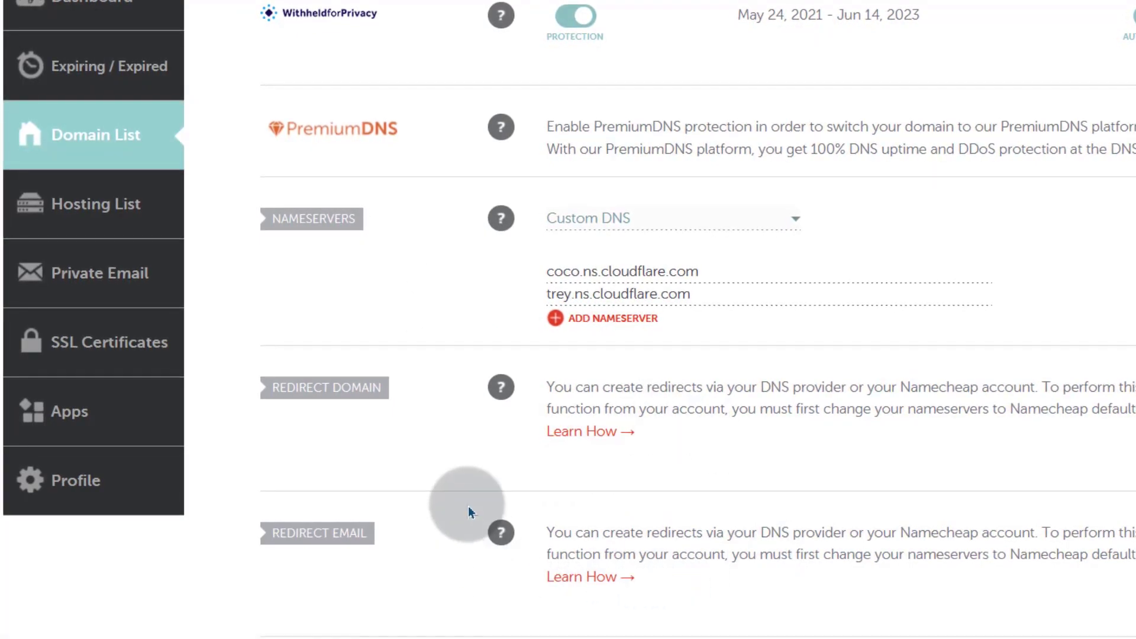
Open bizanosa.club's Advanced DNS settings in Namecheap to reach Personal DNS Server
scroll(467, 497, "down", 3)
scroll(463, 482, "up", 10)
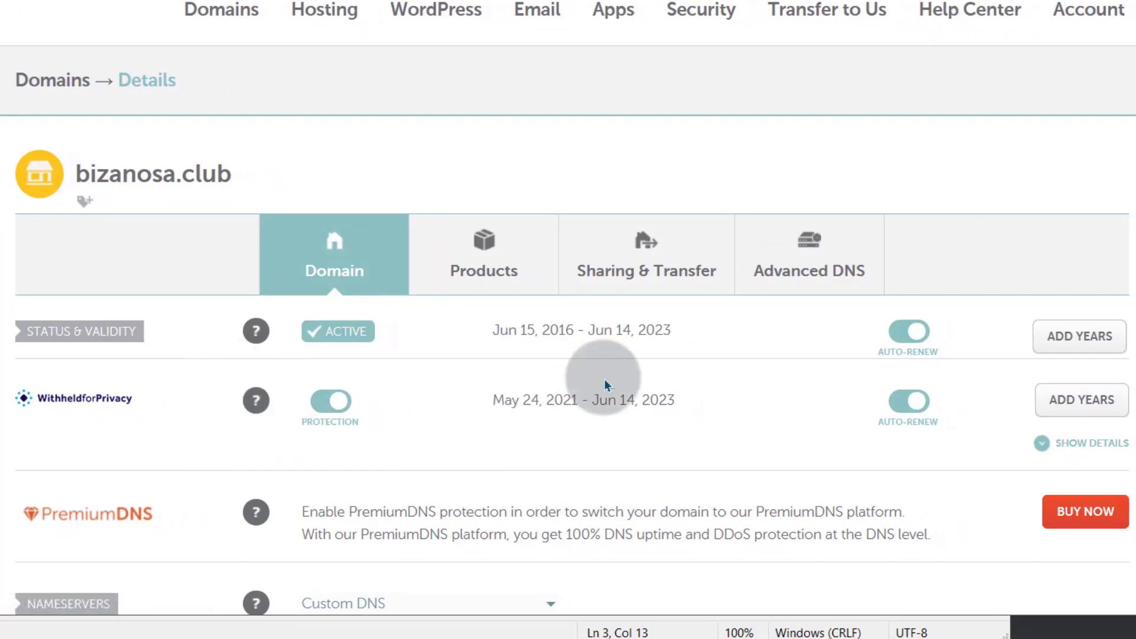
left_click(811, 262)
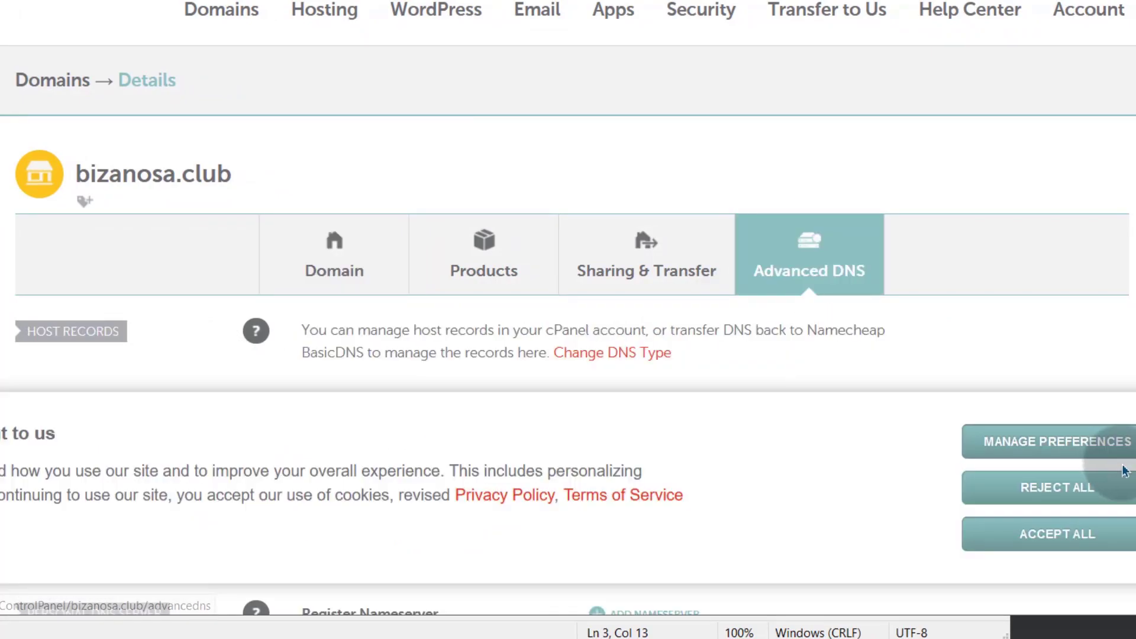
scroll(396, 351, "down", 10)
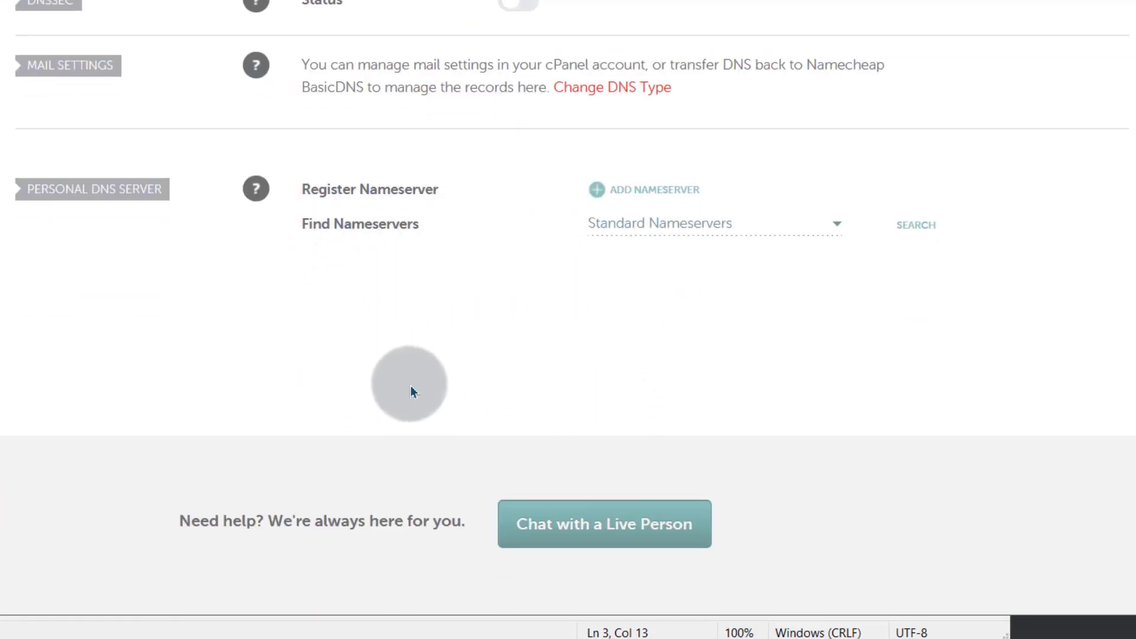
scroll(411, 347, "up", 3)
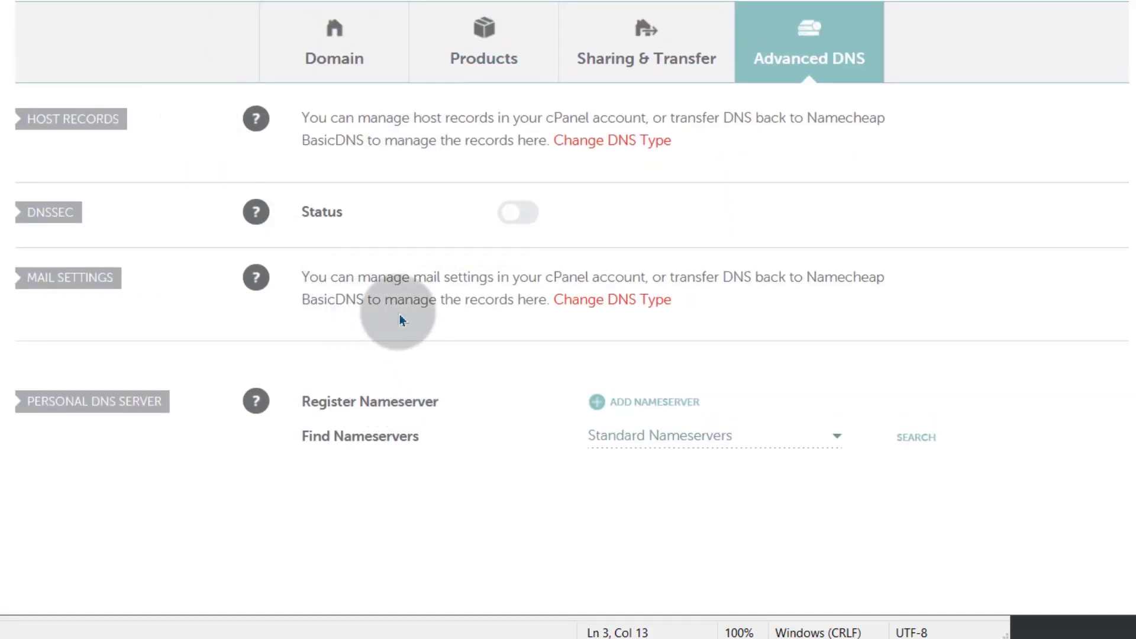
scroll(385, 314, "down", 3)
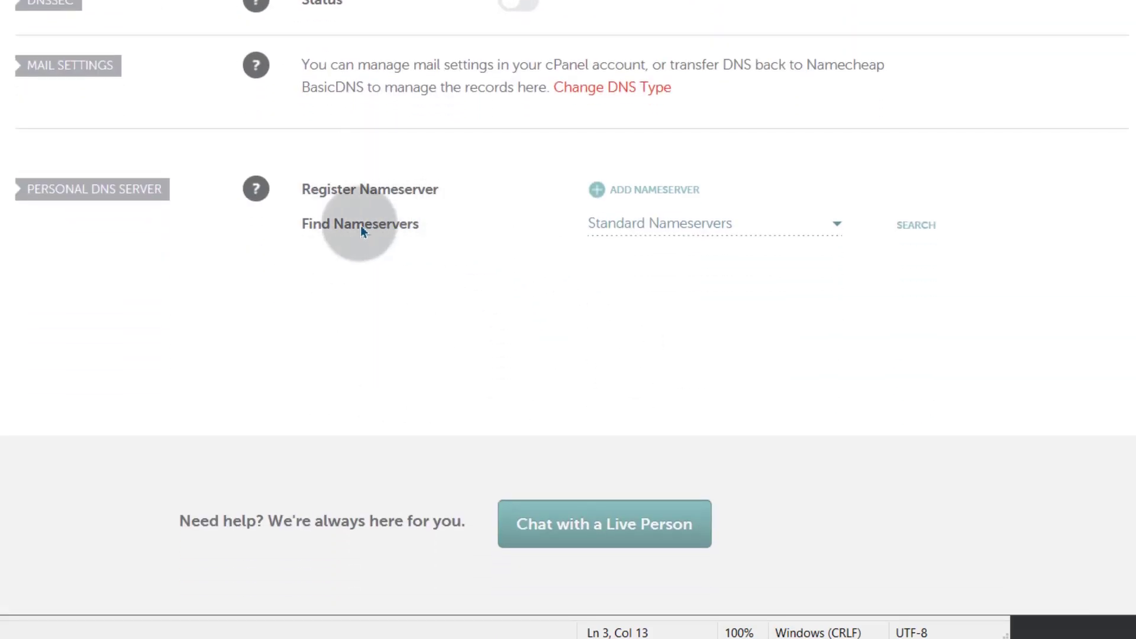
scroll(397, 325, "up", 6)
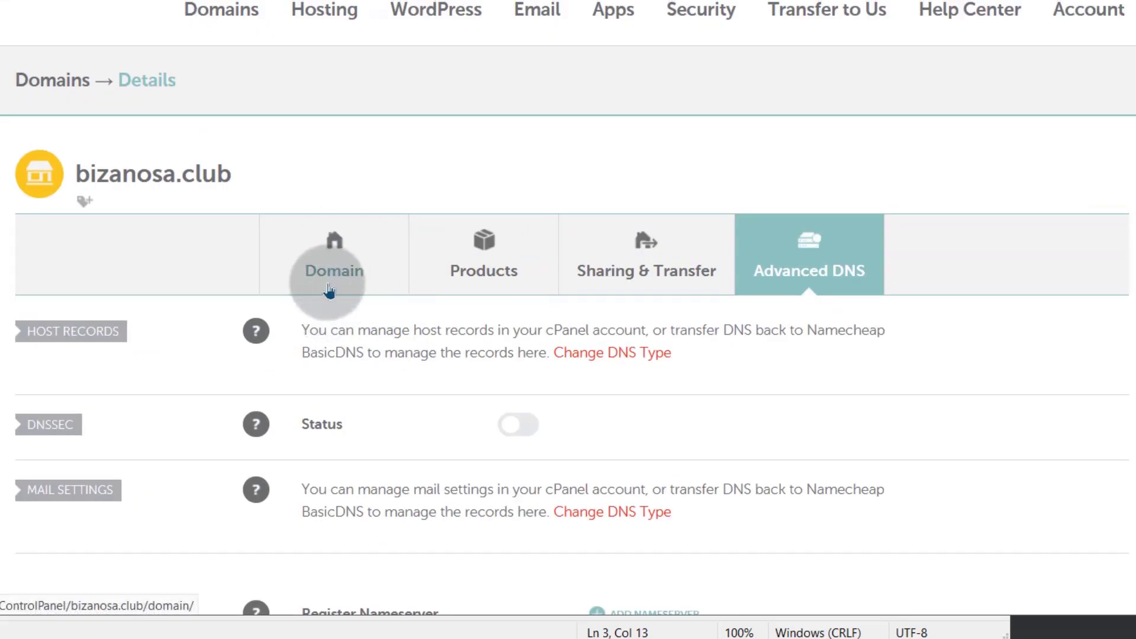
scroll(398, 501, "down", 6)
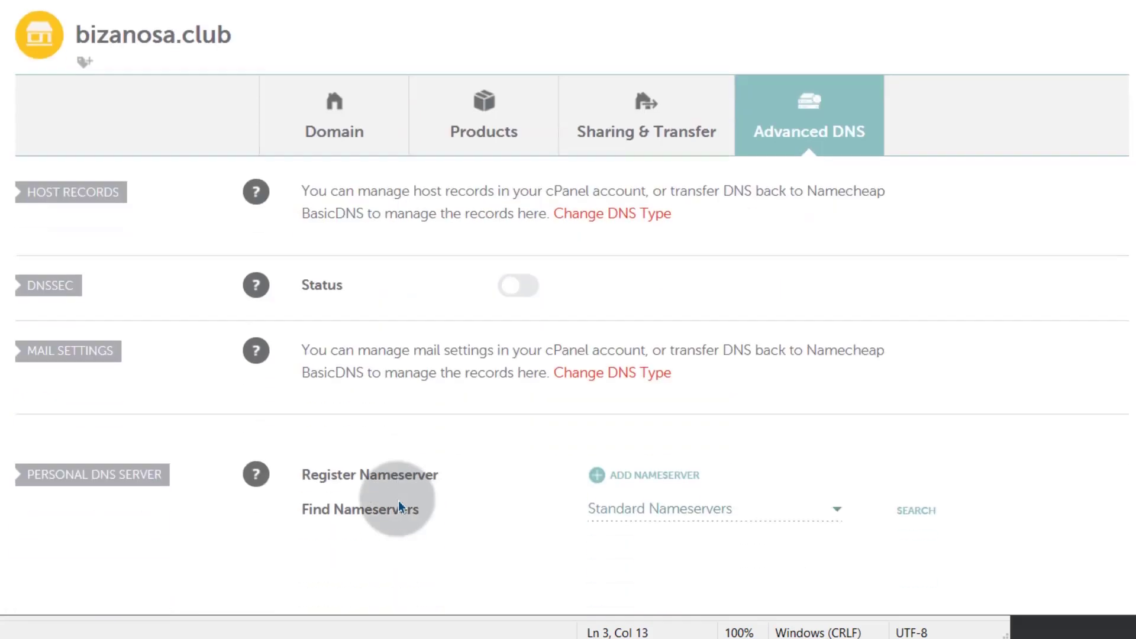
scroll(371, 454, "up", 2)
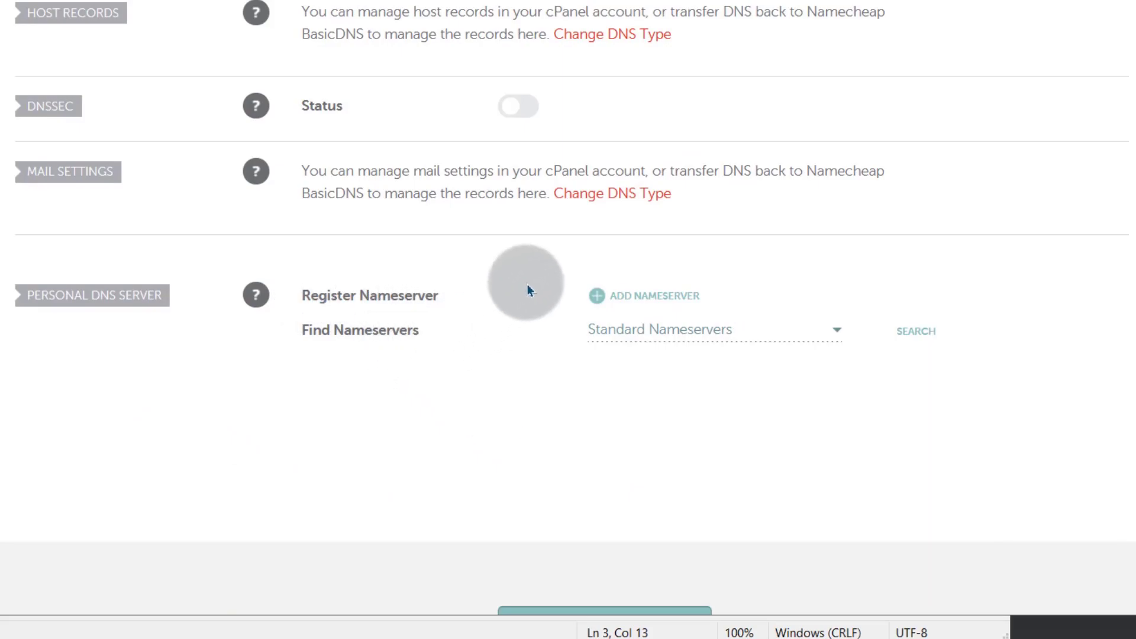
Register personal nameserver ns1 with IP 45.63.65.90
left_click(650, 299)
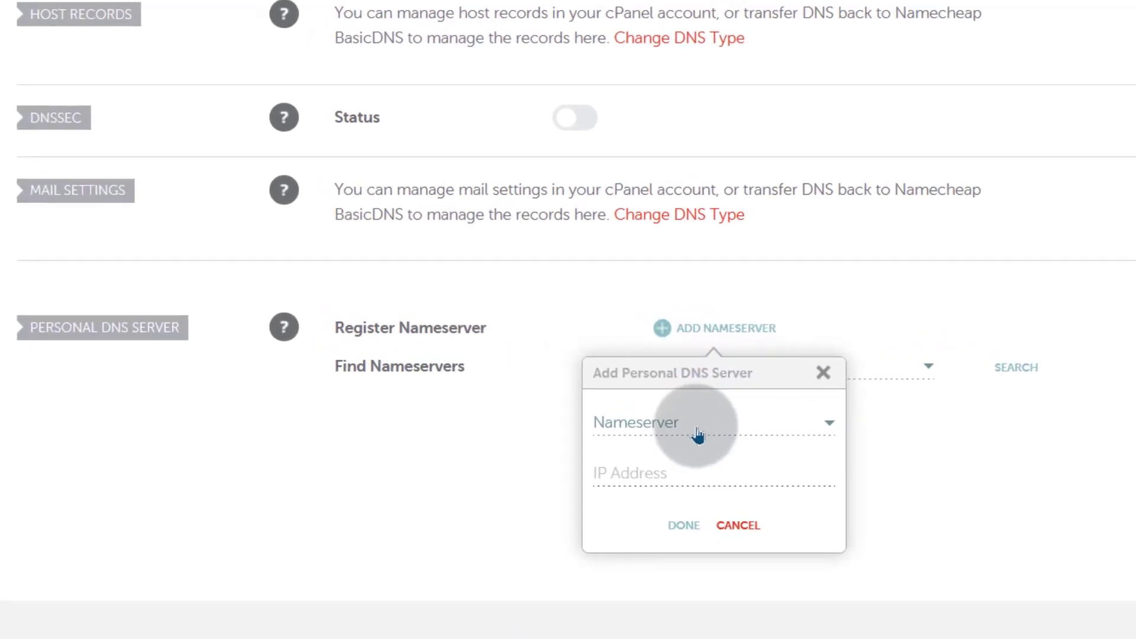
left_click(696, 434)
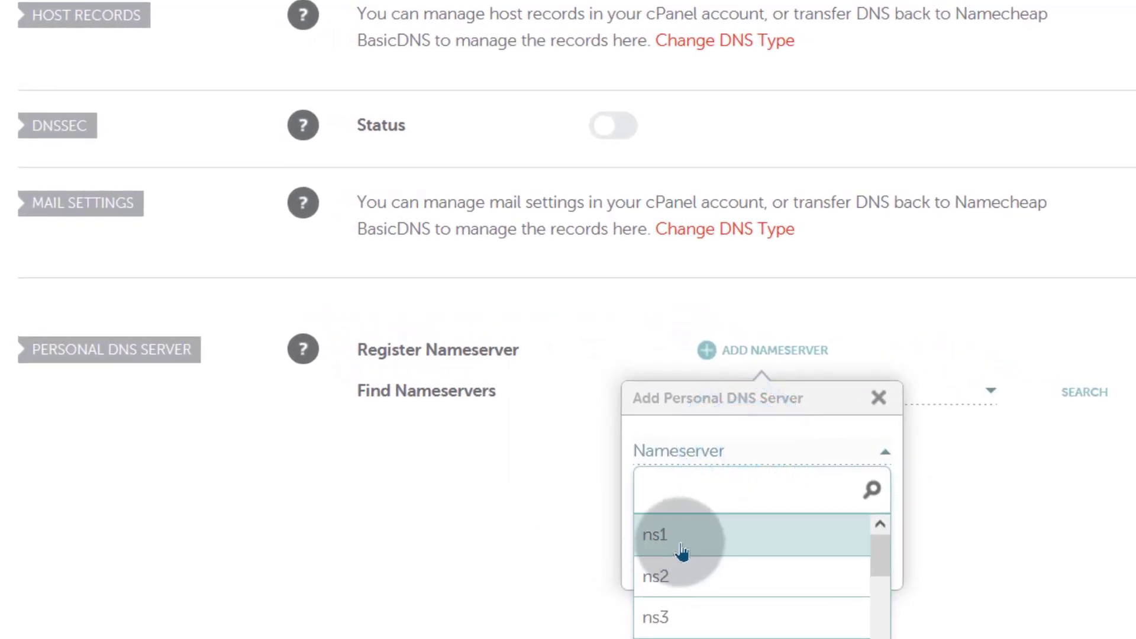
left_click(692, 547)
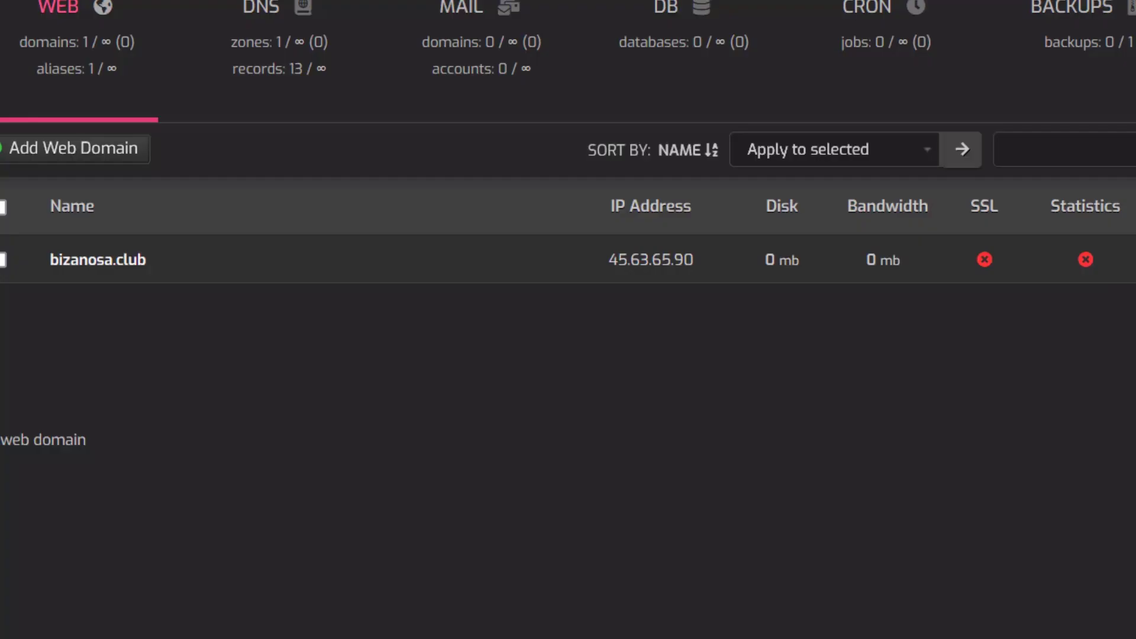
double_click(653, 279)
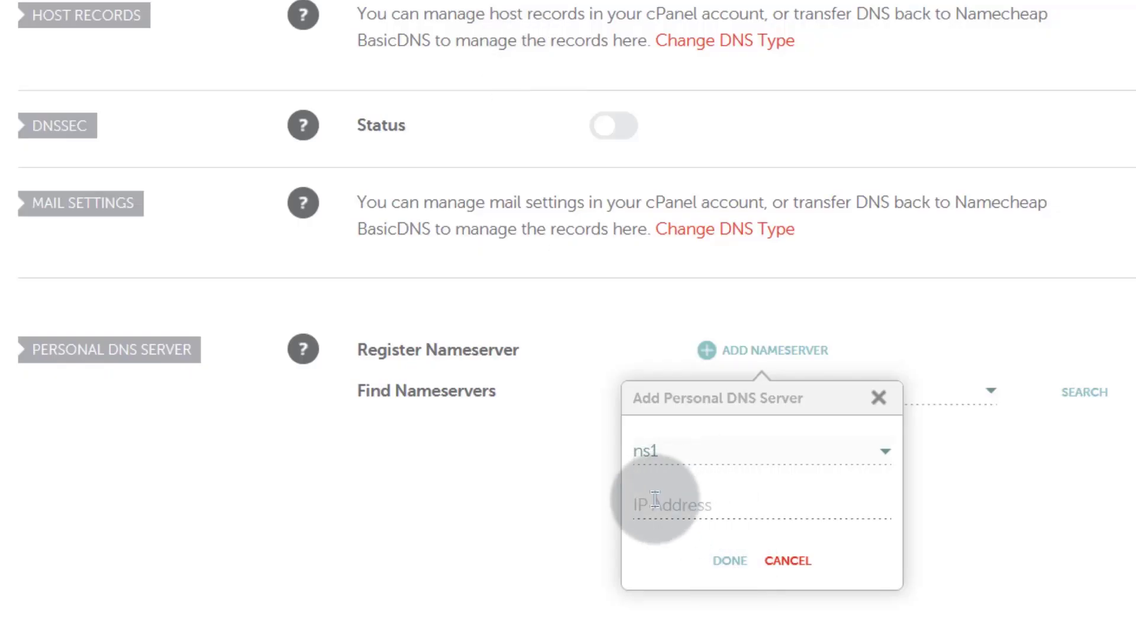
right_click(655, 500)
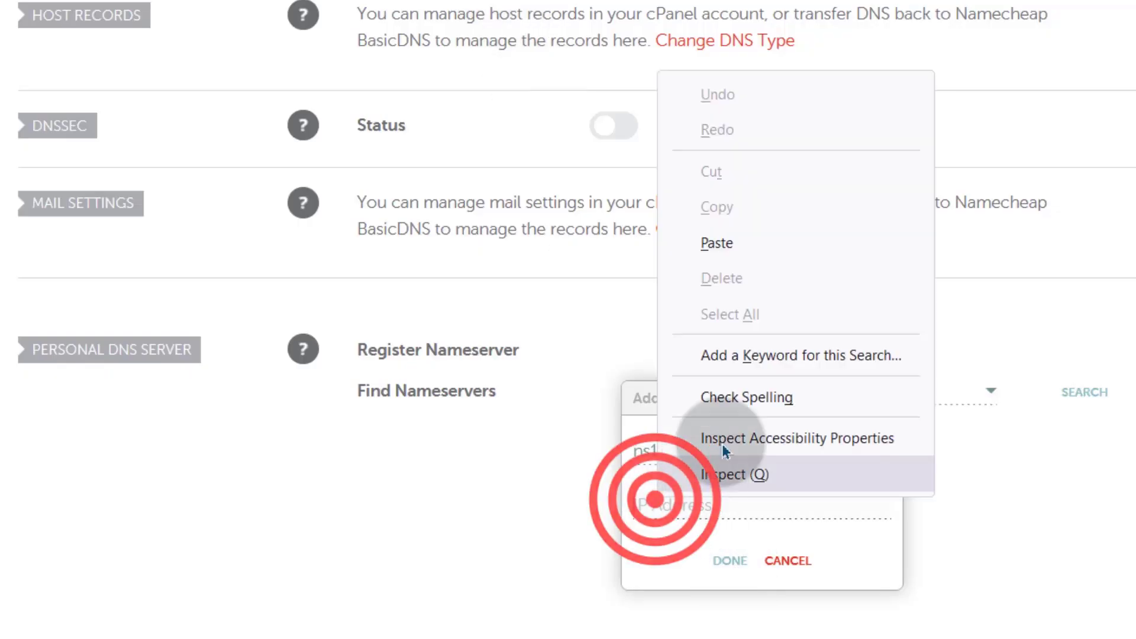
left_click(712, 237)
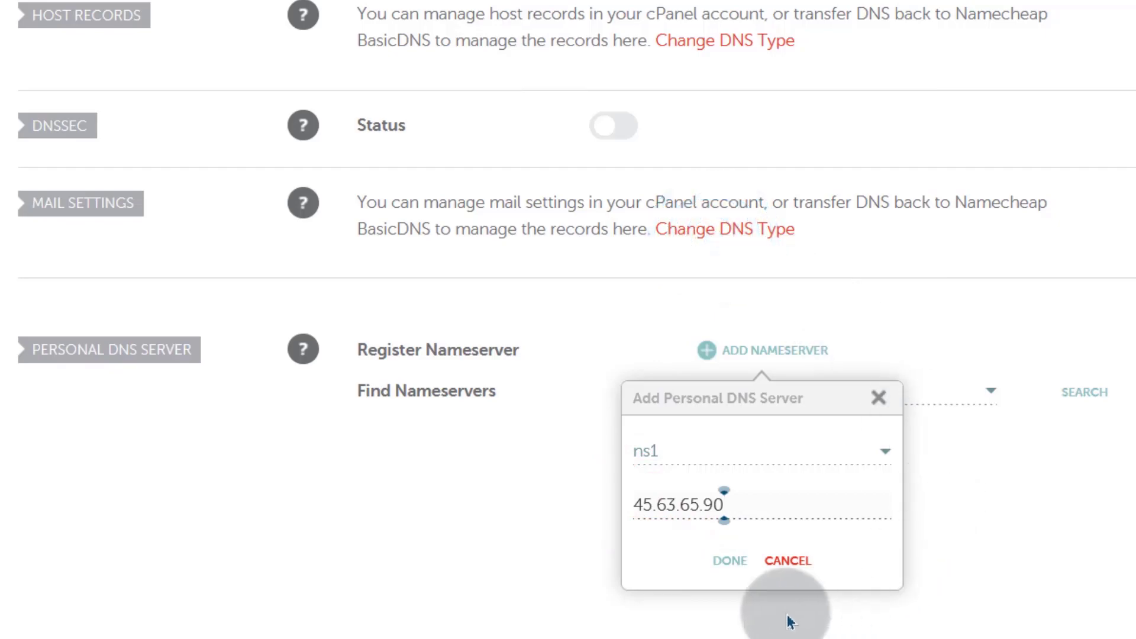
left_click(727, 565)
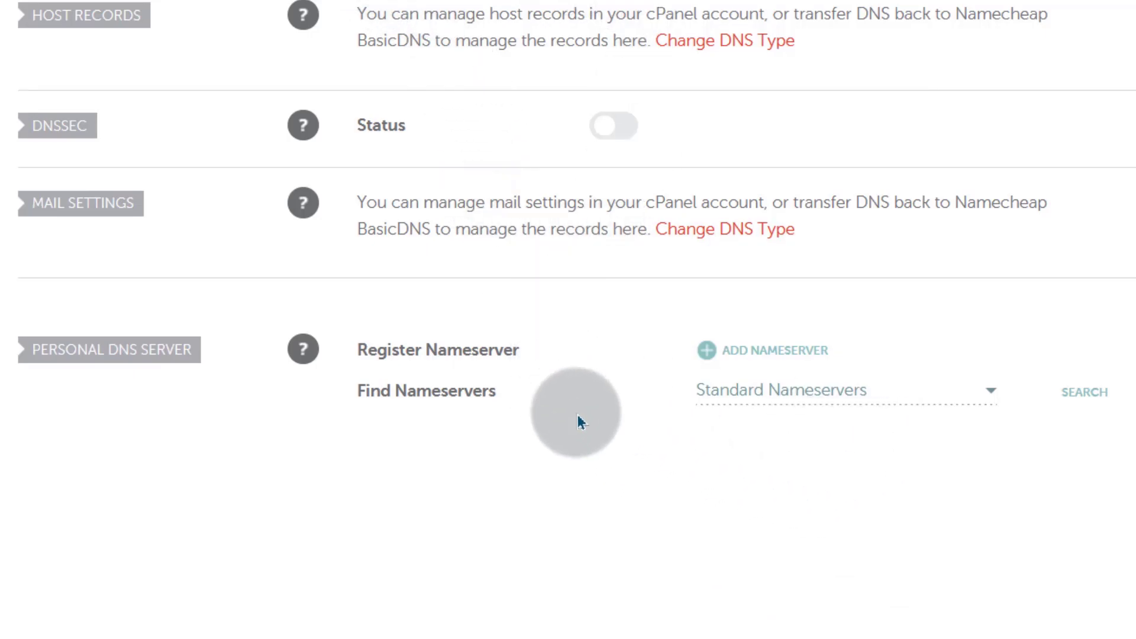
Register personal nameserver ns2 with IP 45.63.65.90 and refresh the nameserver list
scroll(580, 420, "up", 3)
scroll(583, 423, "down", 6)
left_click(780, 105)
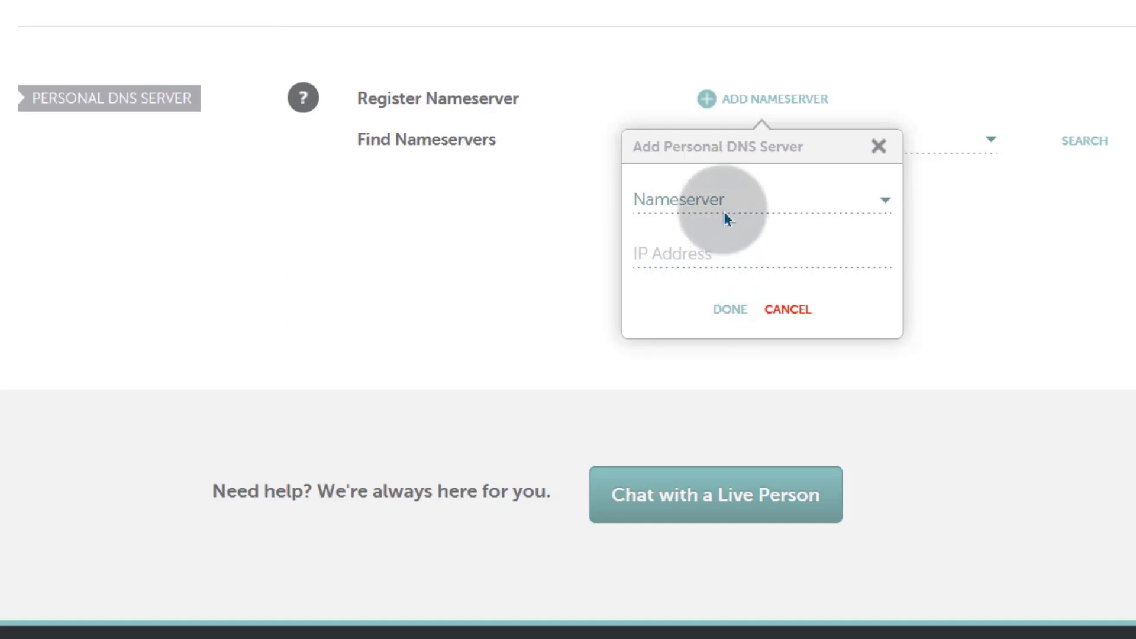
left_click(718, 199)
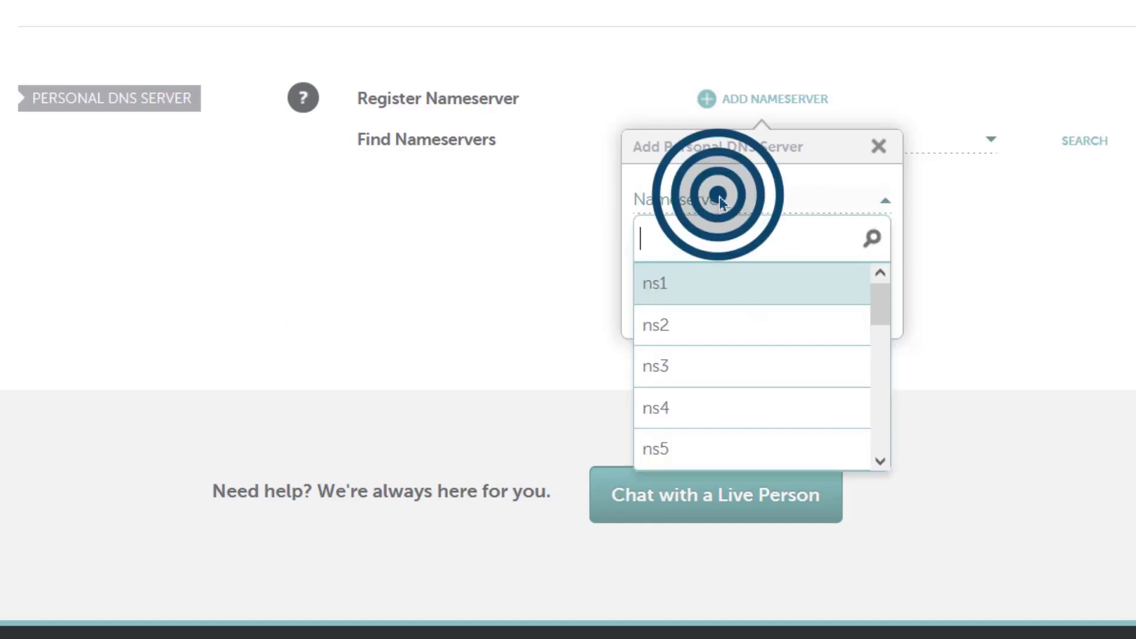
left_click(678, 330)
right_click(665, 251)
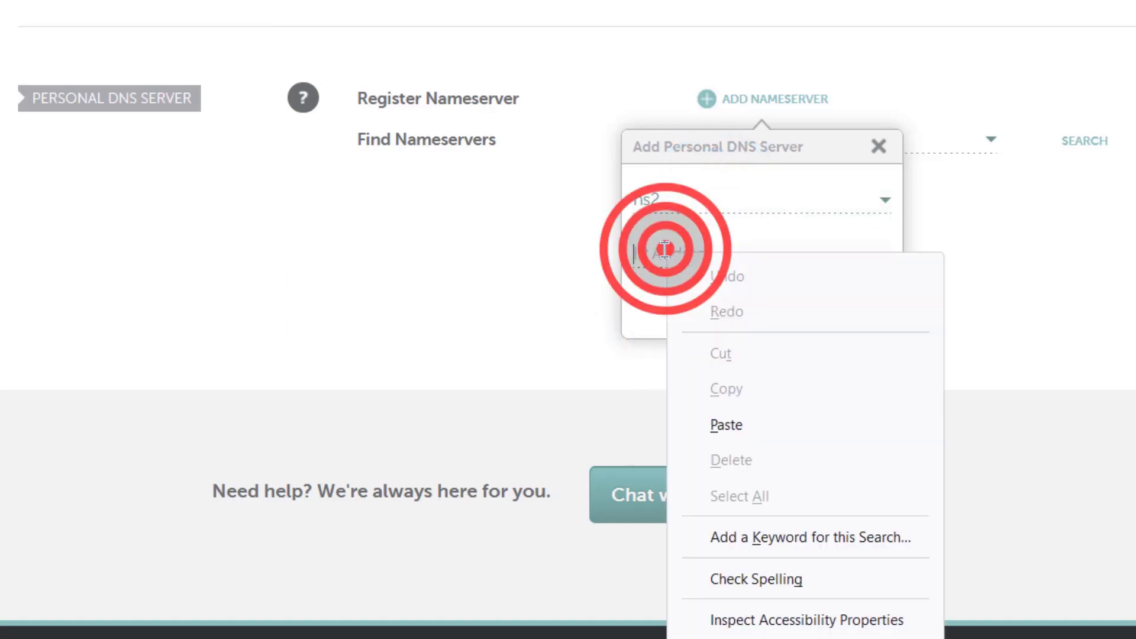
left_click(760, 422)
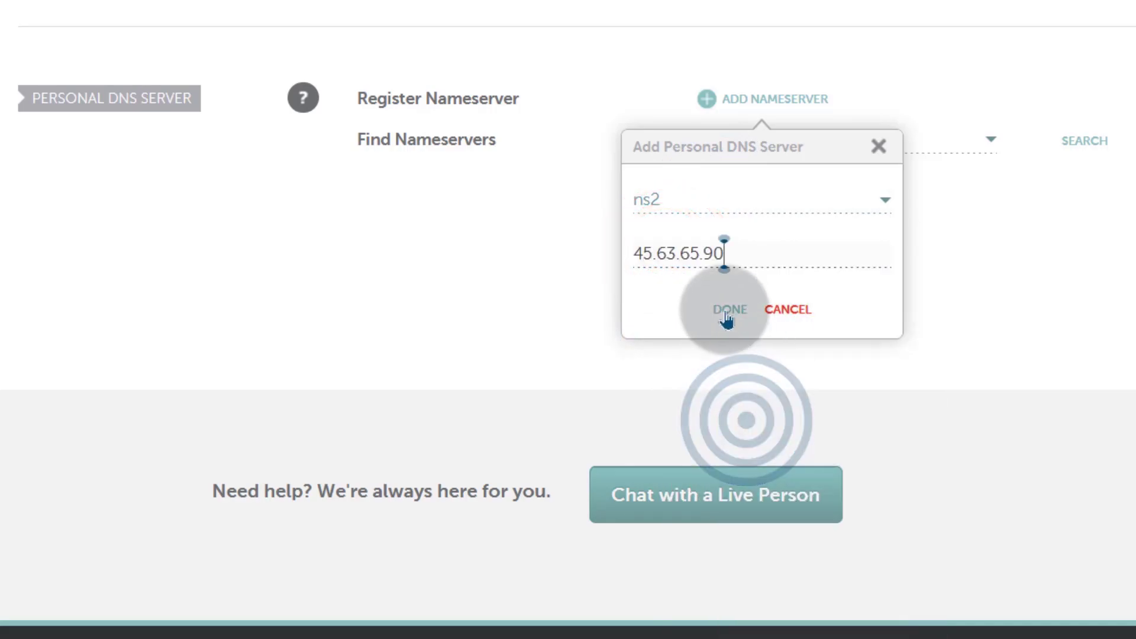
left_click(723, 311)
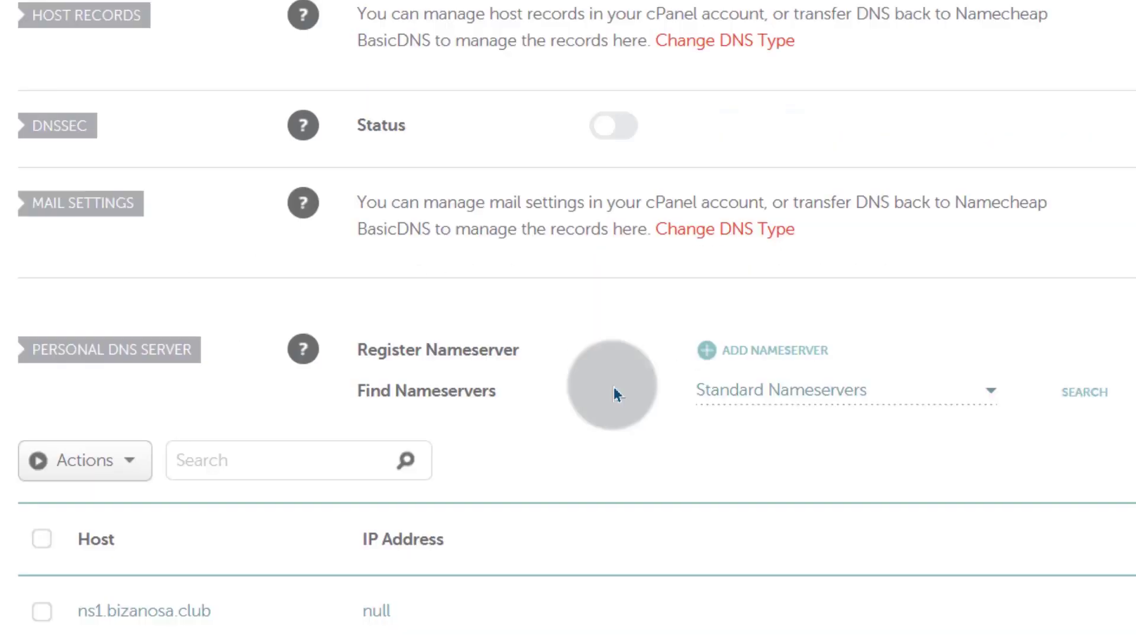
left_click(1084, 392)
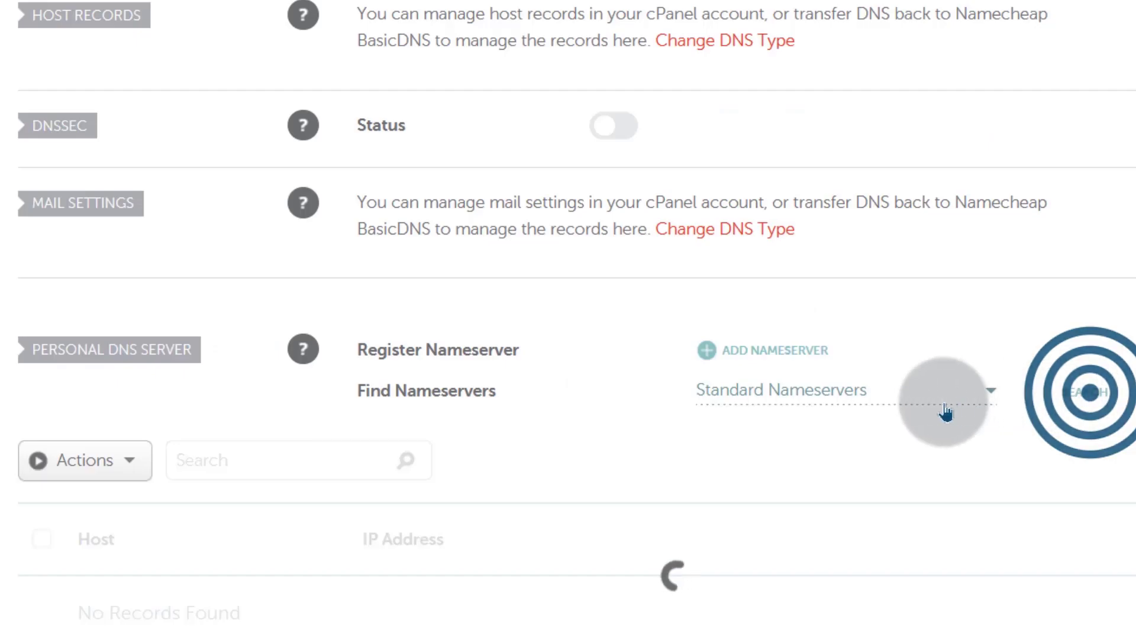
Search the Standard Nameservers registered for bizanosa.club
left_click(857, 391)
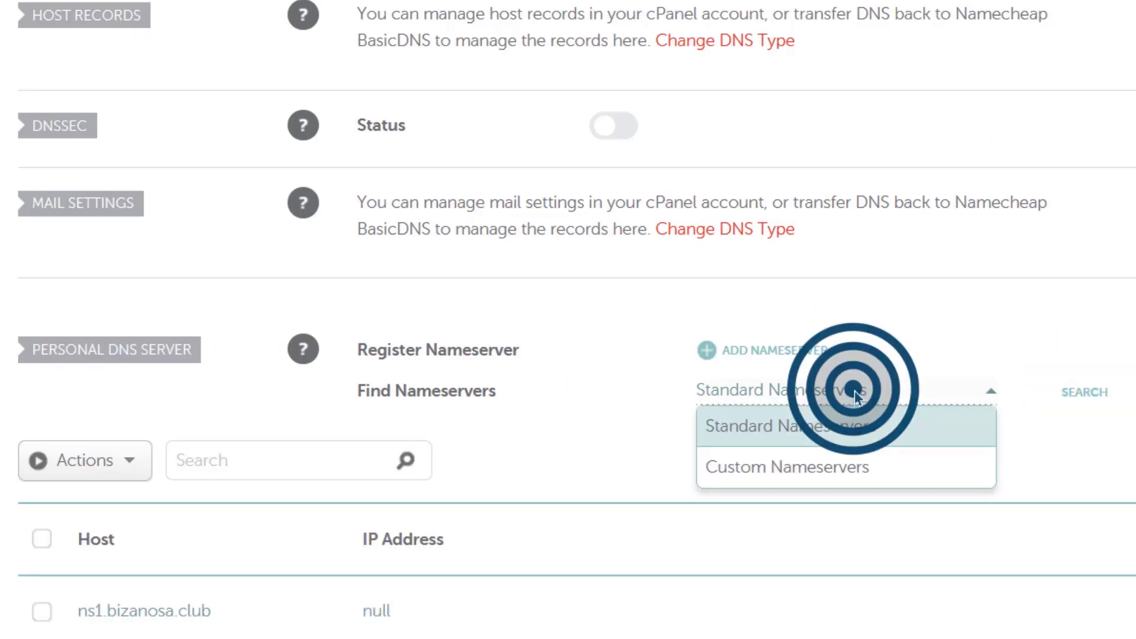
left_click(780, 470)
left_click(1084, 392)
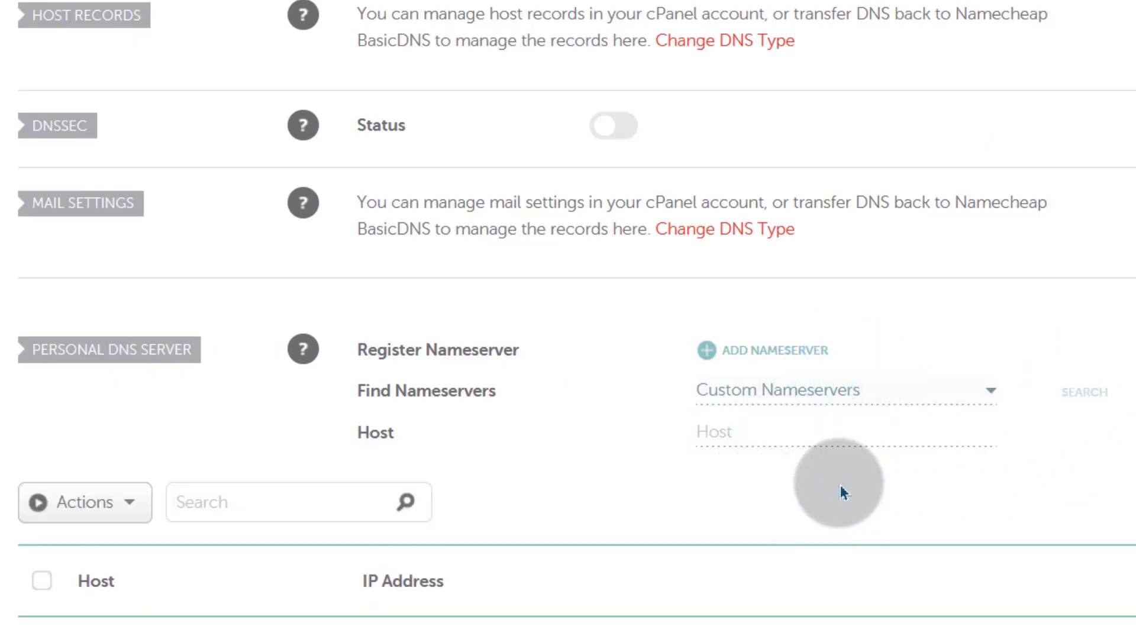
scroll(841, 484, "down", 5)
scroll(816, 477, "up", 4)
left_click(793, 273)
left_click(789, 302)
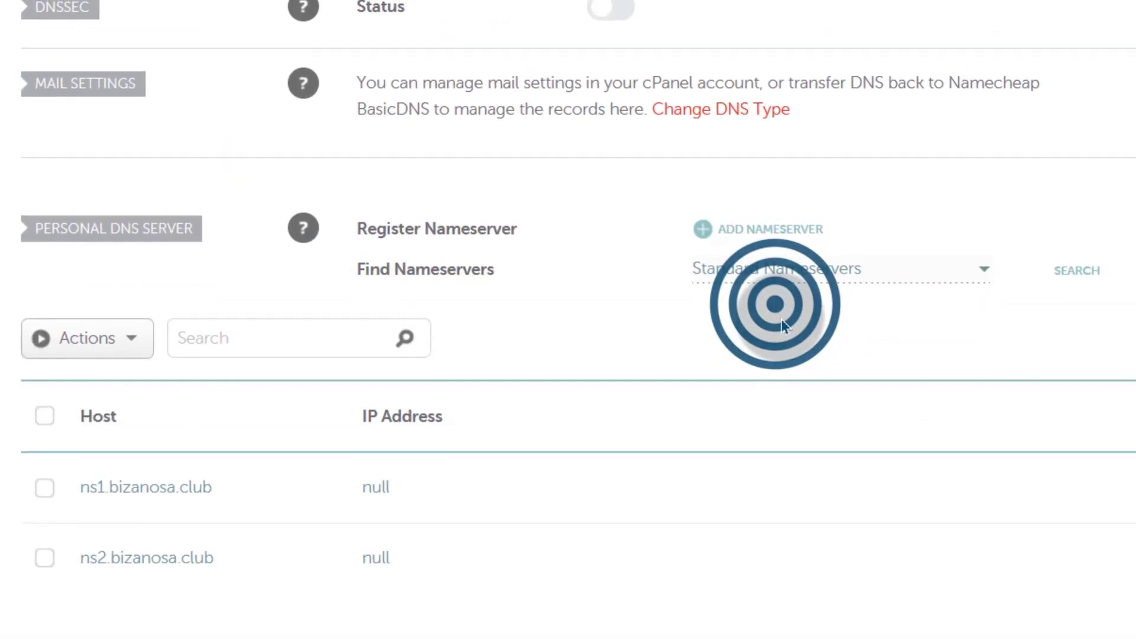
Set 45.63.65.90 as the IP of ns1 and ns2.bizanosa.club and save
left_click(375, 490)
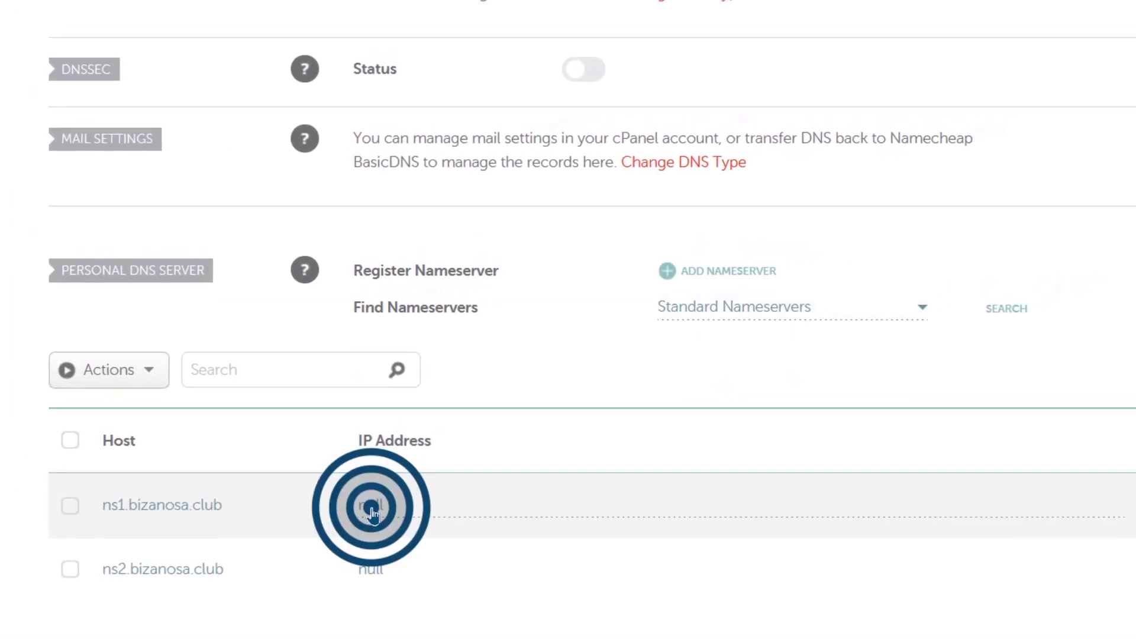
right_click(371, 514)
left_click(469, 279)
left_click(370, 574)
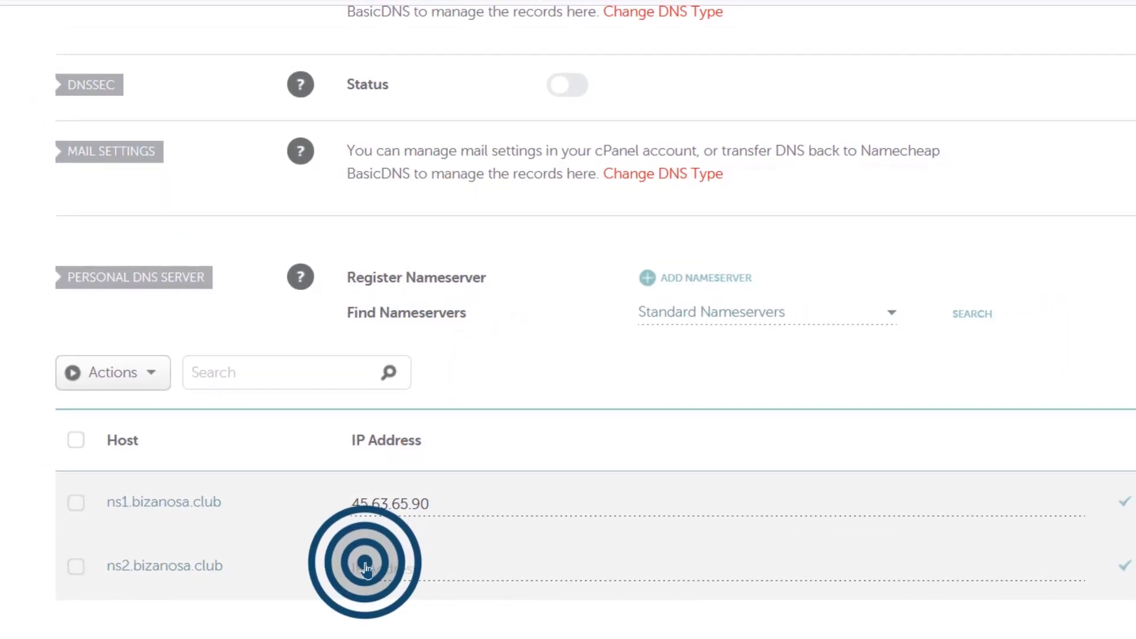
right_click(362, 565)
left_click(442, 335)
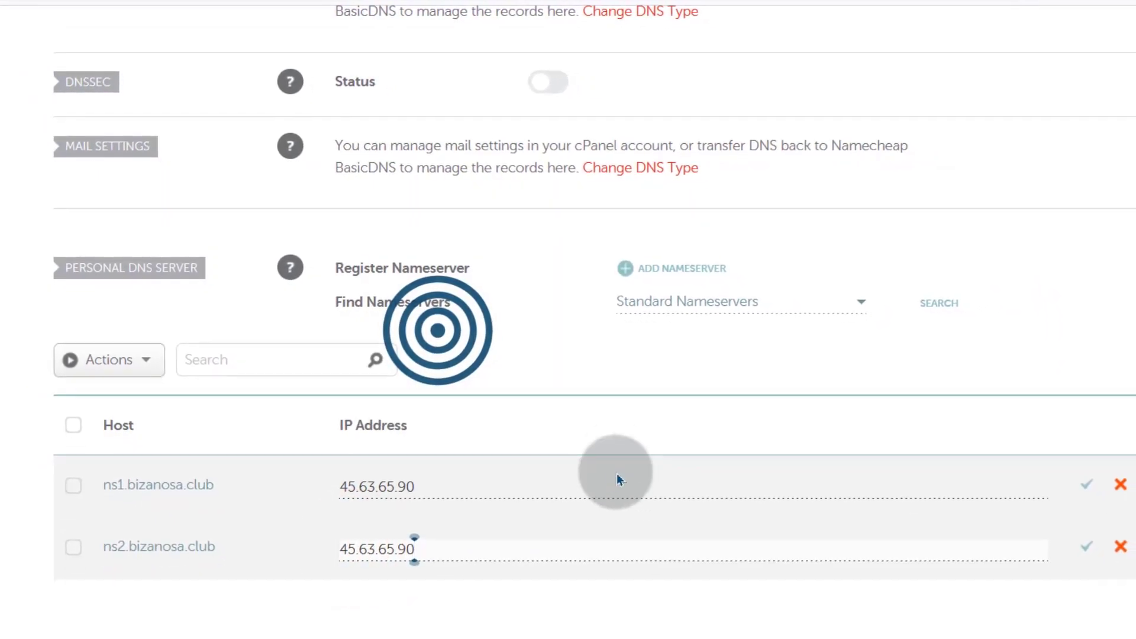
left_click(1080, 542)
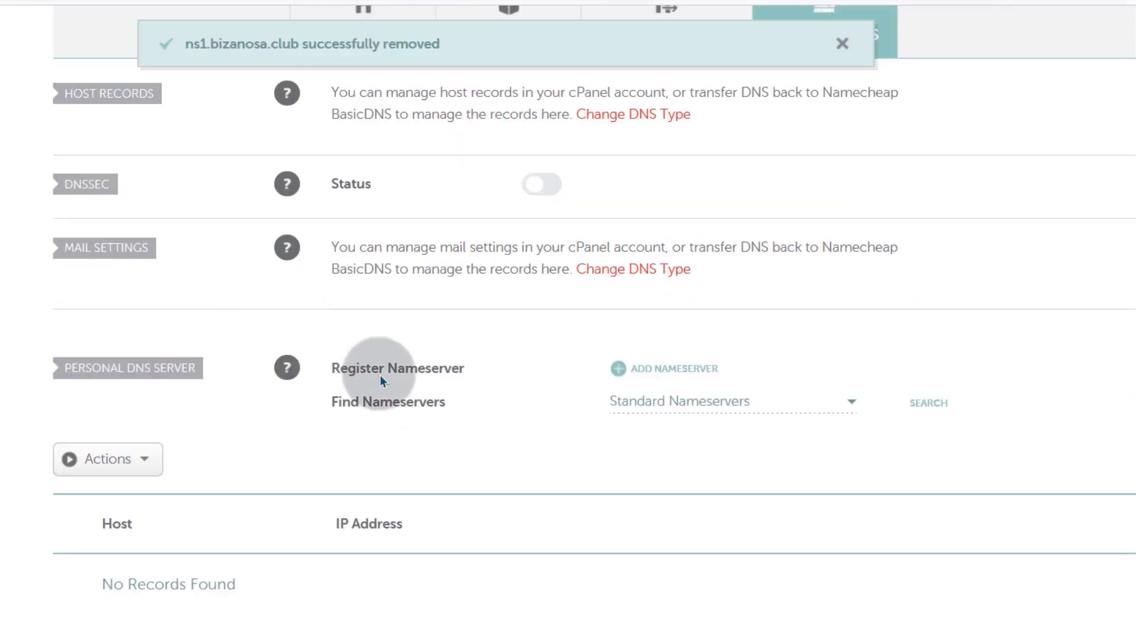
Register personal nameserver ns1.bizanosa.club at 45.63.65.90 and list the registered nameservers
scroll(739, 512, "down", 3)
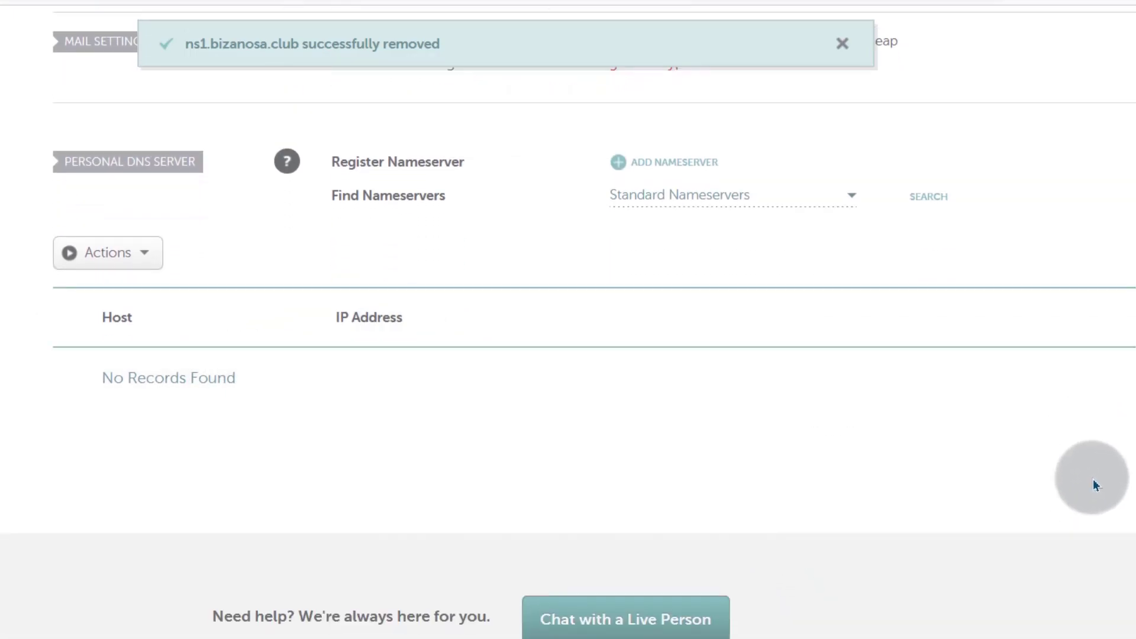
scroll(946, 423, "up", 2)
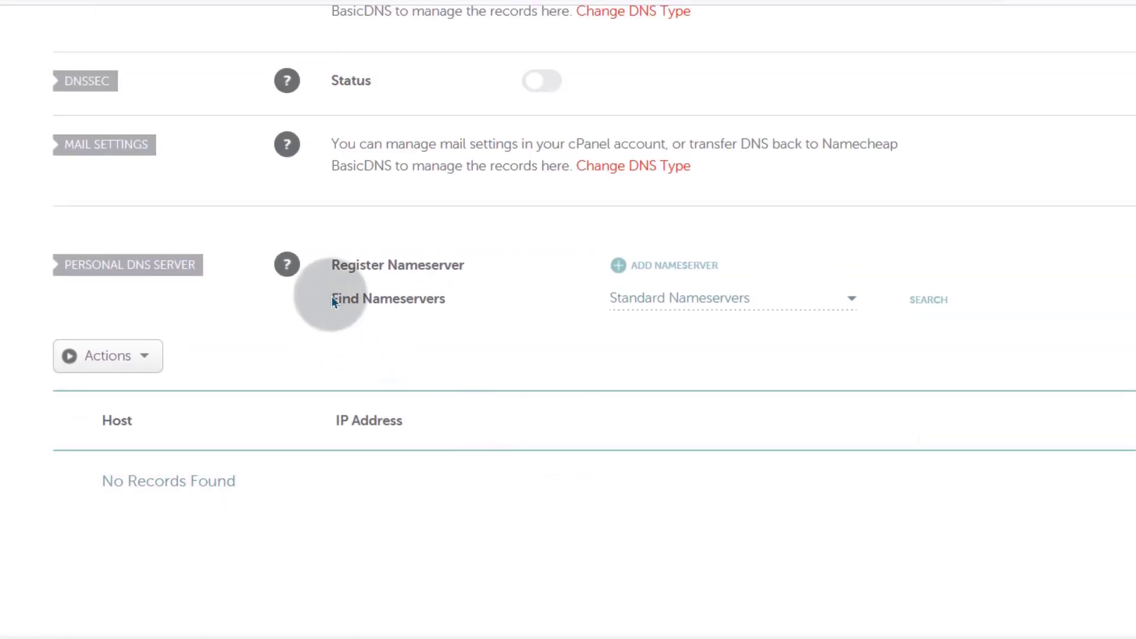
left_click(675, 268)
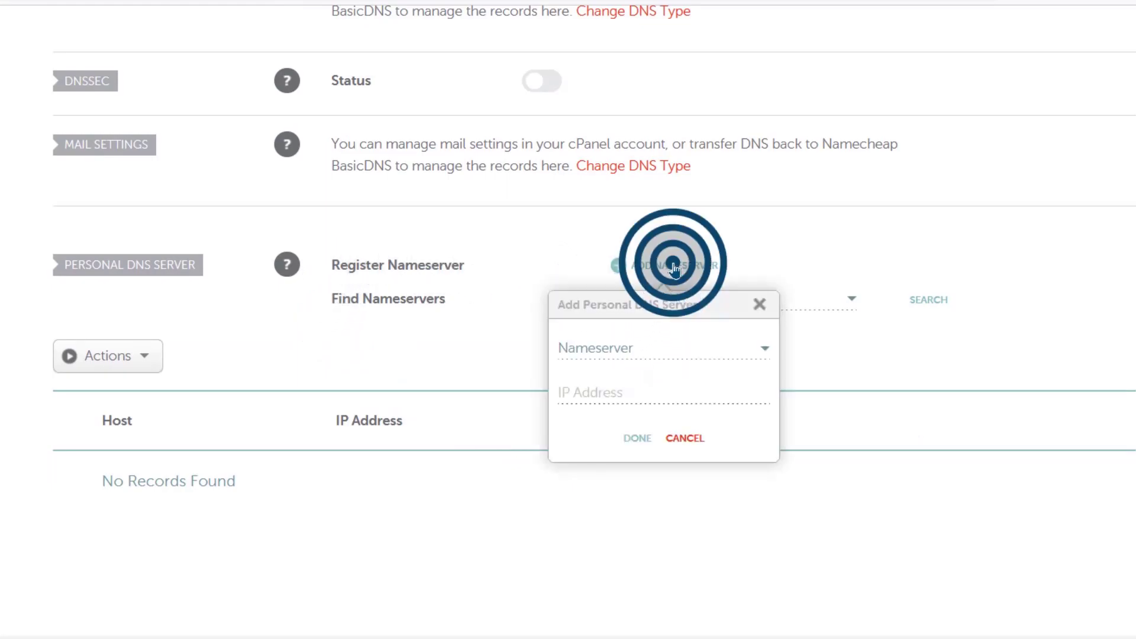
left_click(613, 392)
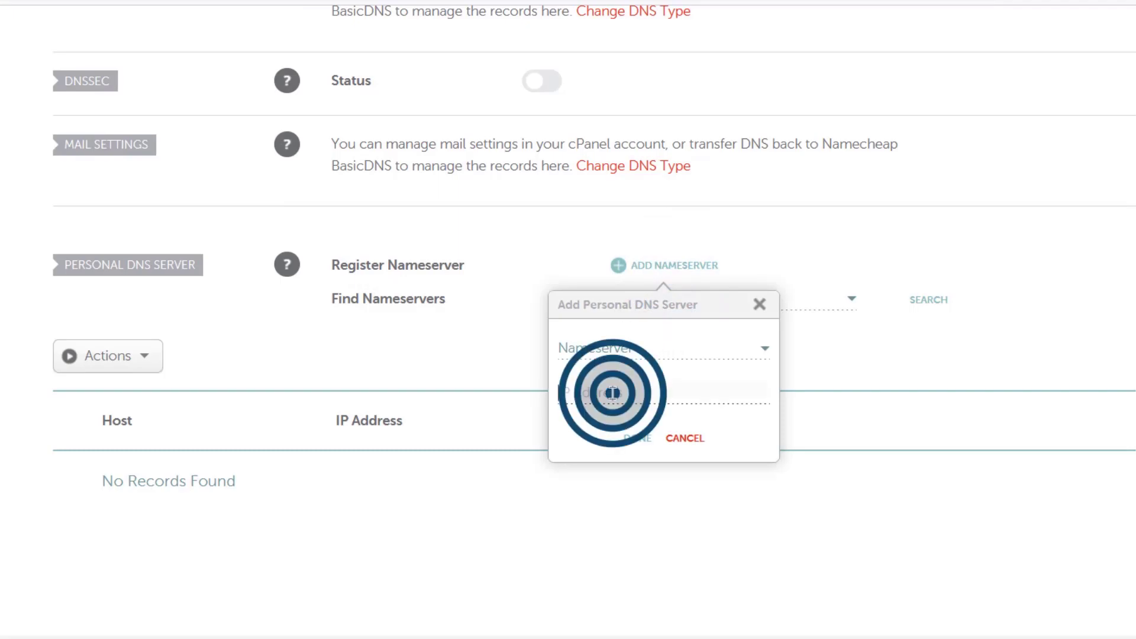
left_click(612, 350)
left_click(578, 414)
left_click(587, 381)
right_click(588, 382)
left_click(644, 526)
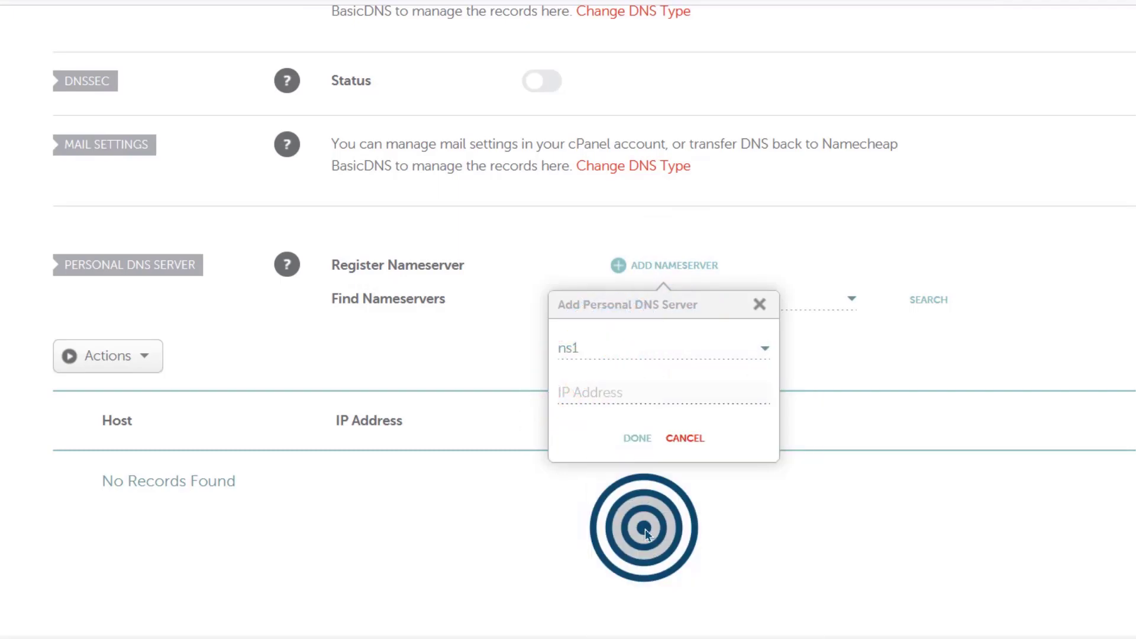
left_click(636, 438)
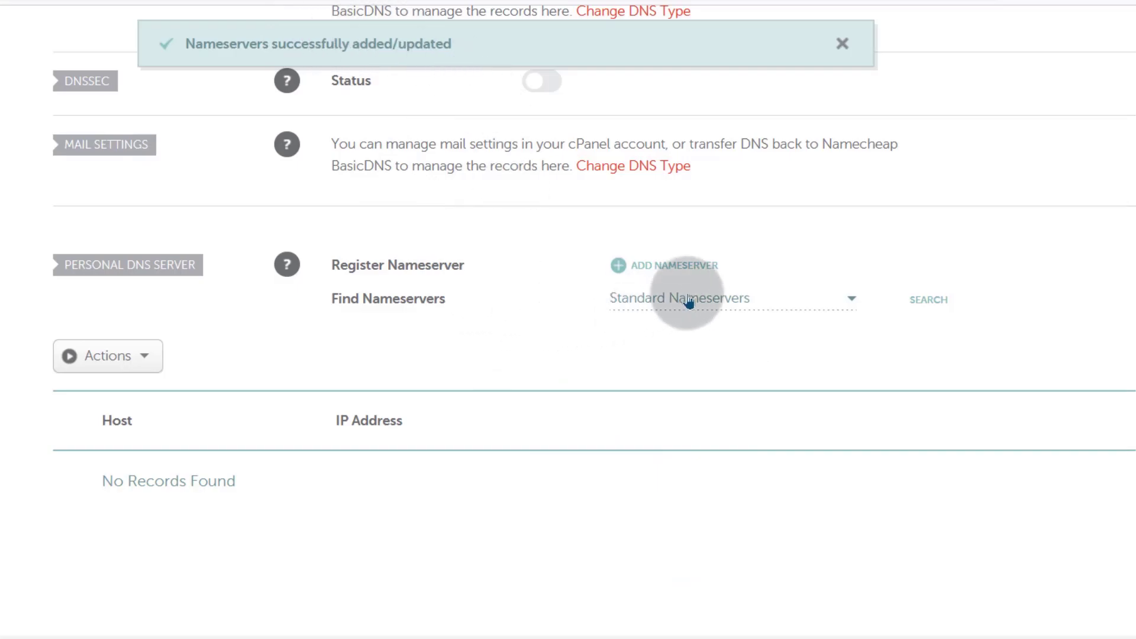
left_click(937, 307)
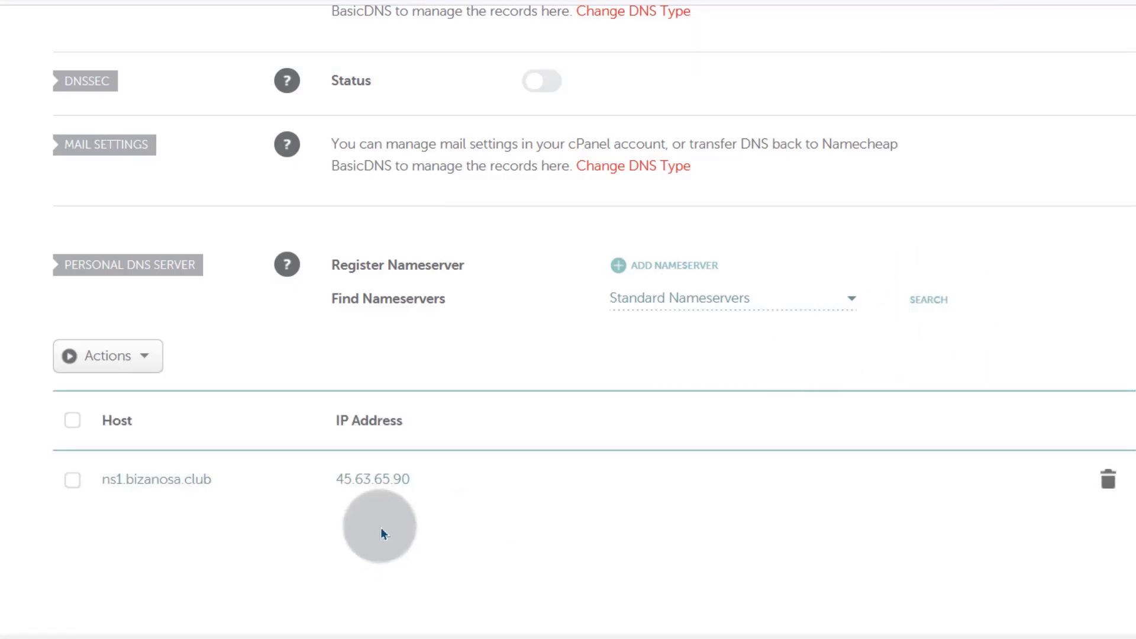
Register personal nameserver ns2.bizanosa.club at 45.63.65.90
left_click(661, 268)
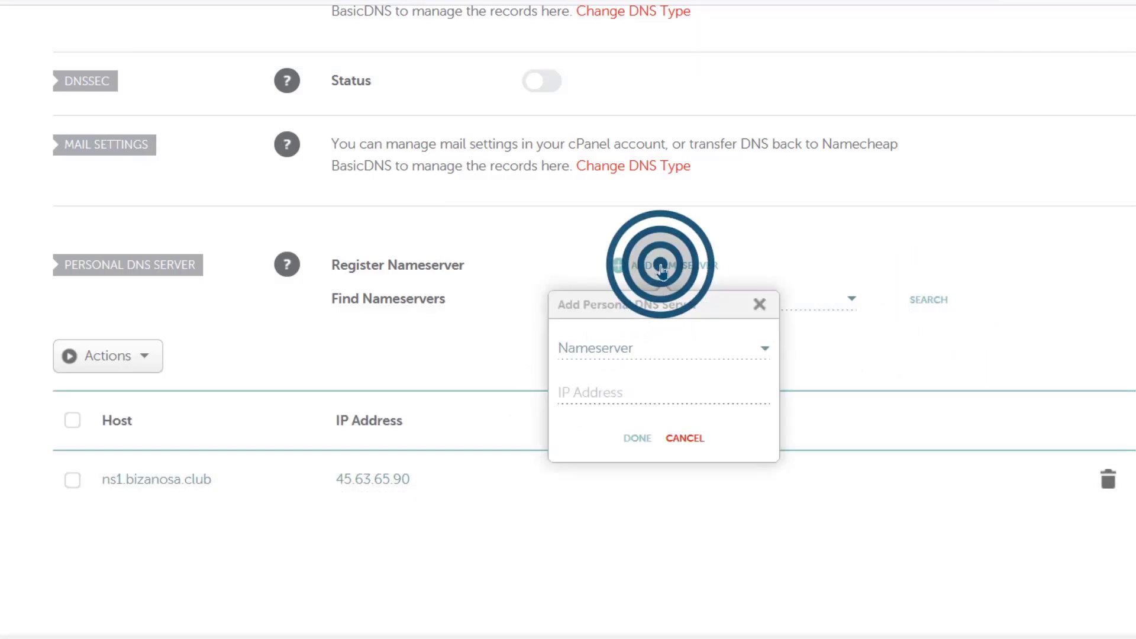
left_click(621, 348)
left_click(598, 452)
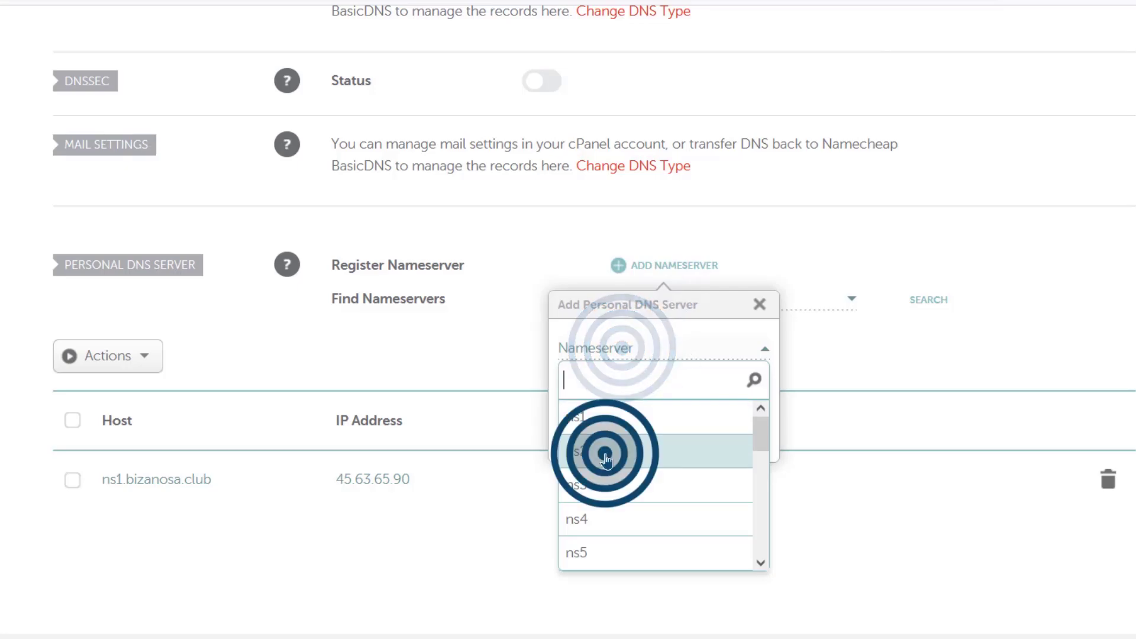
right_click(587, 386)
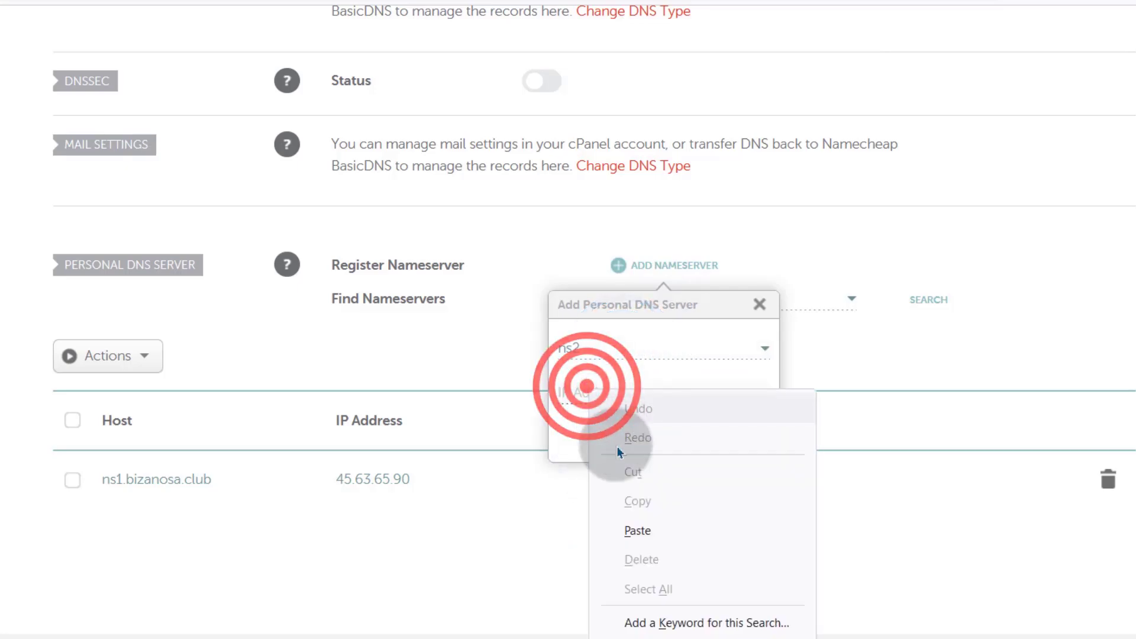
left_click(638, 529)
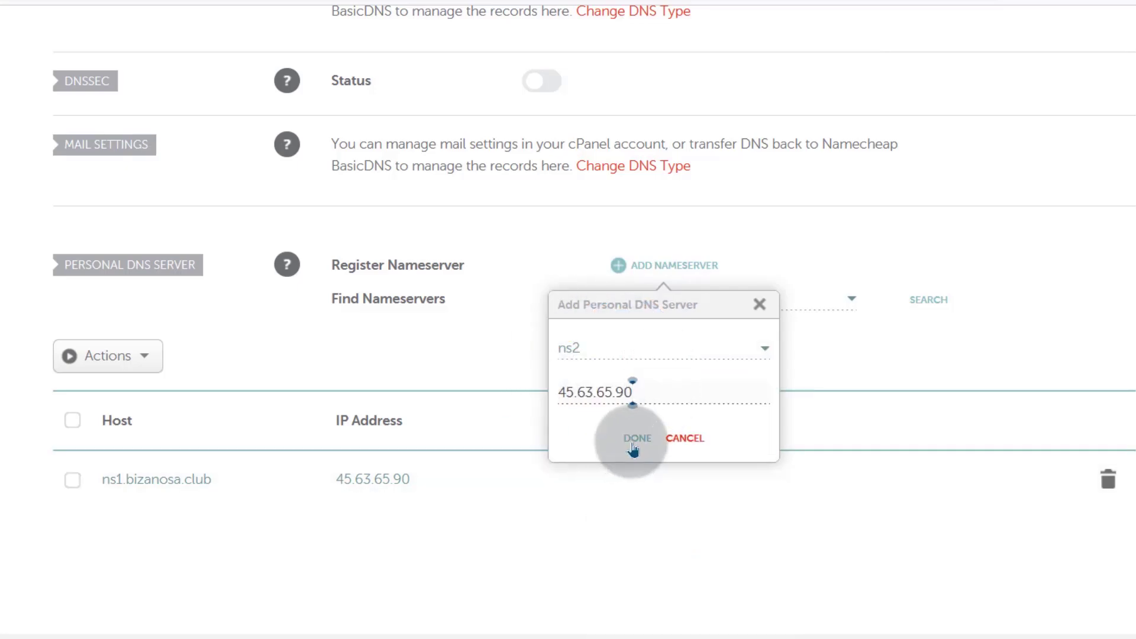
left_click(639, 439)
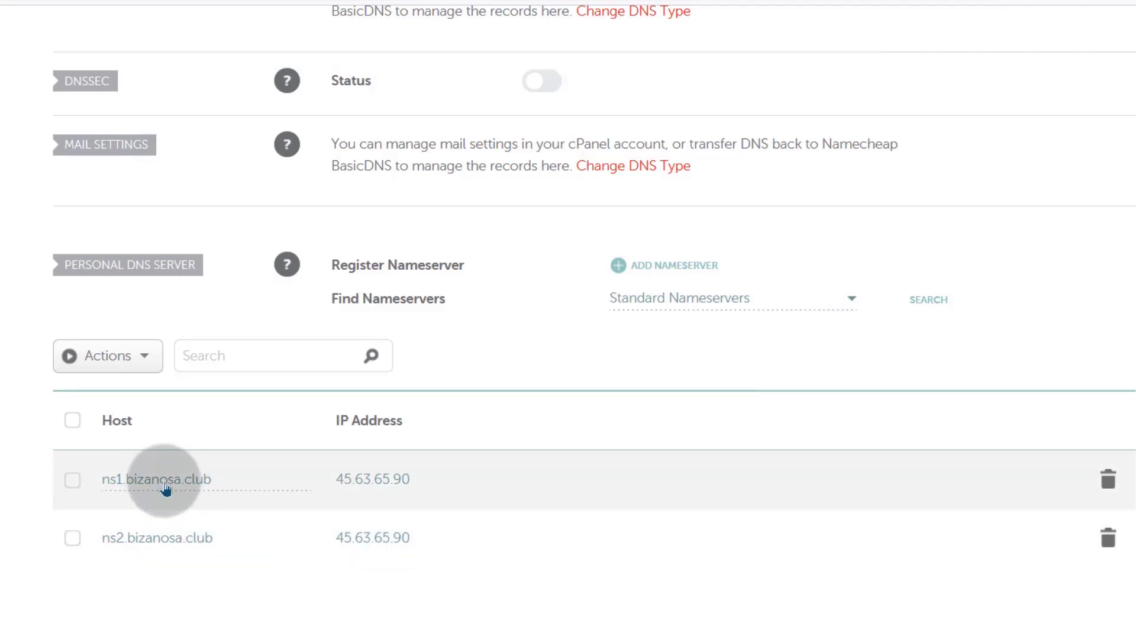
Copy the host name ns1.bizanosa.club from the nameserver list
left_click(213, 478)
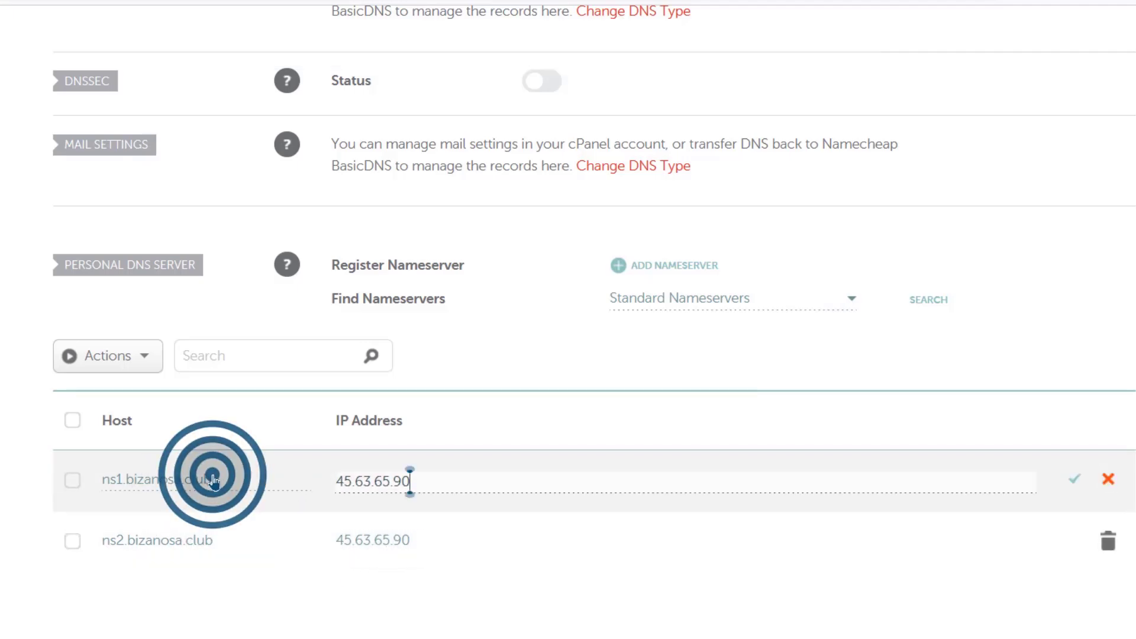
left_click_drag(213, 479, 102, 479)
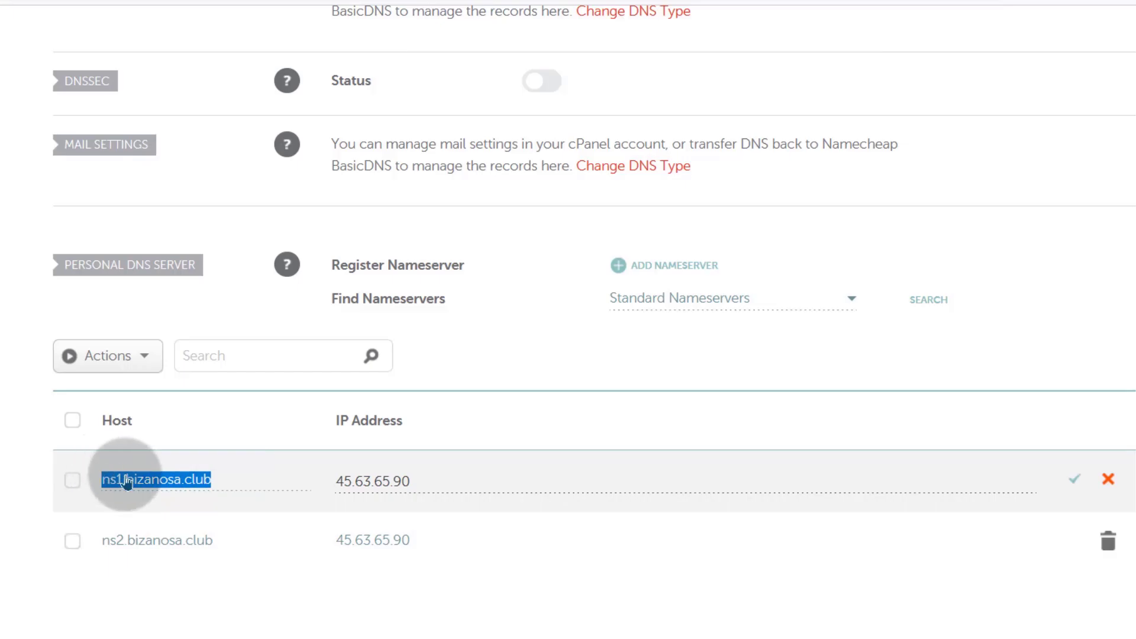
right_click(127, 480)
left_click(163, 270)
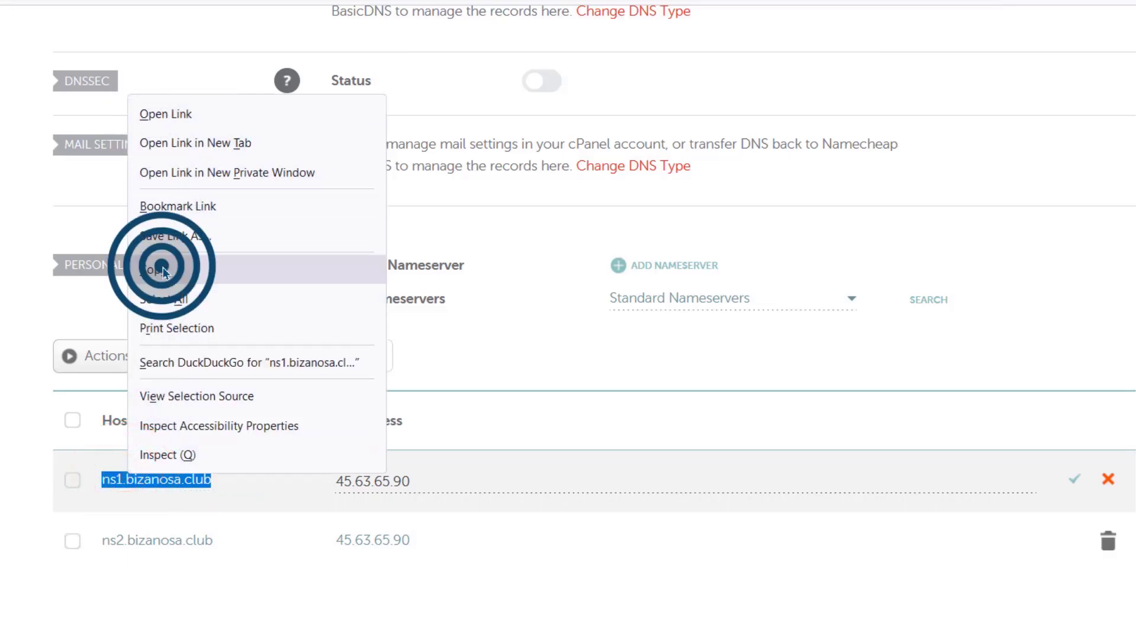
scroll(432, 340, "up", 6)
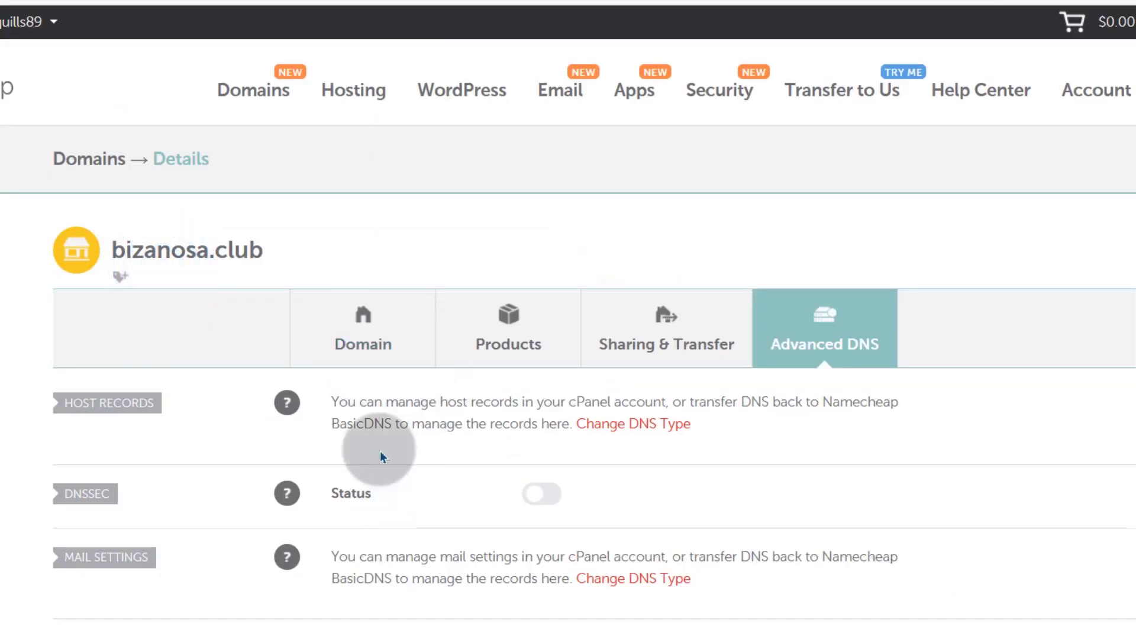
Replace the first nameserver coco.ns.cloudflare.com with ns1.bizanosa.club
left_click(360, 342)
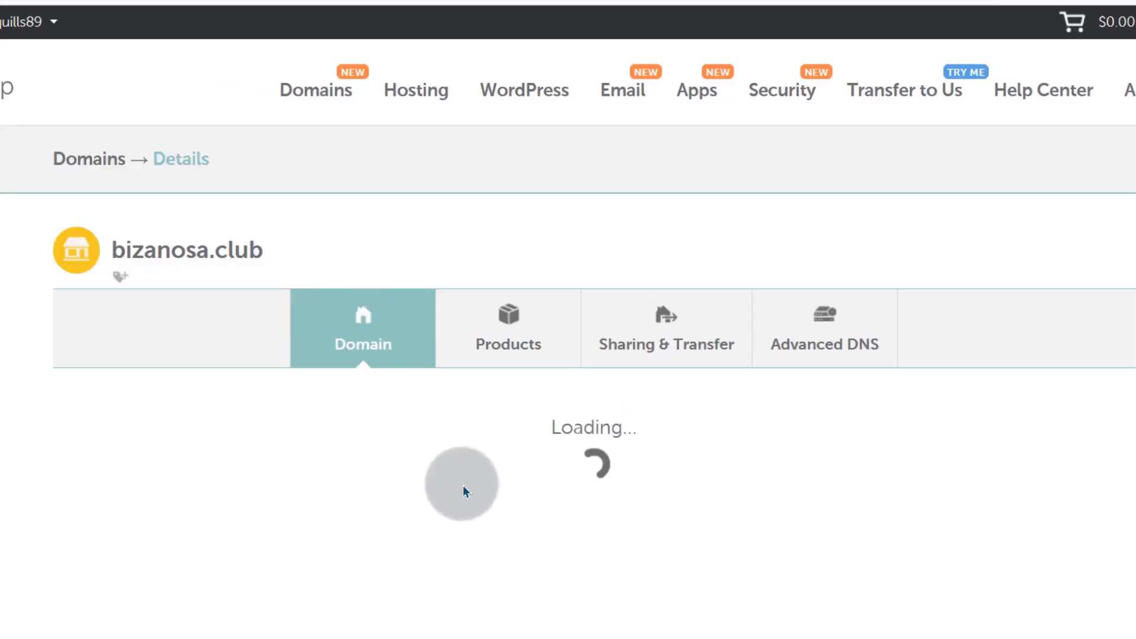
scroll(462, 482, "down", 7)
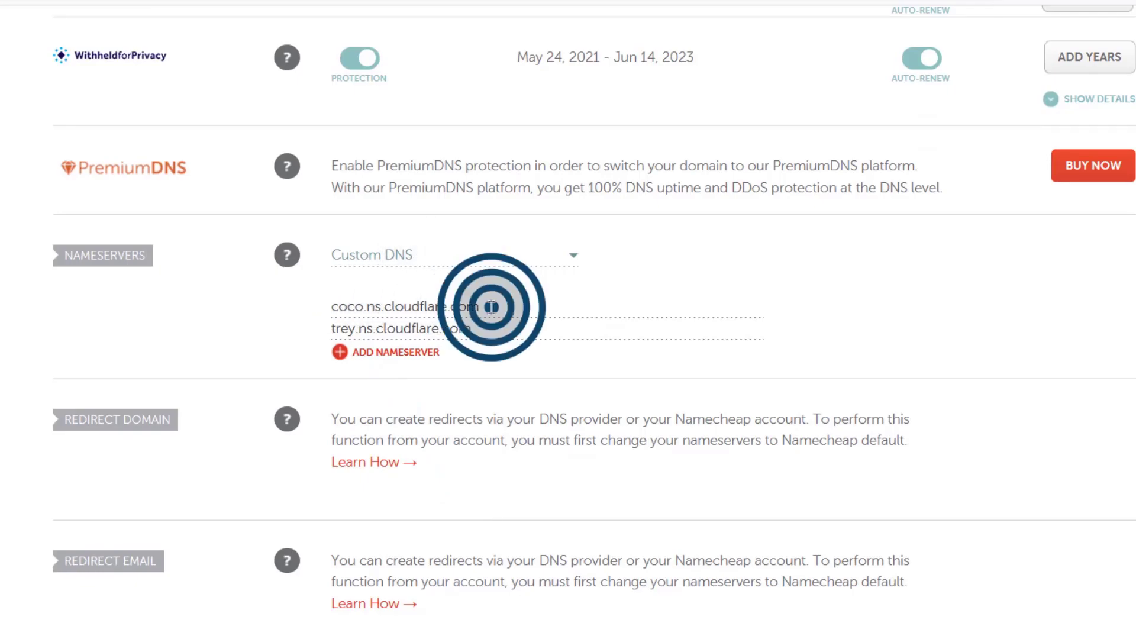
left_click_drag(498, 305, 300, 304)
right_click(362, 303)
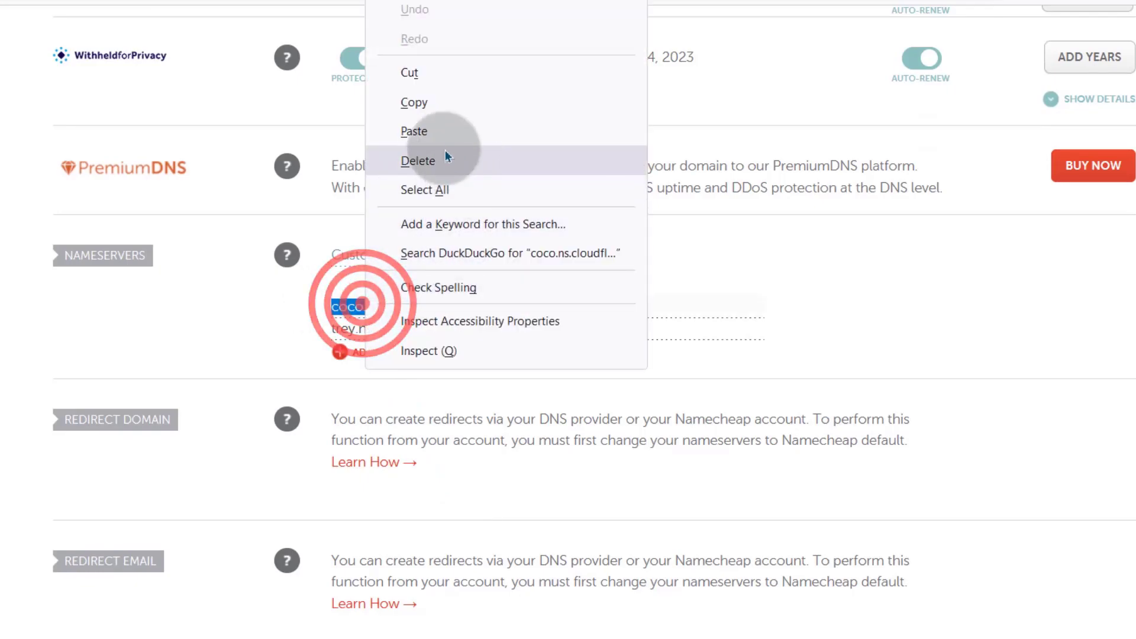
left_click(429, 131)
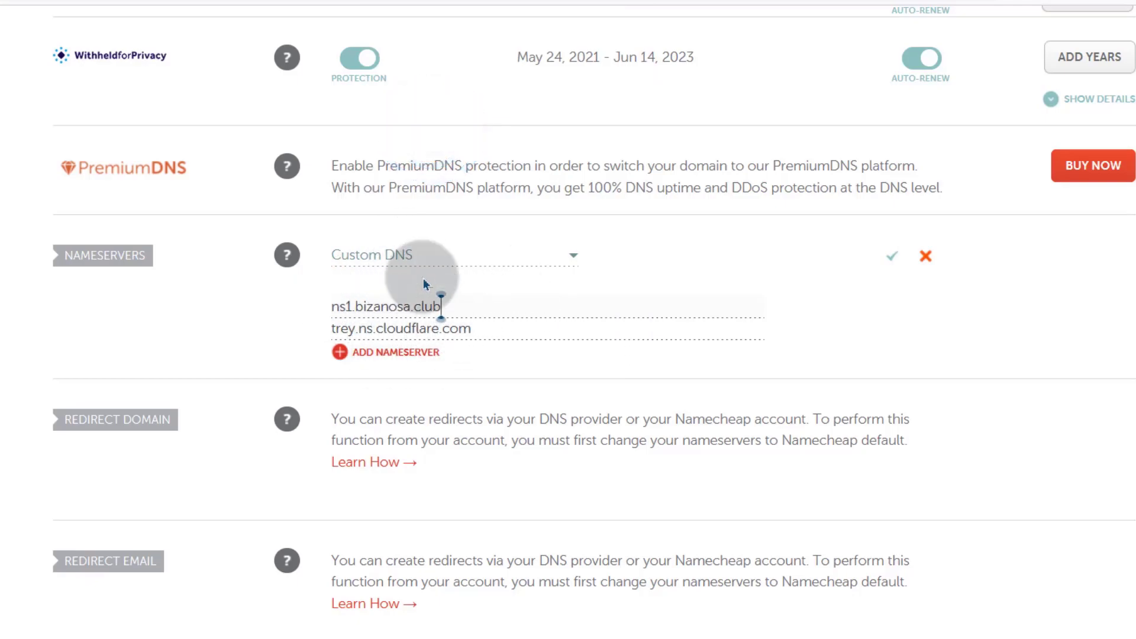
Change the second nameserver to ns2.bizanosa.club and save the custom DNS settings
left_click(478, 327)
left_click_drag(478, 327, 266, 329)
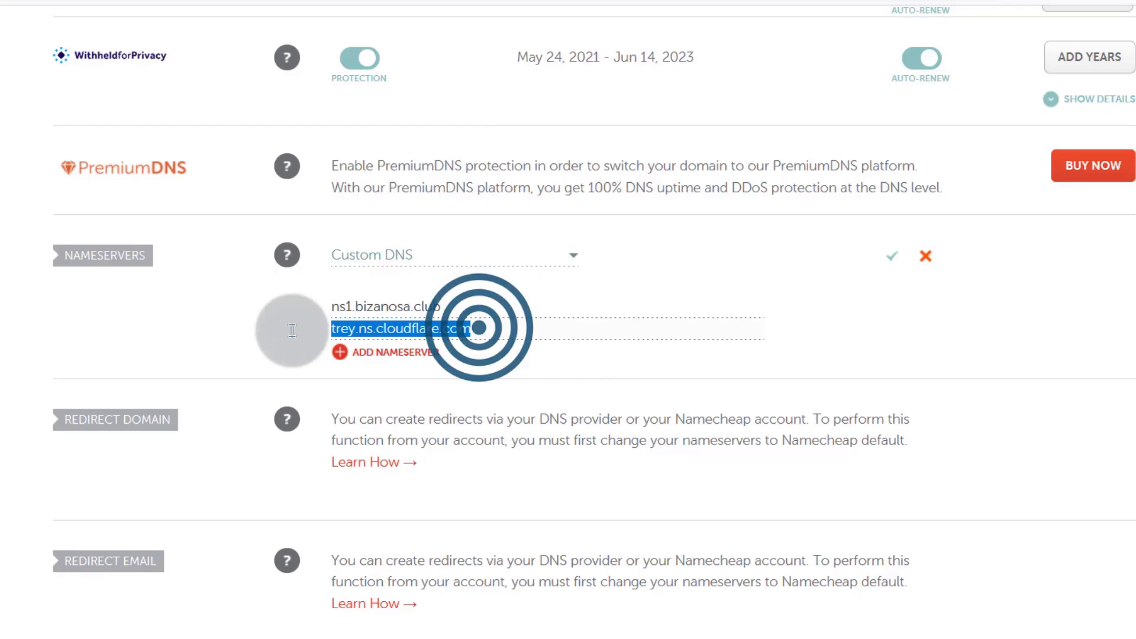
right_click(353, 323)
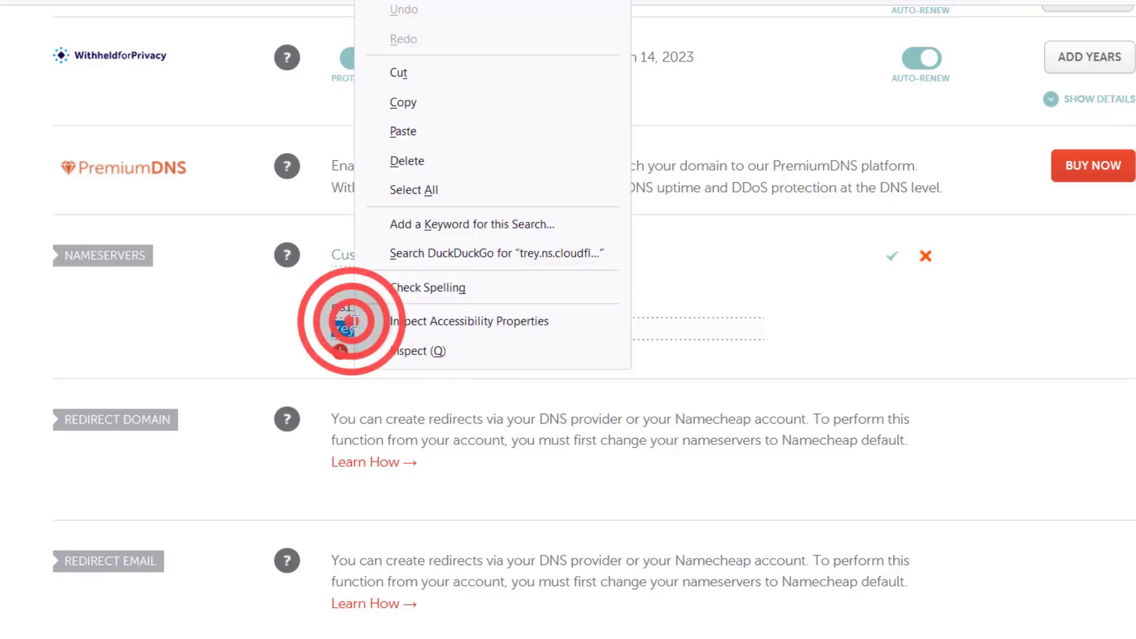
left_click(407, 129)
left_click(351, 326)
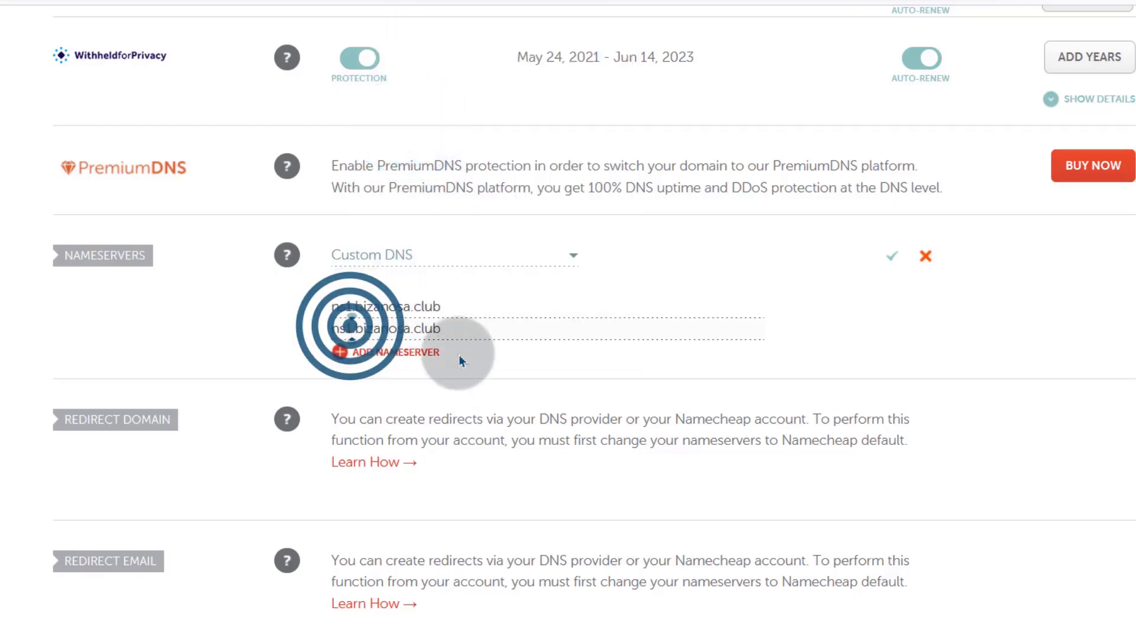
key("BackSpace")
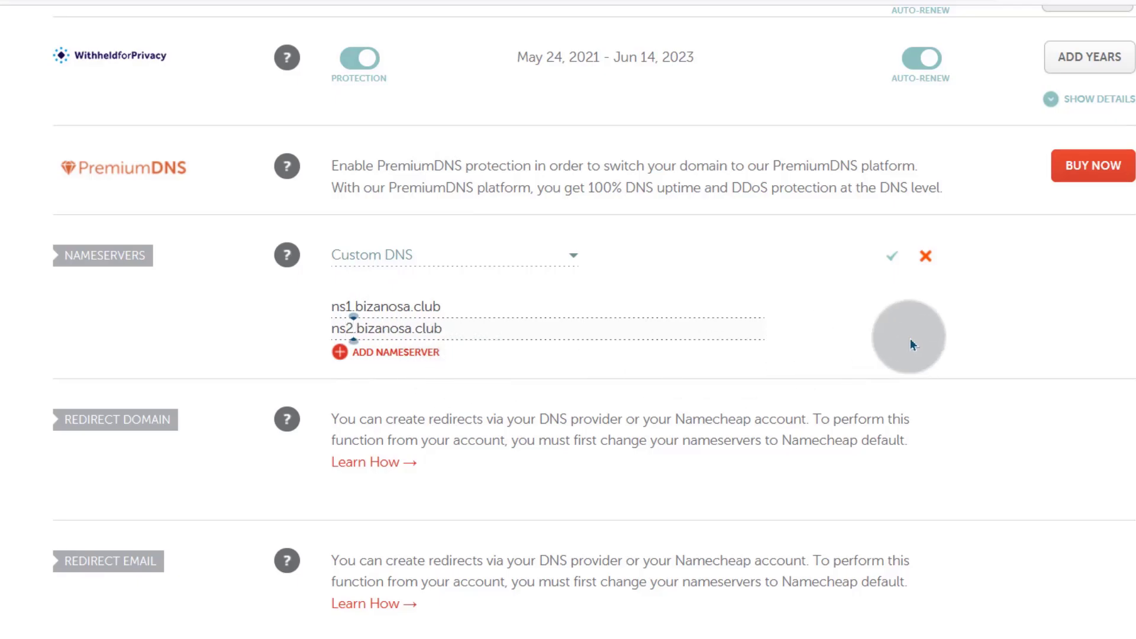
left_click(893, 256)
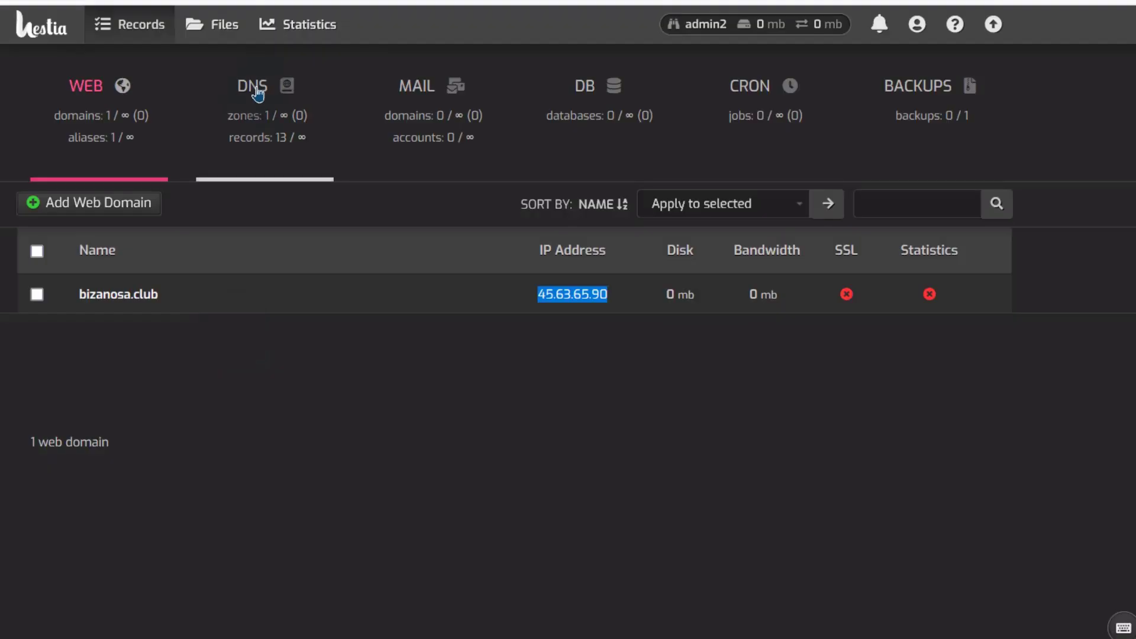
left_click(258, 93)
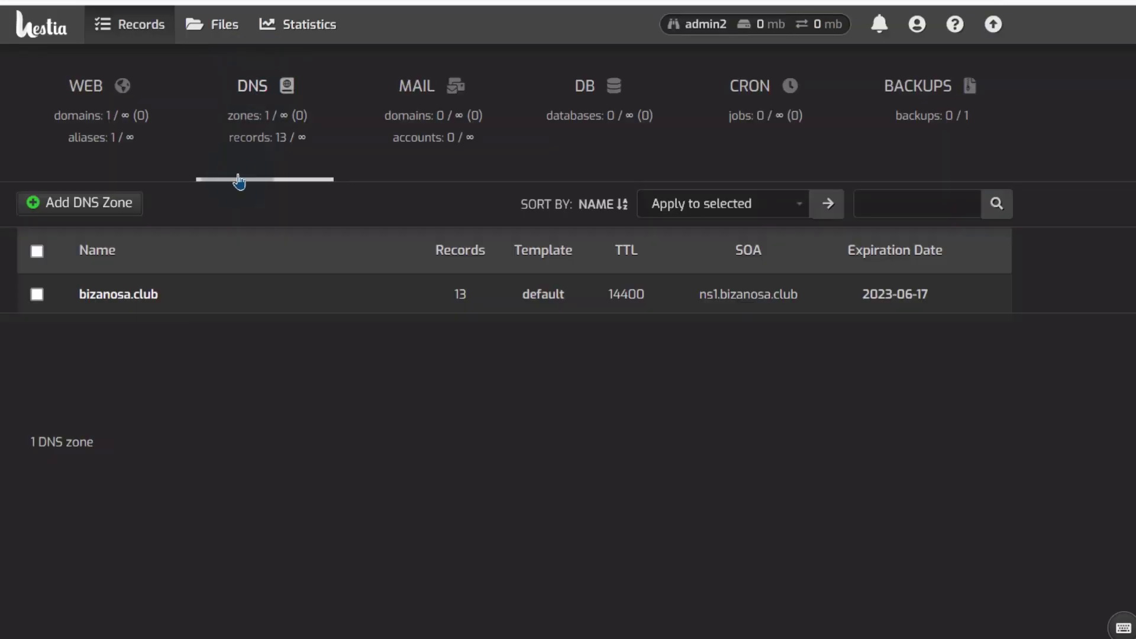
Review the bizanosa.club zone's NS and A records, leaving the Add Record form unsaved
left_click(119, 296)
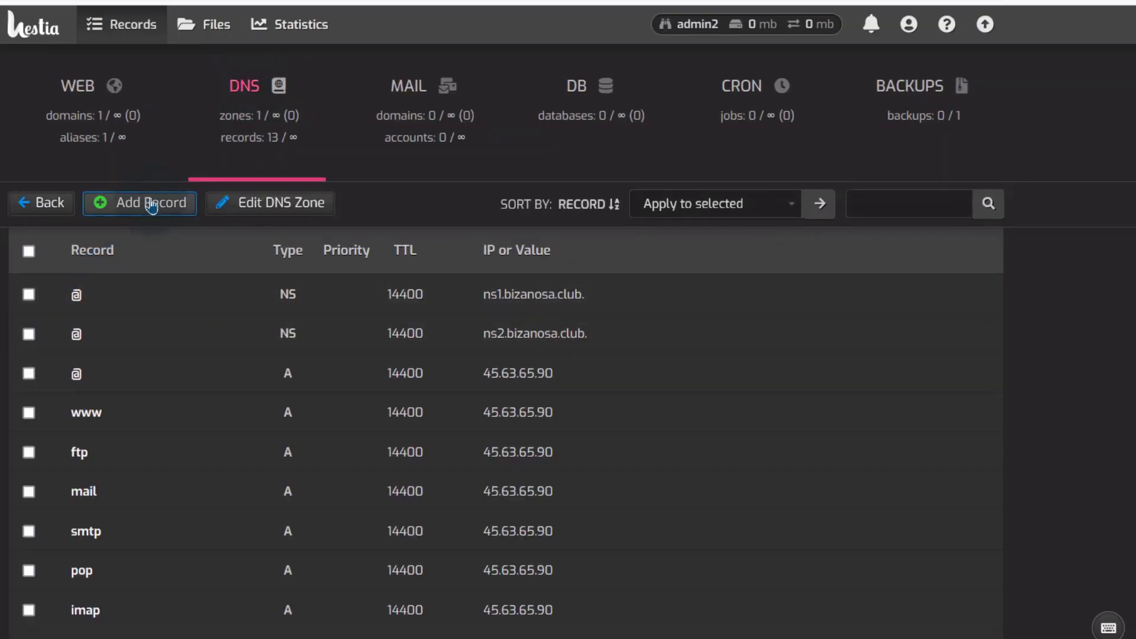
left_click(151, 203)
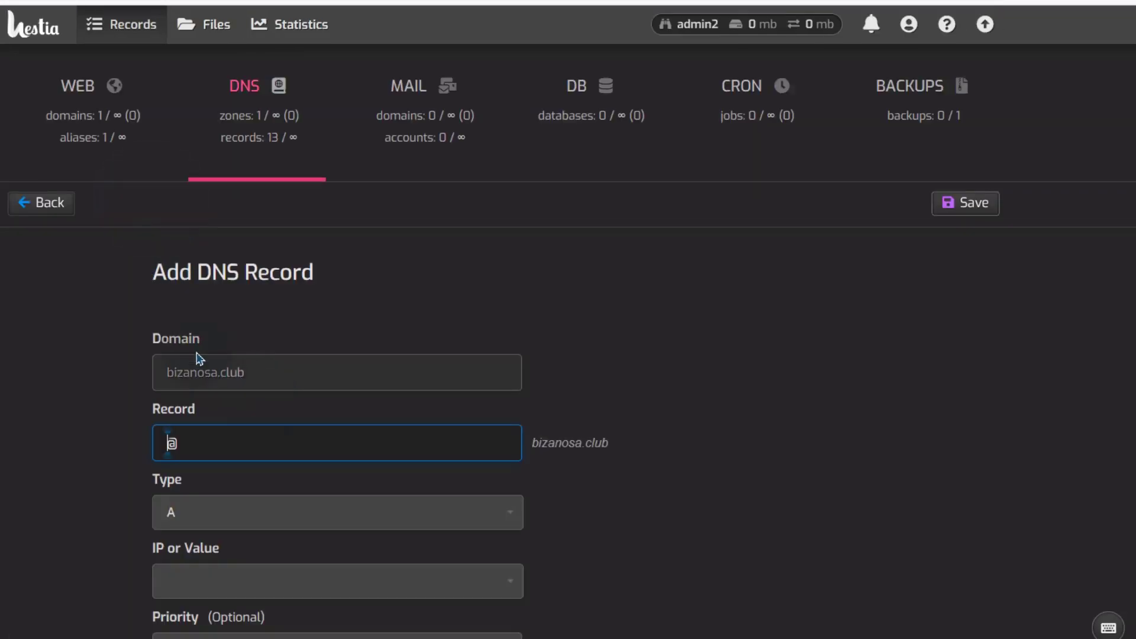
left_click(59, 207)
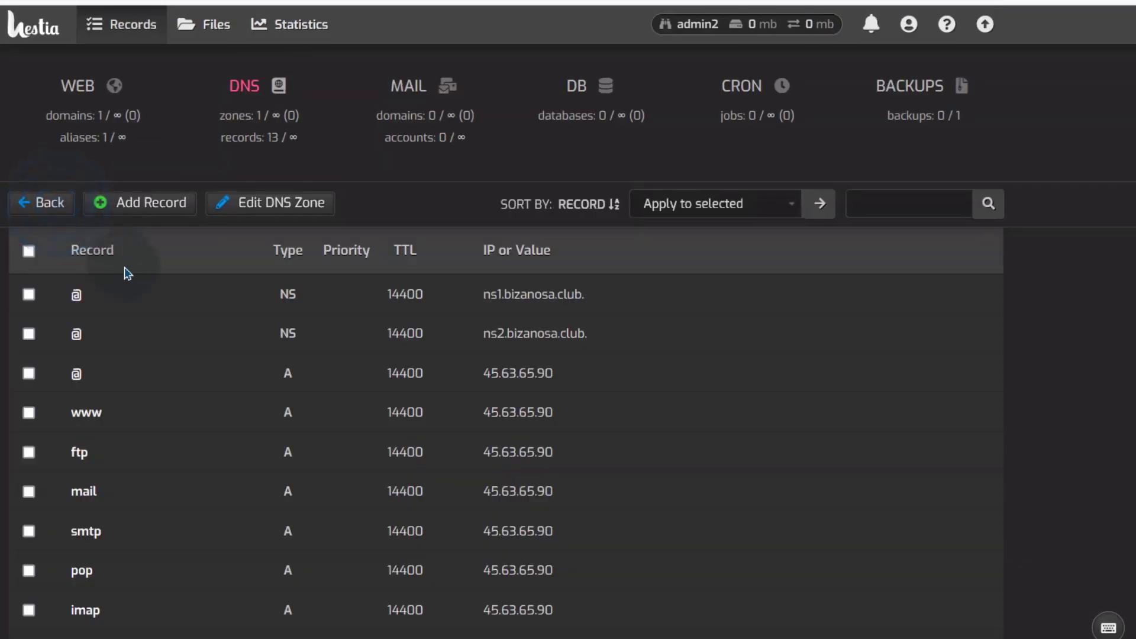
scroll(159, 367, "down", 5)
scroll(119, 468, "up", 5)
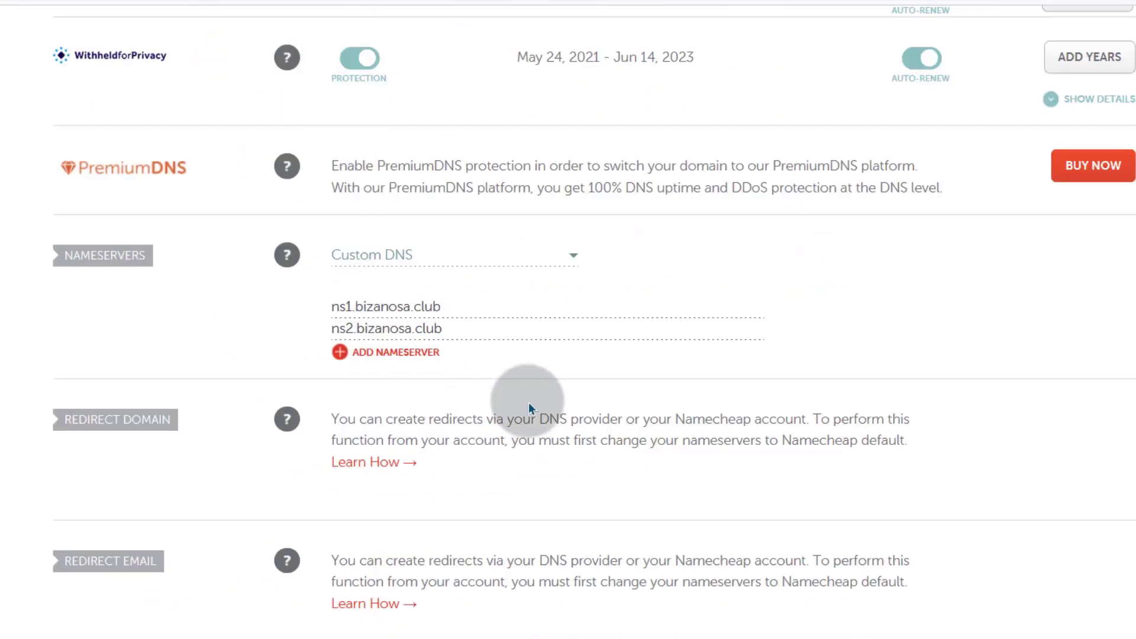
Copy bizanosa.club and show Namecheap's Custom DNS nameservers ns1 and ns2.bizanosa.club
scroll(530, 408, "up", 7)
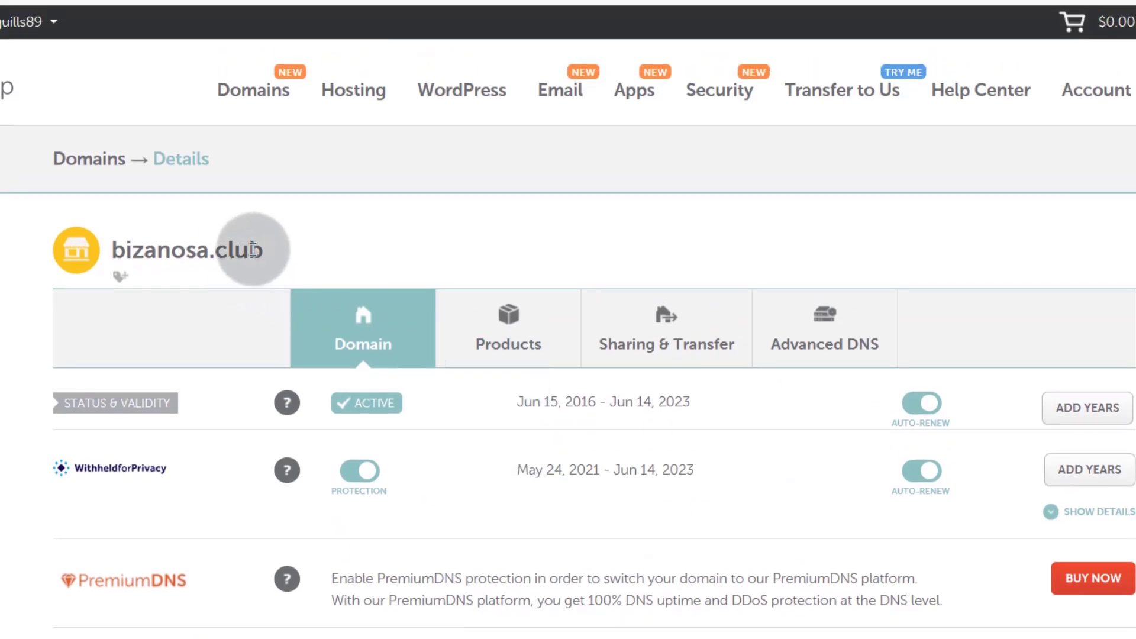
left_click_drag(263, 242, 112, 241)
right_click(140, 246)
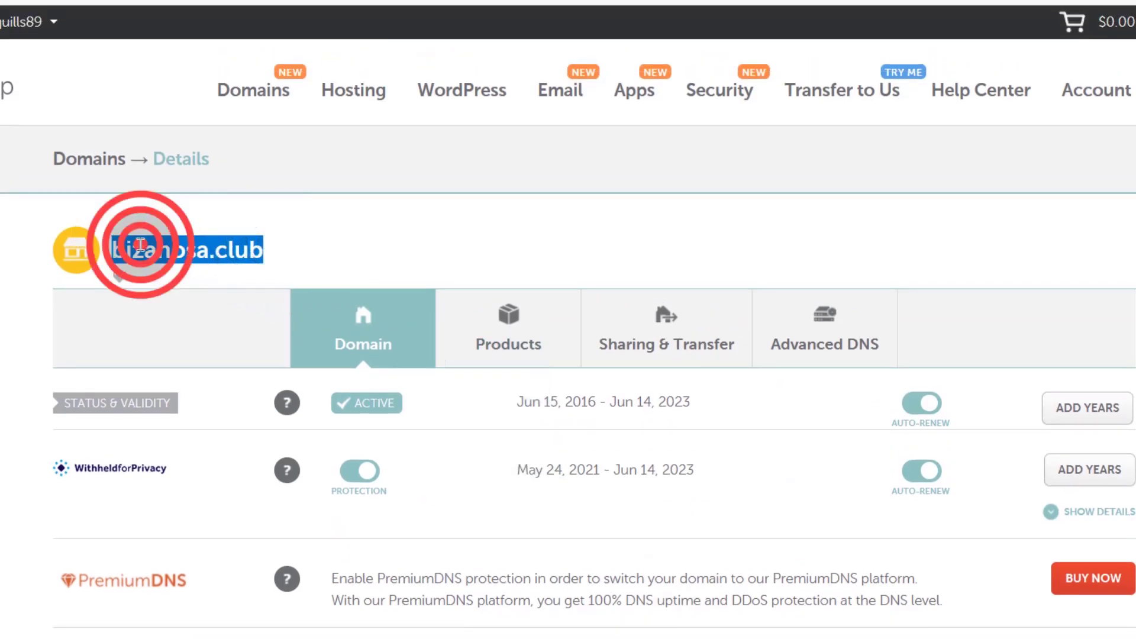
left_click(185, 422)
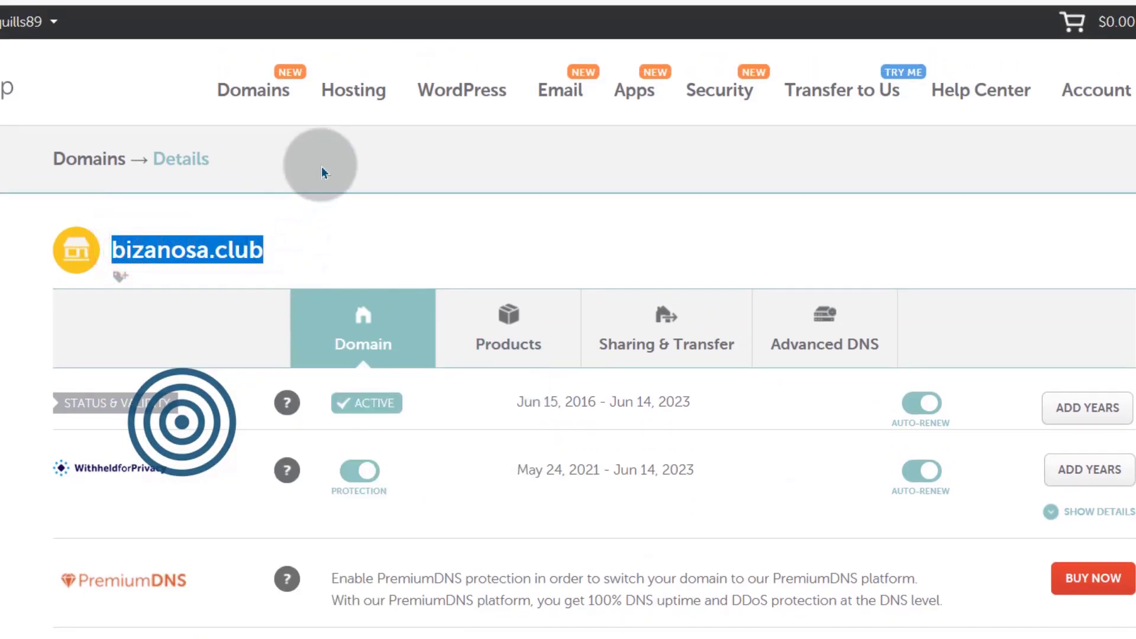
left_click(396, 200)
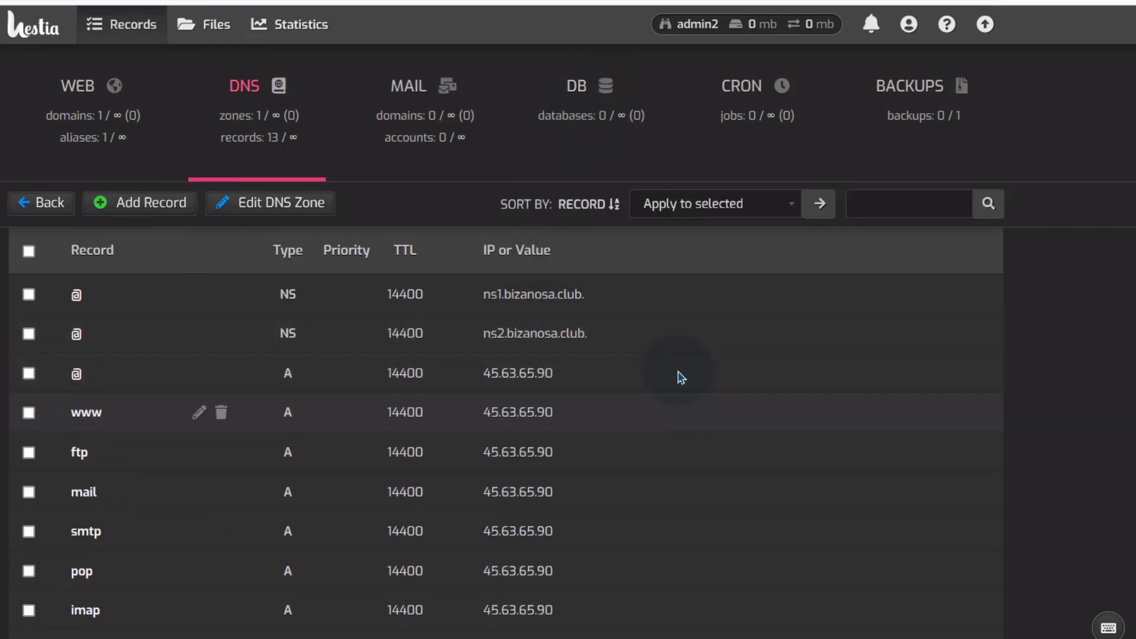
left_click(319, 1)
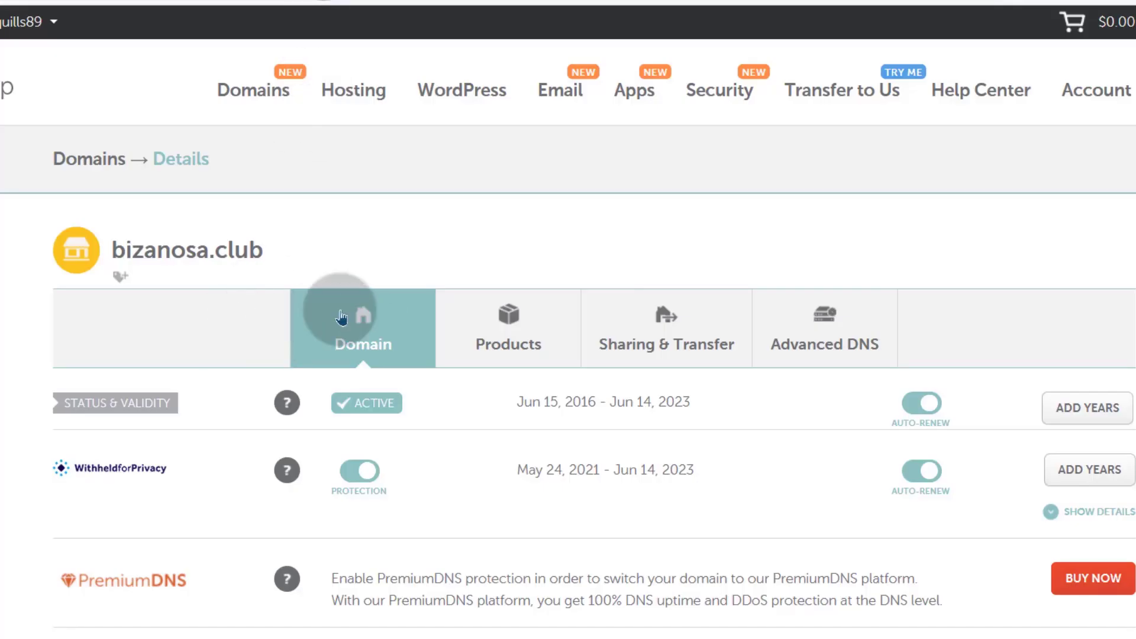
scroll(435, 277, "down", 7)
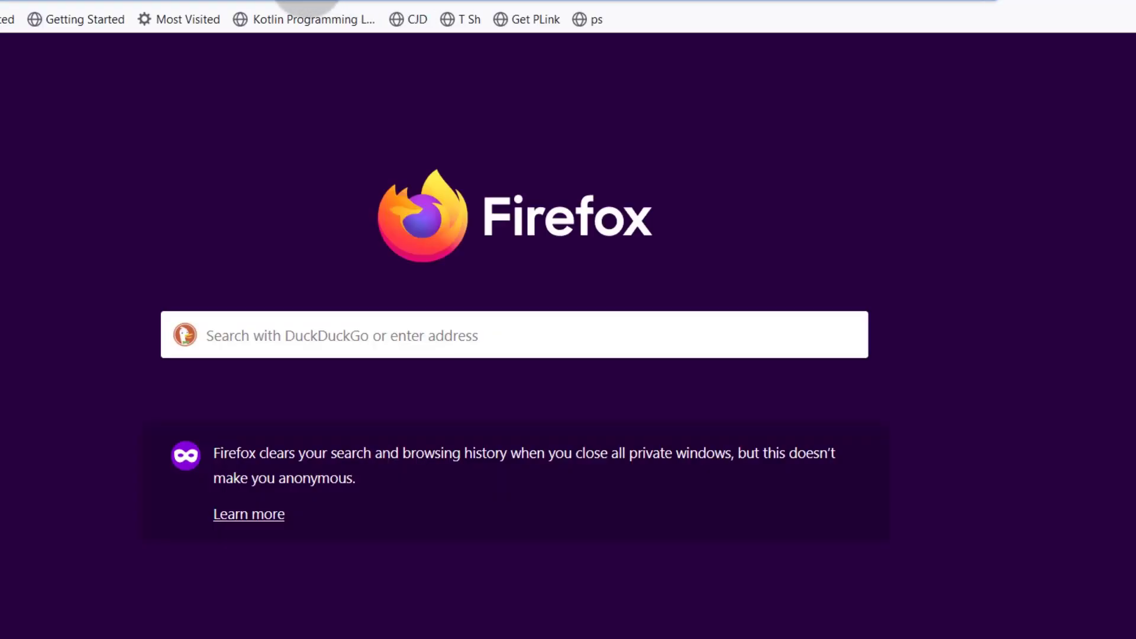
Run an MXToolbox DNS lookup for bizanosa.club, still returning Cloudflare IPs 172.67.213.155 and 104.21.37.218
left_click(307, 3)
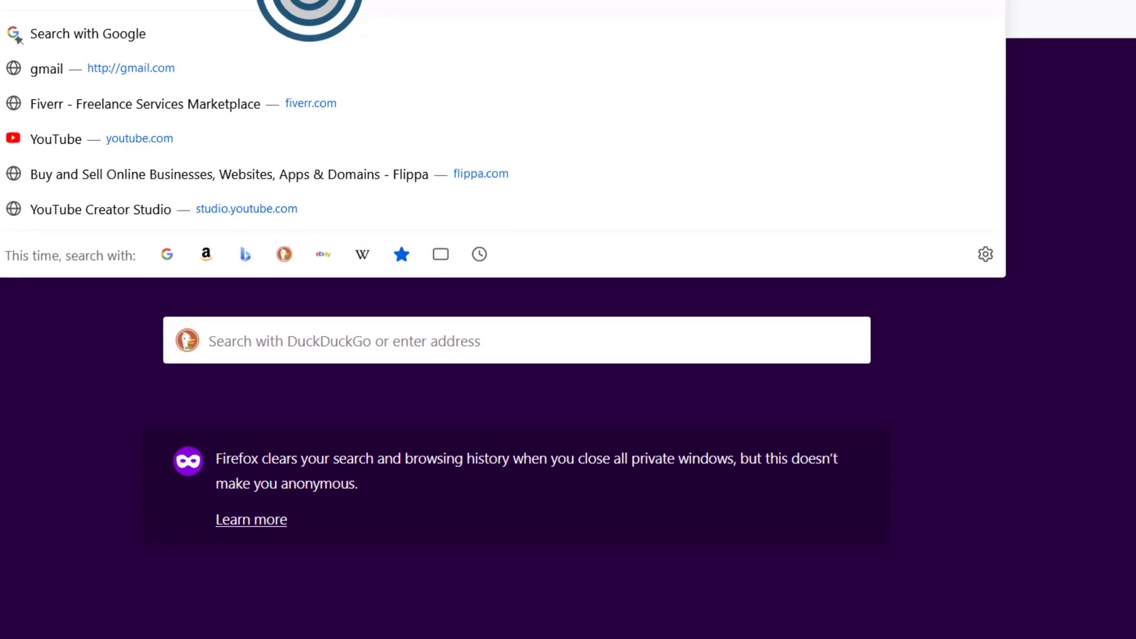
type("mxtoolbox.com")
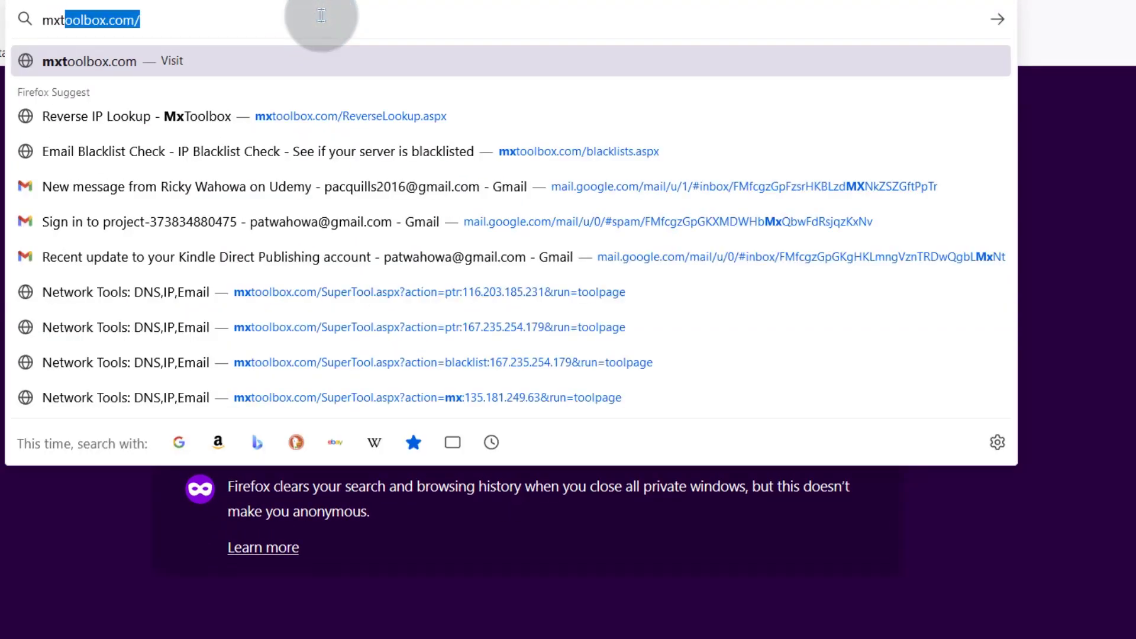
key("Return")
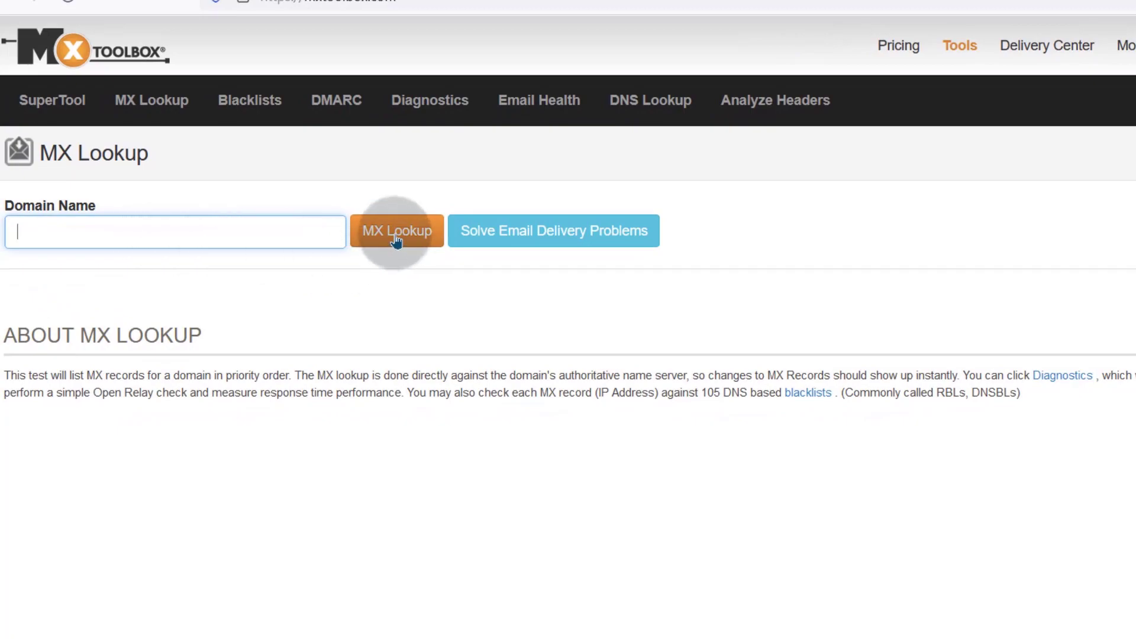
left_click(661, 103)
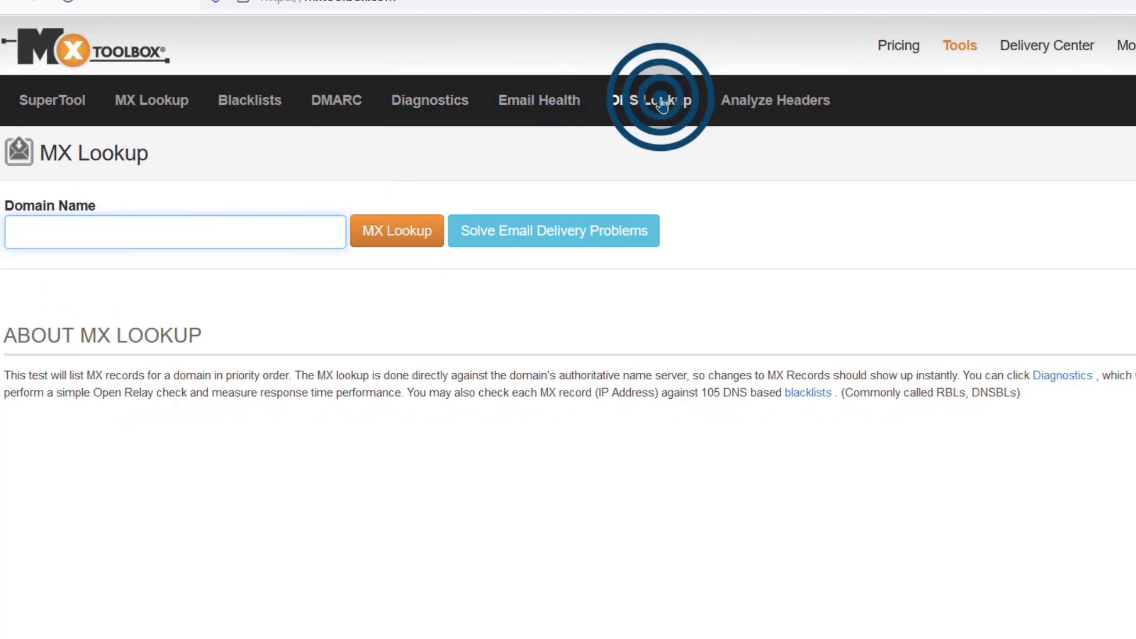
left_click(140, 220)
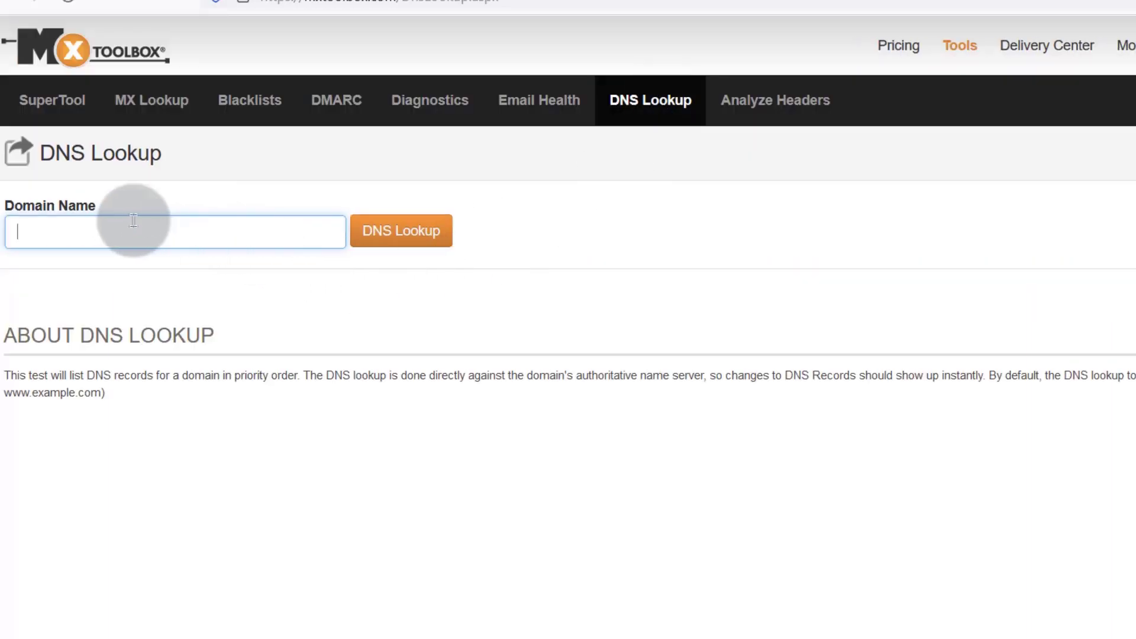
left_click(92, 226)
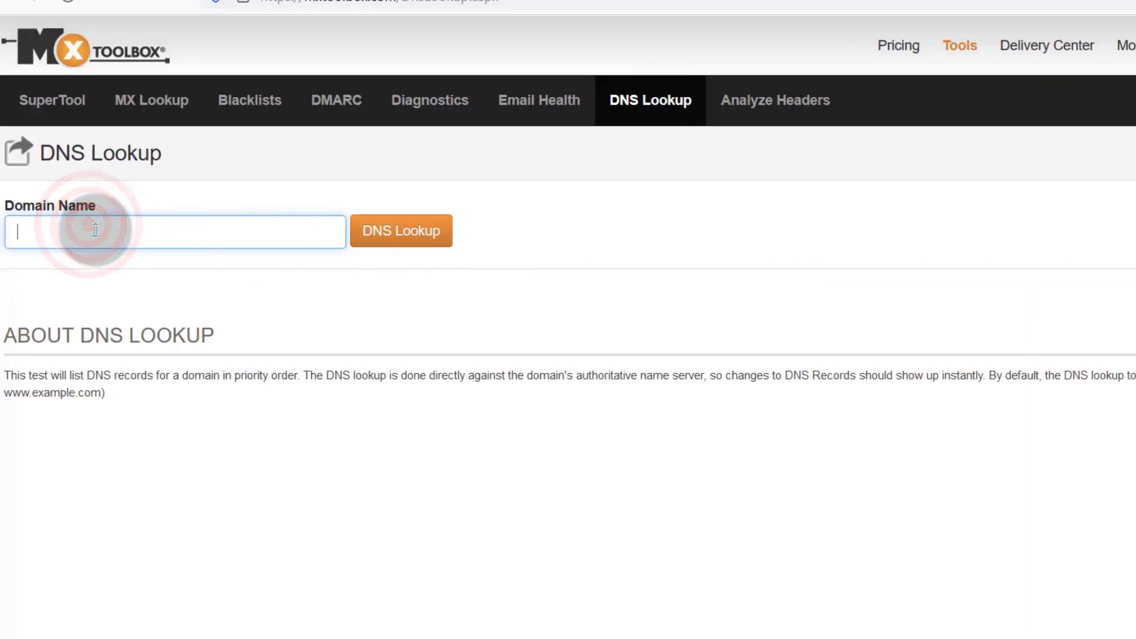
right_click(81, 233)
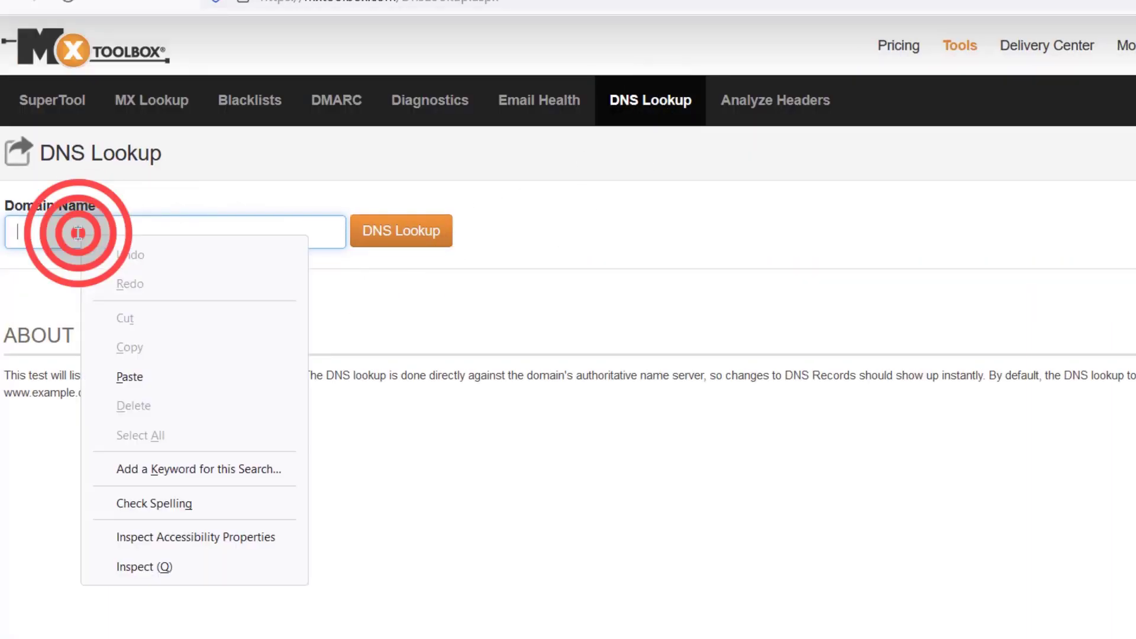
left_click(148, 375)
left_click(403, 229)
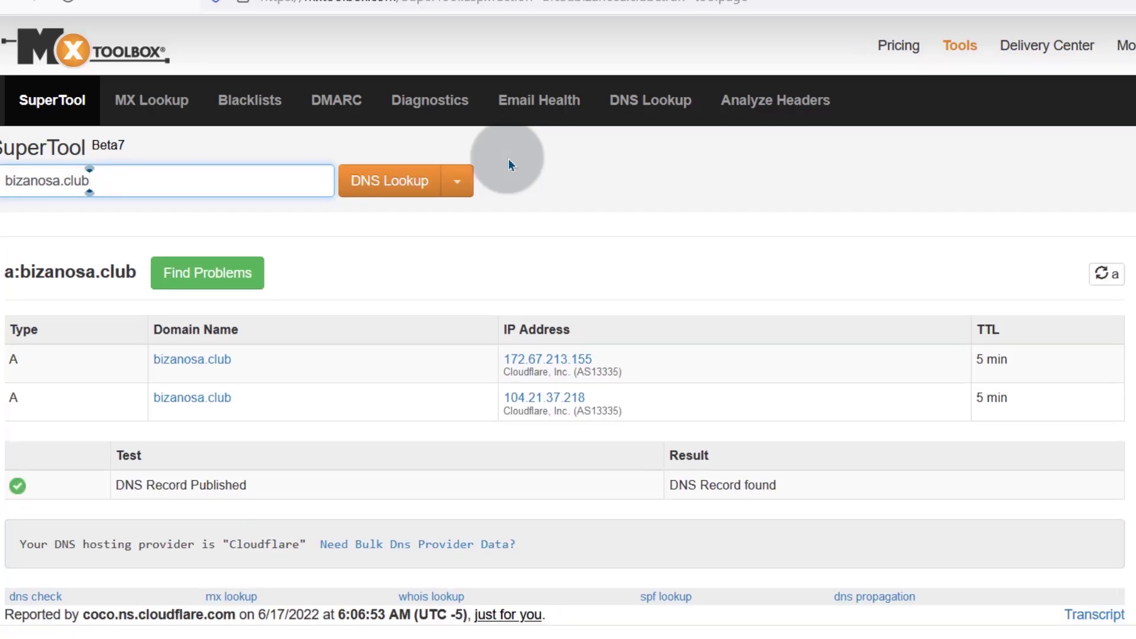
scroll(370, 407, "down", 2)
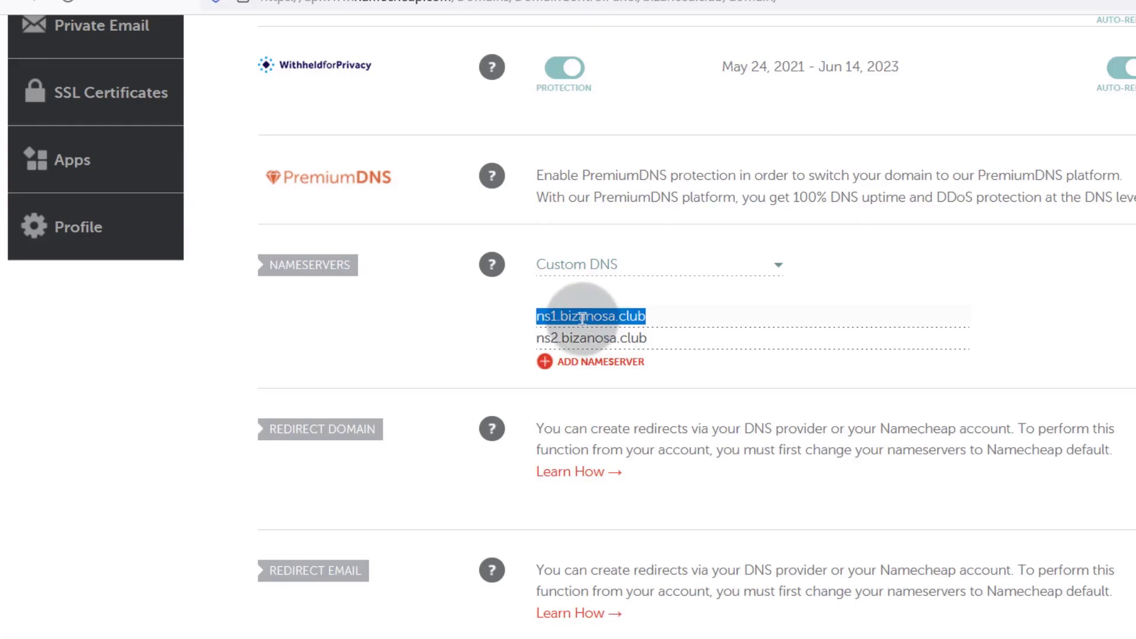
In the bizanosa.club zone, copy the server IP 45.63.65.90 and open the Add DNS Record form
left_click(518, 313)
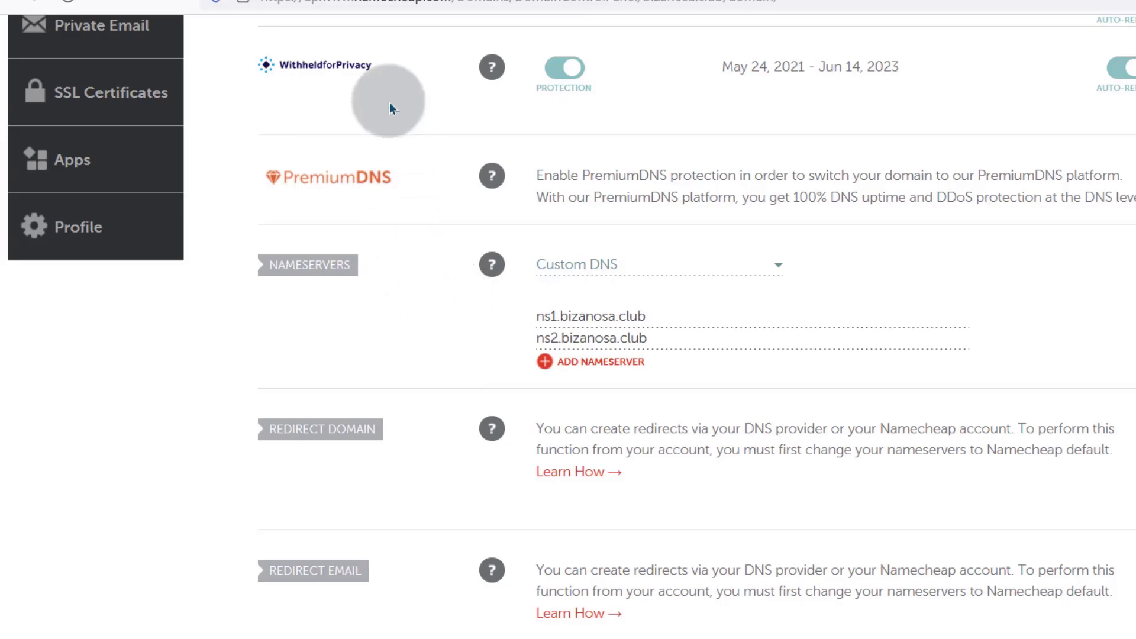
left_click(298, 0)
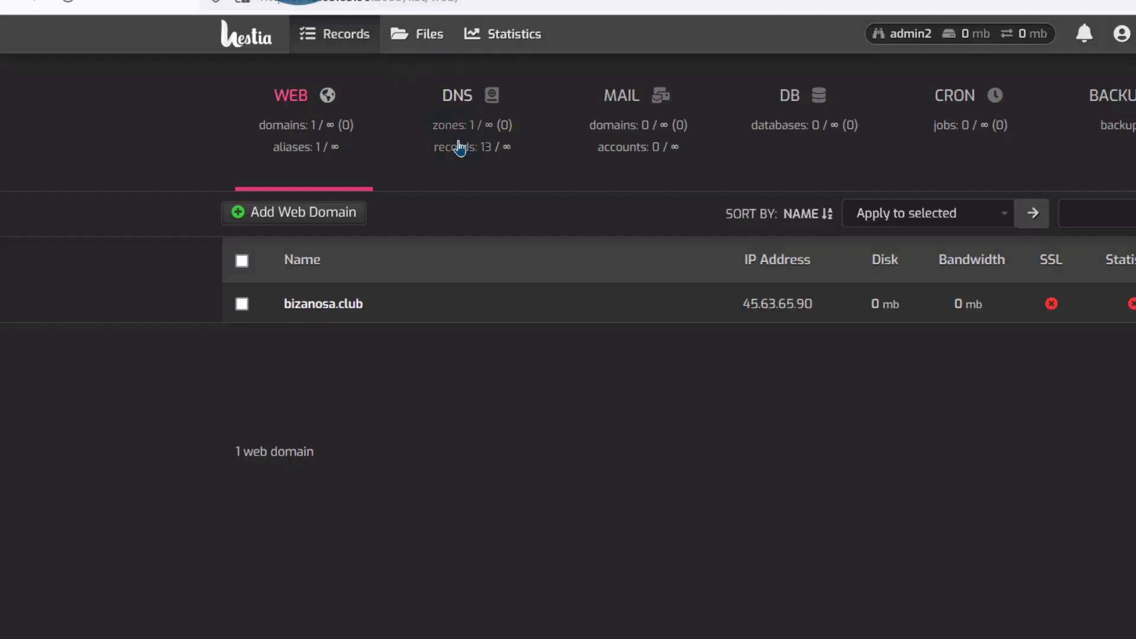
left_click(461, 98)
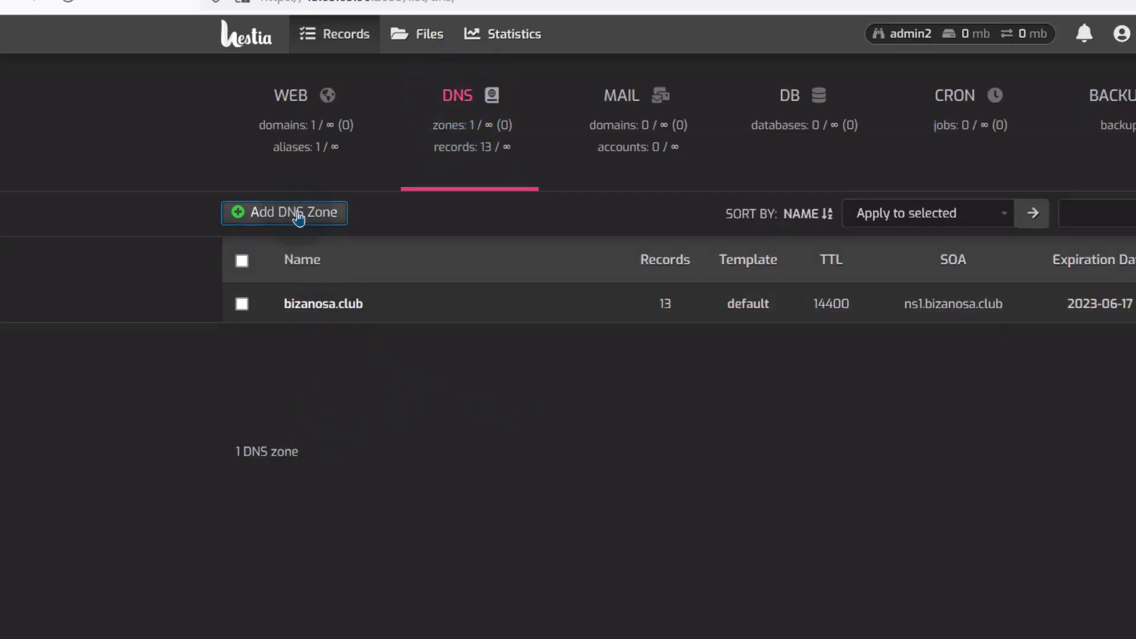
left_click(323, 304)
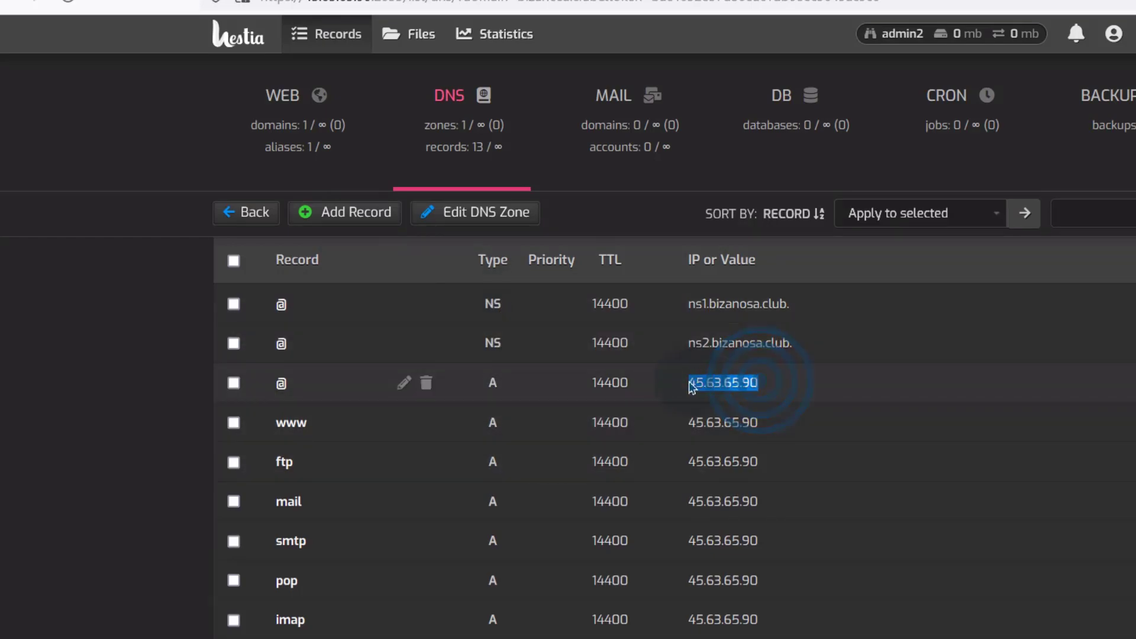
right_click(709, 389)
left_click(746, 401)
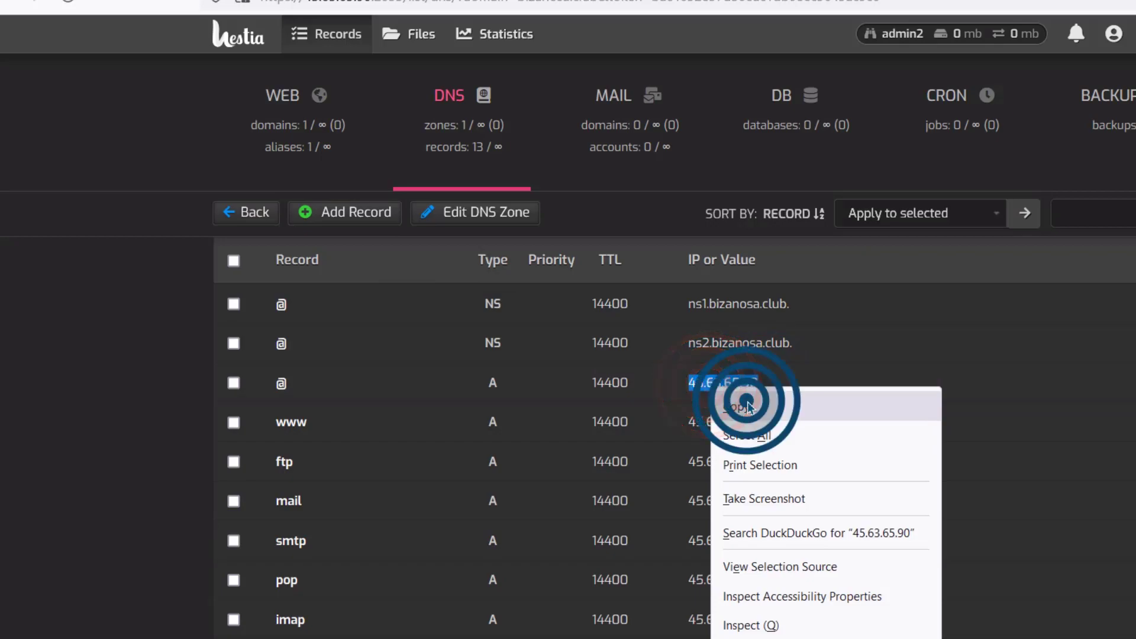
left_click(342, 213)
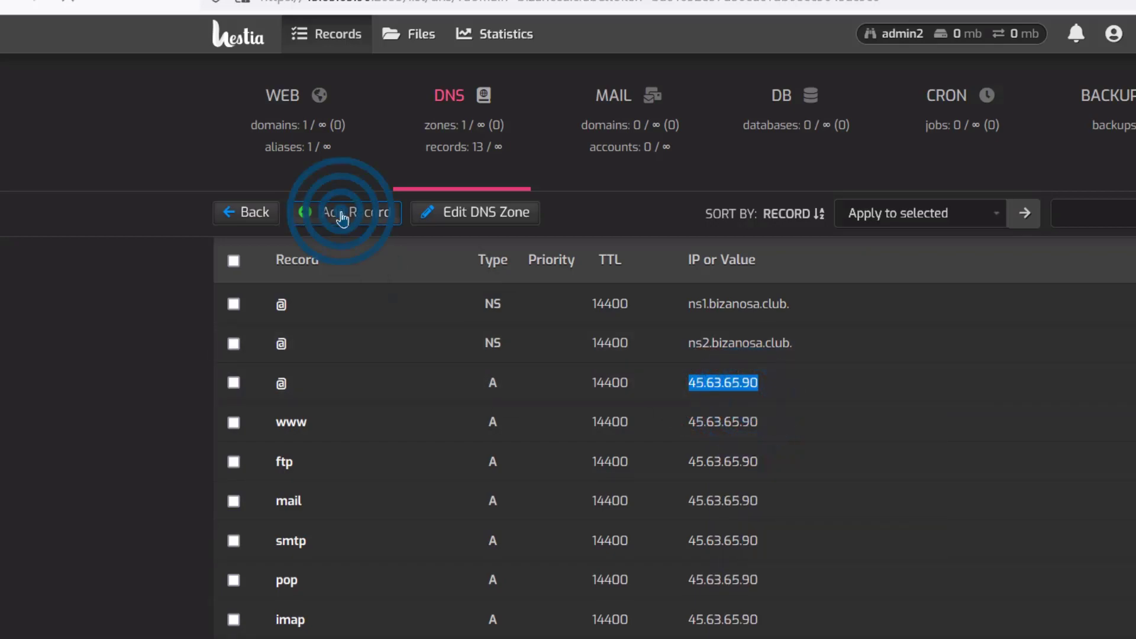
scroll(710, 395, "down", 2)
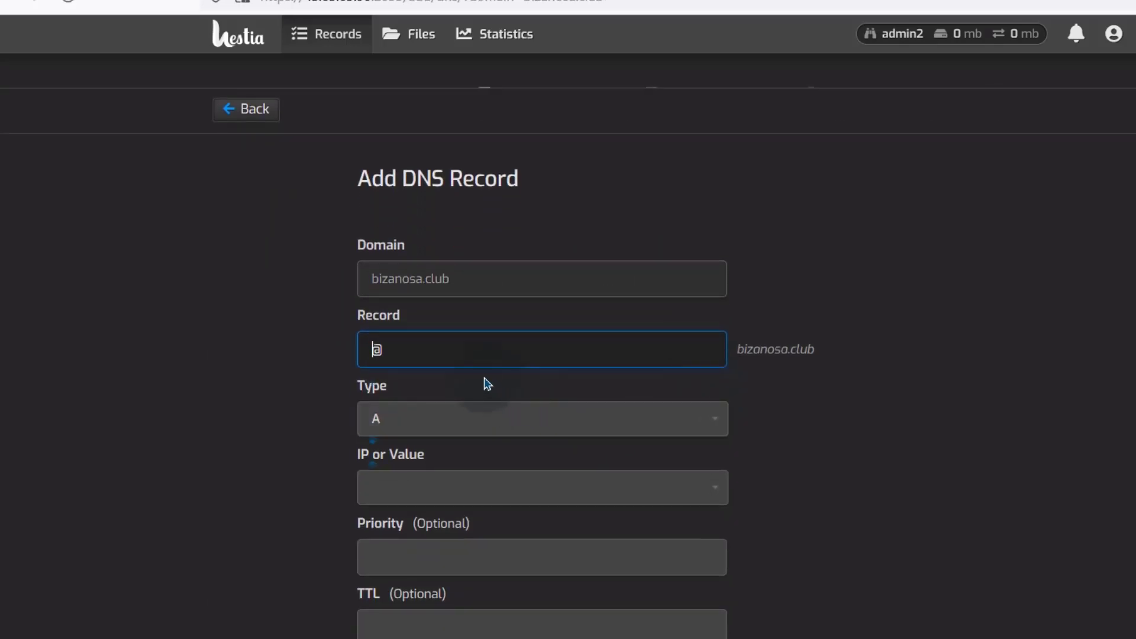
Add an A record ns1 pointing to 45.63.65.90, removing the leading space that caused an error
left_click(395, 345)
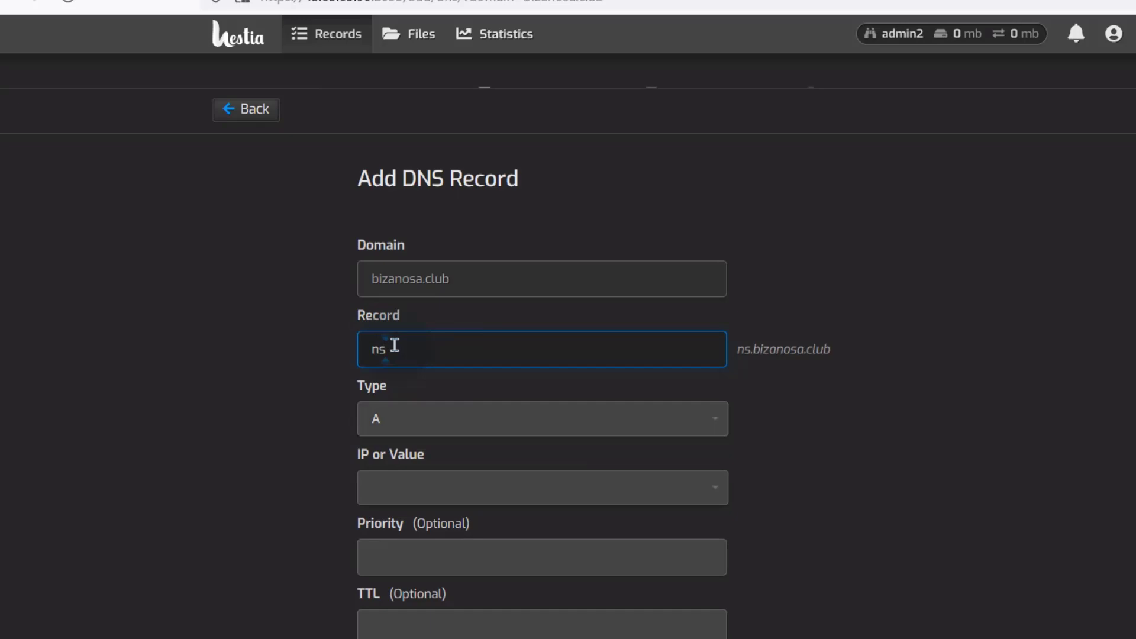
scroll(397, 441, "down", 1)
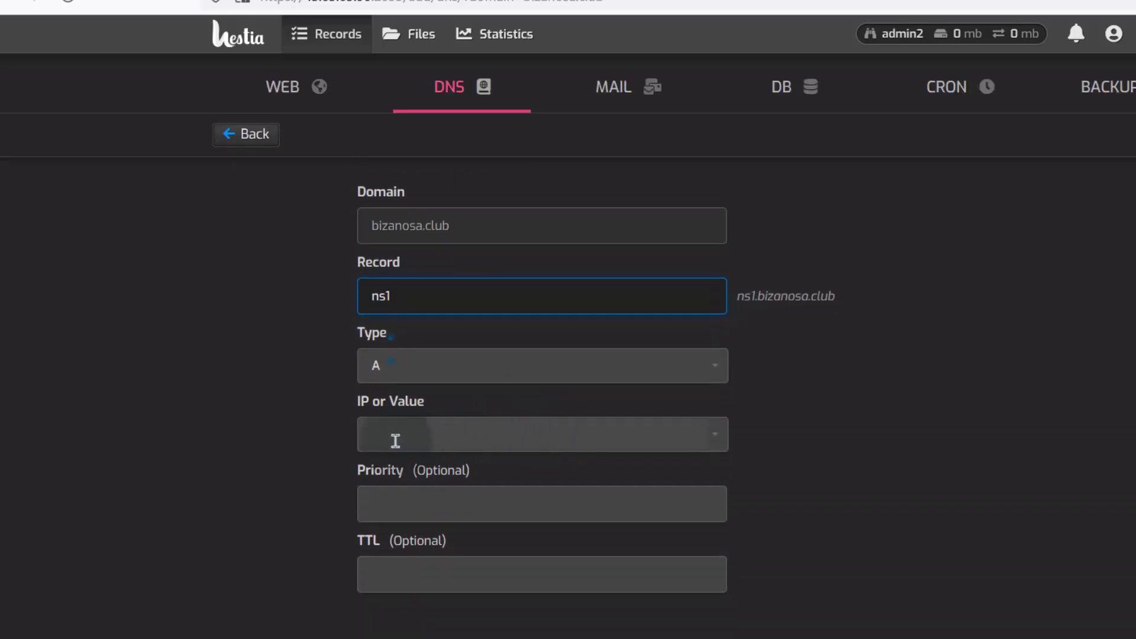
left_click(385, 436)
right_click(433, 431)
left_click(506, 221)
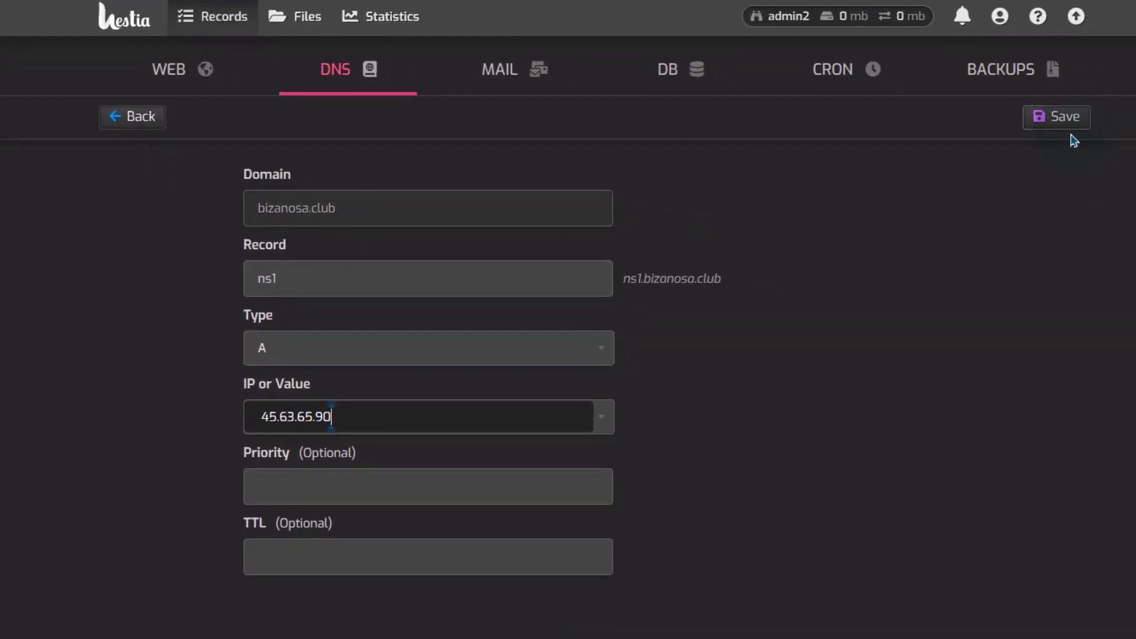
left_click(1048, 119)
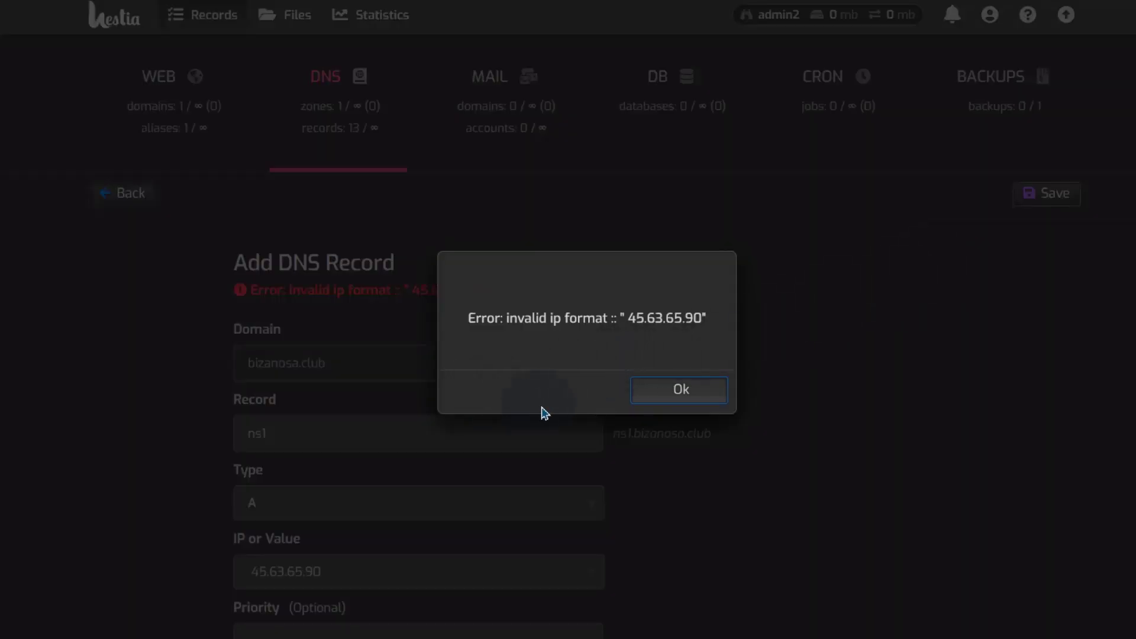
left_click(681, 389)
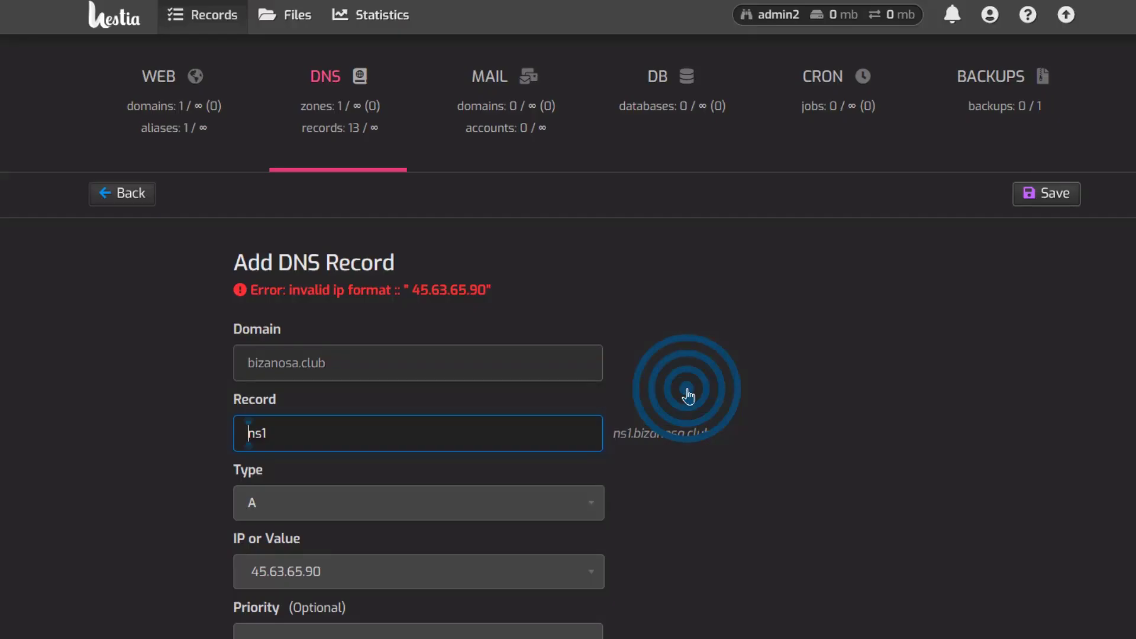
scroll(294, 471, "down", 2)
left_click(252, 469)
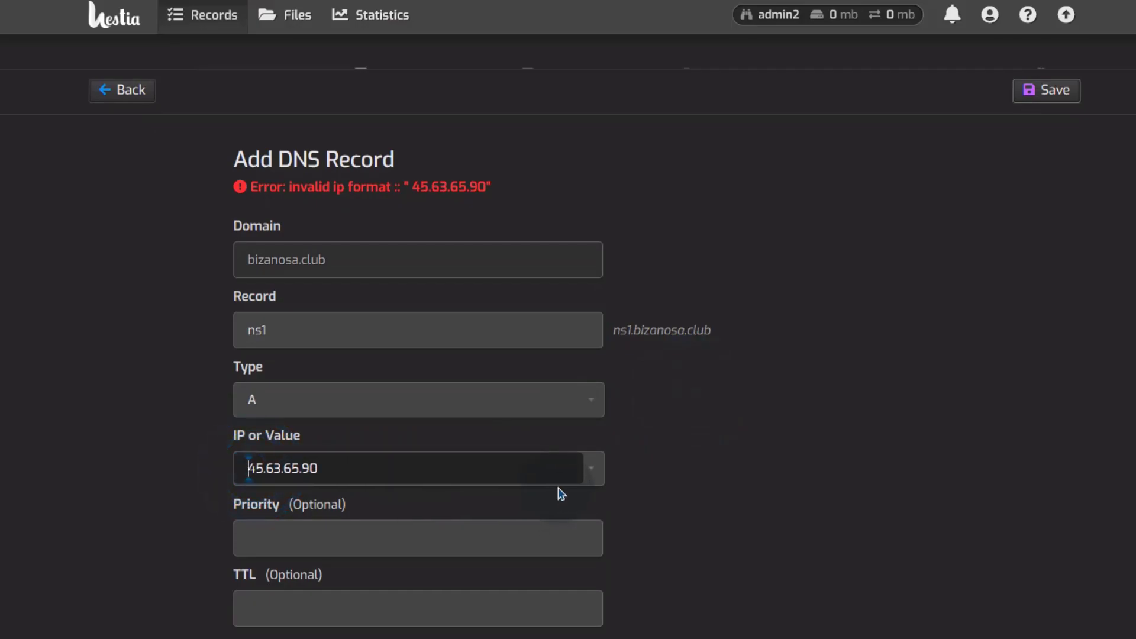
left_click(341, 463)
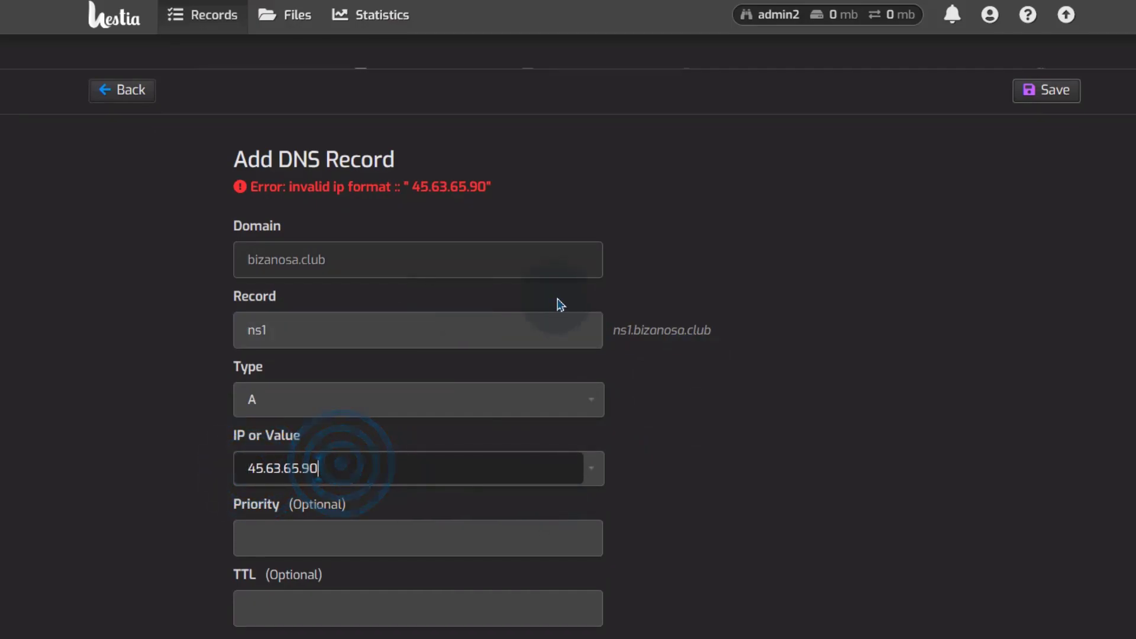
left_click(1057, 95)
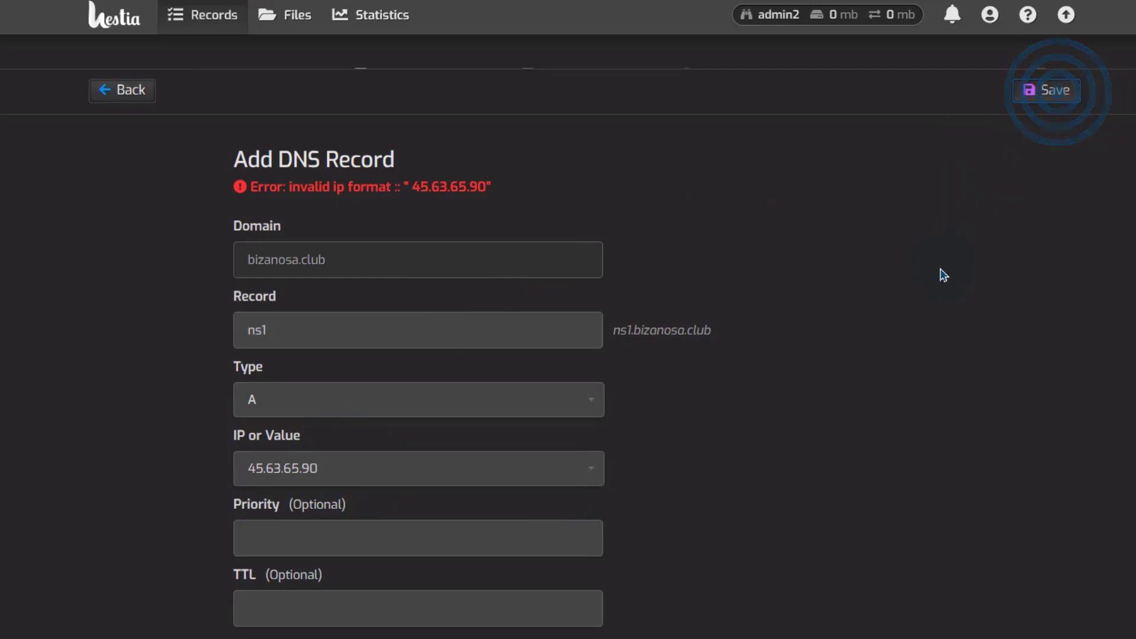
Add an A record ns2 pointing to 45.63.65.90
left_click_drag(287, 272, 214, 275)
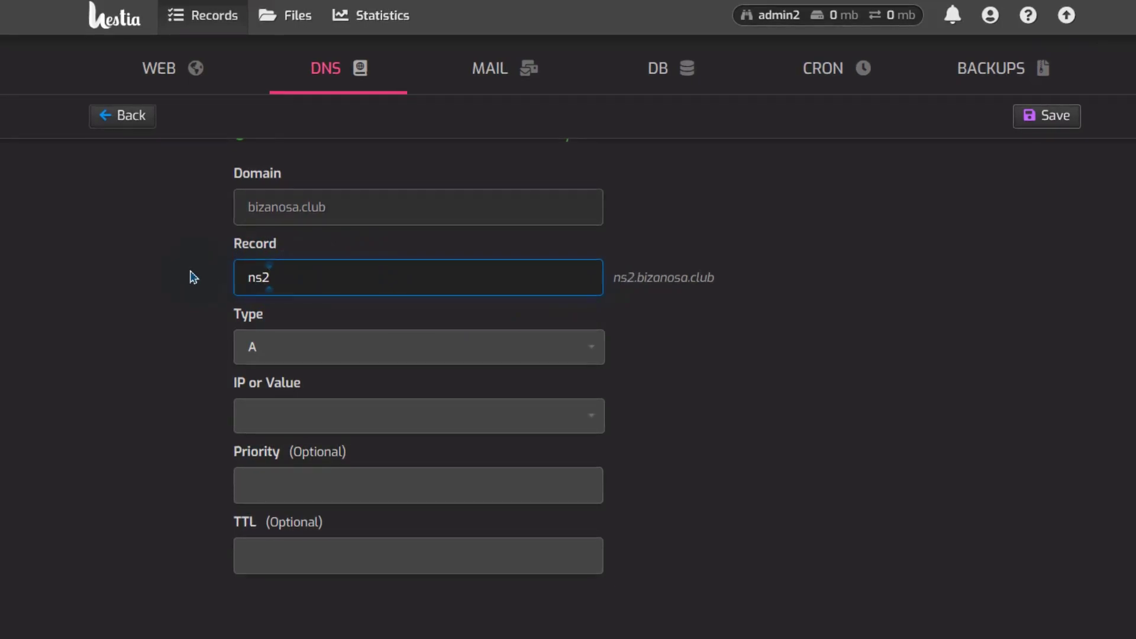
right_click(299, 421)
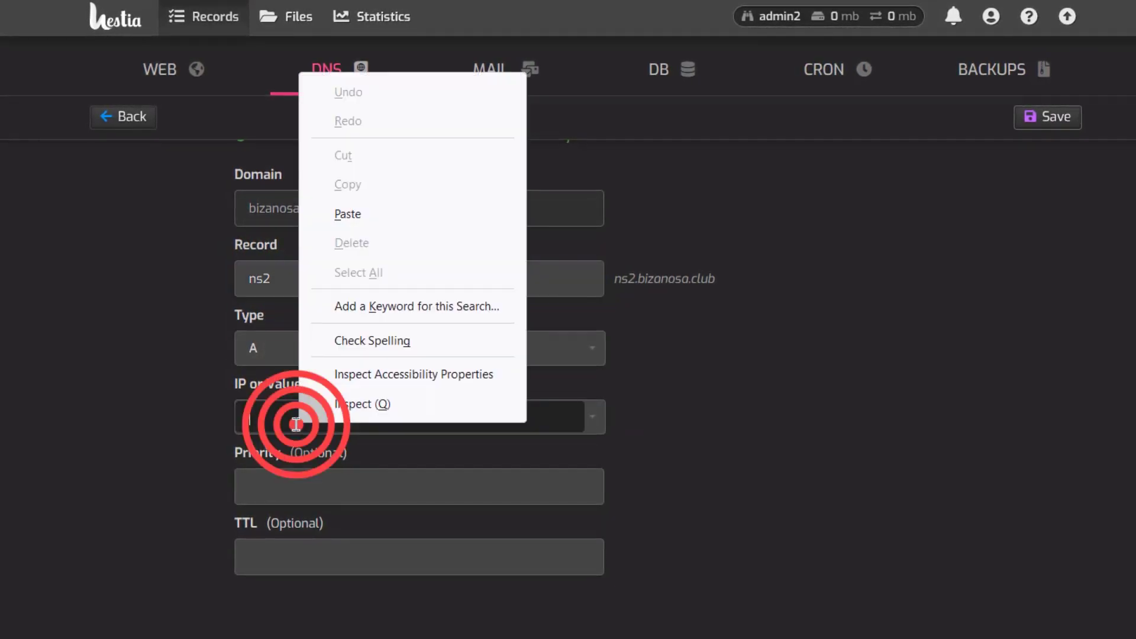
left_click(353, 214)
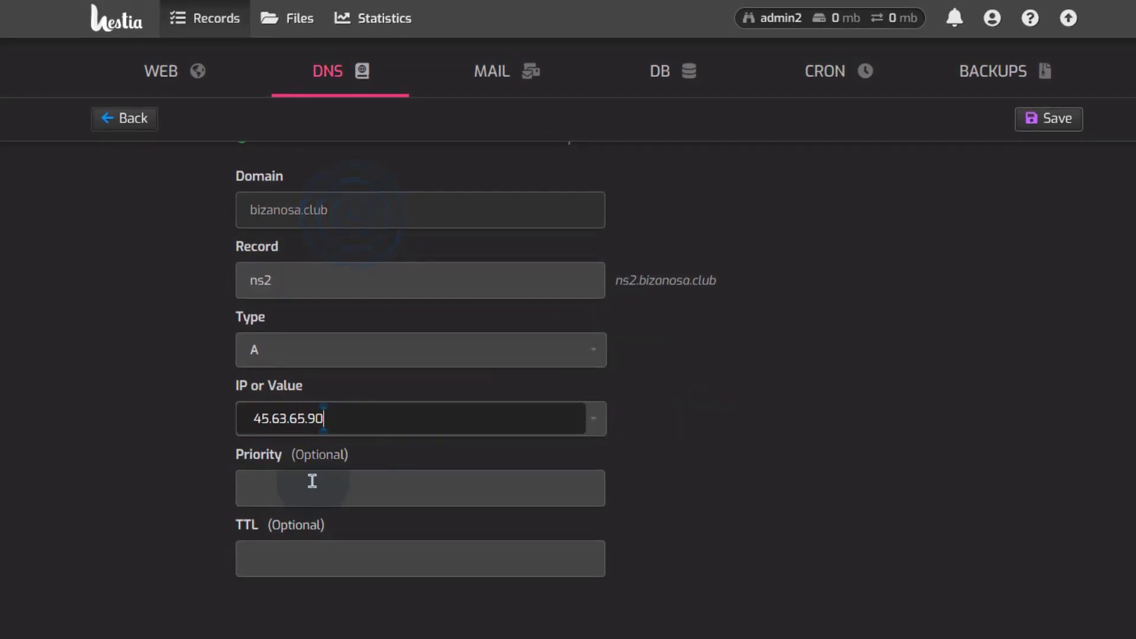
left_click(260, 419)
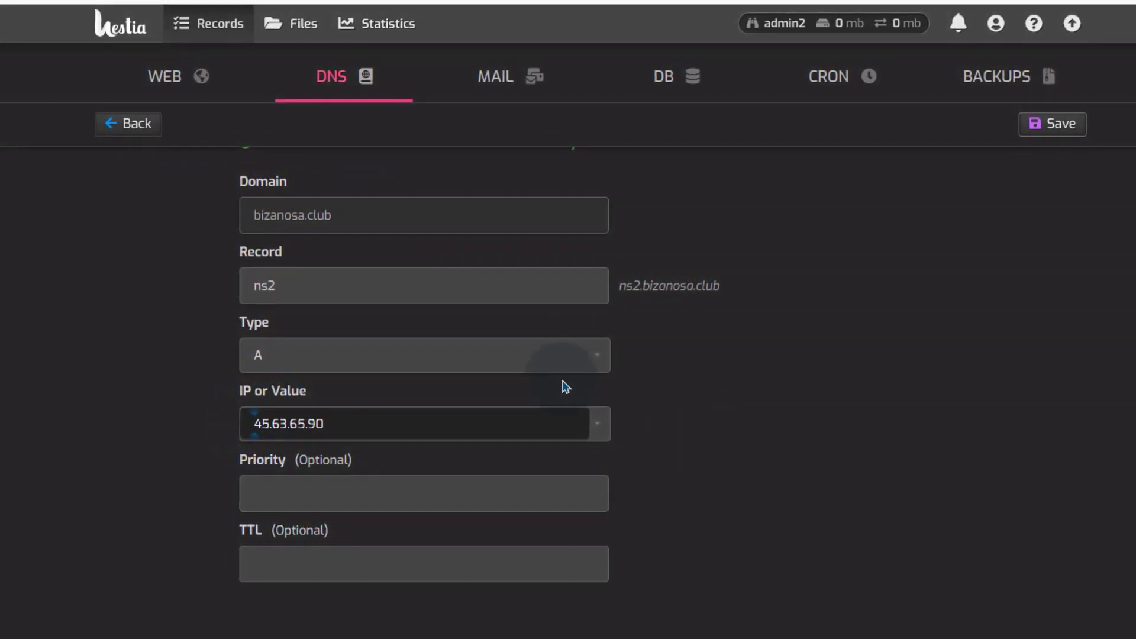
left_click(1054, 124)
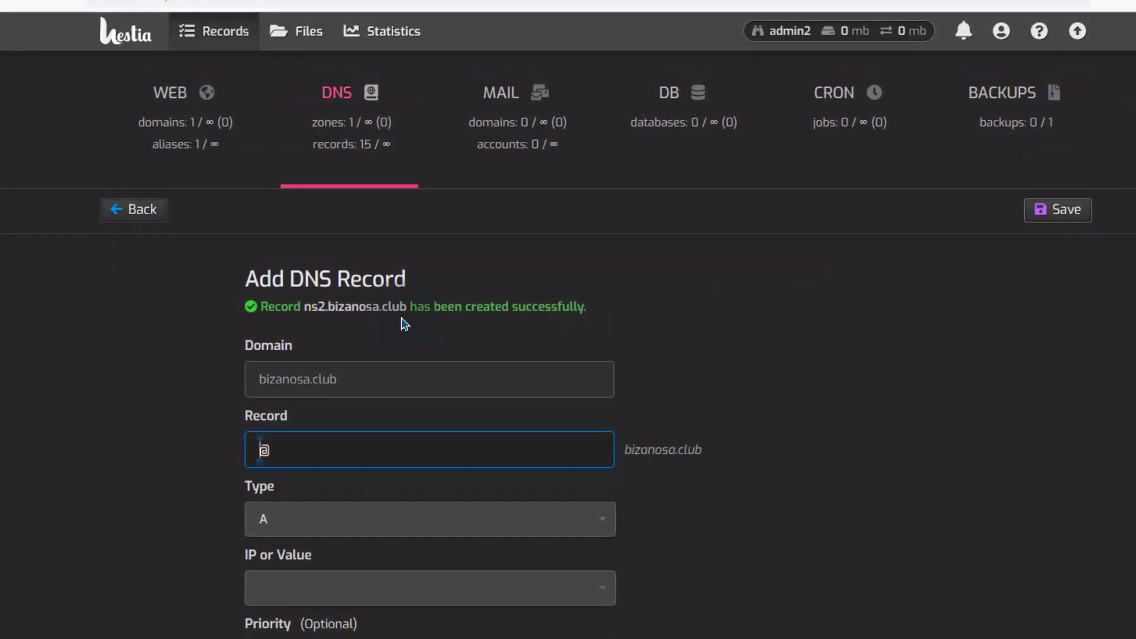
Check that the ns1 and ns2 A records appear in the bizanosa.club zone
left_click(341, 102)
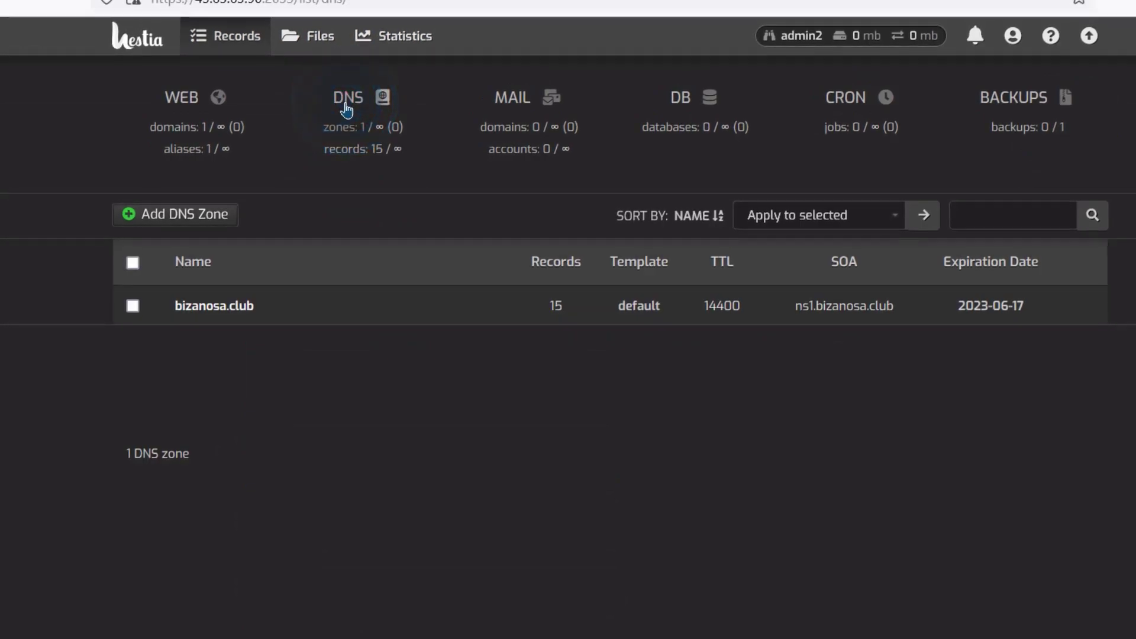
left_click(237, 310)
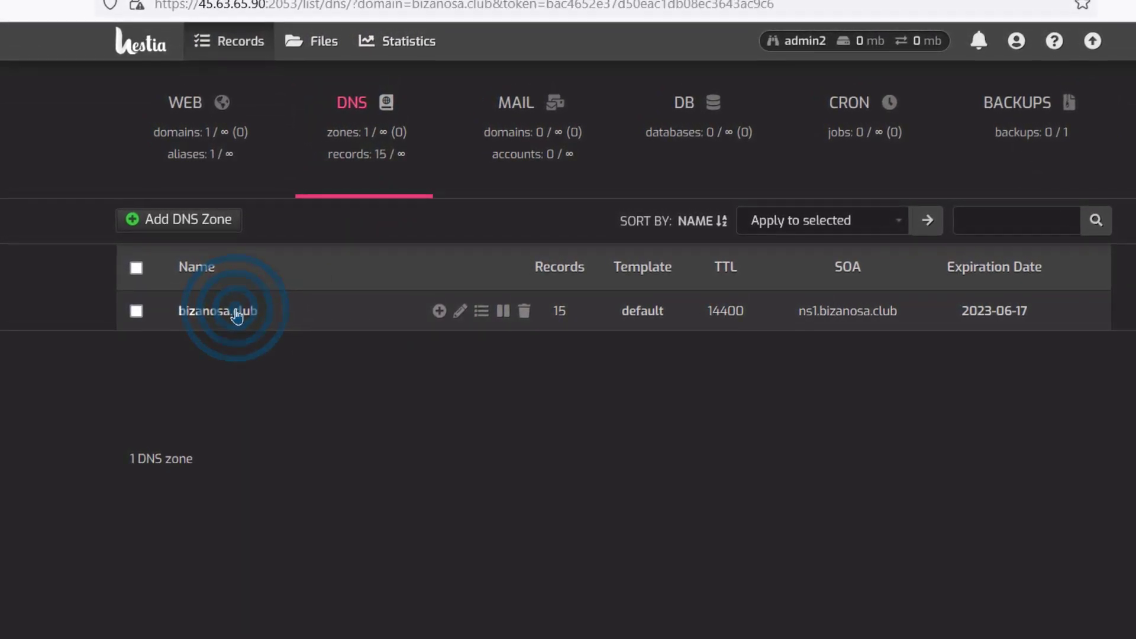
scroll(394, 431, "down", 5)
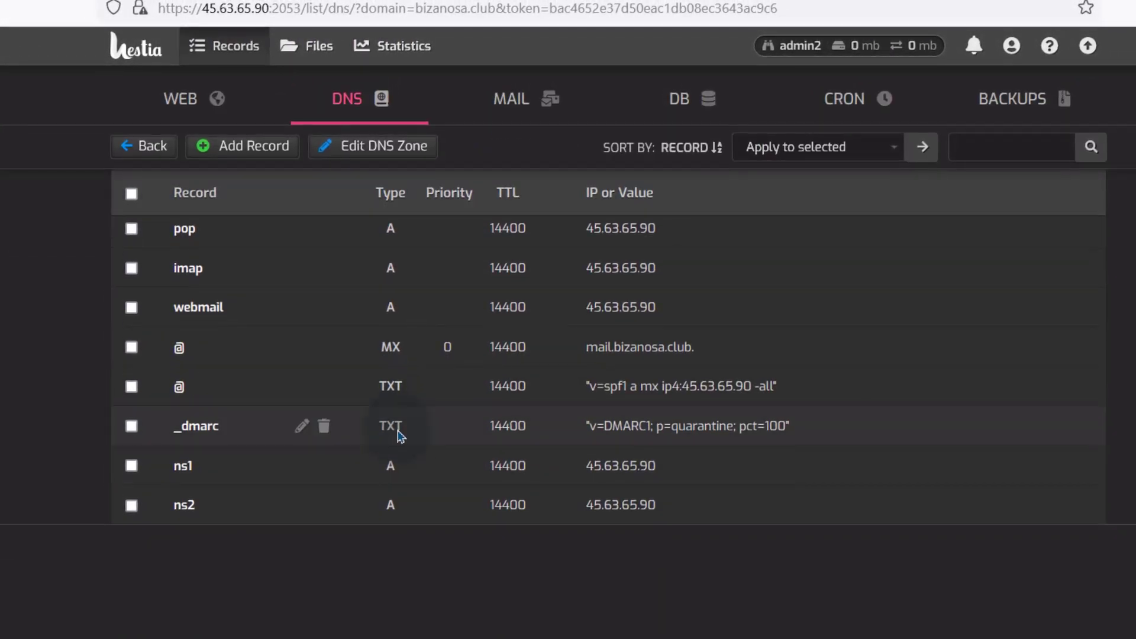
scroll(394, 517, "up", 3)
scroll(400, 473, "up", 5)
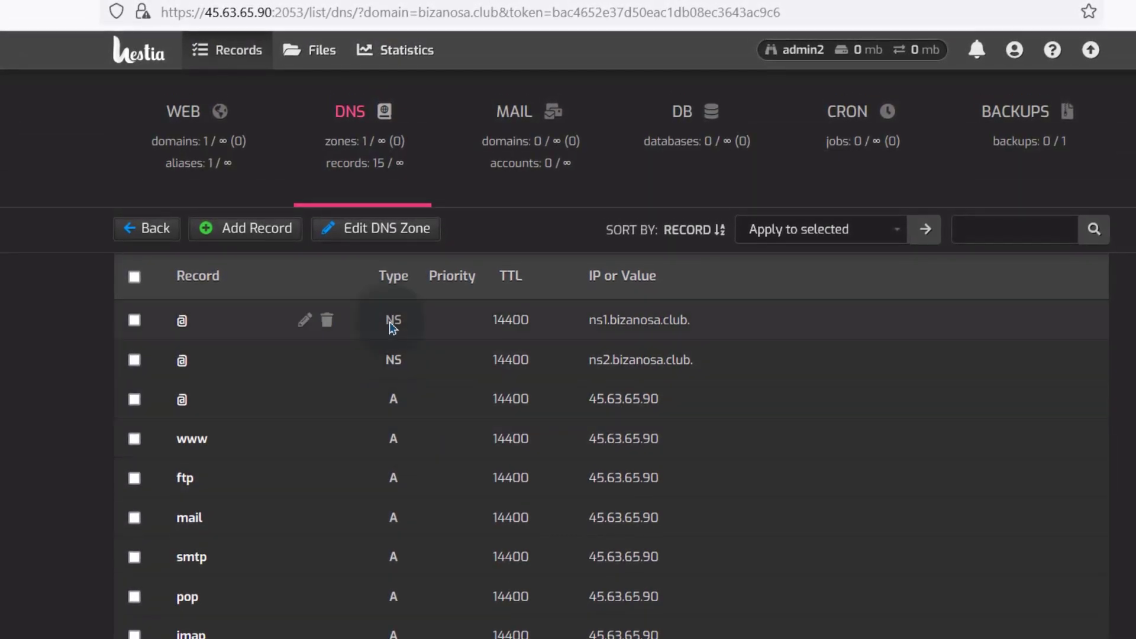
scroll(408, 426, "down", 3)
scroll(405, 467, "down", 2)
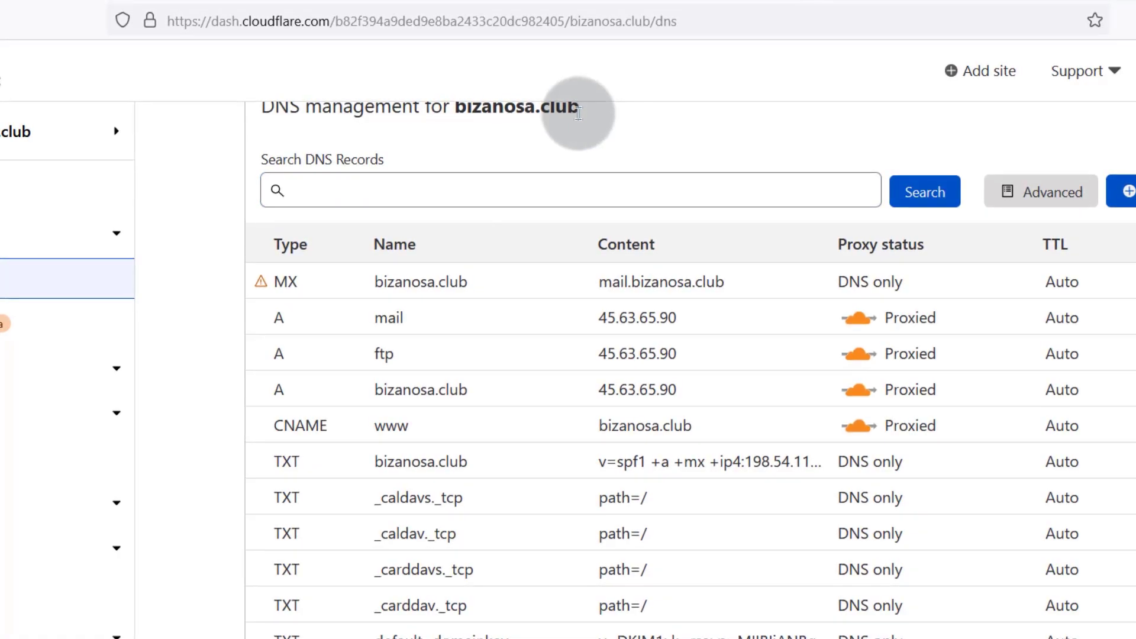
Load bizanosa.club in a private window to see Hestia's "We're working on it!" page
scroll(645, 139, "up", 2)
left_click_drag(576, 207, 459, 209)
right_click(462, 207)
left_click(520, 394)
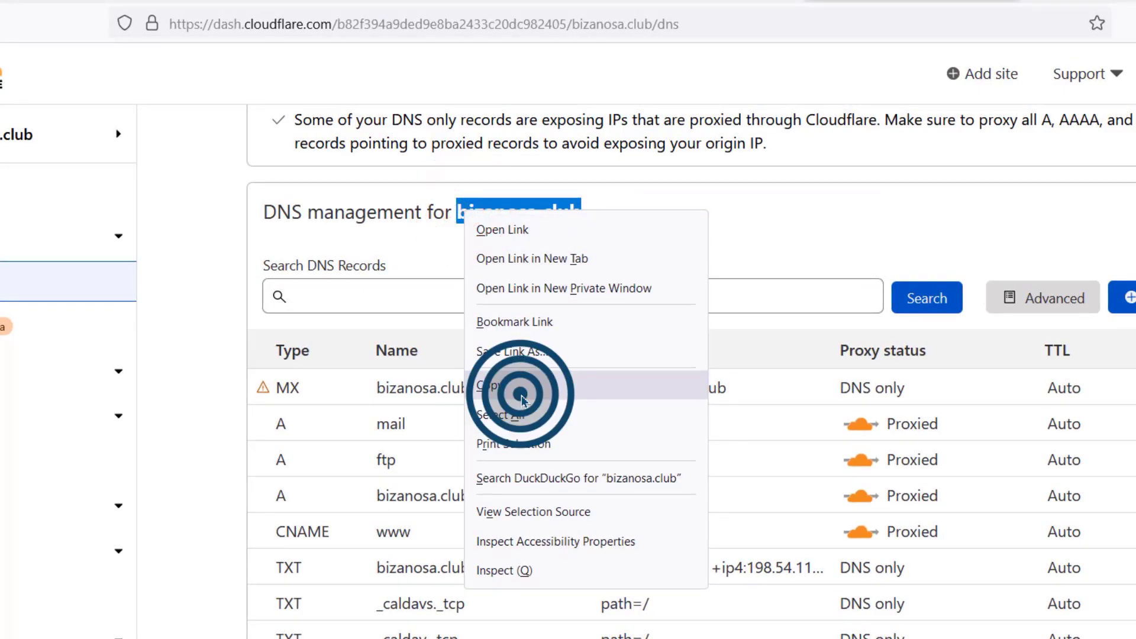
left_click(1033, 0)
right_click(596, 25)
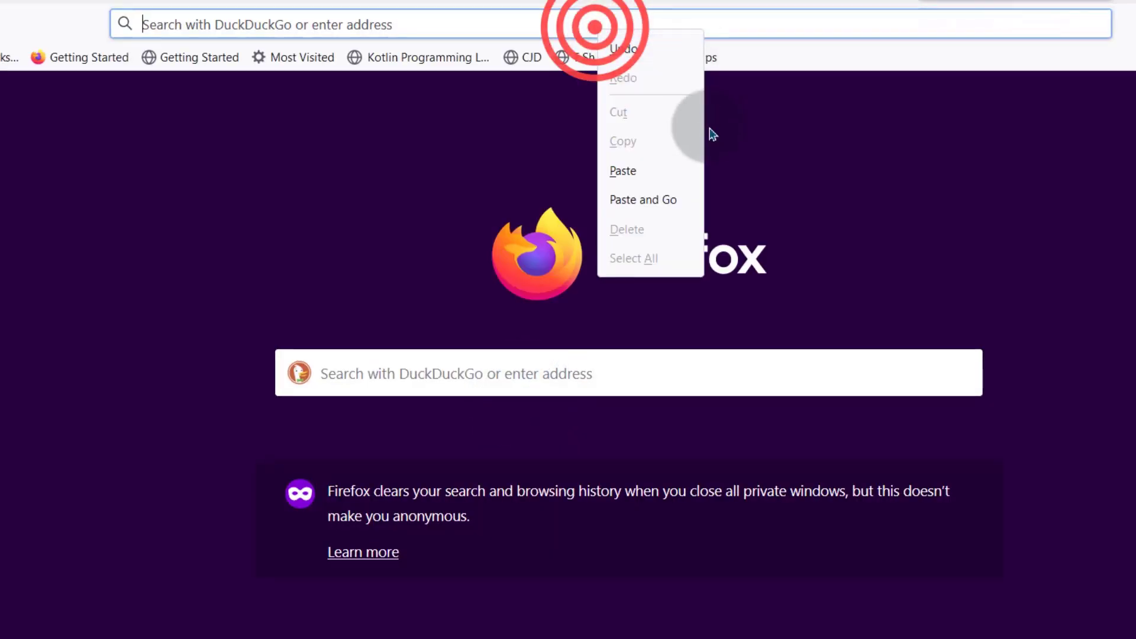
left_click(655, 207)
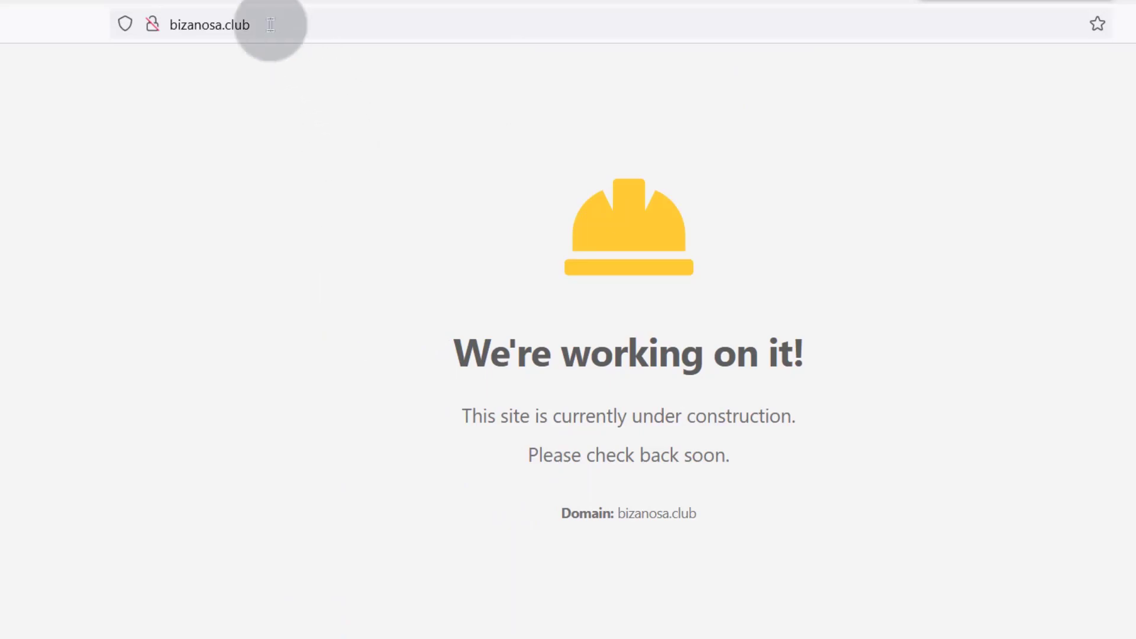
left_click(238, 6)
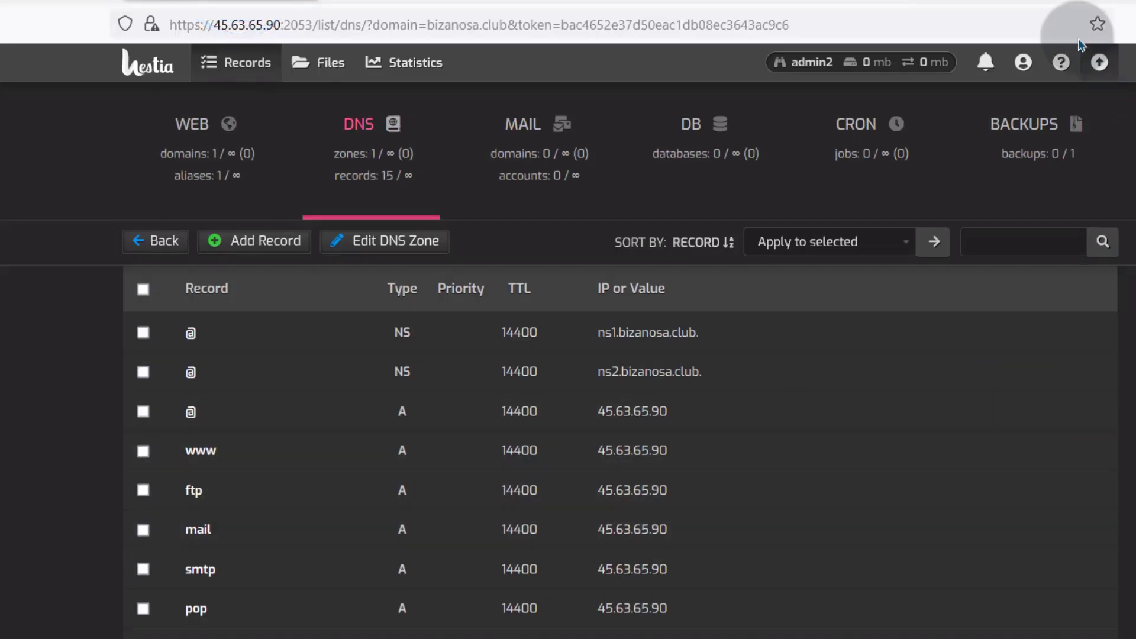
key("ctrl+shift+p")
Run an MXToolbox DNS Lookup for bizanosa.club
left_click(434, 20)
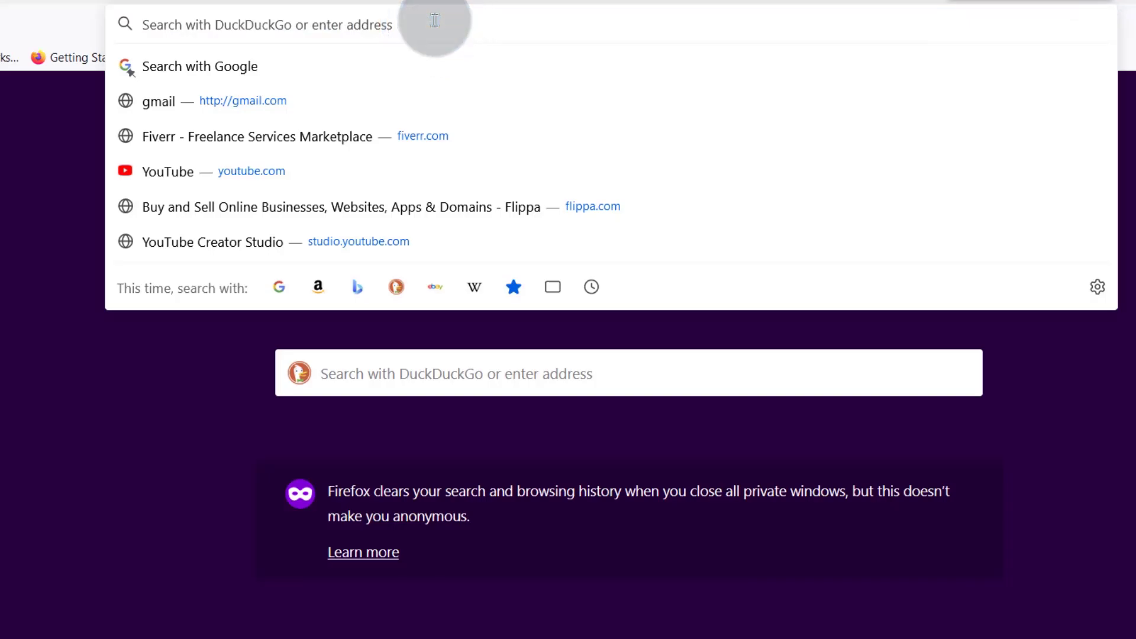
type("mxtoolbox.com/")
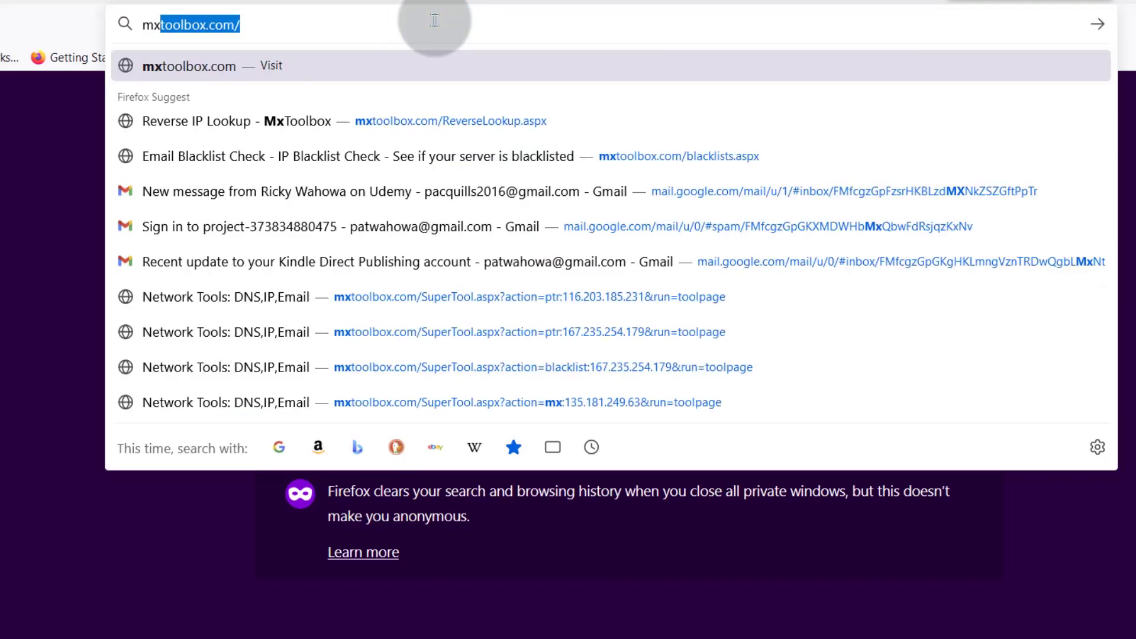
key("Return")
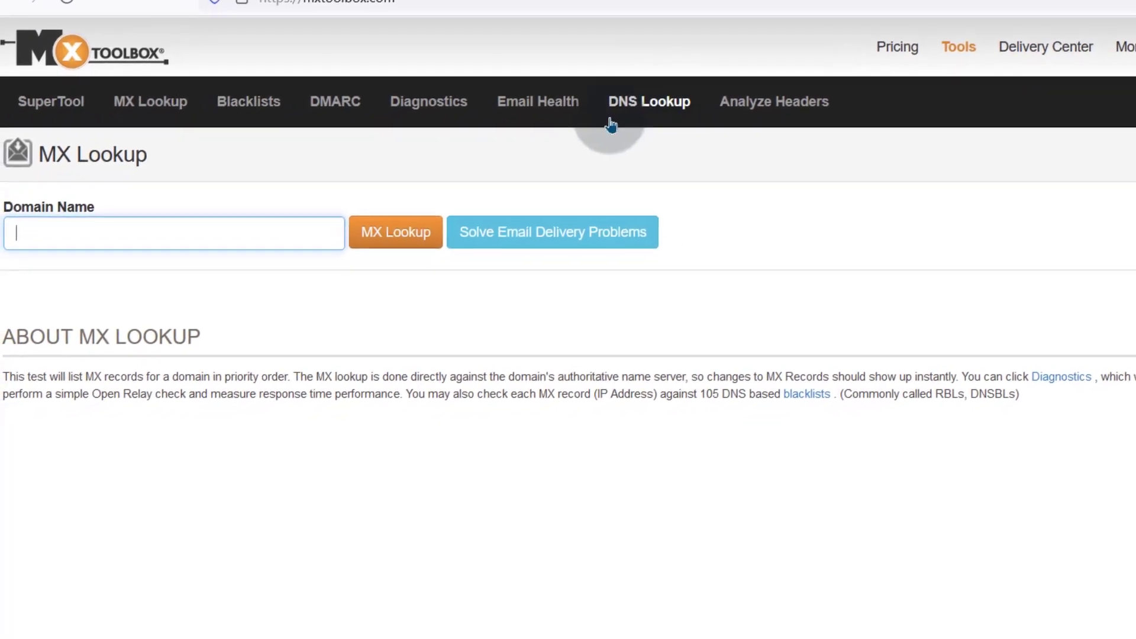
left_click(669, 98)
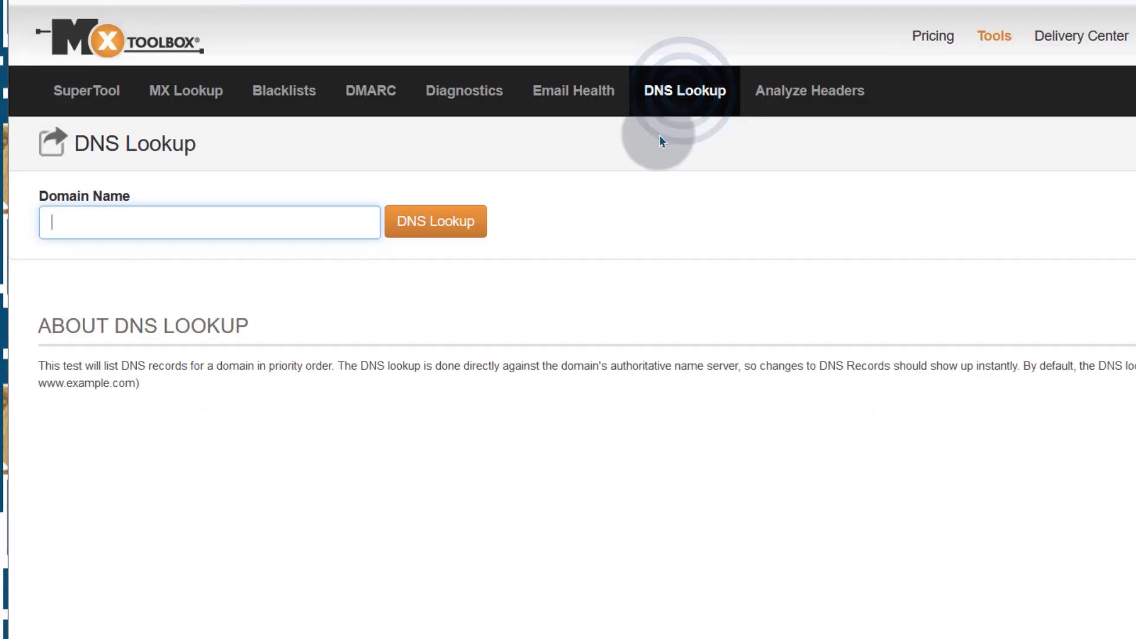
right_click(187, 220)
left_click(278, 362)
left_click(437, 220)
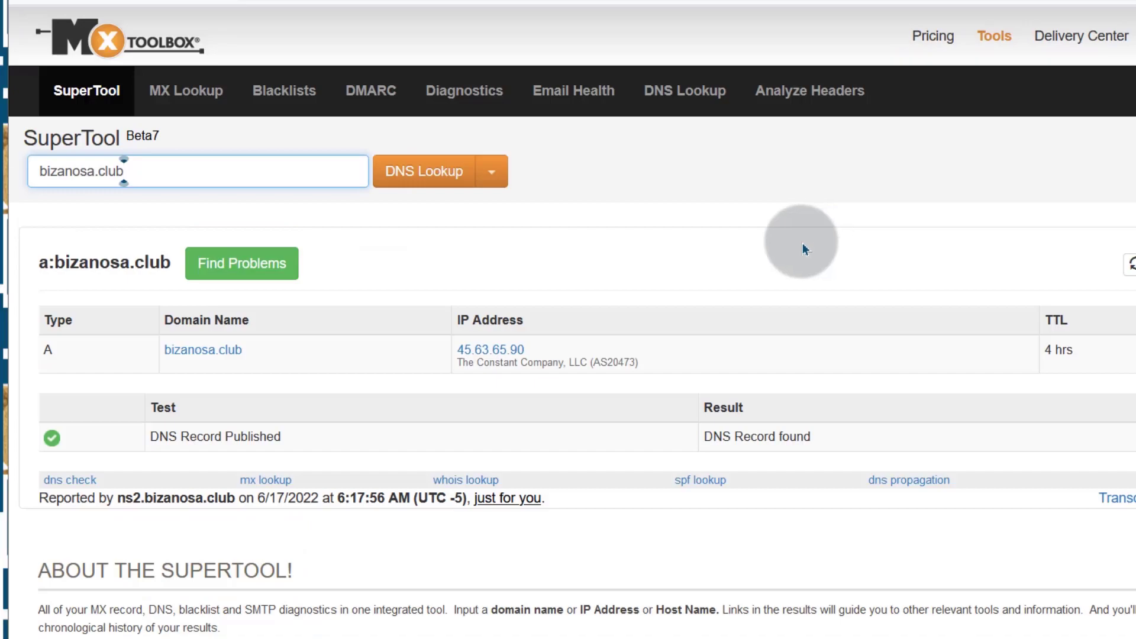
scroll(207, 307, "down", 2)
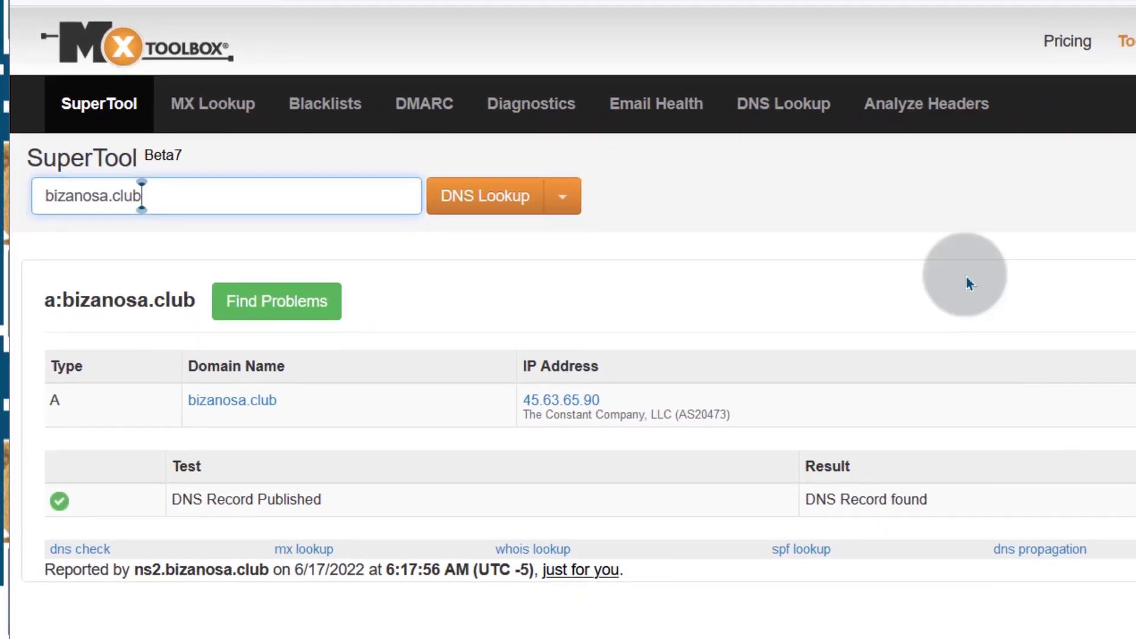
Inspect the result: A record 45.63.65.90 and the hosting company listed for it
left_click(524, 414)
left_click_drag(520, 412, 646, 415)
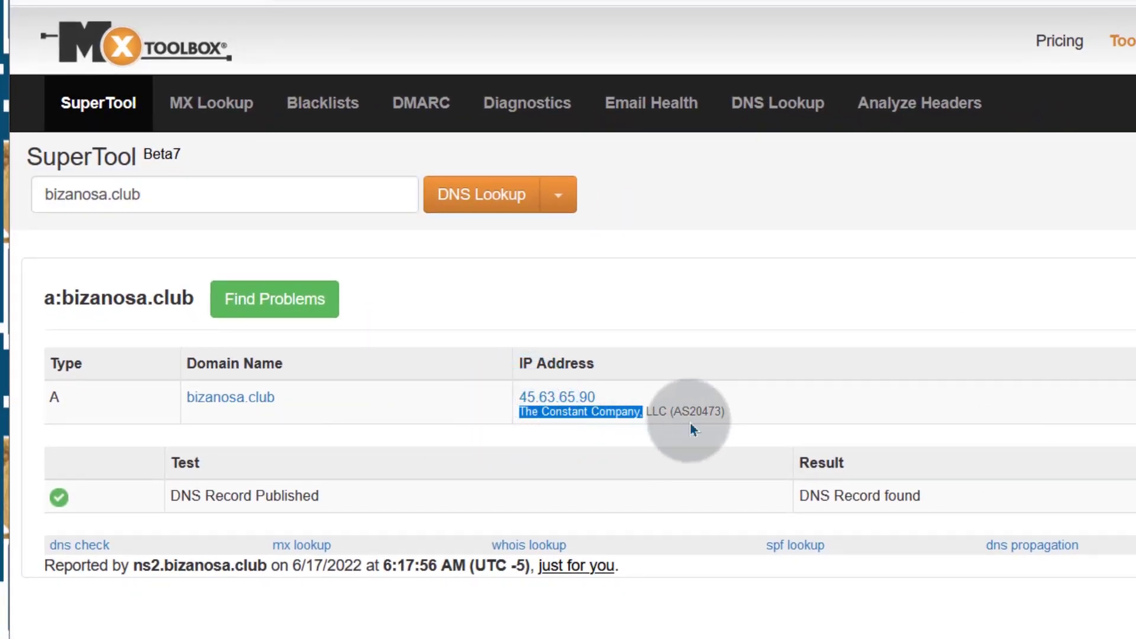
left_click(768, 407)
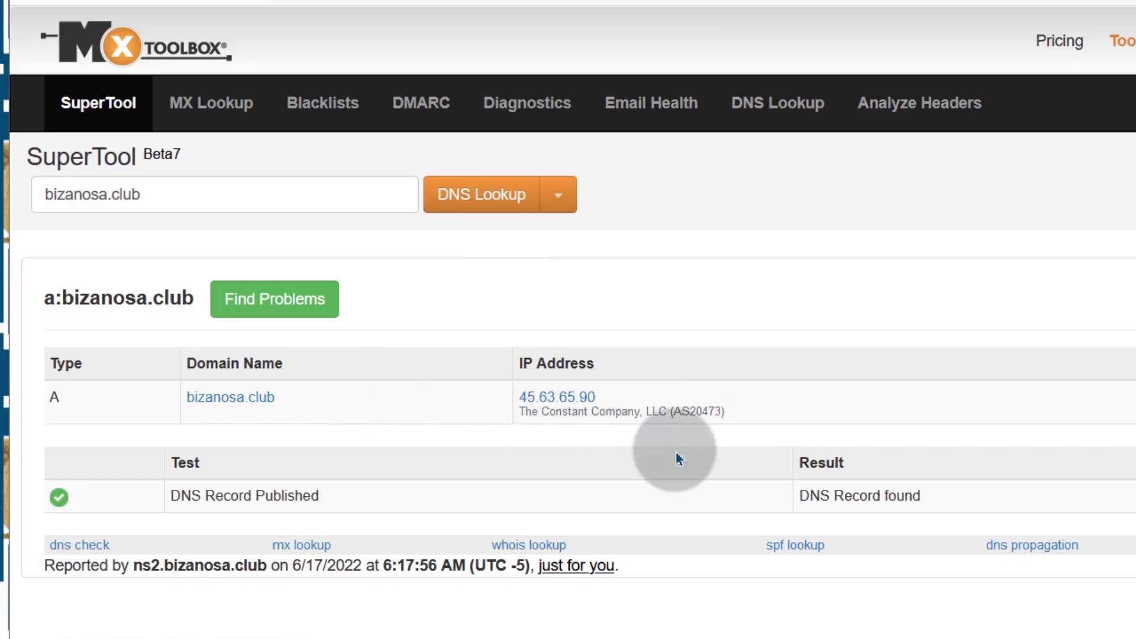
scroll(594, 492, "down", 5)
scroll(594, 492, "up", 5)
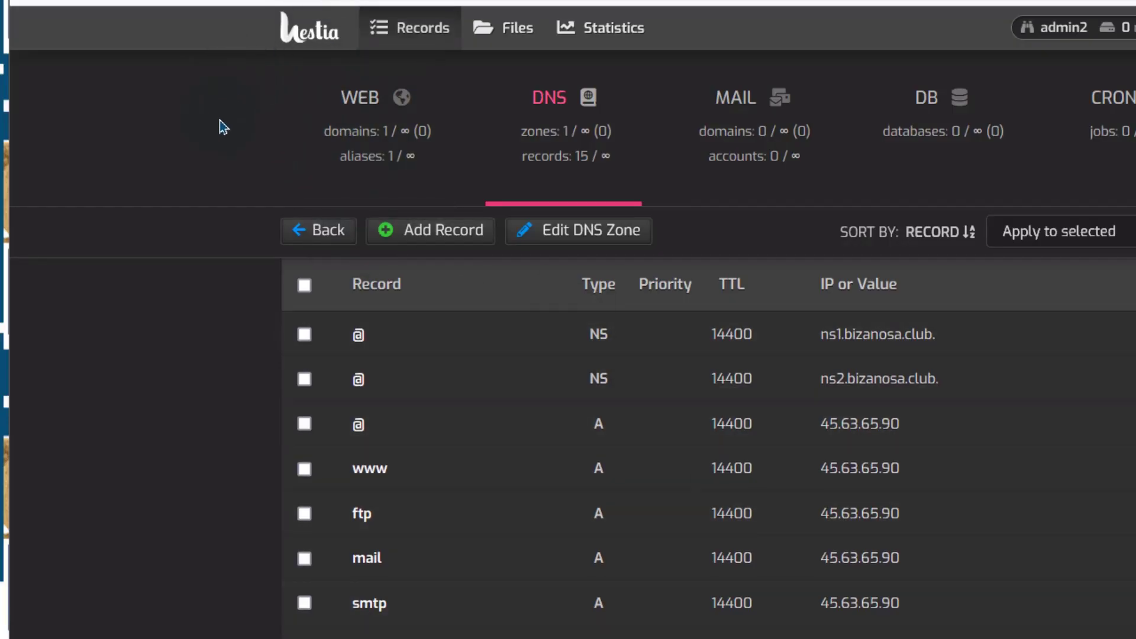
scroll(709, 407, "down", 1)
scroll(591, 426, "down", 5)
scroll(406, 578, "up", 5)
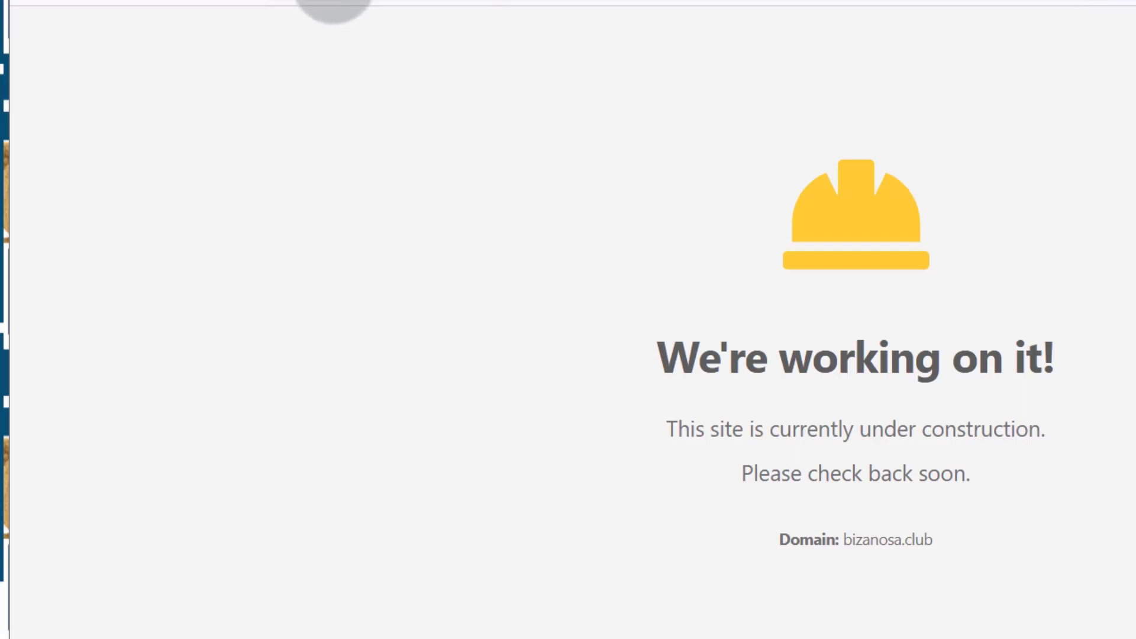
left_click(335, 8)
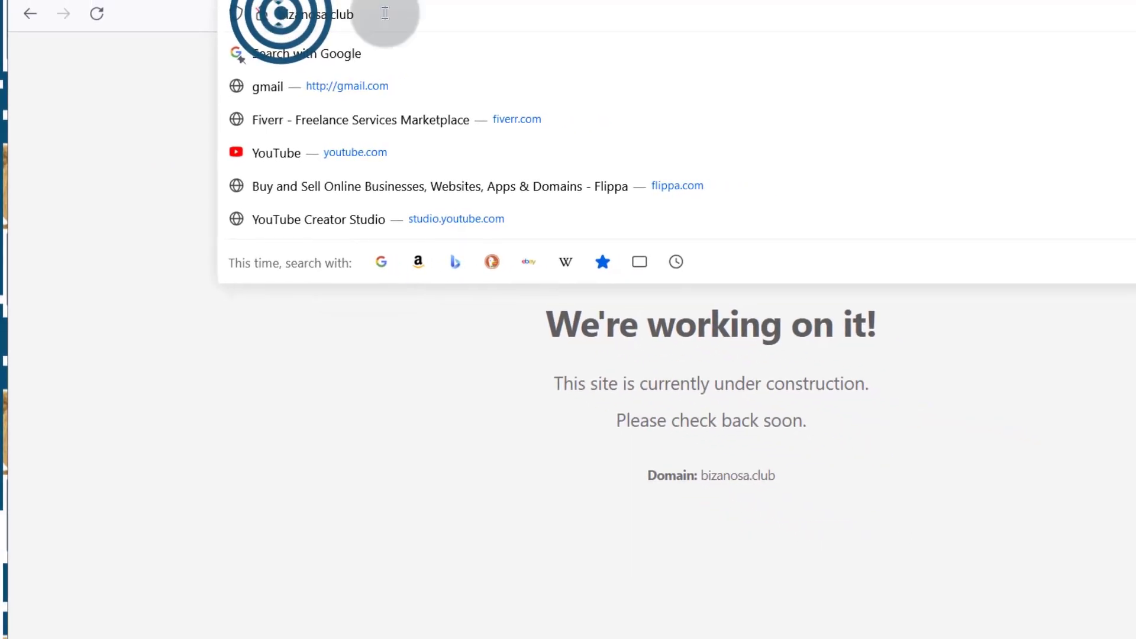
type("www")
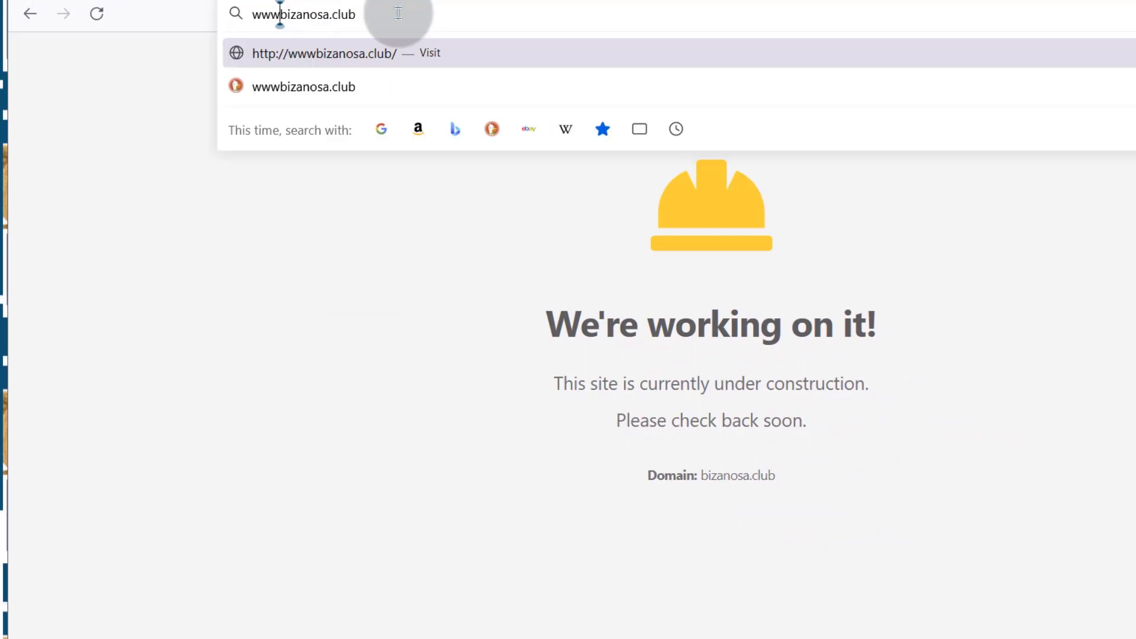
type(".")
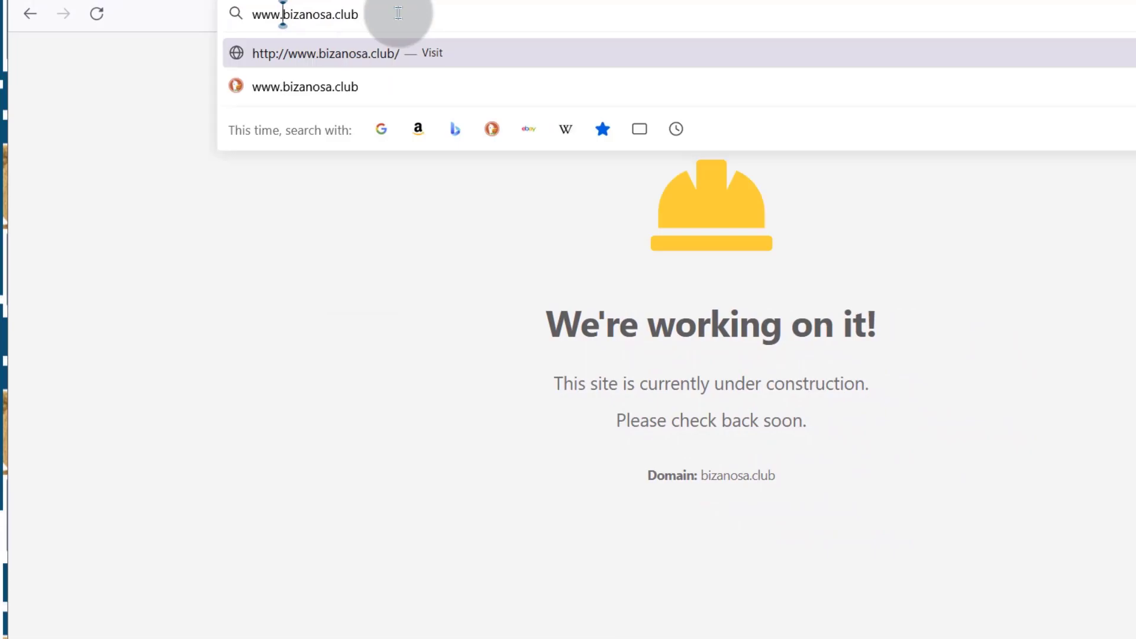
key("Return")
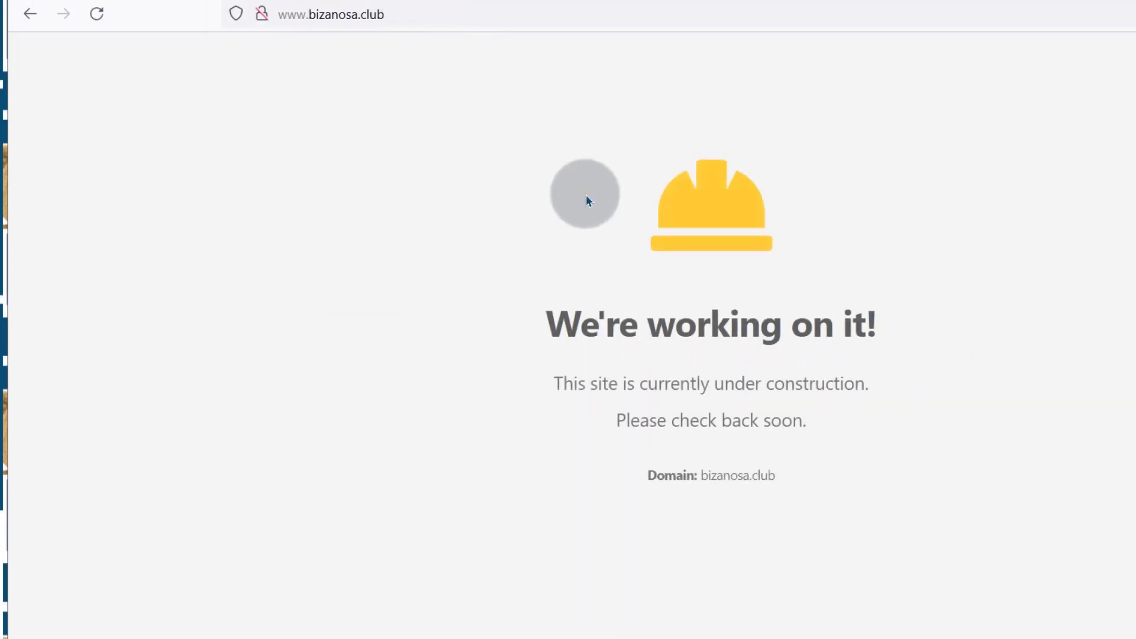
left_click(261, 1)
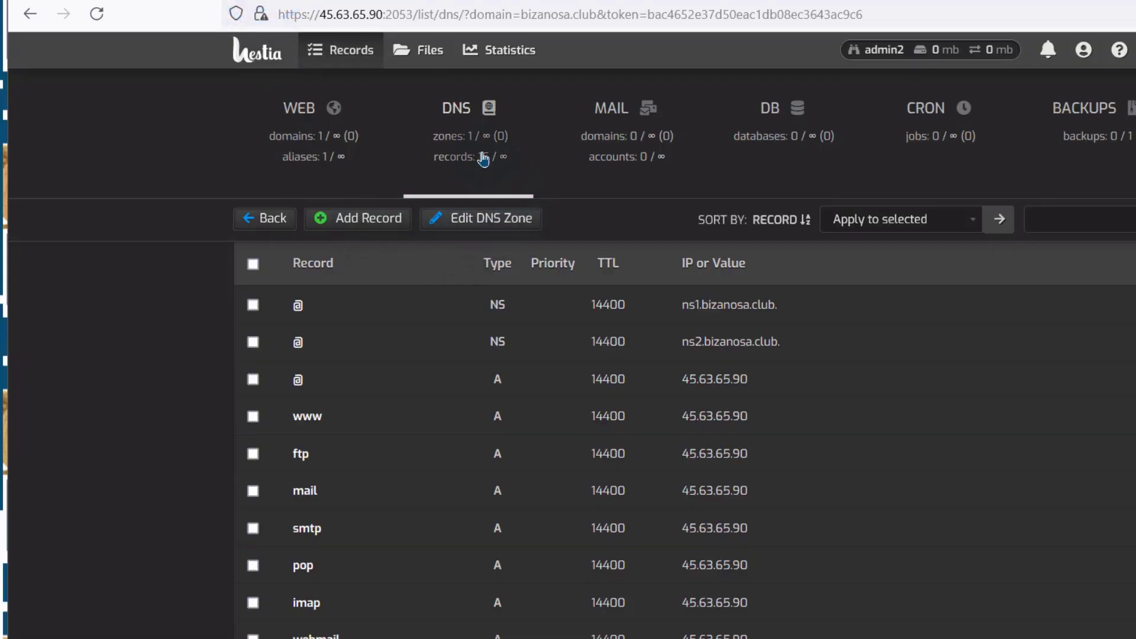
Enable SSL with Let's Encrypt on the bizanosa.club web domain and save, obtaining a certificate valid to Sep 15 2022
left_click(300, 112)
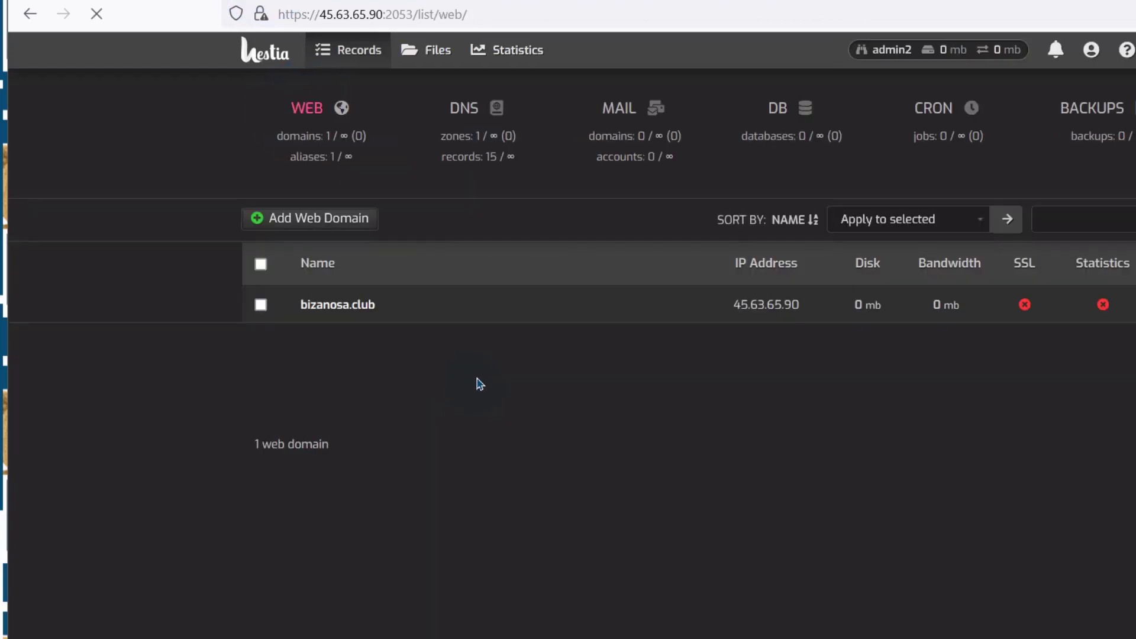
left_click(358, 308)
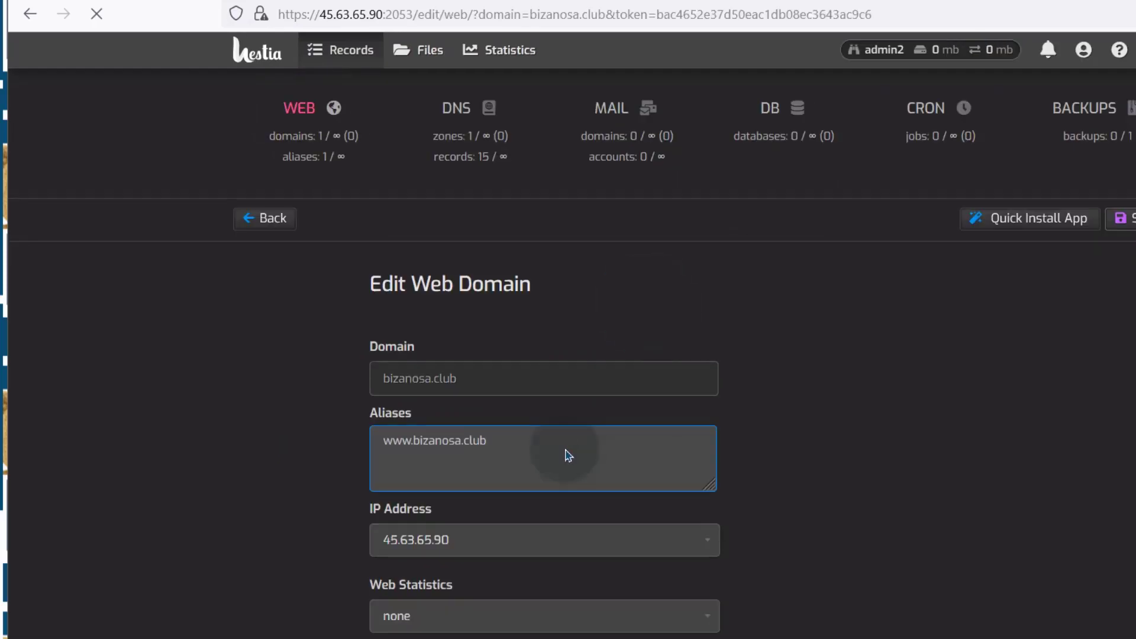
scroll(651, 450, "down", 3)
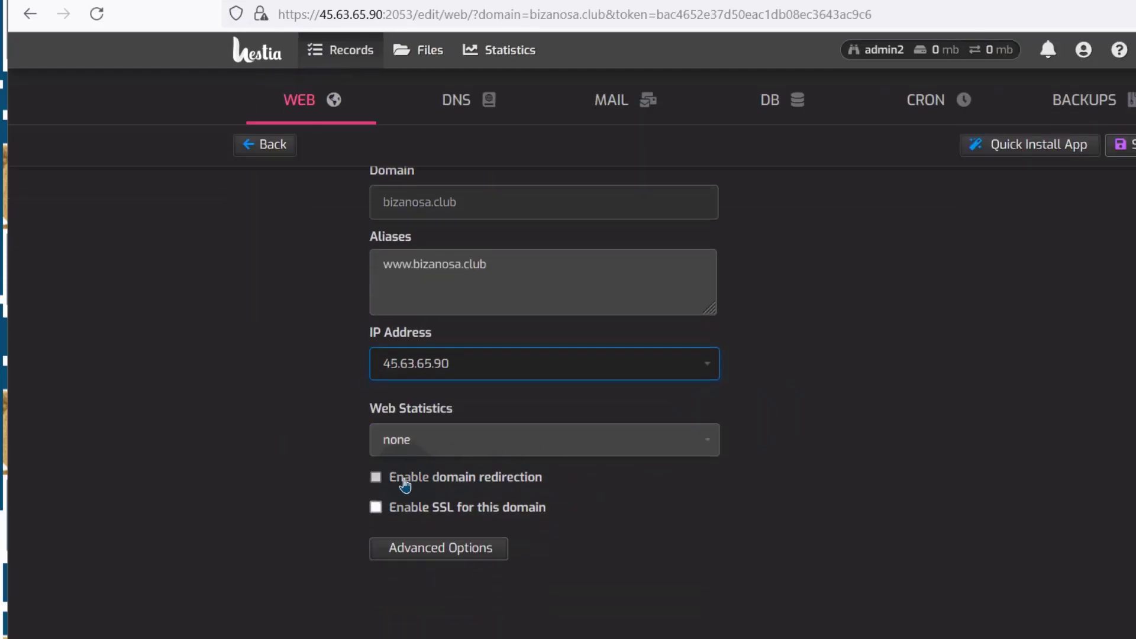
left_click(398, 513)
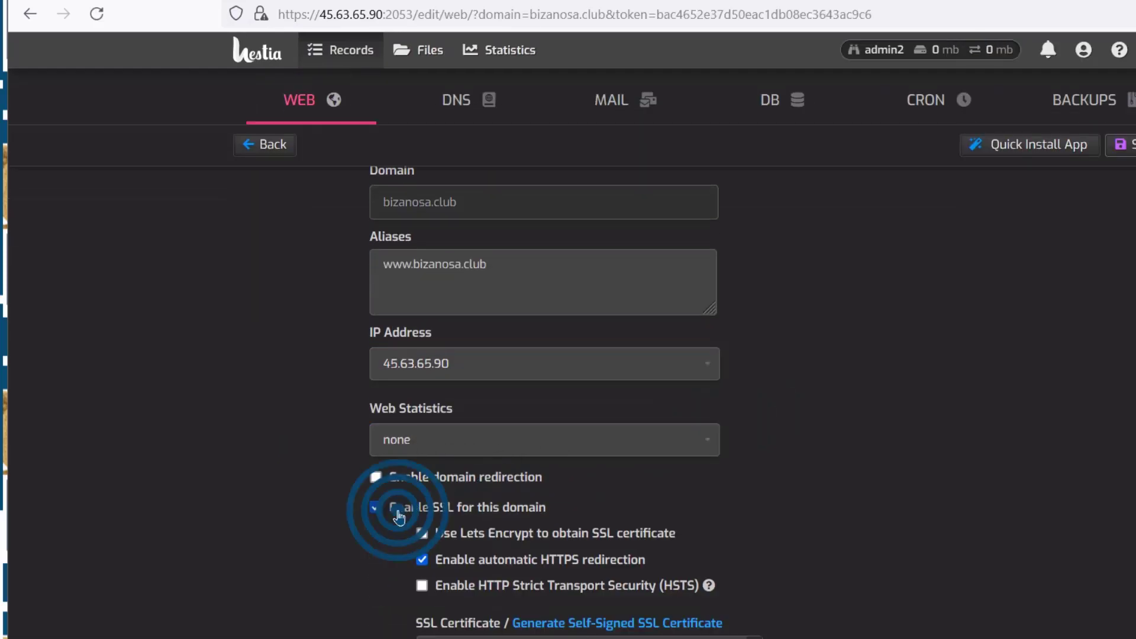
left_click(446, 535)
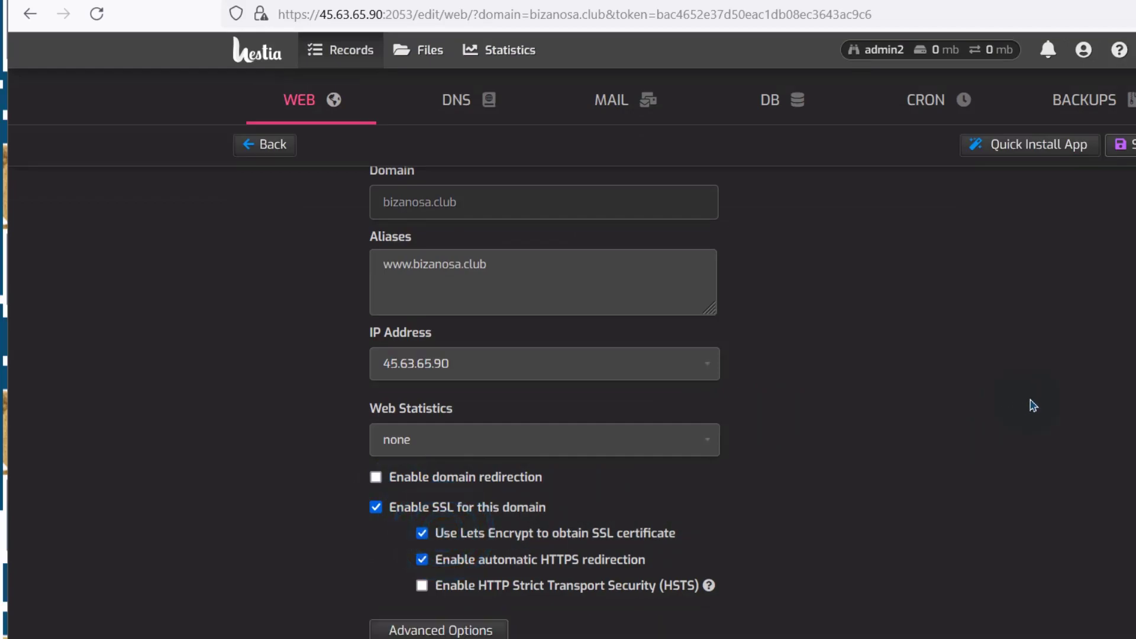
scroll(948, 396, "down", 2)
left_click(1121, 145)
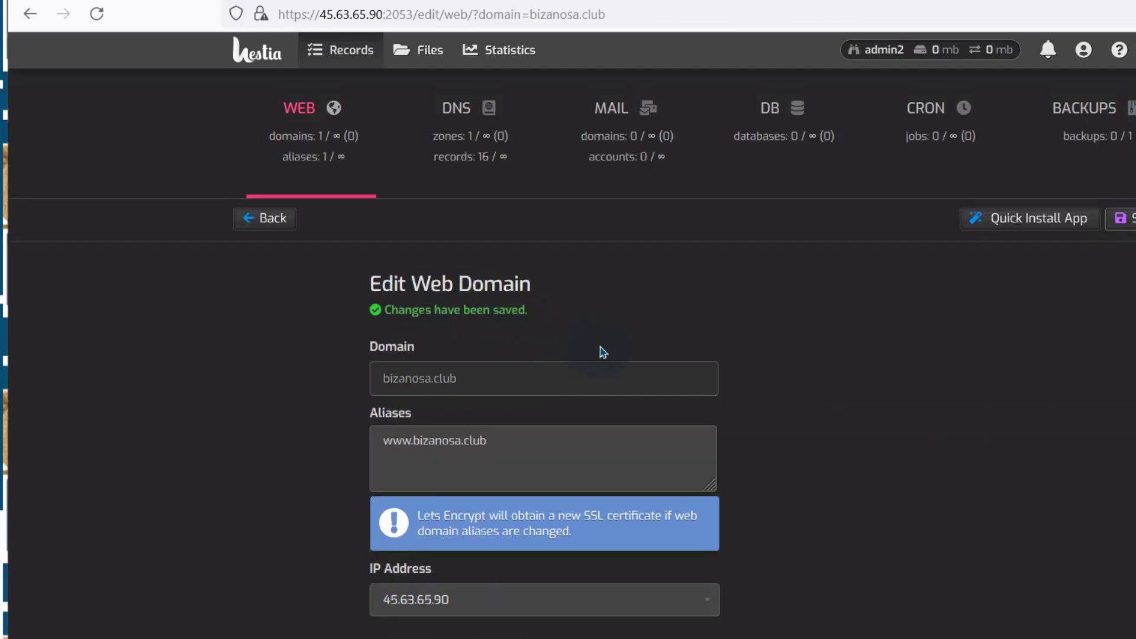
scroll(599, 351, "down", 5)
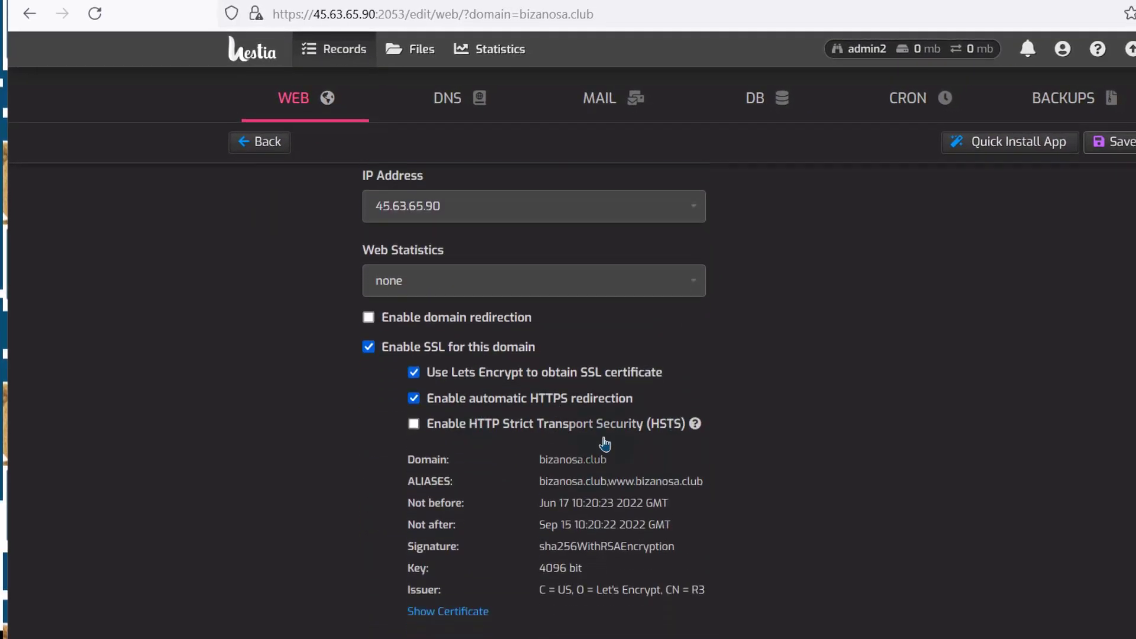
scroll(597, 523, "up", 5)
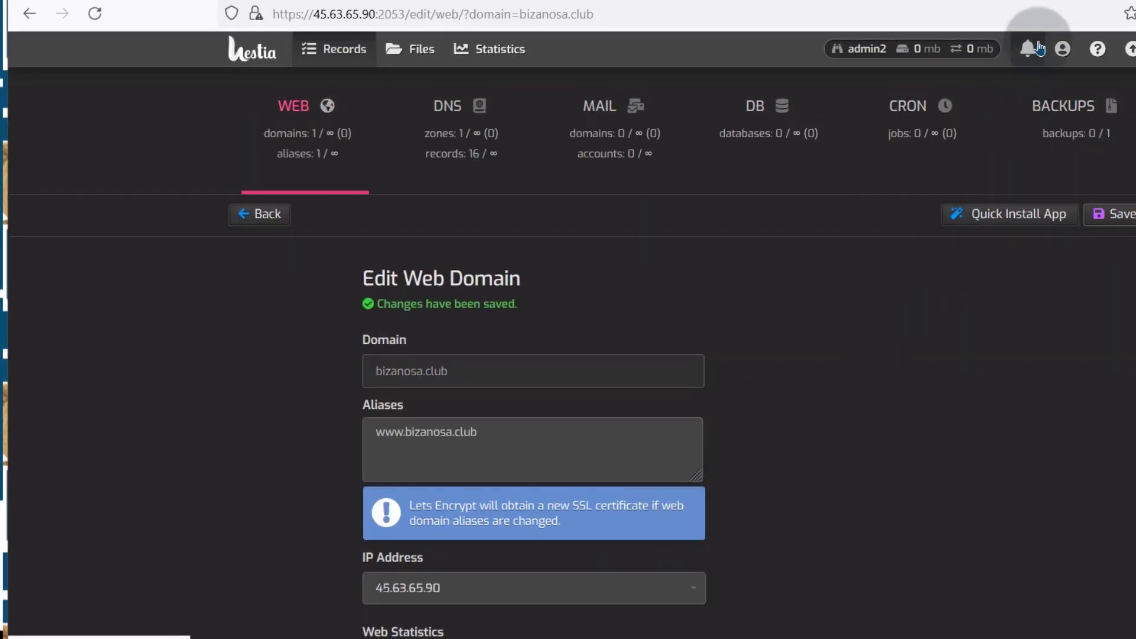
left_click(874, 1)
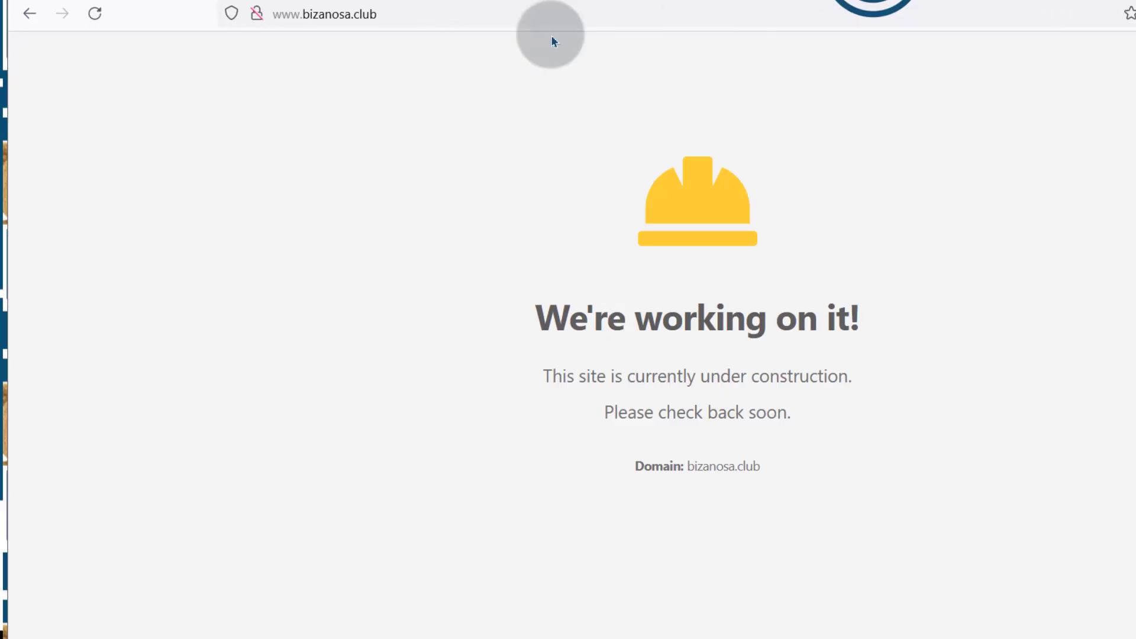
left_click(100, 15)
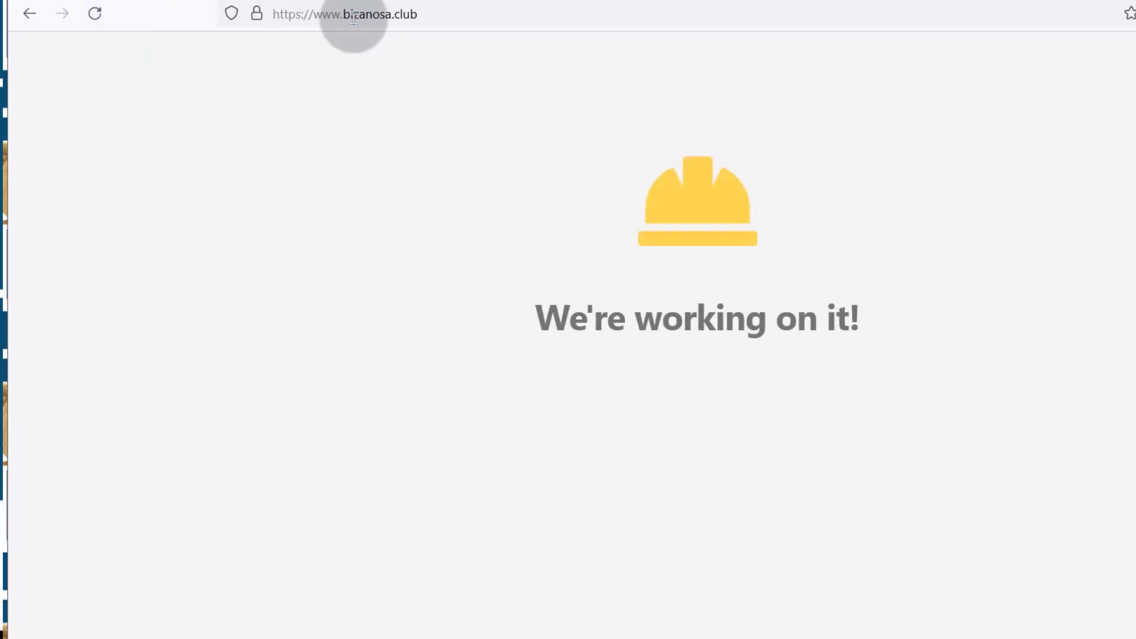
left_click(274, 13)
double_click(287, 12)
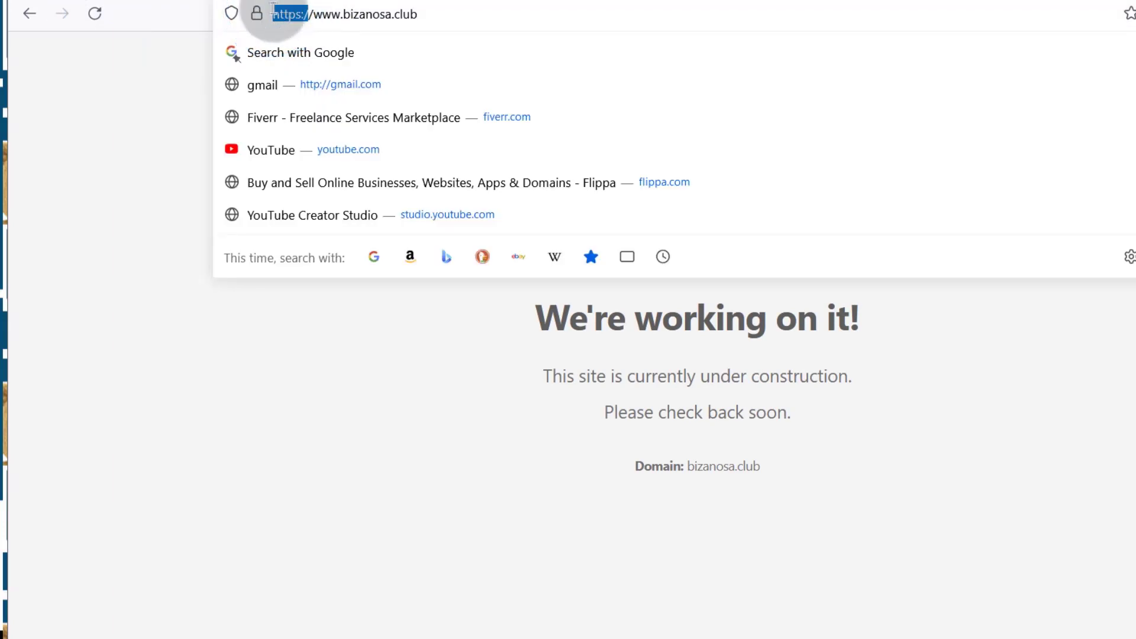
left_click(122, 110)
left_click(253, 13)
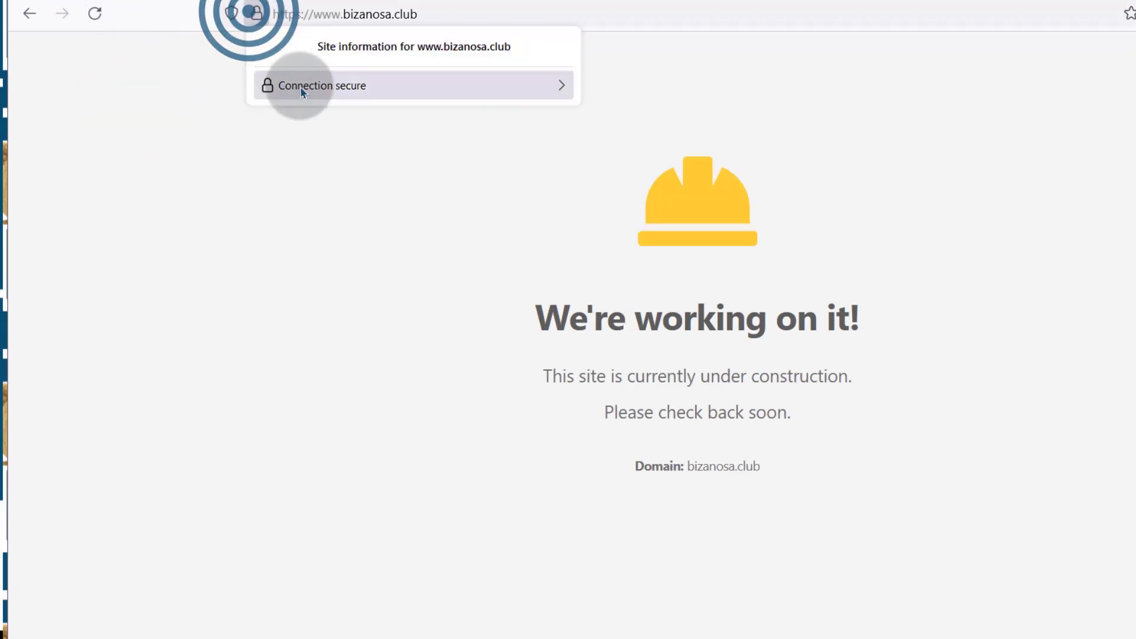
left_click(350, 85)
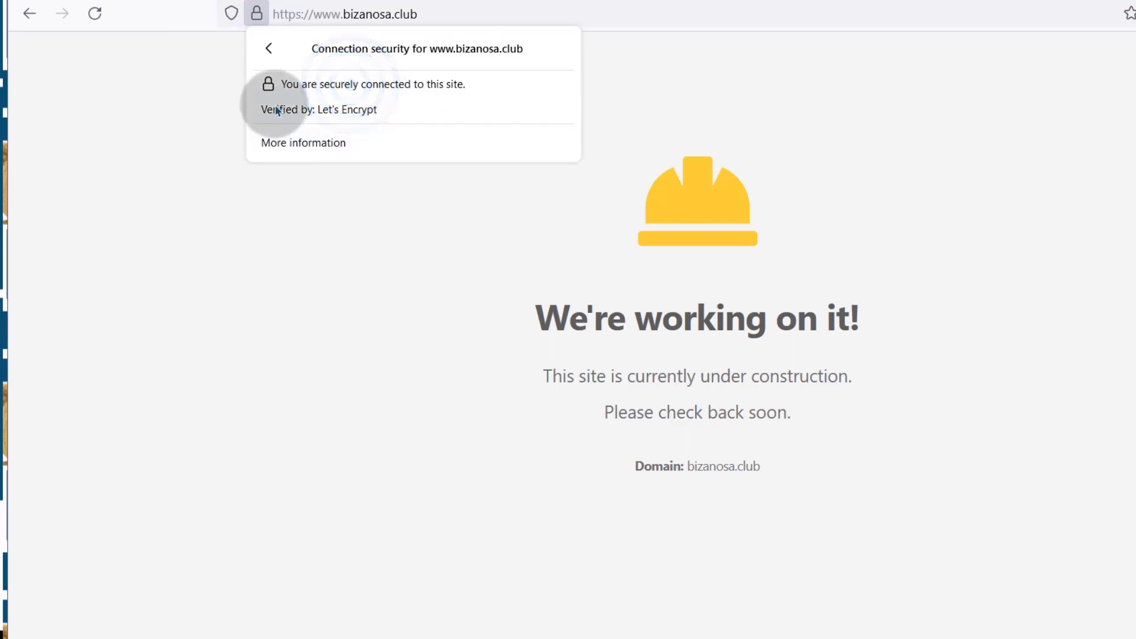
left_click(338, 286)
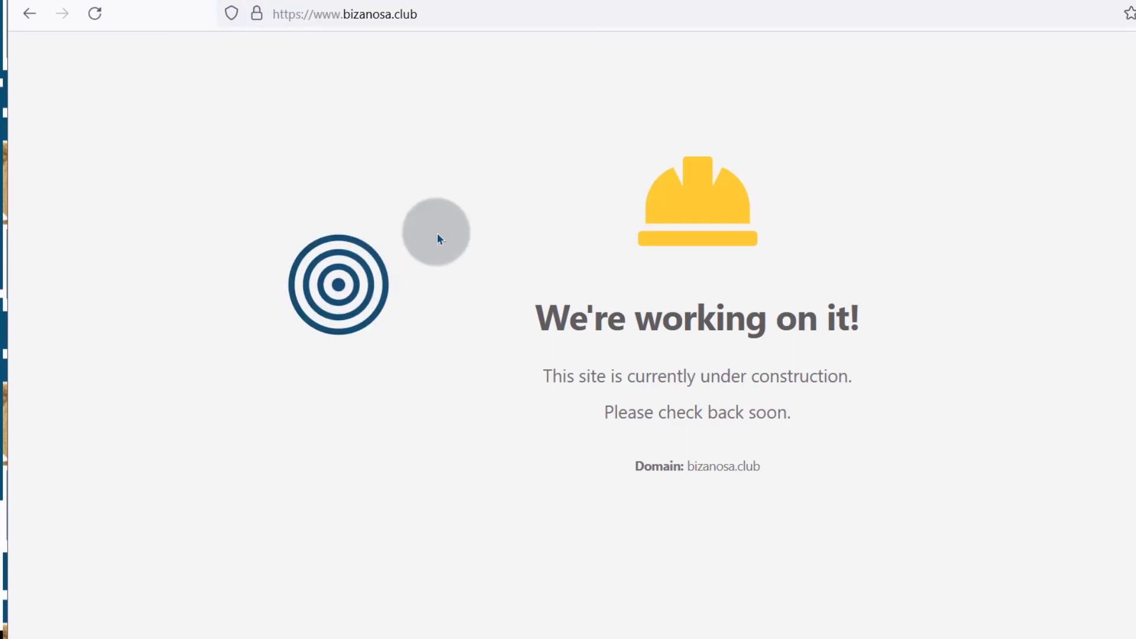
Go back to HestiaCP's list of web domains
key("ctrl+Tab")
scroll(408, 449, "down", 4)
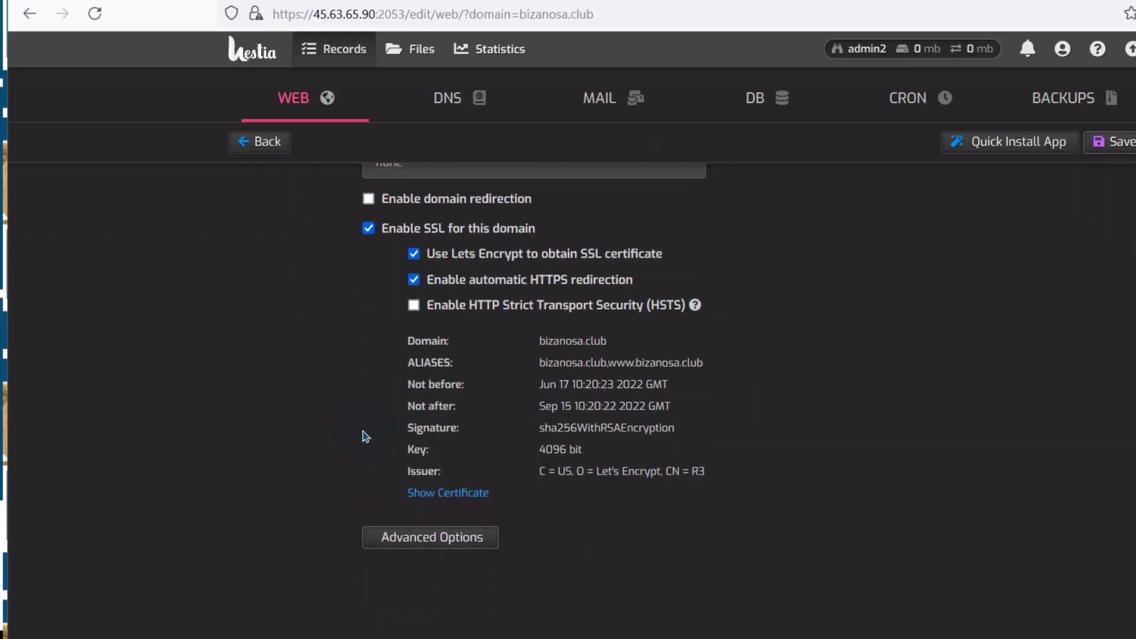
scroll(362, 394, "up", 8)
left_click(259, 226)
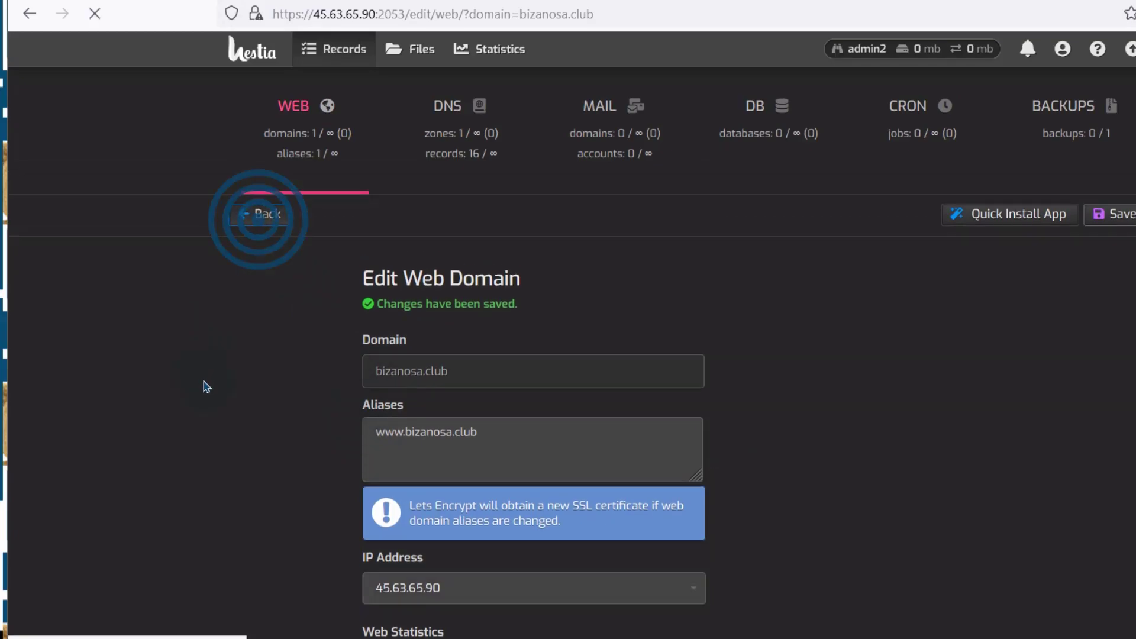
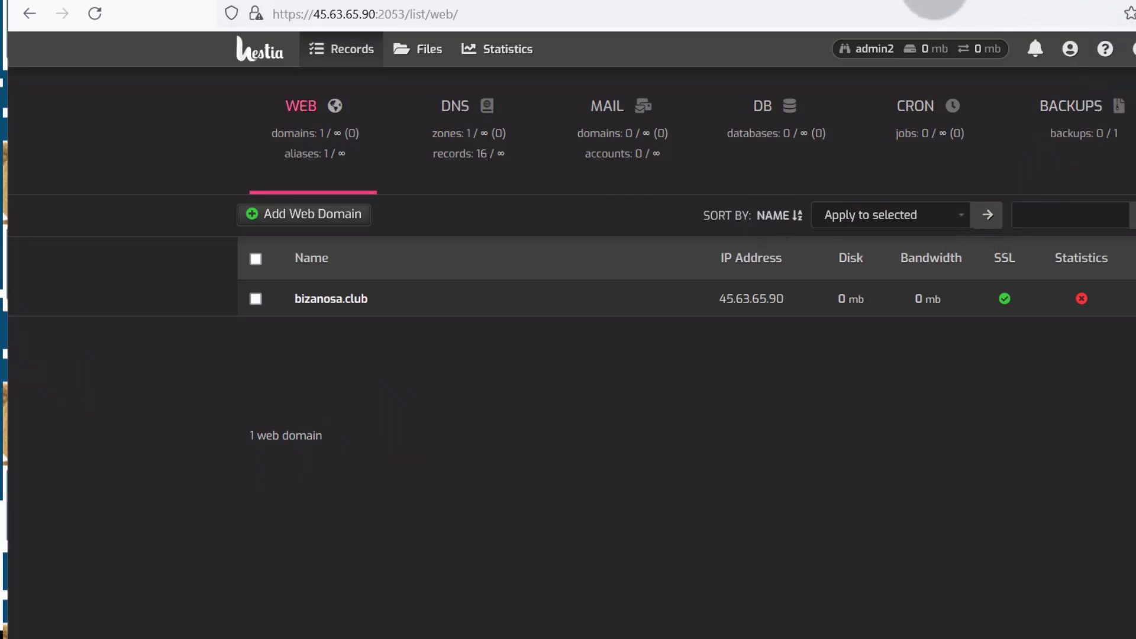
Search DuckDuckGo for 'check nameservers'
left_click(960, 3)
left_click(502, 13)
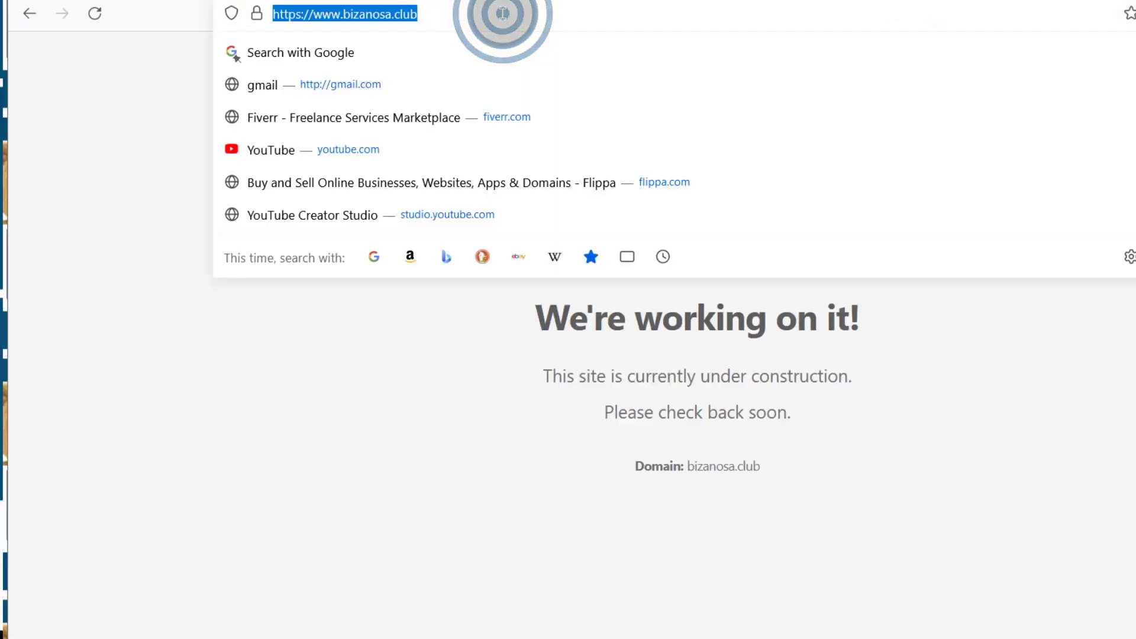
type("che")
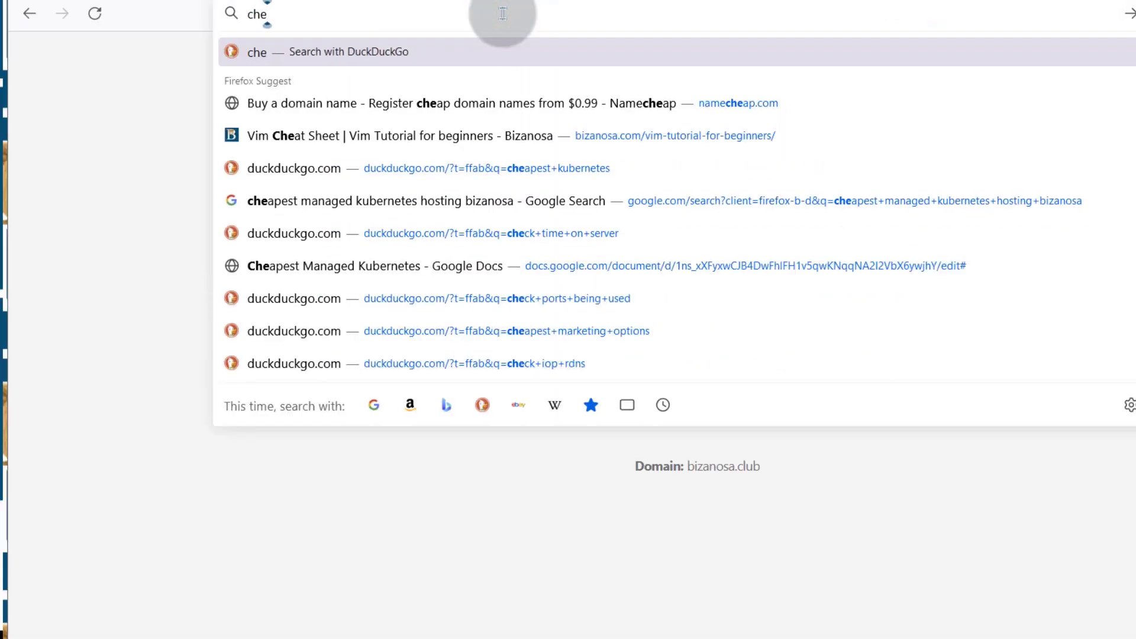
type("ck nameserver")
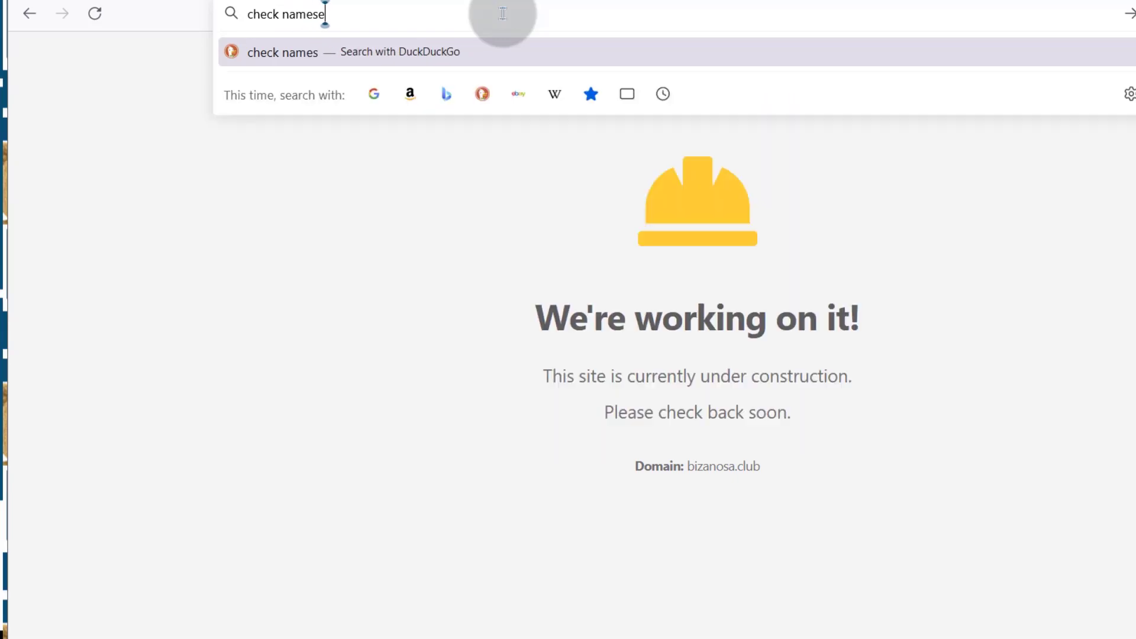
type("s")
key("Return")
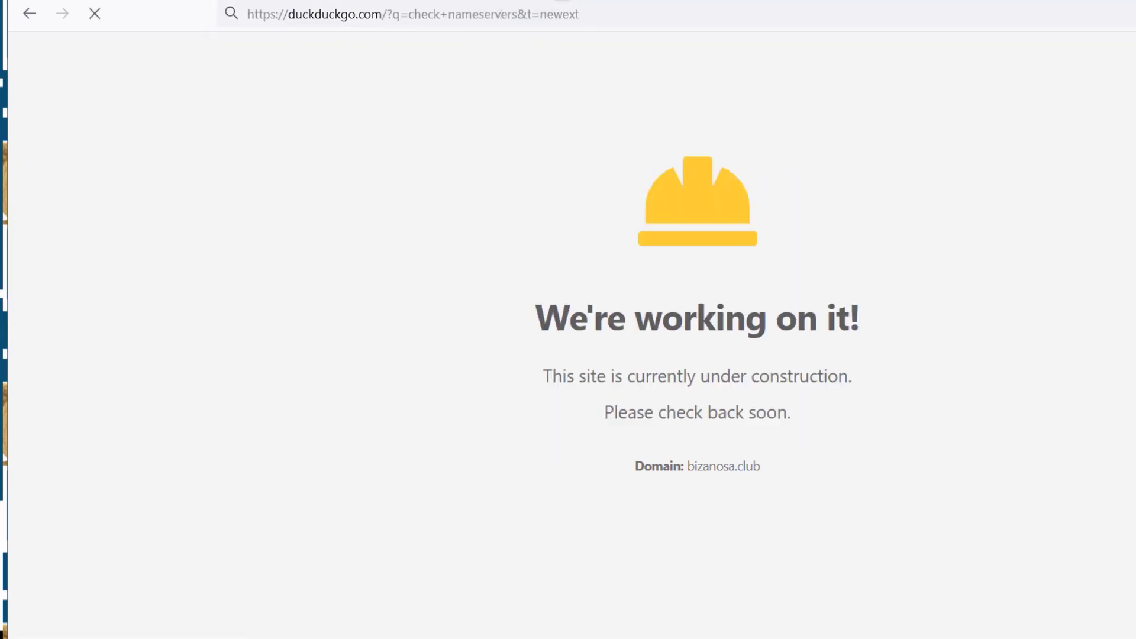
Open the DNS Checker NS Lookup result in a new tab
scroll(343, 301, "down", 2)
scroll(364, 322, "down", 2)
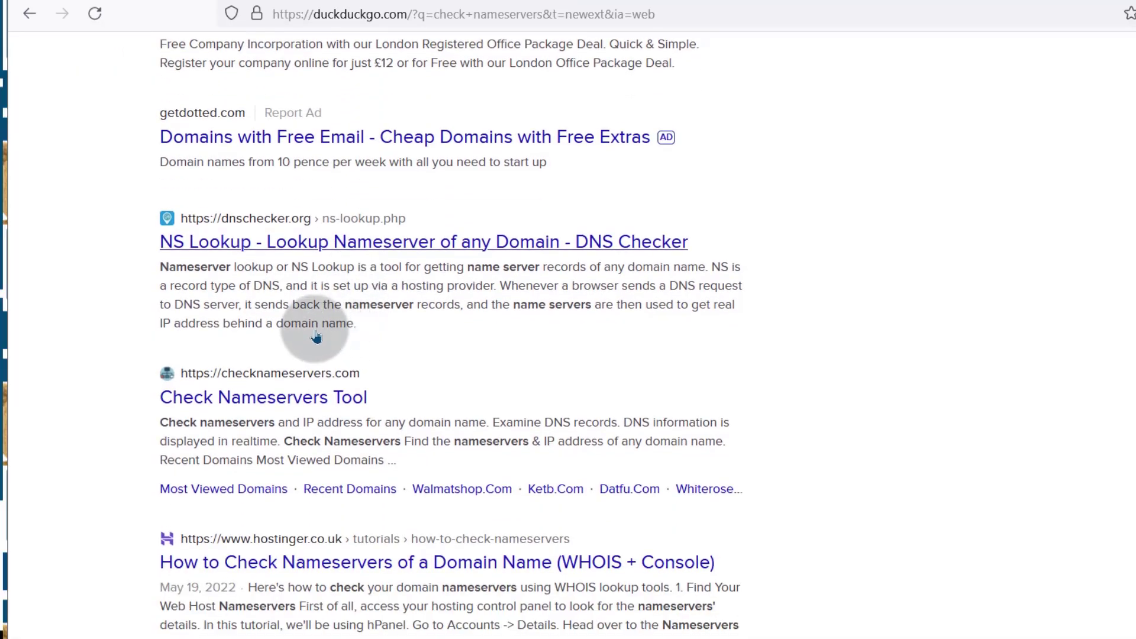
right_click(221, 243)
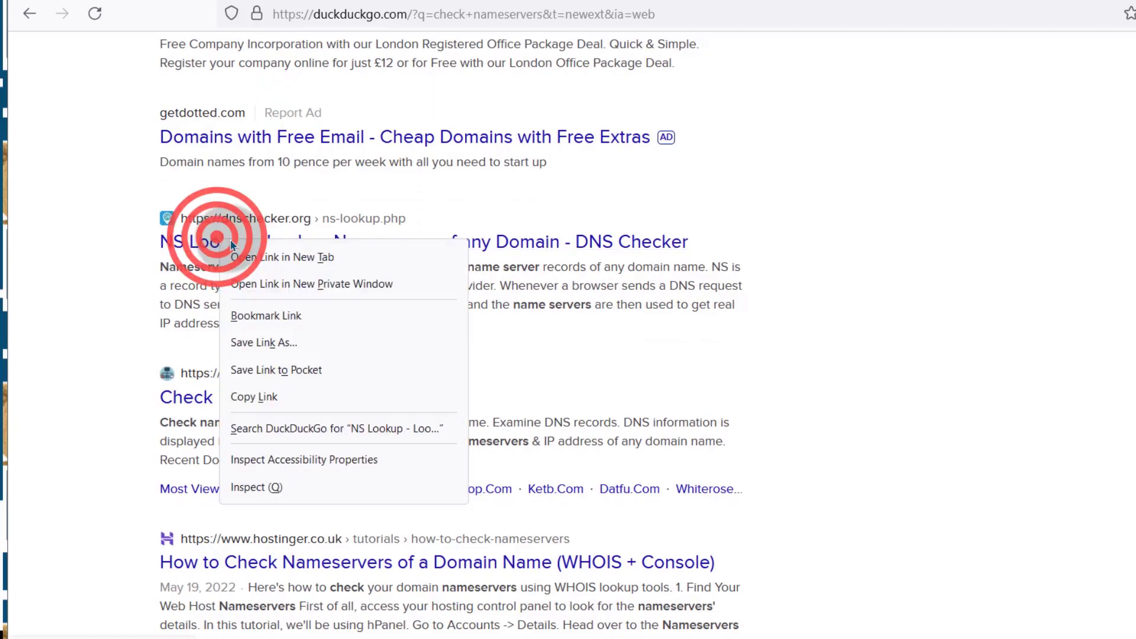
left_click(253, 255)
left_click(925, 2)
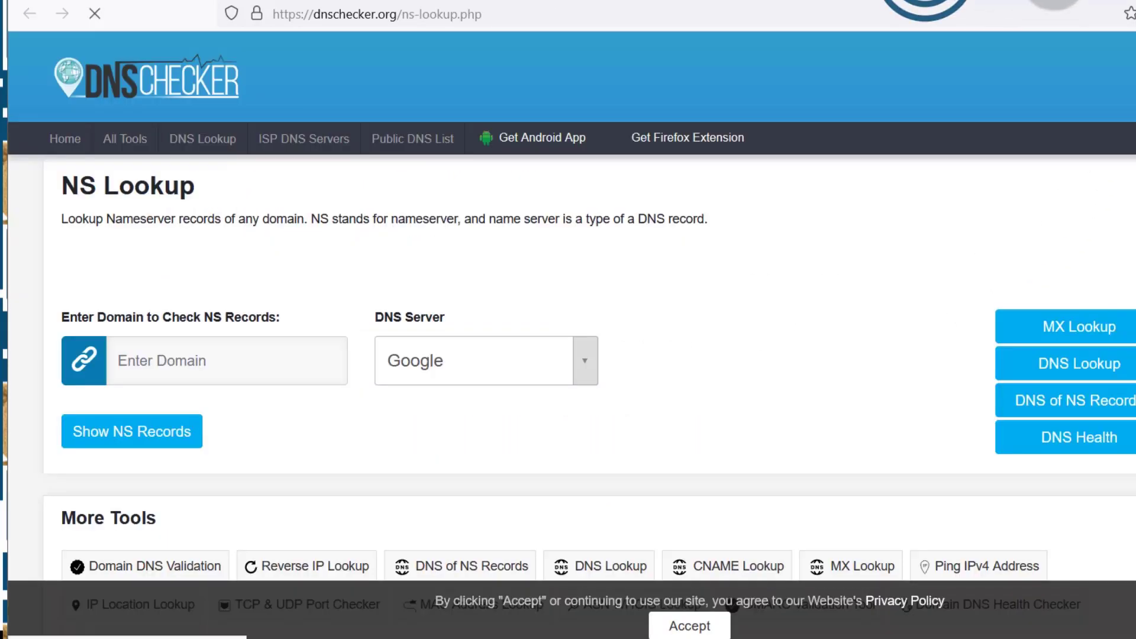
left_click(1053, 2)
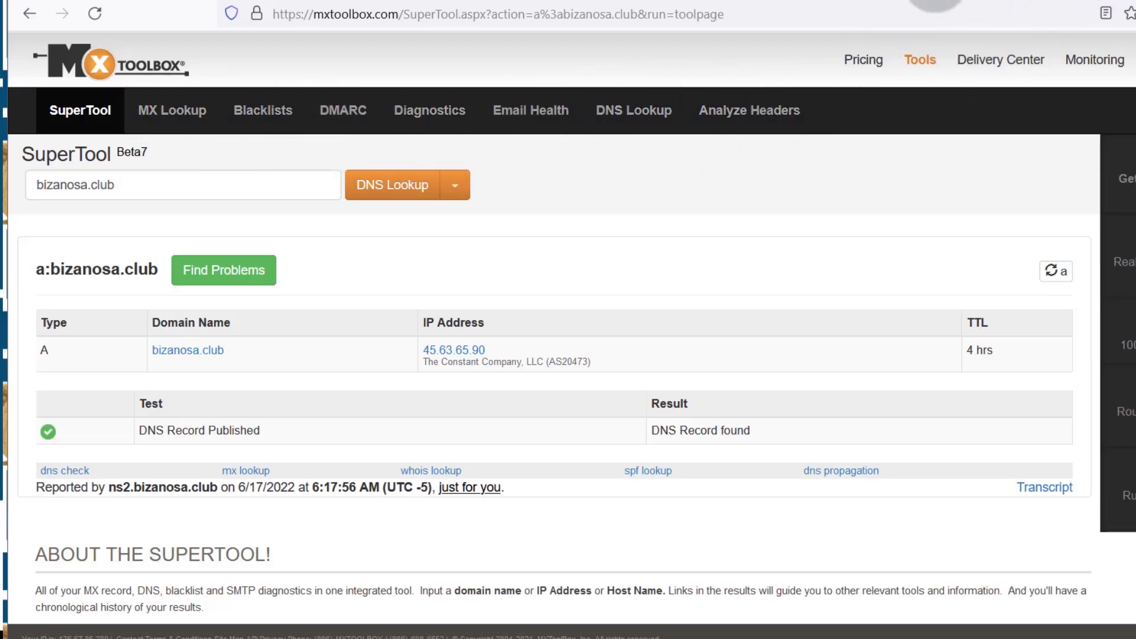
Paste bizanosa.club into DNS Checker and show its NS records
left_click(935, 1)
right_click(153, 363)
left_click(216, 489)
scroll(261, 355, "down", 3)
scroll(243, 321, "up", 1)
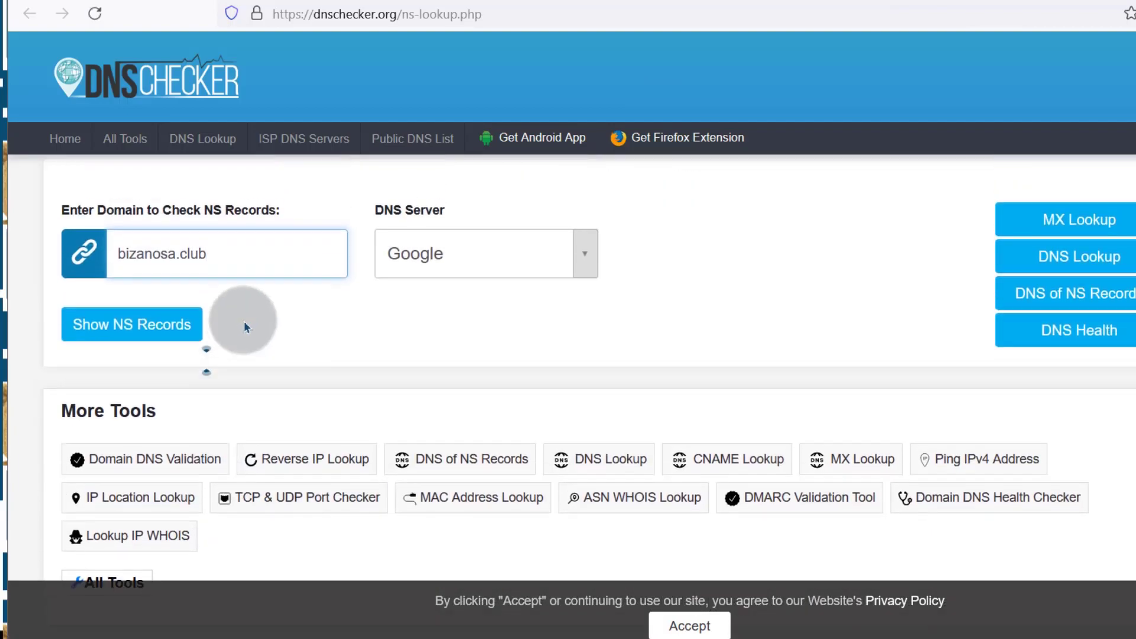
left_click(165, 330)
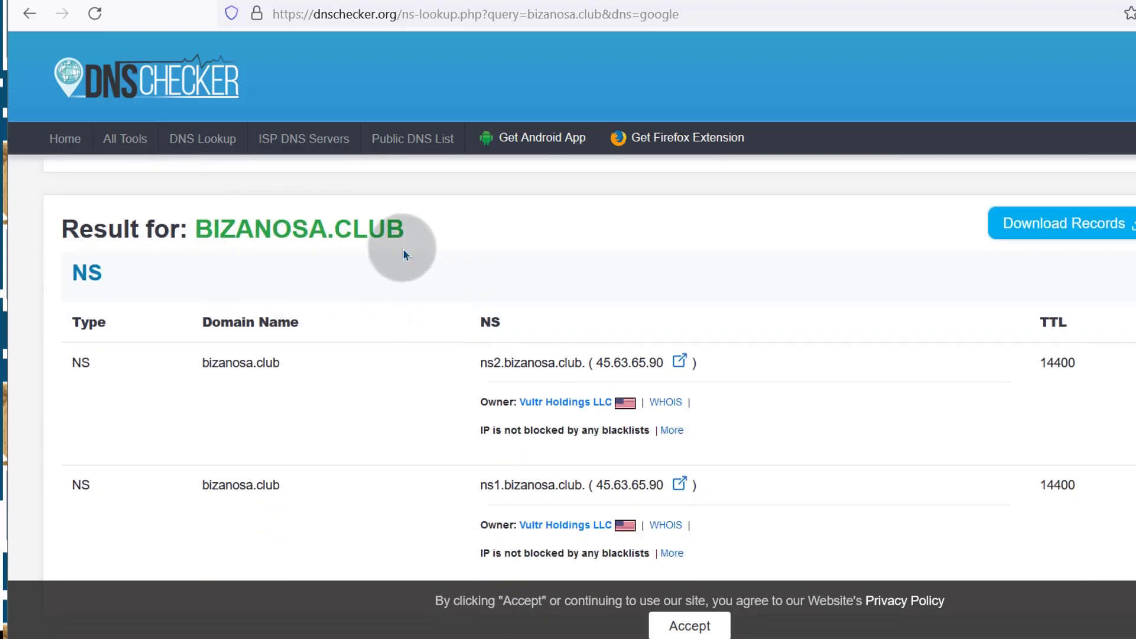
Highlight the ns2 and ns1.bizanosa.club results, both resolving to 45.63.65.90
scroll(400, 255, "down", 1)
scroll(284, 297, "down", 1)
scroll(249, 306, "up", 1)
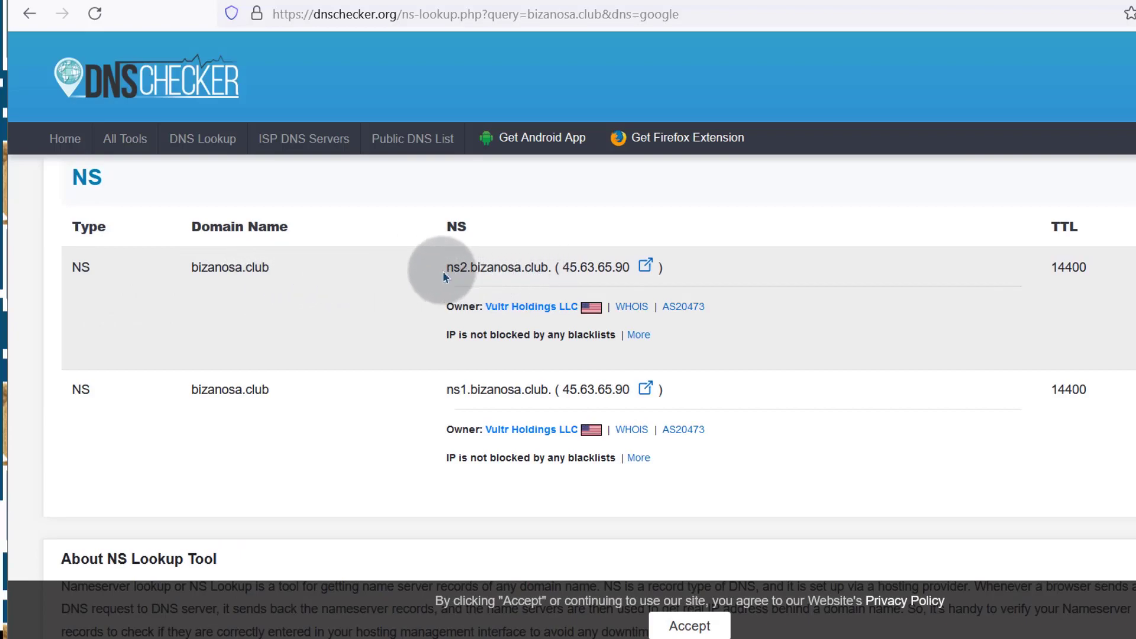
left_click_drag(442, 268, 533, 267)
left_click_drag(445, 388, 545, 386)
left_click(543, 383)
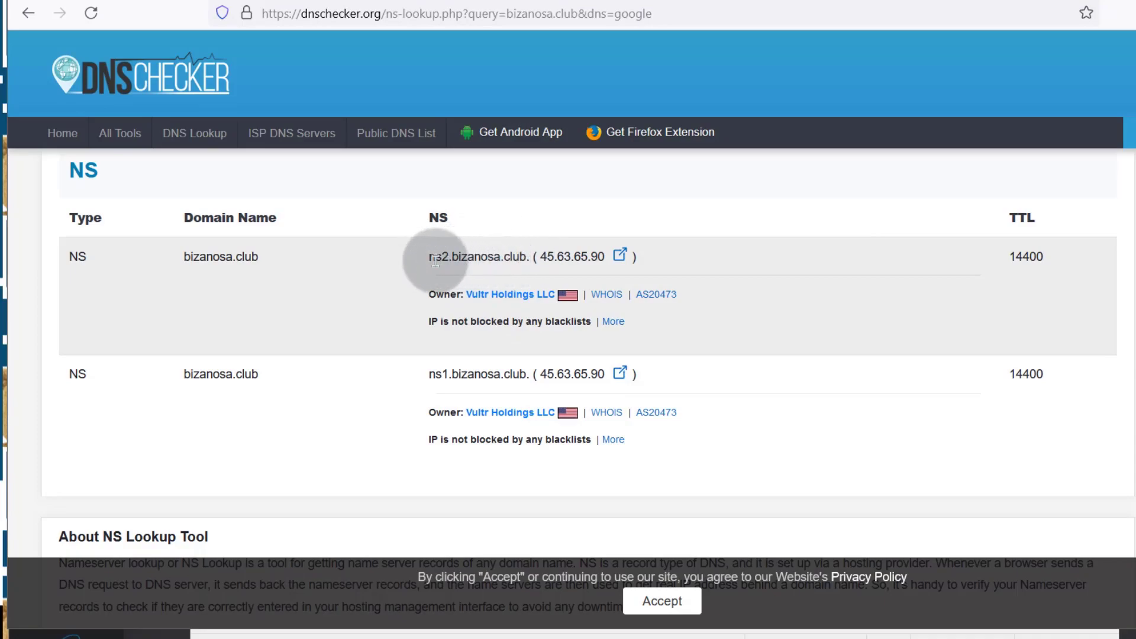
left_click_drag(430, 255, 525, 258)
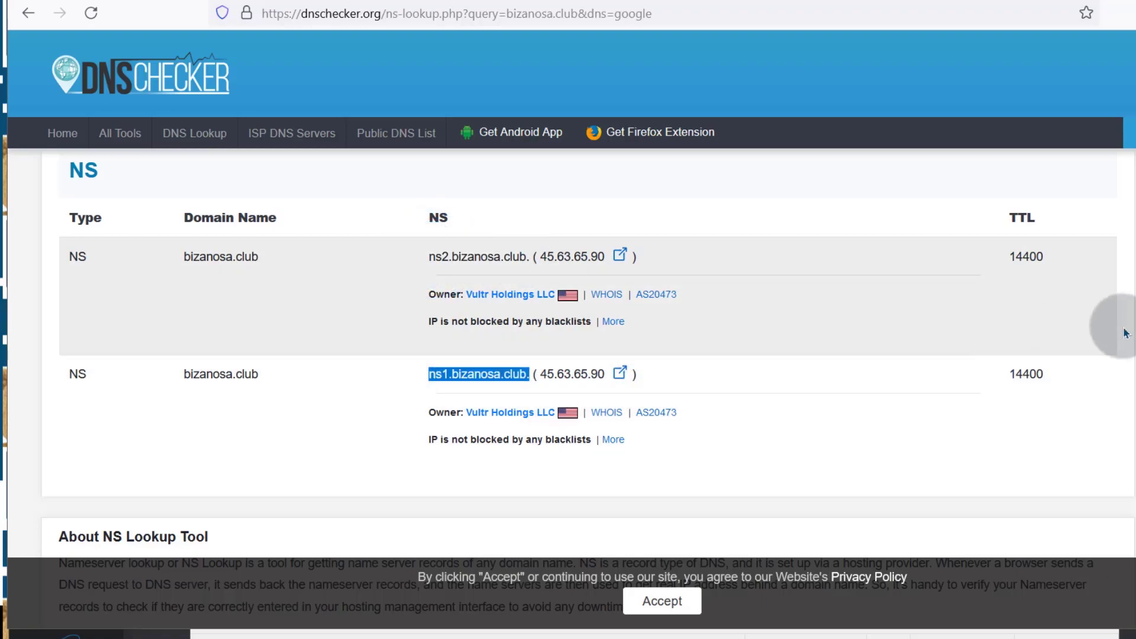
left_click(1131, 332)
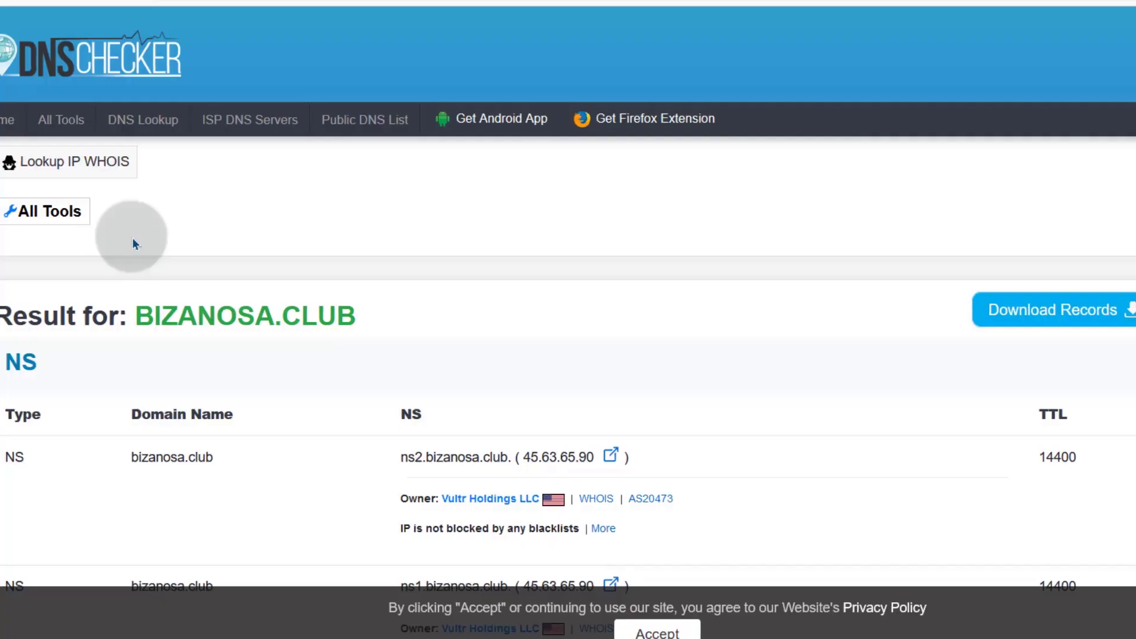
Point out the ns2 and ns1.bizanosa.club hostnames in the results again
scroll(132, 241, "up", 5)
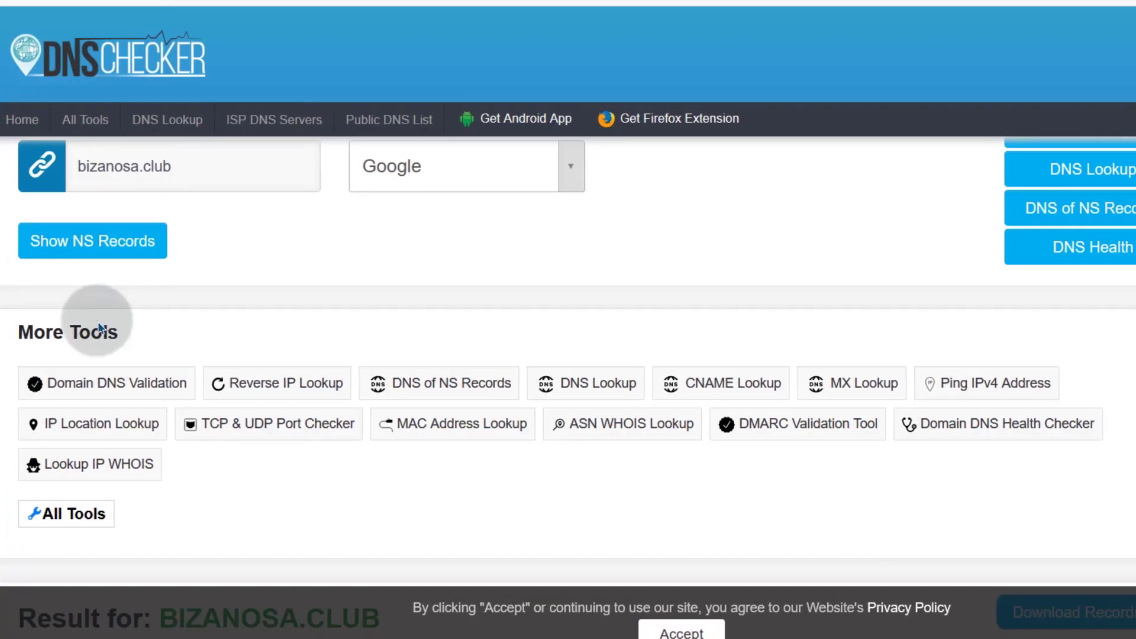
scroll(203, 220, "up", 2)
scroll(290, 329, "down", 10)
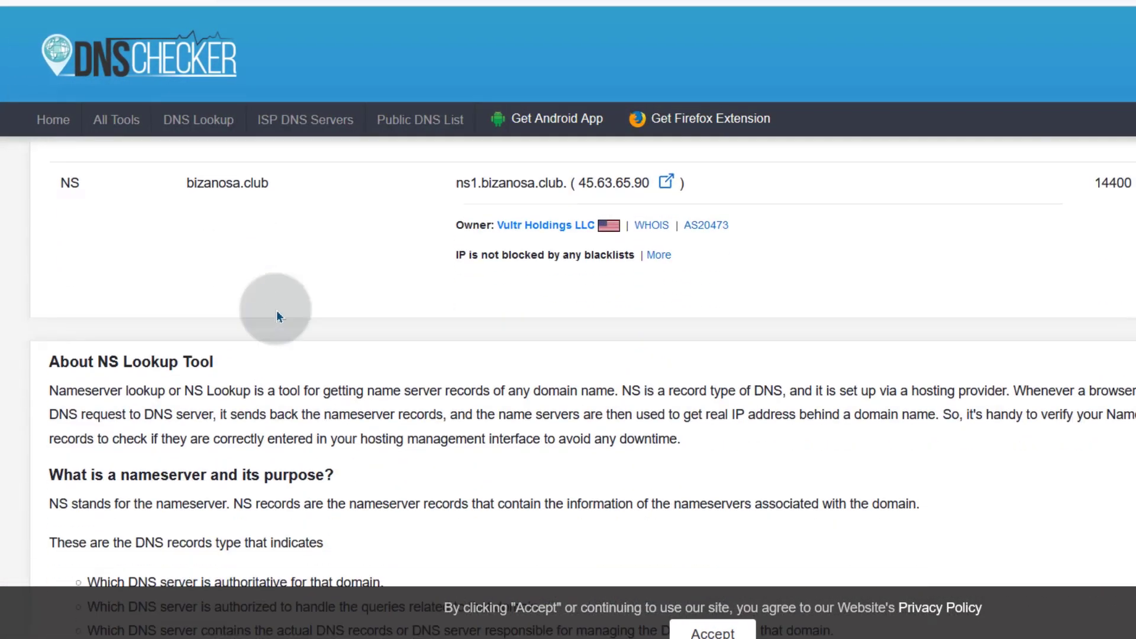
scroll(423, 277, "up", 3)
left_click_drag(452, 254, 570, 252)
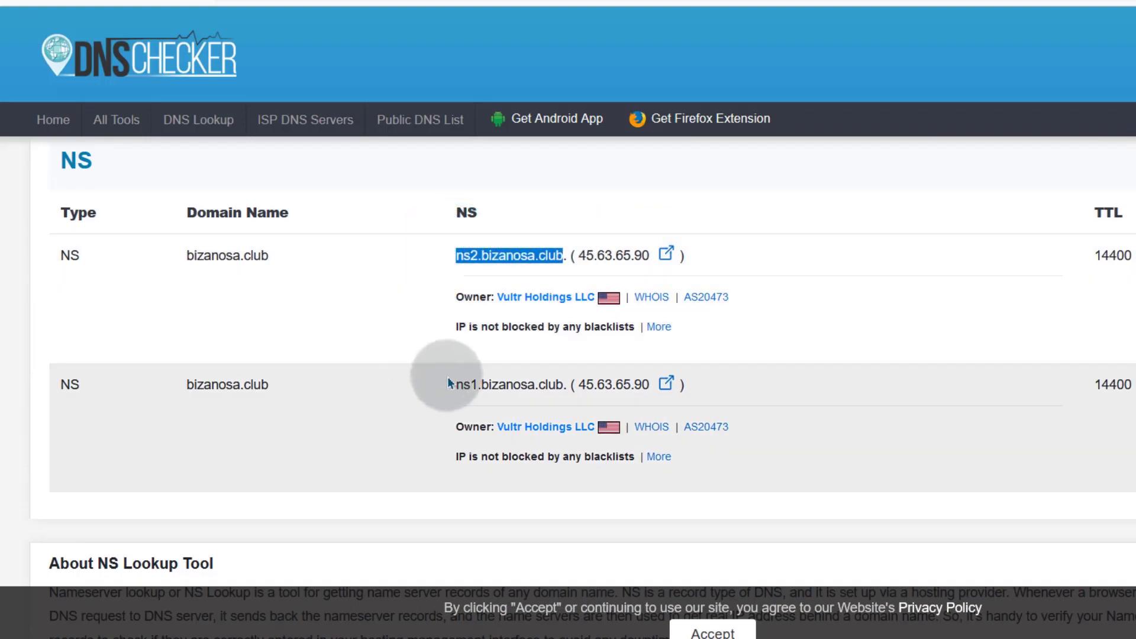
left_click_drag(456, 383, 569, 385)
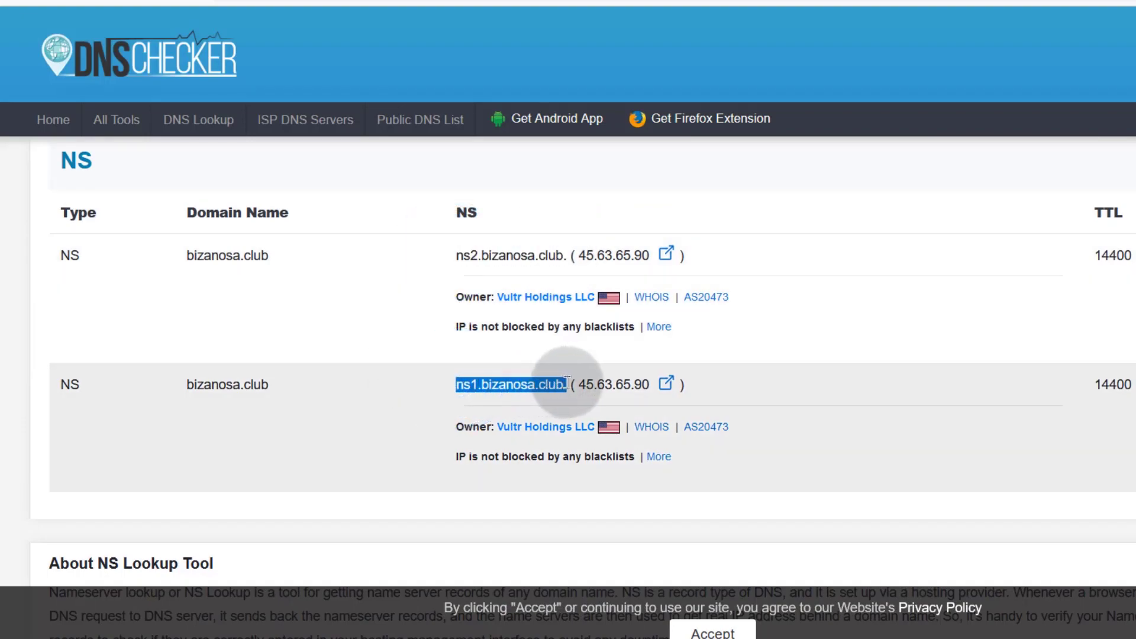
left_click(353, 506)
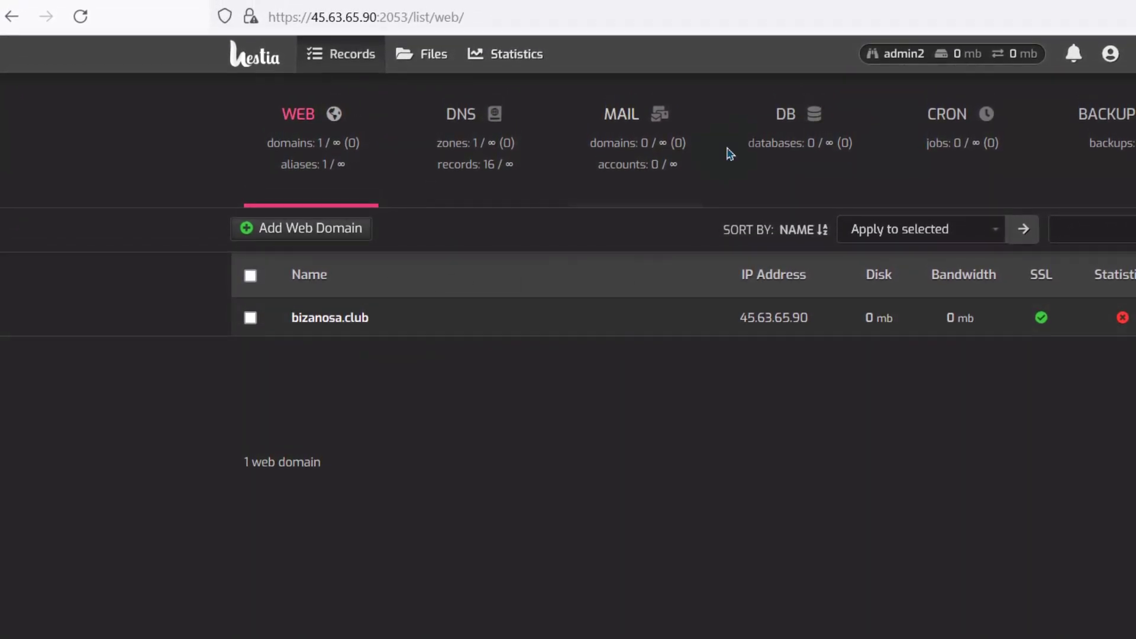
Check that bizanosa.club still shows its under-construction page
left_click(756, 0)
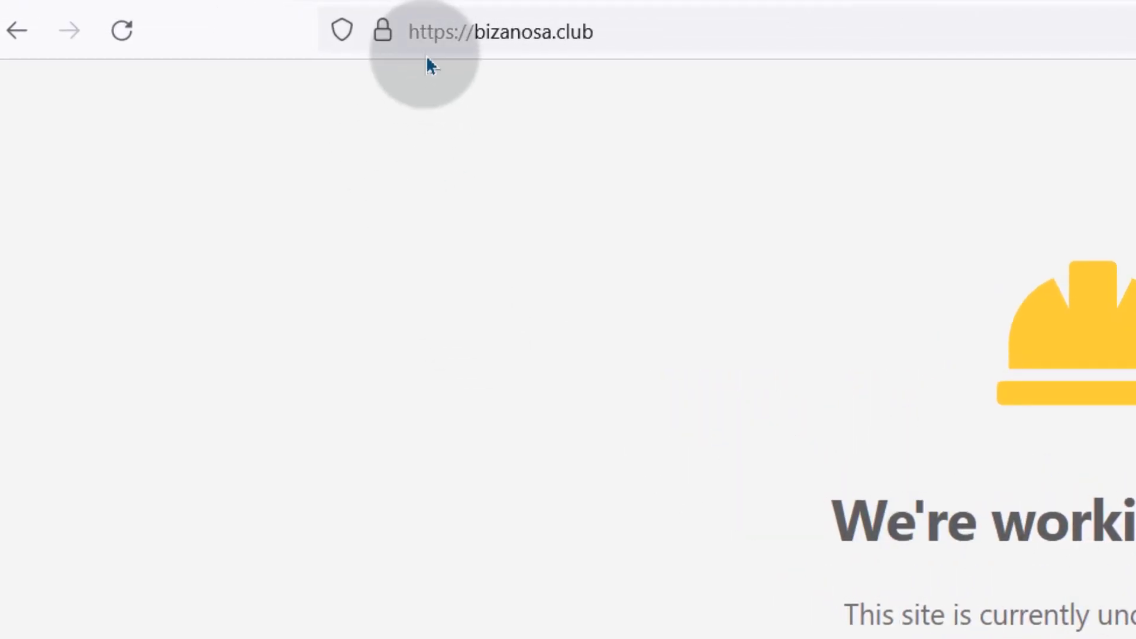
left_click(428, 32)
left_click(729, 78)
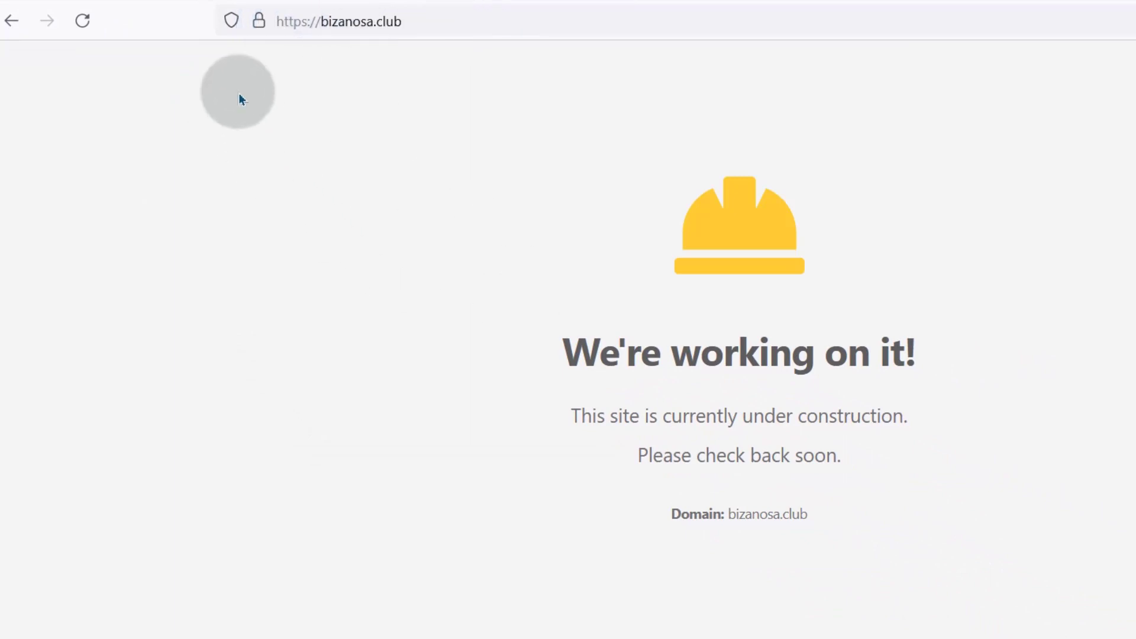
Open the bizanosa.club web domain in HestiaCP and go to Quick Install App
left_click(226, 0)
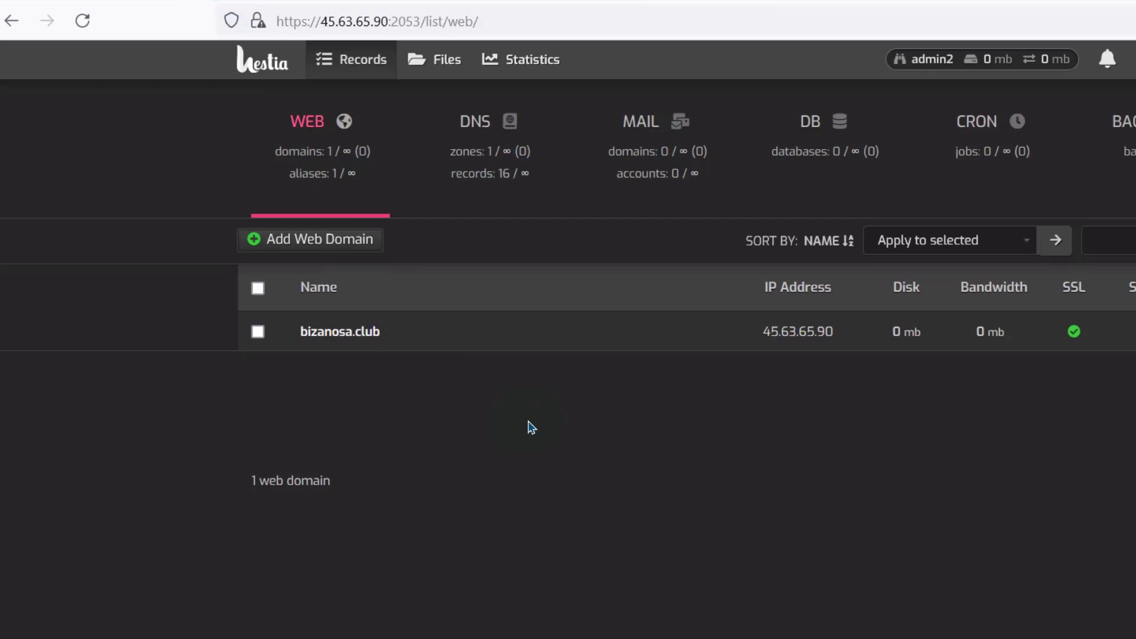
left_click(352, 339)
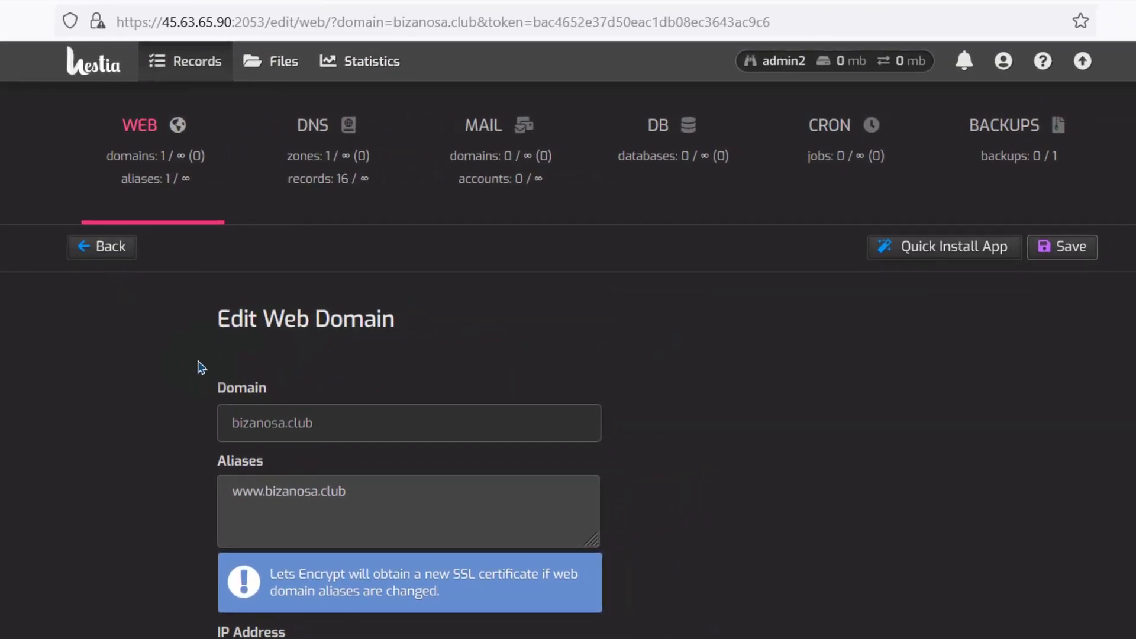
left_click(139, 124)
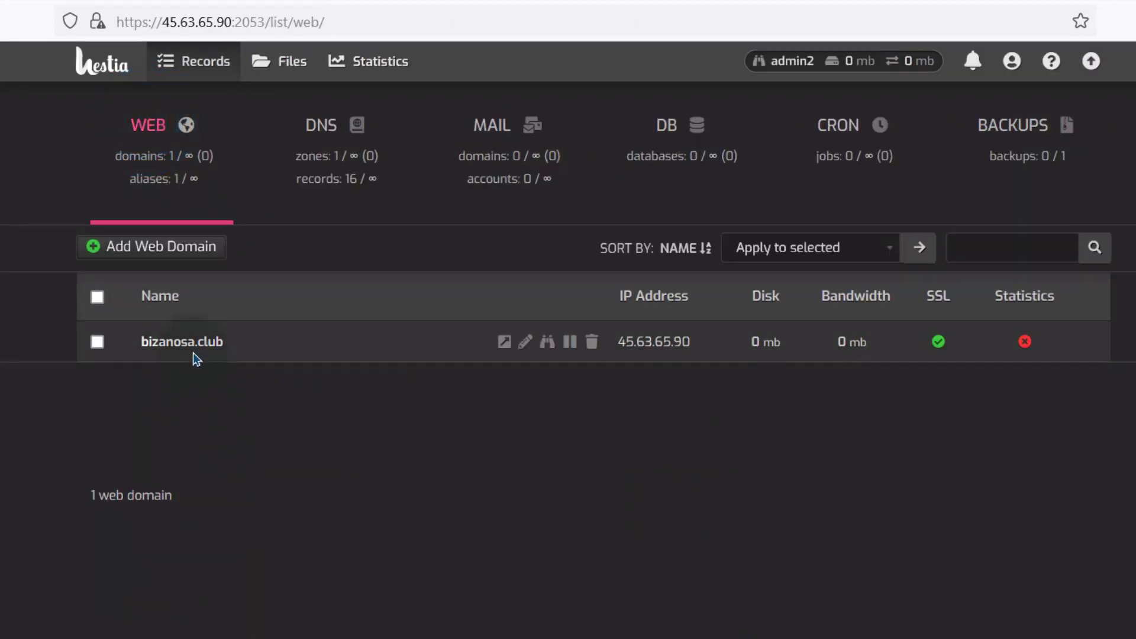
left_click(189, 349)
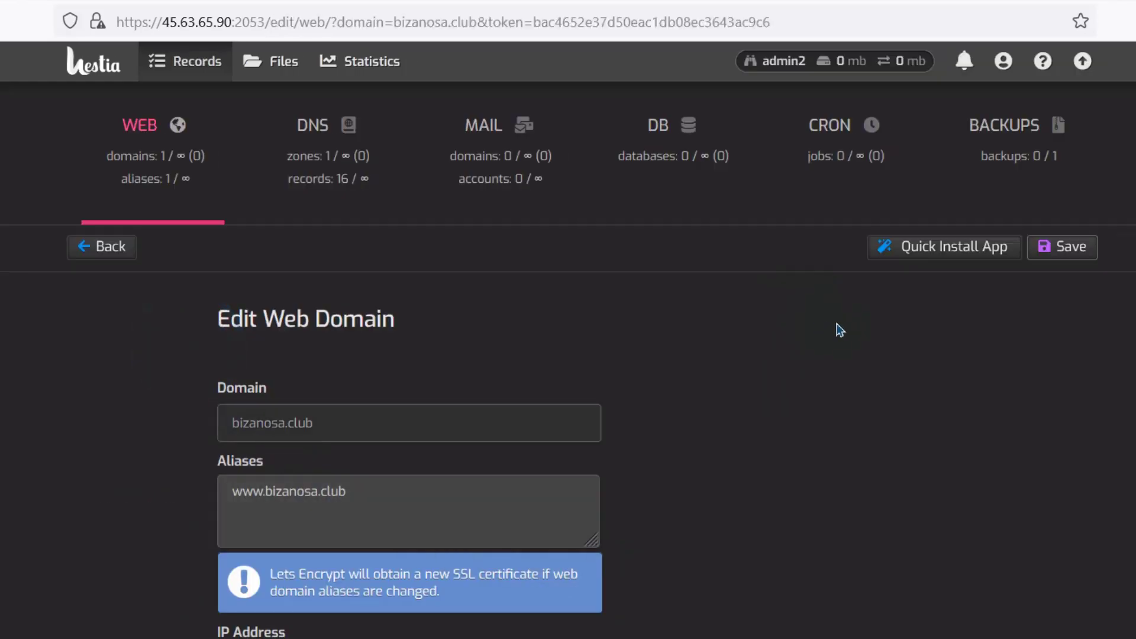
left_click(954, 253)
Choose the WordPress installer and rename the site to 'WordPress Sample'
left_click(954, 246)
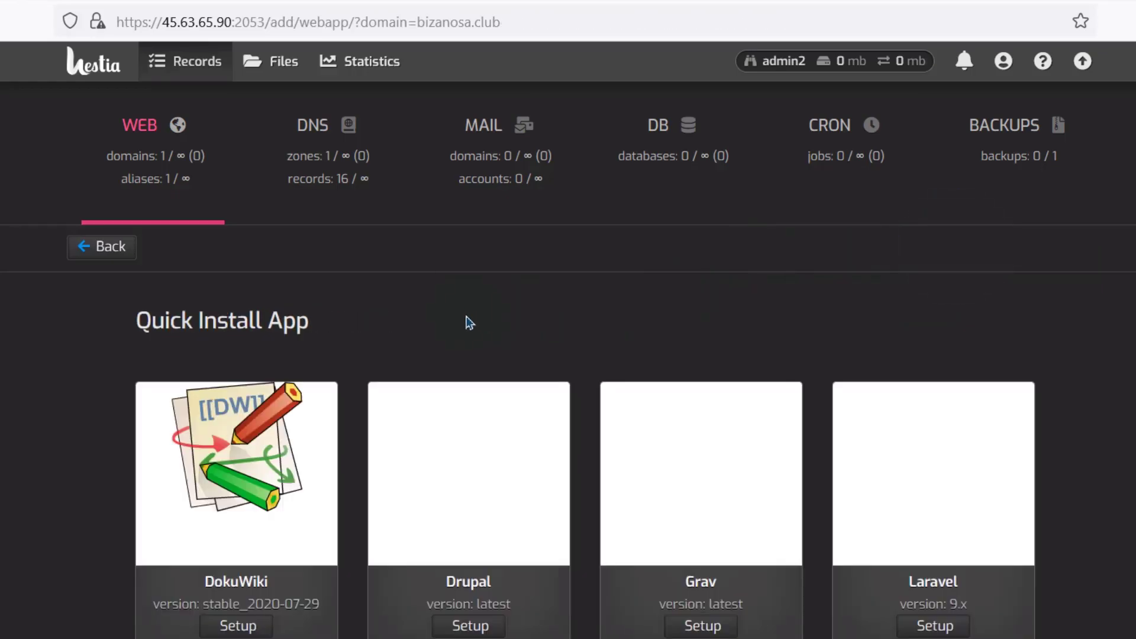
scroll(457, 385, "down", 6)
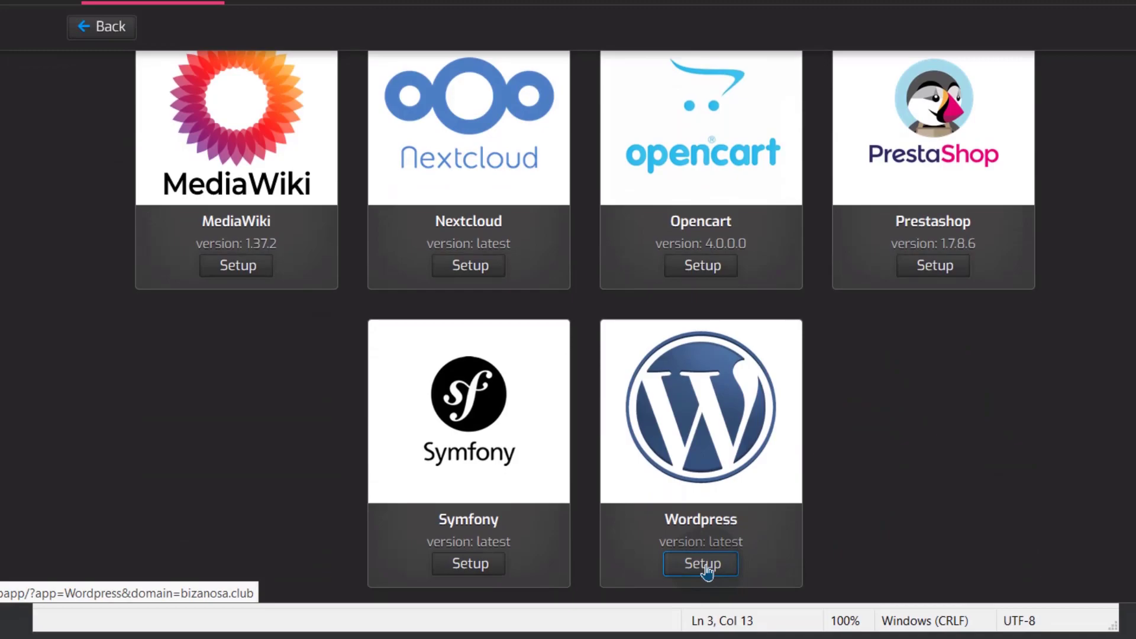
left_click(704, 565)
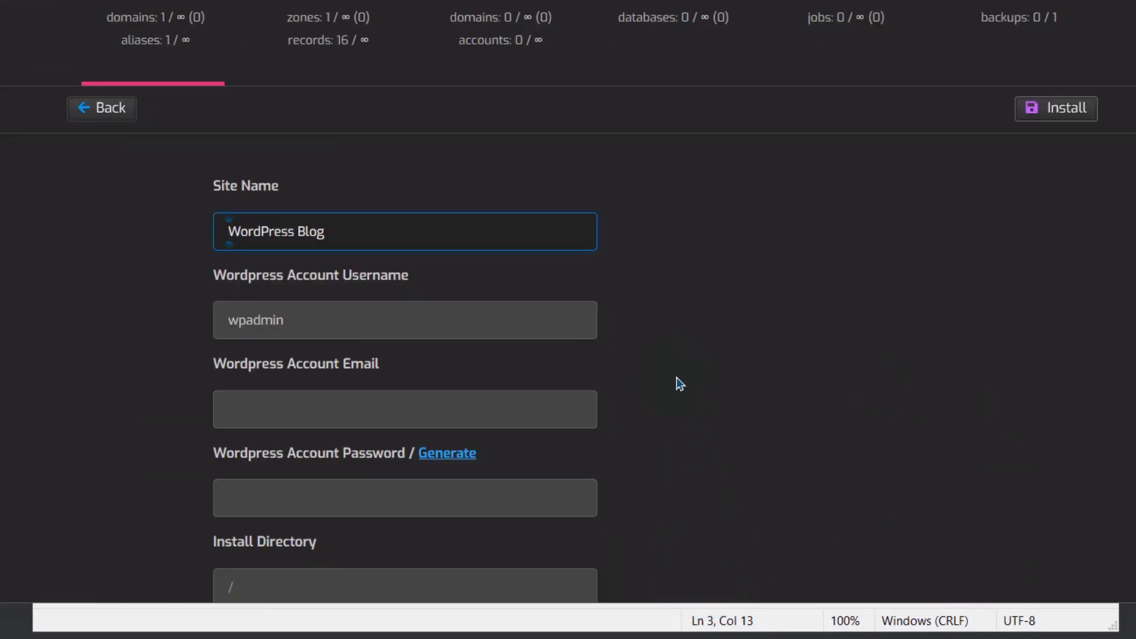
scroll(679, 385, "down", 2)
left_click(338, 117)
key("BackSpace")
key("BackSpace")
key("BackSpace")
key("BackSpace")
type("Sample")
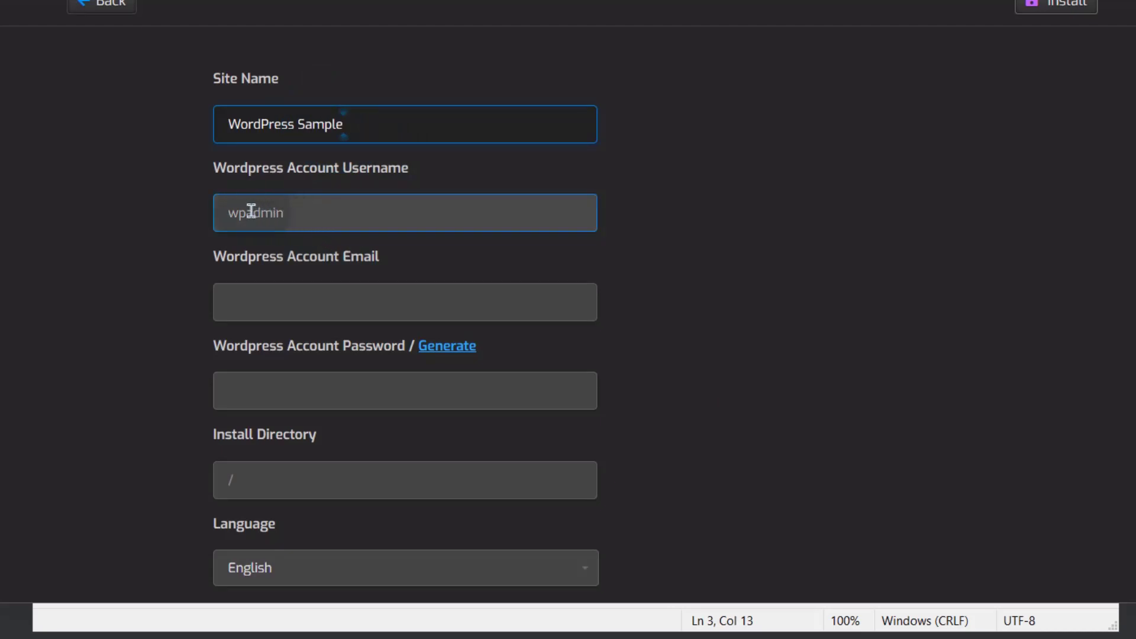
Keep the username wpadmin and fill in the account e-mail
left_click(283, 210)
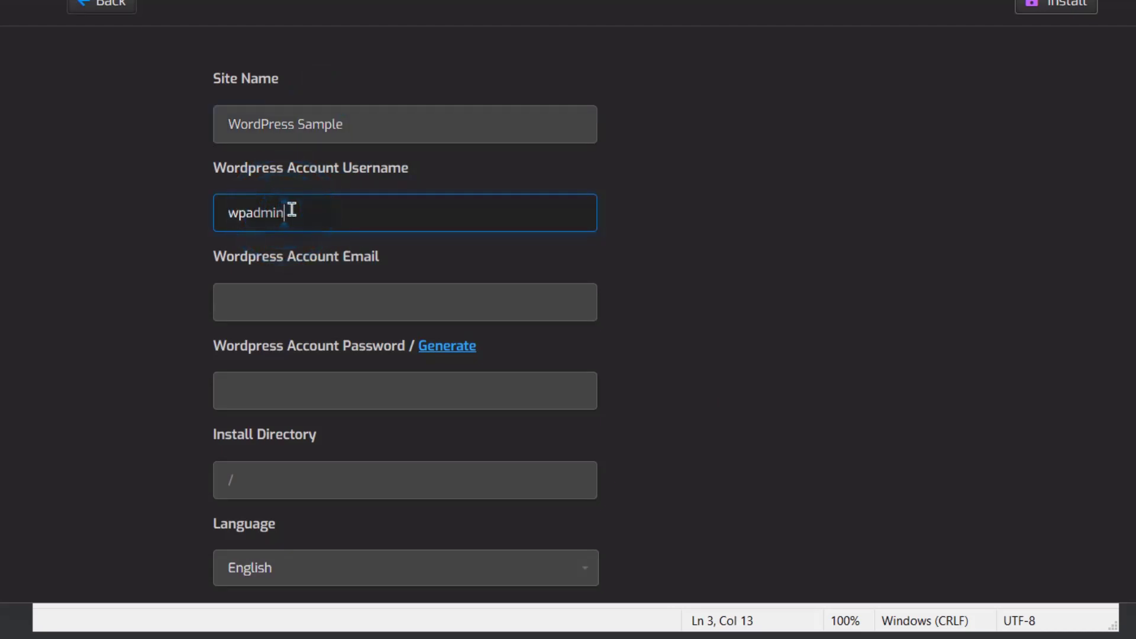
left_click(296, 208)
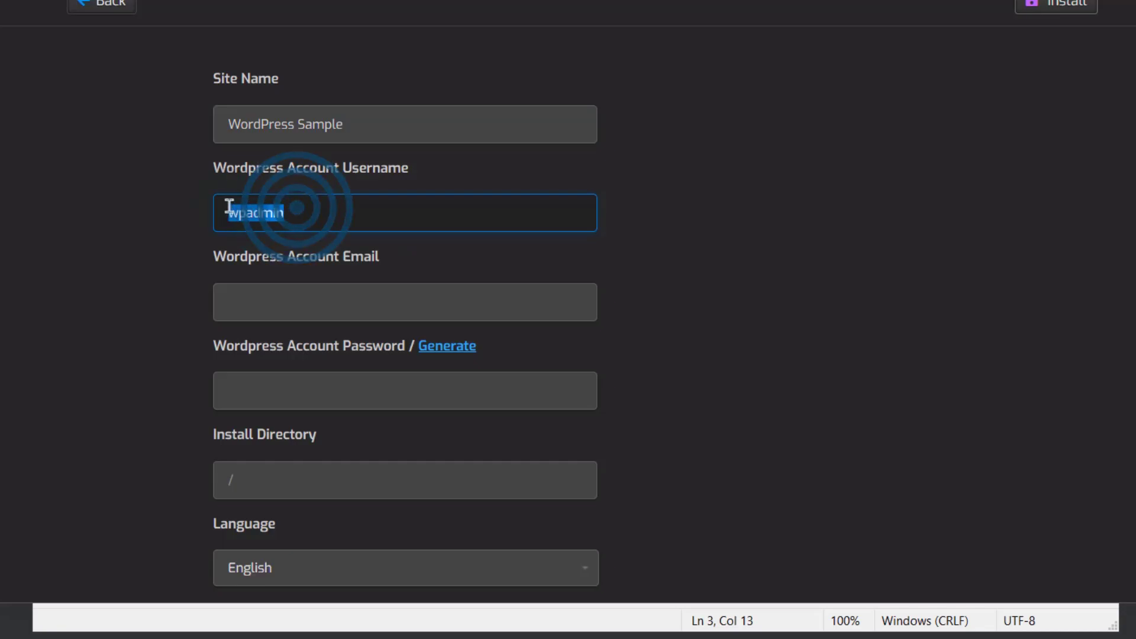
left_click(606, 321)
left_click(317, 294)
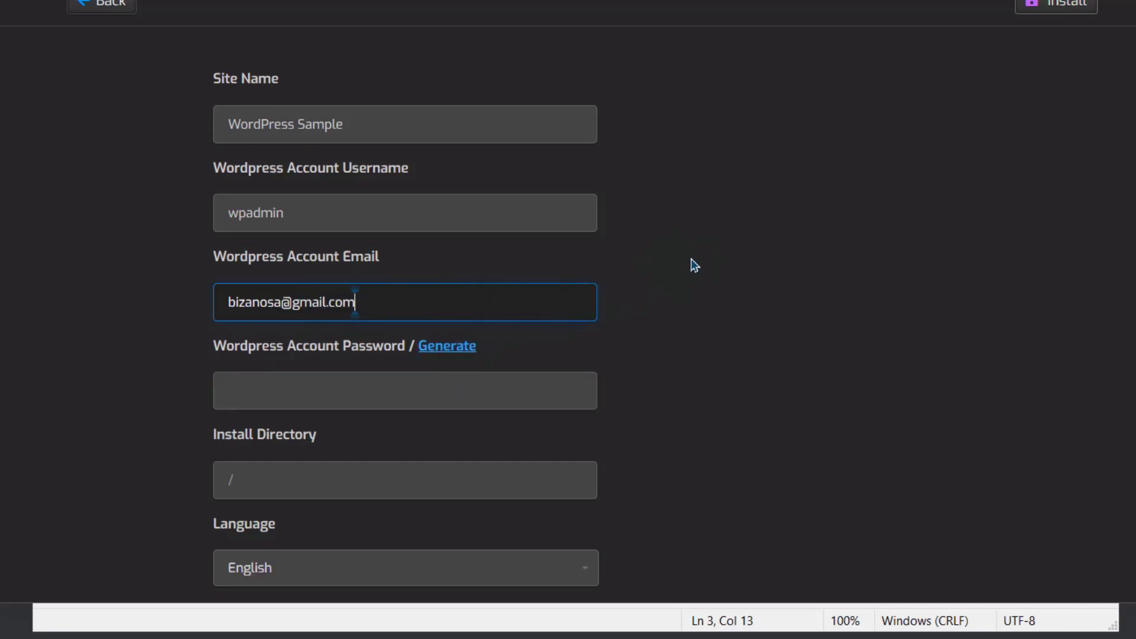
Generate a random WordPress account password and copy it
scroll(691, 258, "down", 2)
left_click(264, 273)
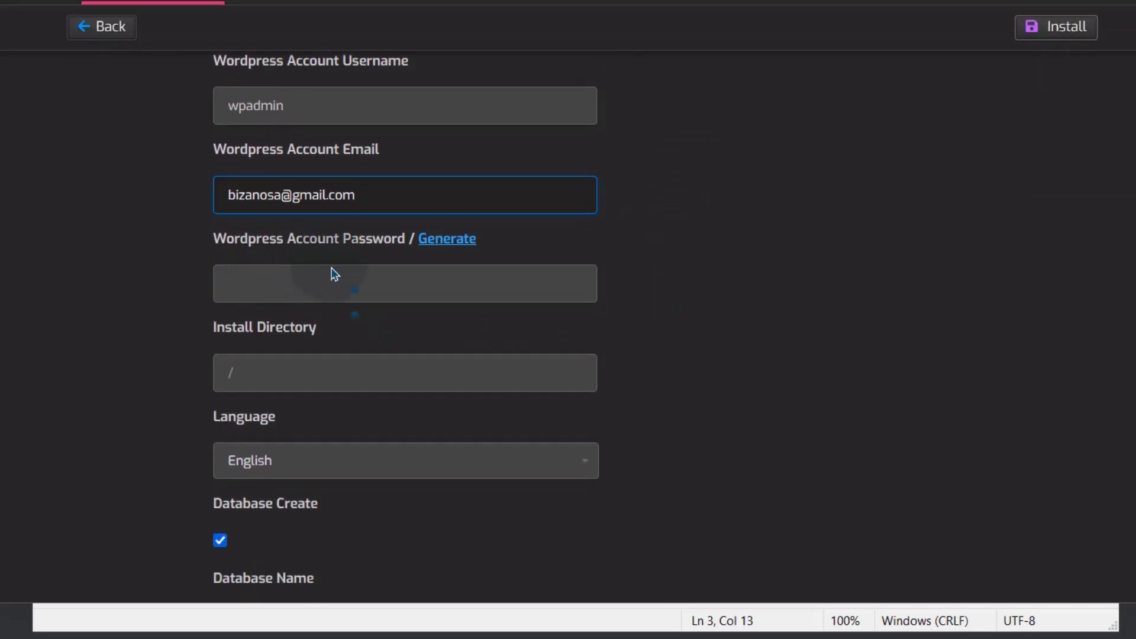
left_click(403, 278)
left_click(448, 241)
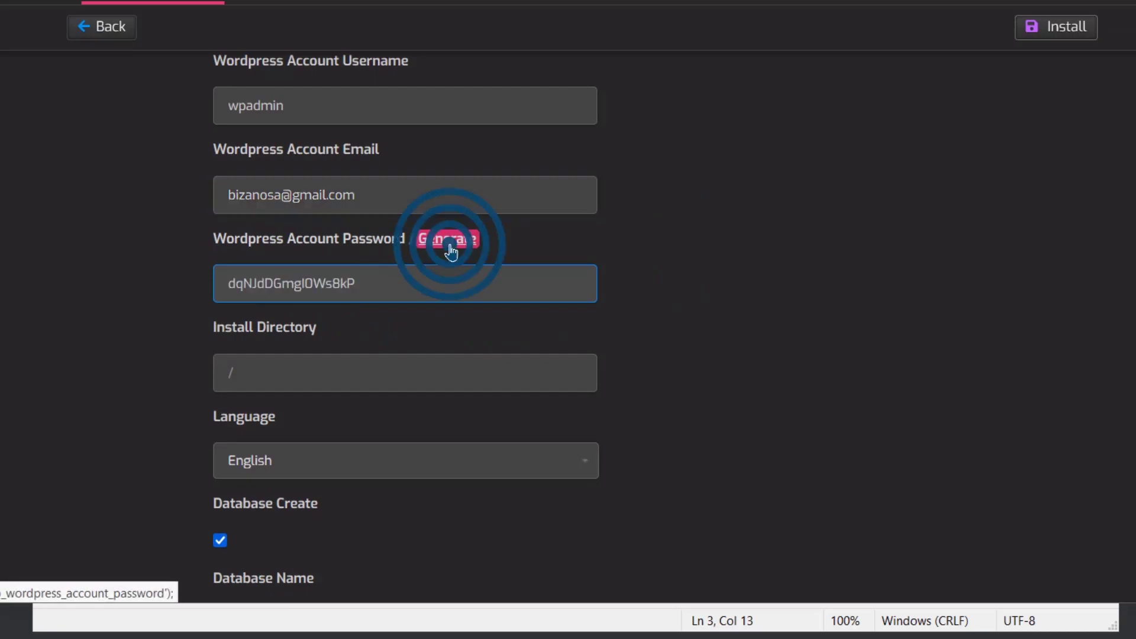
left_click_drag(359, 278, 233, 278)
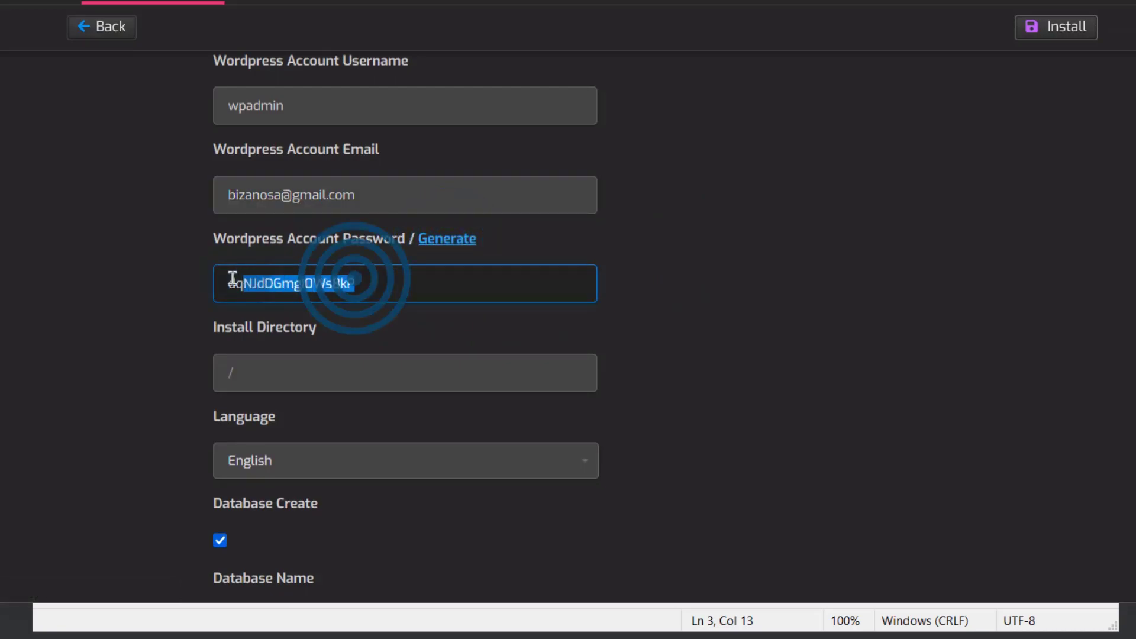
right_click(235, 279)
left_click(320, 398)
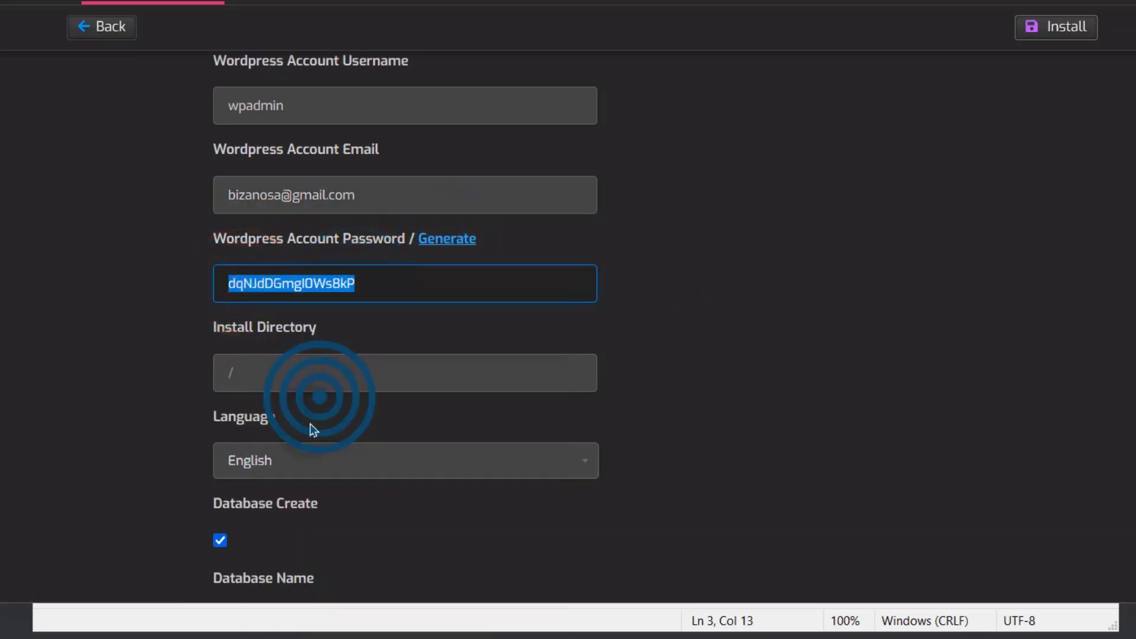
Paste the generated password into Notepad above the Hestia admin credentials, then return to the browser
key("alt+Tab")
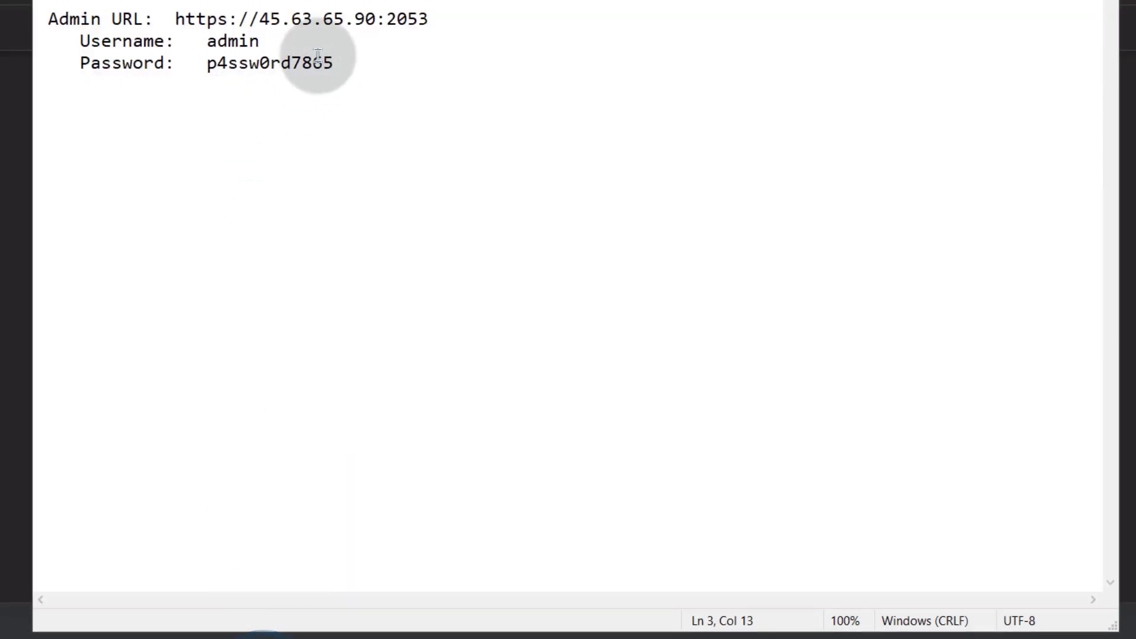
key("Home")
key("Return")
key("Return")
key("Return")
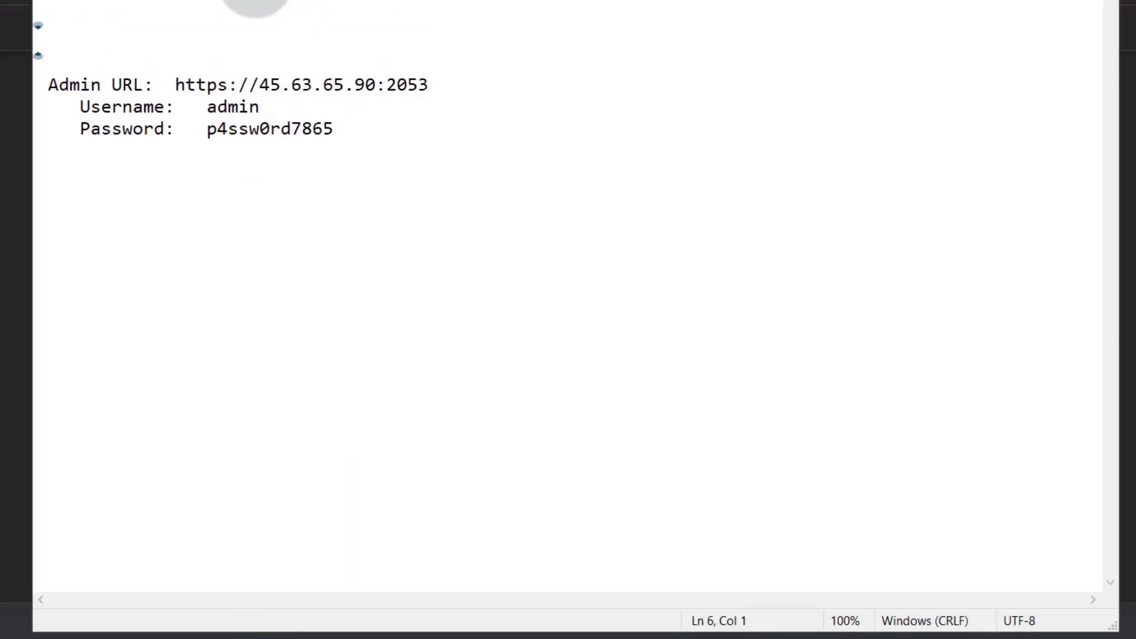
key("ctrl+v")
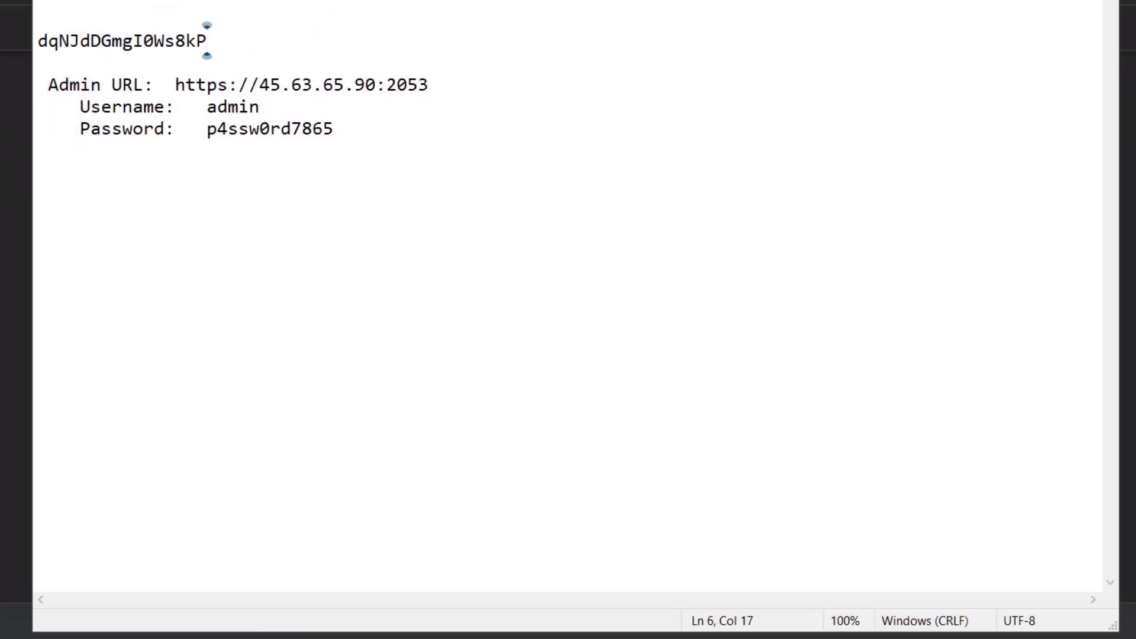
key("alt+Tab")
scroll(565, 292, "down", 1)
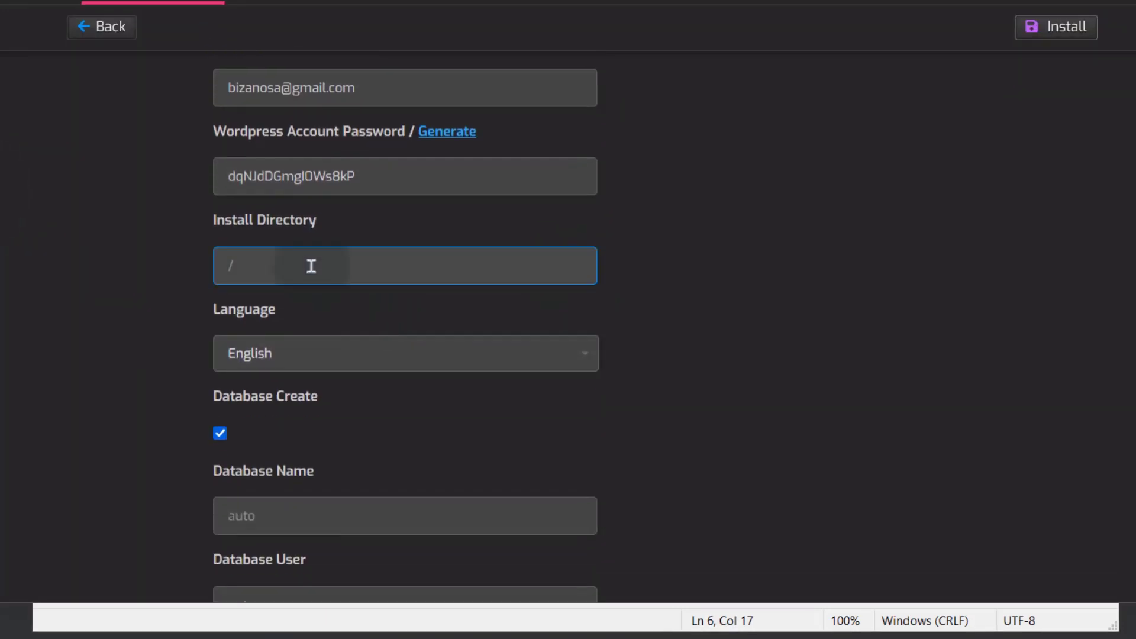
left_click(252, 263)
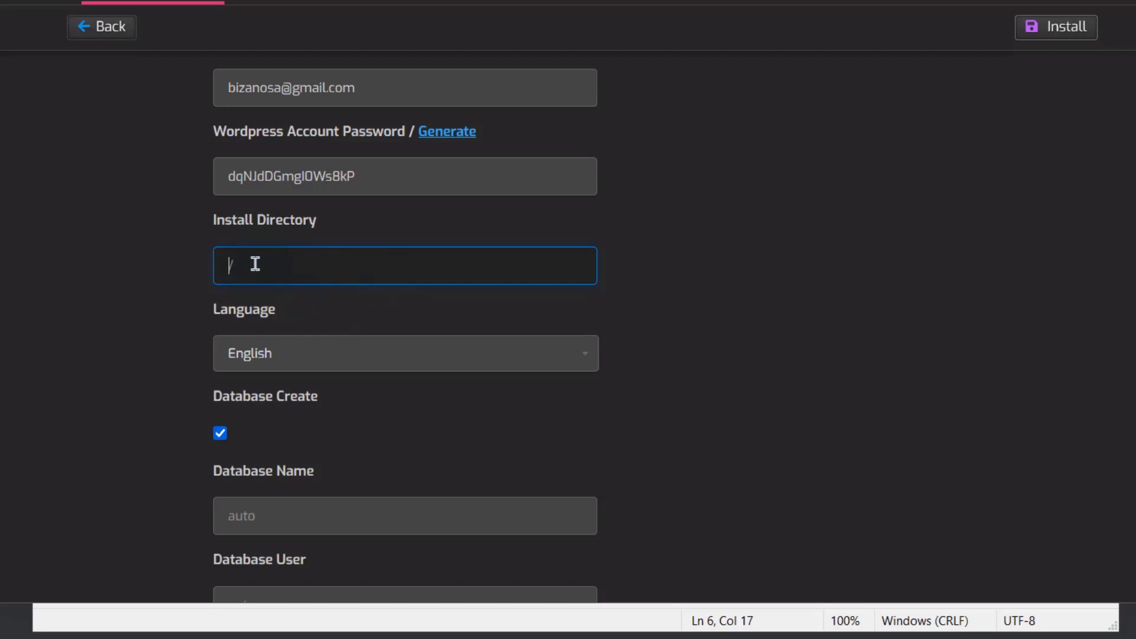
left_click(90, 336)
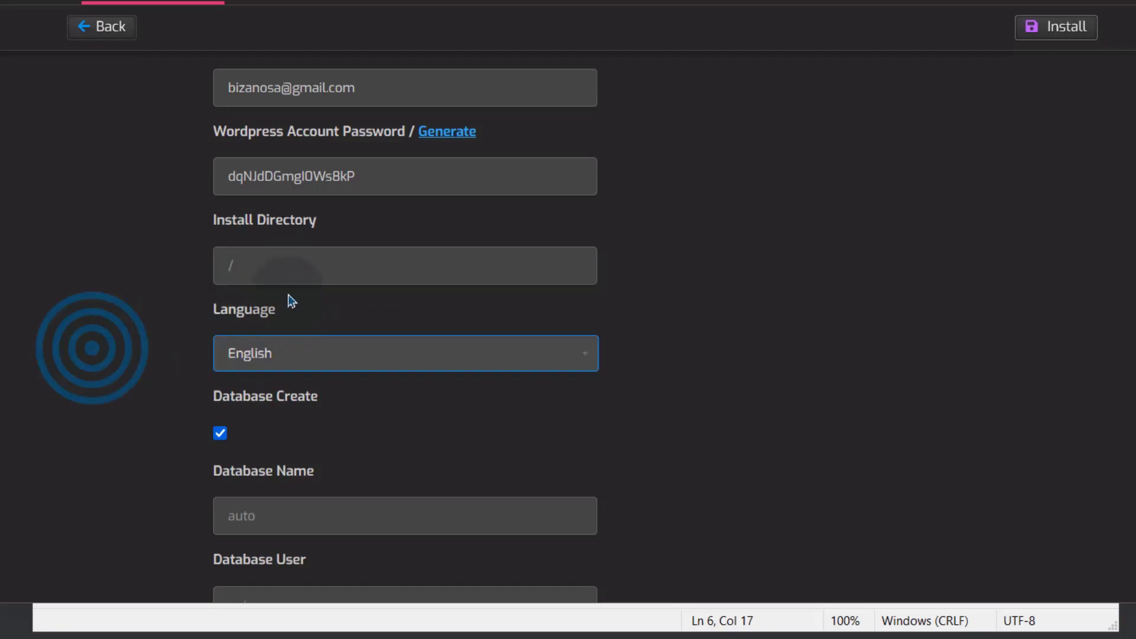
left_click(294, 367)
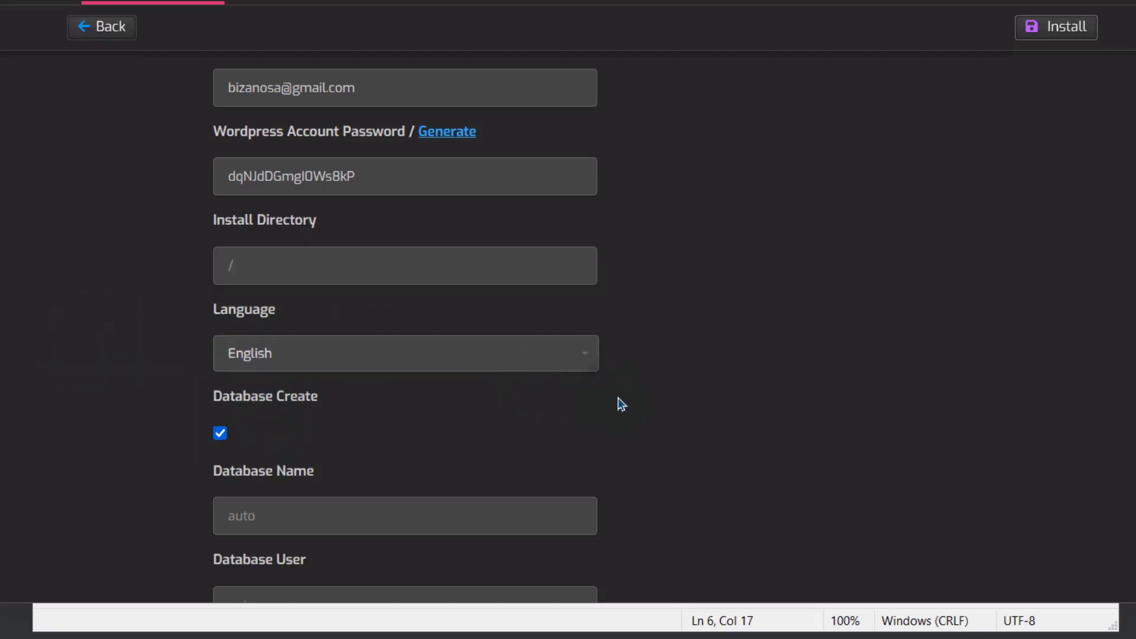
scroll(615, 398, "down", 1)
scroll(558, 395, "down", 1)
scroll(559, 395, "down", 1)
left_click(282, 357)
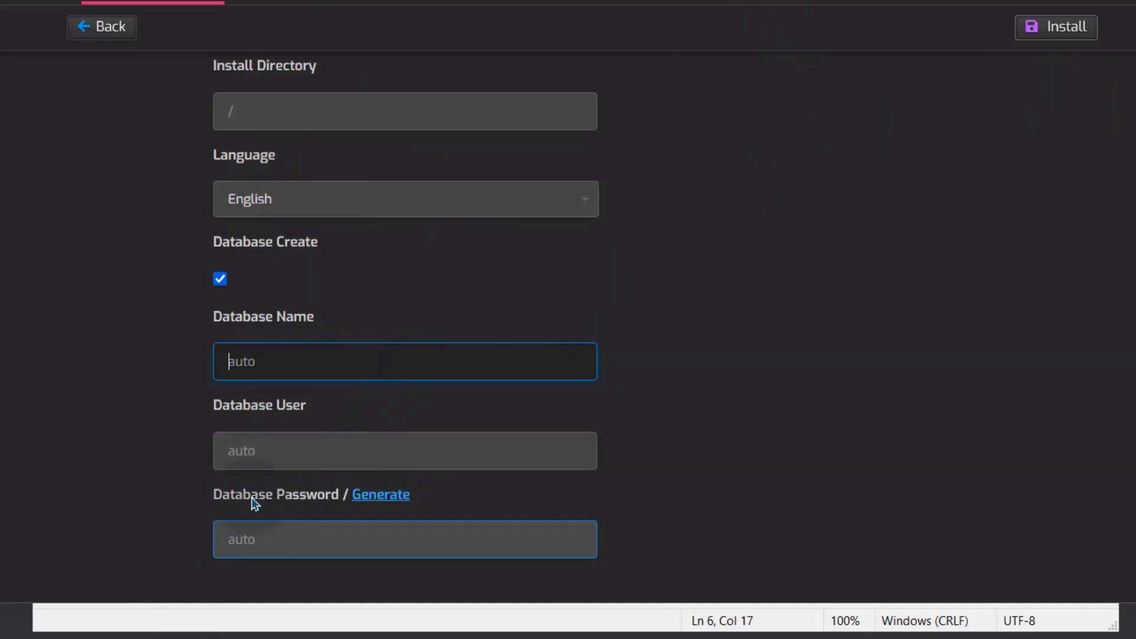
Install WordPress on bizanosa.club and reload the site
left_click(1056, 28)
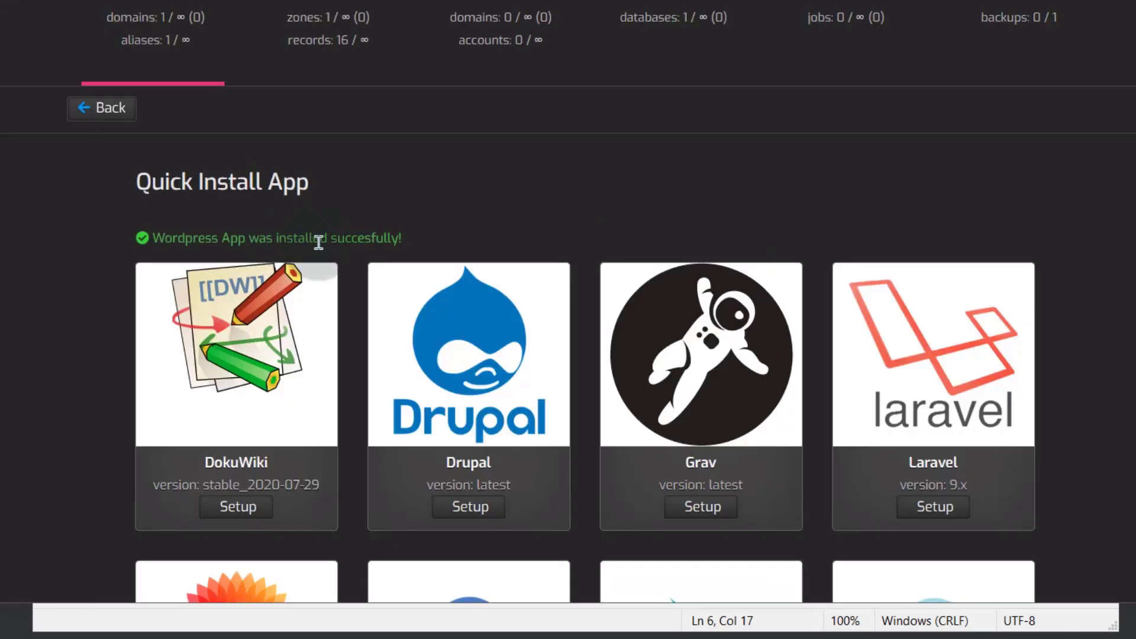
scroll(340, 237, "down", 9)
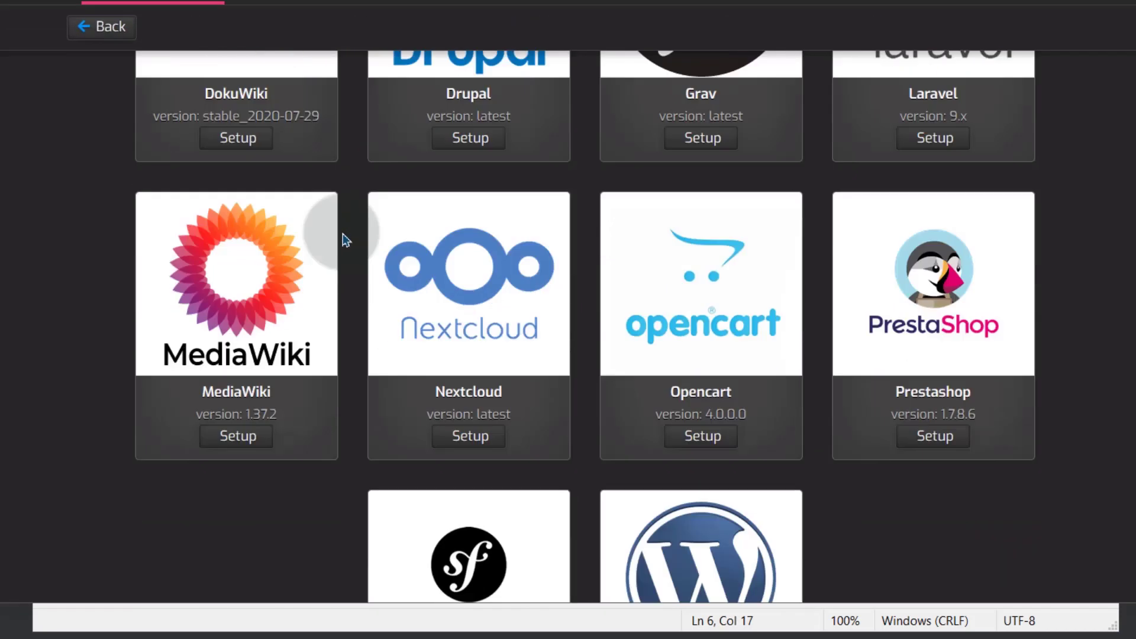
scroll(331, 255, "up", 8)
scroll(296, 279, "up", 2)
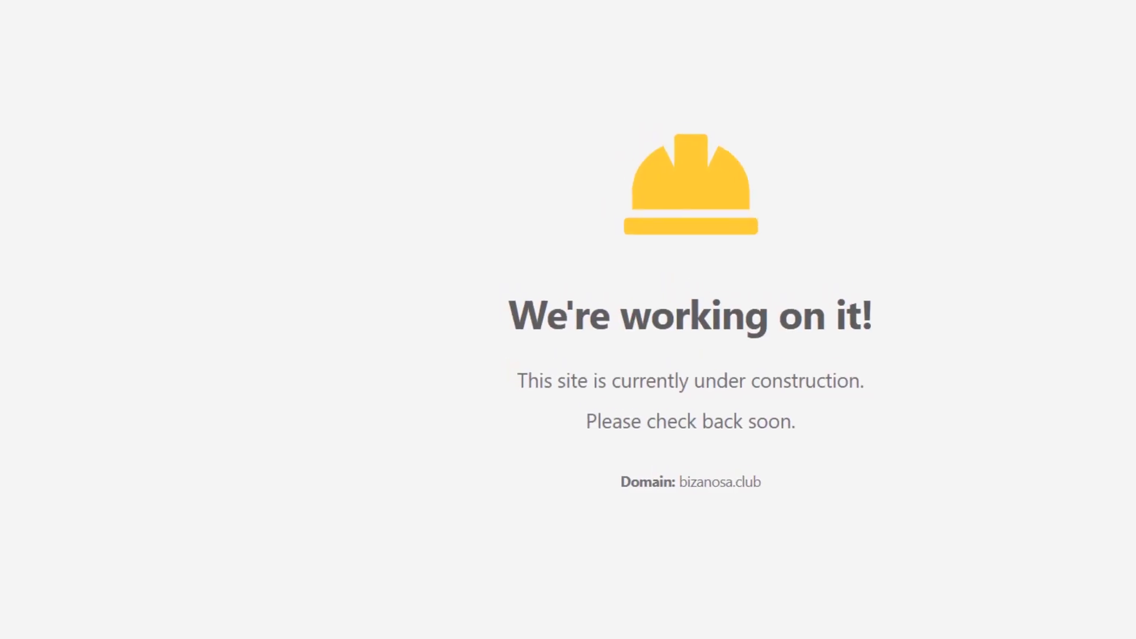
left_click(67, 21)
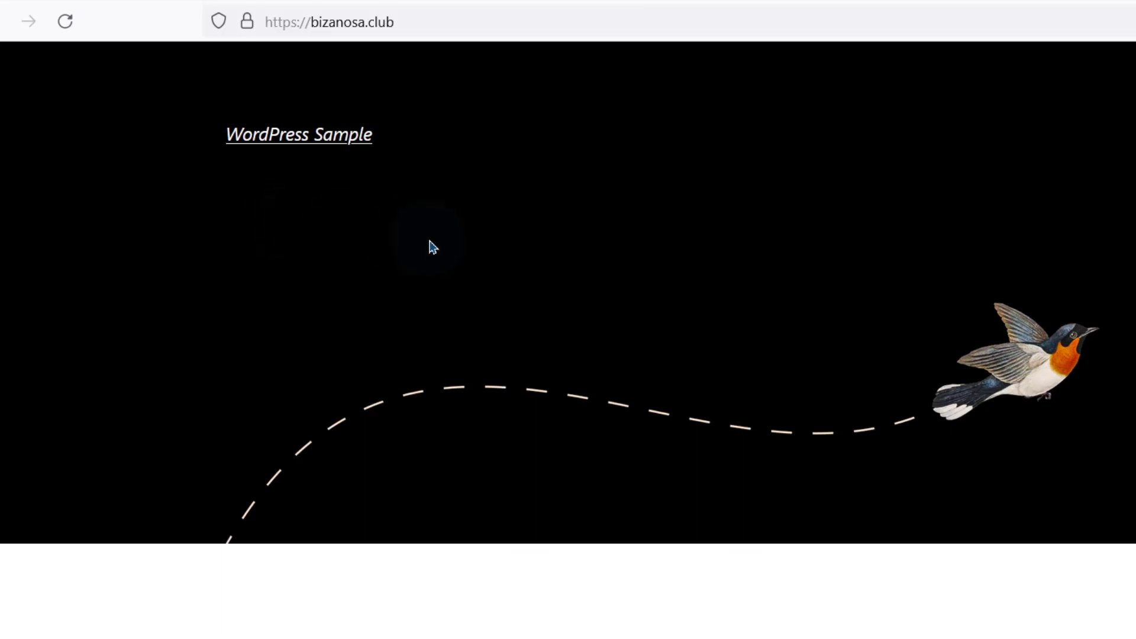
Append /wp-admin to the bizanosa.club address to reach the WordPress login
scroll(471, 261, "down", 5)
scroll(474, 264, "up", 5)
left_click(406, 19)
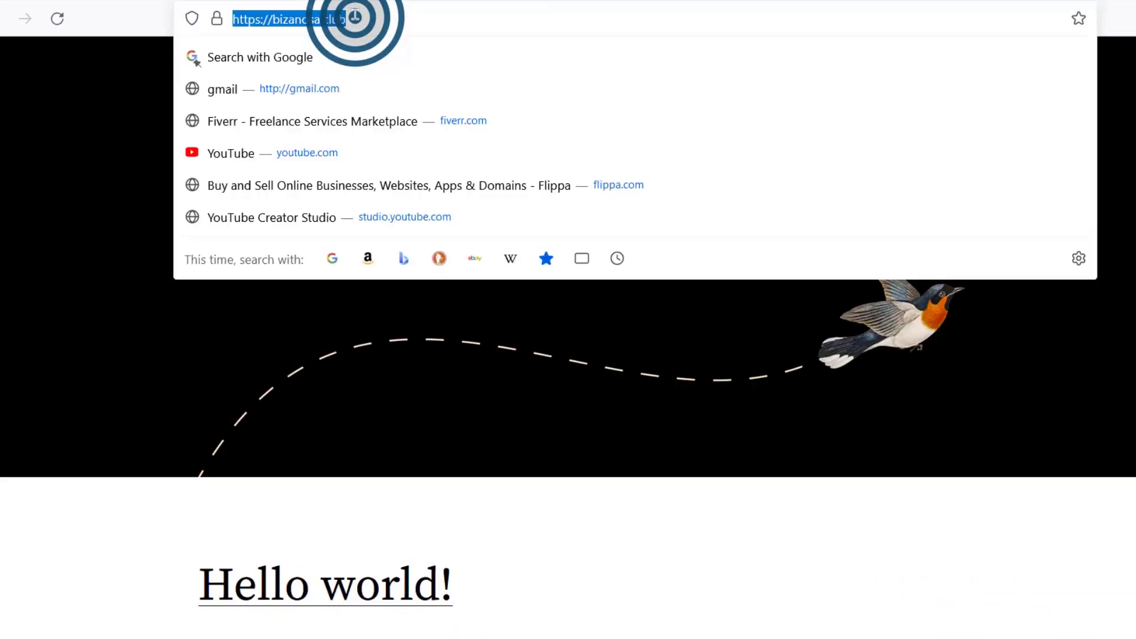
left_click(355, 17)
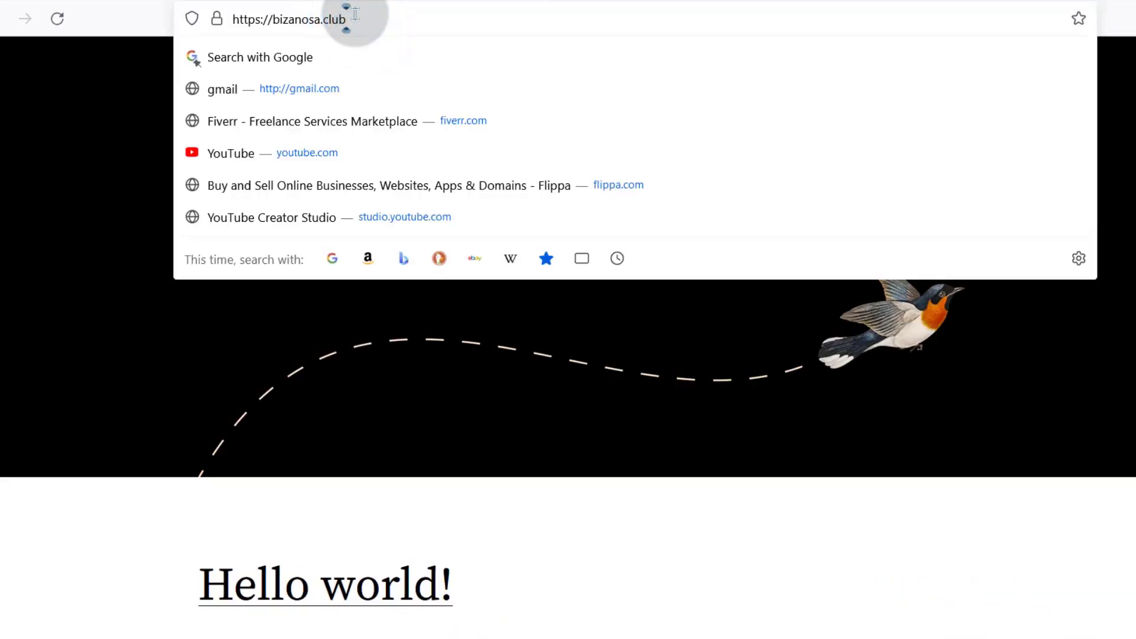
type("/wp")
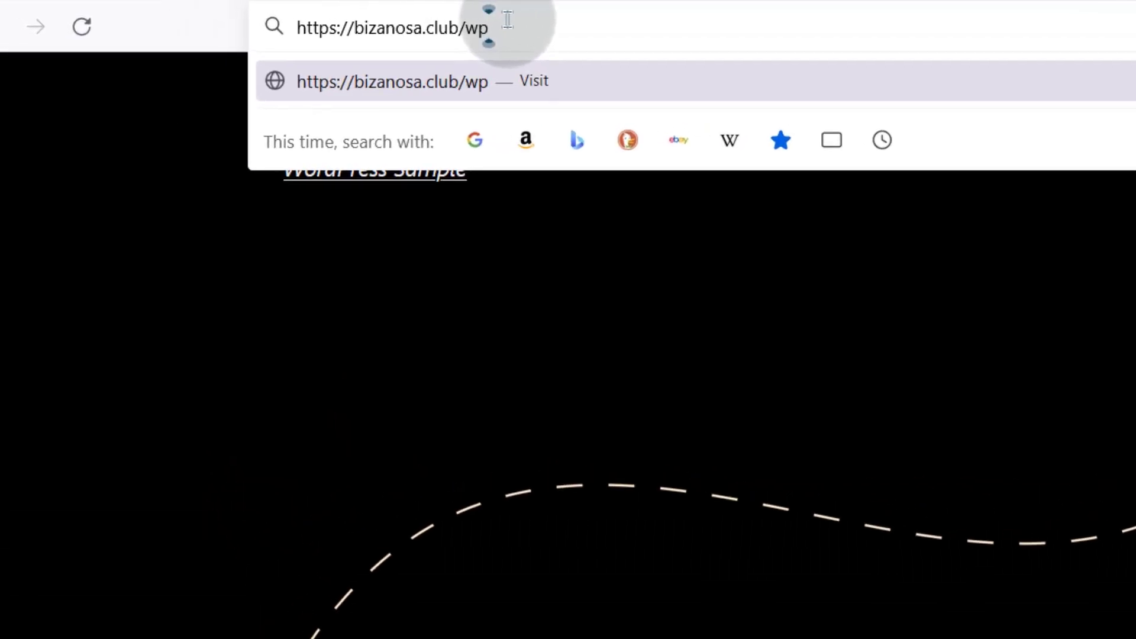
type("-admin")
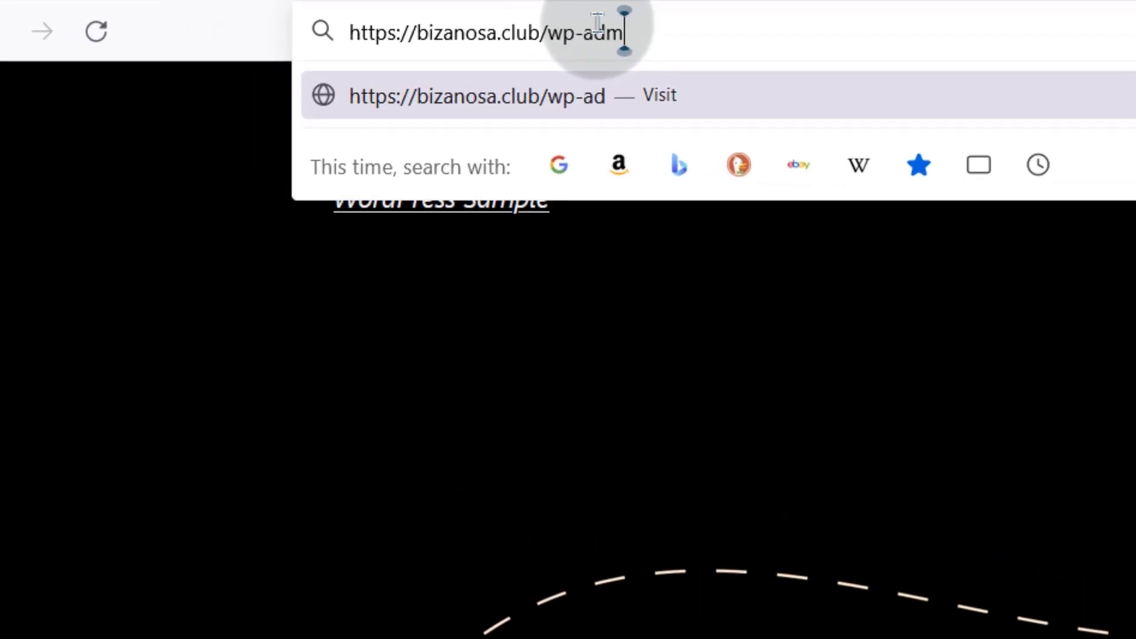
key("Return")
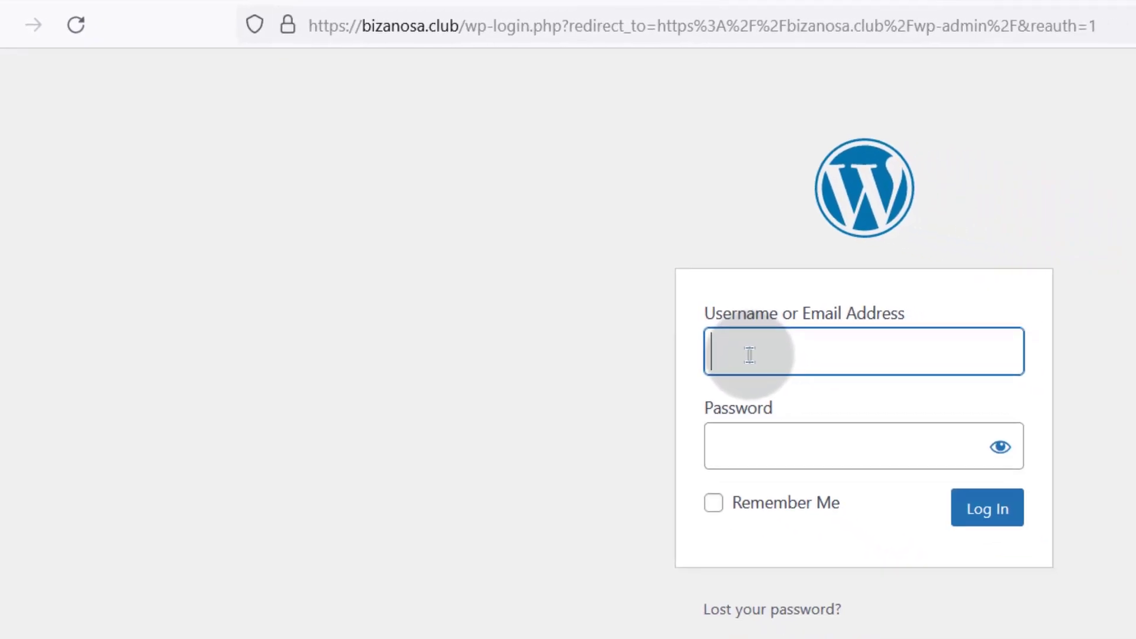
Log in as wpadmin with the saved password and Remember Me, then add a new post
right_click(750, 449)
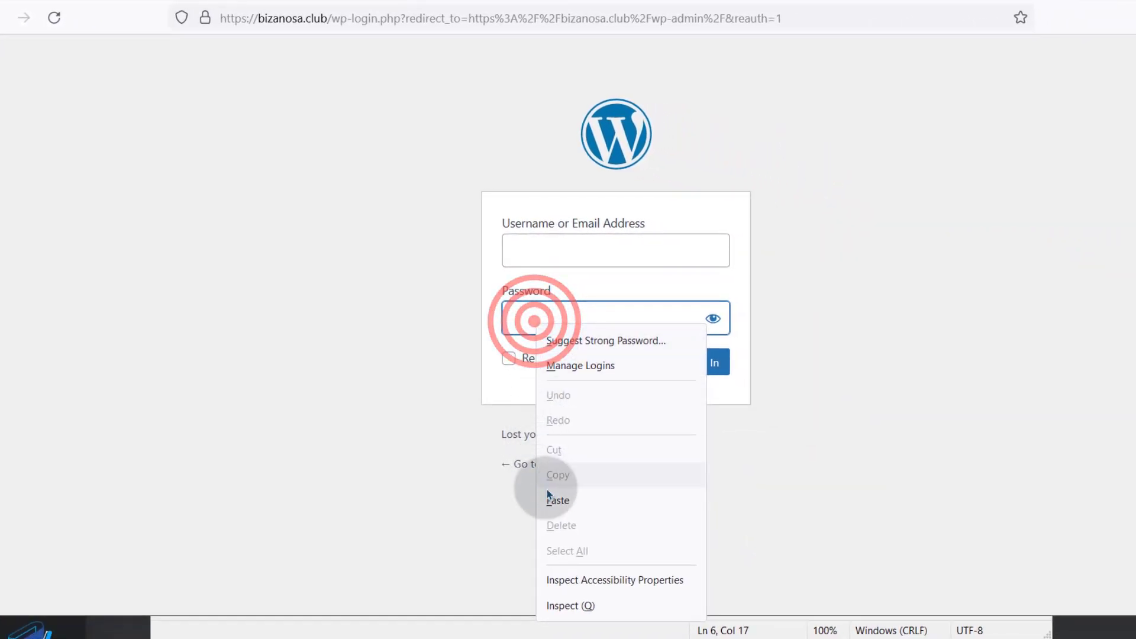
left_click(550, 499)
left_click(713, 318)
left_click(576, 249)
type("wpadmin")
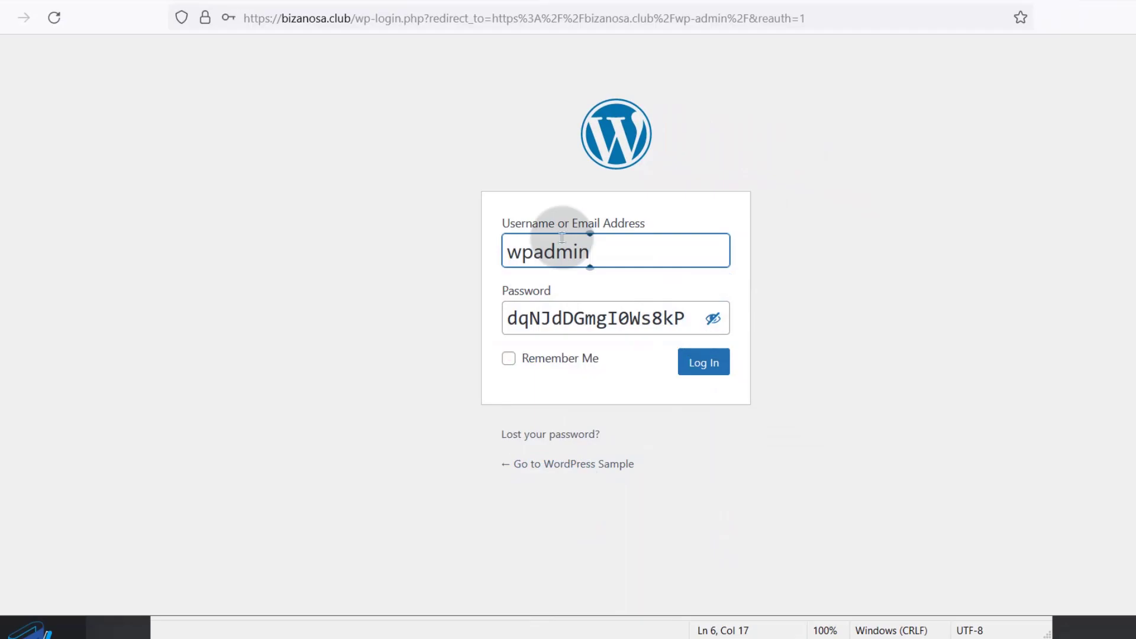
left_click(573, 357)
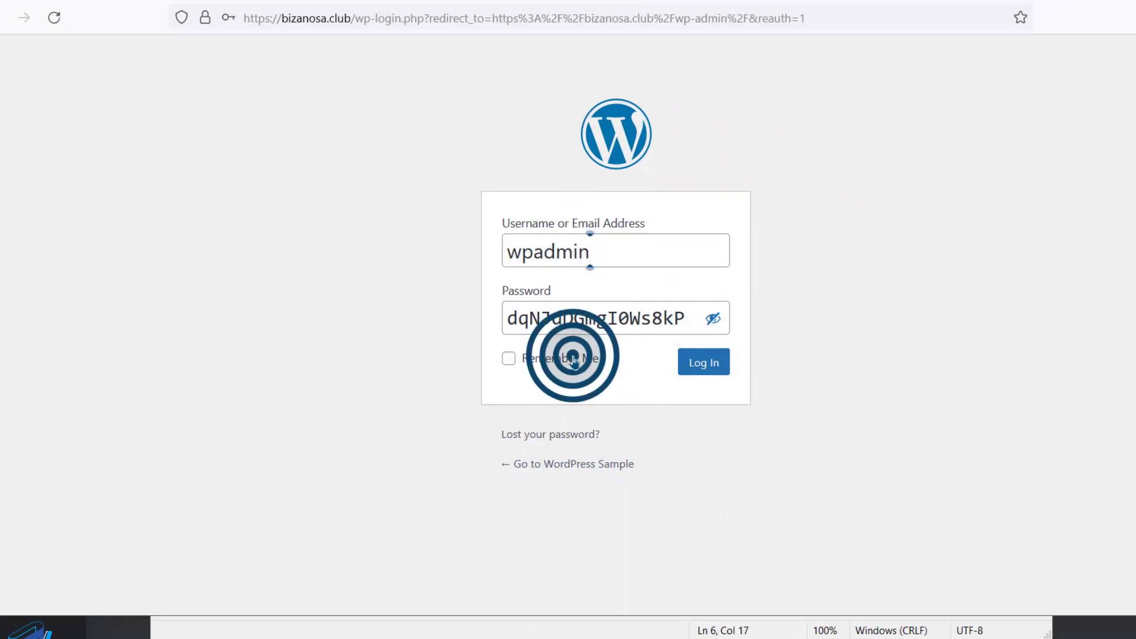
left_click(709, 356)
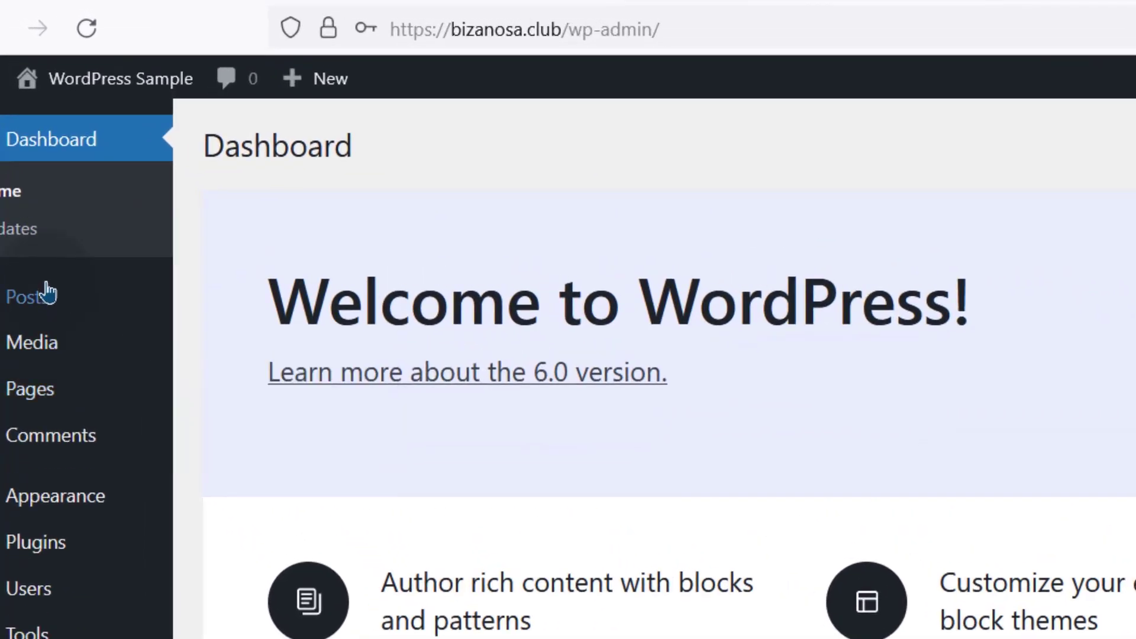
mouse_move(21, 167)
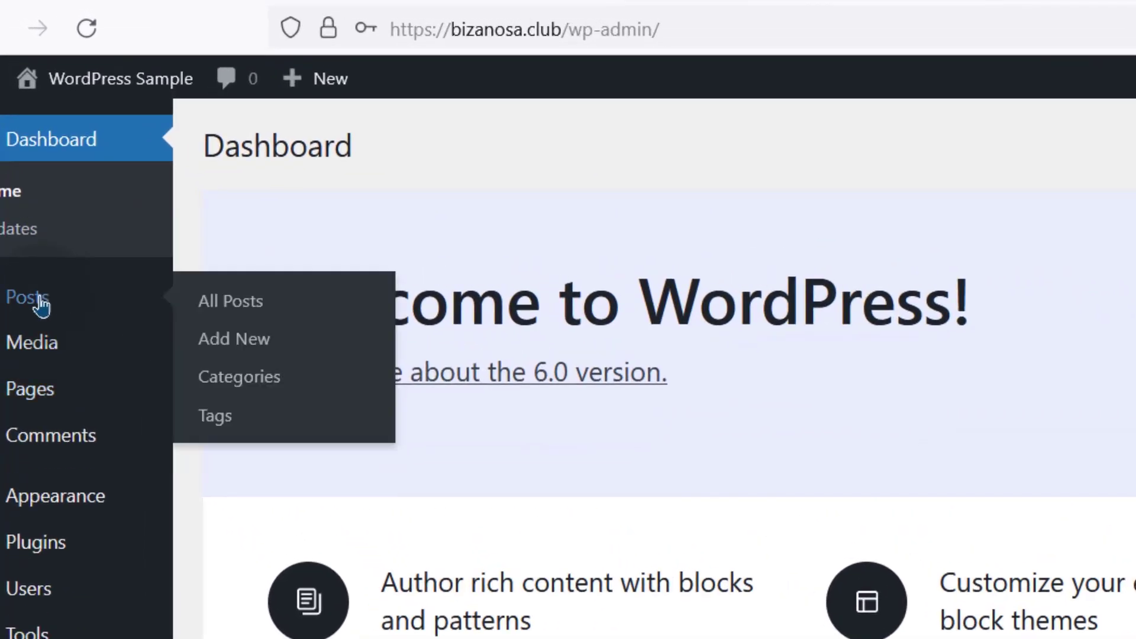
left_click(254, 349)
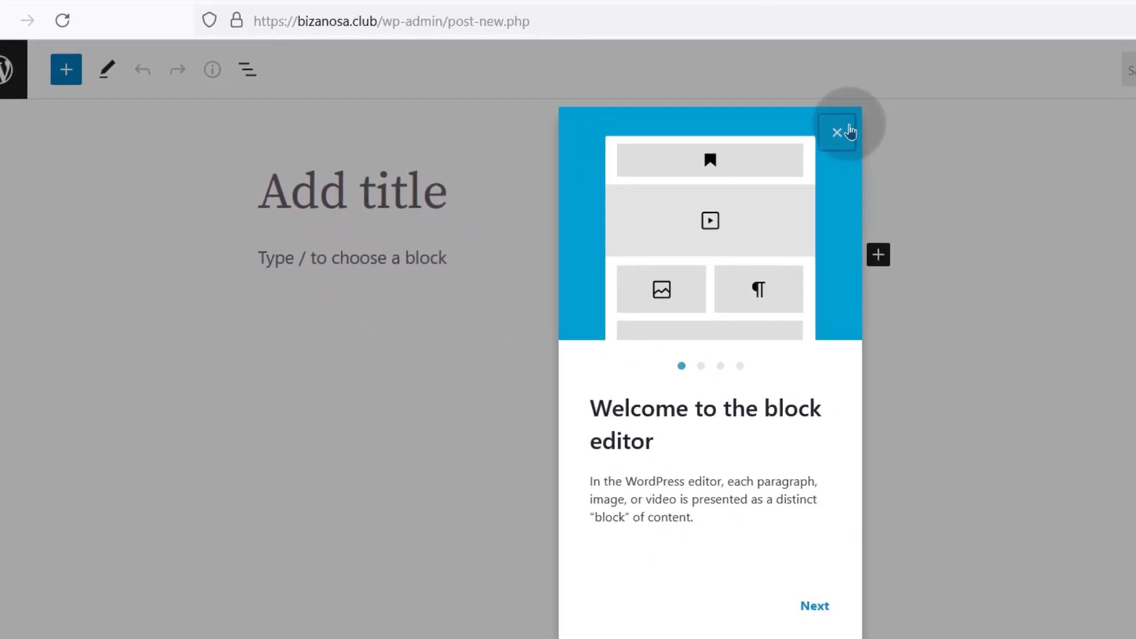
Title the post 'Hestia CP is the best'
left_click(842, 128)
left_click(462, 183)
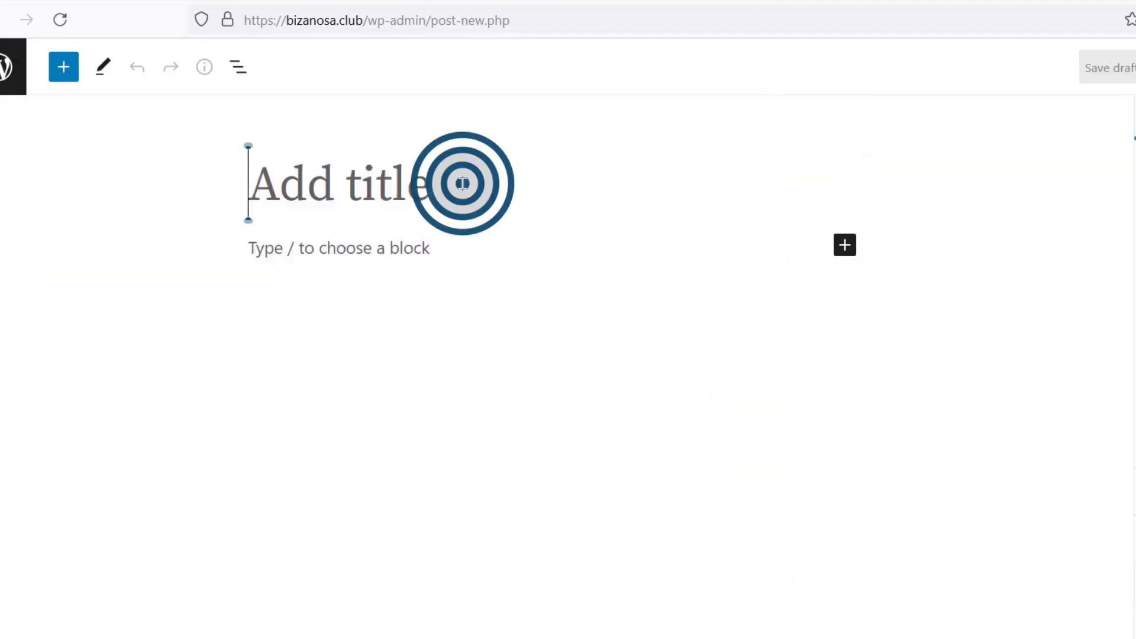
type("hestia")
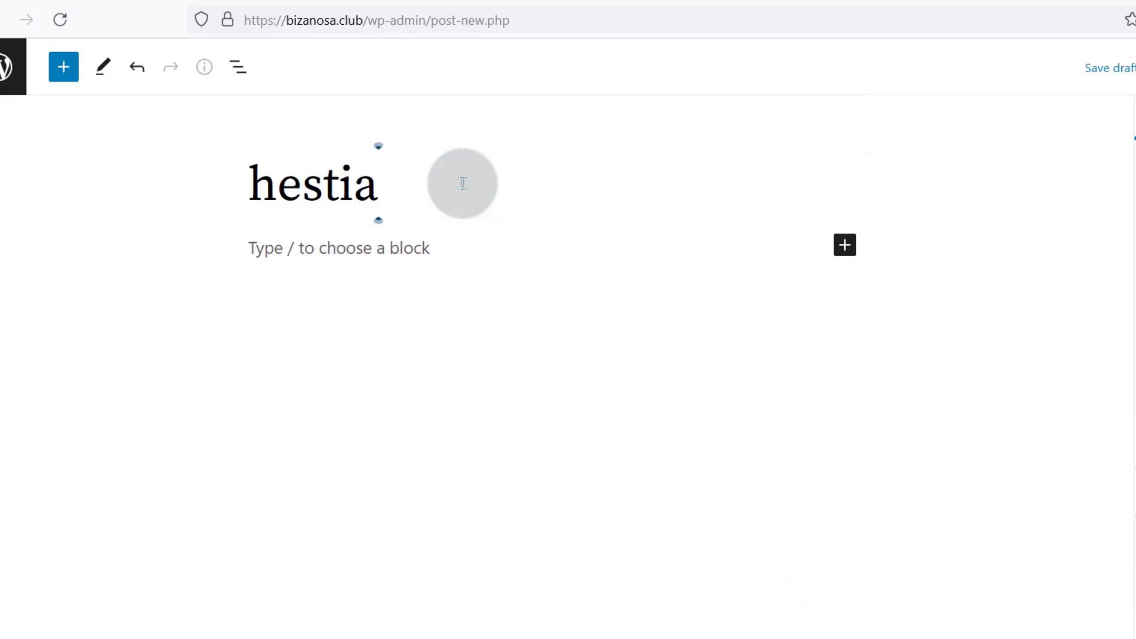
type(" CP is")
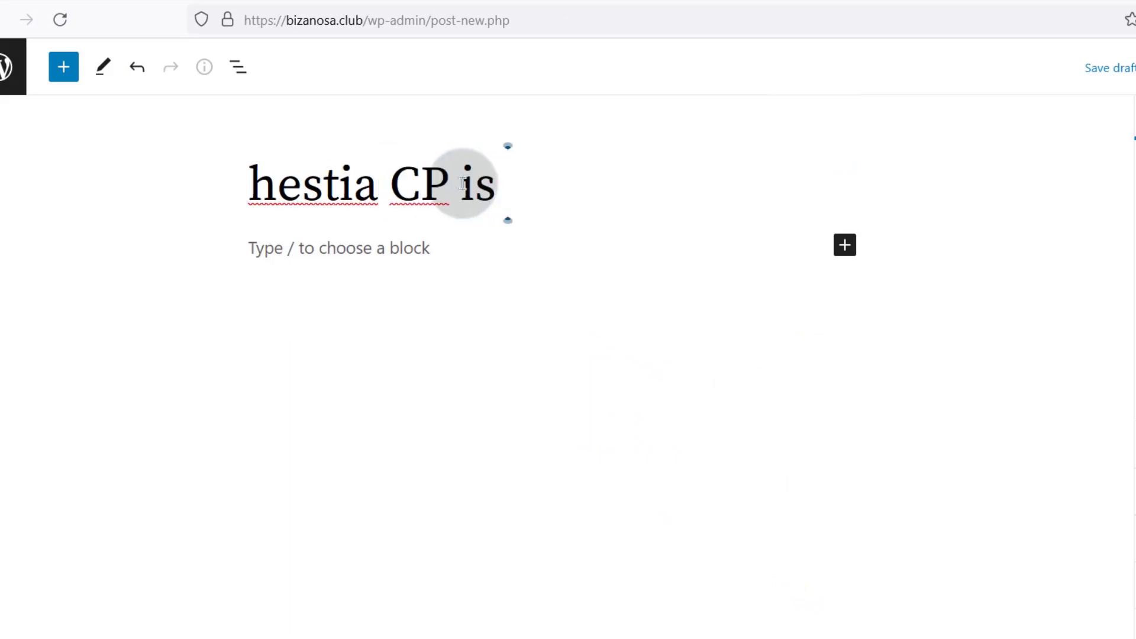
type(" the best")
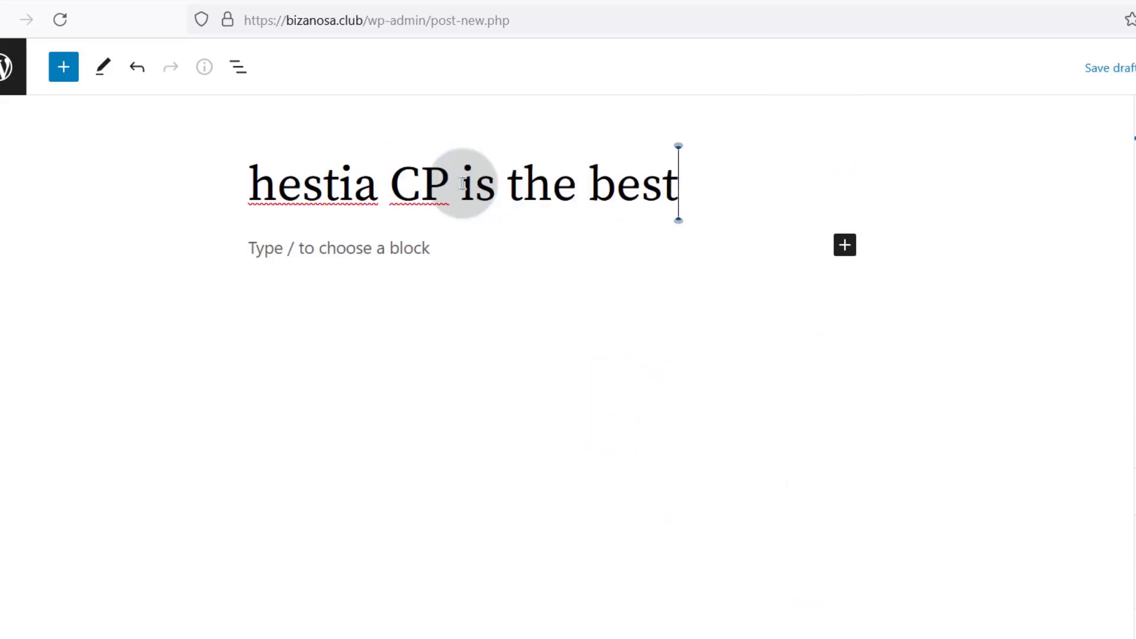
left_click(277, 184)
key("BackSpace")
type("H")
triple_click(277, 183)
key("ctrl+c")
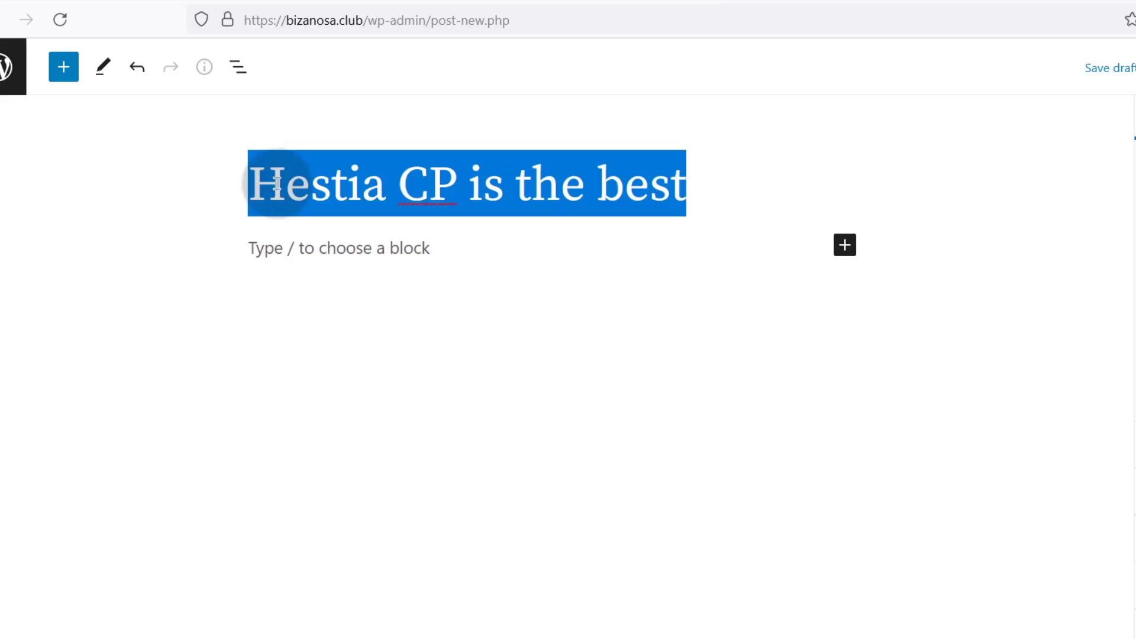
Add two body paragraphs repeating the title sentence
left_click(348, 252)
key("ctrl+v")
key("ctrl+v")
key("ctrl+v")
key("ctrl+v")
key("ctrl+v")
key("ctrl+v")
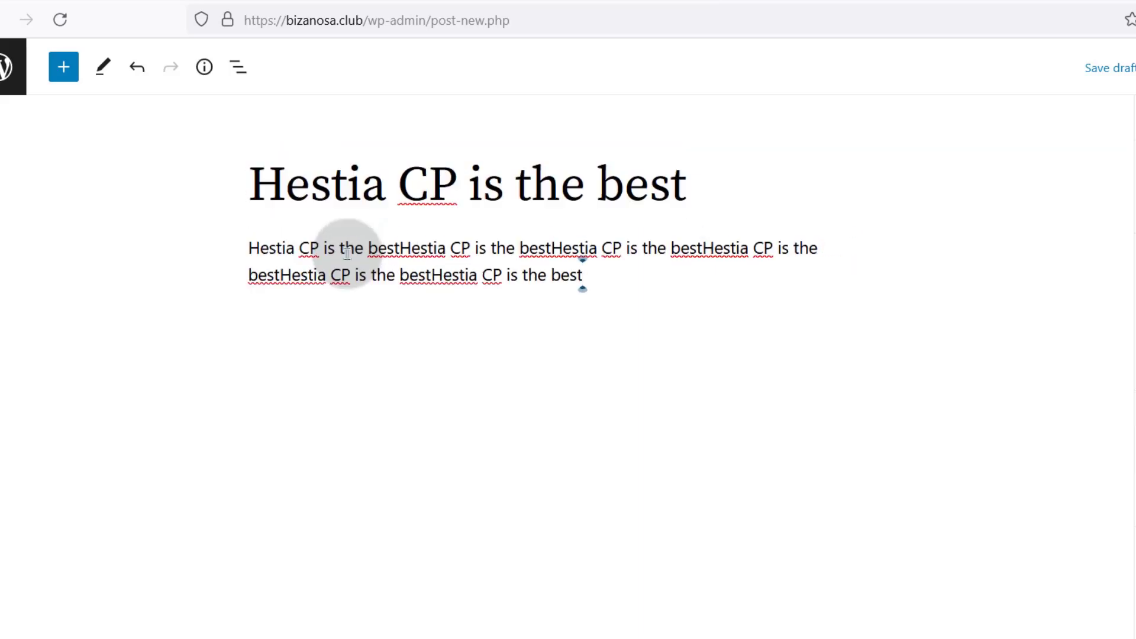
key("Return")
key("ctrl+v")
key("ctrl+v")
key("ctrl+v")
key("ctrl+v")
key("ctrl+v")
key("ctrl+v")
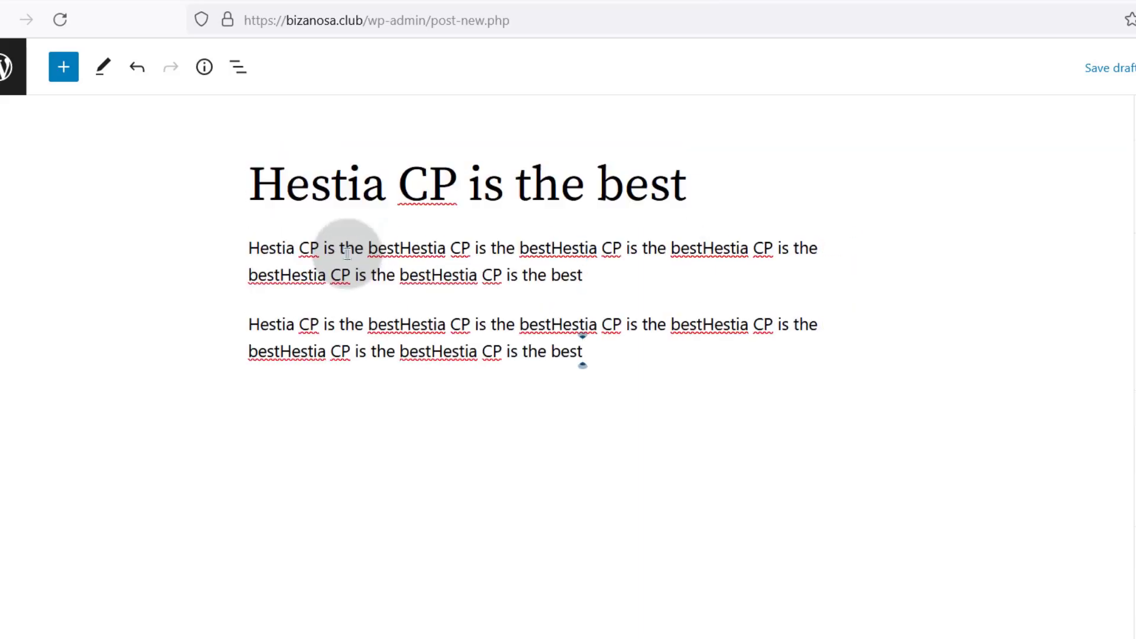
key("Return")
left_click(263, 402)
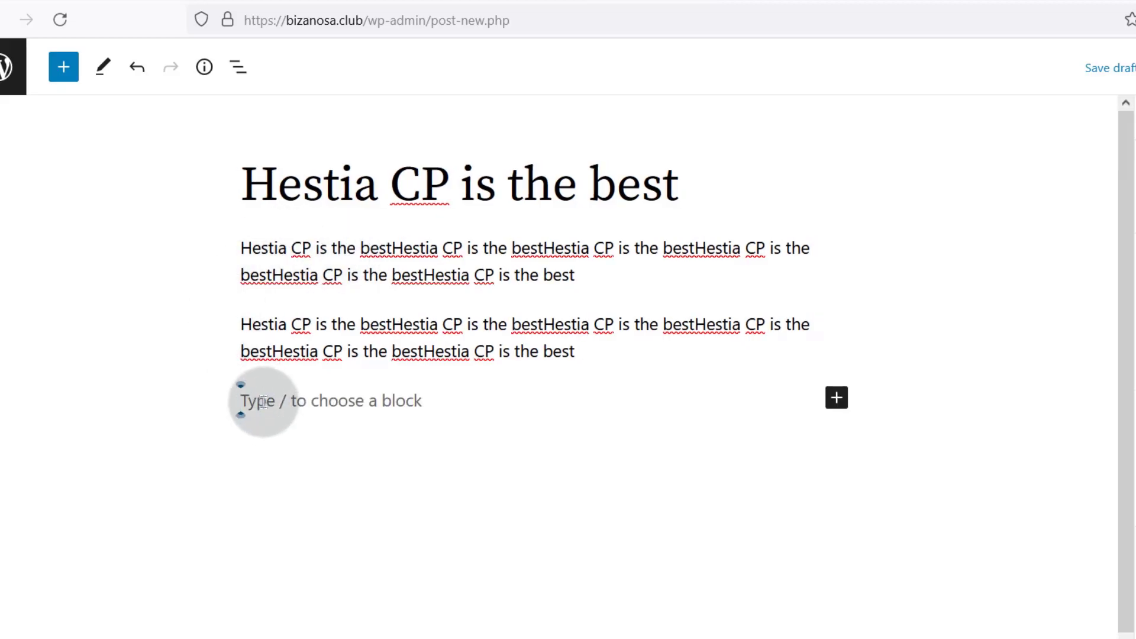
Add a second 'Hestia CP is the best' heading, another paragraph, and a Buttons block
type("##")
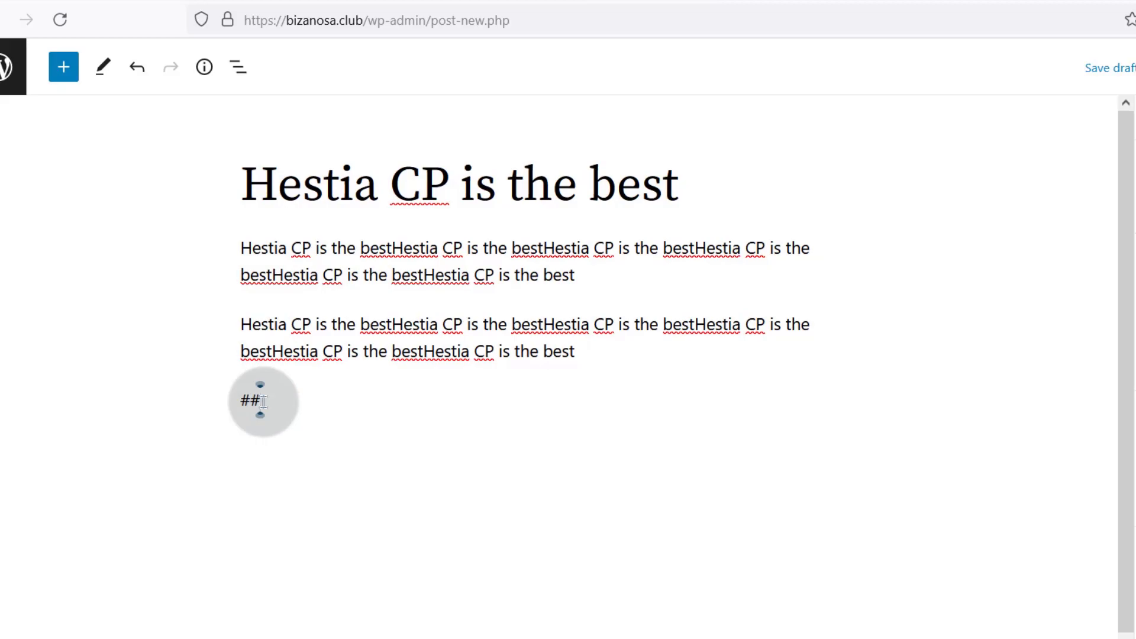
key("ctrl+v")
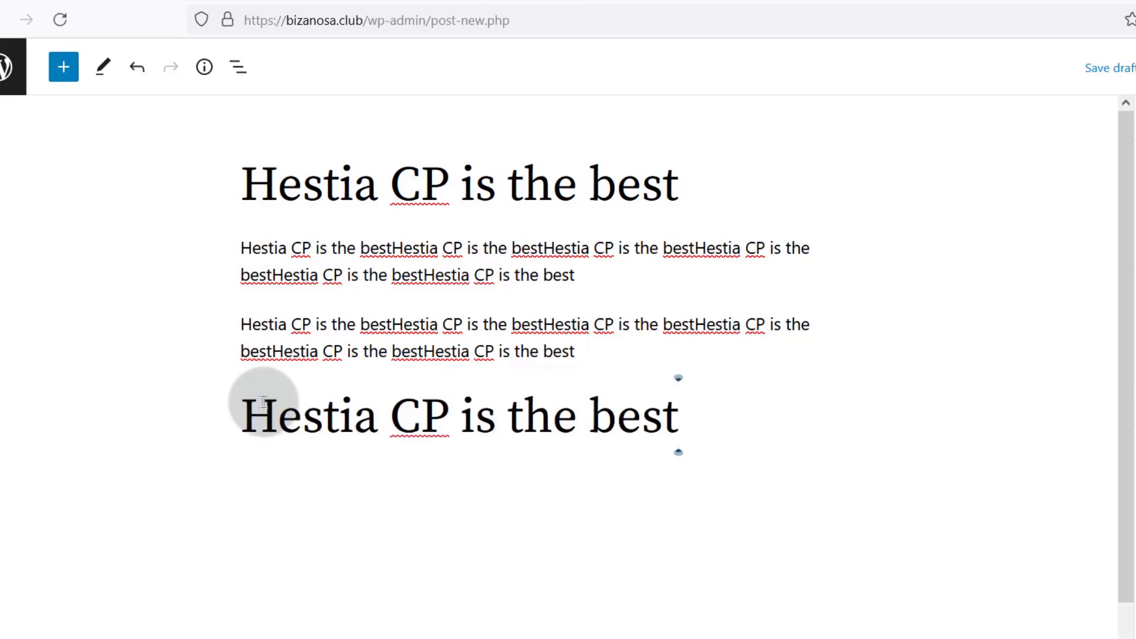
key("Return")
key("ctrl+v")
key("ctrl+v")
key("ctrl+v")
key("ctrl+v")
key("ctrl+v")
key("ctrl+v")
key("ctrl+v")
key("ctrl+v")
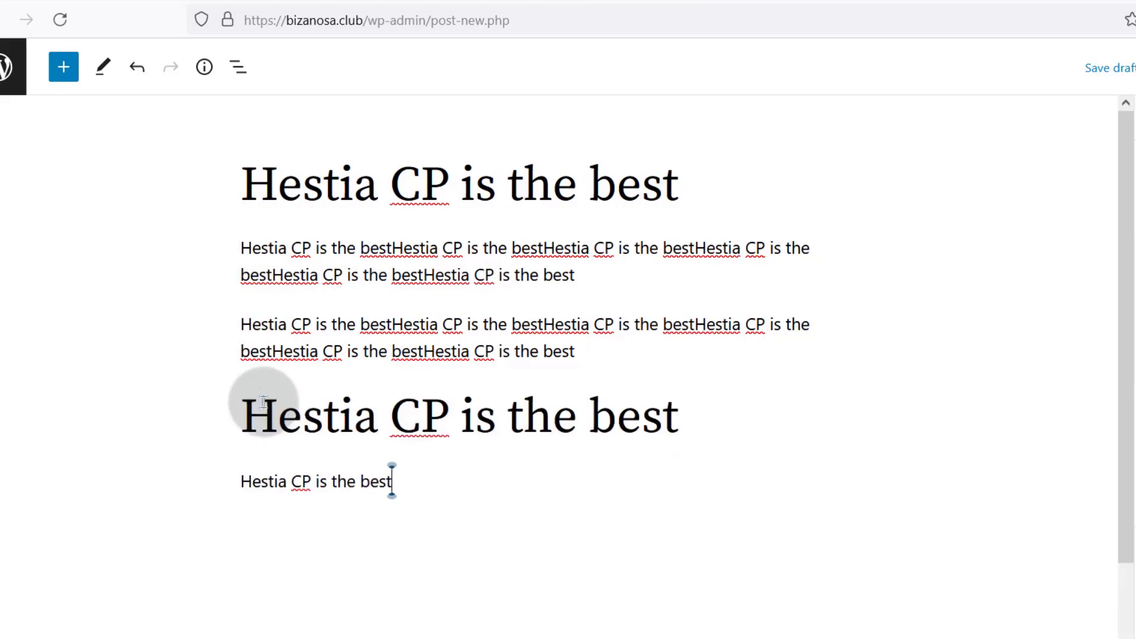
key("Return")
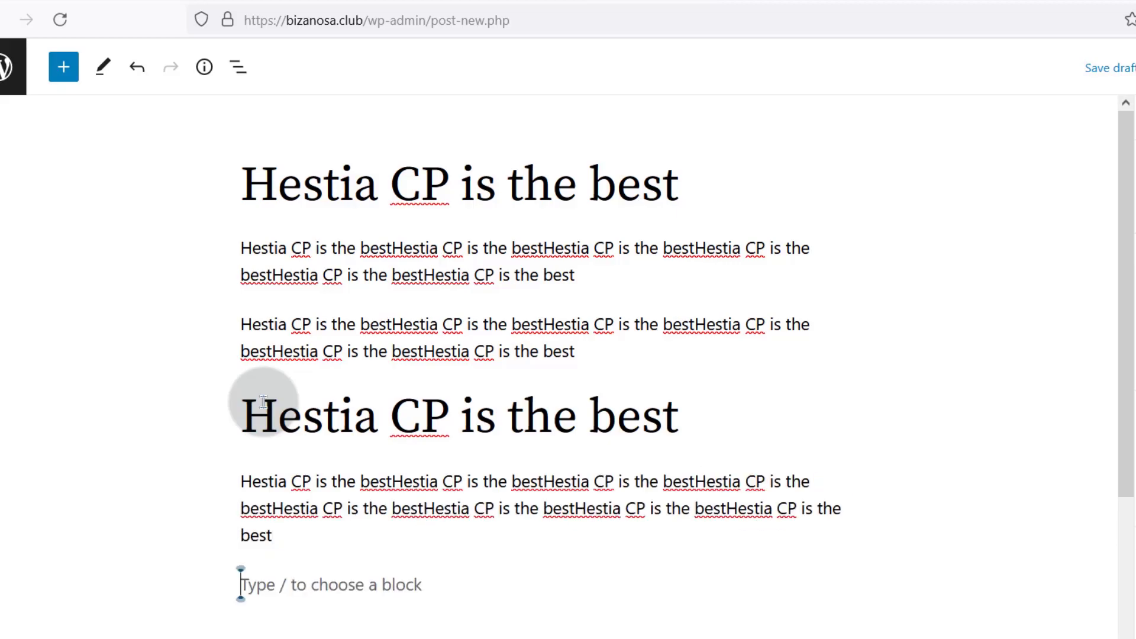
type("/")
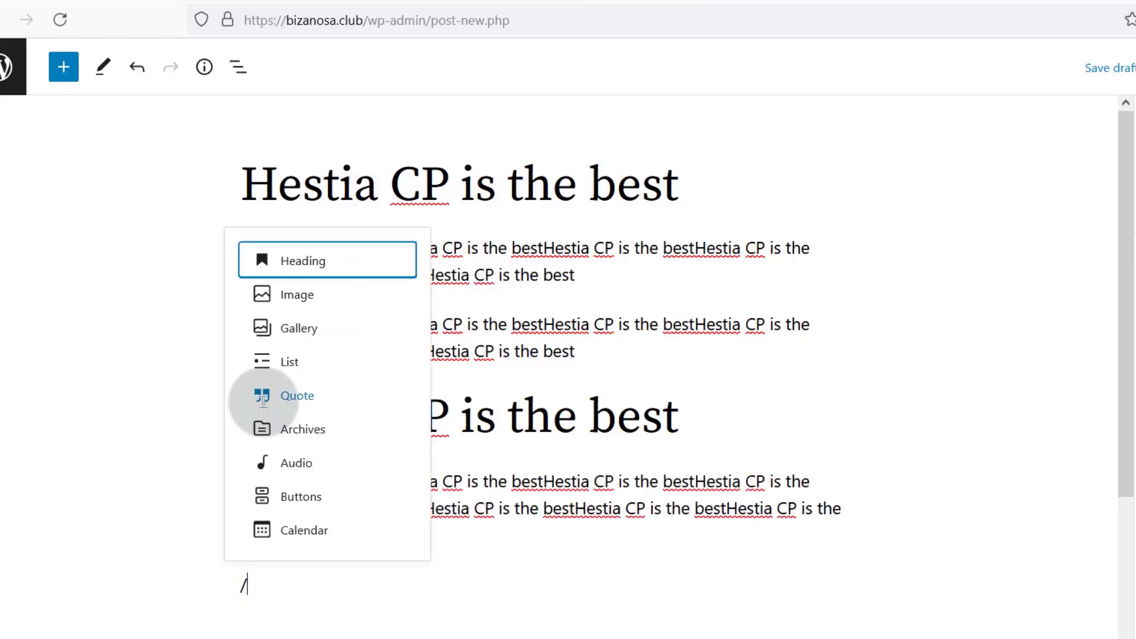
type("but")
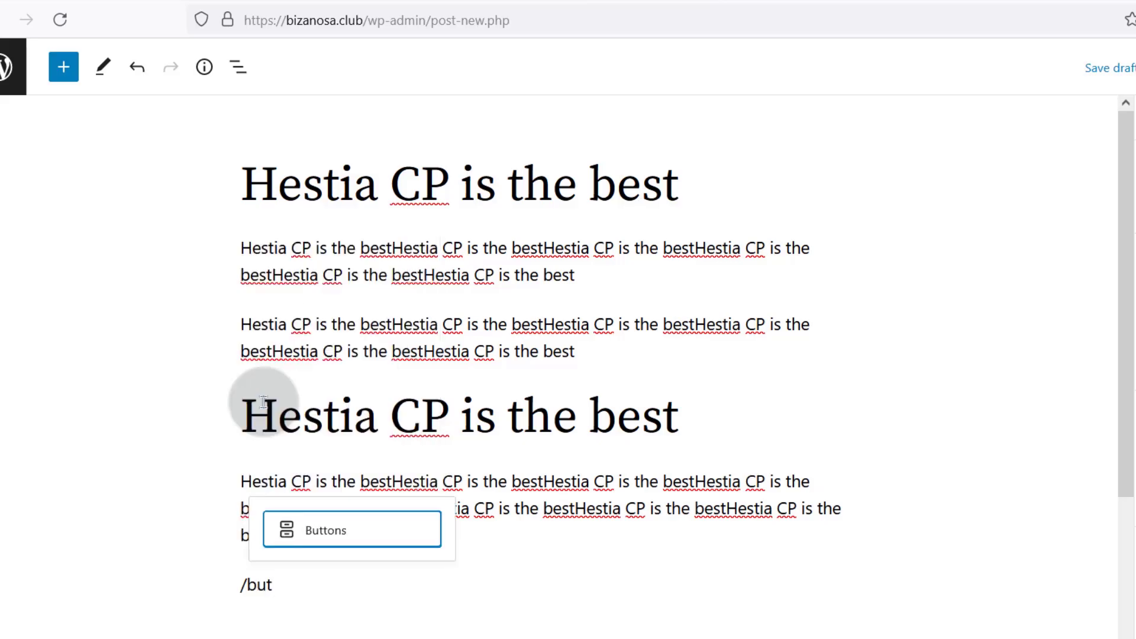
key("Return")
left_click(304, 596)
key("ctrl+v")
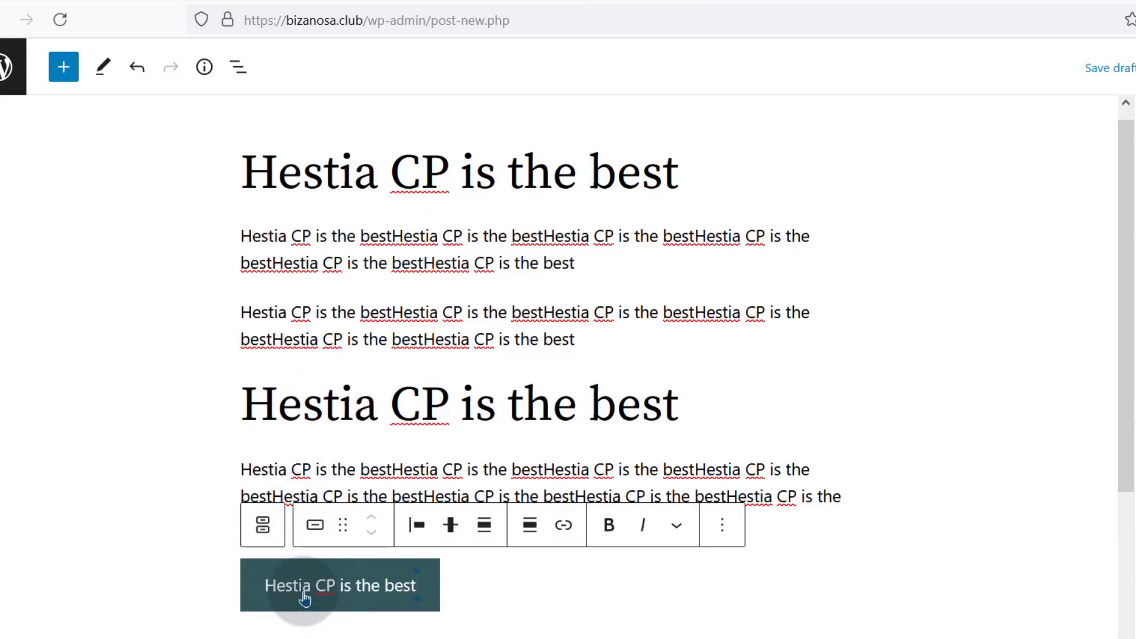
left_click(563, 525)
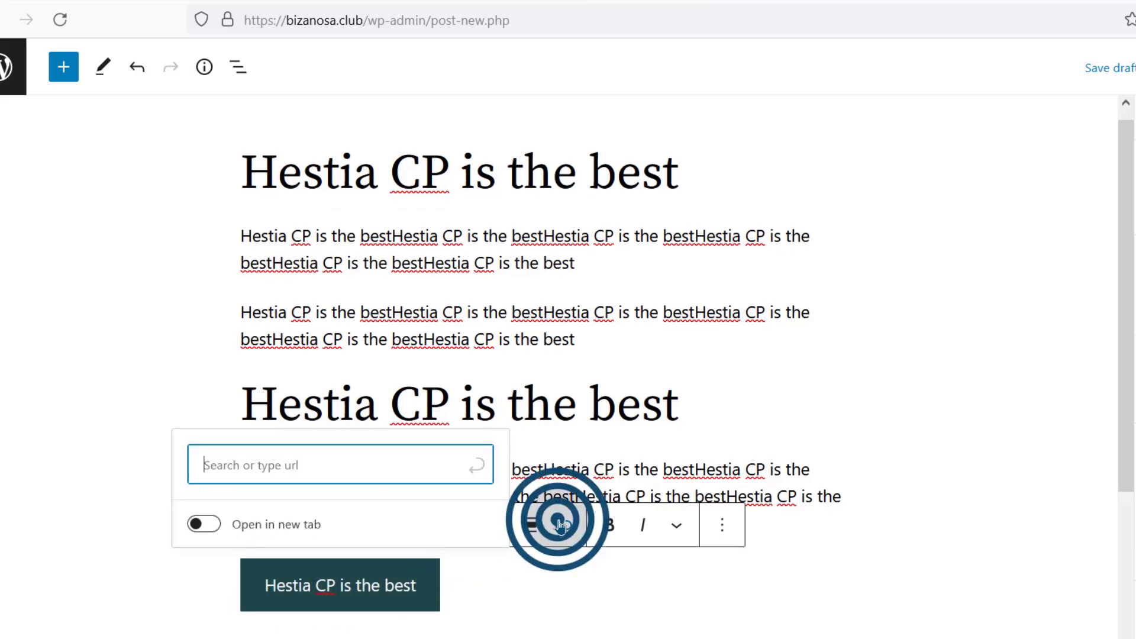
left_click(339, 467)
type("he")
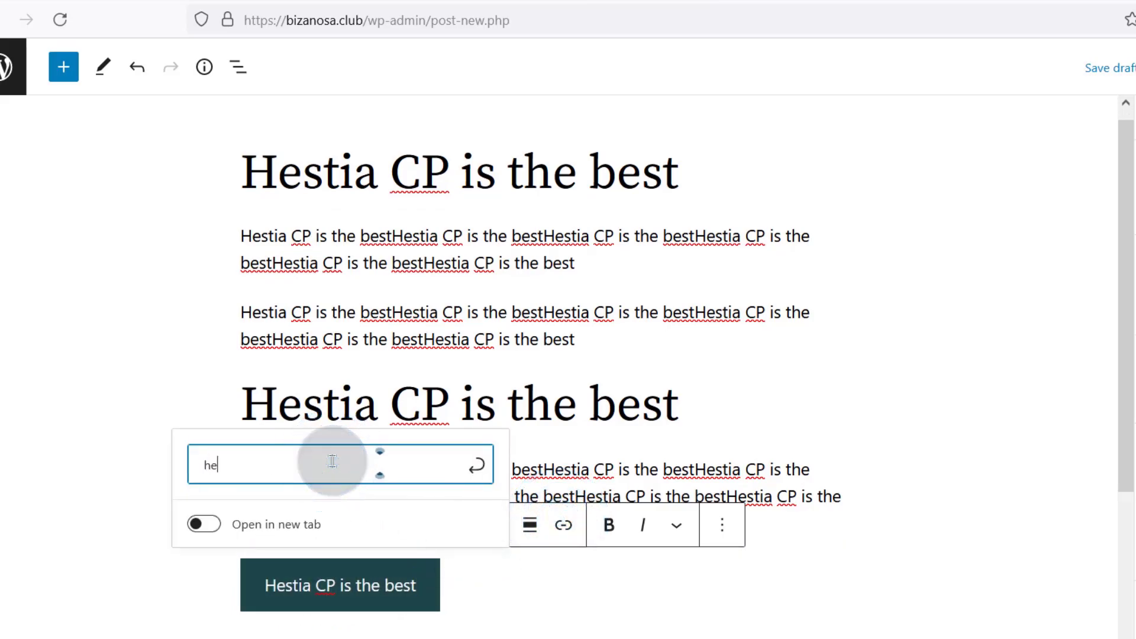
type("stiacp.com")
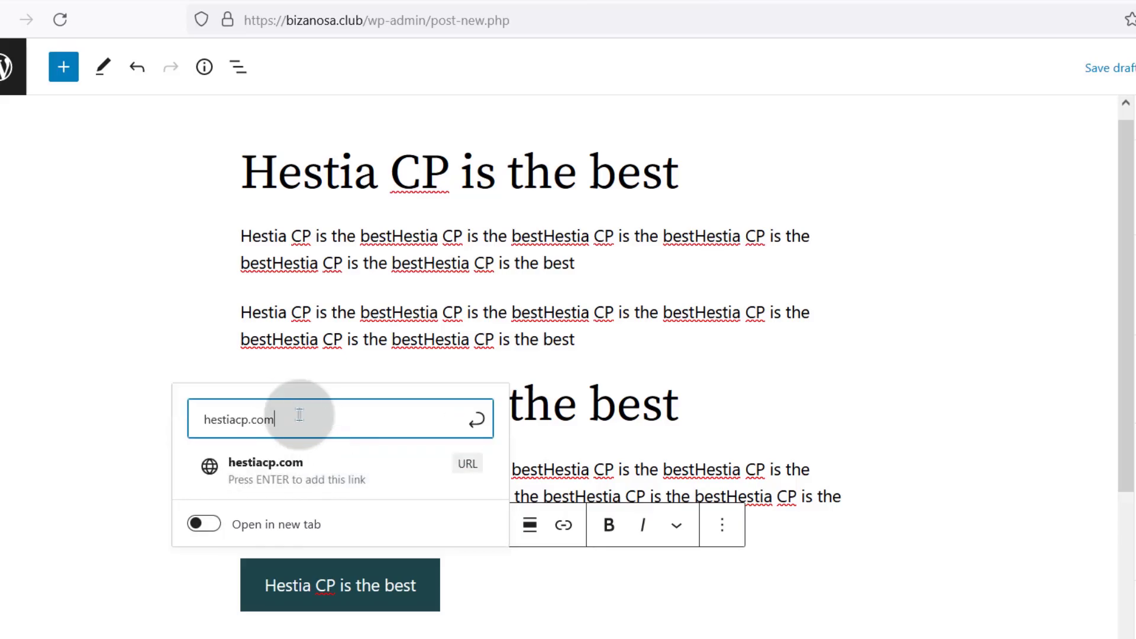
left_click_drag(287, 414, 204, 414)
left_click(205, 414)
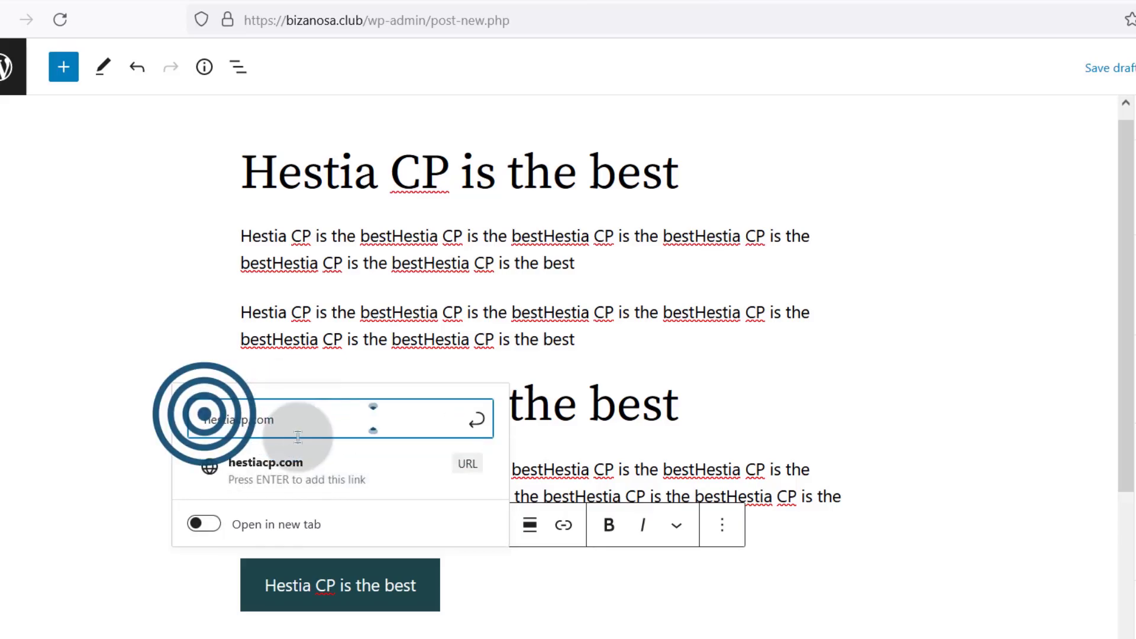
type("https://")
key("ctrl+a")
key("super+c")
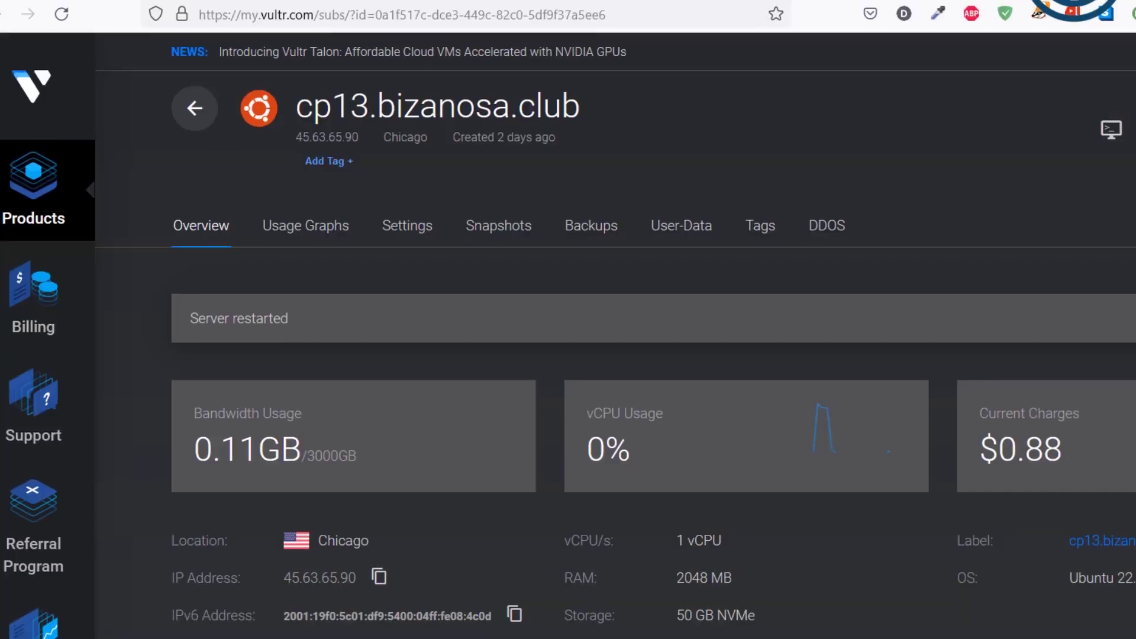
key("ctrl+t")
right_click(642, 22)
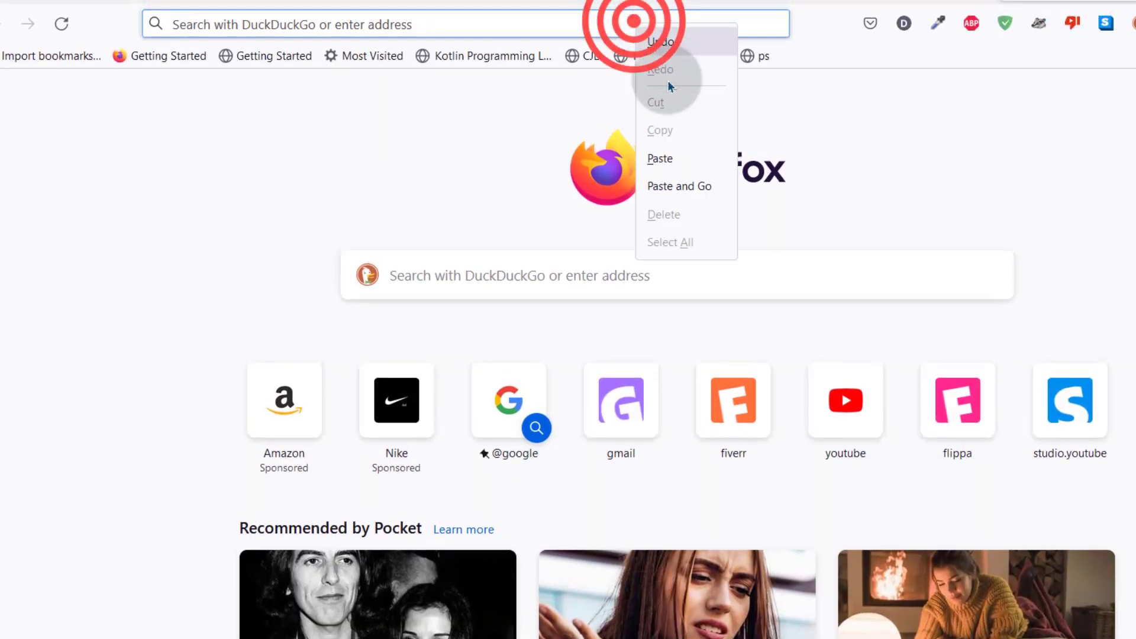
left_click(672, 184)
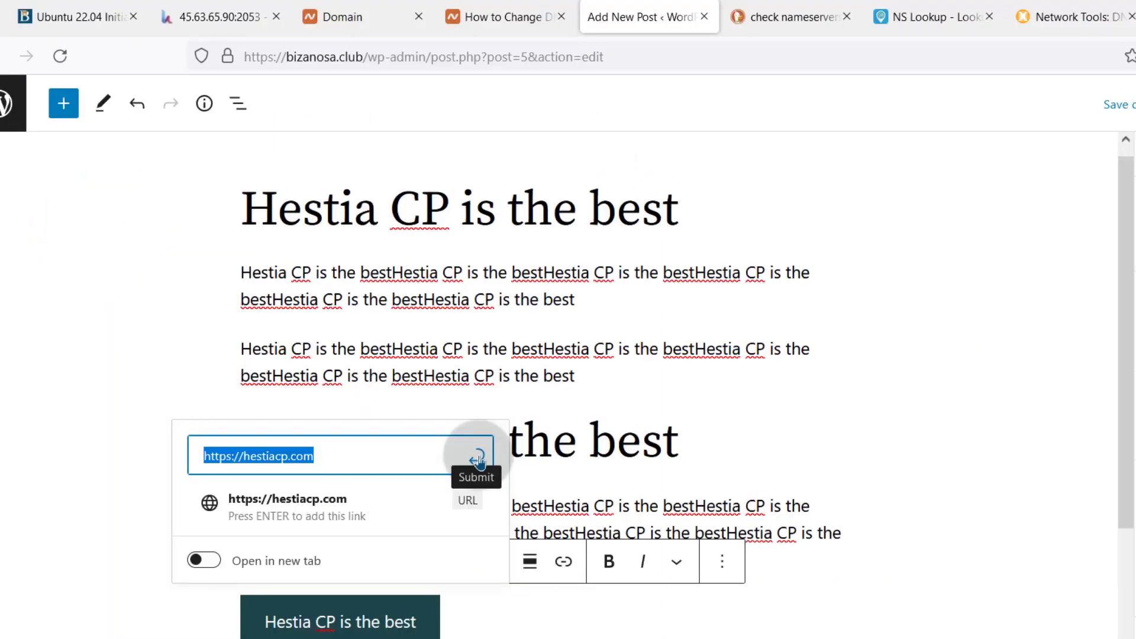
Apply the link with 'Open in new tab' on and publish the post
left_click(477, 453)
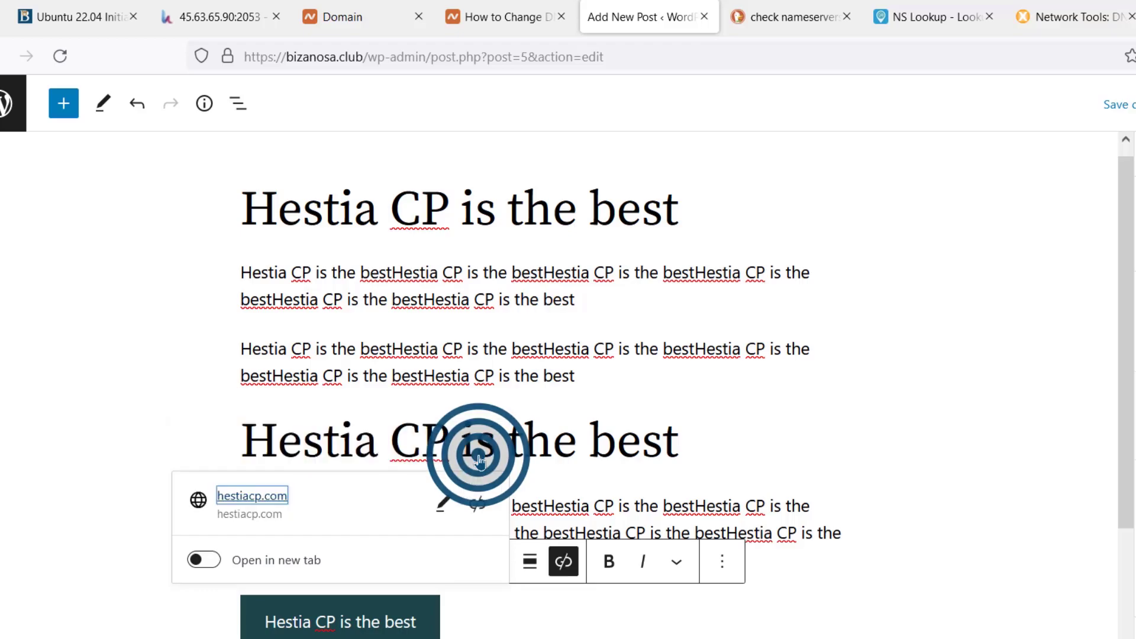
left_click(204, 560)
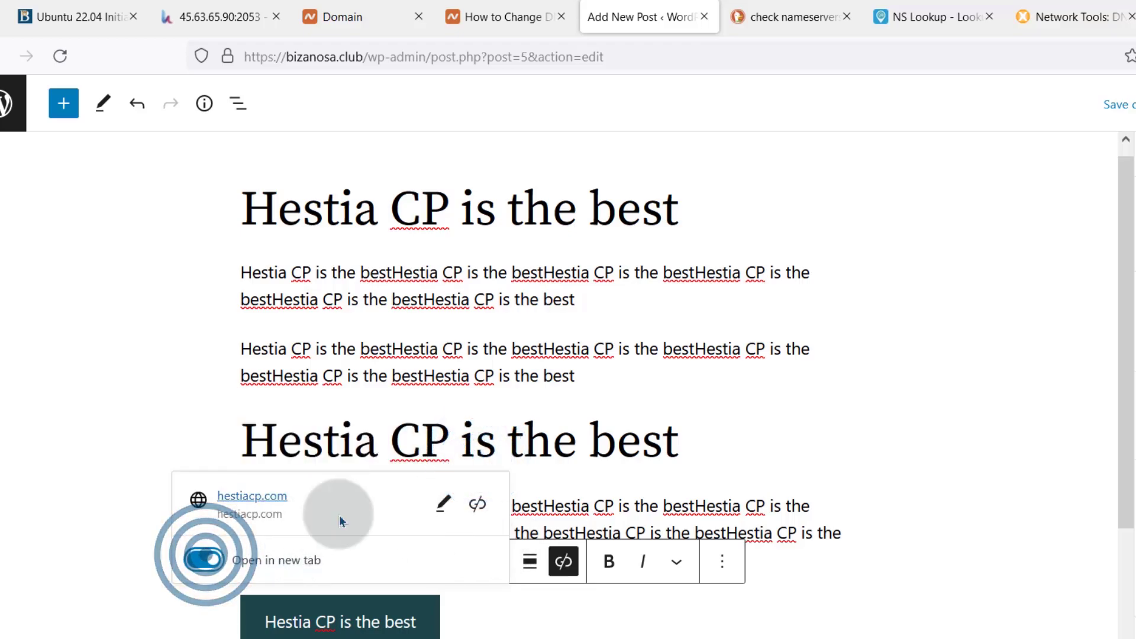
left_click(836, 436)
scroll(844, 558, "down", 2)
scroll(941, 413, "up", 2)
left_click(939, 413)
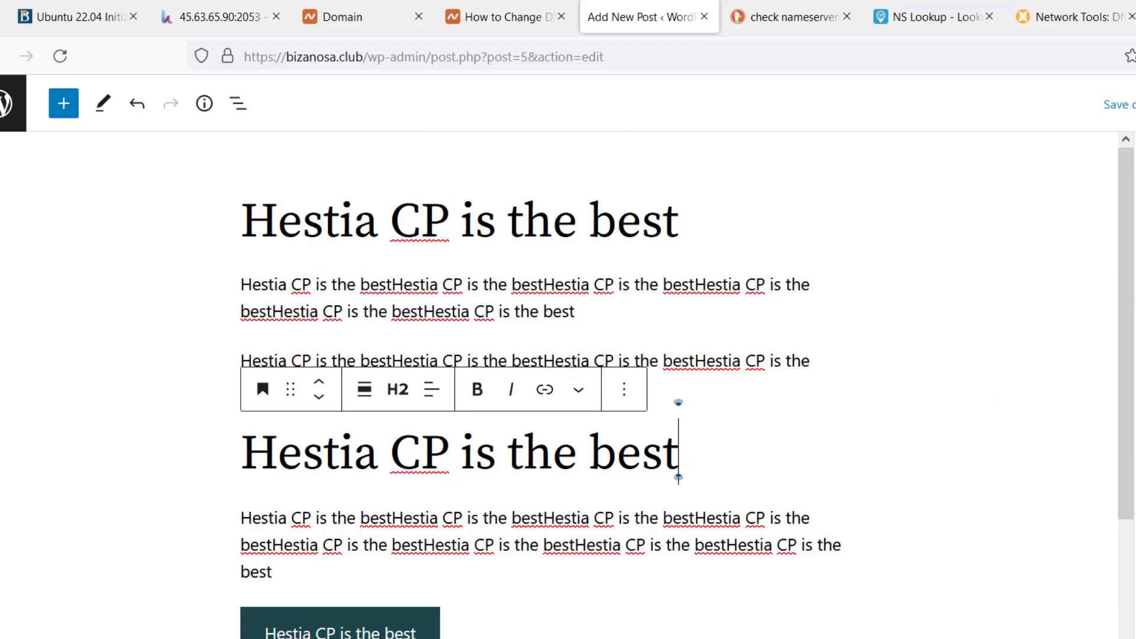
mouse_move(660, 335)
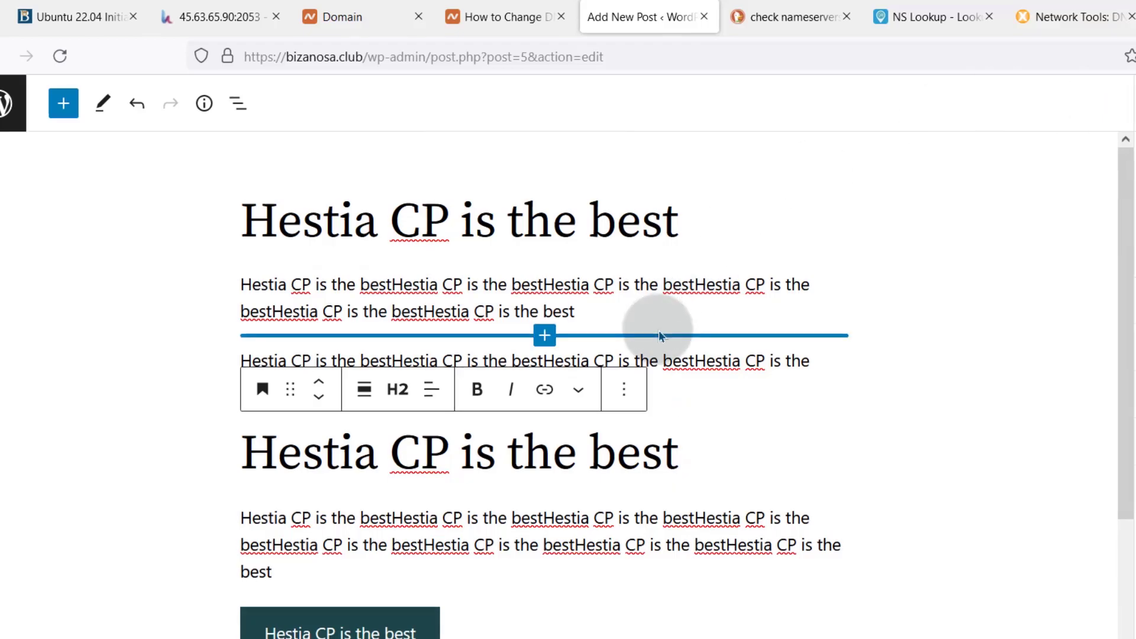
left_click(1135, 105)
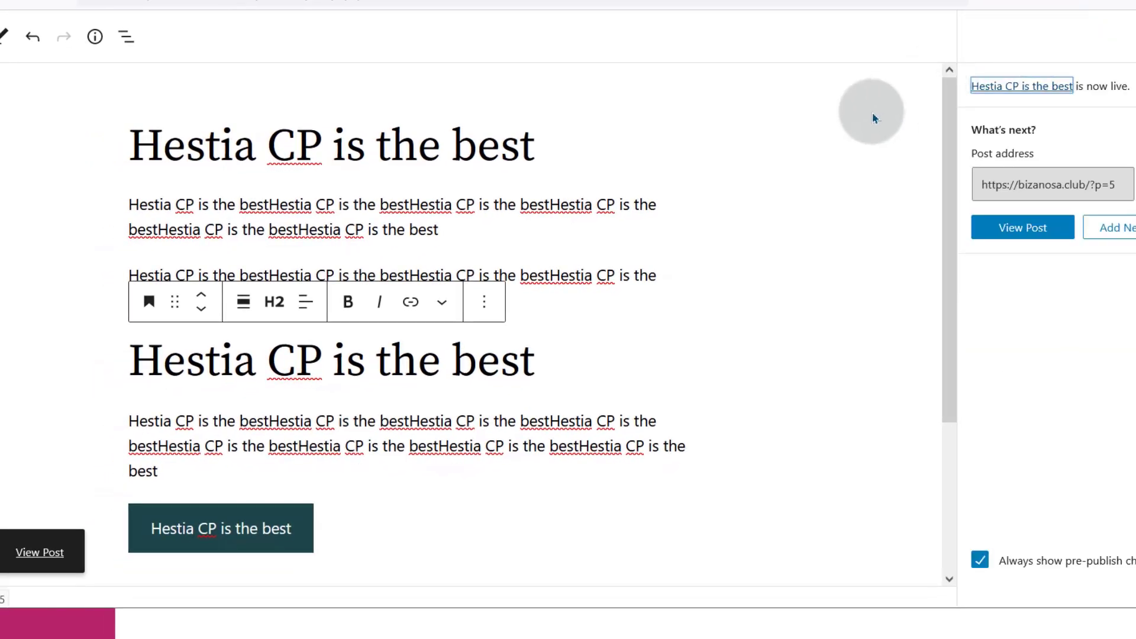
Open the published post in a new tab and check that its address ends in ?p=5
right_click(37, 552)
left_click(118, 315)
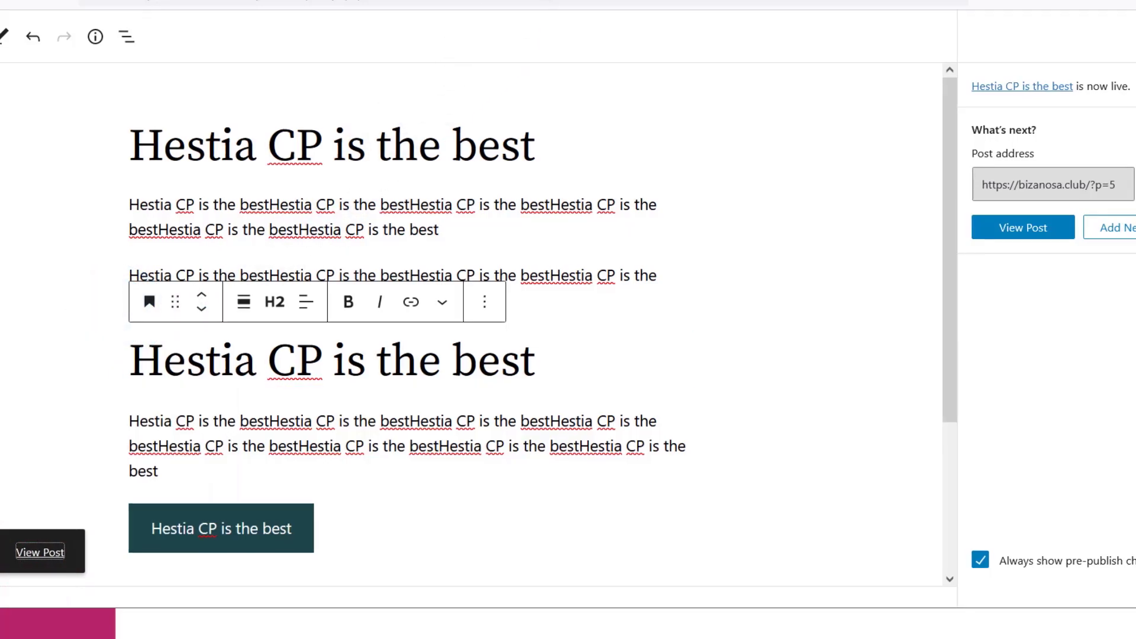
left_click(528, 2)
left_click_drag(353, 0, 316, 3)
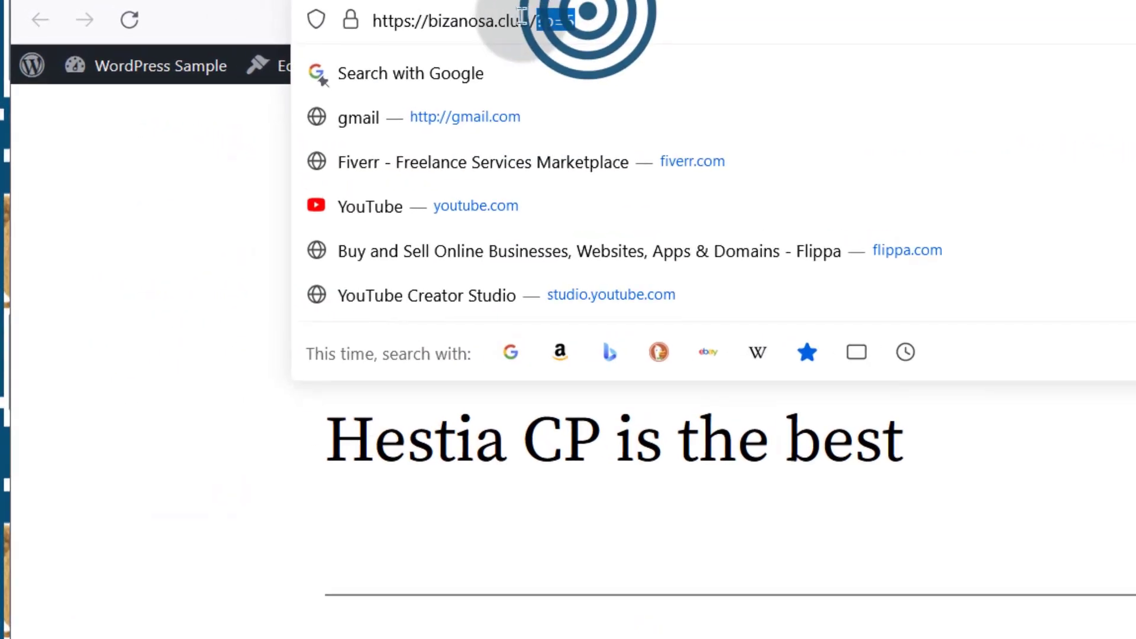
left_click(616, 21)
left_click_drag(617, 21, 536, 22)
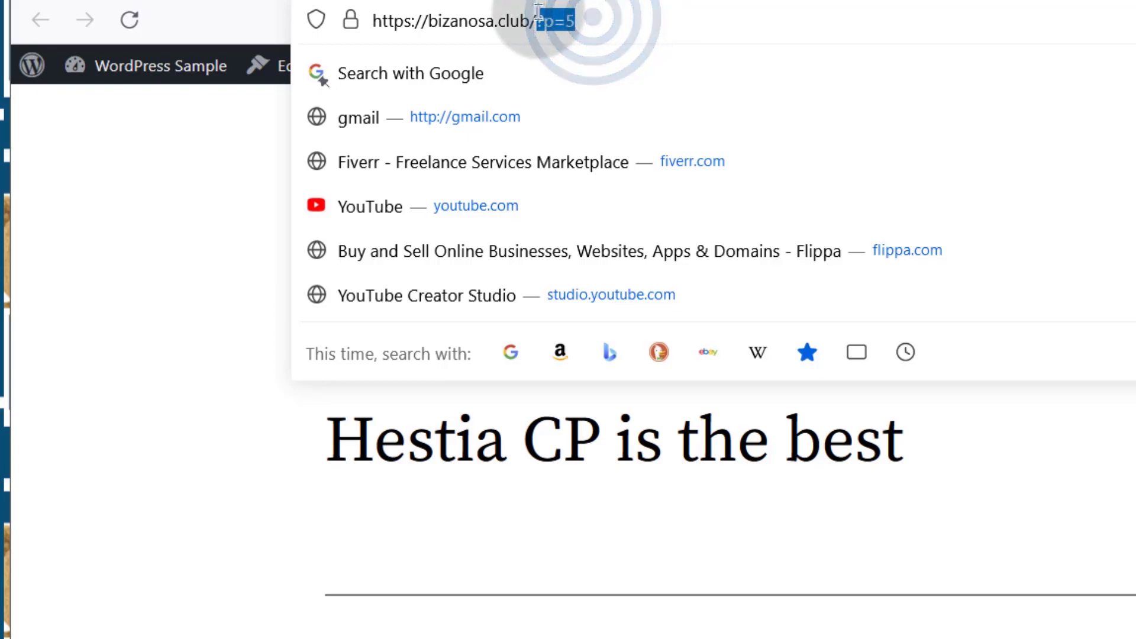
left_click(153, 411)
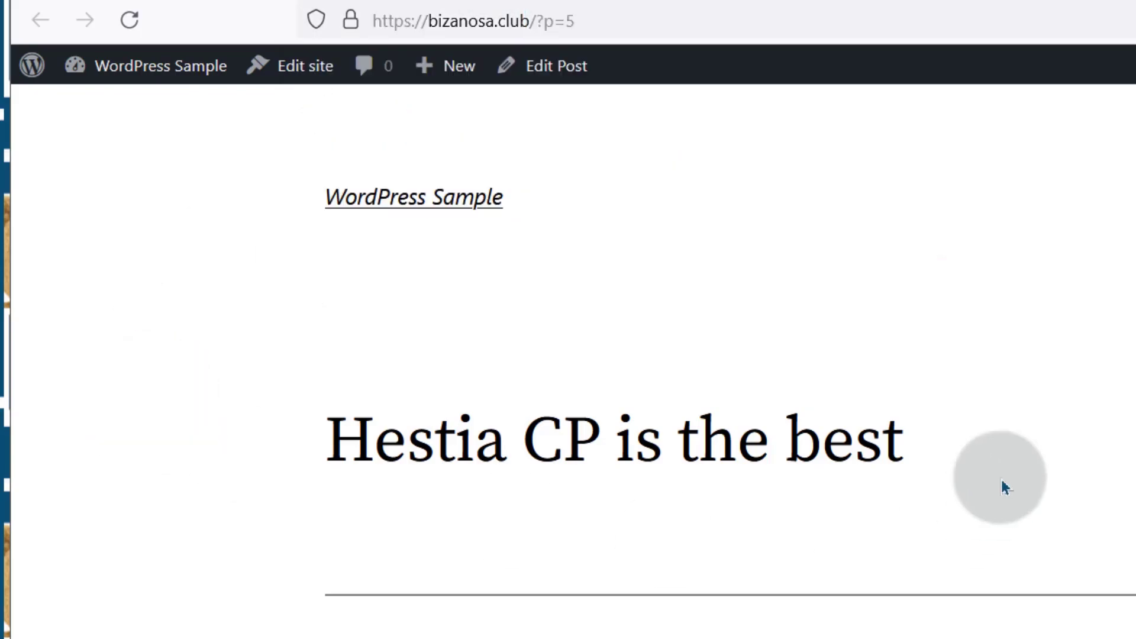
Leave the post editor for WordPress's Permalinks settings page
left_click(802, 1)
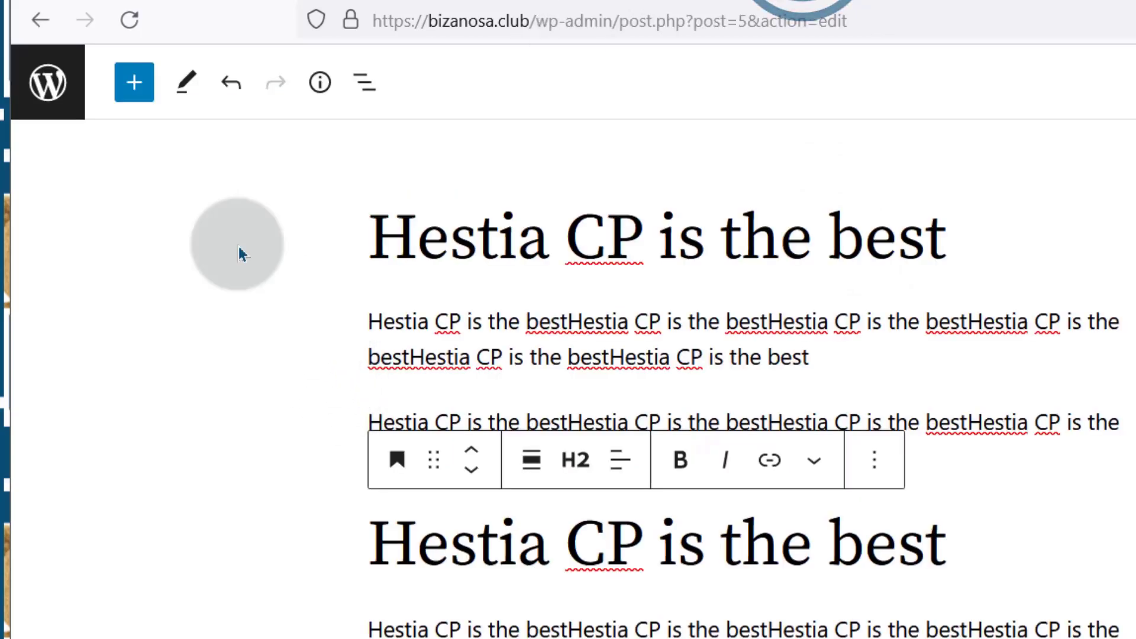
left_click(48, 89)
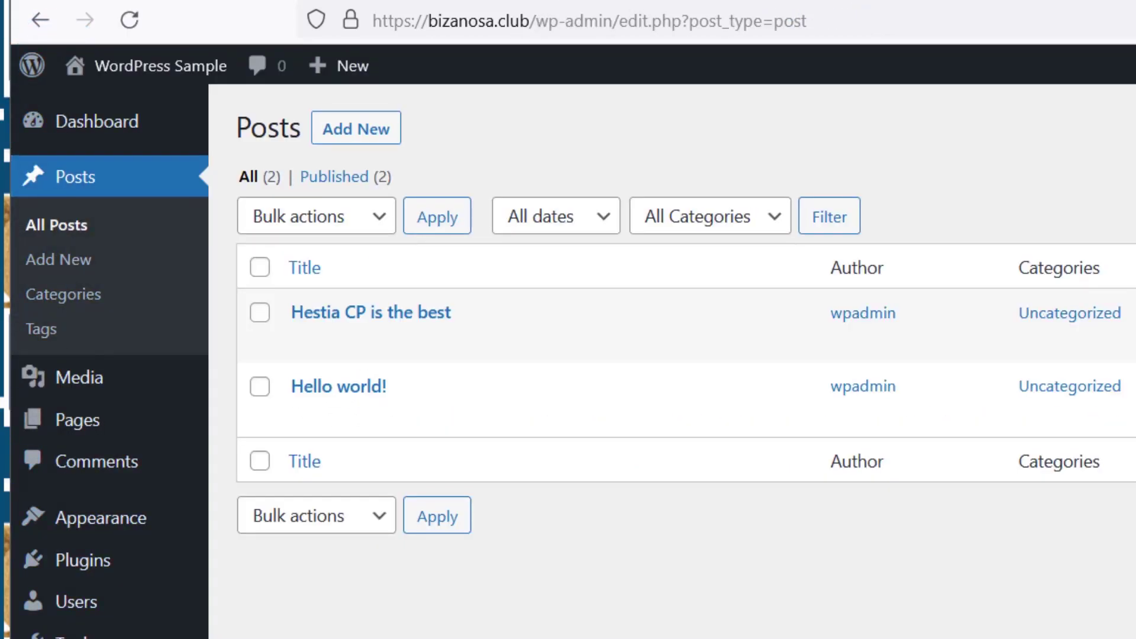
mouse_move(87, 536)
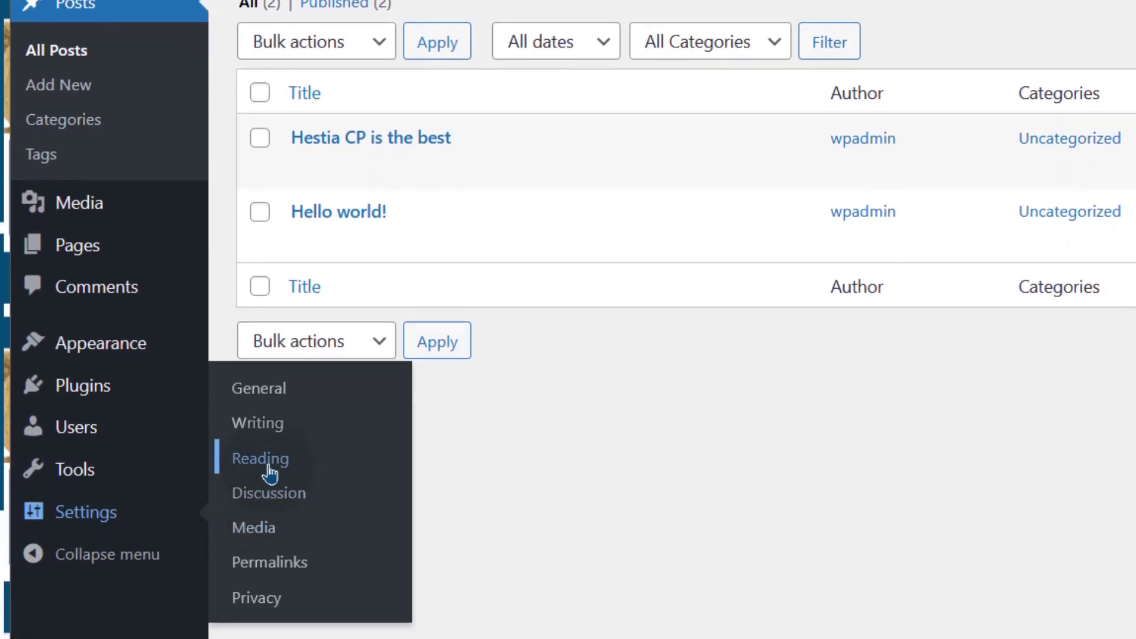
left_click(273, 569)
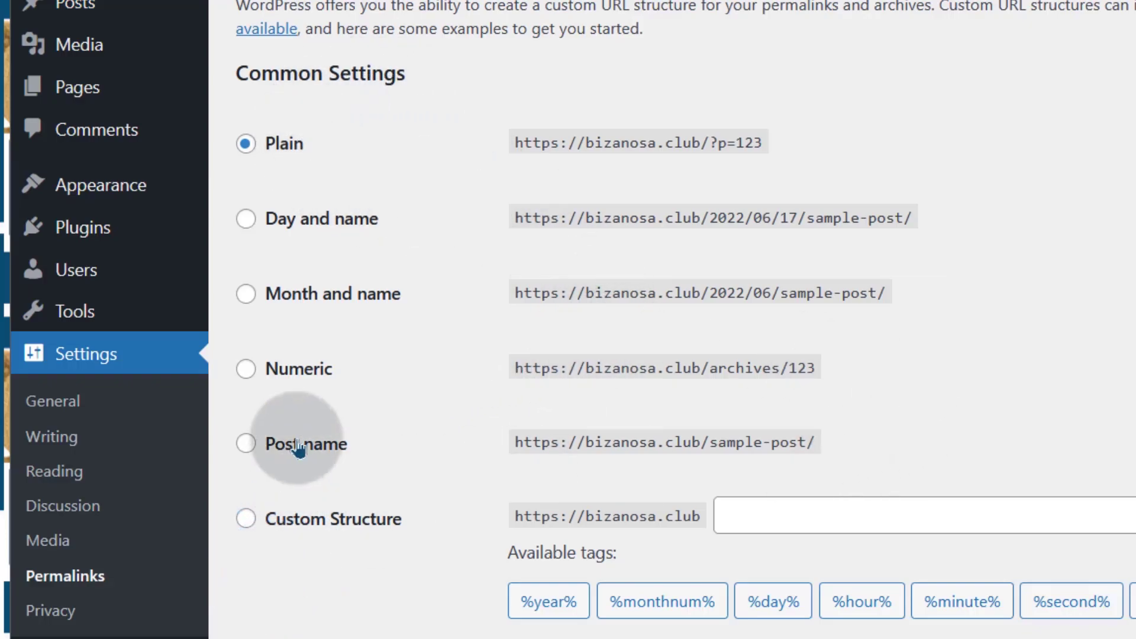
Switch permalinks to Post name, save, and reload the published post
left_click(299, 449)
scroll(593, 386, "down", 5)
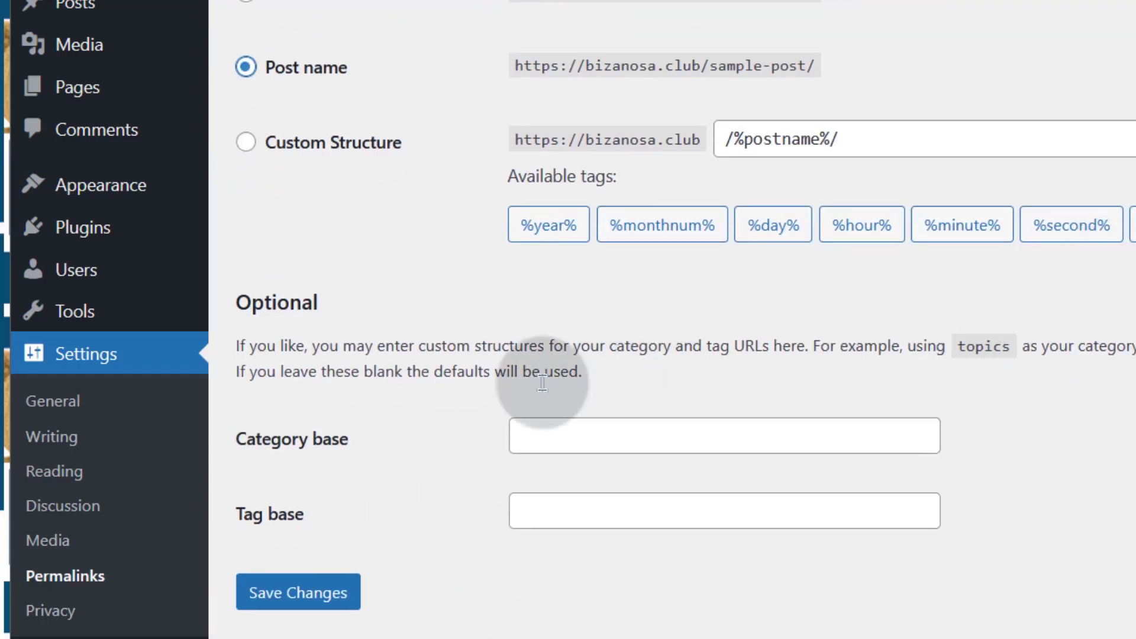
left_click(300, 591)
scroll(1002, 578, "up", 4)
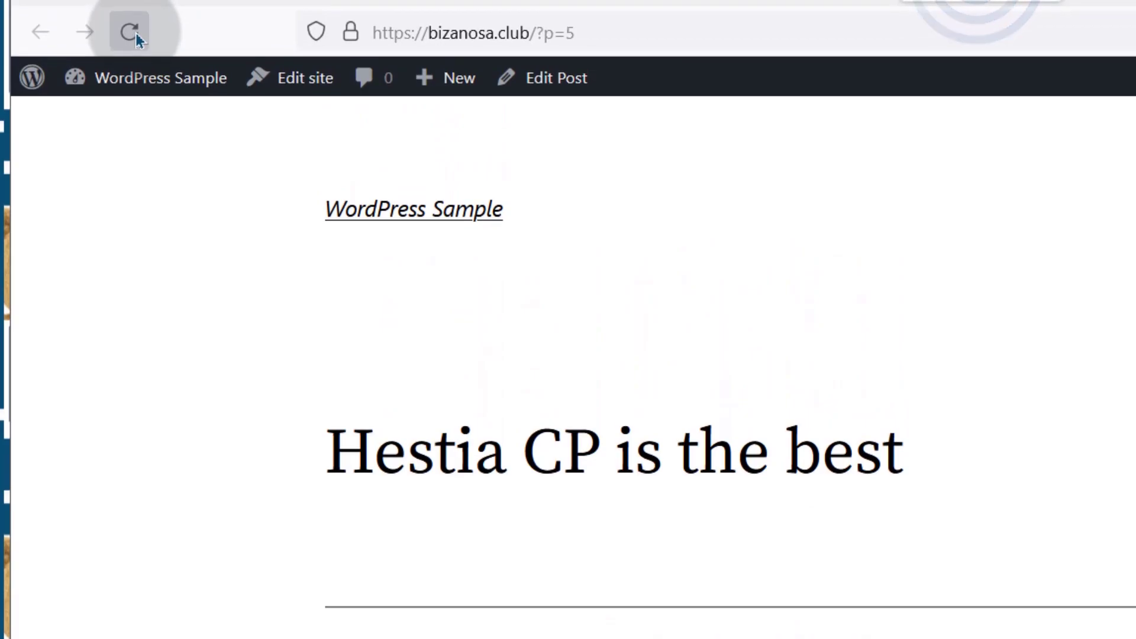
left_click(134, 32)
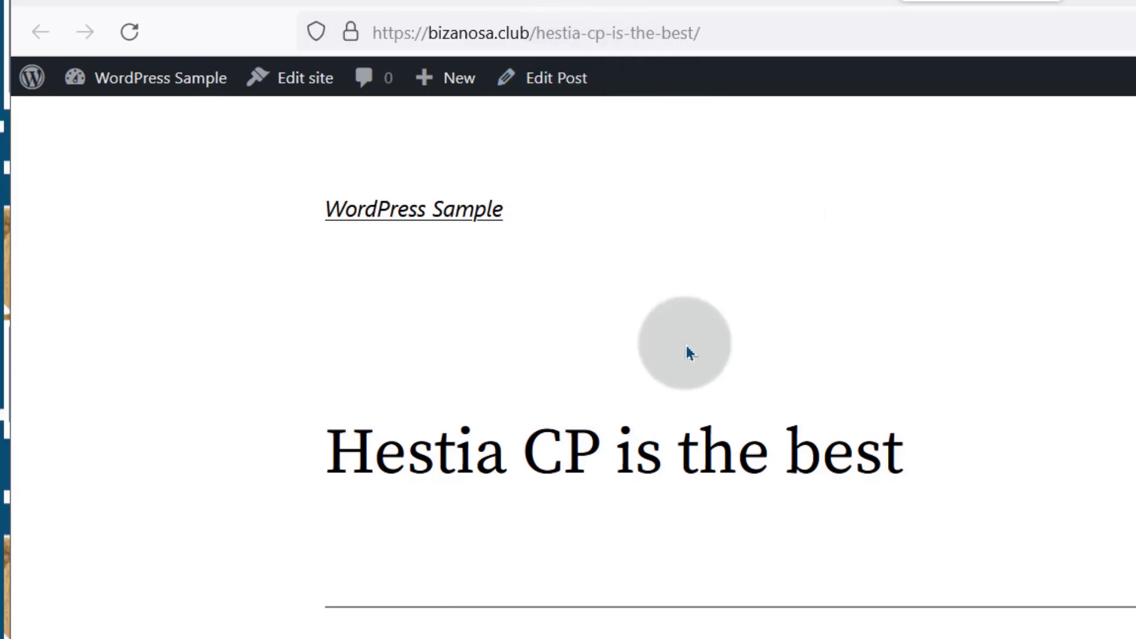
scroll(690, 350, "down", 10)
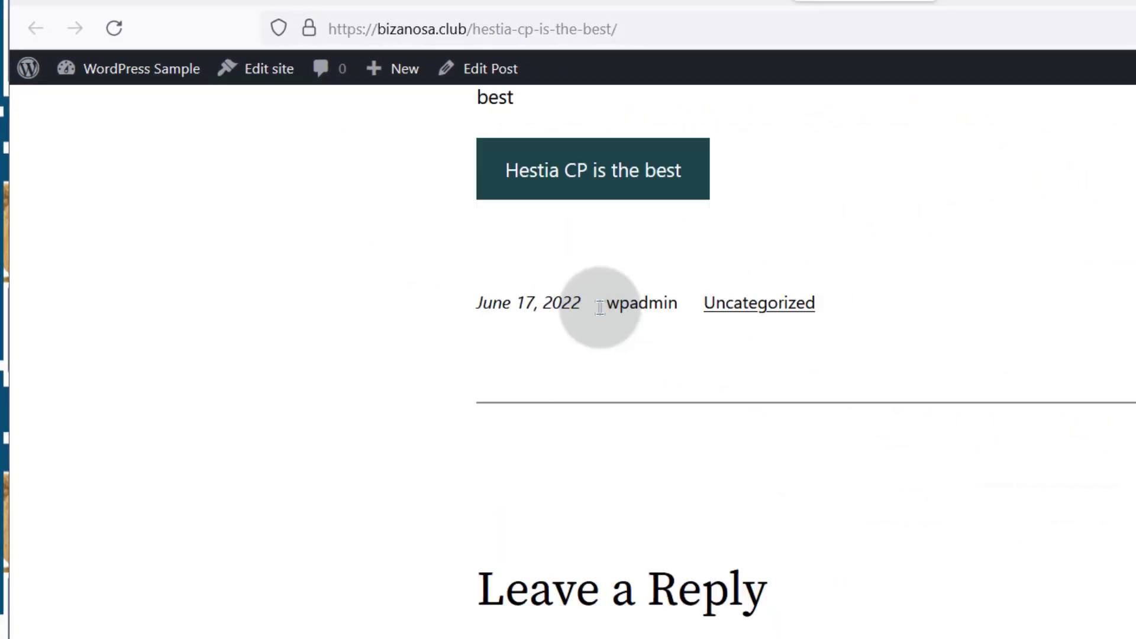
scroll(599, 306, "up", 10)
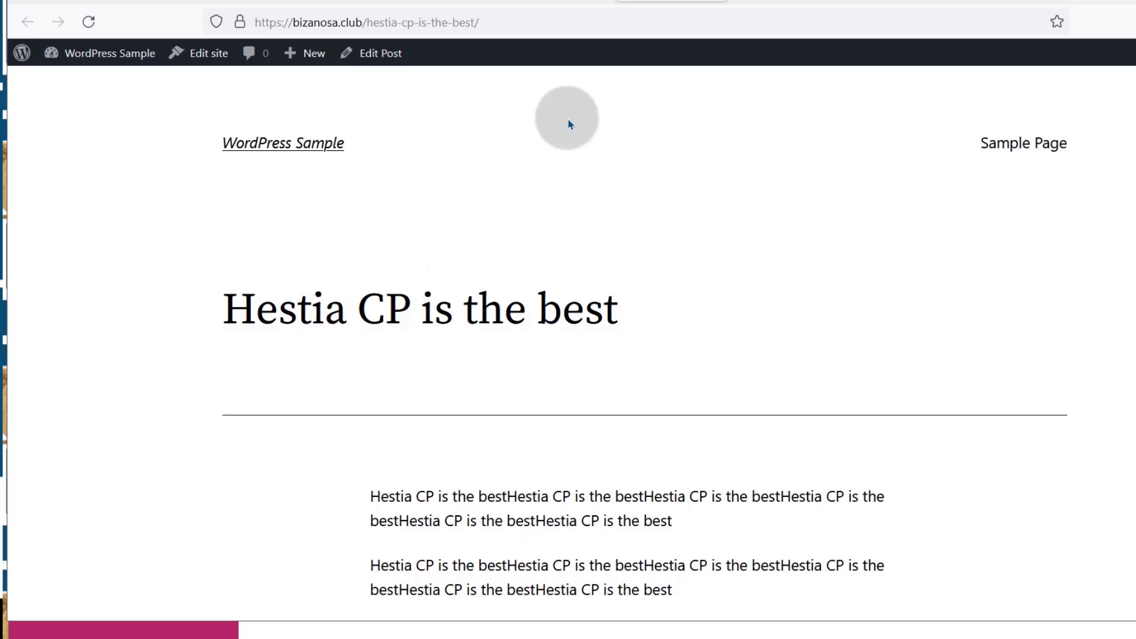
scroll(352, 334, "down", 10)
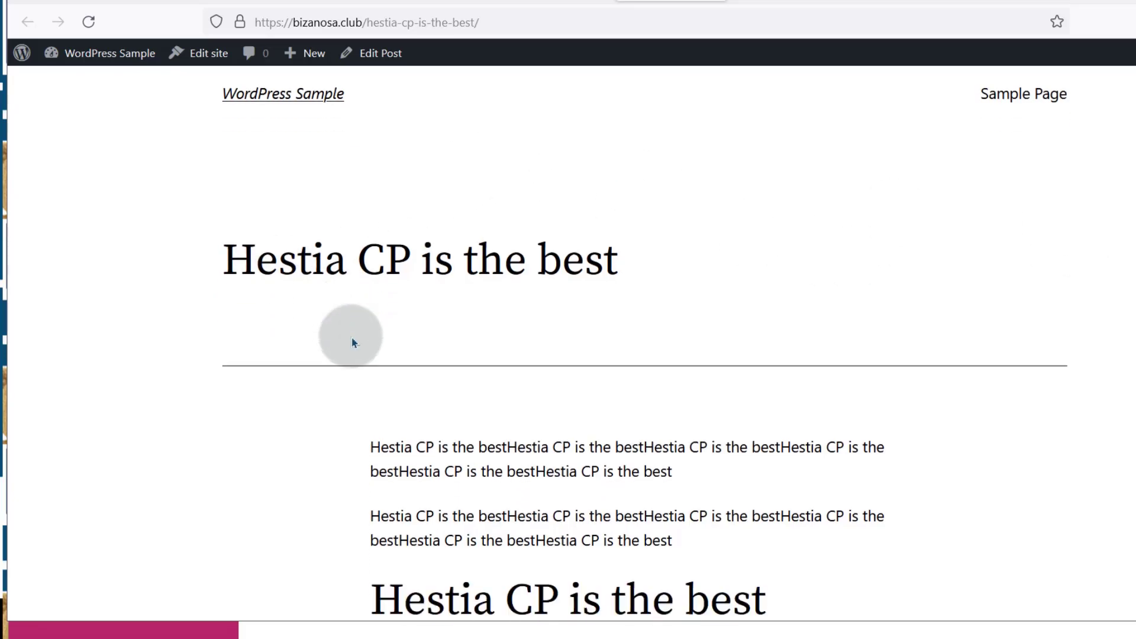
scroll(497, 393, "down", 5)
scroll(492, 350, "up", 15)
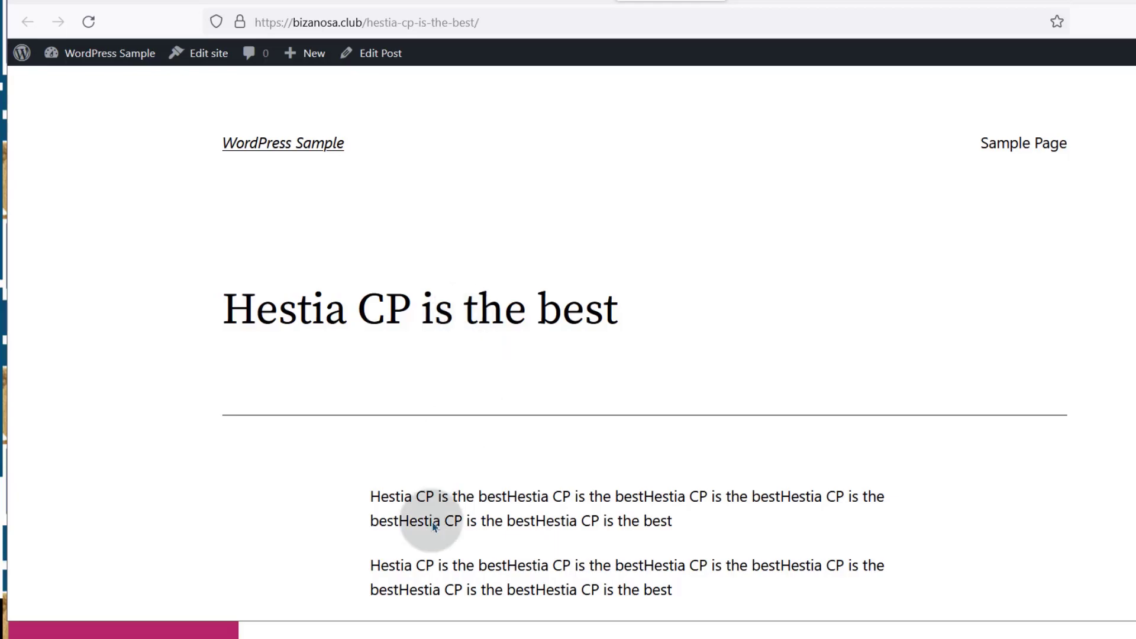
scroll(533, 309, "down", 10)
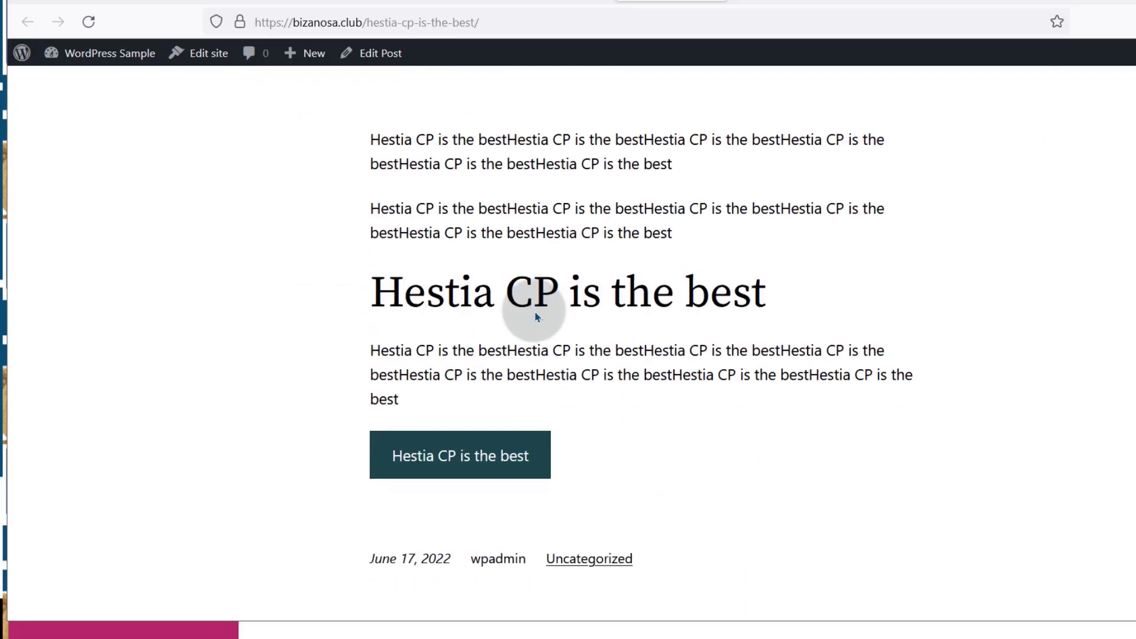
scroll(507, 332, "up", 10)
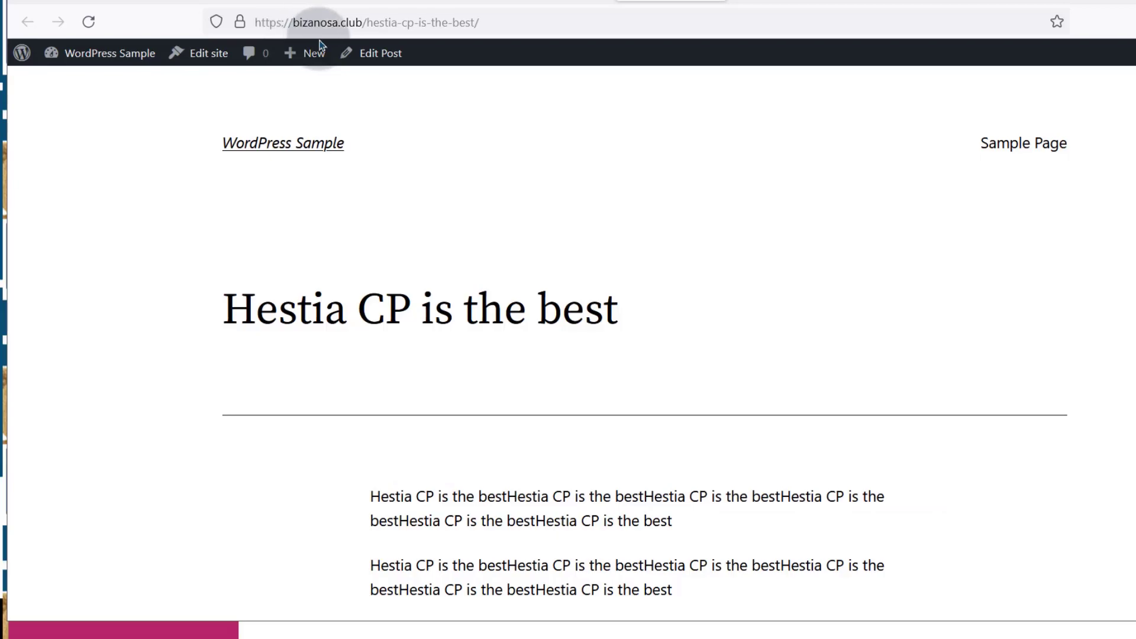
Copy the domain name bizanosa.club from the browser address bar
left_click(295, 22)
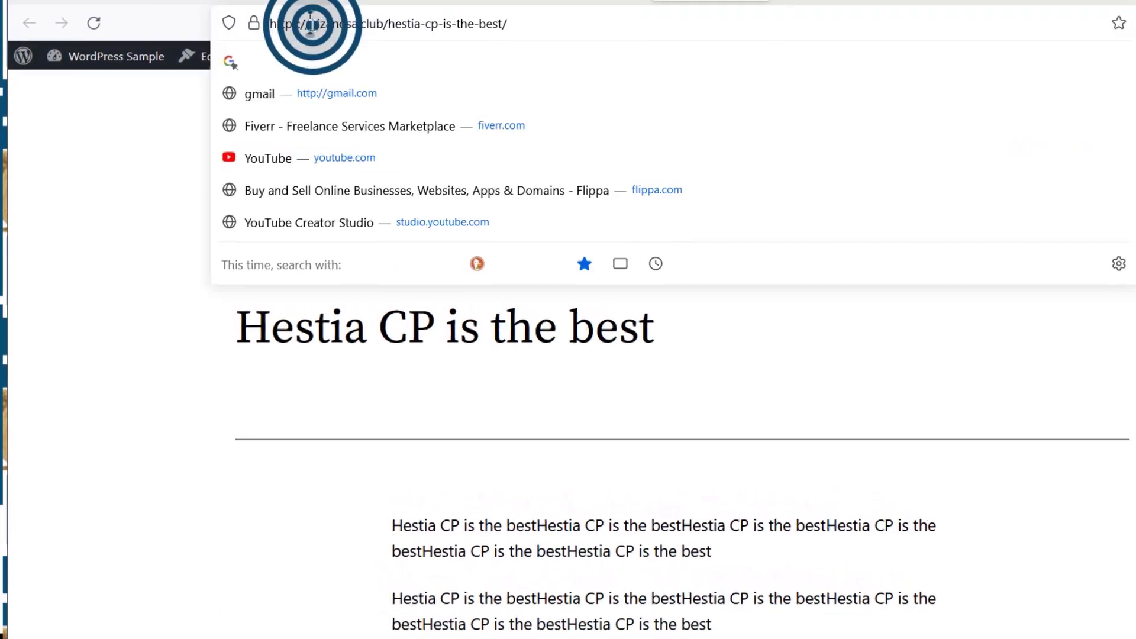
double_click(311, 24)
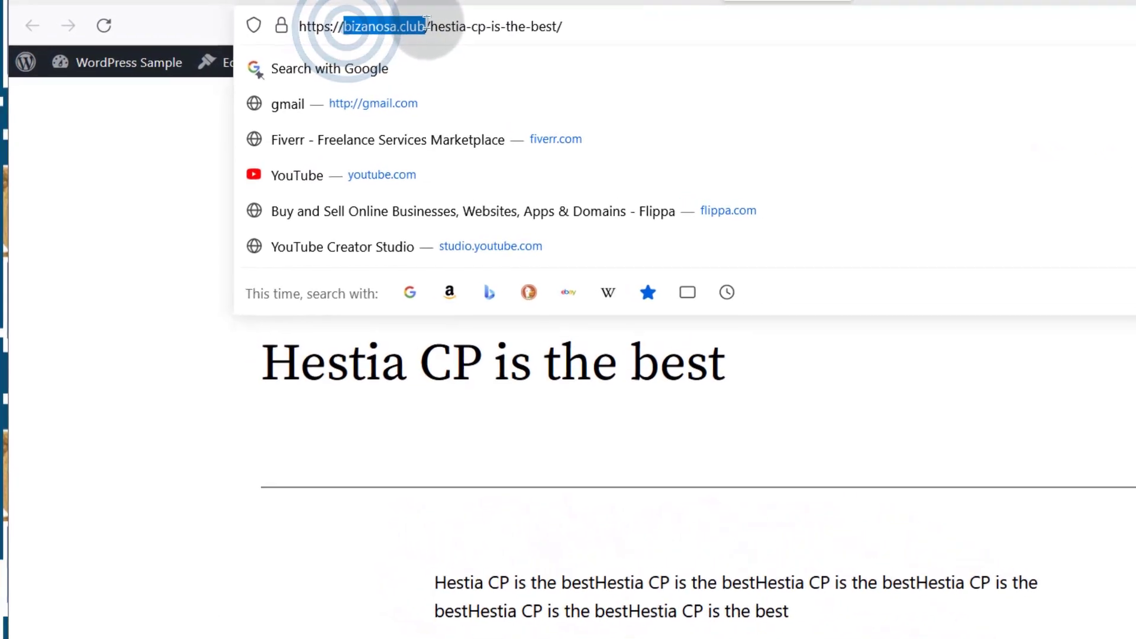
right_click(441, 34)
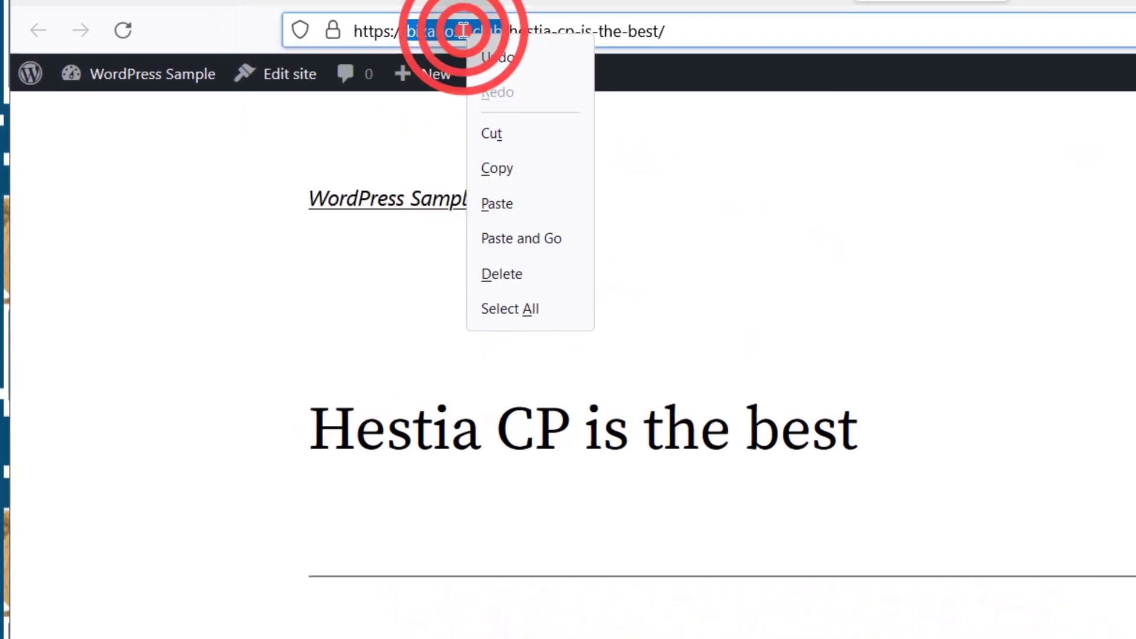
left_click(516, 173)
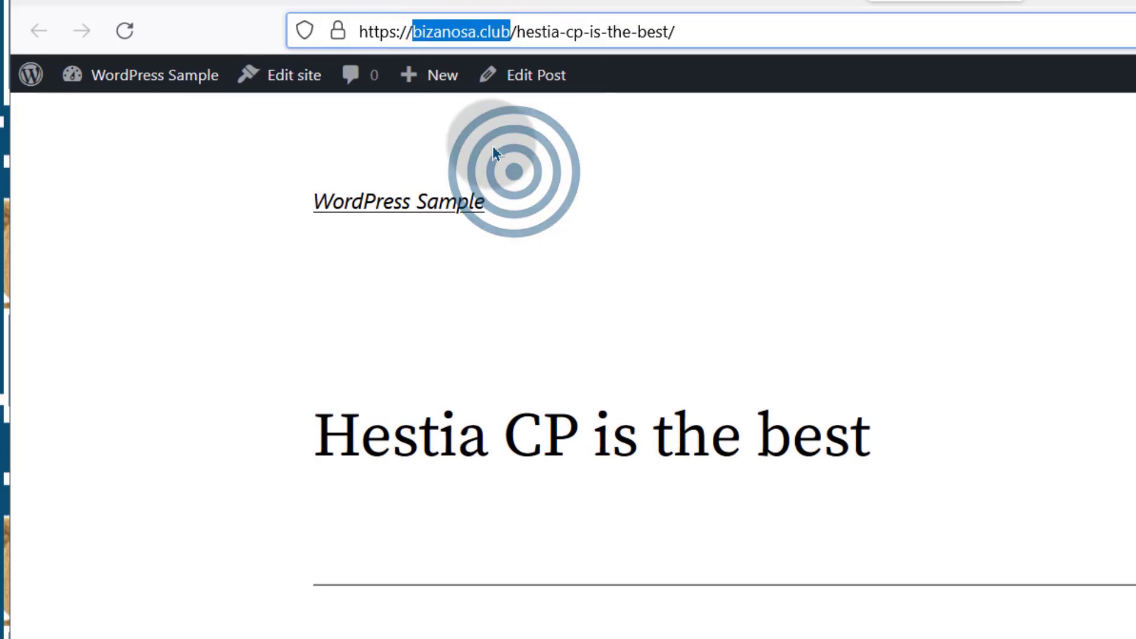
right_click(469, 33)
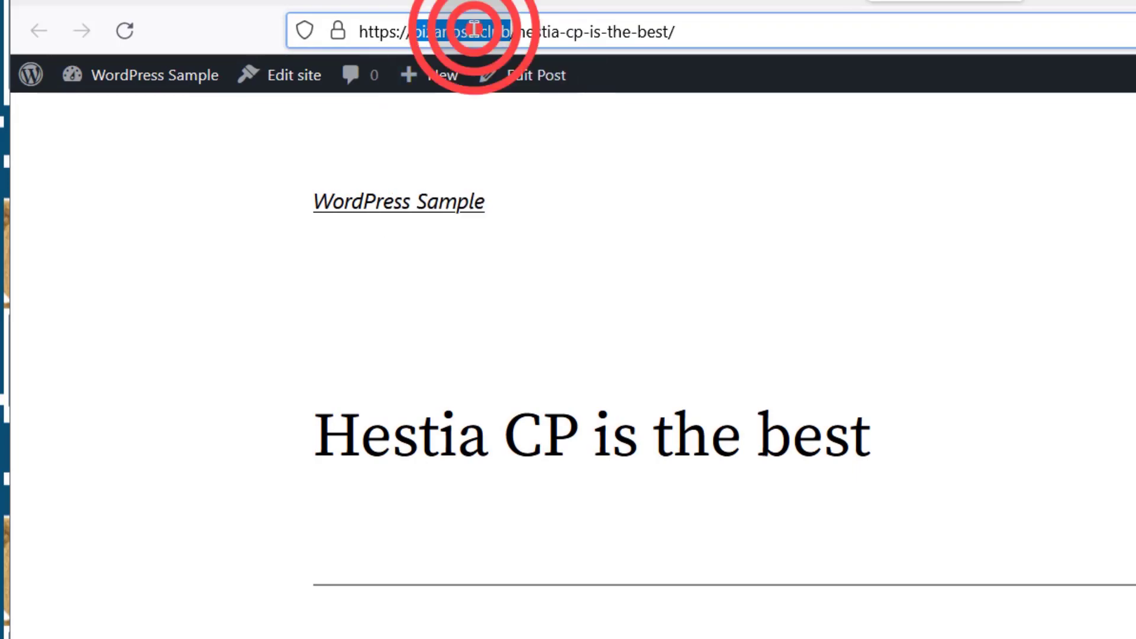
left_click(513, 167)
In Hestia, add web domain shop.bizanosa.club with a DNS zone and save it
left_click(305, 1)
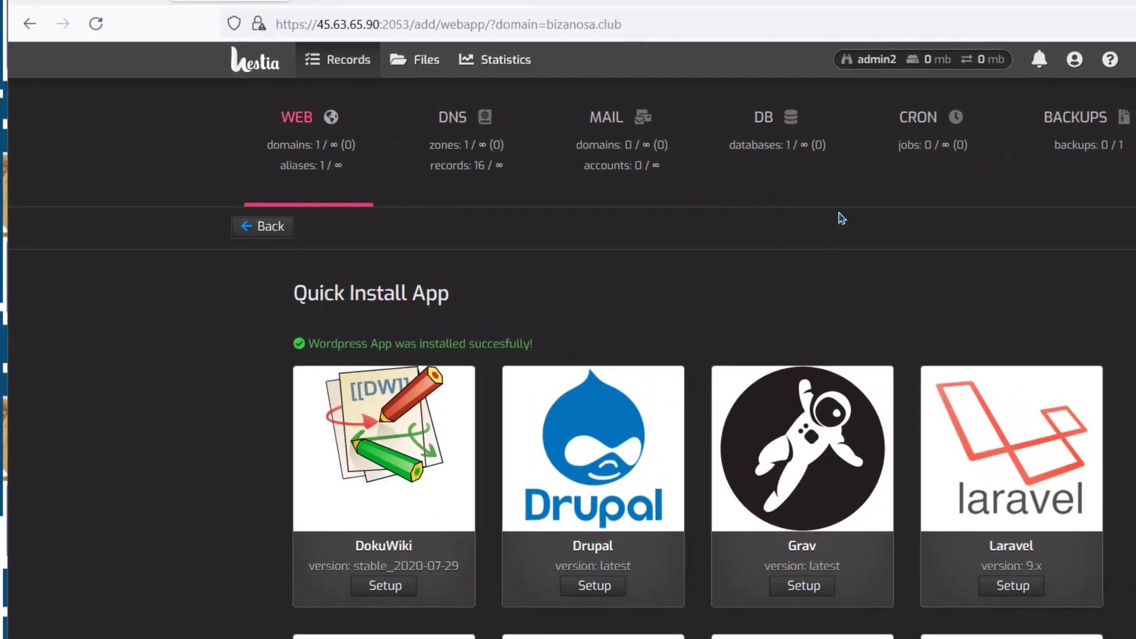
left_click(299, 117)
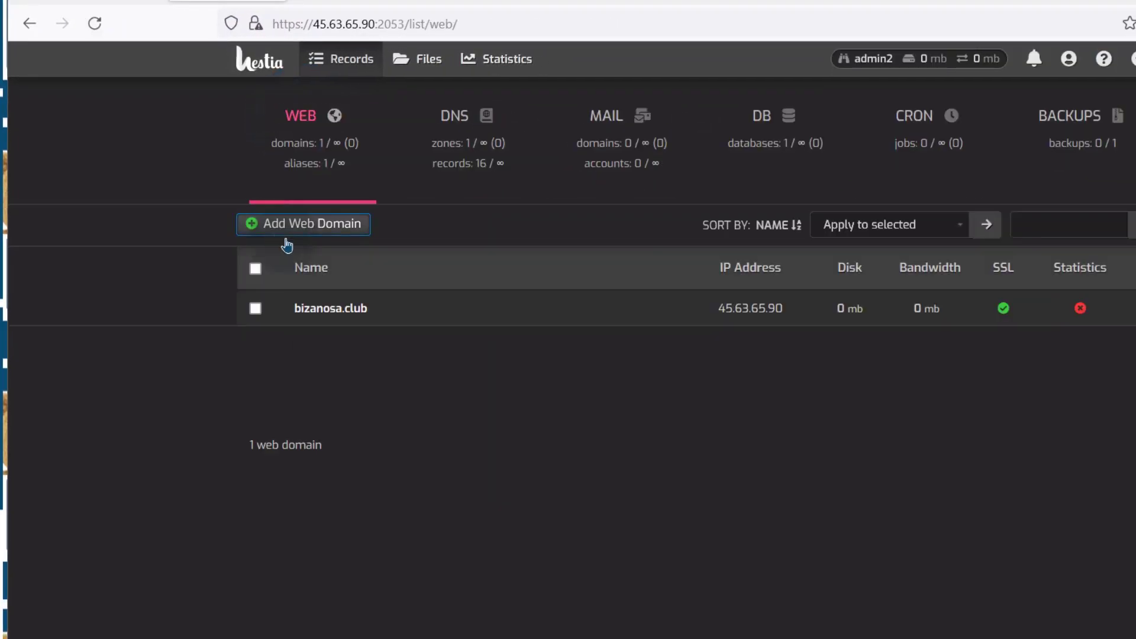
left_click(315, 226)
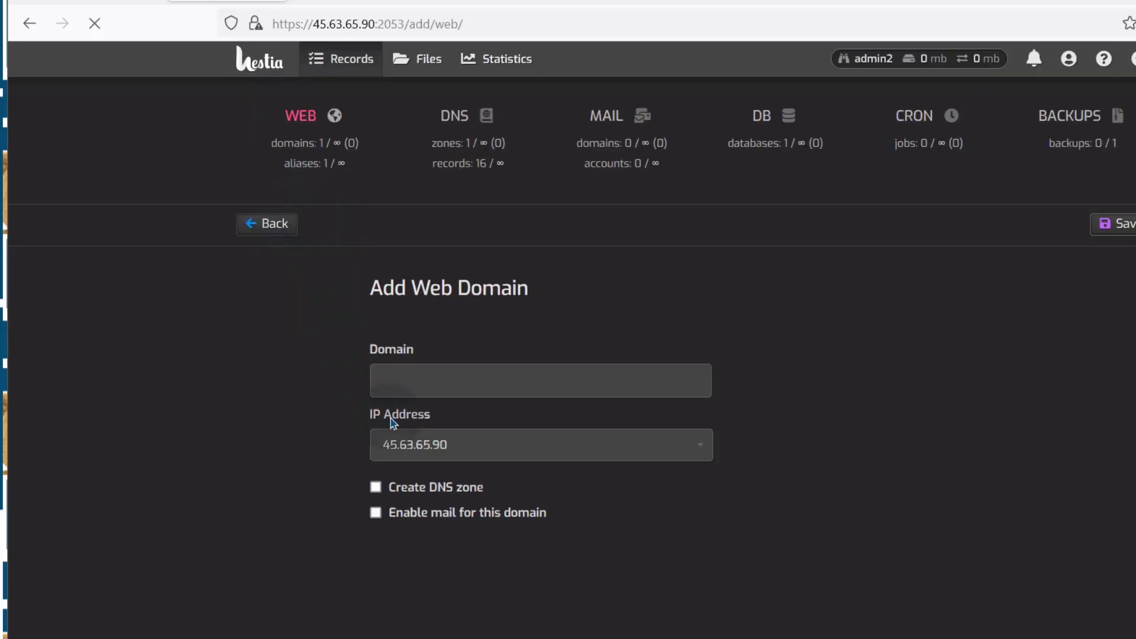
right_click(408, 380)
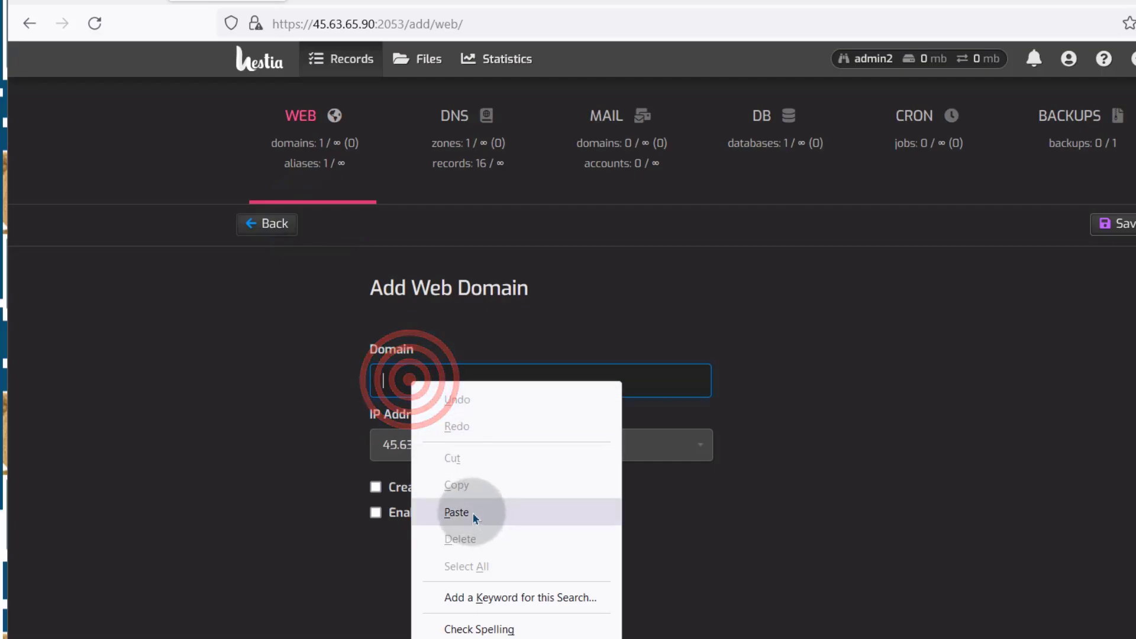
left_click(475, 518)
left_click(384, 382)
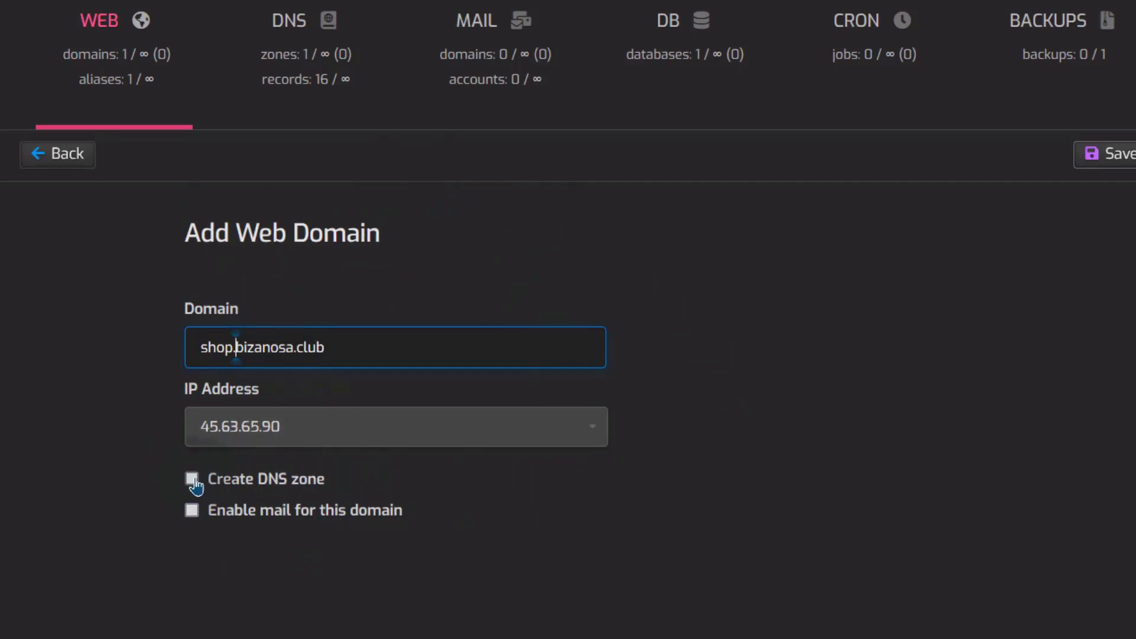
left_click(193, 481)
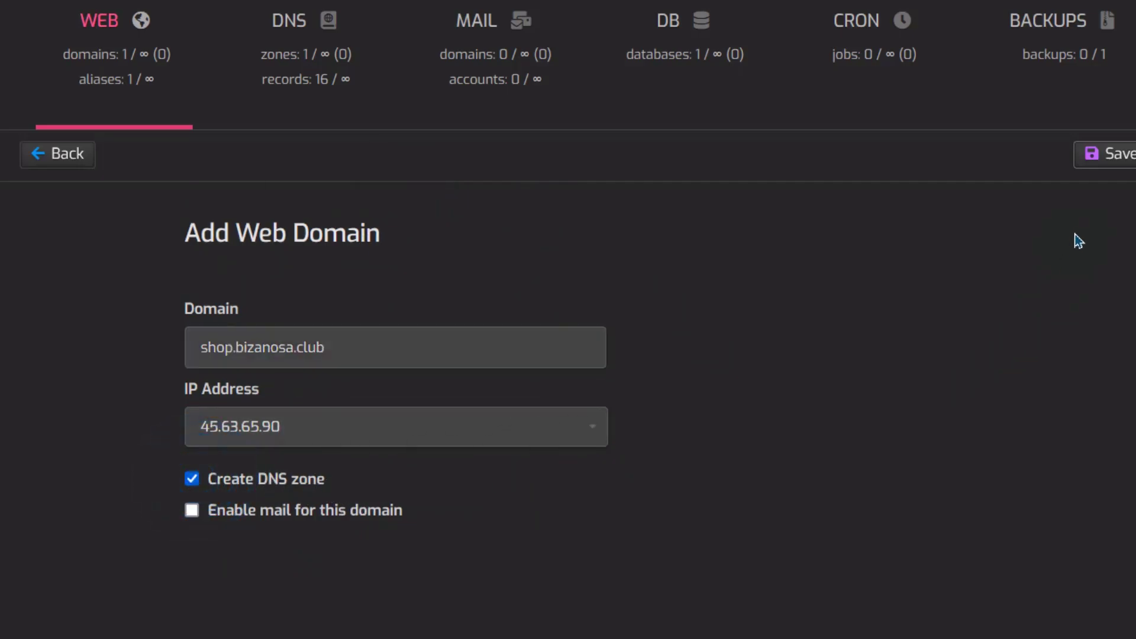
left_click(1117, 160)
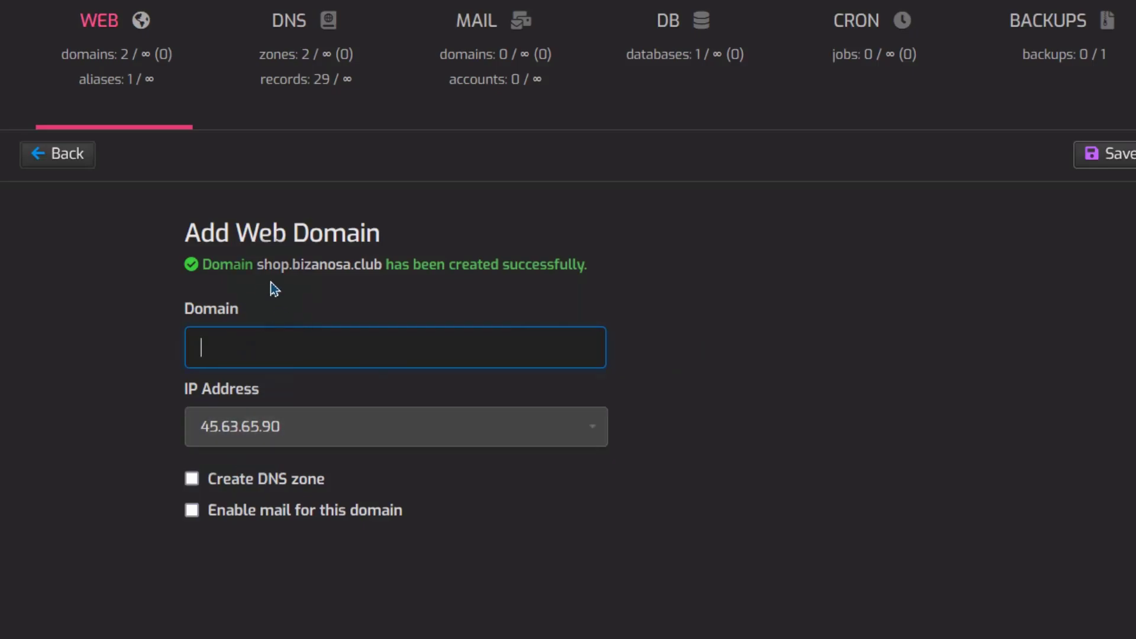
Check the new domain's settings in another tab, then open shop.bizanosa.club from the web list
right_click(309, 273)
left_click(371, 289)
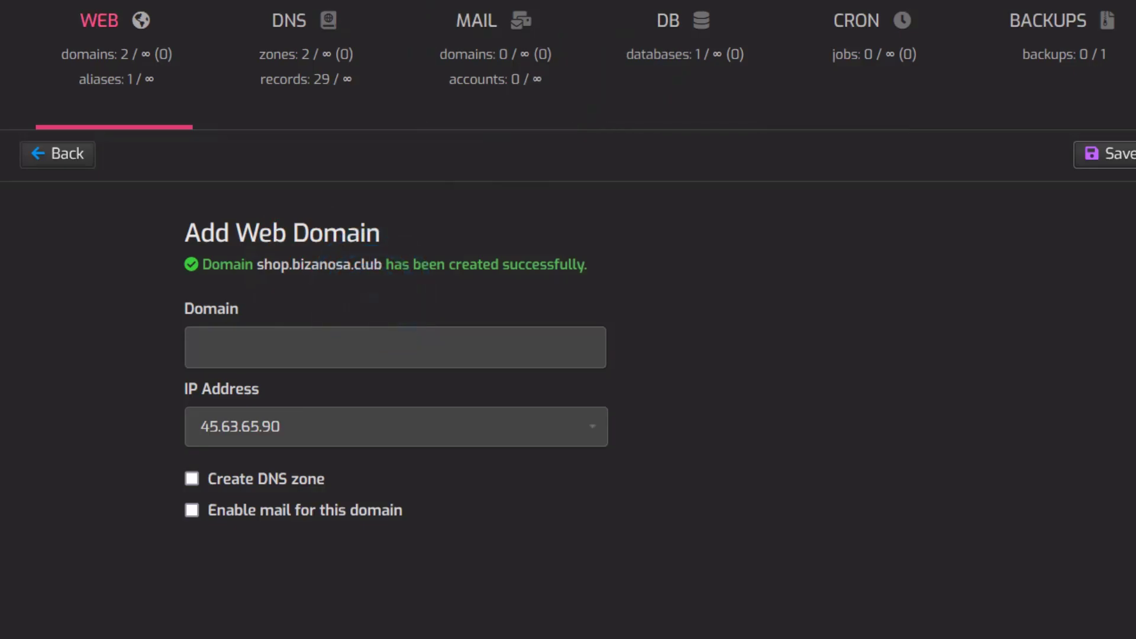
key("ctrl+Tab")
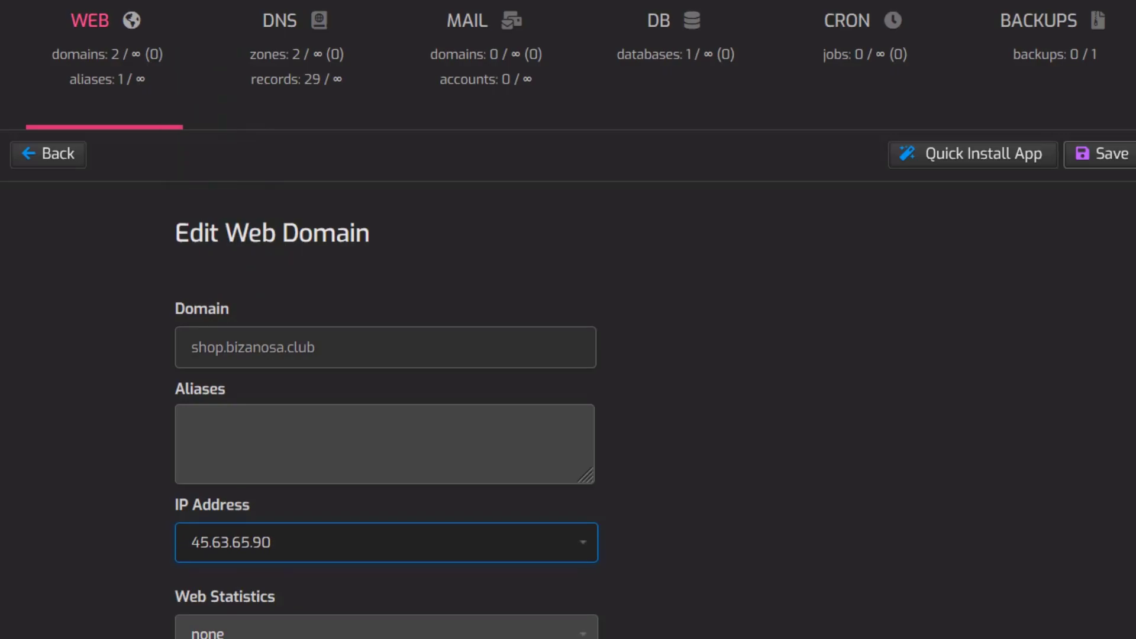
key("ctrl+shift+Tab")
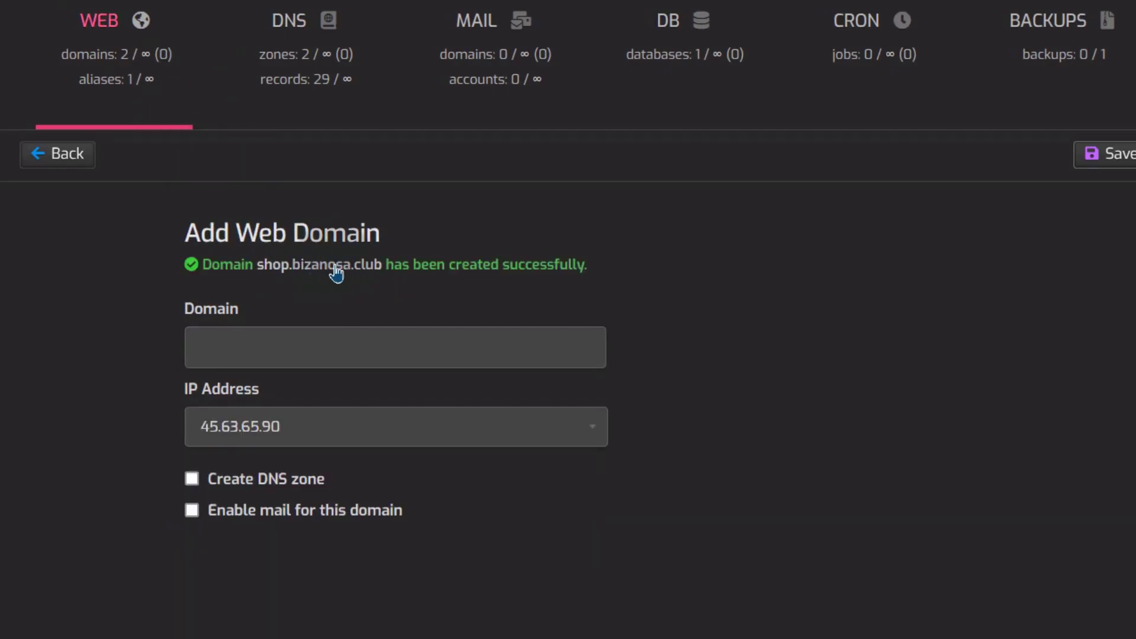
left_click_drag(378, 268, 347, 267)
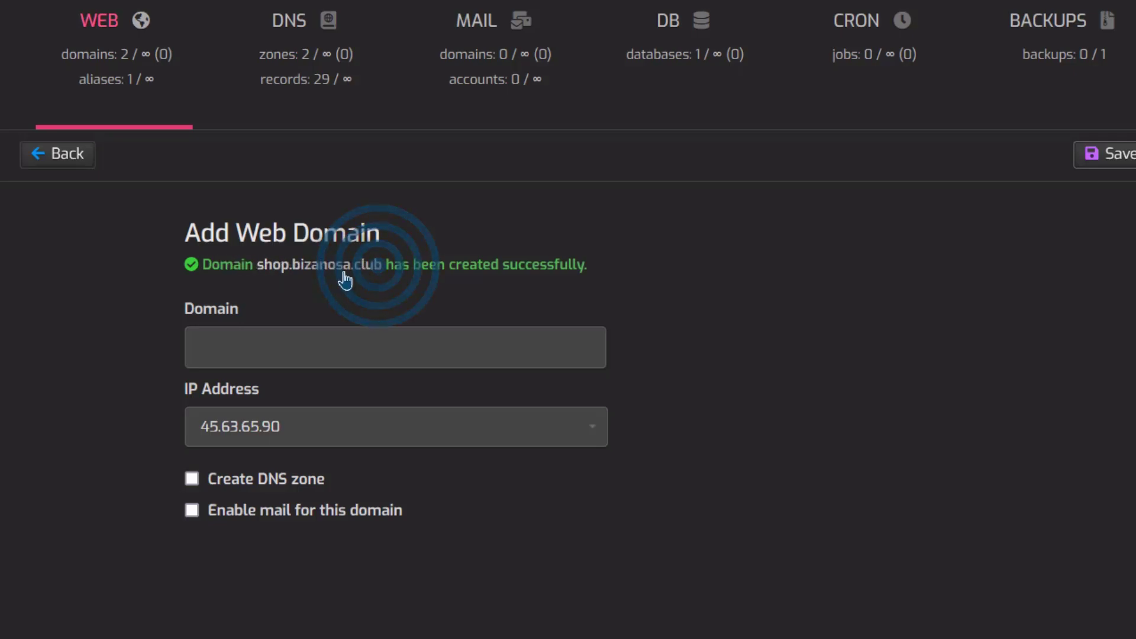
left_click(84, 103)
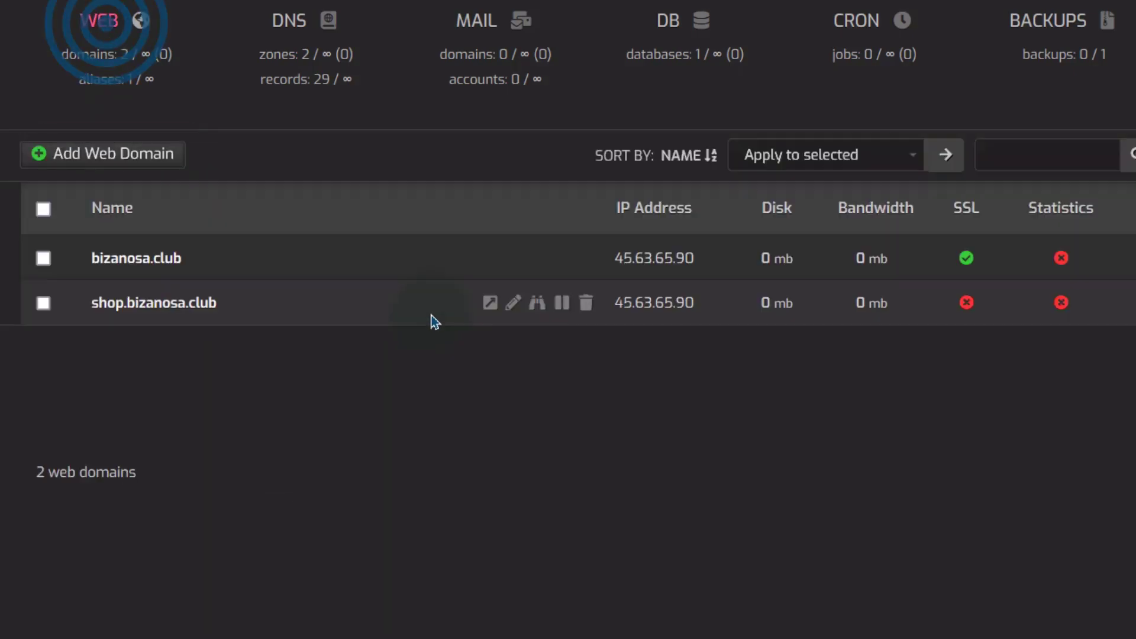
left_click(489, 305)
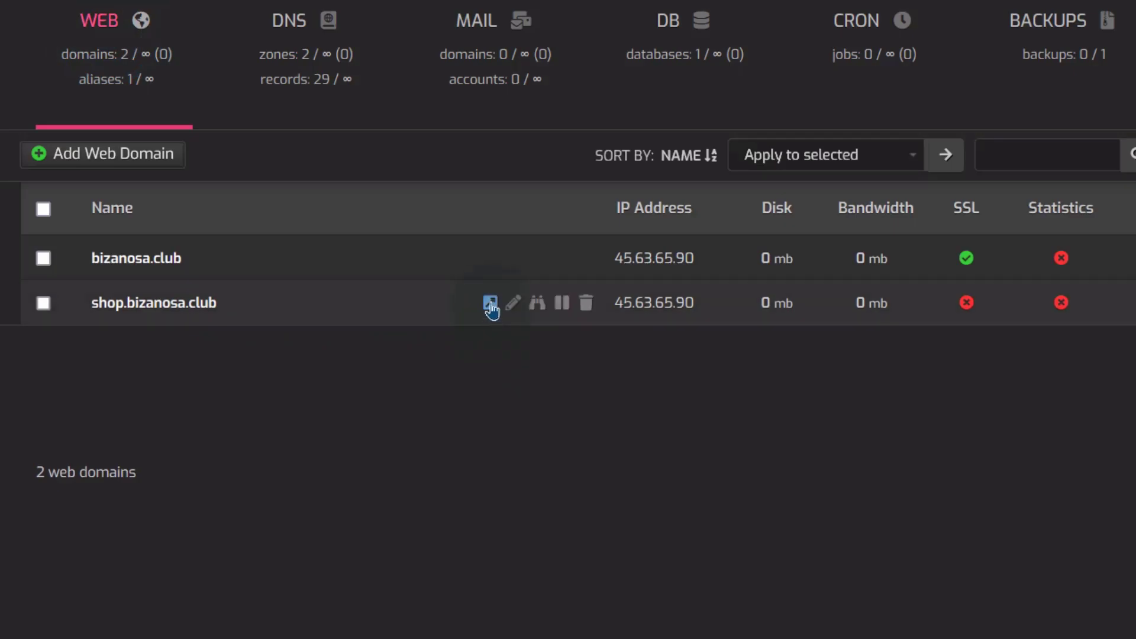
View shop.bizanosa.club's under-construction page in a new tab, then return to Hestia's web domains
left_click(488, 304)
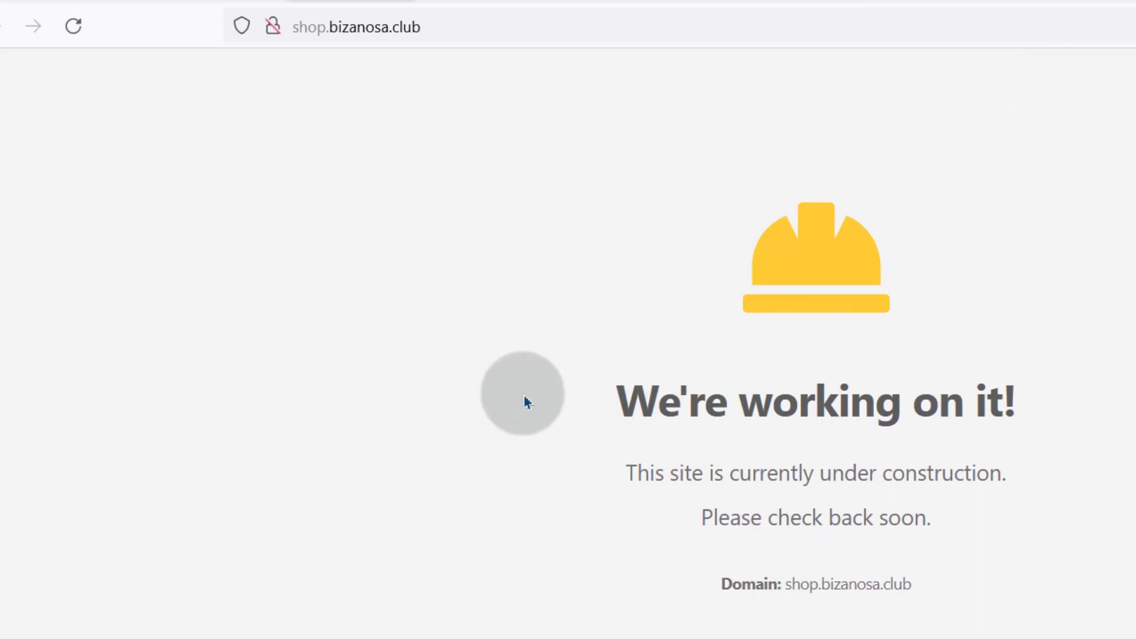
left_click(218, 2)
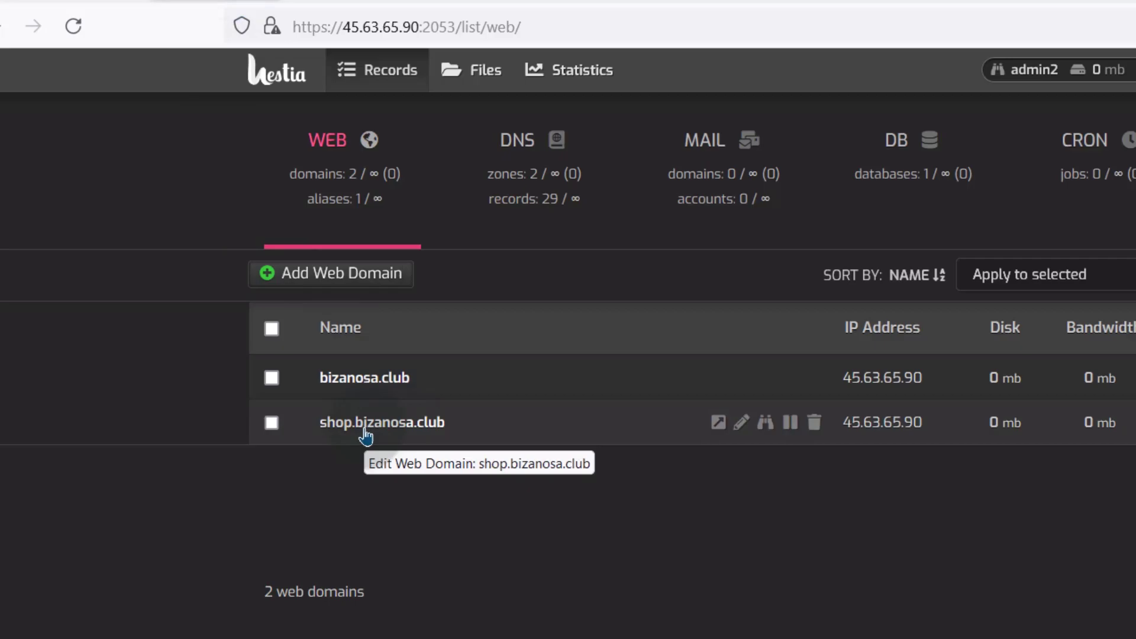
Go to dash.cloudflare.com and bring up the DNS records for bizanosa.club
left_click(1033, 2)
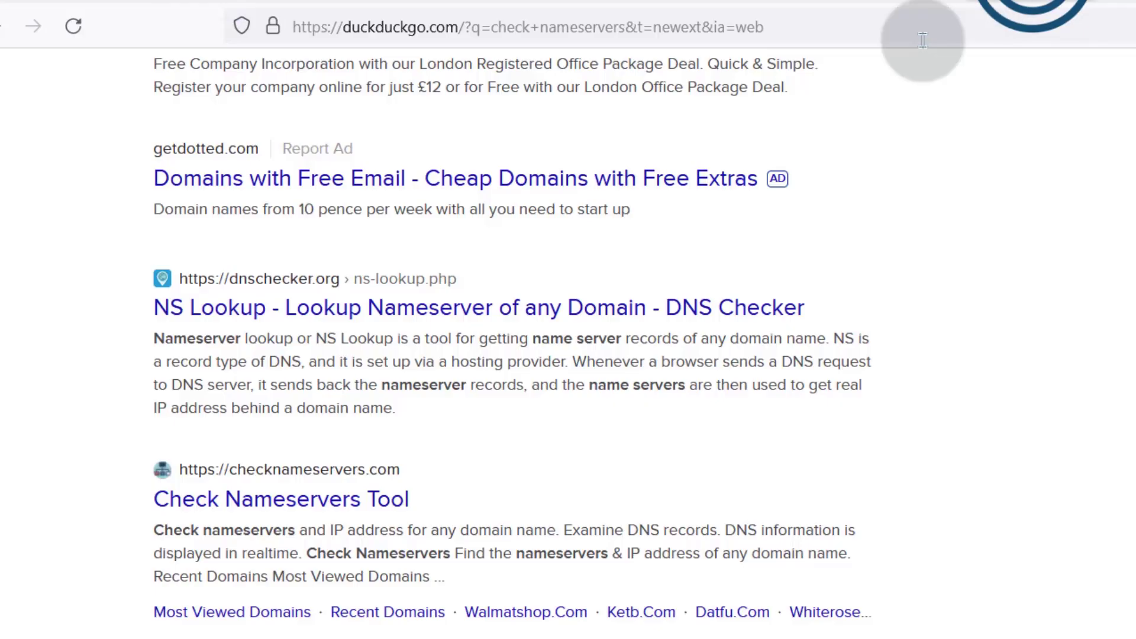
left_click(566, 27)
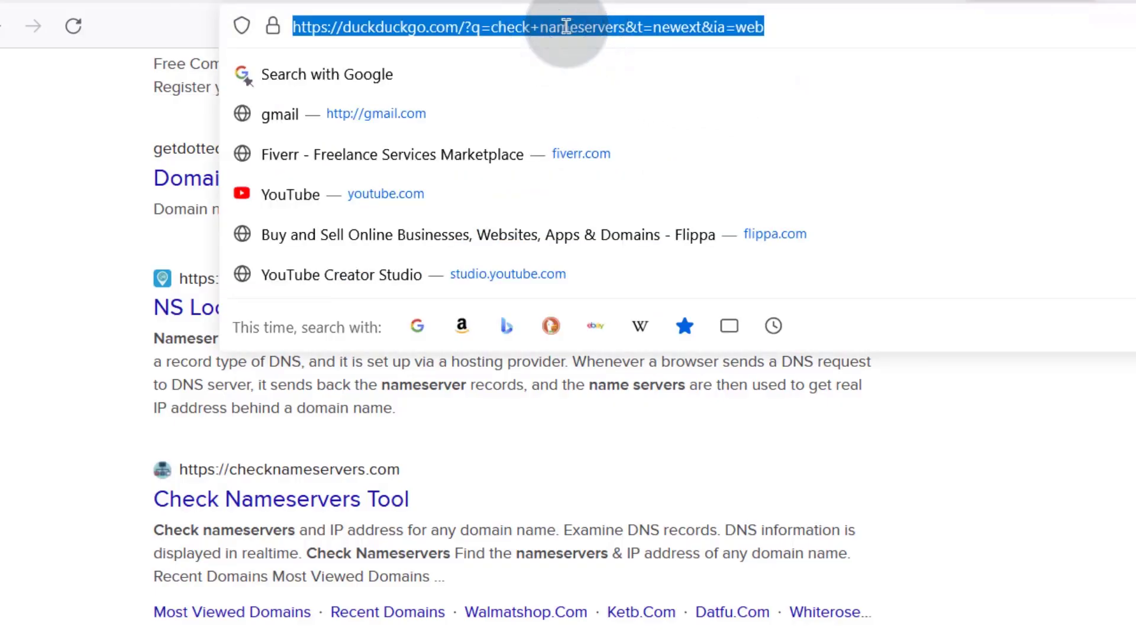
type("da")
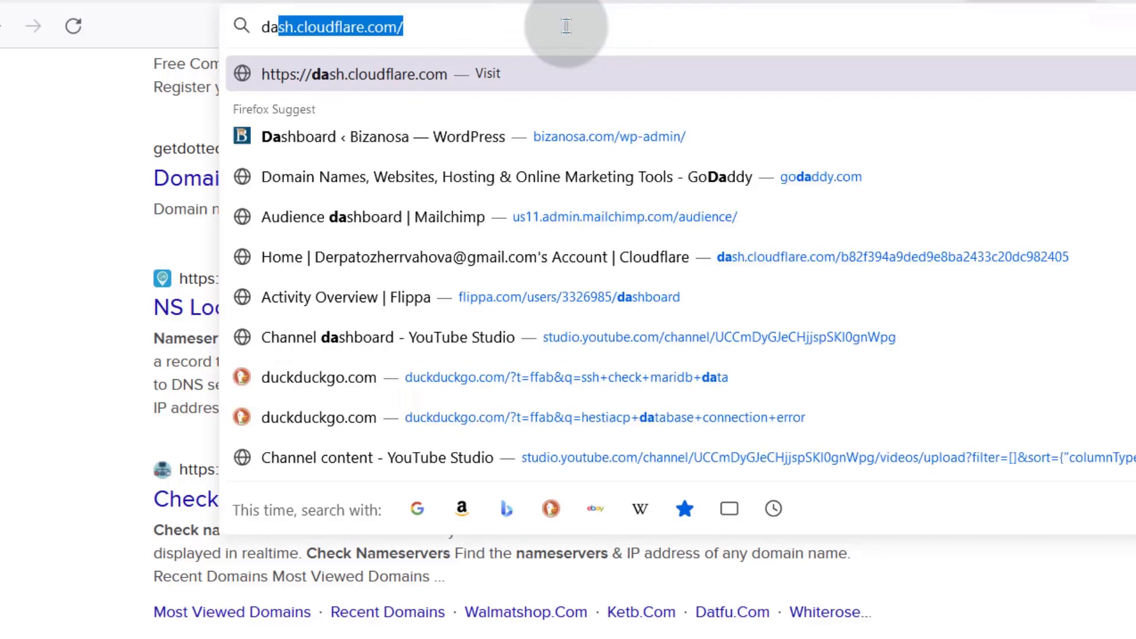
key("Return")
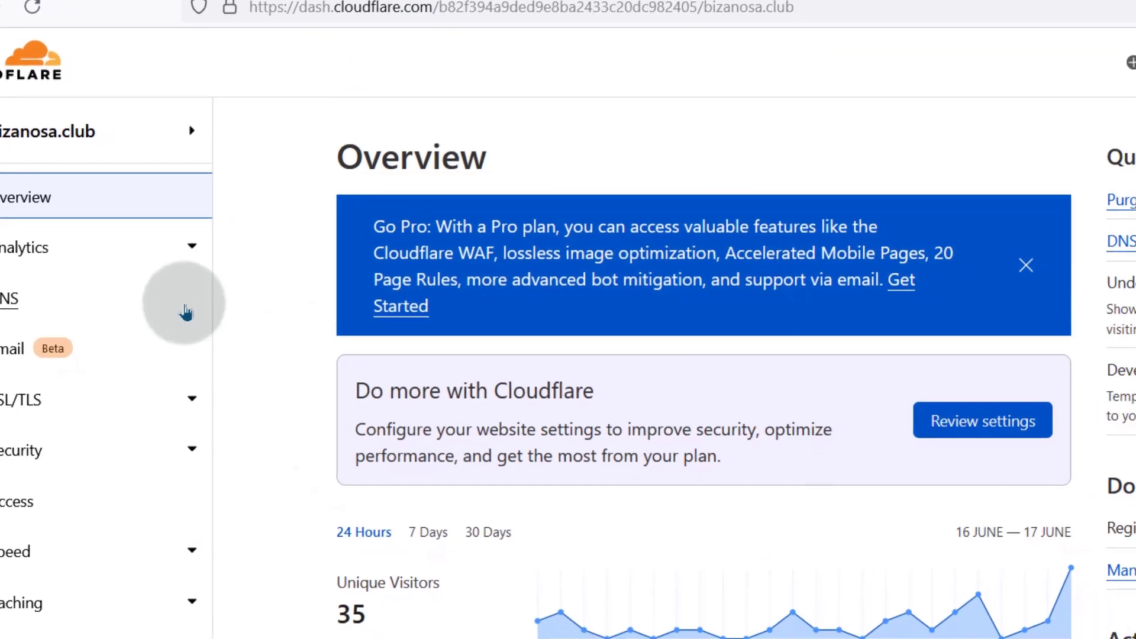
left_click(2, 284)
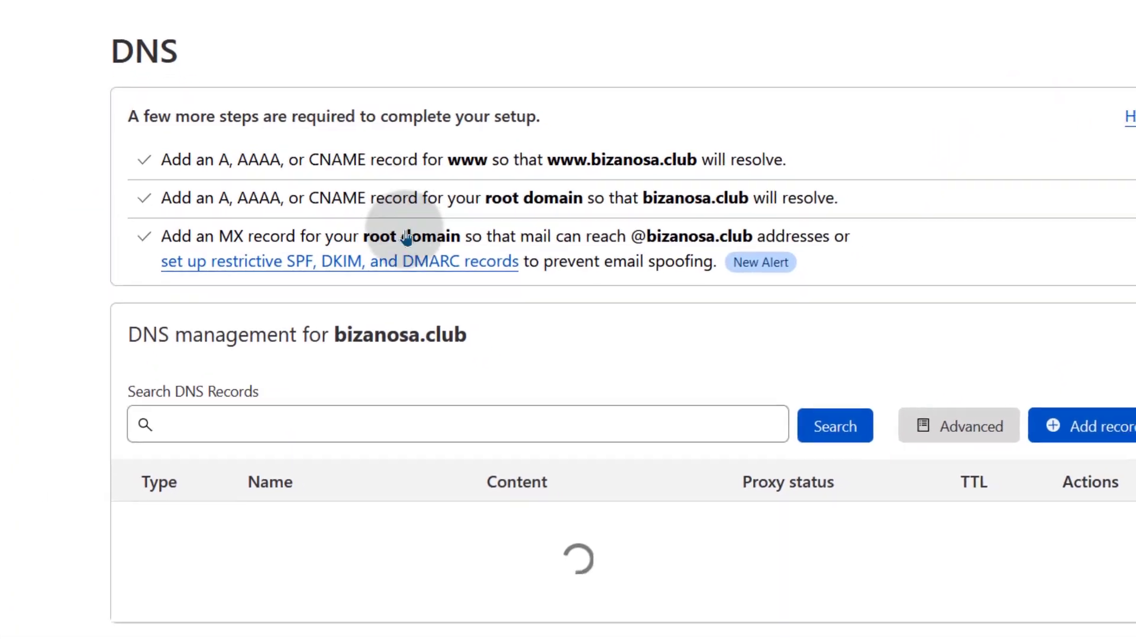
scroll(406, 237, "down", 5)
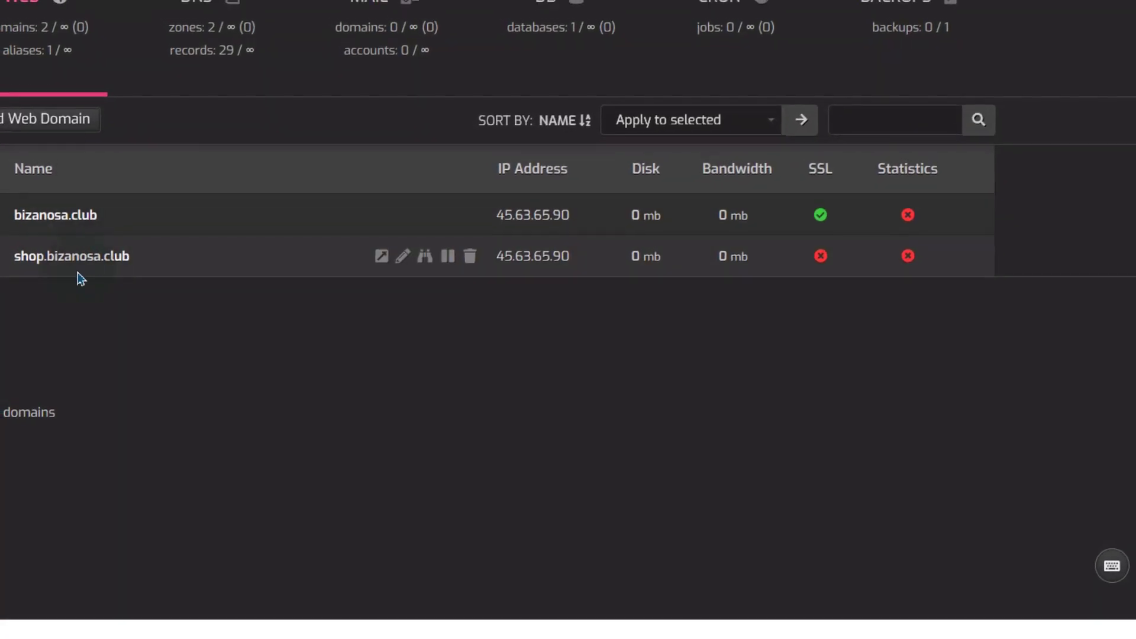
Open Hestia's shop.bizanosa.club DNS zone and copy the ftp record's IP 45.63.65.90
left_click(247, 5)
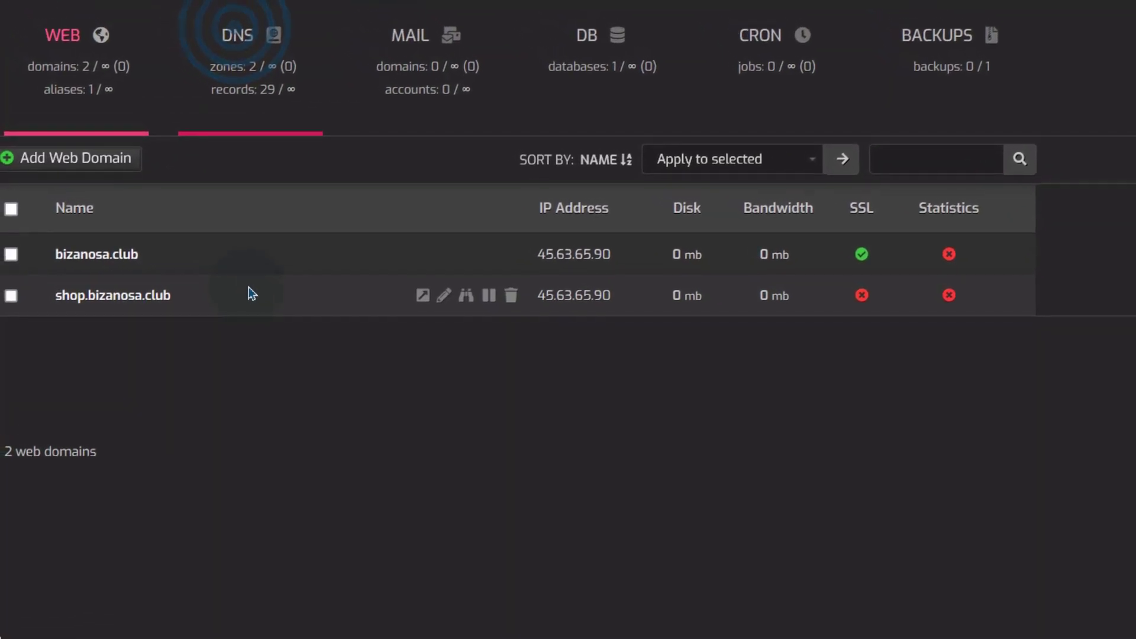
left_click(115, 308)
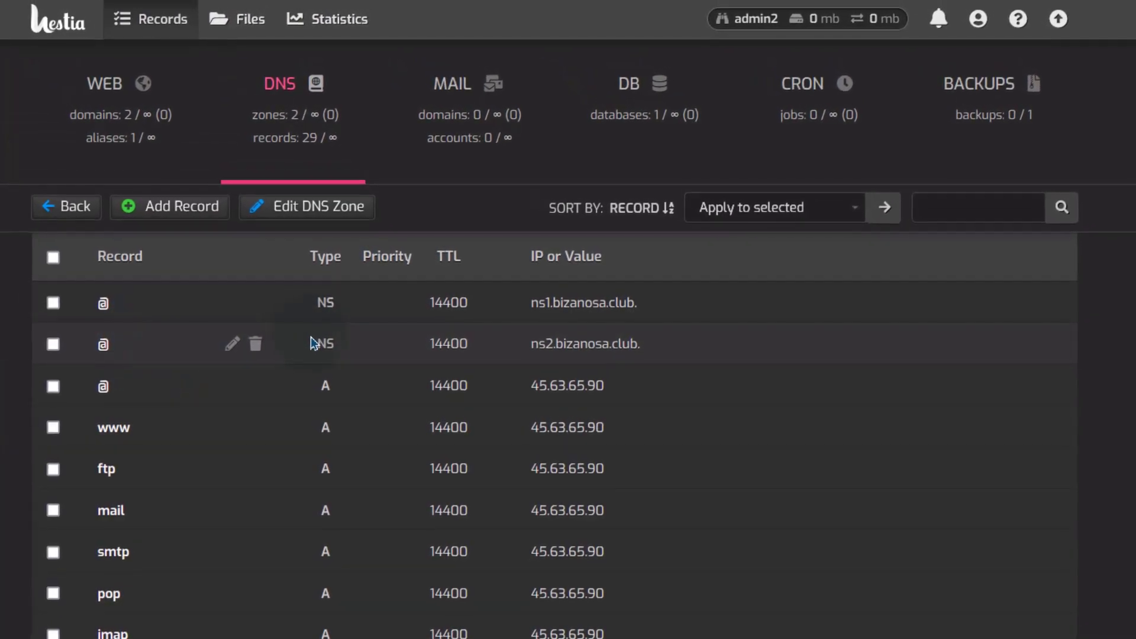
scroll(201, 333, "down", 2)
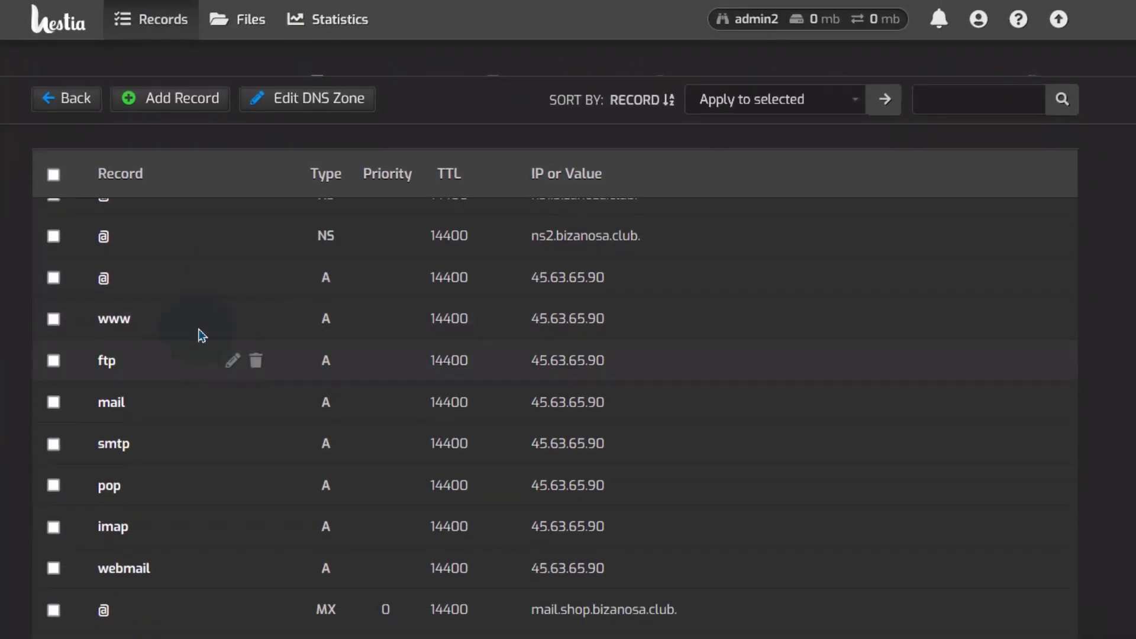
scroll(274, 444, "up", 2)
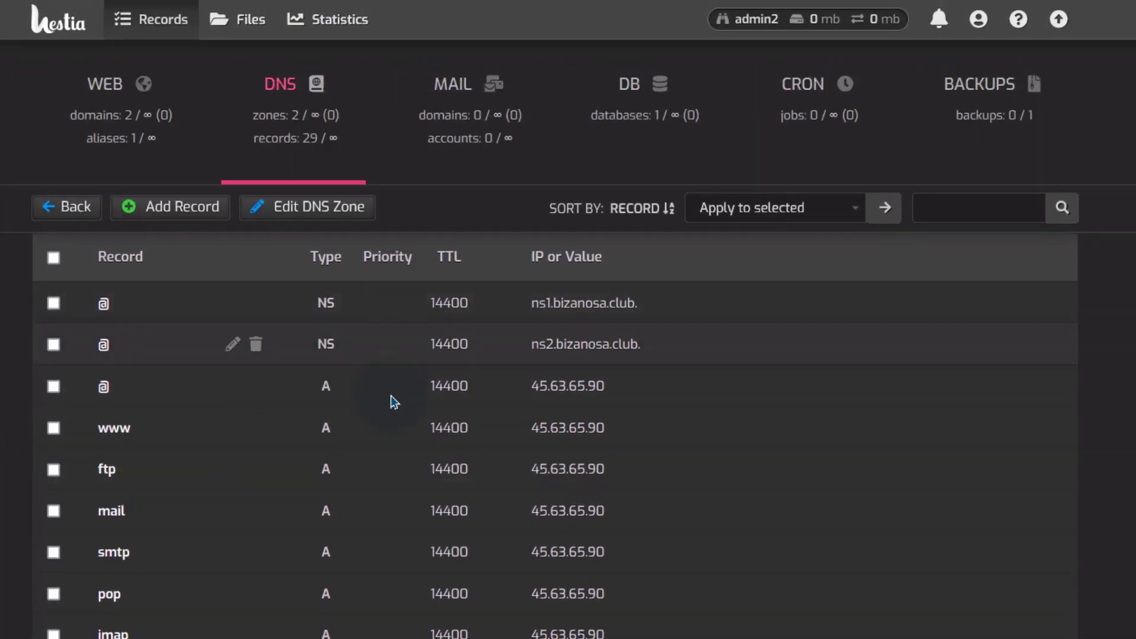
scroll(383, 473, "down", 4)
scroll(304, 477, "up", 3)
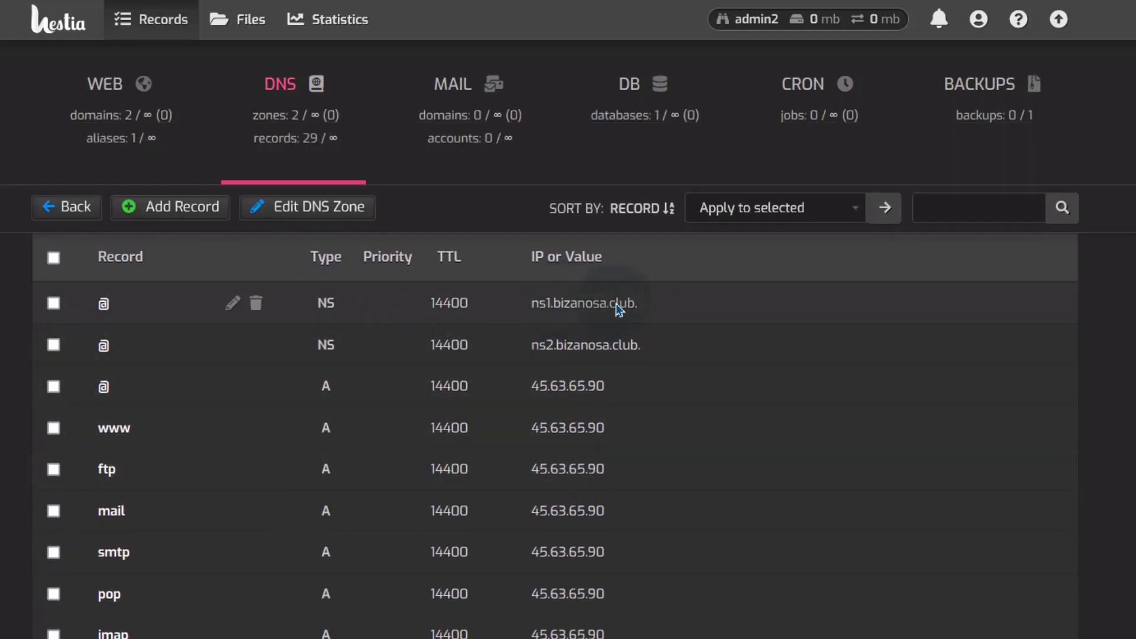
scroll(159, 351, "down", 2)
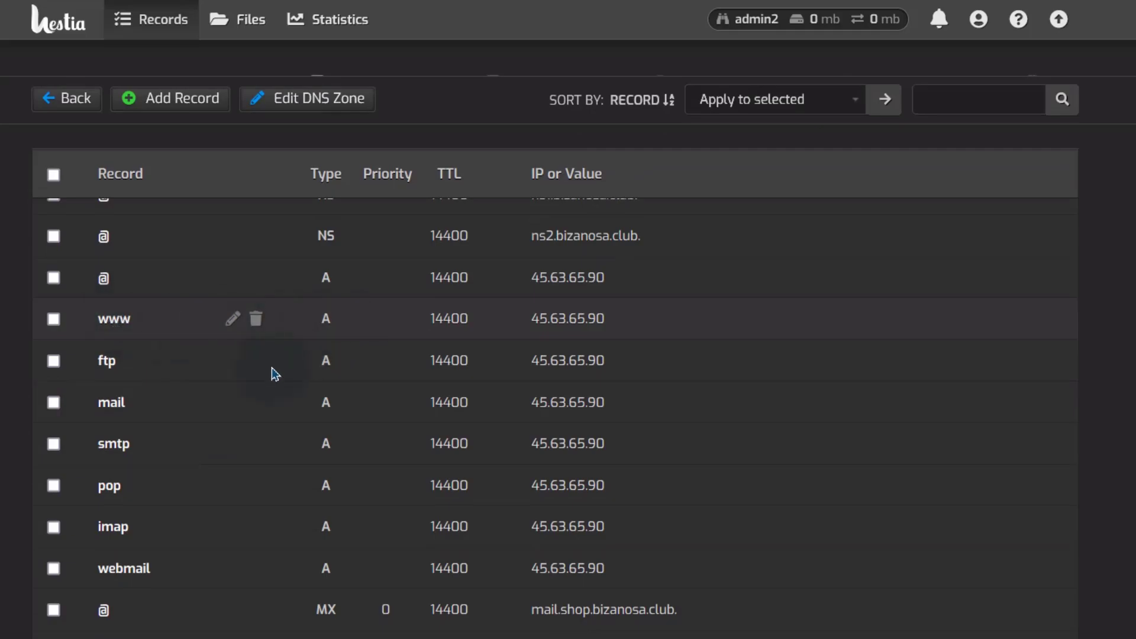
scroll(140, 548, "down", 2)
scroll(141, 556, "up", 1)
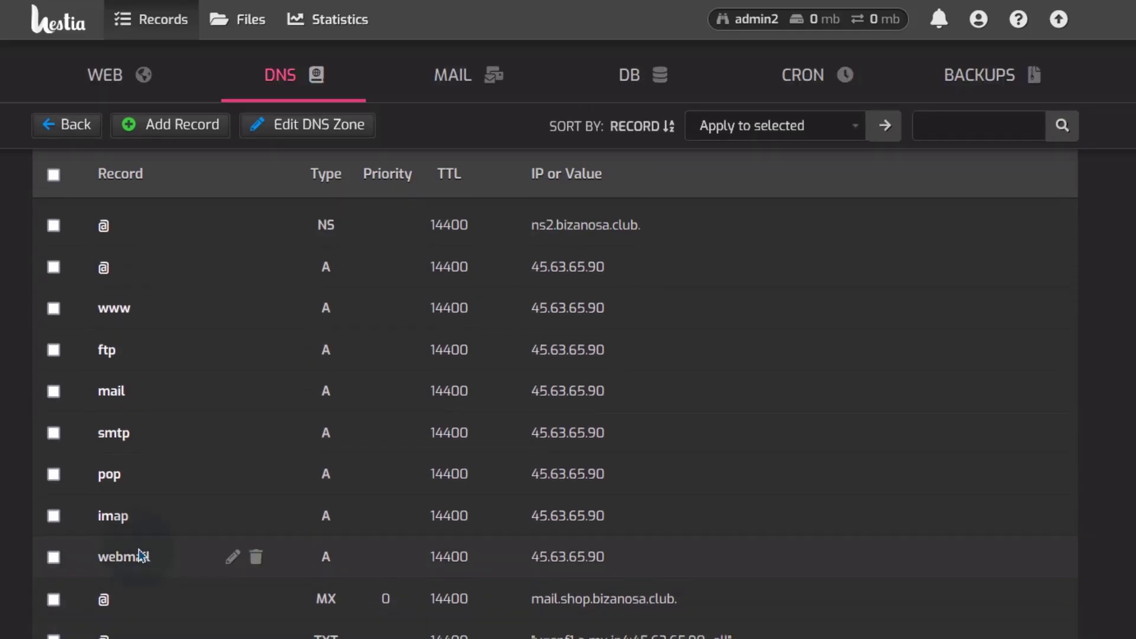
scroll(140, 363, "up", 3)
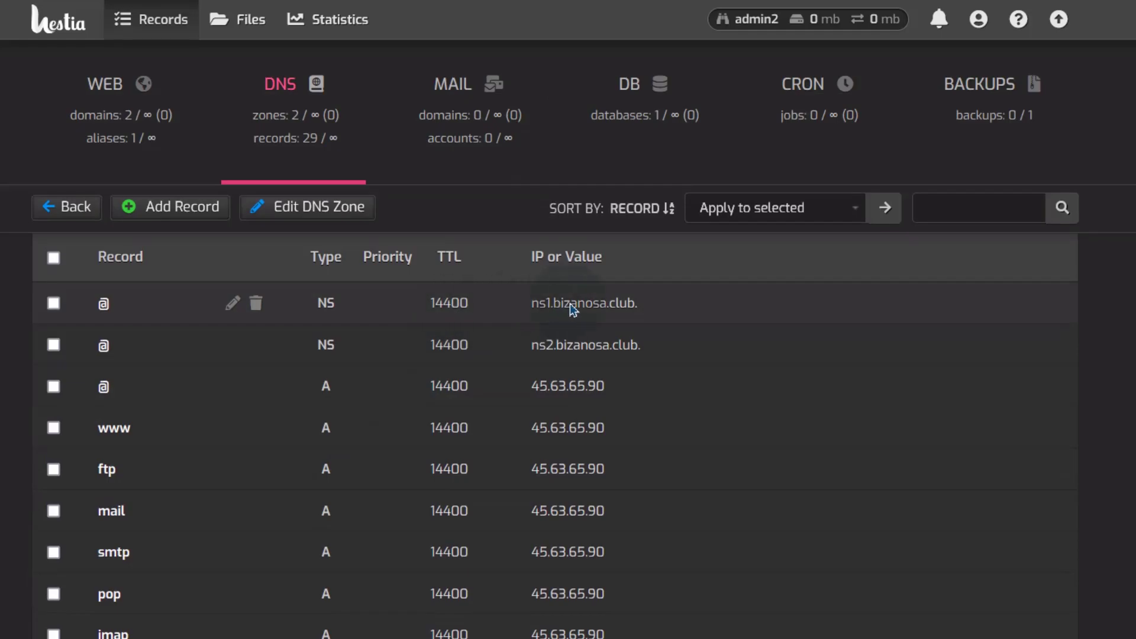
scroll(547, 453, "down", 3)
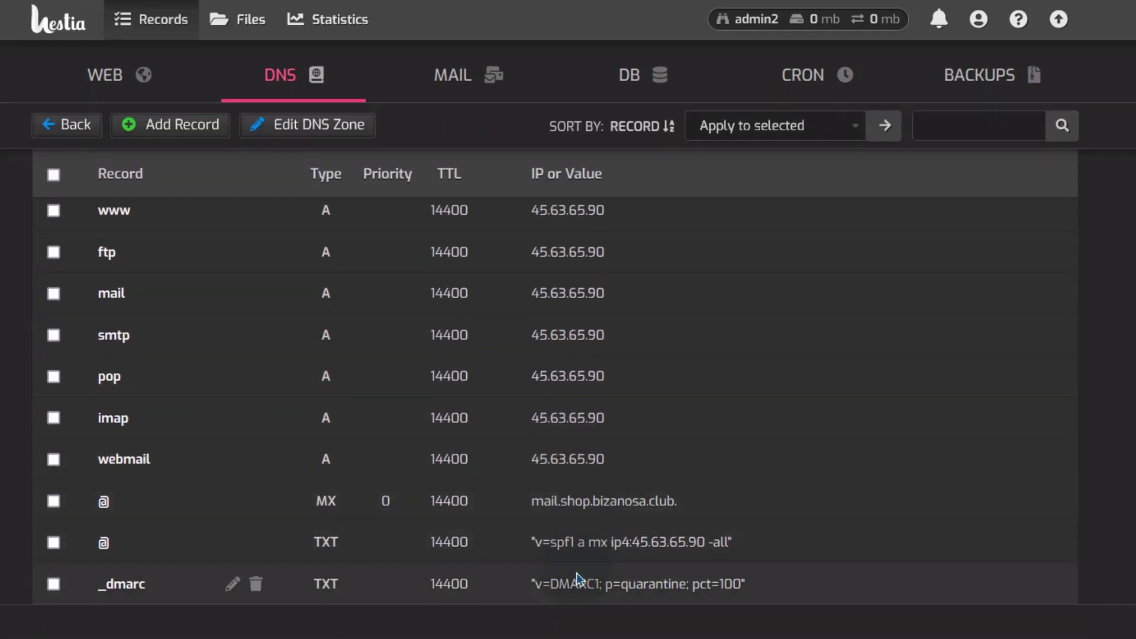
scroll(532, 463, "up", 2)
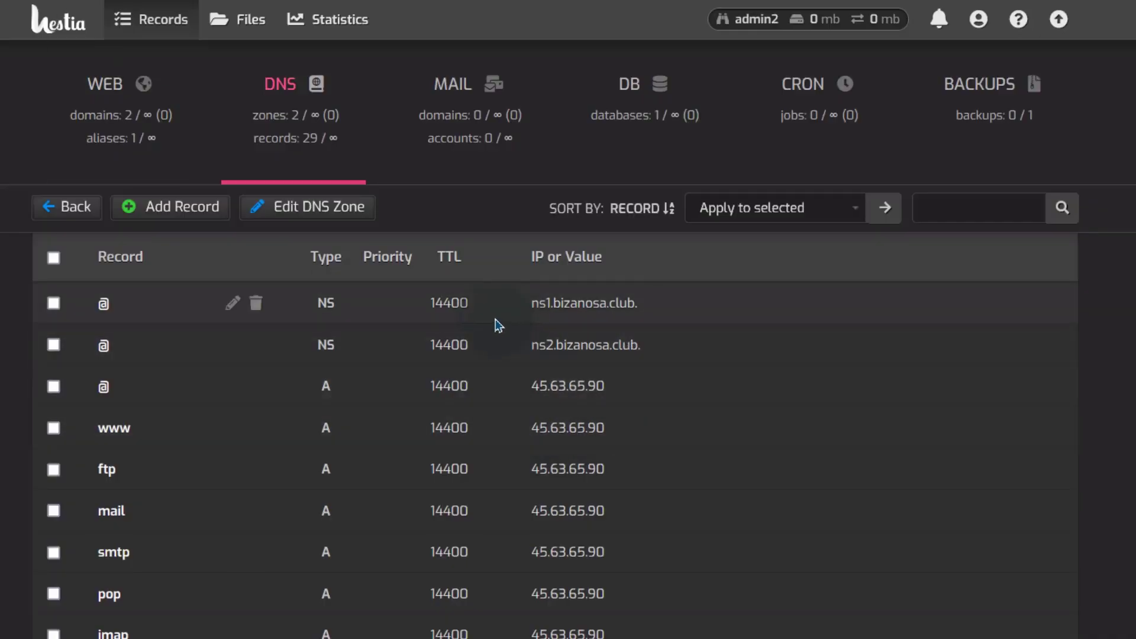
scroll(619, 367, "down", 2)
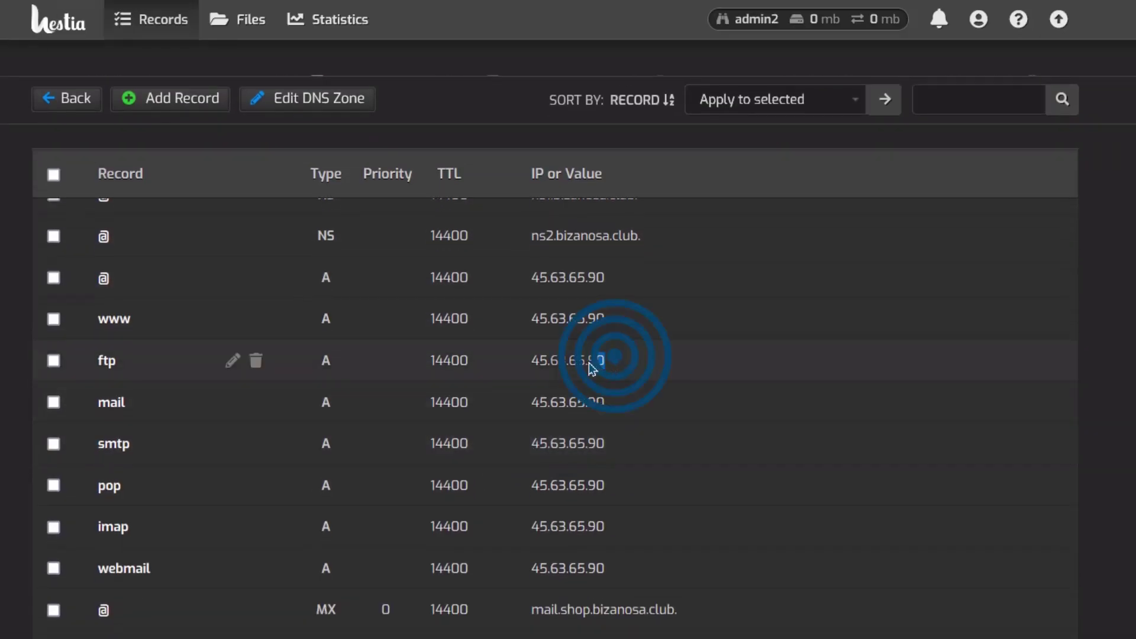
right_click(539, 359)
left_click(579, 375)
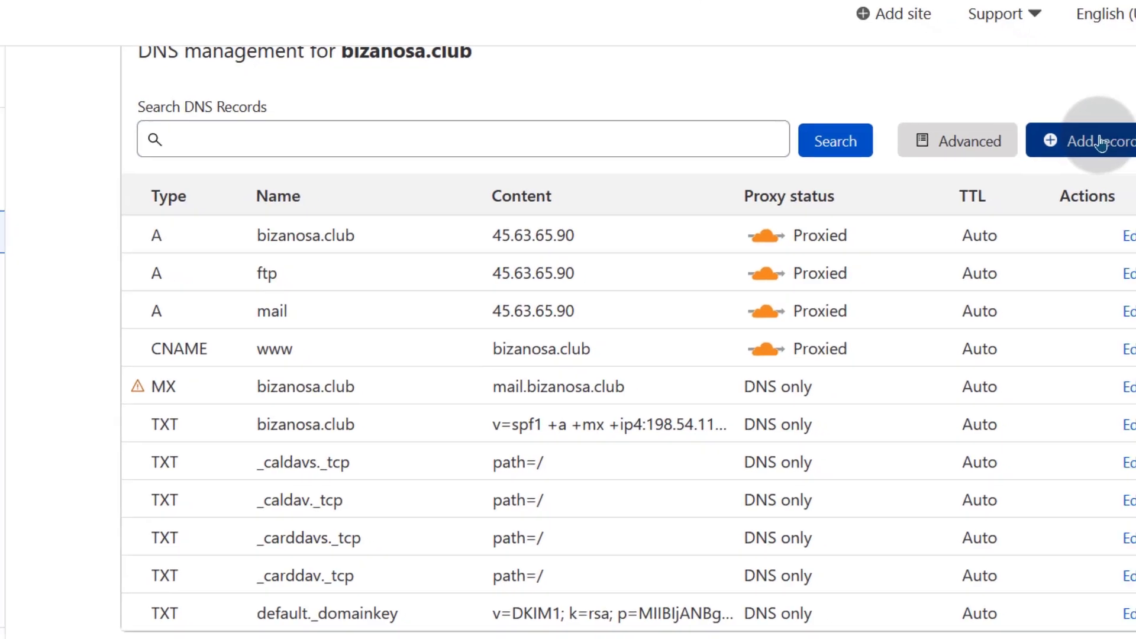
Add a Cloudflare A record named shop pointing to 45.63.65.90
left_click(1101, 142)
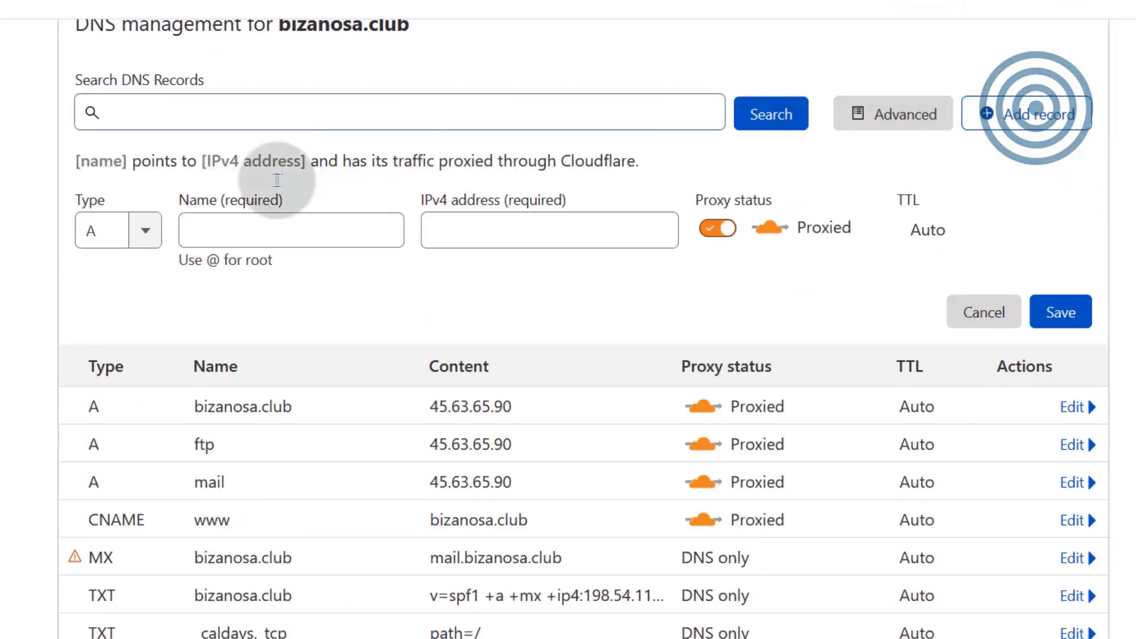
left_click(206, 222)
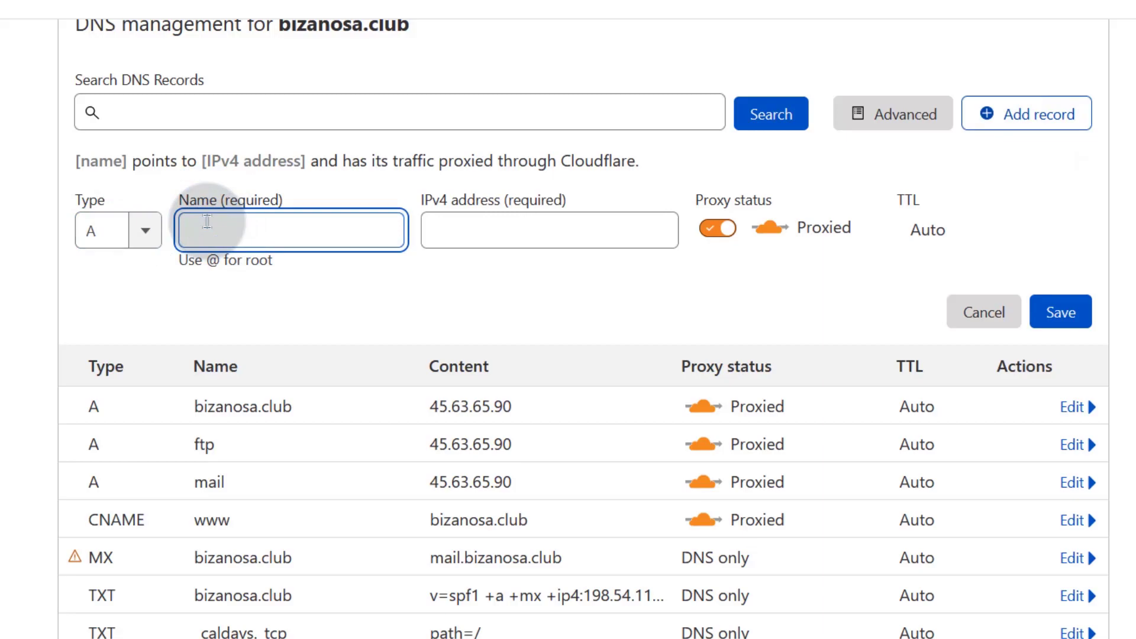
type("shop")
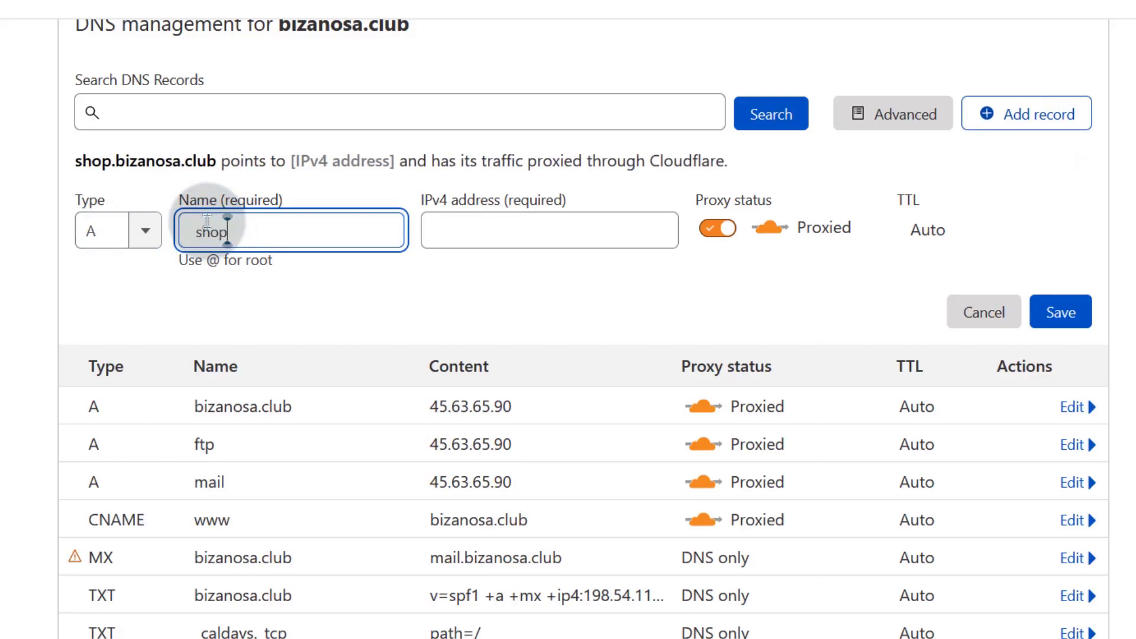
right_click(468, 234)
left_click(540, 388)
key("ctrl+v")
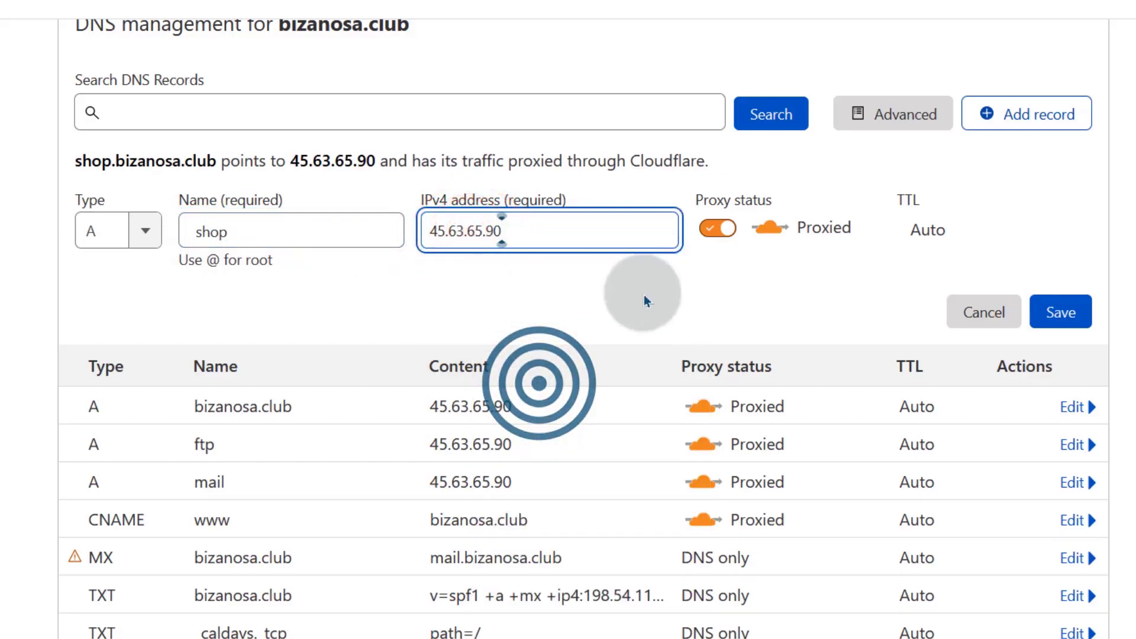
left_click(1060, 312)
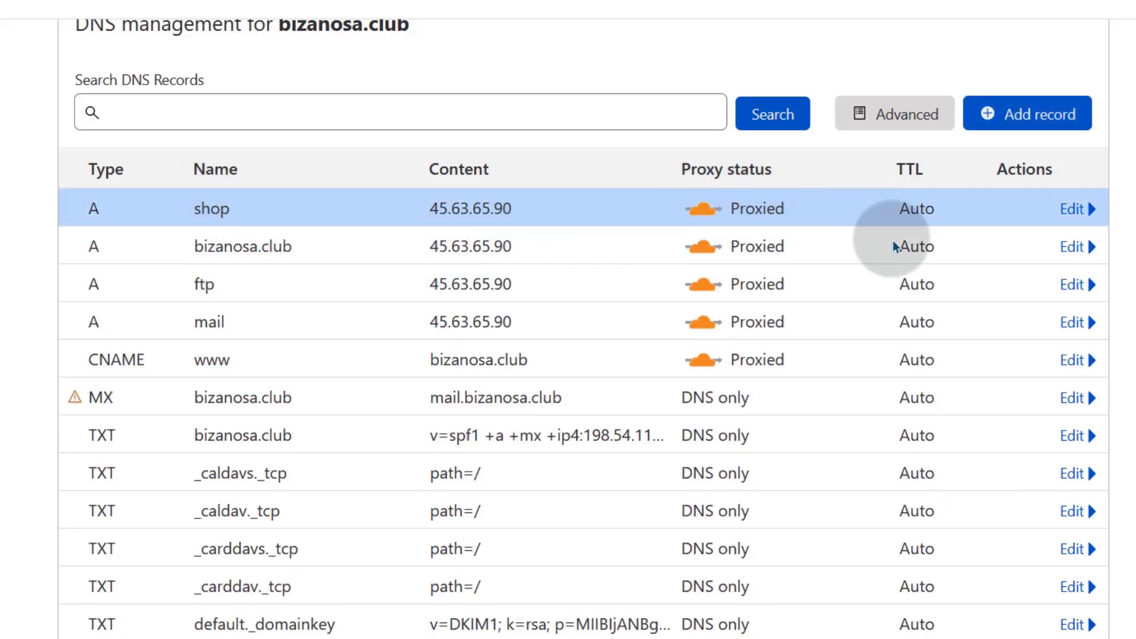
left_click(1039, 116)
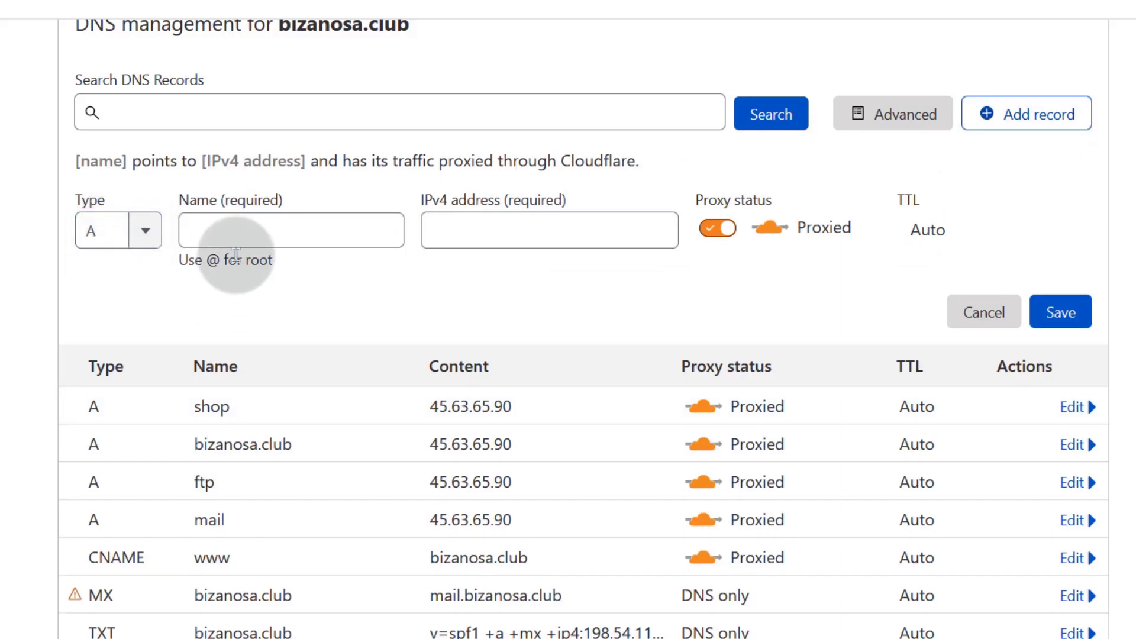
left_click(204, 230)
left_click(206, 229)
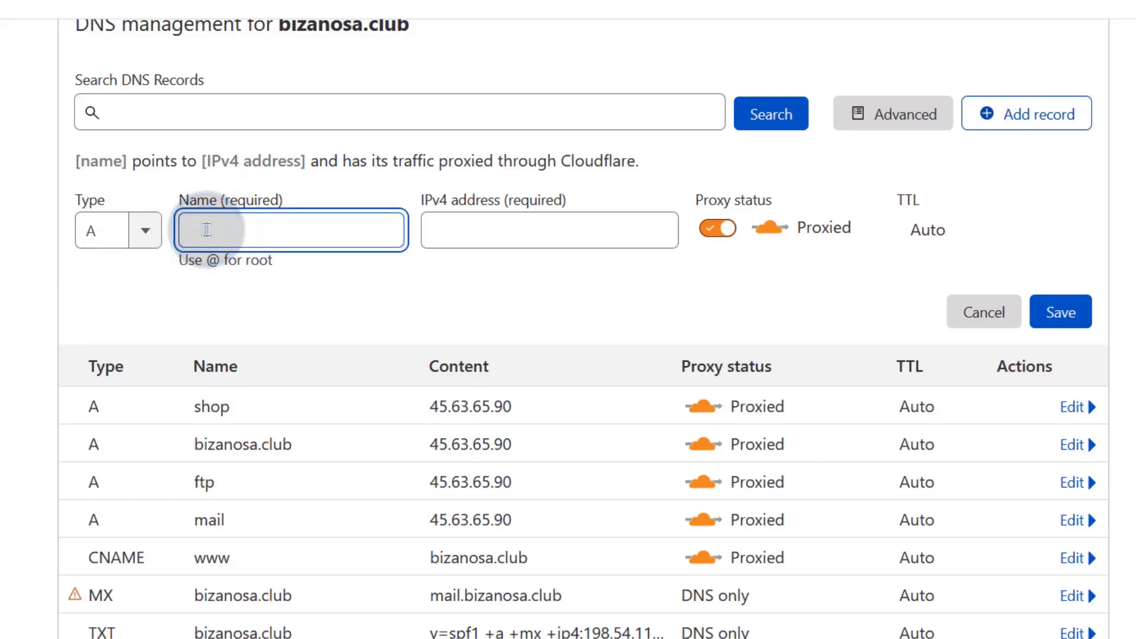
type("www")
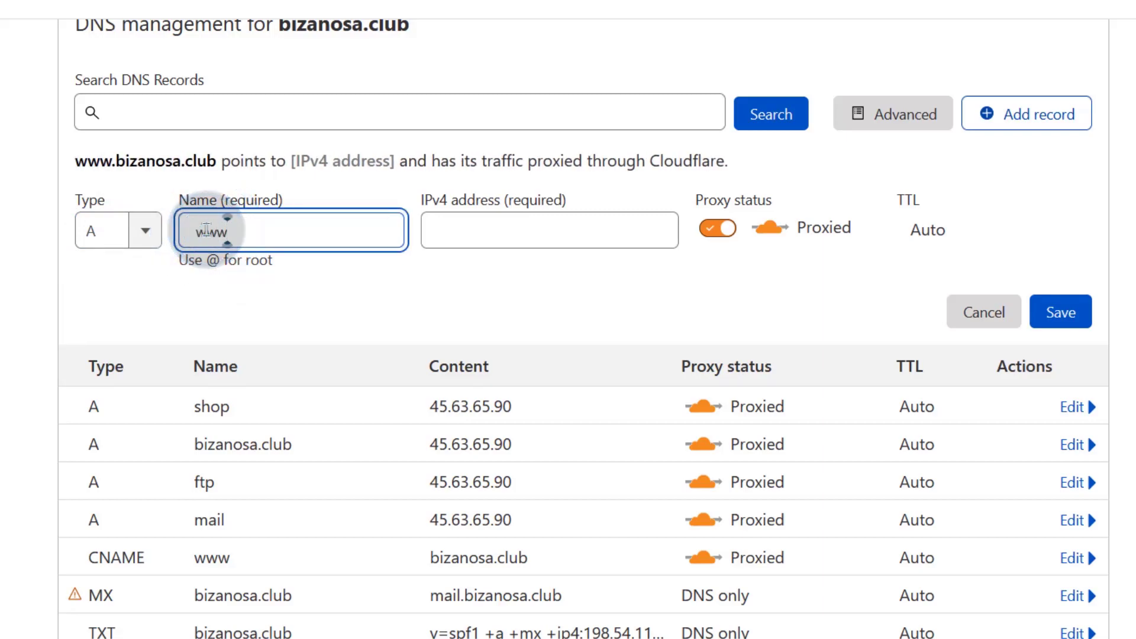
type(".shop")
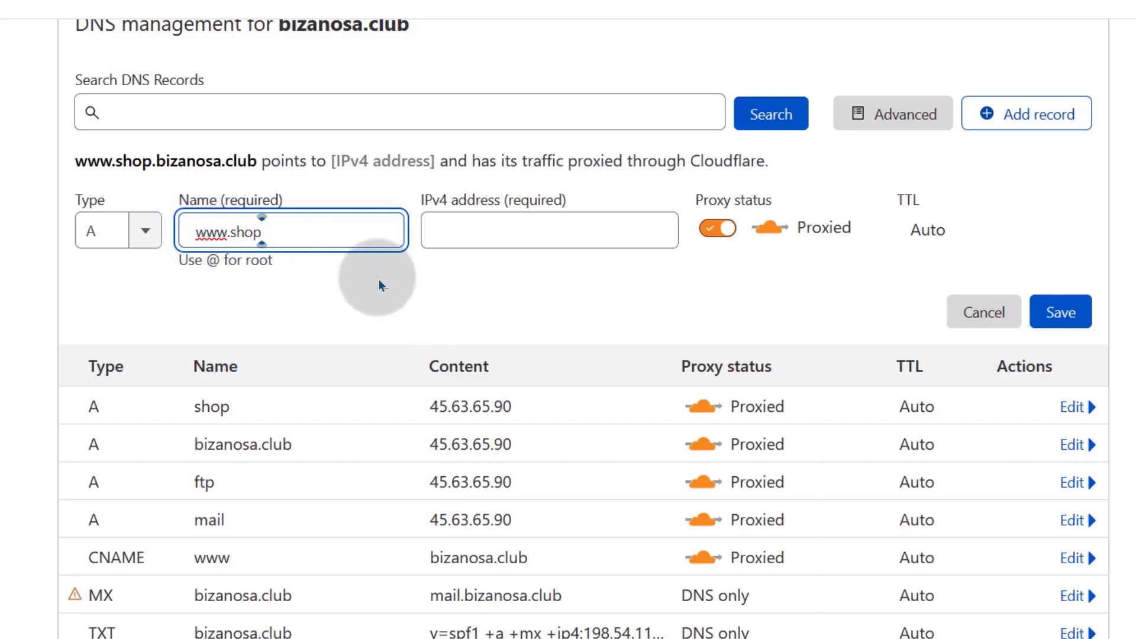
right_click(449, 228)
left_click(506, 379)
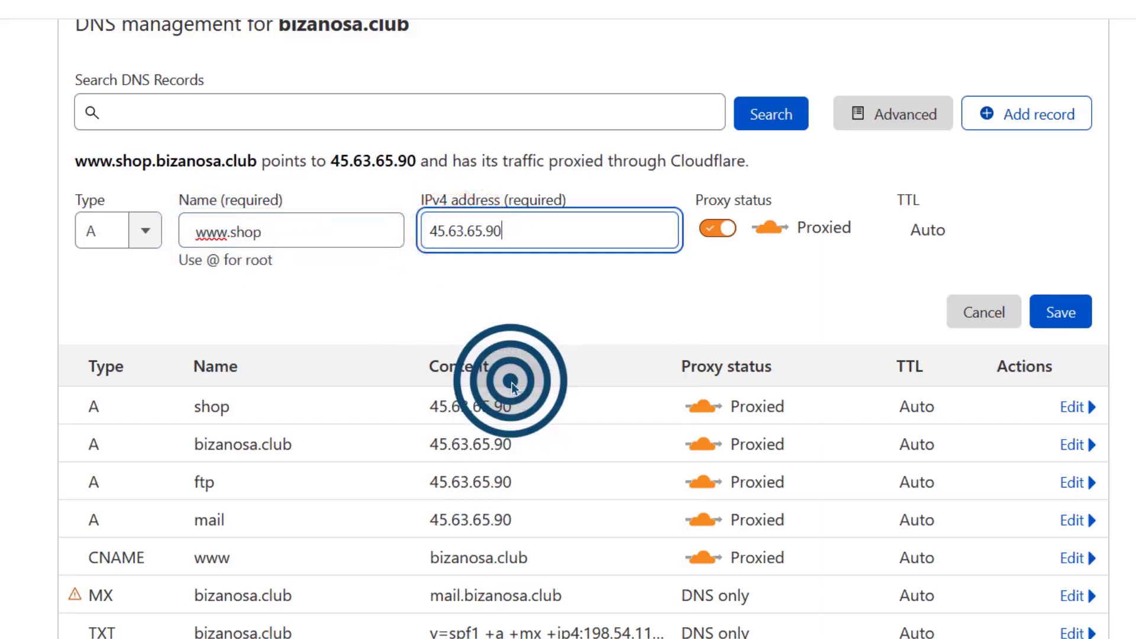
left_click(1062, 312)
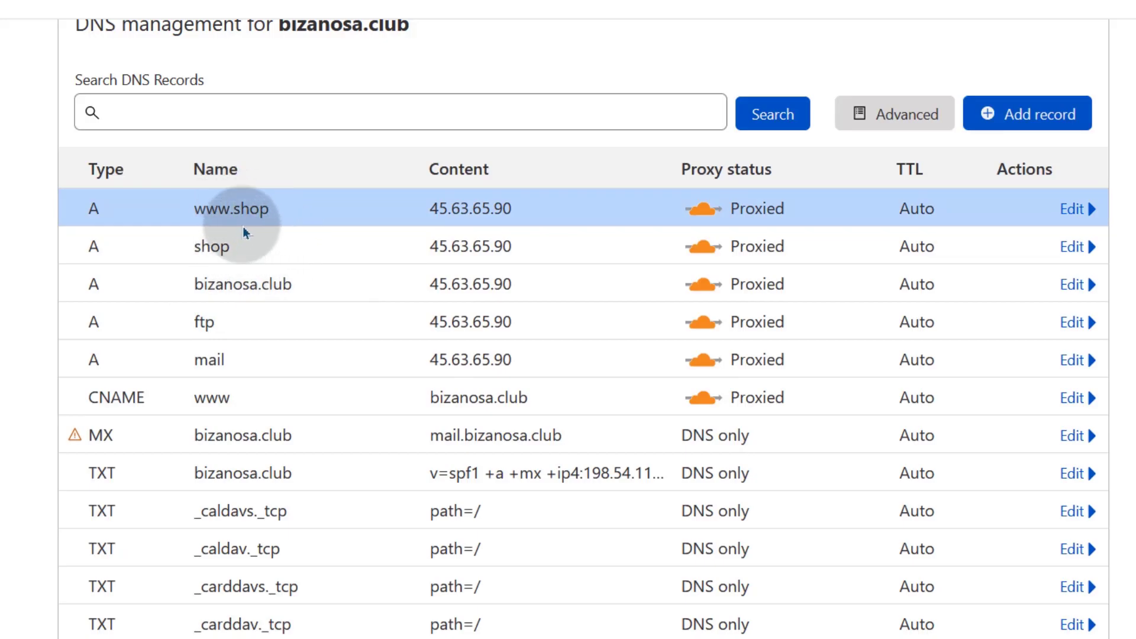
left_click(202, 82)
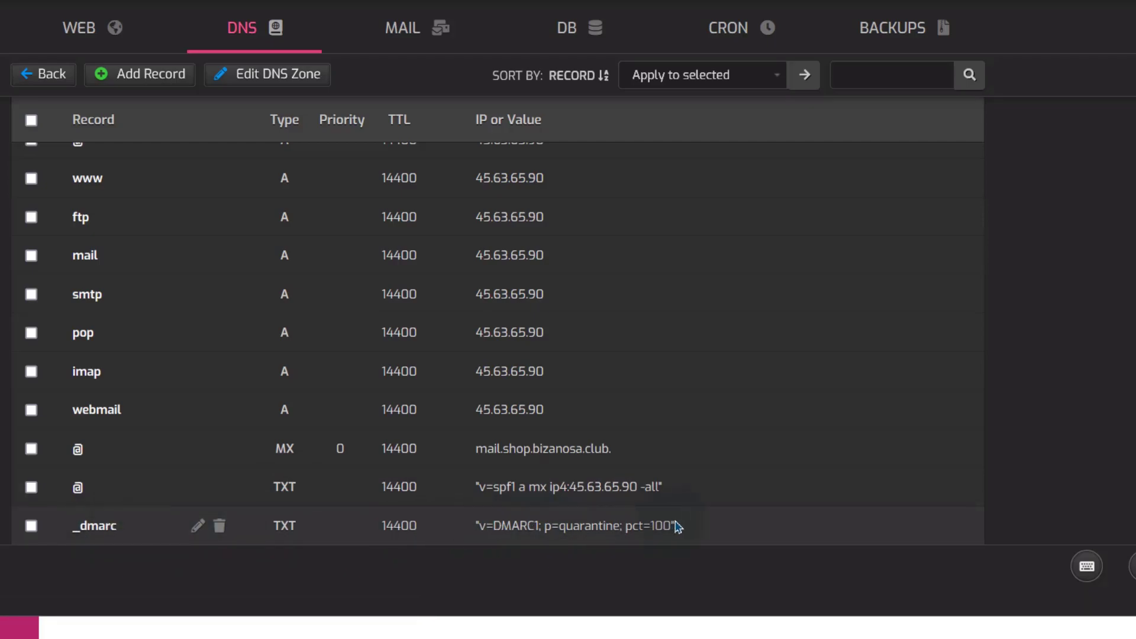
Start a Cloudflare TXT record with the copied DMARC value "v=DMARC1; p=quarantine; pct=100" as content
left_click_drag(677, 525, 476, 537)
right_click(491, 527)
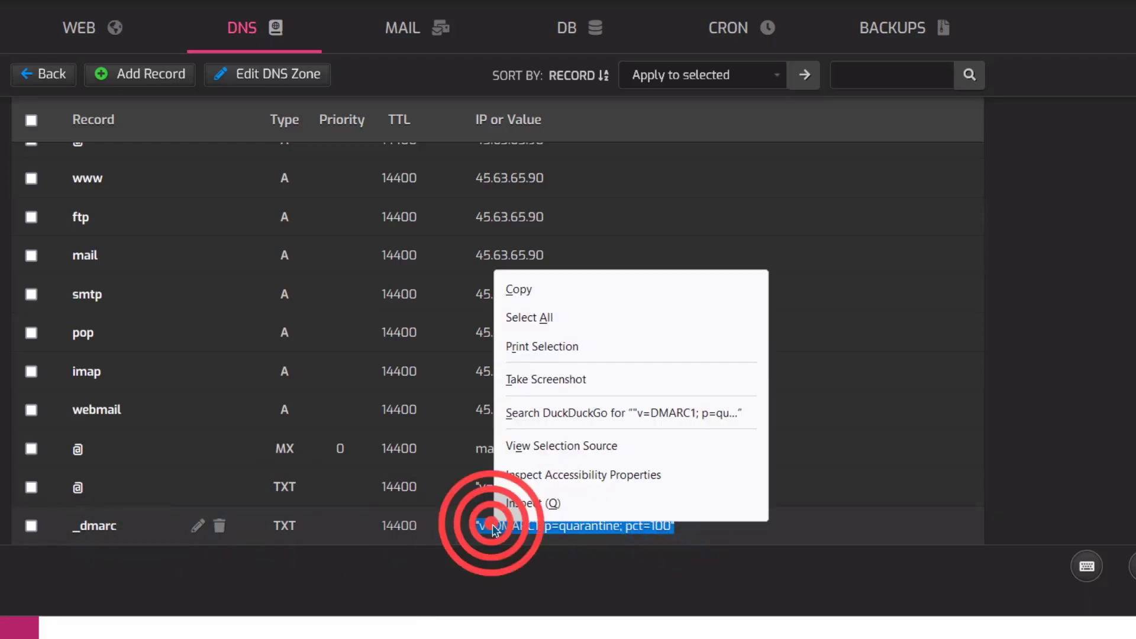
left_click(516, 287)
left_click(698, 1)
left_click(1032, 101)
left_click(222, 218)
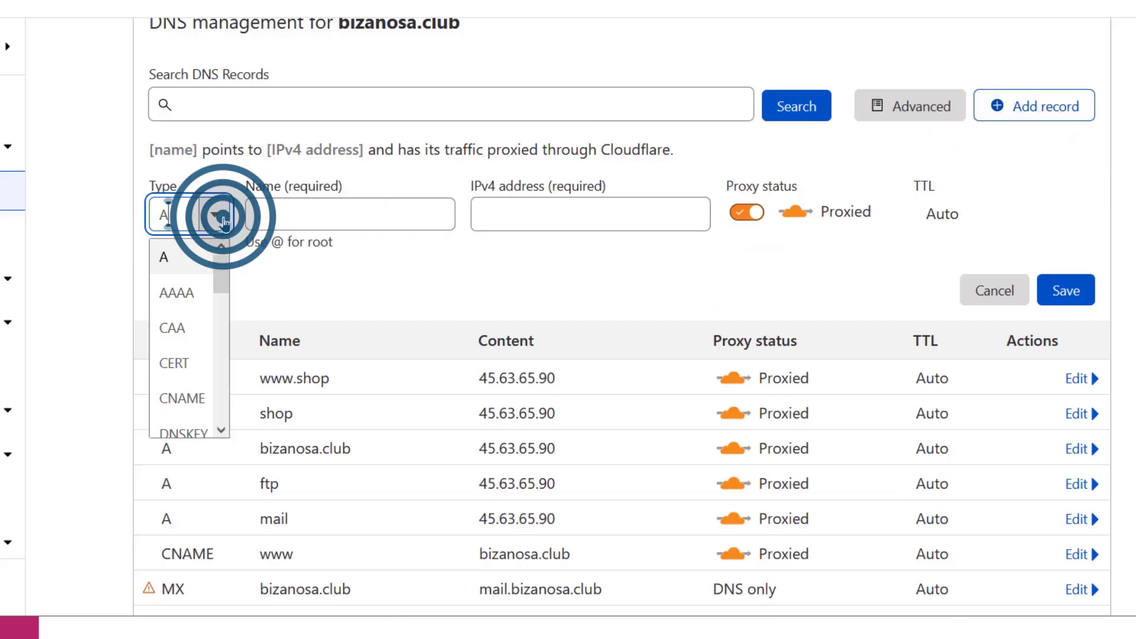
left_click_drag(181, 205, 149, 210)
type("t")
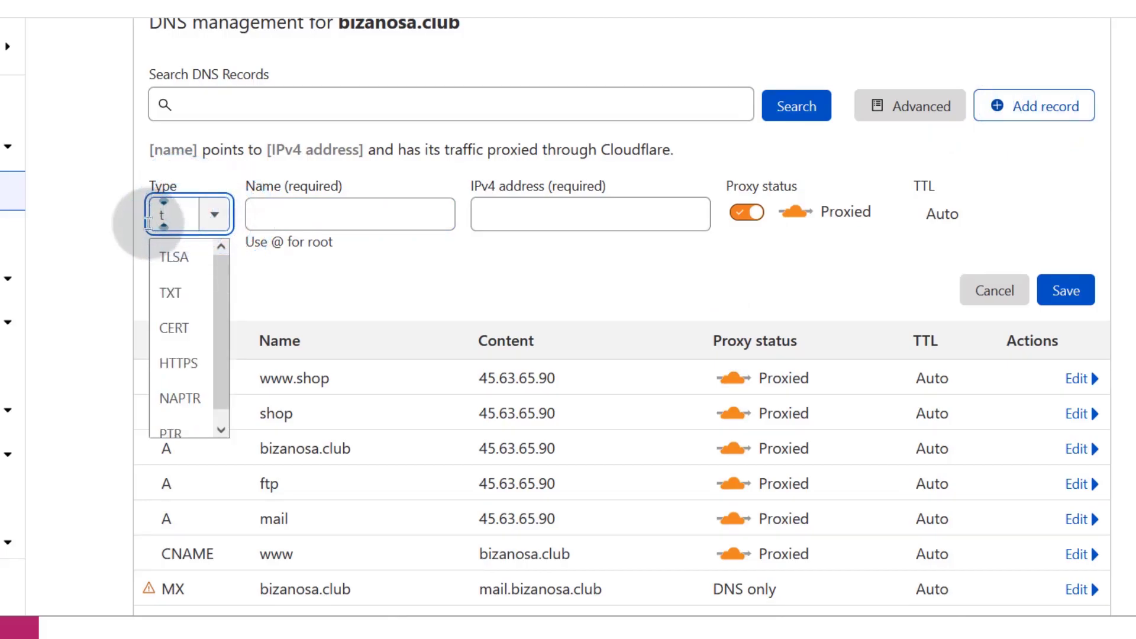
left_click(176, 293)
right_click(178, 315)
left_click(228, 456)
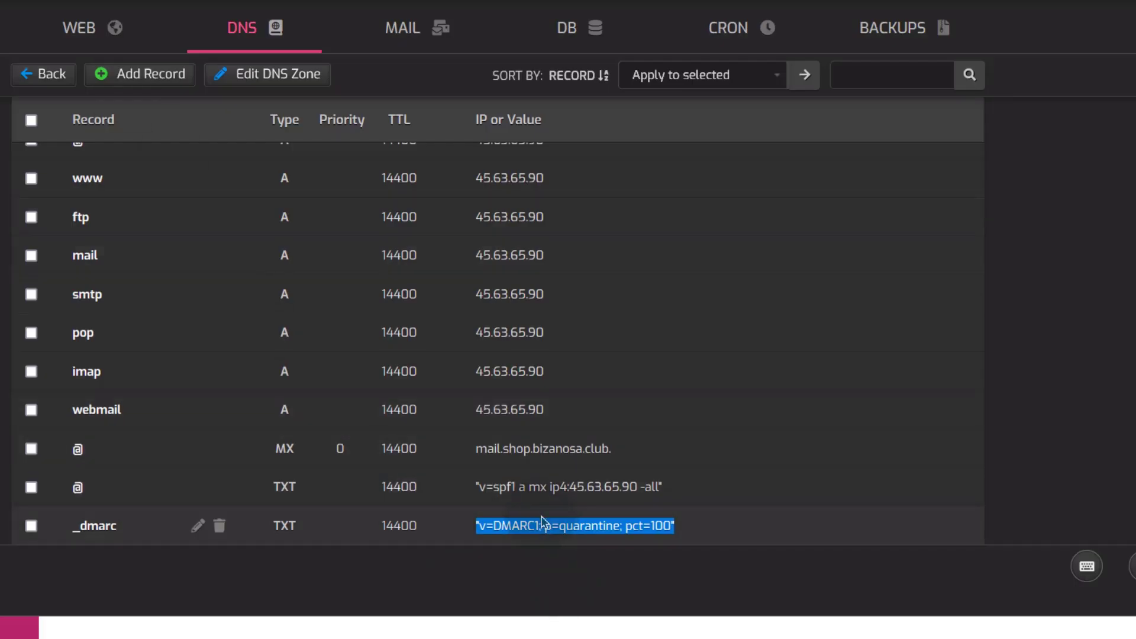
Copy the name _dmarc from Hestia into the TXT record's name and save it
left_click(106, 528)
right_click(87, 532)
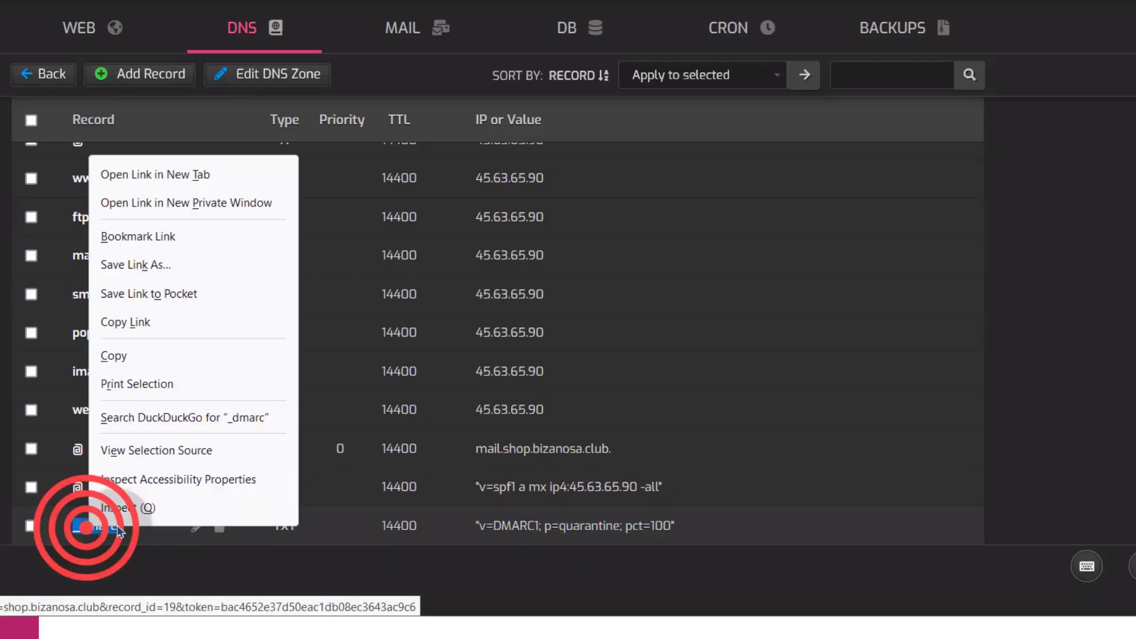
left_click(127, 350)
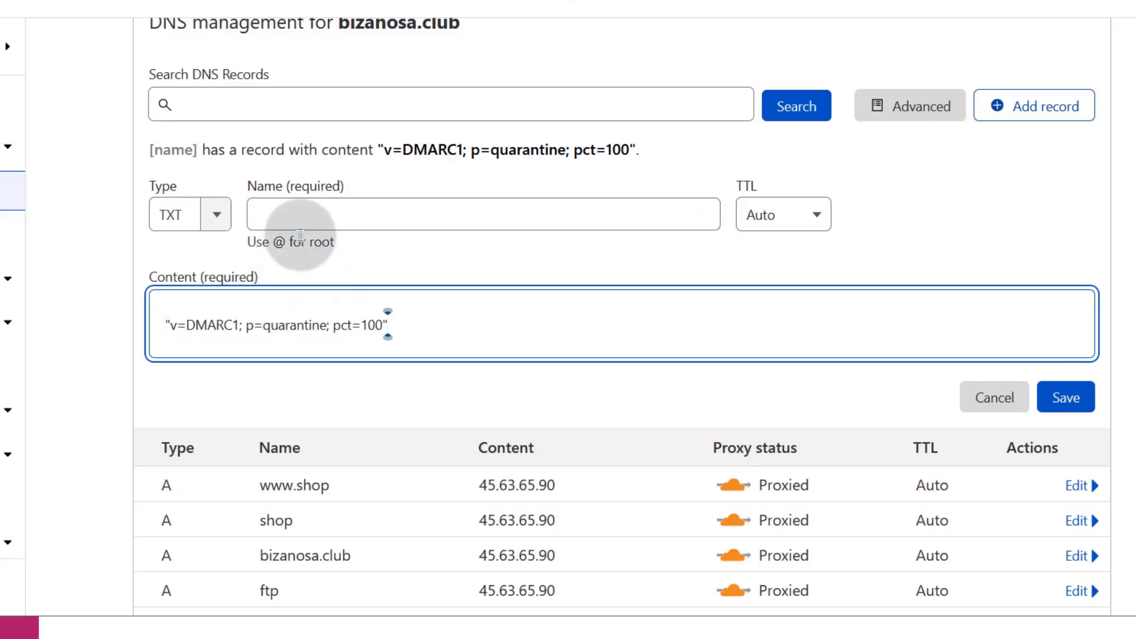
left_click(288, 209)
right_click(288, 208)
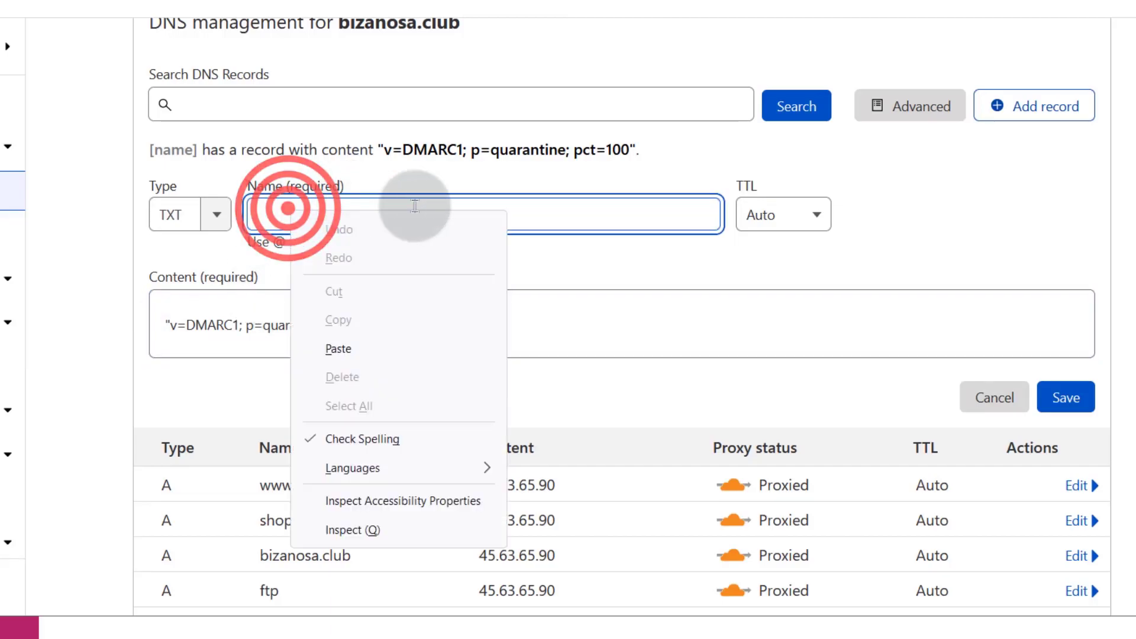
left_click(343, 345)
double_click(267, 216)
left_click(409, 264)
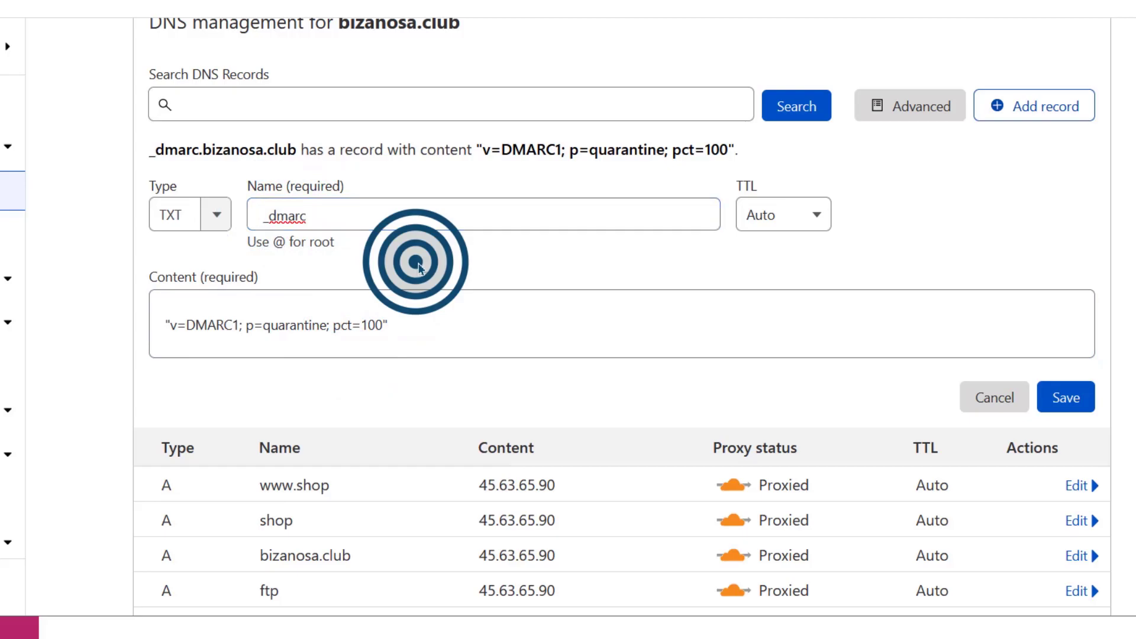
left_click(1064, 396)
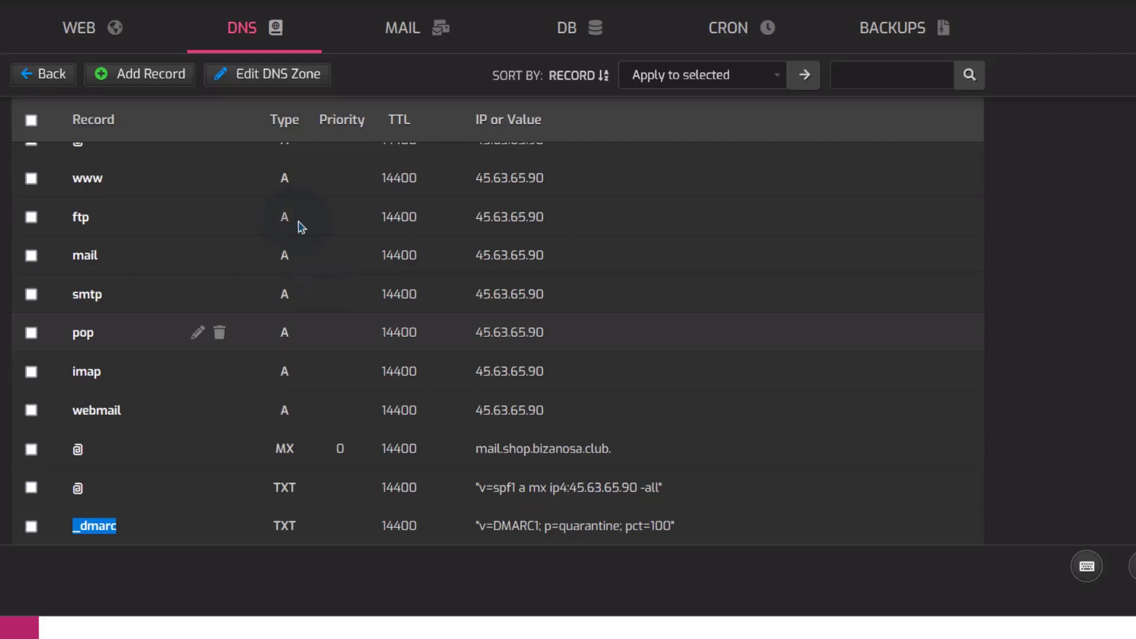
Open the Edit Web Domain page for shop.bizanosa.club from the WEB list
scroll(205, 246, "up", 2)
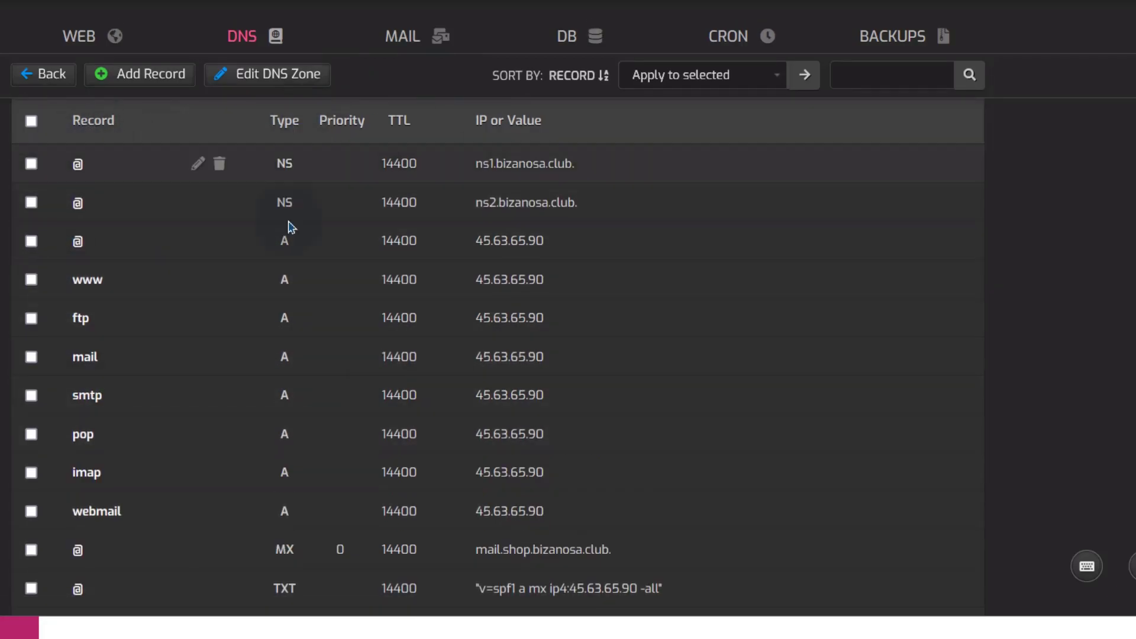
scroll(568, 334, "up", 2)
scroll(227, 258, "up", 2)
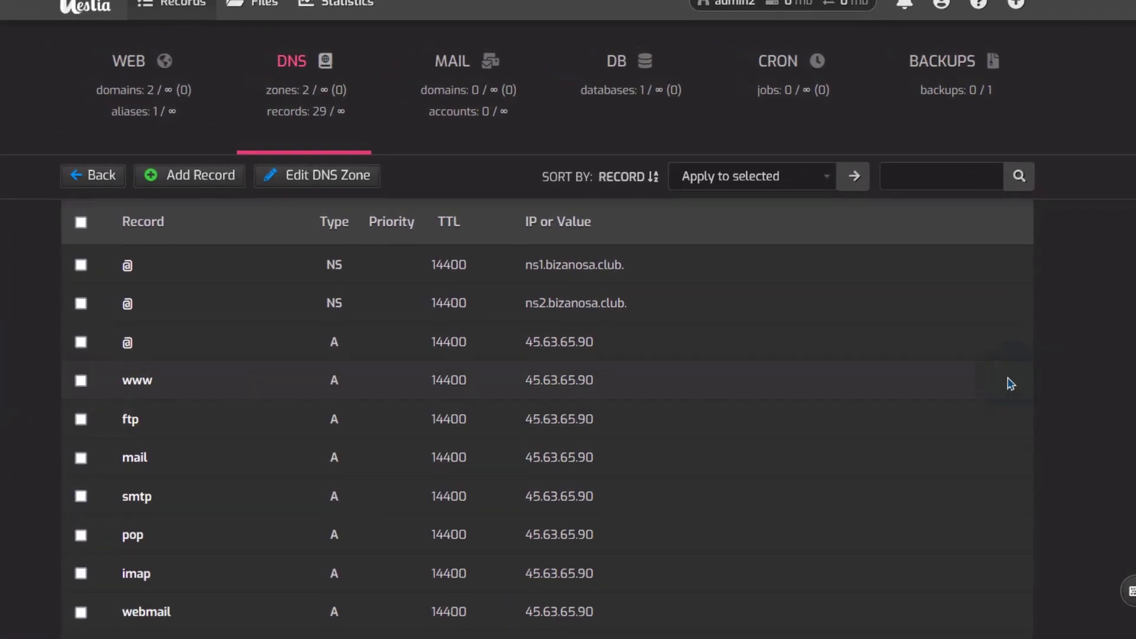
scroll(35, 385, "down", 5)
scroll(36, 385, "up", 5)
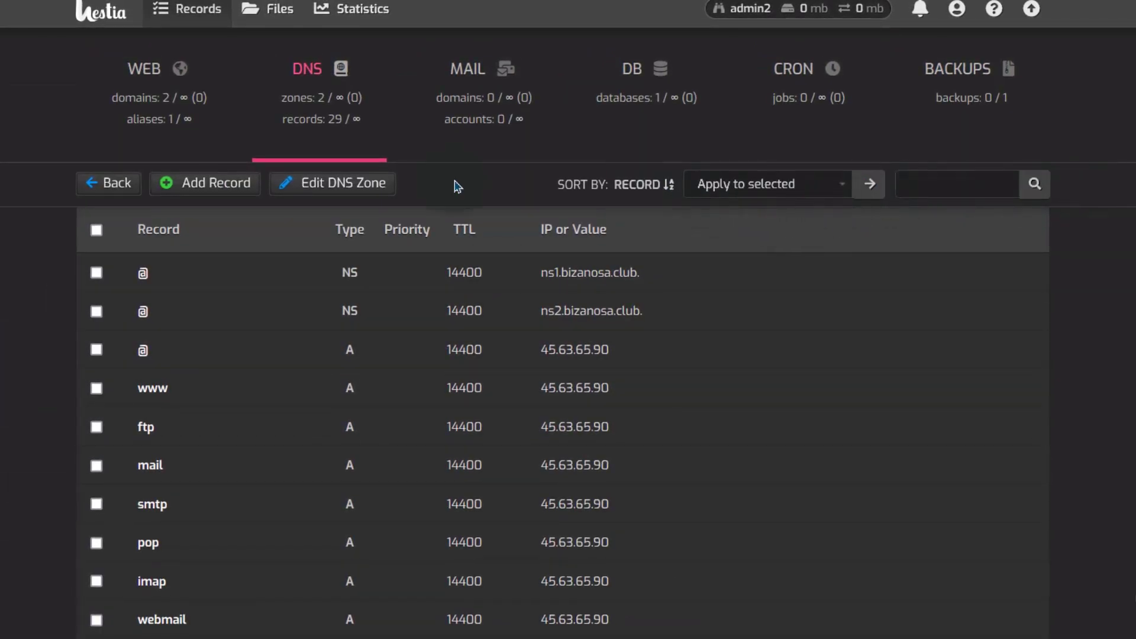
left_click(150, 69)
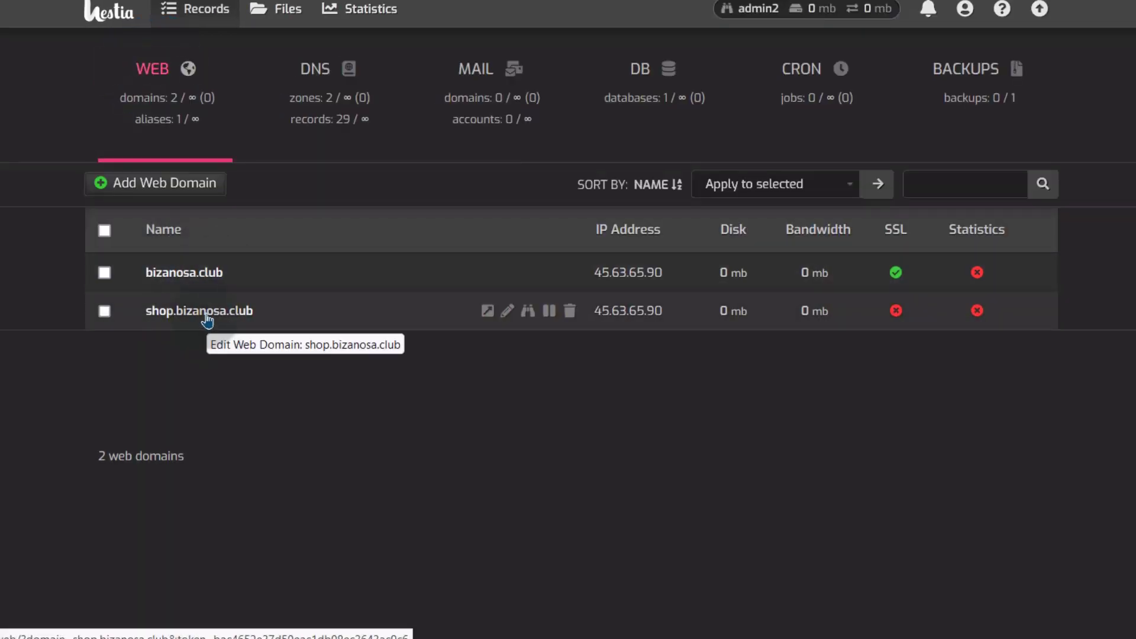
left_click(506, 313)
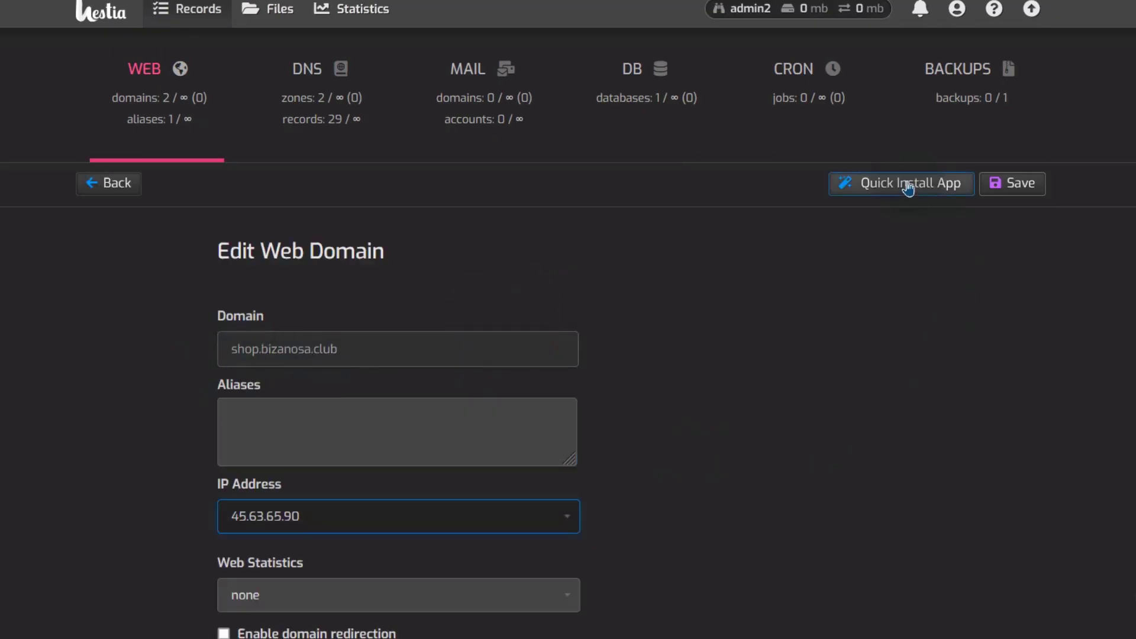
Start a WordPress quick install on shop.bizanosa.club with a generated password and the admin e-mail
left_click(908, 185)
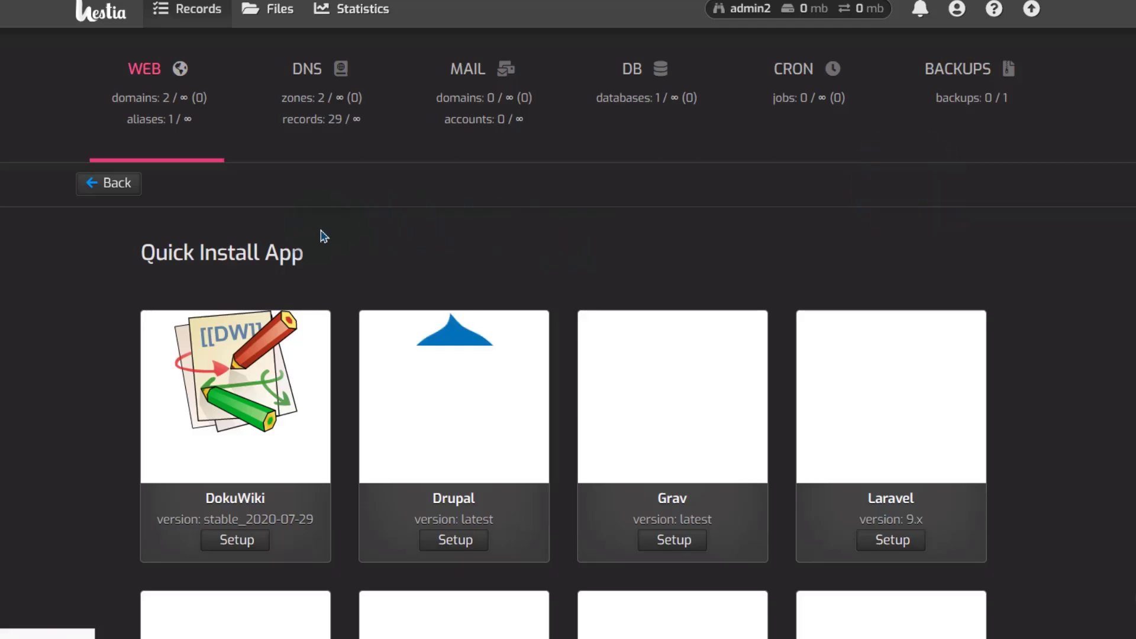
scroll(323, 235, "down", 8)
left_click(667, 612)
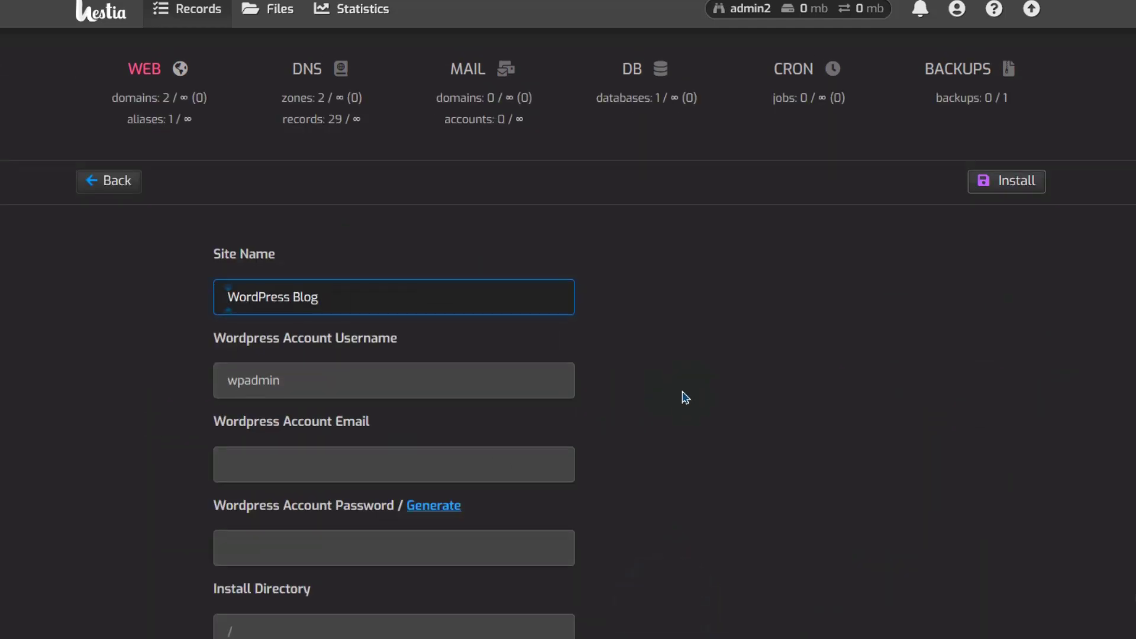
scroll(651, 396, "down", 2)
left_click(439, 409)
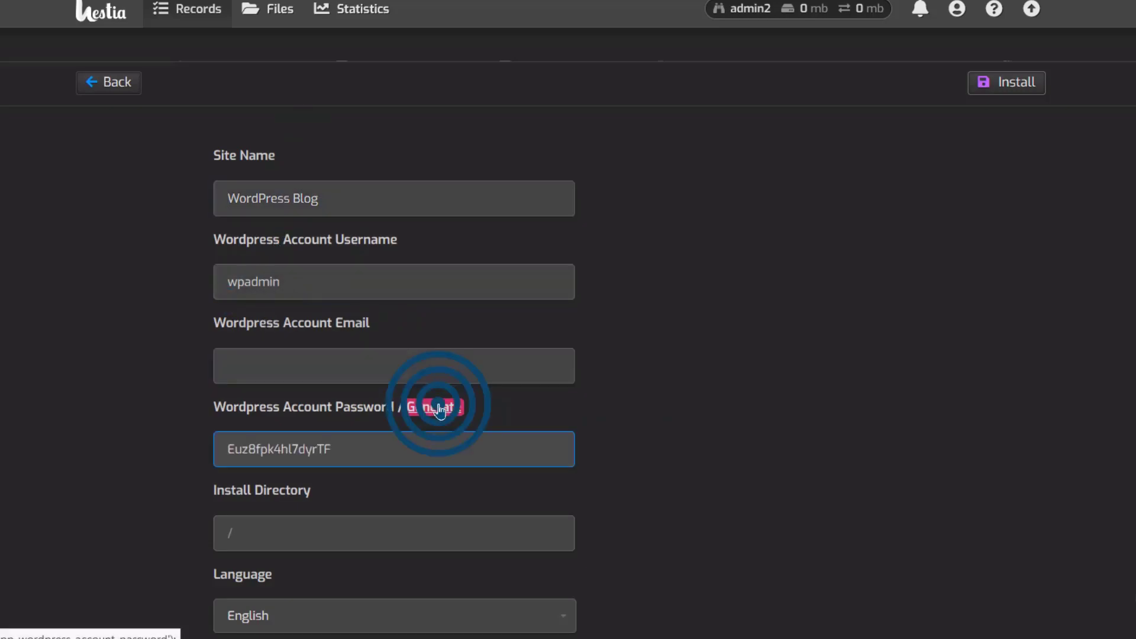
left_click(339, 361)
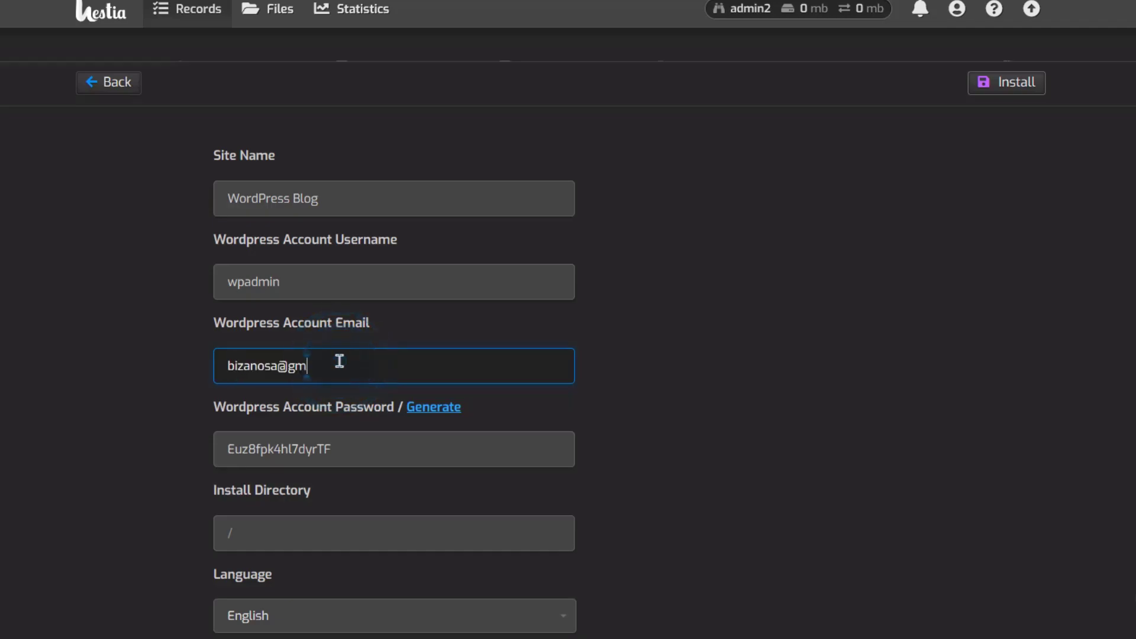
key("Tab")
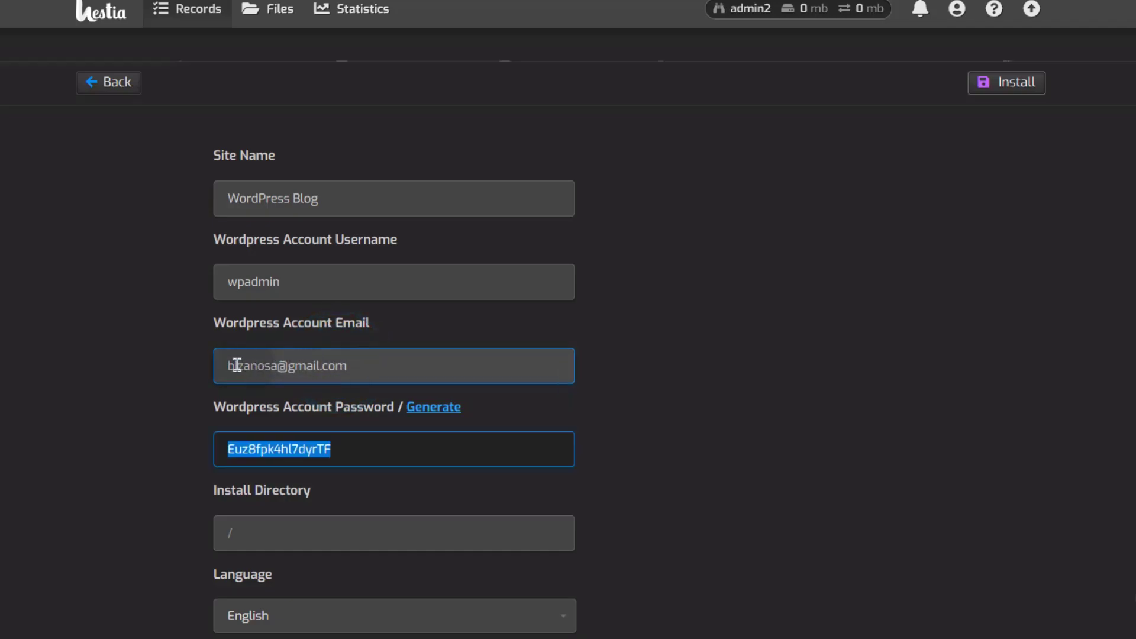
Run the WordPress installation and return to the web domains list
left_click(283, 267)
scroll(524, 372, "down", 4)
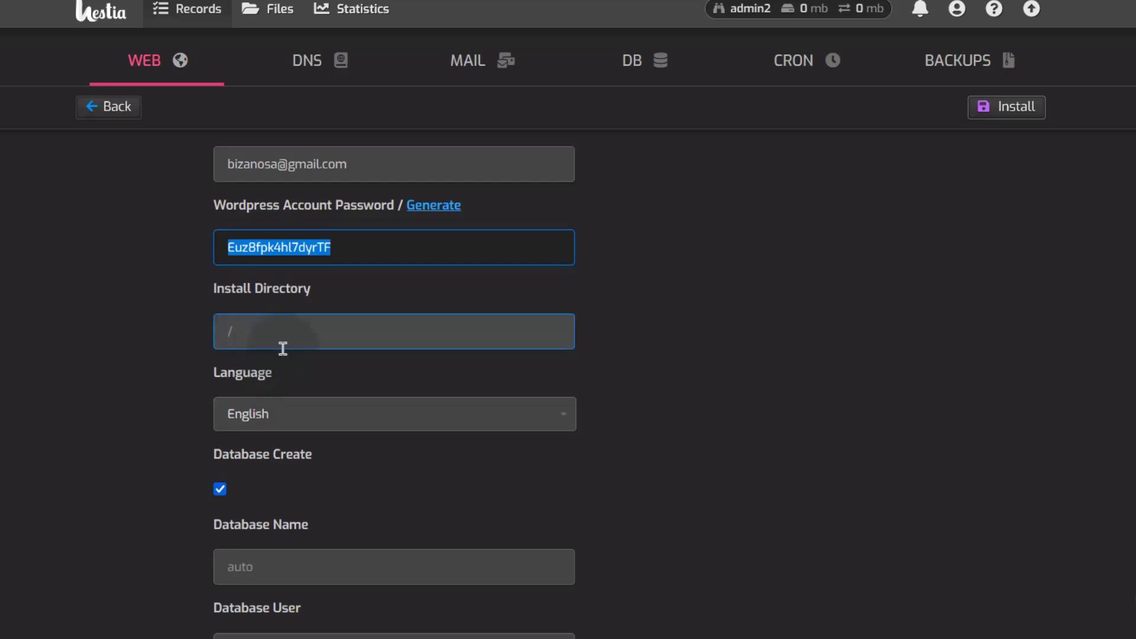
scroll(386, 399, "down", 3)
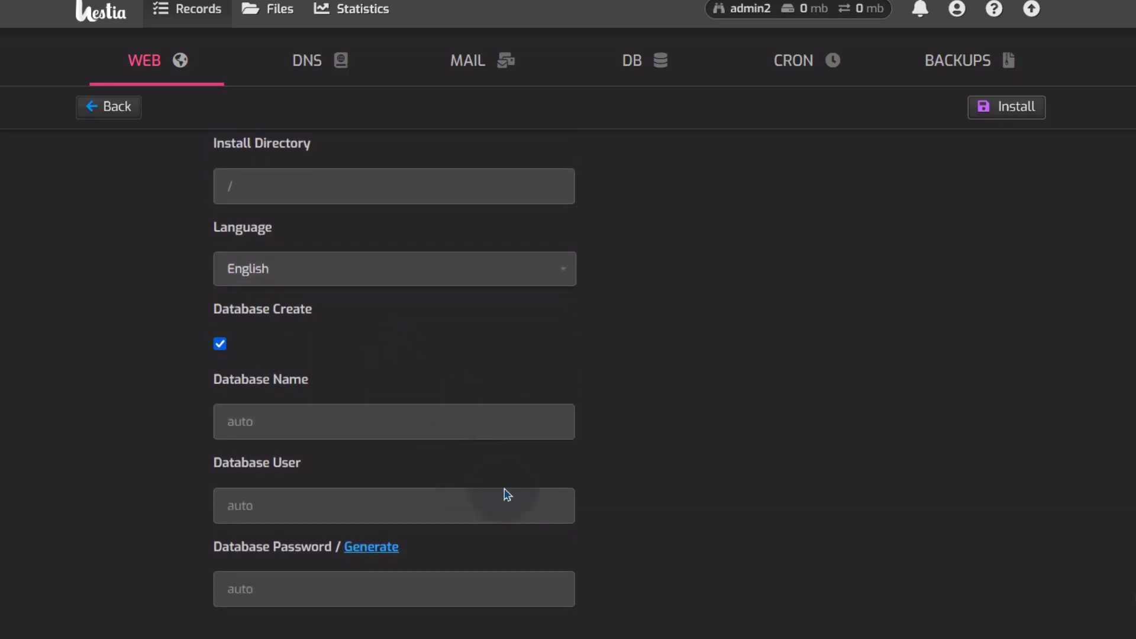
scroll(508, 495, "up", 7)
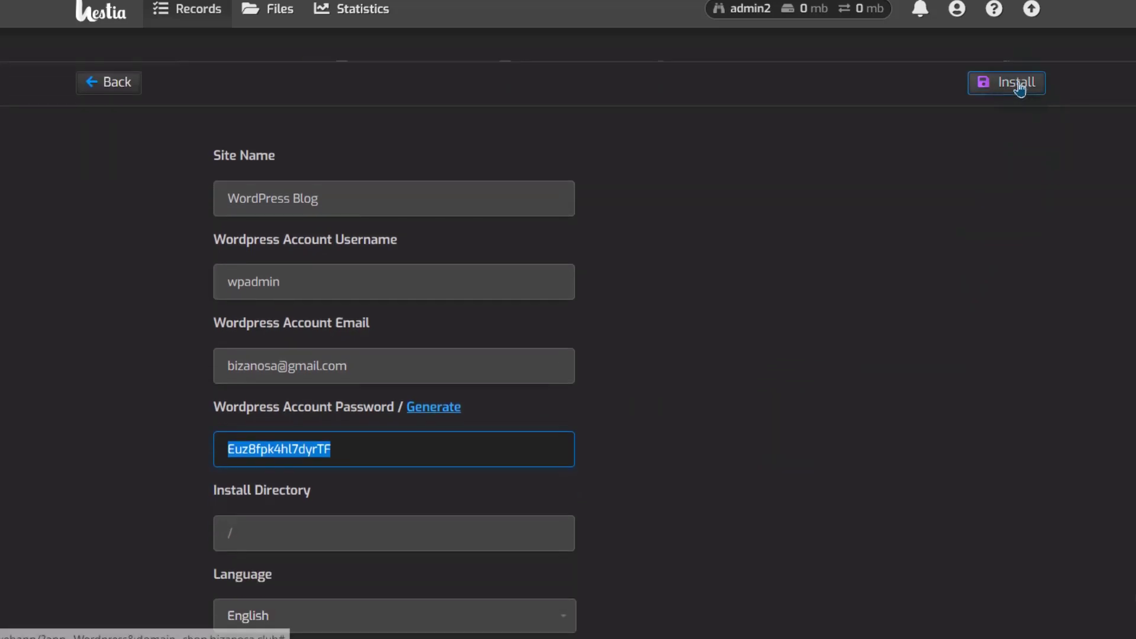
left_click(1019, 86)
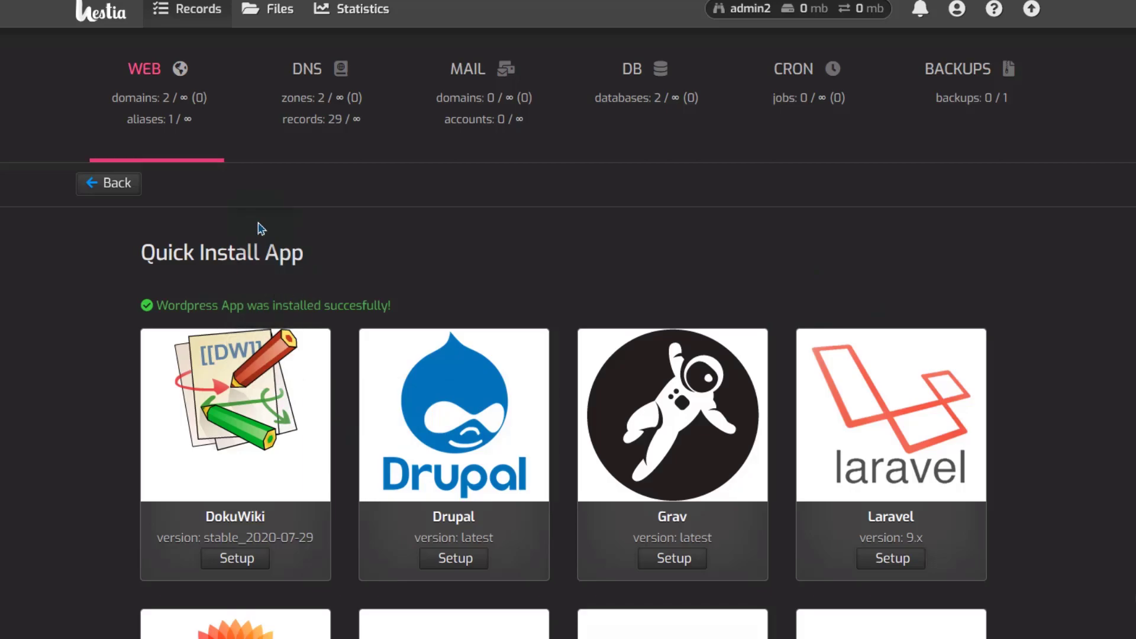
left_click(138, 74)
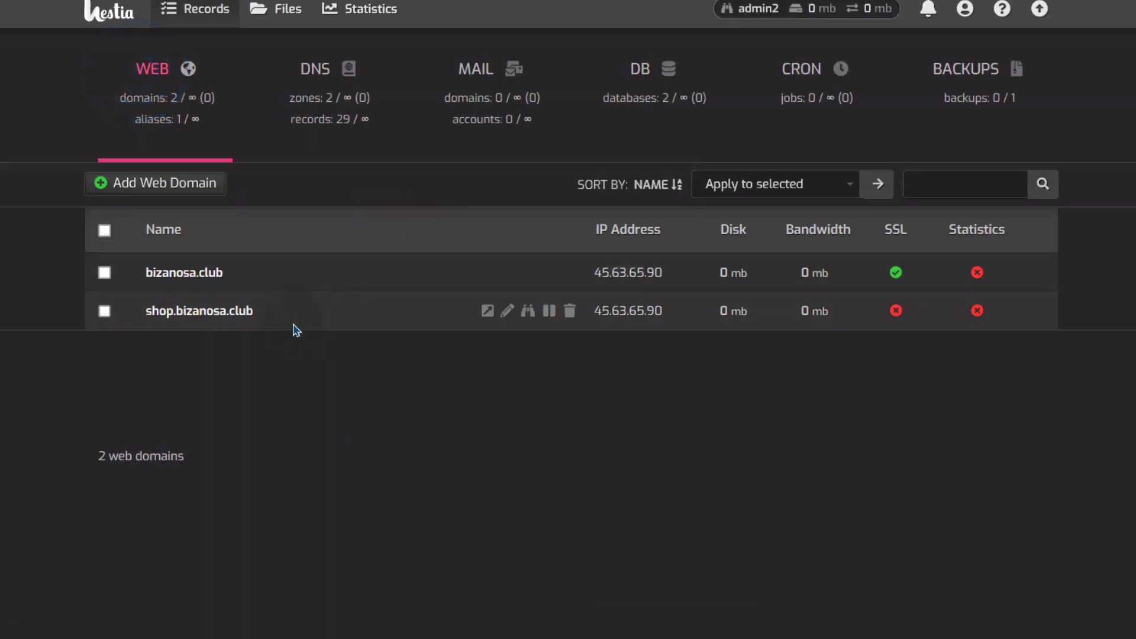
View the shop.bizanosa.club site in the browser
left_click(487, 310)
left_click(248, 128)
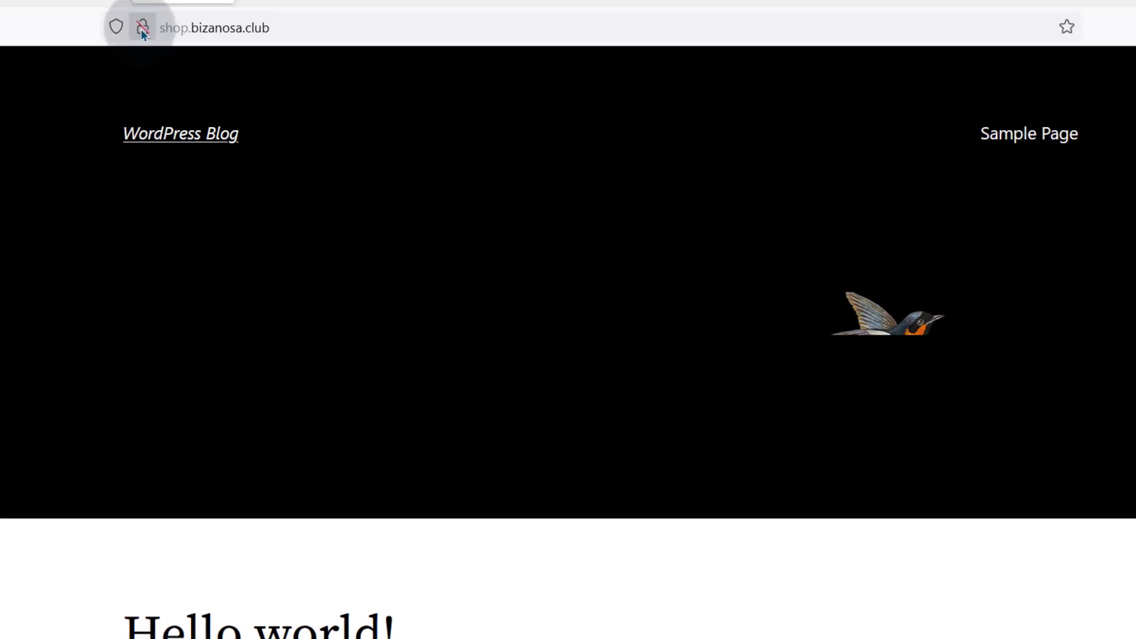
mouse_move(141, 31)
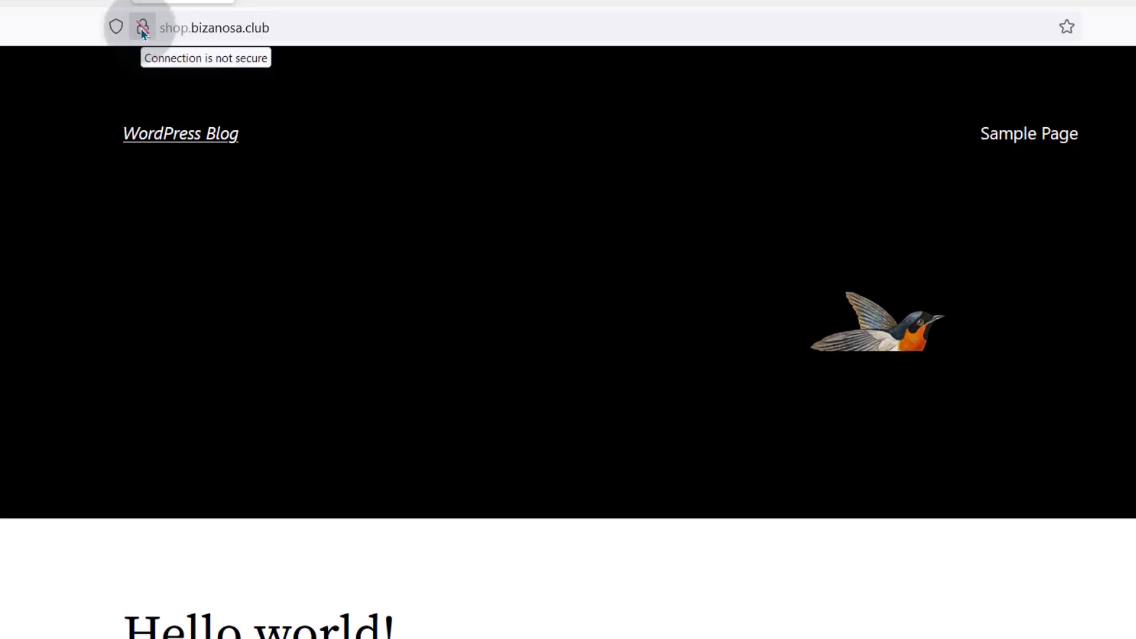
Enable SSL on shop.bizanosa.club with a Let's Encrypt certificate and save the domain
left_click(78, 3)
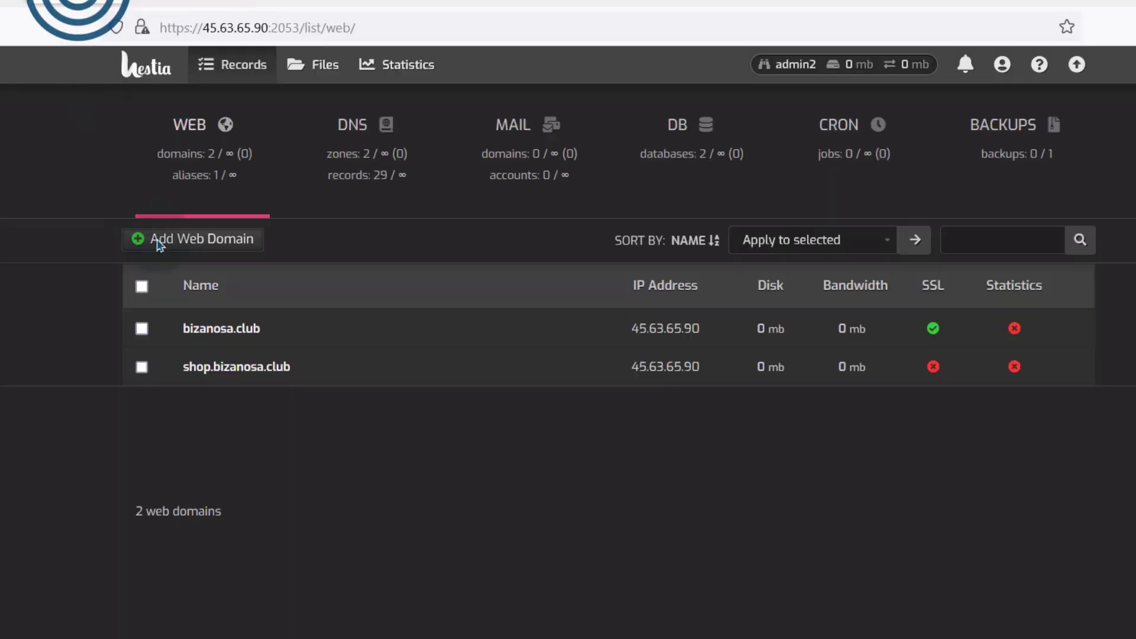
left_click(545, 369)
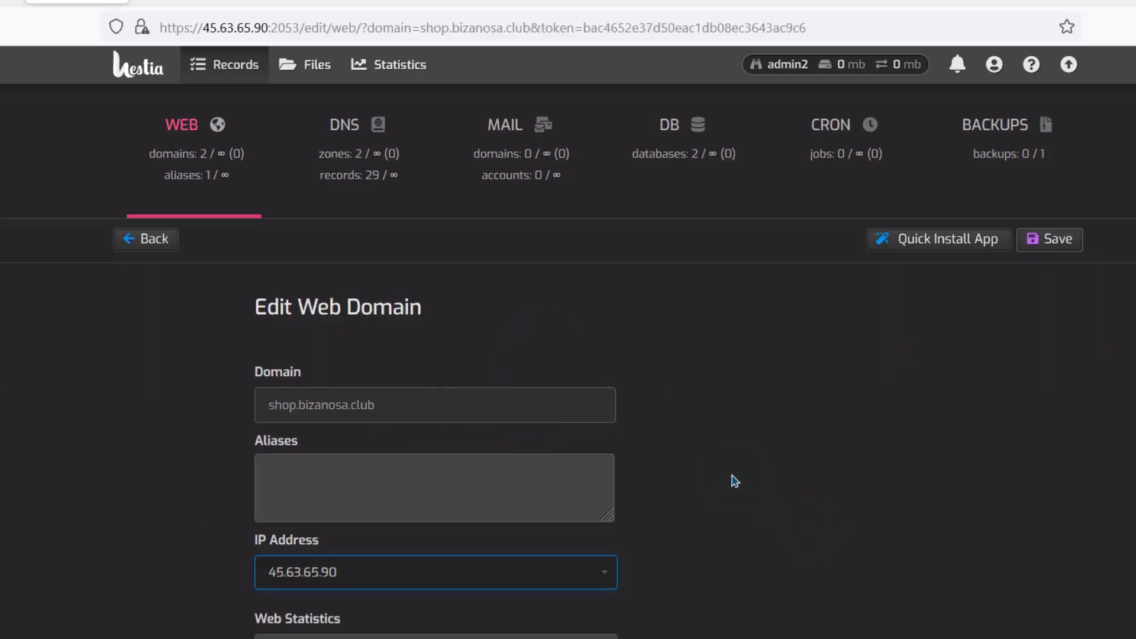
scroll(731, 470, "down", 3)
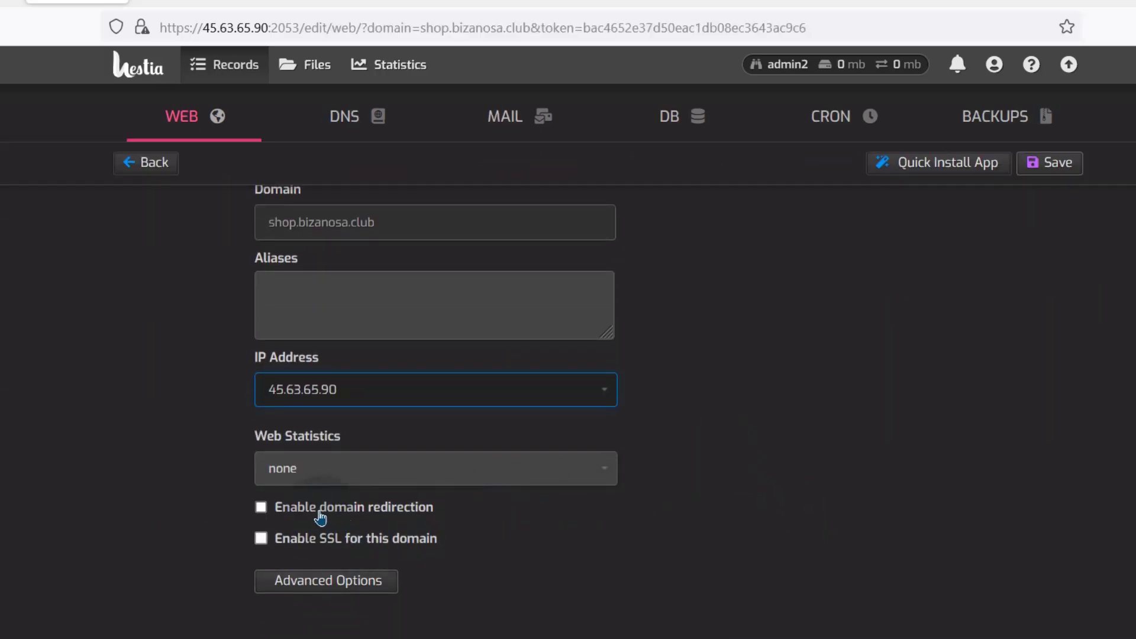
left_click(325, 545)
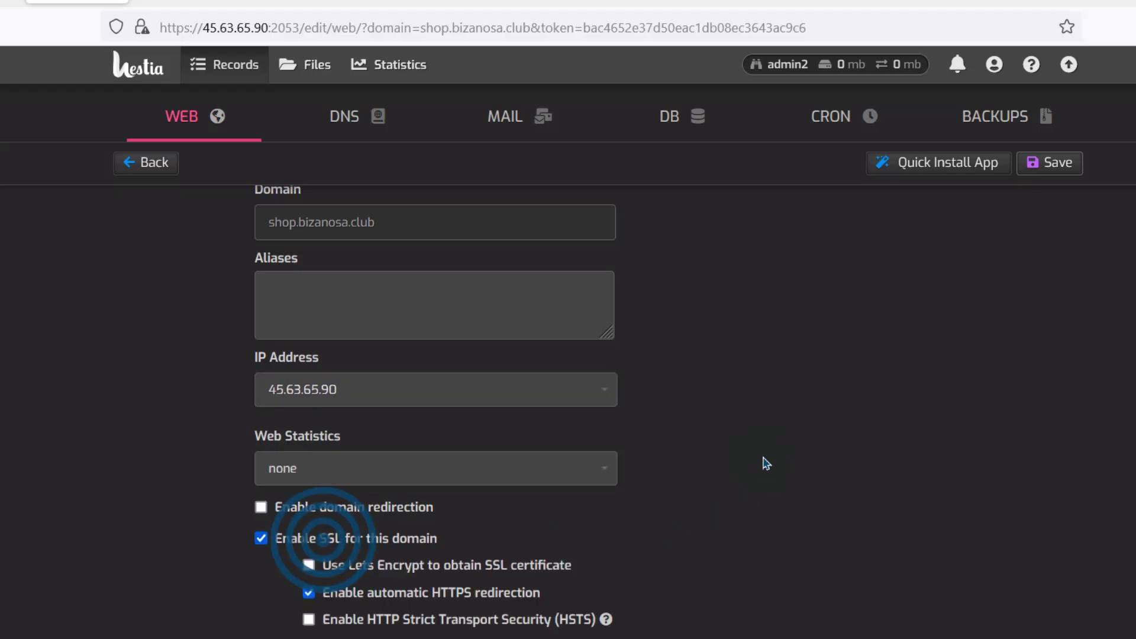
scroll(781, 355, "down", 5)
left_click(373, 261)
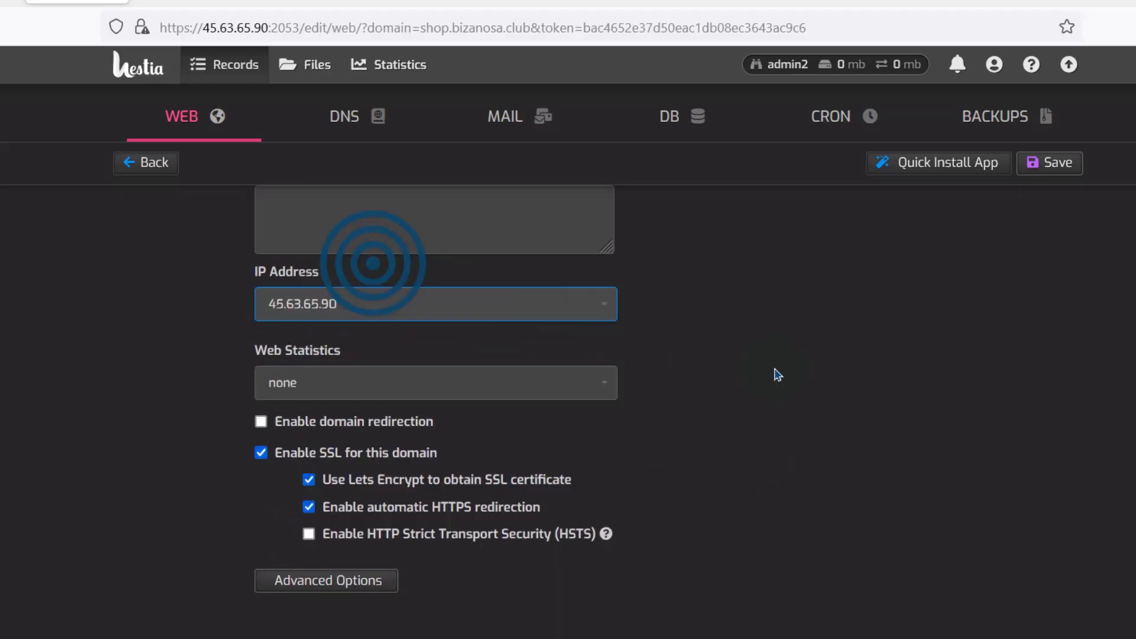
scroll(1010, 446, "up", 5)
left_click(1048, 239)
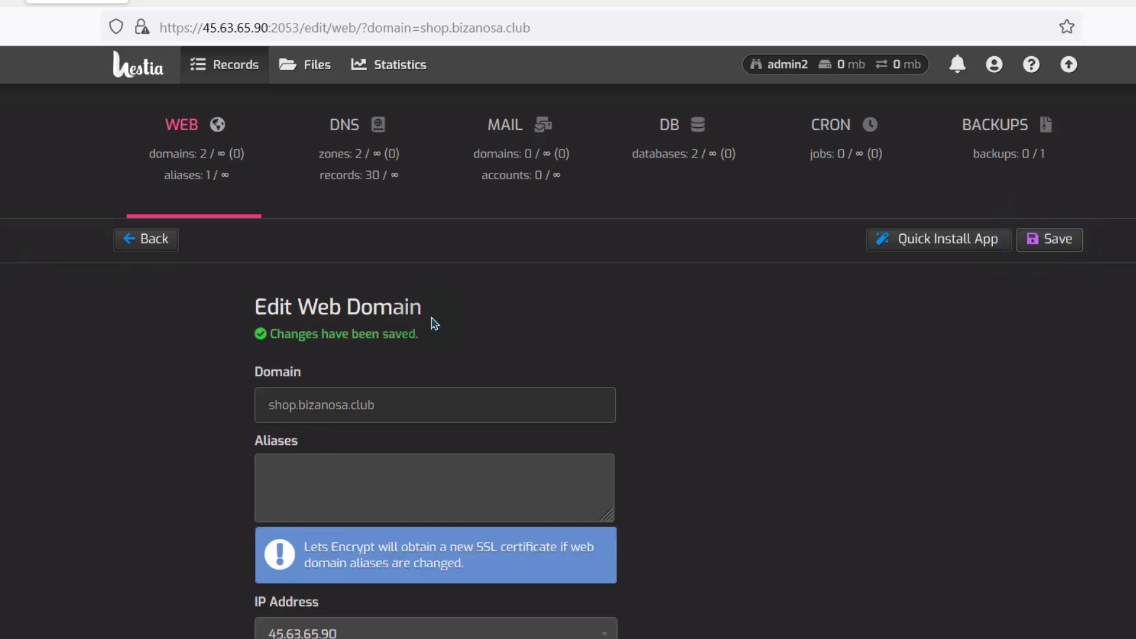
left_click(633, 508)
Reload the shop blog so it loads over HTTPS, and open the Hello world! post
left_click(204, 4)
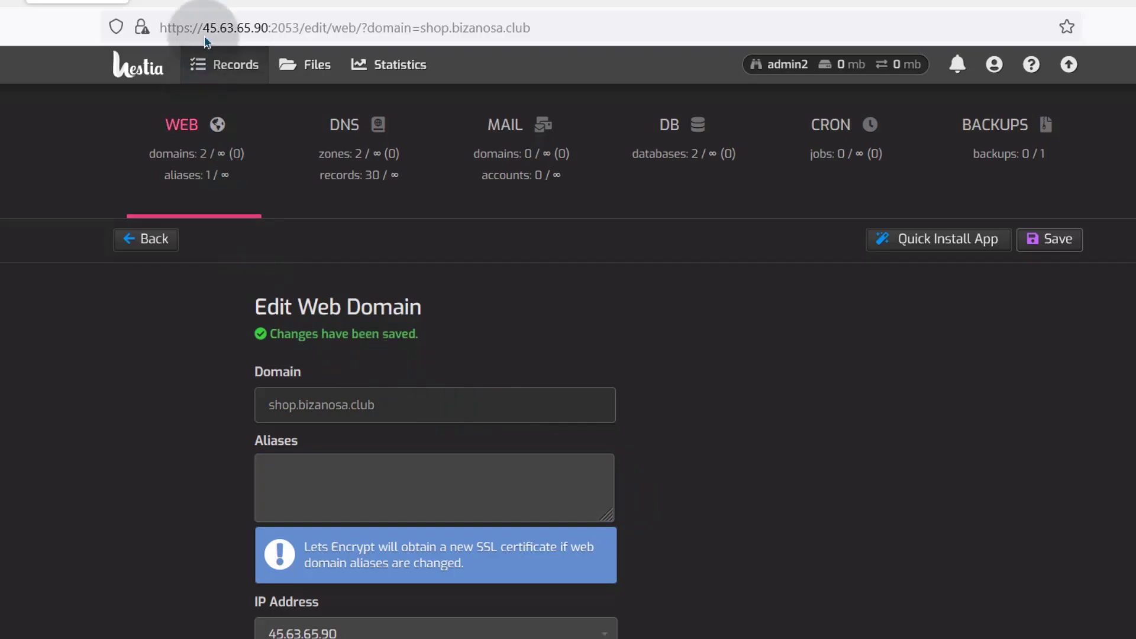
left_click(5, 29)
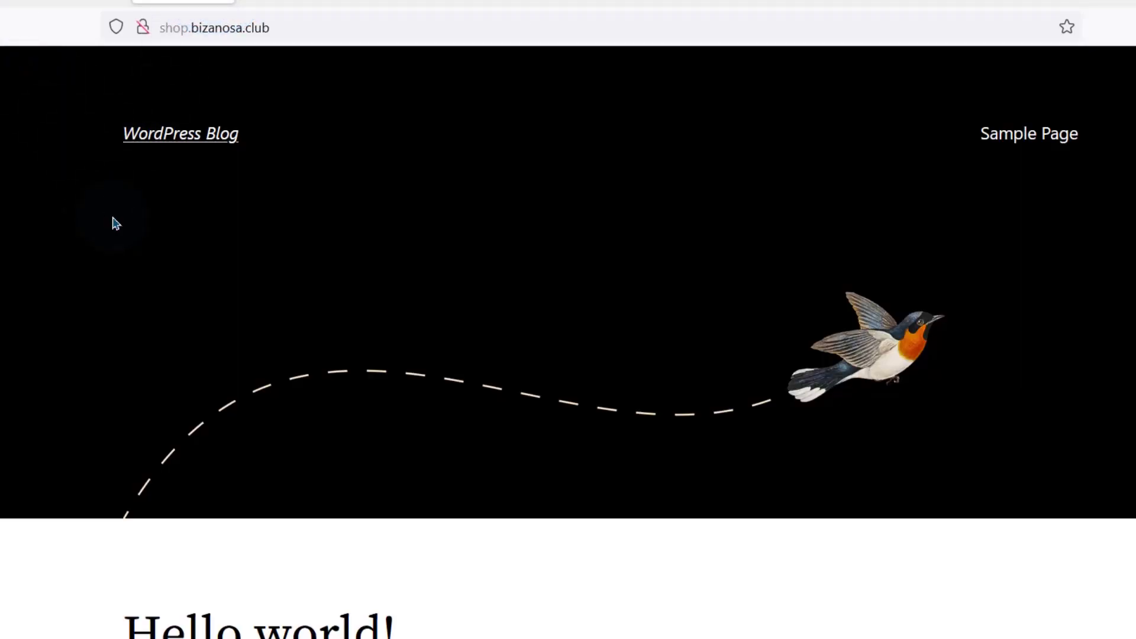
key("F5")
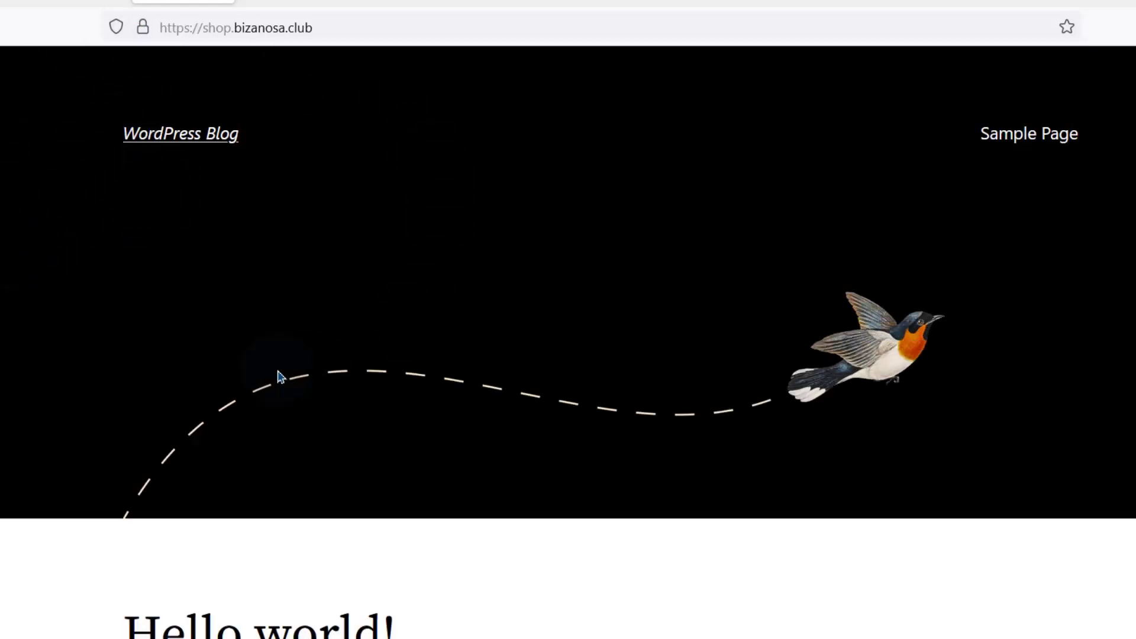
scroll(505, 406, "down", 5)
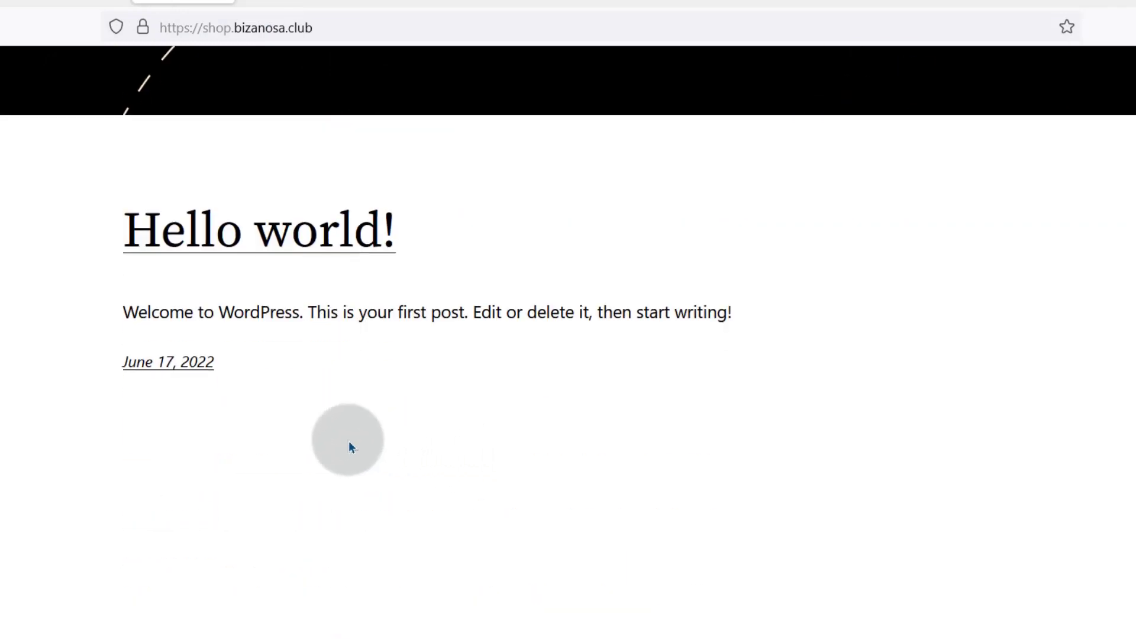
left_click(254, 233)
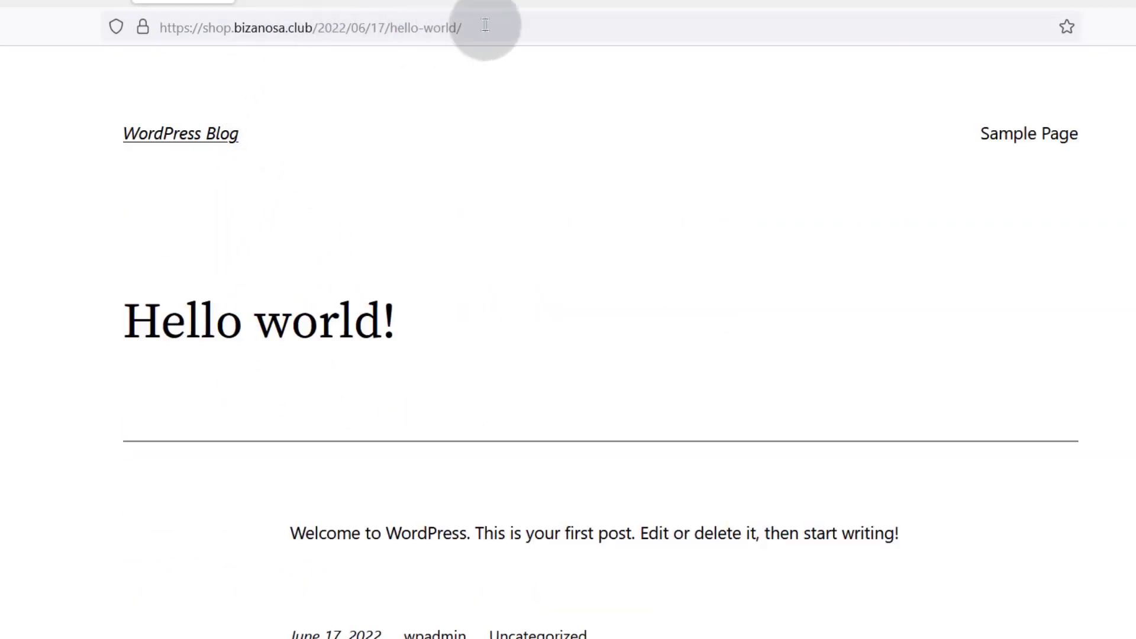
left_click_drag(318, 30, 487, 22)
Go to shop.bizanosa.club/wp-admin and log in to the WordPress dashboard
left_click(231, 2)
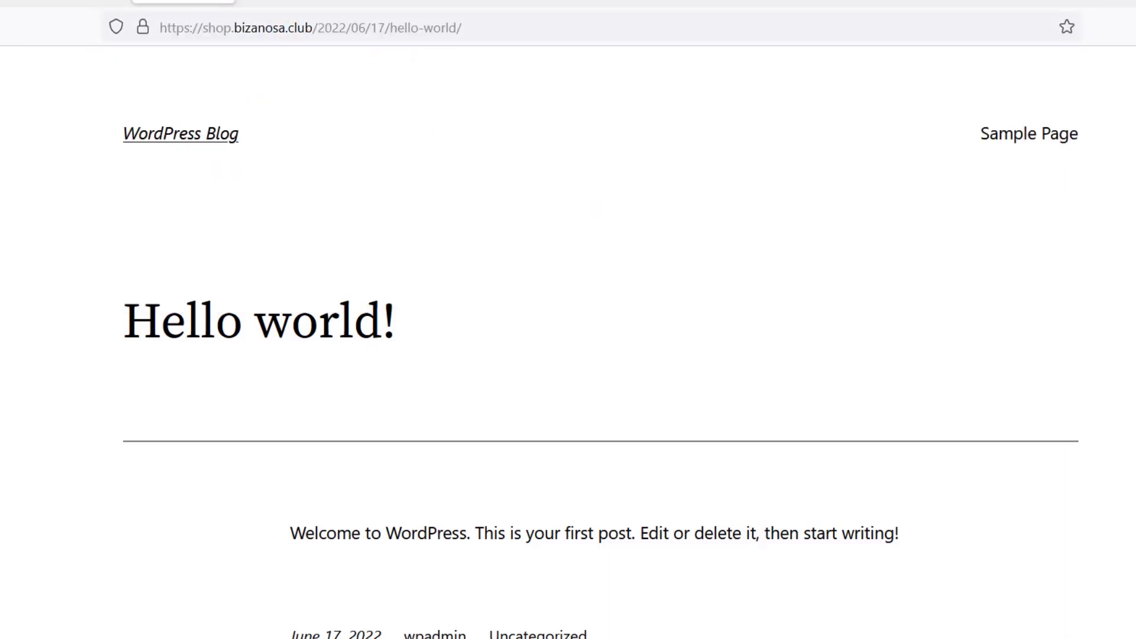
left_click_drag(320, 25, 489, 30)
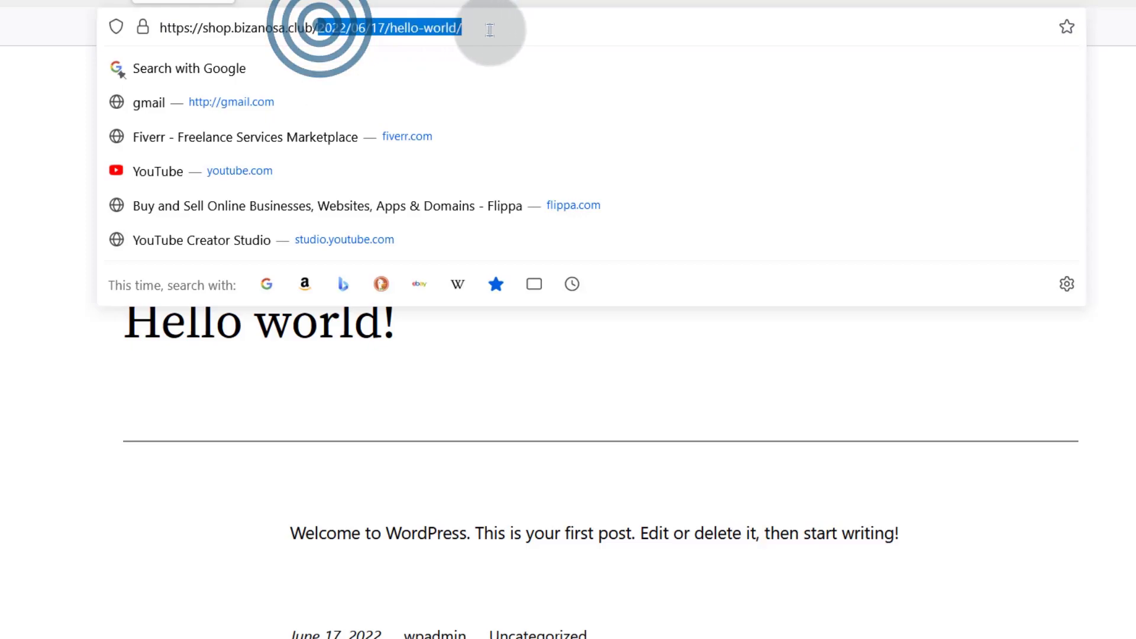
type("w")
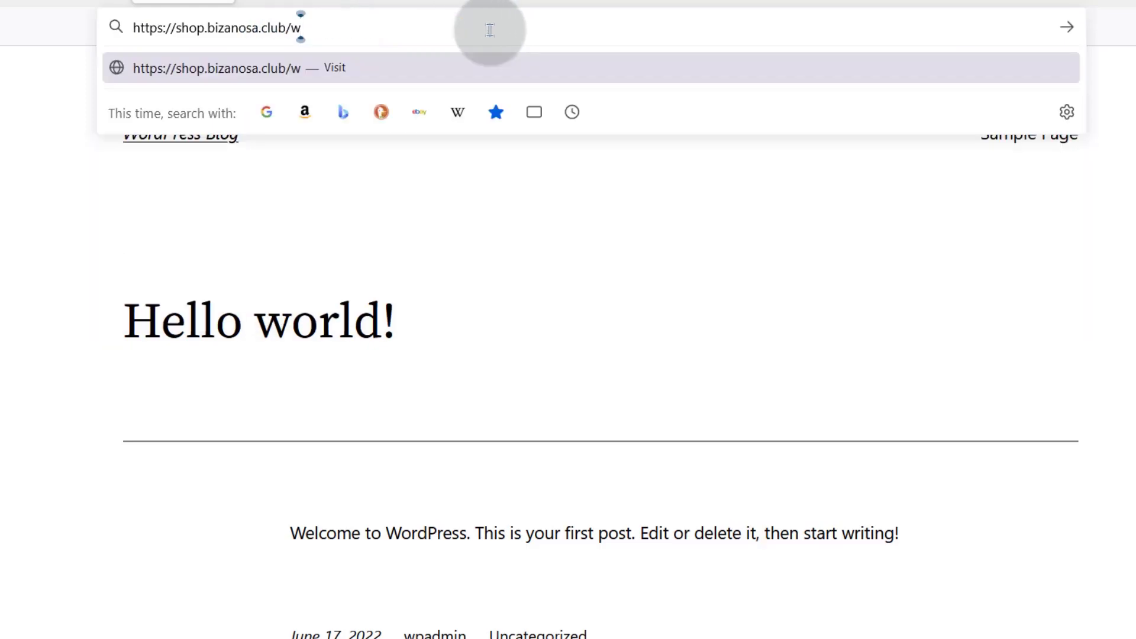
type("p-admin")
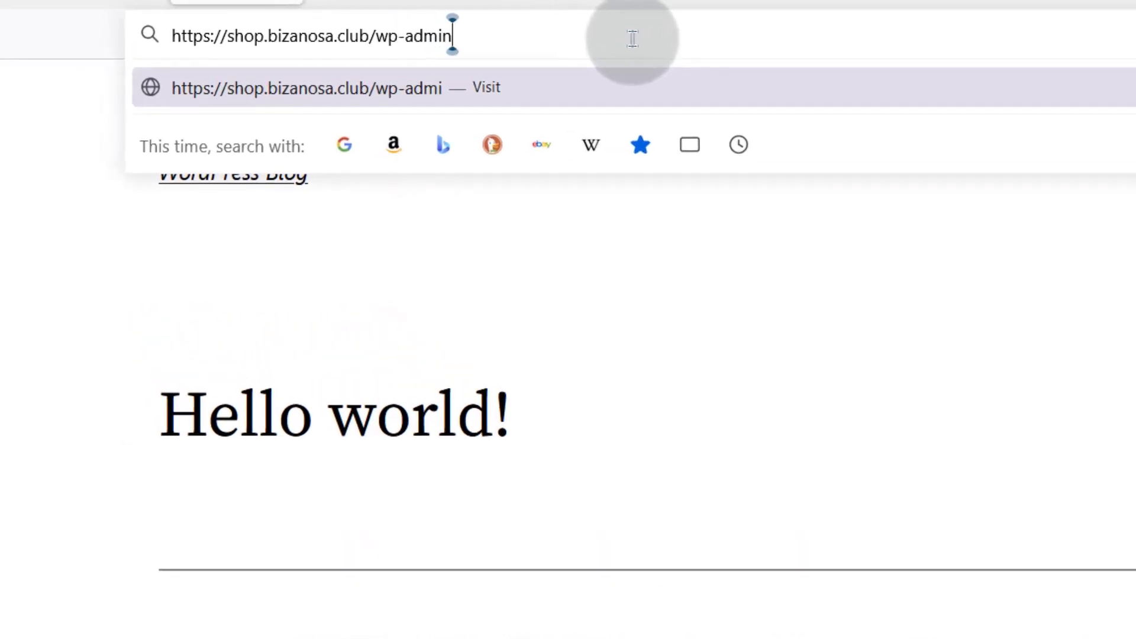
key("Return")
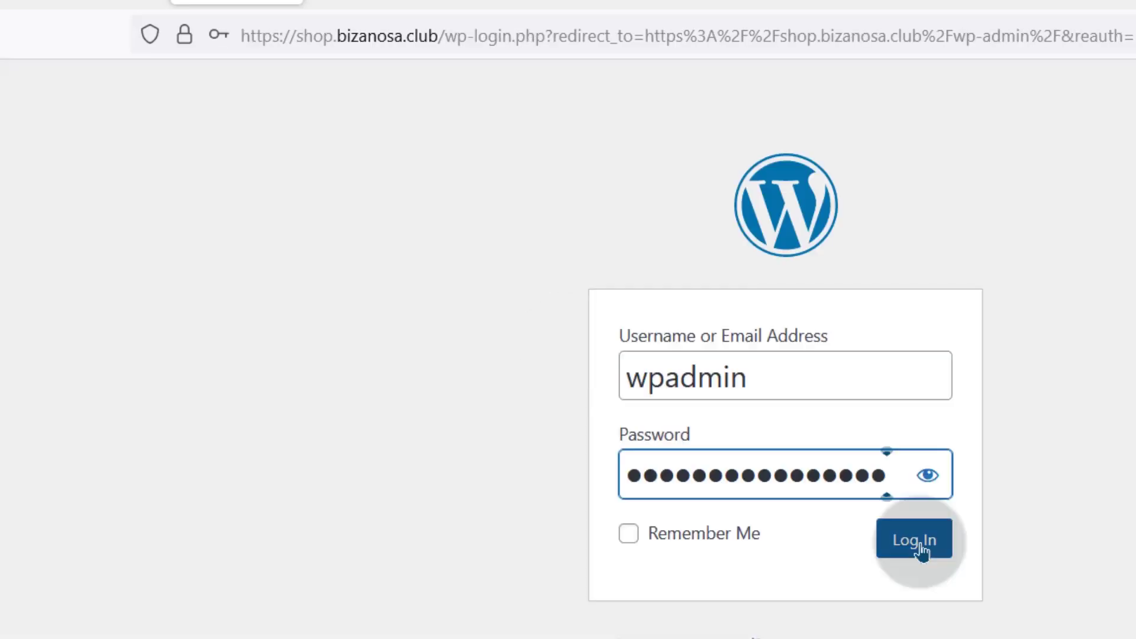
left_click(914, 540)
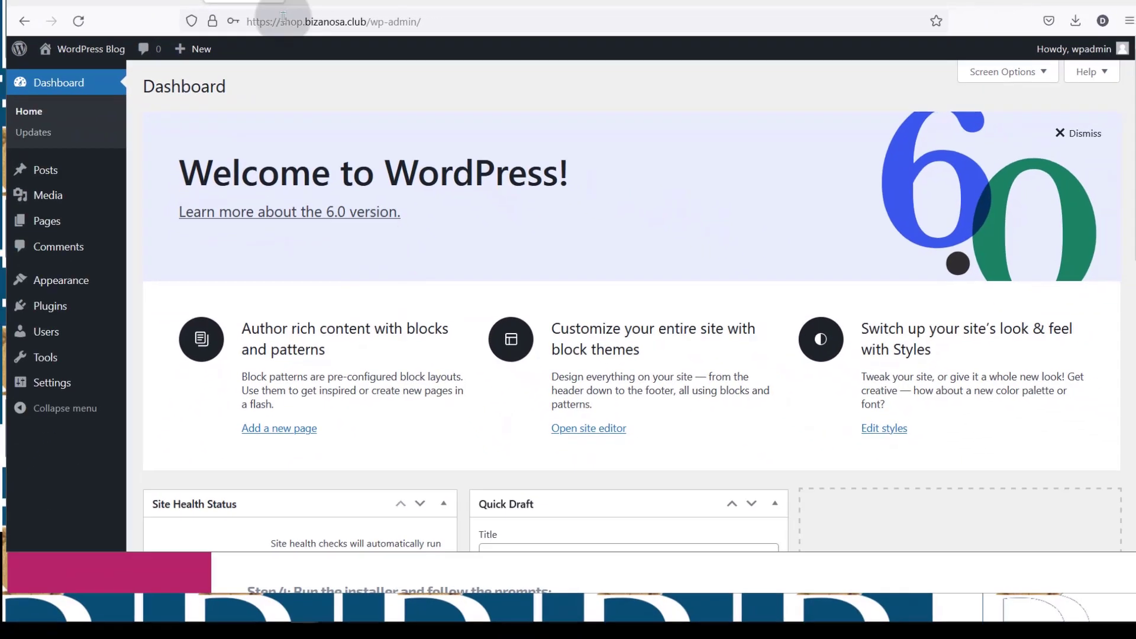
left_click(288, 29)
left_click_drag(274, 18, 305, 21)
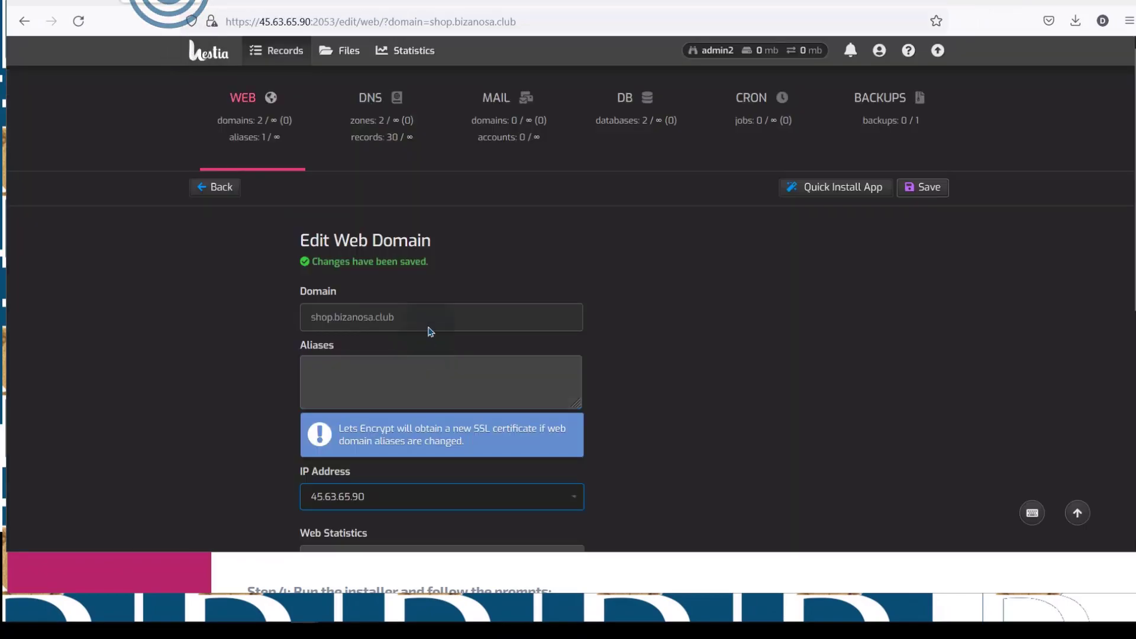
Try the Add Web Domain form's IP address list and DNS zone option, then leave without saving
left_click(252, 102)
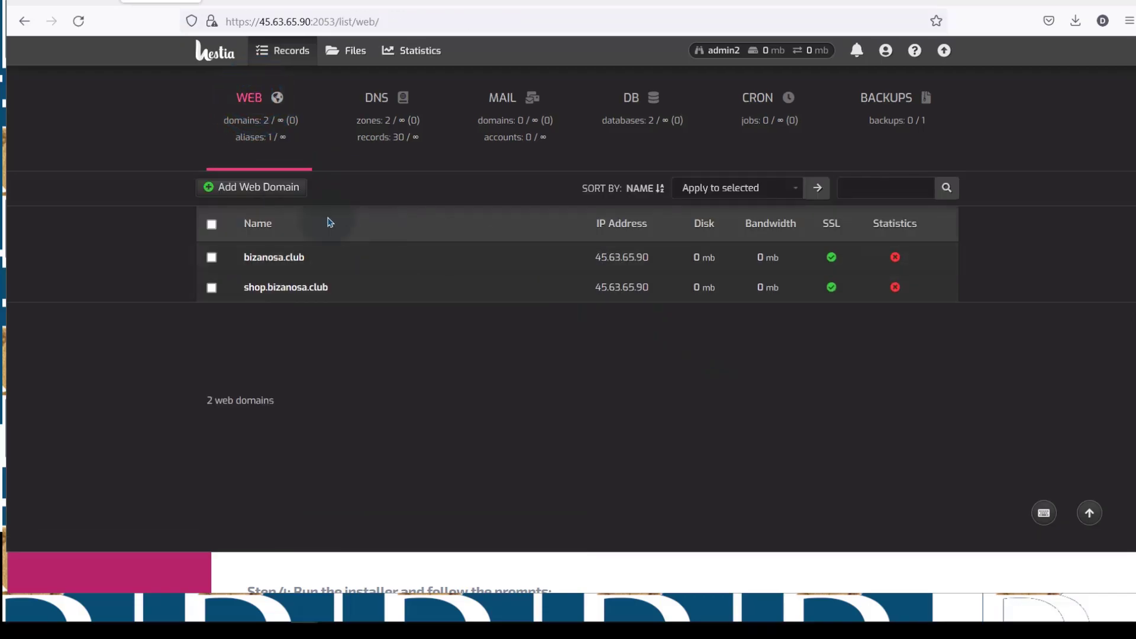
left_click(255, 187)
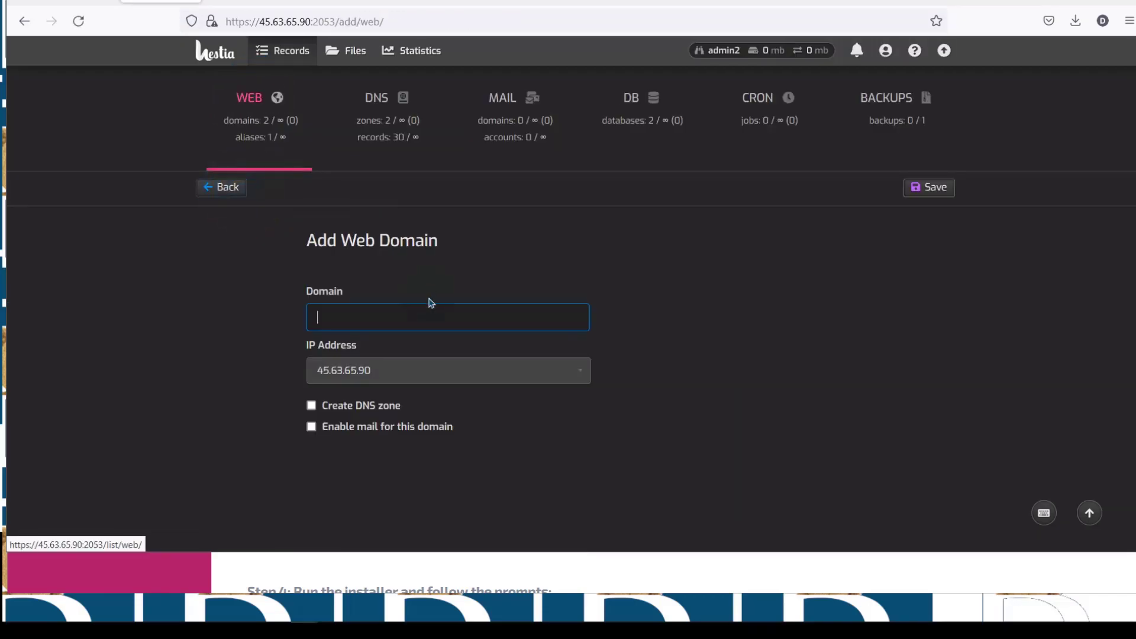
left_click(360, 311)
left_click(363, 368)
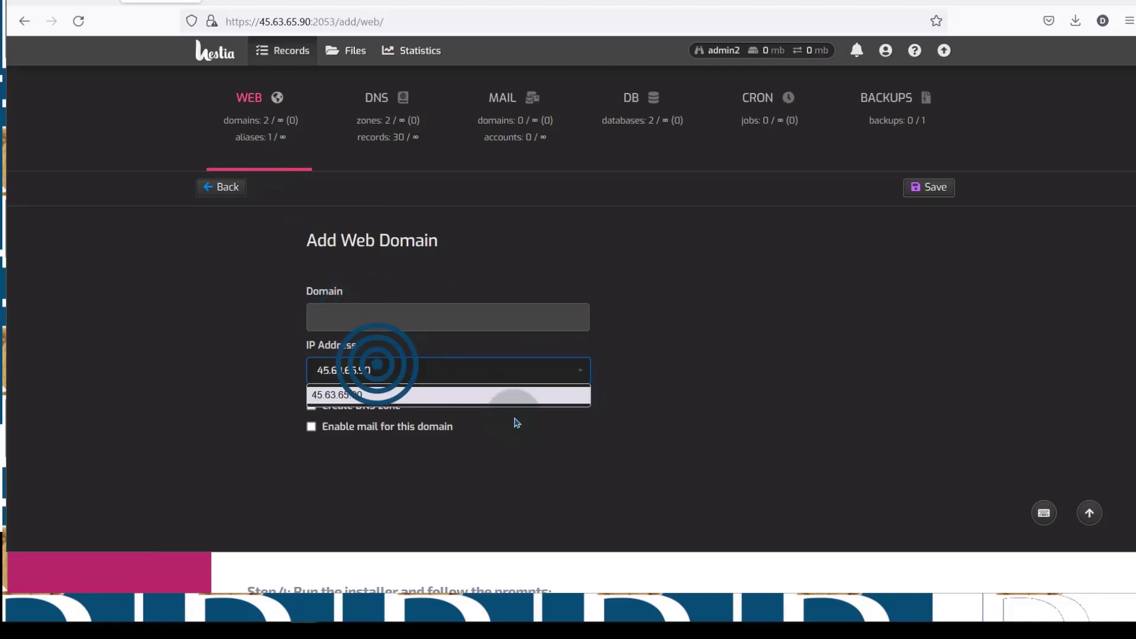
left_click(424, 489)
left_click(350, 408)
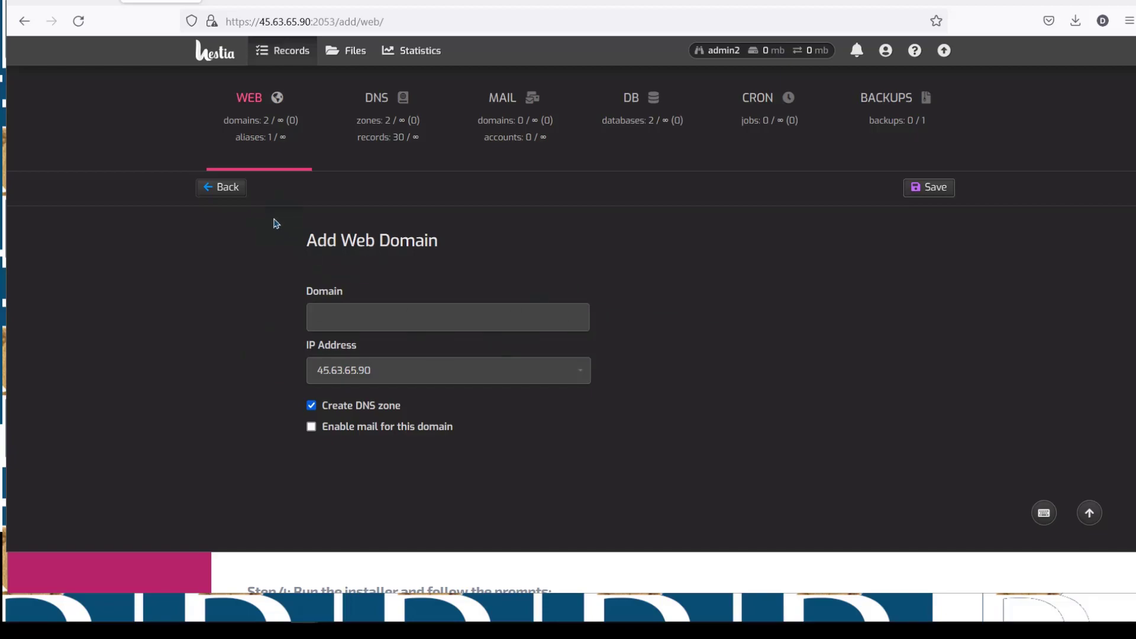
left_click(236, 189)
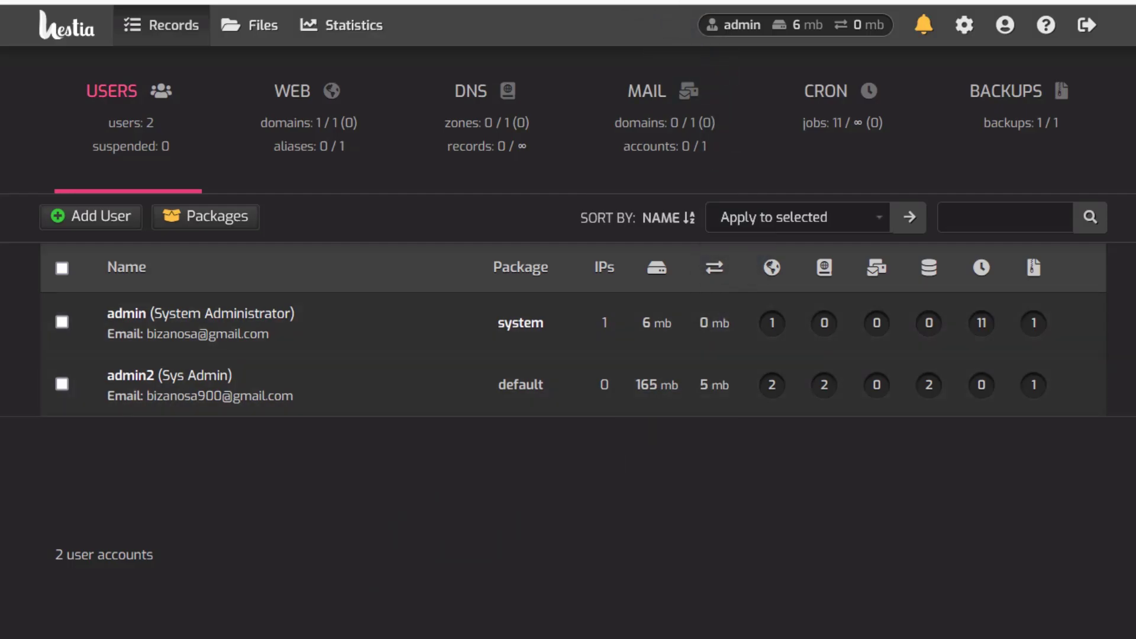
left_click(589, 0)
Search Google for 'hestia import ssh' and open Bizanosa's 'HestiaCP Restore Backup via SSH' guide
left_click(350, 335)
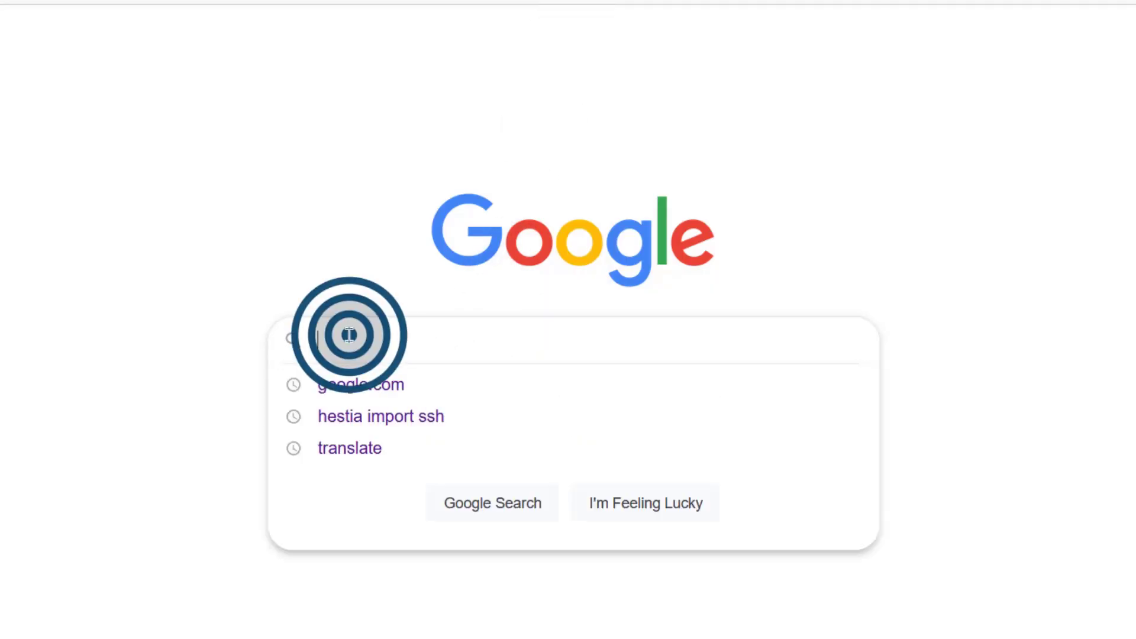
key("Down")
key("Down")
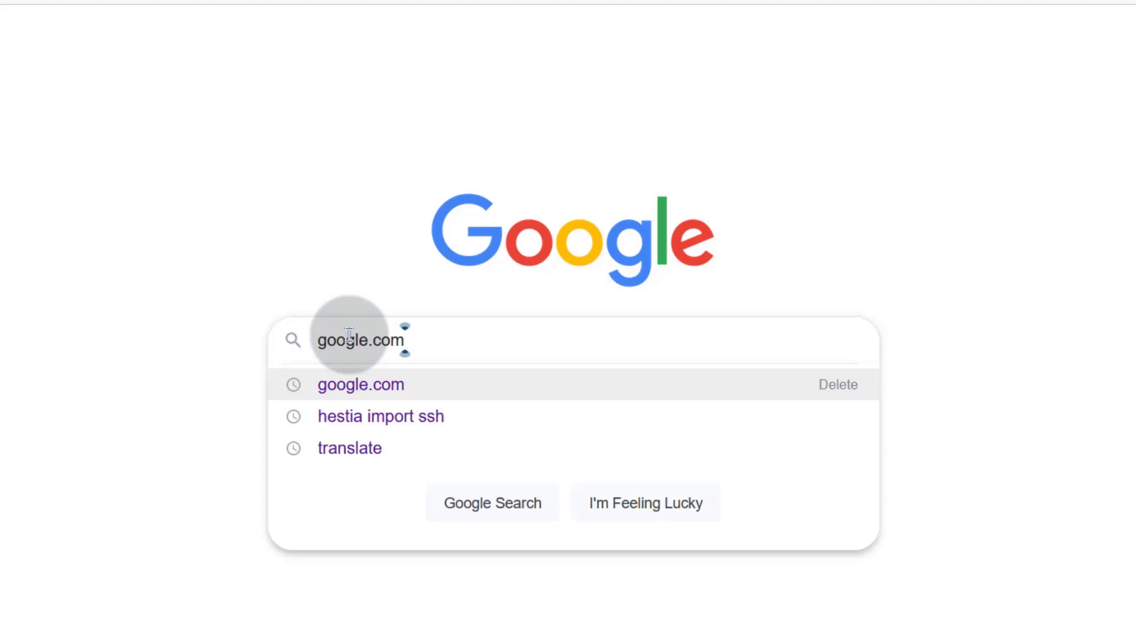
key("Escape")
key("Return")
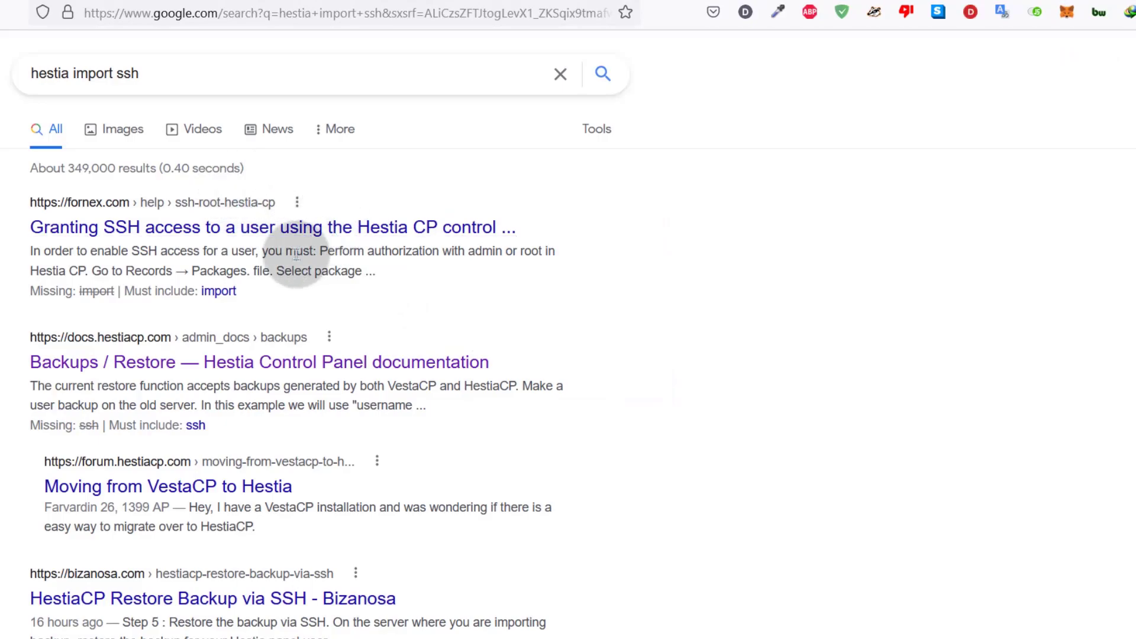
scroll(259, 314, "down", 3)
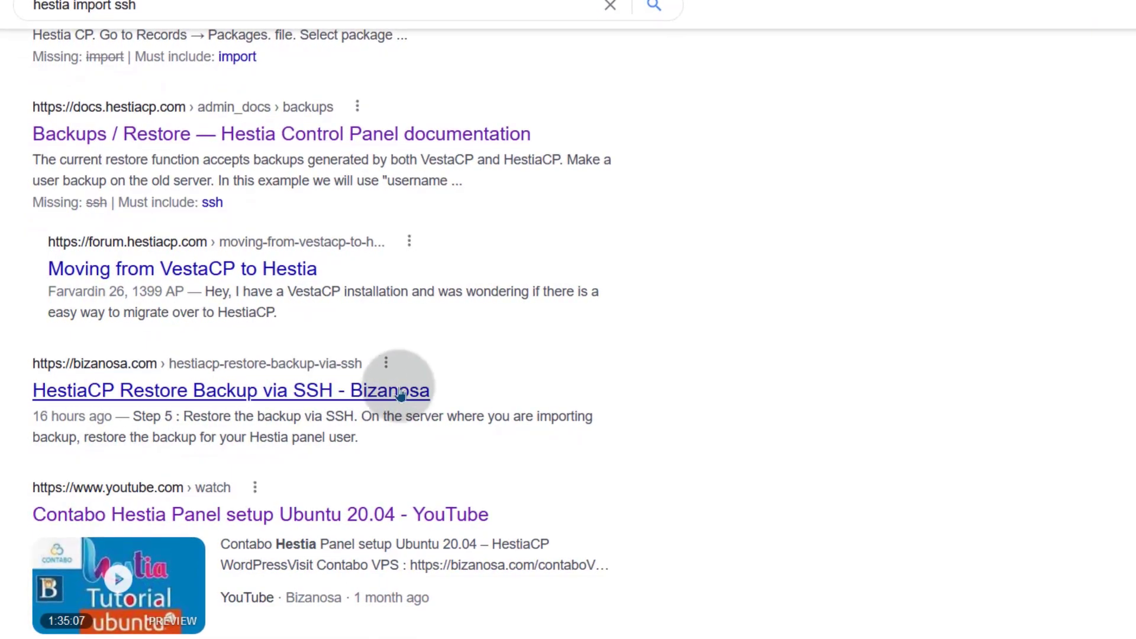
left_click(180, 396)
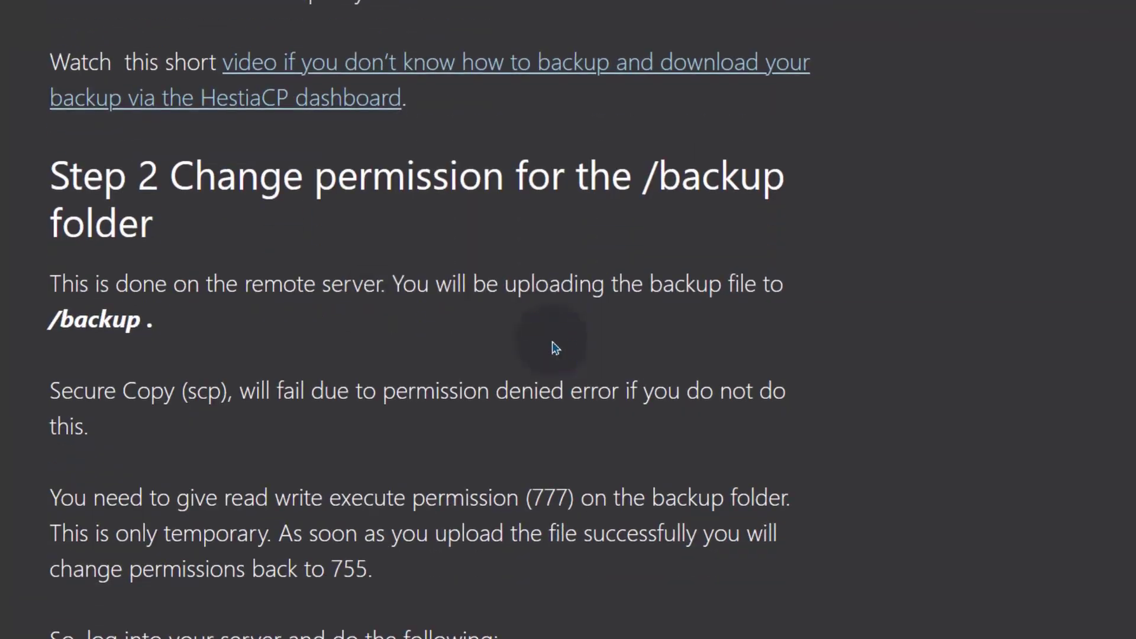
scroll(357, 304, "down", 2)
scroll(338, 298, "up", 5)
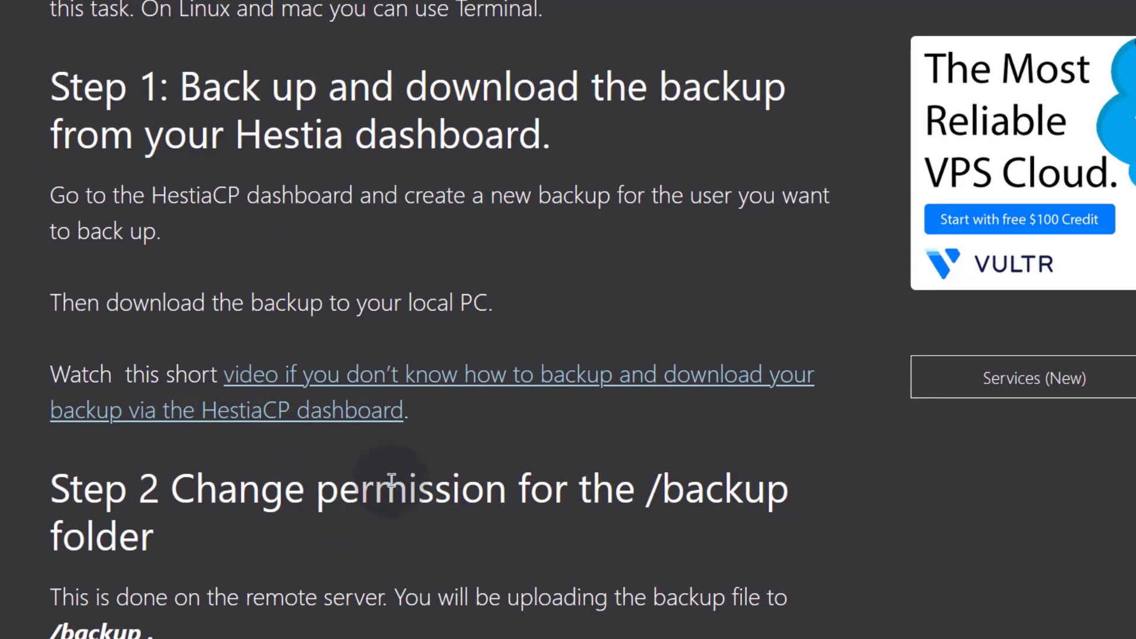
scroll(251, 362, "up", 2)
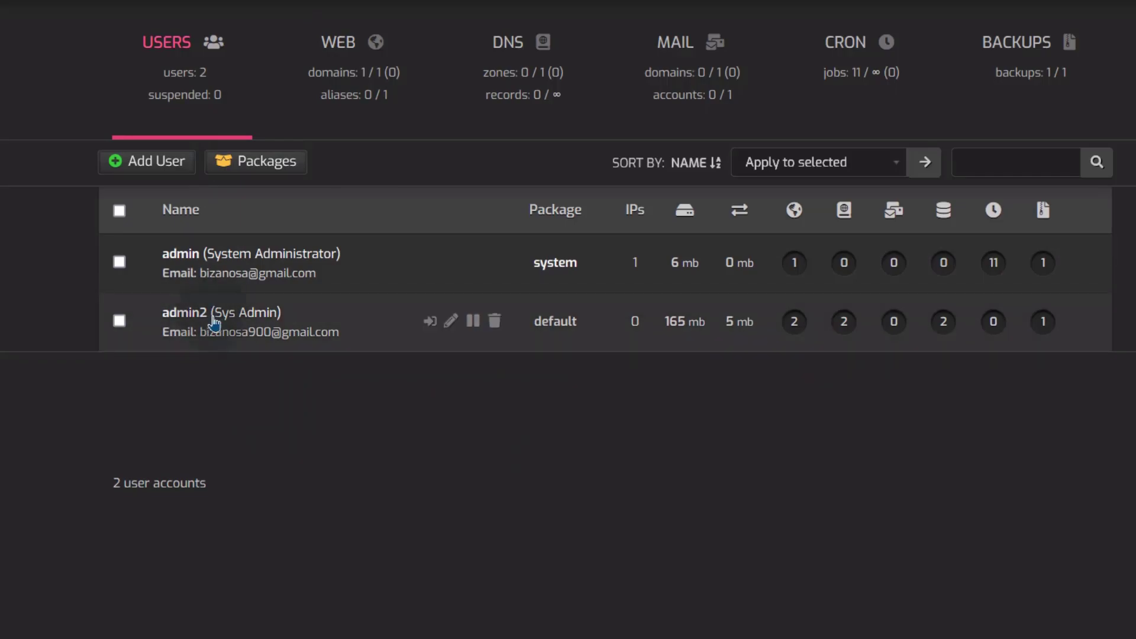
left_click(187, 320)
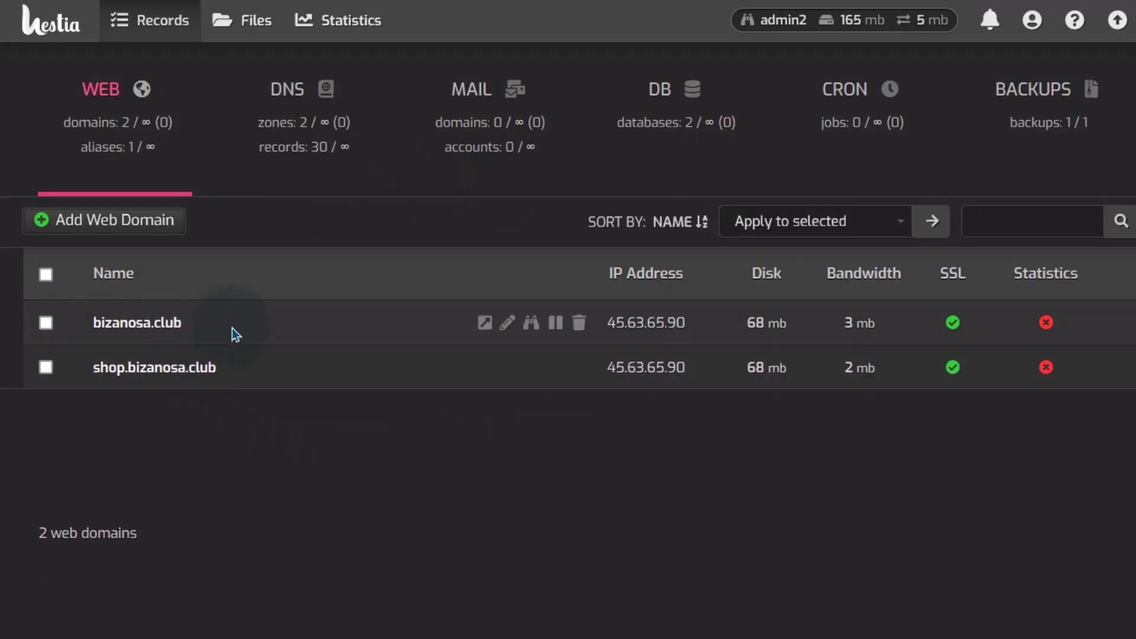
left_click(485, 322)
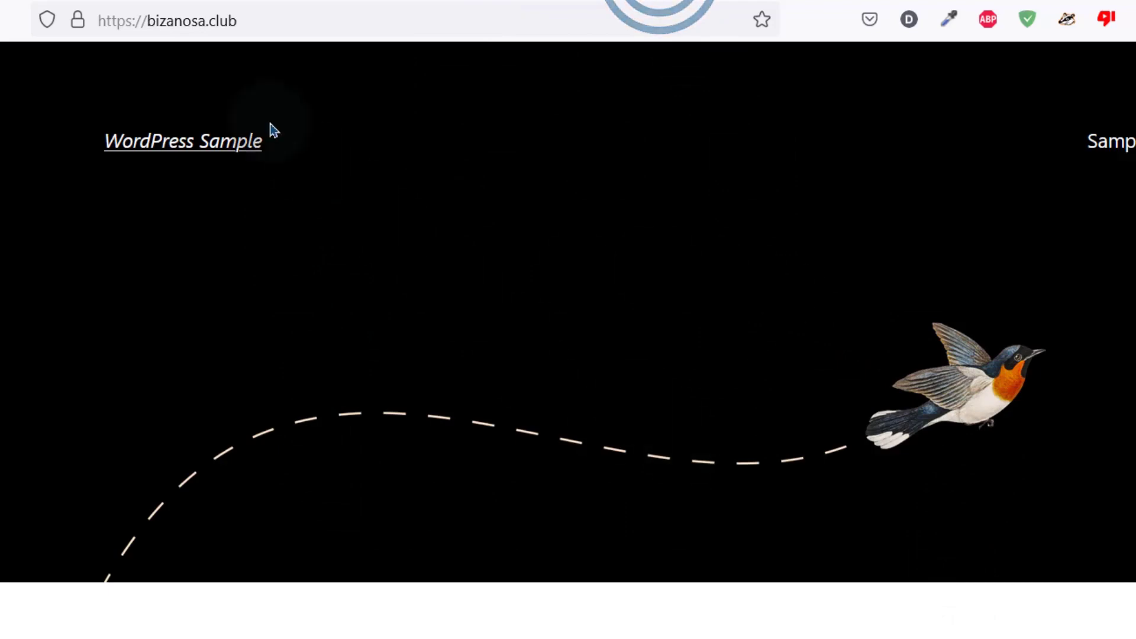
left_click(198, 1)
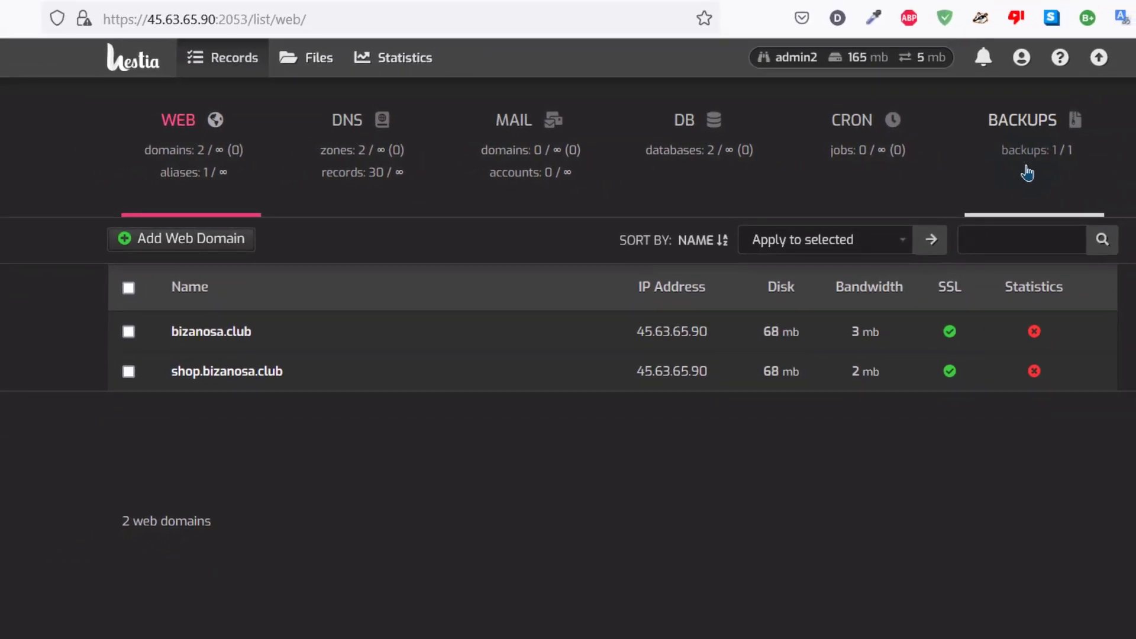
mouse_move(1029, 163)
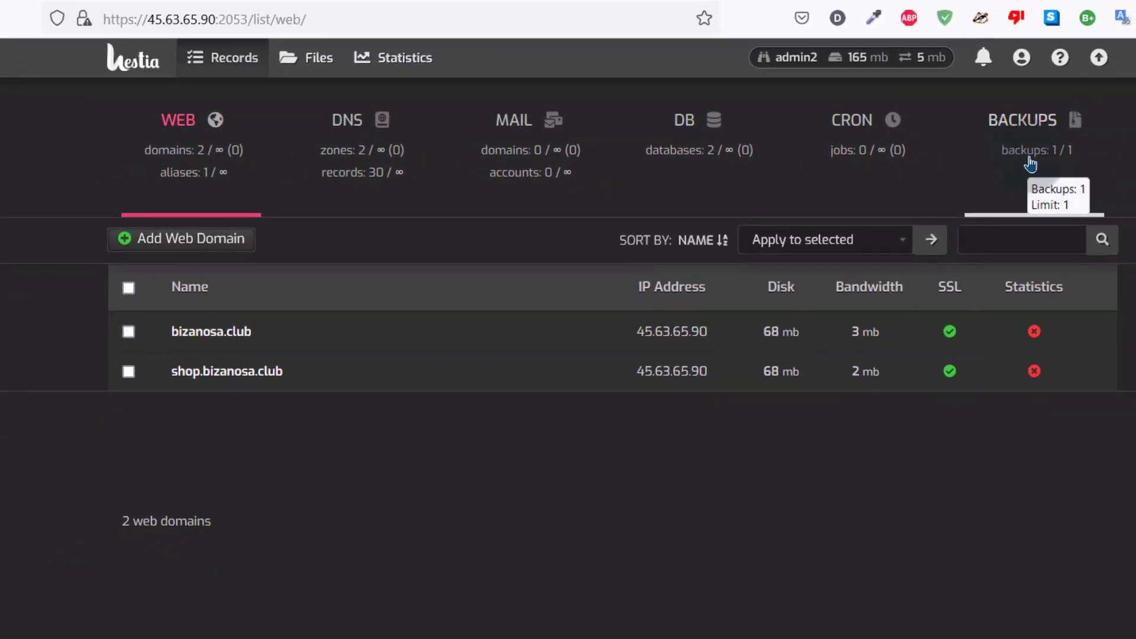
left_click(1098, 57)
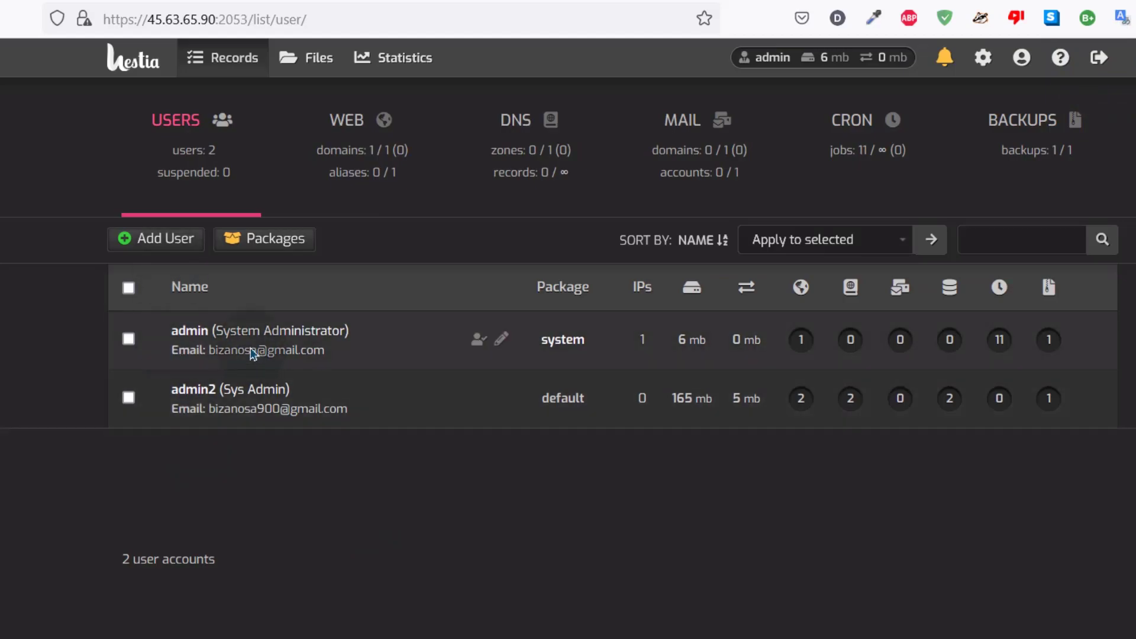
Change the default package's Backups limit from 1 to 4 and save
left_click(268, 241)
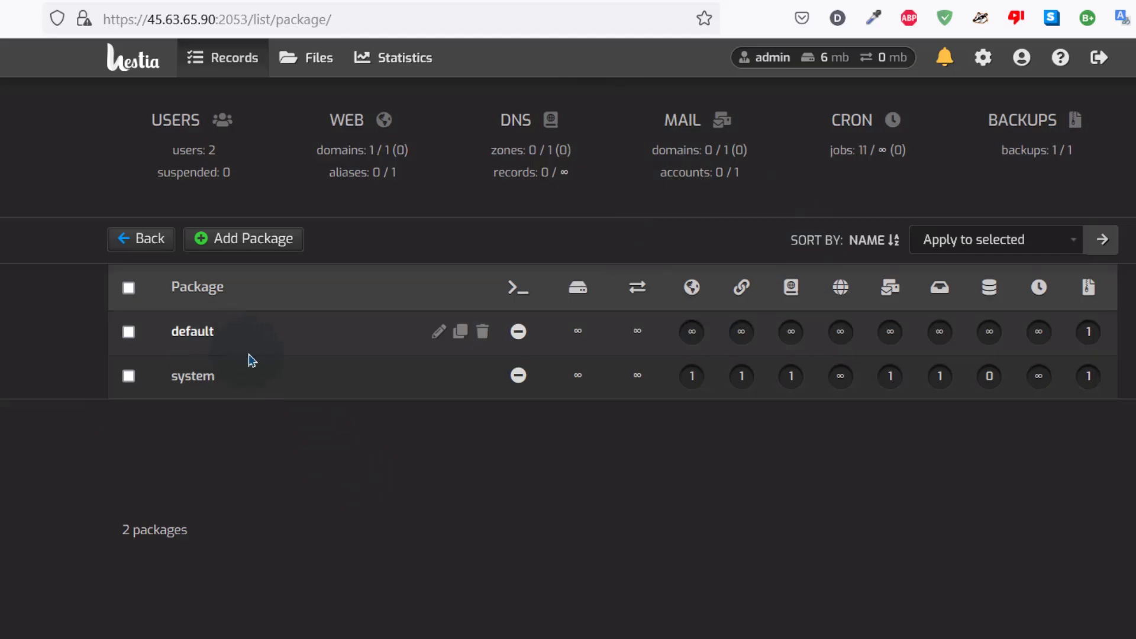
left_click(440, 335)
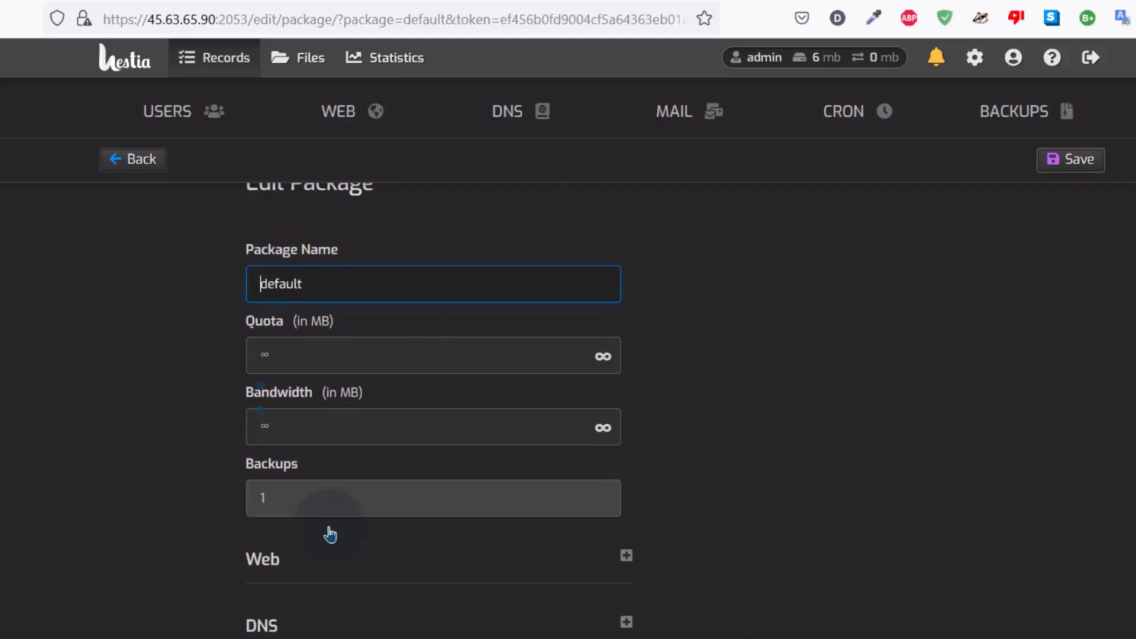
scroll(295, 461, "down", 2)
left_click(289, 416)
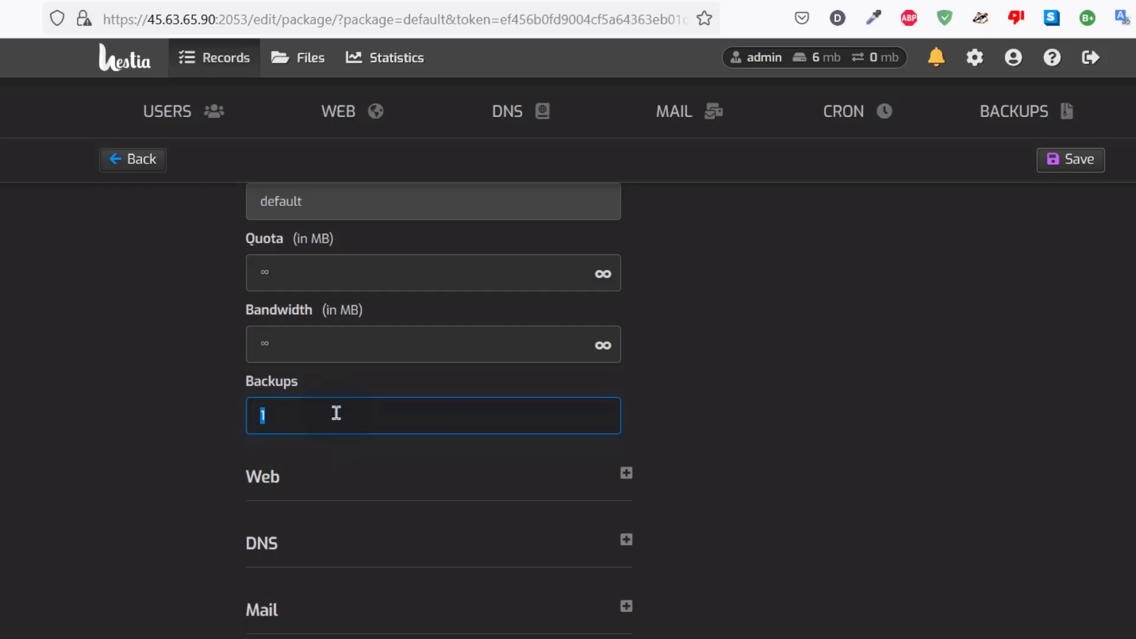
type("4")
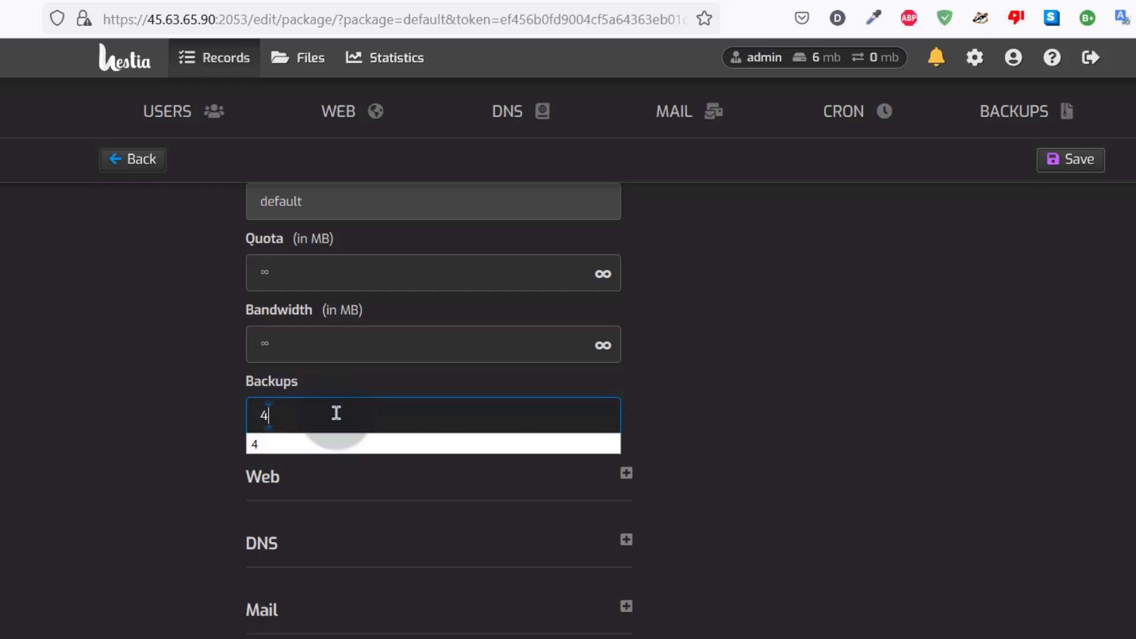
left_click(1089, 165)
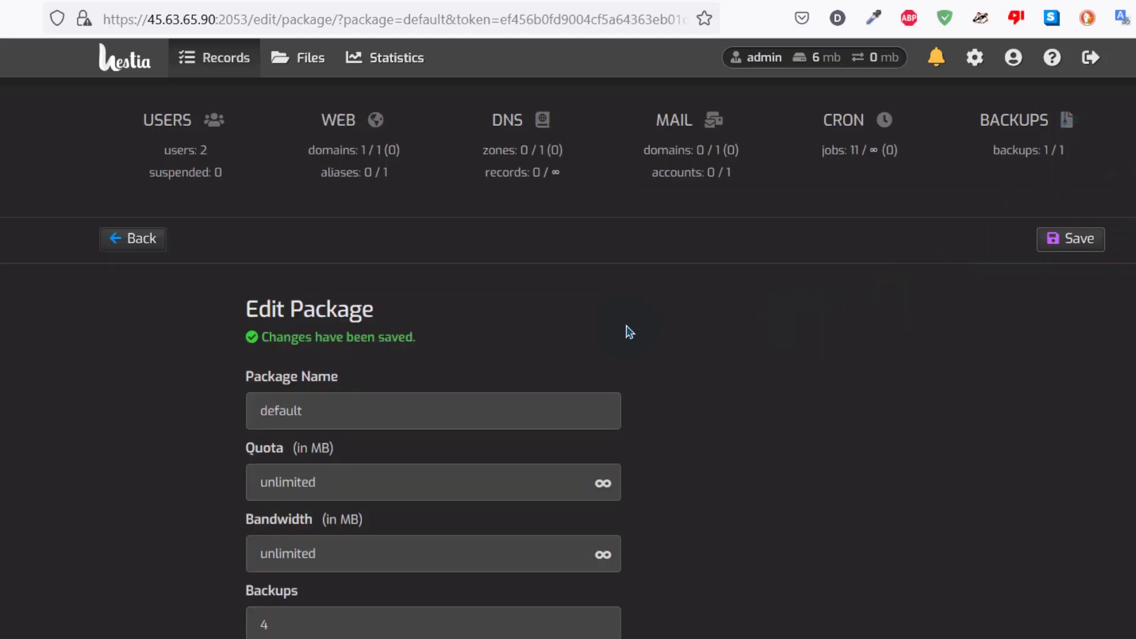
left_click(172, 136)
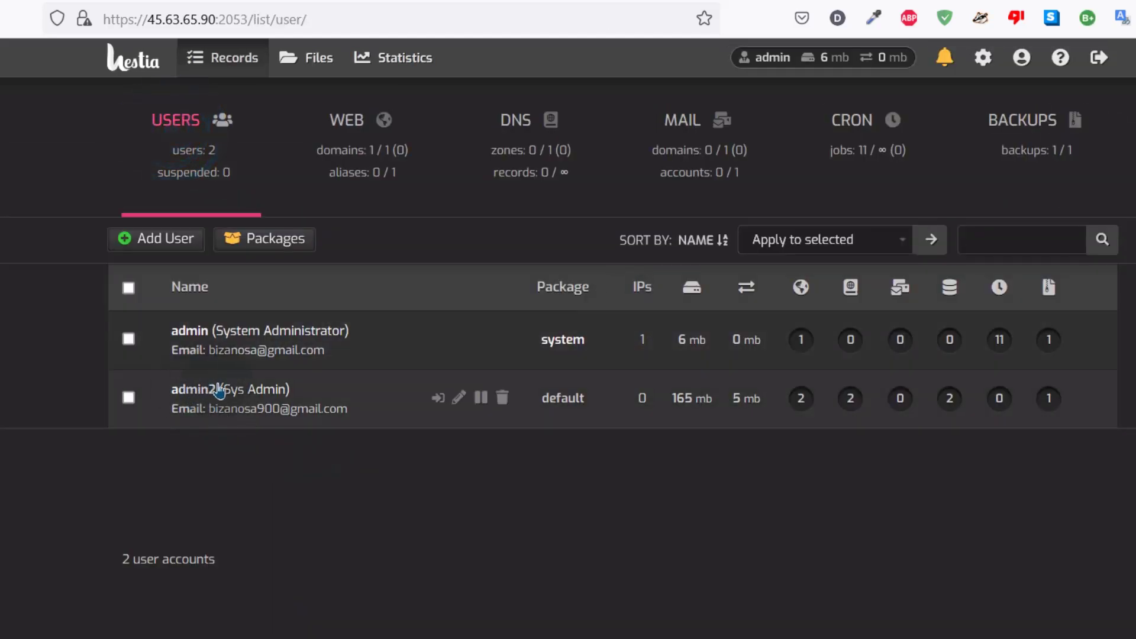
Sign in as admin2, open its Backup Exclusions and leave the web, mail and database fields empty
left_click(219, 392)
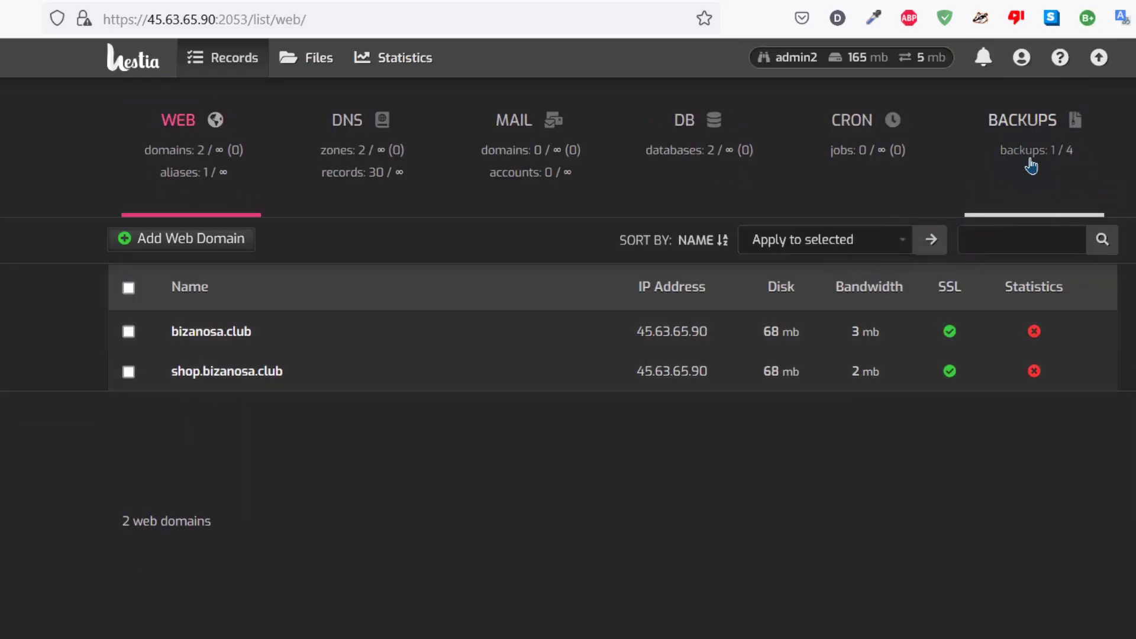
left_click(1027, 129)
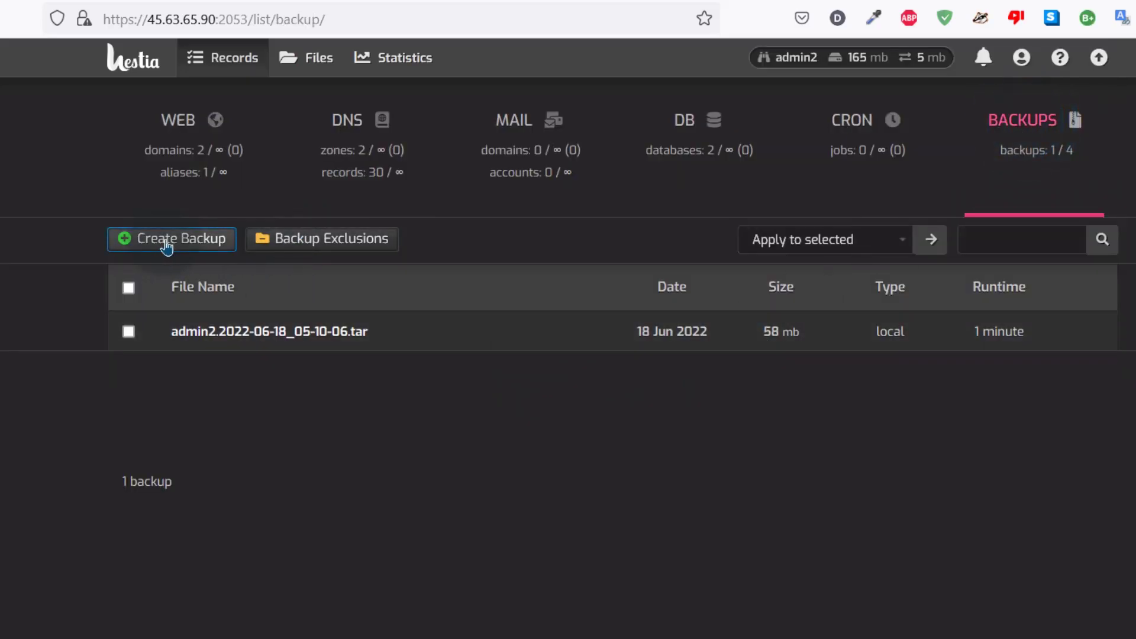
left_click(317, 246)
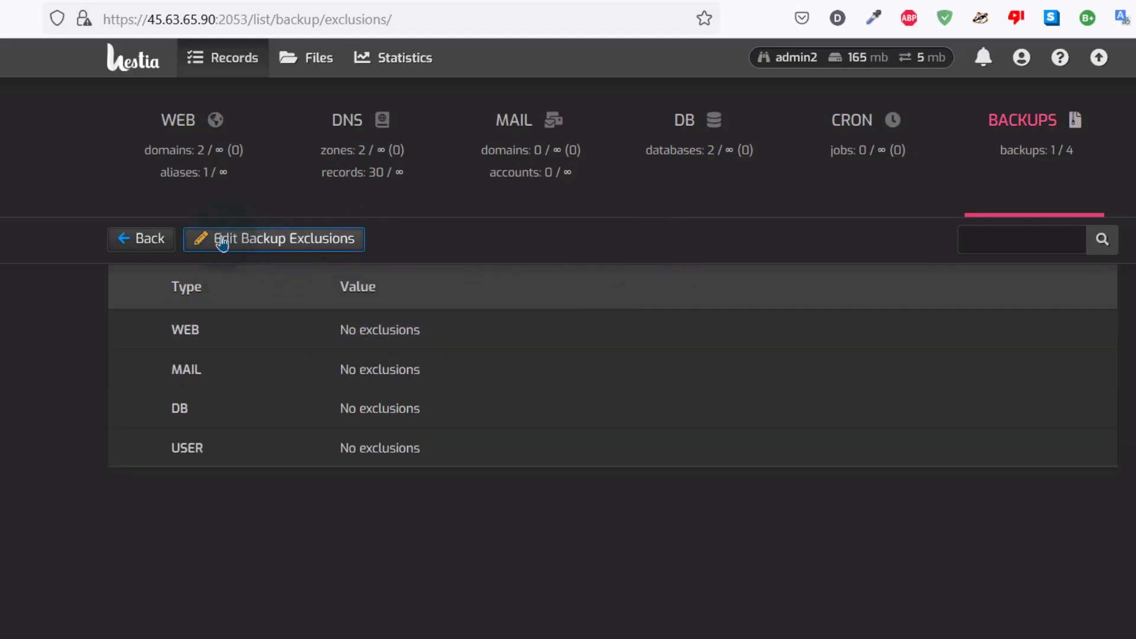
left_click(204, 243)
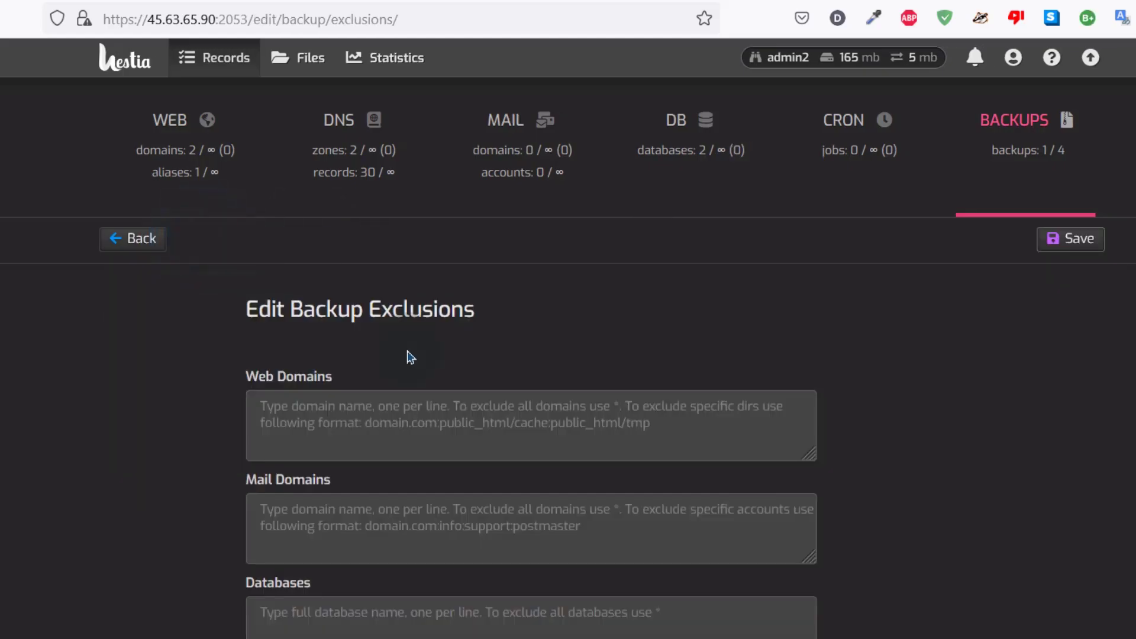
scroll(237, 379, "down", 1)
left_click(309, 353)
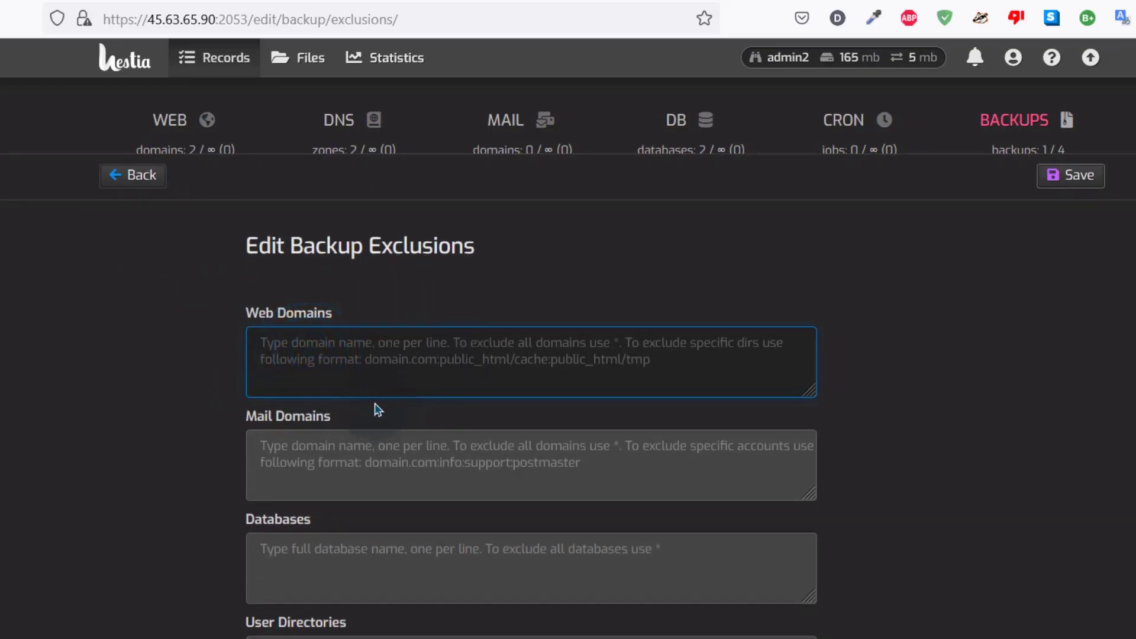
left_click(278, 449)
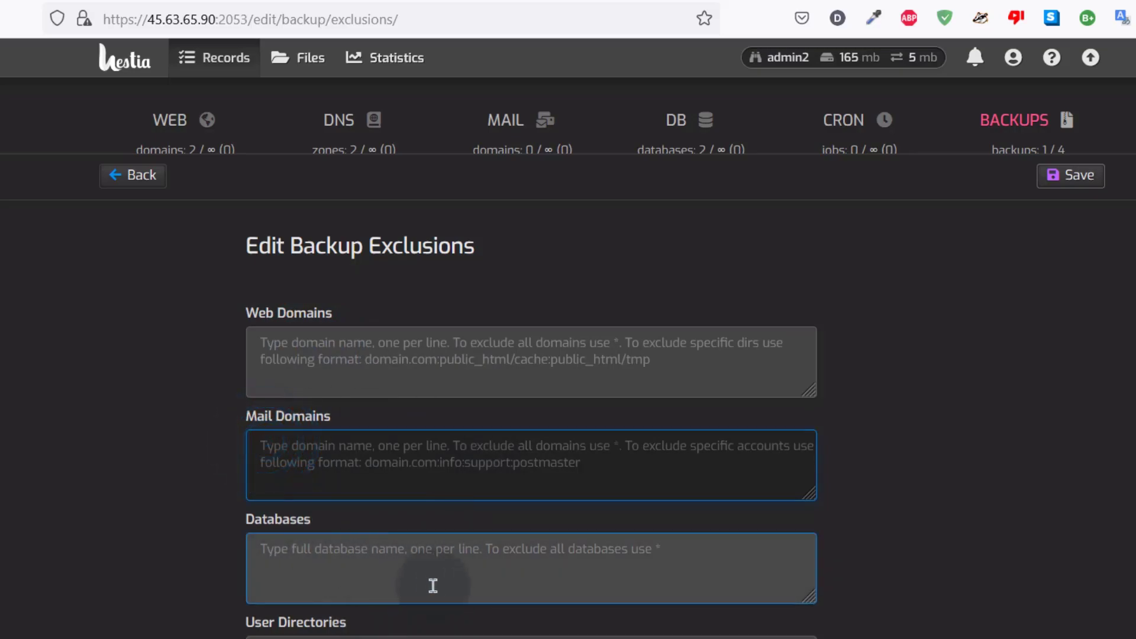
left_click(210, 530)
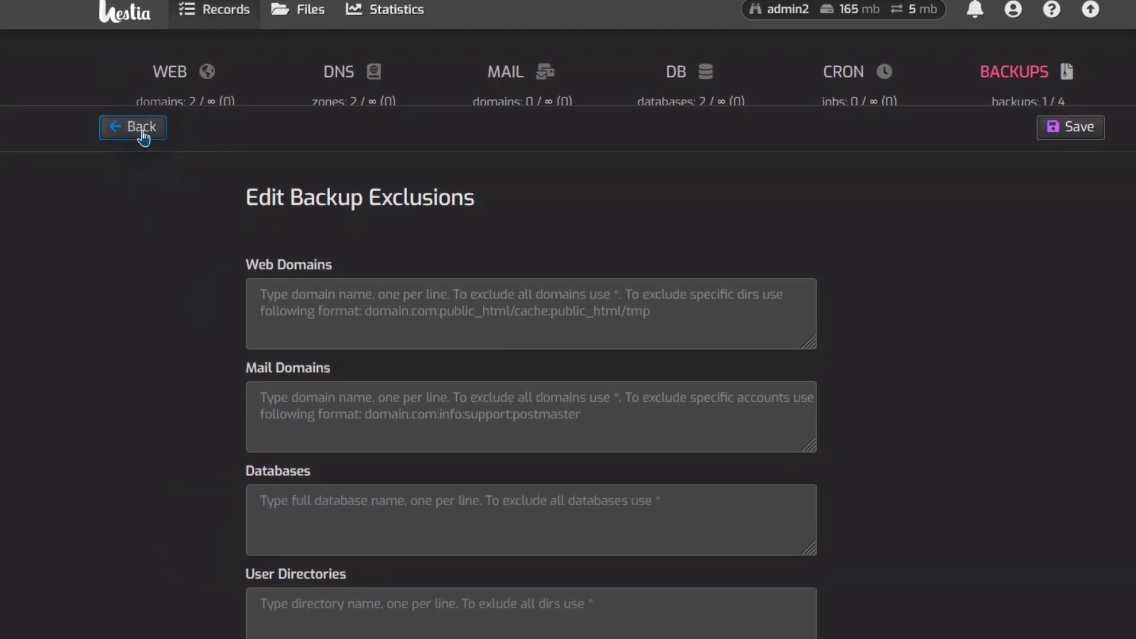
Download admin2.2022-06-18_05-10-06.tar from admin2's backup list
left_click(1010, 77)
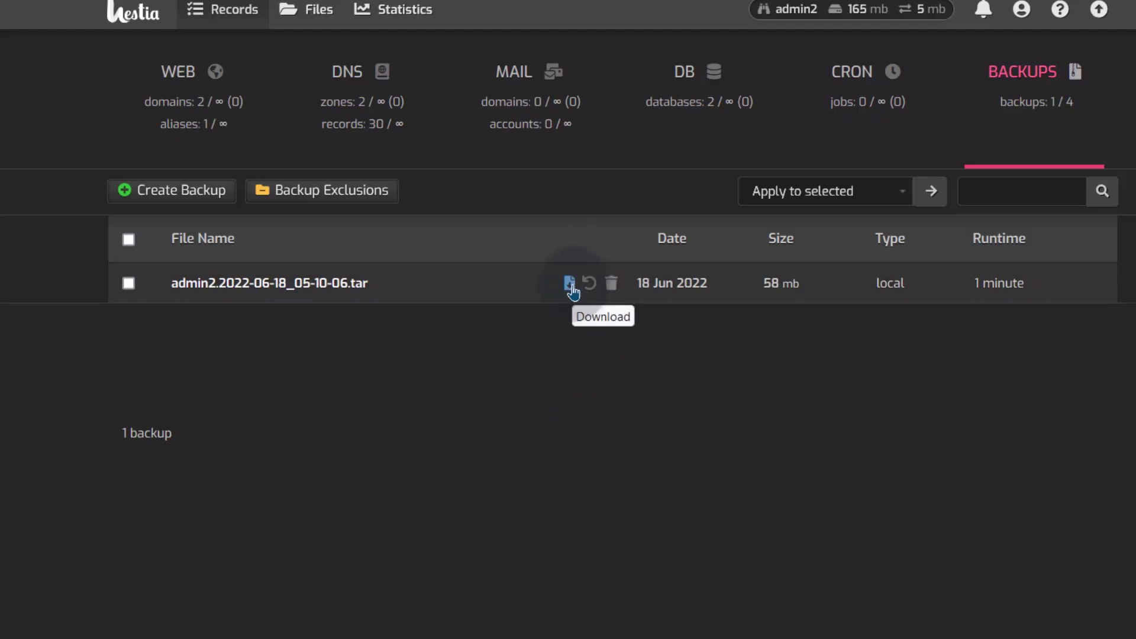
left_click(568, 286)
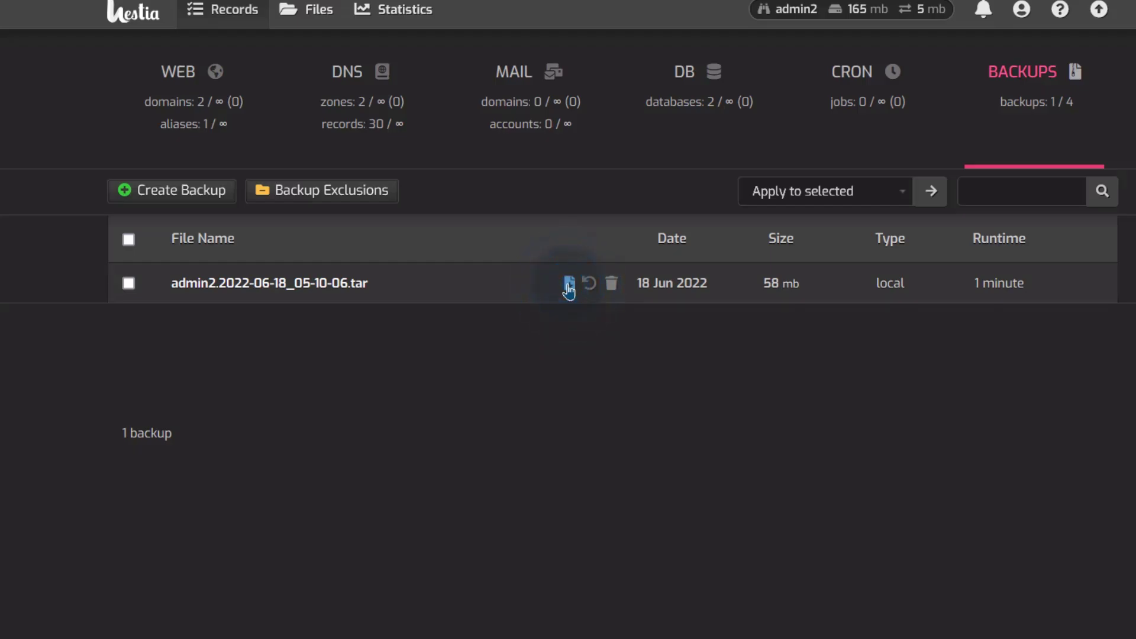
left_click(613, 407)
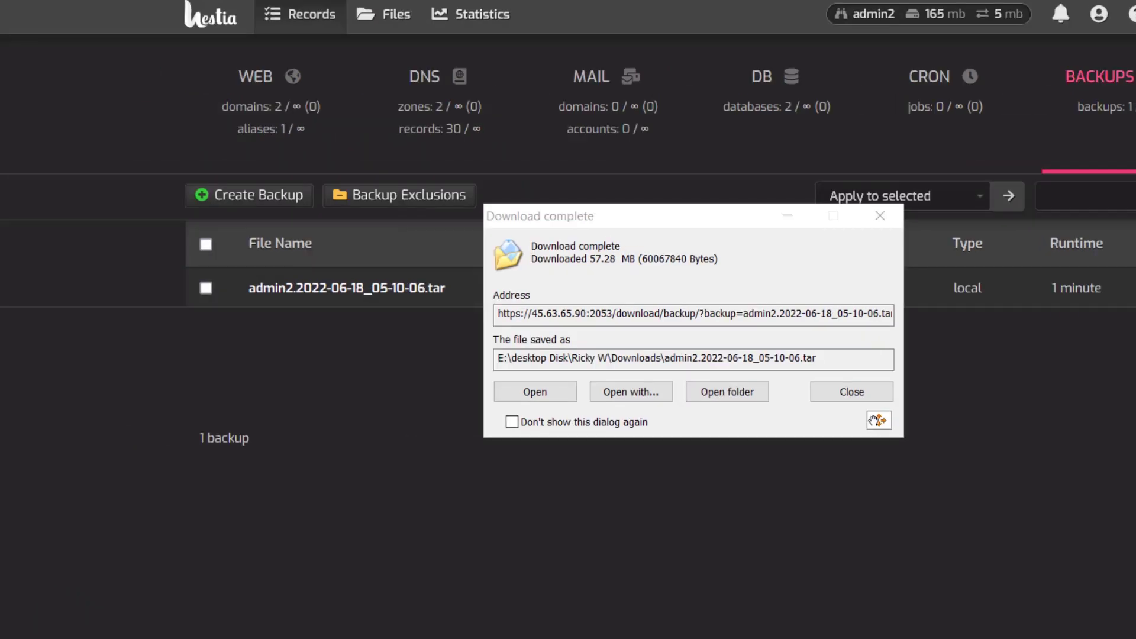
Copy the downloaded admin2 .tar archive into the bup folder in the home directory
key("super+e")
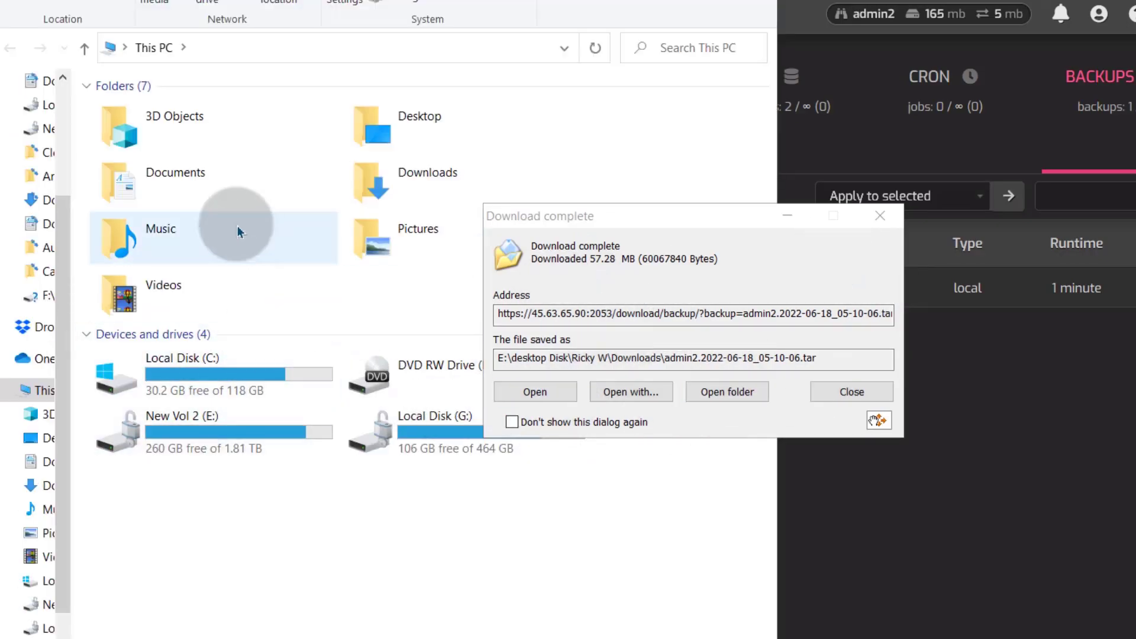
scroll(35, 194, "up", 1)
scroll(35, 178, "up", 5)
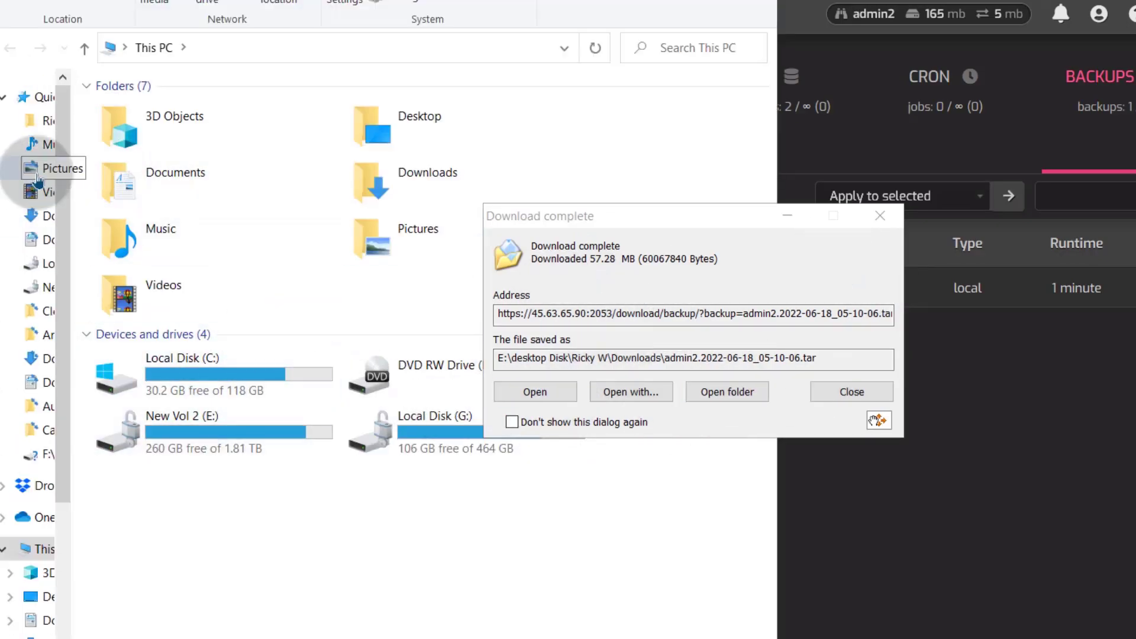
left_click(45, 117)
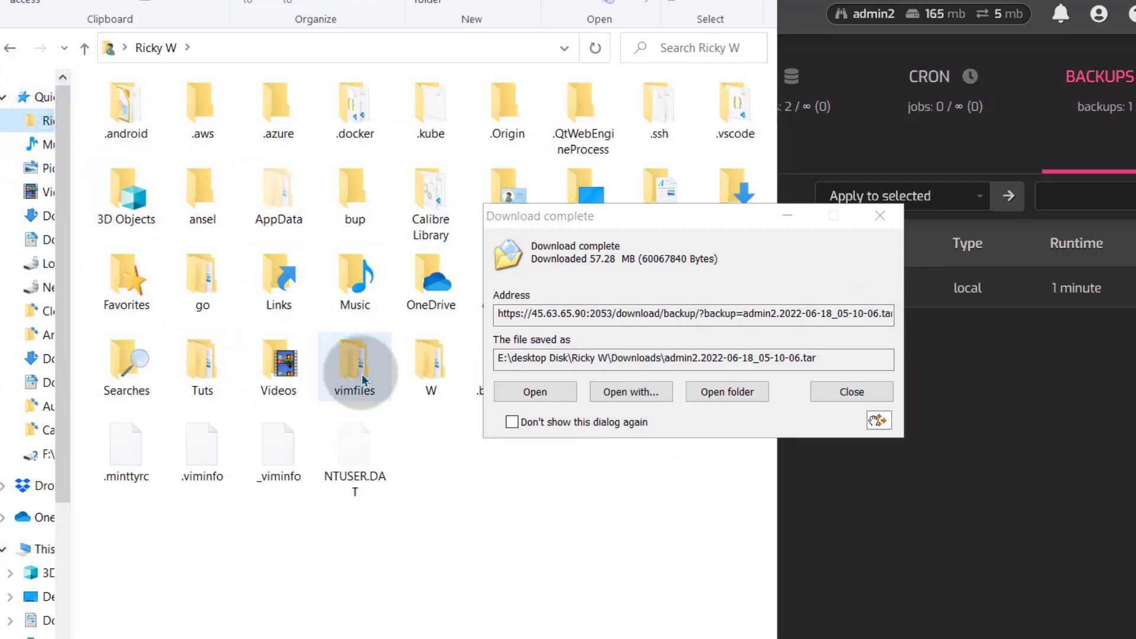
left_click(613, 219)
left_click_drag(613, 219, 795, 389)
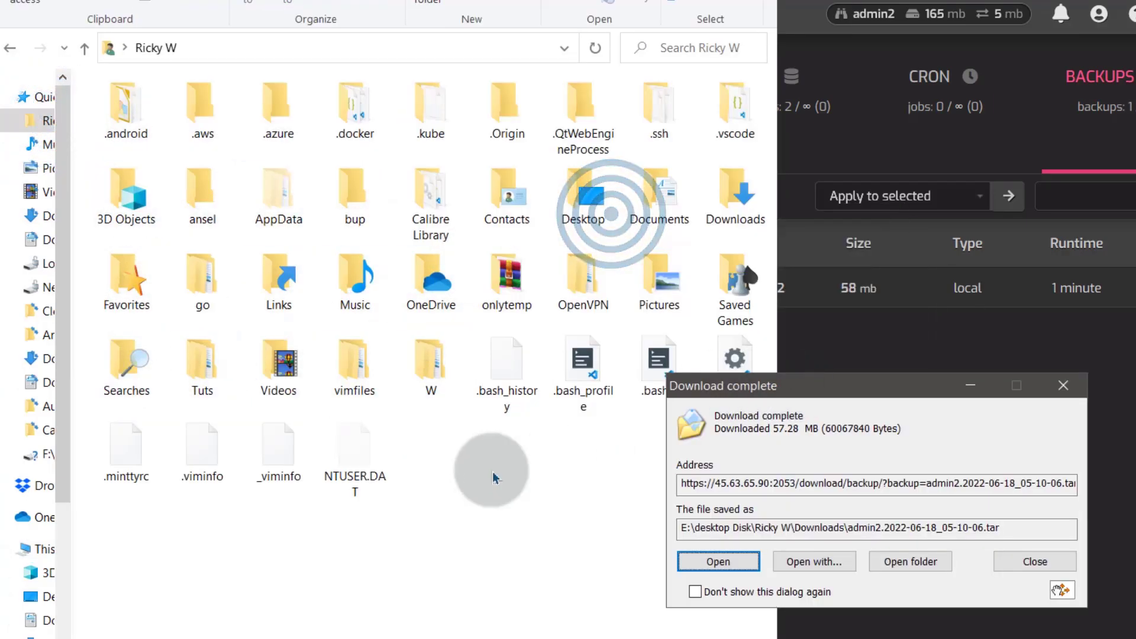
double_click(349, 205)
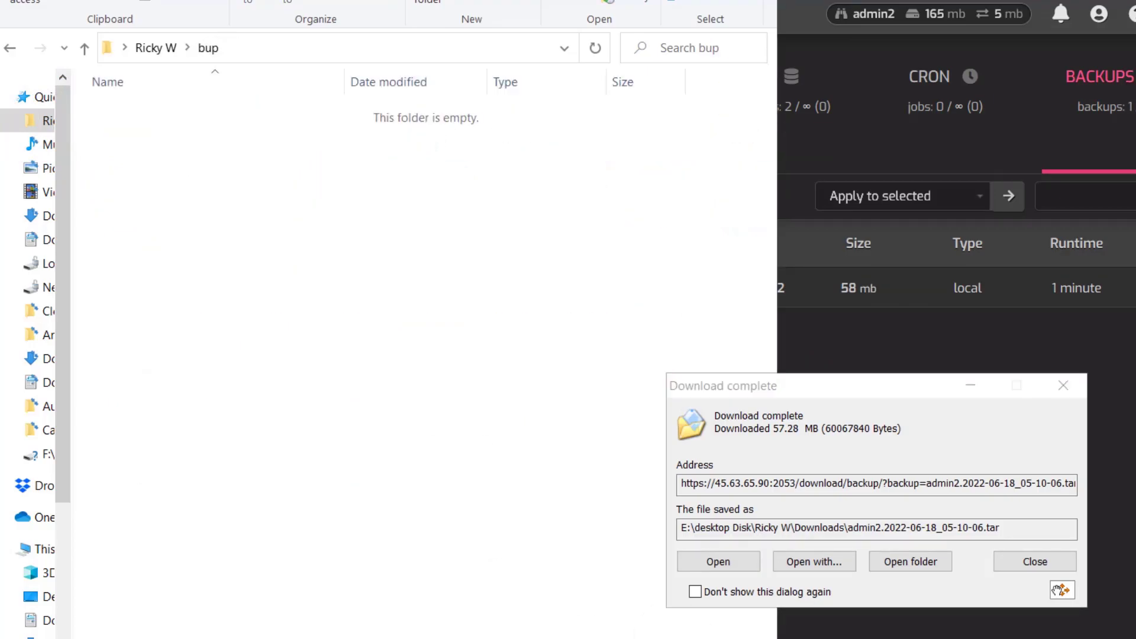
left_click(1062, 591)
left_click_drag(1062, 598, 330, 325)
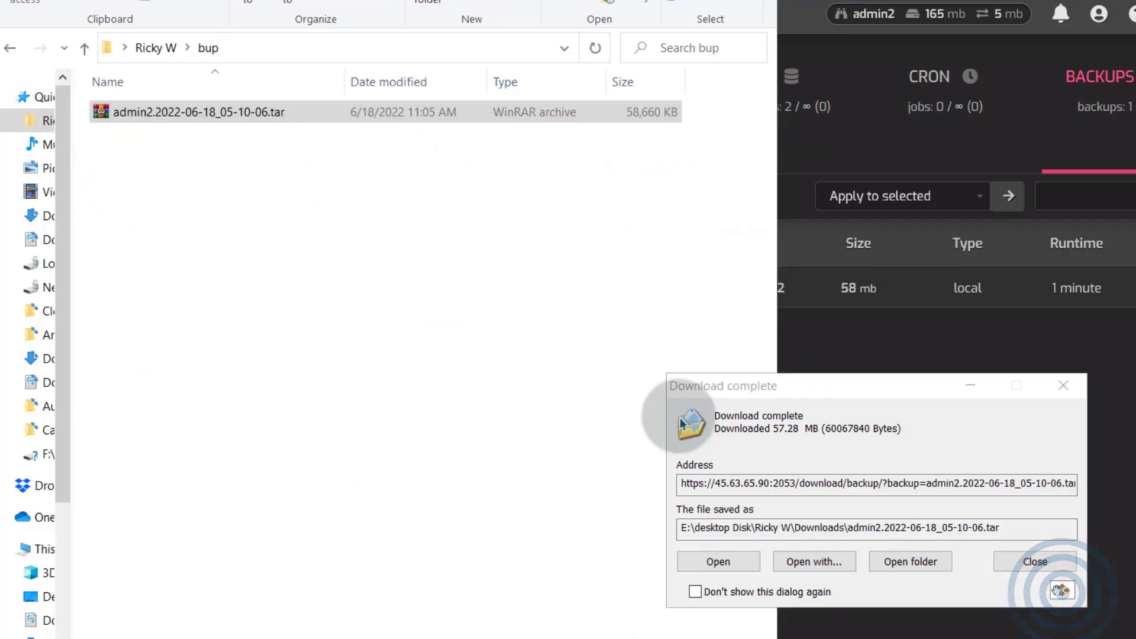
Close the download dialog and start deleting admin2's backup on the server
left_click(1063, 386)
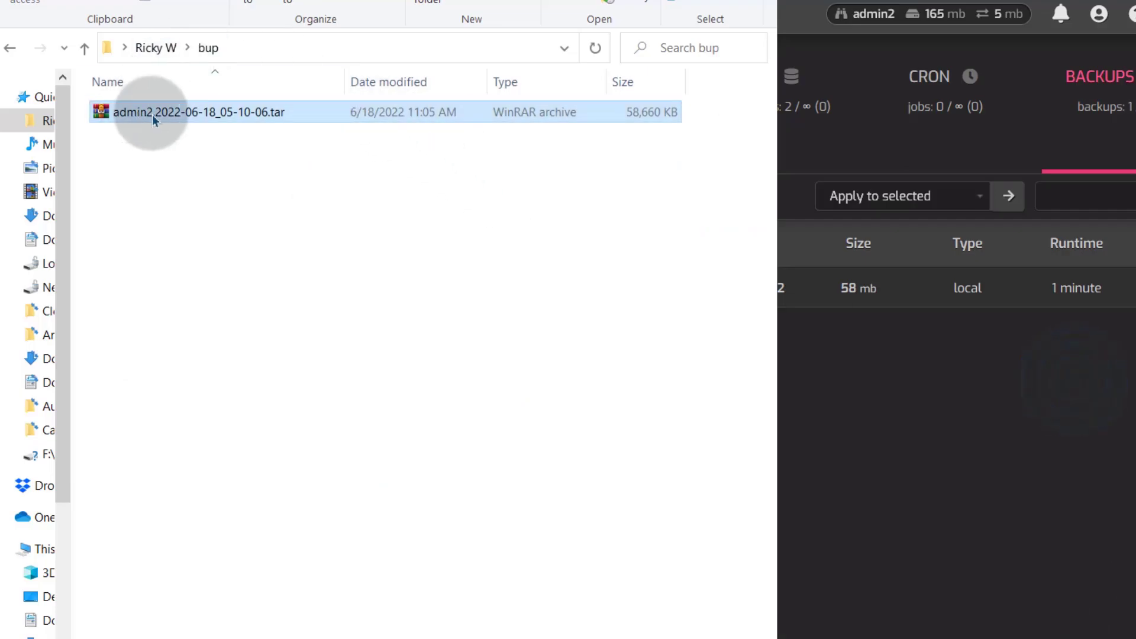
left_click(795, 464)
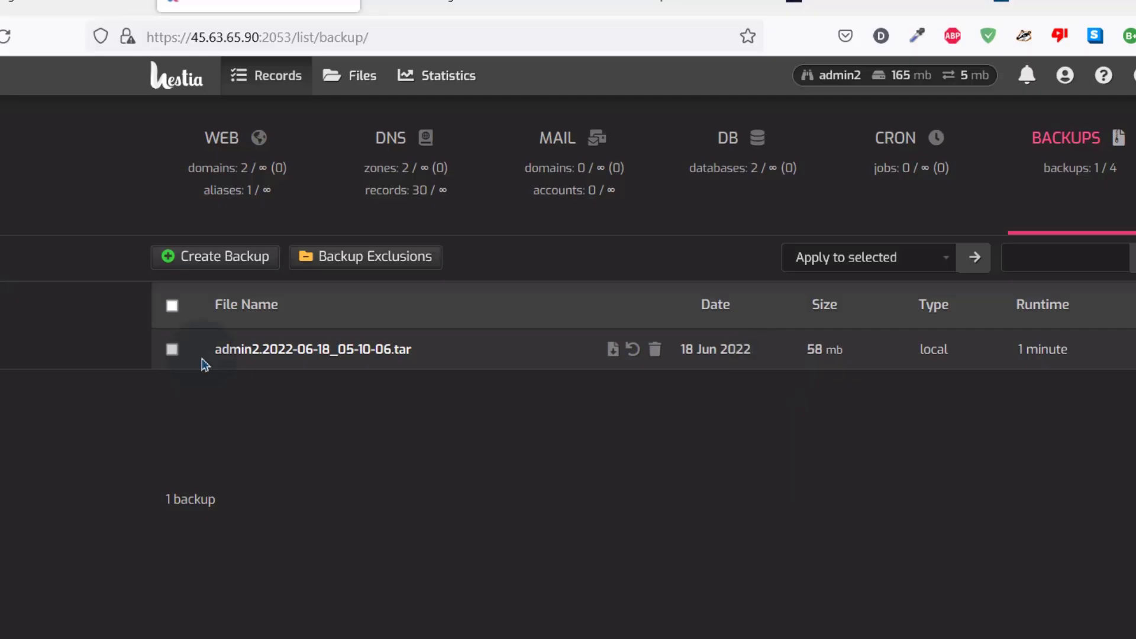
left_click(654, 349)
Confirm the backup deletion and delete the bizanosa.club web domain
left_click(665, 502)
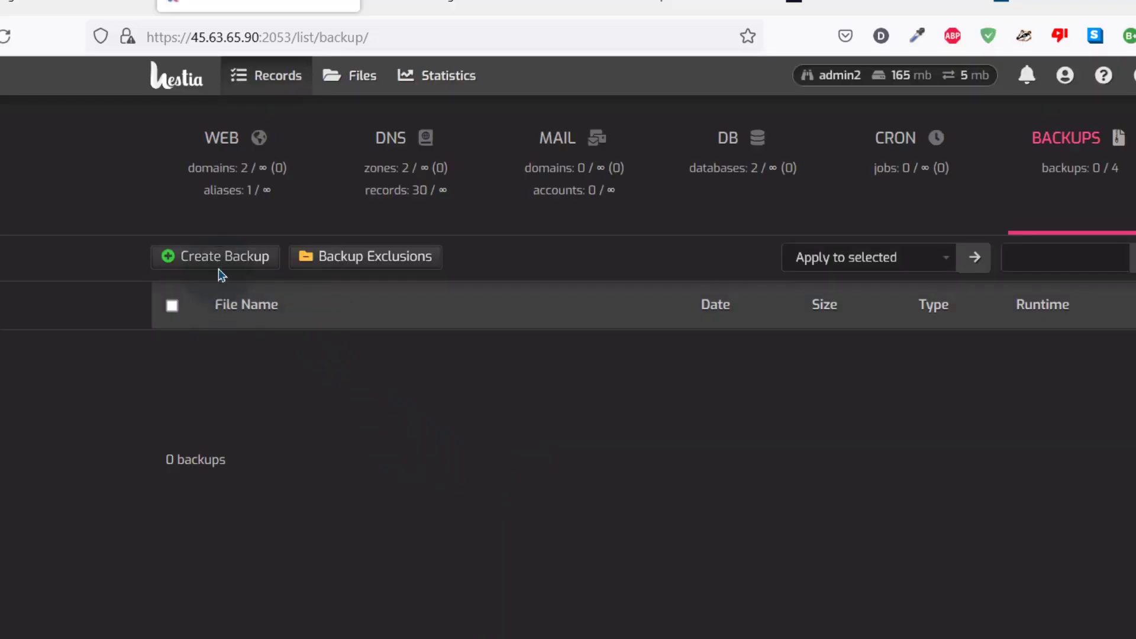
left_click(224, 160)
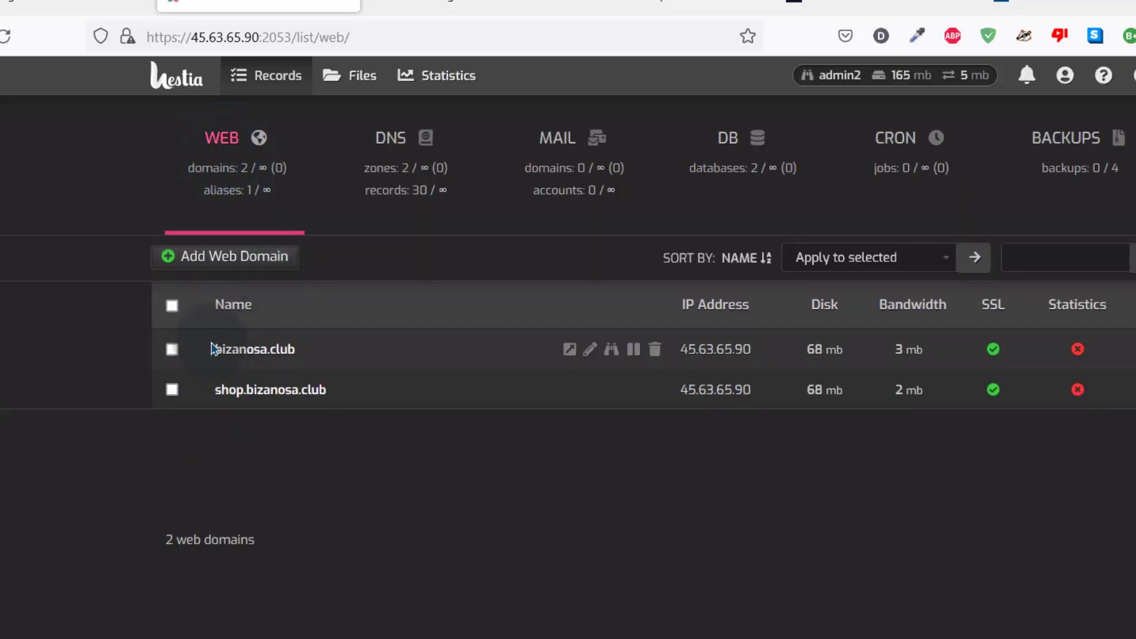
left_click(172, 306)
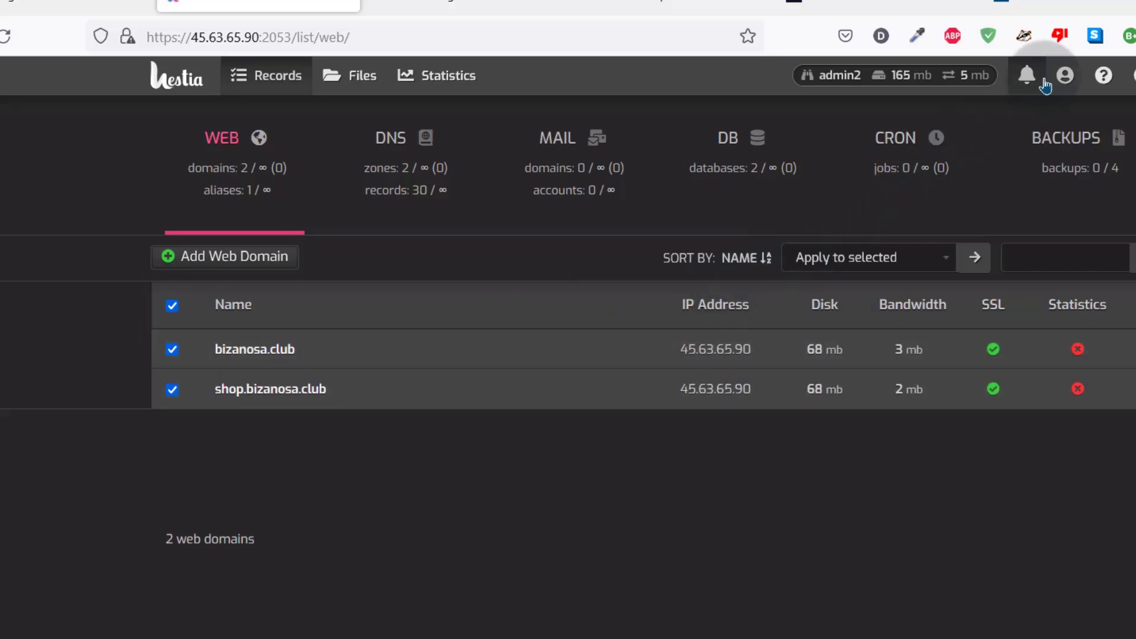
left_click(655, 351)
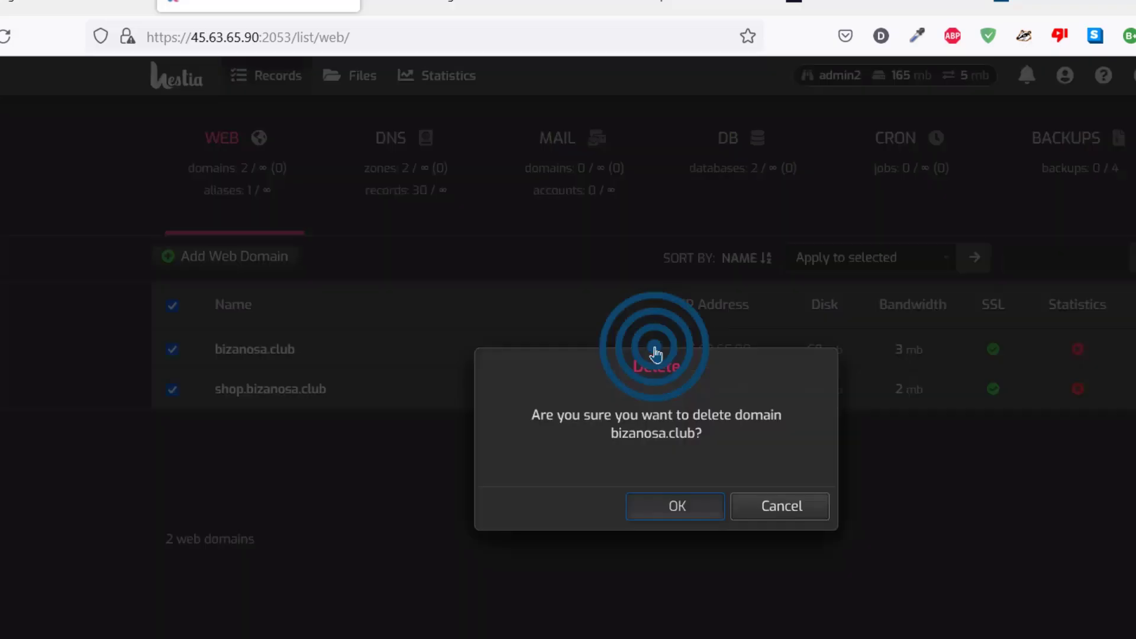
left_click(677, 507)
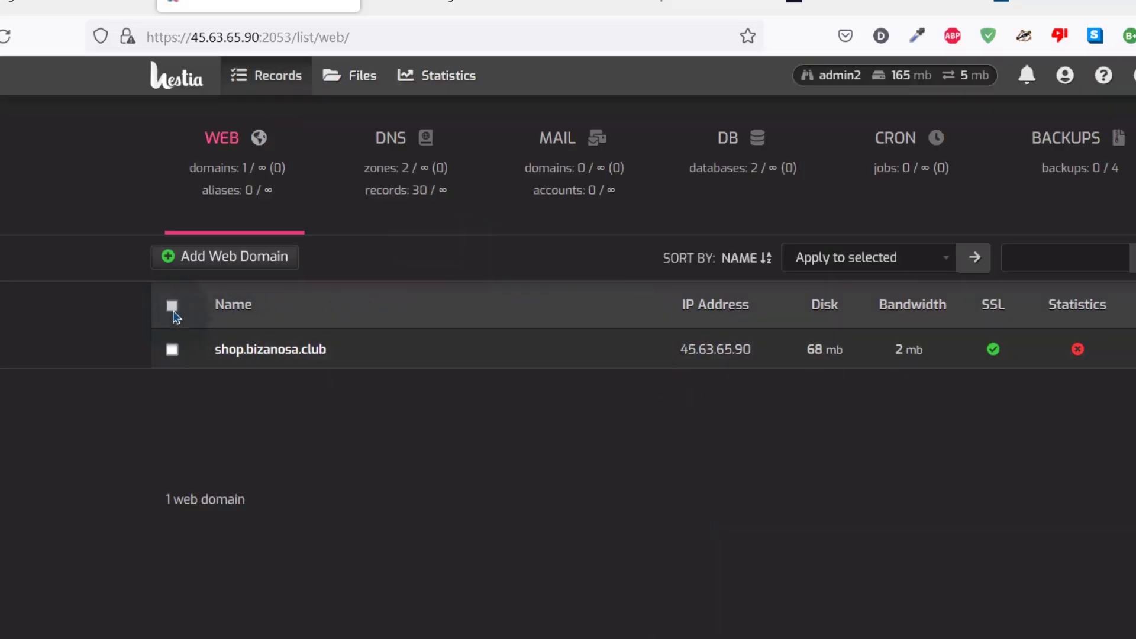
Bulk-delete the remaining shop.bizanosa.club domain, leaving 0 web domains
left_click(172, 308)
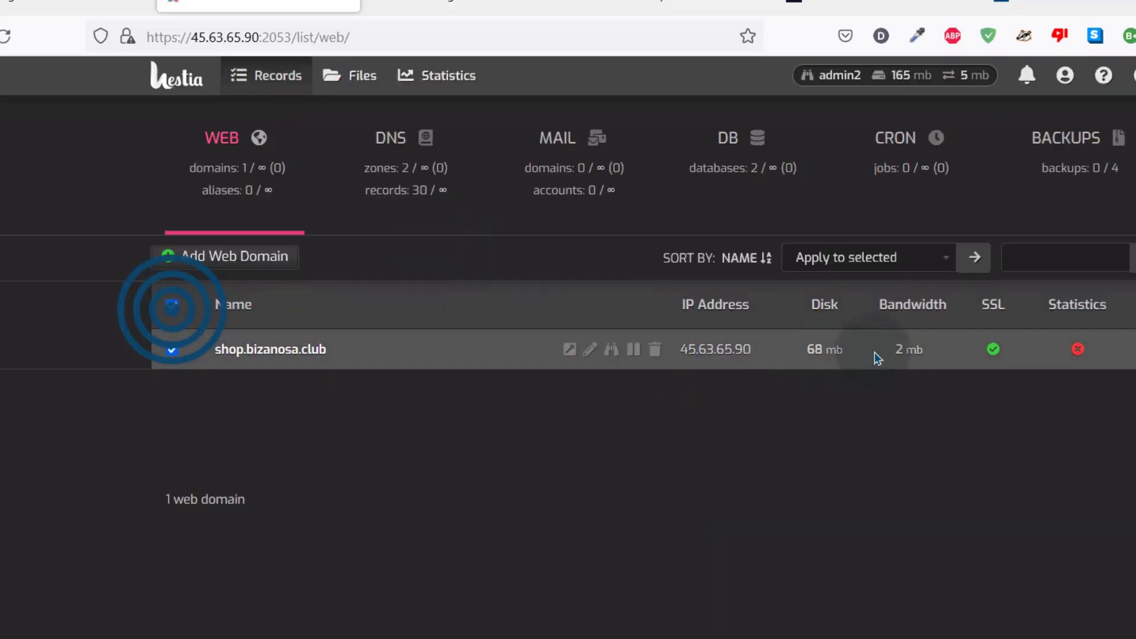
left_click(944, 259)
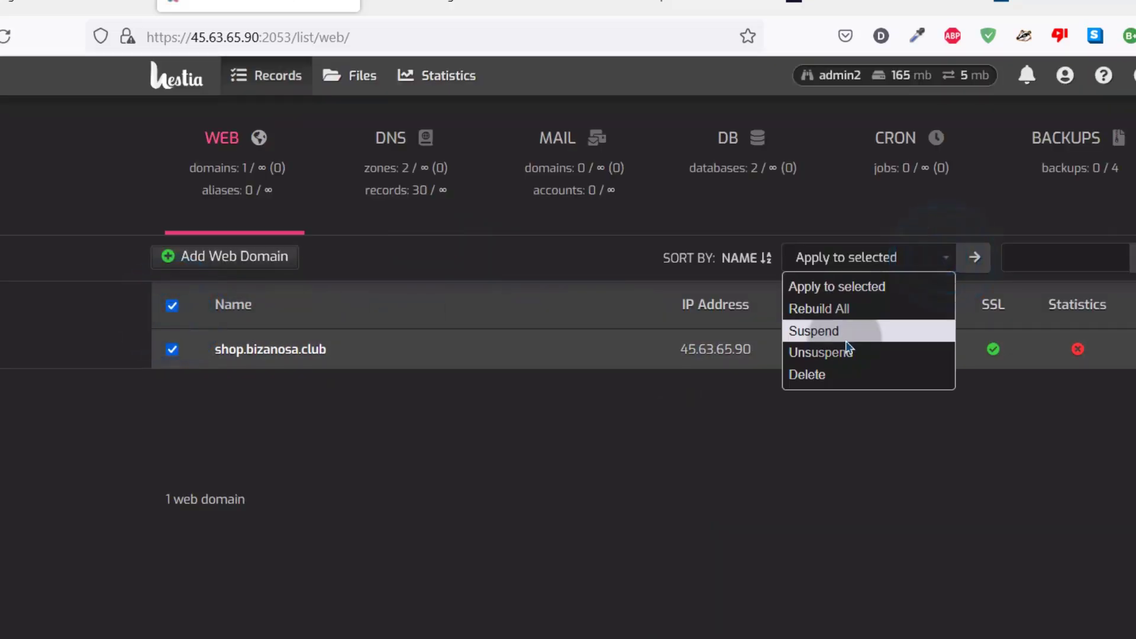
left_click(811, 375)
left_click(973, 257)
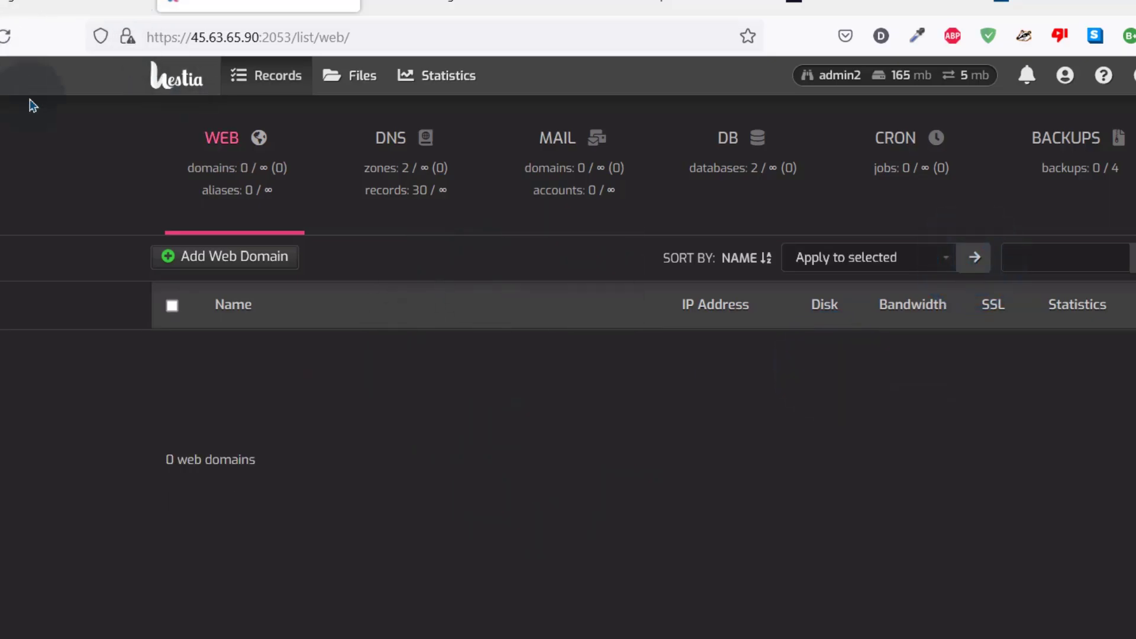
left_click(5, 36)
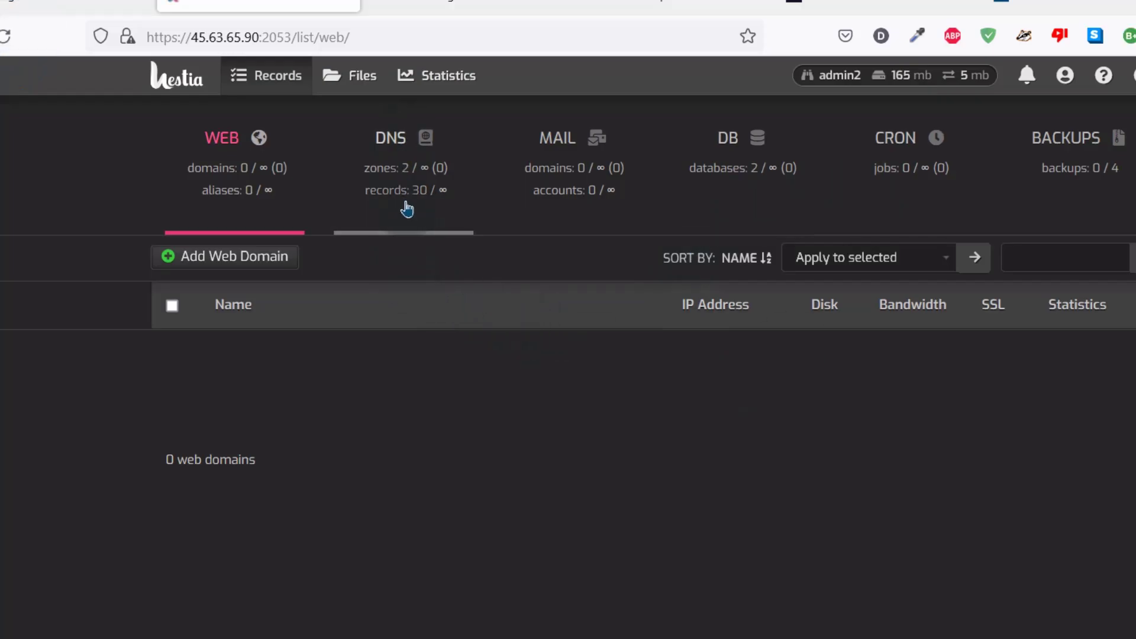
Delete both of admin2's DNS zones with the bulk Delete action
left_click(393, 142)
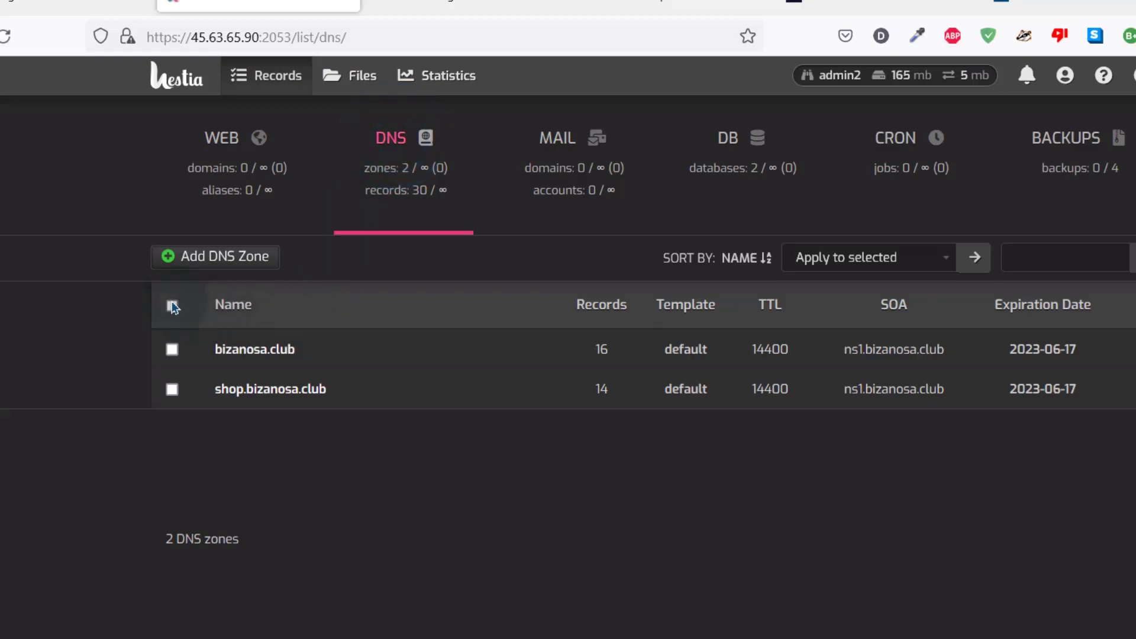
left_click(173, 306)
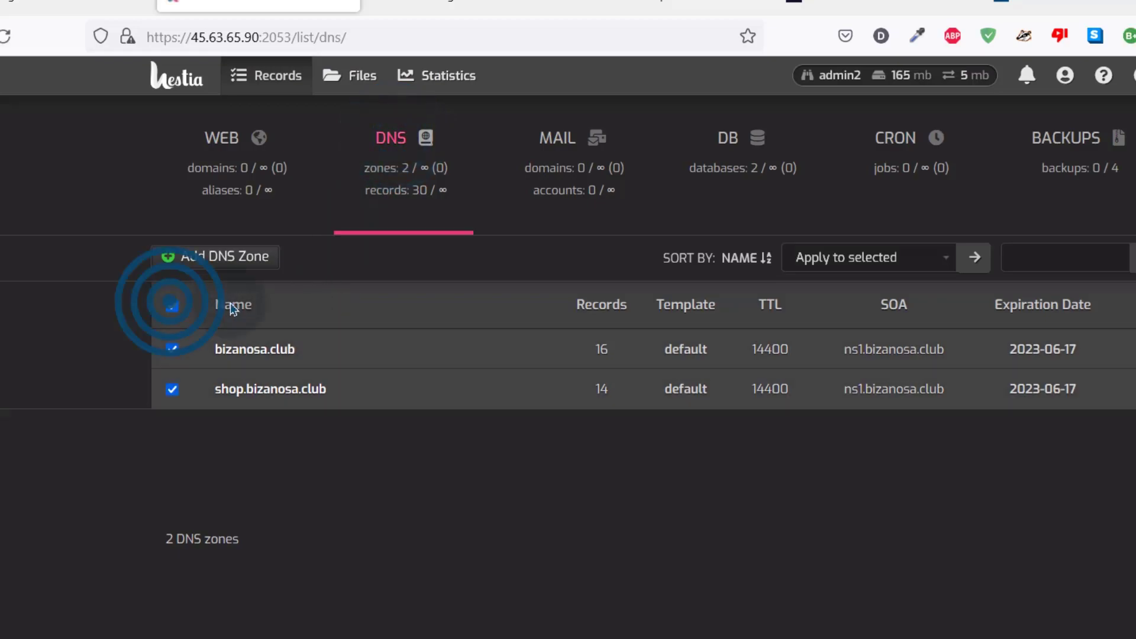
left_click(948, 265)
left_click(835, 375)
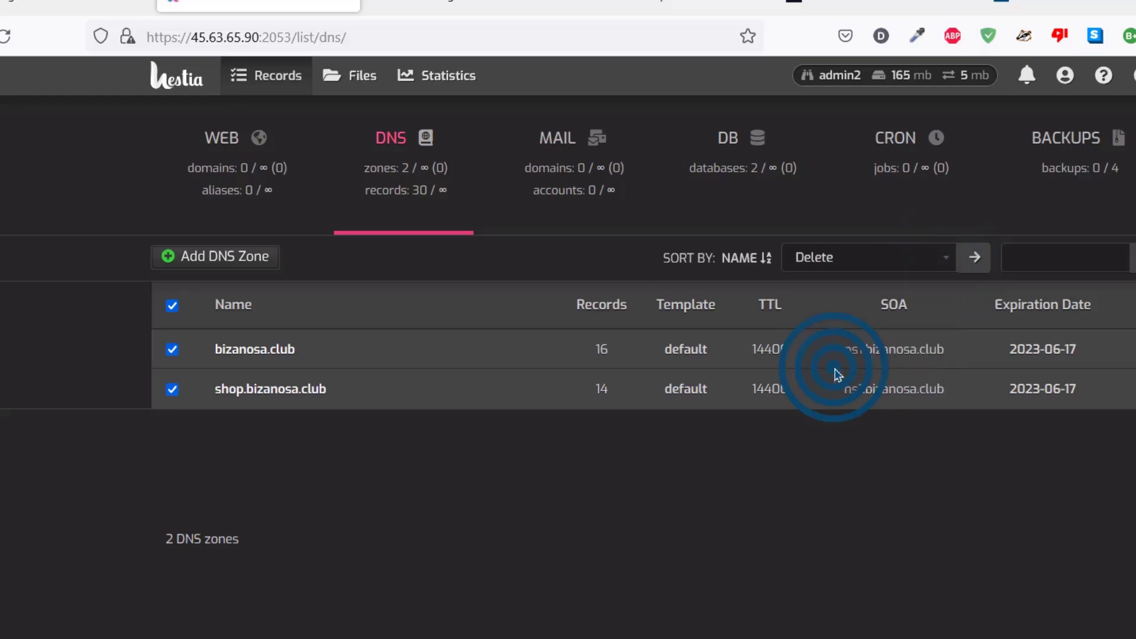
left_click(976, 260)
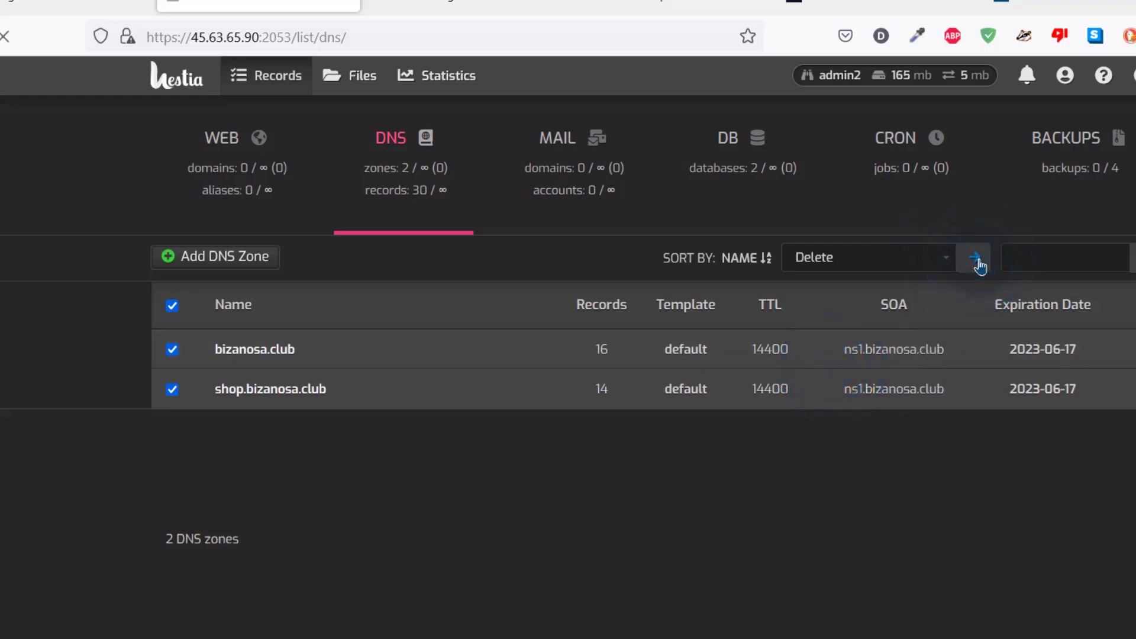
Select both admin2 databases and bulk-delete them so the list is empty
left_click(737, 145)
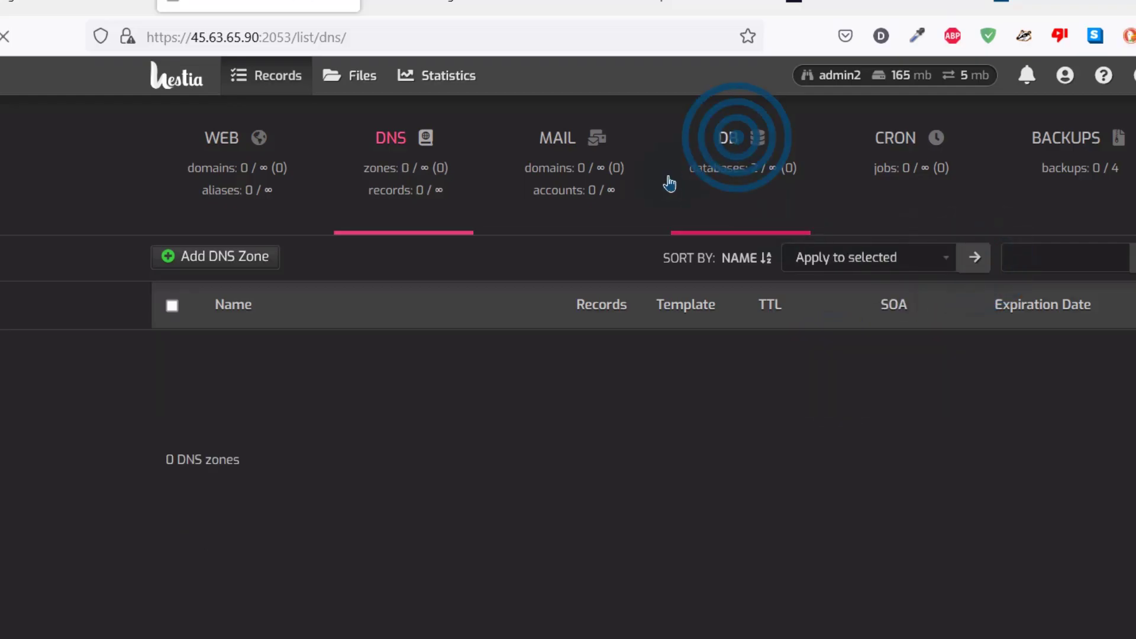
left_click(173, 305)
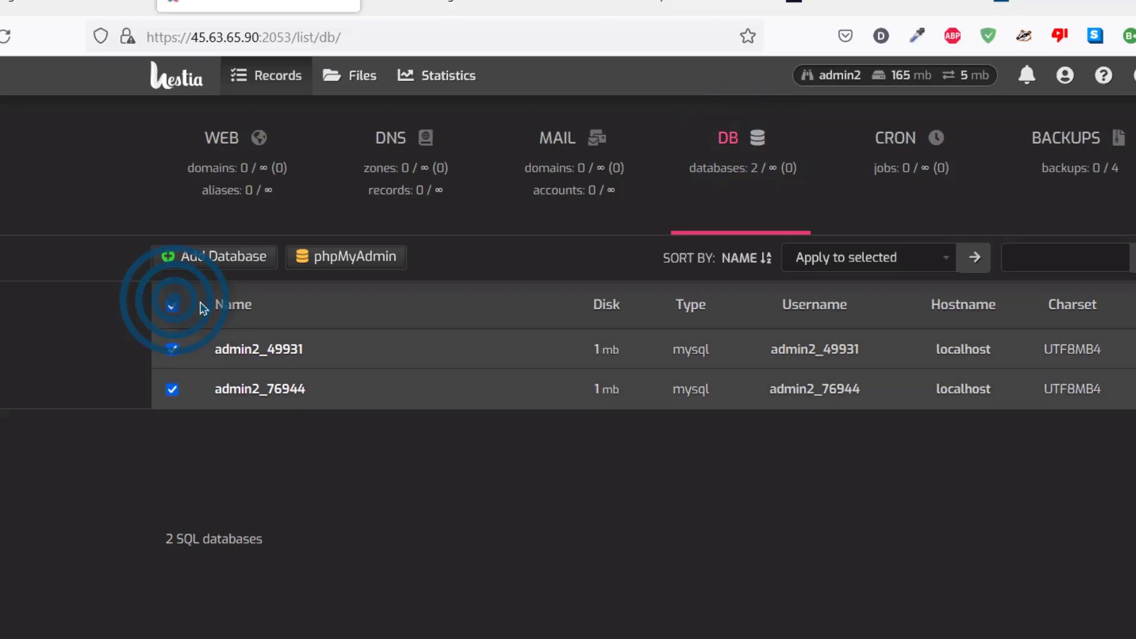
left_click(943, 260)
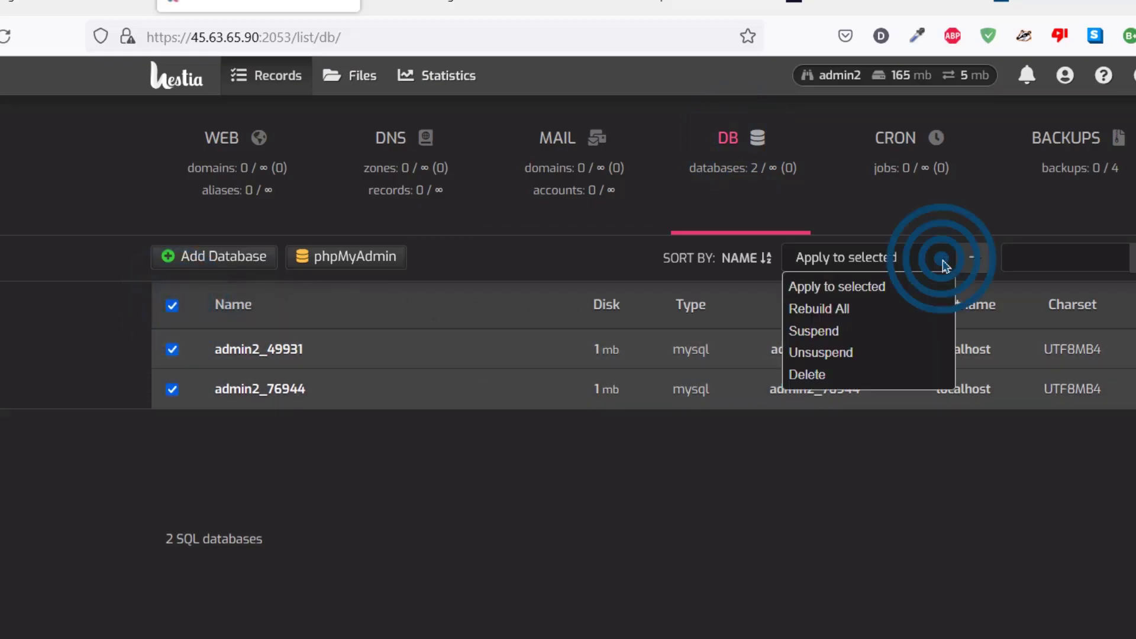
left_click(849, 374)
left_click(972, 258)
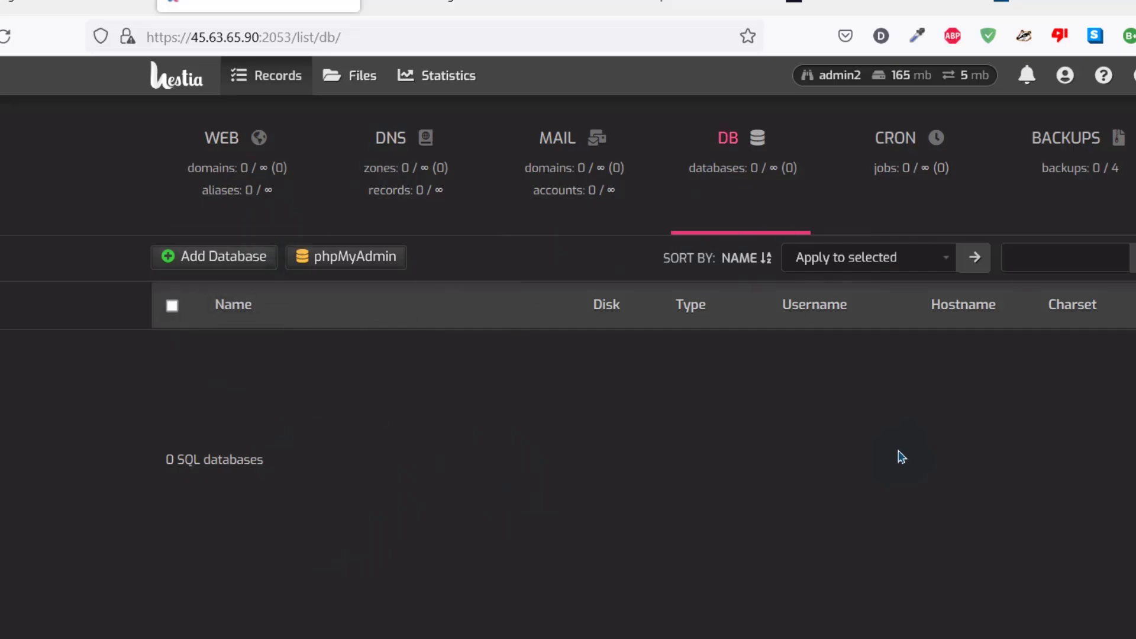
left_click(1039, 7)
Check the /backup path in the guide and list the server's /backup folder contents
scroll(269, 362, "down", 3)
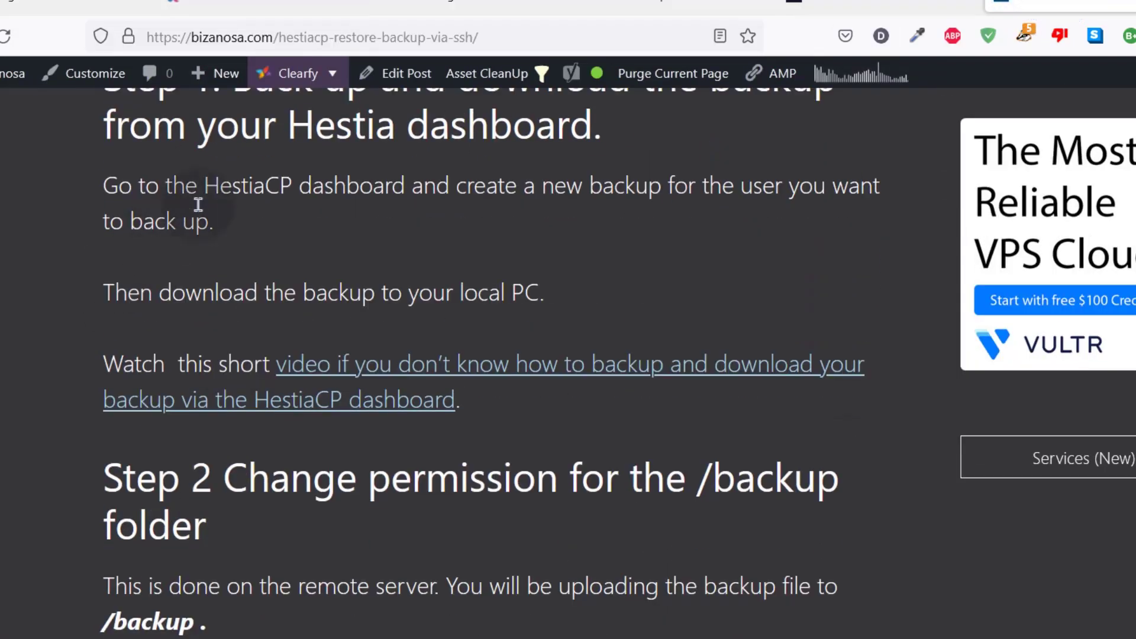
scroll(388, 325, "up", 3)
scroll(539, 358, "down", 10)
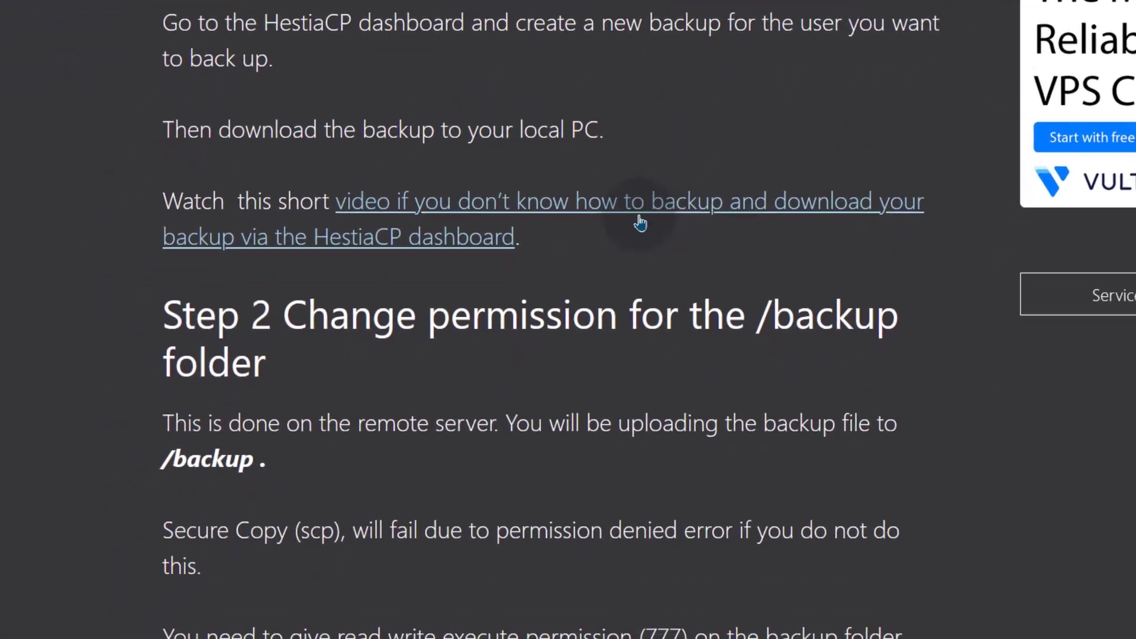
scroll(380, 387, "up", 3)
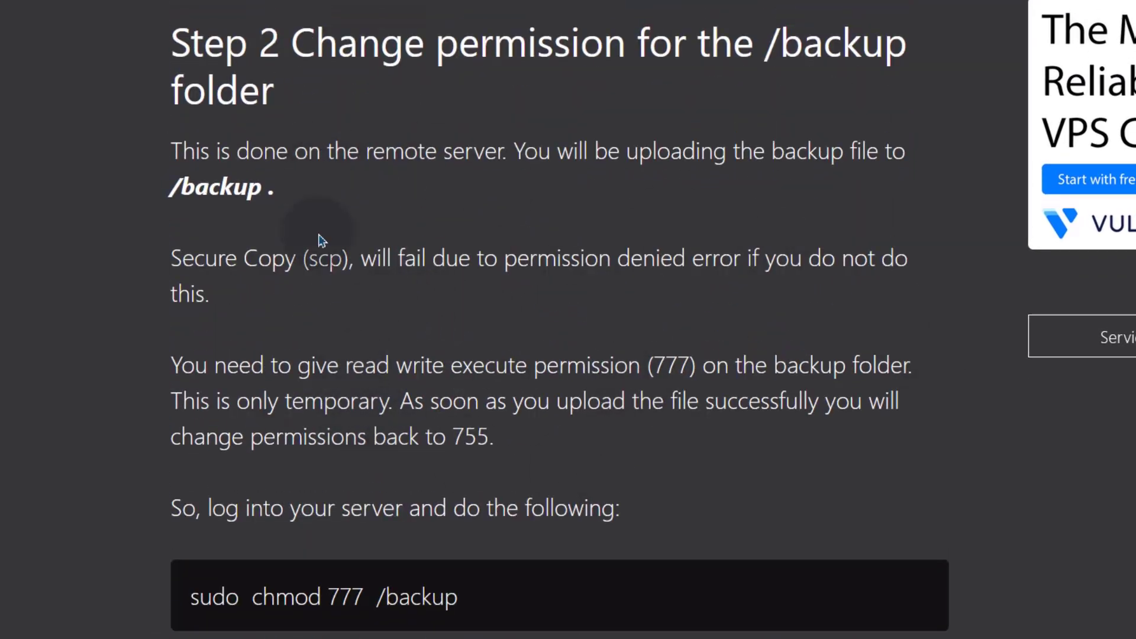
scroll(492, 315, "down", 2)
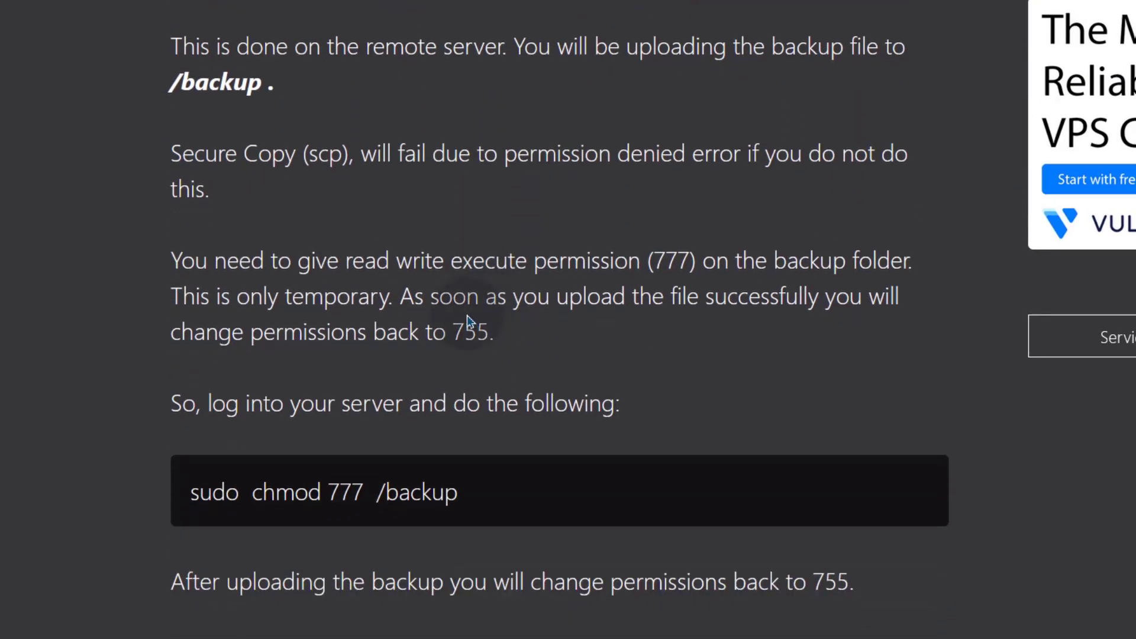
scroll(450, 319, "up", 2)
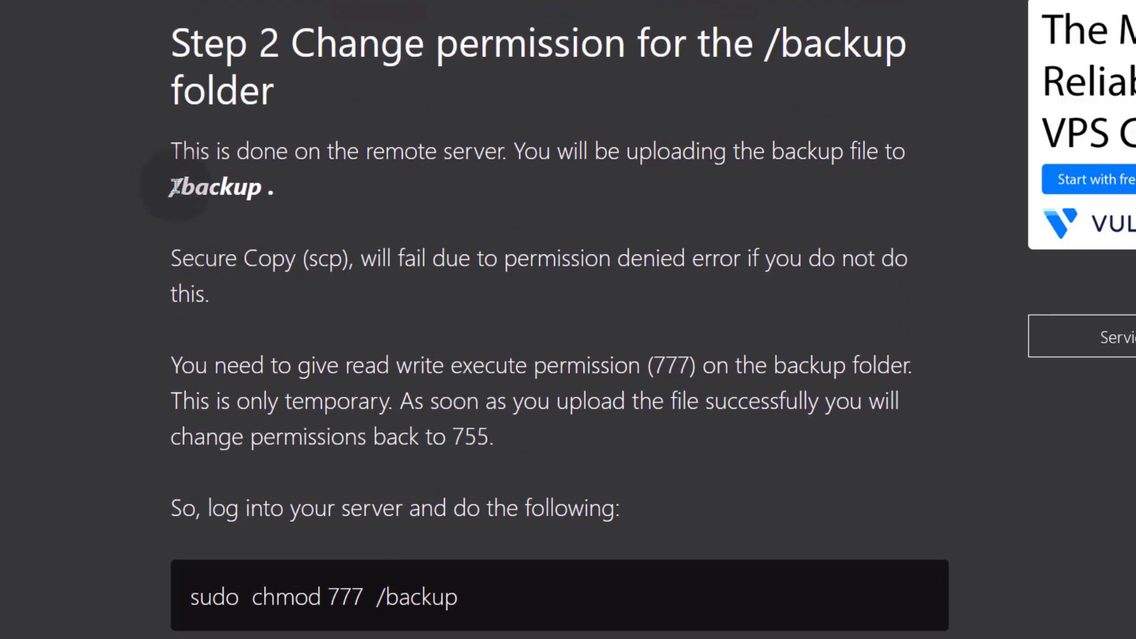
left_click_drag(171, 190, 261, 188)
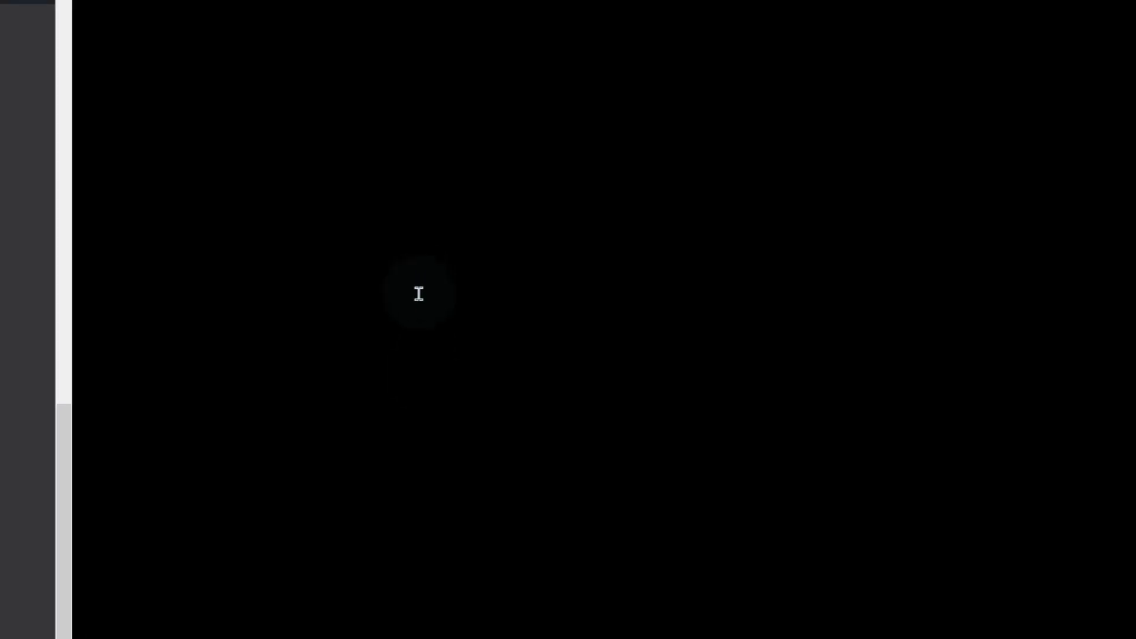
left_click(370, 248)
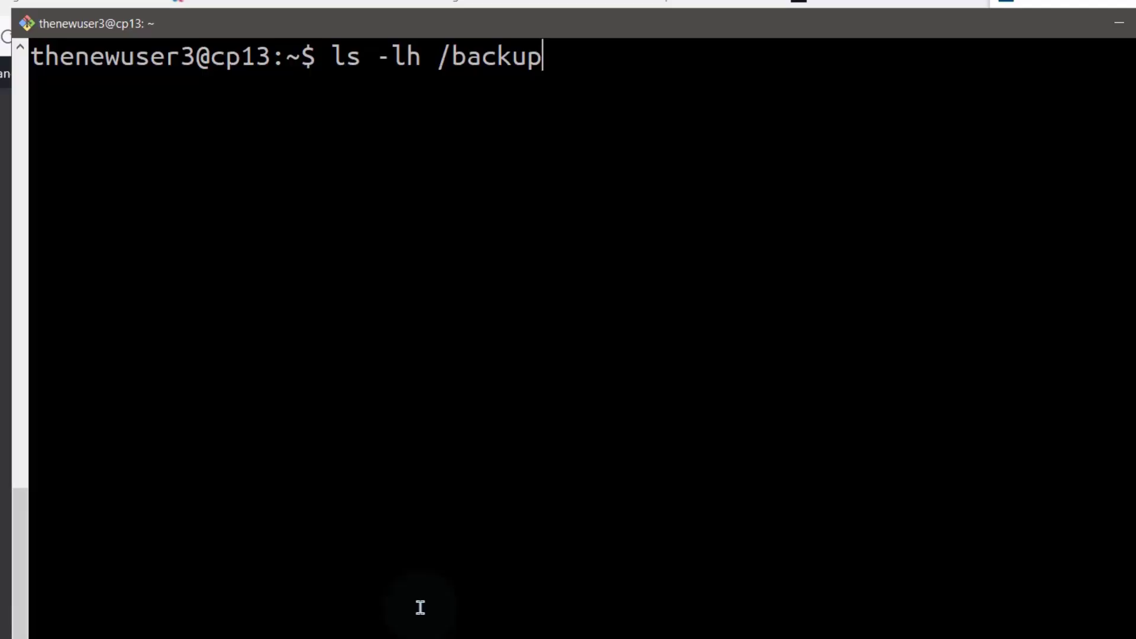
key("Return")
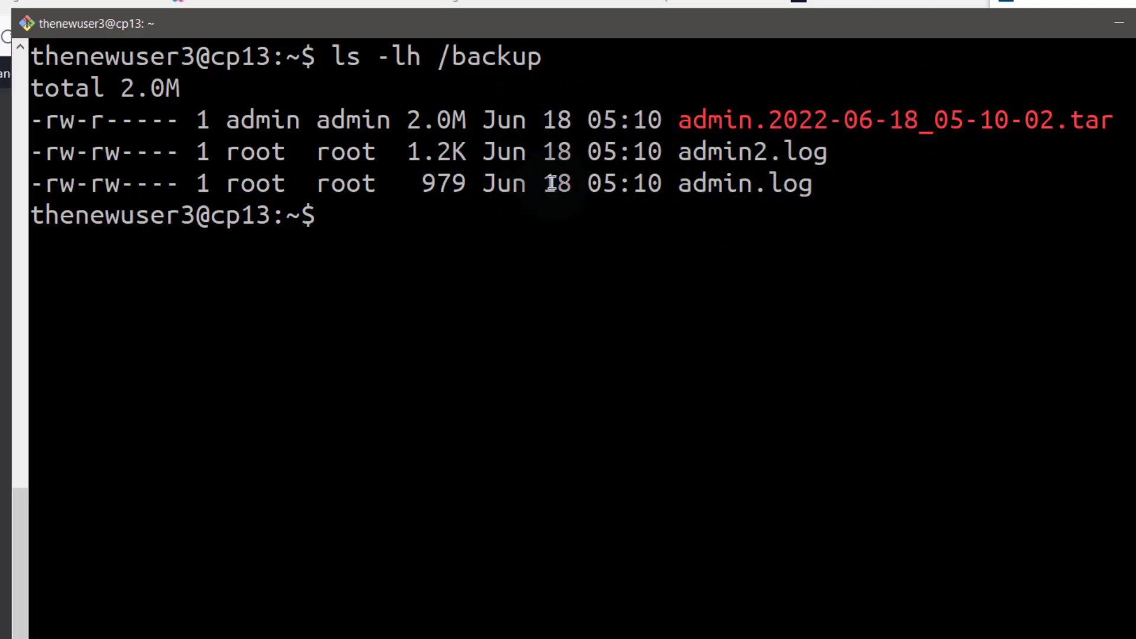
Copy the 'sudo chmod 777 /backup' line from Step 2 of the tutorial
key("alt+Tab")
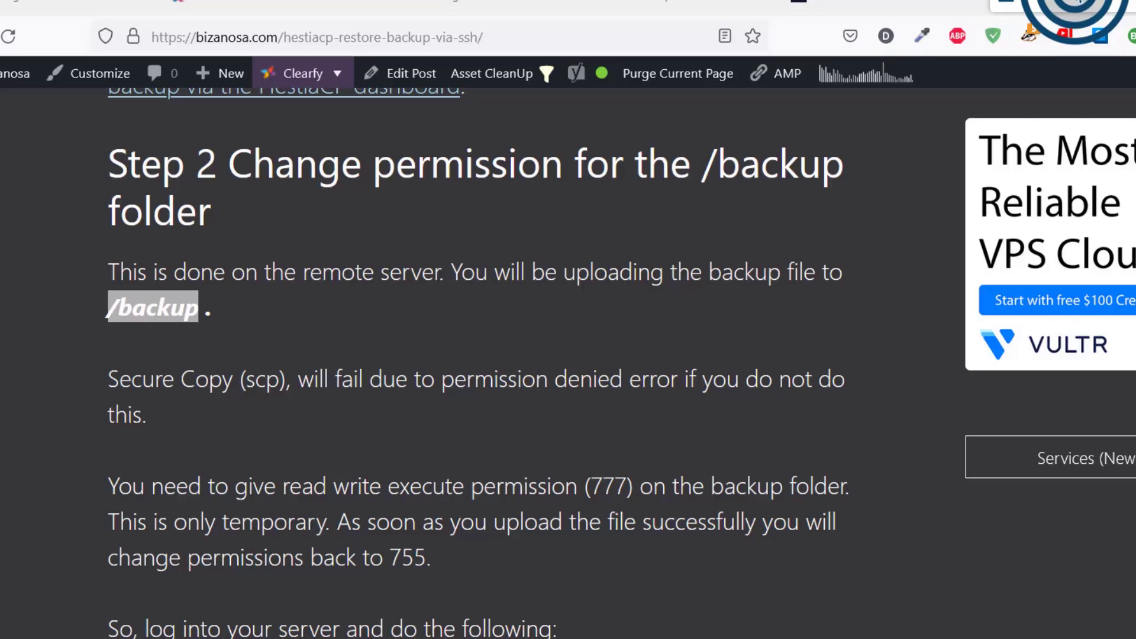
scroll(299, 352, "down", 3)
scroll(354, 387, "down", 2)
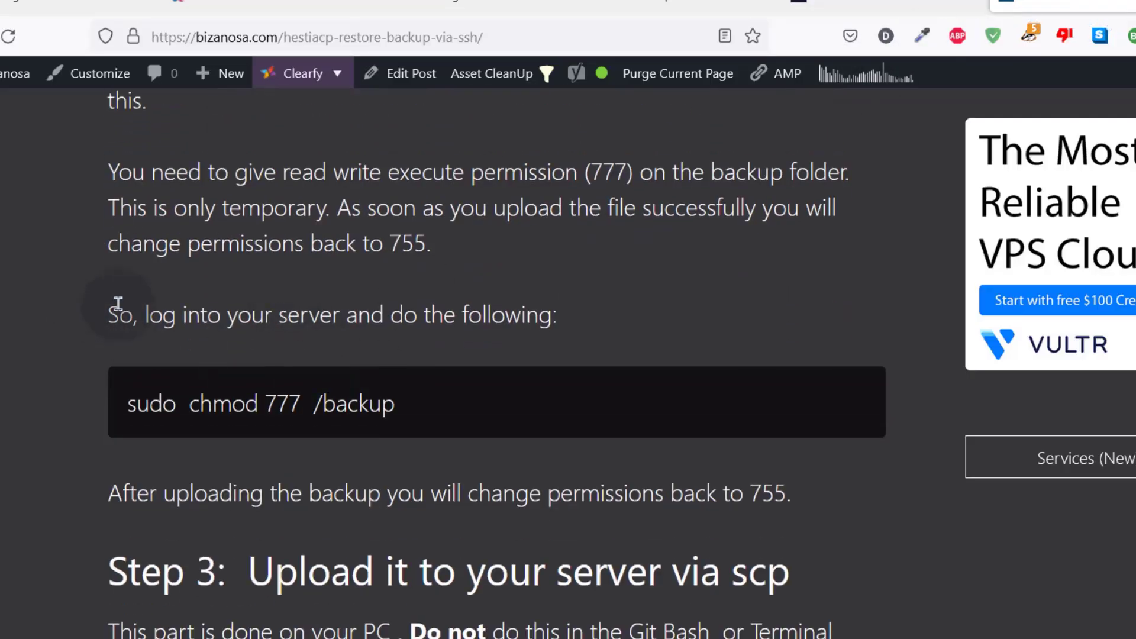
left_click(127, 399)
left_click_drag(141, 399, 293, 402)
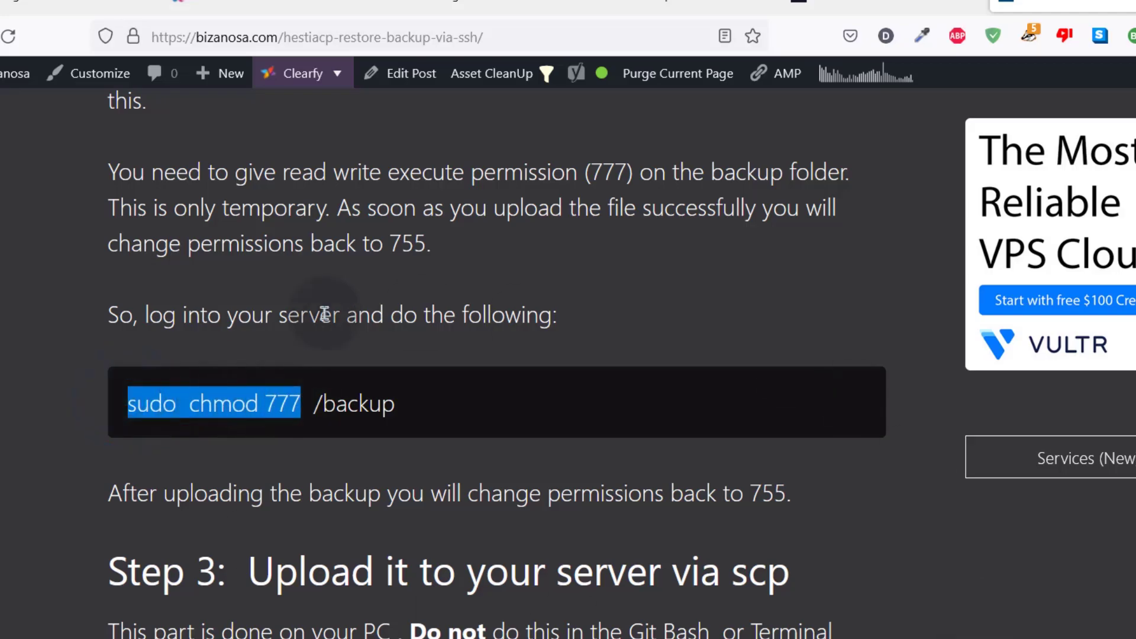
left_click_drag(129, 400, 406, 406)
right_click(362, 400)
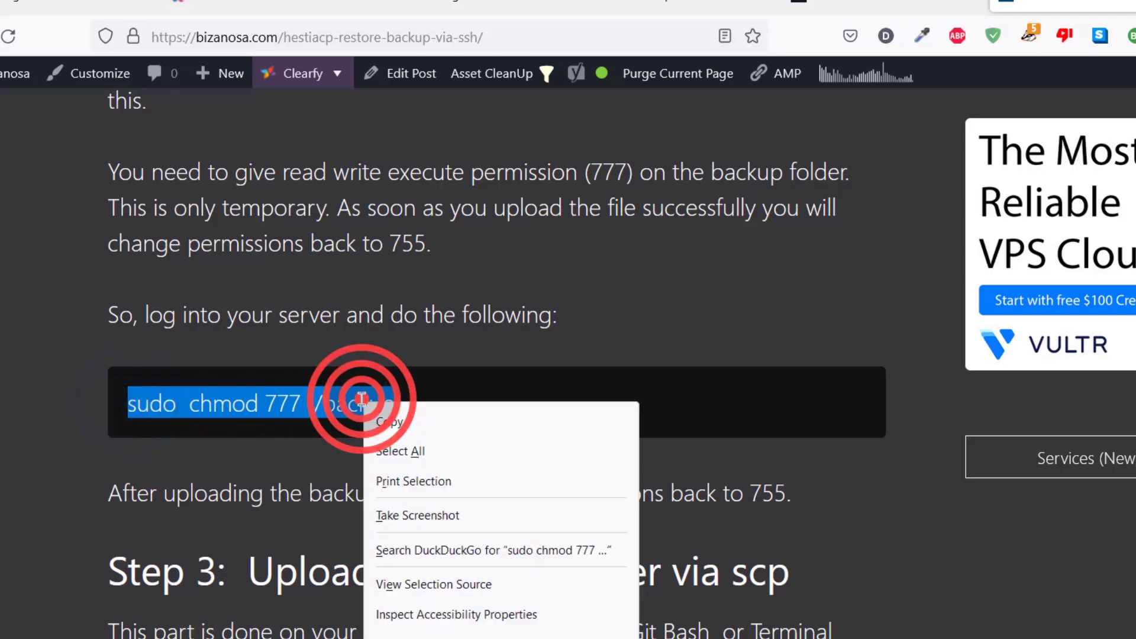
left_click(401, 419)
scroll(328, 480, "down", 4)
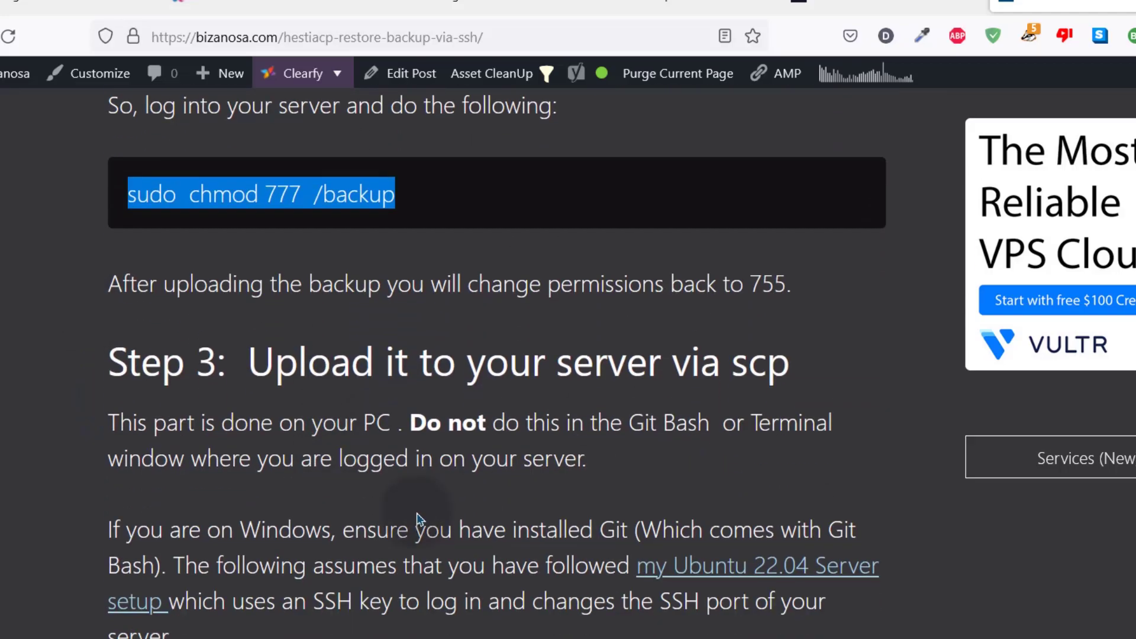
scroll(360, 538, "down", 3)
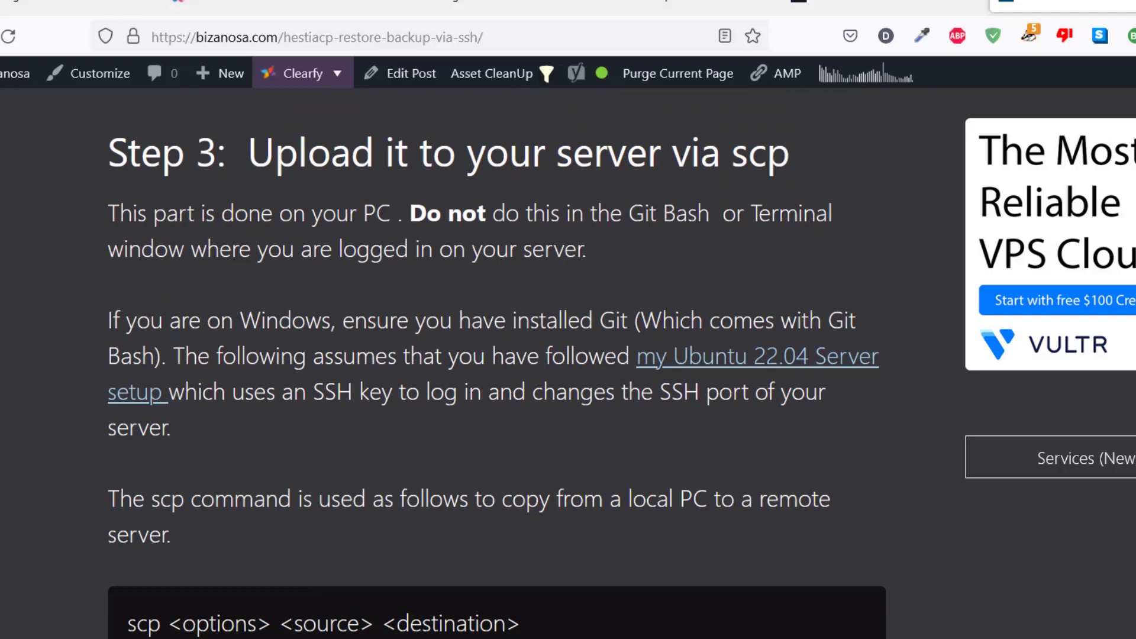
Paste and run 'sudo chmod 777 /backup' on the server, answering the sudo password prompt
key("alt+Tab")
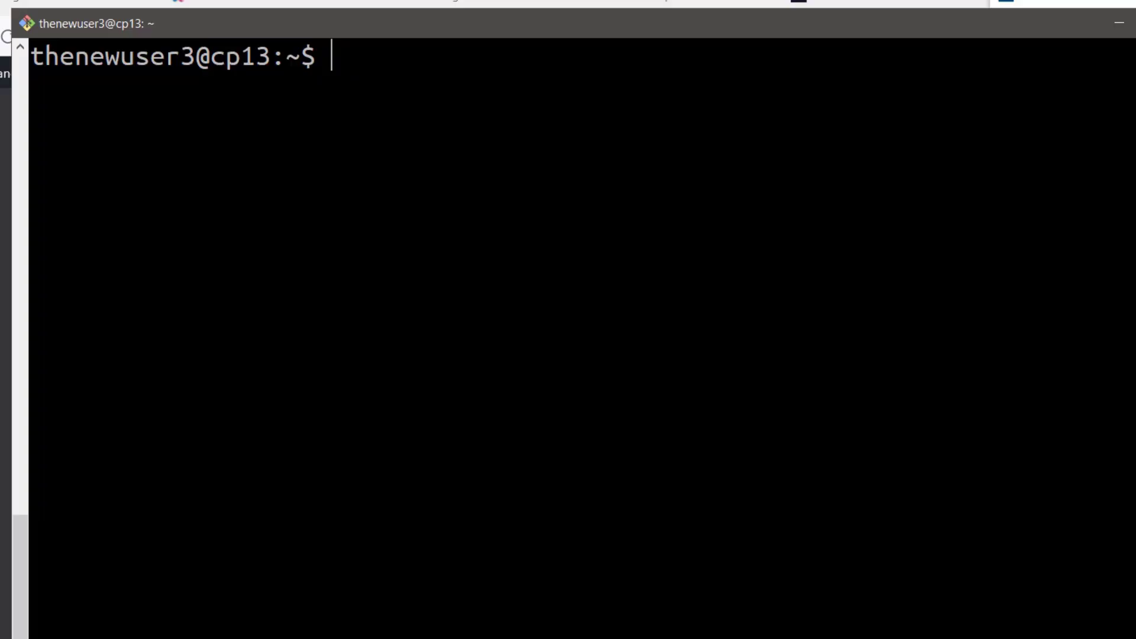
right_click(330, 50)
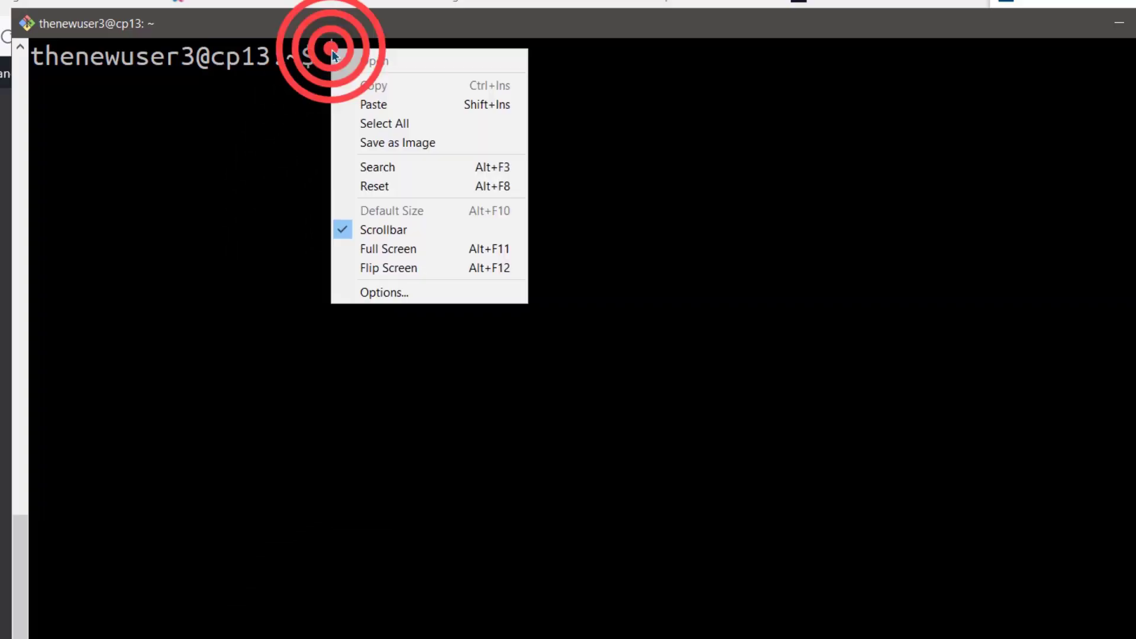
left_click(382, 105)
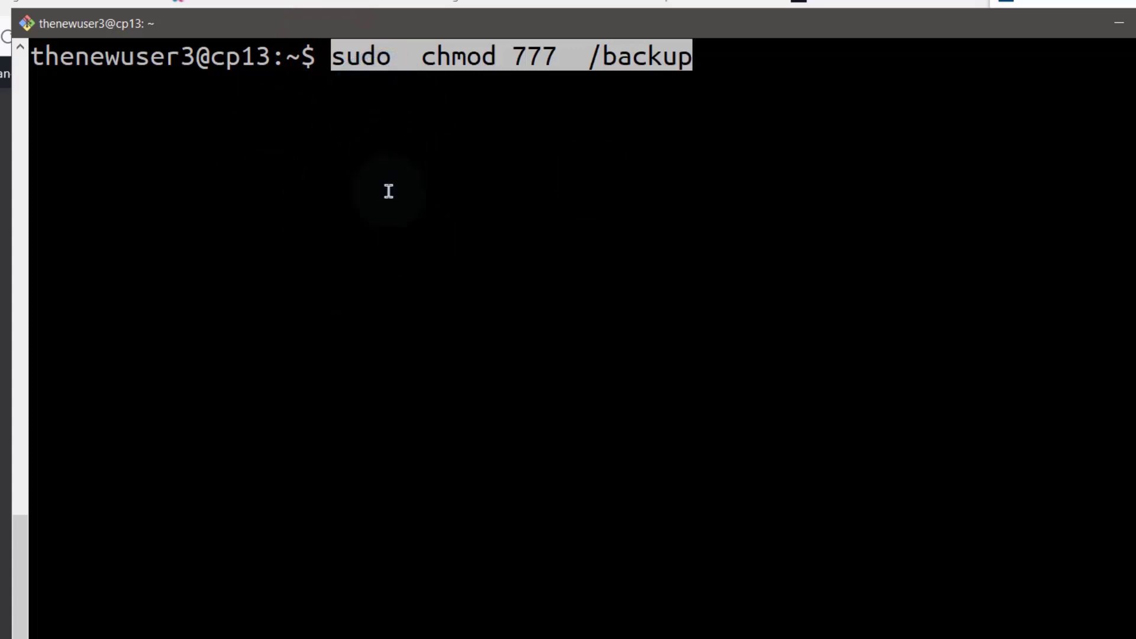
left_click(743, 49)
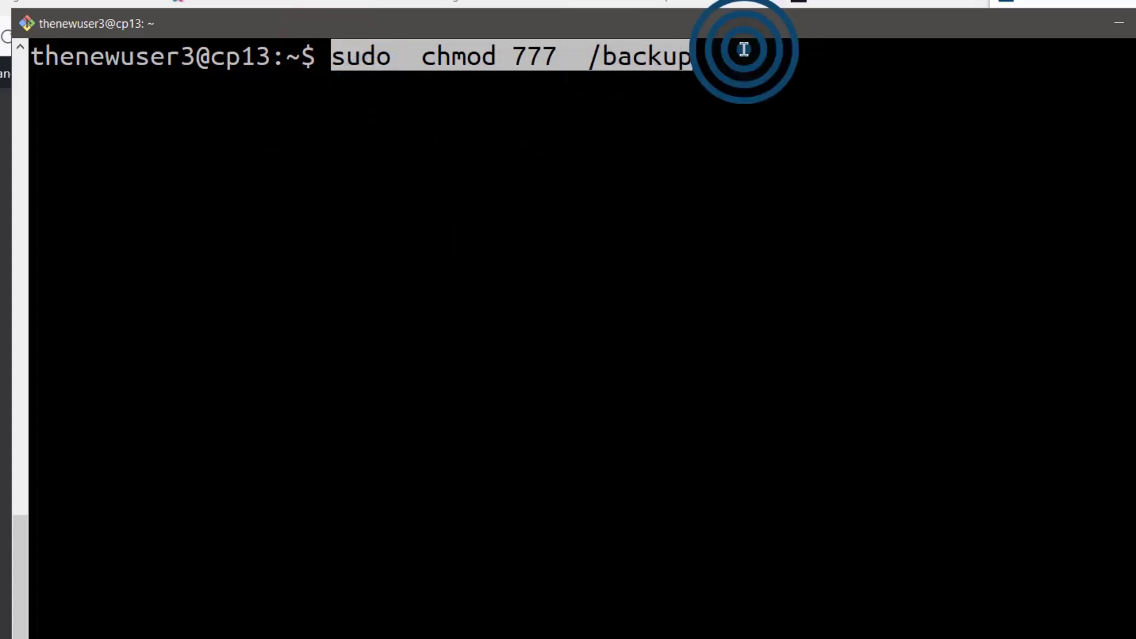
key("Return")
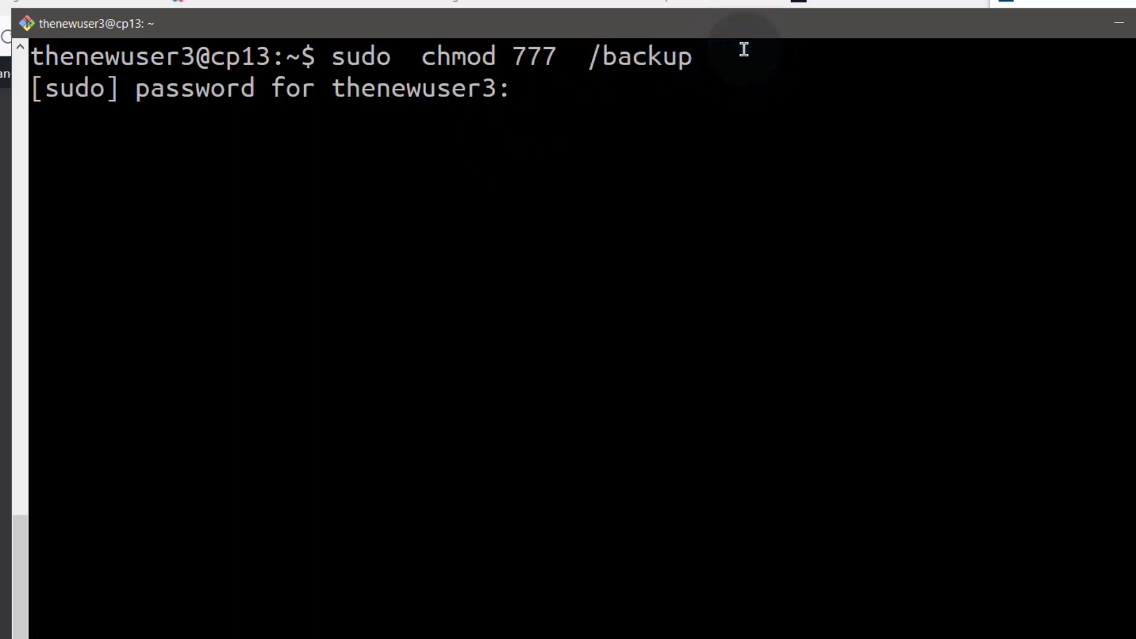
key("Return")
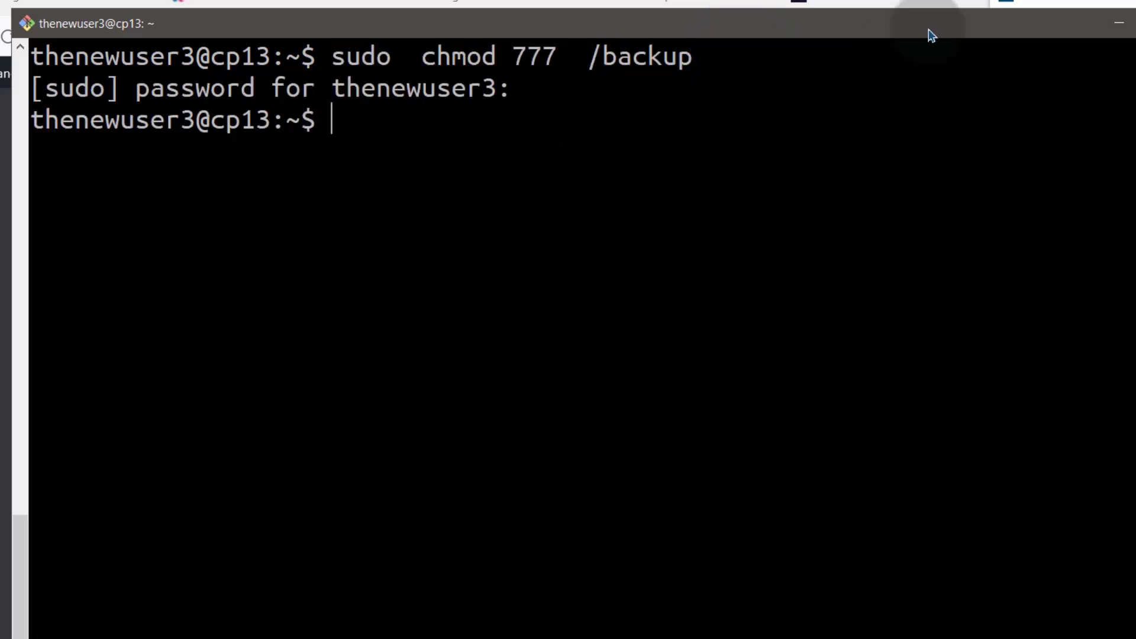
Scroll the Bizanosa guide to Step 3's scp syntax with destination user@ip-address:/backup
left_click(1059, 3)
scroll(381, 478, "down", 1)
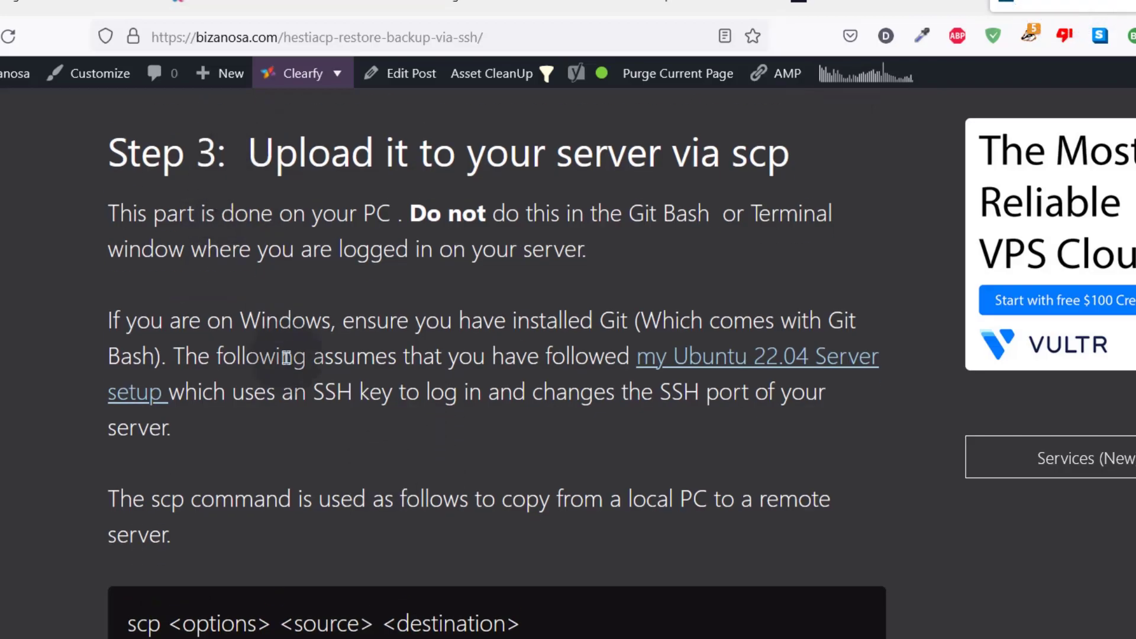
scroll(56, 337, "up", 5)
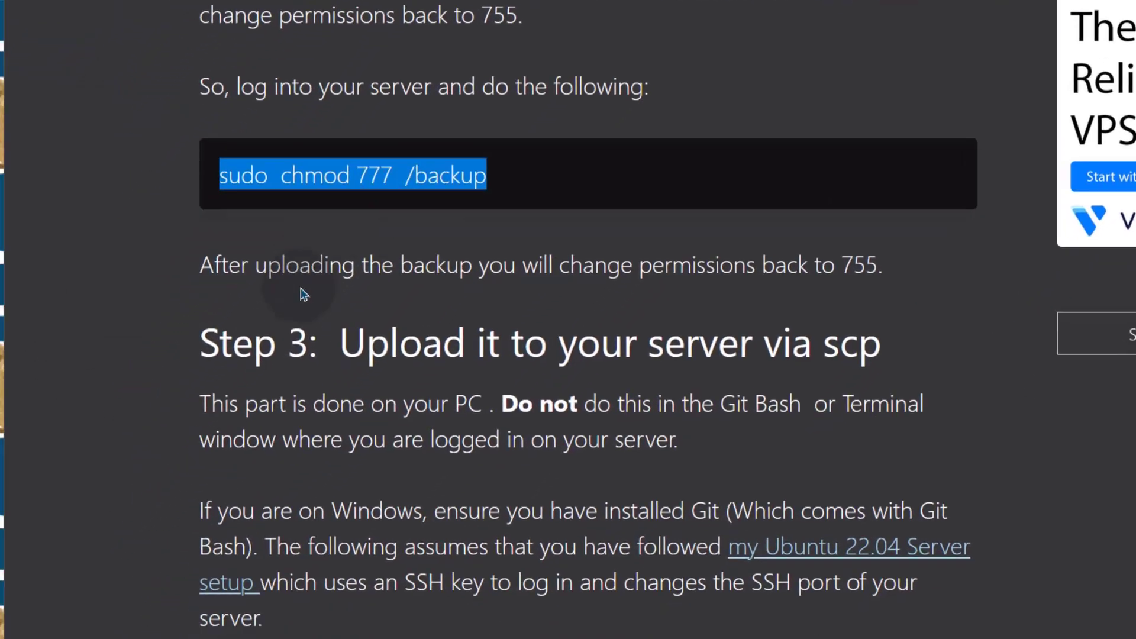
scroll(303, 294, "down", 3)
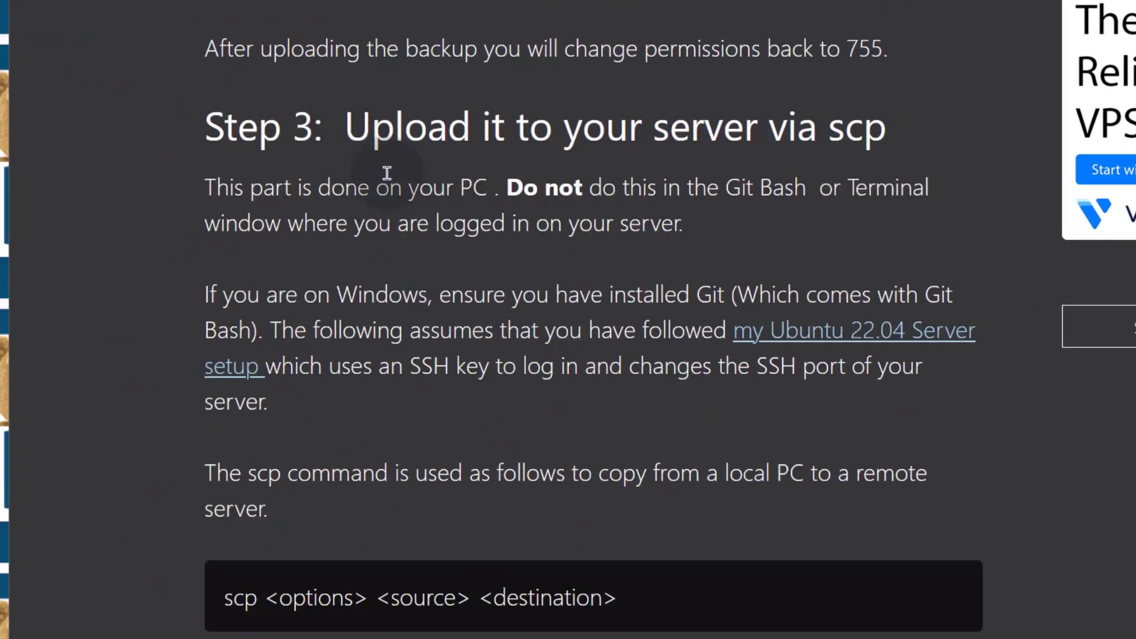
scroll(385, 178, "down", 2)
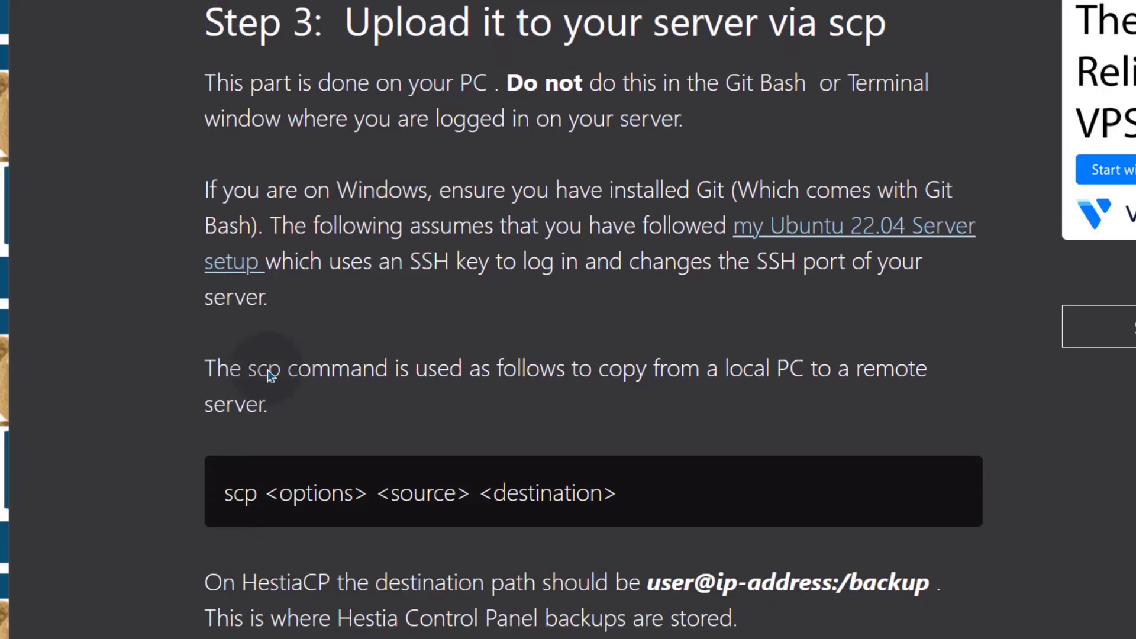
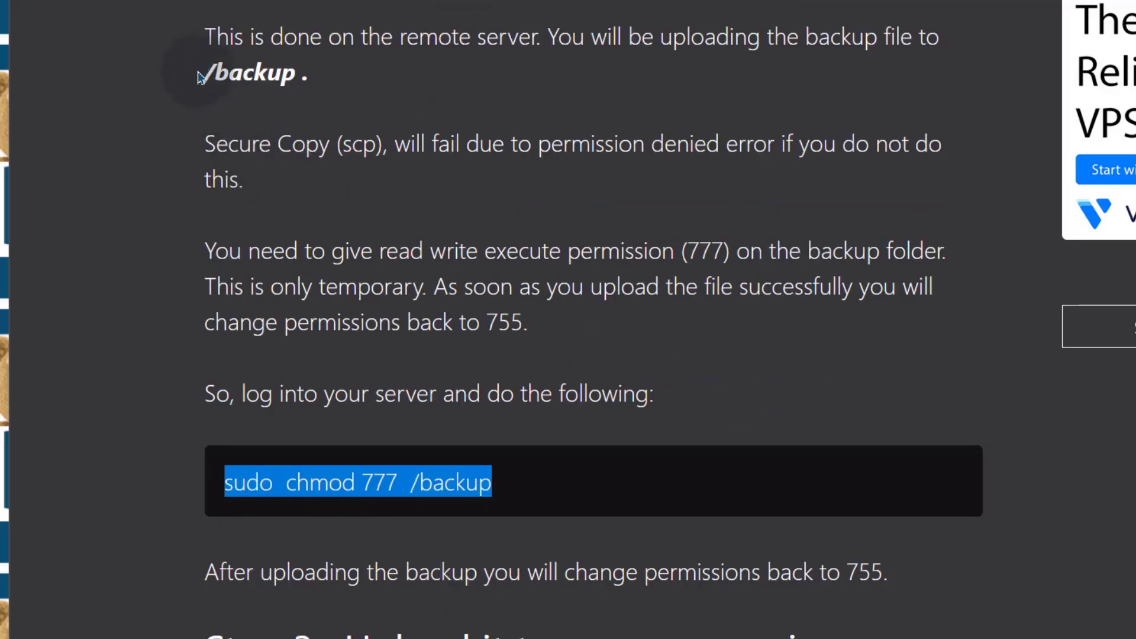
Highlight the /backup folder path, then scroll down to Step 3's scp syntax
left_click_drag(205, 80, 294, 72)
scroll(460, 265, "down", 4)
scroll(451, 286, "down", 4)
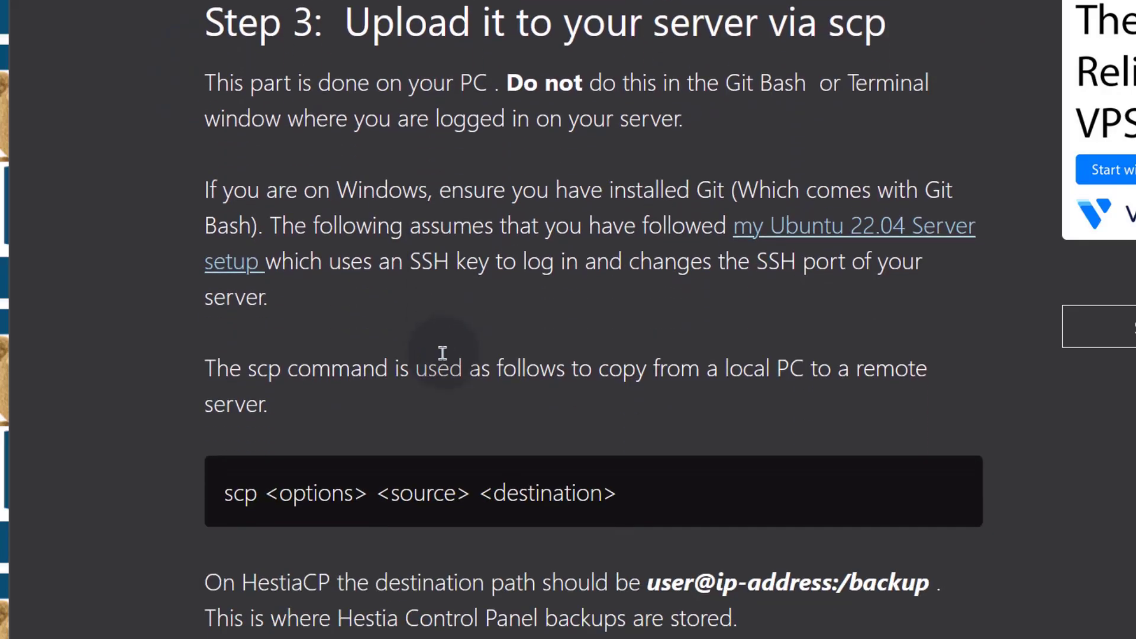
scroll(436, 349, "down", 2)
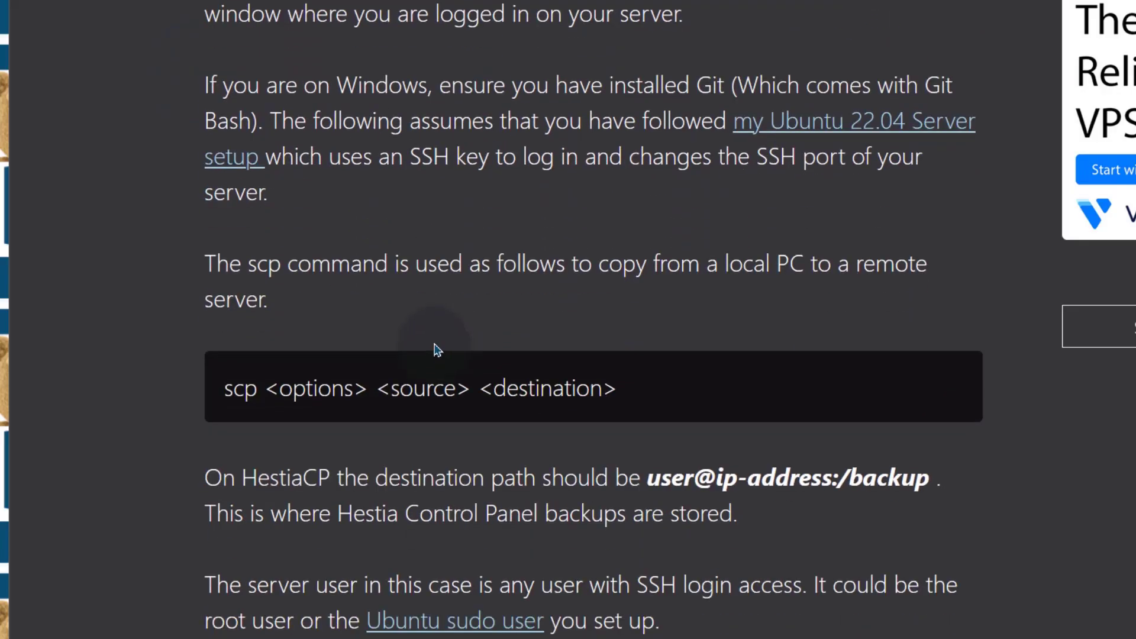
scroll(408, 413, "down", 2)
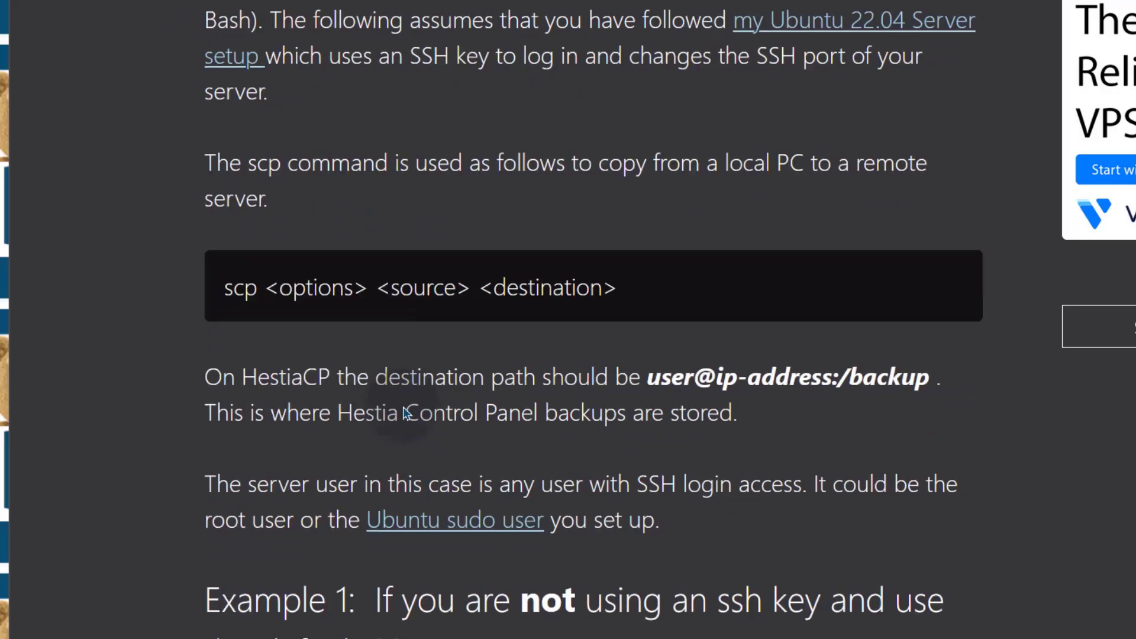
scroll(317, 286, "down", 2)
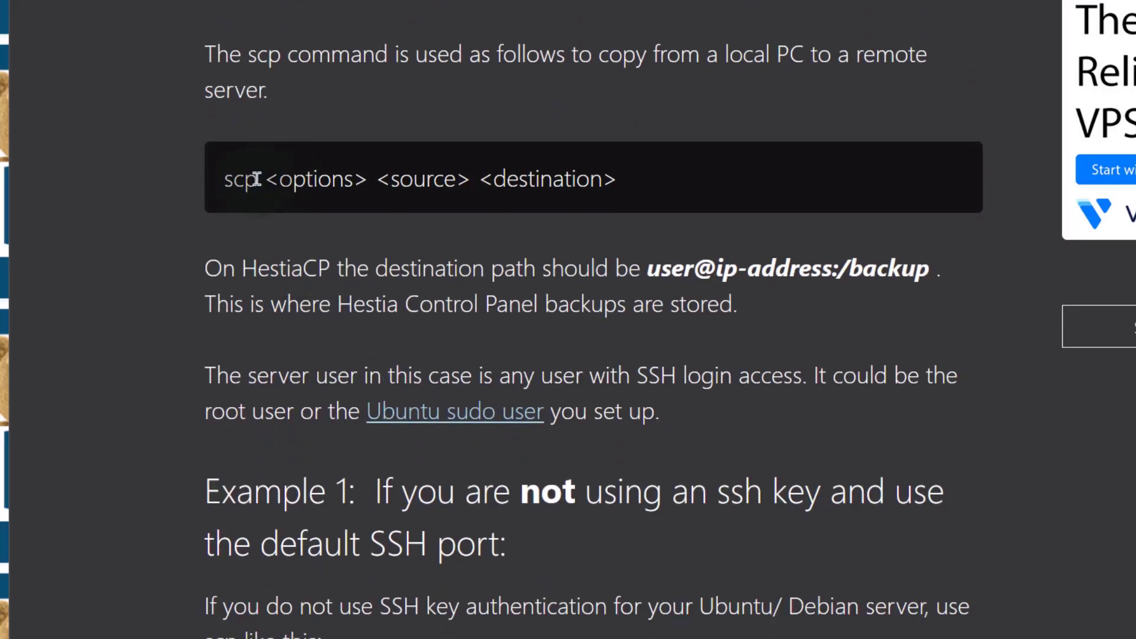
Highlight the scp <source> placeholder and scroll through to Example 1's command for servers without an SSH key
left_click(369, 176)
left_click_drag(379, 174, 553, 186)
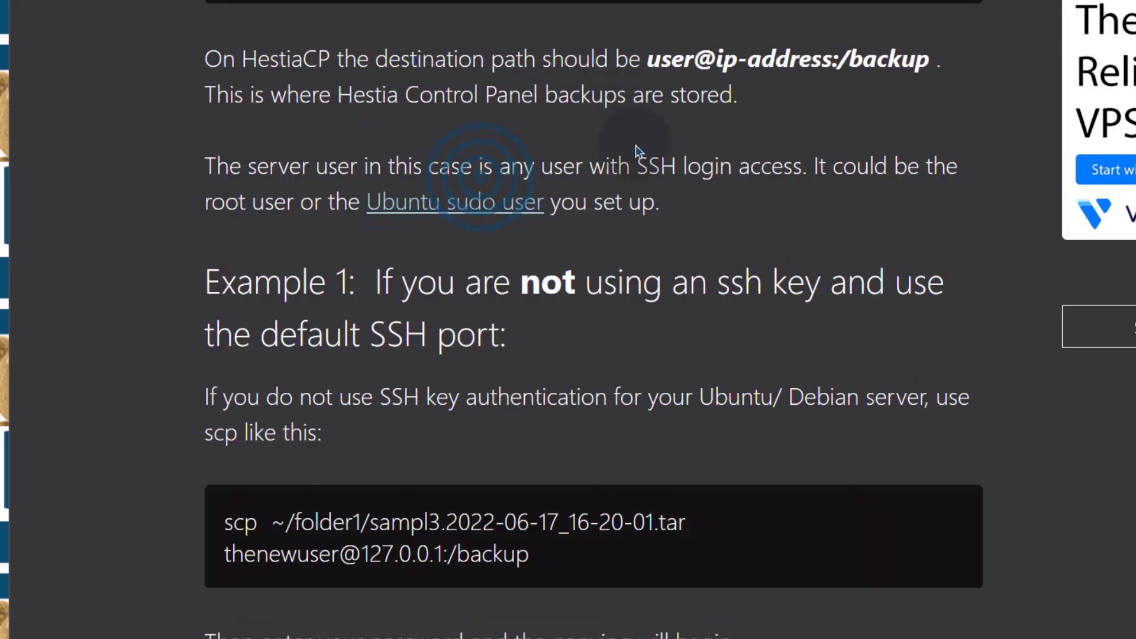
scroll(635, 148, "up", 2)
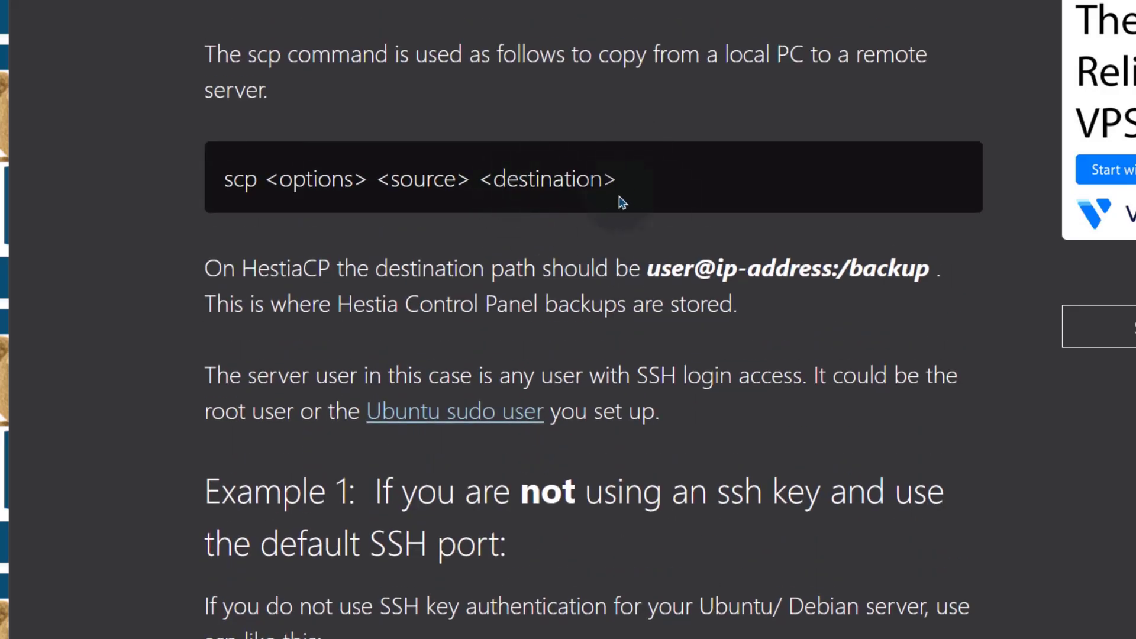
scroll(615, 225, "down", 4)
scroll(462, 316, "up", 4)
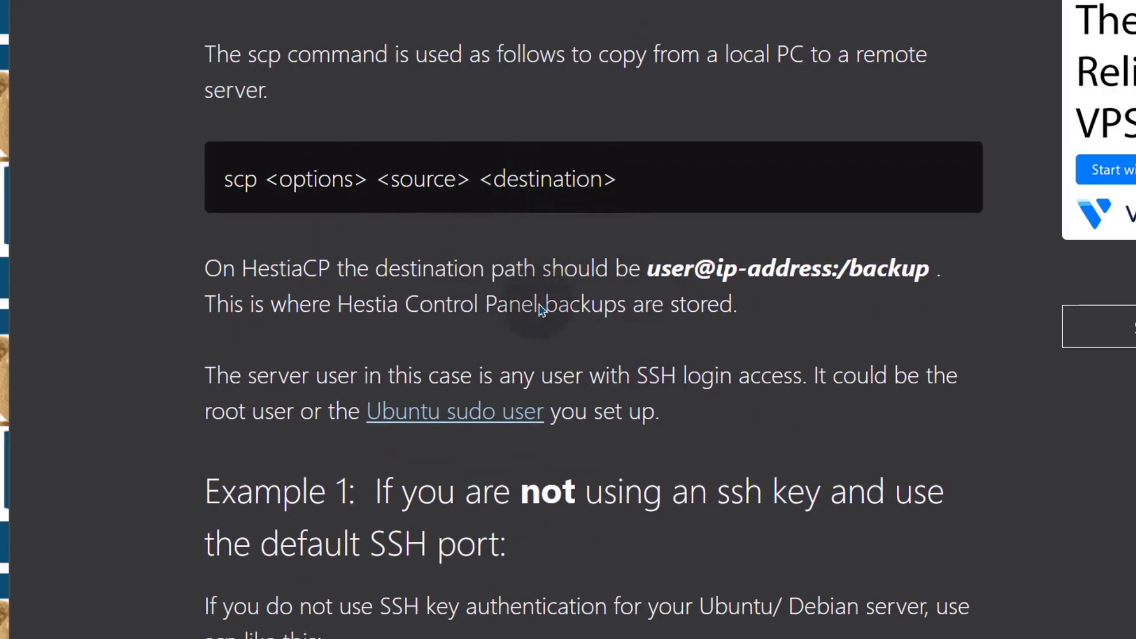
scroll(497, 290, "down", 2)
scroll(496, 314, "up", 1)
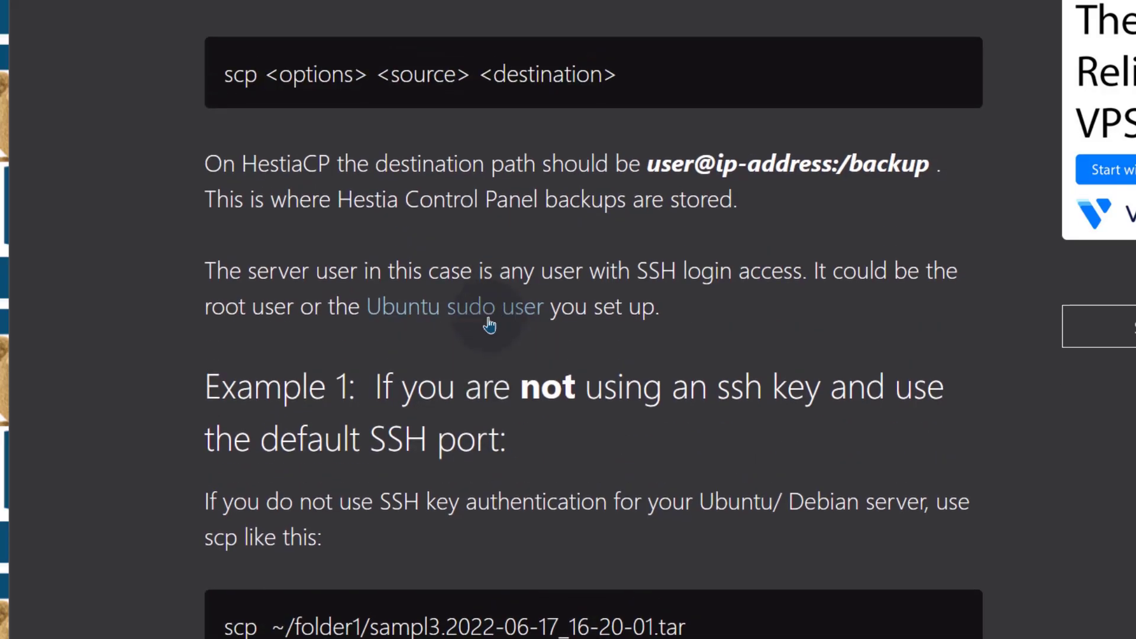
scroll(507, 371, "down", 2)
scroll(350, 231, "up", 3)
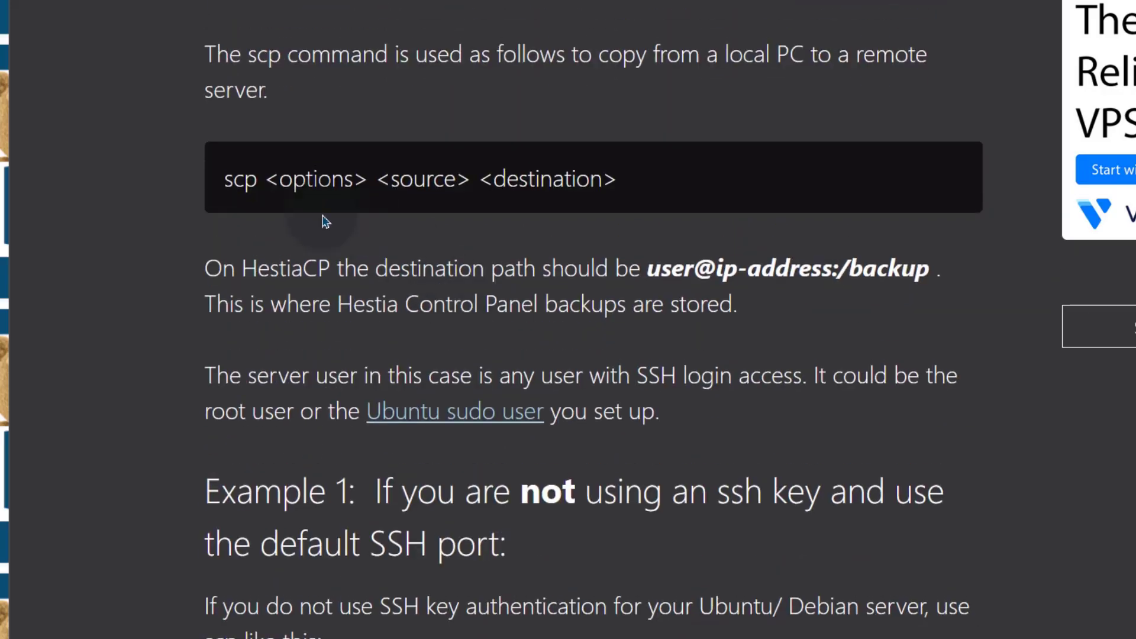
scroll(449, 342, "down", 2)
scroll(450, 341, "down", 4)
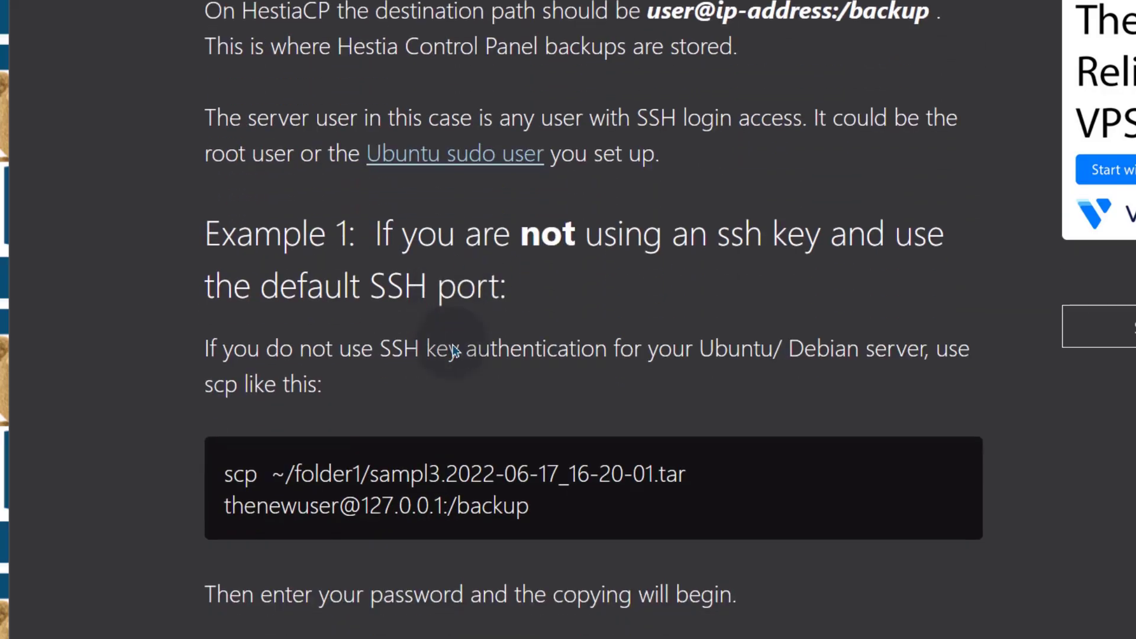
scroll(441, 213, "up", 1)
scroll(440, 213, "up", 1)
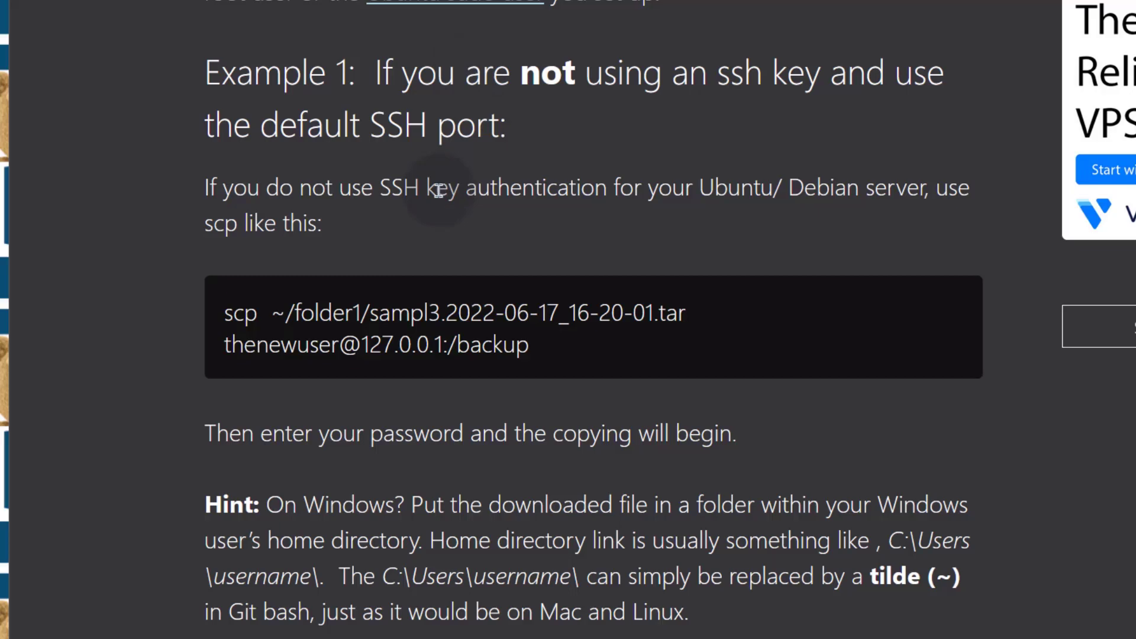
scroll(463, 197, "down", 2)
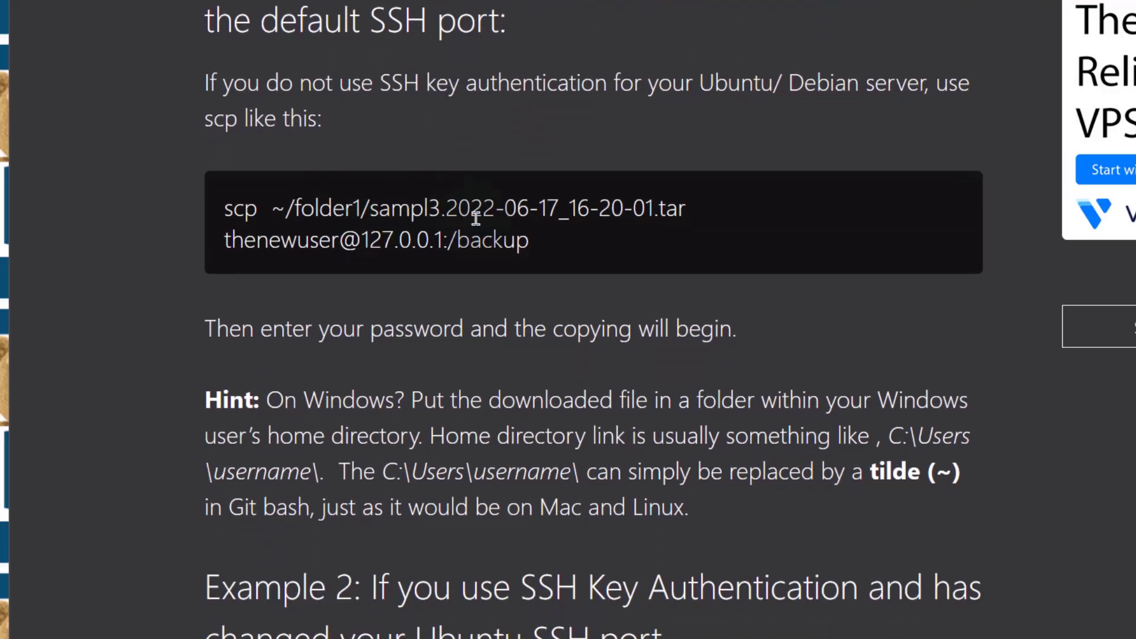
Highlight parts of Example 1's scp command: scp, the local .tar path and the remote user@server destination
left_click(226, 208)
double_click(226, 208)
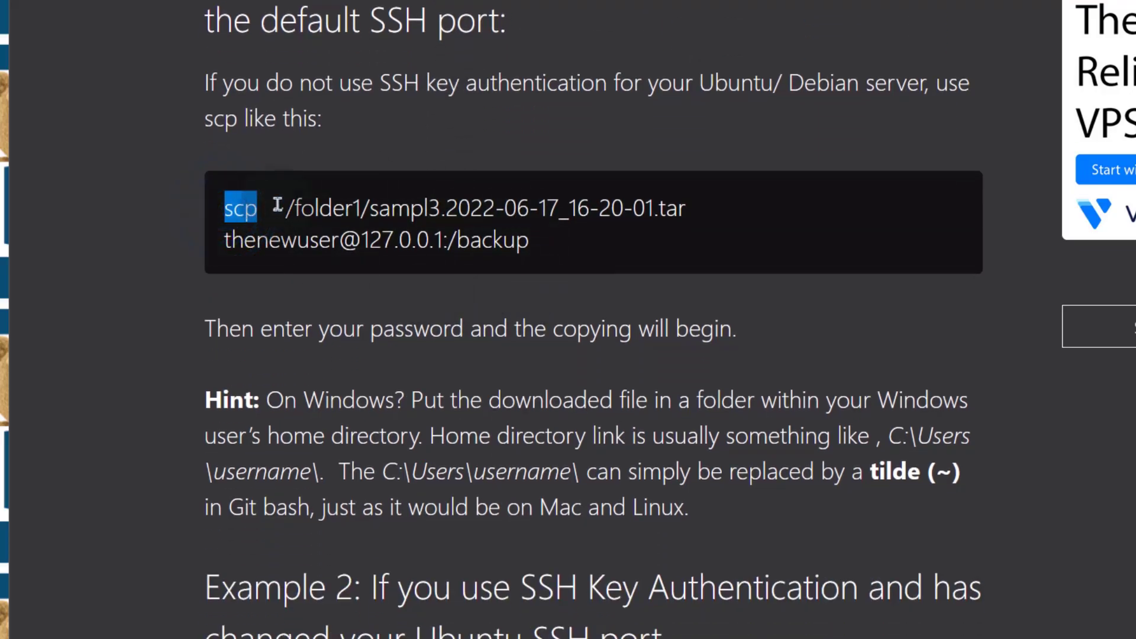
left_click_drag(278, 204, 696, 199)
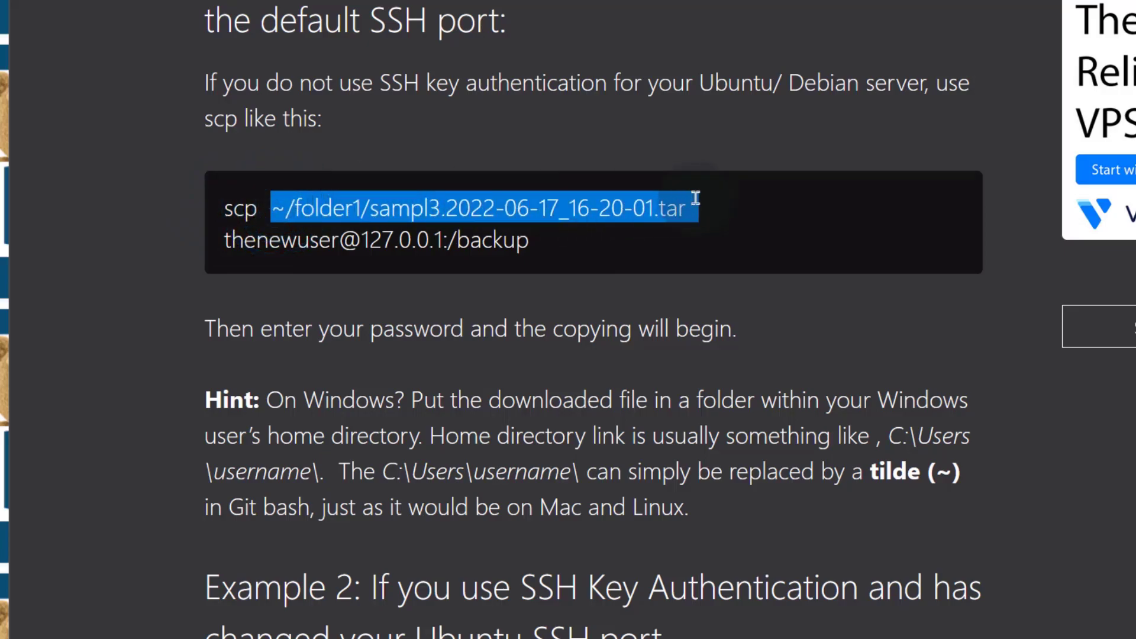
left_click(696, 199)
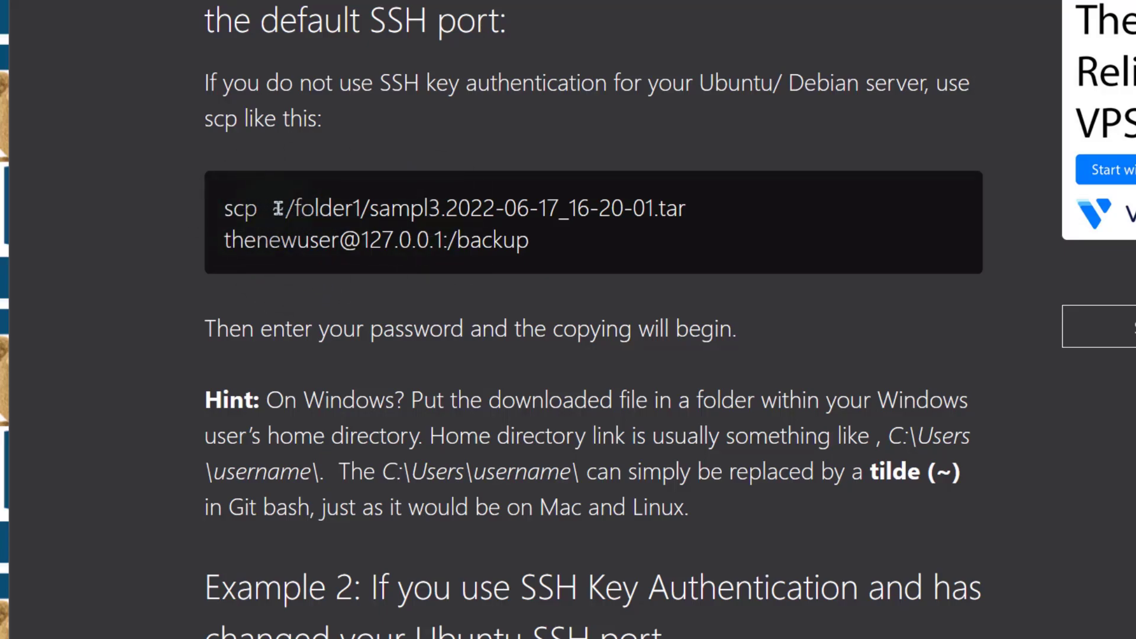
left_click_drag(328, 207, 698, 210)
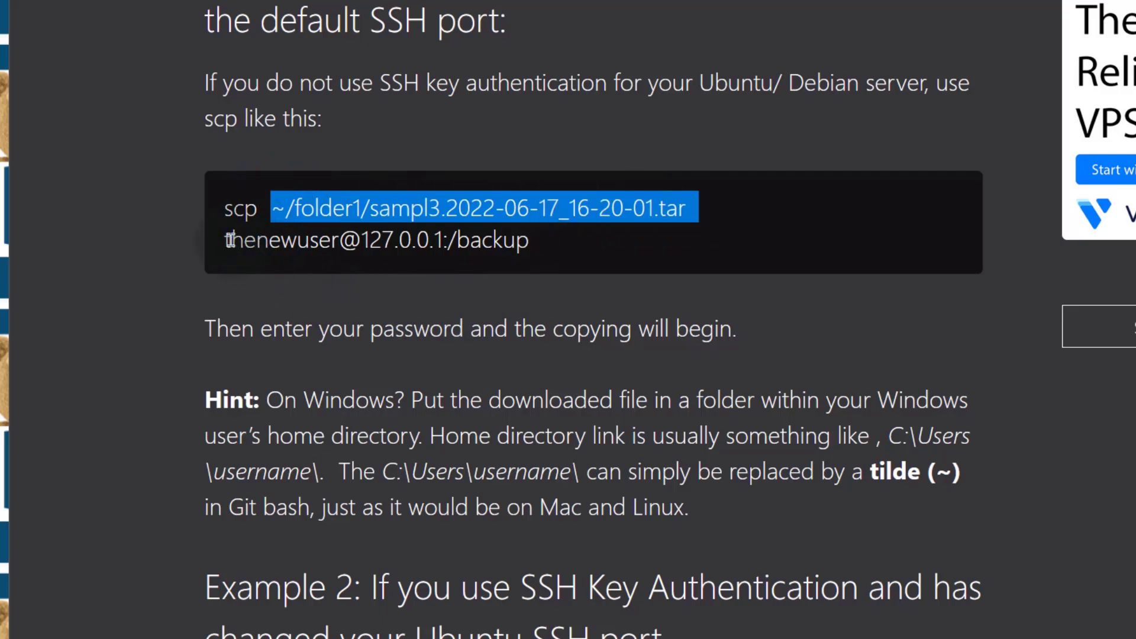
left_click_drag(229, 240, 447, 240)
left_click(525, 239)
left_click(525, 268)
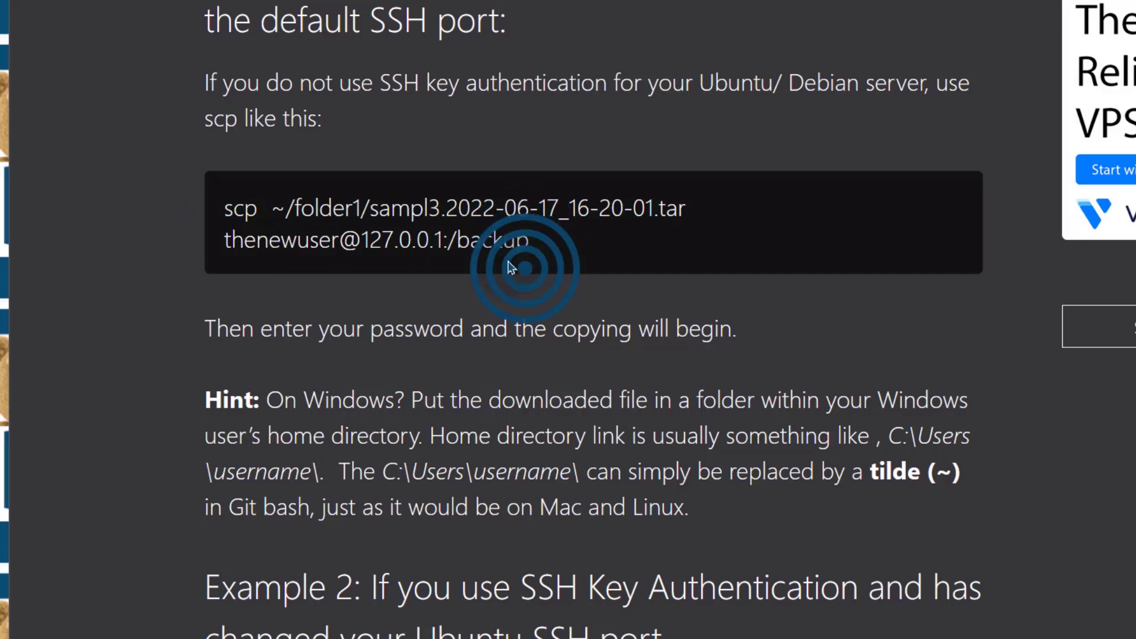
scroll(473, 322, "down", 9)
scroll(396, 195, "up", 5)
scroll(393, 243, "down", 6)
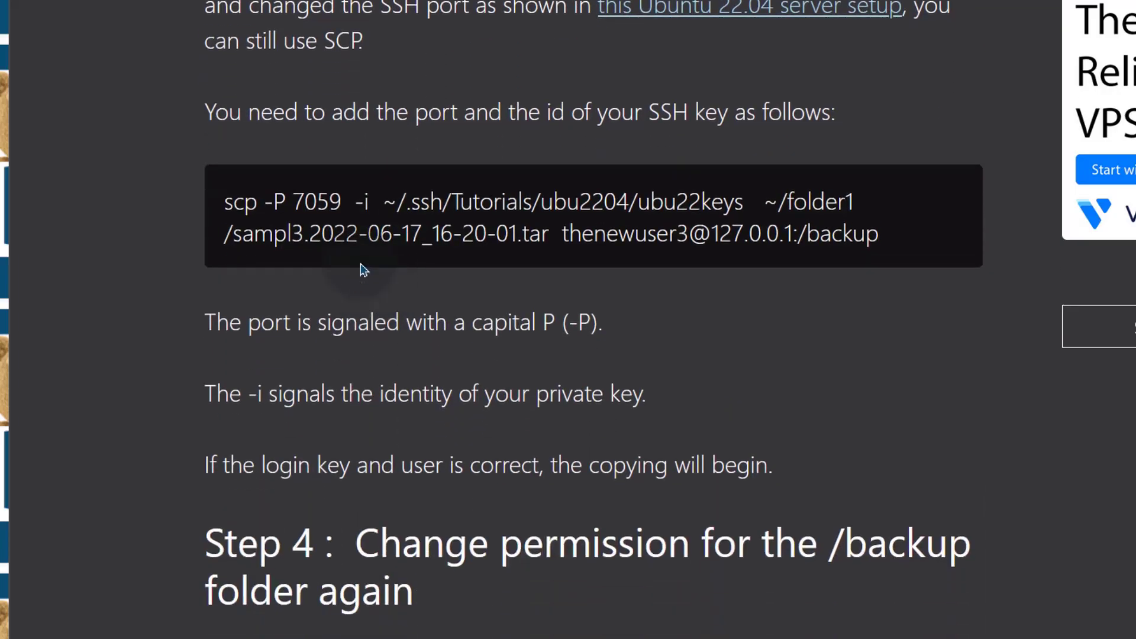
Copy the full Example 2 scp command with -P 7059 and the SSH key file option
left_click_drag(265, 199, 747, 202)
left_click(638, 302)
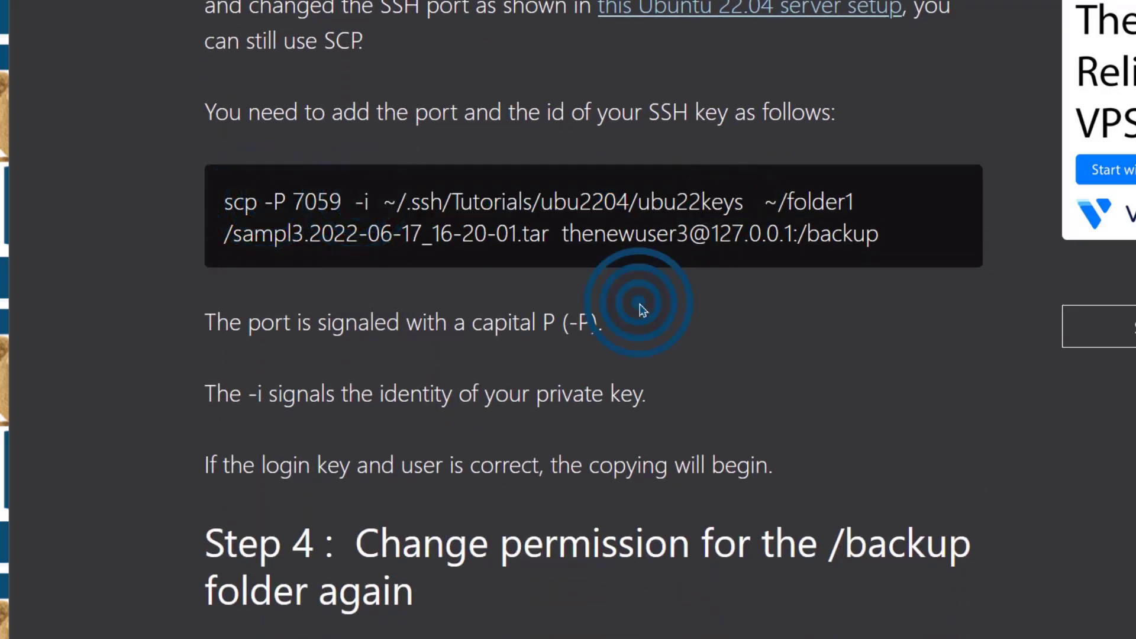
left_click(227, 201)
left_click_drag(270, 205, 893, 237)
right_click(650, 231)
left_click(671, 248)
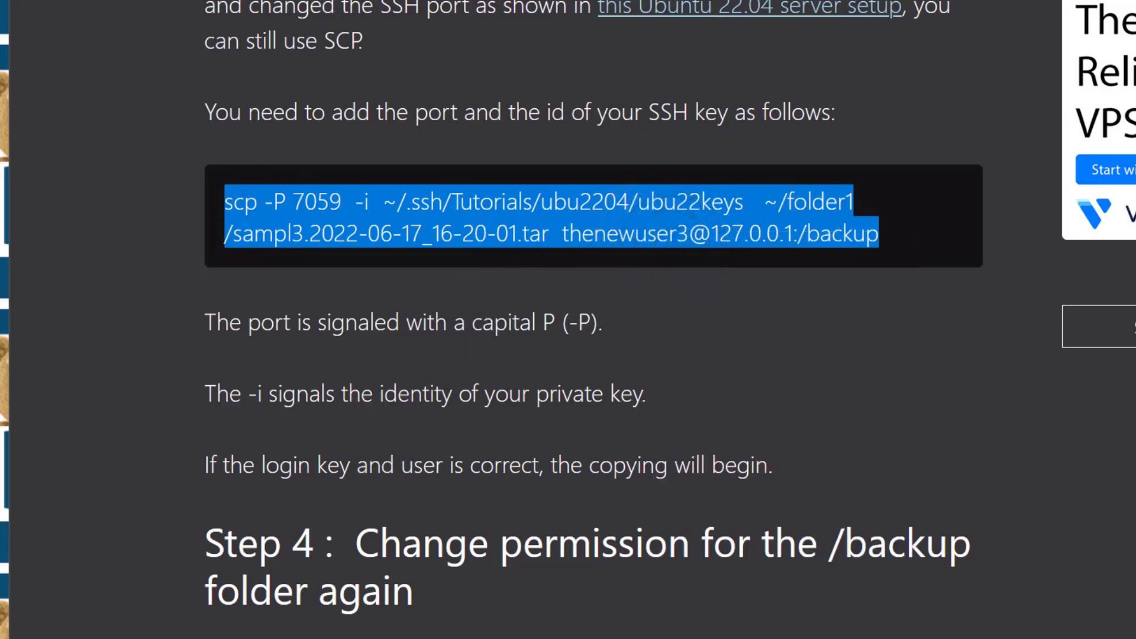
Paste the copied scp command on a new line below the Notepad notes
left_click(436, 636)
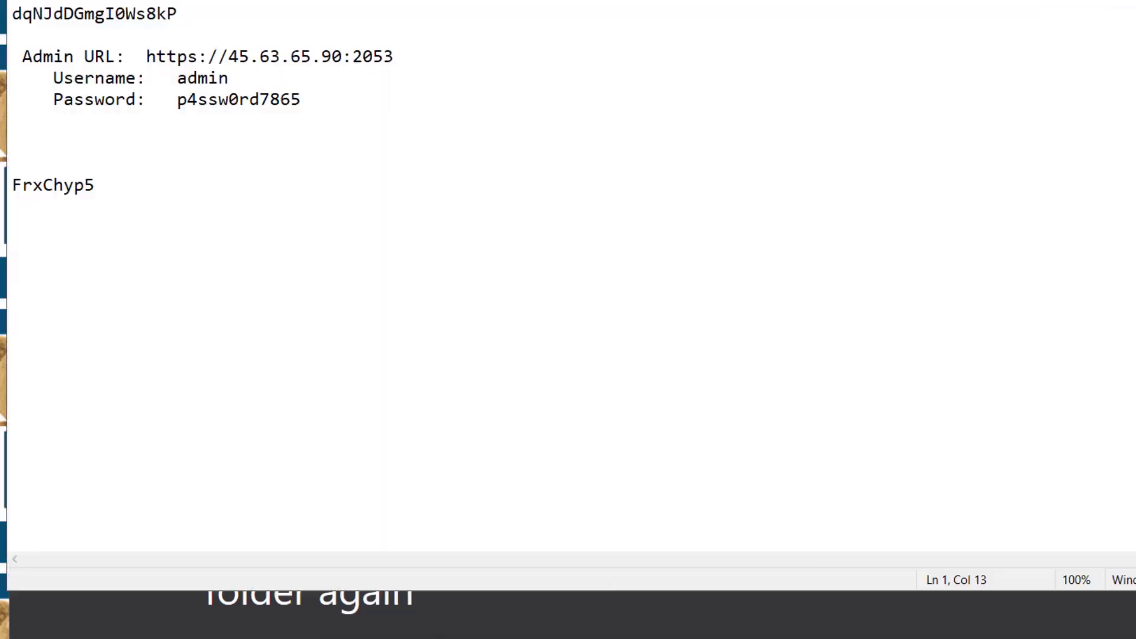
left_click(143, 185)
key("Return")
key("Return")
key("Return")
key("ctrl+v")
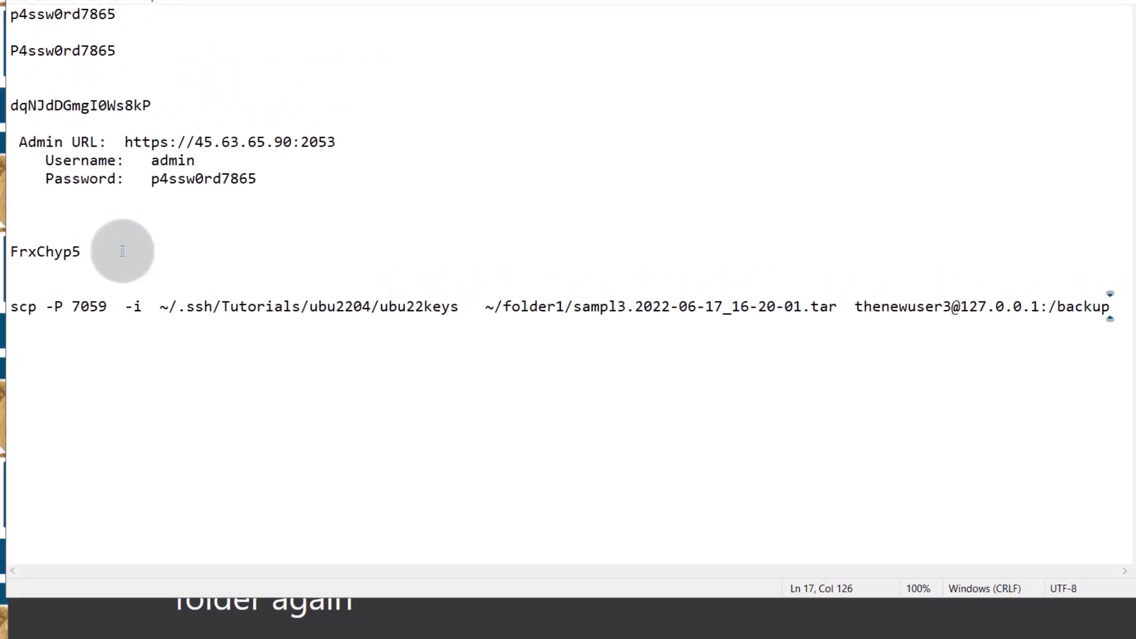
Set the Notepad font size to 18
left_click(78, 3)
left_click(94, 32)
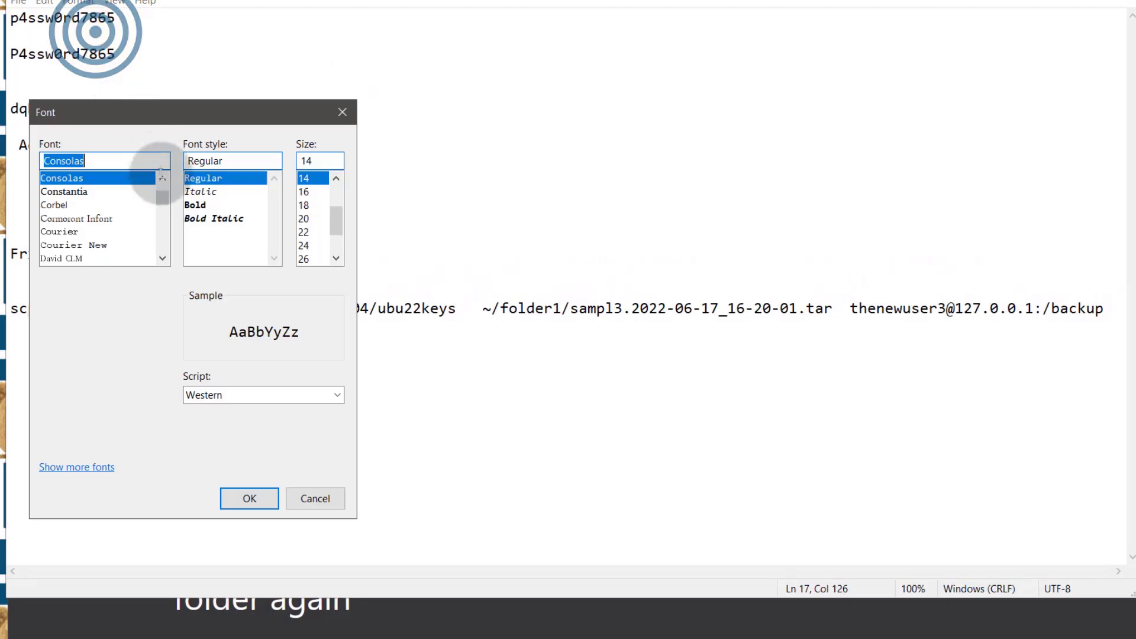
left_click(304, 205)
left_click(241, 502)
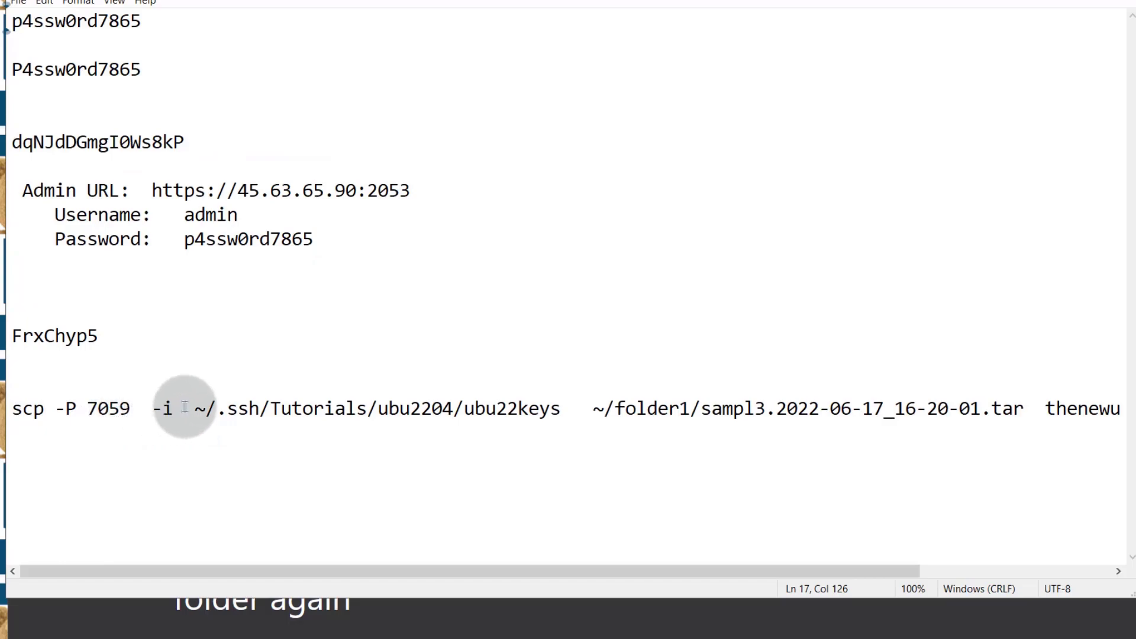
left_click_drag(312, 571, 703, 562)
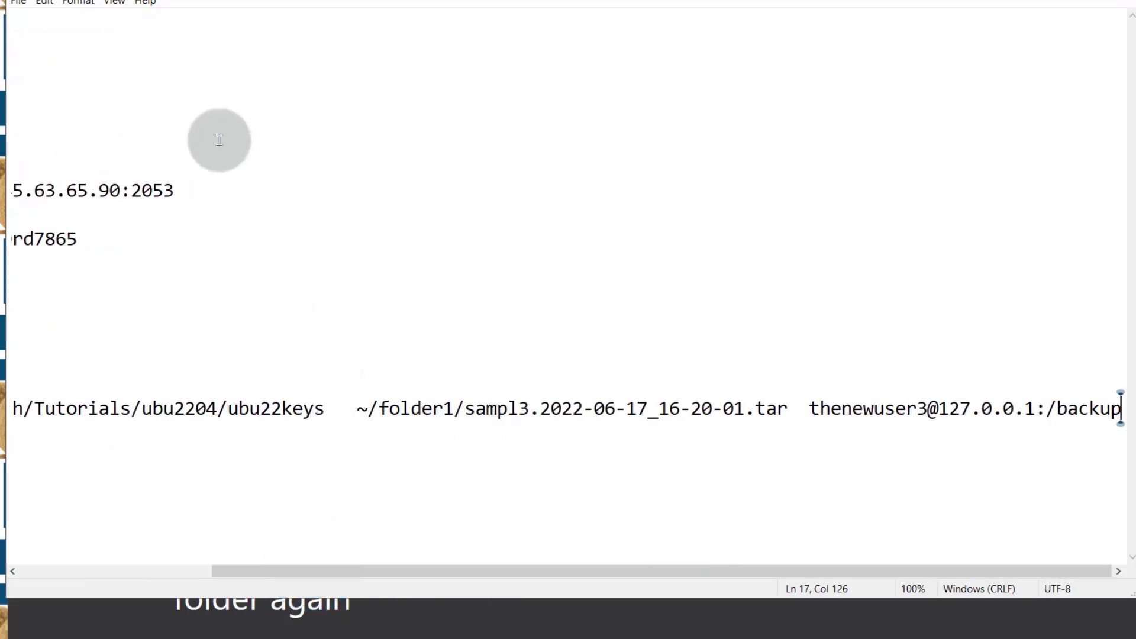
key("alt+Tab")
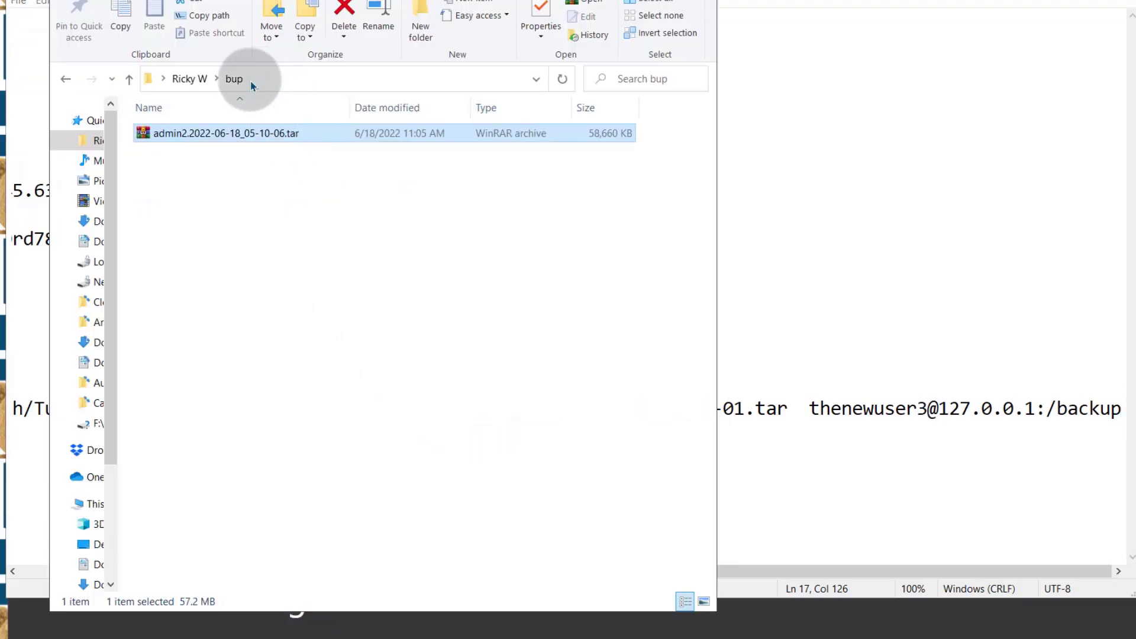
Copy the bup folder's full path from the Explorer address bar, then add a blank line in Notepad
left_click(247, 135)
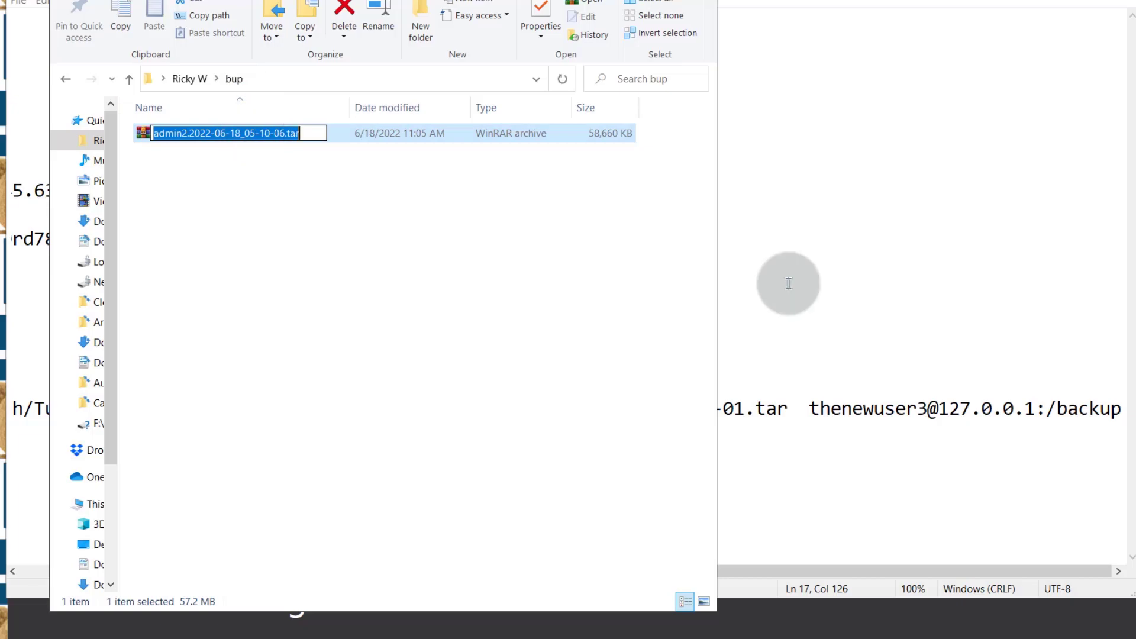
left_click(271, 82)
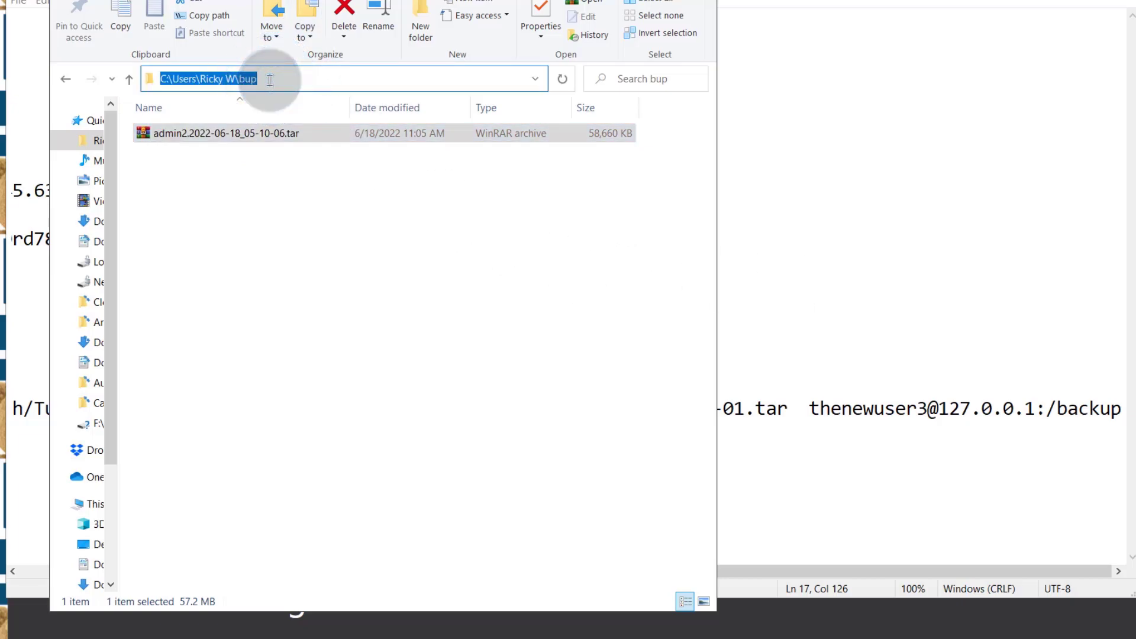
left_click(760, 282)
left_click(63, 370)
key("Return")
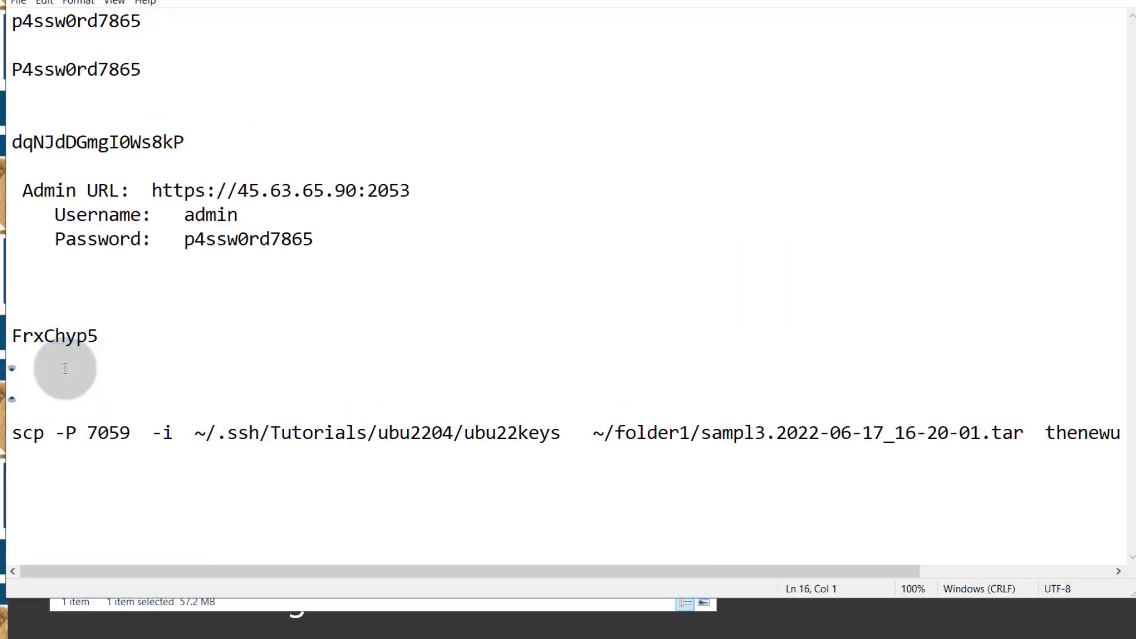
Paste the bup folder path into the notes and change the command's source folder to bup
key("ctrl+v")
left_click_drag(196, 436, 207, 436)
left_click_drag(188, 383, 12, 360)
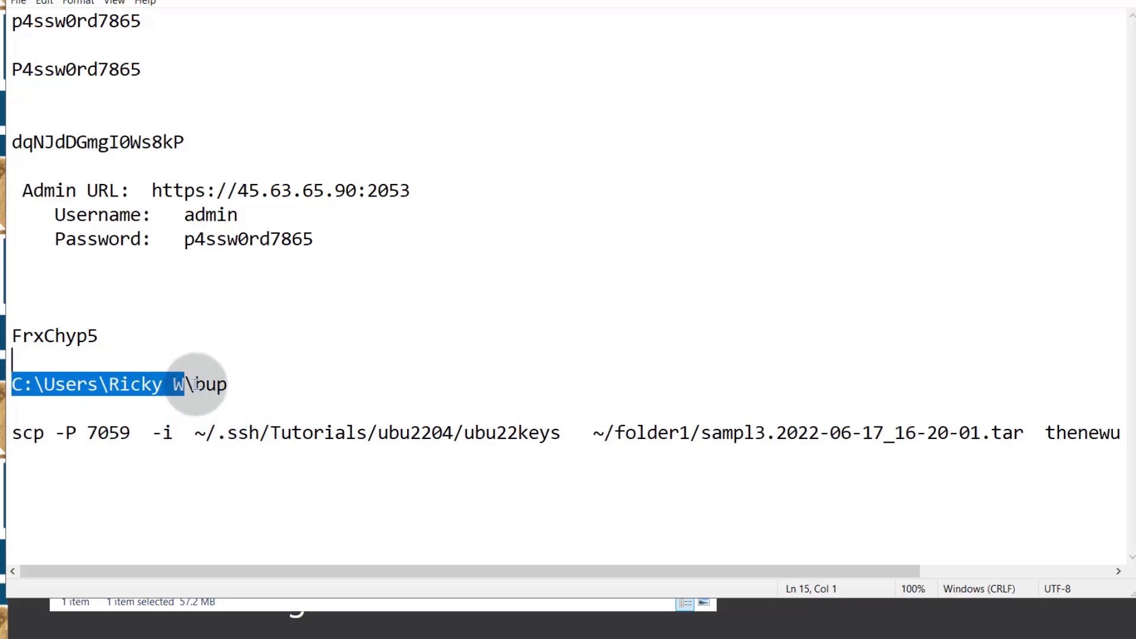
double_click(201, 383)
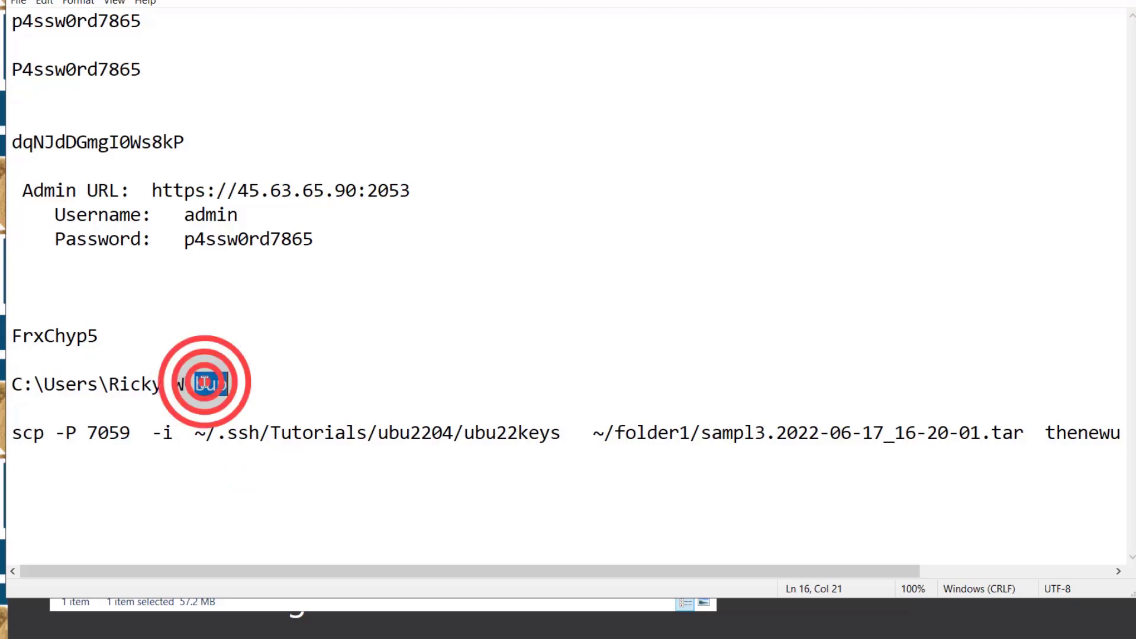
right_click(204, 383)
left_click(222, 426)
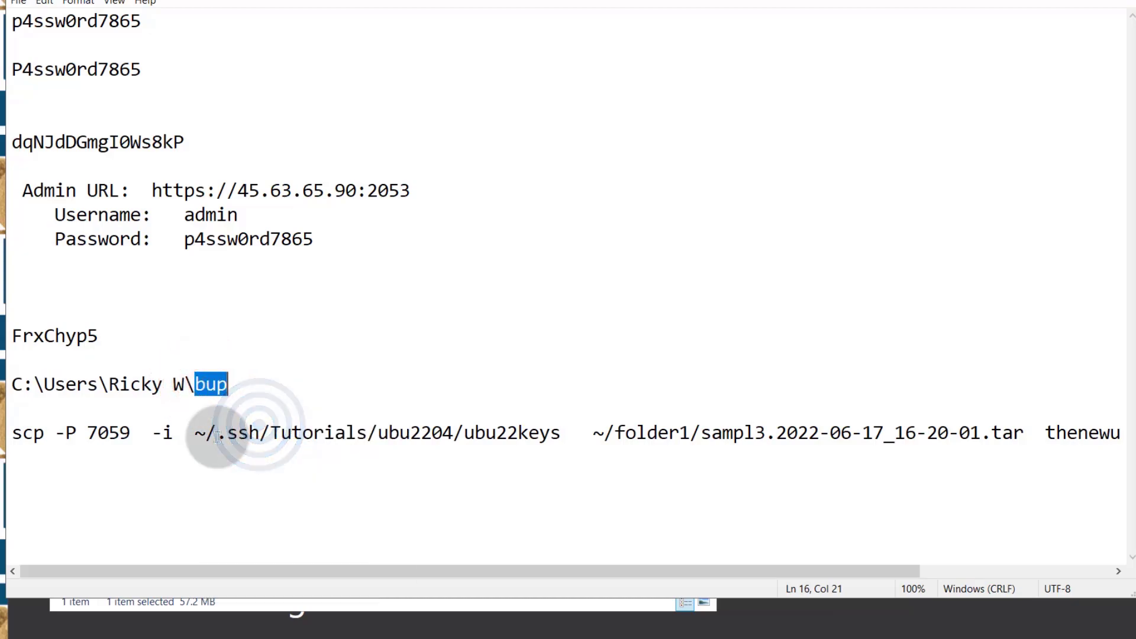
left_click_drag(260, 435, 387, 432)
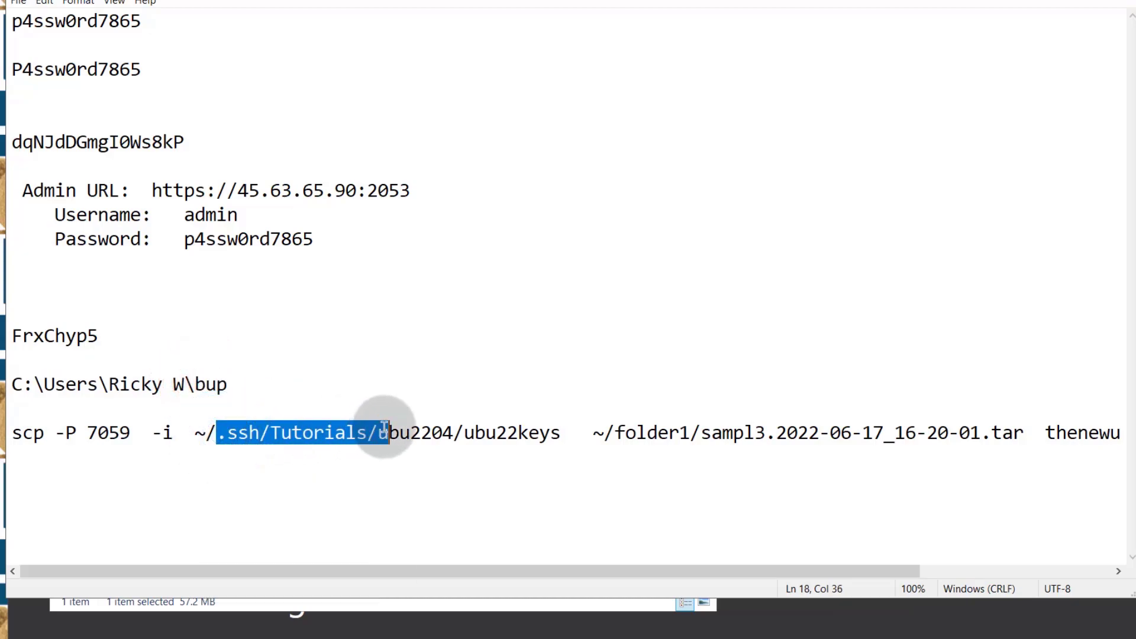
left_click_drag(616, 432, 690, 433)
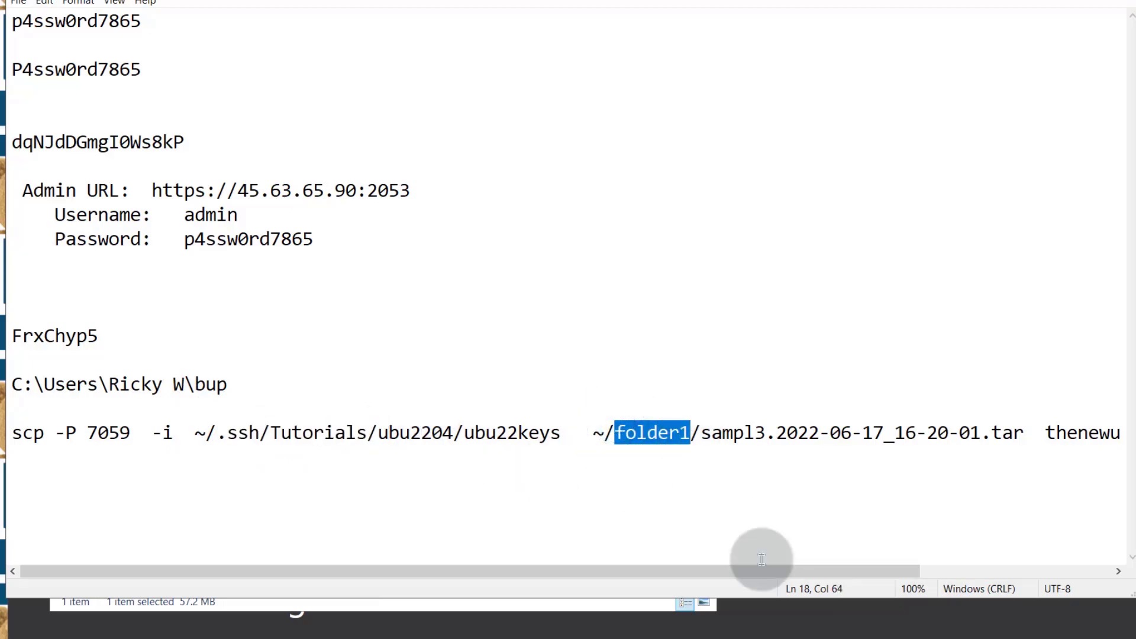
type("bup")
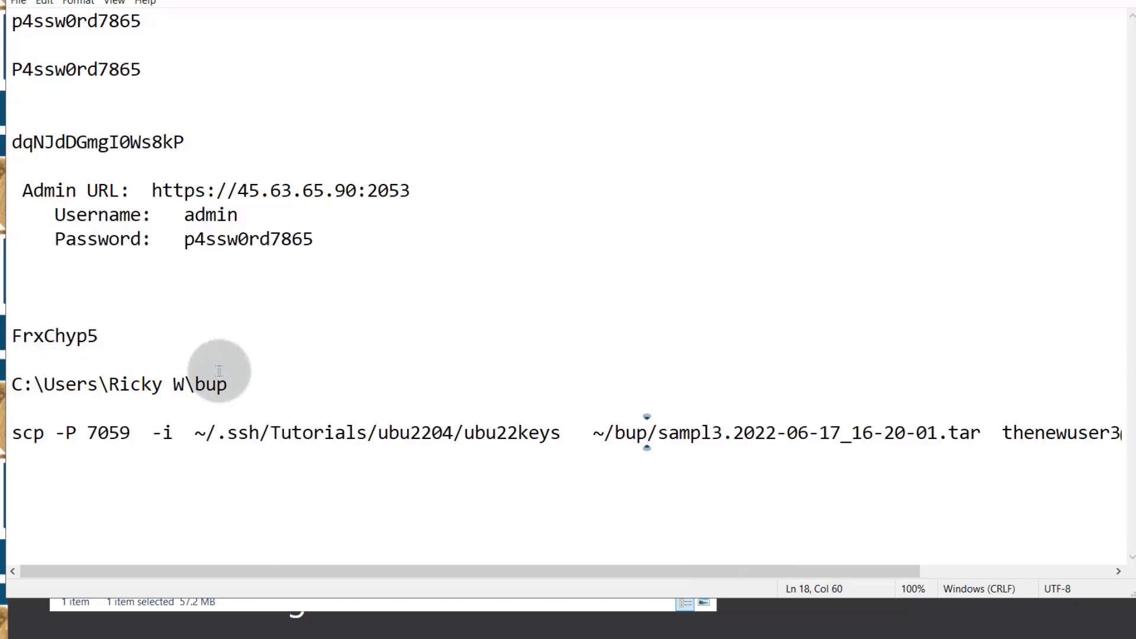
Replace the command's backup file name with admin2.2022-06-18_05-10-06.tar and append it to the Windows path
left_click(435, 0)
double_click(259, 132)
key("ctrl+a")
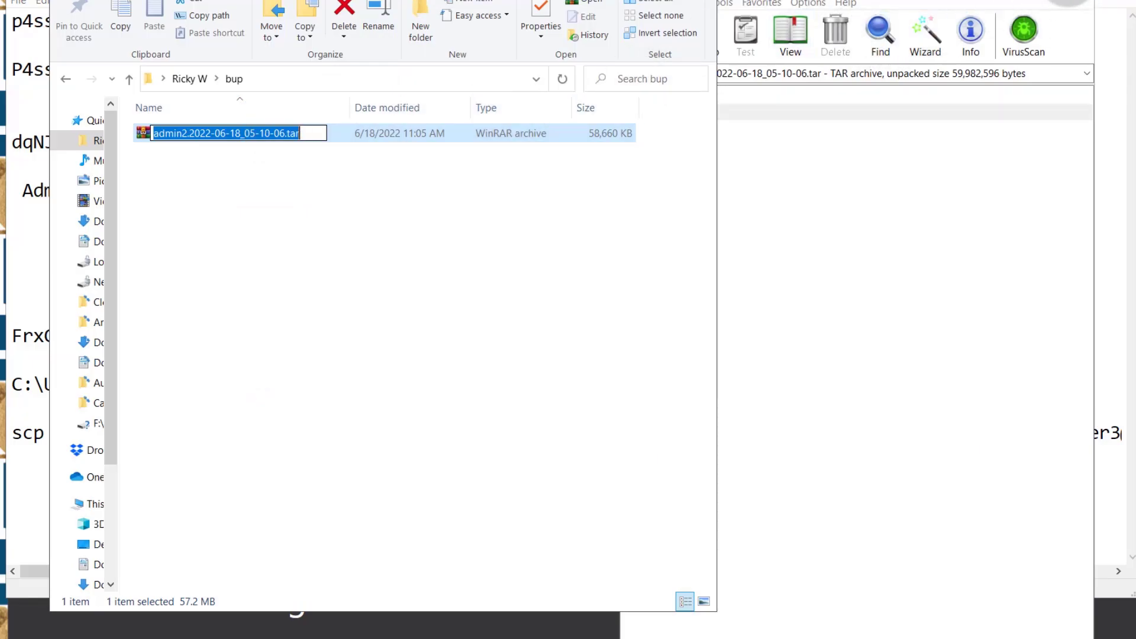
left_click(949, 94)
left_click(801, 291)
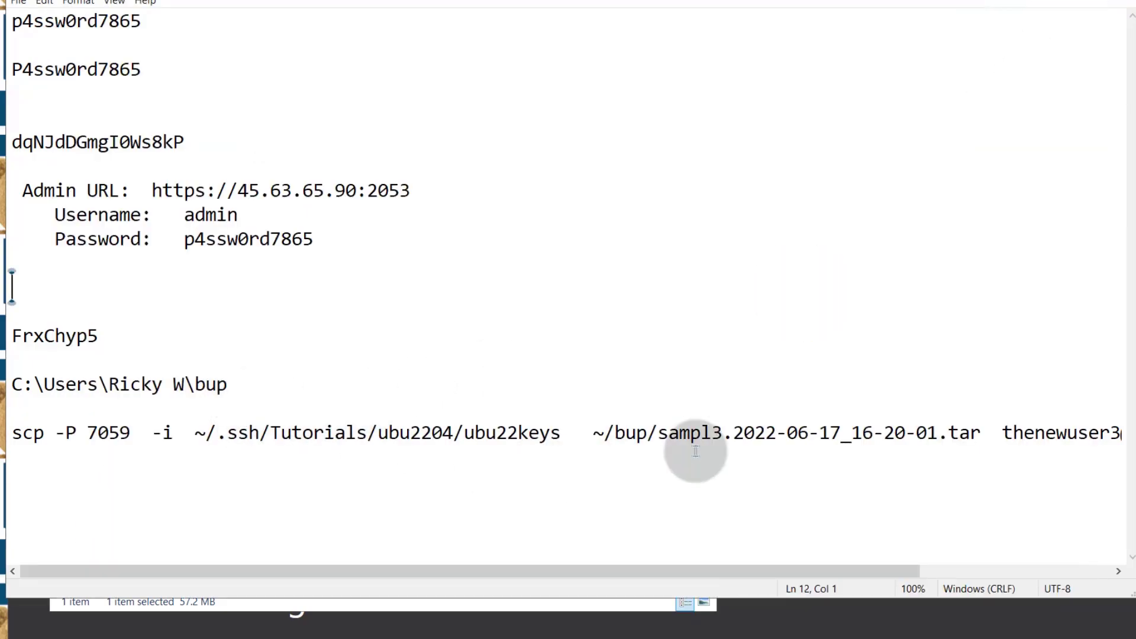
left_click_drag(659, 433, 591, 434)
key("ctrl+v")
left_click(231, 385)
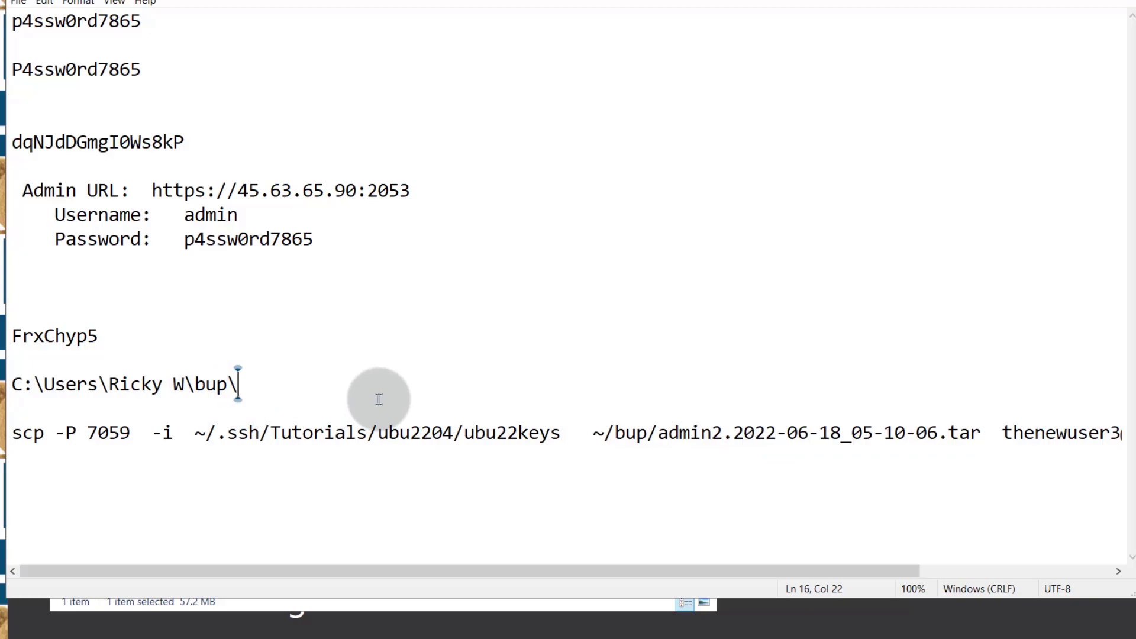
key("ctrl+v")
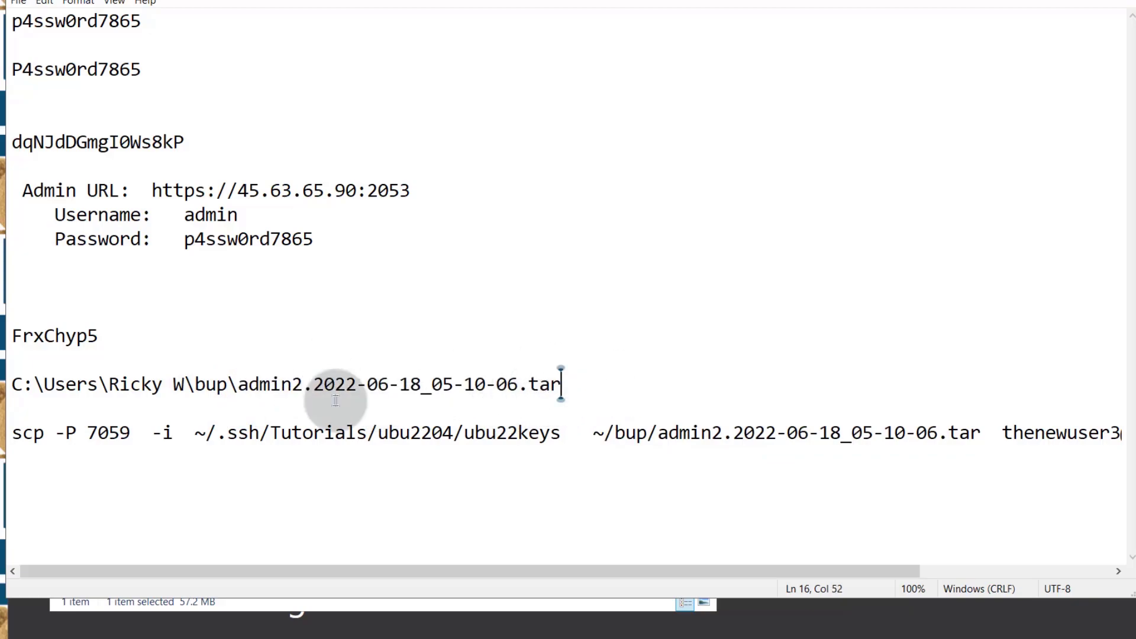
Replace the placeholder host 127.0.0.1 with the server IP 45.63.65.90 from the Admin URL
left_click_drag(397, 570, 680, 573)
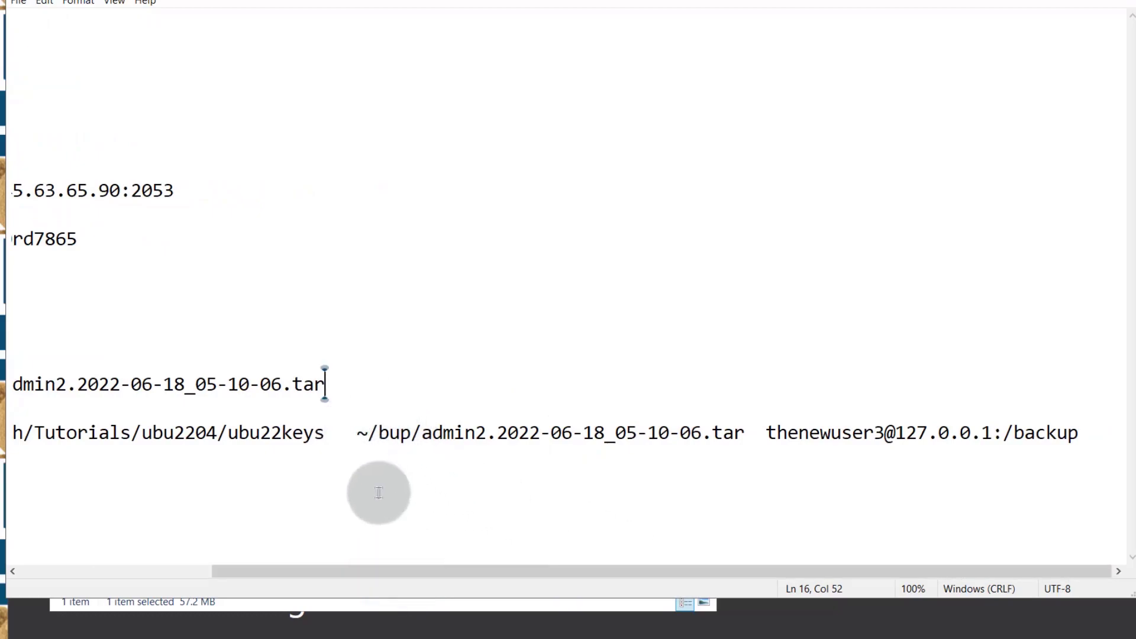
left_click(393, 571)
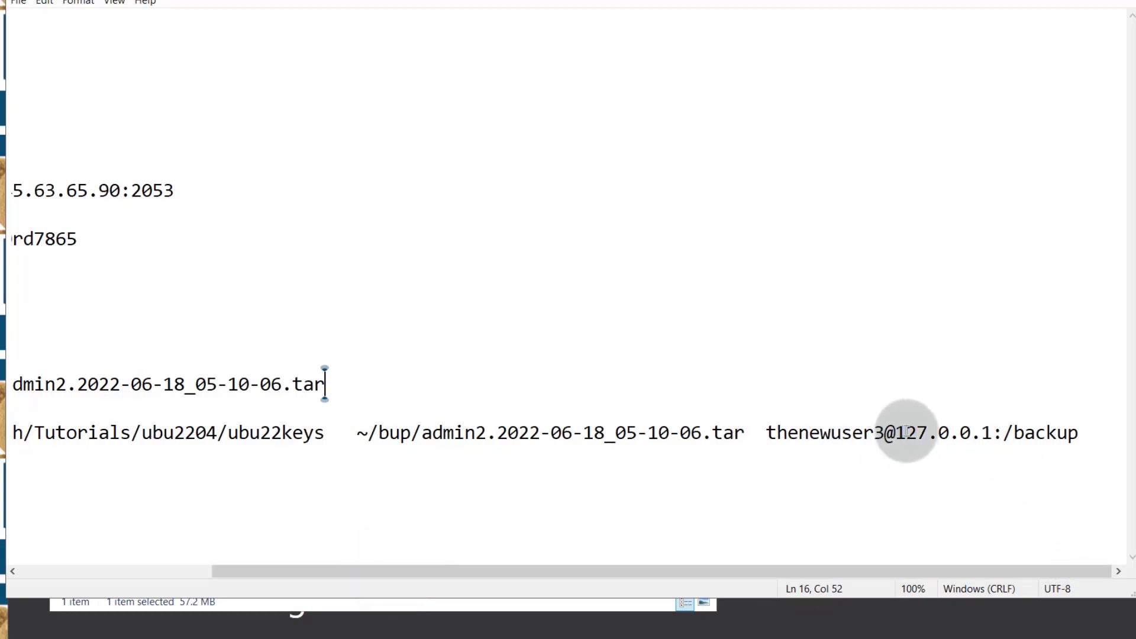
left_click_drag(456, 572, 259, 569)
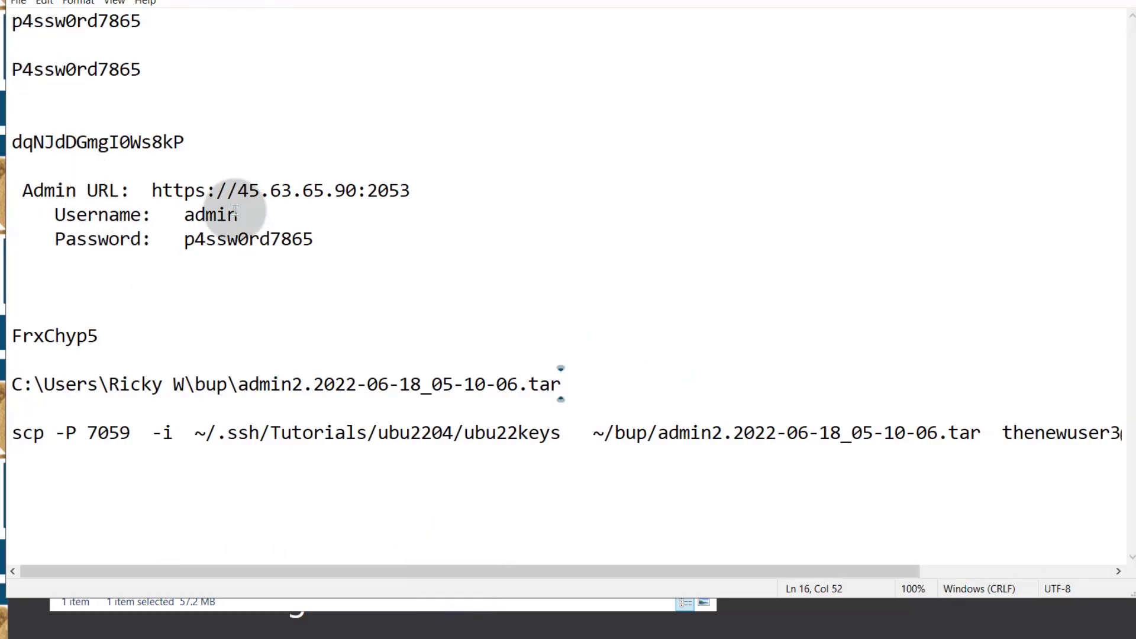
left_click_drag(238, 189, 355, 190)
right_click(325, 184)
left_click(373, 227)
left_click(435, 573)
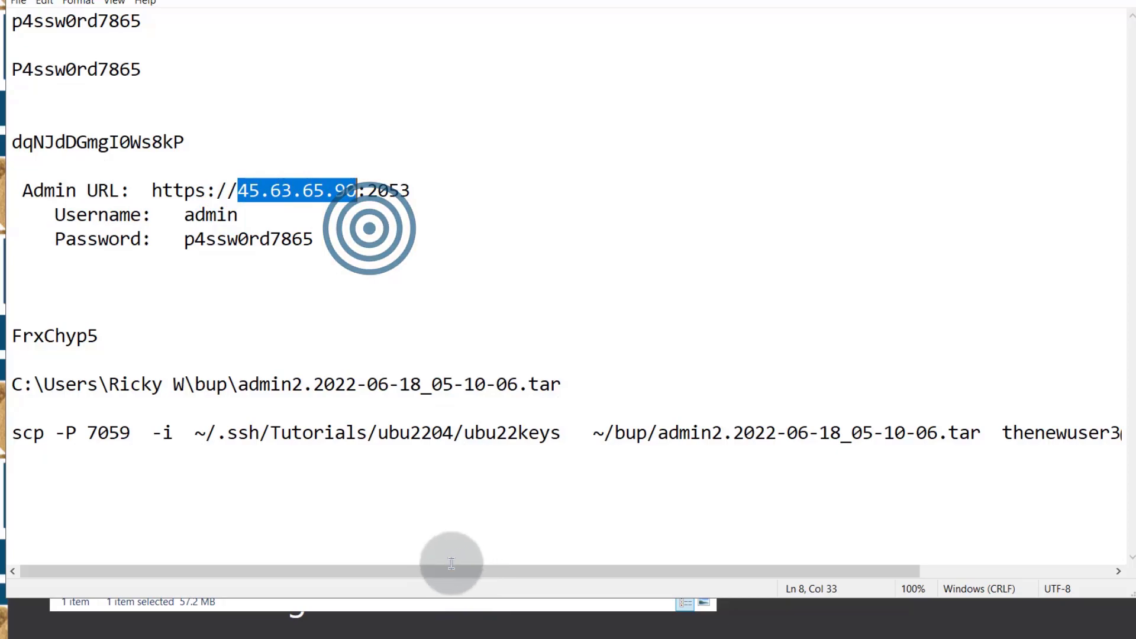
left_click_drag(436, 572, 627, 572)
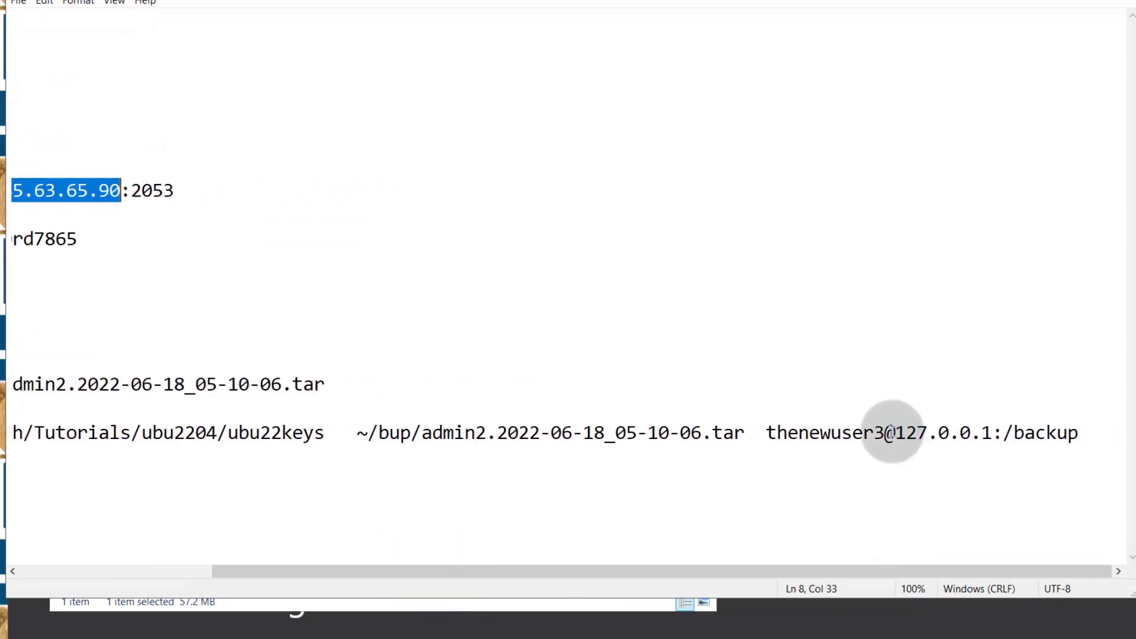
left_click_drag(899, 430, 959, 433)
right_click(959, 432)
left_click(999, 494)
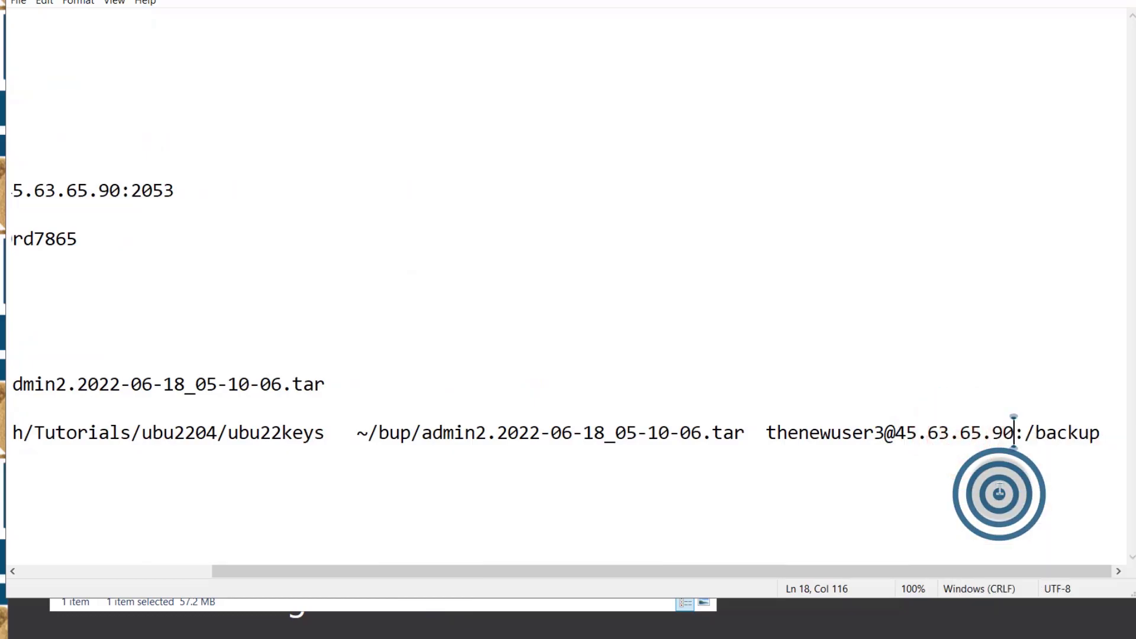
Copy the finished scp command and minimize Notepad and File Explorer
left_click_drag(1104, 430, 13, 434)
right_click(28, 434)
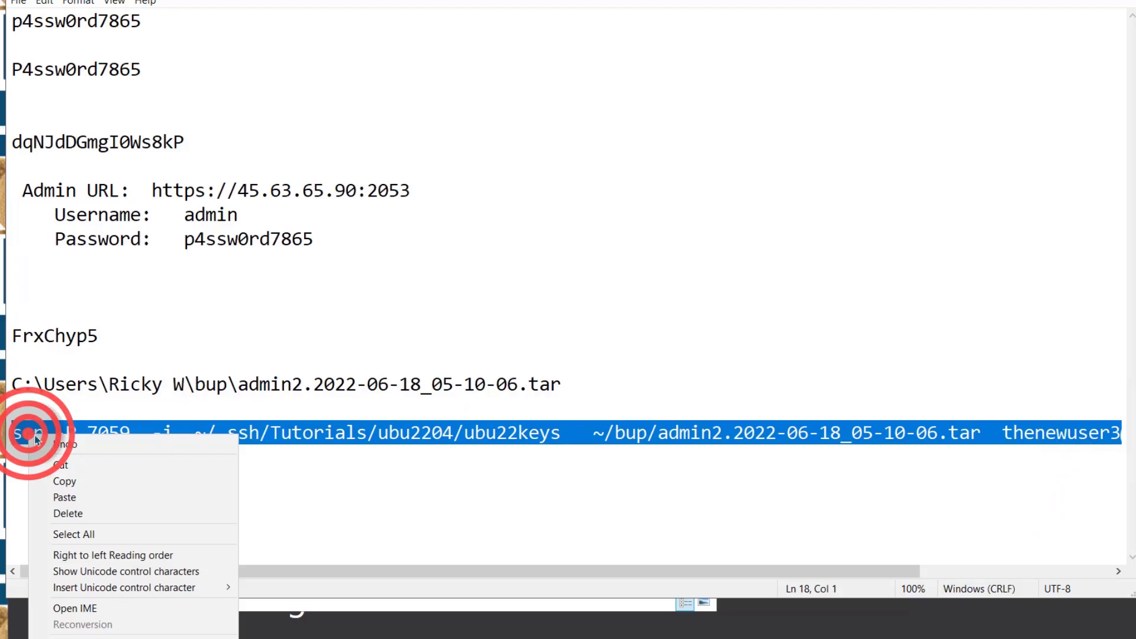
left_click(92, 481)
left_click(65, 432)
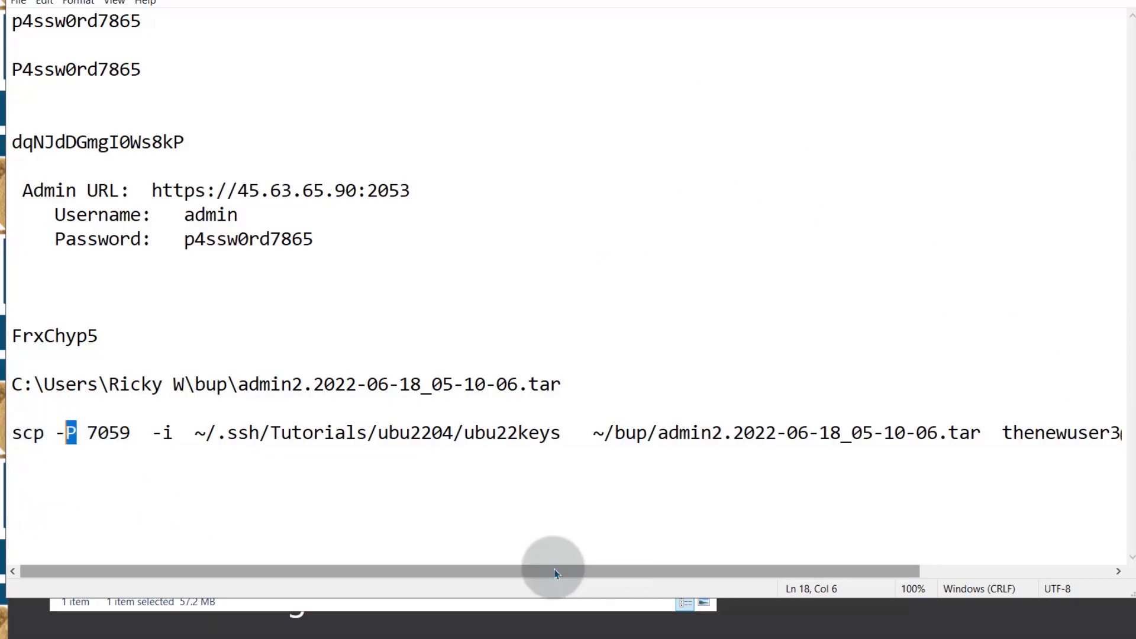
left_click(1039, 0)
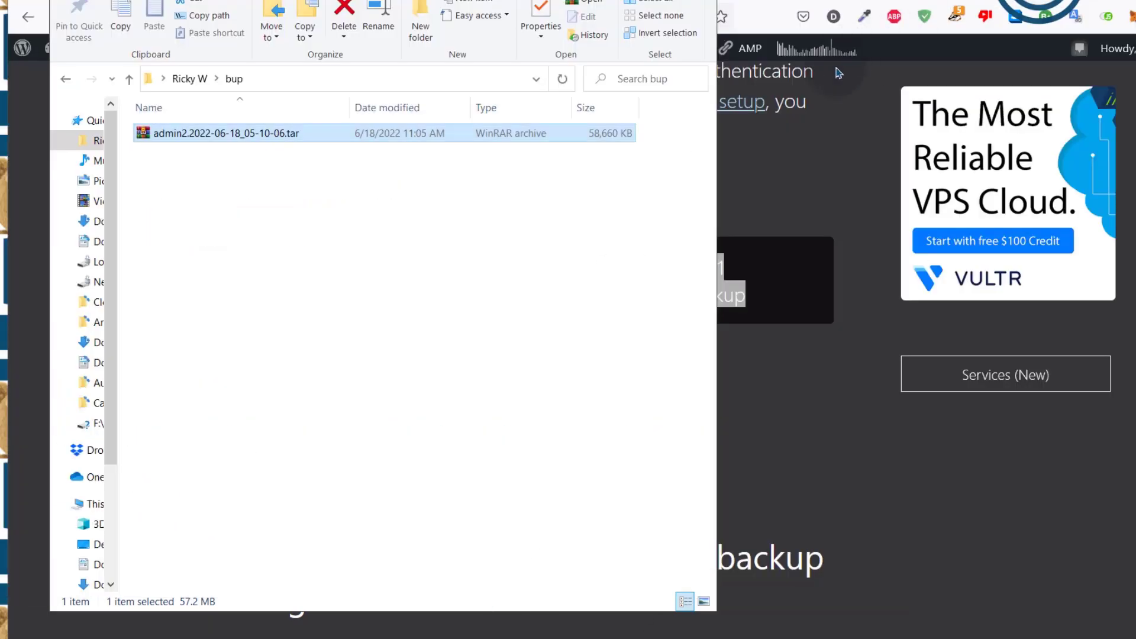
left_click(656, 0)
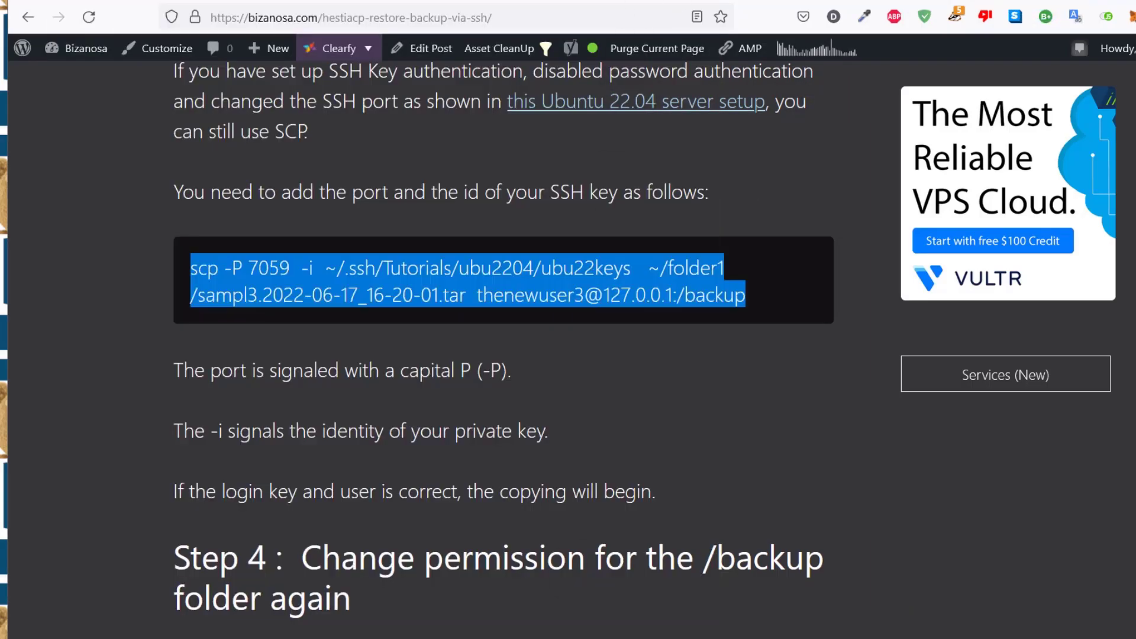
Run the scp upload in the server session, accept the host with yes, then clear the screen after Permission denied
key("alt+Tab")
right_click(375, 94)
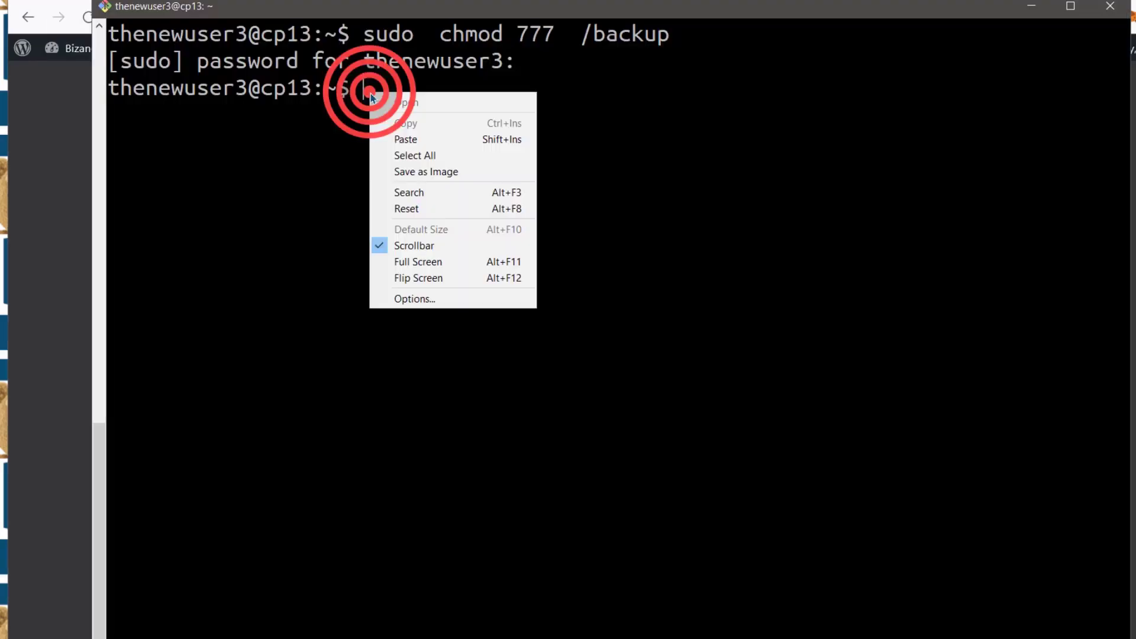
left_click(400, 140)
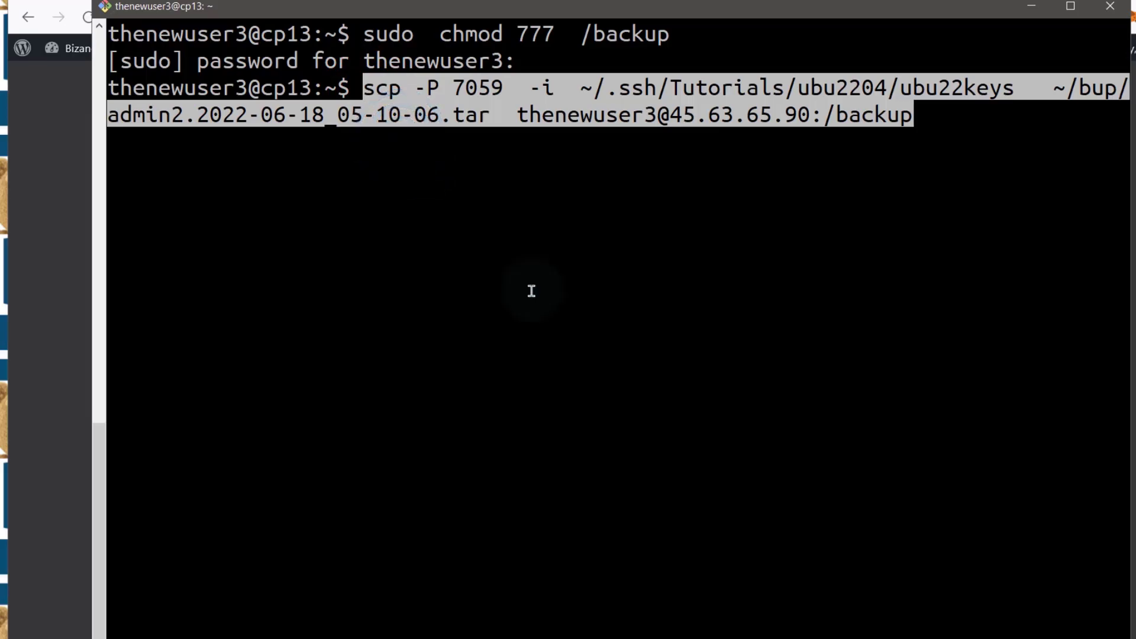
key("Return")
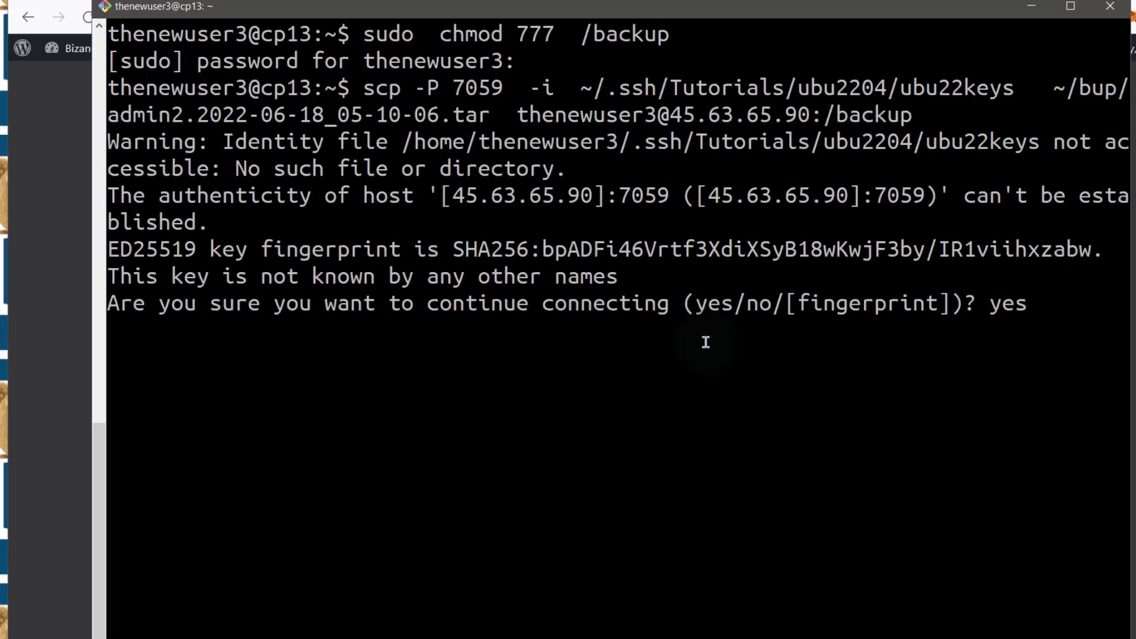
type("yes")
key("Return")
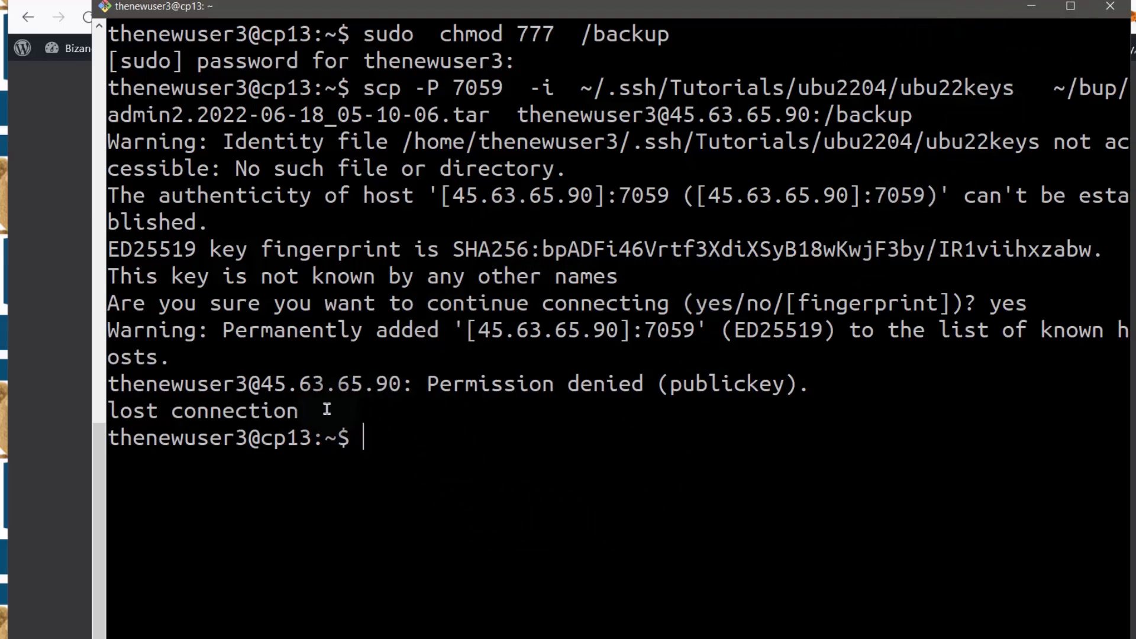
key("ctrl+l")
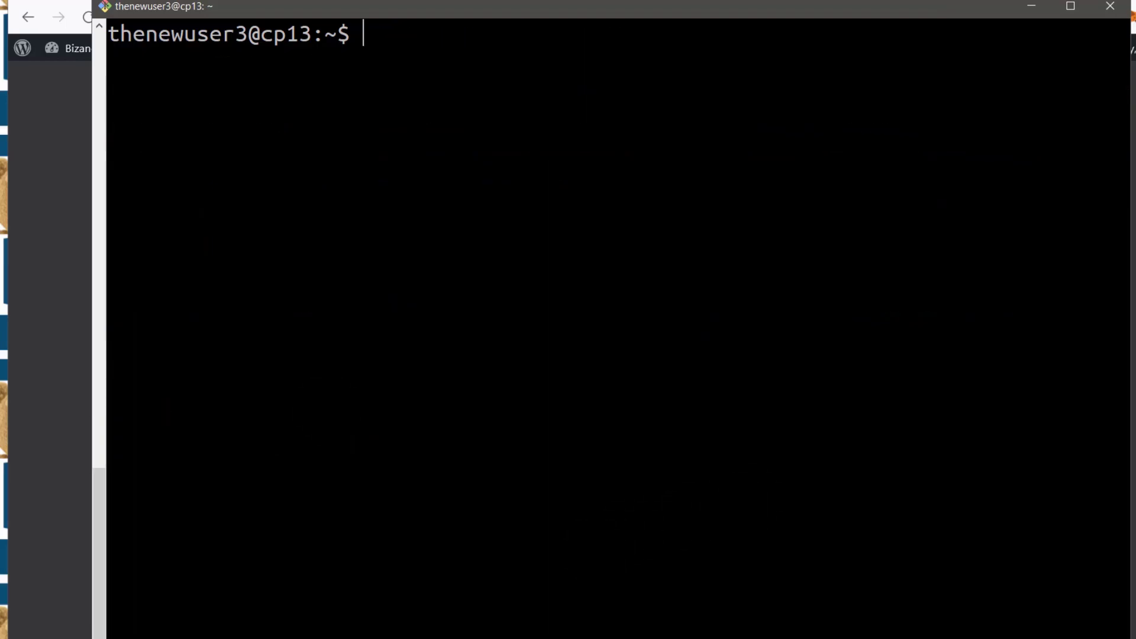
In a new local Git Bash window, run the scp command to upload the admin2 tar to /backup
right_click(432, 638)
left_click(390, 616)
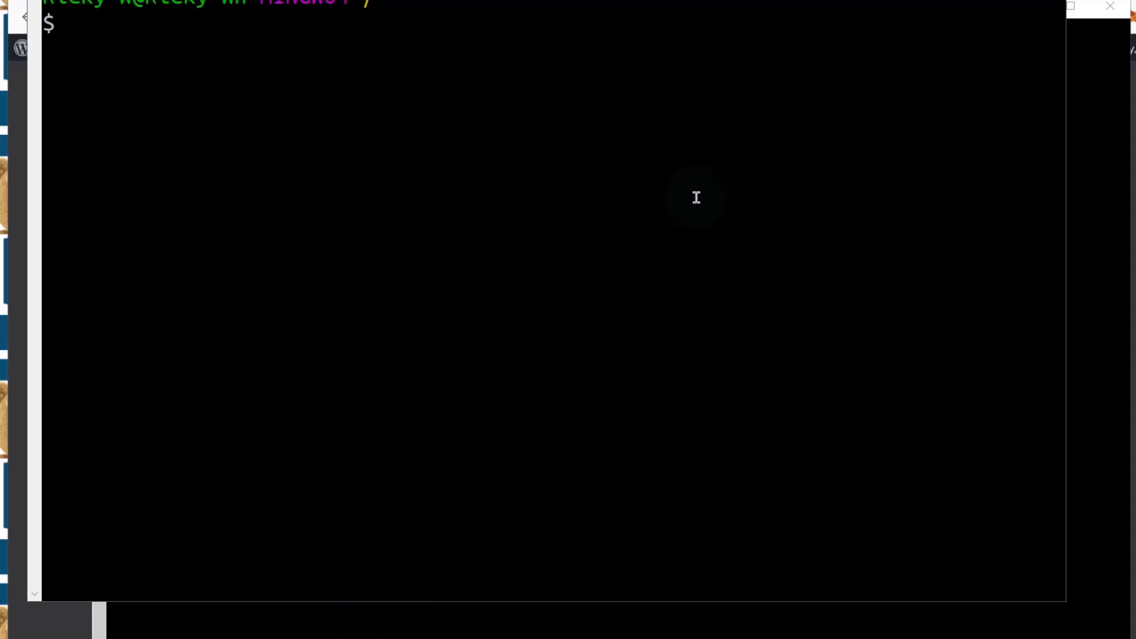
left_click(1101, 104)
left_click(1031, 6)
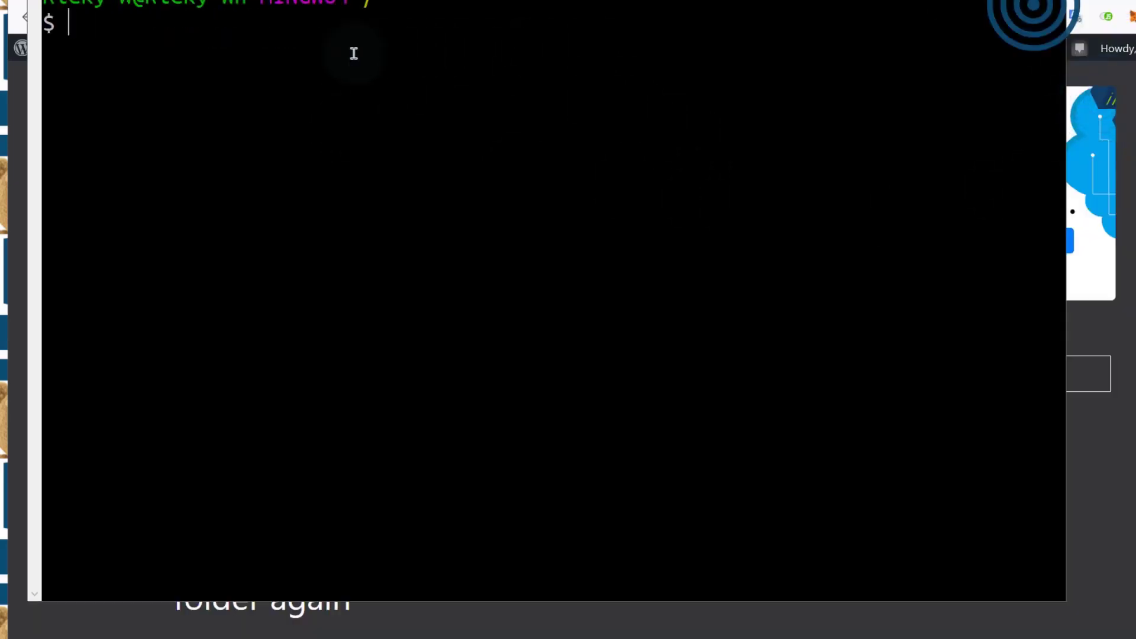
right_click(82, 21)
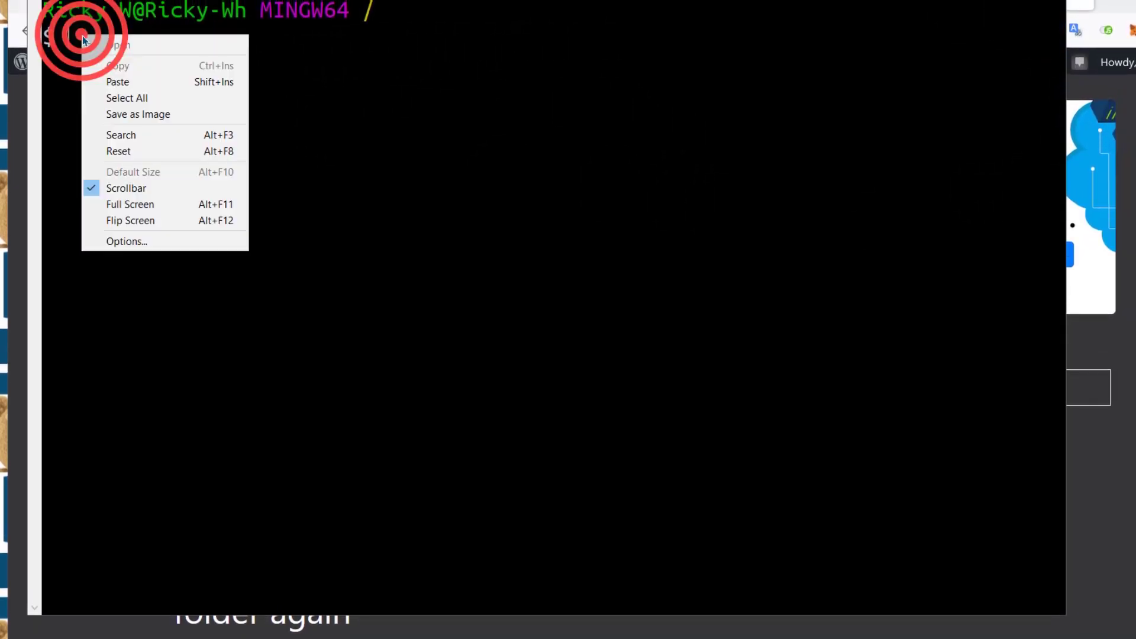
left_click(178, 88)
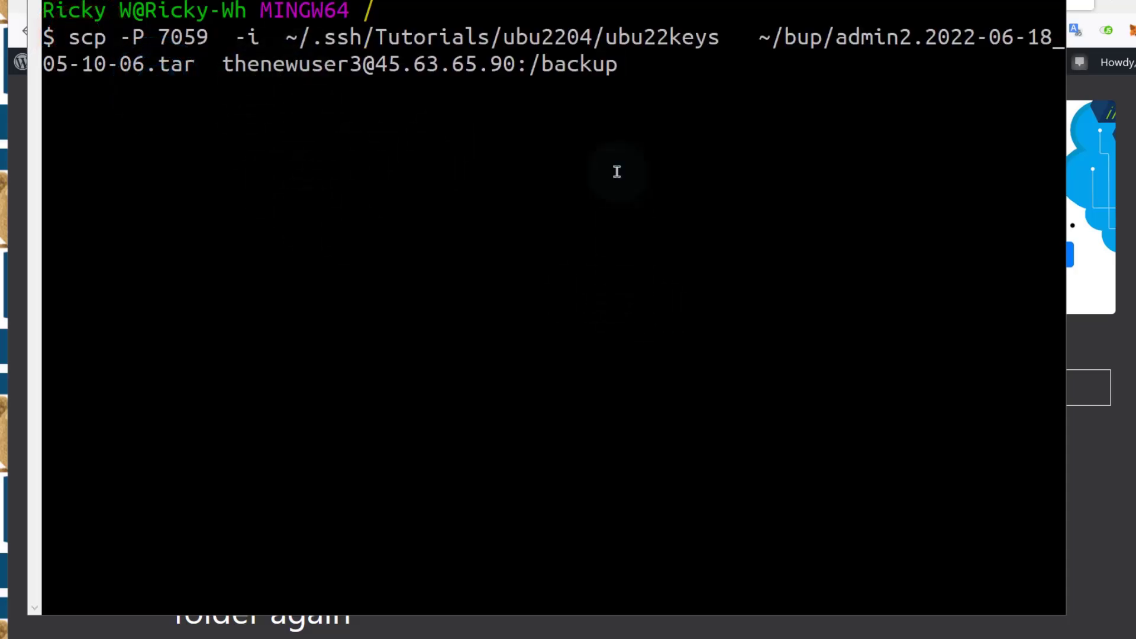
left_click_drag(679, 0, 679, 16)
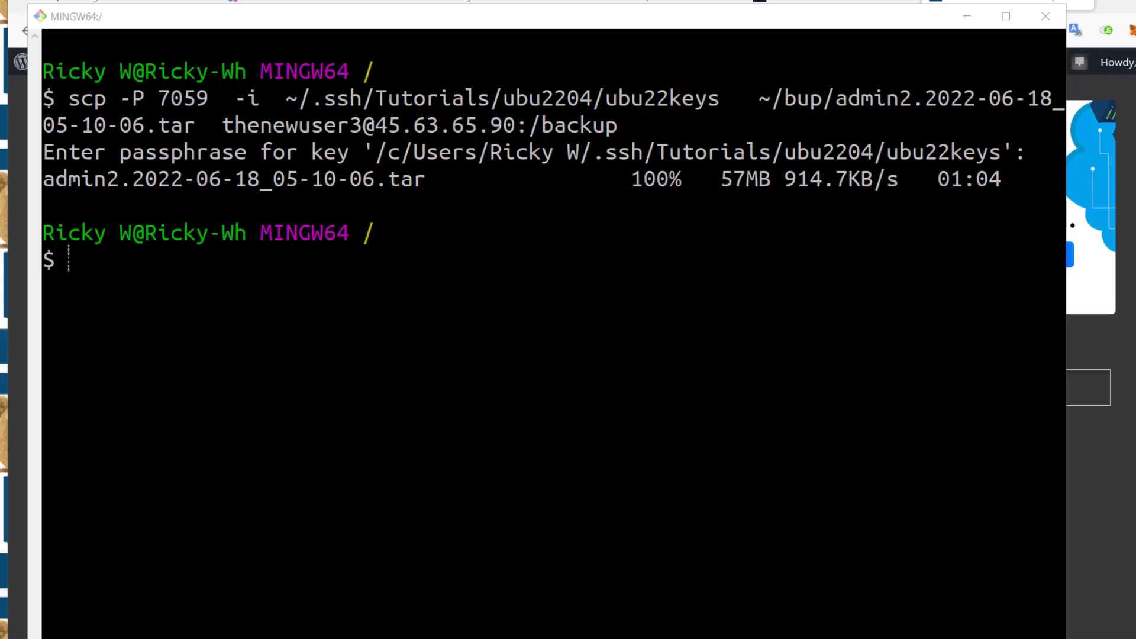
left_click(349, 613)
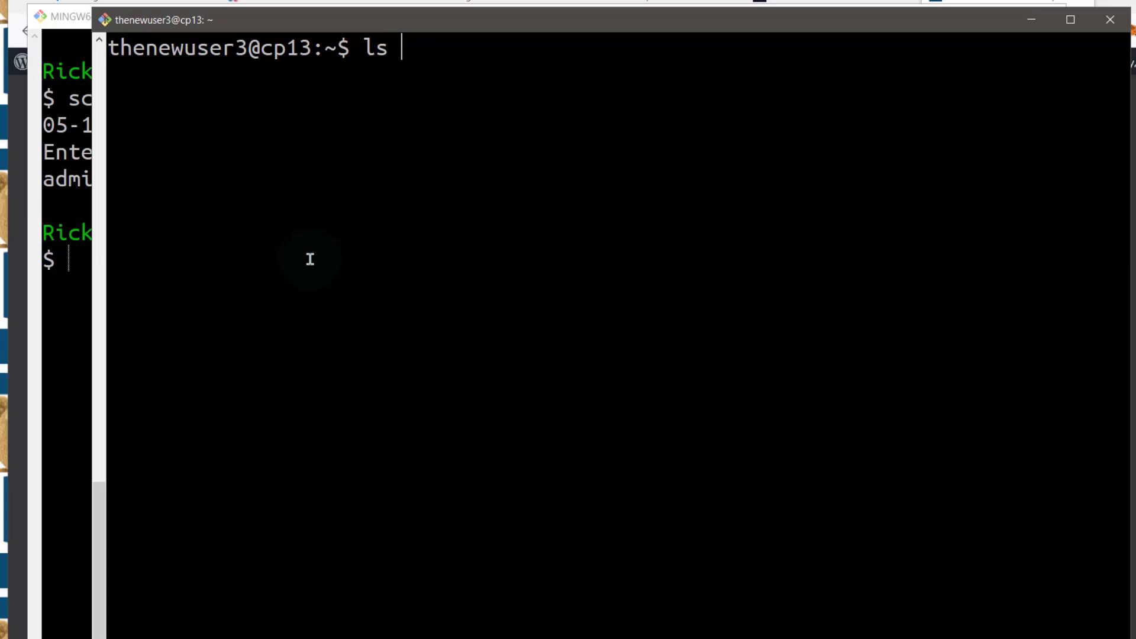
List /backup on the server to confirm the 58M admin2 tar arrived
key("Up")
key("Up")
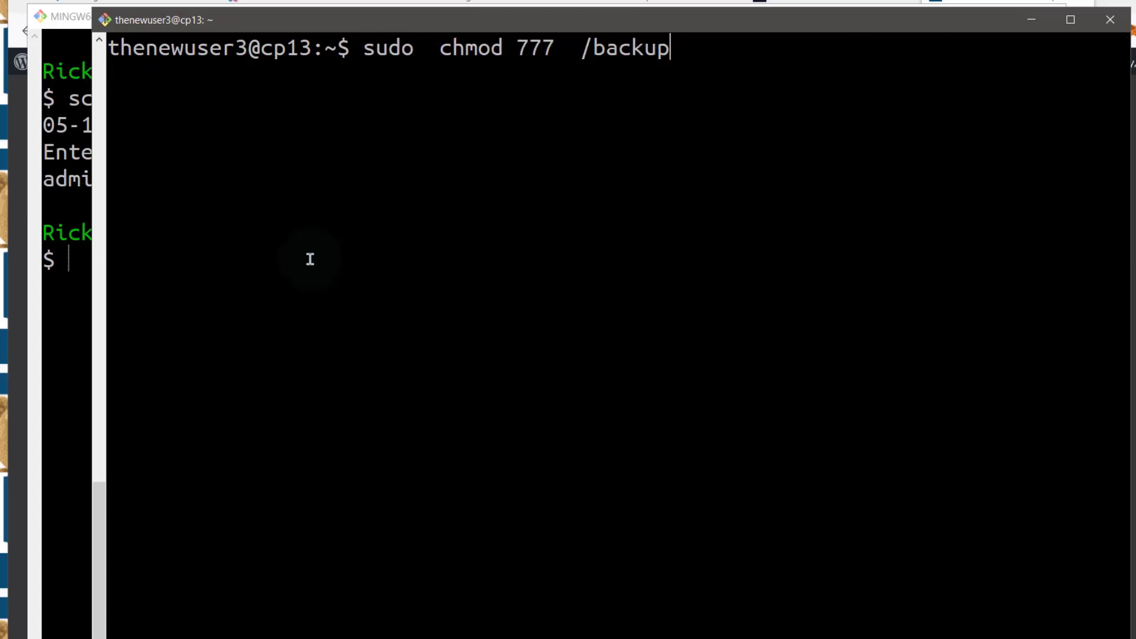
key("Up")
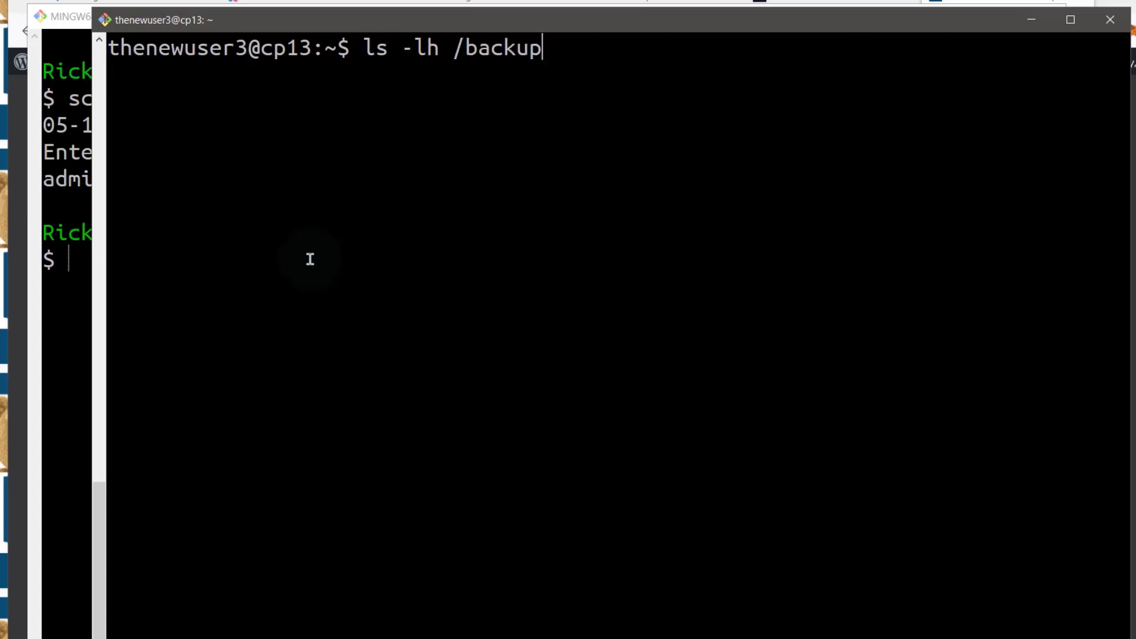
key("Return")
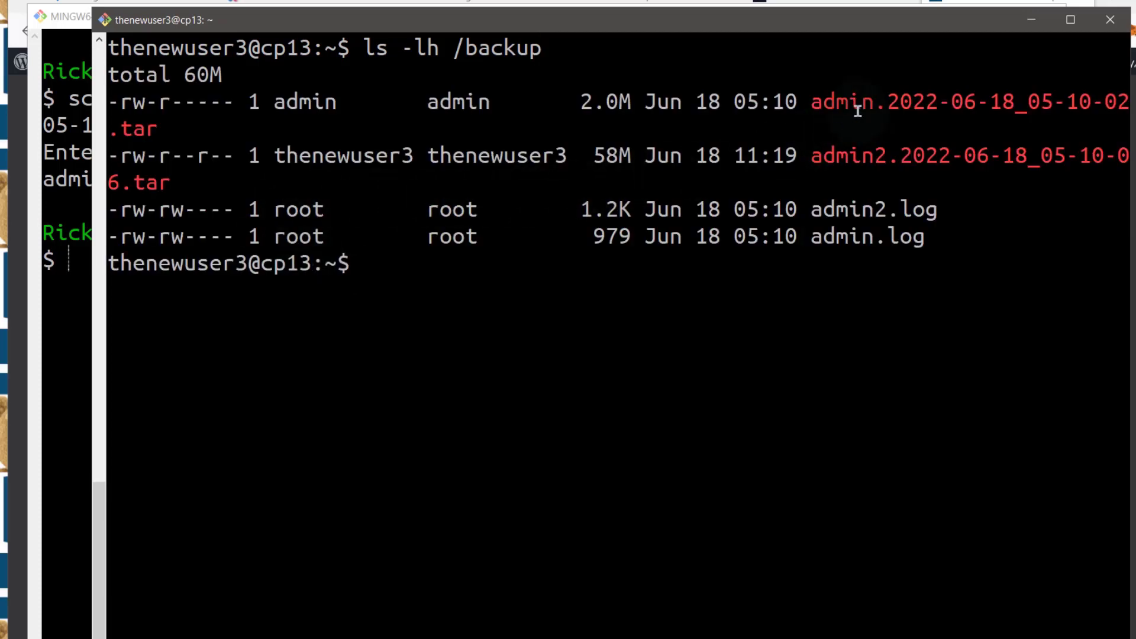
left_click_drag(818, 157, 892, 157)
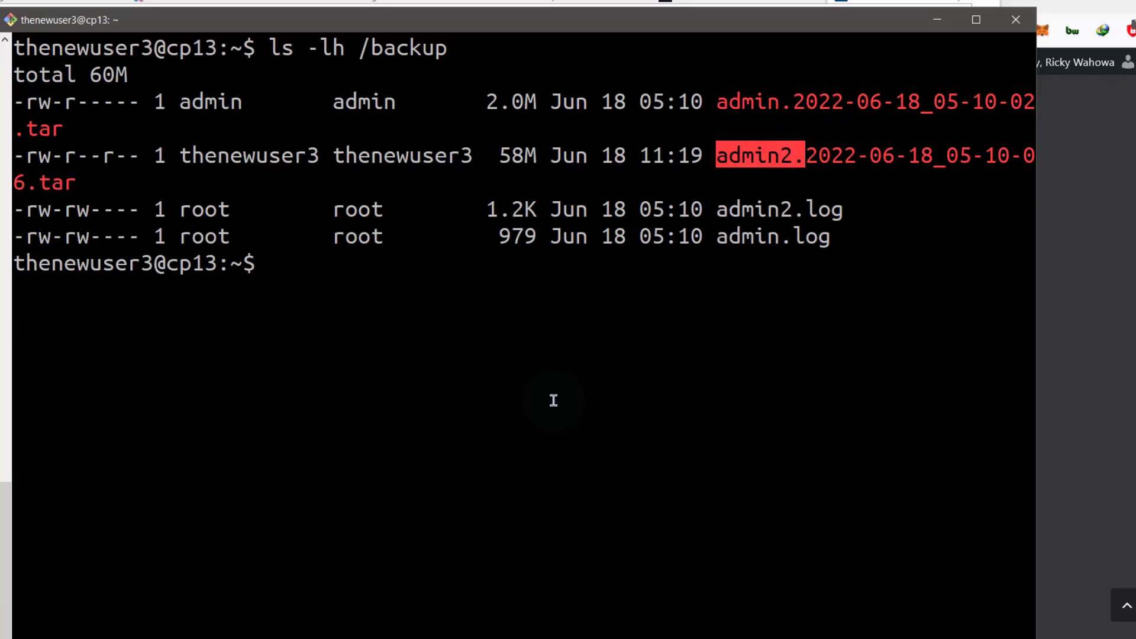
left_click(347, 21)
left_click_drag(359, 48, 436, 47)
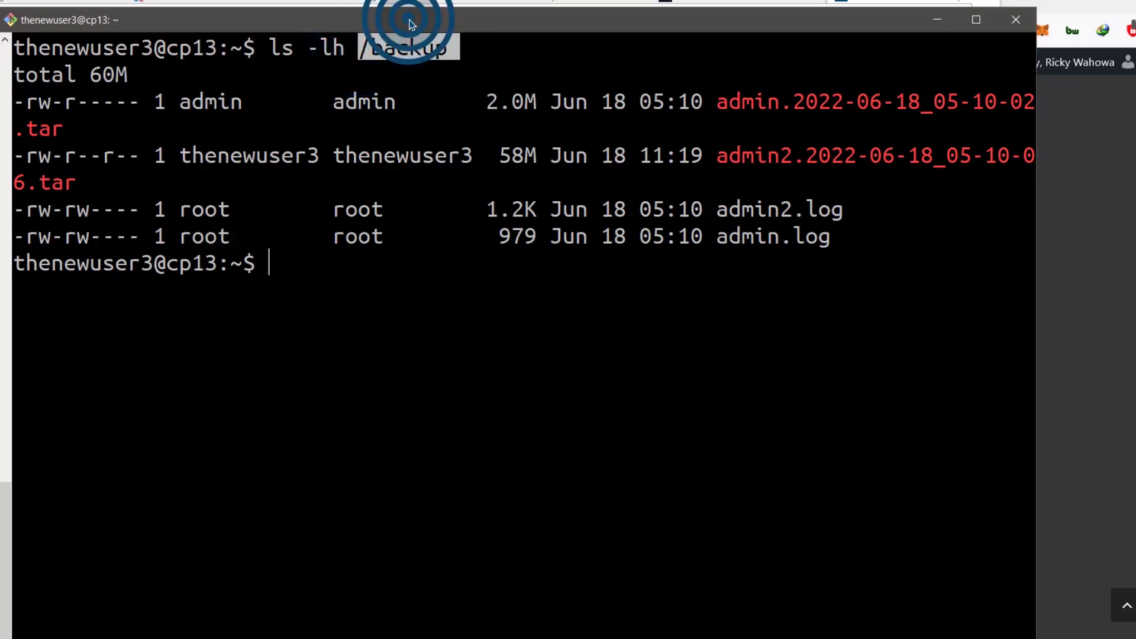
Run 'sudo chmod 755 /backup' by editing the earlier chmod 777 command
key("Up")
key("Up")
key("Up")
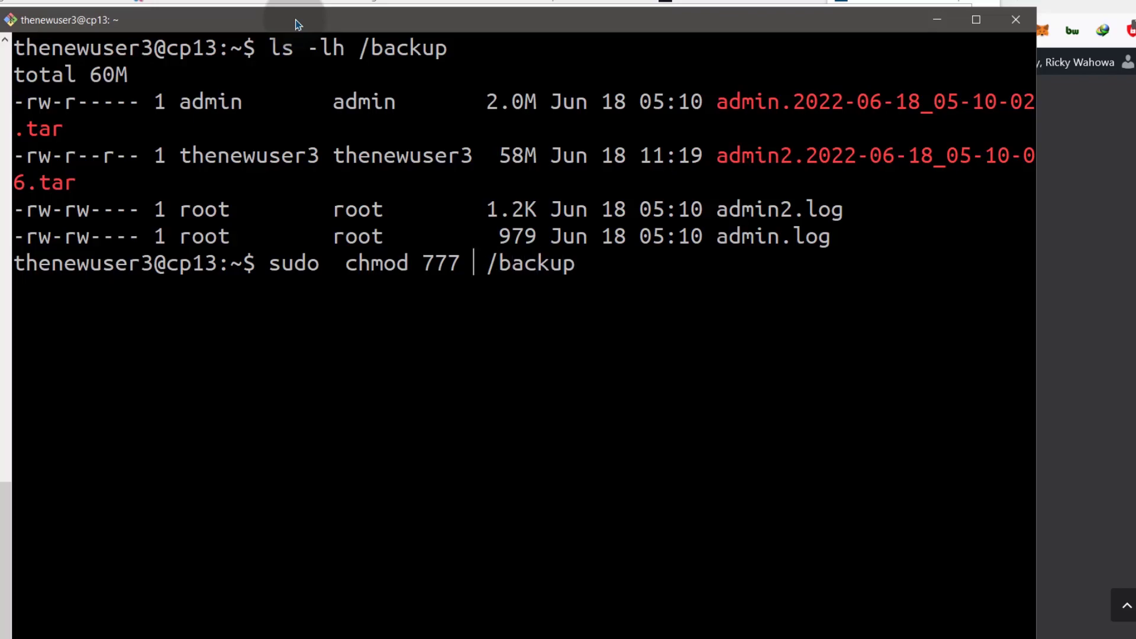
key("BackSpace")
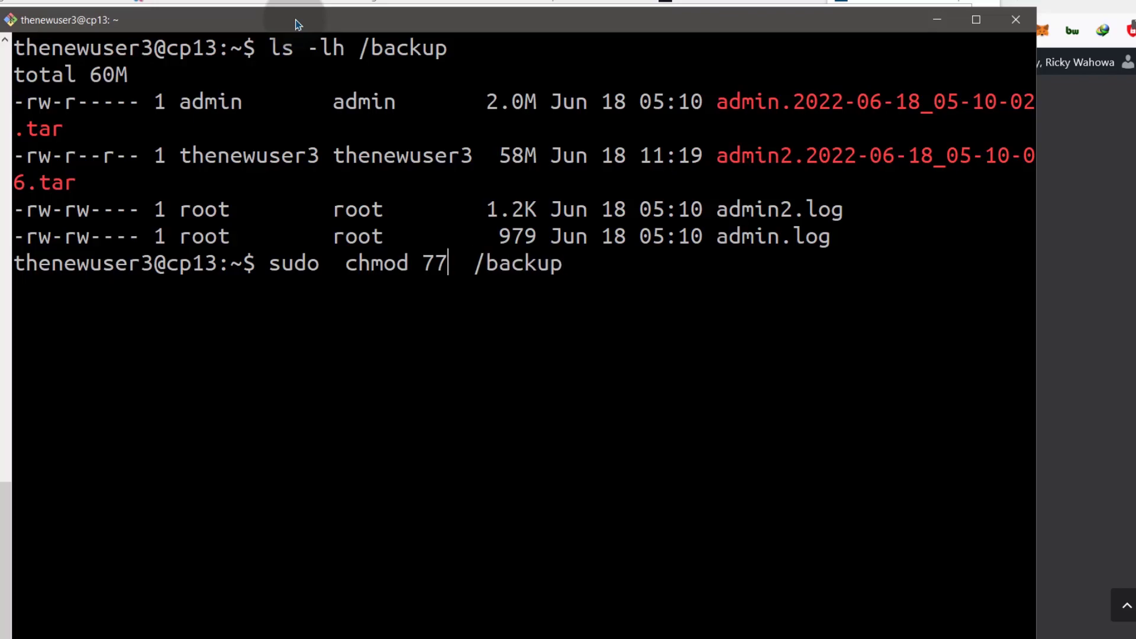
key("BackSpace")
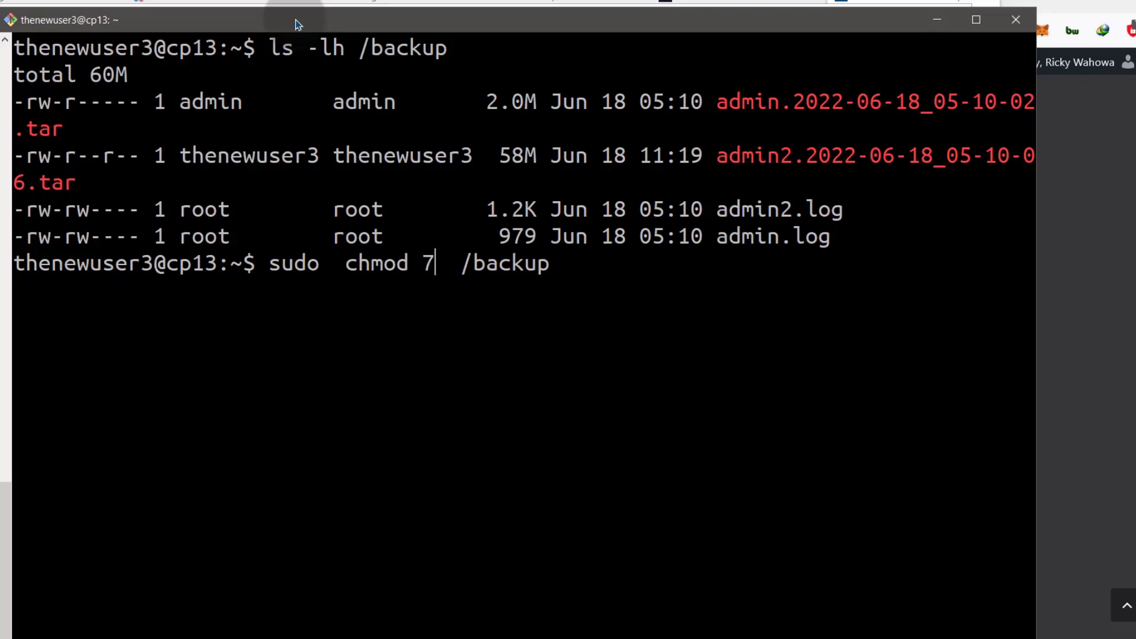
type("55")
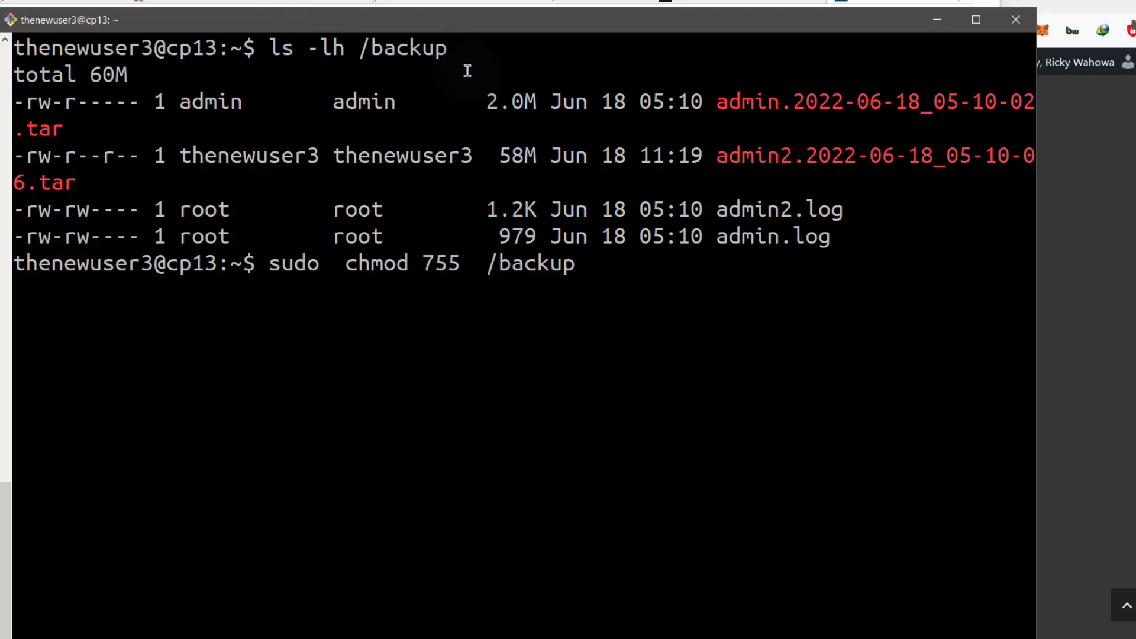
key("Return")
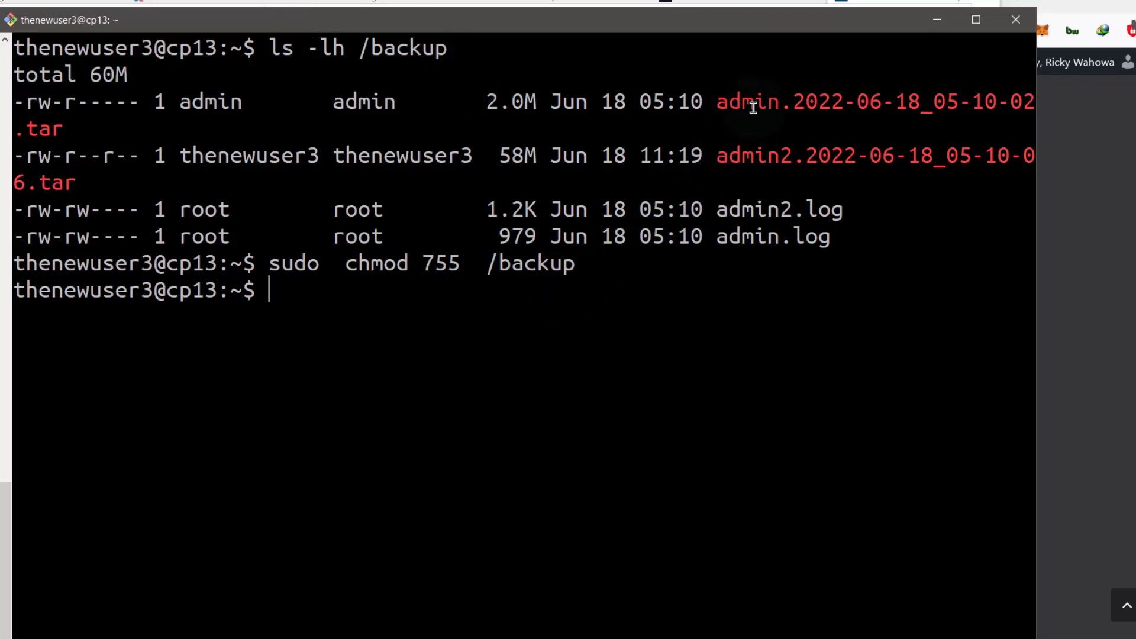
Scroll to Step 5's restore command and select the v-restore-user script path
key("alt+Tab")
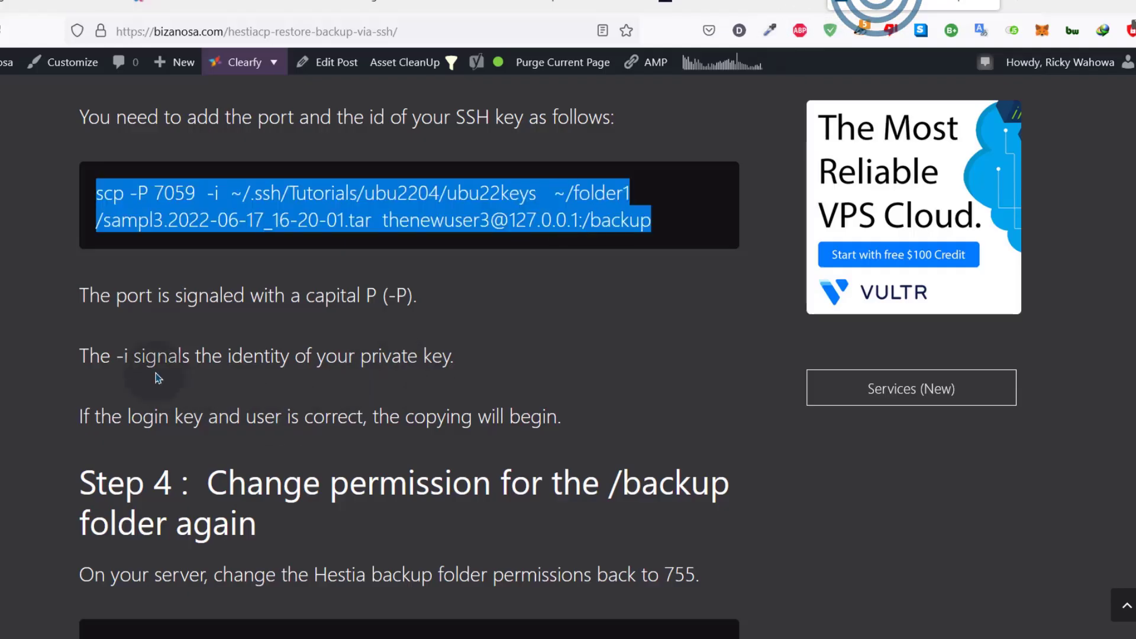
scroll(363, 337, "down", 3)
scroll(319, 425, "down", 2)
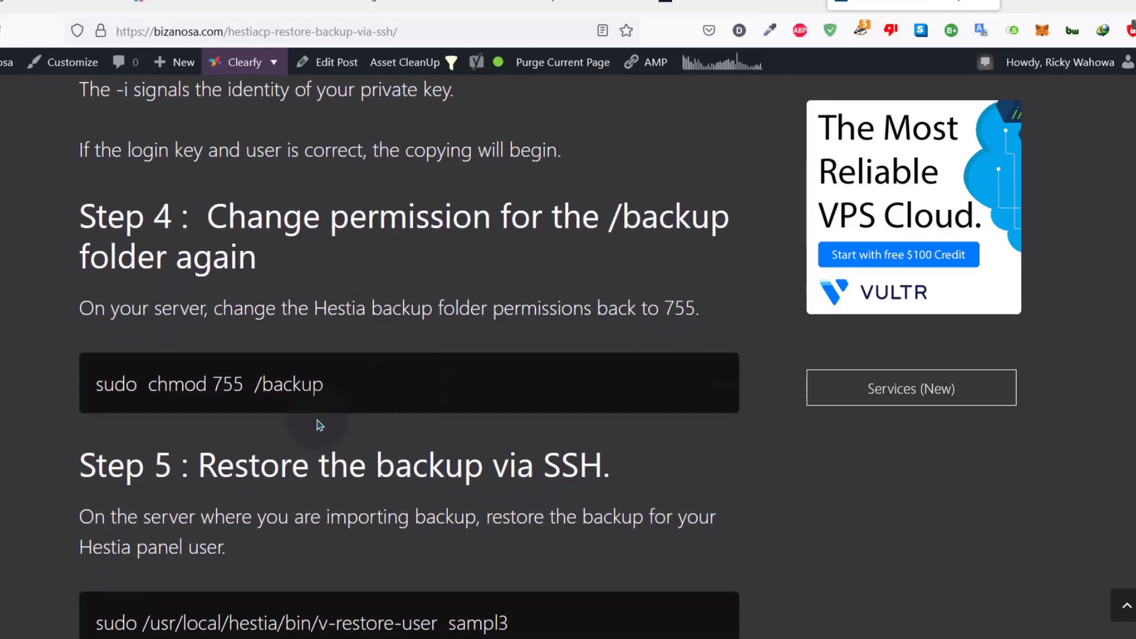
scroll(319, 425, "down", 3)
scroll(484, 405, "down", 3)
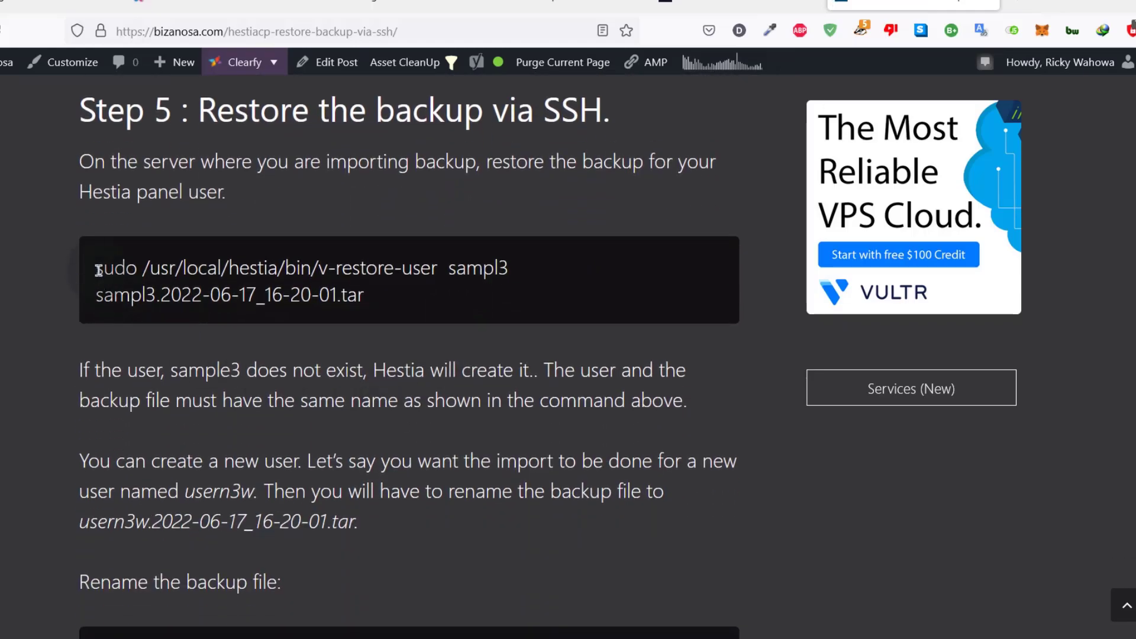
left_click_drag(142, 267, 393, 267)
left_click_drag(281, 274, 444, 264)
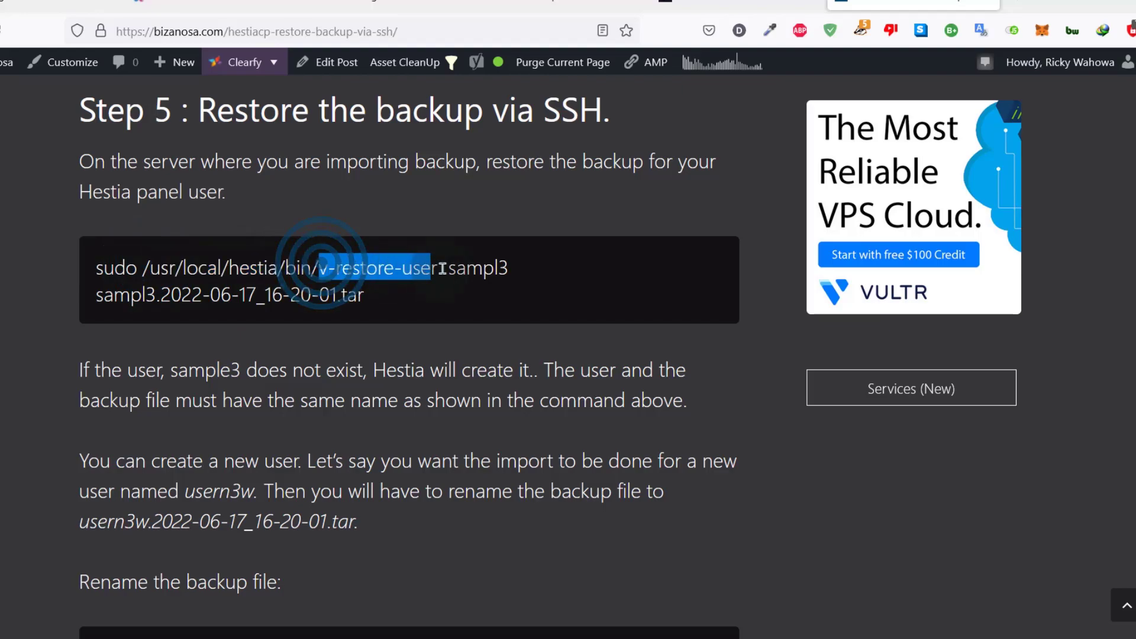
left_click(438, 265)
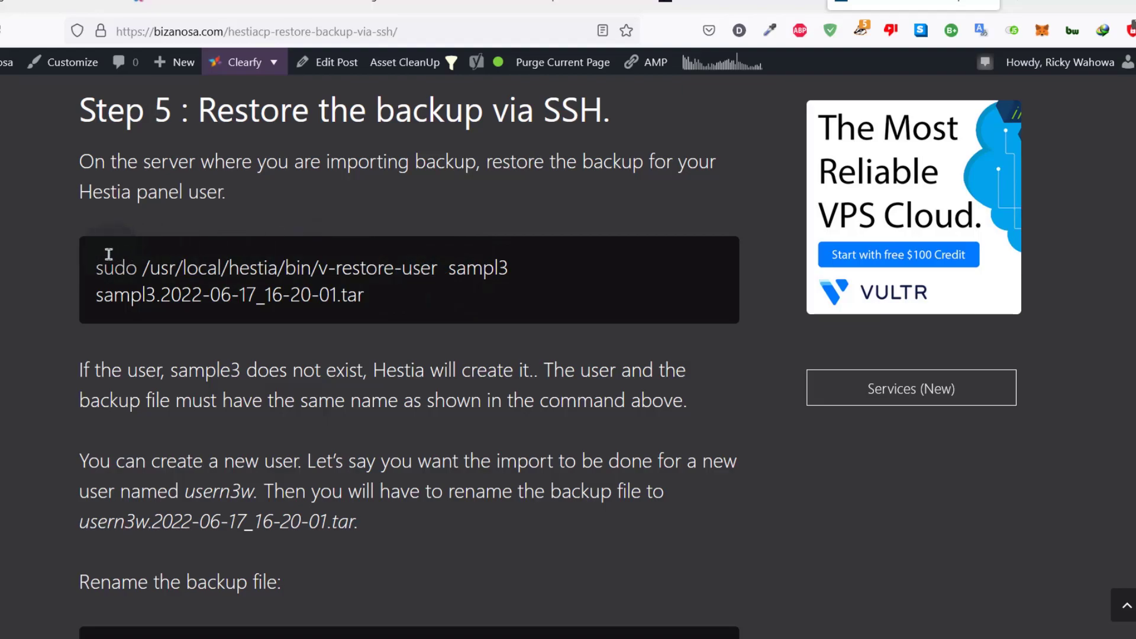
left_click_drag(143, 265, 434, 260)
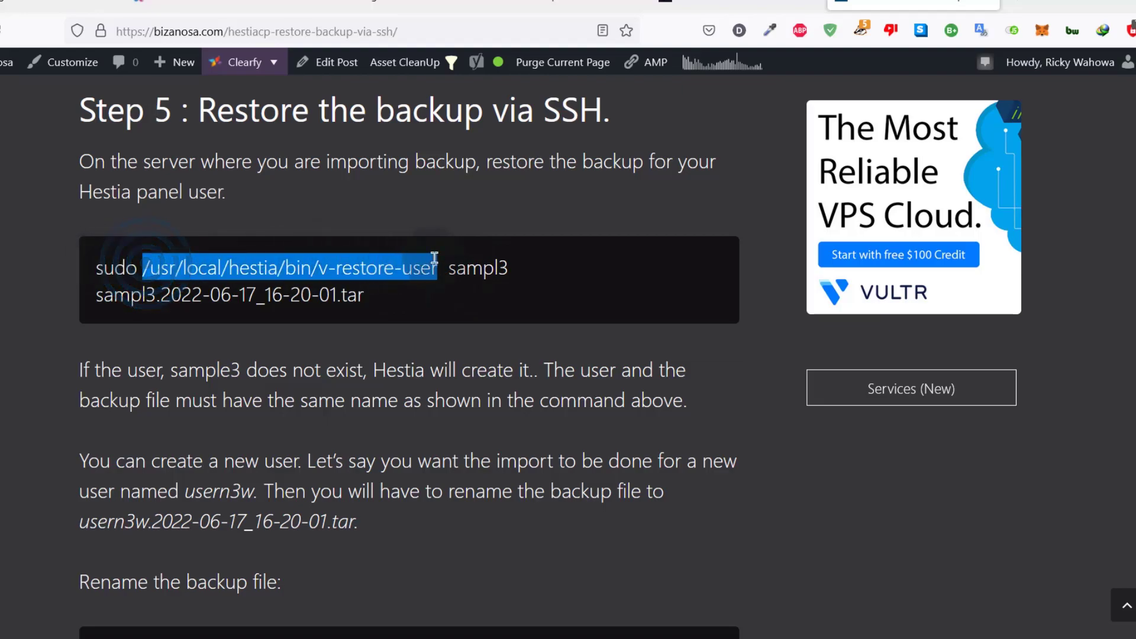
Highlight the restore command's sampl3 user name and sample backup file name arguments
double_click(467, 269)
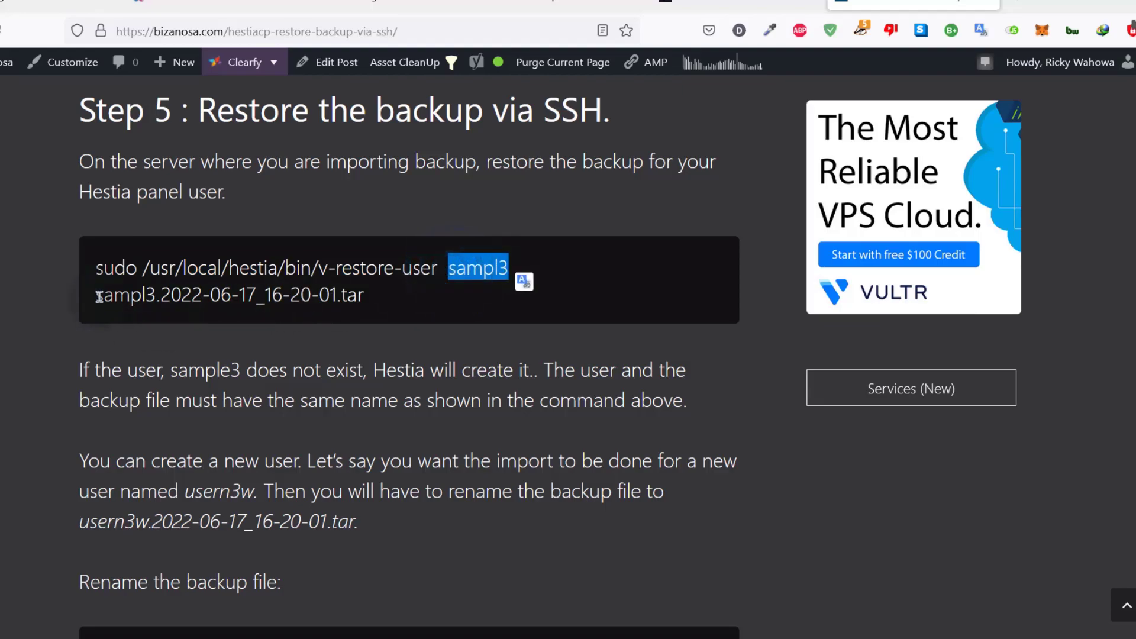
left_click_drag(99, 296, 373, 301)
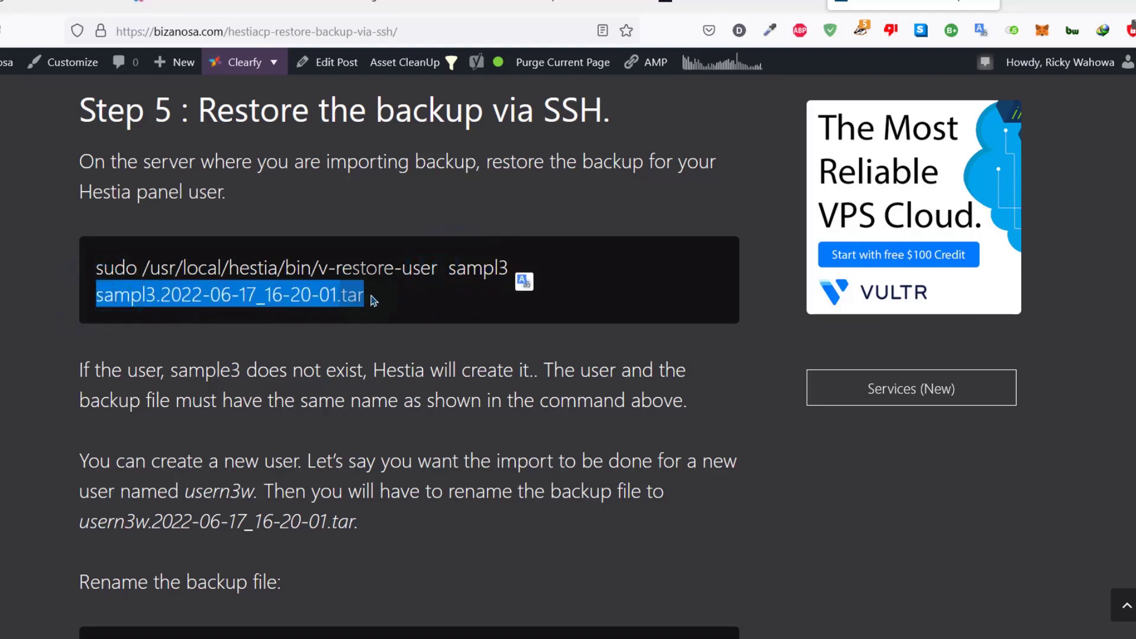
left_click(469, 325)
left_click_drag(448, 264, 505, 261)
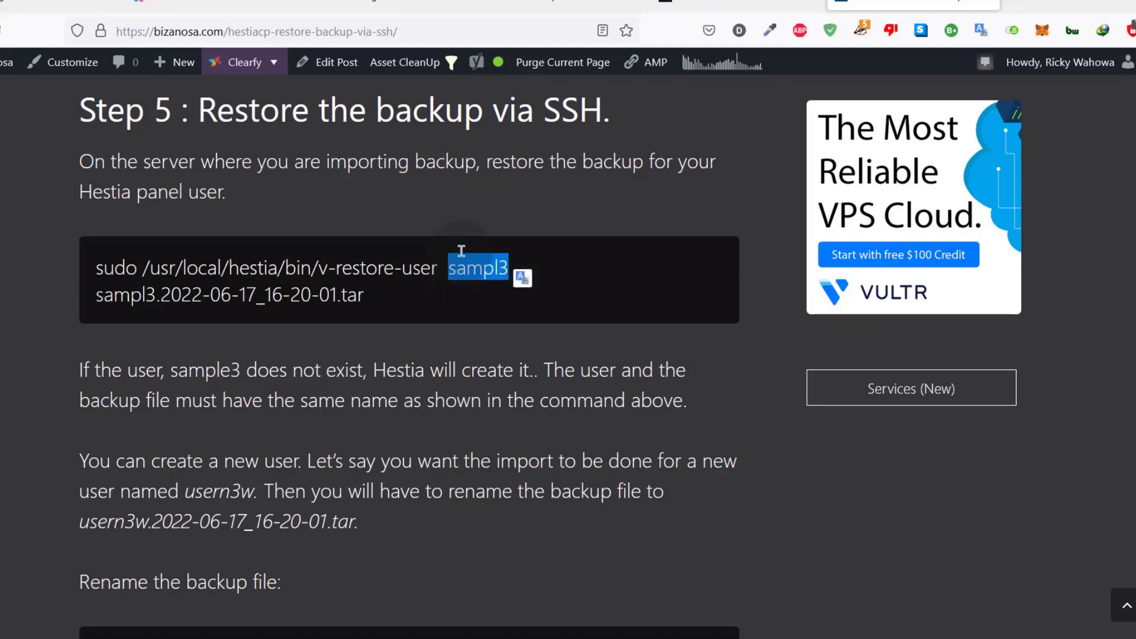
left_click(96, 290)
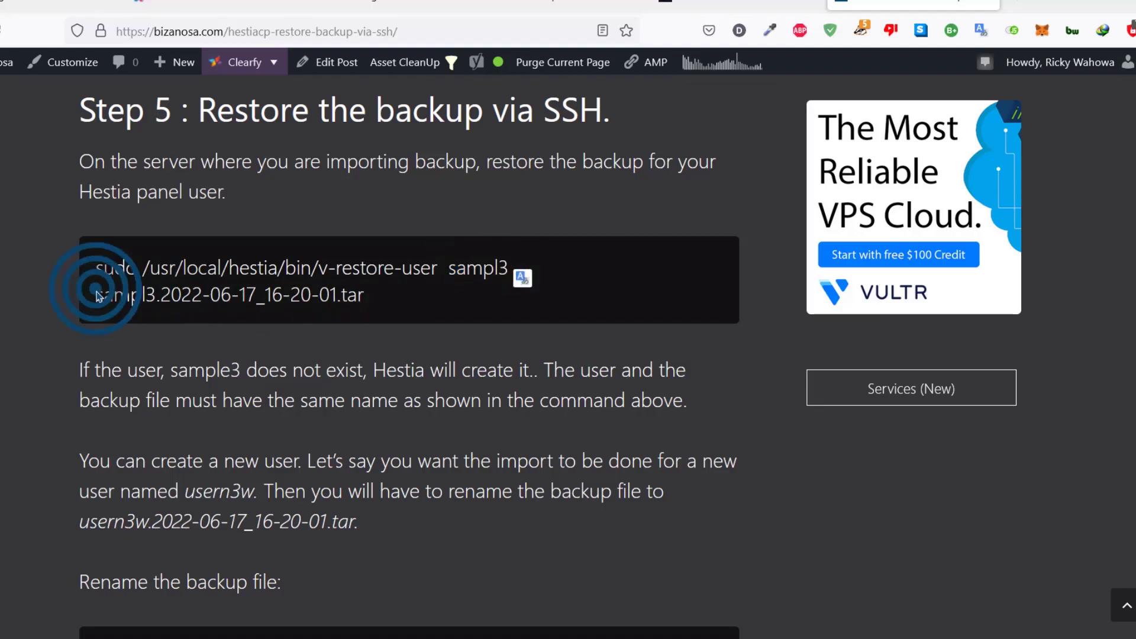
left_click_drag(123, 292, 157, 294)
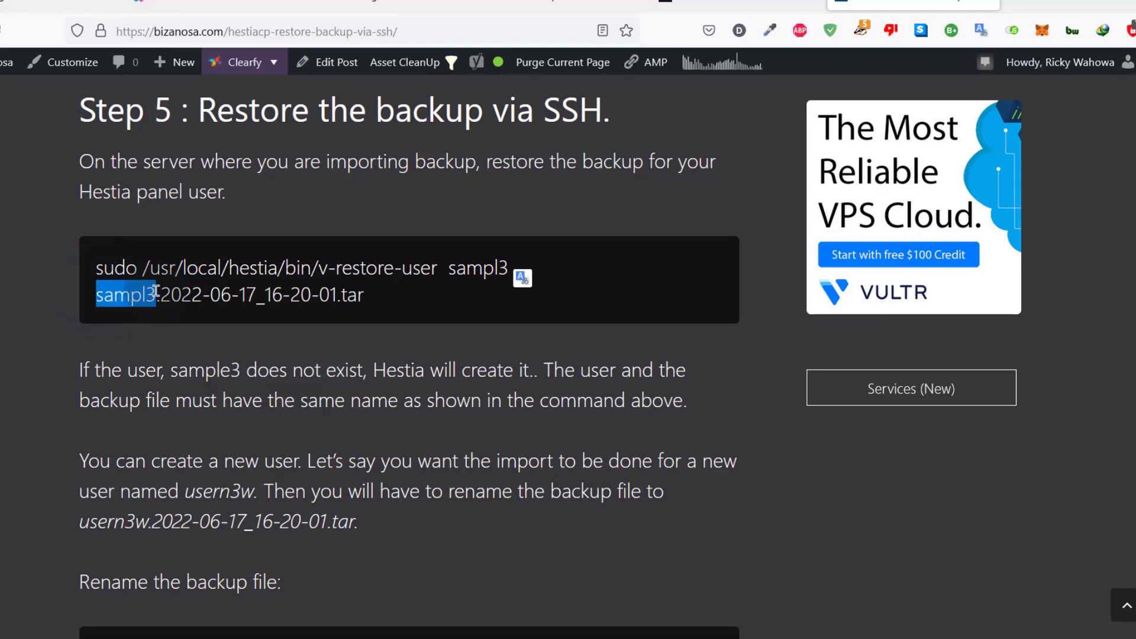
left_click(229, 340)
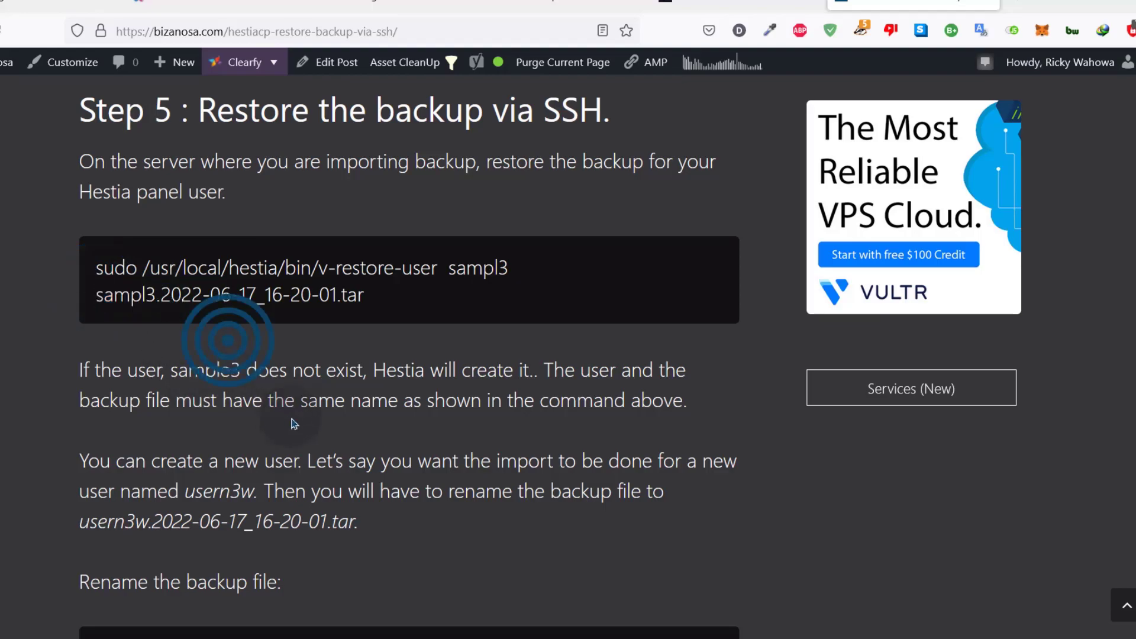
scroll(296, 420, "down", 2)
scroll(299, 420, "up", 2)
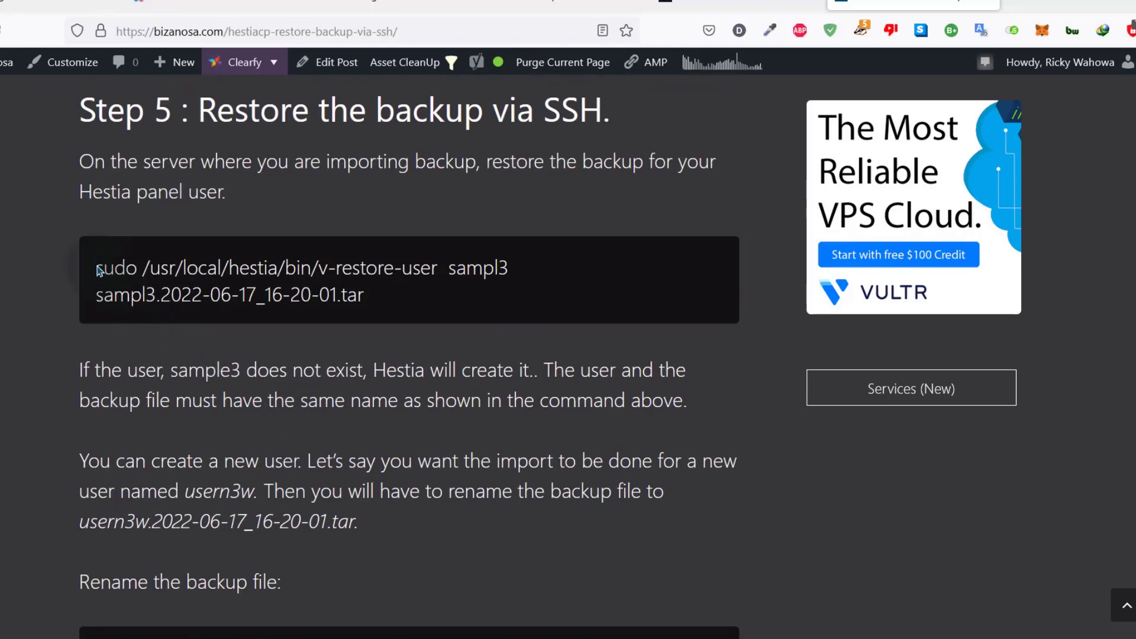
Copy 'sudo /usr/local/hestia/bin/v-restore-user' and paste it at the server prompt
left_click_drag(95, 270, 437, 269)
right_click(438, 269)
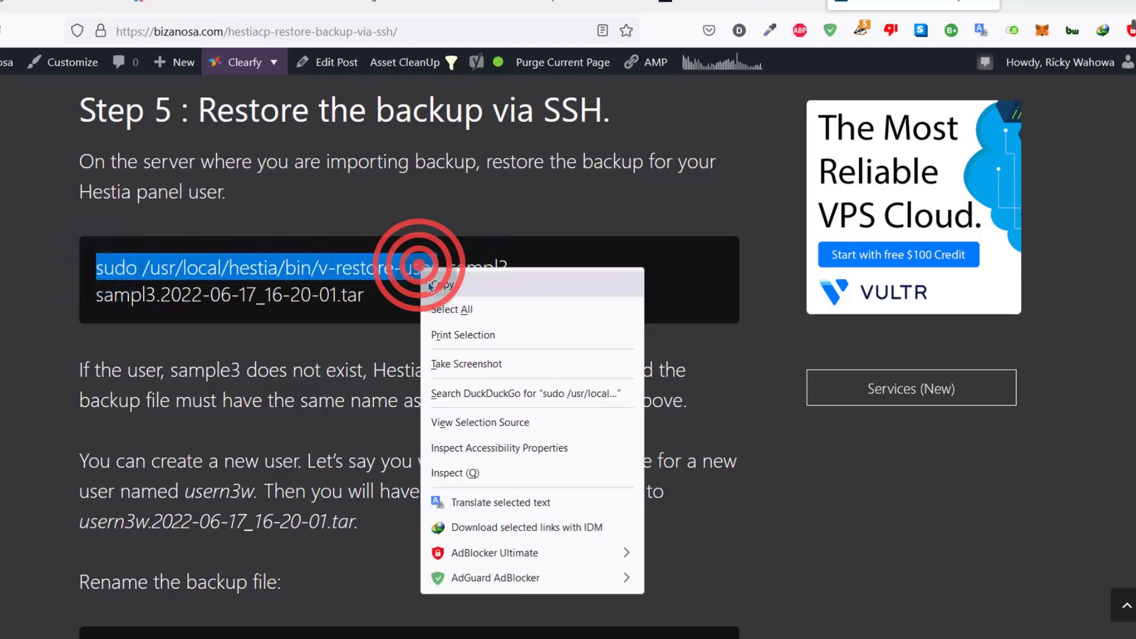
left_click(441, 284)
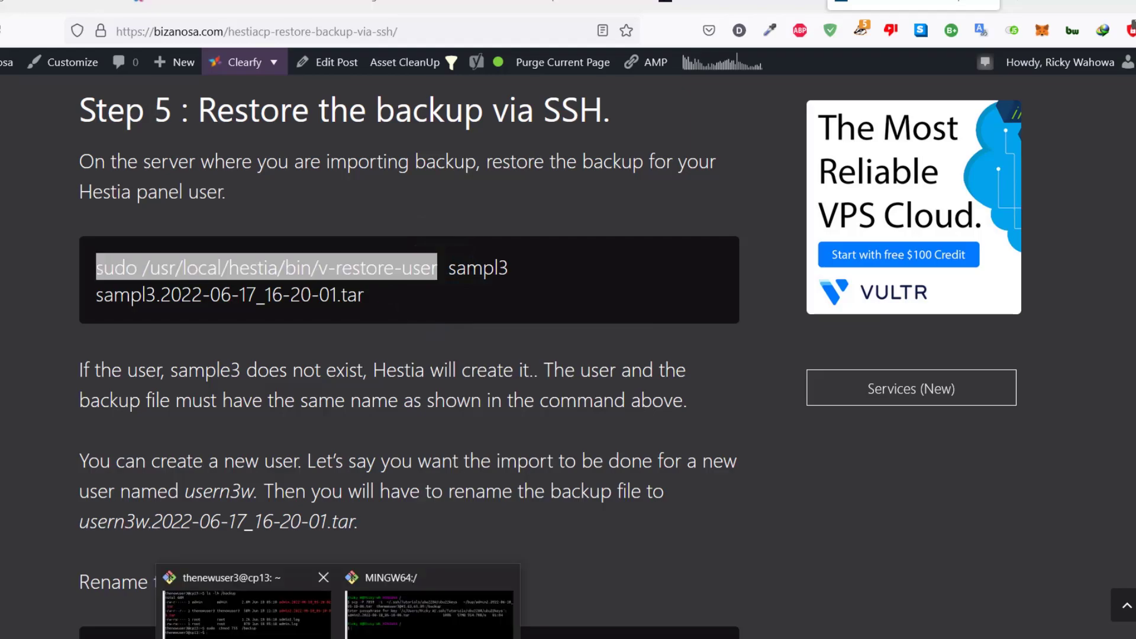
left_click(264, 626)
right_click(297, 288)
Run sudo v-restore-user admin2 admin2.2022-06-18_05-10-06.tar in the Git Bash SSH session
left_click(355, 335)
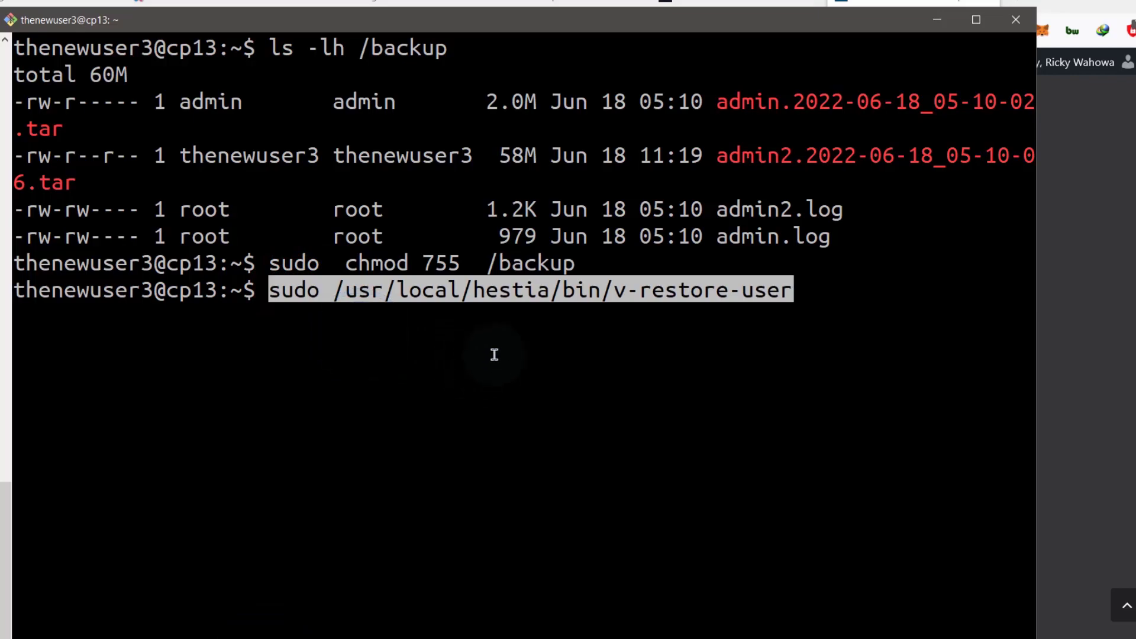
key("Right")
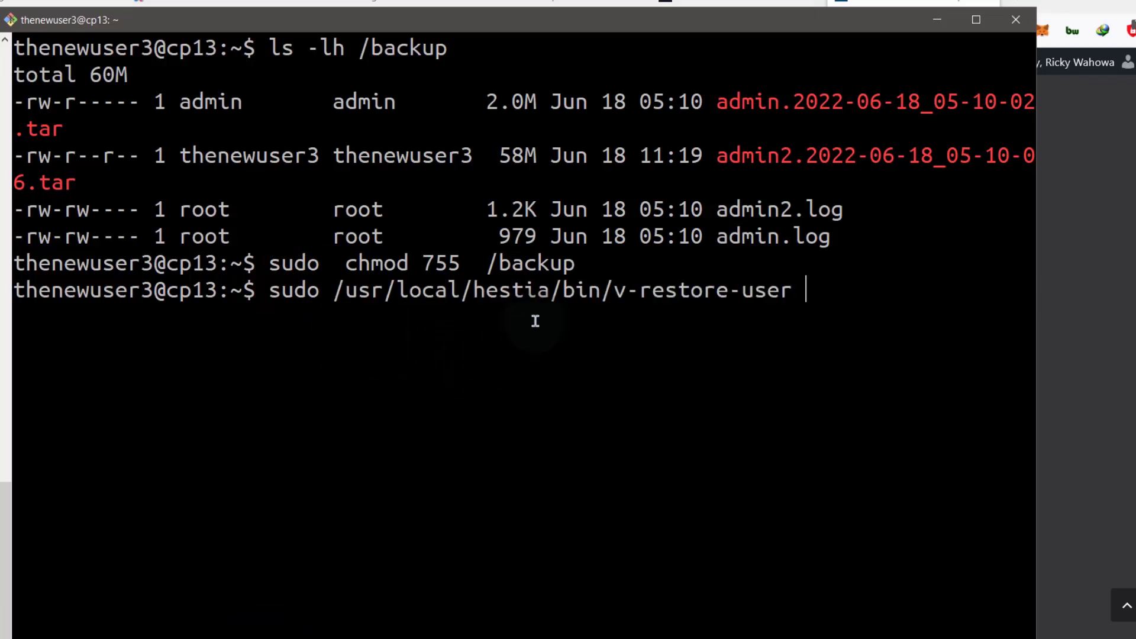
left_click_drag(718, 157, 73, 180)
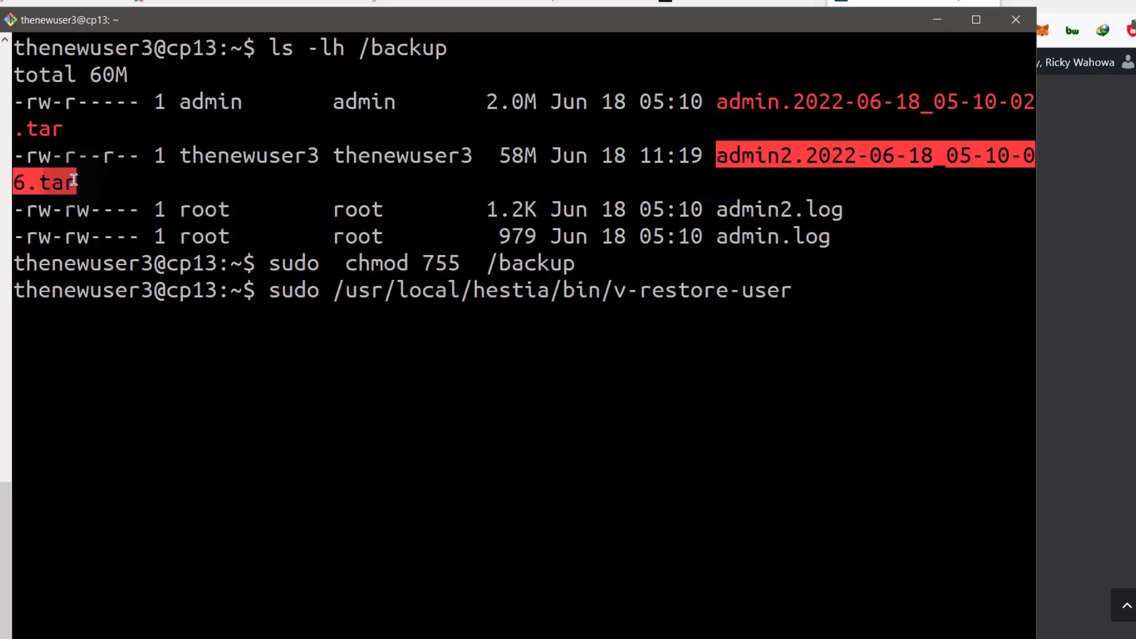
left_click(721, 151)
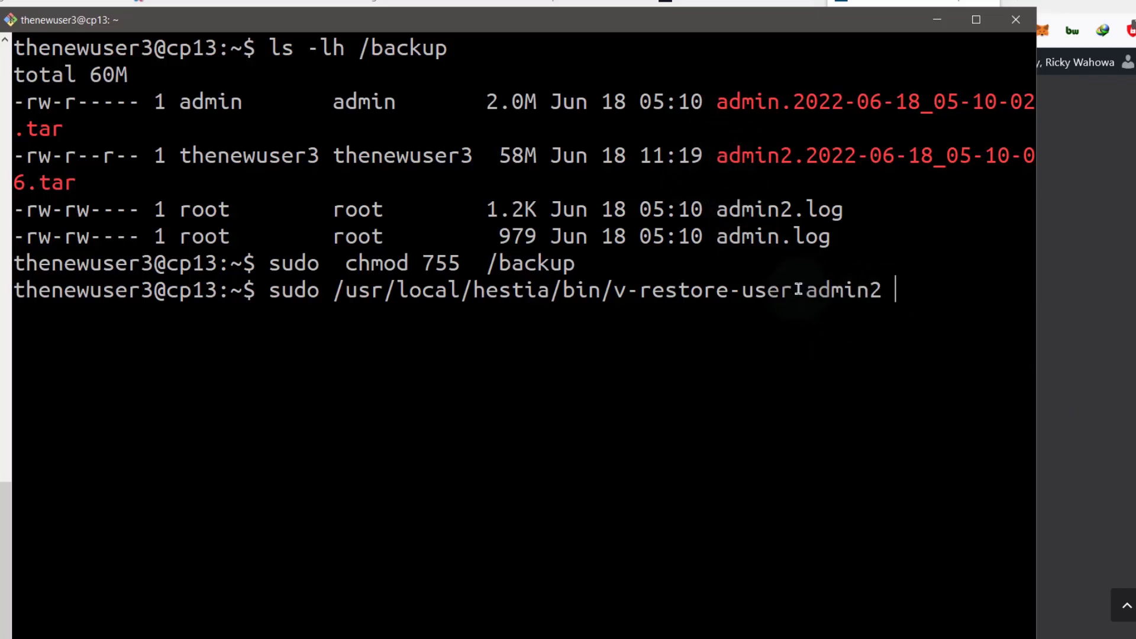
double_click(717, 153)
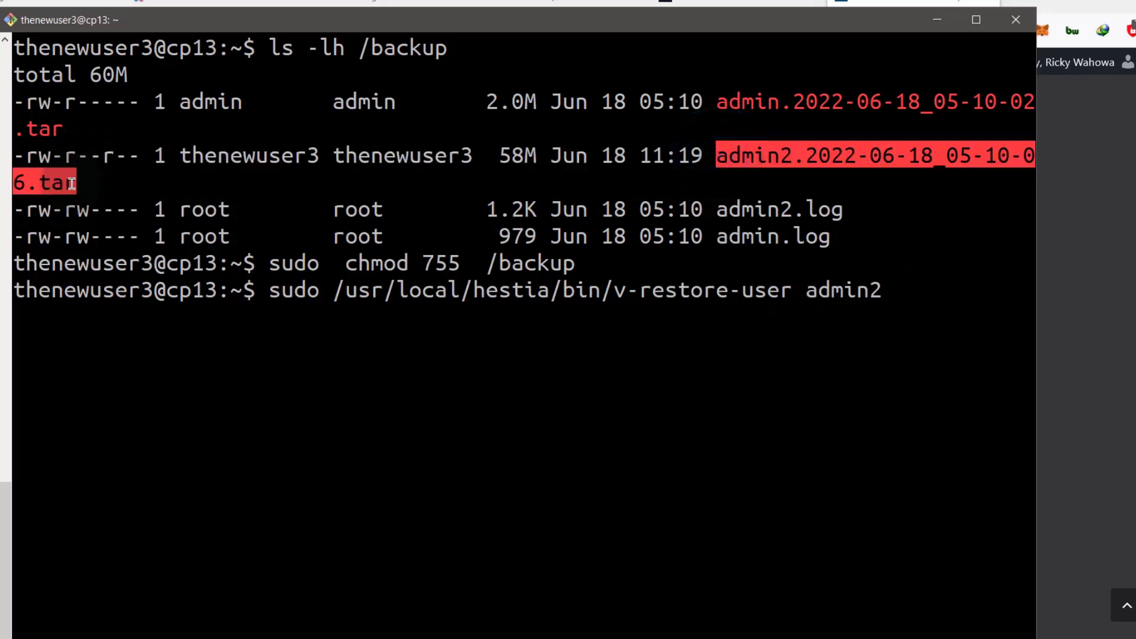
right_click(40, 185)
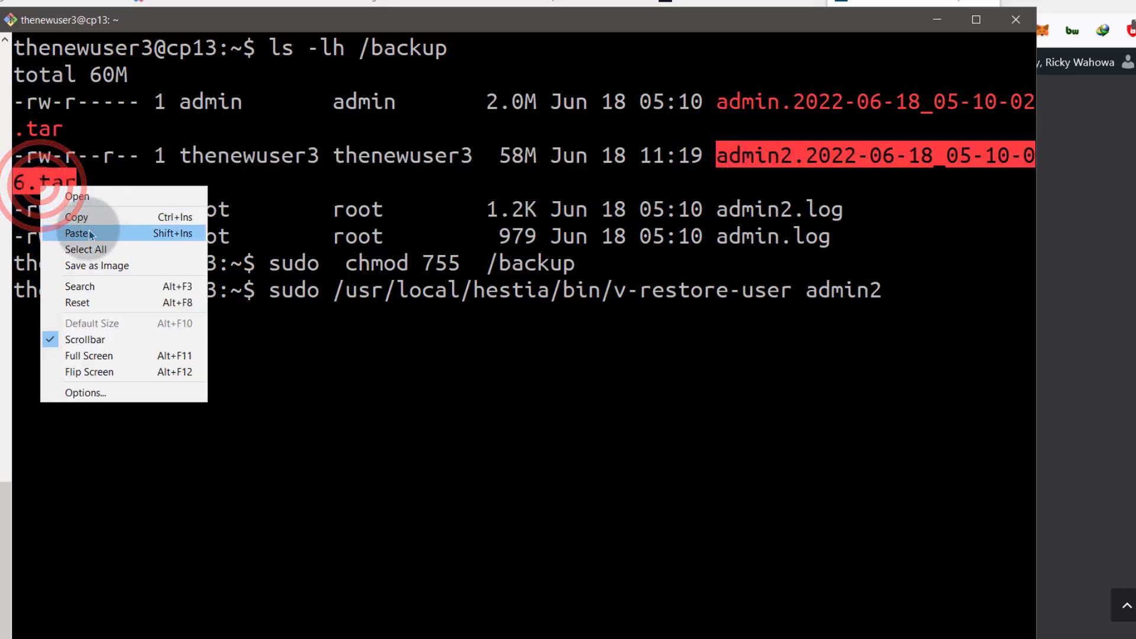
left_click(88, 227)
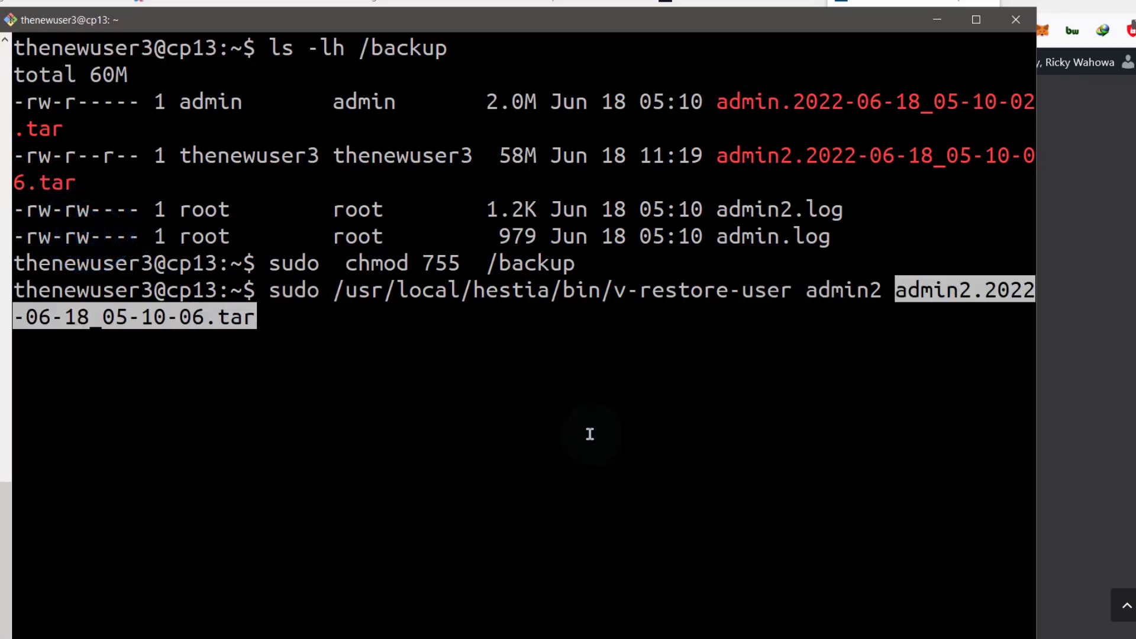
key("Return")
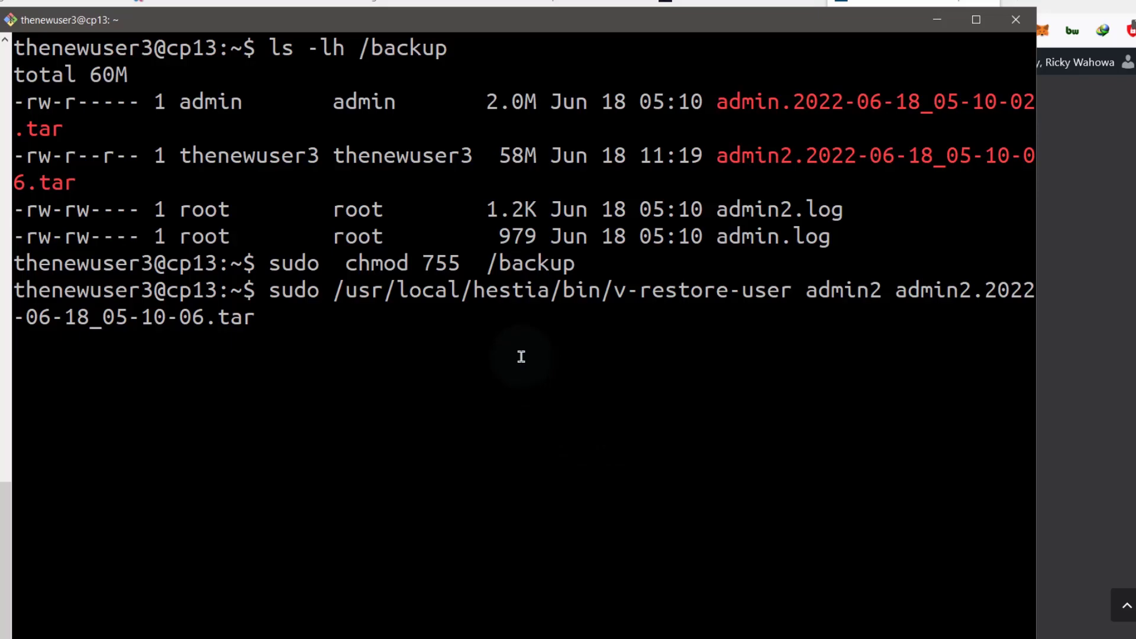
Check admin2's restored DNS zones and web domains list, then go back to the notes
key("Return")
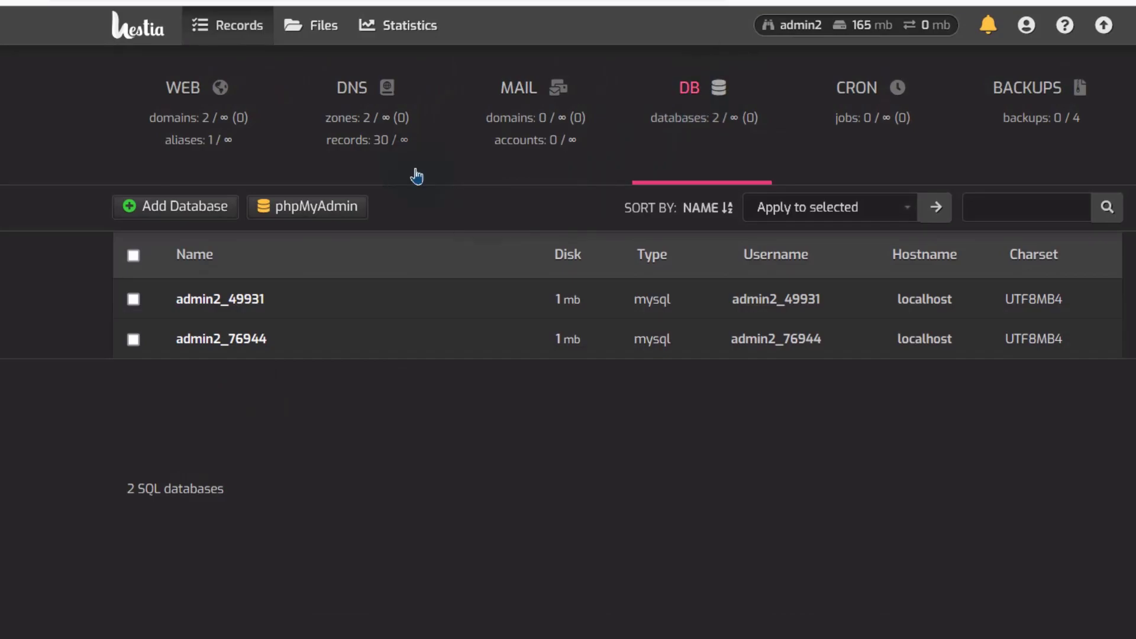
left_click(362, 90)
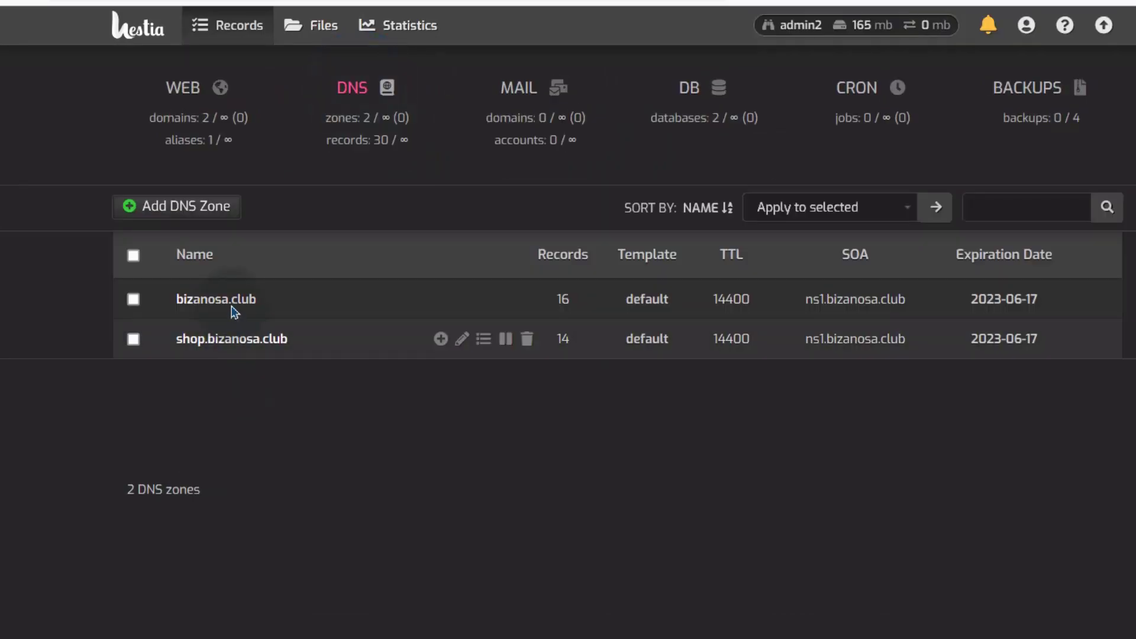
left_click(193, 101)
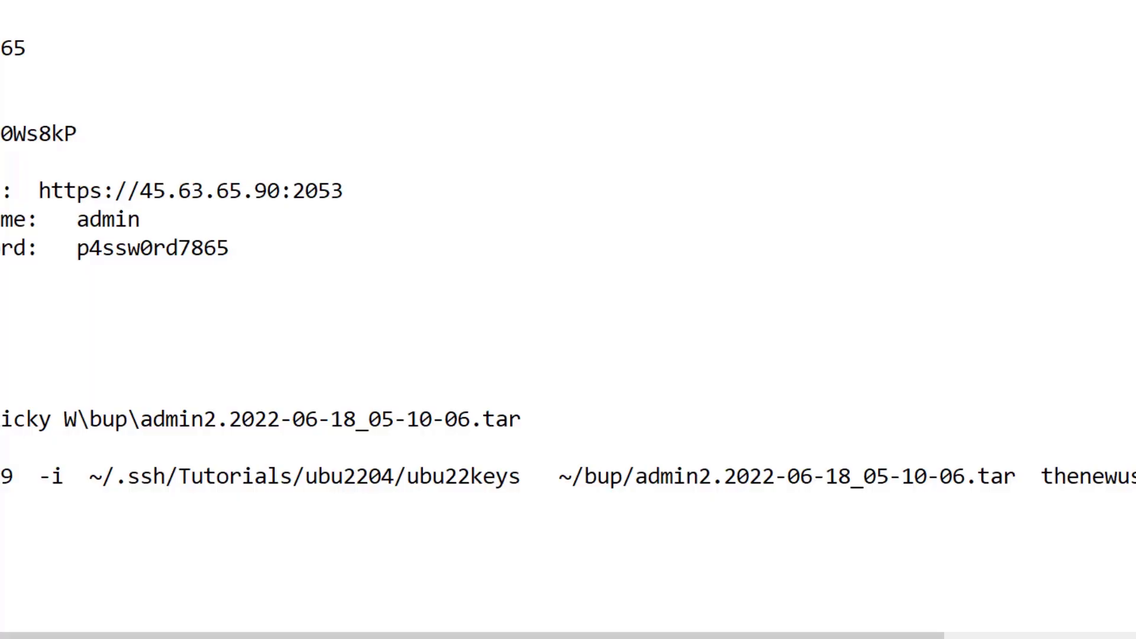
left_click(45, 509)
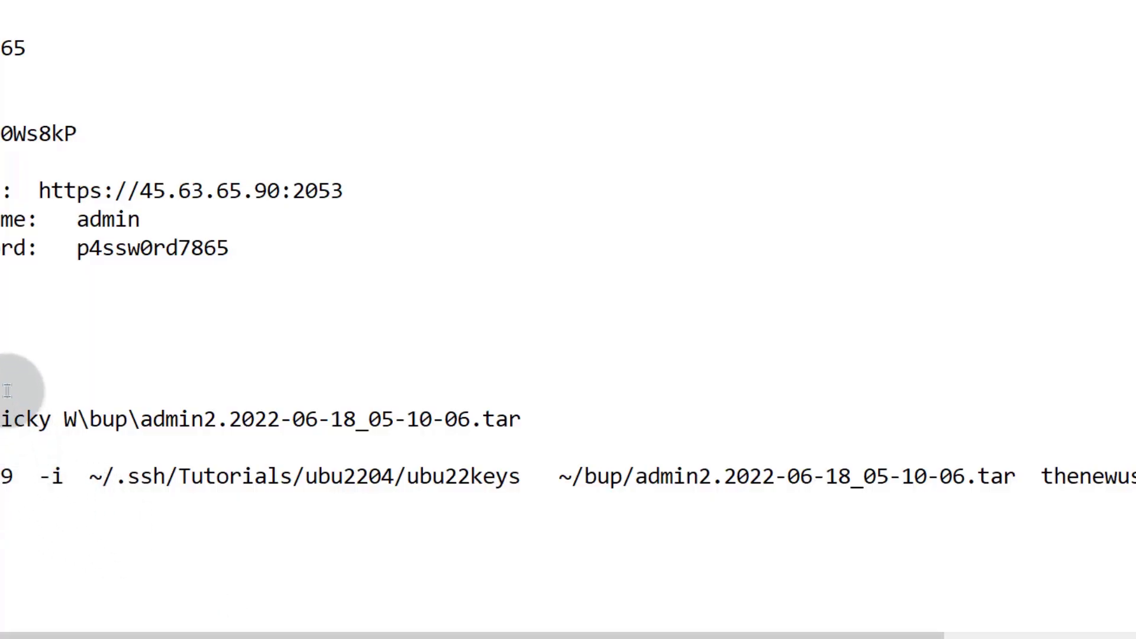
Look over the scp command's -P 7059 port, key-file arguments and ~/bup source path
left_click(38, 493)
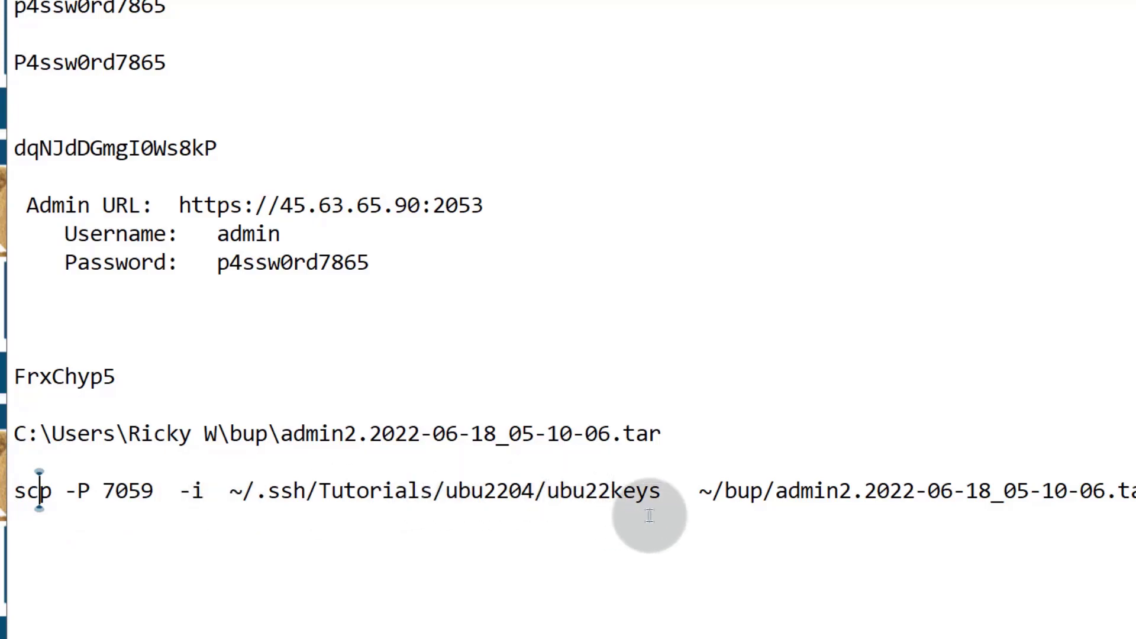
left_click_drag(661, 488, 71, 482)
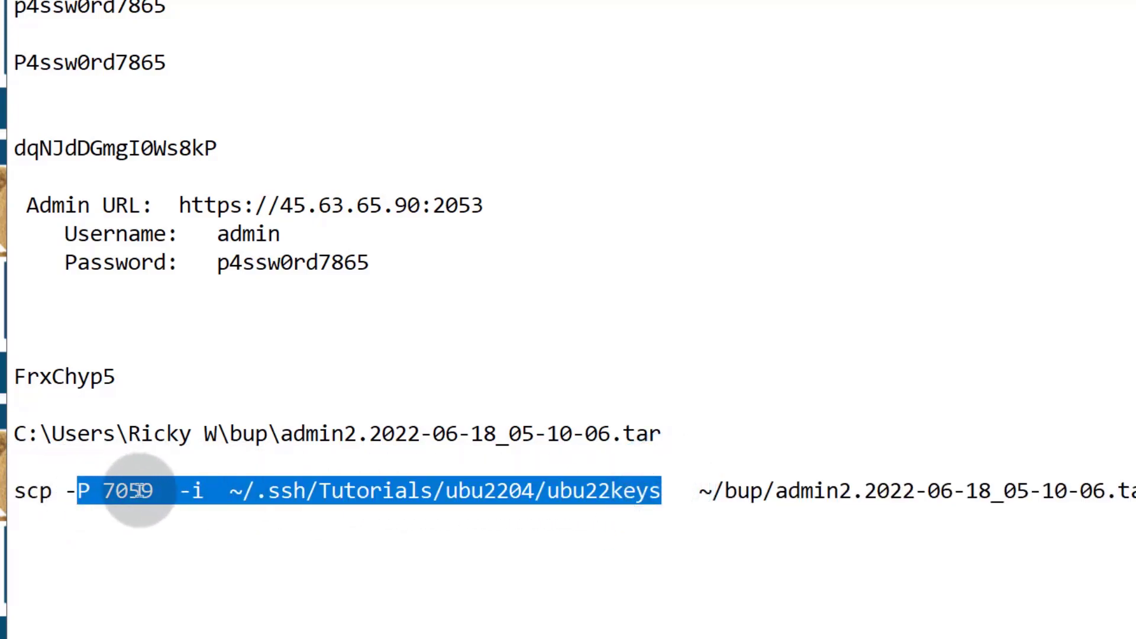
left_click(66, 493)
left_click_drag(66, 492, 655, 486)
left_click(676, 515)
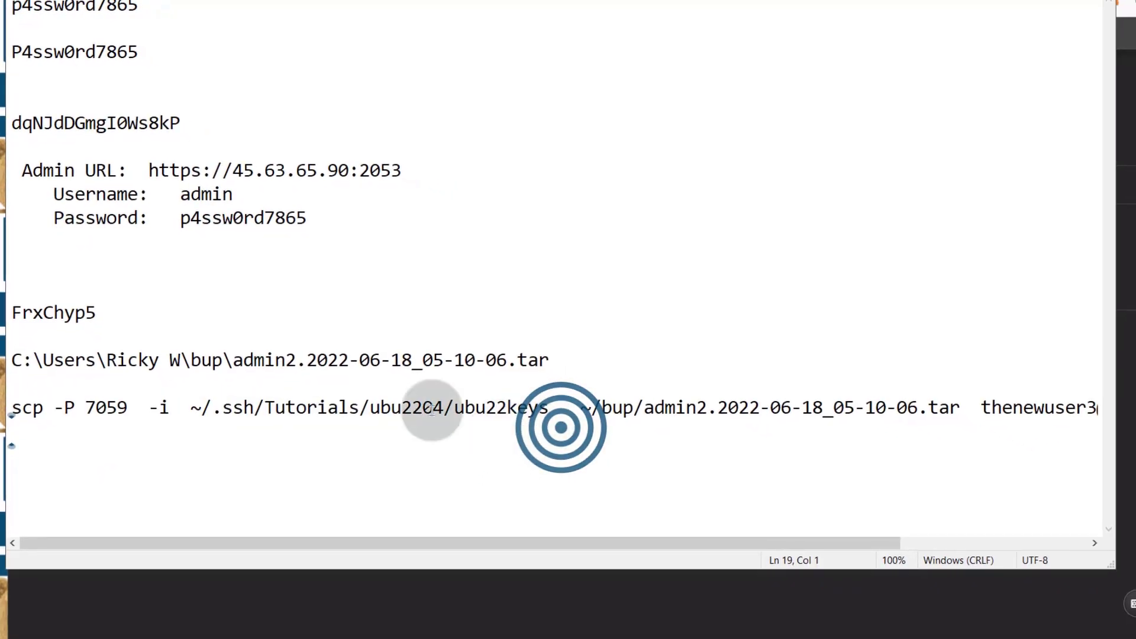
left_click_drag(385, 543, 689, 535)
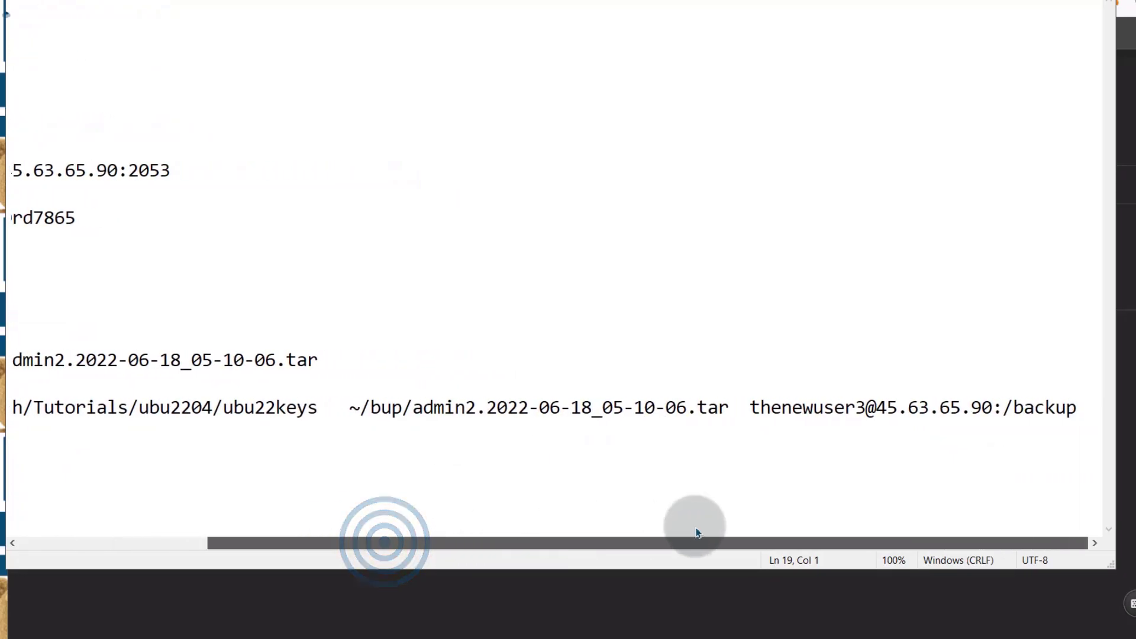
left_click(351, 407)
left_click_drag(351, 407, 545, 408)
left_click_drag(416, 541, 669, 535)
left_click(382, 442)
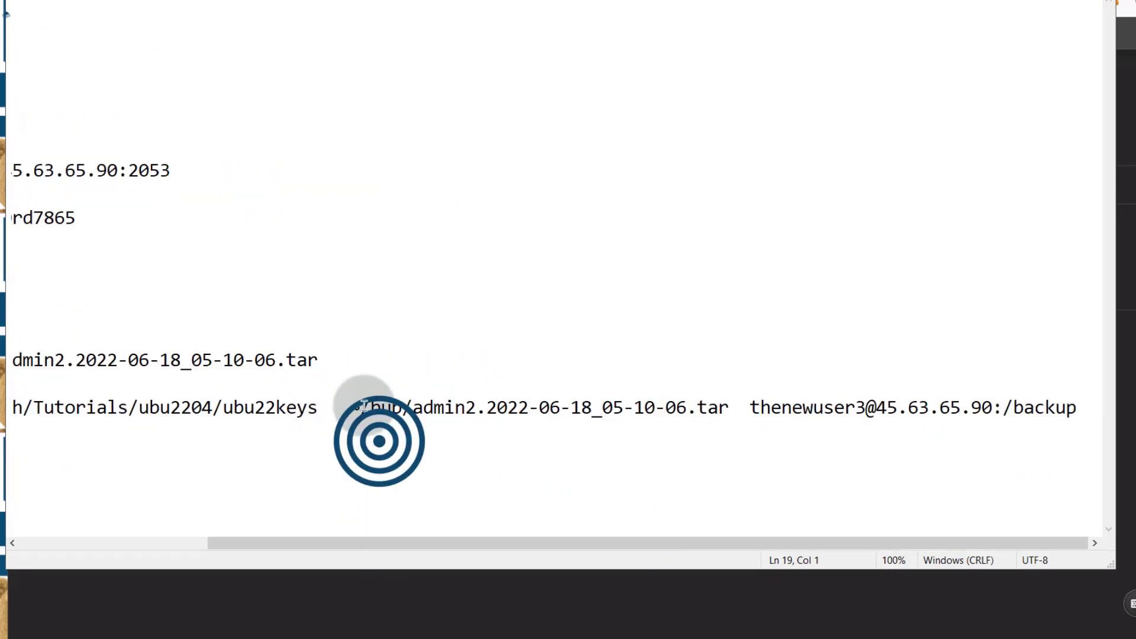
Replace ~/bup with /backup so the source reads /backup/admin2.2022-06-18_05-10-06.tar
left_click_drag(1004, 407, 1071, 407)
right_click(1070, 408)
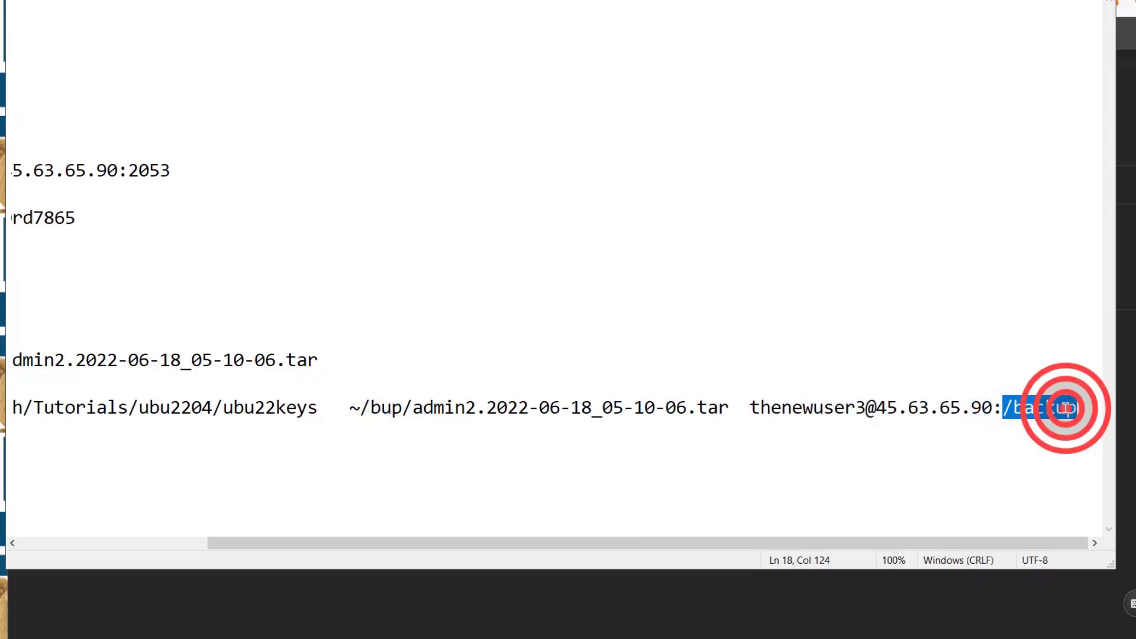
left_click(1095, 451)
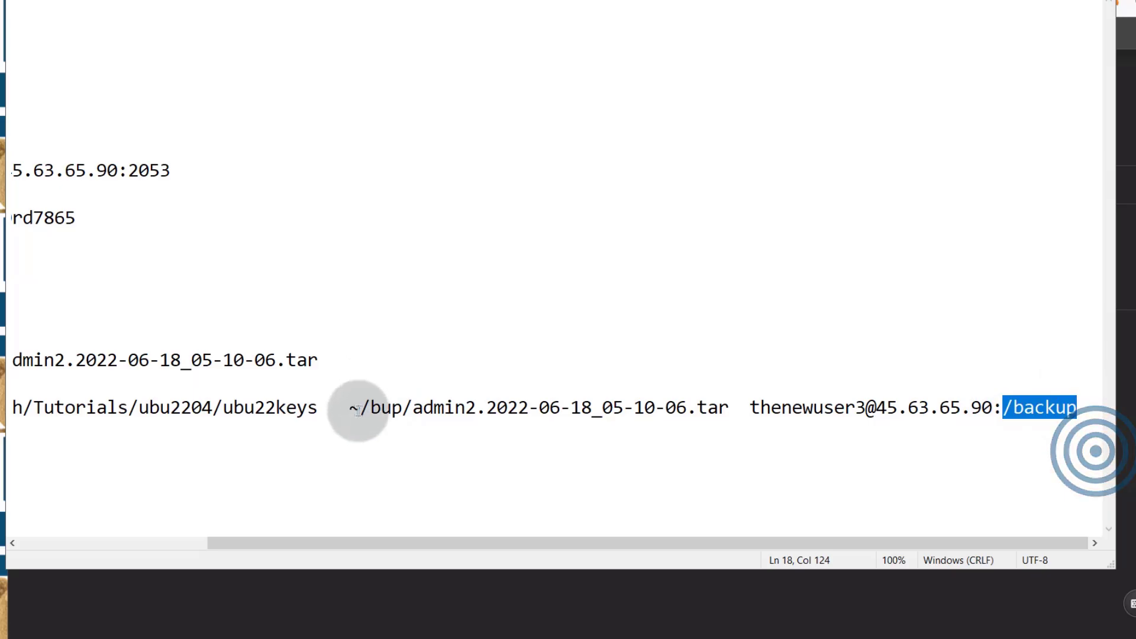
left_click_drag(351, 407, 626, 410)
right_click(617, 409)
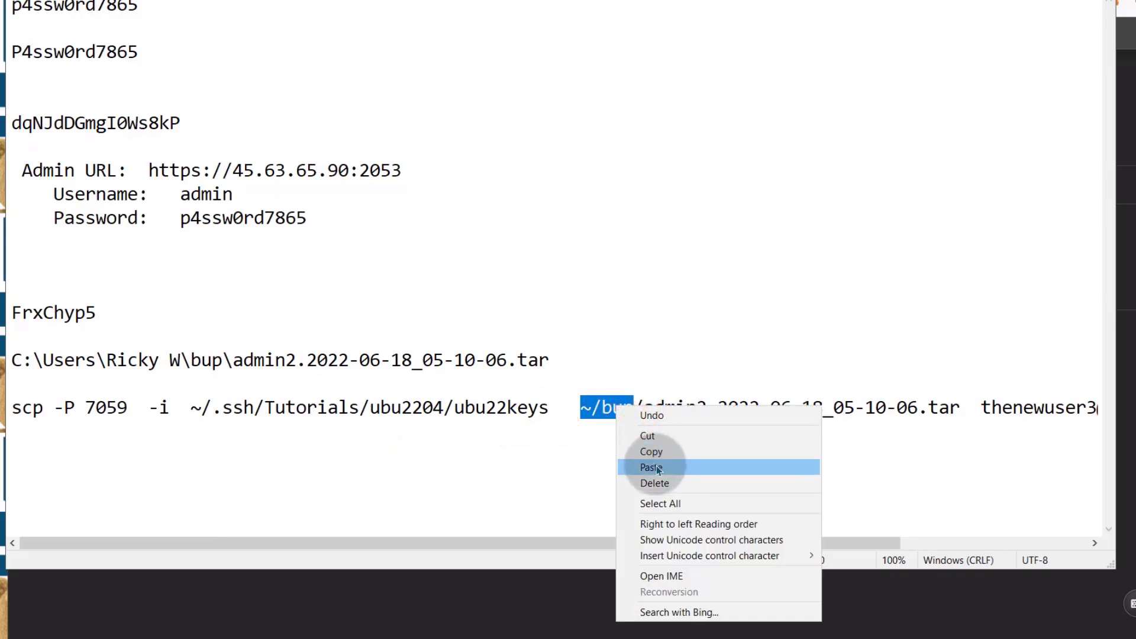
left_click(652, 466)
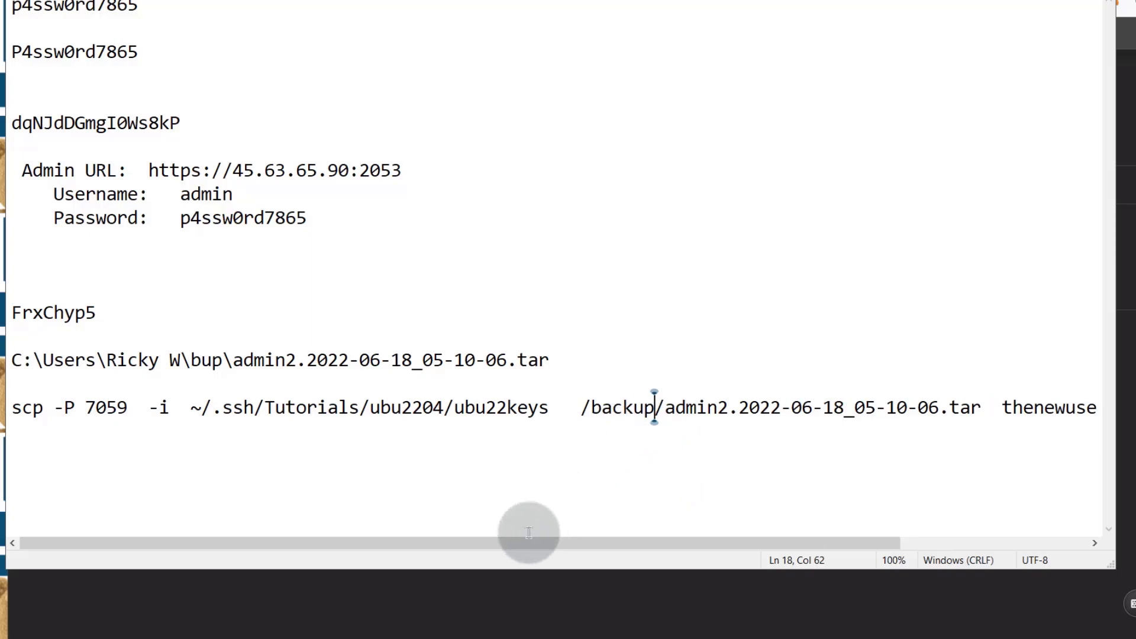
left_click_drag(501, 544, 750, 542)
double_click(384, 400)
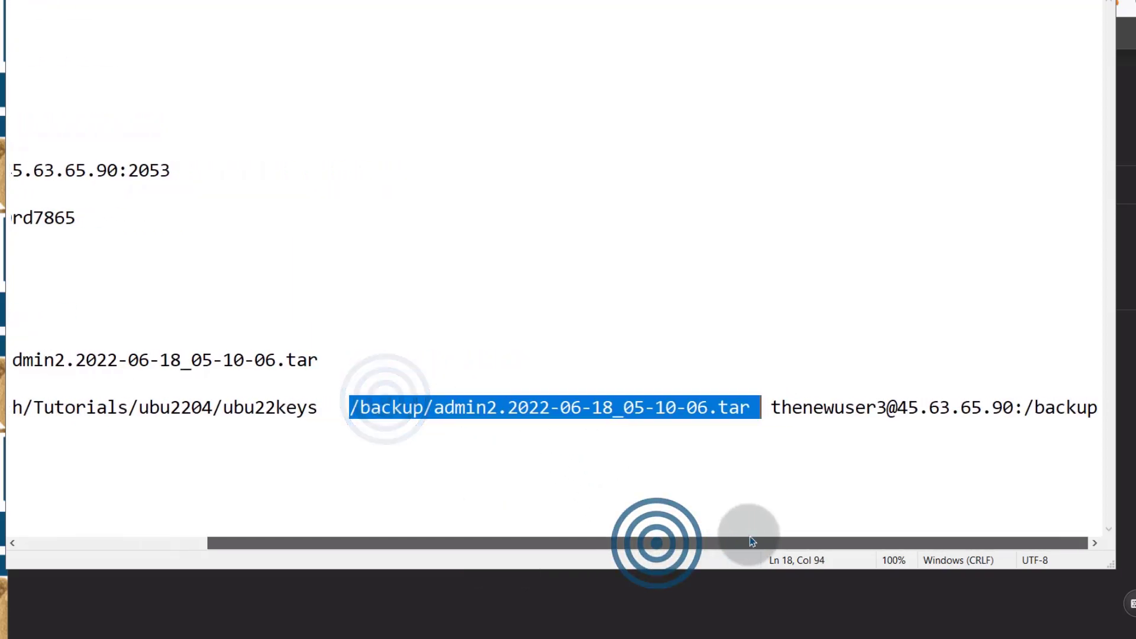
left_click(748, 409)
left_click(482, 542)
left_click_drag(522, 543, 160, 542)
left_click(1031, 4)
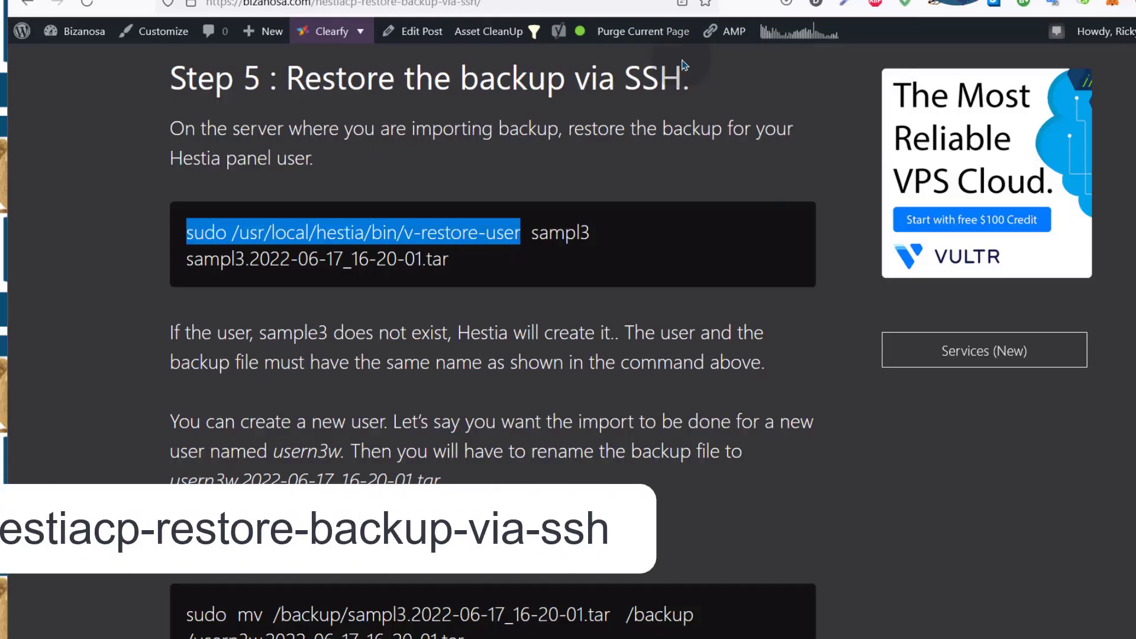
scroll(401, 281, "up", 10)
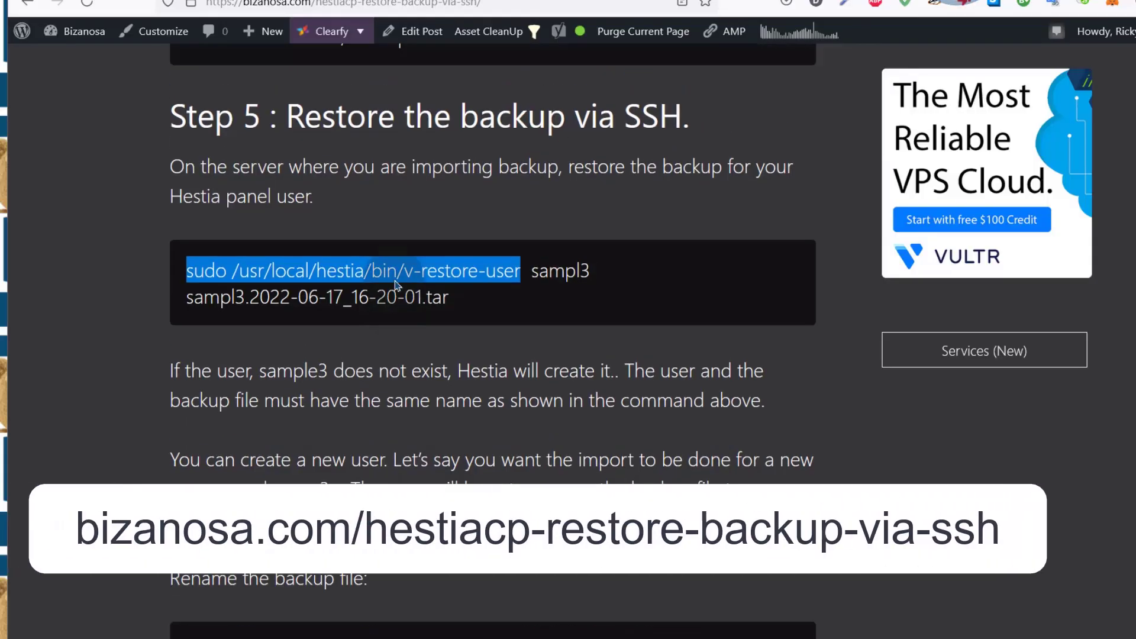
scroll(401, 281, "up", 10)
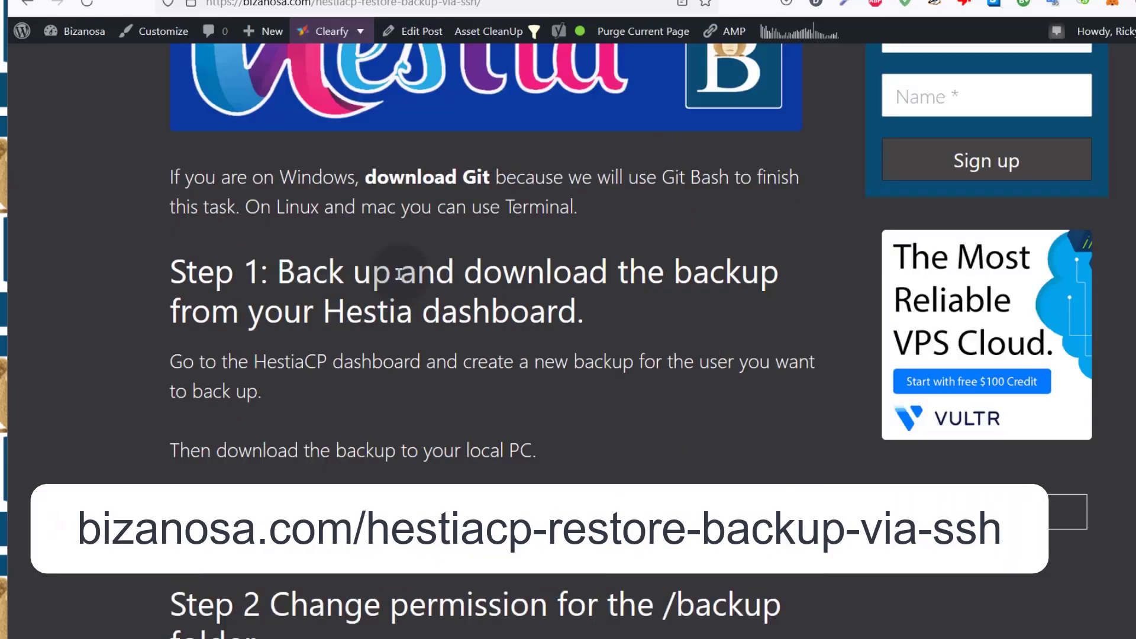
scroll(361, 455, "down", 6)
scroll(361, 454, "down", 10)
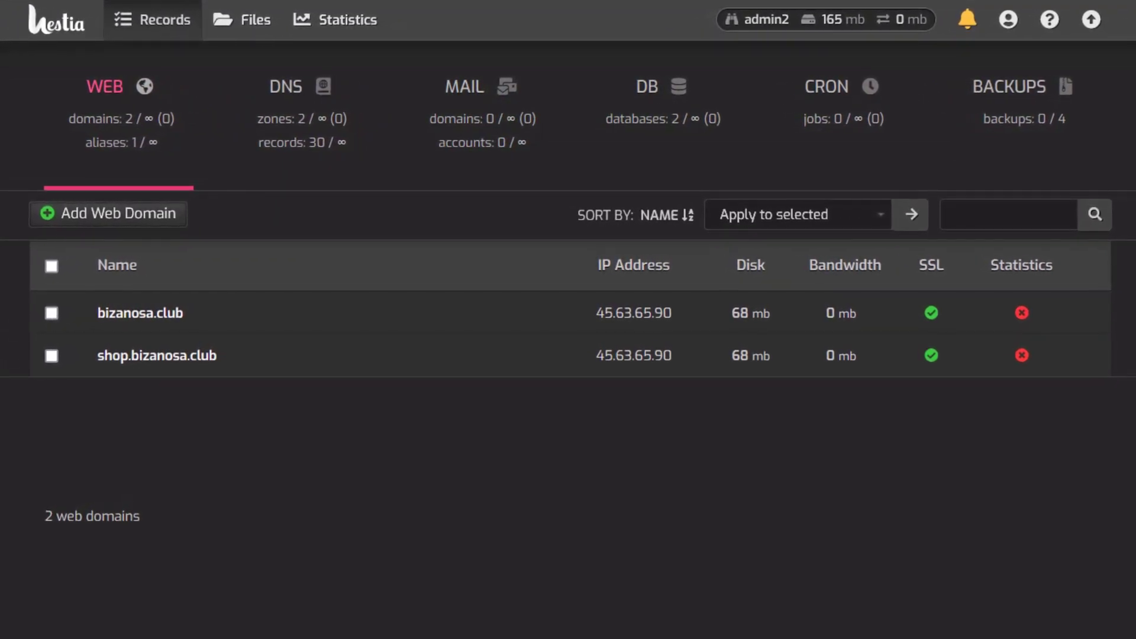
Inspect database admin2_49931's full database name and username admin2_49931, then return to the list
left_click(646, 92)
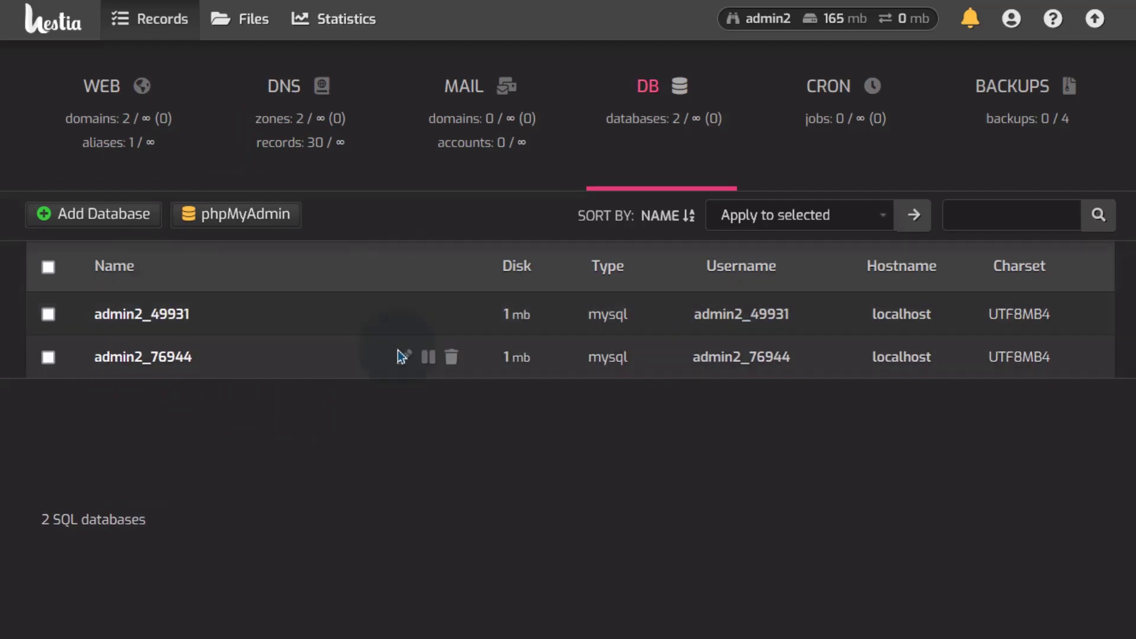
left_click(406, 317)
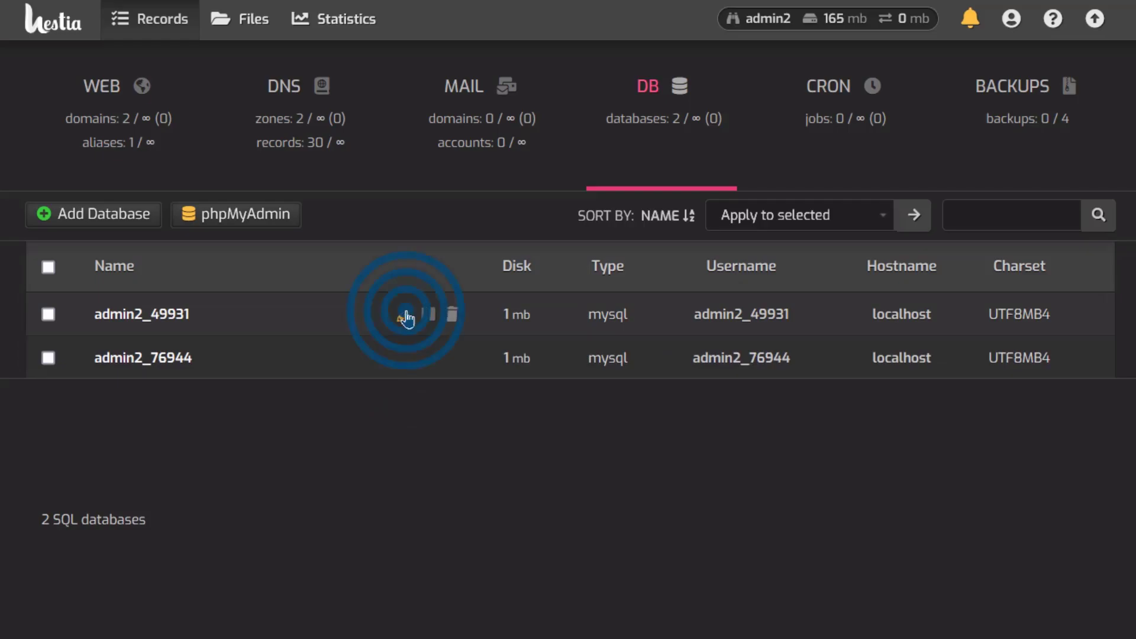
scroll(538, 476, "down", 3)
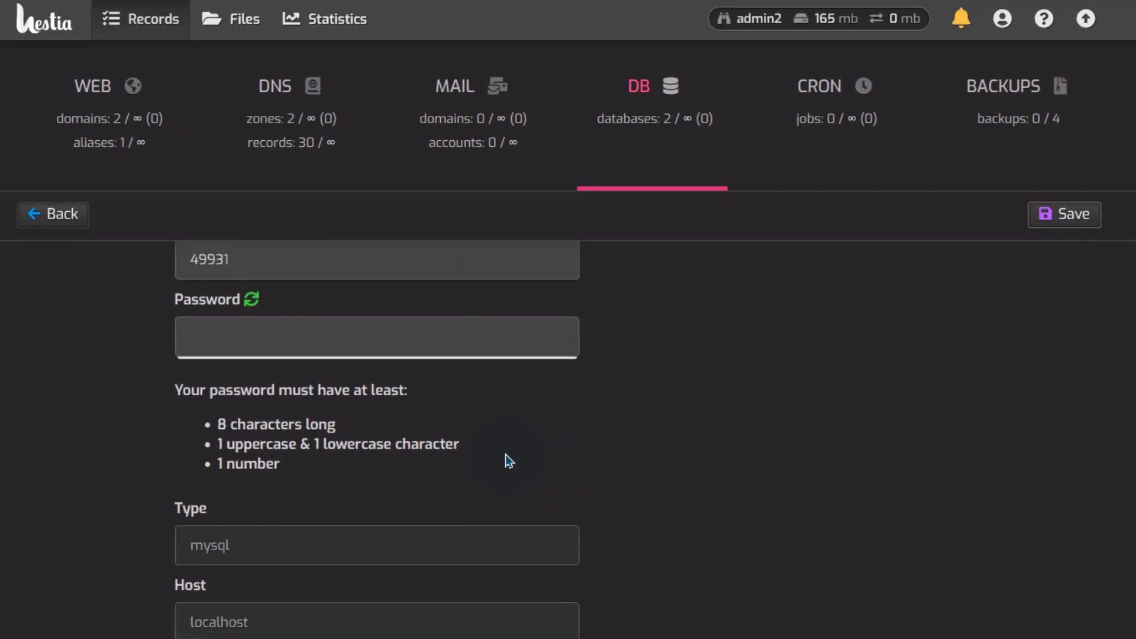
left_click(268, 336)
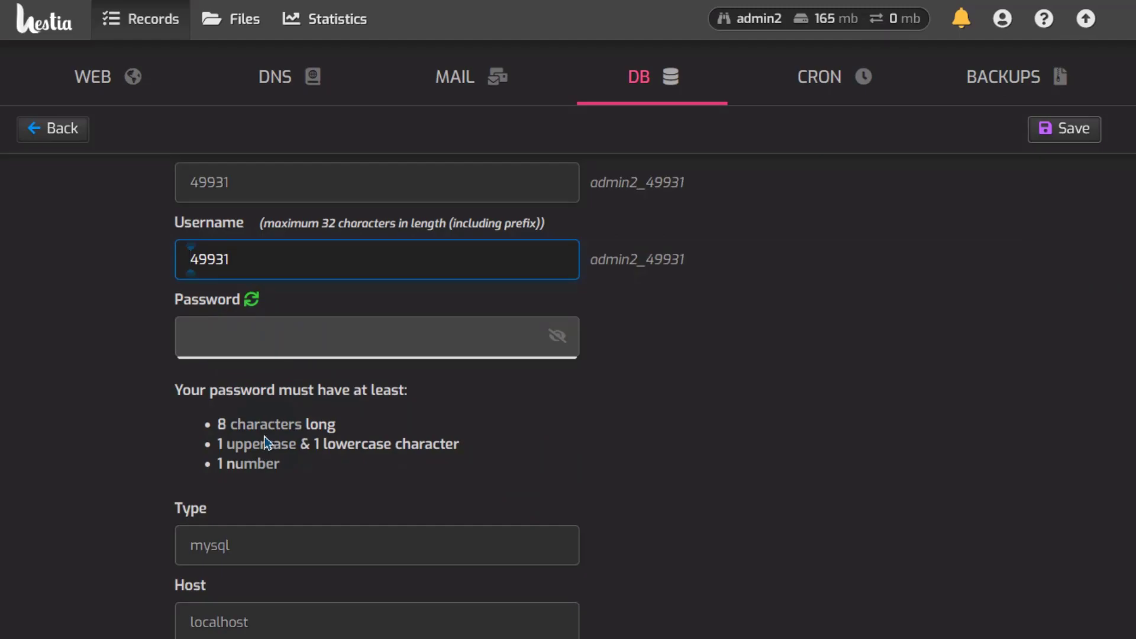
scroll(551, 453, "up", 3)
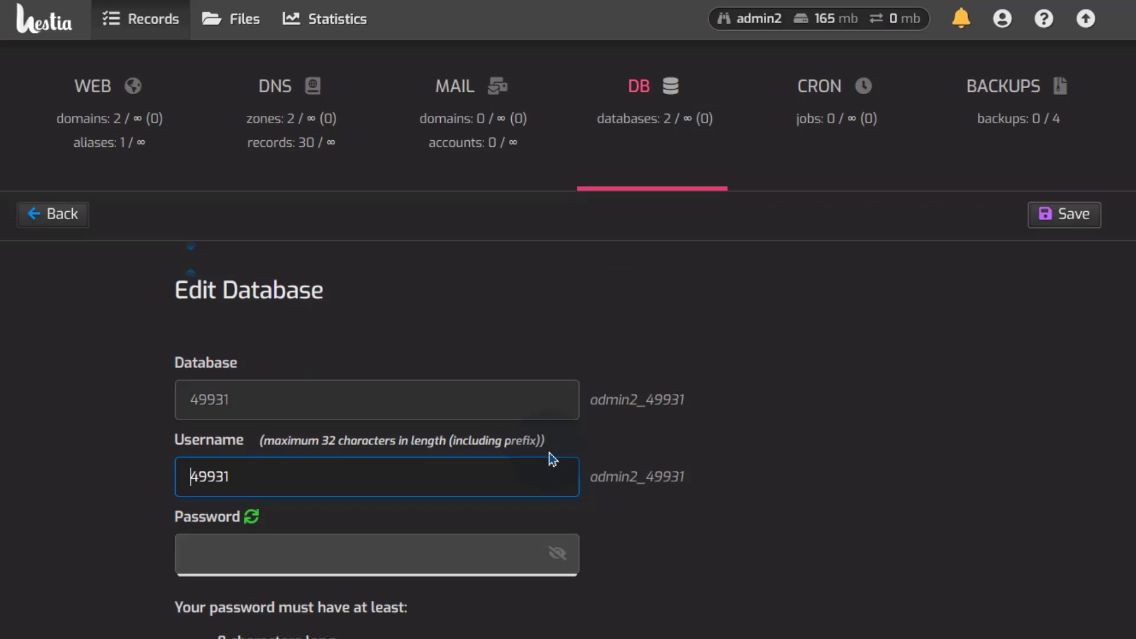
scroll(408, 502, "down", 3)
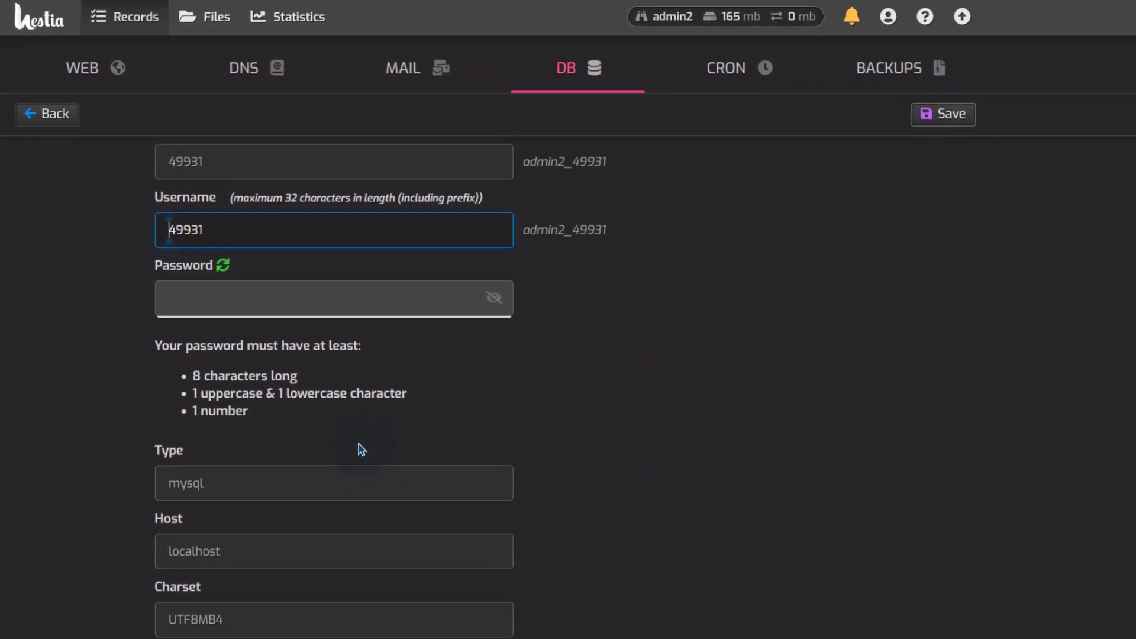
scroll(384, 526, "up", 3)
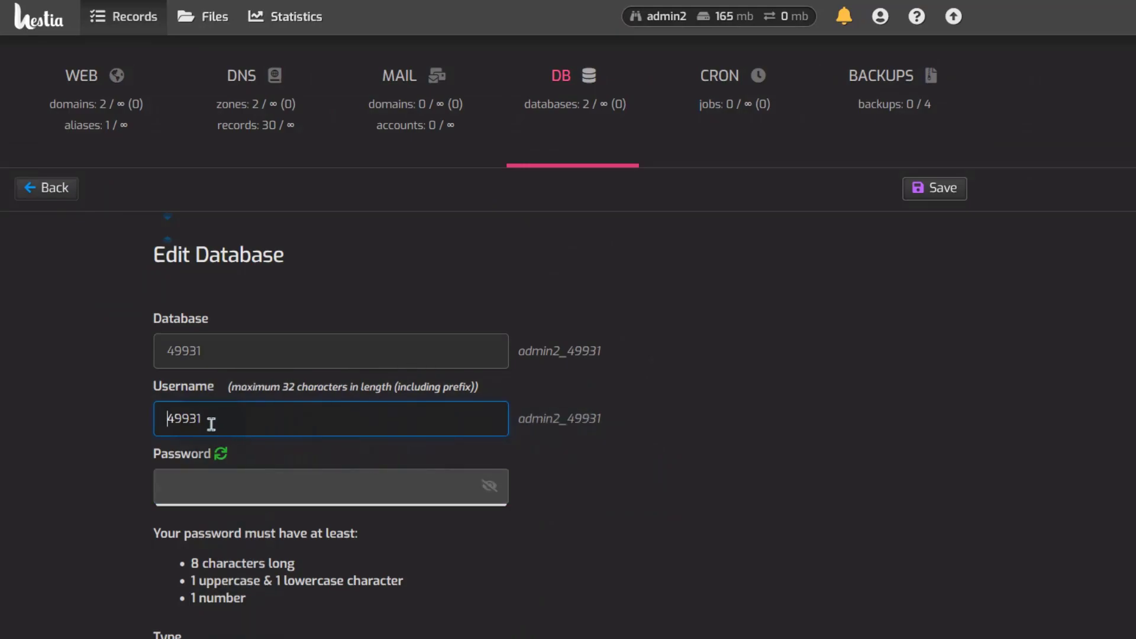
double_click(189, 418)
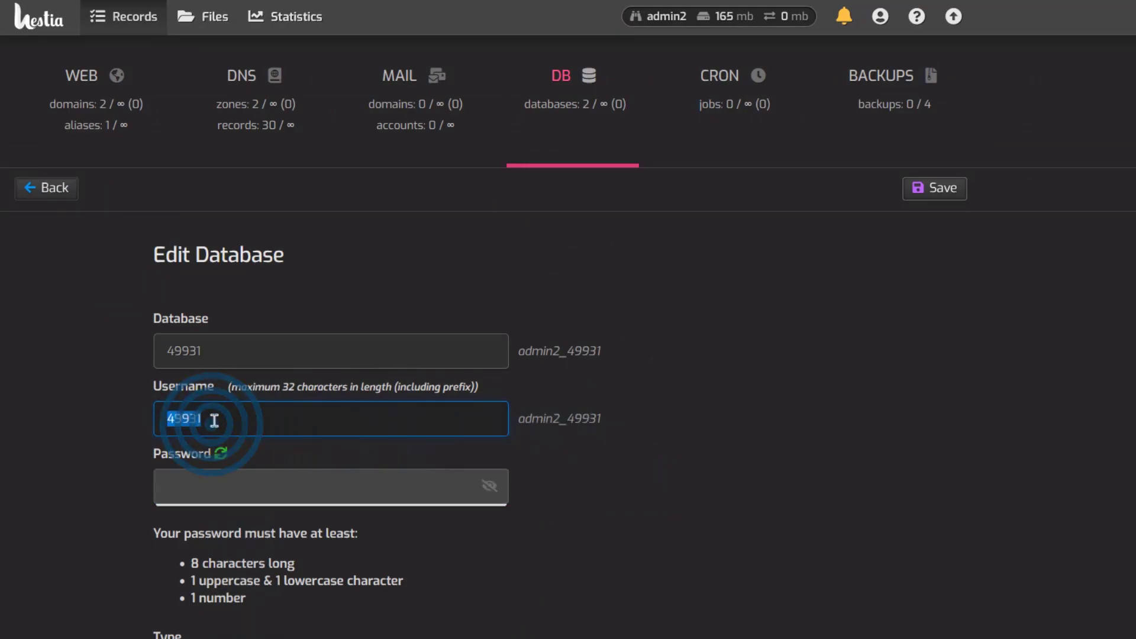
left_click(626, 532)
left_click_drag(612, 415, 518, 415)
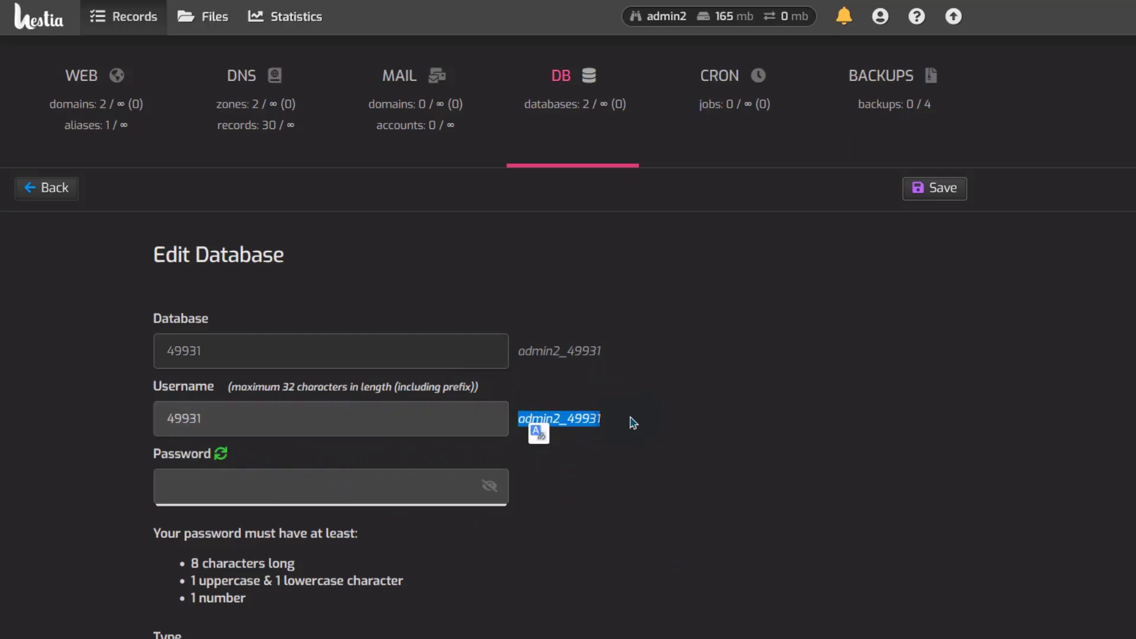
left_click_drag(600, 350, 522, 353)
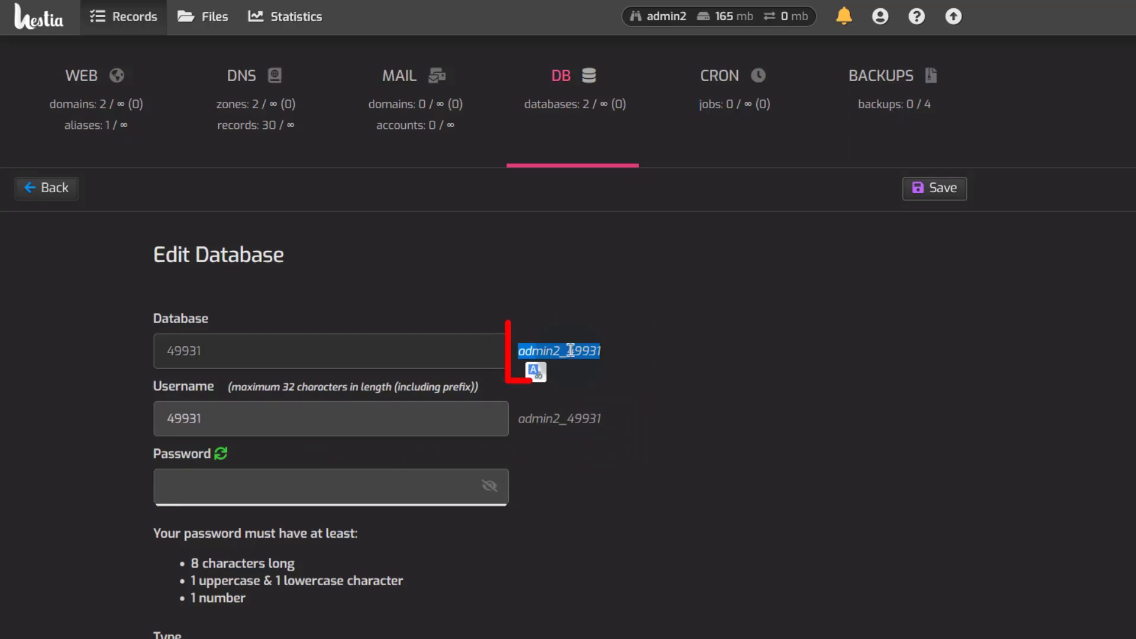
left_click(90, 332)
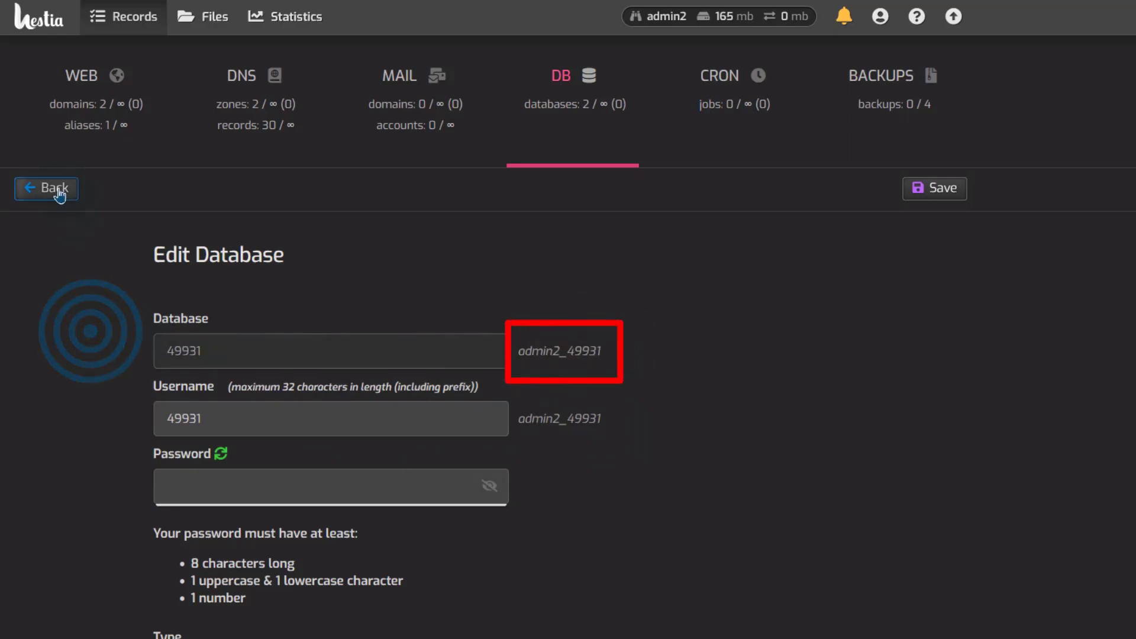
left_click(59, 192)
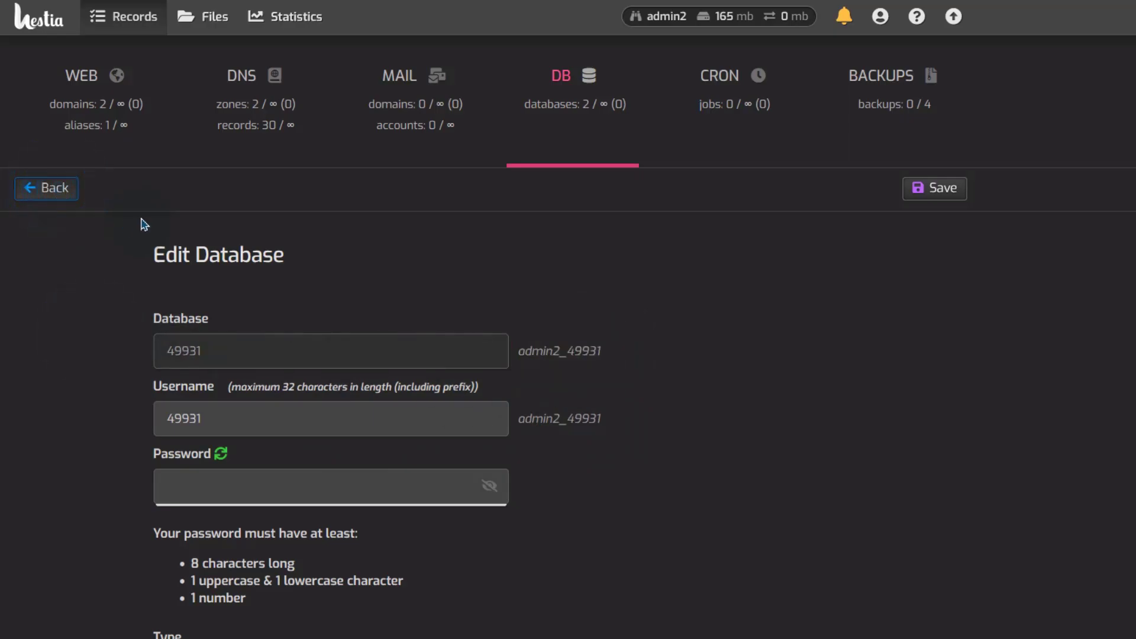
Start a new database named sample and note admin2_sample in Notepad
left_click(84, 195)
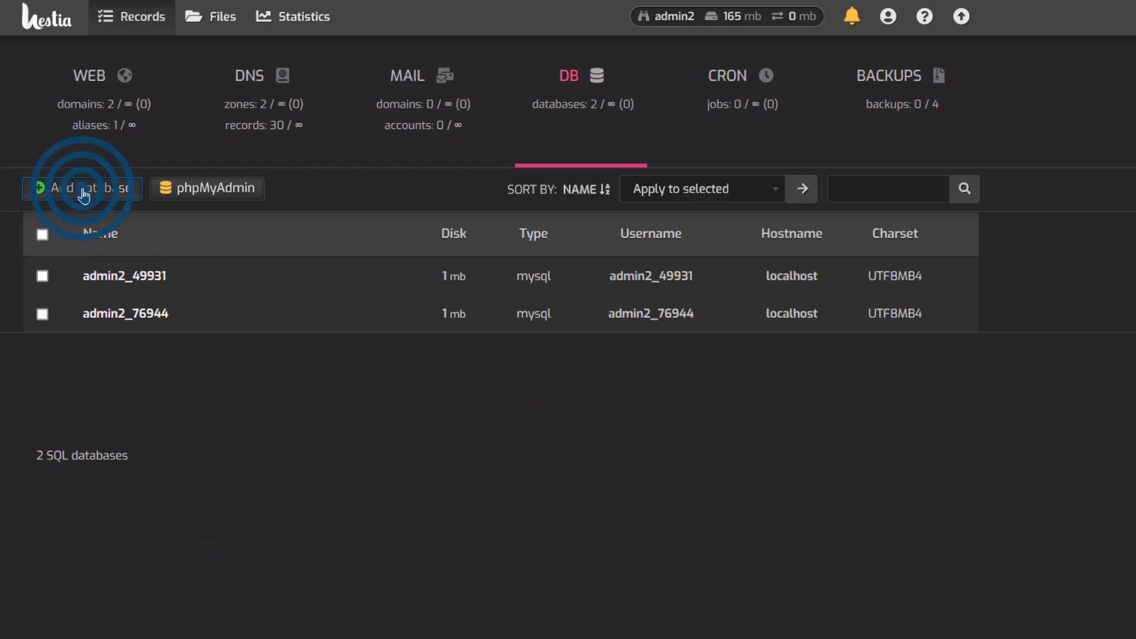
scroll(272, 414, "down", 3)
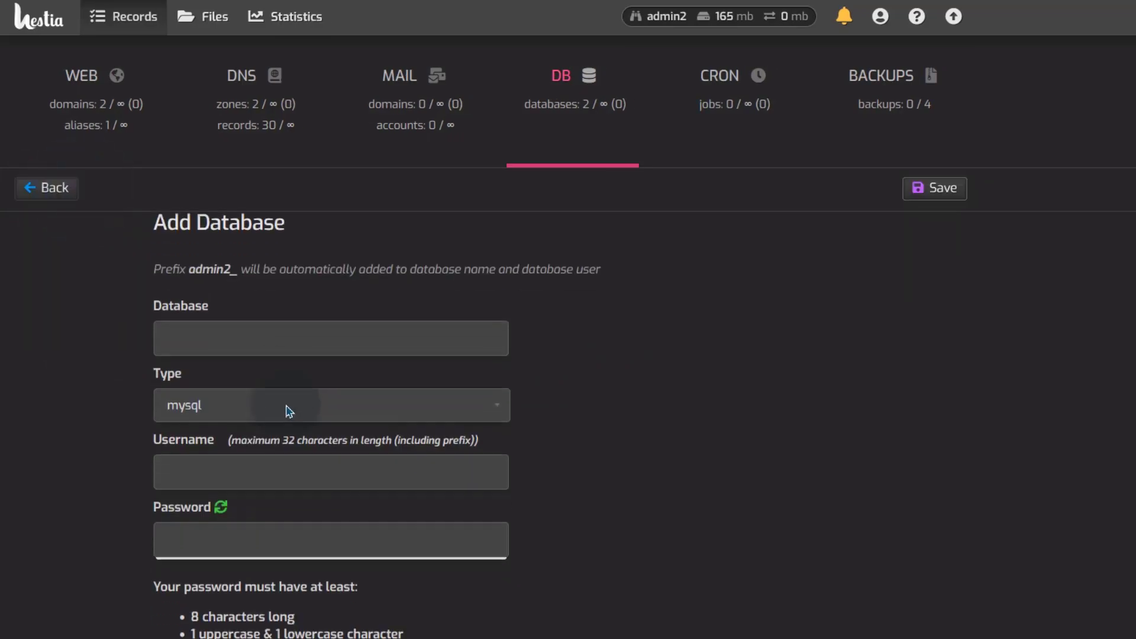
scroll(267, 427, "up", 3)
left_click(204, 362)
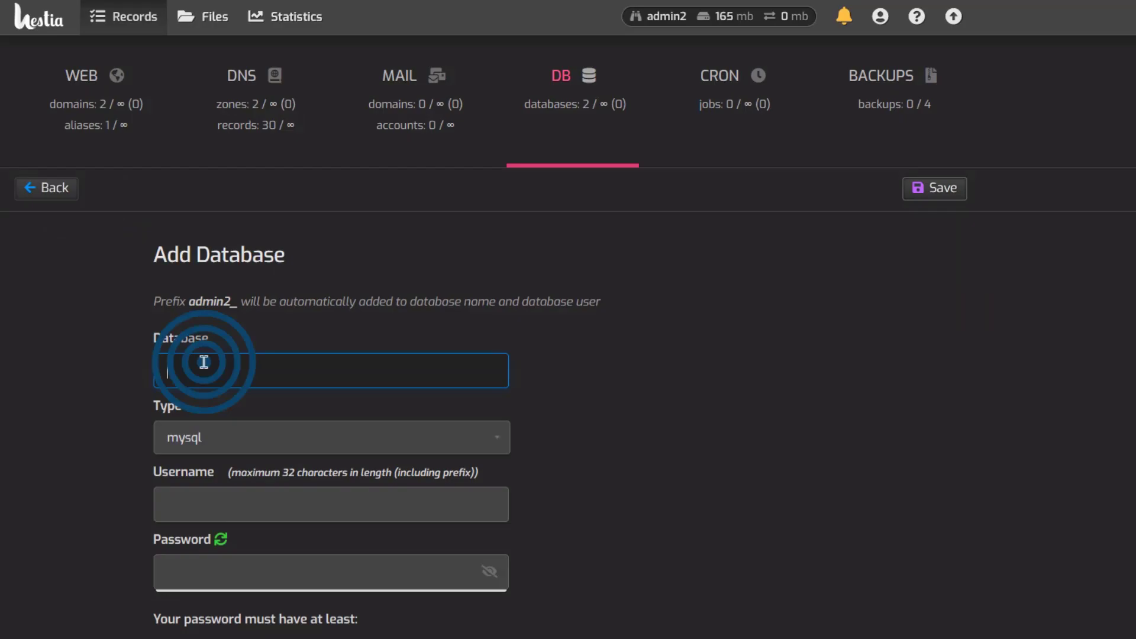
type("sample")
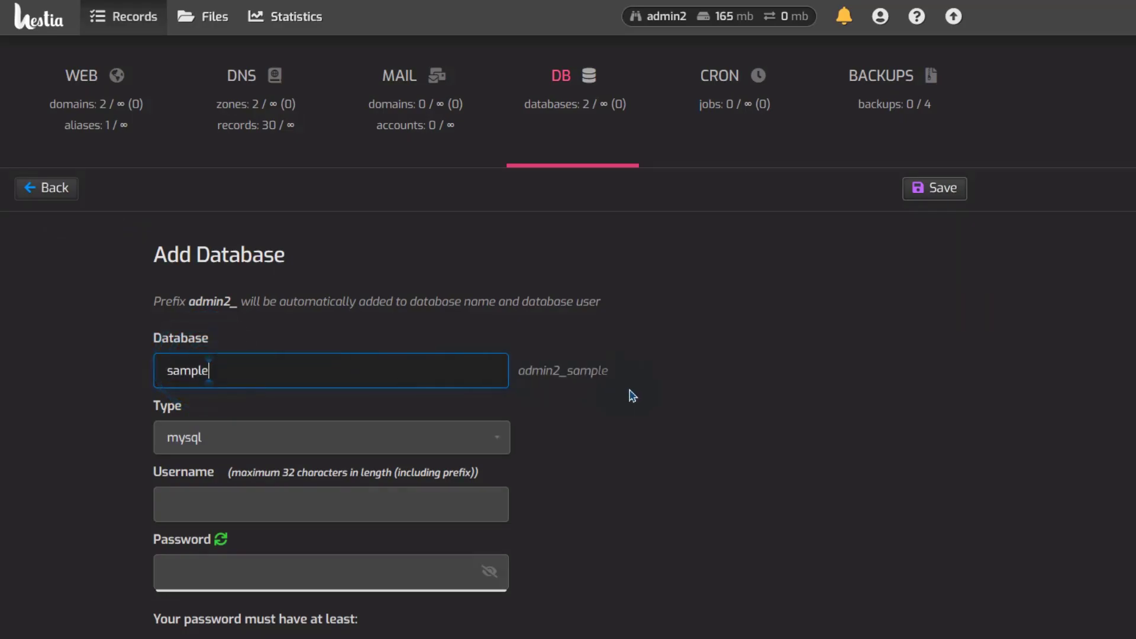
scroll(632, 396, "down", 2)
left_click_drag(519, 271, 616, 271)
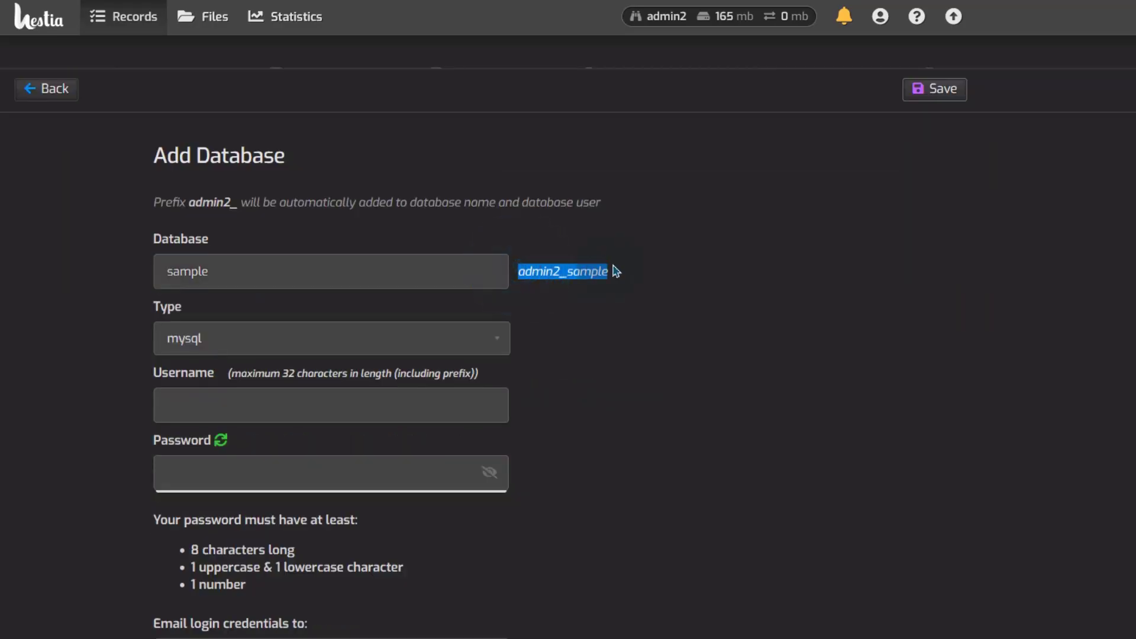
right_click(573, 265)
left_click(600, 282)
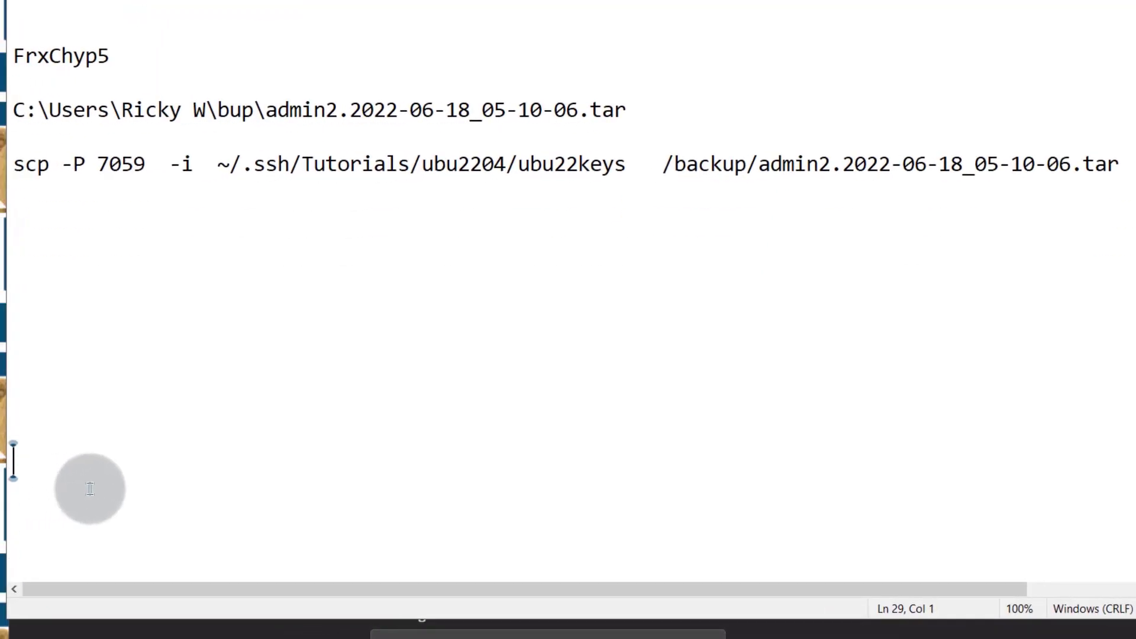
key("ctrl+v")
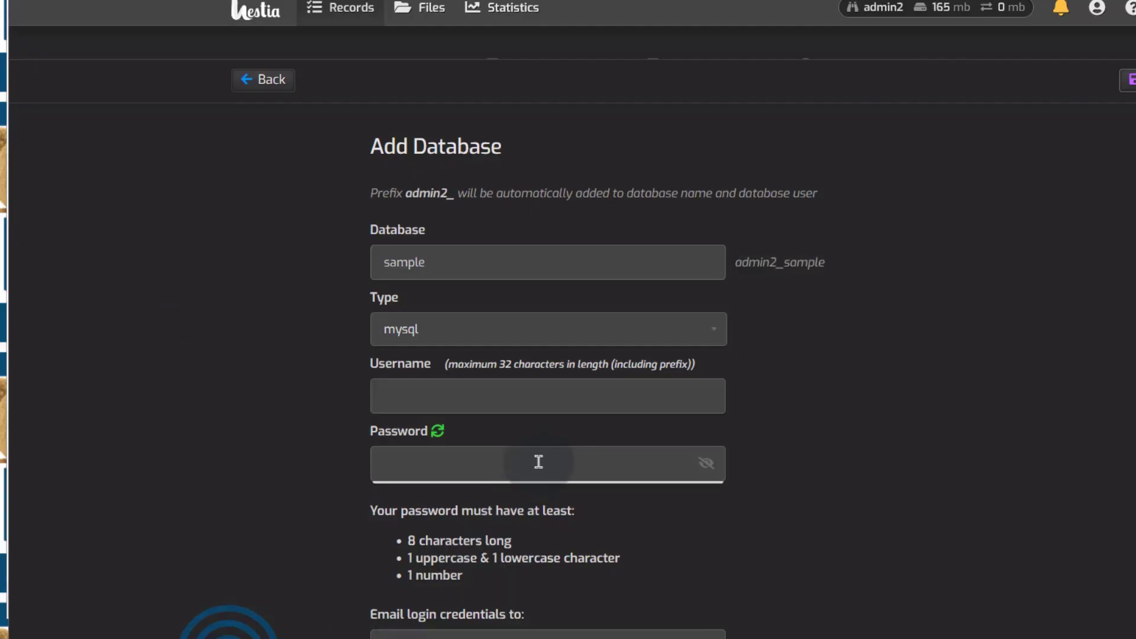
Keep mysql as the type and note the username admin2_sampl3 in Notepad
left_click(464, 336)
left_click(464, 336)
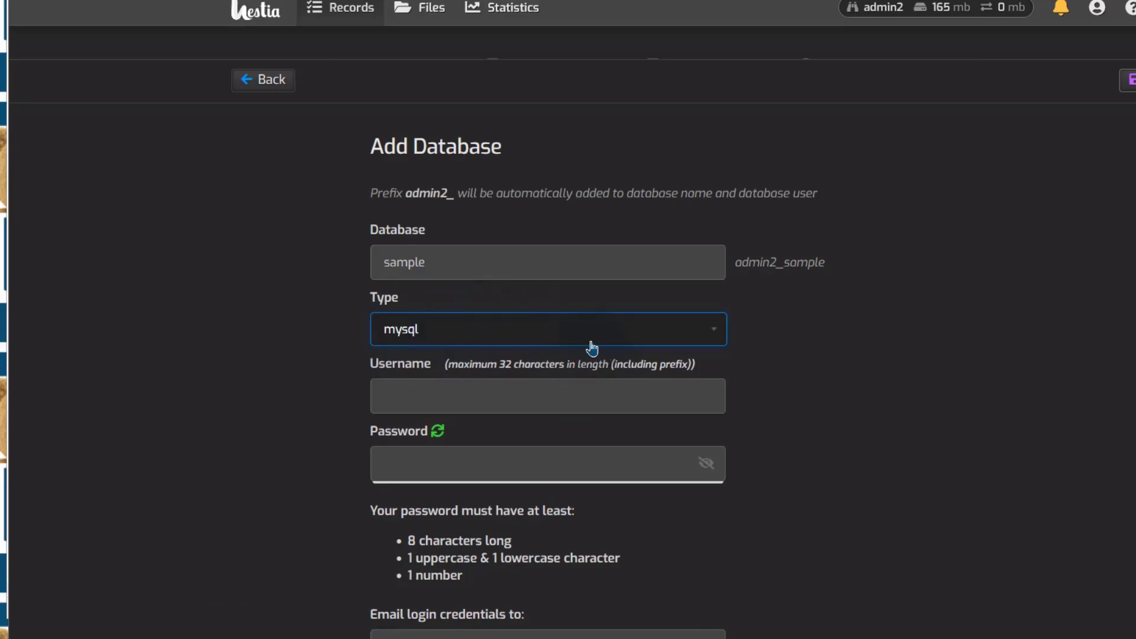
left_click(402, 397)
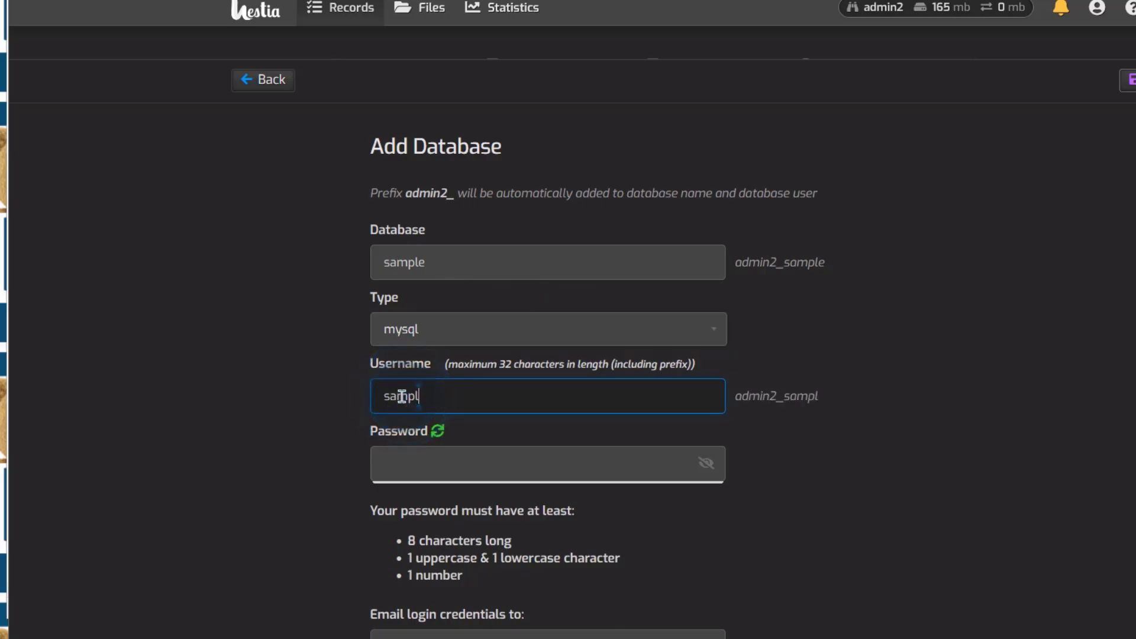
left_click_drag(827, 395, 738, 396)
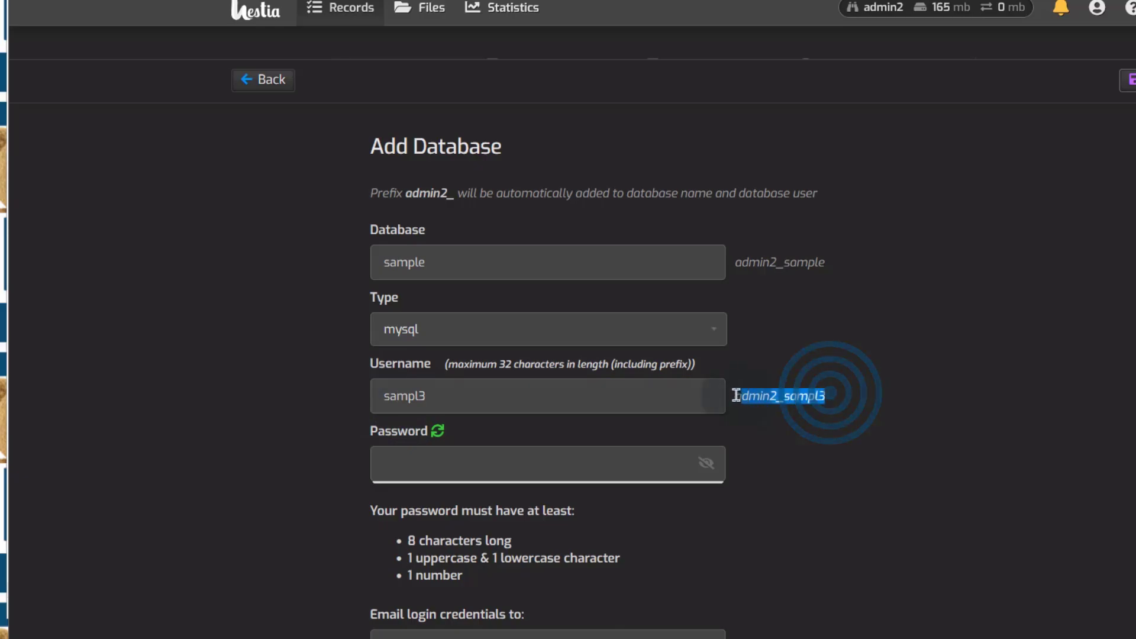
right_click(749, 395)
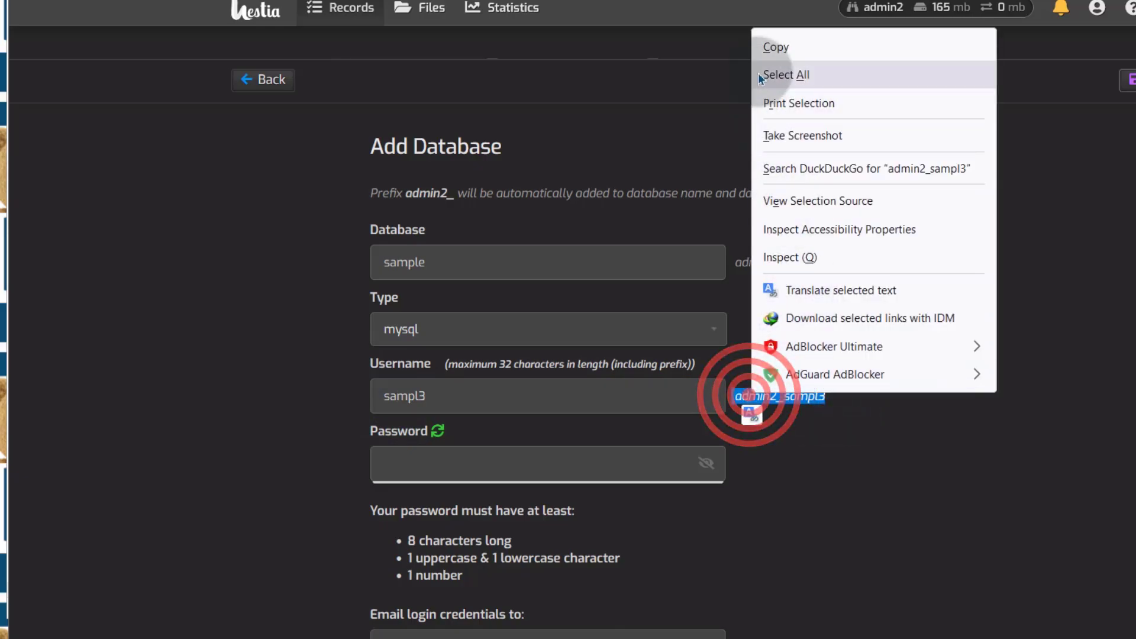
left_click(775, 37)
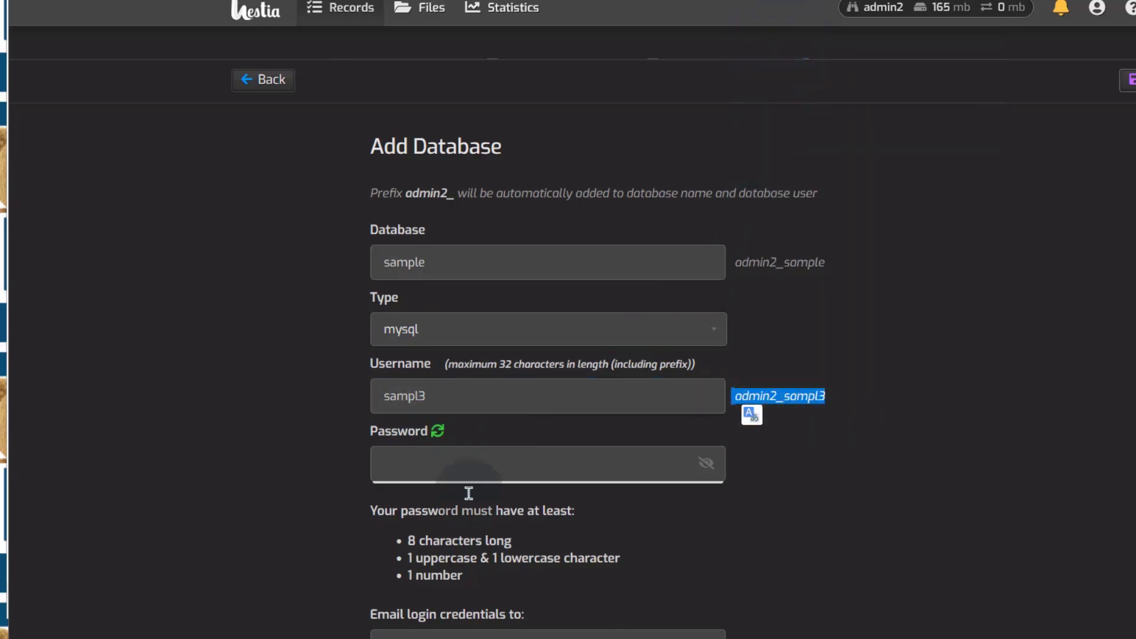
key("alt+Tab")
left_click(212, 324)
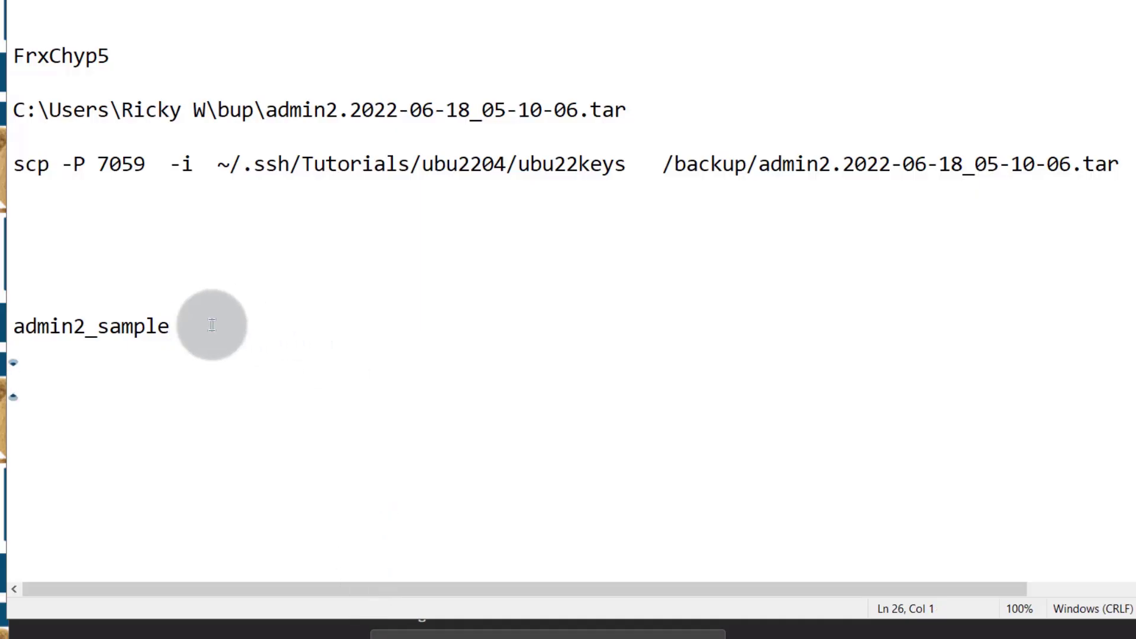
key("ctrl+v")
key("alt+Tab")
Enter a database password and paste a copy of it into the notes
left_click(476, 461)
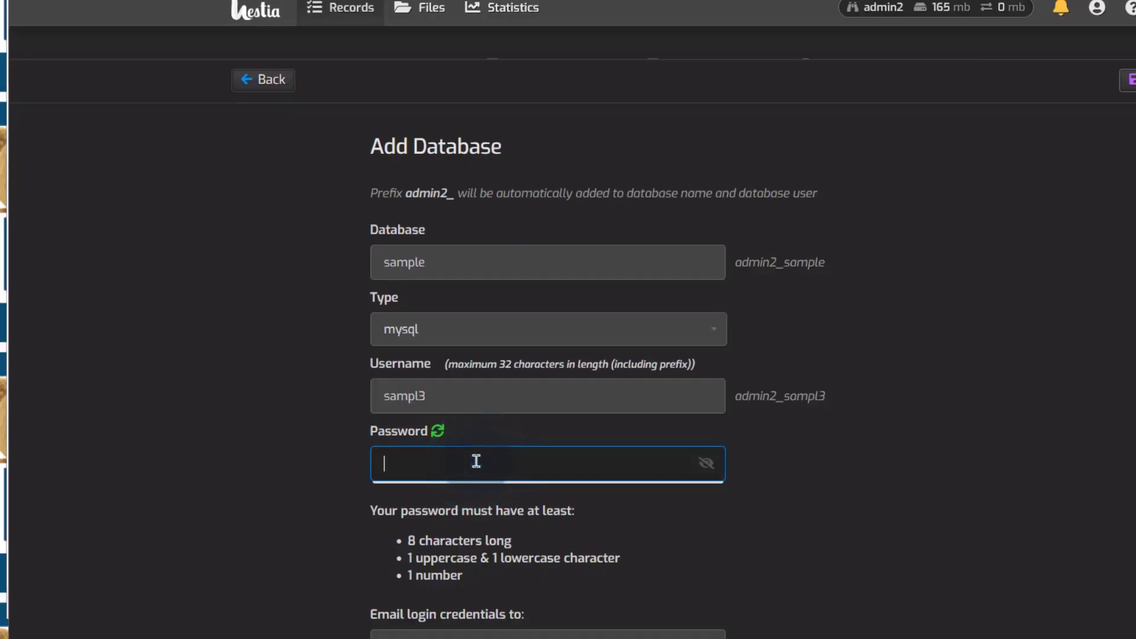
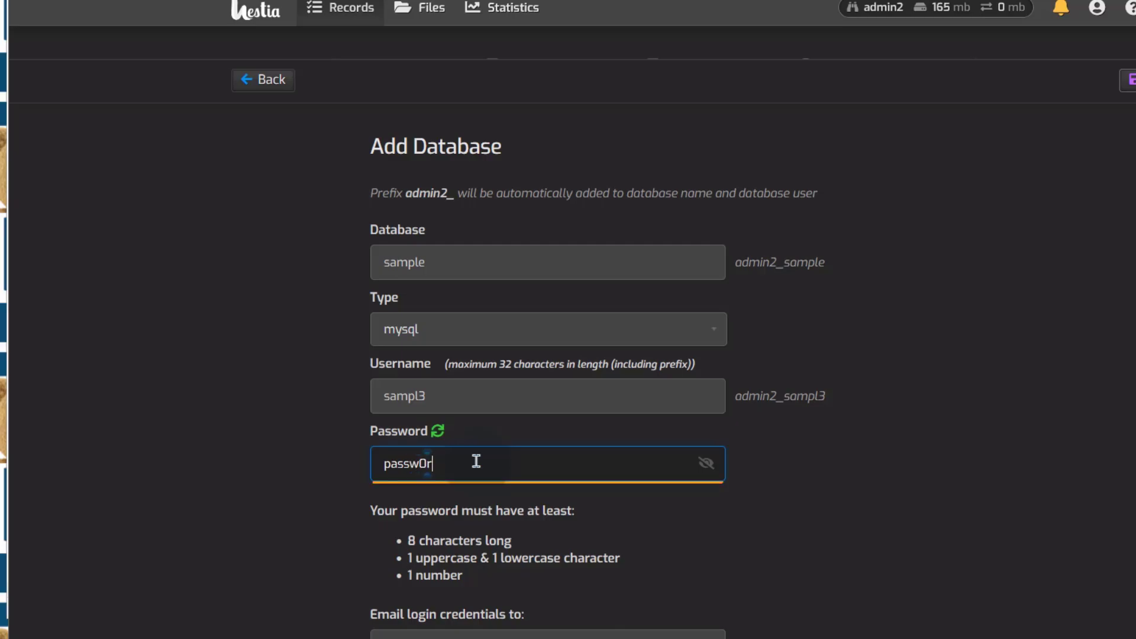
left_click_drag(481, 463, 385, 458)
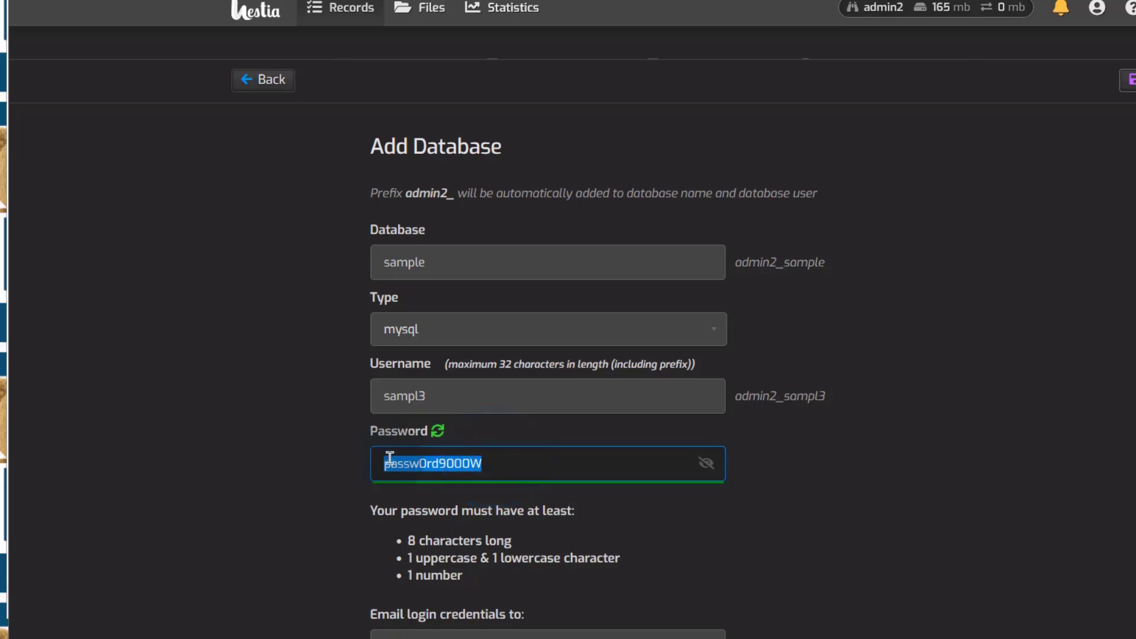
right_click(414, 463)
left_click(503, 89)
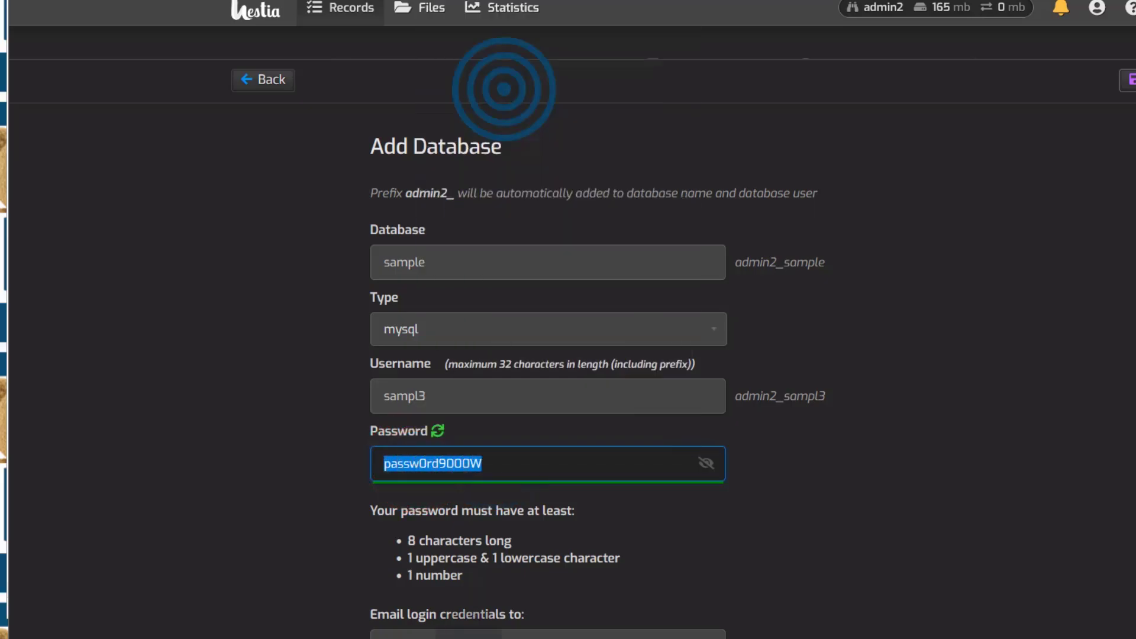
key("alt+Tab")
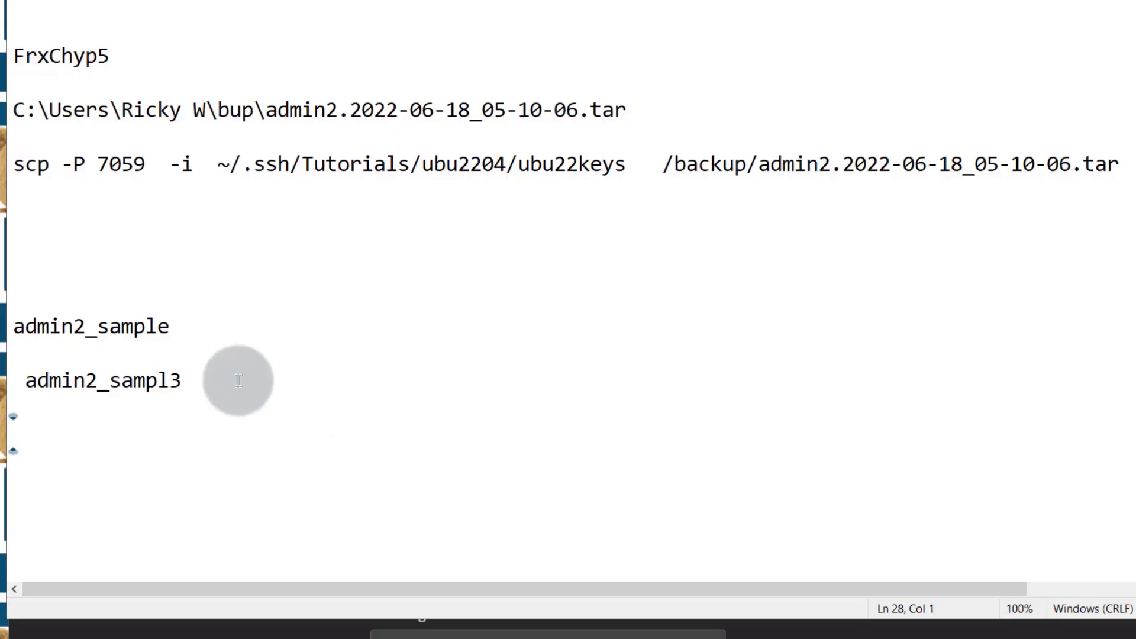
key("ctrl+v")
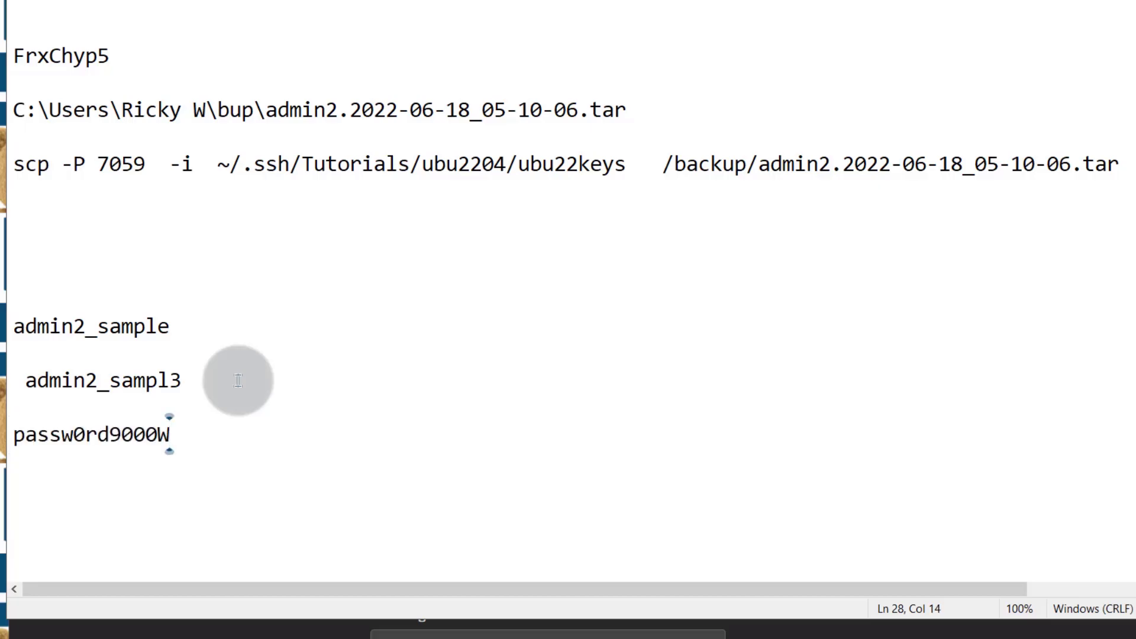
left_click(214, 631)
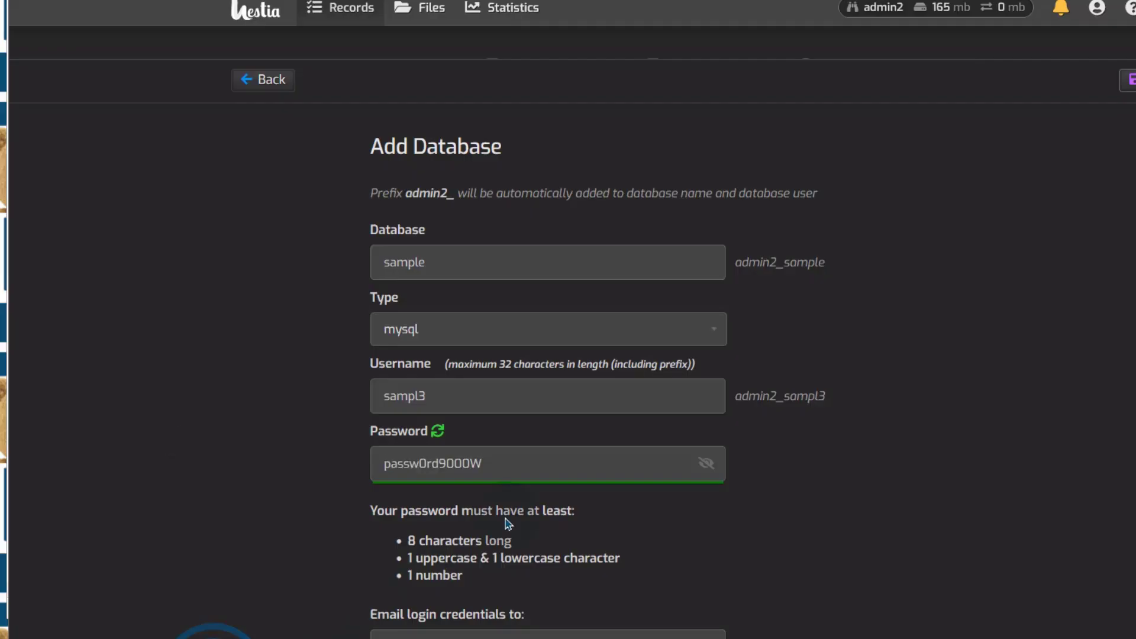
left_click(442, 463)
left_click(612, 421)
left_click(410, 463)
left_click(465, 422)
Under Advanced Options, keep localhost as the host and utf8 as the charset
scroll(520, 580, "down", 2)
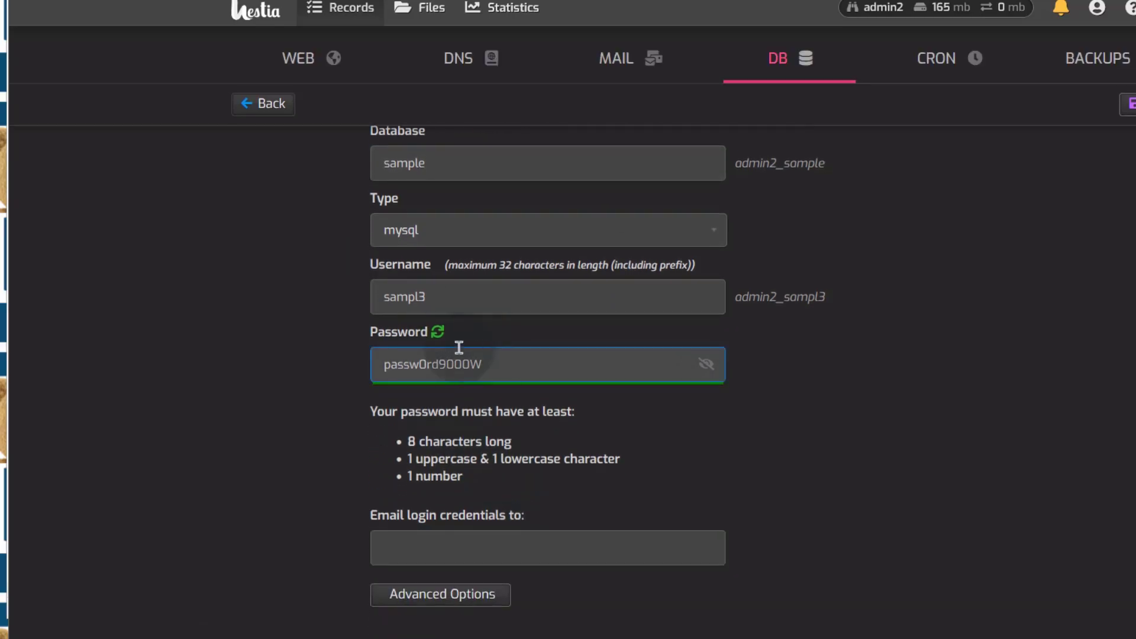
left_click(451, 542)
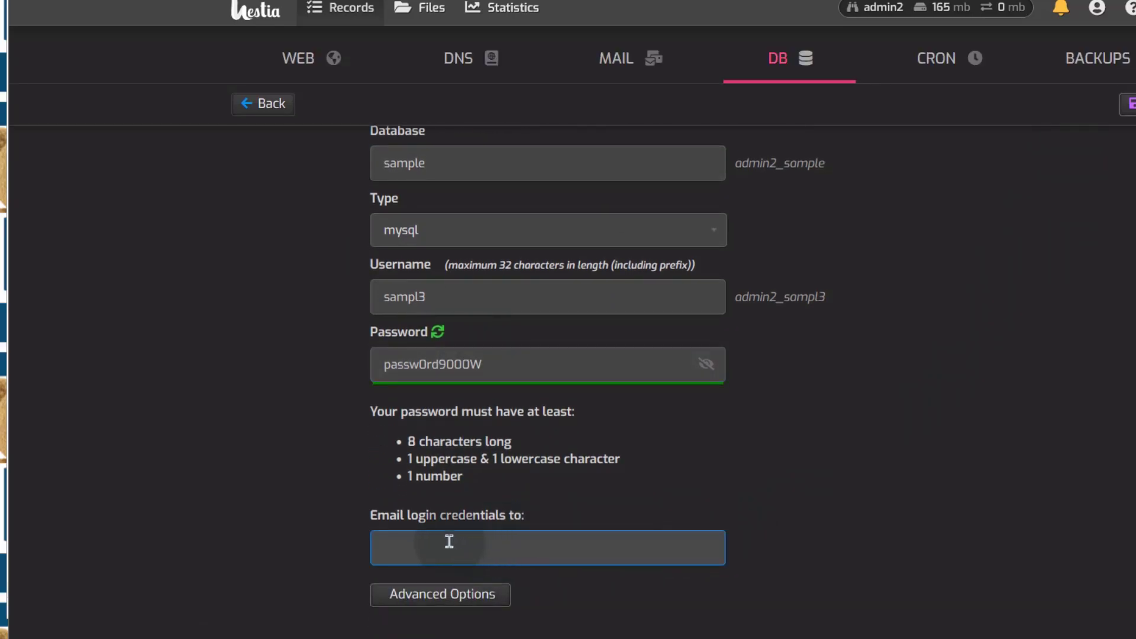
left_click(435, 545)
left_click(392, 548)
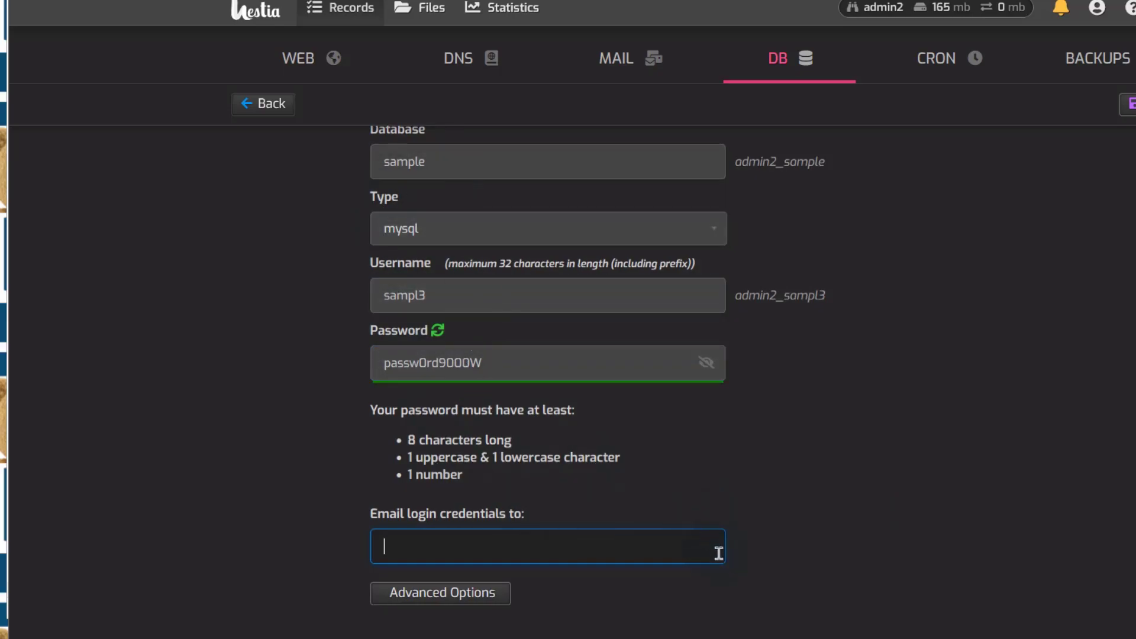
left_click(443, 593)
scroll(769, 491, "down", 2)
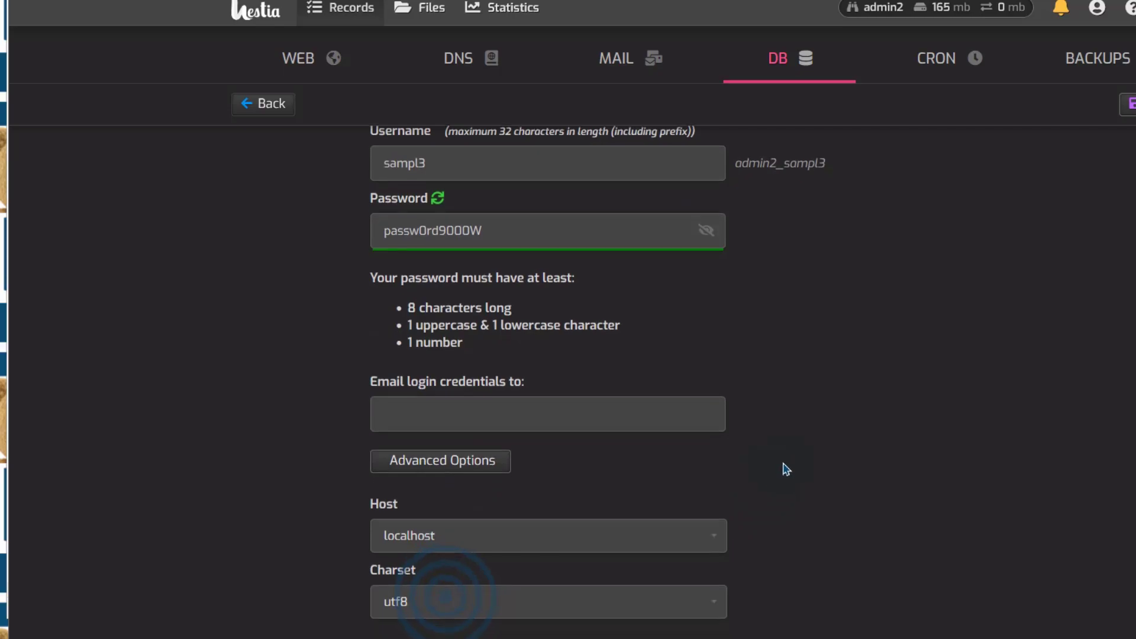
left_click(464, 536)
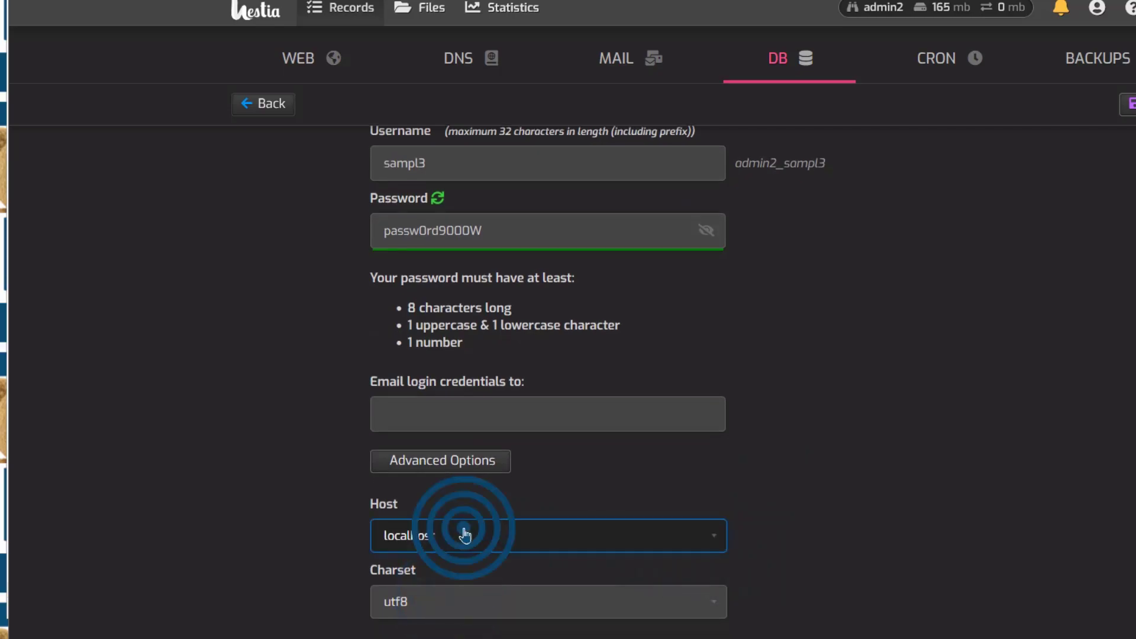
left_click(464, 535)
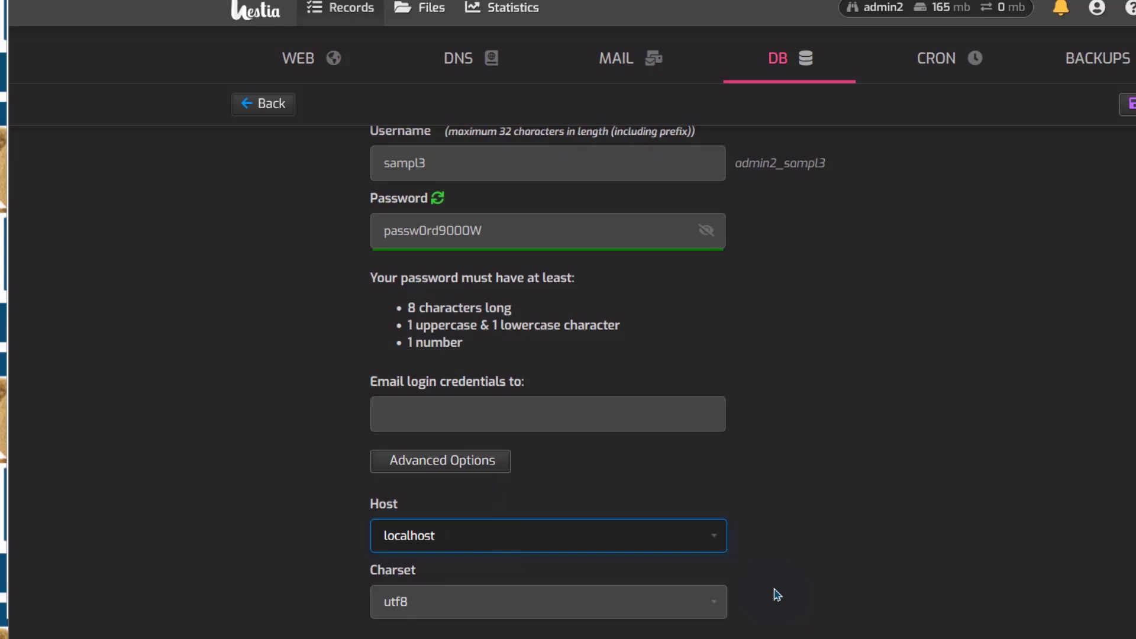
left_click(591, 603)
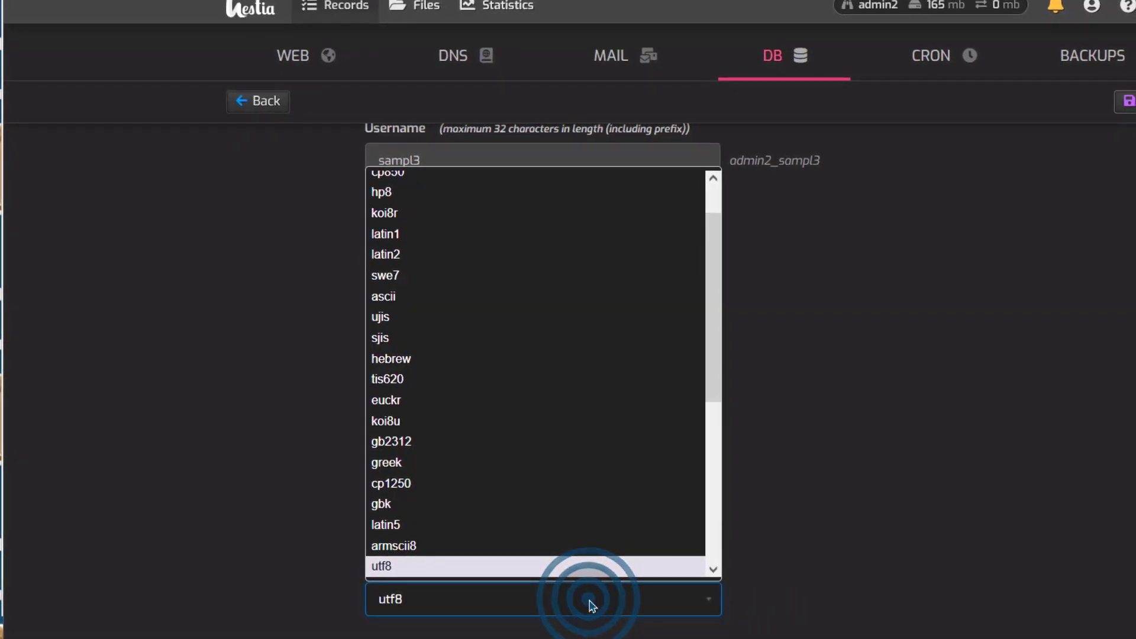
left_click(588, 602)
left_click(427, 594)
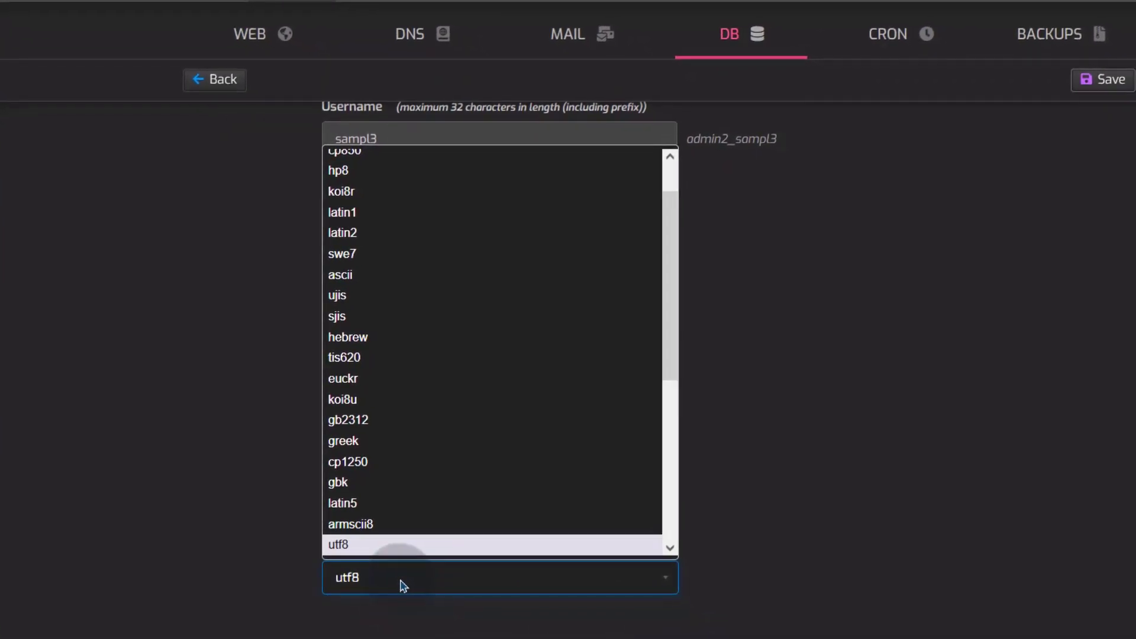
left_click(403, 586)
Save the admin2_sample database and view the list of three databases
scroll(1110, 169, "up", 5)
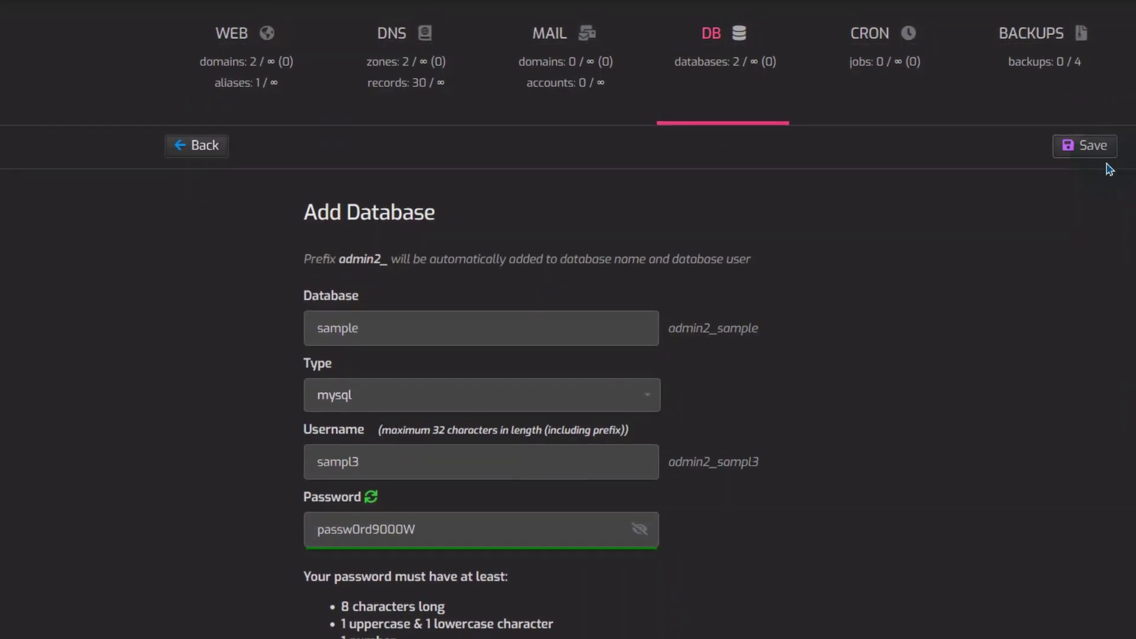
left_click(1104, 155)
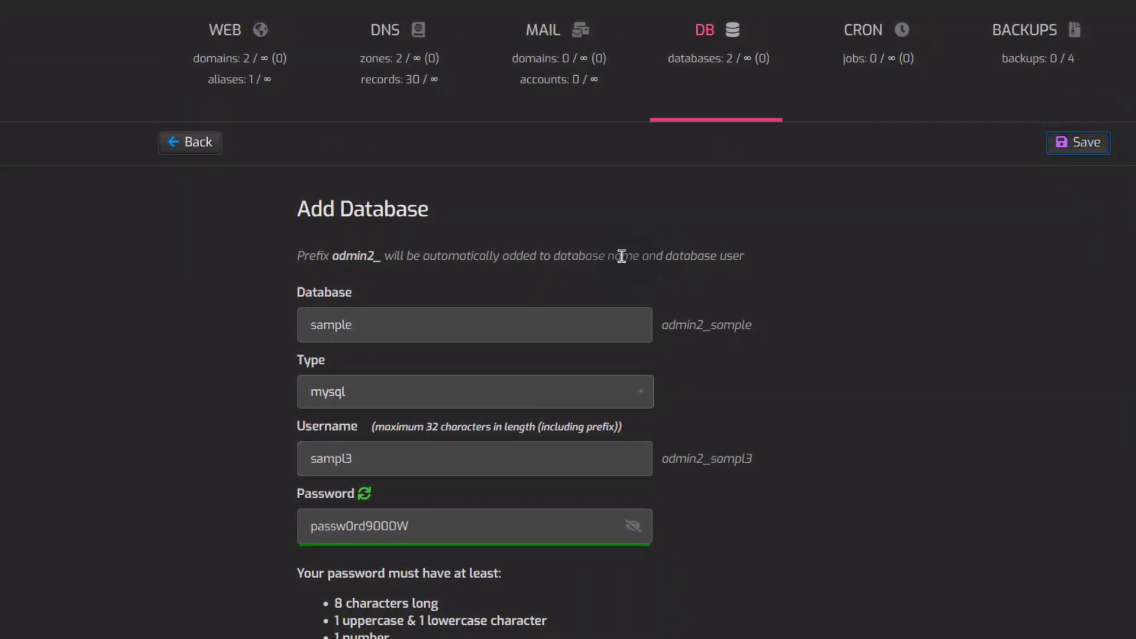
left_click(750, 40)
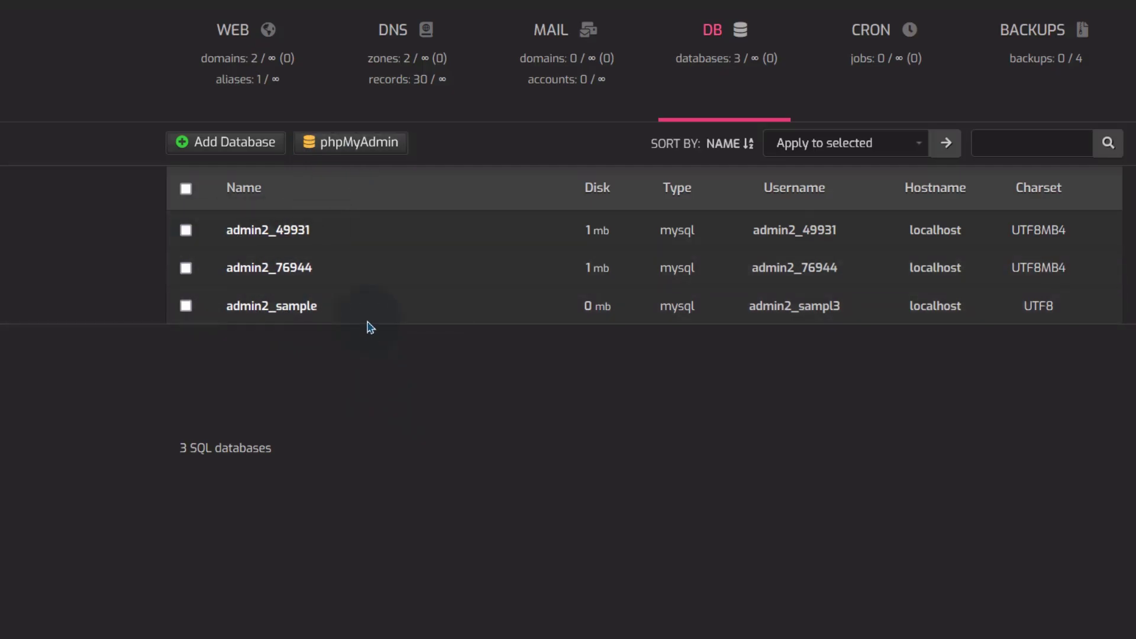
Accept the self-signed certificate risk for 45.63.65.90/phpmyadmin, which returns a 404
left_click(346, 139)
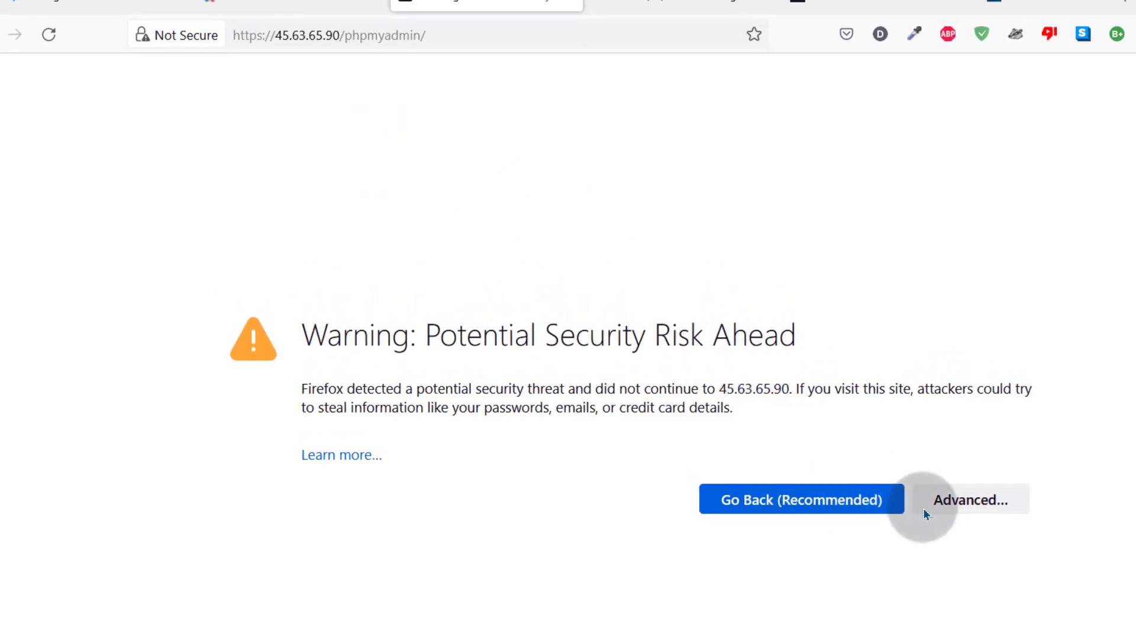
left_click_drag(274, 36, 357, 30)
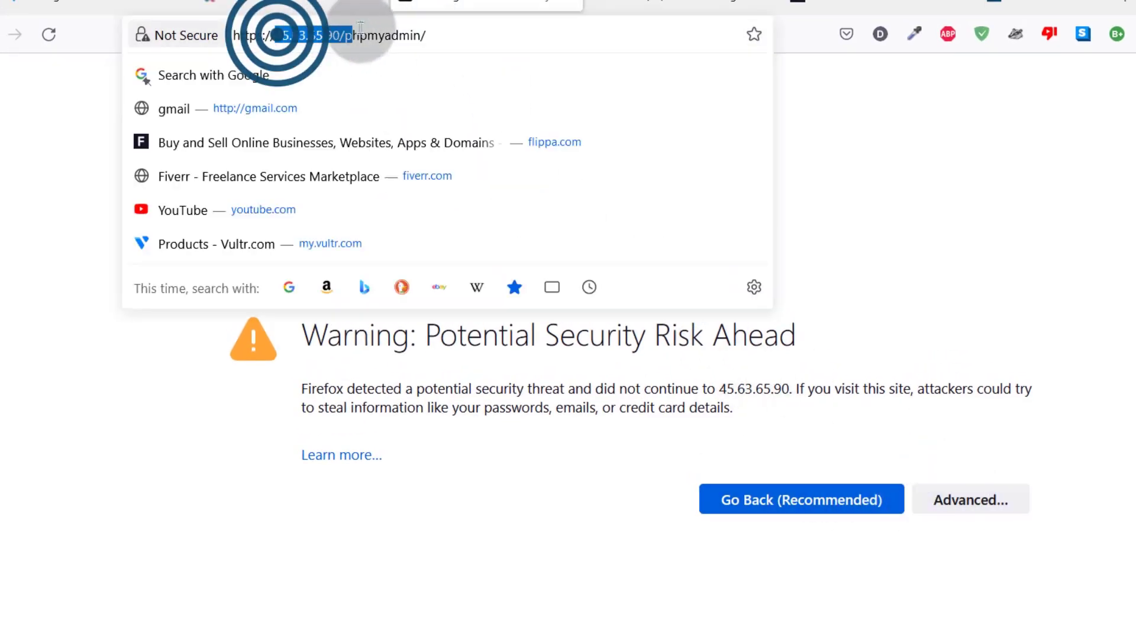
left_click(271, 515)
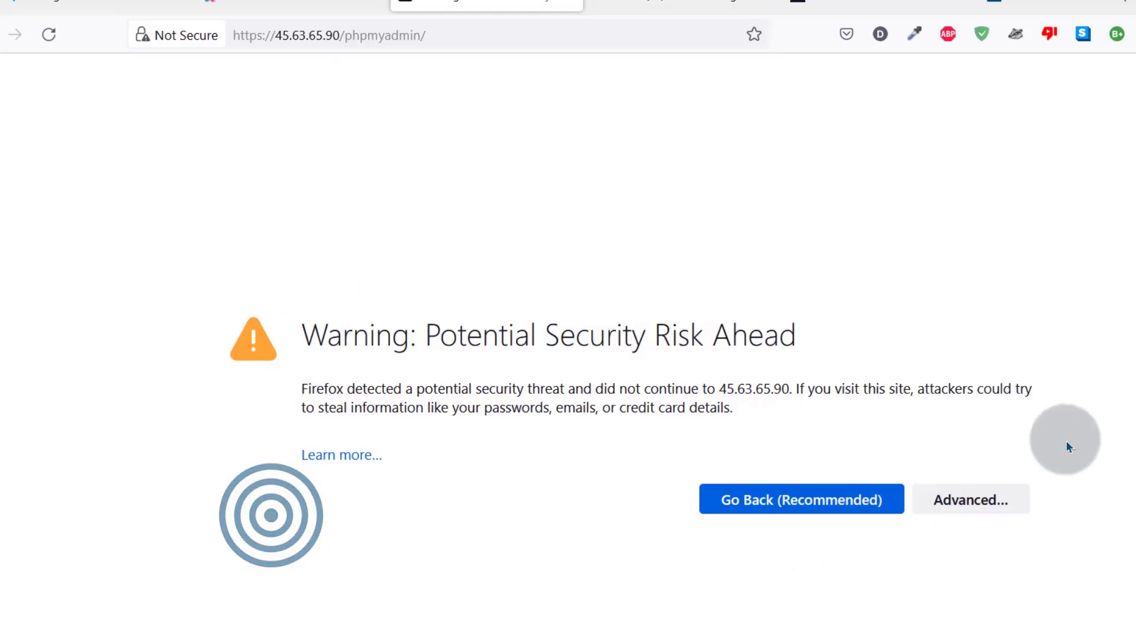
left_click(962, 499)
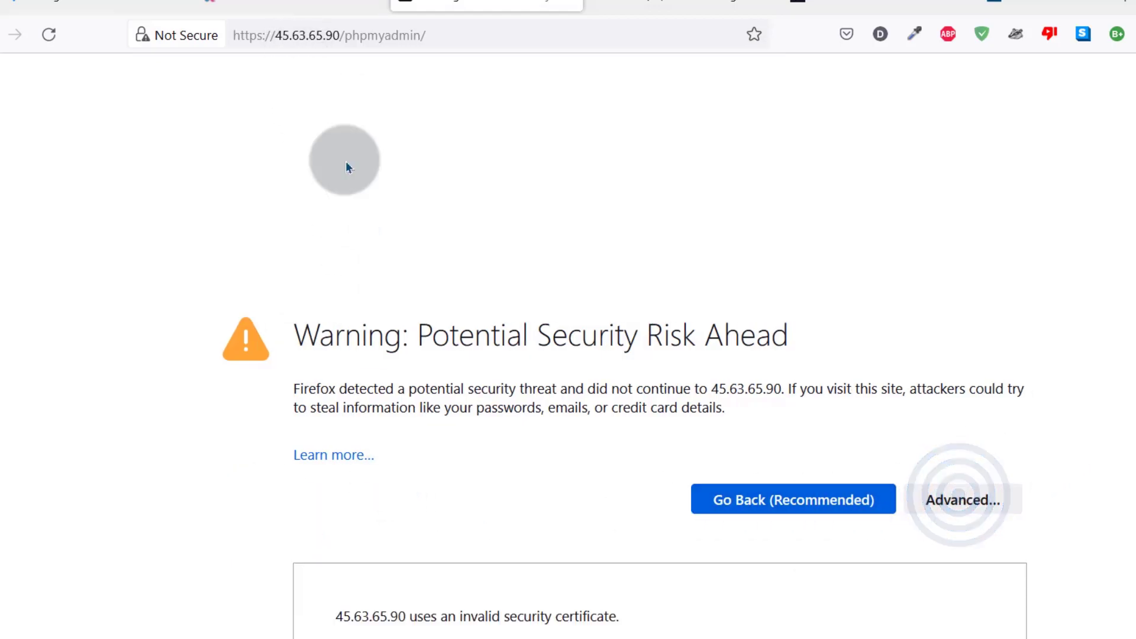
scroll(999, 464, "down", 3)
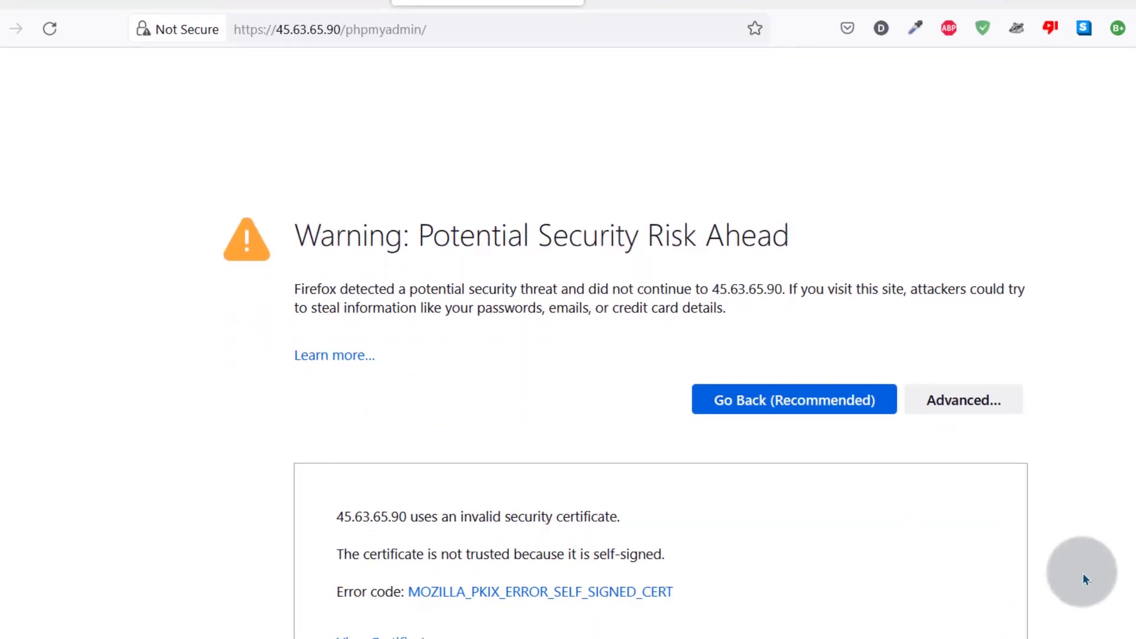
left_click(916, 559)
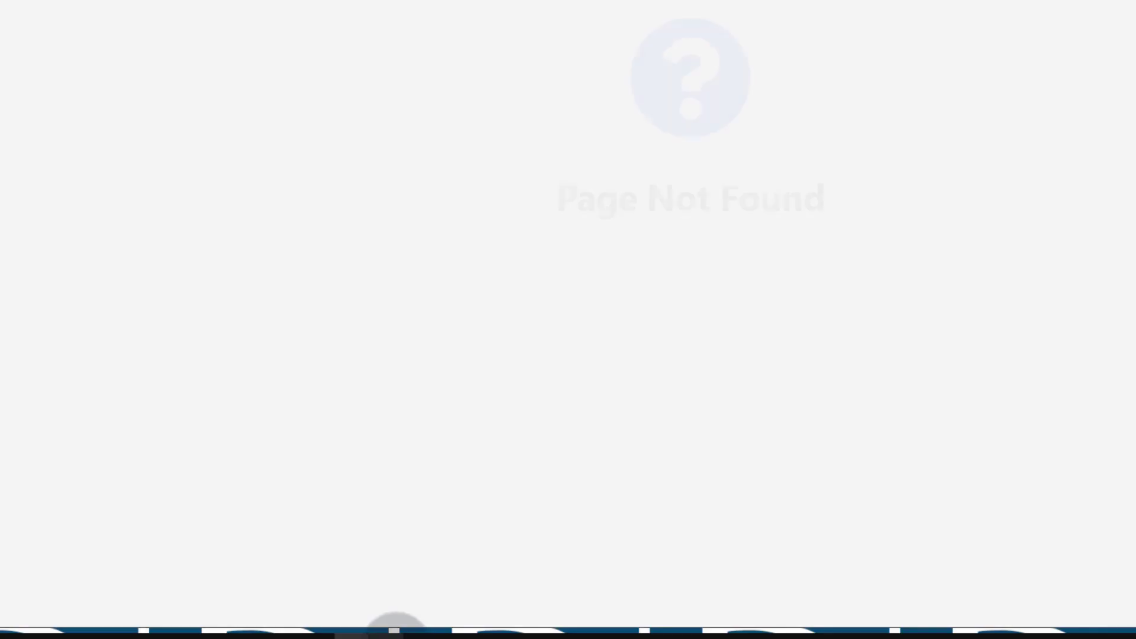
mouse_move(388, 626)
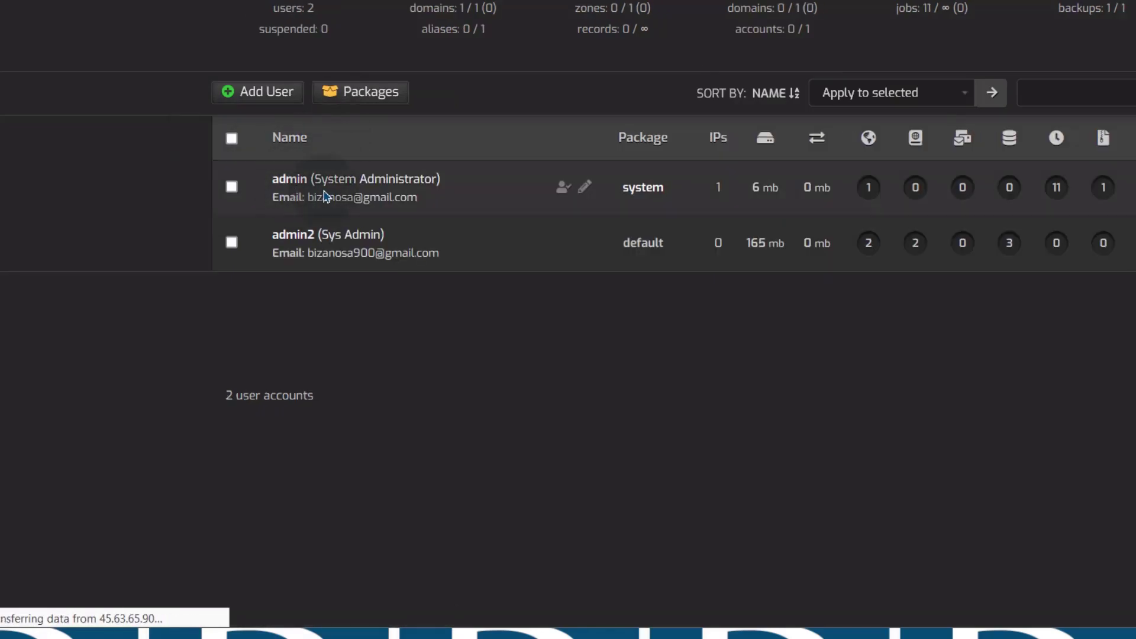
Open cp13.bizanosa.club in Edit Web Domain and select its domain name for copying
left_click(437, 7)
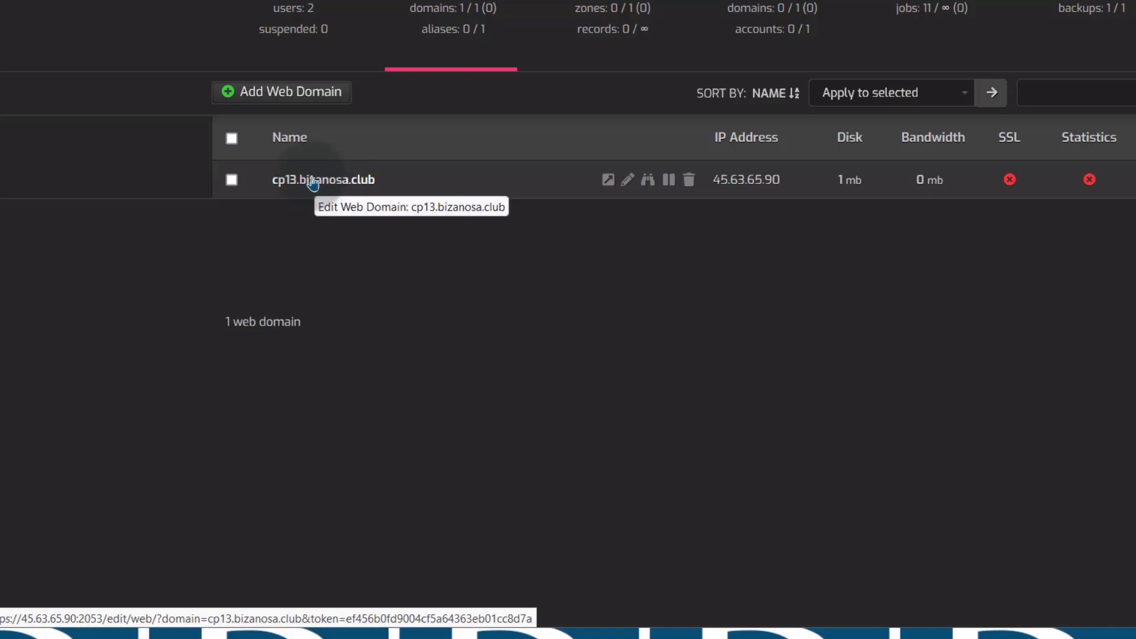
left_click(323, 182)
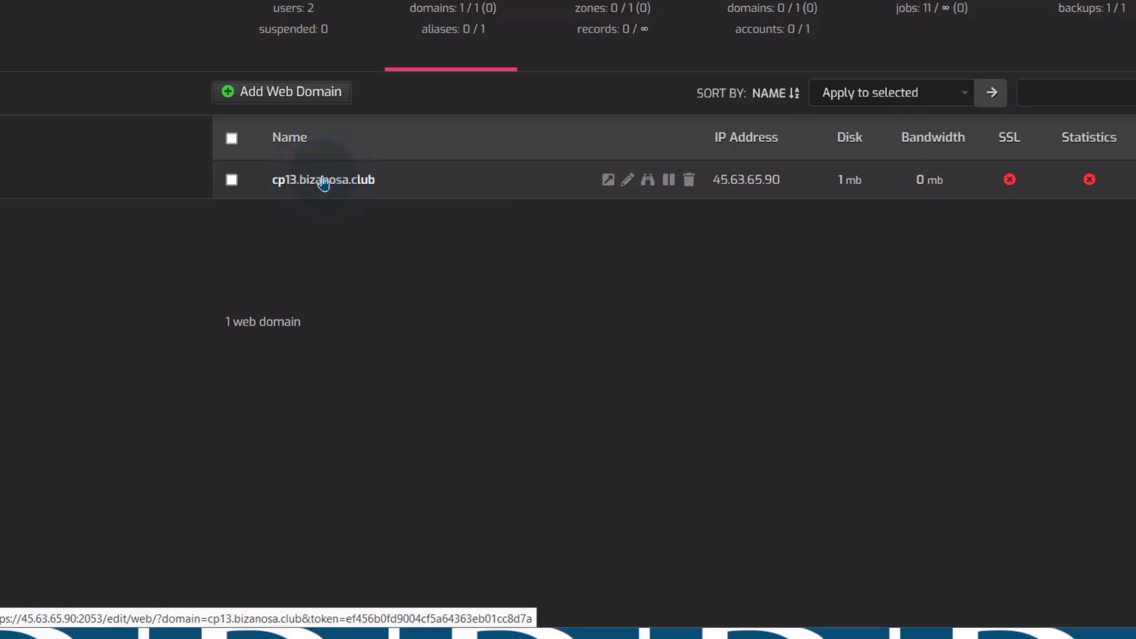
scroll(718, 304, "down", 2)
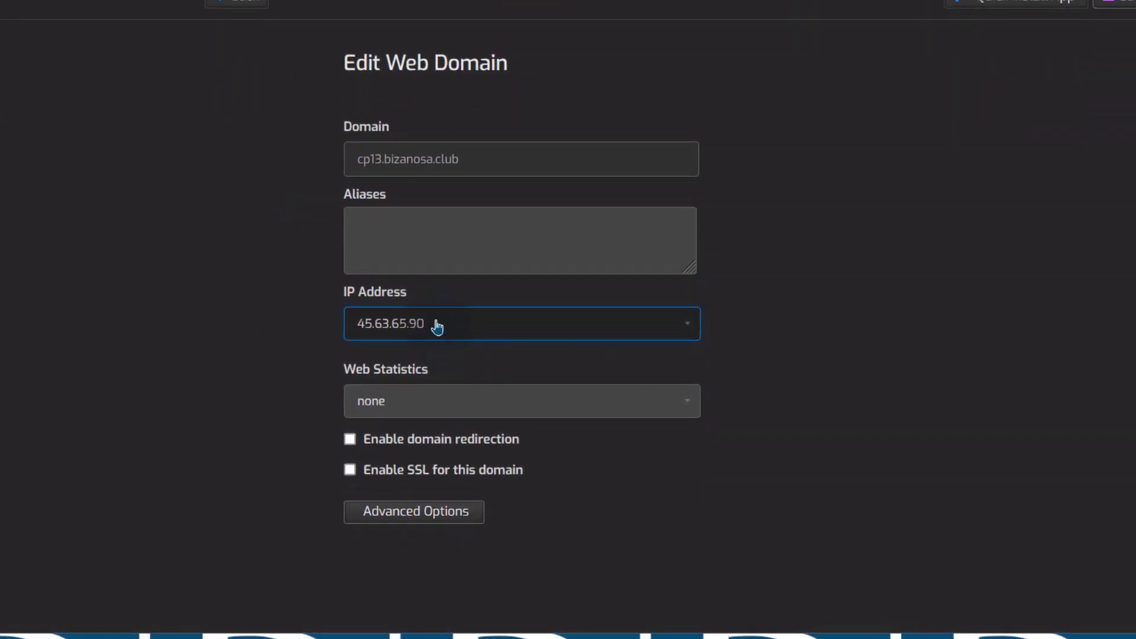
left_click_drag(467, 158, 360, 173)
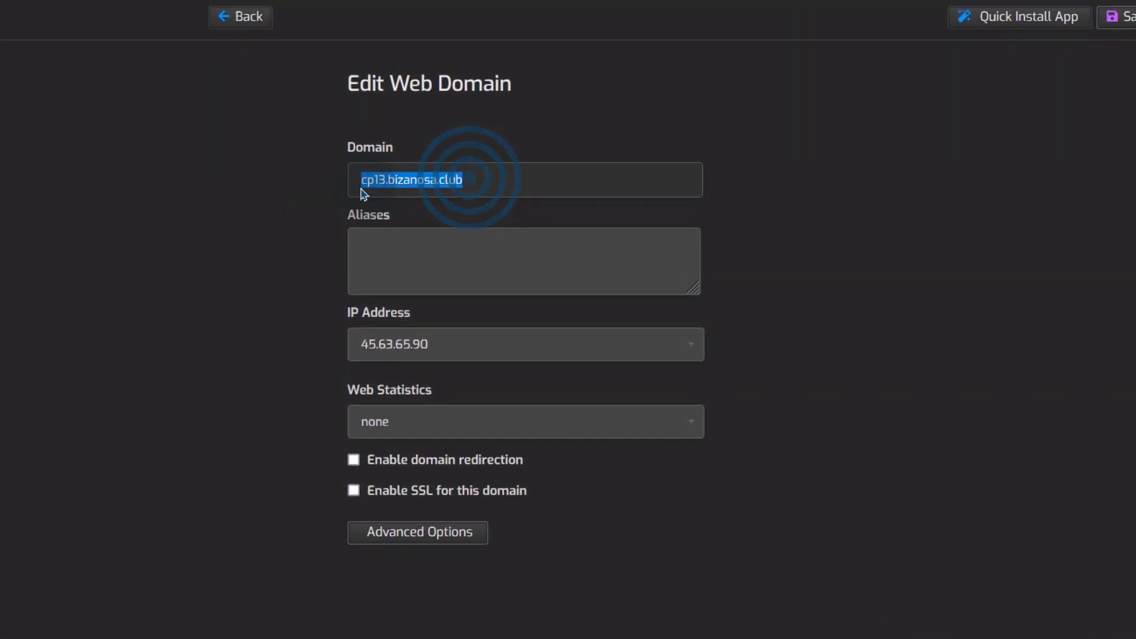
right_click(370, 178)
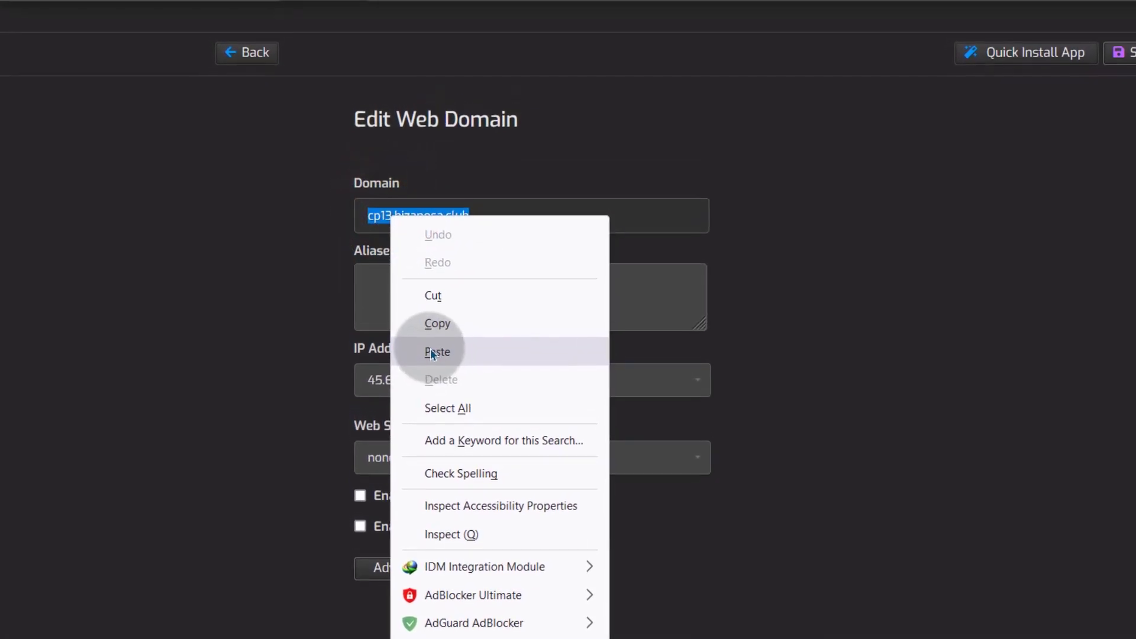
Copy the domain name and browse to cp13.bizanosa.club, which can't be reached
left_click(438, 323)
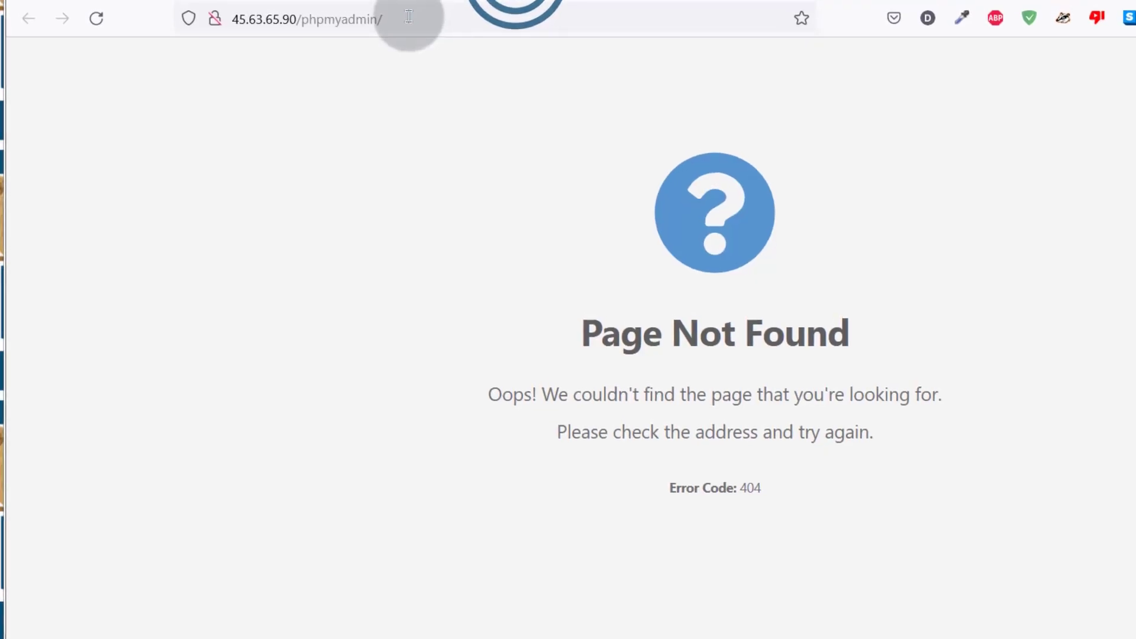
left_click(408, 18)
right_click(410, 19)
left_click(461, 187)
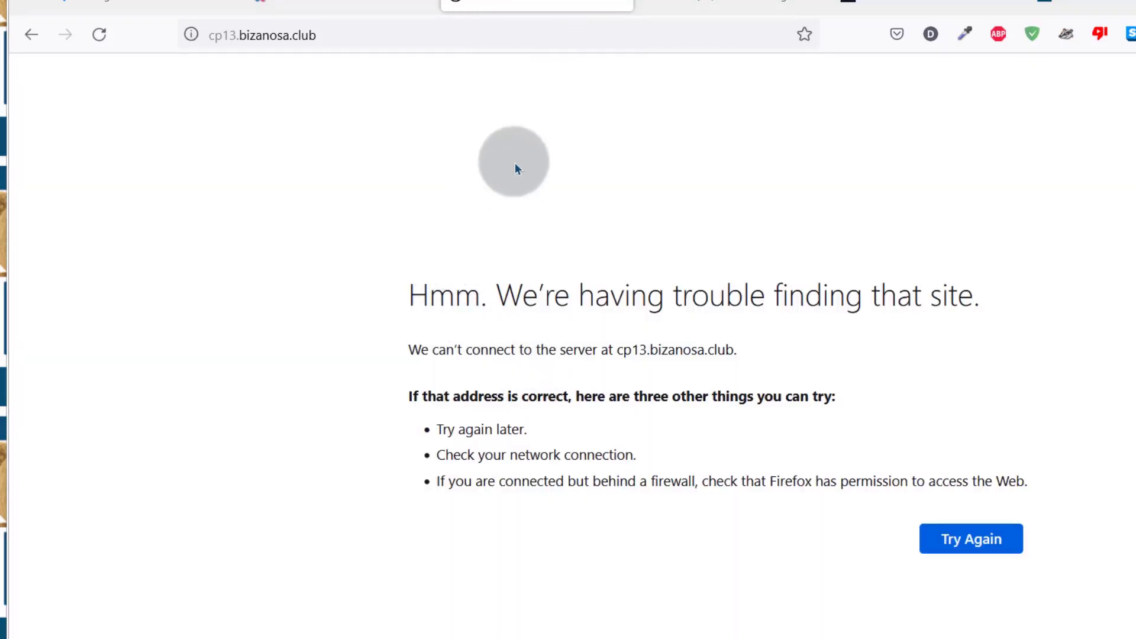
Back in the panel, review cp13.bizanosa.club's aliases, IP and advanced options
left_click(339, 6)
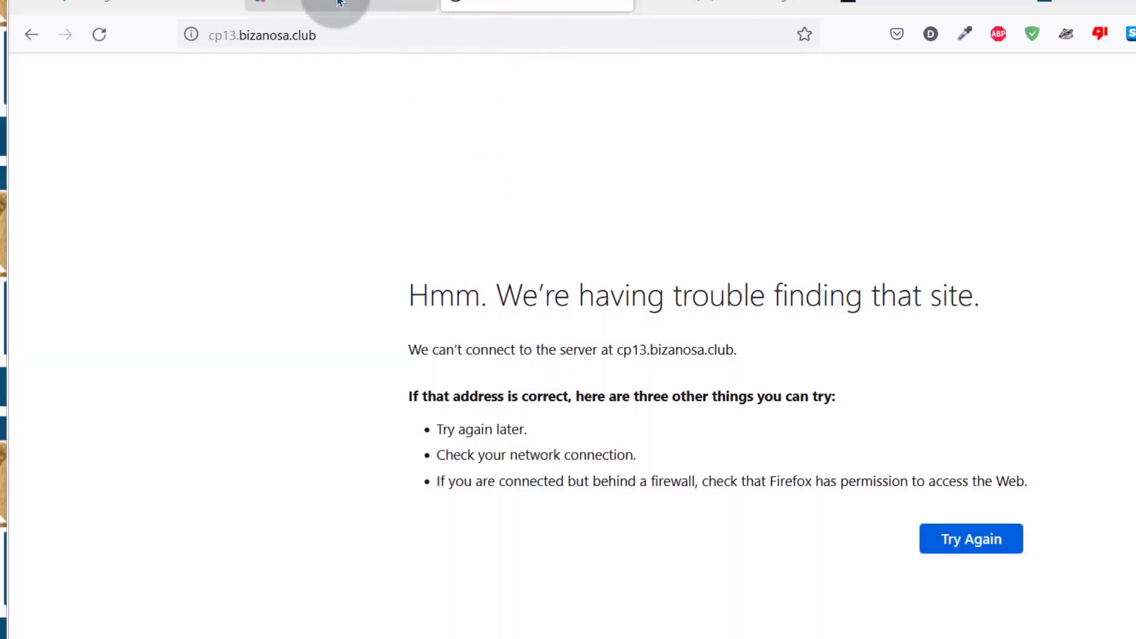
scroll(309, 288, "up", 2)
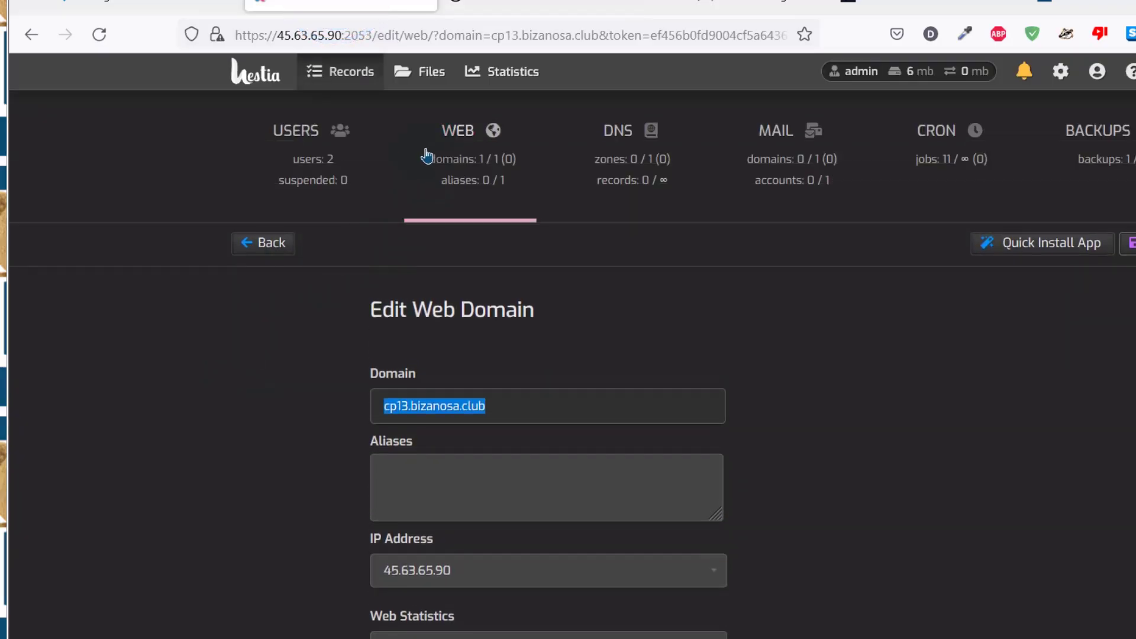
left_click(457, 131)
scroll(455, 140, "down", 2)
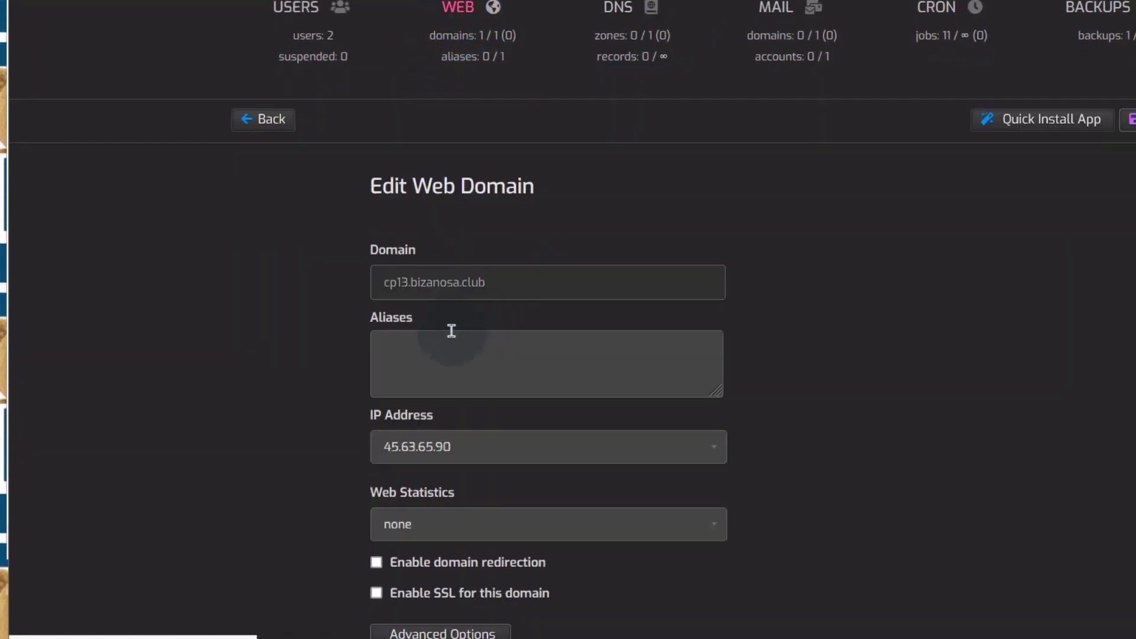
left_click(452, 331)
scroll(402, 414, "down", 2)
key("Tab")
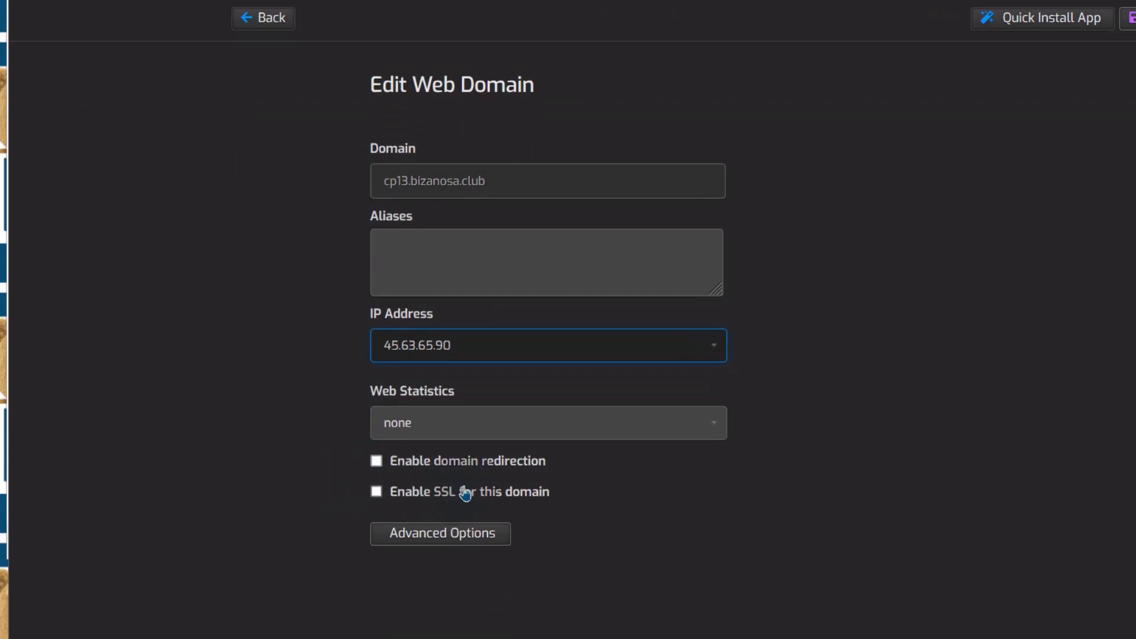
left_click(445, 540)
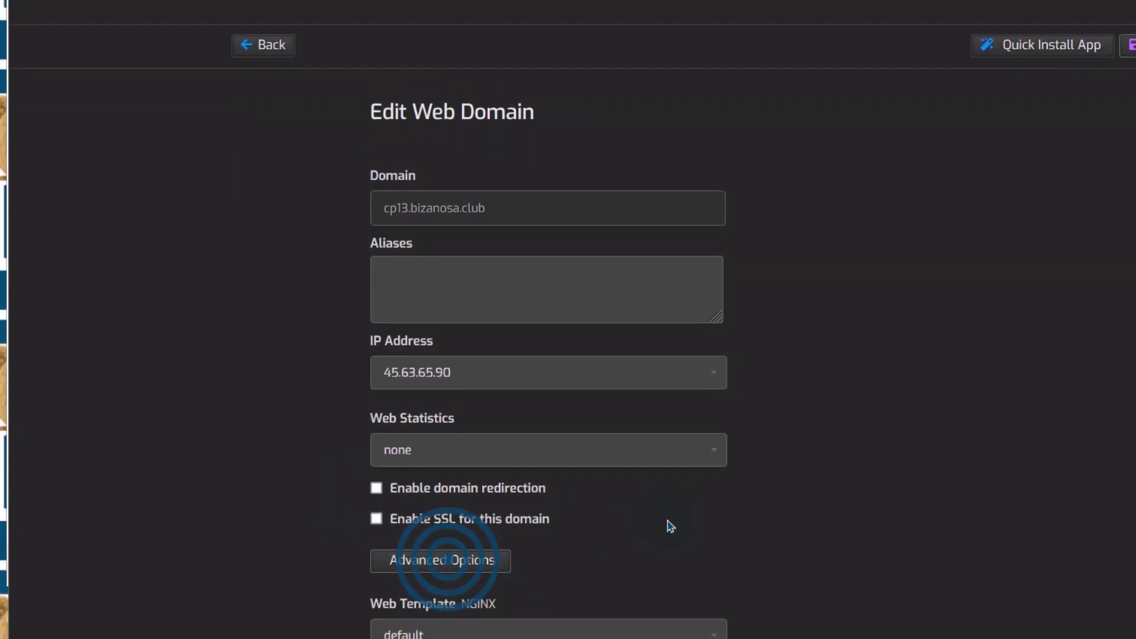
scroll(681, 562, "down", 3)
scroll(697, 624, "up", 6)
left_click(283, 170)
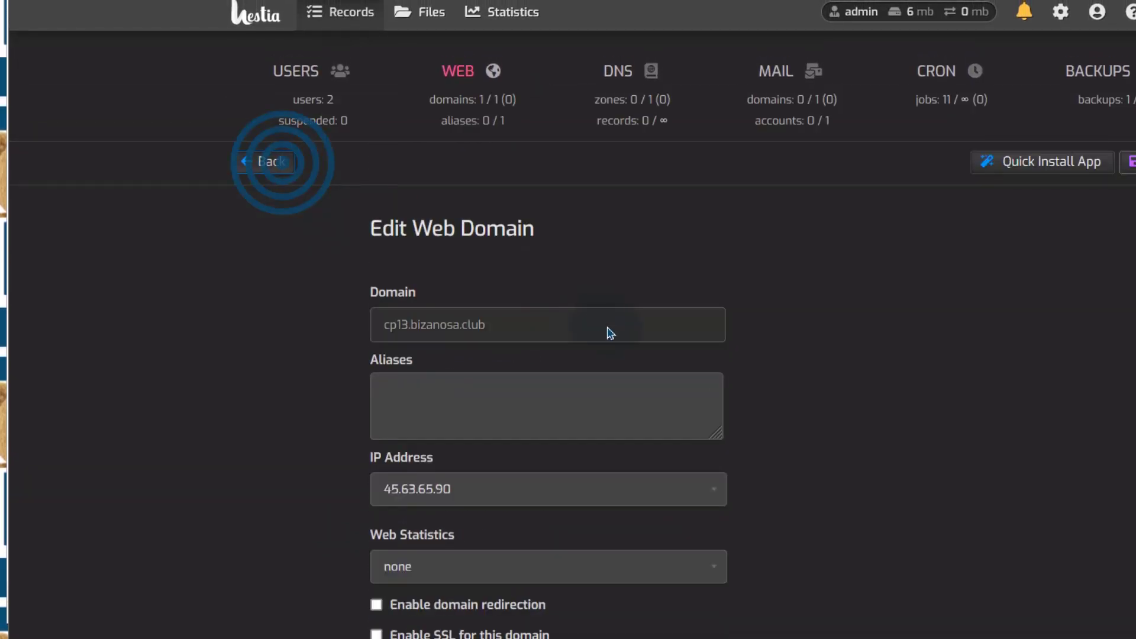
Copy the cp13.bizanosa.club name, delete that web domain, and show the users list
left_click(256, 269)
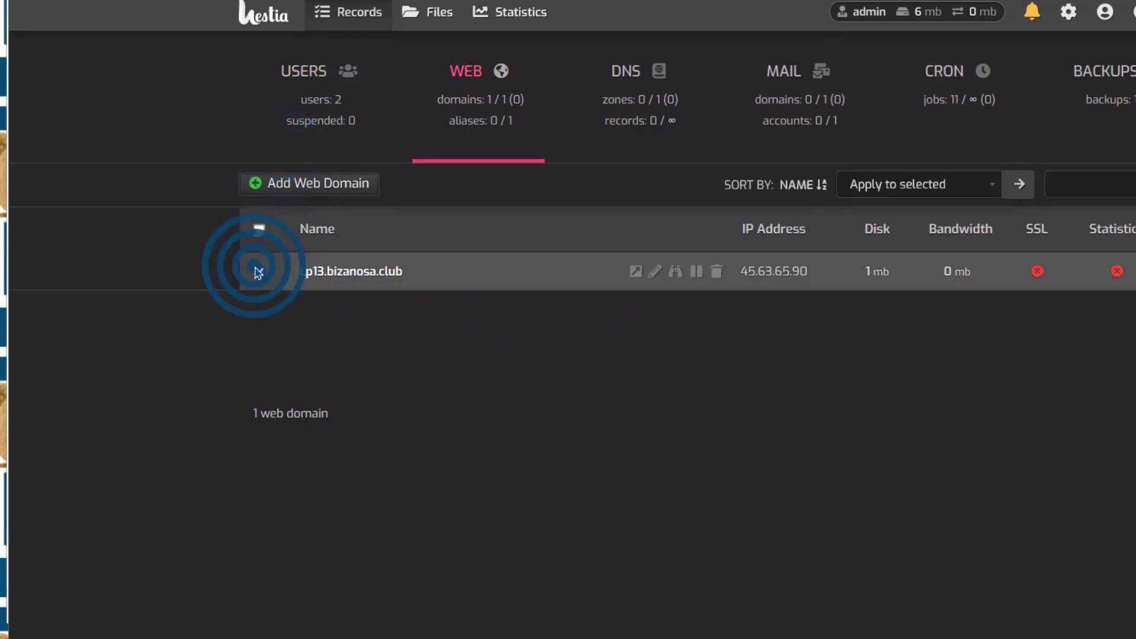
left_click_drag(404, 269, 303, 275)
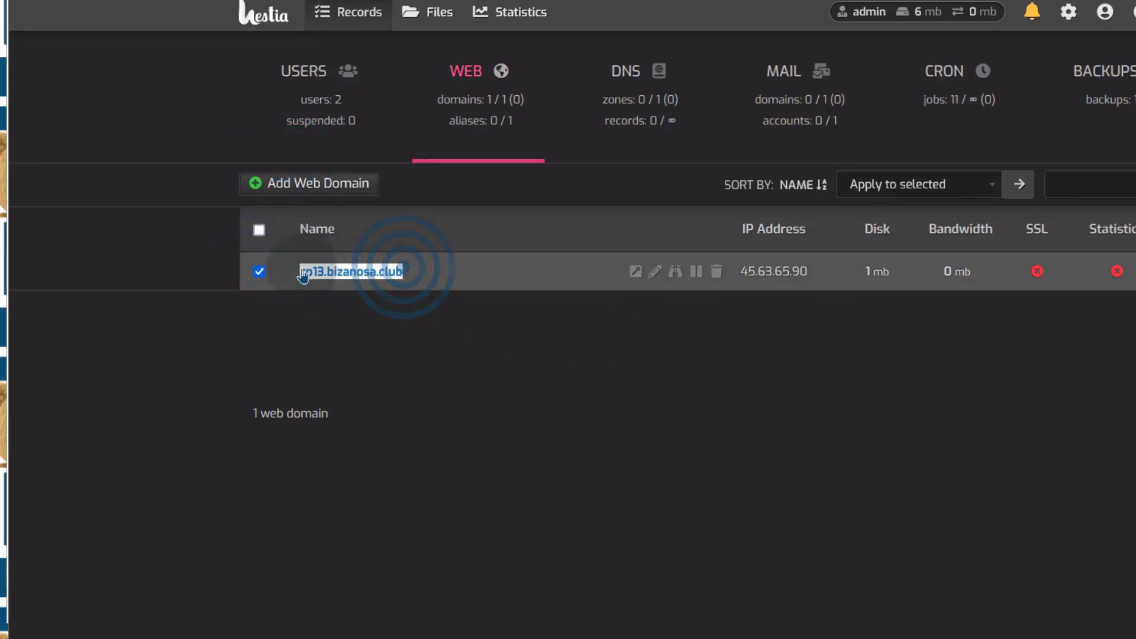
right_click(322, 271)
left_click(380, 469)
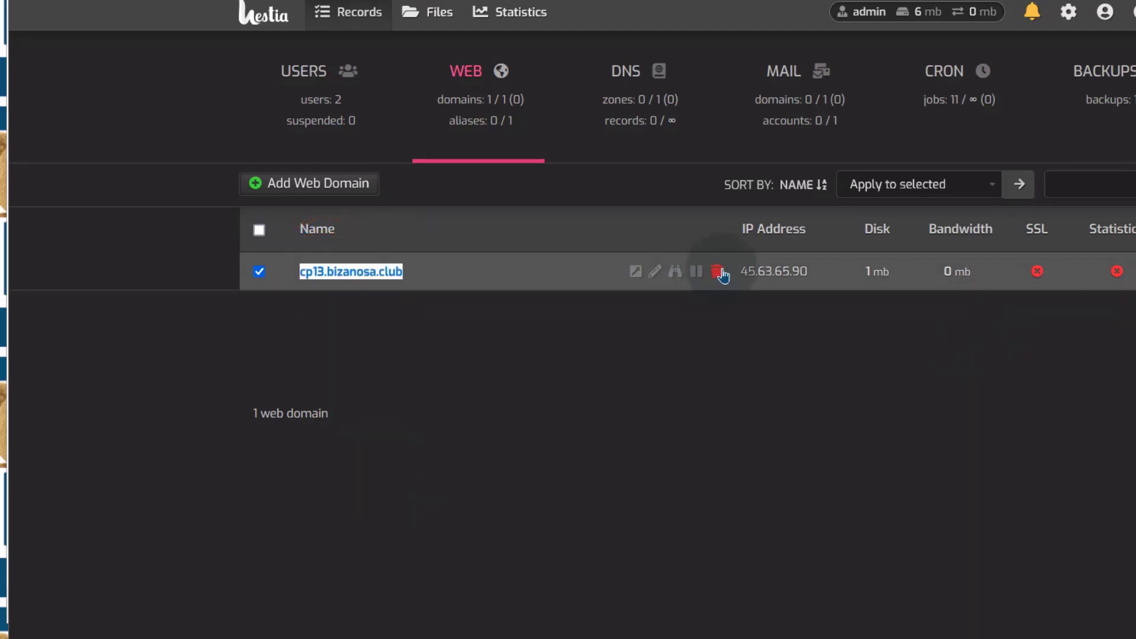
left_click(721, 271)
left_click(725, 422)
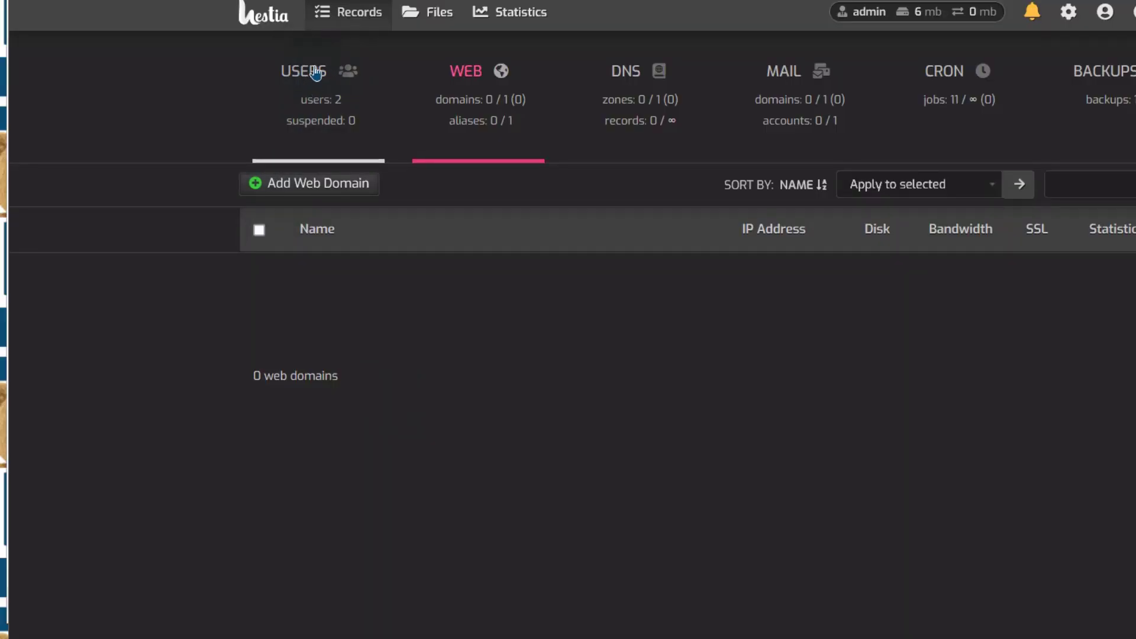
left_click(311, 87)
As admin2, add the web domain cp13.bizanosa.club with a DNS zone
left_click(341, 330)
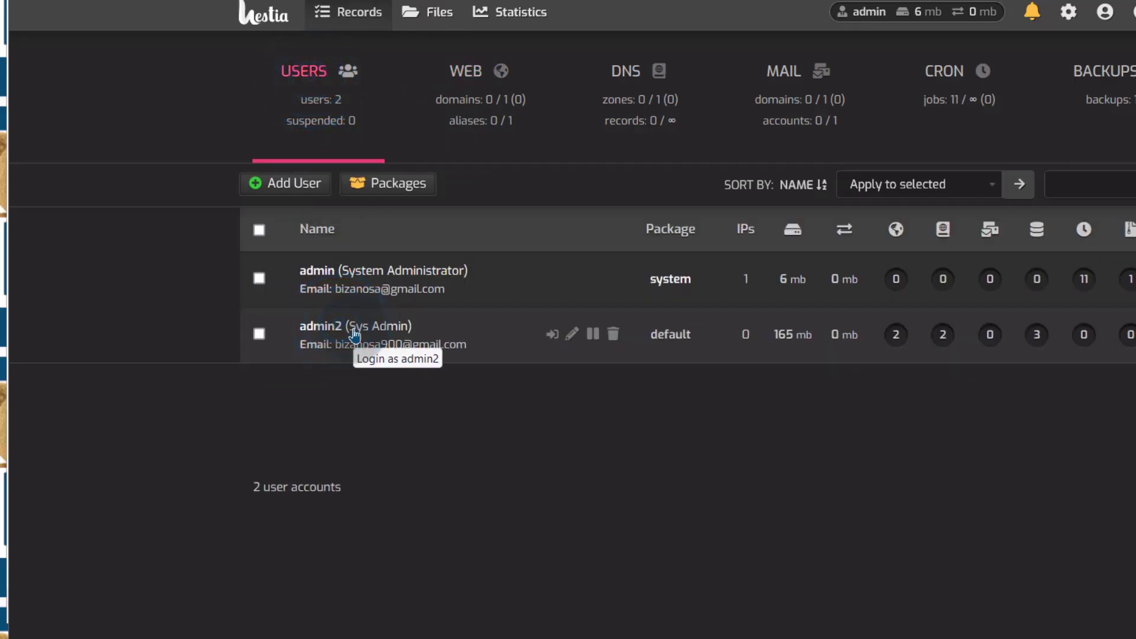
left_click(354, 334)
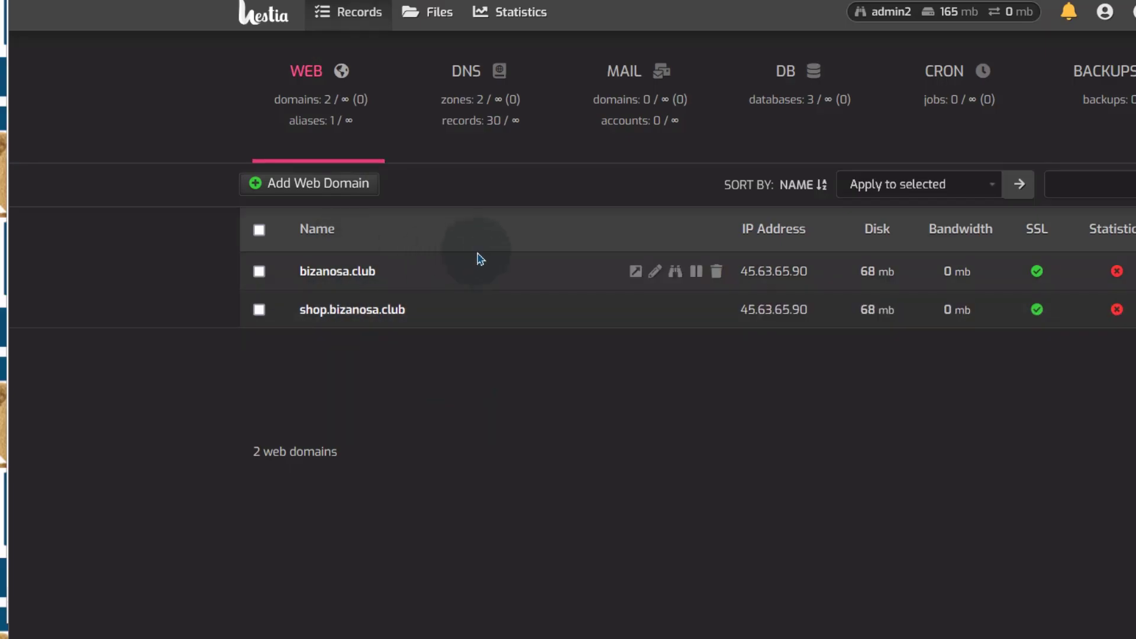
left_click(306, 182)
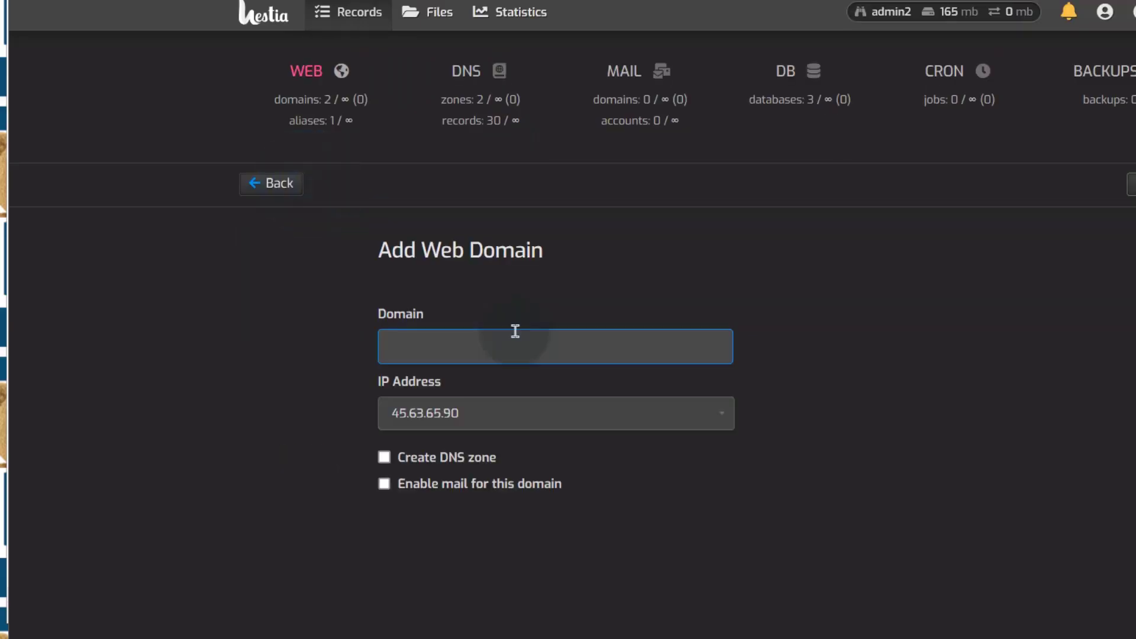
right_click(435, 346)
left_click(492, 21)
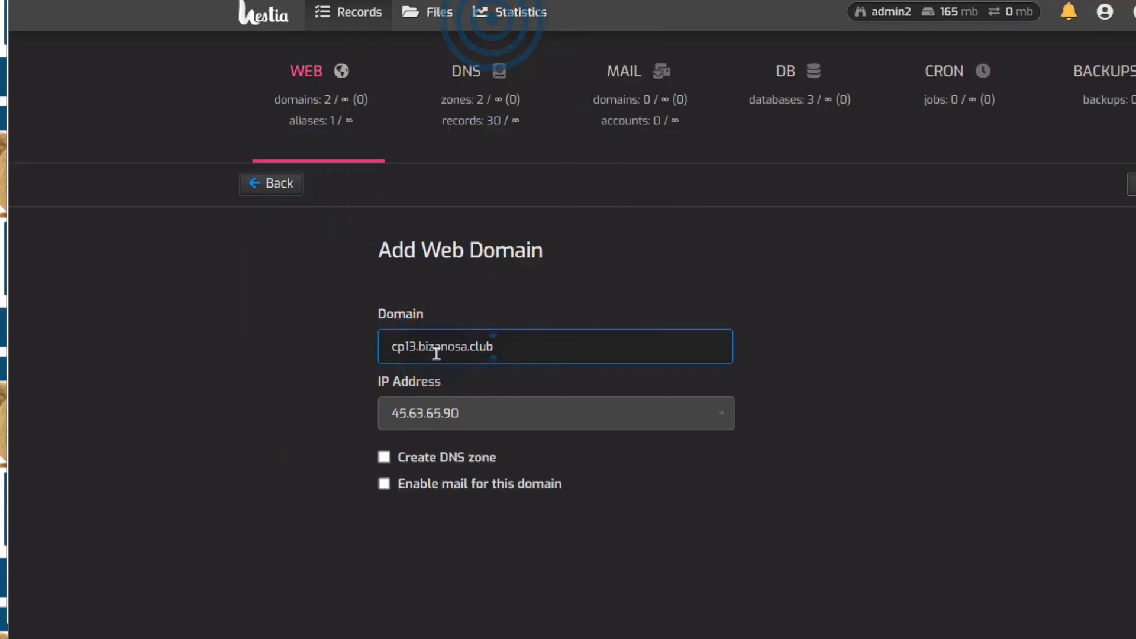
left_click(429, 456)
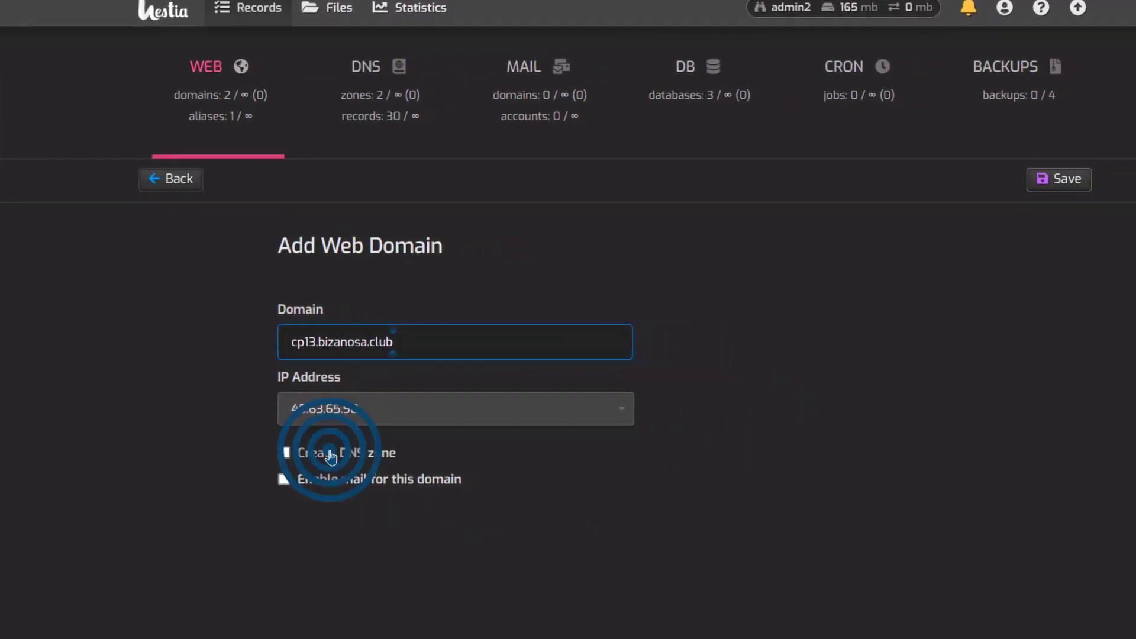
left_click(1062, 181)
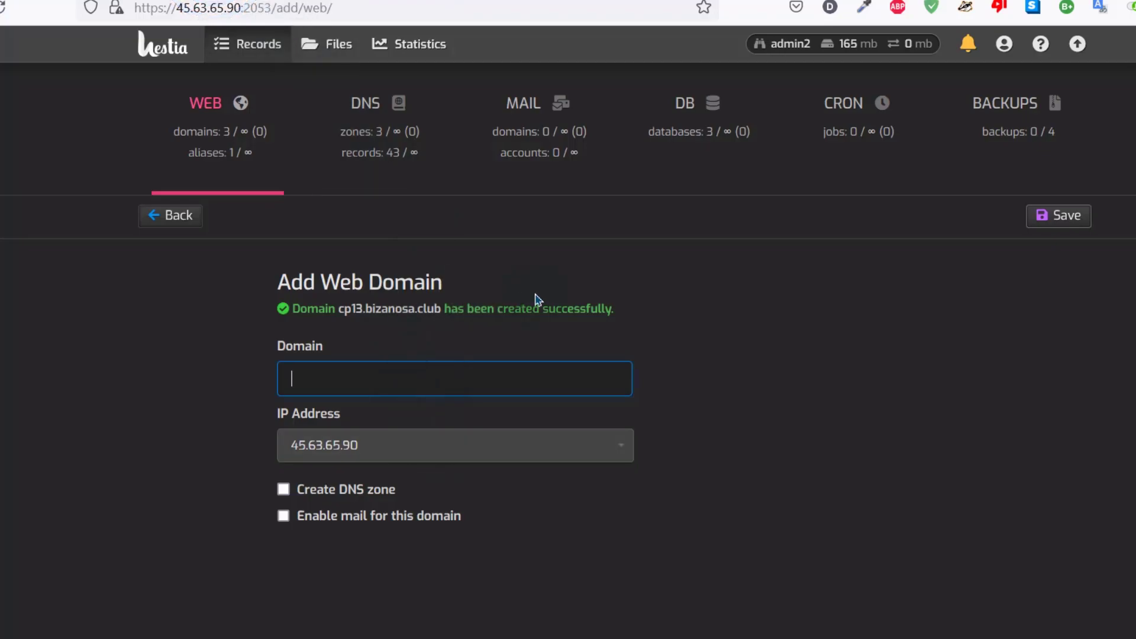
Enable Let's Encrypt SSL with automatic HTTPS redirection on cp13.bizanosa.club and save
left_click(379, 317)
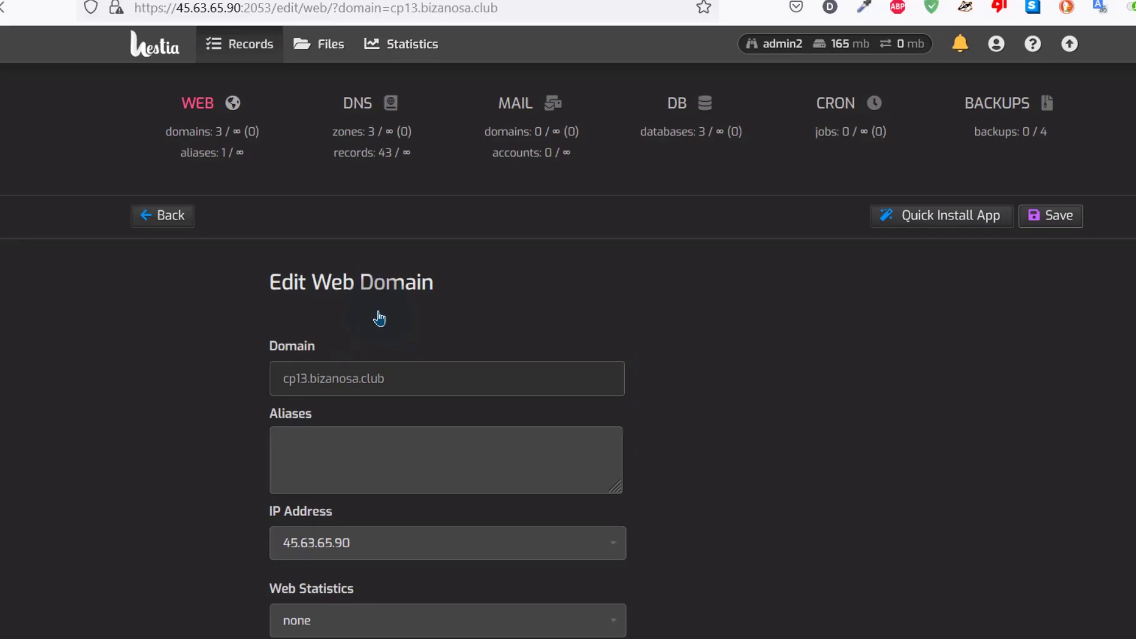
scroll(651, 406, "down", 2)
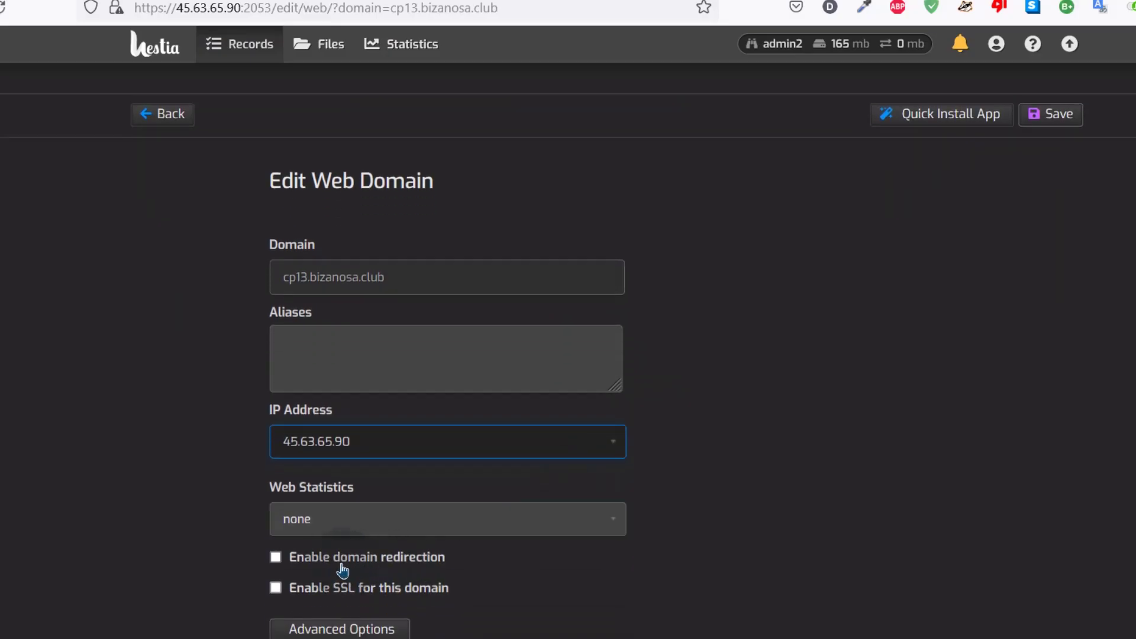
left_click(317, 592)
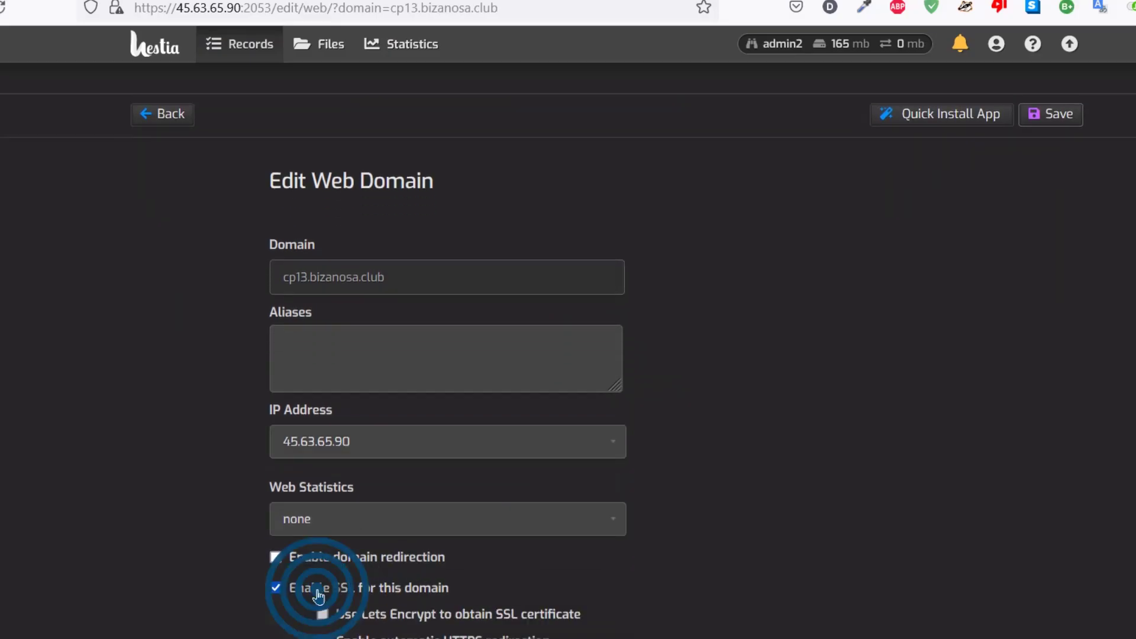
scroll(733, 418, "down", 3)
left_click(381, 423)
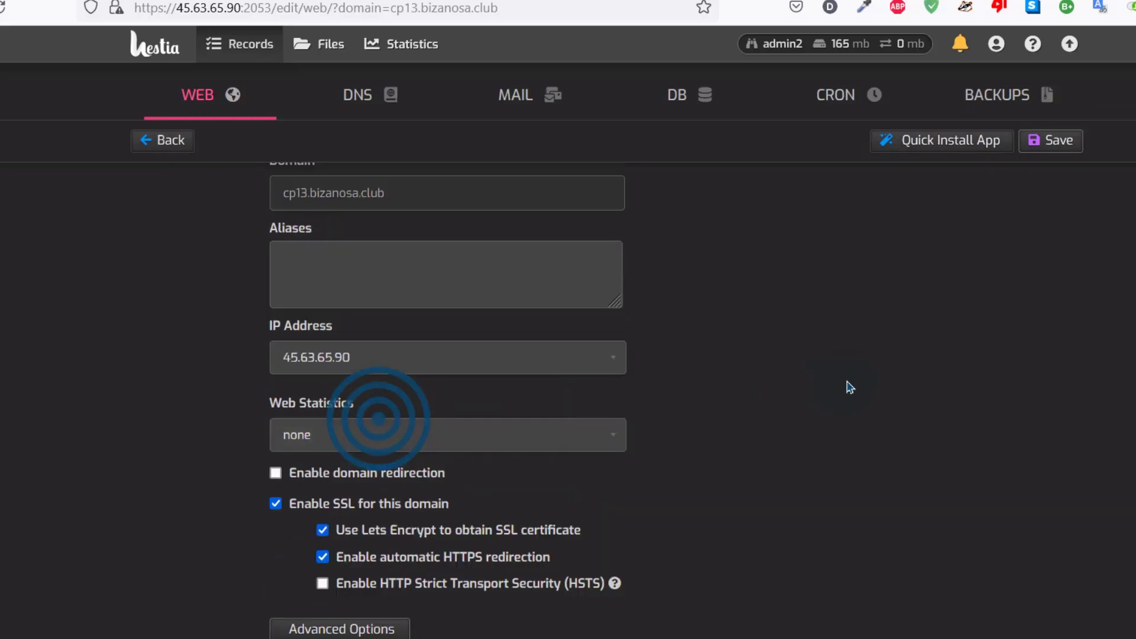
left_click(1076, 144)
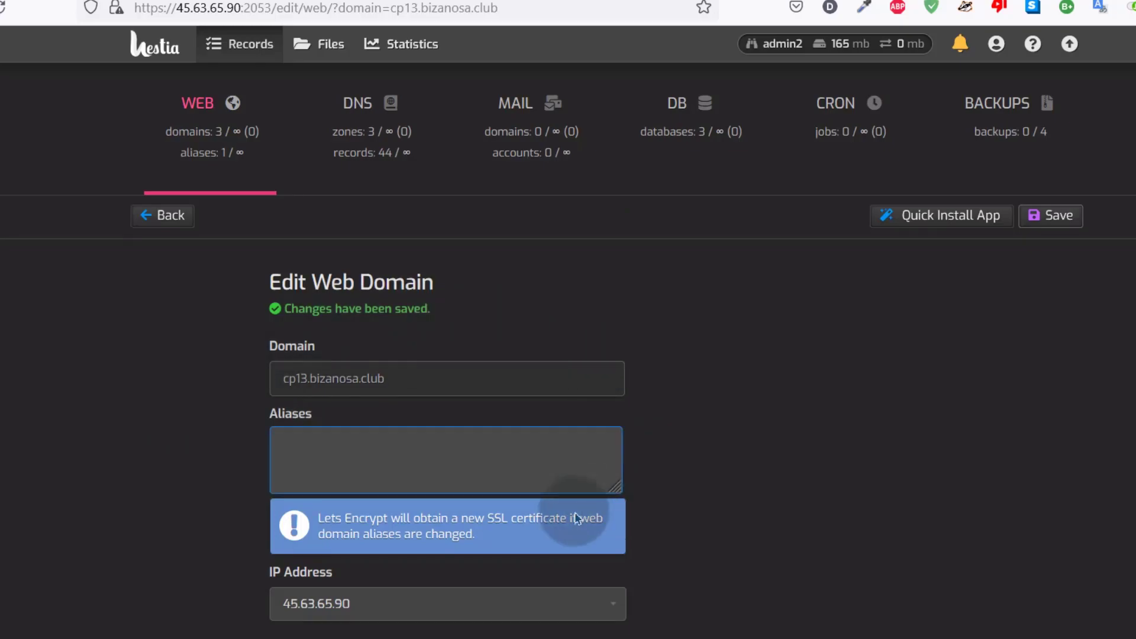
left_click(323, 437)
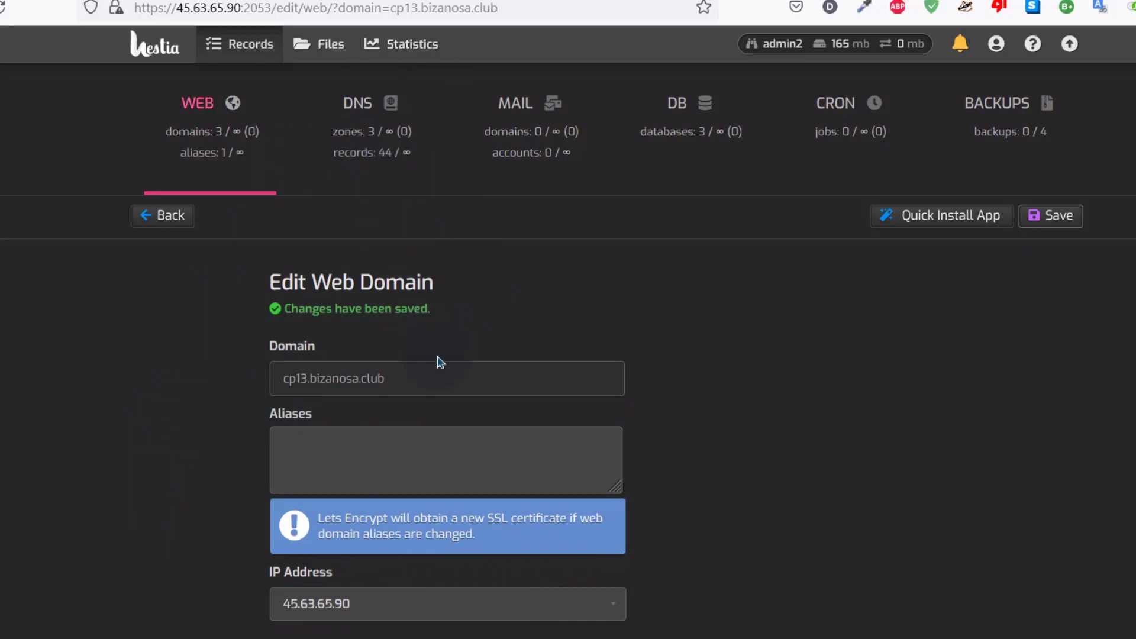
scroll(617, 427, "down", 6)
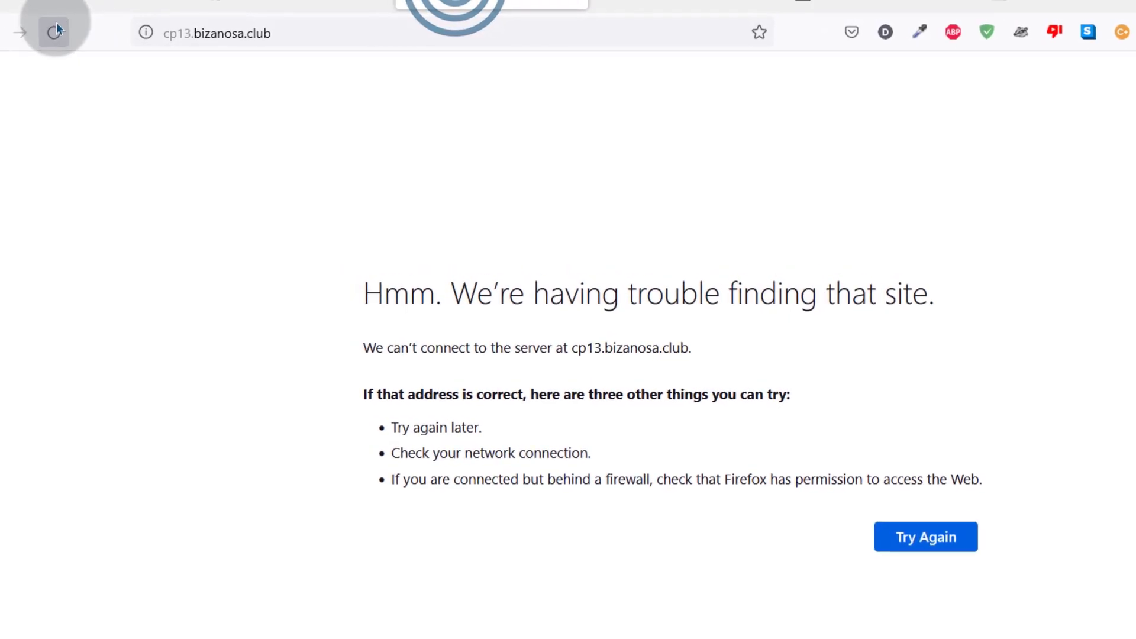
Reload cp13.bizanosa.club and confirm its address uses HTTPS
left_click(56, 33)
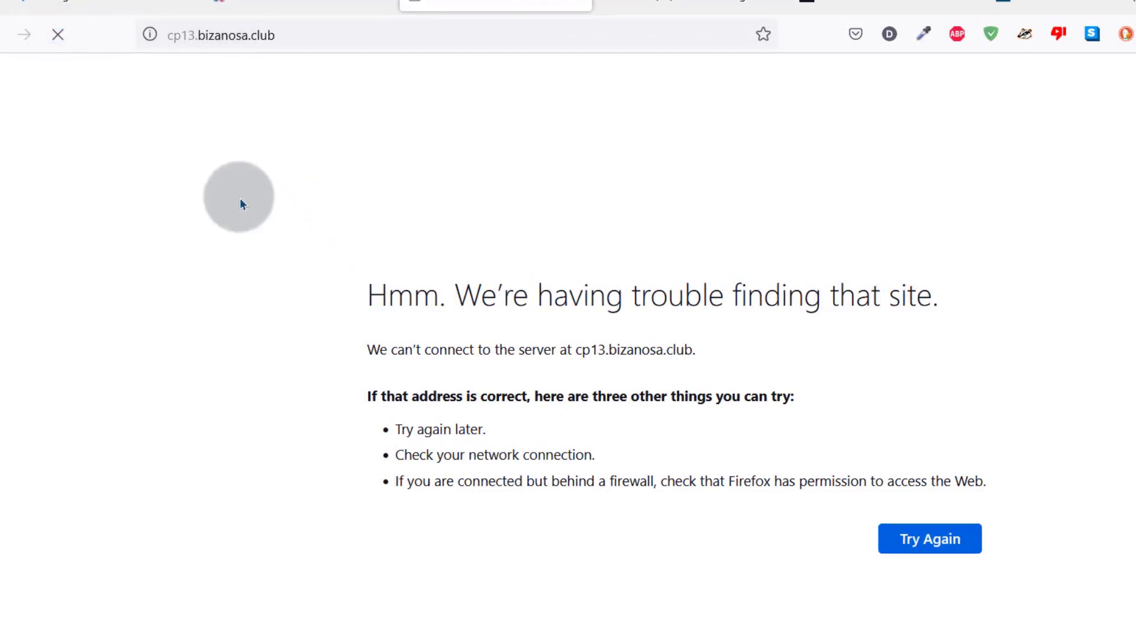
left_click(255, 35)
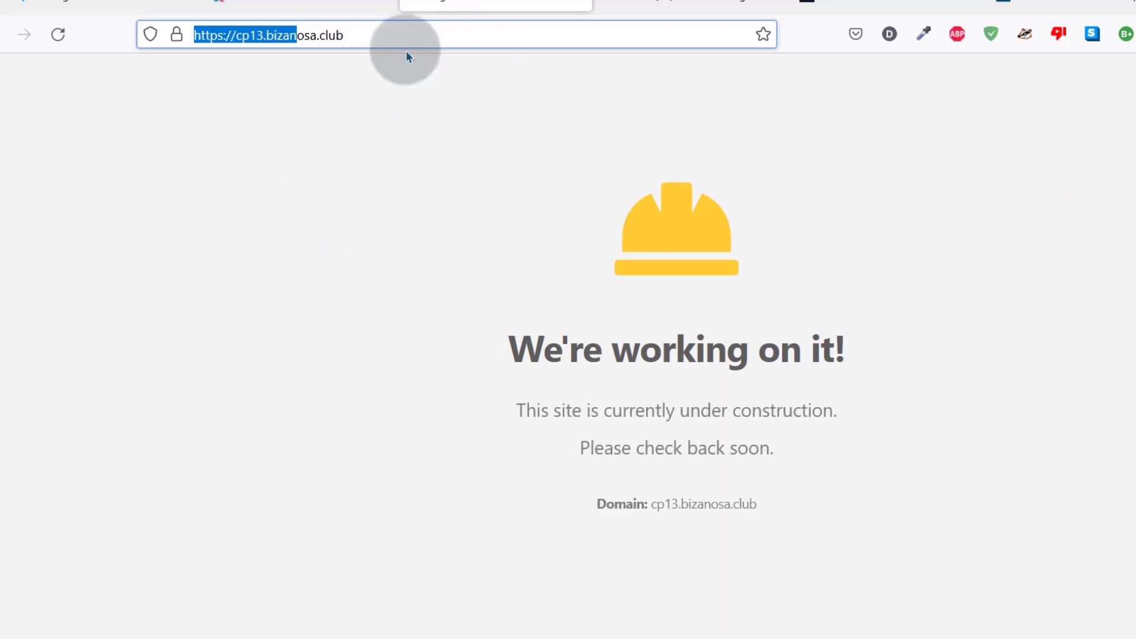
left_click(417, 133)
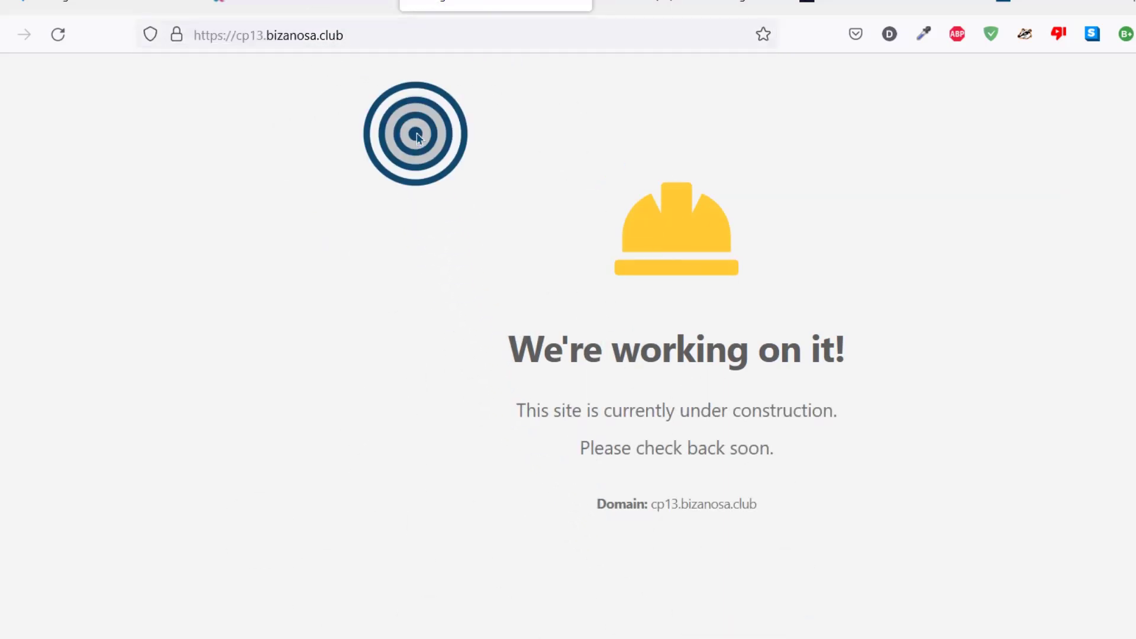
Copy the panel port 2053 from the Hestia tab and load cp13.bizanosa.club:2053
left_click(287, 5)
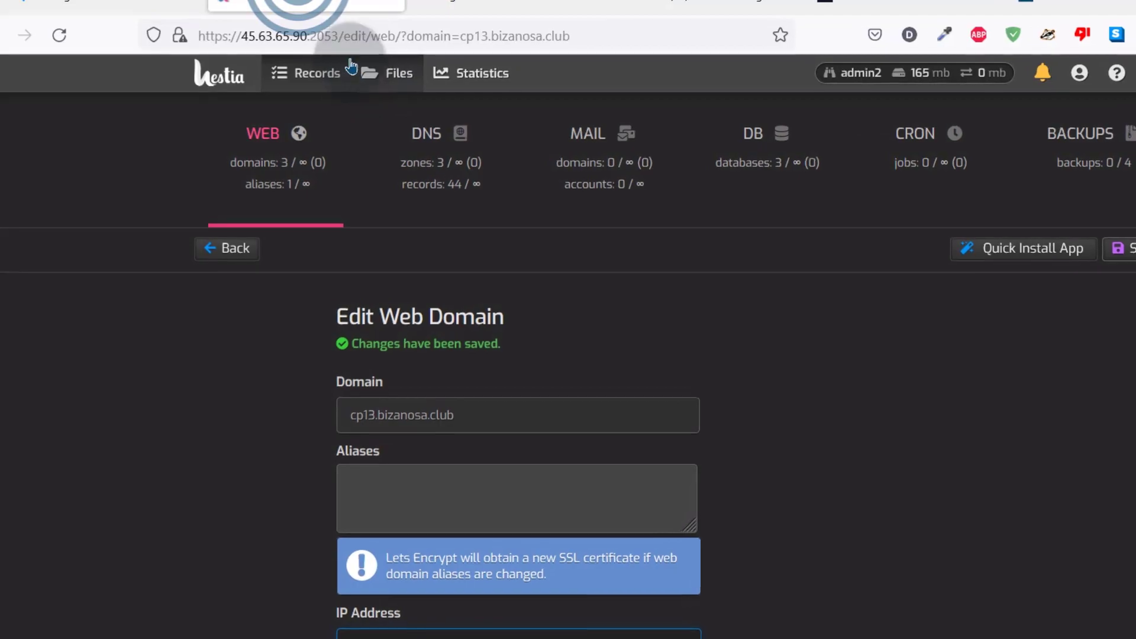
left_click_drag(311, 34, 338, 33)
right_click(358, 34)
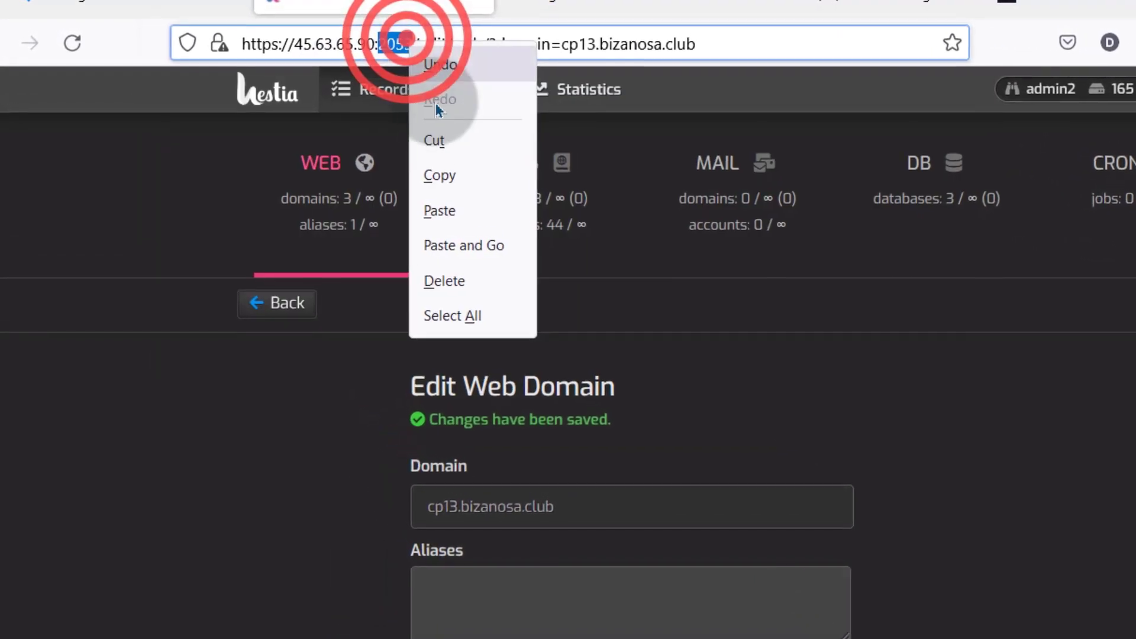
left_click(439, 176)
left_click(577, 7)
left_click(451, 44)
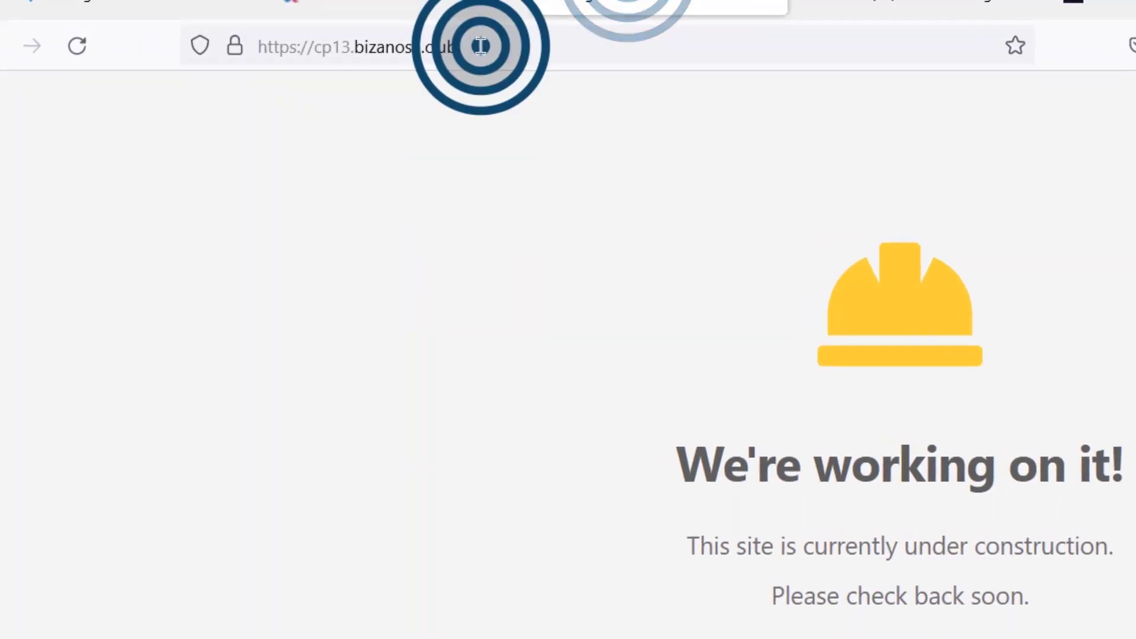
left_click(482, 45)
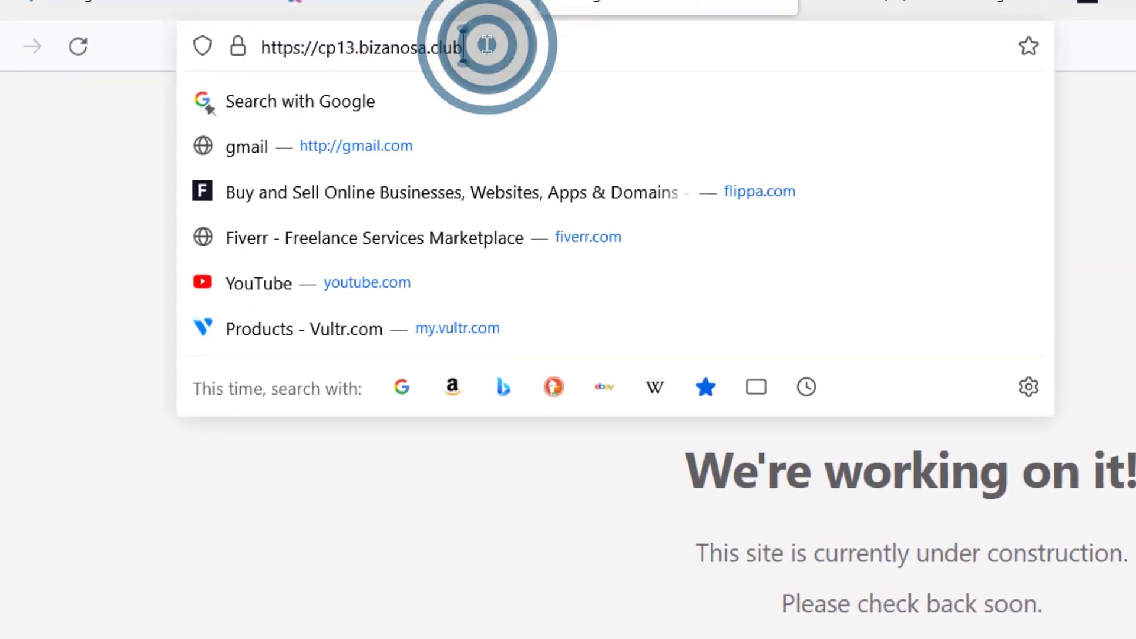
type(":2053")
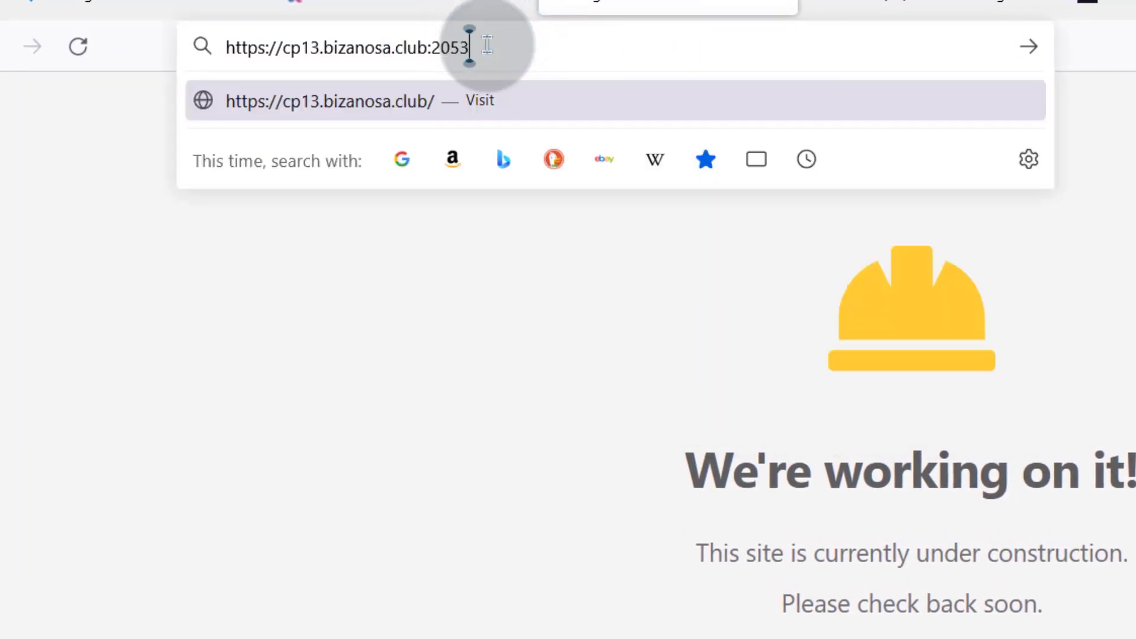
key("Return")
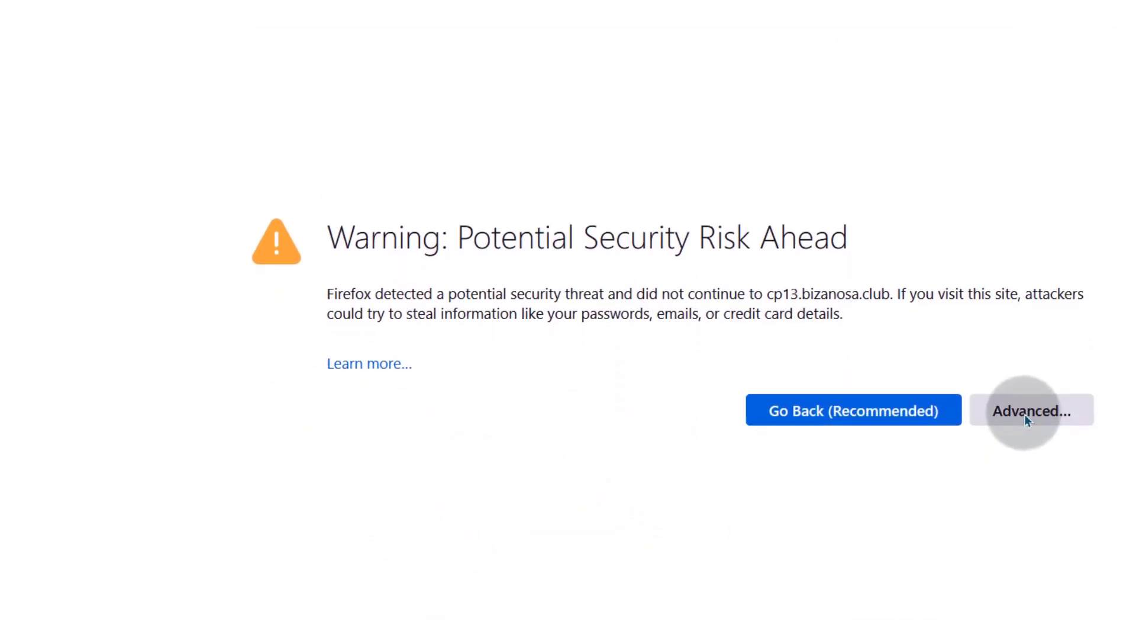
Accept the self-signed certificate warning to reach the Hestia login page
left_click(1024, 415)
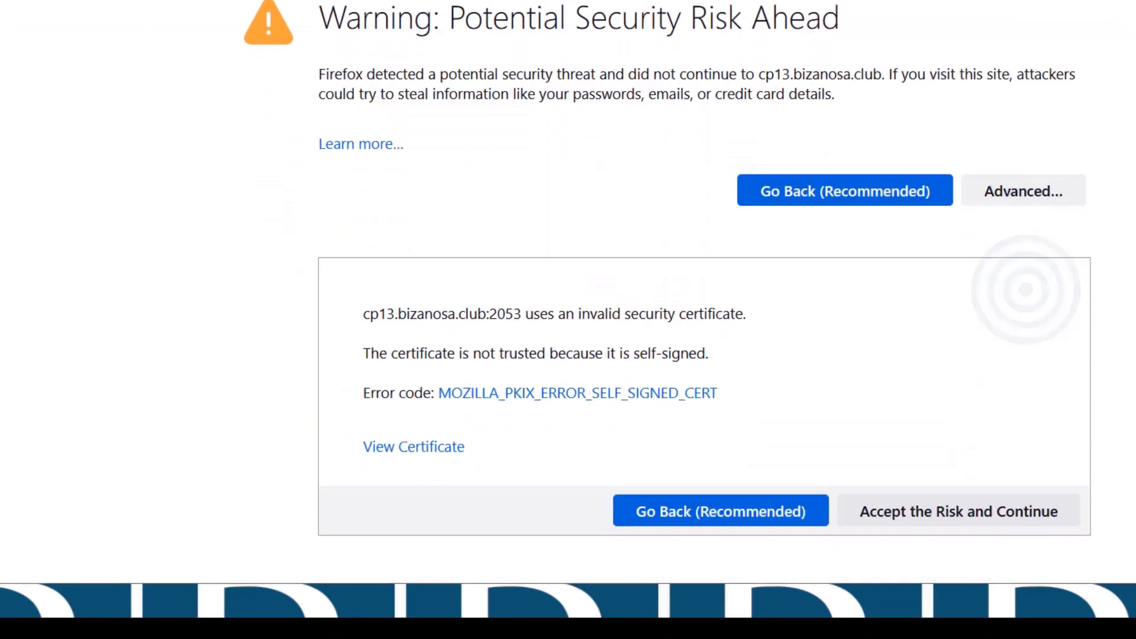
left_click(960, 509)
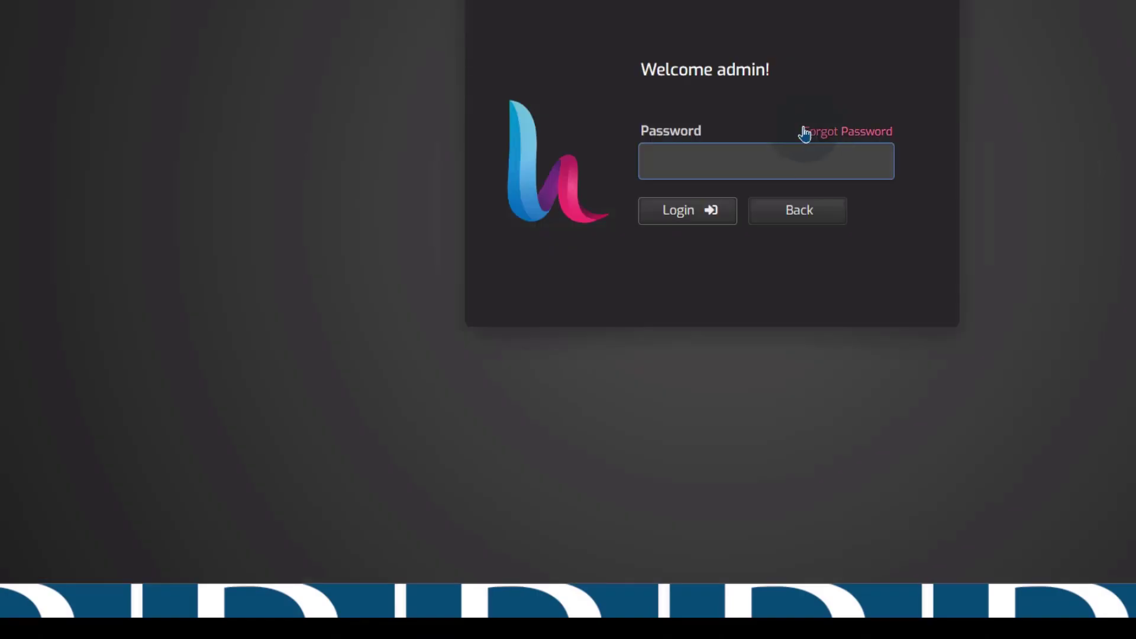
right_click(687, 150)
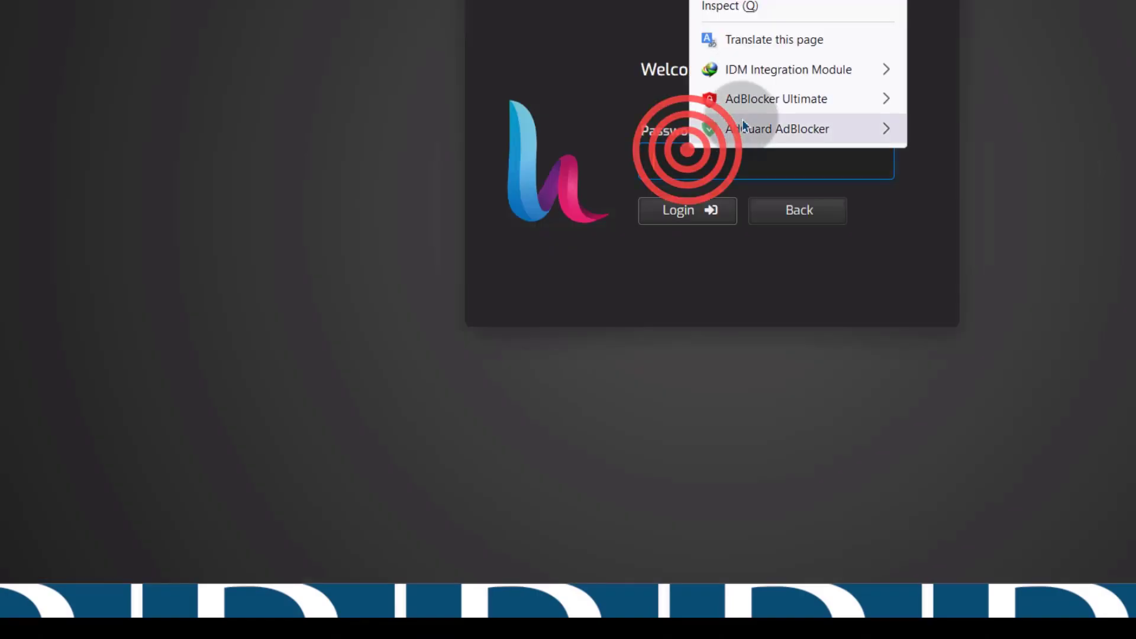
Log in at cp13.bizanosa.club:2053, switch to admin2, and launch phpMyAdmin from its databases
left_click(728, 0)
left_click(687, 207)
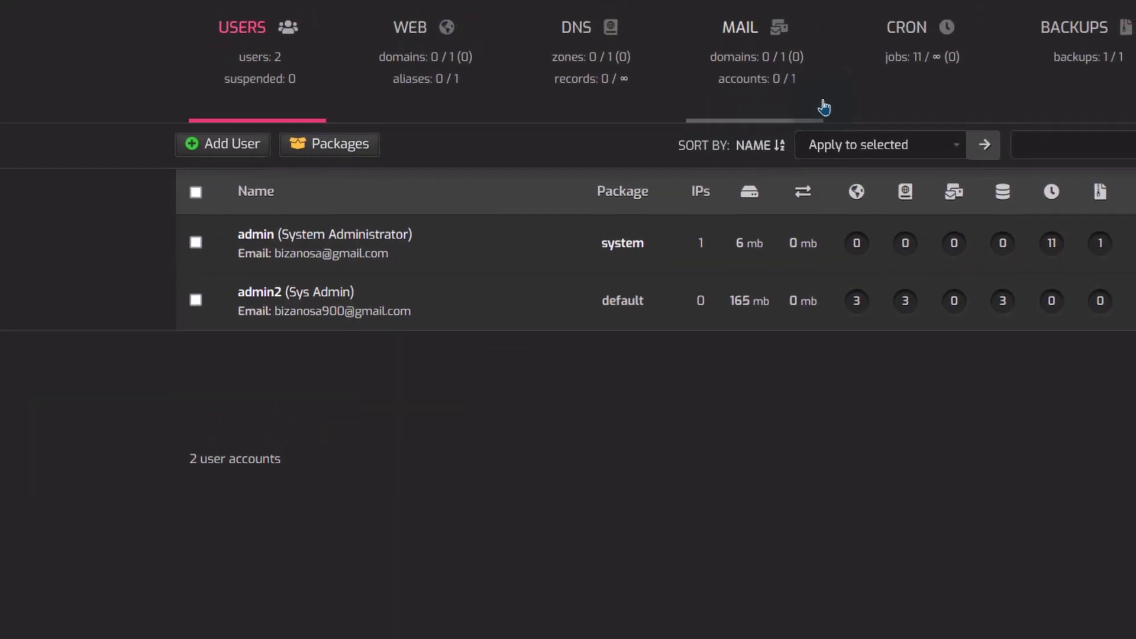
left_click(263, 292)
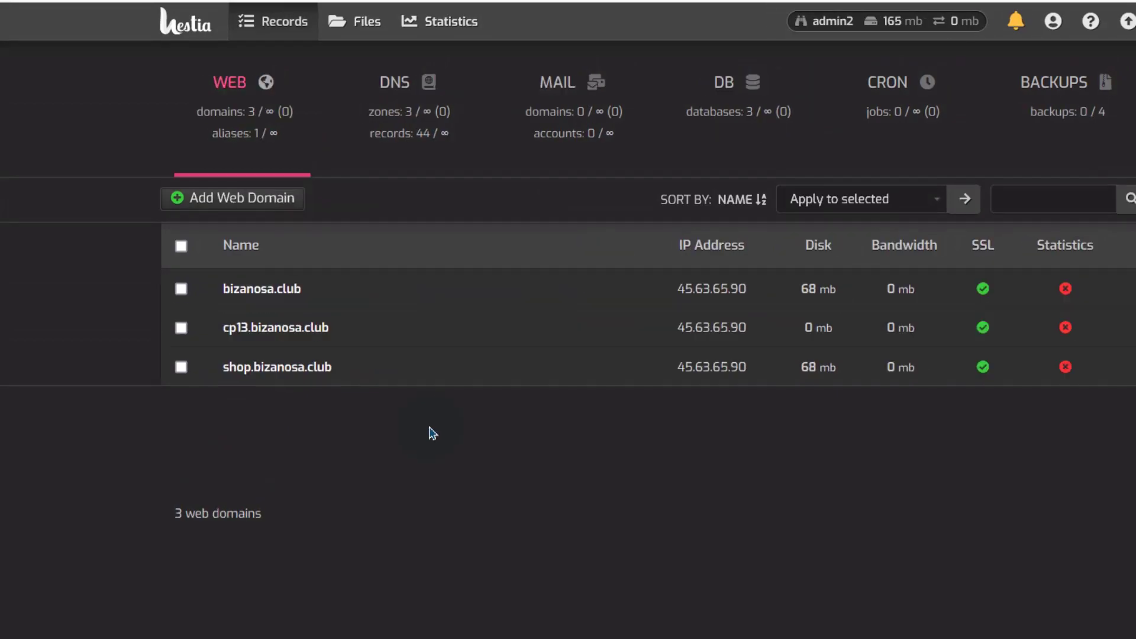
left_click(722, 82)
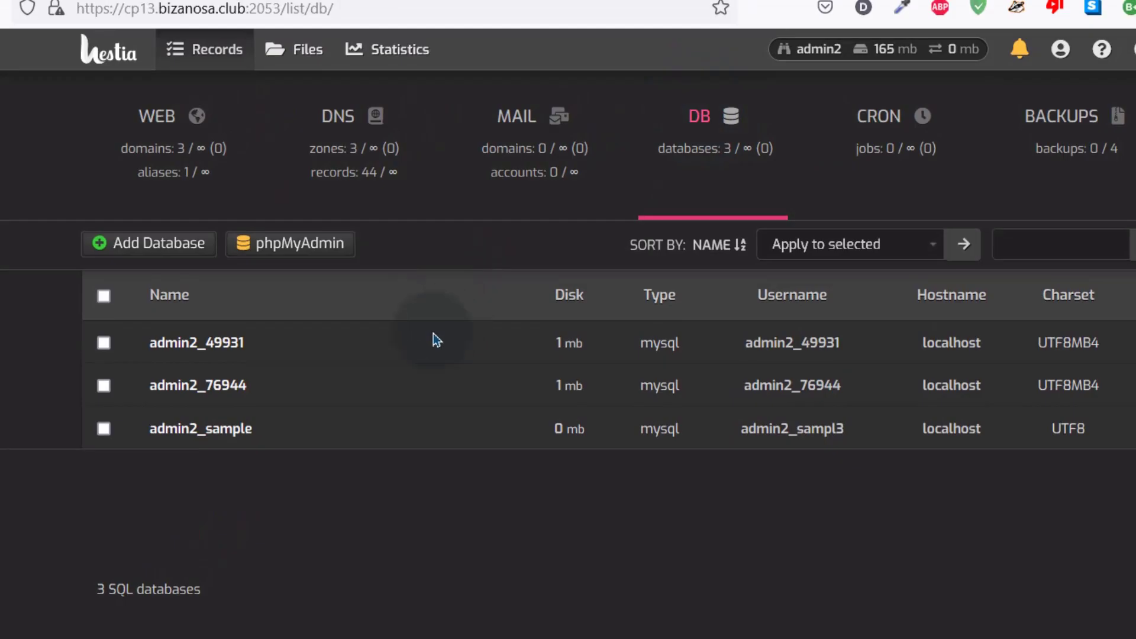
left_click(312, 246)
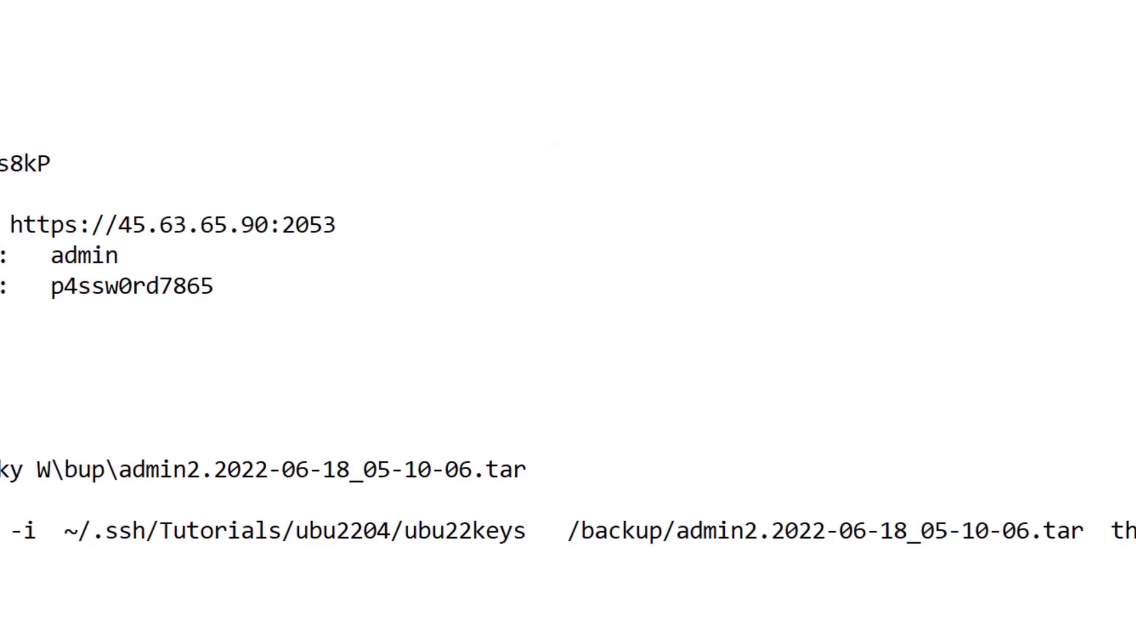
Copy the database username admin2_sampl3 from the notes into phpMyAdmin's Username field
scroll(319, 512, "down", 4)
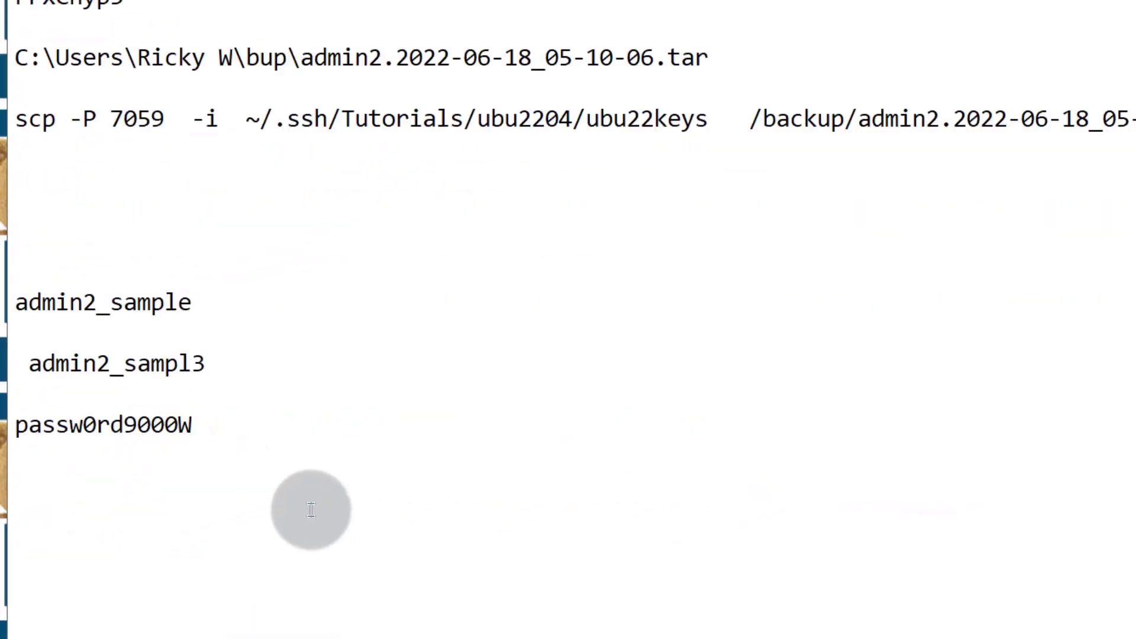
left_click_drag(16, 302, 187, 304)
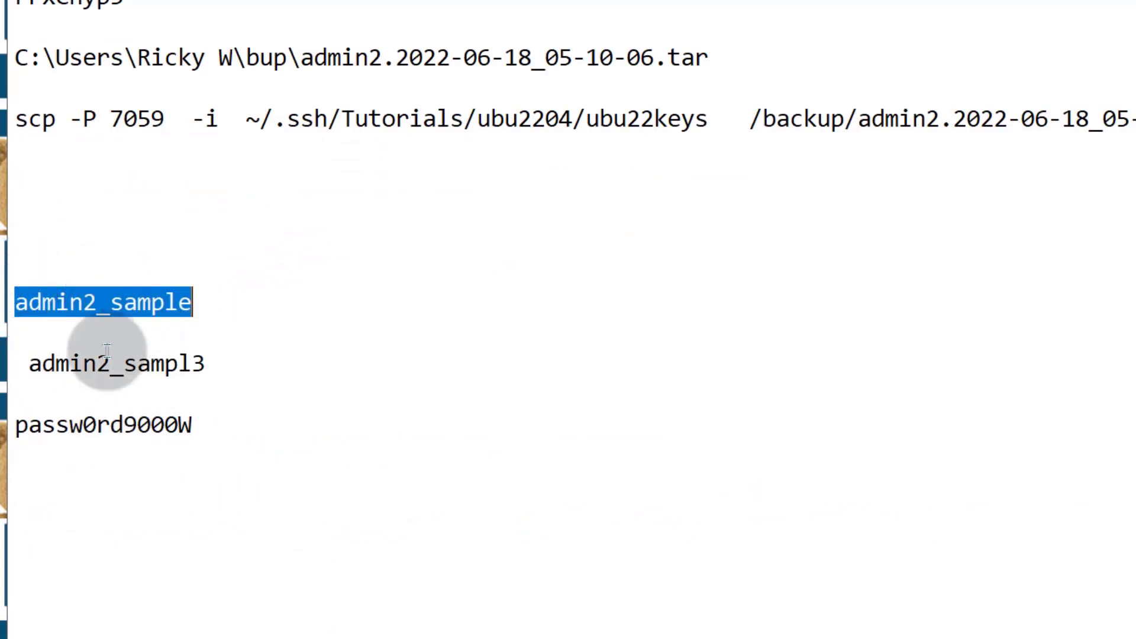
left_click_drag(32, 362, 192, 363)
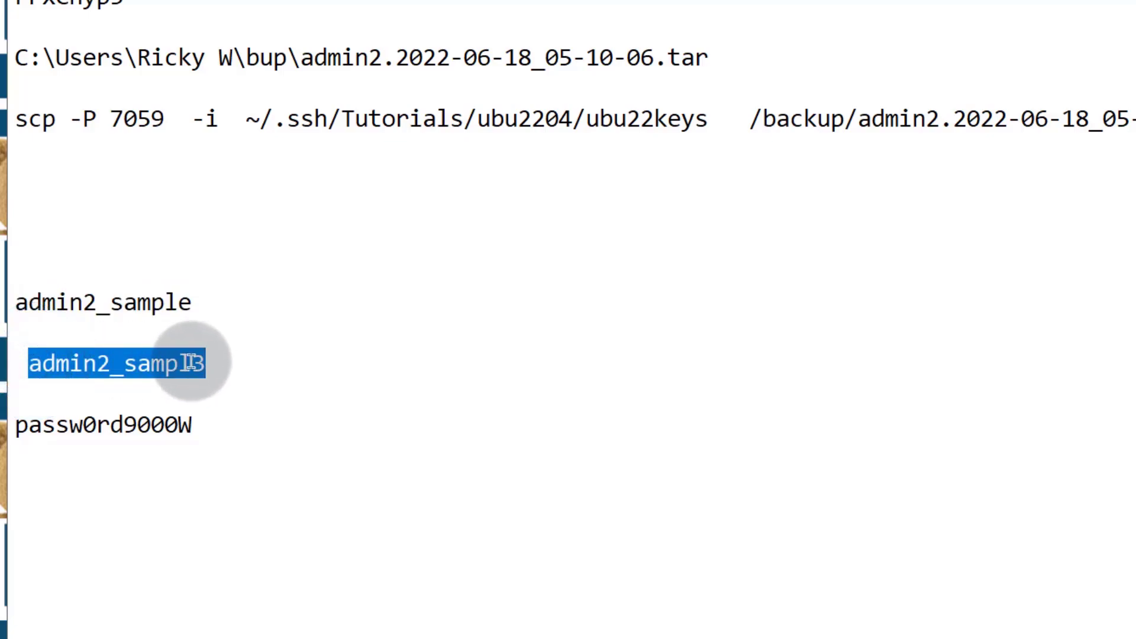
right_click(193, 363)
left_click(253, 421)
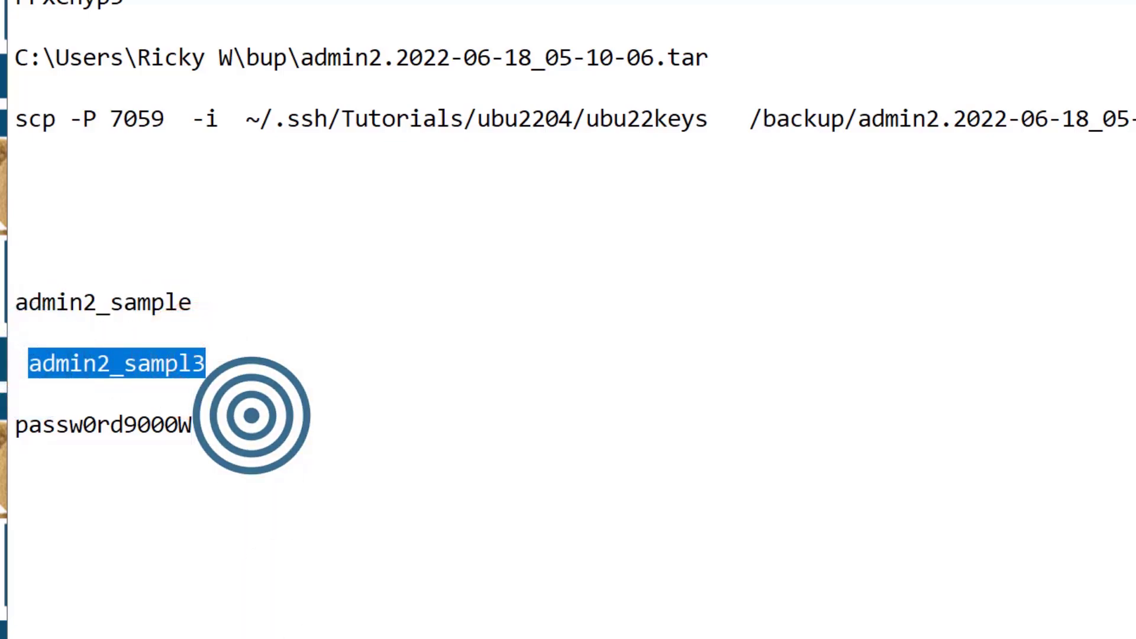
key("alt+Tab")
left_click(805, 332)
right_click(805, 332)
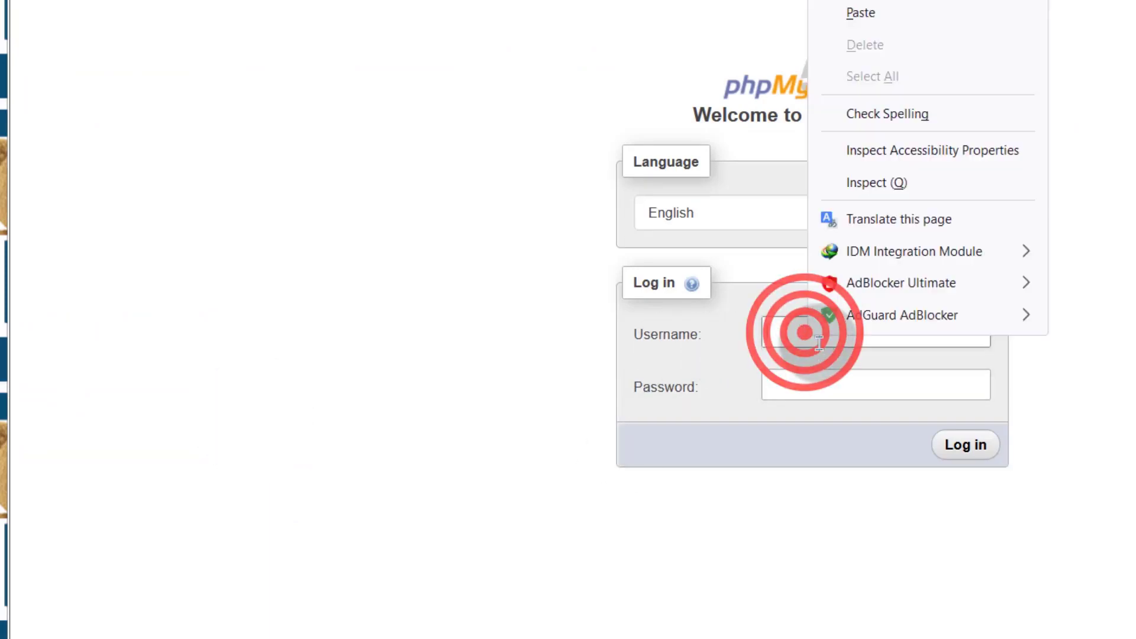
left_click(867, 12)
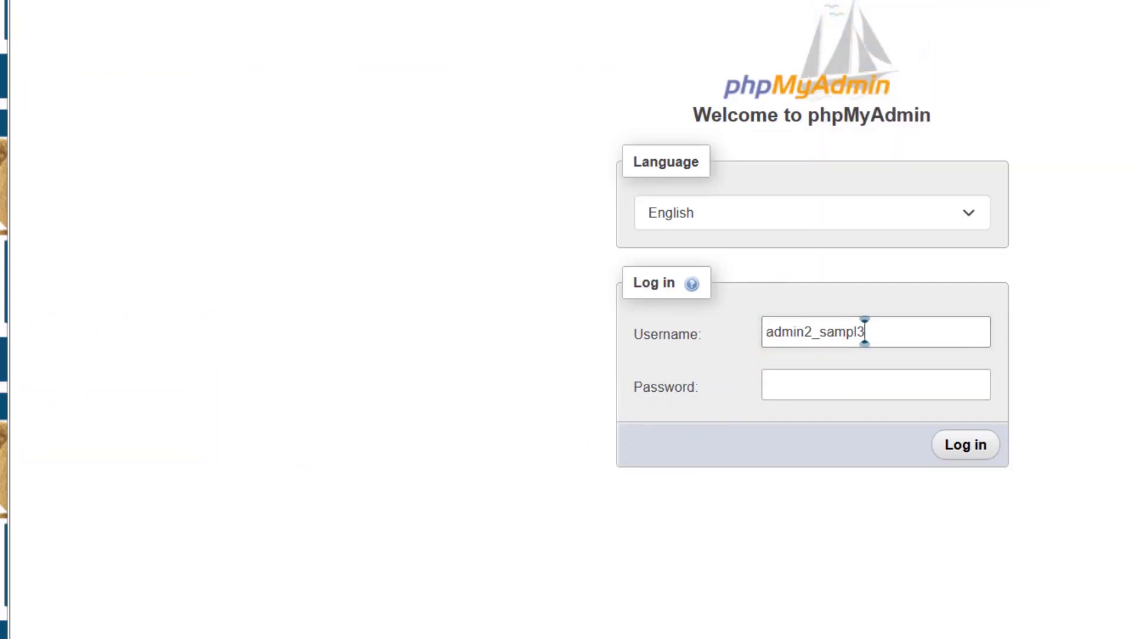
Copy the database password from the notes into phpMyAdmin's Password field
key("alt+Tab")
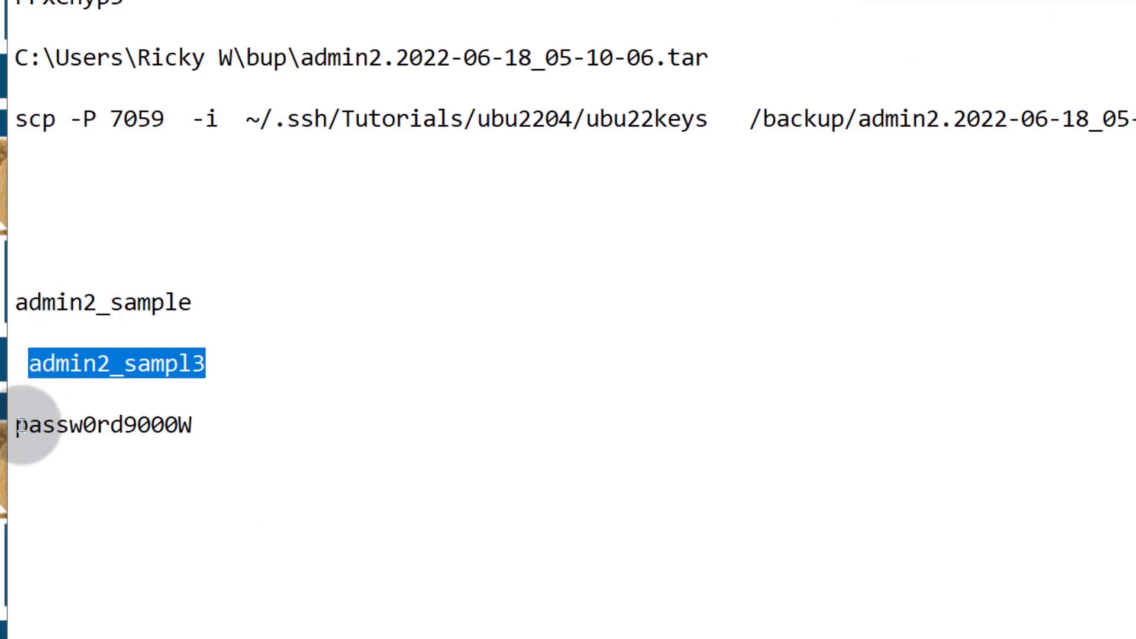
left_click_drag(17, 425, 190, 426)
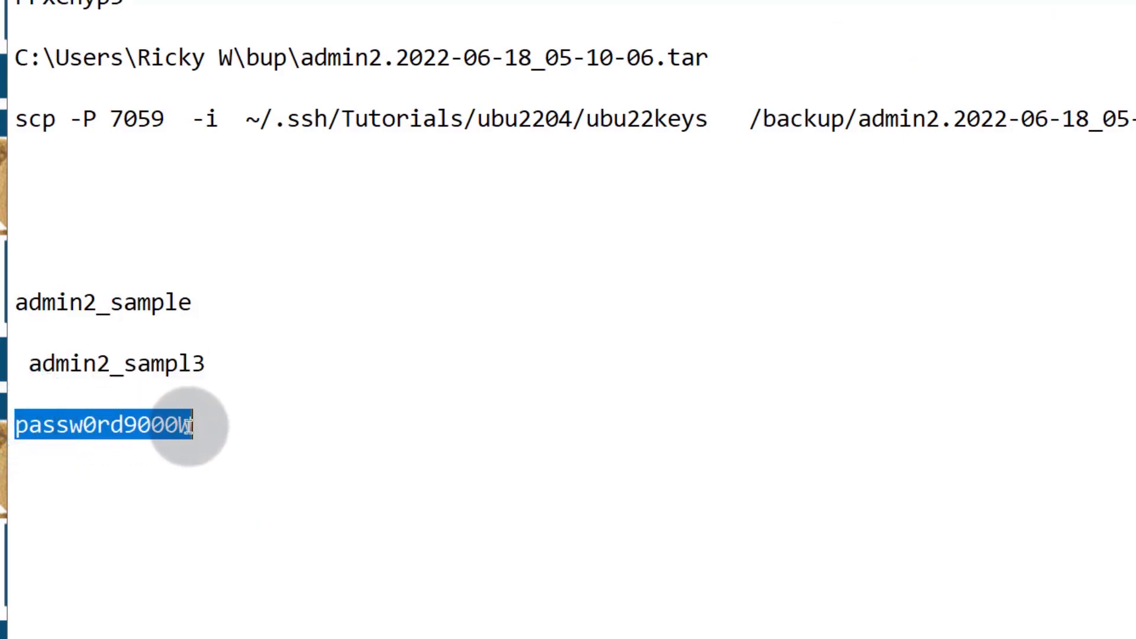
right_click(186, 426)
left_click(275, 484)
key("alt+Tab")
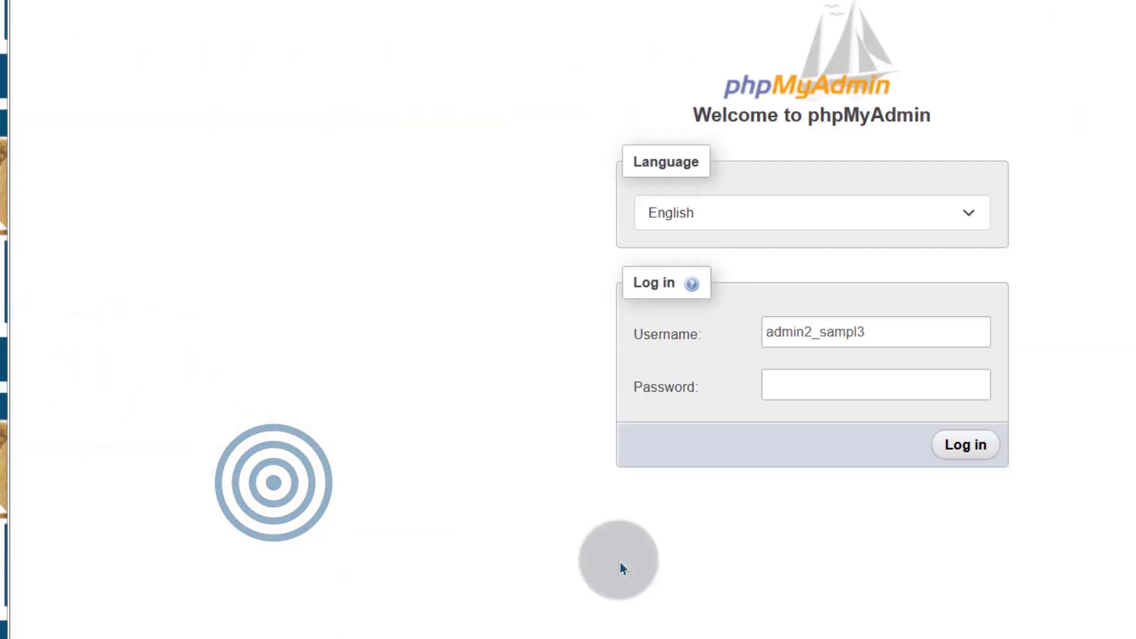
right_click(874, 385)
left_click(914, 79)
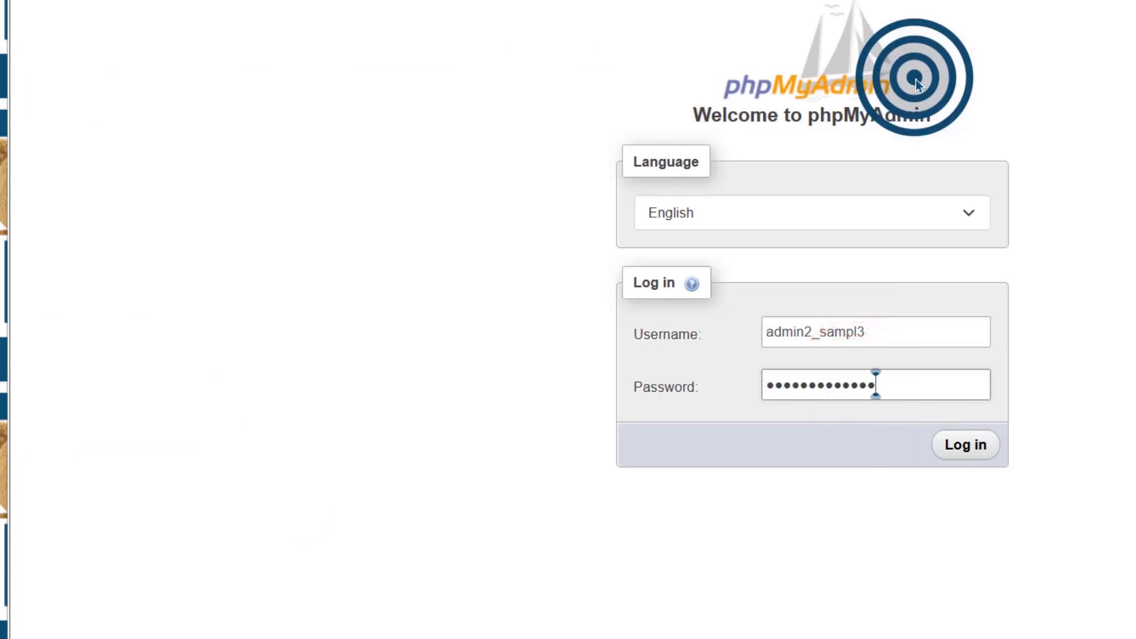
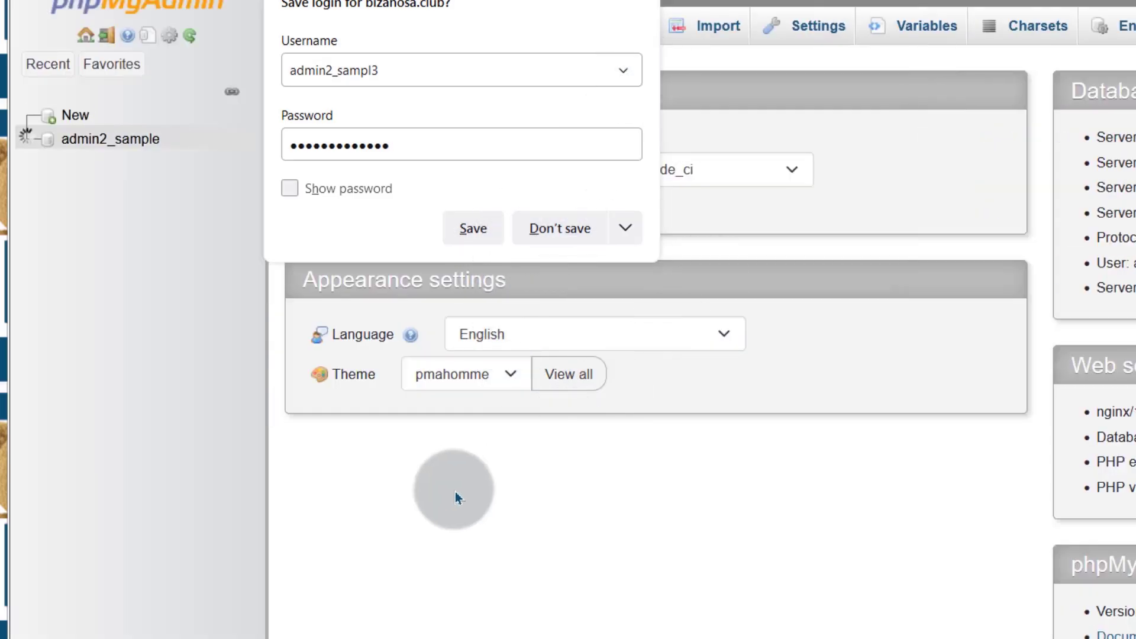
Decline saving the phpMyAdmin login and close that tab to return to Hestia's database list
left_click(430, 498)
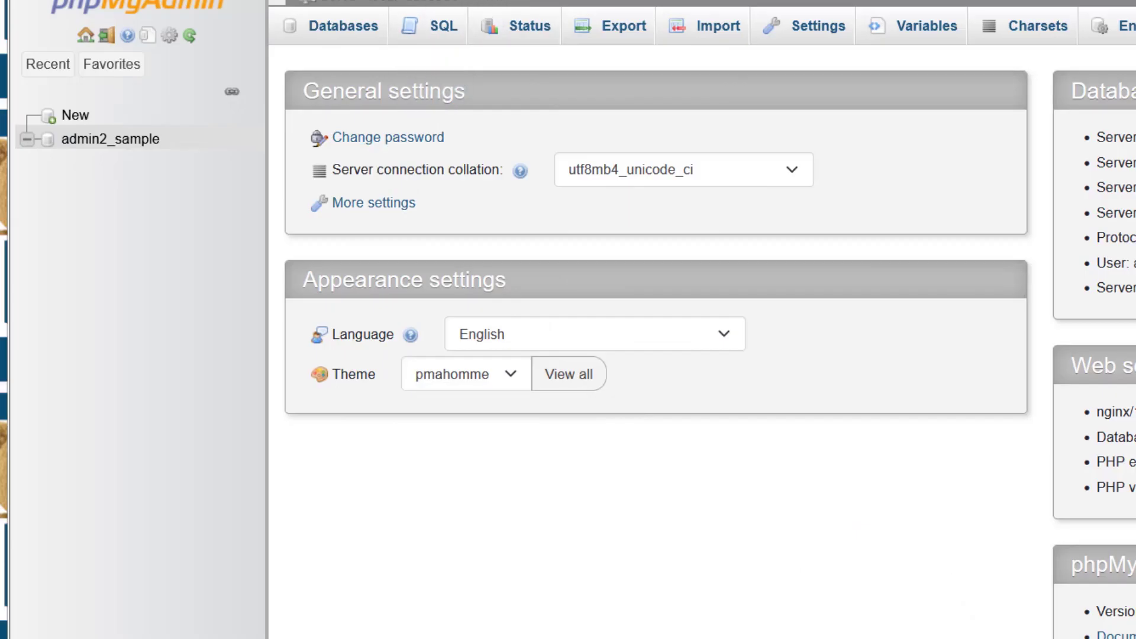
key("ctrl+w")
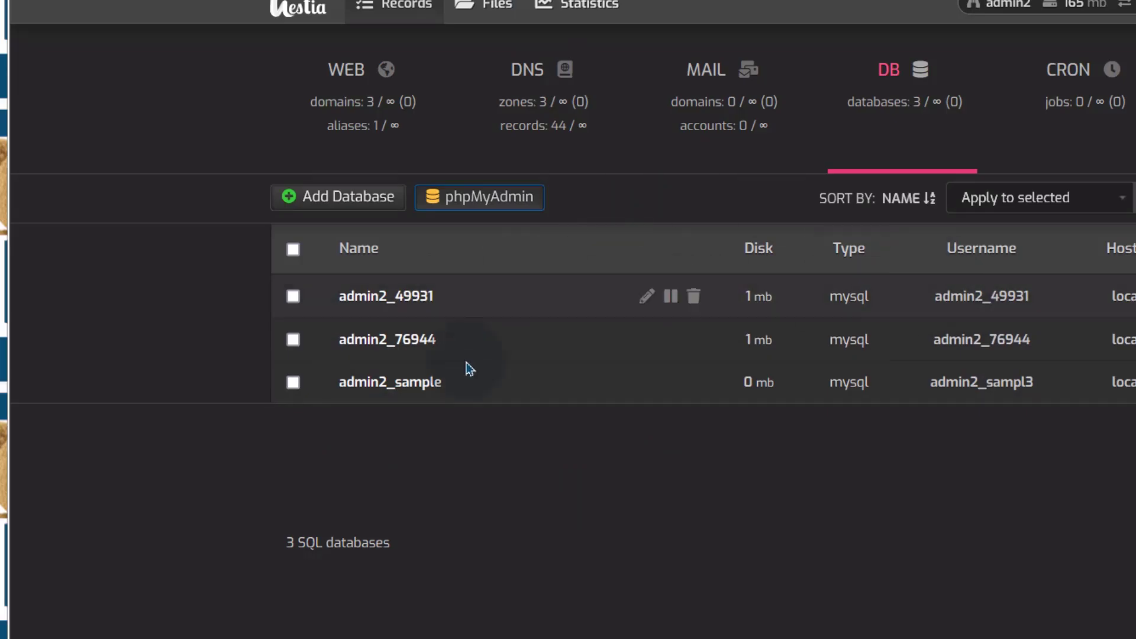
Open the file manager in a new tab and browse to web > bizanosa.club > public_html
right_click(500, 5)
left_click(531, 22)
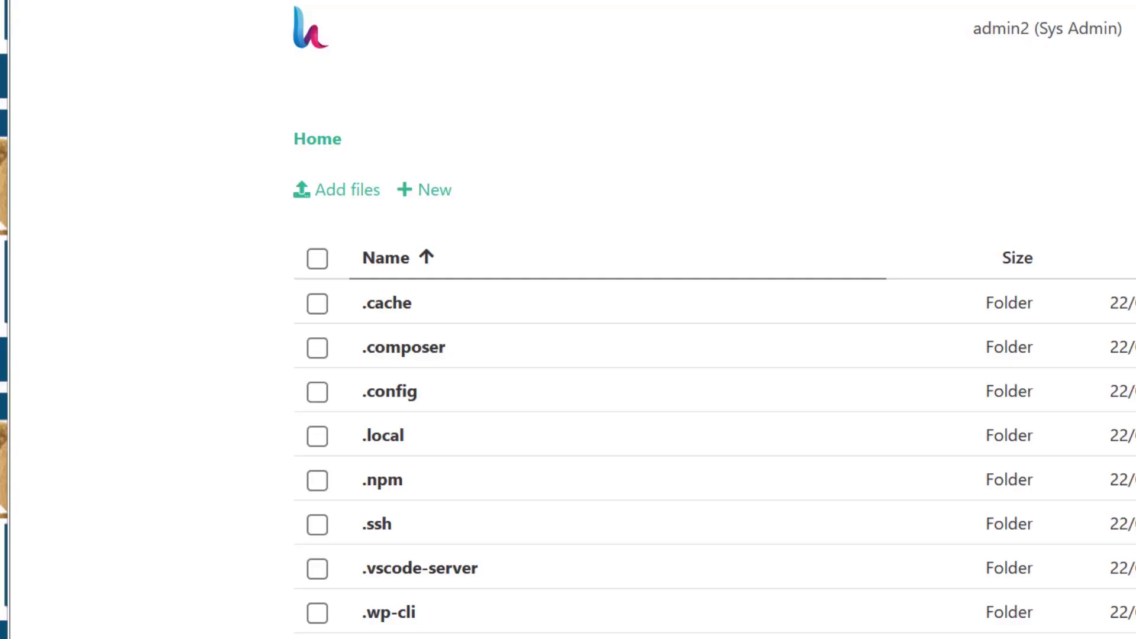
scroll(489, 290, "down", 3)
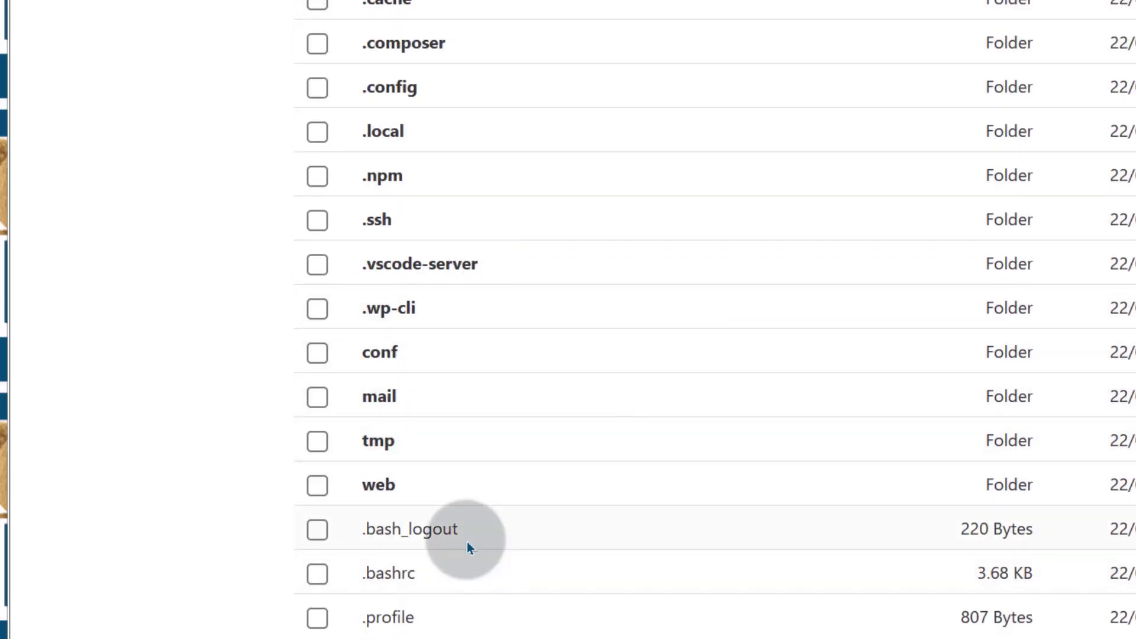
left_click(379, 480)
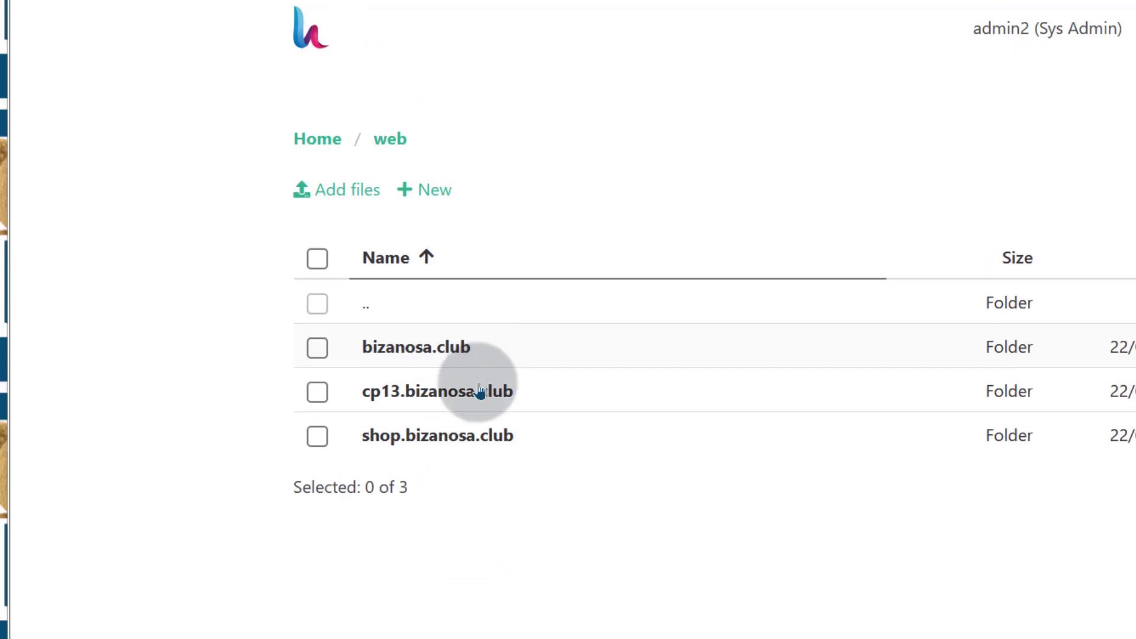
left_click(414, 349)
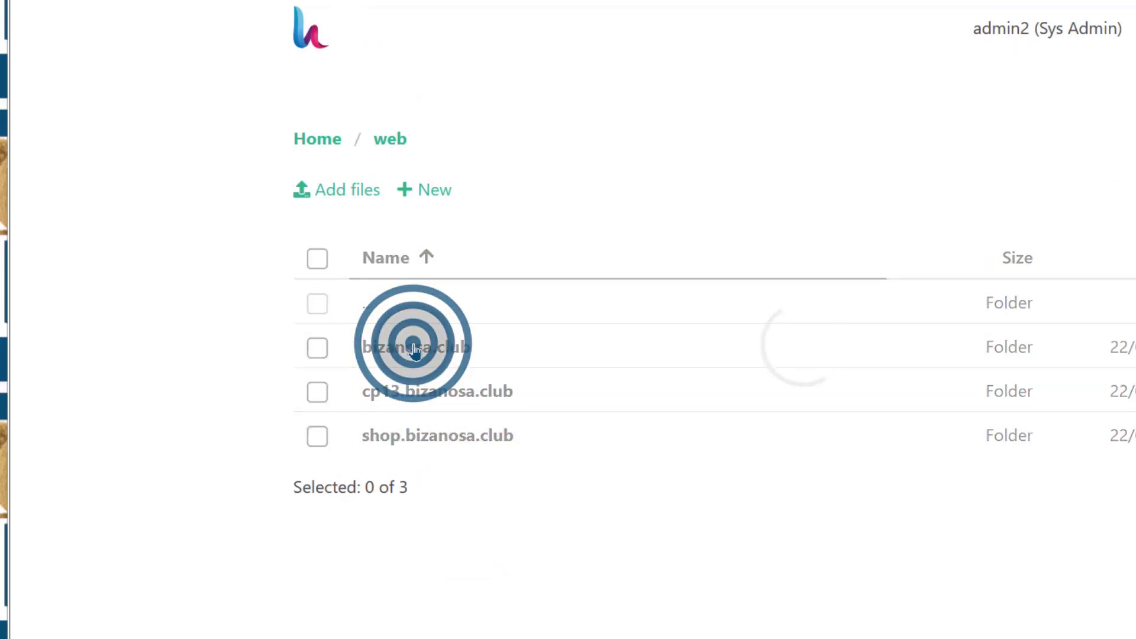
left_click(408, 521)
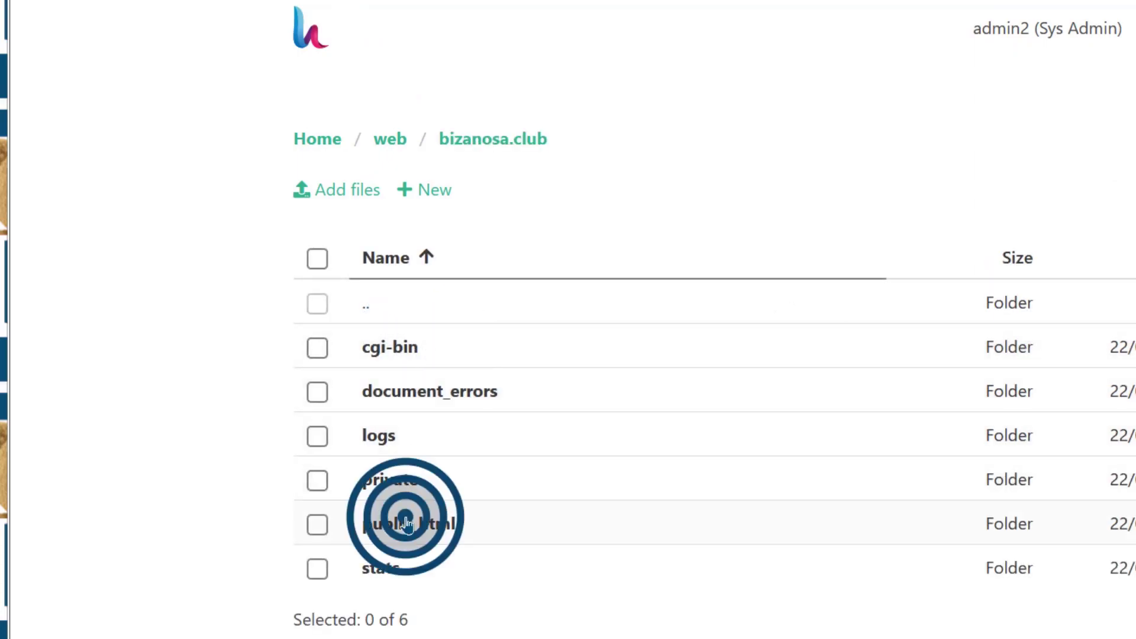
scroll(528, 495, "down", 4)
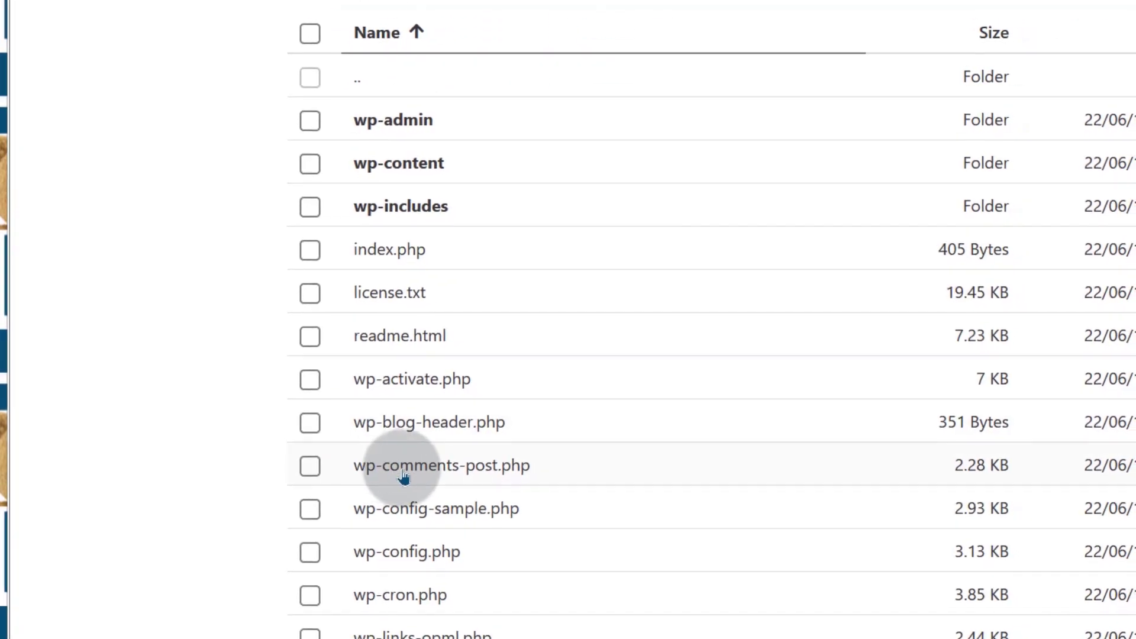
Glance at wp-config.php, then delete wp-config-sample.php from public_html
left_click(392, 562)
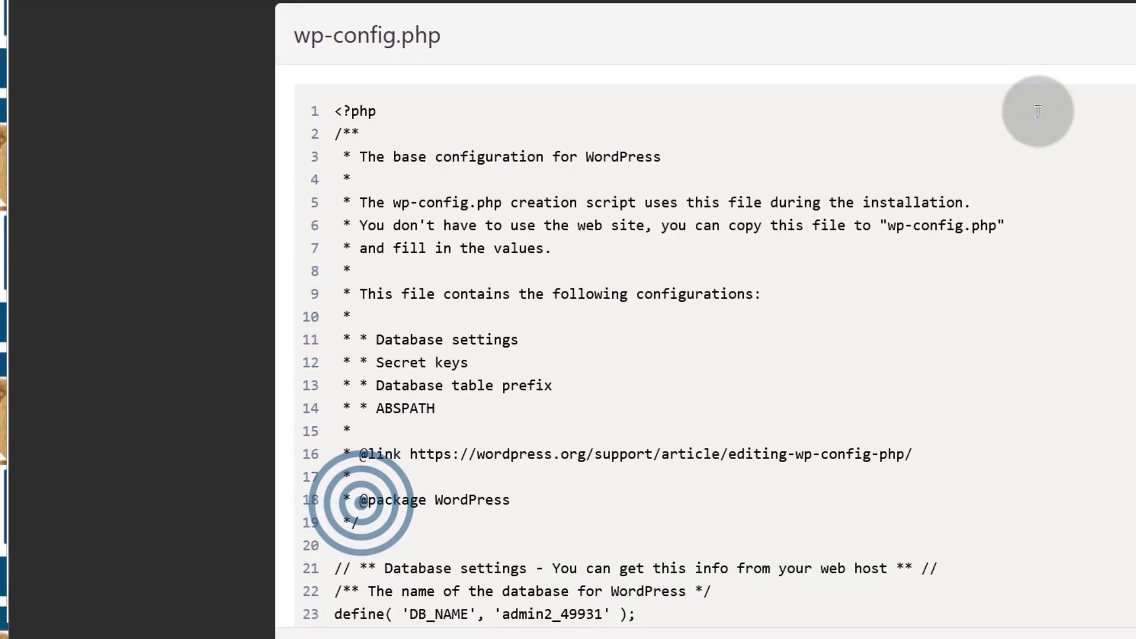
left_click(1096, 636)
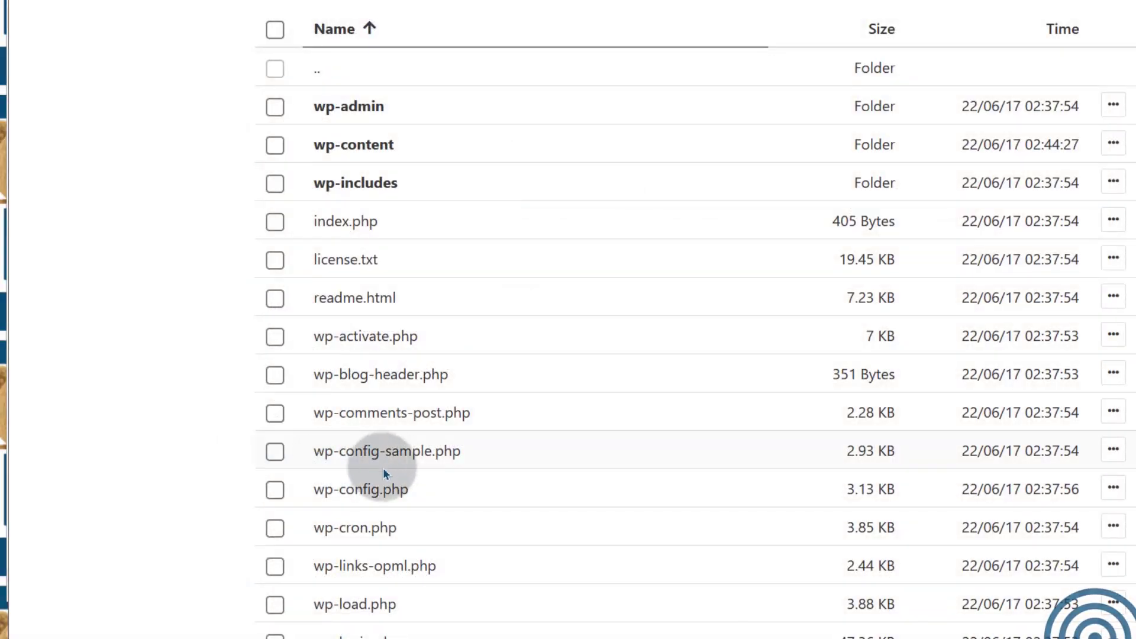
left_click(275, 452)
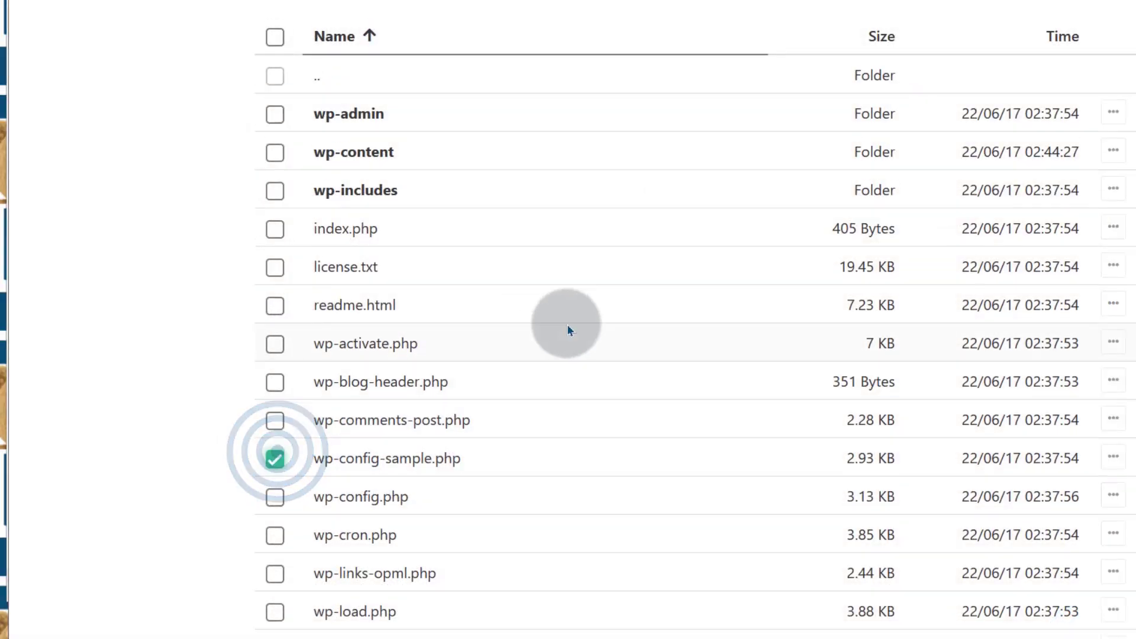
scroll(568, 320, "up", 3)
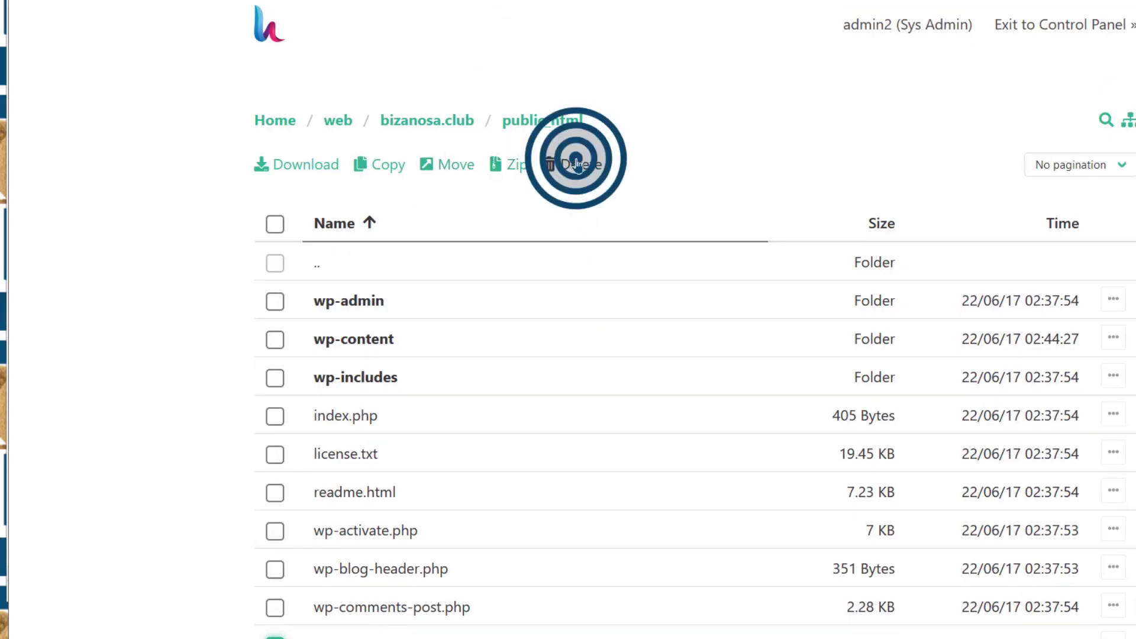
left_click(546, 168)
left_click(787, 372)
scroll(422, 411, "down", 5)
scroll(417, 395, "down", 3)
scroll(418, 398, "up", 4)
Open wp-config.php in the editor and copy the DB_USER value on line 26
double_click(331, 384)
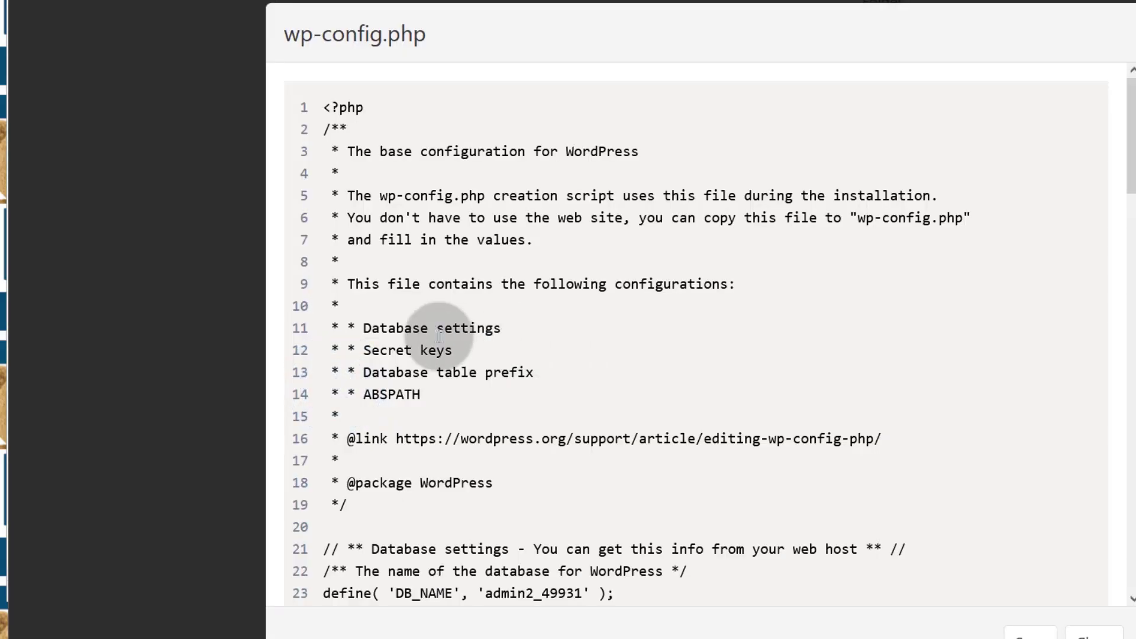
scroll(420, 380, "down", 5)
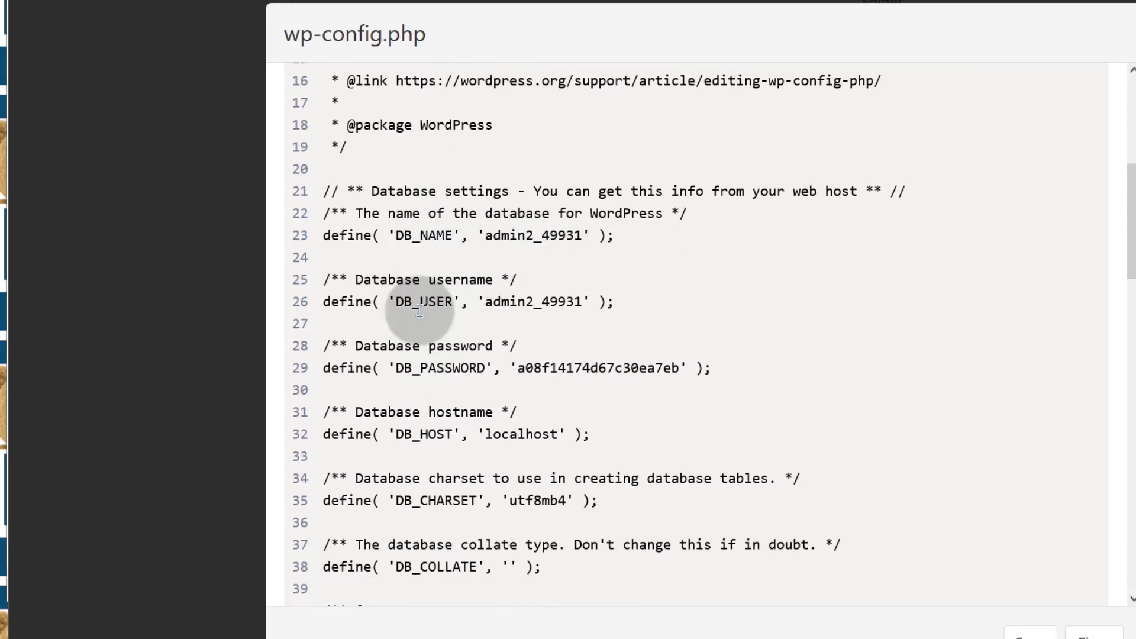
scroll(436, 299, "down", 2)
double_click(487, 181)
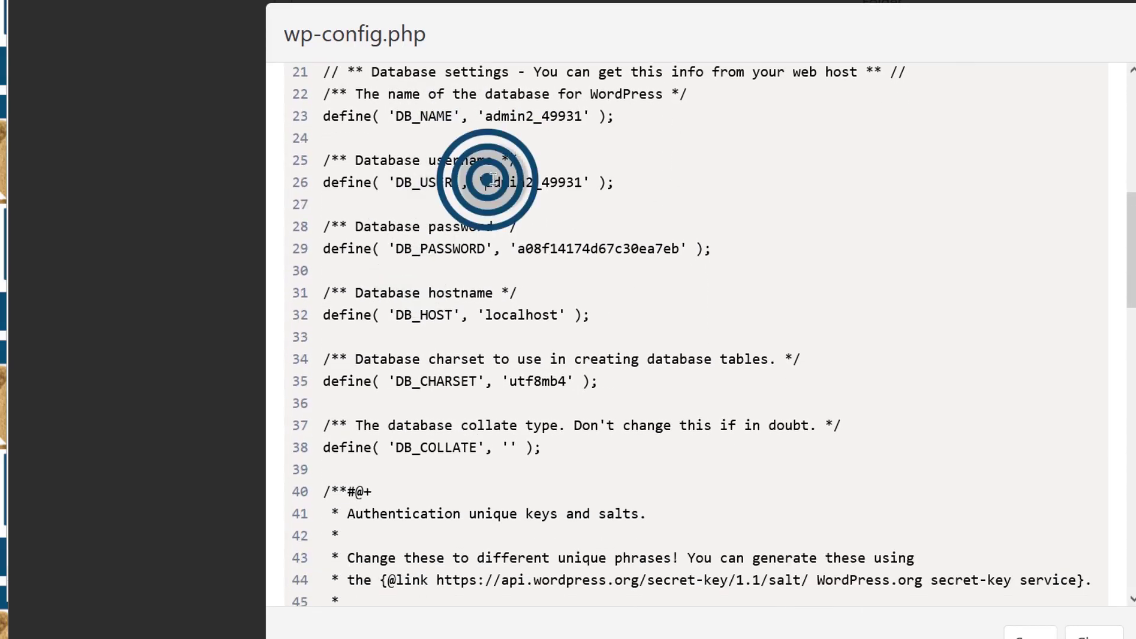
right_click(554, 177)
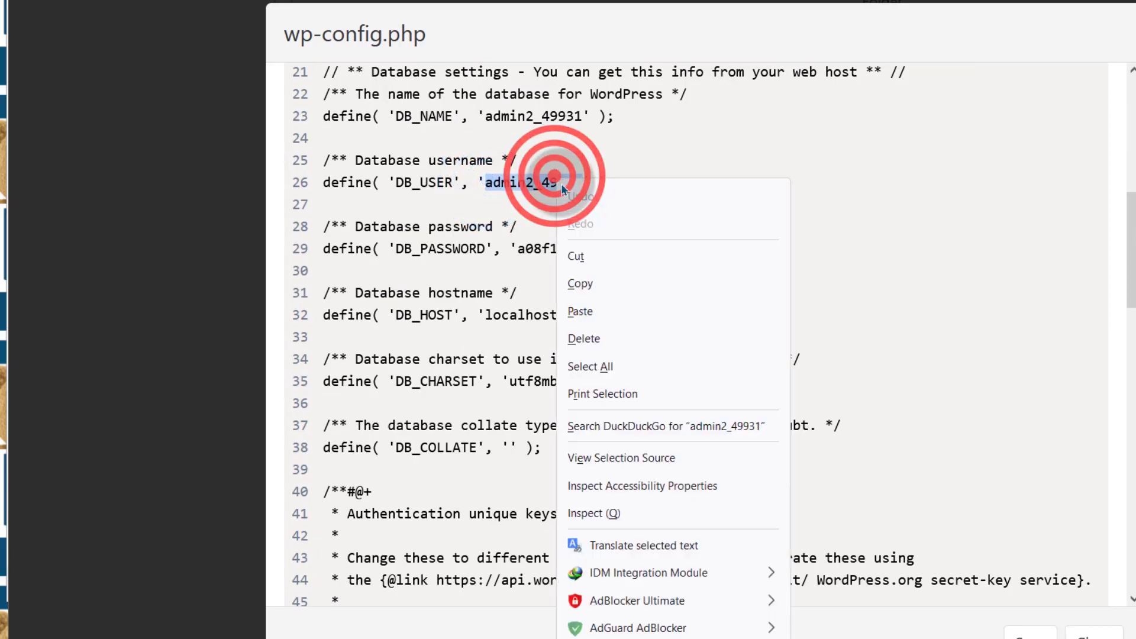
left_click(579, 284)
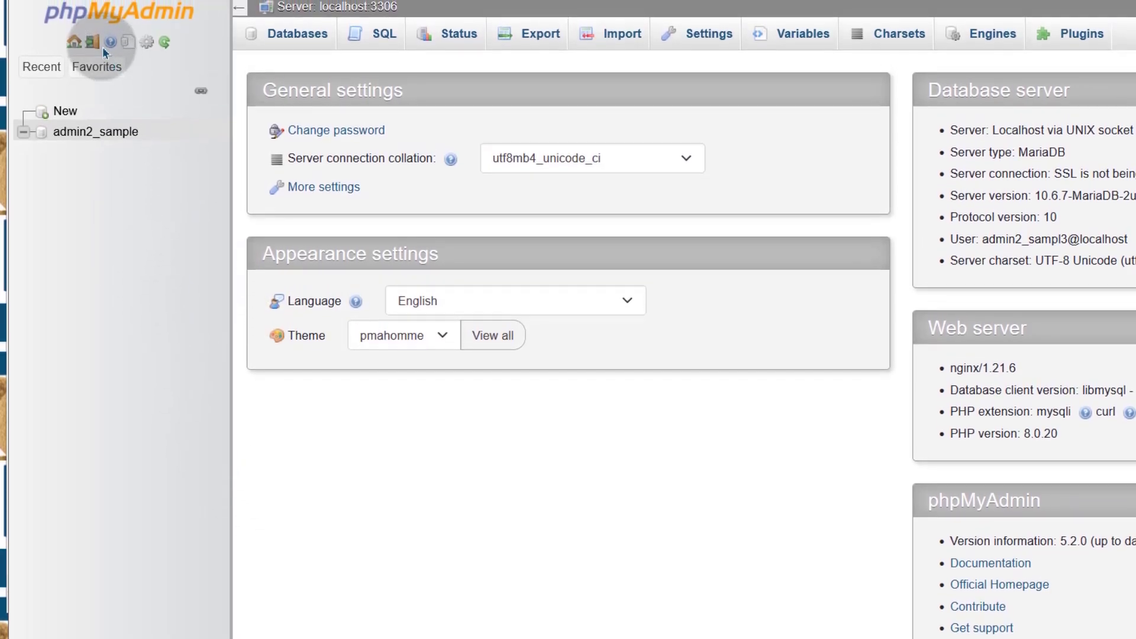
Log out of phpMyAdmin and replace the Username with the copied WordPress DB_USER
left_click(93, 46)
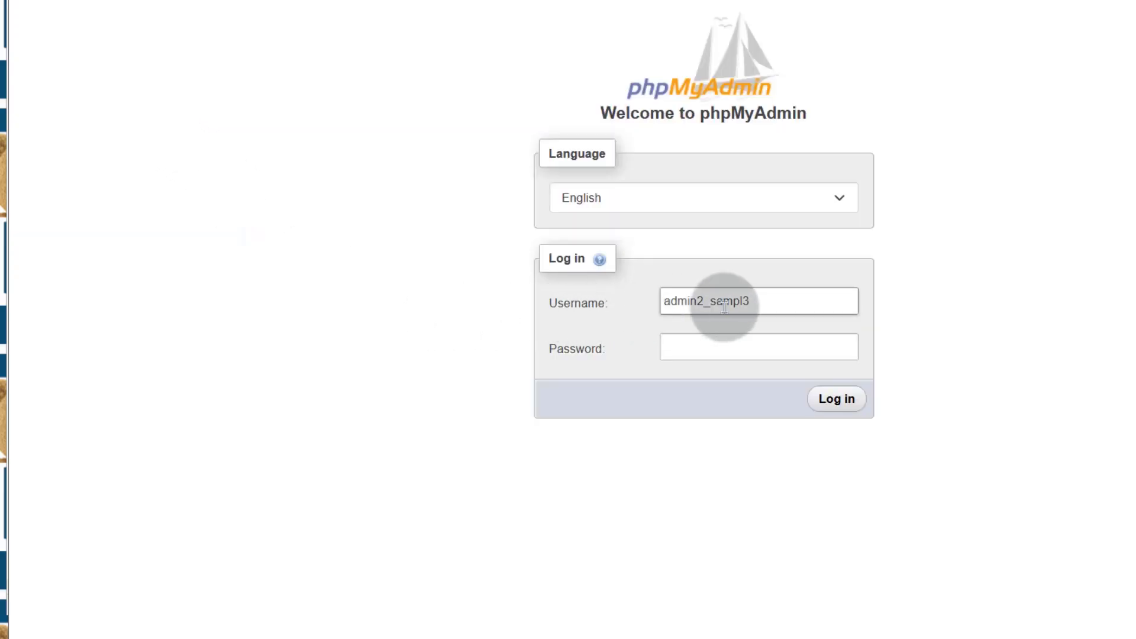
left_click(724, 303)
double_click(724, 303)
right_click(724, 303)
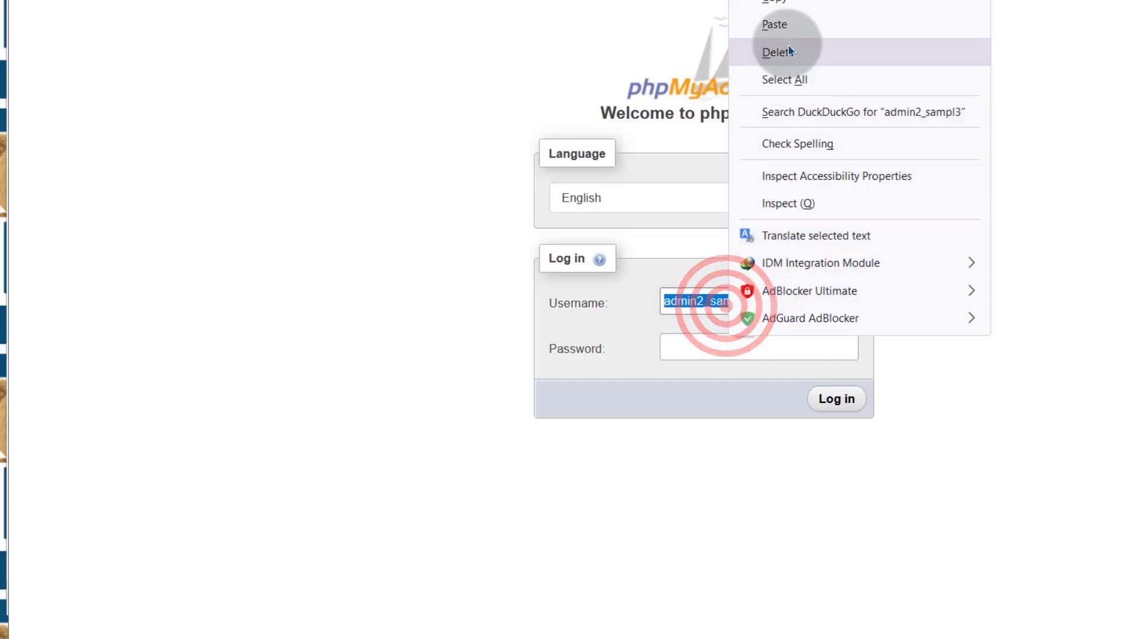
left_click(781, 26)
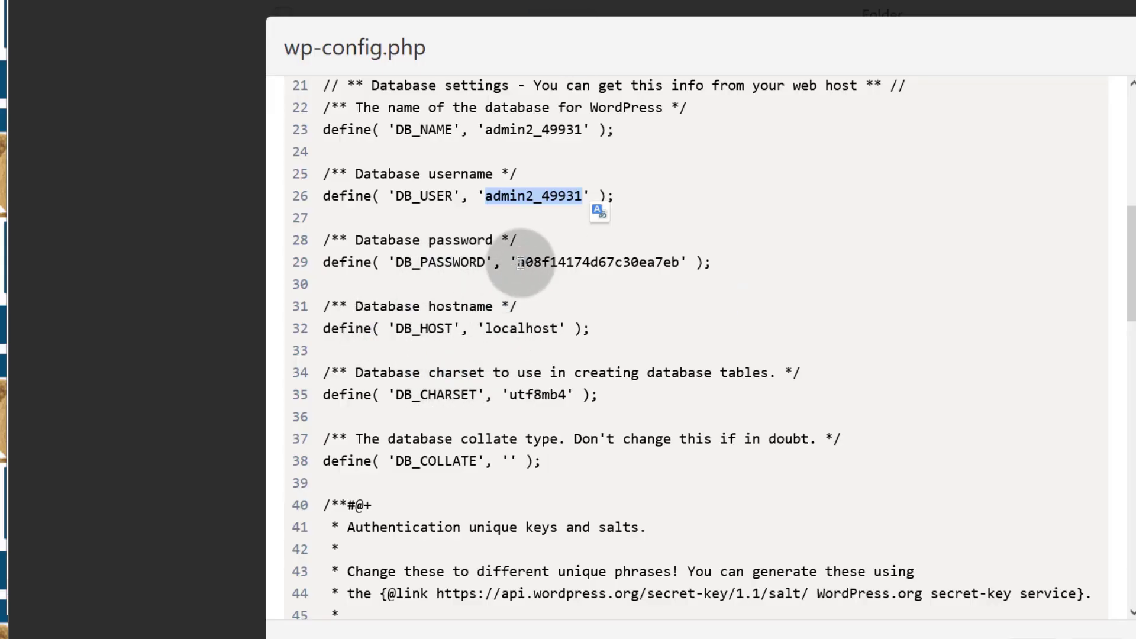
Copy the DB_PASSWORD value from wp-config.php into Password and log in
left_click_drag(519, 261, 668, 258)
right_click(668, 260)
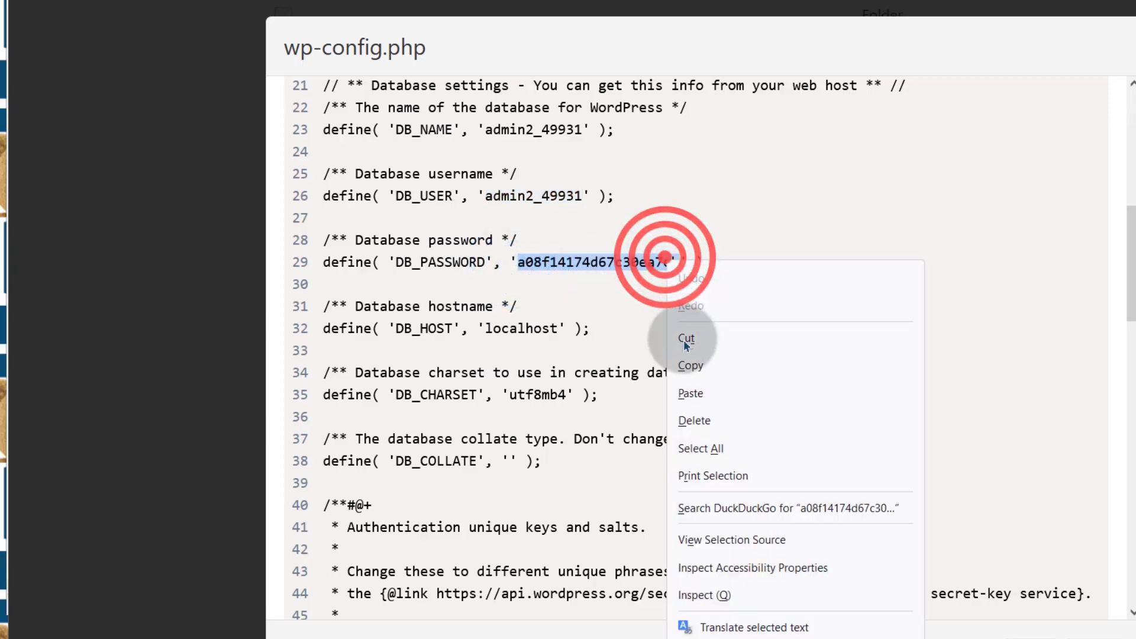
left_click(698, 362)
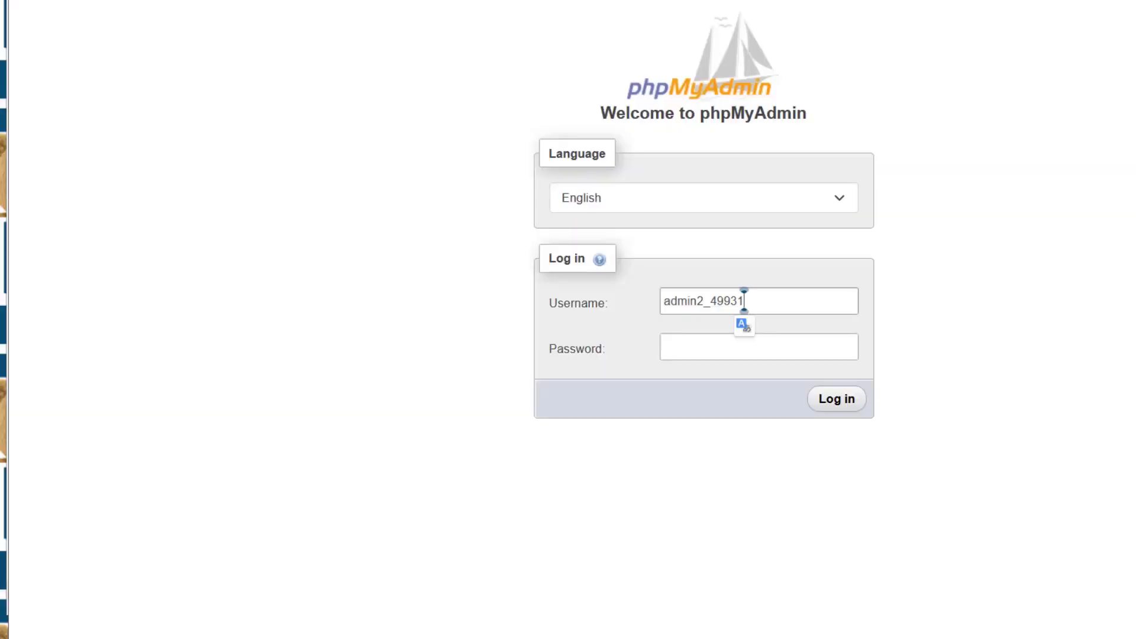
right_click(699, 339)
left_click(761, 88)
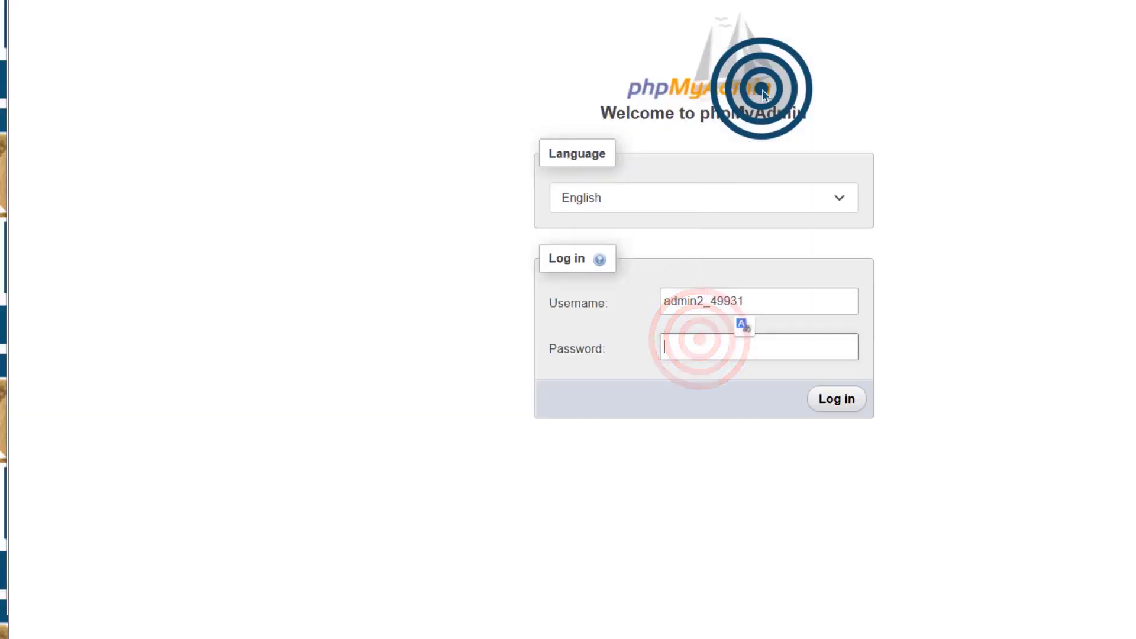
left_click(837, 399)
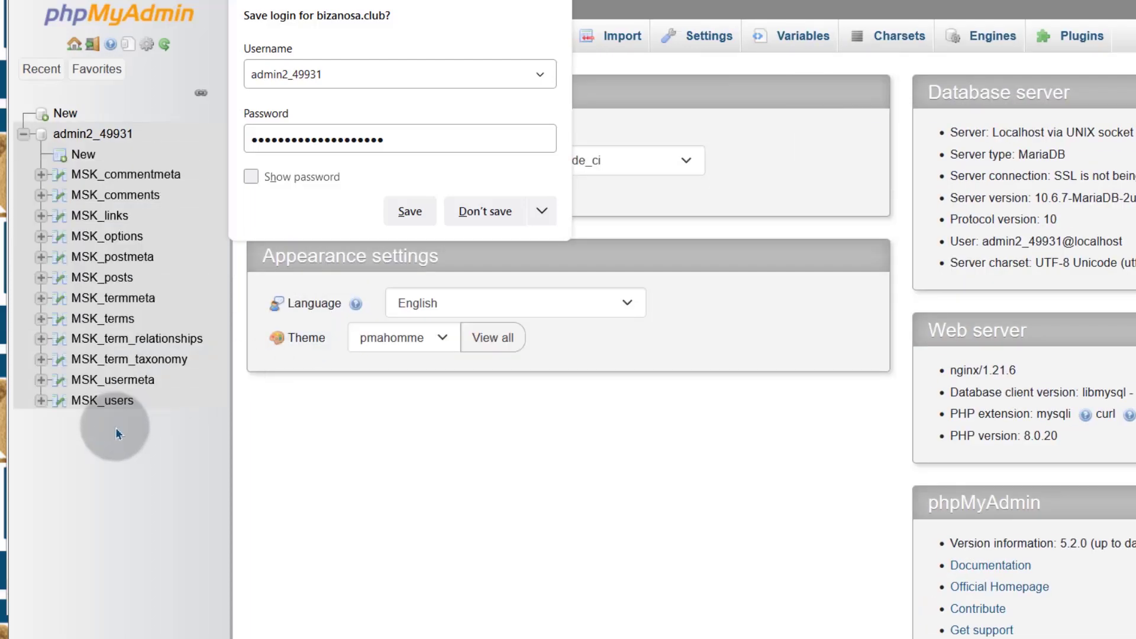
Edit the blogname value in MSK_options to 'WordPress Sample treeey', then return to Hestia
left_click(311, 500)
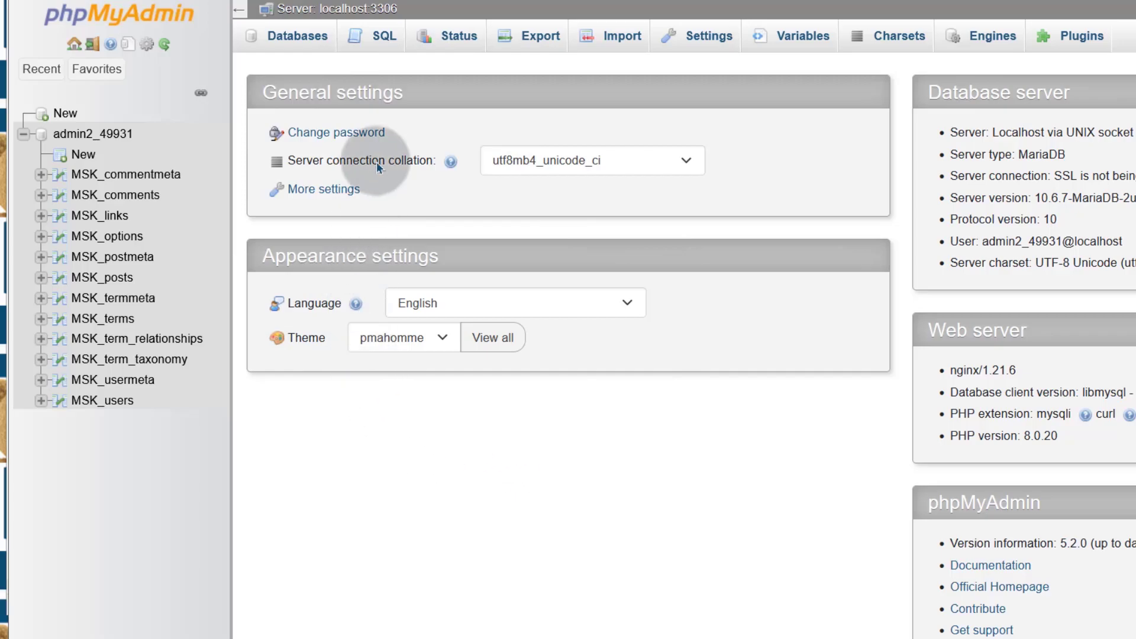
left_click(116, 237)
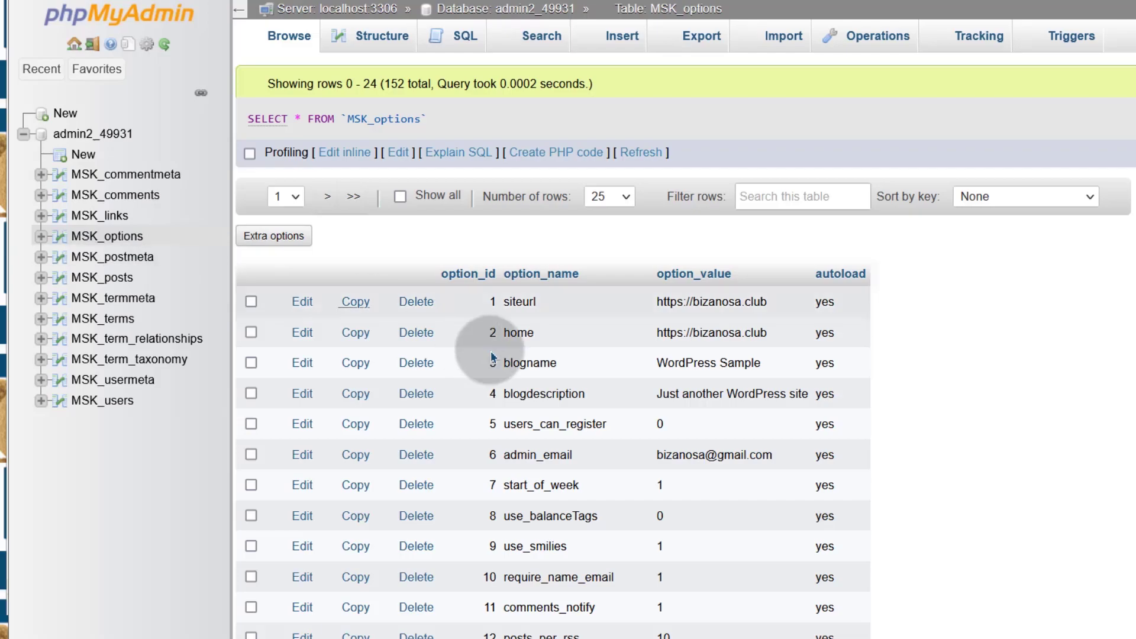
scroll(572, 325, "down", 3)
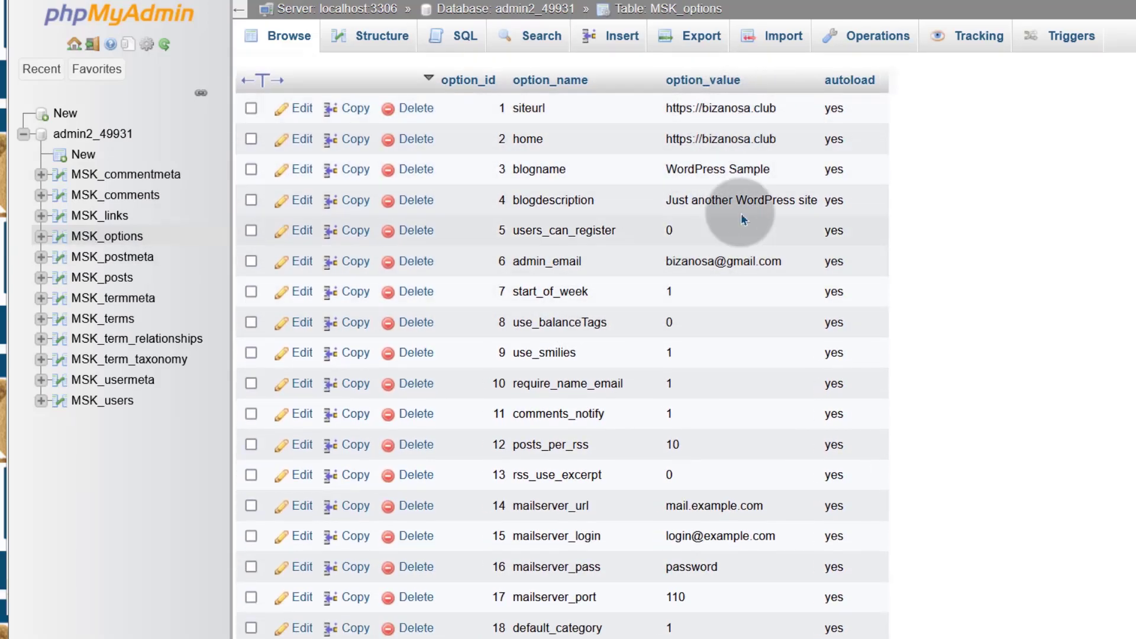
double_click(746, 168)
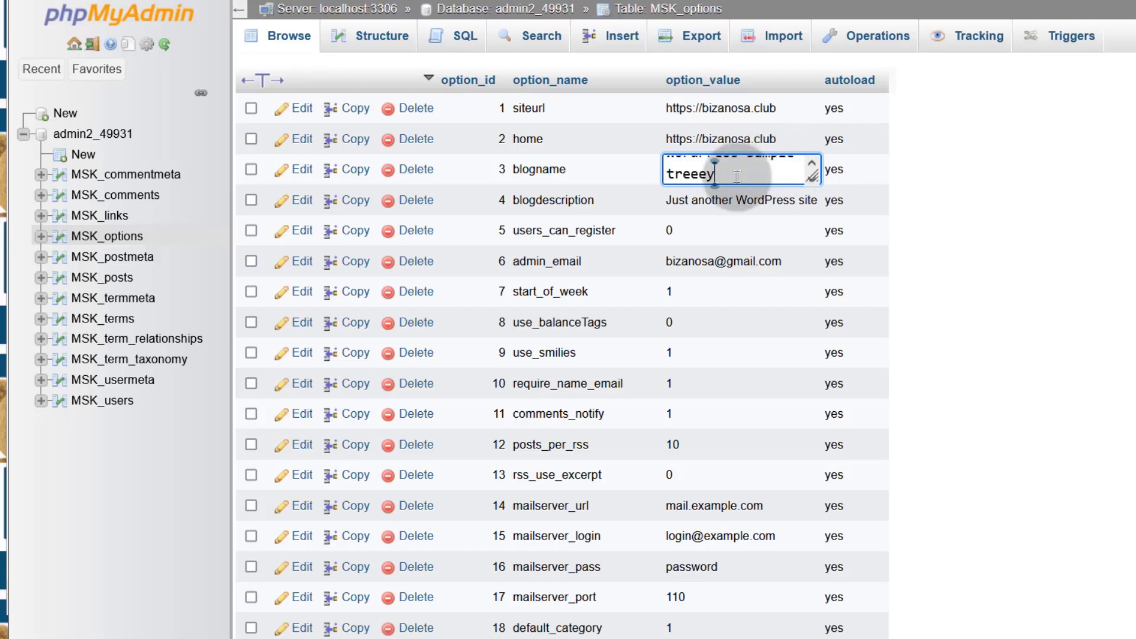
left_click(985, 281)
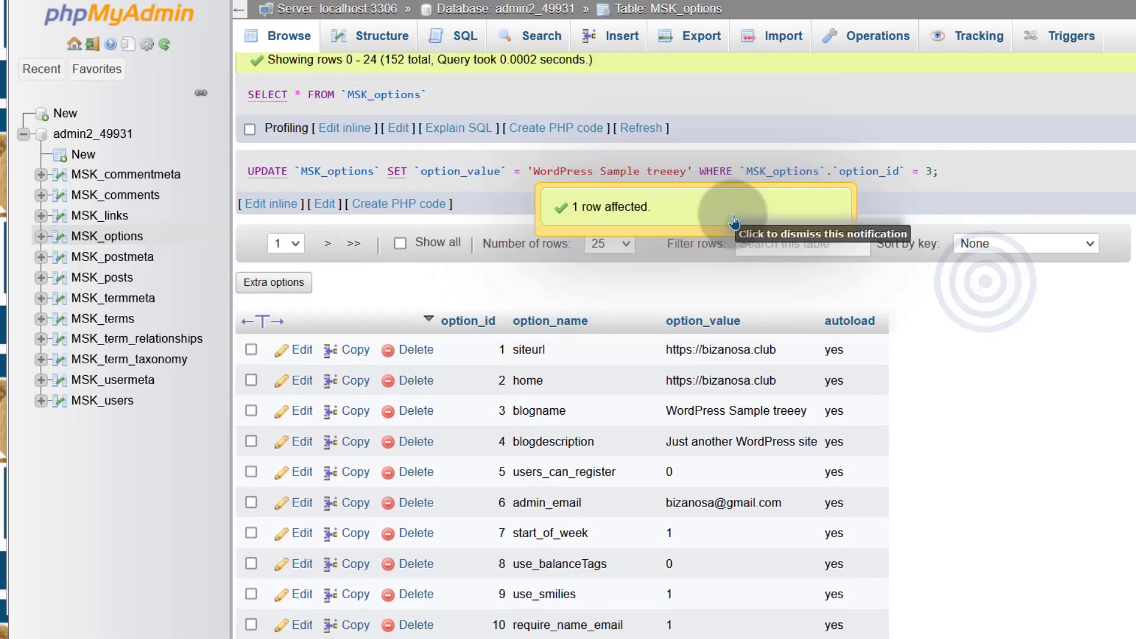
scroll(734, 220, "up", 1)
left_click(610, 1)
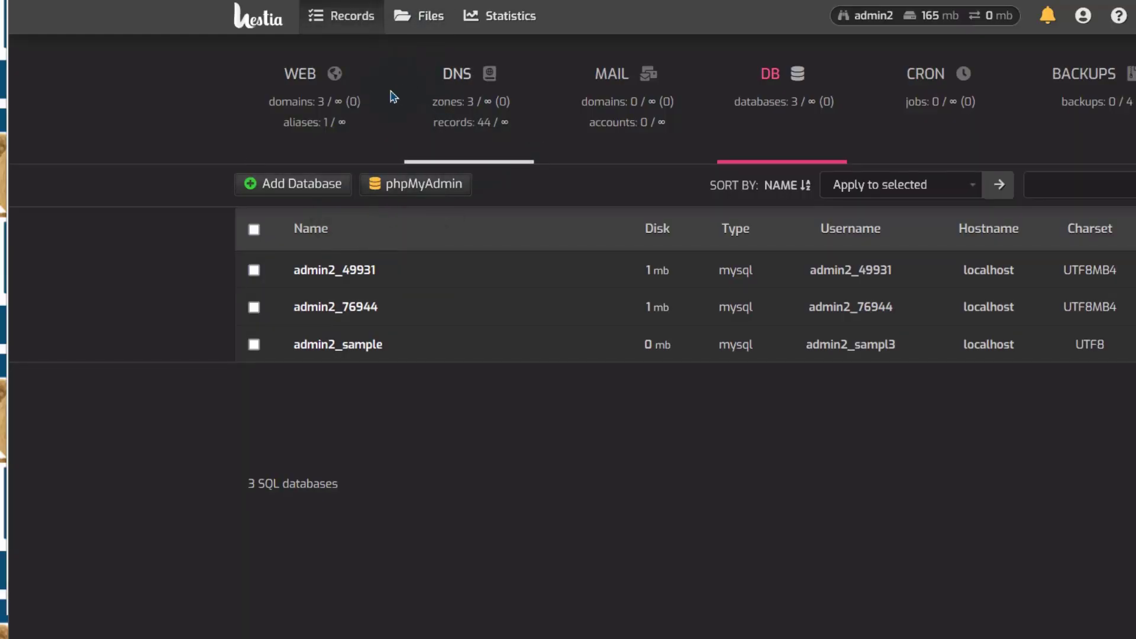
Open the bizanosa.club site in a new tab from Hestia's WEB domain list
left_click(309, 78)
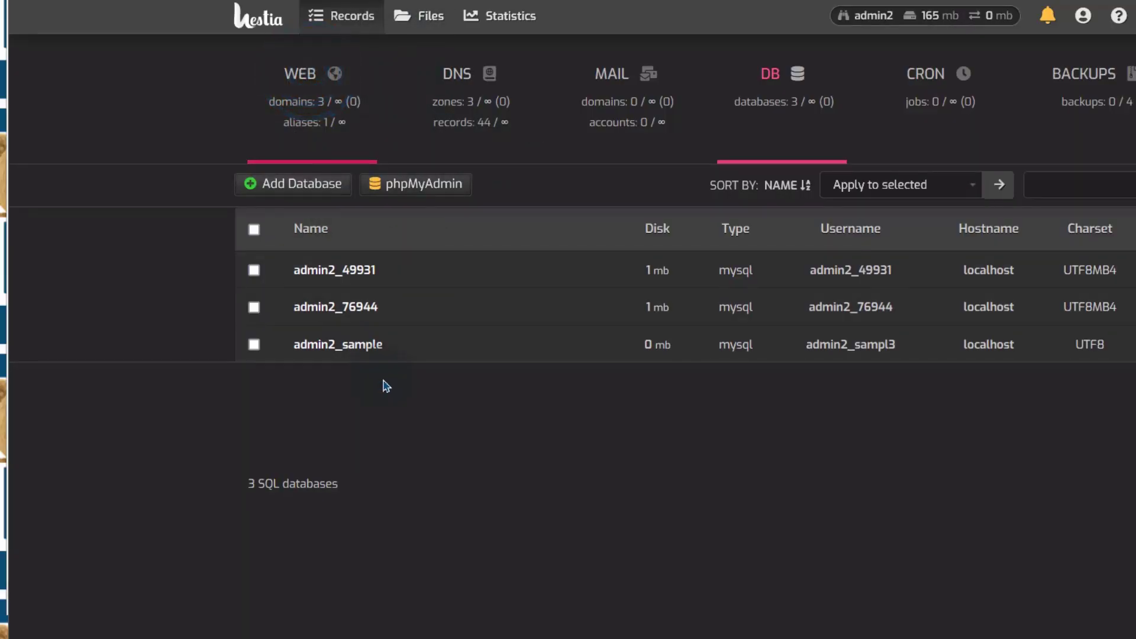
left_click(622, 271)
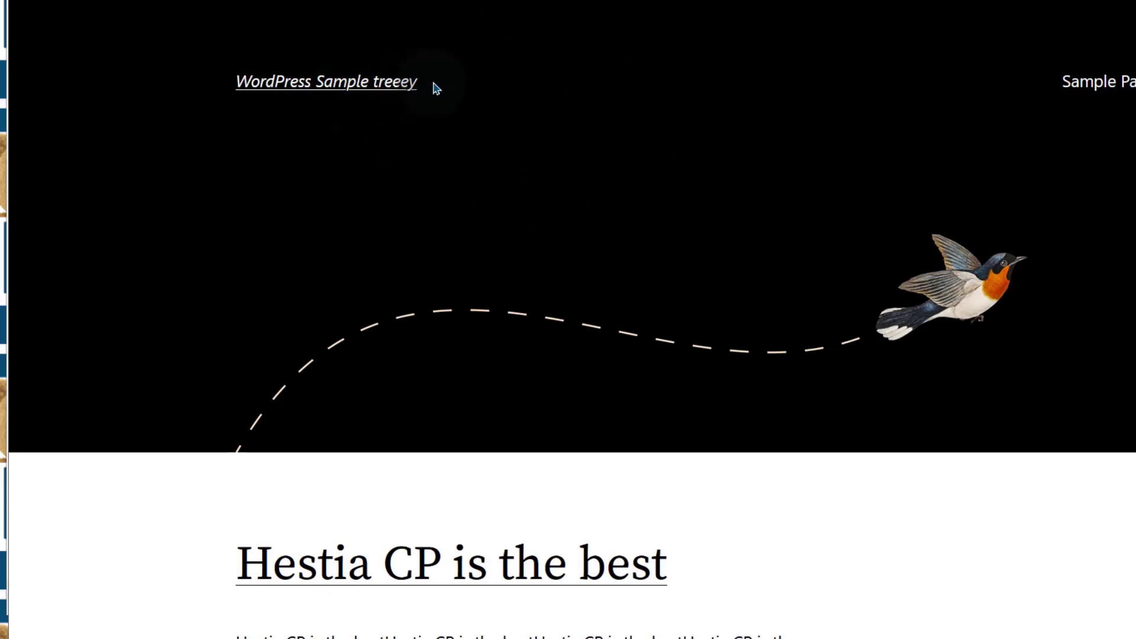
left_click_drag(434, 85, 236, 83)
left_click(256, 172)
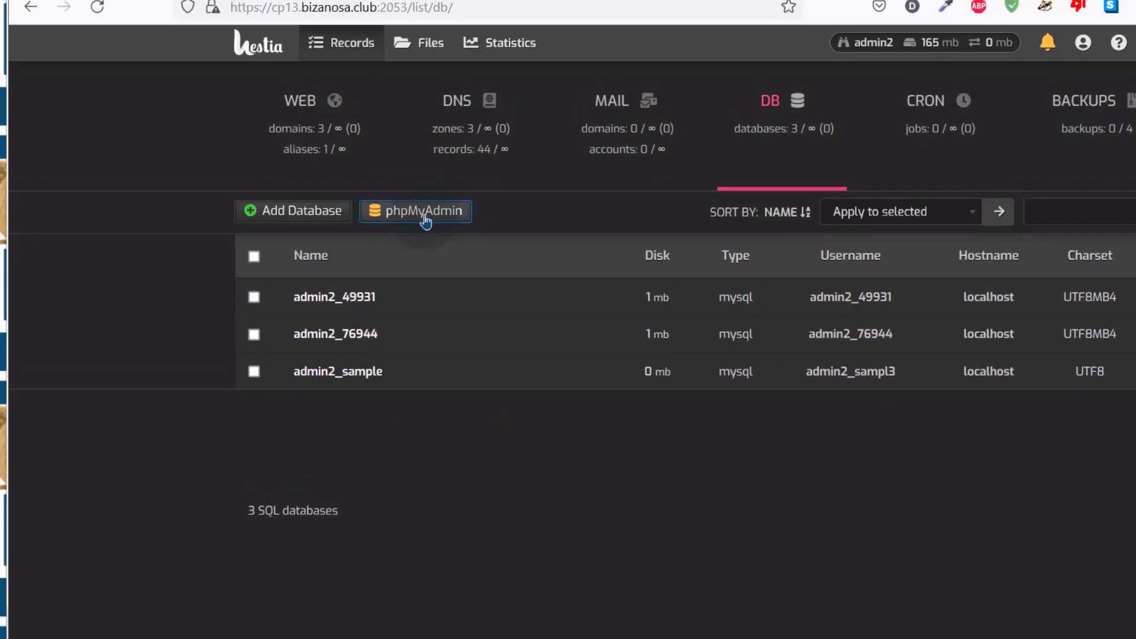
Append :2053 to the bizanosa.club address in the site tab and load it
left_click(477, 1)
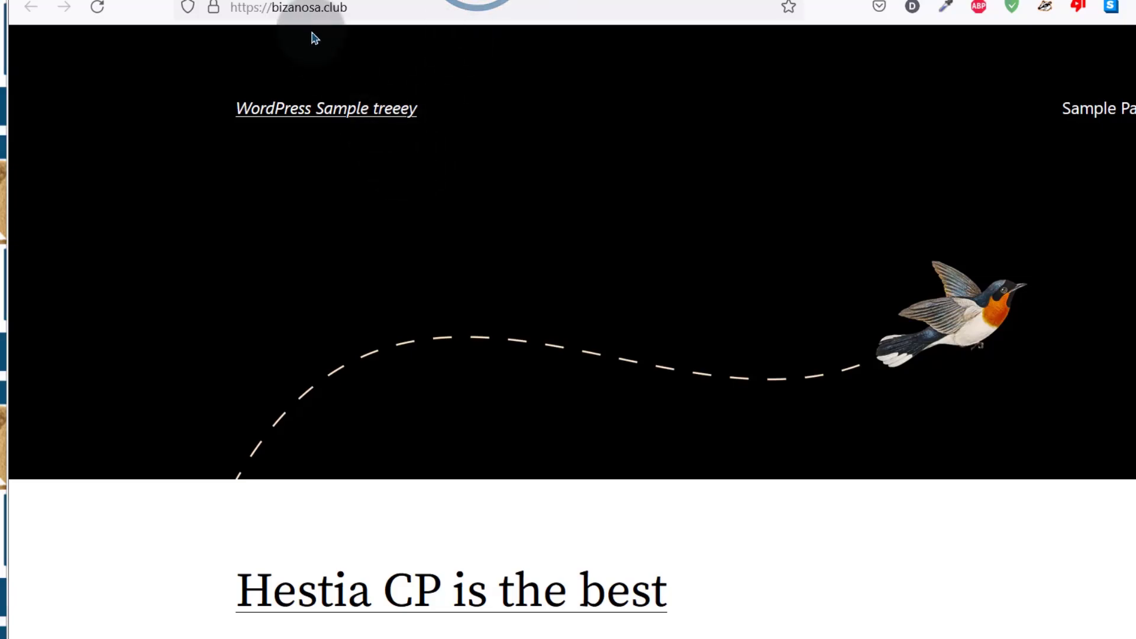
left_click(361, 5)
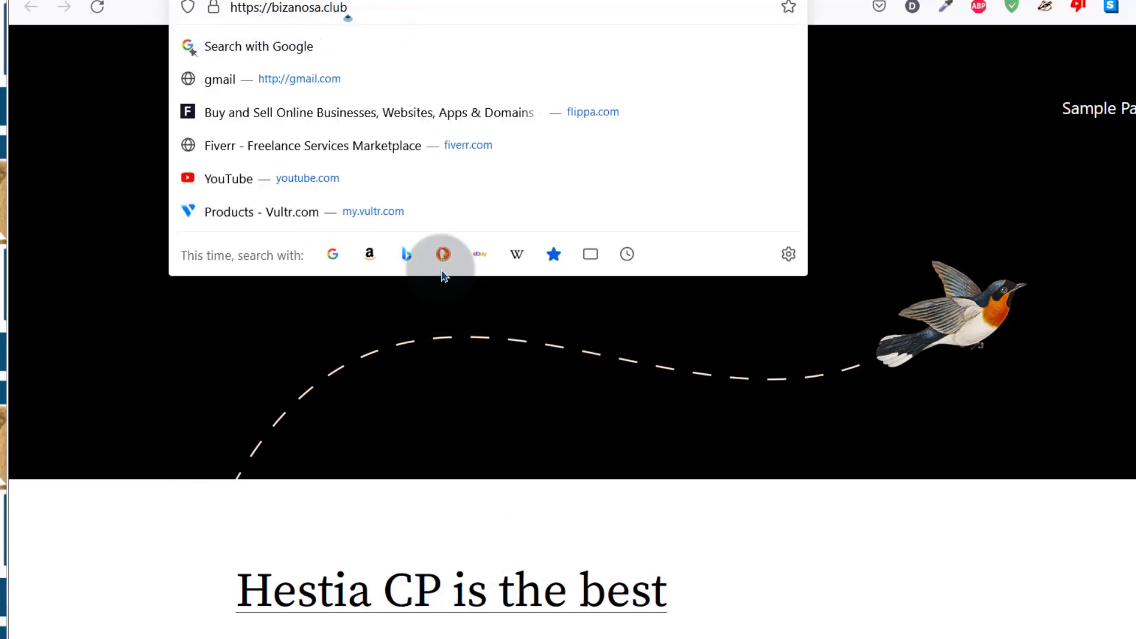
left_click(258, 9)
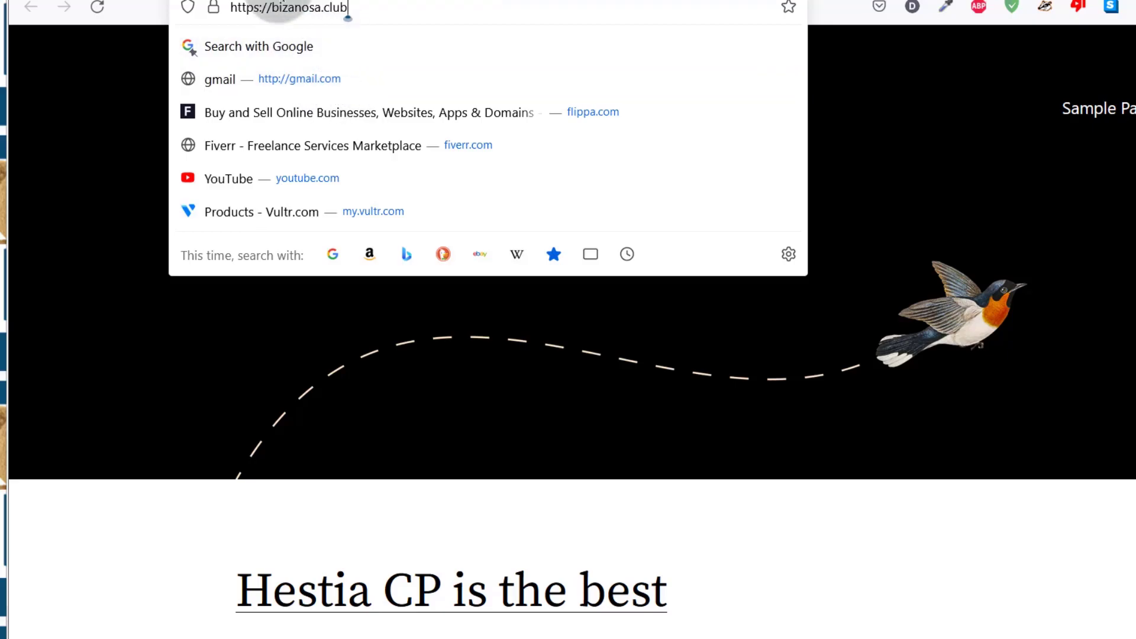
left_click(359, 7)
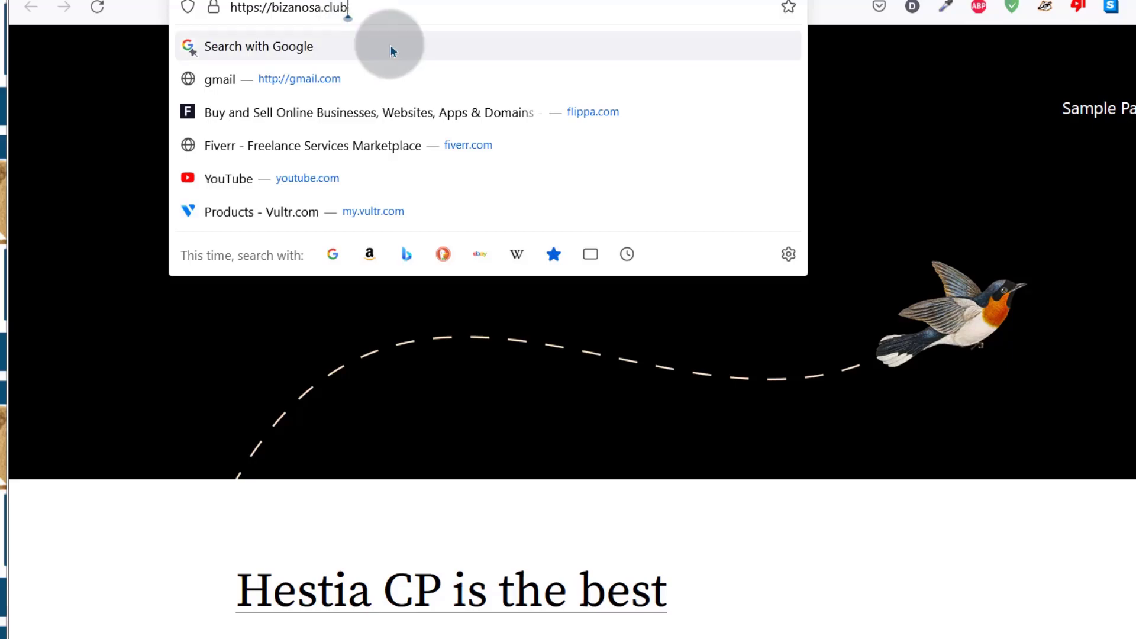
left_click(349, 9)
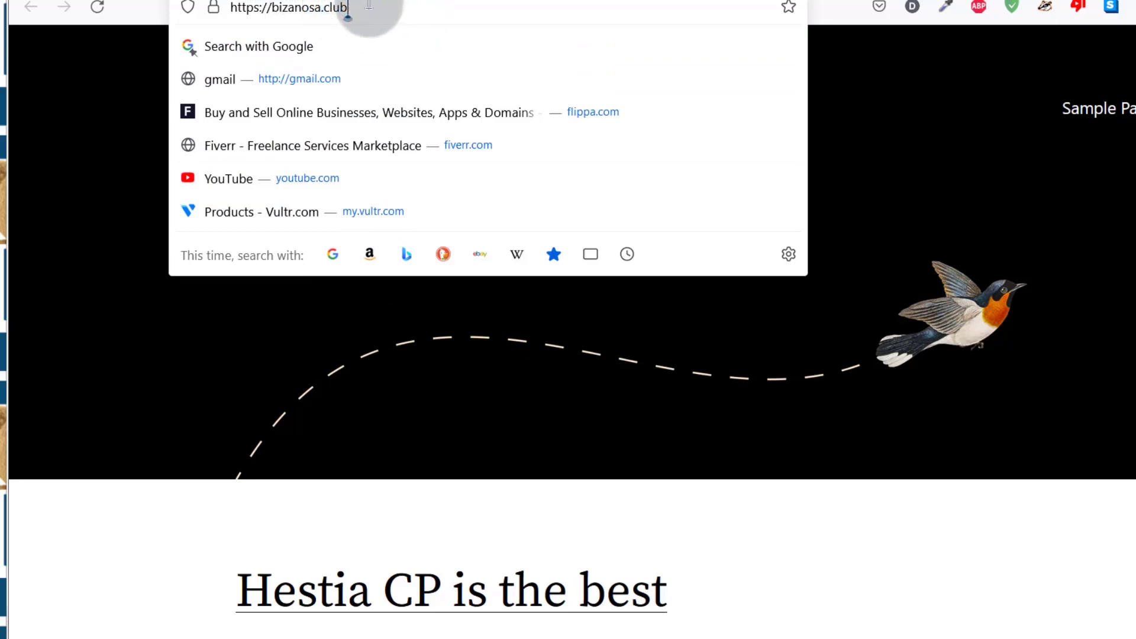
left_click(366, 6)
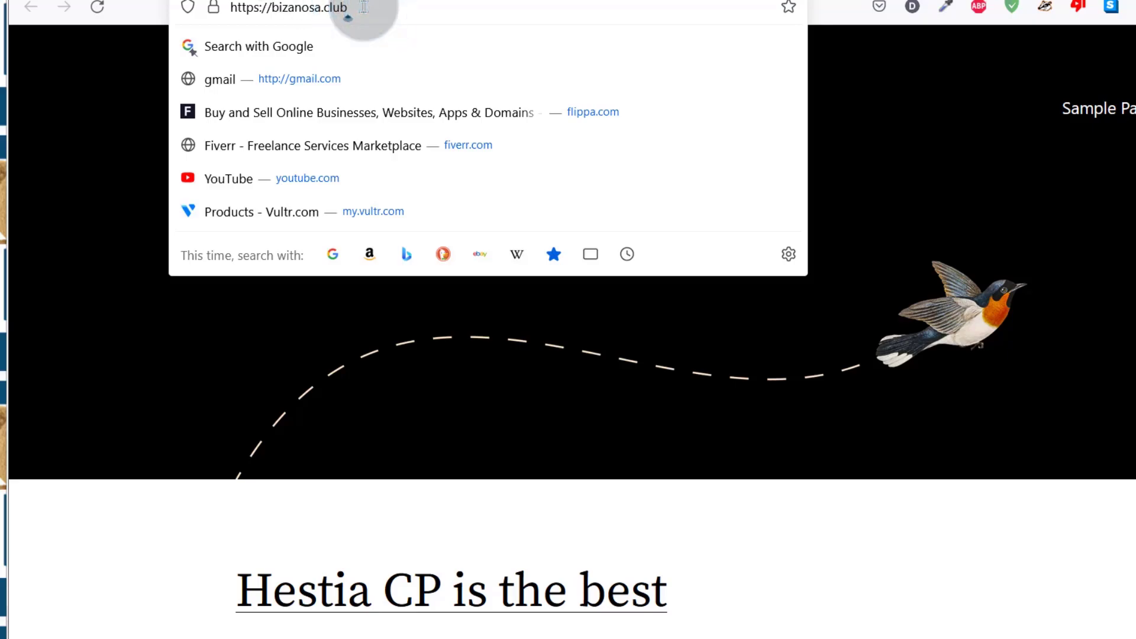
type(":20")
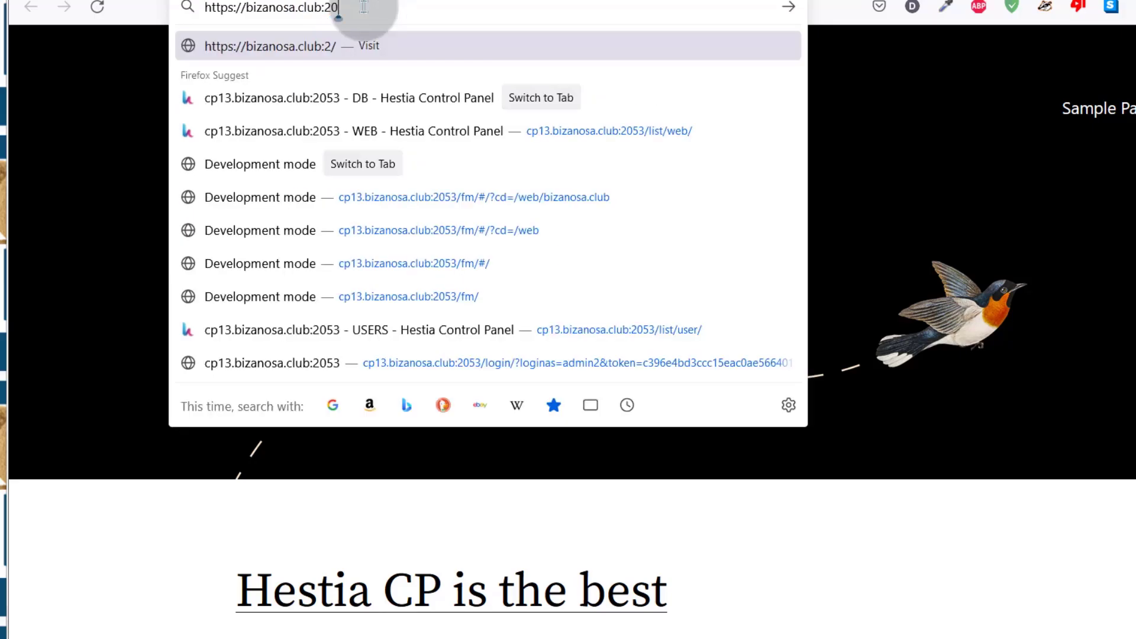
type("53")
key("Return")
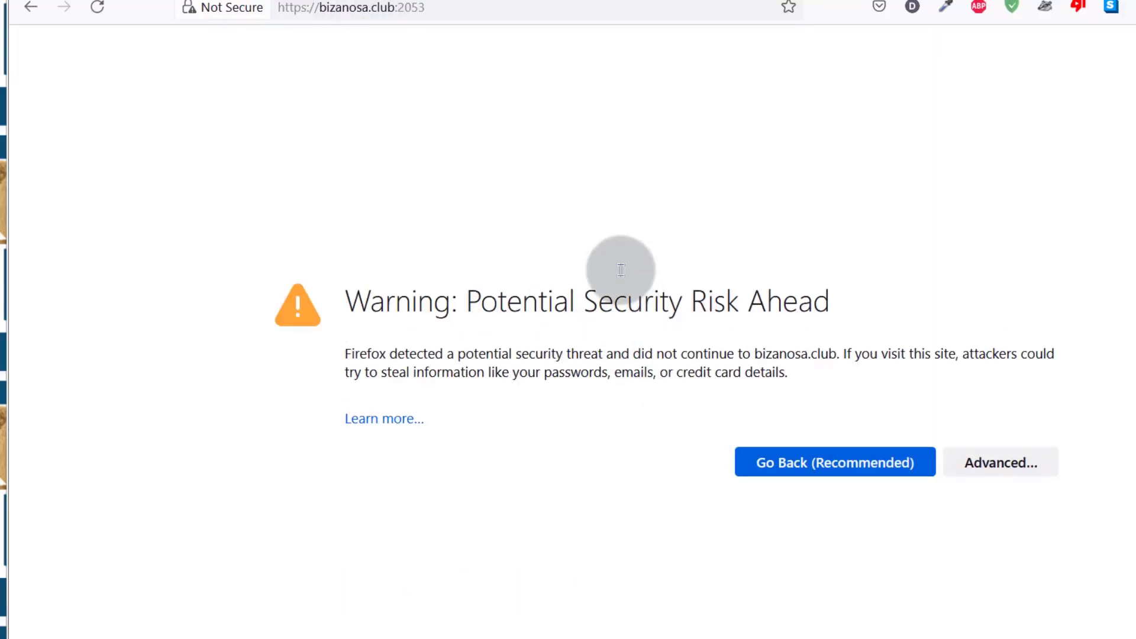
Get past the self-signed certificate warning to the Hestia login at bizanosa.club:2053/login/
left_click(1001, 461)
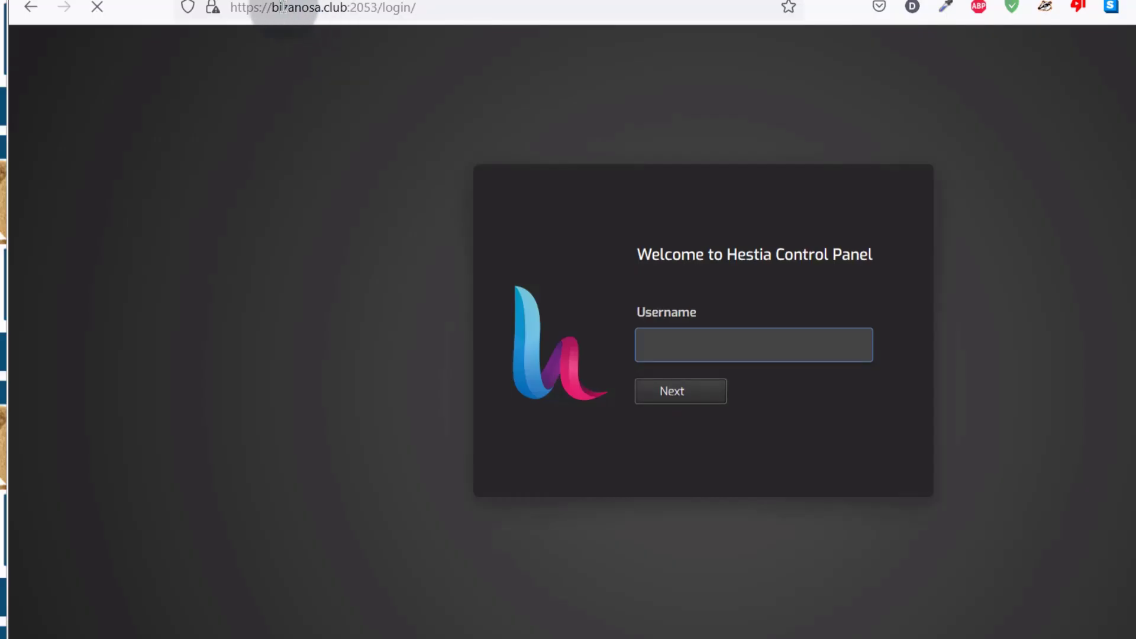
left_click_drag(349, 8, 416, 9)
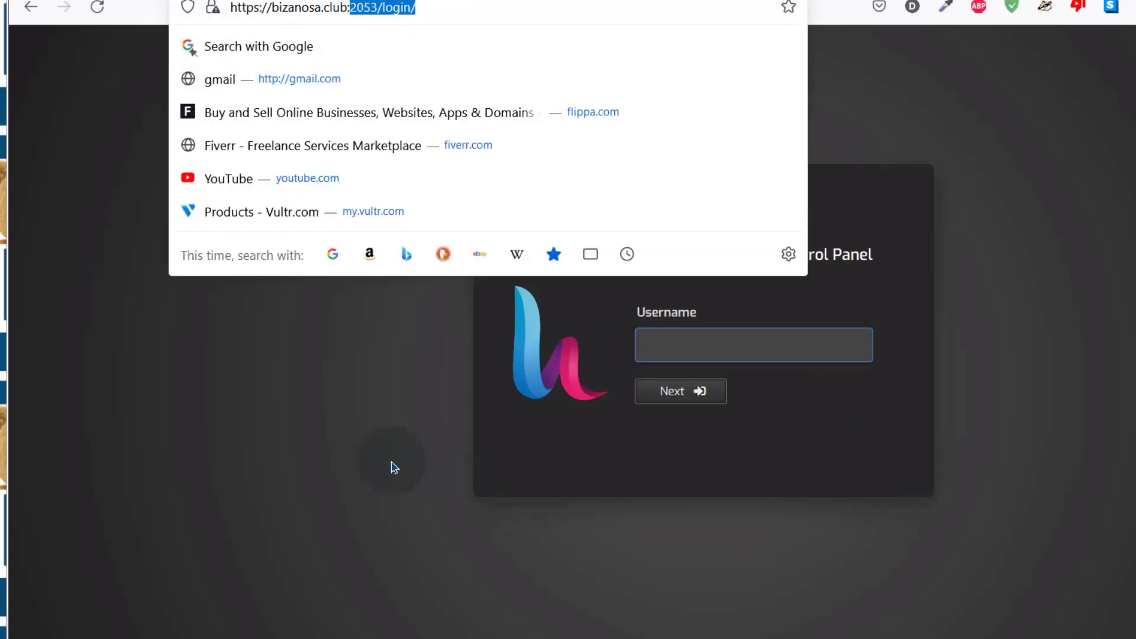
left_click(391, 462)
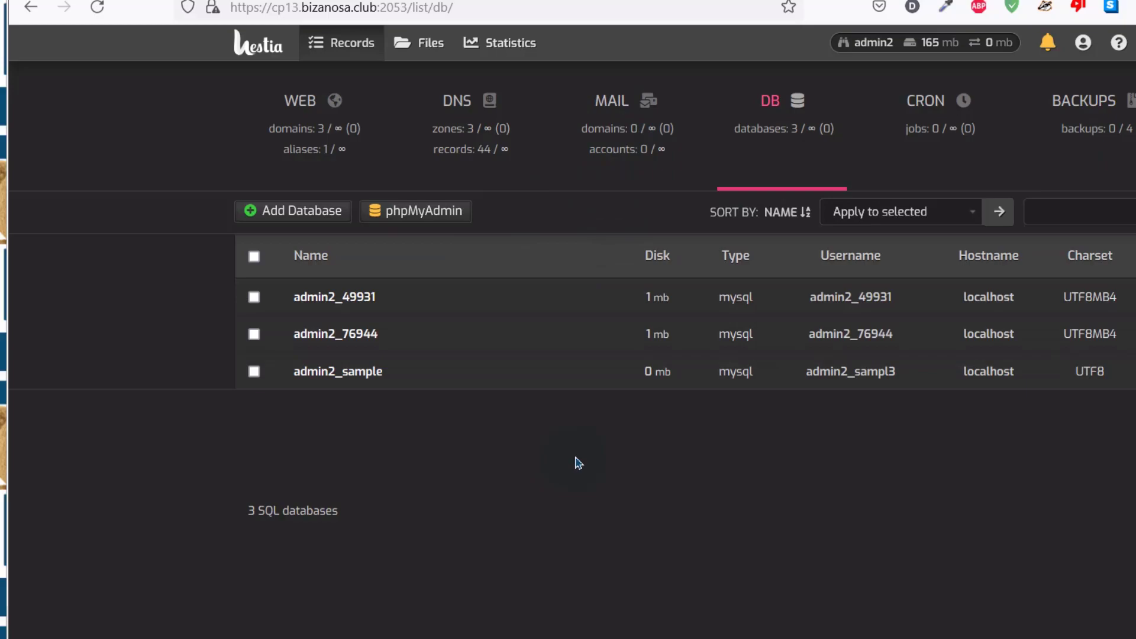
Open Hestia's MAIL list and reload it, showing 0 mail domains
left_click(621, 112)
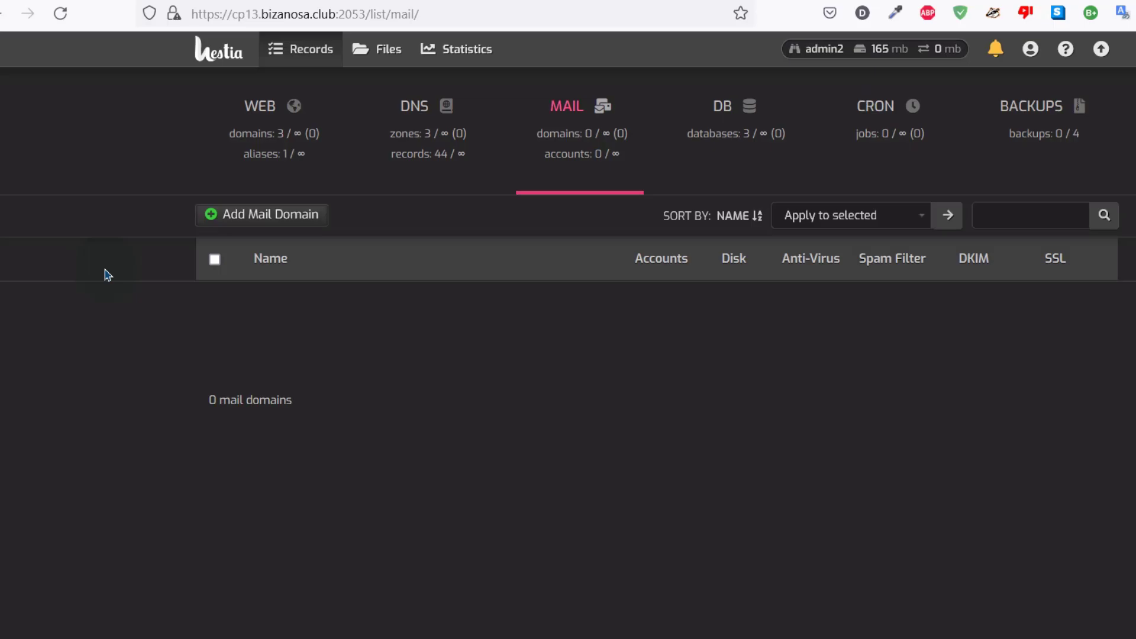
left_click(577, 117)
Open bizanosa.club's Edit Web Domain page and review its SSL settings and Advanced Options
left_click(266, 115)
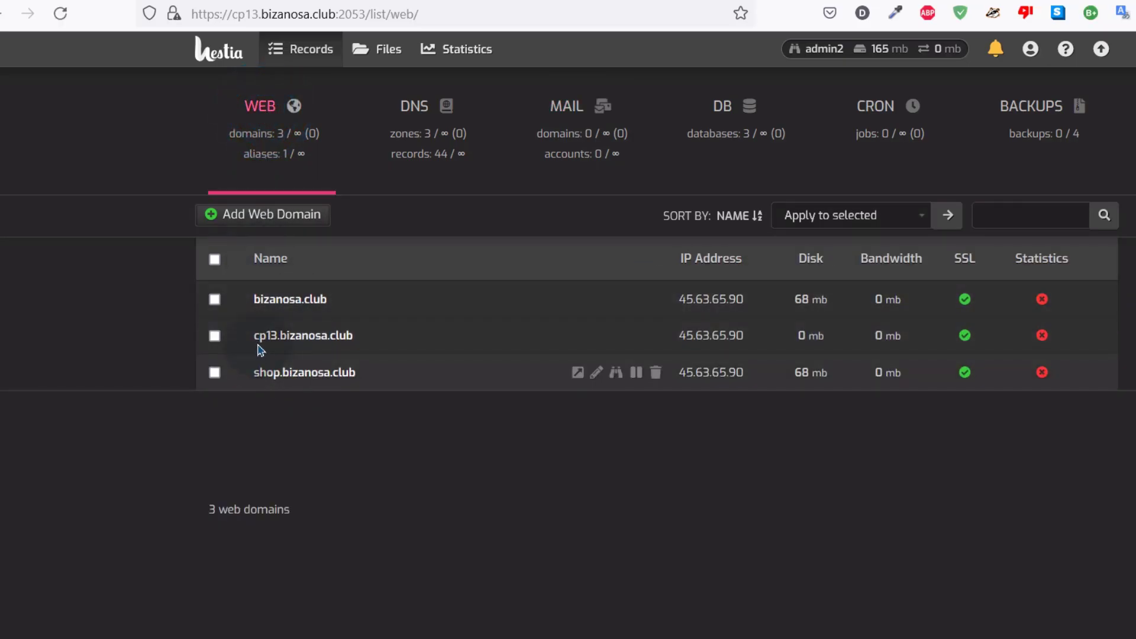
left_click(281, 300)
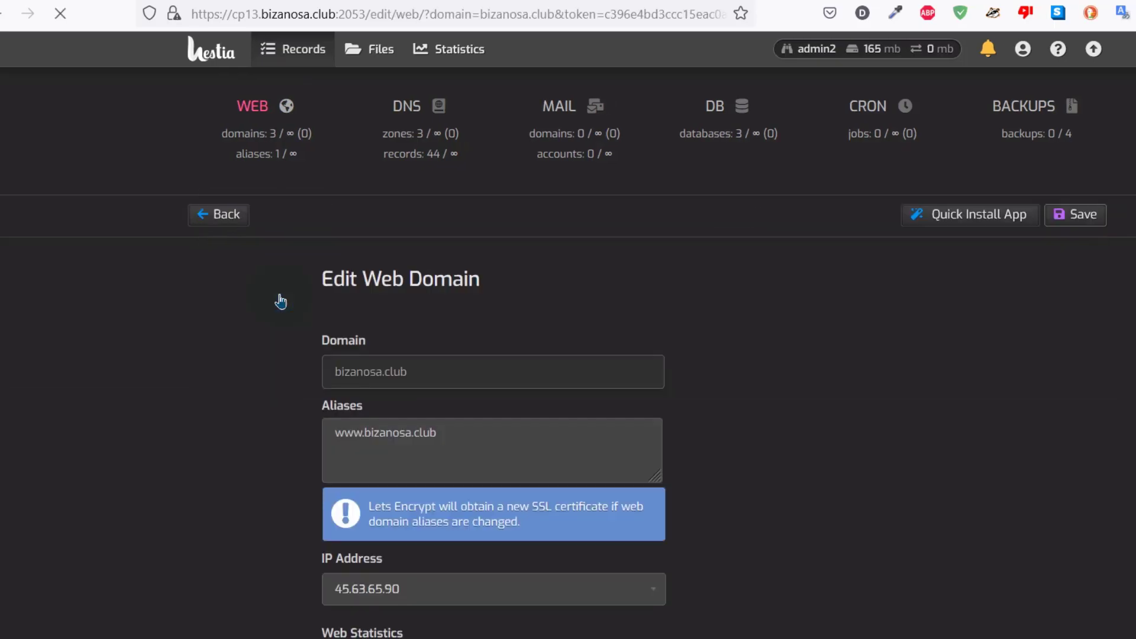
scroll(286, 373, "down", 7)
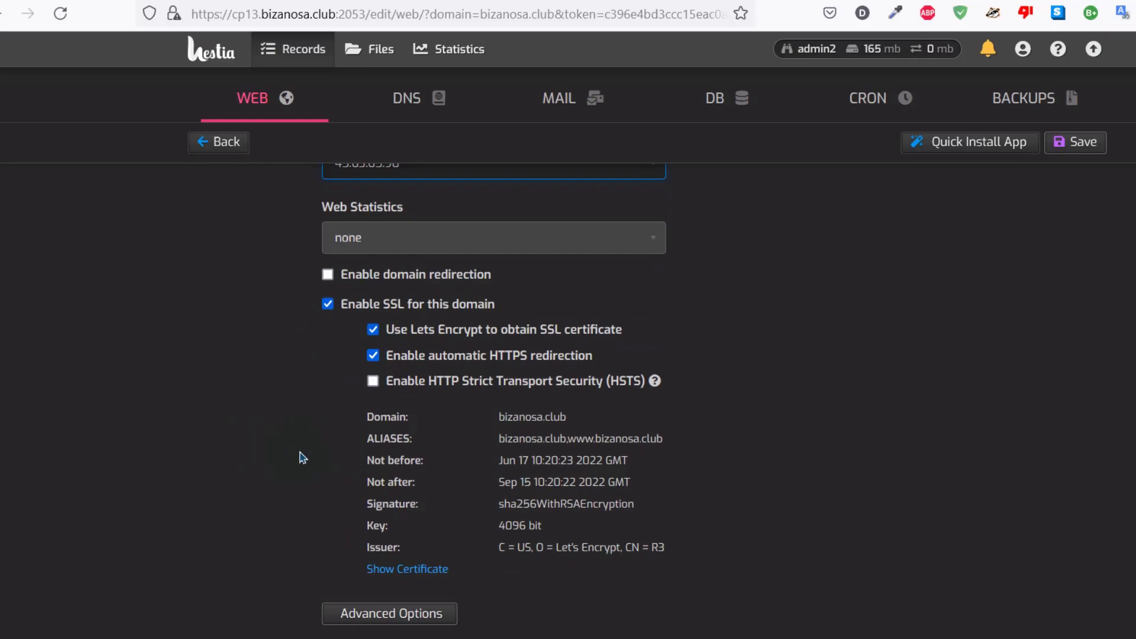
scroll(302, 457, "up", 7)
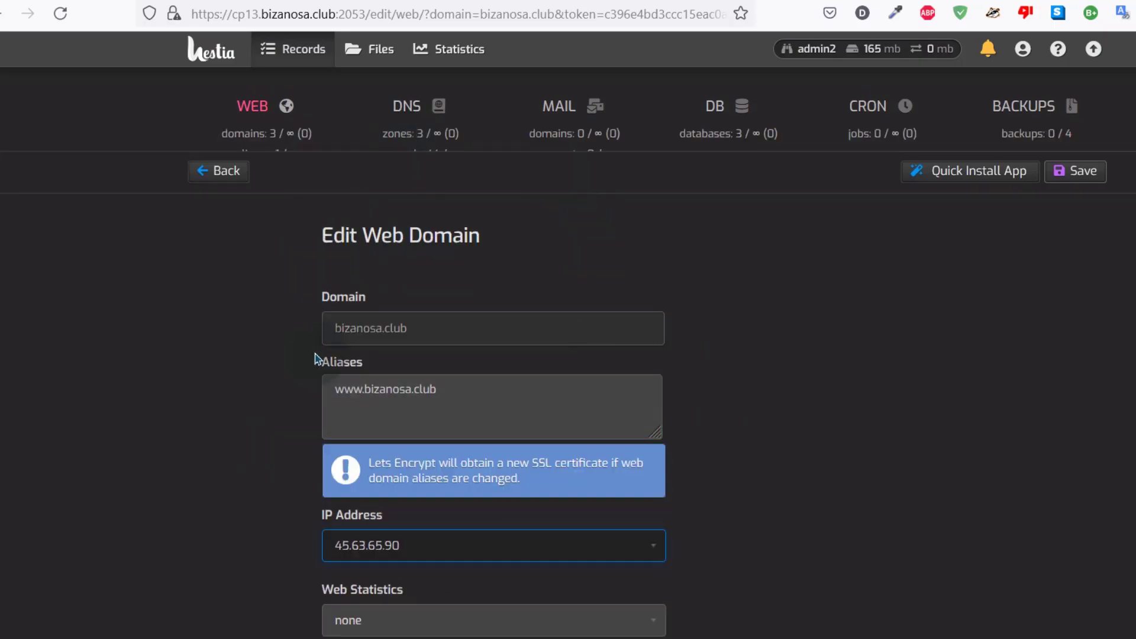
scroll(299, 363, "down", 3)
scroll(550, 310, "up", 4)
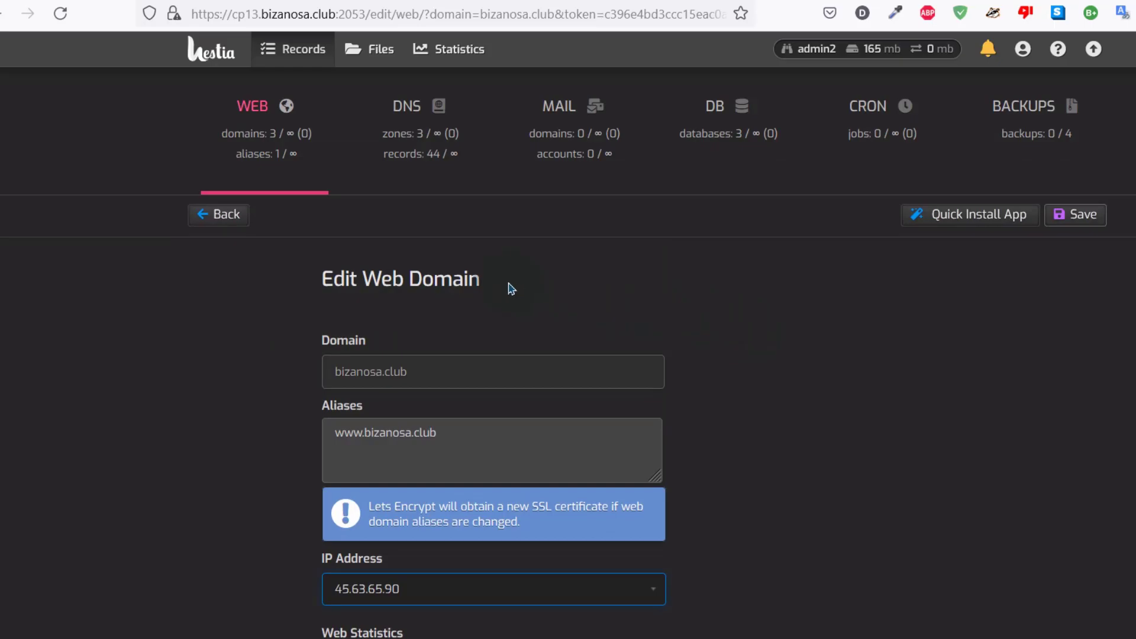
scroll(236, 380, "down", 2)
scroll(237, 380, "up", 2)
scroll(237, 396, "down", 2)
scroll(242, 399, "up", 2)
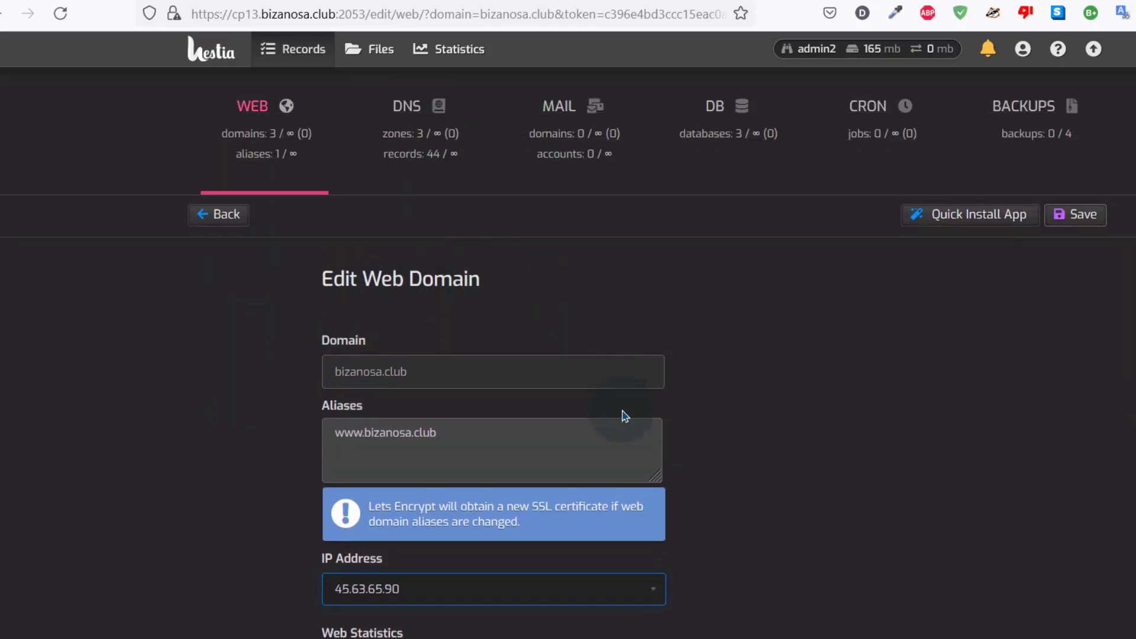
scroll(711, 470, "down", 5)
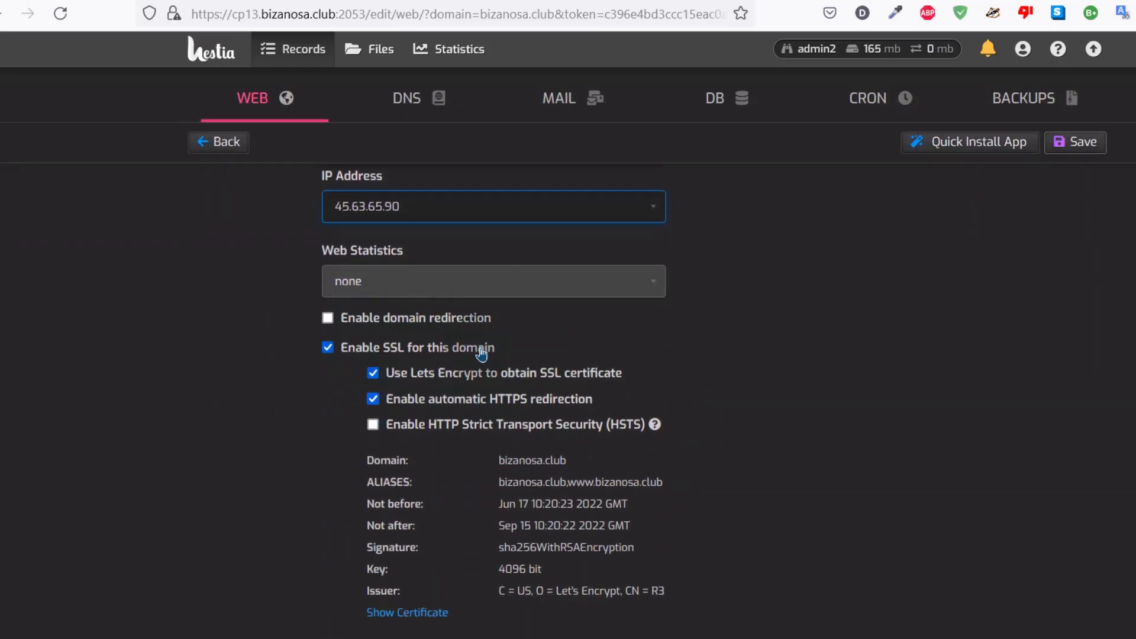
scroll(507, 581, "down", 1)
left_click(417, 613)
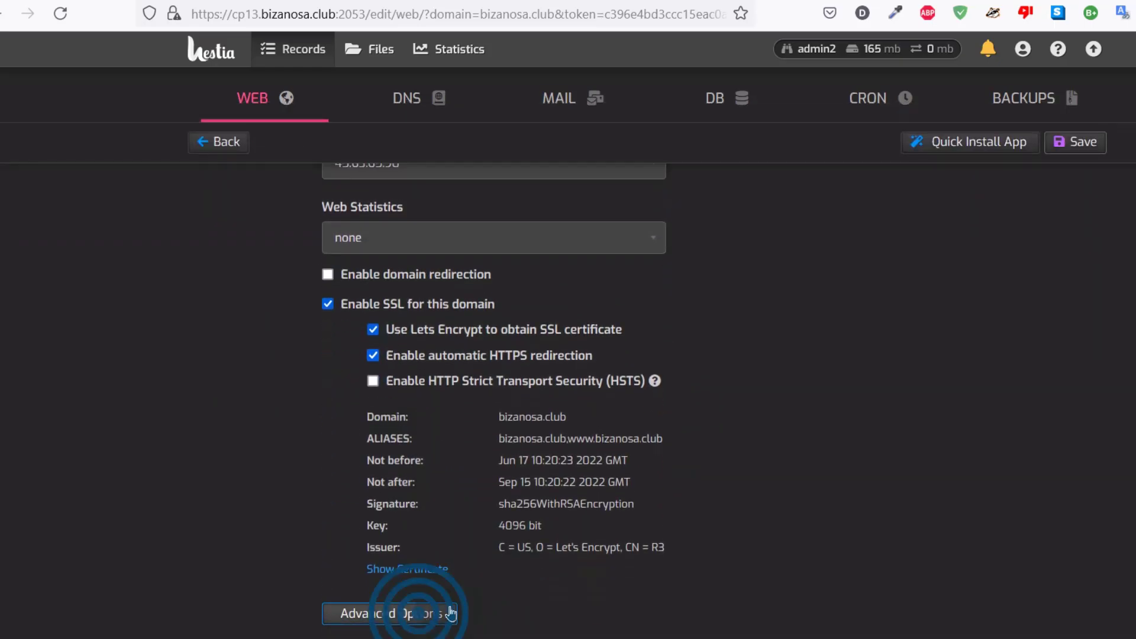
scroll(804, 500, "down", 2)
scroll(769, 503, "down", 2)
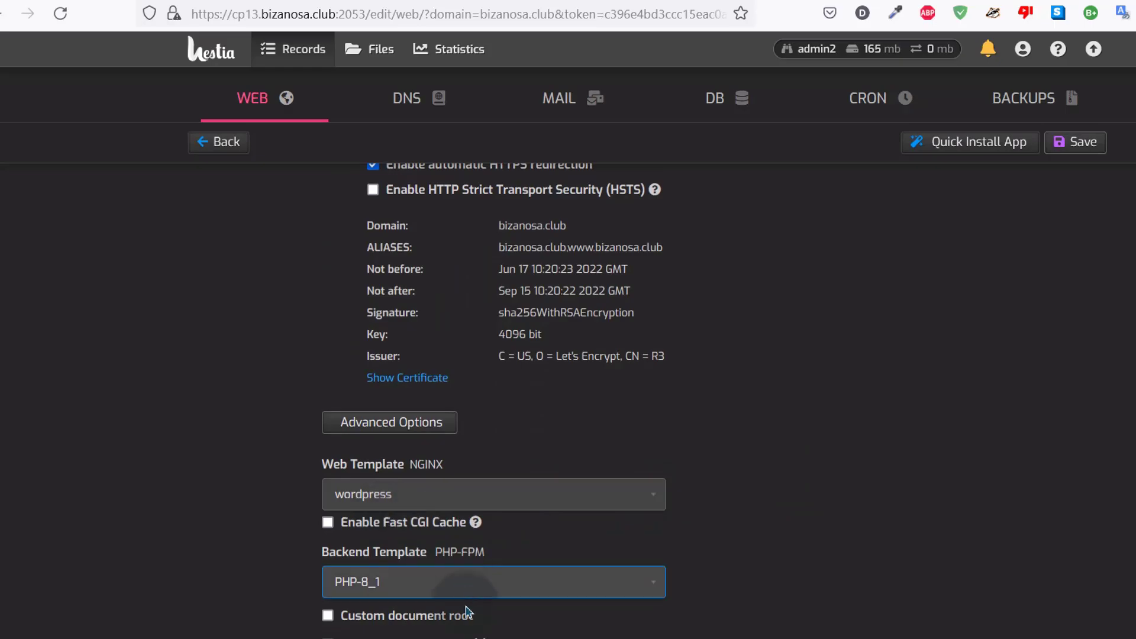
scroll(520, 624, "down", 1)
scroll(520, 621, "up", 10)
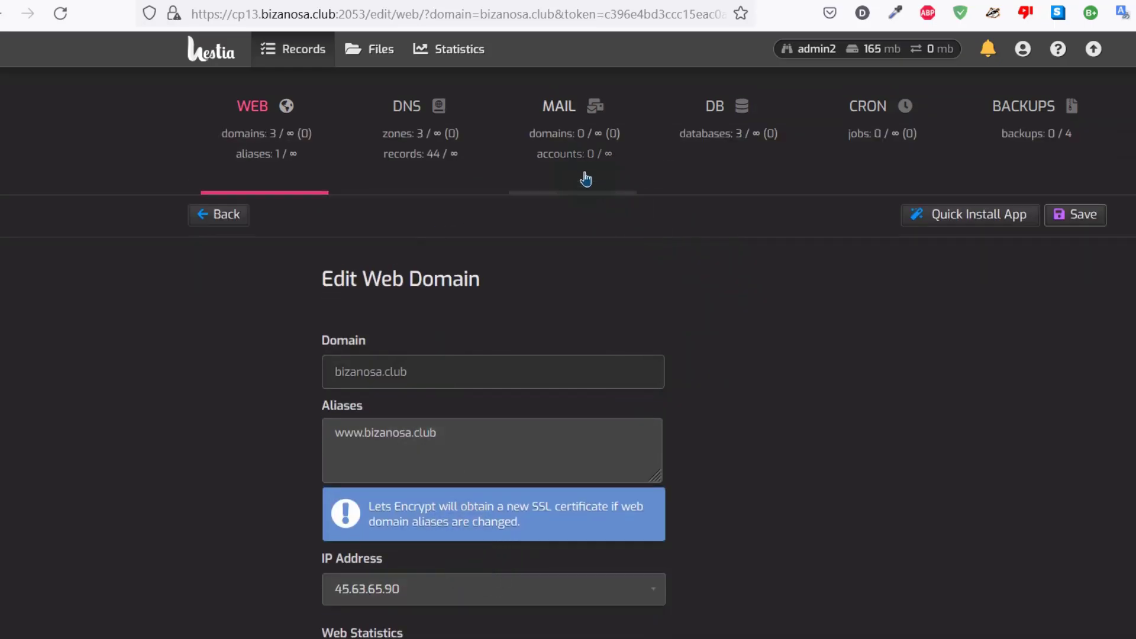
Start a new mail domain and paste bizanosa.club, copied from the login tab's address, into Domain
left_click(567, 123)
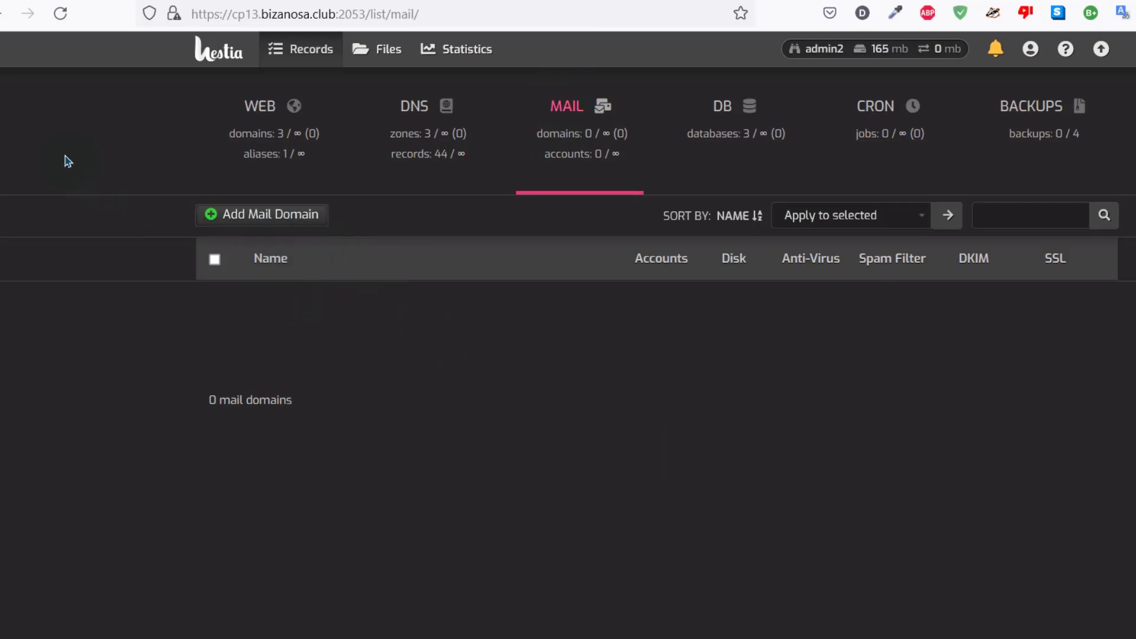
left_click(266, 220)
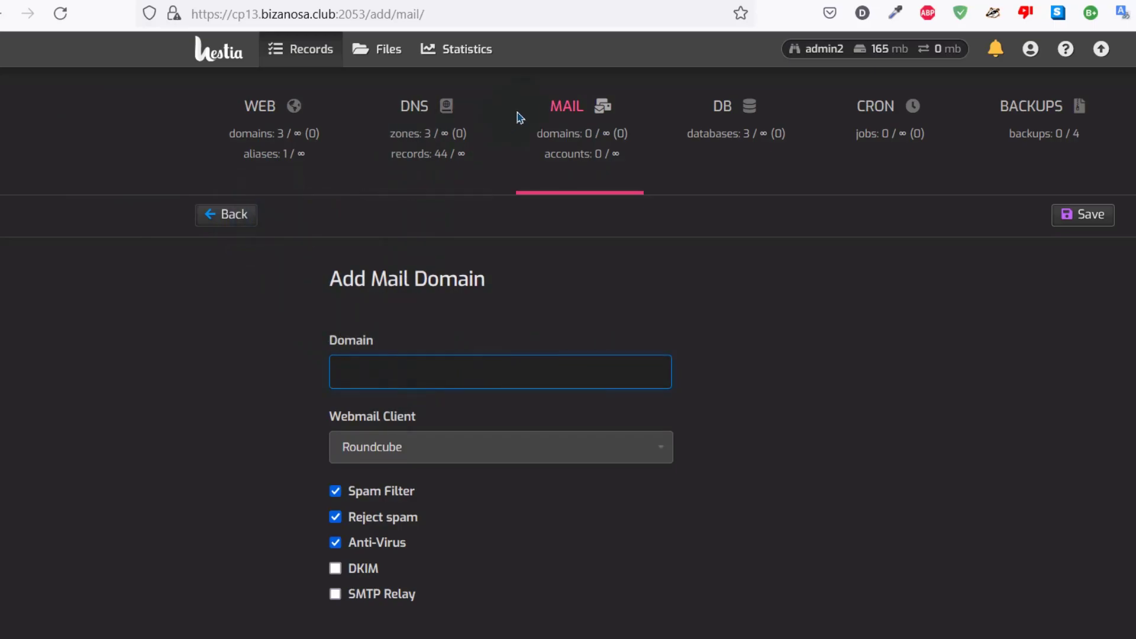
left_click(450, 0)
left_click_drag(232, 14, 308, 13)
right_click(298, 18)
left_click(322, 118)
left_click(310, 1)
right_click(345, 373)
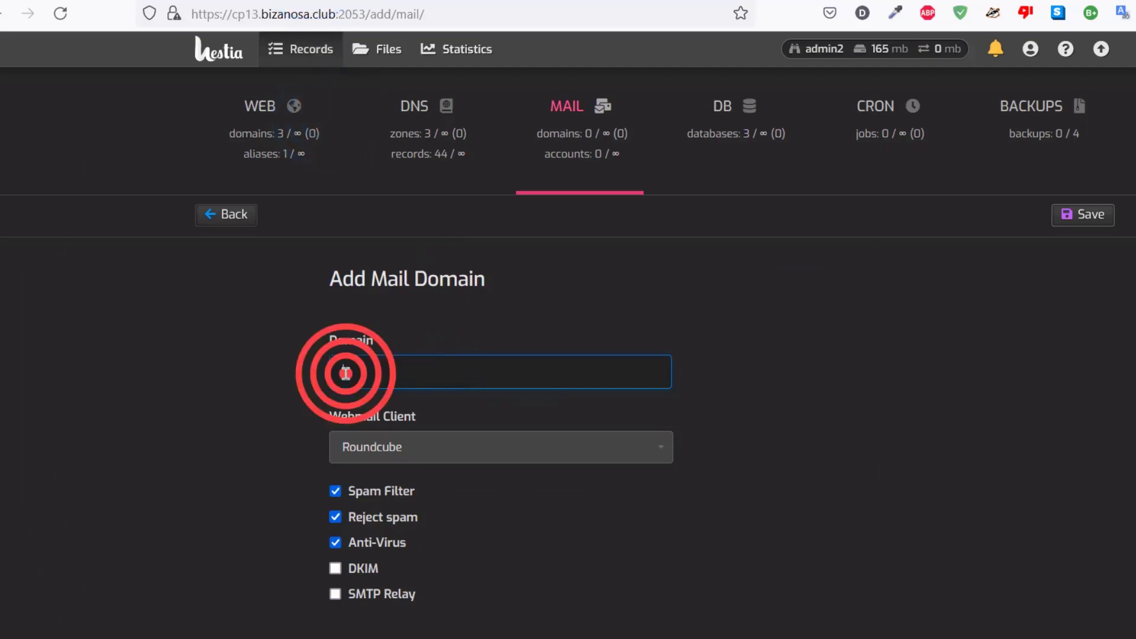
left_click(426, 65)
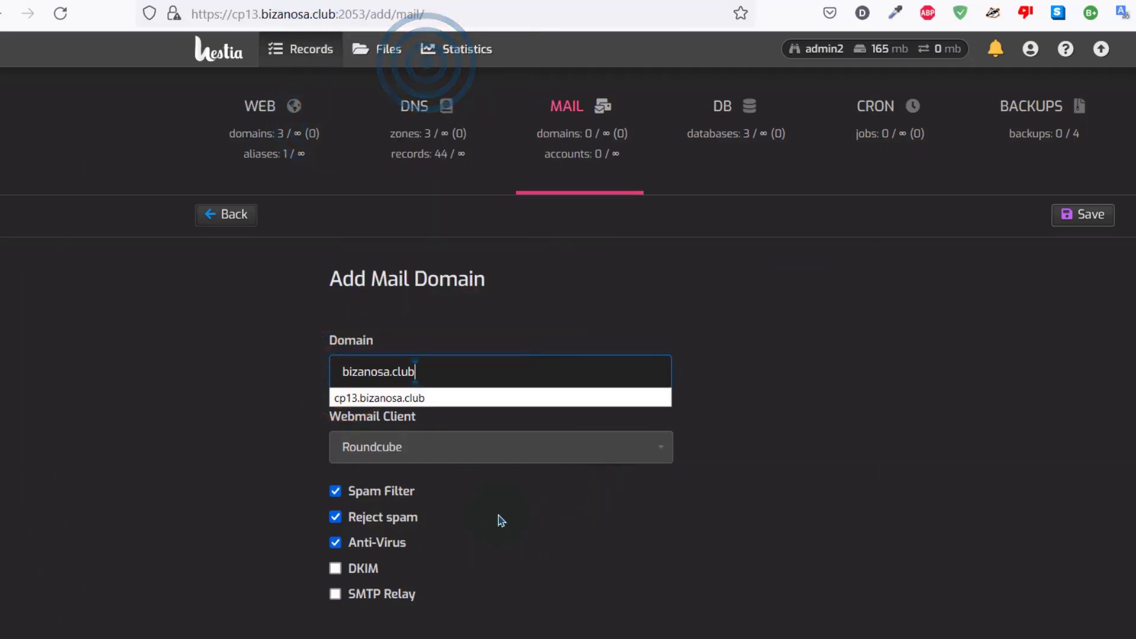
left_click(710, 526)
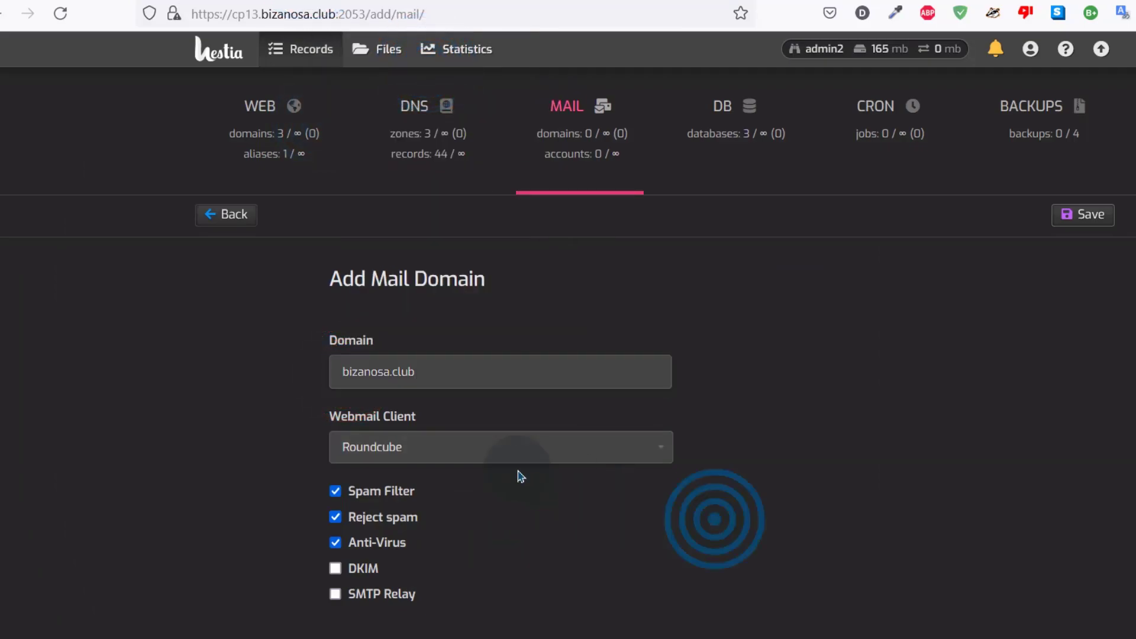
Keep Roundcube as the webmail client and enable DKIM for the domain
left_click(431, 445)
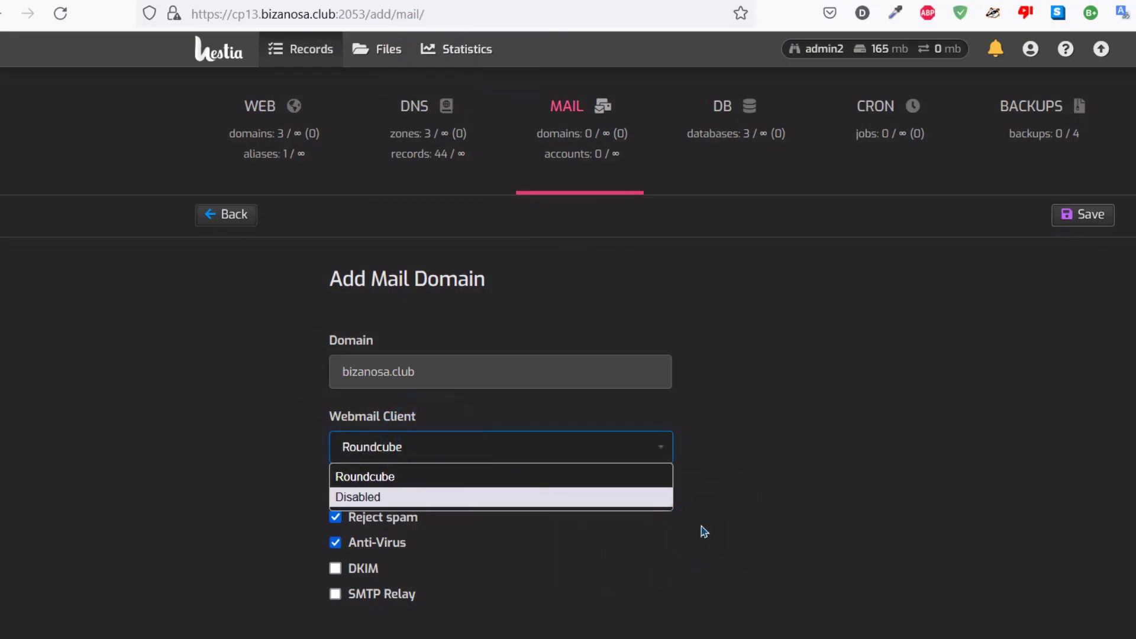
left_click(379, 475)
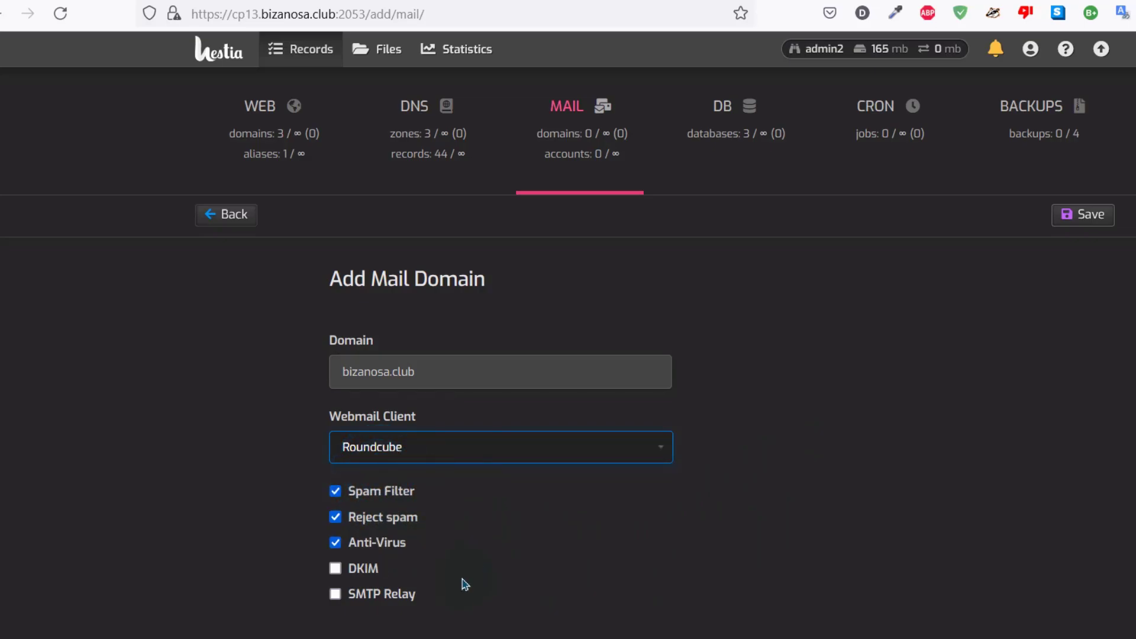
left_click(335, 568)
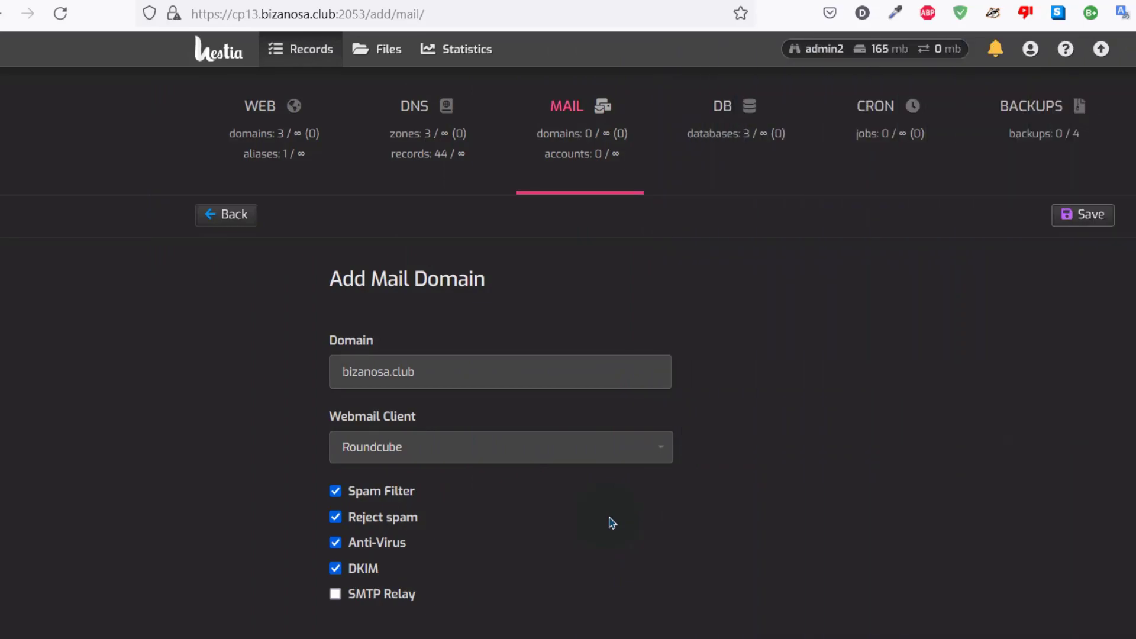
left_click(342, 594)
scroll(709, 542, "down", 4)
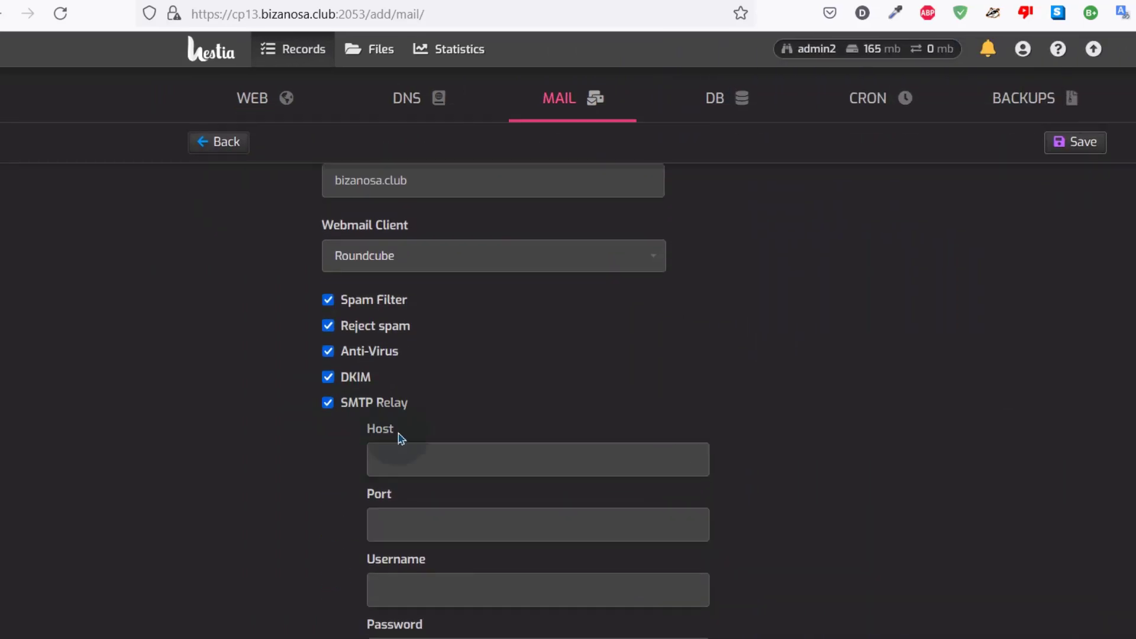
left_click(389, 398)
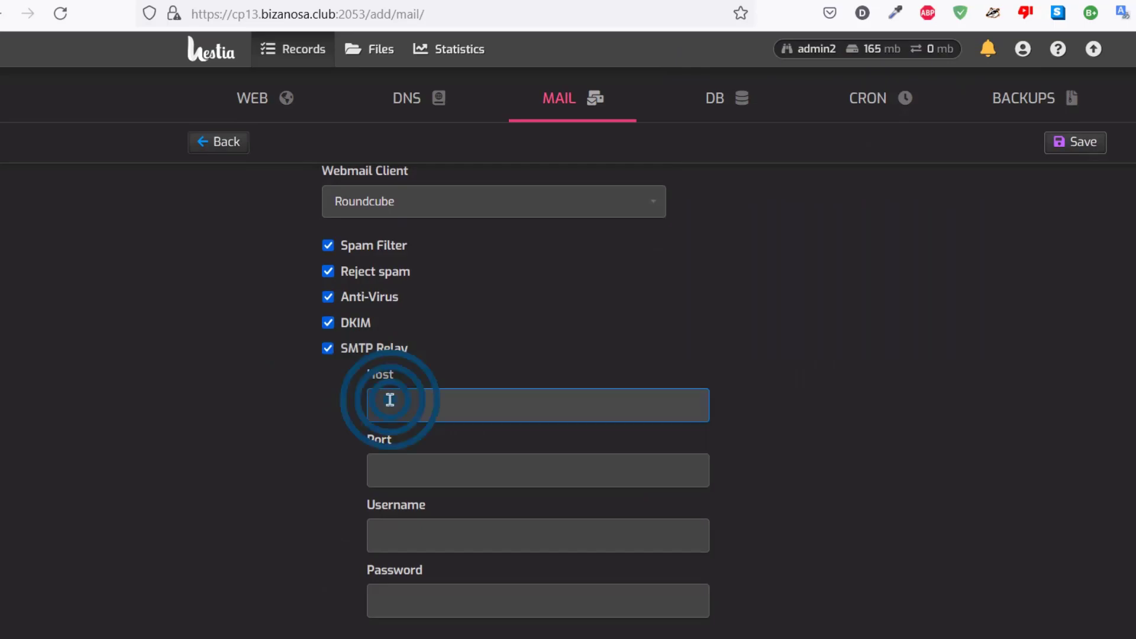
left_click(385, 462)
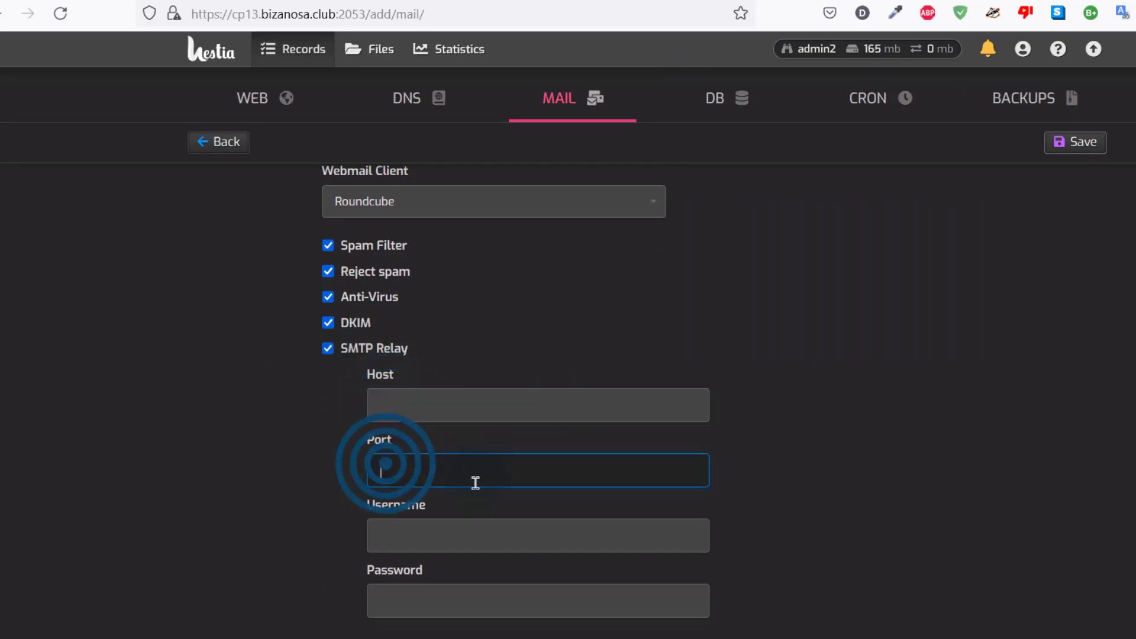
left_click(386, 532)
left_click(405, 597)
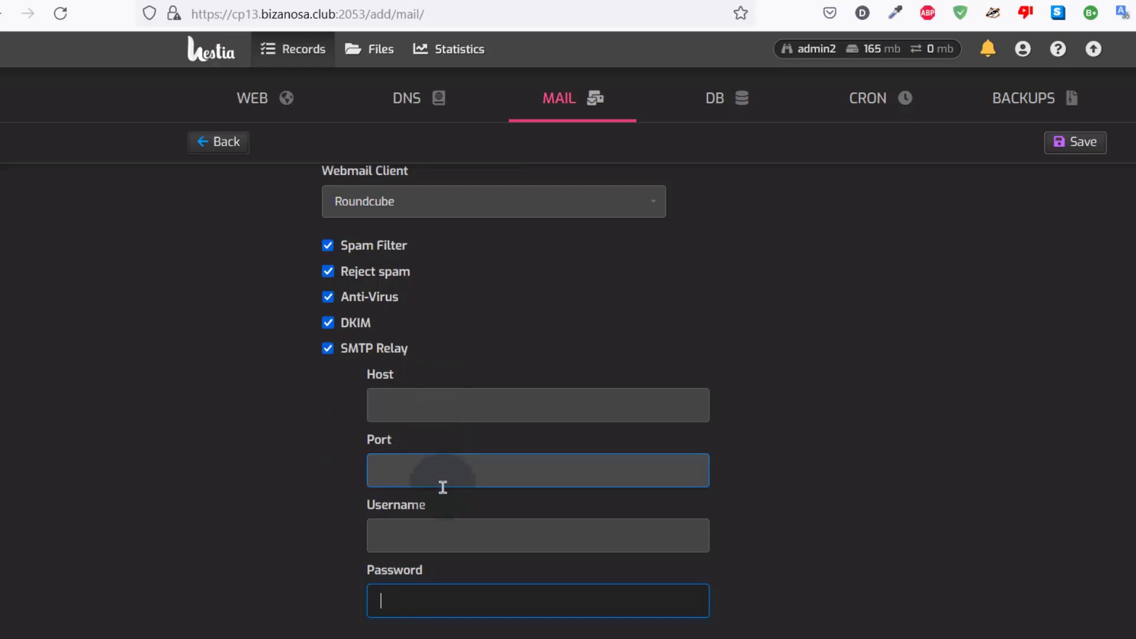
scroll(296, 467, "up", 2)
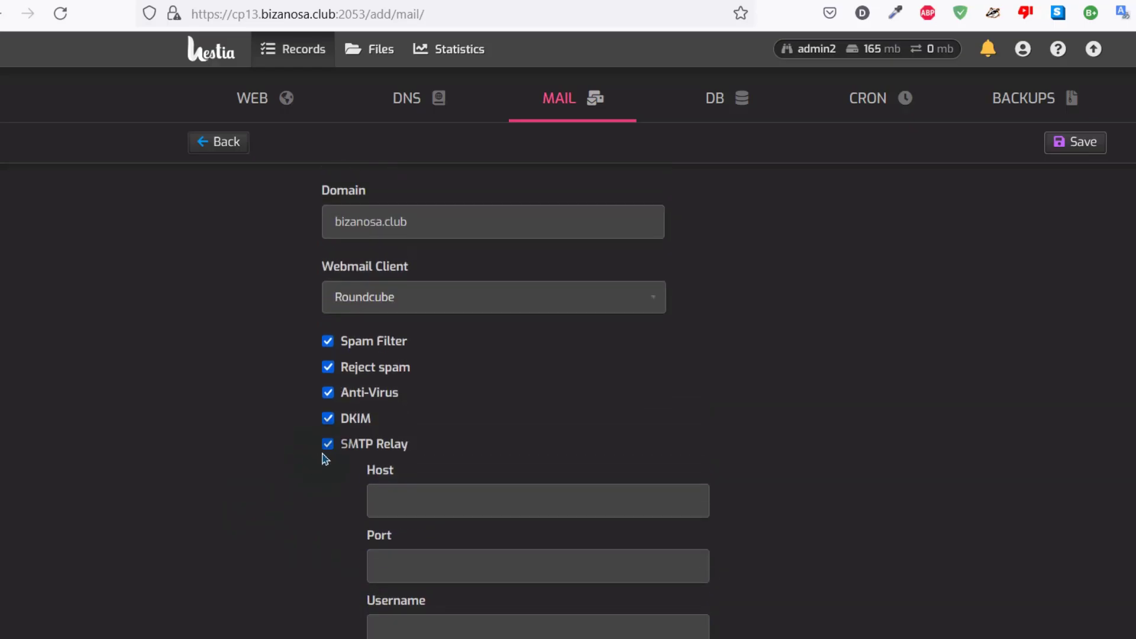
left_click(330, 447)
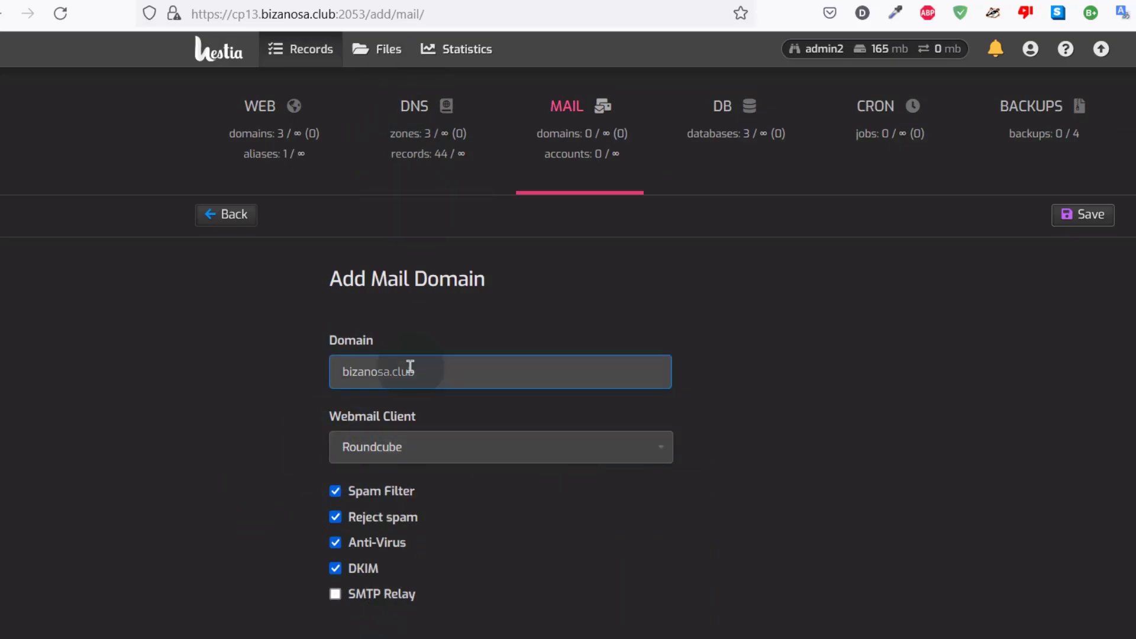
Save the bizanosa.club mail domain and open it from the mail domains list
left_click(1092, 216)
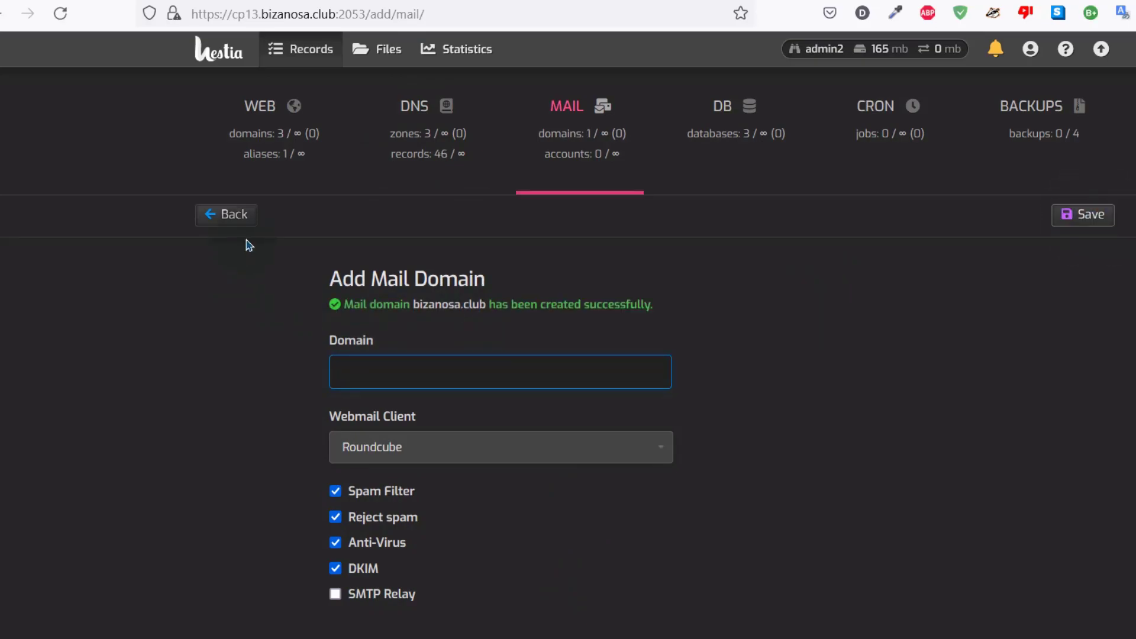
left_click(234, 214)
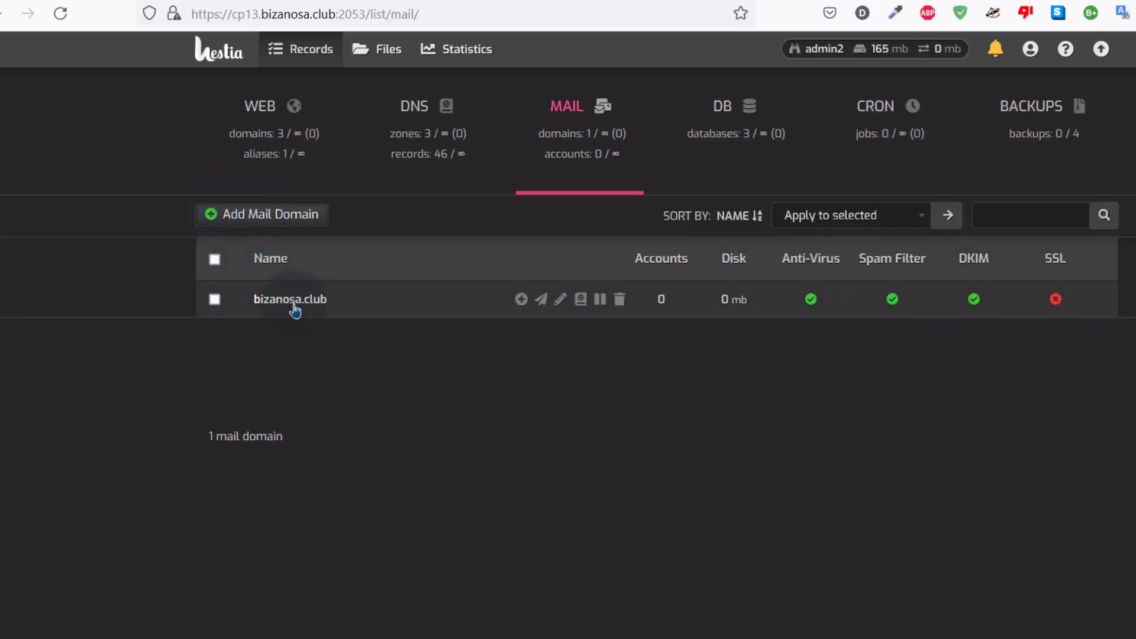
left_click(558, 301)
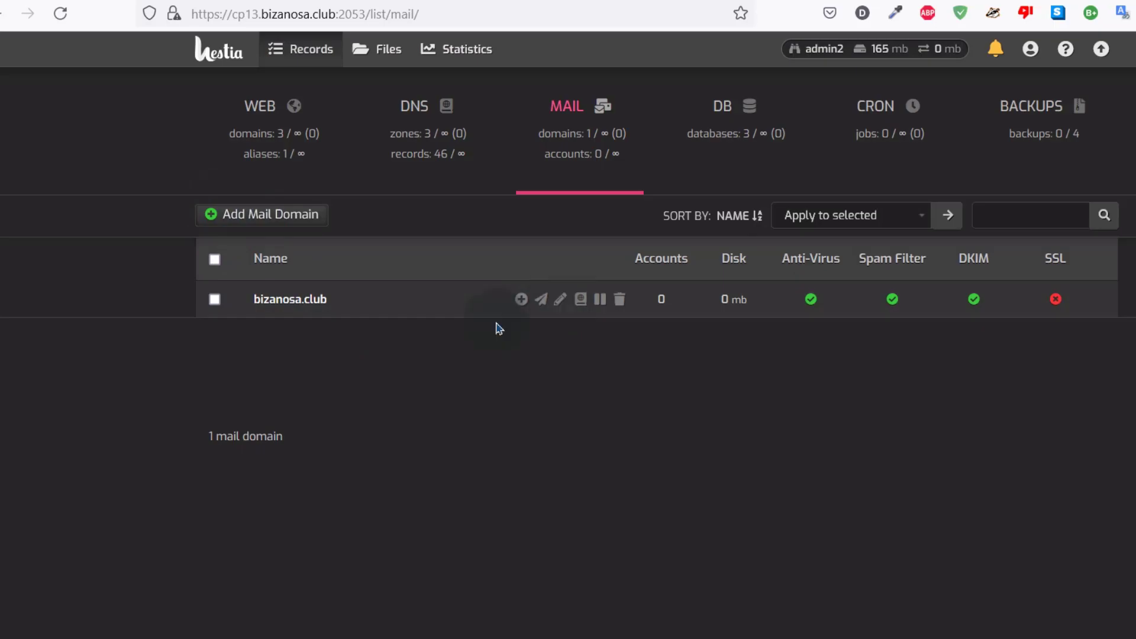
left_click(294, 302)
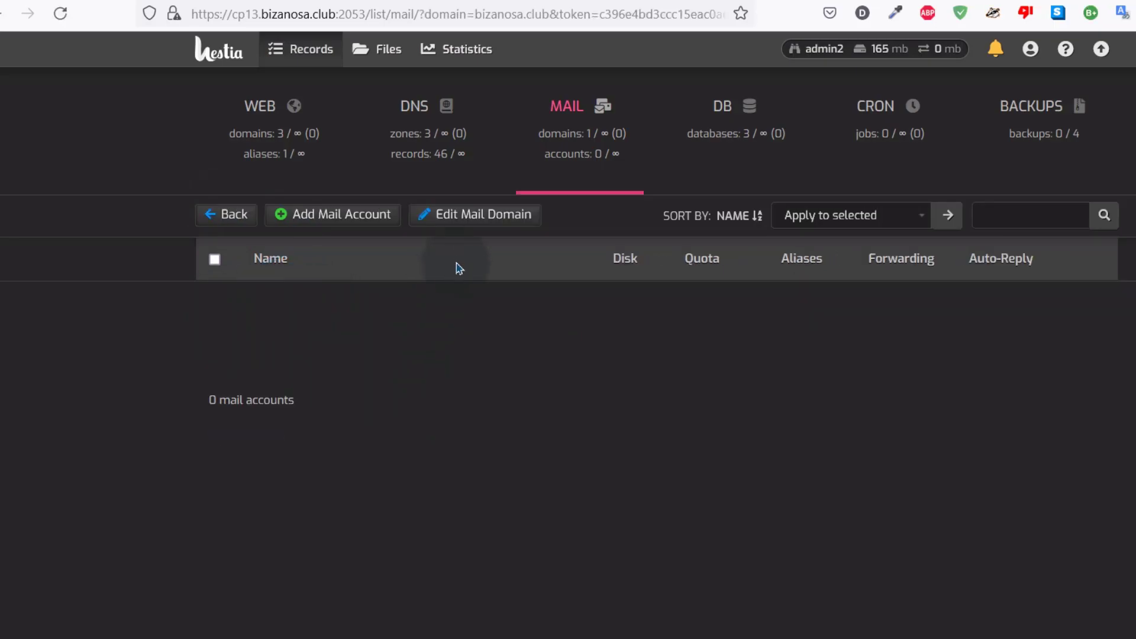
left_click(349, 220)
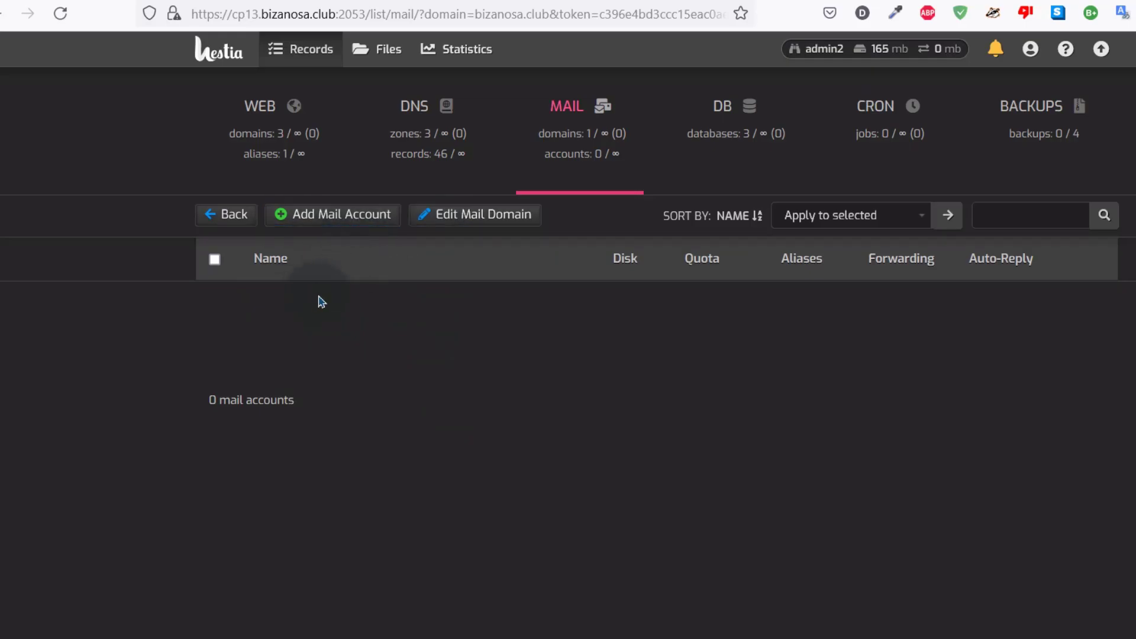
Review the Catch-All Email setting, then leave without changes to the bizanosa.club accounts list
left_click(470, 216)
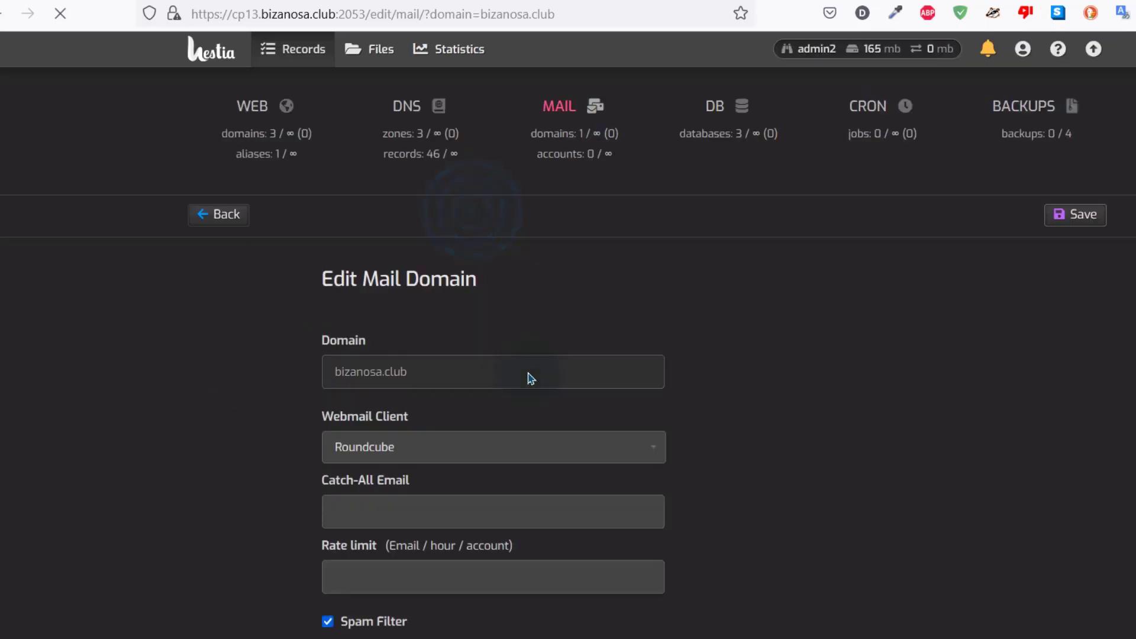
scroll(532, 402, "down", 3)
left_click(384, 370)
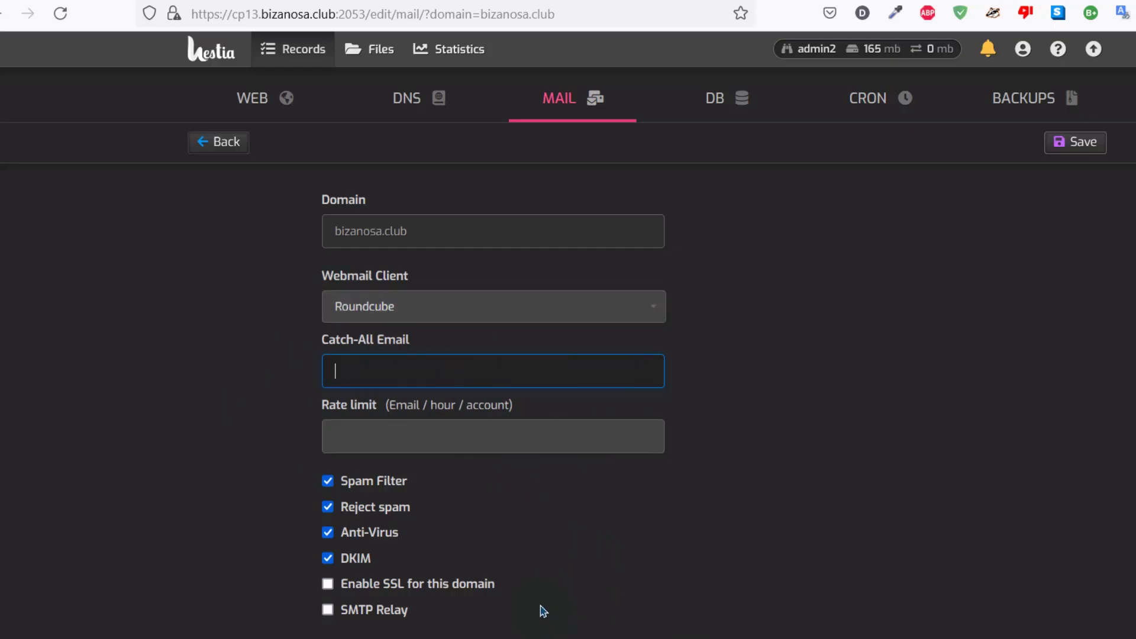
scroll(523, 594, "up", 3)
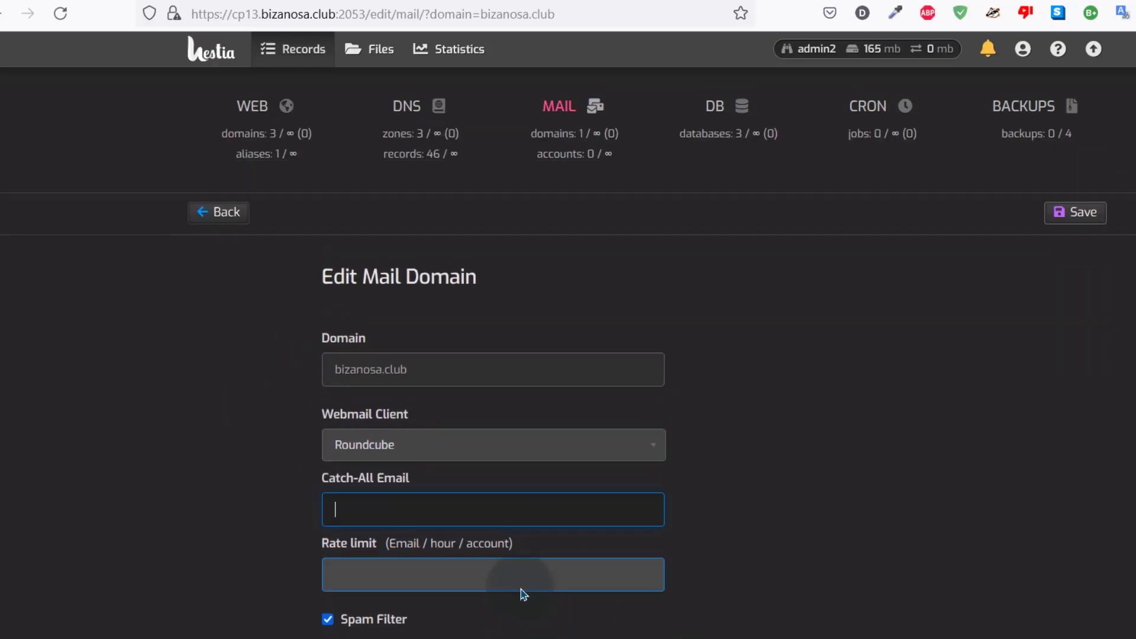
left_click(226, 223)
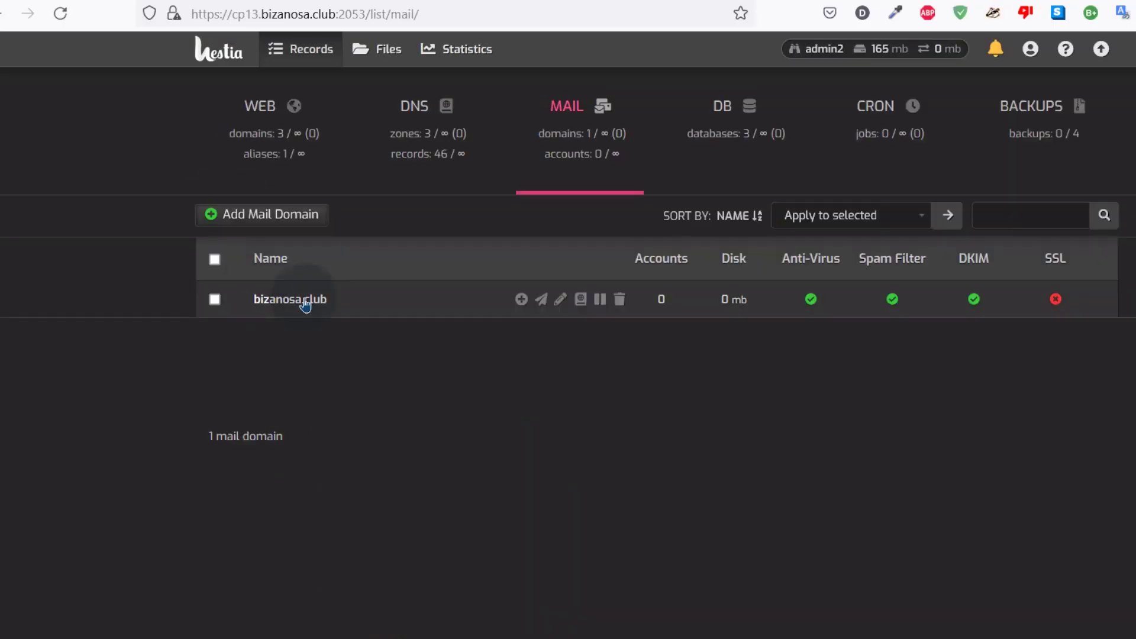
left_click(305, 300)
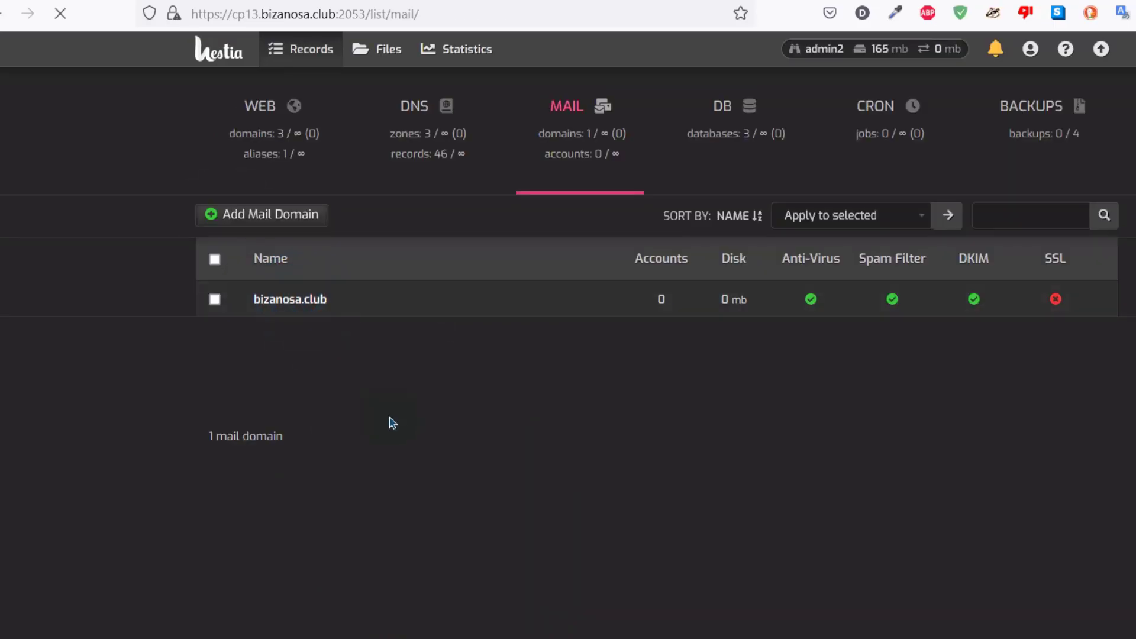
Start a new mail account, enter the mailbox name and password, and copy the password into notes
left_click(344, 213)
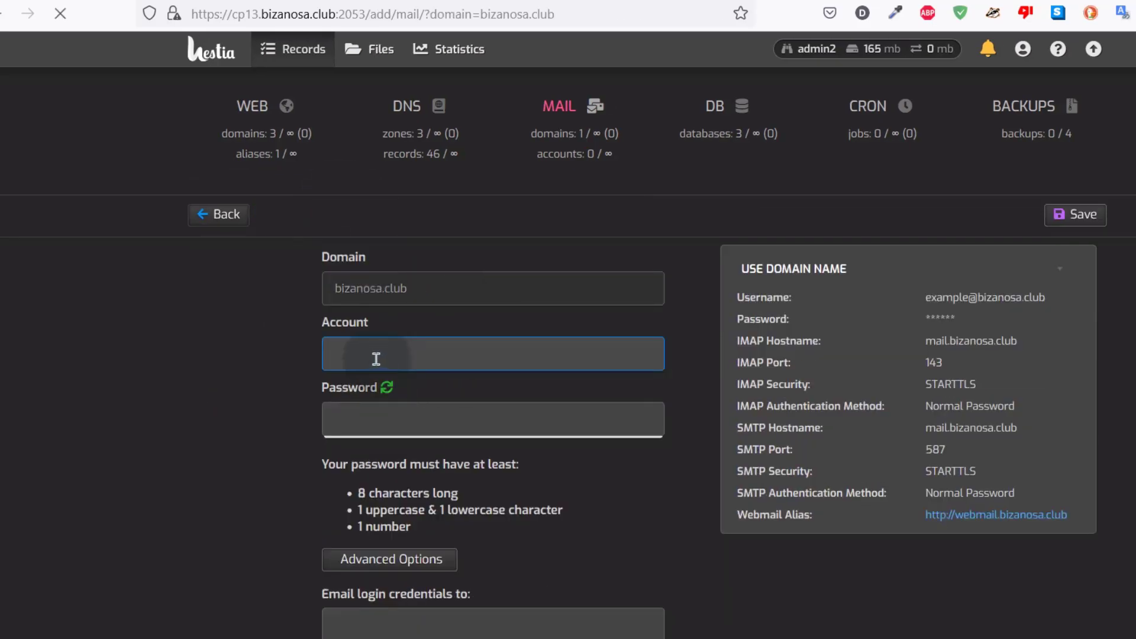
left_click(372, 351)
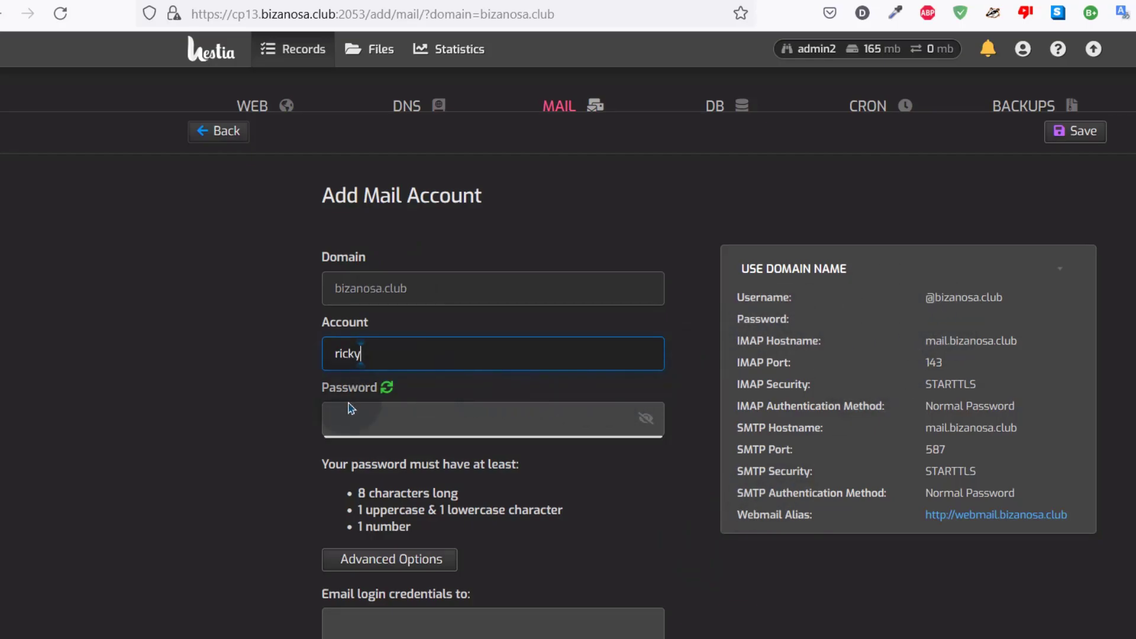
left_click(352, 422)
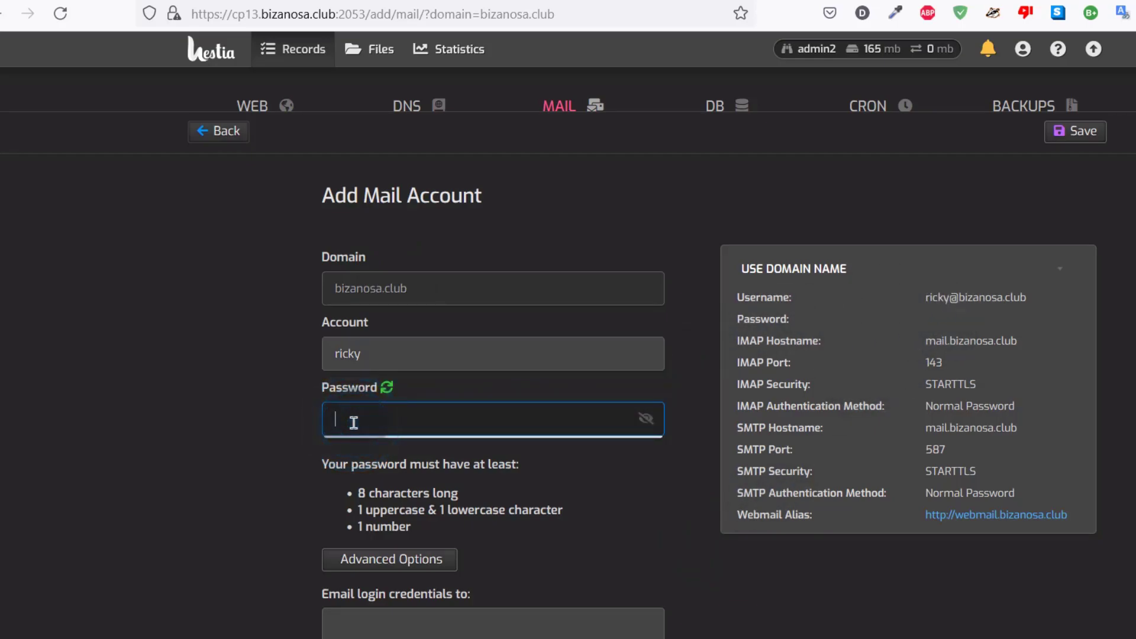
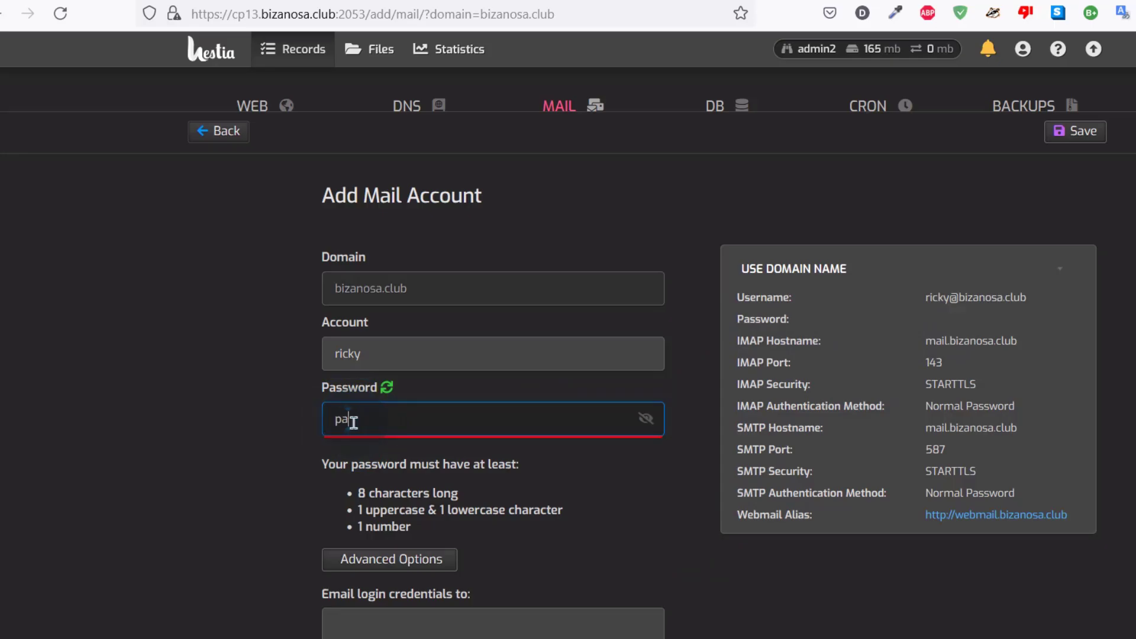
key("ctrl+a")
right_click(353, 420)
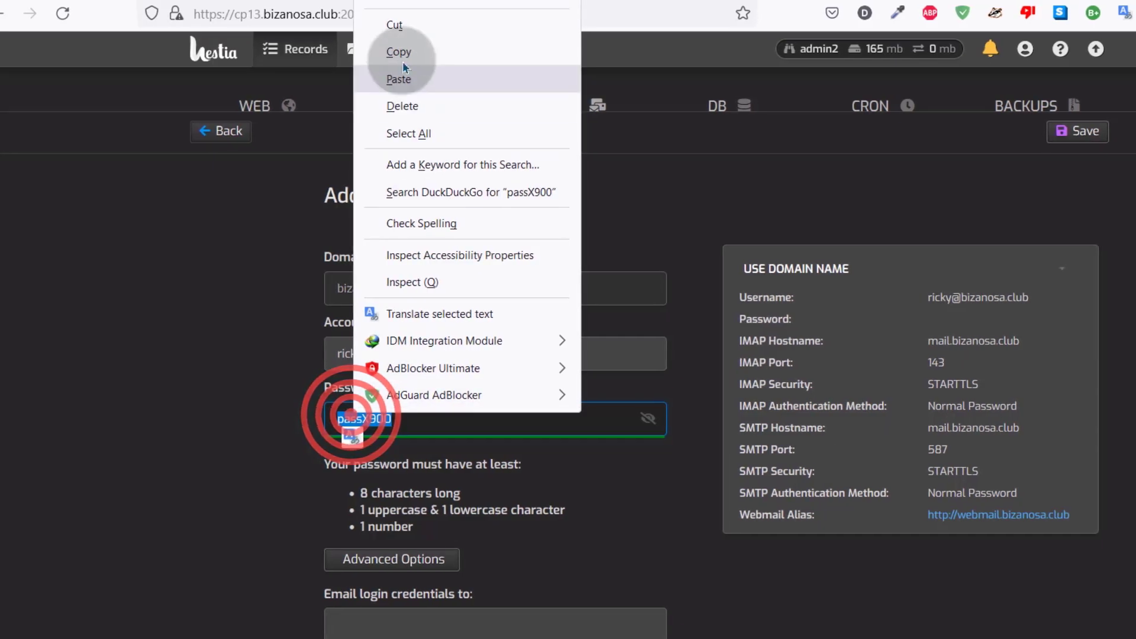
left_click(398, 52)
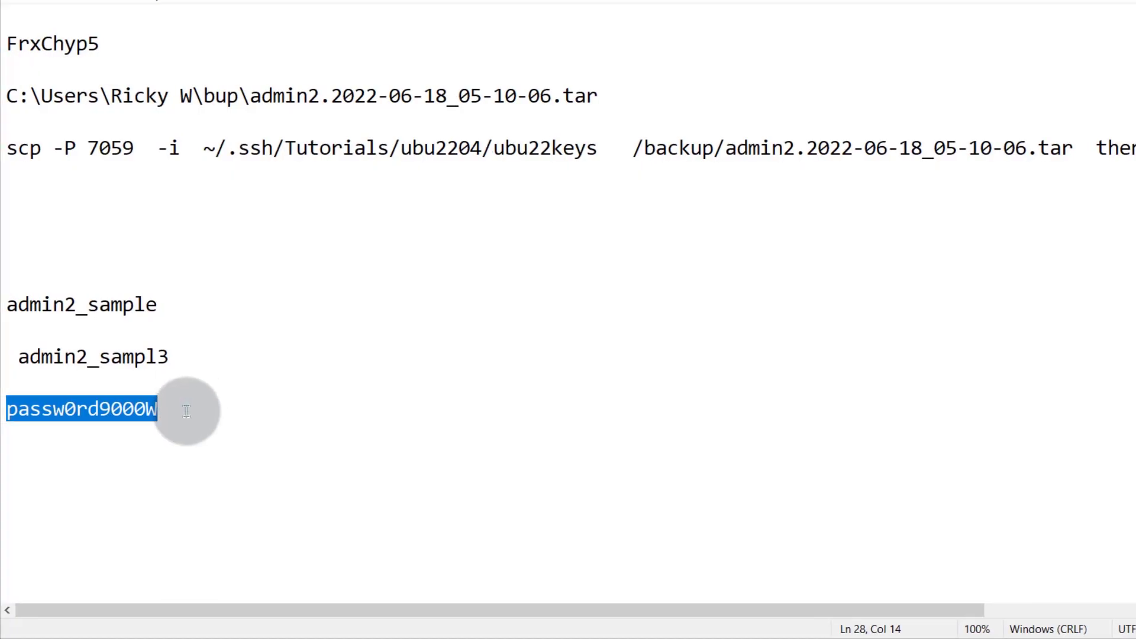
left_click(178, 409)
key("Return")
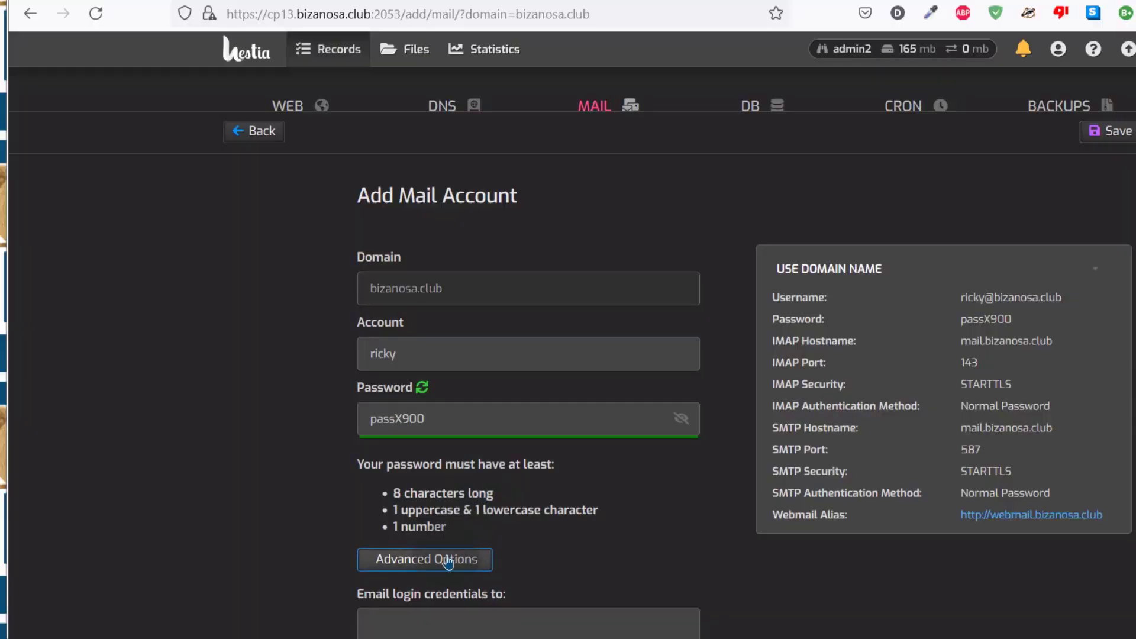
Expand the advanced options and set the mailbox quota to 100 MB
left_click(444, 559)
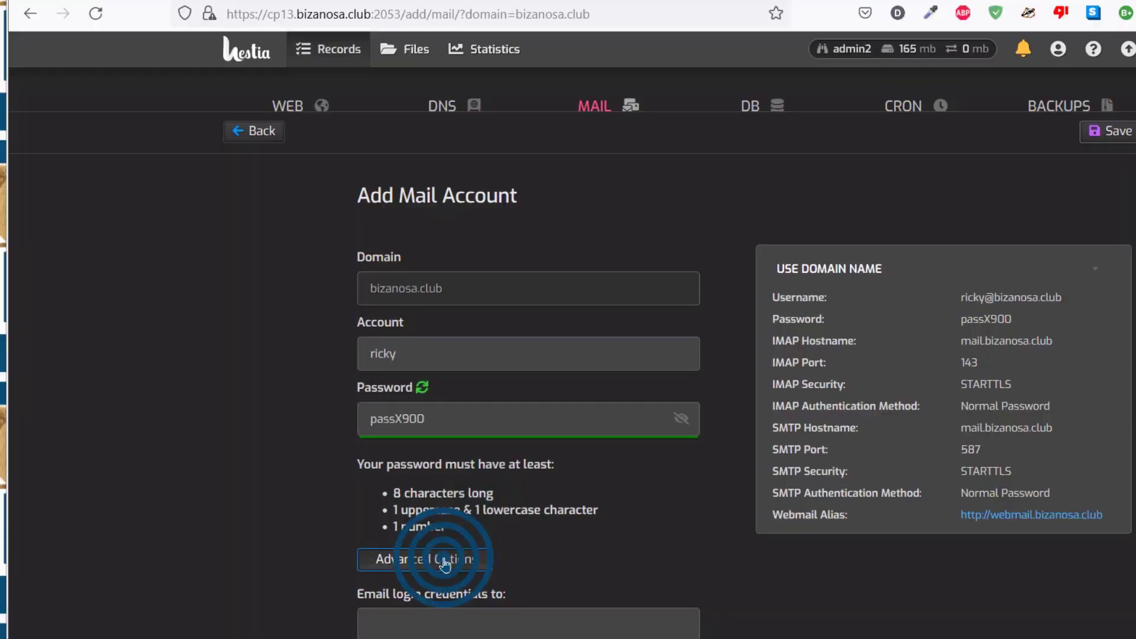
scroll(547, 540, "down", 3)
left_click(426, 428)
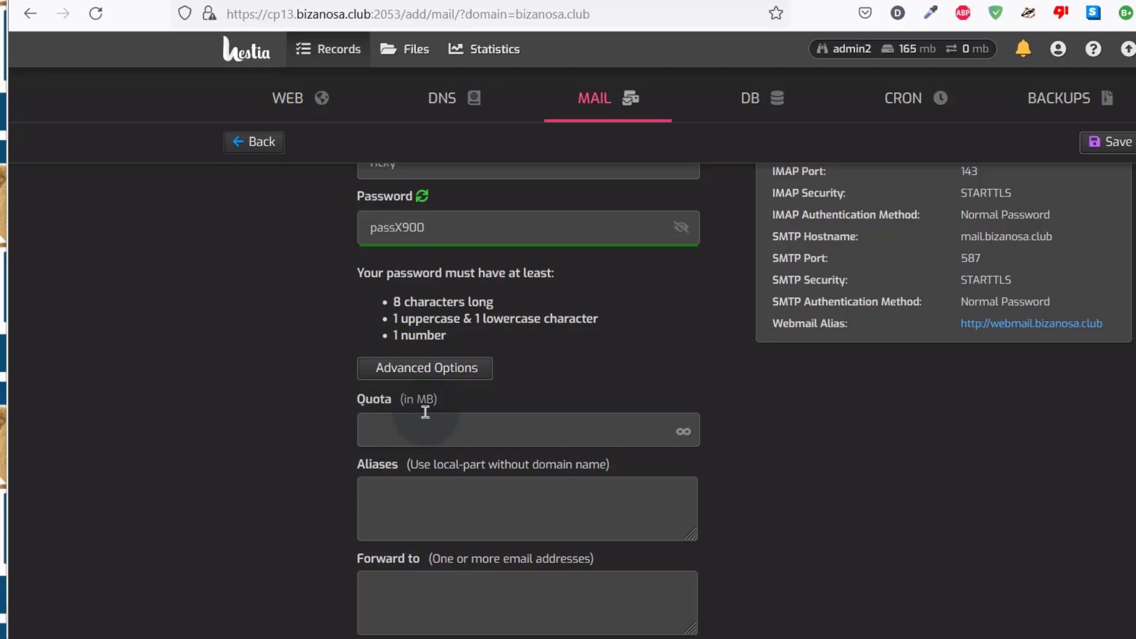
left_click(428, 426)
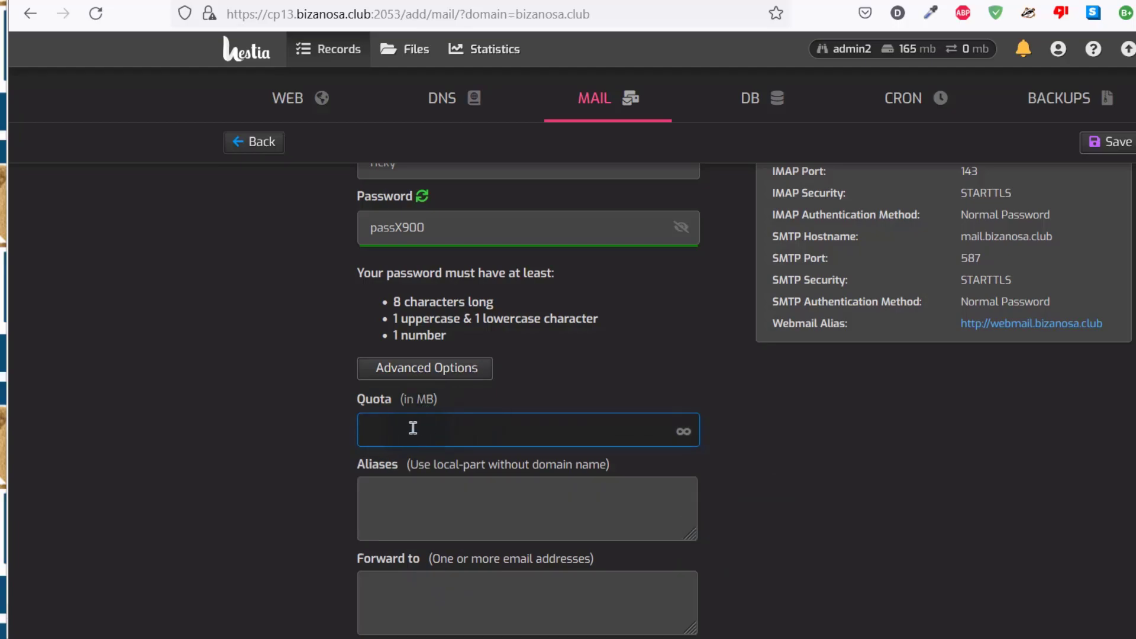
left_click(398, 431)
Set the rate limit to 5 emails per hour and save the new account
scroll(645, 598, "down", 3)
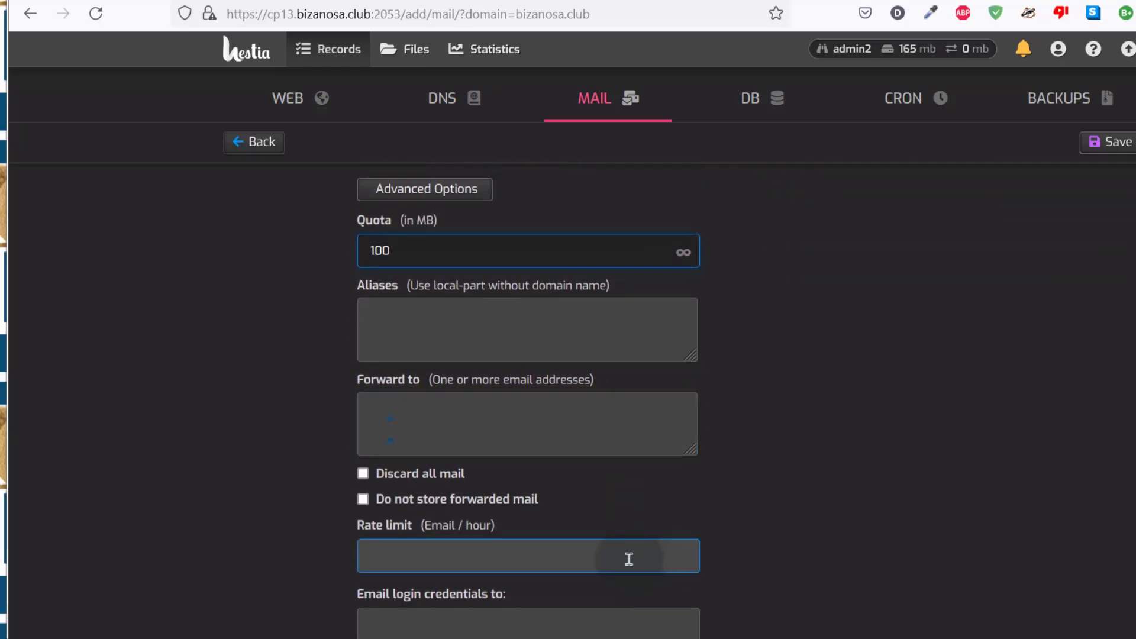
left_click(501, 407)
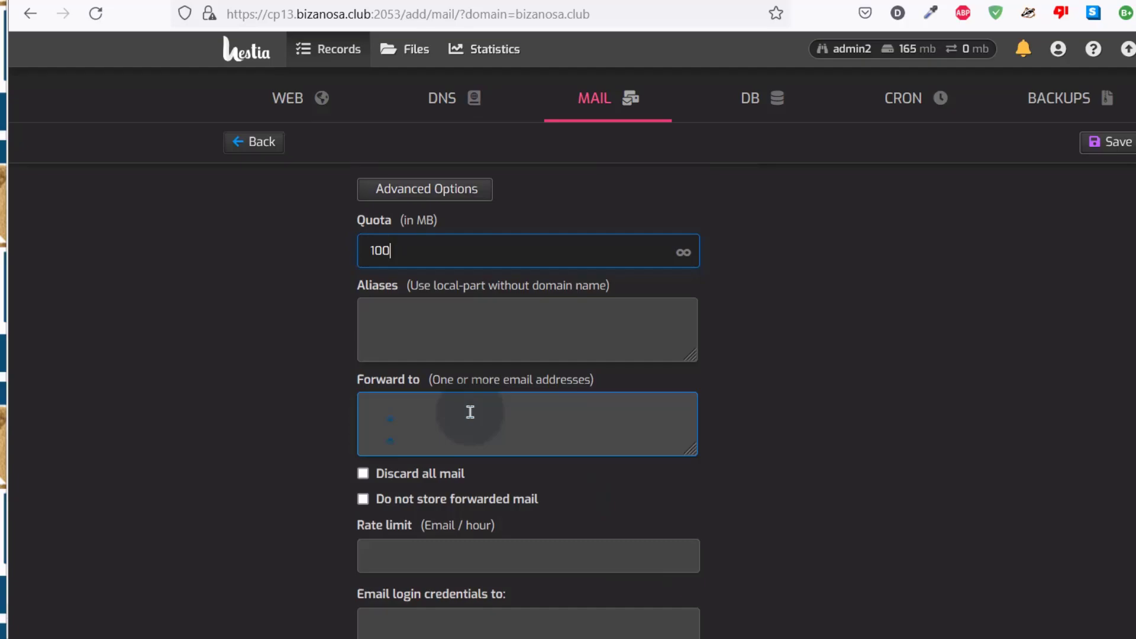
left_click(381, 318)
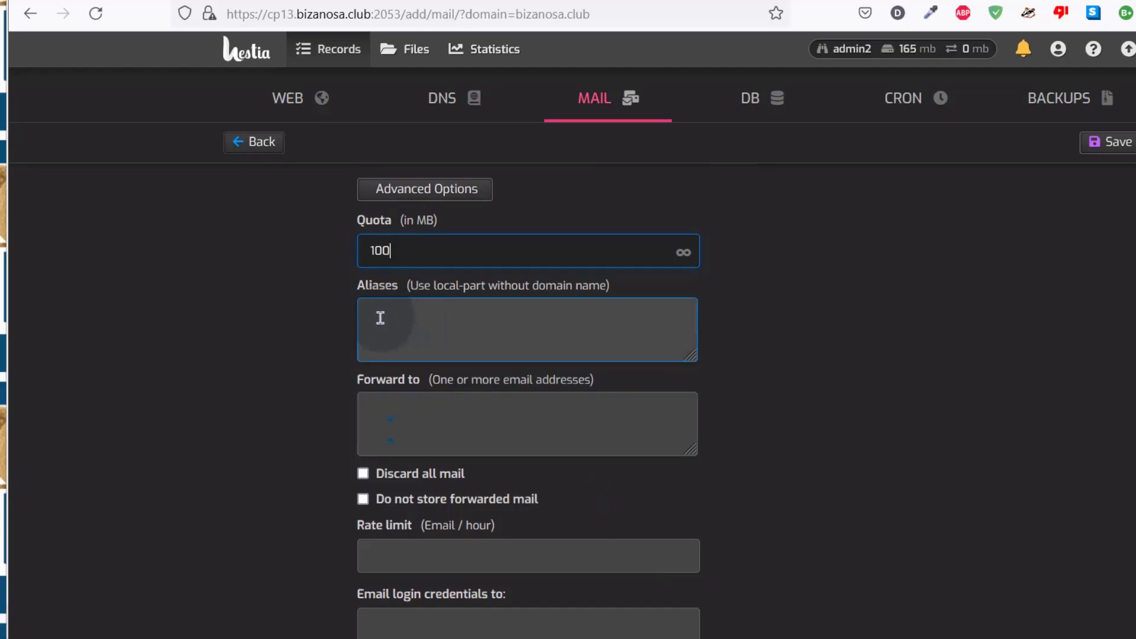
left_click(430, 424)
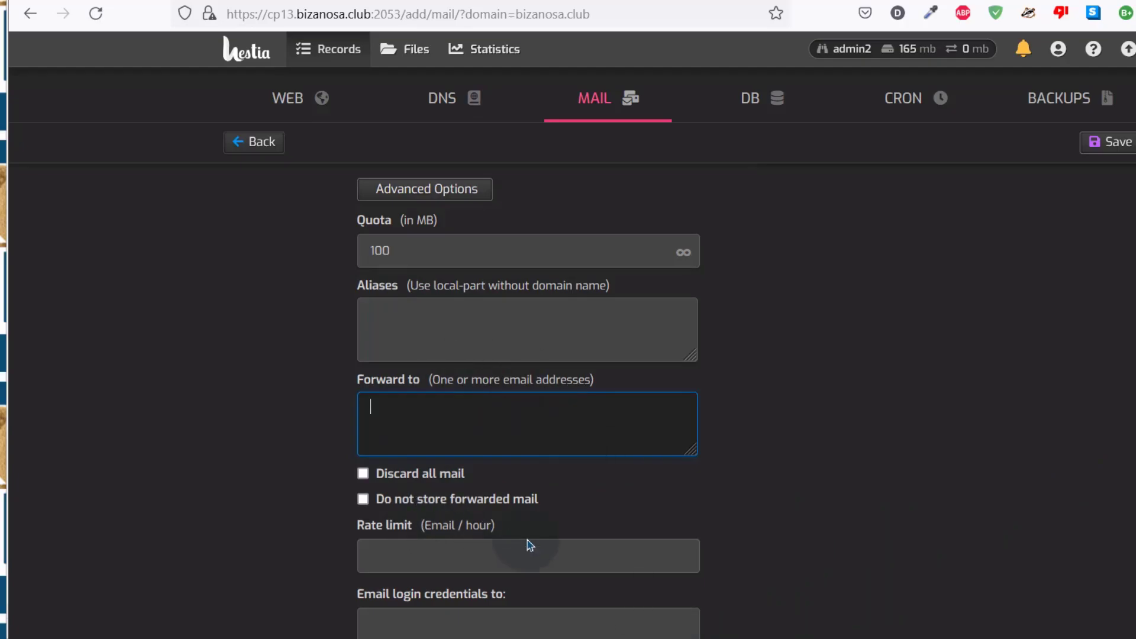
left_click(391, 551)
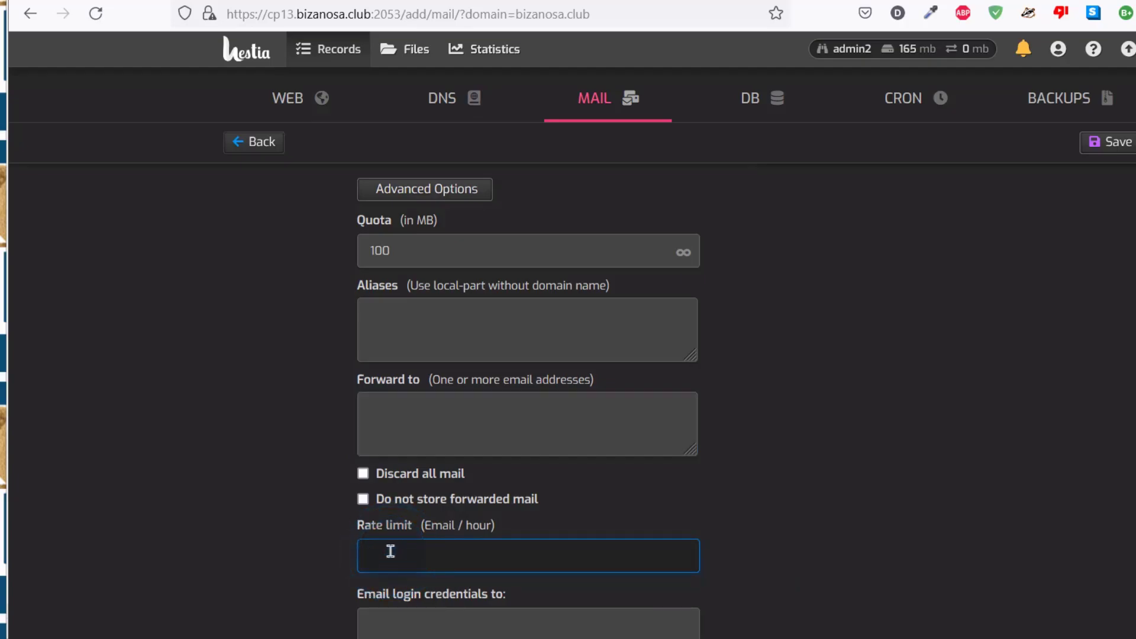
left_click(401, 626)
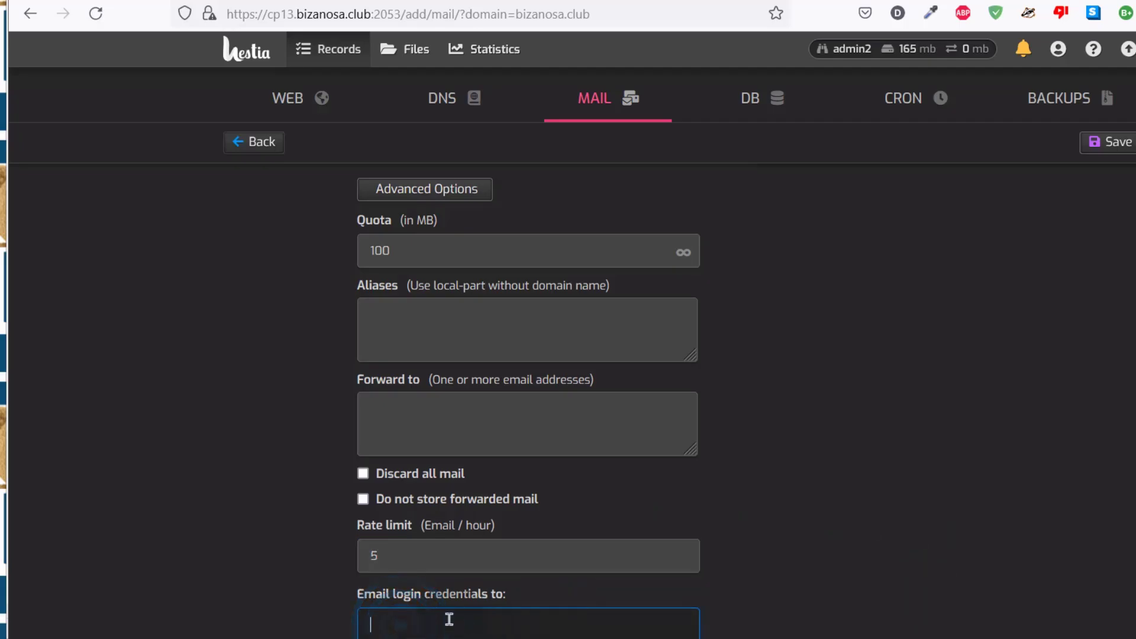
scroll(829, 562, "up", 6)
scroll(828, 515, "down", 6)
scroll(710, 491, "up", 5)
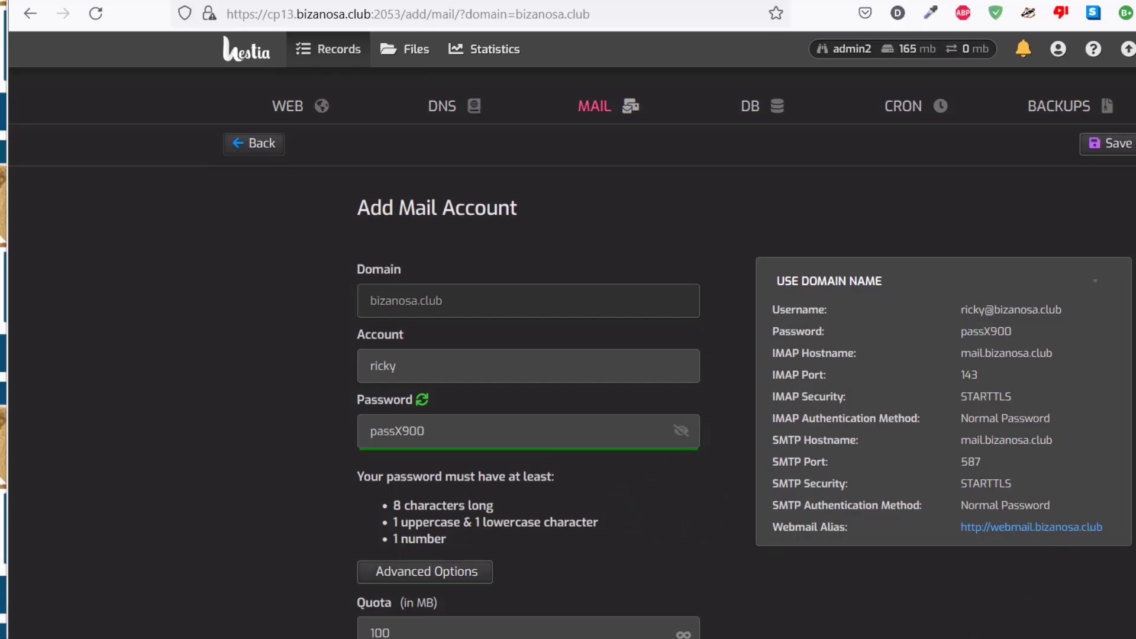
left_click(1123, 143)
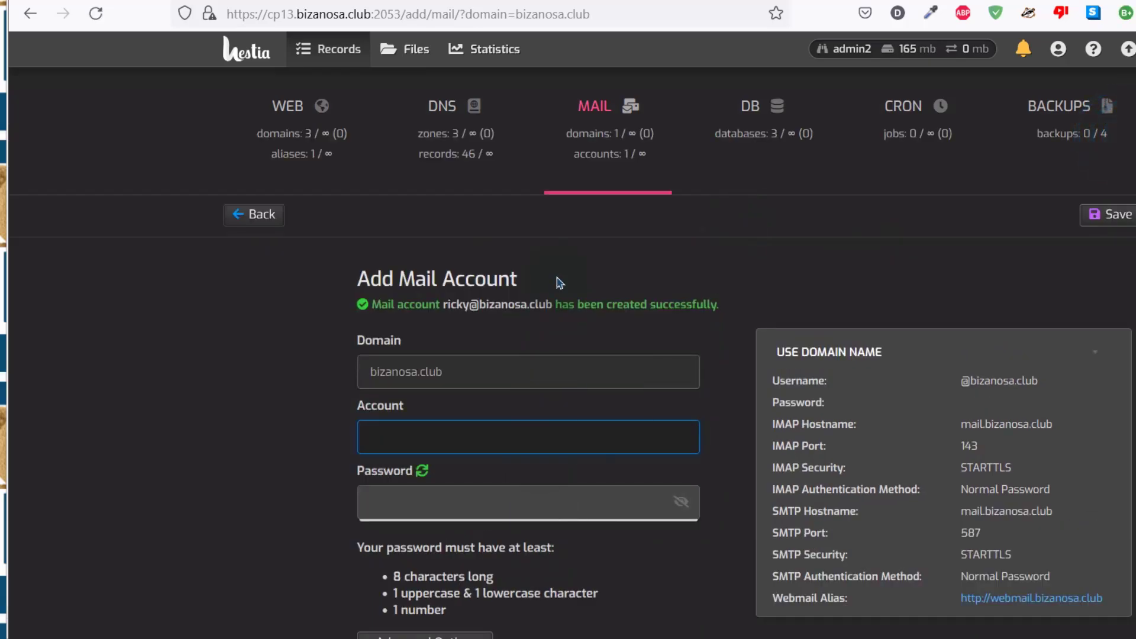
Open the new mail account's settings to check them, then return to the account list
left_click(260, 216)
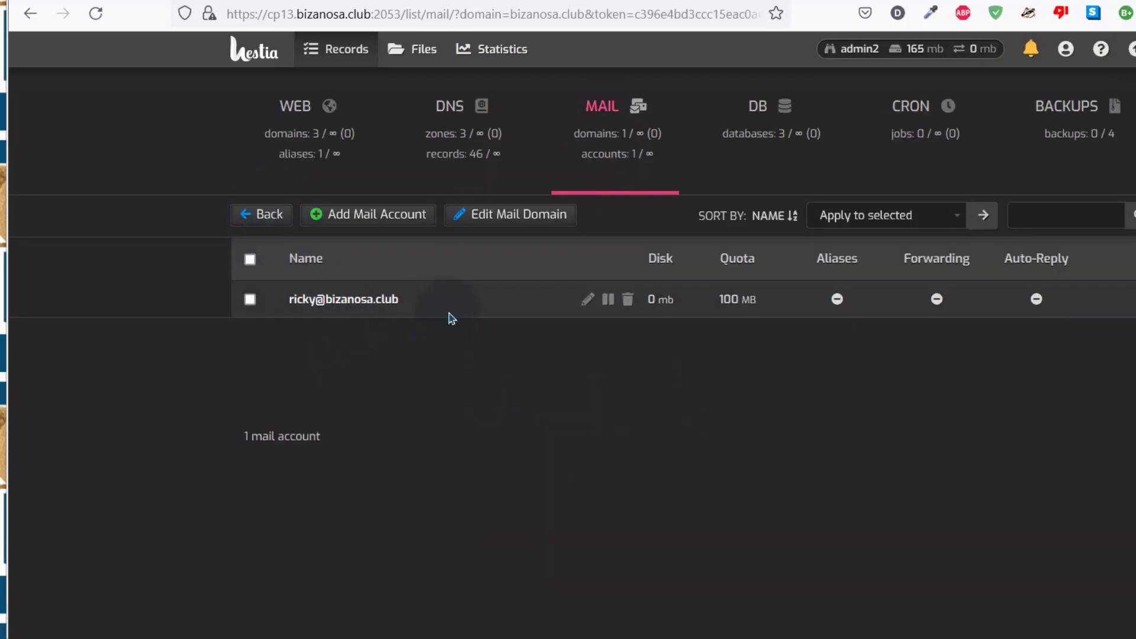
left_click(331, 299)
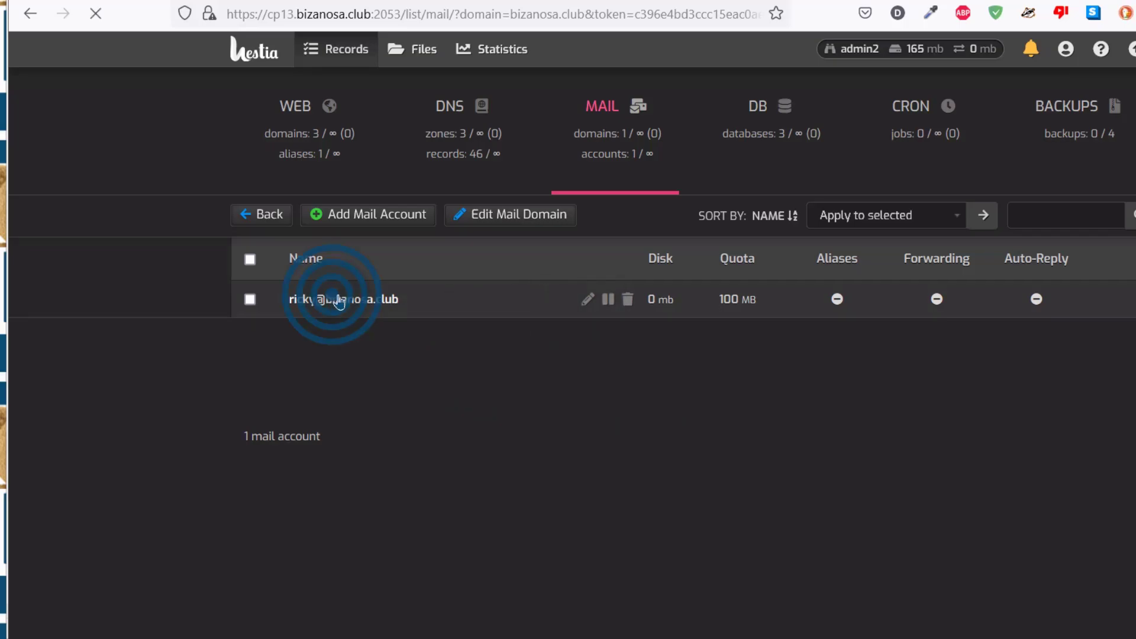
scroll(615, 393, "down", 5)
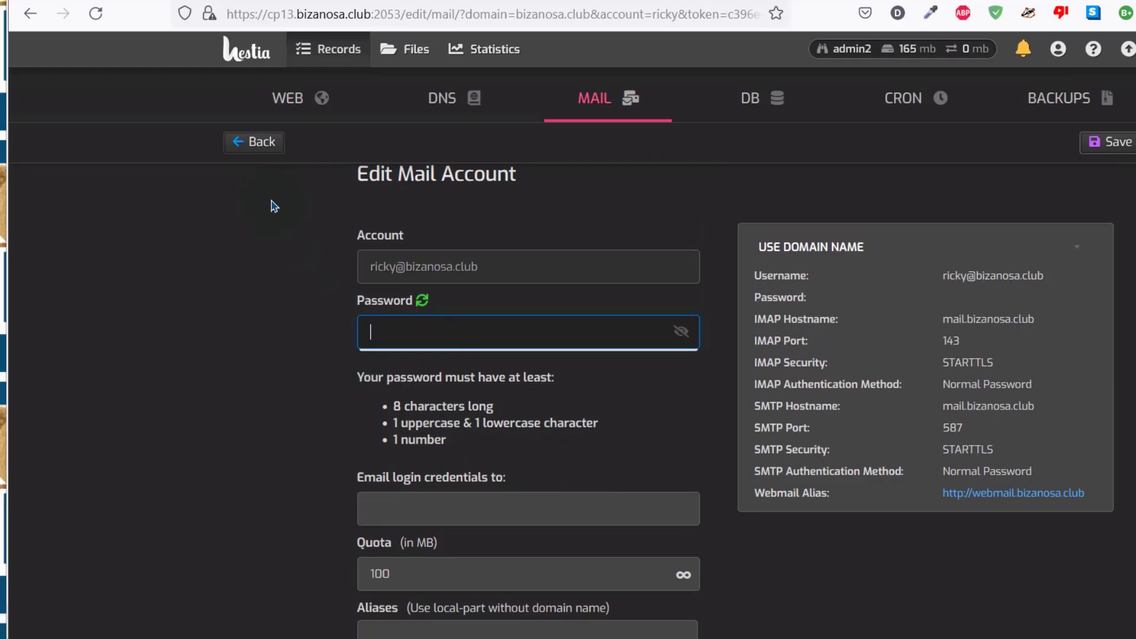
left_click(253, 143)
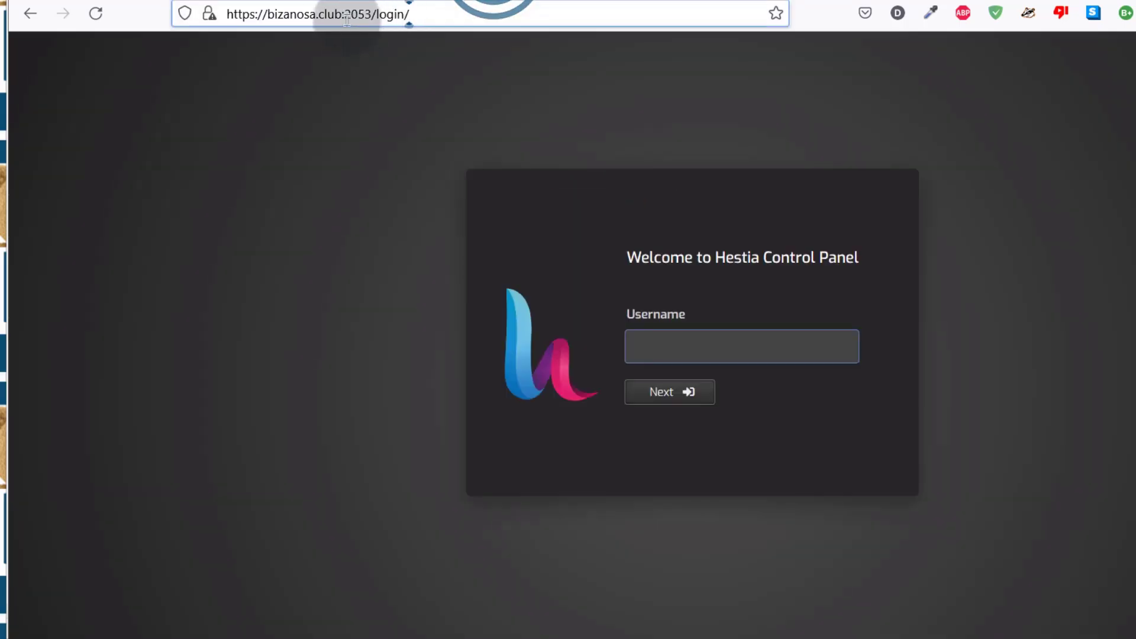
Replace ':2053/login/' in the address with '/webmail' and load bizanosa.club/webmail
left_click(348, 13)
left_click_drag(354, 13, 480, 18)
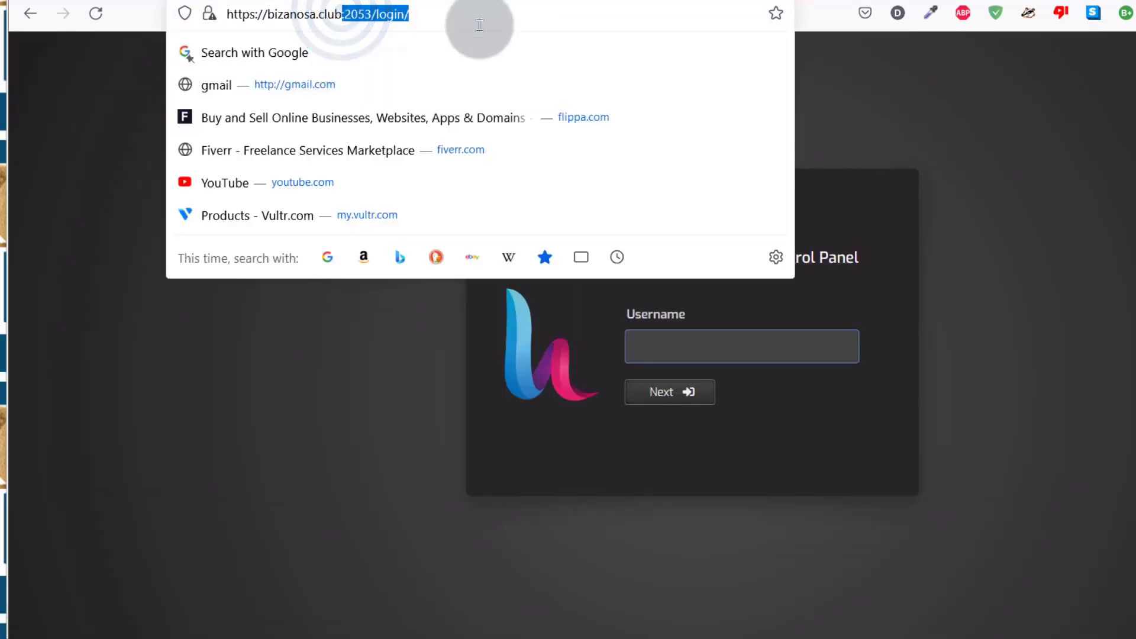
type("/webmail")
key("Return")
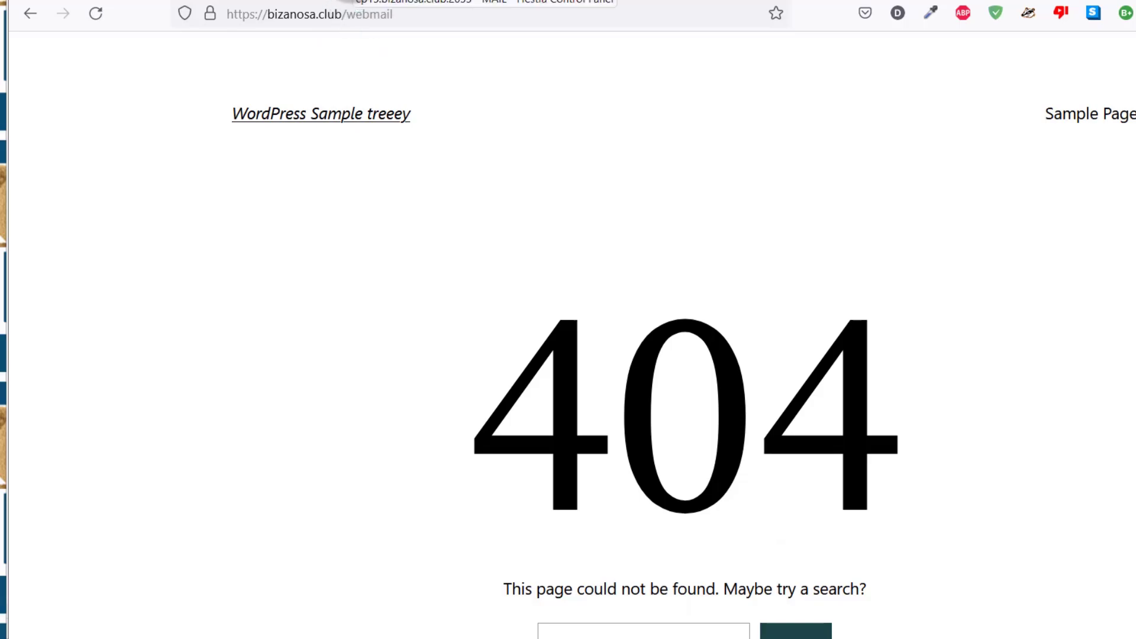
Return to the Hestia mail domains list and launch bizanosa.club webmail from its row
left_click(351, 1)
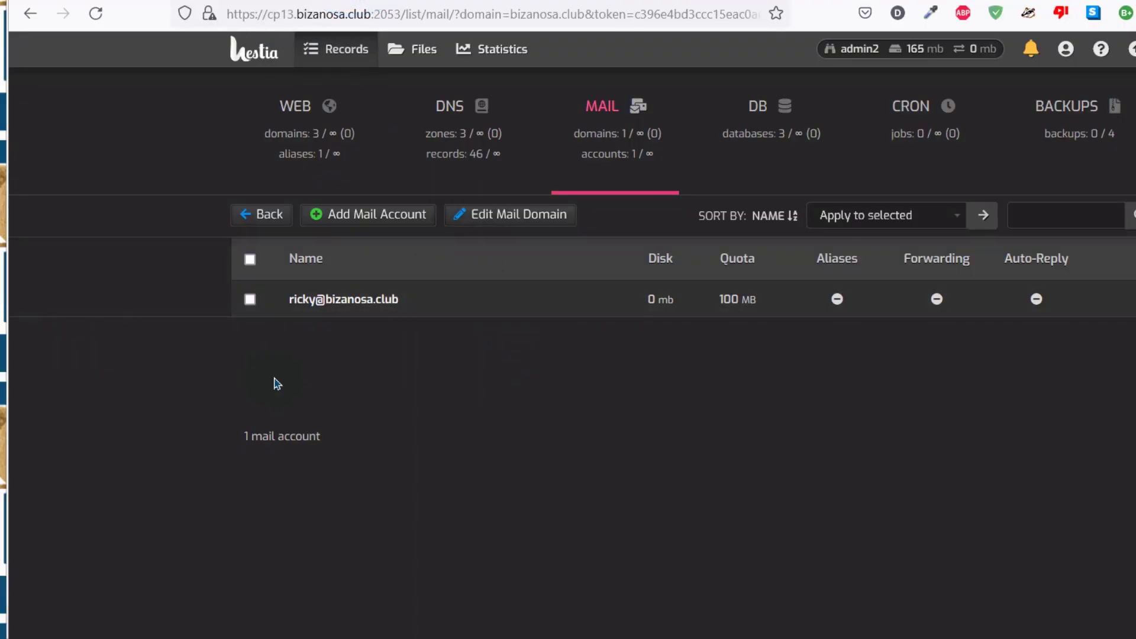
left_click(251, 217)
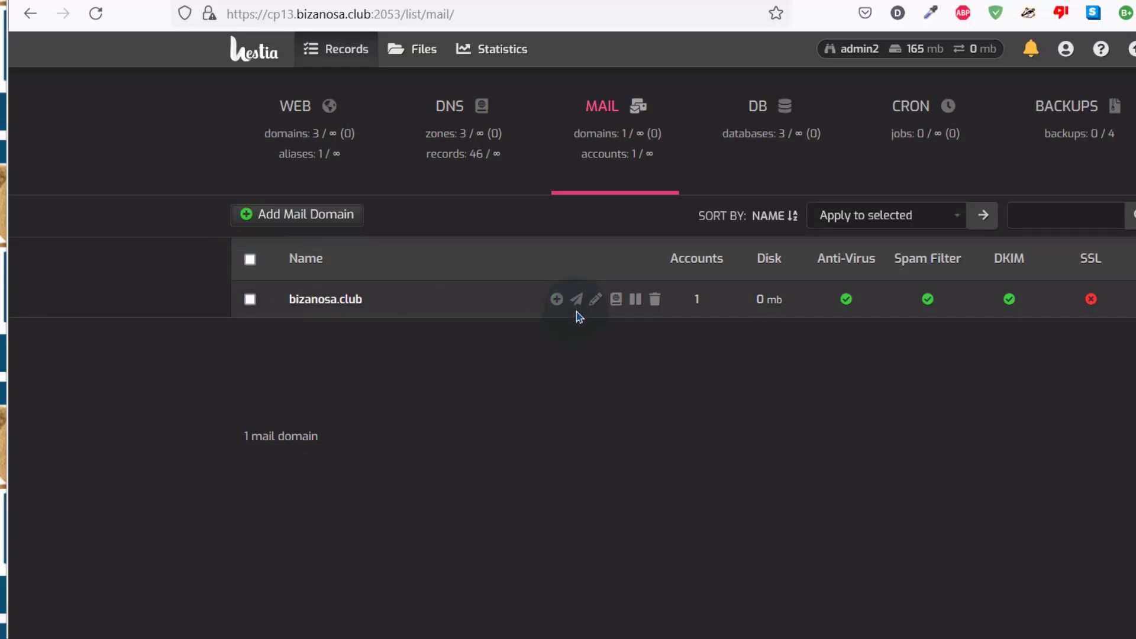
left_click(575, 302)
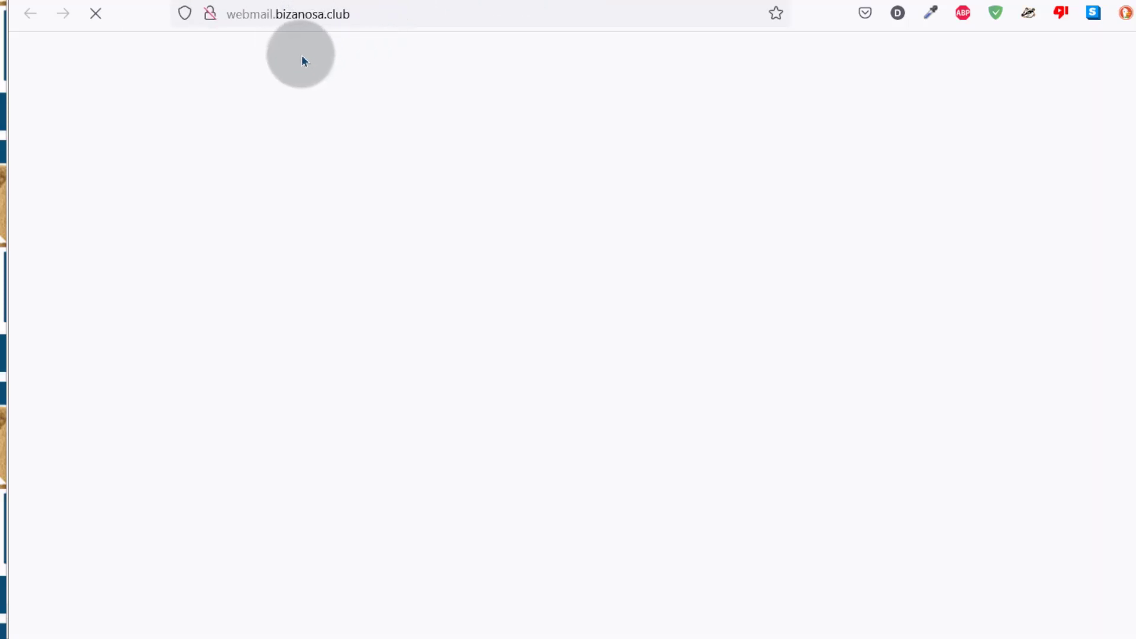
Enter the new account's full bizanosa.club address as the Roundcube username, copying the domain from Hestia
left_click(388, 323)
left_click(632, 283)
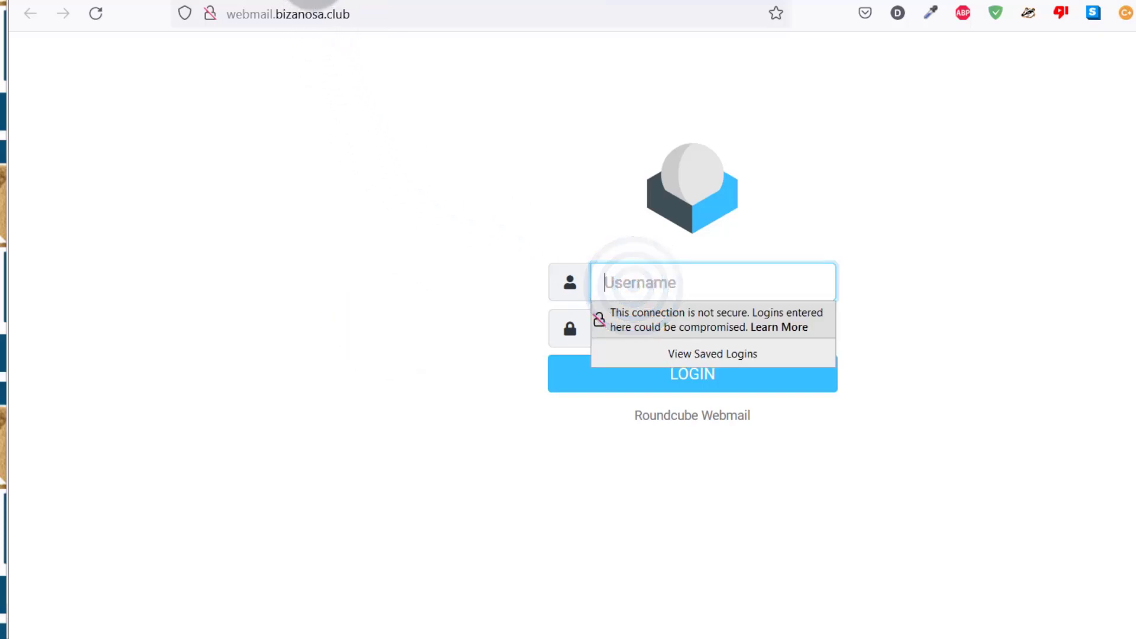
left_click(328, 1)
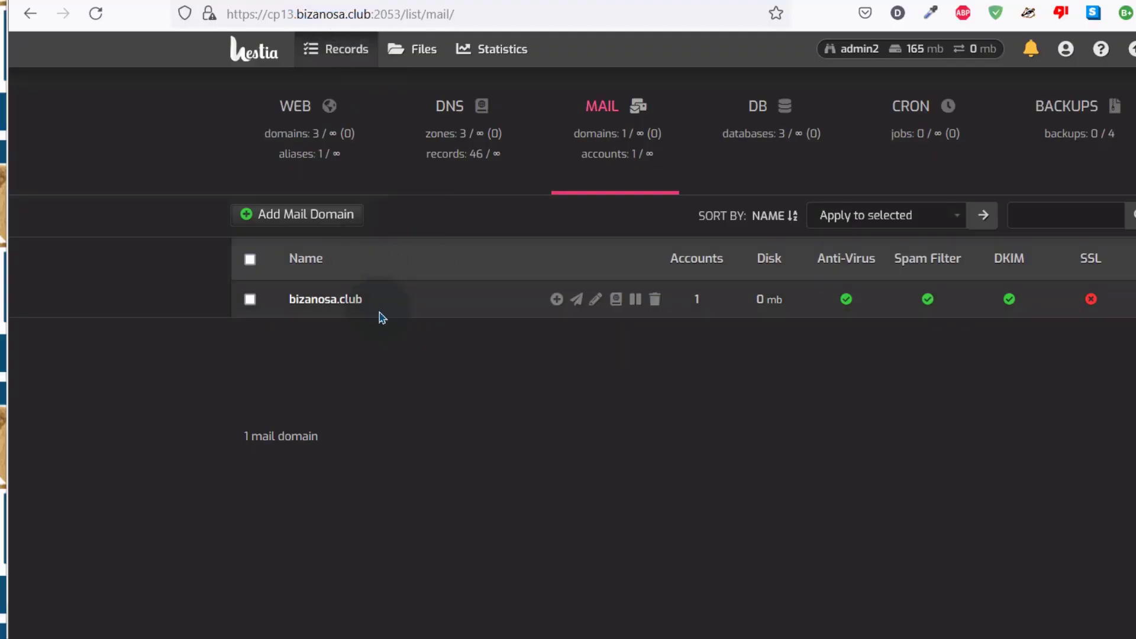
left_click(356, 305)
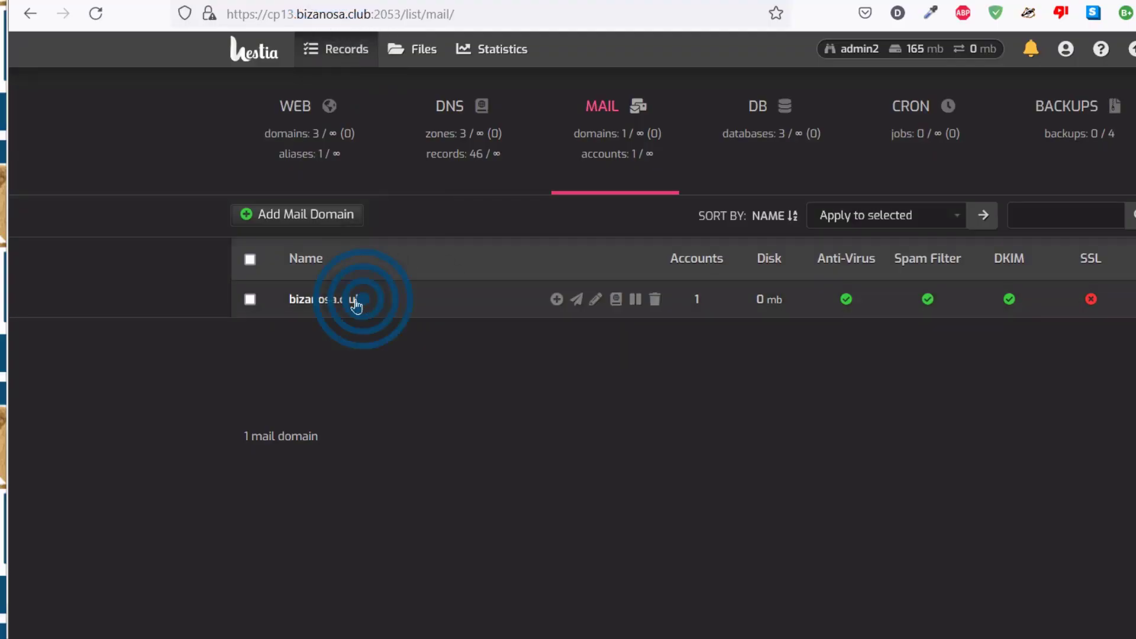
right_click(293, 301)
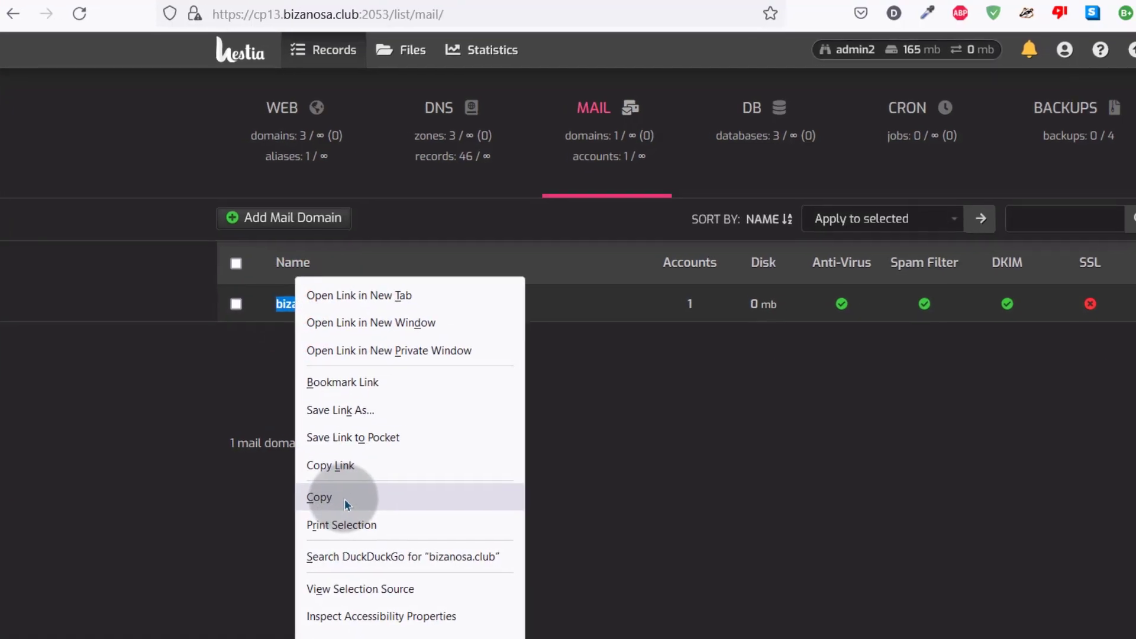
left_click(348, 497)
left_click(255, 3)
left_click(561, 323)
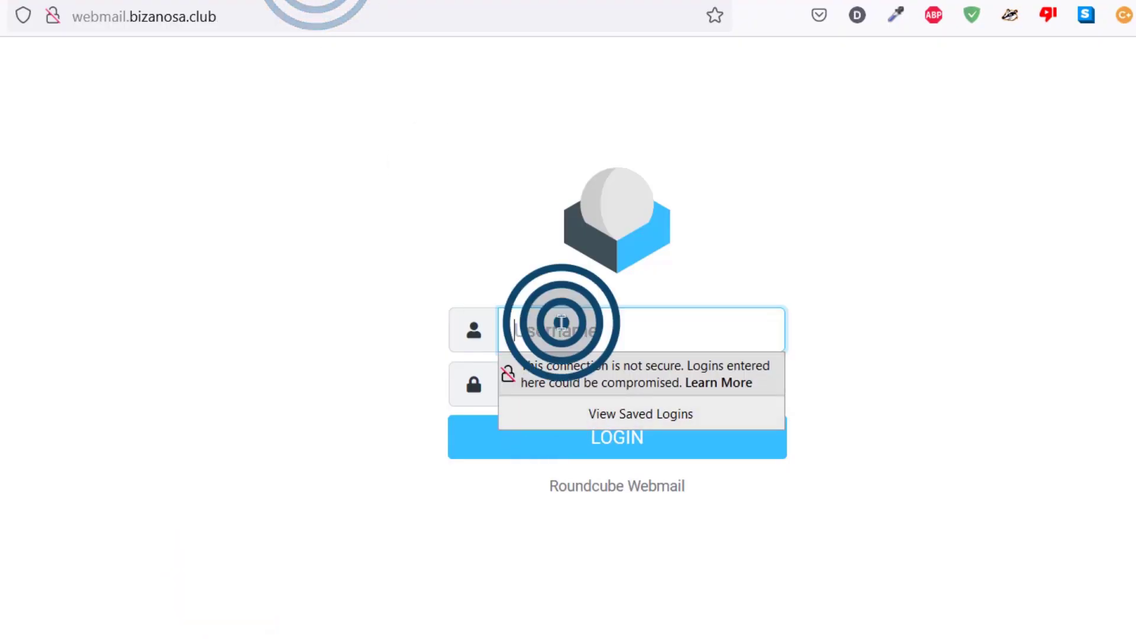
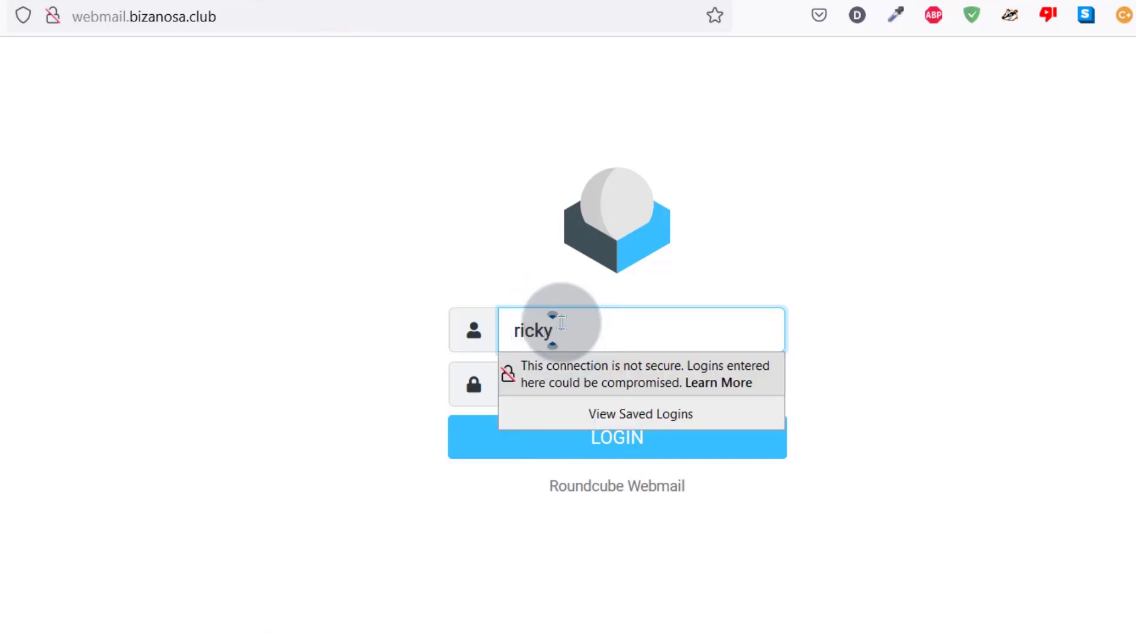
key("ctrl+v")
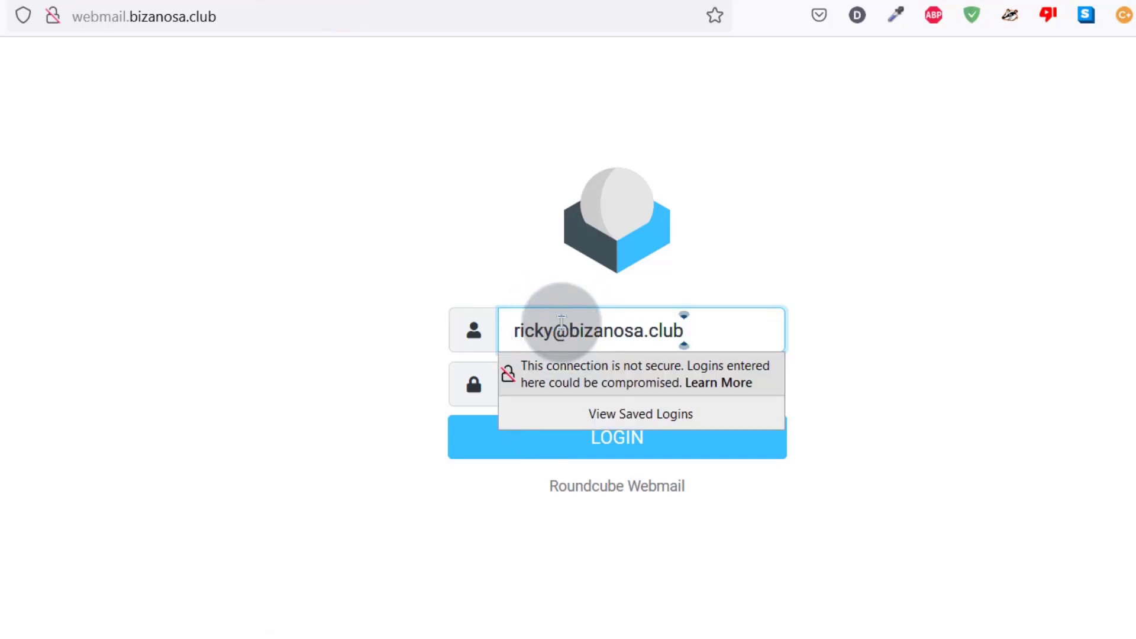
Paste the account password, log in, and dismiss the save-login and download dialogs
left_click(1019, 434)
left_click(595, 391)
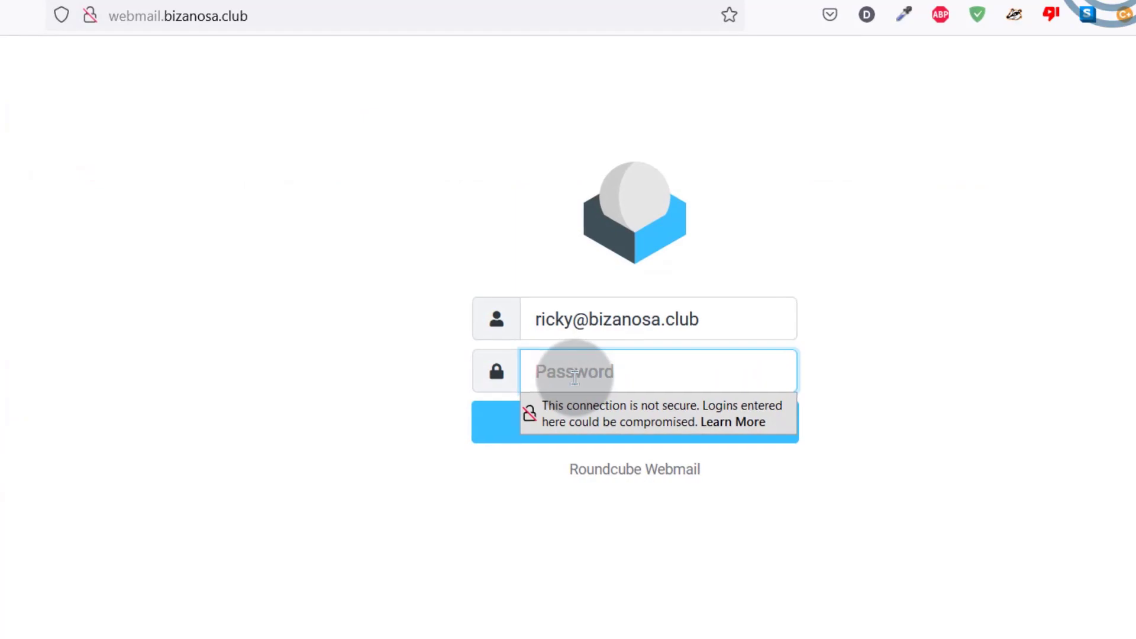
right_click(583, 372)
left_click(639, 100)
left_click(512, 421)
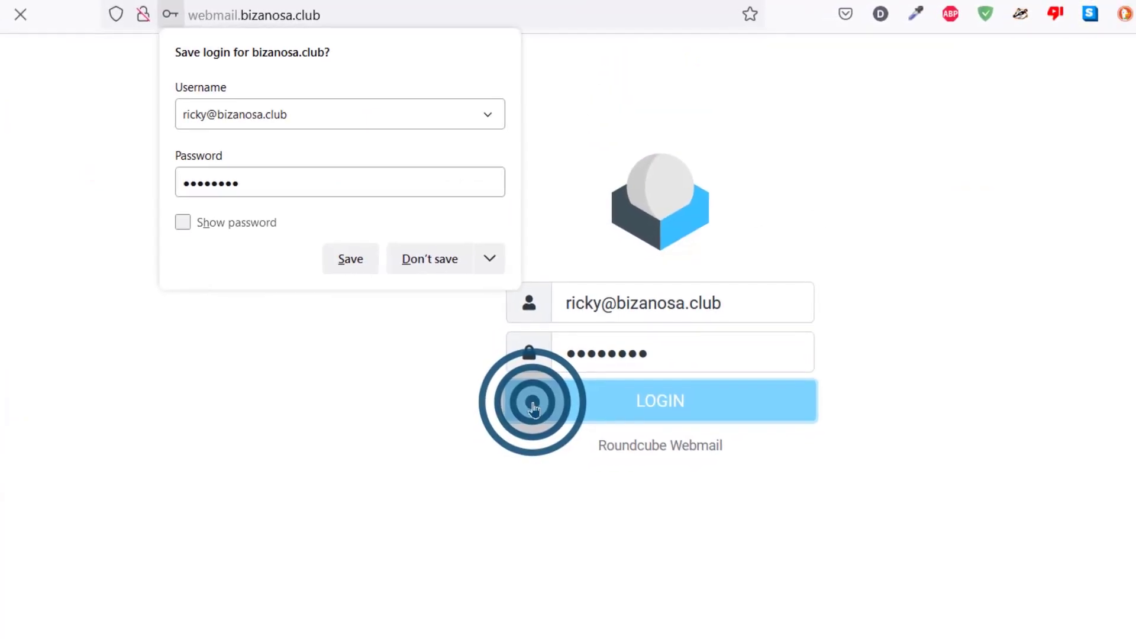
left_click(239, 419)
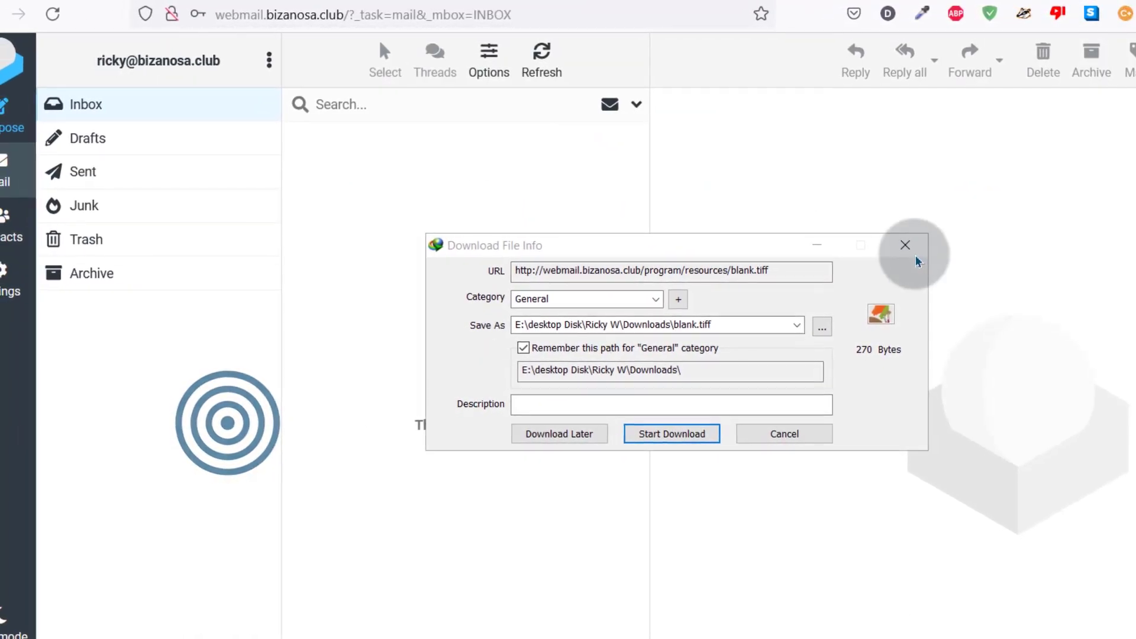
left_click(915, 256)
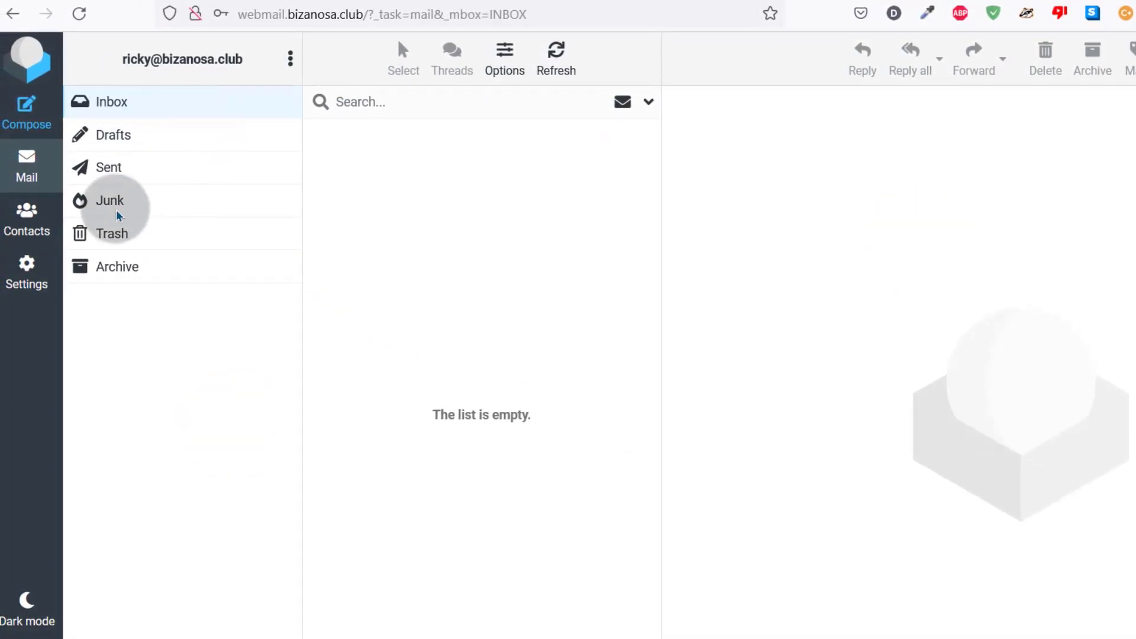
Compose a new message to the Gmail test address with subject 'Is it there?'
left_click(27, 112)
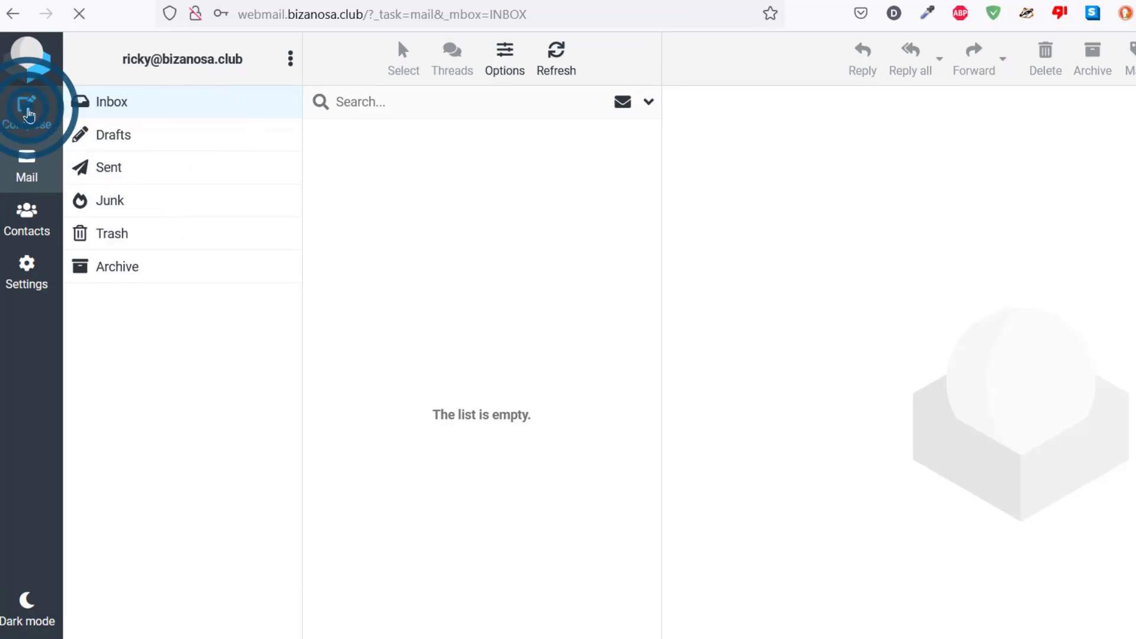
left_click(252, 148)
right_click(252, 148)
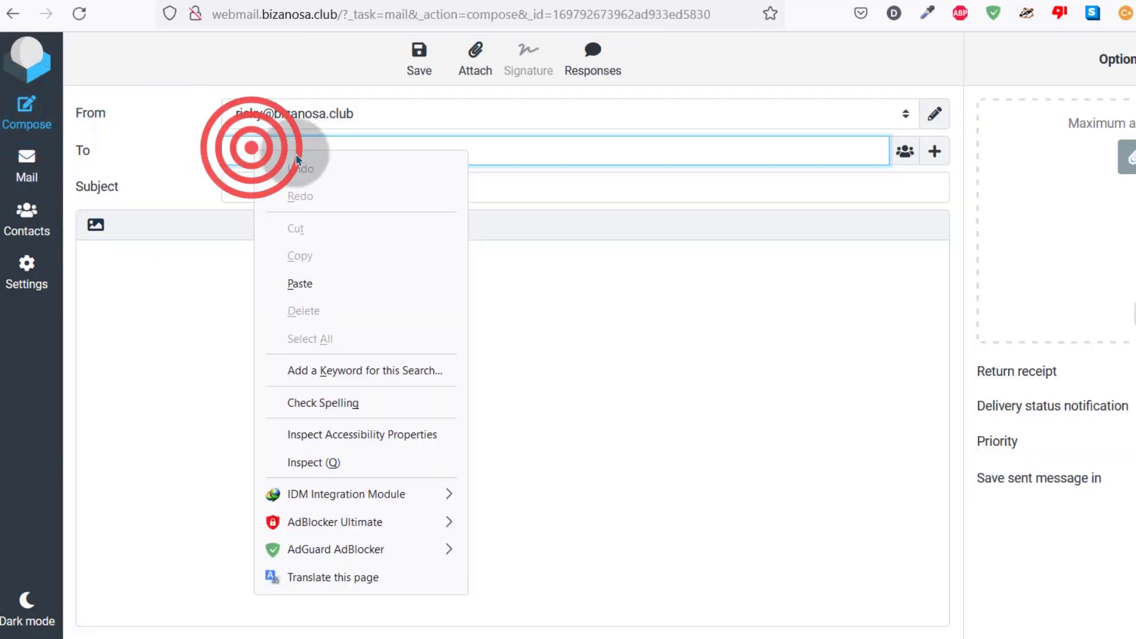
left_click(317, 285)
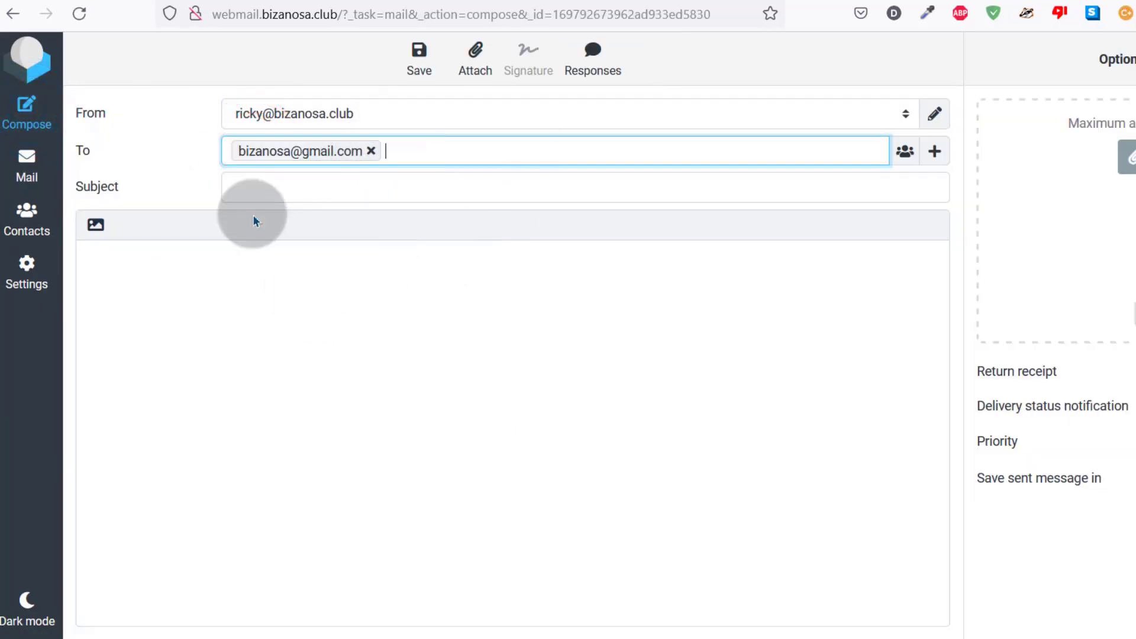
left_click(266, 183)
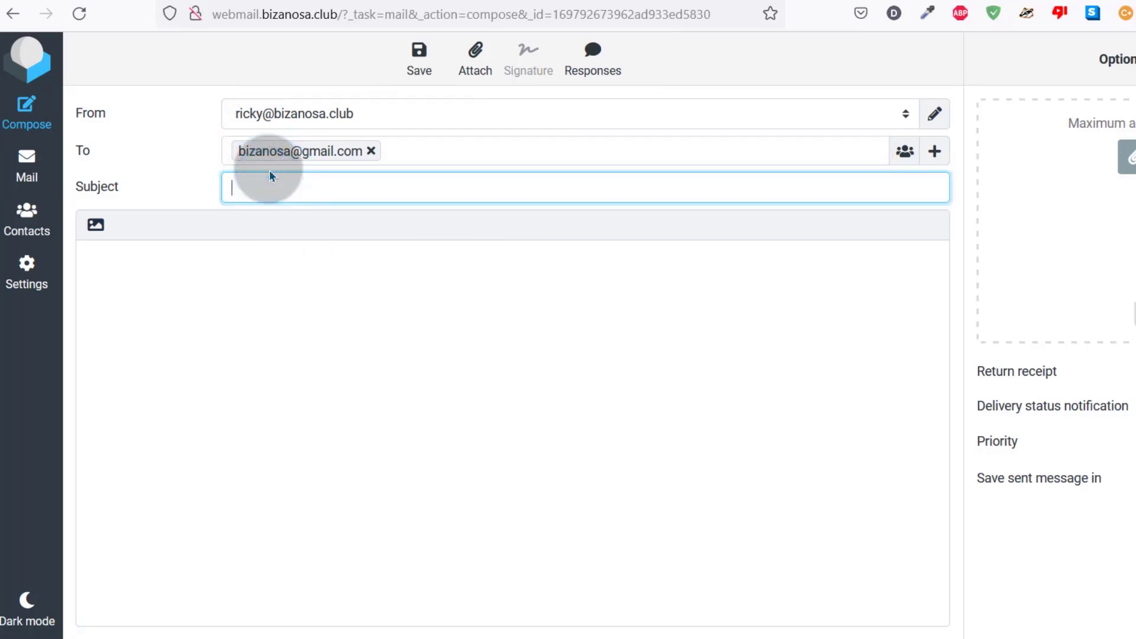
left_click(290, 190)
type("Is it there?")
Send it with body 'I am testing you.', find it in Gmail spam, then open DNS zones
left_click(211, 309)
type("I am testing you.")
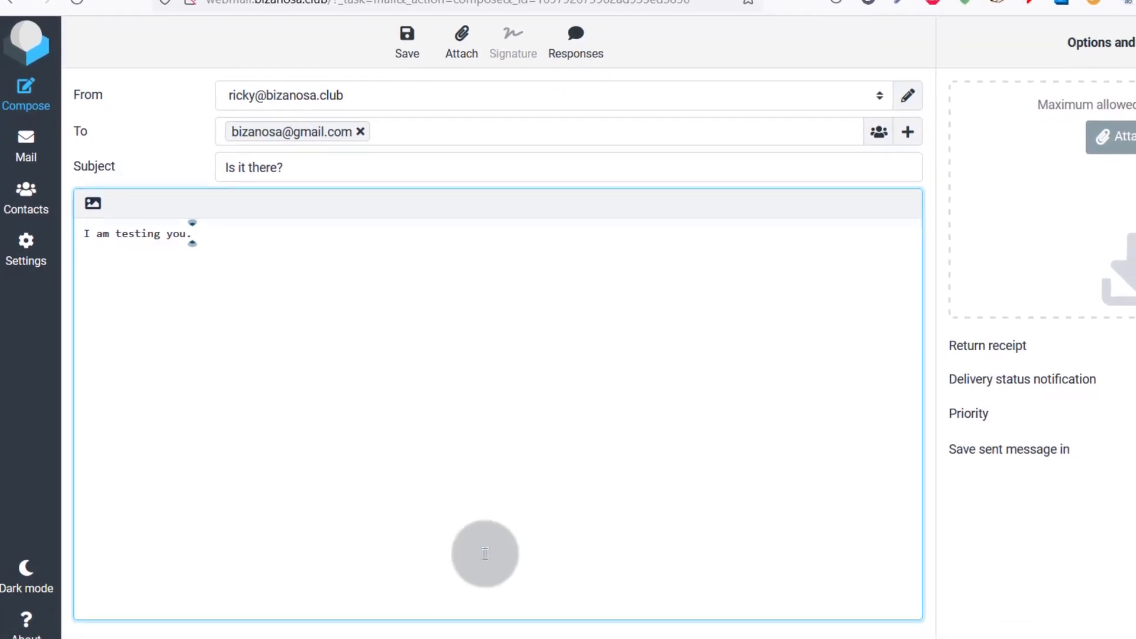
left_click(102, 619)
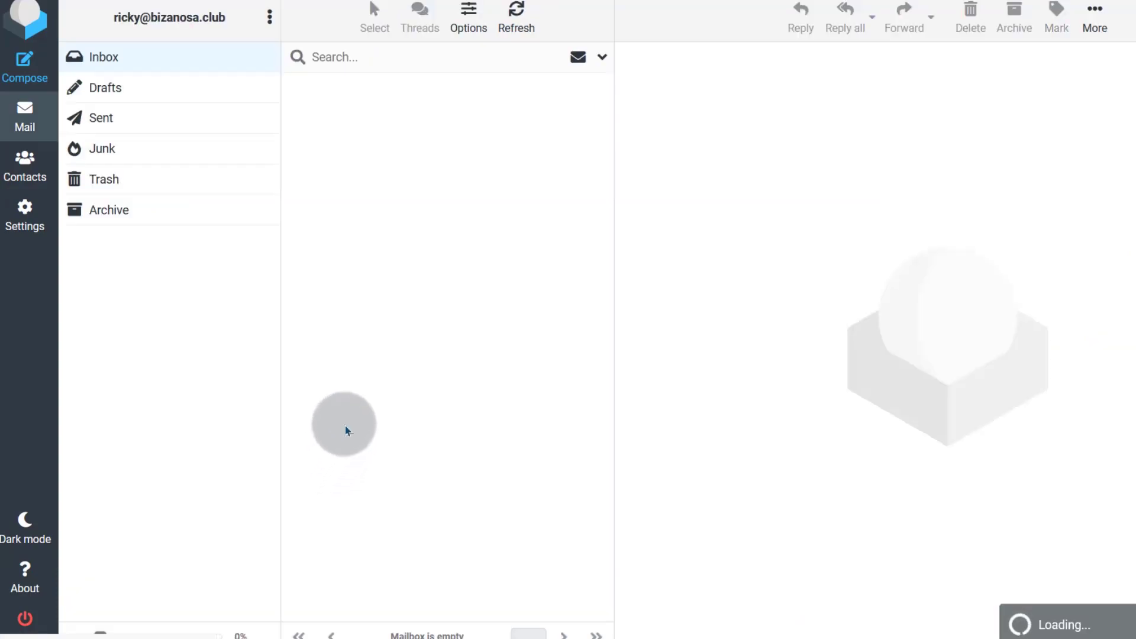
left_click(578, 193)
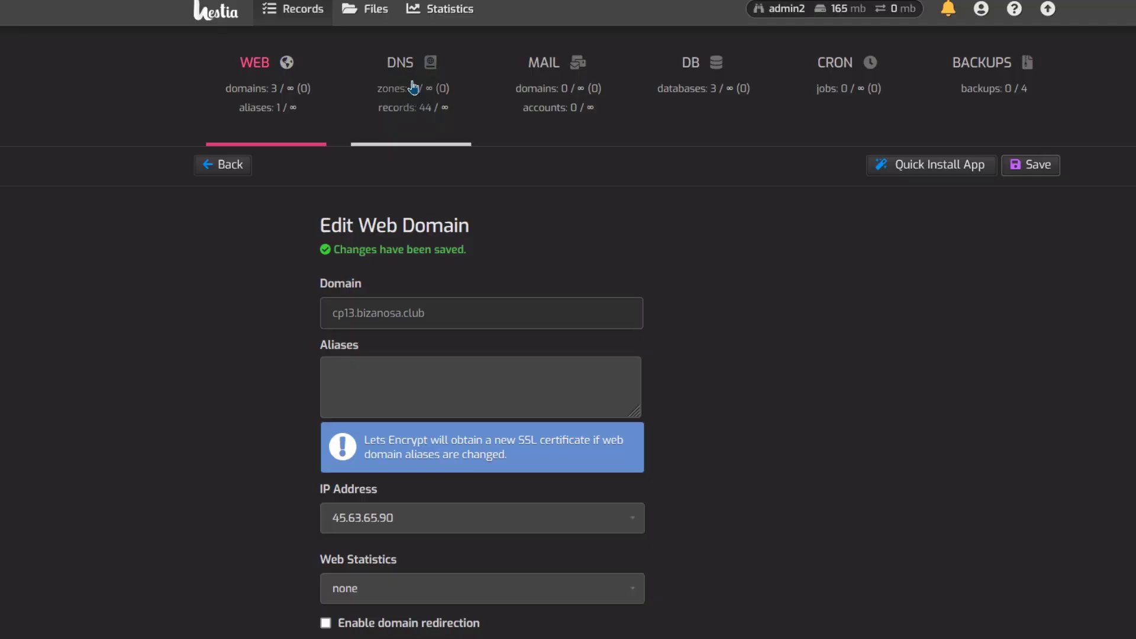
left_click(411, 69)
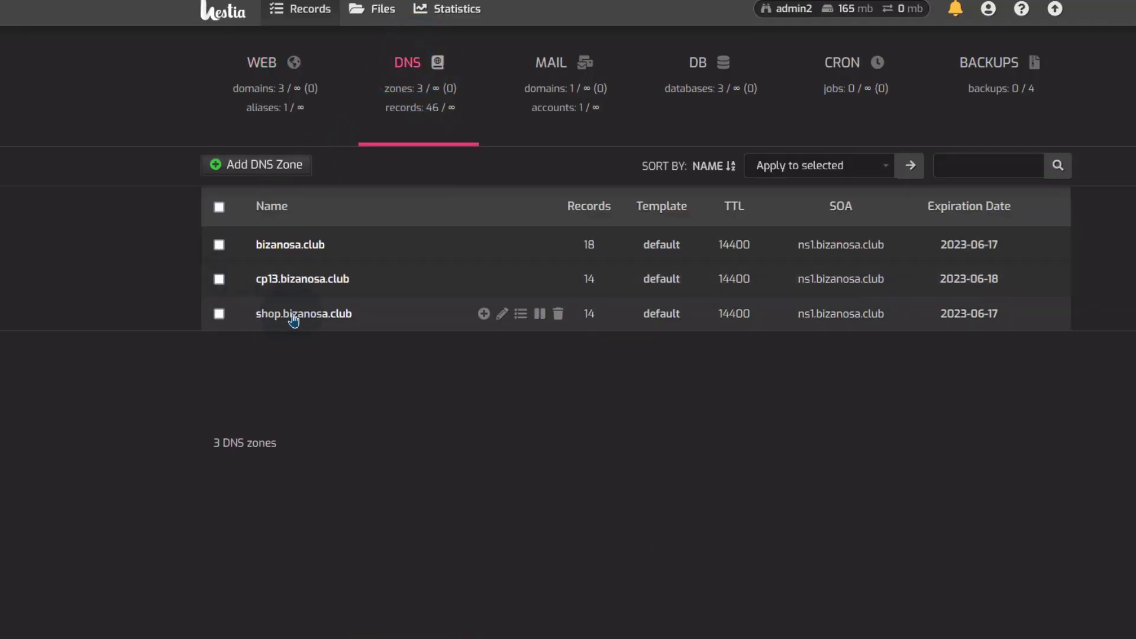
Scroll through the bizanosa.club DNS records, then open the bizanosa.club mail domain's accounts
left_click(320, 251)
left_click(309, 248)
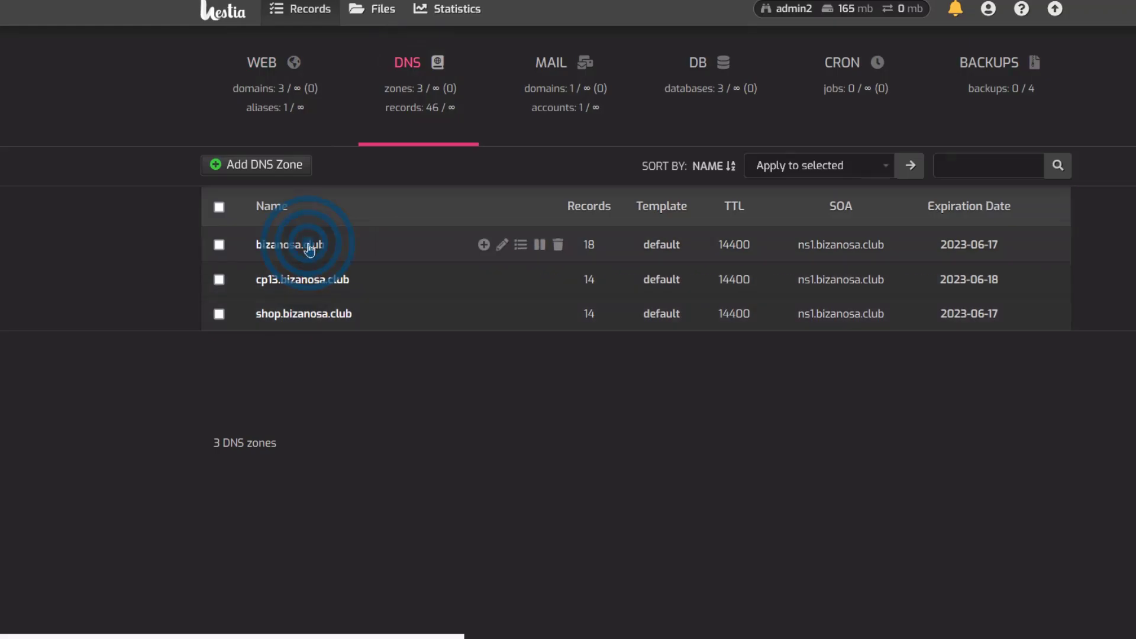
scroll(391, 319, "down", 5)
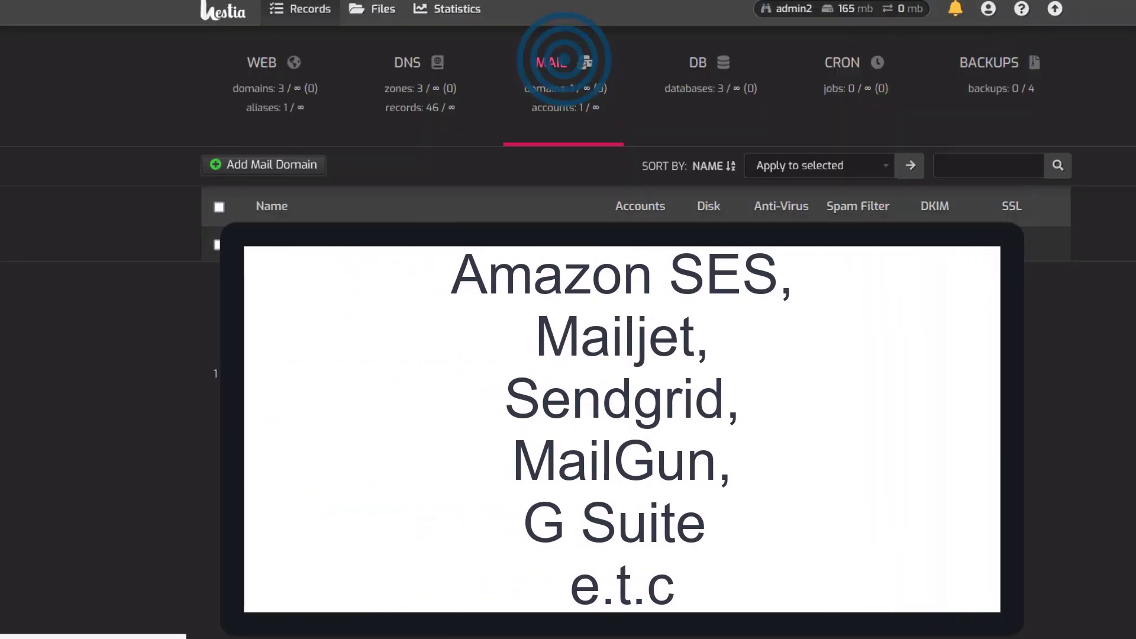
left_click(296, 243)
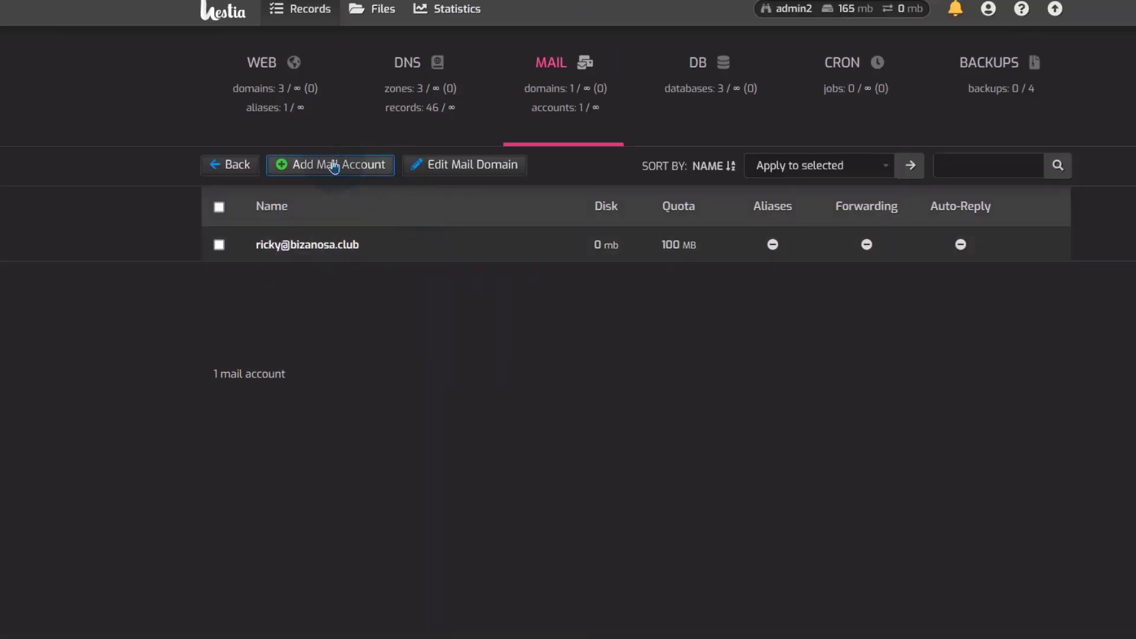
Tick SMTP Relay in bizanosa.club's domain settings and check its Host and Port against the relay notes
left_click(461, 165)
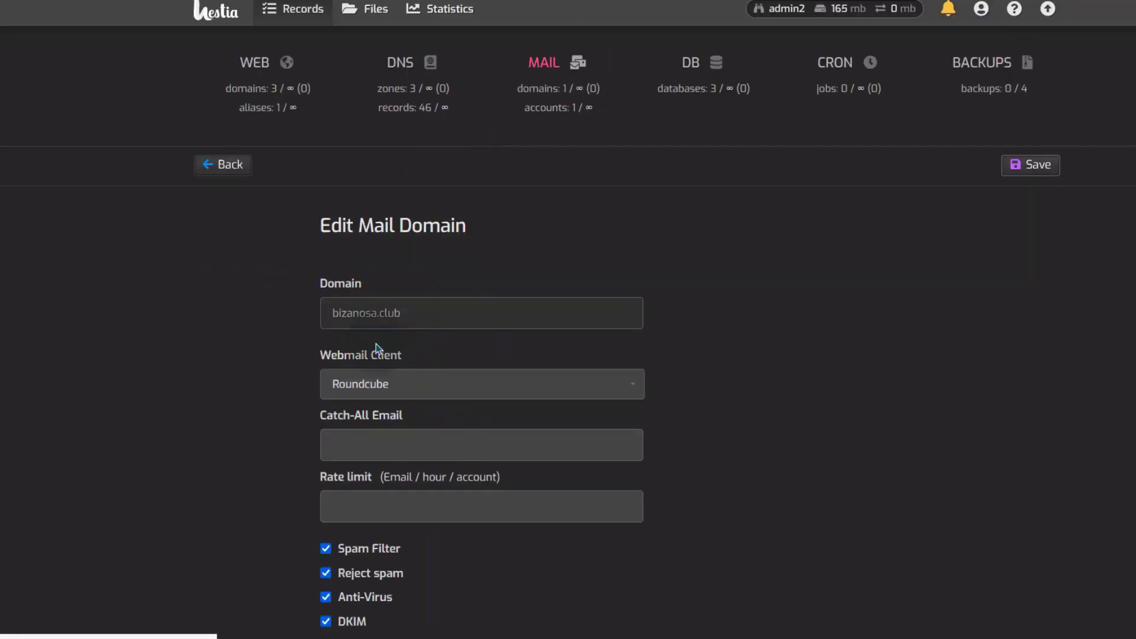
scroll(391, 354, "down", 2)
left_click(367, 538)
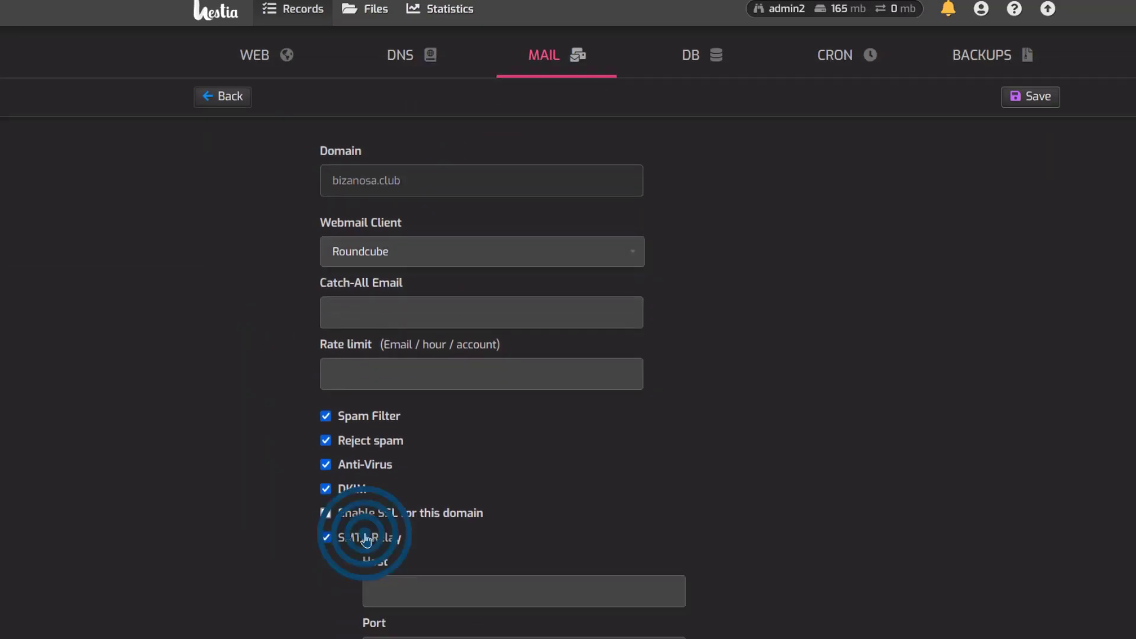
scroll(757, 400, "down", 4)
left_click(423, 346)
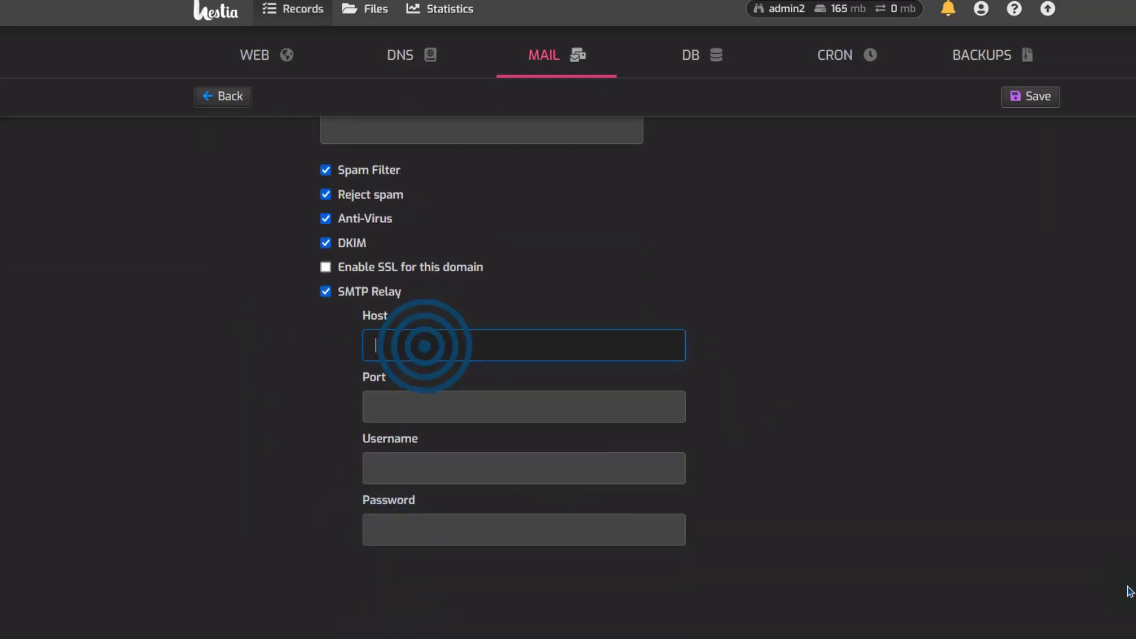
left_click(439, 401)
key("alt+Tab")
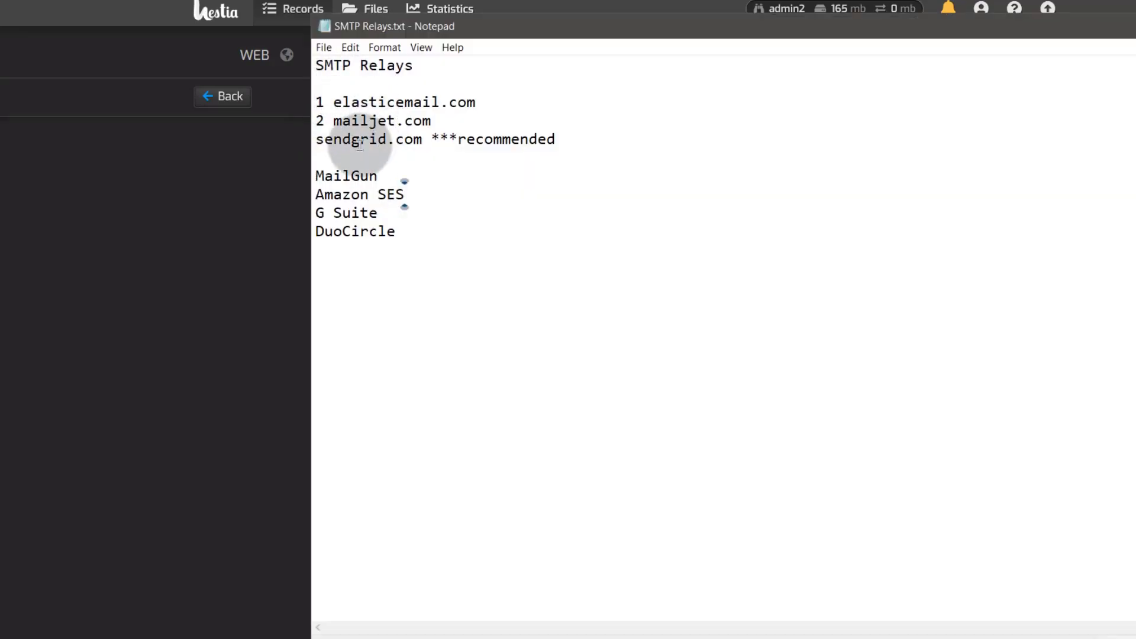
left_click(253, 260)
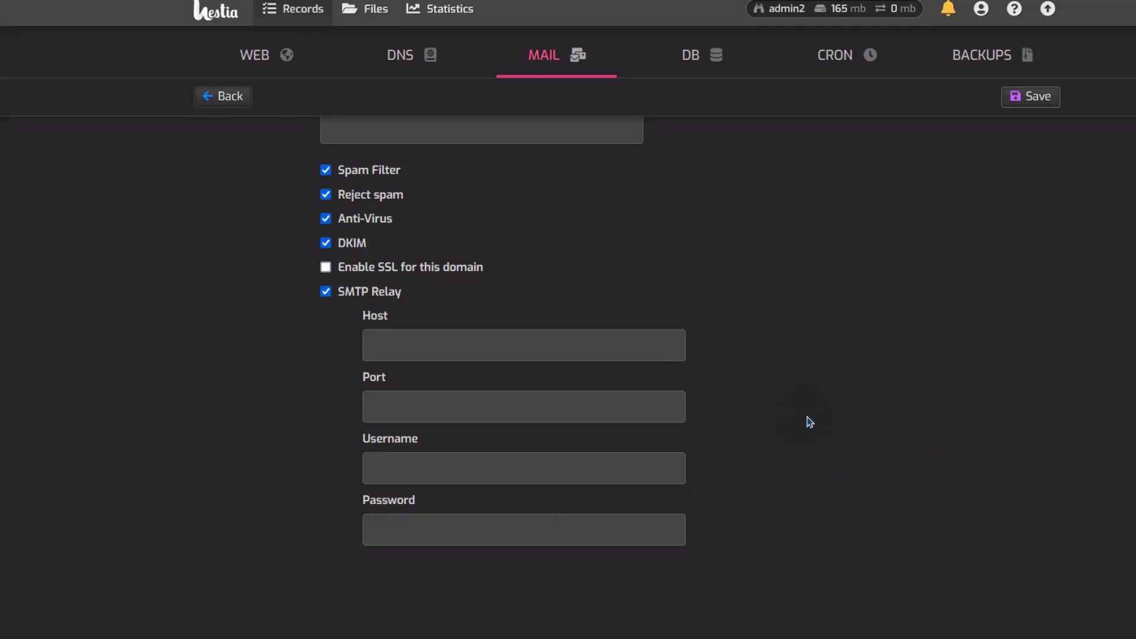
scroll(809, 422, "up", 5)
scroll(809, 421, "down", 5)
scroll(261, 322, "up", 5)
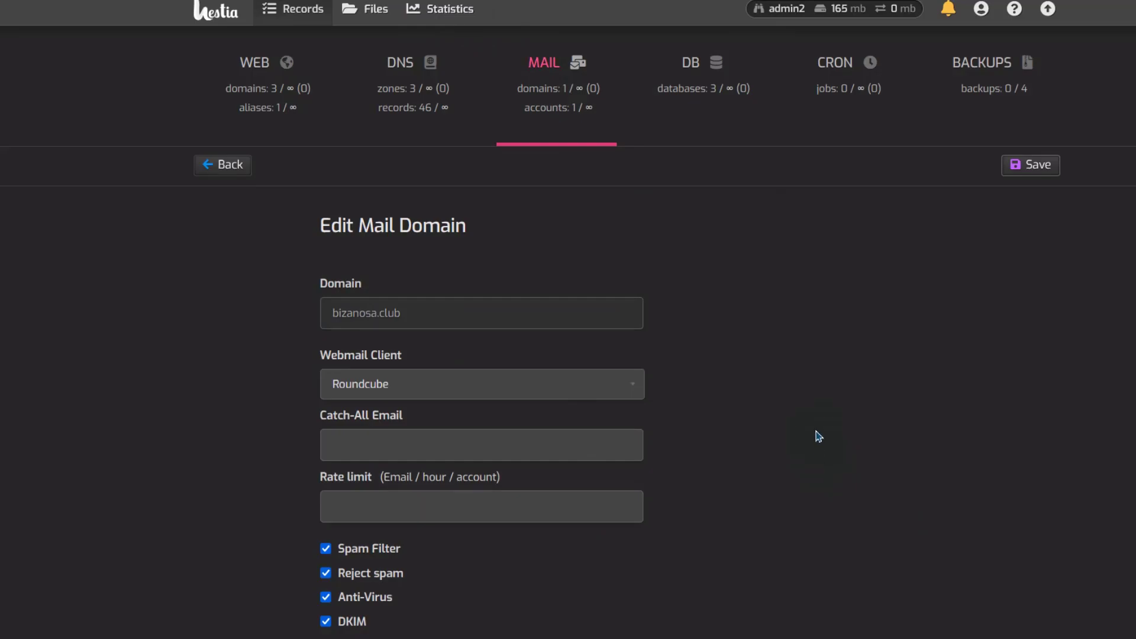
Go to the DNS zones section without saving the domain changes
left_click(417, 105)
left_click(397, 117)
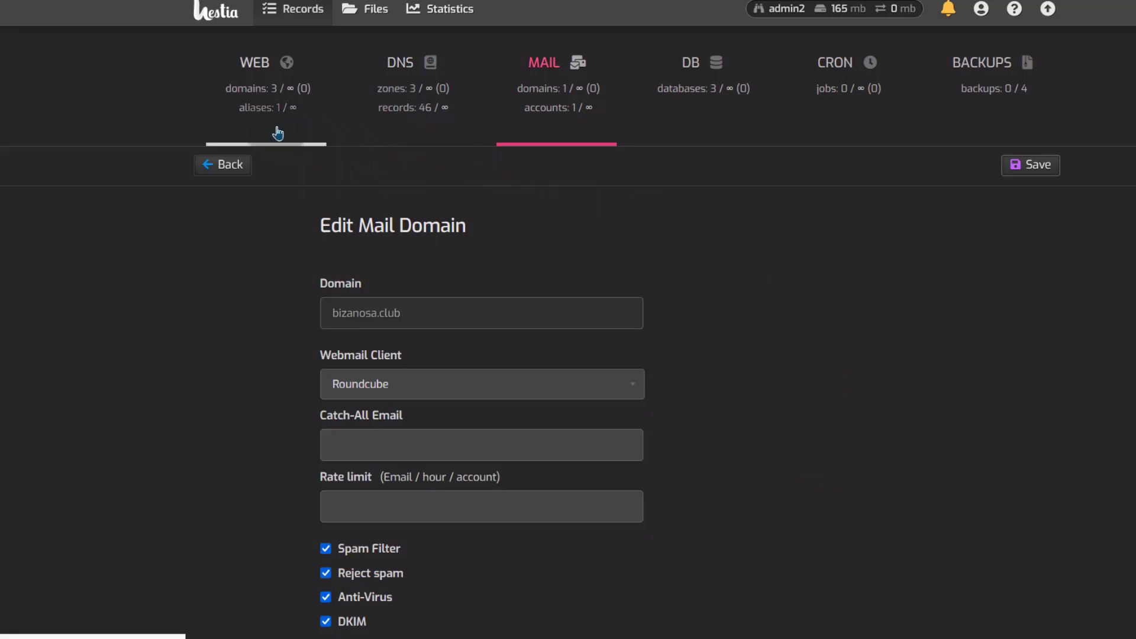
left_click(408, 86)
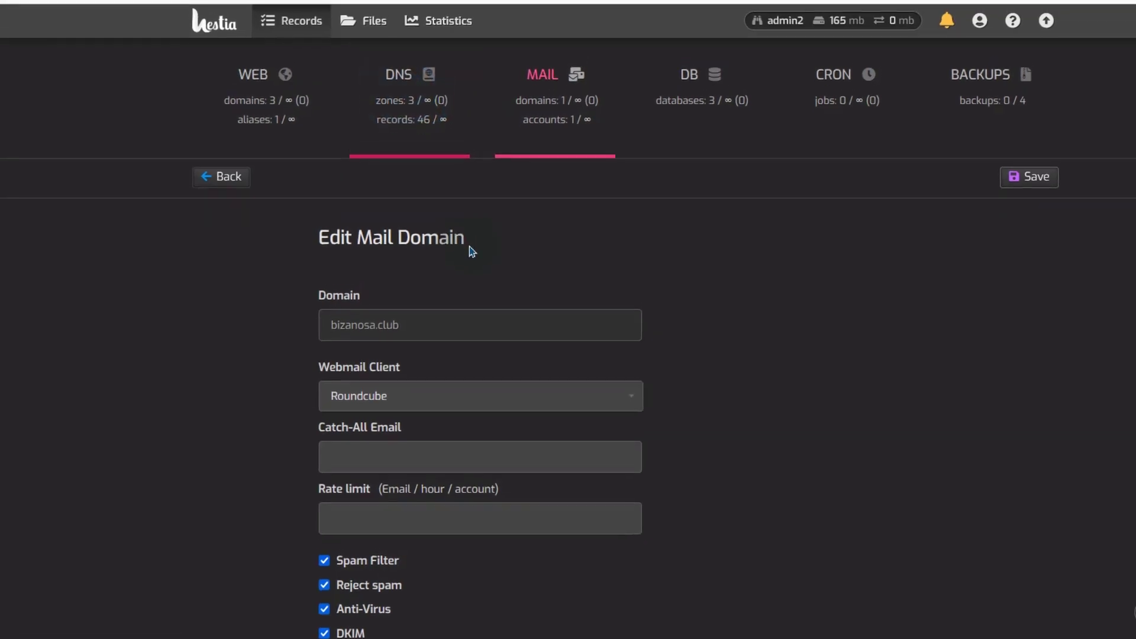
Load mxtoolbox.com and run an MX lookup for bizanosa.club
left_click(306, 82)
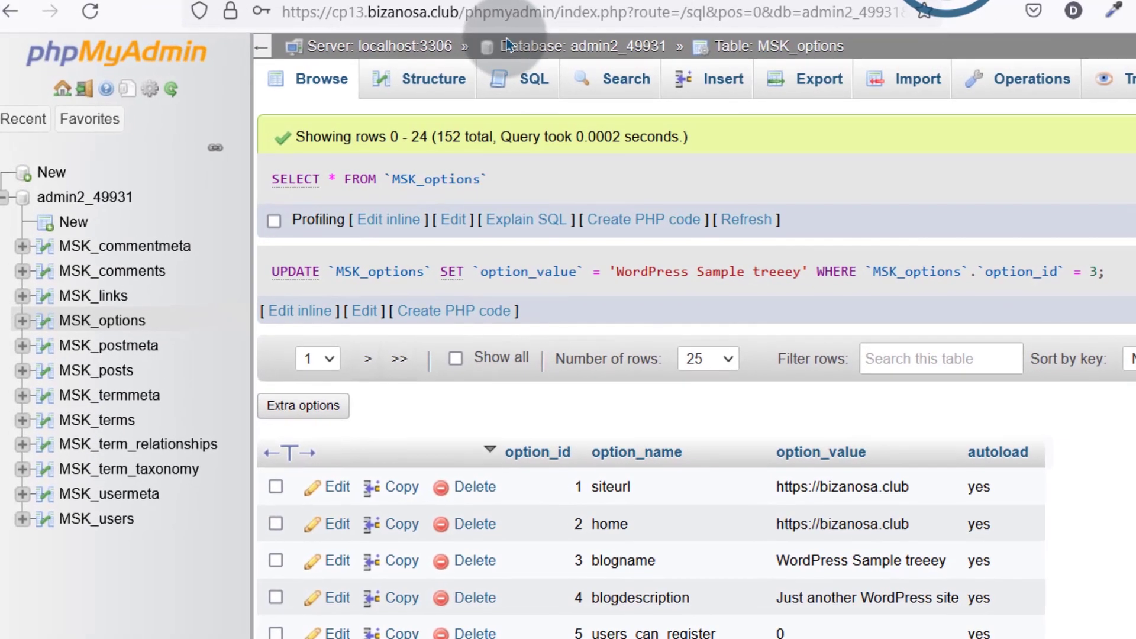
left_click(497, 12)
type("mxtoolbox.com")
key("Return")
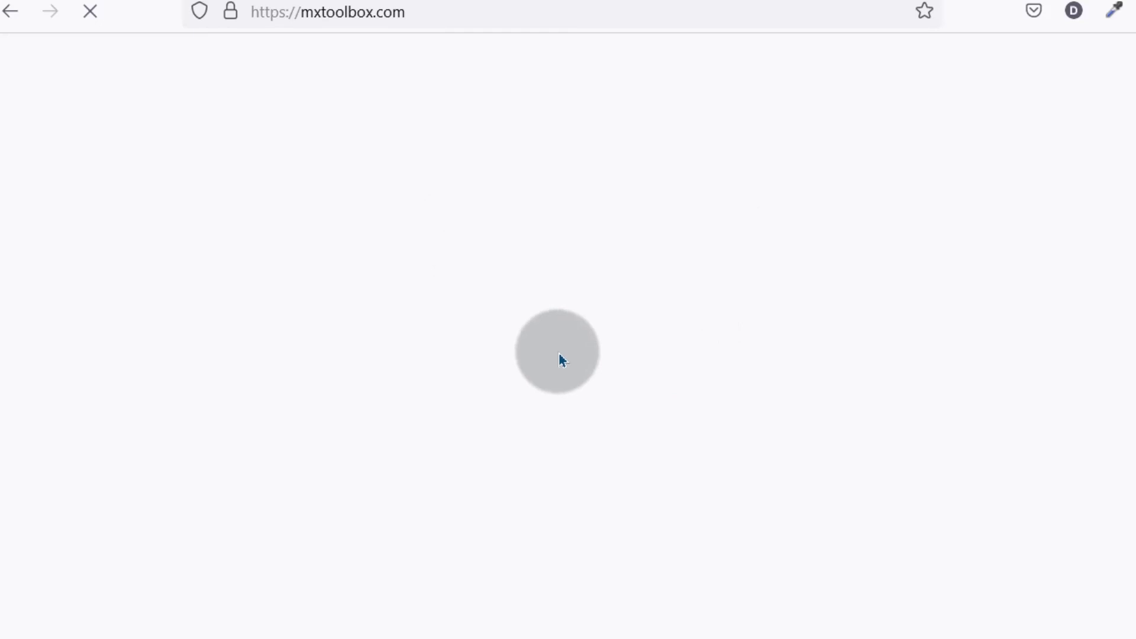
left_click(187, 280)
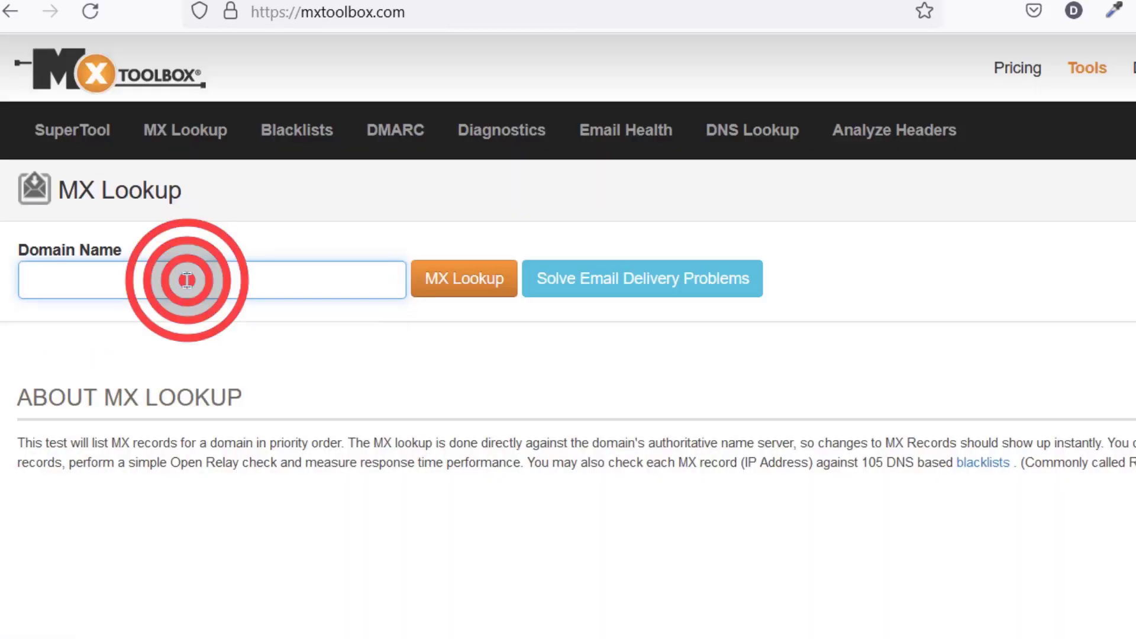
right_click(187, 279)
left_click(281, 434)
left_click(502, 284)
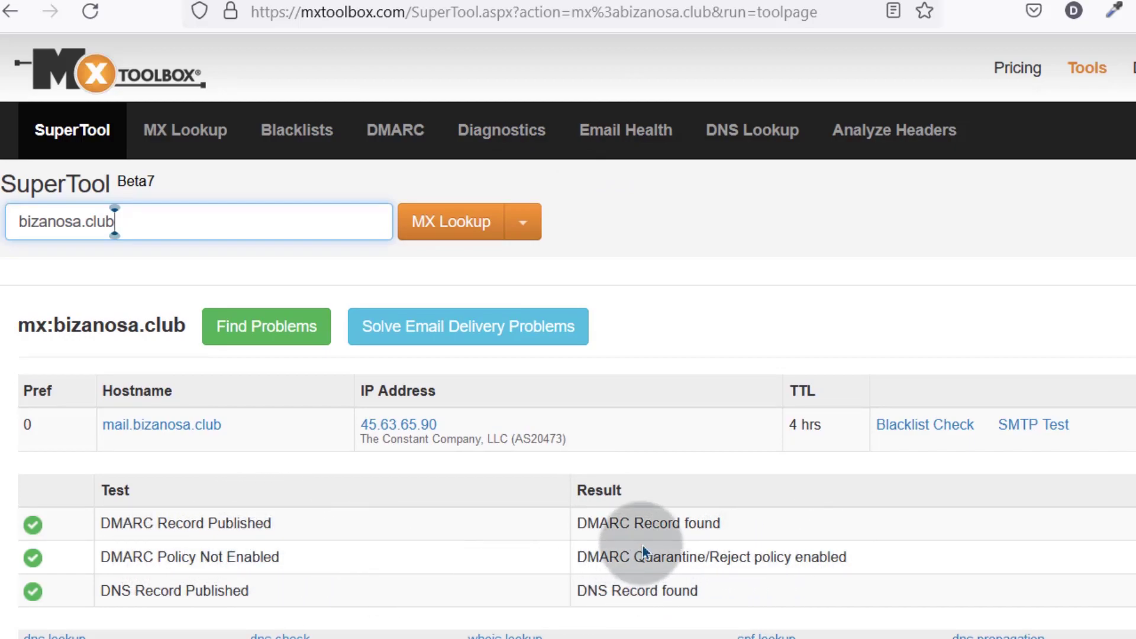
Run the Email Health check for bizanosa.club and inspect its reverse DNS warning
left_click(215, 555)
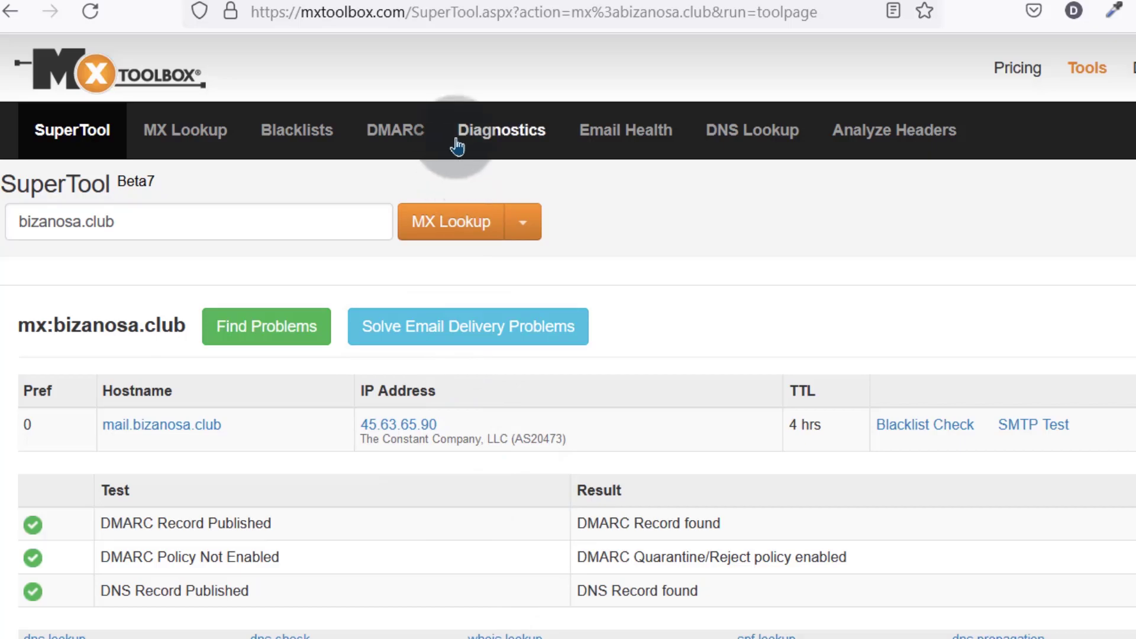
left_click(617, 135)
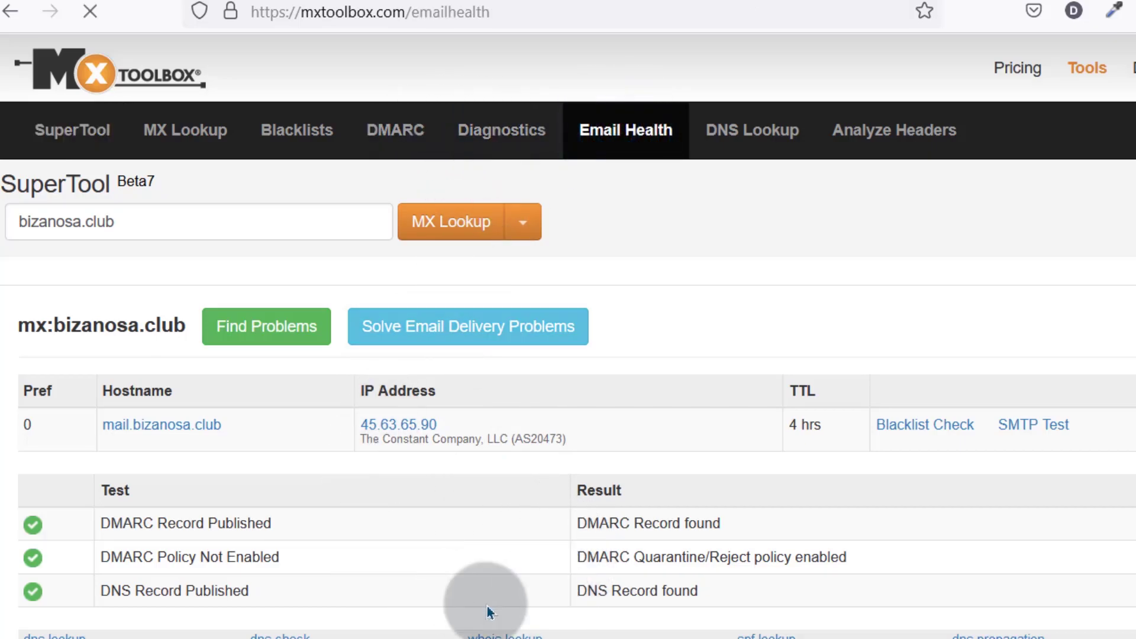
scroll(488, 603, "down", 5)
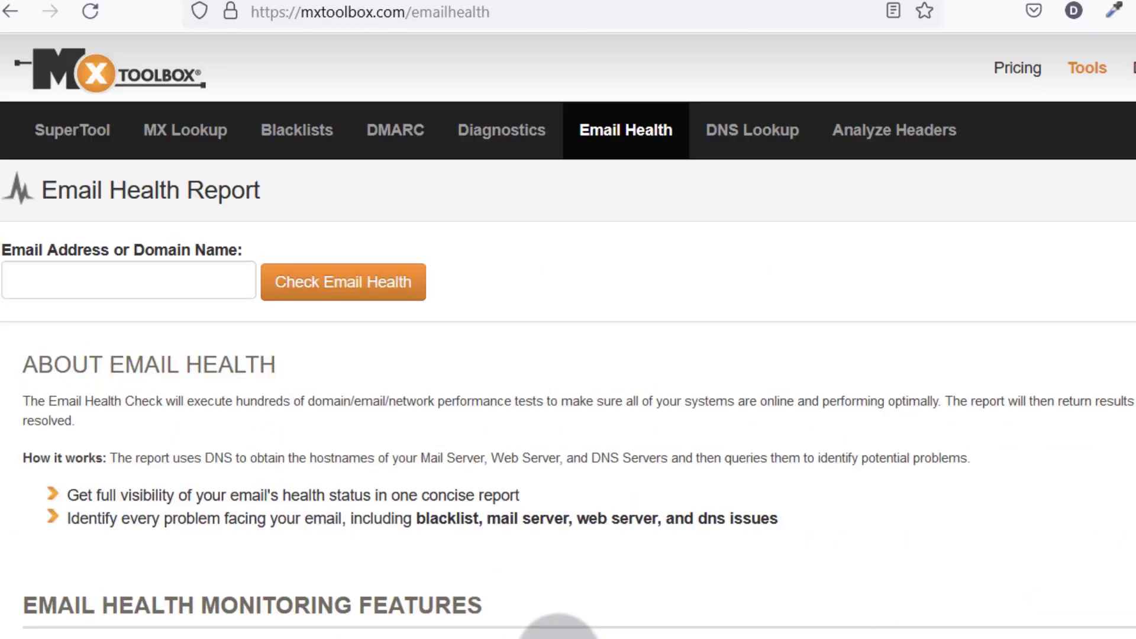
right_click(127, 276)
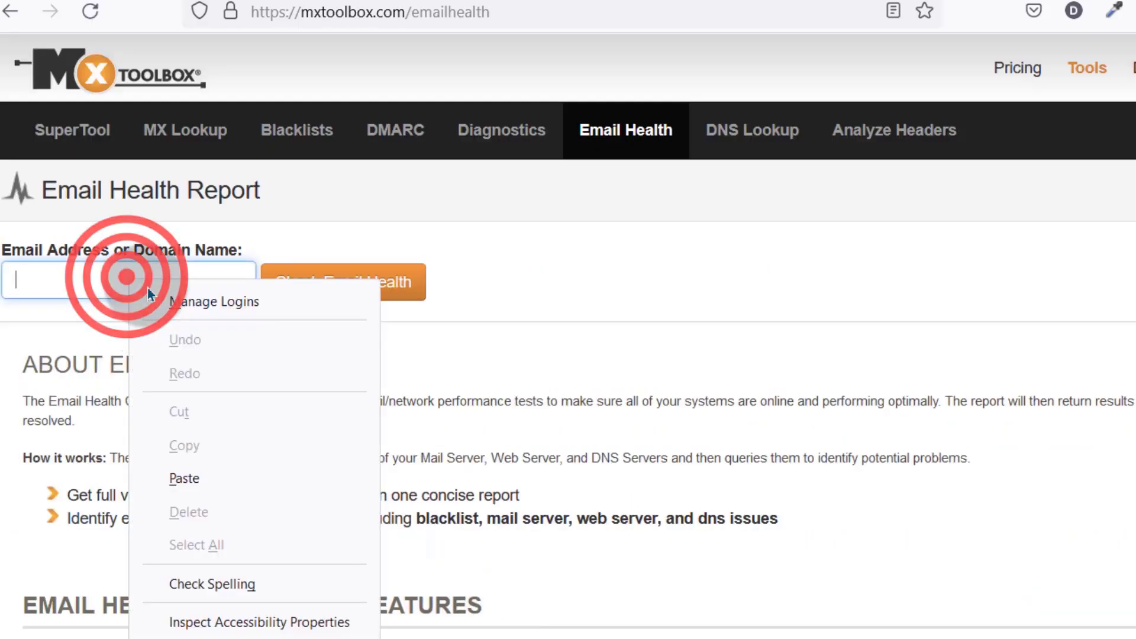
left_click(220, 473)
left_click(337, 273)
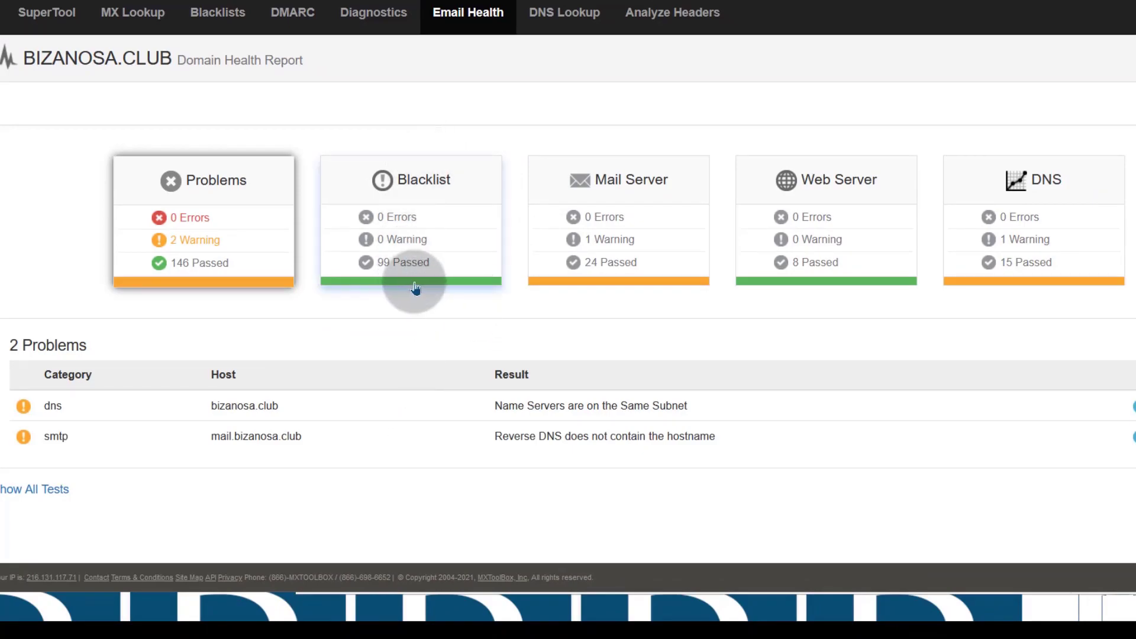
scroll(308, 331, "down", 2)
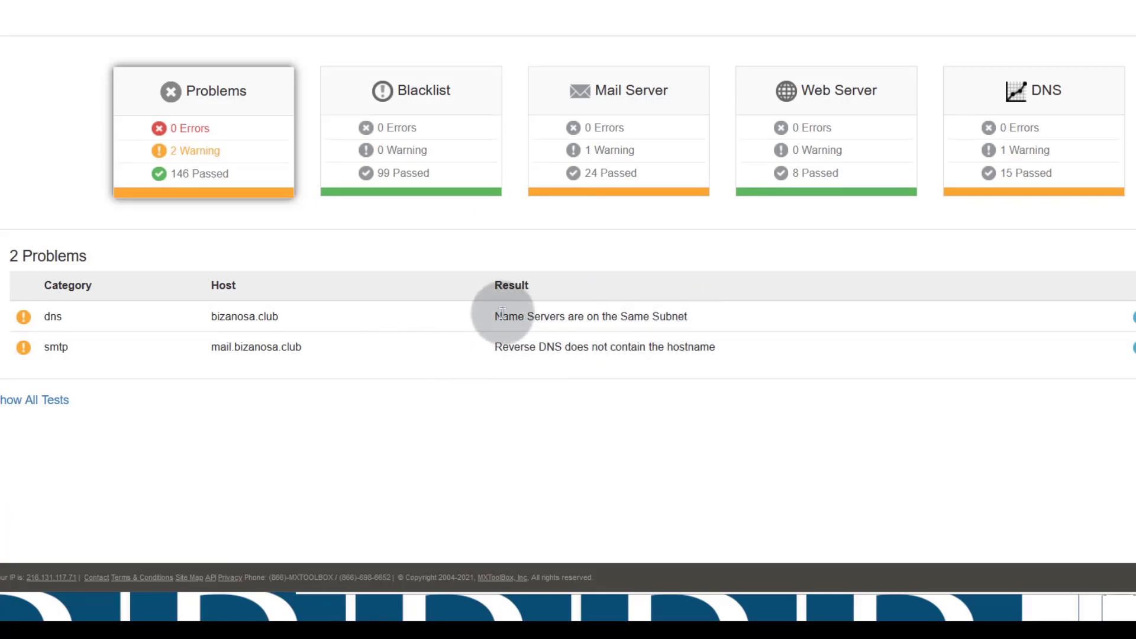
left_click_drag(502, 347, 725, 346)
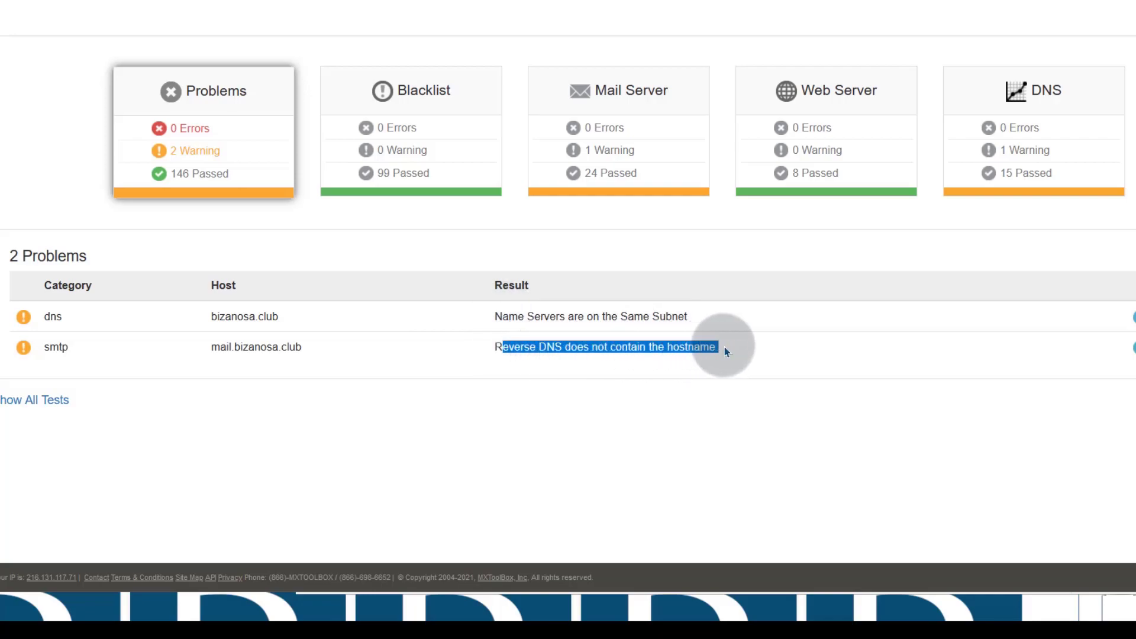
left_click(652, 345)
mouse_move(439, 617)
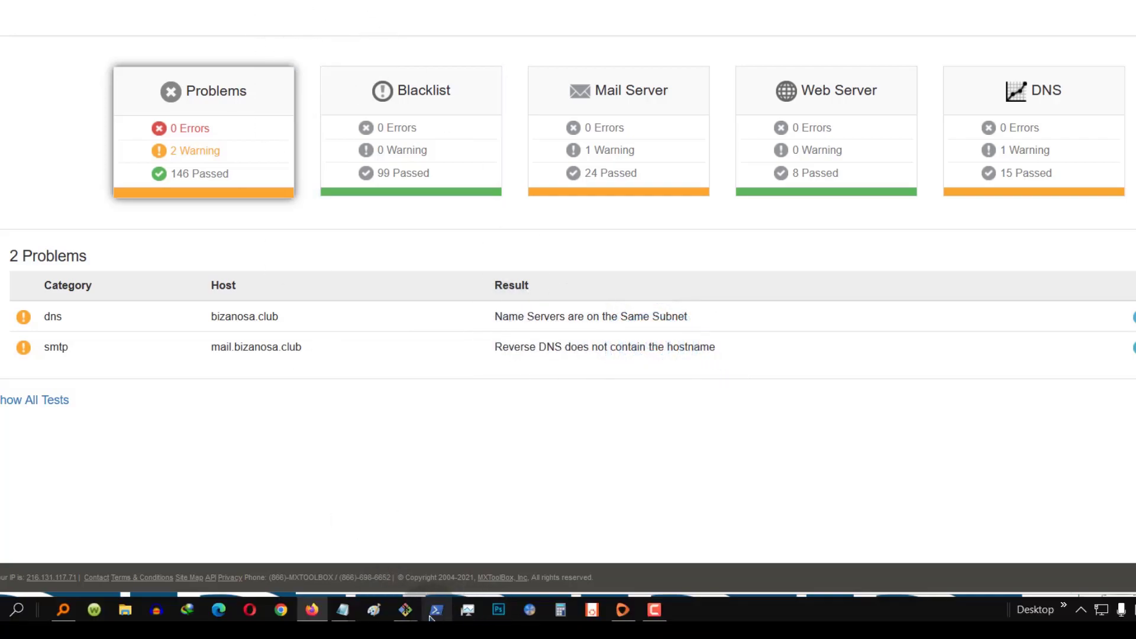
Clear the SSH terminal and copy the hostname output cp13.bizanosa.club
left_click(362, 539)
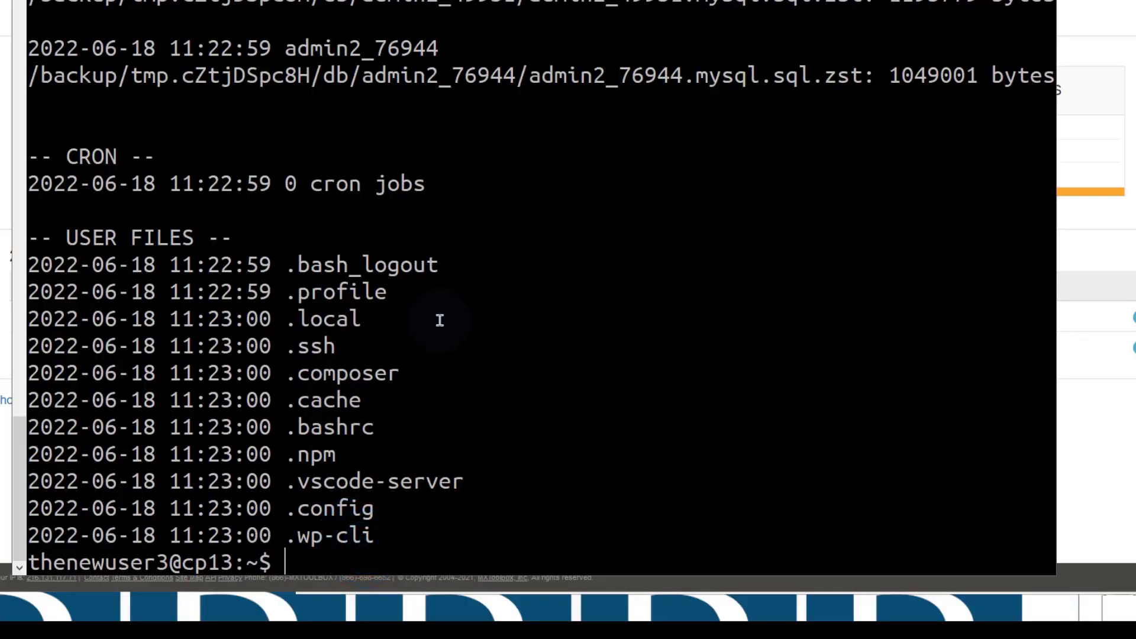
key("ctrl+l")
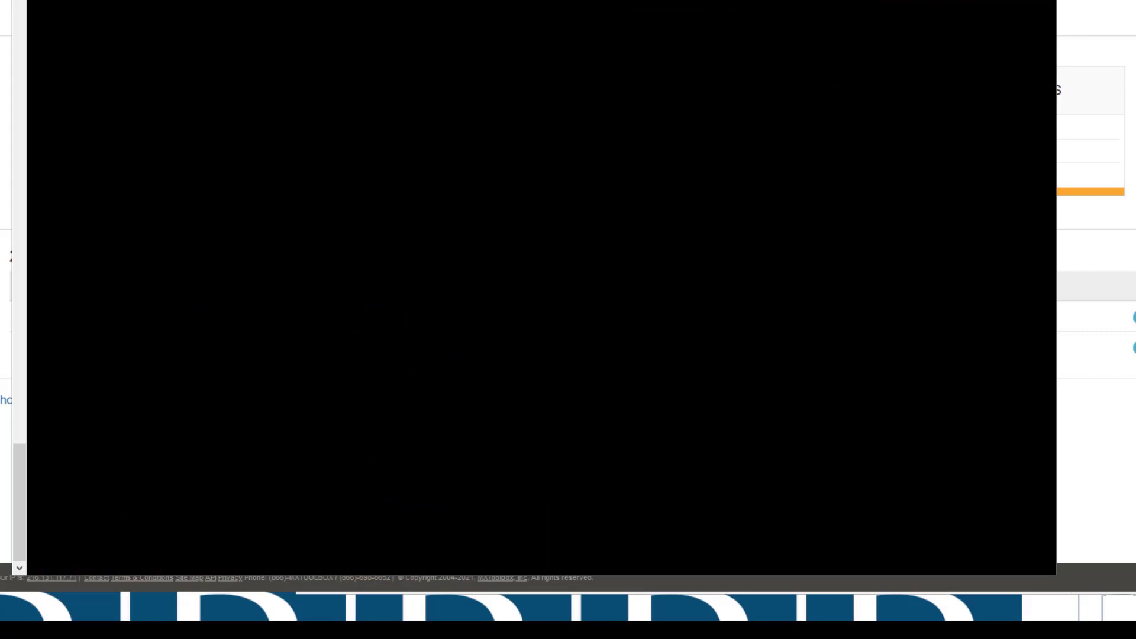
right_click(300, 30)
left_click(272, 28)
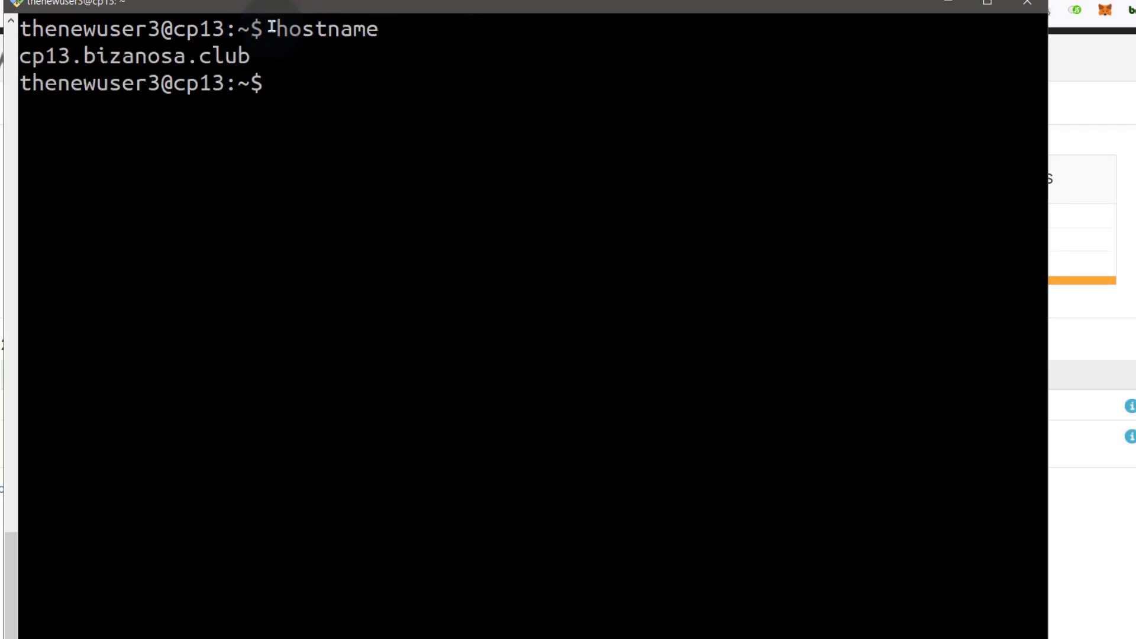
double_click(205, 55)
right_click(205, 55)
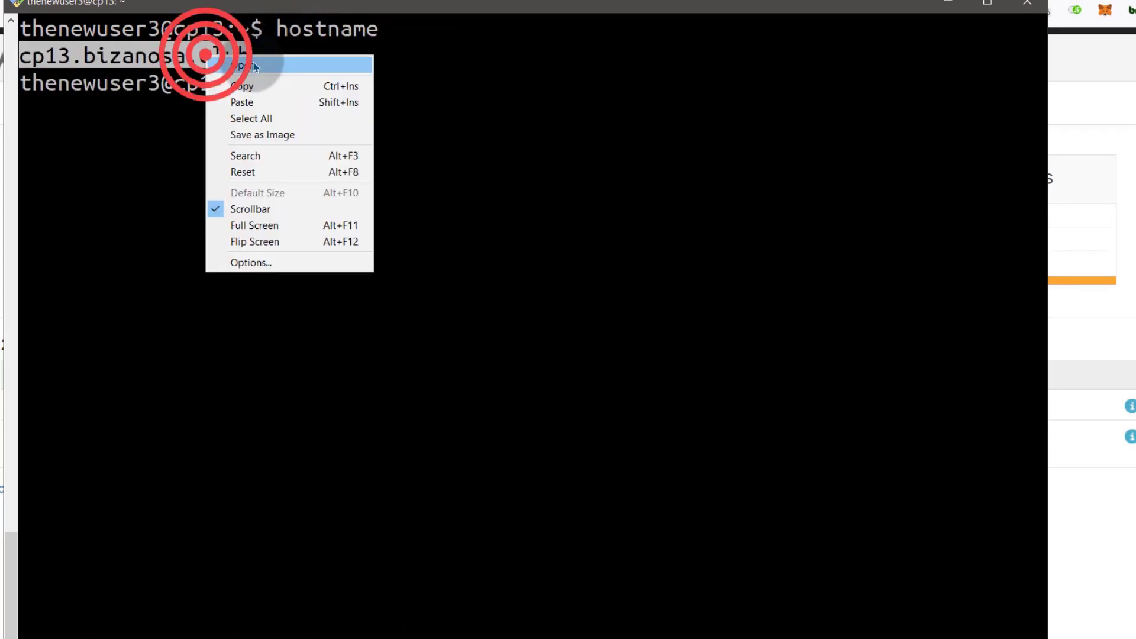
left_click(255, 83)
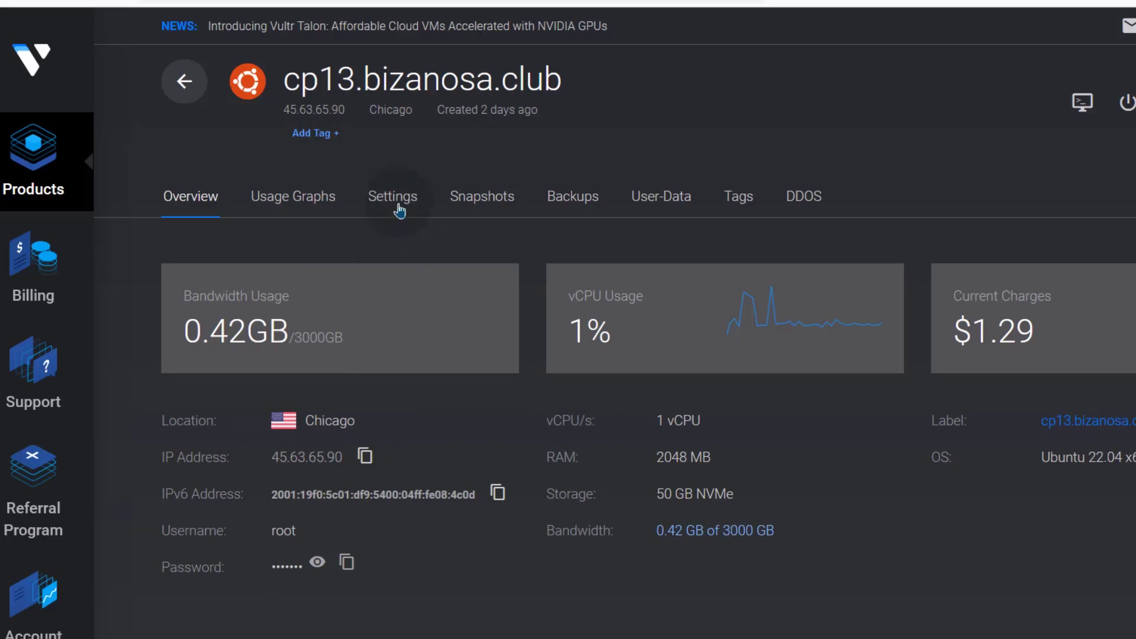
Open the IPv4 network settings of the cp13.bizanosa.club server in Vultr
left_click(37, 160)
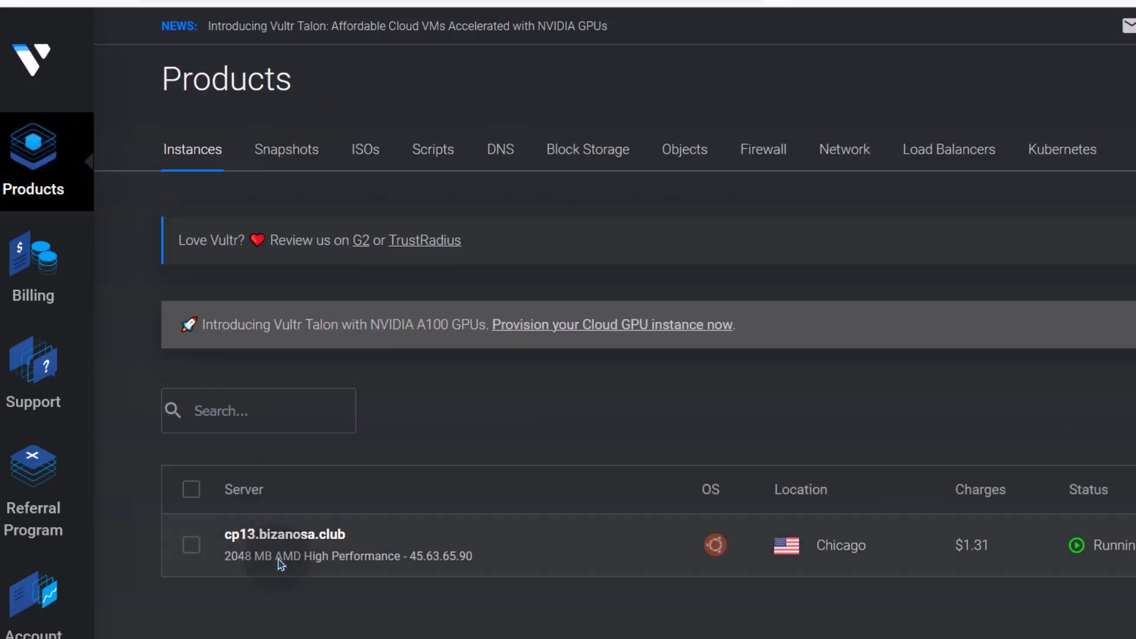
left_click(301, 538)
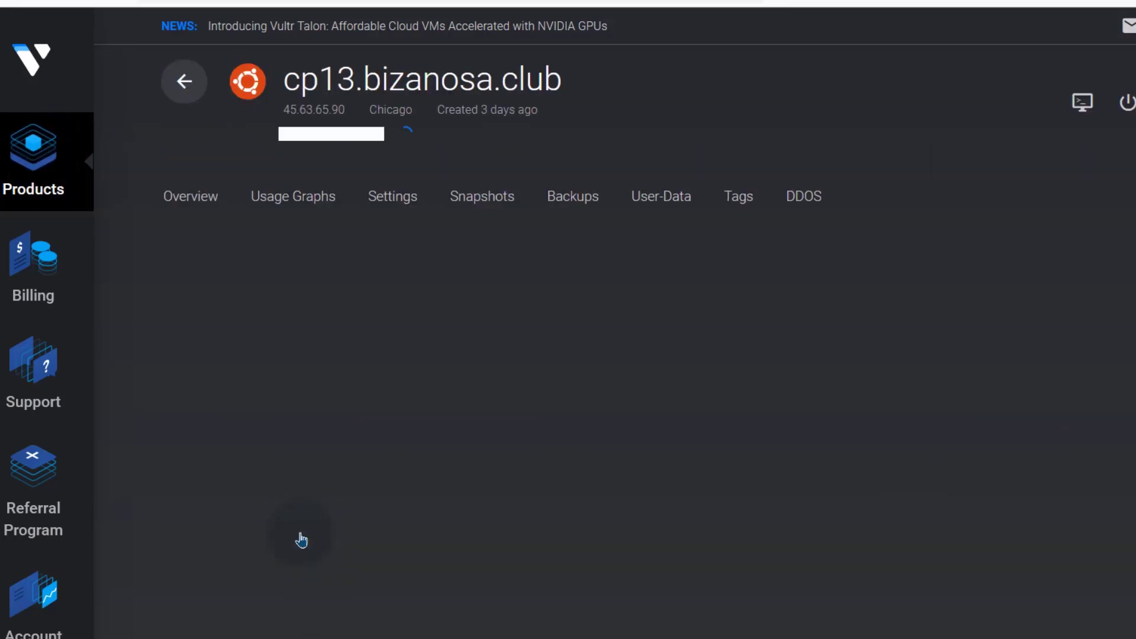
left_click(401, 199)
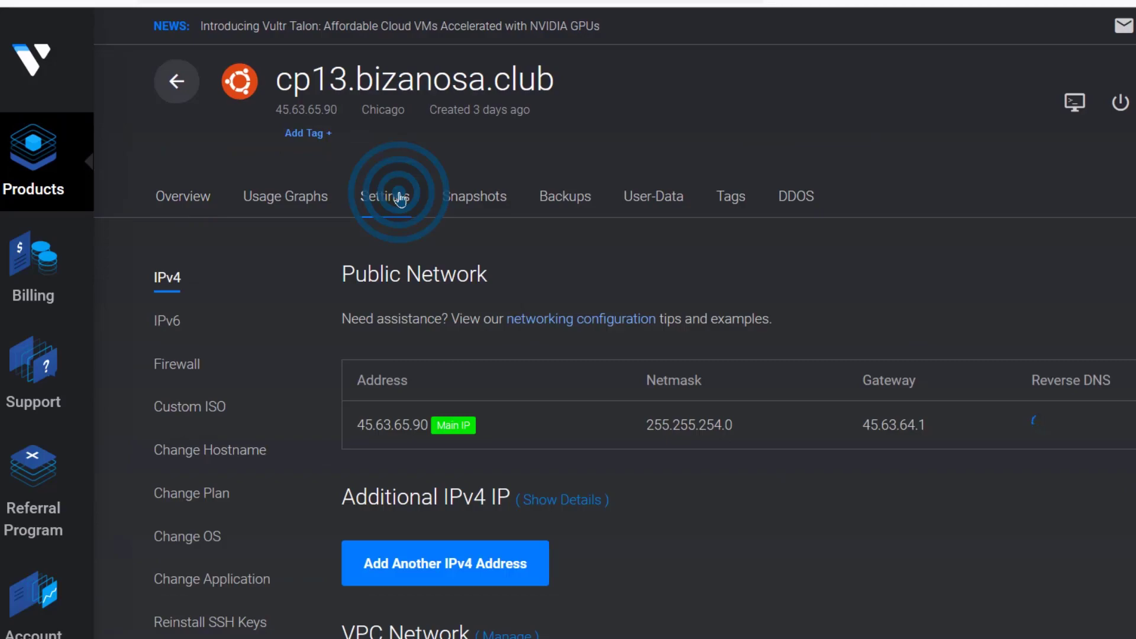
scroll(677, 476, "down", 1)
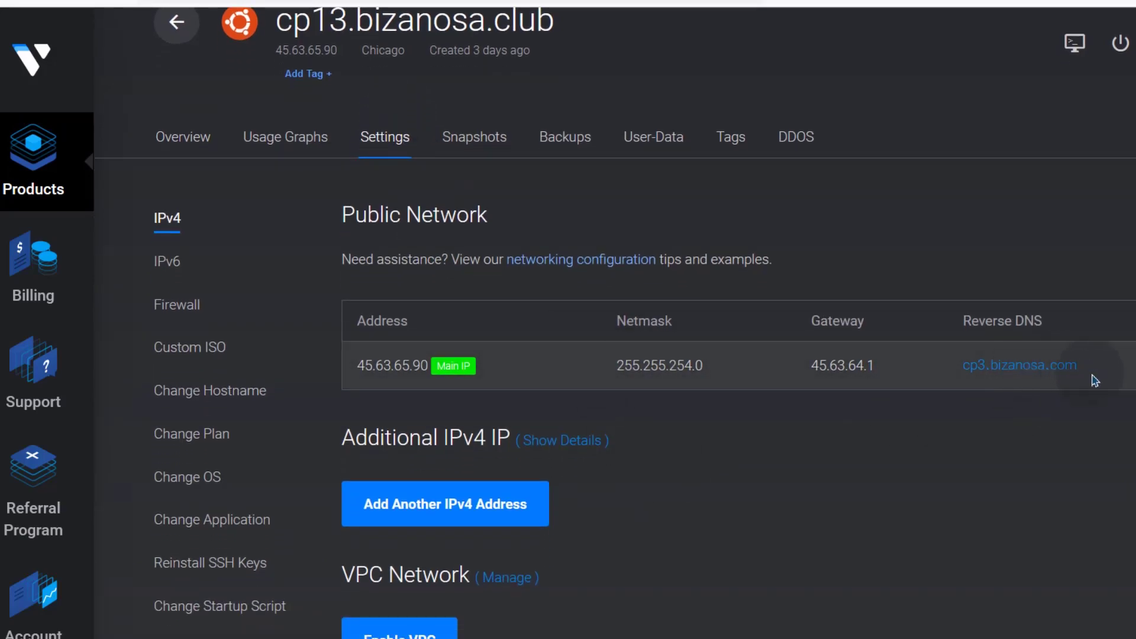
Replace the reverse DNS of 45.63.65.90 with cp13.bizanosa.club and save it
left_click(1071, 374)
left_click_drag(1006, 371, 895, 374)
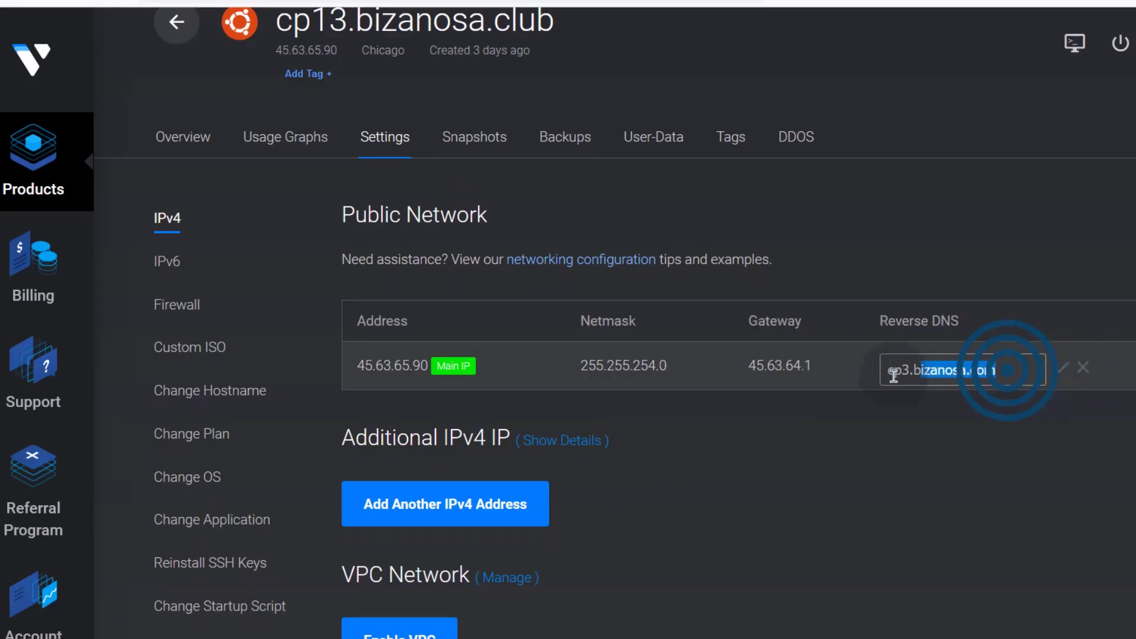
right_click(976, 364)
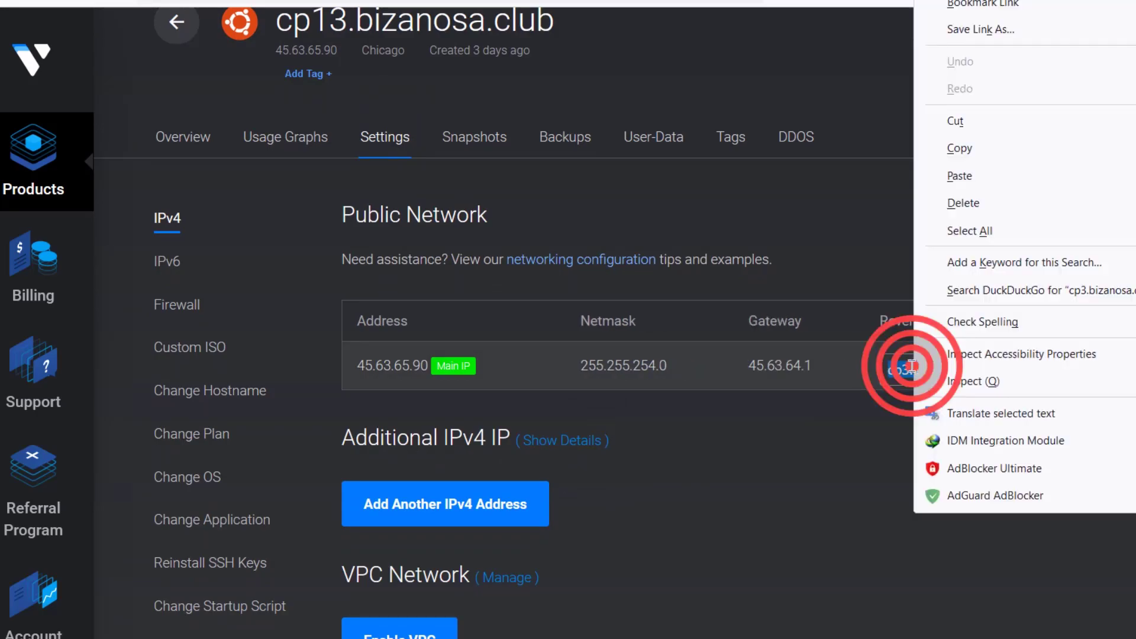
left_click(967, 174)
left_click(1063, 369)
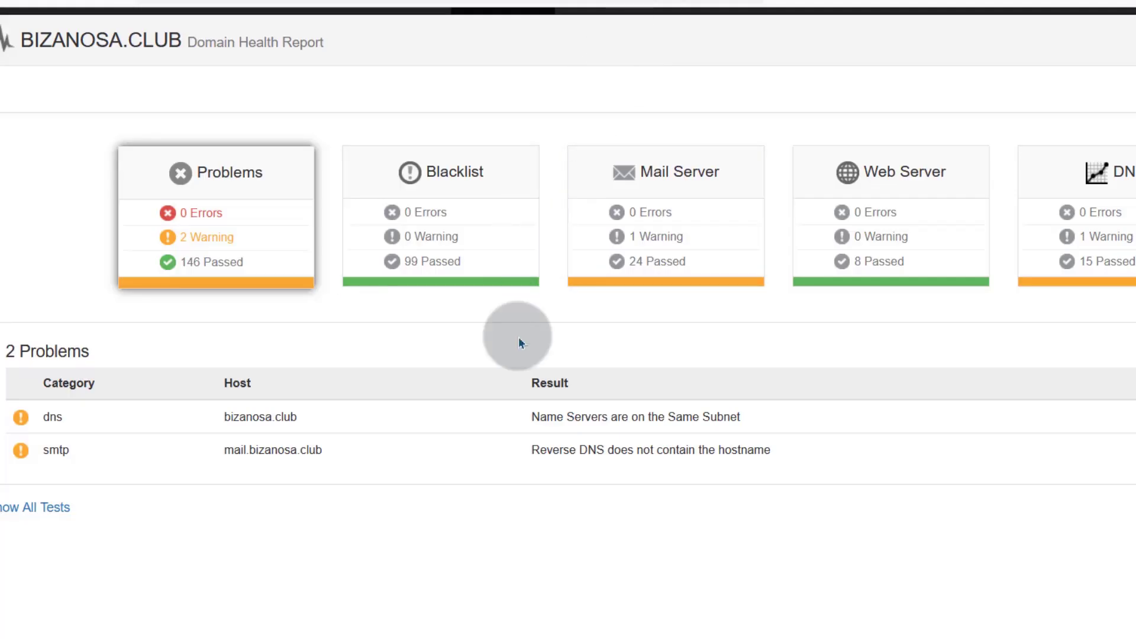
scroll(518, 336, "up", 2)
Run an MxToolbox reverse lookup on cp13.bizanosa.club
left_click(335, 5)
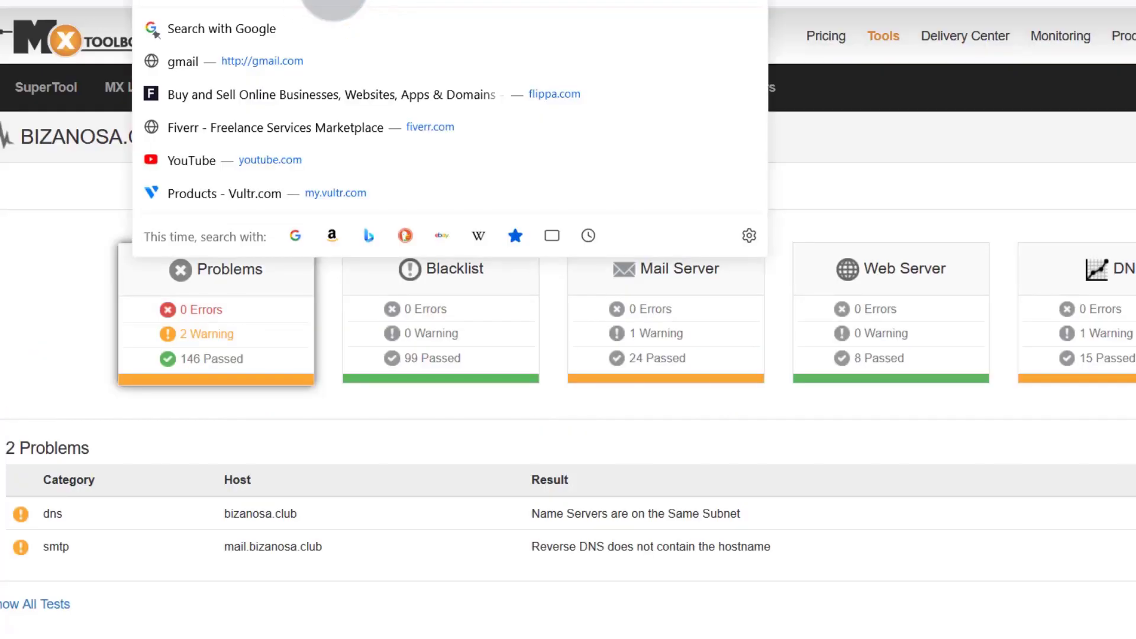
left_click(447, 129)
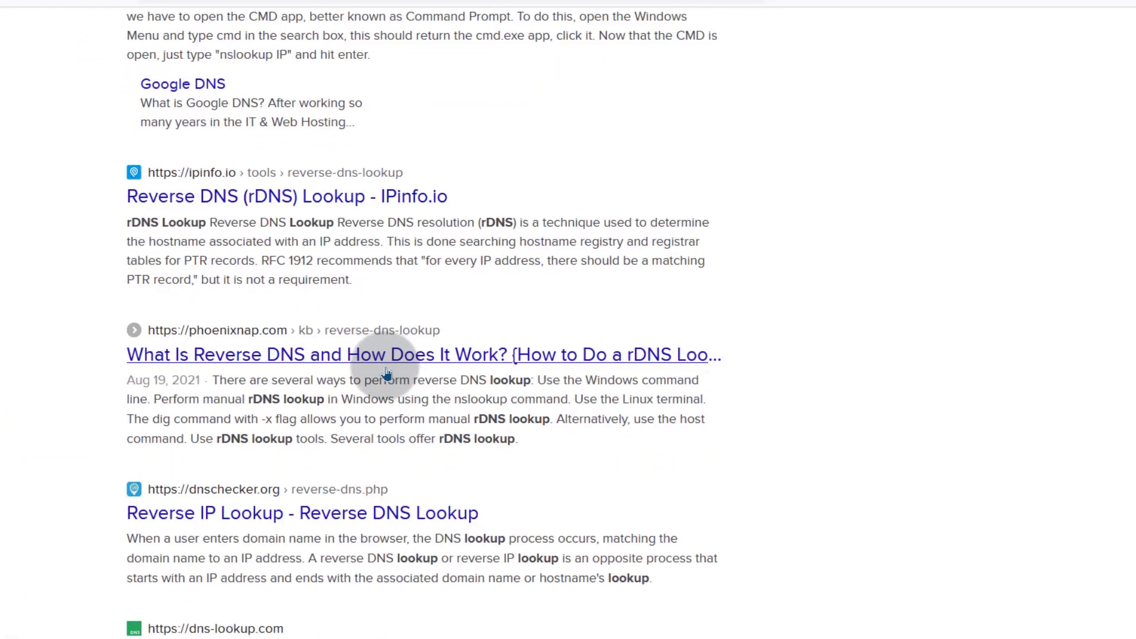
scroll(468, 301, "down", 4)
scroll(387, 367, "down", 5)
left_click(187, 349)
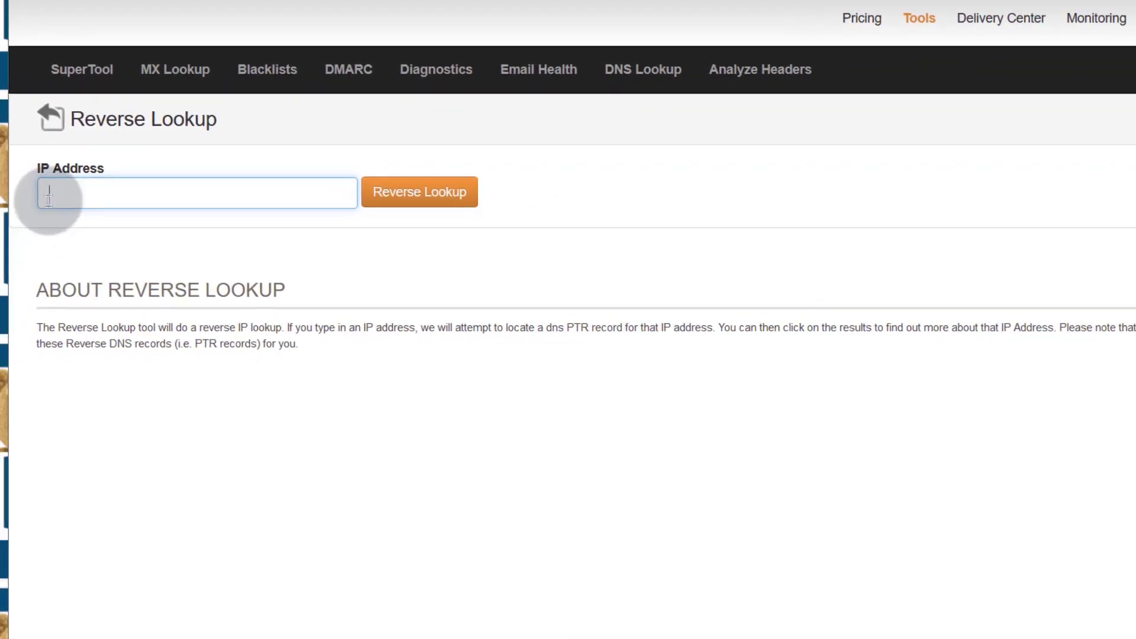
key("ctrl+v")
left_click(413, 198)
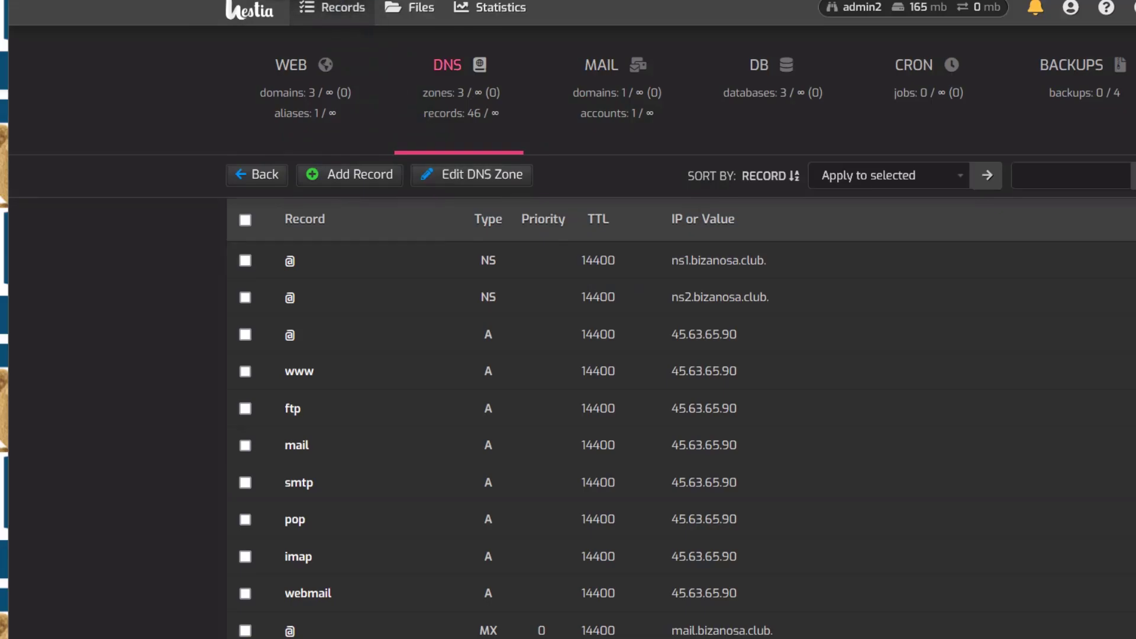
Run an MxToolbox reverse lookup on the server IP 45.63.65.90
left_click(267, 1)
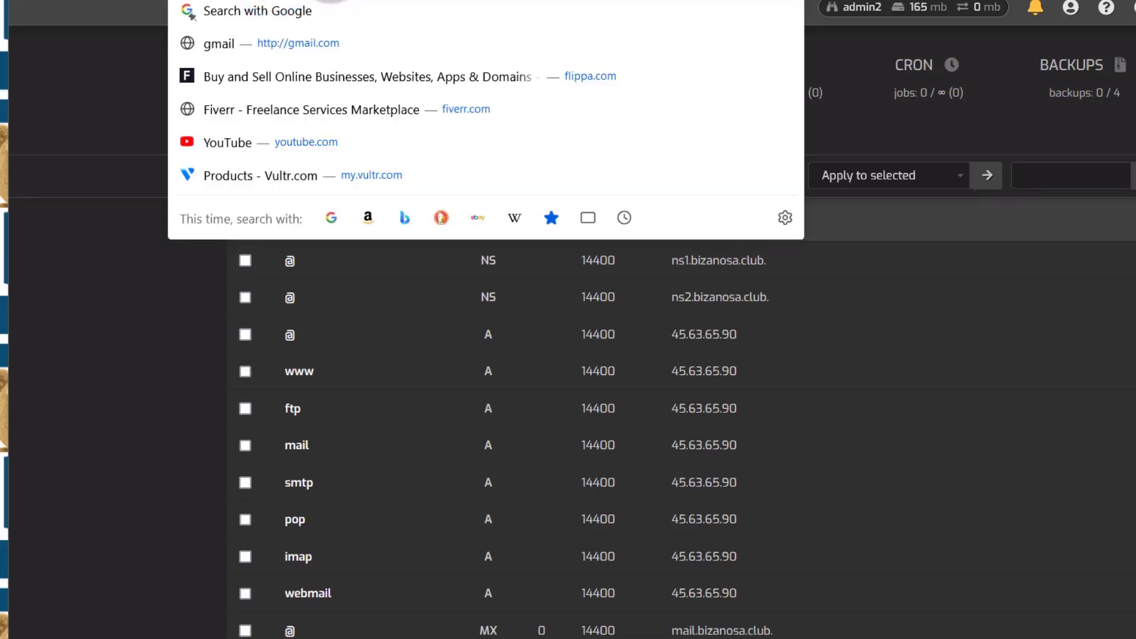
right_click(323, 3)
left_click(365, 75)
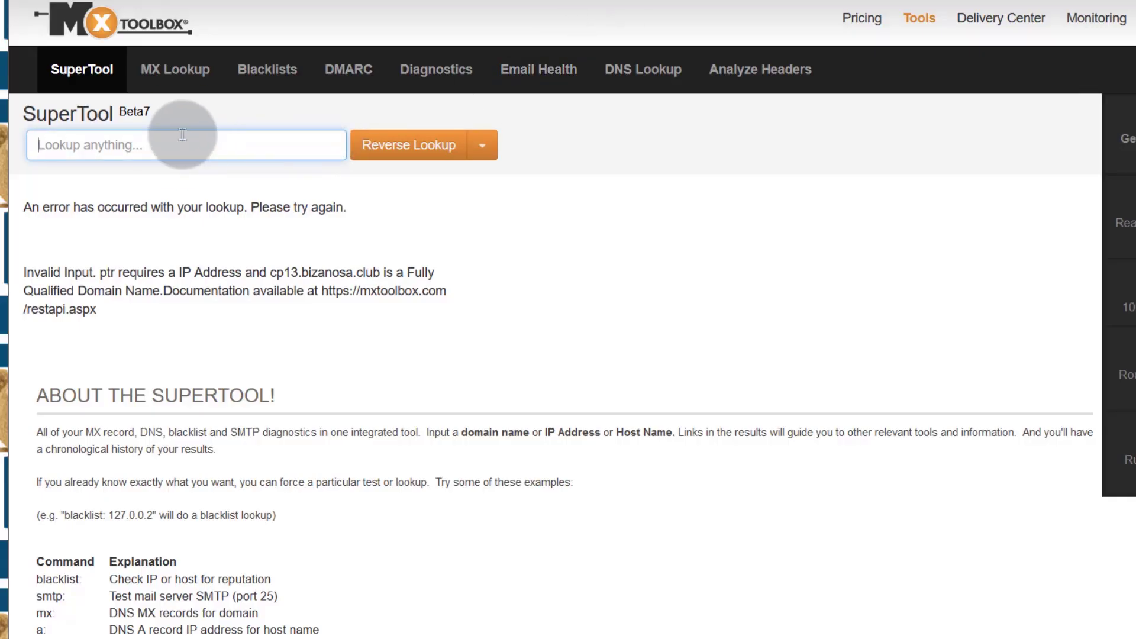
right_click(182, 134)
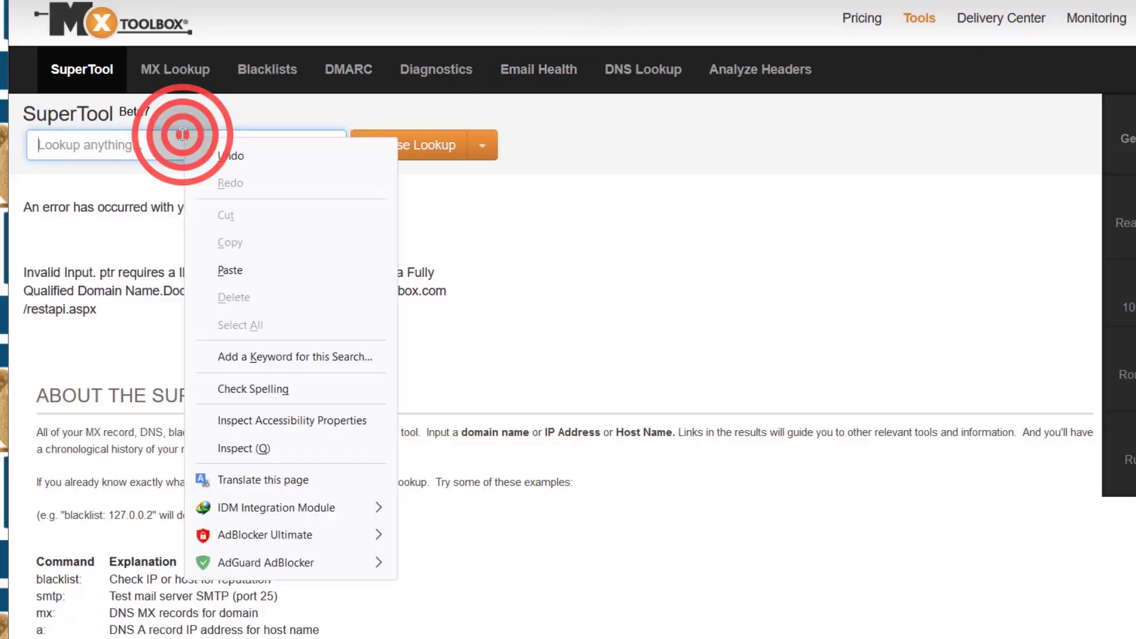
left_click(253, 270)
left_click(404, 148)
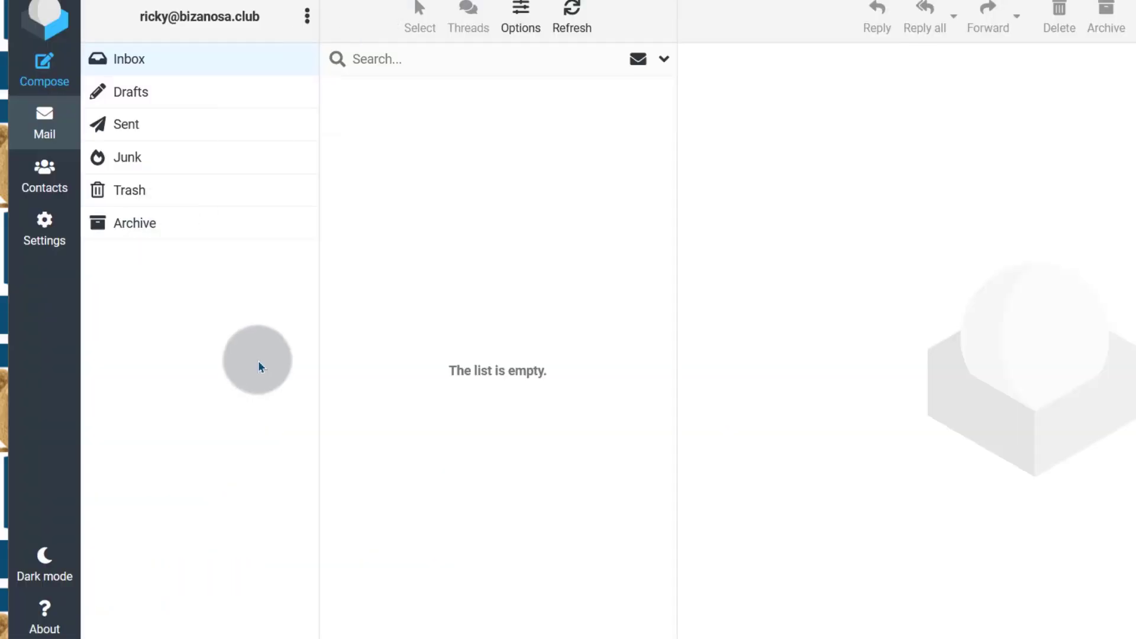
Send a Roundcube test message with subject 'Still' to the Gmail test address
left_click(44, 70)
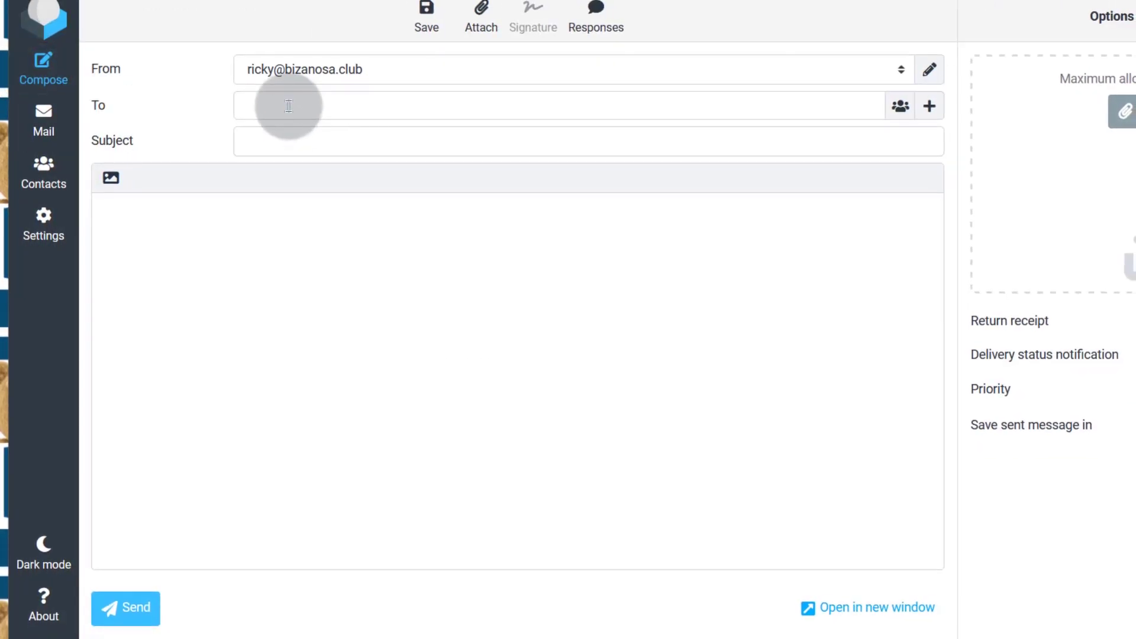
right_click(287, 105)
left_click(356, 223)
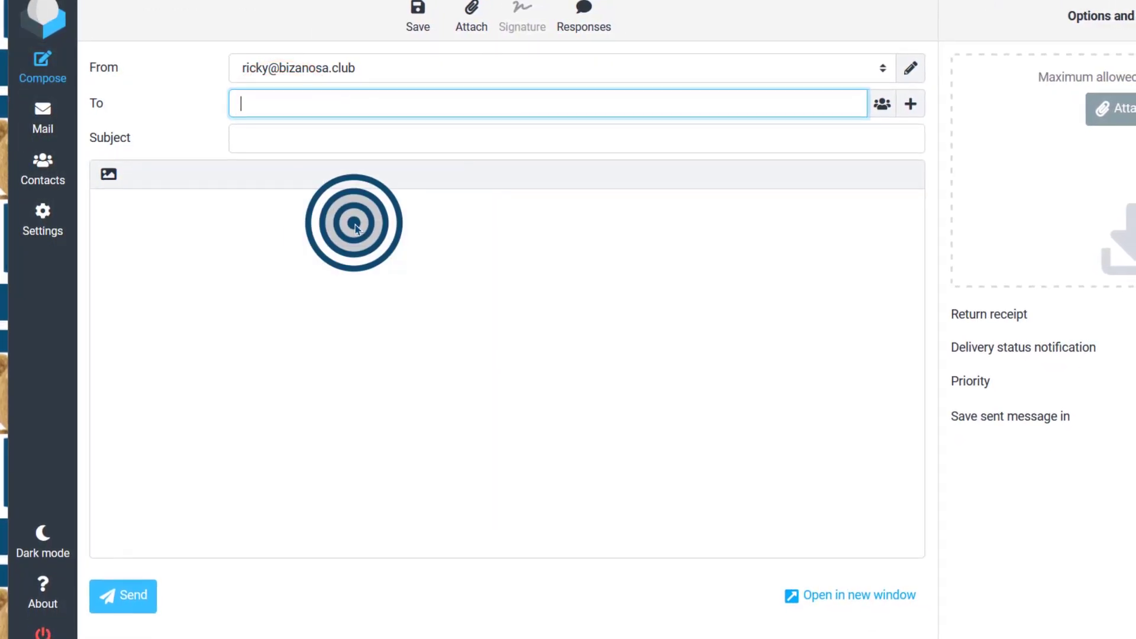
left_click(269, 140)
type("Still")
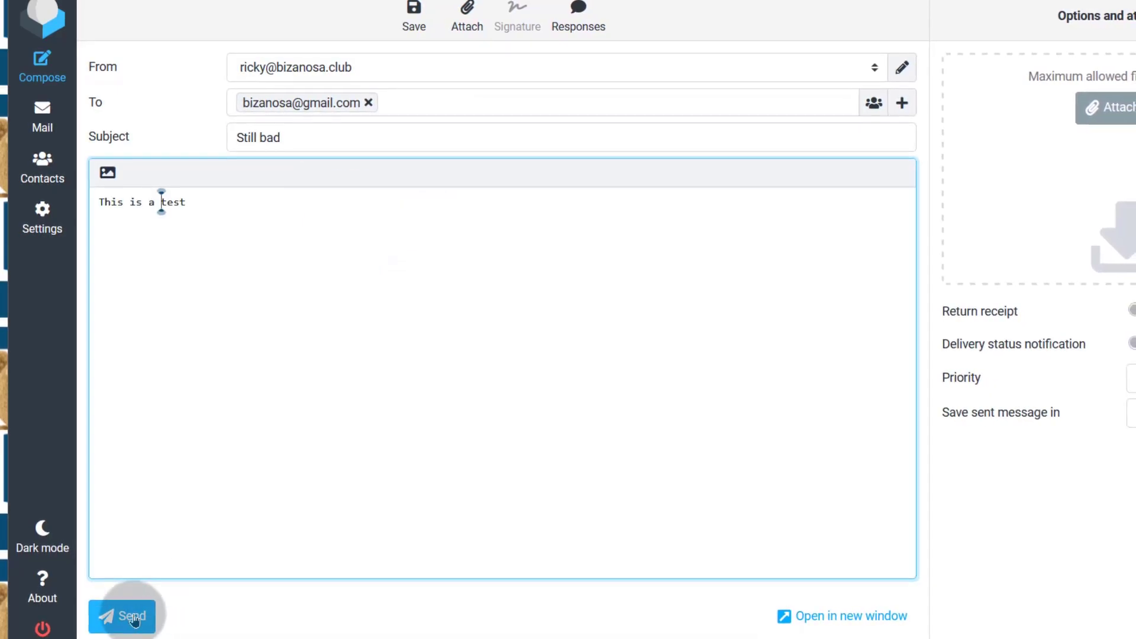
left_click(133, 613)
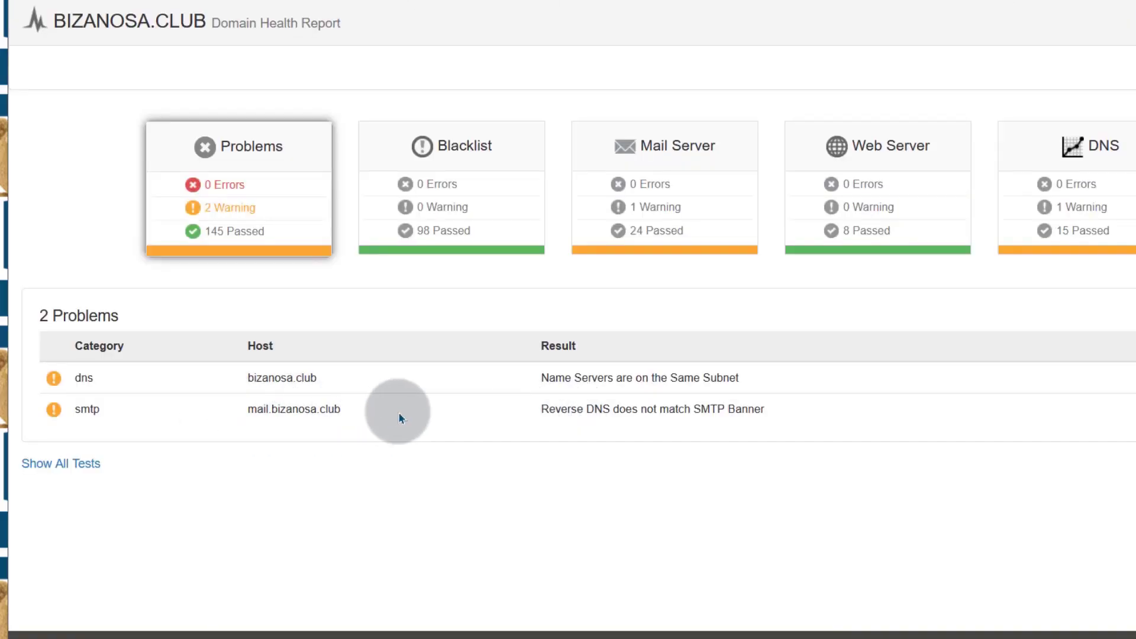
Copy the fresh mail-tester.com address and start a blank Roundcube message
scroll(716, 414, "up", 2)
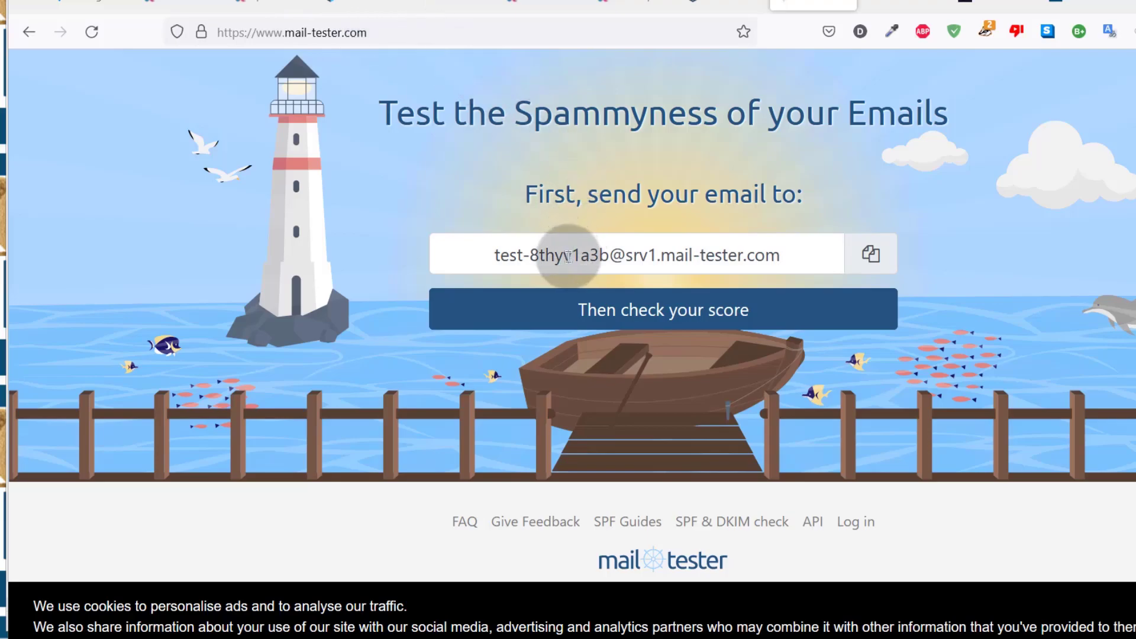
left_click(869, 253)
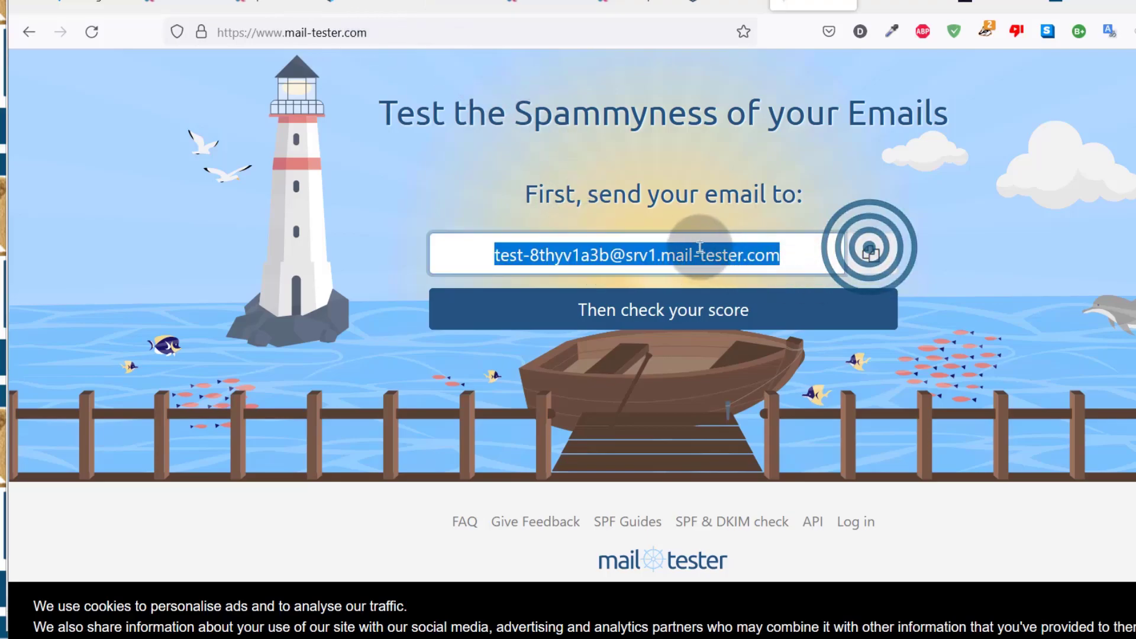
left_click(350, 1)
left_click(50, 131)
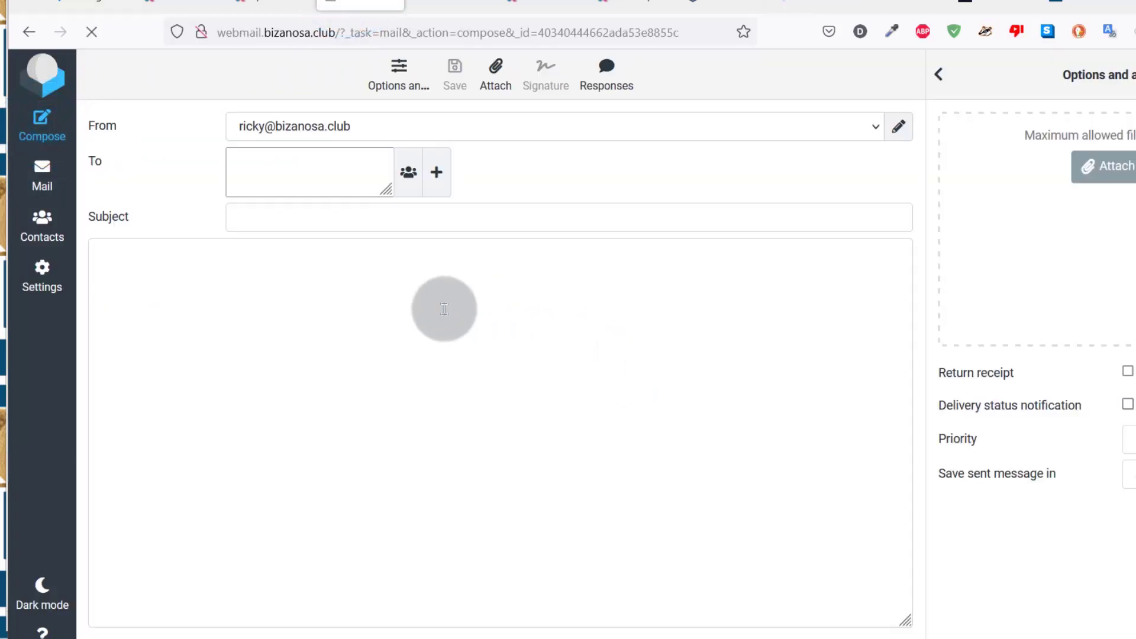
Send the mail-tester address a message with subject 'Test' and body 'This is a test.'
right_click(276, 156)
left_click(349, 281)
left_click(247, 193)
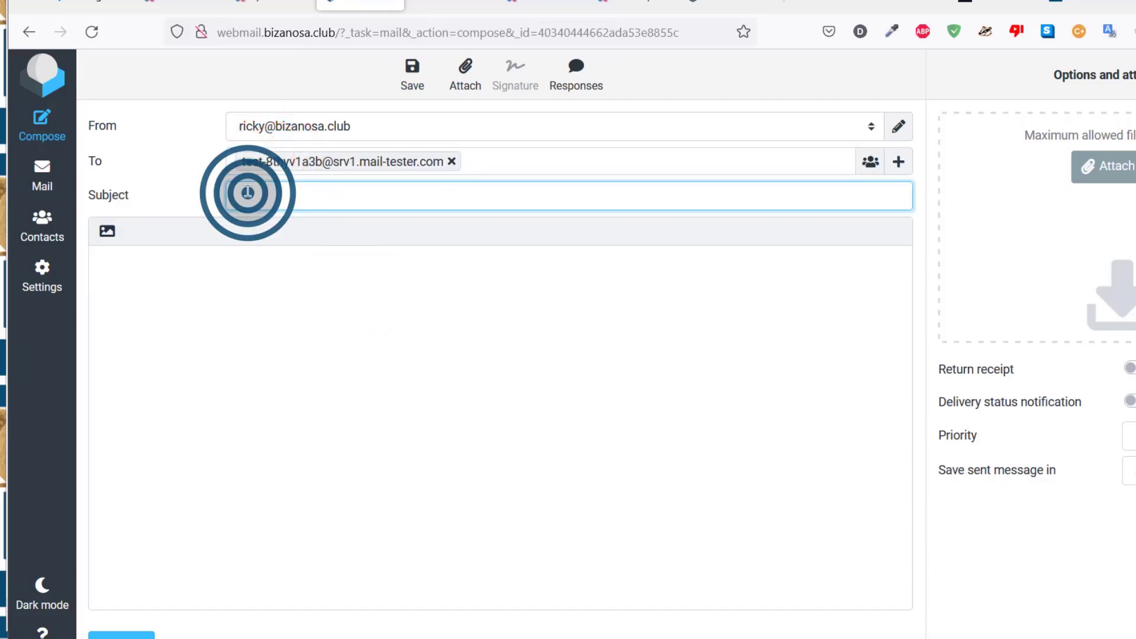
type("t")
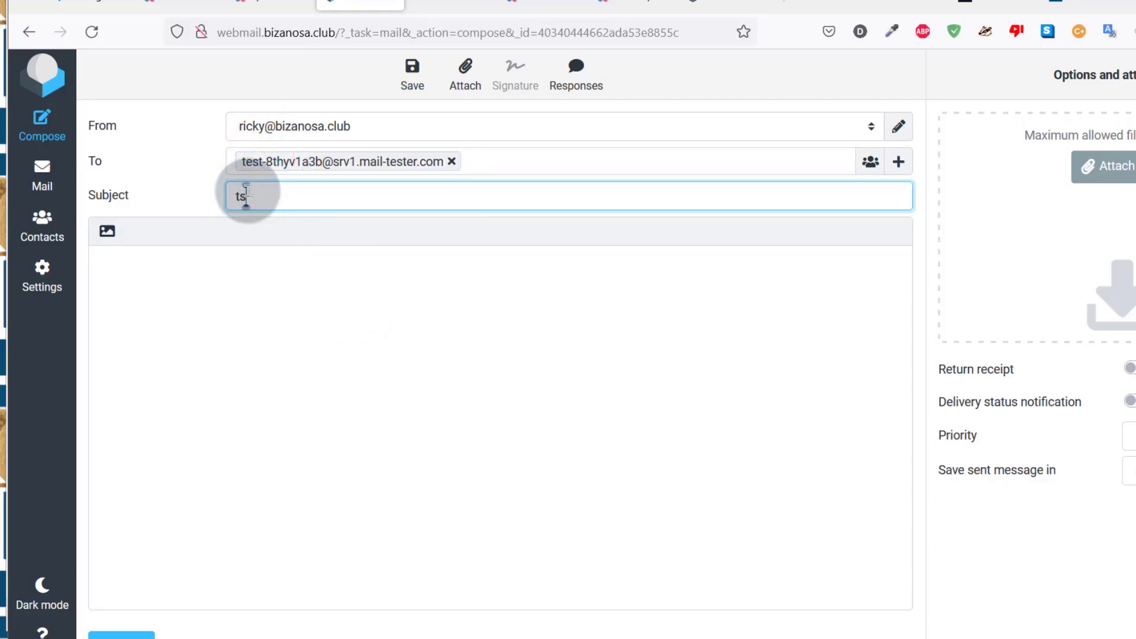
type("est")
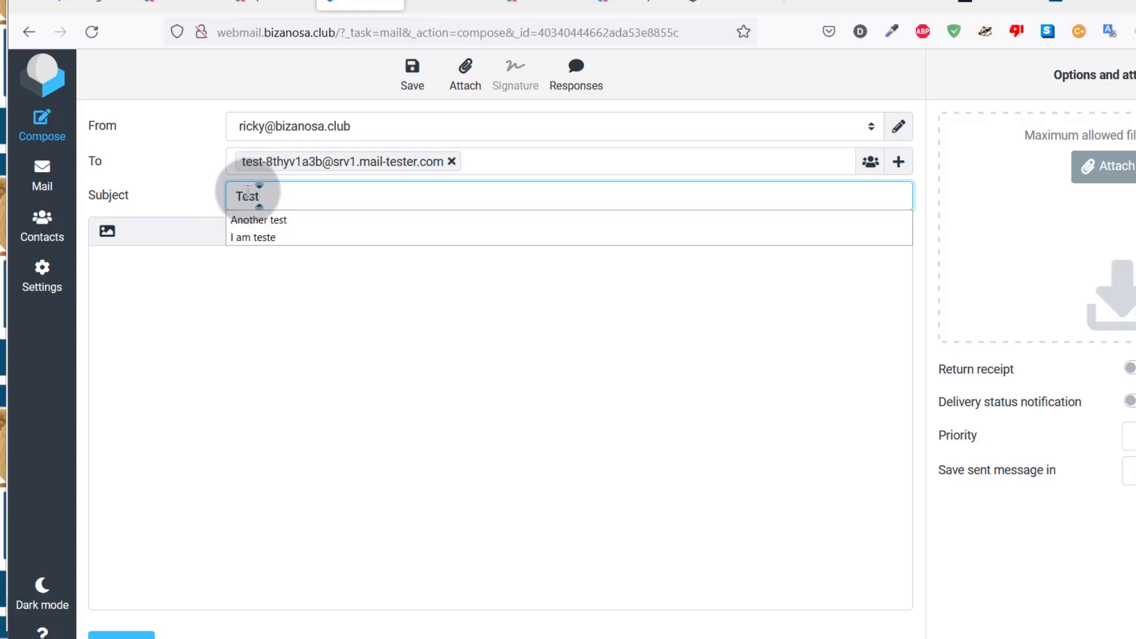
left_click(254, 295)
type("This is a test.")
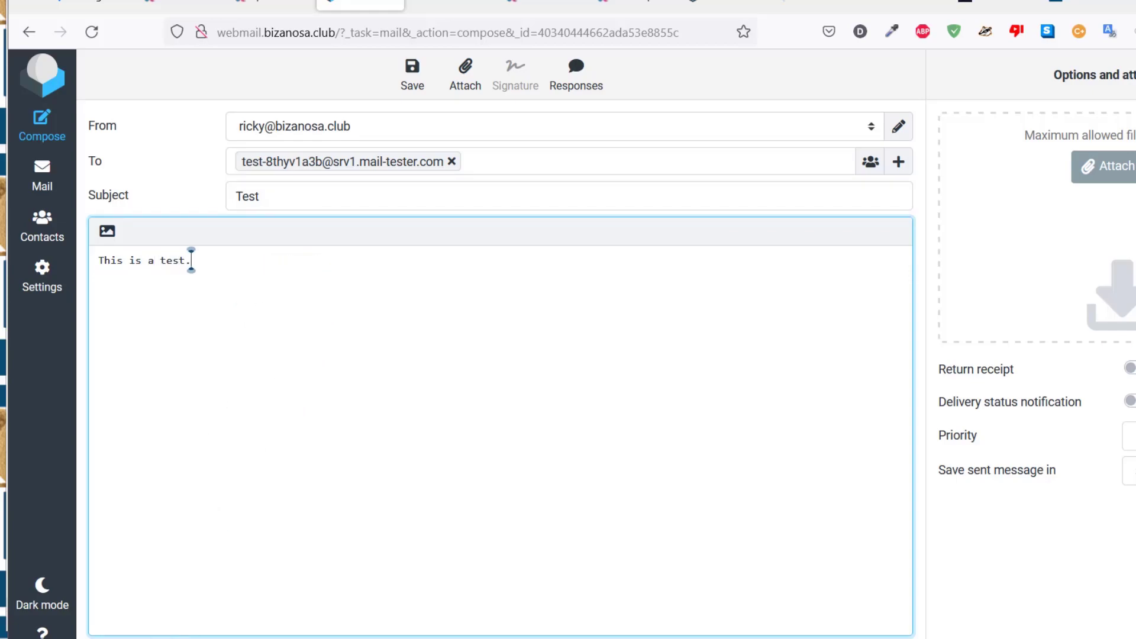
left_click(133, 638)
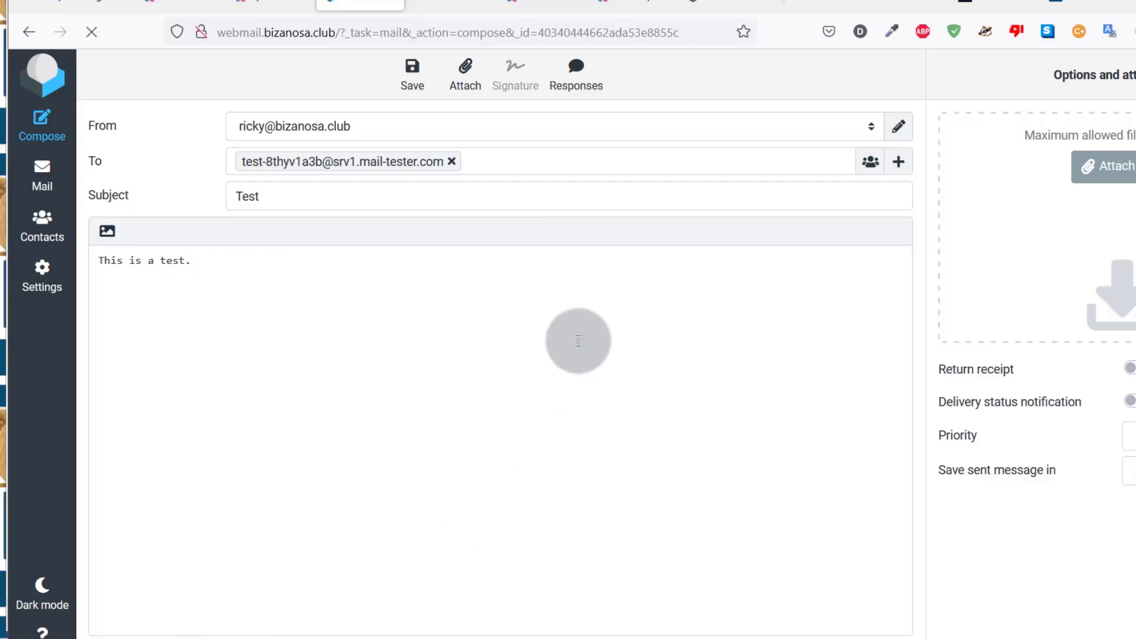
left_click(712, 7)
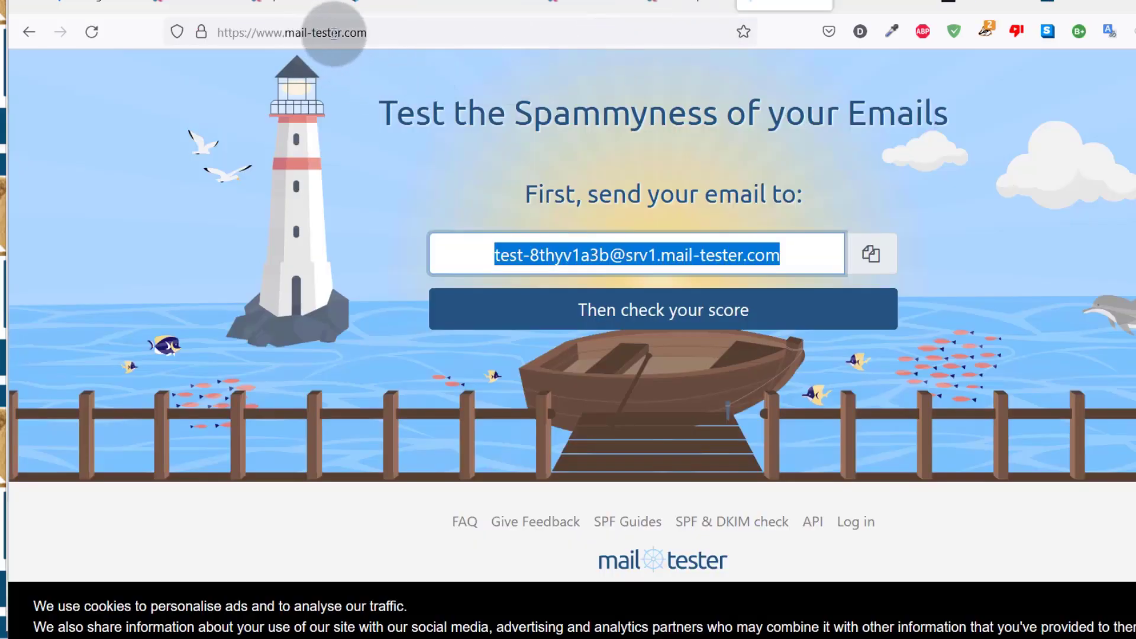
left_click(659, 315)
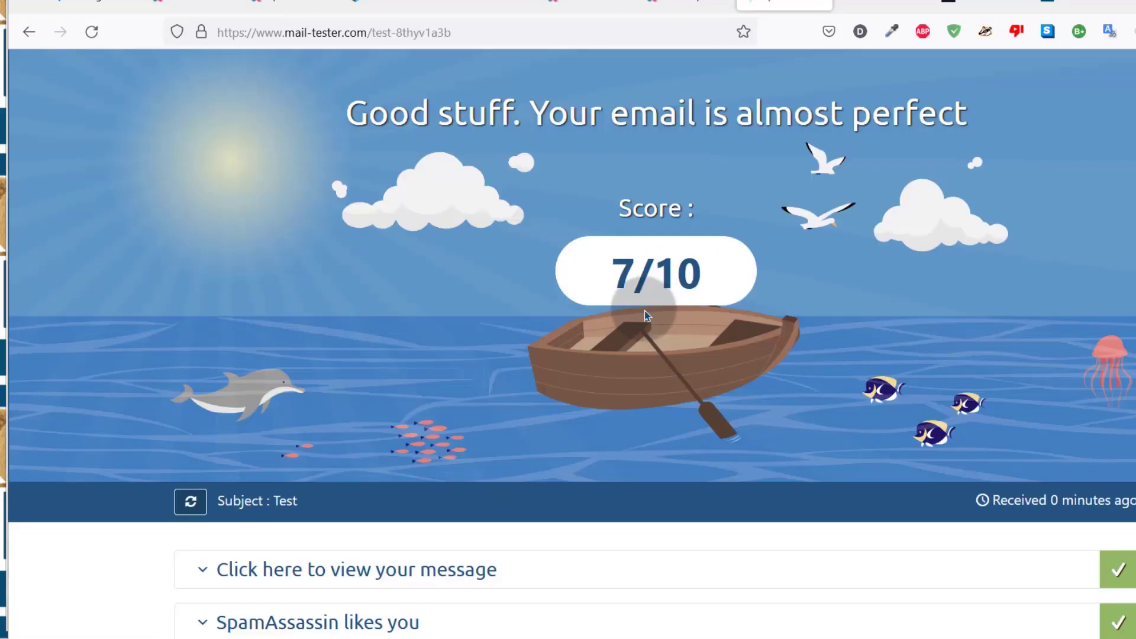
scroll(592, 367, "down", 5)
left_click(563, 355)
scroll(559, 354, "down", 1)
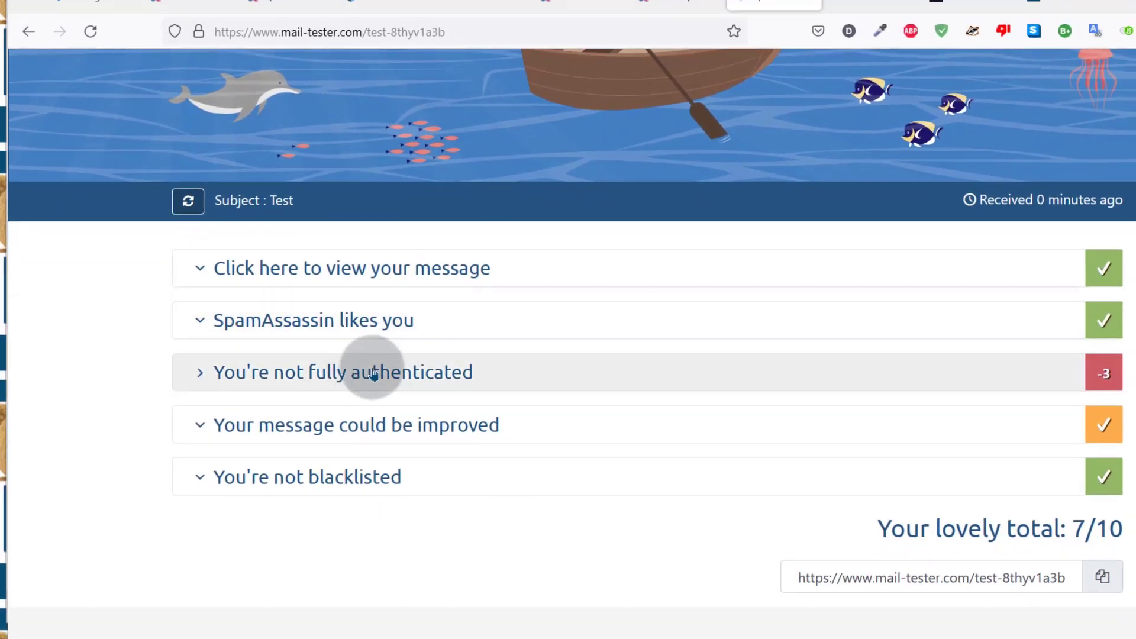
left_click(338, 375)
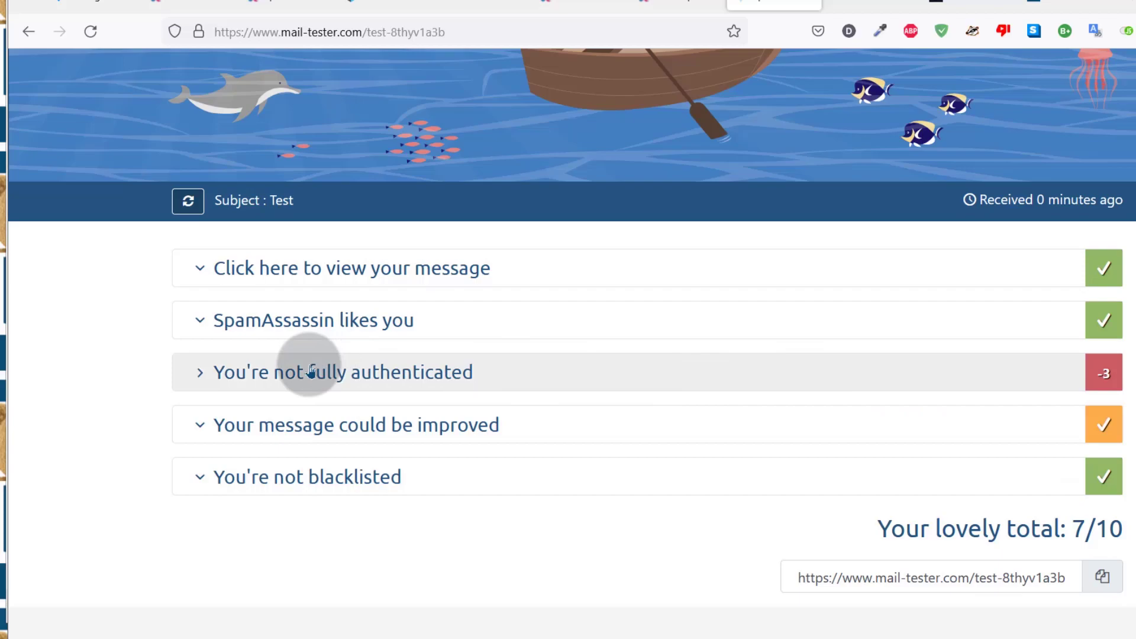
left_click(355, 425)
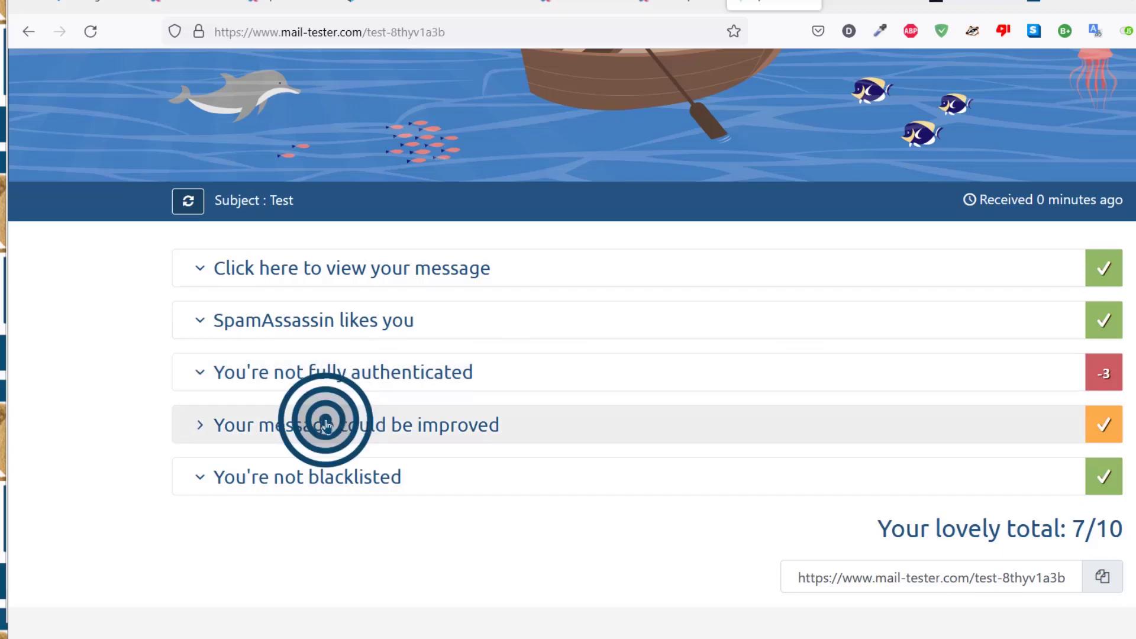
left_click(355, 425)
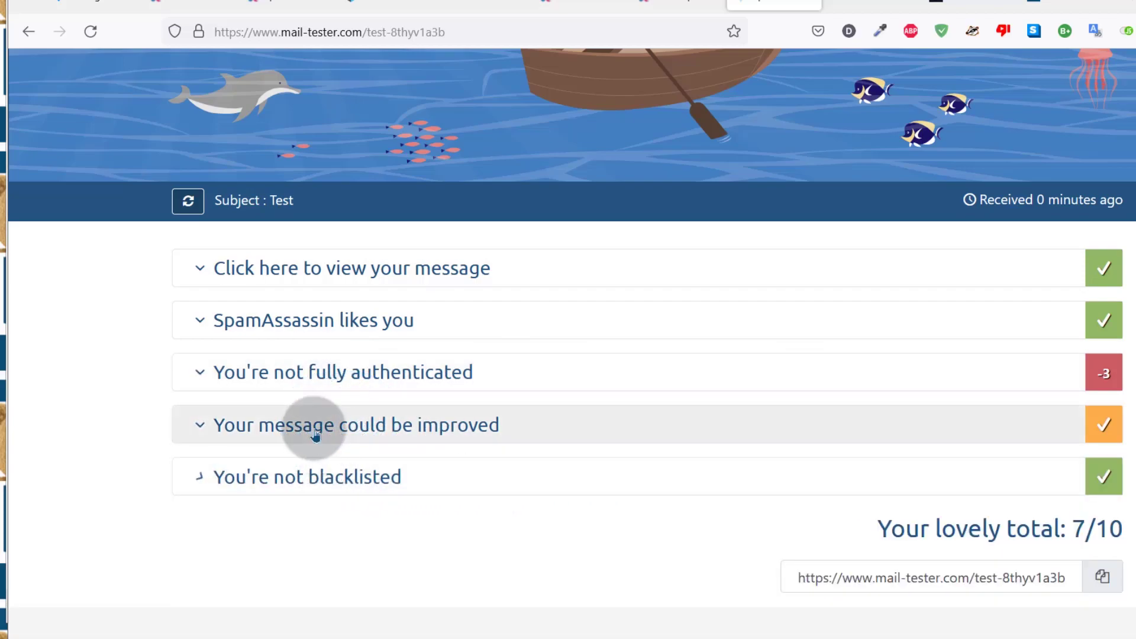
left_click(322, 373)
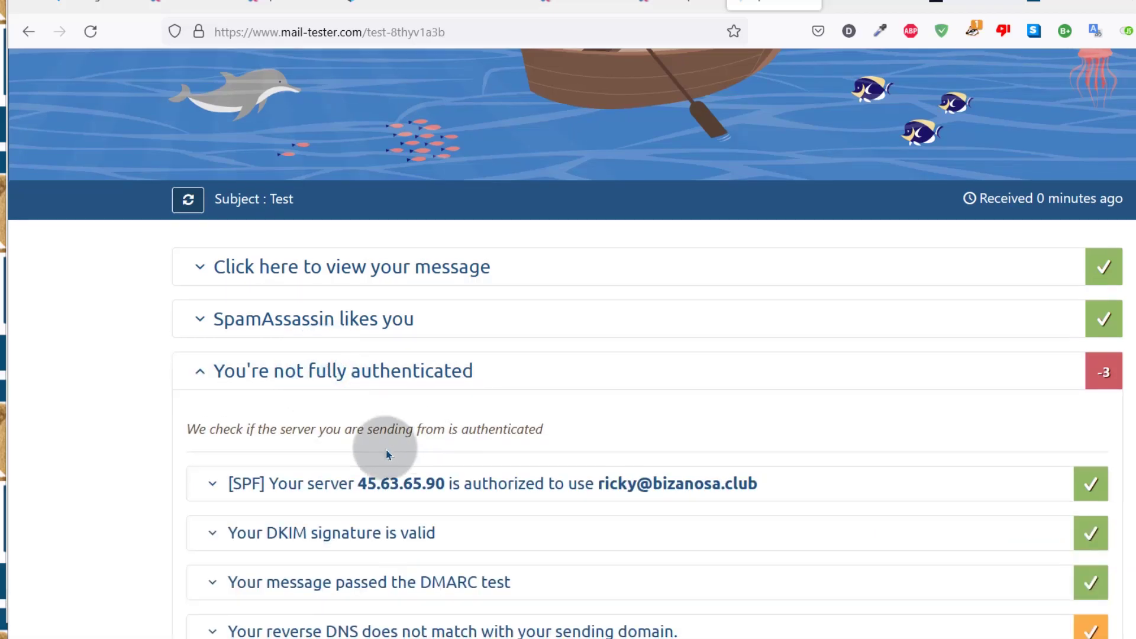
scroll(355, 438, "down", 3)
scroll(414, 443, "down", 3)
scroll(402, 426, "down", 2)
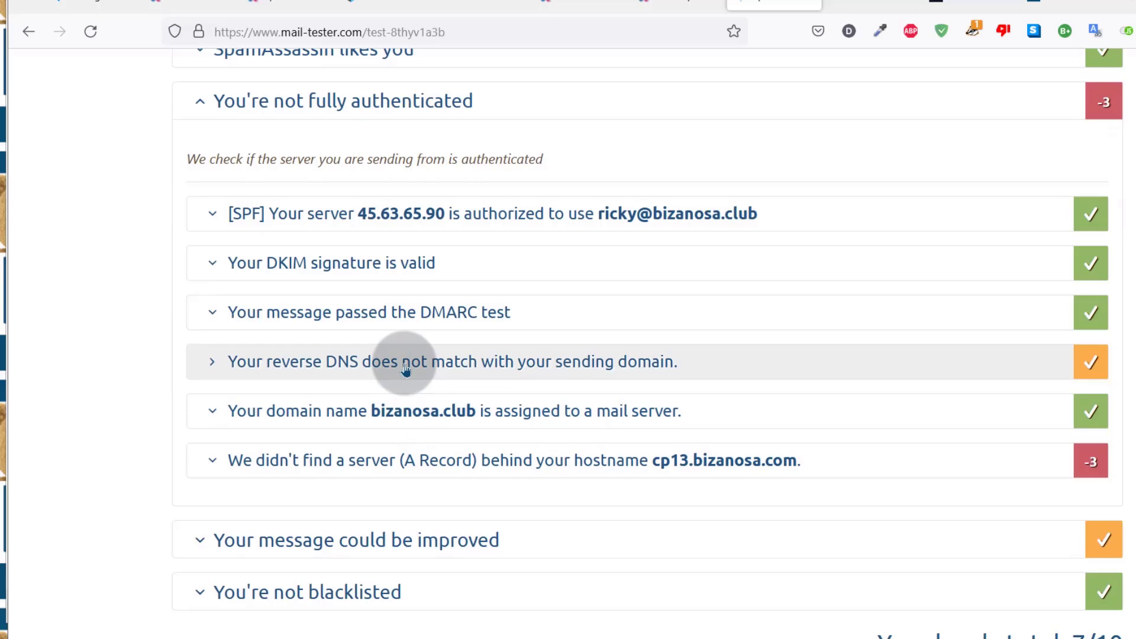
left_click(341, 458)
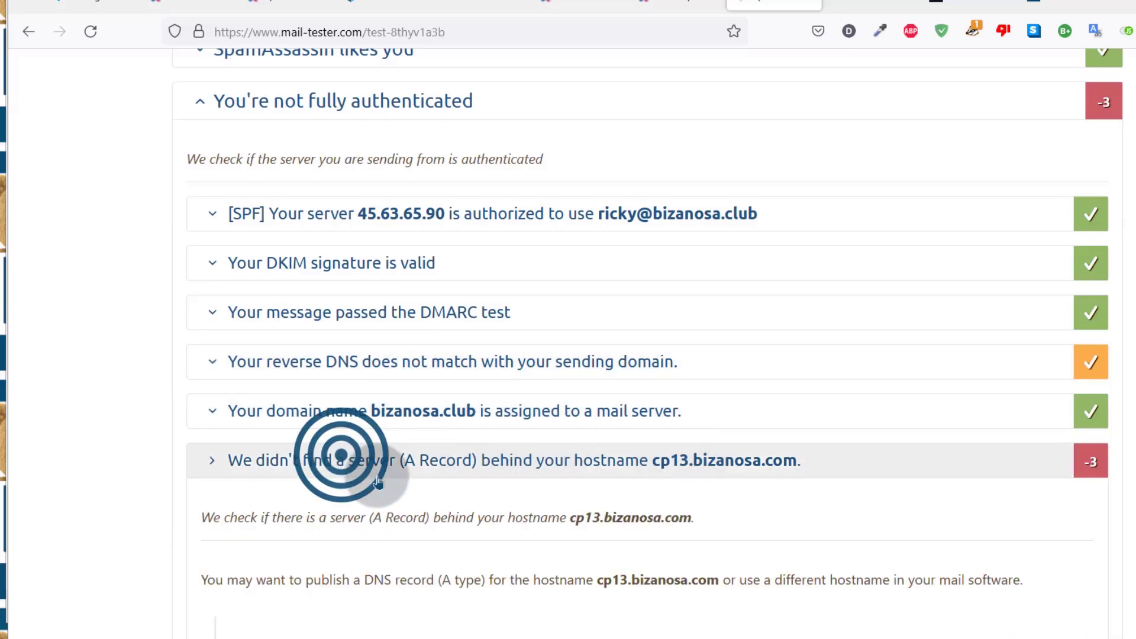
scroll(391, 485, "down", 3)
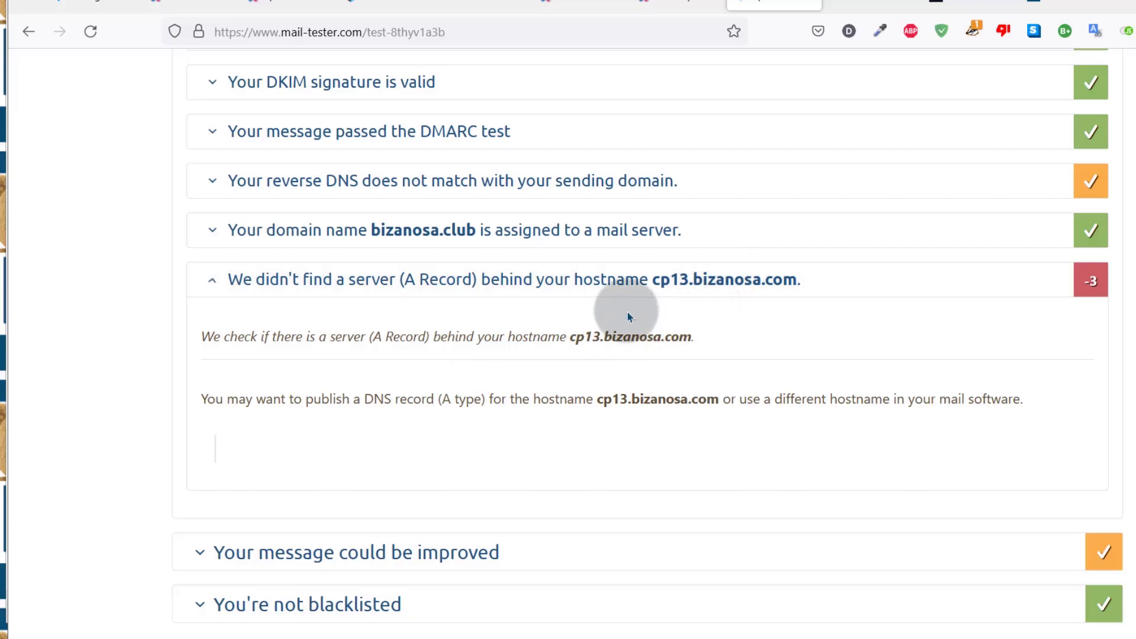
left_click_drag(802, 279, 768, 287)
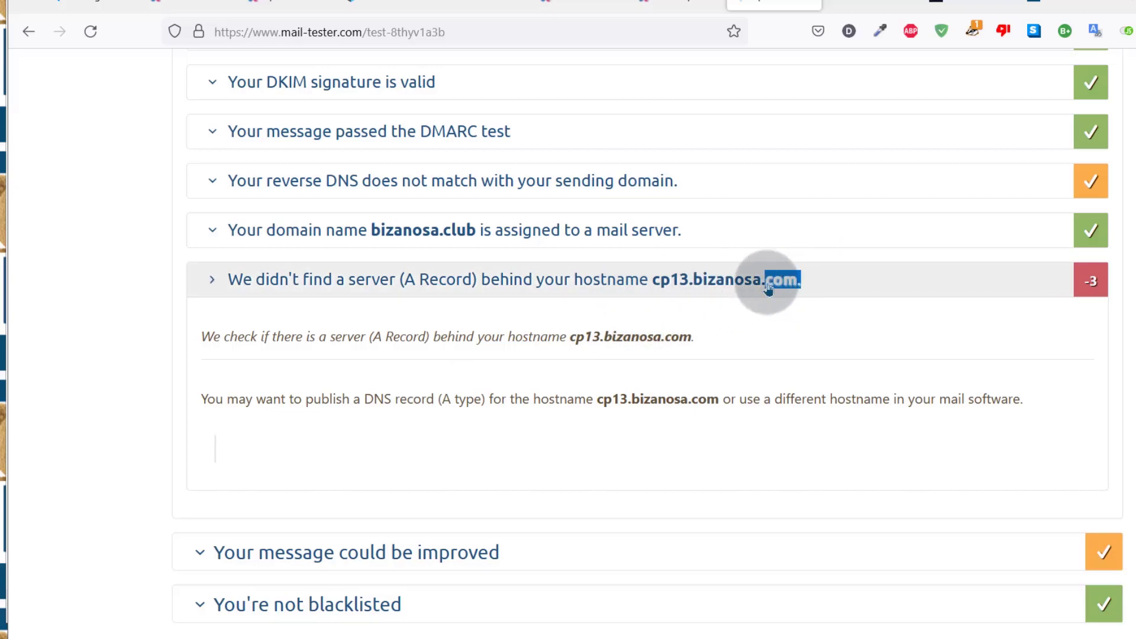
left_click(767, 287)
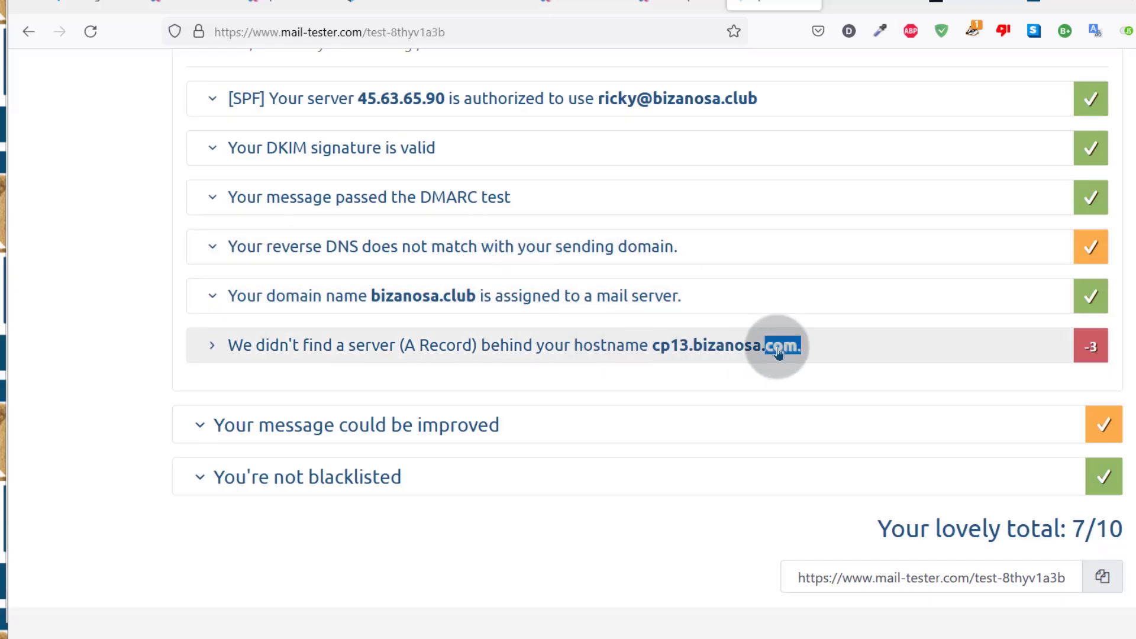
left_click(214, 345)
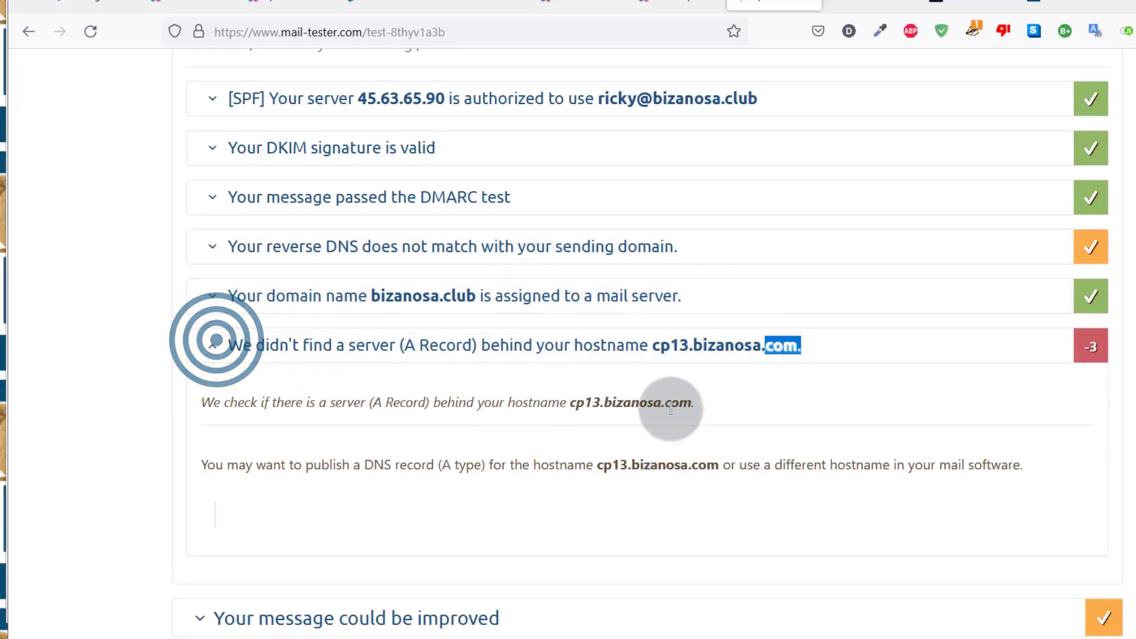
left_click(807, 343)
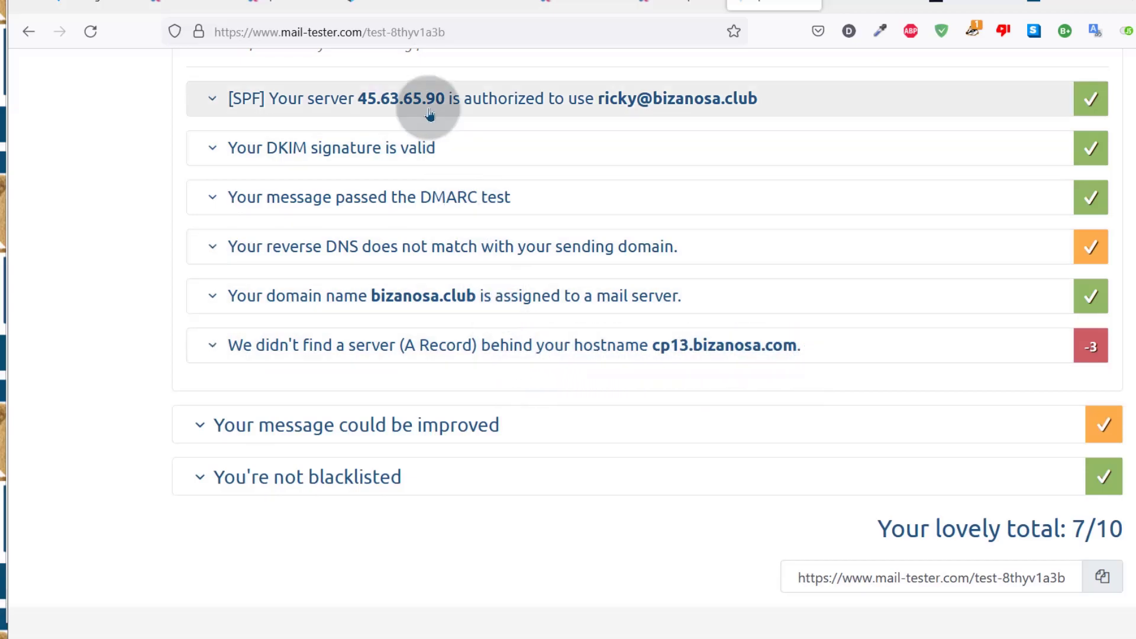
scroll(300, 338, "up", 1)
scroll(300, 338, "up", 4)
Scroll through the bizanosa.club DNS records in Hestia to inspect the cp13 A and PTR entries
left_click(283, 6)
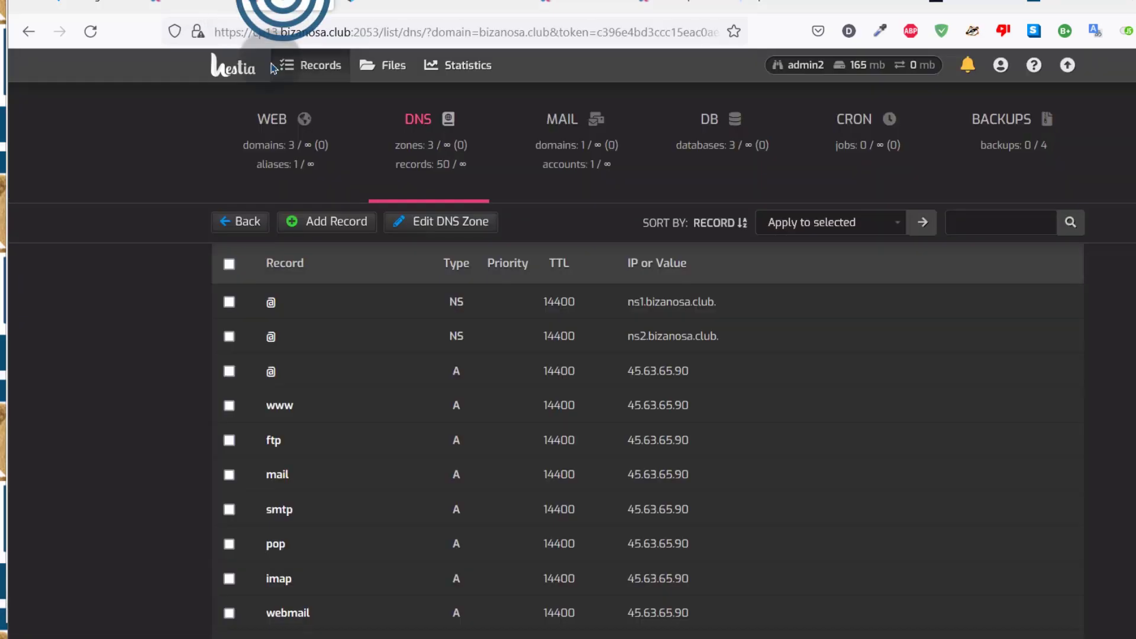
scroll(490, 451, "down", 6)
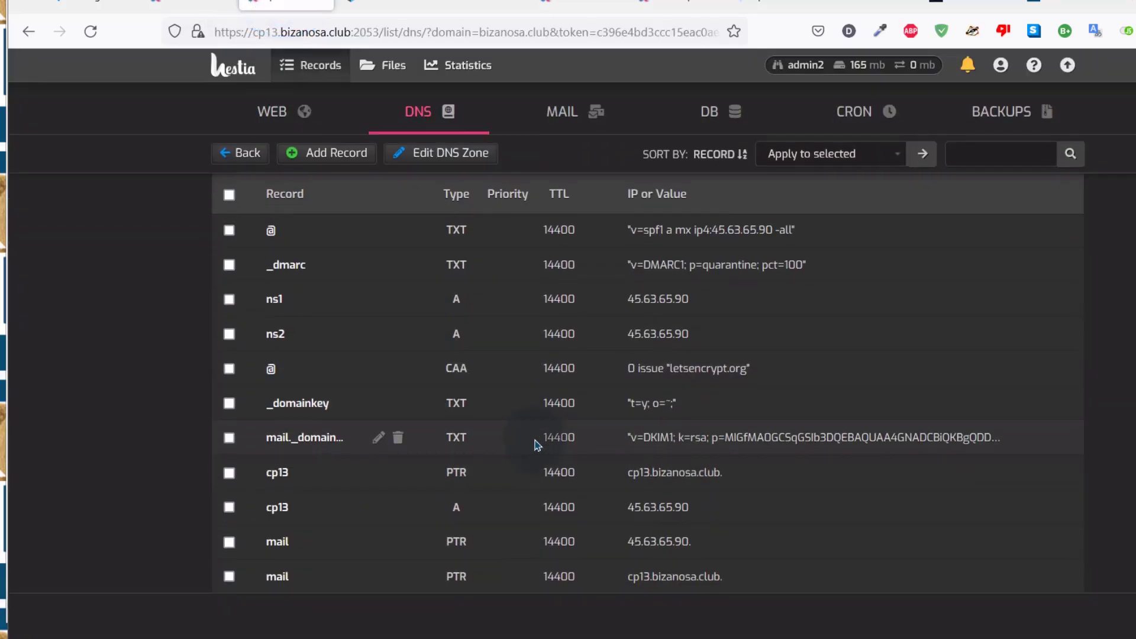
scroll(537, 445, "down", 1)
scroll(411, 502, "up", 6)
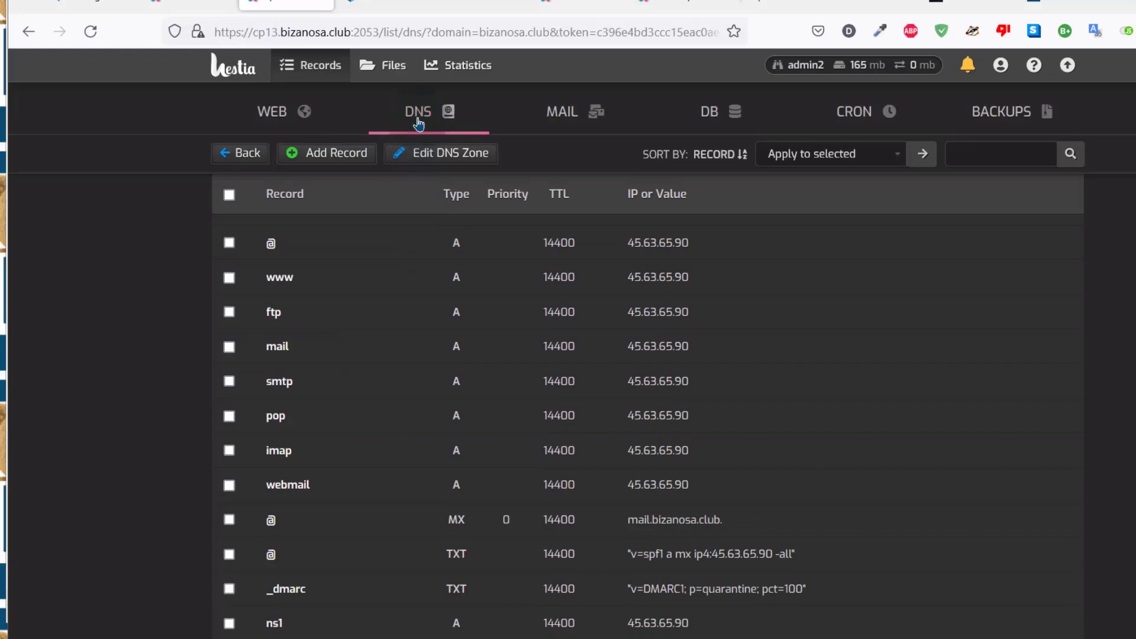
scroll(438, 473, "down", 5)
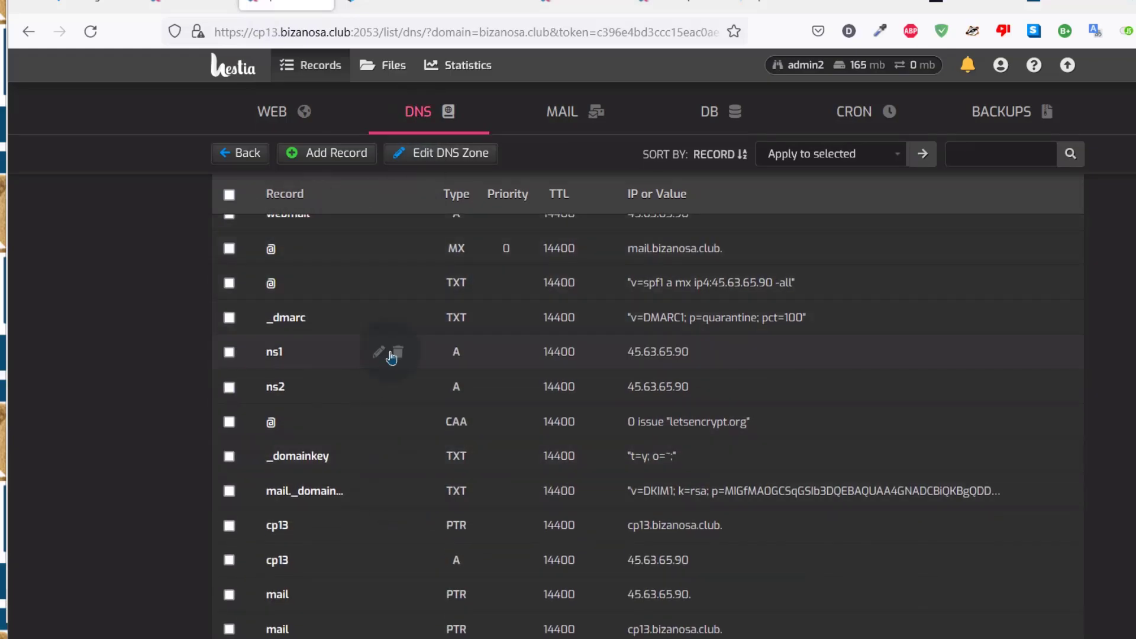
scroll(414, 414, "down", 2)
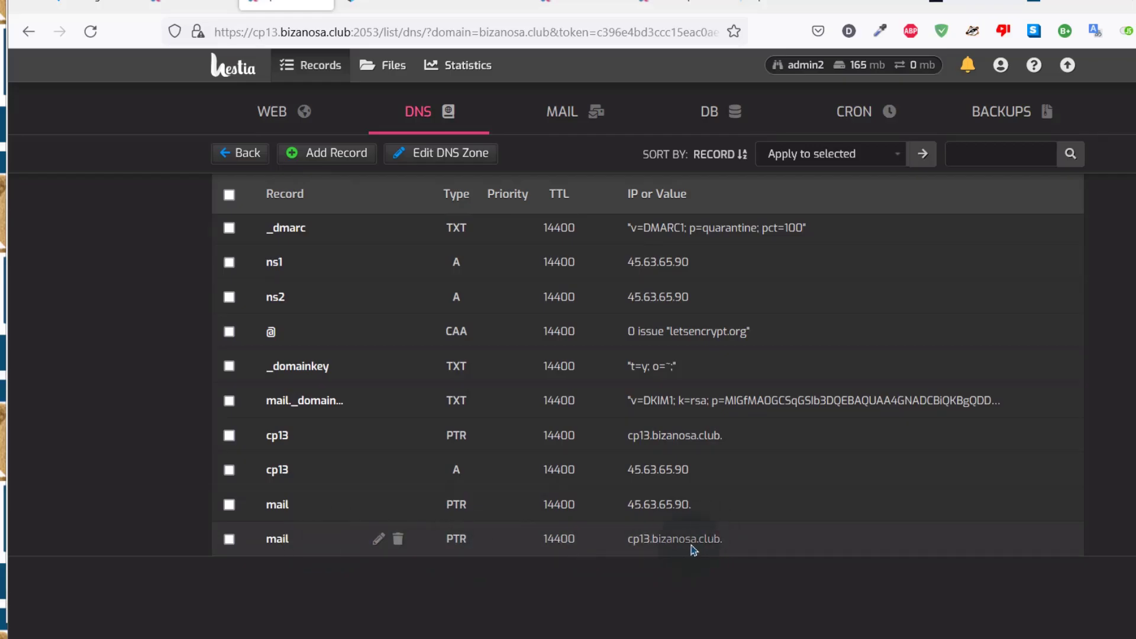
scroll(687, 435, "up", 7)
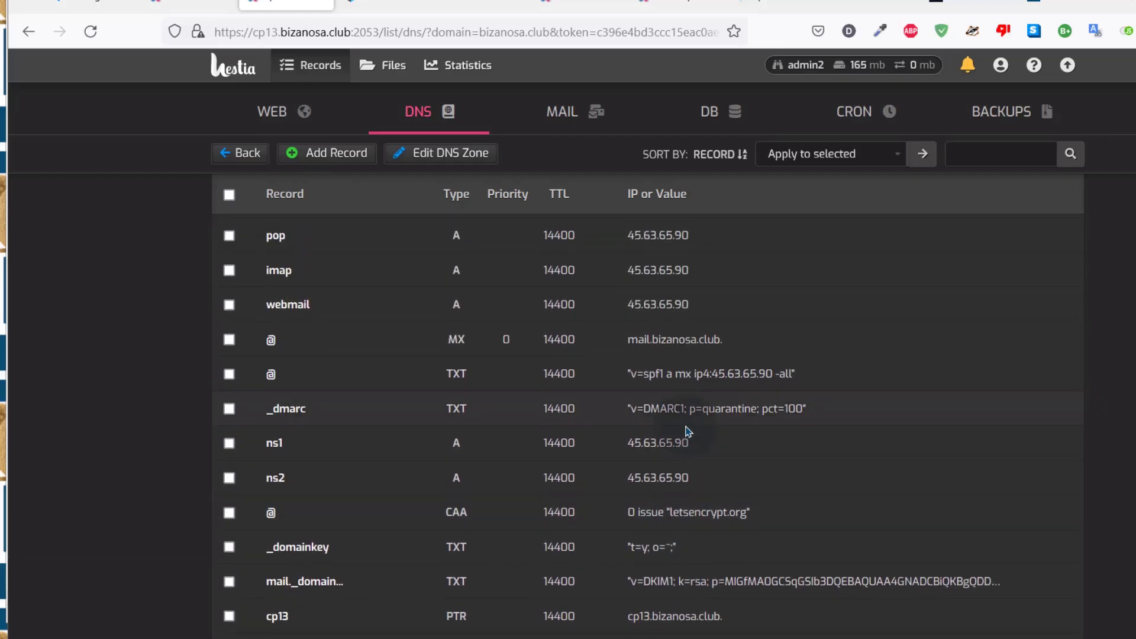
scroll(664, 431, "down", 2)
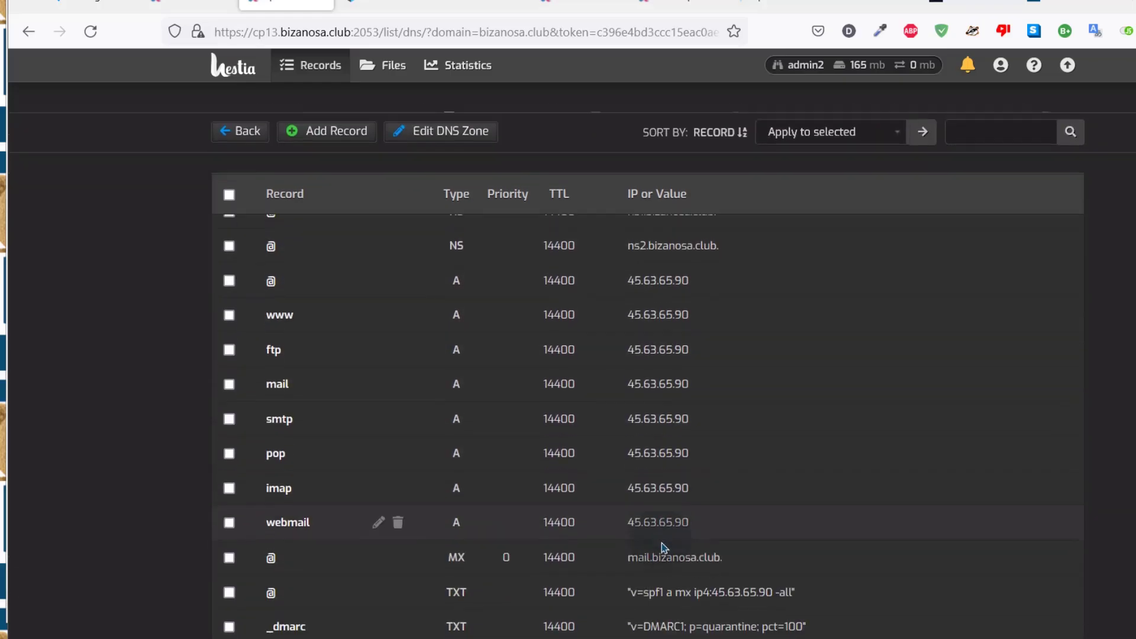
scroll(167, 525, "down", 5)
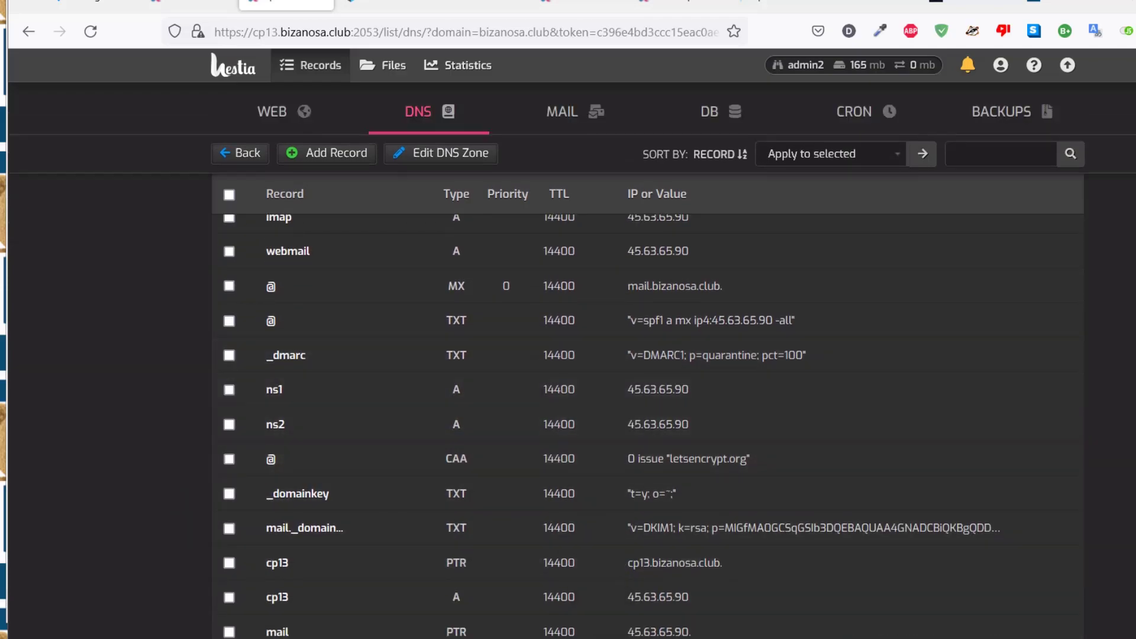
Confirm the hostname is cp13.bizanosa.club and list the contents of /etc/hosts
mouse_move(442, 637)
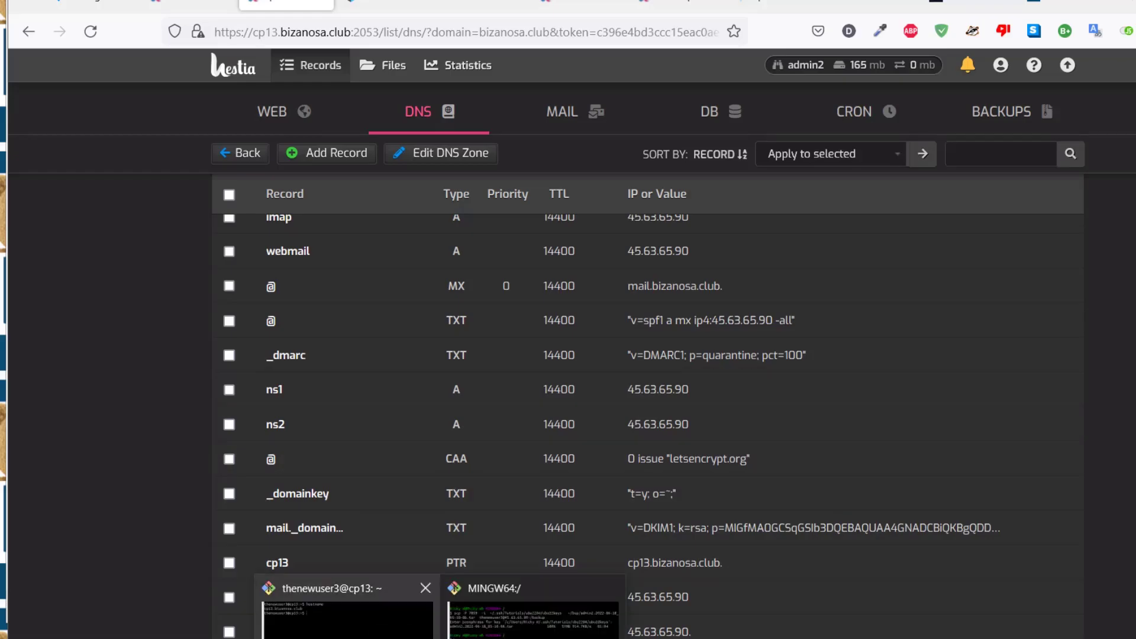
left_click(348, 615)
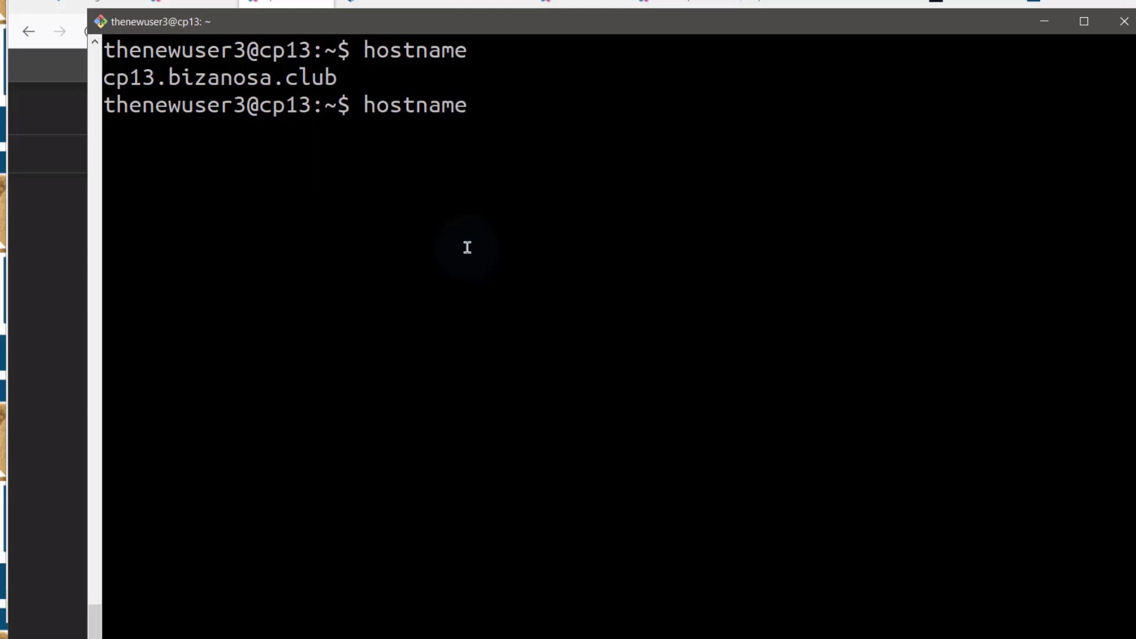
key("Return")
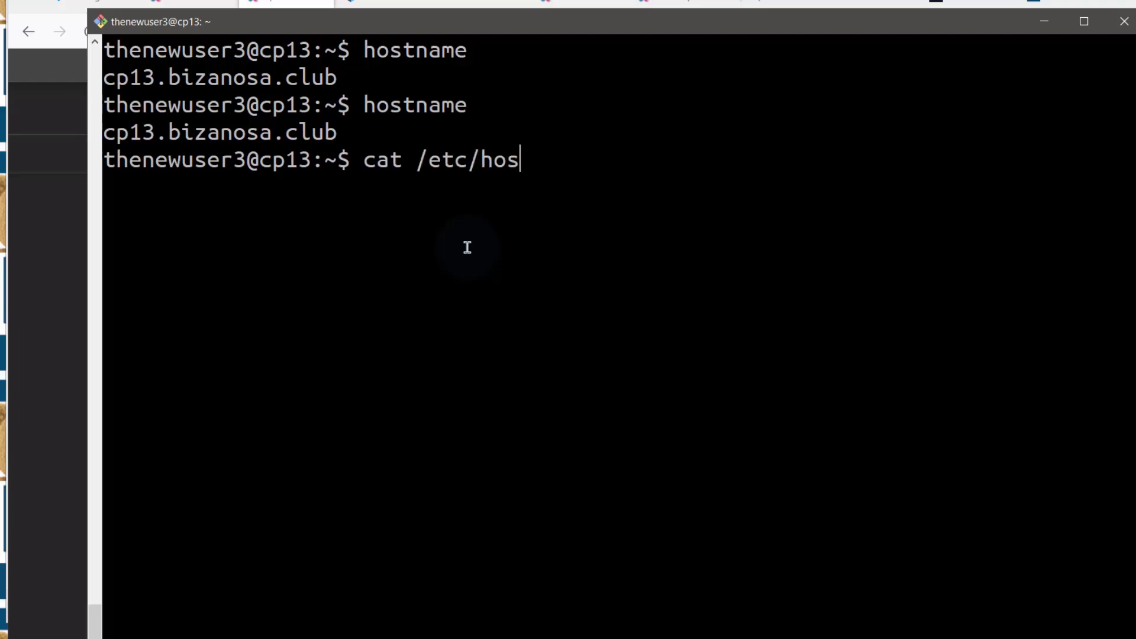
key("Return")
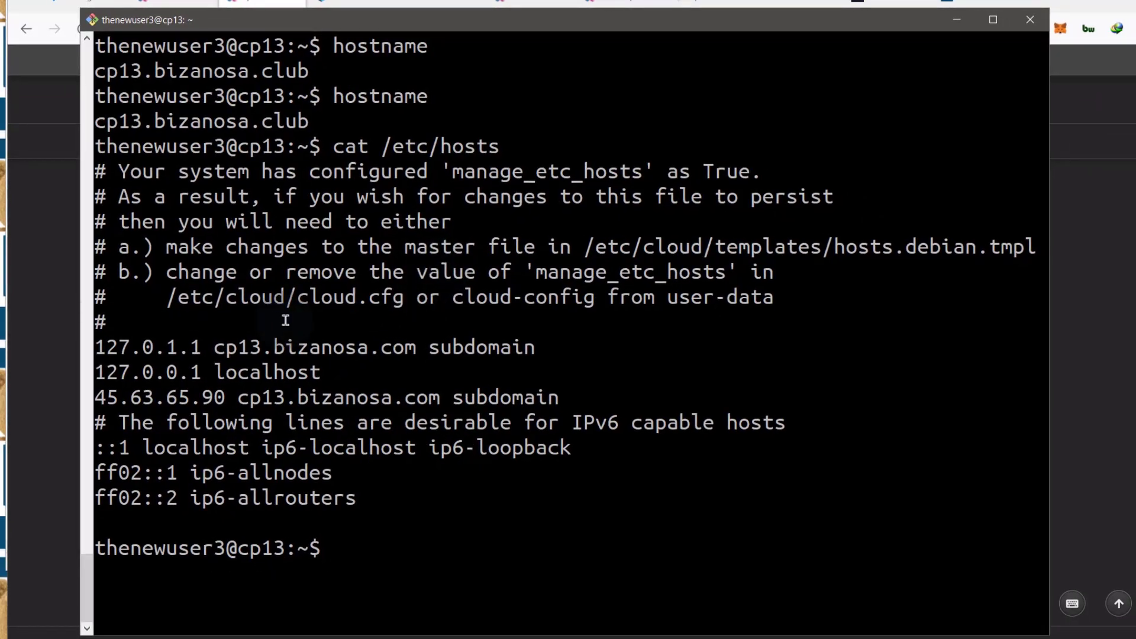
Run sudo nano /etc/hosts to edit the hosts file as root
key("Up")
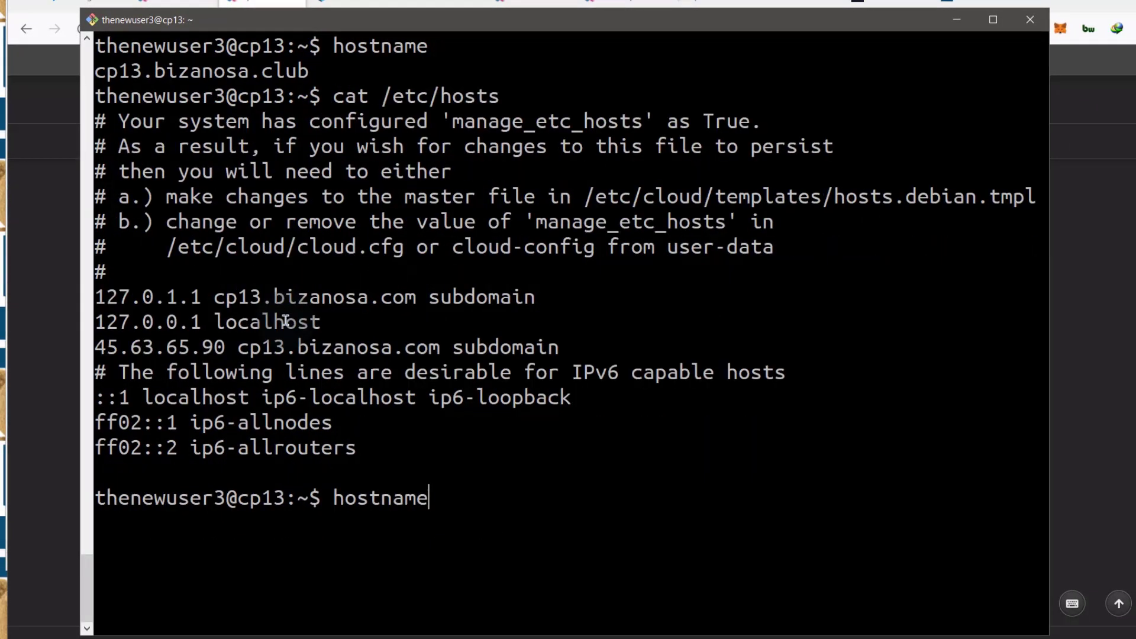
key("Down")
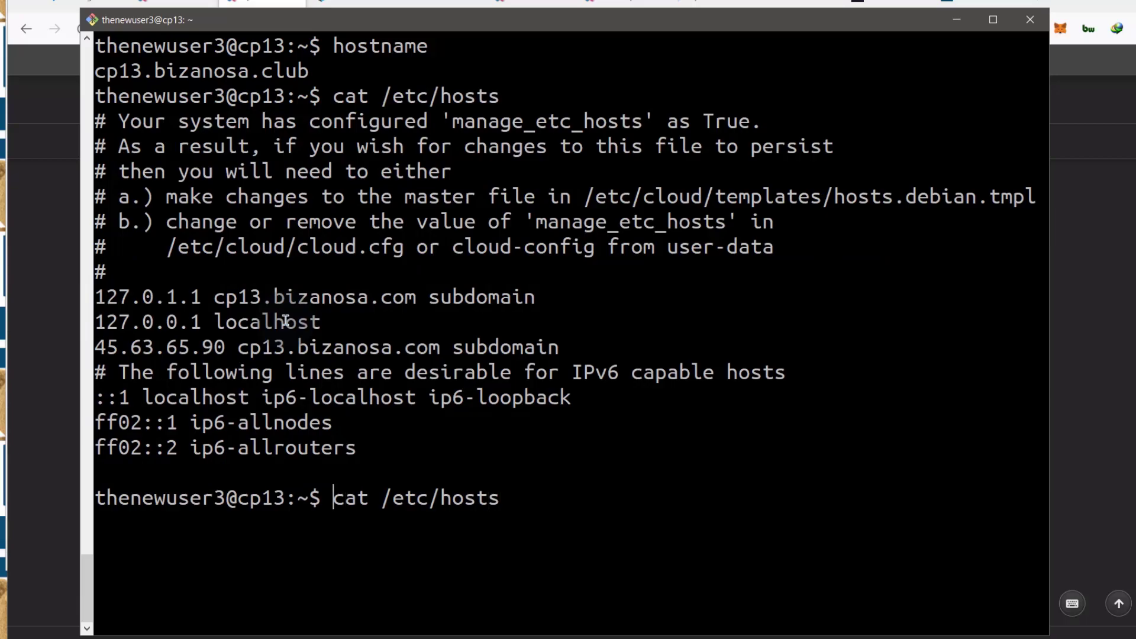
type("sudo ")
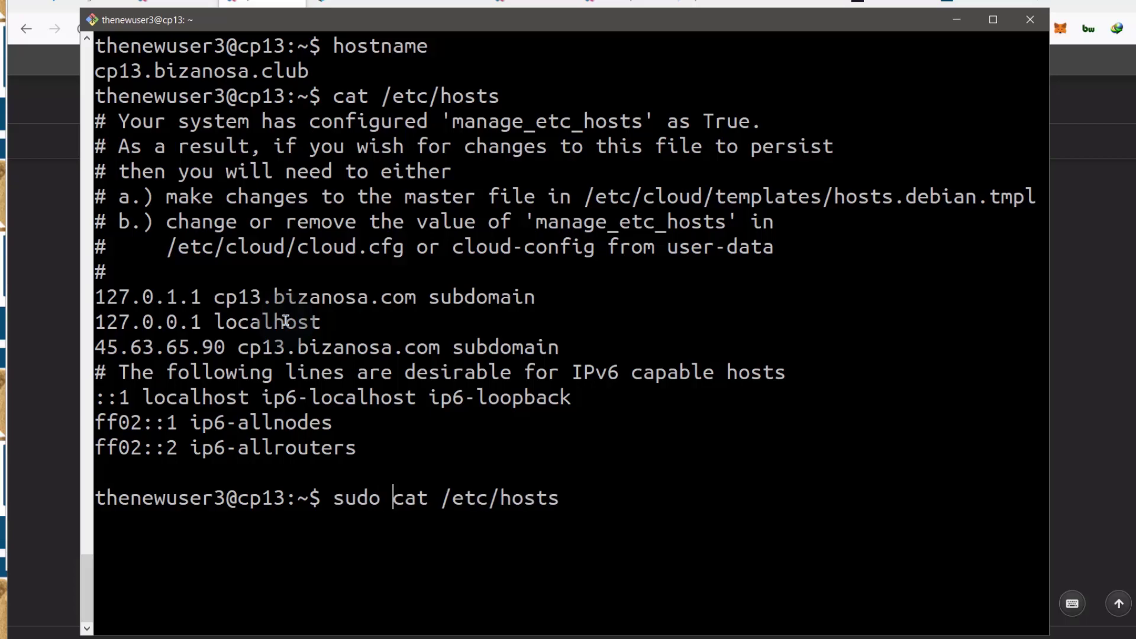
type("nan")
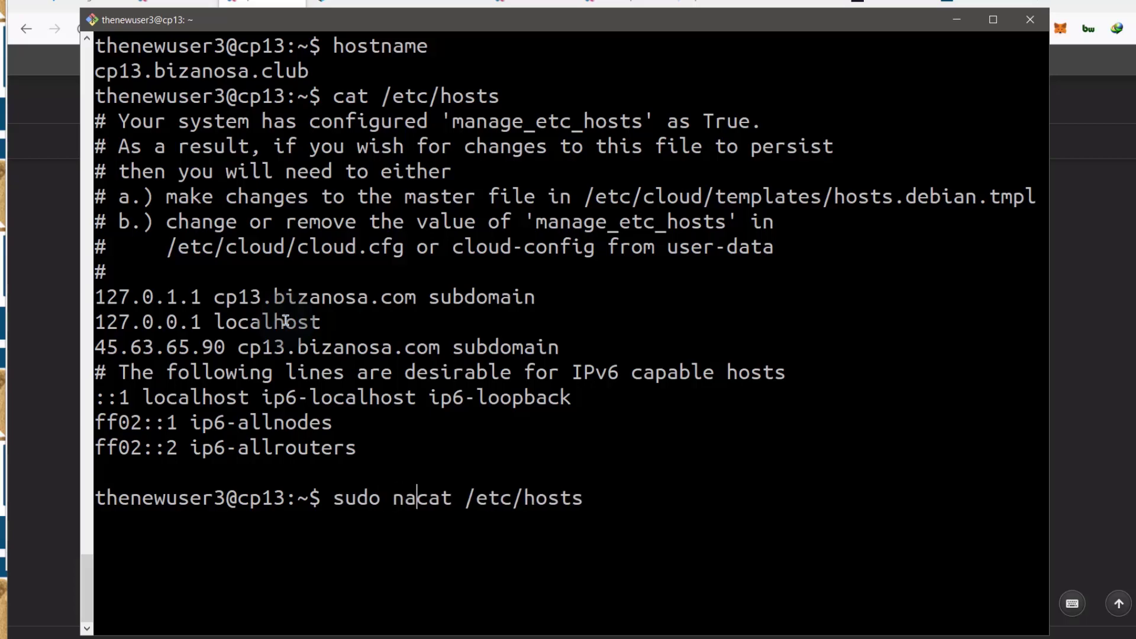
type("o")
key("Delete")
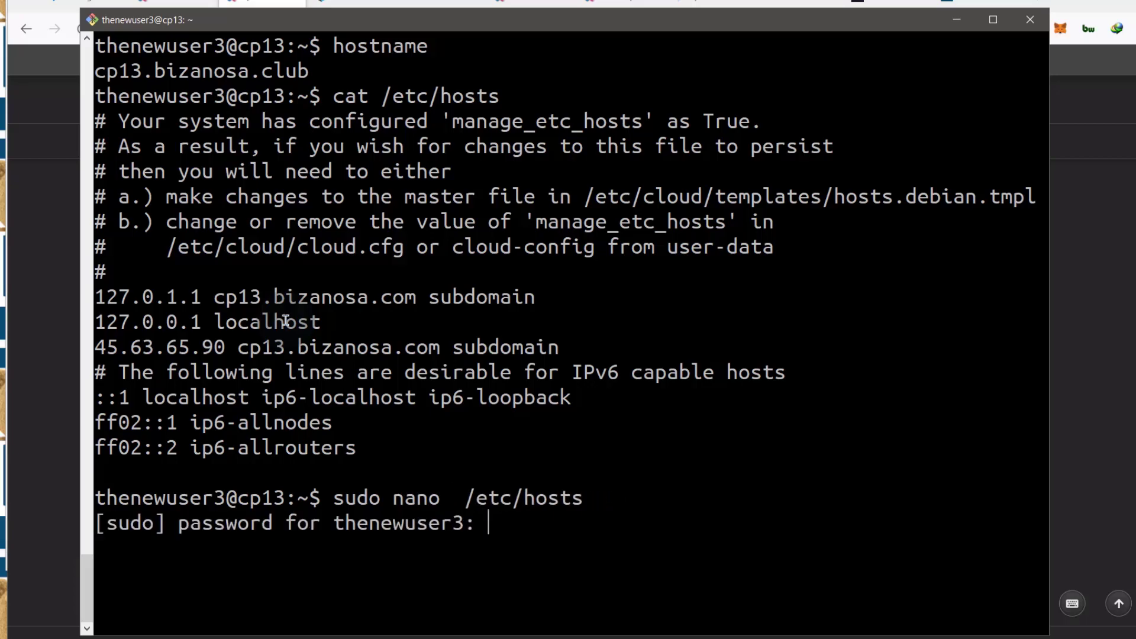
key("Return")
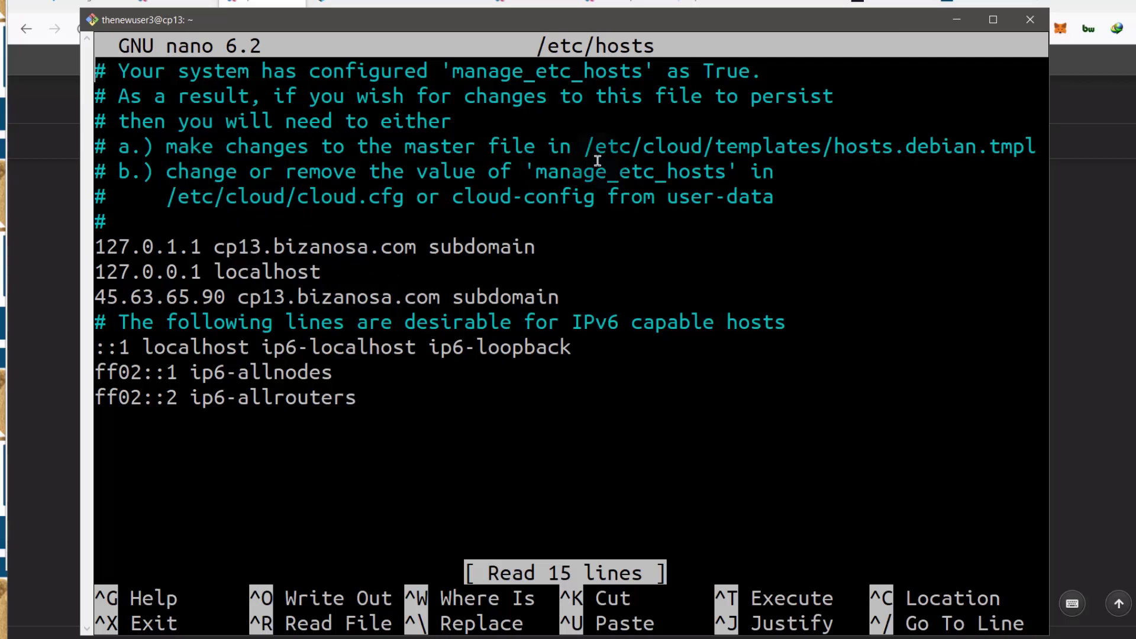
Copy the cloud template path /etc/cloud/templates/hosts.debian.tmpl shown in /etc/hosts
left_click(585, 146)
left_click_drag(585, 147, 1035, 145)
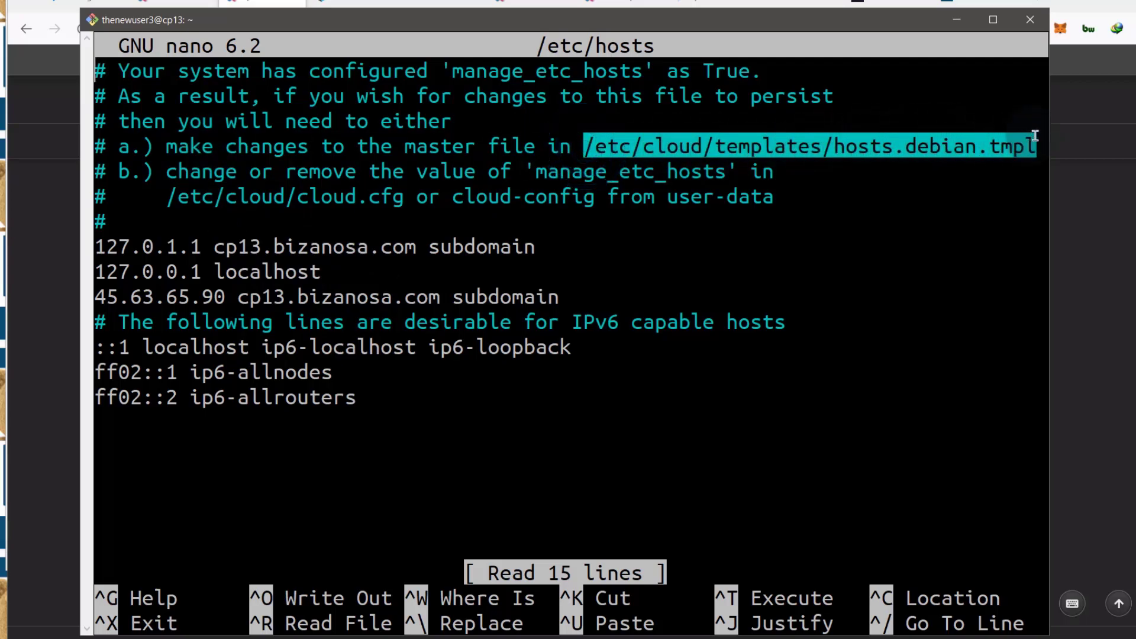
right_click(842, 151)
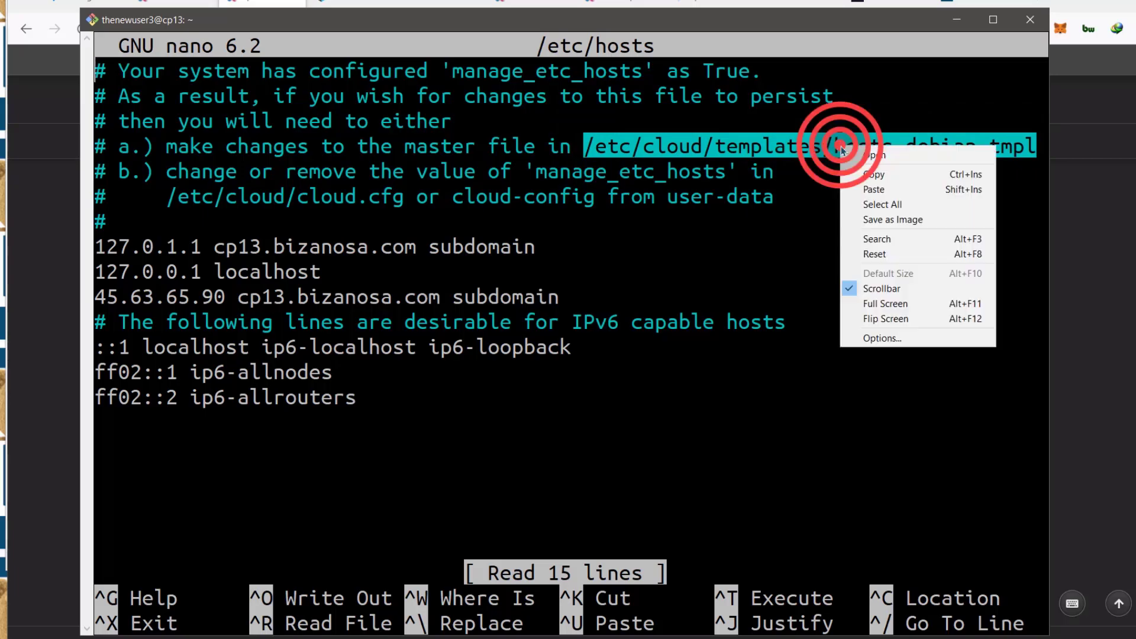
left_click(901, 172)
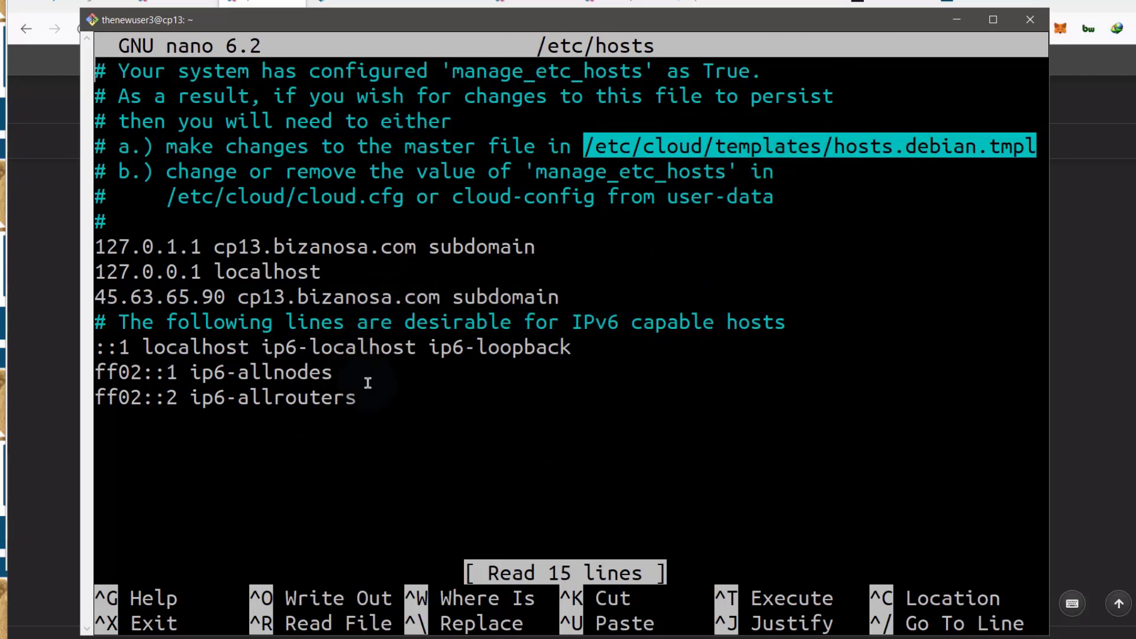
Close /etc/hosts unchanged and prepare sudo nano /etc/cloud/templates/hosts.debian.tmpl at the prompt
key("ctrl+x")
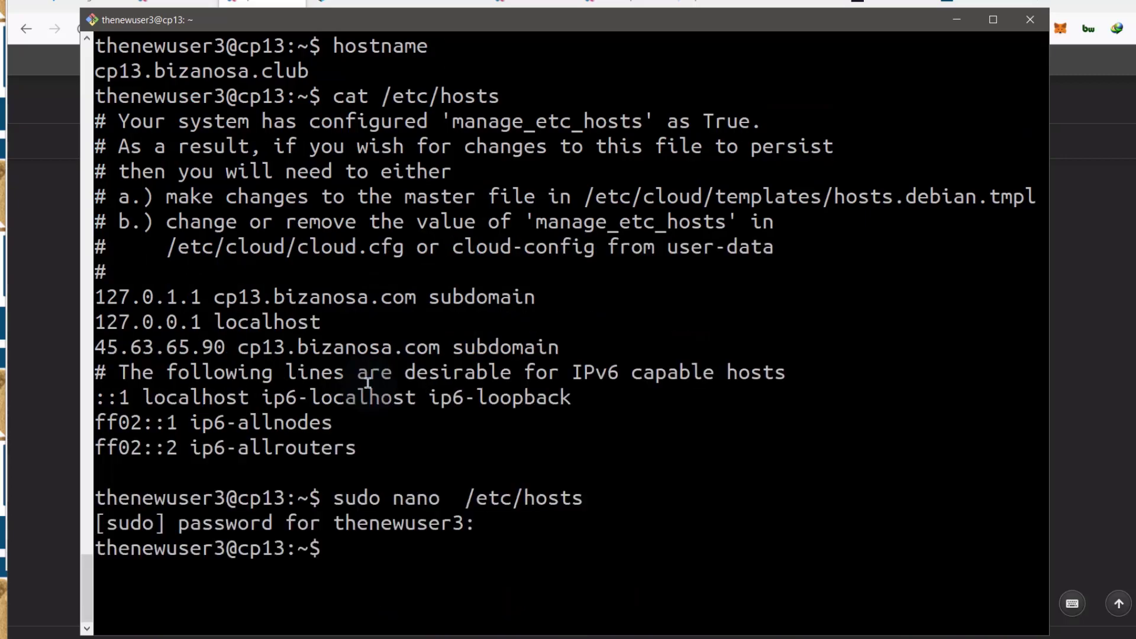
key("Up")
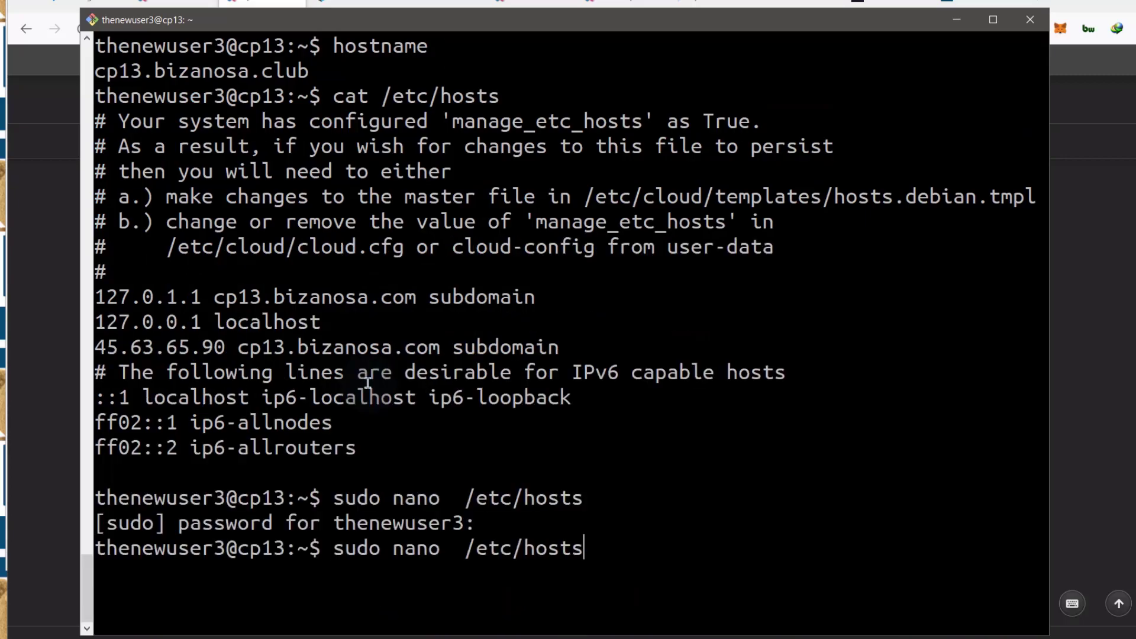
key("BackSpace")
key("BackSpace")
key("BackSpace")
key("BackSpace")
key("BackSpace")
key("BackSpace")
key("BackSpace")
key("BackSpace")
key("BackSpace")
key("BackSpace")
key("BackSpace")
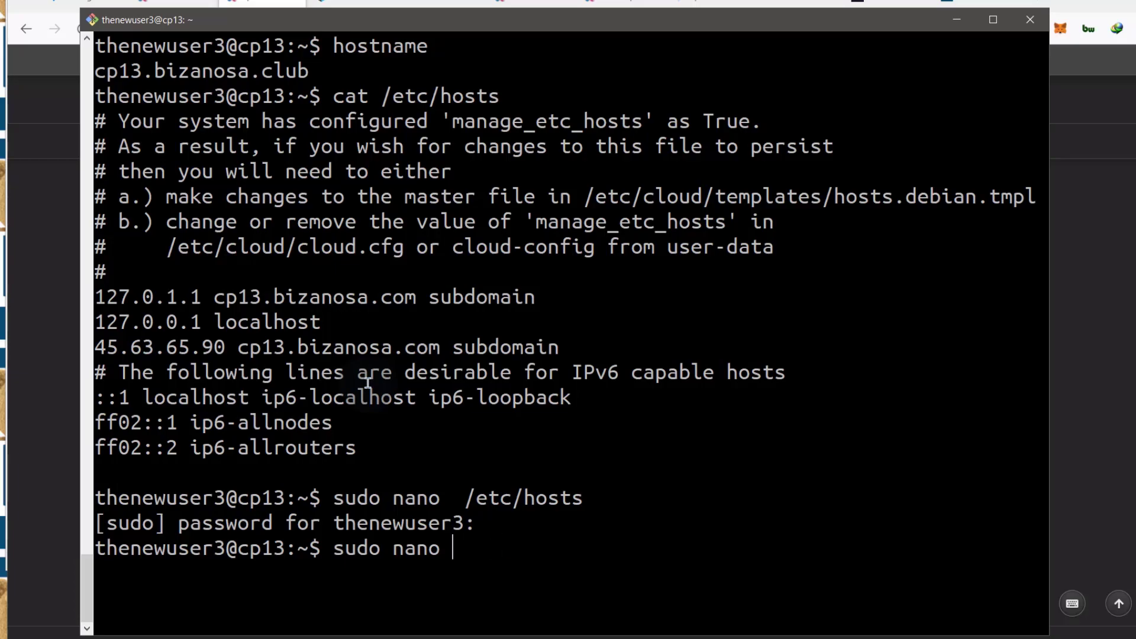
right_click(367, 383)
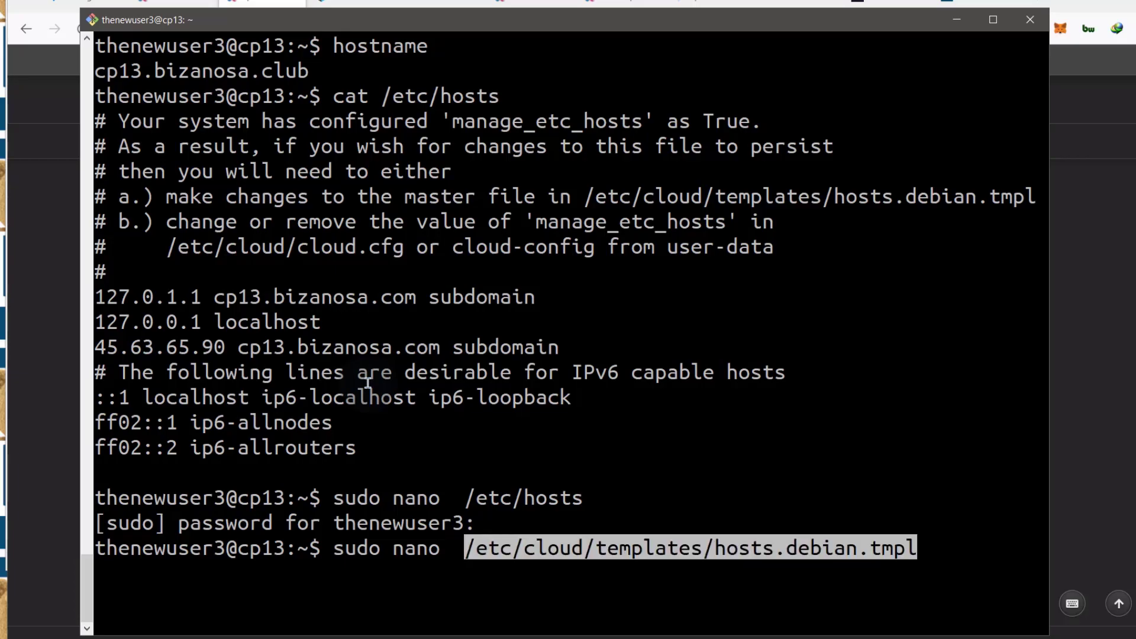
Open the cloud hosts template and change the 45.63.65.90 entry to cp13.bizanosa.club cp13
key("Return")
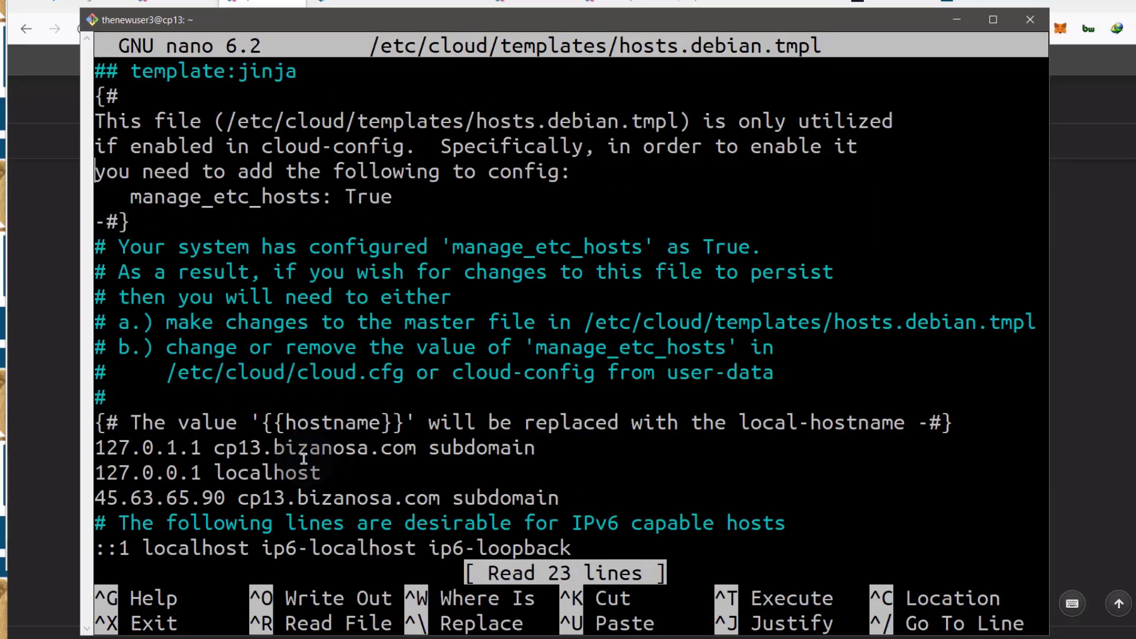
key("Down")
key("Down")
key("Down")
key("Down")
key("Down")
key("Down")
key("Down")
key("Down")
key("Down")
key("Right")
key("Right")
key("Right")
key("Right")
key("Right")
key("Right")
key("Right")
key("Right")
key("Right")
key("Right")
key("Right")
key("Right")
key("Right")
key("Right")
key("Right")
key("Right")
key("Right")
key("Right")
key("Right")
key("Right")
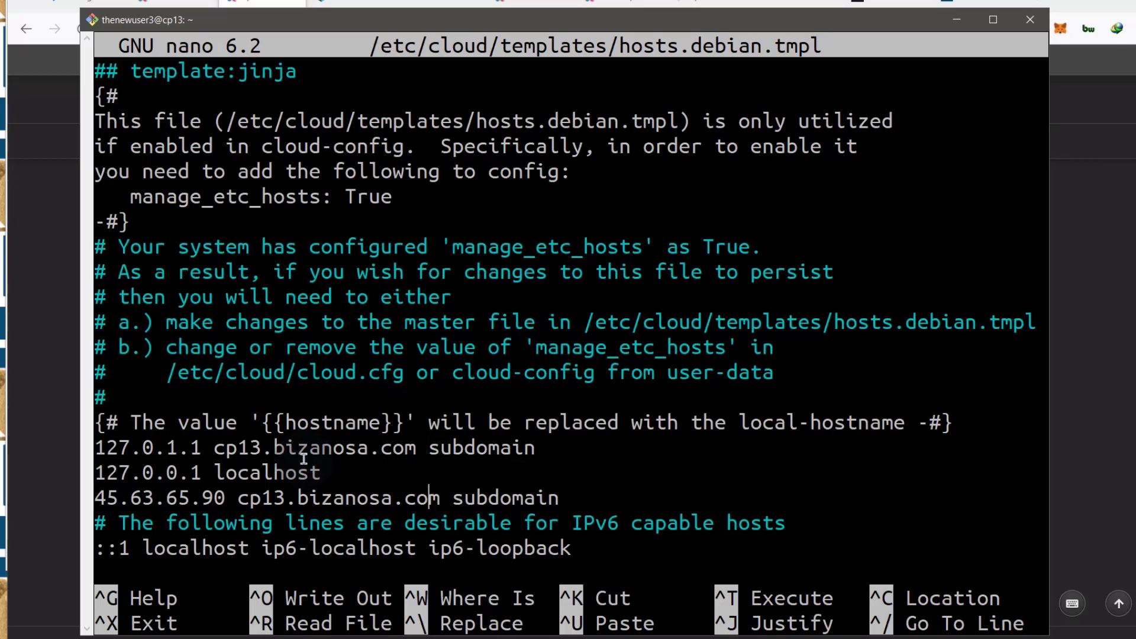
key("Right")
key("BackSpace")
key("BackSpace")
key("BackSpace")
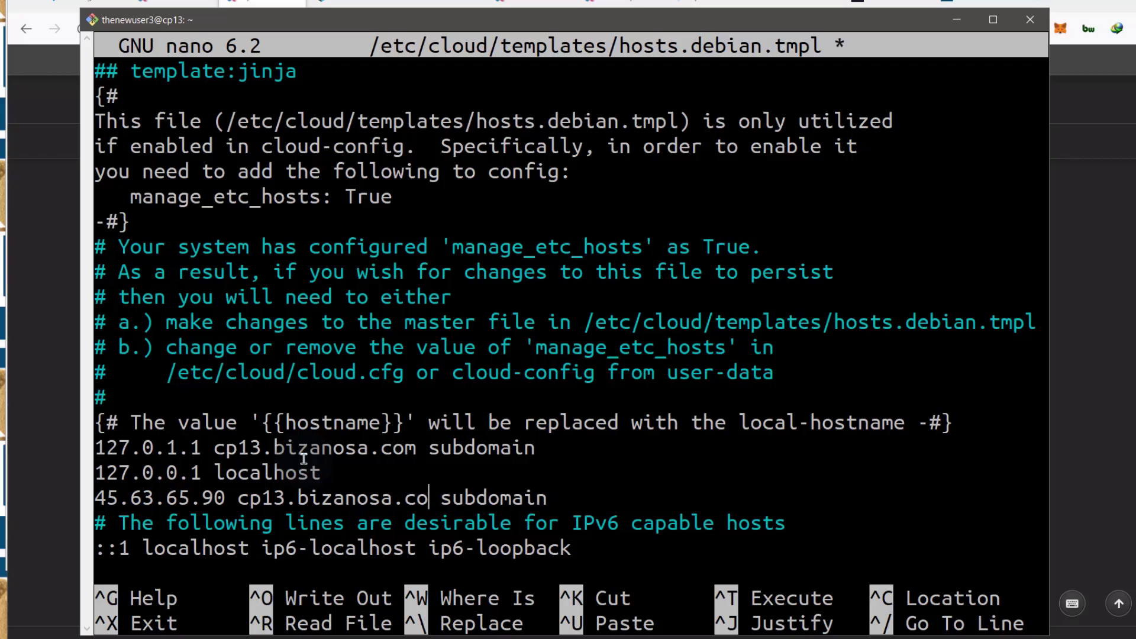
type("club ")
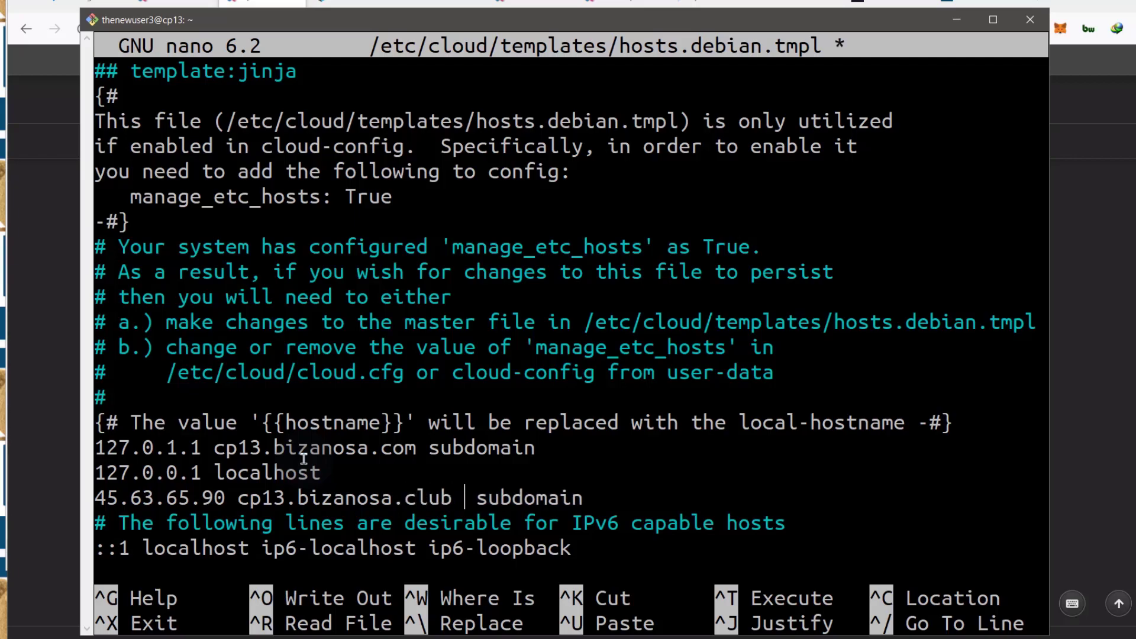
type("cp13")
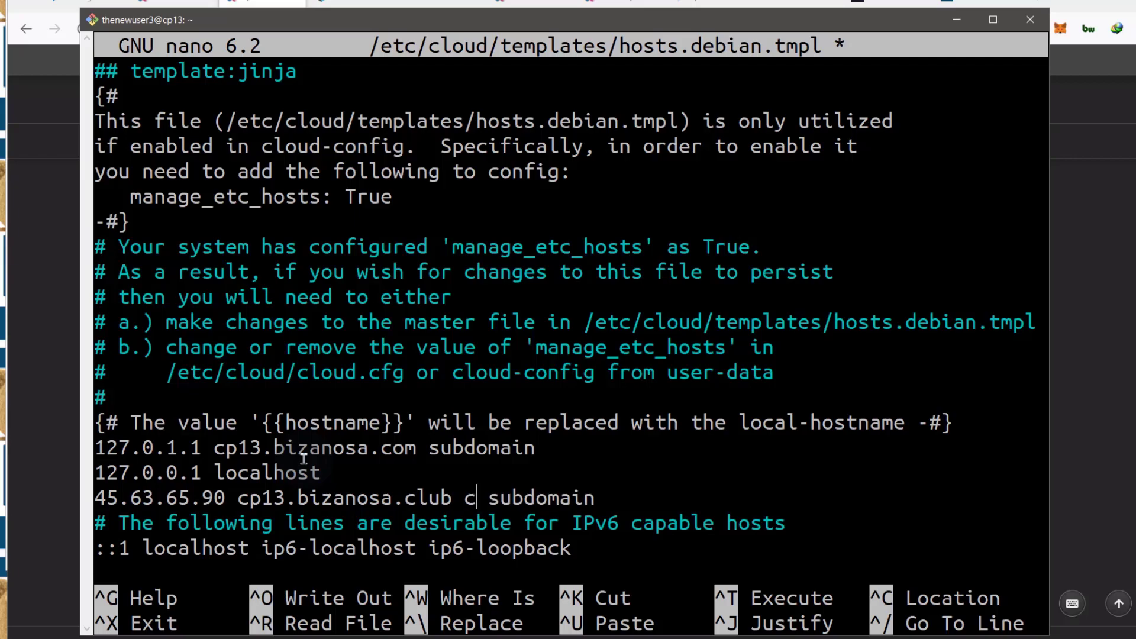
key("Delete")
key("Delete")
key("Delete")
key("Delete")
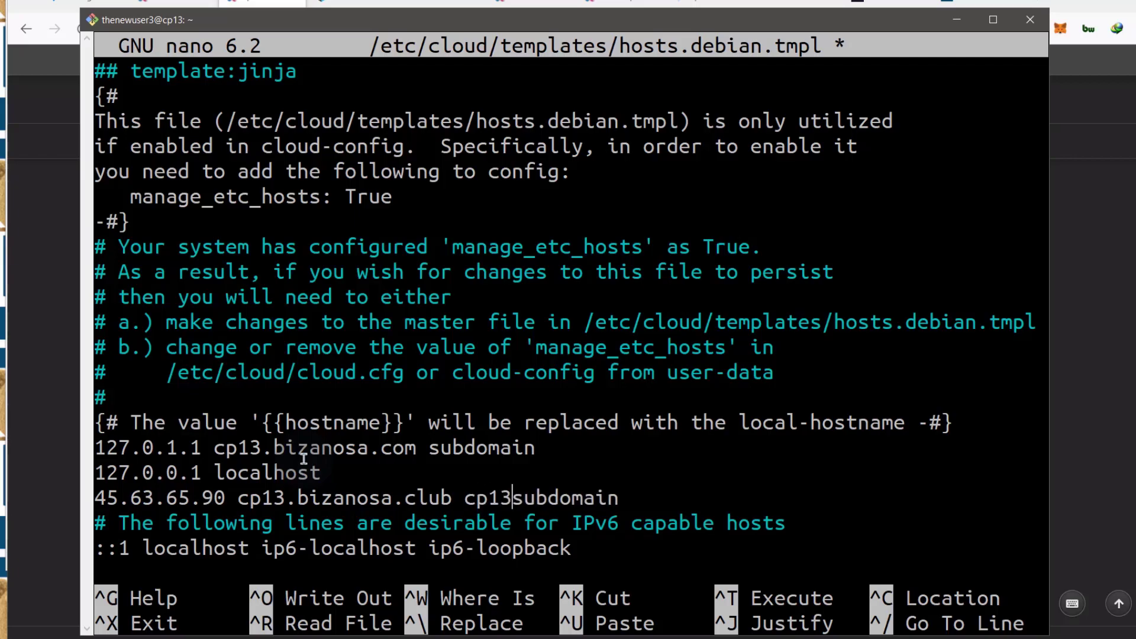
key("Delete")
key("Delete")
key("Delete")
key("Delete")
key("Delete")
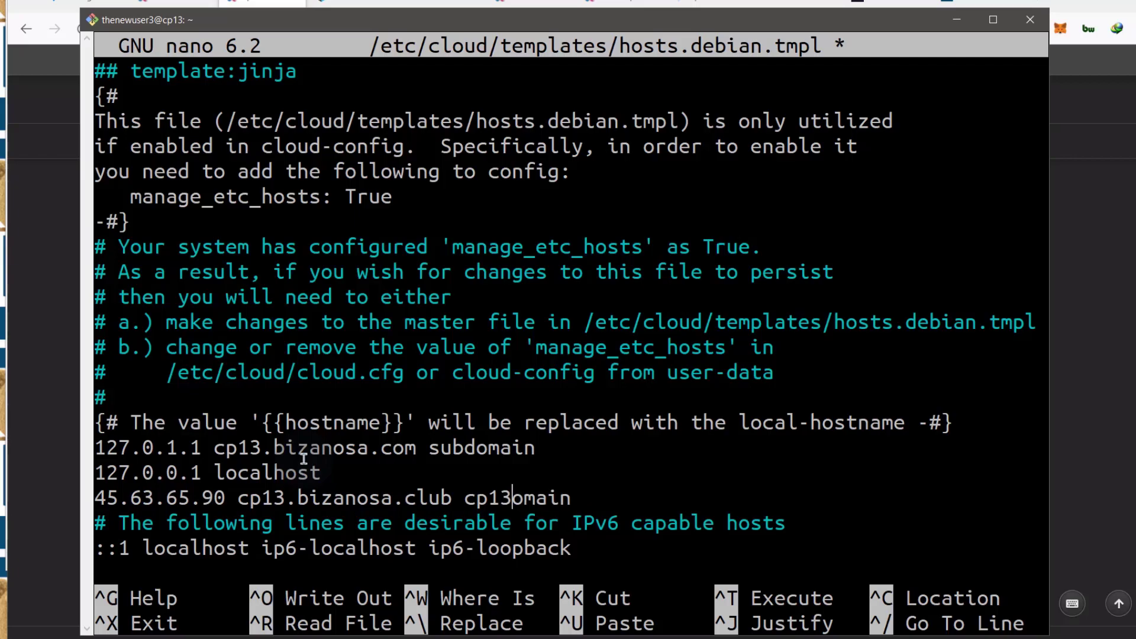
key("Delete")
Change the 127.0.1.1 entry to cp13.bizanosa.club cp13 and save the template
key("Up")
key("Up")
key("Right")
key("BackSpace")
key("BackSpace")
key("BackSpace")
key("BackSpace")
key("BackSpace")
key("BackSpace")
key("BackSpace")
key("BackSpace")
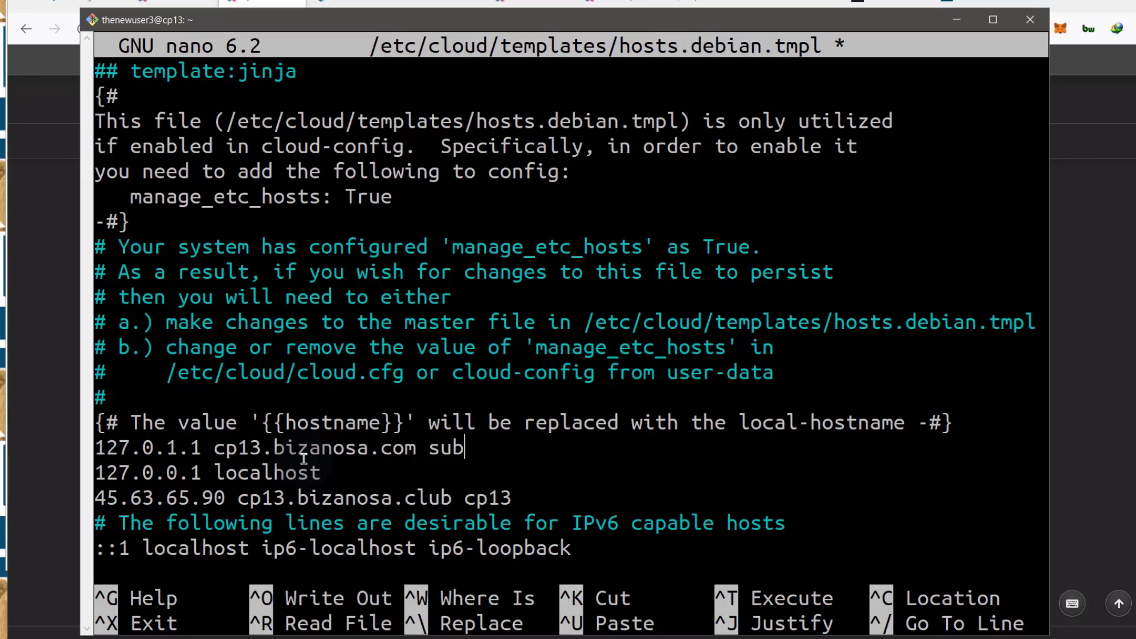
key("BackSpace")
type("cp13")
key("Left")
key("Left")
key("Left")
key("Left")
key("Left")
key("BackSpace")
key("BackSpace")
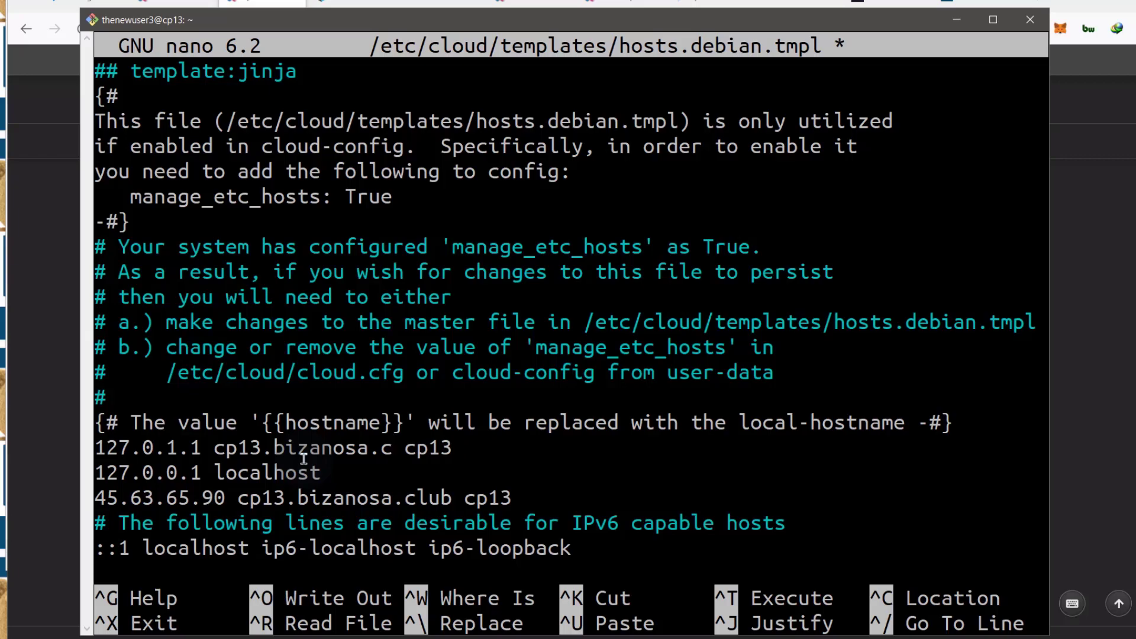
type("lub")
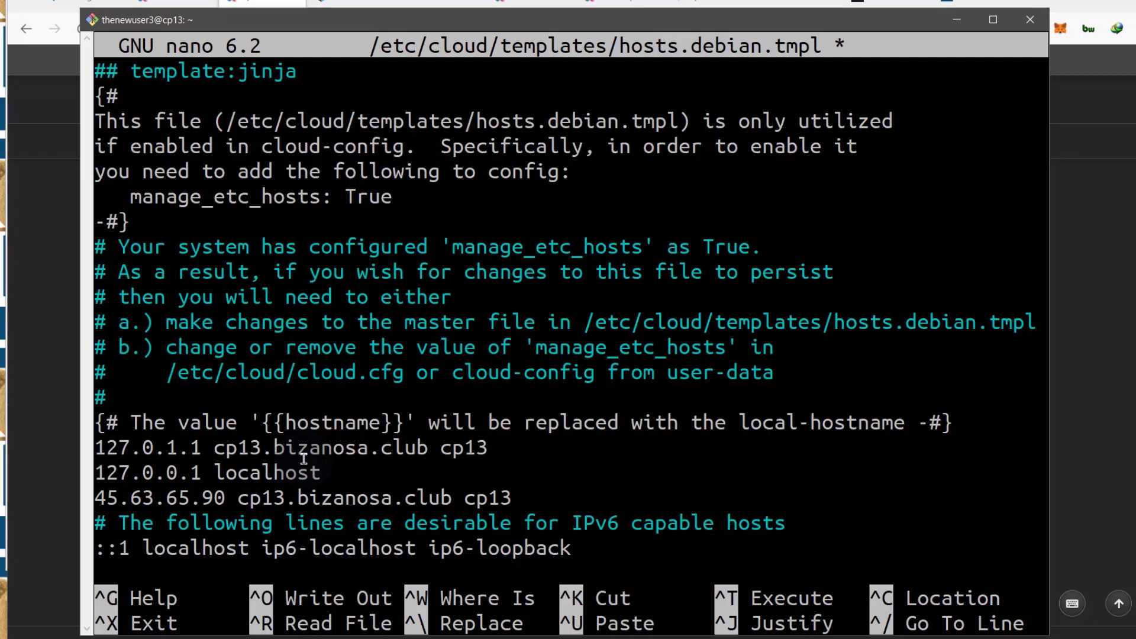
key("ctrl+x")
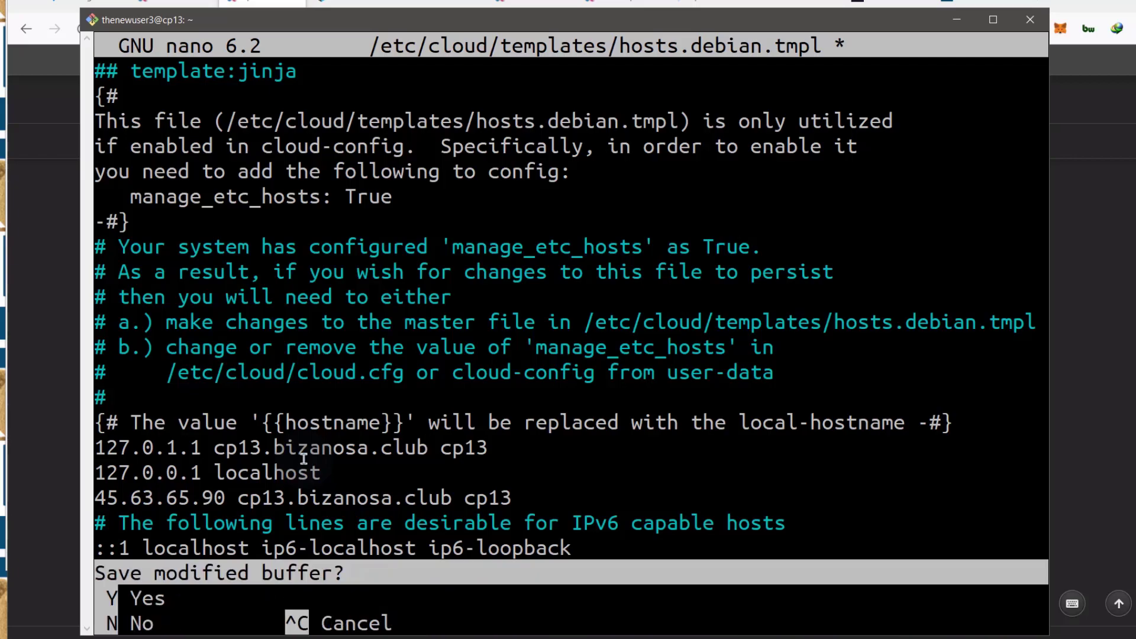
key("y")
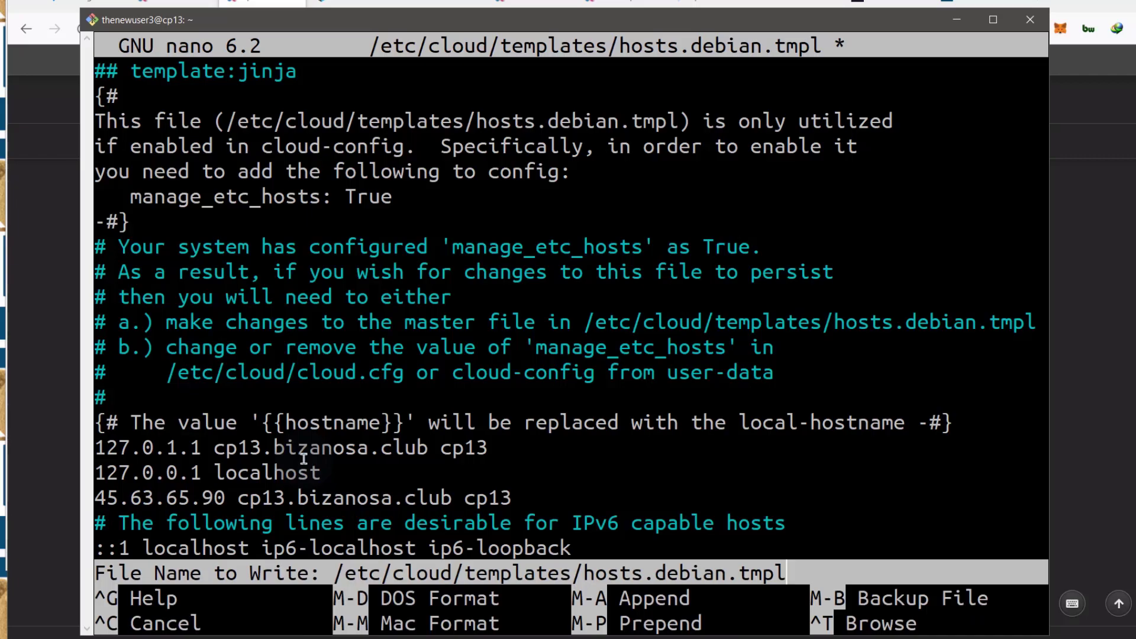
key("Return")
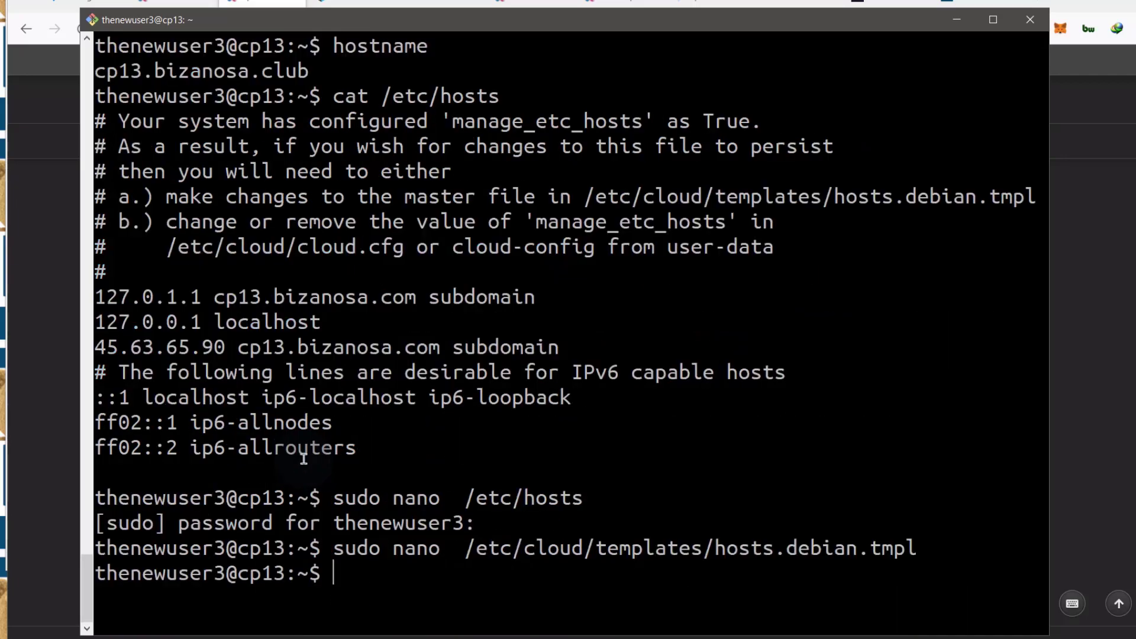
Reboot the server, reconnect over SSH, and print /etc/hosts to verify the cp13.bizanosa.club entries
type("sudo reboot")
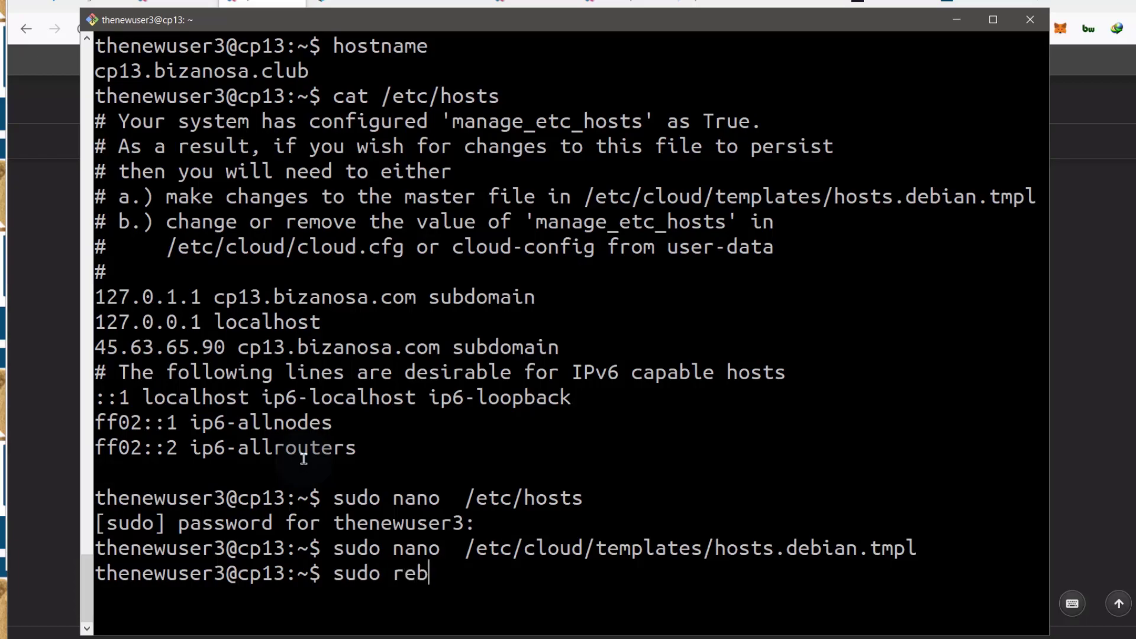
key("Return")
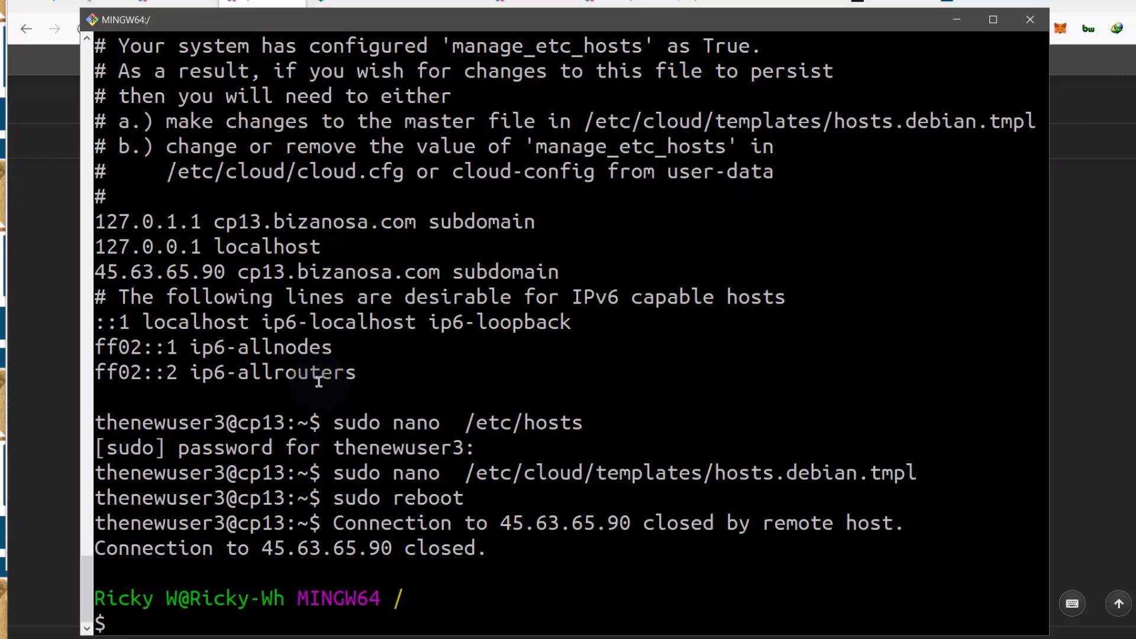
key("ctrl+l")
key("Up")
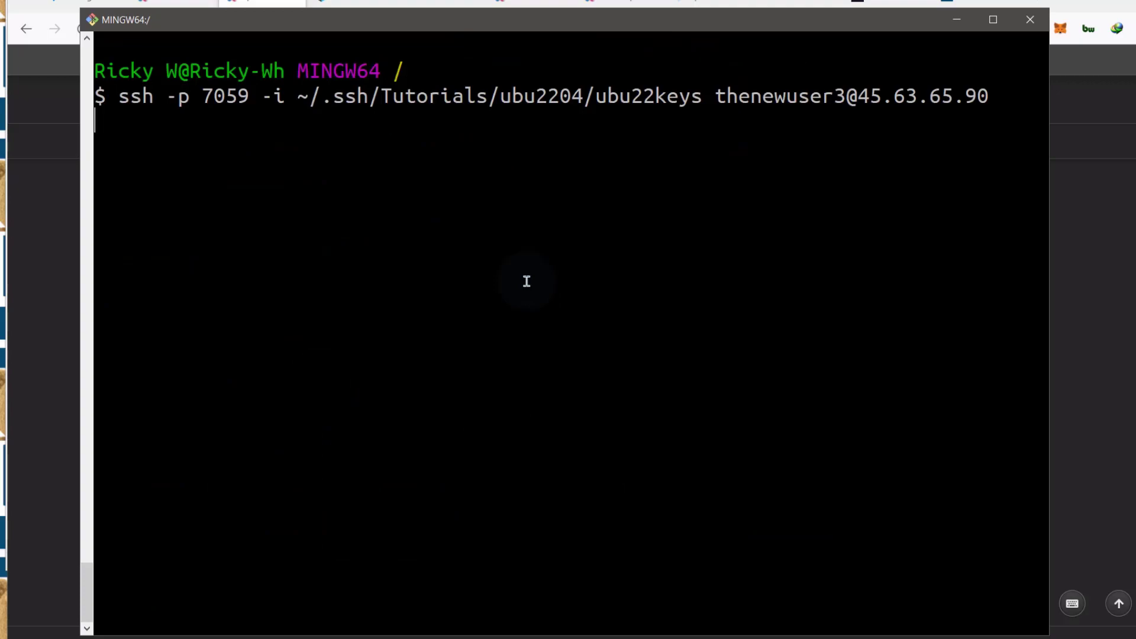
key("Return")
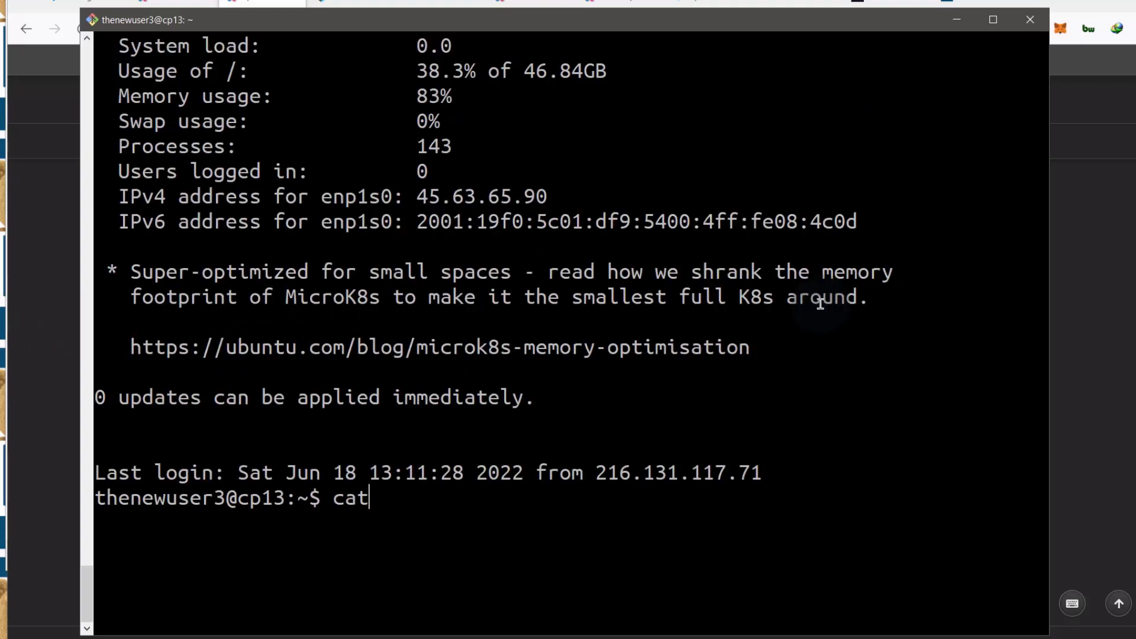
type("/etc/hosts")
key("Return")
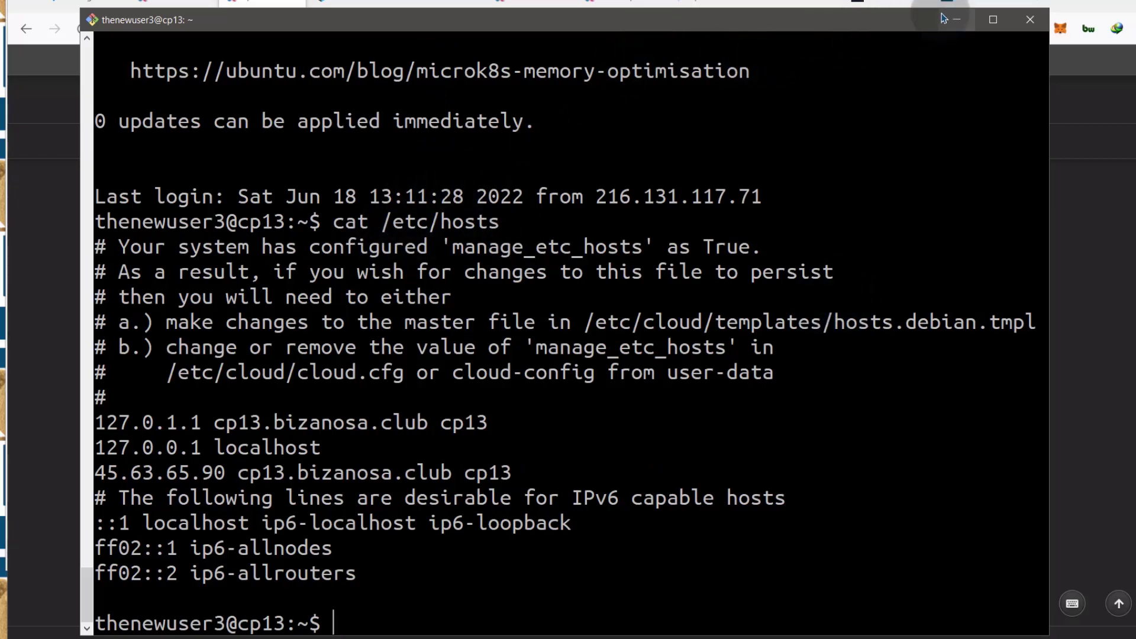
Go to MxToolbox's Email Health page by typing 'mxt' in the browser address bar
left_click(707, 2)
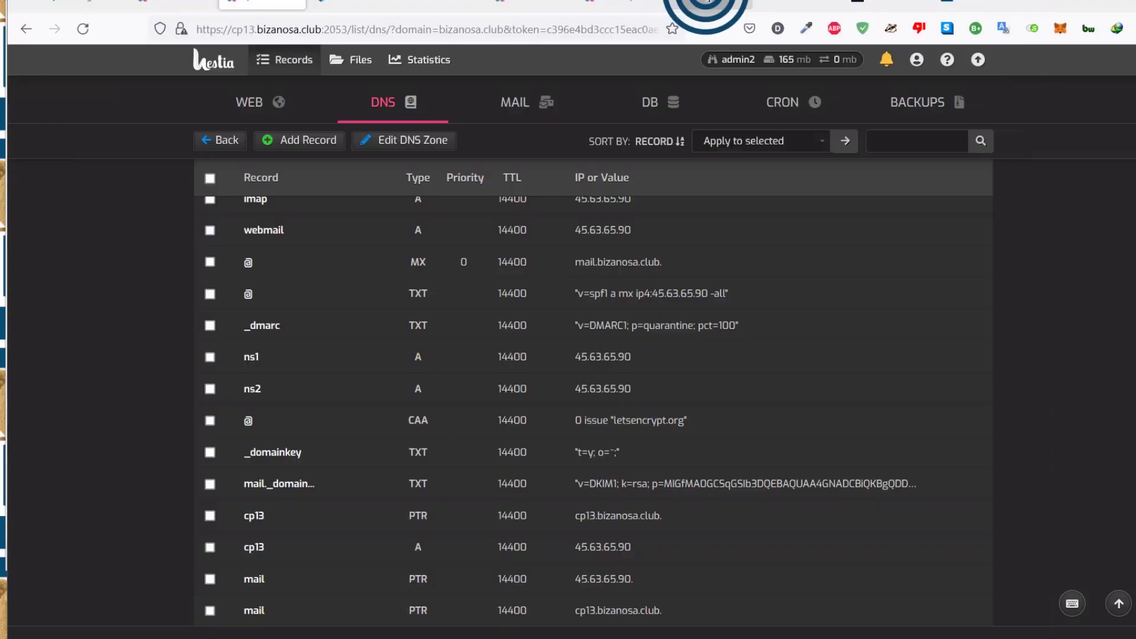
scroll(456, 449, "down", 1)
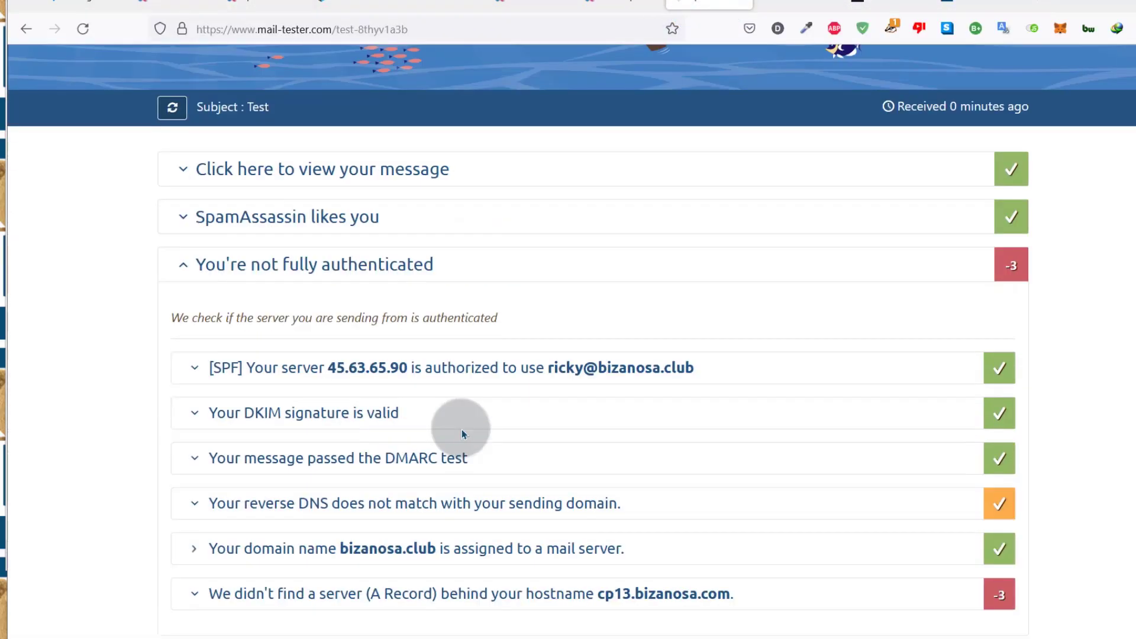
scroll(462, 435, "up", 3)
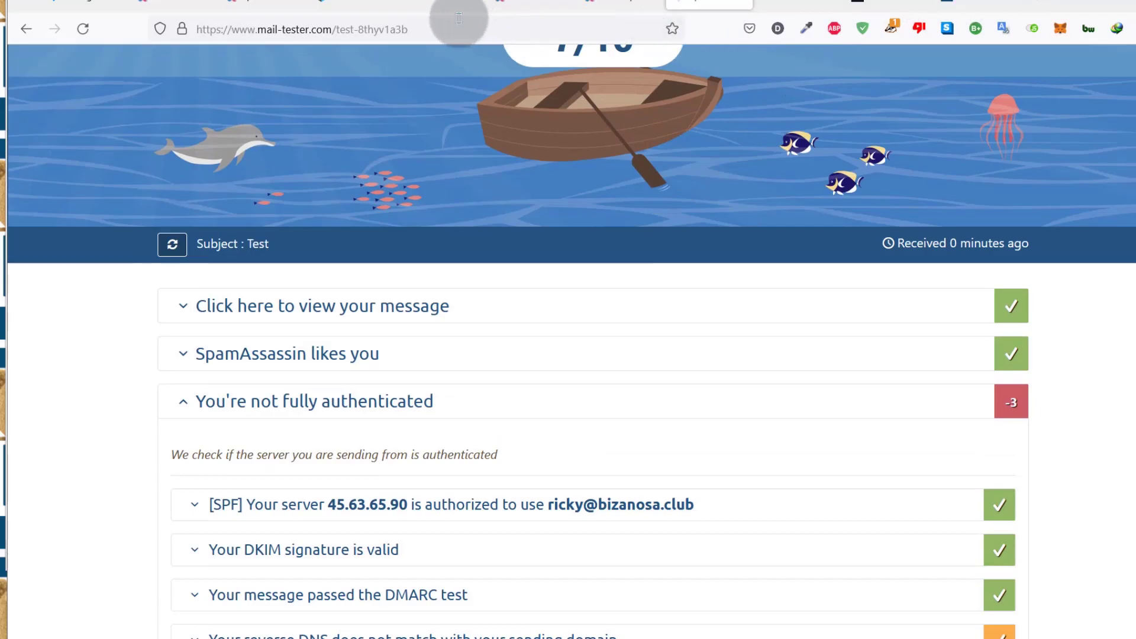
left_click(435, 5)
left_click(430, 24)
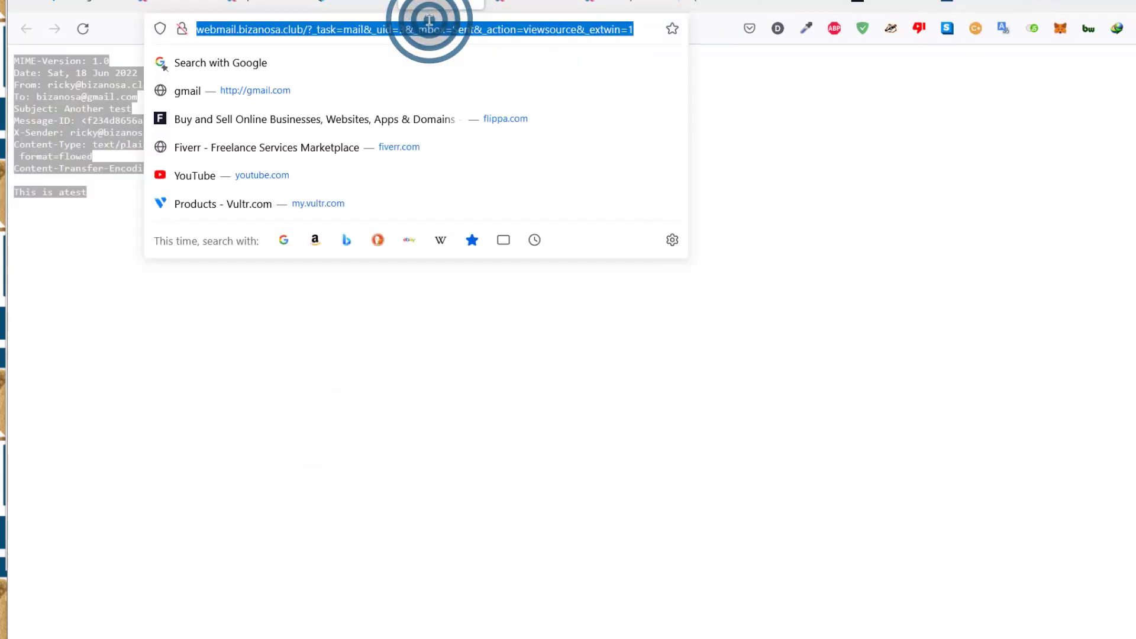
type("mxtoolbox.com/")
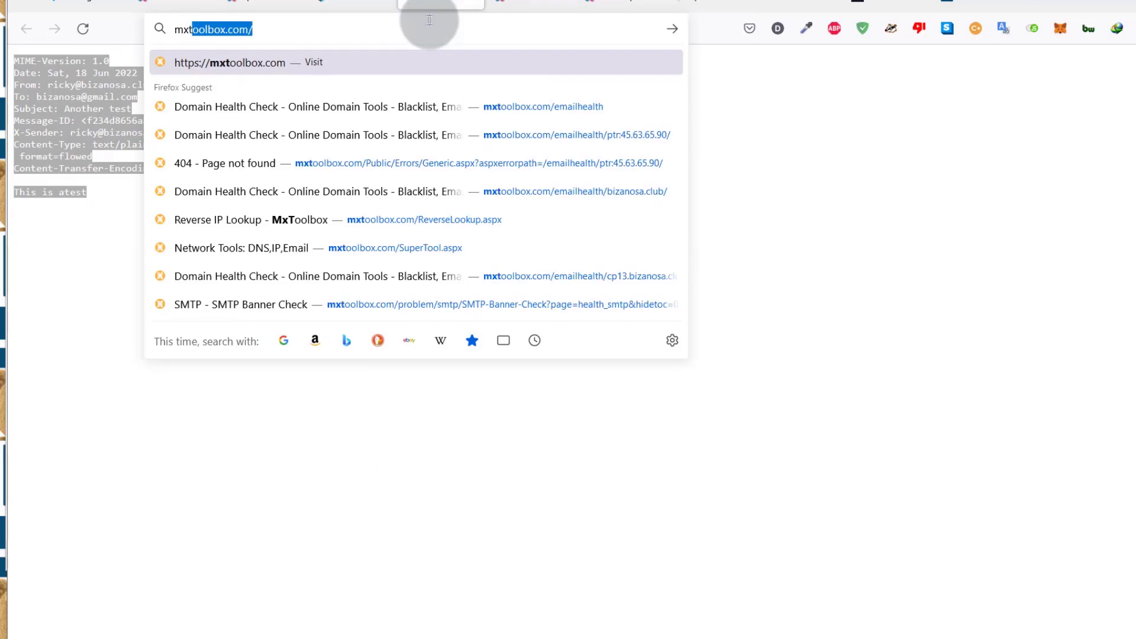
key("Return")
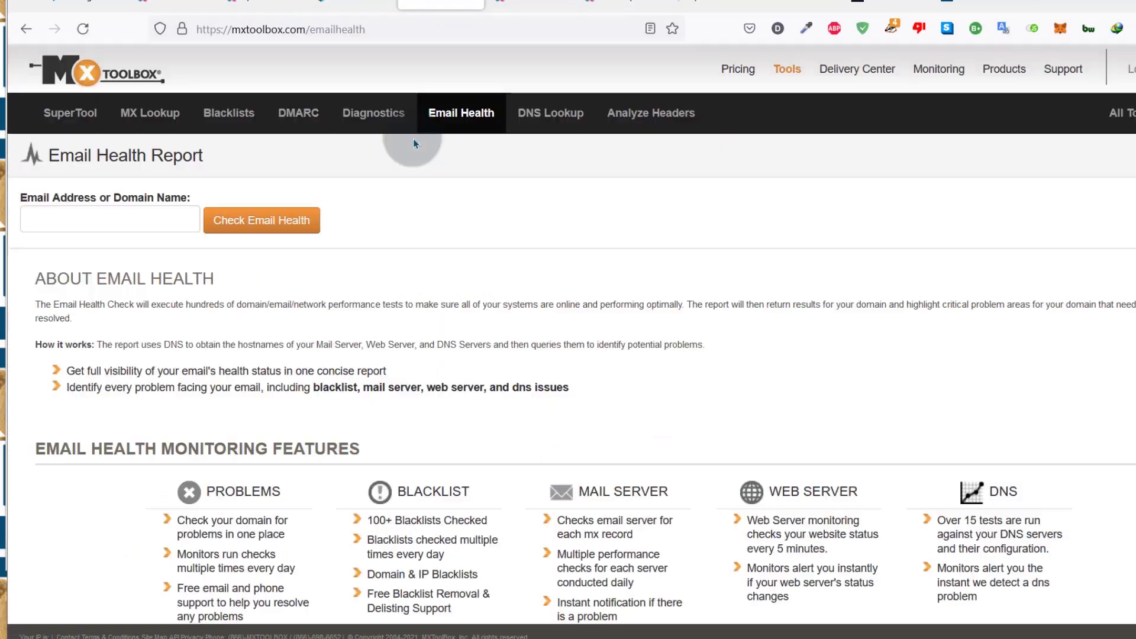
Run the email health check for bizanosa.club, then return to the mail-tester results
right_click(132, 222)
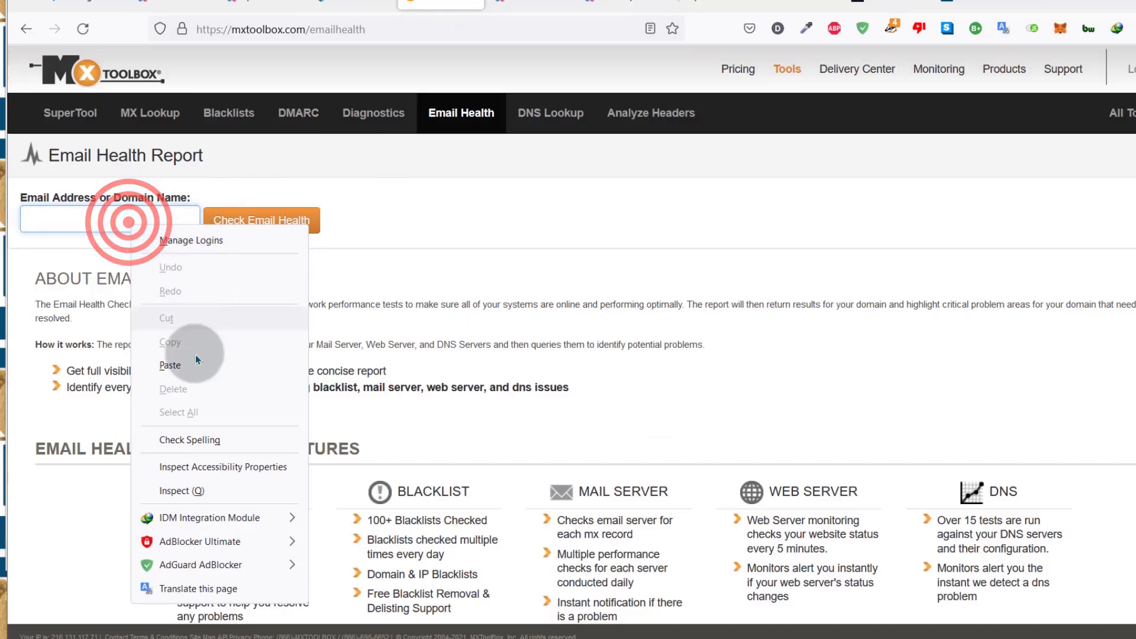
left_click(170, 365)
left_click(264, 216)
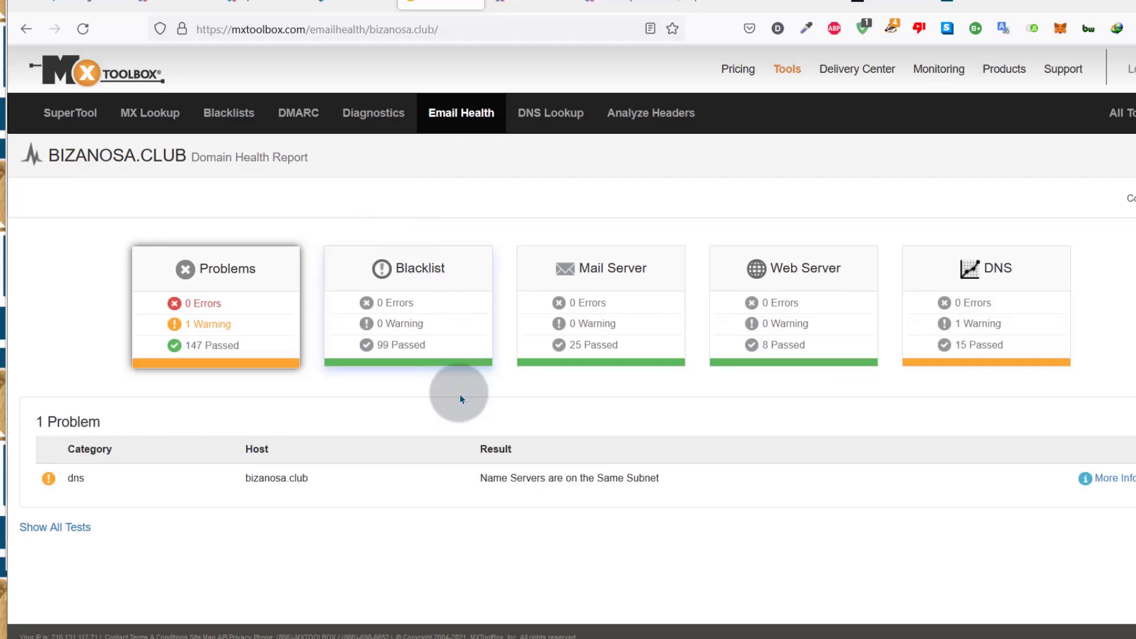
left_click_drag(306, 474, 243, 480)
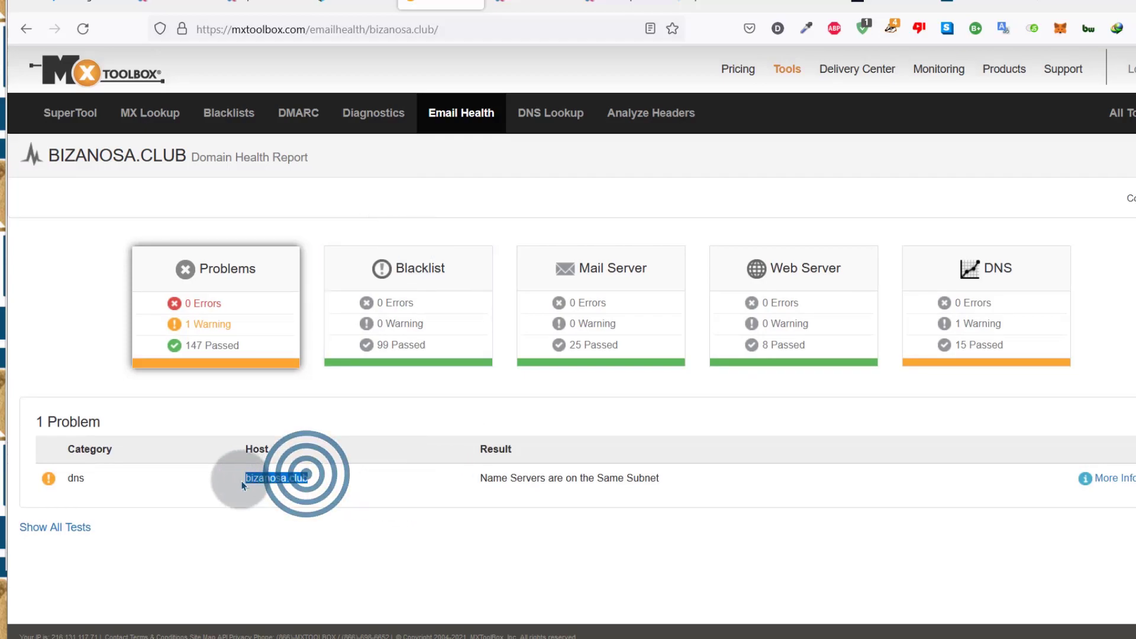
left_click(387, 498)
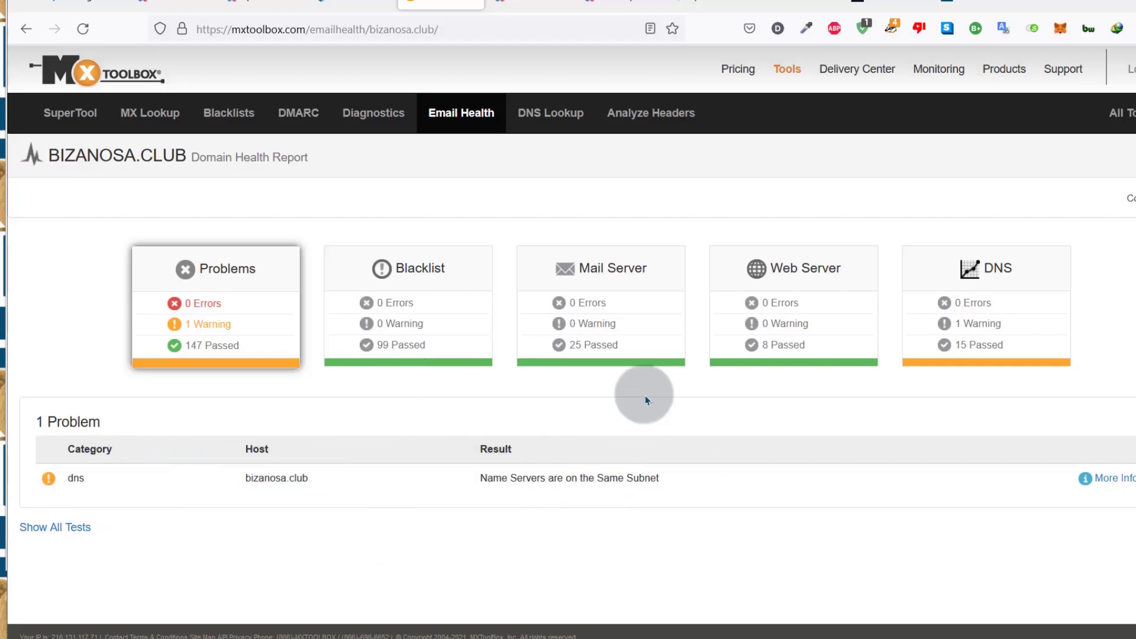
left_click(700, 1)
scroll(322, 304, "up", 4)
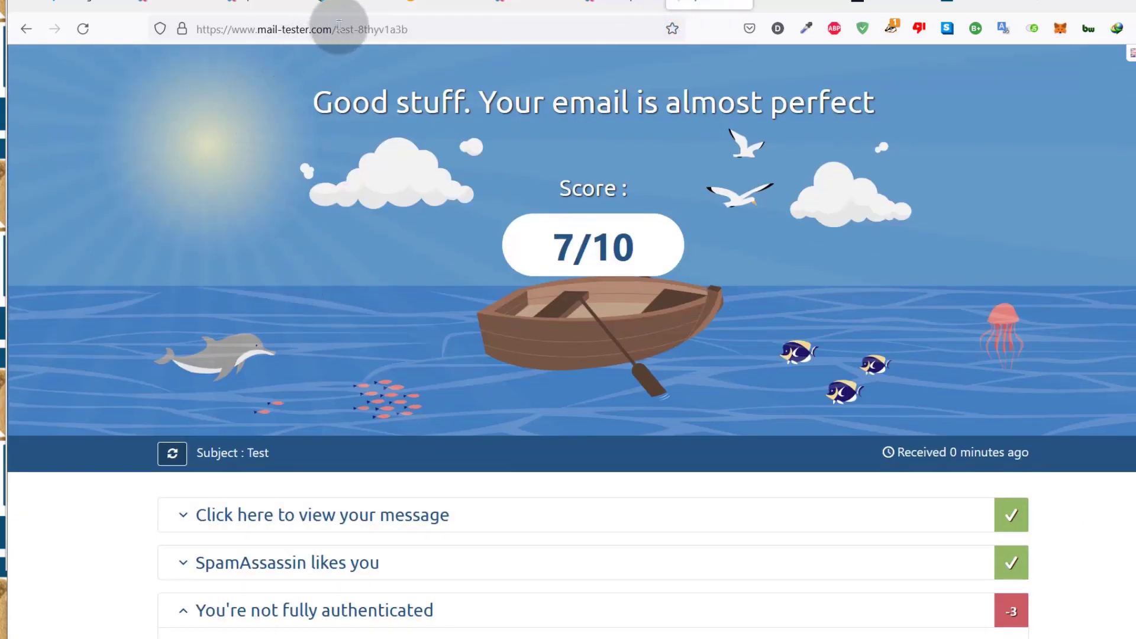
Load a fresh mail-tester address, start a Roundcube message and copy the new address
left_click_drag(336, 29, 448, 28)
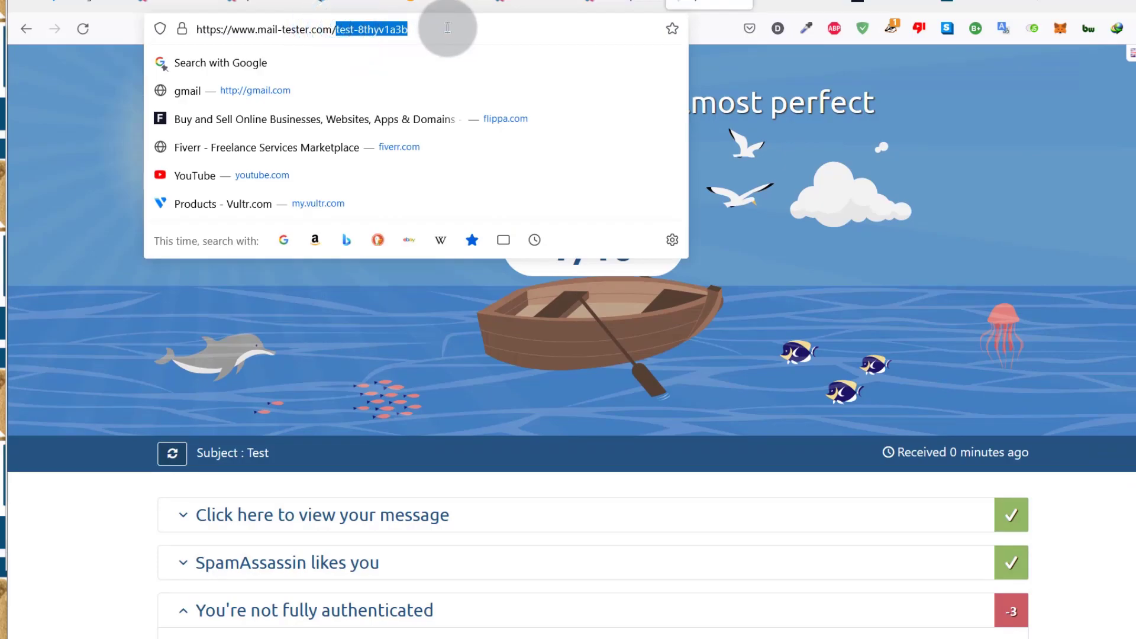
key("BackSpace")
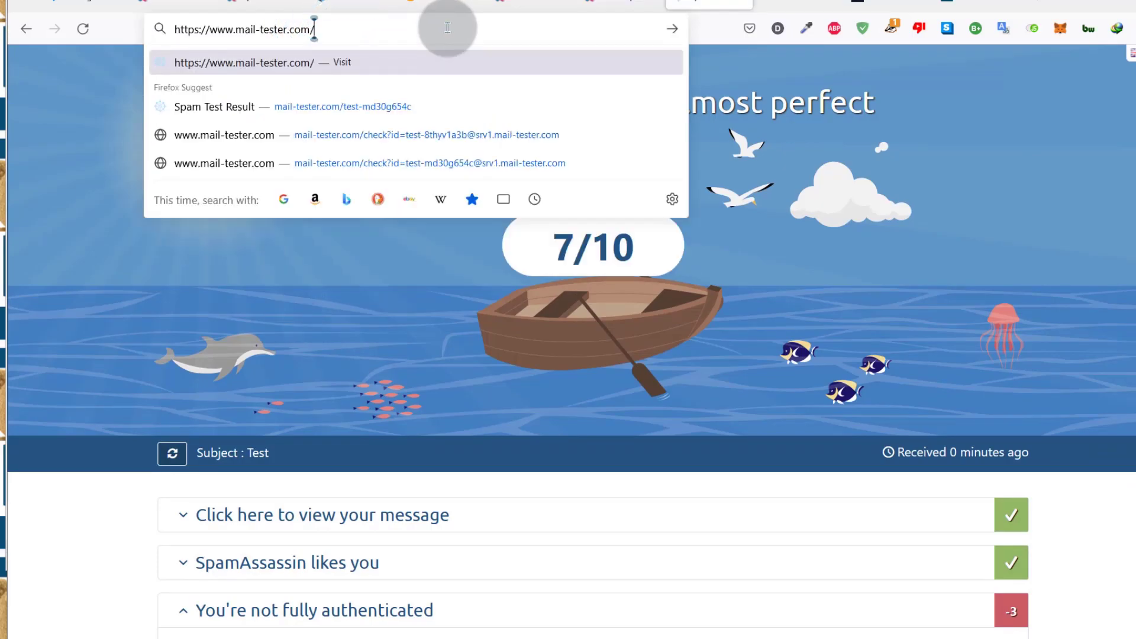
key("Return")
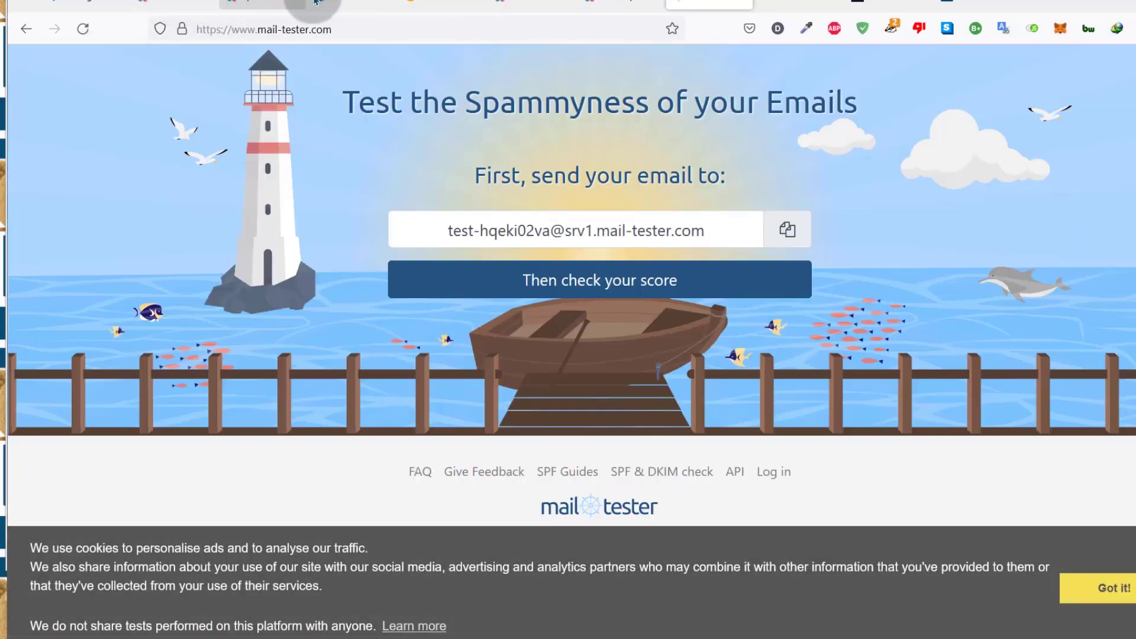
left_click(342, 6)
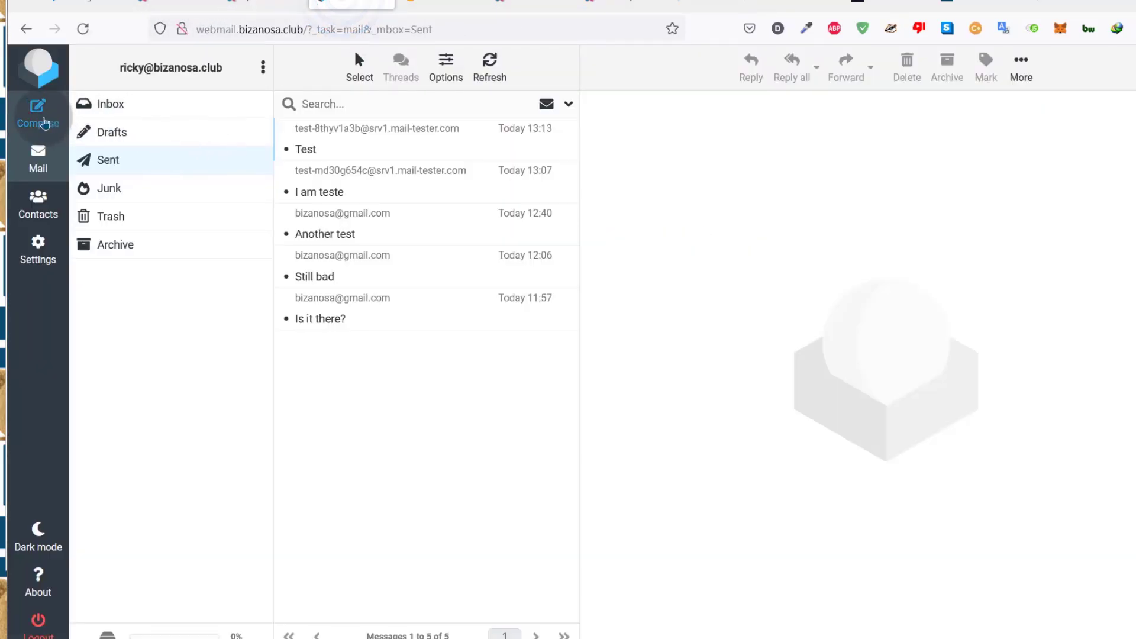
left_click(38, 114)
left_click(743, 4)
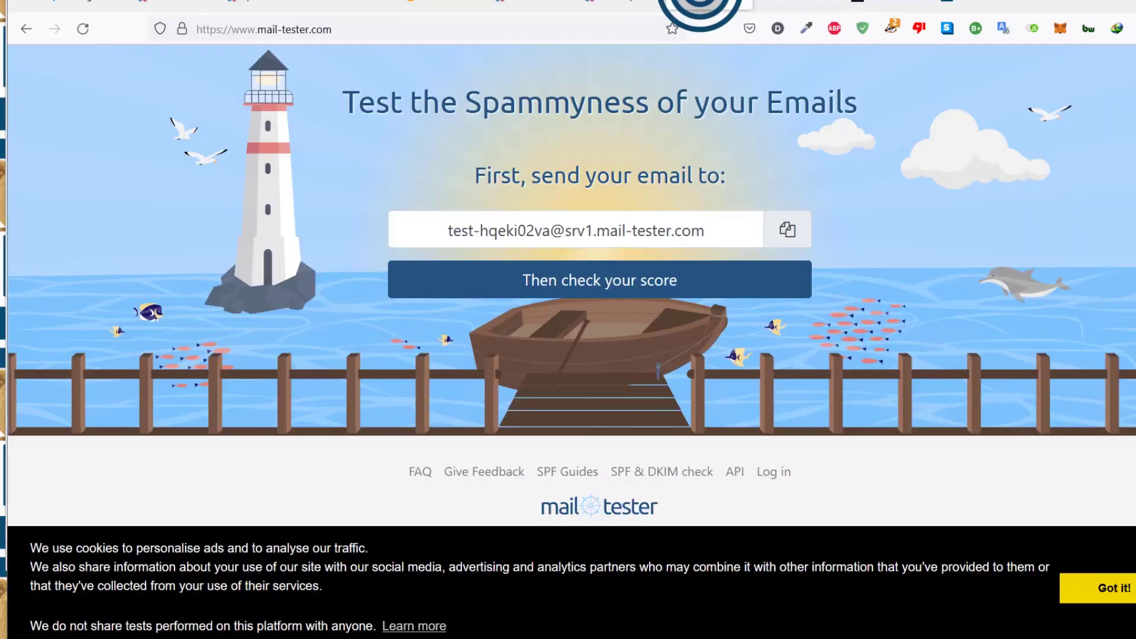
left_click(600, 229)
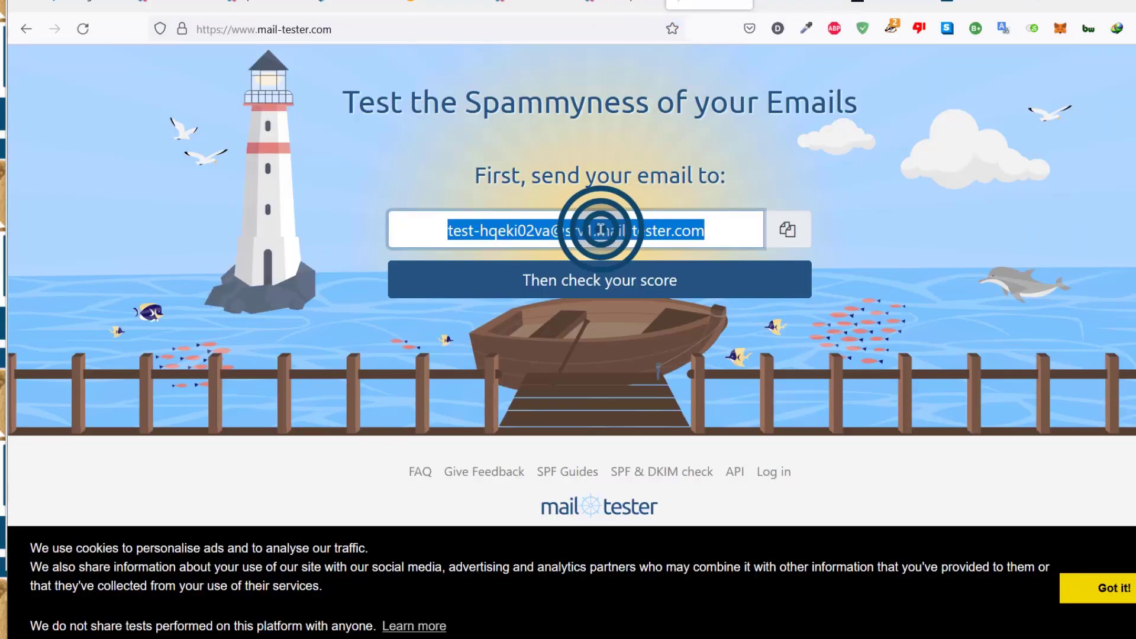
right_click(600, 229)
left_click(656, 320)
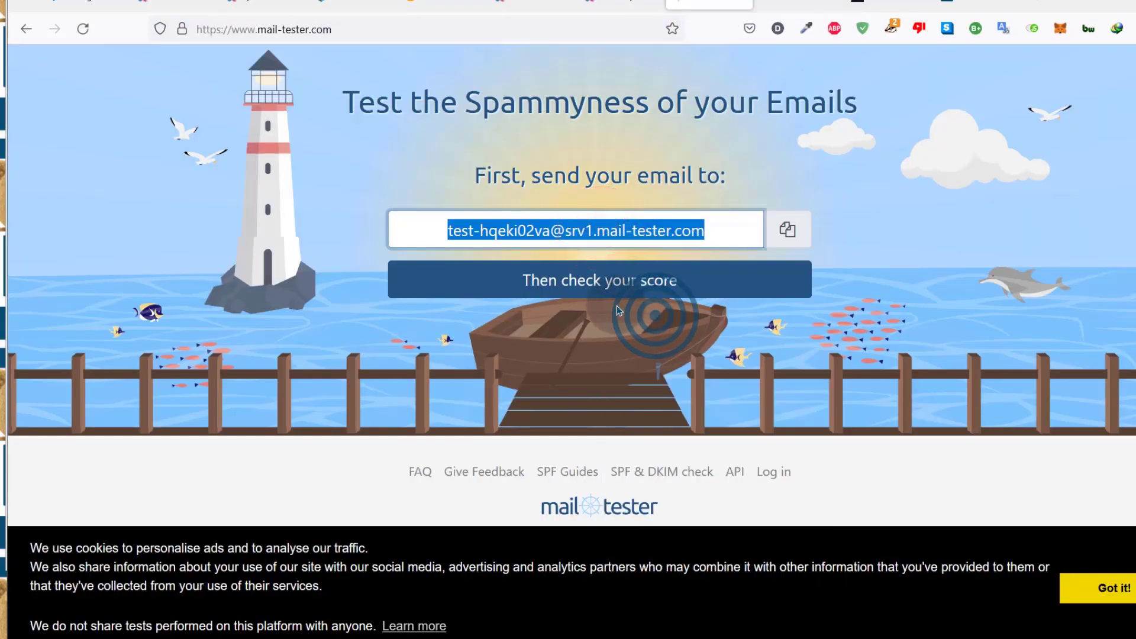
Send a 'test' message to the mail-tester address and check its score
left_click(351, 3)
left_click(246, 139)
right_click(247, 140)
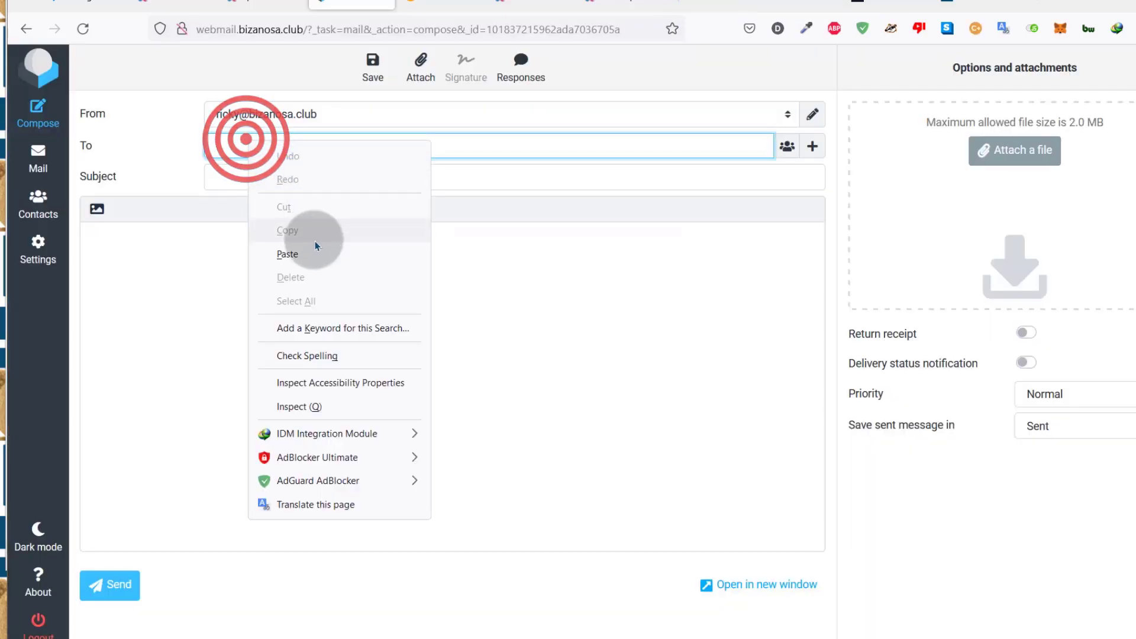
left_click(287, 254)
left_click(269, 177)
type("test")
right_click(157, 236)
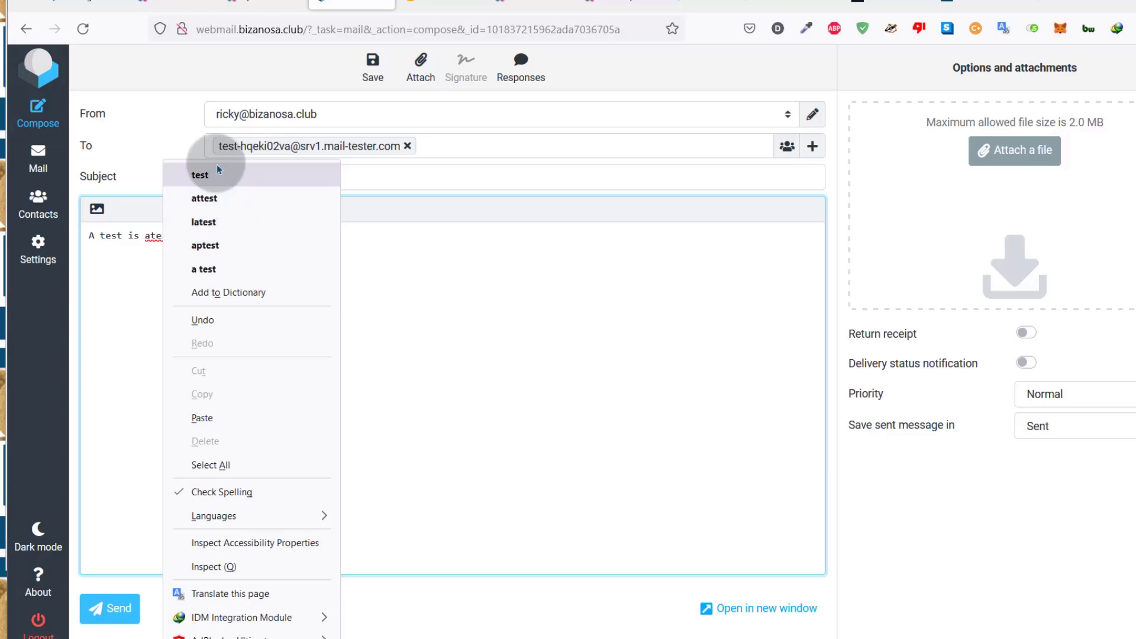
left_click(204, 269)
left_click(131, 614)
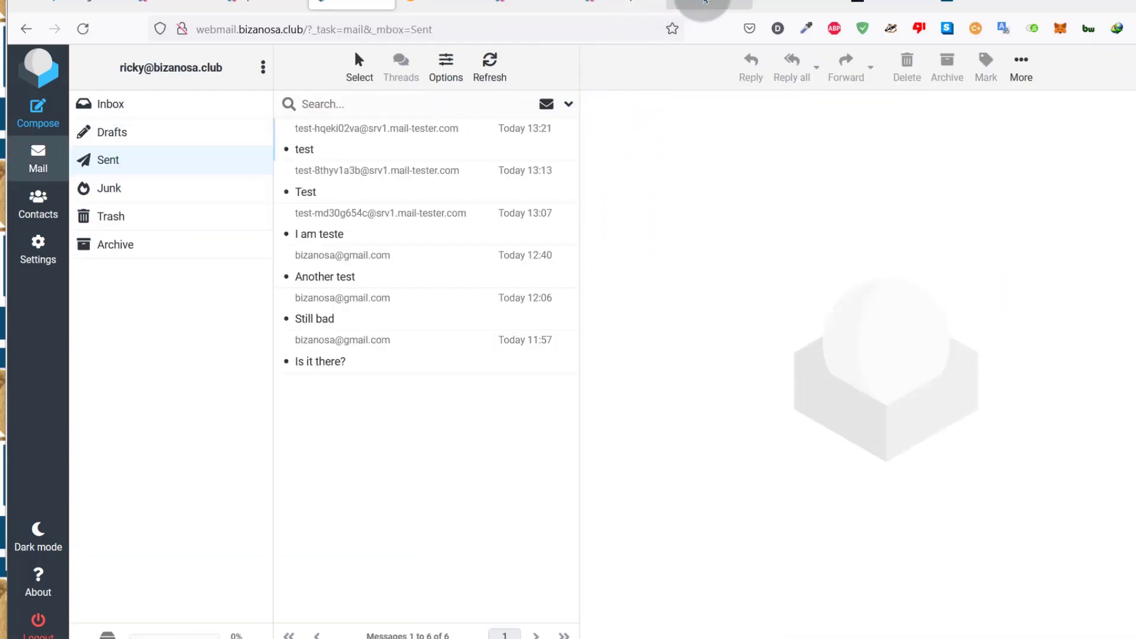
left_click(705, 7)
left_click(567, 279)
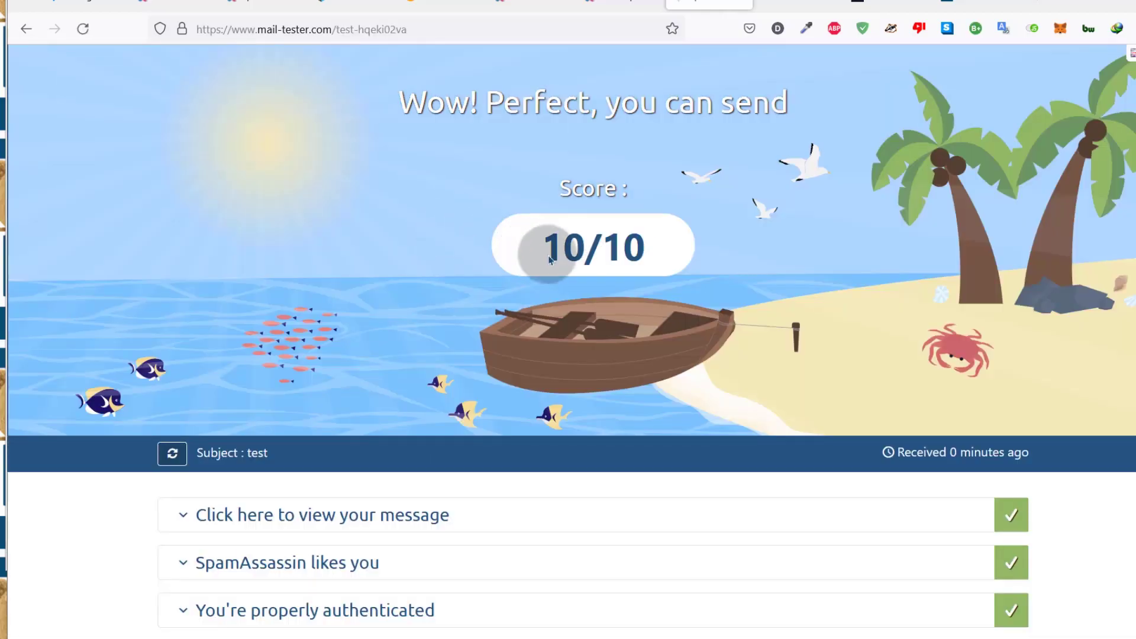
Expand the 'Your message could be improved' notes, then start a new Roundcube message
scroll(545, 322, "down", 5)
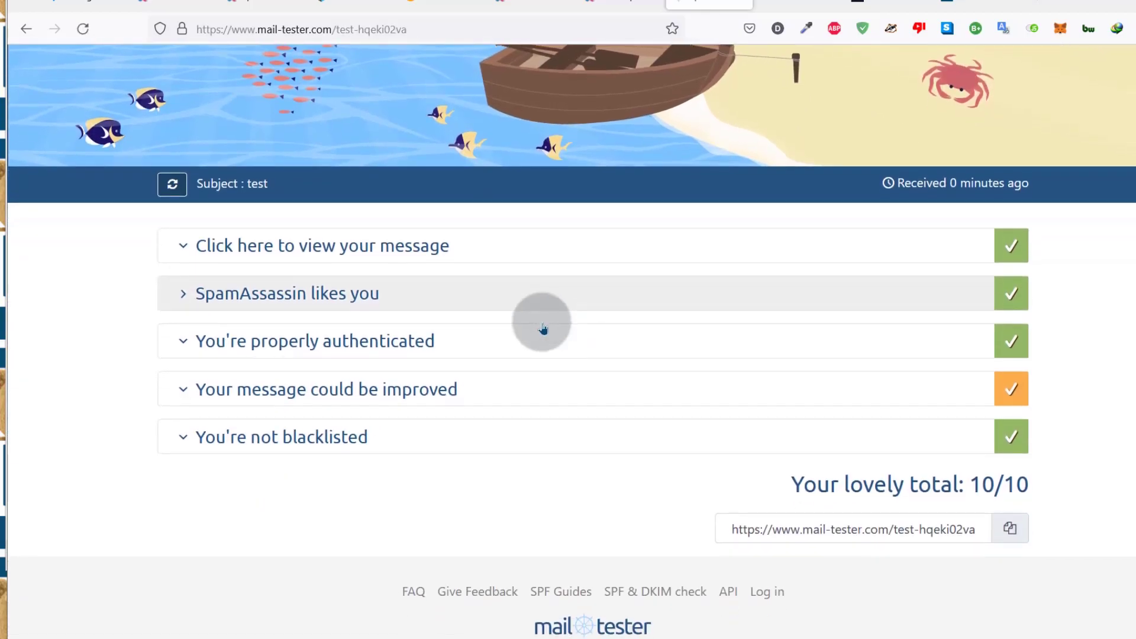
left_click(203, 390)
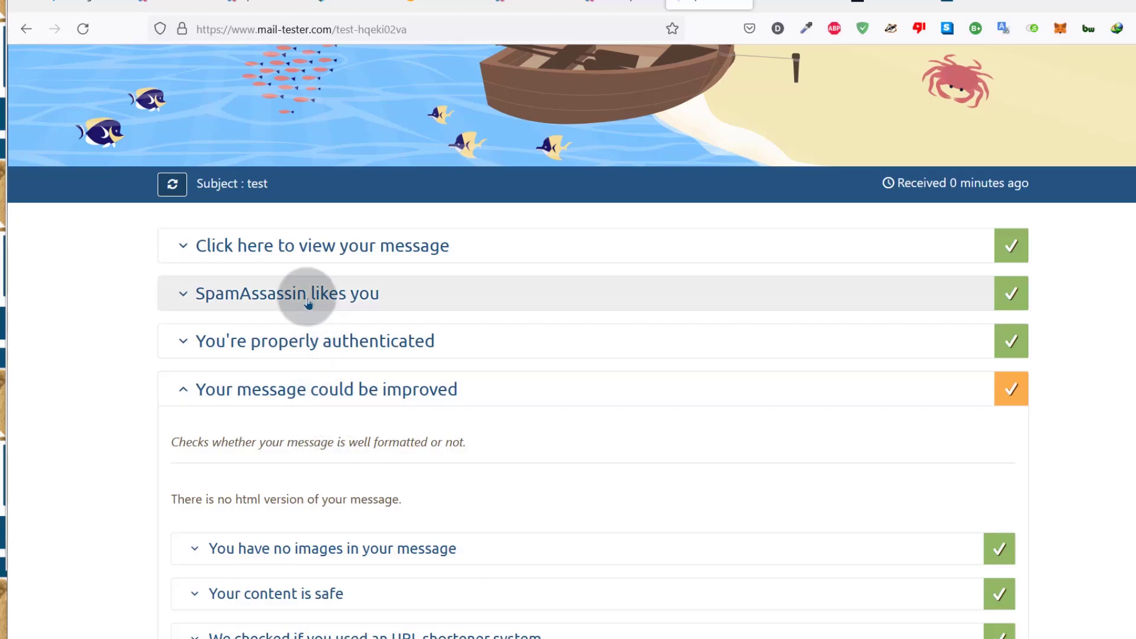
left_click(270, 390)
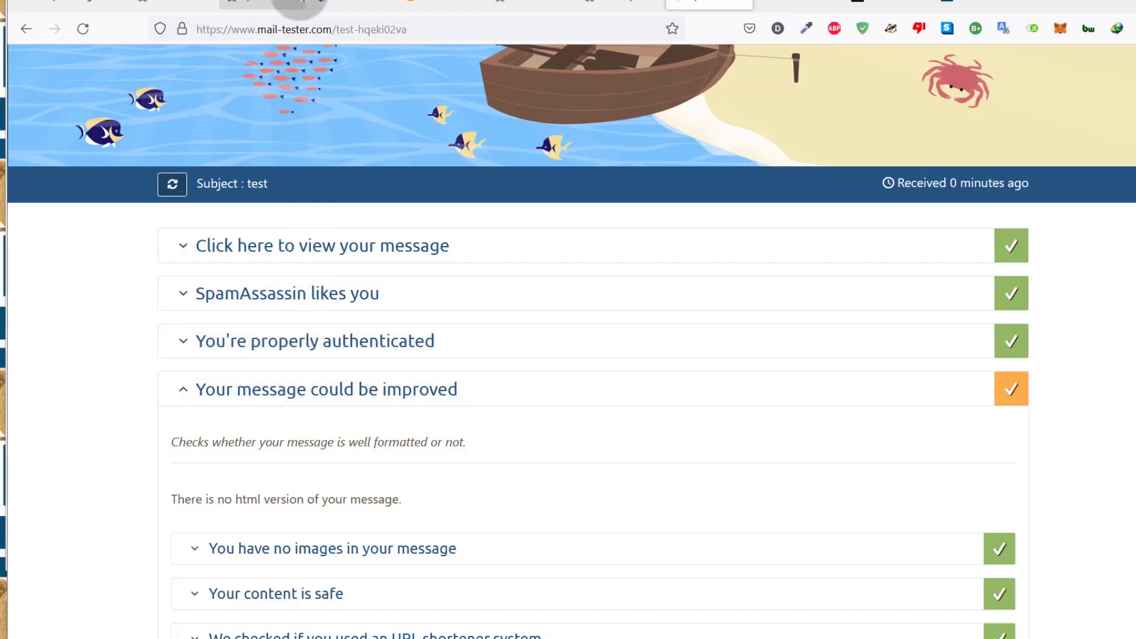
left_click(334, 5)
left_click(39, 113)
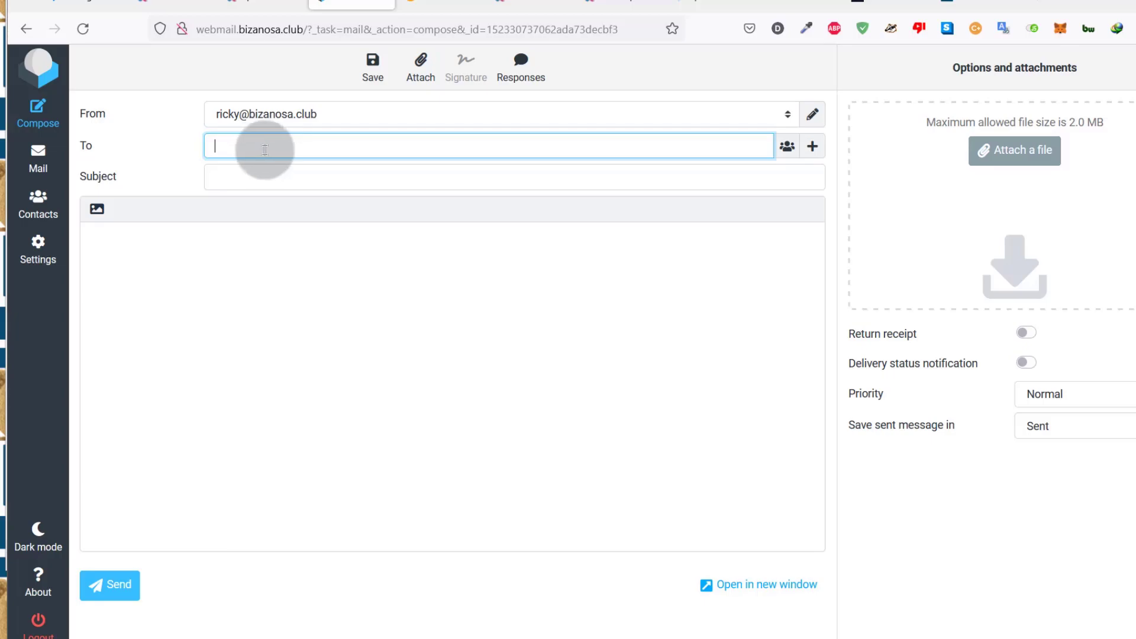
Send a 'test too' message reading 'It is still a test' to the Gmail address
left_click(258, 141)
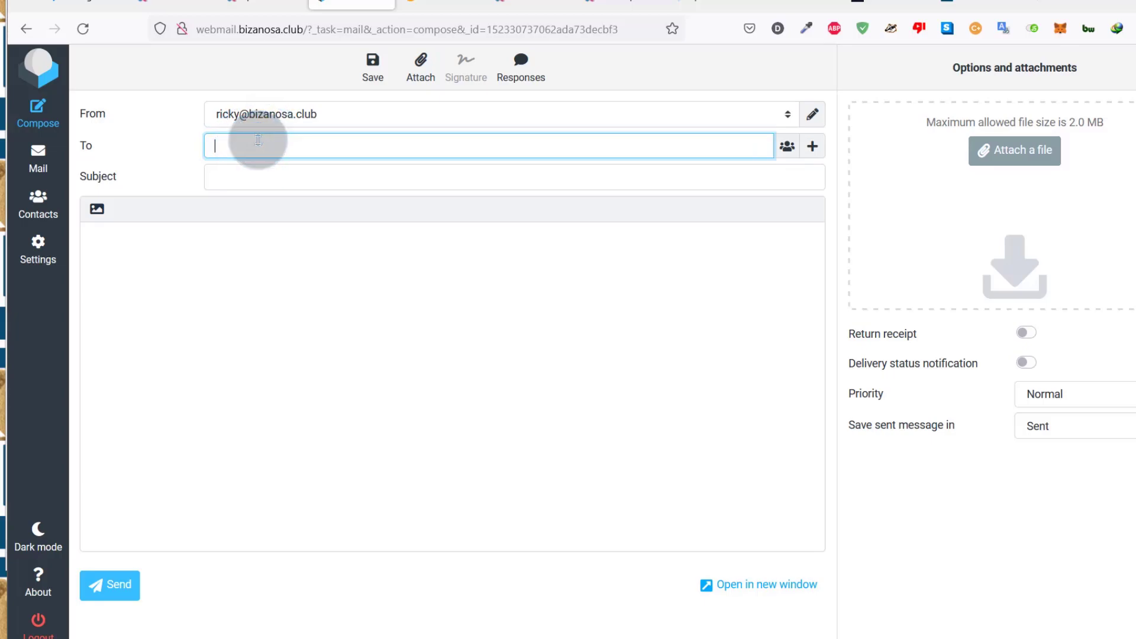
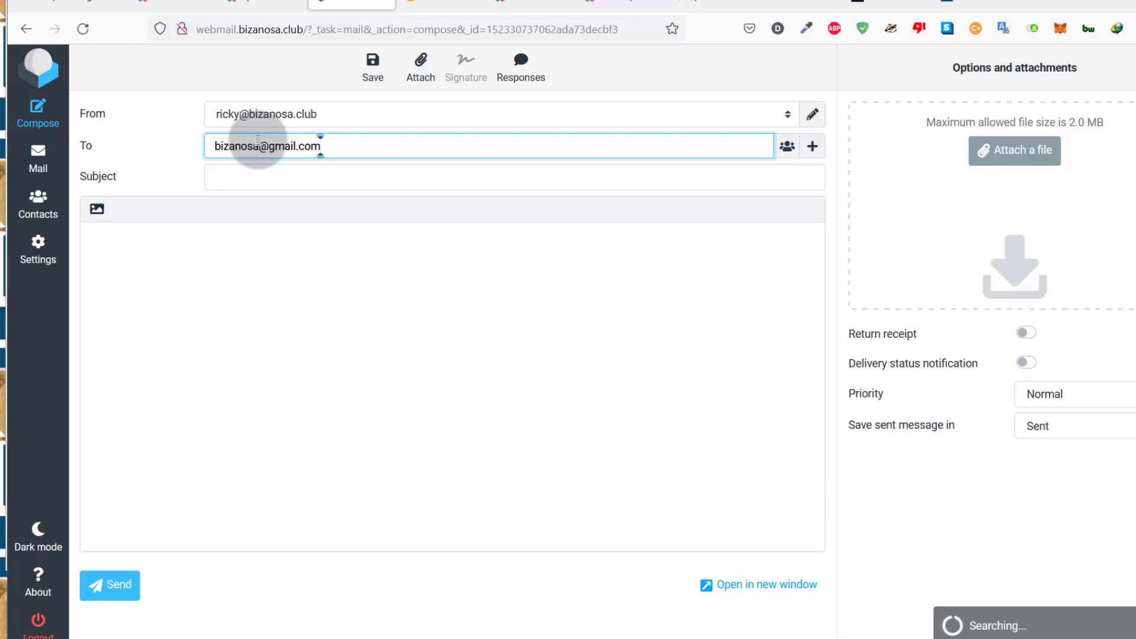
left_click(406, 173)
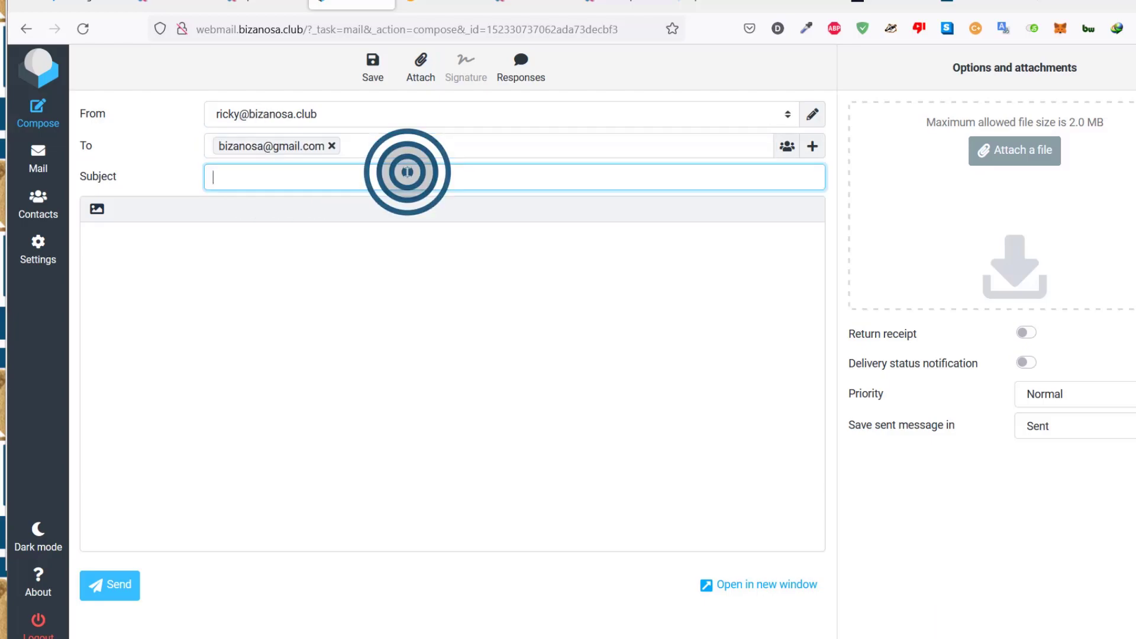
type("test too")
left_click(248, 239)
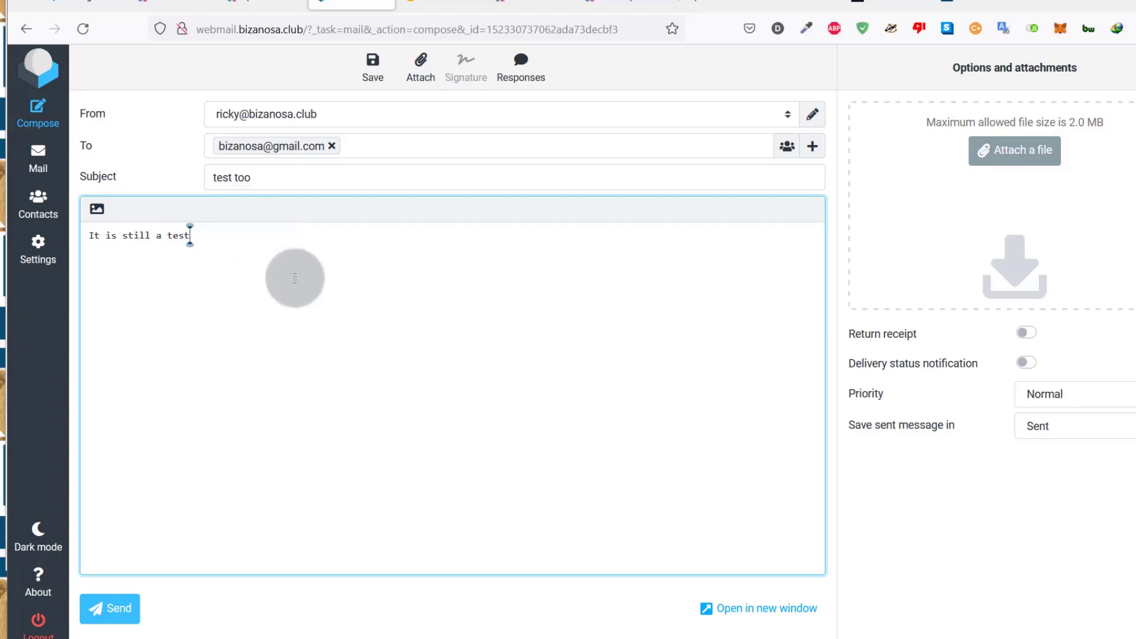
left_click(125, 617)
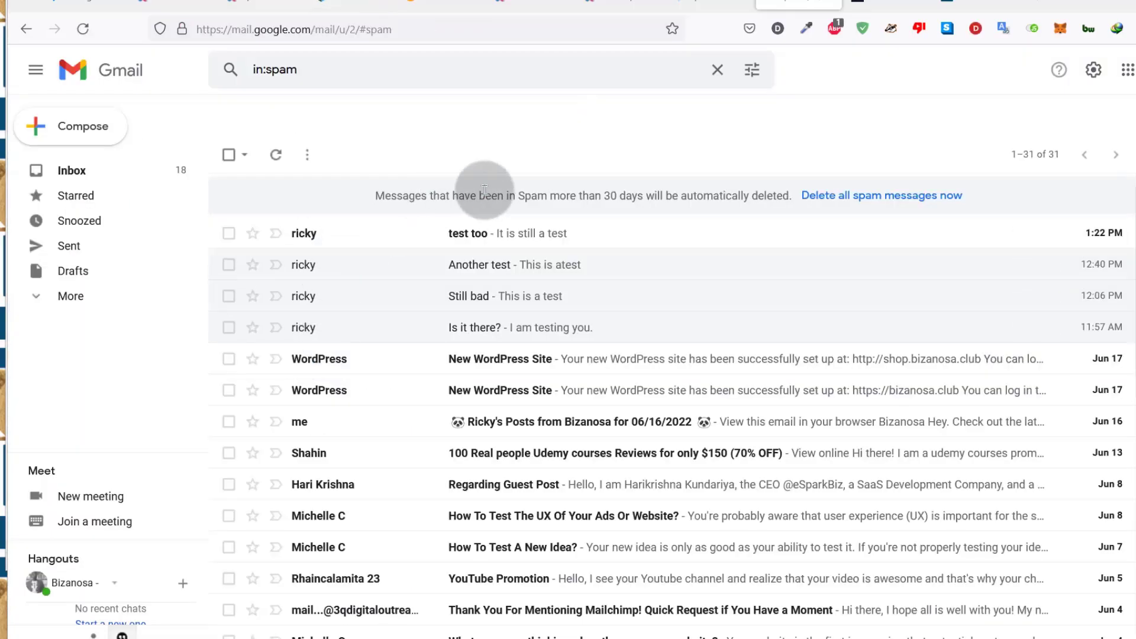
Open 'test too' in Gmail Spam and check its bizanosa.club sender and body text
left_click(460, 235)
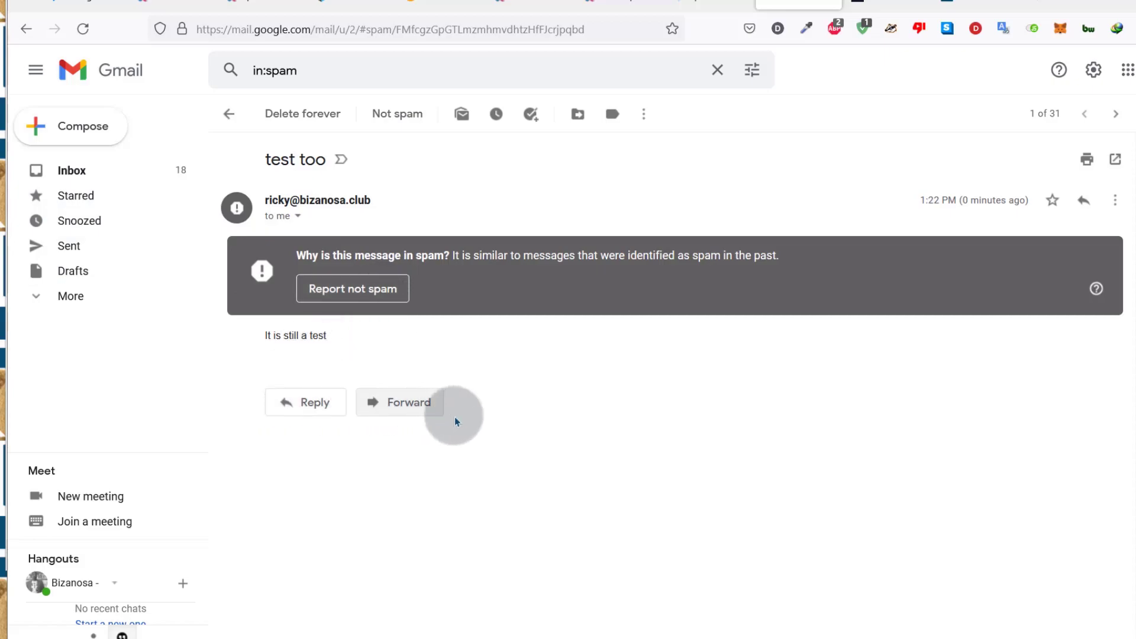
left_click_drag(372, 200, 300, 197)
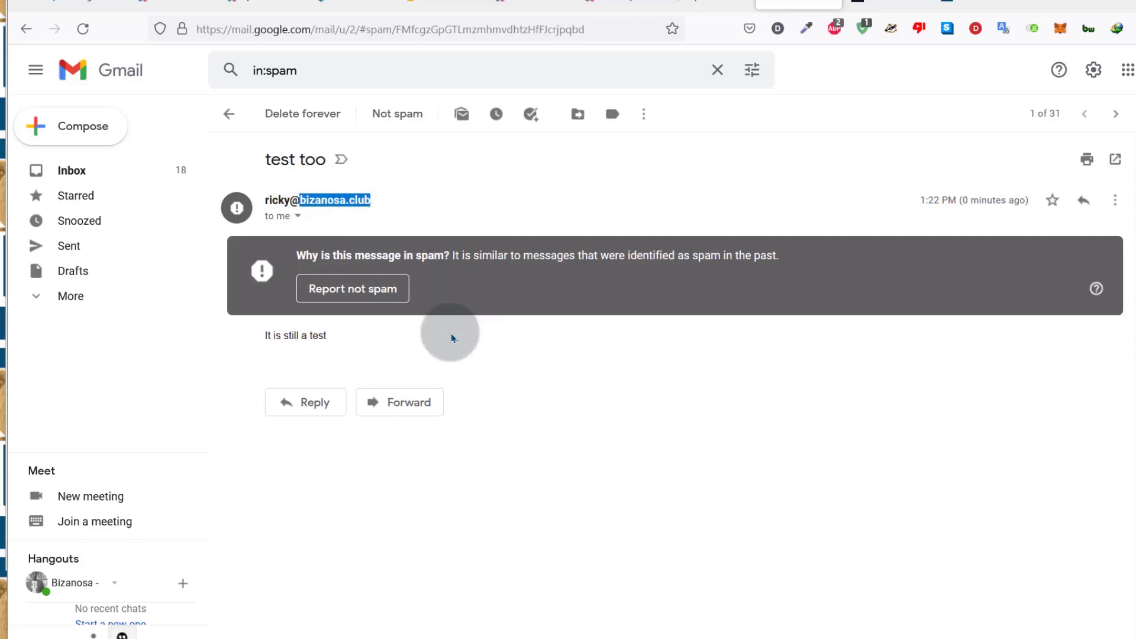
left_click_drag(327, 336, 266, 337)
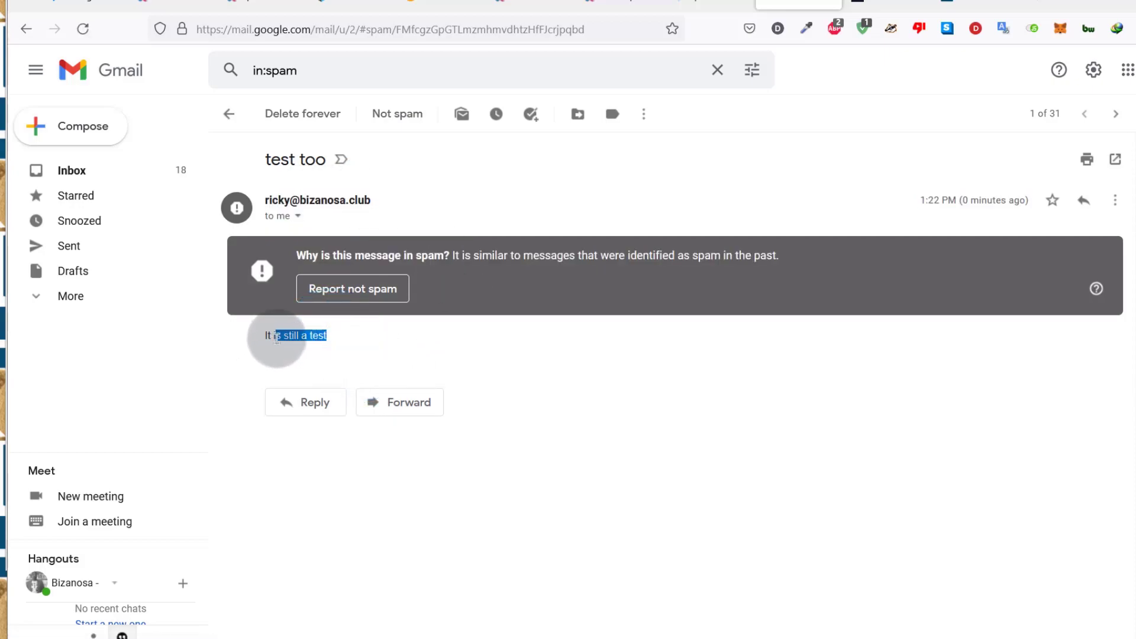
left_click(329, 337)
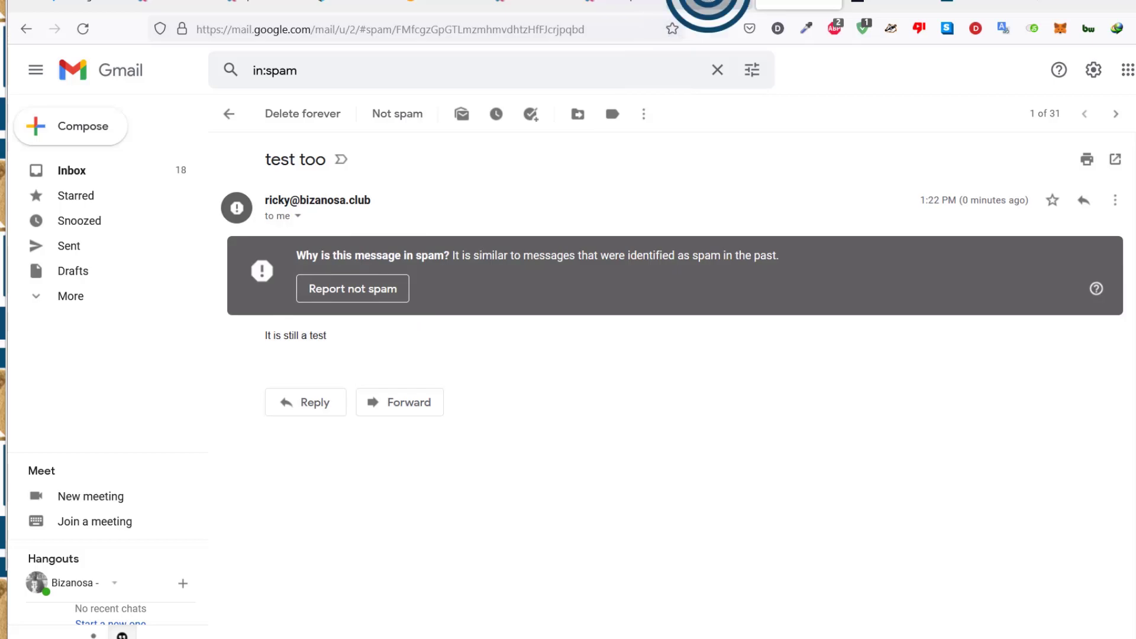
Go back to the mail-tester result and highlight its 10/10 score
left_click(708, 4)
scroll(308, 416, "up", 4)
triple_click(546, 247)
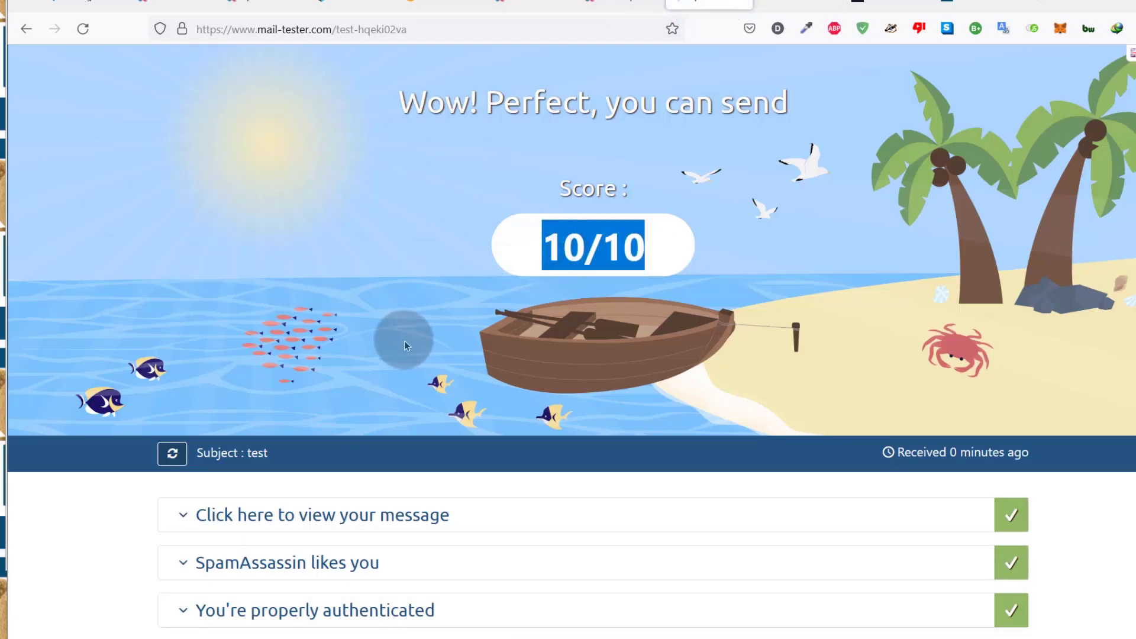
left_click(431, 172)
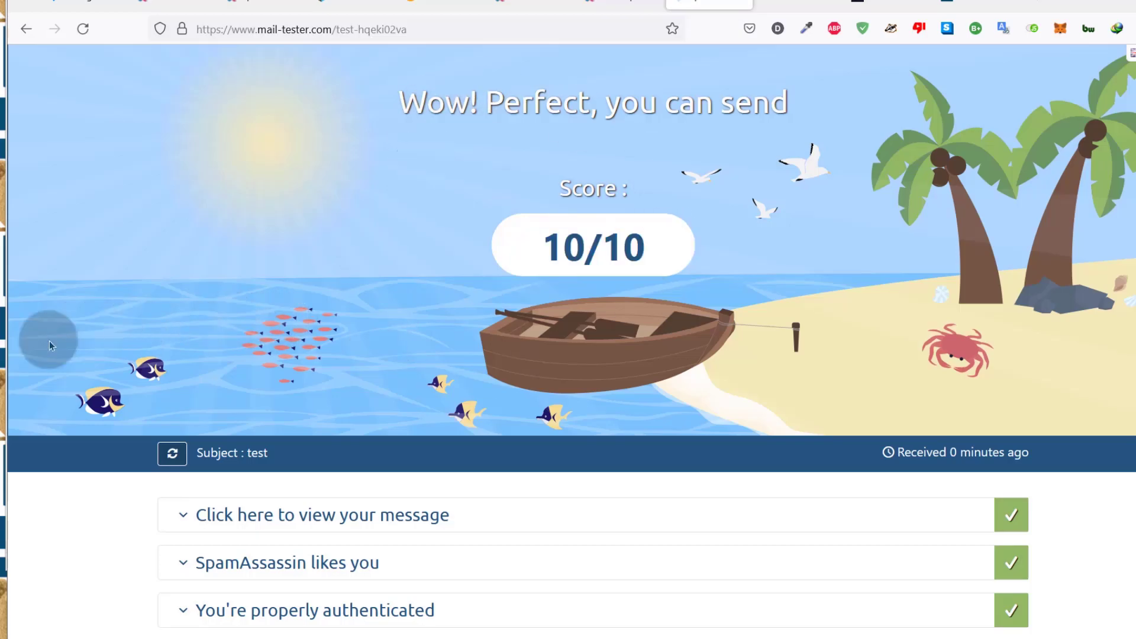